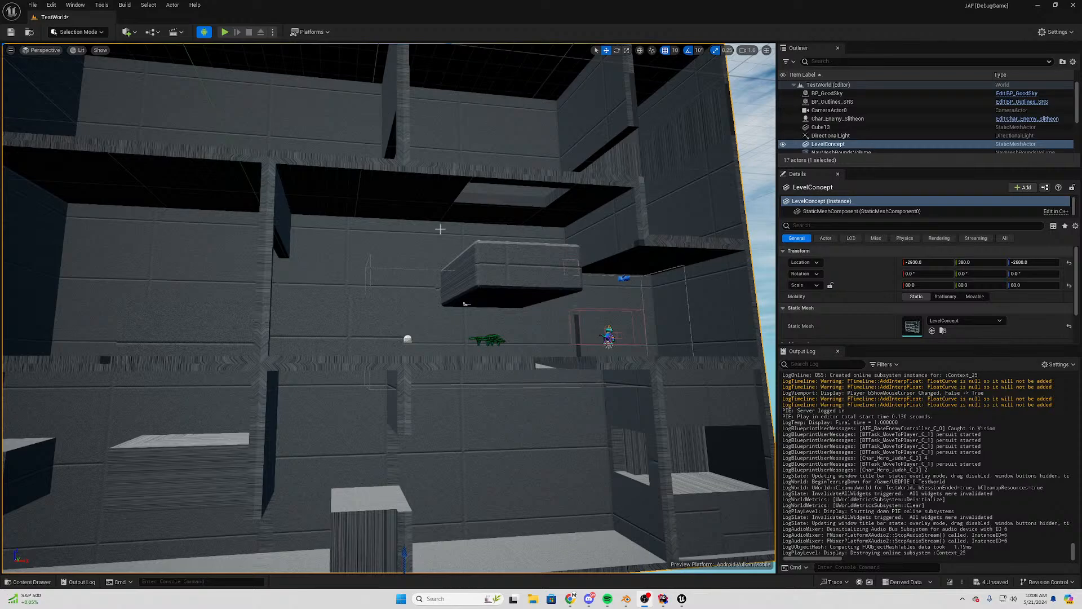
Search the computer for Photoshop and launch Adobe Photoshop 2024
{"action": "scroll", "coordinate": [455, 238], "scroll_direction": "down", "scroll_amount": 10}
{"action": "scroll", "coordinate": [515, 348], "scroll_direction": "up", "scroll_amount": 12}
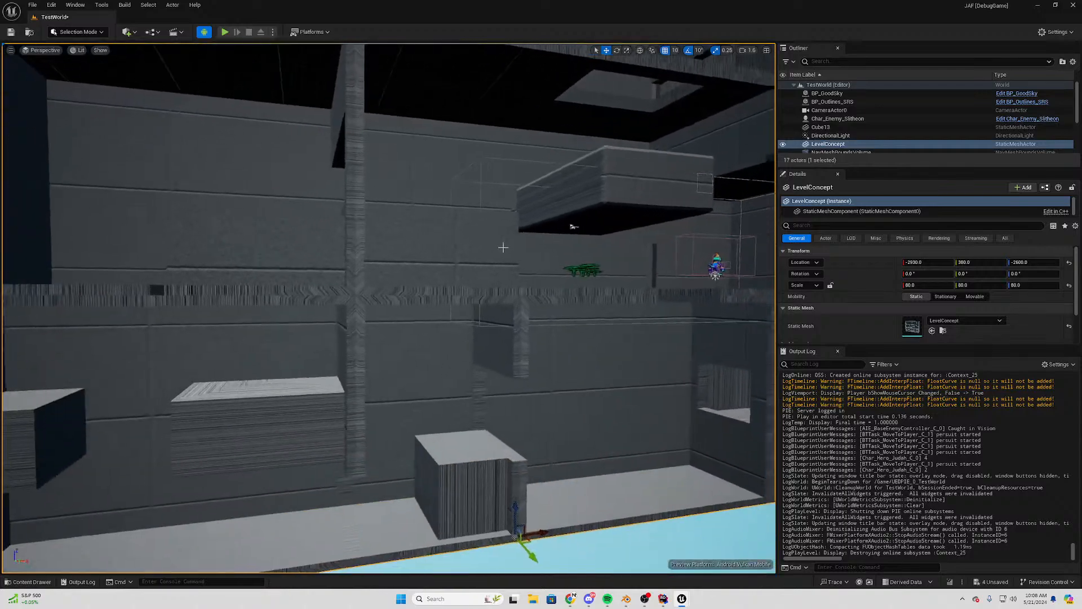
{"action": "left_click", "coordinate": [477, 600]}
{"action": "type", "text": "phot"}
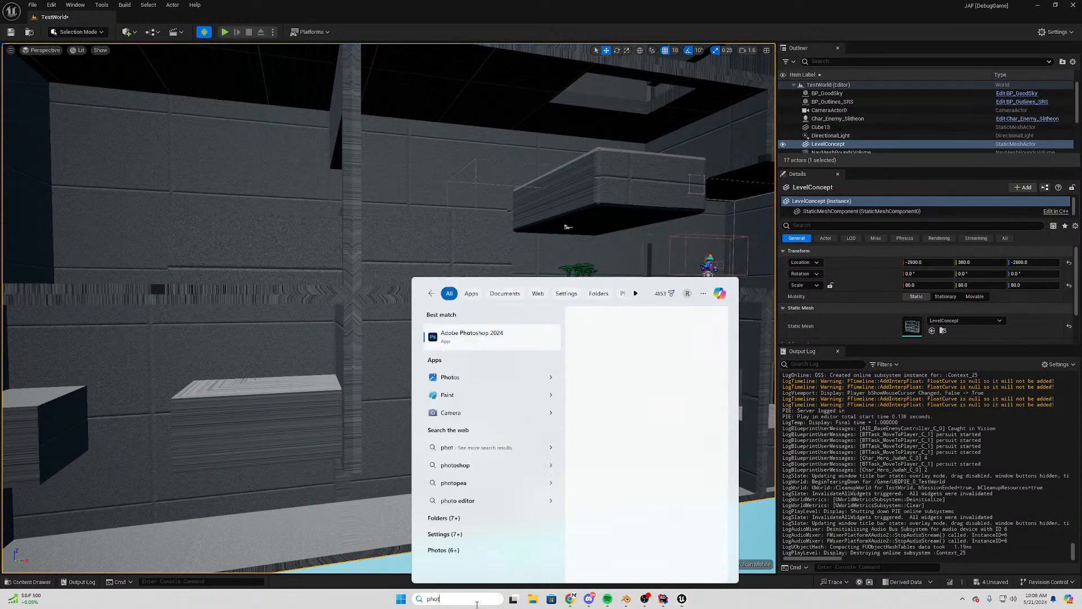
{"action": "key", "text": "Escape"}
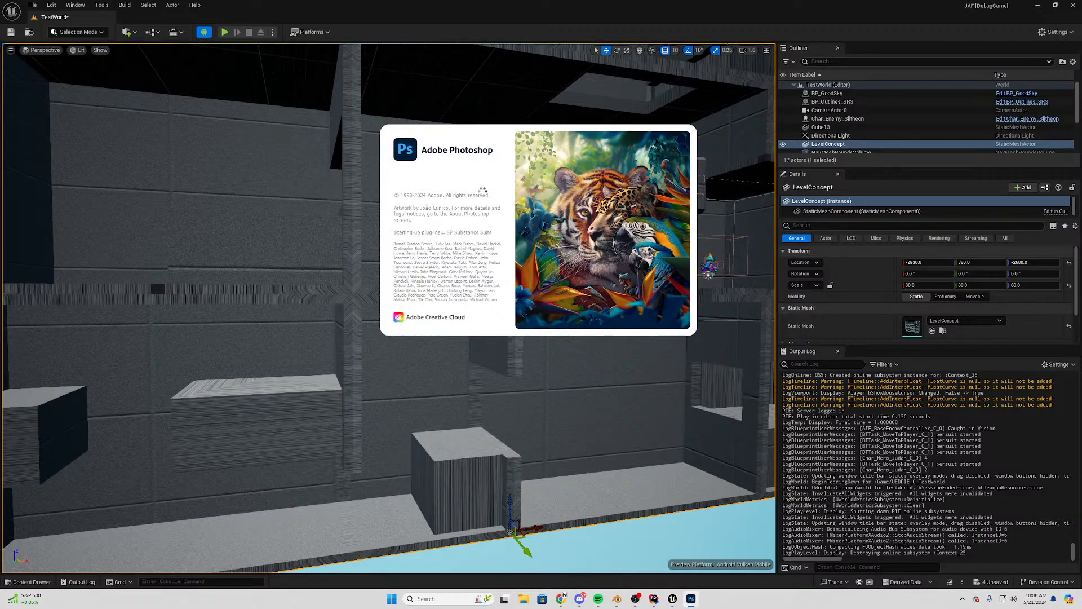
Switch to Blender and show the deselected level model from the front in wireframe with X-ray enabled
{"action": "left_click", "coordinate": [618, 599]}
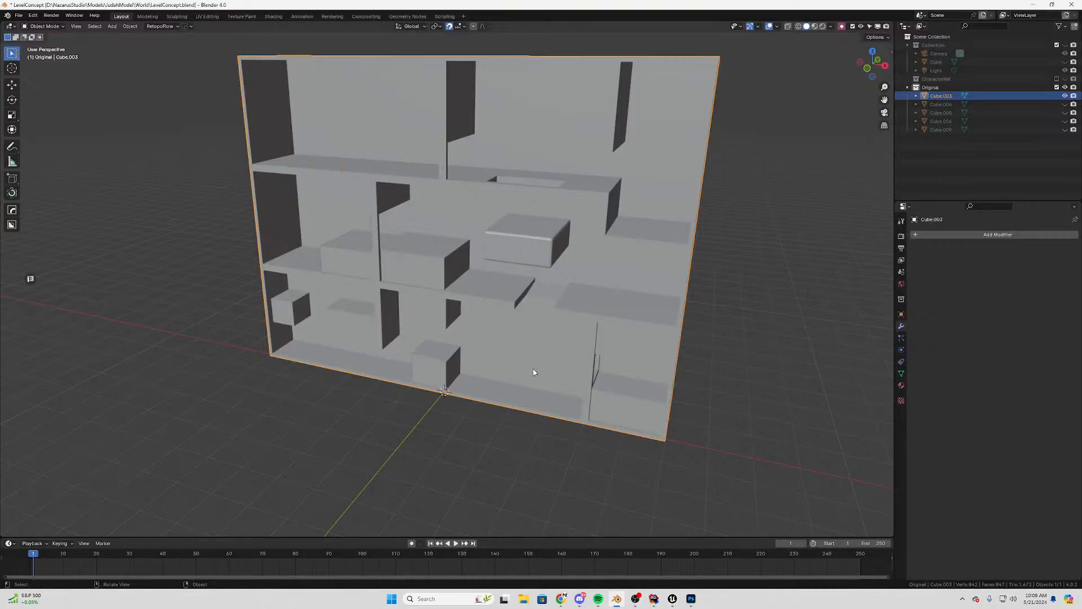
{"action": "key", "text": "KP_1"}
{"action": "middle_click_drag", "start_coordinate": [591, 269], "coordinate": [563, 331], "text": "shift"}
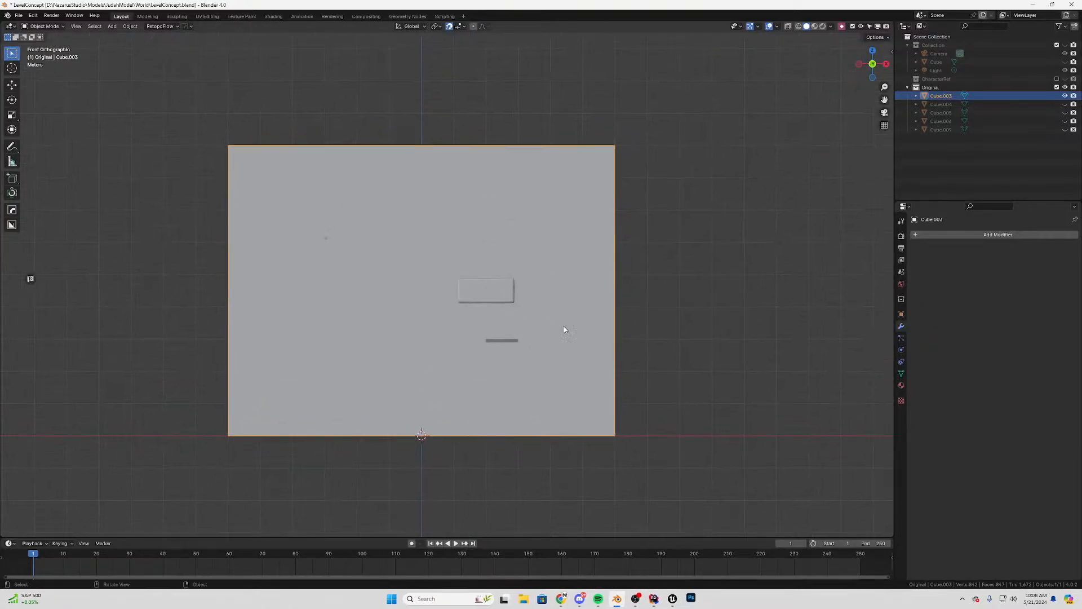
{"action": "left_click", "coordinate": [706, 271]}
{"action": "left_click", "coordinate": [787, 29]}
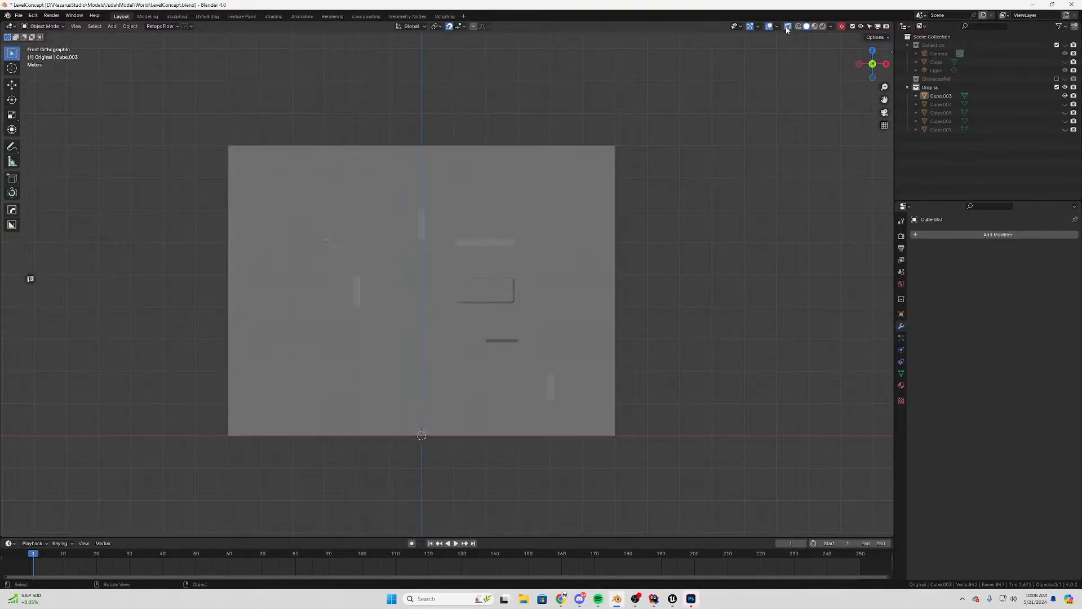
{"action": "left_click", "coordinate": [798, 26]}
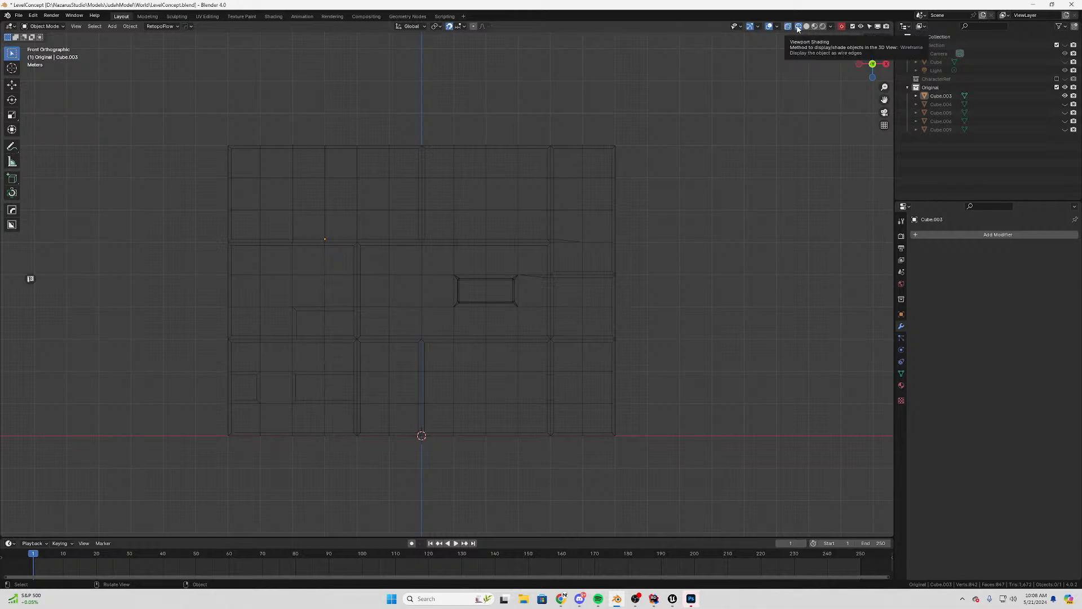
Capture a rectangular screenshot covering the entire front wireframe of the level
{"action": "scroll", "coordinate": [592, 285], "scroll_direction": "up", "scroll_amount": 2}
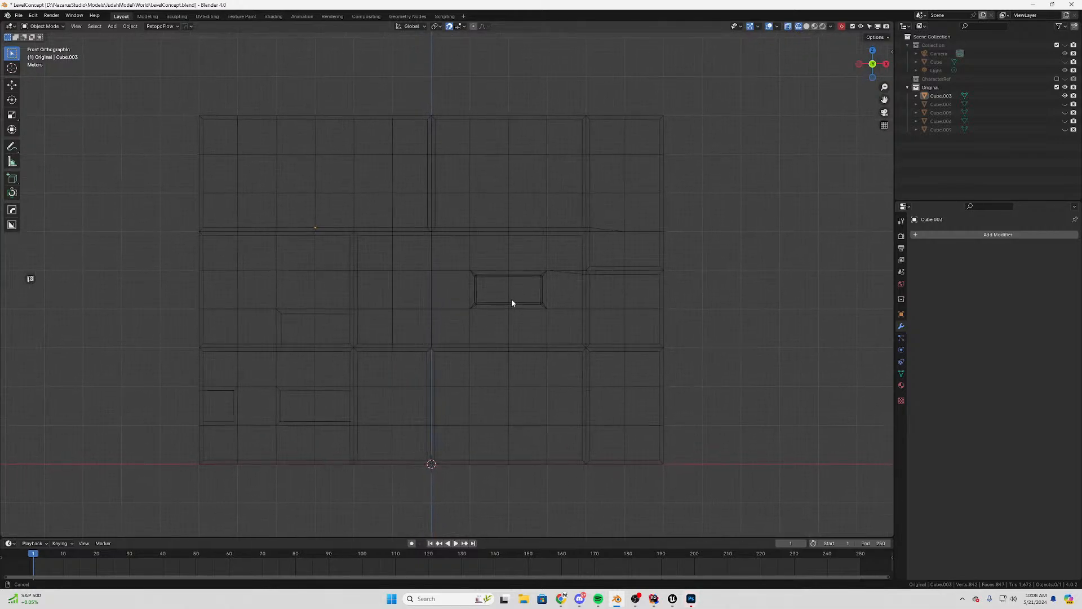
{"action": "scroll", "coordinate": [728, 271], "scroll_direction": "down", "scroll_amount": 2}
{"action": "scroll", "coordinate": [708, 271], "scroll_direction": "up", "scroll_amount": 2}
{"action": "middle_click_drag", "start_coordinate": [741, 313], "coordinate": [749, 303], "text": "shift"}
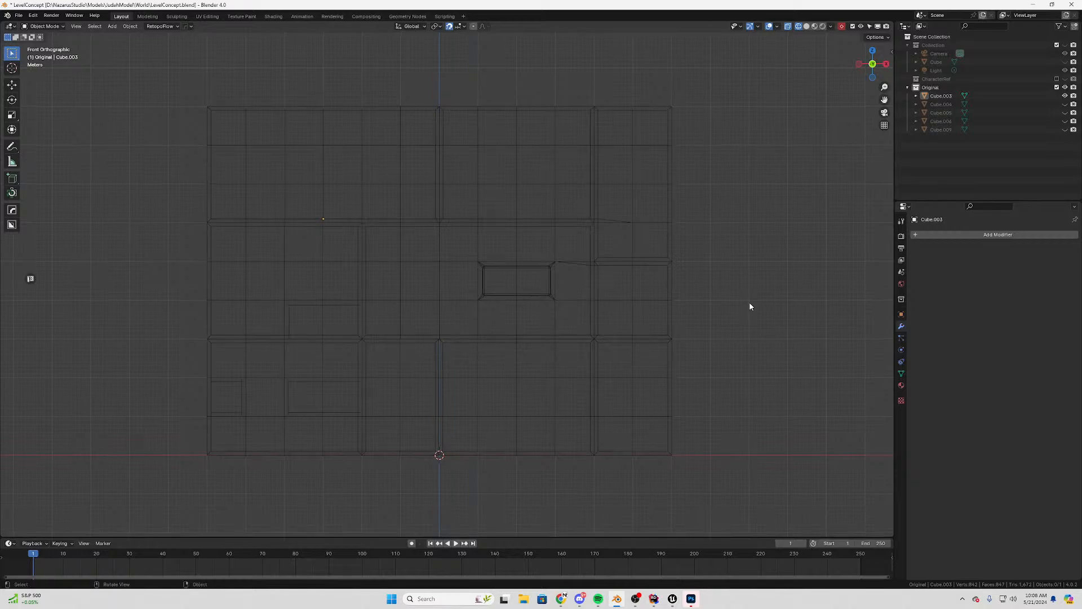
{"action": "key", "text": "super+shift+s"}
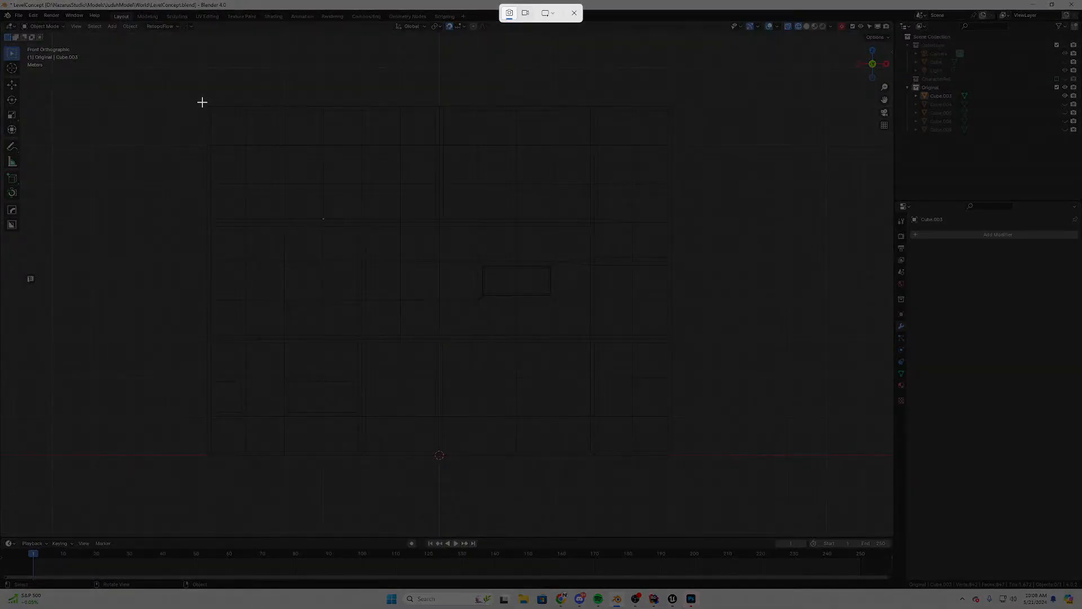
{"action": "left_click_drag", "start_coordinate": [201, 102], "coordinate": [677, 463]}
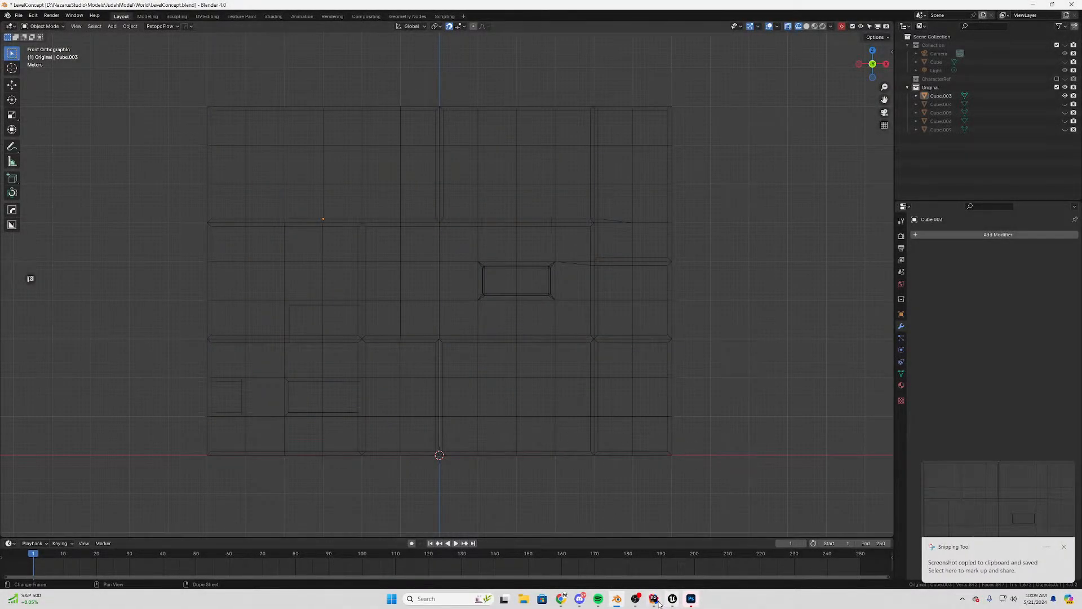
Switch to Photoshop, create a document from the 1000 x 1000 px, 300 ppi grid preset, and paste the wireframe screenshot
{"action": "left_click", "coordinate": [693, 599]}
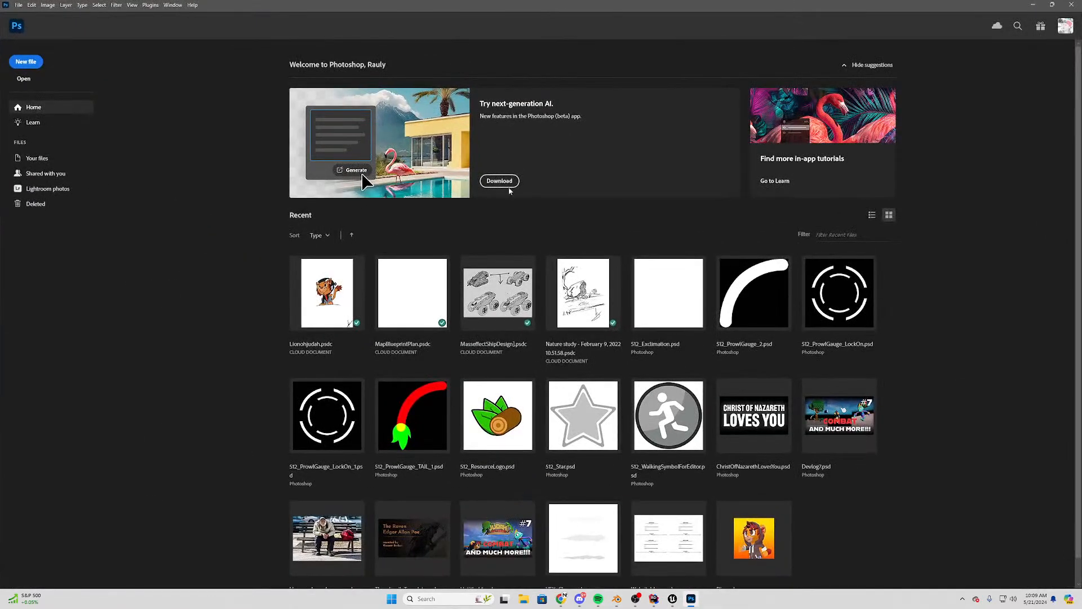
{"action": "left_click", "coordinate": [35, 62]}
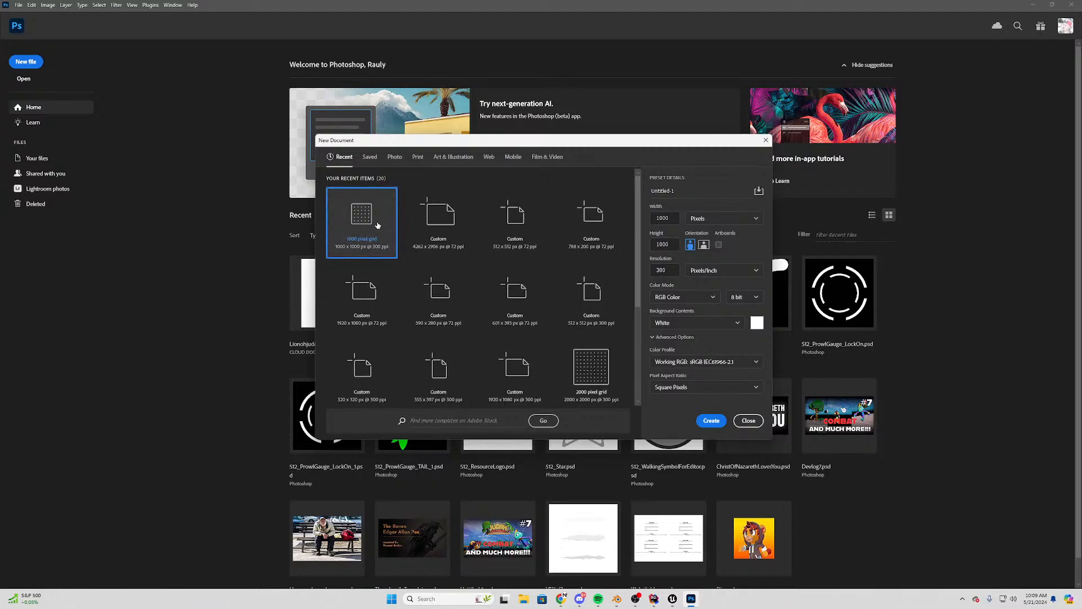
{"action": "double_click", "coordinate": [358, 225]}
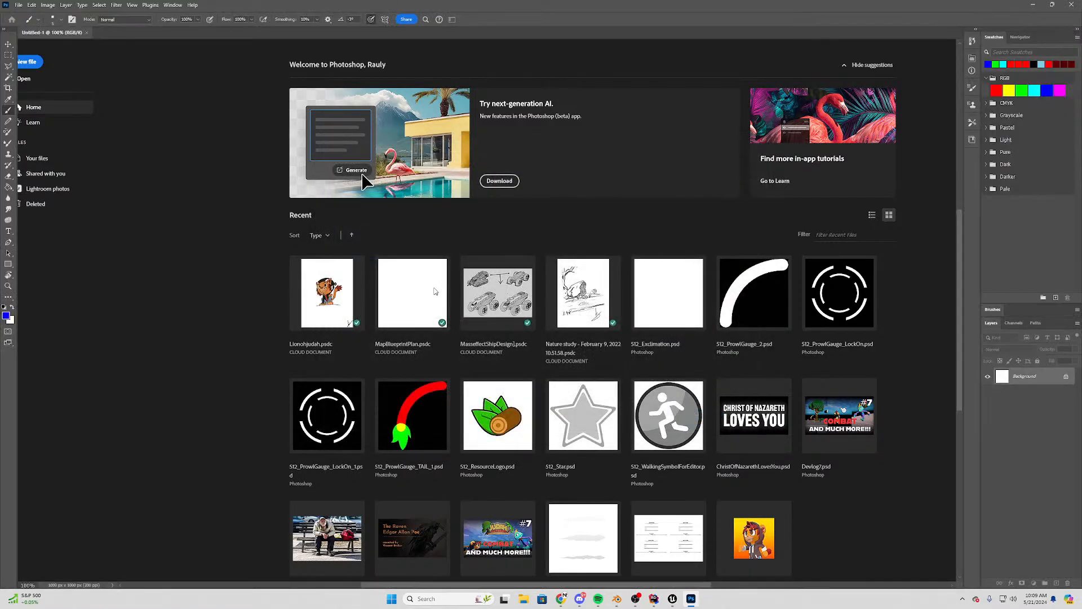
{"action": "key", "text": "ctrl+v"}
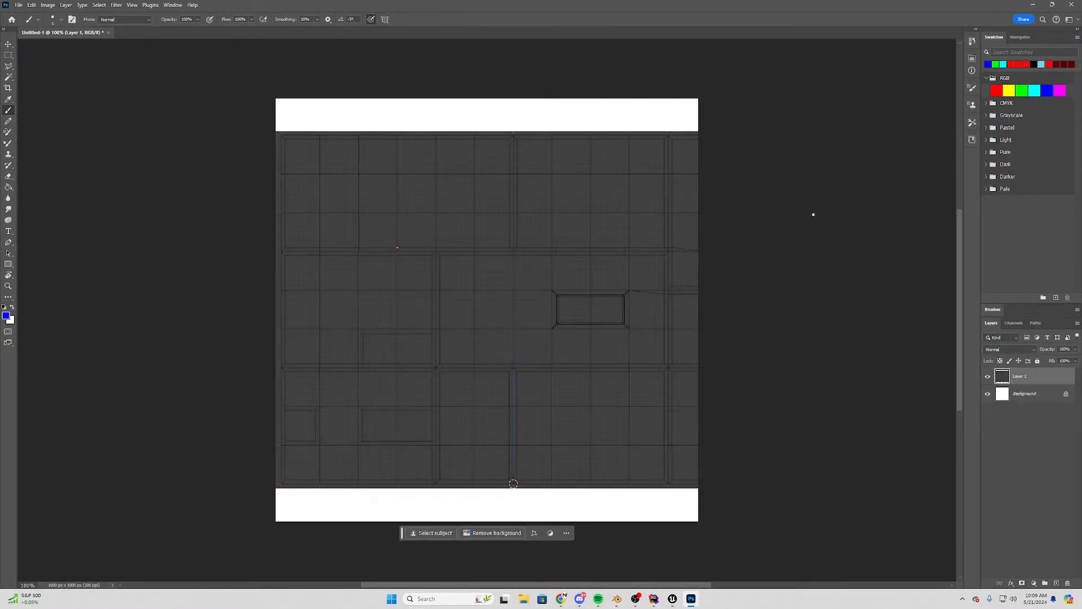
Scale and reposition the pasted wireframe screenshot so that it spans exactly the canvas width
{"action": "left_click", "coordinate": [8, 43]}
{"action": "left_click_drag", "start_coordinate": [502, 274], "coordinate": [480, 271]}
{"action": "key", "text": "ctrl+t"}
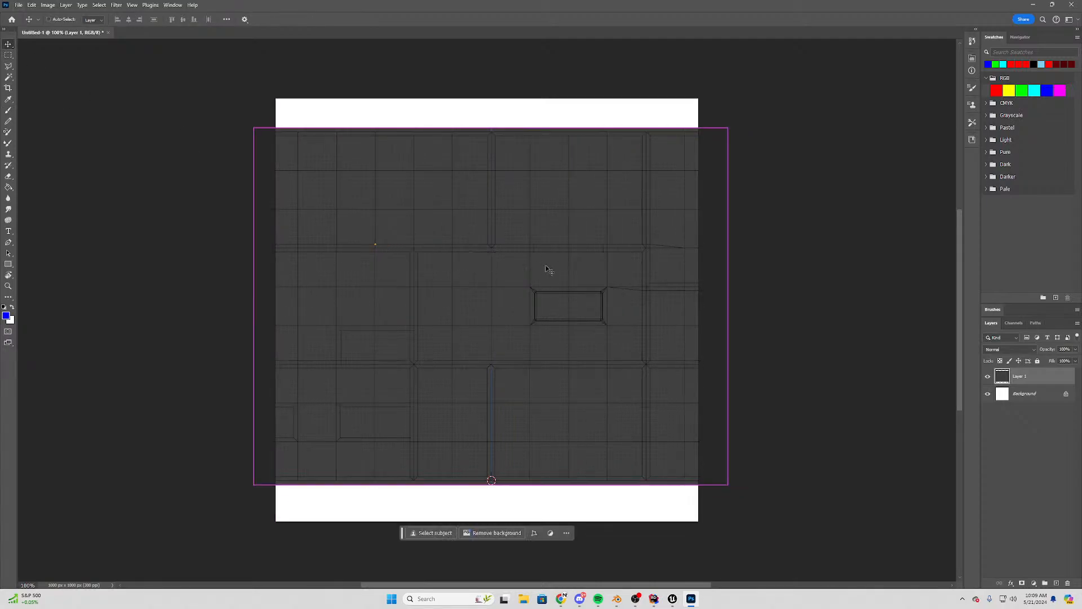
{"action": "left_click_drag", "start_coordinate": [728, 129], "coordinate": [689, 157]}
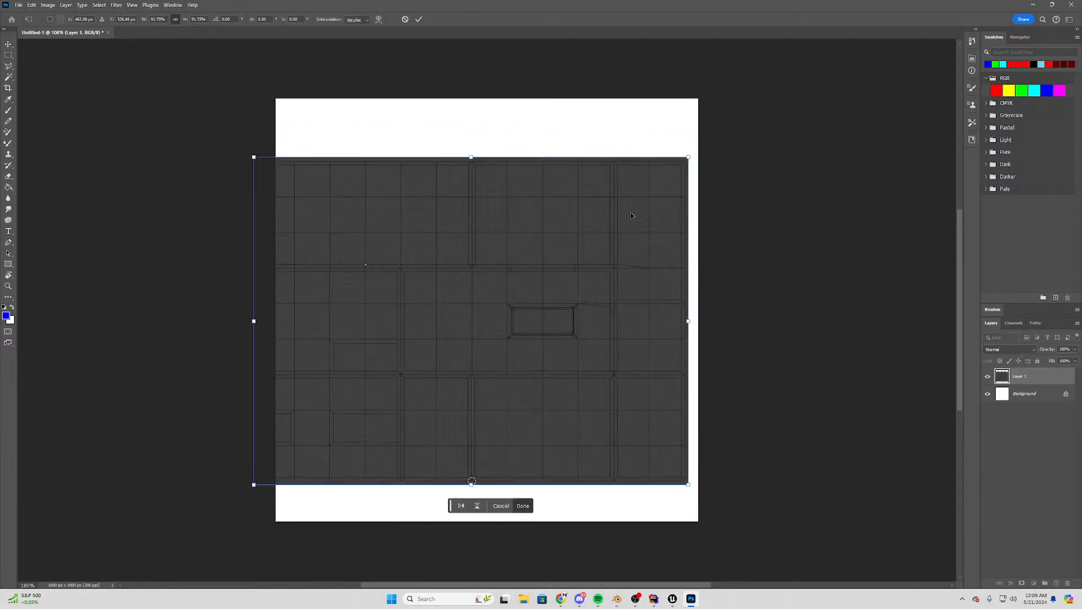
{"action": "left_click_drag", "start_coordinate": [623, 222], "coordinate": [635, 219]}
{"action": "left_click_drag", "start_coordinate": [263, 155], "coordinate": [275, 165]}
{"action": "left_click_drag", "start_coordinate": [420, 255], "coordinate": [420, 243]}
{"action": "key", "text": "Return"}
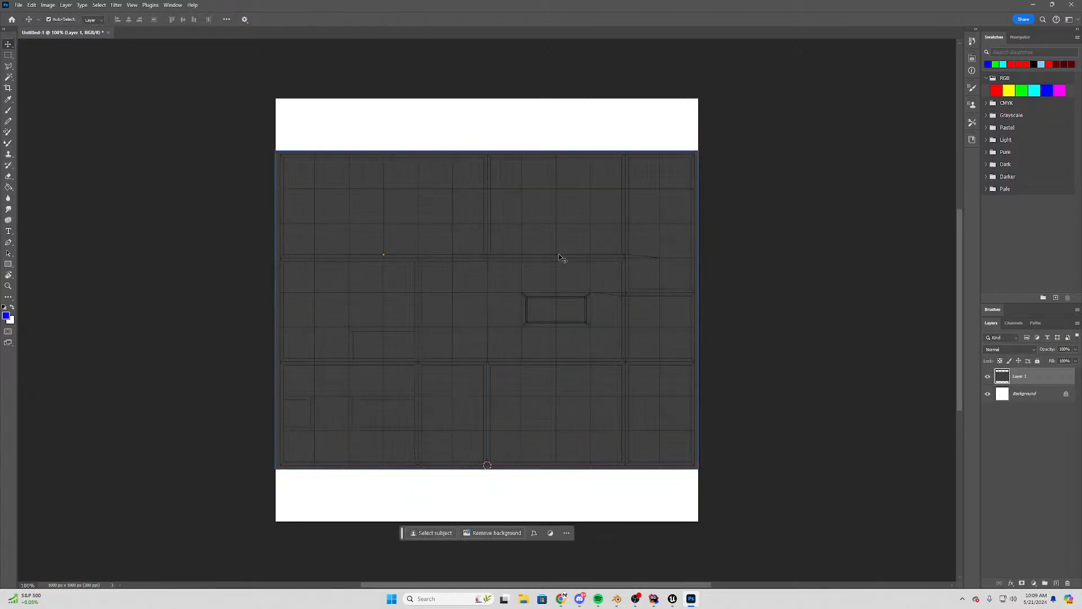
Move the wireframe image down to the canvas's lower edge and deselect its layer
{"action": "left_click_drag", "start_coordinate": [566, 364], "coordinate": [566, 411]}
{"action": "left_click_drag", "start_coordinate": [603, 300], "coordinate": [599, 300]}
{"action": "left_click", "coordinate": [865, 249]}
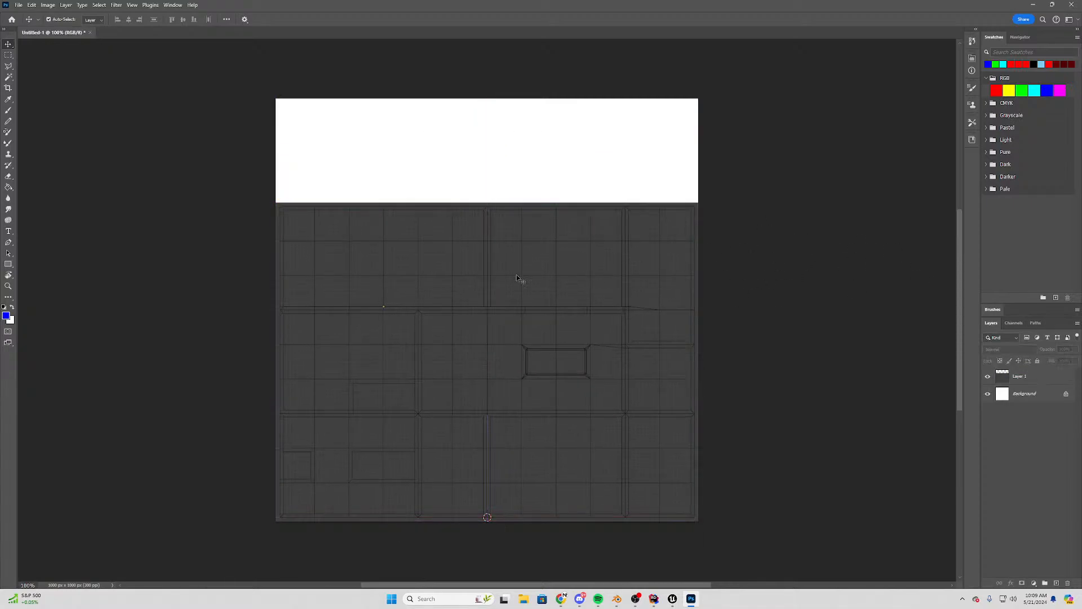
Add a new layer, fill it with pure blue, and place it beneath the wireframe layer
{"action": "left_click", "coordinate": [1056, 583]}
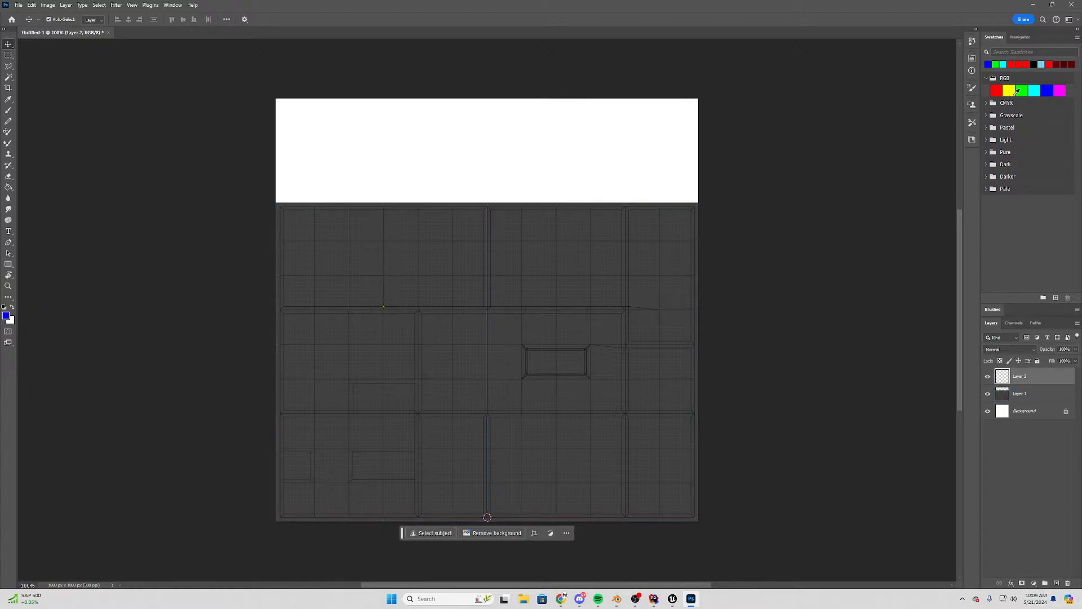
{"action": "left_click", "coordinate": [1047, 90]}
{"action": "key", "text": "g"}
{"action": "left_click", "coordinate": [642, 220]}
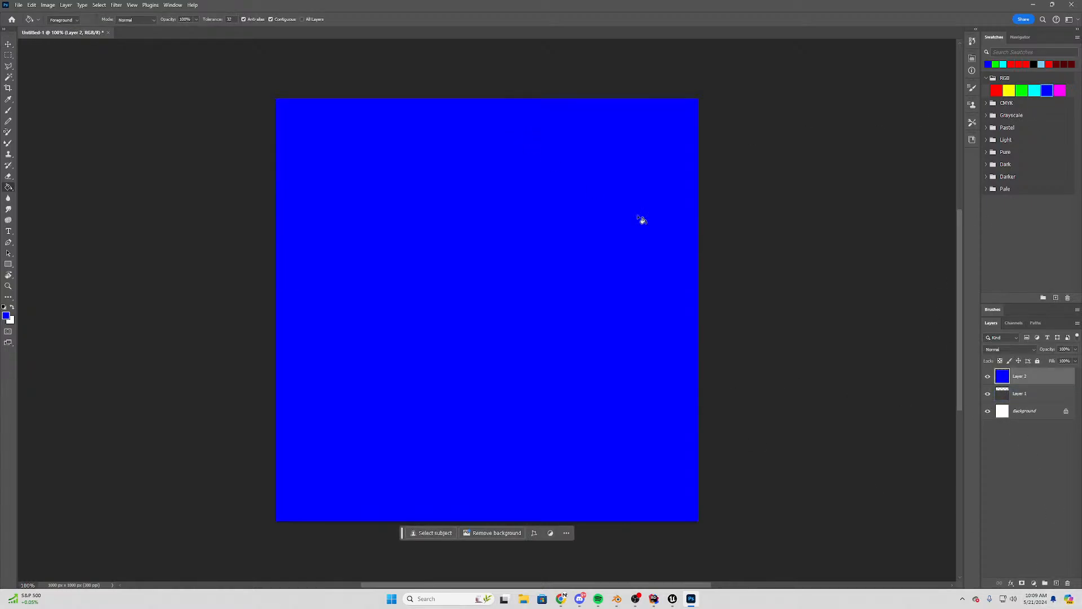
{"action": "key", "text": "ctrl+bracketleft"}
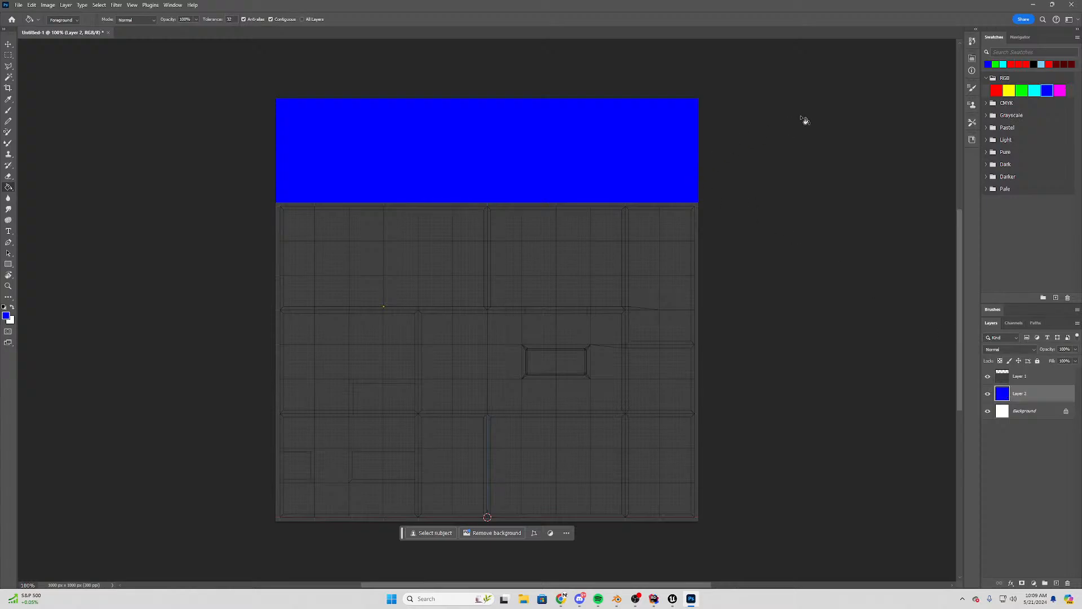
{"action": "scroll", "coordinate": [491, 300], "scroll_direction": "up", "scroll_amount": 8, "text": "alt"}
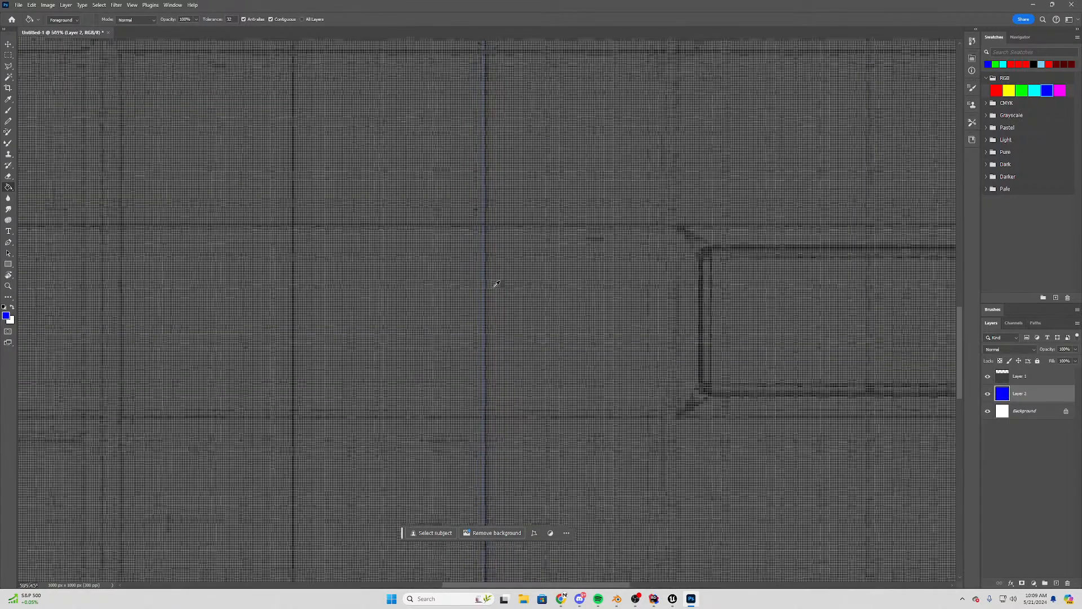
{"action": "scroll", "coordinate": [496, 283], "scroll_direction": "down", "scroll_amount": 8, "text": "alt"}
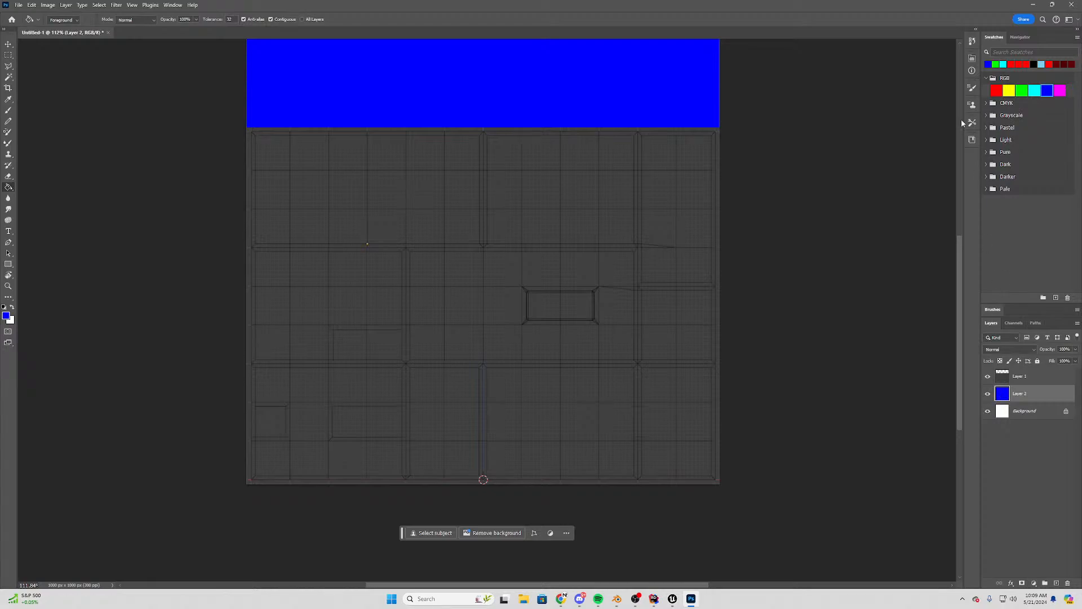
{"action": "double_click", "coordinate": [1012, 398]}
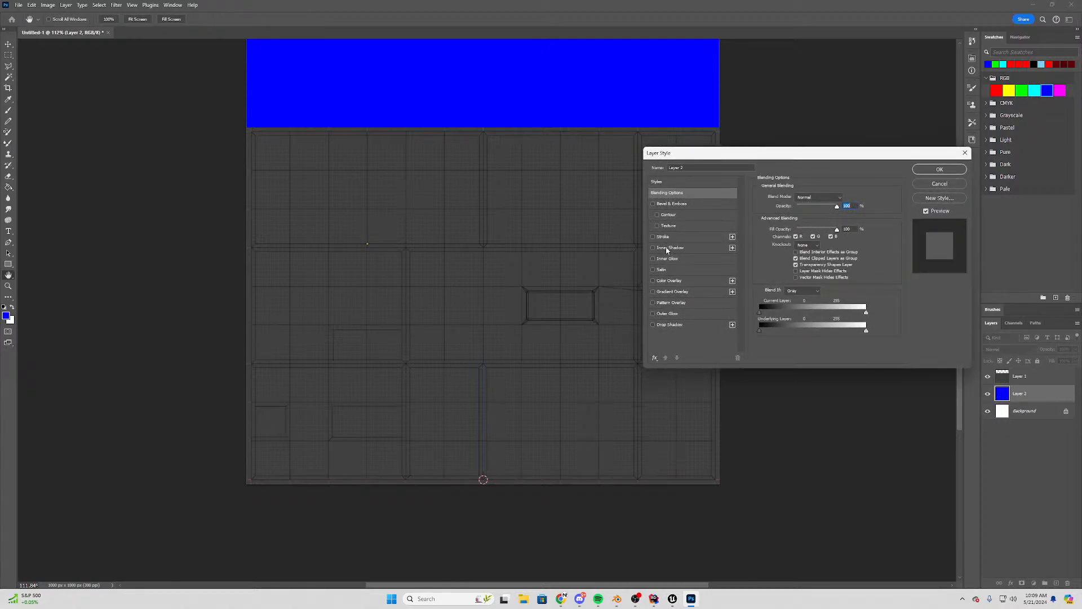
{"action": "left_click", "coordinate": [940, 183]}
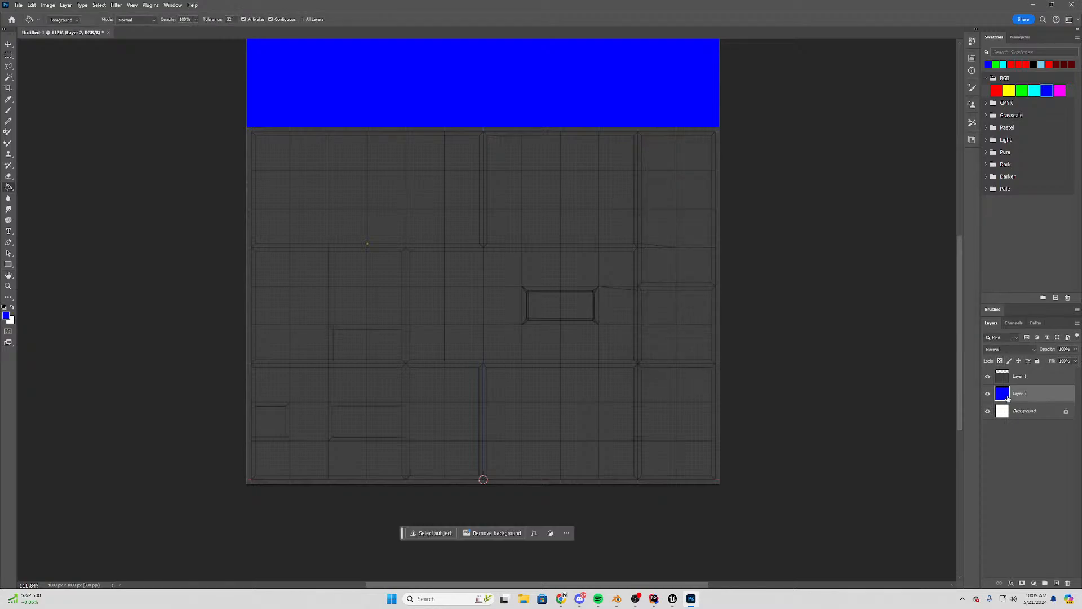
{"action": "right_click", "coordinate": [1009, 398]}
{"action": "left_click", "coordinate": [1032, 399]}
{"action": "right_click", "coordinate": [1036, 399]}
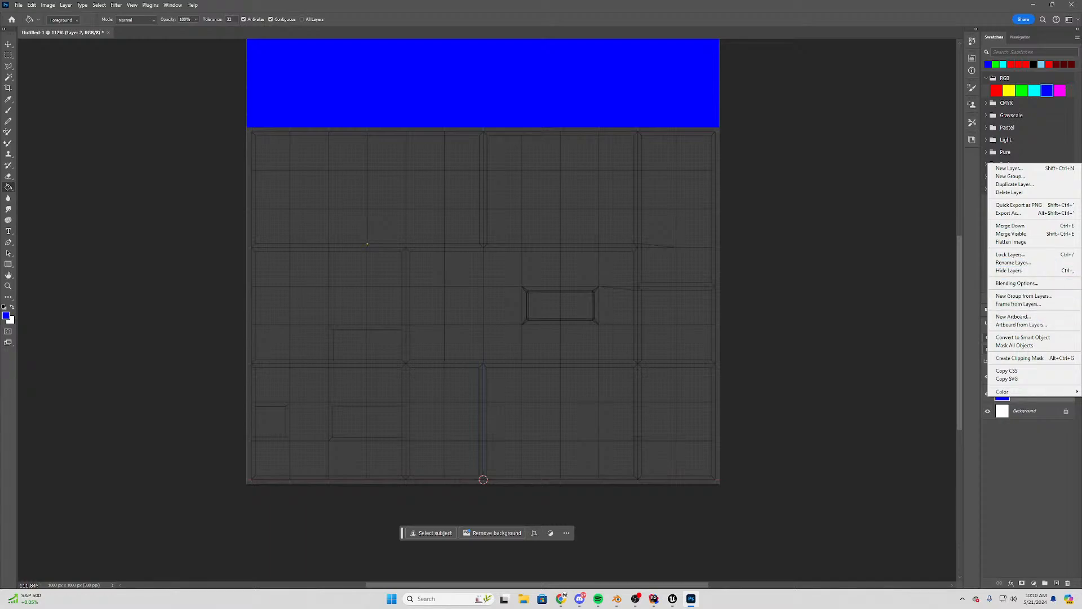
{"action": "left_click", "coordinate": [1029, 467]}
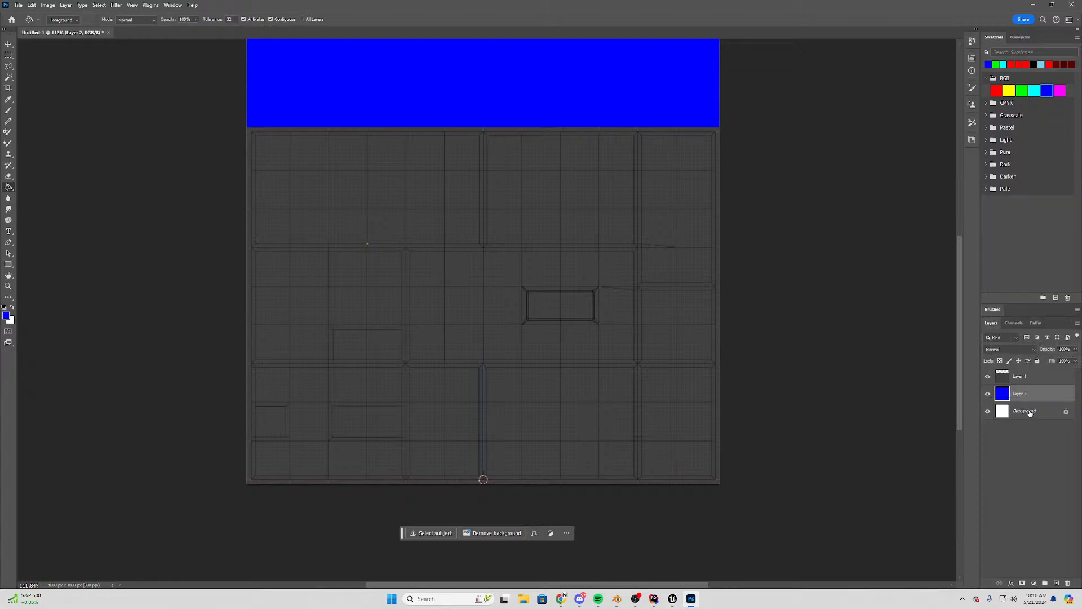
{"action": "right_click", "coordinate": [1036, 400]}
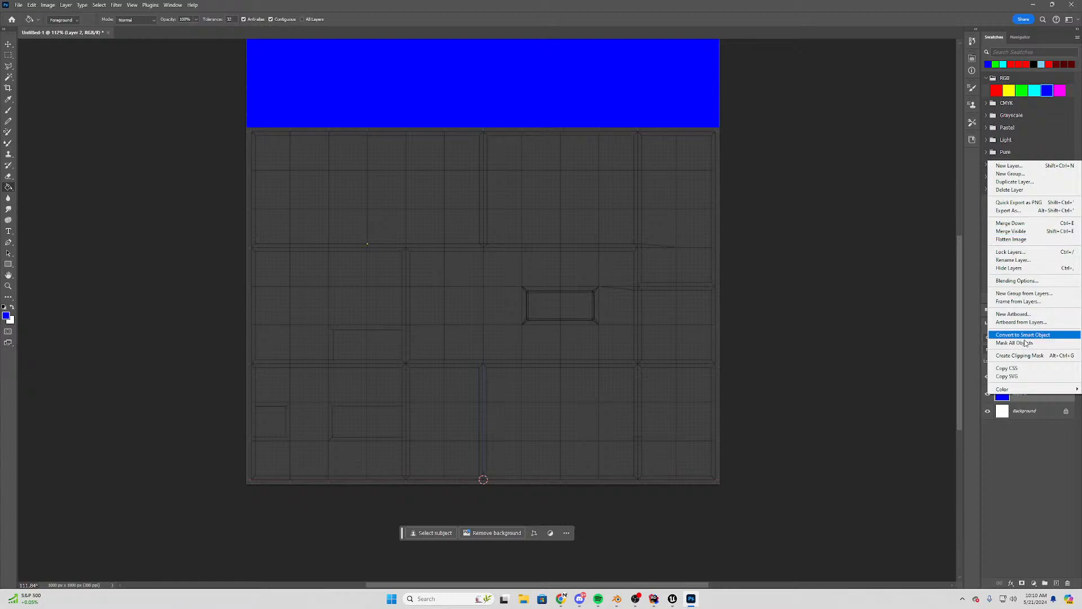
{"action": "left_click", "coordinate": [1027, 432]}
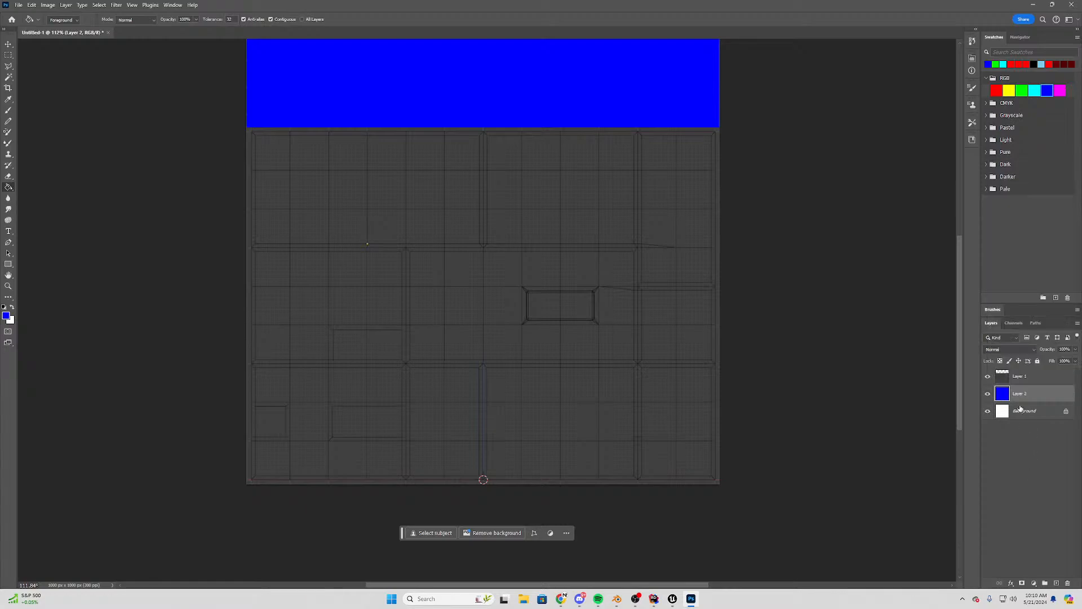
Add a Hue/Saturation adjustment above the blue layer, shifting it to green with saturation about -62 and lightness about -34
{"action": "left_click", "coordinate": [1035, 583]}
{"action": "left_click", "coordinate": [1043, 499]}
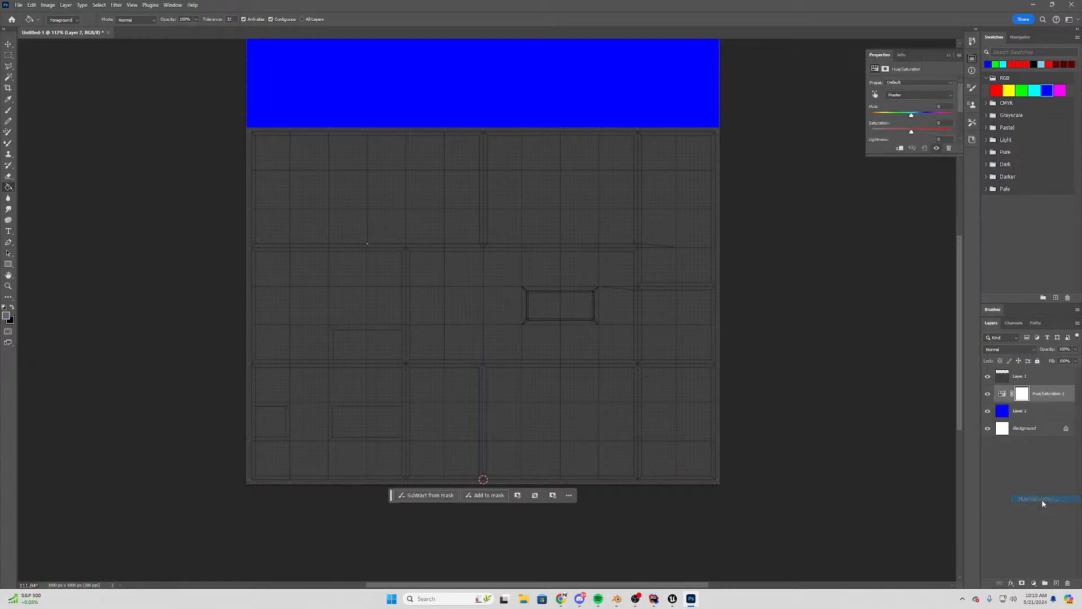
{"action": "left_click_drag", "start_coordinate": [909, 134], "coordinate": [886, 125]}
{"action": "scroll", "coordinate": [905, 124], "scroll_direction": "down", "scroll_amount": 1}
{"action": "left_click", "coordinate": [888, 125]}
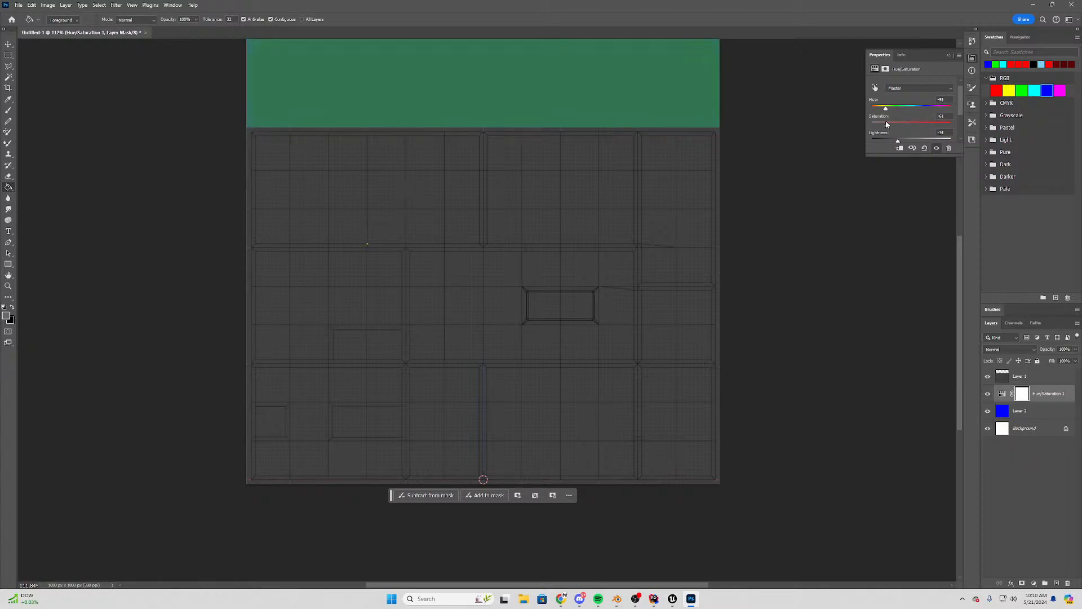
Start a text layer in the green band above the wireframe and set the text colour to white
{"action": "scroll", "coordinate": [732, 229], "scroll_direction": "up", "scroll_amount": 5}
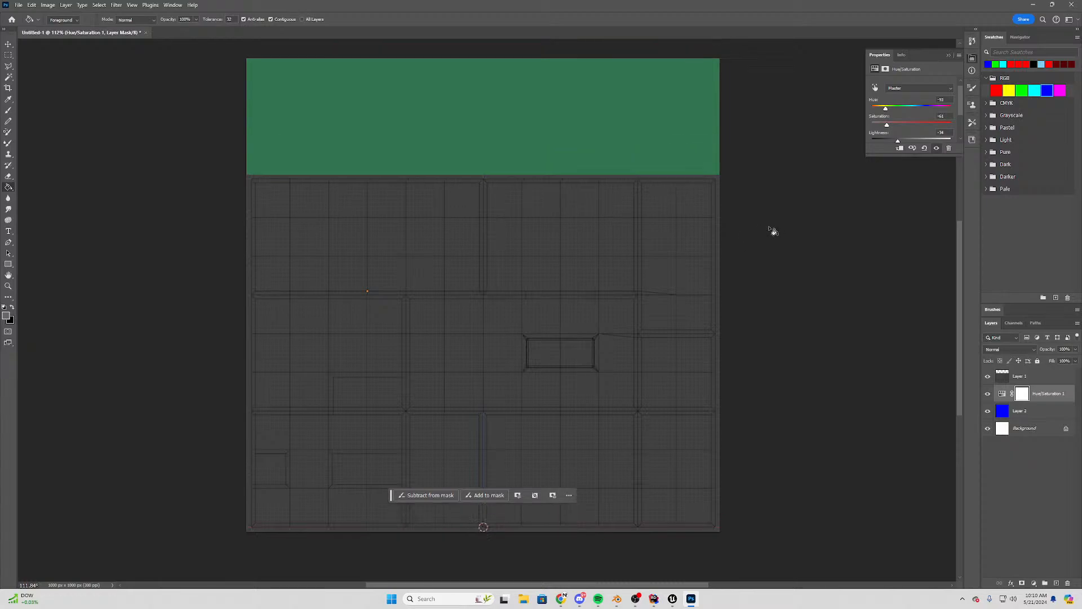
{"action": "scroll", "coordinate": [473, 231], "scroll_direction": "down", "scroll_amount": 2}
{"action": "left_click", "coordinate": [9, 231]}
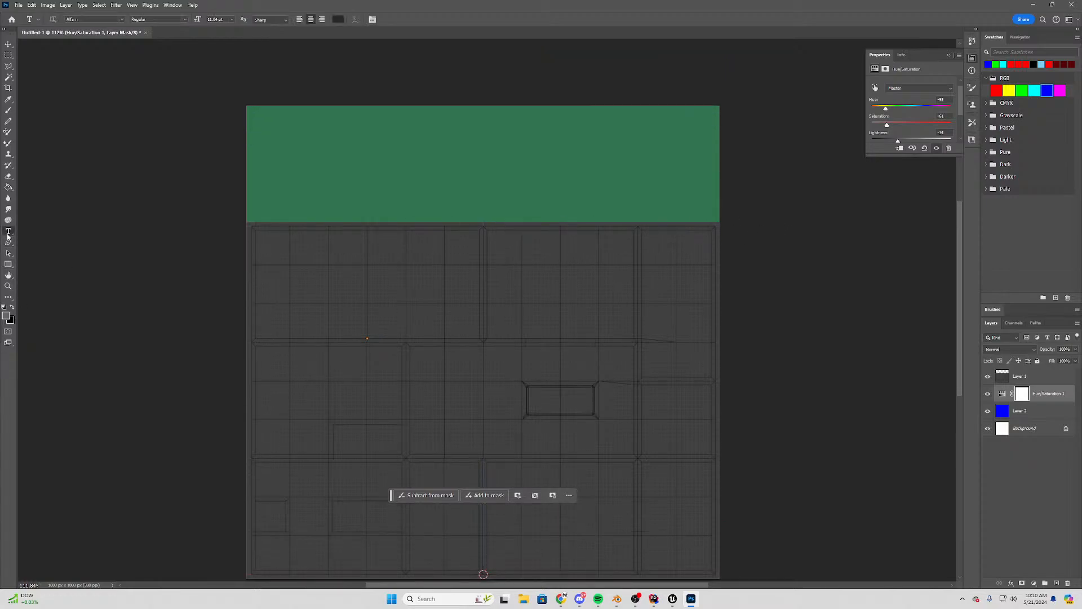
{"action": "left_click", "coordinate": [342, 156]}
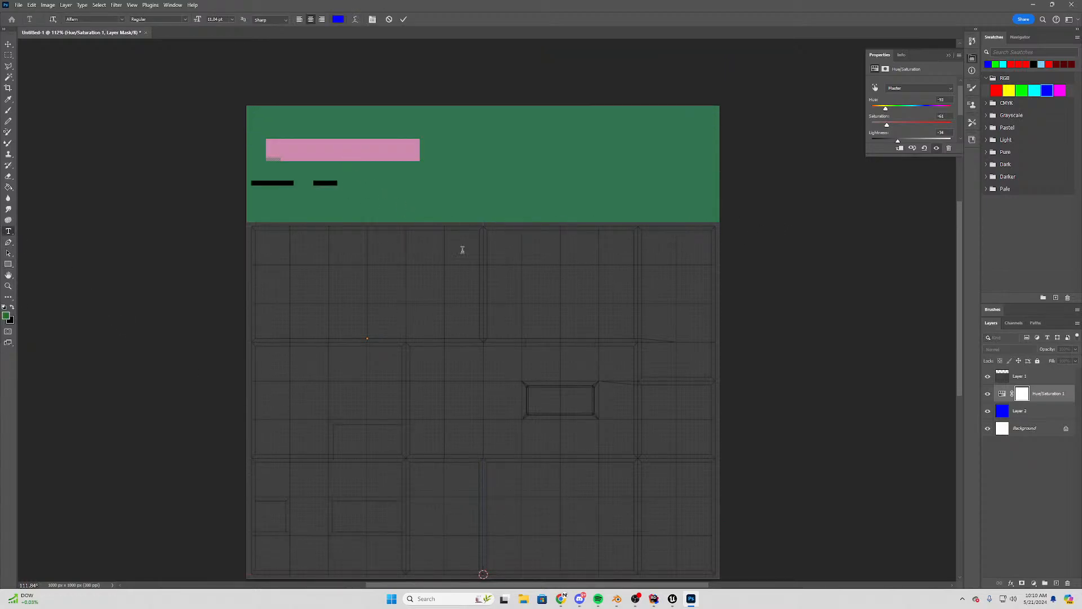
{"action": "type", "text": "RA"}
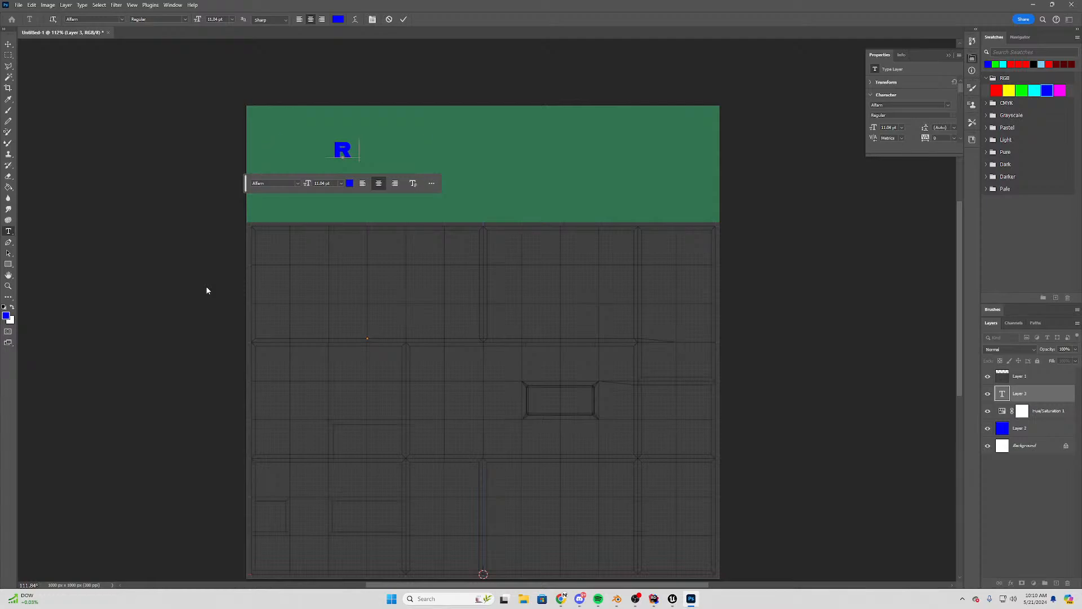
{"action": "key", "text": "BackSpace"}
{"action": "key", "text": "BackSpace"}
{"action": "left_click", "coordinate": [349, 184]}
{"action": "left_click_drag", "start_coordinate": [726, 200], "coordinate": [707, 180]}
{"action": "left_click", "coordinate": [906, 170]}
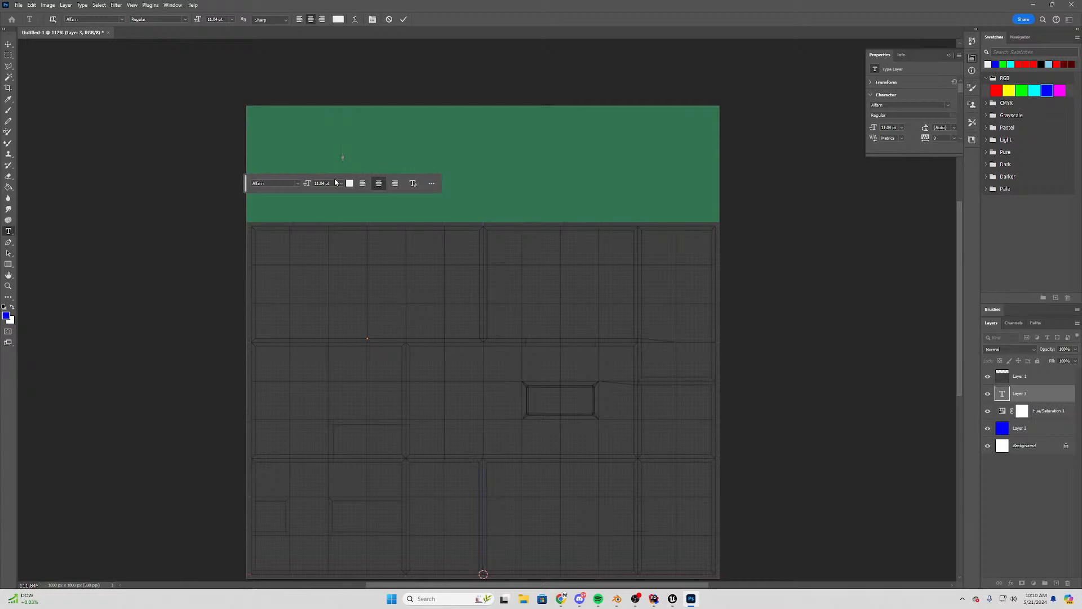
Enter the title word "Rainforest" in the new text layer, with only the first letter capitalised
{"action": "type", "text": "RAINFores"}
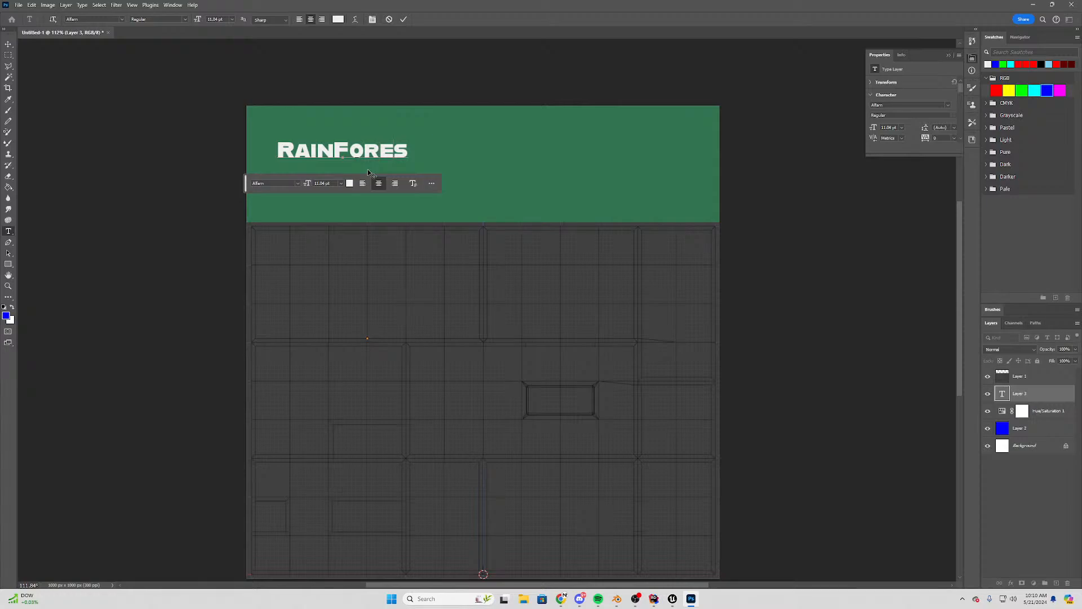
{"action": "type", "text": "ty"}
{"action": "key", "text": "BackSpace"}
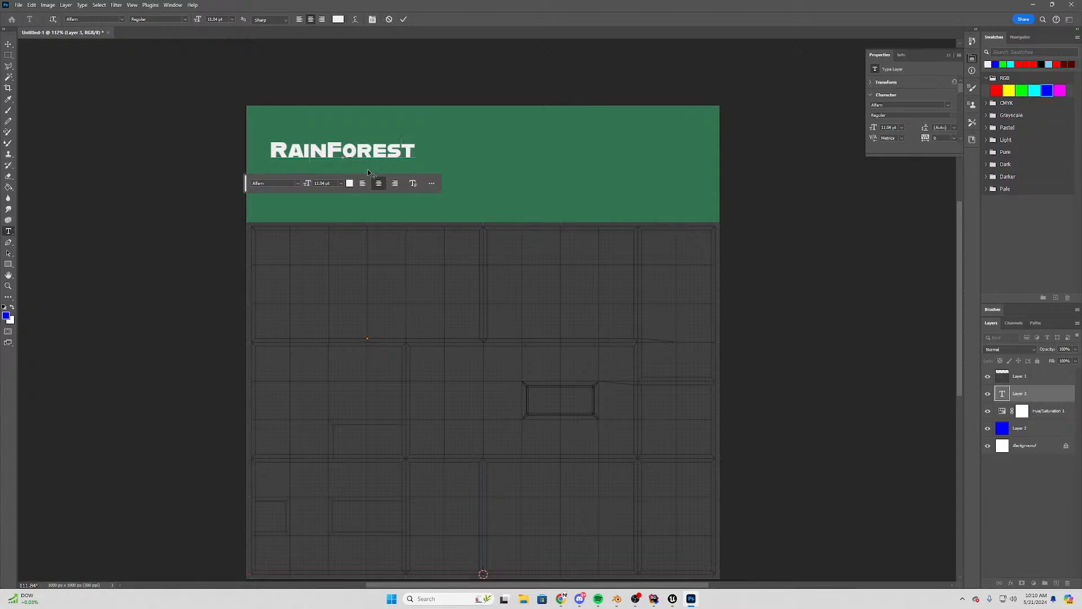
{"action": "key", "text": "Left"}
{"action": "key", "text": "Left"}
{"action": "key", "text": "Left"}
{"action": "key", "text": "Left"}
{"action": "key", "text": "Left"}
{"action": "key", "text": "BackSpace"}
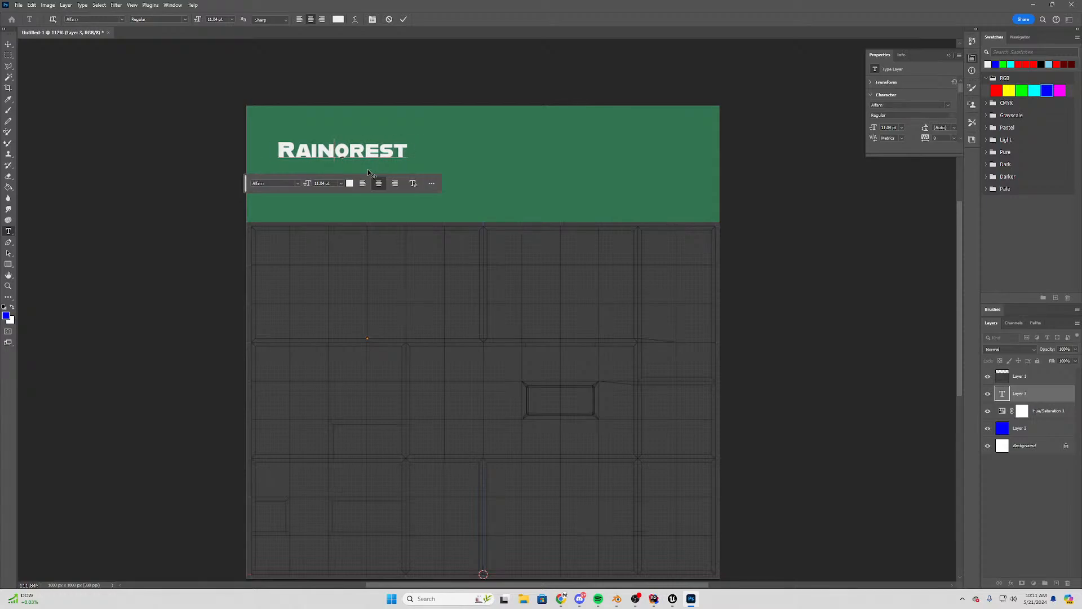
{"action": "type", "text": "f"}
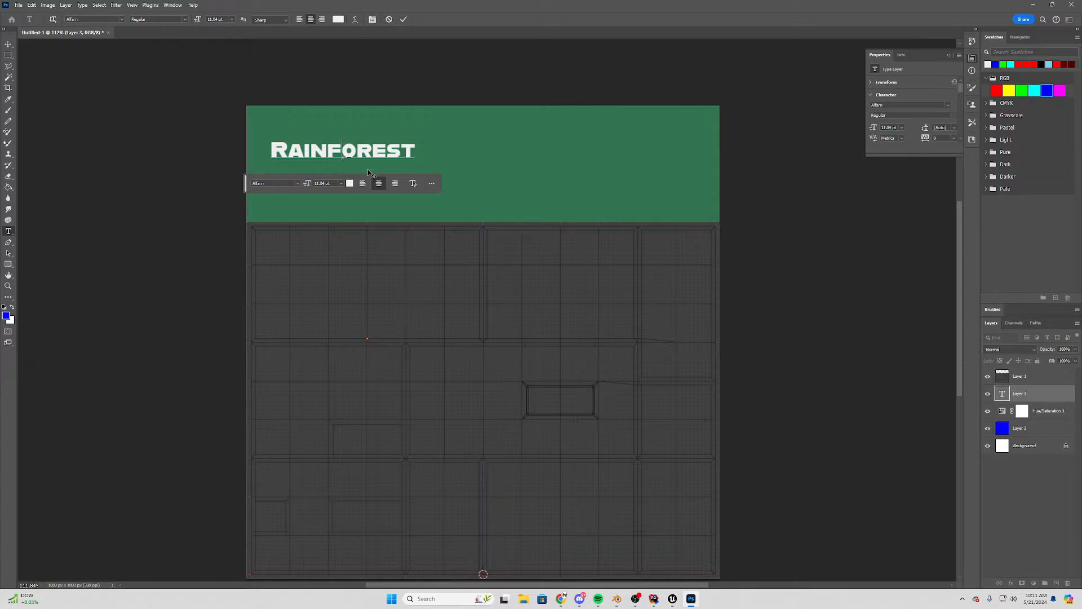
Extend the title text so that it reads "Rainforest / Jungle"
{"action": "key", "text": "Right"}
{"action": "key", "text": "Right"}
{"action": "type", "text": "/ Jugnm"}
{"action": "key", "text": "BackSpace"}
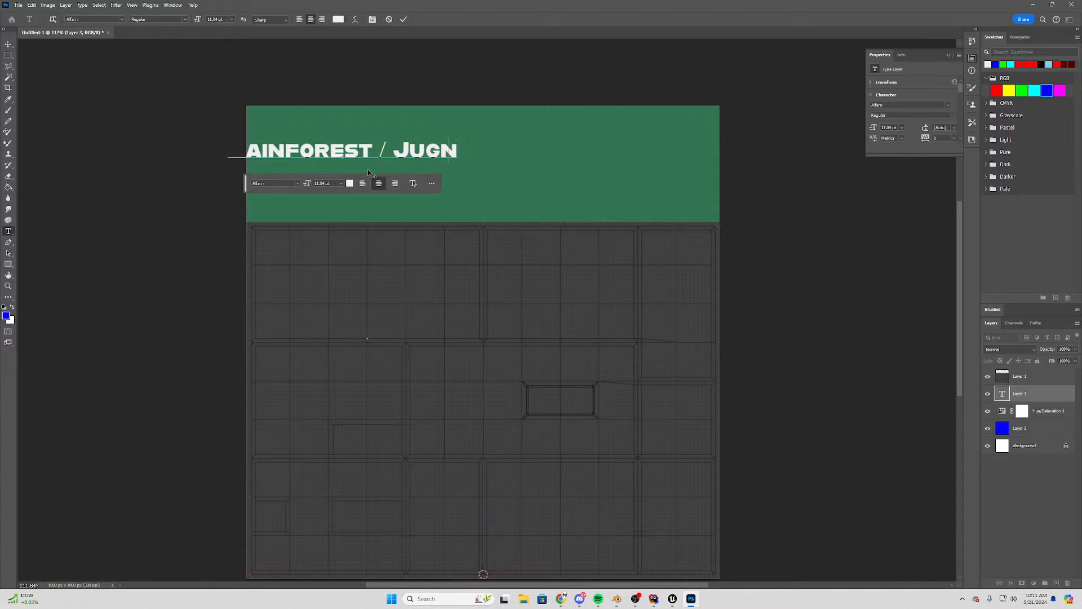
{"action": "key", "text": "BackSpace"}
{"action": "key", "text": "BackSpace"}
{"action": "type", "text": "ngle"}
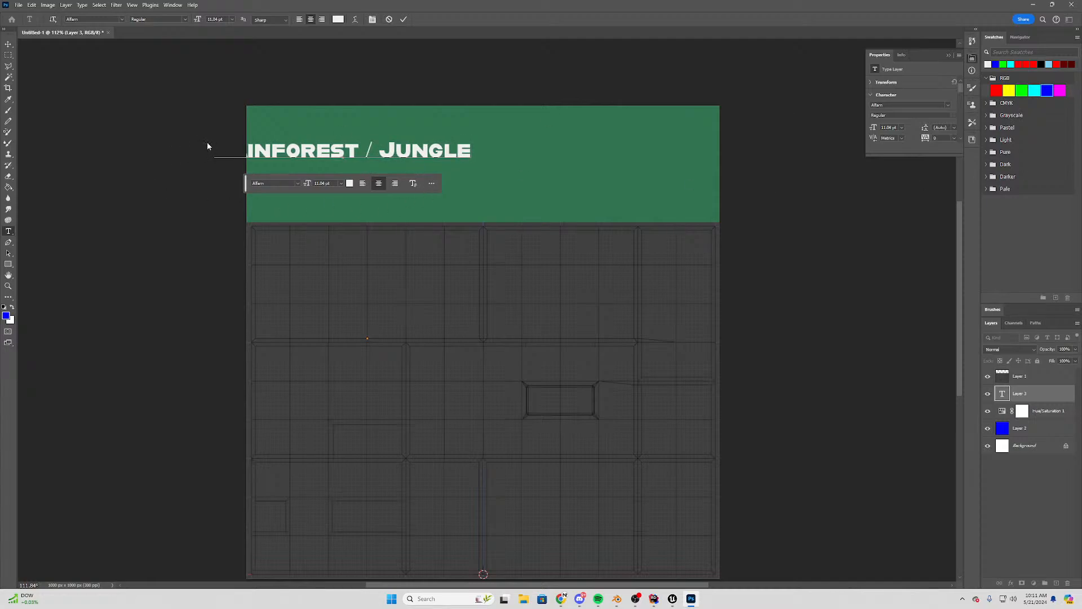
Centre the title in the upper part of the green band and enlarge it to about 14.81 pt
{"action": "left_click_drag", "start_coordinate": [315, 155], "coordinate": [452, 158]}
{"action": "key", "text": "ctrl+t"}
{"action": "left_click_drag", "start_coordinate": [622, 134], "coordinate": [699, 116]}
{"action": "left_click_drag", "start_coordinate": [527, 171], "coordinate": [493, 149]}
{"action": "key", "text": "ctrl+z"}
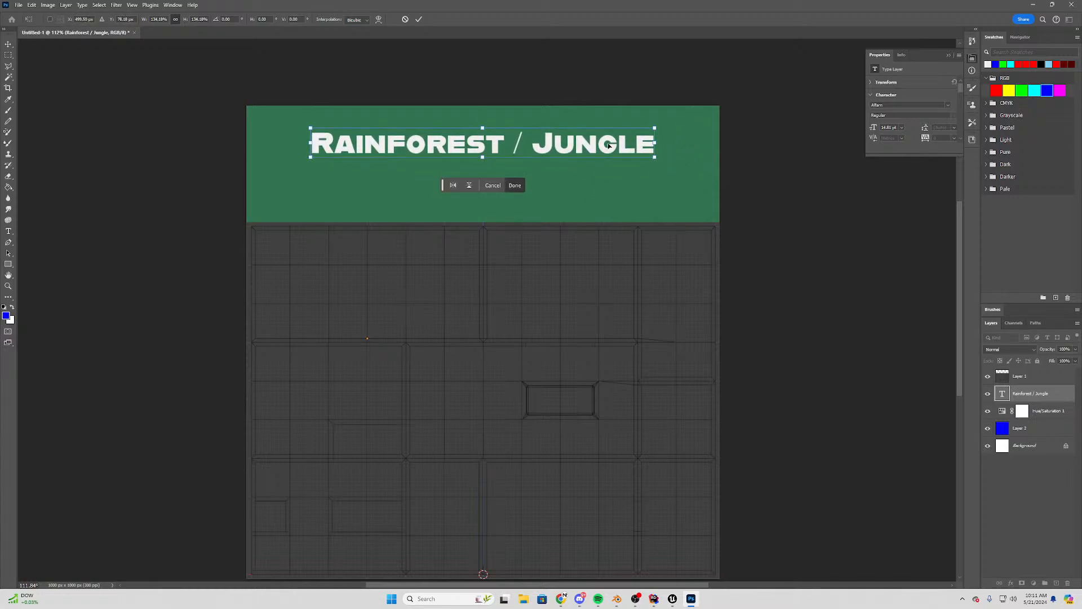
{"action": "left_click", "coordinate": [516, 186]}
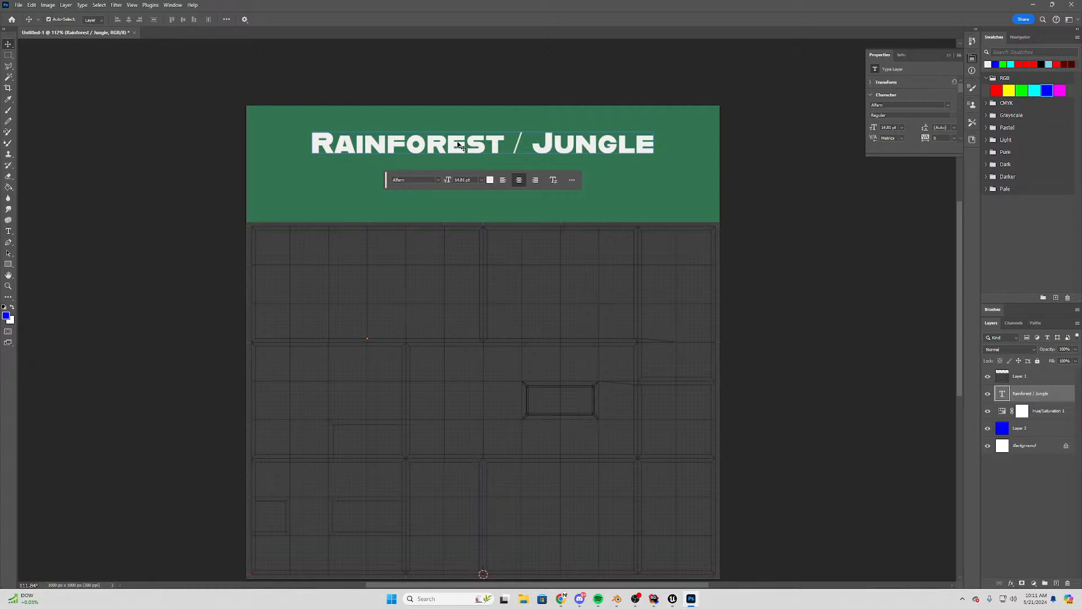
Duplicate the title directly below itself and scale the copy down to about 11.06 pt, keeping it centred
{"action": "left_click_drag", "start_coordinate": [460, 145], "coordinate": [461, 176], "text": "alt"}
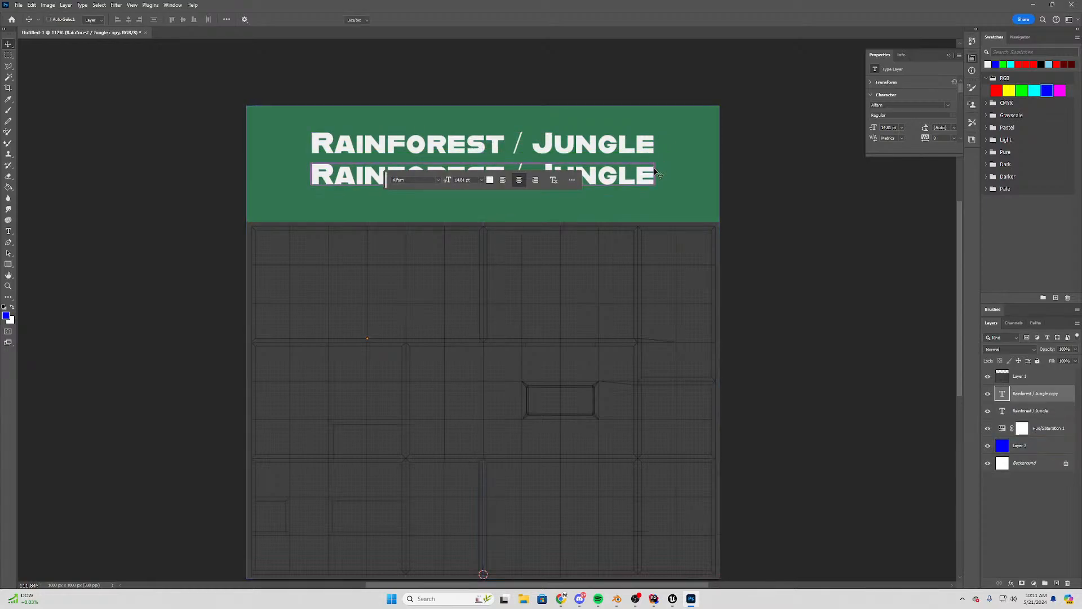
{"action": "key", "text": "ctrl+t"}
{"action": "left_click_drag", "start_coordinate": [656, 169], "coordinate": [569, 170]}
{"action": "left_click_drag", "start_coordinate": [479, 190], "coordinate": [526, 182]}
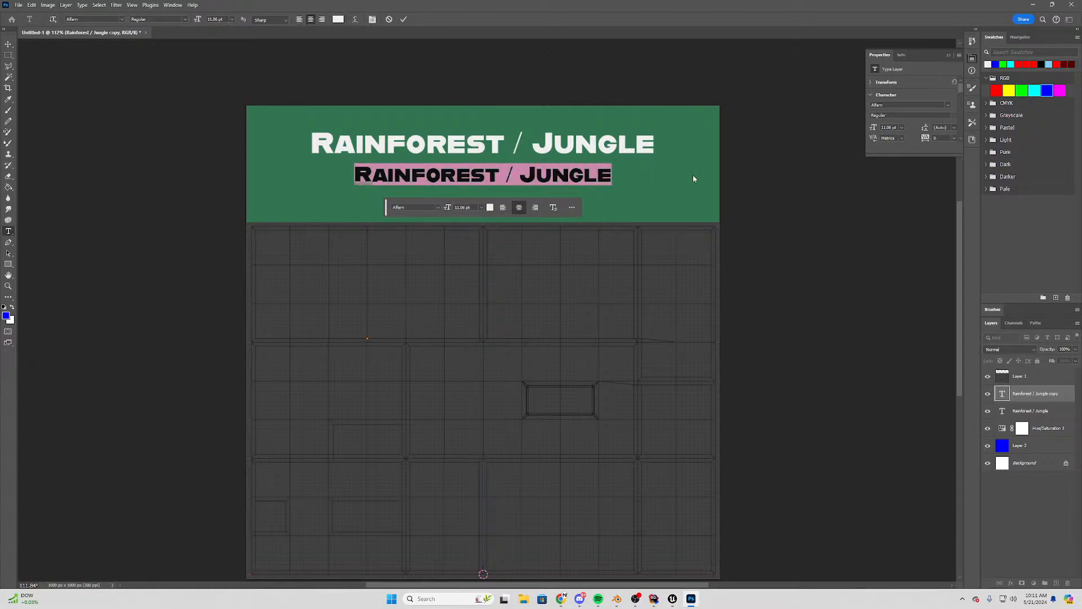
Replace the duplicated title's text with "Map Concept" and deselect the layer
{"action": "type", "text": "Map"}
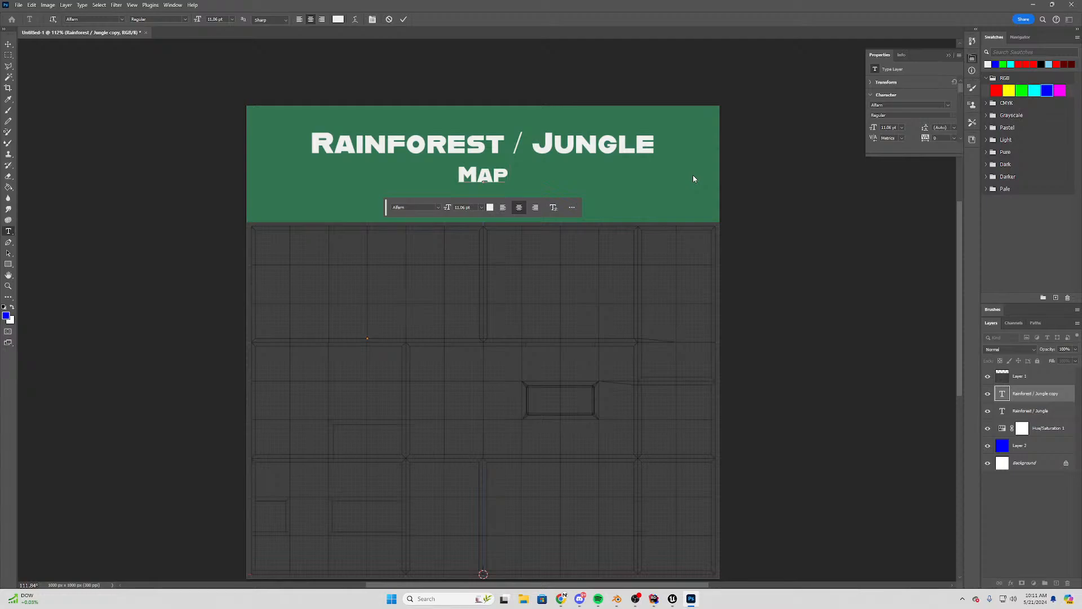
{"action": "type", "text": " Concept"}
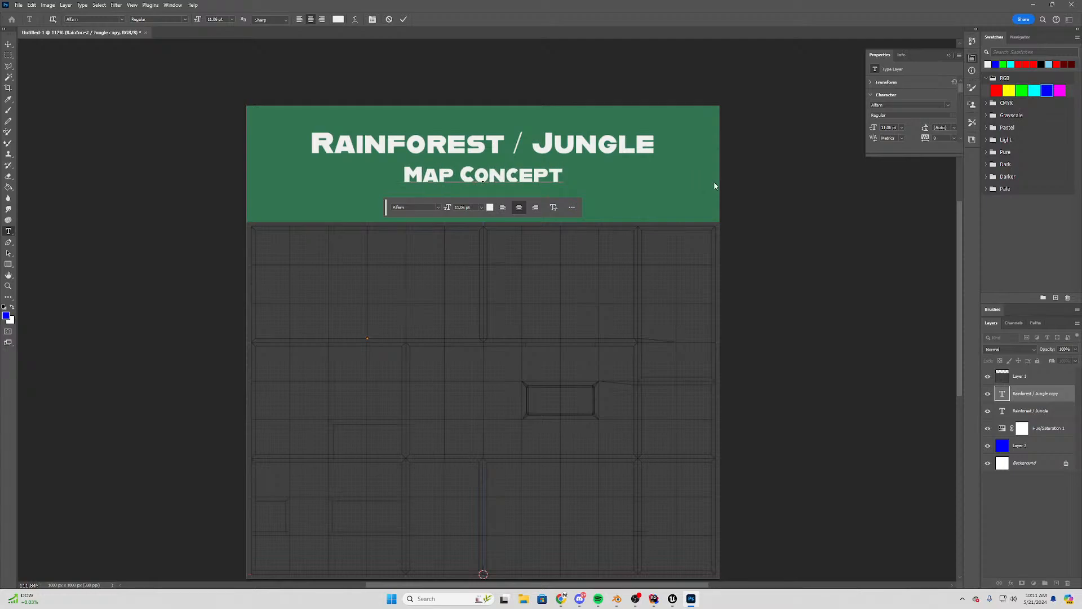
{"action": "left_click", "coordinate": [791, 205]}
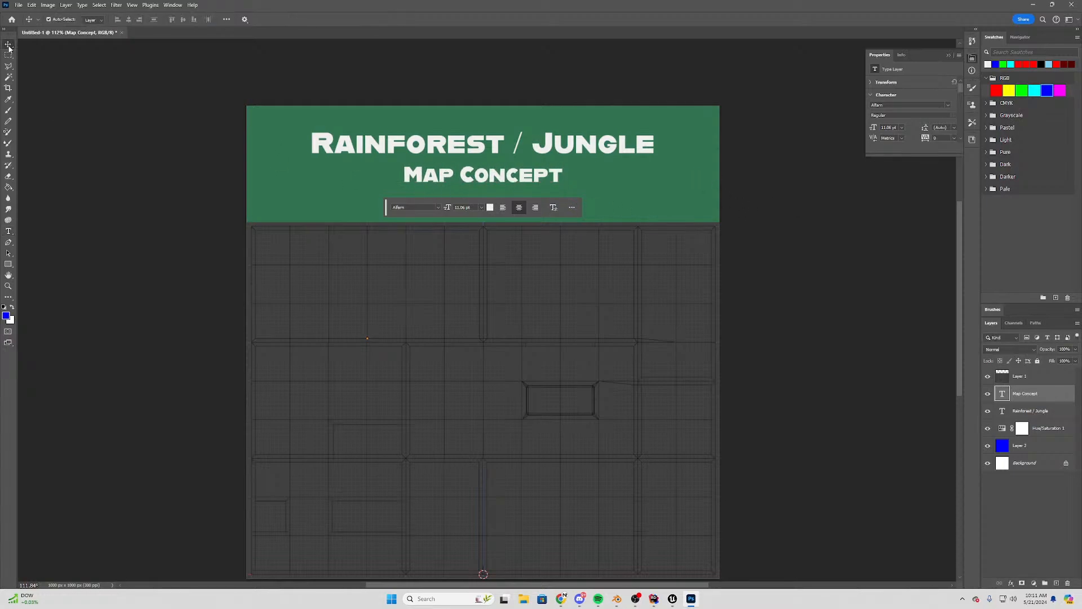
{"action": "left_click", "coordinate": [169, 274]}
{"action": "scroll", "coordinate": [479, 279], "scroll_direction": "down", "scroll_amount": 2}
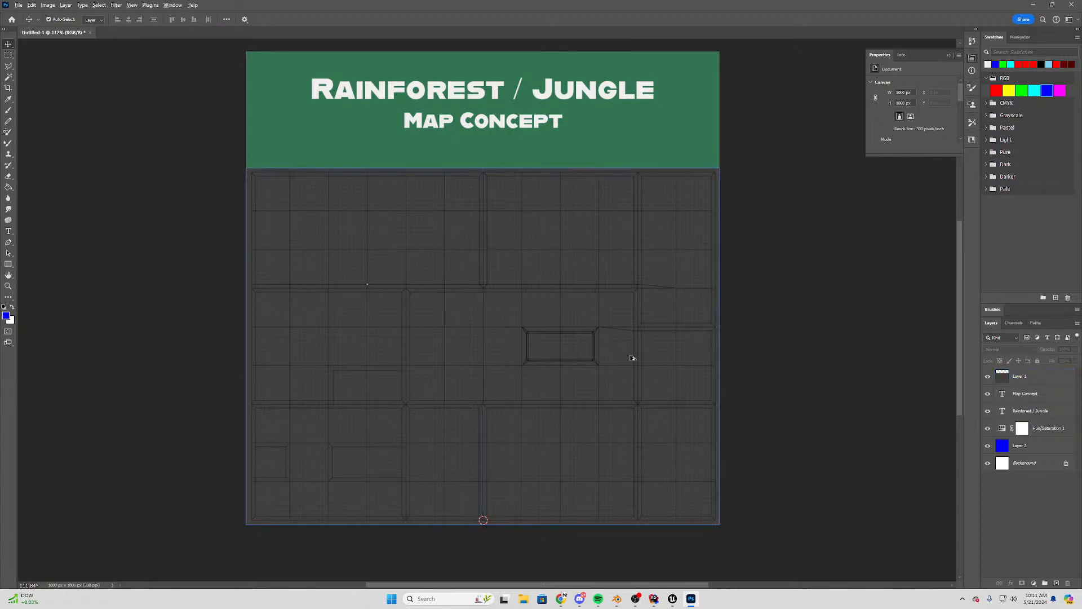
Switch to the Unreal Editor and start playing the TestWorld level
{"action": "left_click", "coordinate": [654, 599]}
{"action": "mouse_move", "coordinate": [666, 588]}
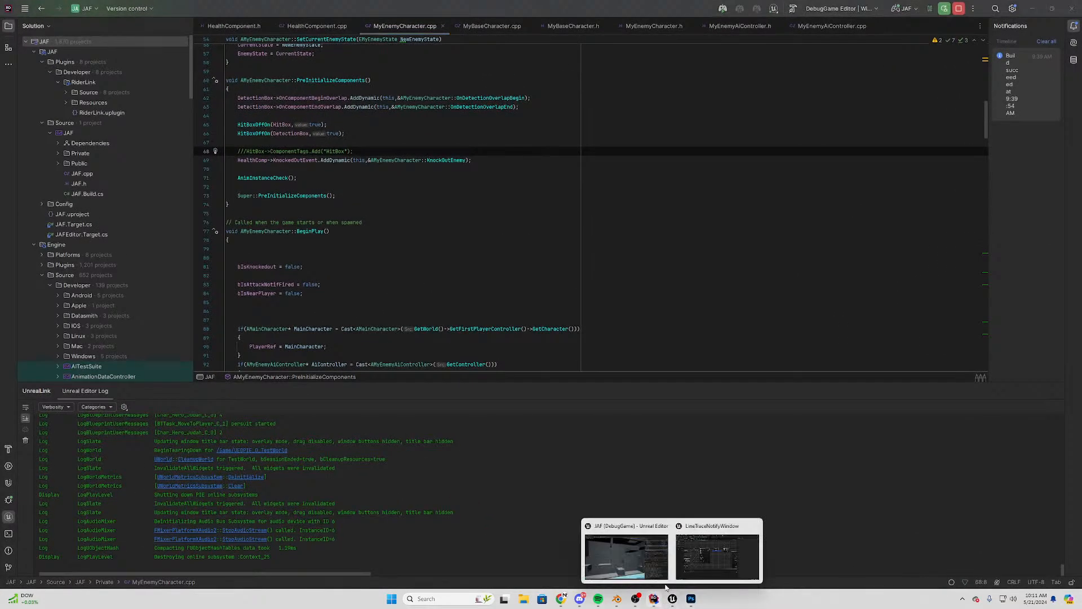
{"action": "left_click", "coordinate": [653, 532]}
{"action": "left_click", "coordinate": [225, 32]}
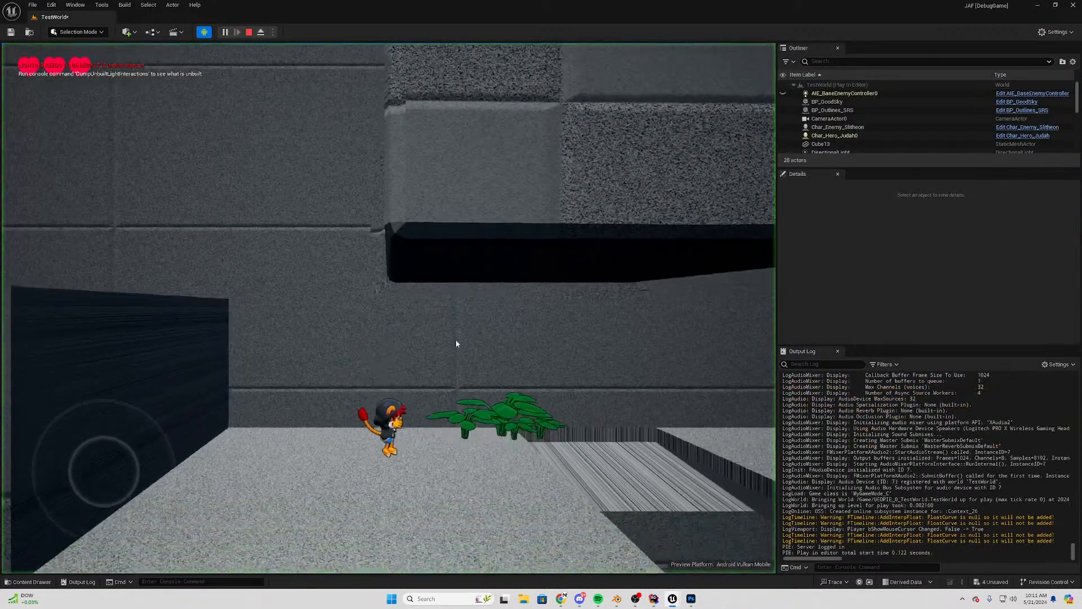
Playtest the jumps onto the tall block beside the green plants, moving the hero back and forth
{"action": "key", "text": "a"}
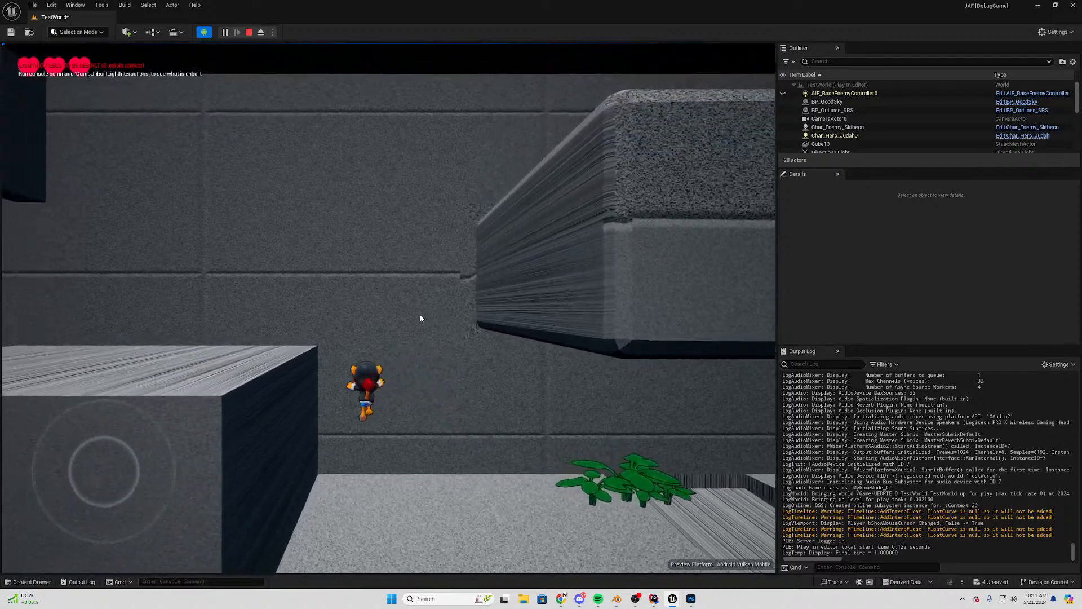
{"action": "key", "text": "d"}
{"action": "left_click", "coordinate": [446, 289]}
{"action": "key", "text": "space"}
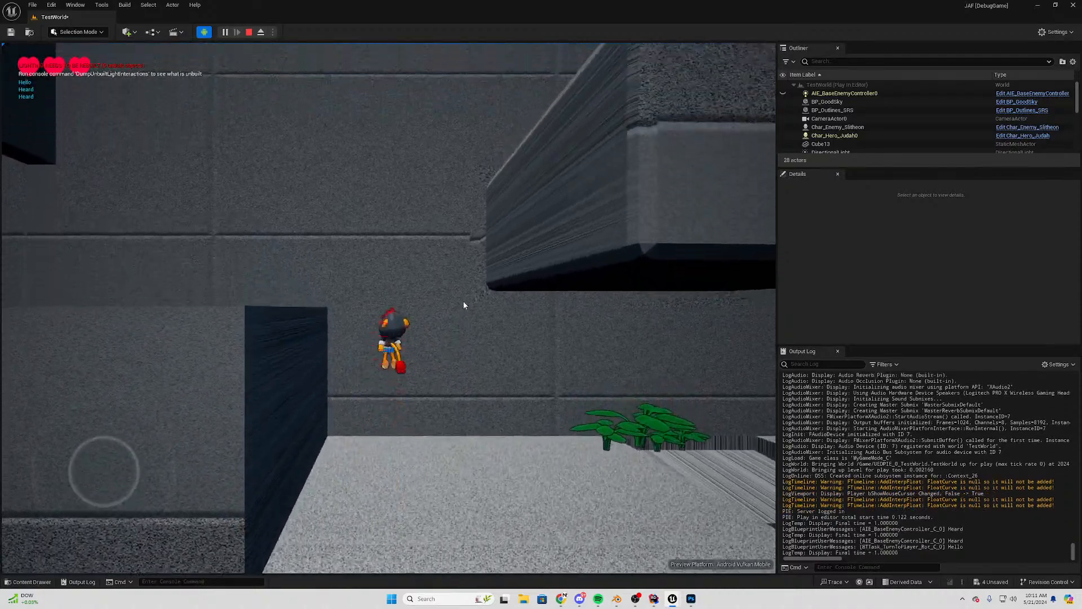
{"action": "key", "text": "a"}
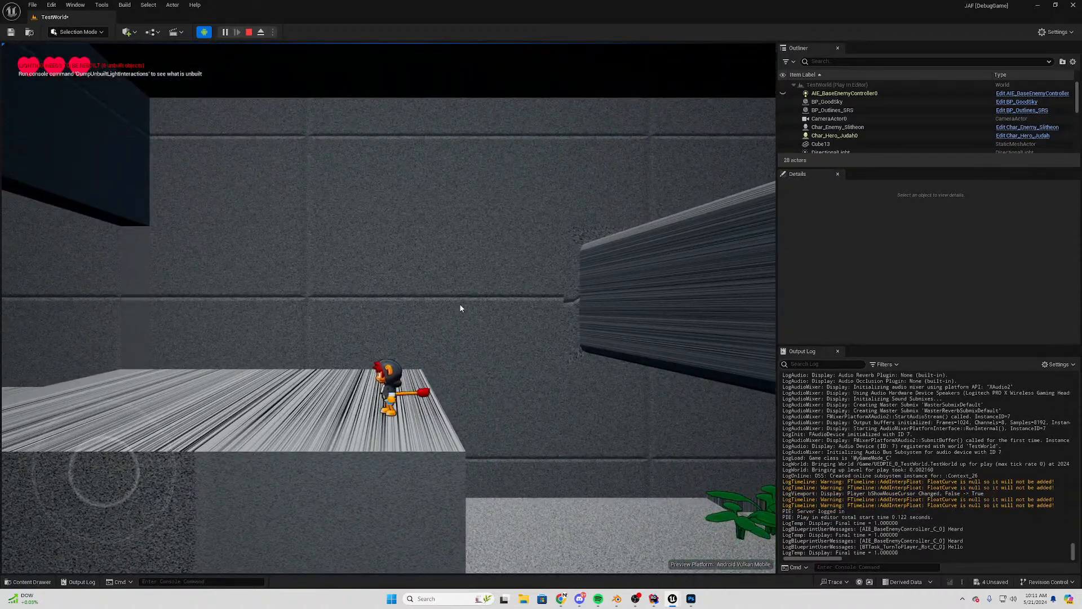
{"action": "key", "text": "a"}
{"action": "left_click", "coordinate": [442, 279]}
{"action": "key", "text": "d"}
{"action": "left_click", "coordinate": [441, 277]}
{"action": "key", "text": "space"}
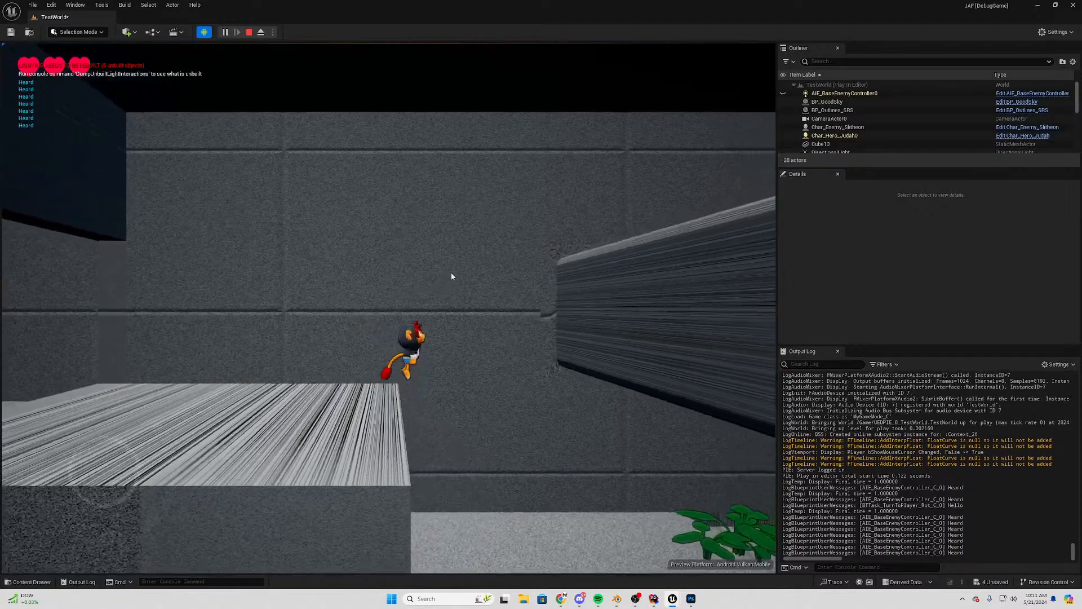
Jump the hero rightward across the raised platform to the teal enemy and attack it
{"action": "key", "text": "d"}
{"action": "left_click", "coordinate": [524, 331]}
{"action": "key", "text": "space"}
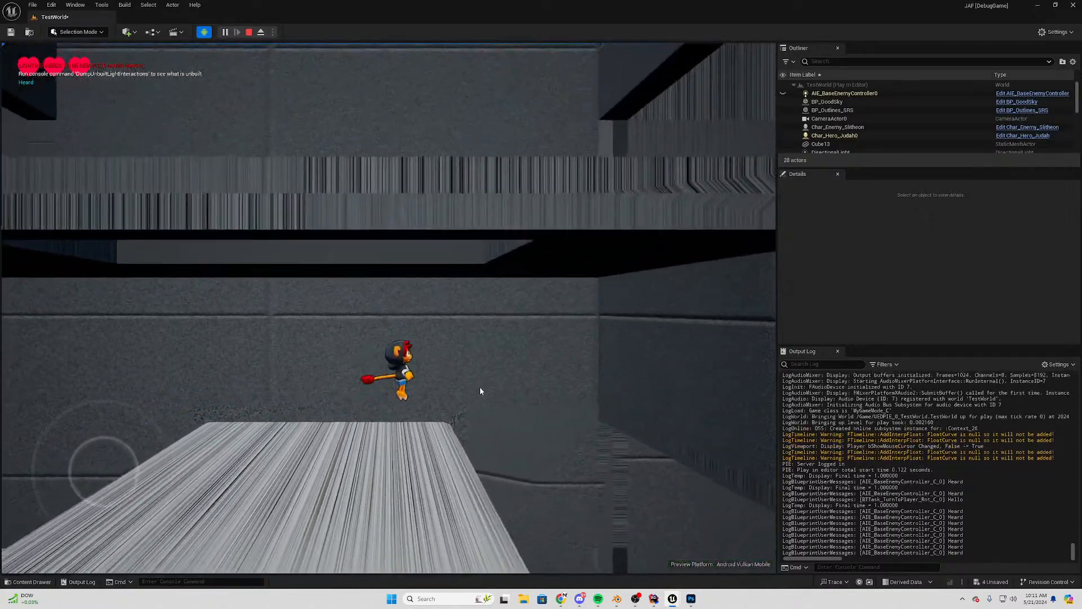
{"action": "key", "text": "d"}
{"action": "key", "text": "space"}
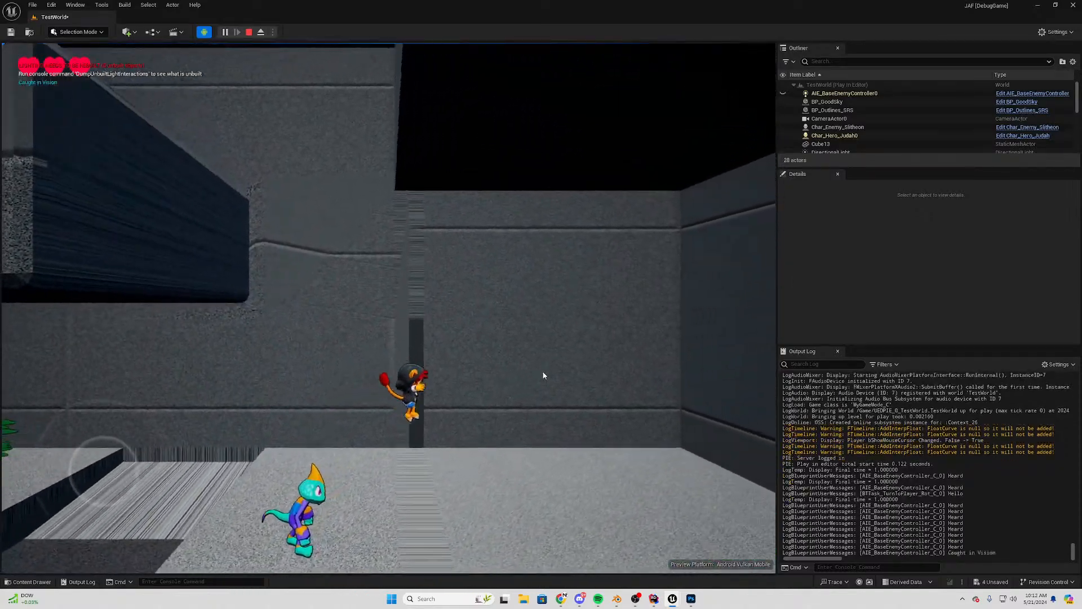
{"action": "key", "text": "a"}
{"action": "left_click", "coordinate": [334, 346]}
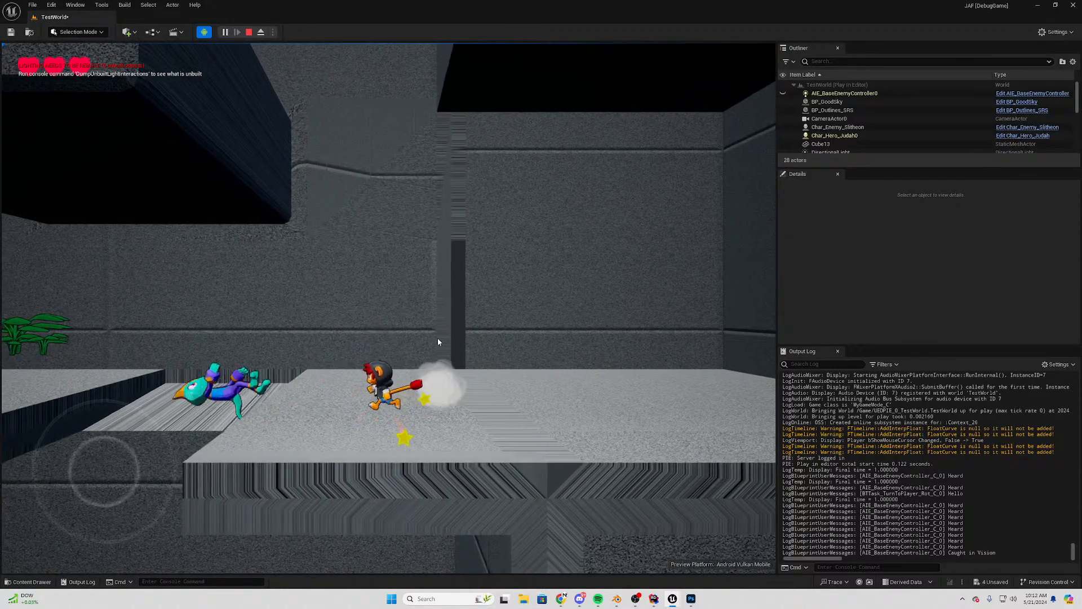
Run the hero back left past the plants and over the tall block to the level's far left area
{"action": "key", "text": "a"}
{"action": "key", "text": "space"}
{"action": "key", "text": "space"}
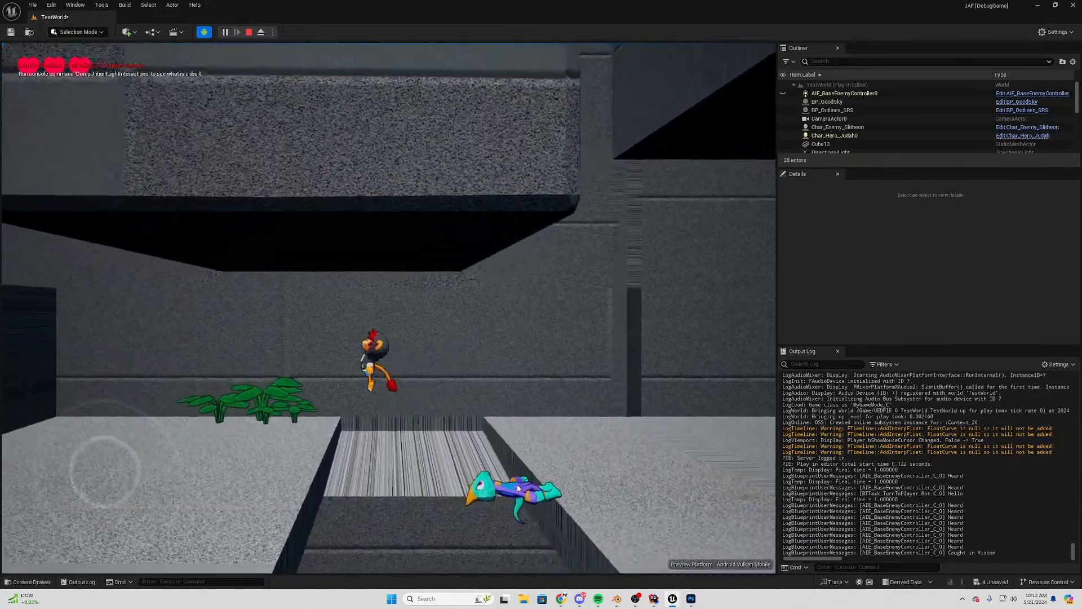
{"action": "key", "text": "a"}
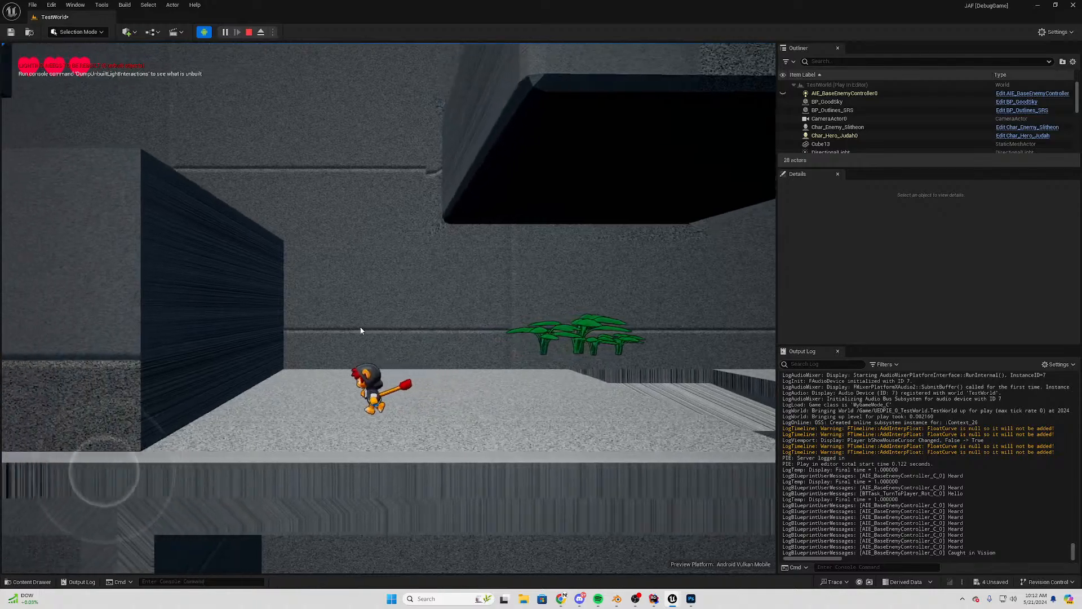
{"action": "key", "text": "space"}
{"action": "key", "text": "space"}
{"action": "key", "text": "a"}
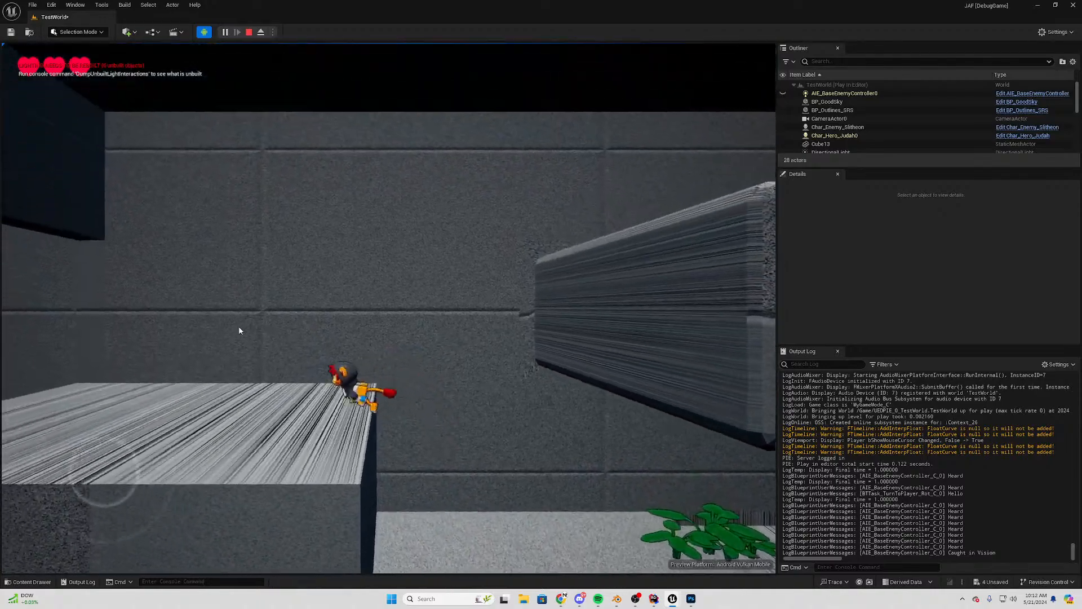
{"action": "key", "text": "a"}
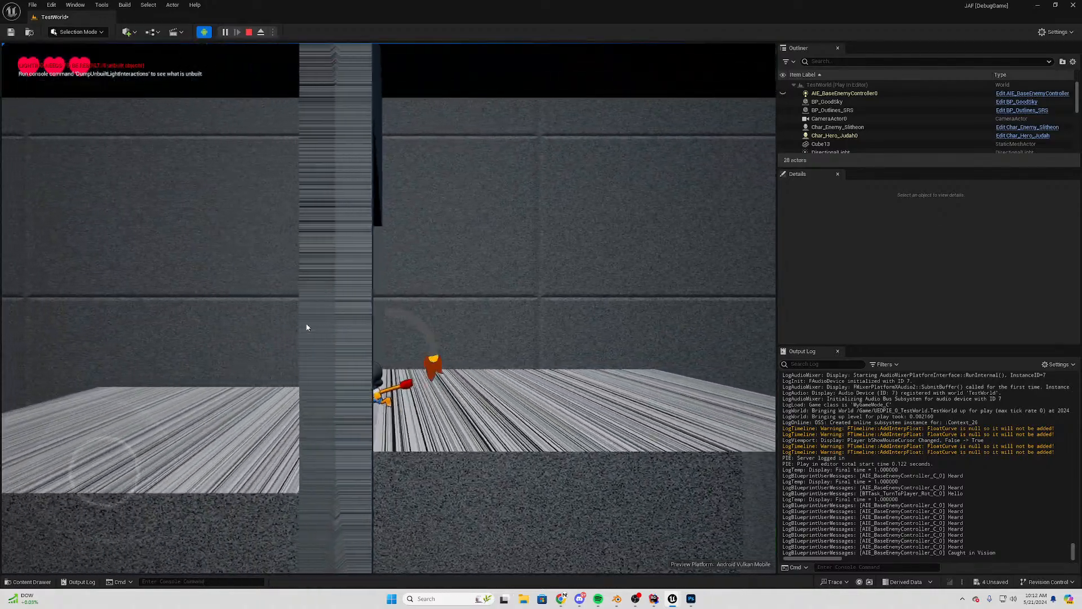
{"action": "key", "text": "a"}
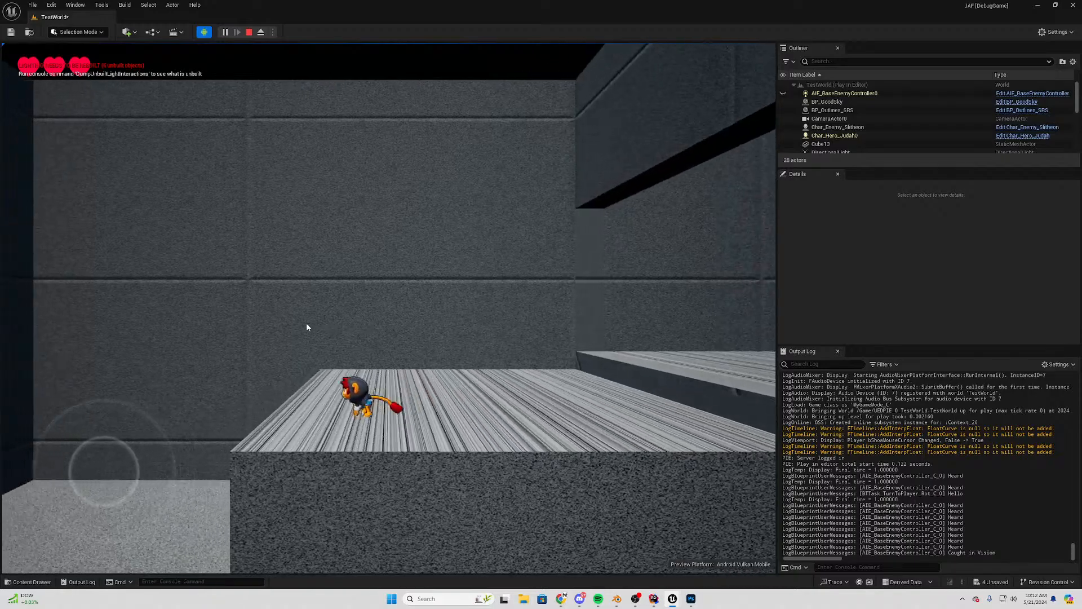
Jump the hero off the far left platform and run rightward past the vertical pillar toward the next raised block
{"action": "key", "text": "space"}
{"action": "key", "text": "w"}
{"action": "key", "text": "d"}
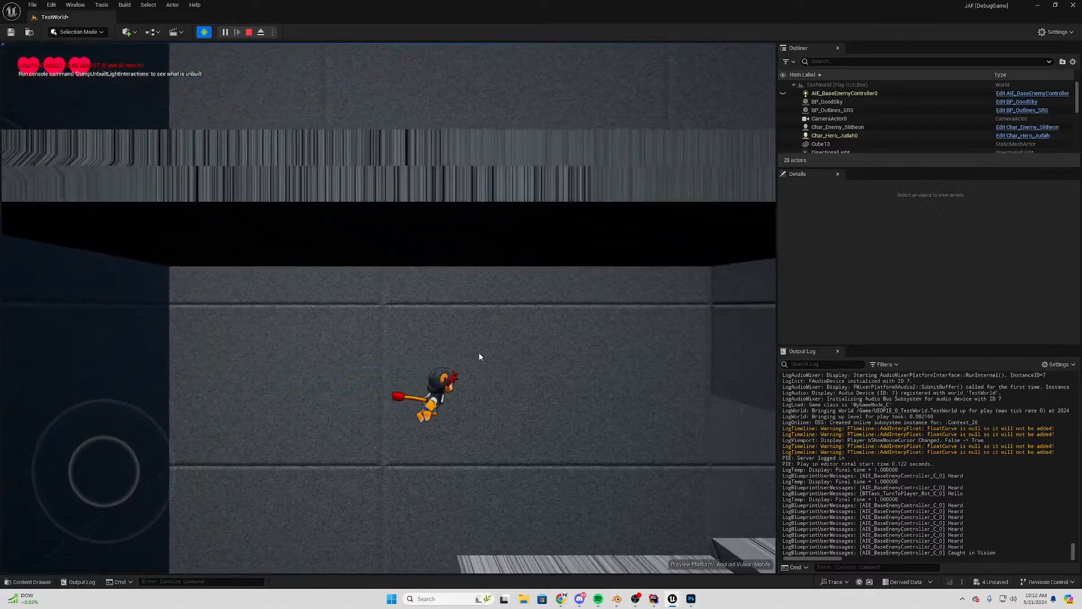
{"action": "key", "text": "d"}
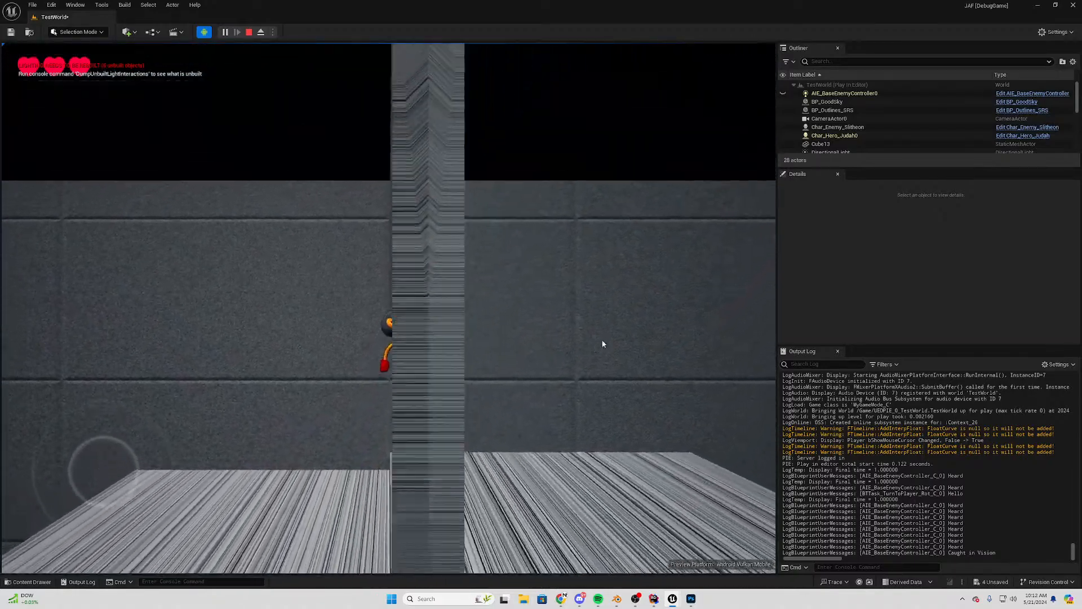
{"action": "key", "text": "d"}
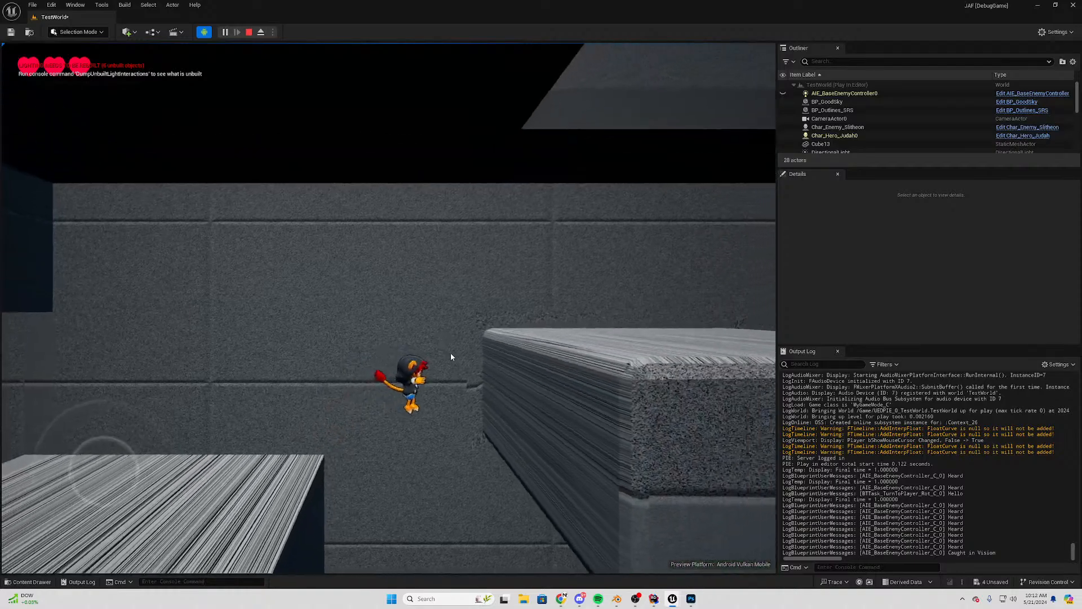
{"action": "key", "text": "d"}
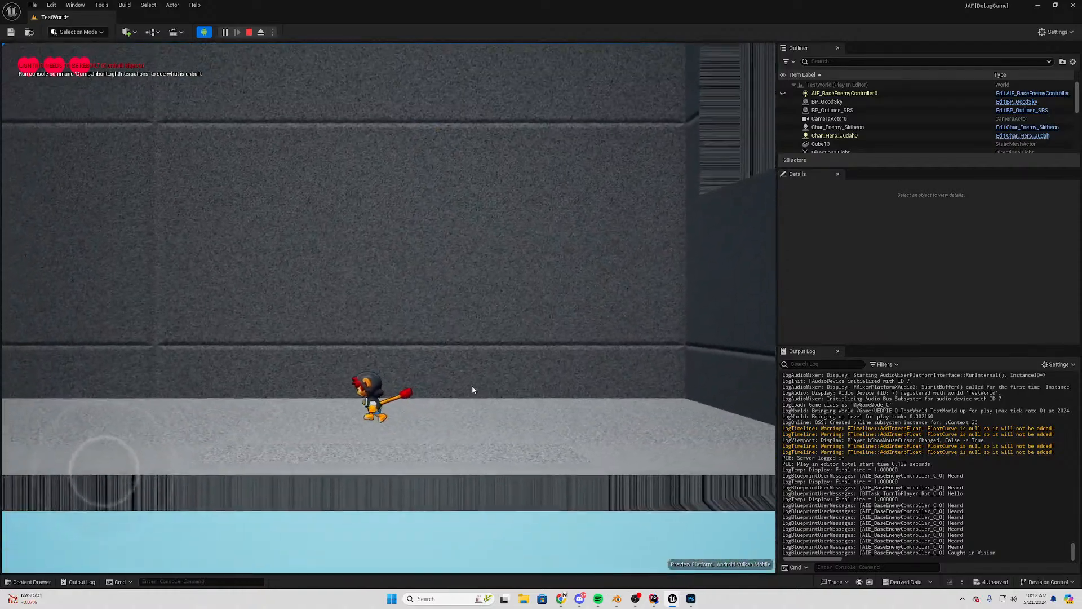
Playtest the lower corridor by running the hero left and attacking at its end, and stop the play session
{"action": "left_click", "coordinate": [431, 364]}
{"action": "key", "text": "a"}
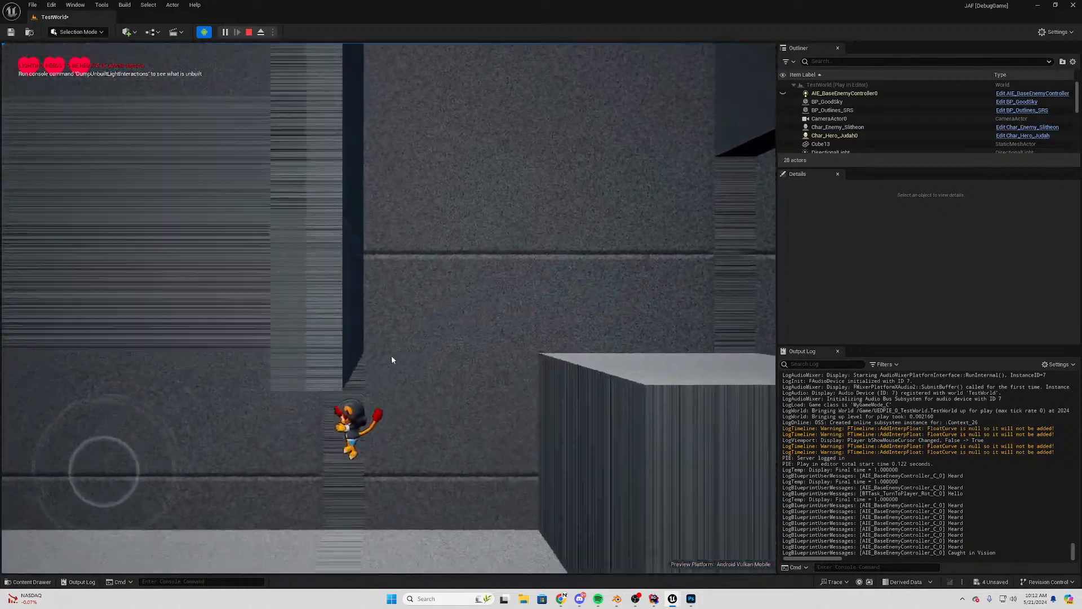
{"action": "left_click", "coordinate": [384, 347]}
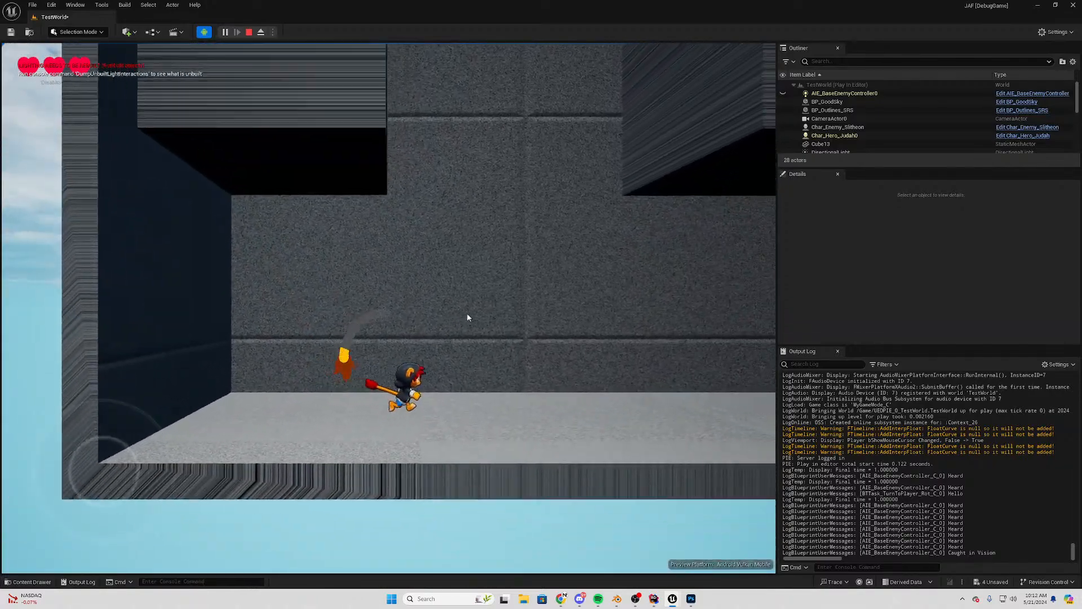
{"action": "key", "text": "Escape"}
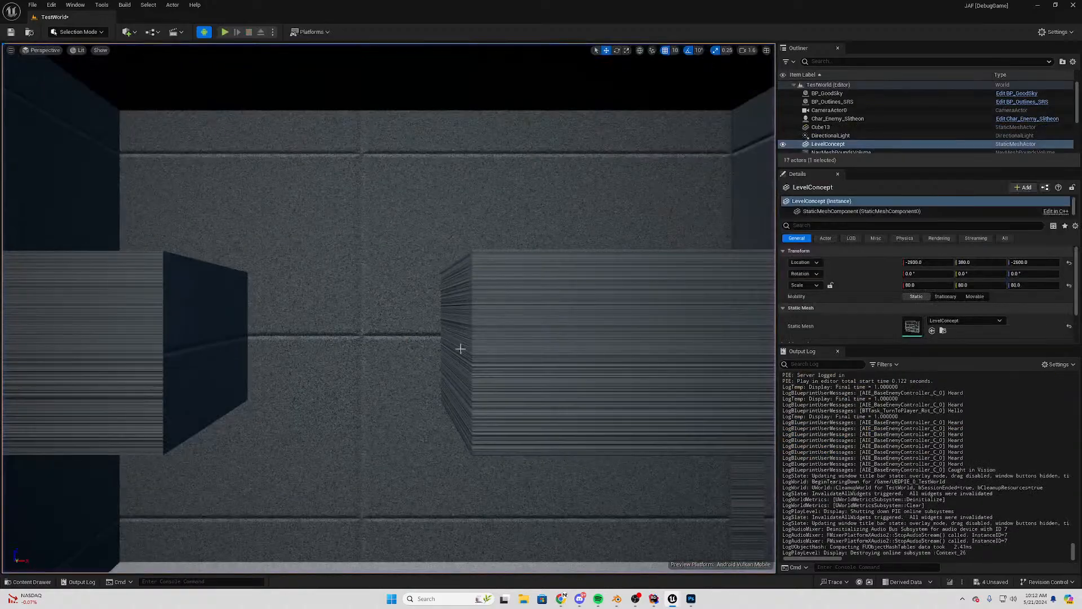
Add a basic cube shape to the level and move it along X to -6640, beside the smaller suspended block
{"action": "left_click", "coordinate": [43, 582]}
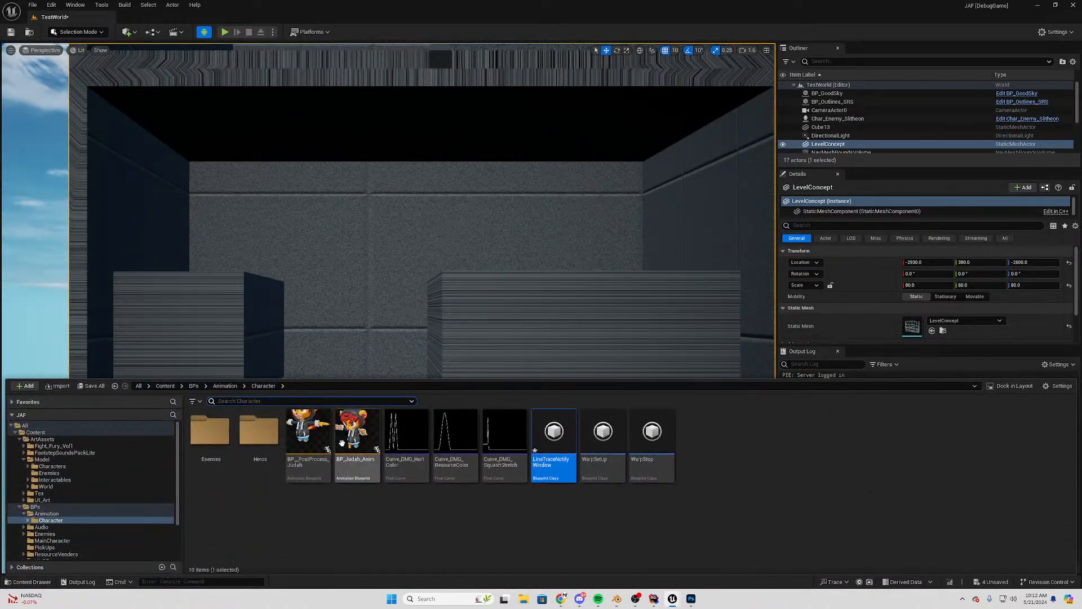
{"action": "left_click", "coordinate": [56, 432]}
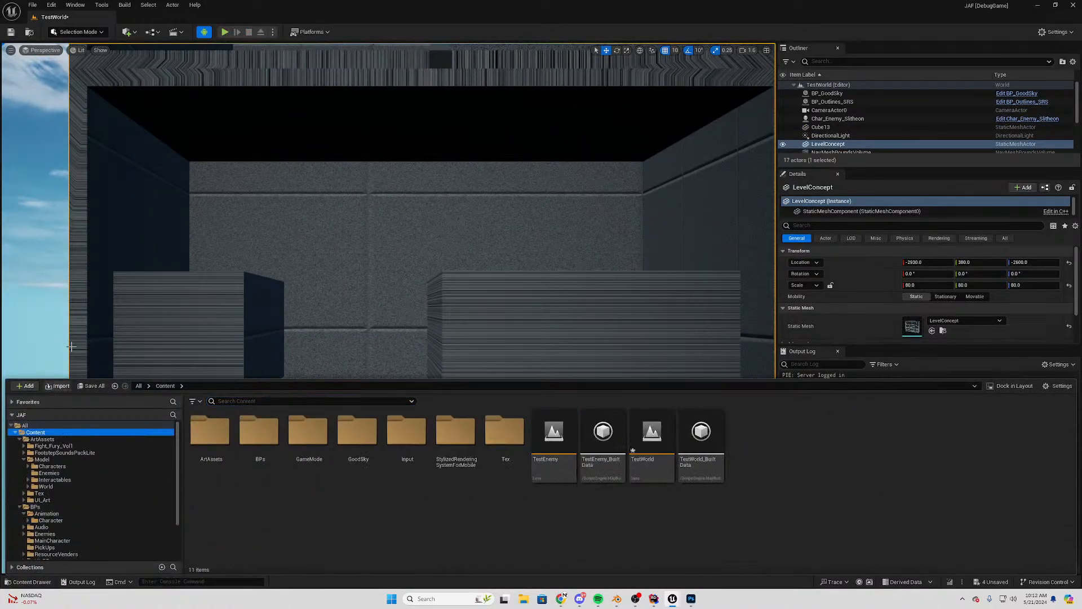
{"action": "left_click", "coordinate": [127, 32]}
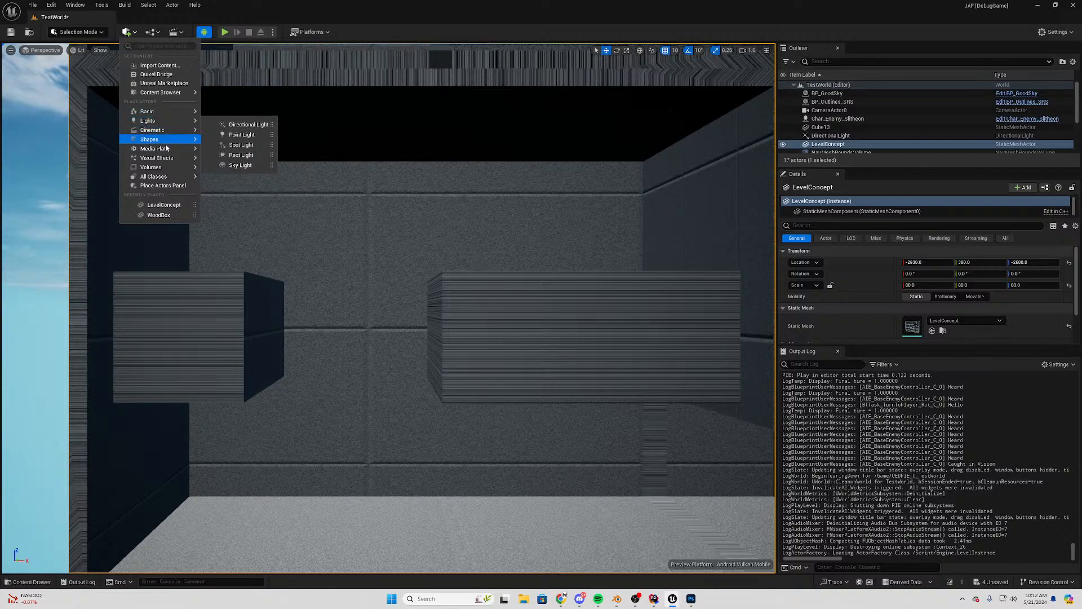
{"action": "mouse_move", "coordinate": [168, 128]}
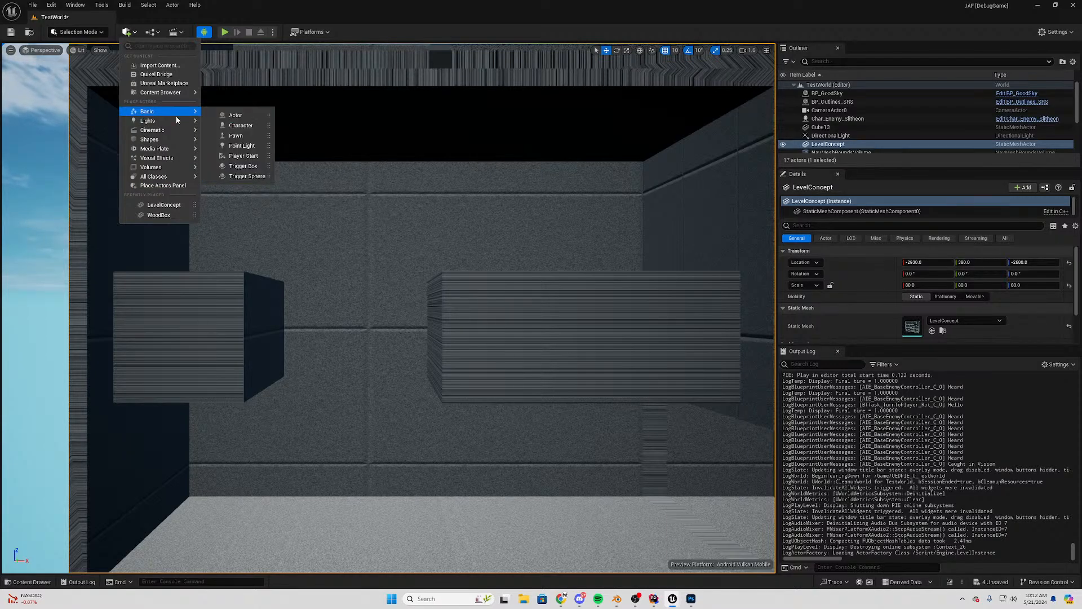
{"action": "left_click", "coordinate": [240, 147]}
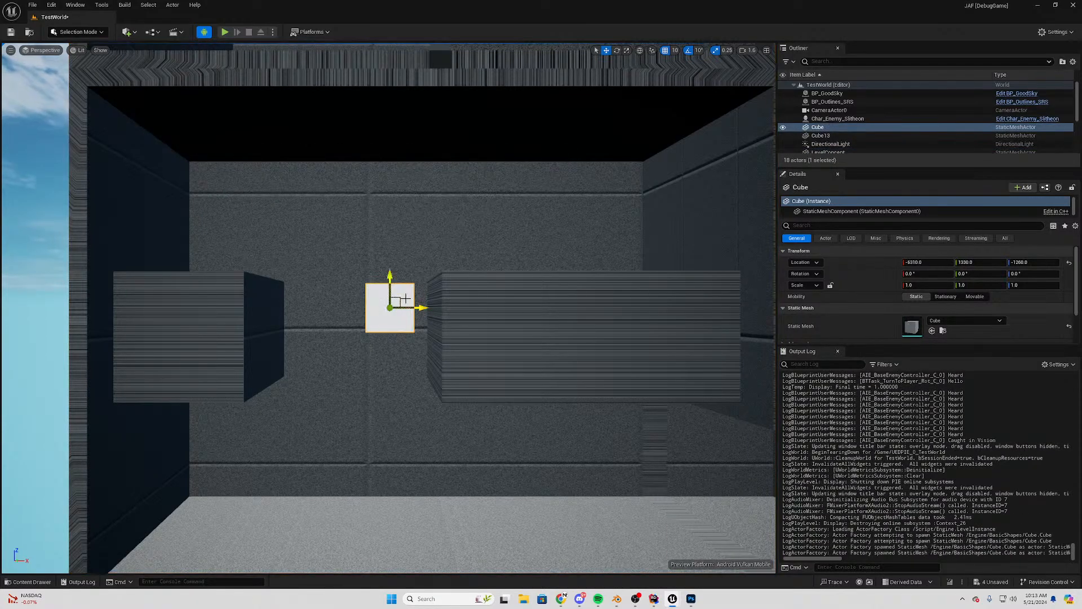
{"action": "left_click_drag", "start_coordinate": [416, 307], "coordinate": [291, 294]}
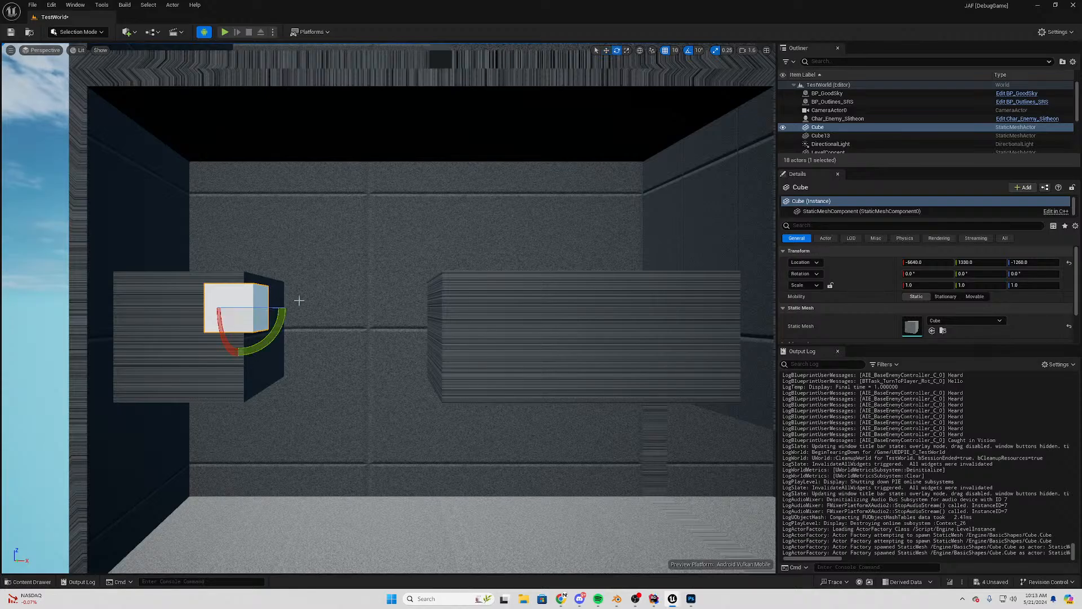
Set the cube's Y location to 1.0 and slide it along X into the end face of the smaller suspended block
{"action": "right_click_drag", "start_coordinate": [314, 298], "coordinate": [214, 290]}
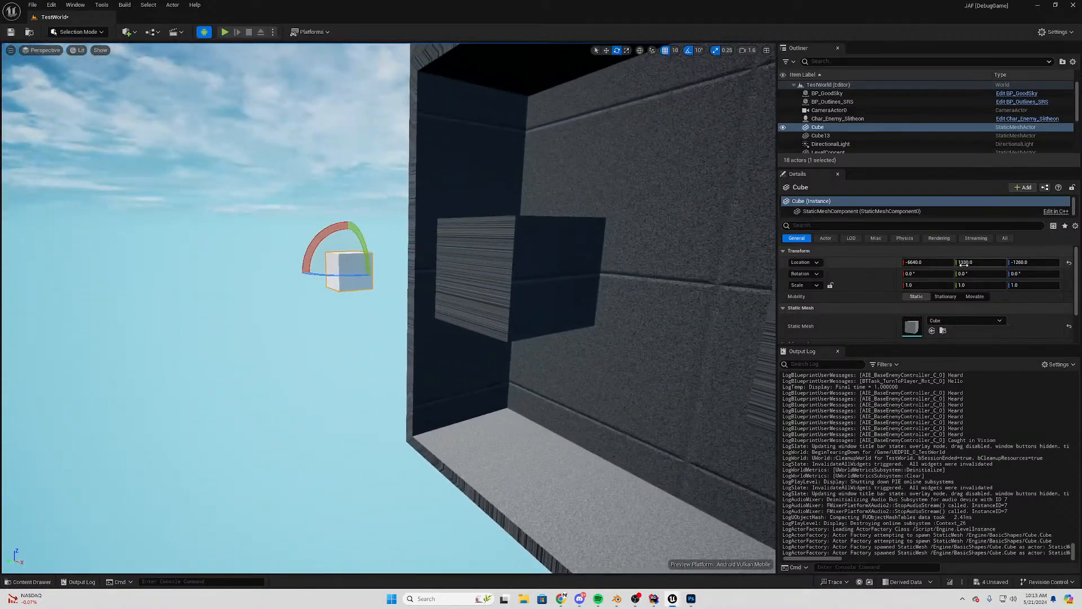
{"action": "right_click_drag", "start_coordinate": [608, 299], "coordinate": [614, 290]}
{"action": "key", "text": "w"}
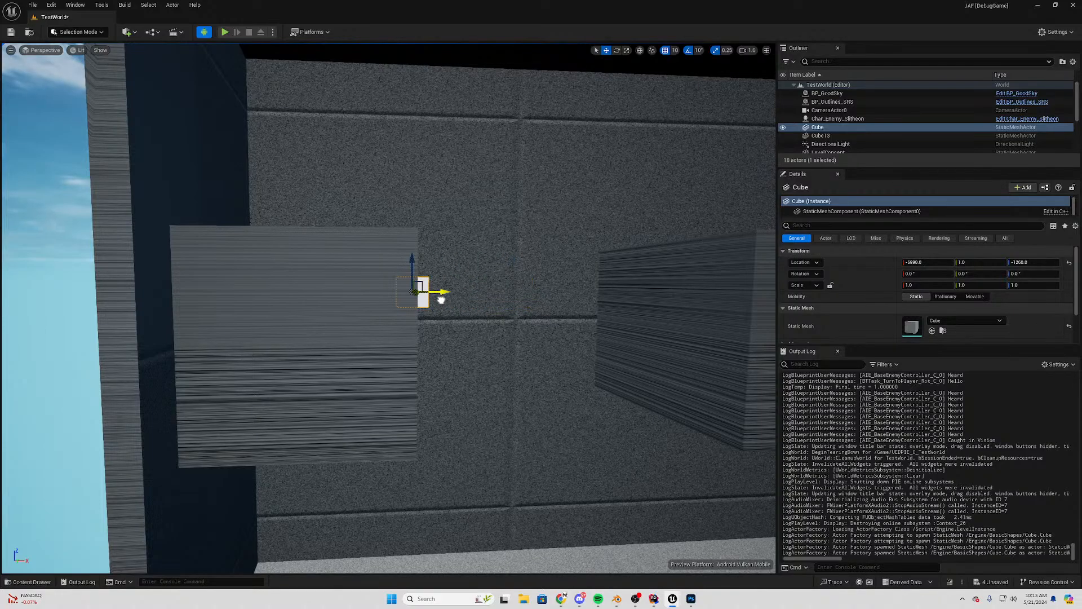
{"action": "right_click_drag", "start_coordinate": [442, 300], "coordinate": [417, 293]}
{"action": "left_click_drag", "start_coordinate": [612, 276], "coordinate": [589, 278]}
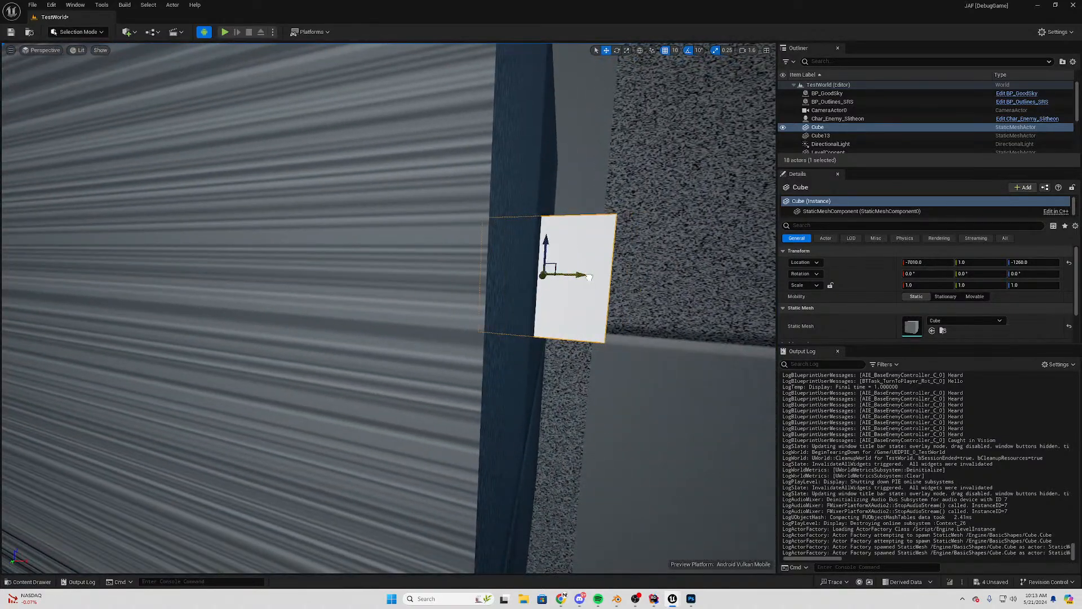
Scale the cube to 7.0 in Y and 6.25 in Z, aligning it to cover the suspended block's end face
{"action": "mouse_move", "coordinate": [654, 273]}
{"action": "right_mouse_down"}
{"action": "mouse_move", "coordinate": [621, 273]}
{"action": "mouse_move", "coordinate": [657, 270]}
{"action": "right_mouse_up"}
{"action": "key", "text": "e"}
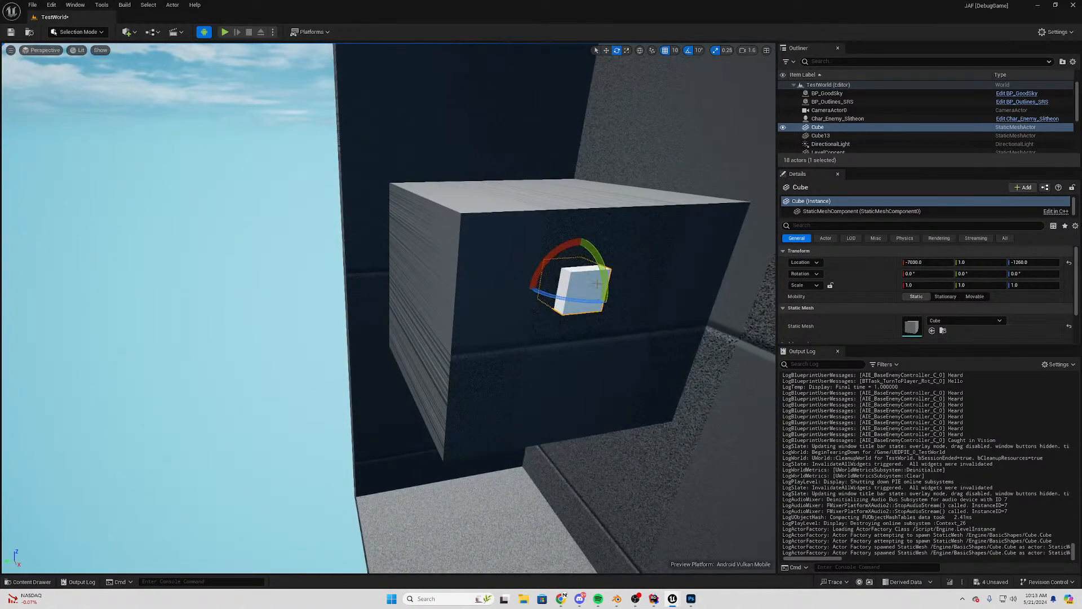
{"action": "left_click_drag", "start_coordinate": [552, 286], "coordinate": [496, 288]}
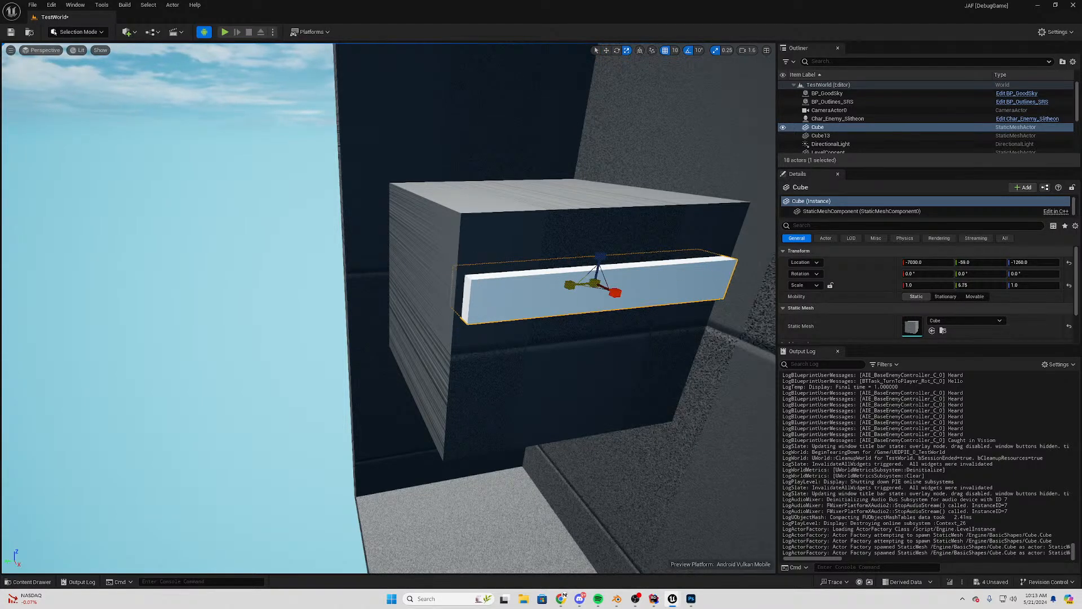
{"action": "left_click_drag", "start_coordinate": [597, 265], "coordinate": [598, 220]}
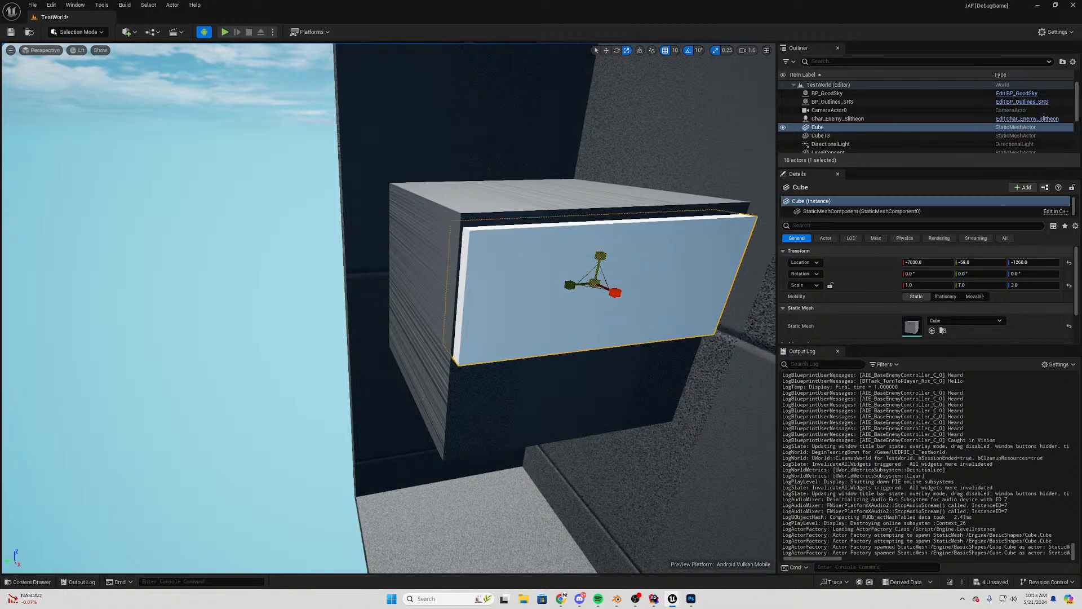
{"action": "mouse_move", "coordinate": [601, 267]}
{"action": "left_mouse_down"}
{"action": "mouse_move", "coordinate": [594, 296]}
{"action": "mouse_move", "coordinate": [595, 259]}
{"action": "left_mouse_up"}
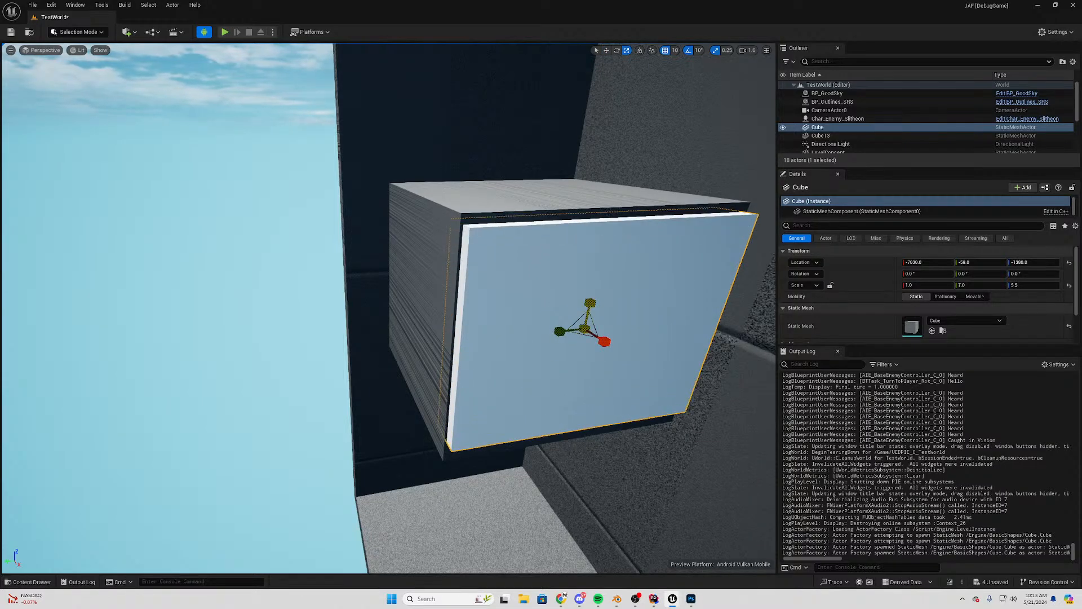
{"action": "right_click_drag", "start_coordinate": [592, 282], "coordinate": [609, 245]}
{"action": "key", "text": "d"}
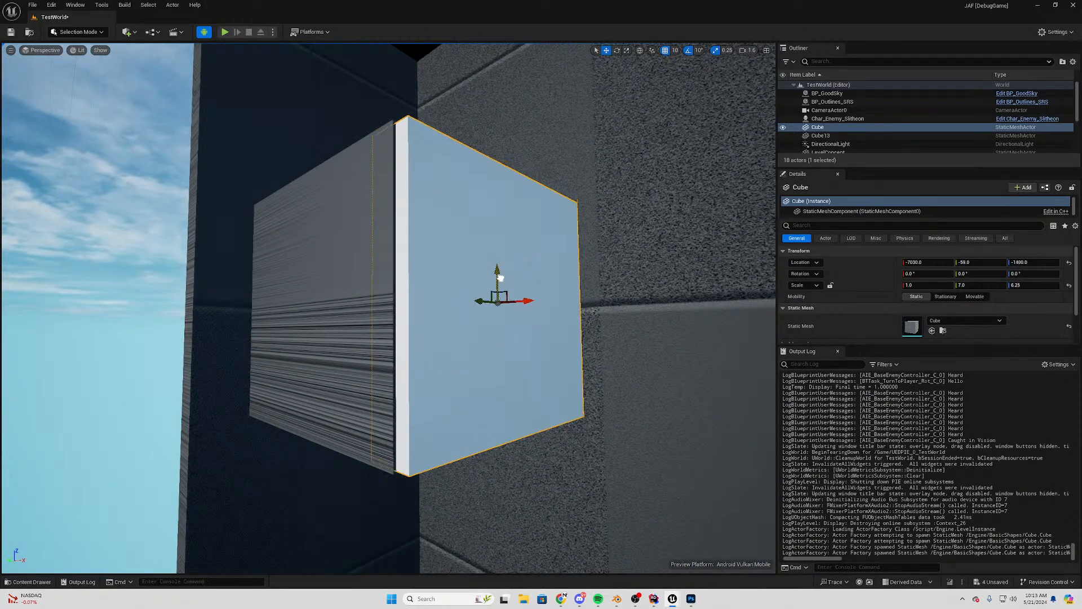
Move the scaled cube along X to -7040 so only a thin slab protrudes from the suspended block
{"action": "right_click_drag", "start_coordinate": [501, 278], "coordinate": [547, 274]}
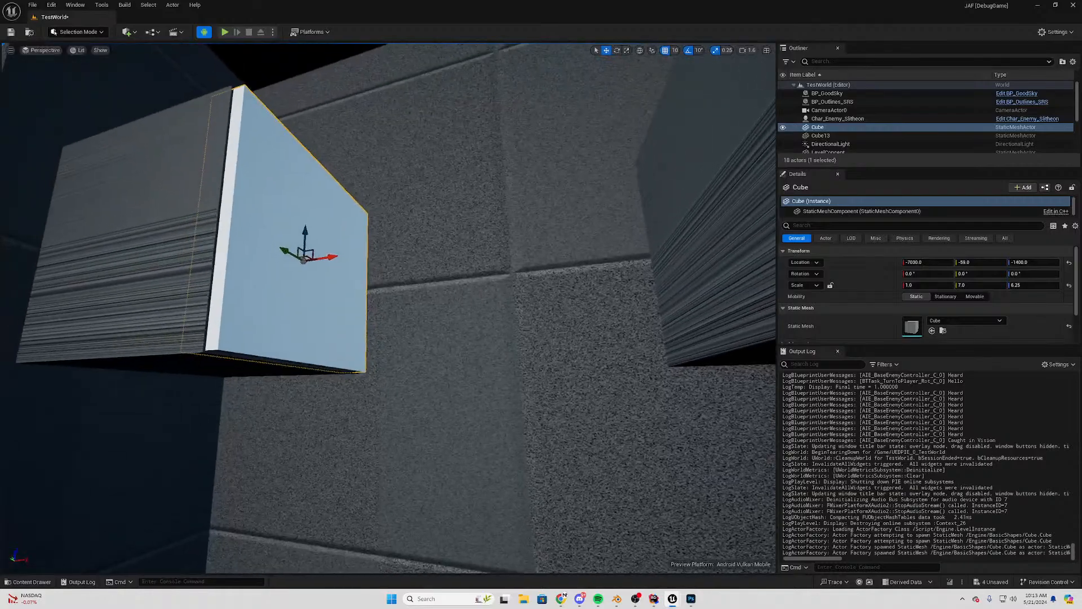
{"action": "right_click_drag", "start_coordinate": [546, 315], "coordinate": [529, 367]}
{"action": "key", "text": "s"}
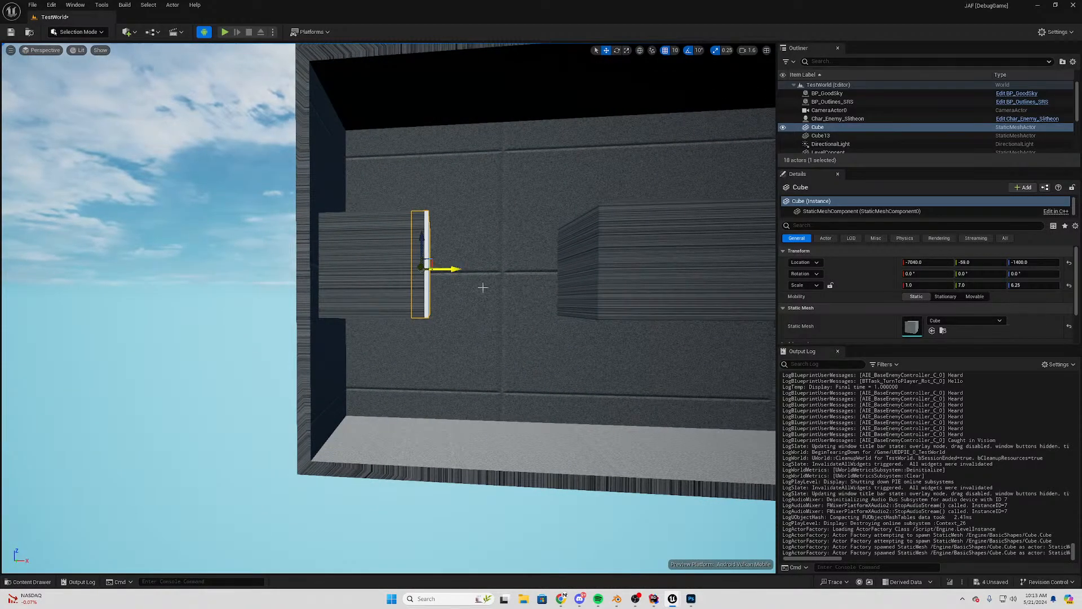
{"action": "right_click_drag", "start_coordinate": [483, 288], "coordinate": [565, 357]}
{"action": "key", "text": "ctrl+c"}
{"action": "key", "text": "ctrl+v"}
{"action": "left_click_drag", "start_coordinate": [544, 355], "coordinate": [753, 363]}
{"action": "key", "text": "Delete"}
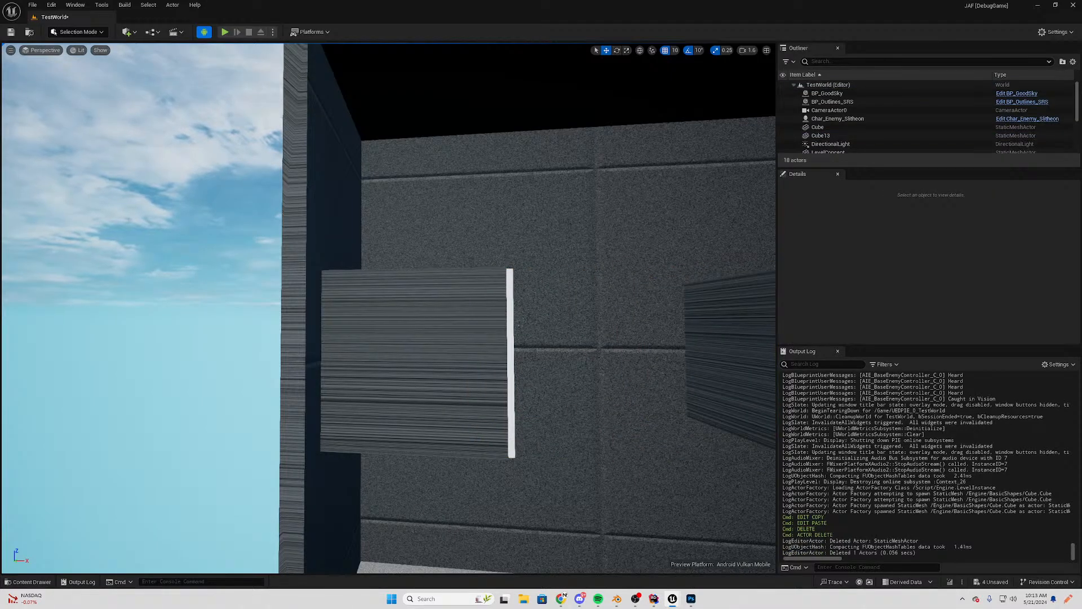
Select the thin wall slab, filter its properties by "collision" and enlarge the area showing them
{"action": "left_click", "coordinate": [513, 314]}
{"action": "left_click", "coordinate": [511, 309]}
{"action": "scroll", "coordinate": [578, 344], "scroll_direction": "down", "scroll_amount": 2}
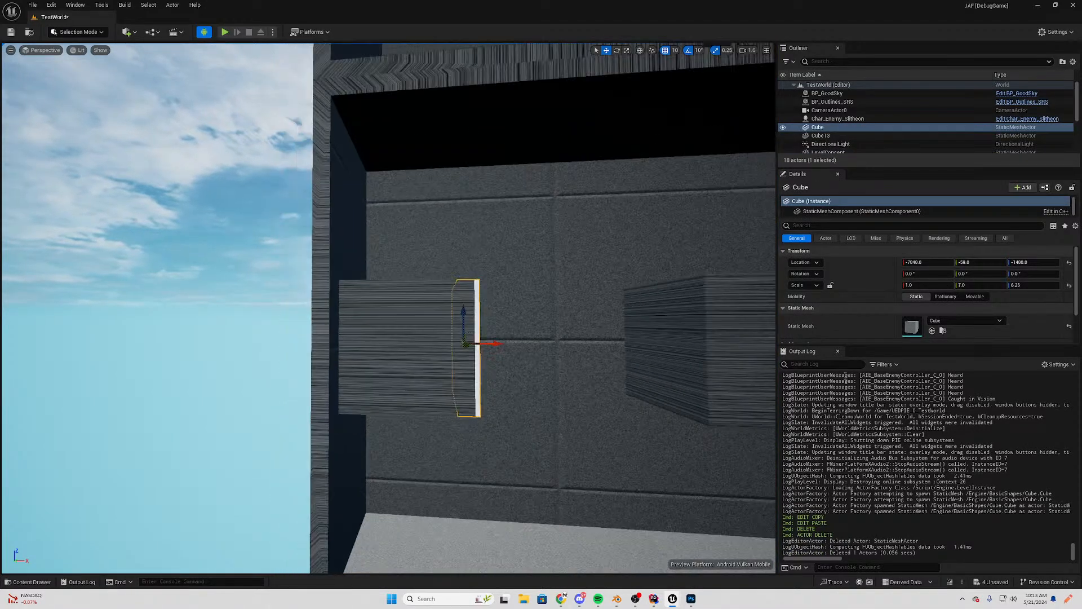
{"action": "scroll", "coordinate": [931, 323], "scroll_direction": "down", "scroll_amount": 3}
{"action": "scroll", "coordinate": [925, 315], "scroll_direction": "up", "scroll_amount": 2}
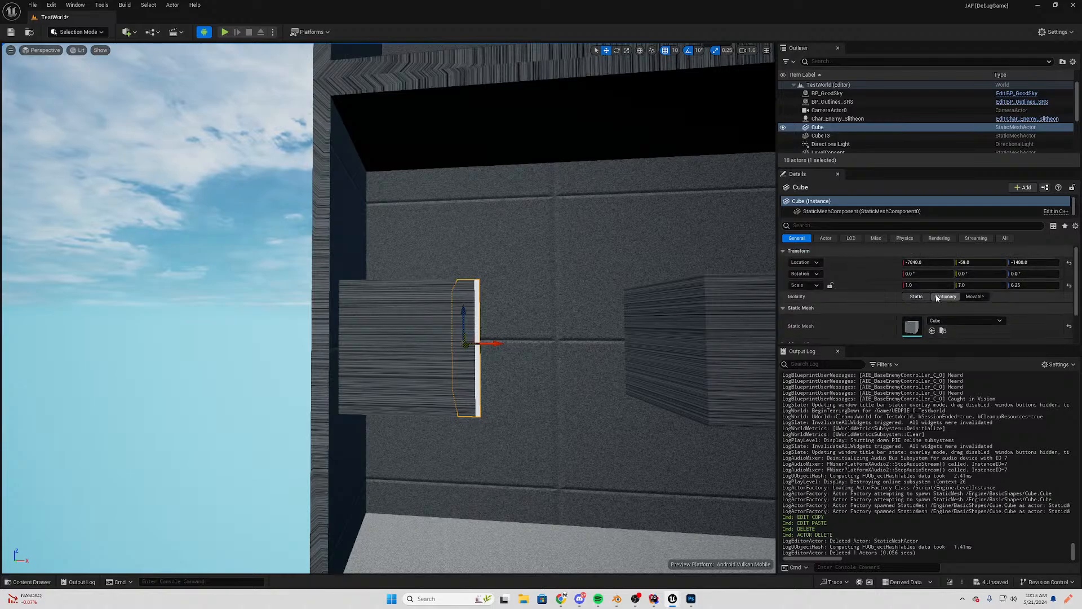
{"action": "scroll", "coordinate": [903, 292], "scroll_direction": "down", "scroll_amount": 2}
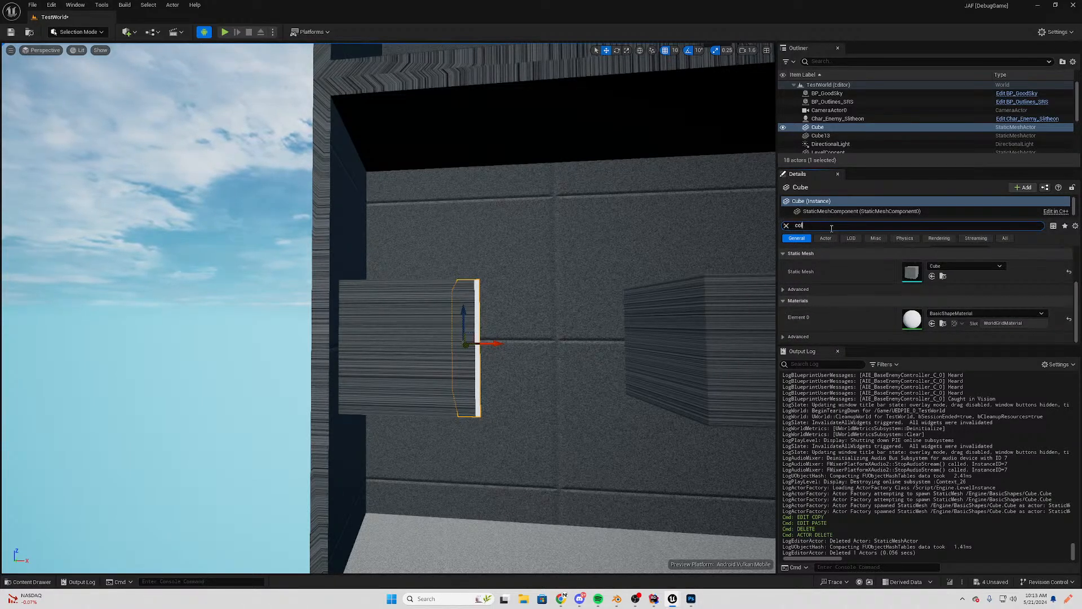
{"action": "type", "text": "on"}
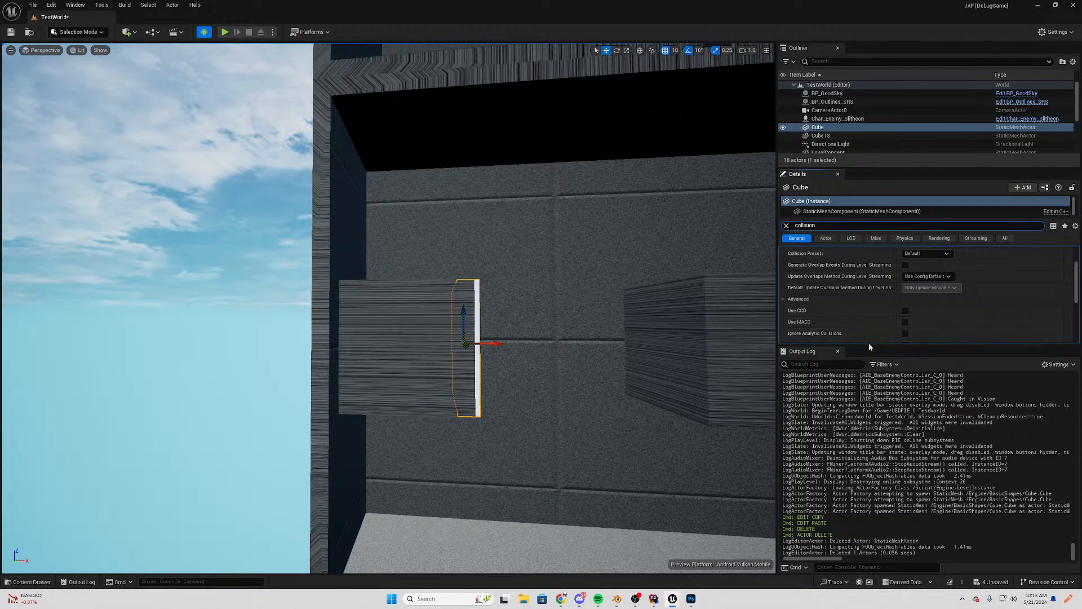
{"action": "right_click", "coordinate": [833, 347]}
{"action": "left_click_drag", "start_coordinate": [829, 345], "coordinate": [840, 475]}
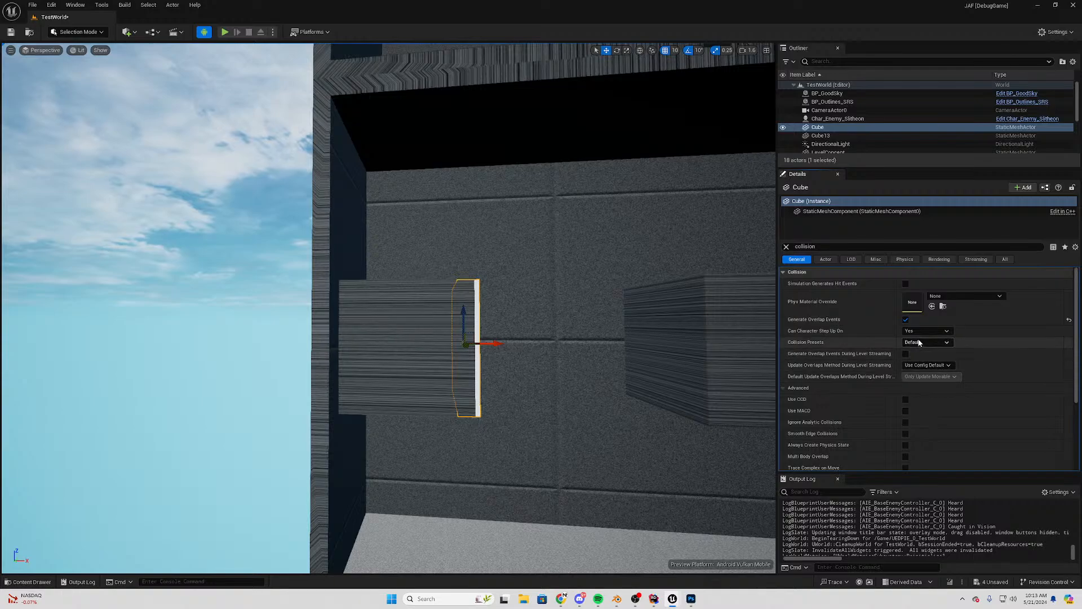
Set the slab's collision preset to Custom and review its trace and object responses
{"action": "left_click", "coordinate": [919, 343]}
{"action": "left_click", "coordinate": [921, 359]}
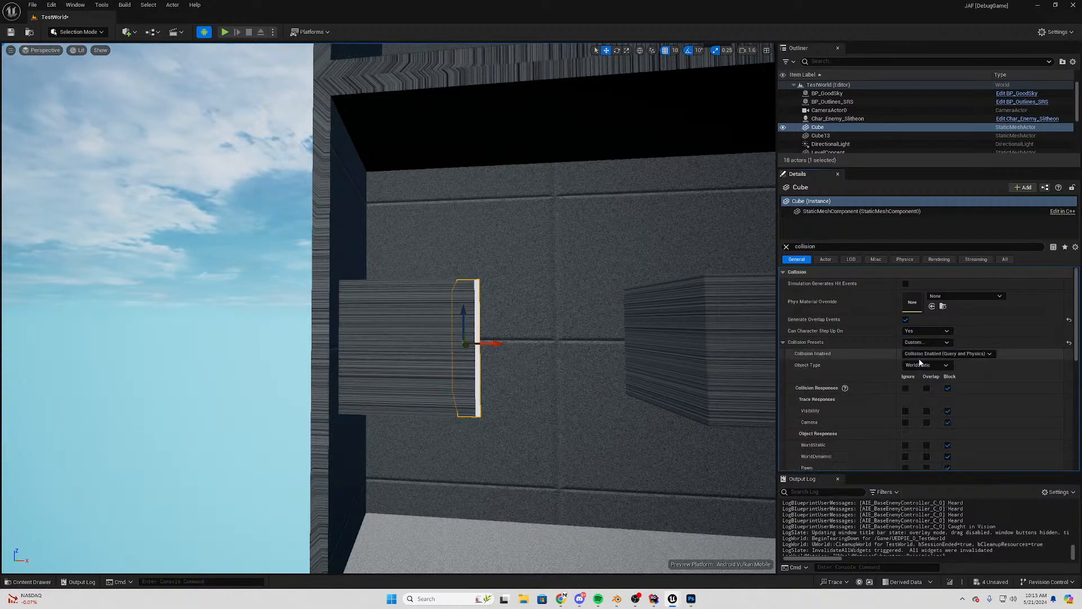
{"action": "scroll", "coordinate": [965, 403], "scroll_direction": "down", "scroll_amount": 5}
{"action": "scroll", "coordinate": [934, 379], "scroll_direction": "up", "scroll_amount": 2}
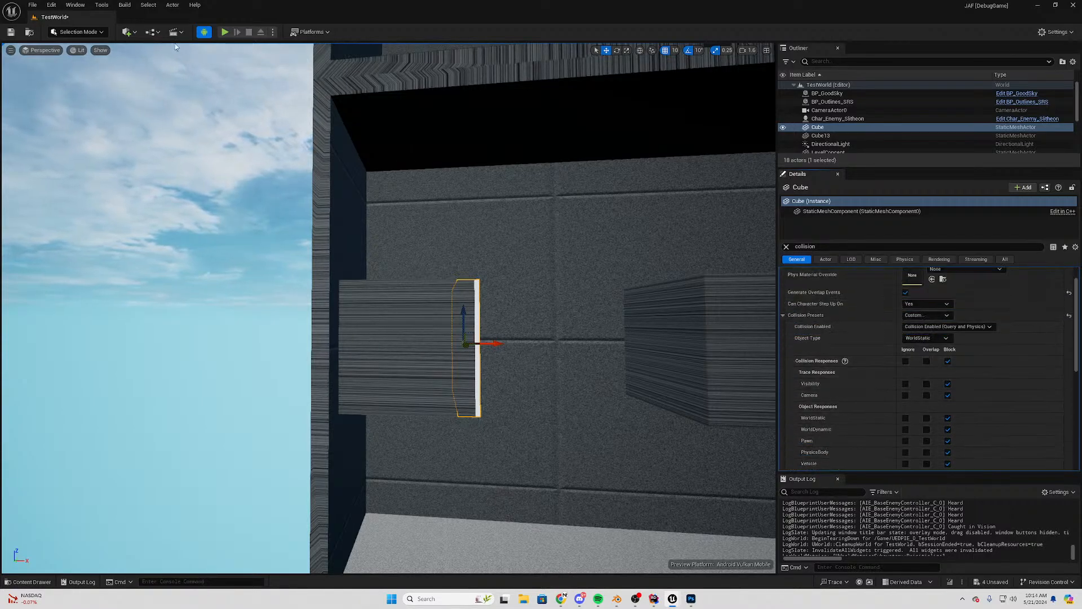
Start playing the level and run the hero left down to the lower corridor, attacking along the way
{"action": "left_click", "coordinate": [224, 32]}
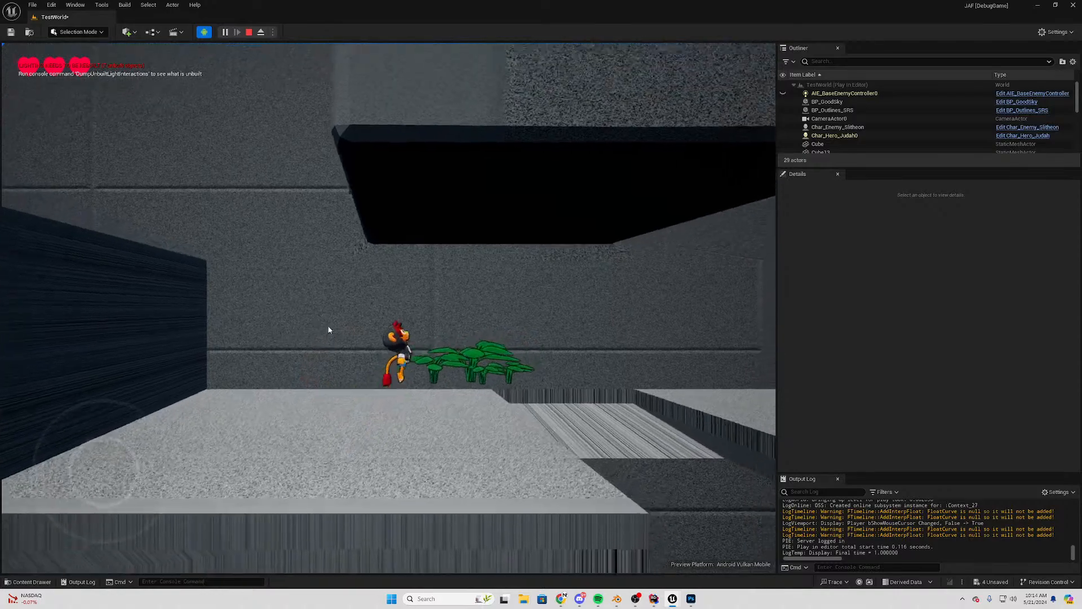
{"action": "key", "text": "d"}
{"action": "key", "text": "a"}
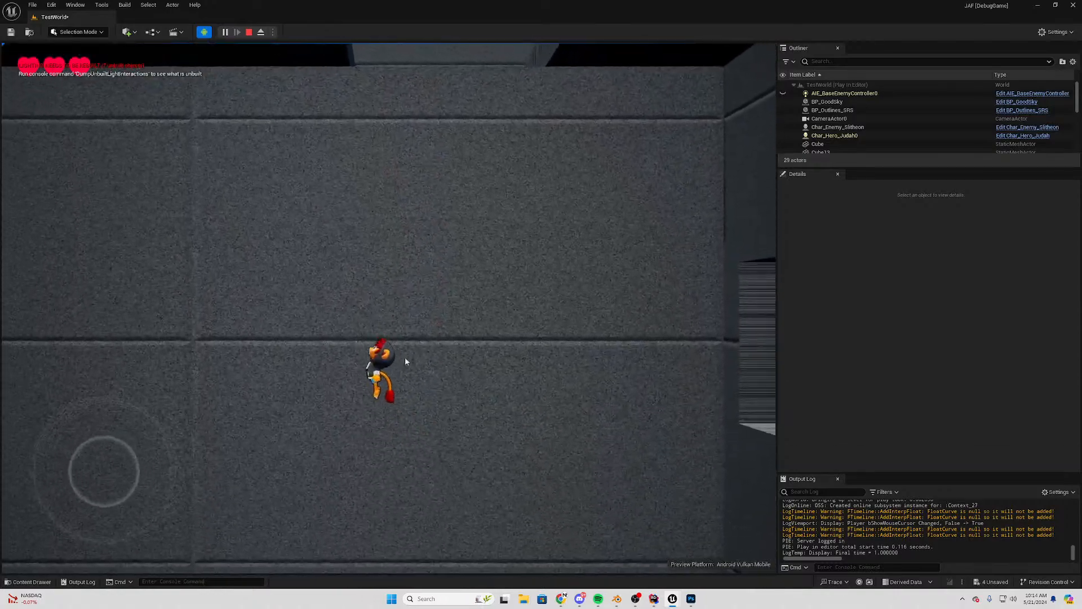
{"action": "left_click", "coordinate": [454, 318]}
{"action": "left_click", "coordinate": [433, 311]}
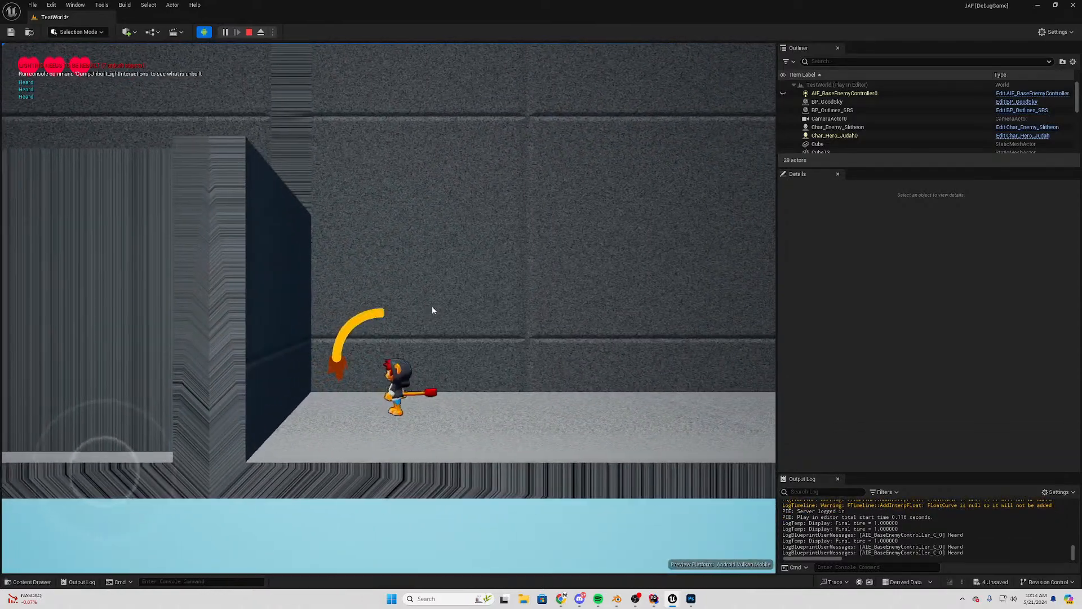
Jump the hero left over the raised blocks and run on along the lower corridor
{"action": "key", "text": "space"}
{"action": "key", "text": "a"}
{"action": "key", "text": "space"}
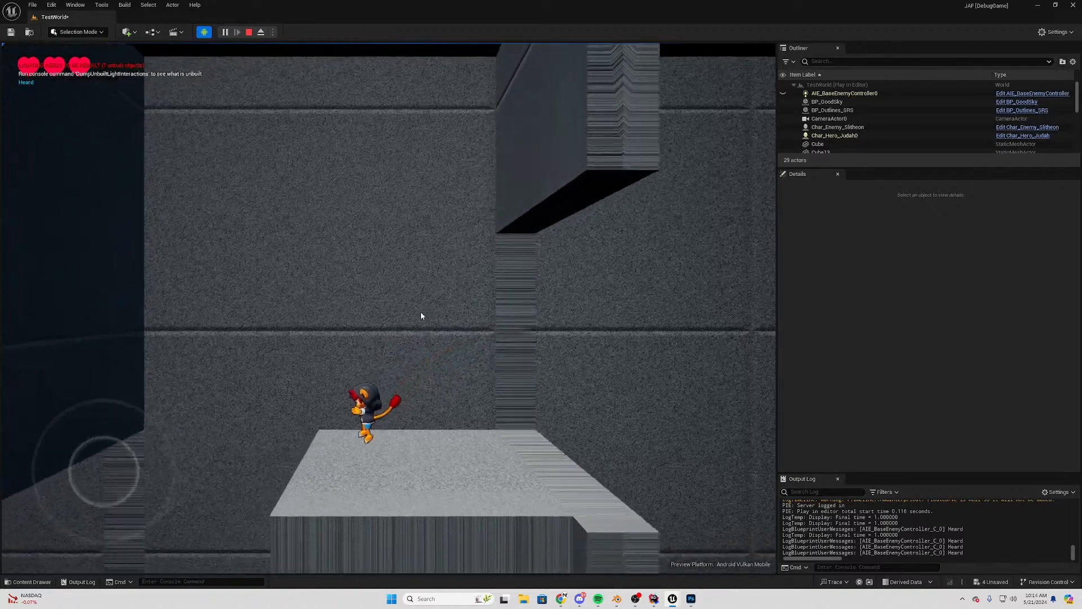
{"action": "key", "text": "a"}
{"action": "key", "text": "space"}
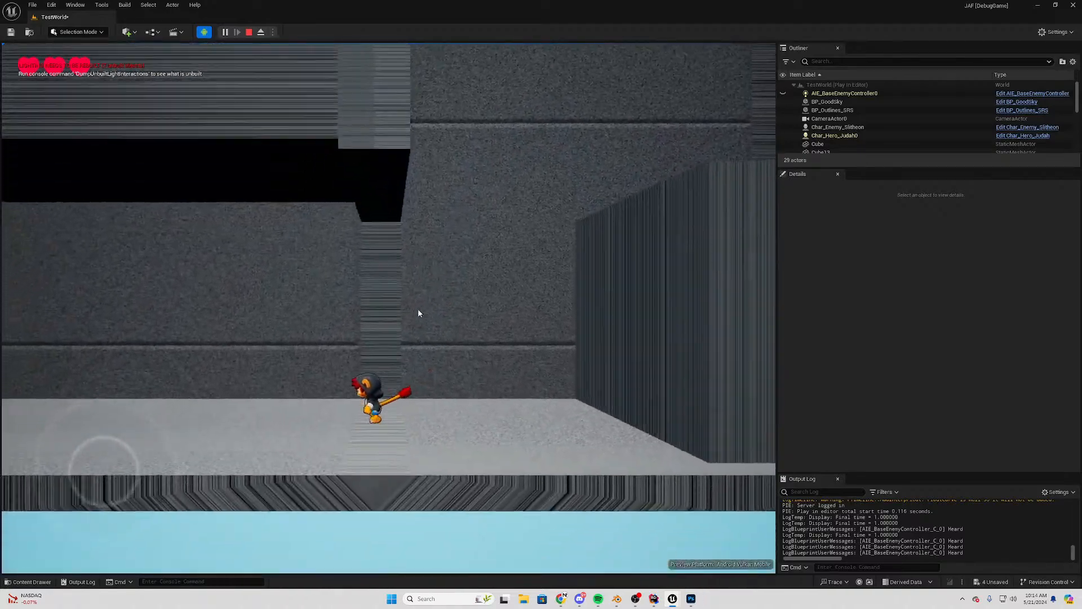
{"action": "key", "text": "a"}
{"action": "left_click", "coordinate": [418, 314]}
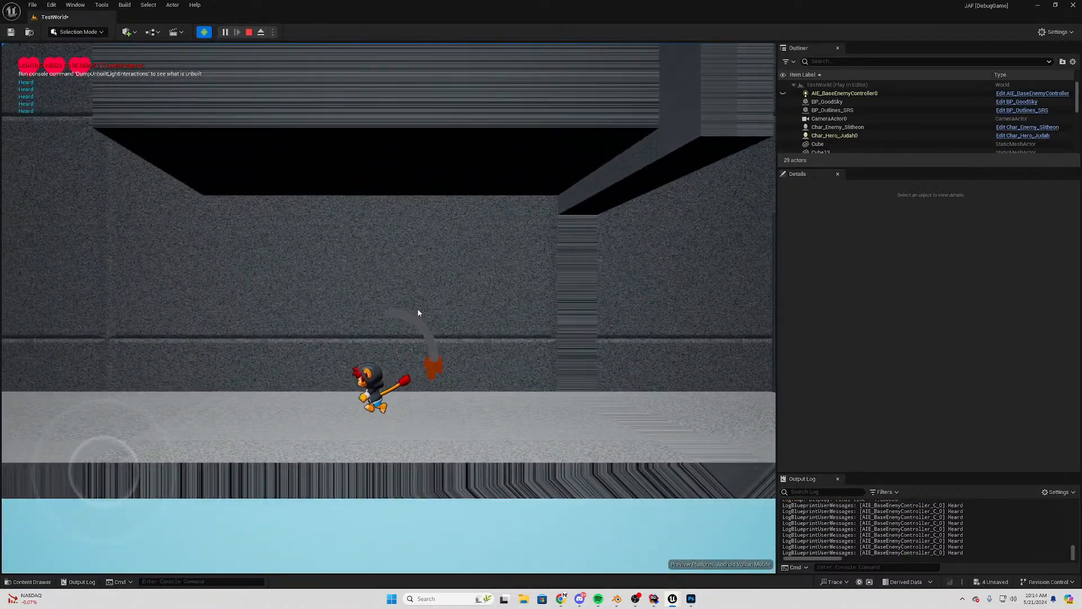
Run the hero left while attacking, jump up the gap between the white slab and the opposite block, and end the play session
{"action": "key", "text": "a"}
{"action": "left_click", "coordinate": [418, 310]}
{"action": "key", "text": "space"}
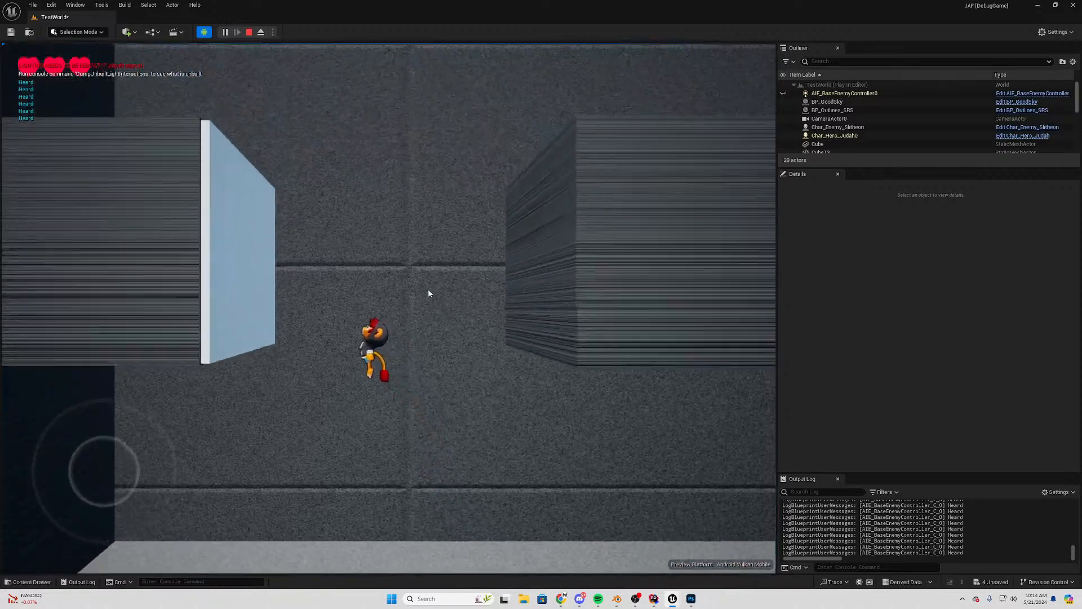
{"action": "key", "text": "a"}
{"action": "key", "text": "space"}
{"action": "key", "text": "d"}
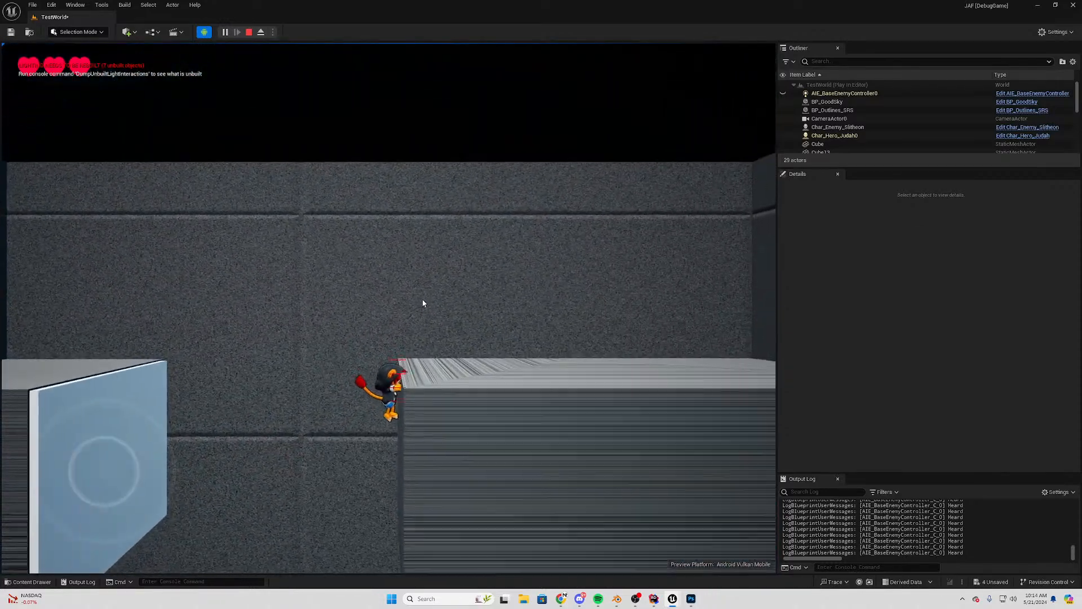
{"action": "key", "text": "Escape"}
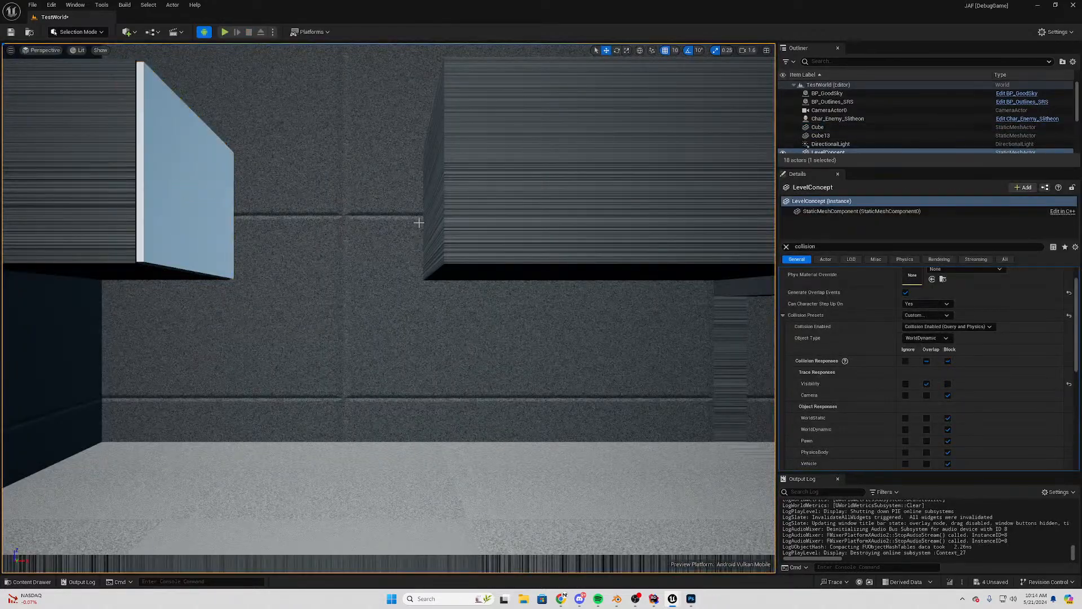
Switch the LevelConcept mesh's collision preset to Default and back to Custom so all trace and object responses are set to Block
{"action": "scroll", "coordinate": [932, 359], "scroll_direction": "up", "scroll_amount": 1}
{"action": "left_click", "coordinate": [927, 328]}
{"action": "left_click", "coordinate": [955, 345]}
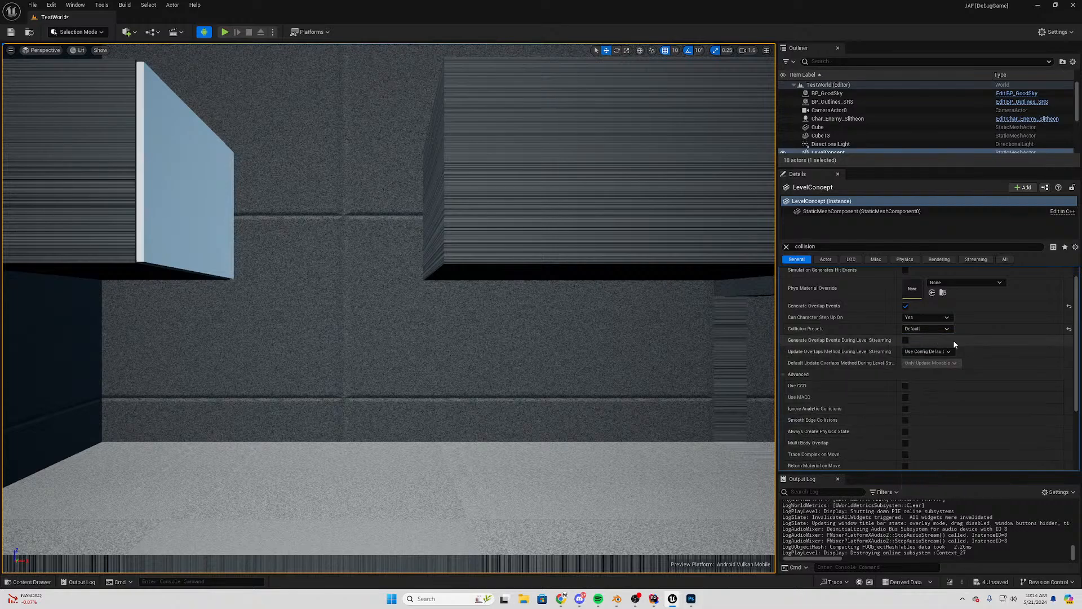
{"action": "left_click", "coordinate": [927, 329]}
{"action": "left_click", "coordinate": [952, 346]}
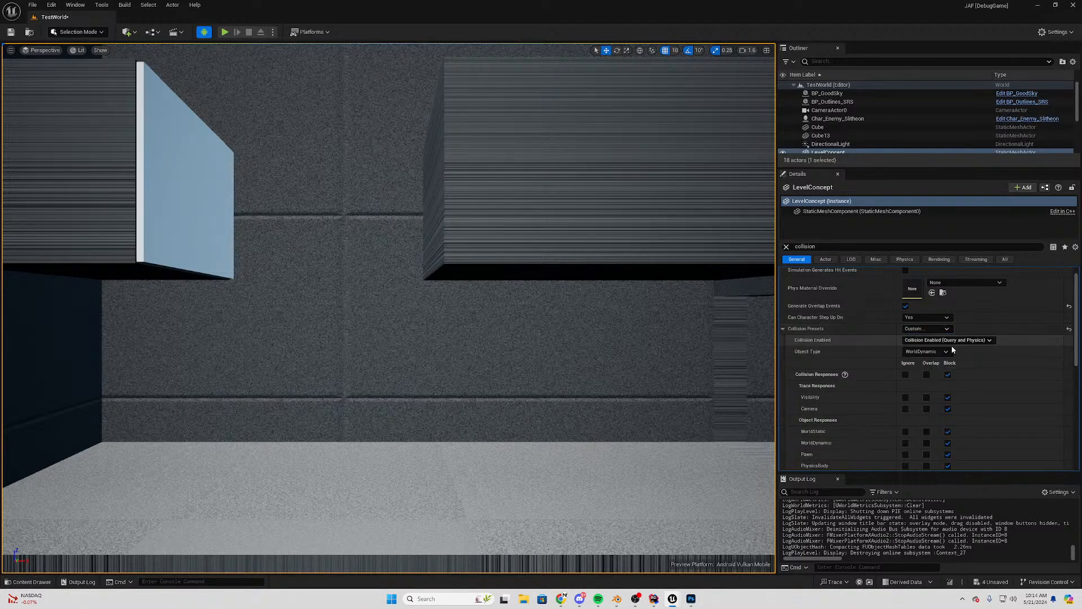
{"action": "scroll", "coordinate": [963, 373], "scroll_direction": "down", "scroll_amount": 3}
Play the level again, test jumping against the block near the start, and run the hero left into the lower corridor
{"action": "left_click", "coordinate": [224, 32]}
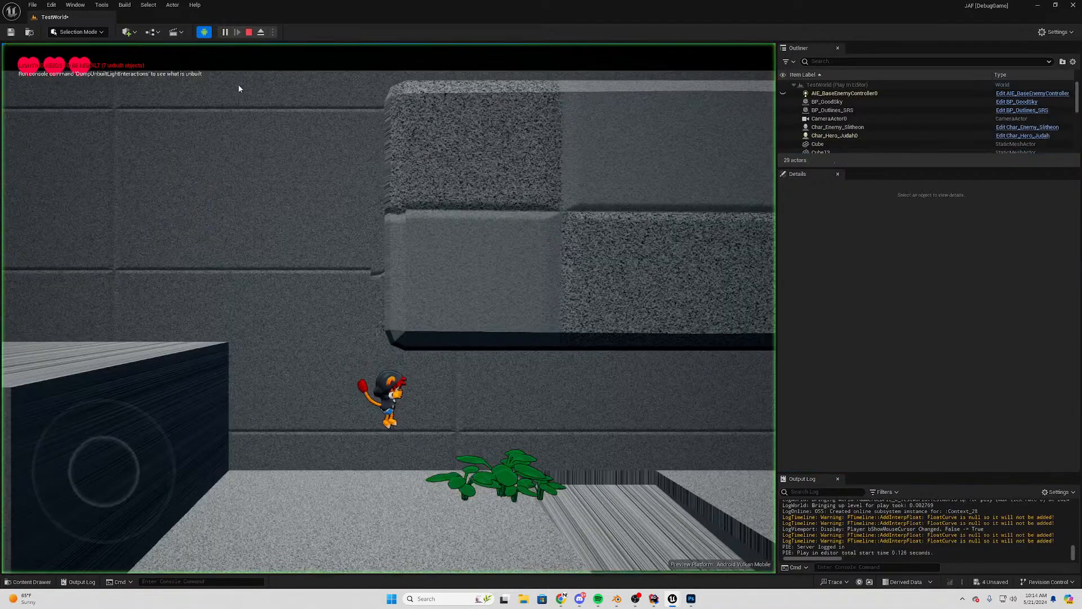
{"action": "key", "text": "a"}
{"action": "key", "text": "space"}
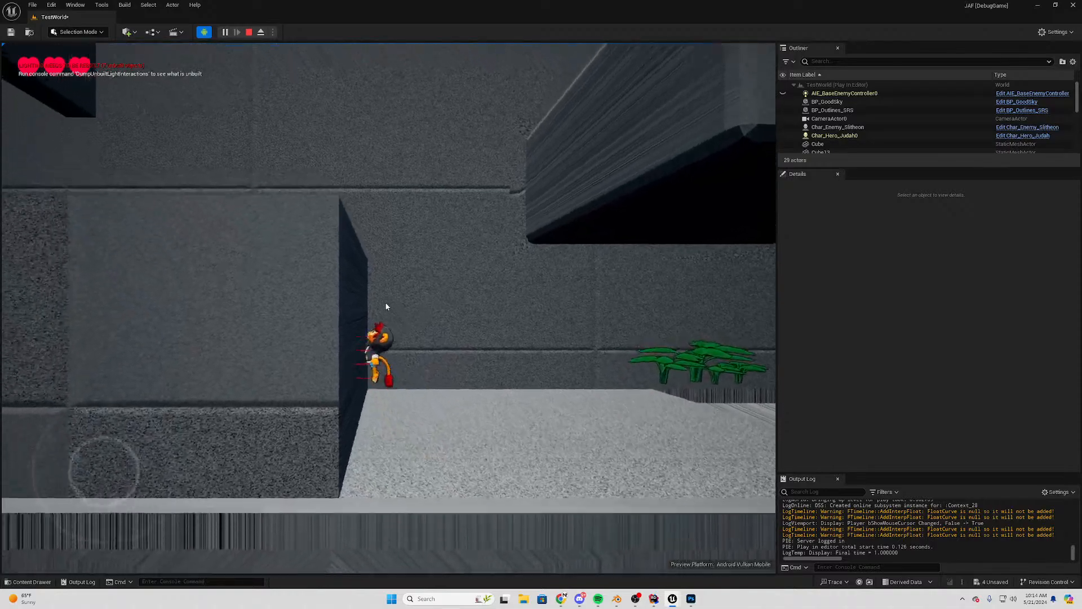
{"action": "key", "text": "d"}
{"action": "key", "text": "space"}
{"action": "key", "text": "a"}
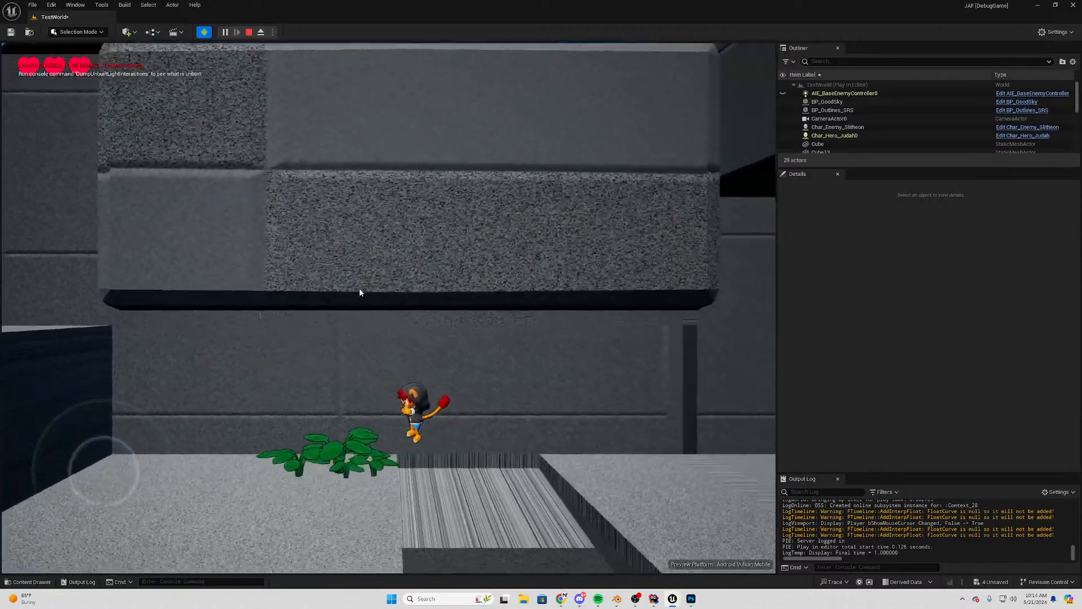
{"action": "key", "text": "a"}
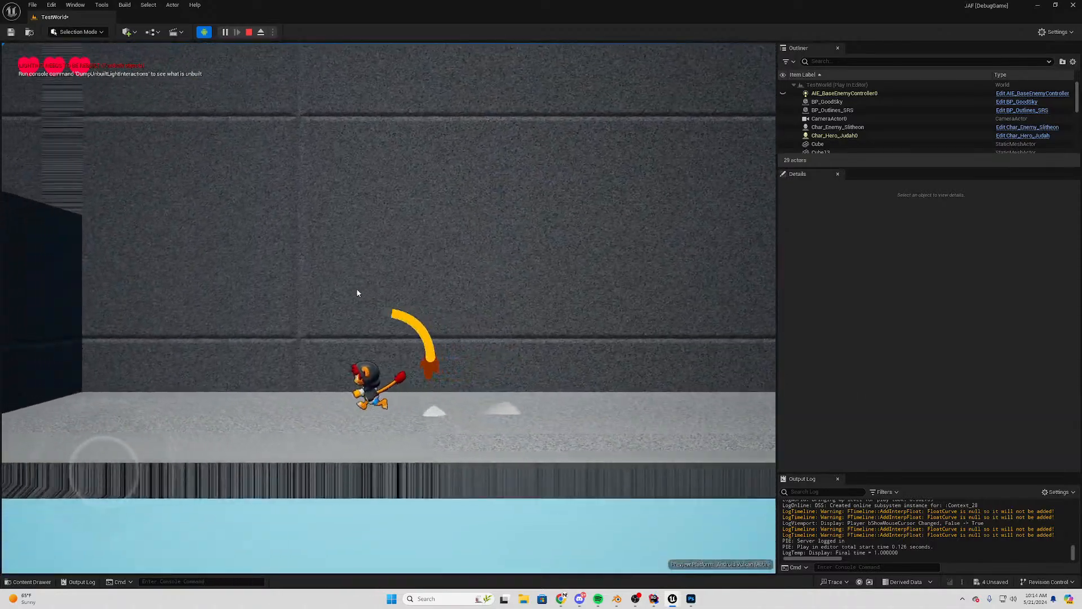
Test repeated wall jumps on the side of the tall block in the lower corridor
{"action": "key", "text": "space"}
{"action": "key", "text": "space"}
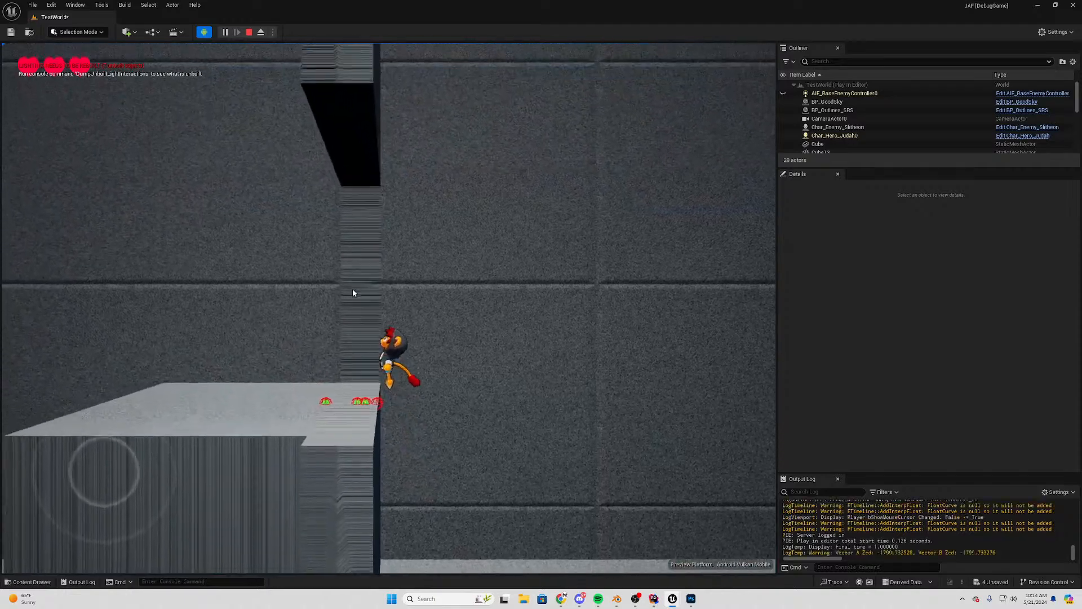
{"action": "key", "text": "space"}
{"action": "key", "text": "d"}
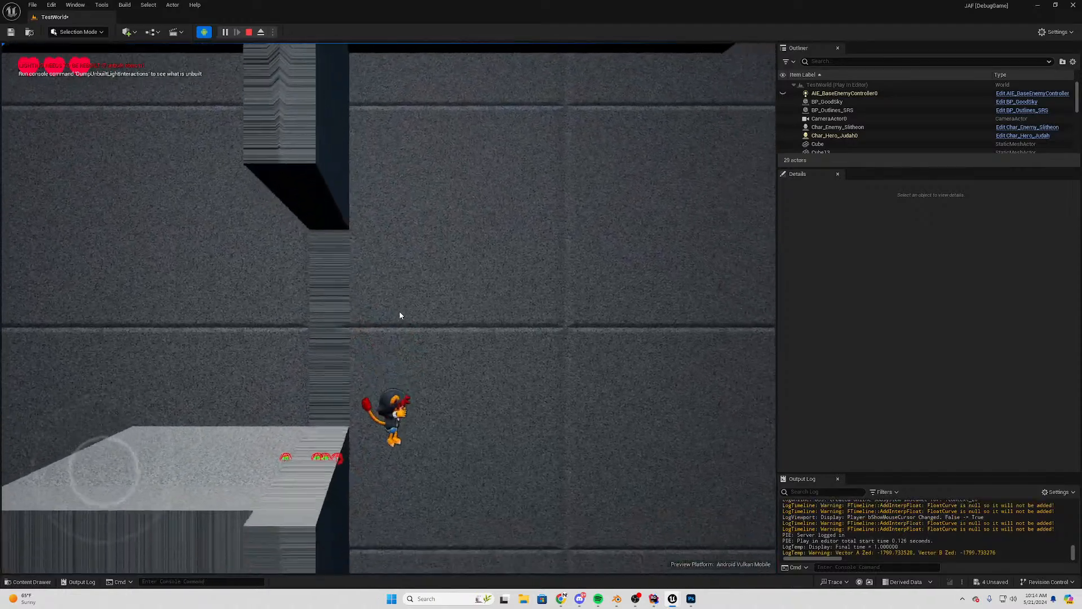
{"action": "key", "text": "a"}
{"action": "key", "text": "space"}
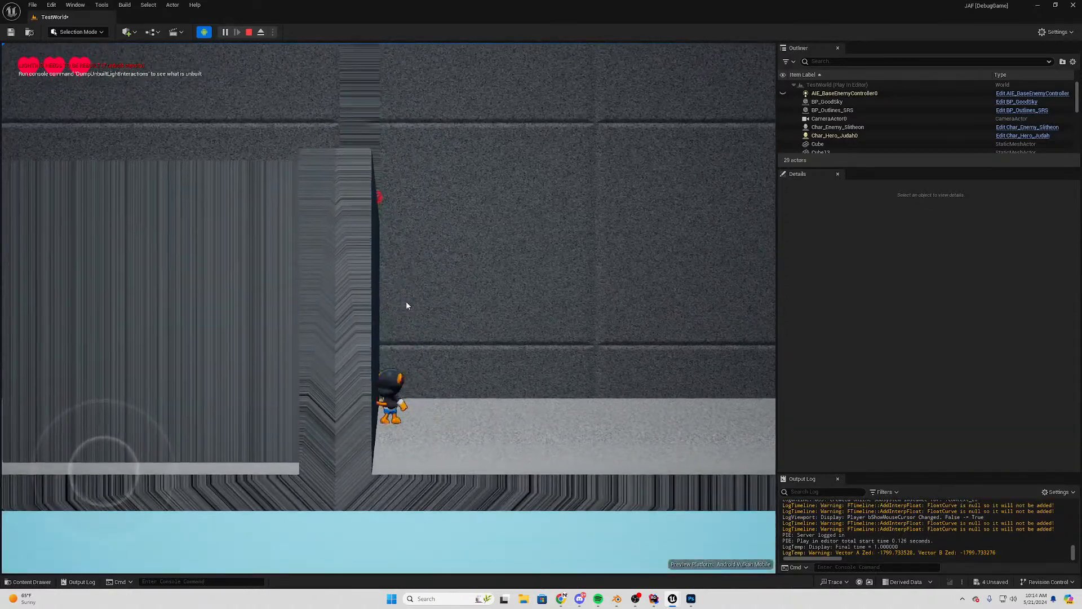
Run the hero right to the corridor's end and back to the tall block's wall, and stop playing
{"action": "key", "text": "d"}
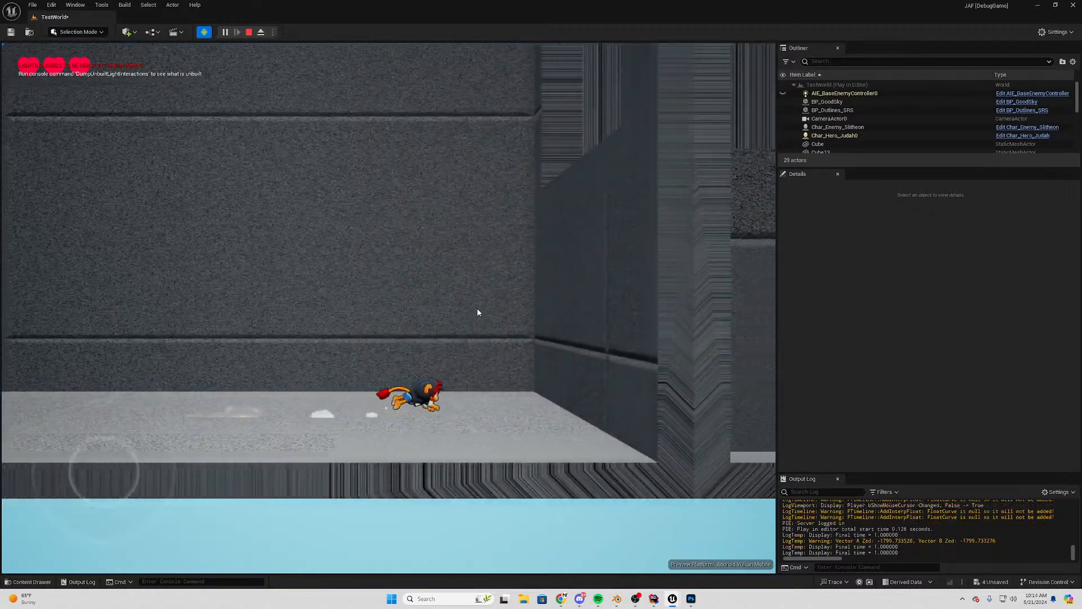
{"action": "key", "text": "space"}
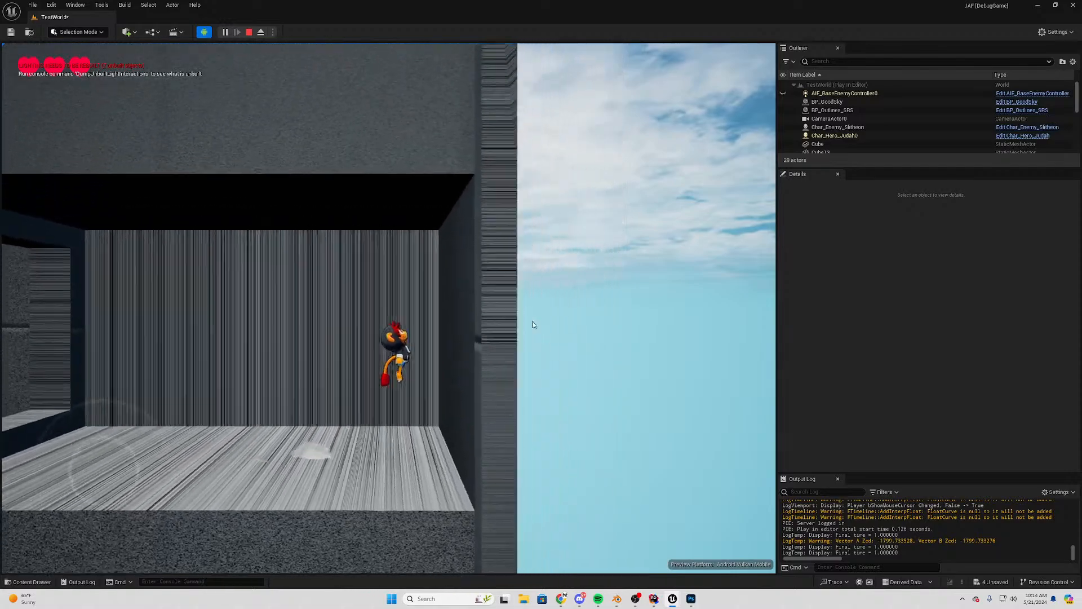
{"action": "key", "text": "a"}
{"action": "left_click", "coordinate": [374, 317]}
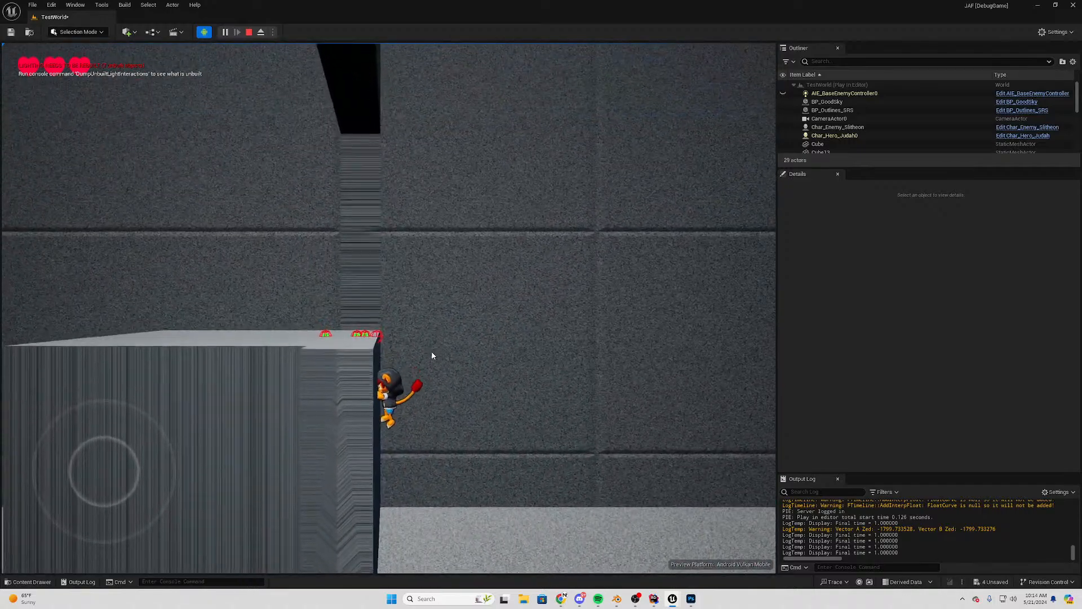
{"action": "key", "text": "Escape"}
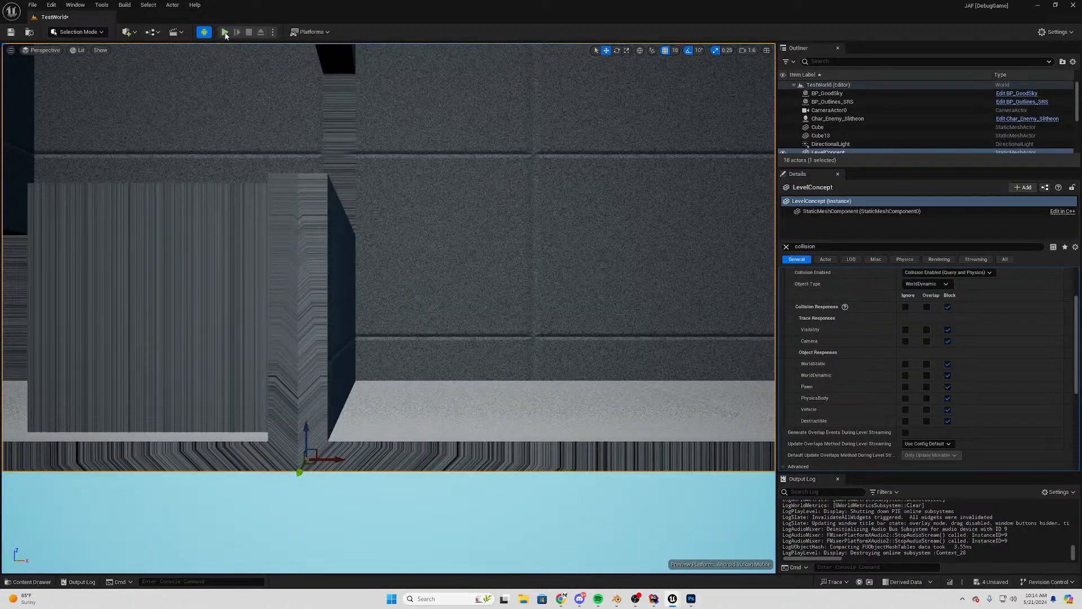
Play the level two more times to test the hero's wall contact on the block near the start, stopping after each run
{"action": "left_click", "coordinate": [224, 32]}
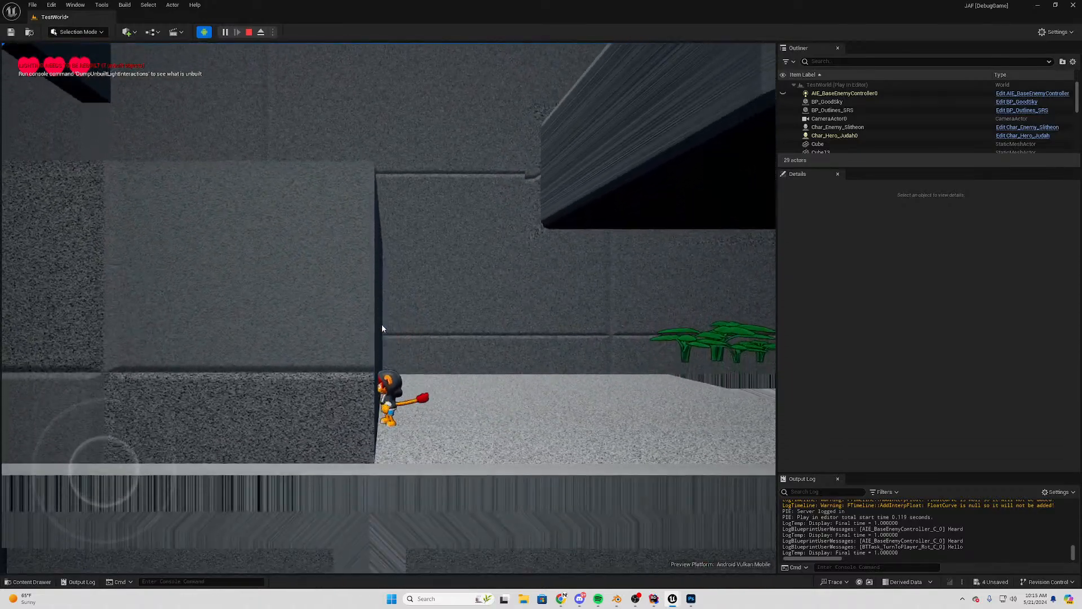
{"action": "key", "text": "Escape"}
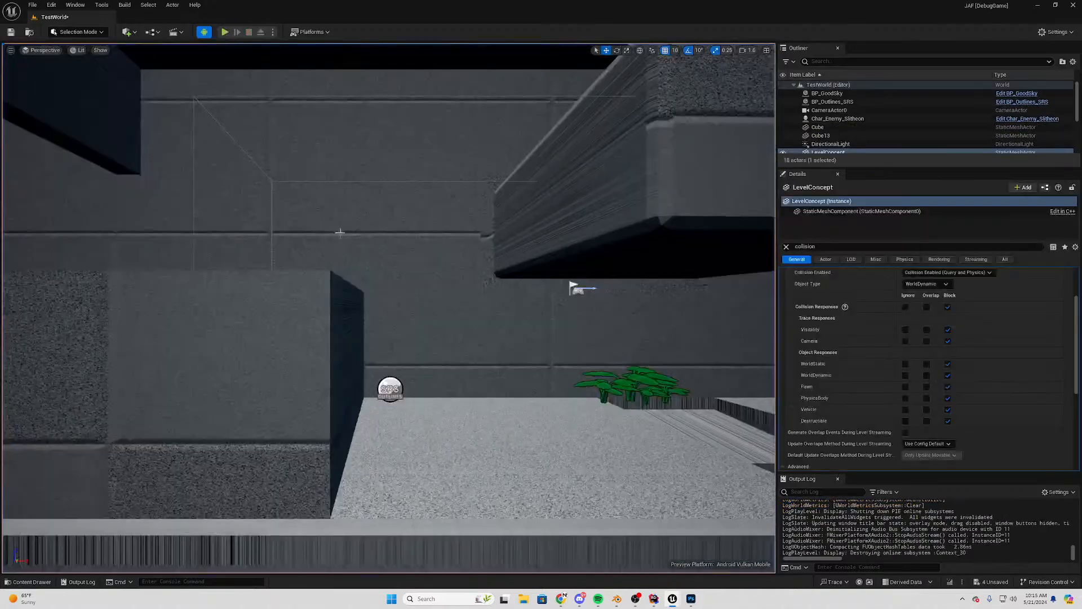
{"action": "left_click", "coordinate": [225, 32]}
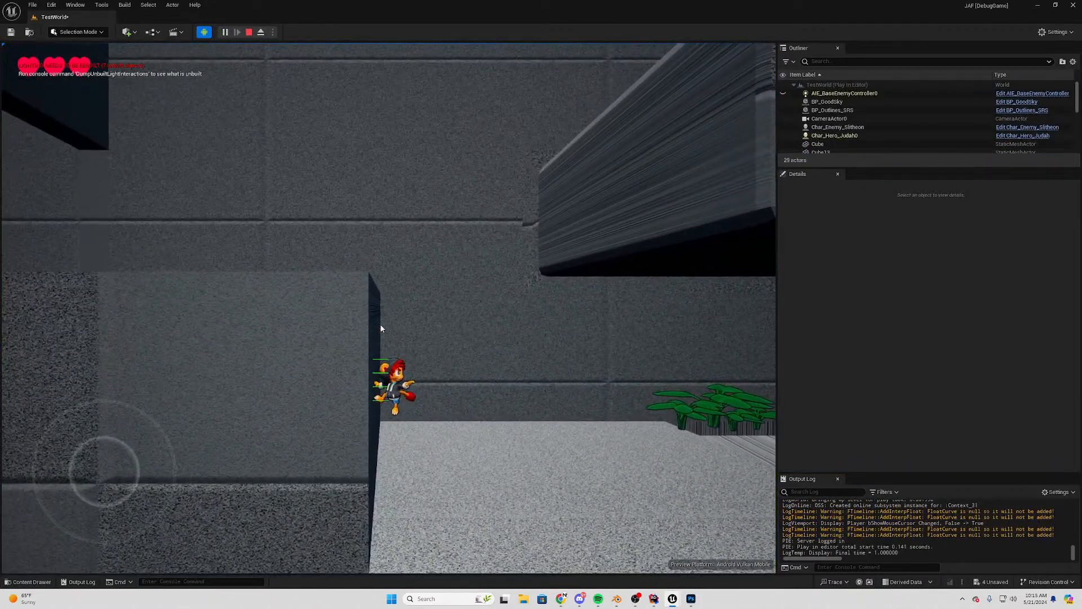
{"action": "key", "text": "space"}
{"action": "key", "text": "a"}
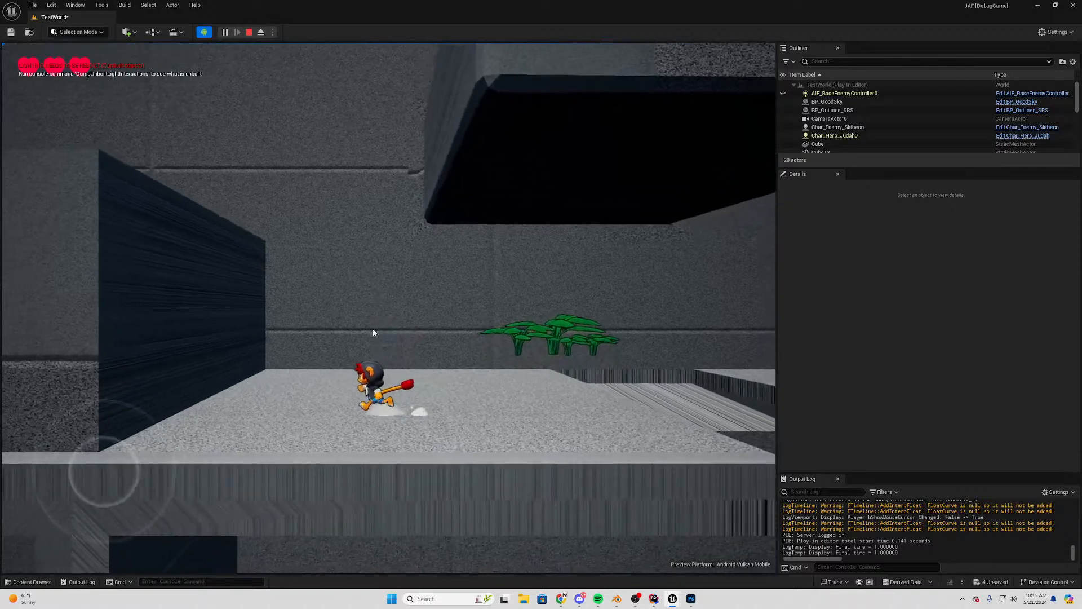
{"action": "key", "text": "Escape"}
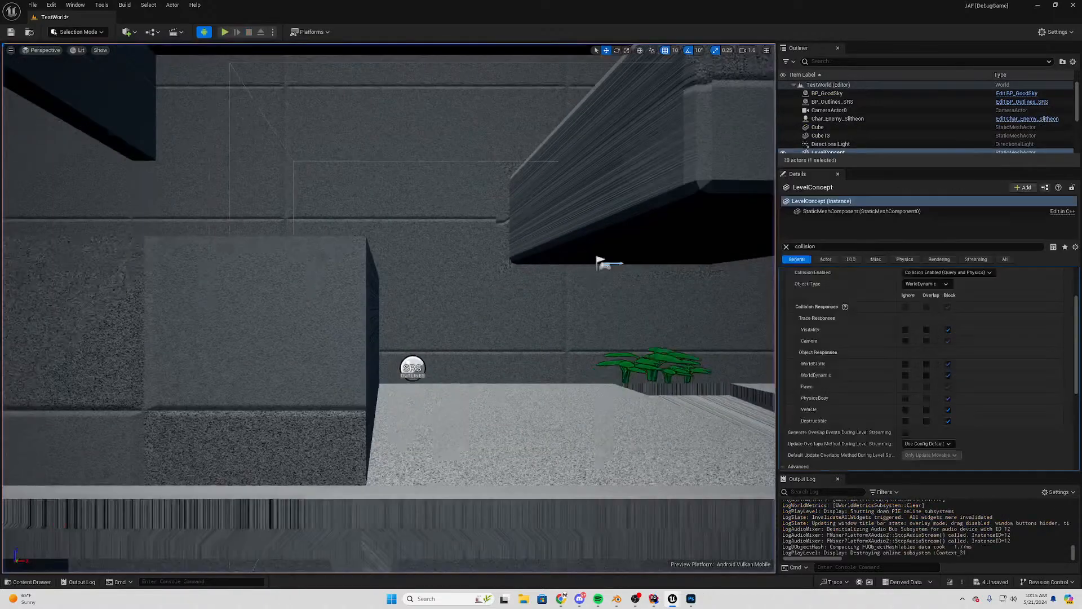
Switch to the Blueprint editor window and bring up the Char_Hero_Judah event graph
{"action": "left_click", "coordinate": [32, 581]}
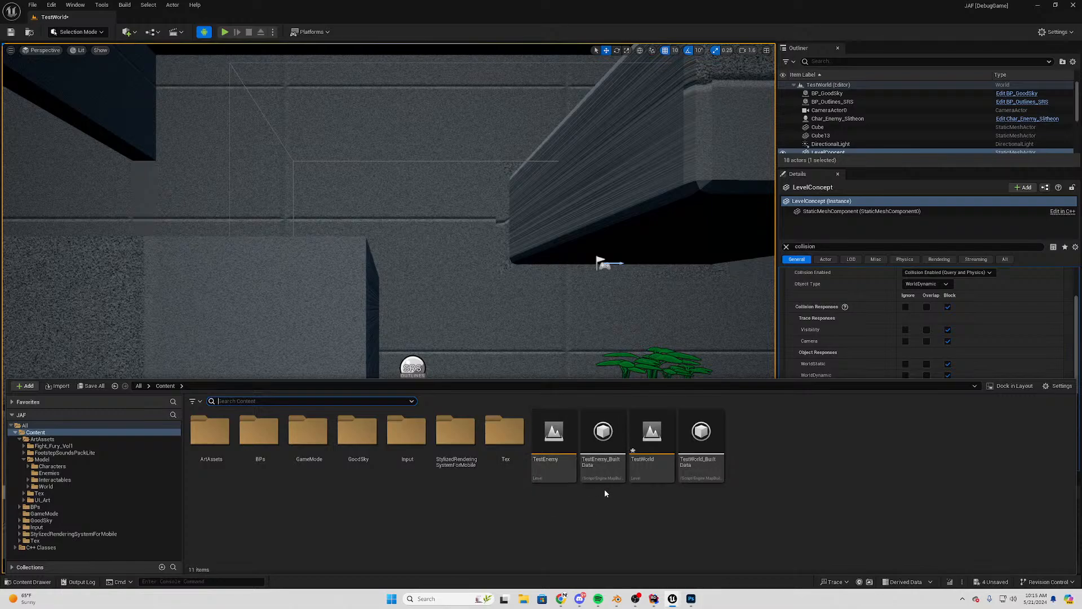
{"action": "left_click", "coordinate": [581, 599]}
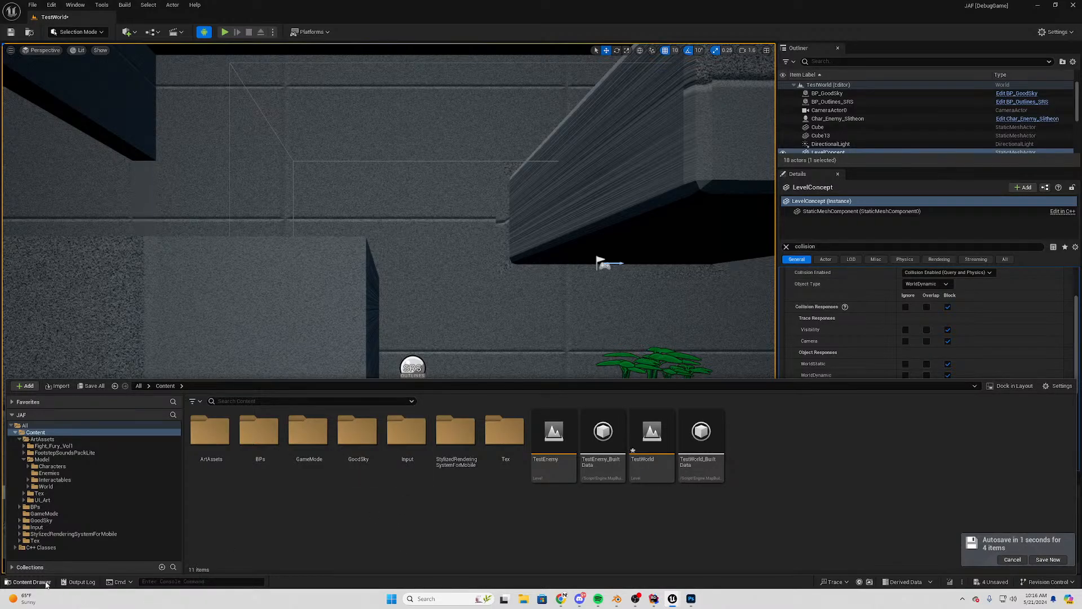
{"action": "mouse_move", "coordinate": [676, 601]}
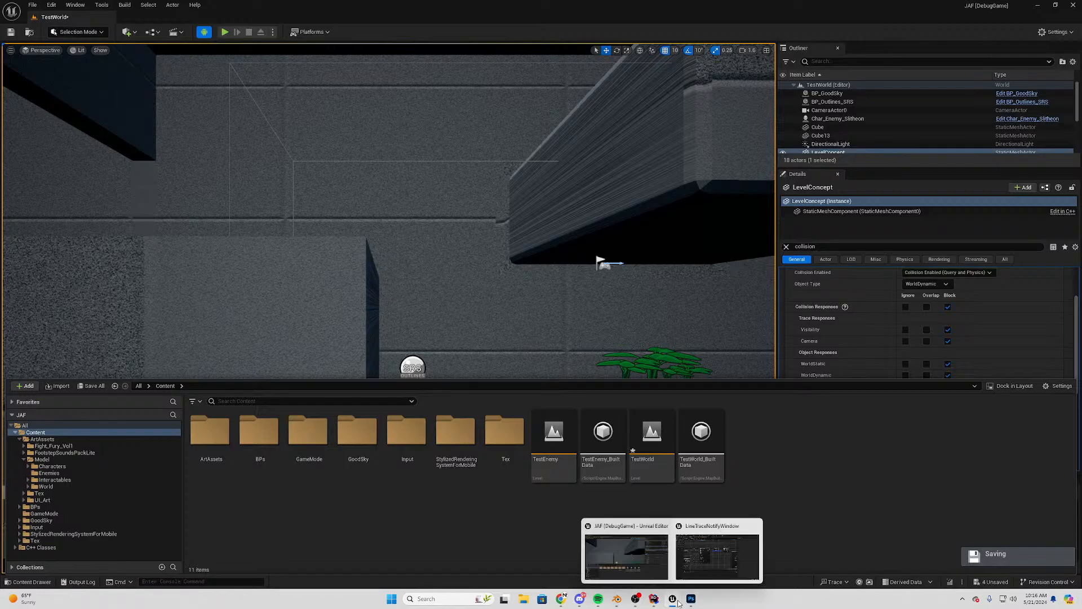
{"action": "left_click", "coordinate": [736, 550]}
{"action": "scroll", "coordinate": [360, 314], "scroll_direction": "down", "scroll_amount": 3}
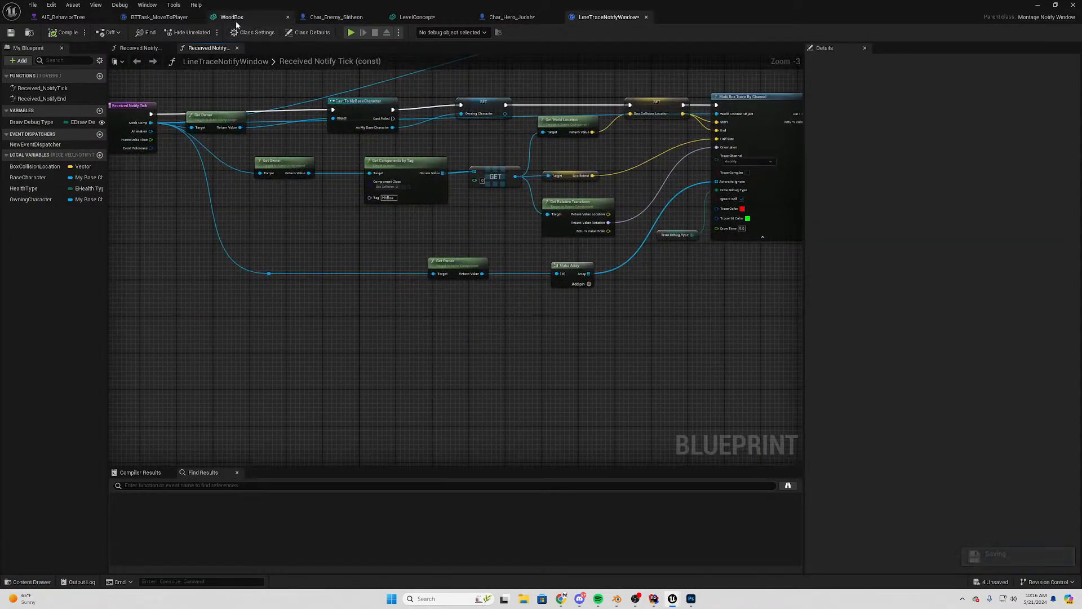
{"action": "left_click", "coordinate": [338, 17]}
{"action": "left_click", "coordinate": [511, 17]}
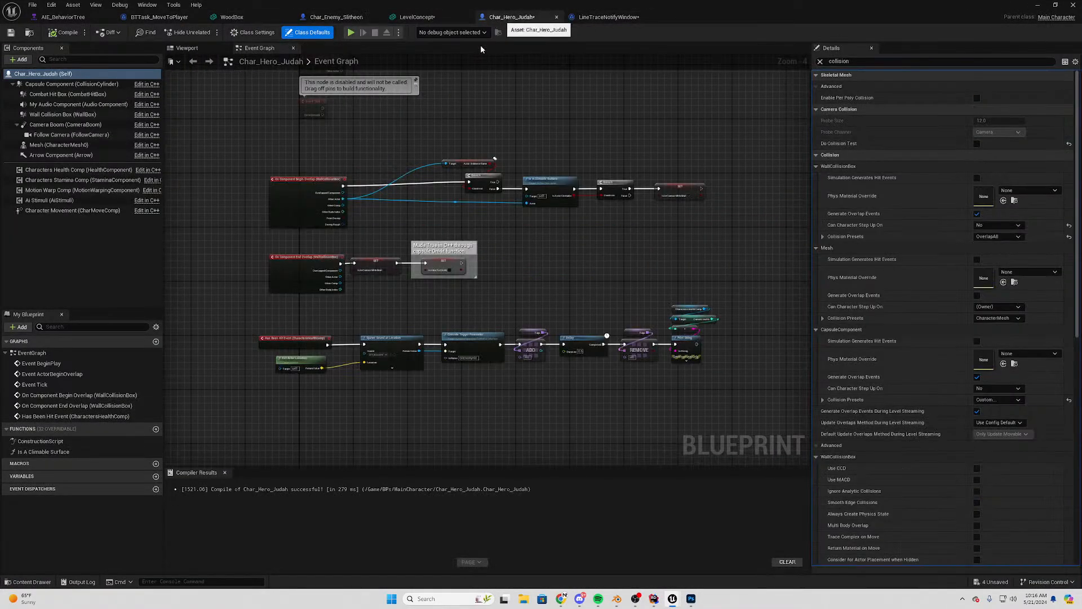
Examine the hero's WallCollisionBox overlap events and select the end-overlap nodes with their Is Able To Climb comment
{"action": "scroll", "coordinate": [411, 301], "scroll_direction": "up", "scroll_amount": 5}
{"action": "left_click", "coordinate": [411, 301]}
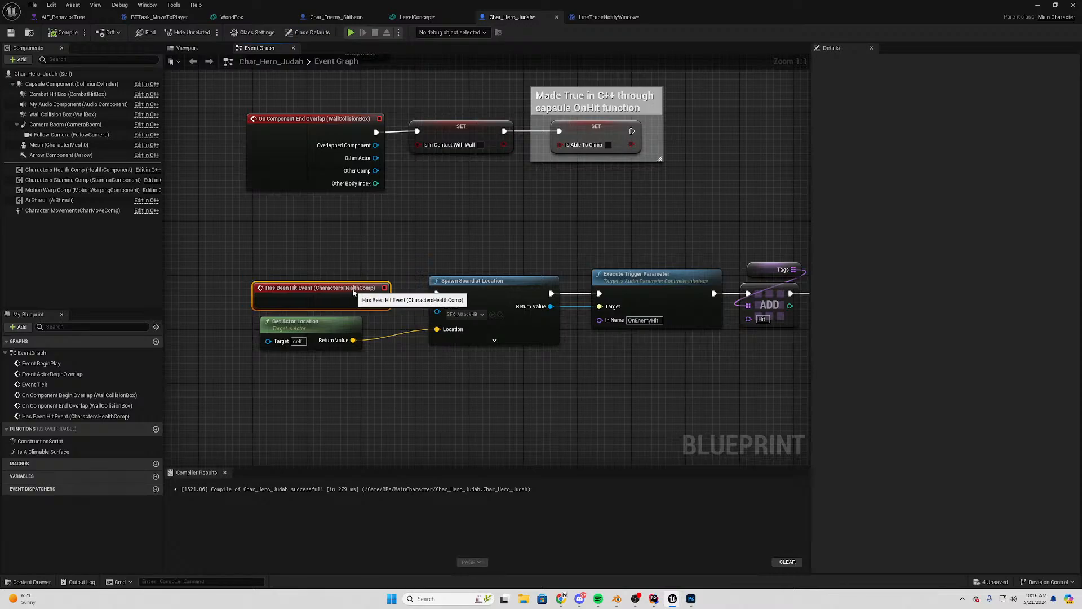
{"action": "right_click_drag", "start_coordinate": [393, 199], "coordinate": [440, 391]}
{"action": "scroll", "coordinate": [442, 319], "scroll_direction": "down", "scroll_amount": 1}
{"action": "right_click_drag", "start_coordinate": [529, 283], "coordinate": [325, 283]}
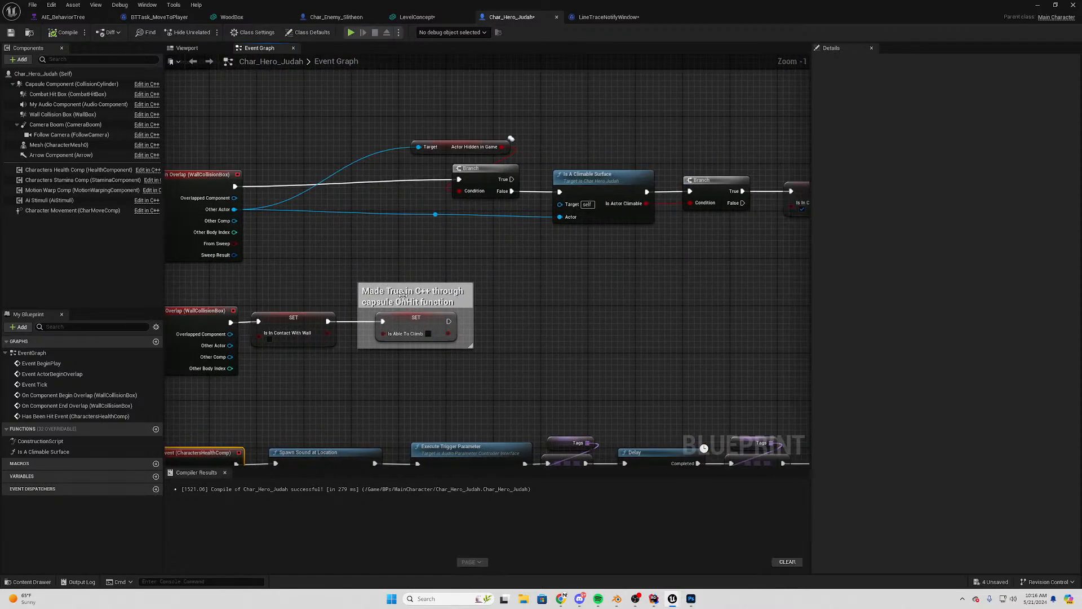
{"action": "left_click_drag", "start_coordinate": [538, 275], "coordinate": [236, 361]}
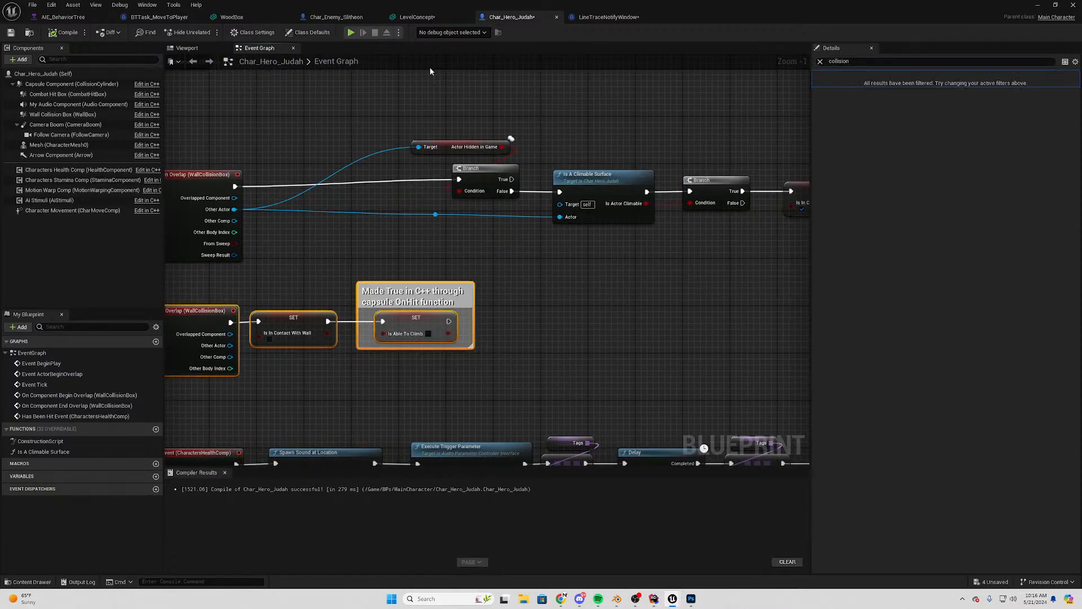
Start a play session with the spawned Char_Hero_Judah0 as debug object and run the hero left toward the block's wall
{"action": "left_click", "coordinate": [351, 32]}
{"action": "left_click", "coordinate": [430, 32]}
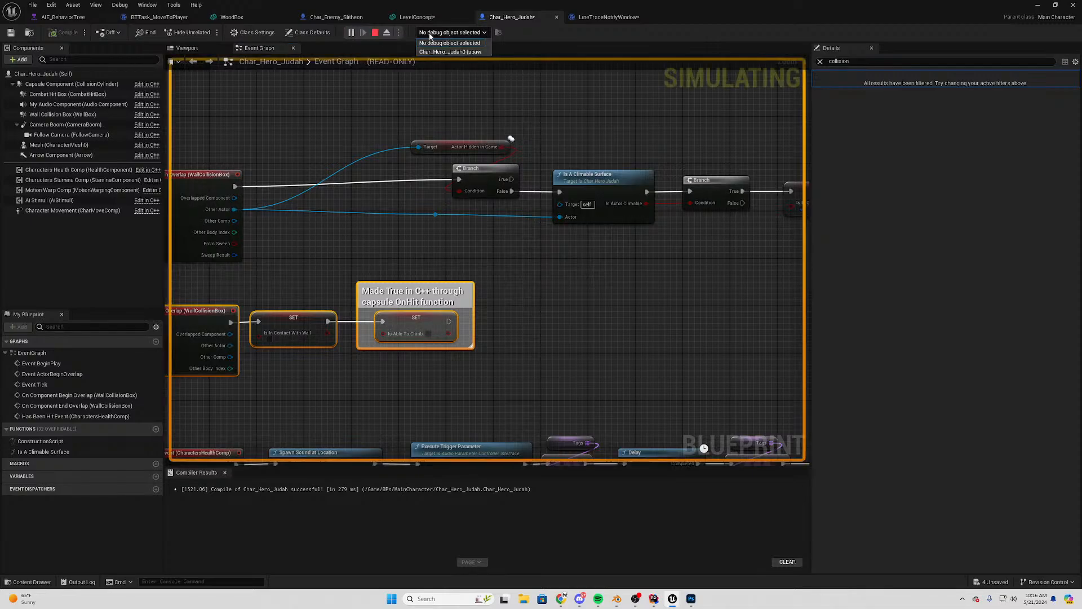
{"action": "left_click", "coordinate": [438, 52]}
{"action": "key", "text": "alt+Tab"}
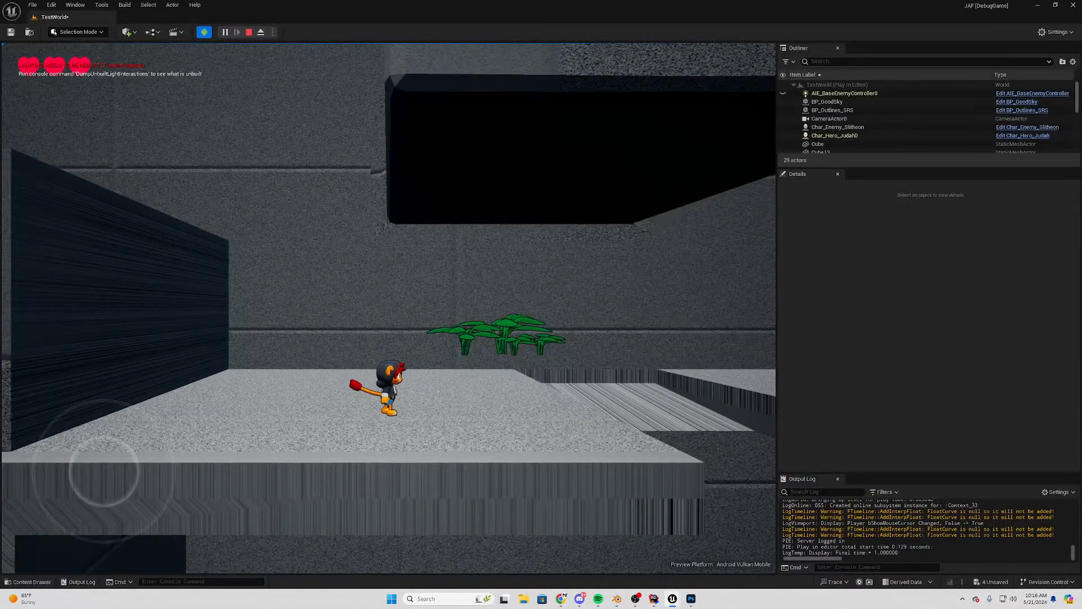
{"action": "key", "text": "space"}
{"action": "key", "text": "a"}
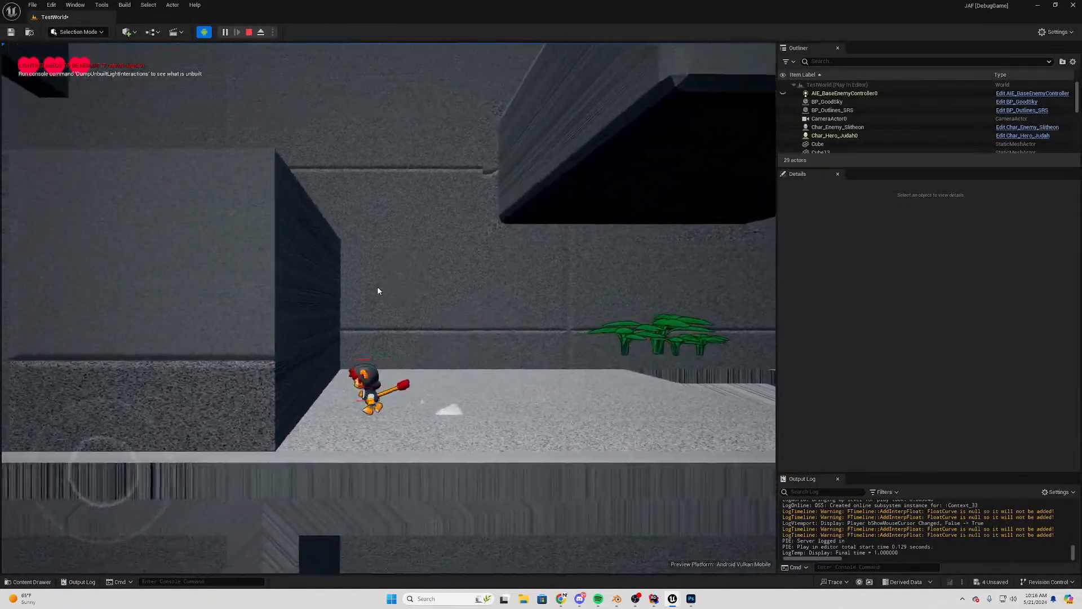
Test the hero's jumps and wall contact against the block's side, approaching it repeatedly, and end the play session
{"action": "key", "text": "space"}
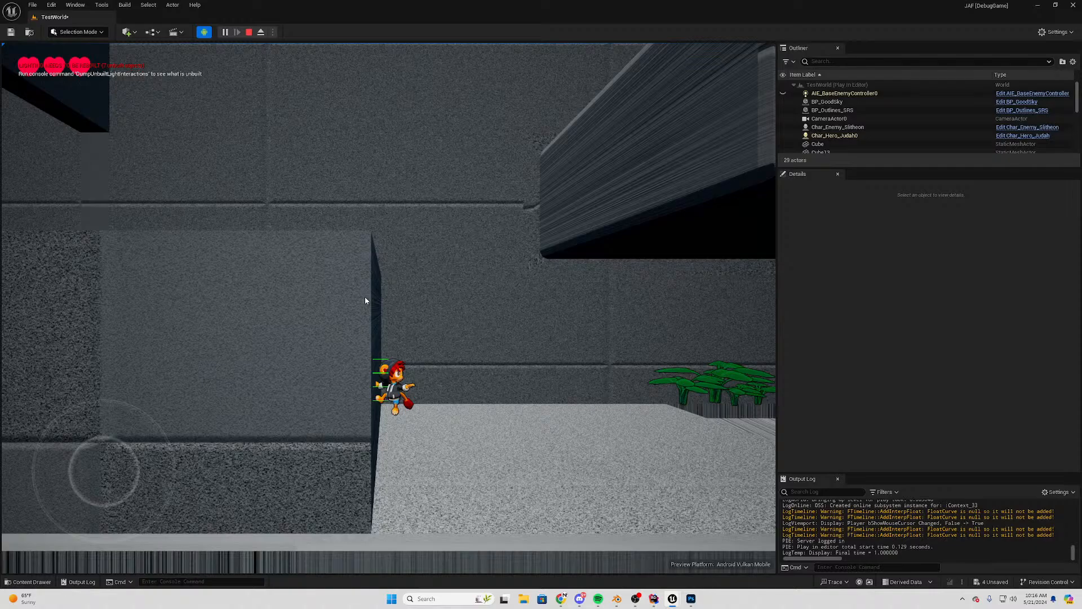
{"action": "key", "text": "space"}
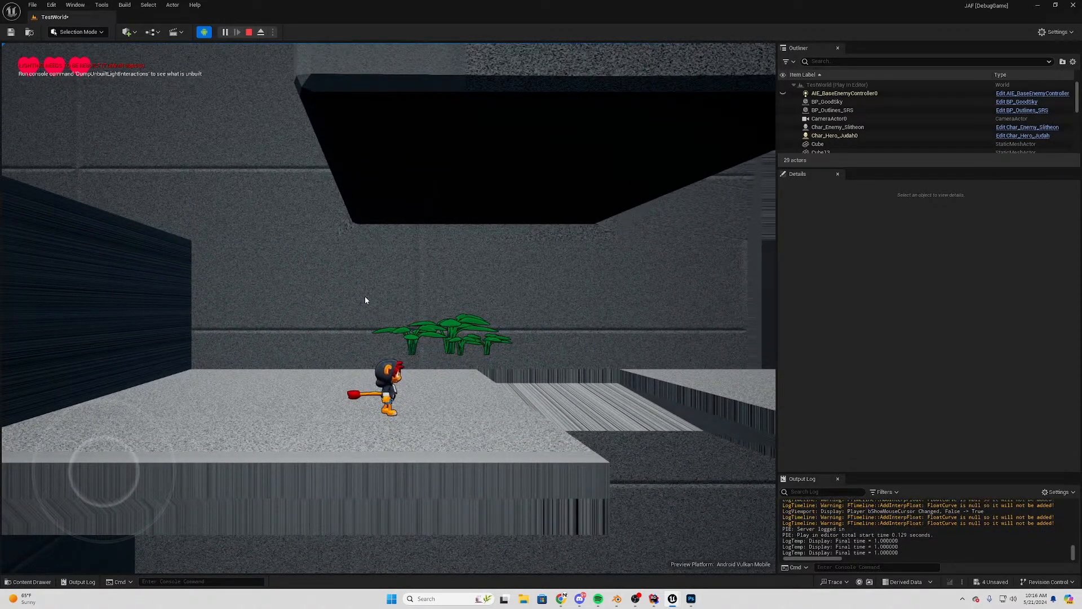
{"action": "key", "text": "a"}
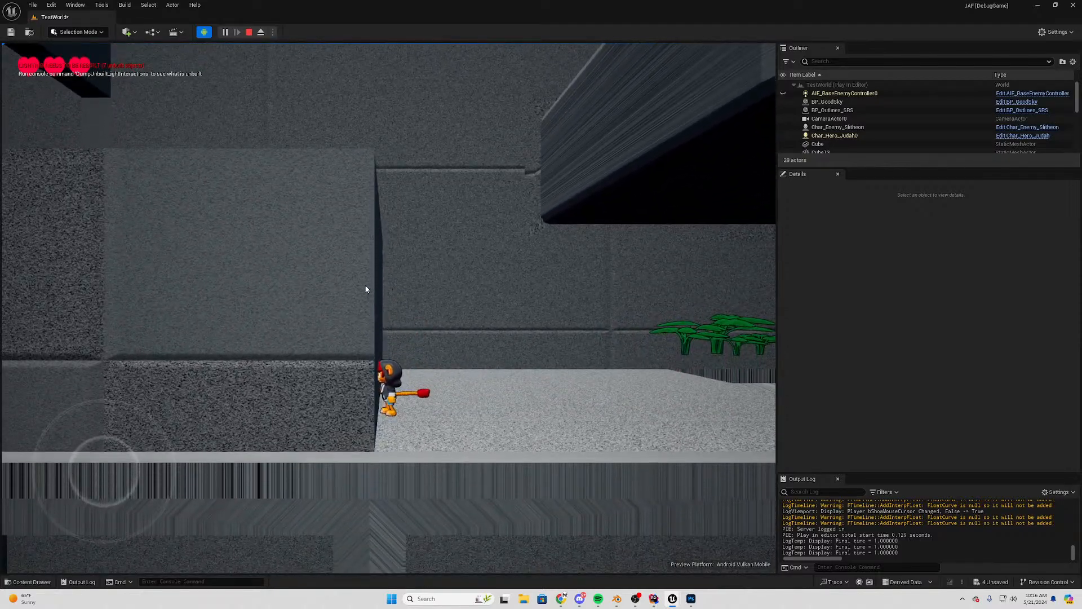
{"action": "key", "text": "d"}
{"action": "key", "text": "a"}
{"action": "key", "text": "space"}
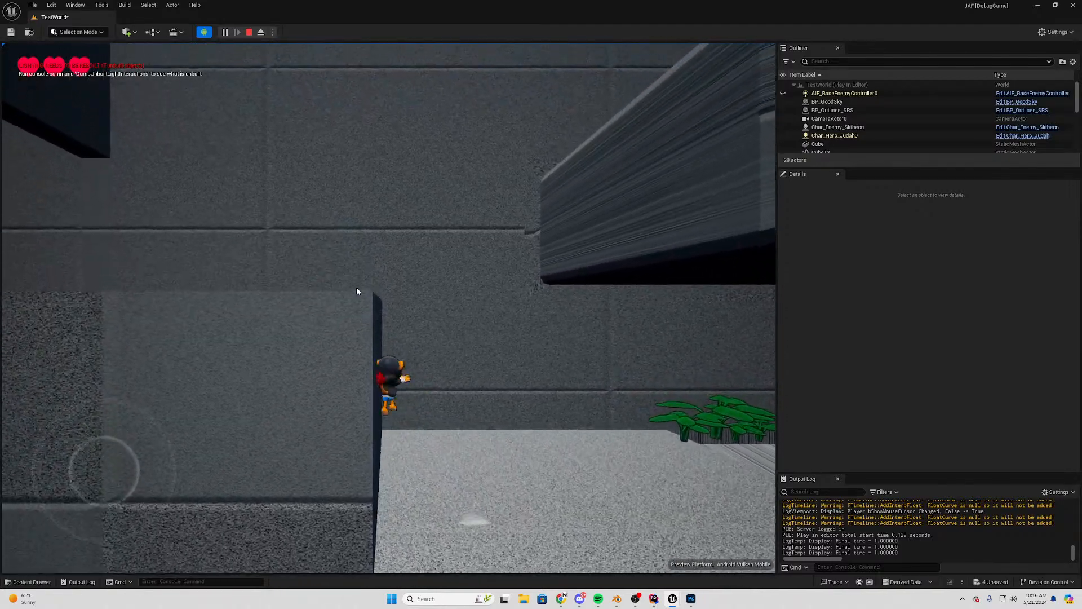
{"action": "key", "text": "d"}
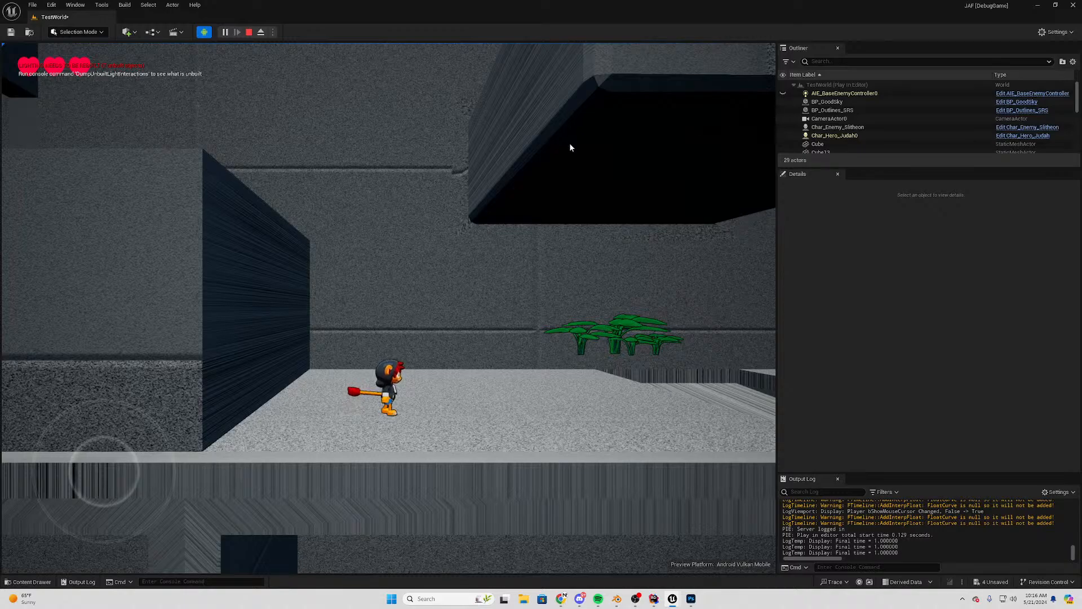
{"action": "key", "text": "Escape"}
Switch to Photoshop and examine the grid layout of the Rainforest / Jungle Map Concept document
{"action": "mouse_move", "coordinate": [673, 598]}
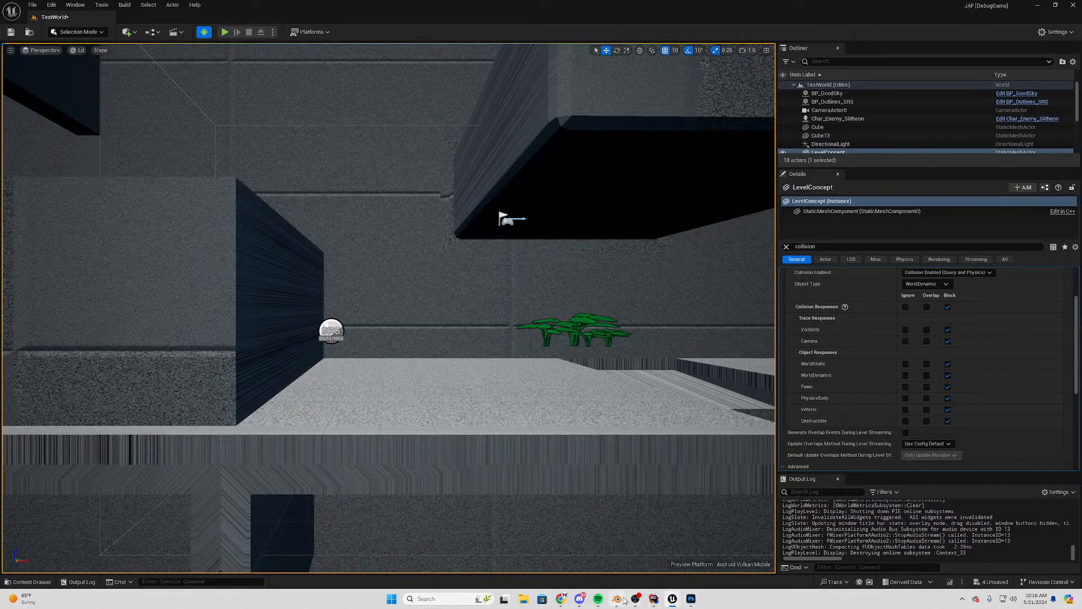
{"action": "left_click", "coordinate": [690, 600]}
{"action": "scroll", "coordinate": [524, 316], "scroll_direction": "up", "scroll_amount": 2}
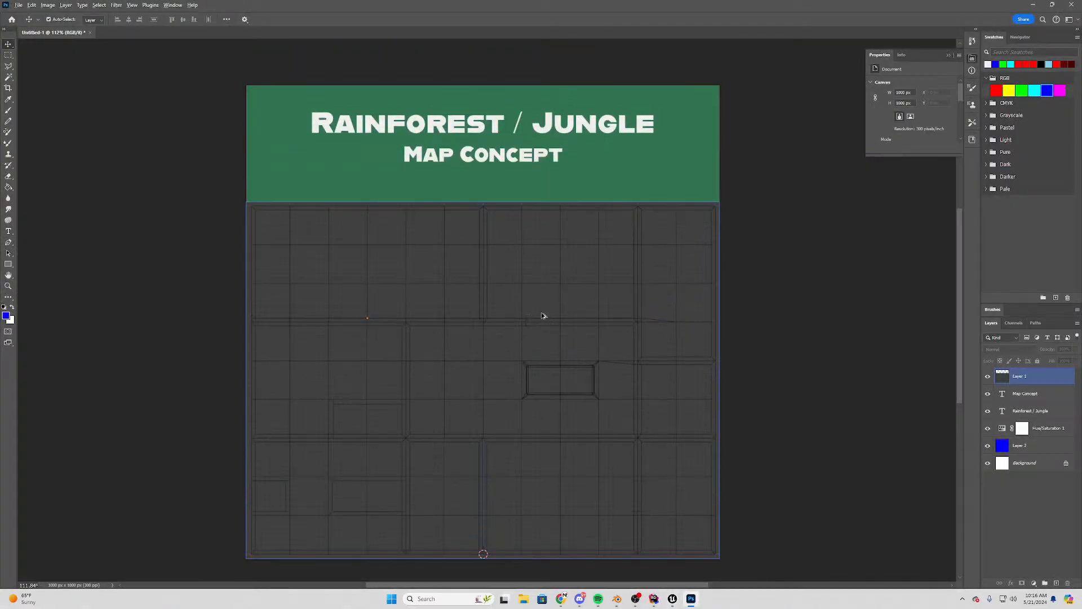
{"action": "scroll", "coordinate": [543, 316], "scroll_direction": "up", "scroll_amount": 3, "text": "alt"}
{"action": "scroll", "coordinate": [543, 316], "scroll_direction": "down", "scroll_amount": 1, "text": "alt"}
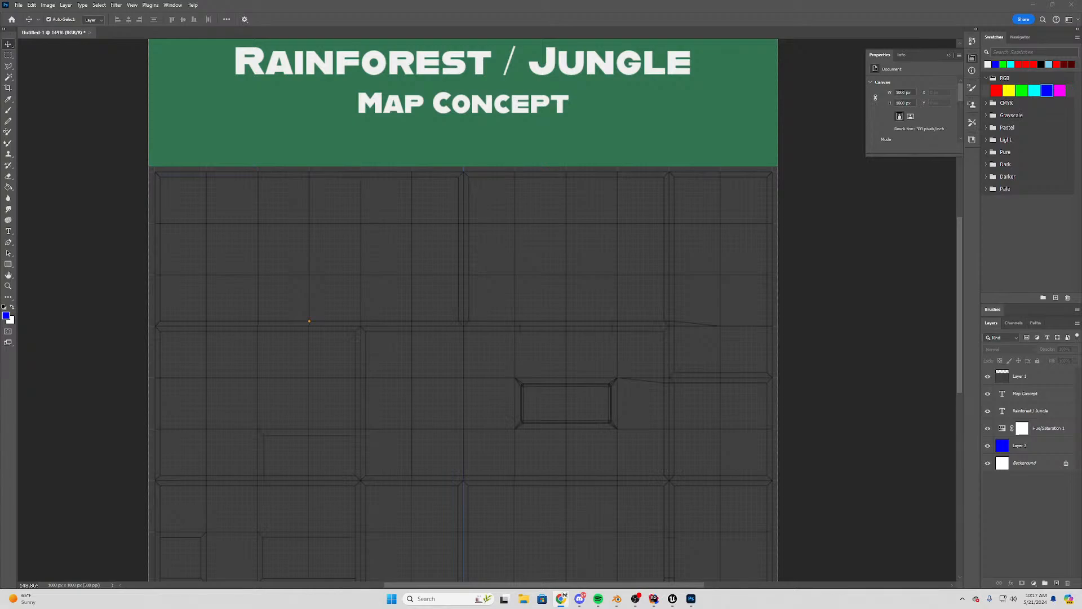
{"action": "left_click", "coordinate": [395, 367]}
{"action": "left_click", "coordinate": [395, 367]}
{"action": "left_click", "coordinate": [90, 366]}
{"action": "scroll", "coordinate": [482, 317], "scroll_direction": "down", "scroll_amount": 3}
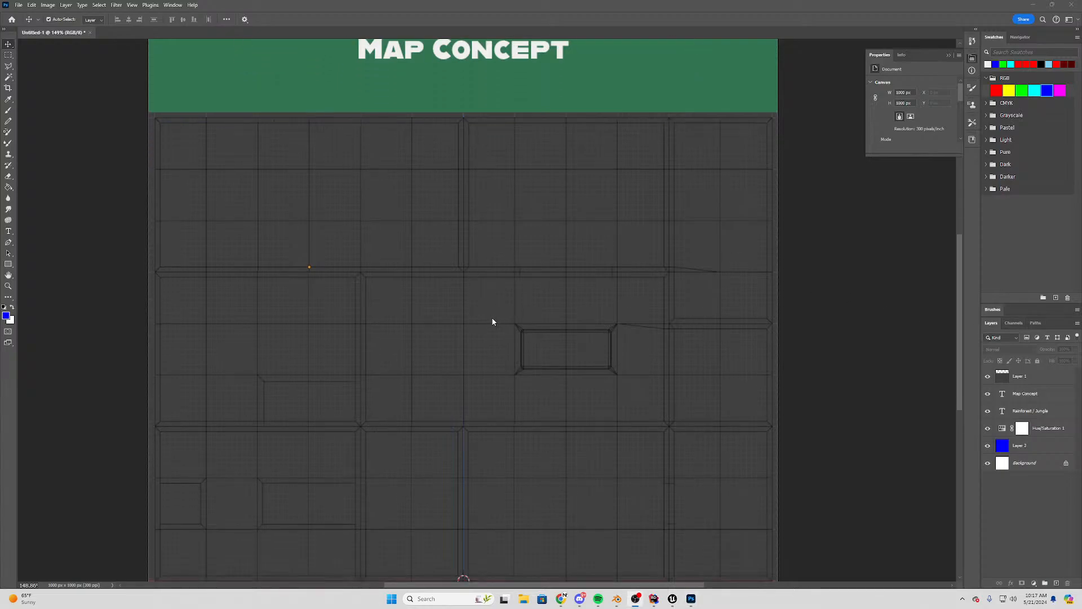
{"action": "scroll", "coordinate": [389, 361], "scroll_direction": "down", "scroll_amount": 3, "text": "alt"}
{"action": "scroll", "coordinate": [327, 266], "scroll_direction": "up", "scroll_amount": 4, "text": "alt"}
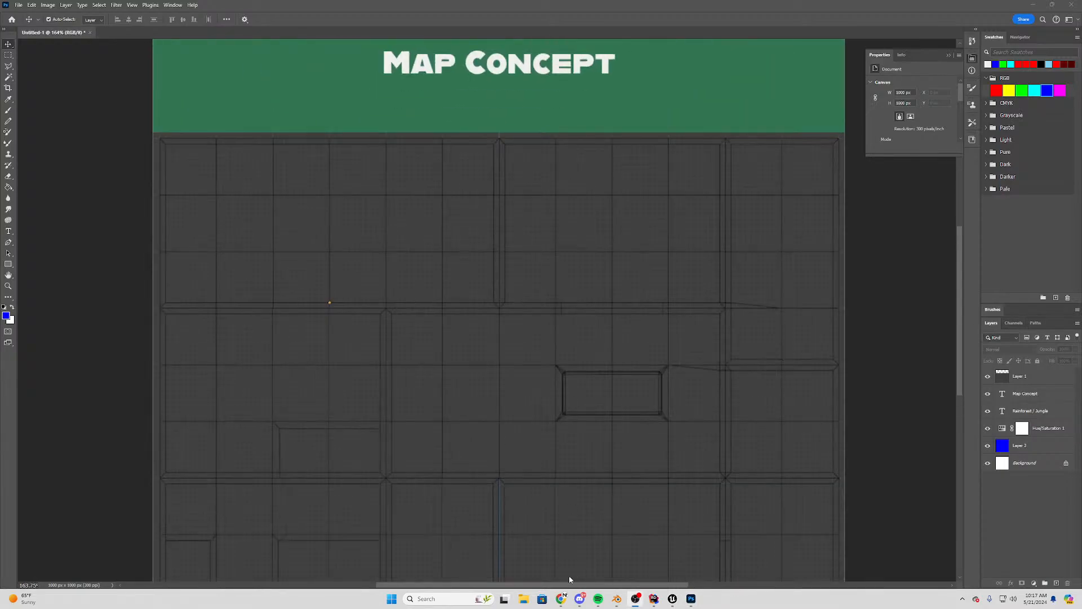
Switch to Chrome and view the game reference screenshots on the World environment STUFF Miro board
{"action": "left_click", "coordinate": [562, 602]}
{"action": "left_click", "coordinate": [561, 598]}
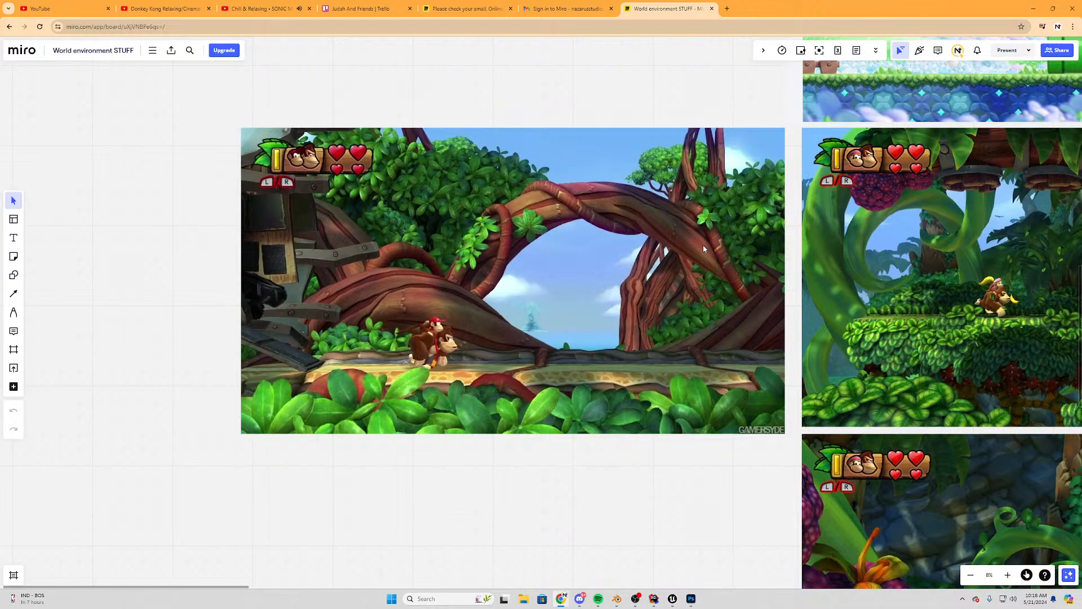
{"action": "scroll", "coordinate": [567, 313], "scroll_direction": "down", "scroll_amount": 2}
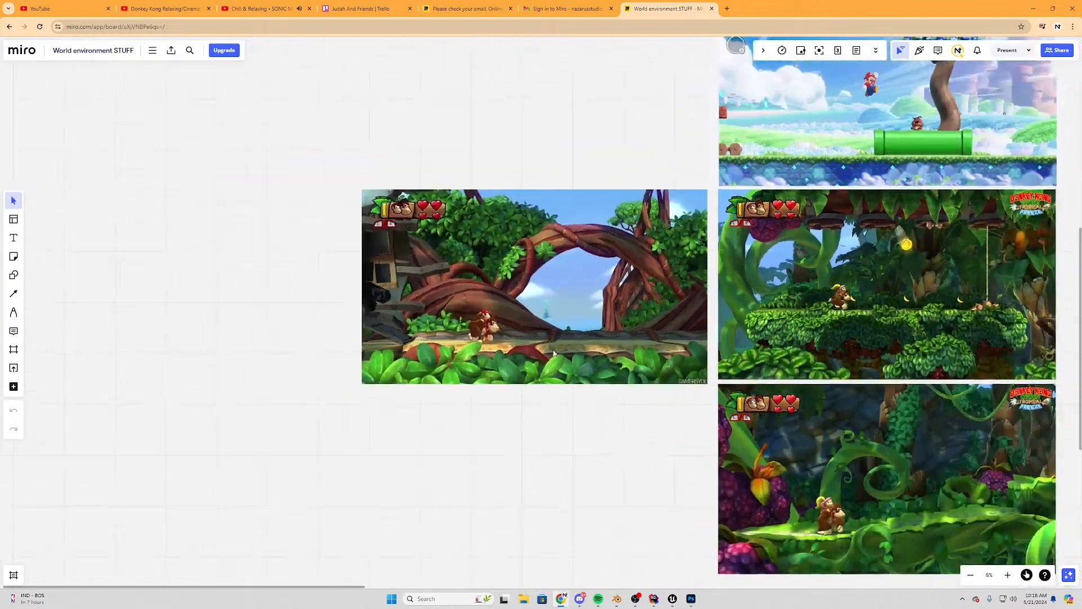
{"action": "right_click_drag", "start_coordinate": [648, 324], "coordinate": [489, 246]}
Search Google Images for "interior cube mapping" in a new tab and preview the Interior Cubemaps - Residential image from Unreal Engine
{"action": "left_click", "coordinate": [727, 9]}
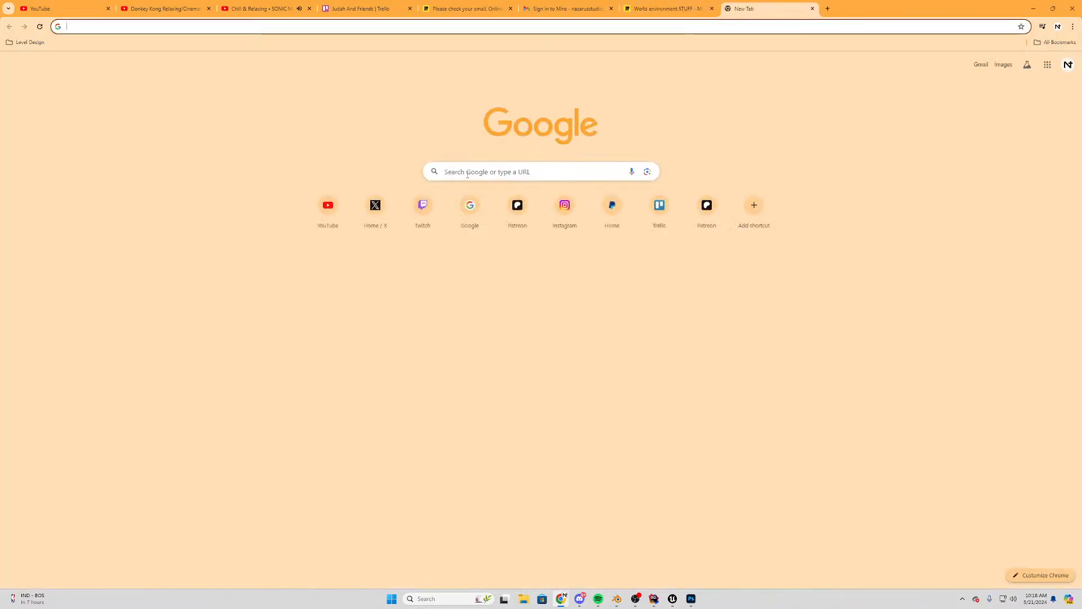
{"action": "type", "text": "interior"}
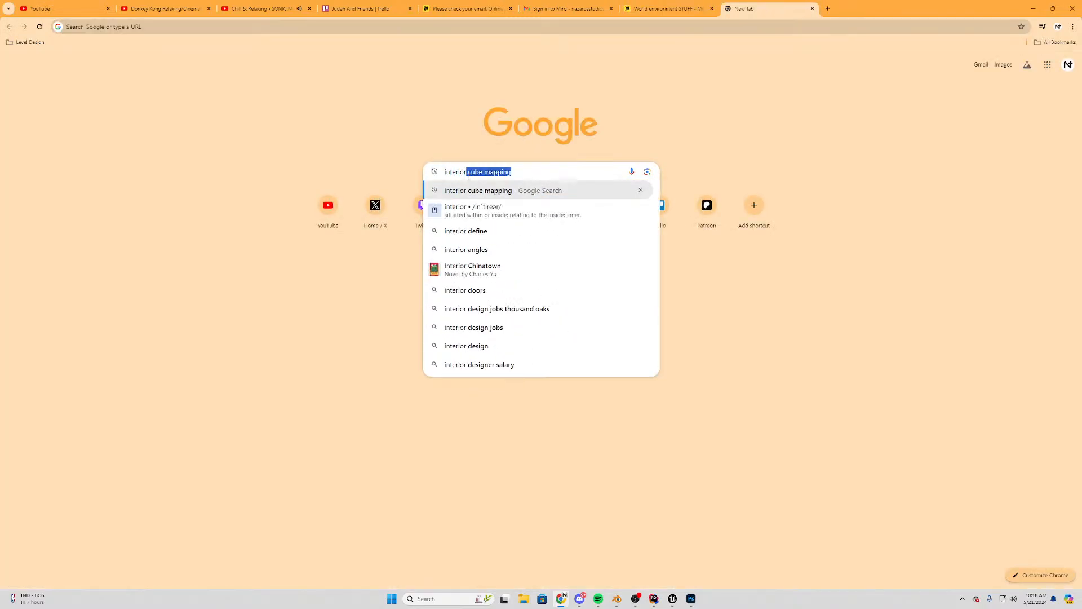
{"action": "key", "text": "Return"}
{"action": "left_click", "coordinate": [114, 75]}
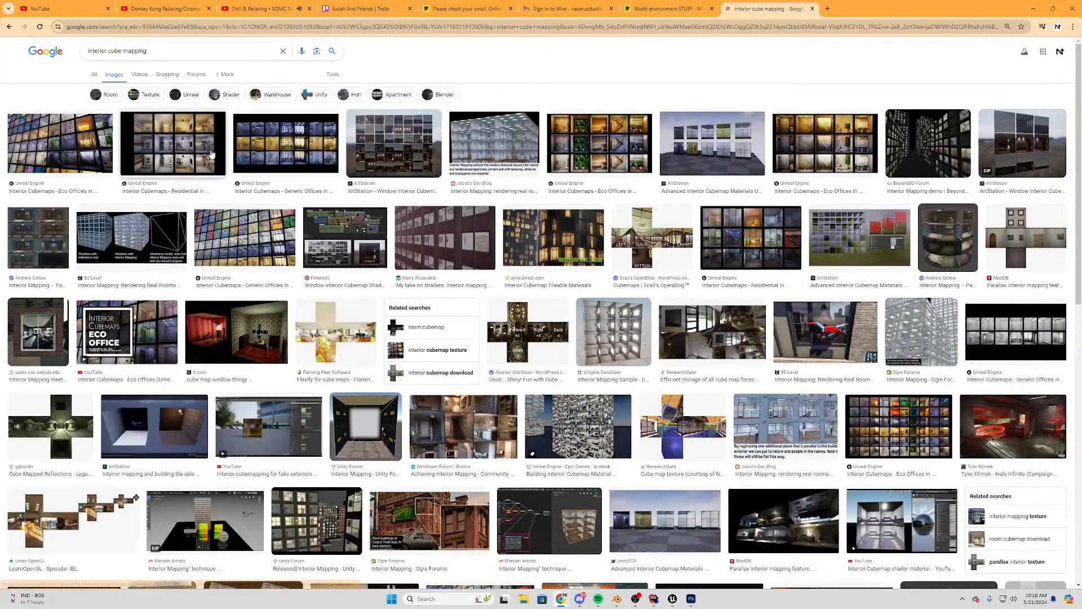
{"action": "left_click", "coordinate": [172, 144]}
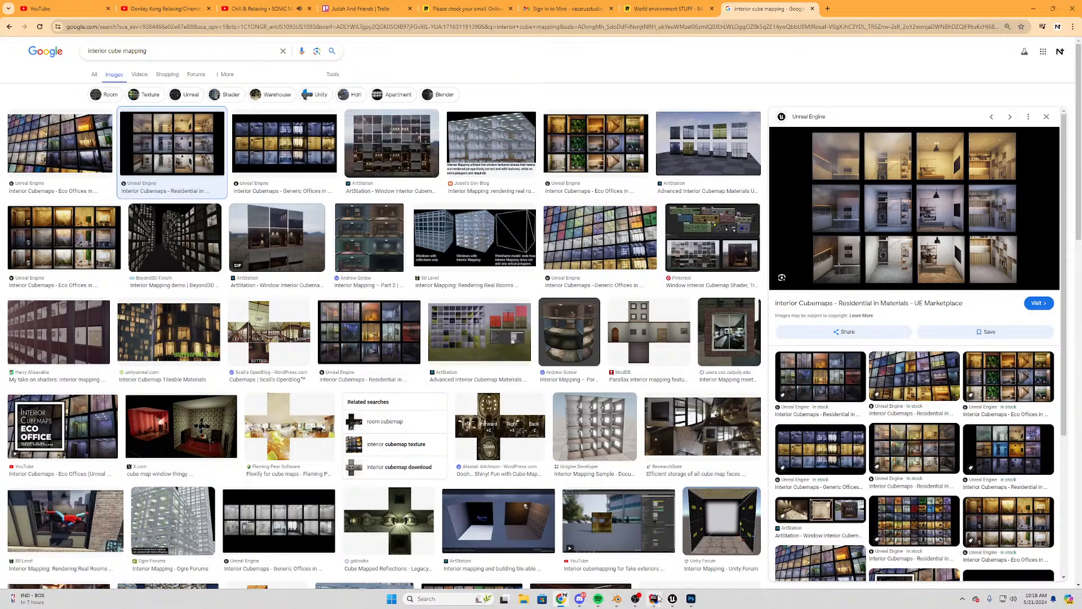
{"action": "mouse_move", "coordinate": [656, 606]}
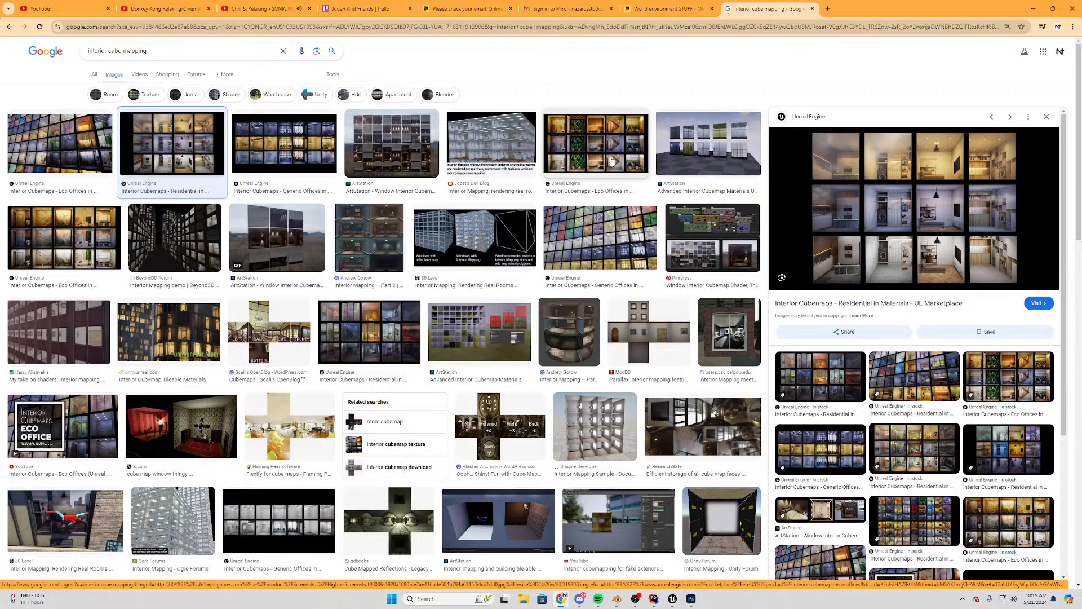
Return to the World environment STUFF Miro board and examine the foliage in the Tropical Freeze screenshot with the leaf-covered platform
{"action": "left_click", "coordinate": [666, 8]}
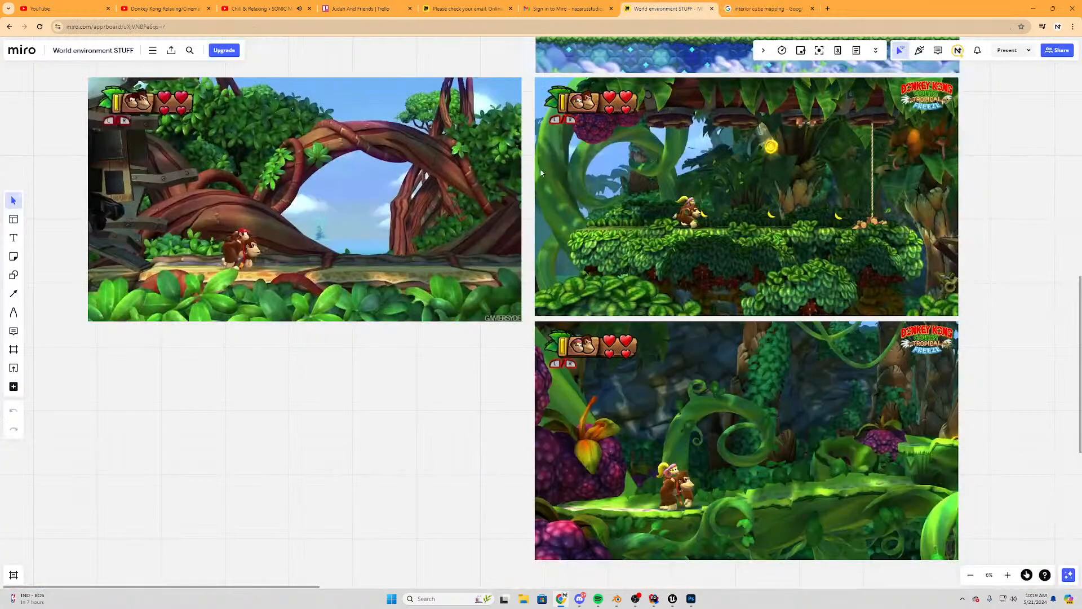
{"action": "scroll", "coordinate": [420, 296], "scroll_direction": "up", "scroll_amount": 3}
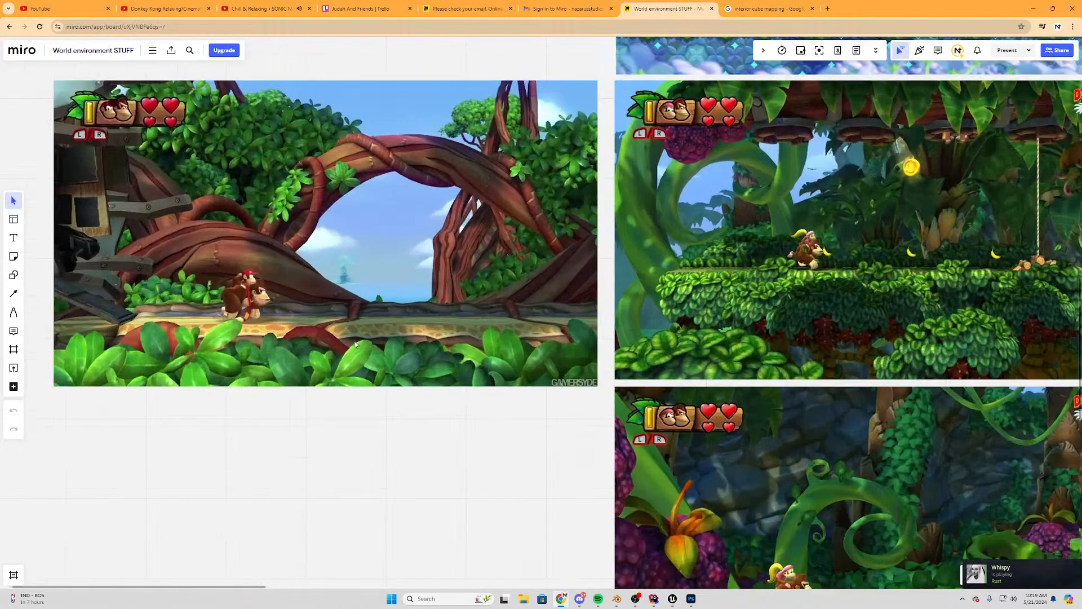
{"action": "scroll", "coordinate": [537, 307], "scroll_direction": "right", "scroll_amount": 5}
{"action": "scroll", "coordinate": [432, 294], "scroll_direction": "up", "scroll_amount": 3}
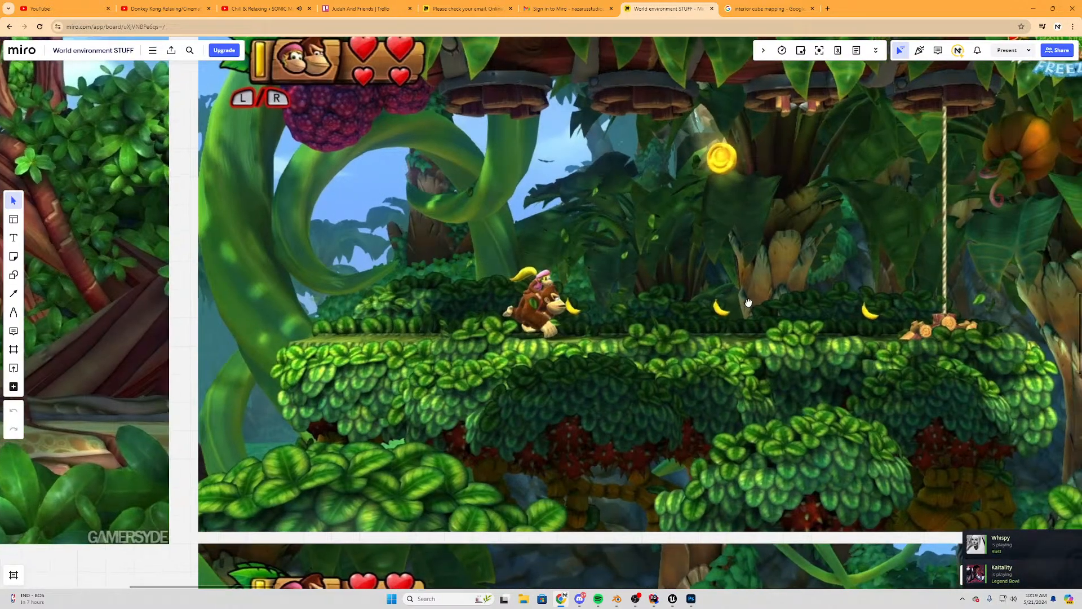
{"action": "scroll", "coordinate": [602, 322], "scroll_direction": "up", "scroll_amount": 5}
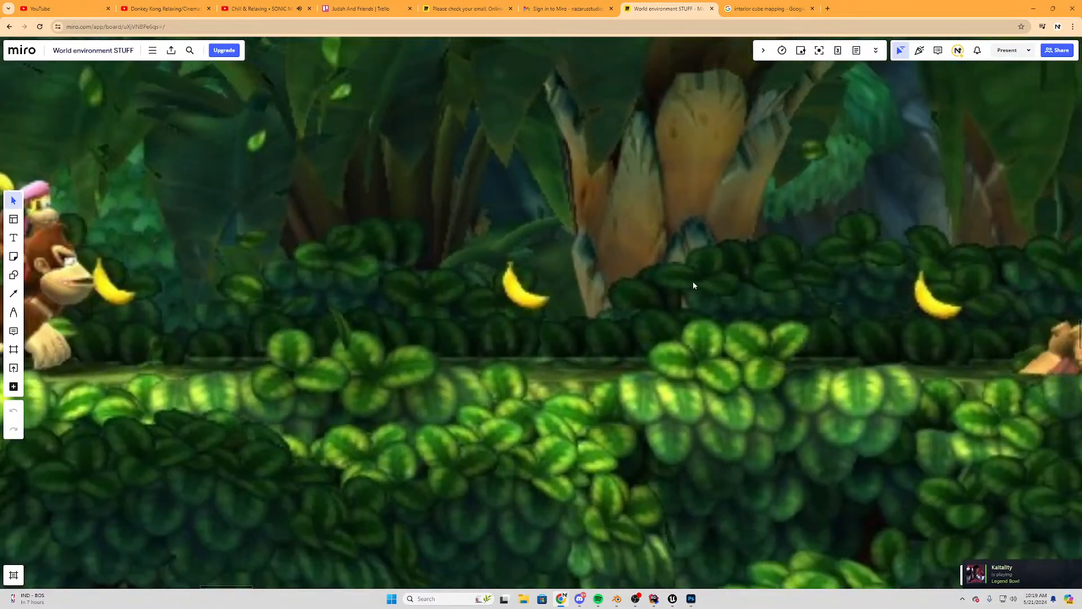
{"action": "scroll", "coordinate": [615, 290], "scroll_direction": "down", "scroll_amount": 3}
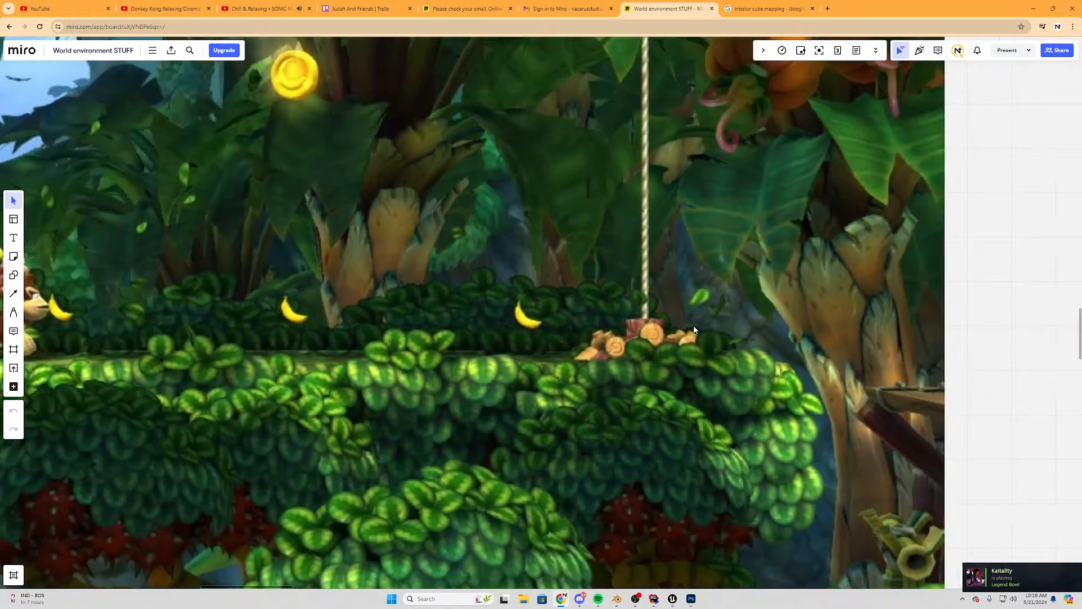
{"action": "scroll", "coordinate": [384, 347], "scroll_direction": "up", "scroll_amount": 2}
{"action": "scroll", "coordinate": [492, 353], "scroll_direction": "up", "scroll_amount": 2}
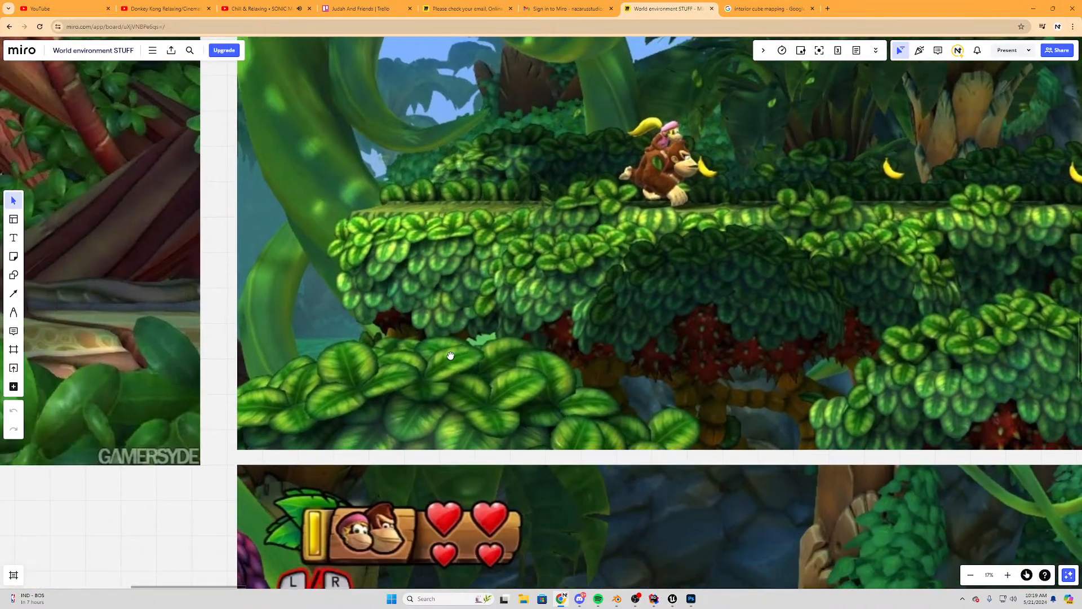
{"action": "scroll", "coordinate": [585, 345], "scroll_direction": "down", "scroll_amount": 5}
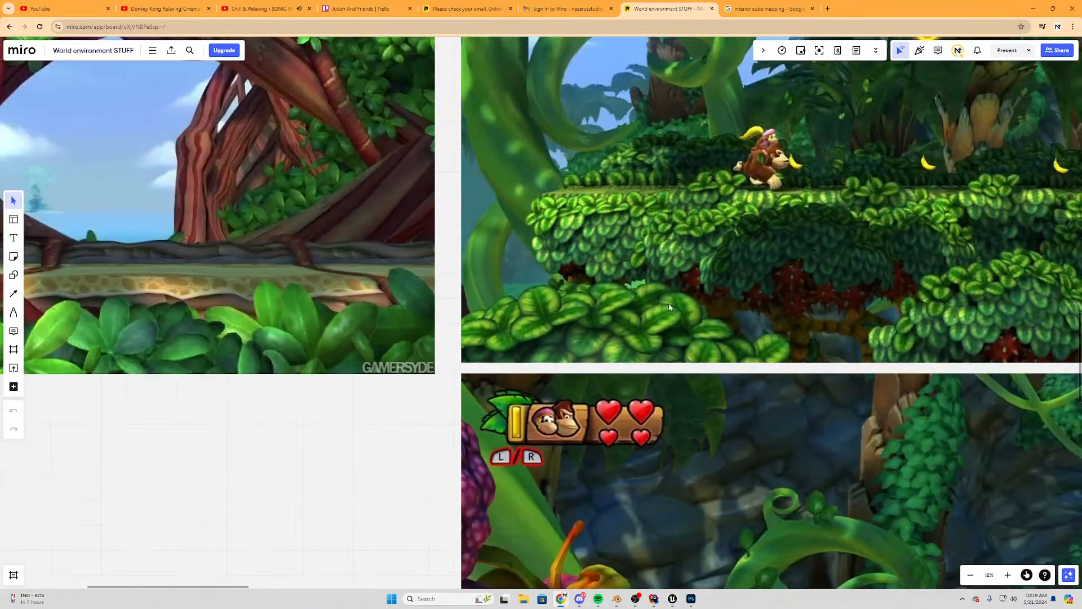
Examine the curled vines, berries and bark-covered trunks in the lower Tropical Freeze reference screenshot
{"action": "scroll", "coordinate": [369, 249], "scroll_direction": "down", "scroll_amount": 5}
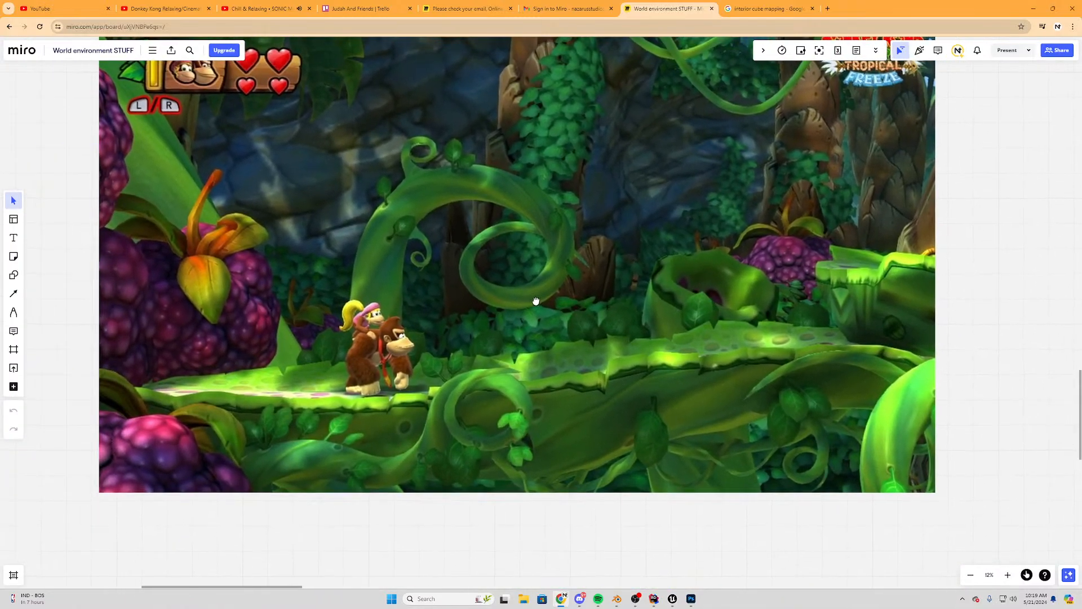
{"action": "left_click_drag", "start_coordinate": [536, 301], "coordinate": [448, 557]}
{"action": "scroll", "coordinate": [773, 490], "scroll_direction": "up", "scroll_amount": 5}
{"action": "scroll", "coordinate": [772, 490], "scroll_direction": "up", "scroll_amount": 3}
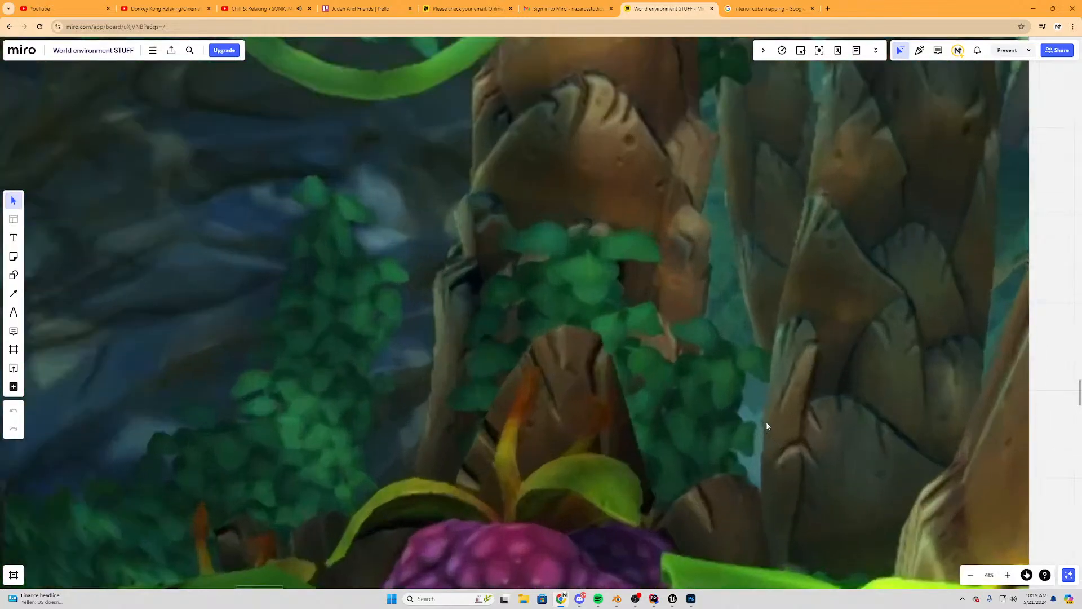
{"action": "scroll", "coordinate": [762, 420], "scroll_direction": "down", "scroll_amount": 6}
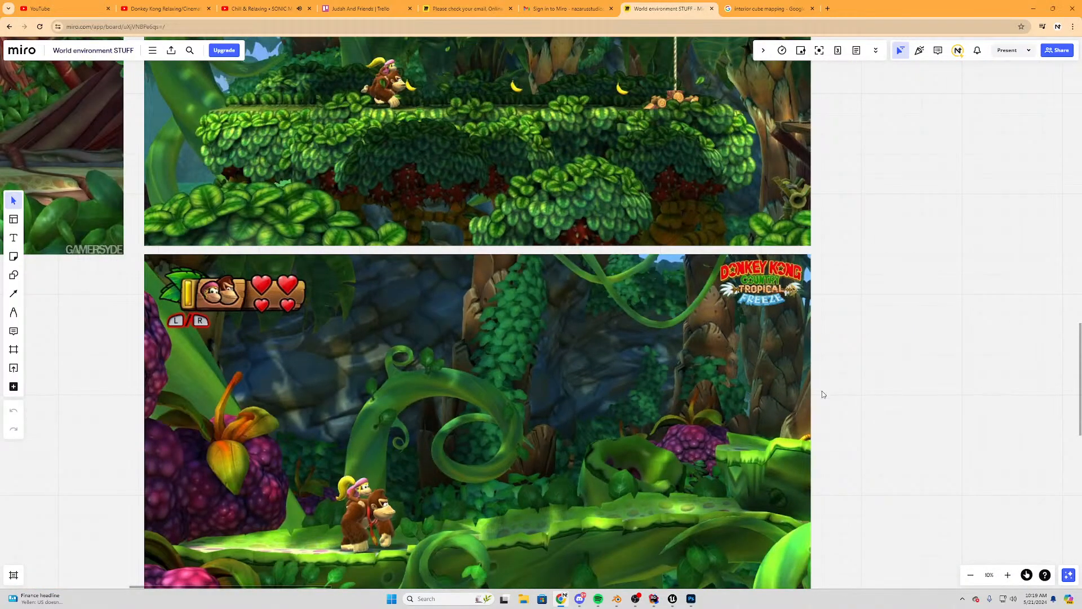
Examine the twisted root arch, its bark stripes and the surrounding bushes in the Gamersyde Donkey Kong reference screenshot
{"action": "left_click", "coordinate": [583, 600]}
{"action": "scroll", "coordinate": [395, 283], "scroll_direction": "down", "scroll_amount": 2}
{"action": "right_click_drag", "start_coordinate": [395, 283], "coordinate": [740, 447]}
{"action": "scroll", "coordinate": [338, 282], "scroll_direction": "up", "scroll_amount": 5}
{"action": "scroll", "coordinate": [433, 285], "scroll_direction": "down", "scroll_amount": 3}
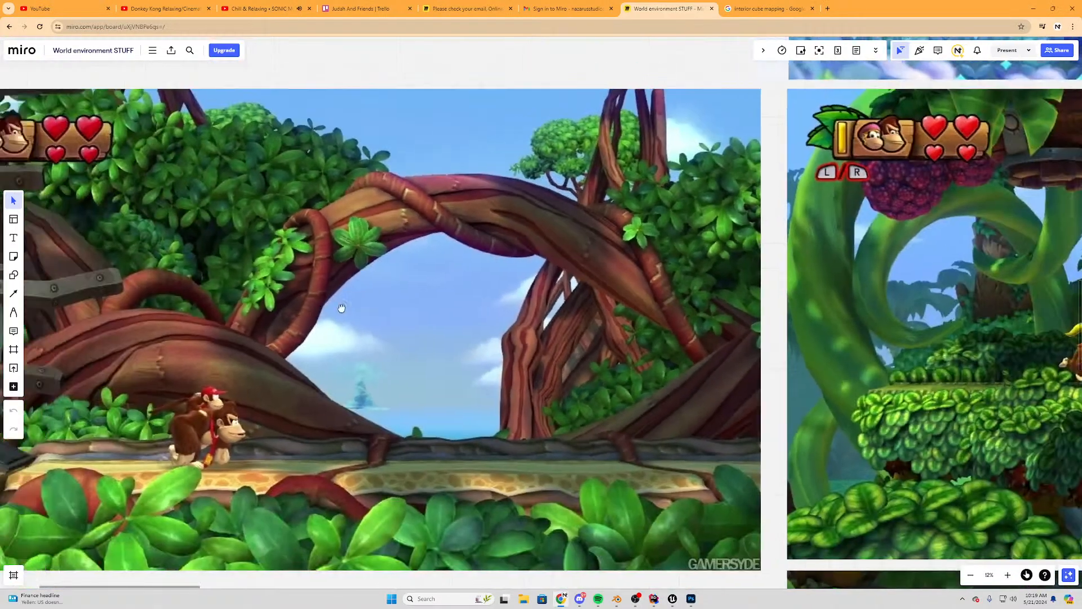
{"action": "right_click_drag", "start_coordinate": [299, 315], "coordinate": [433, 269]}
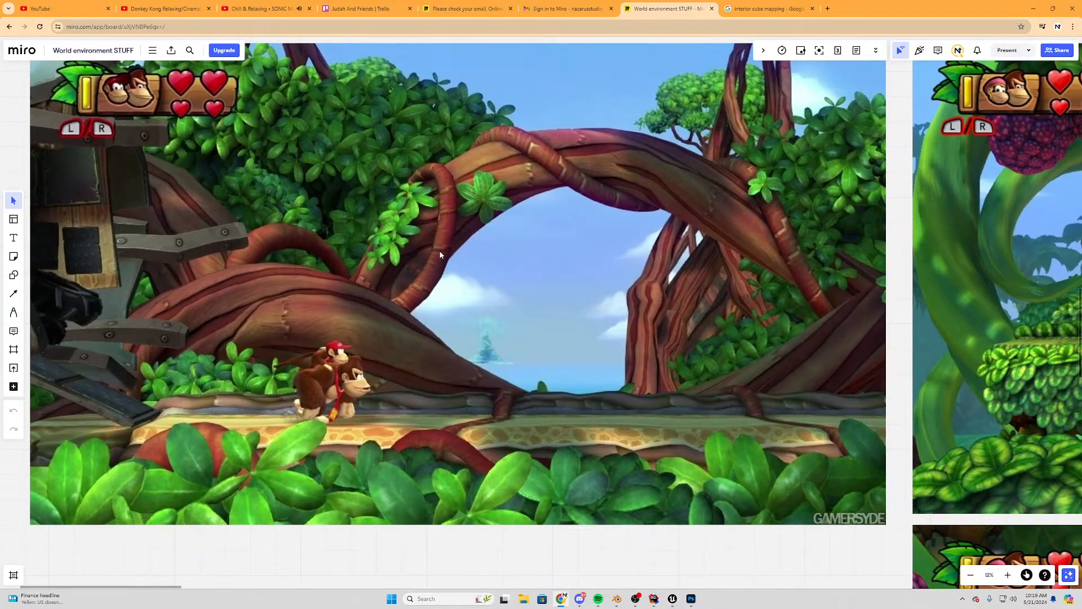
{"action": "scroll", "coordinate": [438, 250], "scroll_direction": "down", "scroll_amount": 3}
{"action": "scroll", "coordinate": [564, 232], "scroll_direction": "up", "scroll_amount": 3}
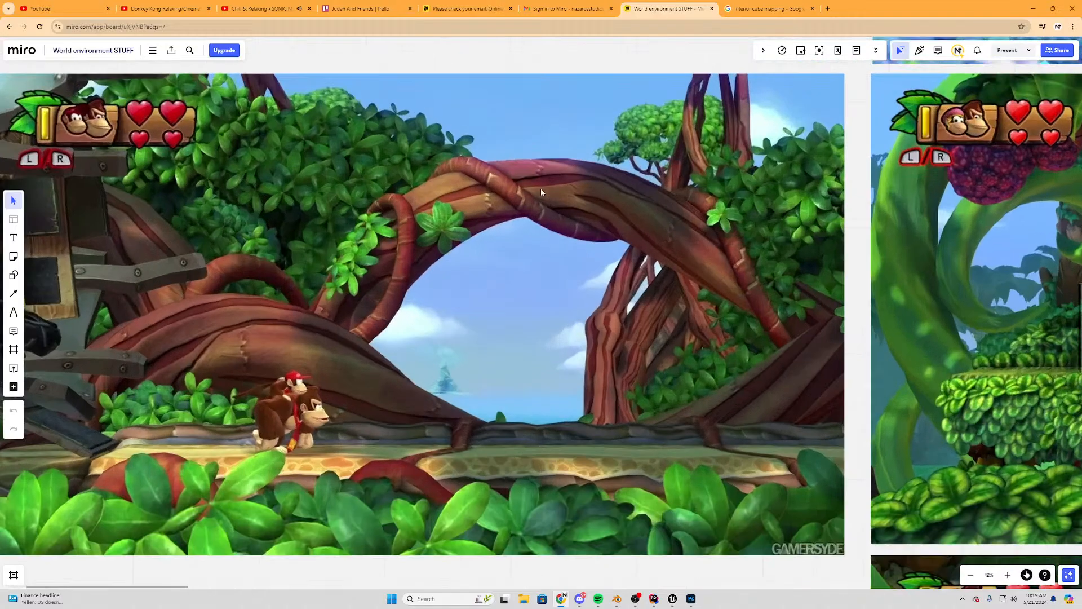
{"action": "scroll", "coordinate": [507, 192], "scroll_direction": "up", "scroll_amount": 4}
{"action": "scroll", "coordinate": [482, 192], "scroll_direction": "down", "scroll_amount": 5}
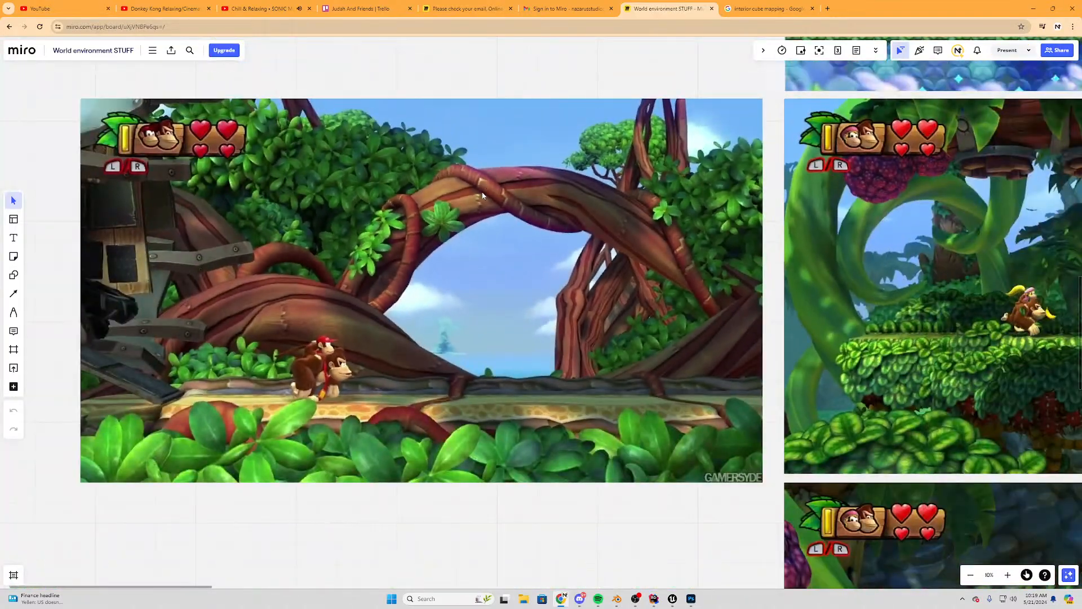
{"action": "scroll", "coordinate": [439, 225], "scroll_direction": "up", "scroll_amount": 5}
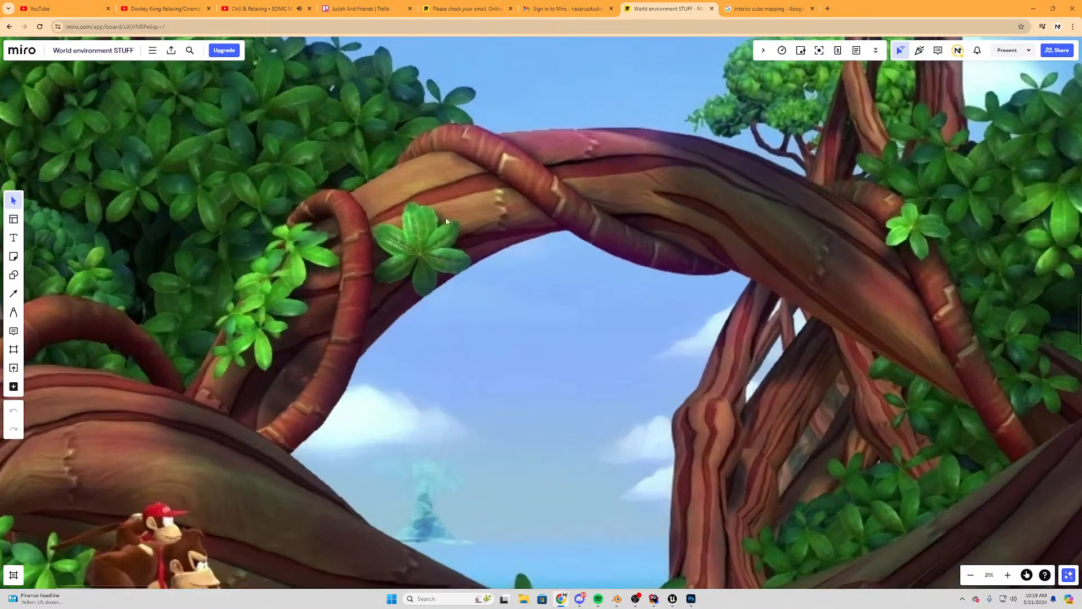
{"action": "scroll", "coordinate": [418, 259], "scroll_direction": "down", "scroll_amount": 6}
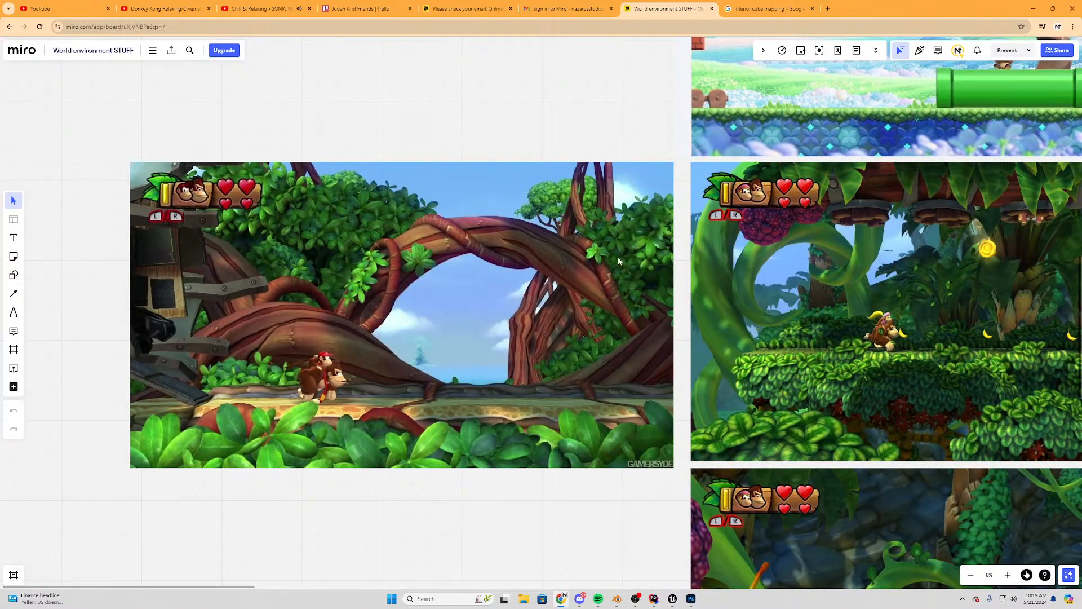
{"action": "scroll", "coordinate": [214, 324], "scroll_direction": "up", "scroll_amount": 5}
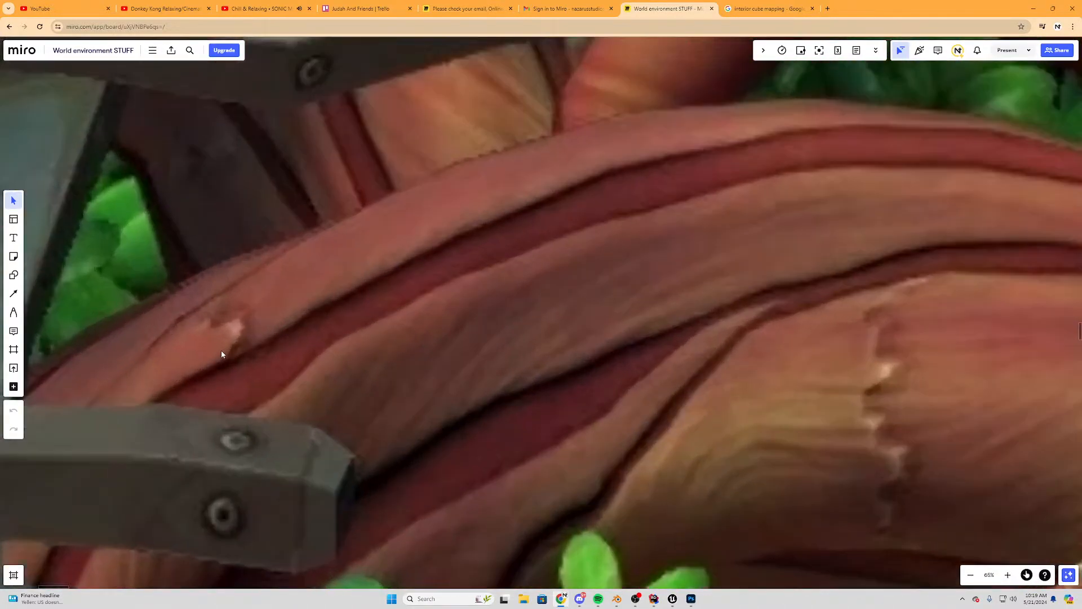
{"action": "scroll", "coordinate": [237, 345], "scroll_direction": "down", "scroll_amount": 4}
{"action": "scroll", "coordinate": [255, 346], "scroll_direction": "down", "scroll_amount": 1}
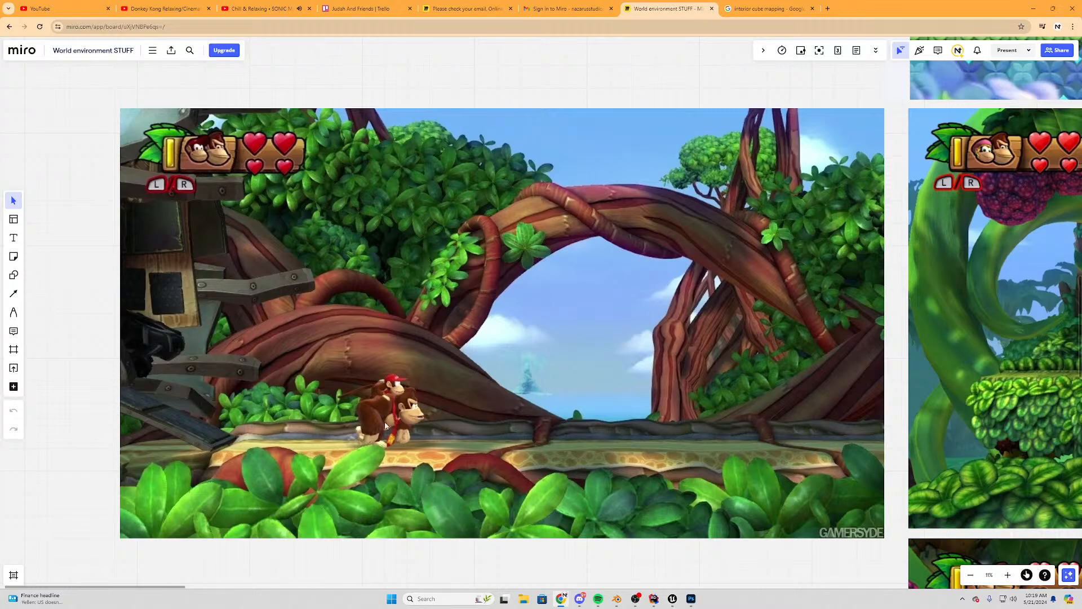
Examine the vines wrapped around the top of the root arch and its leafy growth in the Gamersyde screenshot
{"action": "scroll", "coordinate": [758, 375], "scroll_direction": "up", "scroll_amount": 2}
{"action": "scroll", "coordinate": [464, 329], "scroll_direction": "up", "scroll_amount": 2}
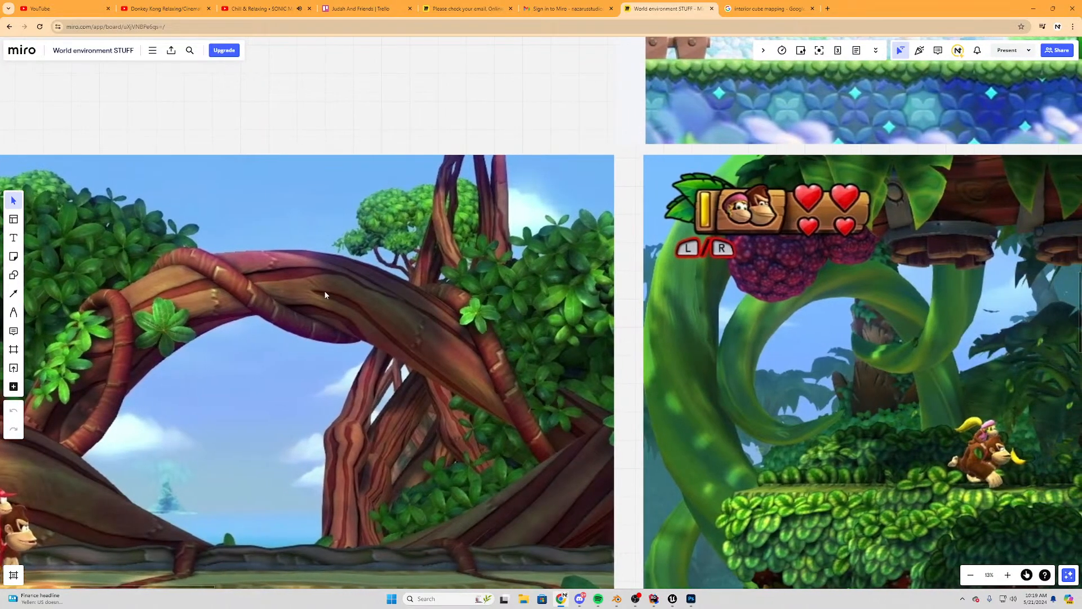
{"action": "scroll", "coordinate": [323, 282], "scroll_direction": "up", "scroll_amount": 3}
{"action": "scroll", "coordinate": [394, 316], "scroll_direction": "down", "scroll_amount": 4}
{"action": "scroll", "coordinate": [555, 300], "scroll_direction": "up", "scroll_amount": 2}
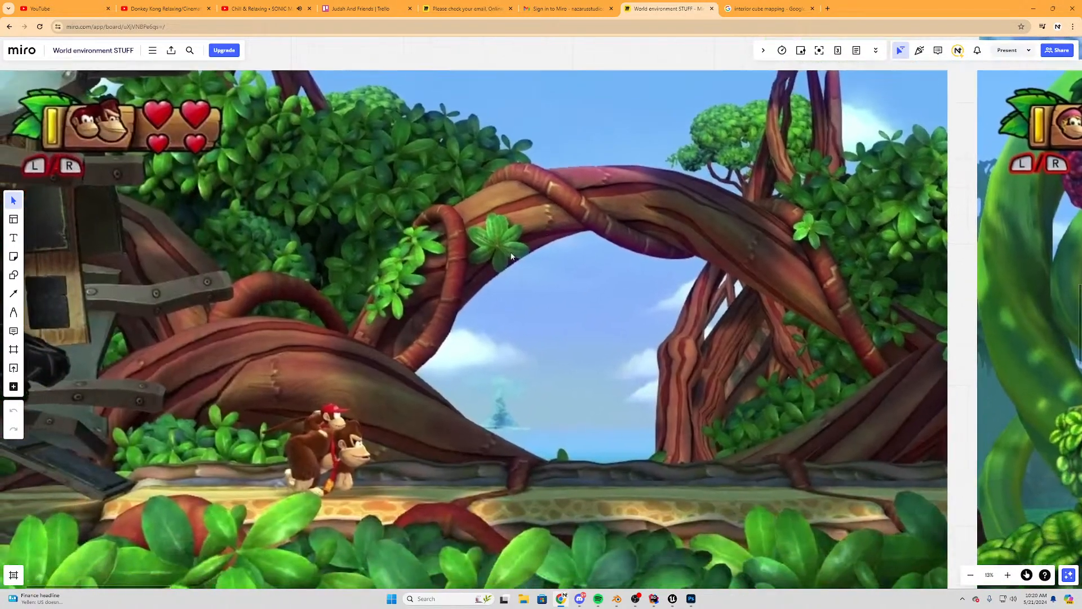
Switch to Photoshop and review the room layout of the Rainforest / Jungle Map Concept under its title banner
{"action": "left_click", "coordinate": [1034, 7]}
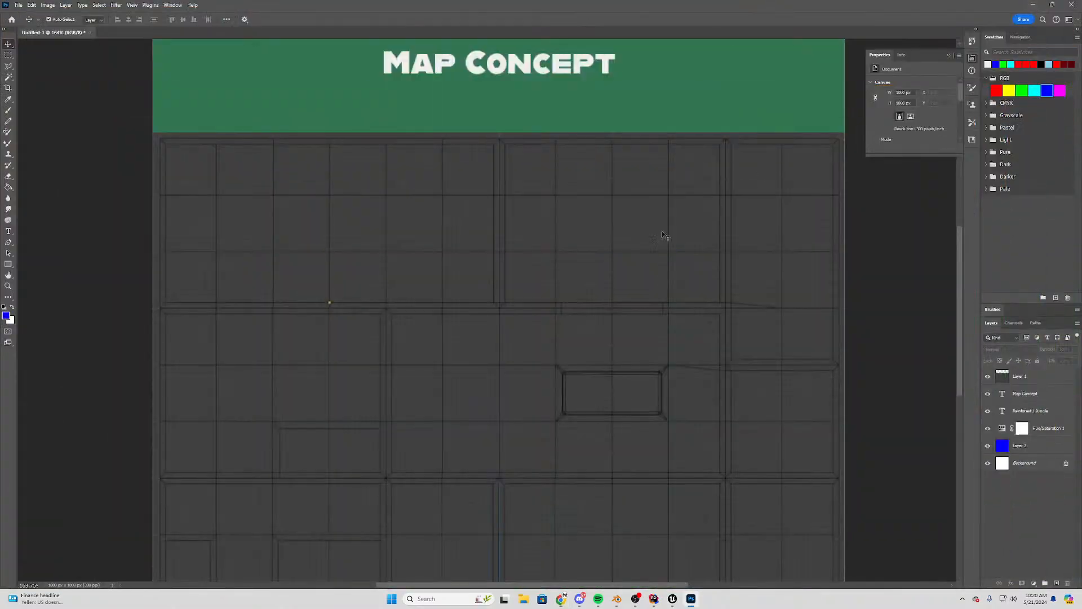
{"action": "scroll", "coordinate": [536, 347], "scroll_direction": "down", "scroll_amount": 2}
{"action": "scroll", "coordinate": [536, 349], "scroll_direction": "down", "scroll_amount": 2}
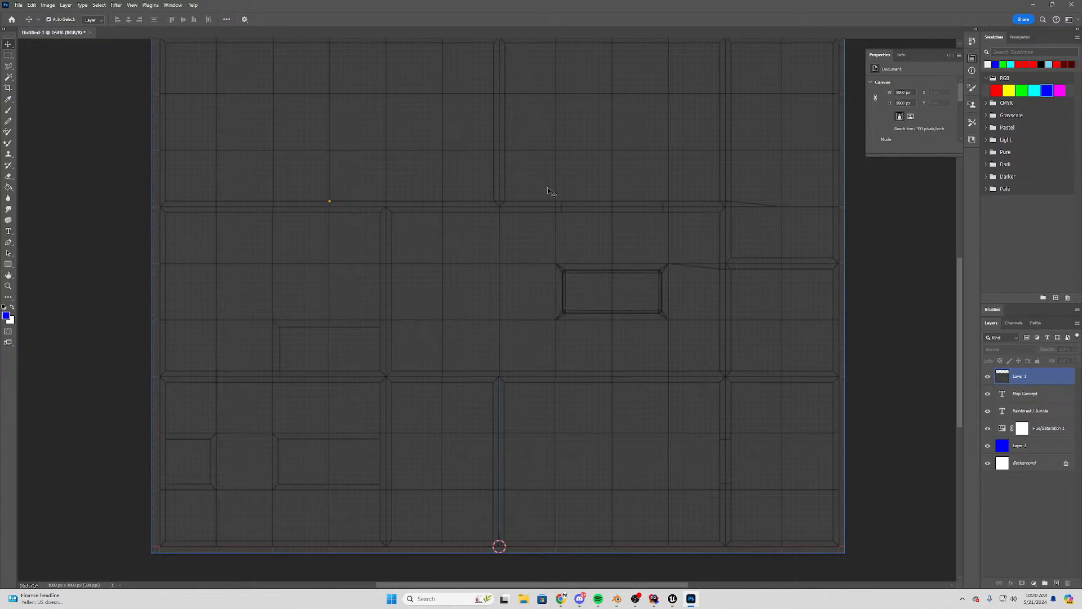
{"action": "scroll", "coordinate": [581, 206], "scroll_direction": "down", "scroll_amount": 1}
{"action": "scroll", "coordinate": [624, 243], "scroll_direction": "down", "scroll_amount": 2, "text": "alt"}
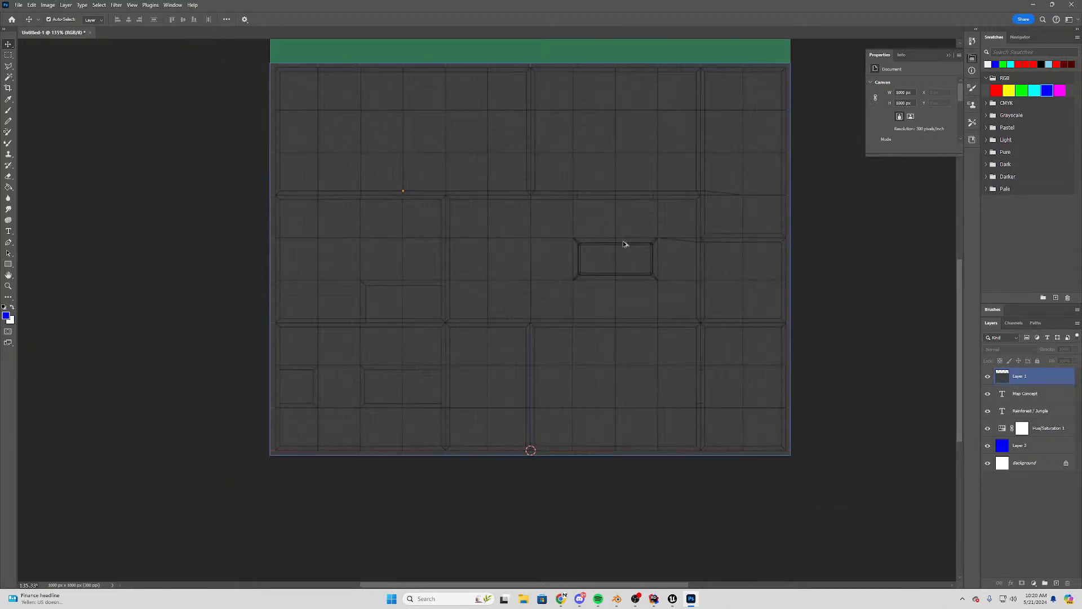
{"action": "scroll", "coordinate": [623, 243], "scroll_direction": "down", "scroll_amount": 1, "text": "alt"}
{"action": "scroll", "coordinate": [620, 225], "scroll_direction": "up", "scroll_amount": 3}
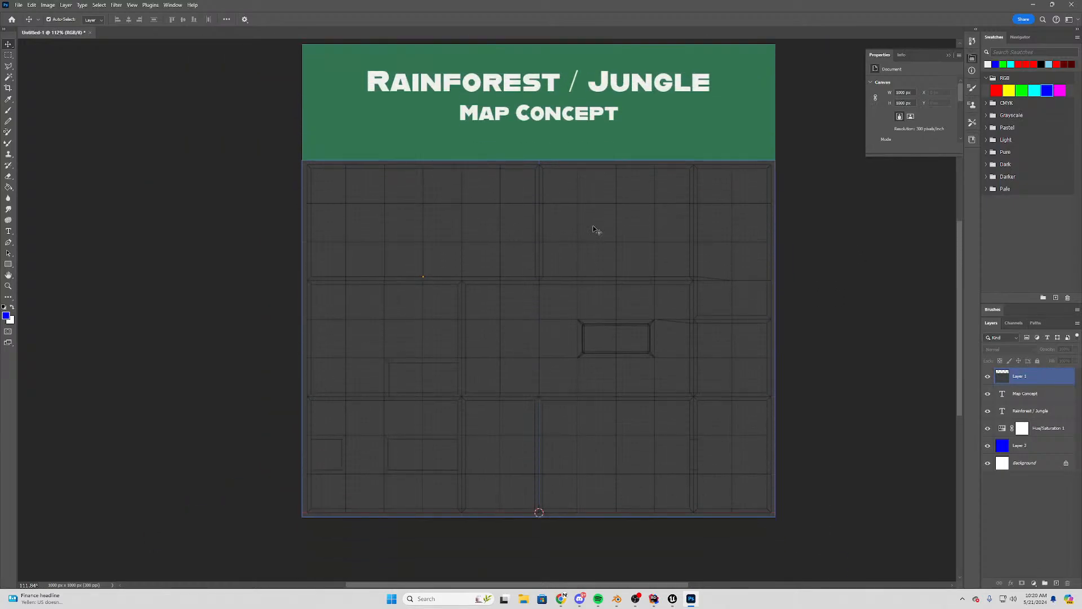
{"action": "scroll", "coordinate": [596, 230], "scroll_direction": "down", "scroll_amount": 1}
Compare the root arch screenshot on the Miro board in Chrome with the map concept in Photoshop
{"action": "left_click", "coordinate": [561, 598]}
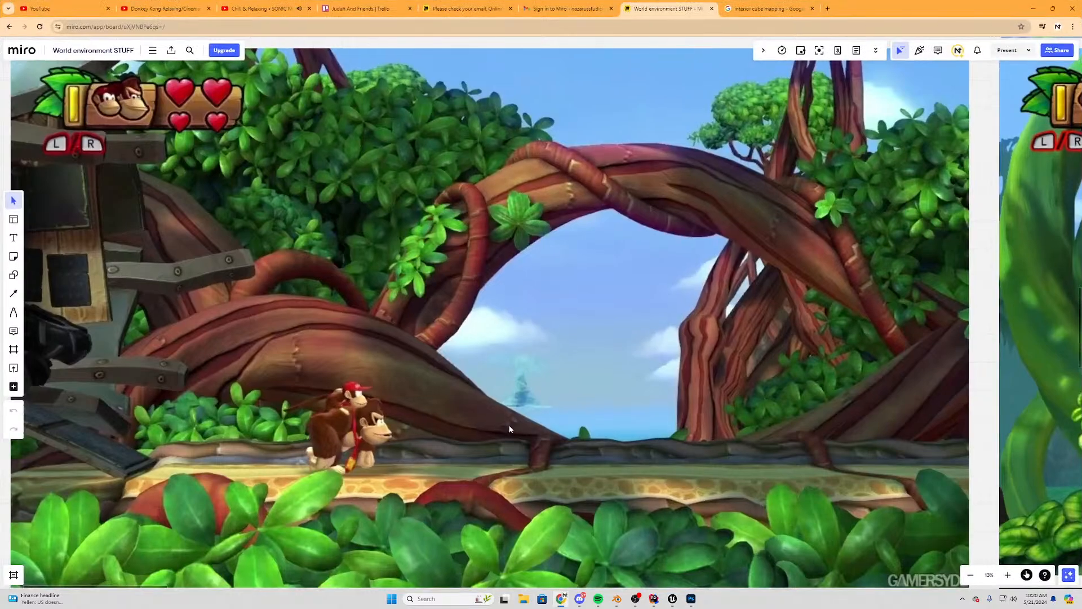
{"action": "scroll", "coordinate": [434, 242], "scroll_direction": "down", "scroll_amount": 4, "text": "alt"}
{"action": "scroll", "coordinate": [438, 213], "scroll_direction": "up", "scroll_amount": 3, "text": "alt"}
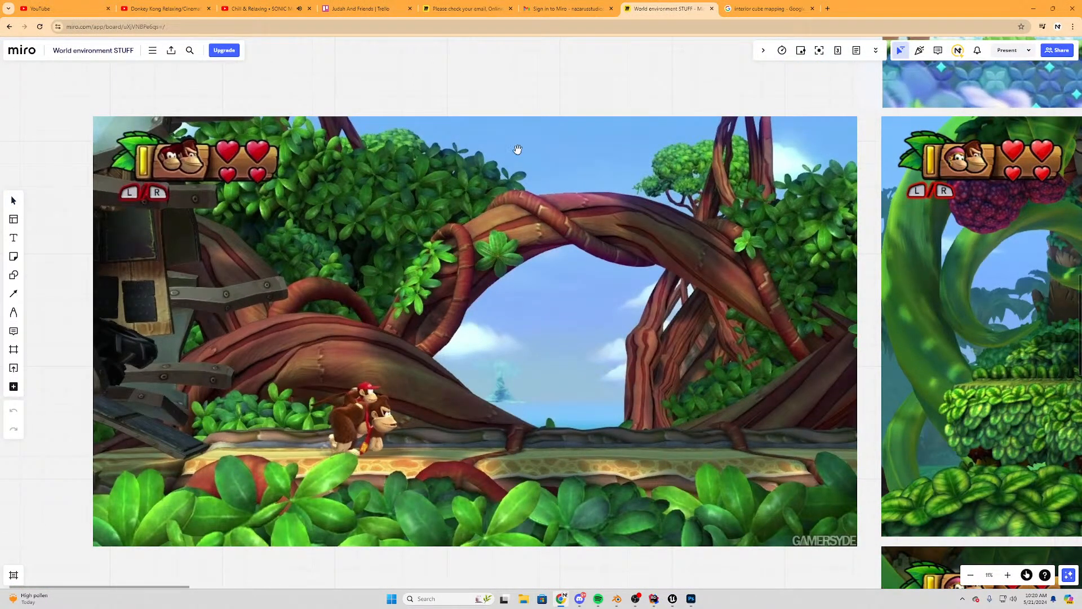
{"action": "left_click", "coordinate": [510, 212]}
{"action": "key", "text": "alt+Tab"}
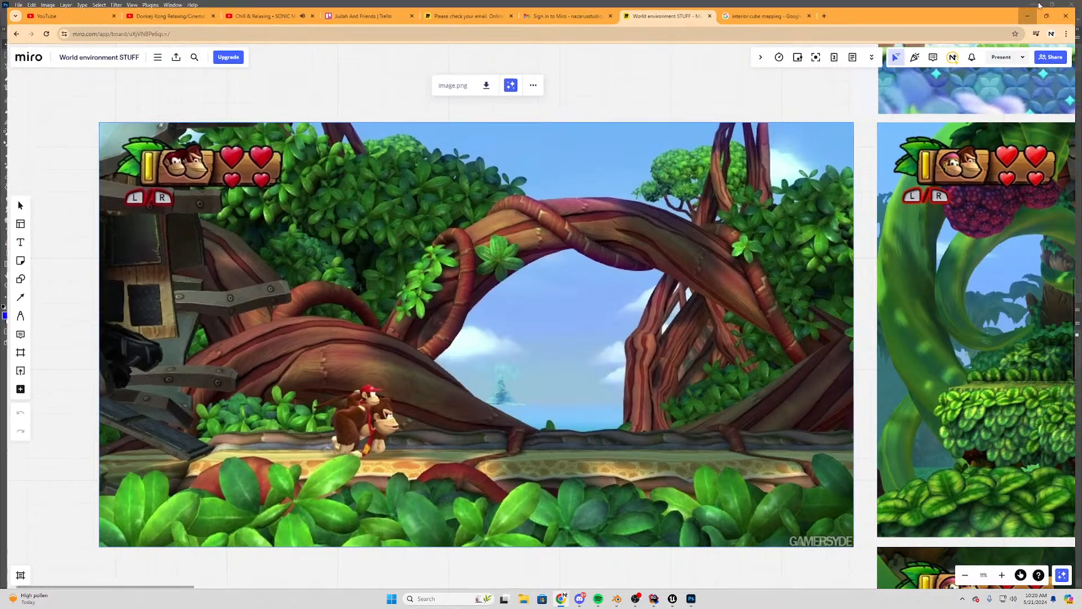
{"action": "left_click", "coordinate": [799, 273]}
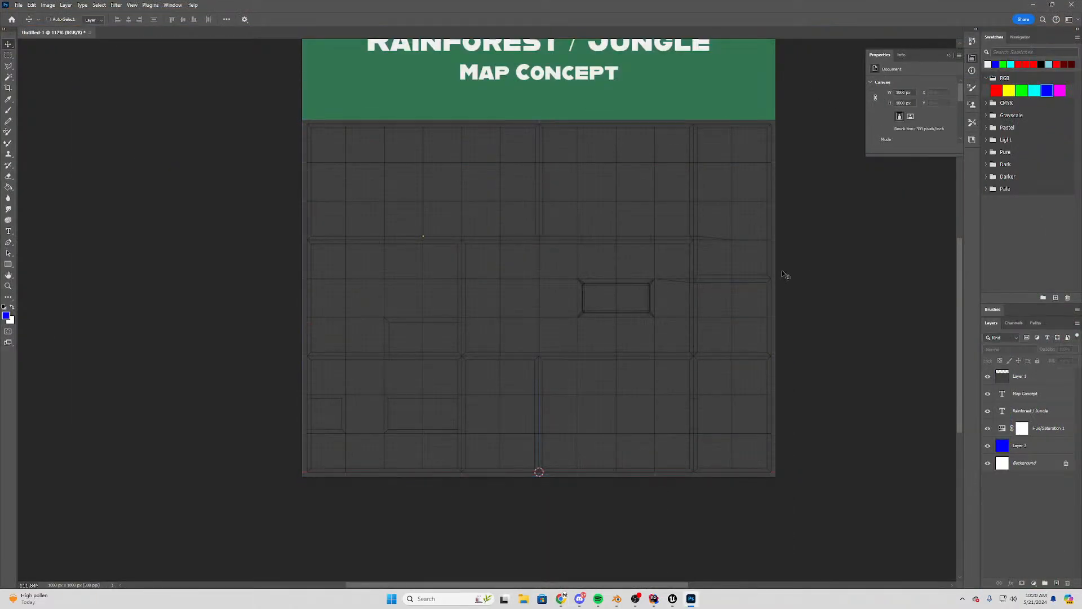
Search Google Images in Chrome for "donkey kong tropical freeze jungle" in the existing image search tab
{"action": "left_click", "coordinate": [561, 599]}
{"action": "left_click", "coordinate": [799, 12]}
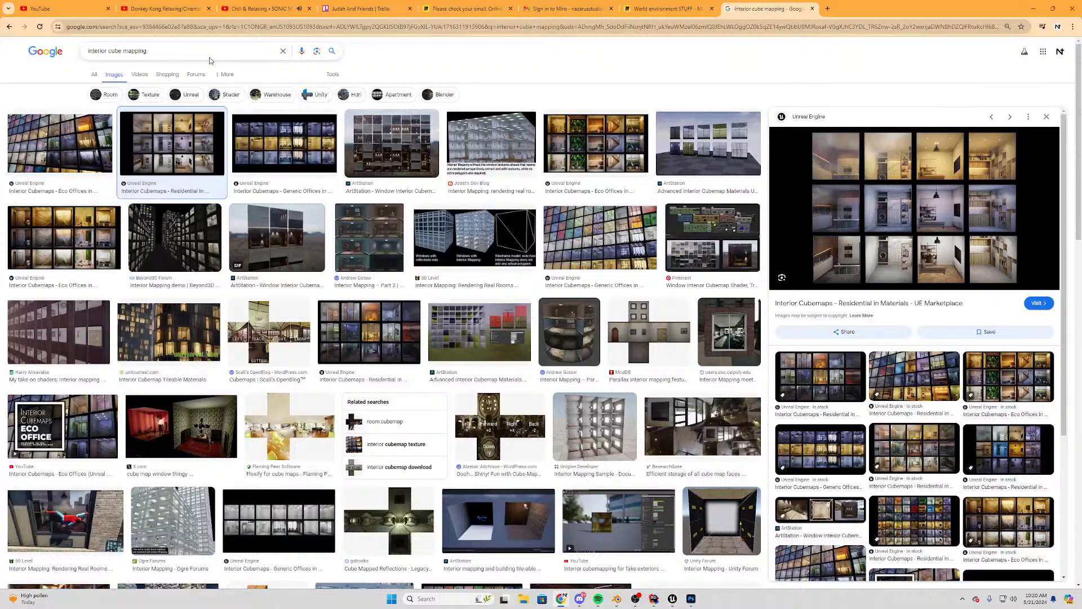
{"action": "left_click_drag", "start_coordinate": [210, 59], "coordinate": [10, 43]}
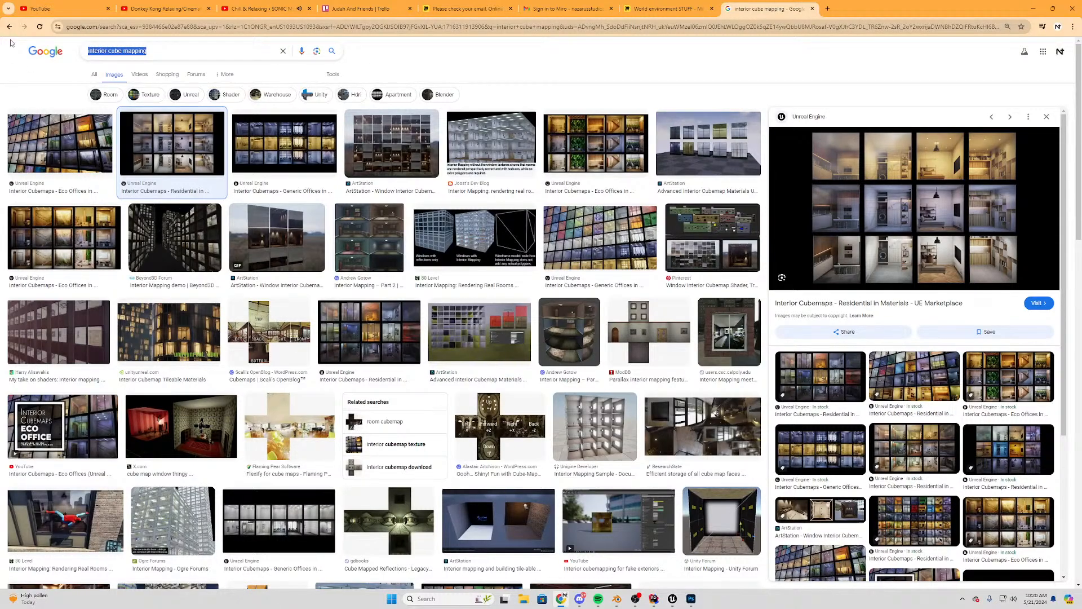
{"action": "type", "text": "donkey ko"}
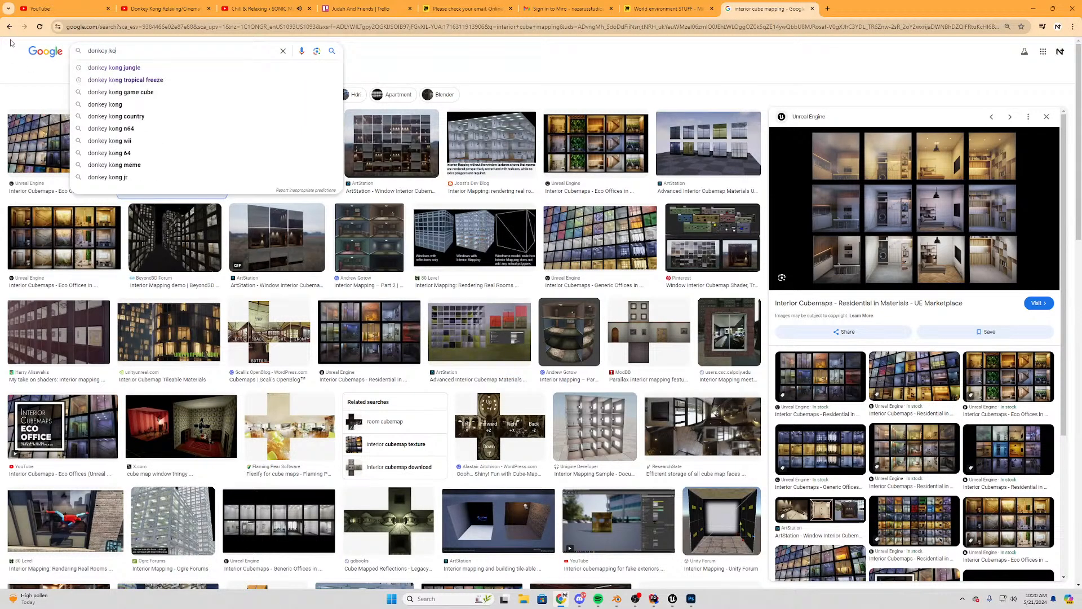
{"action": "type", "text": "ng troppical"}
{"action": "key", "text": "BackSpace"}
{"action": "key", "text": "BackSpace"}
{"action": "key", "text": "BackSpace"}
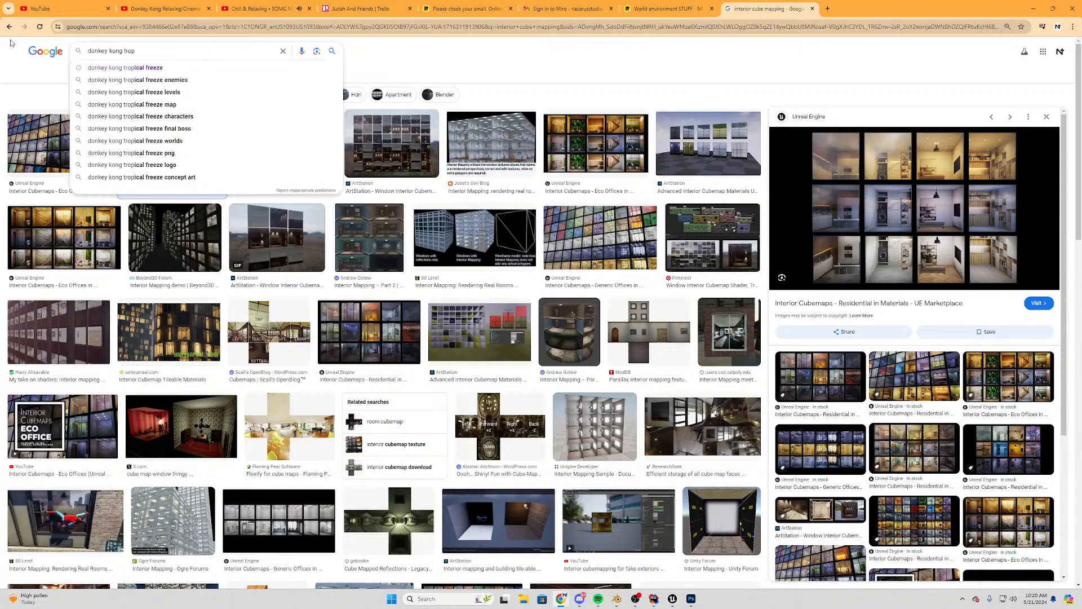
{"action": "type", "text": "ical freeze "}
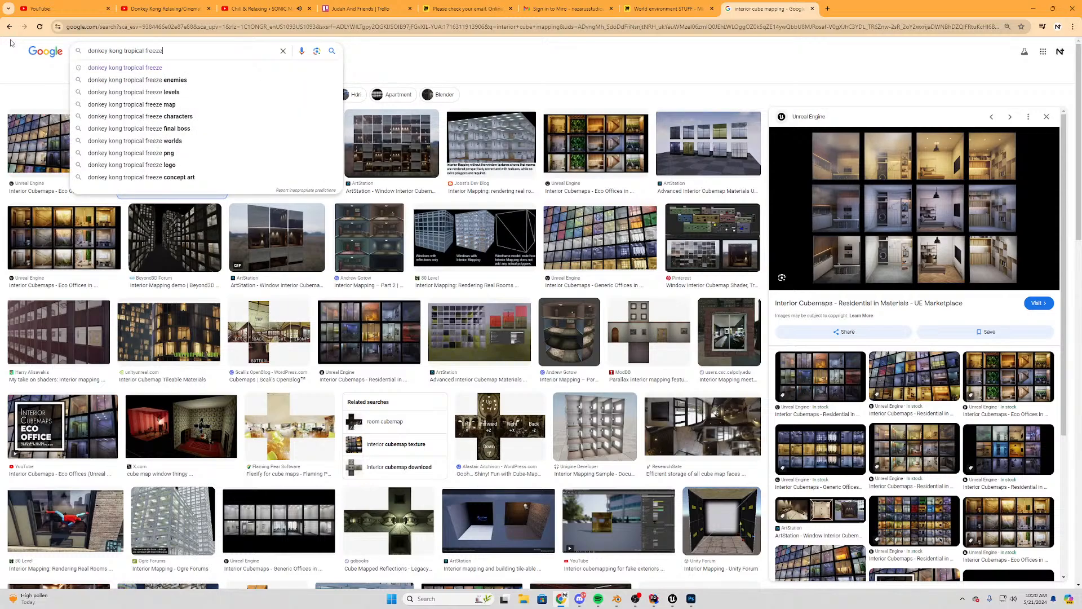
{"action": "type", "text": "jungle"}
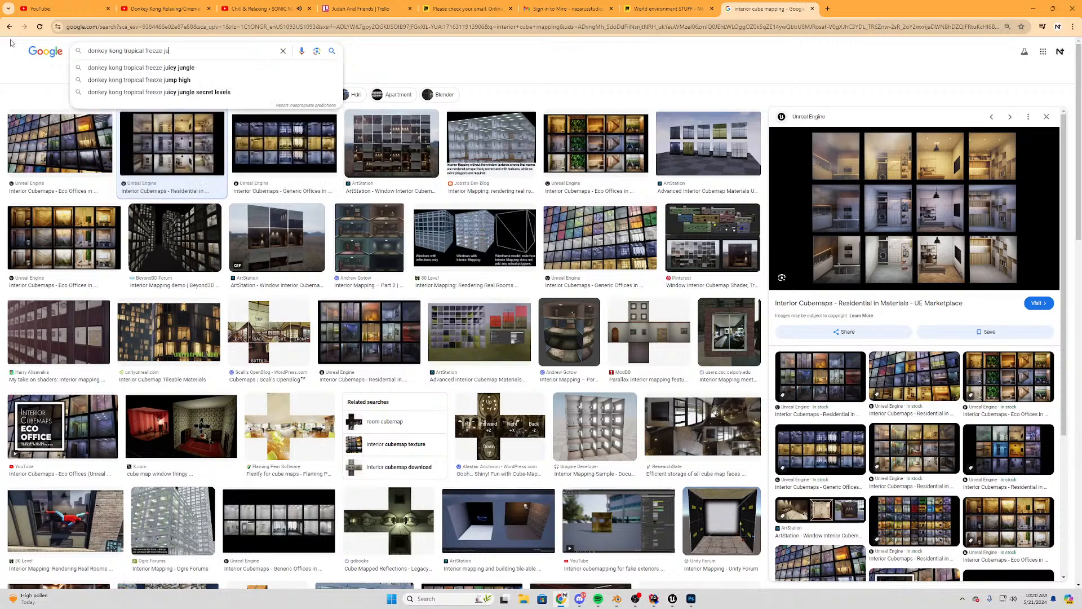
{"action": "key", "text": "Return"}
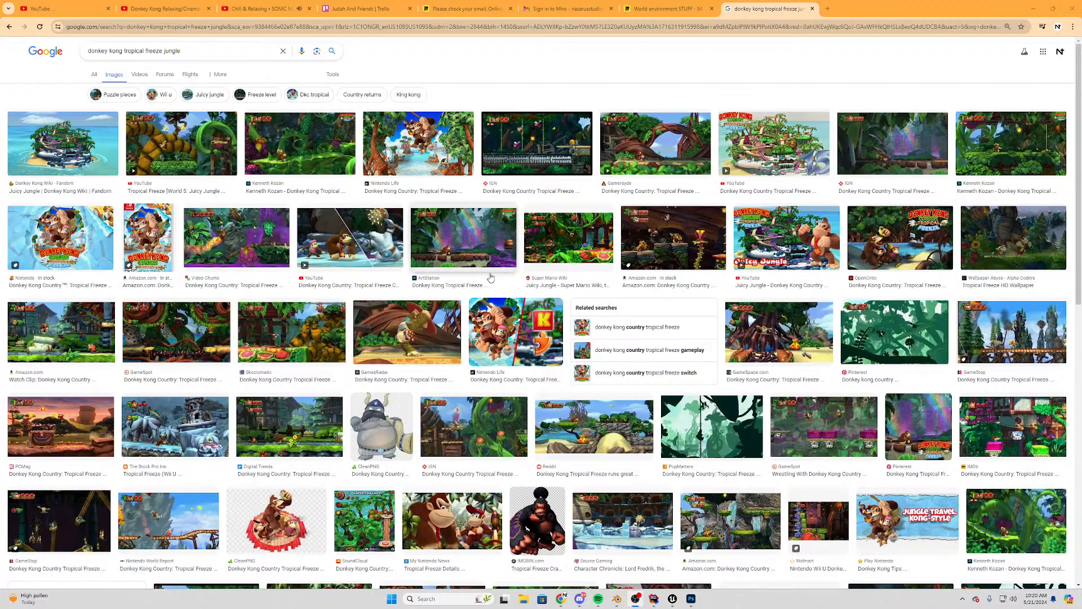
Preview the Gamersyde root arch image from the search results and copy the image
{"action": "scroll", "coordinate": [511, 305], "scroll_direction": "down", "scroll_amount": 1}
{"action": "scroll", "coordinate": [510, 306], "scroll_direction": "up", "scroll_amount": 1}
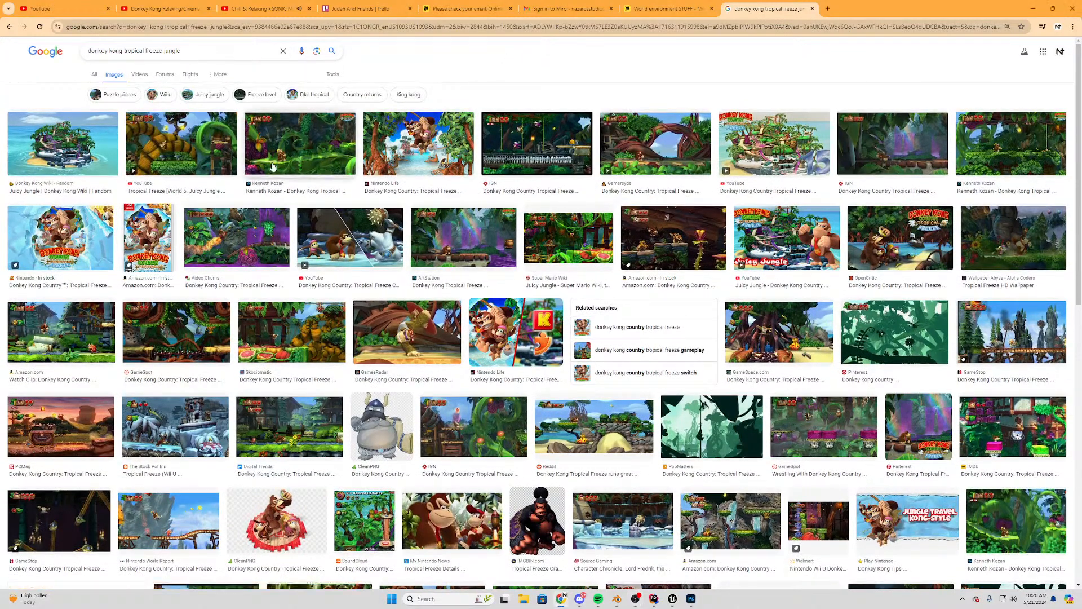
{"action": "left_click", "coordinate": [655, 144]}
{"action": "right_click", "coordinate": [890, 198]}
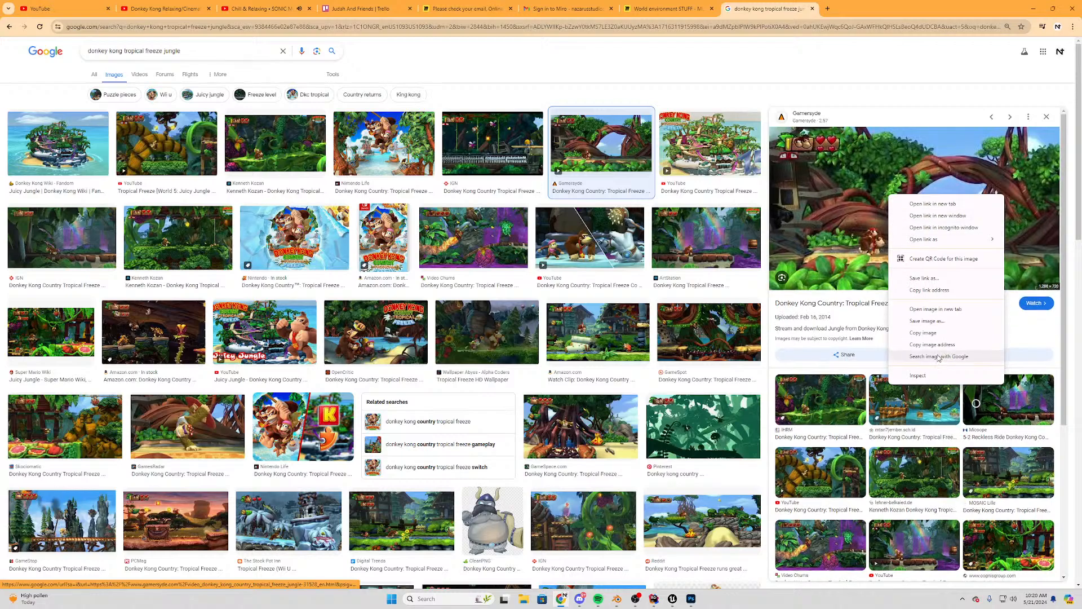
{"action": "left_click", "coordinate": [927, 334]}
Switch to Photoshop, paste the root arch screenshot into the map concept and shift it toward the canvas's left side
{"action": "left_click", "coordinate": [1032, 8]}
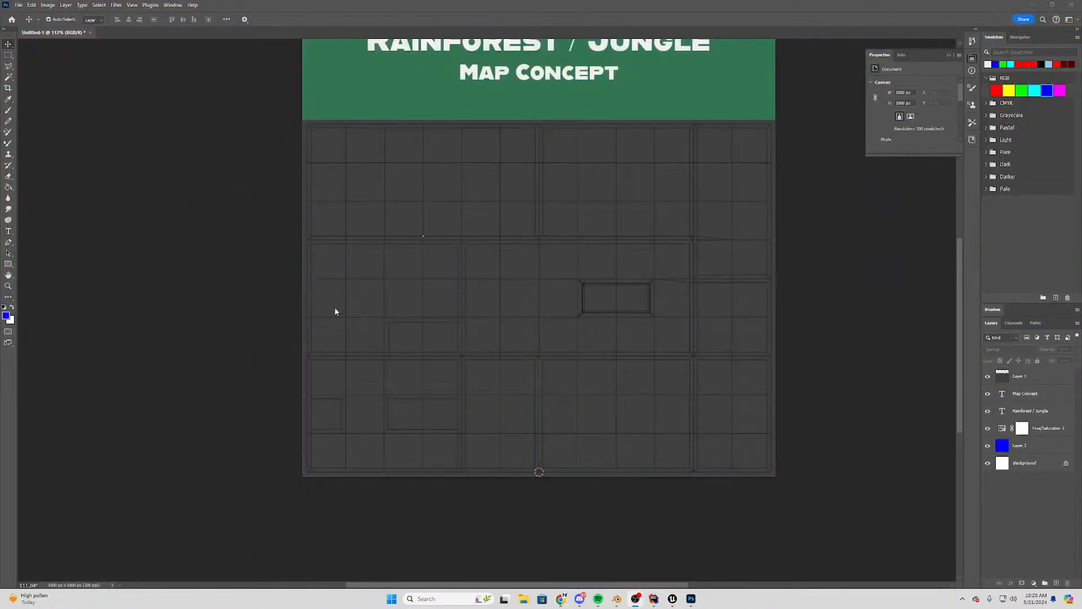
{"action": "scroll", "coordinate": [539, 314], "scroll_direction": "up", "scroll_amount": 1}
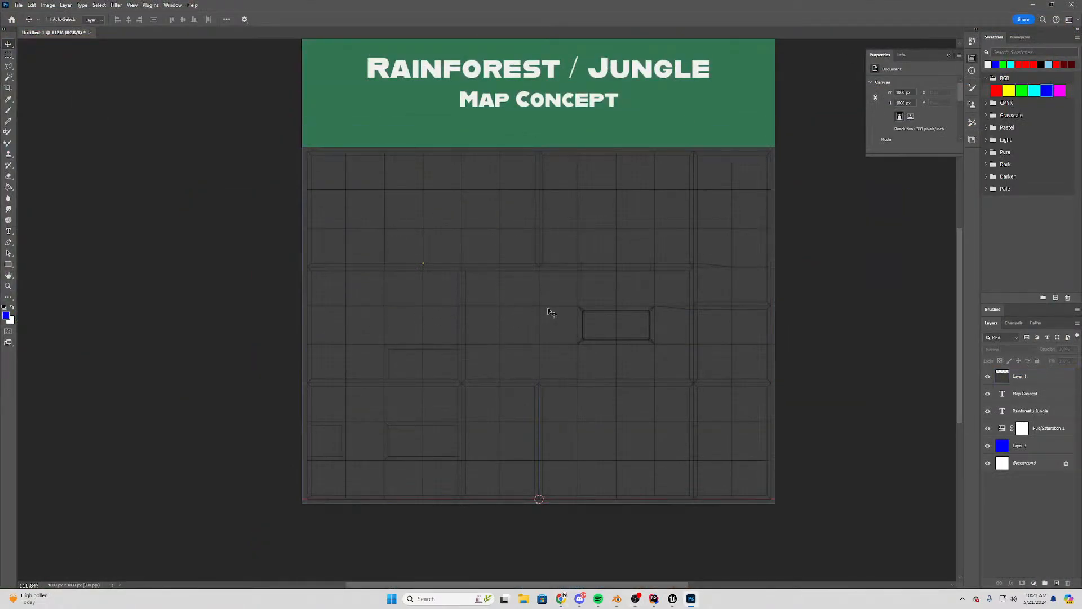
{"action": "key", "text": "ctrl+v"}
{"action": "left_click_drag", "start_coordinate": [560, 298], "coordinate": [422, 290]}
Outline the twisted root arch with the Lasso tool and copy it onto its own layer
{"action": "left_click", "coordinate": [9, 66]}
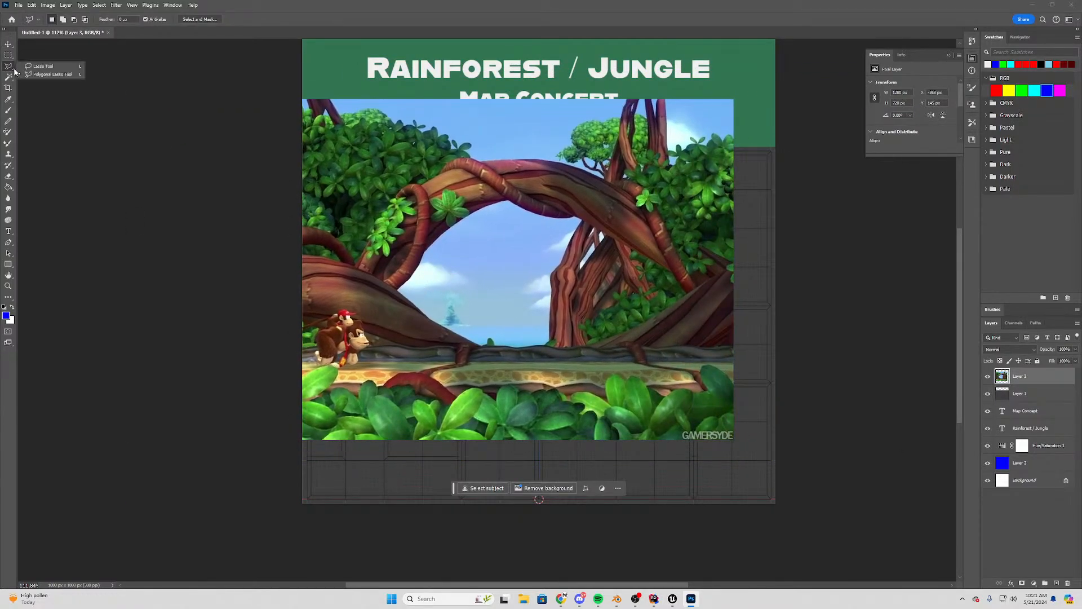
{"action": "scroll", "coordinate": [326, 287], "scroll_direction": "up", "scroll_amount": 1}
{"action": "scroll", "coordinate": [326, 287], "scroll_direction": "up", "scroll_amount": 4, "text": "alt"}
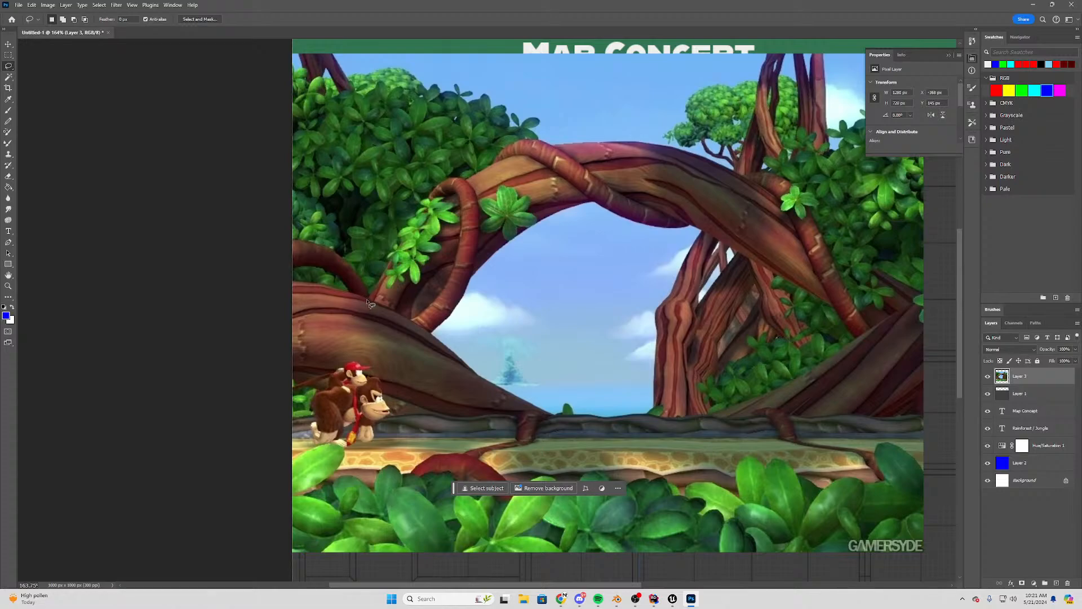
{"action": "left_click_drag", "start_coordinate": [368, 303], "coordinate": [405, 316]}
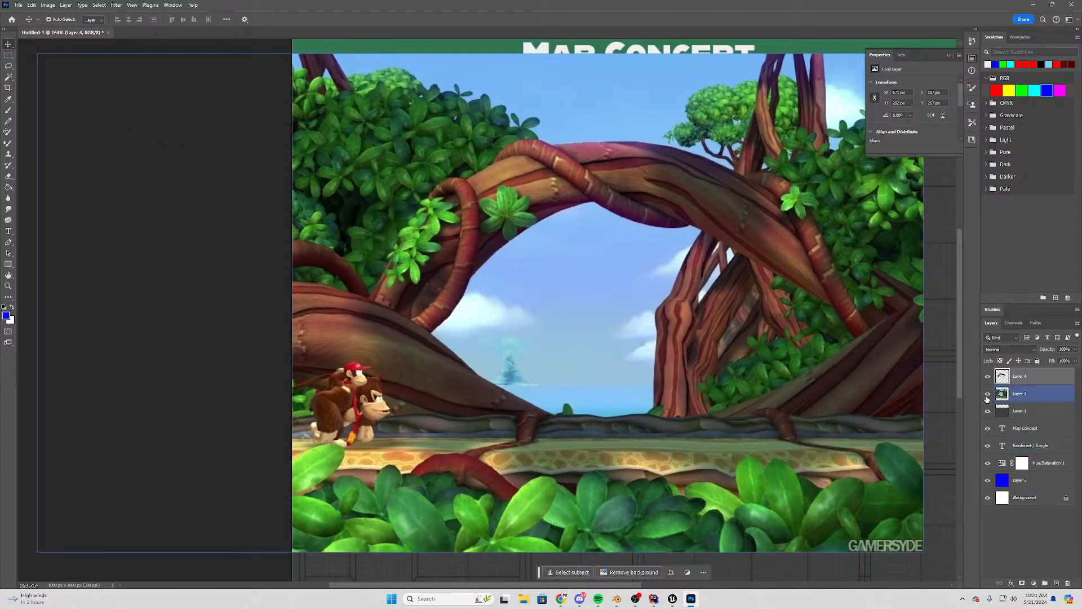
Hide the full screenshot layer and move the cut-out root arch down over the map grid
{"action": "left_click", "coordinate": [987, 393]}
{"action": "scroll", "coordinate": [580, 177], "scroll_direction": "down", "scroll_amount": 1}
{"action": "left_click_drag", "start_coordinate": [580, 176], "coordinate": [574, 319]}
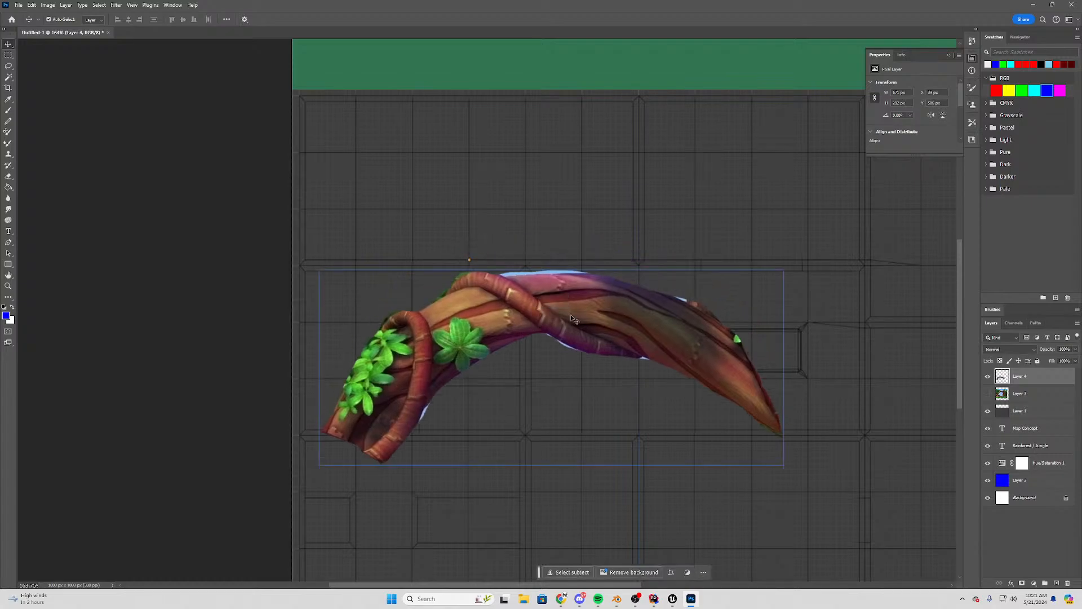
Scale the cut-out root arch to about 30% and place it in the left room of the map's middle row
{"action": "left_click_drag", "start_coordinate": [784, 269], "coordinate": [532, 362]}
{"action": "scroll", "coordinate": [550, 367], "scroll_direction": "down", "scroll_amount": 3, "text": "alt"}
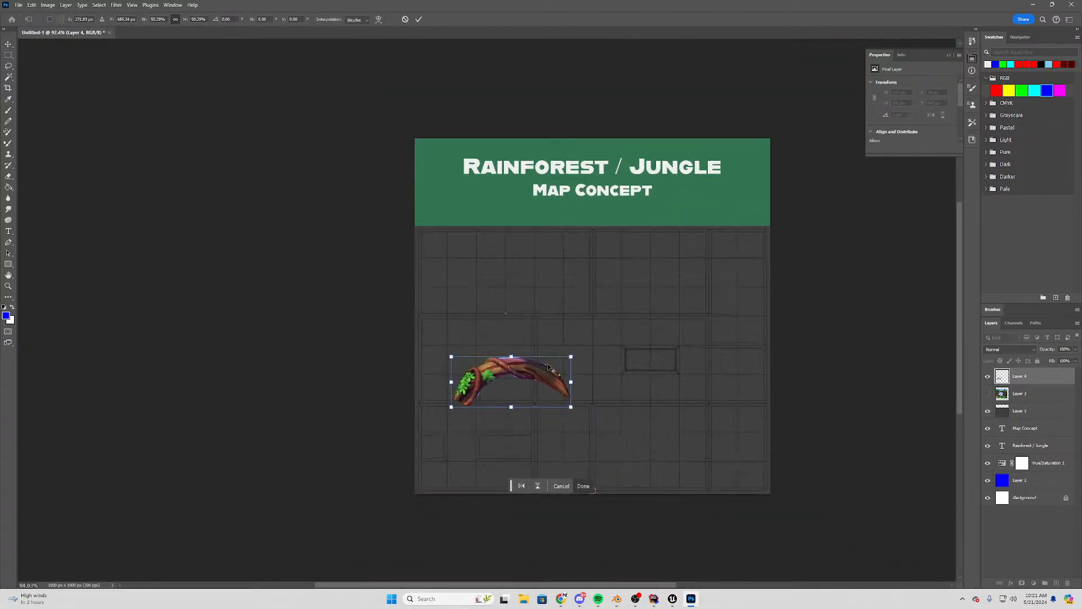
{"action": "scroll", "coordinate": [548, 367], "scroll_direction": "up", "scroll_amount": 3, "text": "alt"}
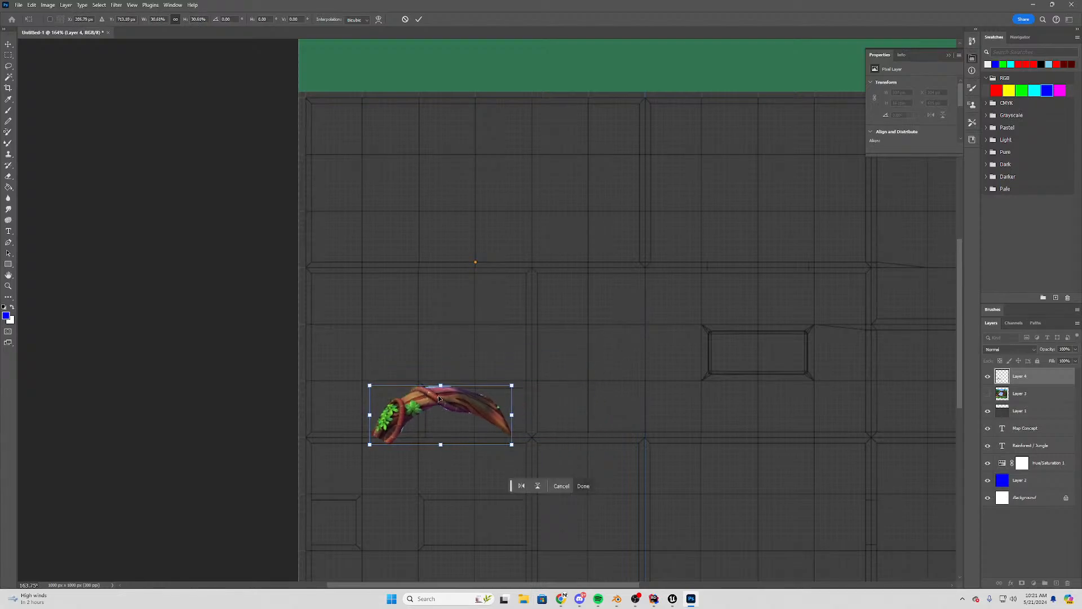
{"action": "scroll", "coordinate": [532, 319], "scroll_direction": "down", "scroll_amount": 3, "text": "alt"}
{"action": "scroll", "coordinate": [544, 346], "scroll_direction": "up", "scroll_amount": 3, "text": "alt"}
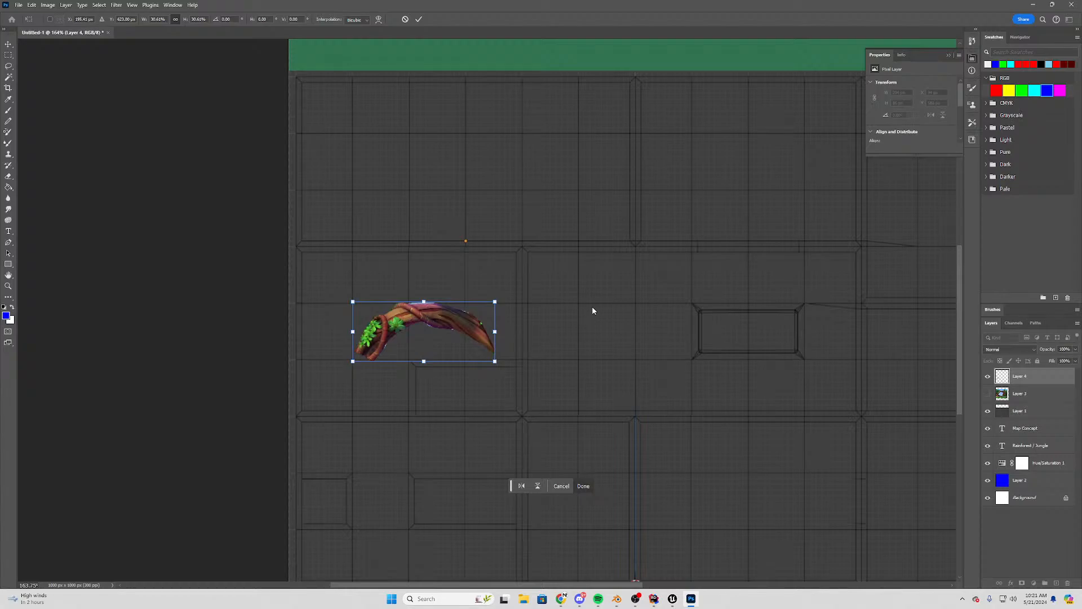
{"action": "left_click", "coordinate": [200, 209]}
Inspect the placed root arch's size and position against the rooms of the whole map concept
{"action": "scroll", "coordinate": [534, 282], "scroll_direction": "down", "scroll_amount": 5, "text": "alt"}
{"action": "scroll", "coordinate": [563, 310], "scroll_direction": "up", "scroll_amount": 5, "text": "alt"}
{"action": "scroll", "coordinate": [578, 308], "scroll_direction": "down", "scroll_amount": 5, "text": "alt"}
{"action": "scroll", "coordinate": [580, 308], "scroll_direction": "up", "scroll_amount": 5, "text": "alt"}
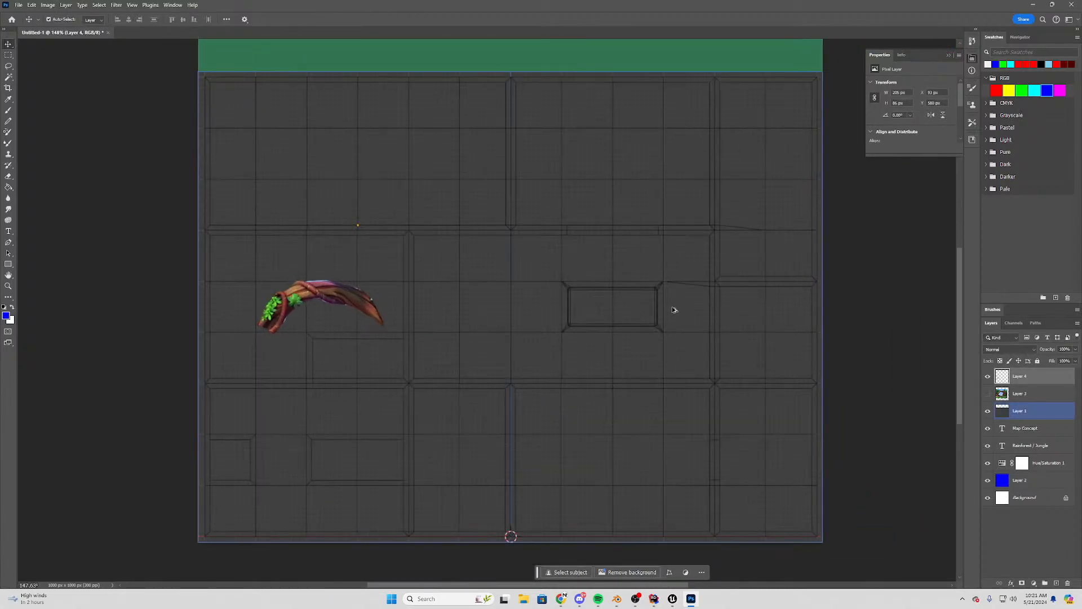
{"action": "scroll", "coordinate": [672, 309], "scroll_direction": "up", "scroll_amount": 5, "text": "alt"}
{"action": "scroll", "coordinate": [561, 287], "scroll_direction": "down", "scroll_amount": 5, "text": "alt"}
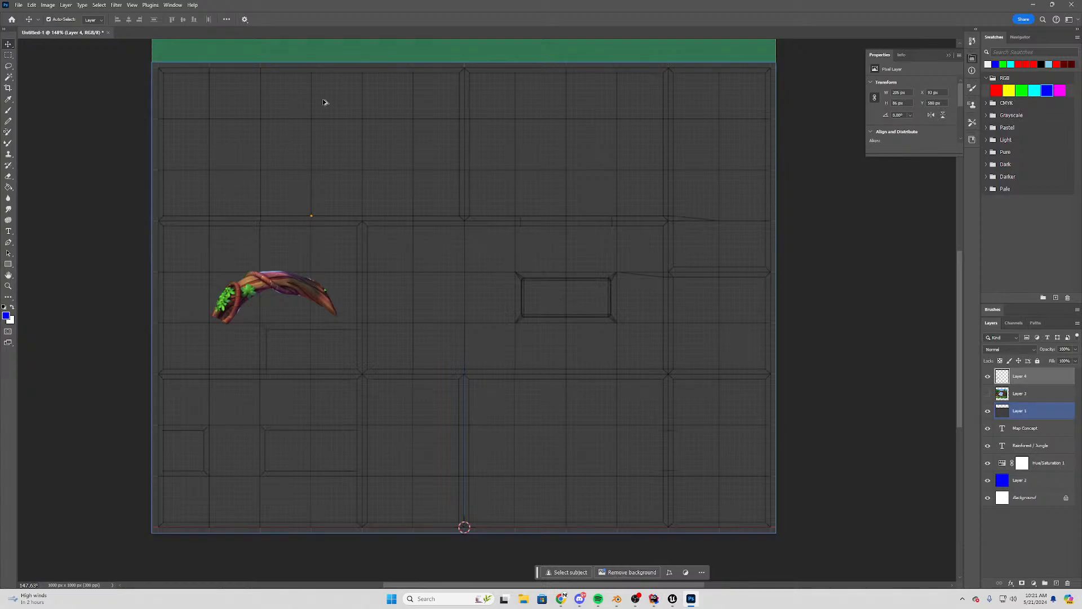
{"action": "scroll", "coordinate": [333, 304], "scroll_direction": "up", "scroll_amount": 3}
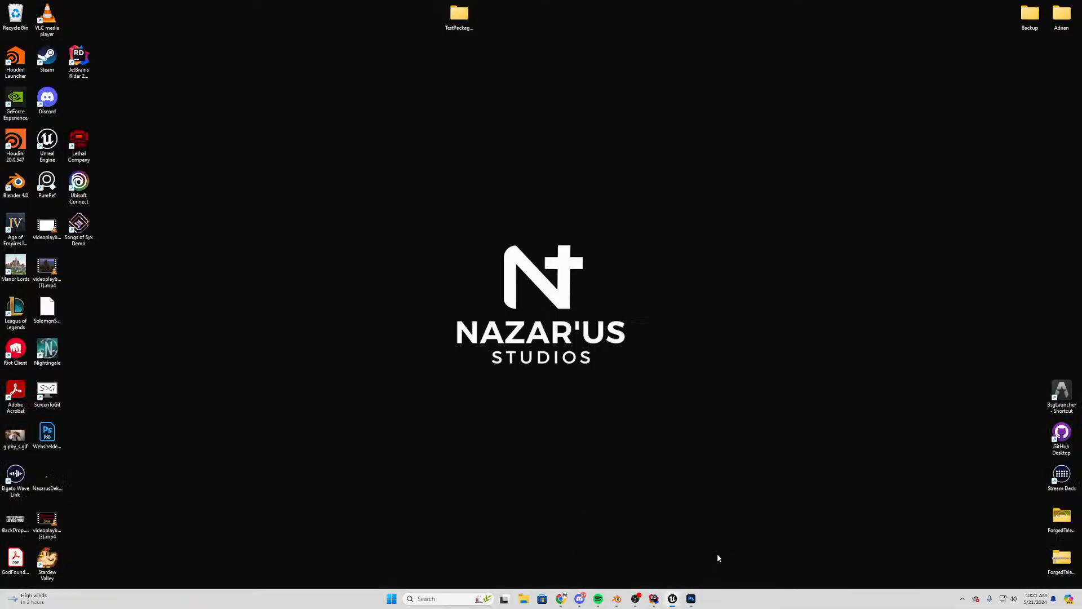
Switch to Unreal Engine, survey the whole LevelConcept mesh in TestWorld and start a play session in the editor
{"action": "left_click", "coordinate": [717, 553]}
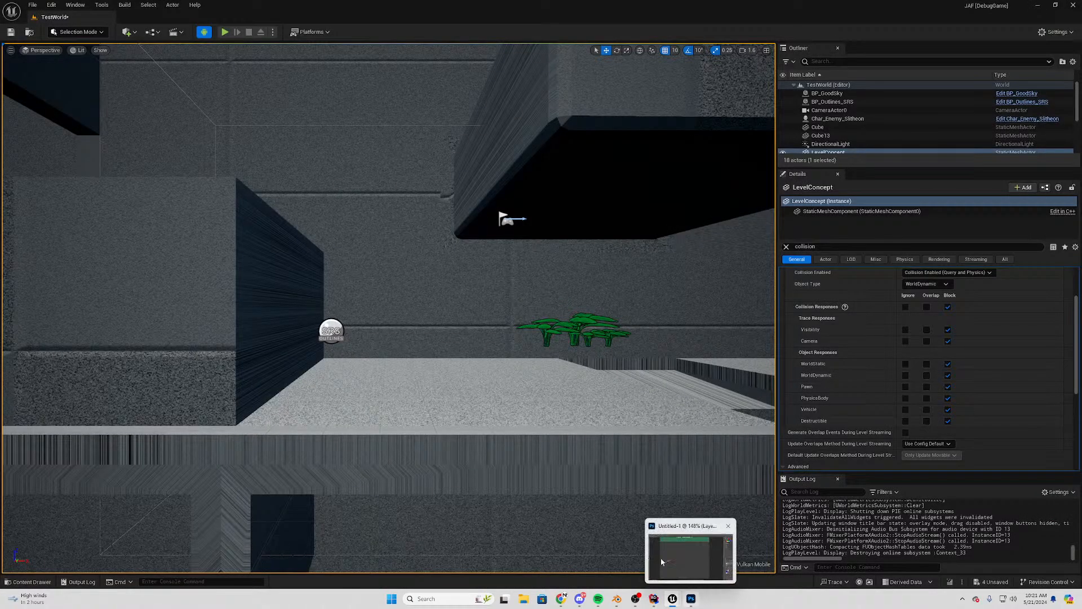
{"action": "scroll", "coordinate": [426, 207], "scroll_direction": "down", "scroll_amount": 5}
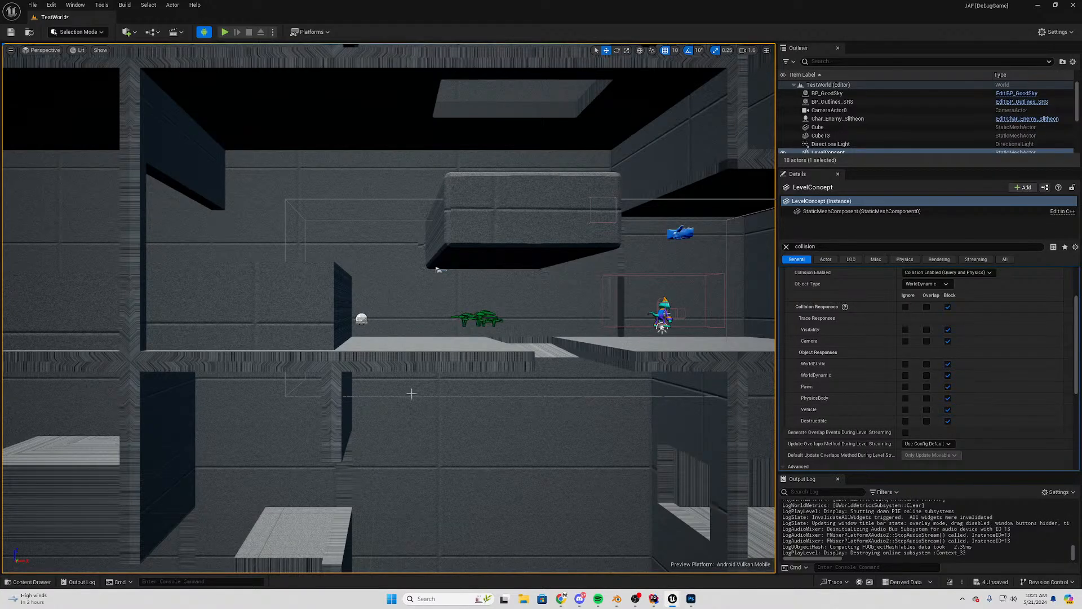
{"action": "scroll", "coordinate": [412, 393], "scroll_direction": "down", "scroll_amount": 10}
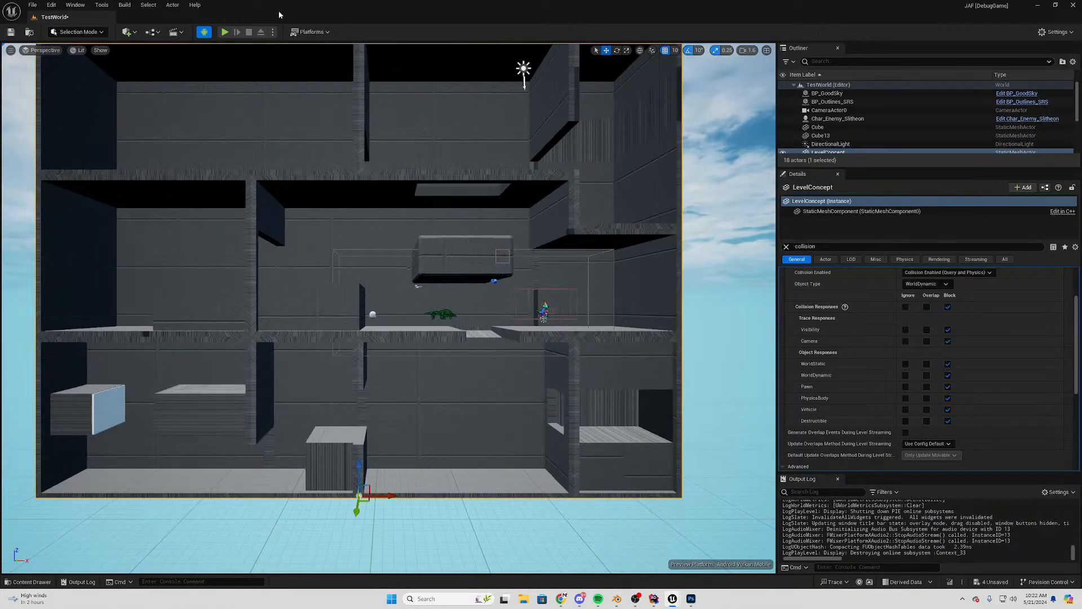
{"action": "left_click", "coordinate": [225, 33]}
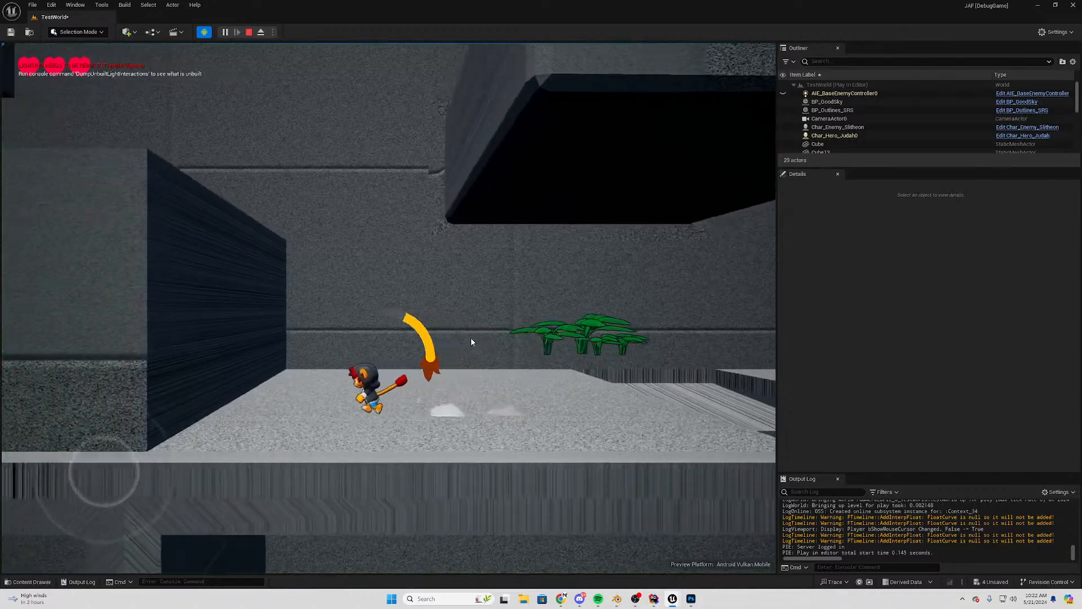
Playtest jumping the character from the shrub floor up onto the raised platforms
{"action": "key", "text": "a"}
{"action": "key", "text": "space"}
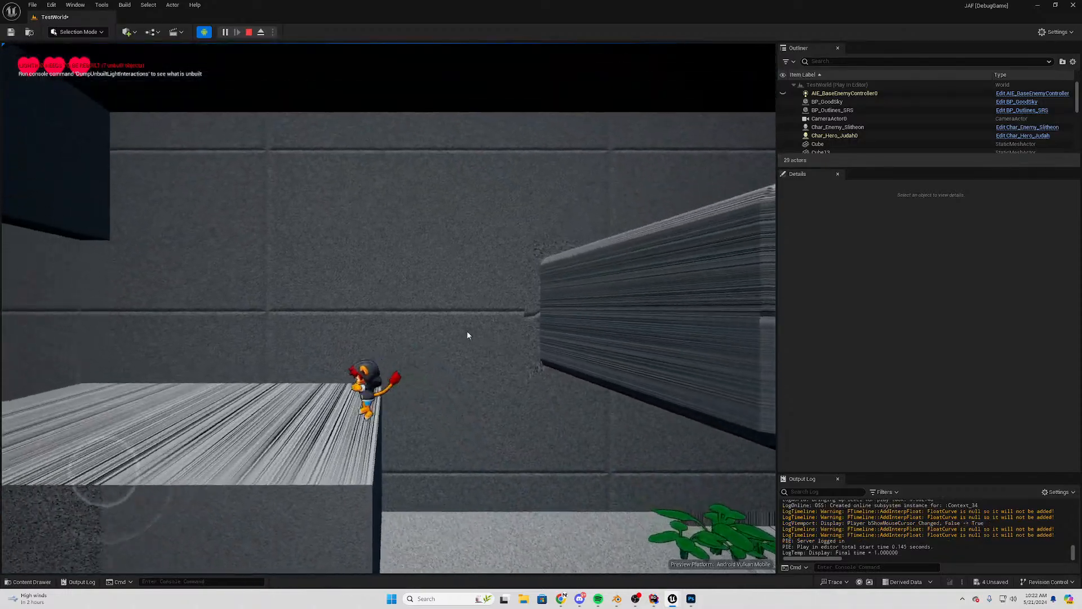
{"action": "left_click", "coordinate": [467, 332]}
{"action": "key", "text": "d"}
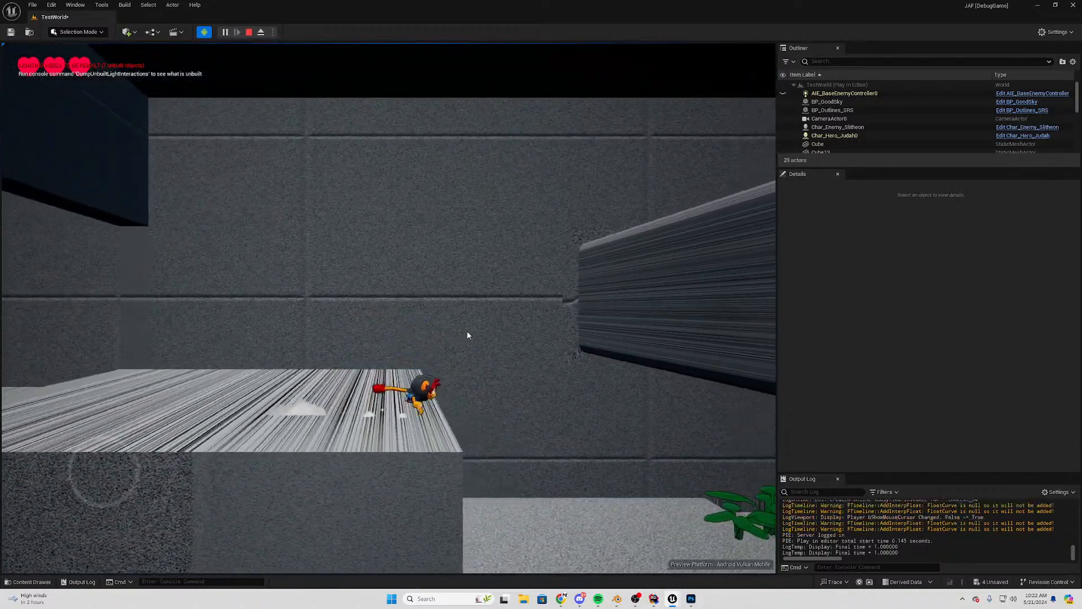
{"action": "key", "text": "space"}
{"action": "key", "text": "a"}
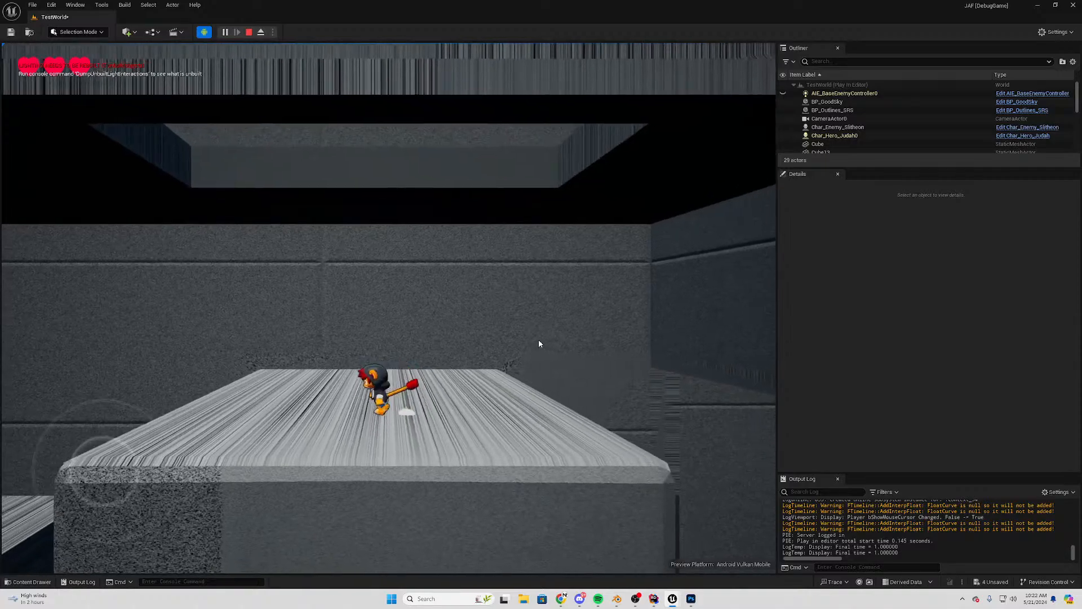
Test running and attacking on the floating platform, and jump down to the lower ledge beside it
{"action": "left_click", "coordinate": [529, 340]}
{"action": "left_click", "coordinate": [512, 342]}
{"action": "key", "text": "d"}
{"action": "key", "text": "a"}
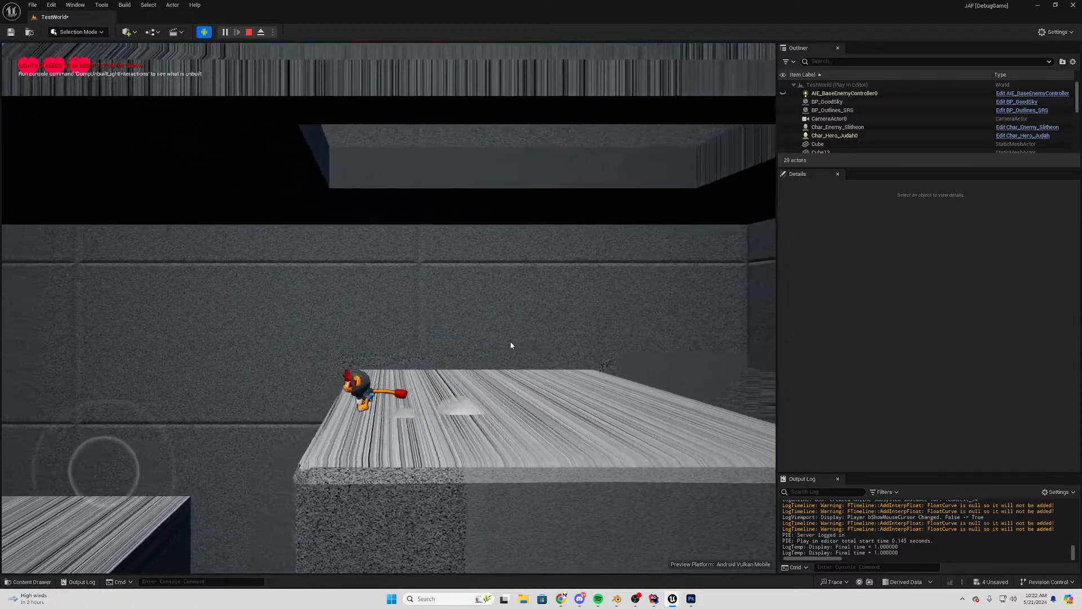
{"action": "key", "text": "space"}
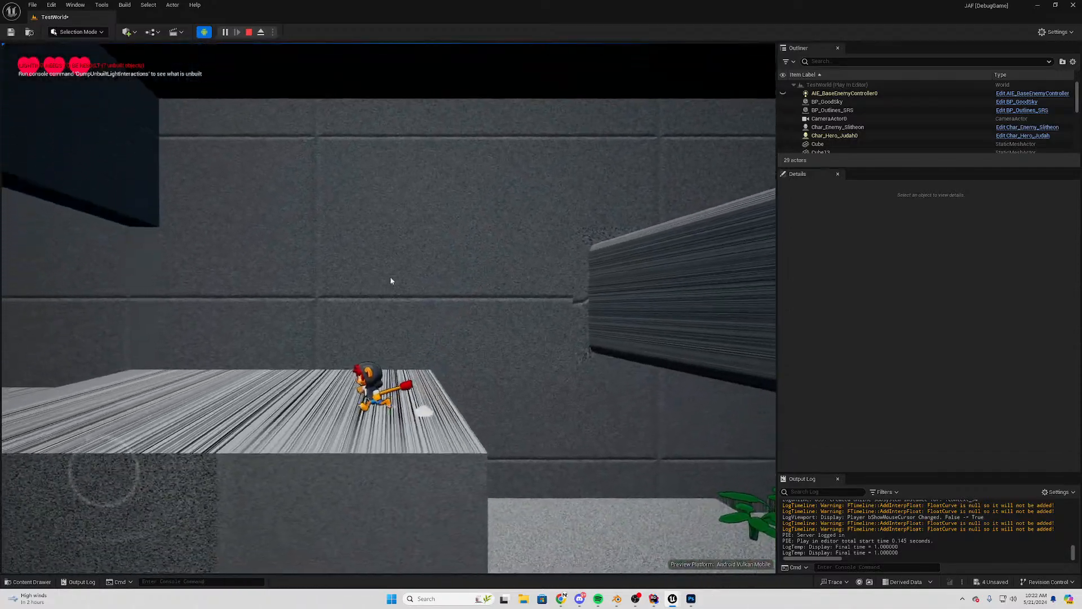
{"action": "left_click", "coordinate": [317, 368]}
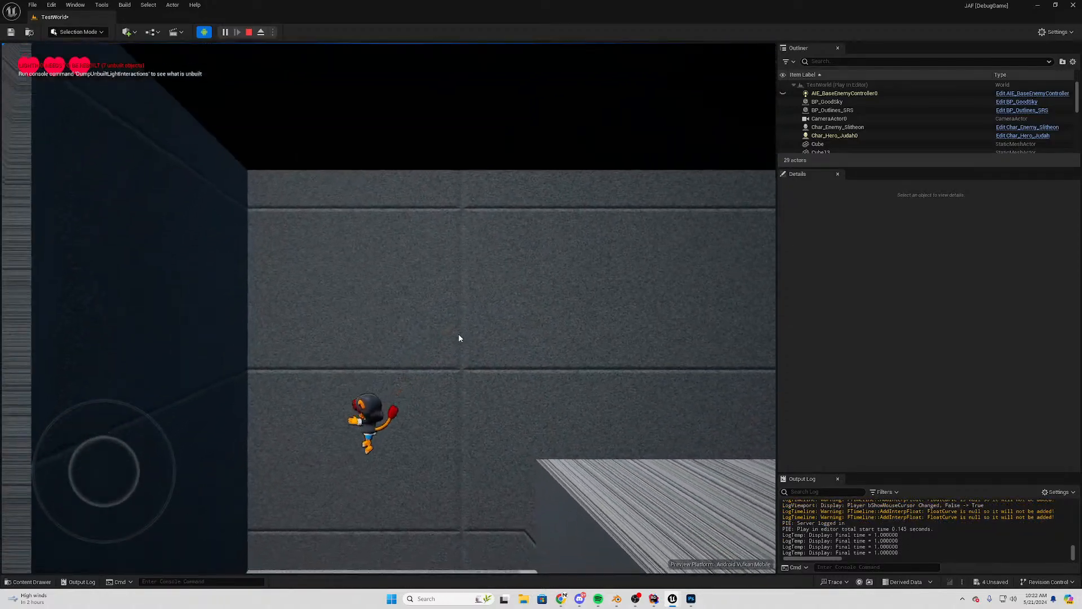
Test the route from the walled-in left floor back over the striped platforms to the shrub area
{"action": "key", "text": "d"}
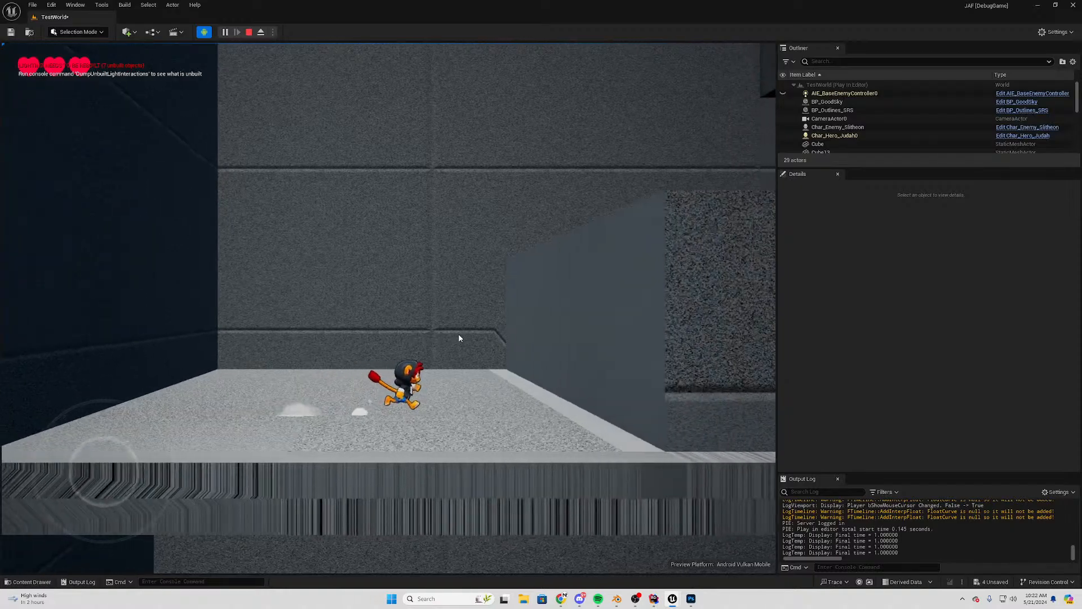
{"action": "left_click", "coordinate": [425, 337]}
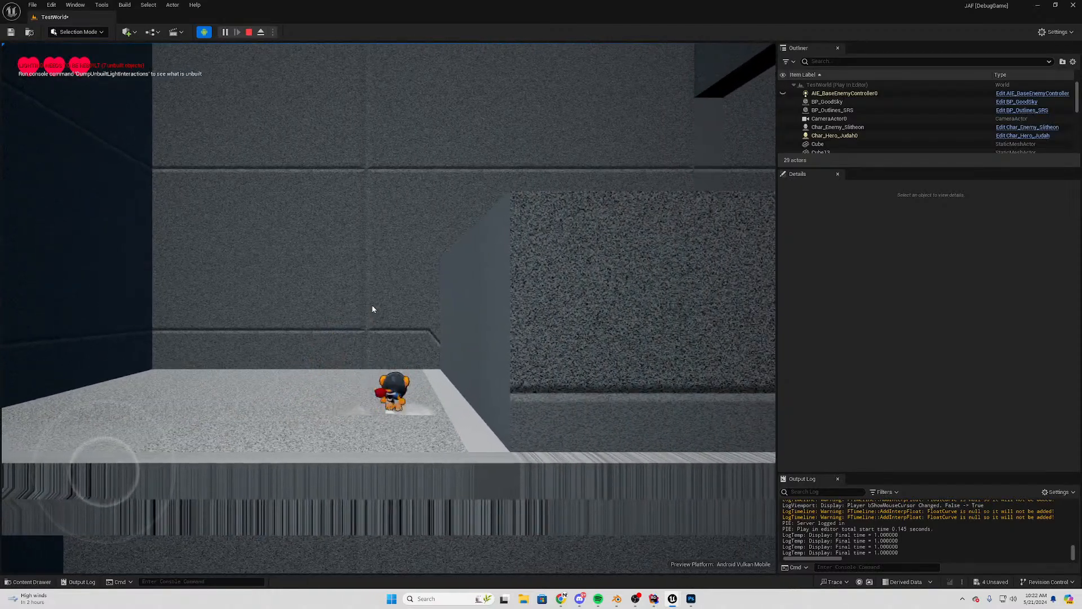
{"action": "key", "text": "space"}
{"action": "key", "text": "d"}
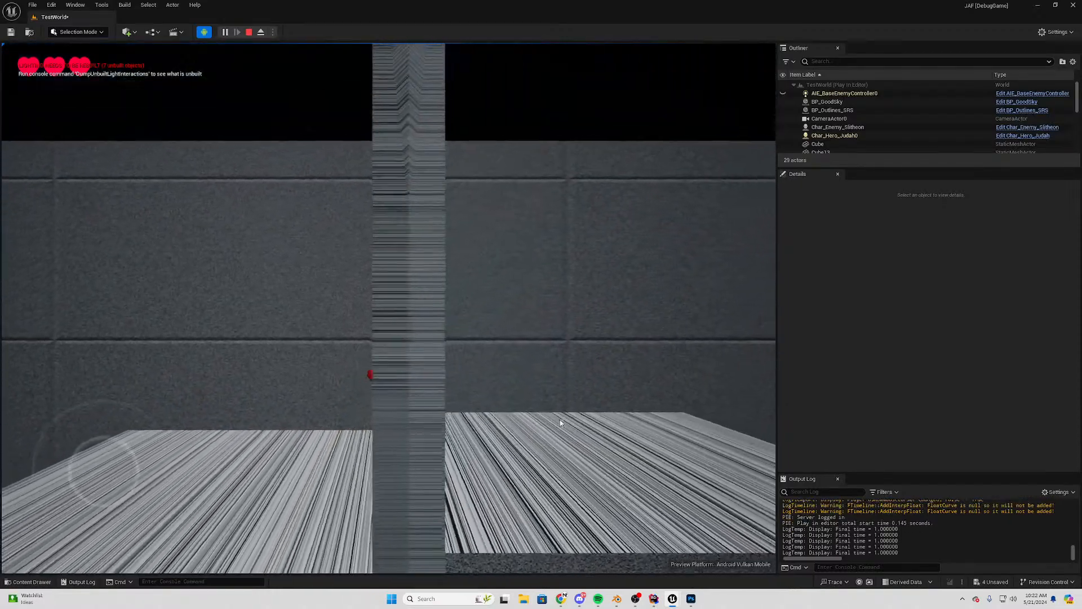
{"action": "key", "text": "space"}
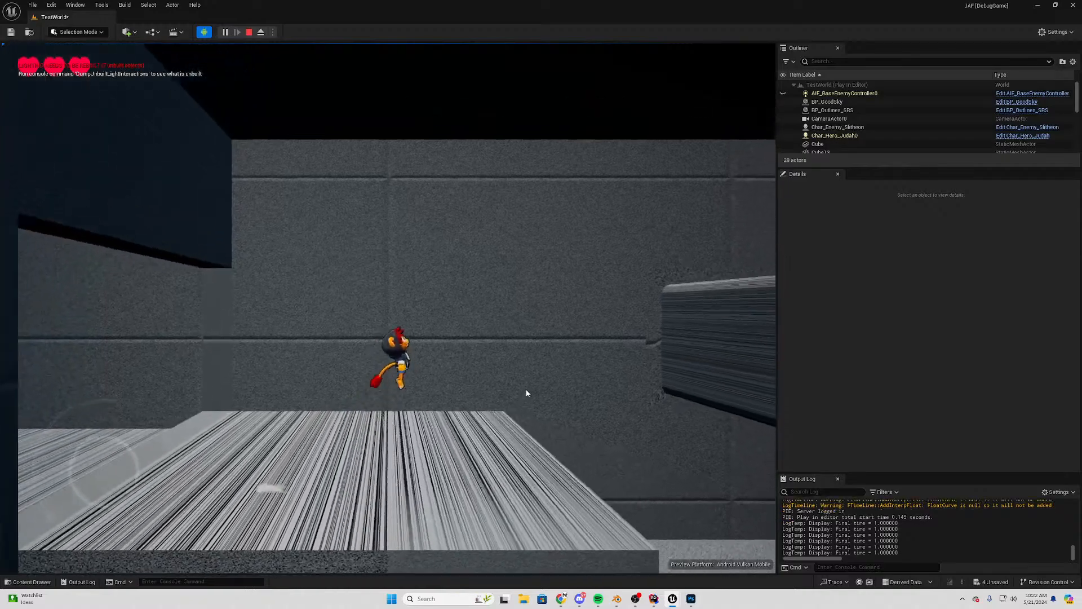
{"action": "key", "text": "d"}
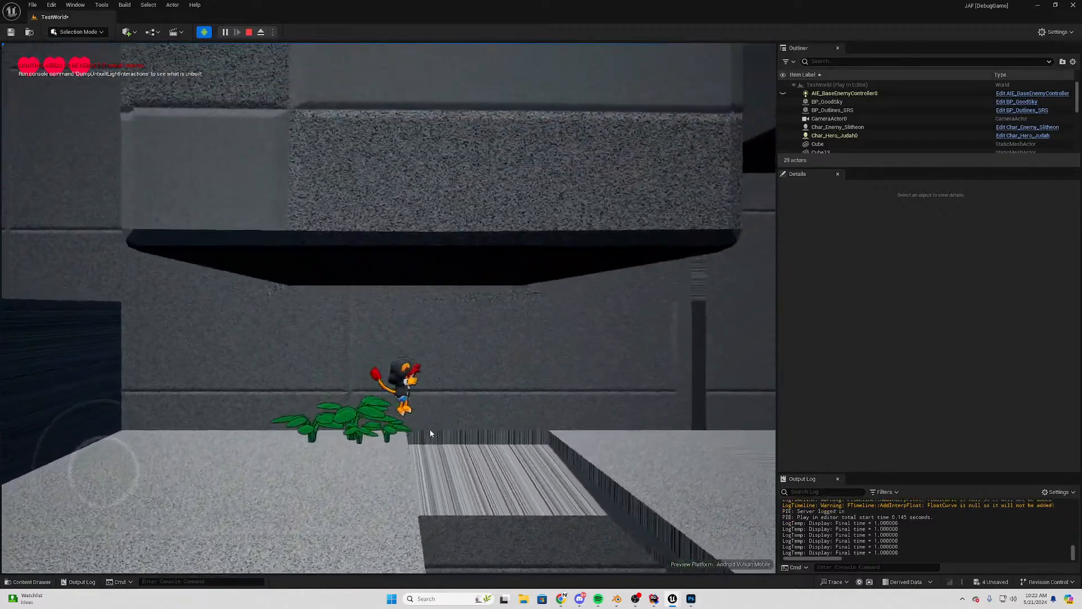
Run and jump through the blockout's lowest floor, and end the play session
{"action": "key", "text": "d"}
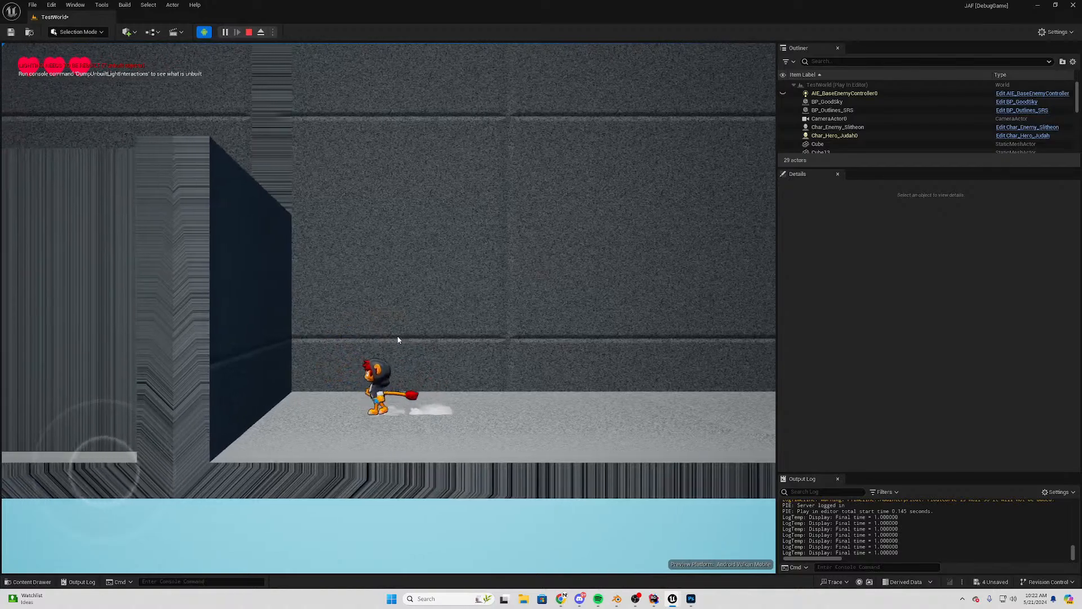
{"action": "key", "text": "space"}
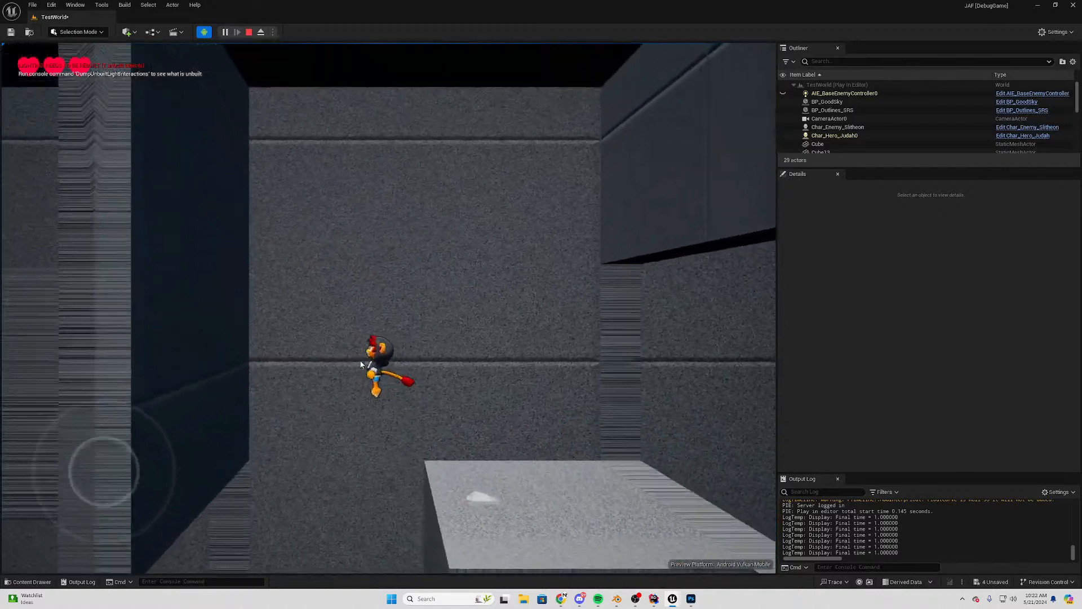
{"action": "key", "text": "Escape"}
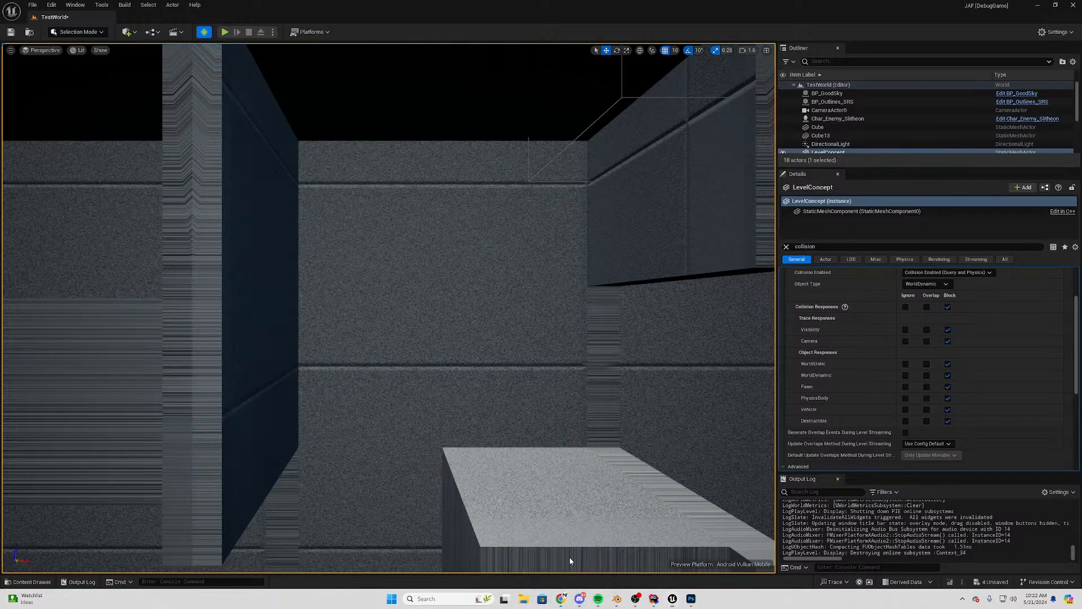
Switch to the browser to review the Donkey Kong Tropical Freeze jungle image results, and return to Unreal Engine
{"action": "key", "text": "alt+Tab"}
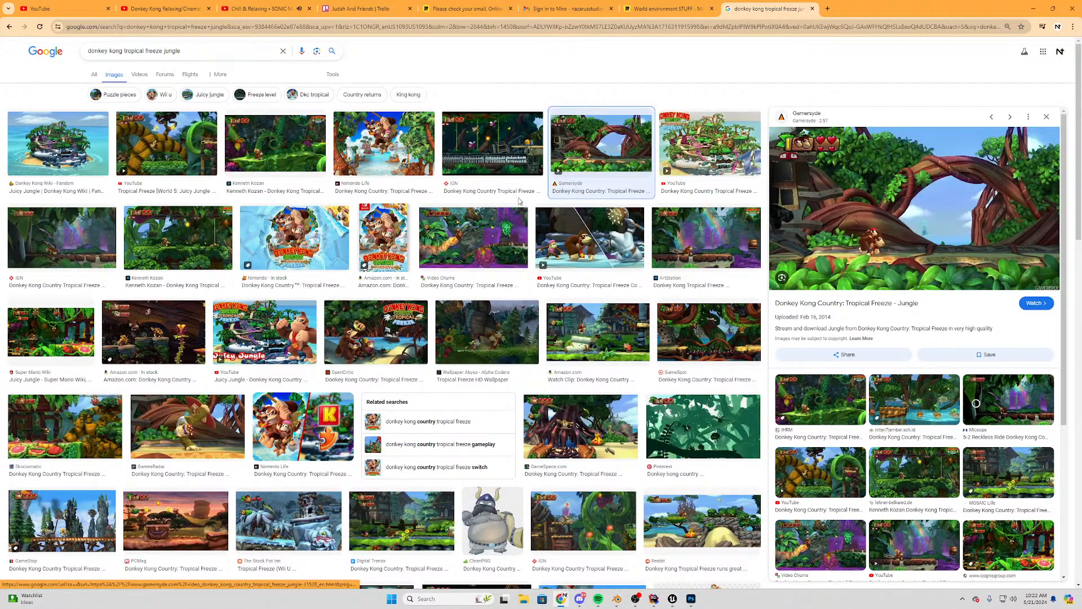
{"action": "scroll", "coordinate": [705, 215], "scroll_direction": "down", "scroll_amount": 2}
{"action": "scroll", "coordinate": [726, 211], "scroll_direction": "up", "scroll_amount": 2}
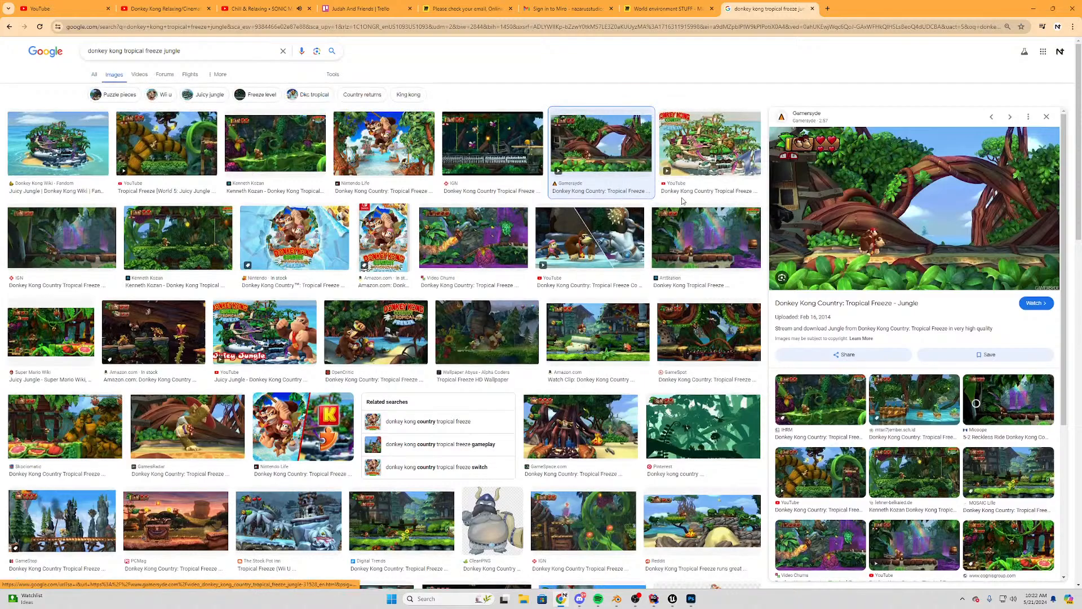
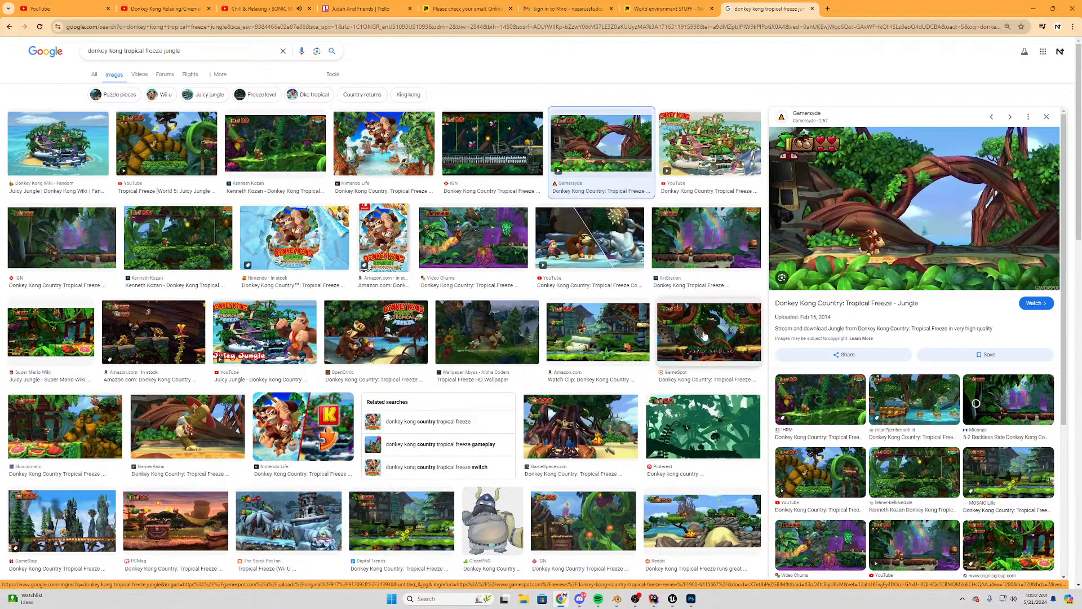
{"action": "left_click", "coordinate": [1033, 7]}
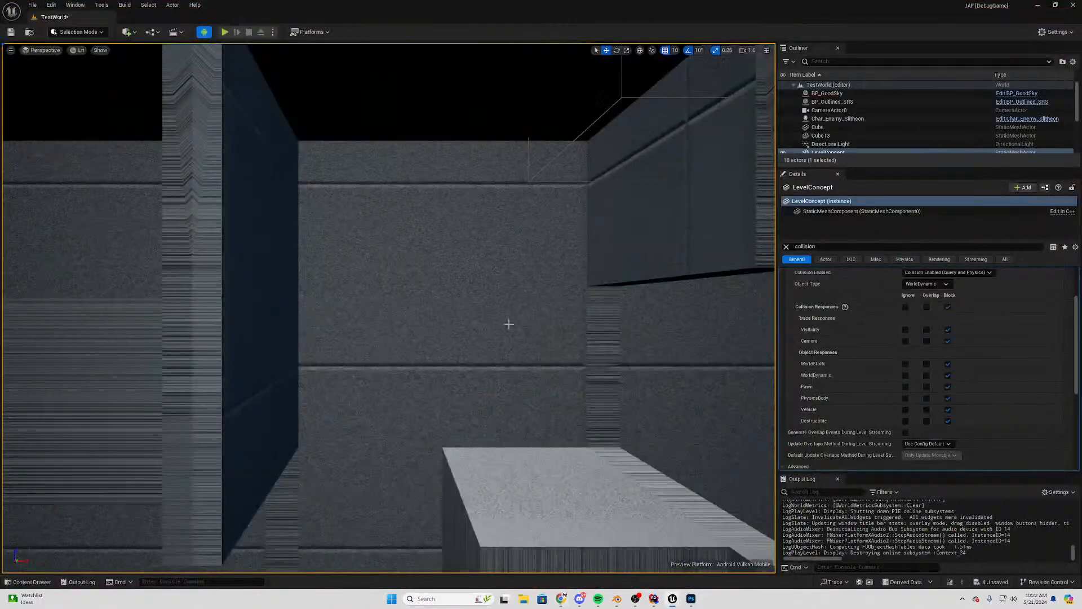
Inspect the blockout from the shrub floor and briefly run another play session
{"action": "scroll", "coordinate": [505, 333], "scroll_direction": "down", "scroll_amount": 5}
{"action": "right_click_drag", "start_coordinate": [524, 321], "coordinate": [491, 249]}
{"action": "key", "text": "w"}
{"action": "left_click", "coordinate": [224, 32]}
{"action": "key", "text": "Escape"}
Select the four Rainforest_Shrubber plants and examine them up close and against the whole level blockout
{"action": "left_click", "coordinate": [408, 274]}
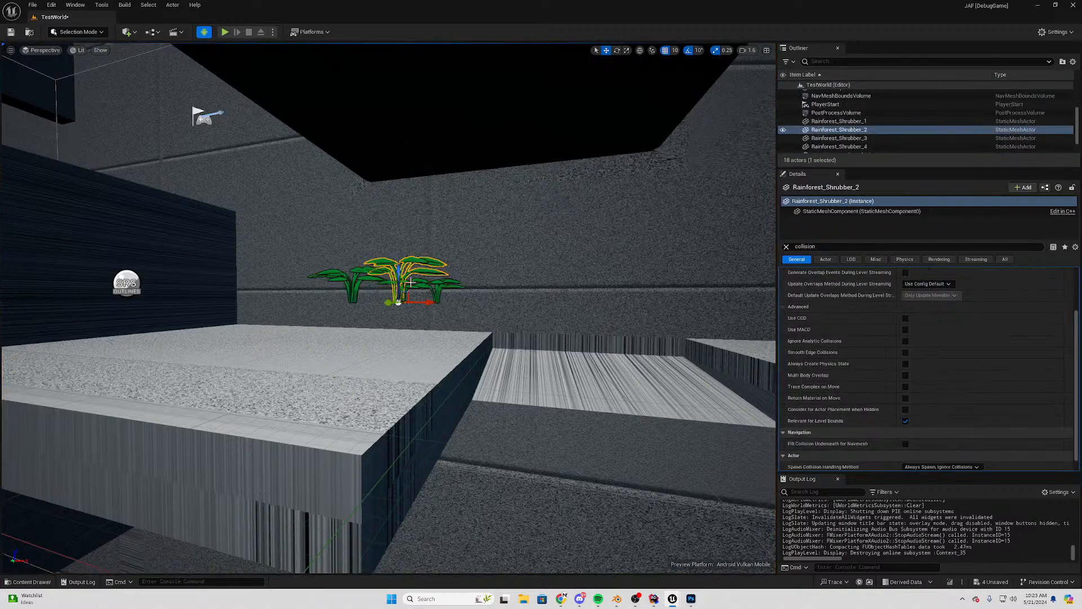
{"action": "left_click", "coordinate": [433, 288], "text": "ctrl"}
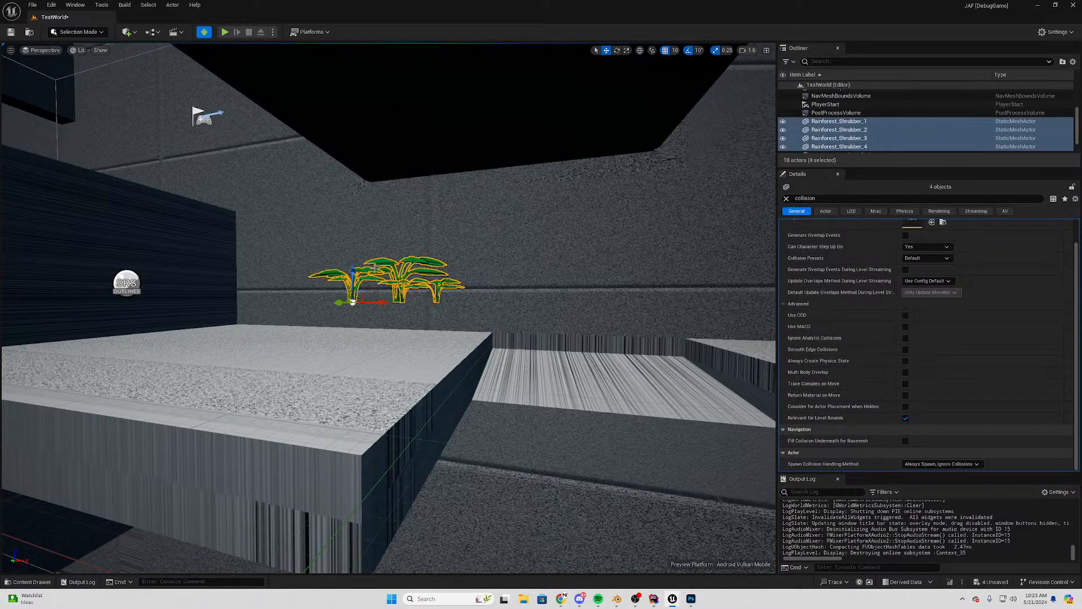
{"action": "right_click_drag", "start_coordinate": [359, 313], "coordinate": [389, 315]}
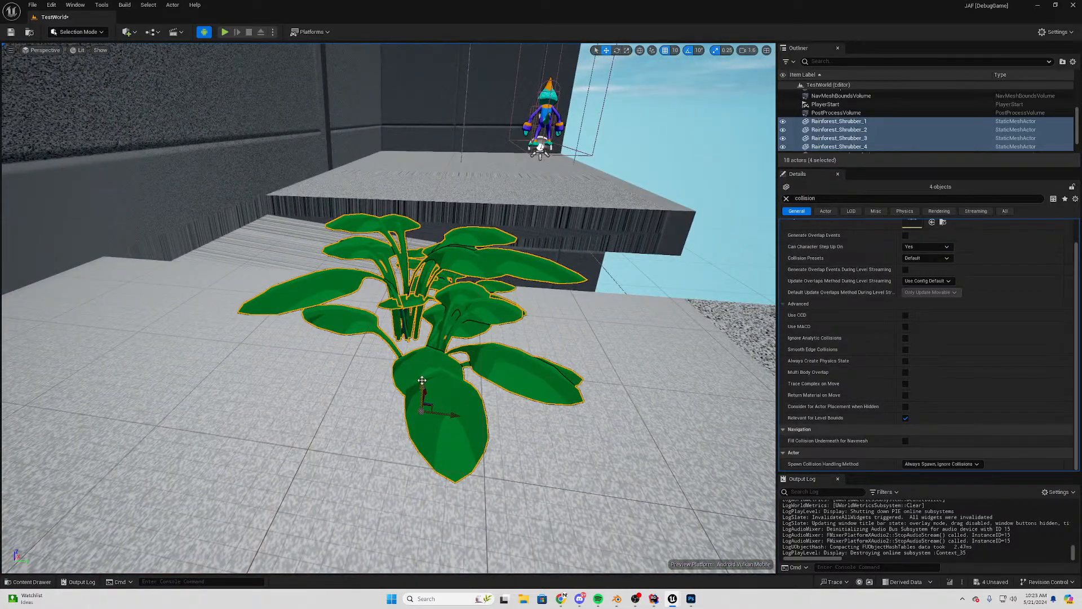
{"action": "right_click_drag", "start_coordinate": [506, 380], "coordinate": [510, 282]}
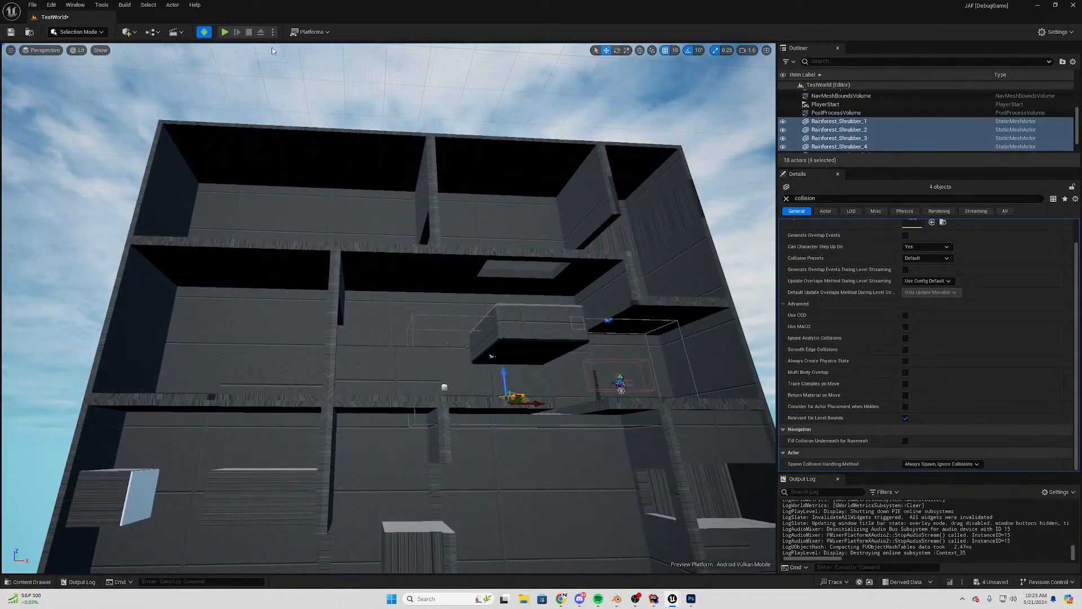
Start a play session, run left along the lowest floor and wall-jump up the side of the large block
{"action": "left_click", "coordinate": [224, 33]}
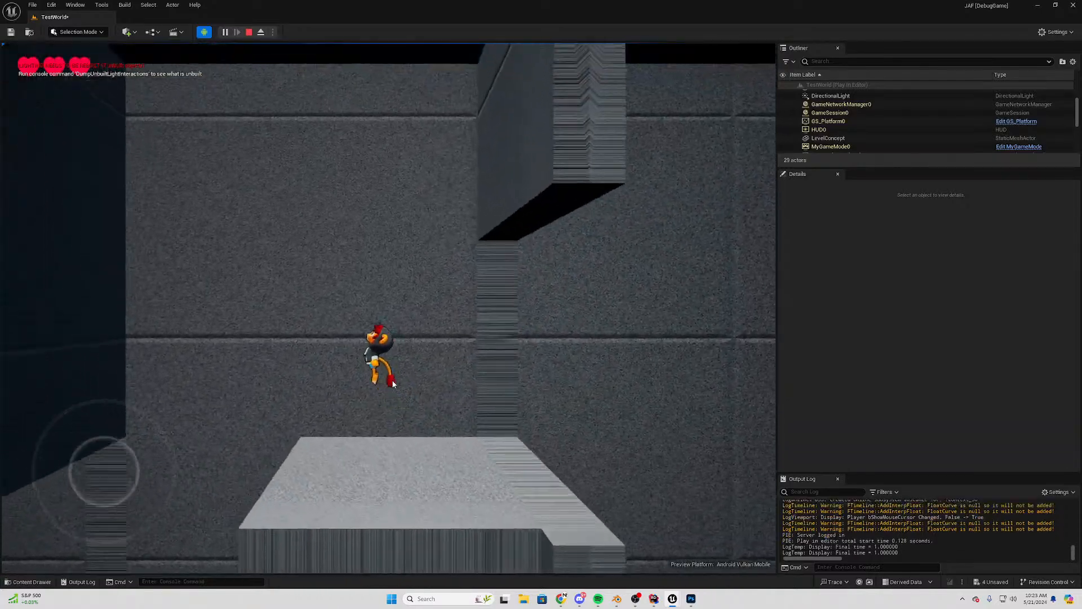
{"action": "key", "text": "a"}
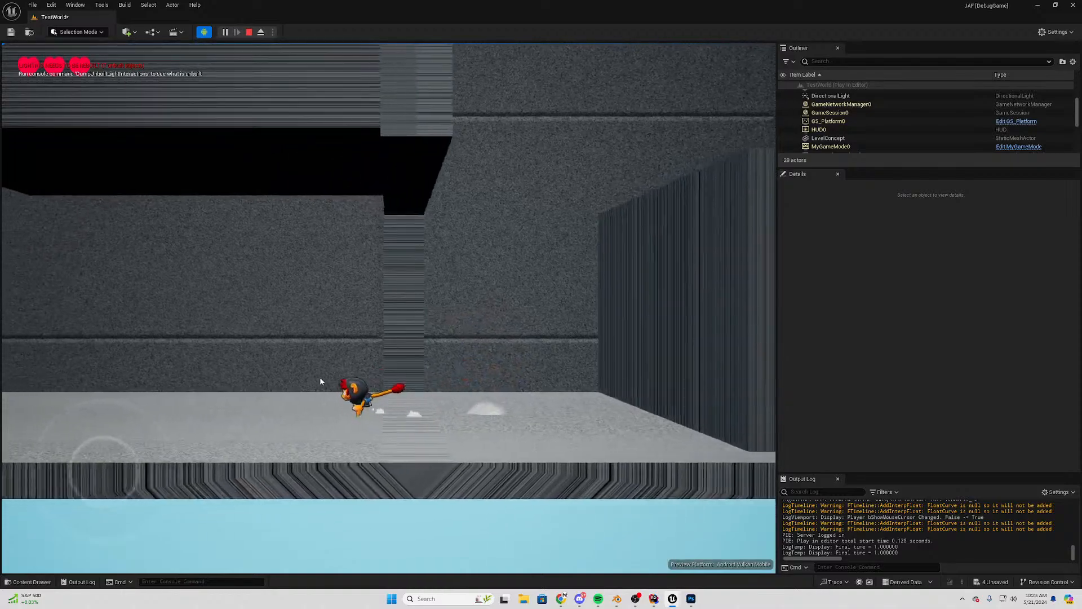
{"action": "key", "text": "space"}
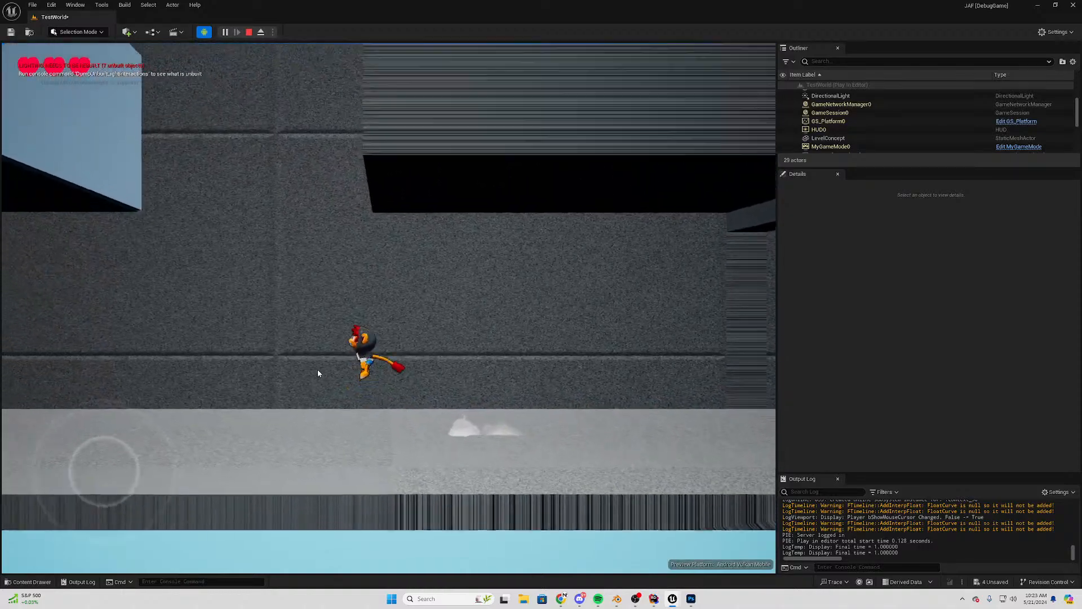
{"action": "left_click_drag", "start_coordinate": [318, 367], "coordinate": [392, 331]}
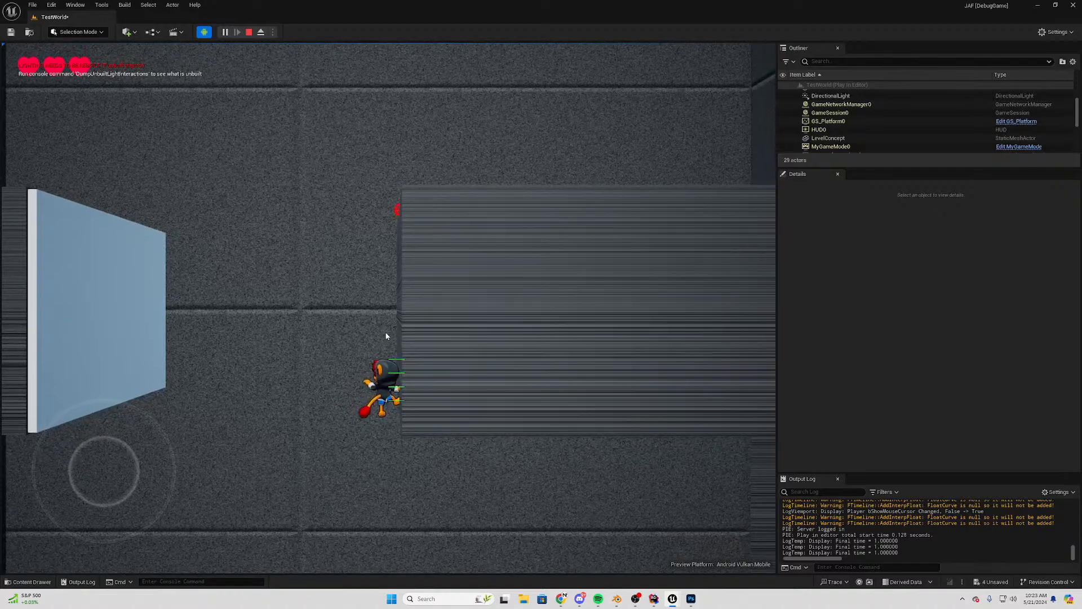
{"action": "key", "text": "space"}
{"action": "key", "text": "space"}
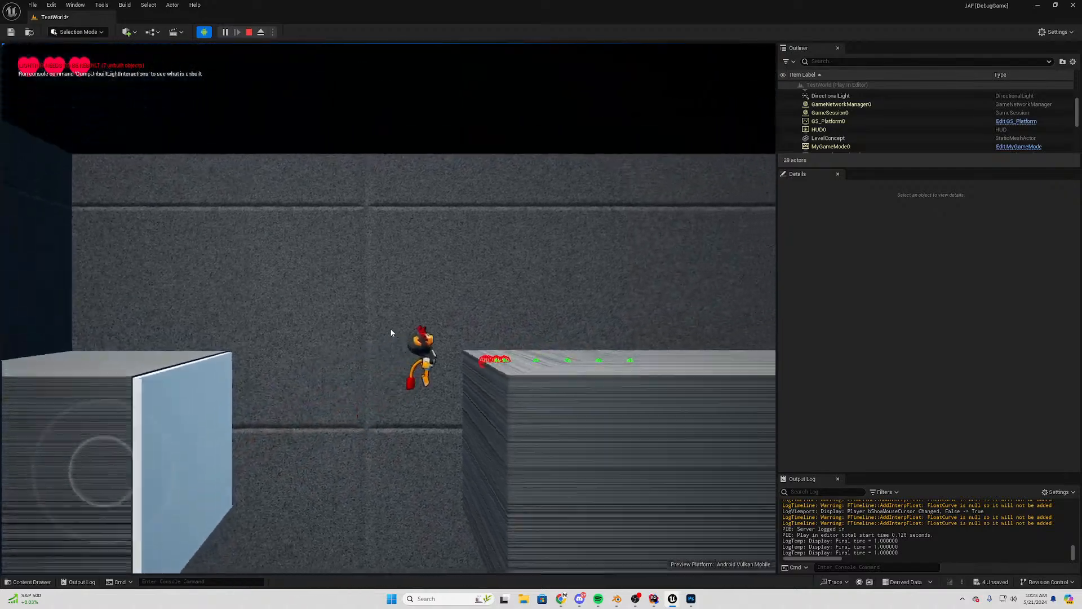
Test jumping across the gap between the two large blocks, and drop down into it
{"action": "key", "text": "a"}
{"action": "key", "text": "space"}
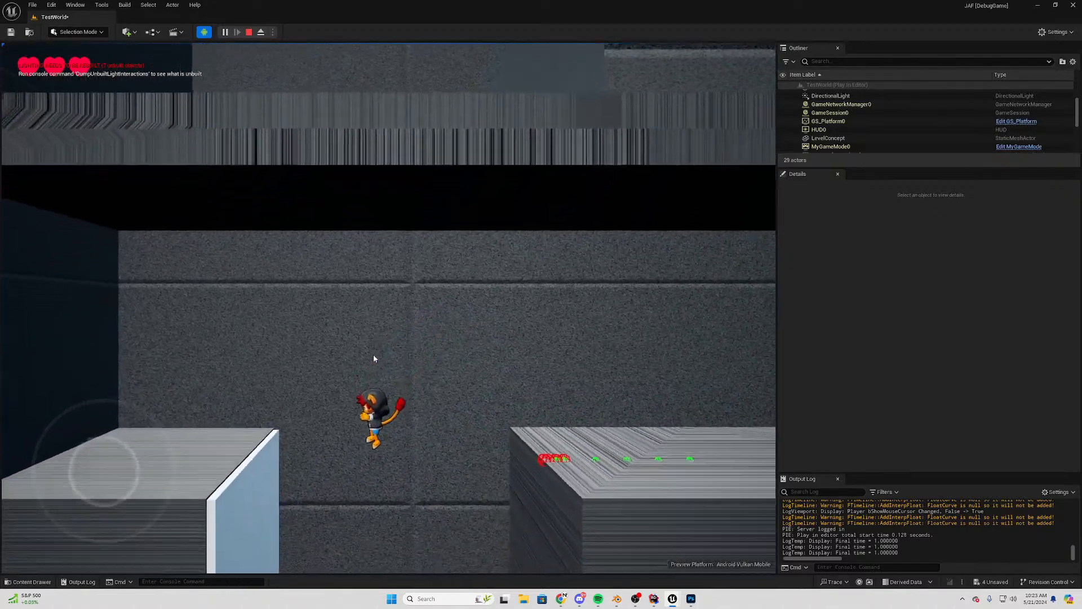
{"action": "key", "text": "space"}
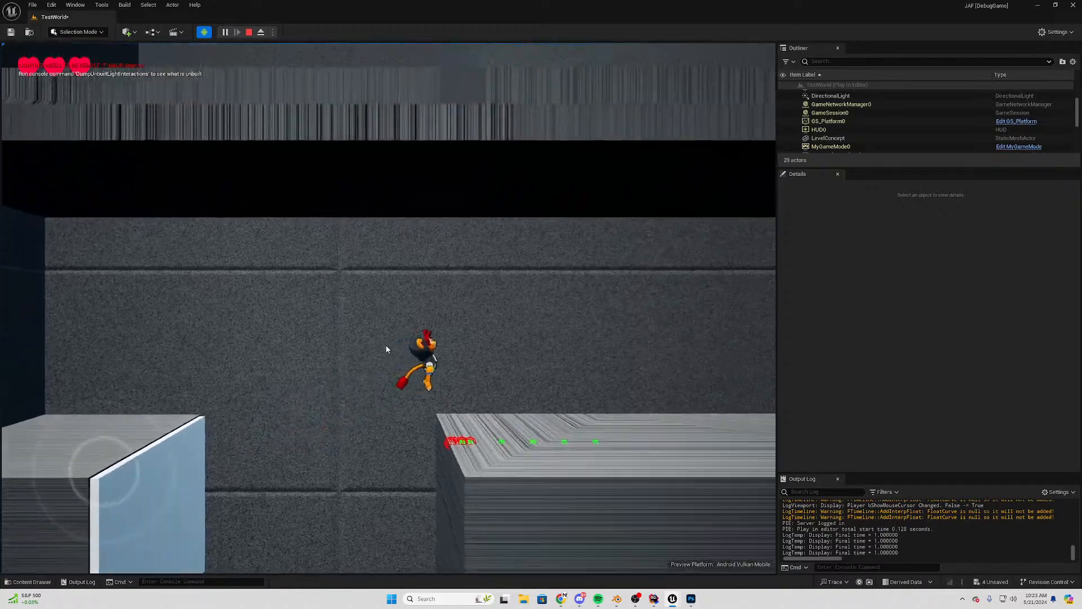
{"action": "key", "text": "a"}
{"action": "key", "text": "space"}
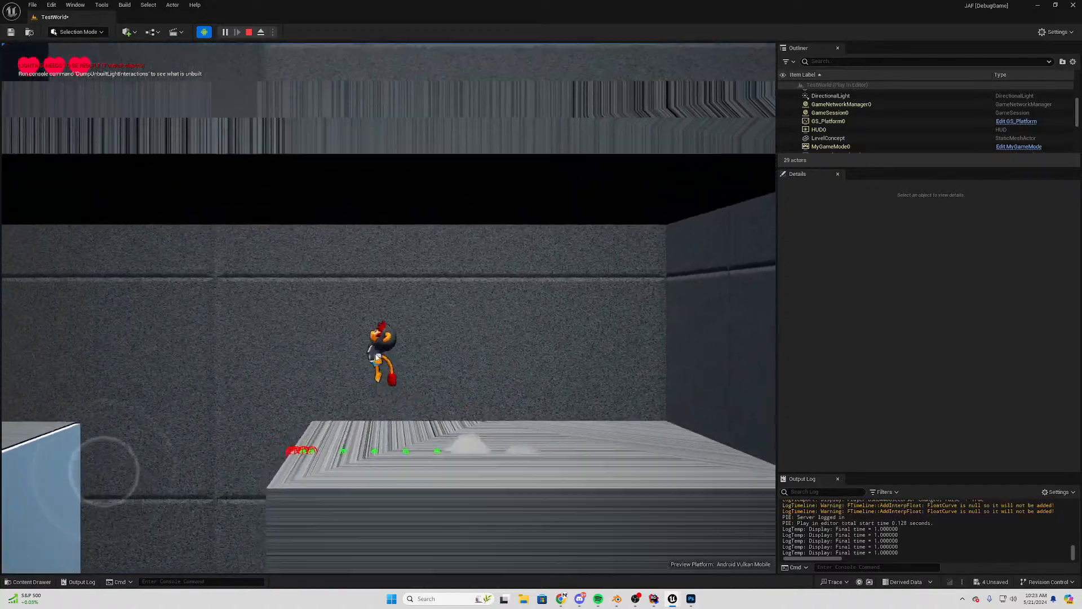
{"action": "key", "text": "a"}
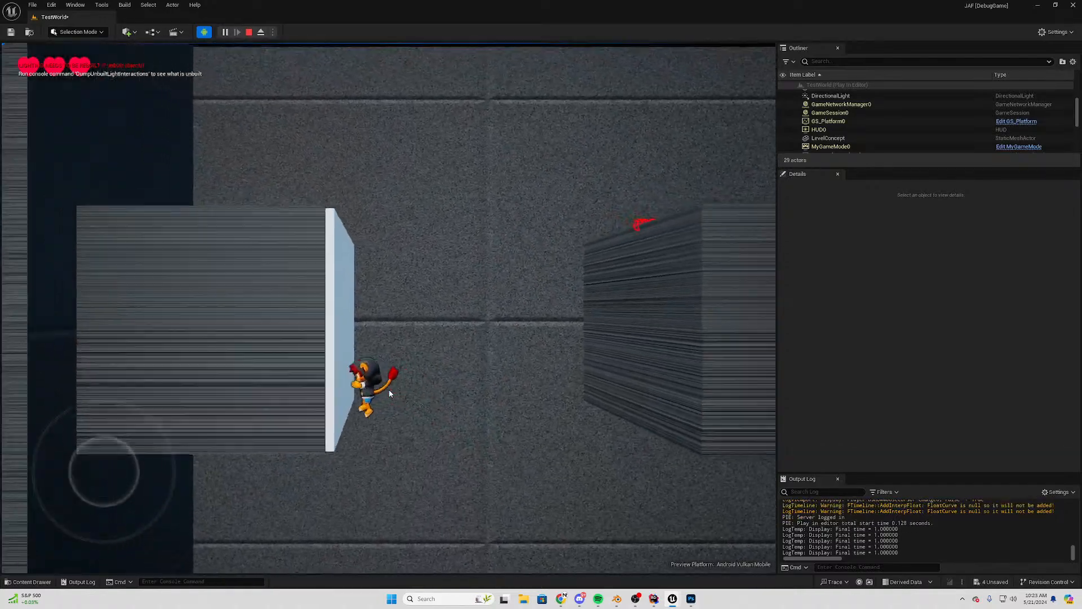
Test wall-jumping between the facing block sides, and run and attack on the floor beneath them
{"action": "key", "text": "space"}
{"action": "key", "text": "d"}
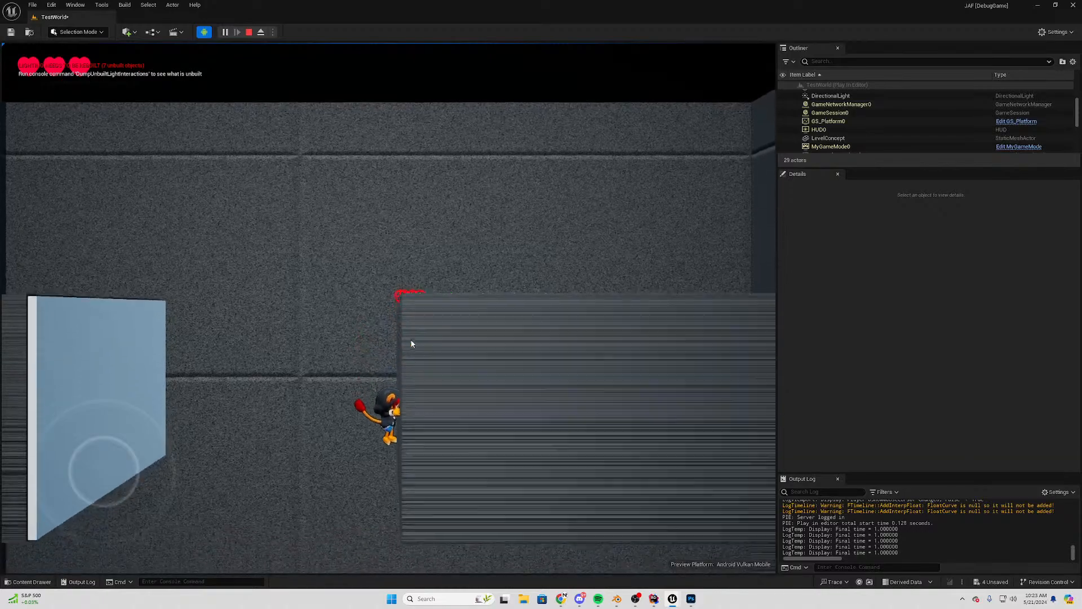
{"action": "key", "text": "a"}
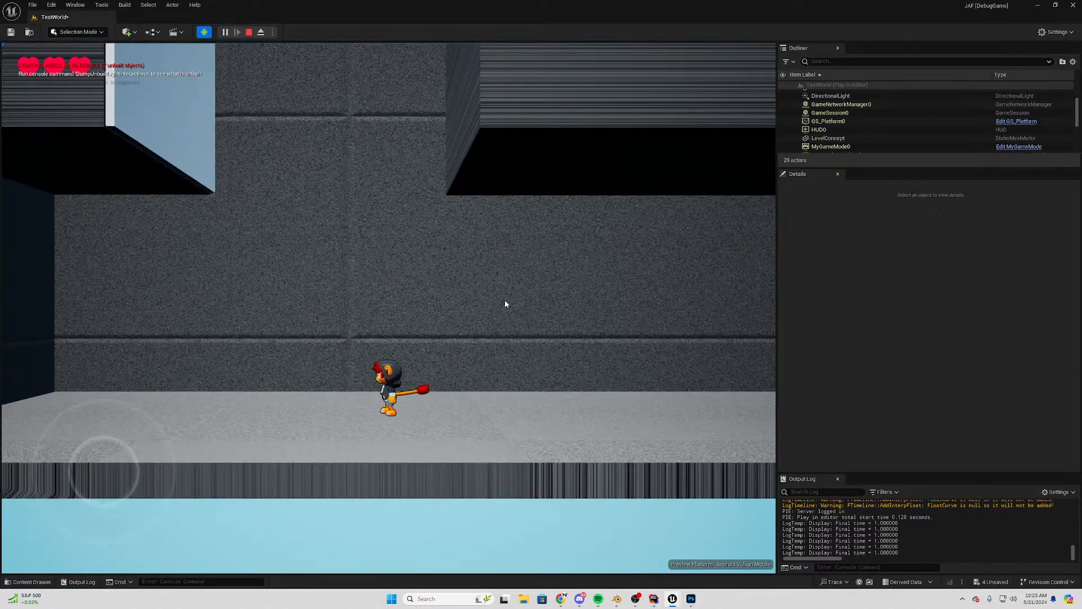
{"action": "key", "text": "a"}
{"action": "key", "text": "d"}
{"action": "left_click", "coordinate": [396, 314]}
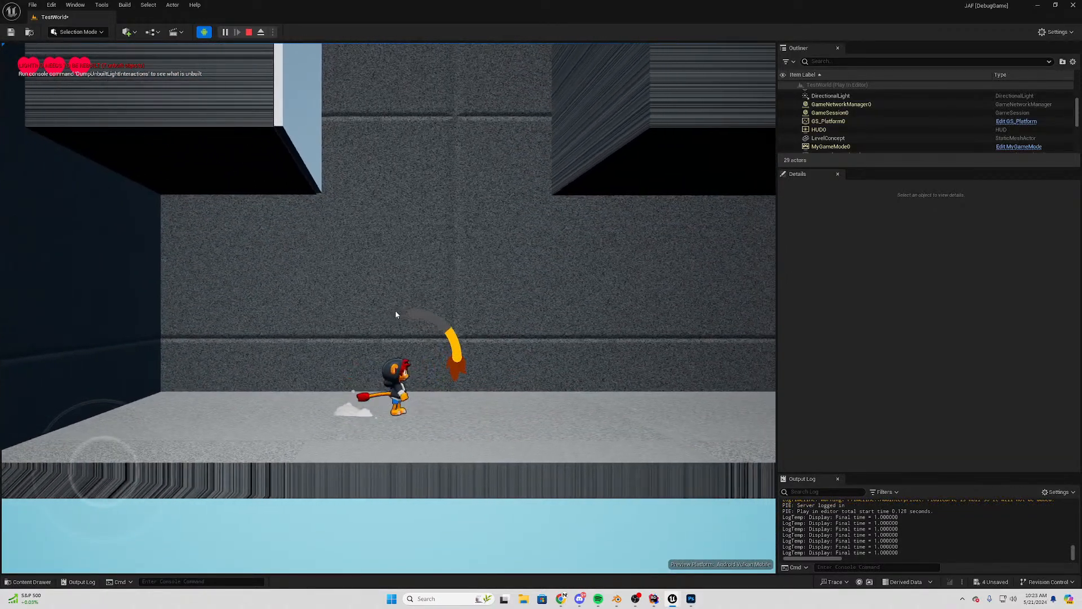
Test jumping up between the two facing blocks and dropping back down, with an attack on the floor below
{"action": "key", "text": "a"}
{"action": "key", "text": "space"}
{"action": "key", "text": "space"}
{"action": "key", "text": "d"}
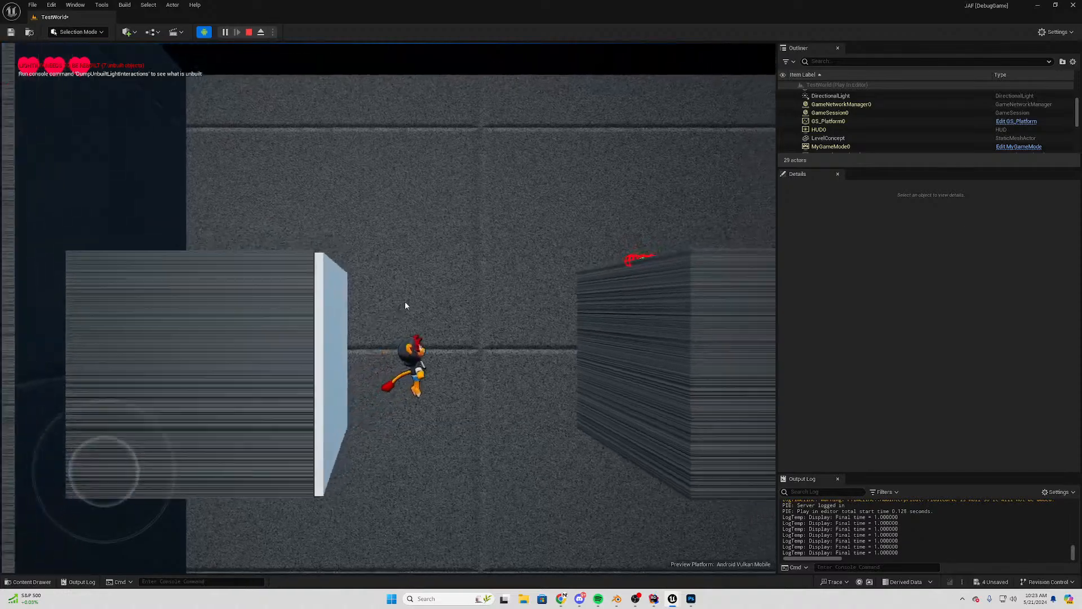
{"action": "key", "text": "s"}
{"action": "key", "text": "a"}
{"action": "left_click", "coordinate": [394, 315]}
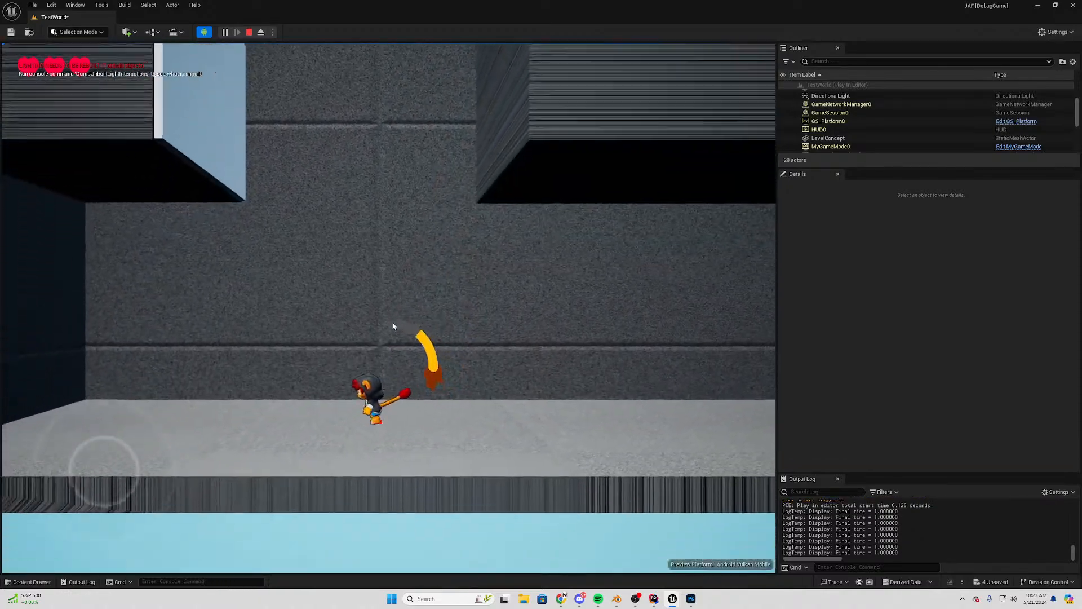
{"action": "key", "text": "space"}
{"action": "key", "text": "space"}
{"action": "key", "text": "d"}
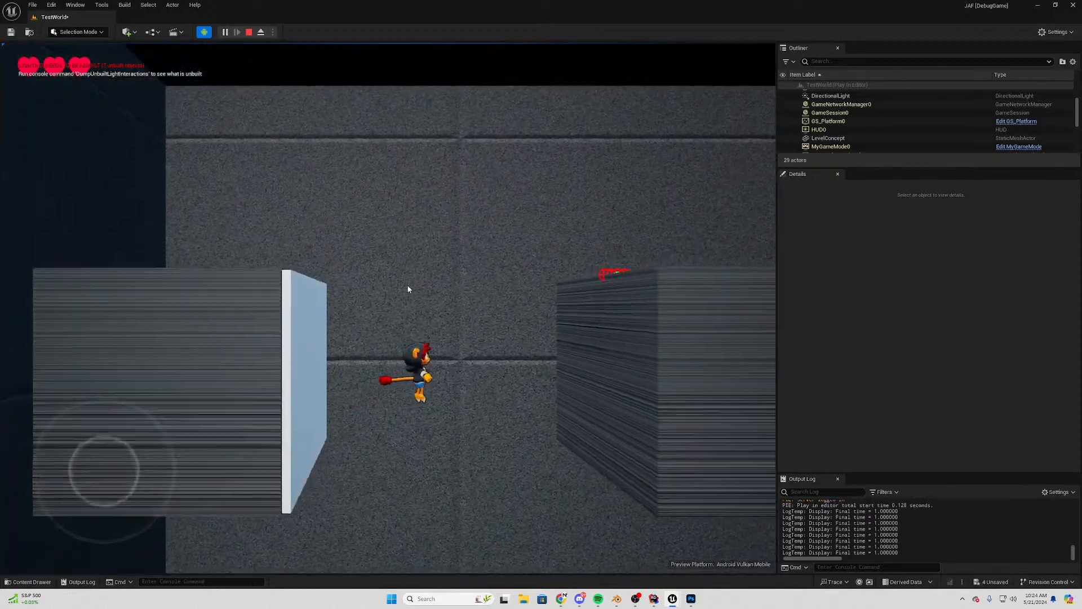
{"action": "key", "text": "s"}
{"action": "key", "text": "a"}
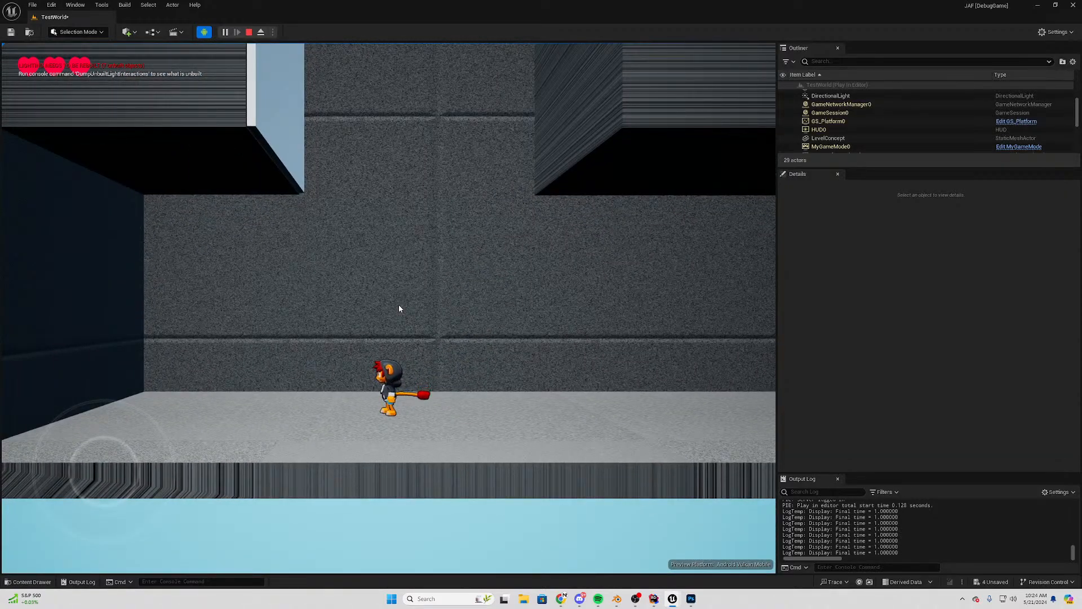
Run back and forth on the floor beneath the gap, attack, and jump off the left block's panel
{"action": "key", "text": "d"}
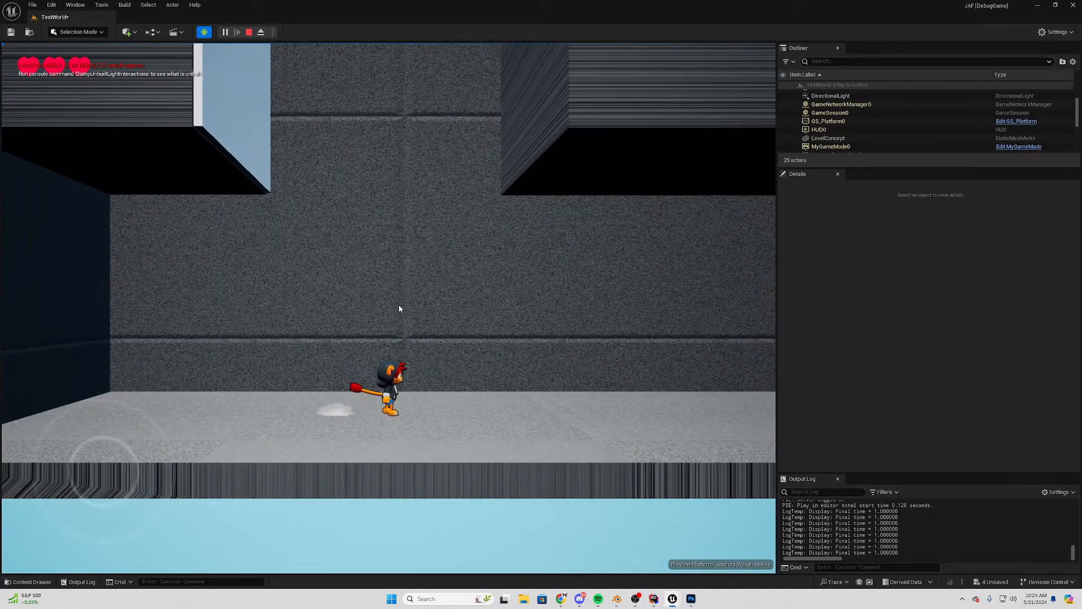
{"action": "key", "text": "a"}
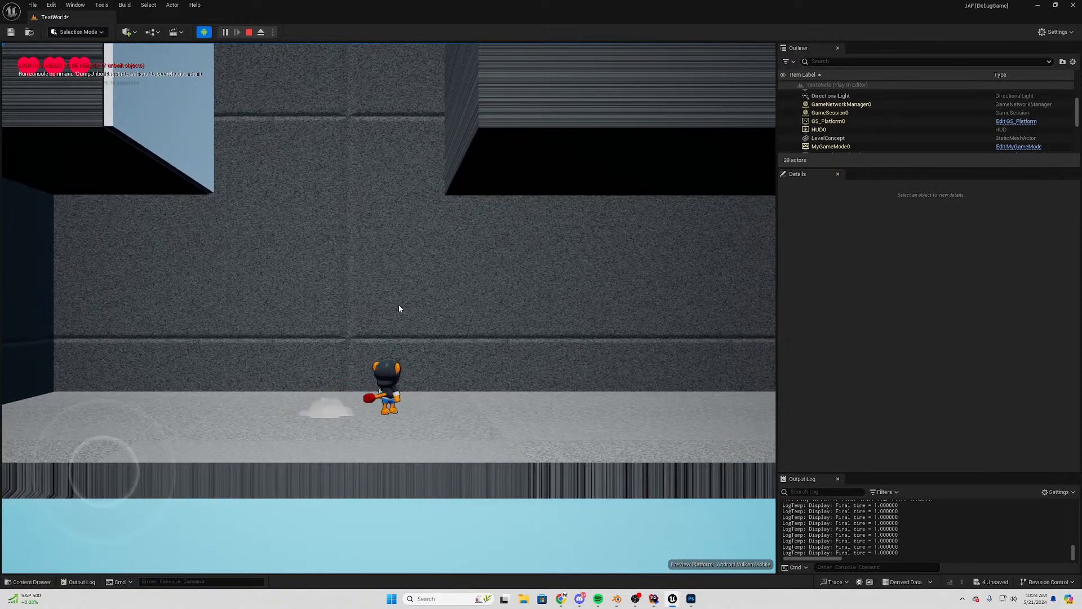
{"action": "left_click", "coordinate": [322, 279]}
{"action": "left_click", "coordinate": [333, 300]}
{"action": "key", "text": "space"}
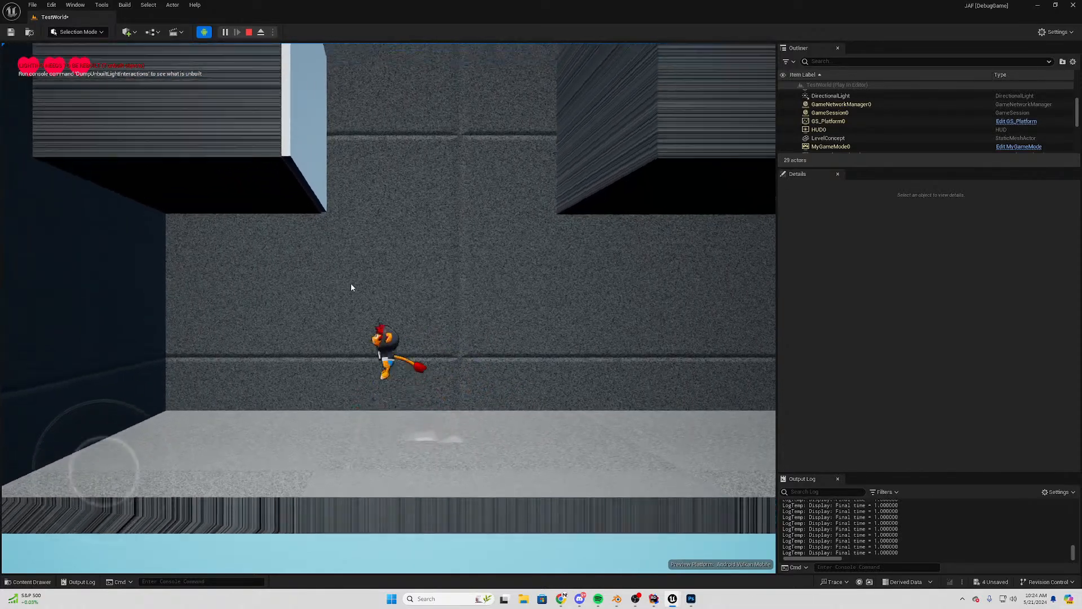
{"action": "key", "text": "a"}
{"action": "key", "text": "space"}
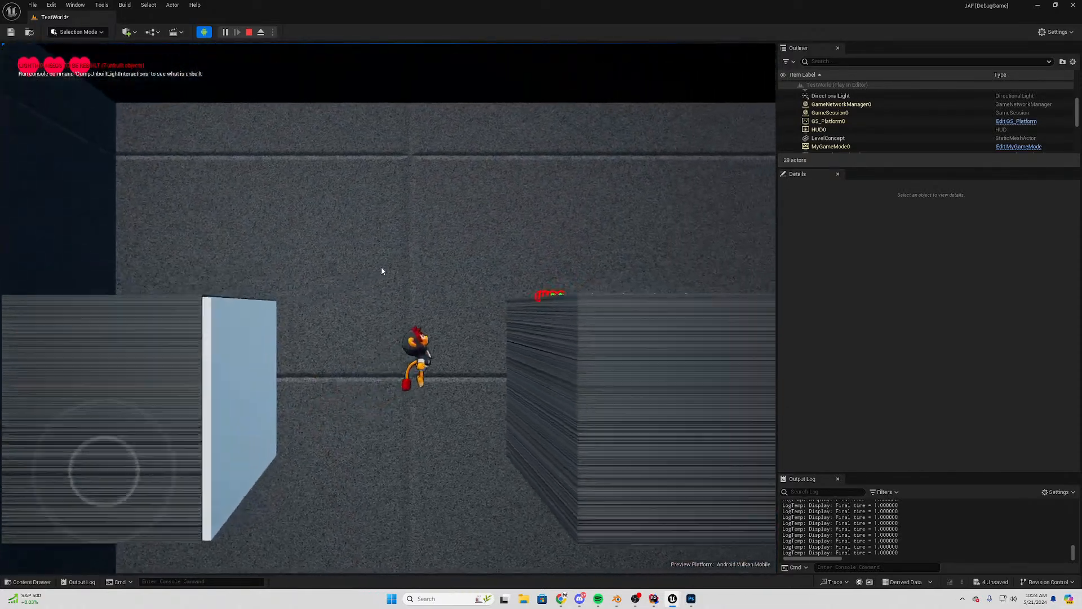
{"action": "key", "text": "a"}
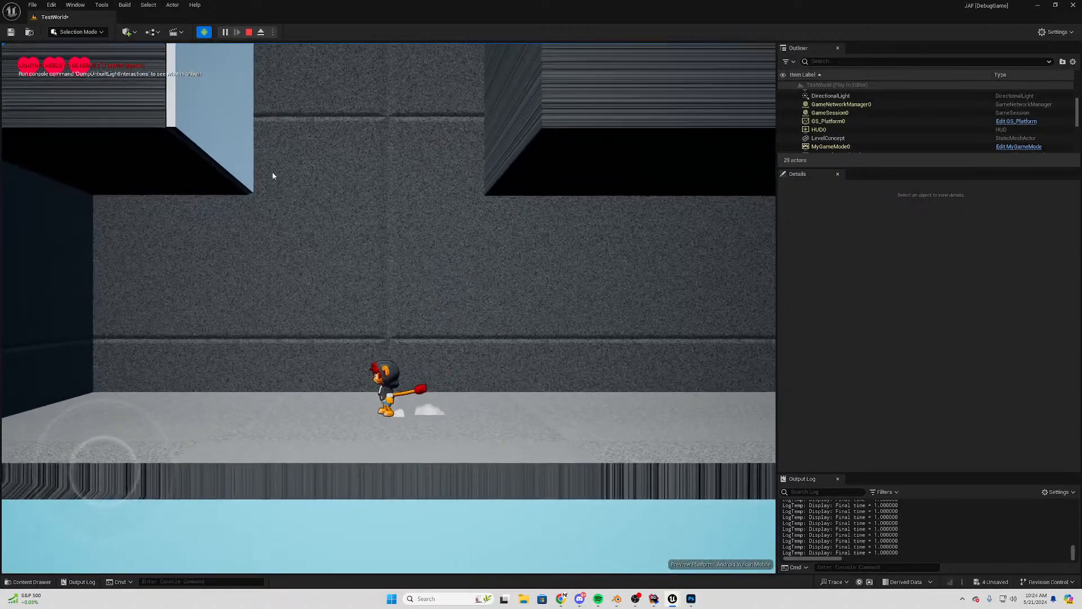
{"action": "key", "text": "space"}
Stop the play session and duplicate the left block's thin side panel onto the facing side of the right block
{"action": "key", "text": "Escape"}
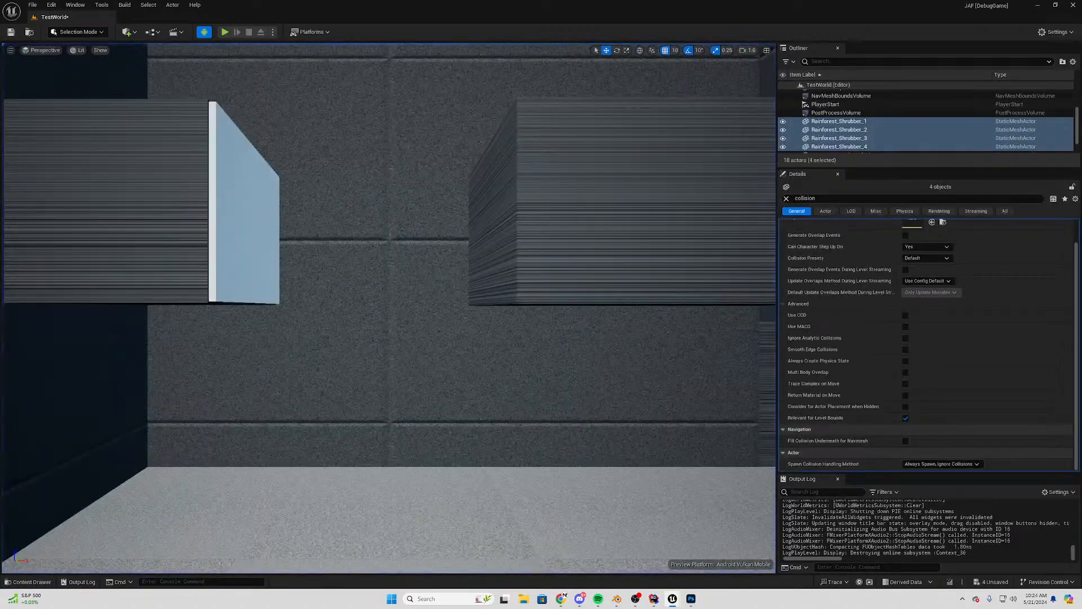
{"action": "left_click", "coordinate": [268, 226]}
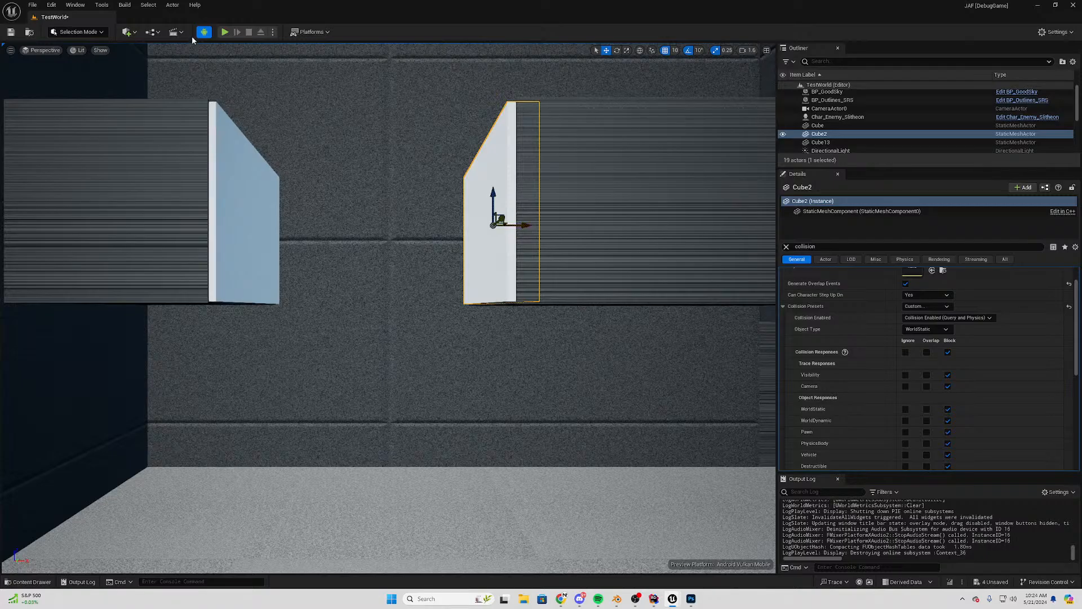
Start a play session, drop through the platform gap past the plants, jump over the low block and run left along the lowest floor
{"action": "left_click", "coordinate": [224, 33]}
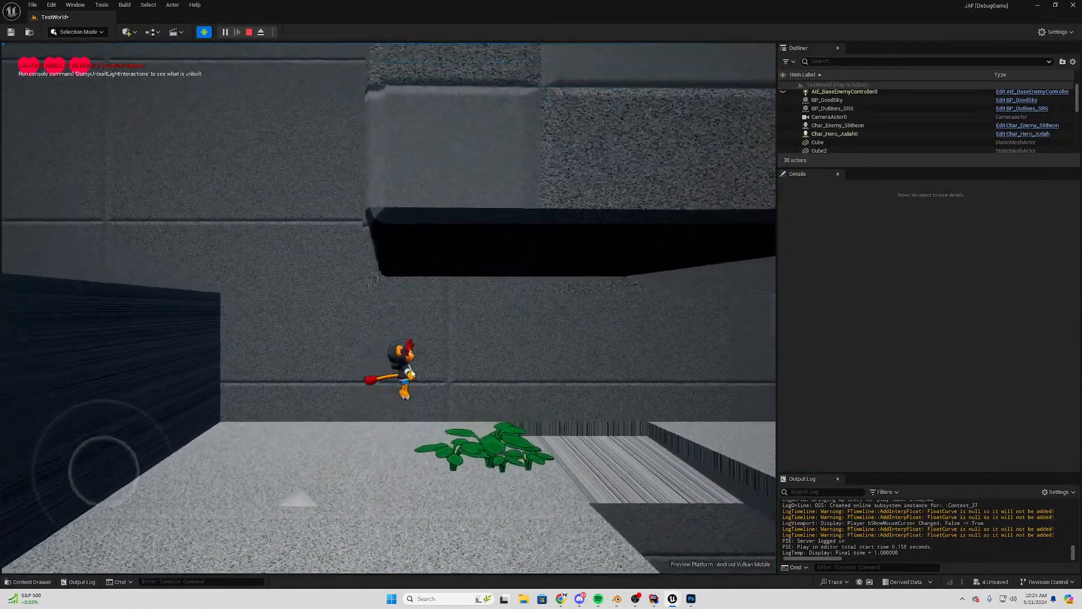
{"action": "key", "text": "d"}
{"action": "key", "text": "space"}
{"action": "key", "text": "a"}
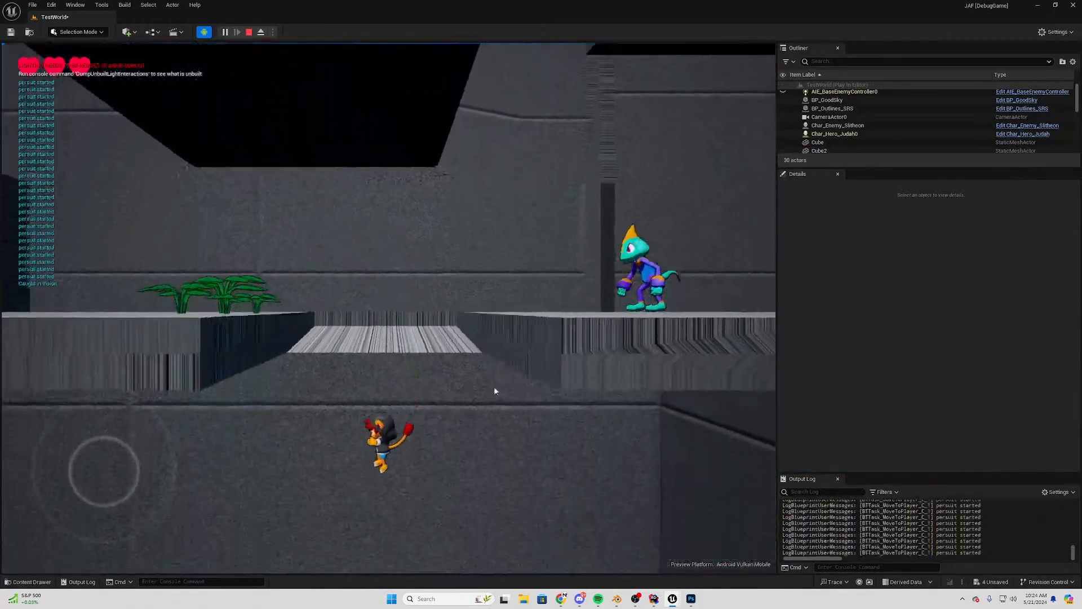
{"action": "key", "text": "space"}
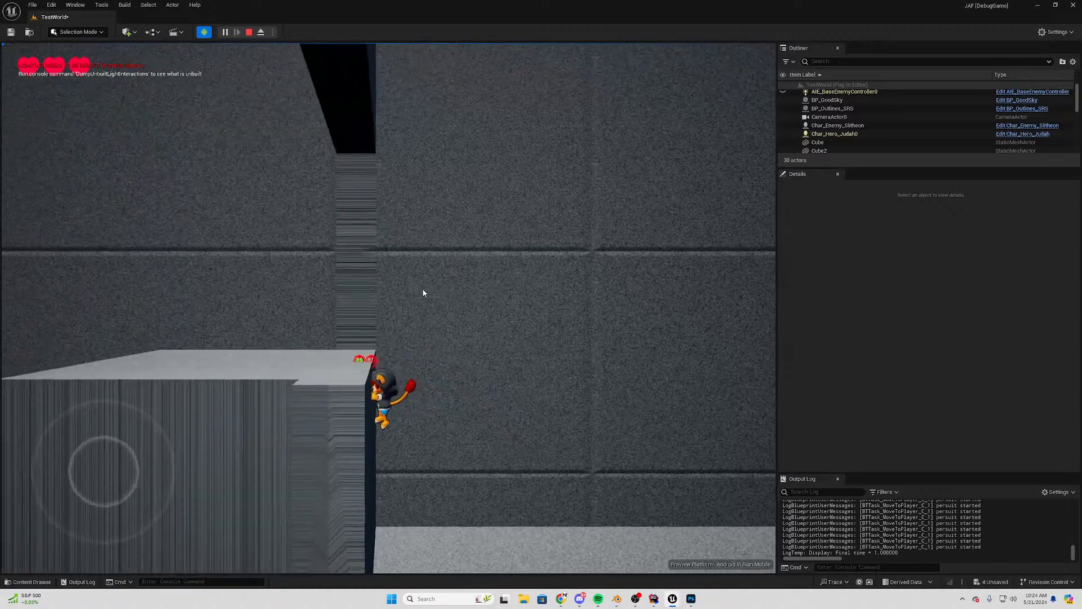
{"action": "key", "text": "d"}
{"action": "key", "text": "a"}
{"action": "key", "text": "space"}
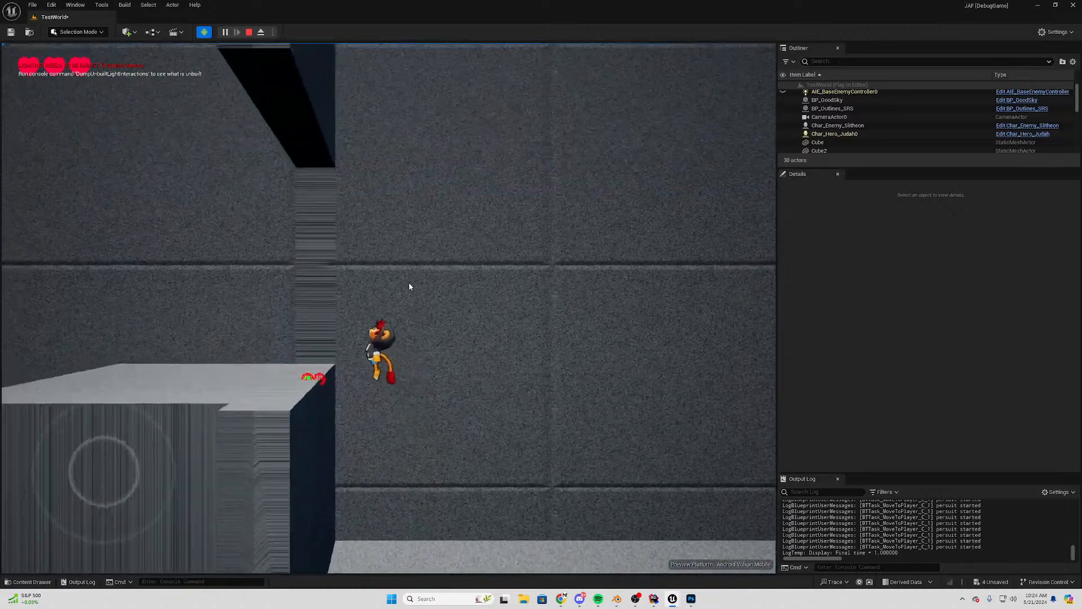
{"action": "key", "text": "shift"}
{"action": "key", "text": "a"}
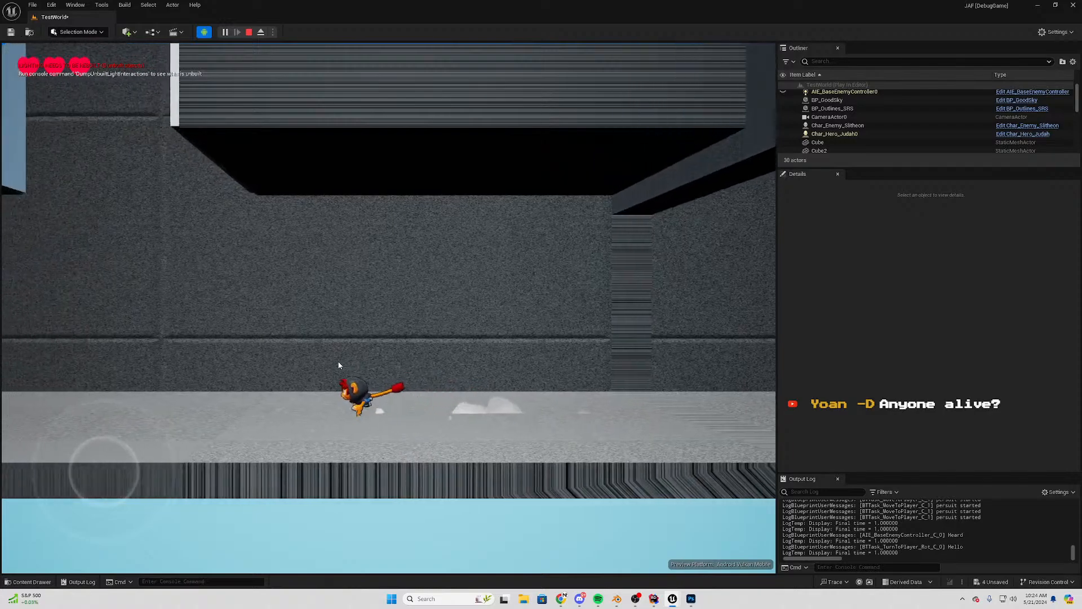
Test wall-jumping between the two facing panels up onto both block tops, and end the play session
{"action": "key", "text": "d"}
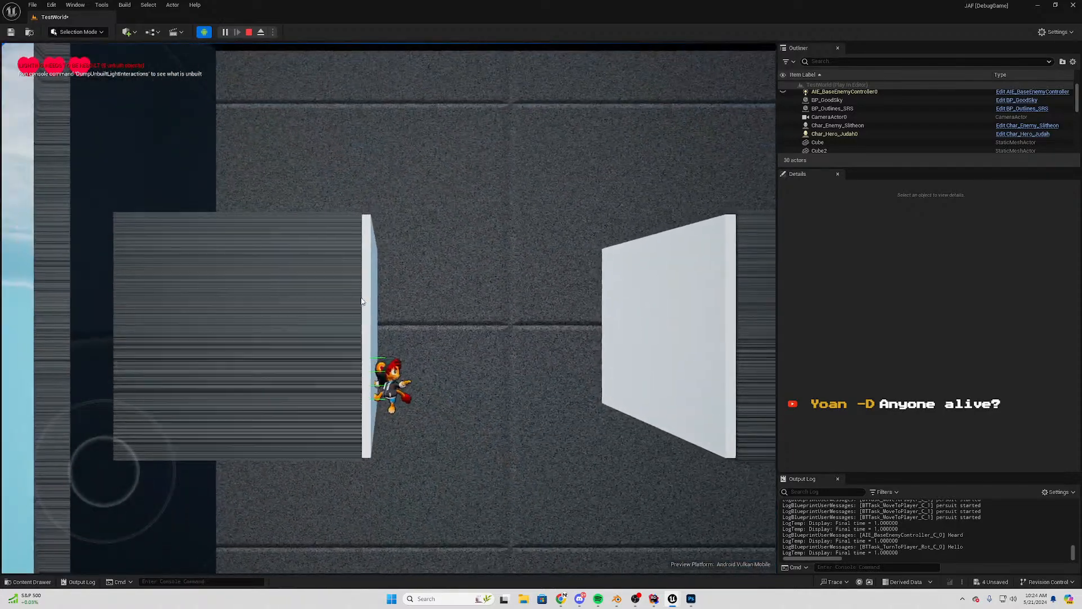
{"action": "key", "text": "w"}
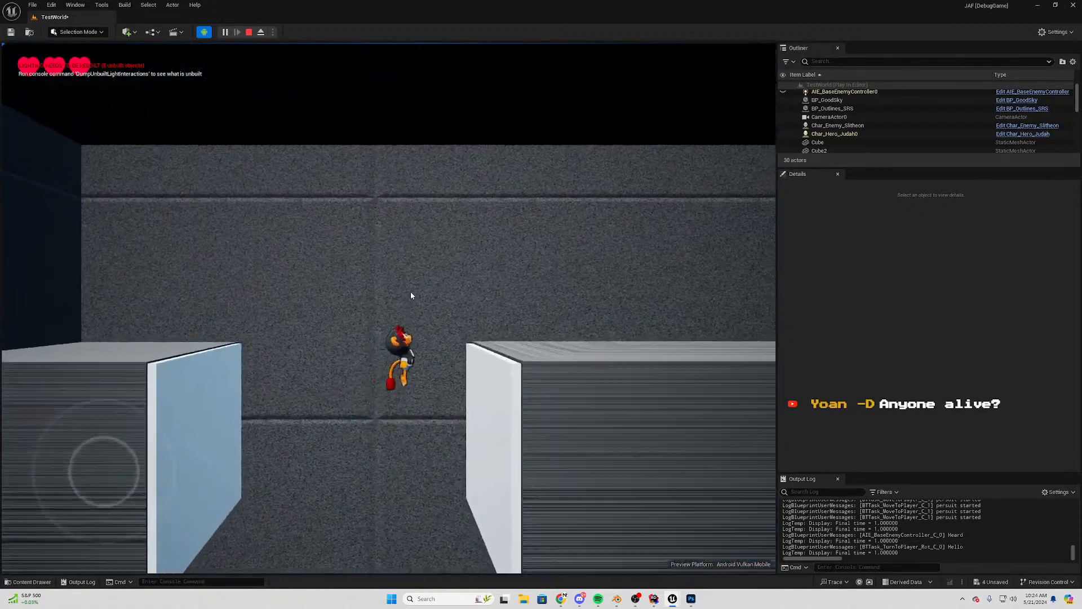
{"action": "key", "text": "a"}
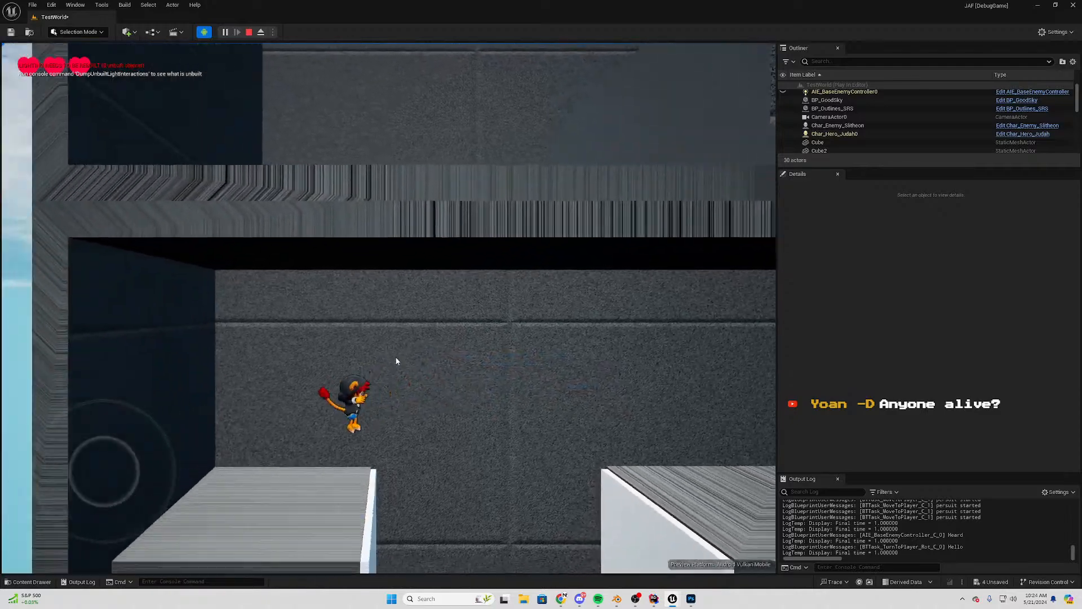
{"action": "key", "text": "s"}
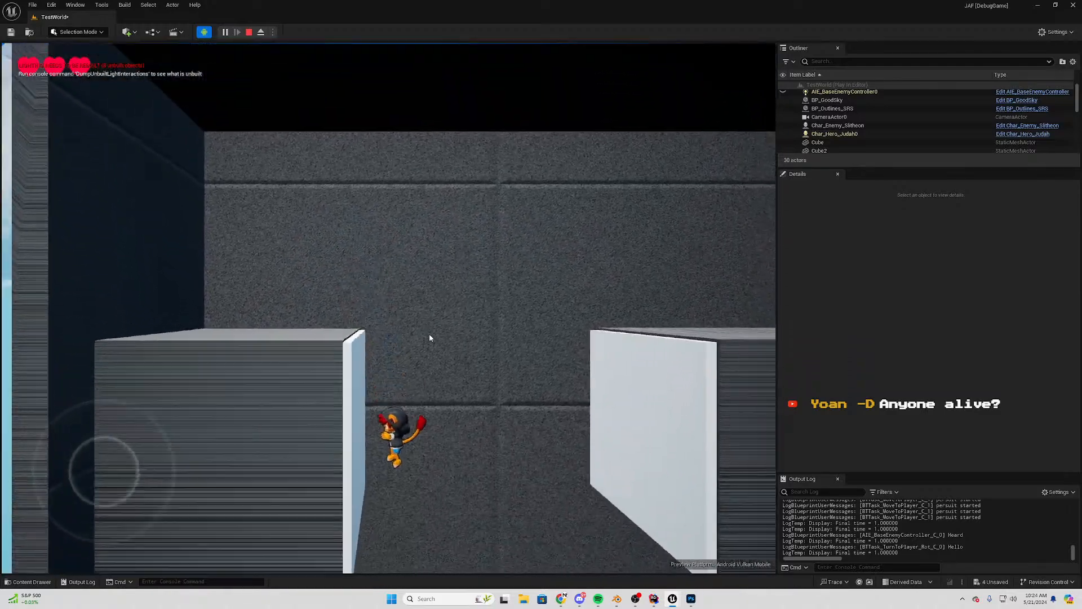
{"action": "key", "text": "w"}
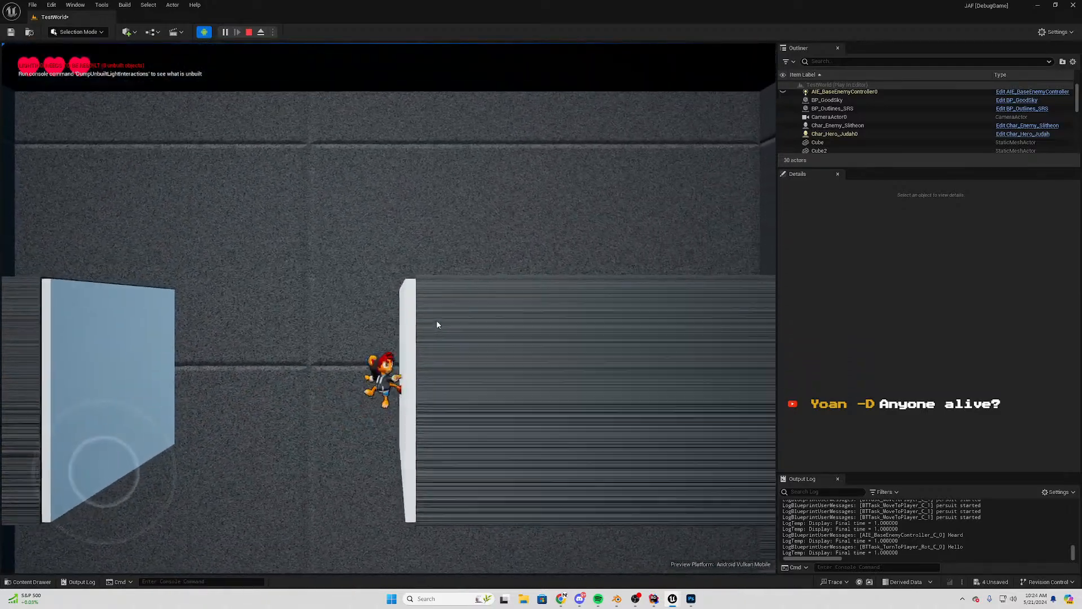
{"action": "key", "text": "a"}
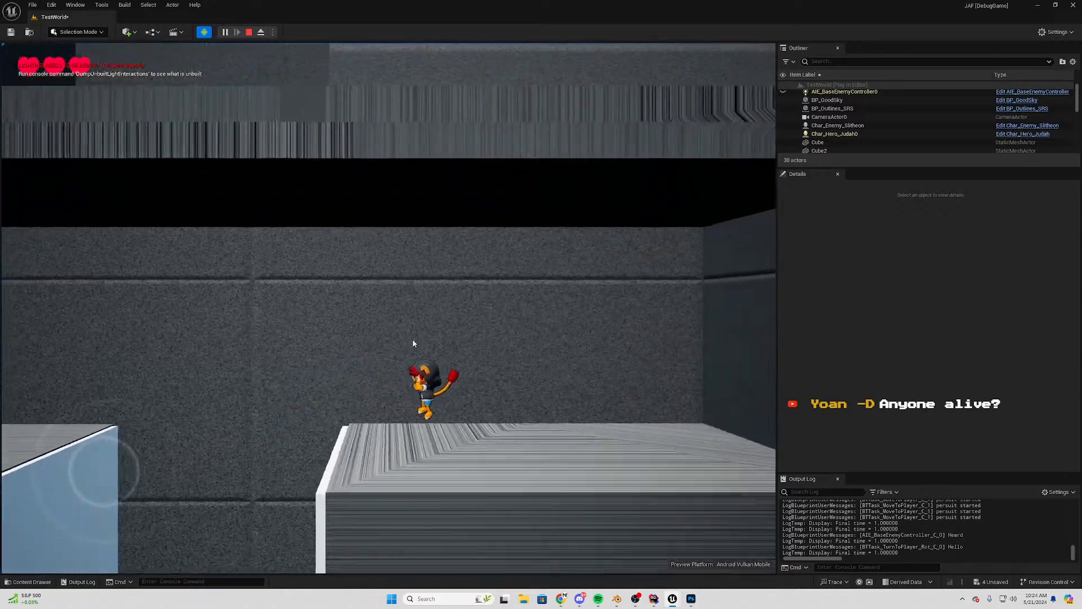
{"action": "key", "text": "d"}
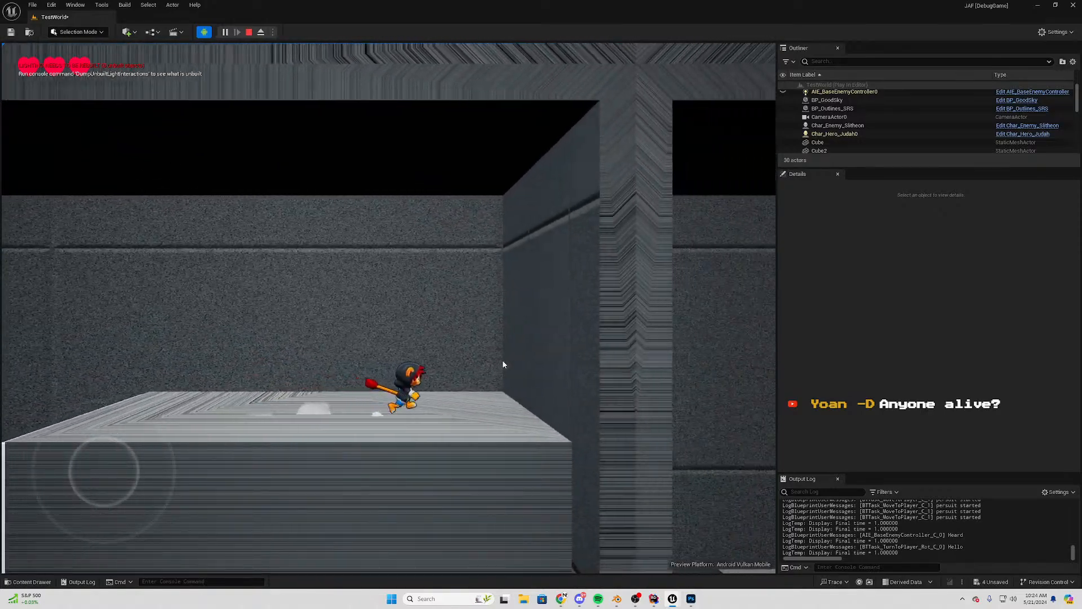
{"action": "key", "text": "space"}
{"action": "key", "text": "Escape"}
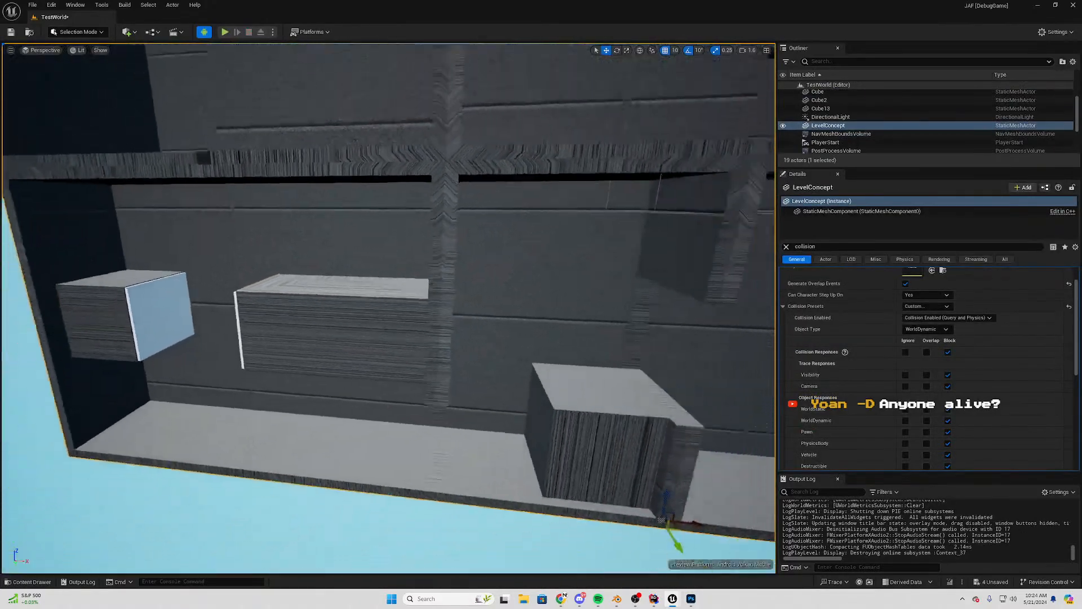
Examine the rooms around the two panelled blocks in the level blockout, and switch to the LevelConcept file in Blender
{"action": "right_click_drag", "start_coordinate": [389, 310], "coordinate": [374, 374]}
{"action": "key", "text": "w"}
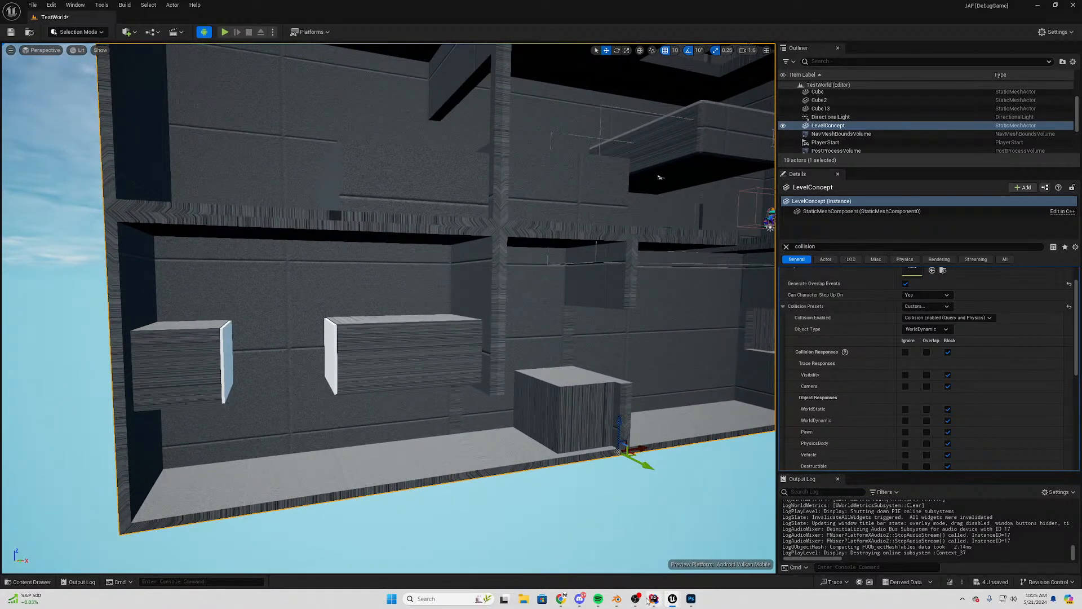
{"action": "left_click", "coordinate": [652, 601]}
{"action": "left_click", "coordinate": [652, 600]}
{"action": "left_click", "coordinate": [617, 599]}
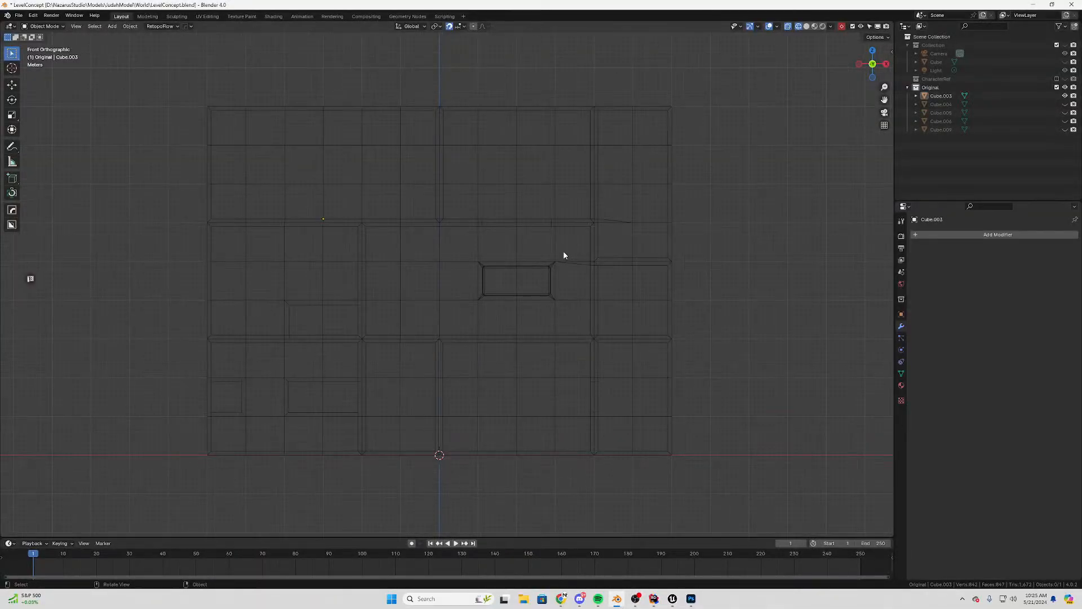
Inspect the whole level mesh in front view and check the Collection and Original collections, ending with Original shown
{"action": "left_click", "coordinate": [637, 226]}
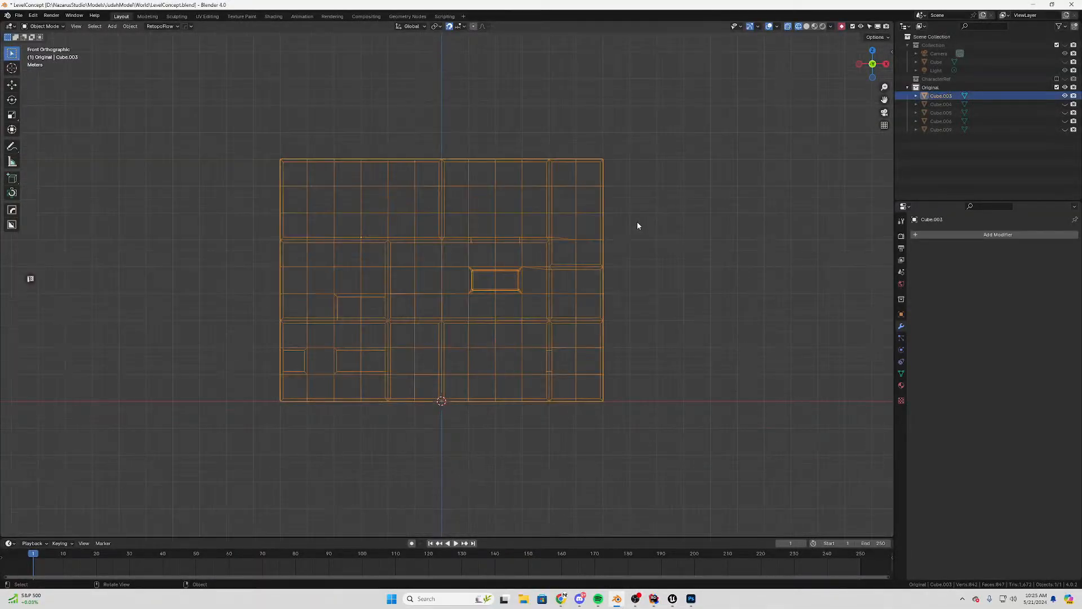
{"action": "left_click", "coordinate": [458, 26]}
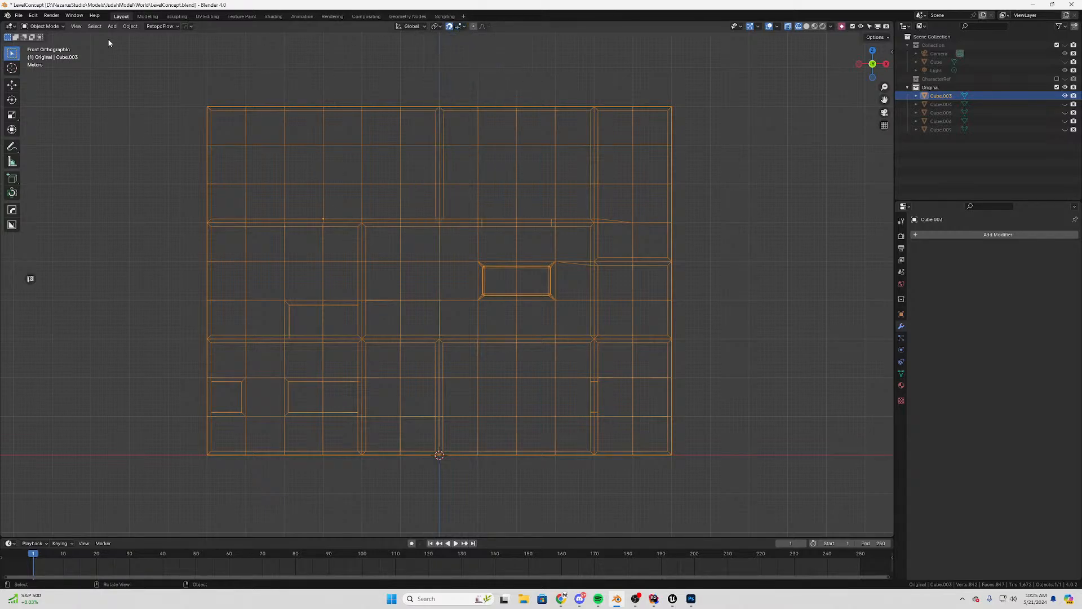
{"action": "key", "text": "1"}
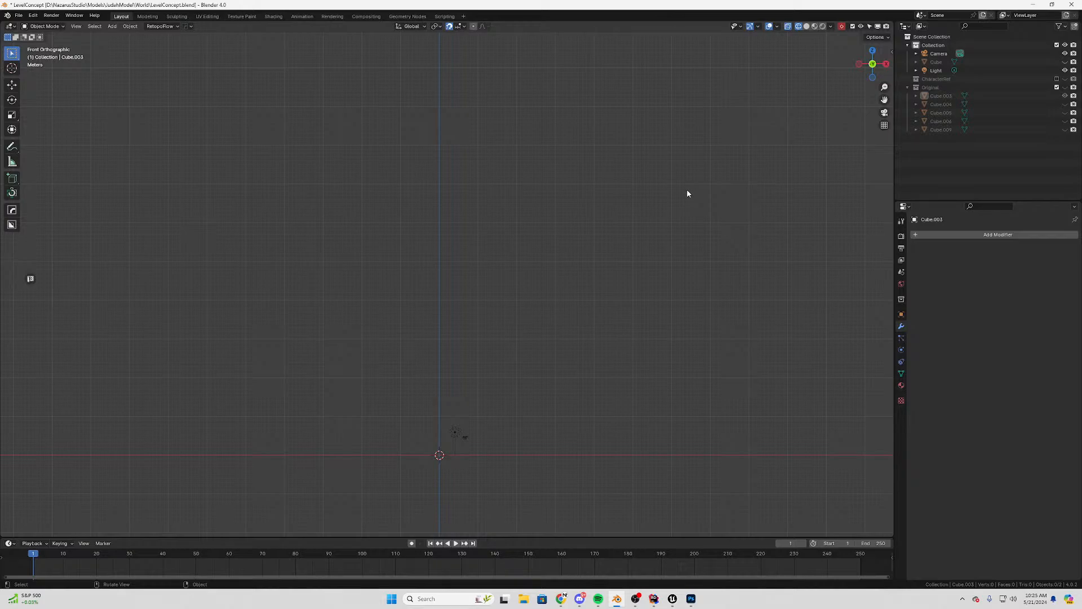
{"action": "key", "text": "3"}
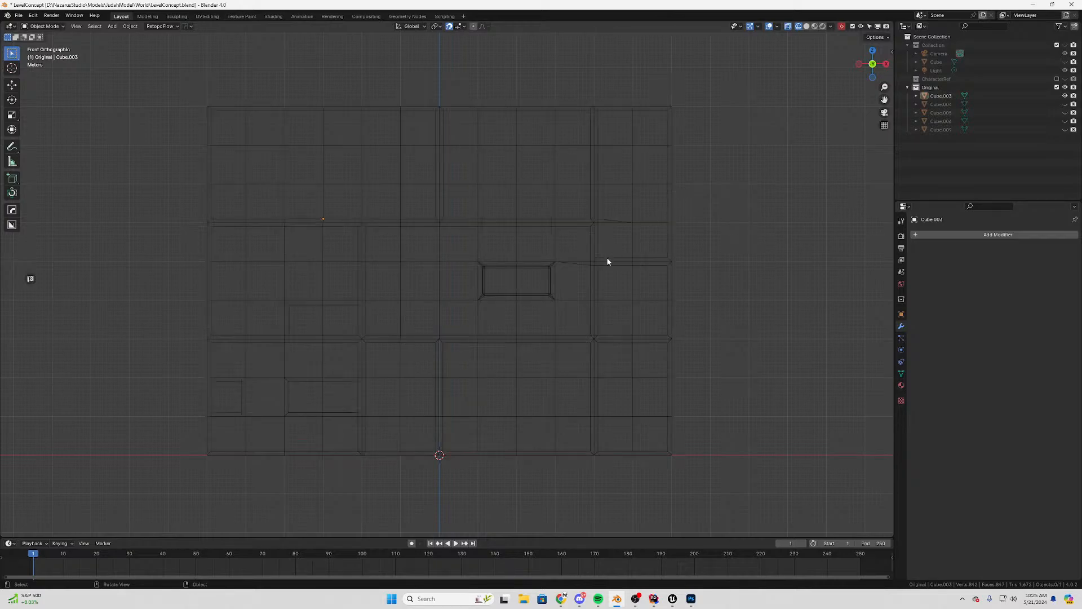
Separate the faces in the level mesh's upper four grid rows into a new object
{"action": "key", "text": "Tab"}
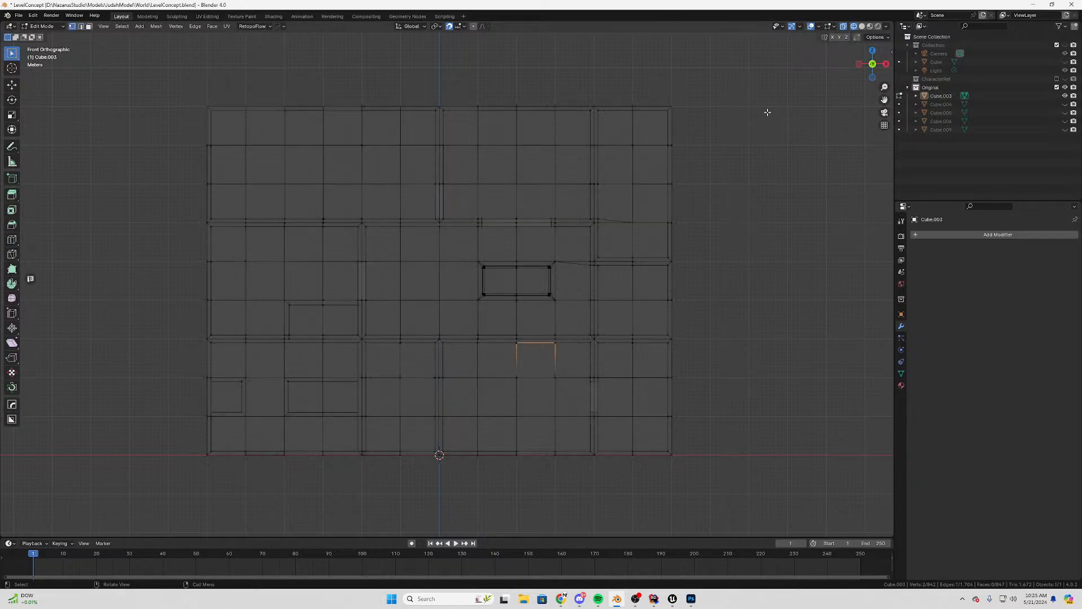
{"action": "left_click_drag", "start_coordinate": [763, 97], "coordinate": [188, 216]}
{"action": "left_click_drag", "start_coordinate": [785, 52], "coordinate": [145, 231]}
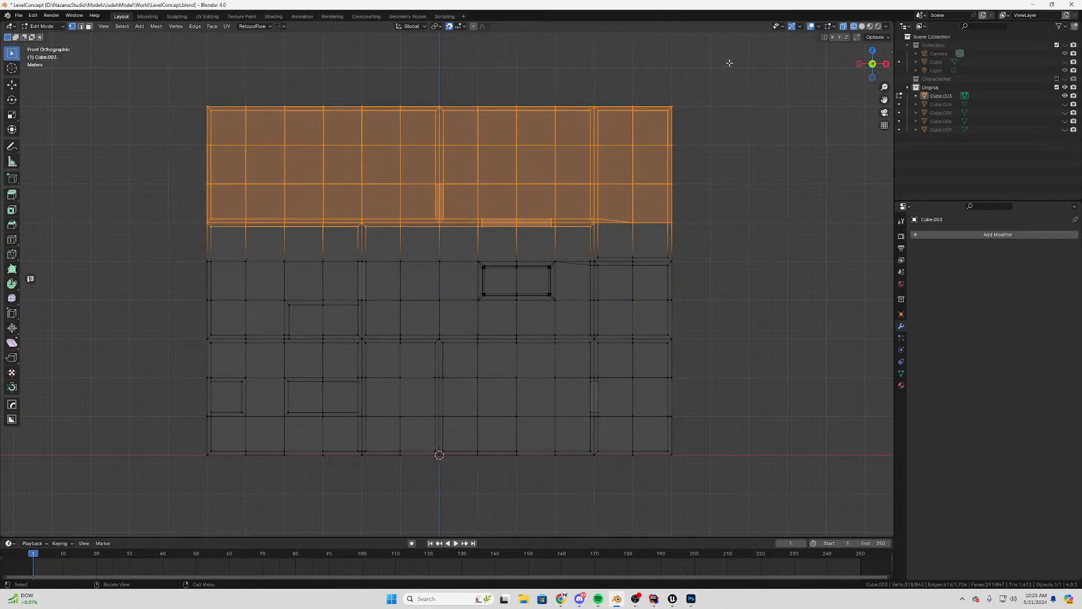
{"action": "key", "text": "3"}
{"action": "left_click_drag", "start_coordinate": [770, 62], "coordinate": [85, 251]}
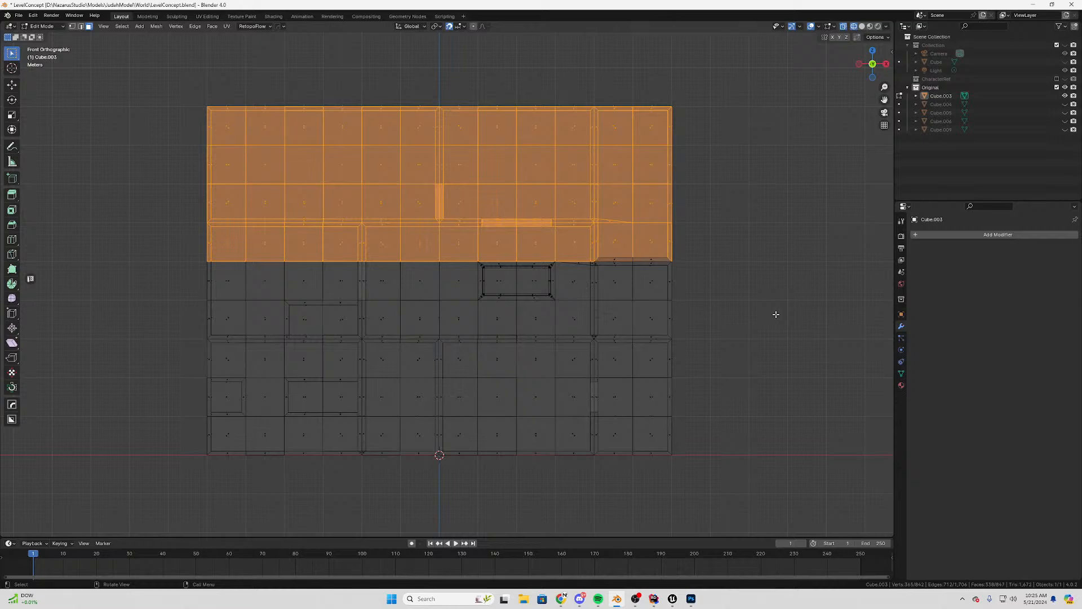
{"action": "scroll", "coordinate": [774, 313], "scroll_direction": "up", "scroll_amount": 1}
{"action": "left_click_drag", "start_coordinate": [757, 225], "coordinate": [570, 256]}
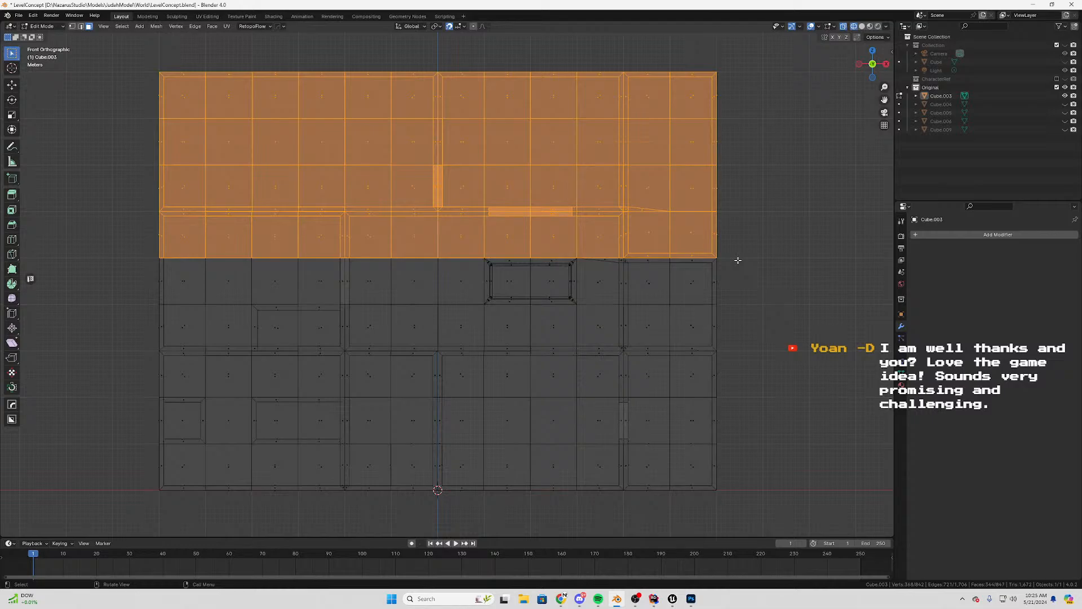
{"action": "key", "text": "Escape"}
{"action": "key", "text": "p"}
{"action": "left_click", "coordinate": [752, 246]}
{"action": "key", "text": "Tab"}
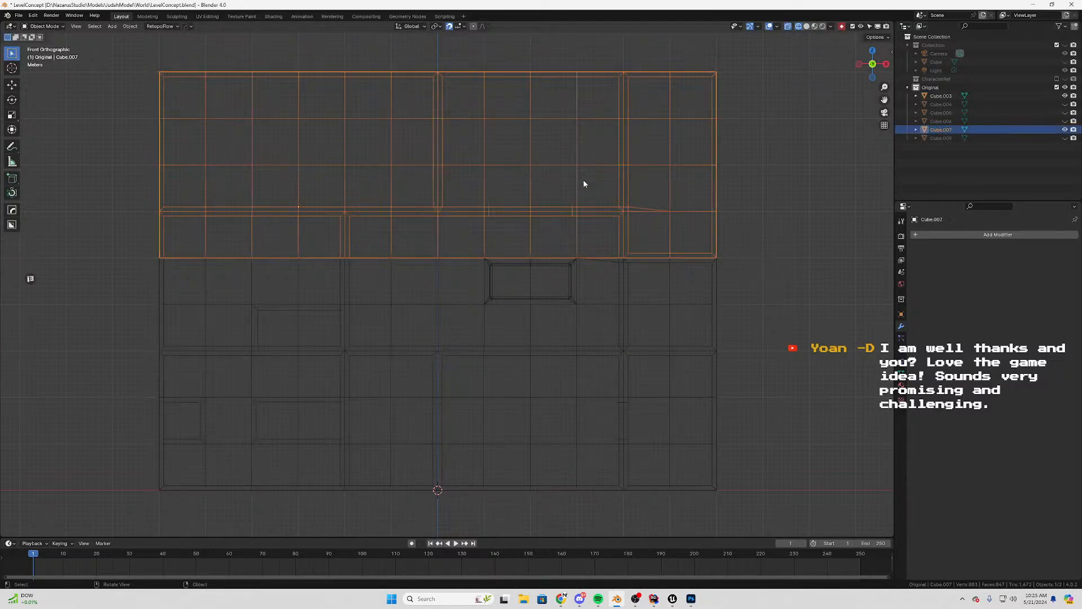
Move the separated upper section of the level mesh 20 m up along Z, leaving a gap above the lower section
{"action": "left_click", "coordinate": [585, 181]}
{"action": "key", "text": "g"}
{"action": "key", "text": "z"}
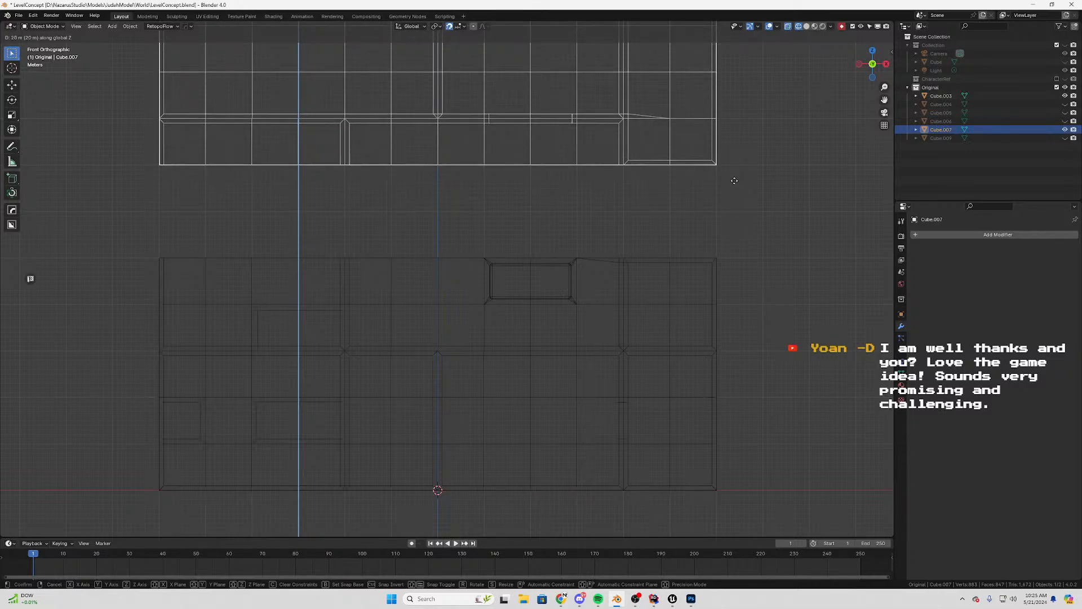
{"action": "left_click", "coordinate": [734, 180]}
{"action": "scroll", "coordinate": [500, 238], "scroll_direction": "up", "scroll_amount": 3}
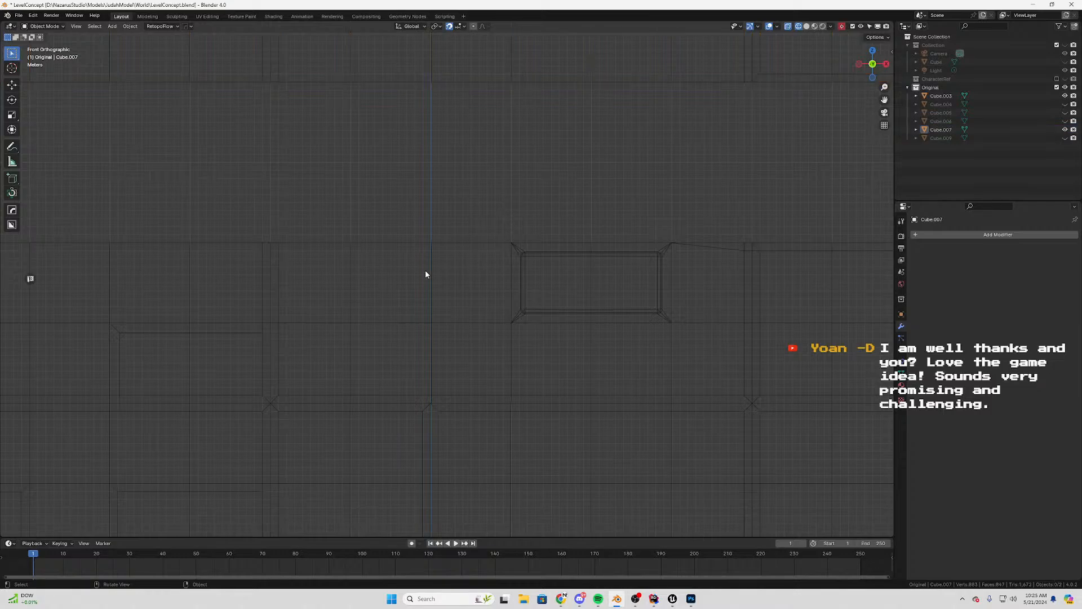
{"action": "scroll", "coordinate": [718, 176], "scroll_direction": "down", "scroll_amount": 3}
{"action": "scroll", "coordinate": [511, 218], "scroll_direction": "up", "scroll_amount": 3}
With both level sections in Edit Mode, duplicate four faces from the upper section's second row onto the top edge of the lower section
{"action": "left_click", "coordinate": [308, 343]}
{"action": "key", "text": "Tab"}
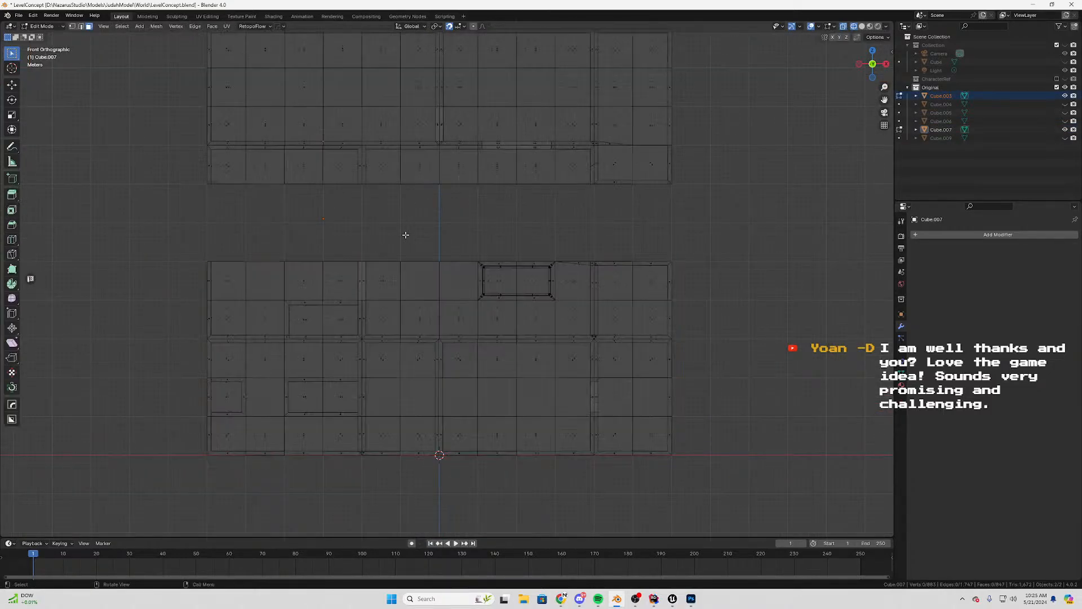
{"action": "scroll", "coordinate": [438, 271], "scroll_direction": "up", "scroll_amount": 2}
{"action": "scroll", "coordinate": [466, 261], "scroll_direction": "down", "scroll_amount": 2}
{"action": "middle_click_drag", "start_coordinate": [425, 213], "coordinate": [526, 299], "text": "shift"}
{"action": "middle_click_drag", "start_coordinate": [407, 175], "coordinate": [472, 222], "text": "shift"}
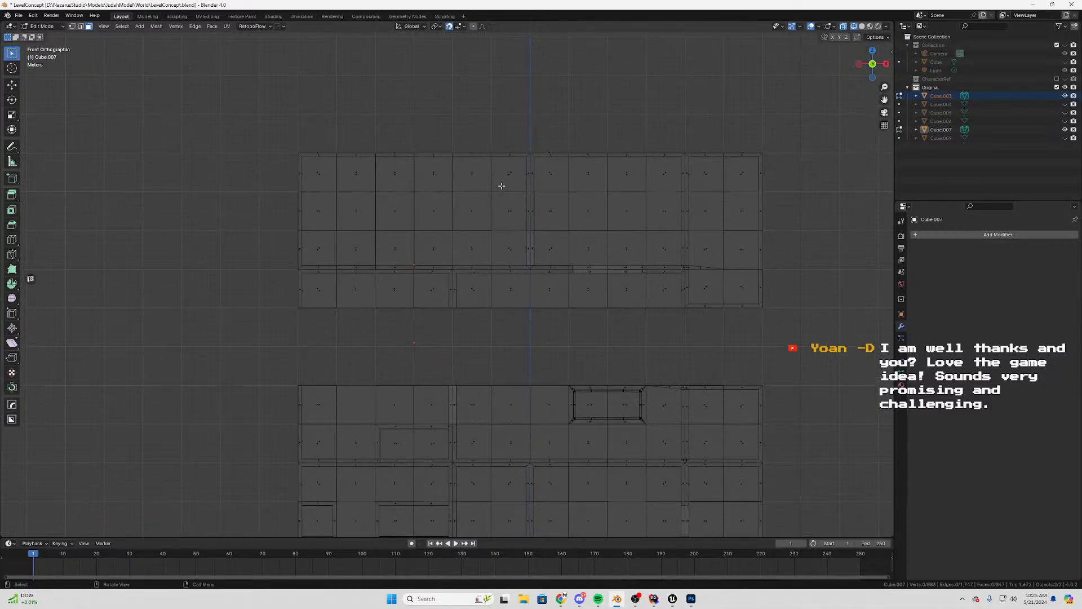
{"action": "scroll", "coordinate": [501, 186], "scroll_direction": "up", "scroll_amount": 2}
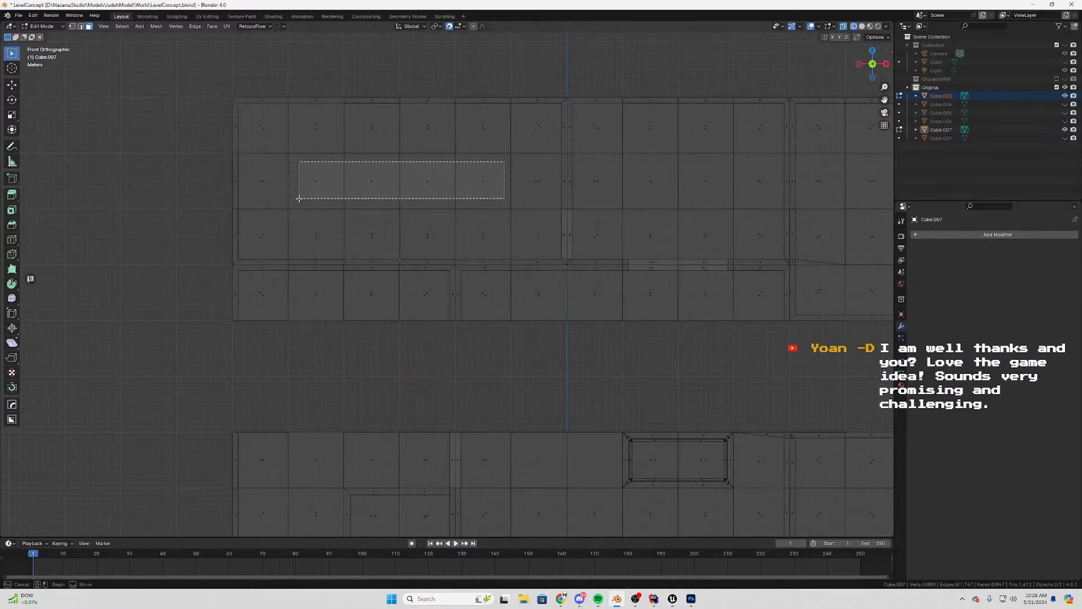
{"action": "left_click_drag", "start_coordinate": [299, 198], "coordinate": [299, 198]}
{"action": "middle_click_drag", "start_coordinate": [423, 326], "coordinate": [503, 249], "text": "shift"}
{"action": "key", "text": "g"}
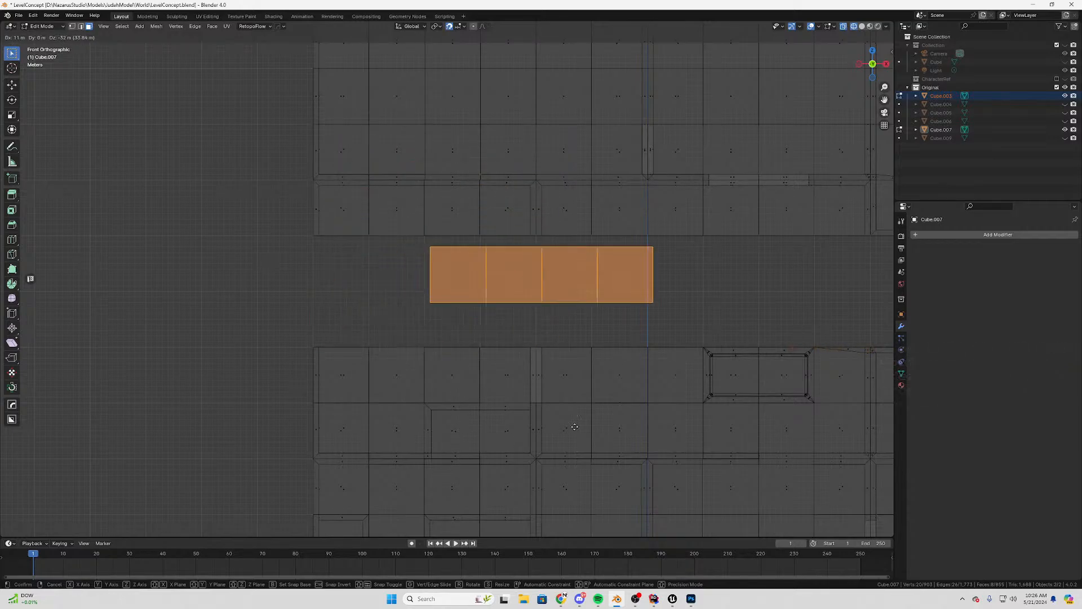
{"action": "left_click", "coordinate": [677, 471]}
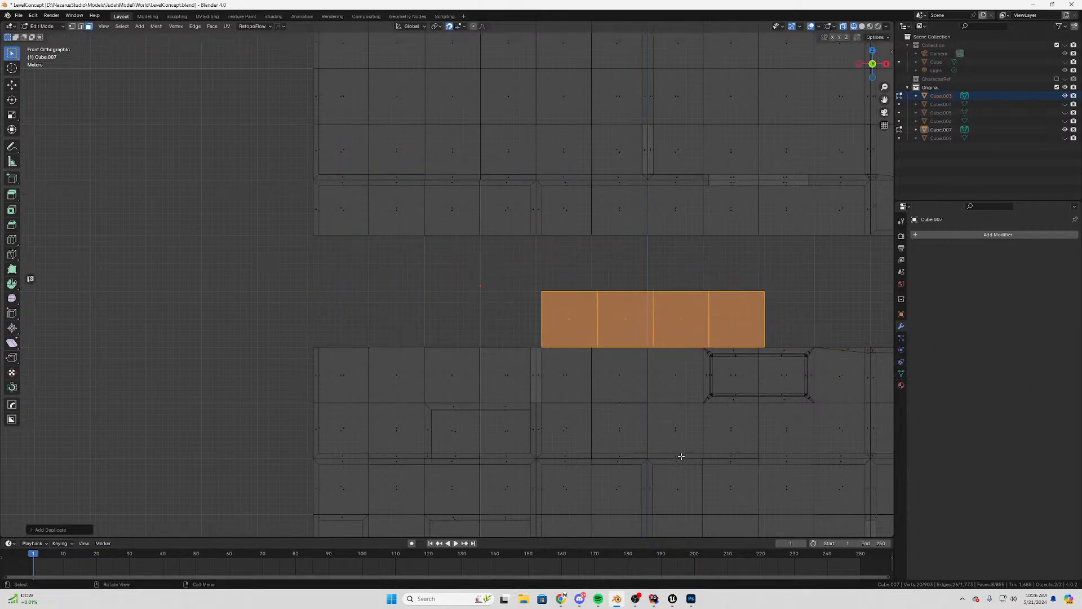
Duplicate the last two cells of the new strip so that the strip extends by two cells
{"action": "middle_click_drag", "start_coordinate": [725, 367], "coordinate": [540, 353], "text": "shift"}
{"action": "left_click_drag", "start_coordinate": [658, 237], "coordinate": [484, 316]}
{"action": "middle_click_drag", "start_coordinate": [690, 323], "coordinate": [580, 303], "text": "shift"}
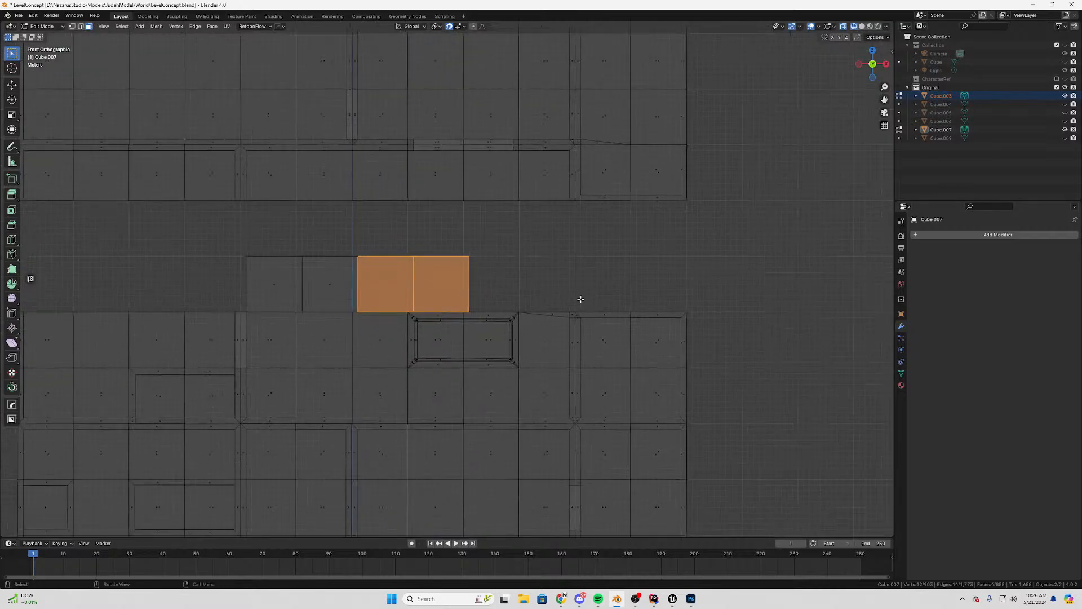
{"action": "key", "text": "g"}
{"action": "left_click", "coordinate": [682, 299]}
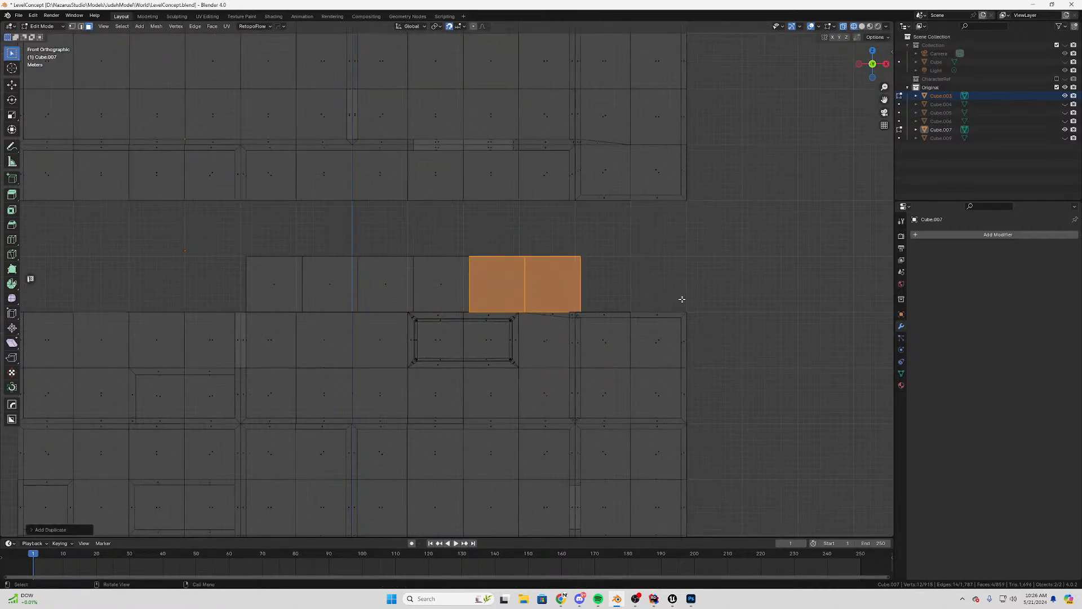
Delete the two extra duplicated cells at the far end of the strip
{"action": "scroll", "coordinate": [628, 284], "scroll_direction": "up", "scroll_amount": 1}
{"action": "left_click_drag", "start_coordinate": [574, 297], "coordinate": [561, 302]}
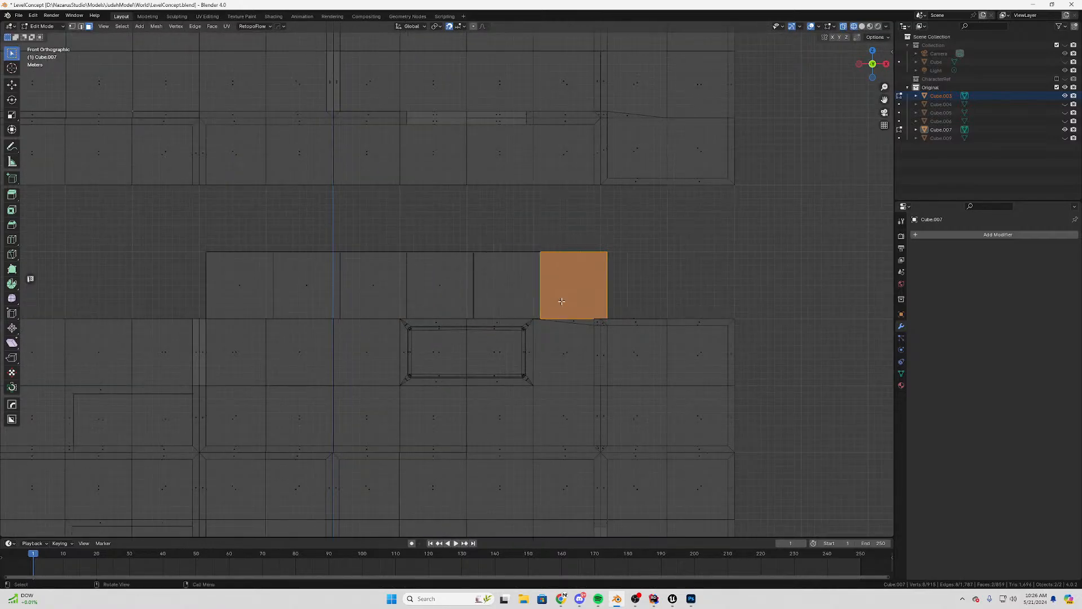
{"action": "scroll", "coordinate": [626, 269], "scroll_direction": "up", "scroll_amount": 5}
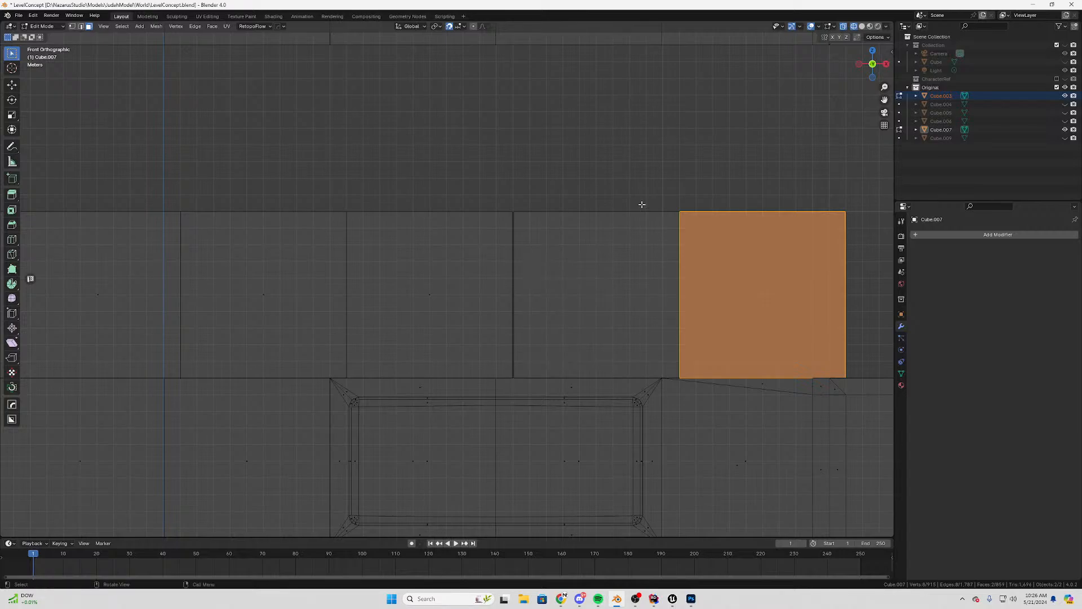
{"action": "key", "text": "x"}
{"action": "left_click", "coordinate": [665, 291]}
{"action": "key", "text": "b"}
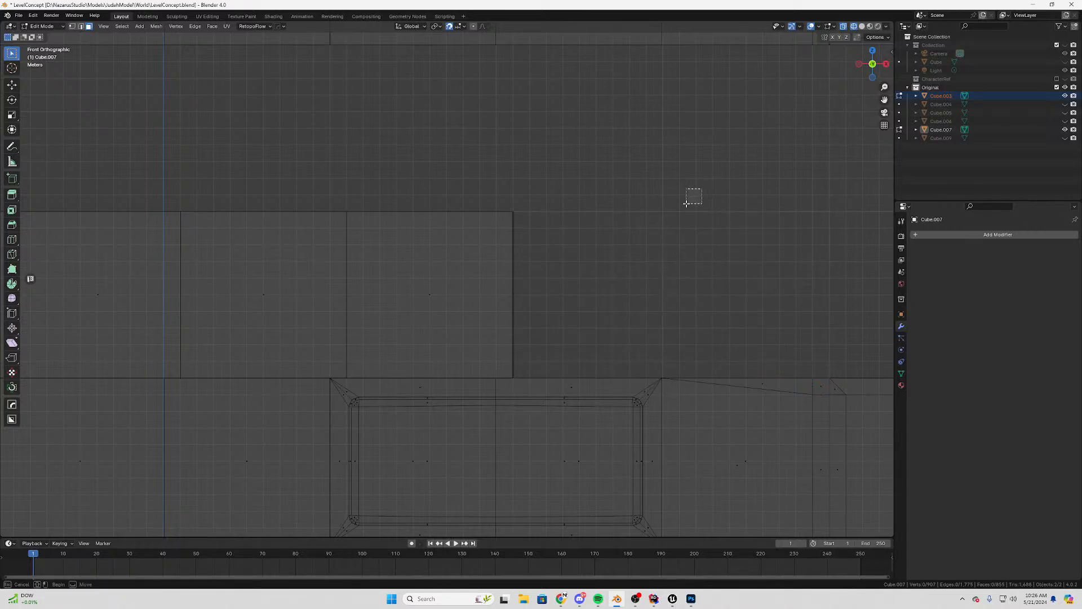
{"action": "key", "text": "ctrl+z"}
{"action": "left_click_drag", "start_coordinate": [809, 143], "coordinate": [554, 319]}
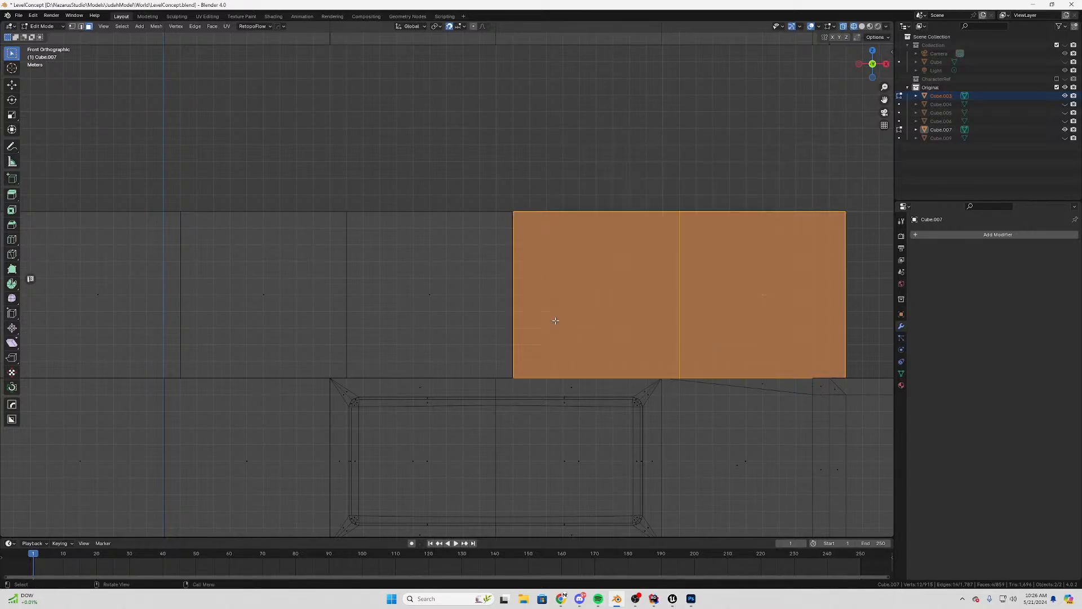
{"action": "key", "text": "x"}
{"action": "left_click", "coordinate": [555, 319]}
Duplicate the strip's last cell along X to add one cell at its end
{"action": "left_click_drag", "start_coordinate": [551, 185], "coordinate": [404, 331]}
{"action": "key", "text": "shift+d"}
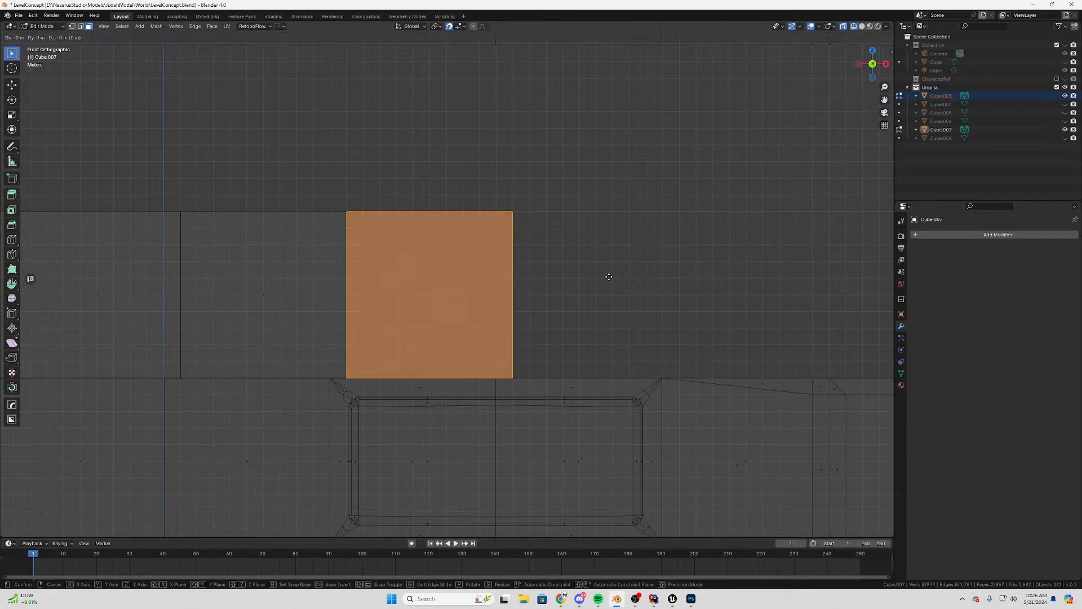
{"action": "key", "text": "x"}
{"action": "left_click", "coordinate": [778, 280]}
Set snapping to Vertex and snap the added cell's corner onto the neighbouring cell's corner
{"action": "scroll", "coordinate": [580, 209], "scroll_direction": "up", "scroll_amount": 5}
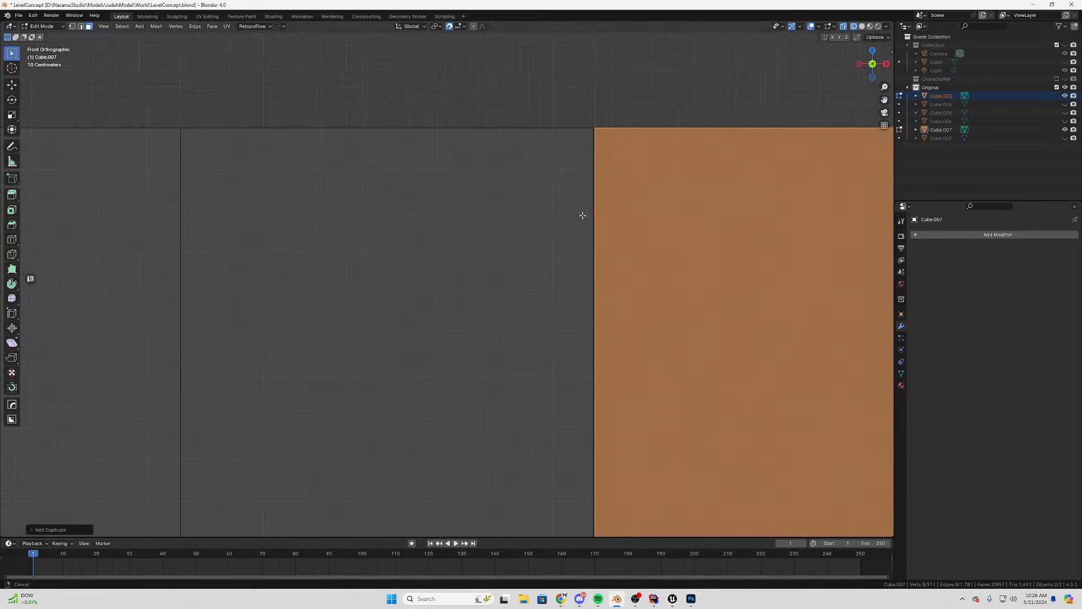
{"action": "middle_click_drag", "start_coordinate": [466, 222], "coordinate": [461, 192], "text": "shift"}
{"action": "left_click", "coordinate": [459, 26]}
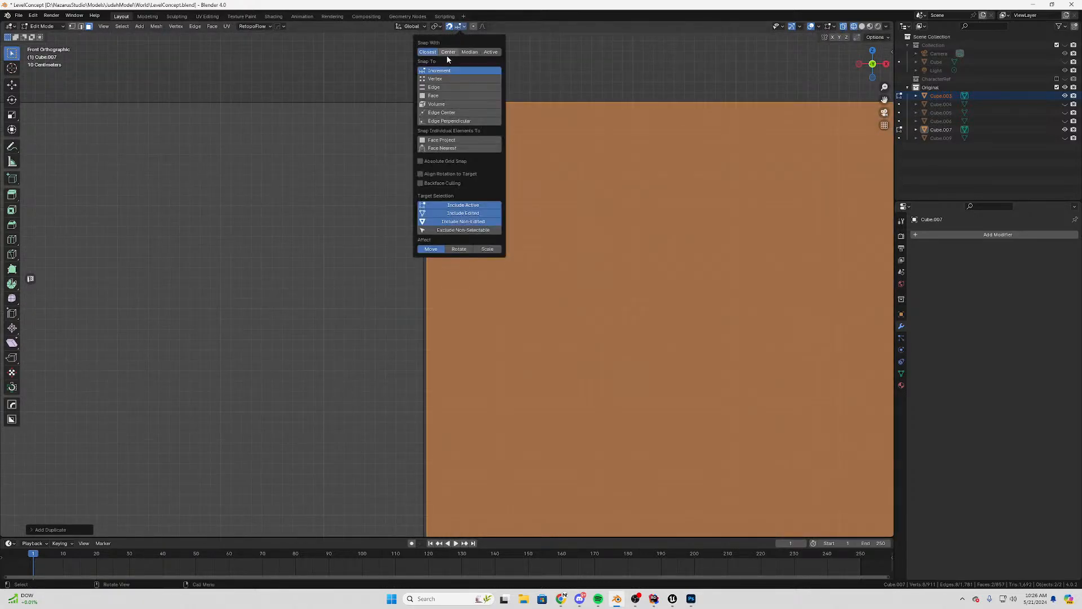
{"action": "left_click", "coordinate": [449, 79]}
{"action": "key", "text": "g"}
{"action": "left_click", "coordinate": [424, 103]}
{"action": "scroll", "coordinate": [507, 253], "scroll_direction": "down", "scroll_amount": 8}
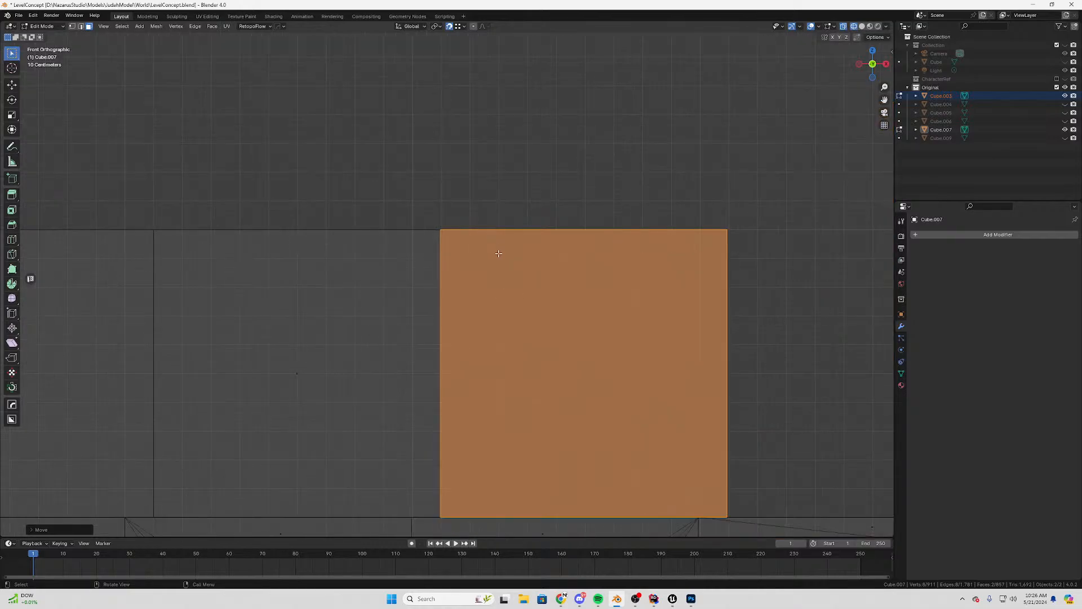
{"action": "scroll", "coordinate": [563, 343], "scroll_direction": "up", "scroll_amount": 5}
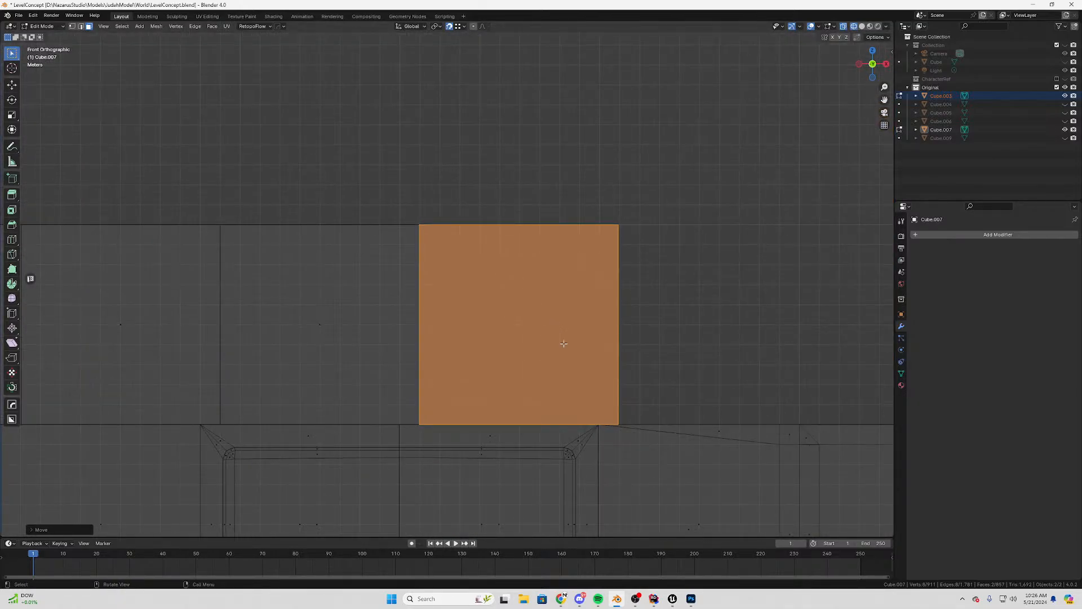
{"action": "scroll", "coordinate": [607, 397], "scroll_direction": "down", "scroll_amount": 4}
{"action": "scroll", "coordinate": [582, 411], "scroll_direction": "up", "scroll_amount": 4}
{"action": "middle_click_drag", "start_coordinate": [581, 410], "coordinate": [367, 337], "text": "shift"}
{"action": "scroll", "coordinate": [366, 347], "scroll_direction": "down", "scroll_amount": 5}
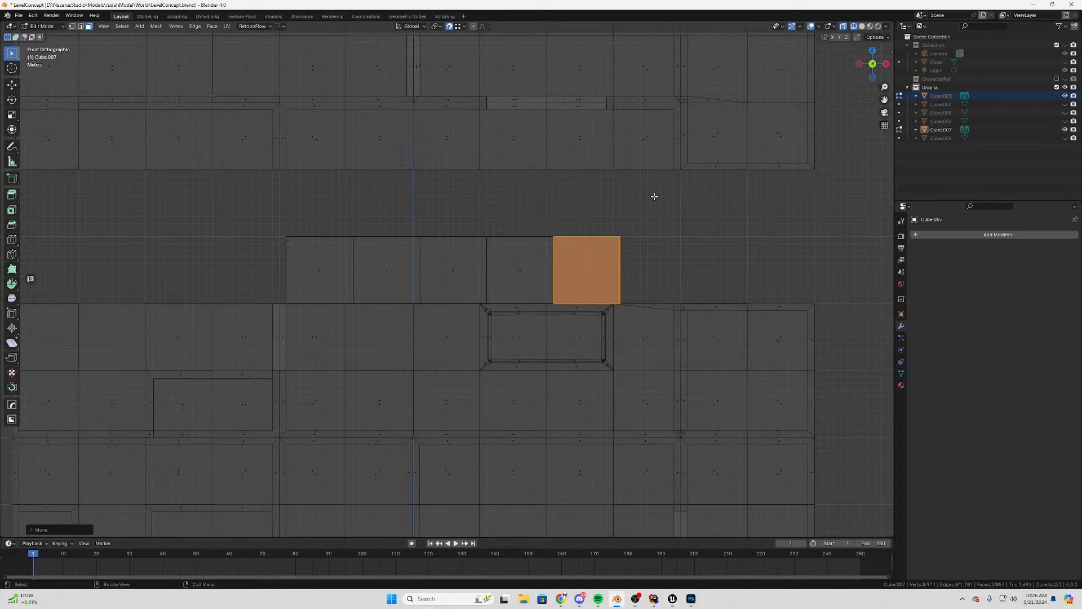
Delete the faces of the strip's first cell
{"action": "left_click_drag", "start_coordinate": [654, 197], "coordinate": [308, 272]}
{"action": "key", "text": "x"}
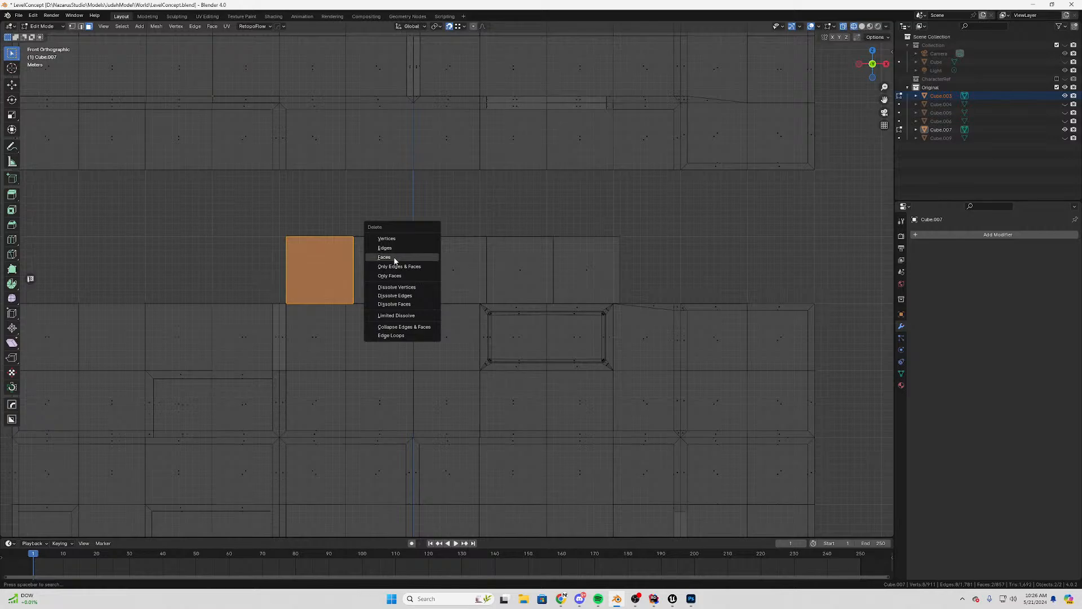
{"action": "left_click", "coordinate": [395, 258]}
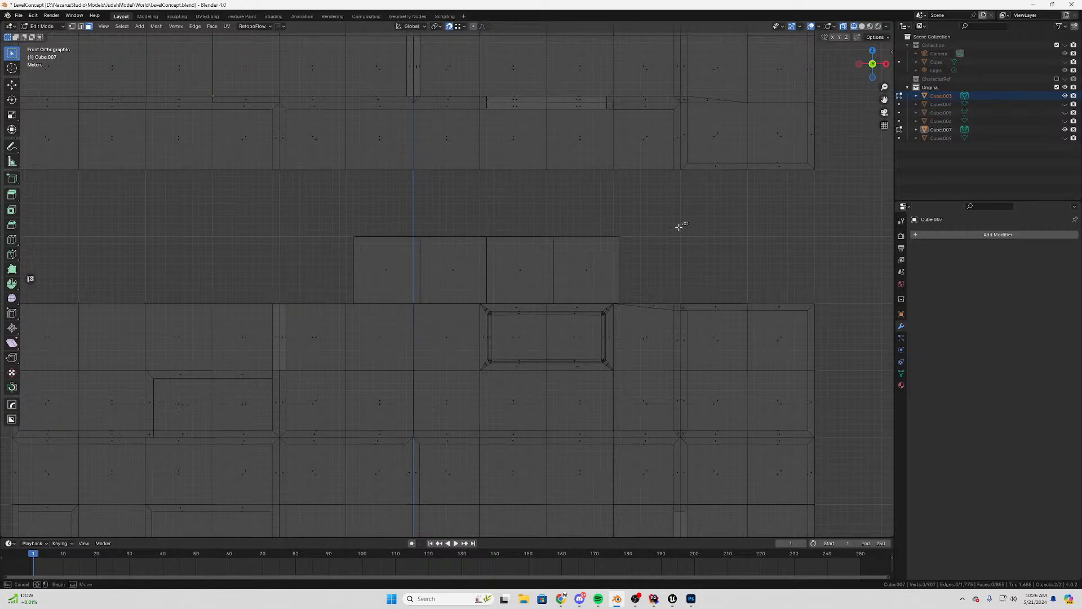
Snap the remaining four-cell strip by its lower corner onto the lower section's grid vertex
{"action": "left_click_drag", "start_coordinate": [683, 223], "coordinate": [353, 305]}
{"action": "scroll", "coordinate": [344, 296], "scroll_direction": "up", "scroll_amount": 3}
{"action": "key", "text": "g"}
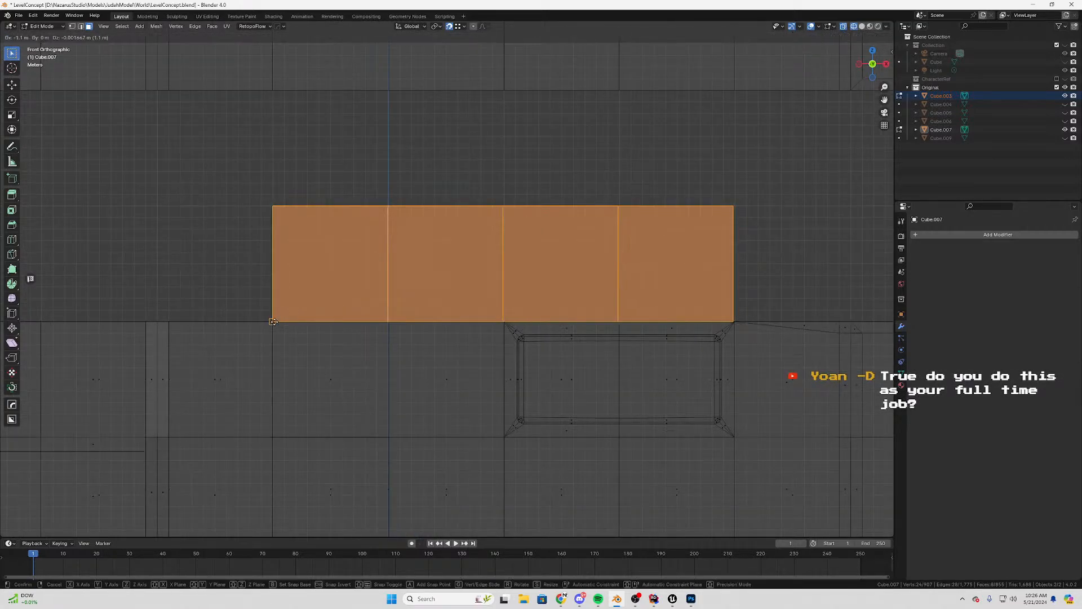
{"action": "left_click", "coordinate": [273, 321]}
{"action": "scroll", "coordinate": [273, 321], "scroll_direction": "down", "scroll_amount": 5}
{"action": "scroll", "coordinate": [406, 289], "scroll_direction": "up", "scroll_amount": 5}
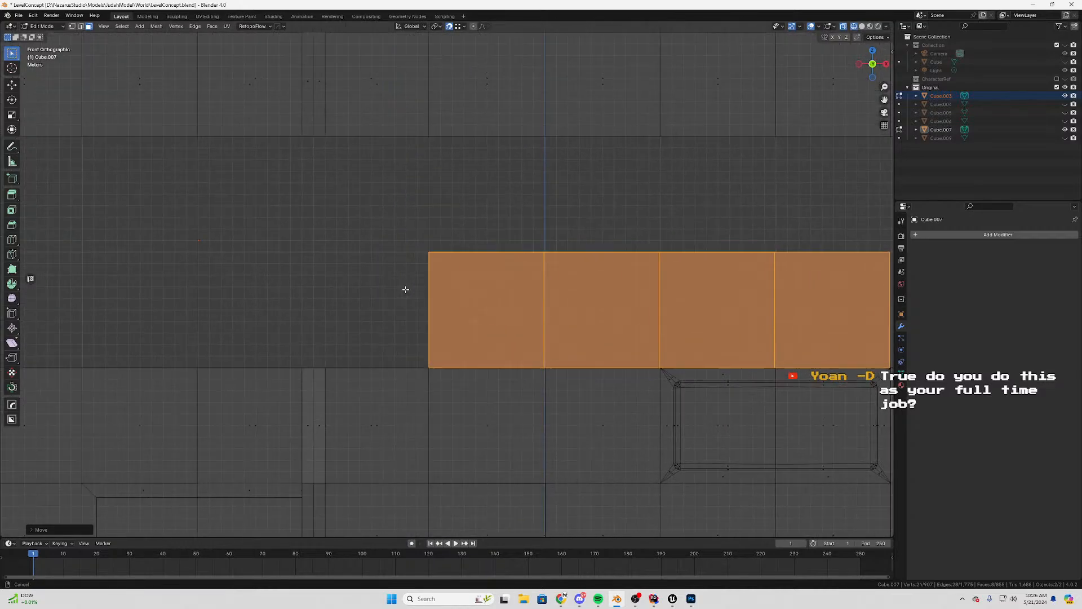
{"action": "scroll", "coordinate": [406, 289], "scroll_direction": "down", "scroll_amount": 3}
{"action": "middle_click_drag", "start_coordinate": [507, 227], "coordinate": [580, 248], "text": "shift"}
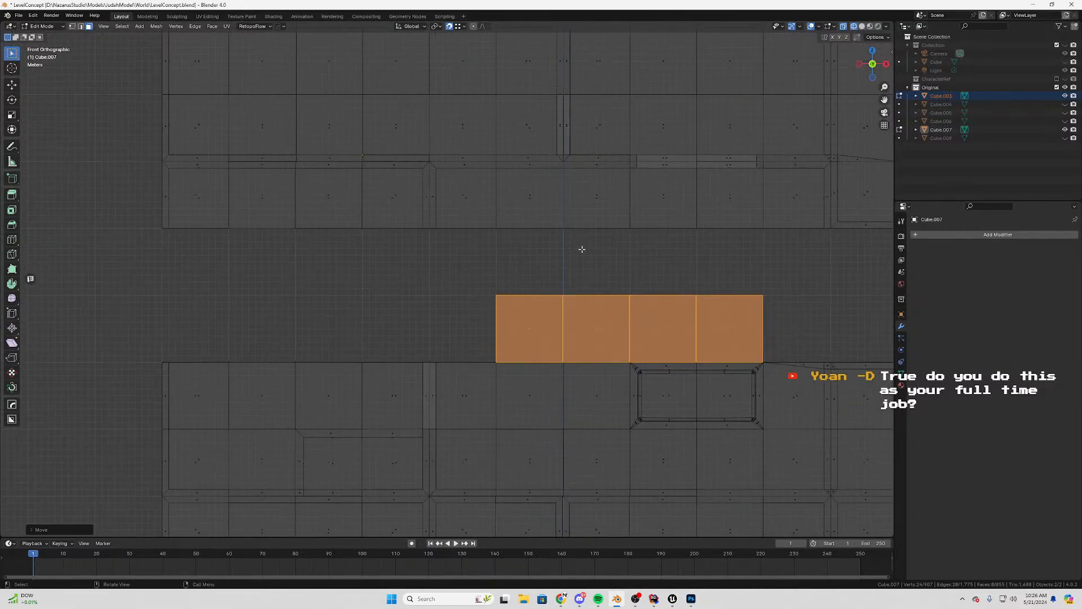
Duplicate the walled corner cell from the lower section's top row and snap it to the open start of the strip
{"action": "scroll", "coordinate": [432, 281], "scroll_direction": "down", "scroll_amount": 1}
{"action": "middle_click_drag", "start_coordinate": [251, 341], "coordinate": [348, 265], "text": "shift"}
{"action": "left_click_drag", "start_coordinate": [278, 316], "coordinate": [276, 316]}
{"action": "scroll", "coordinate": [531, 242], "scroll_direction": "up", "scroll_amount": 2}
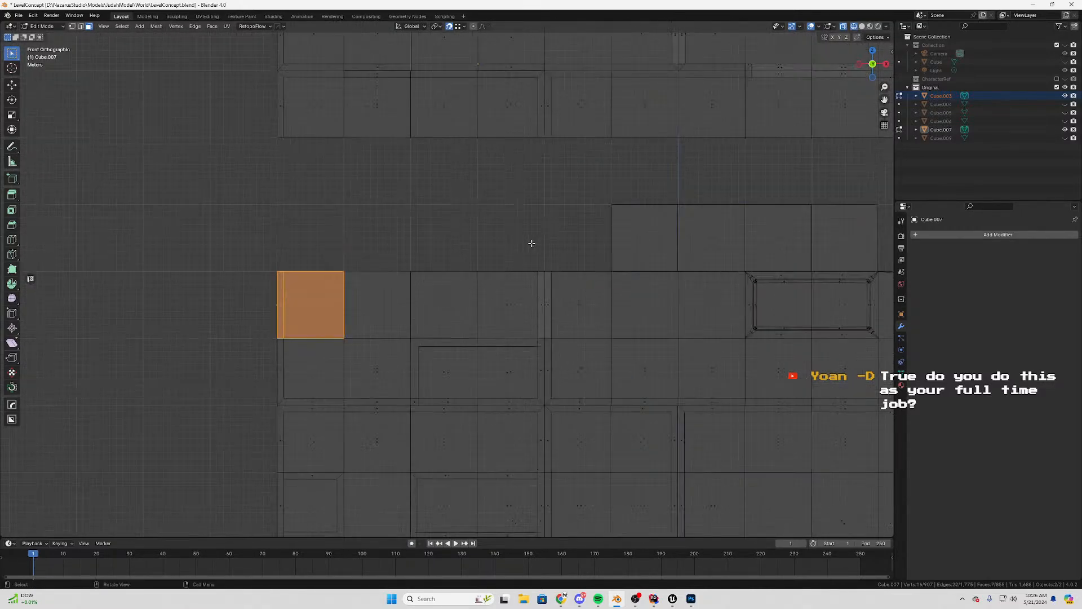
{"action": "middle_click_drag", "start_coordinate": [532, 242], "coordinate": [509, 297]}
{"action": "key", "text": "KP_1"}
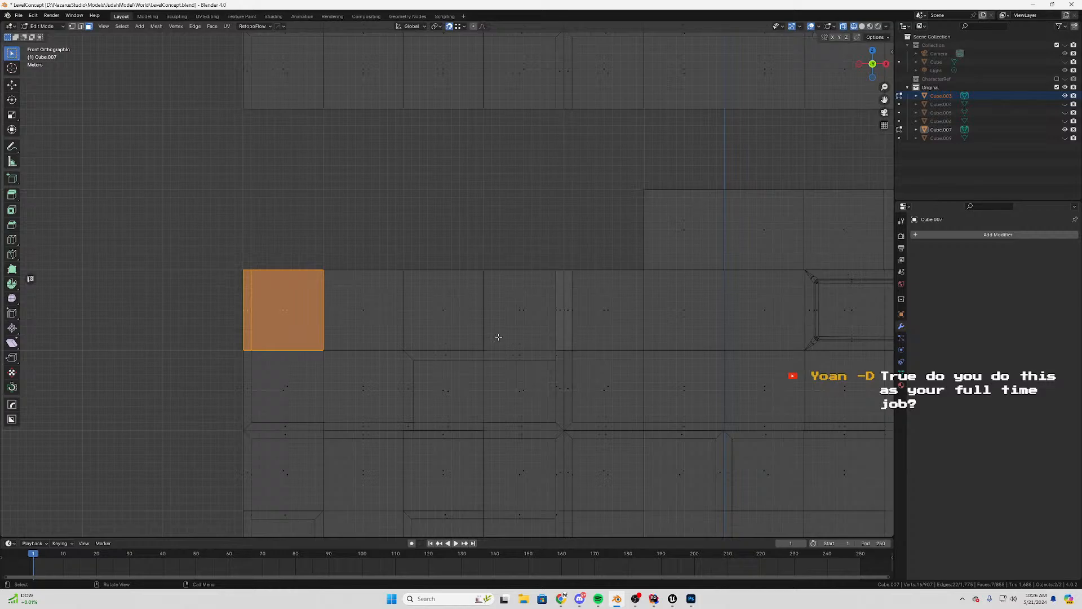
{"action": "key", "text": "shift+d"}
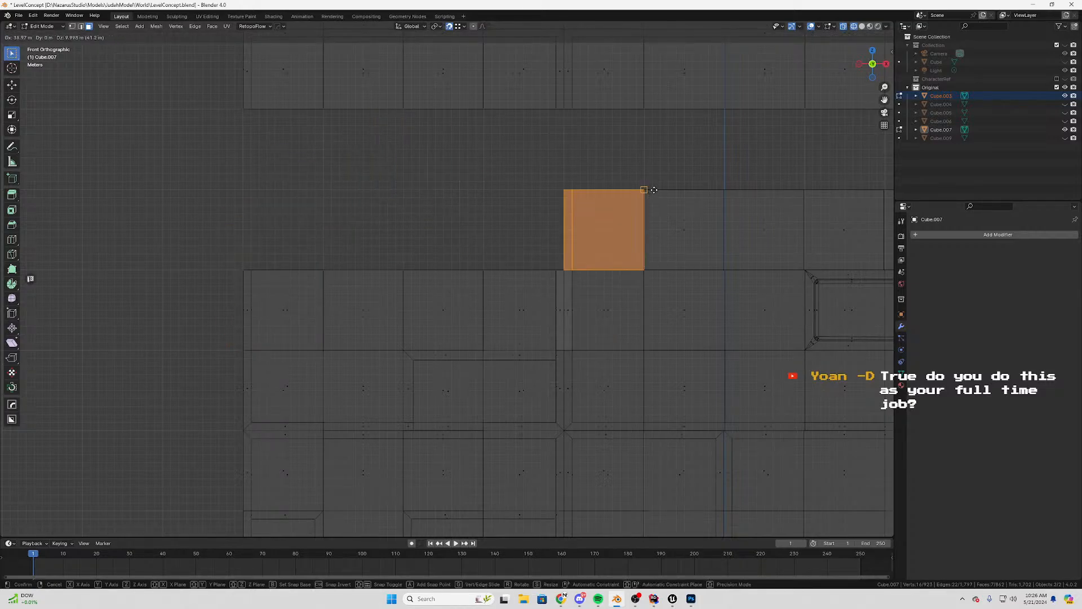
{"action": "left_click", "coordinate": [652, 196]}
Duplicate the walled end cell and the four-cell strip up one row to fill the gap's upper row
{"action": "middle_click_drag", "start_coordinate": [648, 223], "coordinate": [462, 299], "text": "shift"}
{"action": "key", "text": "g"}
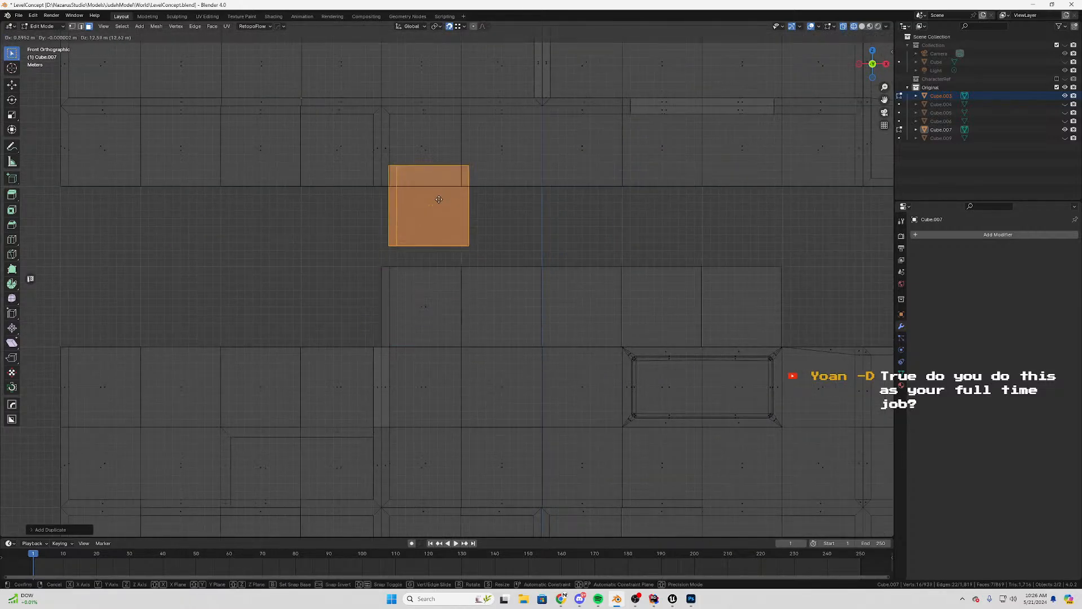
{"action": "left_click", "coordinate": [468, 184]}
{"action": "middle_click_drag", "start_coordinate": [816, 228], "coordinate": [686, 244], "text": "shift"}
{"action": "left_click_drag", "start_coordinate": [694, 241], "coordinate": [351, 333]}
{"action": "key", "text": "shift+d"}
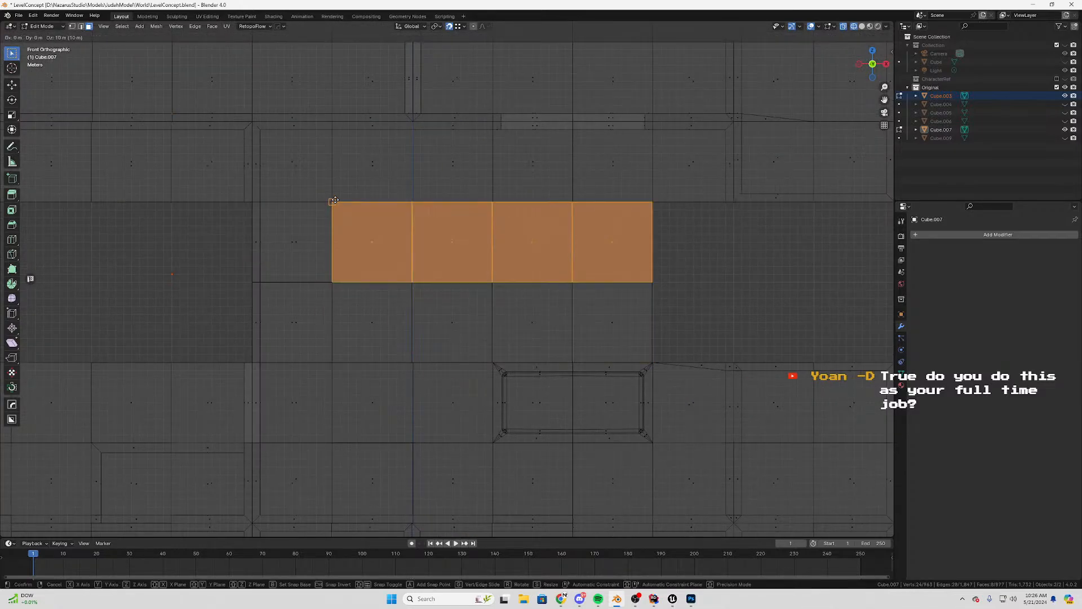
{"action": "left_click", "coordinate": [334, 201]}
{"action": "middle_click_drag", "start_coordinate": [681, 269], "coordinate": [496, 263], "text": "shift"}
{"action": "left_click_drag", "start_coordinate": [438, 259], "coordinate": [438, 258]}
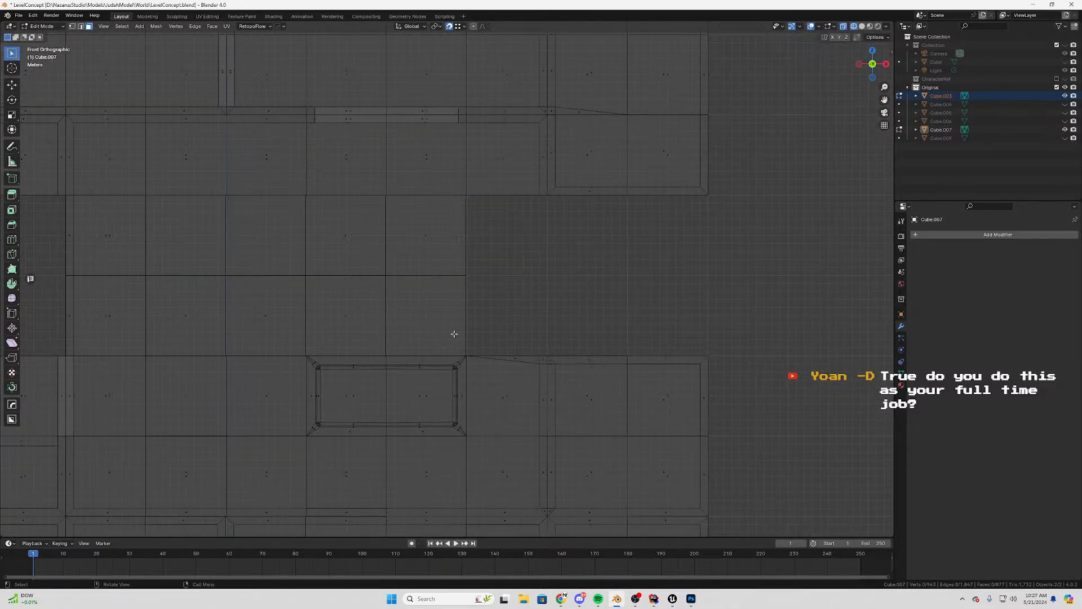
Duplicate the outer walled cell from the upper section's second row and snap it to the open end of the gap's upper row
{"action": "middle_click_drag", "start_coordinate": [531, 299], "coordinate": [510, 167], "text": "shift"}
{"action": "scroll", "coordinate": [509, 170], "scroll_direction": "down", "scroll_amount": 3}
{"action": "middle_click_drag", "start_coordinate": [454, 365], "coordinate": [467, 318], "text": "shift"}
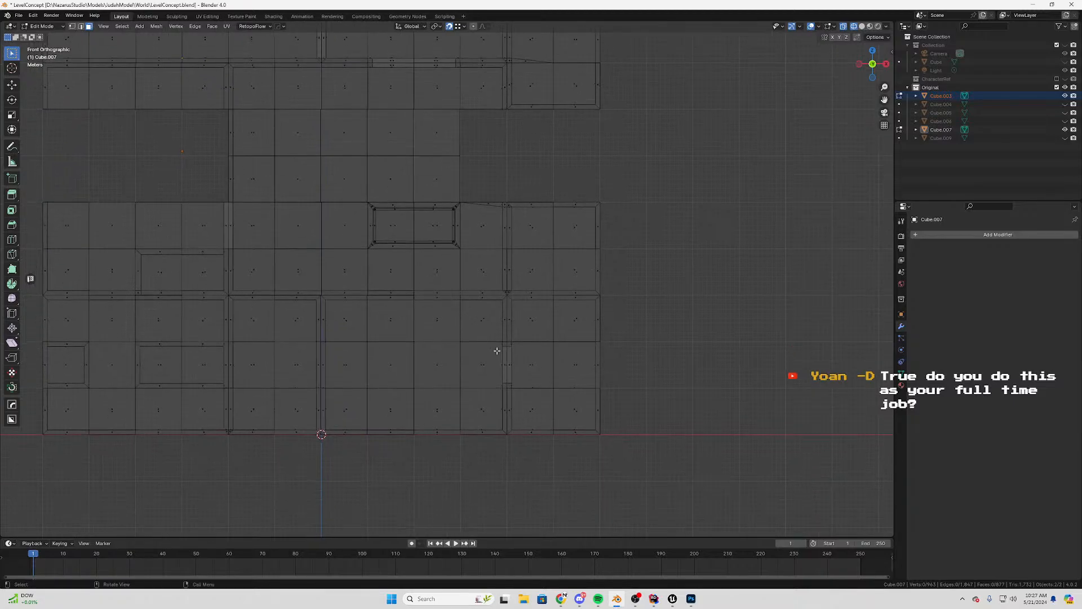
{"action": "middle_click_drag", "start_coordinate": [357, 351], "coordinate": [506, 320], "text": "shift"}
{"action": "middle_click_drag", "start_coordinate": [382, 343], "coordinate": [622, 326], "text": "shift"}
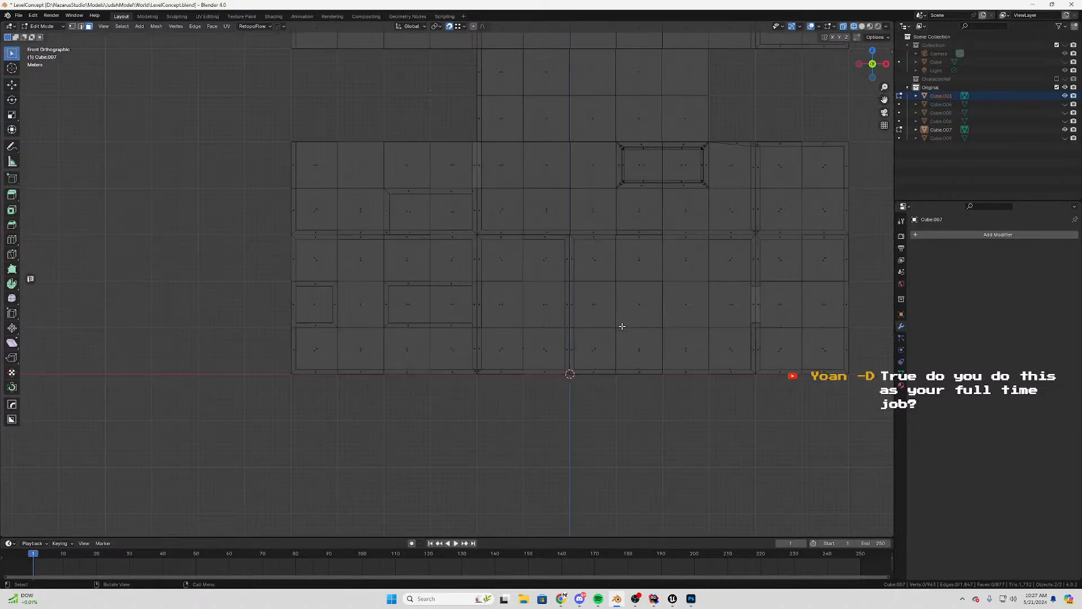
{"action": "middle_click_drag", "start_coordinate": [341, 124], "coordinate": [358, 317], "text": "shift"}
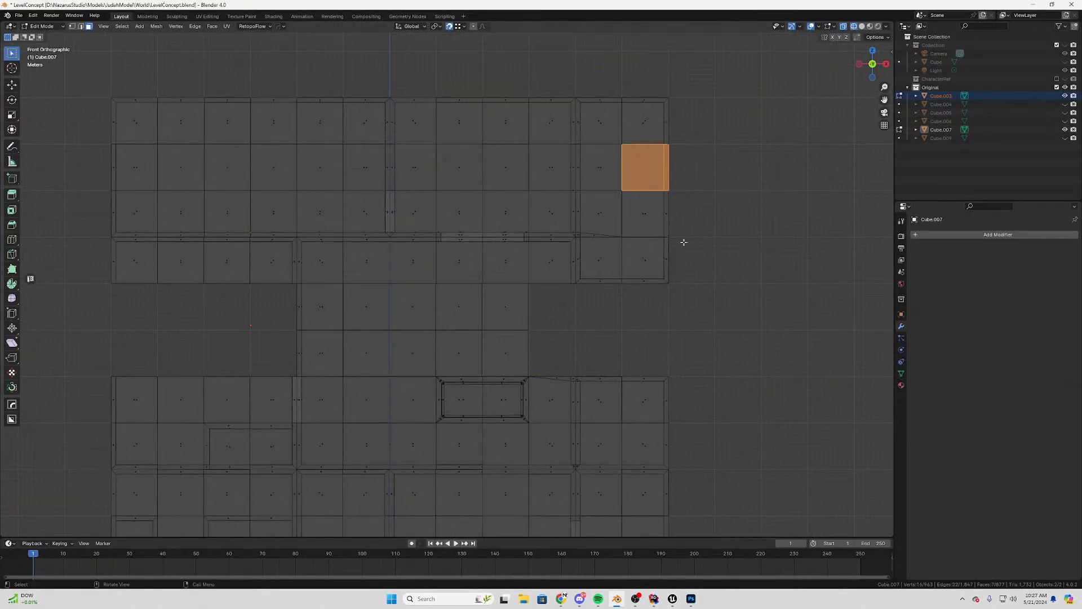
{"action": "key", "text": "g"}
{"action": "left_click", "coordinate": [528, 326]}
{"action": "scroll", "coordinate": [616, 338], "scroll_direction": "up", "scroll_amount": 5}
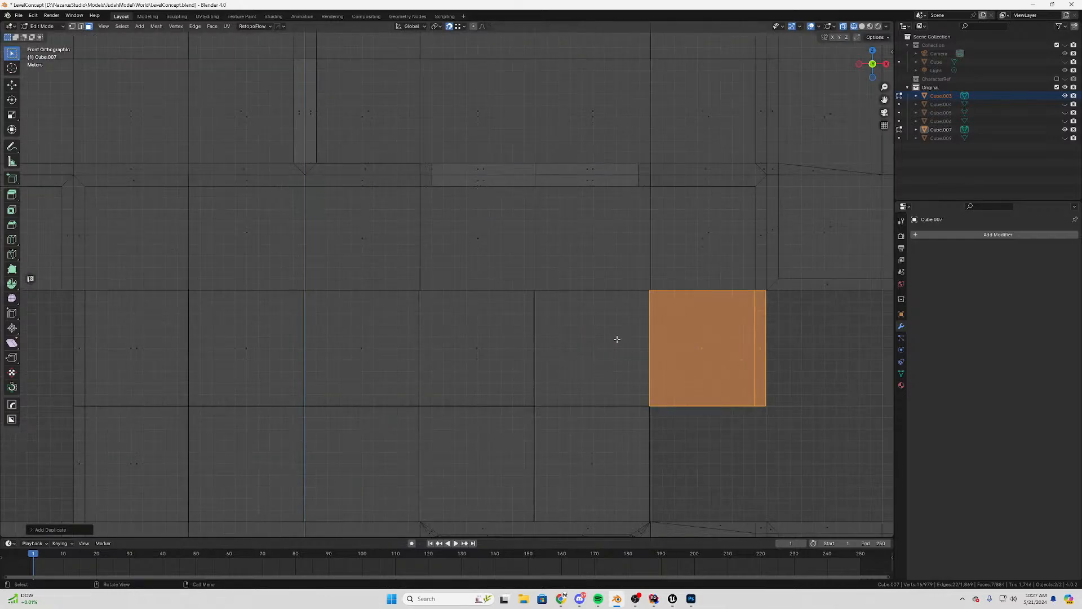
{"action": "middle_click_drag", "start_coordinate": [698, 377], "coordinate": [483, 232], "text": "shift"}
{"action": "scroll", "coordinate": [531, 241], "scroll_direction": "down", "scroll_amount": 3}
{"action": "scroll", "coordinate": [531, 241], "scroll_direction": "up", "scroll_amount": 2}
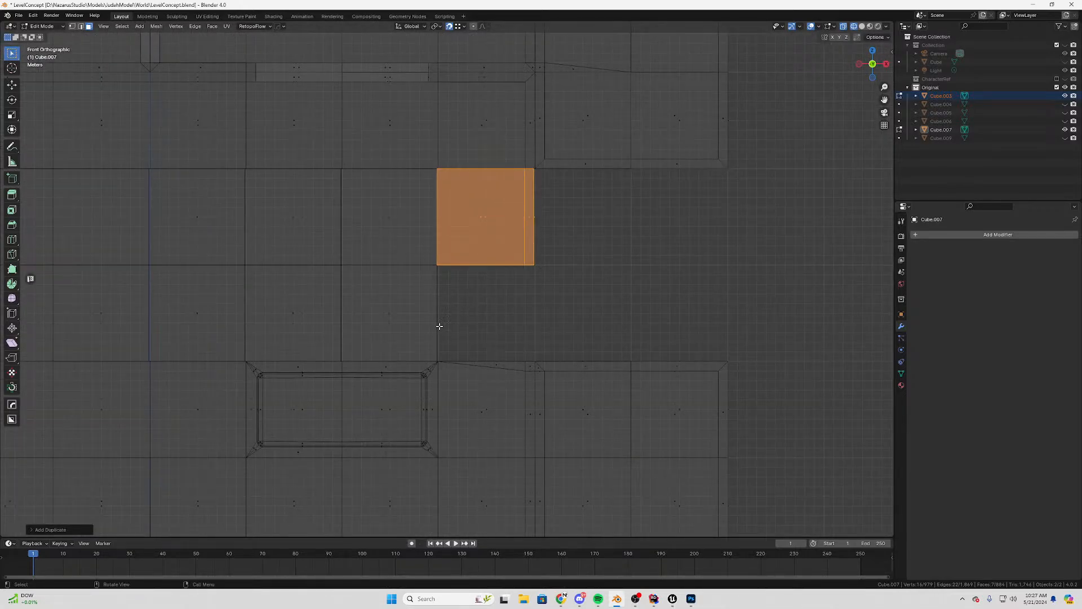
Duplicate the walled end cell down one row and snap it to the lower section's grid vertex in the gap's lower row
{"action": "key", "text": "g"}
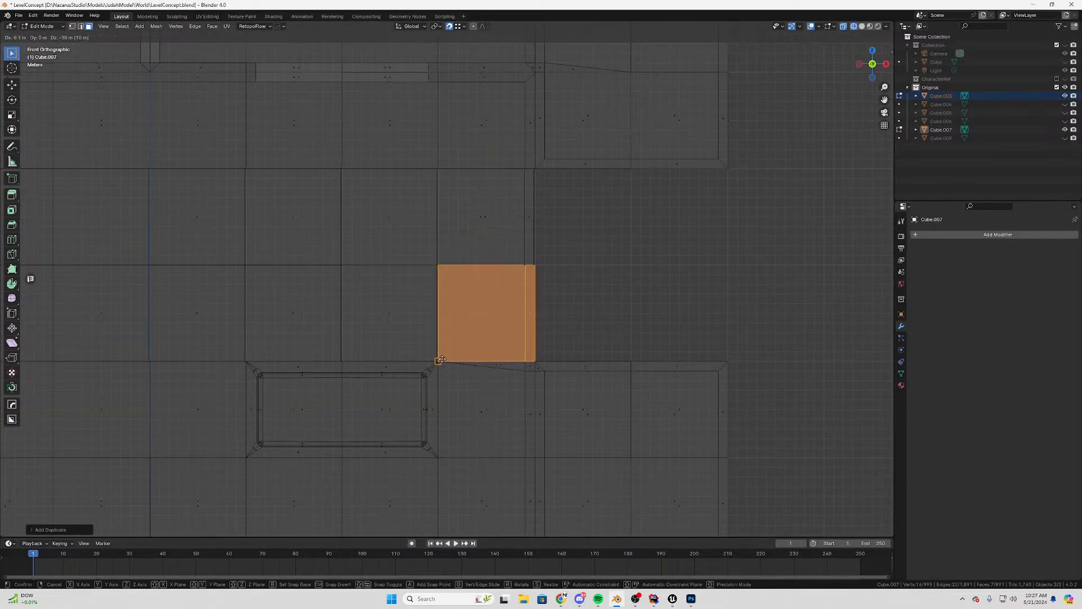
{"action": "left_click", "coordinate": [443, 356]}
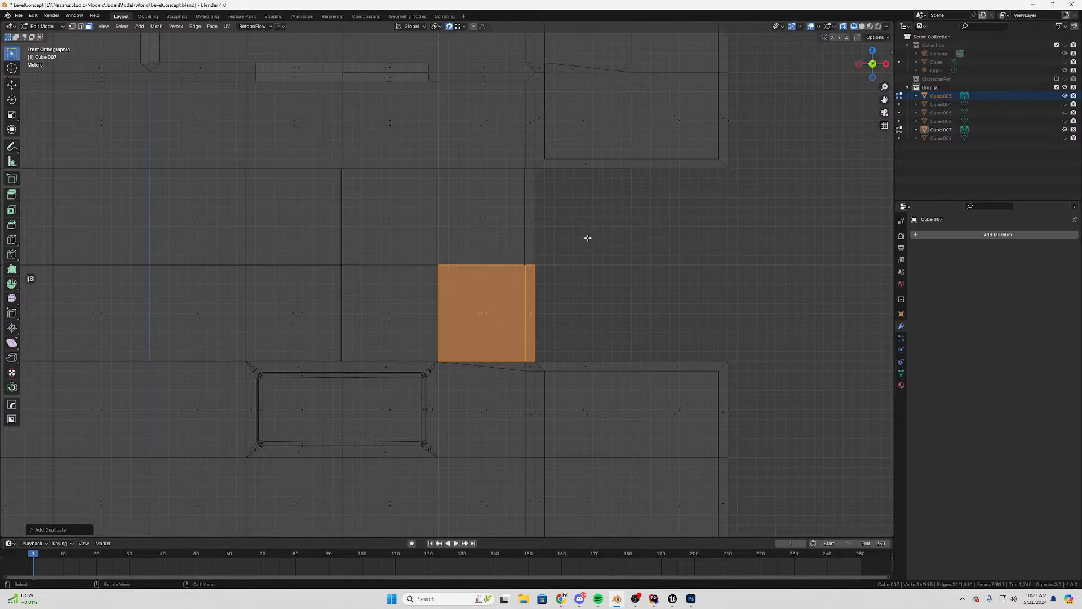
{"action": "scroll", "coordinate": [580, 309], "scroll_direction": "up", "scroll_amount": 4}
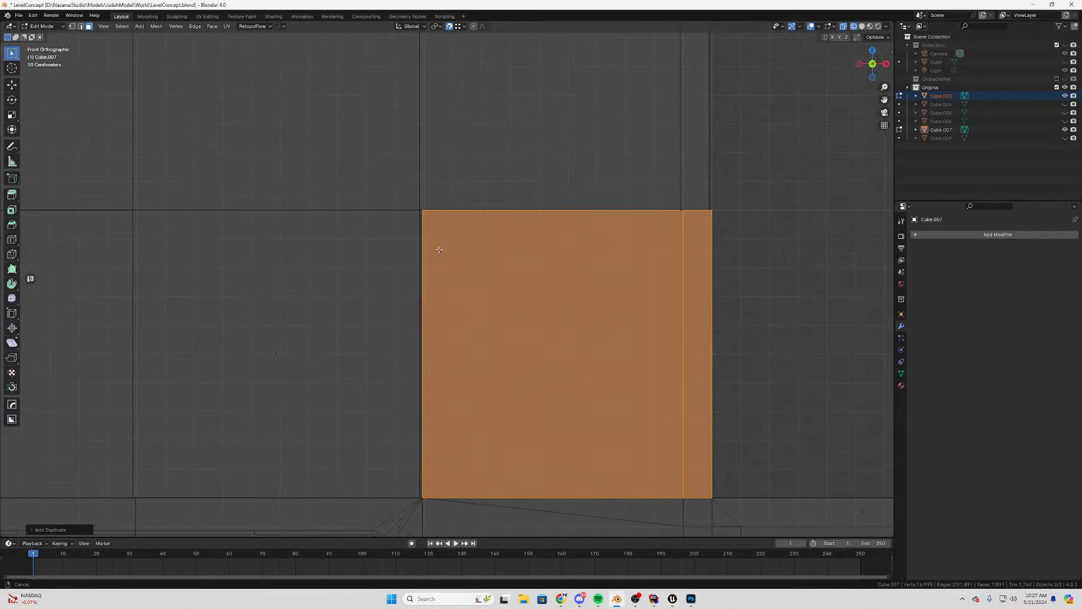
{"action": "scroll", "coordinate": [426, 177], "scroll_direction": "up", "scroll_amount": 3}
{"action": "scroll", "coordinate": [586, 194], "scroll_direction": "down", "scroll_amount": 6}
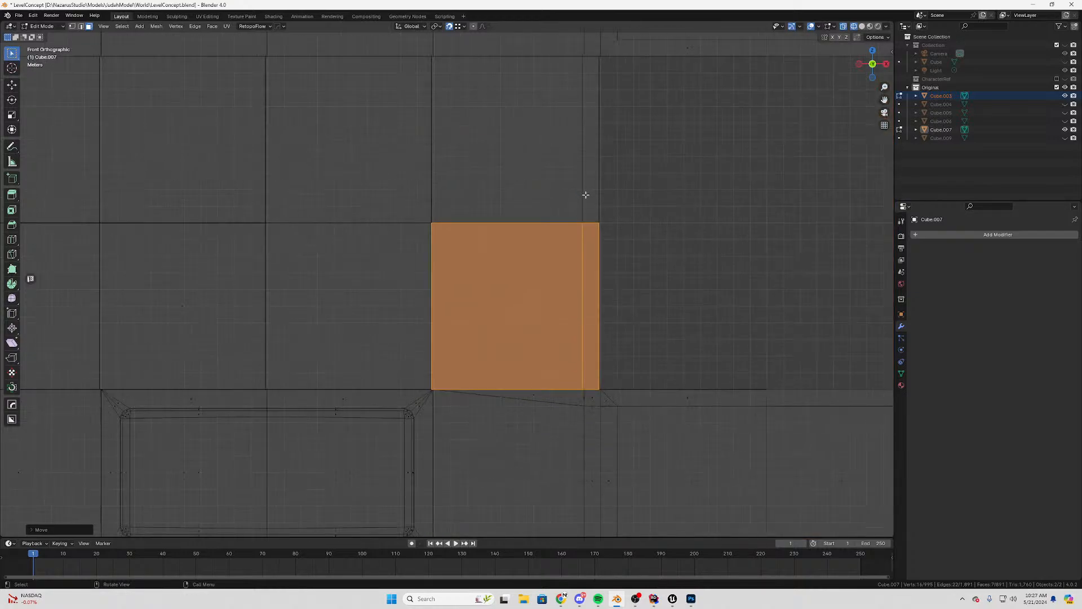
{"action": "scroll", "coordinate": [637, 209], "scroll_direction": "up", "scroll_amount": 4}
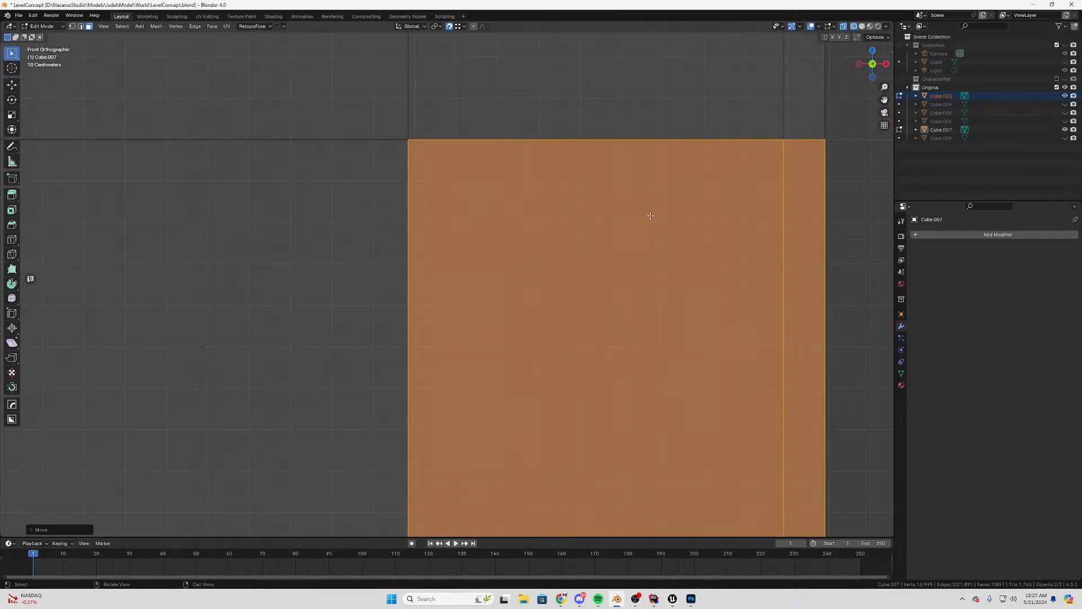
{"action": "scroll", "coordinate": [651, 216], "scroll_direction": "down", "scroll_amount": 7}
Snap the walled end cell in the gap's upper row by its inner corner onto the upper section's grid vertex
{"action": "middle_click_drag", "start_coordinate": [315, 249], "coordinate": [302, 344], "text": "shift"}
{"action": "scroll", "coordinate": [608, 248], "scroll_direction": "up", "scroll_amount": 3}
{"action": "left_click_drag", "start_coordinate": [656, 219], "coordinate": [439, 324]}
{"action": "key", "text": "g"}
{"action": "left_click", "coordinate": [610, 177]}
Try to snap the two middle cells nearest the walled end cell onto the upper section's grid vertices, one at a time
{"action": "middle_click_drag", "start_coordinate": [324, 248], "coordinate": [547, 251], "text": "shift"}
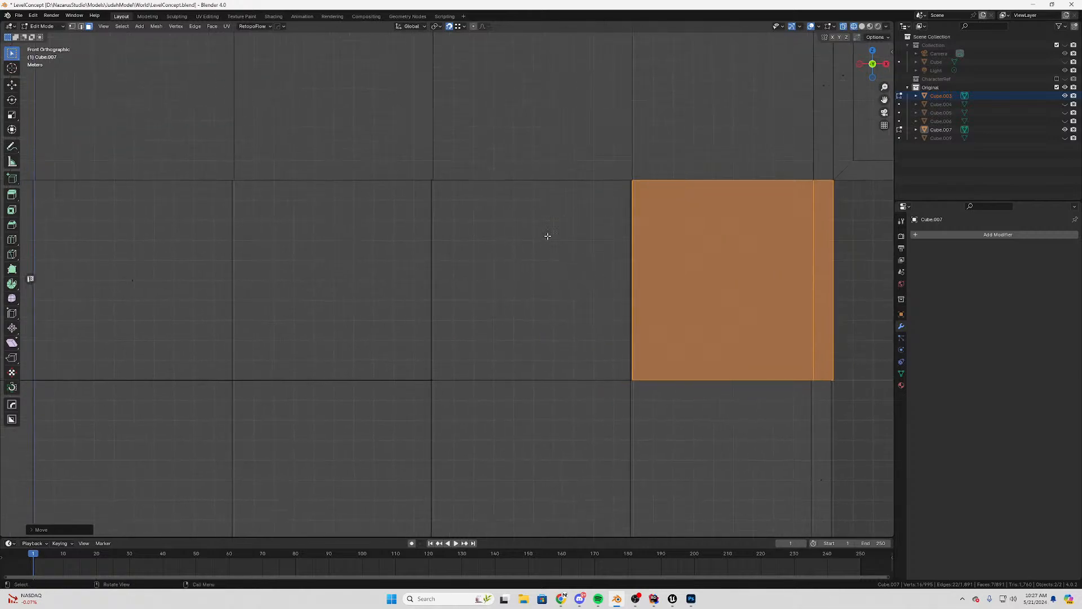
{"action": "left_click_drag", "start_coordinate": [561, 227], "coordinate": [507, 302]}
{"action": "key", "text": "g"}
{"action": "left_click", "coordinate": [633, 180]}
{"action": "middle_click_drag", "start_coordinate": [407, 250], "coordinate": [545, 249], "text": "shift"}
{"action": "left_click_drag", "start_coordinate": [551, 236], "coordinate": [405, 308]}
{"action": "key", "text": "g"}
{"action": "left_click", "coordinate": [573, 192]}
Try to snap the pair of upper-row cells on either side of the central axis onto the upper section's grid vertex
{"action": "middle_click_drag", "start_coordinate": [316, 280], "coordinate": [568, 273], "text": "shift"}
{"action": "scroll", "coordinate": [558, 262], "scroll_direction": "down", "scroll_amount": 3}
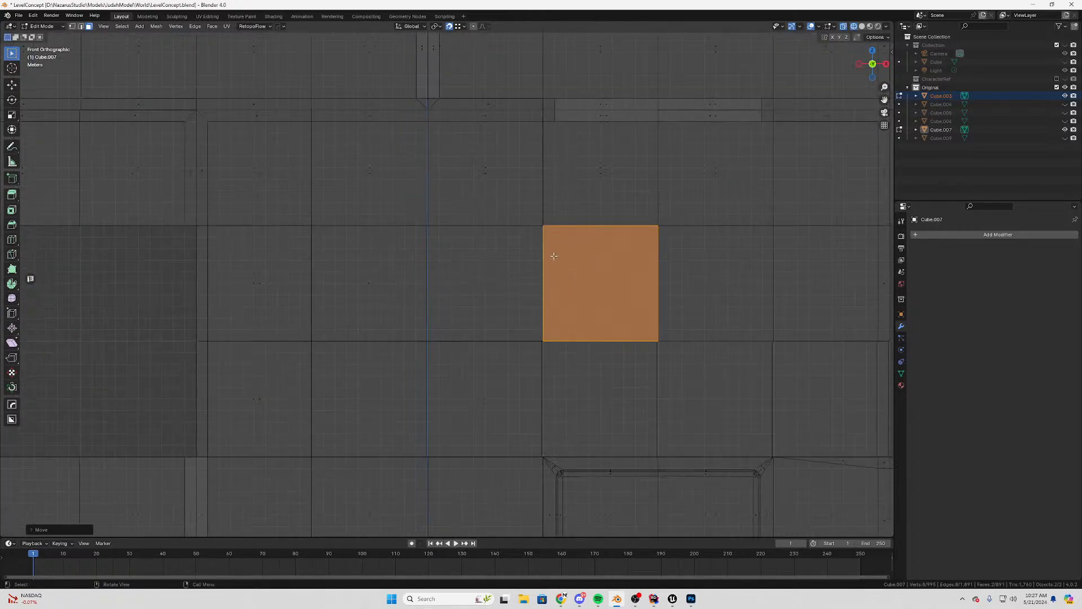
{"action": "middle_click_drag", "start_coordinate": [433, 271], "coordinate": [499, 269], "text": "shift"}
{"action": "scroll", "coordinate": [451, 248], "scroll_direction": "up", "scroll_amount": 4}
{"action": "middle_click_drag", "start_coordinate": [294, 259], "coordinate": [486, 267], "text": "shift"}
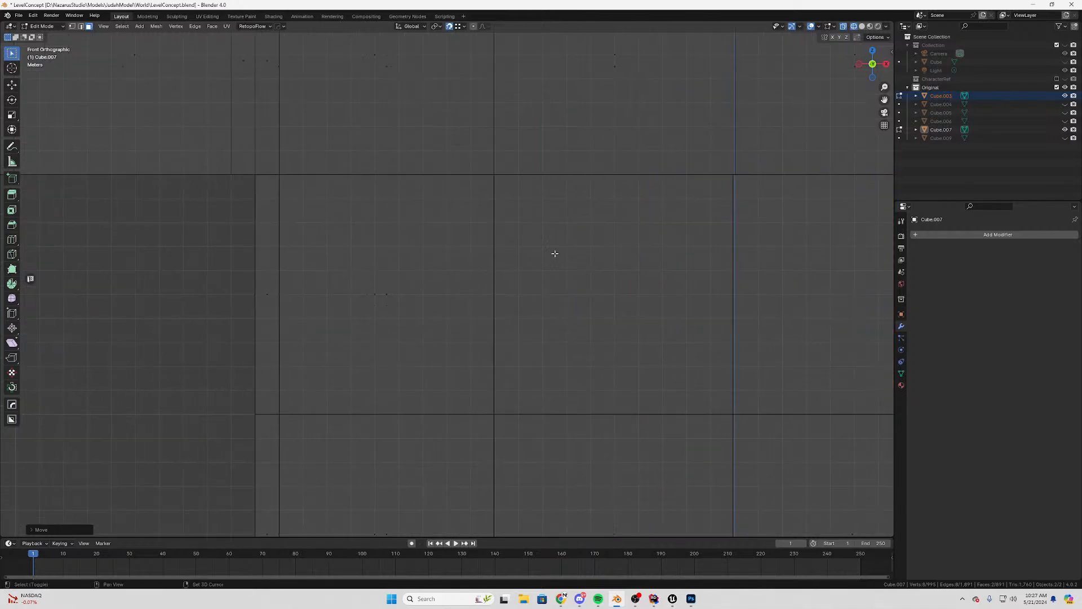
{"action": "scroll", "coordinate": [535, 251], "scroll_direction": "up", "scroll_amount": 4}
{"action": "scroll", "coordinate": [534, 319], "scroll_direction": "down", "scroll_amount": 3}
{"action": "scroll", "coordinate": [551, 331], "scroll_direction": "down", "scroll_amount": 3}
{"action": "middle_click_drag", "start_coordinate": [550, 331], "coordinate": [451, 314], "text": "shift"}
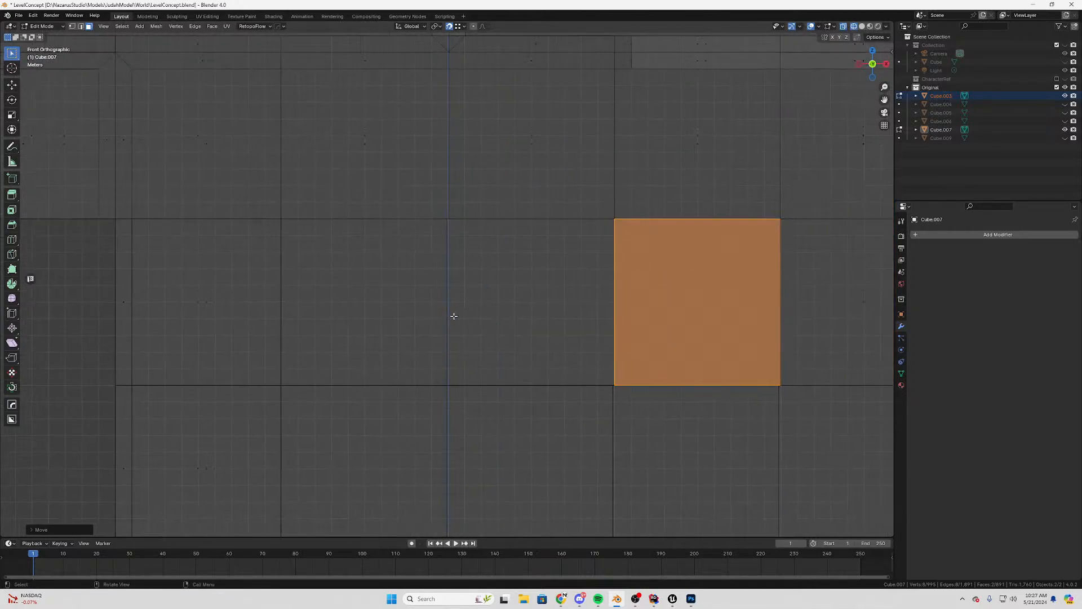
{"action": "left_click_drag", "start_coordinate": [596, 259], "coordinate": [343, 331]}
{"action": "scroll", "coordinate": [493, 258], "scroll_direction": "up", "scroll_amount": 6}
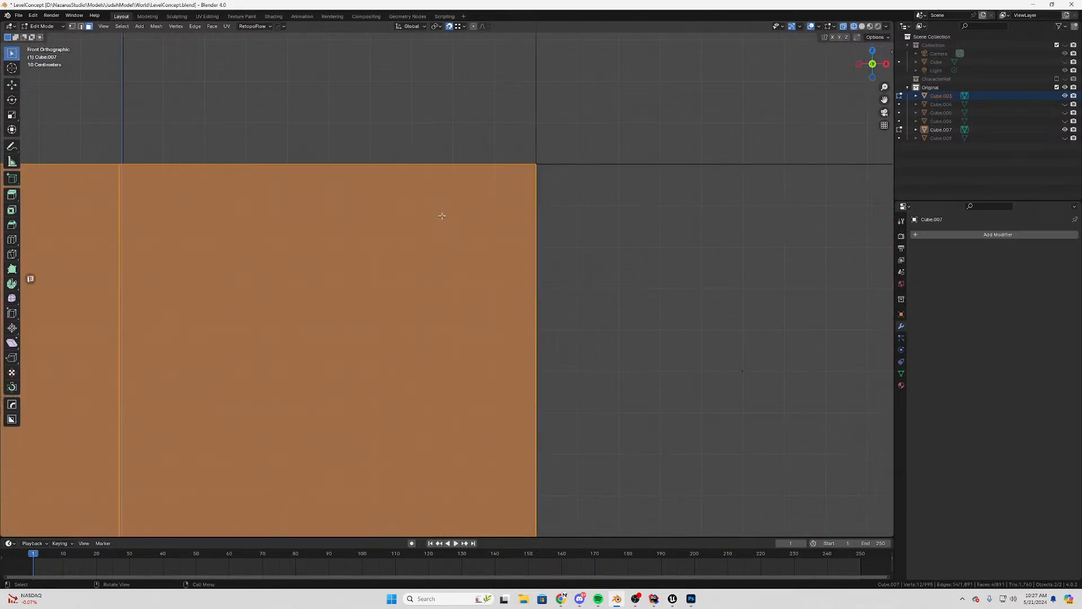
{"action": "middle_click_drag", "start_coordinate": [205, 300], "coordinate": [560, 254], "text": "shift"}
{"action": "scroll", "coordinate": [551, 247], "scroll_direction": "down", "scroll_amount": 5}
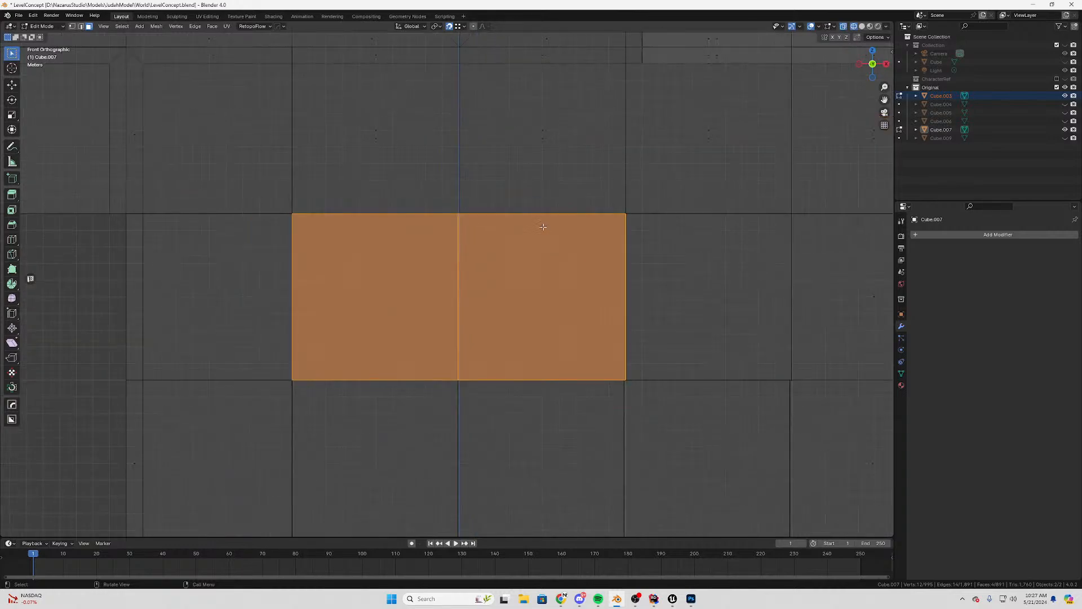
{"action": "middle_click_drag", "start_coordinate": [494, 215], "coordinate": [524, 262], "text": "shift"}
{"action": "scroll", "coordinate": [569, 267], "scroll_direction": "up", "scroll_amount": 5}
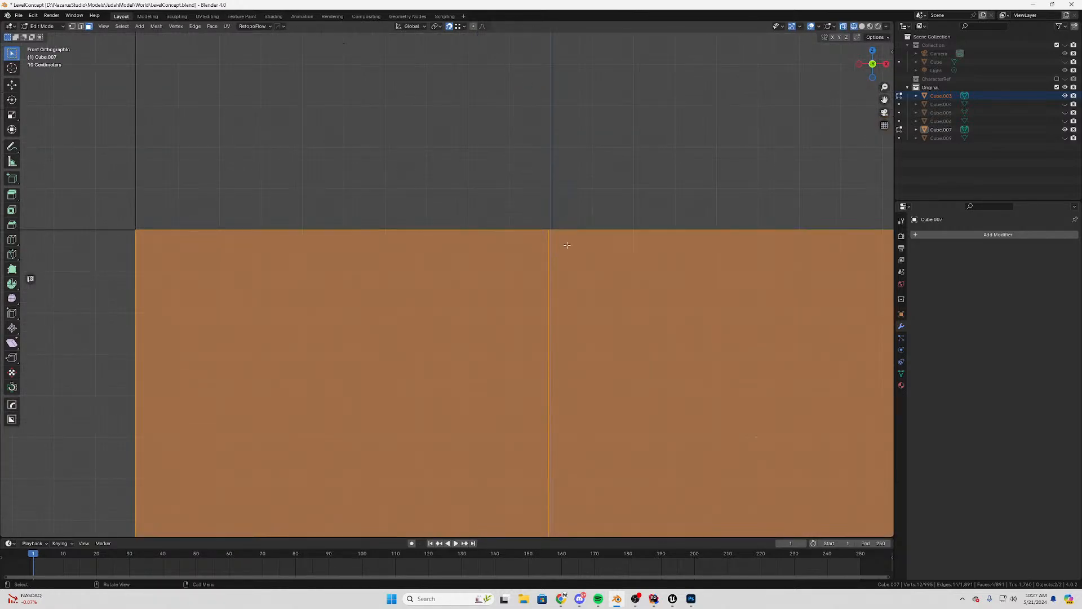
{"action": "key", "text": "g"}
{"action": "left_click", "coordinate": [553, 232]}
{"action": "scroll", "coordinate": [547, 242], "scroll_direction": "down", "scroll_amount": 6}
{"action": "middle_click_drag", "start_coordinate": [368, 353], "coordinate": [482, 322], "text": "shift"}
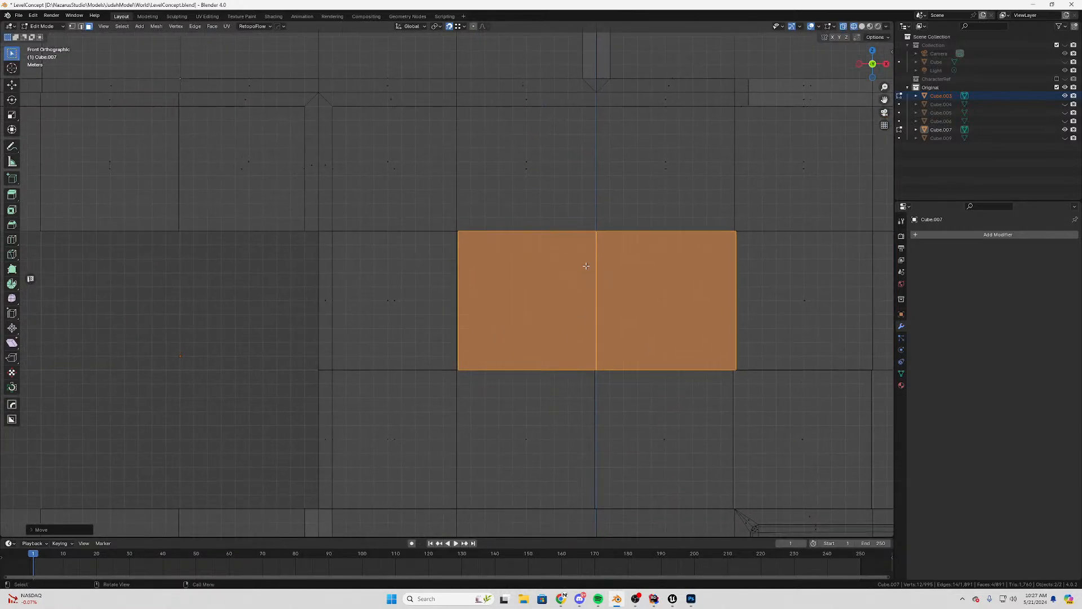
Try to snap the upper-row cell on the negative X side of the central axis onto its outer grid vertex
{"action": "left_click_drag", "start_coordinate": [485, 328], "coordinate": [485, 327]}
{"action": "scroll", "coordinate": [604, 238], "scroll_direction": "up", "scroll_amount": 4}
{"action": "left_click", "coordinate": [467, 181]}
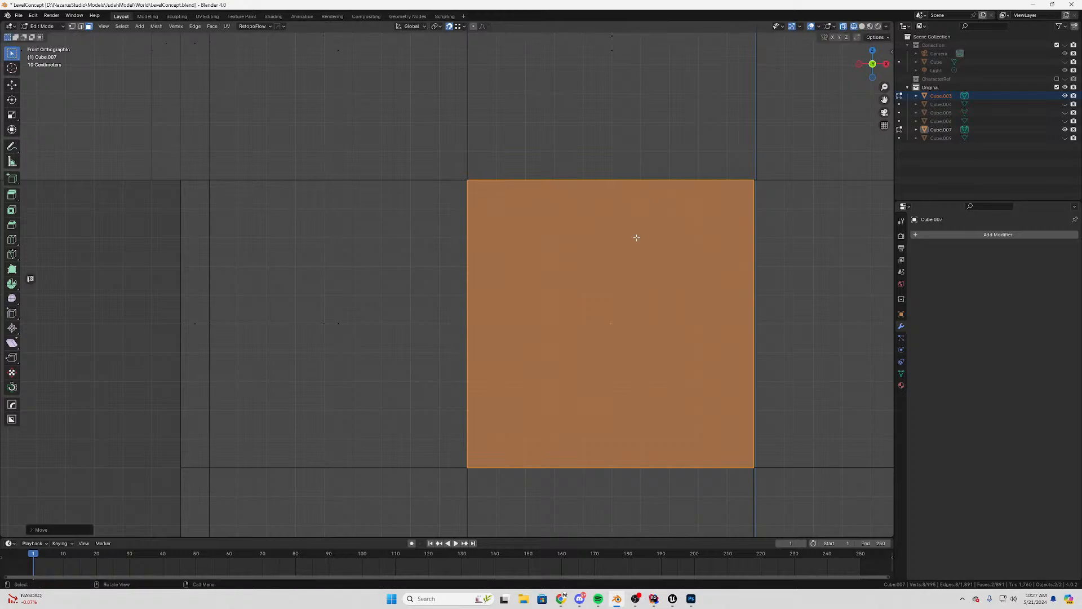
{"action": "middle_click_drag", "start_coordinate": [635, 235], "coordinate": [496, 201], "text": "shift"}
{"action": "scroll", "coordinate": [528, 193], "scroll_direction": "up", "scroll_amount": 3}
{"action": "scroll", "coordinate": [536, 210], "scroll_direction": "down", "scroll_amount": 5}
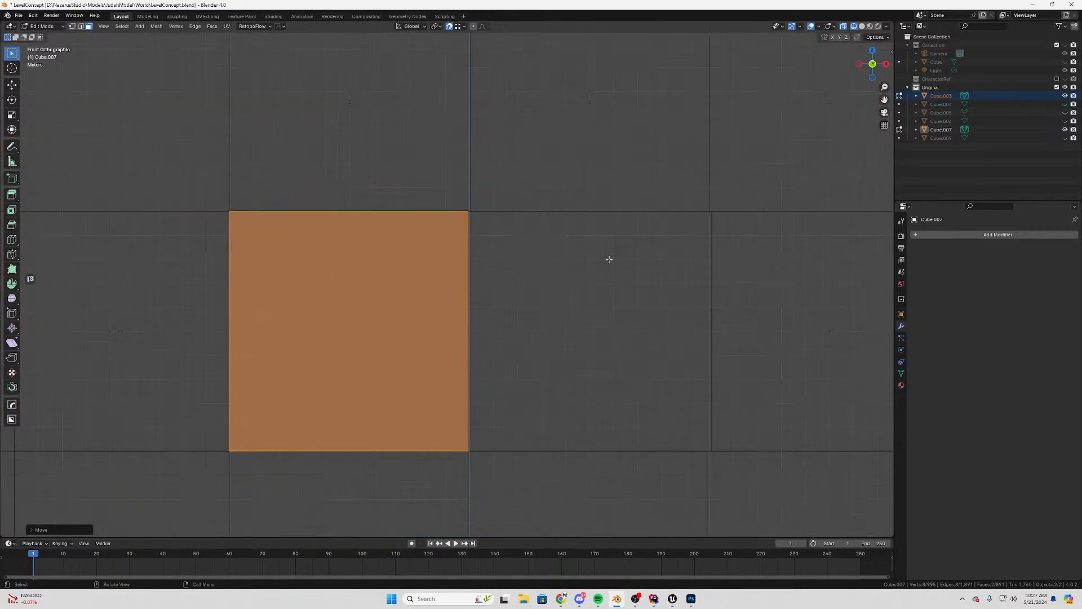
Try to snap the upper-row cell on the positive X side by its upper corner onto the central axis vertex
{"action": "key", "text": "ctrl+z"}
{"action": "middle_click_drag", "start_coordinate": [742, 225], "coordinate": [689, 242], "text": "shift"}
{"action": "scroll", "coordinate": [562, 212], "scroll_direction": "up", "scroll_amount": 4}
{"action": "key", "text": "g"}
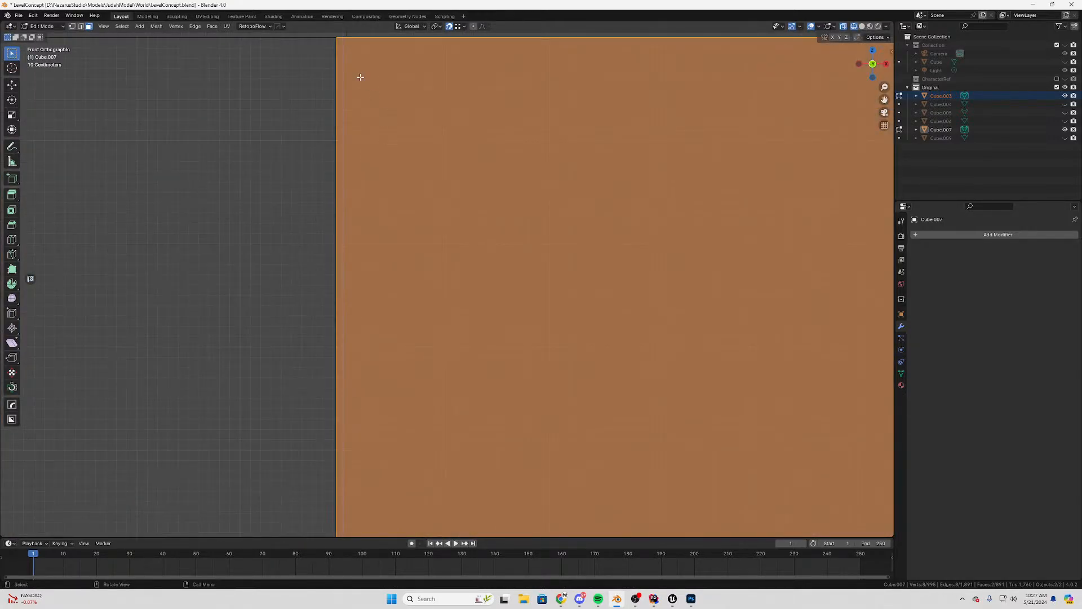
{"action": "left_click", "coordinate": [374, 103]}
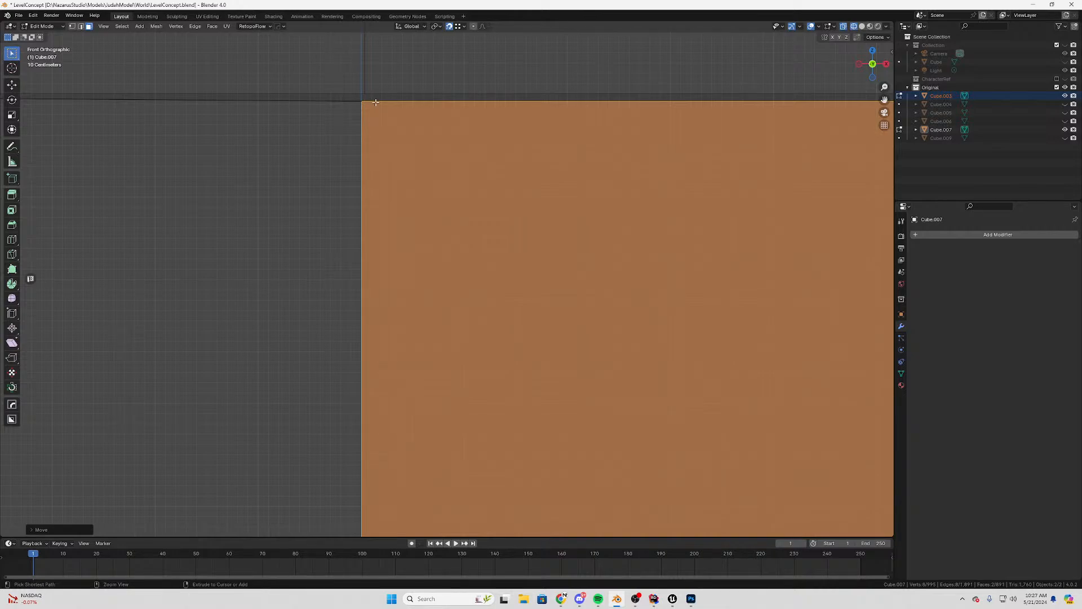
{"action": "scroll", "coordinate": [727, 256], "scroll_direction": "down", "scroll_amount": 3}
{"action": "middle_click_drag", "start_coordinate": [727, 256], "coordinate": [339, 181], "text": "shift"}
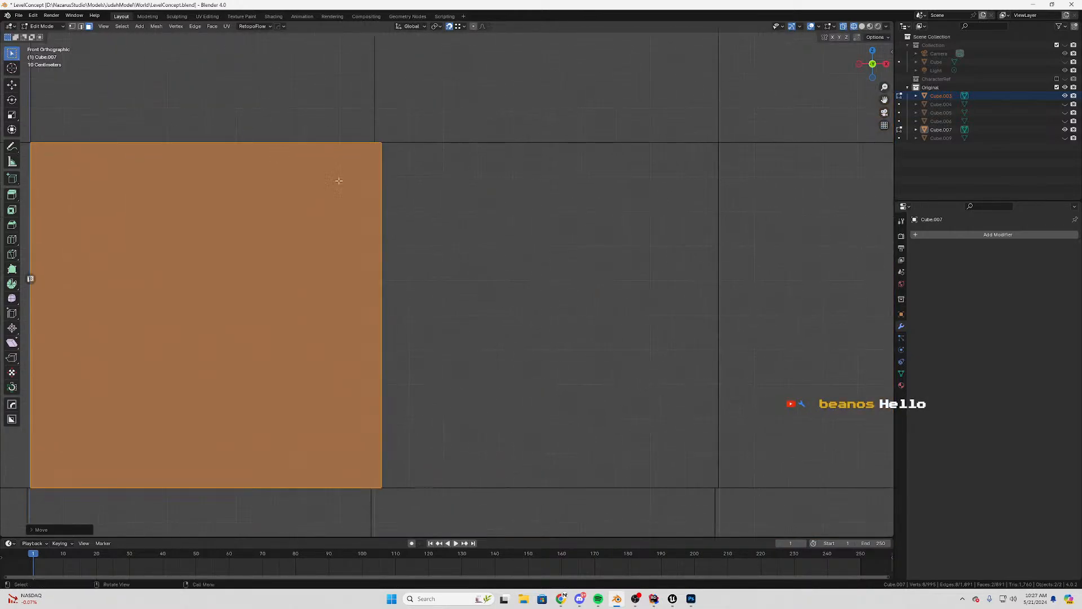
Try to snap that cell's outer corner vertices individually onto the neighbouring grid vertices above and below
{"action": "key", "text": "1"}
{"action": "left_click", "coordinate": [382, 143]}
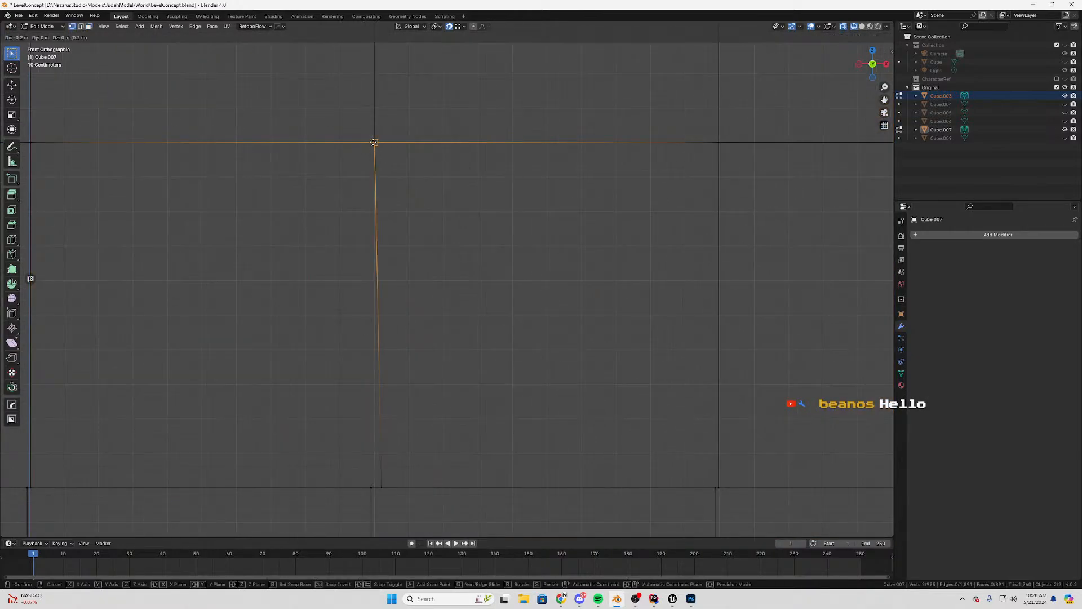
{"action": "scroll", "coordinate": [421, 420], "scroll_direction": "down", "scroll_amount": 3}
{"action": "key", "text": "g"}
{"action": "left_click", "coordinate": [402, 402]}
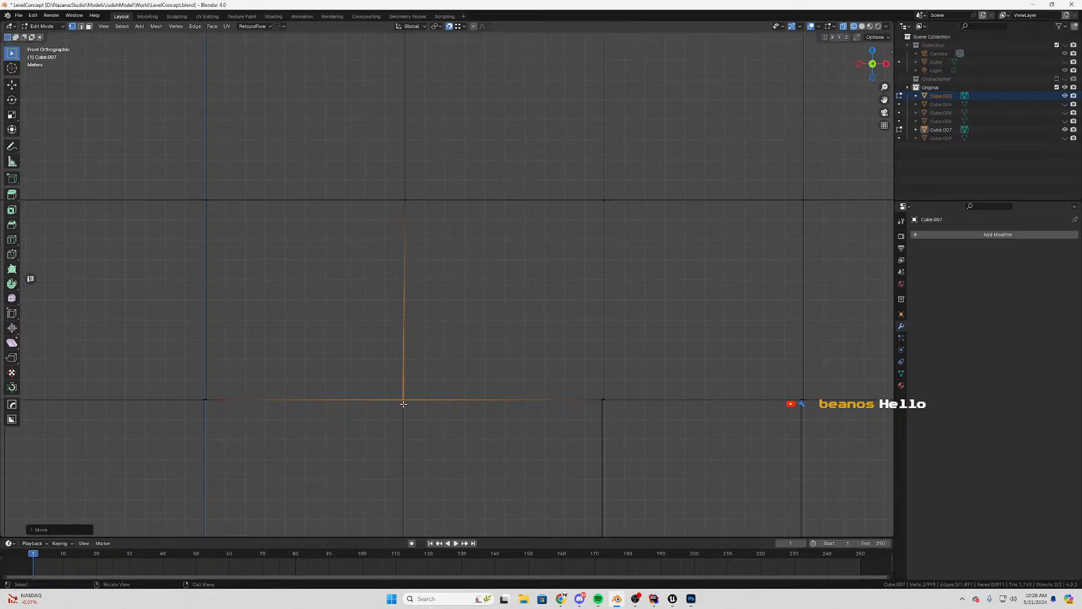
{"action": "scroll", "coordinate": [350, 416], "scroll_direction": "up", "scroll_amount": 5}
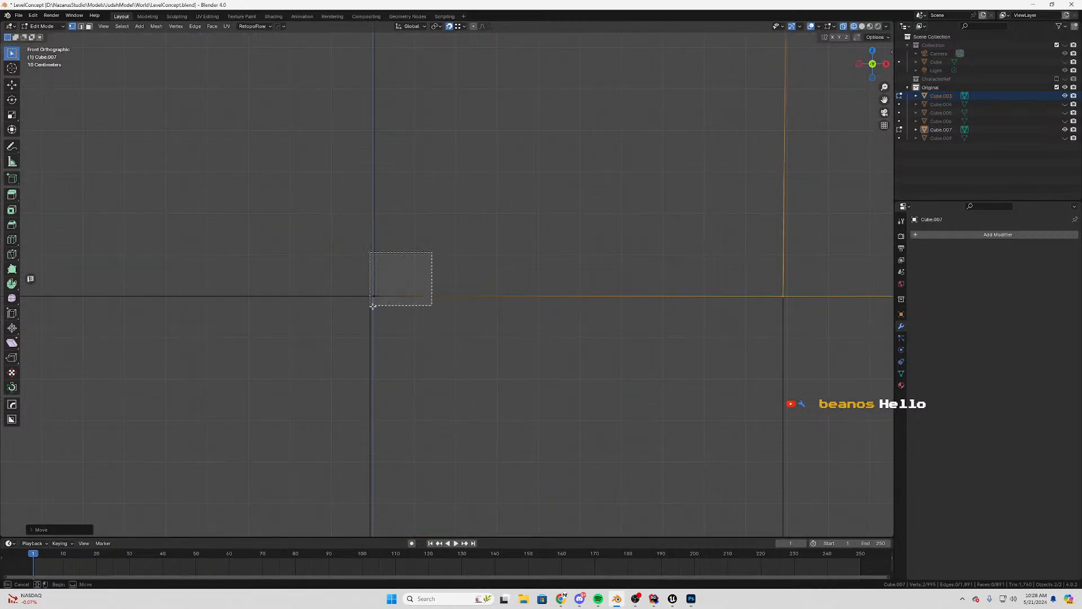
{"action": "left_click_drag", "start_coordinate": [372, 306], "coordinate": [373, 306]}
{"action": "scroll", "coordinate": [434, 285], "scroll_direction": "down", "scroll_amount": 4}
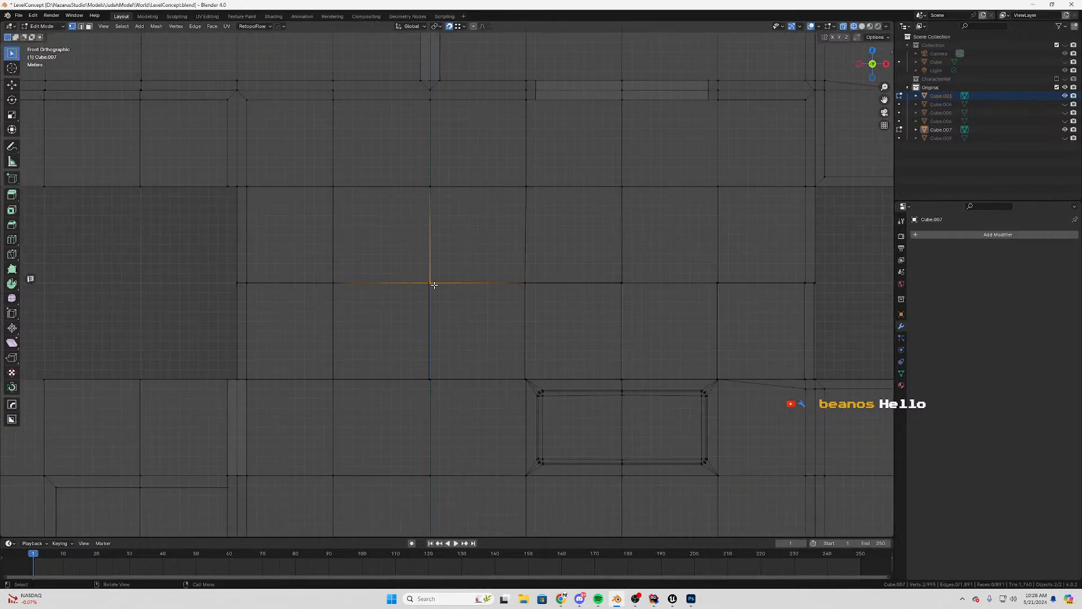
Undo the snapping moves made on the four middle cells of the gap's upper row
{"action": "key", "text": "3"}
{"action": "left_click", "coordinate": [494, 271]}
{"action": "key", "text": "ctrl+z"}
{"action": "key", "text": "ctrl+z"}
{"action": "key", "text": "ctrl+z"}
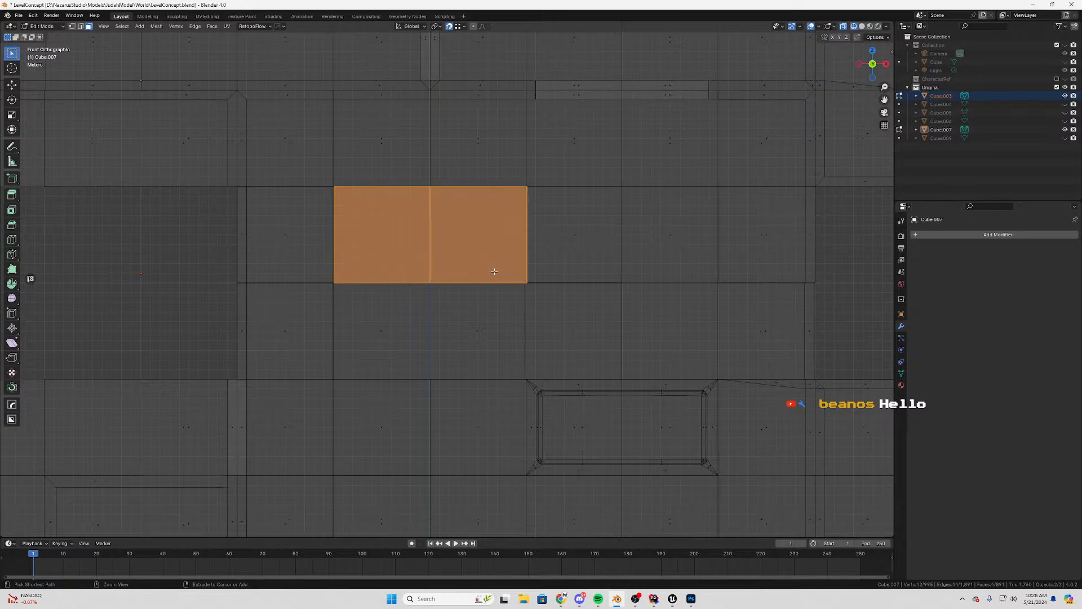
{"action": "key", "text": "ctrl+z"}
{"action": "key", "text": "ctrl+z"}
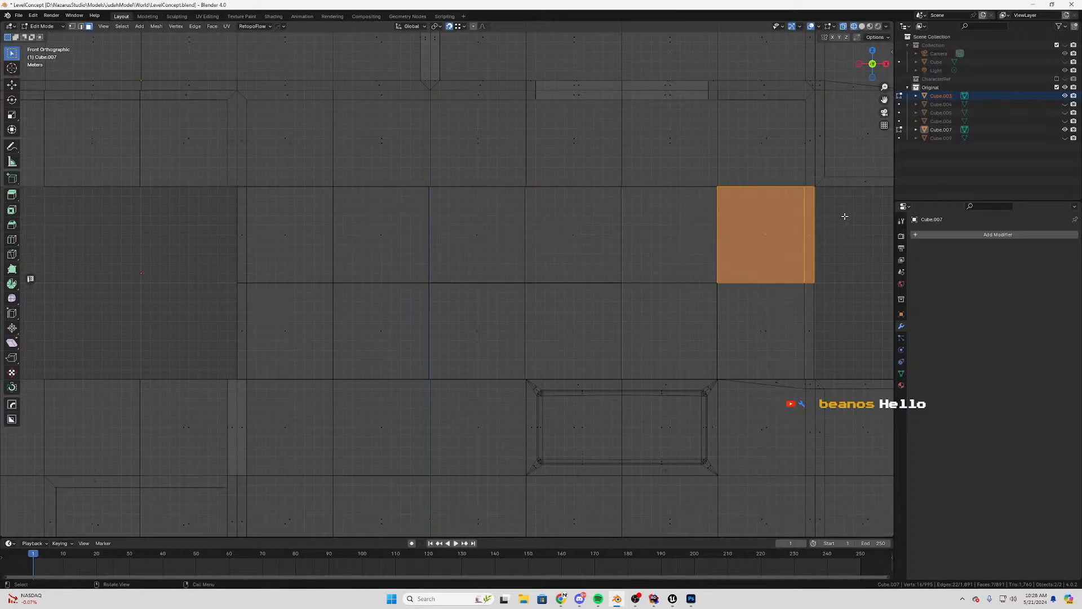
Delete the four middle cells from the gap's upper row
{"action": "left_click_drag", "start_coordinate": [668, 217], "coordinate": [370, 260]}
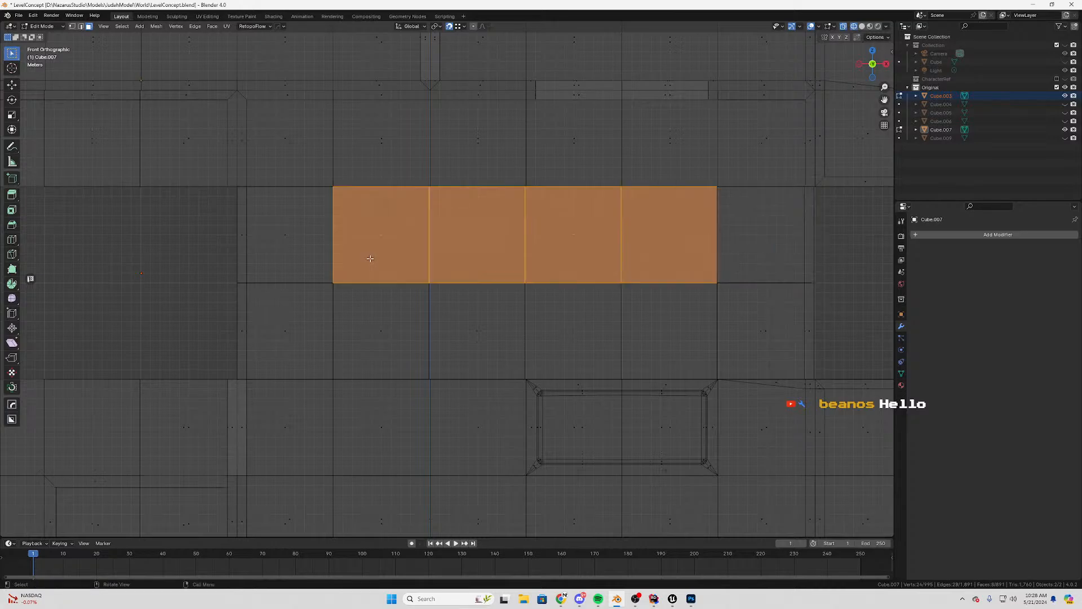
{"action": "key", "text": "x"}
{"action": "left_click", "coordinate": [348, 241]}
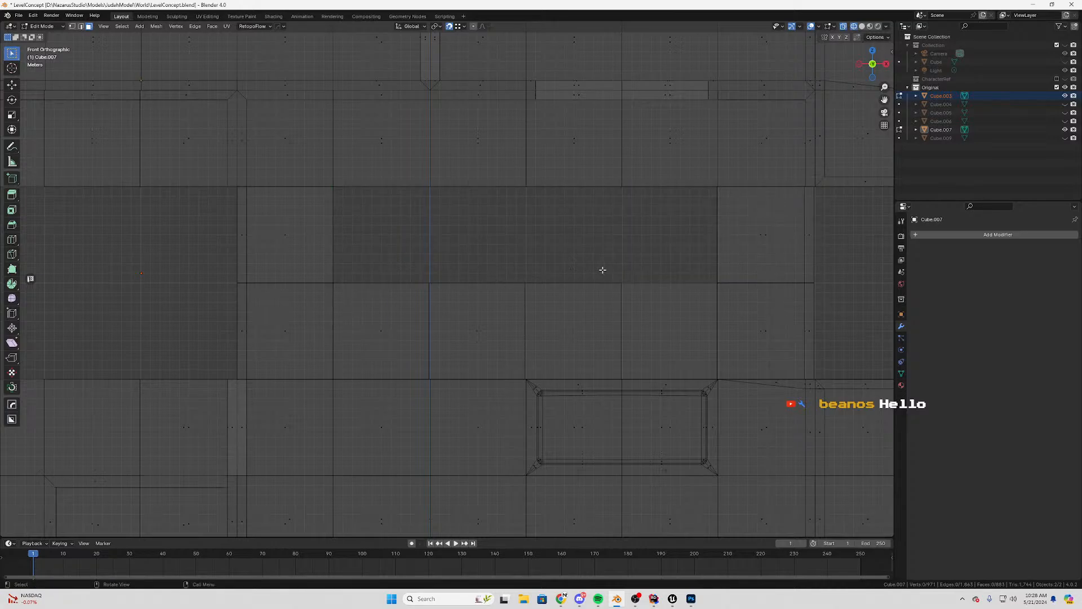
Select the four middle cells in the gap's lower row as the source for the emptied upper row
{"action": "middle_click_drag", "start_coordinate": [639, 298], "coordinate": [614, 281], "text": "shift"}
{"action": "left_click_drag", "start_coordinate": [659, 219], "coordinate": [337, 330]}
{"action": "scroll", "coordinate": [394, 285], "scroll_direction": "up", "scroll_amount": 5}
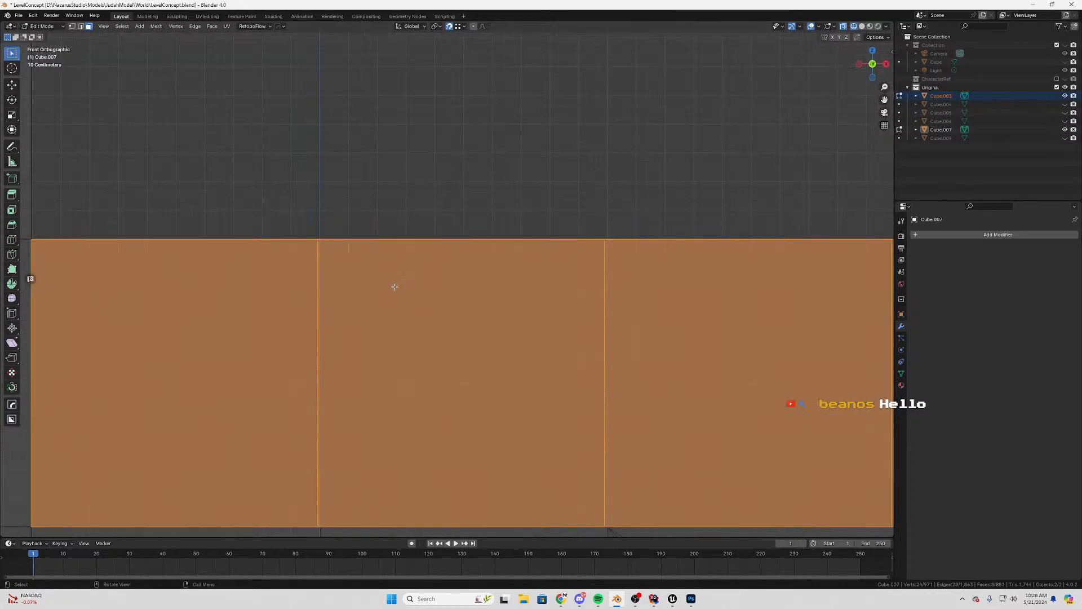
Duplicate the selected four-panel strip of the wall and place the copy in the empty row directly above it
{"action": "scroll", "coordinate": [408, 292], "scroll_direction": "down", "scroll_amount": 3}
{"action": "middle_click_drag", "start_coordinate": [407, 292], "coordinate": [231, 307], "text": "shift"}
{"action": "key", "text": "shift+d"}
{"action": "key", "text": "Return"}
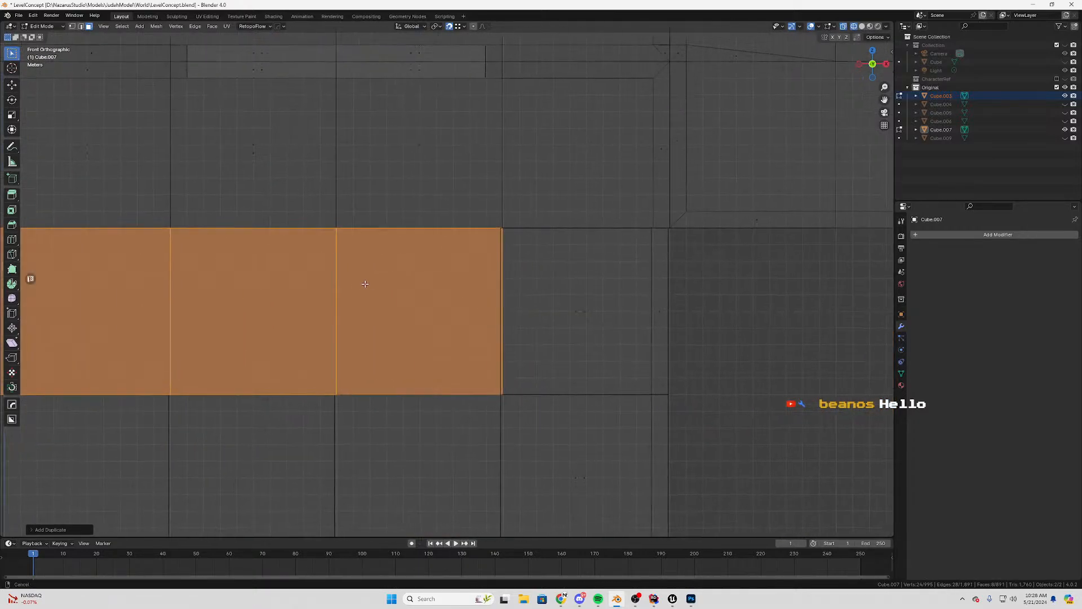
Move the right end panel of the upper row so its corner snaps to the corner of the wall section above
{"action": "left_click", "coordinate": [598, 307]}
{"action": "scroll", "coordinate": [765, 205], "scroll_direction": "up", "scroll_amount": 2}
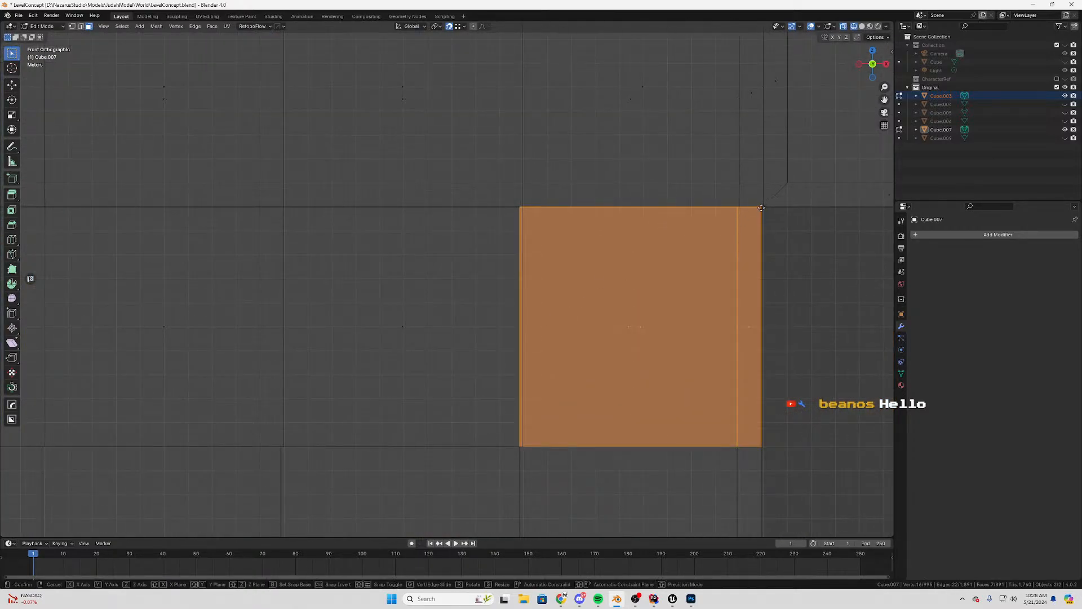
{"action": "left_click", "coordinate": [764, 205]}
{"action": "scroll", "coordinate": [430, 285], "scroll_direction": "down", "scroll_amount": 6}
Select the left end panel of the upper row and examine how its corners meet the adjoining panels
{"action": "scroll", "coordinate": [509, 263], "scroll_direction": "up", "scroll_amount": 5}
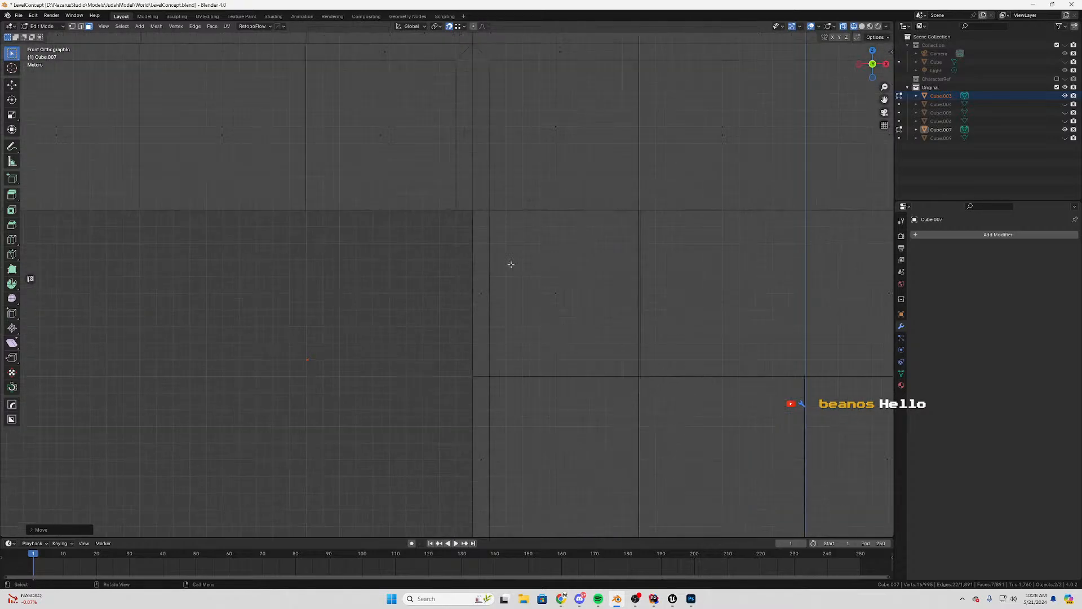
{"action": "left_click", "coordinate": [588, 252], "text": "shift"}
{"action": "scroll", "coordinate": [459, 322], "scroll_direction": "up", "scroll_amount": 4}
{"action": "middle_click_drag", "start_coordinate": [671, 173], "coordinate": [607, 204], "text": "shift"}
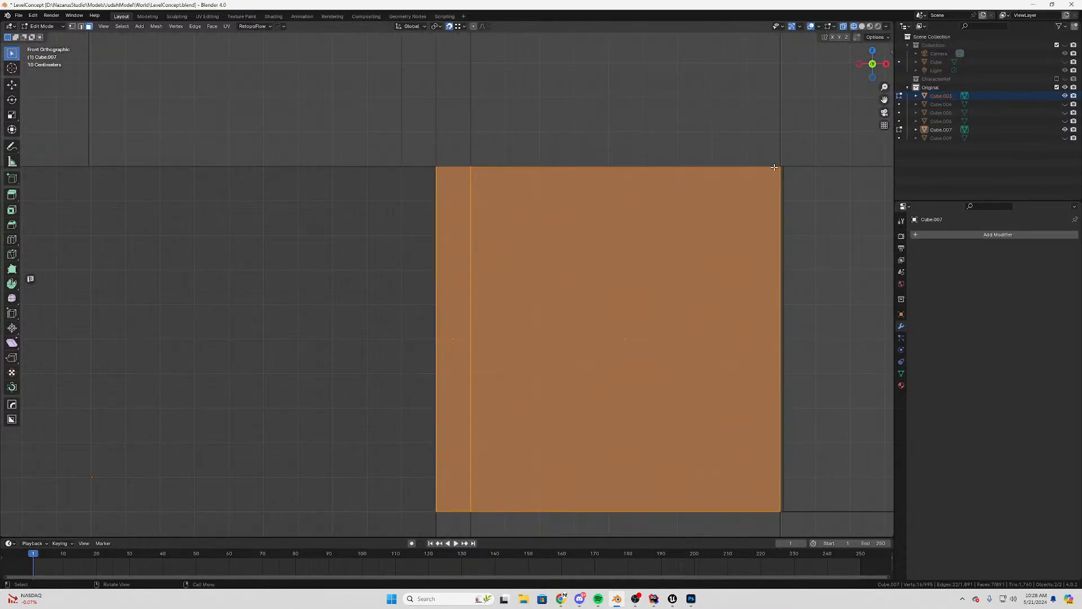
{"action": "middle_click_drag", "start_coordinate": [777, 165], "coordinate": [556, 111], "text": "shift"}
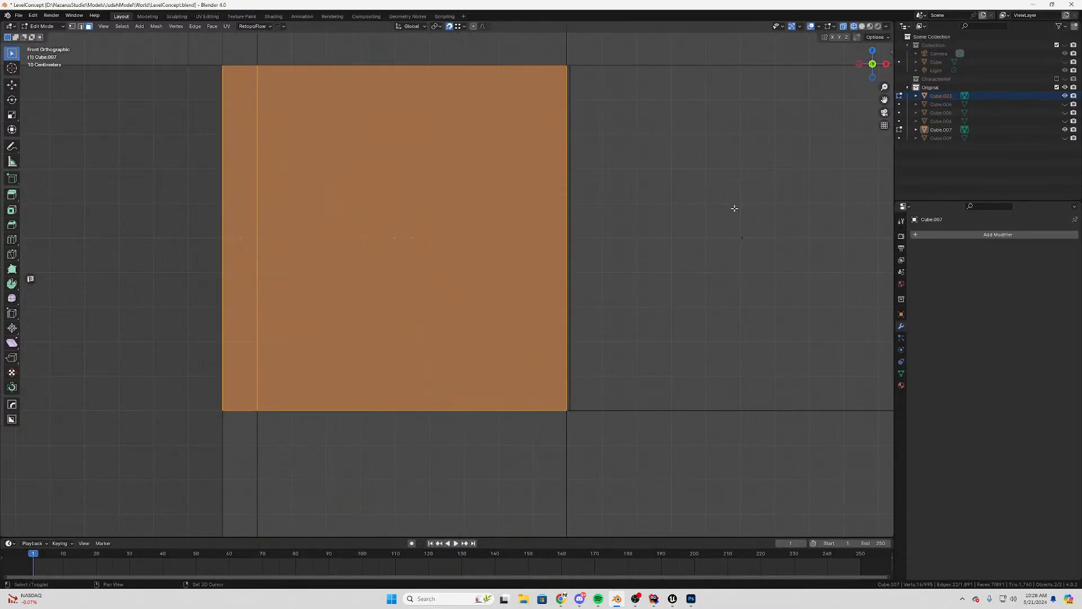
Try to snap the inner panels of the duplicated strip, one at a time, to the corners of the neighbouring panels
{"action": "middle_click_drag", "start_coordinate": [818, 218], "coordinate": [393, 283], "text": "shift"}
{"action": "scroll", "coordinate": [394, 282], "scroll_direction": "down", "scroll_amount": 2}
{"action": "left_click_drag", "start_coordinate": [308, 337], "coordinate": [305, 340]}
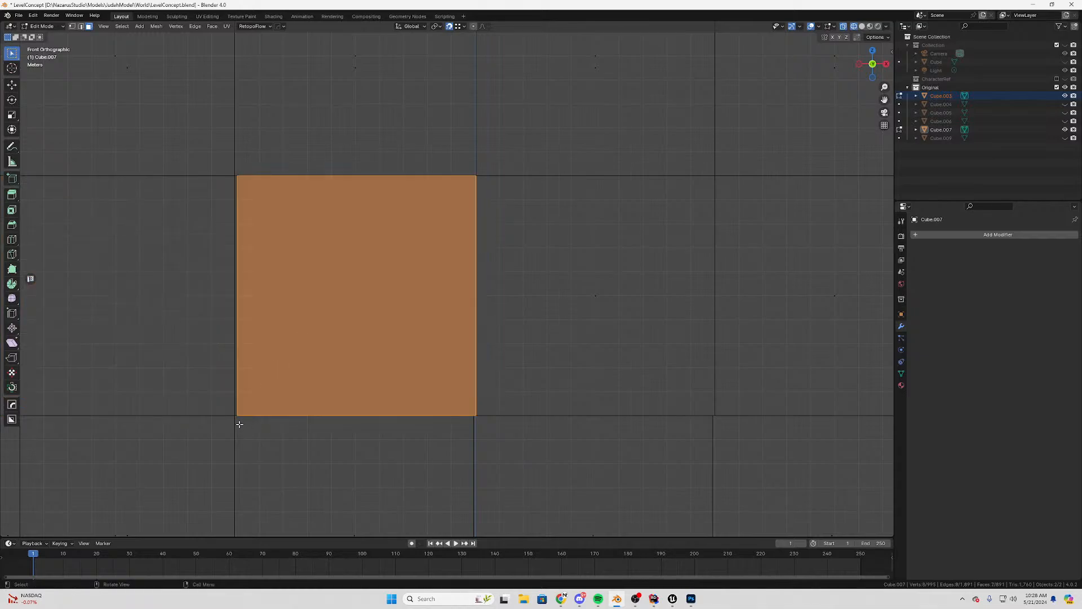
{"action": "key", "text": "g"}
{"action": "left_click", "coordinate": [233, 416]}
{"action": "key", "text": "g"}
{"action": "left_click", "coordinate": [519, 343]}
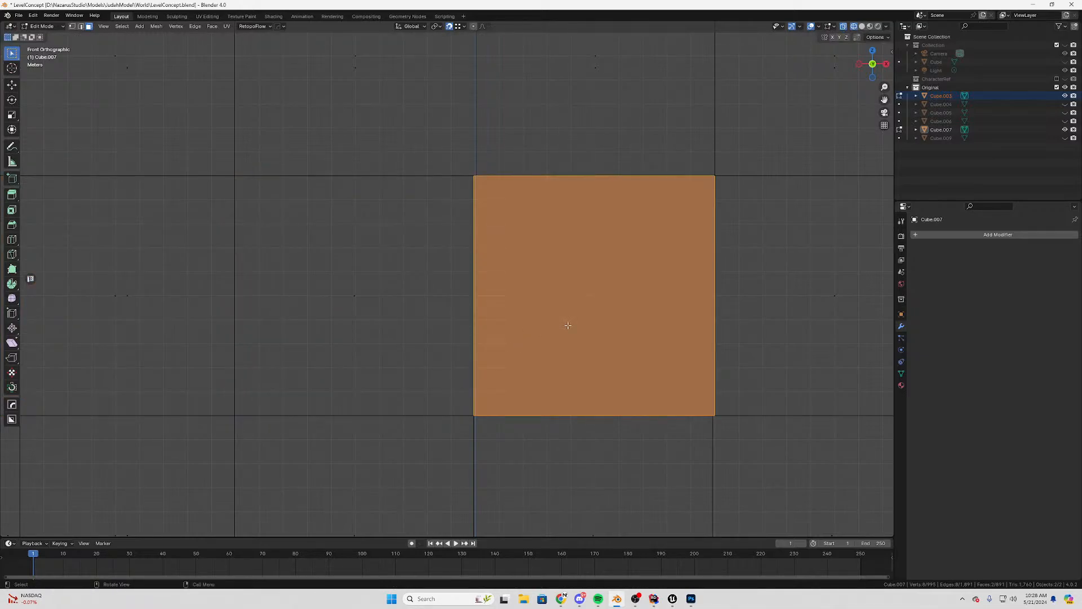
Undo the last panel edit and delete the duplicated four-panel strip from the upper row
{"action": "key", "text": "ctrl+z"}
{"action": "scroll", "coordinate": [525, 308], "scroll_direction": "down", "scroll_amount": 5}
{"action": "scroll", "coordinate": [491, 282], "scroll_direction": "up", "scroll_amount": 10}
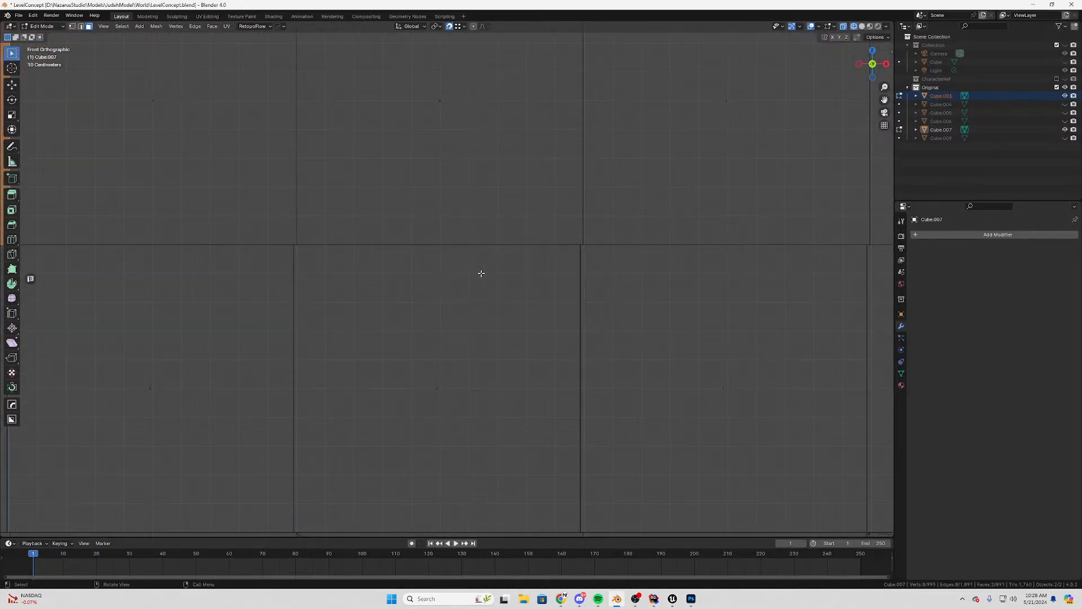
{"action": "scroll", "coordinate": [574, 290], "scroll_direction": "down", "scroll_amount": 5}
{"action": "left_click_drag", "start_coordinate": [564, 195], "coordinate": [286, 252], "text": "shift"}
{"action": "key", "text": "x"}
{"action": "left_click", "coordinate": [299, 235]}
Select the right end panel of the lower row and snap it to the corners of the wall sections around it
{"action": "scroll", "coordinate": [372, 327], "scroll_direction": "up", "scroll_amount": 3}
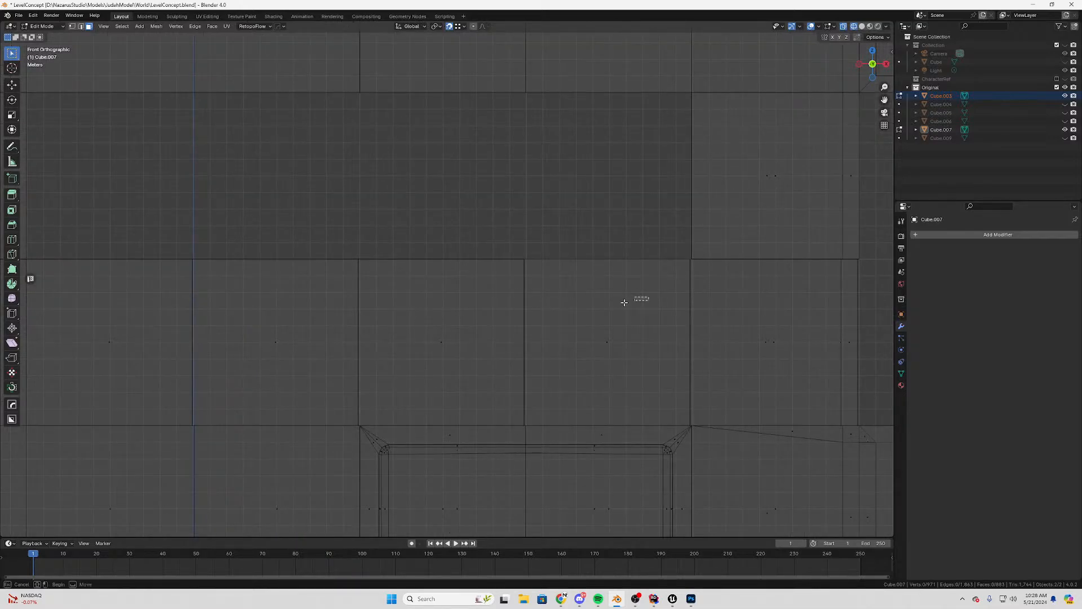
{"action": "left_click_drag", "start_coordinate": [624, 303], "coordinate": [33, 399]}
{"action": "middle_click_drag", "start_coordinate": [556, 305], "coordinate": [333, 300], "text": "shift"}
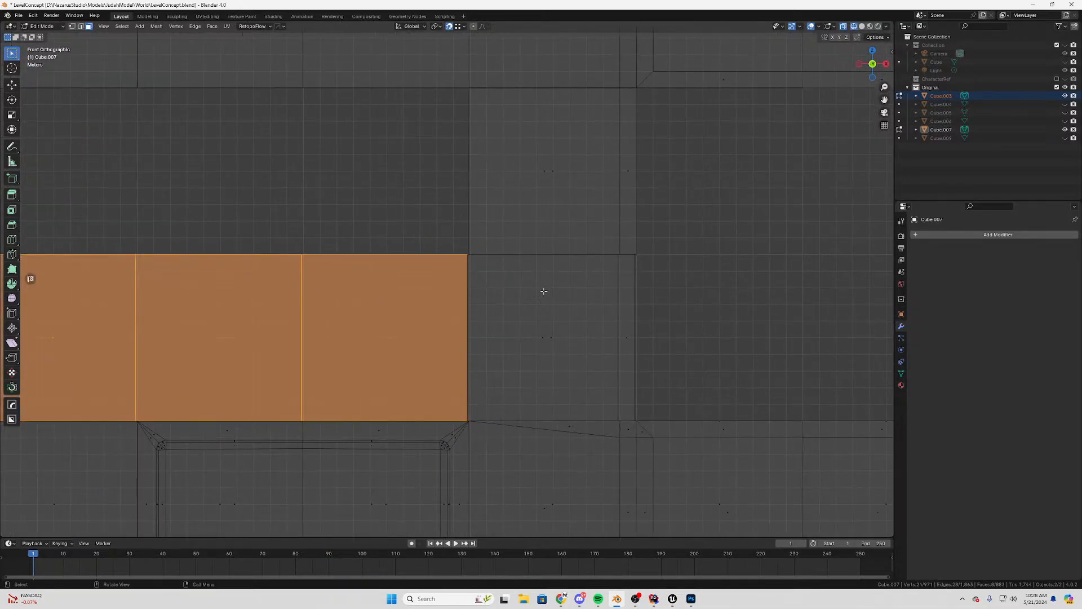
{"action": "scroll", "coordinate": [544, 291], "scroll_direction": "up", "scroll_amount": 1}
{"action": "middle_click_drag", "start_coordinate": [565, 288], "coordinate": [523, 187], "text": "shift"}
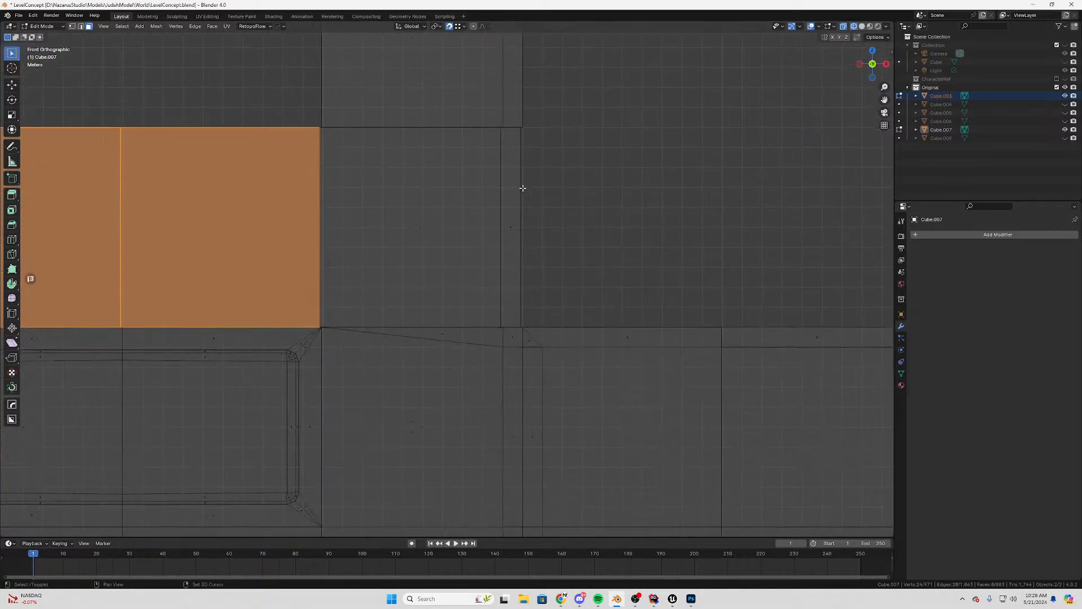
{"action": "left_click_drag", "start_coordinate": [582, 177], "coordinate": [345, 267]}
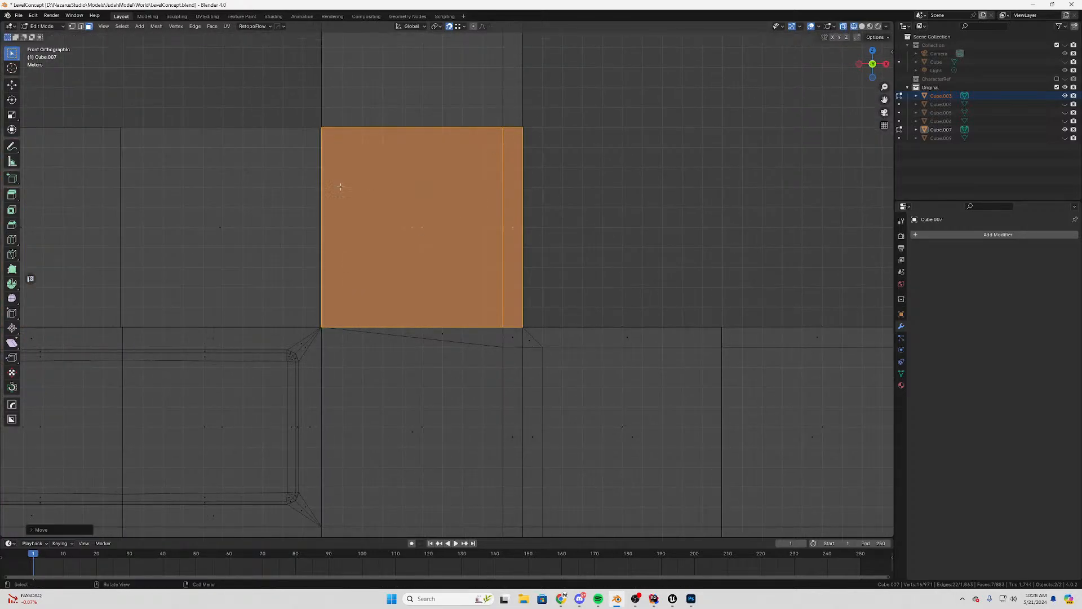
Examine the left end panels of the lower and upper rows for alignment with the surrounding wall sections
{"action": "middle_click_drag", "start_coordinate": [305, 209], "coordinate": [599, 239], "text": "shift"}
{"action": "scroll", "coordinate": [564, 242], "scroll_direction": "down", "scroll_amount": 4}
{"action": "middle_click_drag", "start_coordinate": [408, 253], "coordinate": [630, 258], "text": "shift"}
{"action": "scroll", "coordinate": [407, 216], "scroll_direction": "up", "scroll_amount": 3}
{"action": "middle_click_drag", "start_coordinate": [261, 266], "coordinate": [405, 274], "text": "shift"}
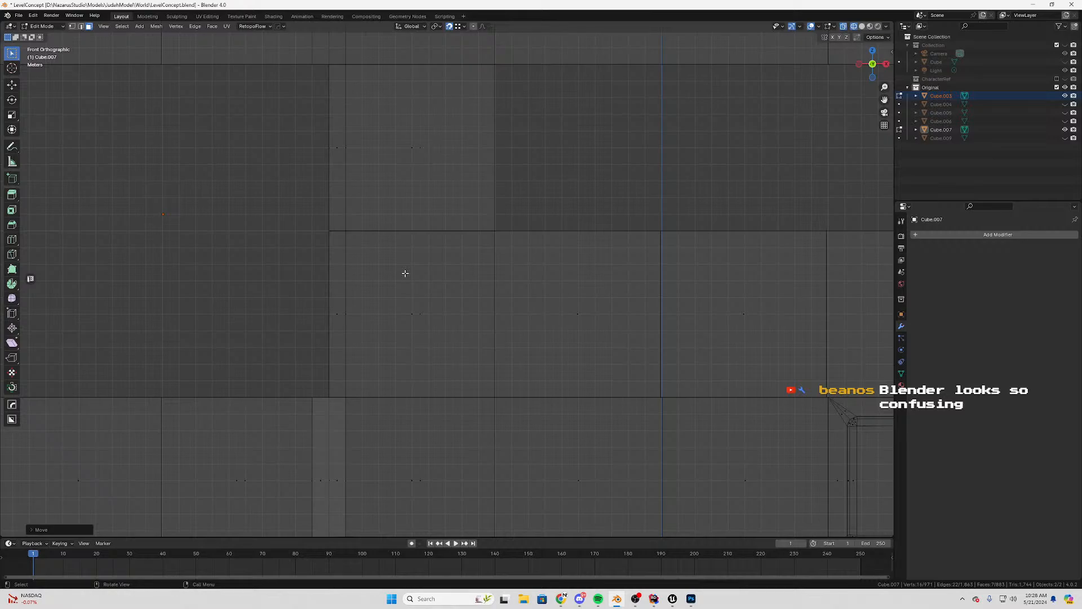
{"action": "left_click_drag", "start_coordinate": [462, 273], "coordinate": [300, 352]}
{"action": "middle_click_drag", "start_coordinate": [438, 177], "coordinate": [478, 280], "text": "shift"}
{"action": "left_click_drag", "start_coordinate": [492, 192], "coordinate": [306, 299]}
{"action": "scroll", "coordinate": [425, 203], "scroll_direction": "up", "scroll_amount": 3}
{"action": "middle_click_drag", "start_coordinate": [425, 203], "coordinate": [451, 432], "text": "shift"}
{"action": "scroll", "coordinate": [367, 331], "scroll_direction": "up", "scroll_amount": 6}
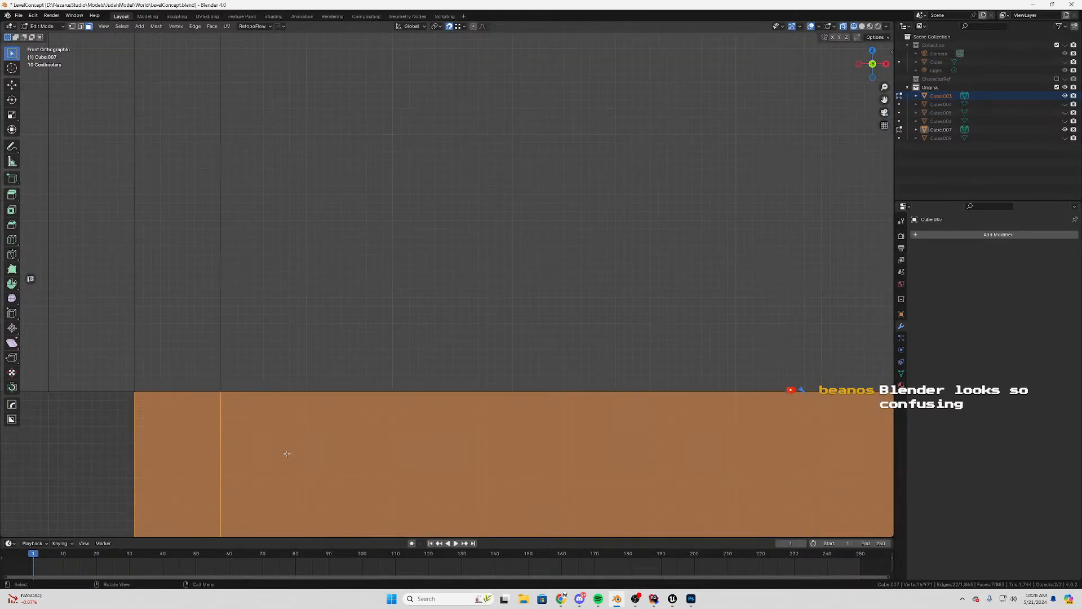
{"action": "middle_click_drag", "start_coordinate": [253, 432], "coordinate": [175, 256], "text": "shift"}
Inspect the inner panels of the lower row for gaps between their edges and the panels around them
{"action": "scroll", "coordinate": [515, 344], "scroll_direction": "down", "scroll_amount": 12}
{"action": "middle_click_drag", "start_coordinate": [631, 349], "coordinate": [242, 305], "text": "shift"}
{"action": "scroll", "coordinate": [392, 258], "scroll_direction": "up", "scroll_amount": 4}
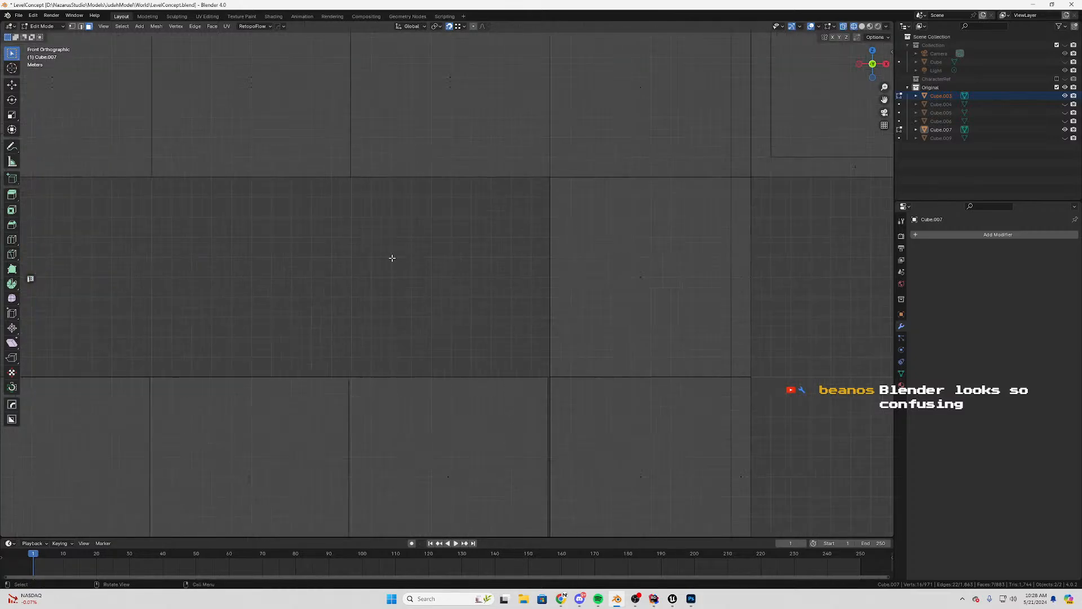
{"action": "middle_click_drag", "start_coordinate": [326, 232], "coordinate": [329, 171], "text": "shift"}
{"action": "scroll", "coordinate": [530, 365], "scroll_direction": "up", "scroll_amount": 1}
{"action": "middle_click_drag", "start_coordinate": [331, 417], "coordinate": [584, 283], "text": "shift"}
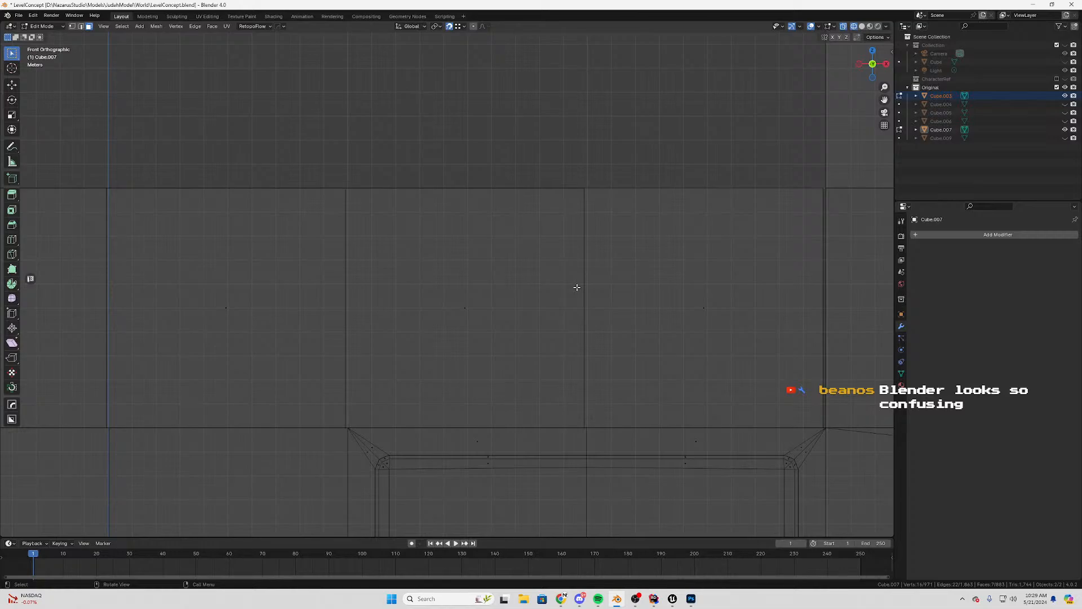
{"action": "scroll", "coordinate": [443, 318], "scroll_direction": "down", "scroll_amount": 5}
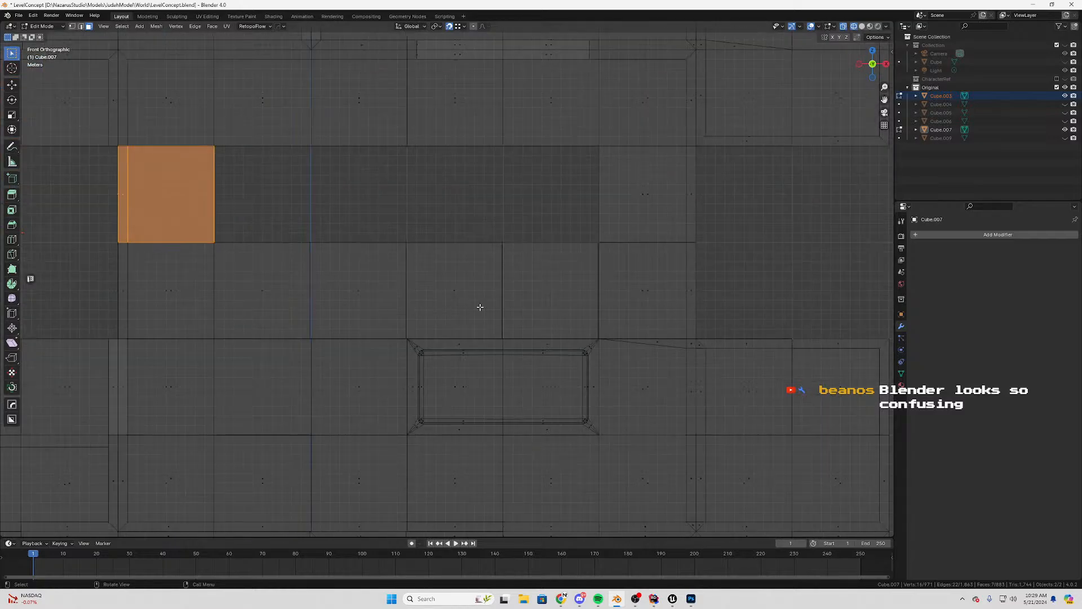
{"action": "scroll", "coordinate": [479, 307], "scroll_direction": "up", "scroll_amount": 4}
{"action": "scroll", "coordinate": [460, 299], "scroll_direction": "down", "scroll_amount": 4}
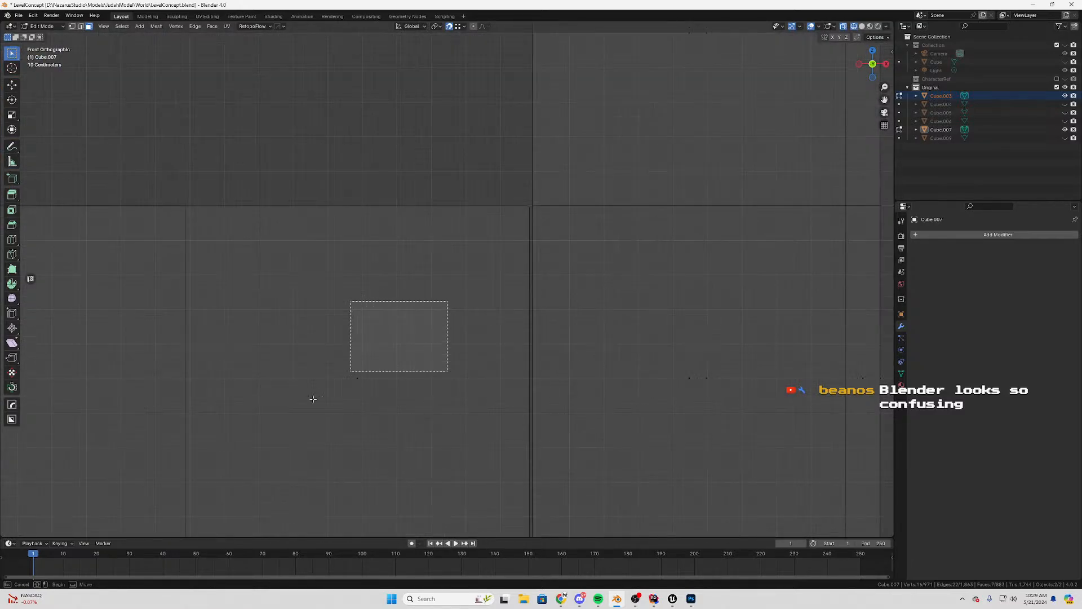
Snap the lower row's inner panel nearest the right end flush against the corner of the right end panel
{"action": "left_click", "coordinate": [312, 400]}
{"action": "scroll", "coordinate": [508, 210], "scroll_direction": "up", "scroll_amount": 6}
{"action": "key", "text": "g"}
{"action": "left_click", "coordinate": [579, 174]}
{"action": "scroll", "coordinate": [442, 255], "scroll_direction": "down", "scroll_amount": 4}
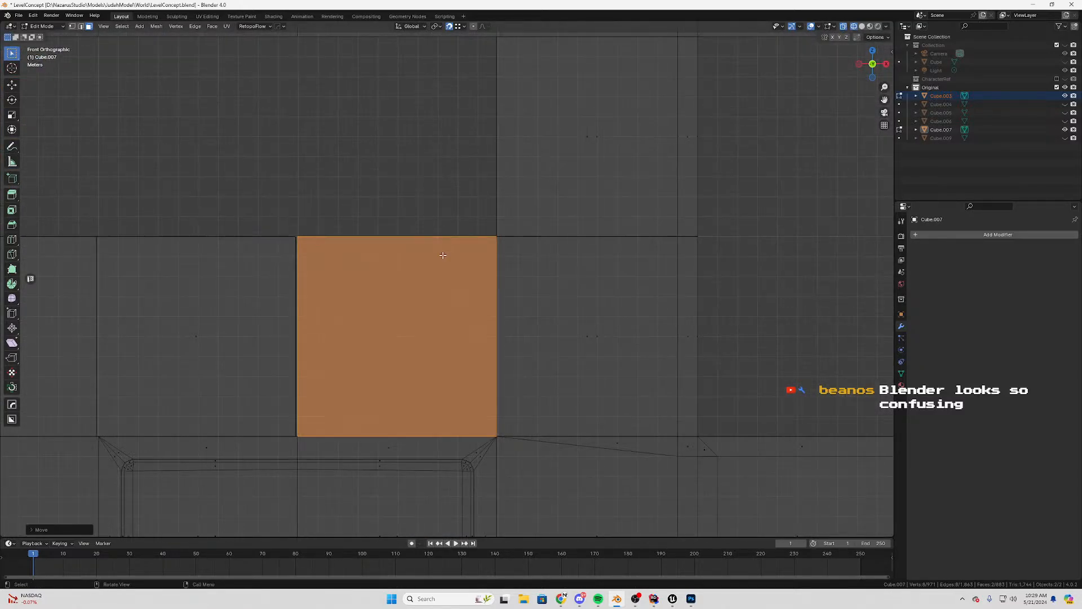
Snap the lower-row panel above the recess's left half to the middle edge of the wall section beneath it
{"action": "scroll", "coordinate": [511, 375], "scroll_direction": "up", "scroll_amount": 4}
{"action": "middle_click_drag", "start_coordinate": [534, 399], "coordinate": [0, 324], "text": "shift"}
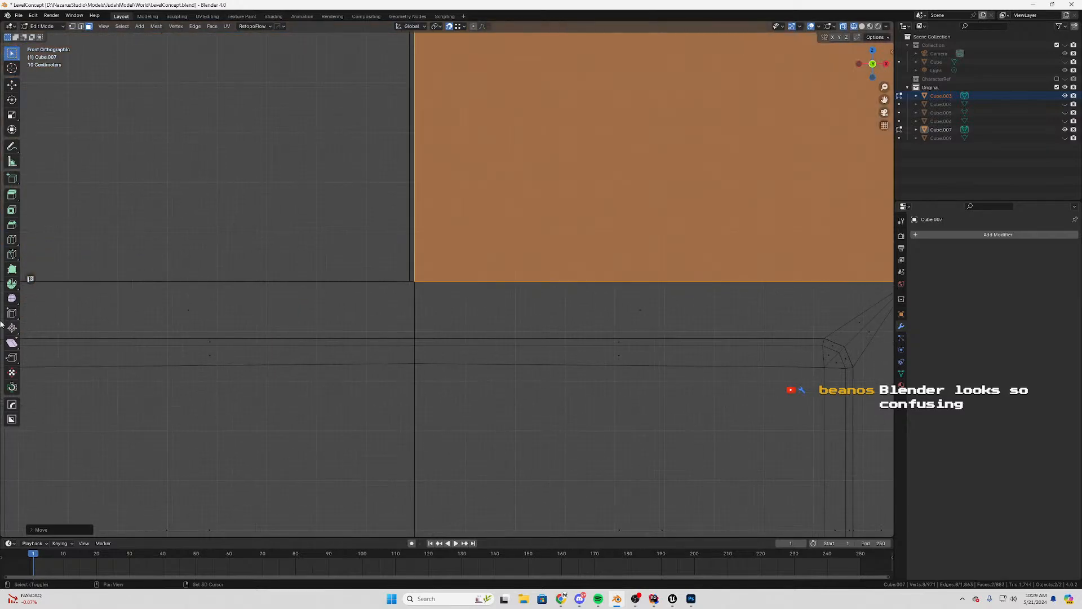
{"action": "scroll", "coordinate": [441, 258], "scroll_direction": "down", "scroll_amount": 4}
{"action": "middle_click_drag", "start_coordinate": [346, 246], "coordinate": [205, 247], "text": "shift"}
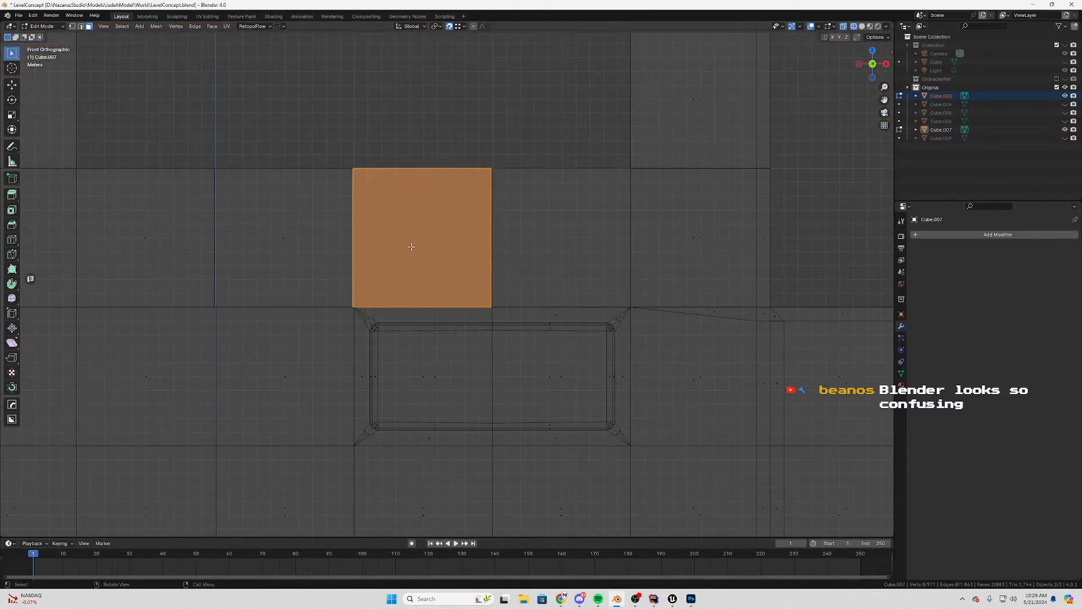
{"action": "scroll", "coordinate": [561, 322], "scroll_direction": "up", "scroll_amount": 4}
{"action": "key", "text": "g"}
{"action": "left_click", "coordinate": [642, 398]}
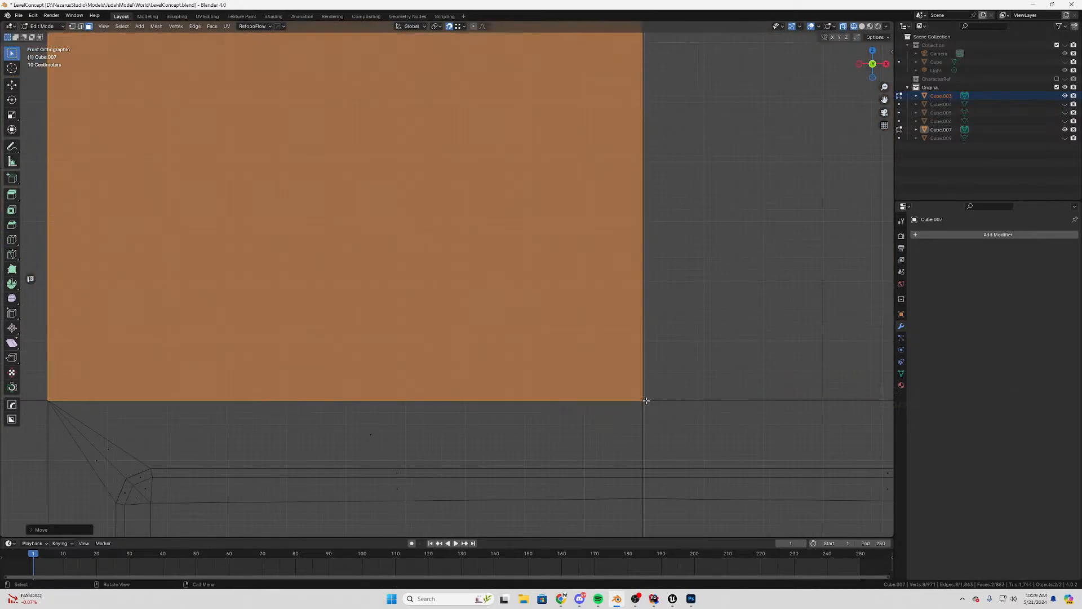
Move the shared vertical edge between the two leftmost inner panels of the lower row onto the vertex directly below
{"action": "scroll", "coordinate": [587, 308], "scroll_direction": "up", "scroll_amount": 5, "text": "ctrl"}
{"action": "scroll", "coordinate": [442, 219], "scroll_direction": "down", "scroll_amount": 2}
{"action": "middle_click_drag", "start_coordinate": [441, 220], "coordinate": [540, 265], "text": "shift"}
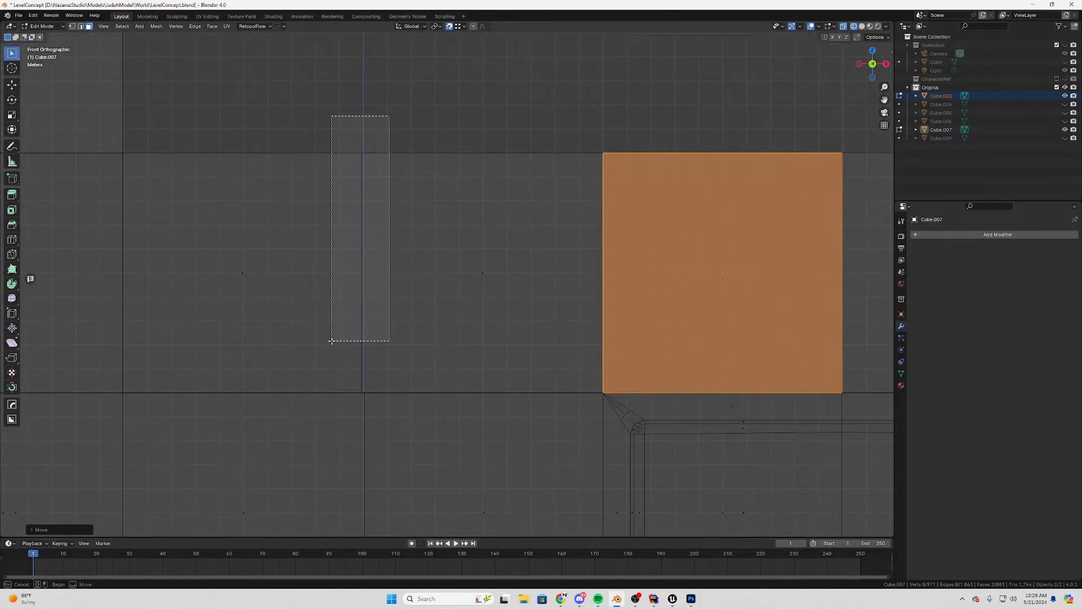
{"action": "left_click_drag", "start_coordinate": [332, 341], "coordinate": [369, 311]}
{"action": "middle_click_drag", "start_coordinate": [364, 302], "coordinate": [396, 369], "text": "ctrl"}
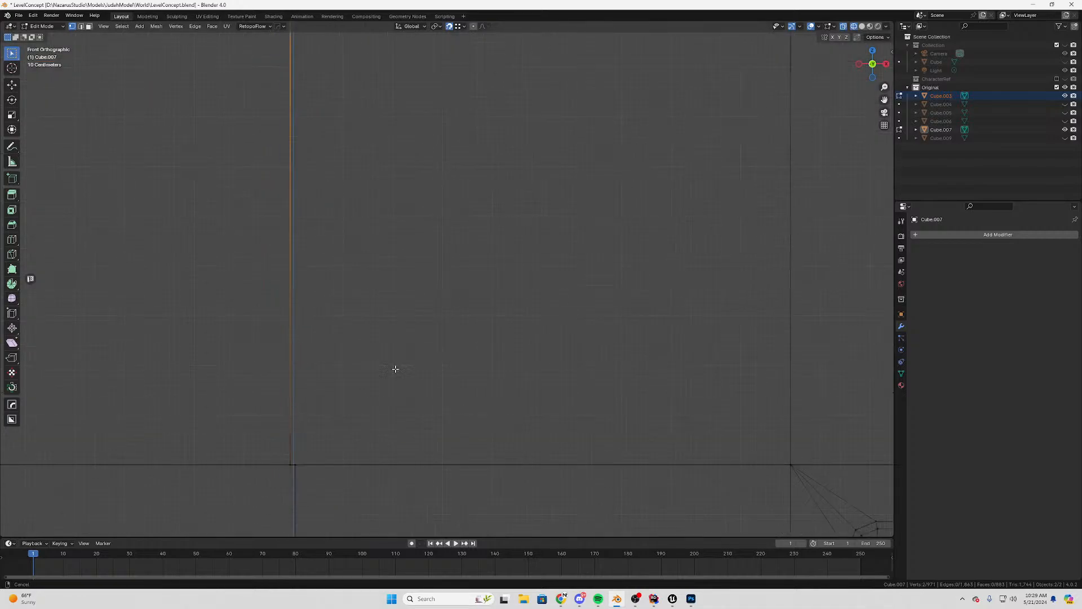
{"action": "key", "text": "g"}
{"action": "left_click", "coordinate": [373, 326]}
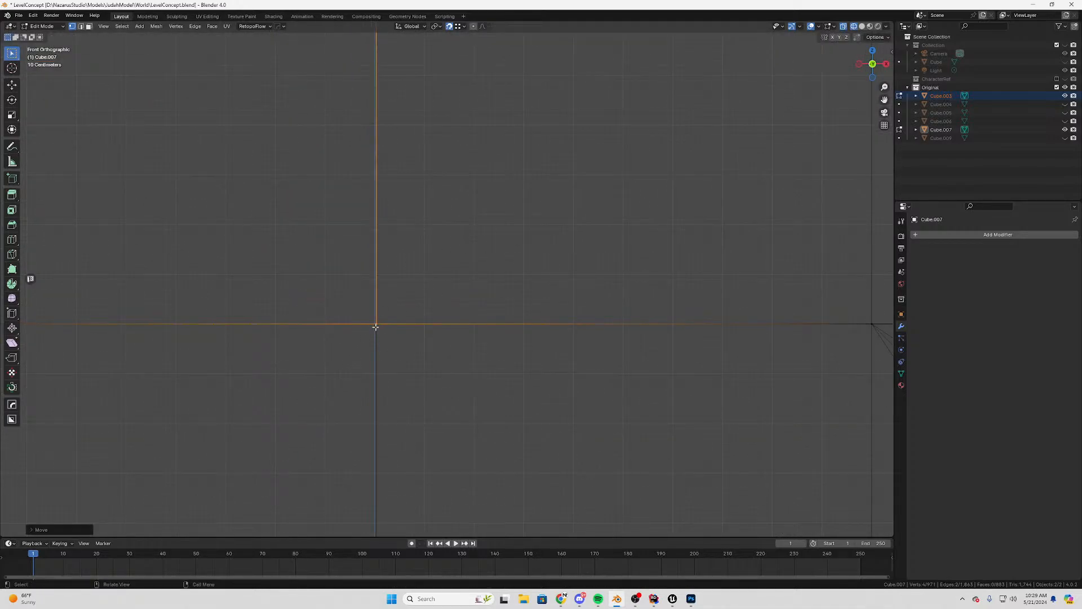
Duplicate the lower row's four aligned inner panels and snap the copy into the empty row above
{"action": "scroll", "coordinate": [345, 264], "scroll_direction": "down", "scroll_amount": 8}
{"action": "middle_click_drag", "start_coordinate": [346, 263], "coordinate": [418, 235], "text": "shift"}
{"action": "scroll", "coordinate": [316, 239], "scroll_direction": "up", "scroll_amount": 2}
{"action": "middle_click_drag", "start_coordinate": [316, 239], "coordinate": [460, 224], "text": "ctrl"}
{"action": "left_click_drag", "start_coordinate": [575, 270], "coordinate": [394, 385]}
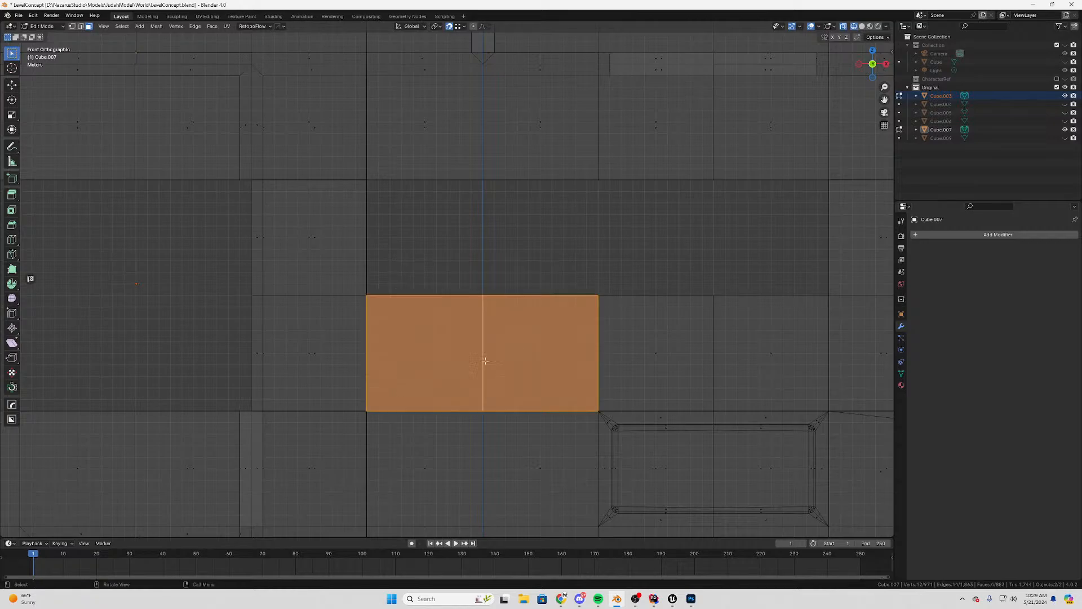
{"action": "middle_click_drag", "start_coordinate": [627, 297], "coordinate": [611, 268], "text": "shift"}
{"action": "left_click_drag", "start_coordinate": [644, 256], "coordinate": [447, 389], "text": "shift"}
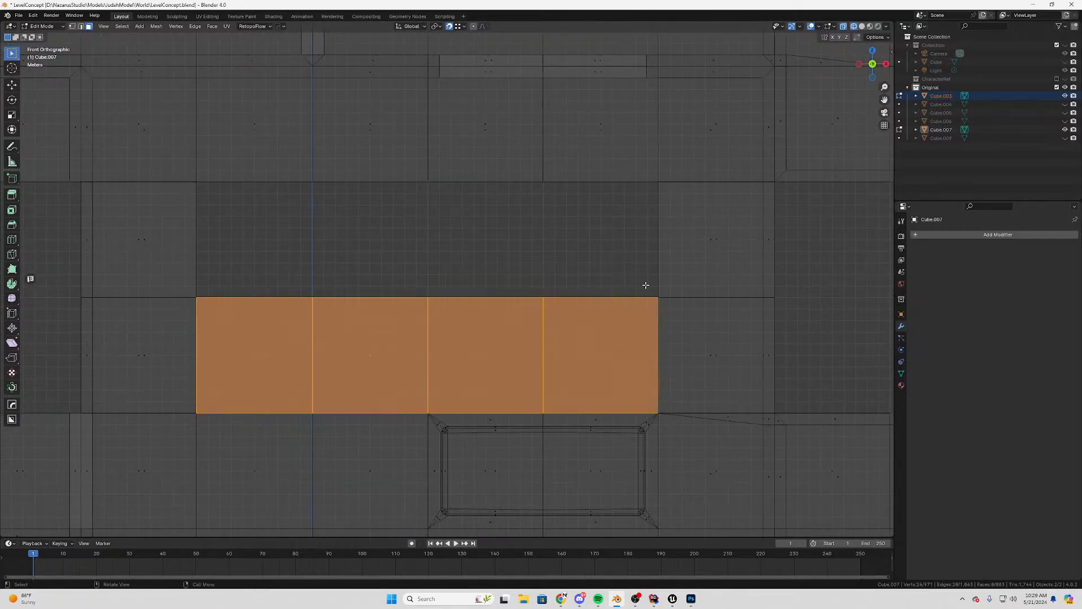
{"action": "key", "text": "shift+d"}
{"action": "right_click", "coordinate": [657, 207]}
Examine the duplicated strip's upper-left corner, clear the selection, and look over the filled rows for remaining gaps
{"action": "middle_click_drag", "start_coordinate": [179, 319], "coordinate": [406, 251], "text": "shift"}
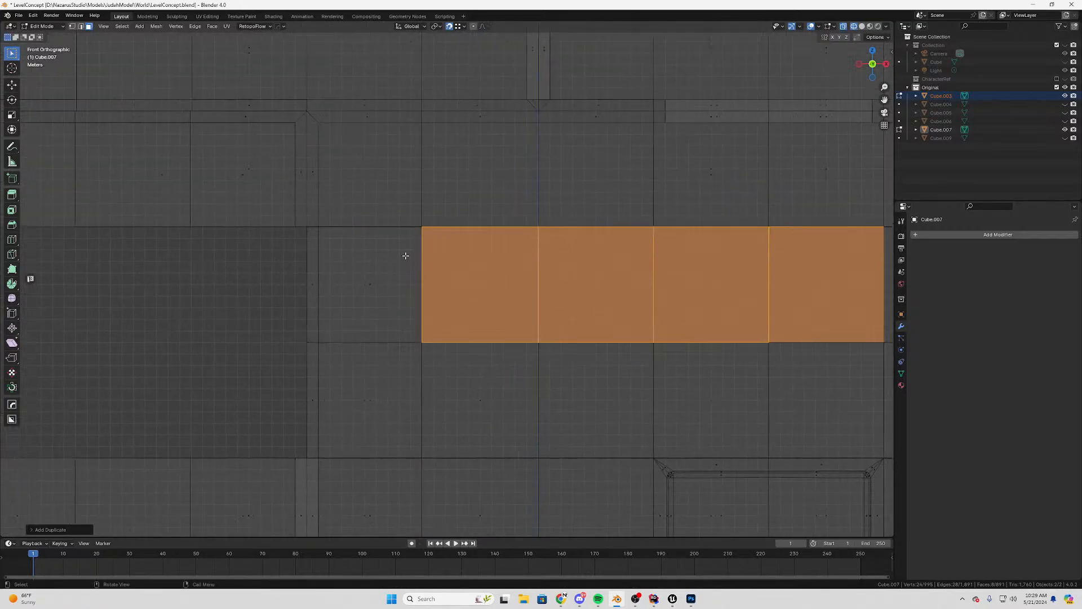
{"action": "scroll", "coordinate": [406, 251], "scroll_direction": "up", "scroll_amount": 6}
{"action": "scroll", "coordinate": [388, 204], "scroll_direction": "down", "scroll_amount": 4}
{"action": "scroll", "coordinate": [377, 182], "scroll_direction": "up", "scroll_amount": 4}
{"action": "middle_click_drag", "start_coordinate": [377, 182], "coordinate": [467, 300], "text": "shift"}
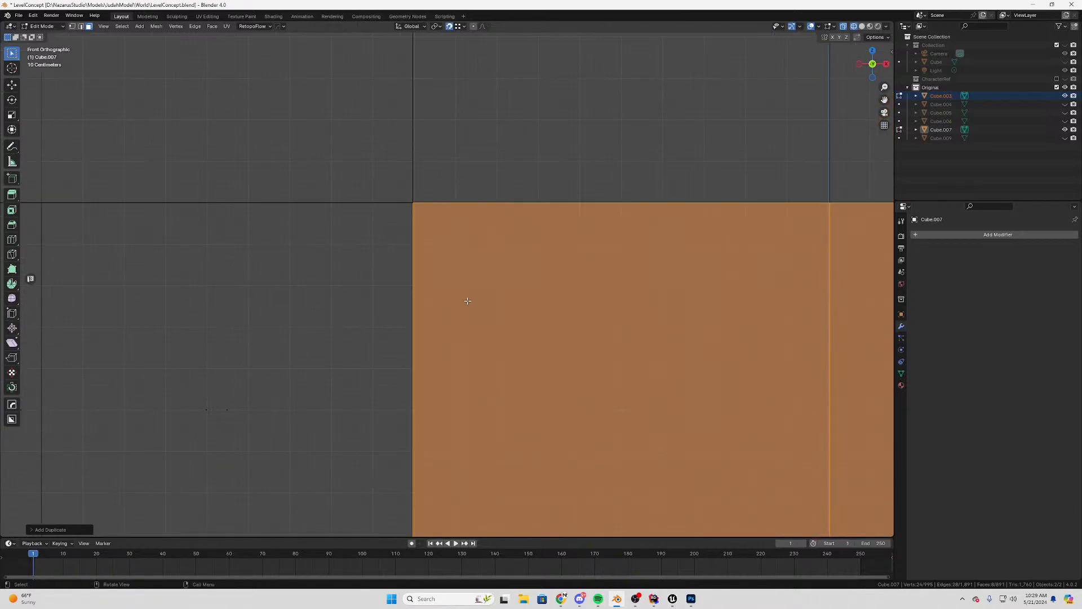
{"action": "key", "text": "alt+a"}
{"action": "scroll", "coordinate": [467, 289], "scroll_direction": "down", "scroll_amount": 10}
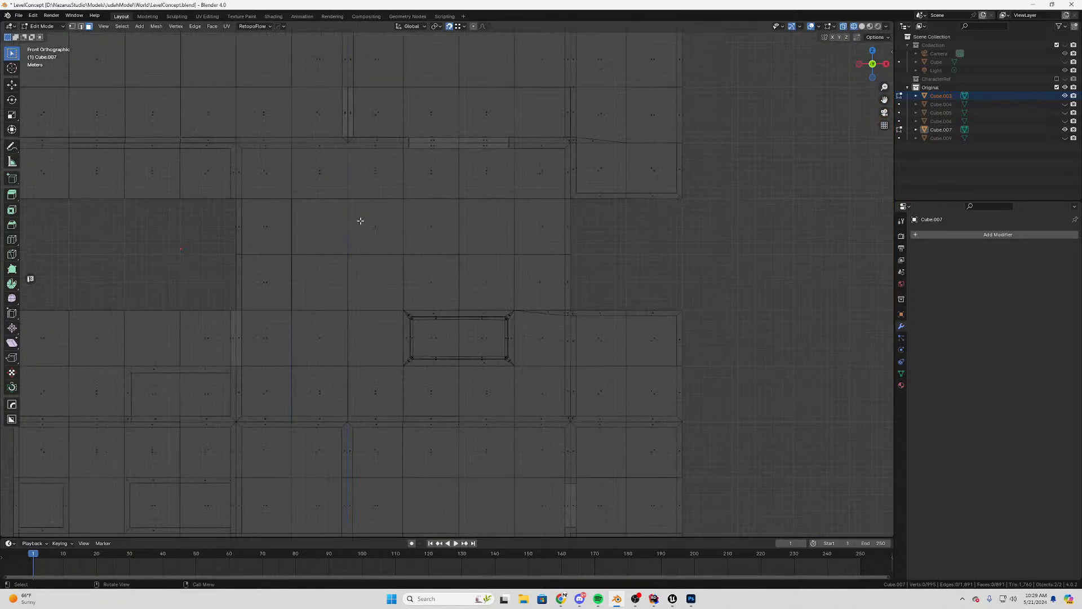
{"action": "middle_click_drag", "start_coordinate": [360, 223], "coordinate": [407, 247], "text": "shift"}
{"action": "scroll", "coordinate": [407, 247], "scroll_direction": "up", "scroll_amount": 1}
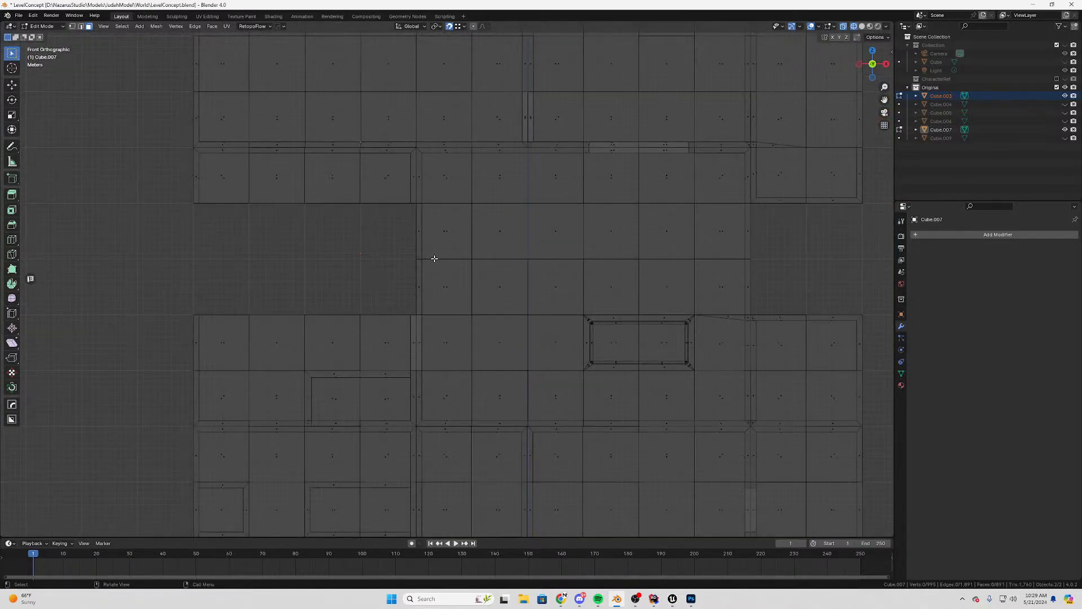
{"action": "middle_click_drag", "start_coordinate": [598, 253], "coordinate": [280, 239], "text": "shift"}
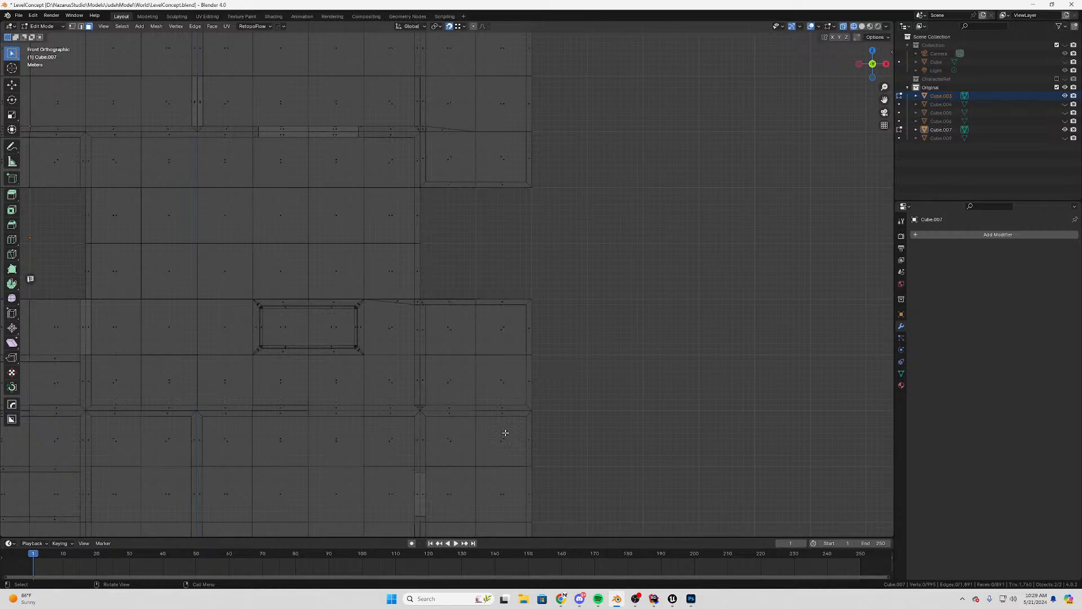
Switch to Unreal Editor, look over the LevelConcept mesh, and start a play test of the TestWorld level
{"action": "left_click", "coordinate": [633, 548]}
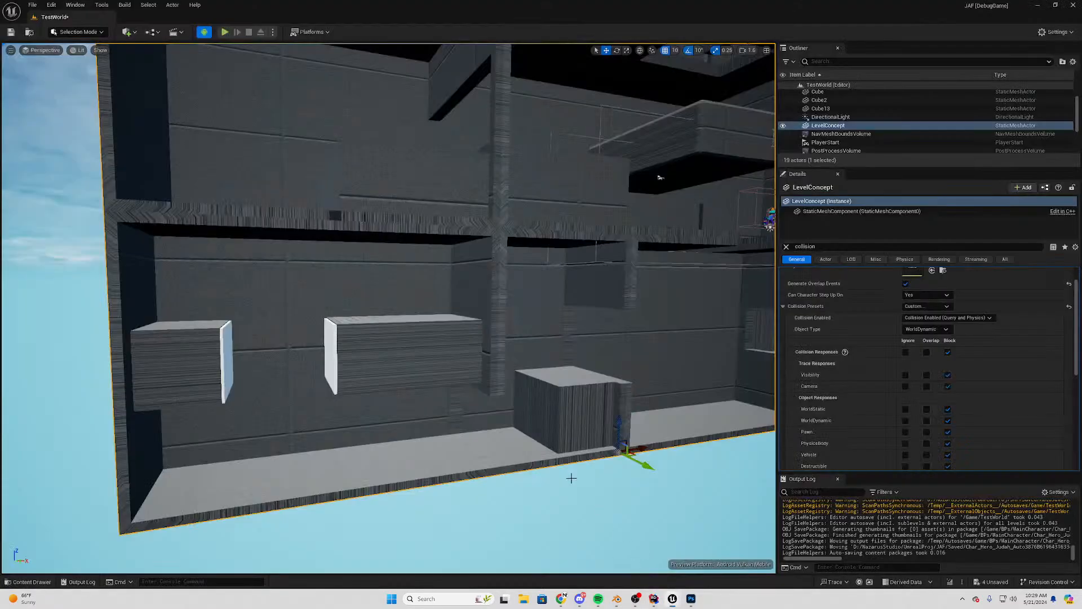
{"action": "scroll", "coordinate": [444, 262], "scroll_direction": "down", "scroll_amount": 3}
{"action": "mouse_move", "coordinate": [451, 273]}
{"action": "right_mouse_down"}
{"action": "mouse_move", "coordinate": [457, 203]}
{"action": "mouse_move", "coordinate": [468, 276]}
{"action": "mouse_move", "coordinate": [446, 270]}
{"action": "right_mouse_up"}
{"action": "key", "text": "w"}
{"action": "key", "text": "s"}
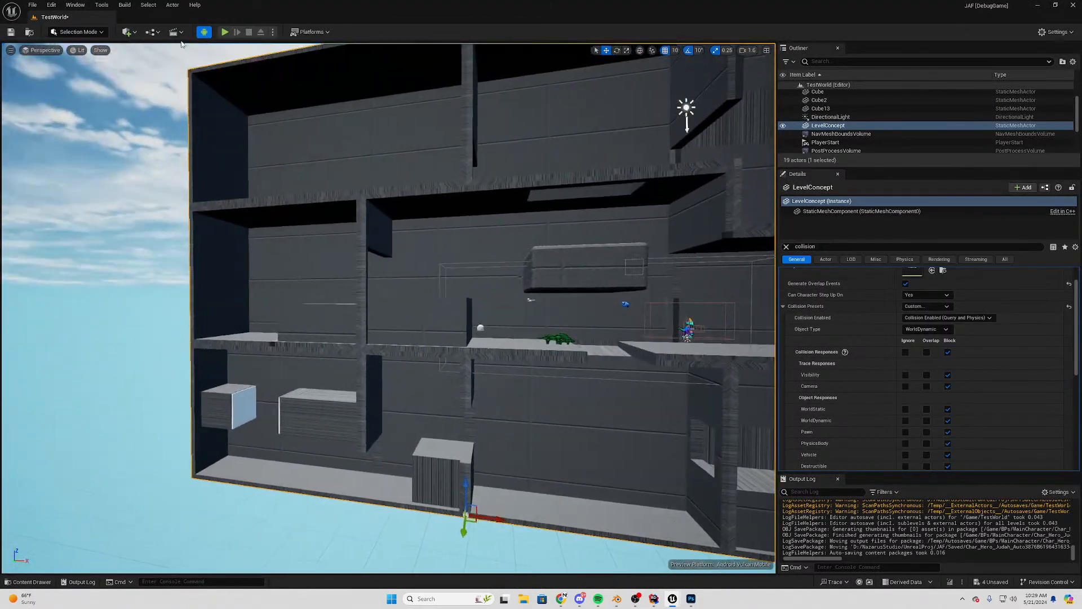
{"action": "left_click", "coordinate": [225, 32]}
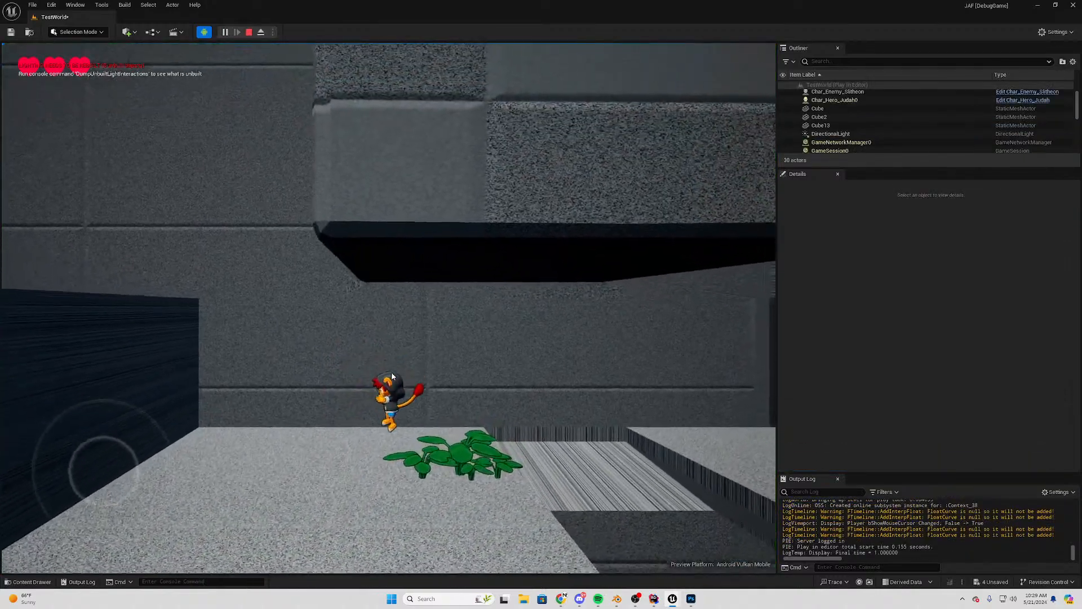
Play-test the rooms around the green plants, running and jumping the character across the blocks, ledges, and enemy area
{"action": "key", "text": "a"}
{"action": "key", "text": "space"}
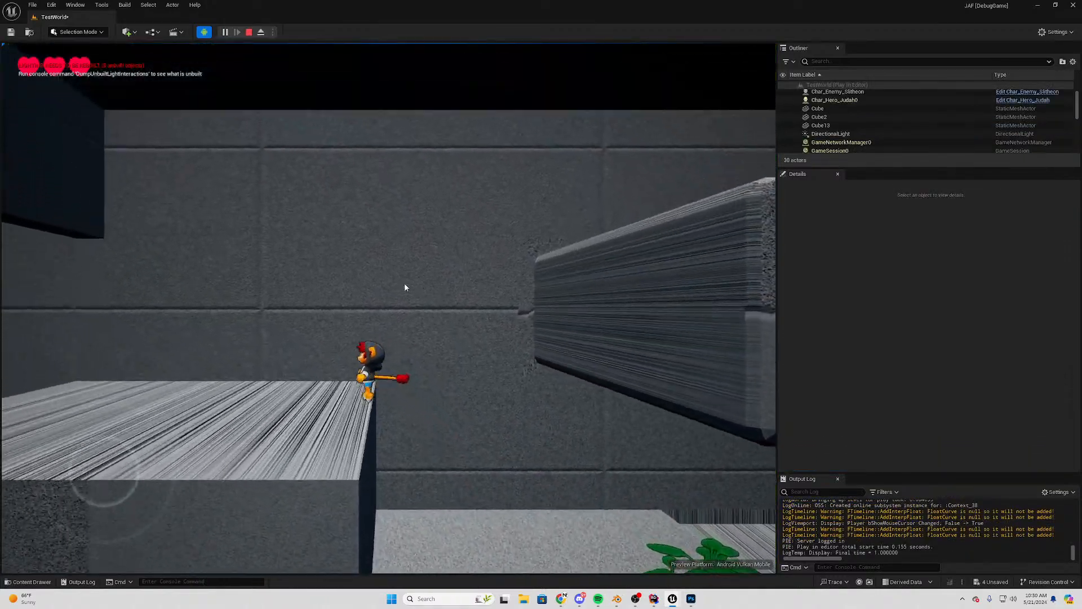
{"action": "key", "text": "a"}
{"action": "left_click", "coordinate": [389, 313]}
{"action": "key", "text": "d"}
{"action": "key", "text": "space"}
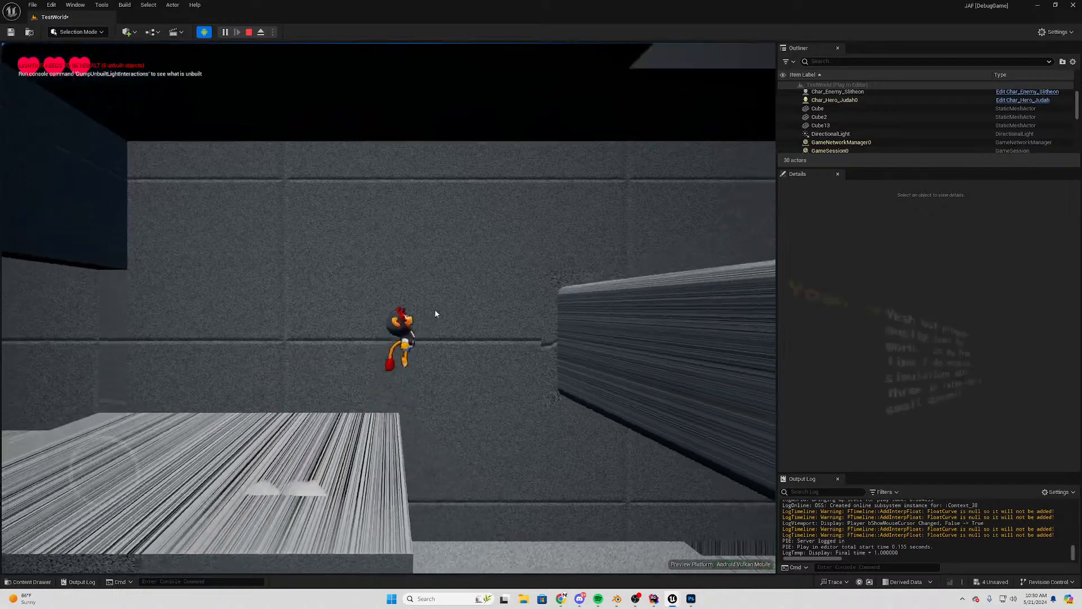
{"action": "key", "text": "d"}
{"action": "key", "text": "space"}
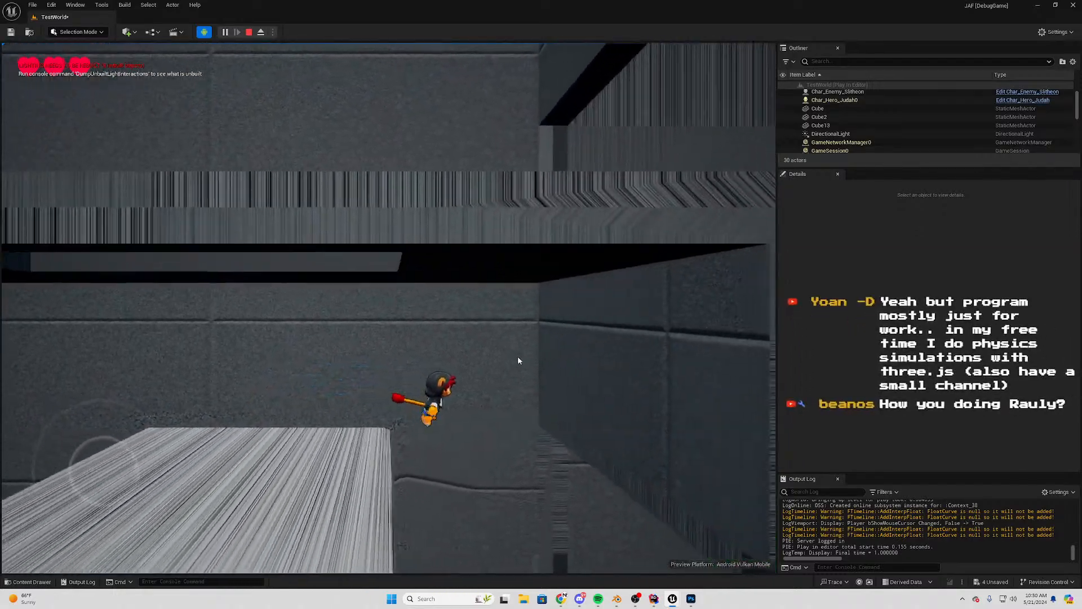
{"action": "key", "text": "a"}
{"action": "key", "text": "space"}
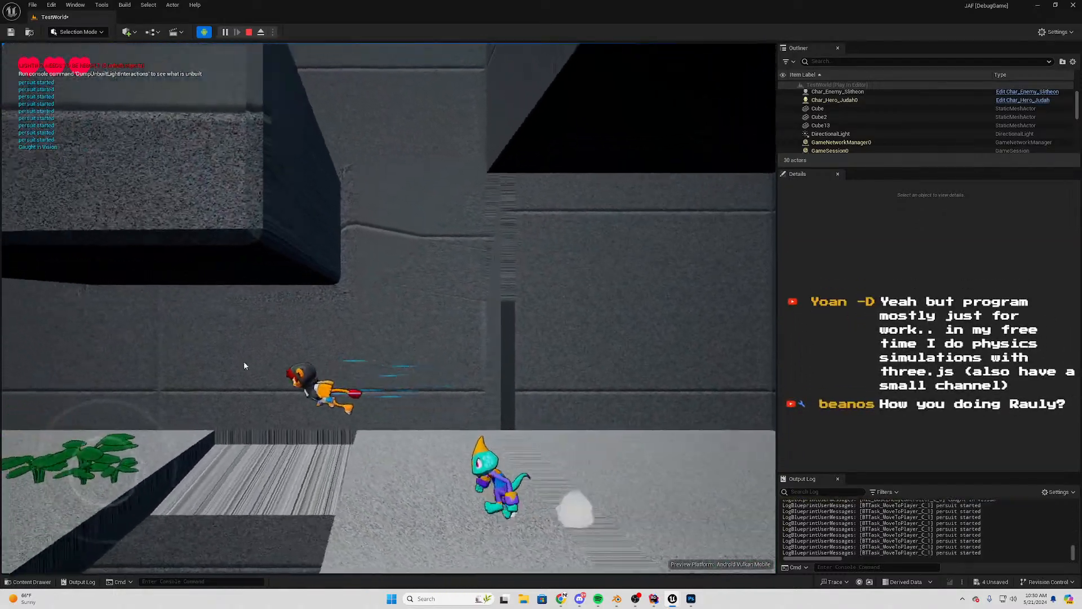
{"action": "key", "text": "a"}
{"action": "key", "text": "space"}
{"action": "key", "text": "d"}
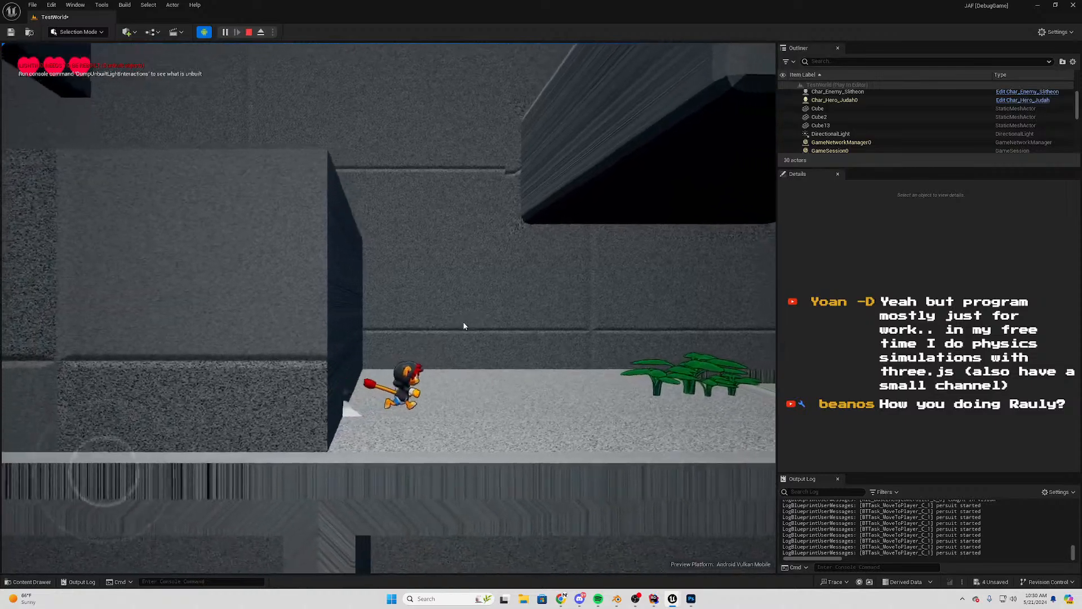
Continue the play test down through the floor gap and across the lower rooms to the far end, and end the session
{"action": "key", "text": "space"}
{"action": "key", "text": "a"}
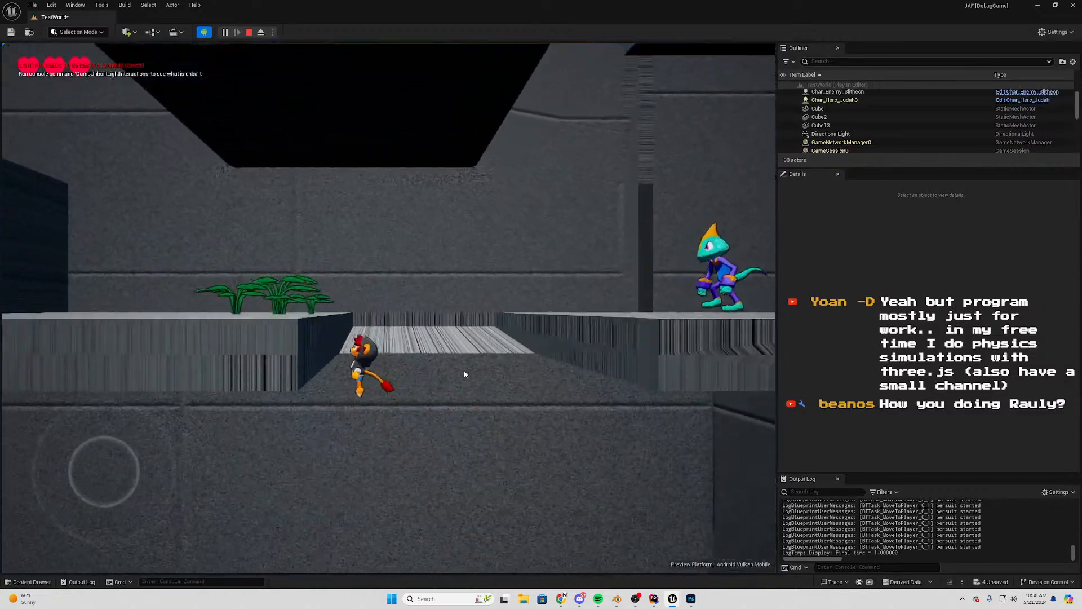
{"action": "key", "text": "space"}
{"action": "key", "text": "d"}
{"action": "key", "text": "a"}
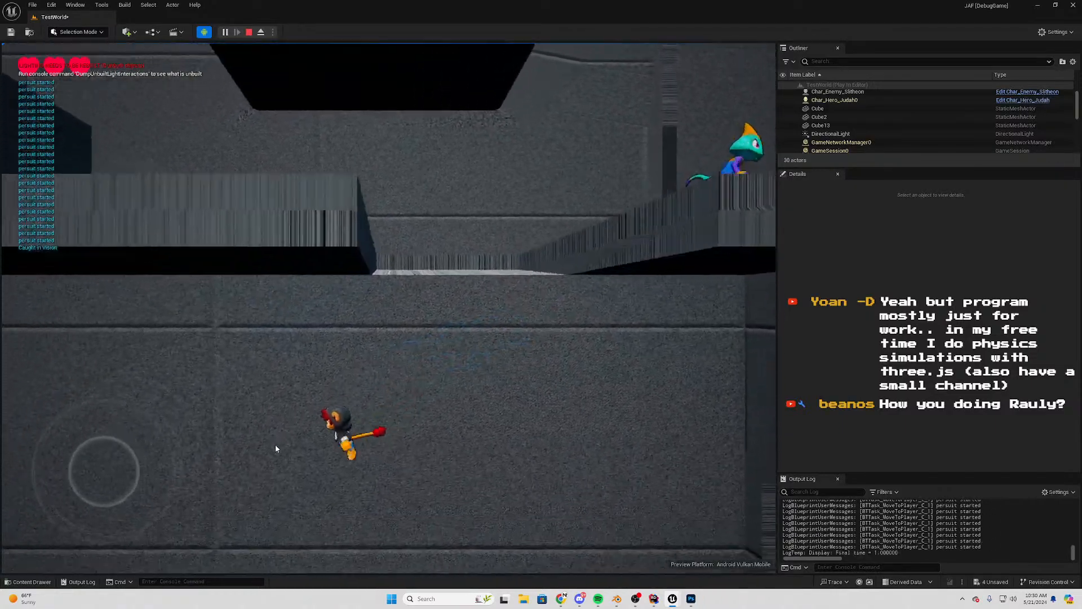
{"action": "key", "text": "space"}
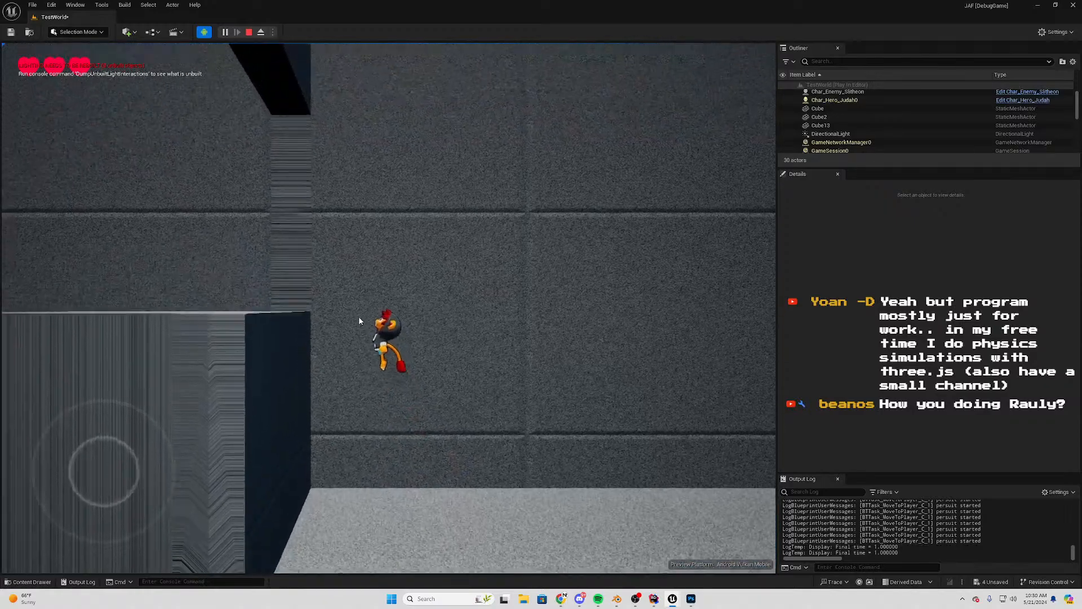
{"action": "key", "text": "a"}
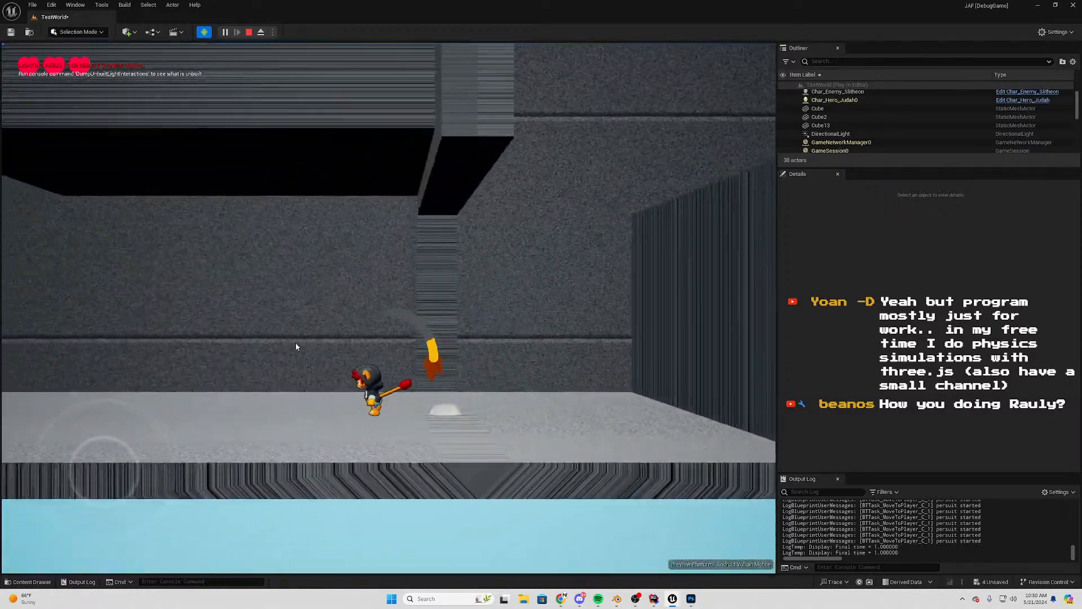
{"action": "key", "text": "space"}
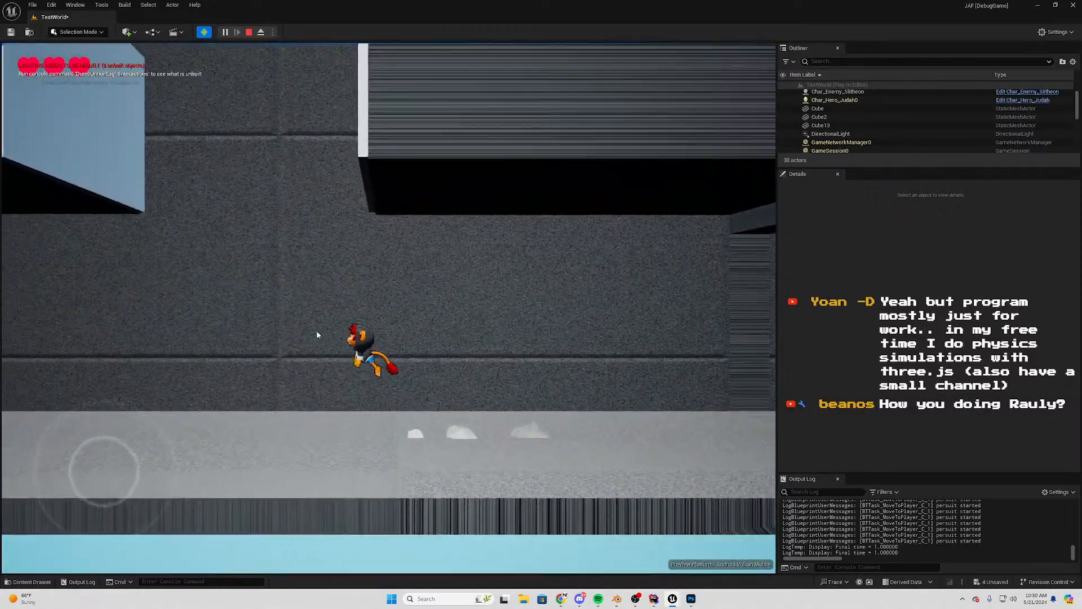
{"action": "key", "text": "space"}
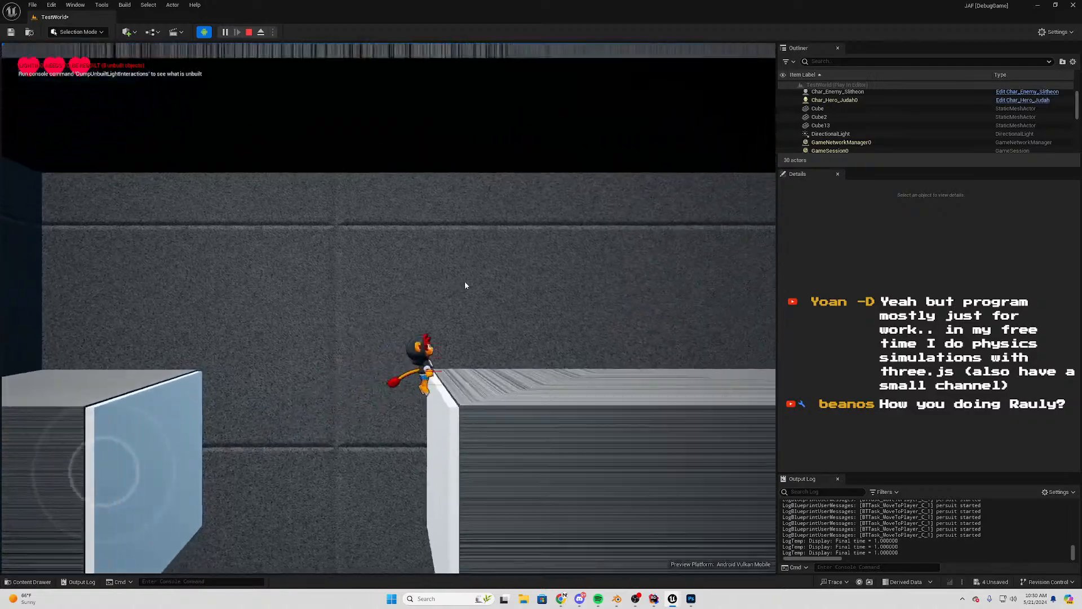
{"action": "key", "text": "a"}
{"action": "key", "text": "space"}
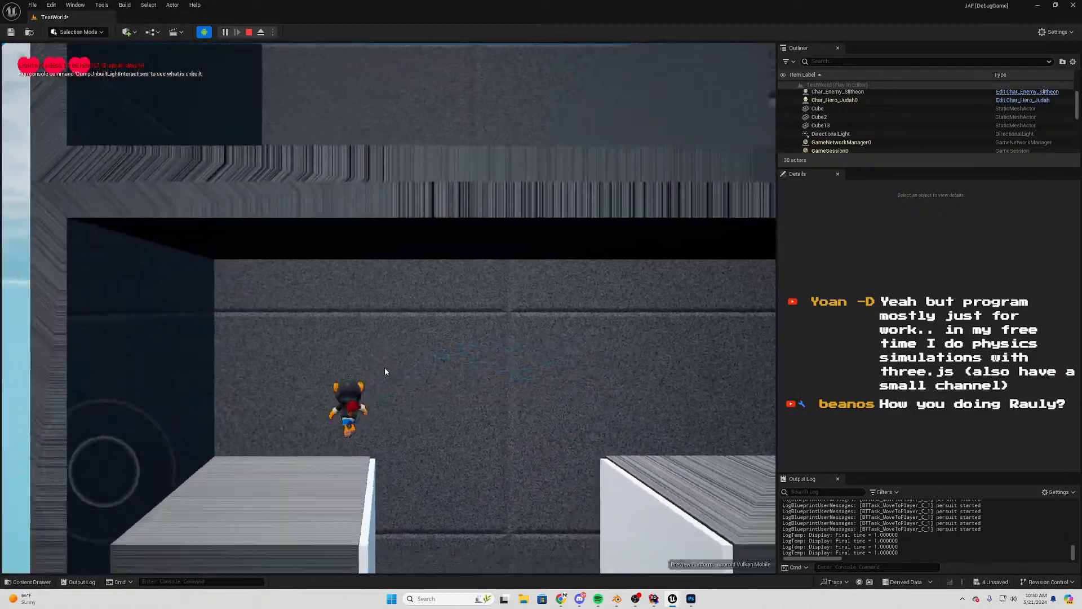
{"action": "key", "text": "Escape"}
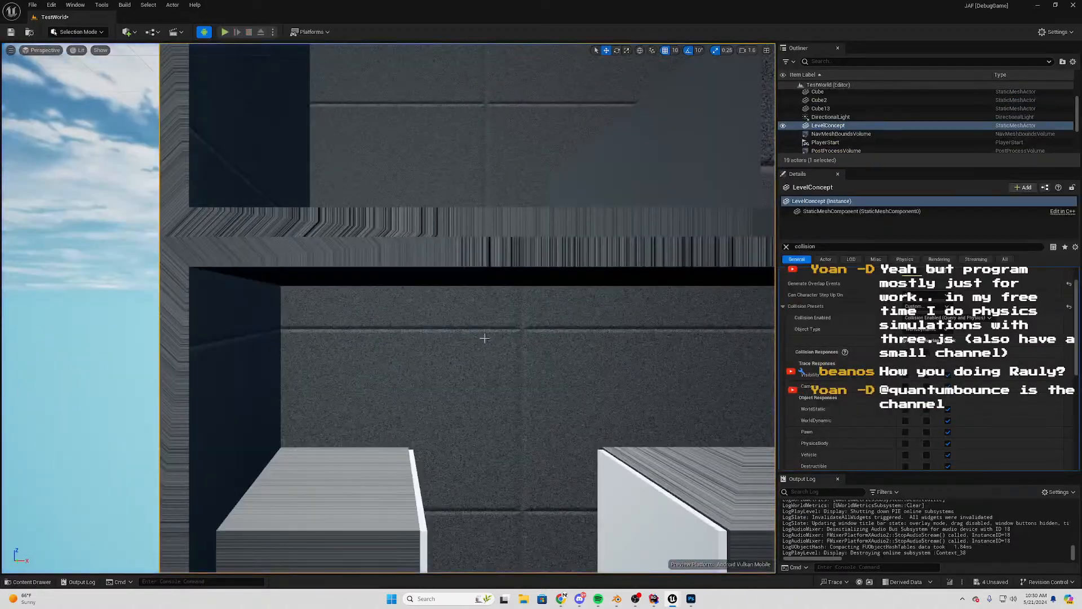
Look over the level's rooms and floors in the editor viewport, and switch back to Blender
{"action": "key", "text": "s"}
{"action": "right_click_drag", "start_coordinate": [425, 307], "coordinate": [474, 296]}
{"action": "key", "text": "w"}
{"action": "key", "text": "s"}
{"action": "key", "text": "w"}
{"action": "key", "text": "s"}
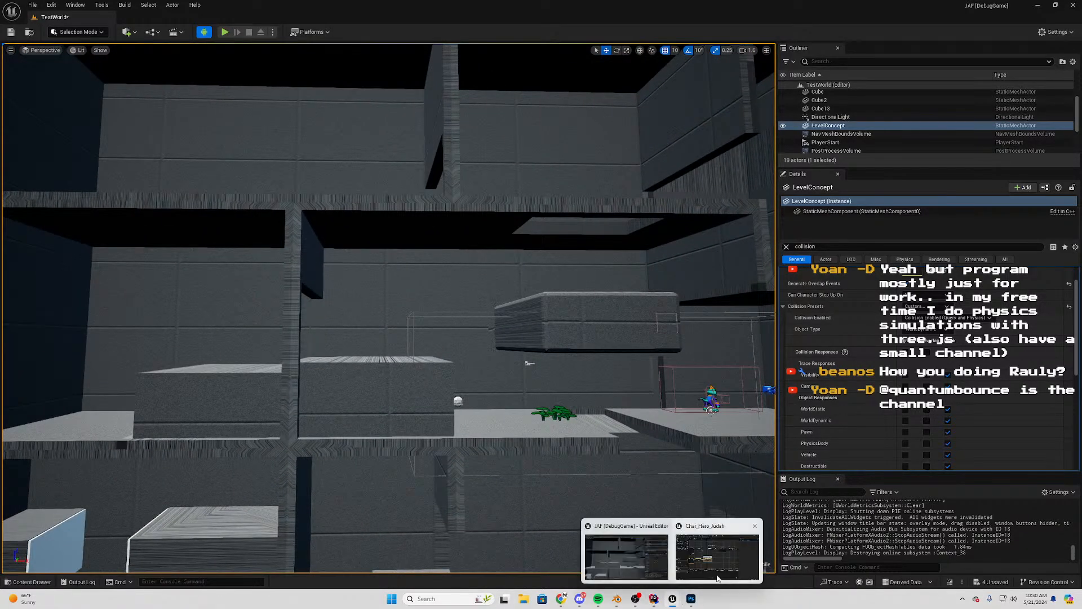
{"action": "left_click", "coordinate": [617, 600]}
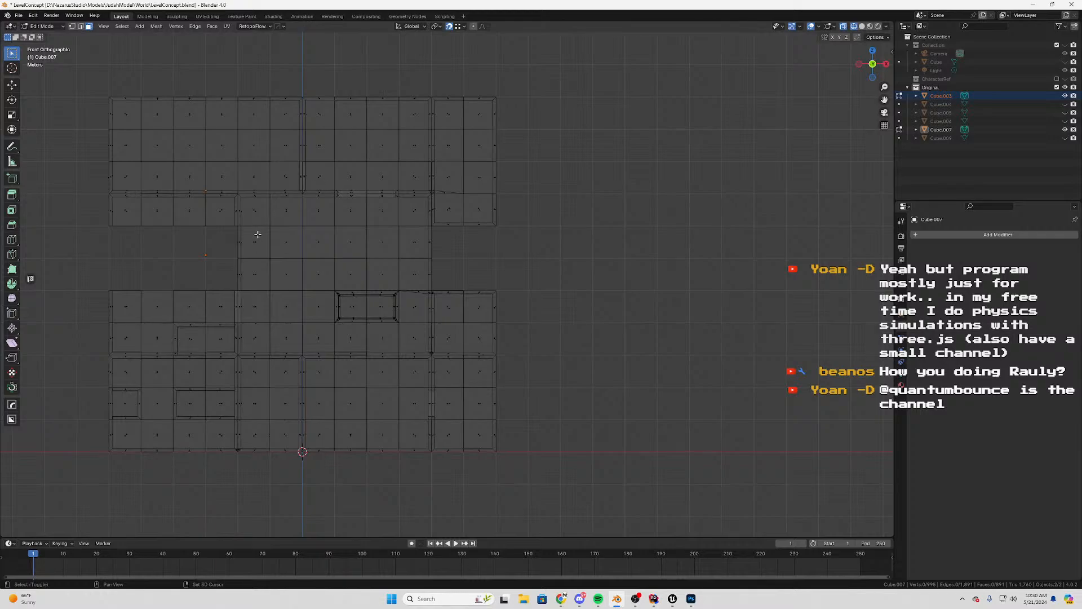
Duplicate the leftmost two-panel column of the filled strip and snap the copy to the outer left end of the remaining gap
{"action": "scroll", "coordinate": [411, 242], "scroll_direction": "up", "scroll_amount": 7}
{"action": "middle_click_drag", "start_coordinate": [421, 281], "coordinate": [548, 282], "text": "shift"}
{"action": "left_click_drag", "start_coordinate": [576, 241], "coordinate": [482, 422]}
{"action": "middle_click_drag", "start_coordinate": [213, 285], "coordinate": [201, 218], "text": "shift"}
{"action": "key", "text": "shift+d"}
{"action": "left_click", "coordinate": [410, 255]}
{"action": "scroll", "coordinate": [569, 264], "scroll_direction": "down", "scroll_amount": 3}
{"action": "middle_click_drag", "start_coordinate": [693, 261], "coordinate": [191, 264], "text": "shift"}
{"action": "scroll", "coordinate": [331, 247], "scroll_direction": "up", "scroll_amount": 2}
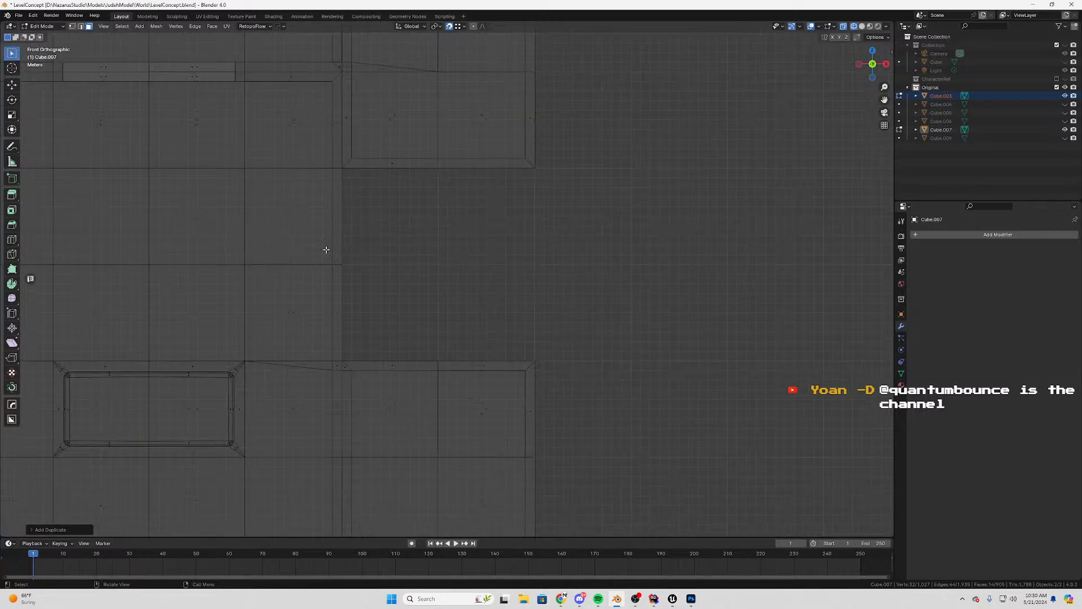
Delete the original leftmost two-panel column of the filled strip, beside the dividing wall
{"action": "mouse_move", "coordinate": [327, 248]}
{"action": "middle_mouse_down", "text": "shift"}
{"action": "mouse_move", "coordinate": [874, 260]}
{"action": "mouse_move", "coordinate": [510, 251]}
{"action": "mouse_move", "coordinate": [484, 149]}
{"action": "mouse_move", "coordinate": [479, 206]}
{"action": "mouse_move", "coordinate": [500, 266]}
{"action": "middle_mouse_up", "text": "shift"}
{"action": "left_click_drag", "start_coordinate": [568, 206], "coordinate": [498, 336]}
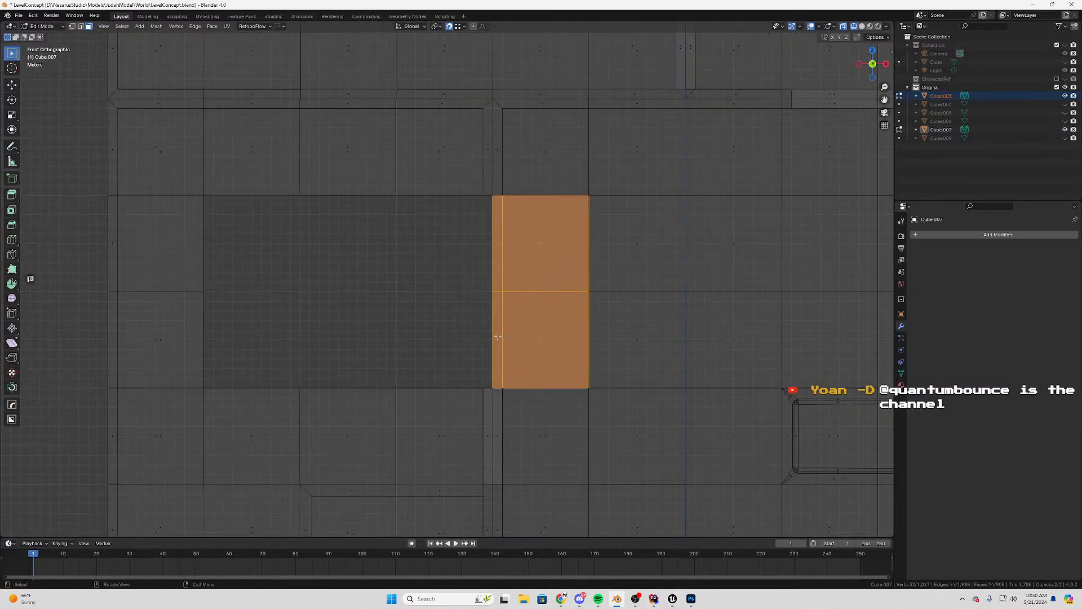
{"action": "middle_click_drag", "start_coordinate": [543, 314], "coordinate": [454, 256], "text": "shift"}
{"action": "scroll", "coordinate": [517, 285], "scroll_direction": "down", "scroll_amount": 4}
{"action": "scroll", "coordinate": [497, 303], "scroll_direction": "up", "scroll_amount": 3}
{"action": "key", "text": "x"}
{"action": "left_click", "coordinate": [503, 281]}
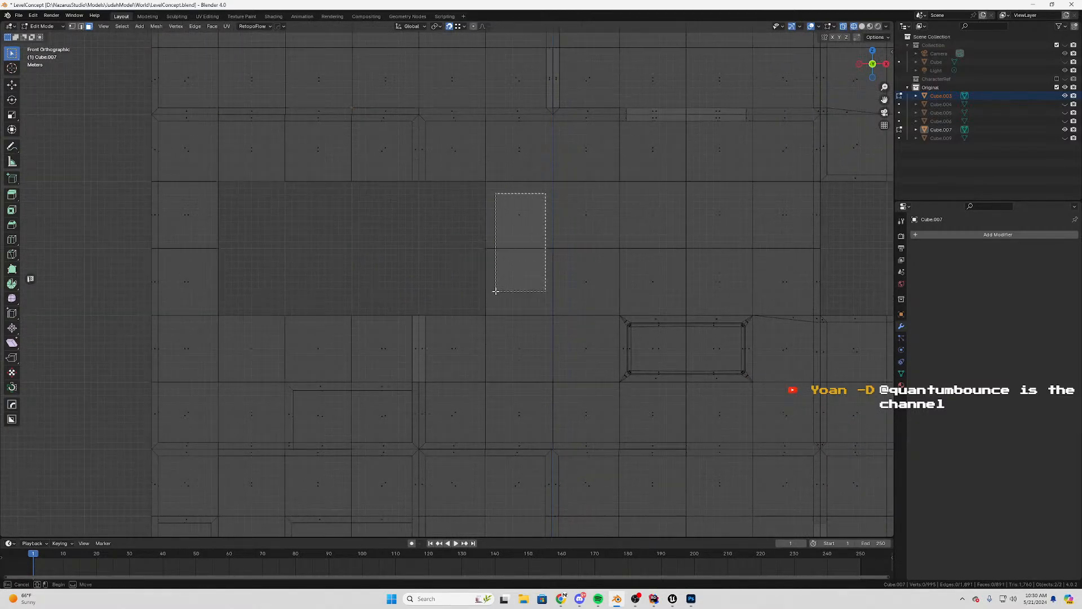
Duplicate the strip's new leftmost two-panel column and place the copy beside it, against the dividing wall's right edge
{"action": "left_click_drag", "start_coordinate": [495, 291], "coordinate": [496, 291]}
{"action": "key", "text": "f"}
{"action": "scroll", "coordinate": [482, 256], "scroll_direction": "up", "scroll_amount": 5}
{"action": "middle_click_drag", "start_coordinate": [426, 96], "coordinate": [467, 185], "text": "shift"}
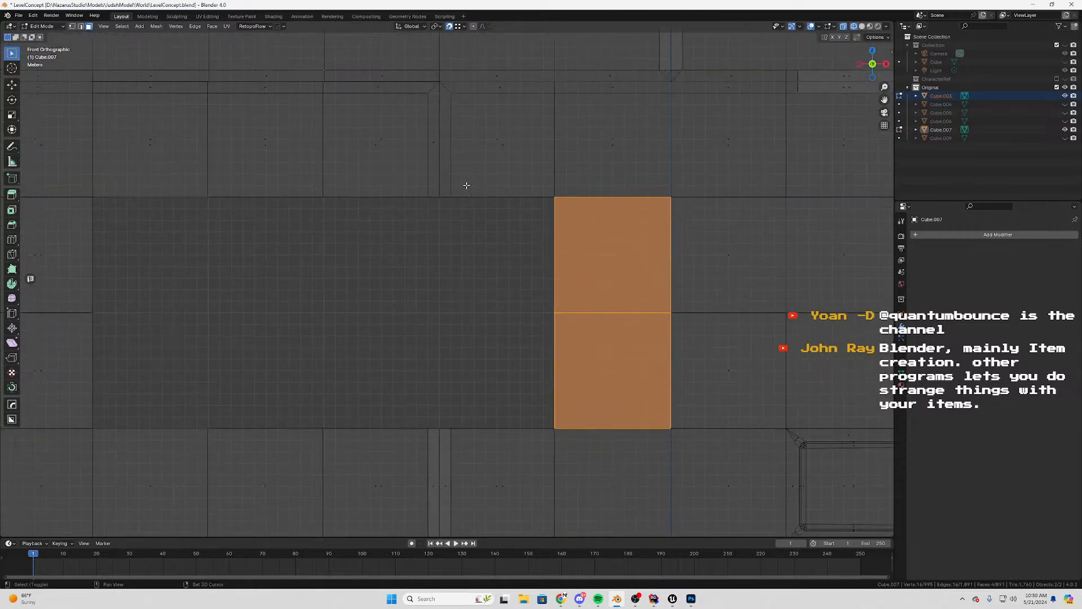
{"action": "key", "text": "shift+d"}
{"action": "right_click", "coordinate": [494, 199]}
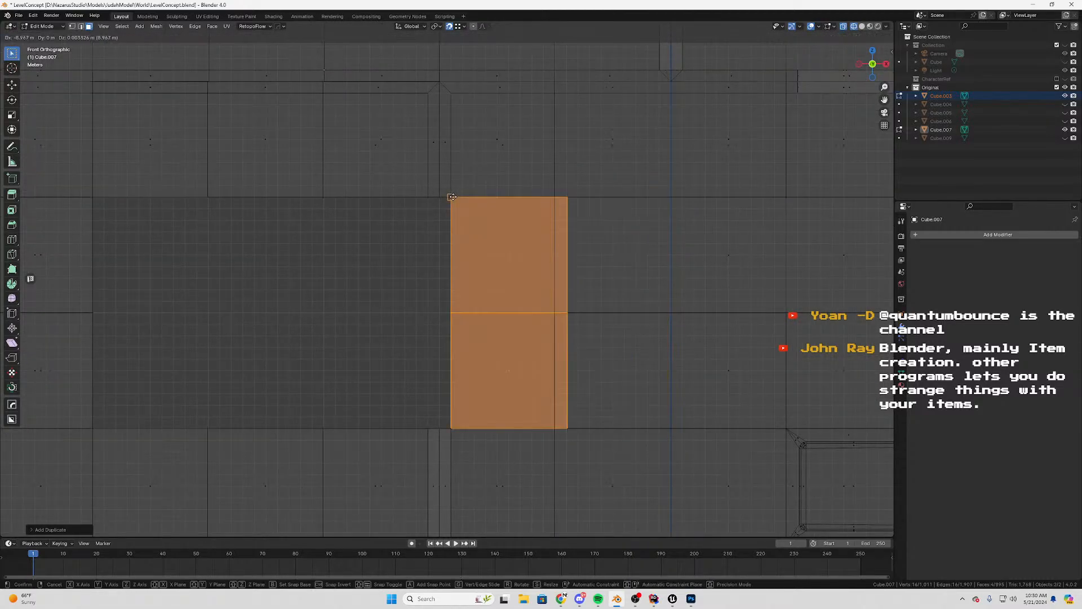
{"action": "left_click", "coordinate": [453, 197]}
Move the copied column onto the dividing wall's centre line and check how its lower corners line up
{"action": "scroll", "coordinate": [557, 212], "scroll_direction": "up", "scroll_amount": 4}
{"action": "key", "text": "g"}
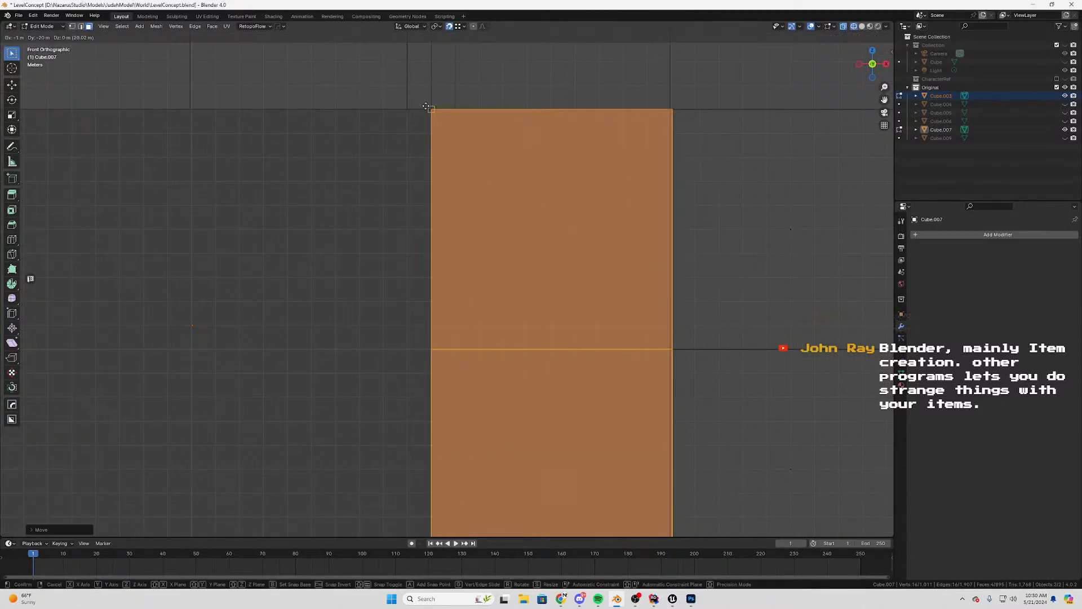
{"action": "left_click", "coordinate": [432, 133]}
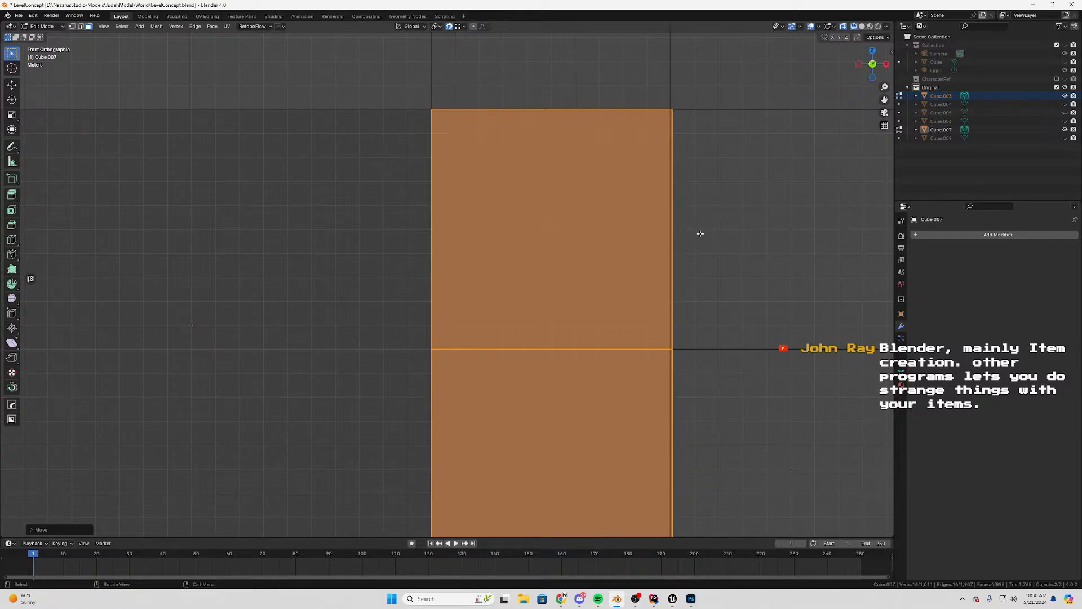
{"action": "middle_click_drag", "start_coordinate": [689, 246], "coordinate": [554, 101], "text": "shift"}
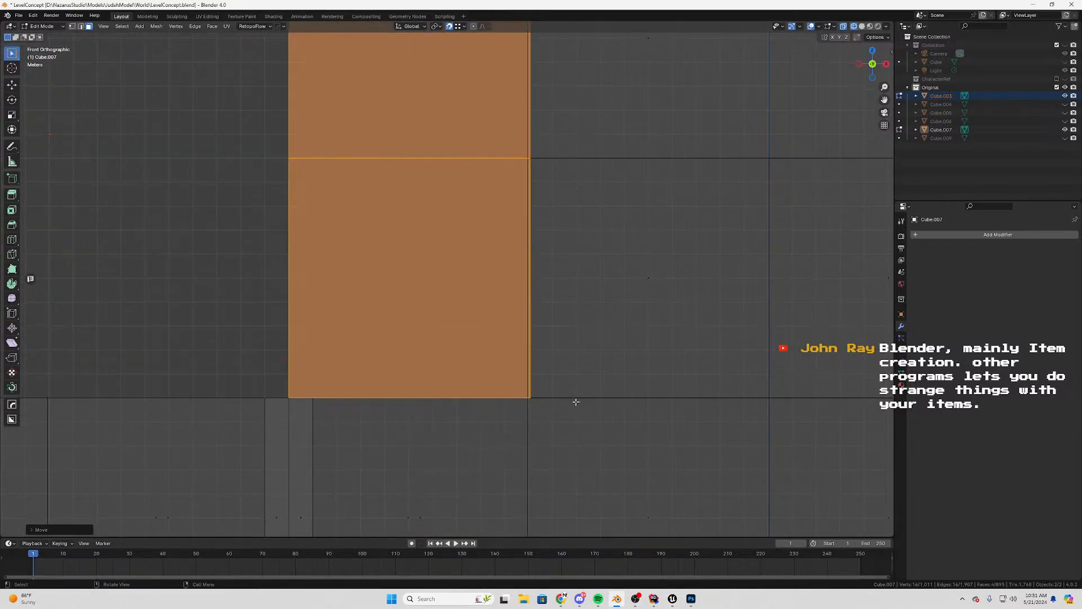
{"action": "middle_click_drag", "start_coordinate": [575, 399], "coordinate": [606, 369], "text": "shift"}
{"action": "scroll", "coordinate": [608, 358], "scroll_direction": "up", "scroll_amount": 1}
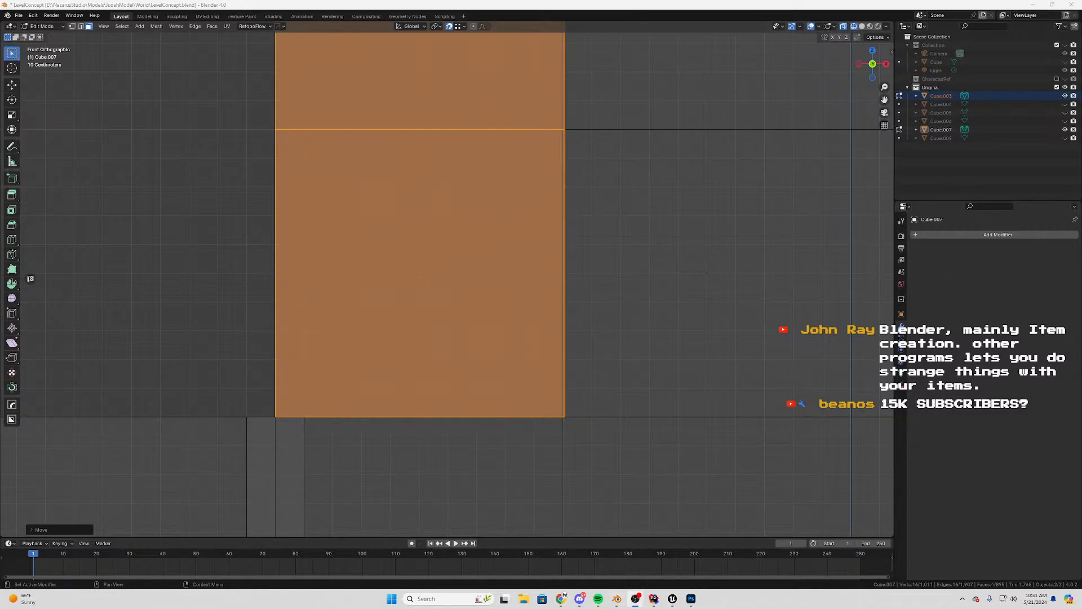
Switch to Chrome and move the Donkey Kong music tab out into a separate window
{"action": "left_click", "coordinate": [562, 599]}
{"action": "left_click", "coordinate": [260, 9]}
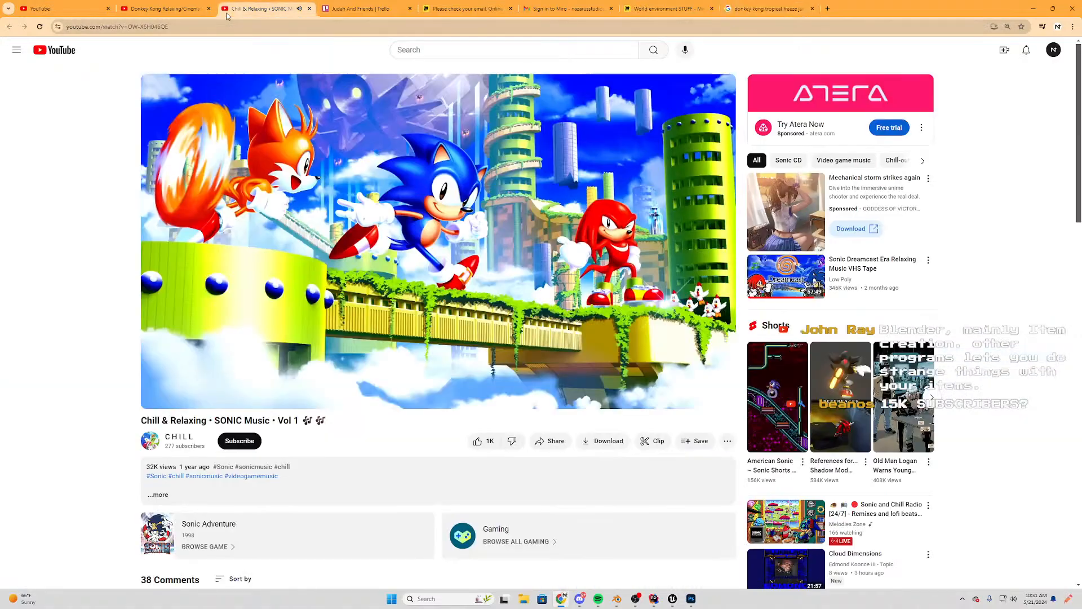
{"action": "left_click", "coordinate": [198, 11]}
{"action": "left_click_drag", "start_coordinate": [530, 170], "coordinate": [1081, 271]}
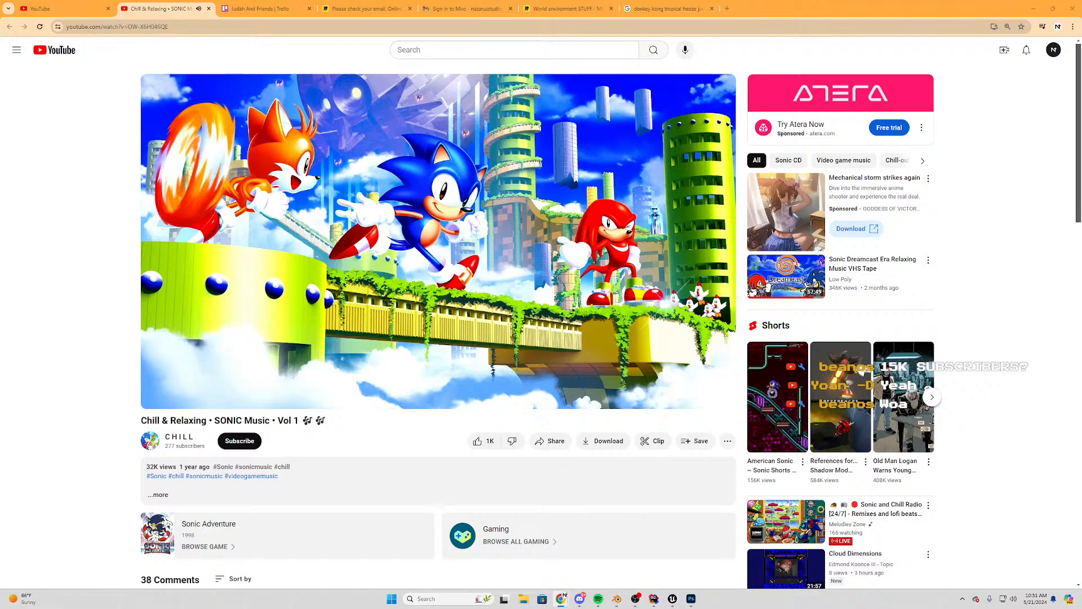
View the QuantumBounce YouTube channel's bouncing cube short and return to the Blender level mesh
{"action": "key", "text": "alt+Tab"}
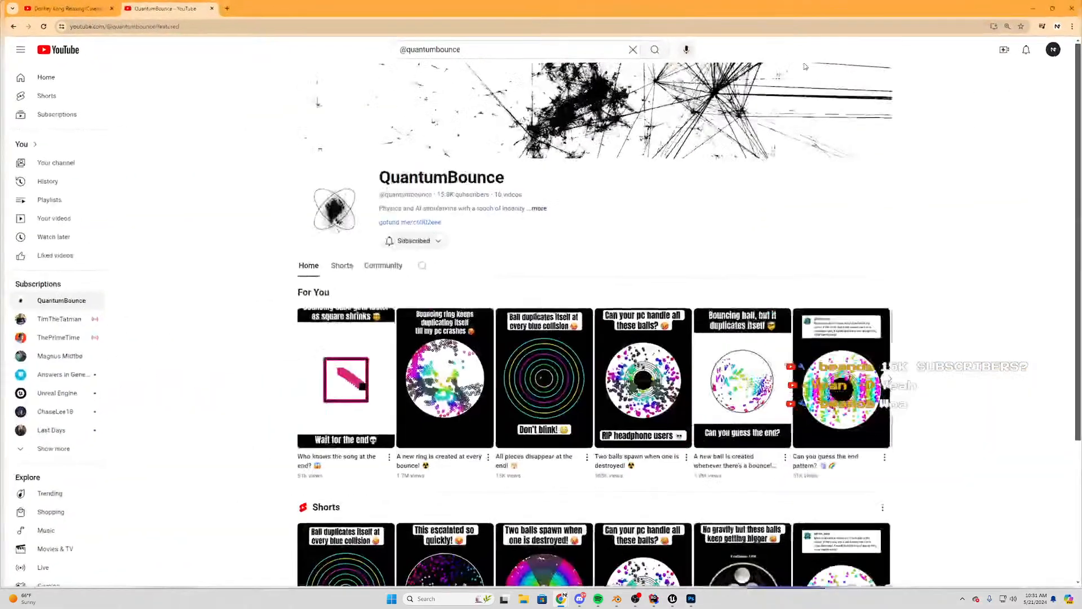
{"action": "scroll", "coordinate": [677, 368], "scroll_direction": "down", "scroll_amount": 3}
{"action": "scroll", "coordinate": [451, 375], "scroll_direction": "up", "scroll_amount": 3}
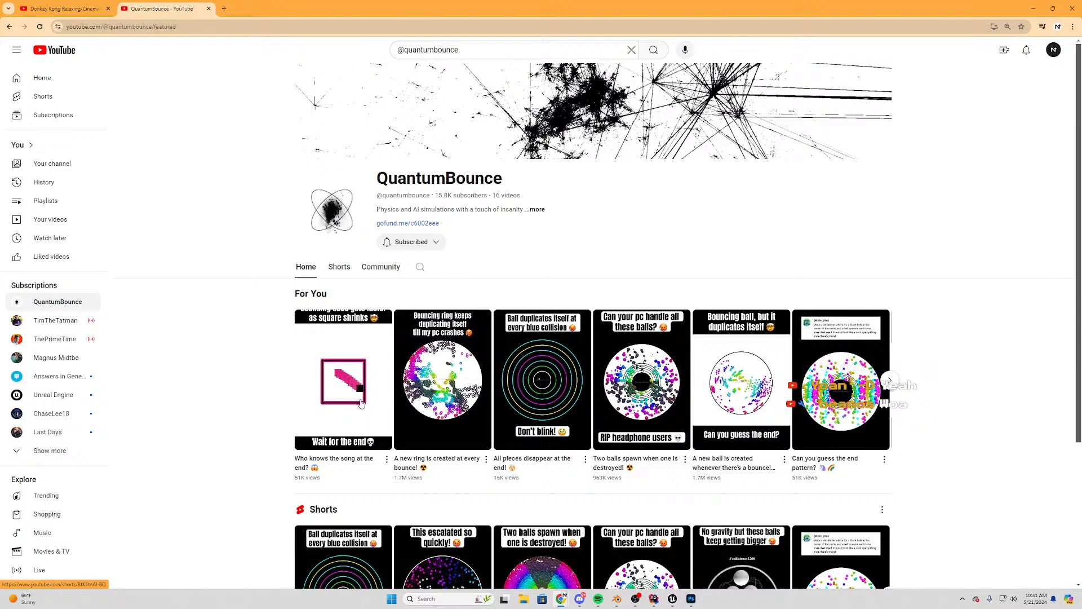
{"action": "left_click", "coordinate": [361, 368]}
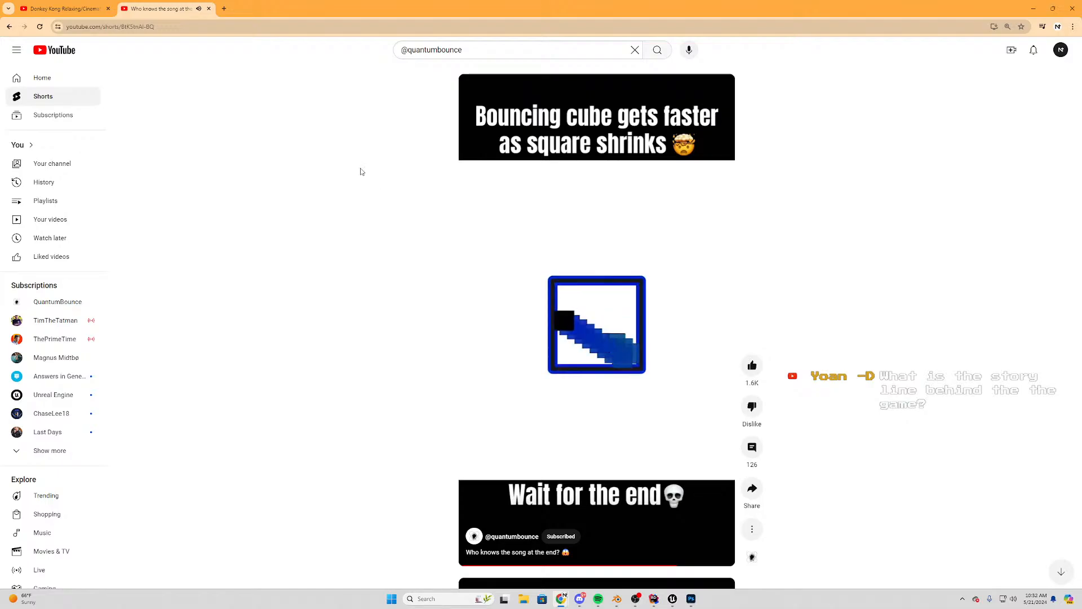
{"action": "left_click", "coordinate": [208, 9]}
{"action": "left_click_drag", "start_coordinate": [240, 15], "coordinate": [1081, 304]}
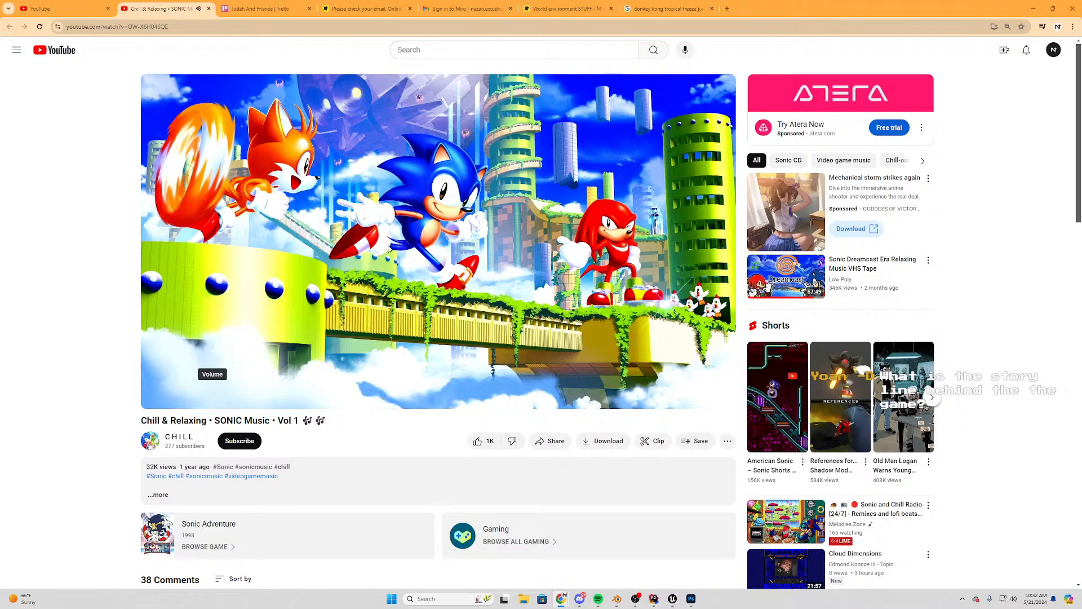
{"action": "left_click", "coordinate": [1038, 8]}
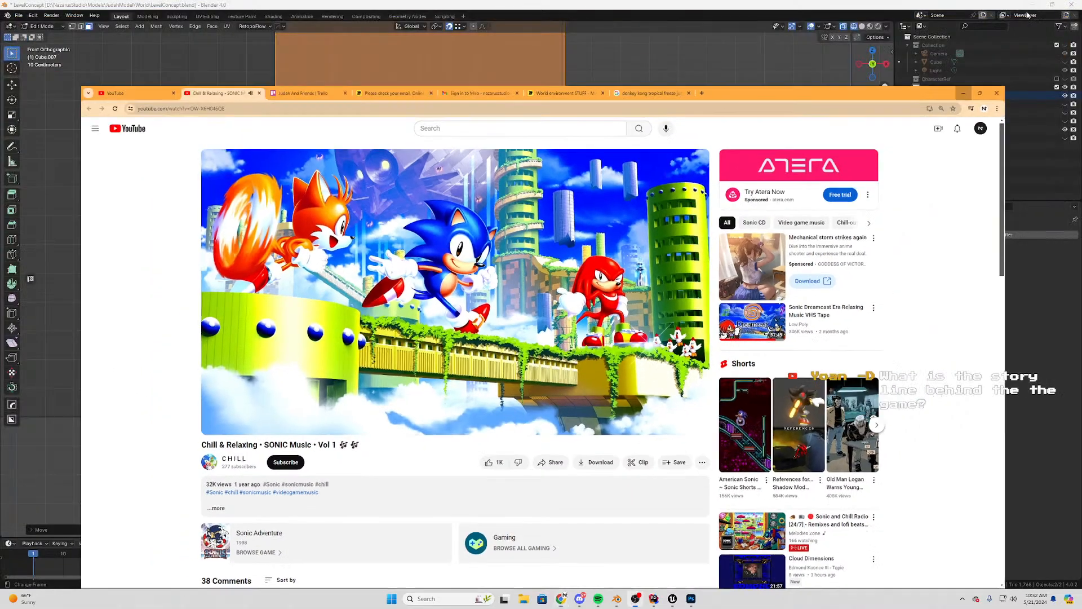
Examine where the copied two-panel column meets the neighbouring column along their shared vertical edge
{"action": "scroll", "coordinate": [491, 355], "scroll_direction": "down", "scroll_amount": 5}
{"action": "scroll", "coordinate": [522, 211], "scroll_direction": "up", "scroll_amount": 5}
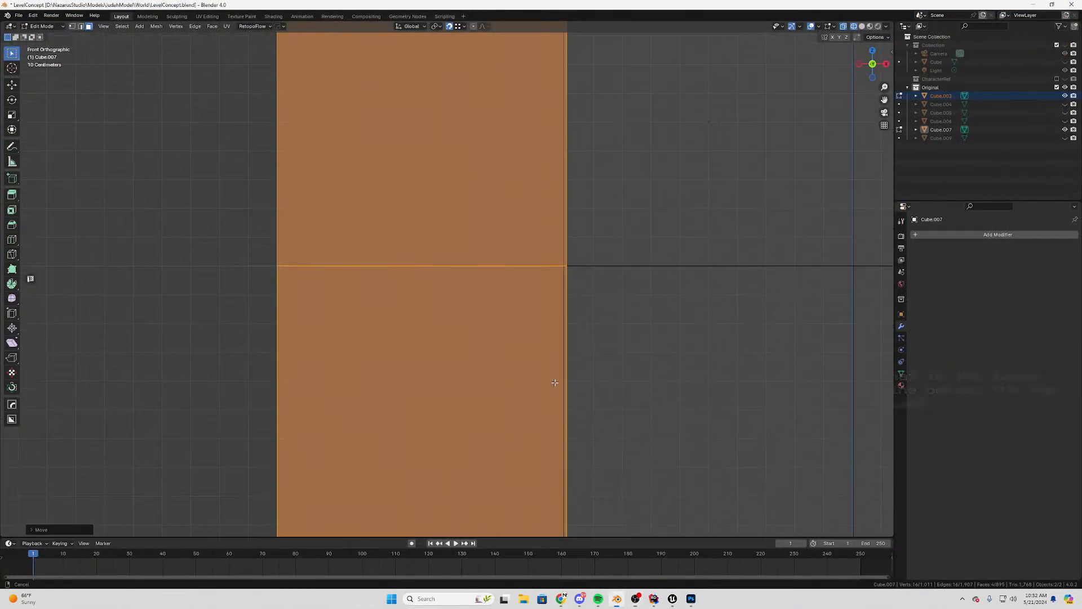
{"action": "scroll", "coordinate": [513, 353], "scroll_direction": "down", "scroll_amount": 6}
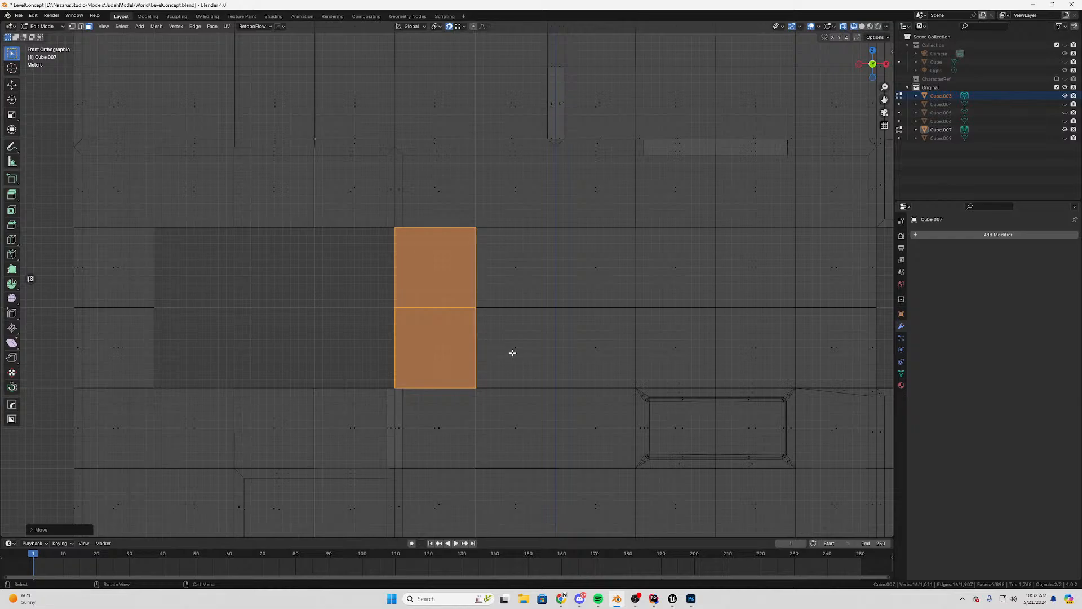
{"action": "scroll", "coordinate": [505, 355], "scroll_direction": "up", "scroll_amount": 4}
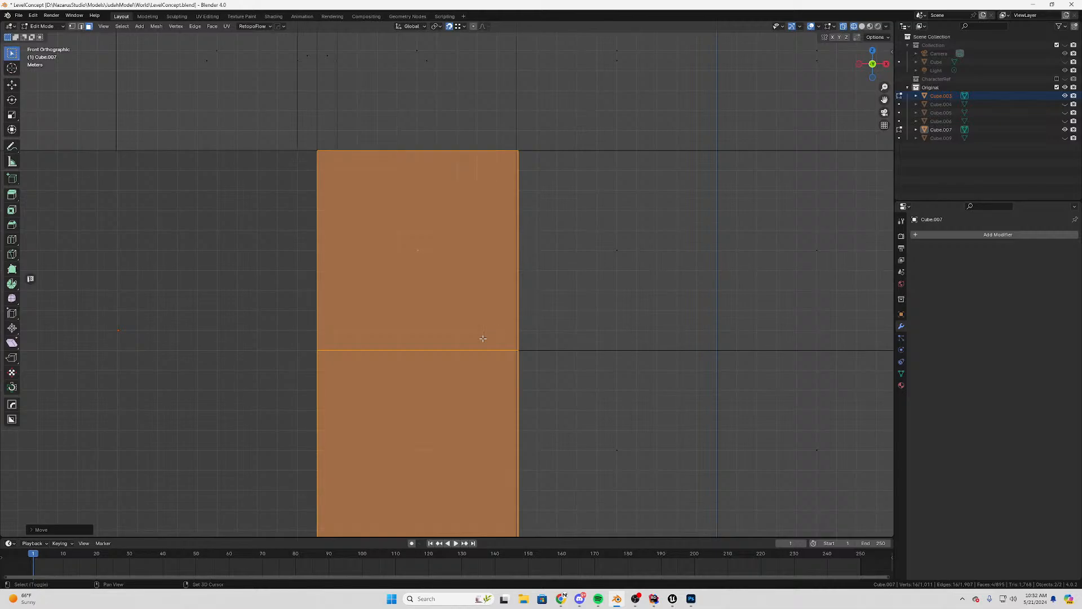
{"action": "middle_click_drag", "start_coordinate": [485, 340], "coordinate": [477, 293], "text": "shift"}
{"action": "scroll", "coordinate": [491, 234], "scroll_direction": "down", "scroll_amount": 5}
{"action": "scroll", "coordinate": [501, 237], "scroll_direction": "up", "scroll_amount": 4}
{"action": "scroll", "coordinate": [484, 243], "scroll_direction": "down", "scroll_amount": 2}
Snap the copied column's lower-right corner vertices onto the matching bottom corner of the neighbouring column in vertex mode
{"action": "key", "text": "1"}
{"action": "left_click_drag", "start_coordinate": [493, 187], "coordinate": [441, 451]}
{"action": "middle_click_drag", "start_coordinate": [515, 425], "coordinate": [457, 362], "text": "shift"}
{"action": "scroll", "coordinate": [510, 403], "scroll_direction": "up", "scroll_amount": 3}
{"action": "left_click", "coordinate": [449, 331]}
{"action": "left_click_drag", "start_coordinate": [455, 323], "coordinate": [434, 345]}
{"action": "key", "text": "g"}
{"action": "left_click", "coordinate": [440, 309]}
{"action": "scroll", "coordinate": [488, 380], "scroll_direction": "up", "scroll_amount": 4}
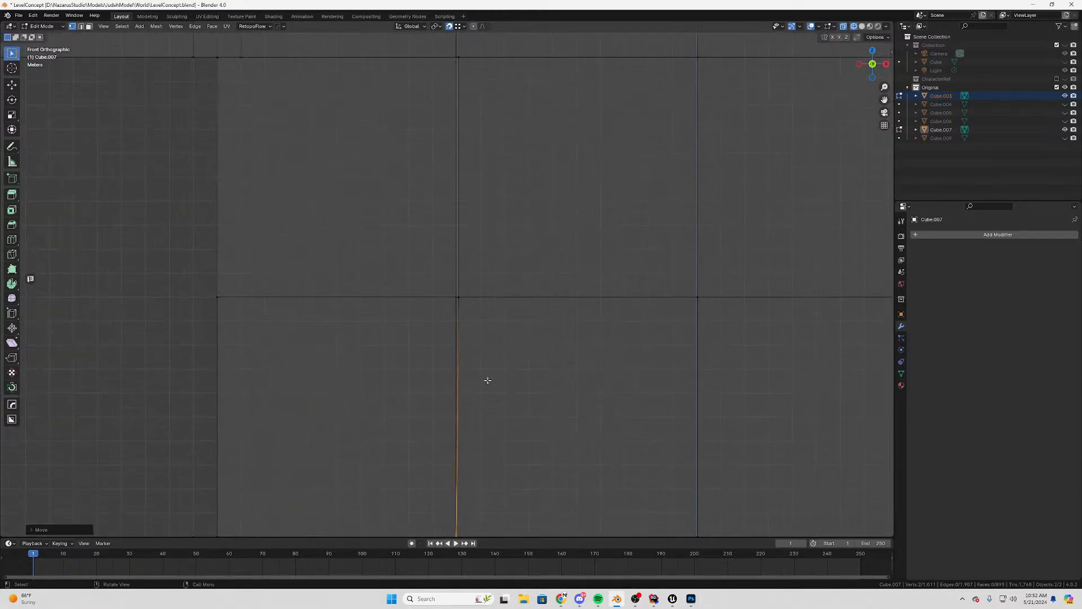
Snap the copied column's middle and upper right-hand vertices onto the neighbouring column's matching vertices
{"action": "left_click_drag", "start_coordinate": [479, 296], "coordinate": [458, 323]}
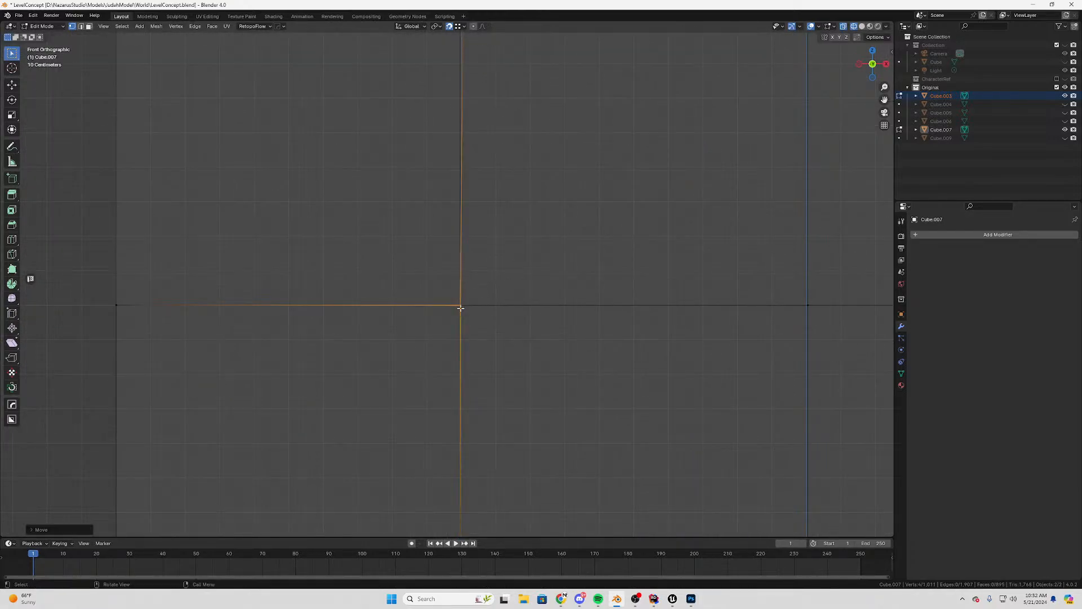
{"action": "middle_click_drag", "start_coordinate": [458, 323], "coordinate": [630, 247], "text": "shift"}
{"action": "key", "text": "g"}
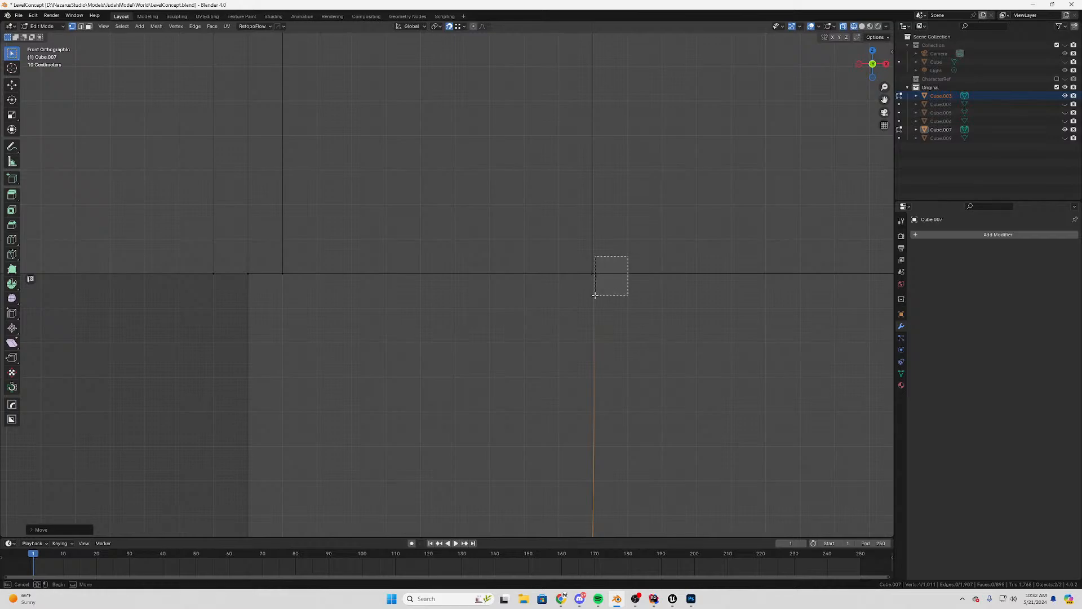
{"action": "left_click", "coordinate": [592, 274]}
{"action": "middle_click_drag", "start_coordinate": [323, 333], "coordinate": [471, 205], "text": "shift"}
{"action": "scroll", "coordinate": [519, 309], "scroll_direction": "down", "scroll_amount": 3}
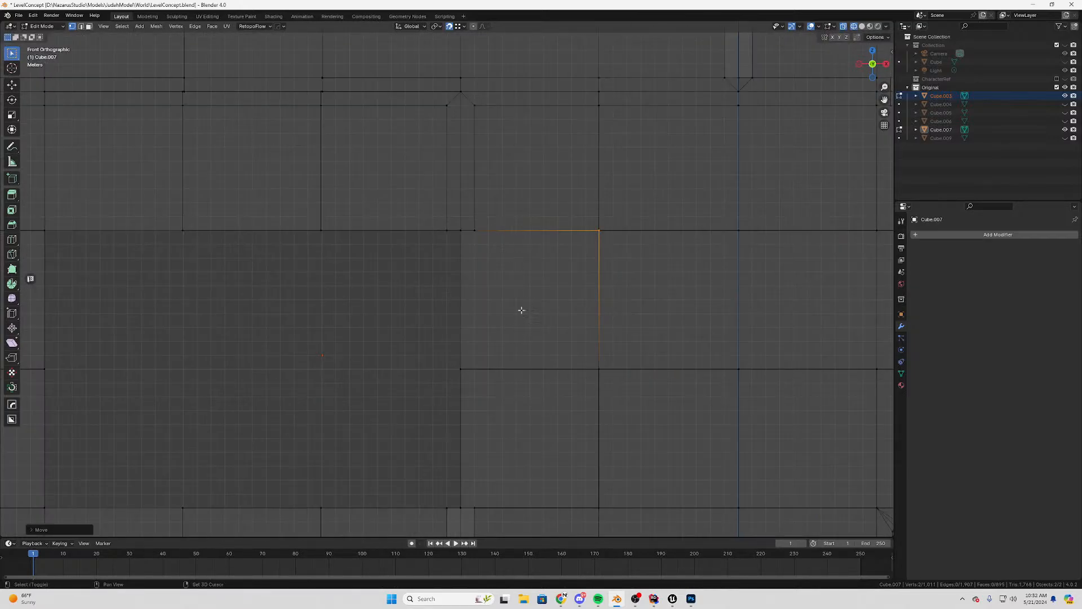
{"action": "middle_click_drag", "start_coordinate": [519, 310], "coordinate": [446, 265], "text": "shift"}
{"action": "middle_click_drag", "start_coordinate": [343, 206], "coordinate": [343, 288], "text": "shift"}
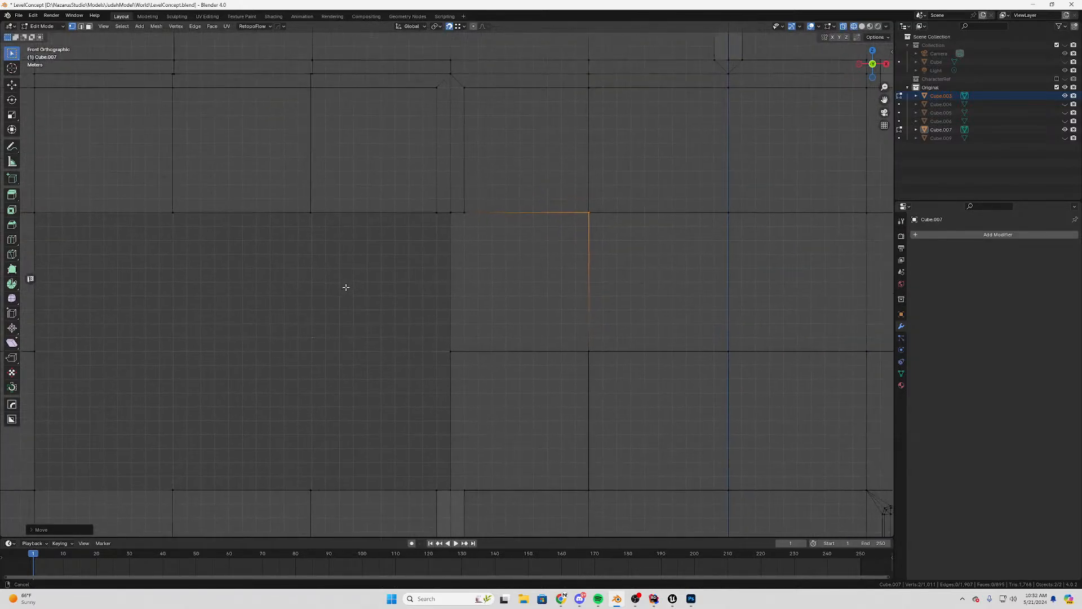
{"action": "middle_click_drag", "start_coordinate": [476, 252], "coordinate": [483, 275]}
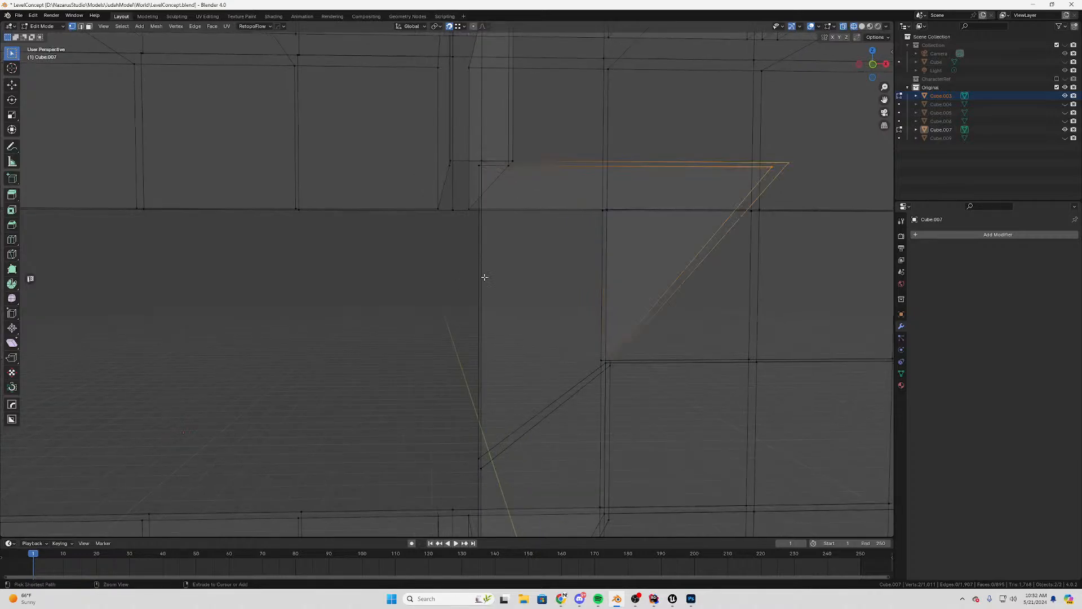
Select the whole linked two-panel column copy beside the gap and delete it
{"action": "key", "text": "l"}
{"action": "key", "text": "3"}
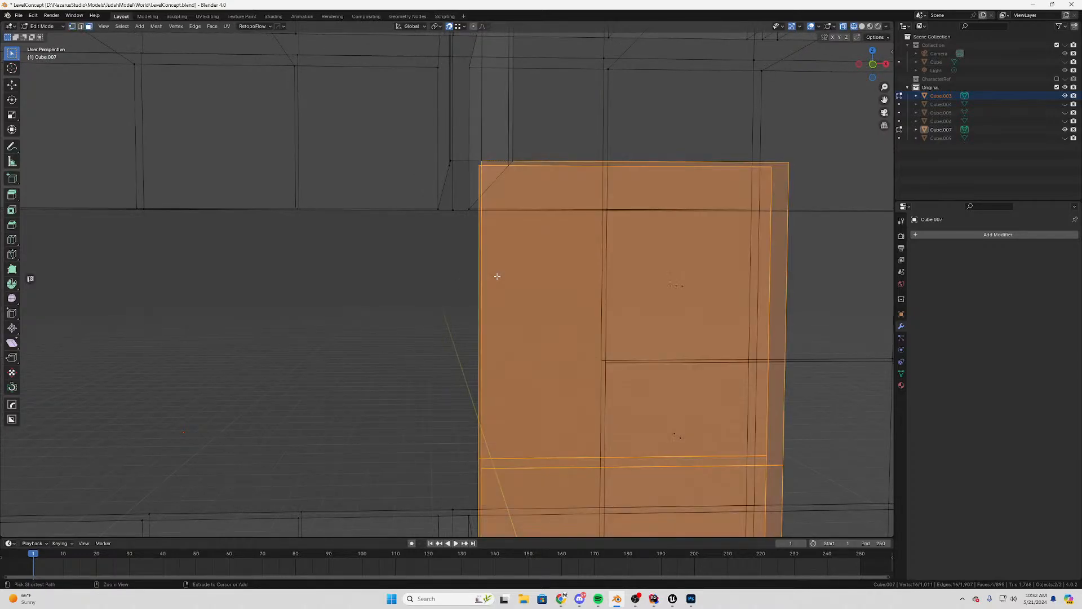
{"action": "key", "text": "h"}
{"action": "key", "text": "l"}
{"action": "mouse_move", "coordinate": [500, 261]}
{"action": "middle_mouse_down"}
{"action": "mouse_move", "coordinate": [486, 254]}
{"action": "mouse_move", "coordinate": [506, 263]}
{"action": "middle_mouse_up"}
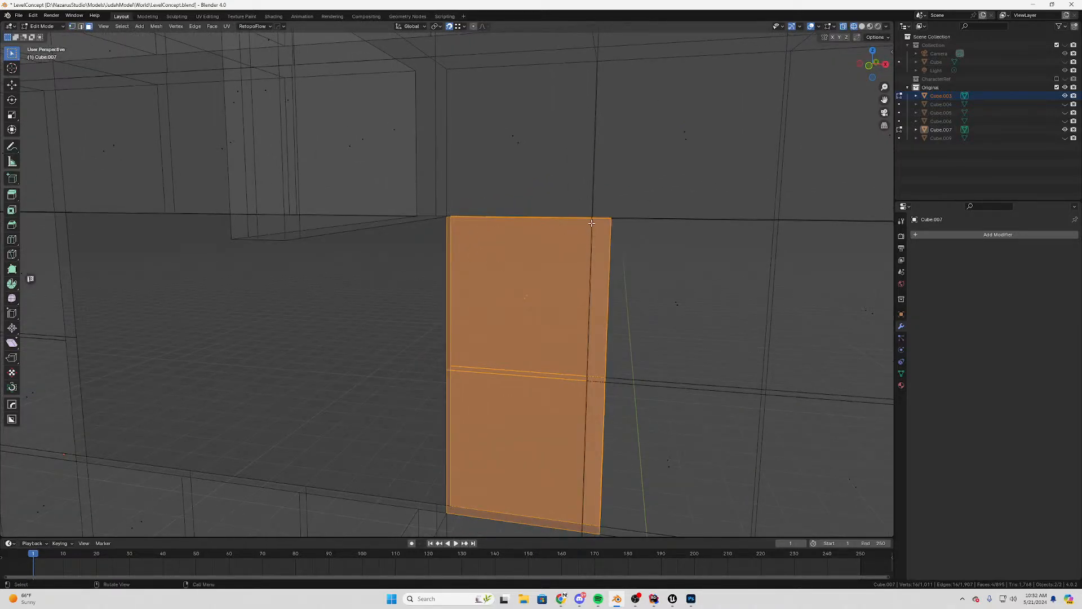
{"action": "middle_click_drag", "start_coordinate": [591, 224], "coordinate": [608, 203]}
{"action": "middle_click_drag", "start_coordinate": [571, 336], "coordinate": [461, 365]}
{"action": "middle_click_drag", "start_coordinate": [515, 273], "coordinate": [540, 284]}
{"action": "key", "text": "x"}
{"action": "left_click", "coordinate": [614, 282]}
{"action": "key", "text": "KP_1"}
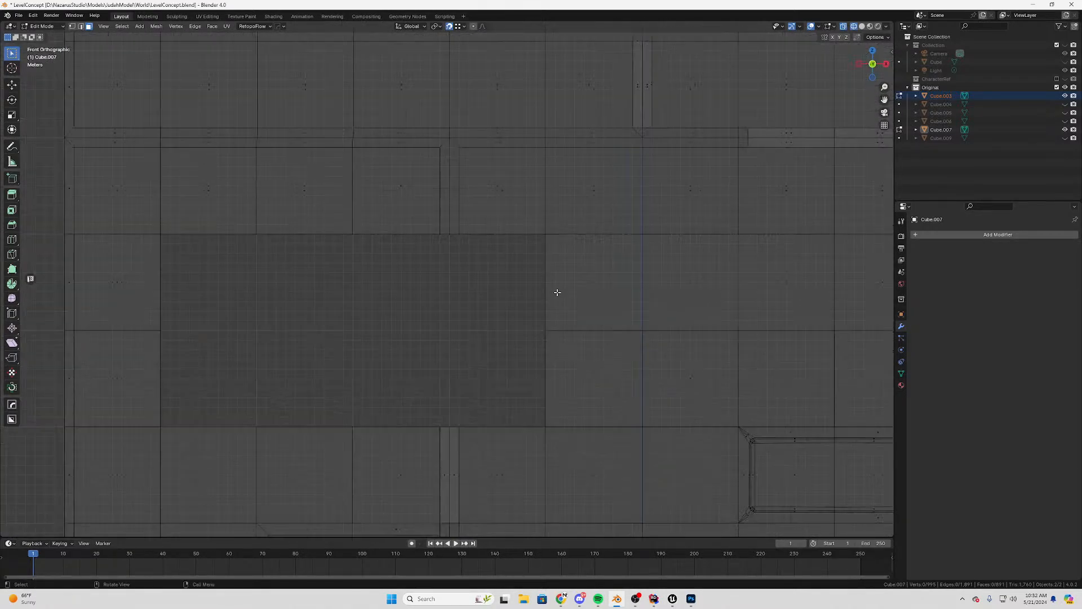
Examine the level's wall layout around the remaining gaps between the panel rows
{"action": "scroll", "coordinate": [546, 287], "scroll_direction": "down", "scroll_amount": 5}
{"action": "scroll", "coordinate": [541, 307], "scroll_direction": "up", "scroll_amount": 5}
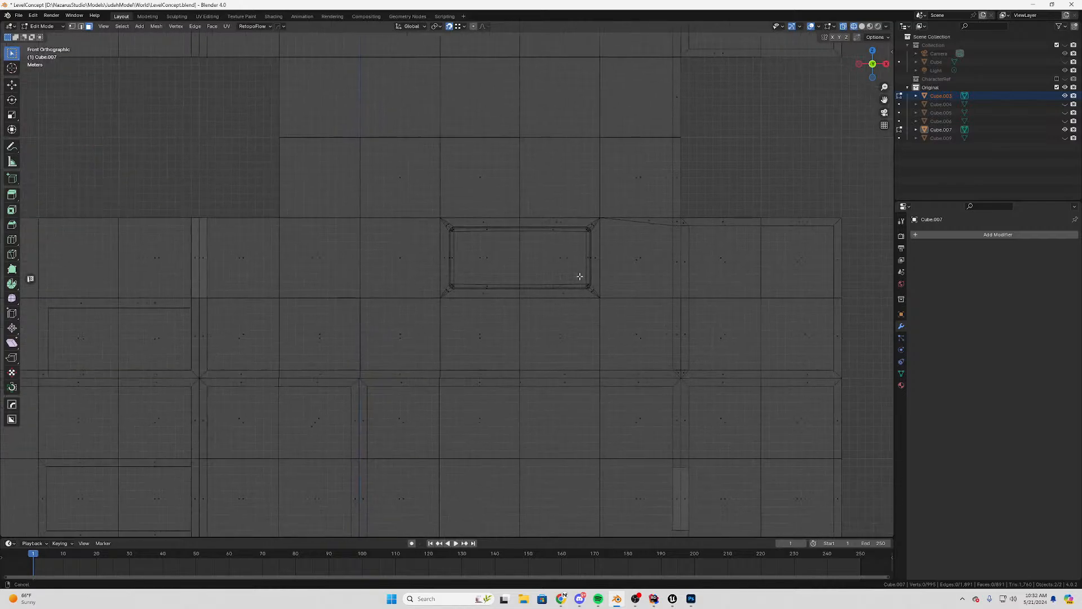
{"action": "scroll", "coordinate": [655, 271], "scroll_direction": "up", "scroll_amount": 3}
{"action": "left_click_drag", "start_coordinate": [790, 207], "coordinate": [597, 282]}
{"action": "scroll", "coordinate": [712, 318], "scroll_direction": "down", "scroll_amount": 3}
{"action": "left_click", "coordinate": [702, 202]}
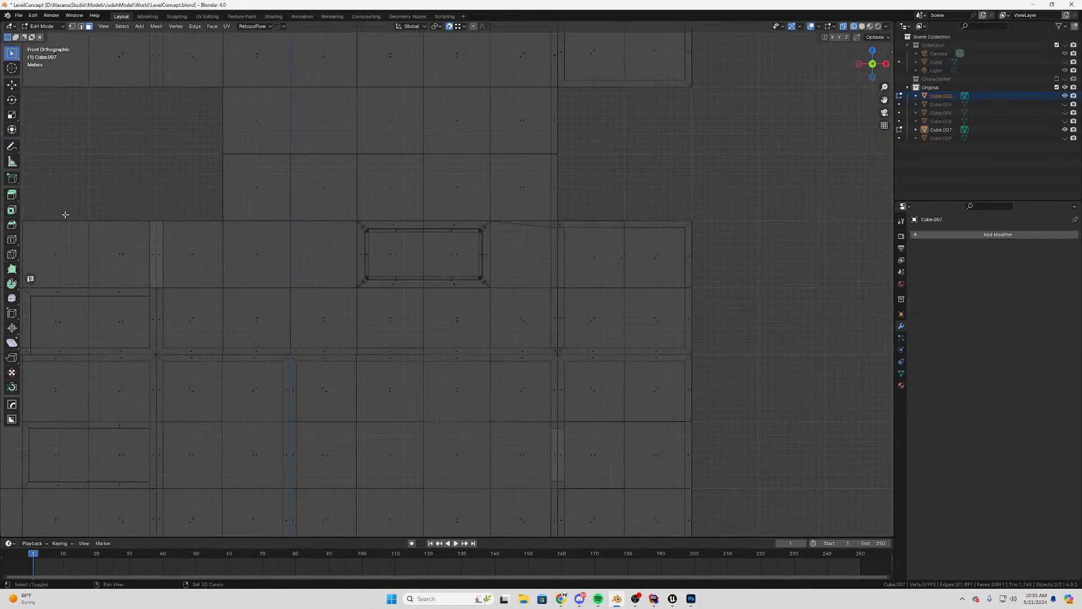
{"action": "scroll", "coordinate": [546, 290], "scroll_direction": "up", "scroll_amount": 6}
{"action": "middle_click_drag", "start_coordinate": [520, 289], "coordinate": [492, 292], "text": "shift"}
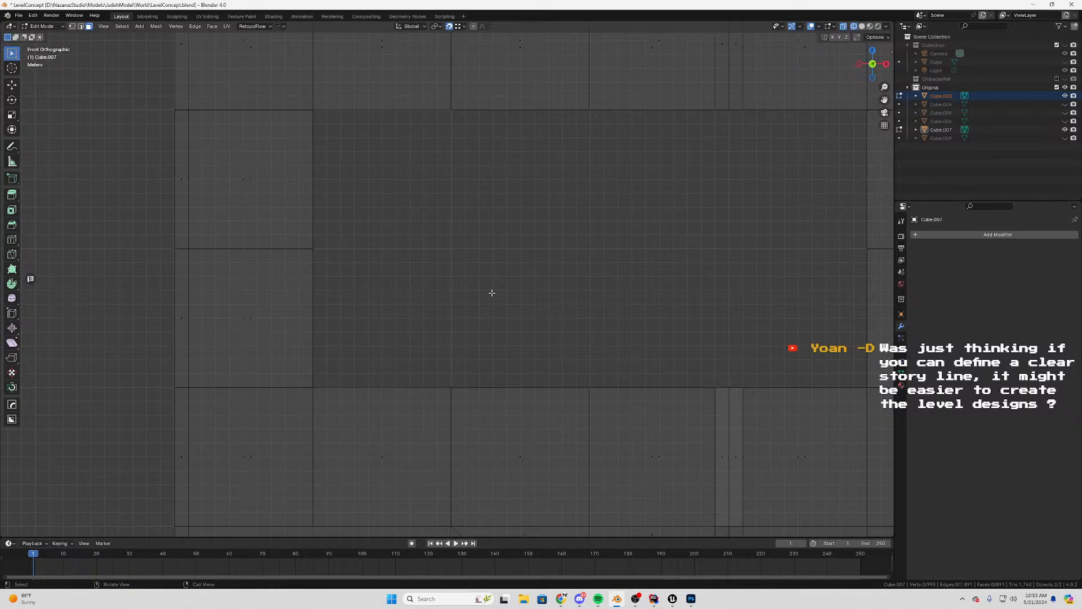
{"action": "scroll", "coordinate": [491, 293], "scroll_direction": "up", "scroll_amount": 4}
{"action": "middle_click_drag", "start_coordinate": [580, 292], "coordinate": [503, 277]}
{"action": "key", "text": "KP_1"}
{"action": "scroll", "coordinate": [613, 286], "scroll_direction": "down", "scroll_amount": 6}
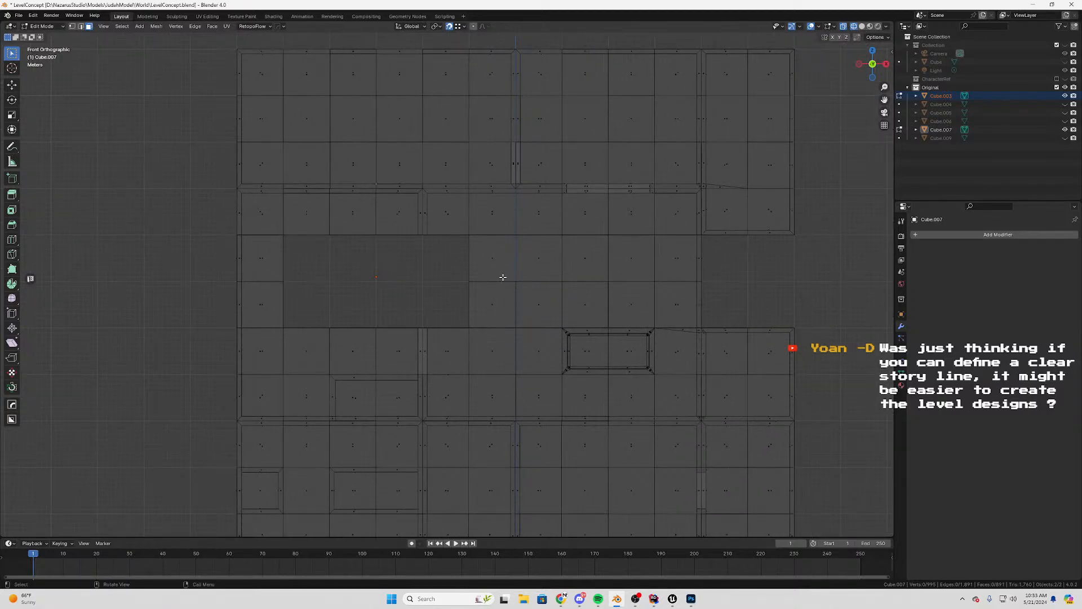
Duplicate the two-panel column bordering the gap's right side and snap the copy along X into the adjacent empty space
{"action": "scroll", "coordinate": [503, 277], "scroll_direction": "up", "scroll_amount": 4}
{"action": "left_click_drag", "start_coordinate": [570, 218], "coordinate": [511, 349]}
{"action": "scroll", "coordinate": [526, 338], "scroll_direction": "up", "scroll_amount": 1}
{"action": "middle_click_drag", "start_coordinate": [445, 286], "coordinate": [536, 271], "text": "shift"}
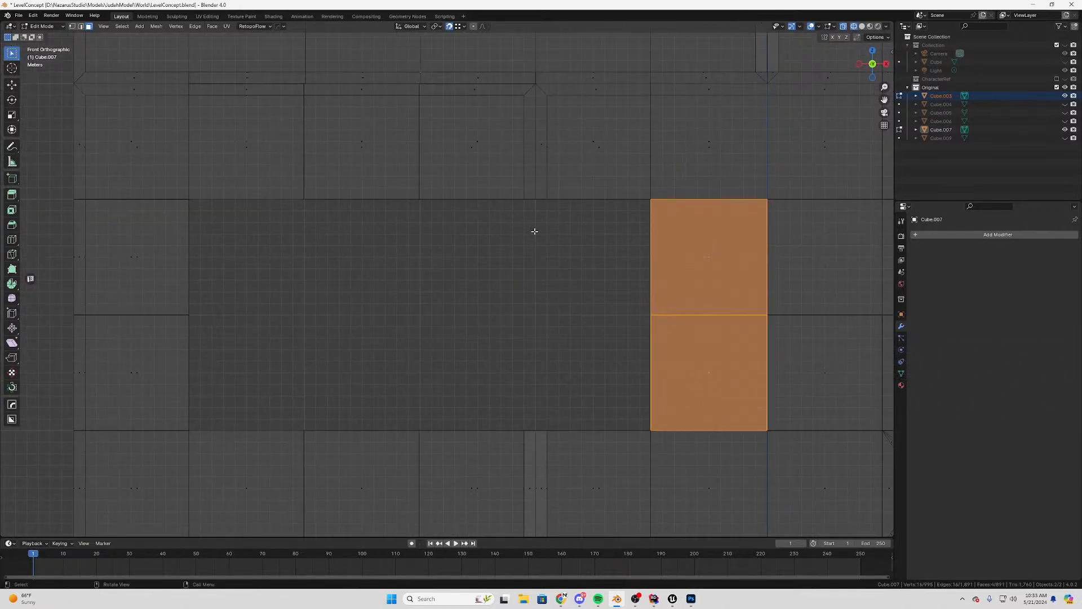
{"action": "key", "text": "g"}
{"action": "left_click", "coordinate": [545, 203]}
{"action": "scroll", "coordinate": [546, 203], "scroll_direction": "up", "scroll_amount": 2}
{"action": "middle_click_drag", "start_coordinate": [609, 220], "coordinate": [473, 300], "text": "shift"}
{"action": "scroll", "coordinate": [485, 208], "scroll_direction": "up", "scroll_amount": 1}
{"action": "middle_click_drag", "start_coordinate": [486, 208], "coordinate": [447, 332], "text": "shift"}
{"action": "key", "text": "KP_1"}
{"action": "scroll", "coordinate": [435, 370], "scroll_direction": "up", "scroll_amount": 5}
{"action": "middle_click_drag", "start_coordinate": [434, 371], "coordinate": [471, 374], "text": "shift"}
{"action": "scroll", "coordinate": [437, 170], "scroll_direction": "up", "scroll_amount": 1}
{"action": "scroll", "coordinate": [404, 246], "scroll_direction": "up", "scroll_amount": 3}
{"action": "key", "text": "g"}
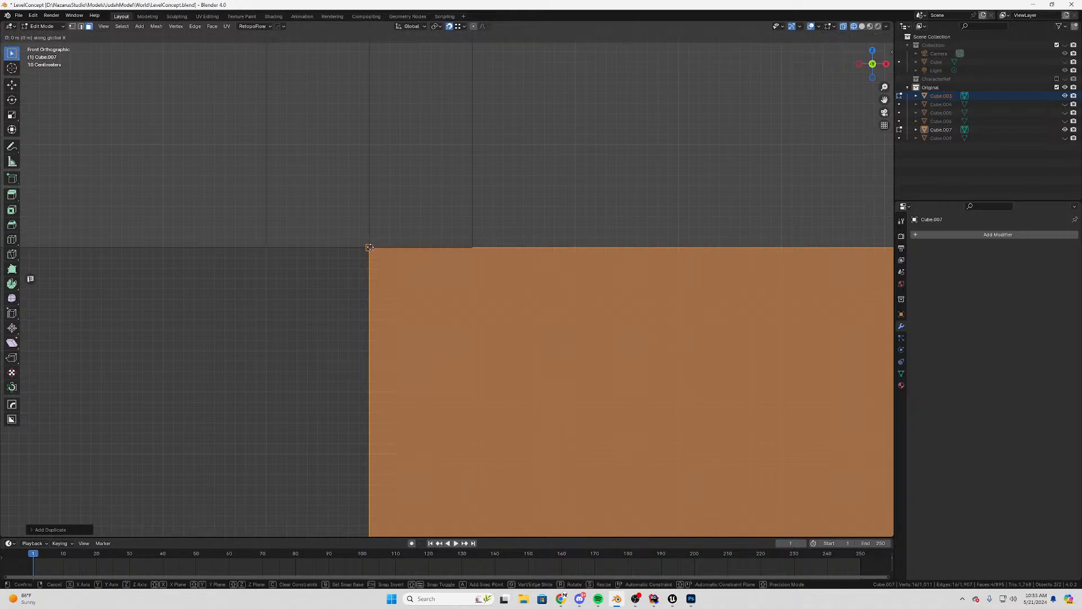
{"action": "left_click", "coordinate": [370, 247]}
Snap the new column copy's lower right corner vertices onto the adjoining panels' bottom corner in vertex mode
{"action": "scroll", "coordinate": [455, 325], "scroll_direction": "down", "scroll_amount": 7}
{"action": "middle_click_drag", "start_coordinate": [501, 425], "coordinate": [362, 150], "text": "shift"}
{"action": "scroll", "coordinate": [394, 197], "scroll_direction": "down", "scroll_amount": 4}
{"action": "scroll", "coordinate": [454, 333], "scroll_direction": "down", "scroll_amount": 1}
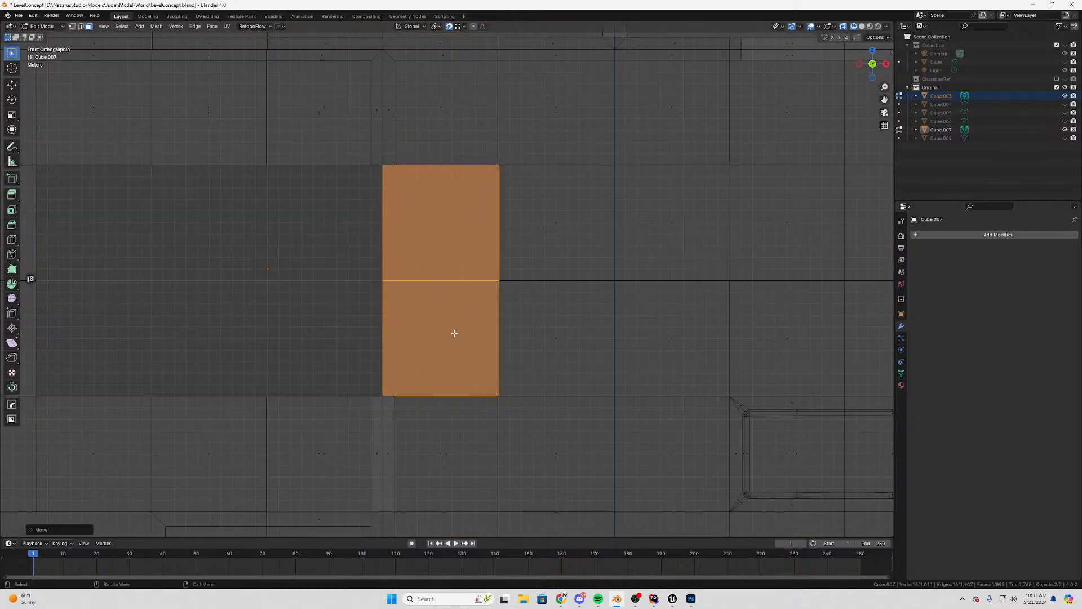
{"action": "middle_click_drag", "start_coordinate": [485, 372], "coordinate": [515, 252], "text": "shift"}
{"action": "scroll", "coordinate": [698, 292], "scroll_direction": "up", "scroll_amount": 5}
{"action": "scroll", "coordinate": [604, 265], "scroll_direction": "up", "scroll_amount": 3}
{"action": "key", "text": "1"}
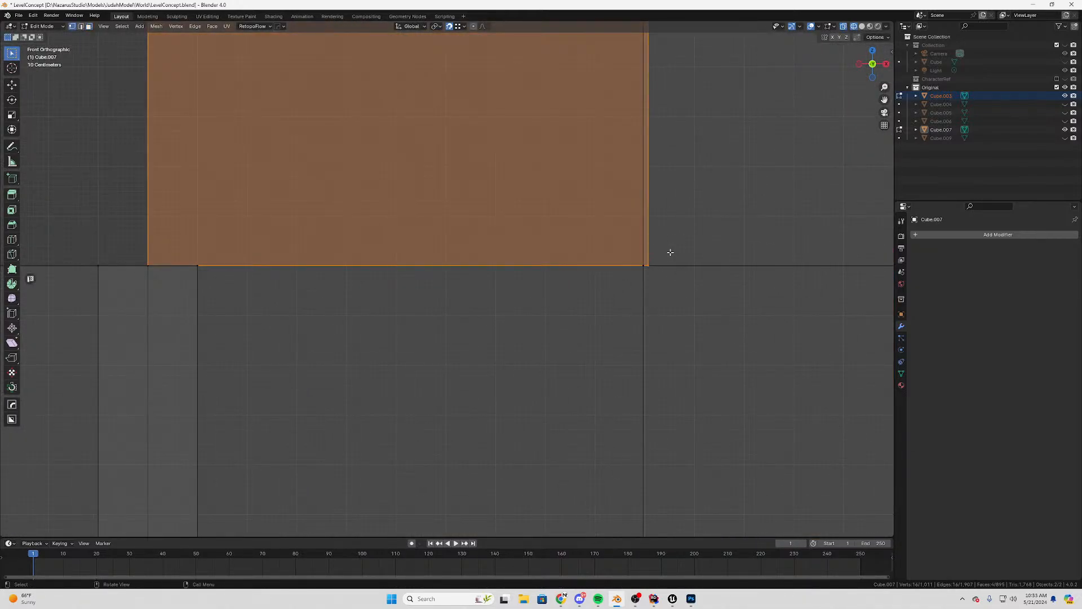
{"action": "left_click_drag", "start_coordinate": [670, 251], "coordinate": [646, 274]}
{"action": "scroll", "coordinate": [644, 265], "scroll_direction": "down", "scroll_amount": 5}
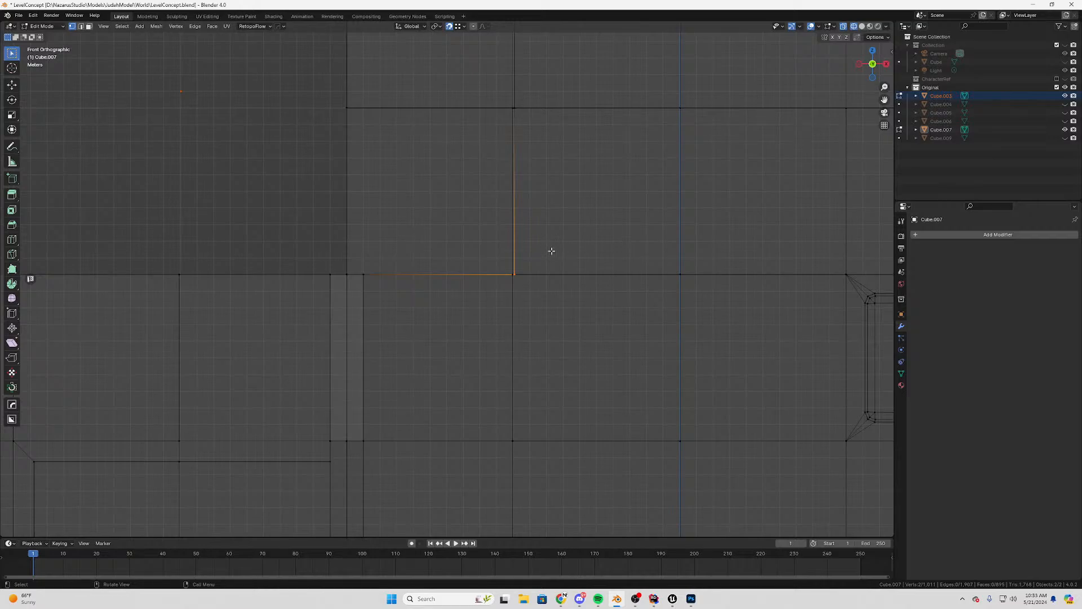
{"action": "scroll", "coordinate": [556, 241], "scroll_direction": "up", "scroll_amount": 5}
{"action": "middle_click_drag", "start_coordinate": [595, 137], "coordinate": [480, 583], "text": "shift"}
{"action": "scroll", "coordinate": [553, 227], "scroll_direction": "down", "scroll_amount": 5}
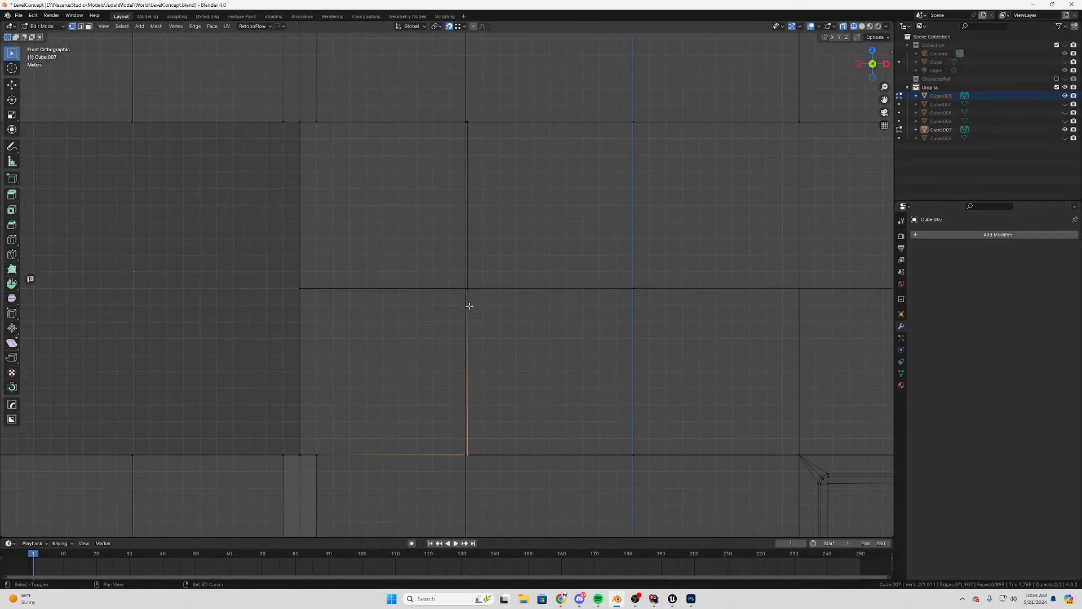
{"action": "scroll", "coordinate": [510, 361], "scroll_direction": "up", "scroll_amount": 3}
{"action": "middle_click_drag", "start_coordinate": [532, 430], "coordinate": [540, 191], "text": "shift"}
{"action": "key", "text": "g"}
{"action": "left_click", "coordinate": [488, 347]}
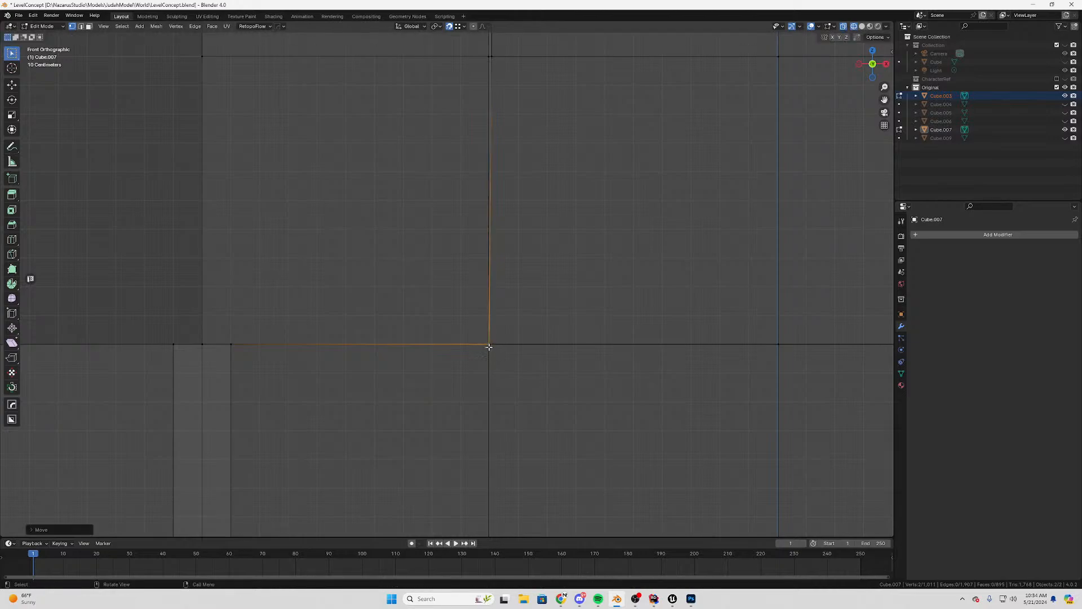
Snap the copy's middle right-hand vertices onto the neighbouring column's horizontal dividing edge
{"action": "middle_click_drag", "start_coordinate": [495, 86], "coordinate": [483, 247], "text": "shift"}
{"action": "scroll", "coordinate": [495, 203], "scroll_direction": "up", "scroll_amount": 3}
{"action": "left_click_drag", "start_coordinate": [516, 158], "coordinate": [500, 182]}
{"action": "key", "text": "g"}
{"action": "left_click", "coordinate": [502, 176]}
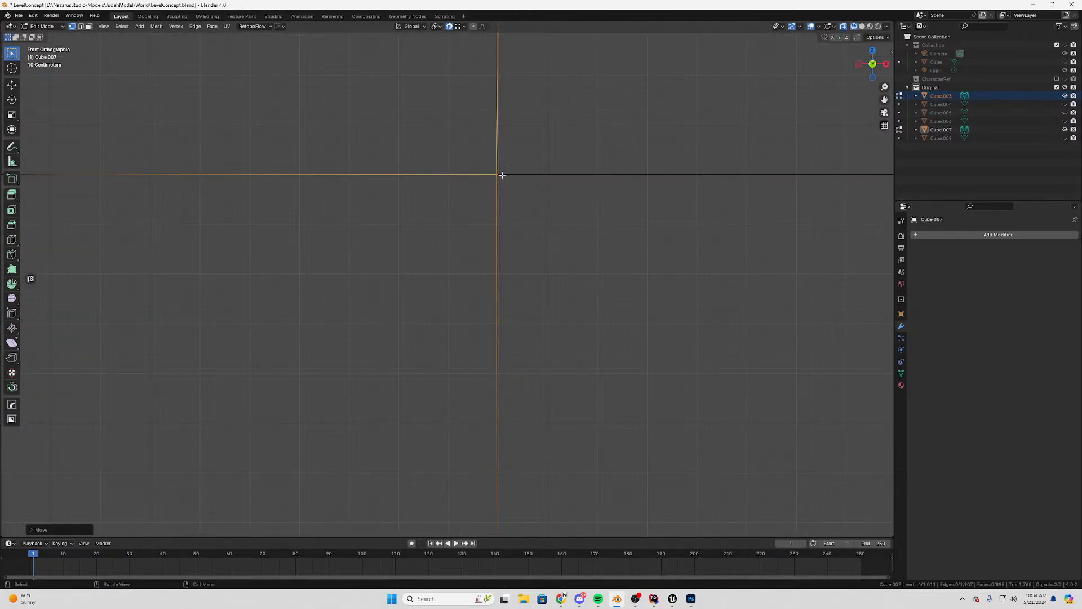
Snap the copy's upper right corner vertices onto the adjoining panels' top corner
{"action": "middle_click_drag", "start_coordinate": [502, 175], "coordinate": [469, 485], "text": "shift"}
{"action": "scroll", "coordinate": [506, 219], "scroll_direction": "down", "scroll_amount": 2}
{"action": "middle_click_drag", "start_coordinate": [489, 167], "coordinate": [485, 311], "text": "shift"}
{"action": "scroll", "coordinate": [469, 200], "scroll_direction": "up", "scroll_amount": 2}
{"action": "left_click_drag", "start_coordinate": [484, 168], "coordinate": [458, 203]}
{"action": "key", "text": "g"}
{"action": "left_click", "coordinate": [456, 195]}
Add a vertical loop cut to each panel of the copy, slid to line up with the narrow pillar's right edge below
{"action": "scroll", "coordinate": [472, 271], "scroll_direction": "down", "scroll_amount": 6}
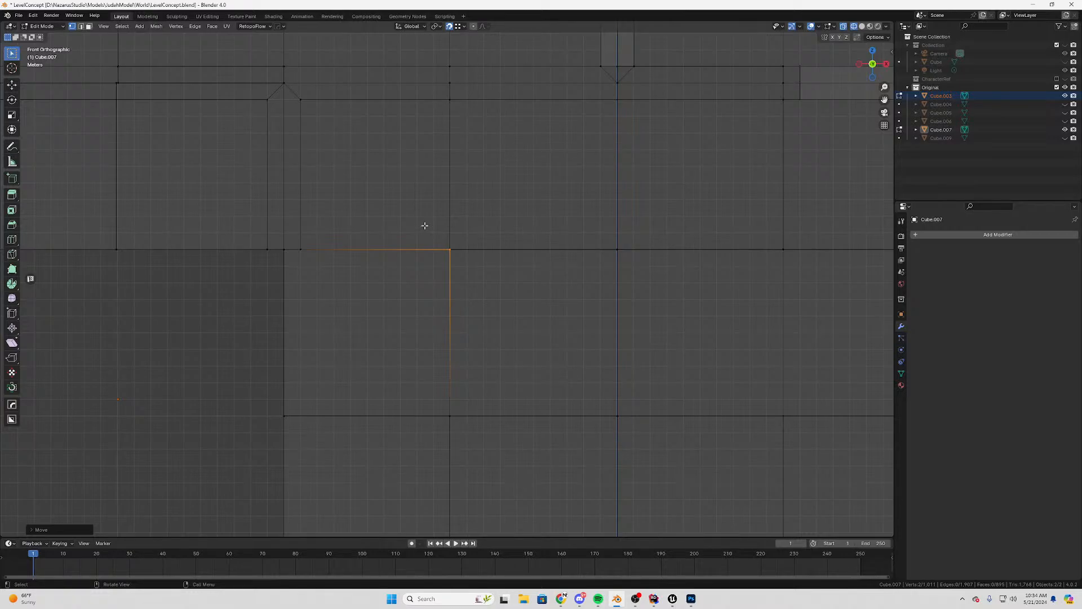
{"action": "mouse_move", "coordinate": [425, 226]}
{"action": "middle_mouse_down", "text": "shift"}
{"action": "mouse_move", "coordinate": [430, 217]}
{"action": "mouse_move", "coordinate": [425, 239]}
{"action": "middle_mouse_up", "text": "shift"}
{"action": "key", "text": "ctrl+r"}
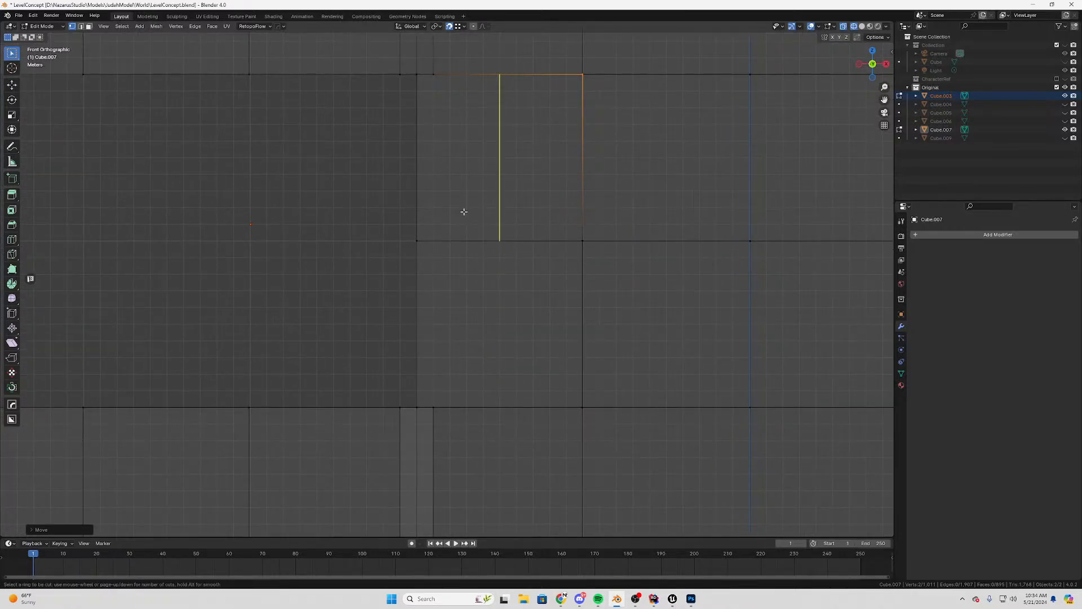
{"action": "left_click", "coordinate": [464, 212]}
{"action": "left_click", "coordinate": [406, 220]}
{"action": "key", "text": "ctrl+r"}
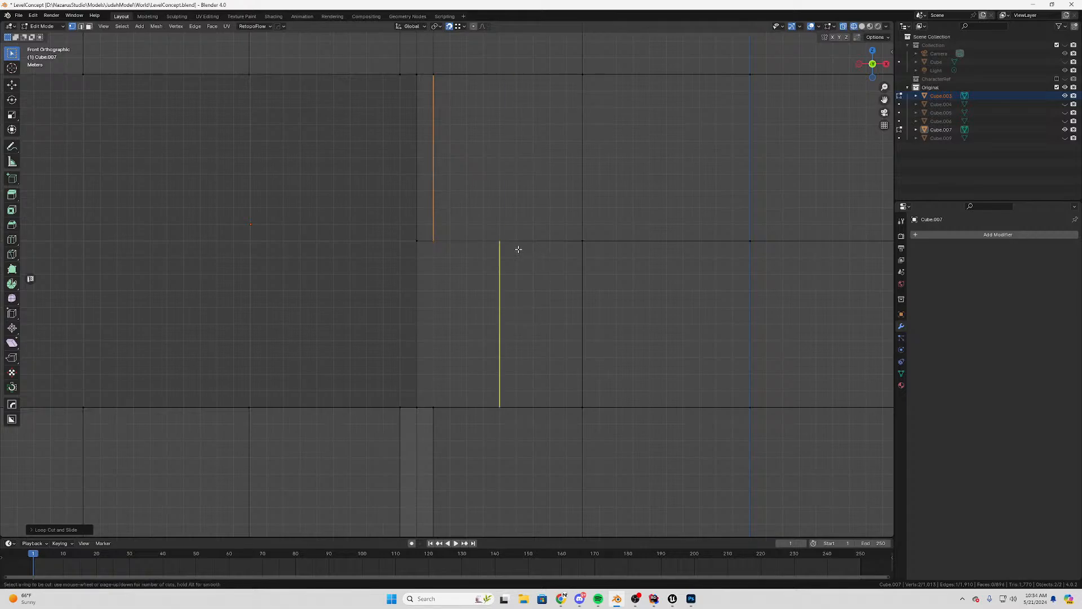
{"action": "left_click", "coordinate": [517, 249]}
{"action": "left_click", "coordinate": [435, 235]}
Merge all of the mesh's vertices by distance and clear the selection
{"action": "key", "text": "a"}
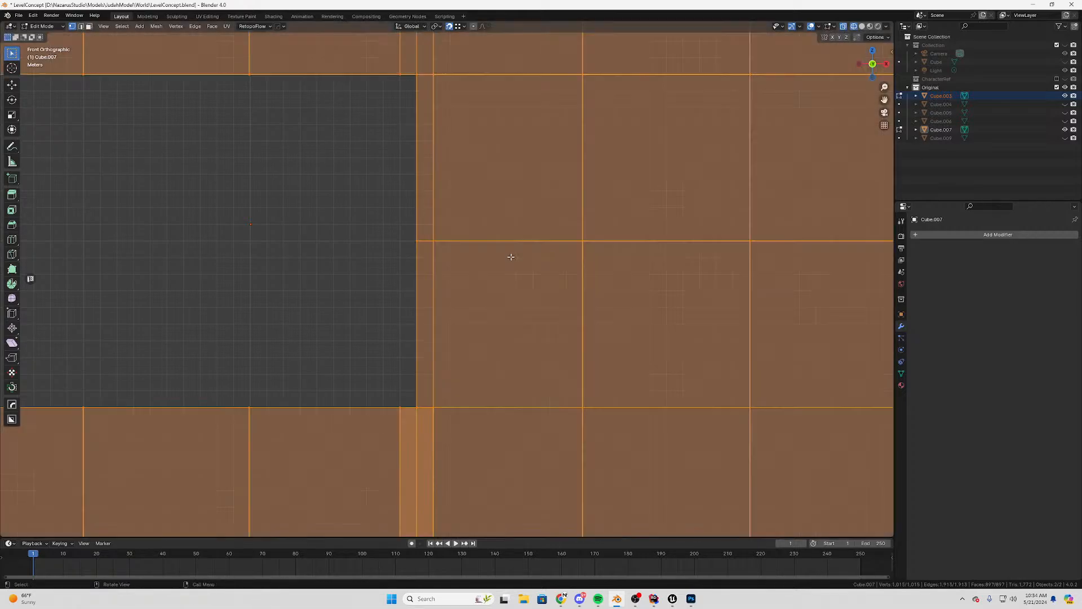
{"action": "key", "text": "m"}
{"action": "left_click", "coordinate": [510, 252]}
{"action": "scroll", "coordinate": [353, 278], "scroll_direction": "down", "scroll_amount": 4}
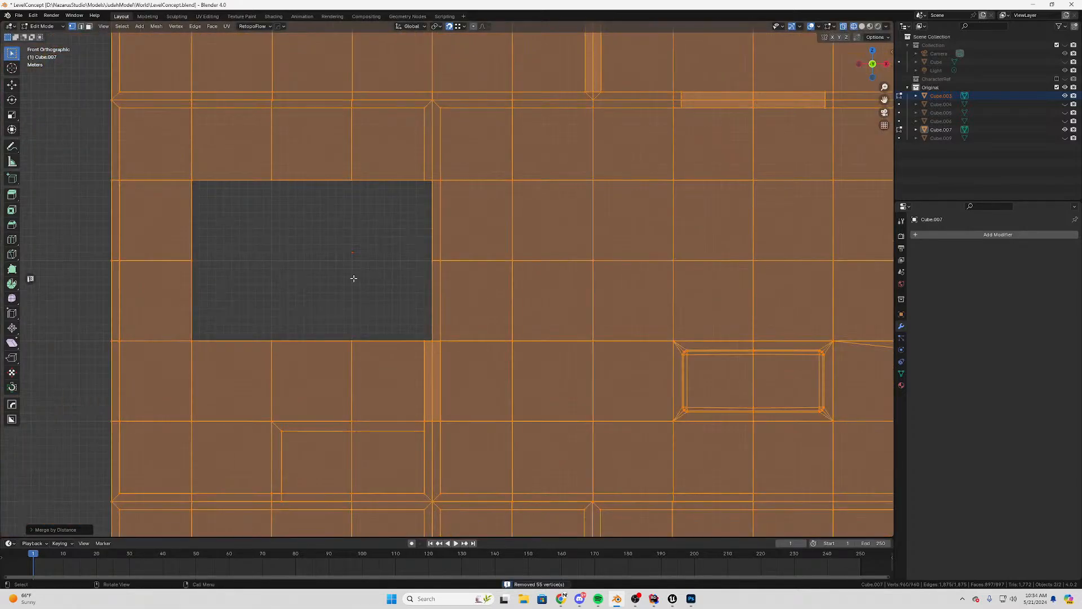
{"action": "key", "text": "alt+a"}
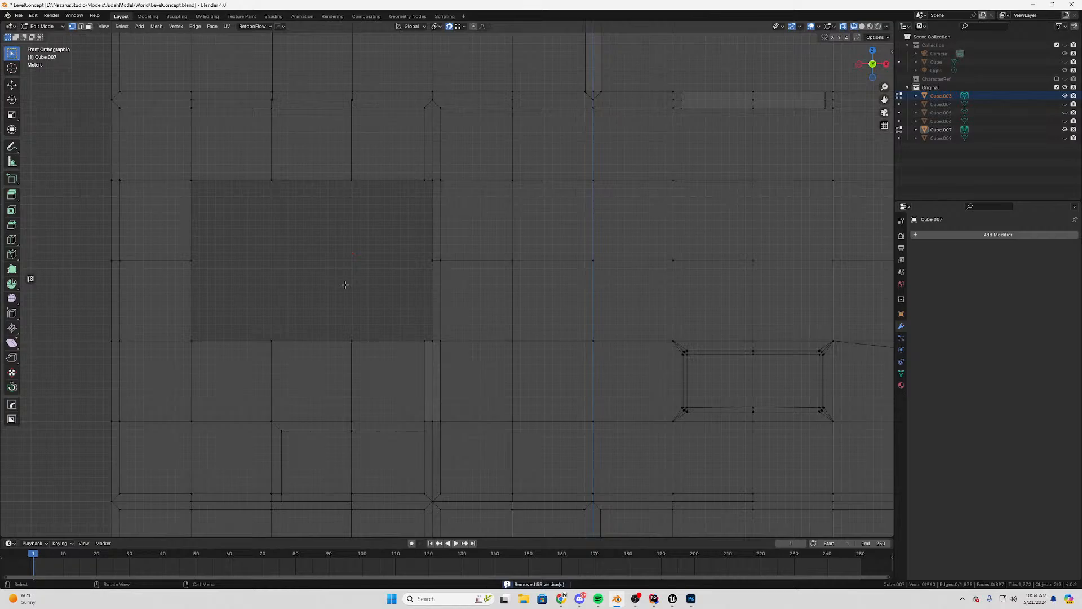
Select the upper wall panel left of the gap in face mode and move it slightly by its lower right corner
{"action": "middle_click_drag", "start_coordinate": [335, 278], "coordinate": [432, 235], "text": "shift"}
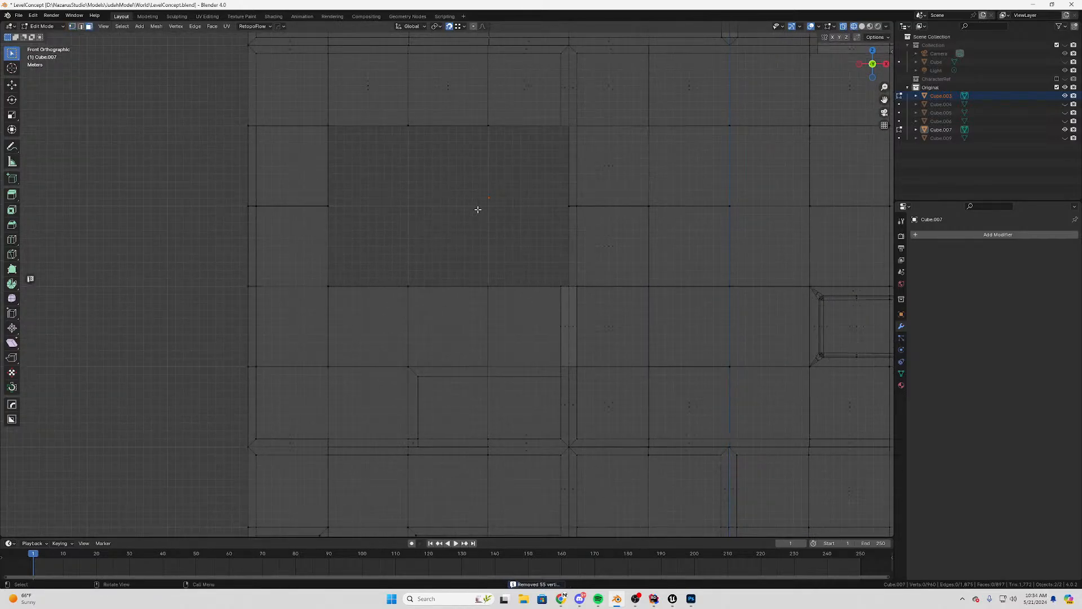
{"action": "middle_click_drag", "start_coordinate": [397, 175], "coordinate": [430, 203], "text": "shift"}
{"action": "scroll", "coordinate": [445, 217], "scroll_direction": "up", "scroll_amount": 1}
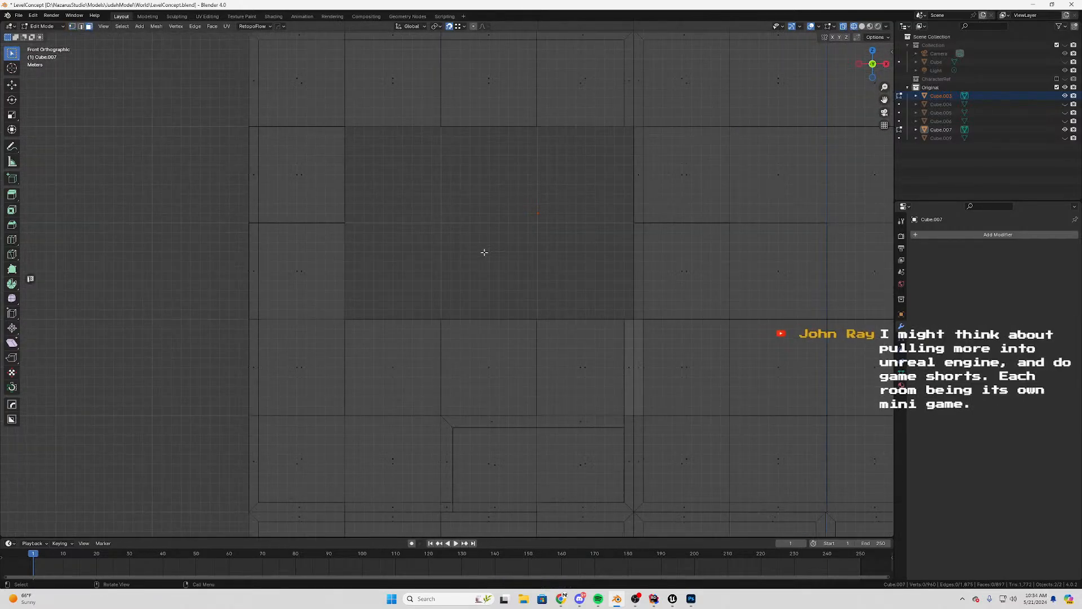
{"action": "left_click", "coordinate": [290, 166]}
{"action": "key", "text": "g"}
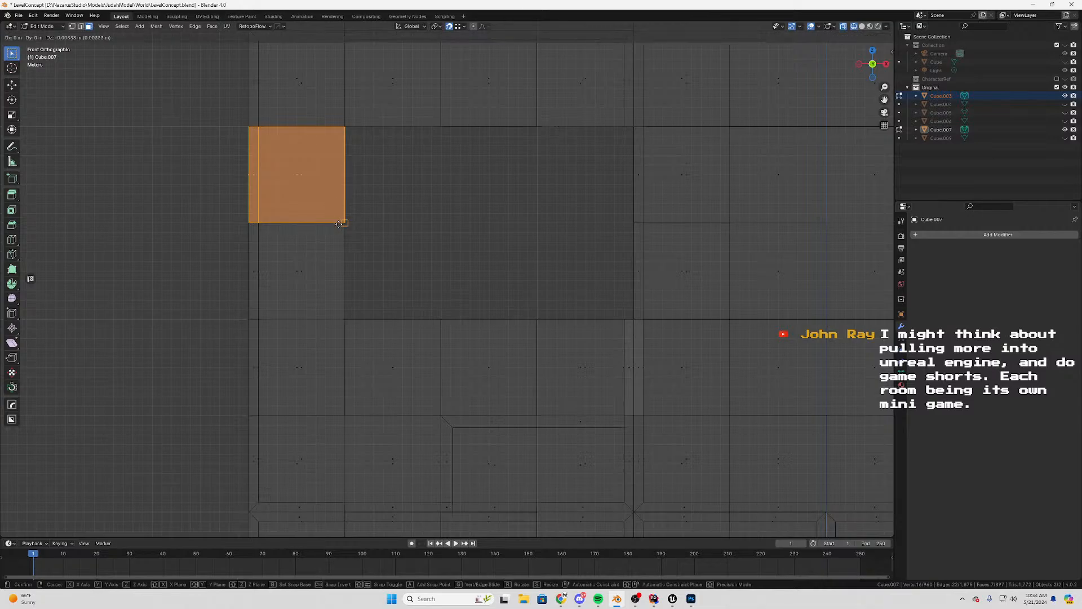
{"action": "left_click", "coordinate": [339, 224]}
Inspect how the selected panel's edges line up with the wall panels above and below it
{"action": "scroll", "coordinate": [304, 198], "scroll_direction": "up", "scroll_amount": 6}
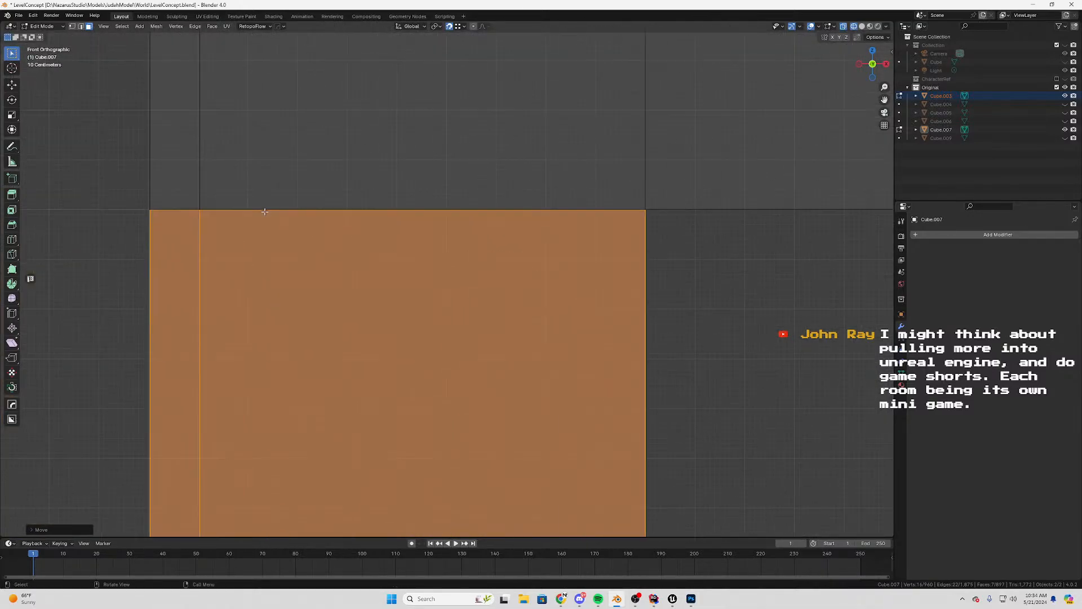
{"action": "scroll", "coordinate": [265, 212], "scroll_direction": "up", "scroll_amount": 2}
{"action": "middle_click_drag", "start_coordinate": [103, 220], "coordinate": [372, 244], "text": "shift"}
{"action": "scroll", "coordinate": [339, 217], "scroll_direction": "up", "scroll_amount": 5}
{"action": "middle_click_drag", "start_coordinate": [485, 263], "coordinate": [411, 263], "text": "shift"}
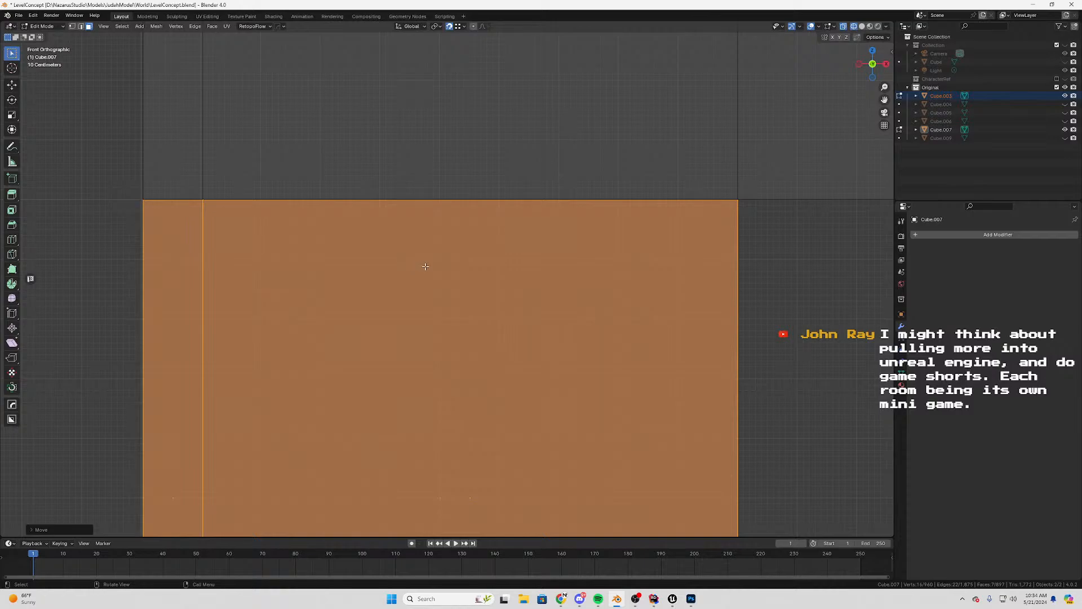
{"action": "scroll", "coordinate": [462, 287], "scroll_direction": "down", "scroll_amount": 3}
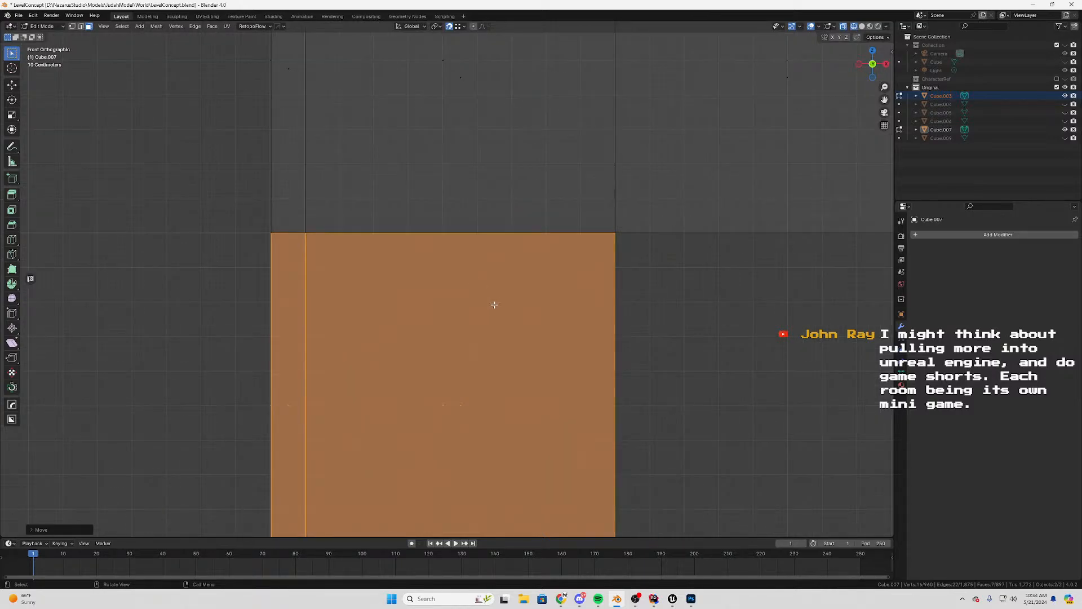
{"action": "middle_click_drag", "start_coordinate": [583, 335], "coordinate": [594, 244], "text": "shift"}
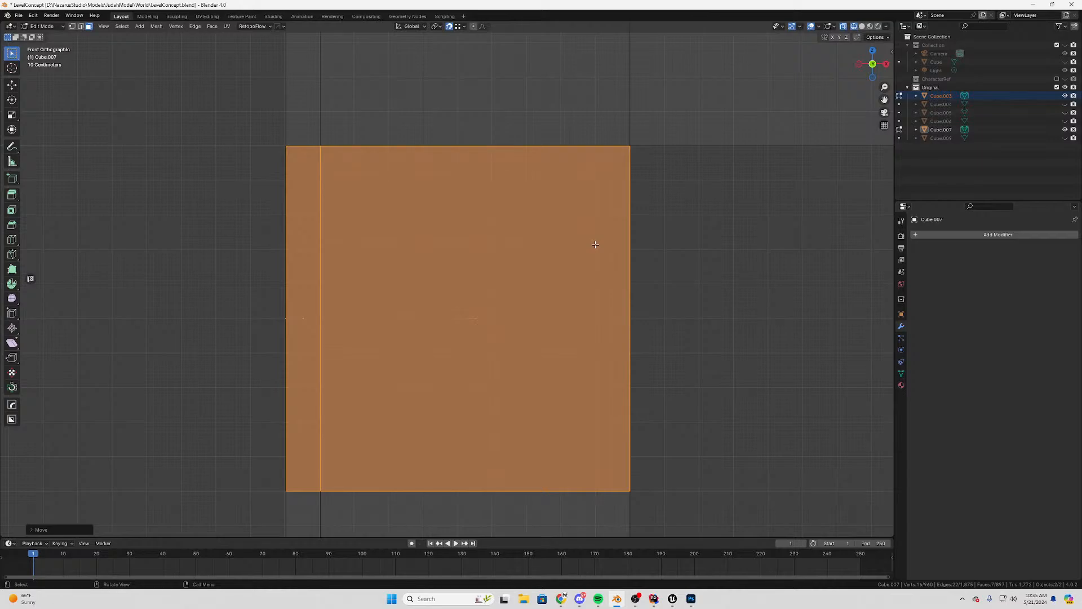
Merge all of the mesh's vertices by distance
{"action": "scroll", "coordinate": [596, 244], "scroll_direction": "down", "scroll_amount": 3}
{"action": "middle_click_drag", "start_coordinate": [671, 300], "coordinate": [573, 249]}
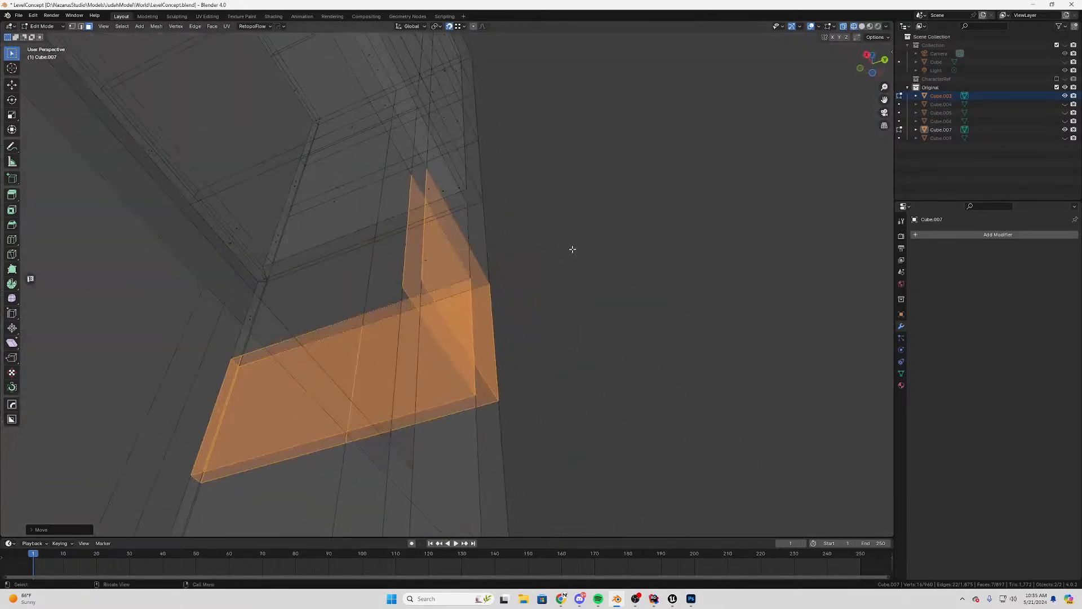
{"action": "key", "text": "KP_1"}
{"action": "scroll", "coordinate": [570, 249], "scroll_direction": "down", "scroll_amount": 2}
{"action": "scroll", "coordinate": [551, 273], "scroll_direction": "up", "scroll_amount": 5}
{"action": "key", "text": "a"}
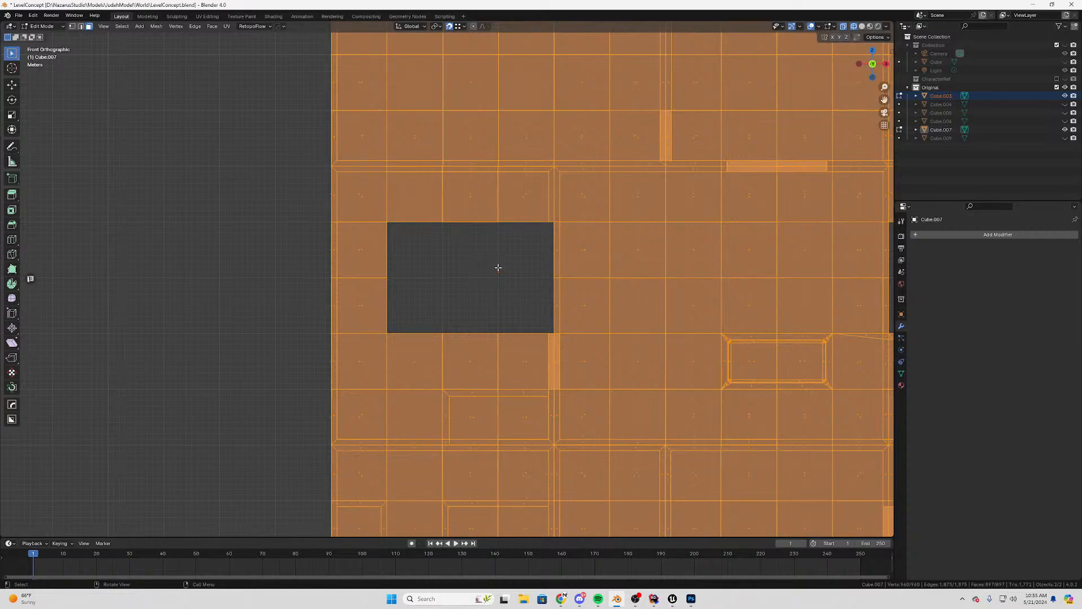
{"action": "key", "text": "m"}
{"action": "left_click", "coordinate": [493, 266]}
Duplicate the two stacked wall panels right of the gap, including their narrow strips, and place the copy over them
{"action": "scroll", "coordinate": [564, 279], "scroll_direction": "up", "scroll_amount": 3}
{"action": "left_click", "coordinate": [697, 211]}
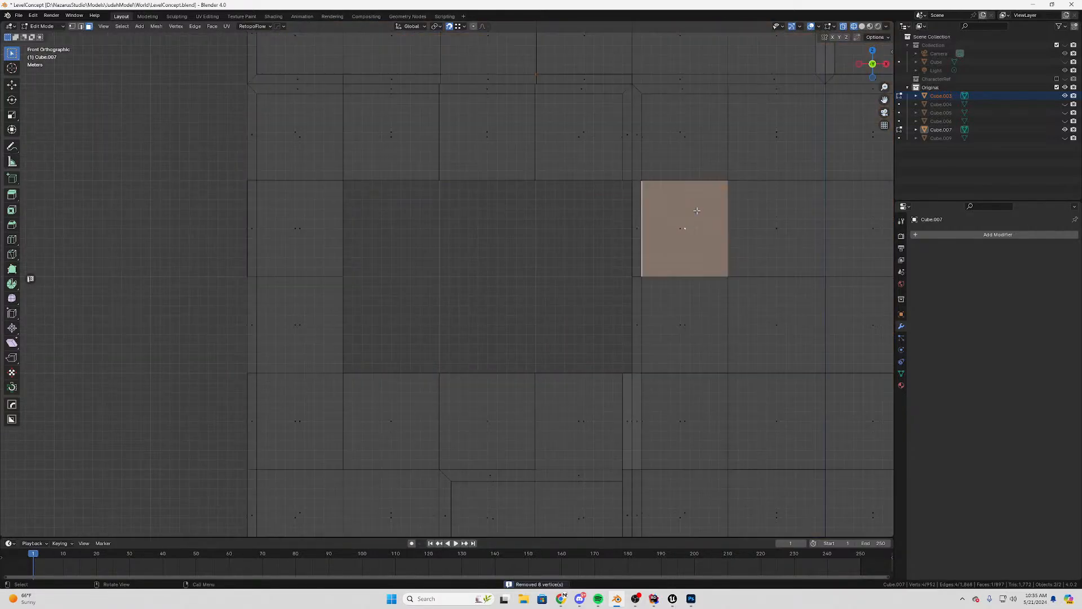
{"action": "left_click_drag", "start_coordinate": [709, 200], "coordinate": [609, 335]}
{"action": "middle_click_drag", "start_coordinate": [593, 257], "coordinate": [542, 265], "text": "shift"}
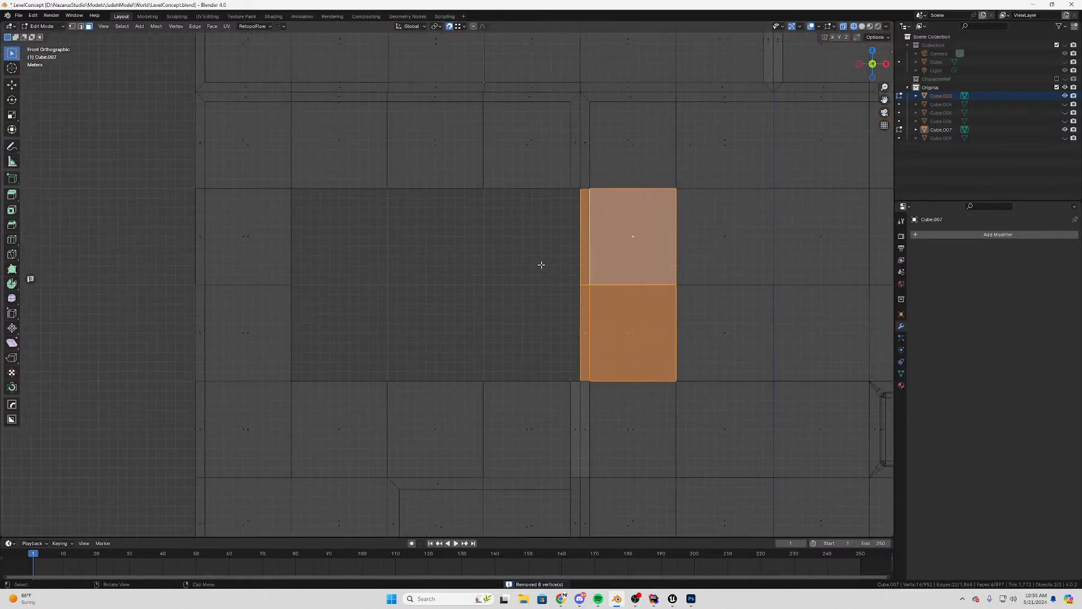
{"action": "key", "text": "shift+d"}
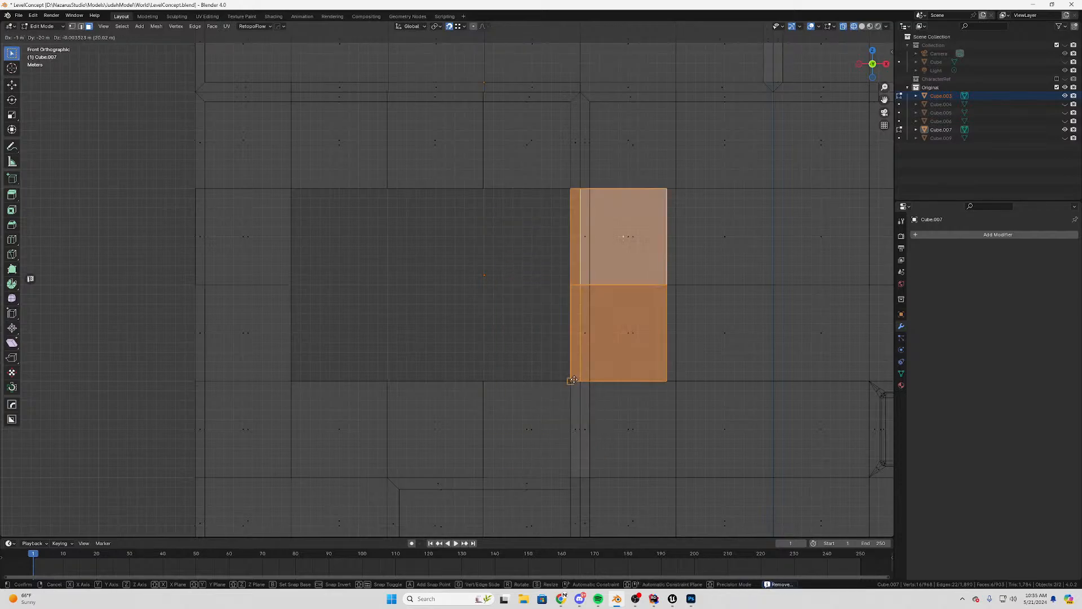
{"action": "left_click", "coordinate": [580, 379]}
Rotate the duplicated panels by half a turn and snap them into the right-hand column of the gap
{"action": "key", "text": "r"}
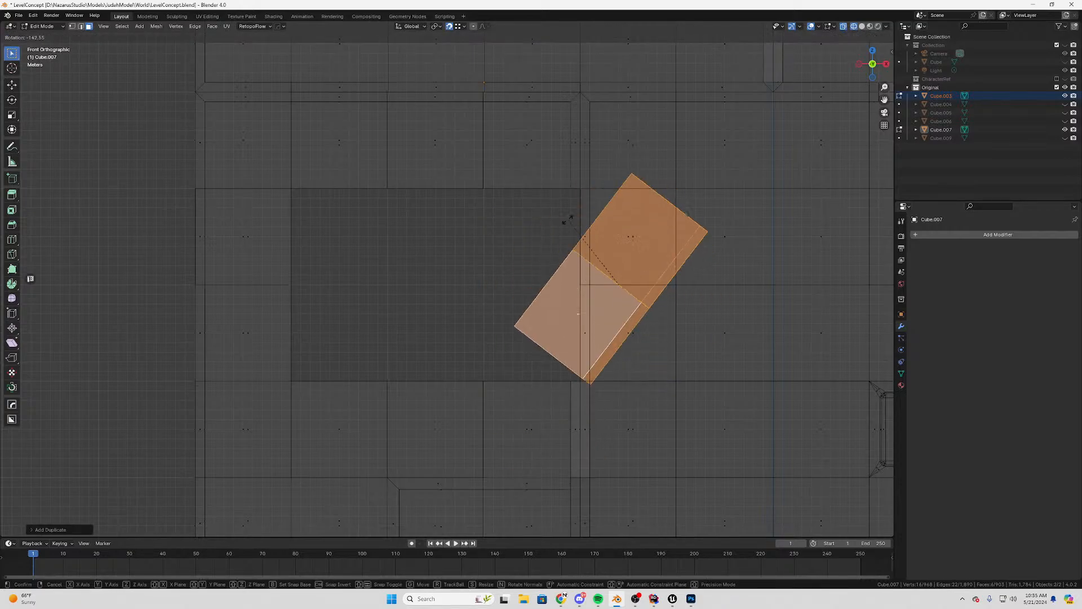
{"action": "left_click", "coordinate": [545, 265]}
{"action": "key", "text": "g"}
{"action": "left_click", "coordinate": [488, 189]}
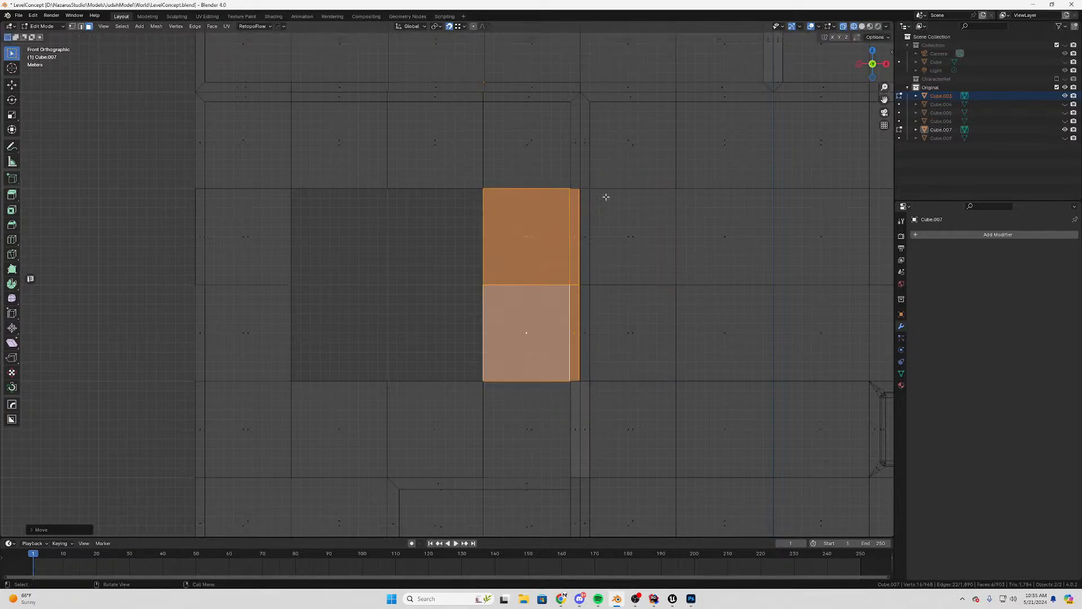
Examine how the placed panels' edges line up with the neighbouring wall panels and the beam above the gap
{"action": "scroll", "coordinate": [626, 212], "scroll_direction": "up", "scroll_amount": 5}
{"action": "middle_click_drag", "start_coordinate": [782, 287], "coordinate": [514, 260], "text": "shift"}
{"action": "scroll", "coordinate": [514, 260], "scroll_direction": "up", "scroll_amount": 5}
{"action": "scroll", "coordinate": [563, 242], "scroll_direction": "down", "scroll_amount": 3}
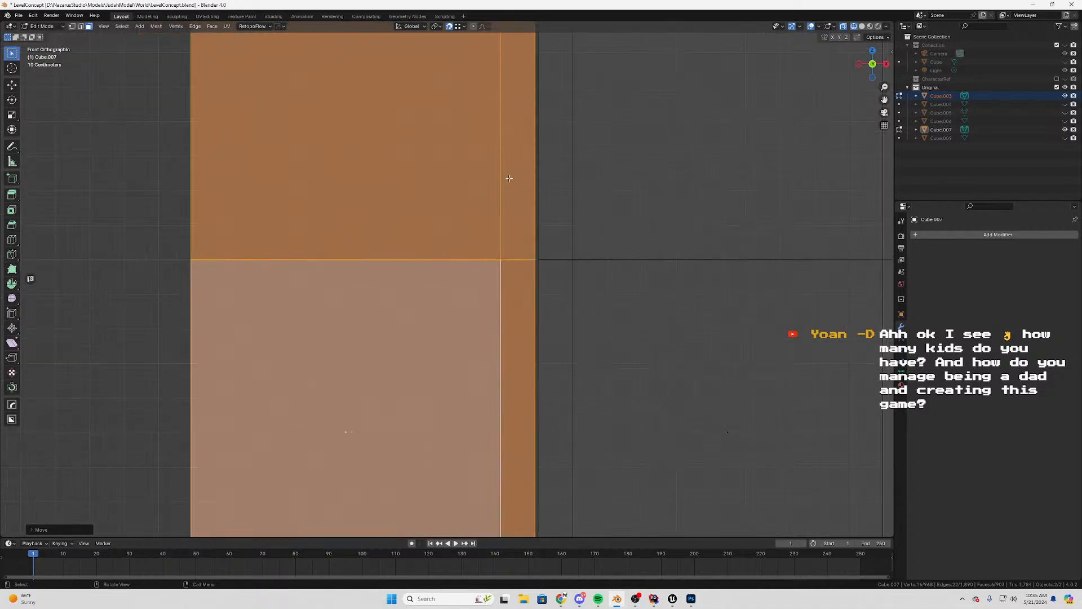
{"action": "scroll", "coordinate": [505, 169], "scroll_direction": "up", "scroll_amount": 1}
{"action": "middle_click_drag", "start_coordinate": [499, 158], "coordinate": [454, 418], "text": "shift"}
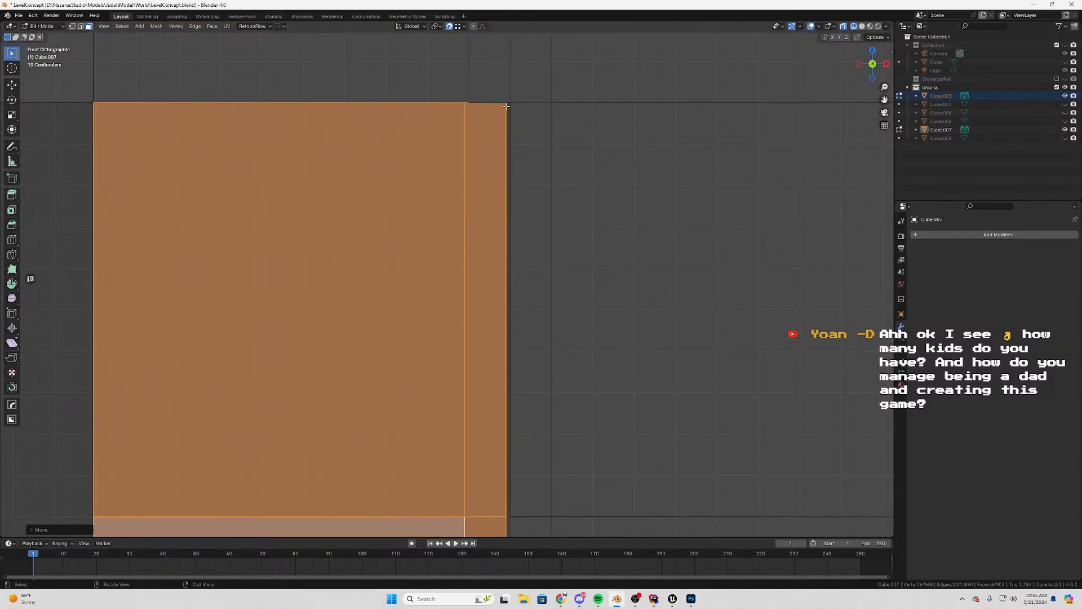
{"action": "middle_click_drag", "start_coordinate": [173, 222], "coordinate": [428, 220], "text": "shift"}
{"action": "scroll", "coordinate": [429, 217], "scroll_direction": "down", "scroll_amount": 6}
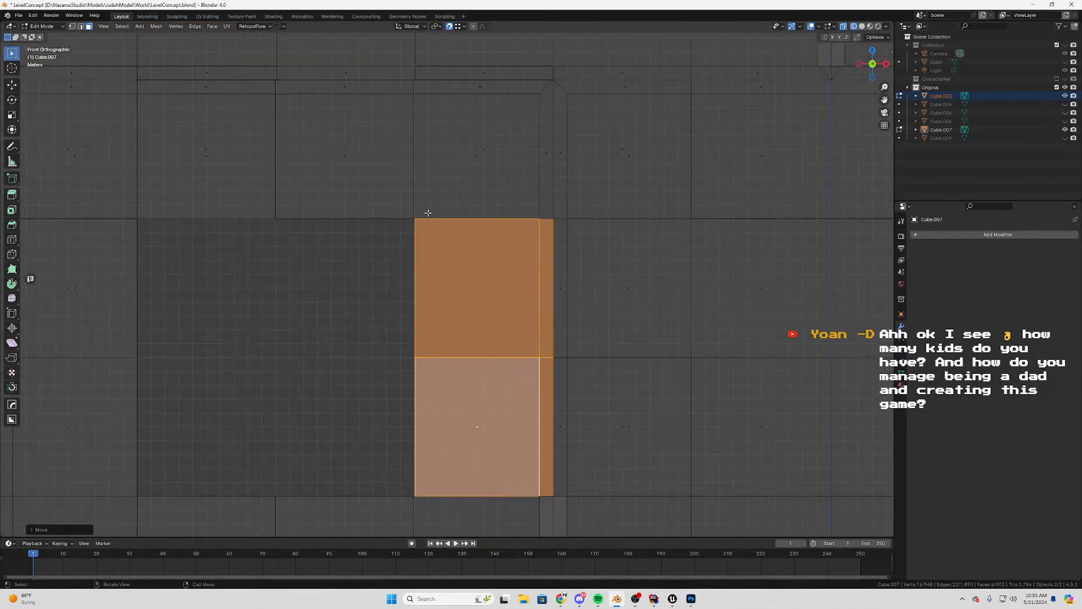
{"action": "middle_click_drag", "start_coordinate": [418, 109], "coordinate": [483, 242], "text": "shift"}
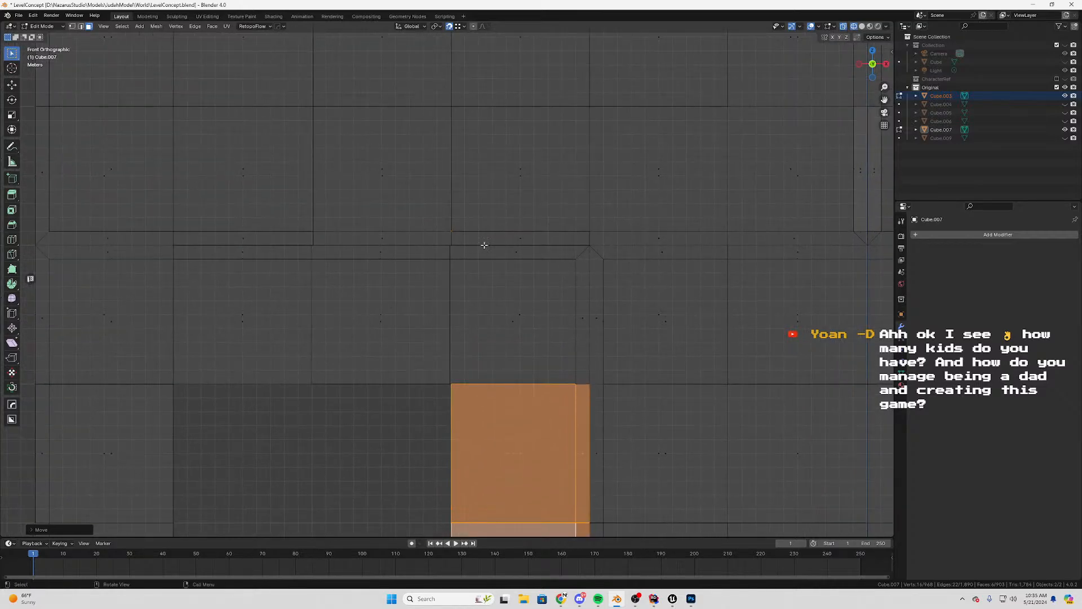
{"action": "scroll", "coordinate": [470, 214], "scroll_direction": "up", "scroll_amount": 4}
{"action": "scroll", "coordinate": [453, 230], "scroll_direction": "down", "scroll_amount": 10}
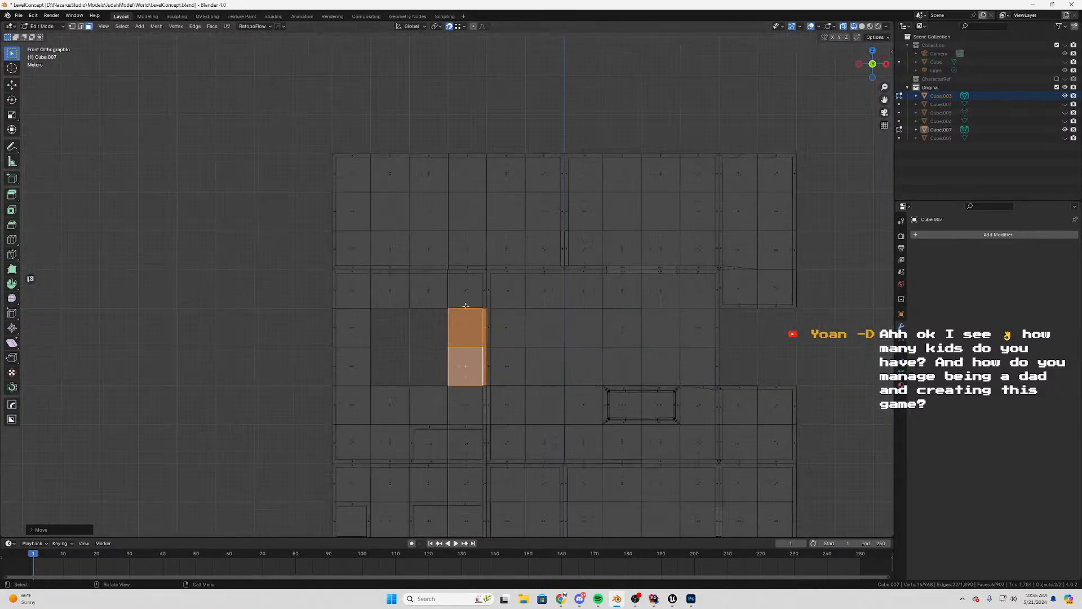
{"action": "scroll", "coordinate": [394, 293], "scroll_direction": "up", "scroll_amount": 7}
{"action": "middle_click_drag", "start_coordinate": [384, 295], "coordinate": [410, 278], "text": "shift"}
{"action": "scroll", "coordinate": [451, 276], "scroll_direction": "up", "scroll_amount": 3}
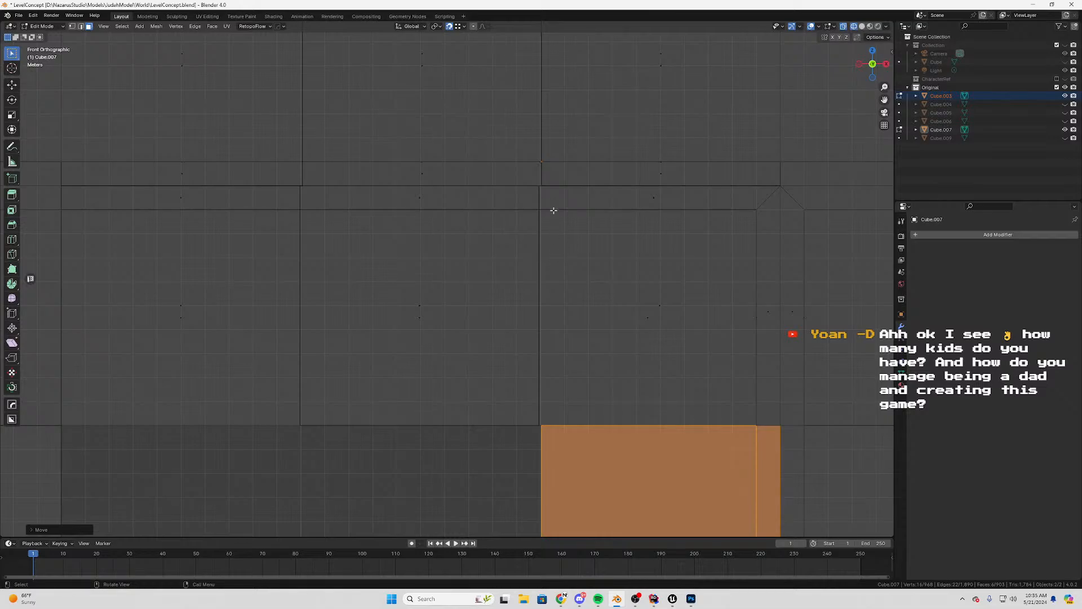
Select the vertices of the vertical panel edge above the copy and snap them to the copy's upper left corner
{"action": "key", "text": "1"}
{"action": "left_click_drag", "start_coordinate": [526, 175], "coordinate": [543, 431]}
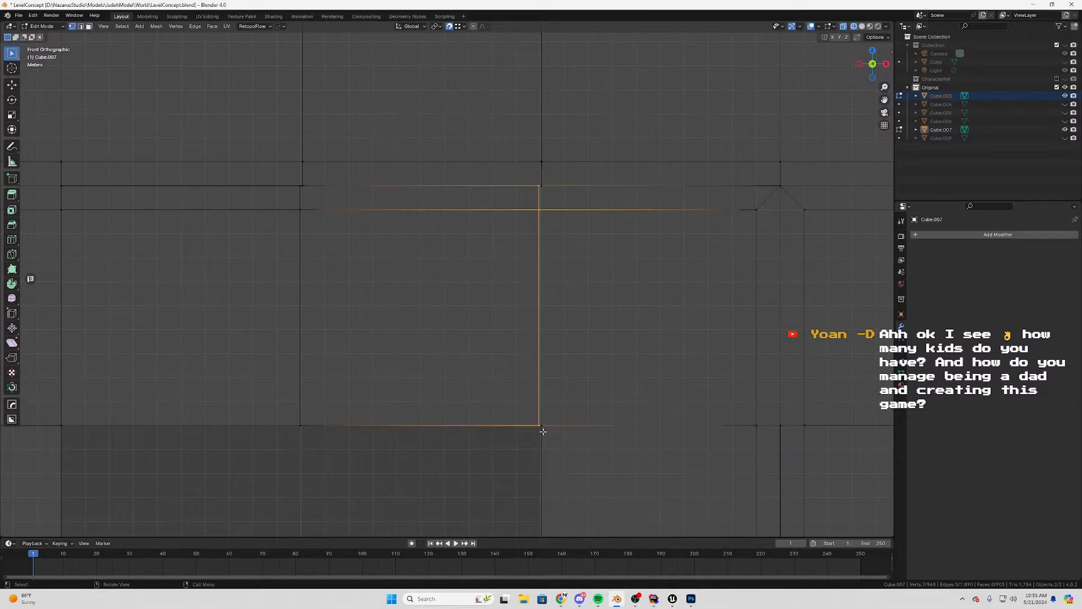
{"action": "key", "text": "g"}
{"action": "left_click", "coordinate": [543, 429]}
Examine the vertex alignment of the panels below the gap and along the level's left outer wall
{"action": "middle_click_drag", "start_coordinate": [541, 423], "coordinate": [435, 342], "text": "shift"}
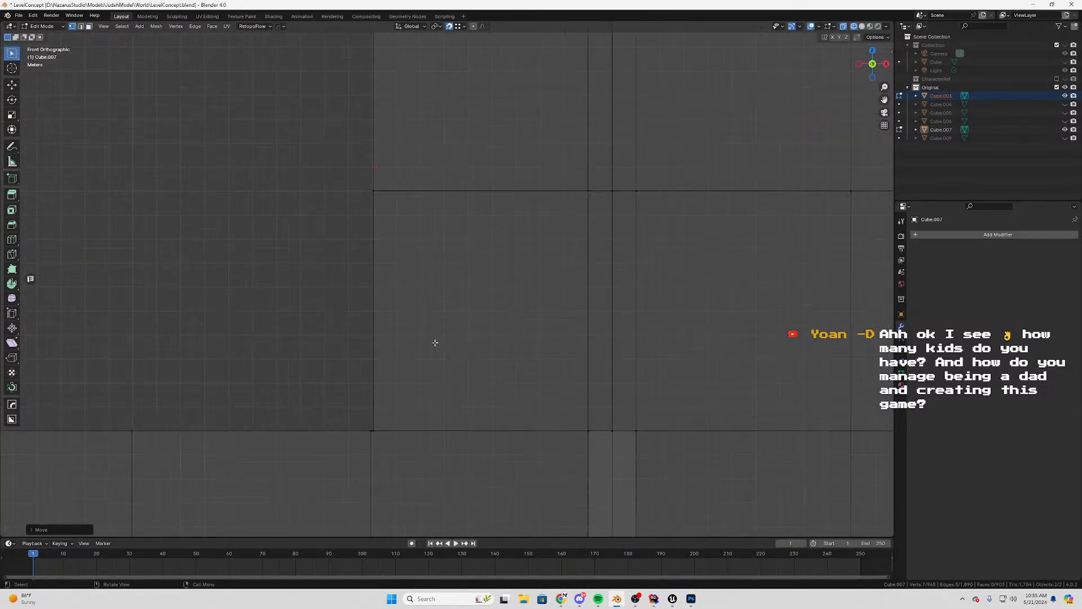
{"action": "middle_click_drag", "start_coordinate": [387, 386], "coordinate": [468, 145], "text": "shift"}
{"action": "scroll", "coordinate": [459, 146], "scroll_direction": "down", "scroll_amount": 2}
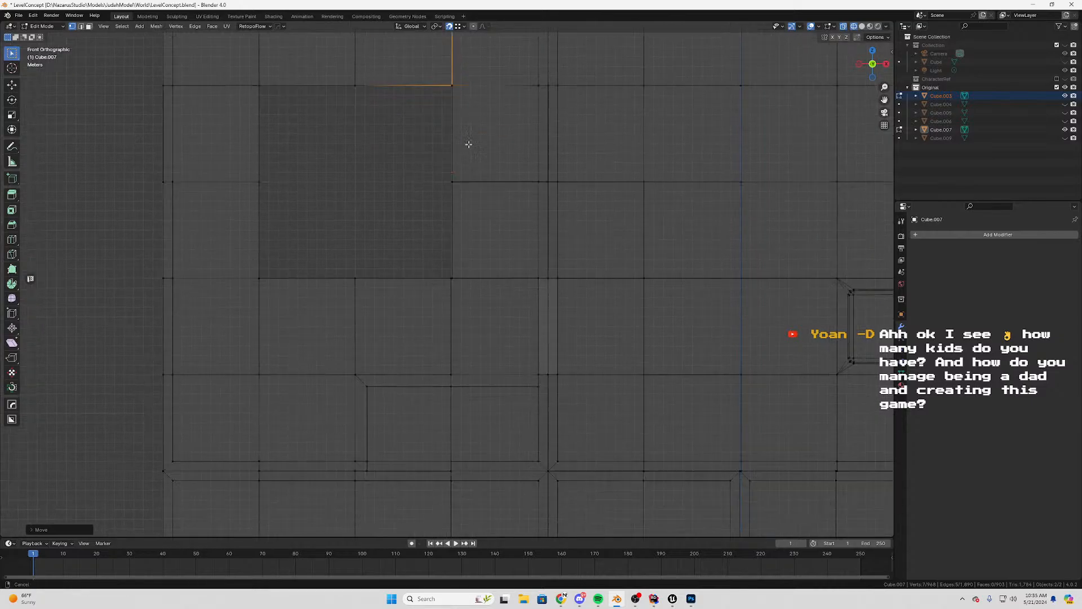
{"action": "scroll", "coordinate": [468, 226], "scroll_direction": "up", "scroll_amount": 3}
{"action": "middle_click_drag", "start_coordinate": [466, 314], "coordinate": [449, 399], "text": "shift"}
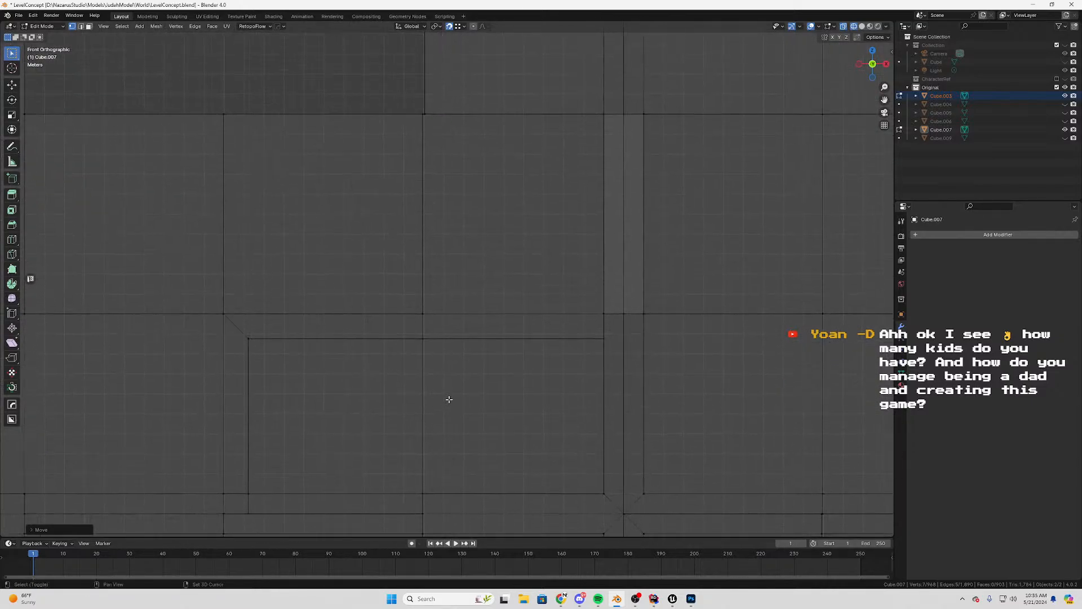
{"action": "scroll", "coordinate": [449, 399], "scroll_direction": "down", "scroll_amount": 2}
{"action": "middle_click_drag", "start_coordinate": [456, 45], "coordinate": [715, 234], "text": "shift"}
{"action": "scroll", "coordinate": [439, 265], "scroll_direction": "down", "scroll_amount": 4}
{"action": "scroll", "coordinate": [437, 225], "scroll_direction": "up", "scroll_amount": 3}
{"action": "scroll", "coordinate": [431, 242], "scroll_direction": "up", "scroll_amount": 4}
{"action": "scroll", "coordinate": [434, 282], "scroll_direction": "up", "scroll_amount": 1}
{"action": "scroll", "coordinate": [547, 289], "scroll_direction": "up", "scroll_amount": 8}
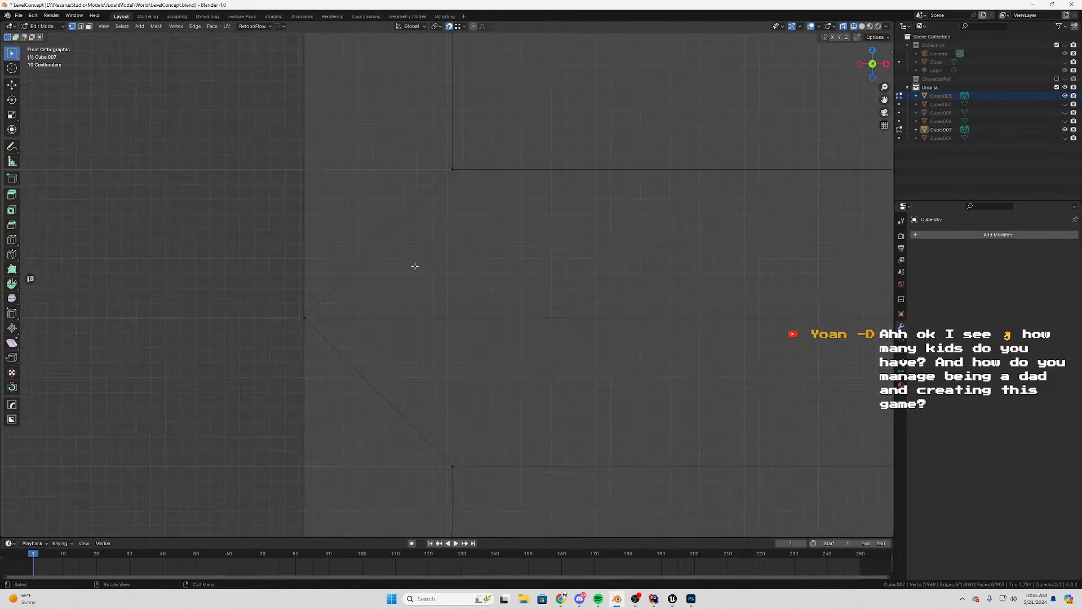
{"action": "scroll", "coordinate": [414, 263], "scroll_direction": "down", "scroll_amount": 7}
{"action": "middle_click_drag", "start_coordinate": [646, 307], "coordinate": [420, 214], "text": "shift"}
{"action": "scroll", "coordinate": [452, 276], "scroll_direction": "down", "scroll_amount": 6}
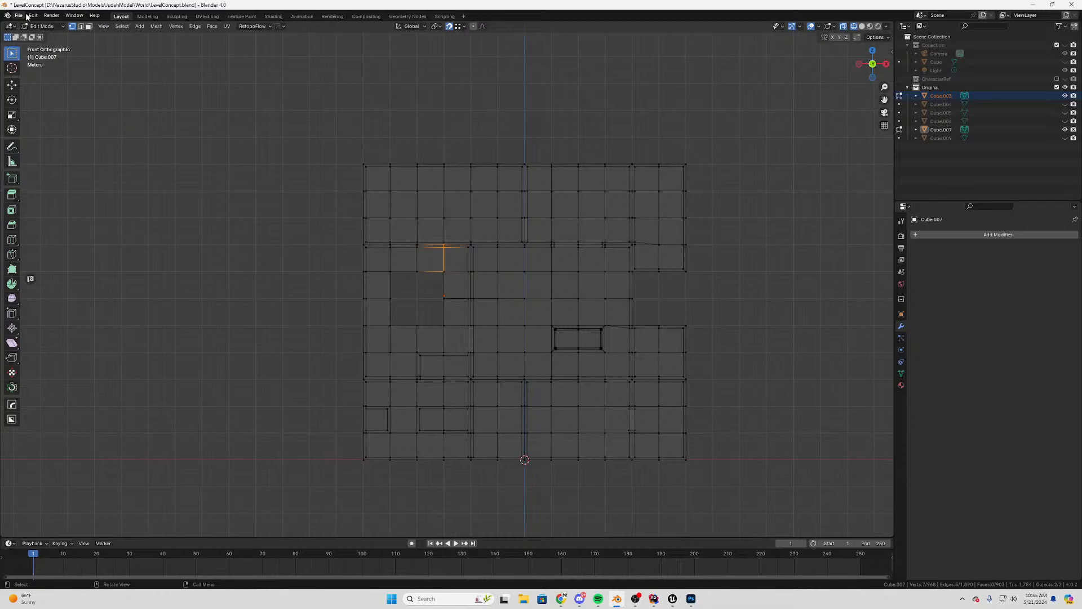
Reopen the recent LevelConcept.blend file without saving the current changes
{"action": "left_click", "coordinate": [19, 15]}
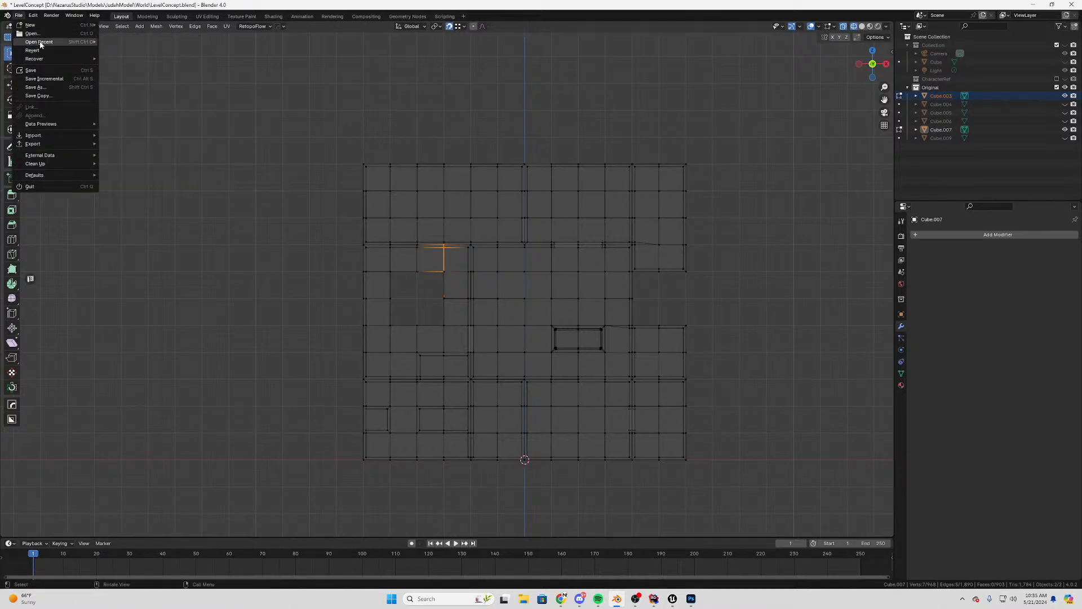
{"action": "mouse_move", "coordinate": [76, 42]}
{"action": "left_click", "coordinate": [143, 43]}
{"action": "left_click", "coordinate": [560, 314]}
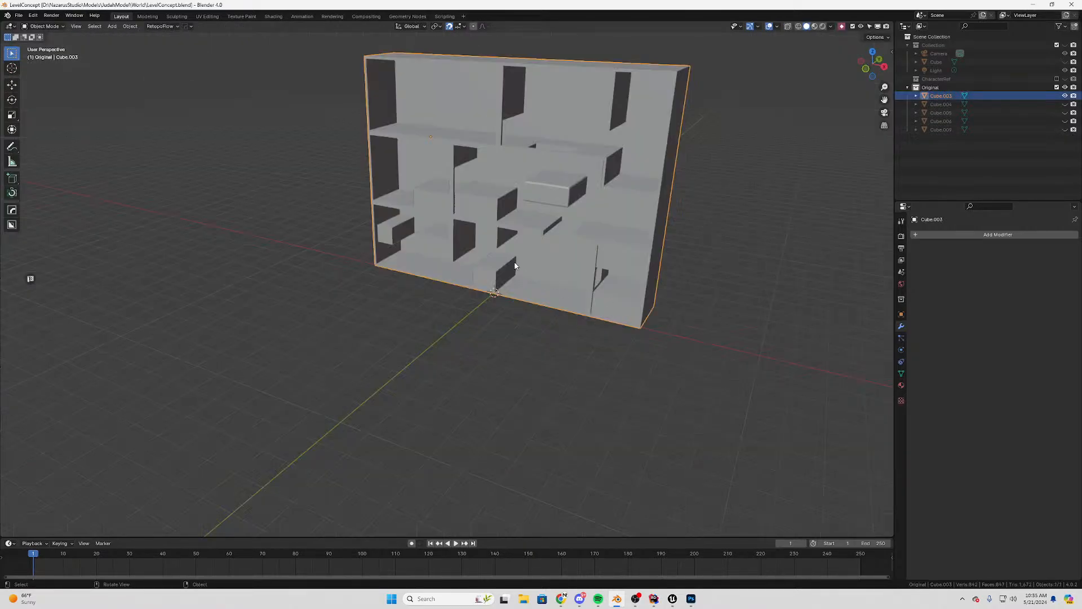
Examine the Cube.003 mesh's panel grid and dividing walls in Edit Mode, mainly from the front
{"action": "key", "text": "Tab"}
{"action": "middle_click_drag", "start_coordinate": [539, 220], "coordinate": [425, 262]}
{"action": "scroll", "coordinate": [459, 239], "scroll_direction": "up", "scroll_amount": 6}
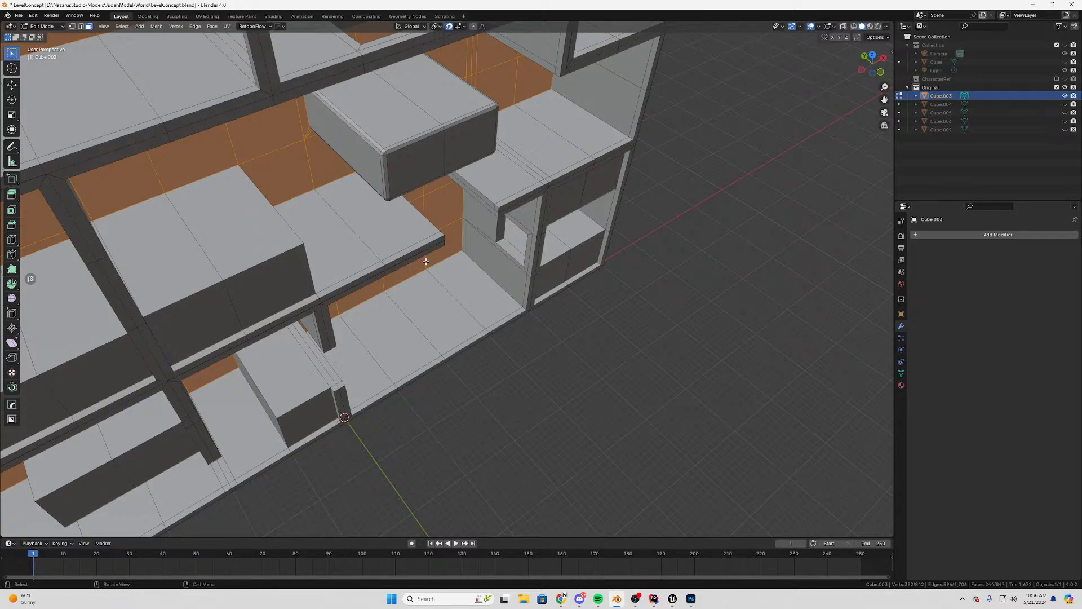
{"action": "key", "text": "KP_1"}
{"action": "scroll", "coordinate": [338, 254], "scroll_direction": "down", "scroll_amount": 3}
{"action": "scroll", "coordinate": [314, 249], "scroll_direction": "up", "scroll_amount": 8}
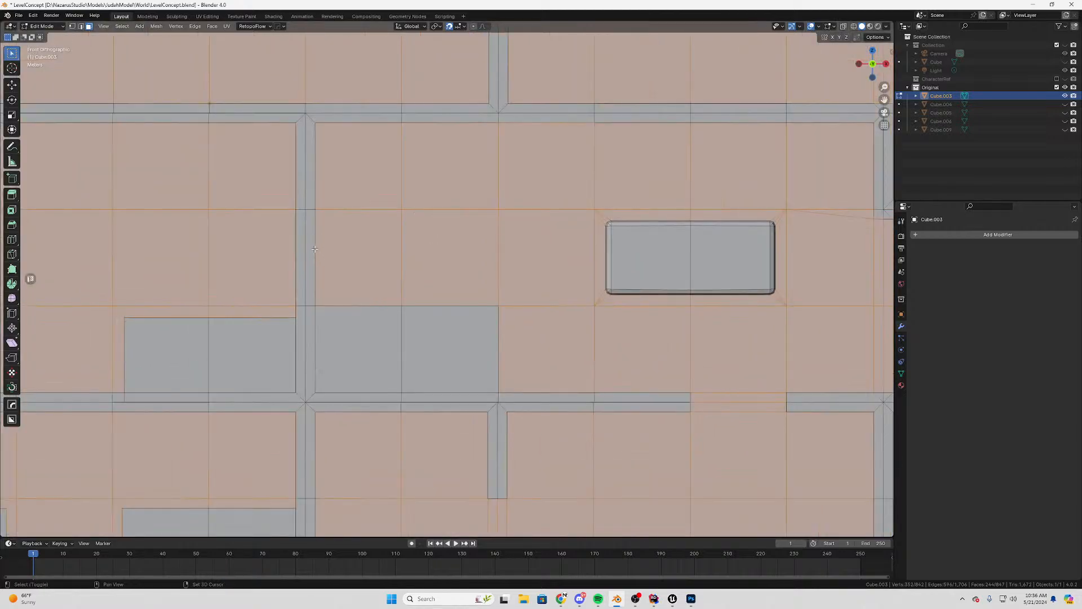
{"action": "middle_click_drag", "start_coordinate": [314, 249], "coordinate": [521, 308]}
{"action": "key", "text": "KP_1"}
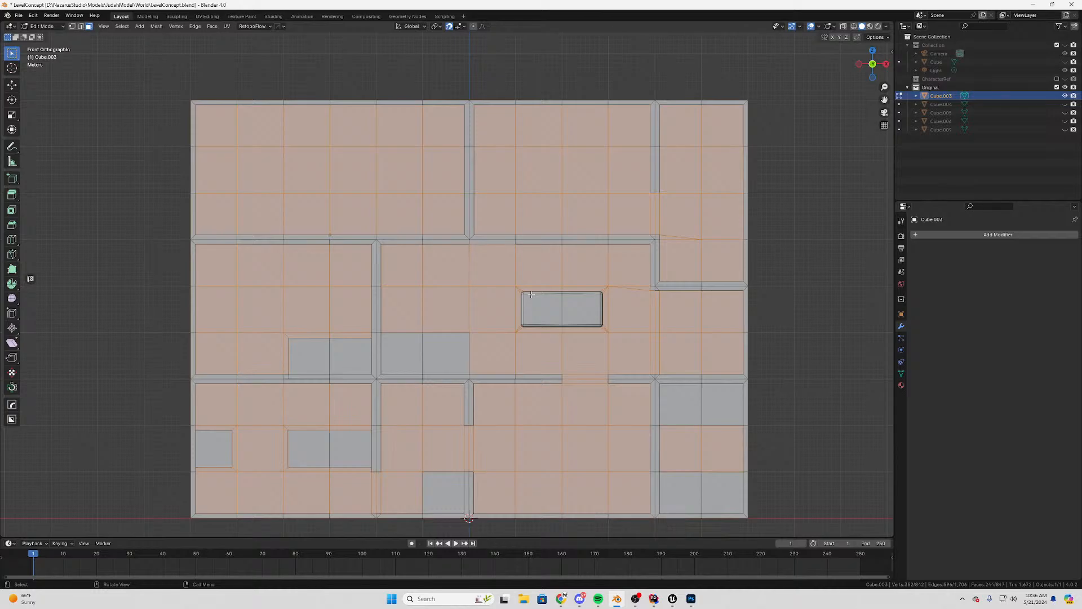
{"action": "scroll", "coordinate": [534, 292], "scroll_direction": "up", "scroll_amount": 10}
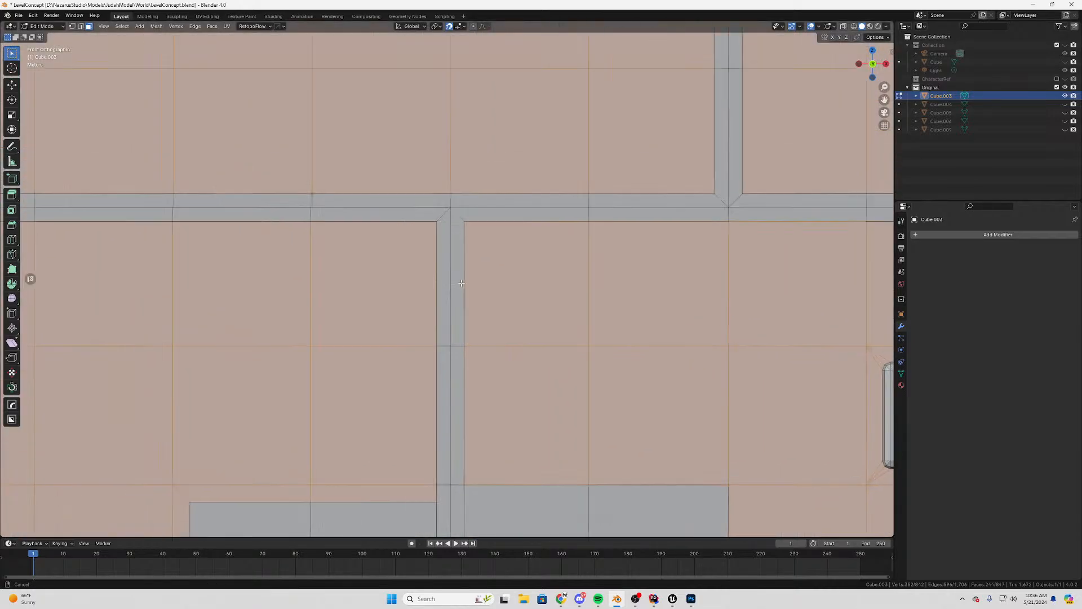
Select the misaligned vertical edge above the upper floor beam and move it along X to snap onto the edge below
{"action": "left_click_drag", "start_coordinate": [529, 187], "coordinate": [450, 470]}
{"action": "scroll", "coordinate": [507, 242], "scroll_direction": "down", "scroll_amount": 6}
{"action": "scroll", "coordinate": [420, 465], "scroll_direction": "up", "scroll_amount": 6}
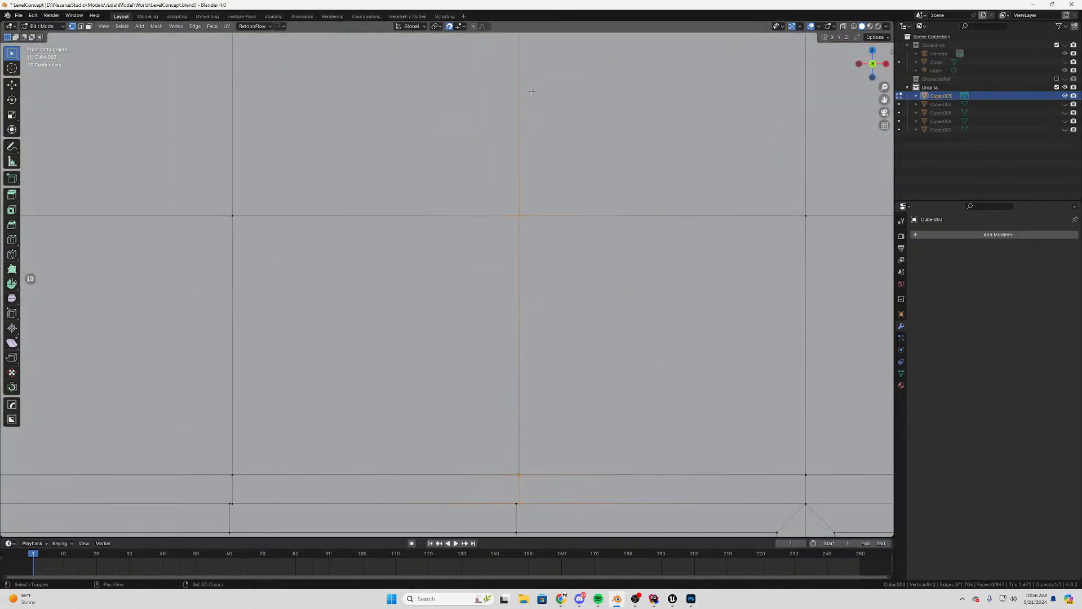
{"action": "middle_click_drag", "start_coordinate": [527, 499], "coordinate": [508, 310], "text": "shift"}
{"action": "scroll", "coordinate": [527, 310], "scroll_direction": "up", "scroll_amount": 3}
{"action": "key", "text": "g"}
{"action": "key", "text": "x"}
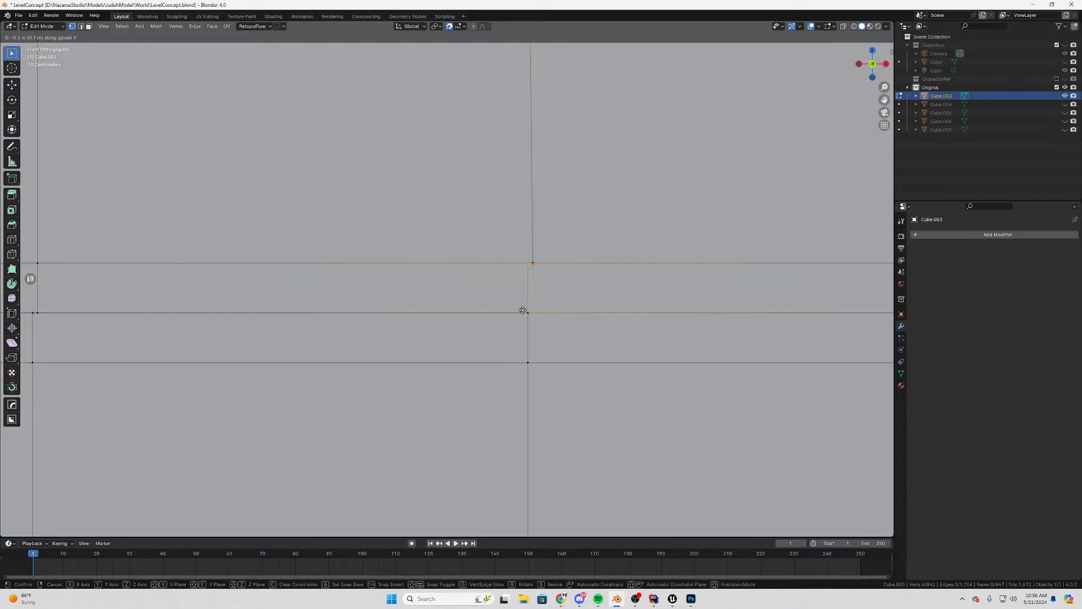
{"action": "left_click", "coordinate": [522, 310]}
Leave Edit Mode and delete the Cube.003 level object
{"action": "middle_click_drag", "start_coordinate": [525, 311], "coordinate": [515, 253]}
{"action": "scroll", "coordinate": [468, 257], "scroll_direction": "down", "scroll_amount": 8}
{"action": "key", "text": "Tab"}
{"action": "key", "text": "Delete"}
{"action": "middle_click_drag", "start_coordinate": [557, 337], "coordinate": [442, 309]}
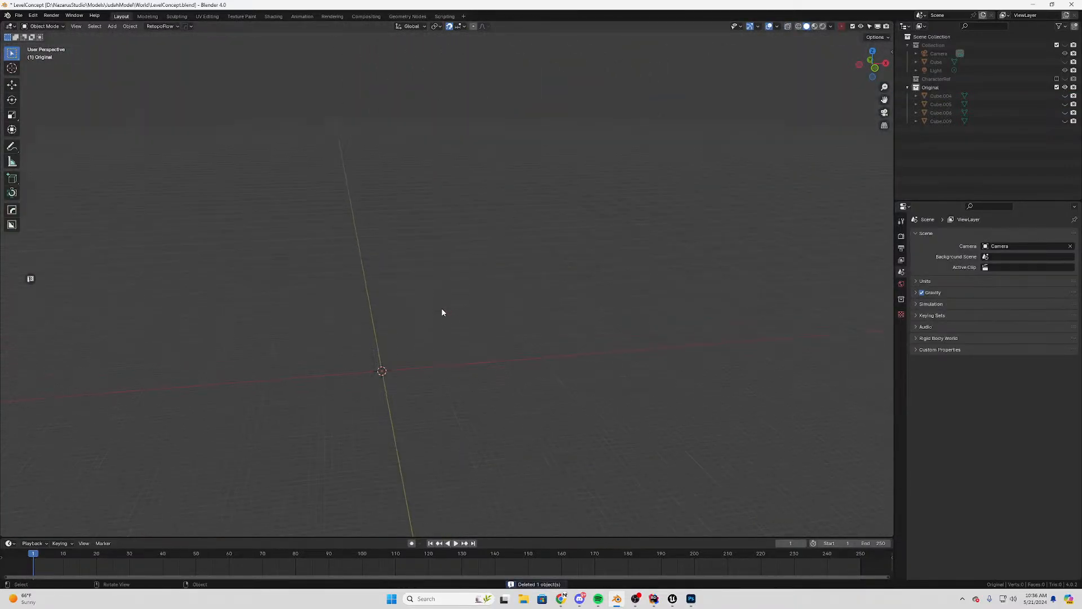
Enable the CharacterRef collection, exclude the Original collection, and open the empty room box in Edit Mode from the front
{"action": "left_click", "coordinate": [1057, 79]}
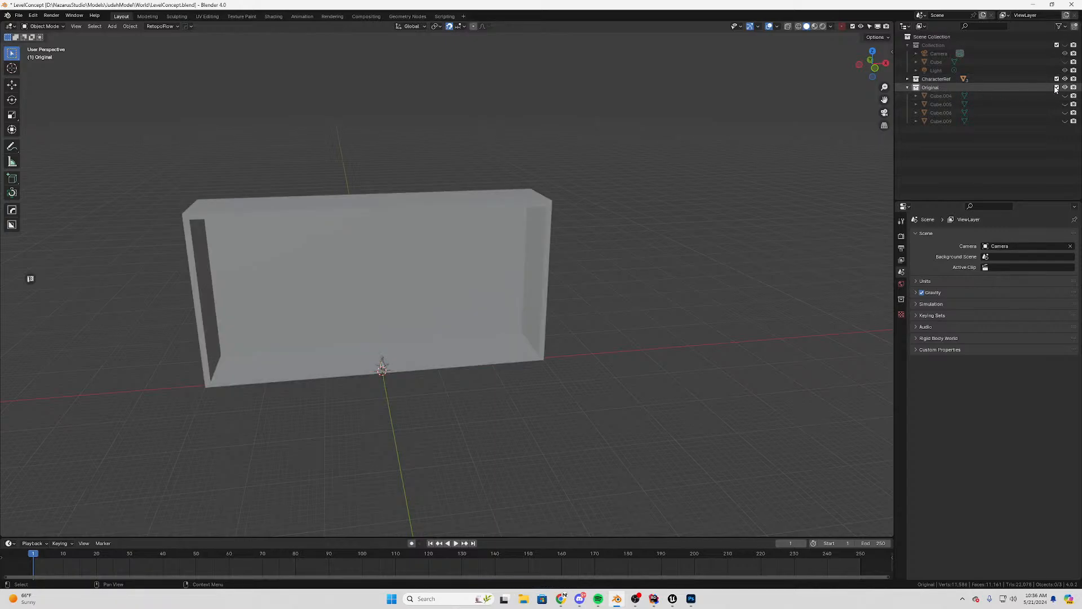
{"action": "left_click", "coordinate": [1057, 87]}
{"action": "left_click", "coordinate": [440, 292]}
{"action": "key", "text": "Tab"}
{"action": "middle_click_drag", "start_coordinate": [440, 292], "coordinate": [579, 322]}
{"action": "key", "text": "KP_1"}
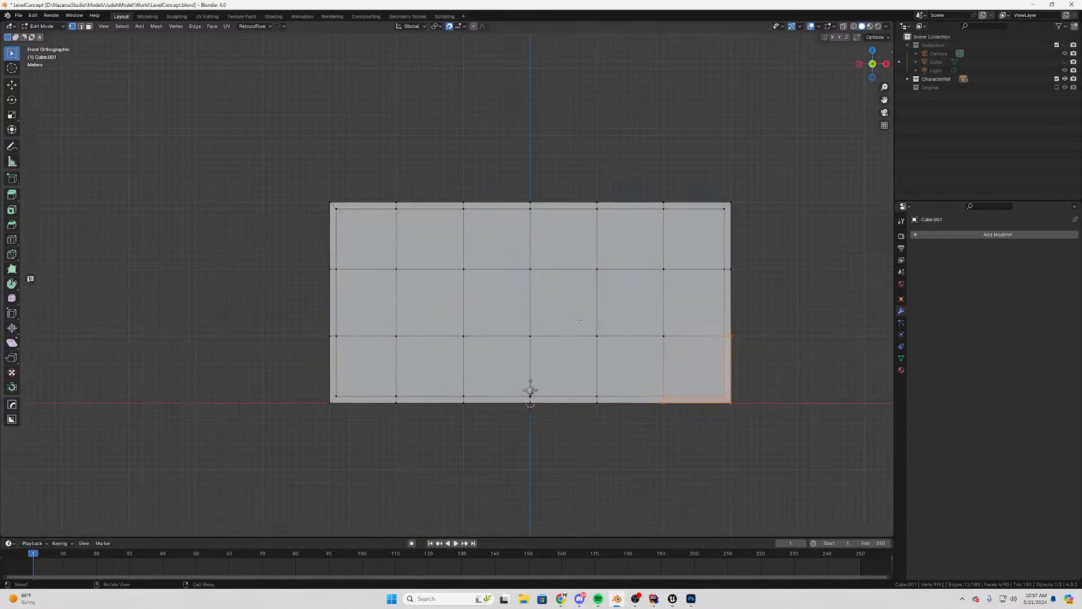
Examine the spacing and alignment of the room box's grid vertices along its upper edge and upper left corner
{"action": "scroll", "coordinate": [686, 332], "scroll_direction": "up", "scroll_amount": 5}
{"action": "middle_click_drag", "start_coordinate": [621, 236], "coordinate": [609, 355], "text": "shift"}
{"action": "scroll", "coordinate": [535, 178], "scroll_direction": "up", "scroll_amount": 4}
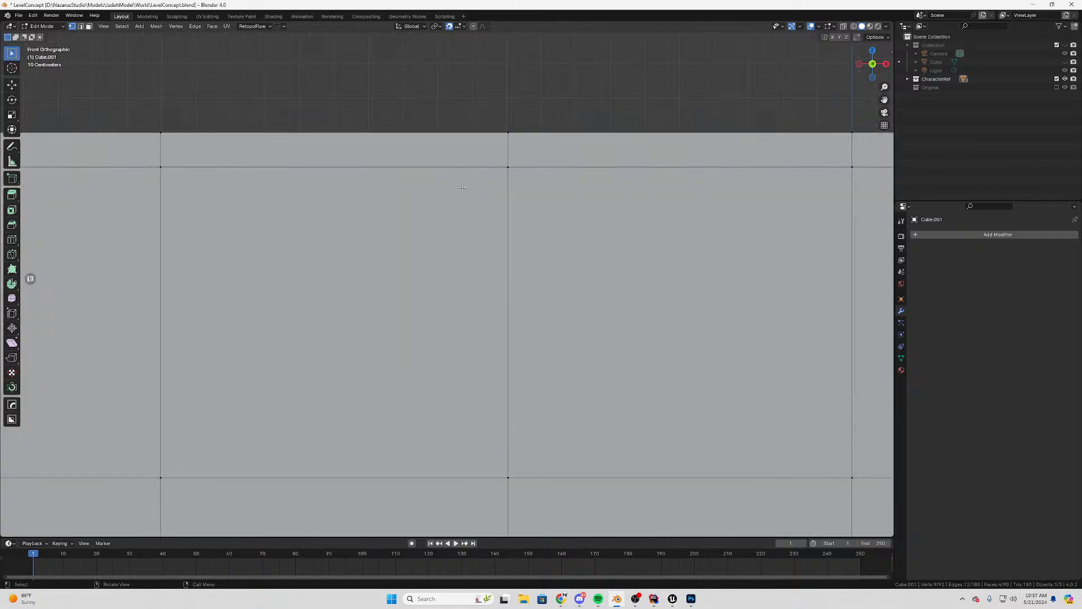
{"action": "middle_click_drag", "start_coordinate": [438, 193], "coordinate": [635, 248], "text": "shift"}
{"action": "middle_click_drag", "start_coordinate": [379, 202], "coordinate": [709, 200], "text": "shift"}
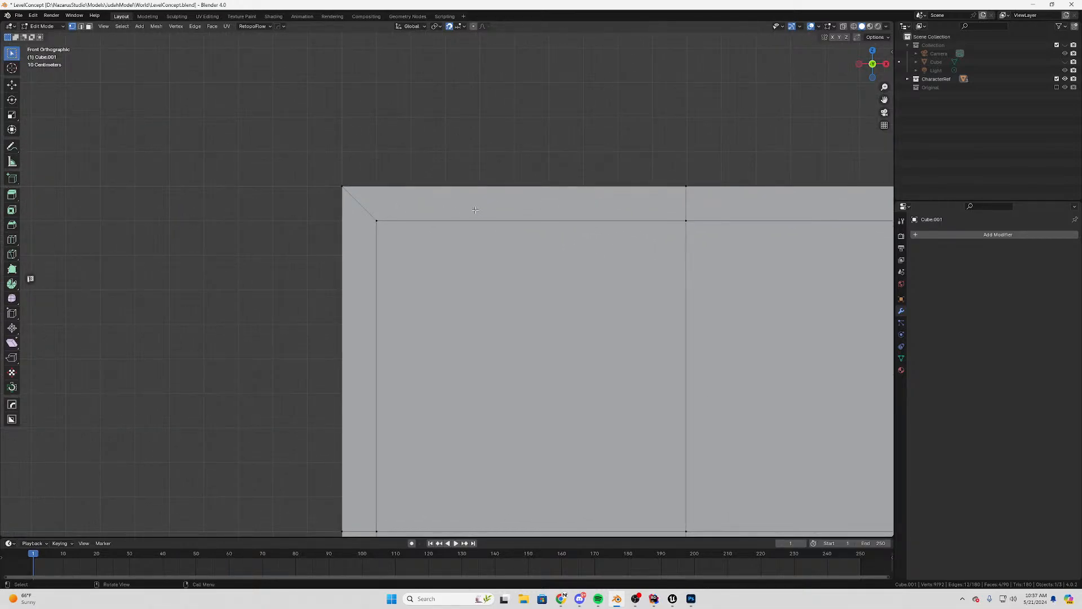
{"action": "scroll", "coordinate": [642, 203], "scroll_direction": "up", "scroll_amount": 4}
{"action": "scroll", "coordinate": [642, 202], "scroll_direction": "down", "scroll_amount": 10}
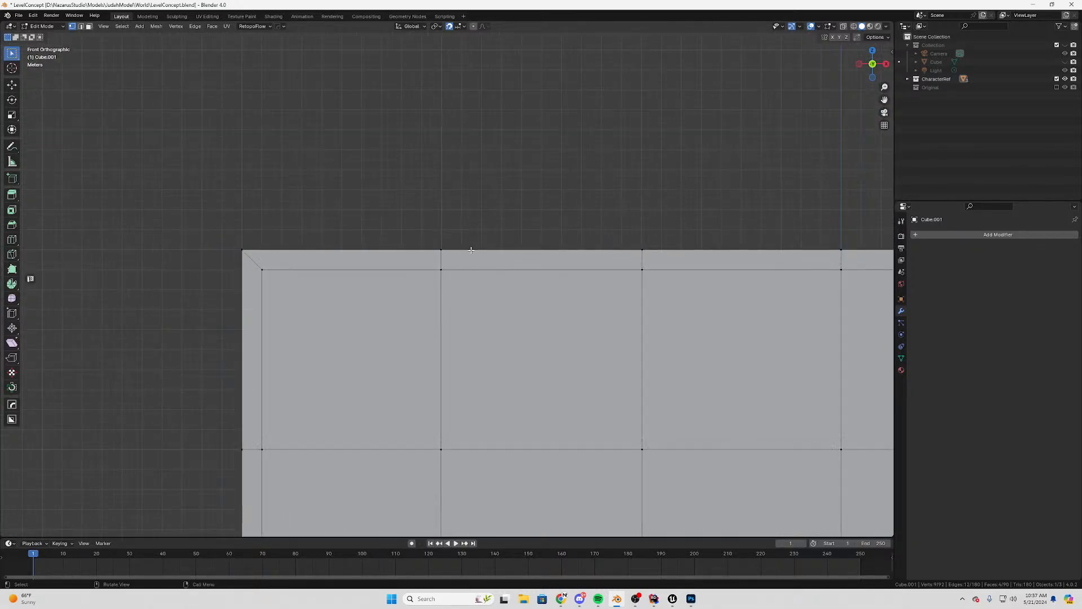
Try to dissolve the edges of the vertical grid line nearest the room box's left wall, selecting through the solid view
{"action": "middle_click_drag", "start_coordinate": [463, 363], "coordinate": [466, 280], "text": "shift"}
{"action": "left_click_drag", "start_coordinate": [469, 157], "coordinate": [416, 508]}
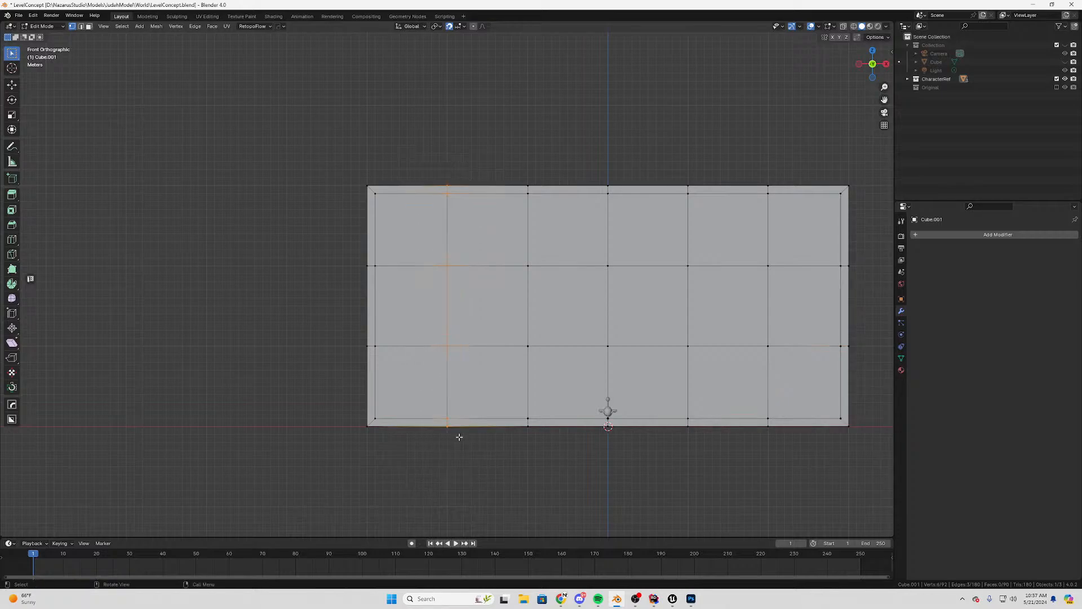
{"action": "scroll", "coordinate": [483, 379], "scroll_direction": "up", "scroll_amount": 6}
{"action": "scroll", "coordinate": [484, 380], "scroll_direction": "down", "scroll_amount": 5}
{"action": "key", "text": "x"}
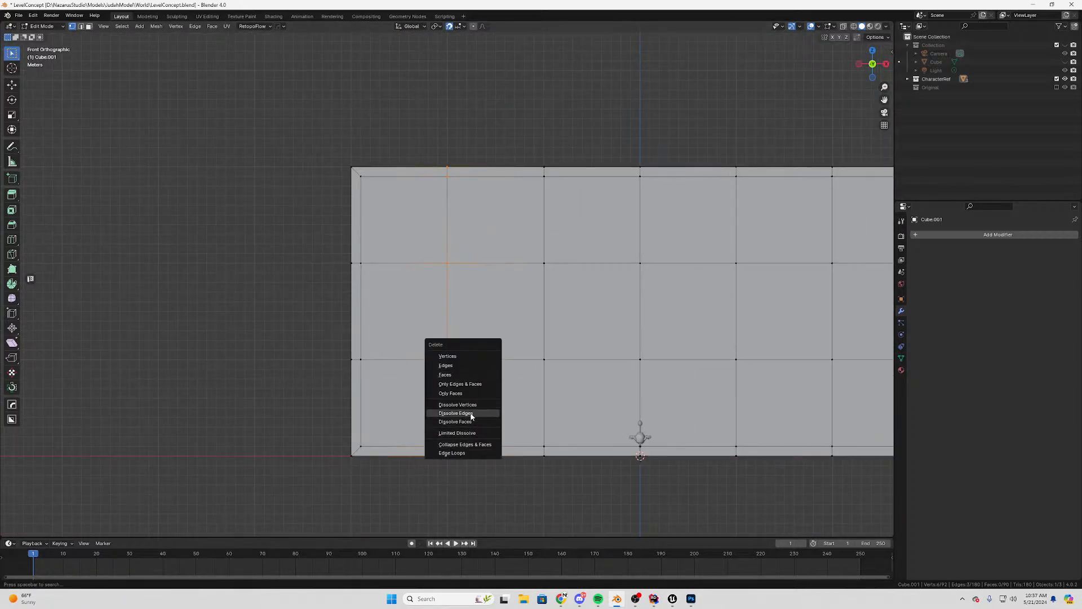
{"action": "left_click", "coordinate": [493, 415]}
{"action": "scroll", "coordinate": [464, 379], "scroll_direction": "up", "scroll_amount": 1}
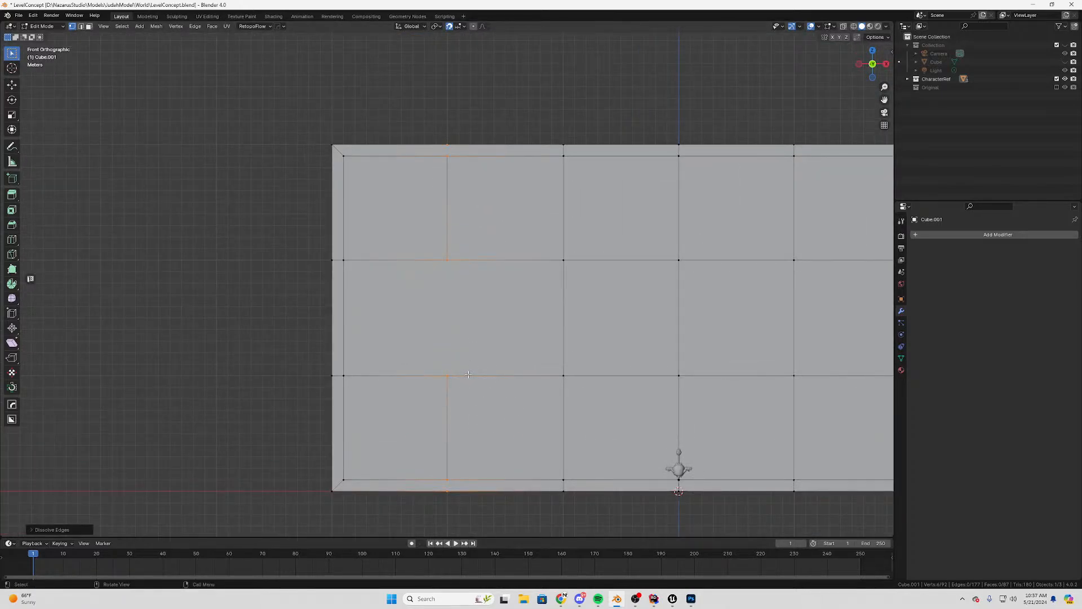
Try to dissolve the leftover vertices along that grid line and undo the dissolves made on the box
{"action": "key", "text": "x"}
{"action": "middle_click_drag", "start_coordinate": [469, 374], "coordinate": [457, 304], "text": "shift"}
{"action": "left_click", "coordinate": [444, 274]}
{"action": "key", "text": "ctrl+z"}
{"action": "key", "text": "x"}
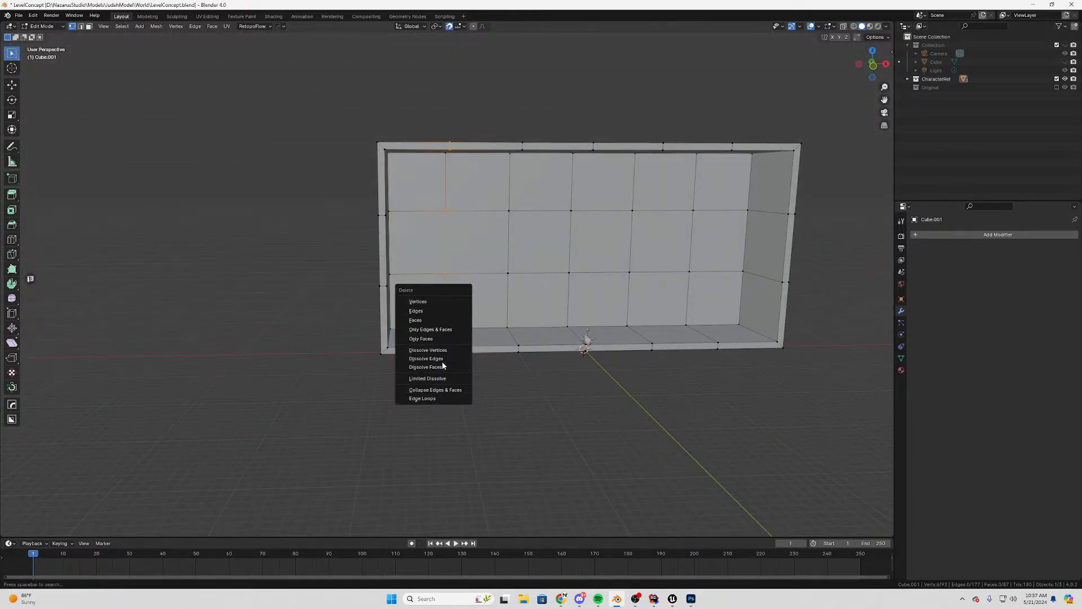
{"action": "left_click", "coordinate": [443, 350]}
{"action": "middle_click_drag", "start_coordinate": [557, 358], "coordinate": [502, 273]}
{"action": "key", "text": "ctrl+z"}
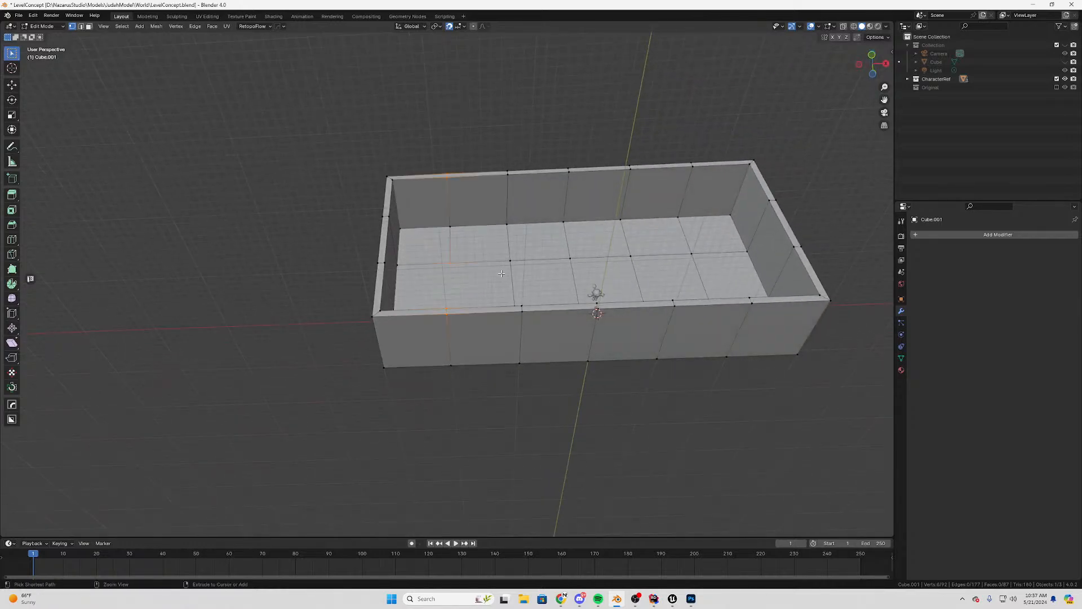
In edge select mode with X-ray on, dissolve the edges of the vertical grid line nearest the left wall from the front
{"action": "key", "text": "2"}
{"action": "key", "text": "KP_1"}
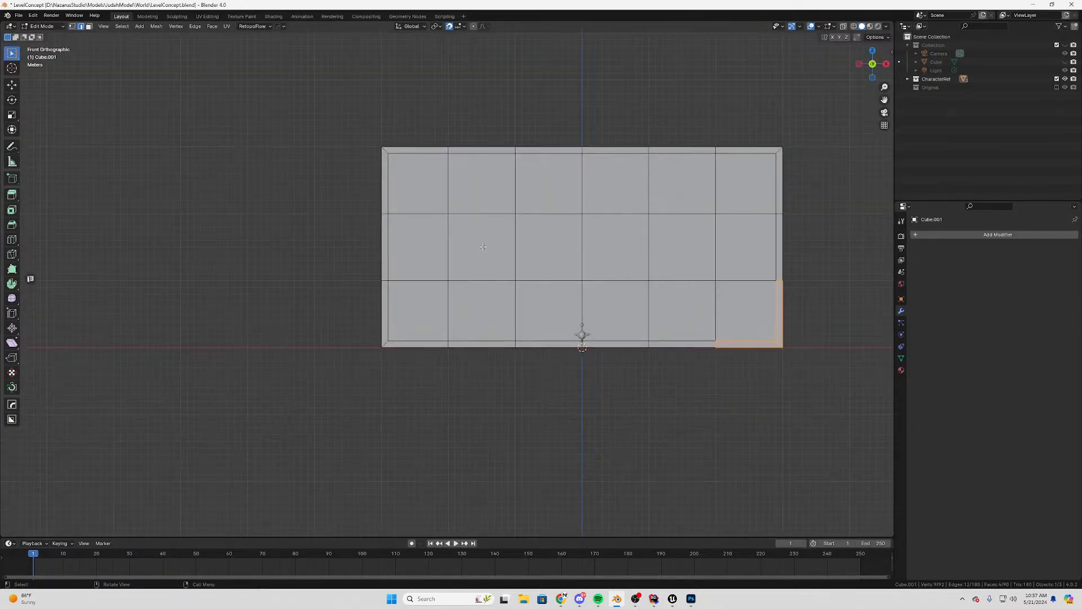
{"action": "left_click", "coordinate": [844, 26]}
{"action": "left_click_drag", "start_coordinate": [472, 119], "coordinate": [427, 406]}
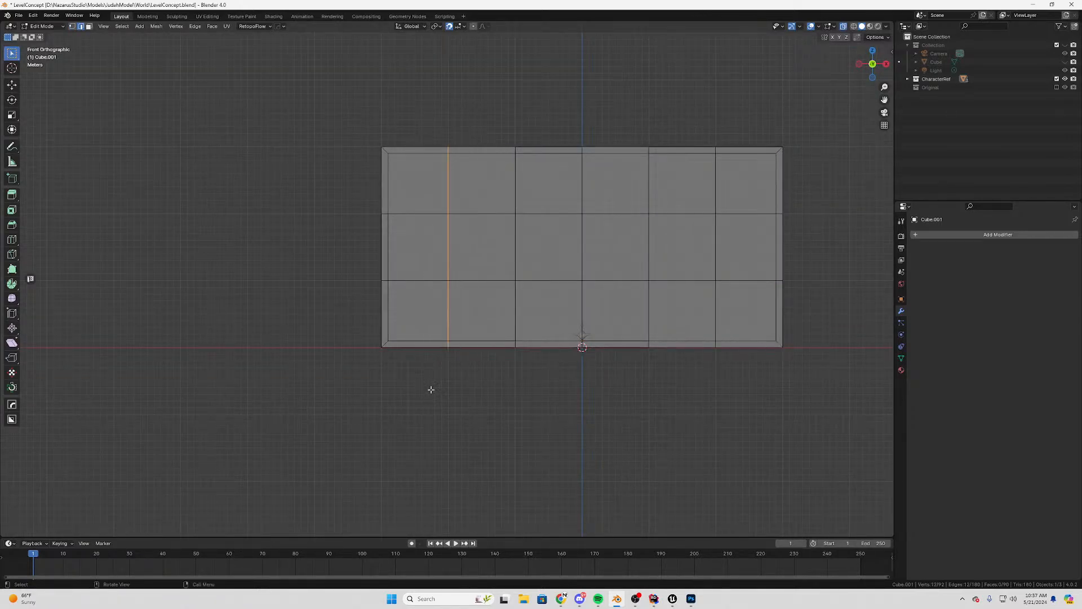
{"action": "key", "text": "x"}
{"action": "left_click", "coordinate": [418, 389]}
{"action": "key", "text": "ctrl+z"}
{"action": "key", "text": "x"}
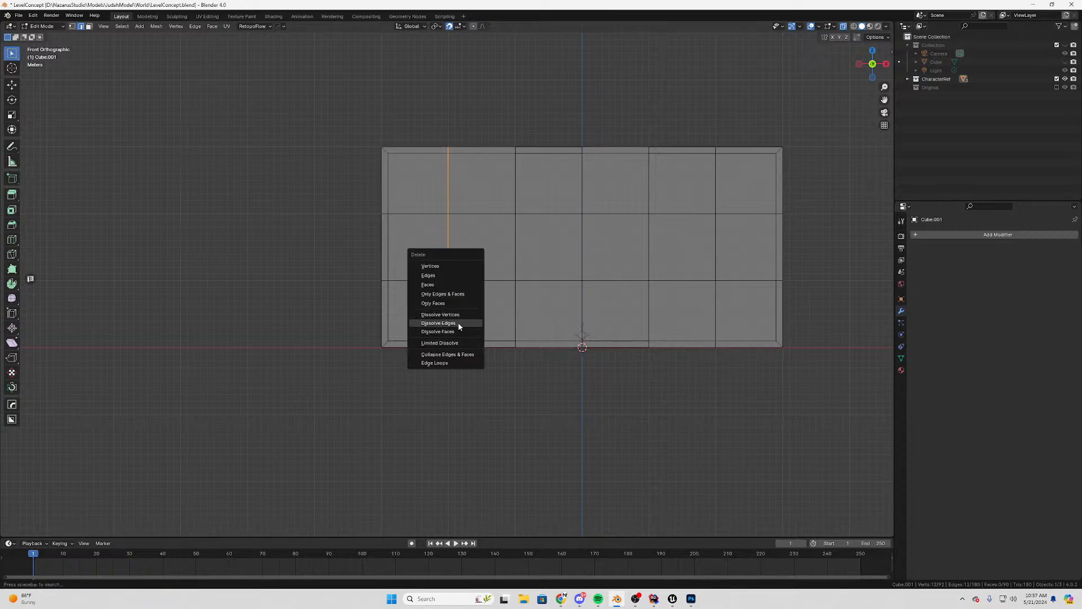
{"action": "left_click", "coordinate": [459, 324]}
Dissolve the edges of the remaining vertical grid line between the left wall and the centre line
{"action": "left_click_drag", "start_coordinate": [541, 120], "coordinate": [490, 429]}
{"action": "key", "text": "x"}
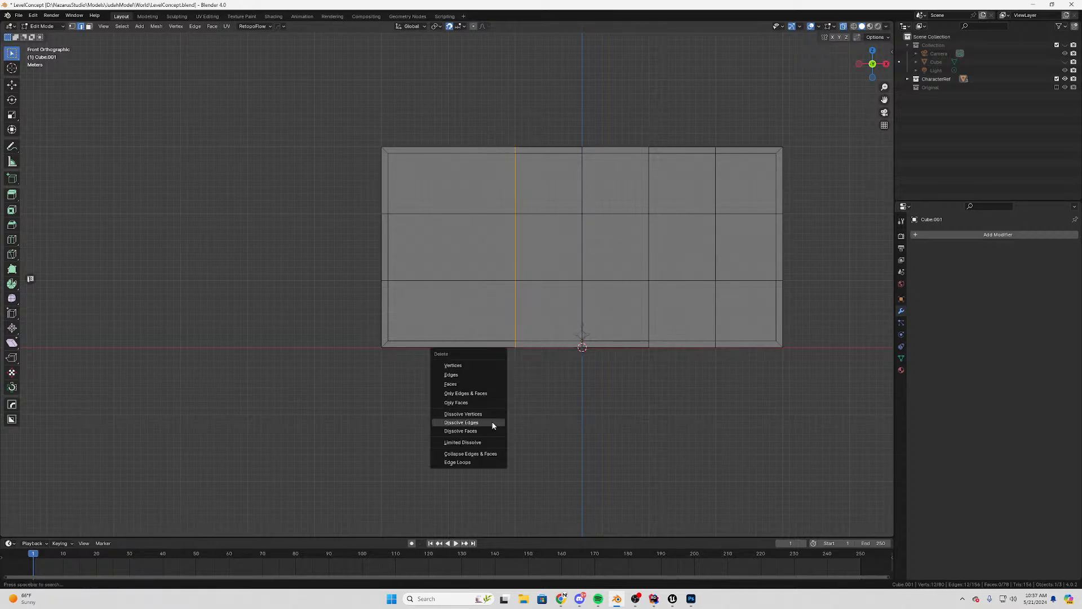
{"action": "left_click", "coordinate": [492, 425]}
Dissolve the edges of the two vertical grid lines between the centre line and the right wall
{"action": "middle_click_drag", "start_coordinate": [639, 241], "coordinate": [474, 273], "text": "shift"}
{"action": "left_click_drag", "start_coordinate": [513, 145], "coordinate": [461, 389]}
{"action": "key", "text": "x"}
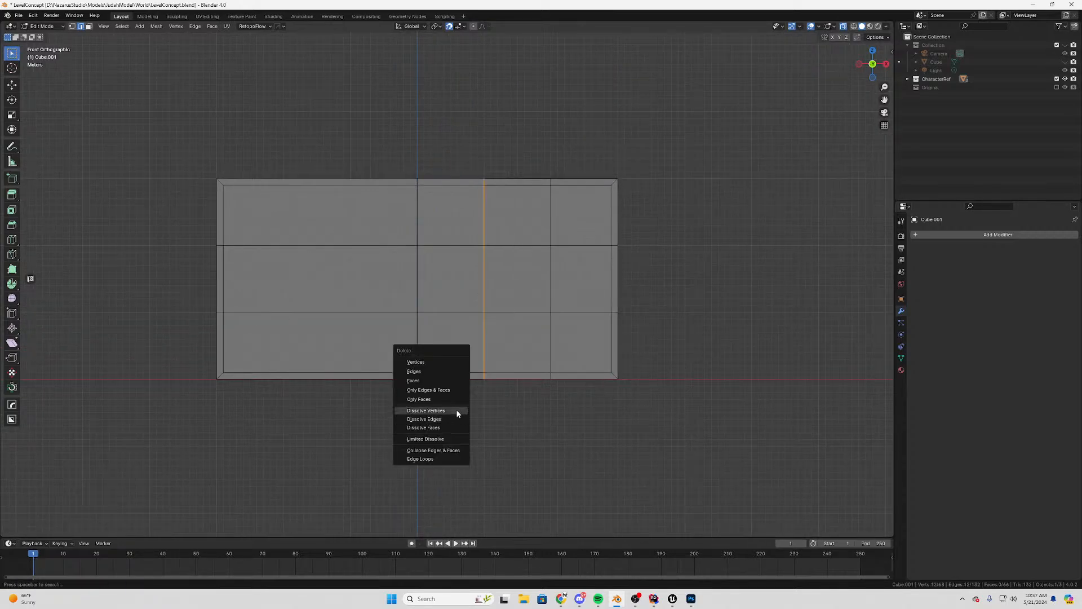
{"action": "left_click", "coordinate": [458, 412]}
{"action": "key", "text": "ctrl+z"}
{"action": "key", "text": "x"}
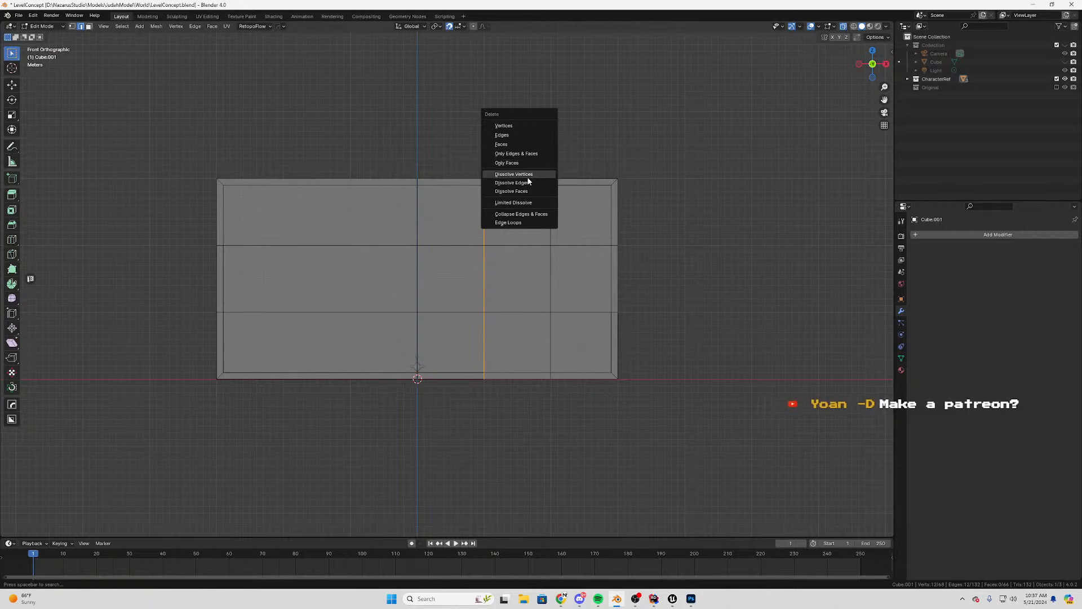
{"action": "left_click", "coordinate": [530, 184]}
{"action": "left_click_drag", "start_coordinate": [570, 140], "coordinate": [528, 389]}
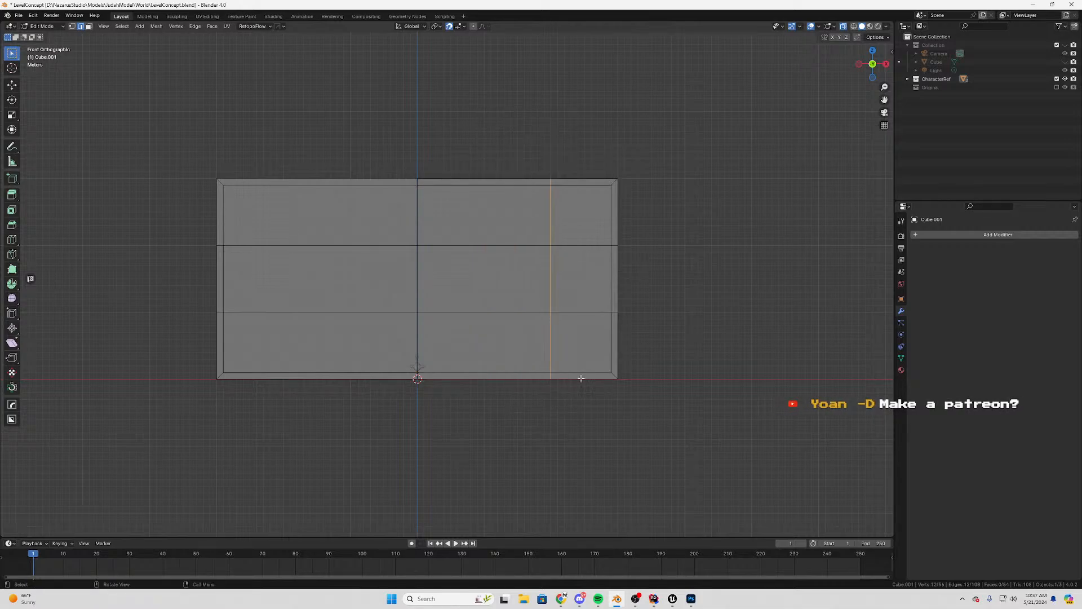
{"action": "key", "text": "x"}
{"action": "left_click", "coordinate": [574, 358]}
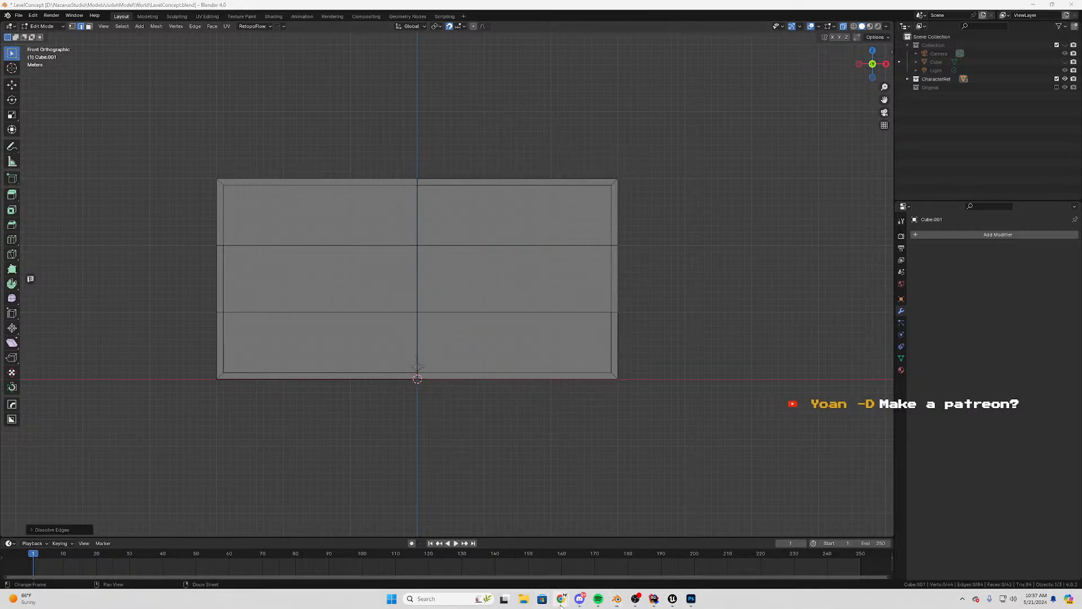
Switch to the studio's Patreon page in Chrome and examine its membership overview and recent posts
{"action": "mouse_move", "coordinate": [561, 599]}
{"action": "left_click_drag", "start_coordinate": [1081, 350], "coordinate": [320, 1]}
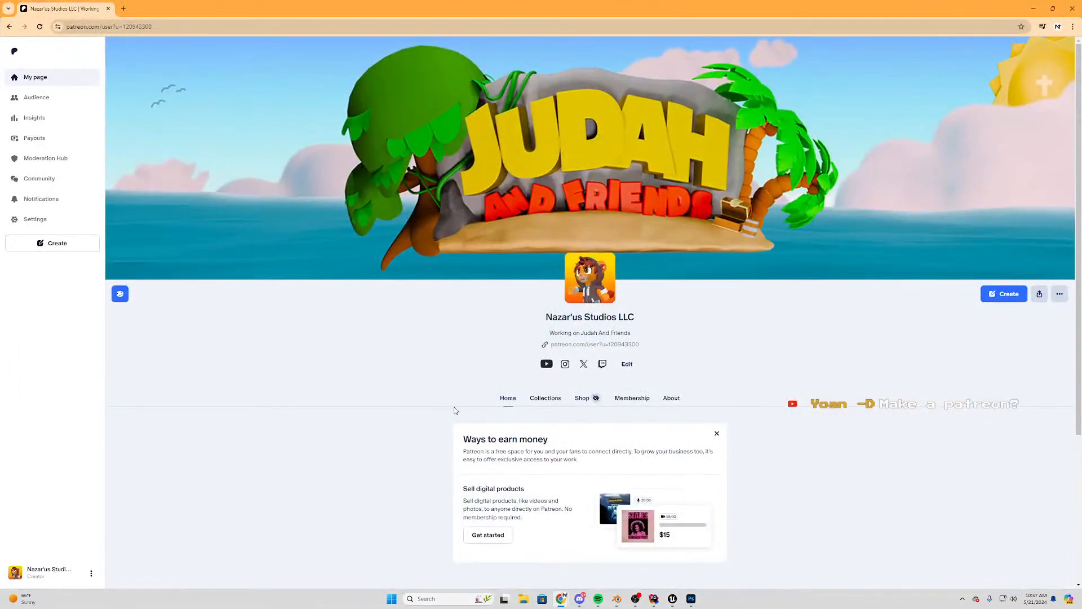
{"action": "scroll", "coordinate": [534, 416], "scroll_direction": "down", "scroll_amount": 3}
{"action": "scroll", "coordinate": [553, 341], "scroll_direction": "down", "scroll_amount": 4}
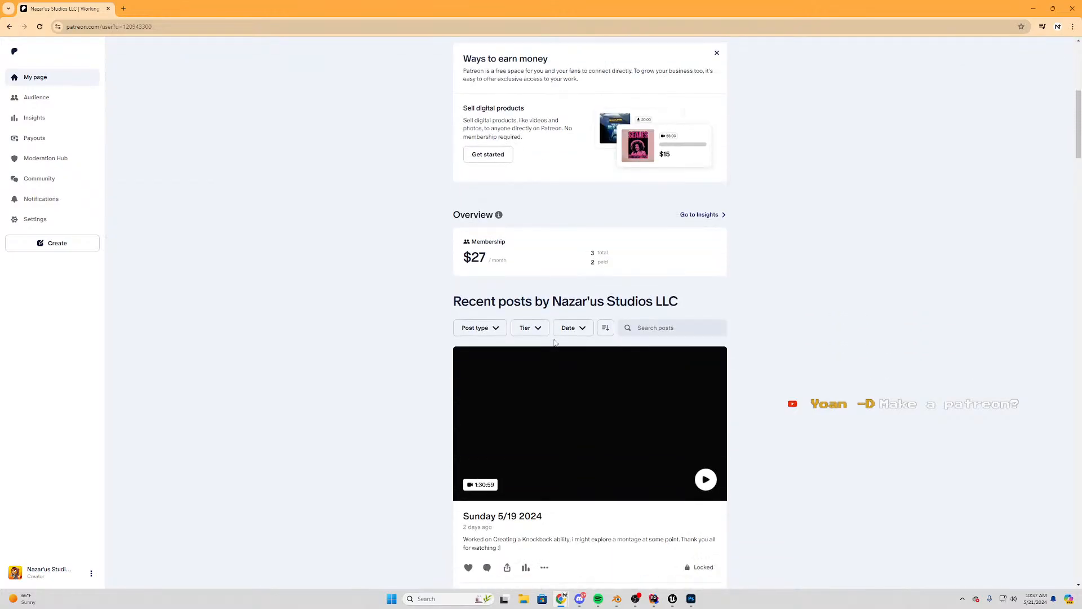
{"action": "scroll", "coordinate": [684, 519], "scroll_direction": "up", "scroll_amount": 4}
{"action": "scroll", "coordinate": [621, 334], "scroll_direction": "down", "scroll_amount": 5}
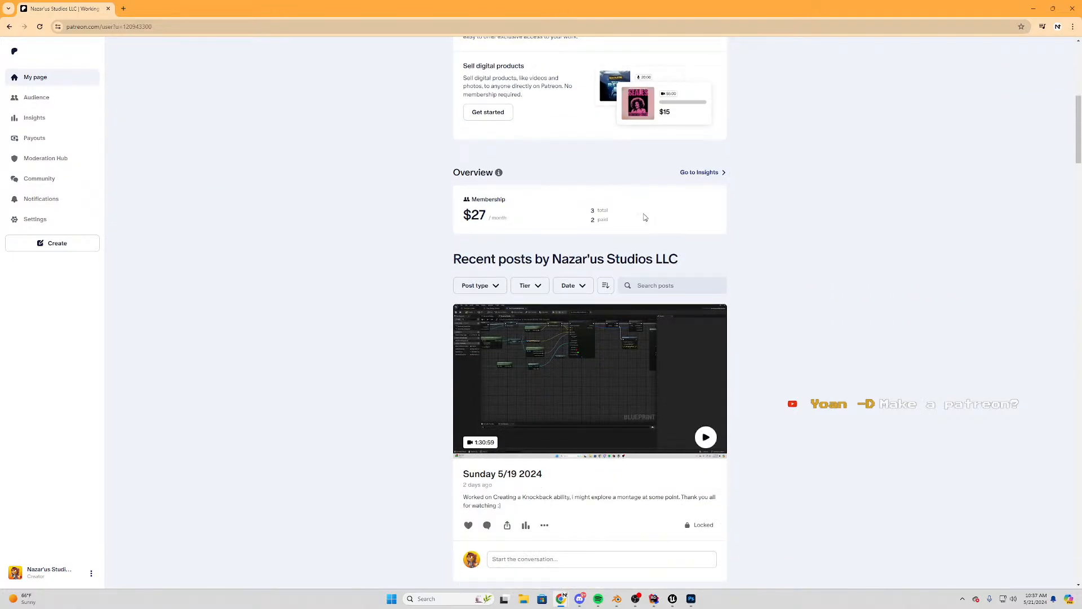
{"action": "left_click_drag", "start_coordinate": [621, 225], "coordinate": [454, 221]}
{"action": "scroll", "coordinate": [850, 360], "scroll_direction": "up", "scroll_amount": 3}
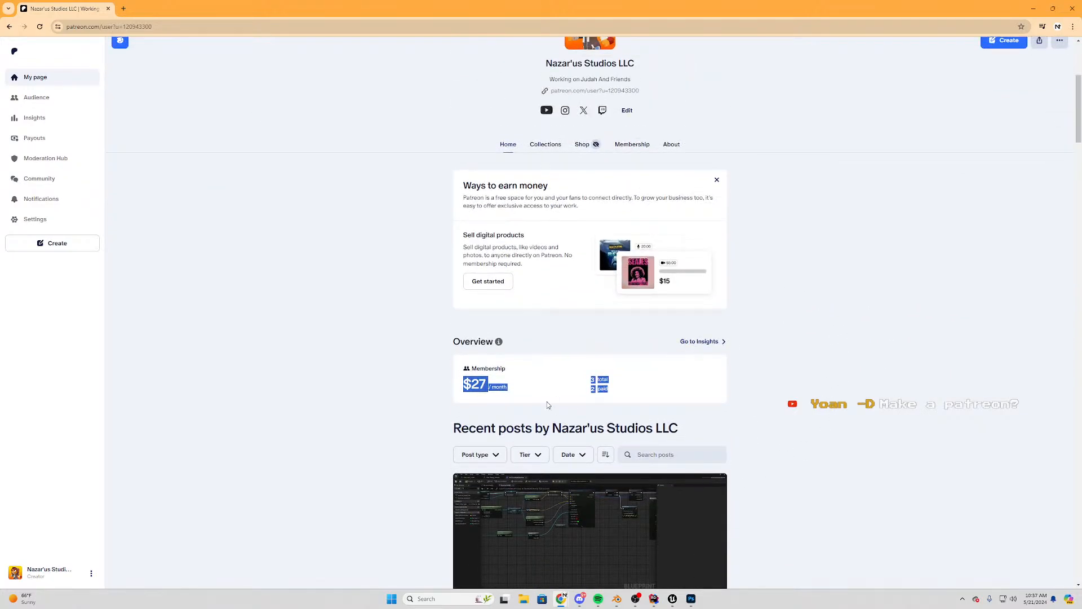
{"action": "left_click_drag", "start_coordinate": [641, 381], "coordinate": [462, 386]}
{"action": "scroll", "coordinate": [641, 381], "scroll_direction": "up", "scroll_amount": 5}
Open the Patreon membership tiers and examine the benefits included in Tier 2, Tier 3 and Tier 1 Supporter
{"action": "left_click", "coordinate": [632, 396]}
{"action": "scroll", "coordinate": [645, 419], "scroll_direction": "down", "scroll_amount": 4}
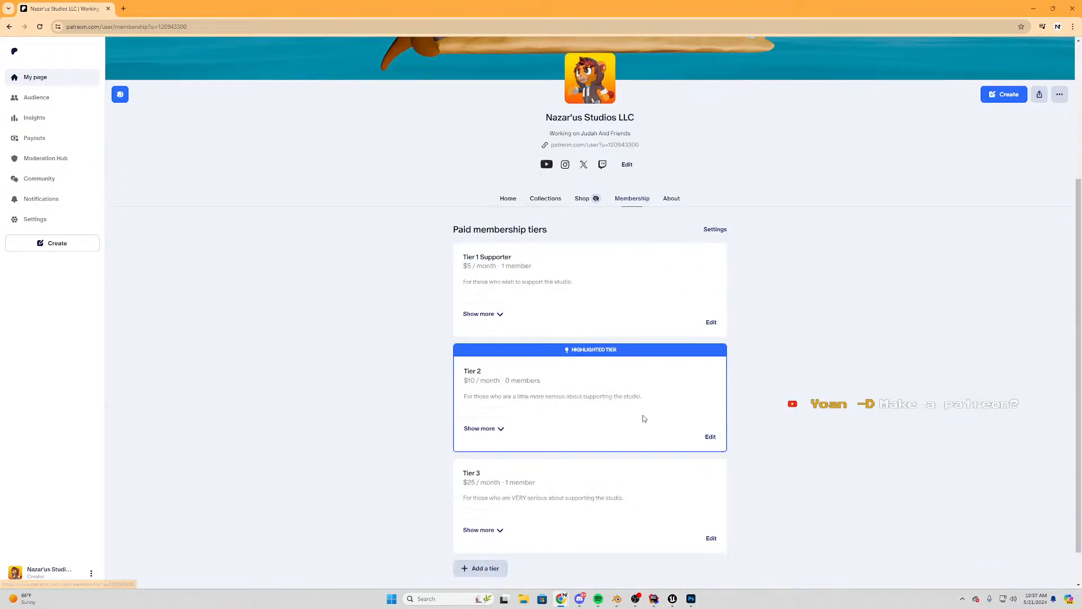
{"action": "scroll", "coordinate": [571, 505], "scroll_direction": "up", "scroll_amount": 4}
{"action": "scroll", "coordinate": [672, 243], "scroll_direction": "down", "scroll_amount": 4}
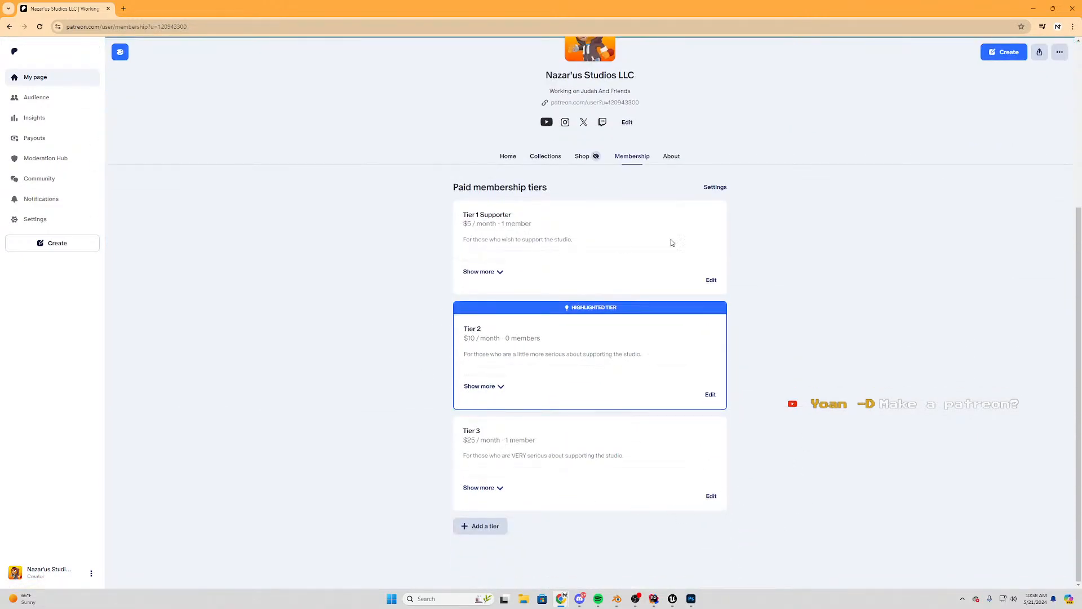
{"action": "scroll", "coordinate": [620, 388], "scroll_direction": "up", "scroll_amount": 4}
{"action": "scroll", "coordinate": [724, 417], "scroll_direction": "down", "scroll_amount": 4}
{"action": "left_click", "coordinate": [499, 388]}
{"action": "scroll", "coordinate": [477, 389], "scroll_direction": "down", "scroll_amount": 1}
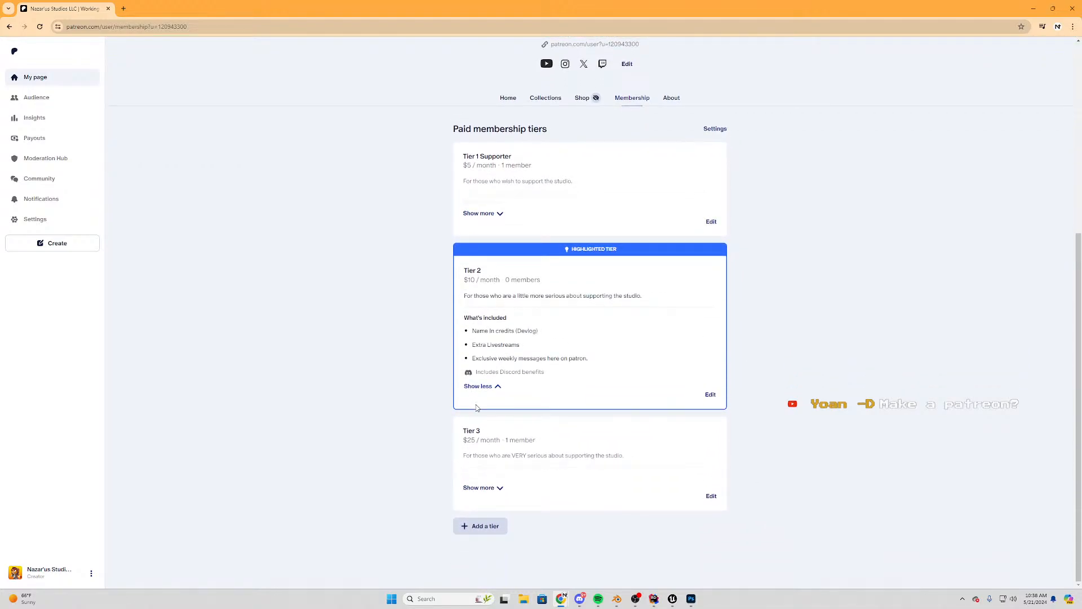
{"action": "left_click", "coordinate": [483, 387]}
{"action": "left_click", "coordinate": [495, 488]}
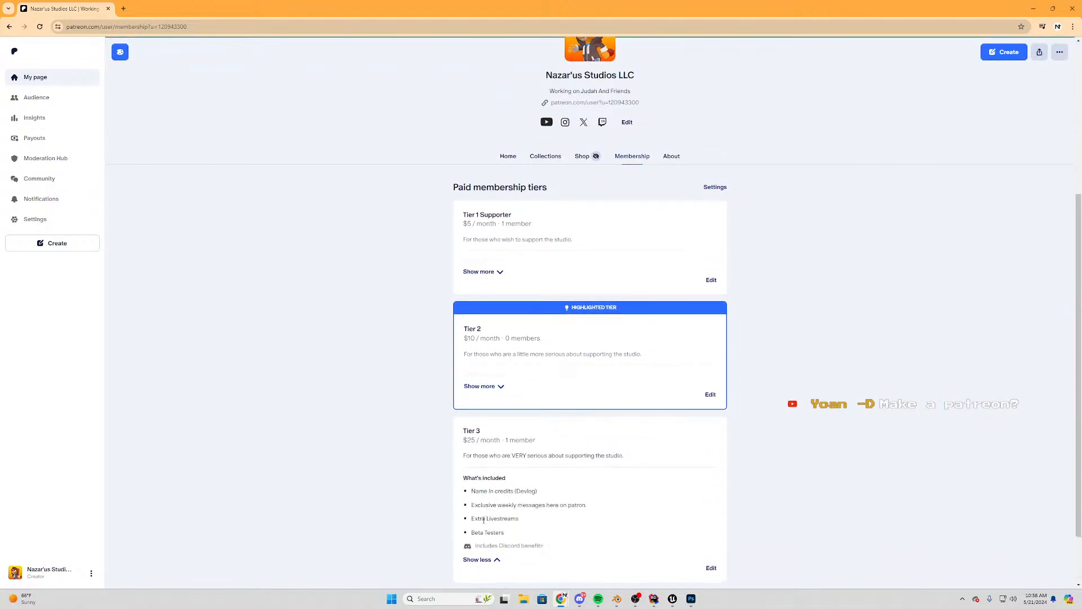
{"action": "scroll", "coordinate": [484, 520], "scroll_direction": "down", "scroll_amount": 1}
{"action": "left_click", "coordinate": [482, 494]}
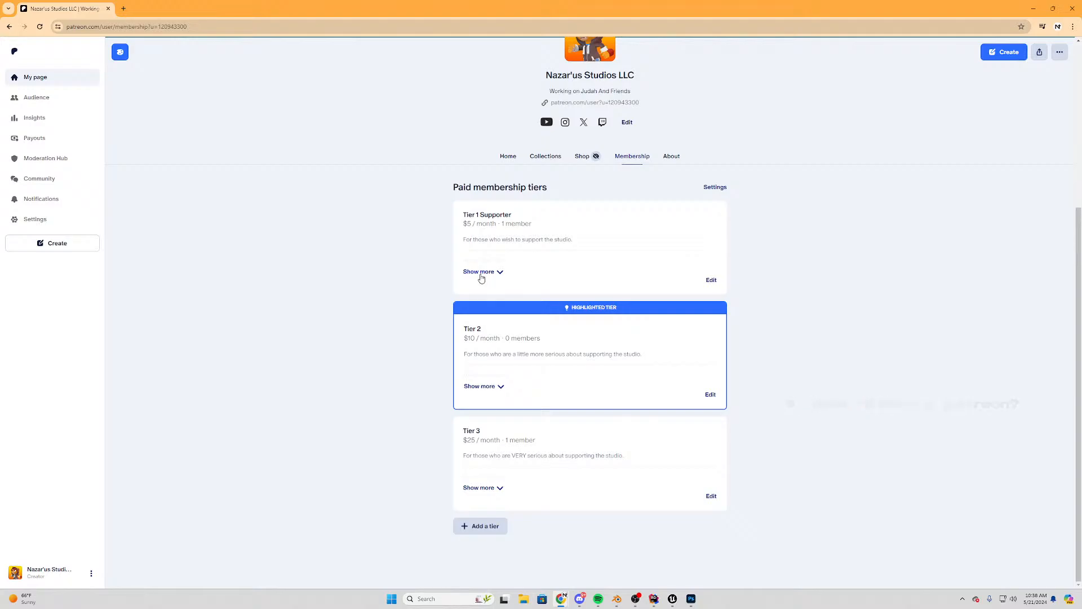
{"action": "left_click", "coordinate": [482, 274]}
{"action": "left_click", "coordinate": [479, 331]}
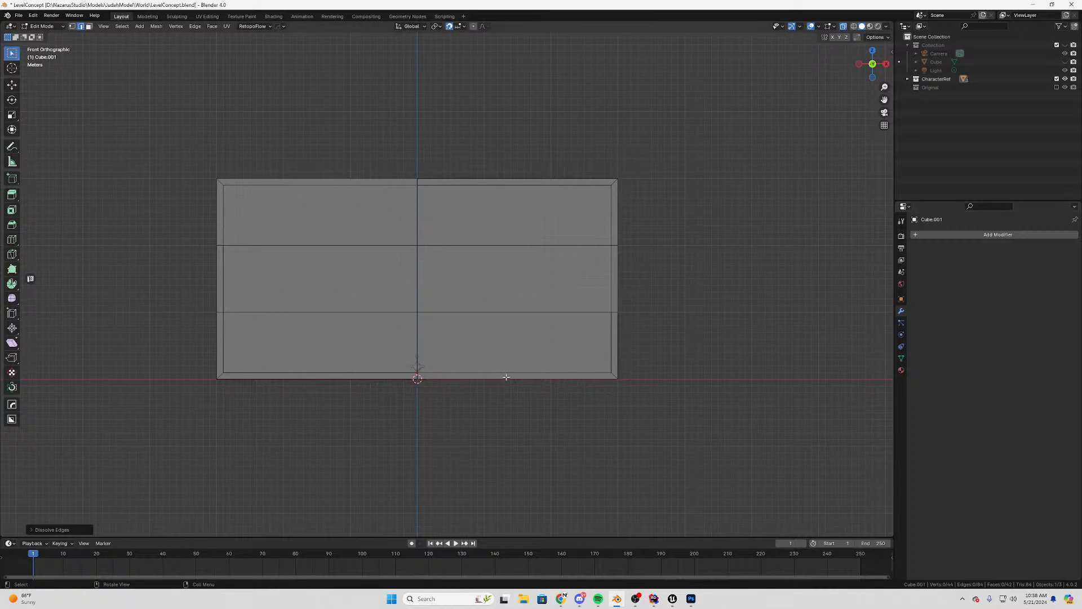
Back in Blender, add a vertical loop cut in the right half of the box and flatten it by scaling X to 0
{"action": "scroll", "coordinate": [373, 280], "scroll_direction": "up", "scroll_amount": 3}
{"action": "key", "text": "1"}
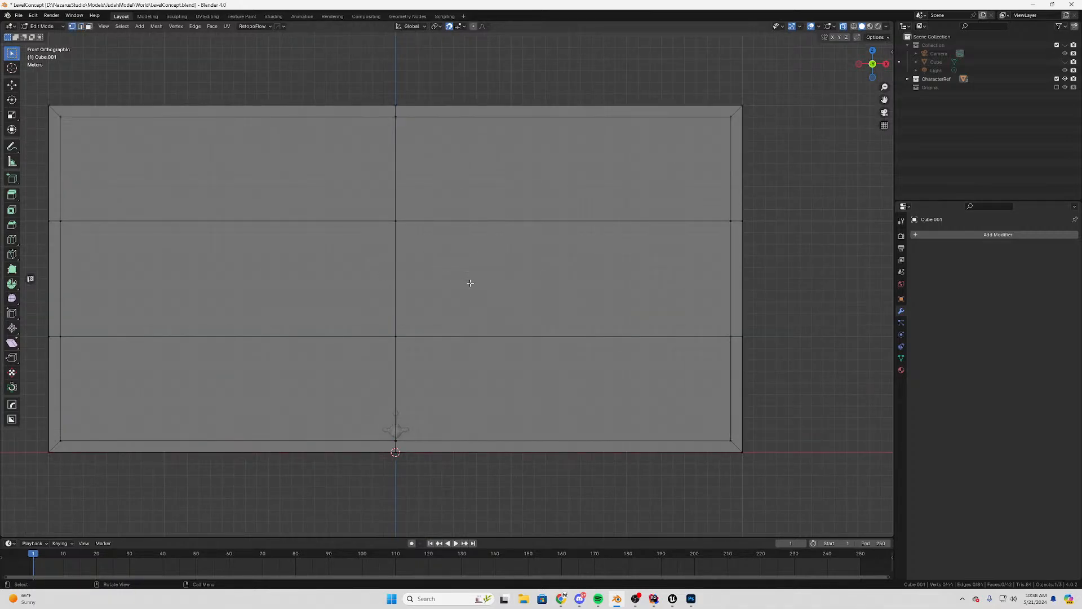
{"action": "middle_click_drag", "start_coordinate": [470, 283], "coordinate": [452, 317], "text": "shift"}
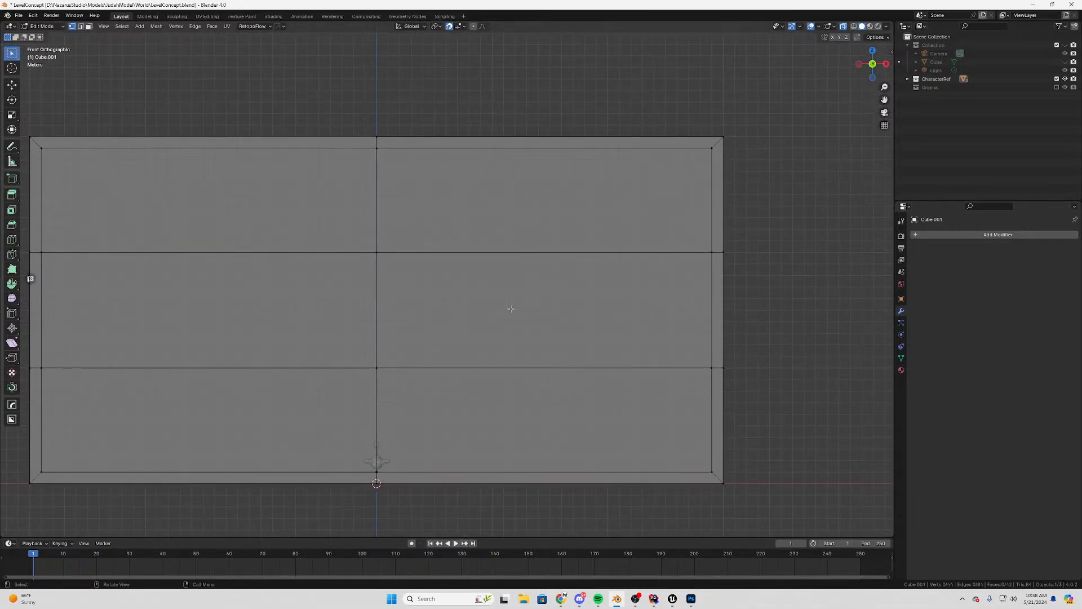
{"action": "key", "text": "ctrl+r"}
{"action": "left_click", "coordinate": [493, 134]}
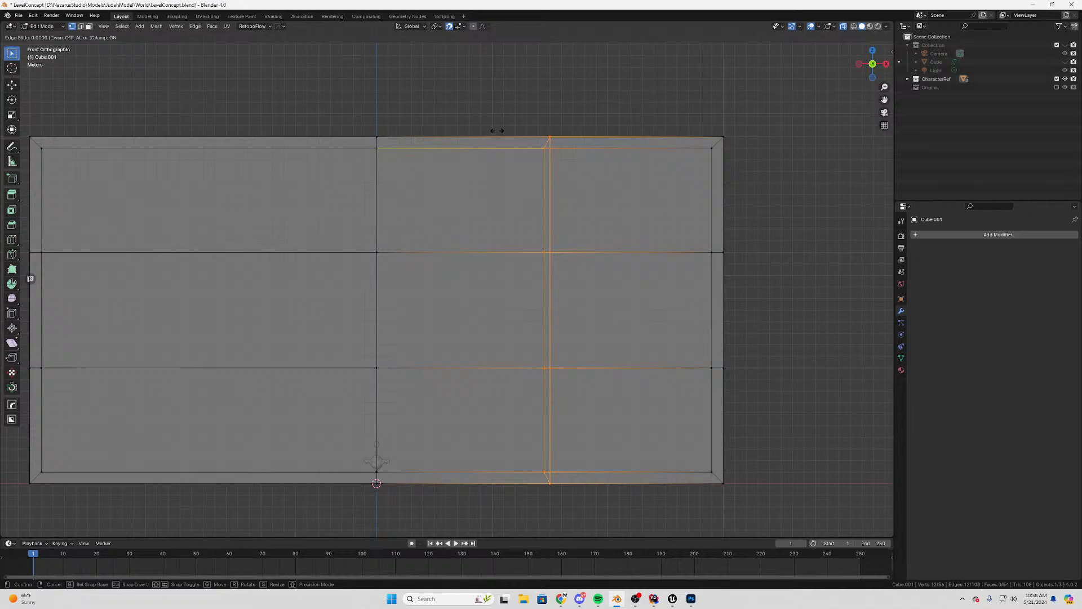
{"action": "left_click", "coordinate": [497, 131]}
{"action": "type", "text": "s"}
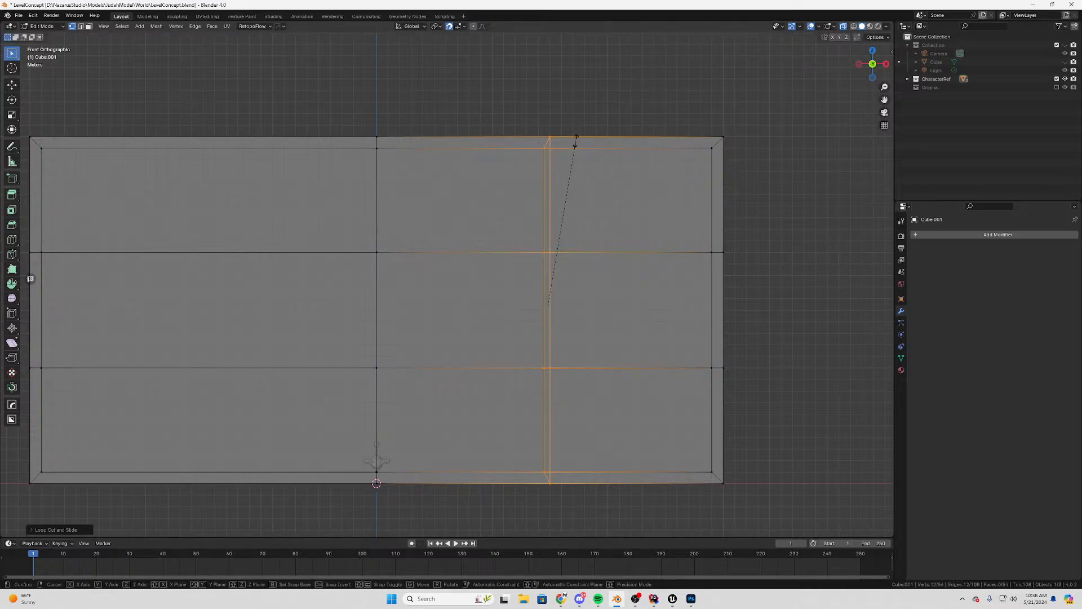
{"action": "type", "text": "x0"}
{"action": "key", "text": "Return"}
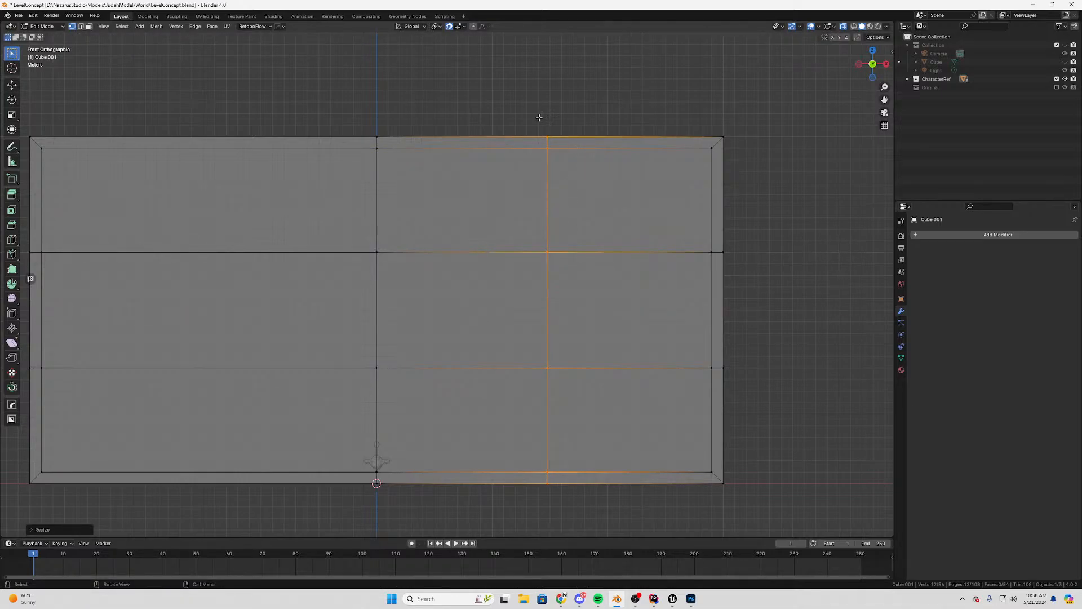
{"action": "scroll", "coordinate": [539, 117], "scroll_direction": "up", "scroll_amount": 3}
{"action": "middle_click_drag", "start_coordinate": [467, 295], "coordinate": [534, 229], "text": "shift"}
{"action": "key", "text": "g"}
{"action": "key", "text": "y"}
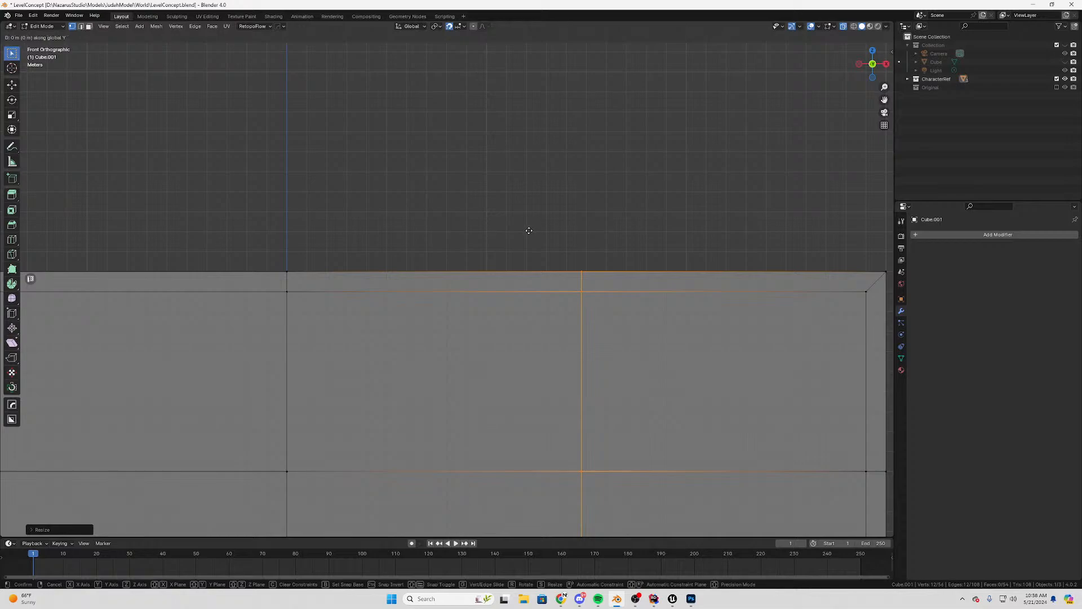
{"action": "key", "text": "x"}
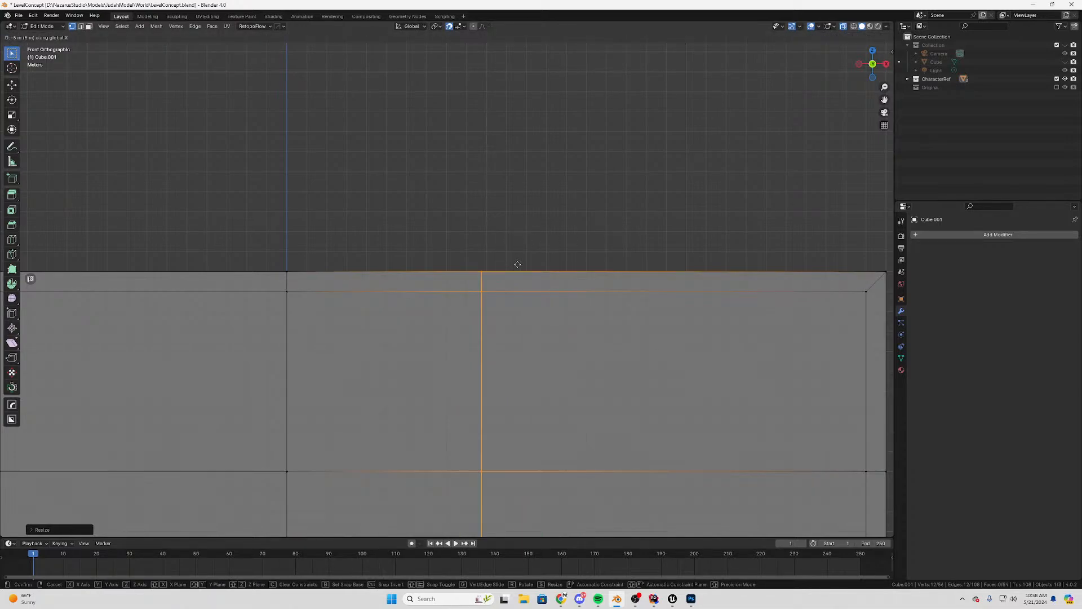
{"action": "right_click", "coordinate": [526, 261]}
Move the new edge loop about 4.7 m along negative X and fine-tune it onto the nearby major grid line
{"action": "scroll", "coordinate": [536, 220], "scroll_direction": "up", "scroll_amount": 4}
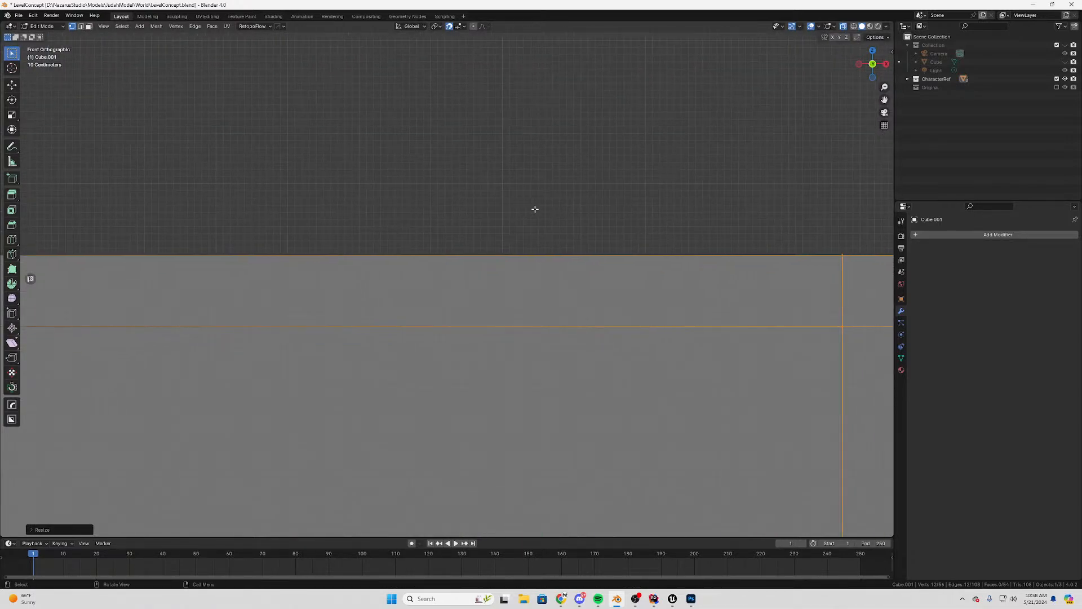
{"action": "key", "text": "g"}
{"action": "key", "text": "x"}
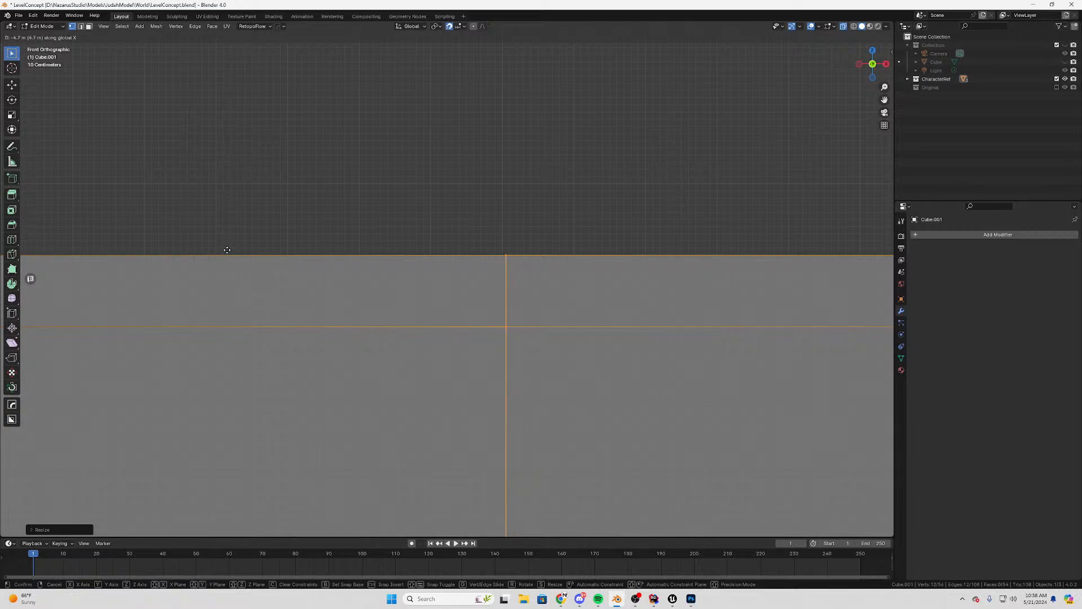
{"action": "left_click", "coordinate": [225, 250]}
{"action": "scroll", "coordinate": [537, 222], "scroll_direction": "up", "scroll_amount": 5}
{"action": "middle_click_drag", "start_coordinate": [563, 206], "coordinate": [601, 266], "text": "shift"}
{"action": "scroll", "coordinate": [581, 264], "scroll_direction": "up", "scroll_amount": 2}
{"action": "key", "text": "g"}
{"action": "key", "text": "x"}
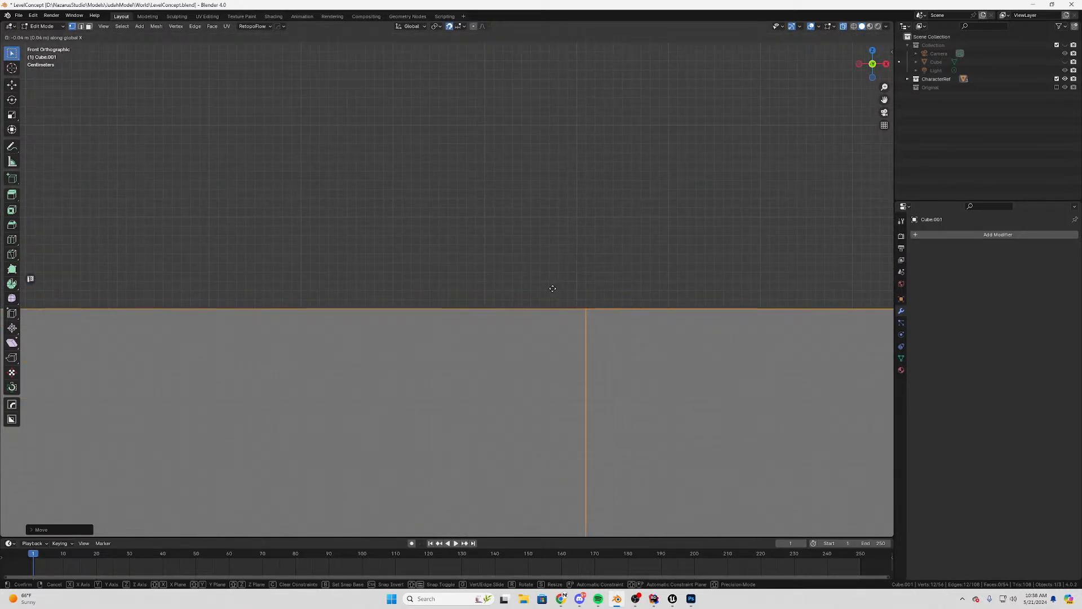
{"action": "left_click", "coordinate": [546, 288]}
Add a vertical loop cut in the rightmost section of the room box and flatten it along X
{"action": "scroll", "coordinate": [620, 380], "scroll_direction": "down", "scroll_amount": 6}
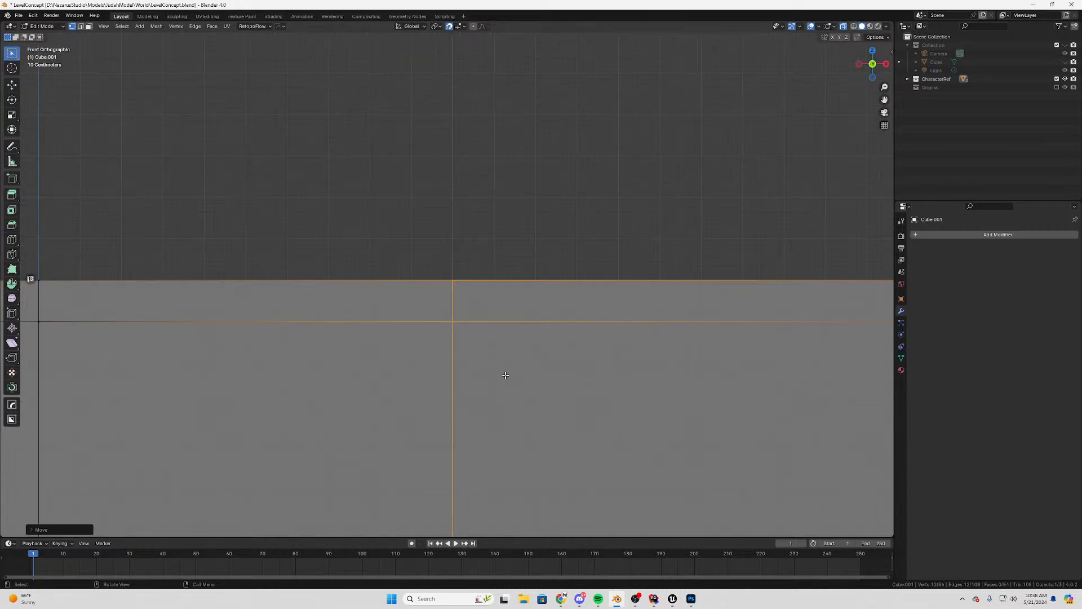
{"action": "key", "text": "ctrl+r"}
{"action": "left_click", "coordinate": [509, 280]}
{"action": "right_click", "coordinate": [509, 280]}
{"action": "key", "text": "s"}
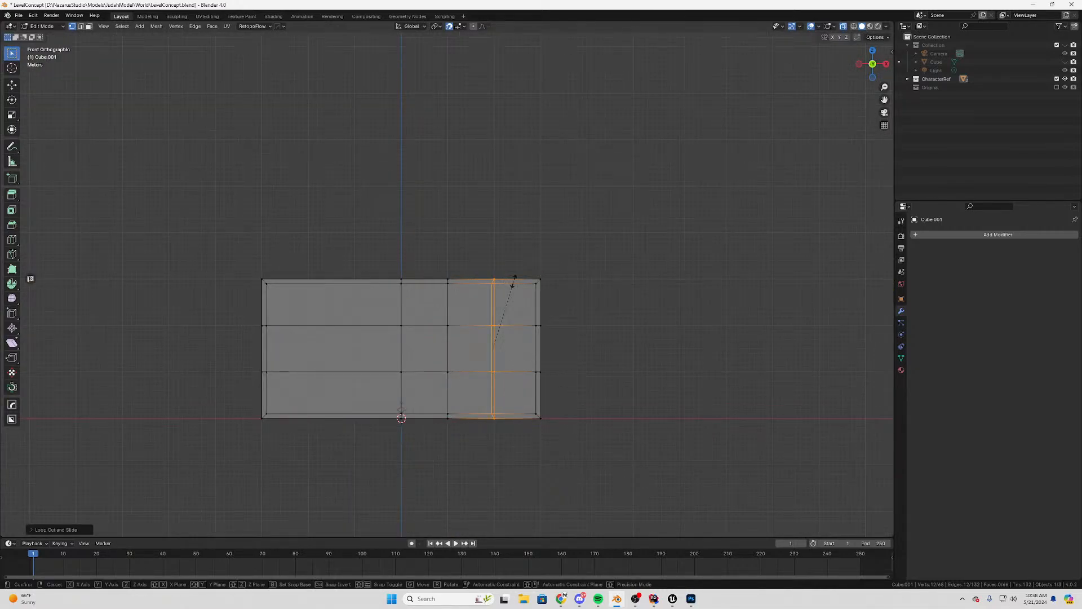
{"action": "key", "text": "x"}
{"action": "left_click", "coordinate": [514, 284]}
Move the new right-hand edge loop along X onto the nearby major grid line
{"action": "scroll", "coordinate": [448, 331], "scroll_direction": "up", "scroll_amount": 5}
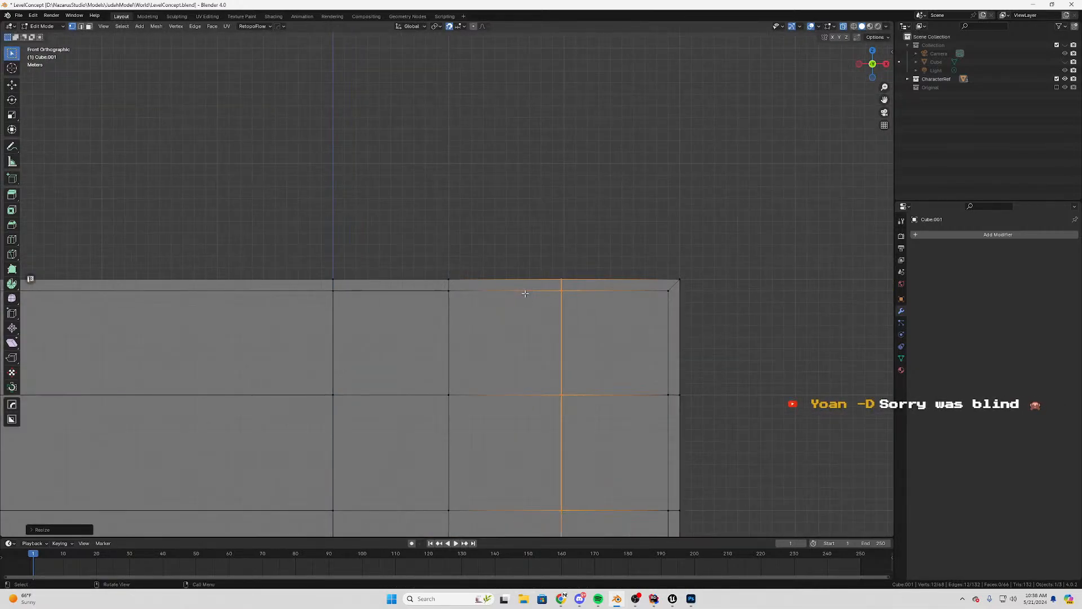
{"action": "scroll", "coordinate": [448, 331], "scroll_direction": "up", "scroll_amount": 6}
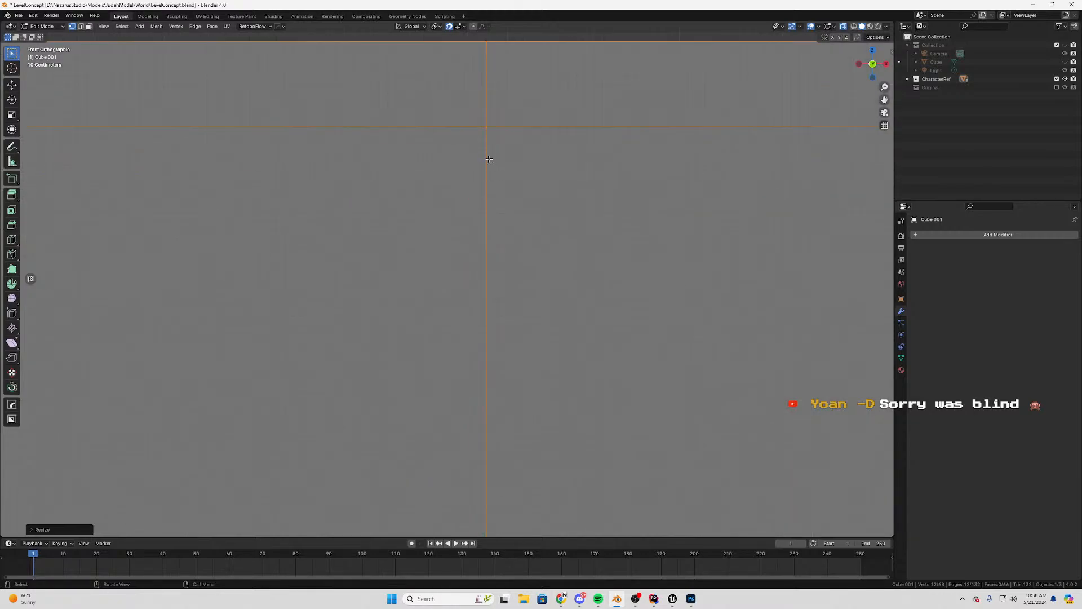
{"action": "scroll", "coordinate": [525, 299], "scroll_direction": "up", "scroll_amount": 4}
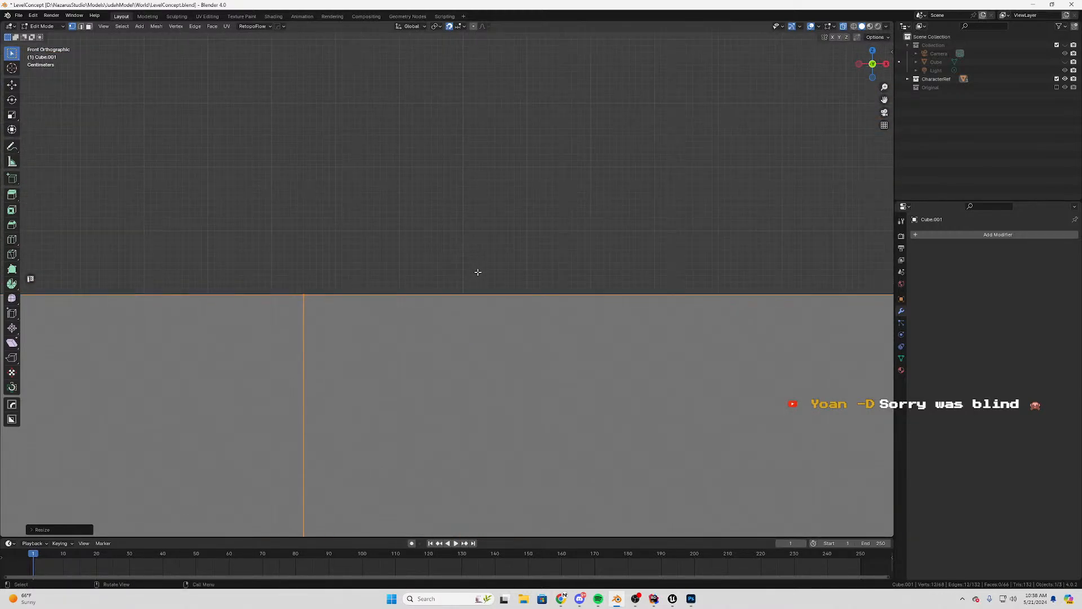
{"action": "key", "text": "g"}
{"action": "key", "text": "x"}
{"action": "left_click", "coordinate": [666, 281]}
Add a vertical loop cut in the left half of the room box and flatten it along X
{"action": "scroll", "coordinate": [472, 375], "scroll_direction": "down", "scroll_amount": 3}
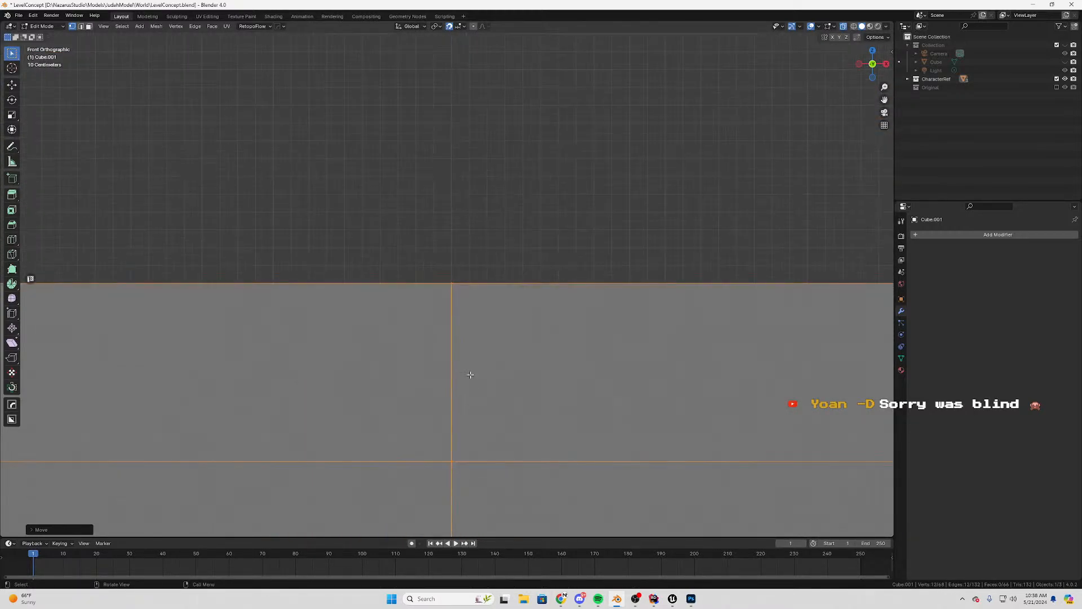
{"action": "scroll", "coordinate": [434, 378], "scroll_direction": "down", "scroll_amount": 5}
{"action": "middle_click_drag", "start_coordinate": [357, 391], "coordinate": [398, 264], "text": "shift"}
{"action": "scroll", "coordinate": [397, 264], "scroll_direction": "up", "scroll_amount": 3}
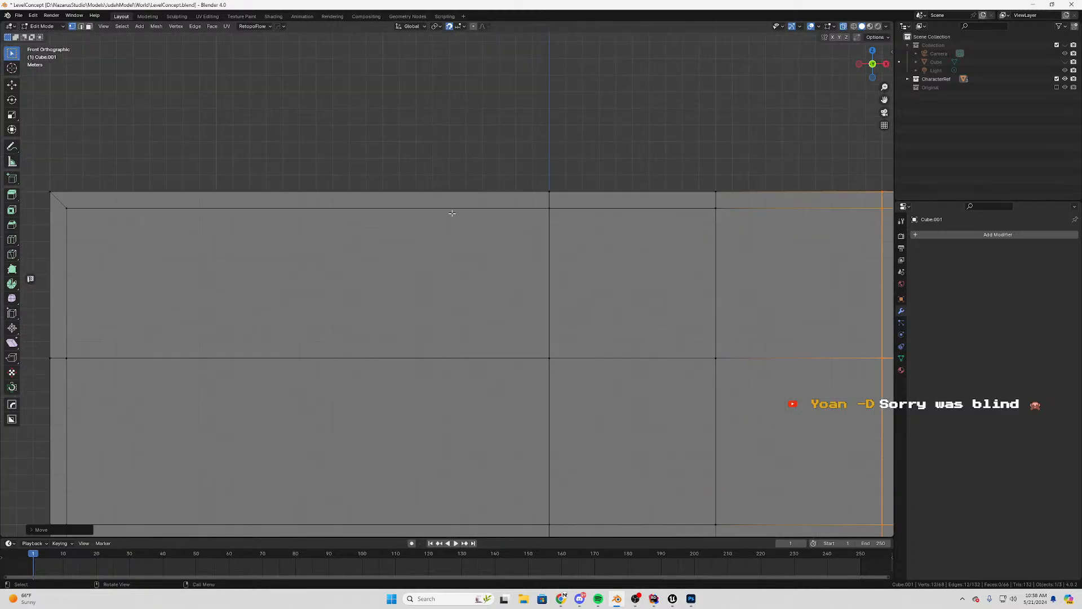
{"action": "key", "text": "ctrl+r"}
{"action": "scroll", "coordinate": [436, 228], "scroll_direction": "down", "scroll_amount": 6}
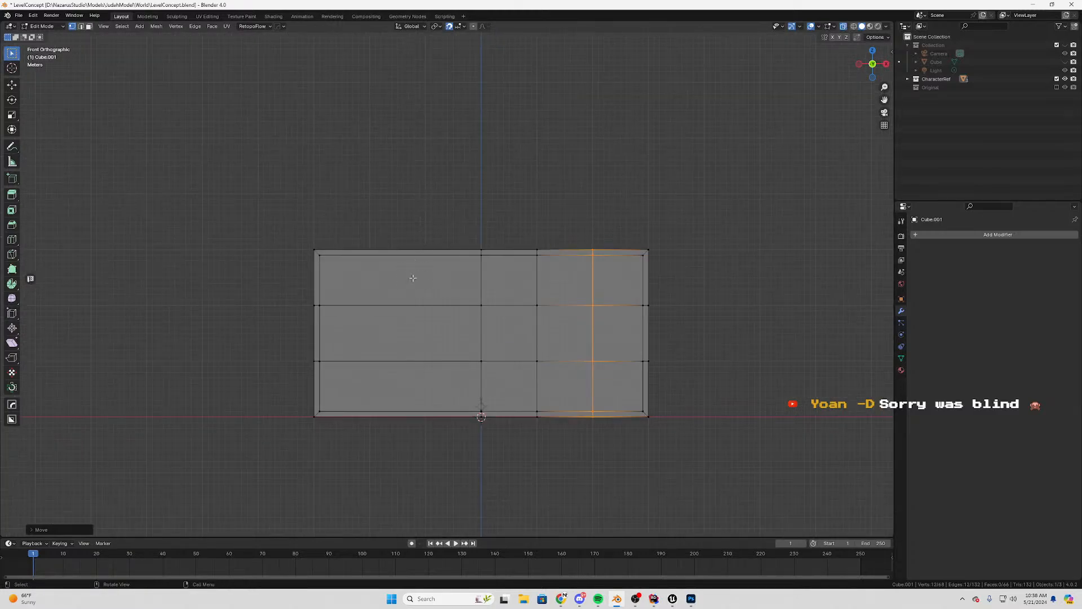
{"action": "left_click", "coordinate": [403, 250]}
{"action": "right_click", "coordinate": [417, 251]}
{"action": "key", "text": "s"}
{"action": "key", "text": "x"}
{"action": "key", "text": "Return"}
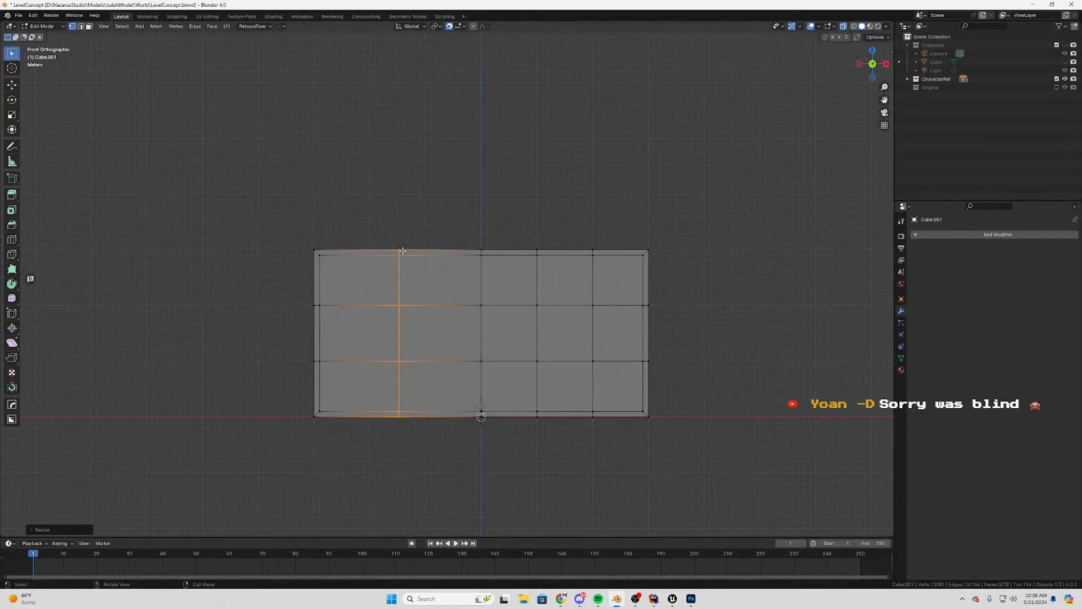
Move the left-half edge loop along X toward the first major grid line left of the center
{"action": "scroll", "coordinate": [445, 252], "scroll_direction": "up", "scroll_amount": 5}
{"action": "scroll", "coordinate": [445, 252], "scroll_direction": "up", "scroll_amount": 3}
{"action": "scroll", "coordinate": [394, 259], "scroll_direction": "down", "scroll_amount": 9}
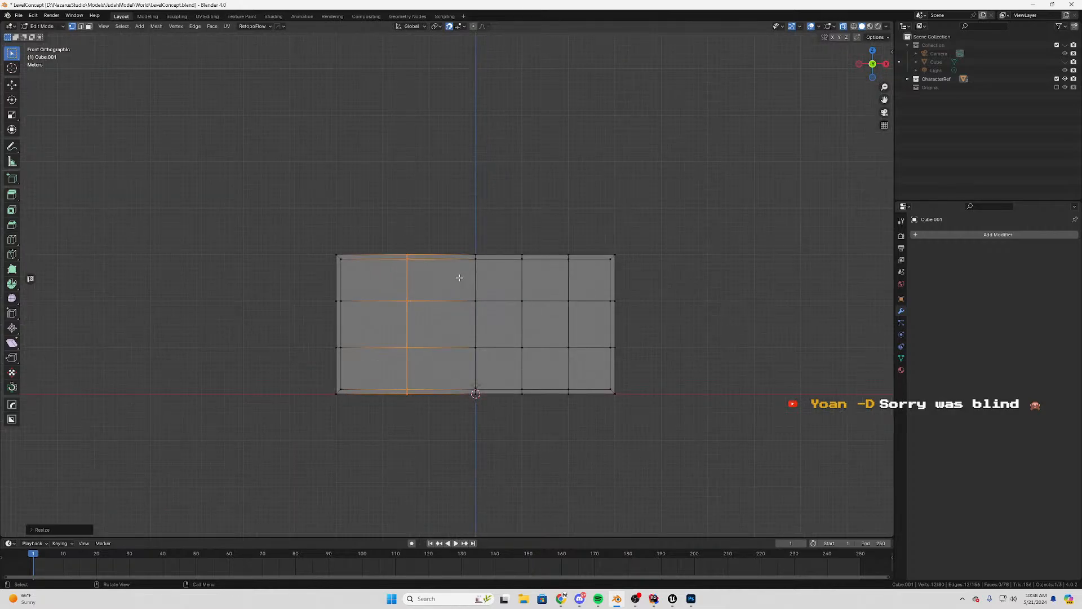
{"action": "scroll", "coordinate": [459, 279], "scroll_direction": "up", "scroll_amount": 3}
{"action": "key", "text": "g"}
{"action": "key", "text": "x"}
{"action": "left_click", "coordinate": [445, 212]}
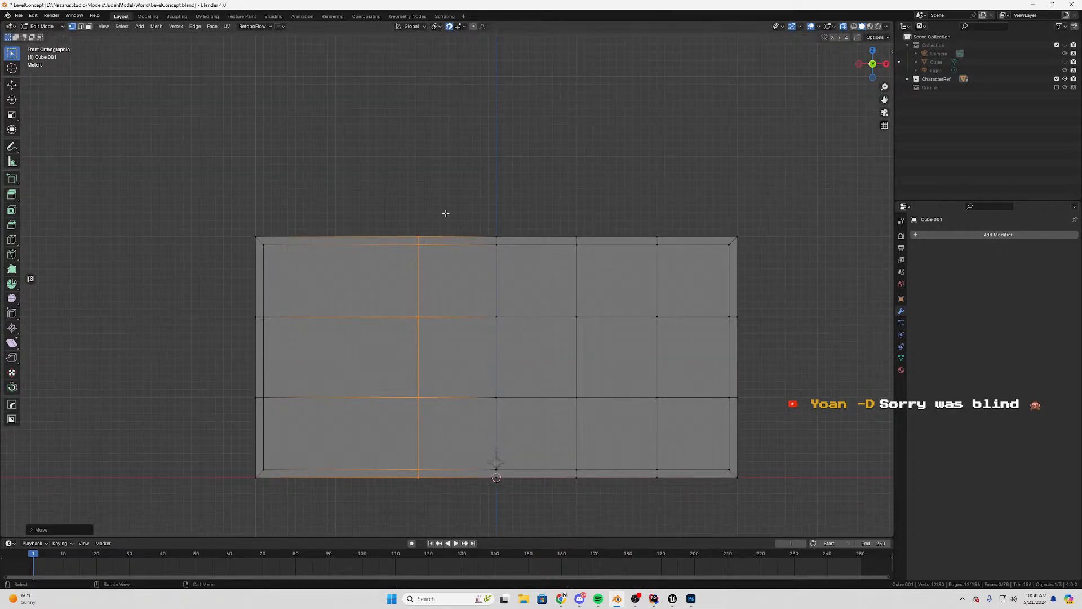
Fine-tune the left-half edge loop's X position so it sits exactly on the major grid line
{"action": "scroll", "coordinate": [448, 270], "scroll_direction": "up", "scroll_amount": 8}
{"action": "middle_click_drag", "start_coordinate": [380, 191], "coordinate": [495, 262], "text": "shift"}
{"action": "key", "text": "g"}
{"action": "key", "text": "x"}
{"action": "left_click", "coordinate": [436, 283]}
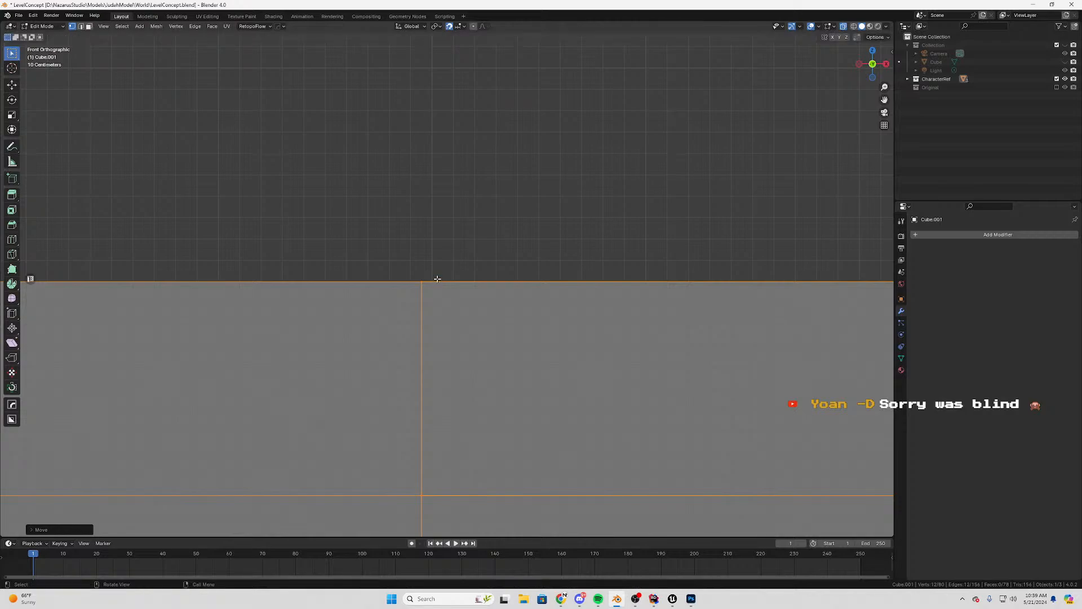
{"action": "scroll", "coordinate": [441, 280], "scroll_direction": "up", "scroll_amount": 7}
{"action": "scroll", "coordinate": [435, 291], "scroll_direction": "up", "scroll_amount": 2}
{"action": "key", "text": "g"}
{"action": "key", "text": "x"}
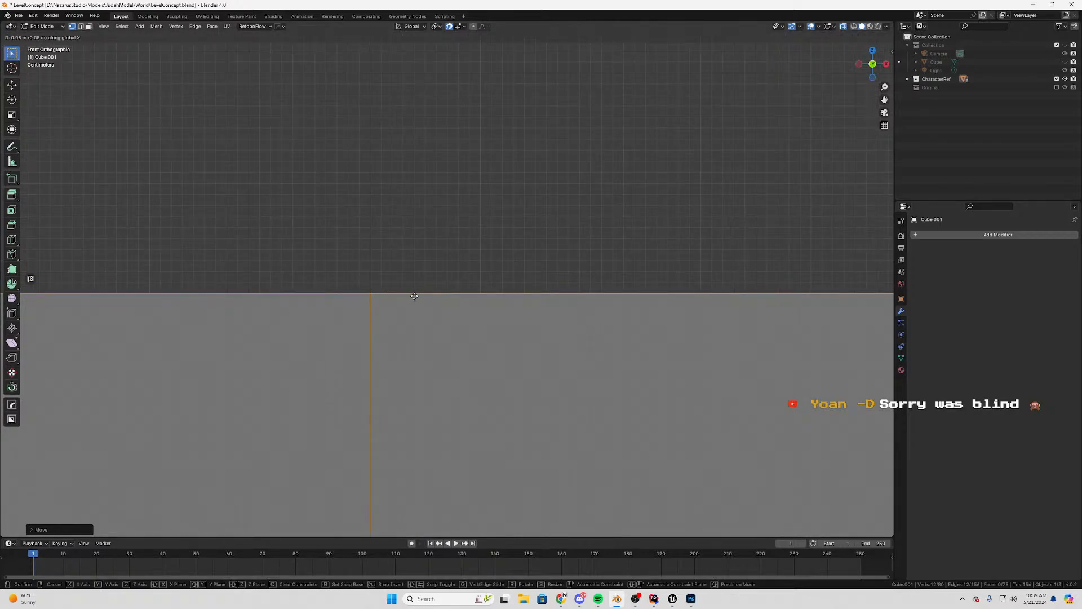
{"action": "left_click", "coordinate": [411, 301]}
Add another vertical loop cut in the leftmost section of the room box and flatten it along X
{"action": "scroll", "coordinate": [413, 302], "scroll_direction": "down", "scroll_amount": 8}
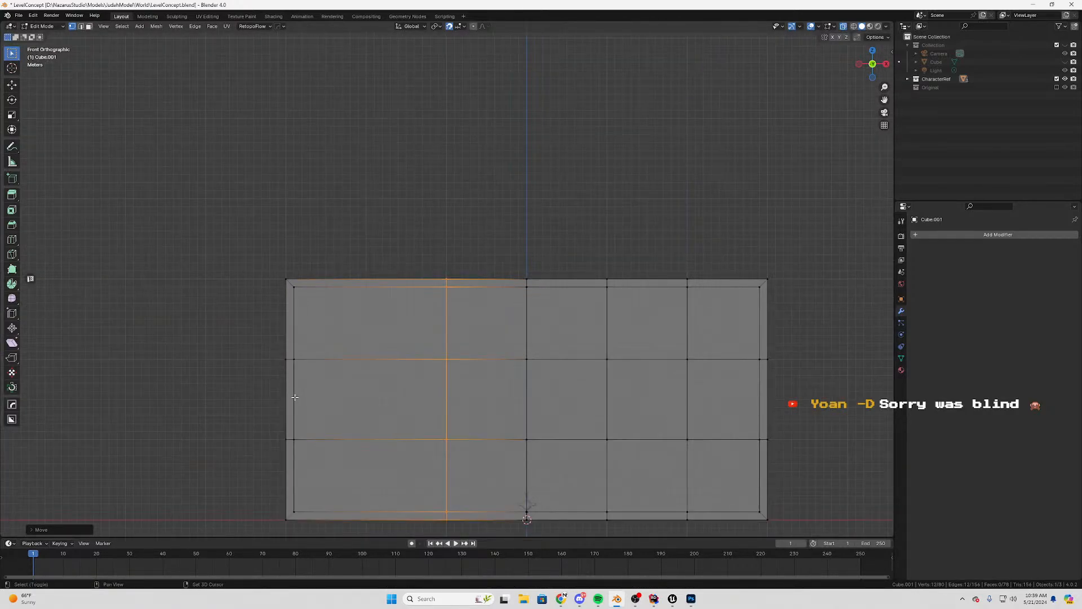
{"action": "scroll", "coordinate": [459, 299], "scroll_direction": "up", "scroll_amount": 4}
{"action": "scroll", "coordinate": [460, 299], "scroll_direction": "up", "scroll_amount": 3}
{"action": "key", "text": "ctrl+r"}
{"action": "left_click", "coordinate": [427, 259]}
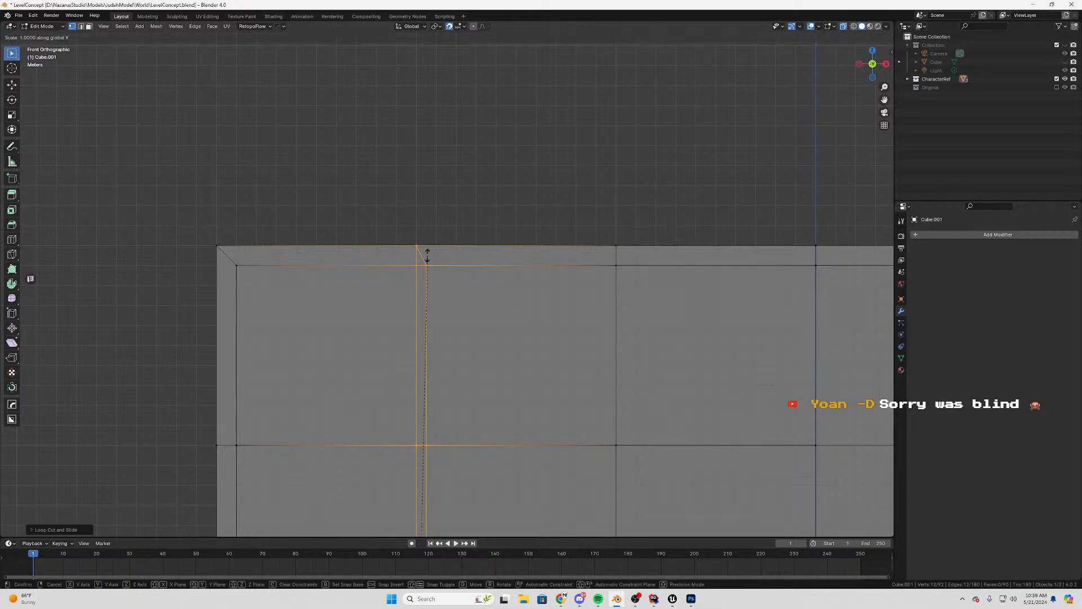
{"action": "key", "text": "Return"}
Move the leftmost edge loop along X onto its nearest major grid line
{"action": "scroll", "coordinate": [428, 254], "scroll_direction": "up", "scroll_amount": 9}
{"action": "middle_click_drag", "start_coordinate": [367, 190], "coordinate": [515, 413], "text": "shift"}
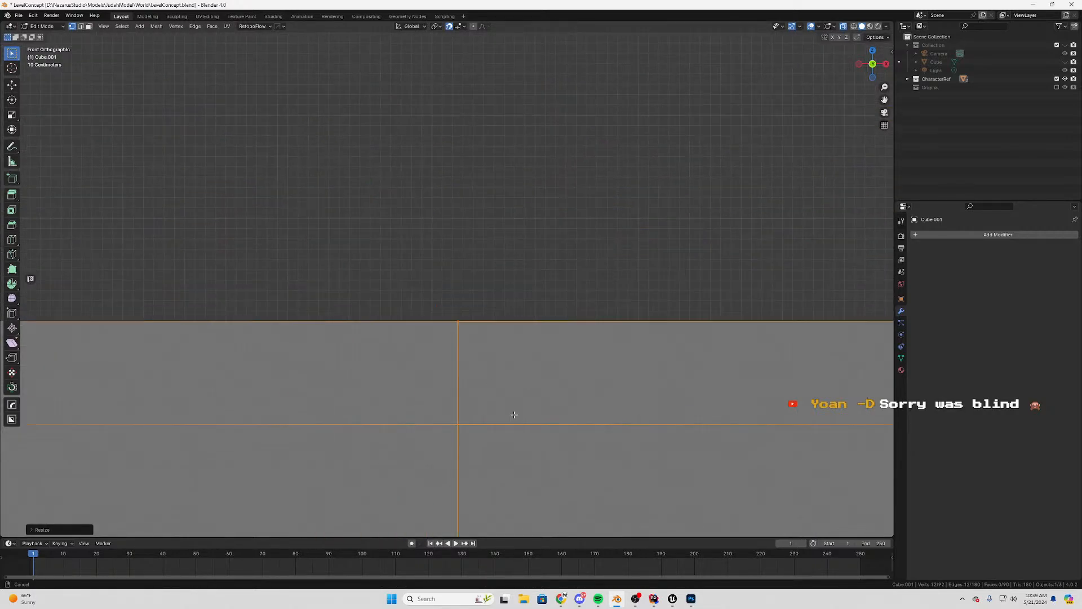
{"action": "scroll", "coordinate": [451, 338], "scroll_direction": "up", "scroll_amount": 5}
{"action": "middle_click_drag", "start_coordinate": [401, 268], "coordinate": [507, 383], "text": "shift"}
{"action": "middle_click_drag", "start_coordinate": [591, 487], "coordinate": [559, 270], "text": "shift"}
{"action": "scroll", "coordinate": [555, 357], "scroll_direction": "up", "scroll_amount": 5}
{"action": "key", "text": "g"}
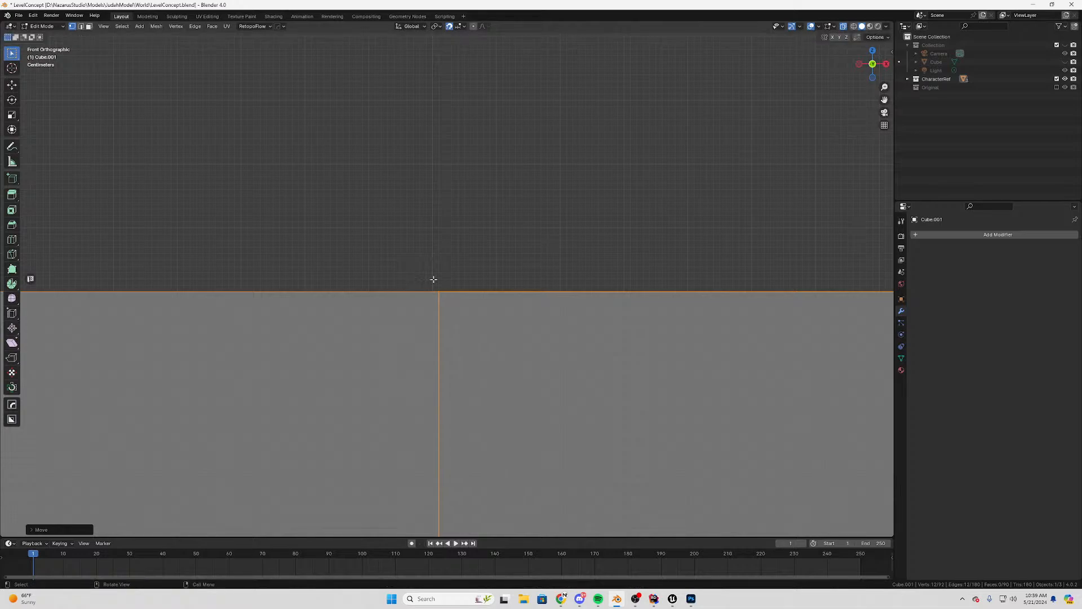
{"action": "left_click", "coordinate": [443, 296]}
Examine the box's left side and horizontal edge lines for alignment with the grid
{"action": "scroll", "coordinate": [496, 356], "scroll_direction": "down", "scroll_amount": 8}
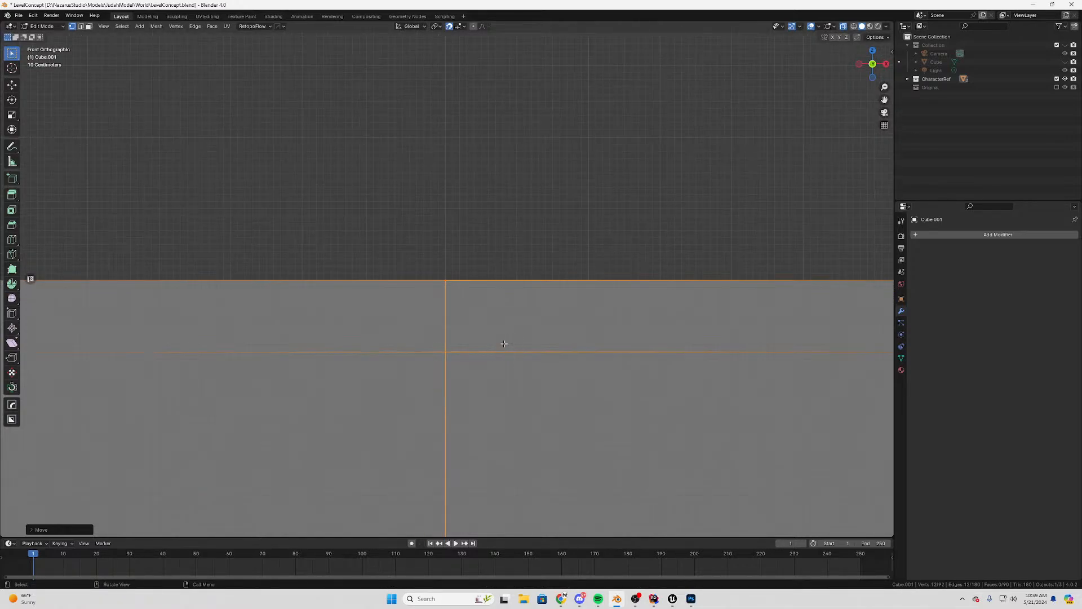
{"action": "scroll", "coordinate": [493, 375], "scroll_direction": "up", "scroll_amount": 10}
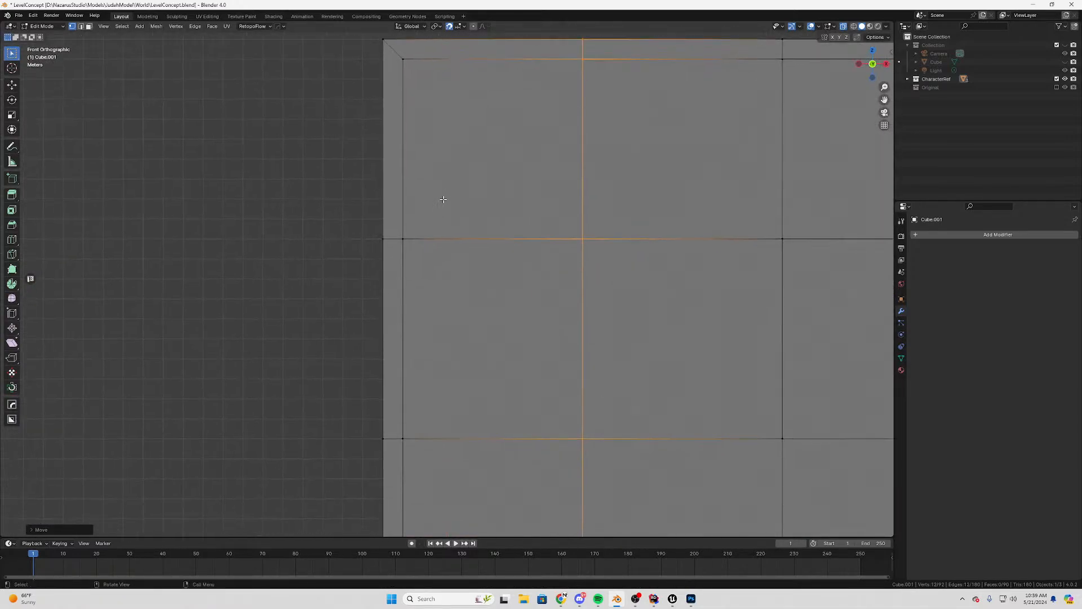
{"action": "middle_click_drag", "start_coordinate": [249, 252], "coordinate": [392, 308], "text": "shift"}
{"action": "scroll", "coordinate": [436, 259], "scroll_direction": "up", "scroll_amount": 5}
{"action": "scroll", "coordinate": [436, 277], "scroll_direction": "down", "scroll_amount": 9}
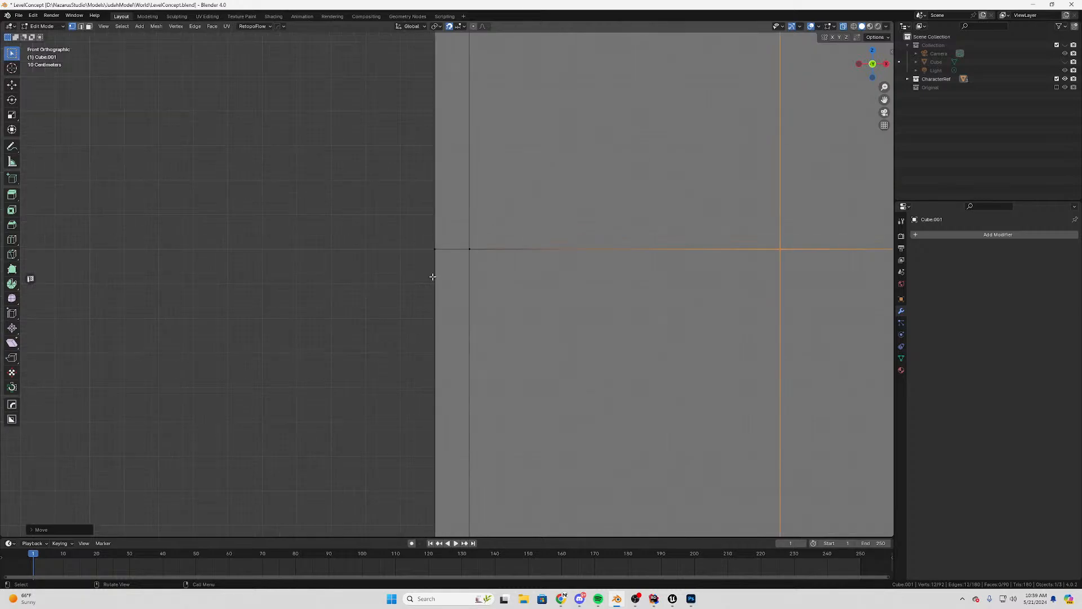
{"action": "middle_click_drag", "start_coordinate": [540, 417], "coordinate": [510, 203], "text": "shift"}
{"action": "scroll", "coordinate": [438, 278], "scroll_direction": "up", "scroll_amount": 11}
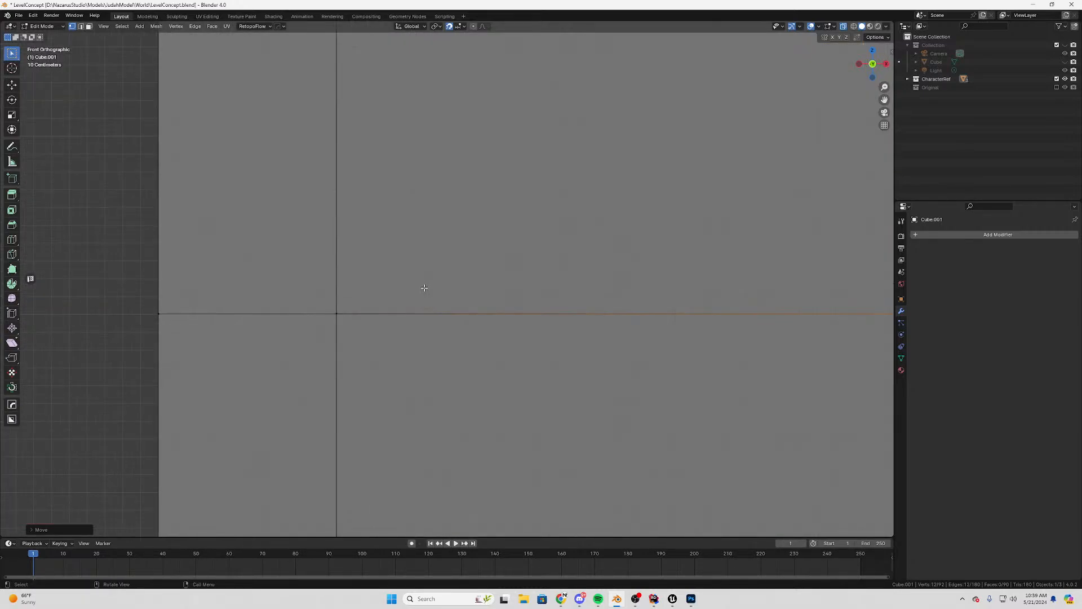
{"action": "scroll", "coordinate": [432, 290], "scroll_direction": "down", "scroll_amount": 7}
{"action": "scroll", "coordinate": [437, 293], "scroll_direction": "down", "scroll_amount": 10}
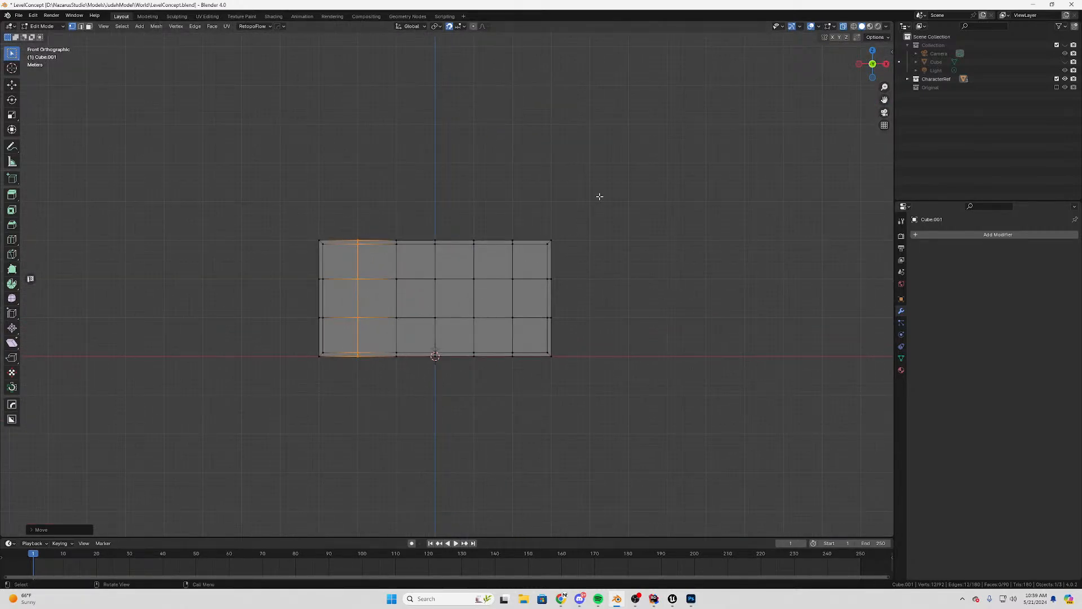
Deselect the edge loop, check the vertical lines against the grid near the box's upper edge, and save the file
{"action": "key", "text": "Tab"}
{"action": "key", "text": "Tab"}
{"action": "scroll", "coordinate": [326, 326], "scroll_direction": "up", "scroll_amount": 6}
{"action": "middle_click_drag", "start_coordinate": [326, 326], "coordinate": [235, 379], "text": "shift"}
{"action": "scroll", "coordinate": [409, 209], "scroll_direction": "up", "scroll_amount": 6}
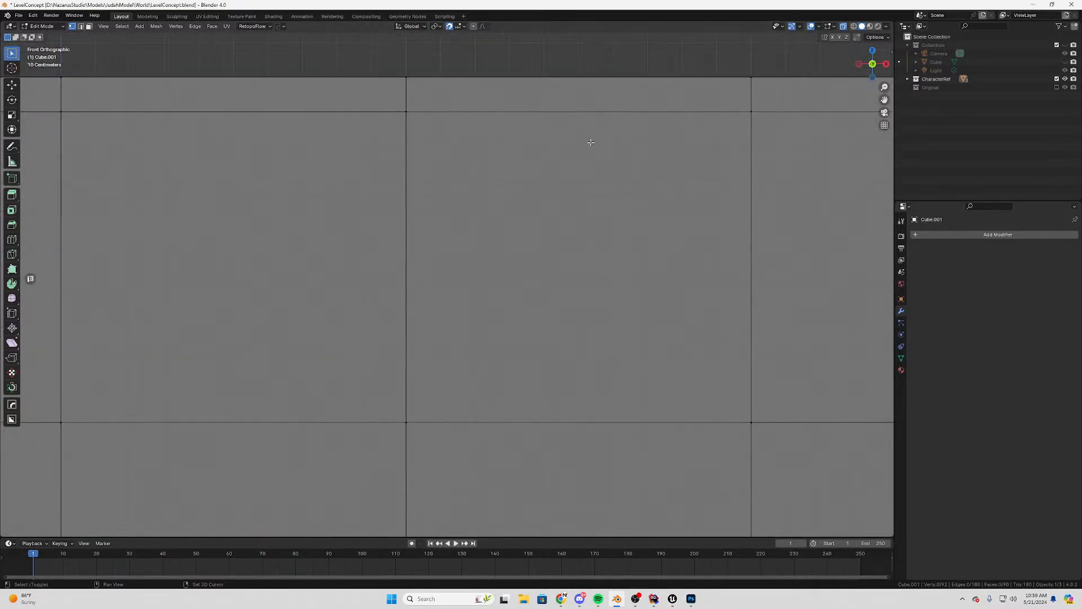
{"action": "middle_click_drag", "start_coordinate": [806, 79], "coordinate": [500, 300], "text": "shift"}
{"action": "scroll", "coordinate": [499, 302], "scroll_direction": "up", "scroll_amount": 4}
{"action": "key", "text": "ctrl+s"}
{"action": "scroll", "coordinate": [488, 311], "scroll_direction": "down", "scroll_amount": 6}
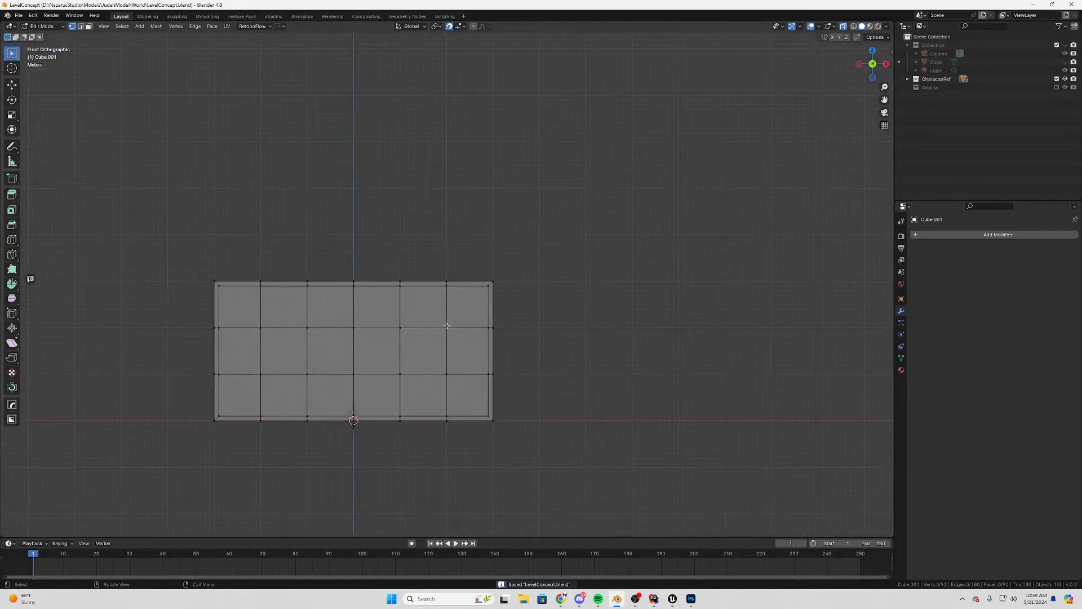
{"action": "middle_click_drag", "start_coordinate": [375, 372], "coordinate": [445, 300], "text": "shift"}
{"action": "scroll", "coordinate": [445, 300], "scroll_direction": "up", "scroll_amount": 3}
{"action": "scroll", "coordinate": [474, 363], "scroll_direction": "down", "scroll_amount": 4}
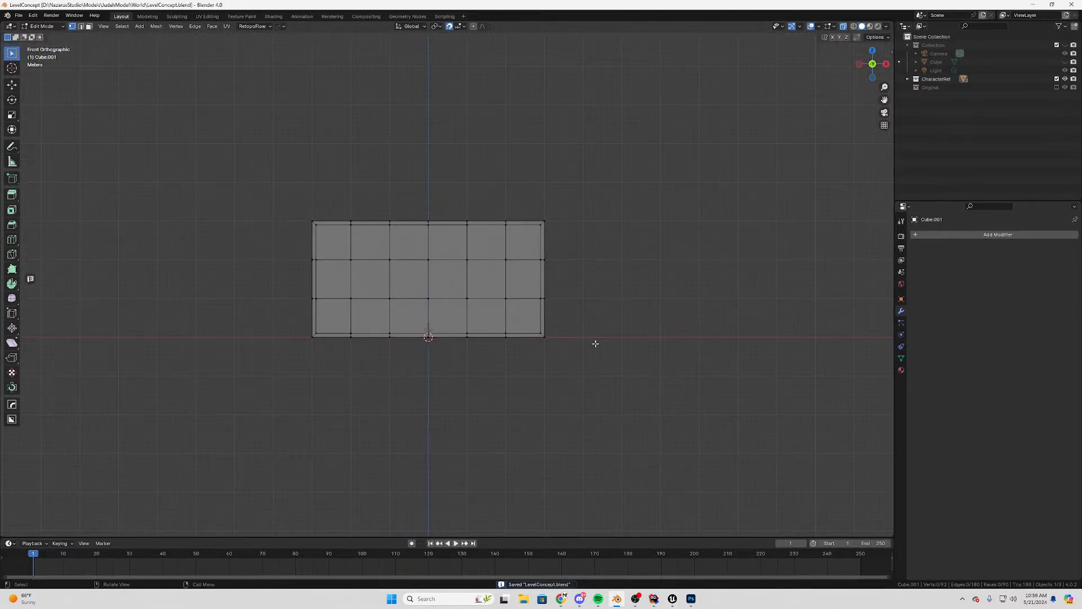
{"action": "scroll", "coordinate": [595, 341], "scroll_direction": "down", "scroll_amount": 5}
{"action": "scroll", "coordinate": [570, 316], "scroll_direction": "up", "scroll_amount": 7}
{"action": "scroll", "coordinate": [538, 291], "scroll_direction": "up", "scroll_amount": 5}
{"action": "scroll", "coordinate": [485, 380], "scroll_direction": "down", "scroll_amount": 4}
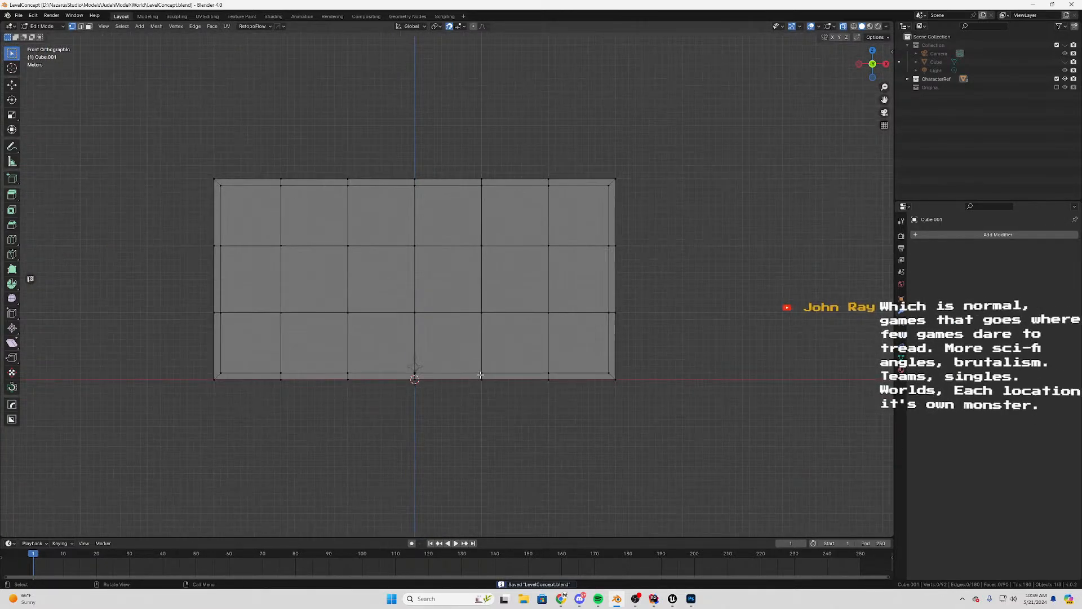
{"action": "key", "text": "Tab"}
{"action": "key", "text": "Tab"}
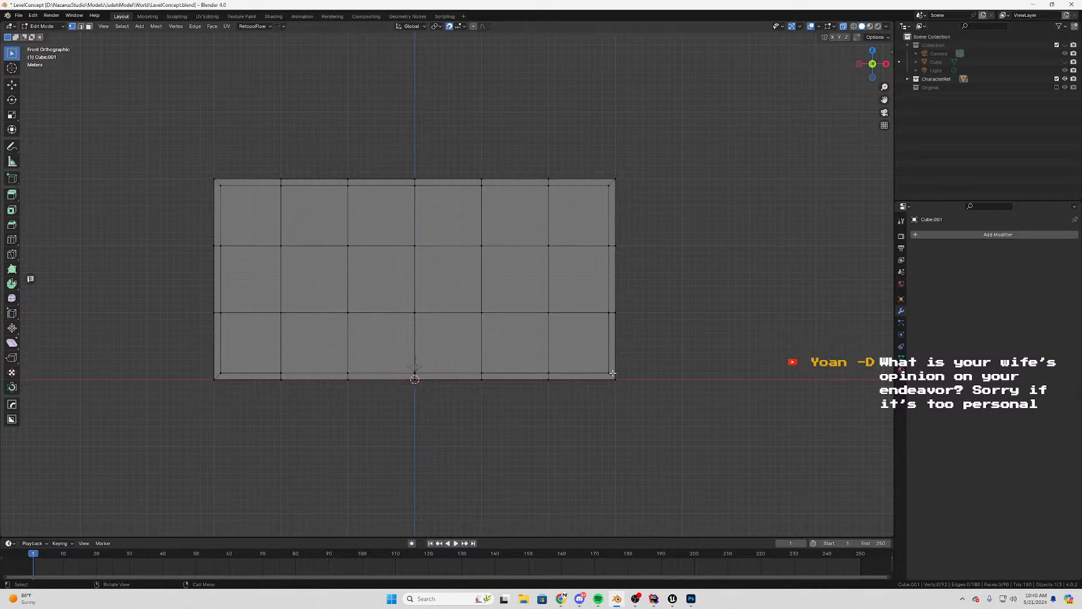
Leave Edit Mode, select the character reference near the room floor, and rotate it toward an upright pose
{"action": "middle_click_drag", "start_coordinate": [600, 429], "coordinate": [522, 434]}
{"action": "scroll", "coordinate": [479, 434], "scroll_direction": "up", "scroll_amount": 4}
{"action": "middle_click_drag", "start_coordinate": [338, 435], "coordinate": [456, 187], "text": "shift"}
{"action": "scroll", "coordinate": [442, 188], "scroll_direction": "up", "scroll_amount": 3}
{"action": "key", "text": "Tab"}
{"action": "left_click", "coordinate": [439, 127]}
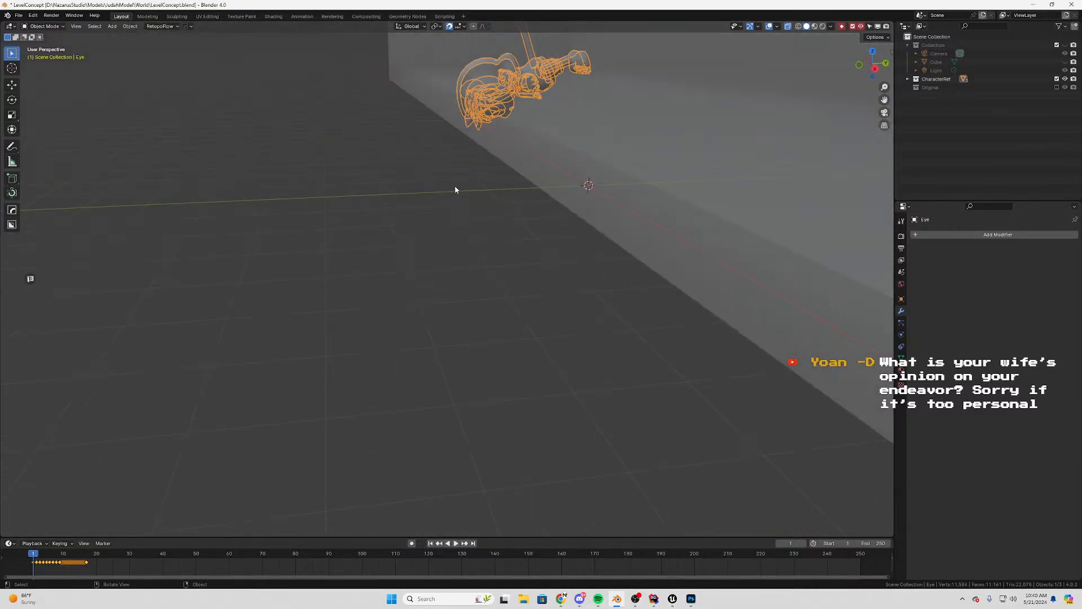
{"action": "scroll", "coordinate": [456, 186], "scroll_direction": "down", "scroll_amount": 4}
{"action": "key", "text": "r"}
{"action": "left_click", "coordinate": [510, 252]}
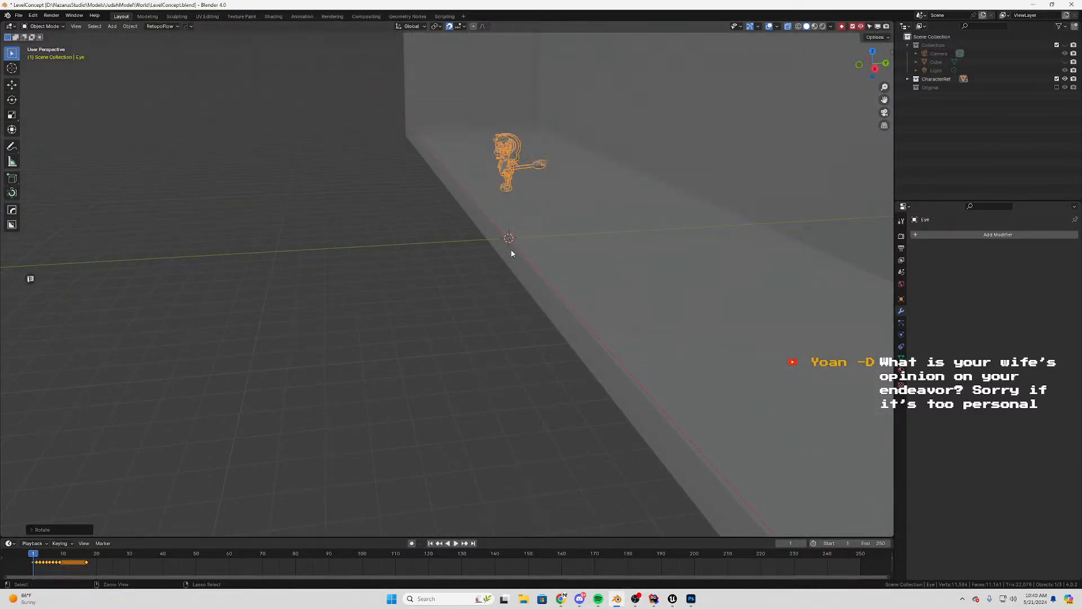
In right view, straighten the character reference's rotation and move it down along Z onto the room floor
{"action": "key", "text": "KP_3"}
{"action": "scroll", "coordinate": [561, 167], "scroll_direction": "up", "scroll_amount": 5}
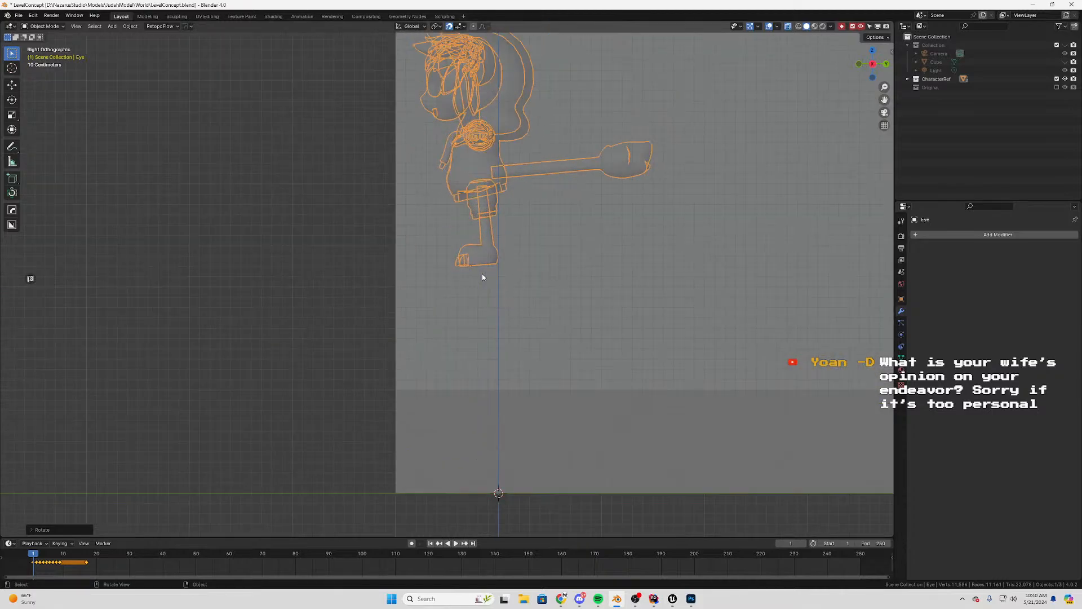
{"action": "key", "text": "r"}
{"action": "left_click", "coordinate": [580, 261]}
{"action": "scroll", "coordinate": [576, 270], "scroll_direction": "down", "scroll_amount": 3}
{"action": "key", "text": "g"}
{"action": "key", "text": "z"}
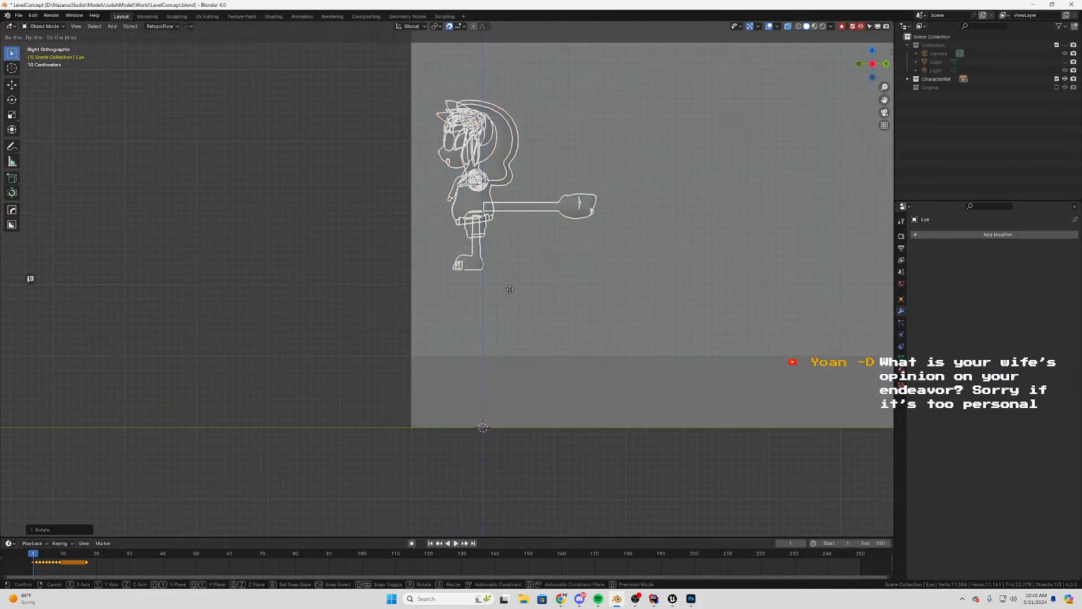
{"action": "left_click", "coordinate": [466, 386]}
Examine the character reference's placement and scale against the room box in front and perspective views
{"action": "middle_click_drag", "start_coordinate": [467, 386], "coordinate": [392, 325]}
{"action": "key", "text": "KP_1"}
{"action": "scroll", "coordinate": [505, 278], "scroll_direction": "down", "scroll_amount": 3}
{"action": "middle_click_drag", "start_coordinate": [505, 278], "coordinate": [454, 297], "text": "shift"}
{"action": "scroll", "coordinate": [512, 333], "scroll_direction": "up", "scroll_amount": 4}
{"action": "scroll", "coordinate": [506, 333], "scroll_direction": "down", "scroll_amount": 4}
{"action": "key", "text": "KP_5"}
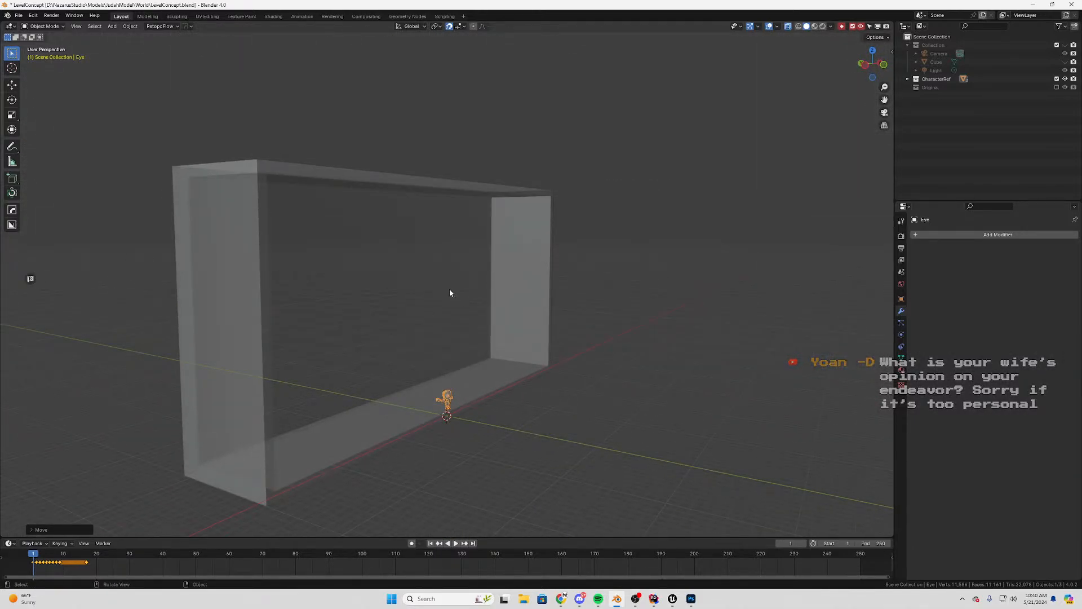
Open the room box for face editing in a front wireframe view
{"action": "left_click", "coordinate": [456, 295]}
{"action": "key", "text": "KP_1"}
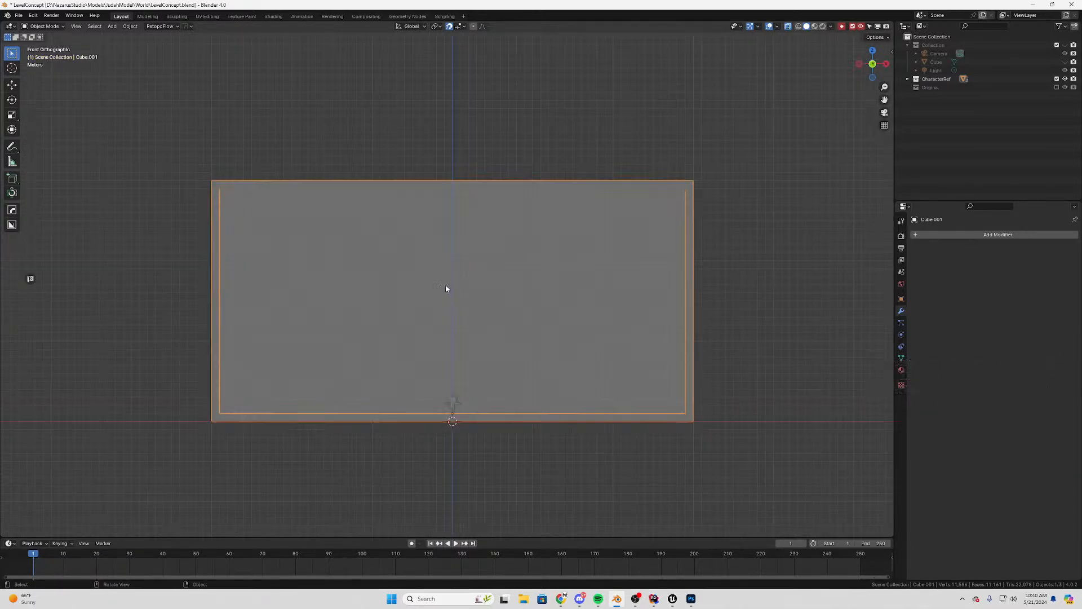
{"action": "left_click", "coordinate": [796, 26]}
{"action": "key", "text": "Tab"}
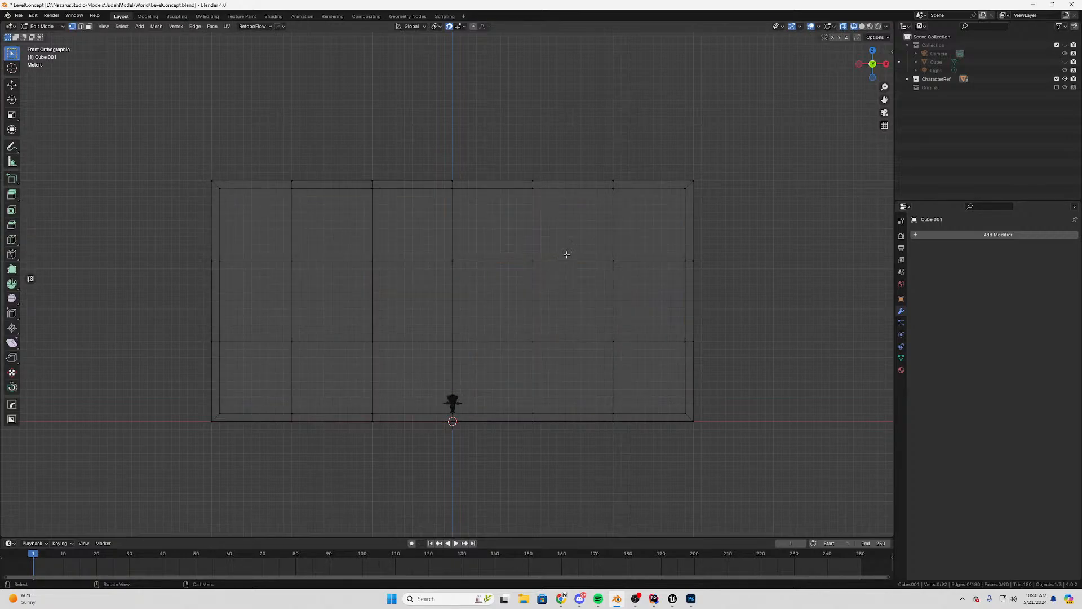
{"action": "key", "text": "3"}
{"action": "left_click_drag", "start_coordinate": [765, 114], "coordinate": [171, 323]}
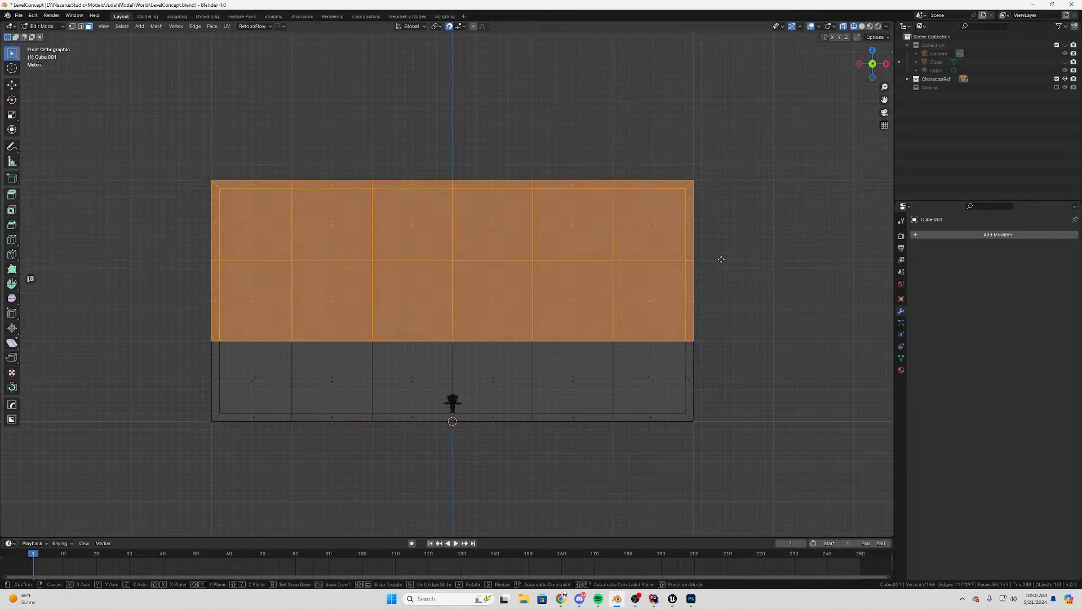
{"action": "key", "text": "e"}
{"action": "key", "text": "Escape"}
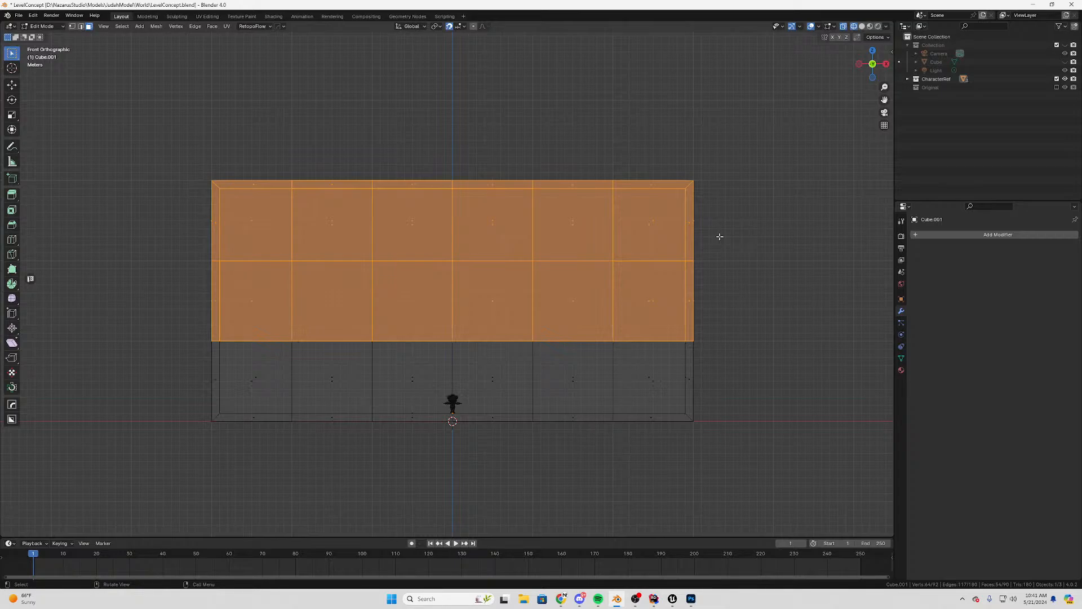
Duplicate the room's top row of faces upward along Z, leaving a one-row gap above the original
{"action": "left_click_drag", "start_coordinate": [807, 77], "coordinate": [202, 260]}
{"action": "middle_click_drag", "start_coordinate": [389, 167], "coordinate": [361, 239], "text": "shift"}
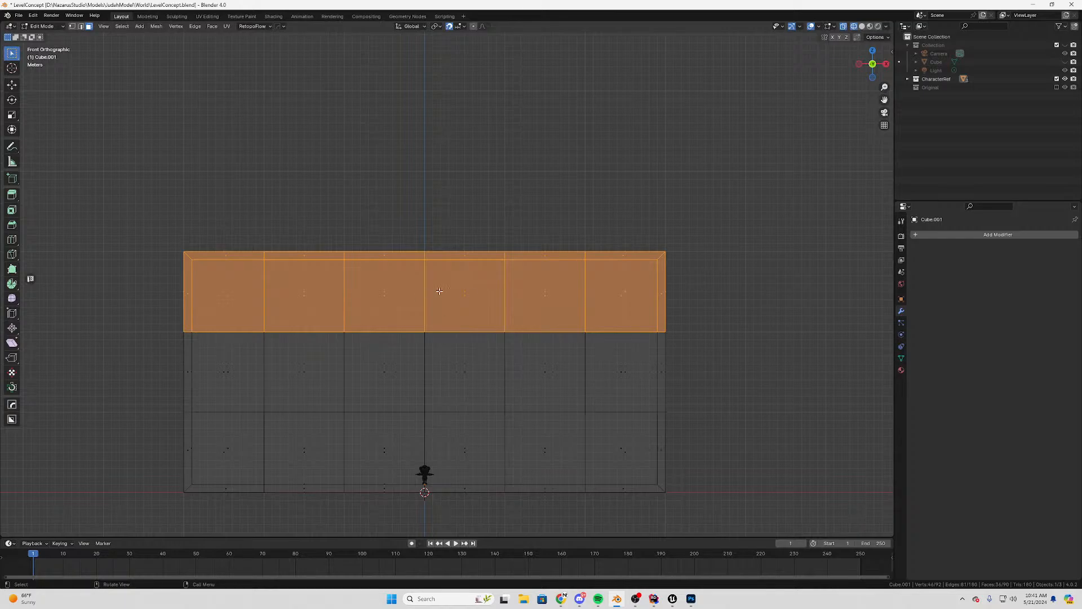
{"action": "key", "text": "e"}
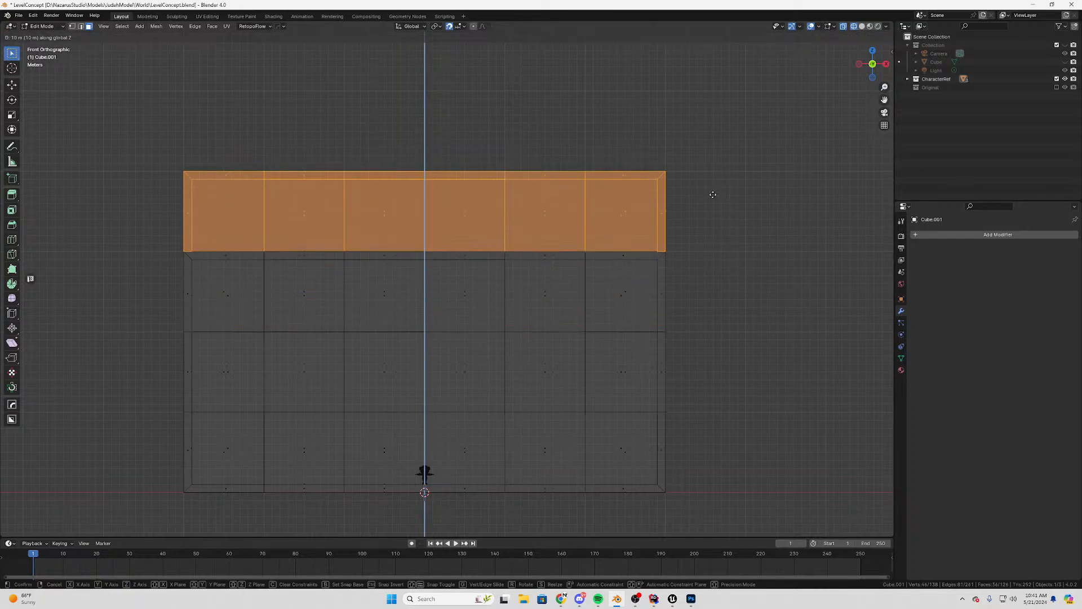
{"action": "left_click", "coordinate": [701, 112]}
{"action": "scroll", "coordinate": [389, 302], "scroll_direction": "up", "scroll_amount": 6}
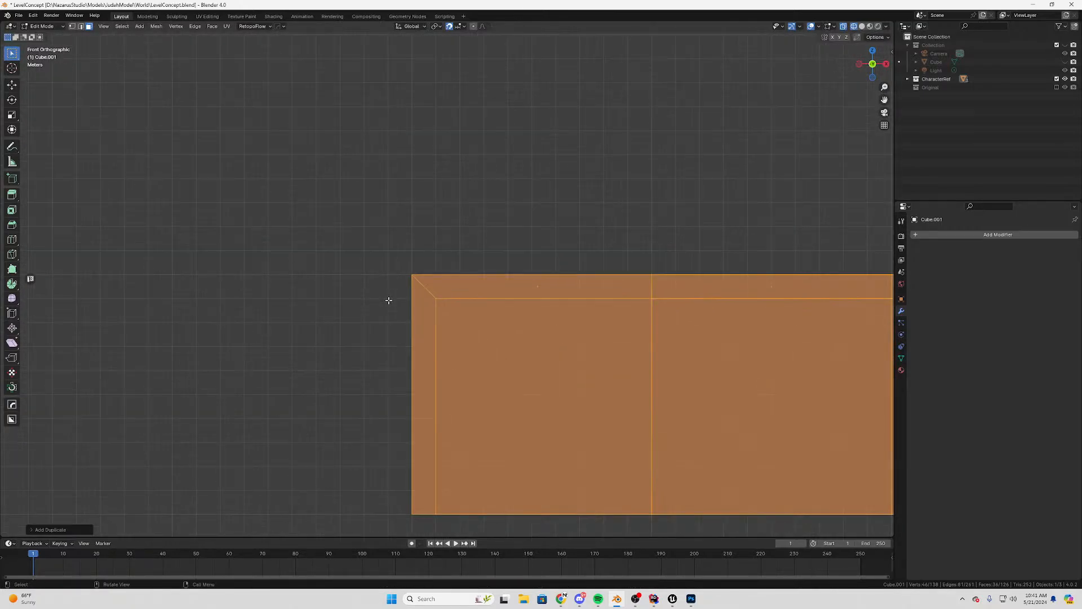
{"action": "scroll", "coordinate": [411, 312], "scroll_direction": "down", "scroll_amount": 8}
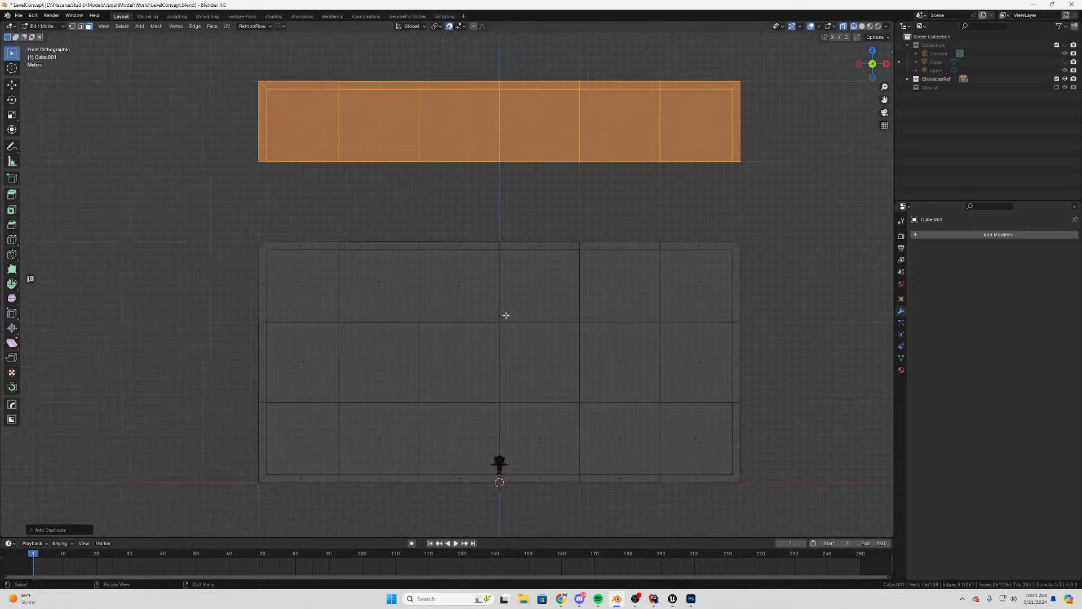
Delete the faces of the original top row beneath the raised copy
{"action": "key", "text": "ctrl+z"}
{"action": "key", "text": "x"}
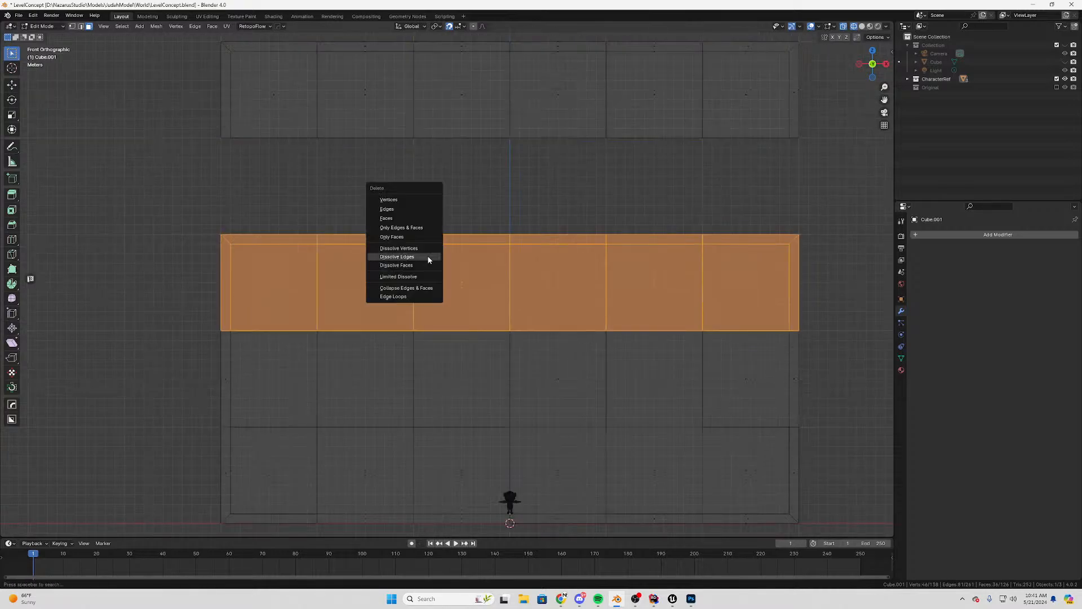
{"action": "left_click", "coordinate": [403, 215]}
Duplicate the room's middle row of faces upward along Z twice, one row height each, to fill the gap below the raised top row
{"action": "scroll", "coordinate": [402, 216], "scroll_direction": "down", "scroll_amount": 3}
{"action": "left_click_drag", "start_coordinate": [732, 266], "coordinate": [225, 365]}
{"action": "scroll", "coordinate": [515, 302], "scroll_direction": "up", "scroll_amount": 2}
{"action": "key", "text": "g"}
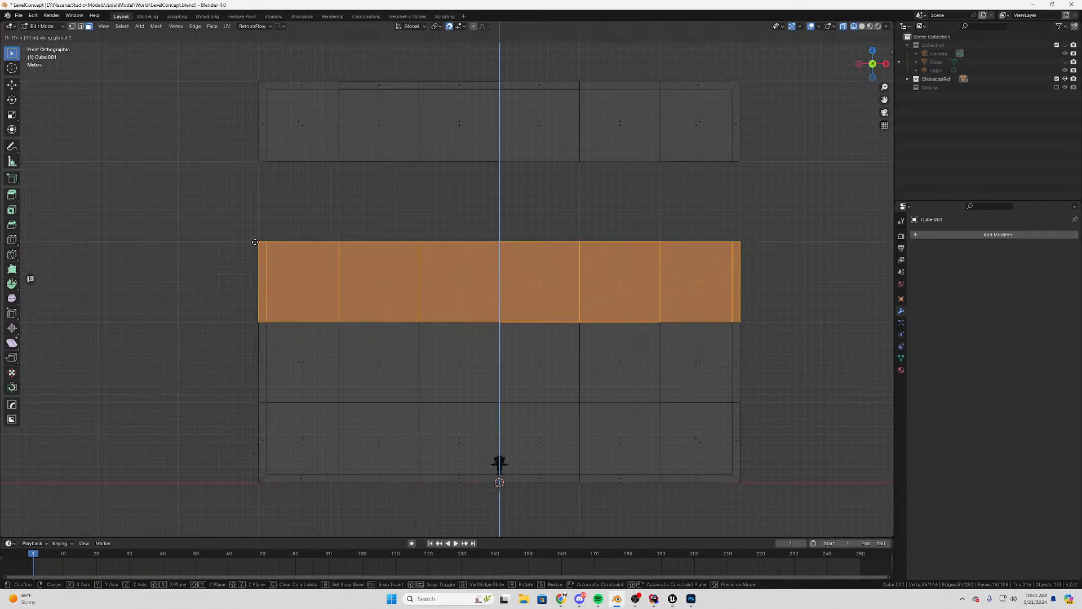
{"action": "left_click", "coordinate": [255, 243]}
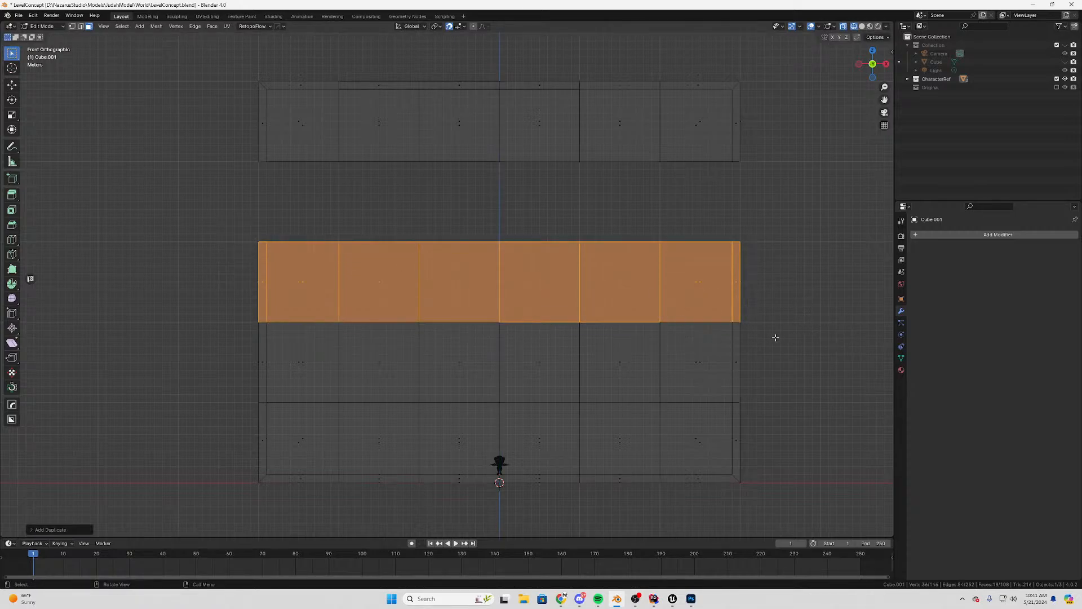
{"action": "key", "text": "g"}
{"action": "key", "text": "z"}
{"action": "left_click", "coordinate": [745, 249]}
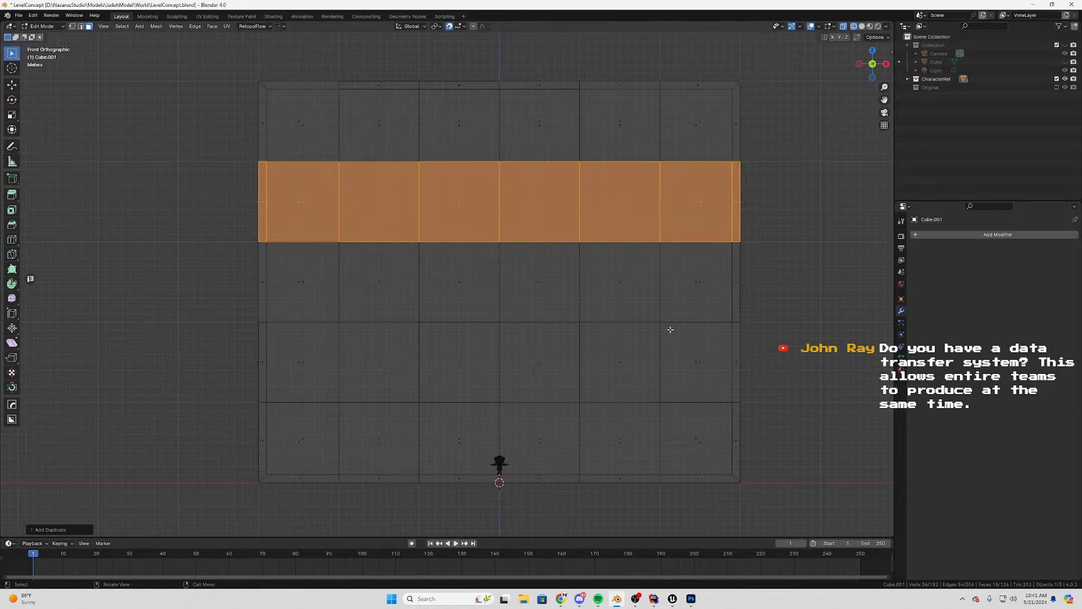
Move the top row of faces straight up by one row height to open a gap beneath it
{"action": "scroll", "coordinate": [669, 329], "scroll_direction": "down", "scroll_amount": 1}
{"action": "middle_click_drag", "start_coordinate": [727, 336], "coordinate": [647, 397], "text": "shift"}
{"action": "left_click_drag", "start_coordinate": [732, 154], "coordinate": [209, 300]}
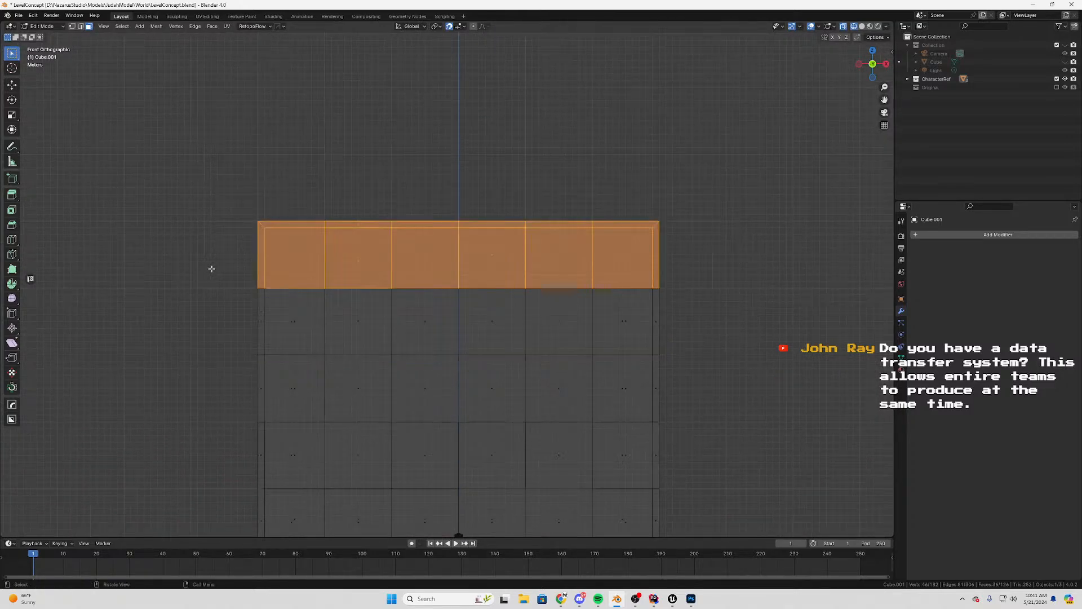
{"action": "scroll", "coordinate": [338, 249], "scroll_direction": "up", "scroll_amount": 2}
{"action": "middle_click_drag", "start_coordinate": [760, 150], "coordinate": [706, 223], "text": "shift"}
{"action": "key", "text": "g"}
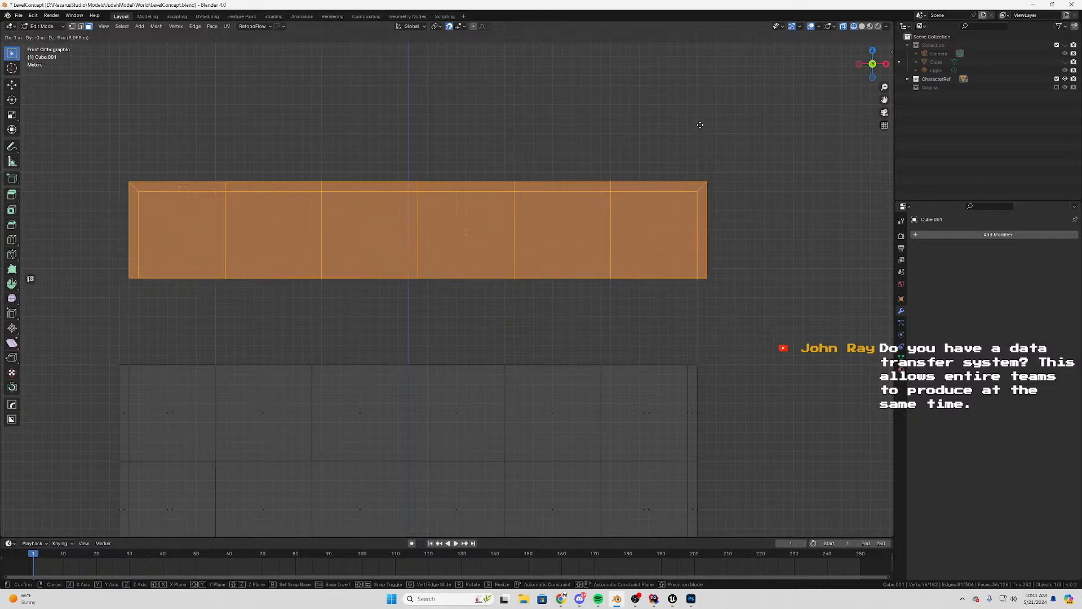
{"action": "left_click", "coordinate": [713, 224]}
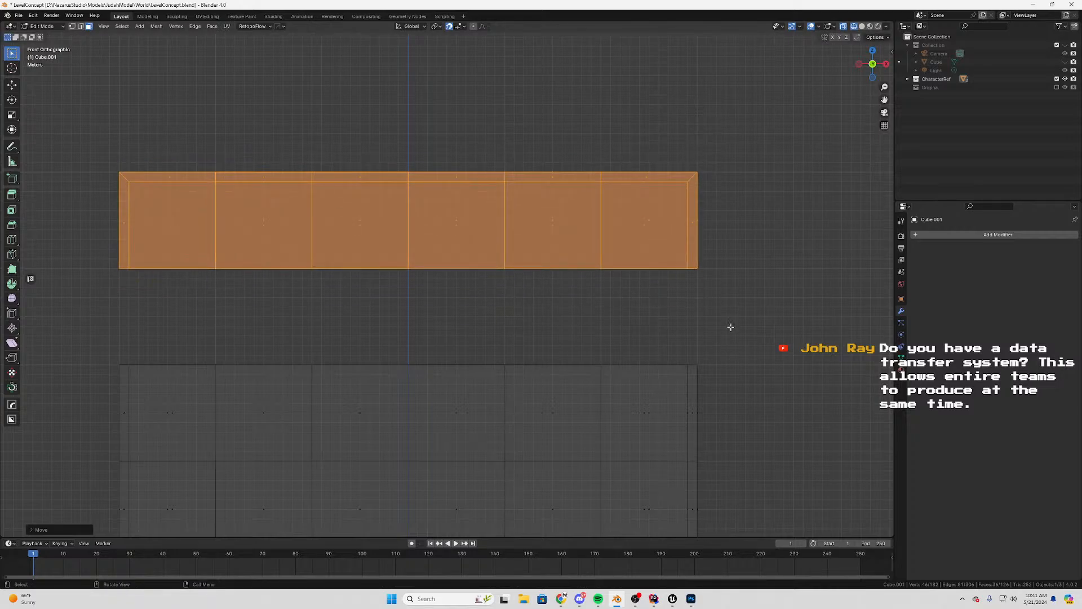
Duplicate the row of faces below the new gap upward along Z to fill it
{"action": "left_click_drag", "start_coordinate": [738, 319], "coordinate": [118, 461]}
{"action": "key", "text": "shift+d"}
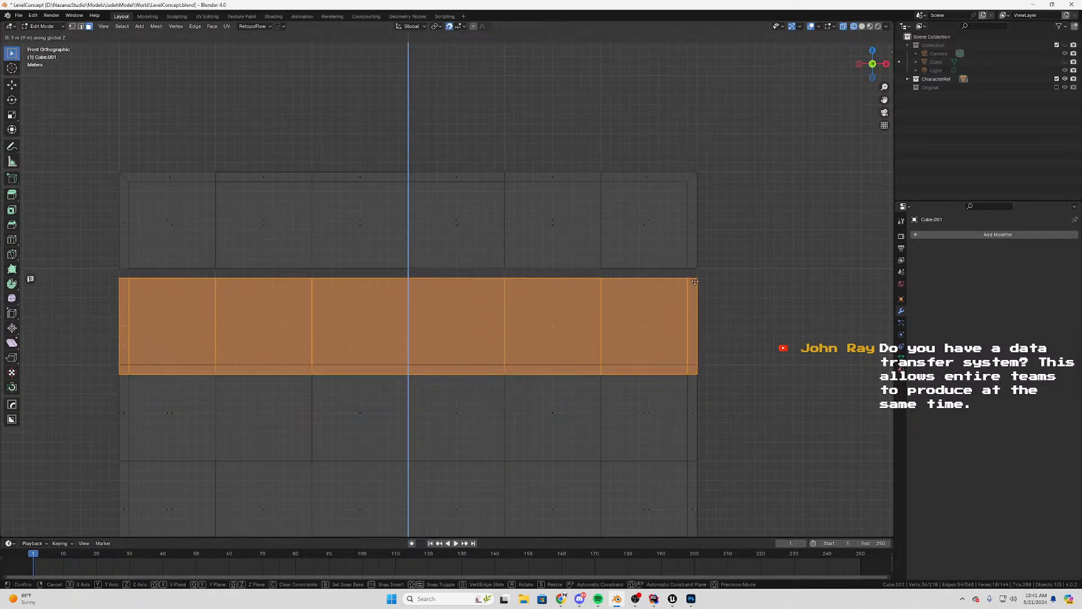
{"action": "left_click", "coordinate": [700, 274]}
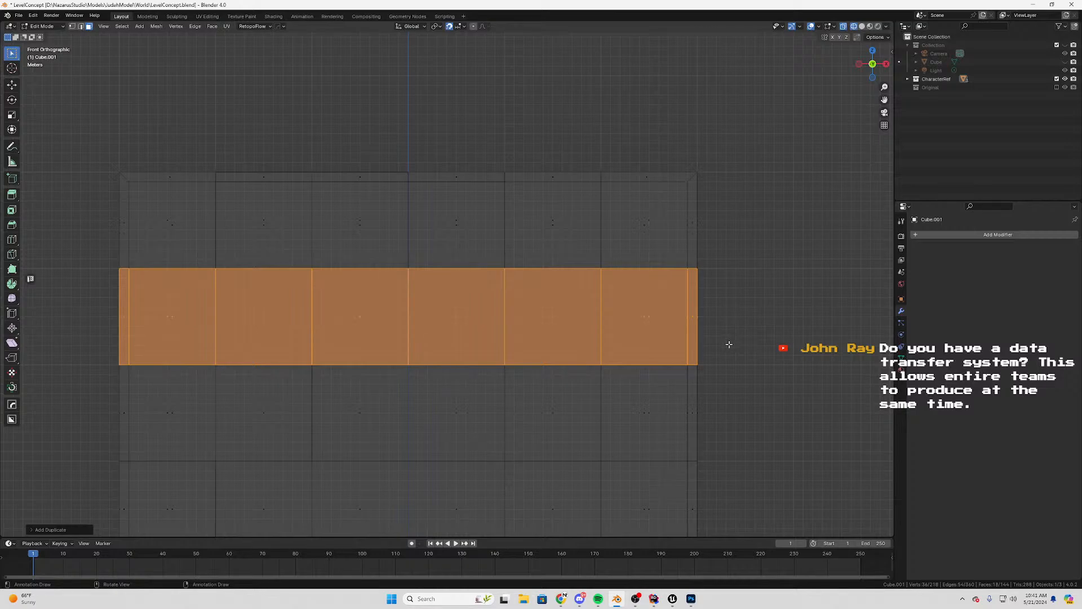
Select the whole room mesh and merge its overlapping vertices by distance
{"action": "key", "text": "a"}
{"action": "scroll", "coordinate": [713, 344], "scroll_direction": "down", "scroll_amount": 2}
{"action": "key", "text": "m"}
{"action": "left_click", "coordinate": [700, 354]}
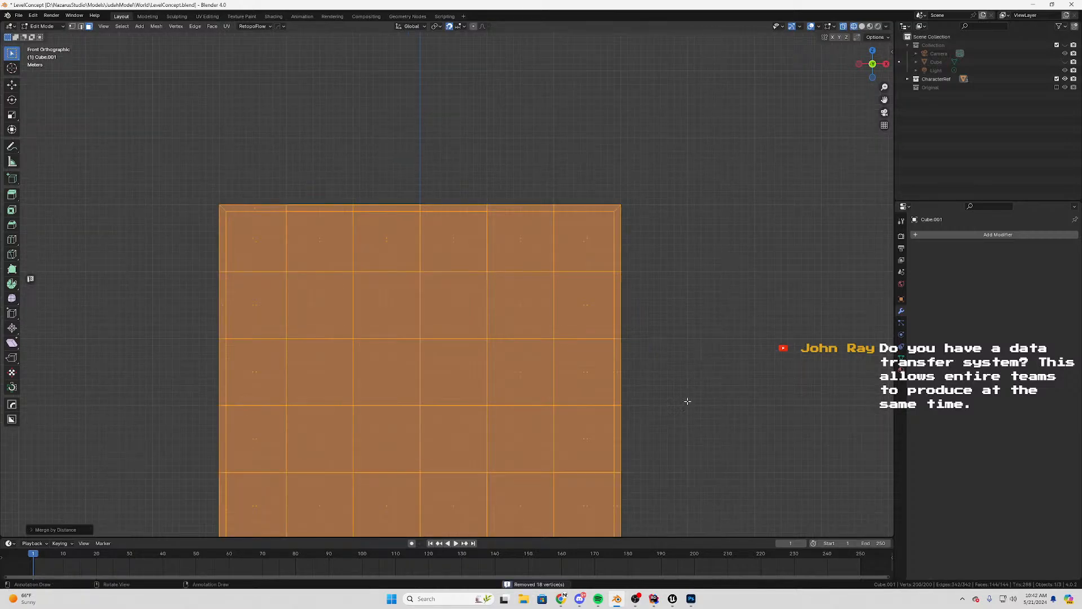
{"action": "middle_click_drag", "start_coordinate": [708, 430], "coordinate": [656, 293], "text": "shift"}
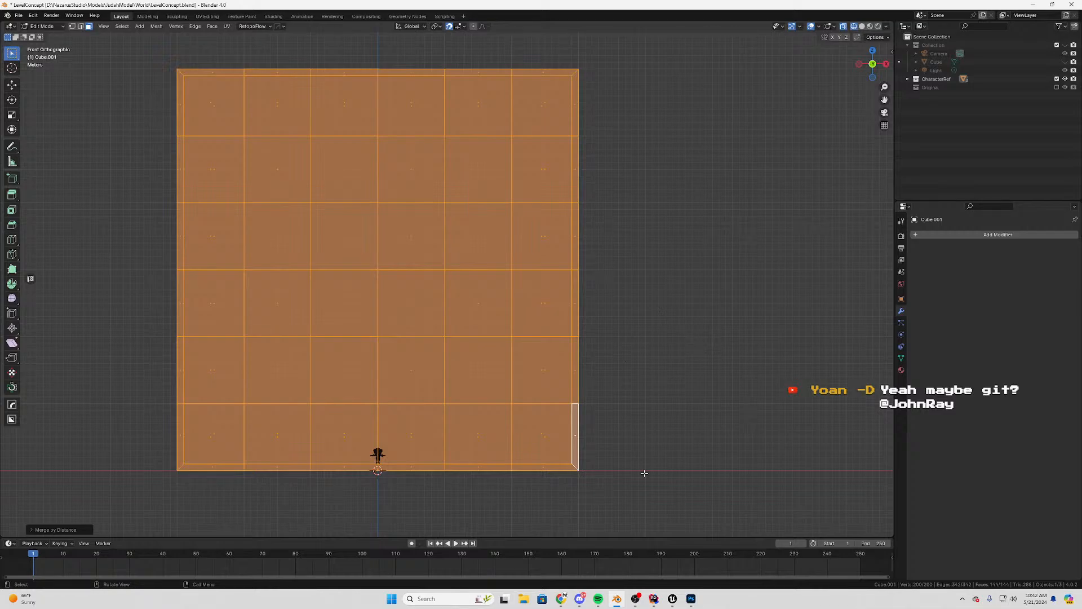
Switch to GitHub Desktop to view the JudahAndFriends repository's changes, and quit it despite the running update
{"action": "left_click", "coordinate": [441, 600]}
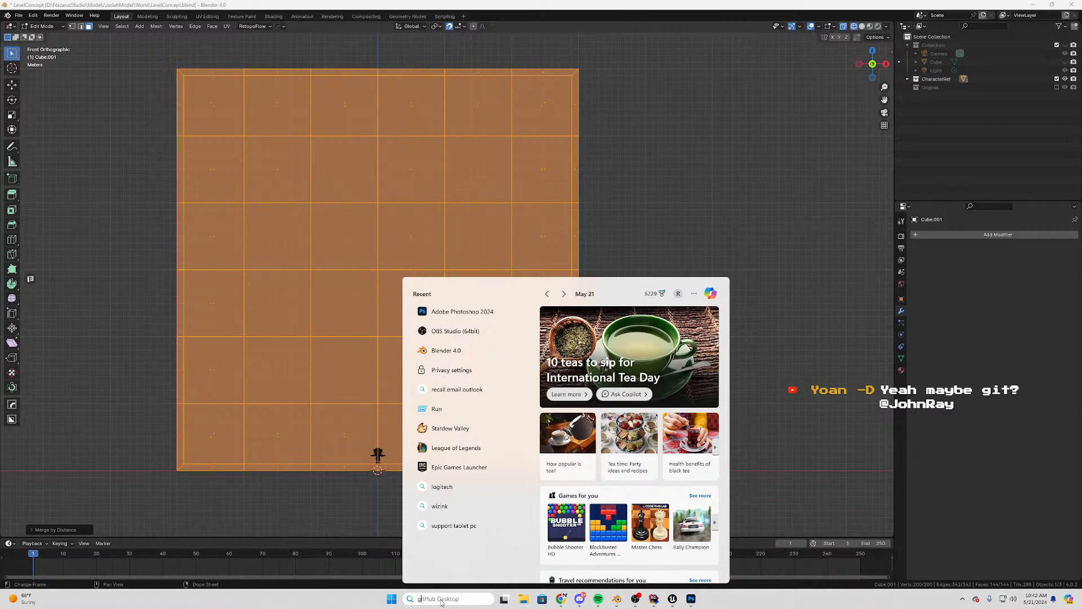
{"action": "type", "text": "github"}
{"action": "key", "text": "Return"}
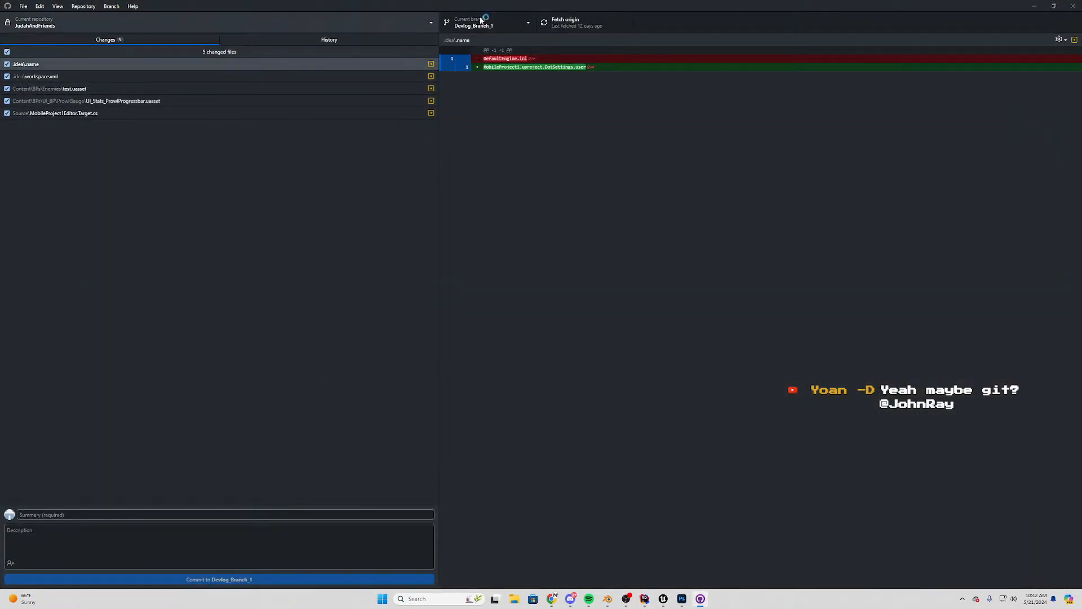
{"action": "left_click", "coordinate": [1073, 6]}
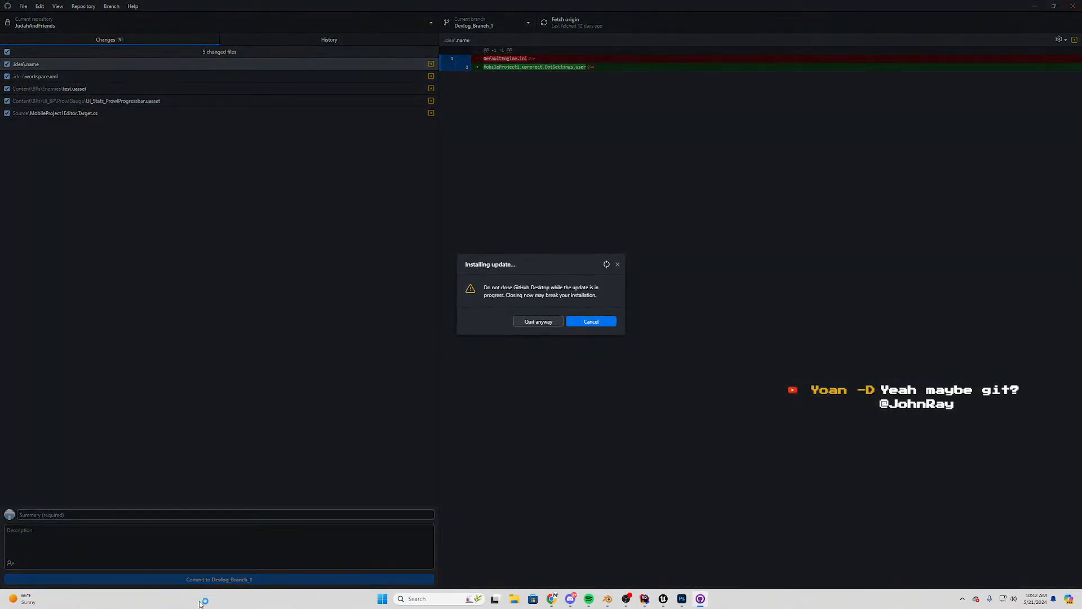
{"action": "left_click", "coordinate": [552, 322]}
Examine the heightened room module's proportions against the character reference, returning to front view
{"action": "scroll", "coordinate": [566, 350], "scroll_direction": "down", "scroll_amount": 5}
{"action": "scroll", "coordinate": [536, 316], "scroll_direction": "up", "scroll_amount": 2}
{"action": "scroll", "coordinate": [508, 286], "scroll_direction": "down", "scroll_amount": 1}
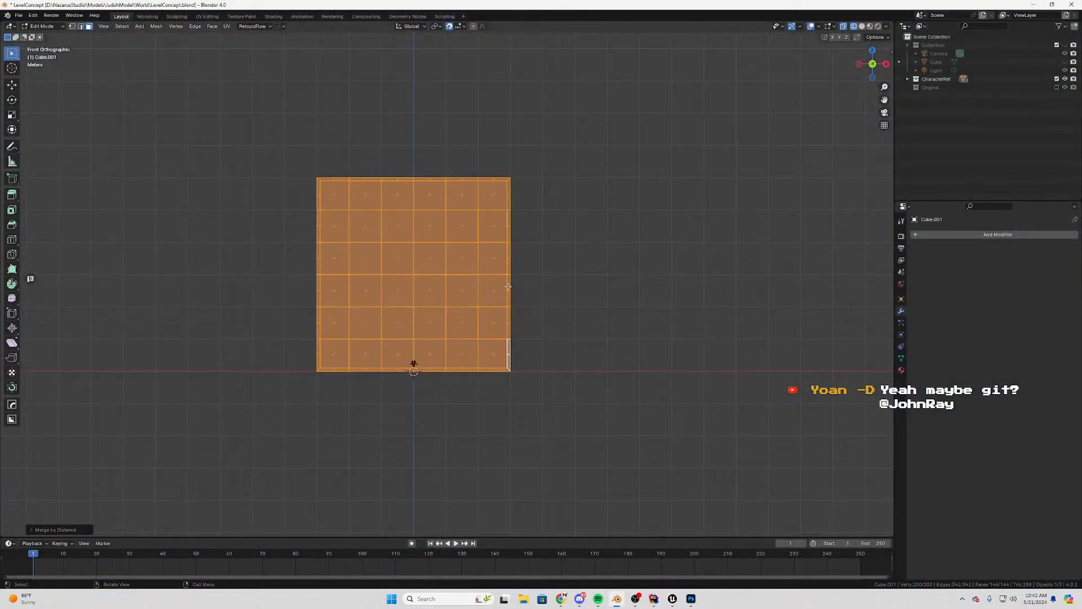
{"action": "scroll", "coordinate": [506, 179], "scroll_direction": "up", "scroll_amount": 3}
{"action": "middle_click_drag", "start_coordinate": [292, 254], "coordinate": [709, 298], "text": "shift"}
{"action": "key", "text": "KP_1"}
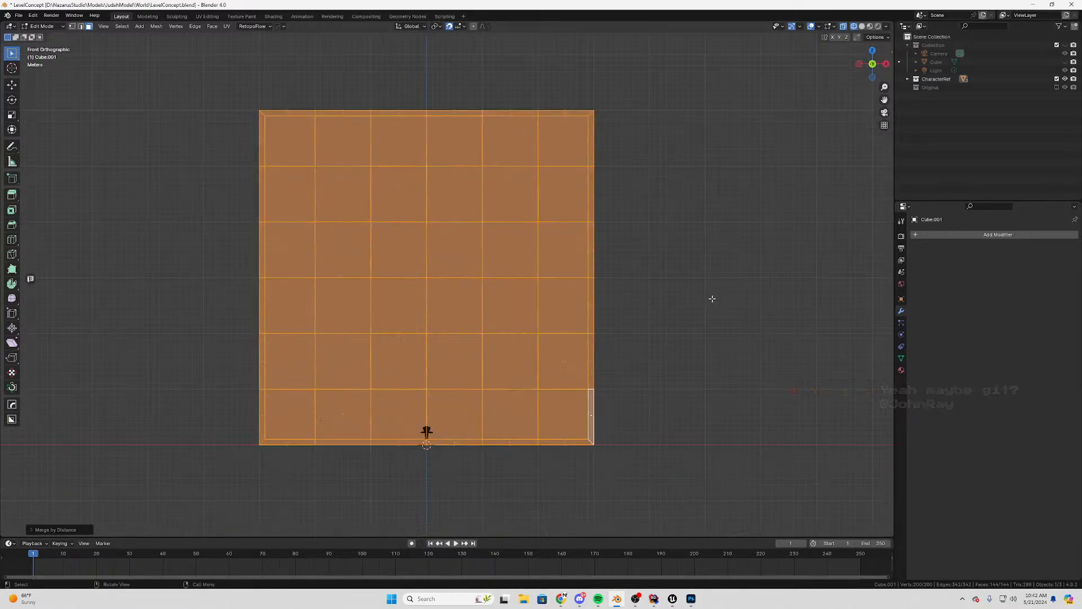
{"action": "middle_click_drag", "start_coordinate": [487, 364], "coordinate": [413, 352]}
{"action": "scroll", "coordinate": [412, 353], "scroll_direction": "up", "scroll_amount": 3}
{"action": "scroll", "coordinate": [445, 310], "scroll_direction": "down", "scroll_amount": 2}
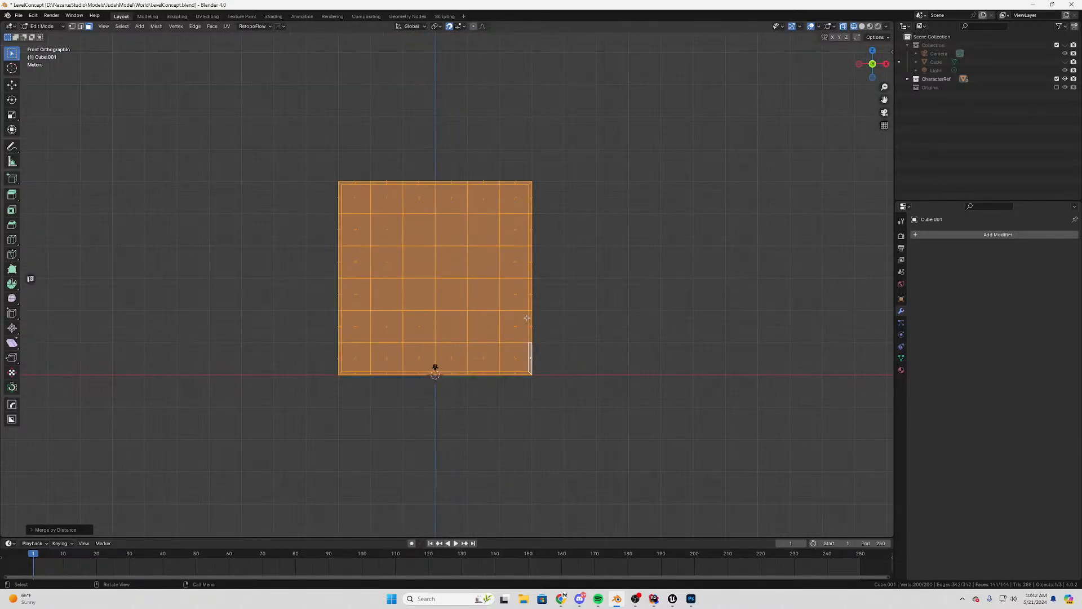
Try duplicating the whole room mesh along X within Edit Mode, placing one copy flush on each side of the original
{"action": "middle_click_drag", "start_coordinate": [544, 322], "coordinate": [437, 321], "text": "shift"}
{"action": "key", "text": "shift+d"}
{"action": "key", "text": "x"}
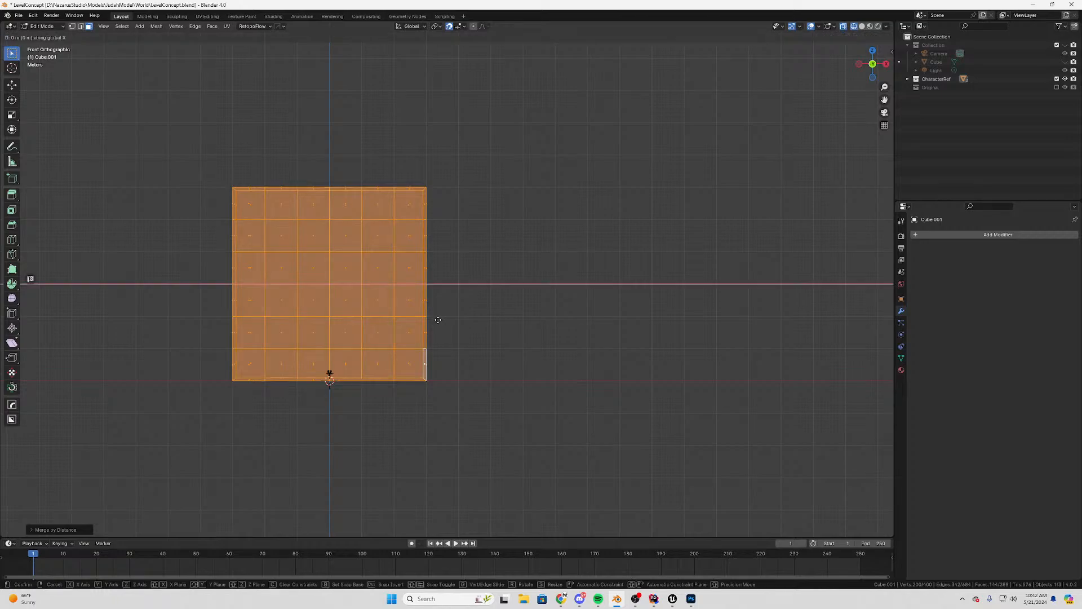
{"action": "left_click", "coordinate": [634, 319]}
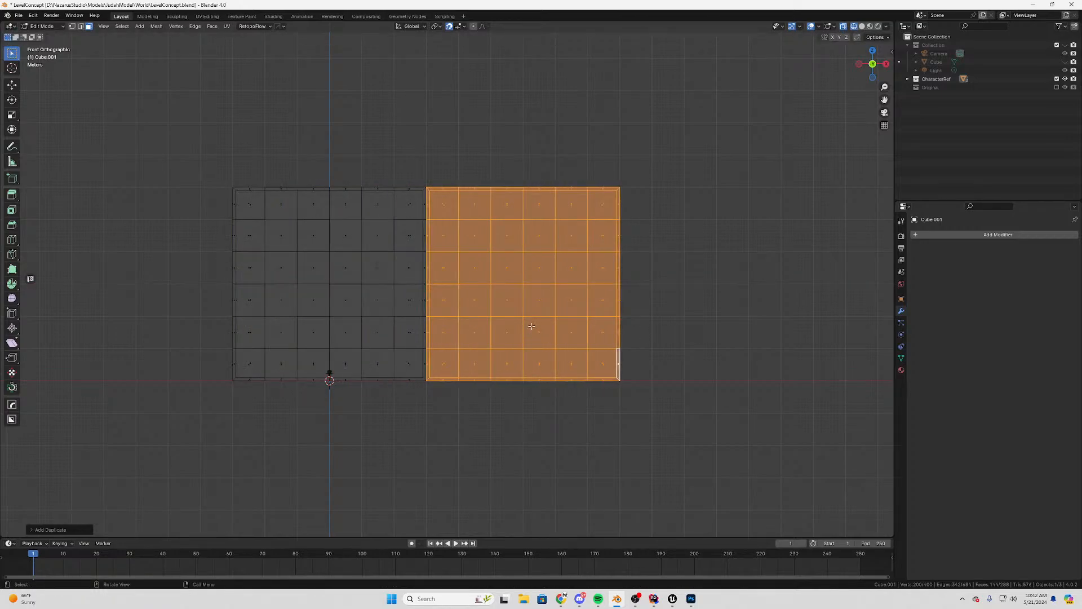
{"action": "scroll", "coordinate": [532, 327], "scroll_direction": "down", "scroll_amount": 2}
{"action": "key", "text": "shift+d"}
{"action": "key", "text": "x"}
{"action": "left_click", "coordinate": [254, 310]}
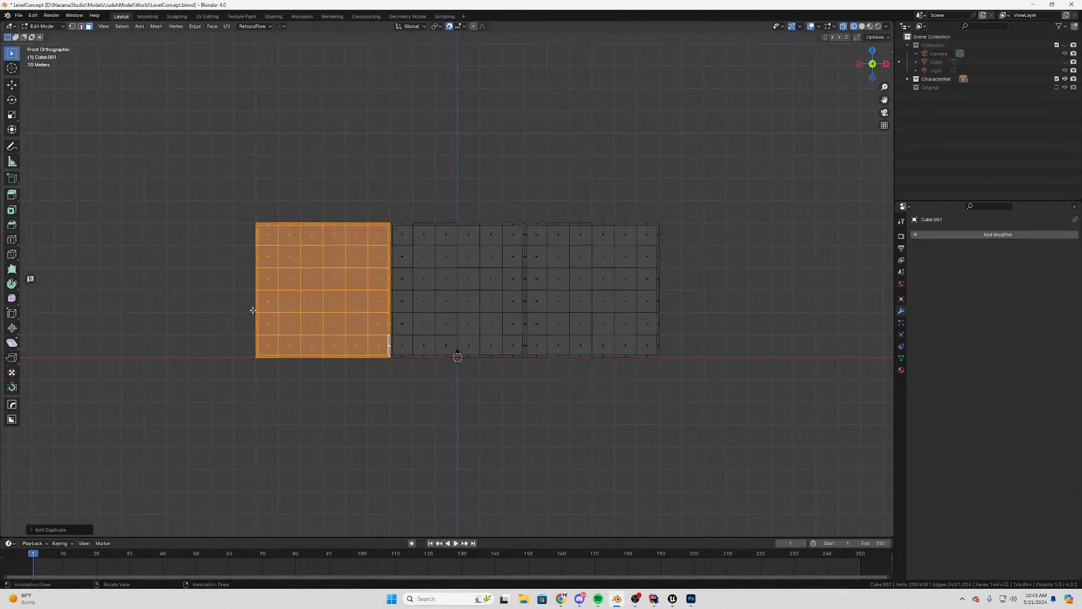
Check the three-module row against the character reference and undo both in-mesh duplicates
{"action": "scroll", "coordinate": [271, 307], "scroll_direction": "up", "scroll_amount": 3}
{"action": "middle_click_drag", "start_coordinate": [290, 308], "coordinate": [324, 211], "text": "shift"}
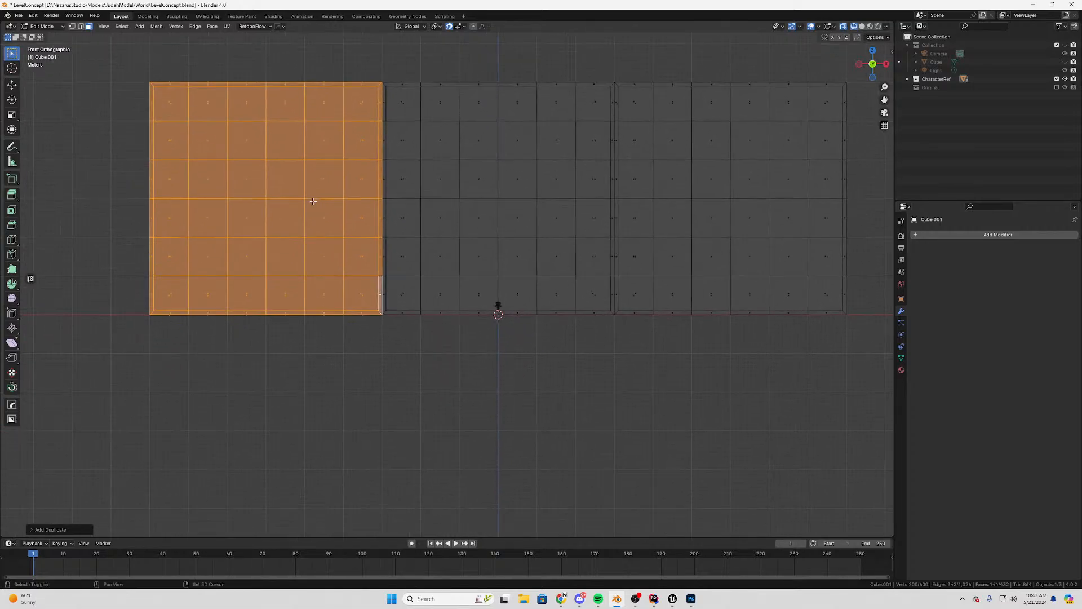
{"action": "scroll", "coordinate": [358, 253], "scroll_direction": "down", "scroll_amount": 3}
{"action": "scroll", "coordinate": [527, 293], "scroll_direction": "up", "scroll_amount": 4}
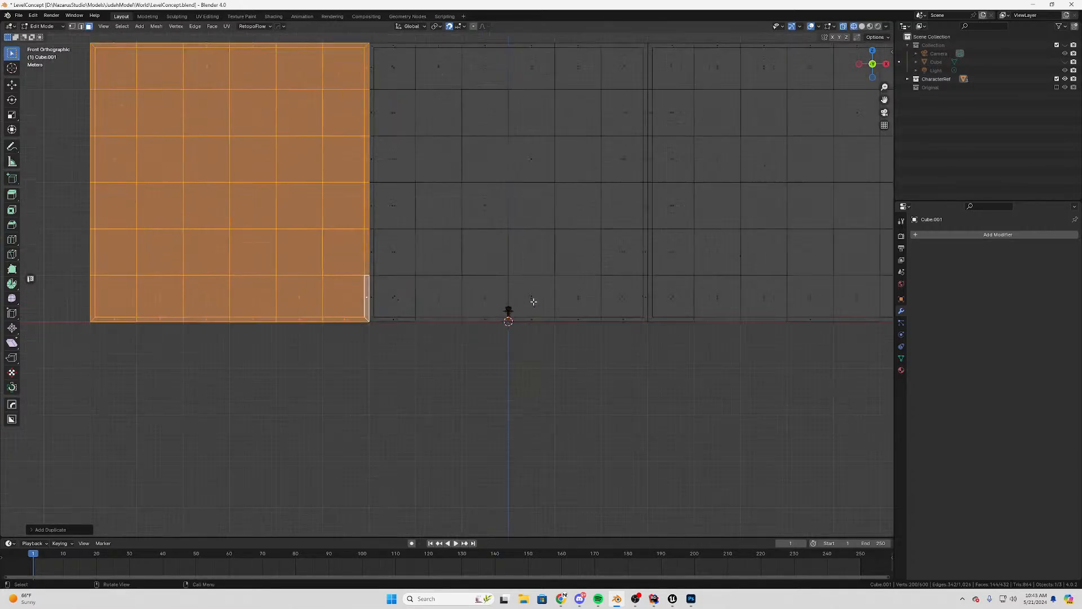
{"action": "scroll", "coordinate": [527, 297], "scroll_direction": "down", "scroll_amount": 3}
{"action": "key", "text": "ctrl+z"}
{"action": "key", "text": "ctrl+z"}
Leave Edit Mode and duplicate the room object along X, placing one separate copy flush on each side of the original
{"action": "key", "text": "Tab"}
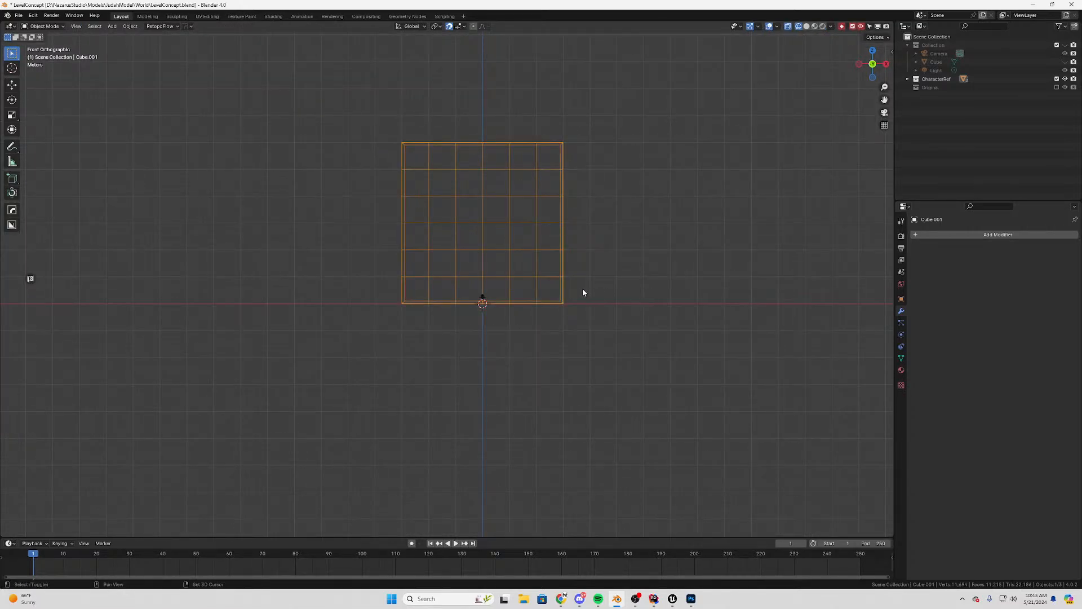
{"action": "key", "text": "shift+d"}
{"action": "key", "text": "x"}
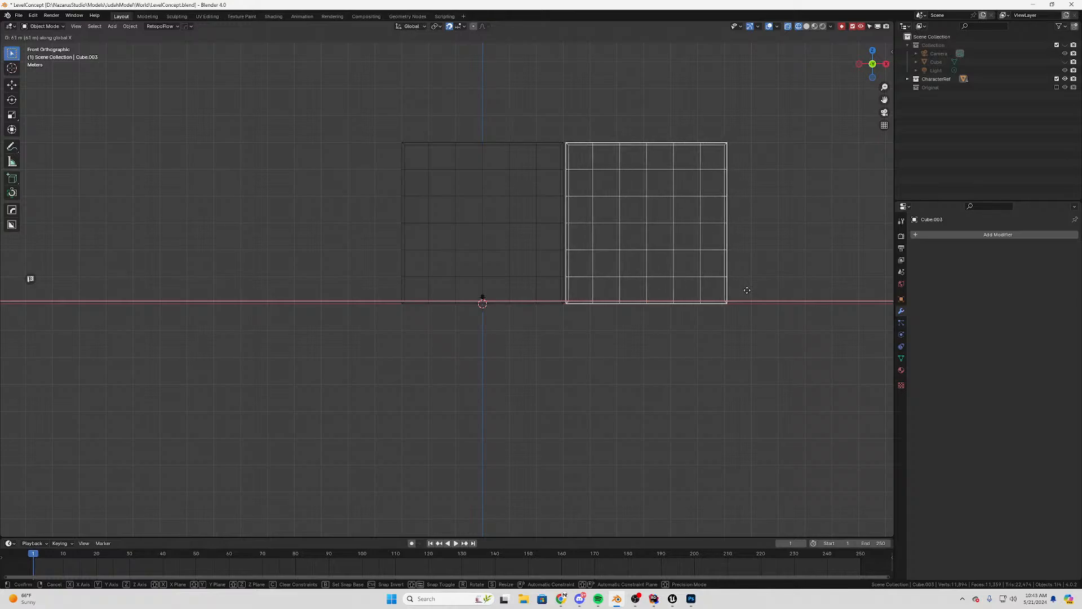
{"action": "left_click", "coordinate": [744, 292]}
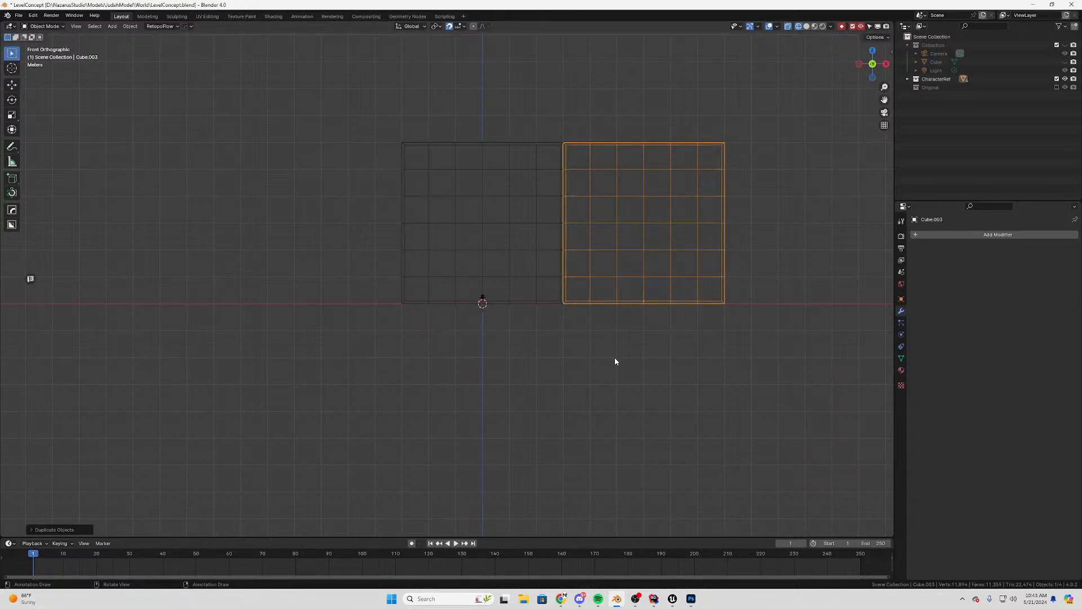
{"action": "key", "text": "shift+d"}
{"action": "key", "text": "x"}
{"action": "left_click", "coordinate": [294, 343]}
{"action": "scroll", "coordinate": [408, 290], "scroll_direction": "up", "scroll_amount": 7}
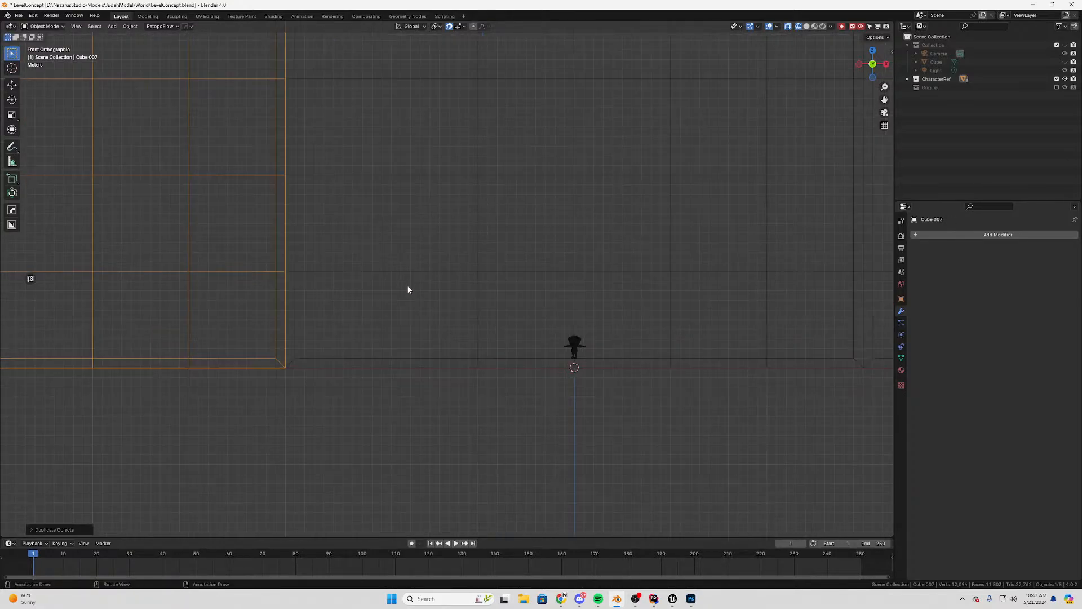
{"action": "scroll", "coordinate": [400, 307], "scroll_direction": "down", "scroll_amount": 8}
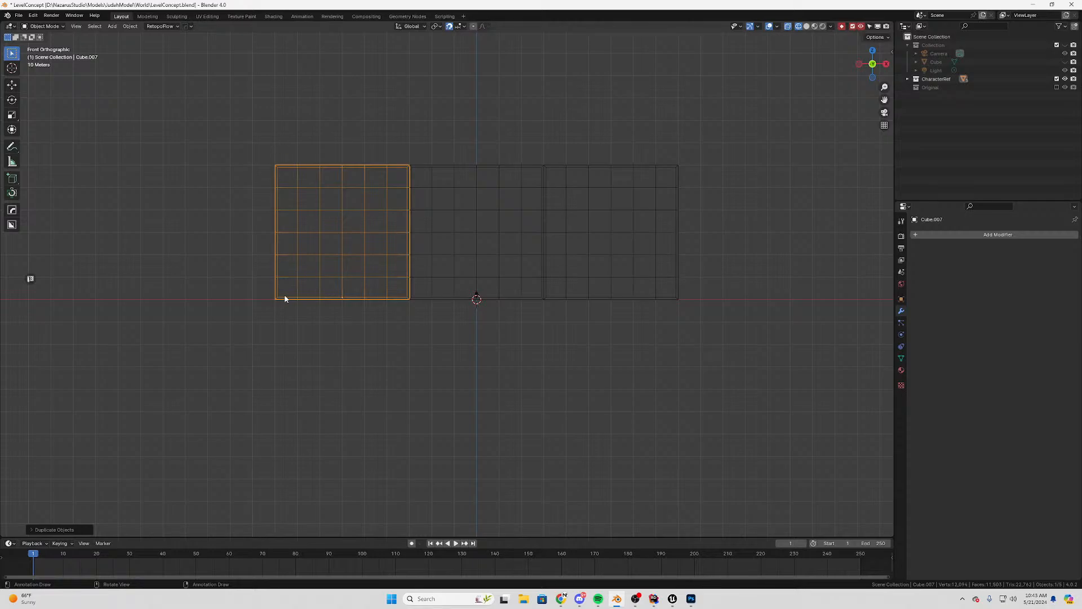
Examine the row of three room modules against the character reference in front view, clearing the selection
{"action": "left_click_drag", "start_coordinate": [792, 132], "coordinate": [177, 324]}
{"action": "scroll", "coordinate": [442, 276], "scroll_direction": "up", "scroll_amount": 5}
{"action": "scroll", "coordinate": [451, 344], "scroll_direction": "down", "scroll_amount": 3}
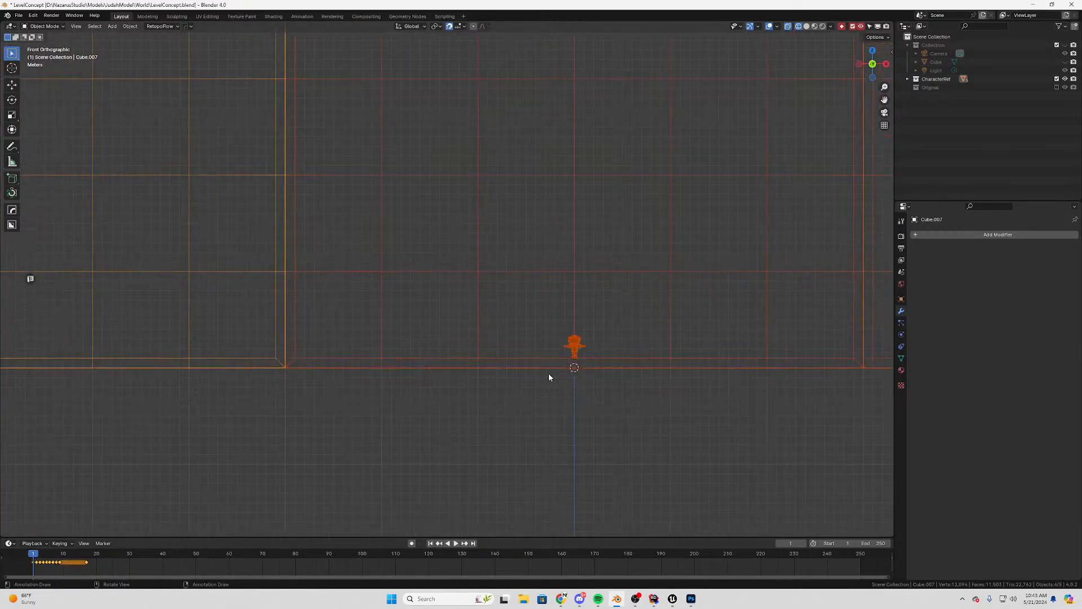
{"action": "left_click", "coordinate": [570, 385]}
{"action": "scroll", "coordinate": [544, 295], "scroll_direction": "down", "scroll_amount": 2}
{"action": "middle_click_drag", "start_coordinate": [533, 287], "coordinate": [510, 347], "text": "shift"}
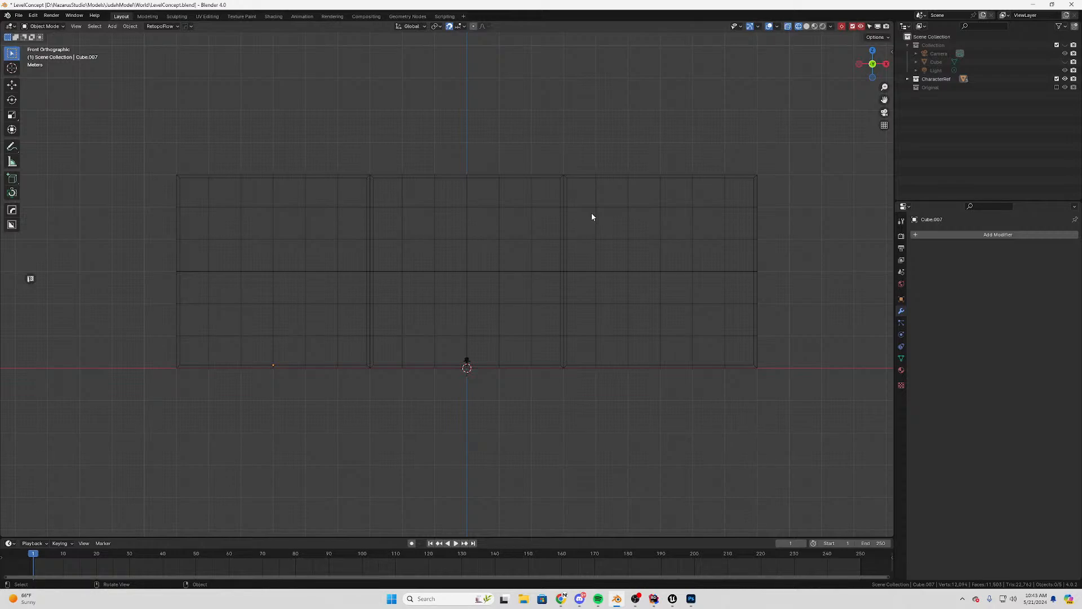
{"action": "scroll", "coordinate": [406, 265], "scroll_direction": "up", "scroll_amount": 4}
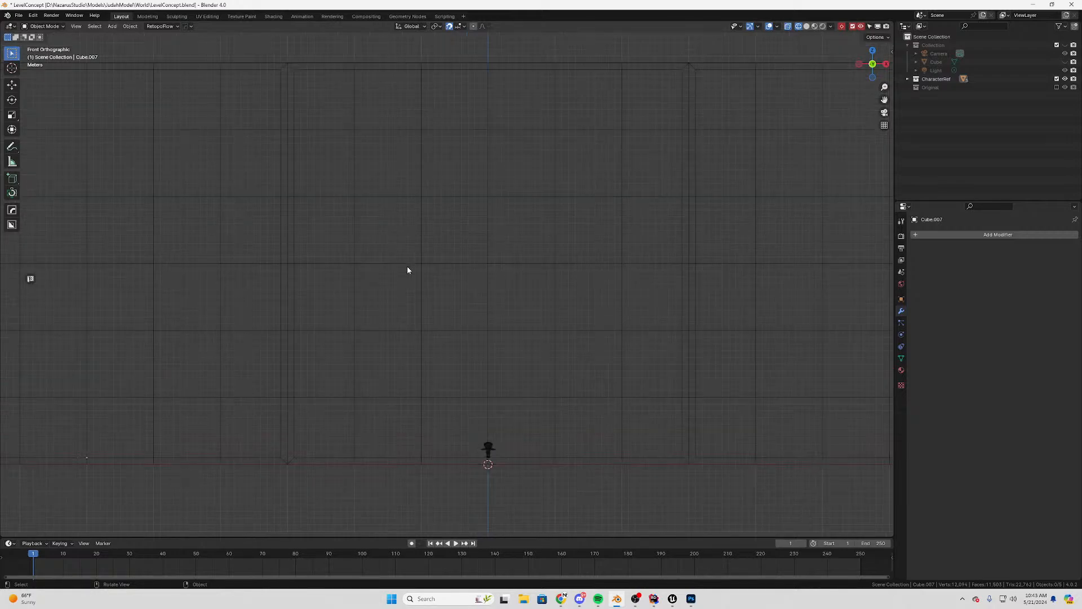
{"action": "scroll", "coordinate": [404, 263], "scroll_direction": "down", "scroll_amount": 4}
{"action": "middle_click_drag", "start_coordinate": [392, 291], "coordinate": [389, 262], "text": "shift"}
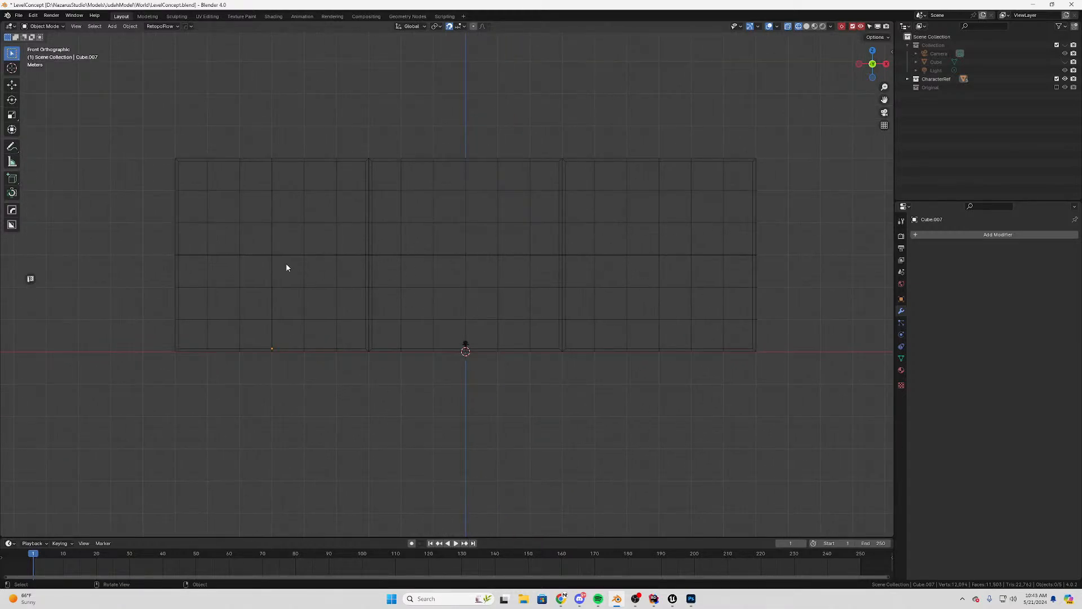
Check the separate room modules across the row by selecting them in groups, leaving nothing selected
{"action": "scroll", "coordinate": [338, 269], "scroll_direction": "up", "scroll_amount": 4}
{"action": "middle_click_drag", "start_coordinate": [169, 195], "coordinate": [540, 249], "text": "shift"}
{"action": "scroll", "coordinate": [540, 226], "scroll_direction": "down", "scroll_amount": 4}
{"action": "left_click_drag", "start_coordinate": [540, 107], "coordinate": [280, 449]}
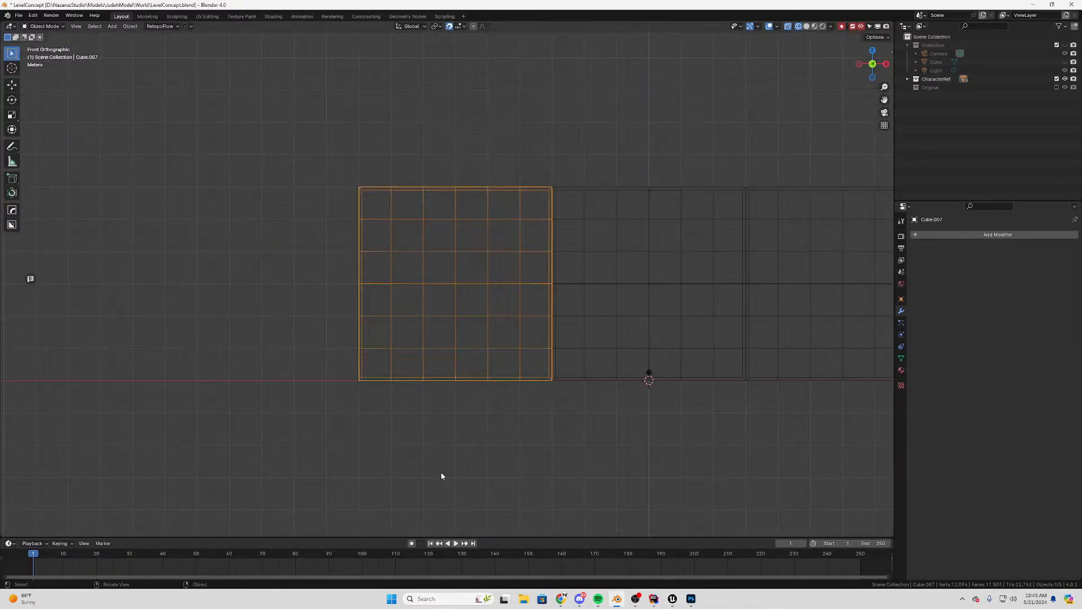
{"action": "middle_click_drag", "start_coordinate": [441, 477], "coordinate": [340, 427], "text": "shift"}
{"action": "middle_click_drag", "start_coordinate": [645, 133], "coordinate": [565, 142], "text": "shift"}
{"action": "left_click_drag", "start_coordinate": [565, 143], "coordinate": [363, 326]}
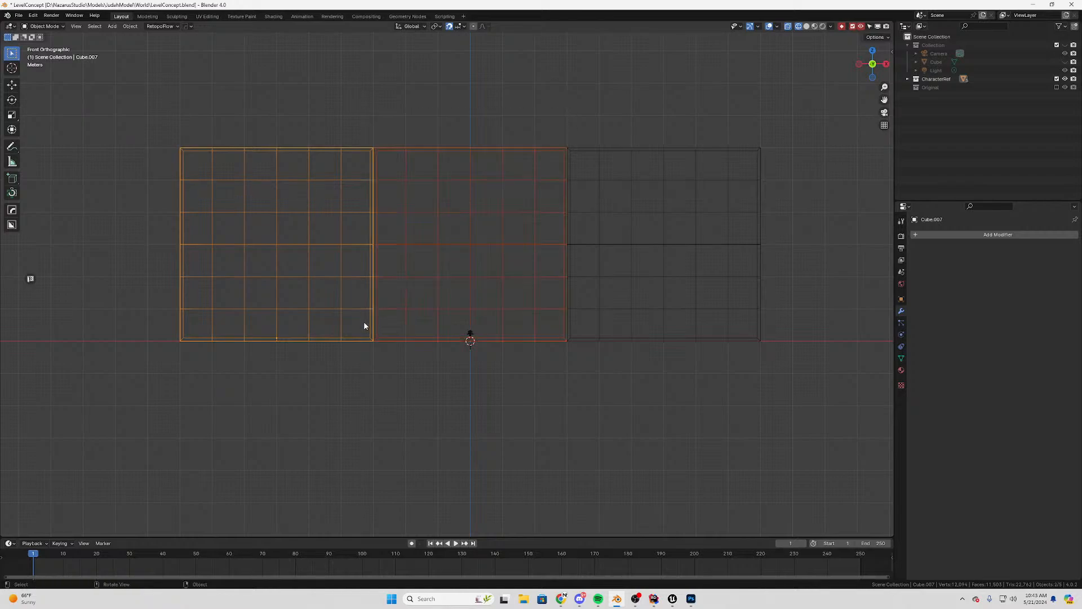
{"action": "left_click_drag", "start_coordinate": [780, 105], "coordinate": [561, 401]}
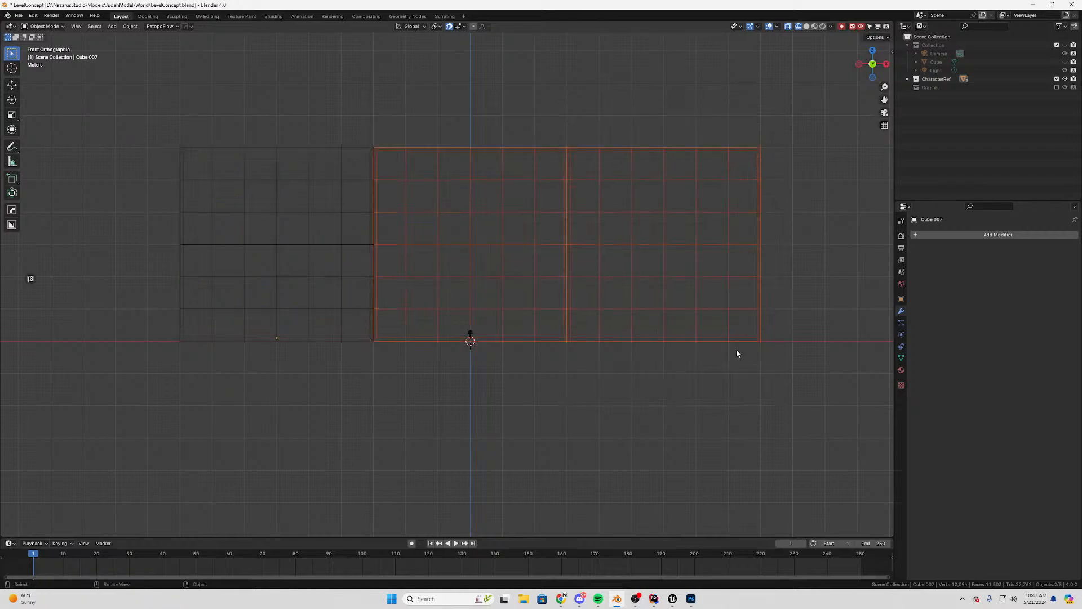
{"action": "left_click", "coordinate": [301, 379]}
{"action": "scroll", "coordinate": [394, 312], "scroll_direction": "up", "scroll_amount": 5}
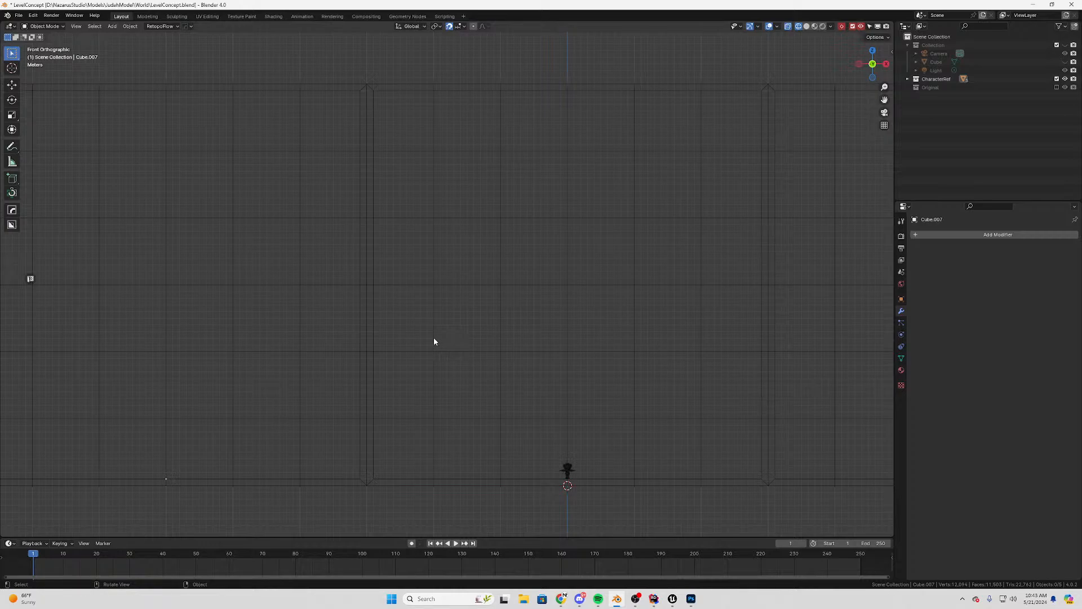
{"action": "scroll", "coordinate": [433, 338], "scroll_direction": "down", "scroll_amount": 4}
{"action": "middle_click_drag", "start_coordinate": [511, 434], "coordinate": [472, 340], "text": "shift"}
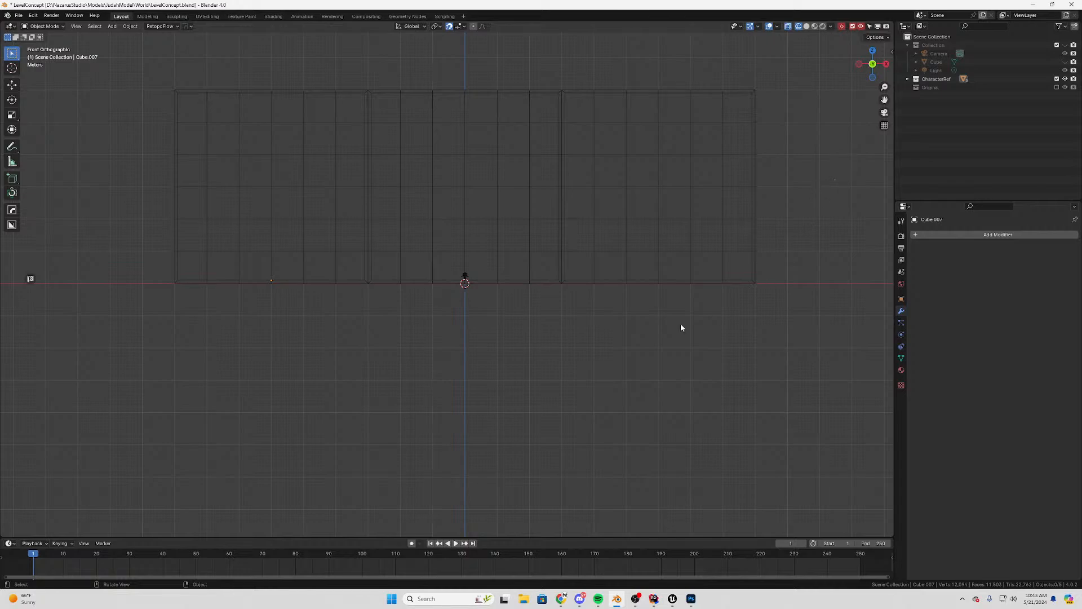
Duplicate the room module at the row's +X end downward along Z, placing the copy flush beneath it
{"action": "left_click", "coordinate": [697, 235]}
{"action": "scroll", "coordinate": [657, 350], "scroll_direction": "down", "scroll_amount": 1}
{"action": "key", "text": "shift+d"}
{"action": "key", "text": "z"}
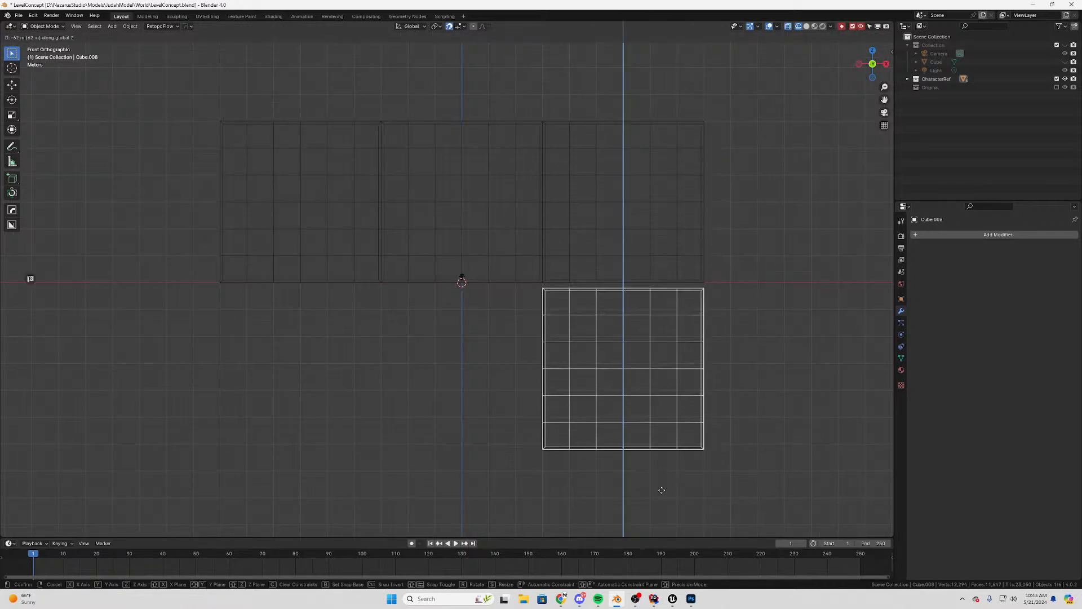
{"action": "left_click", "coordinate": [664, 483]}
{"action": "middle_click_drag", "start_coordinate": [624, 464], "coordinate": [499, 337], "text": "shift"}
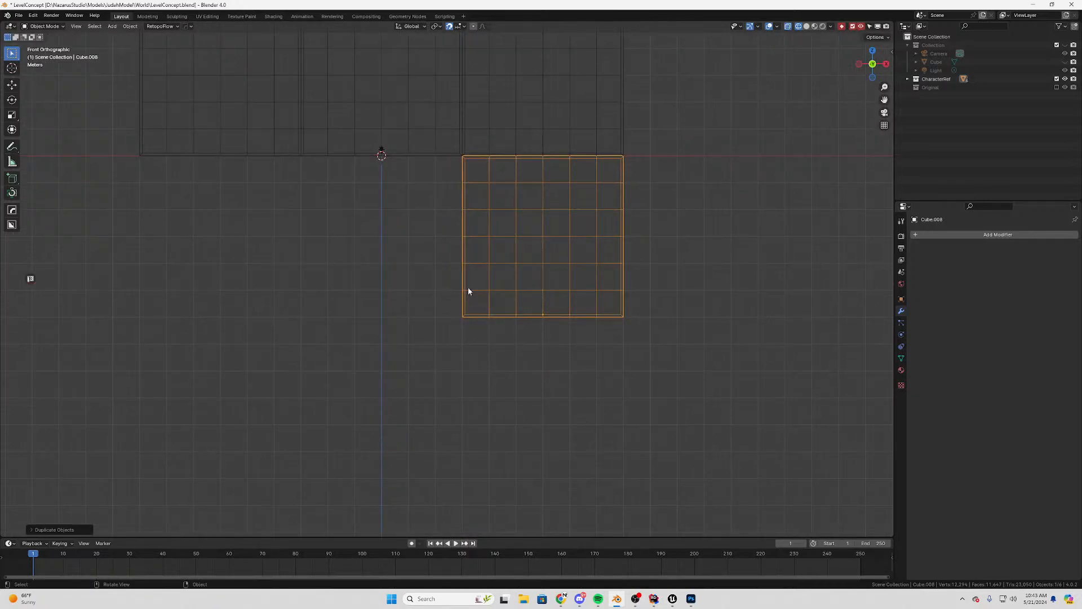
{"action": "middle_click_drag", "start_coordinate": [367, 245], "coordinate": [524, 297], "text": "shift"}
{"action": "scroll", "coordinate": [609, 311], "scroll_direction": "up", "scroll_amount": 2}
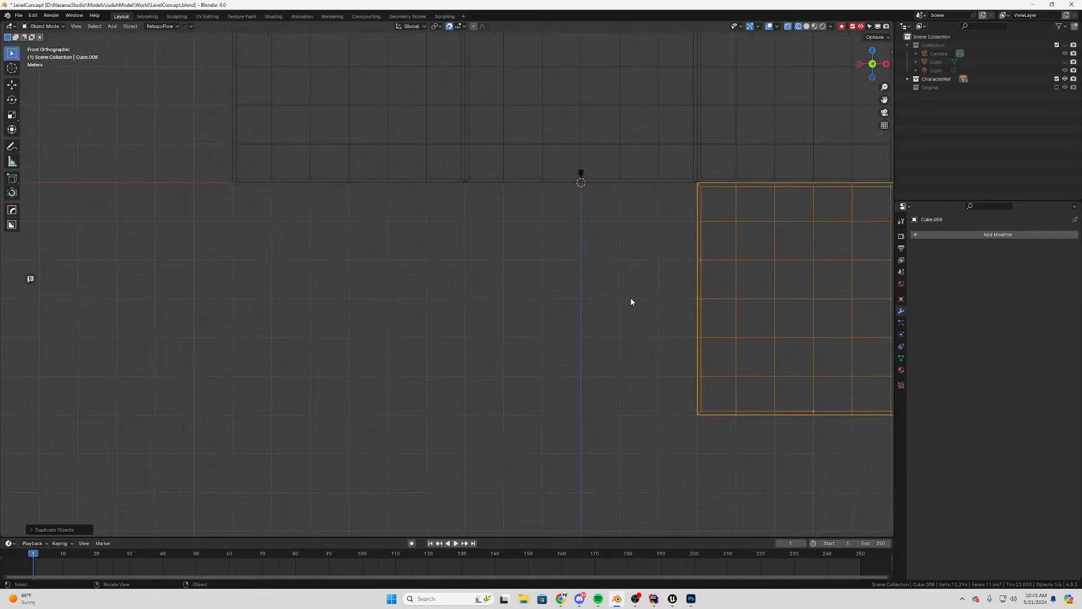
{"action": "middle_click_drag", "start_coordinate": [628, 294], "coordinate": [327, 275], "text": "shift"}
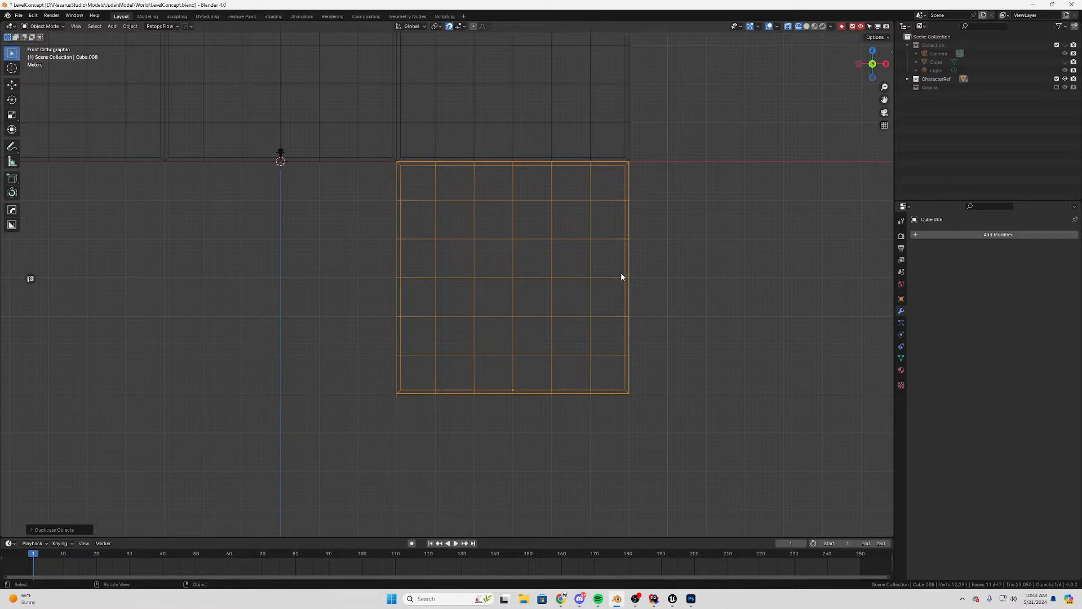
{"action": "scroll", "coordinate": [709, 311], "scroll_direction": "down", "scroll_amount": 2}
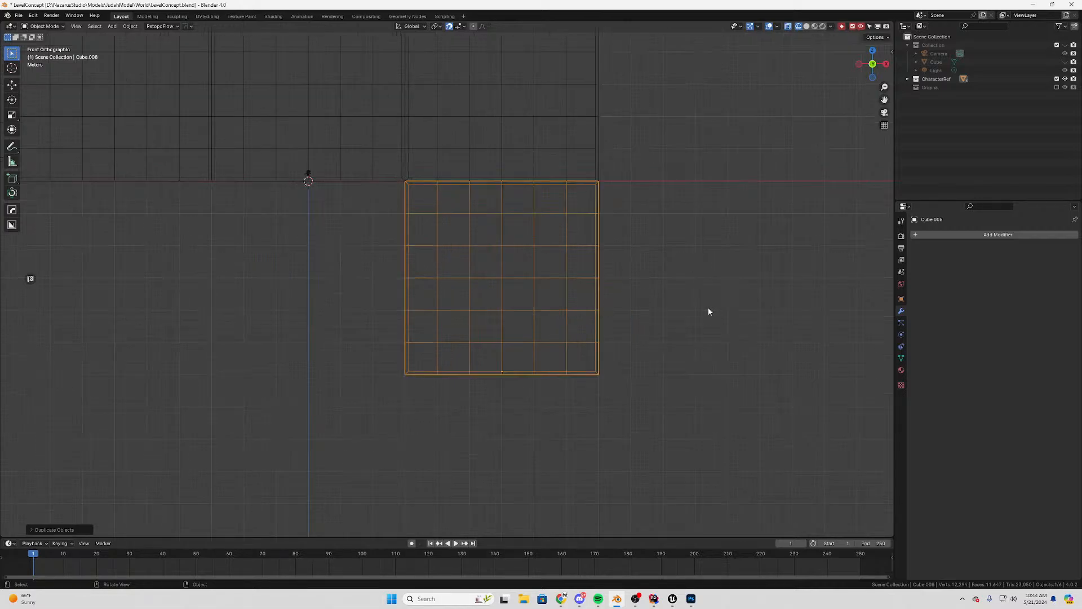
Duplicate the lower room module twice along X toward -X, placing the copies flush to complete a lower row of three
{"action": "middle_click_drag", "start_coordinate": [380, 310], "coordinate": [518, 319], "text": "shift"}
{"action": "key", "text": "shift+d"}
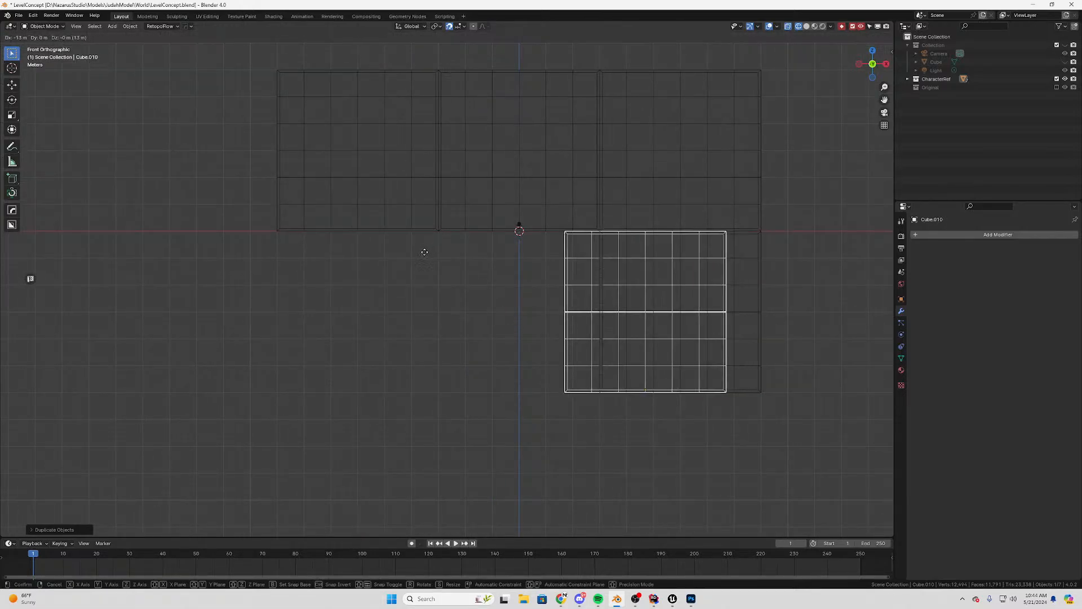
{"action": "key", "text": "x"}
{"action": "left_click", "coordinate": [301, 254]}
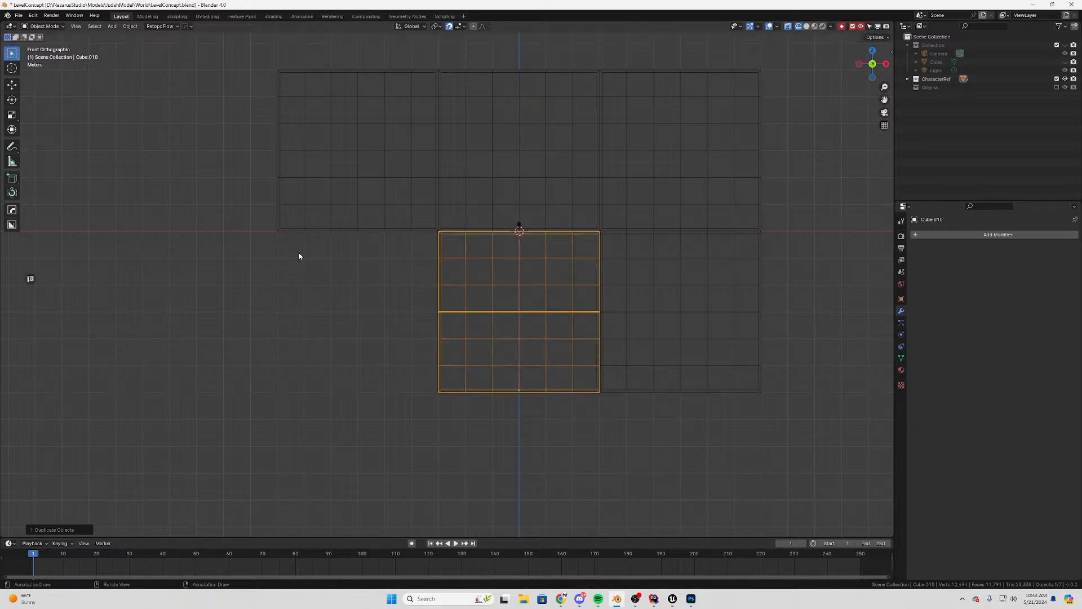
{"action": "key", "text": "shift+d"}
{"action": "key", "text": "x"}
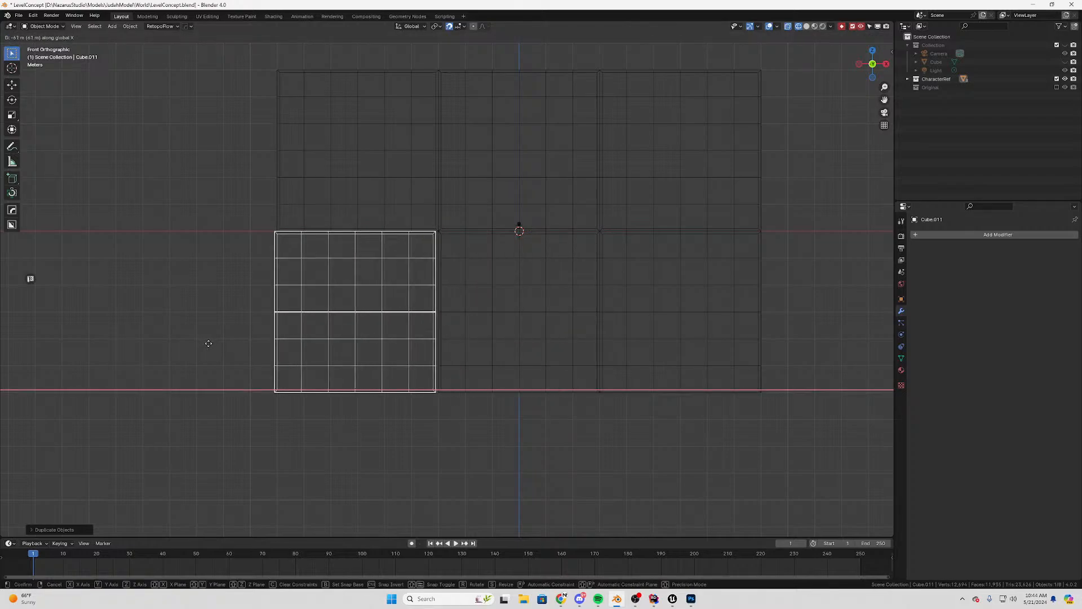
{"action": "left_click", "coordinate": [211, 344]}
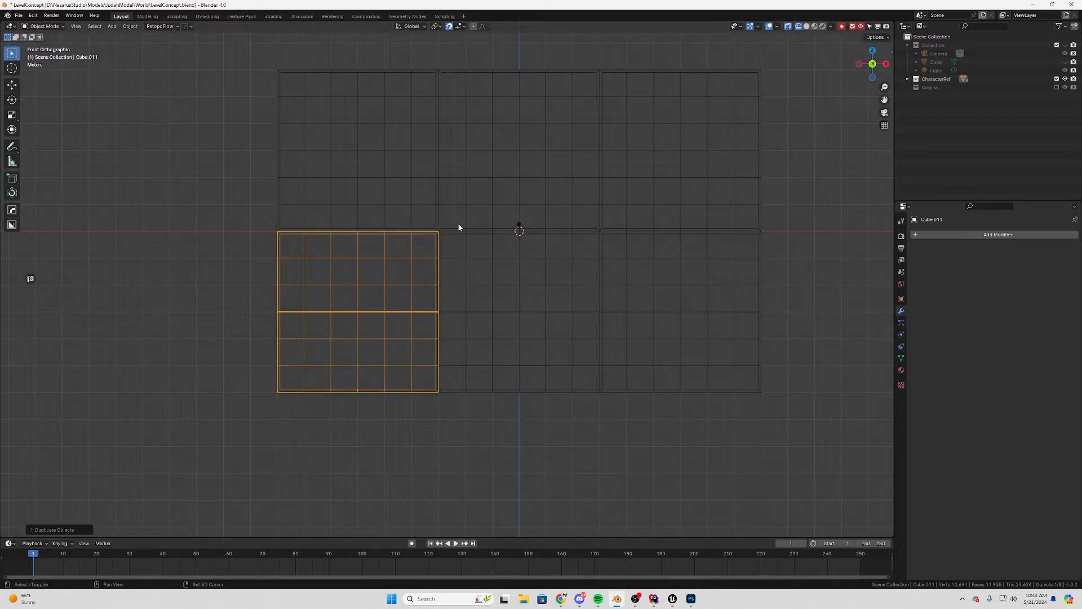
Duplicate the lower row of three modules 120 m up along Z, flush on top of the upper row, and check the seams
{"action": "middle_click_drag", "start_coordinate": [616, 294], "coordinate": [600, 380], "text": "shift"}
{"action": "left_click_drag", "start_coordinate": [832, 318], "coordinate": [308, 424]}
{"action": "key", "text": "shift+d"}
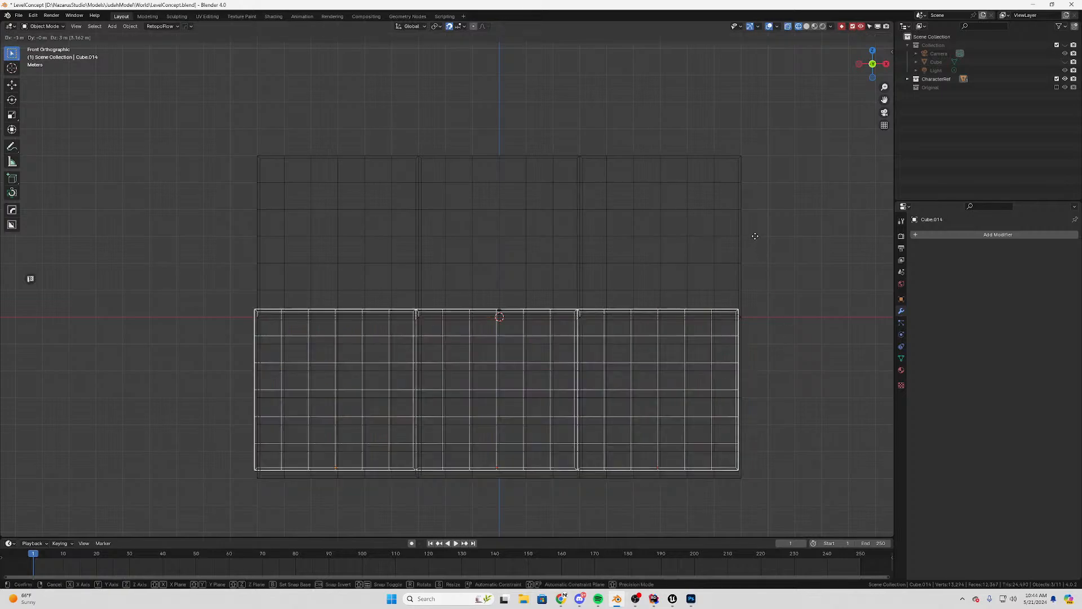
{"action": "key", "text": "z"}
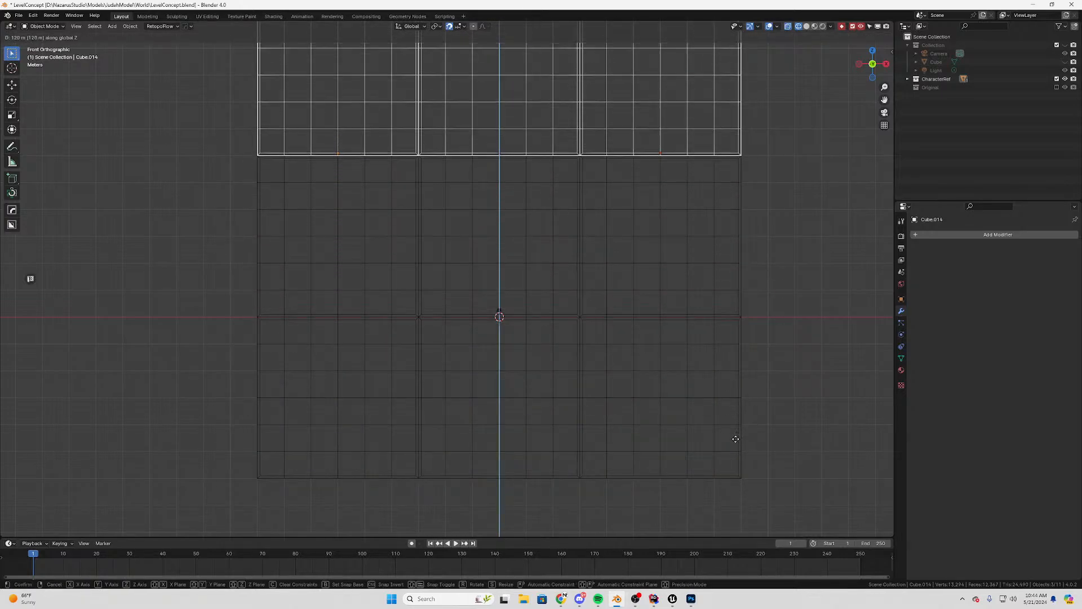
{"action": "left_click", "coordinate": [756, 443]}
{"action": "scroll", "coordinate": [442, 174], "scroll_direction": "up", "scroll_amount": 4}
{"action": "middle_click_drag", "start_coordinate": [220, 113], "coordinate": [434, 415], "text": "shift"}
{"action": "scroll", "coordinate": [524, 415], "scroll_direction": "up", "scroll_amount": 3}
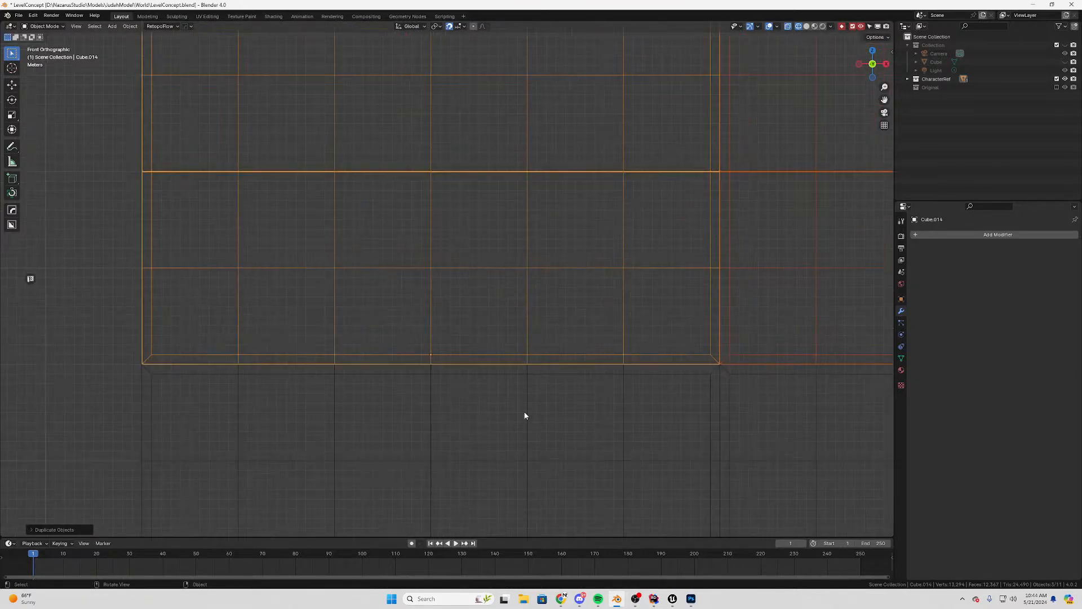
{"action": "middle_click_drag", "start_coordinate": [524, 415], "coordinate": [303, 192], "text": "shift"}
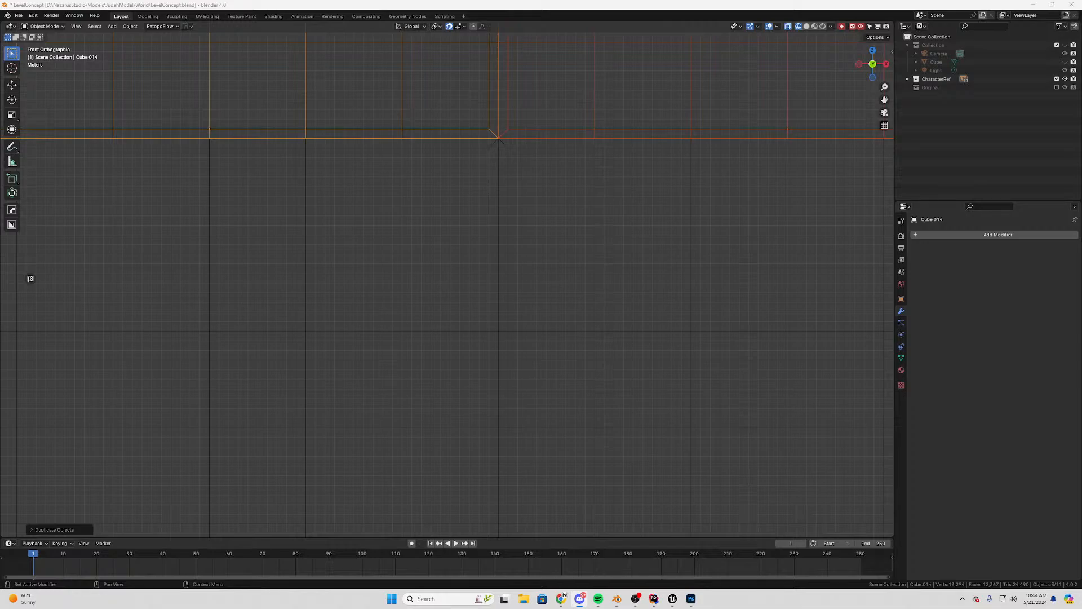
{"action": "left_click", "coordinate": [580, 598]}
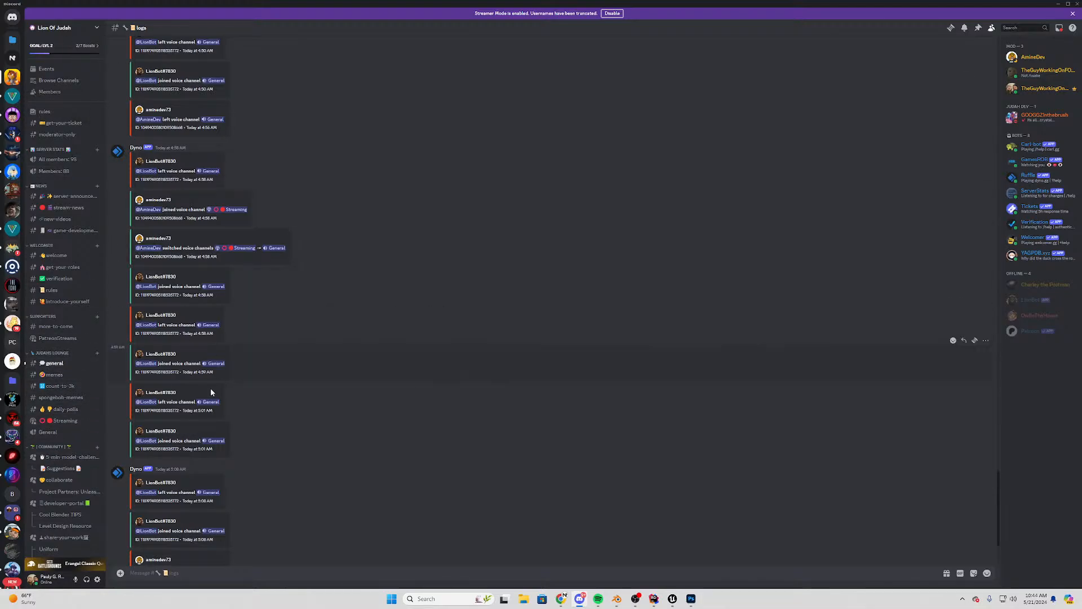
{"action": "left_click", "coordinate": [1057, 8]}
{"action": "scroll", "coordinate": [418, 310], "scroll_direction": "down", "scroll_amount": 3}
{"action": "scroll", "coordinate": [576, 327], "scroll_direction": "down", "scroll_amount": 2}
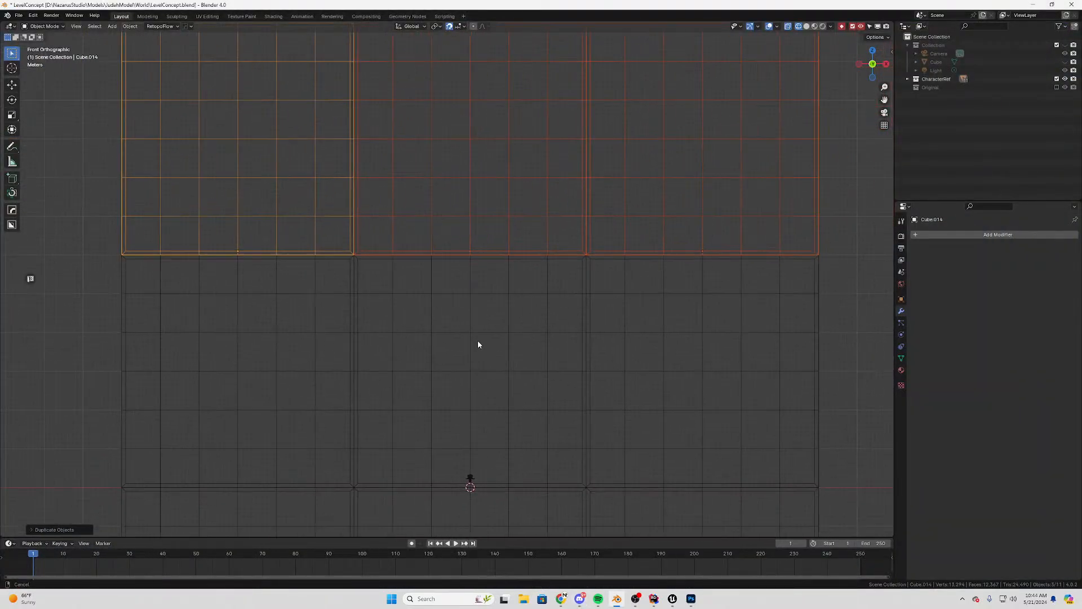
Deselect the new modules and examine the three-by-three room grid against the character reference, returning to front view
{"action": "scroll", "coordinate": [710, 328], "scroll_direction": "down", "scroll_amount": 2}
{"action": "left_click", "coordinate": [733, 285]}
{"action": "scroll", "coordinate": [677, 292], "scroll_direction": "up", "scroll_amount": 3}
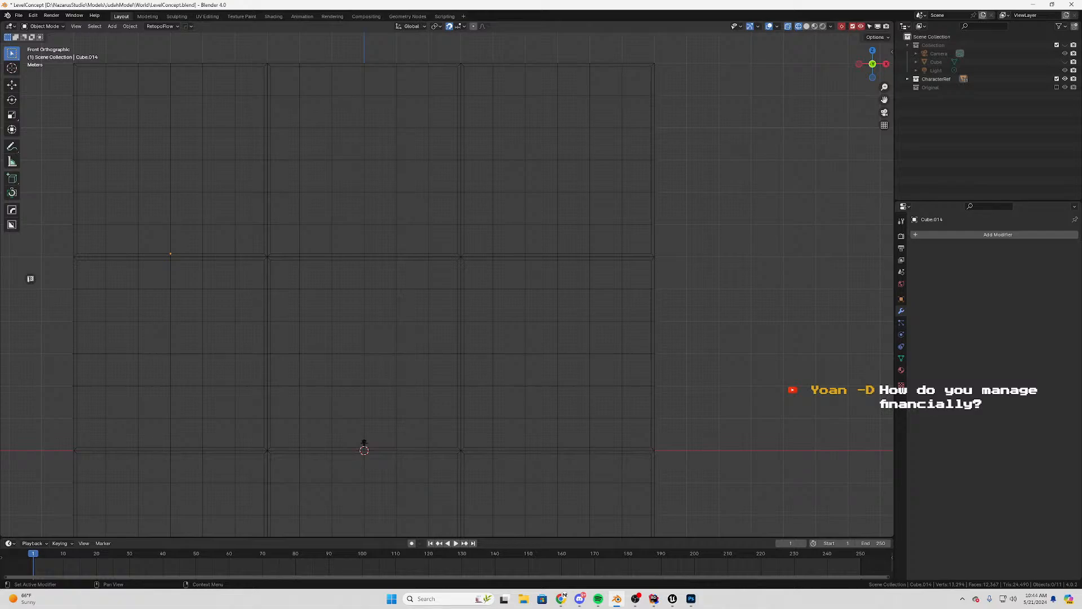
{"action": "middle_click_drag", "start_coordinate": [303, 283], "coordinate": [374, 302], "text": "shift"}
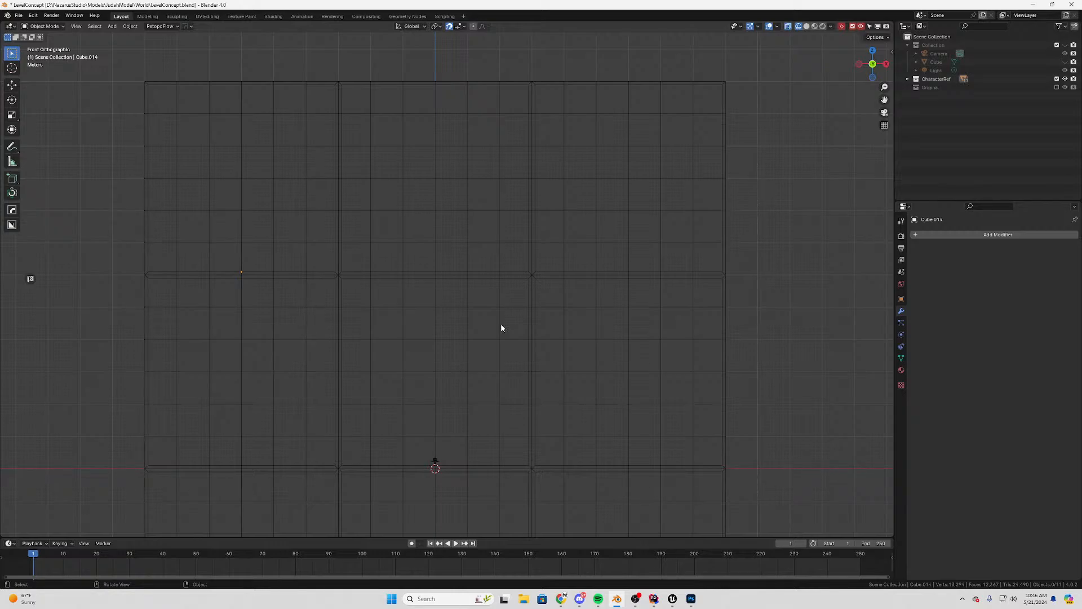
{"action": "scroll", "coordinate": [518, 316], "scroll_direction": "down", "scroll_amount": 2}
{"action": "scroll", "coordinate": [588, 299], "scroll_direction": "down", "scroll_amount": 3, "text": "shift"}
{"action": "scroll", "coordinate": [544, 282], "scroll_direction": "up", "scroll_amount": 3}
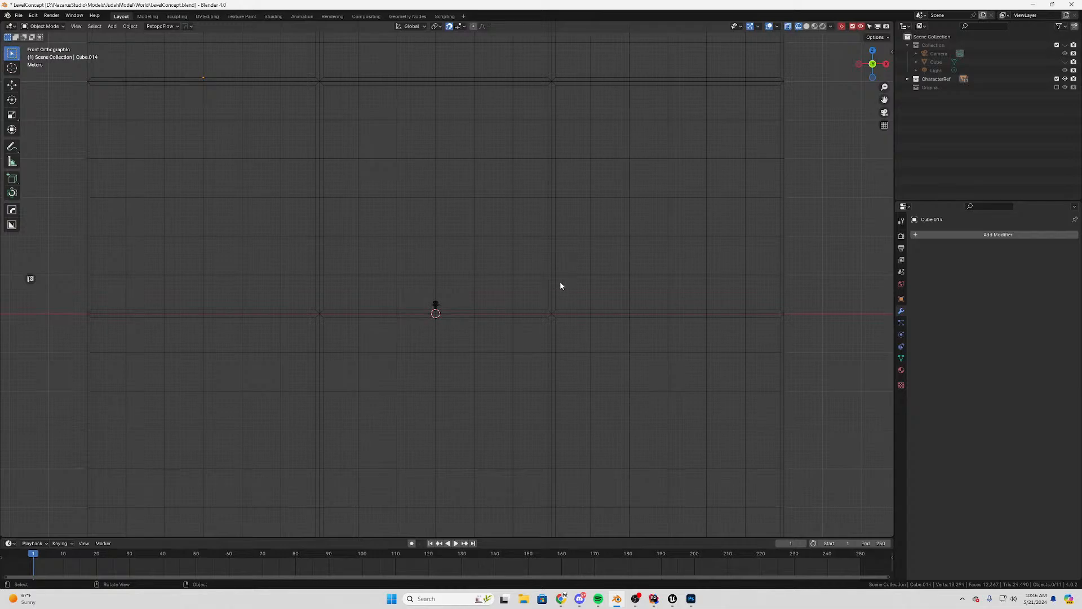
{"action": "scroll", "coordinate": [440, 347], "scroll_direction": "down", "scroll_amount": 3}
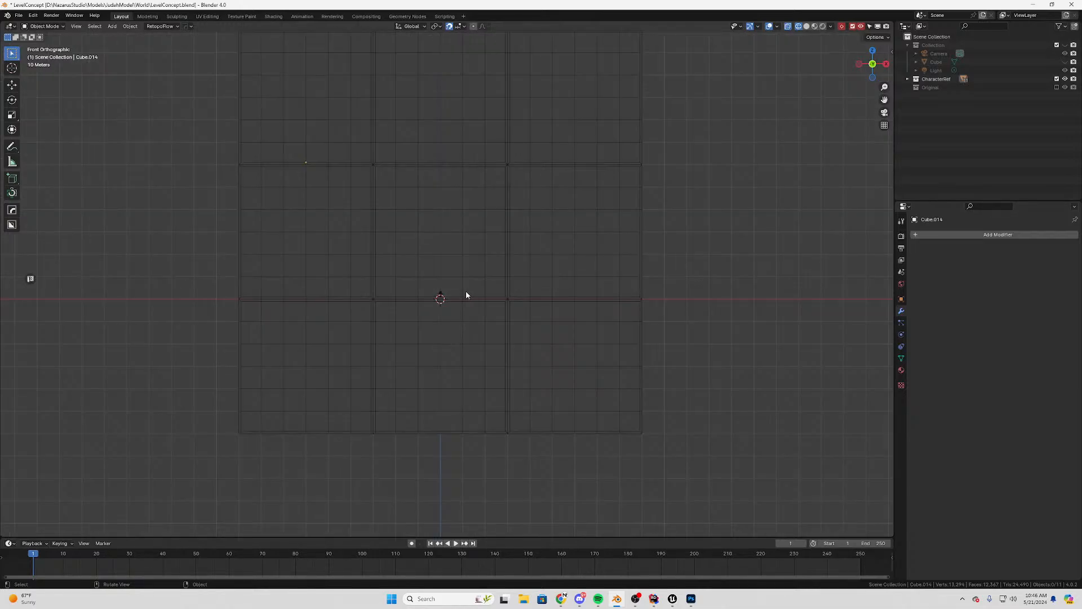
{"action": "scroll", "coordinate": [467, 295], "scroll_direction": "up", "scroll_amount": 1}
{"action": "middle_click_drag", "start_coordinate": [397, 259], "coordinate": [421, 318], "text": "shift"}
{"action": "scroll", "coordinate": [421, 319], "scroll_direction": "up", "scroll_amount": 2}
{"action": "scroll", "coordinate": [435, 308], "scroll_direction": "down", "scroll_amount": 1}
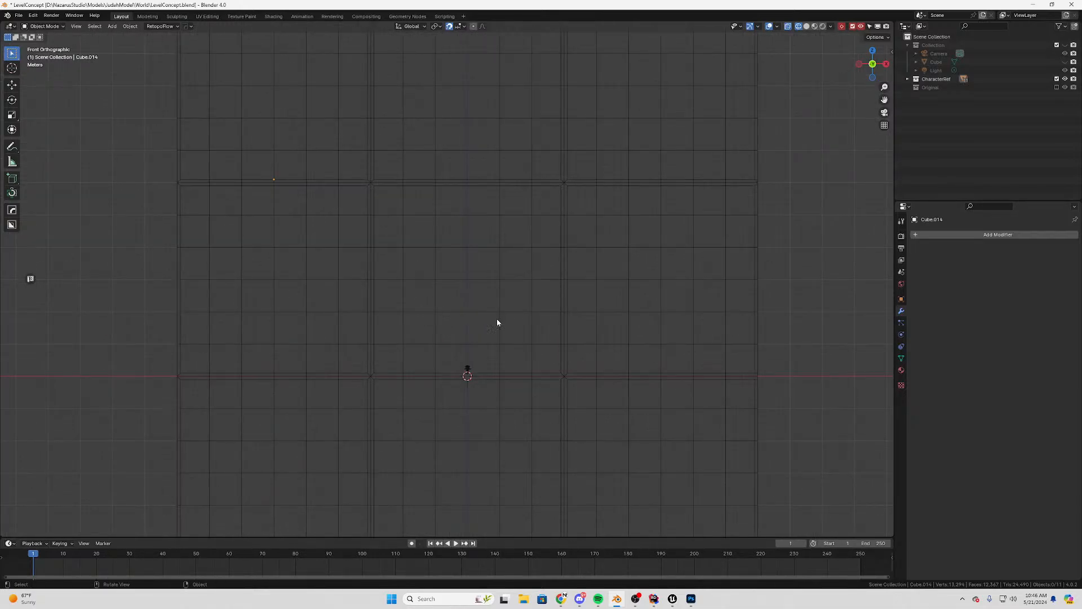
{"action": "middle_click_drag", "start_coordinate": [497, 322], "coordinate": [405, 355]}
{"action": "key", "text": "KP_1"}
{"action": "scroll", "coordinate": [409, 316], "scroll_direction": "up", "scroll_amount": 1}
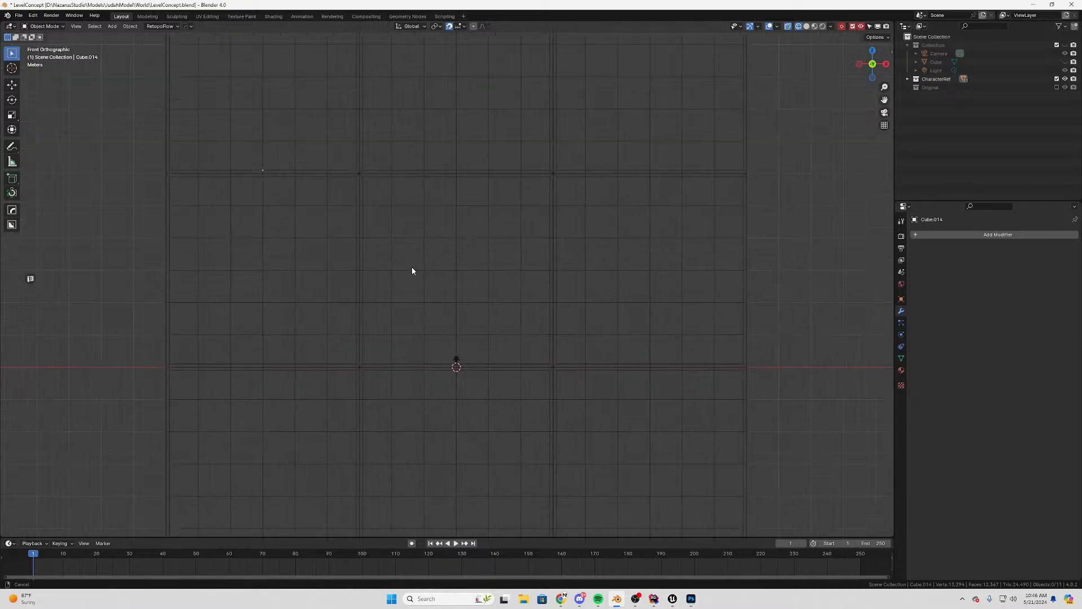
{"action": "middle_click_drag", "start_coordinate": [413, 269], "coordinate": [416, 298], "text": "shift"}
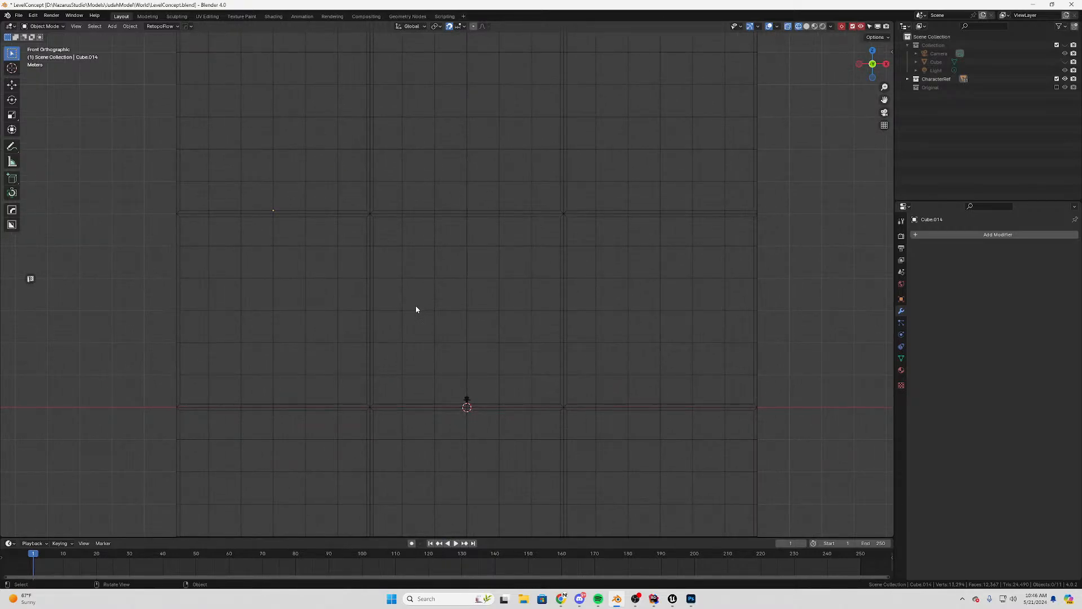
Check the extent of the middle row and the entire three-by-three grid using temporary selections, ending in front view with nothing selected
{"action": "left_click_drag", "start_coordinate": [795, 252], "coordinate": [138, 345]}
{"action": "left_click", "coordinate": [664, 308]}
{"action": "scroll", "coordinate": [563, 332], "scroll_direction": "up", "scroll_amount": 3}
{"action": "middle_click_drag", "start_coordinate": [503, 350], "coordinate": [456, 245], "text": "shift"}
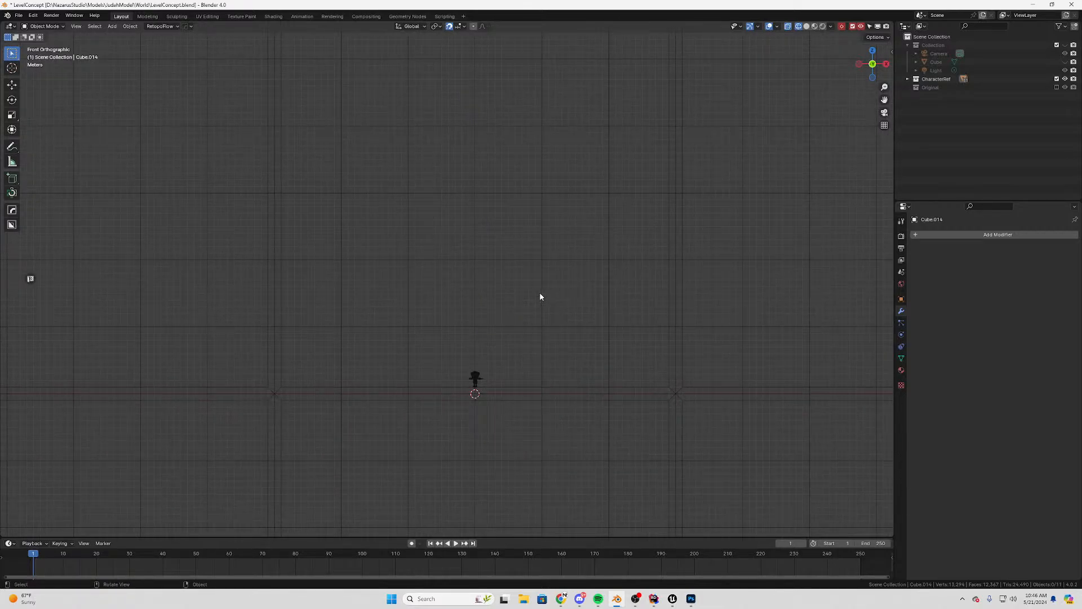
{"action": "scroll", "coordinate": [539, 291], "scroll_direction": "down", "scroll_amount": 4}
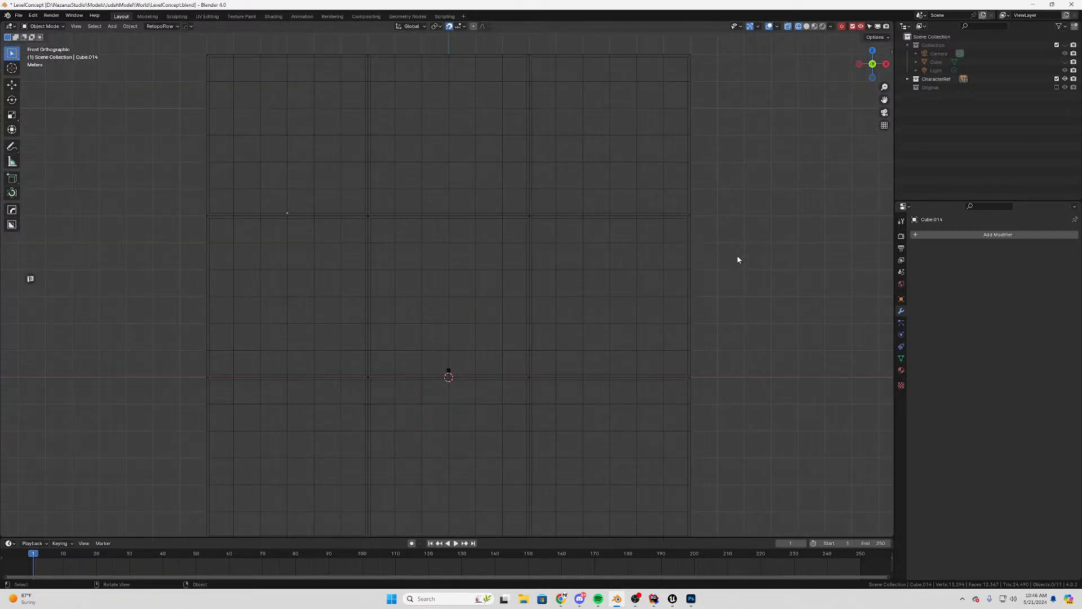
{"action": "scroll", "coordinate": [647, 198], "scroll_direction": "down", "scroll_amount": 3}
{"action": "left_click_drag", "start_coordinate": [643, 195], "coordinate": [259, 477]}
{"action": "scroll", "coordinate": [399, 392], "scroll_direction": "up", "scroll_amount": 4}
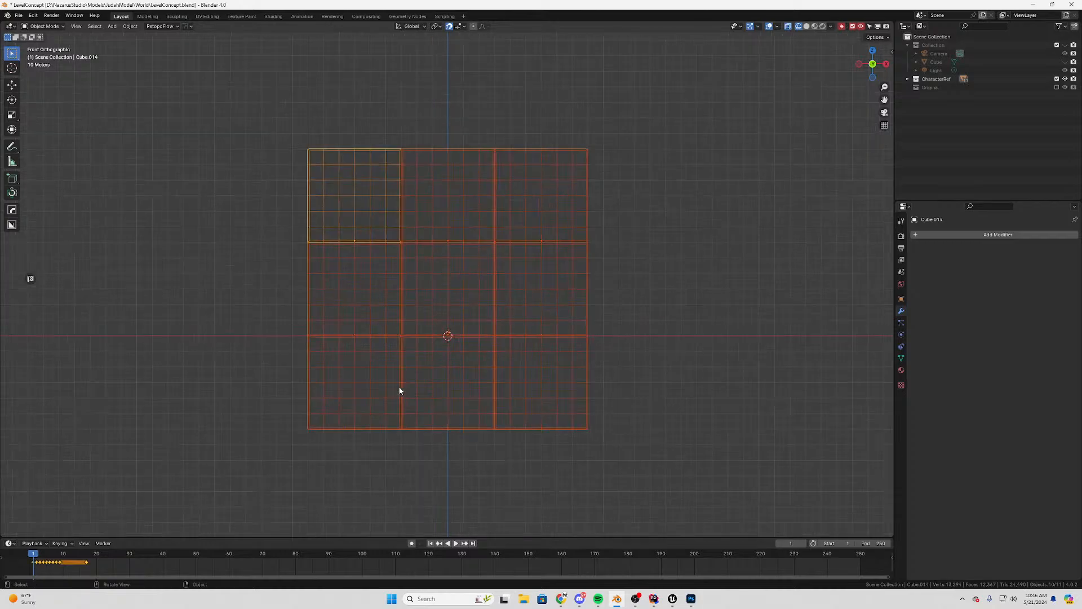
{"action": "left_click", "coordinate": [795, 256]}
{"action": "middle_click_drag", "start_coordinate": [512, 422], "coordinate": [512, 336], "text": "shift"}
{"action": "scroll", "coordinate": [419, 320], "scroll_direction": "down", "scroll_amount": 4}
{"action": "key", "text": "KP_1"}
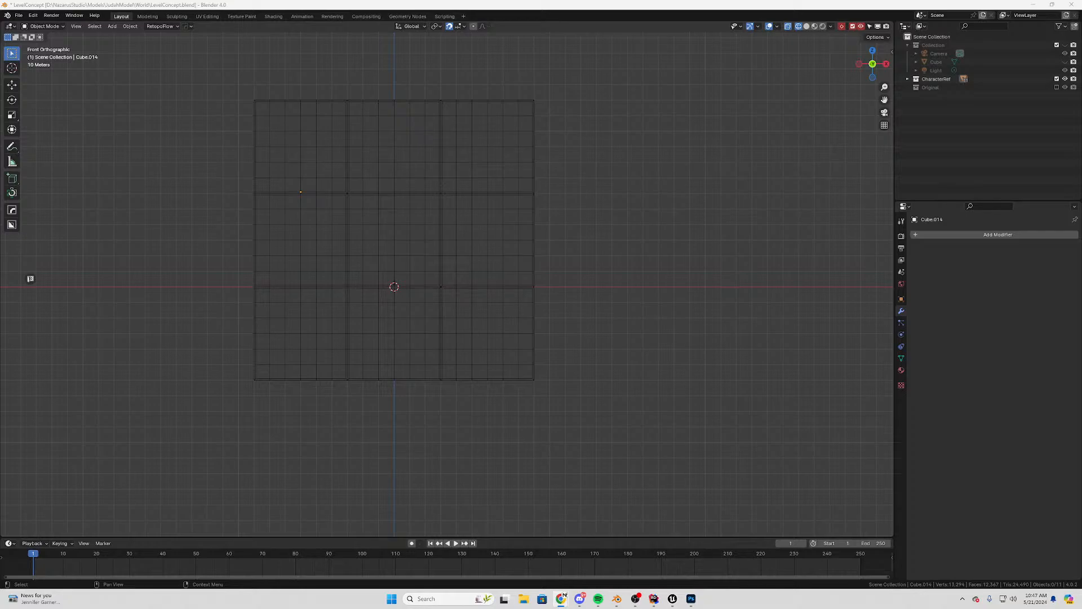
Switch to Chrome and open the Christian Game Developers Conference website from the search results
{"action": "key", "text": "alt+Tab"}
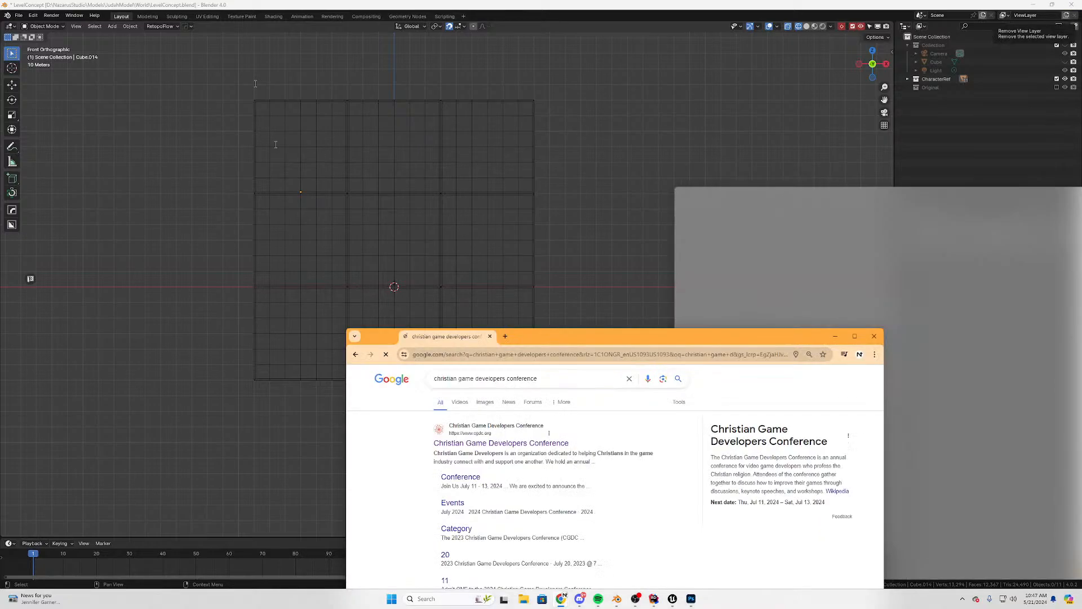
{"action": "left_click_drag", "start_coordinate": [398, 175], "coordinate": [436, 176]}
{"action": "double_click", "coordinate": [411, 174]}
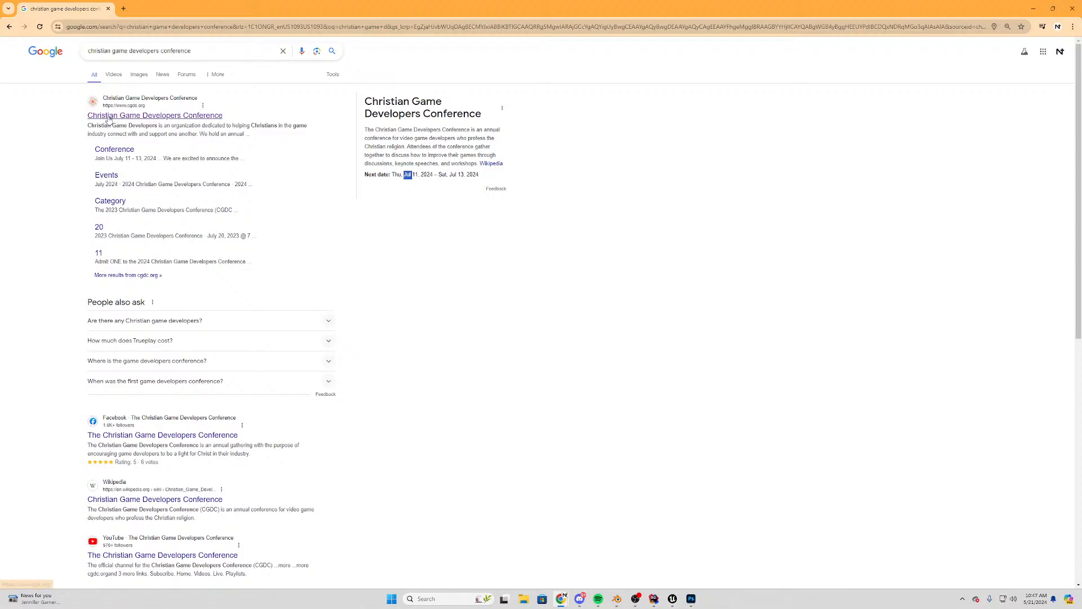
{"action": "left_click", "coordinate": [106, 118]}
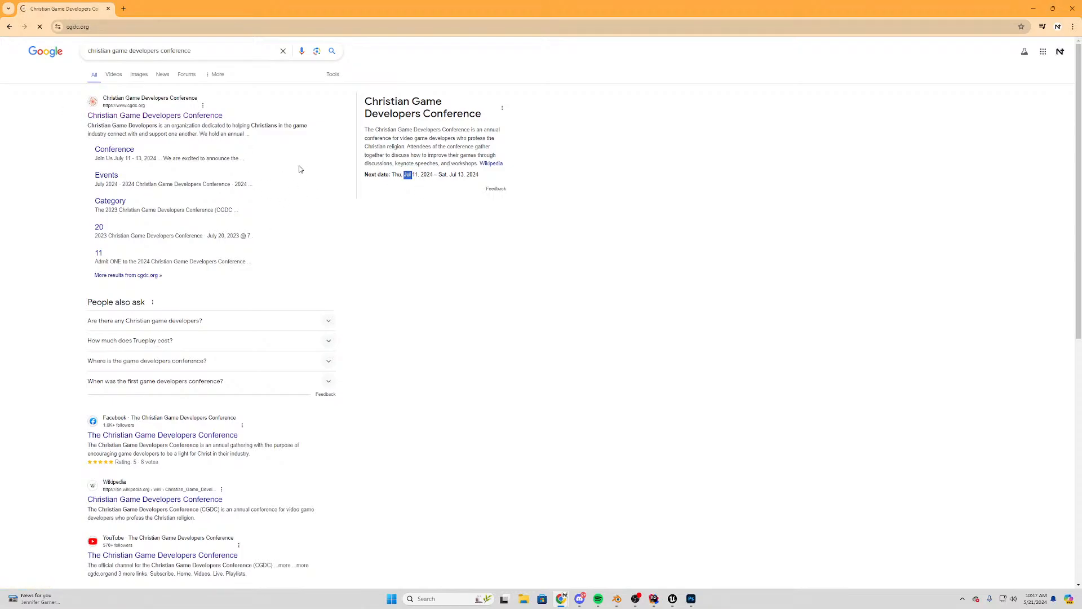
Examine the CGDC home page, including the welcome text, latest announcements, community section, free courses and must-read books
{"action": "scroll", "coordinate": [363, 292], "scroll_direction": "down", "scroll_amount": 2}
{"action": "scroll", "coordinate": [372, 327], "scroll_direction": "down", "scroll_amount": 2}
{"action": "scroll", "coordinate": [384, 363], "scroll_direction": "up", "scroll_amount": 5}
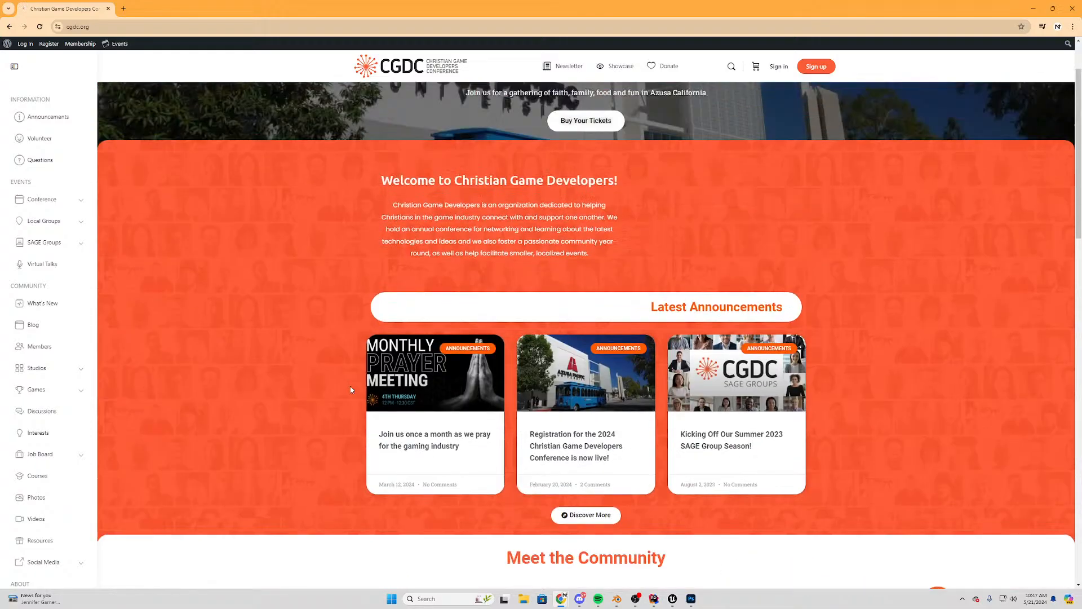
{"action": "left_click_drag", "start_coordinate": [651, 346], "coordinate": [341, 304]}
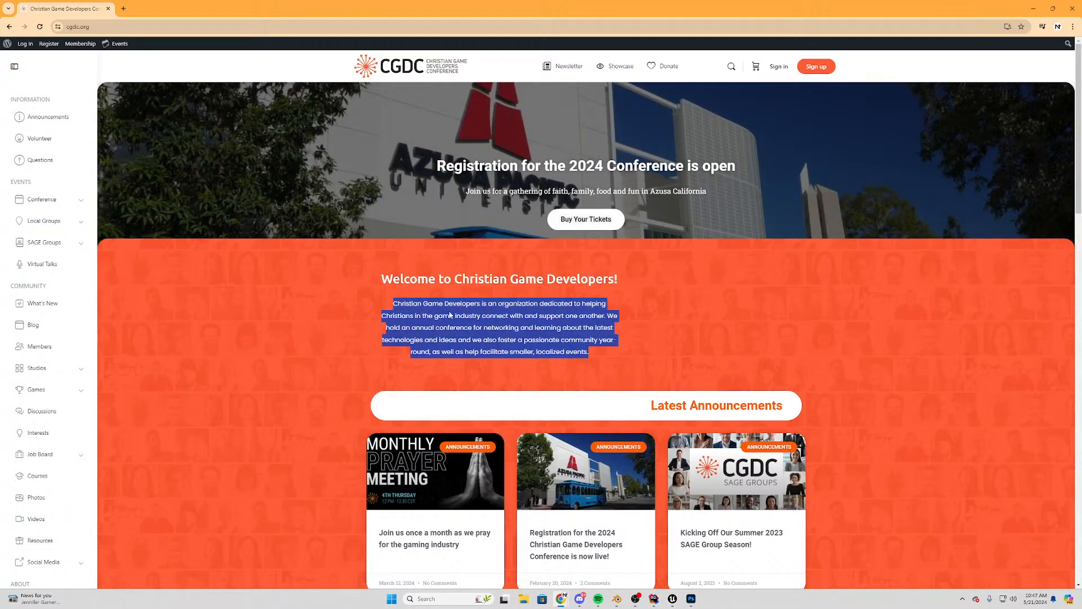
{"action": "scroll", "coordinate": [212, 354], "scroll_direction": "down", "scroll_amount": 3}
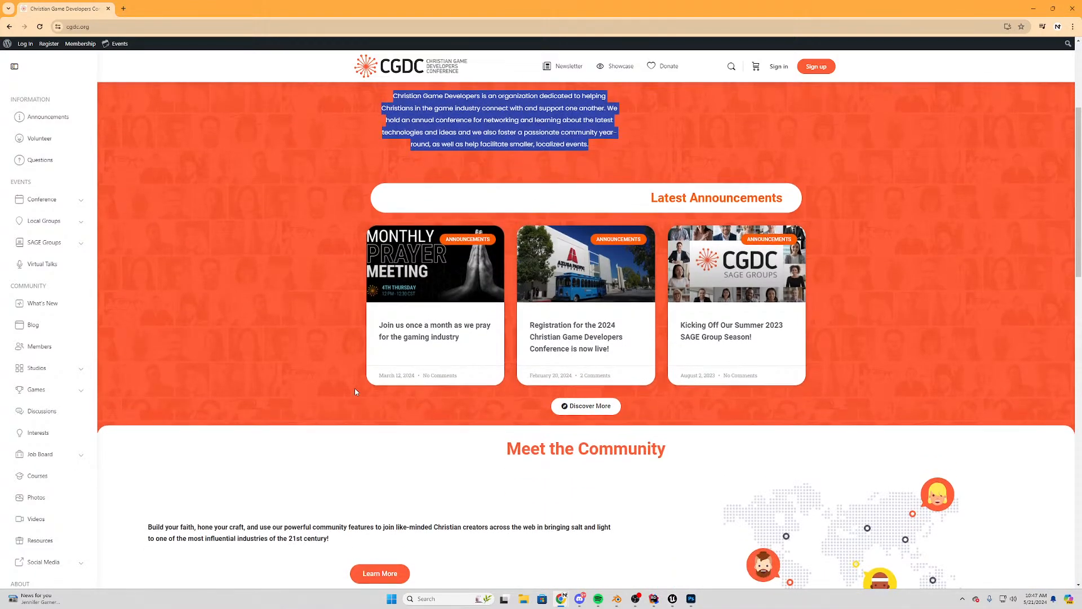
{"action": "scroll", "coordinate": [354, 388], "scroll_direction": "up", "scroll_amount": 2}
{"action": "left_click_drag", "start_coordinate": [616, 266], "coordinate": [391, 218]}
{"action": "scroll", "coordinate": [699, 272], "scroll_direction": "down", "scroll_amount": 8}
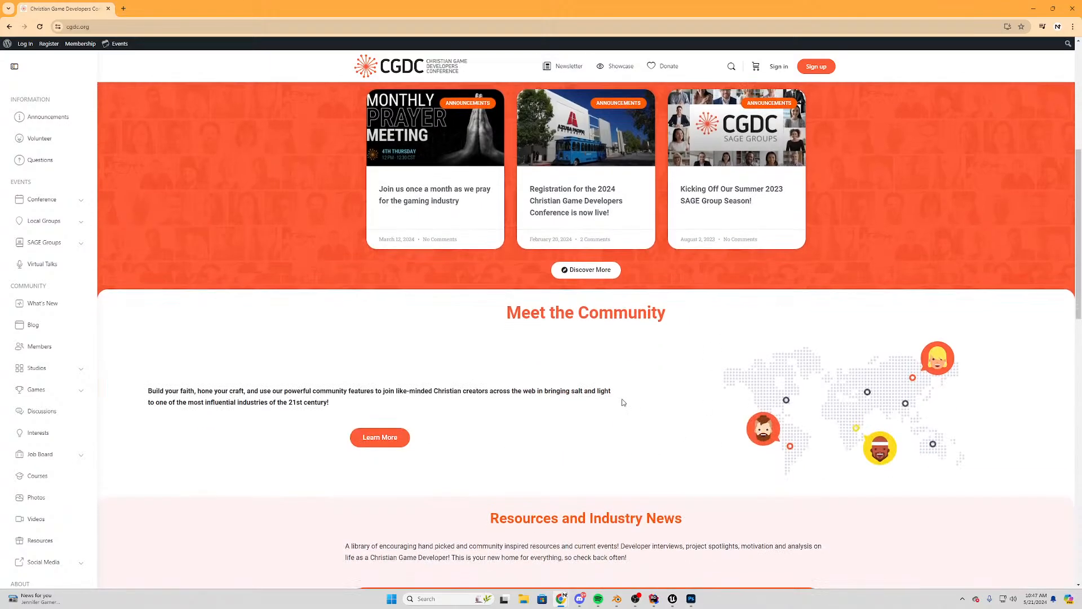
{"action": "scroll", "coordinate": [313, 282], "scroll_direction": "down", "scroll_amount": 3}
{"action": "scroll", "coordinate": [252, 354], "scroll_direction": "up", "scroll_amount": 2}
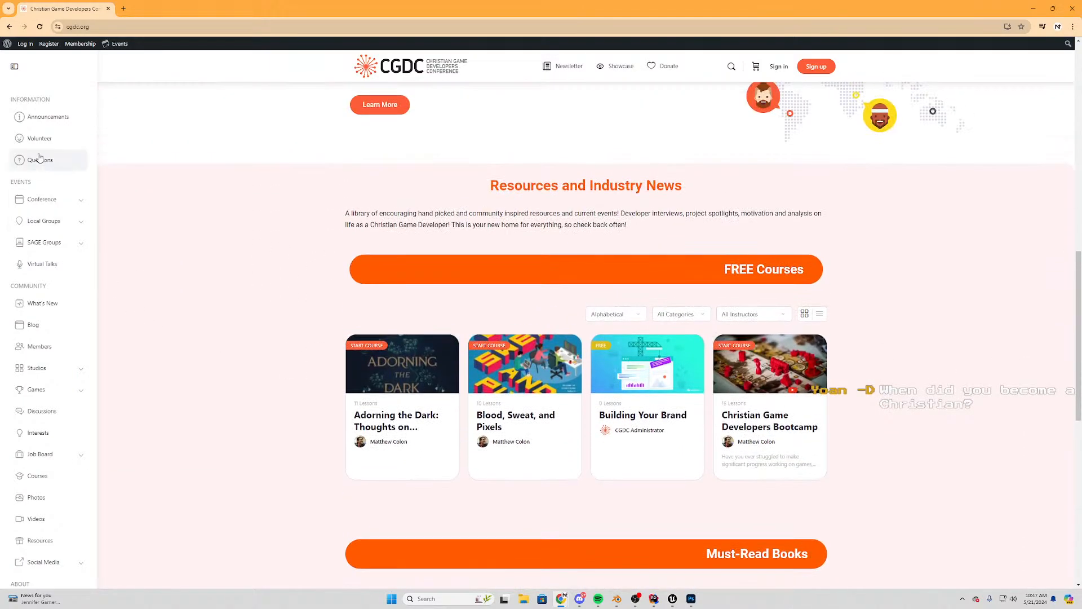
{"action": "scroll", "coordinate": [62, 207], "scroll_direction": "down", "scroll_amount": 9}
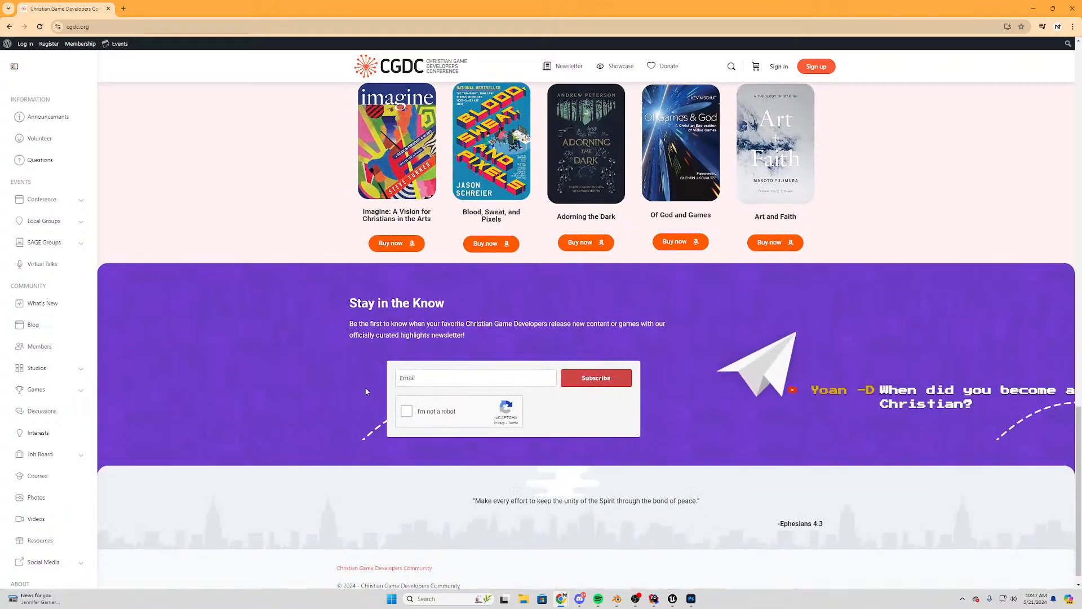
{"action": "scroll", "coordinate": [620, 304], "scroll_direction": "up", "scroll_amount": 12}
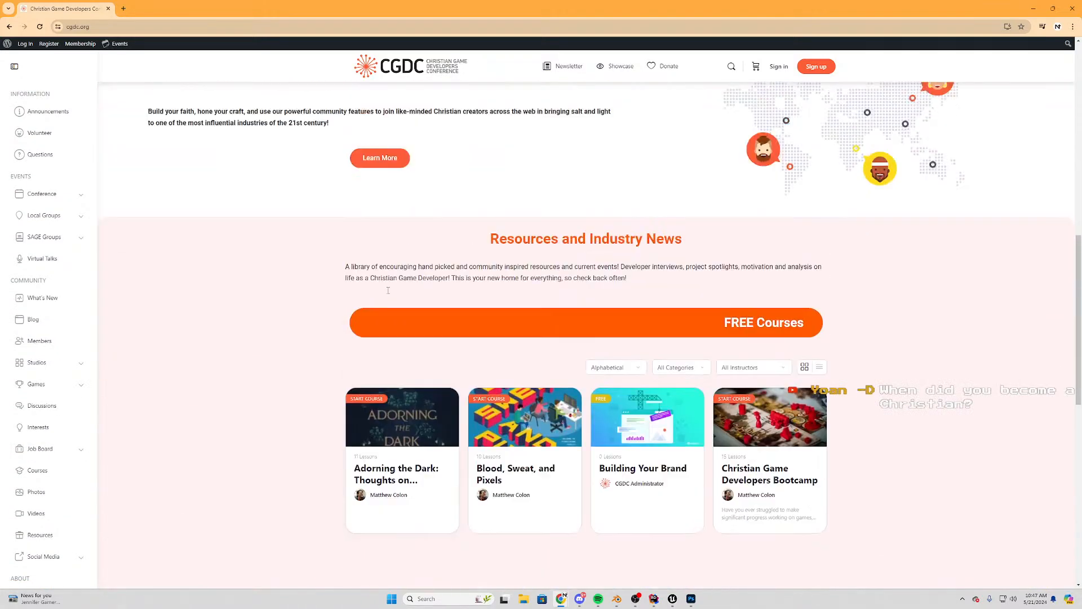
{"action": "scroll", "coordinate": [620, 306], "scroll_direction": "up", "scroll_amount": 5}
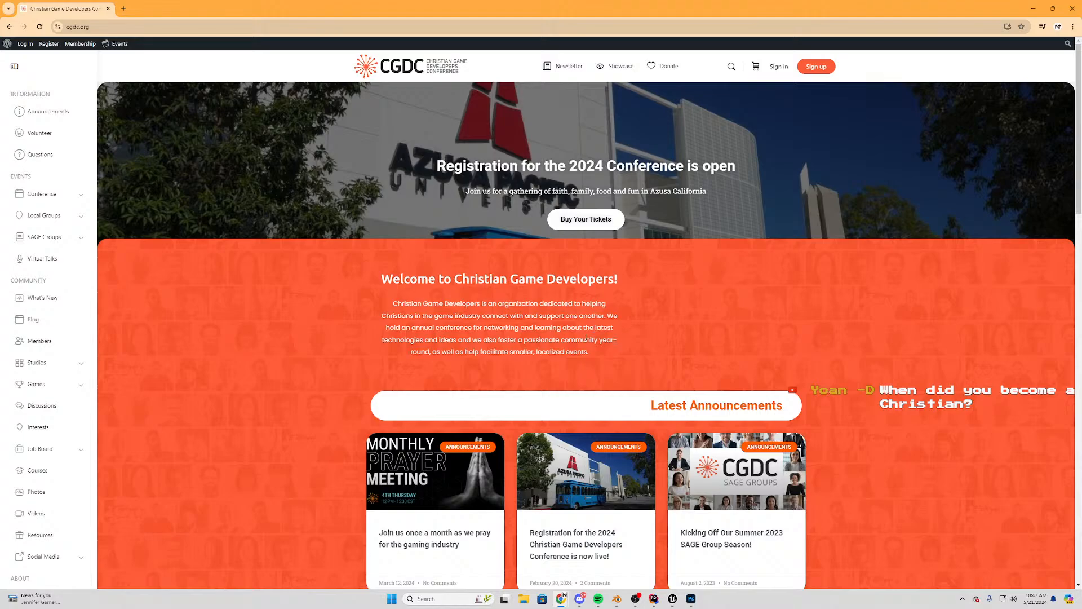
{"action": "scroll", "coordinate": [715, 439], "scroll_direction": "down", "scroll_amount": 10}
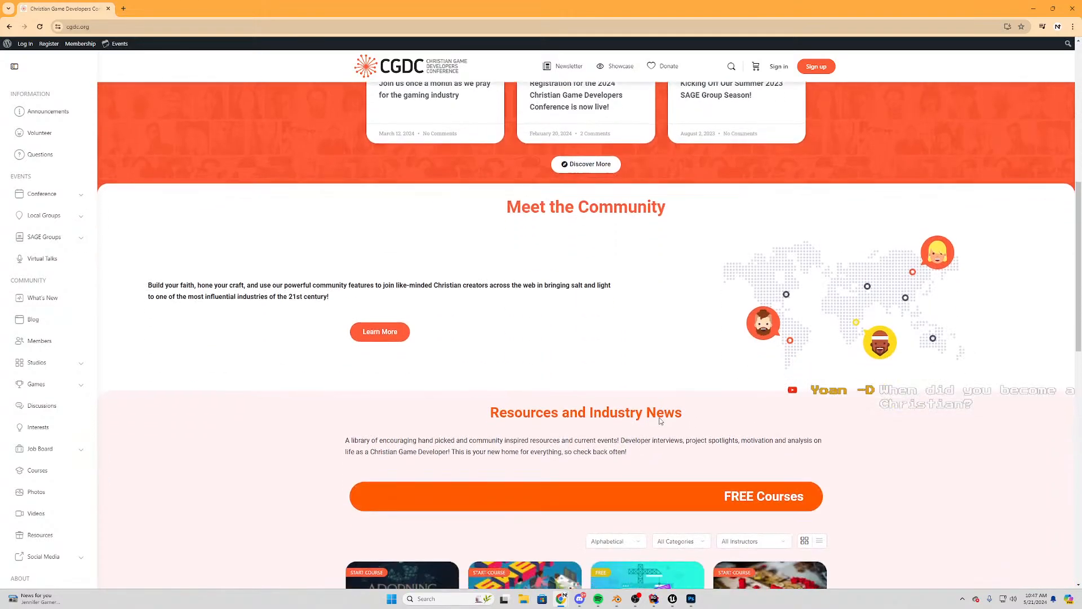
{"action": "scroll", "coordinate": [715, 440], "scroll_direction": "down", "scroll_amount": 6}
{"action": "scroll", "coordinate": [678, 471], "scroll_direction": "up", "scroll_amount": 6}
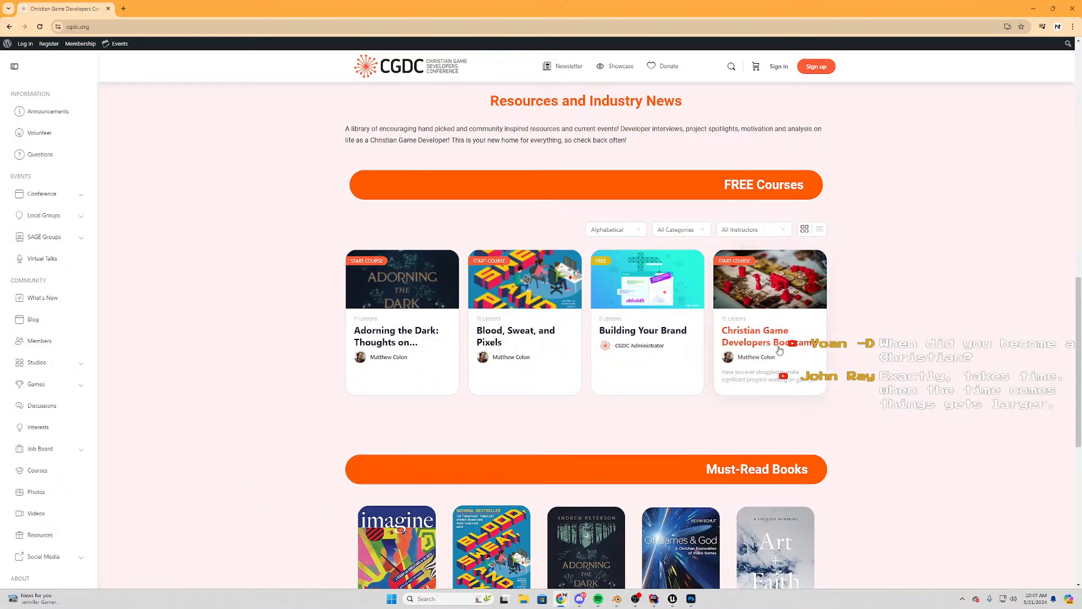
{"action": "scroll", "coordinate": [150, 295], "scroll_direction": "up", "scroll_amount": 9}
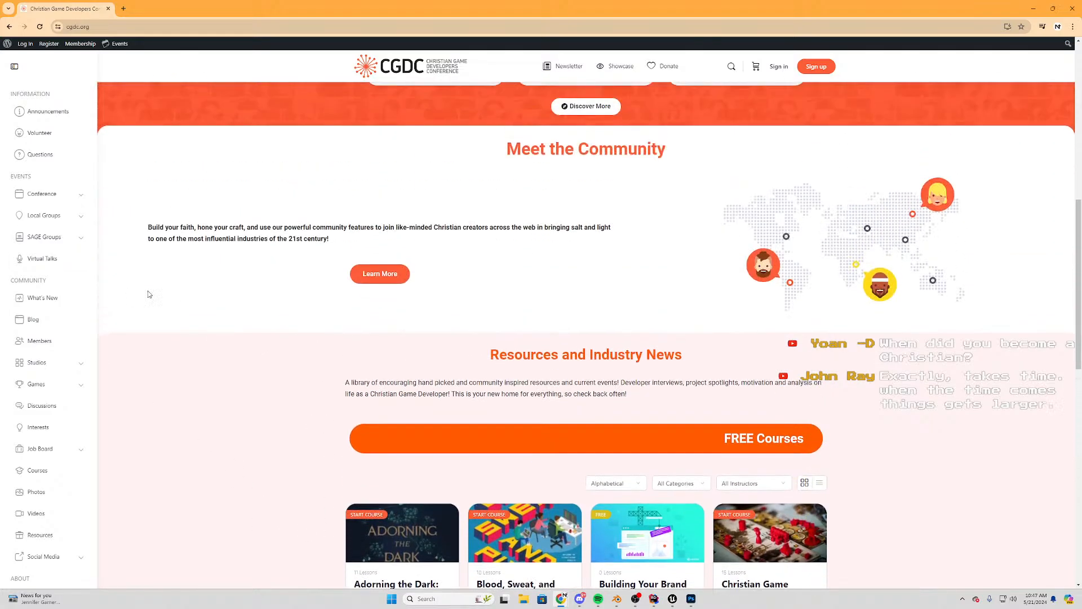
{"action": "scroll", "coordinate": [73, 372], "scroll_direction": "down", "scroll_amount": 1}
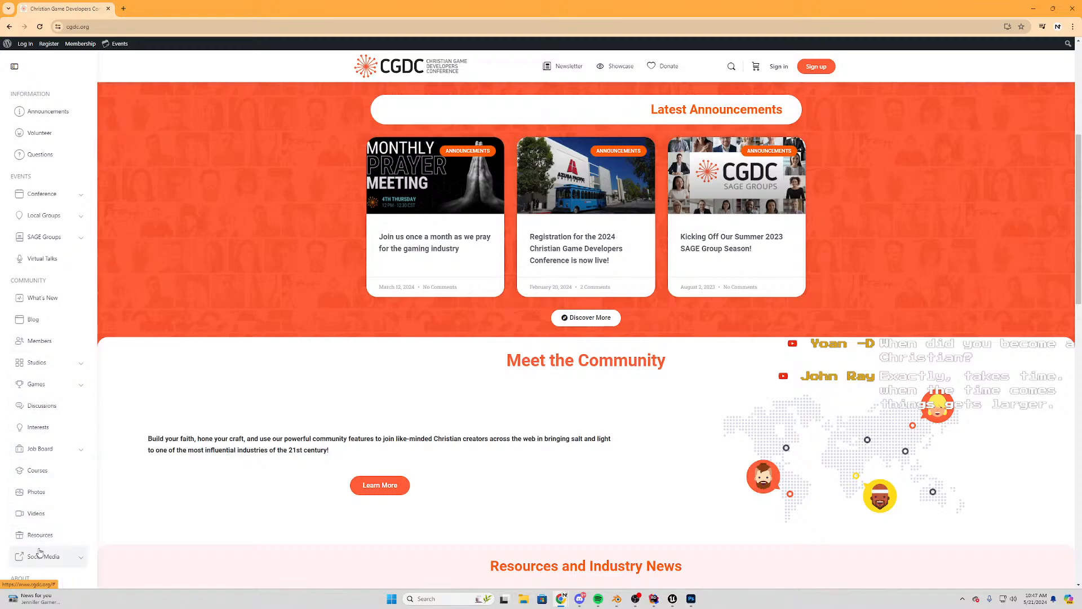
View the site's Announcements and Frequently Asked Questions pages, returning to the CGDC home page
{"action": "left_click", "coordinate": [49, 113]}
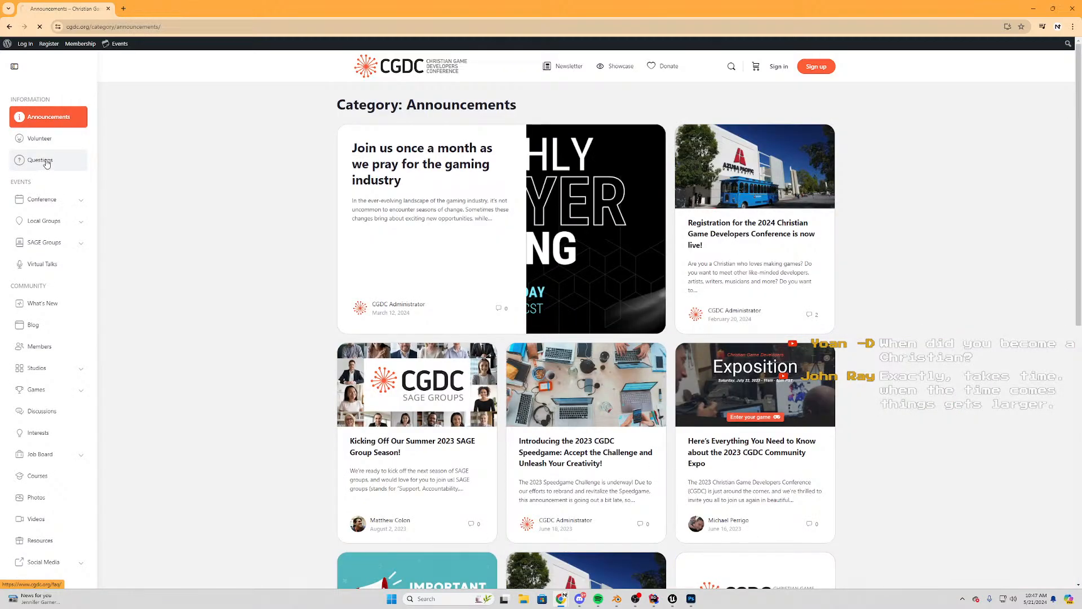
{"action": "left_click", "coordinate": [45, 162]}
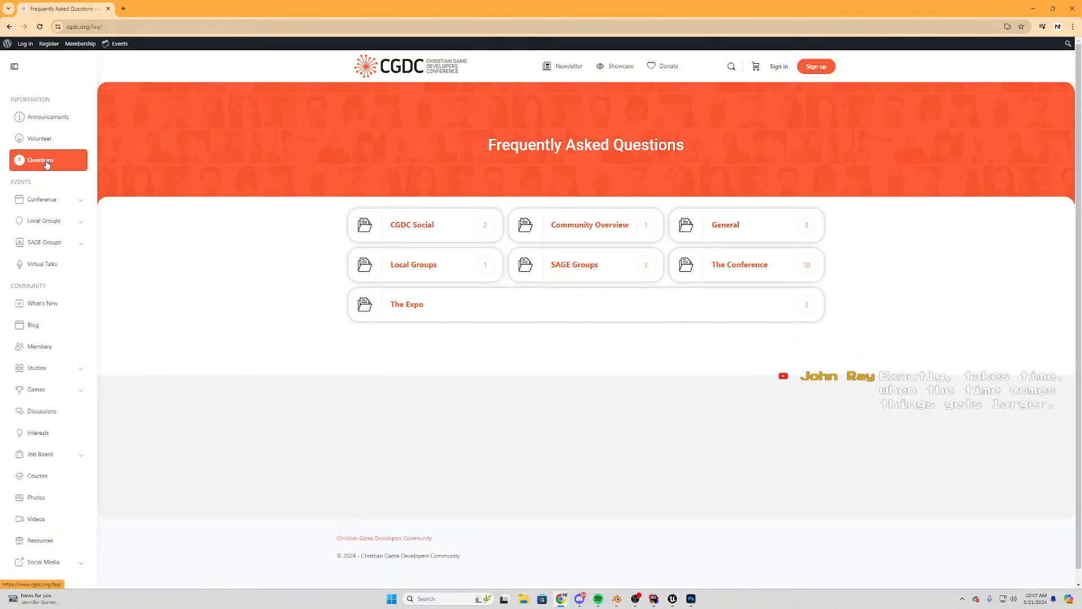
{"action": "left_click", "coordinate": [418, 75]}
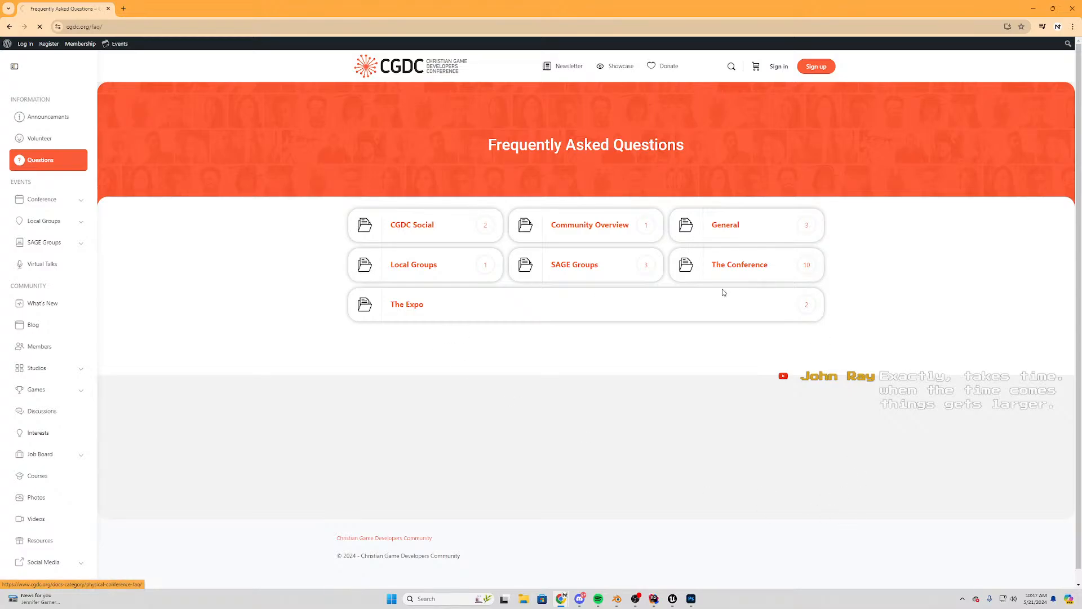
{"action": "scroll", "coordinate": [908, 339], "scroll_direction": "down", "scroll_amount": 3}
{"action": "scroll", "coordinate": [908, 339], "scroll_direction": "up", "scroll_amount": 2}
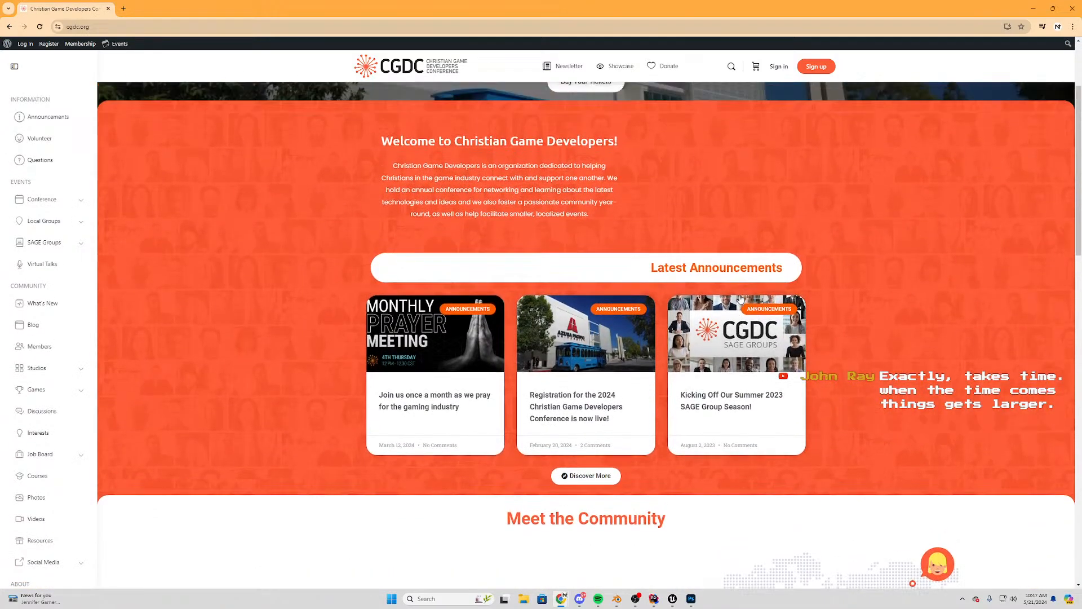
Read the paragraph under "Welcome to Christian Game Developers!" using temporary text highlights, leaving no text selected
{"action": "triple_click", "coordinate": [626, 297]}
{"action": "left_click", "coordinate": [625, 296]}
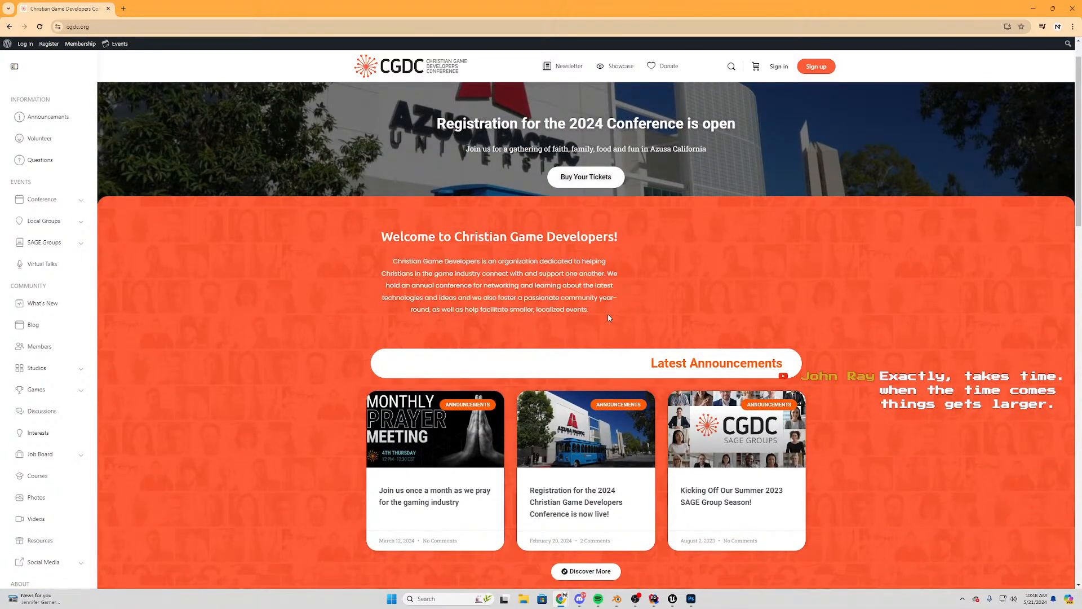
{"action": "left_click_drag", "start_coordinate": [608, 314], "coordinate": [374, 259]}
{"action": "scroll", "coordinate": [576, 401], "scroll_direction": "down", "scroll_amount": 5}
{"action": "scroll", "coordinate": [575, 400], "scroll_direction": "down", "scroll_amount": 13}
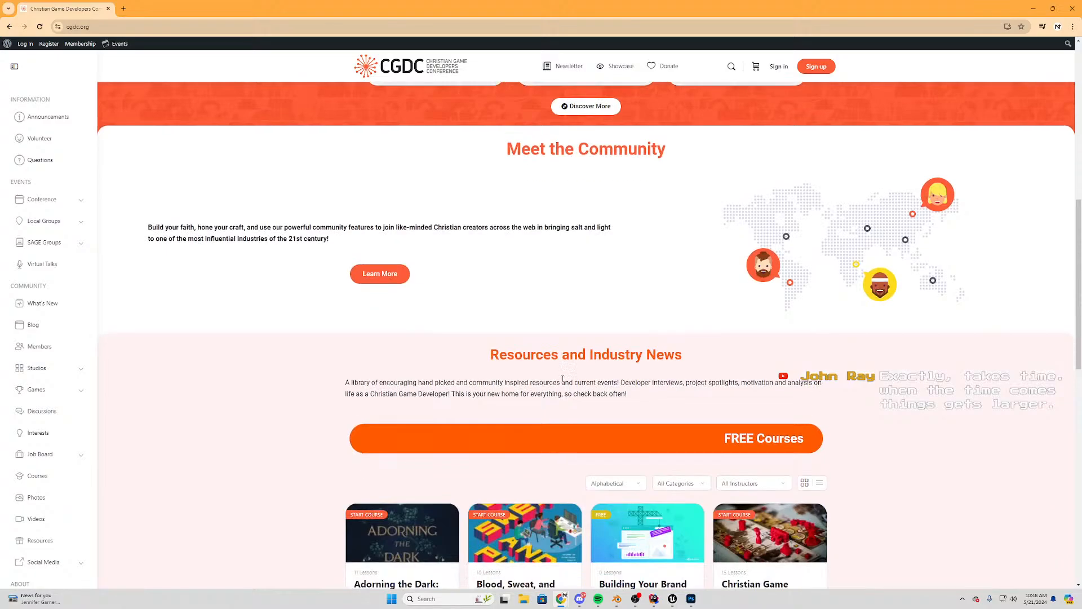
{"action": "scroll", "coordinate": [735, 441], "scroll_direction": "up", "scroll_amount": 18}
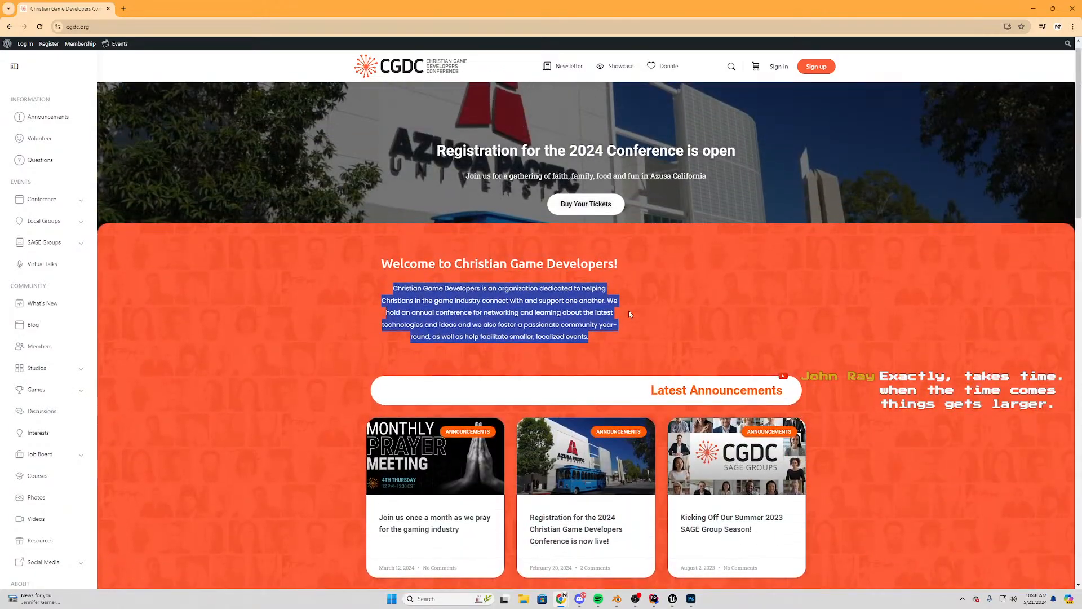
{"action": "left_click", "coordinate": [630, 315]}
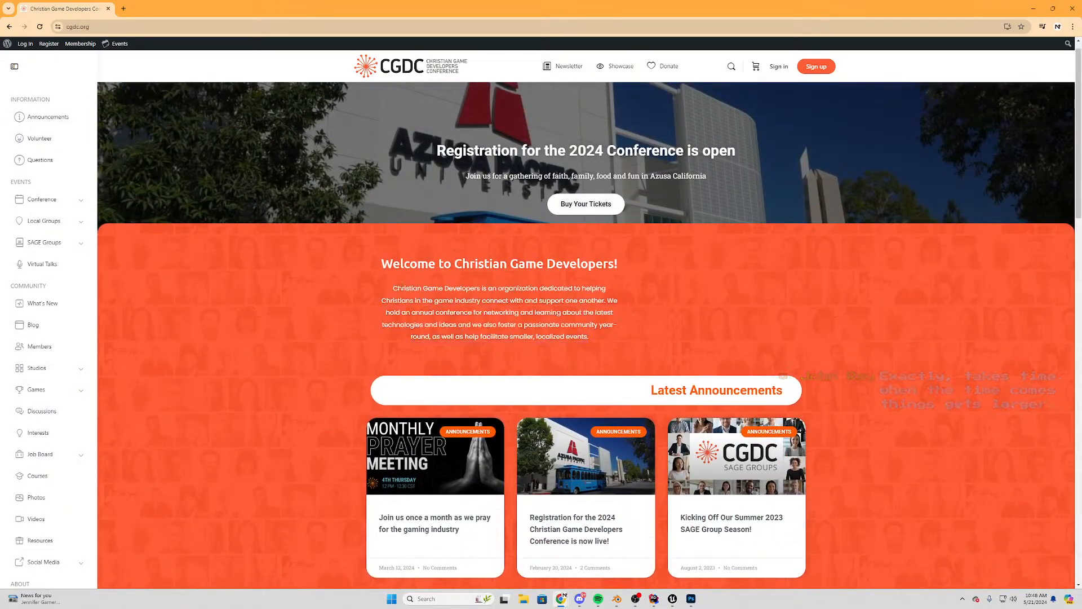
{"action": "left_click_drag", "start_coordinate": [392, 287], "coordinate": [666, 339]}
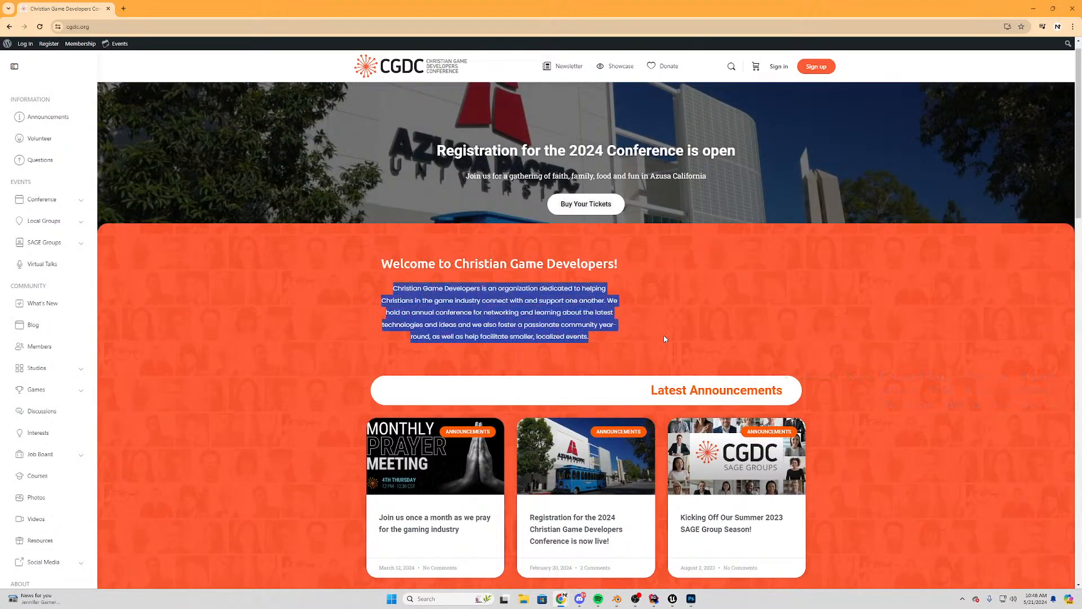
{"action": "left_click", "coordinate": [597, 337]}
{"action": "triple_click", "coordinate": [568, 317]}
{"action": "left_click", "coordinate": [568, 317]}
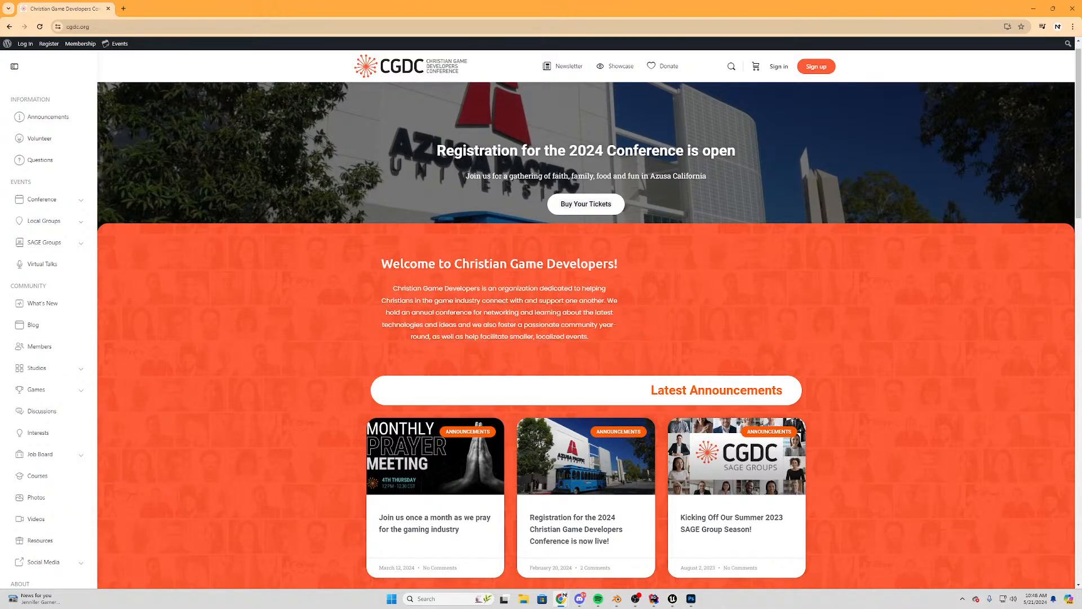
{"action": "triple_click", "coordinate": [601, 330]}
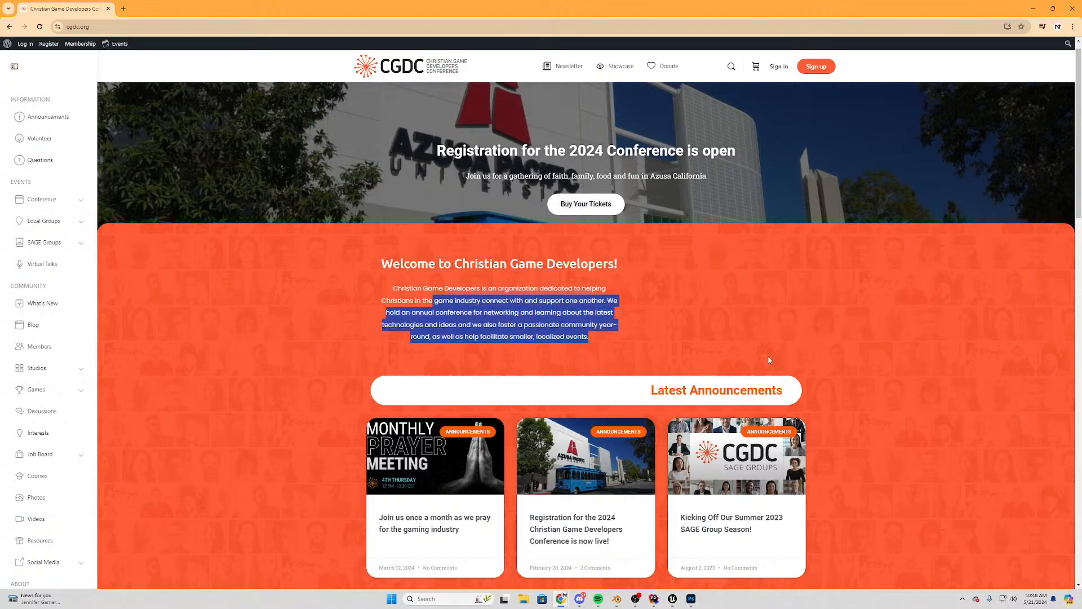
{"action": "left_click", "coordinate": [814, 353]}
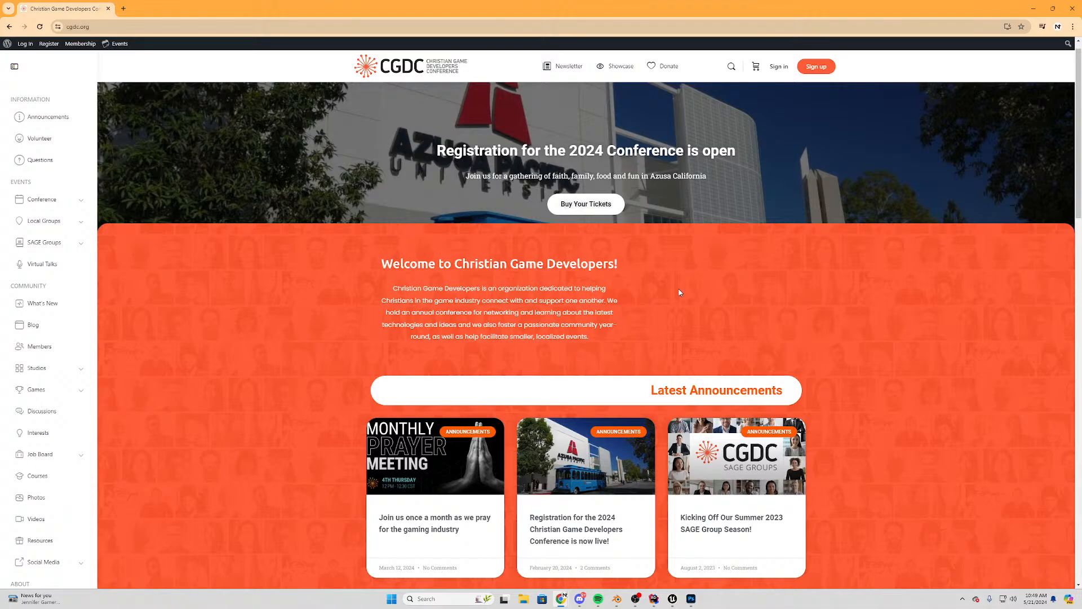
Switch back to Blender and select the middle row of three room modules, checking it in perspective and front view
{"action": "left_click", "coordinate": [1031, 12]}
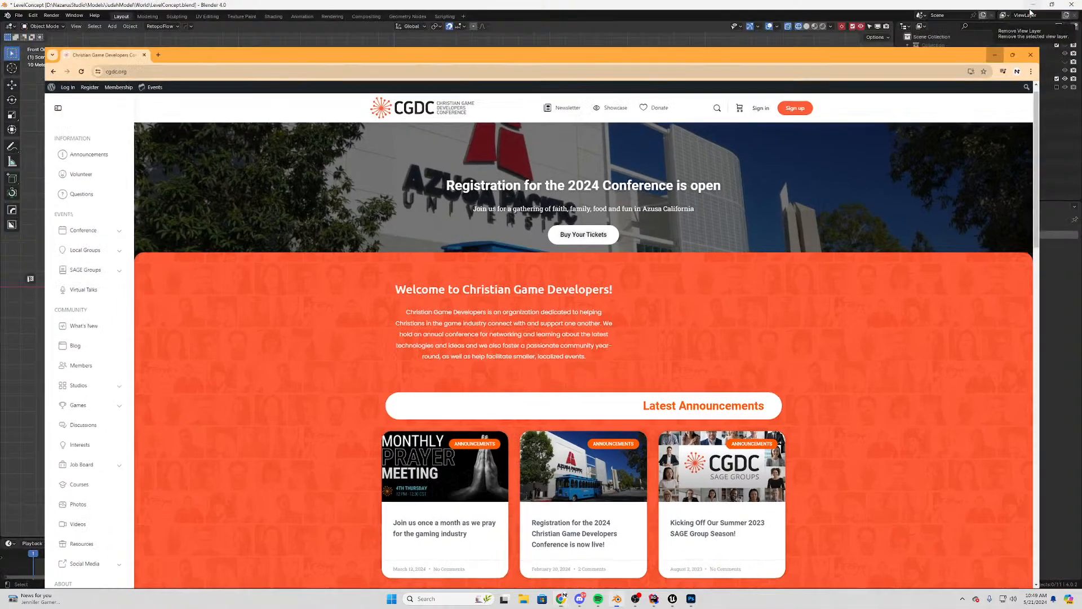
{"action": "scroll", "coordinate": [633, 282], "scroll_direction": "down", "scroll_amount": 2}
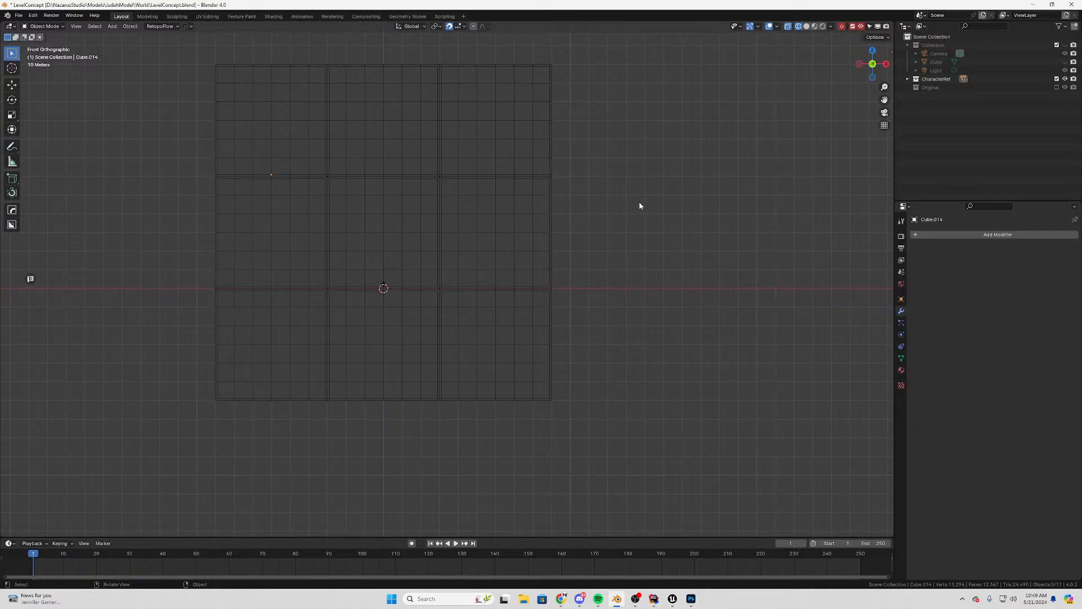
{"action": "left_click_drag", "start_coordinate": [640, 203], "coordinate": [216, 269]}
{"action": "middle_click_drag", "start_coordinate": [694, 184], "coordinate": [688, 254]}
{"action": "key", "text": "KP_1"}
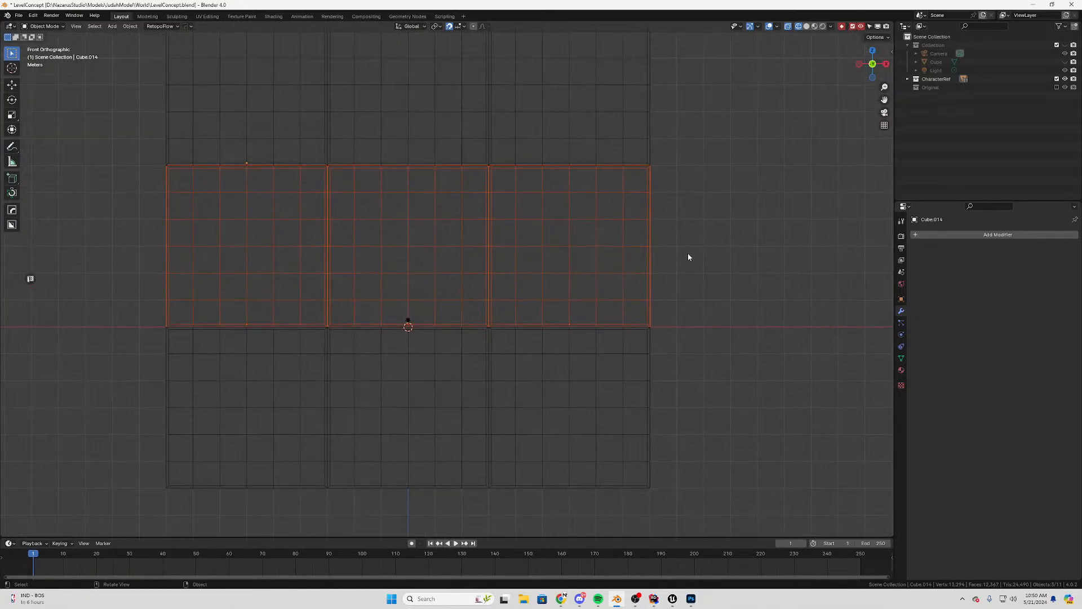
Select the lower row of three room modules and inspect it from an angle, returning to a closer front view
{"action": "scroll", "coordinate": [688, 256], "scroll_direction": "down", "scroll_amount": 3}
{"action": "scroll", "coordinate": [672, 252], "scroll_direction": "up", "scroll_amount": 2}
{"action": "middle_click_drag", "start_coordinate": [637, 292], "coordinate": [563, 286]}
{"action": "left_click_drag", "start_coordinate": [619, 244], "coordinate": [278, 308]}
{"action": "middle_click_drag", "start_coordinate": [282, 309], "coordinate": [444, 317]}
{"action": "key", "text": "KP_1"}
{"action": "key", "text": "Right"}
{"action": "scroll", "coordinate": [485, 264], "scroll_direction": "up", "scroll_amount": 3}
{"action": "middle_click_drag", "start_coordinate": [488, 253], "coordinate": [522, 301], "text": "shift"}
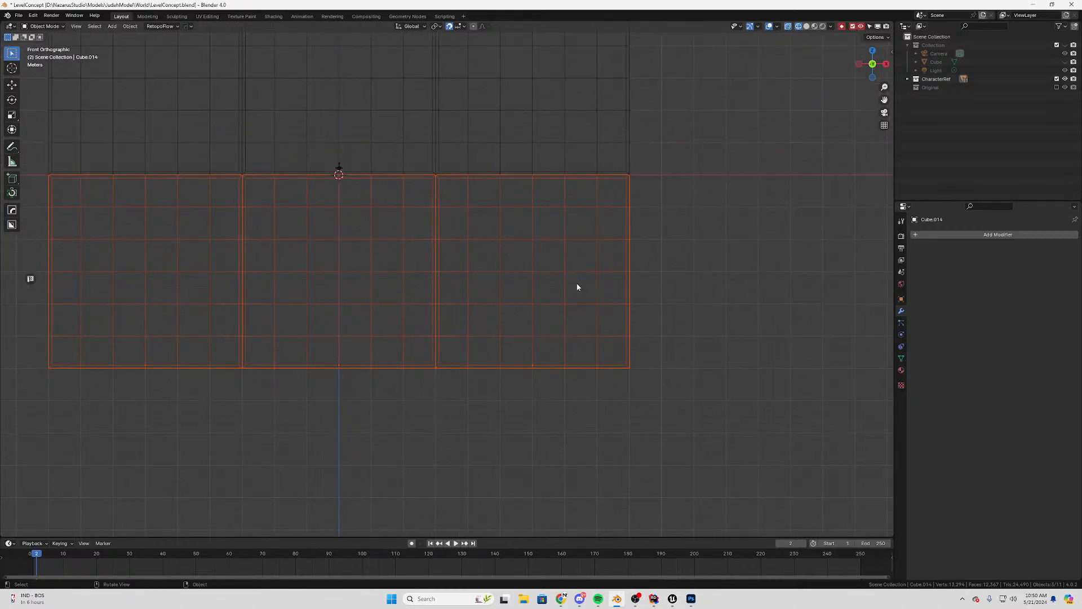
Select only the lower row's +X end module, enter Edit Mode and select its central four-by-four block of faces
{"action": "left_click_drag", "start_coordinate": [716, 194], "coordinate": [1, 381]}
{"action": "left_click", "coordinate": [672, 261]}
{"action": "left_click_drag", "start_coordinate": [587, 222], "coordinate": [478, 343]}
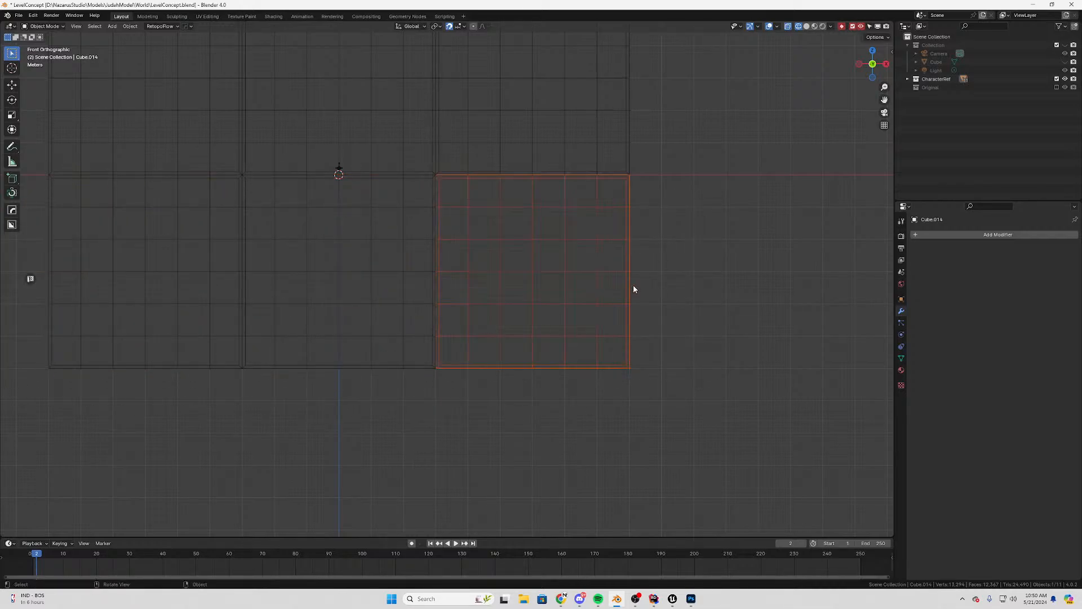
{"action": "key", "text": "Tab"}
{"action": "left_click_drag", "start_coordinate": [588, 214], "coordinate": [499, 307]}
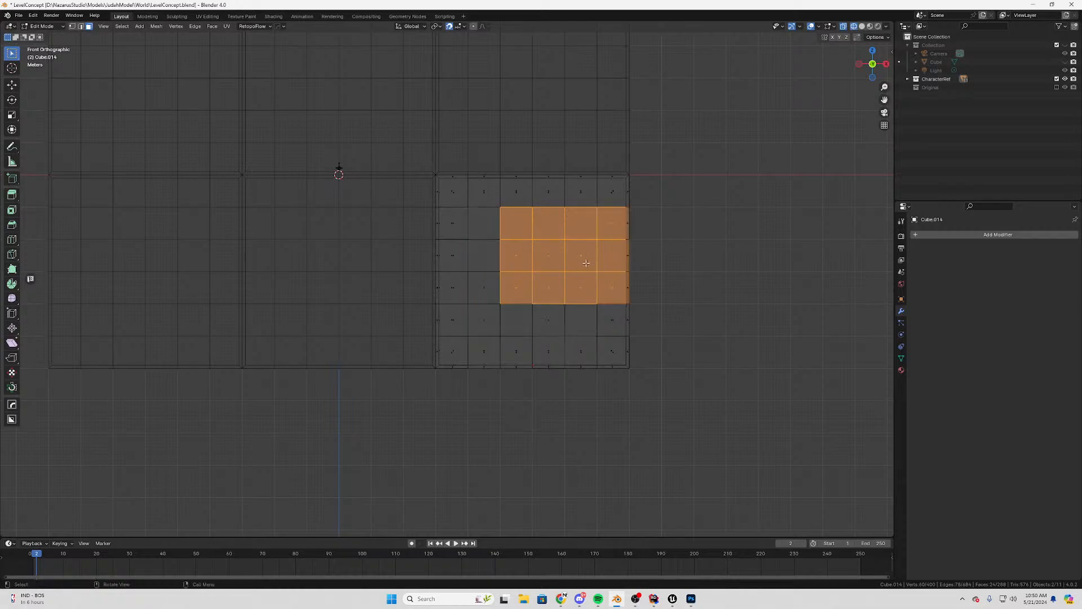
{"action": "left_click", "coordinate": [584, 226]}
{"action": "left_click_drag", "start_coordinate": [592, 215], "coordinate": [470, 330]}
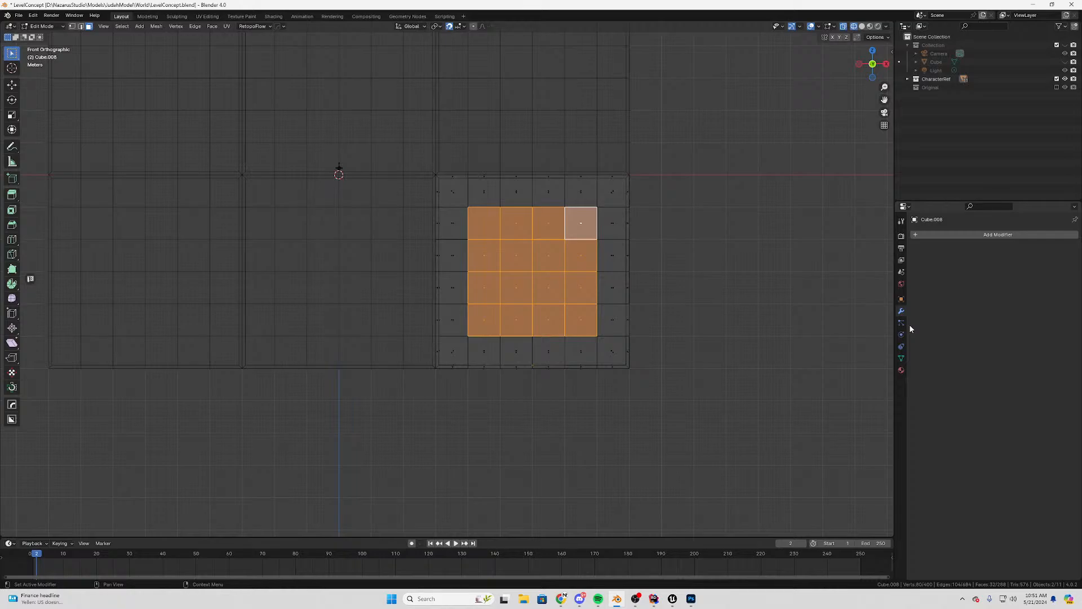
{"action": "scroll", "coordinate": [536, 325], "scroll_direction": "up", "scroll_amount": 6}
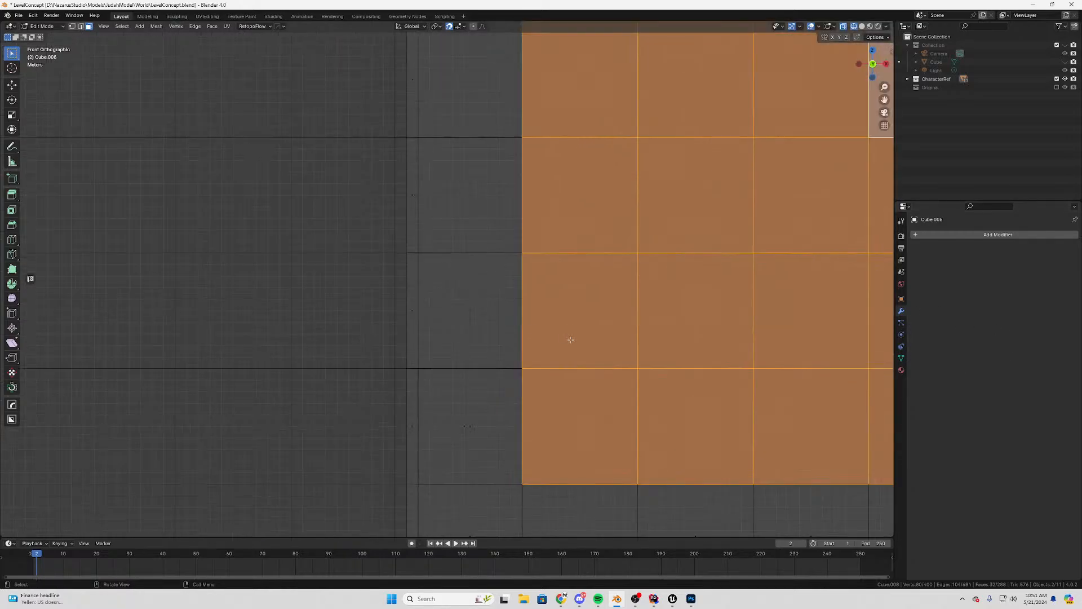
Inspect the module with its central face block selected from an angle and in front view, toggling between Edit Mode and Object Mode
{"action": "middle_click_drag", "start_coordinate": [571, 336], "coordinate": [278, 257], "text": "shift"}
{"action": "scroll", "coordinate": [399, 266], "scroll_direction": "down", "scroll_amount": 4}
{"action": "scroll", "coordinate": [406, 330], "scroll_direction": "up", "scroll_amount": 3}
{"action": "scroll", "coordinate": [406, 330], "scroll_direction": "down", "scroll_amount": 2}
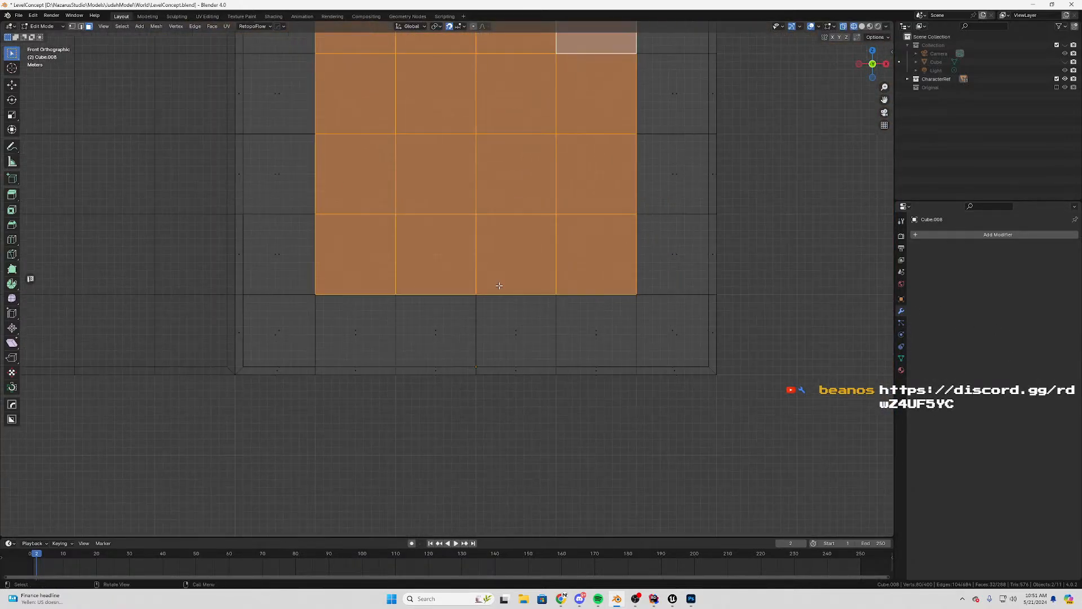
{"action": "middle_click_drag", "start_coordinate": [406, 330], "coordinate": [616, 361]}
{"action": "key", "text": "KP_1"}
{"action": "scroll", "coordinate": [479, 310], "scroll_direction": "down", "scroll_amount": 3}
{"action": "scroll", "coordinate": [456, 282], "scroll_direction": "up", "scroll_amount": 4}
{"action": "middle_click_drag", "start_coordinate": [456, 283], "coordinate": [379, 285], "text": "shift"}
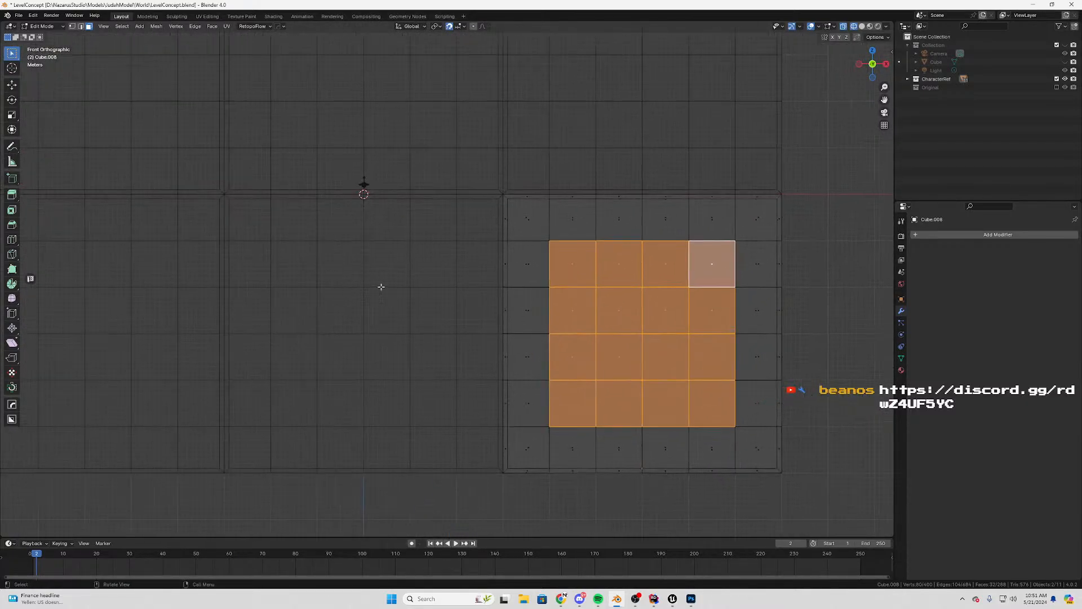
{"action": "scroll", "coordinate": [404, 254], "scroll_direction": "down", "scroll_amount": 4}
{"action": "key", "text": "Tab"}
{"action": "key", "text": "Tab"}
{"action": "key", "text": "Tab"}
{"action": "key", "text": "Tab"}
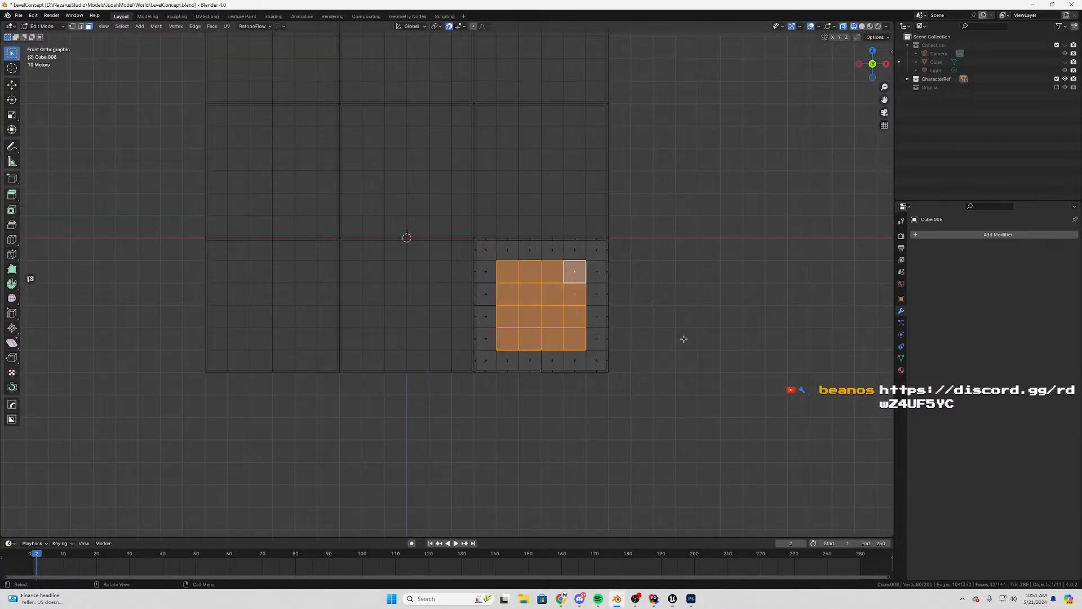
Select the faces of the lower three rows in the lower row's +X end module
{"action": "scroll", "coordinate": [590, 302], "scroll_direction": "down", "scroll_amount": 1}
{"action": "scroll", "coordinate": [635, 331], "scroll_direction": "up", "scroll_amount": 6}
{"action": "left_click", "coordinate": [747, 294]}
{"action": "left_click_drag", "start_coordinate": [747, 293], "coordinate": [246, 483]}
{"action": "scroll", "coordinate": [448, 282], "scroll_direction": "down", "scroll_amount": 5}
{"action": "scroll", "coordinate": [449, 269], "scroll_direction": "up", "scroll_amount": 2}
{"action": "scroll", "coordinate": [637, 227], "scroll_direction": "up", "scroll_amount": 4, "text": "shift"}
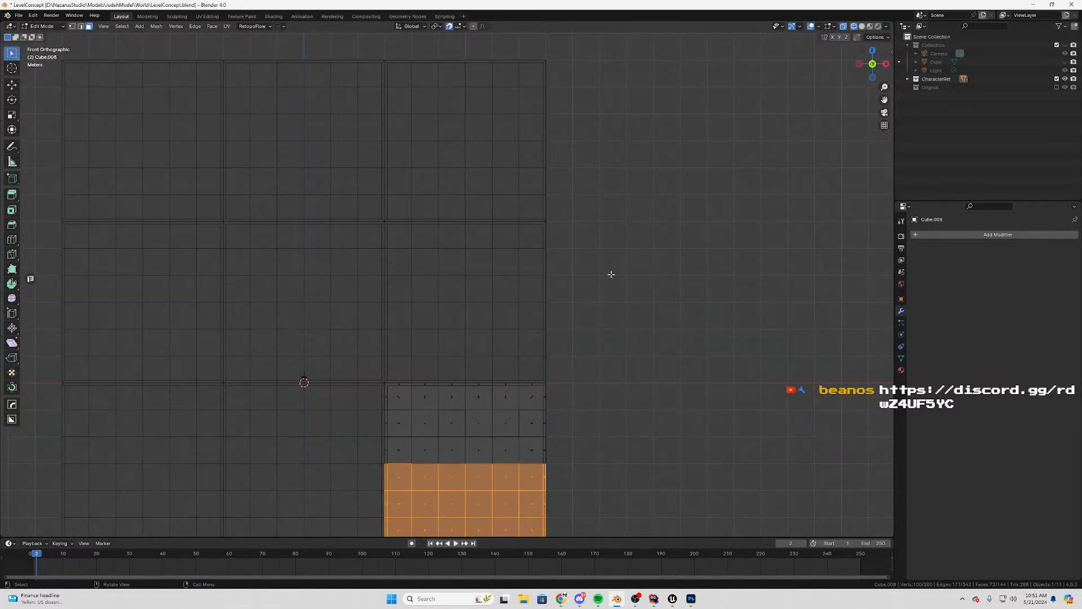
Return to Object Mode and delete the three room modules of the lower row
{"action": "scroll", "coordinate": [592, 305], "scroll_direction": "down", "scroll_amount": 5}
{"action": "key", "text": "Tab"}
{"action": "key", "text": "Delete"}
{"action": "left_click", "coordinate": [369, 364]}
{"action": "key", "text": "Delete"}
{"action": "left_click", "coordinate": [350, 356]}
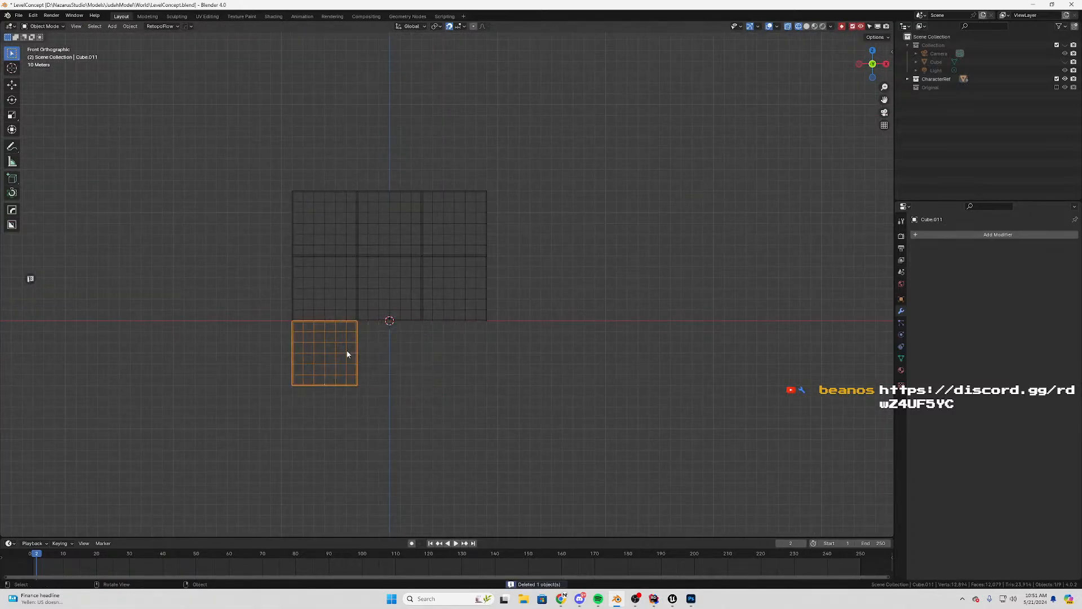
{"action": "key", "text": "Delete"}
Delete five of the six remaining room modules, keeping only the centre one that stands on the origin
{"action": "left_click", "coordinate": [473, 282]}
{"action": "key", "text": "Delete"}
{"action": "left_click", "coordinate": [458, 223]}
{"action": "key", "text": "Delete"}
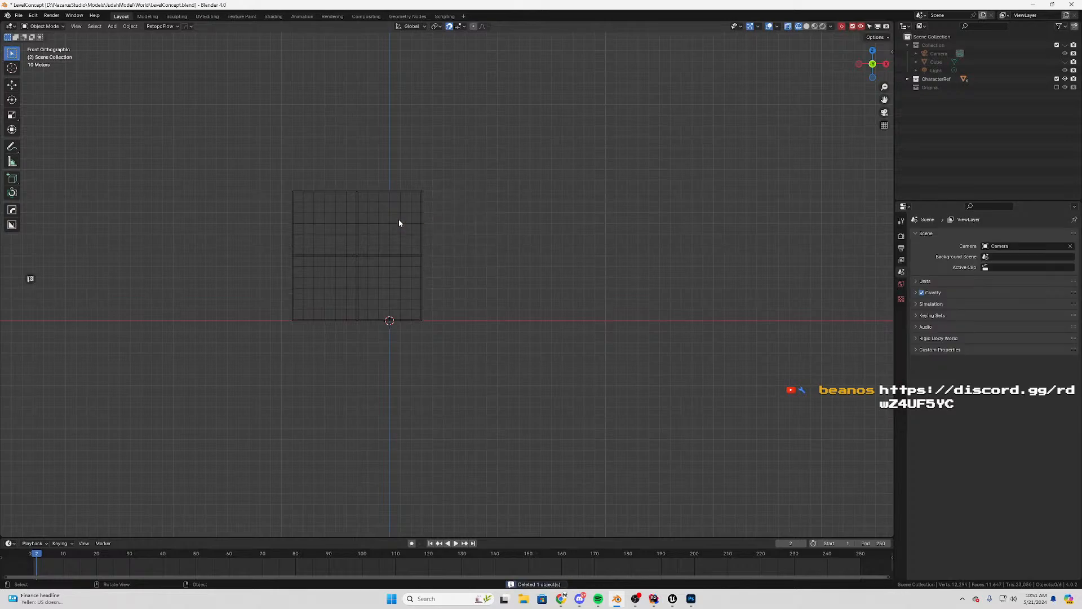
{"action": "key", "text": "Delete"}
{"action": "left_click", "coordinate": [317, 224]}
{"action": "key", "text": "Delete"}
{"action": "left_click", "coordinate": [326, 293]}
{"action": "key", "text": "Delete"}
Separate the full-height +X end column of faces from the remaining room module into its own object
{"action": "left_click", "coordinate": [413, 285]}
{"action": "key", "text": "Tab"}
{"action": "scroll", "coordinate": [414, 284], "scroll_direction": "up", "scroll_amount": 7}
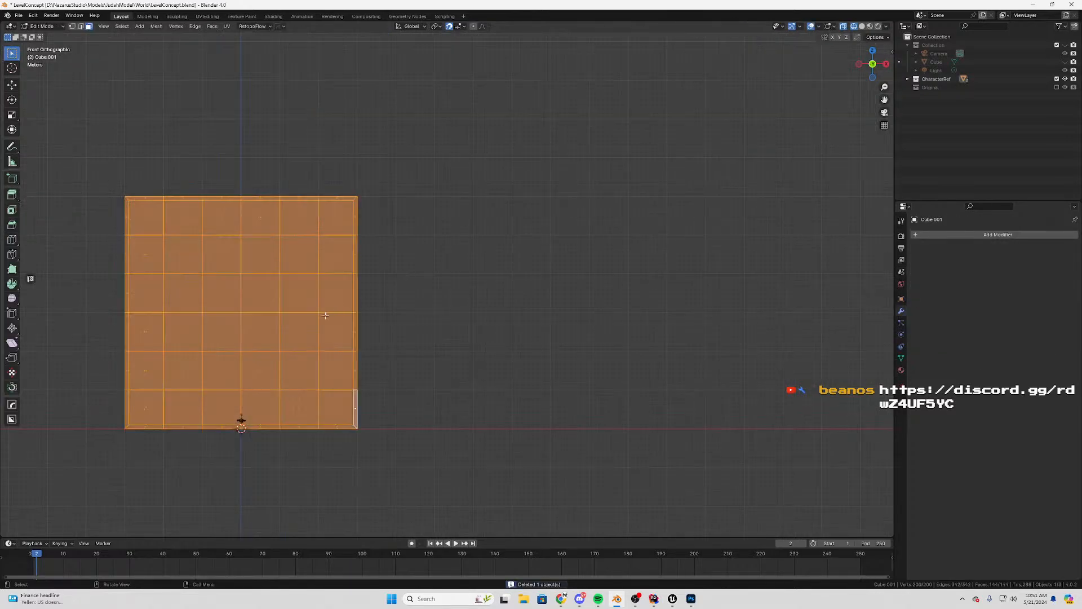
{"action": "middle_click_drag", "start_coordinate": [400, 293], "coordinate": [583, 252], "text": "shift"}
{"action": "scroll", "coordinate": [583, 252], "scroll_direction": "down", "scroll_amount": 2}
{"action": "left_click_drag", "start_coordinate": [574, 122], "coordinate": [482, 374]}
{"action": "scroll", "coordinate": [456, 401], "scroll_direction": "up", "scroll_amount": 3}
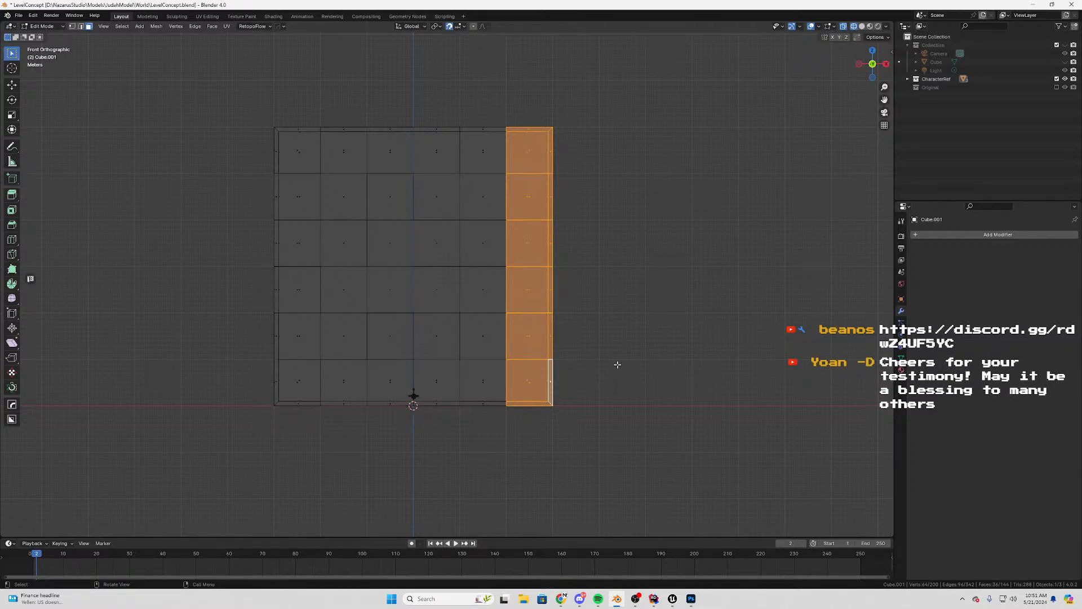
{"action": "mouse_move", "coordinate": [615, 361]}
{"action": "middle_mouse_down", "text": "shift"}
{"action": "mouse_move", "coordinate": [603, 341]}
{"action": "mouse_move", "coordinate": [597, 353]}
{"action": "middle_mouse_up", "text": "shift"}
{"action": "key", "text": "y"}
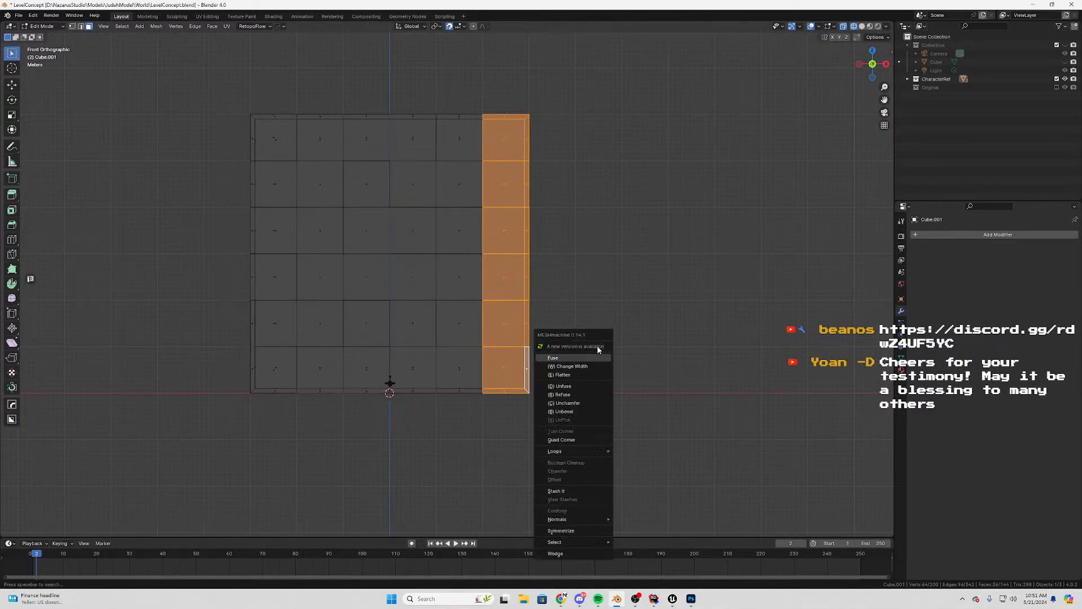
{"action": "key", "text": "space"}
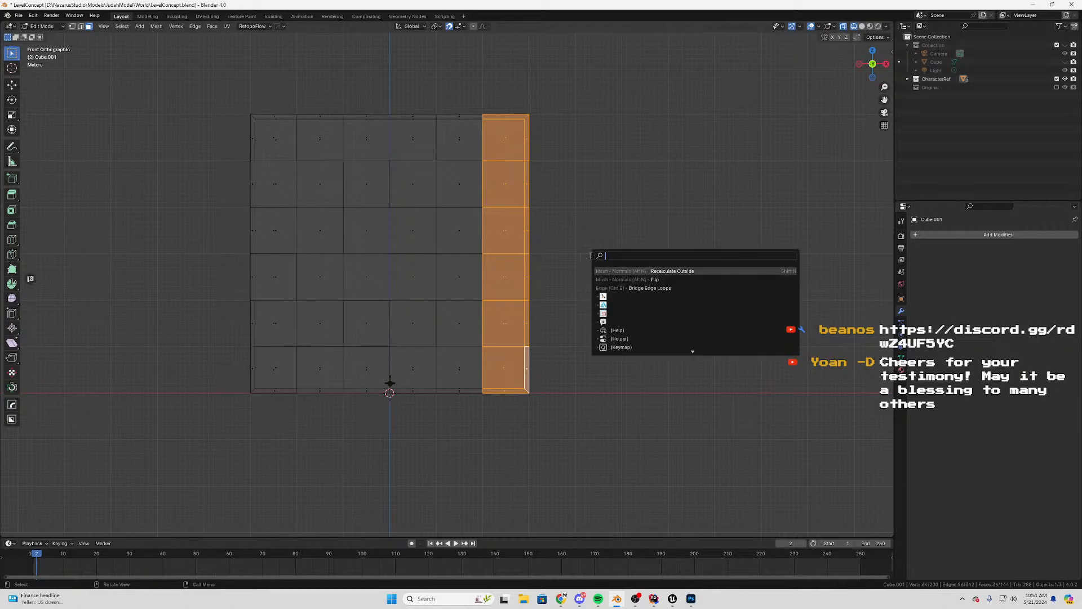
{"action": "type", "text": "seper"}
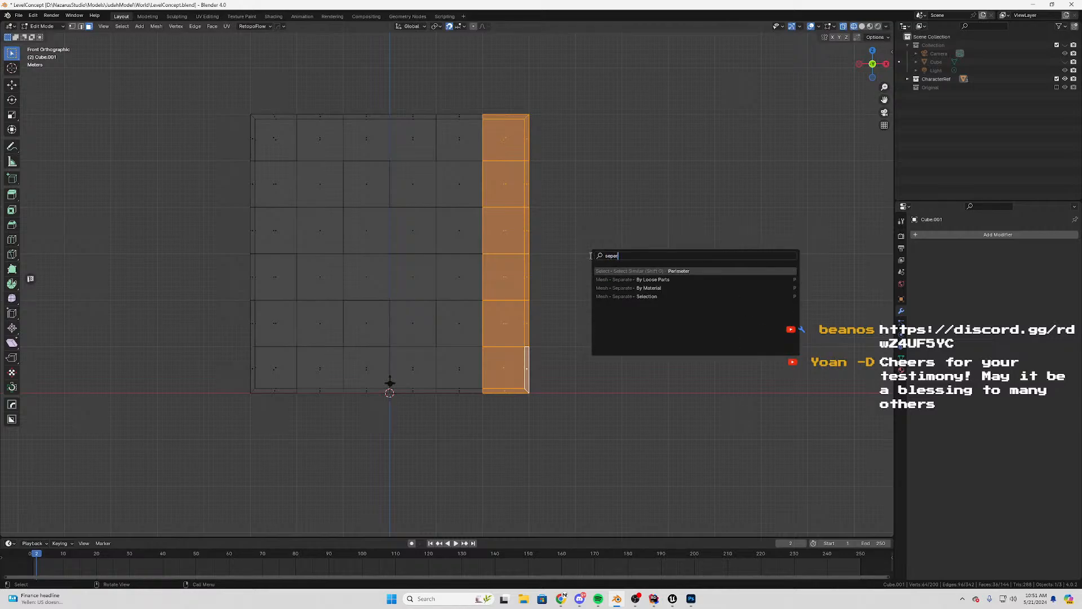
{"action": "key", "text": "Down"}
{"action": "key", "text": "Down"}
{"action": "key", "text": "Down"}
{"action": "key", "text": "Return"}
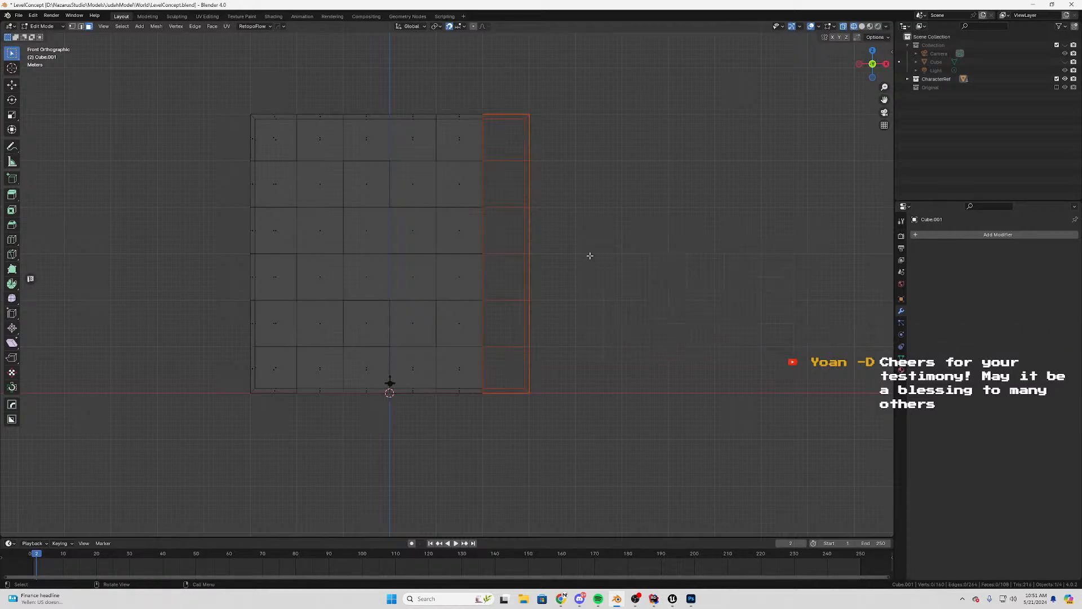
In Object Mode, move the separated +X column 10 m outward along the X axis
{"action": "key", "text": "Tab"}
{"action": "key", "text": "alt+a"}
{"action": "left_click", "coordinate": [529, 206]}
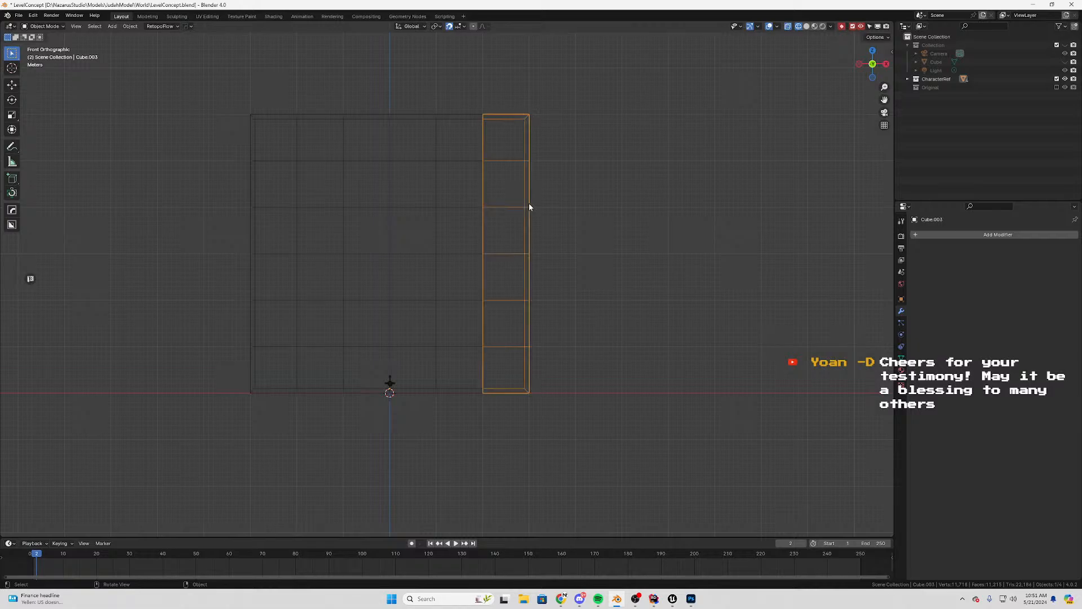
{"action": "key", "text": "g"}
{"action": "key", "text": "x"}
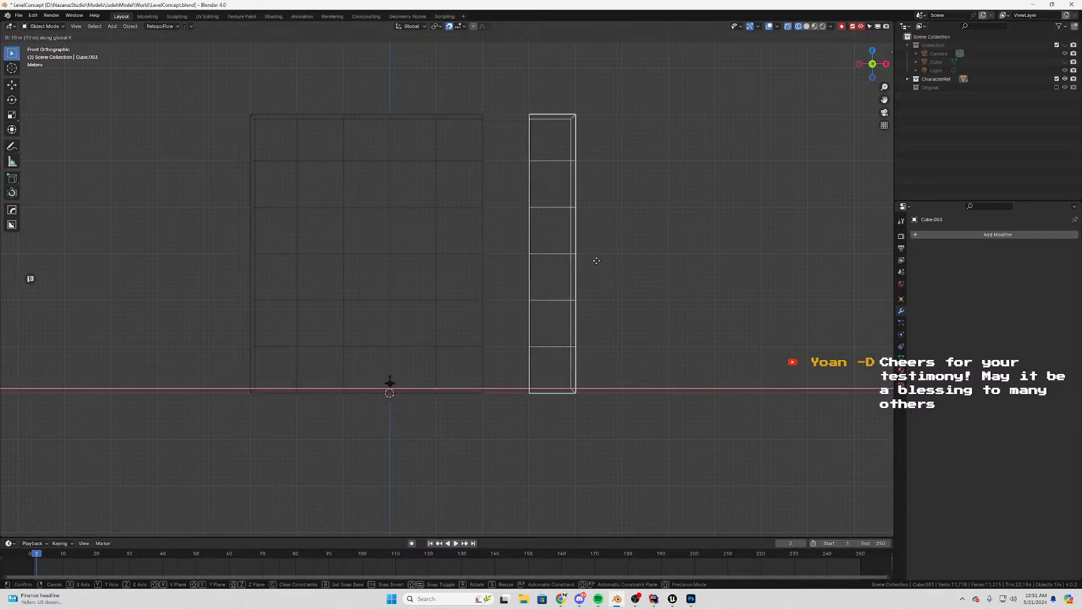
{"action": "left_click", "coordinate": [599, 265]}
Separate the full-height -X end column of faces from the main module into its own object and return to Object Mode
{"action": "scroll", "coordinate": [451, 361], "scroll_direction": "up", "scroll_amount": 5}
{"action": "scroll", "coordinate": [446, 258], "scroll_direction": "down", "scroll_amount": 5}
{"action": "left_click", "coordinate": [426, 238]}
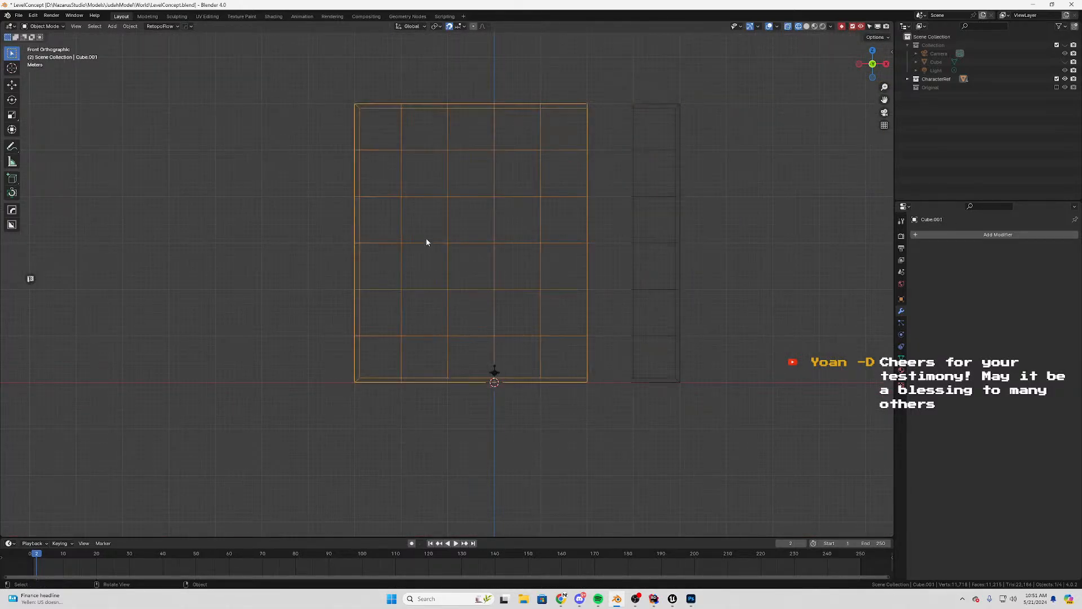
{"action": "key", "text": "Tab"}
{"action": "left_click_drag", "start_coordinate": [392, 80], "coordinate": [274, 424]}
{"action": "key", "text": "p"}
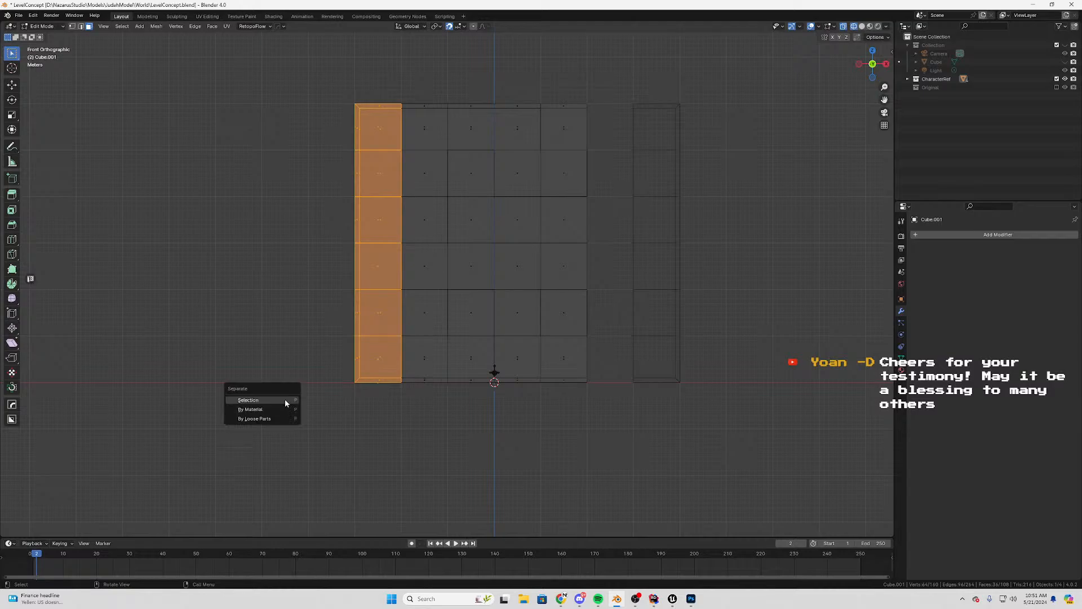
{"action": "left_click", "coordinate": [284, 399]}
{"action": "key", "text": "Tab"}
Move the separated -X column 10 m outward along the negative X axis and deselect it
{"action": "left_click", "coordinate": [377, 298]}
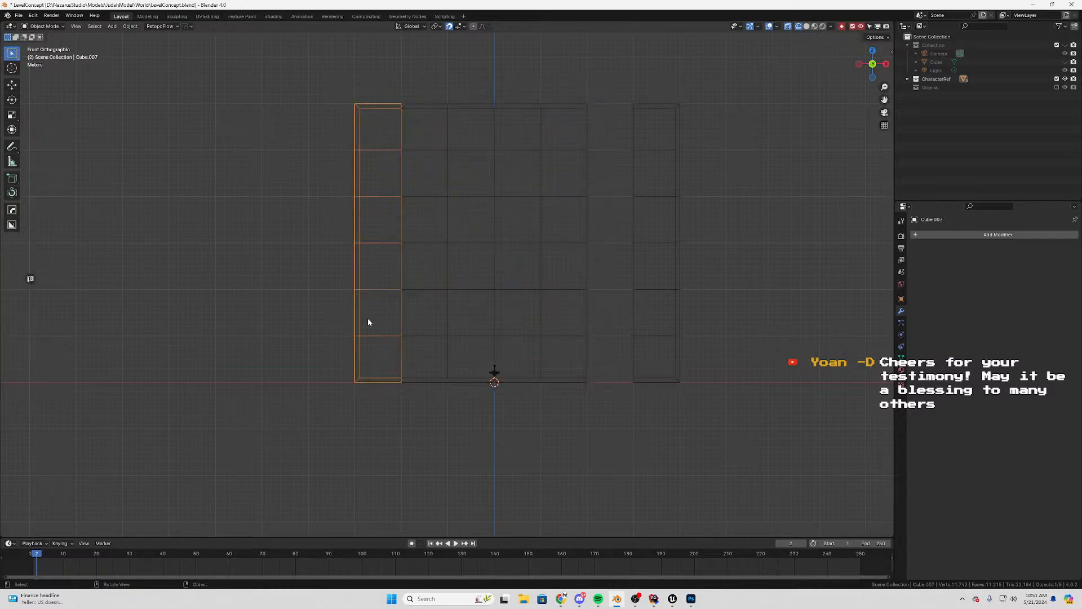
{"action": "key", "text": "g"}
{"action": "key", "text": "x"}
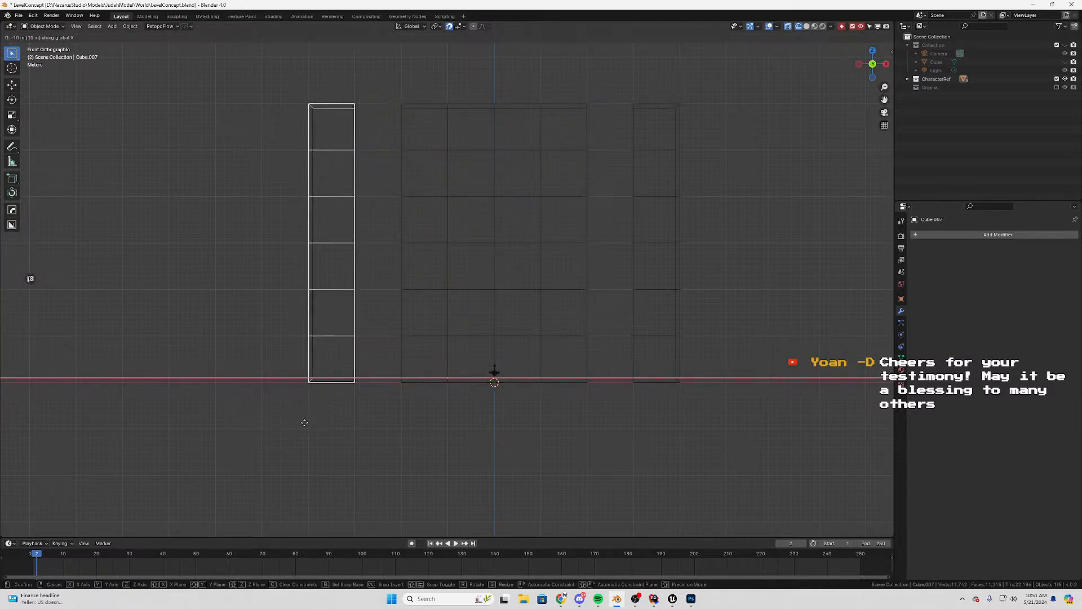
{"action": "left_click", "coordinate": [305, 422]}
{"action": "key", "text": "g"}
{"action": "key", "text": "x"}
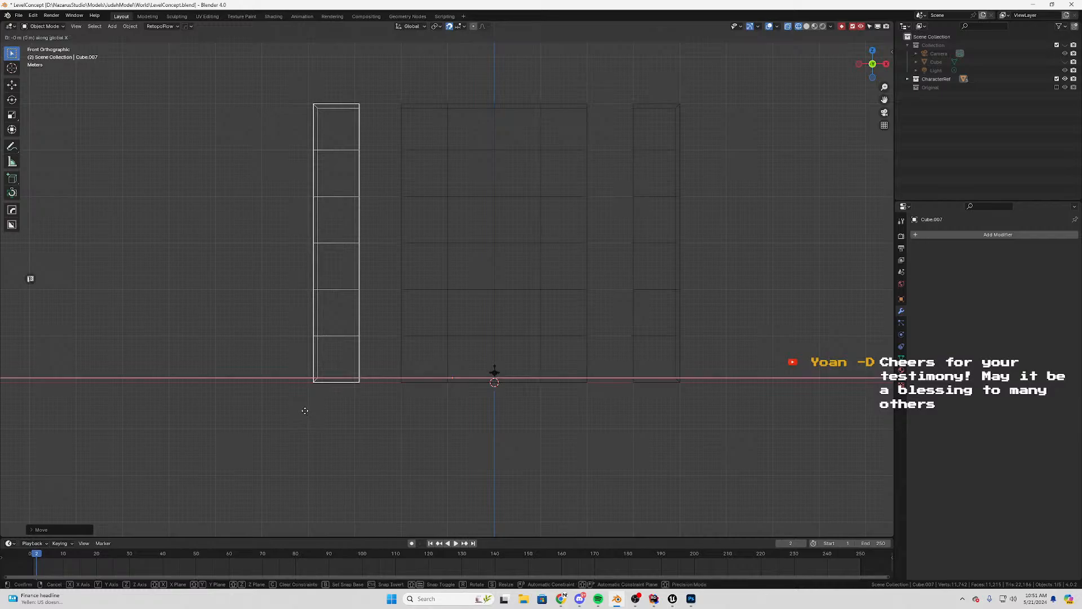
{"action": "left_click", "coordinate": [303, 402]}
{"action": "left_click", "coordinate": [604, 338]}
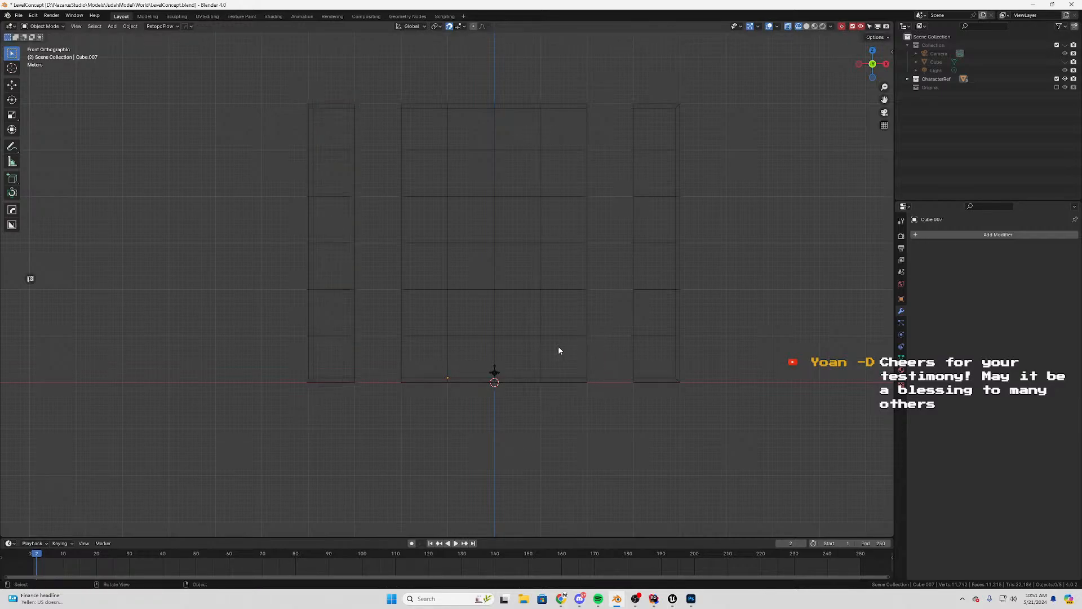
Separate the bottom row of faces of the central piece into its own object and return to Object Mode
{"action": "left_click", "coordinate": [538, 339]}
{"action": "key", "text": "Tab"}
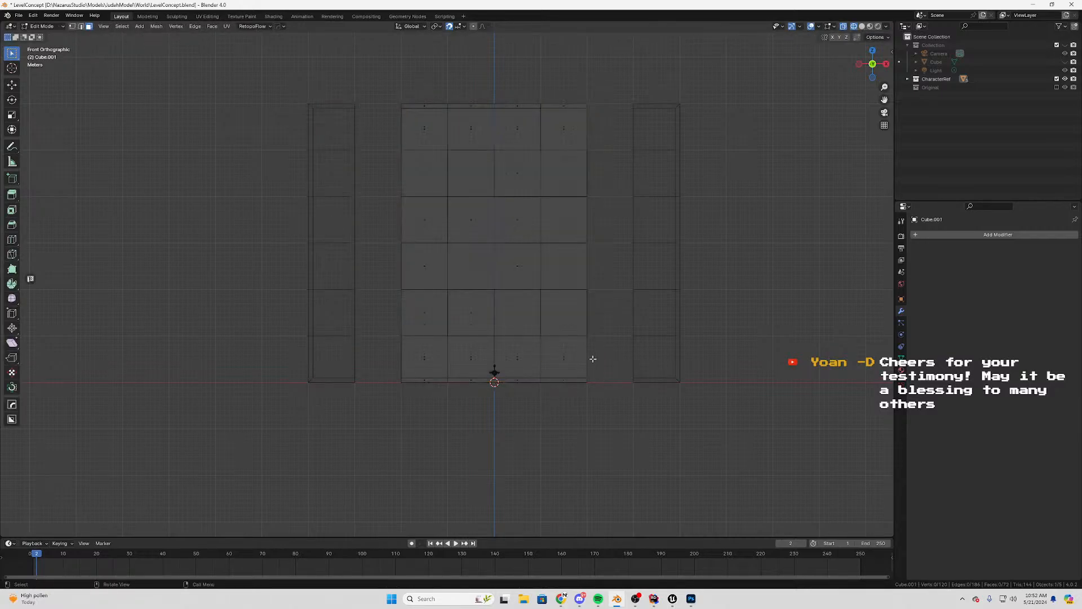
{"action": "left_click_drag", "start_coordinate": [599, 350], "coordinate": [394, 401]}
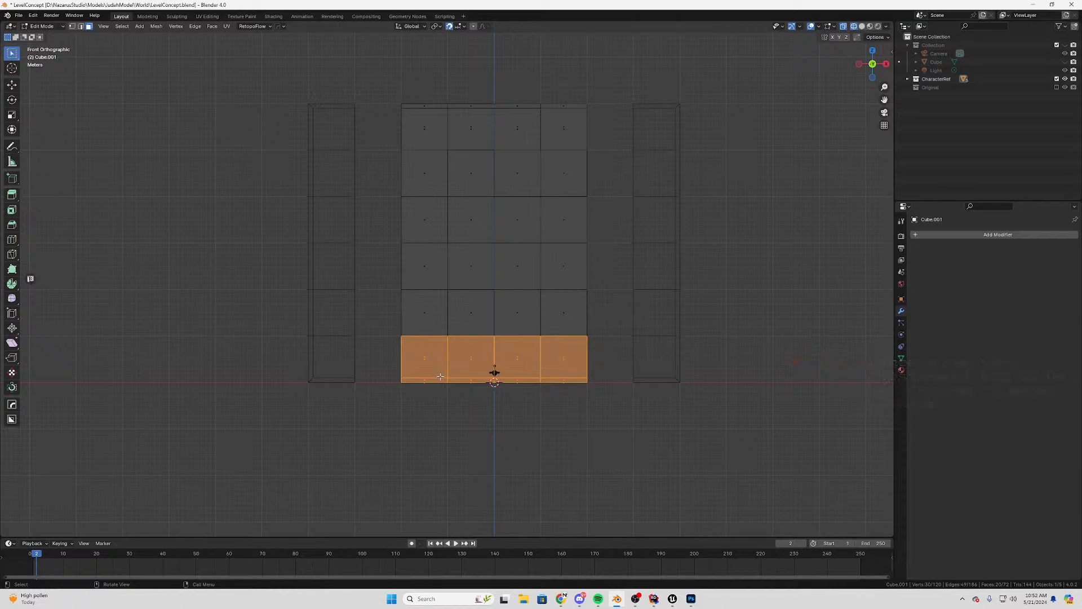
{"action": "key", "text": "h"}
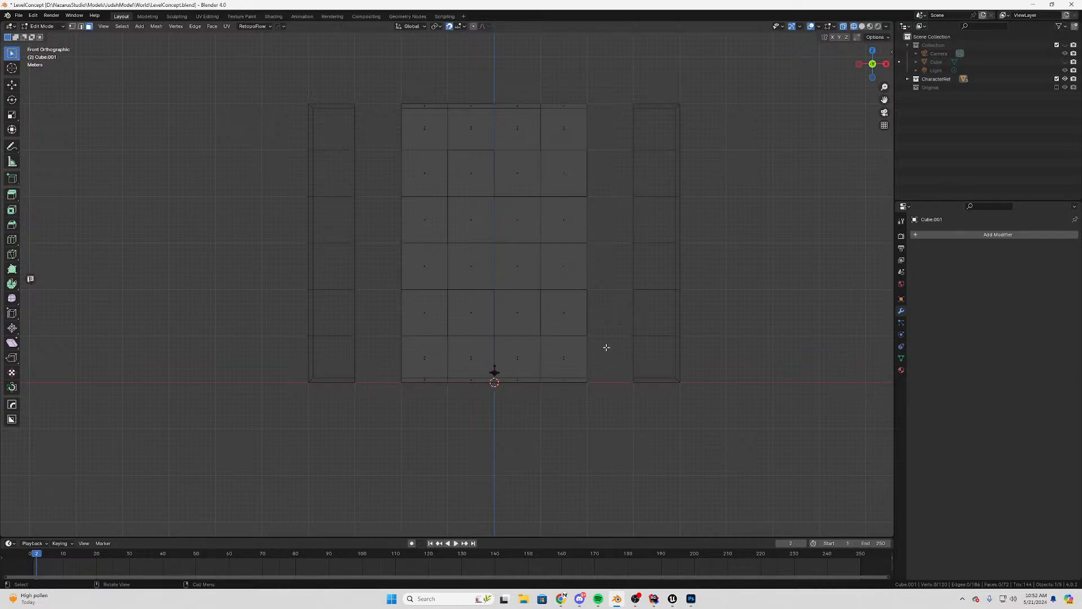
{"action": "key", "text": "alt+h"}
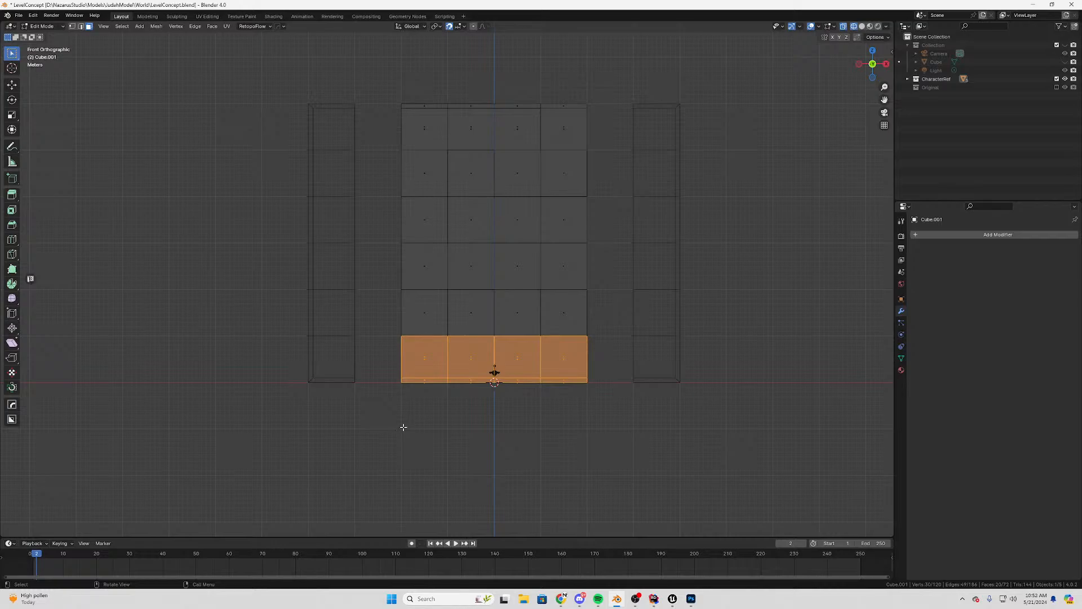
{"action": "key", "text": "g"}
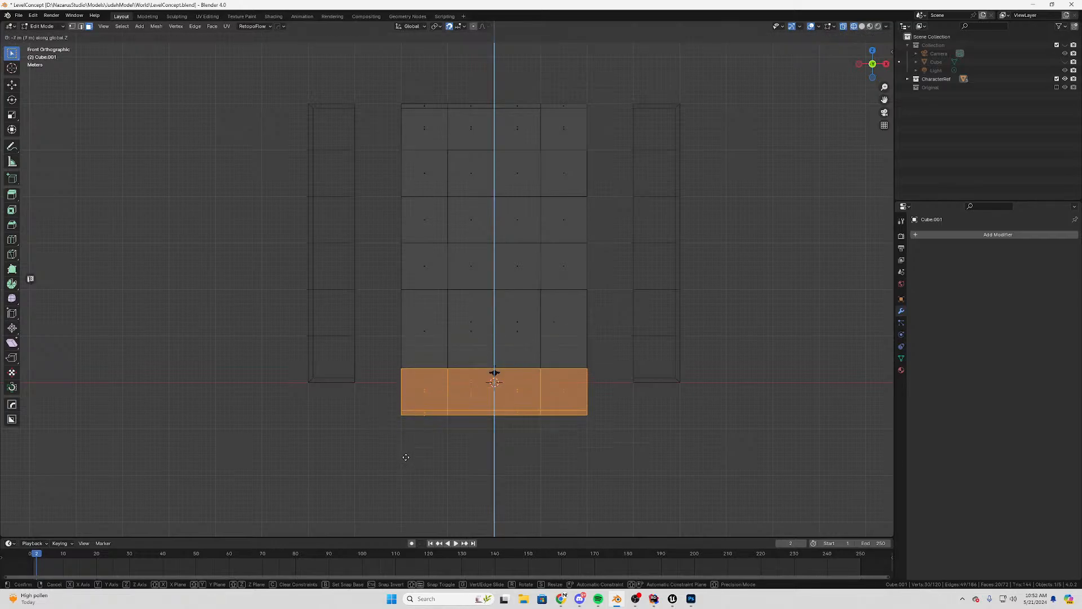
{"action": "key", "text": "Escape"}
{"action": "key", "text": "p"}
{"action": "left_click", "coordinate": [479, 374]}
{"action": "key", "text": "Tab"}
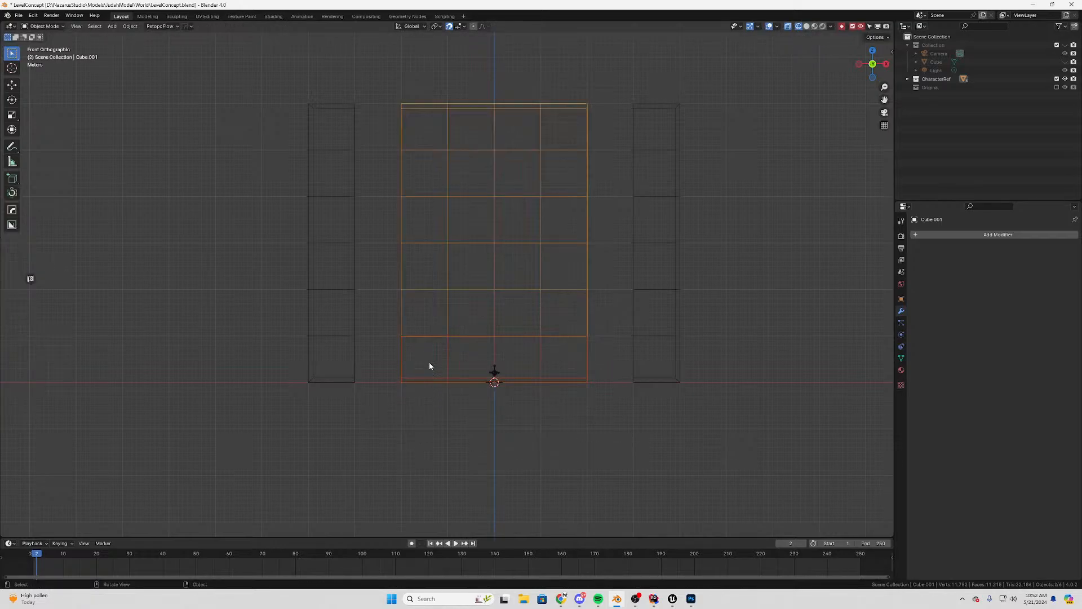
Move only the separated bottom strip straight down along the Z axis by one face height
{"action": "left_click", "coordinate": [429, 362]}
{"action": "left_click", "coordinate": [453, 361]}
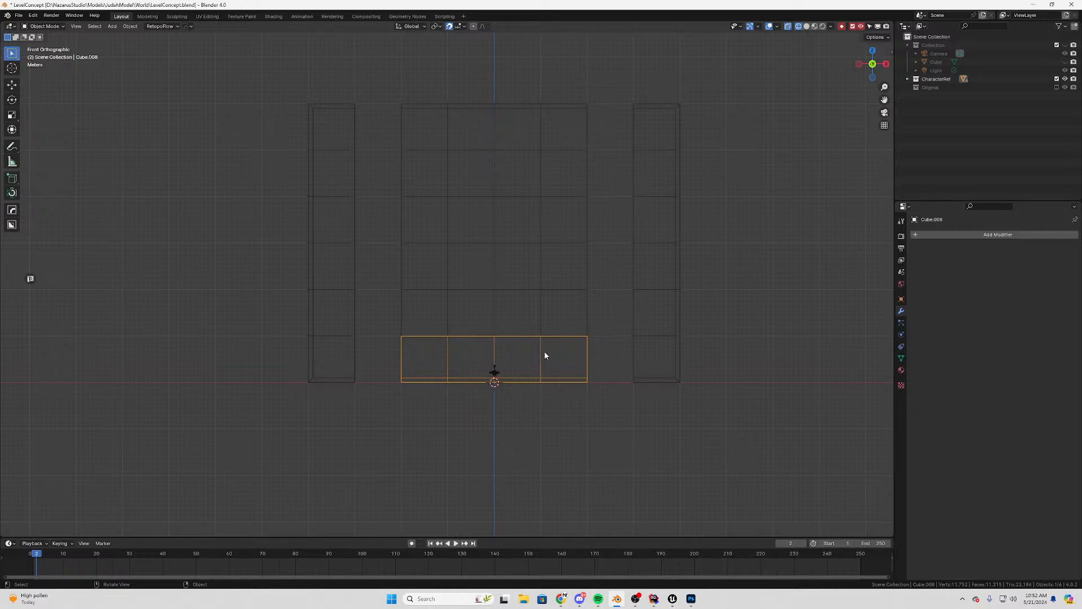
{"action": "key", "text": "g"}
{"action": "key", "text": "z"}
{"action": "left_click", "coordinate": [591, 435]}
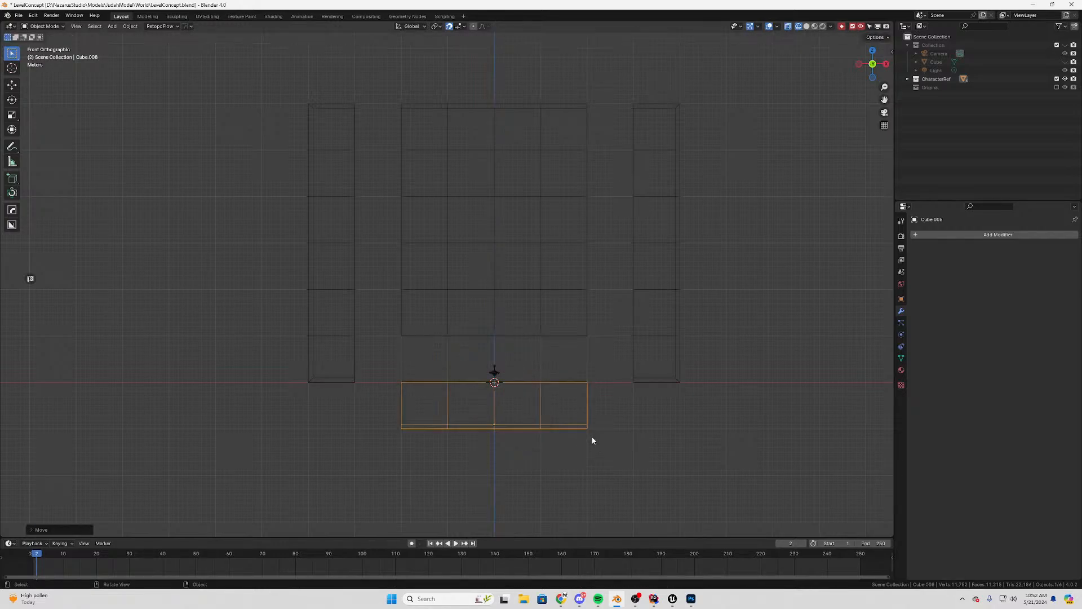
Separate the top row of faces of the central grid panel into its own object
{"action": "middle_click_drag", "start_coordinate": [519, 260], "coordinate": [488, 340], "text": "shift"}
{"action": "key", "text": "Tab"}
{"action": "key", "text": "Tab"}
{"action": "key", "text": "Tab"}
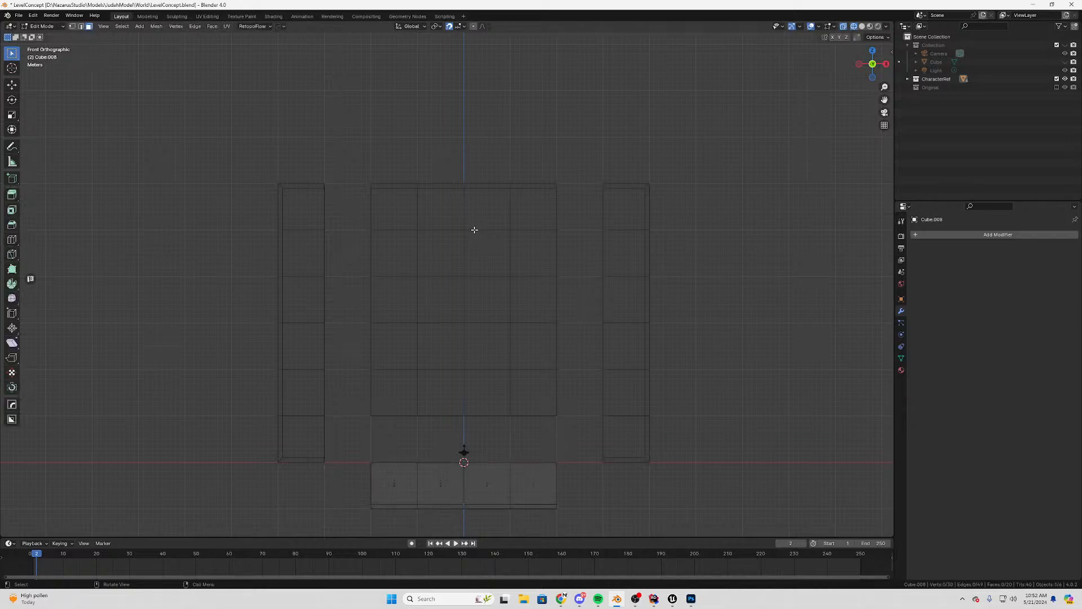
{"action": "key", "text": "Tab"}
{"action": "left_click", "coordinate": [500, 223]}
{"action": "key", "text": "Tab"}
{"action": "left_click_drag", "start_coordinate": [567, 147], "coordinate": [350, 234]}
{"action": "scroll", "coordinate": [477, 155], "scroll_direction": "up", "scroll_amount": 3}
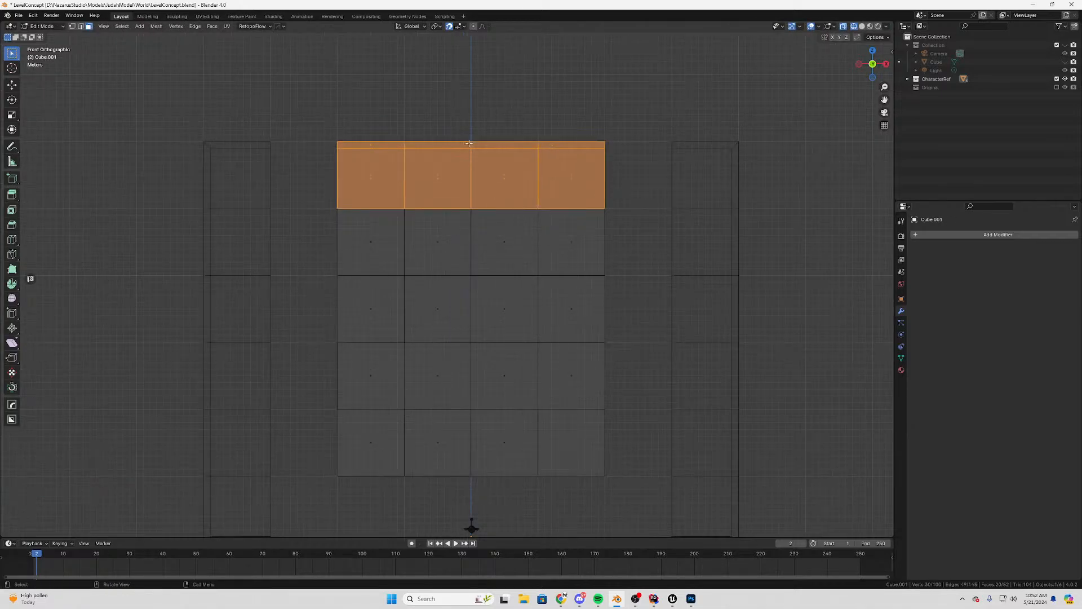
{"action": "middle_click_drag", "start_coordinate": [558, 123], "coordinate": [527, 246], "text": "shift"}
{"action": "scroll", "coordinate": [526, 242], "scroll_direction": "down", "scroll_amount": 2}
{"action": "key", "text": "p"}
{"action": "left_click", "coordinate": [523, 237]}
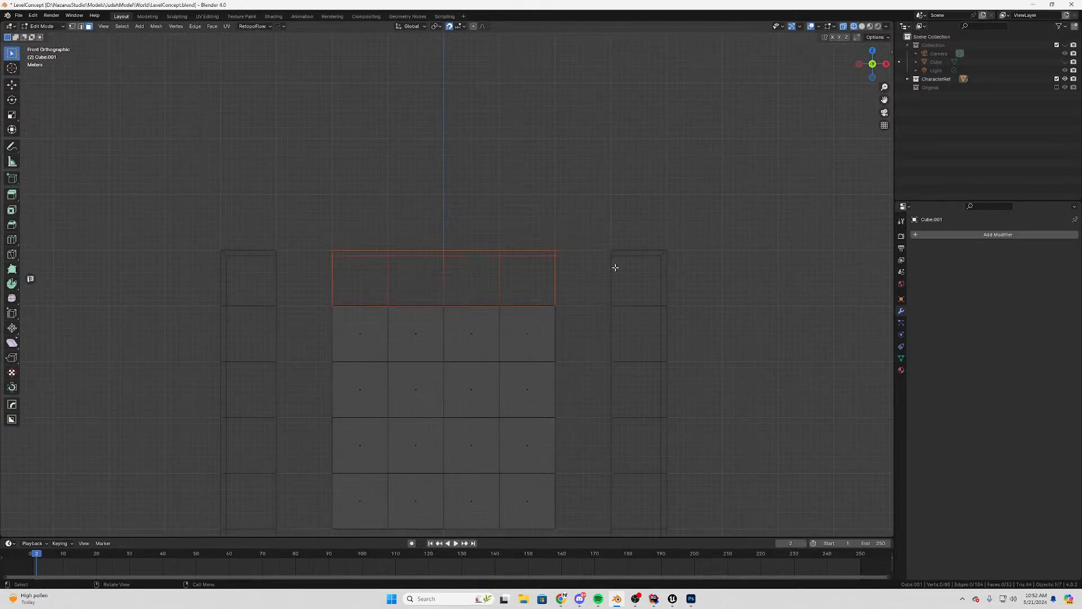
Move the separated top strip straight up along Z so it sits one cell above the central panel
{"action": "key", "text": "Tab"}
{"action": "left_click_drag", "start_coordinate": [579, 214], "coordinate": [456, 261]}
{"action": "key", "text": "g"}
{"action": "key", "text": "z"}
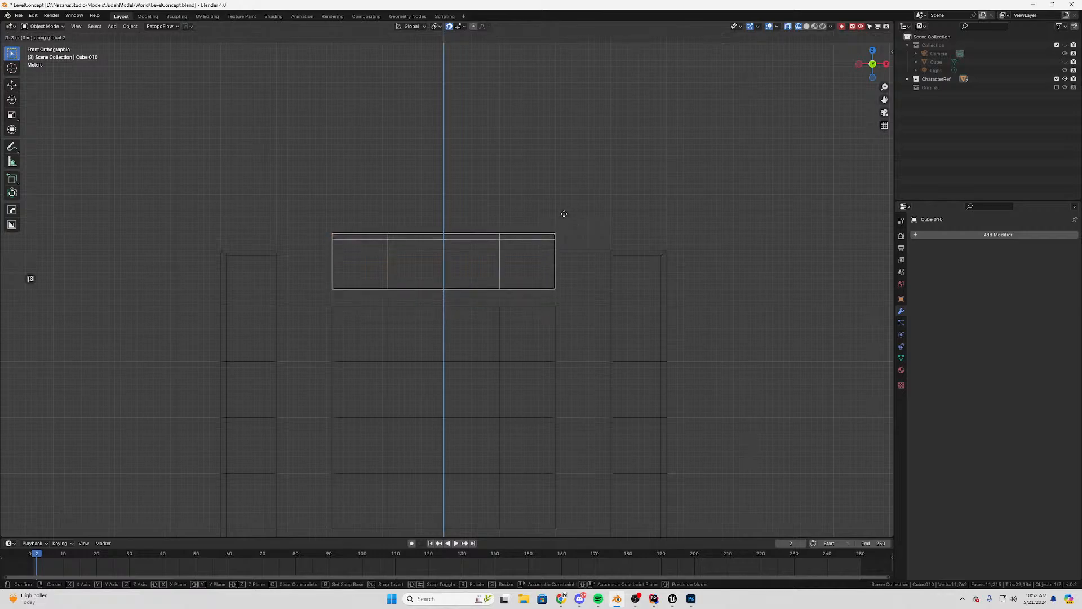
{"action": "left_click", "coordinate": [587, 178]}
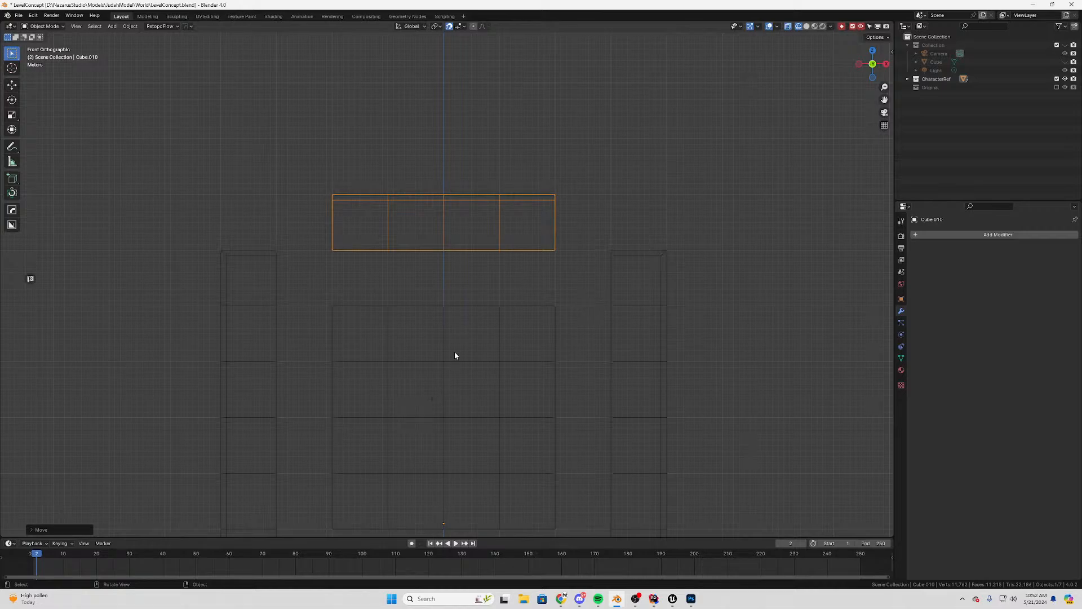
{"action": "middle_click_drag", "start_coordinate": [281, 348], "coordinate": [351, 336]}
{"action": "key", "text": "KP_1"}
{"action": "scroll", "coordinate": [346, 336], "scroll_direction": "down", "scroll_amount": 3}
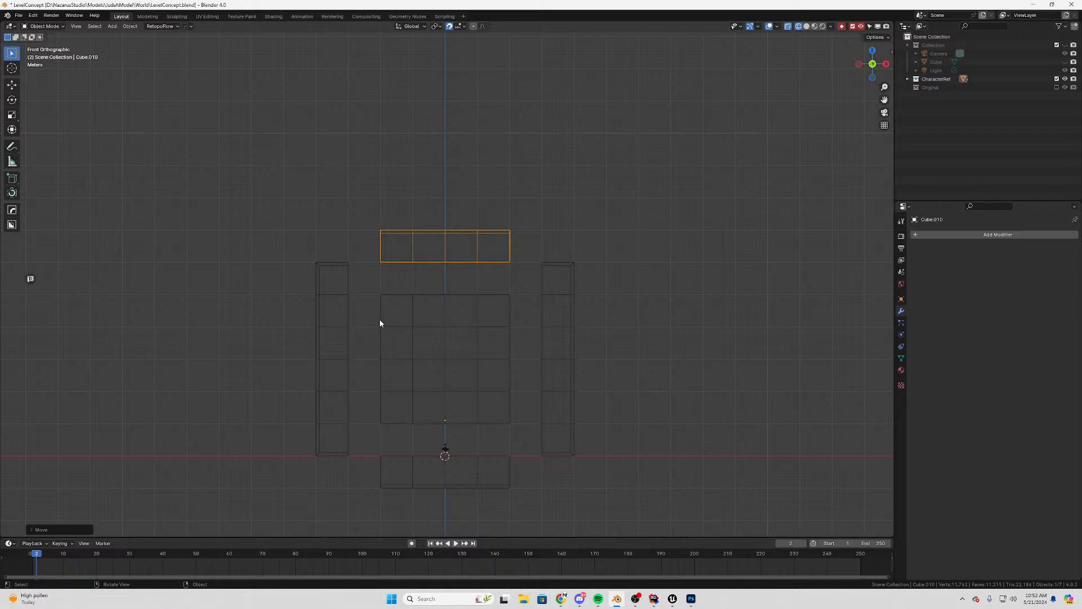
{"action": "key", "text": "alt+a"}
{"action": "left_click", "coordinate": [1027, 600]}
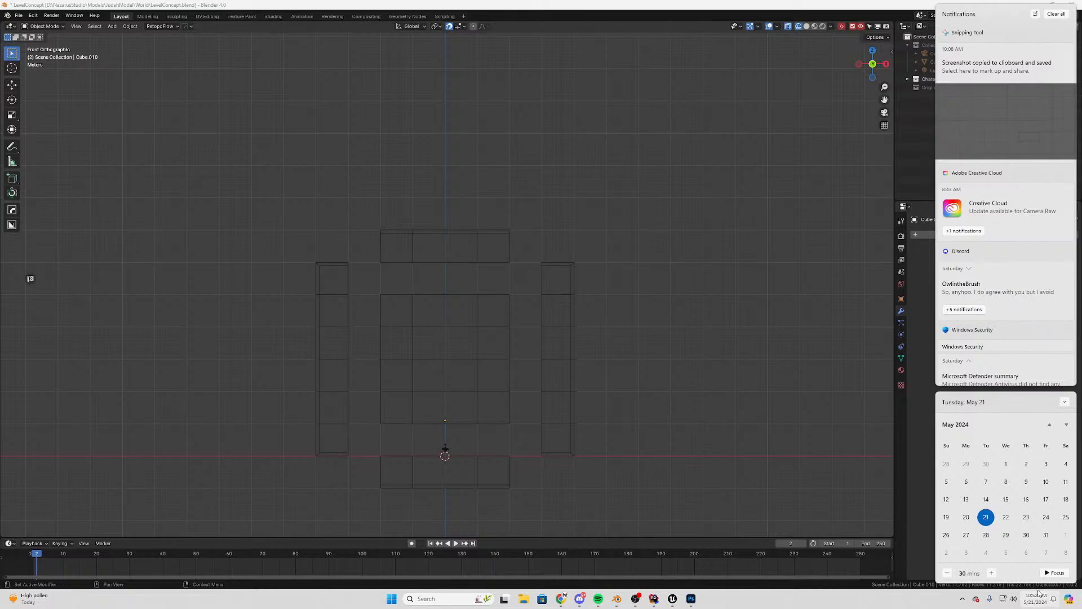
{"action": "left_click", "coordinate": [1039, 592]}
{"action": "left_click", "coordinate": [1039, 601]}
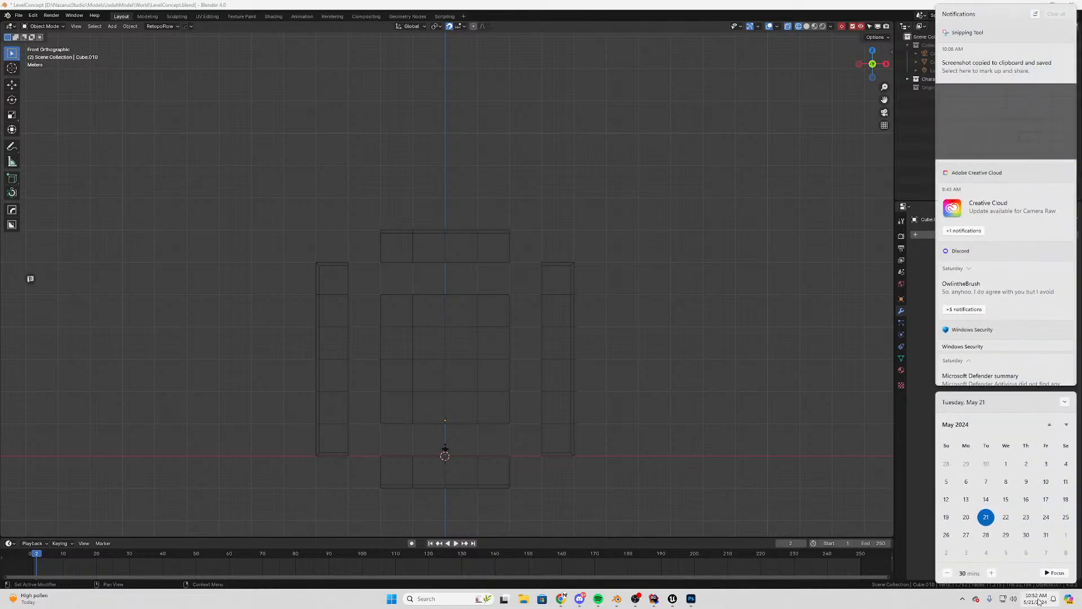
{"action": "left_click", "coordinate": [1049, 426]}
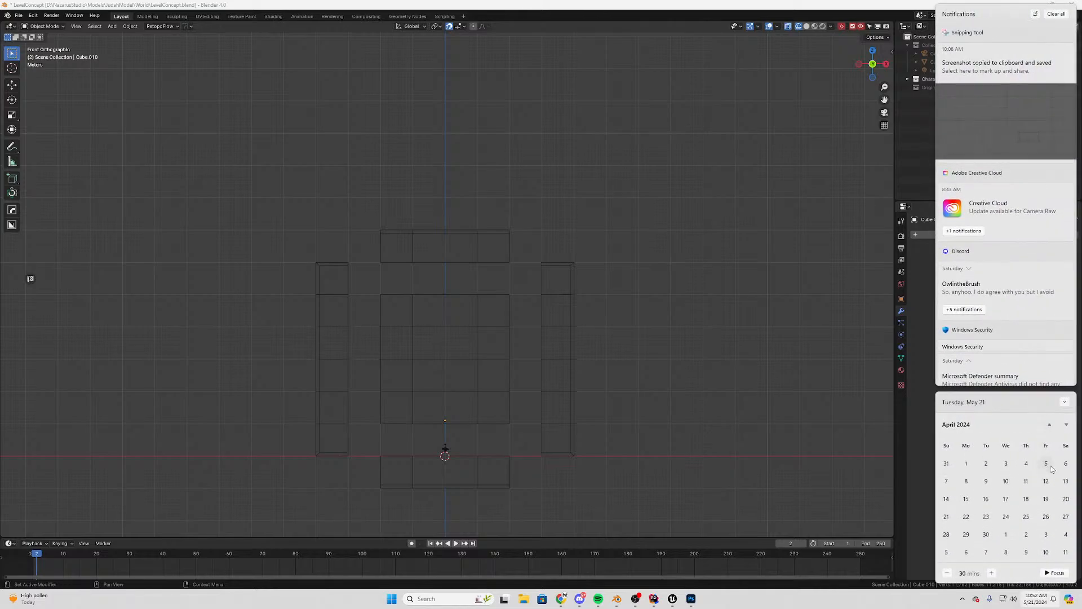
{"action": "left_click", "coordinate": [1060, 428]}
Separate the top cell of the left column into its own object
{"action": "scroll", "coordinate": [408, 259], "scroll_direction": "up", "scroll_amount": 3}
{"action": "middle_click_drag", "start_coordinate": [229, 184], "coordinate": [337, 168], "text": "shift"}
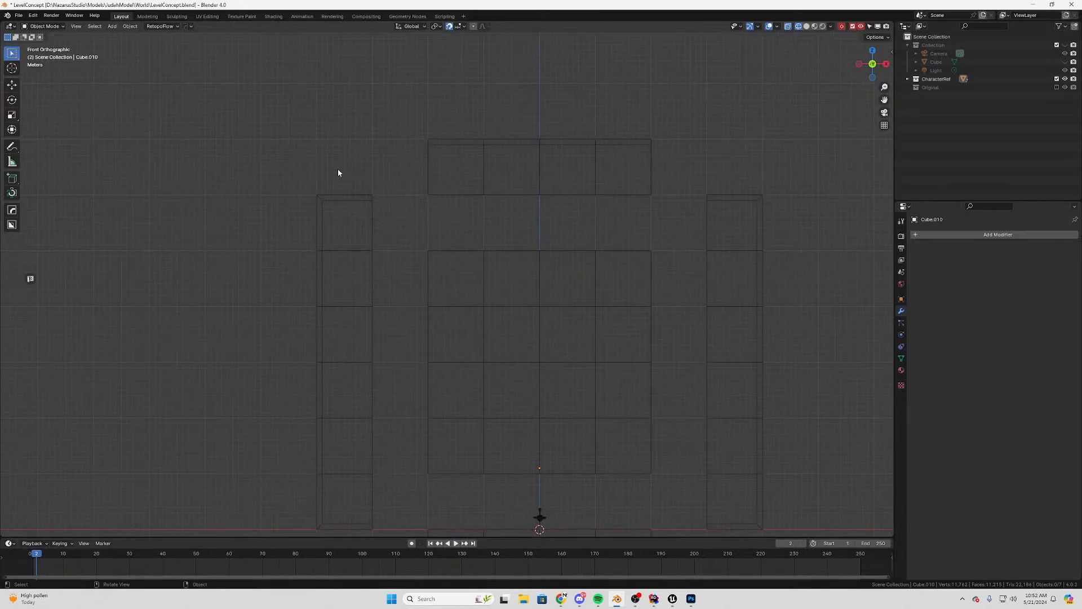
{"action": "left_click_drag", "start_coordinate": [389, 167], "coordinate": [261, 254]}
{"action": "key", "text": "Tab"}
{"action": "middle_click_drag", "start_coordinate": [372, 209], "coordinate": [467, 260], "text": "shift"}
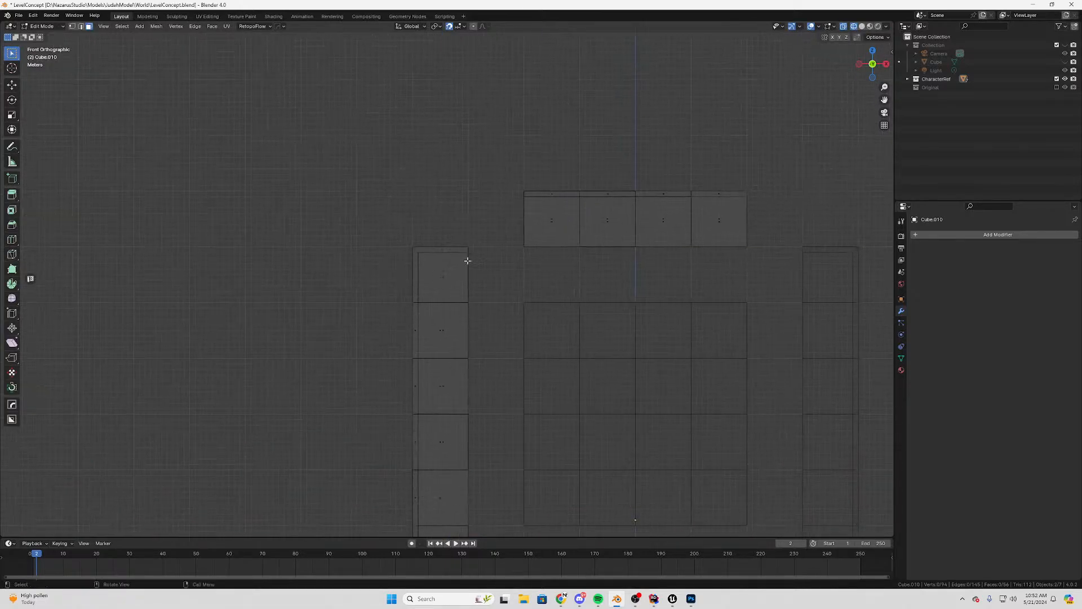
{"action": "left_click", "coordinate": [467, 261]}
{"action": "middle_click_drag", "start_coordinate": [510, 348], "coordinate": [369, 363], "text": "shift"}
{"action": "key", "text": "p"}
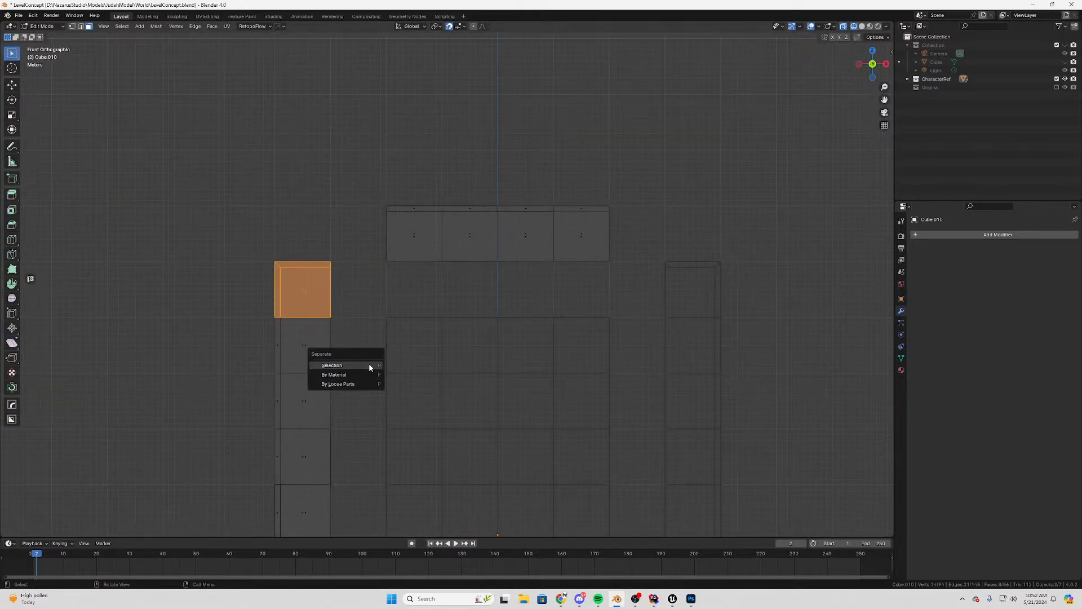
{"action": "left_click", "coordinate": [369, 365]}
Move the separated upper-left corner piece up one cell, level with the top strip
{"action": "key", "text": "Tab"}
{"action": "key", "text": "alt+a"}
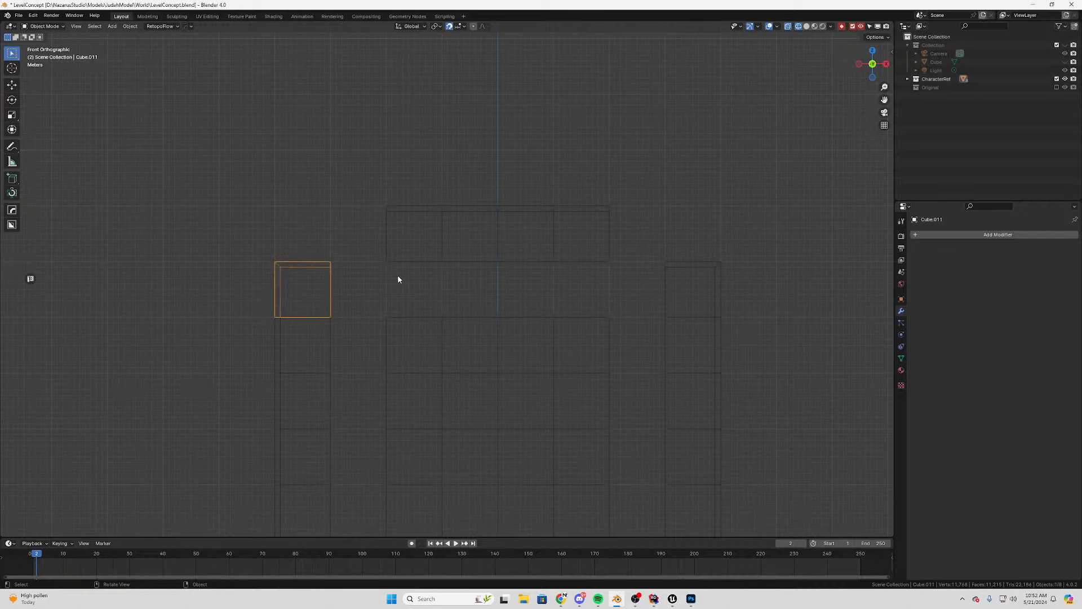
{"action": "key", "text": "g"}
{"action": "left_click", "coordinate": [327, 170]}
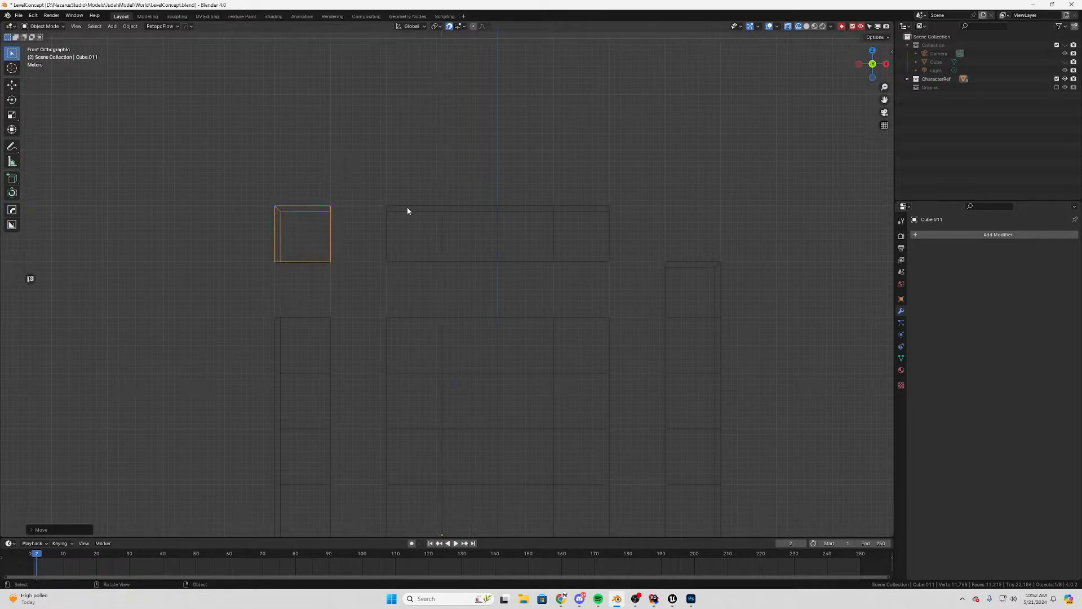
Separate the top cell of the right column into its own object
{"action": "middle_click_drag", "start_coordinate": [695, 278], "coordinate": [537, 244], "text": "shift"}
{"action": "left_click", "coordinate": [537, 244]}
{"action": "key", "text": "Tab"}
{"action": "left_click", "coordinate": [535, 253]}
{"action": "key", "text": "g"}
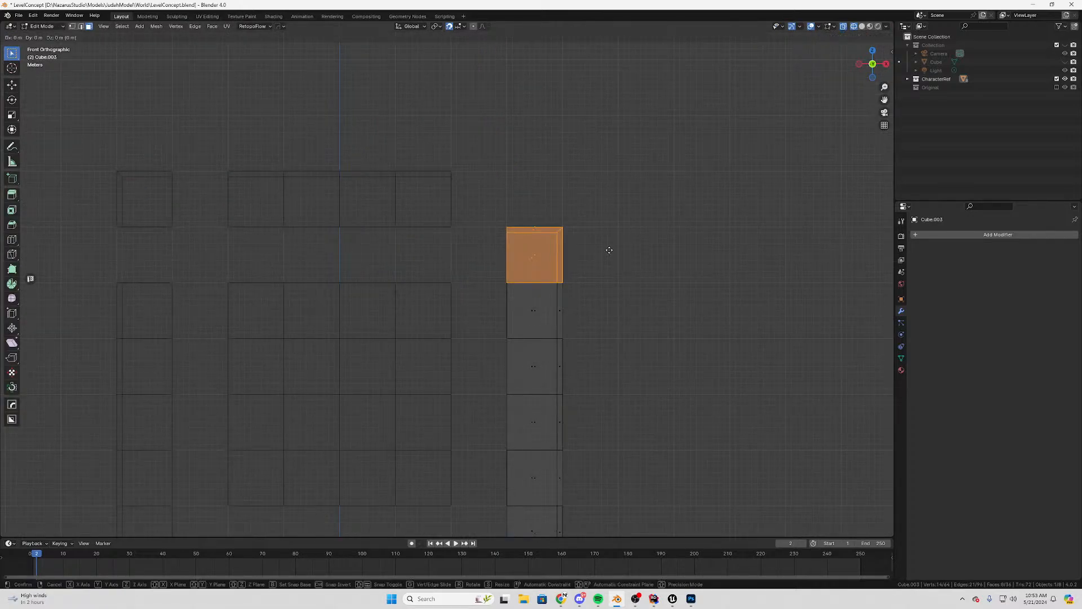
{"action": "key", "text": "z"}
{"action": "right_click", "coordinate": [613, 225]}
{"action": "left_click", "coordinate": [607, 240]}
Move the separated upper-right corner piece up along Z by one cell, level with the top strip
{"action": "key", "text": "Tab"}
{"action": "left_click_drag", "start_coordinate": [604, 210], "coordinate": [560, 242]}
{"action": "key", "text": "g"}
{"action": "key", "text": "z"}
{"action": "left_click", "coordinate": [560, 186]}
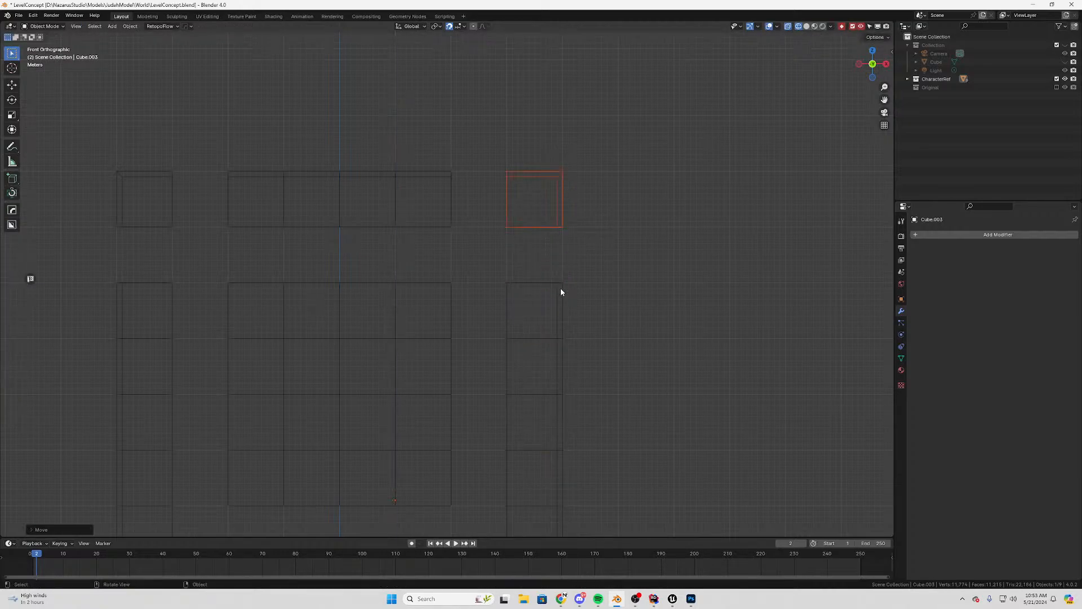
Separate the bottom cell of the right column into its own object
{"action": "scroll", "coordinate": [485, 346], "scroll_direction": "down", "scroll_amount": 5, "text": "shift"}
{"action": "left_click", "coordinate": [506, 314]}
{"action": "key", "text": "Tab"}
{"action": "left_click", "coordinate": [496, 316]}
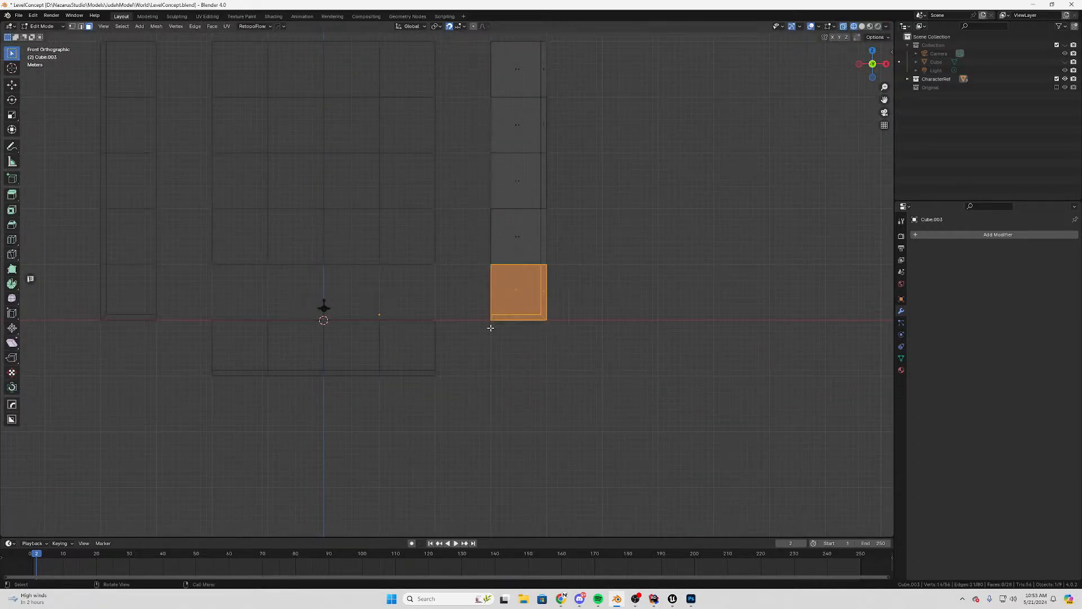
{"action": "key", "text": "g"}
{"action": "key", "text": "z"}
{"action": "right_click", "coordinate": [553, 366]}
{"action": "left_click", "coordinate": [579, 346]}
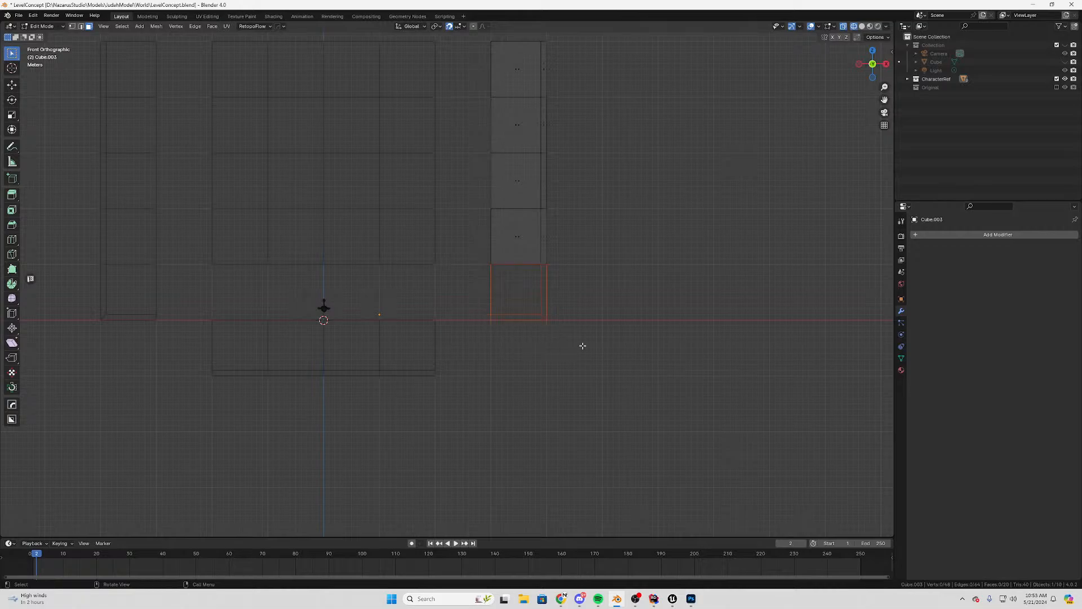
Move the separated lower-right corner piece down along Z by one cell, level with the bottom strip
{"action": "key", "text": "Tab"}
{"action": "left_click", "coordinate": [539, 366]}
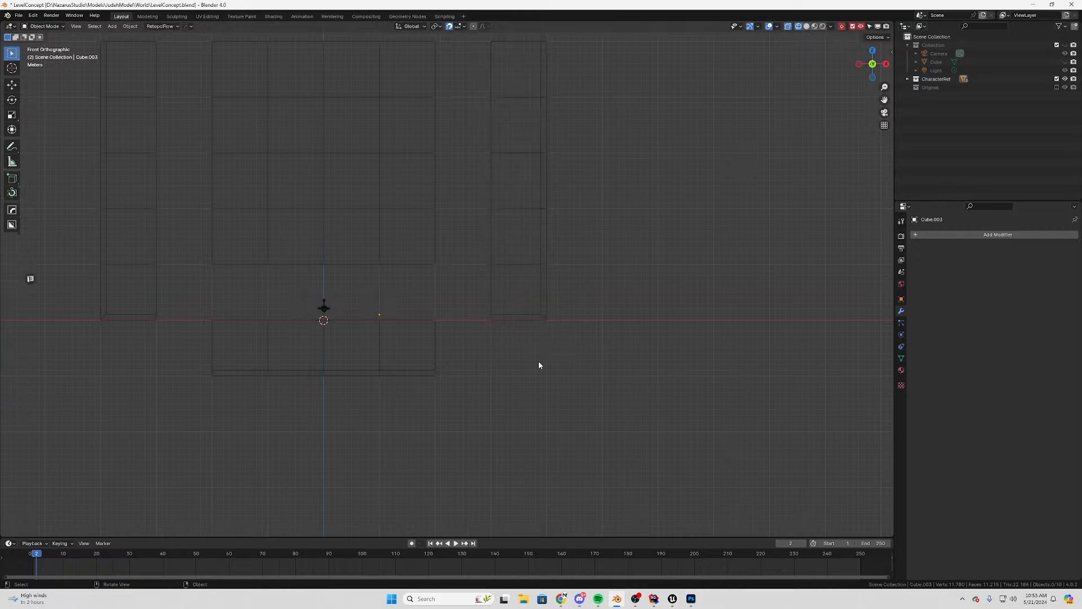
{"action": "left_click", "coordinate": [536, 312]}
{"action": "key", "text": "g"}
{"action": "key", "text": "z"}
{"action": "left_click", "coordinate": [481, 405]}
Separate the bottom cell of the left column into its own object
{"action": "middle_click_drag", "start_coordinate": [481, 405], "coordinate": [713, 387], "text": "shift"}
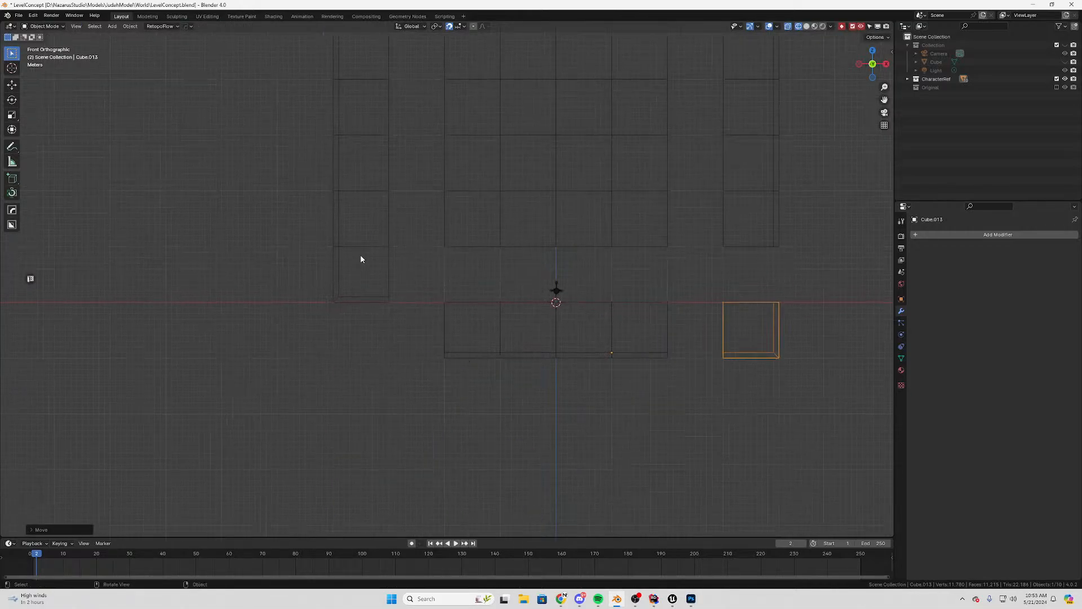
{"action": "key", "text": "Tab"}
{"action": "key", "text": "Tab"}
{"action": "key", "text": "Tab"}
{"action": "key", "text": "Tab"}
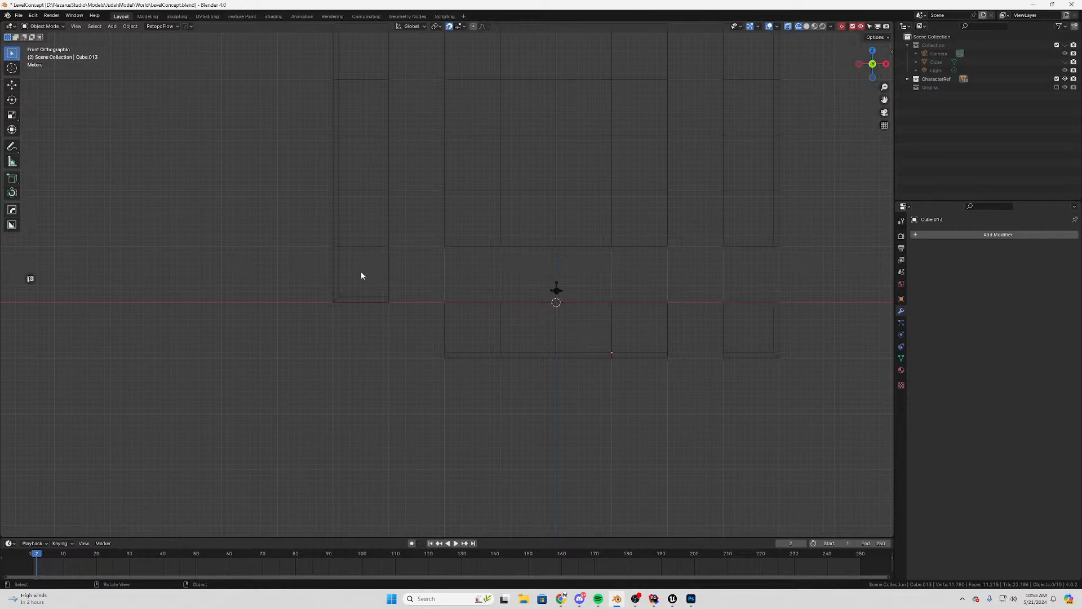
{"action": "middle_click_drag", "start_coordinate": [357, 214], "coordinate": [360, 421], "text": "shift"}
{"action": "left_click", "coordinate": [394, 242]}
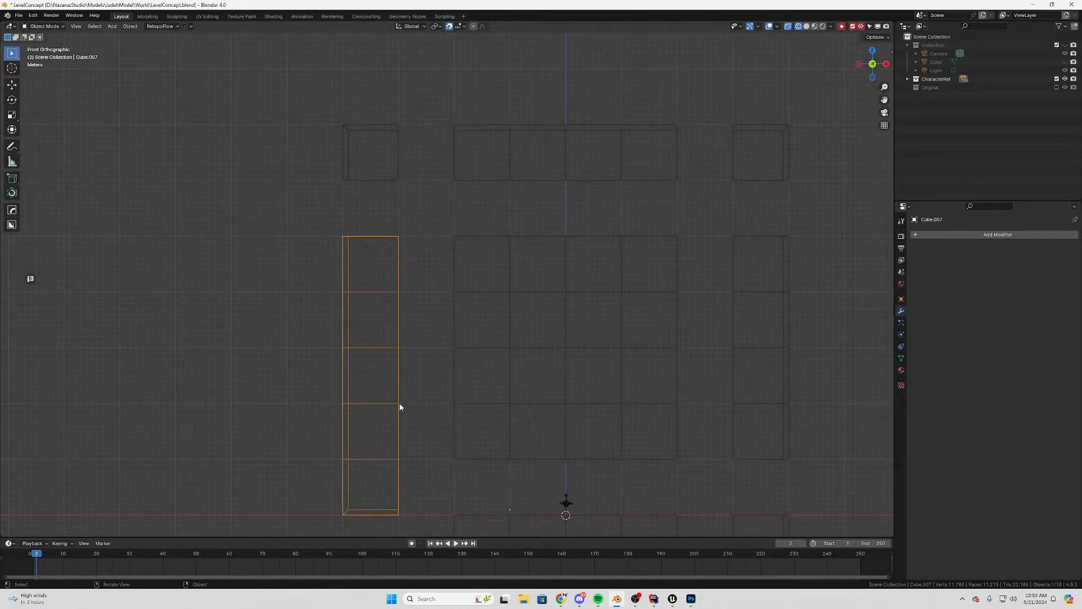
{"action": "key", "text": "Tab"}
{"action": "middle_click_drag", "start_coordinate": [361, 499], "coordinate": [374, 363], "text": "shift"}
{"action": "left_click", "coordinate": [373, 363]}
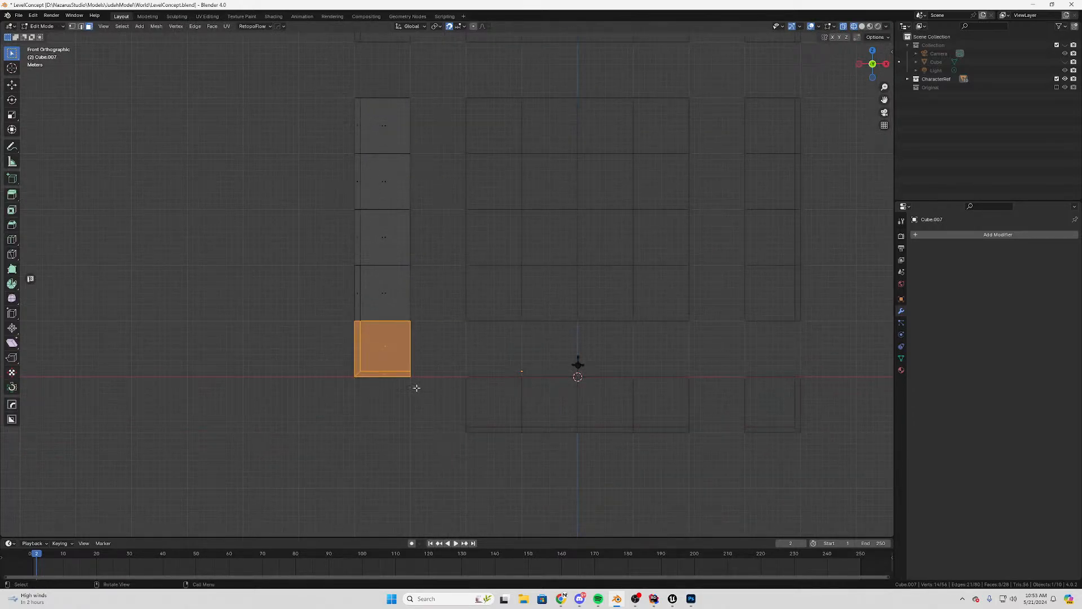
{"action": "key", "text": "p"}
{"action": "left_click", "coordinate": [417, 387]}
Move the separated lower-left corner piece down along Z by one cell, level with the bottom strip
{"action": "key", "text": "Tab"}
{"action": "key", "text": "Tab"}
{"action": "key", "text": "Tab"}
{"action": "left_click", "coordinate": [386, 351]}
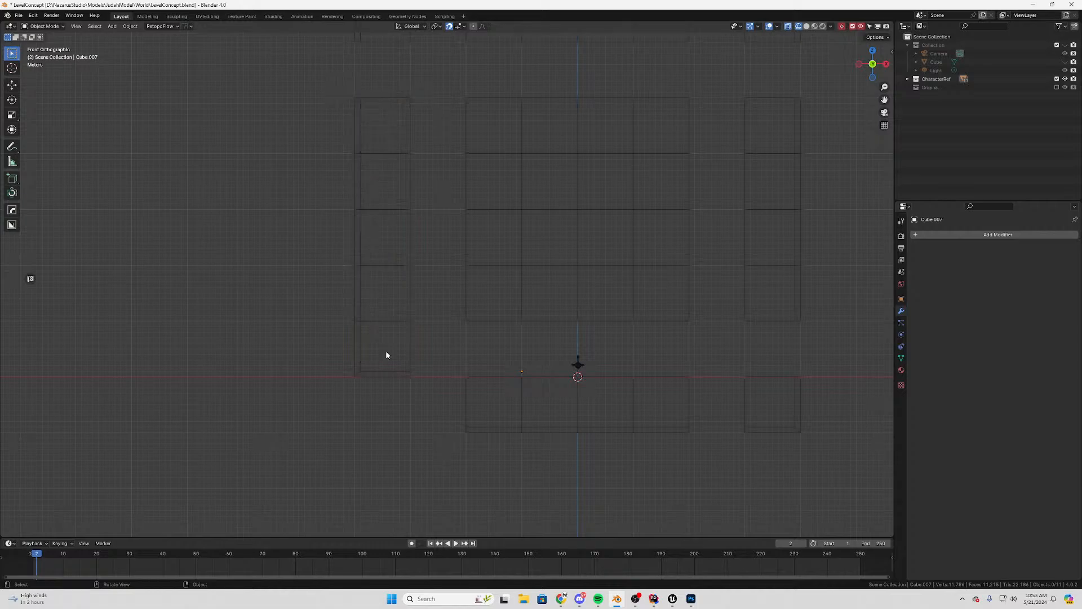
{"action": "left_click", "coordinate": [404, 354]}
{"action": "key", "text": "g"}
{"action": "key", "text": "z"}
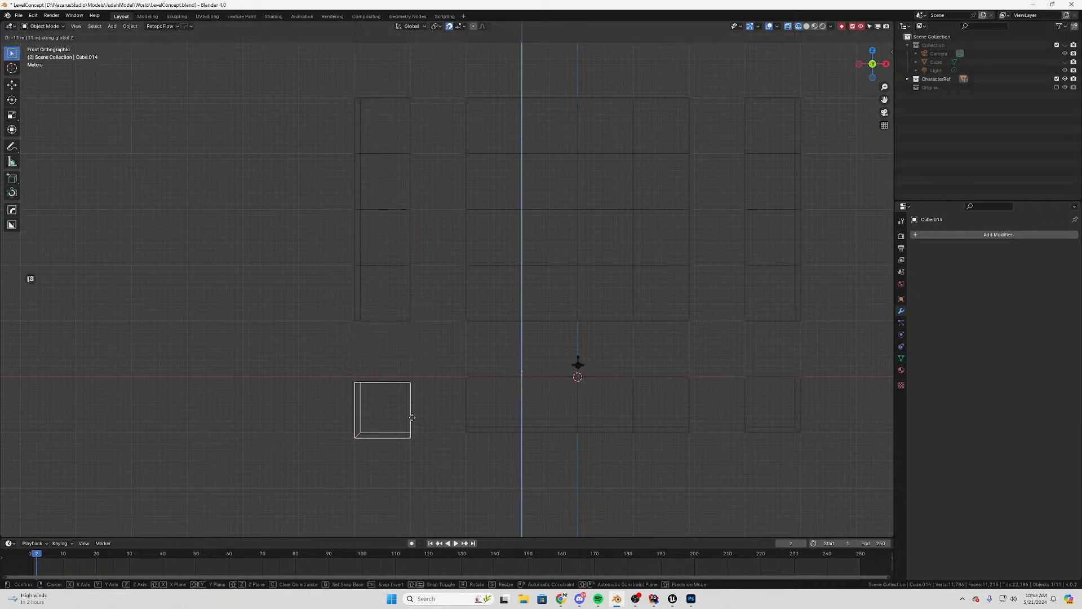
{"action": "left_click", "coordinate": [412, 418]}
Duplicate the central panel's top row of faces 10 m upward along Z to meet the top strip
{"action": "middle_click_drag", "start_coordinate": [416, 413], "coordinate": [329, 496], "text": "shift"}
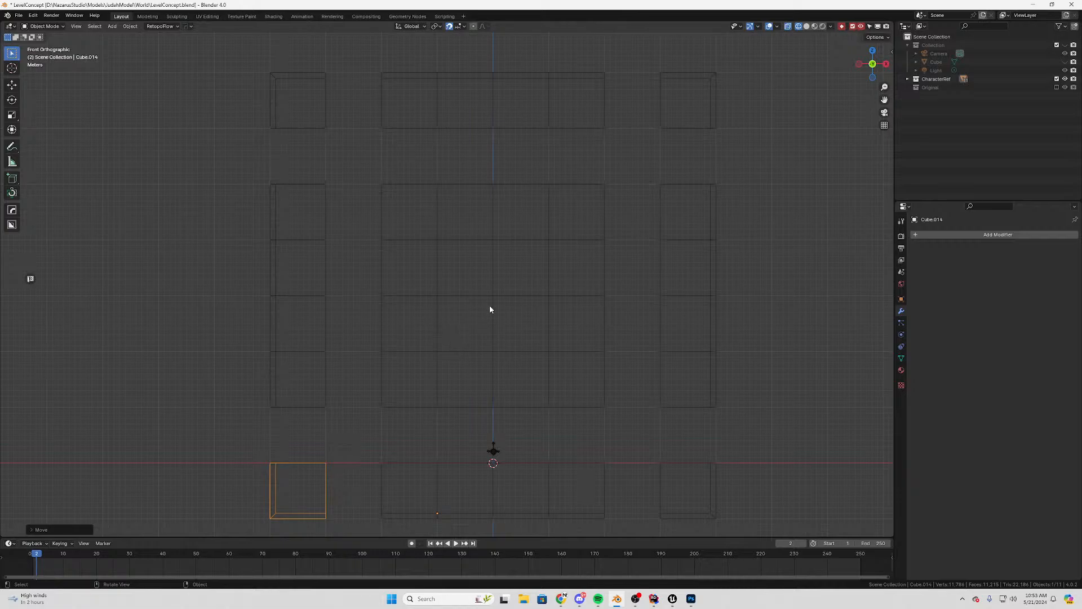
{"action": "middle_click_drag", "start_coordinate": [330, 290], "coordinate": [412, 335], "text": "shift"}
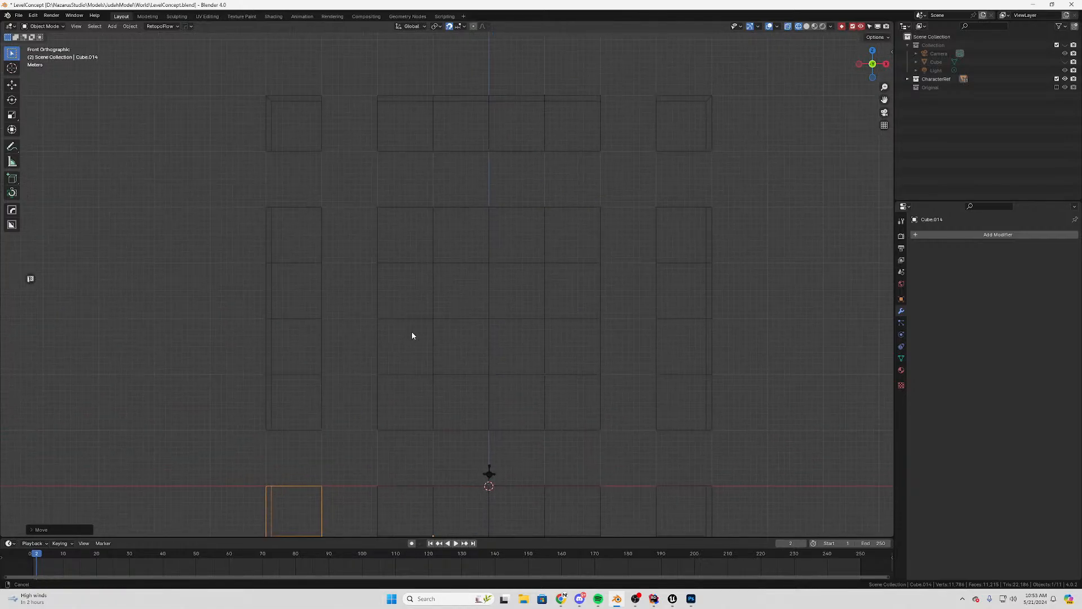
{"action": "left_click", "coordinate": [386, 236]}
{"action": "left_click", "coordinate": [493, 316]}
{"action": "middle_click_drag", "start_coordinate": [505, 318], "coordinate": [433, 303], "text": "shift"}
{"action": "key", "text": "Tab"}
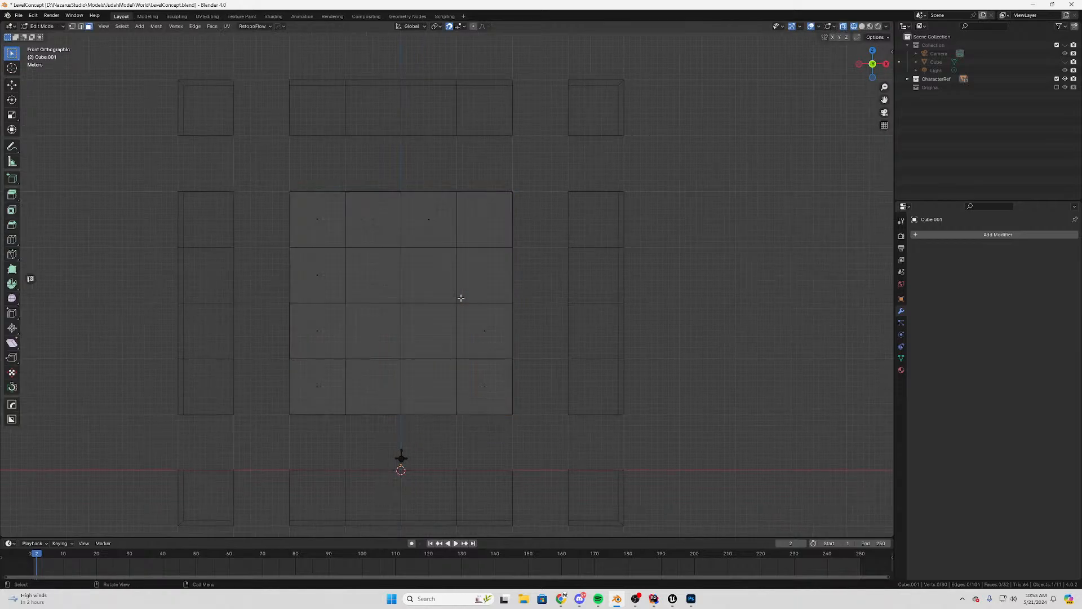
{"action": "middle_click_drag", "start_coordinate": [449, 146], "coordinate": [454, 193], "text": "shift"}
{"action": "left_click_drag", "start_coordinate": [545, 208], "coordinate": [298, 293]}
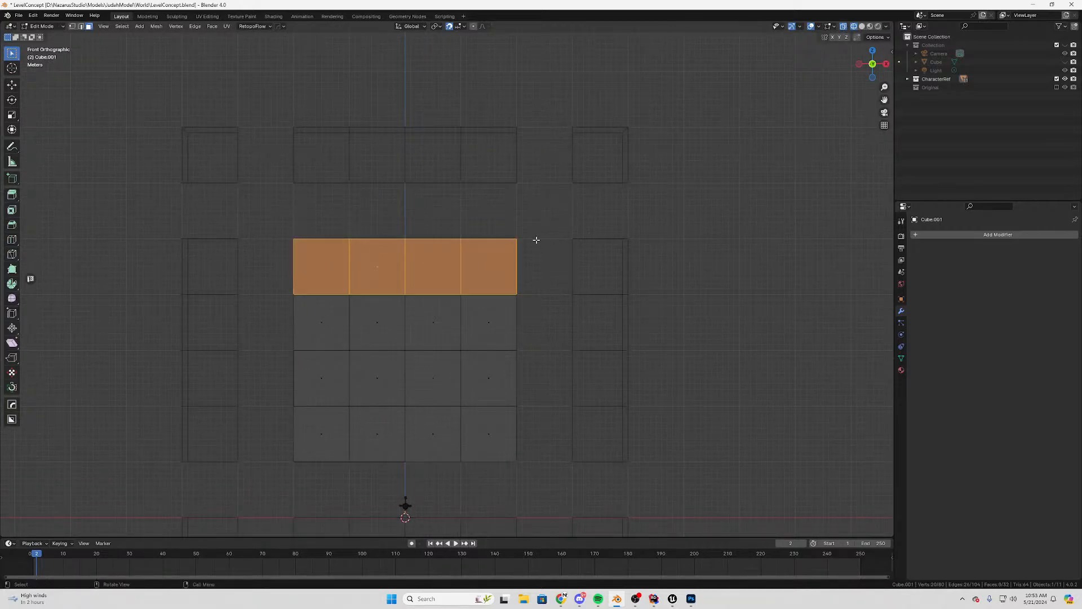
{"action": "key", "text": "shift+d"}
{"action": "key", "text": "z"}
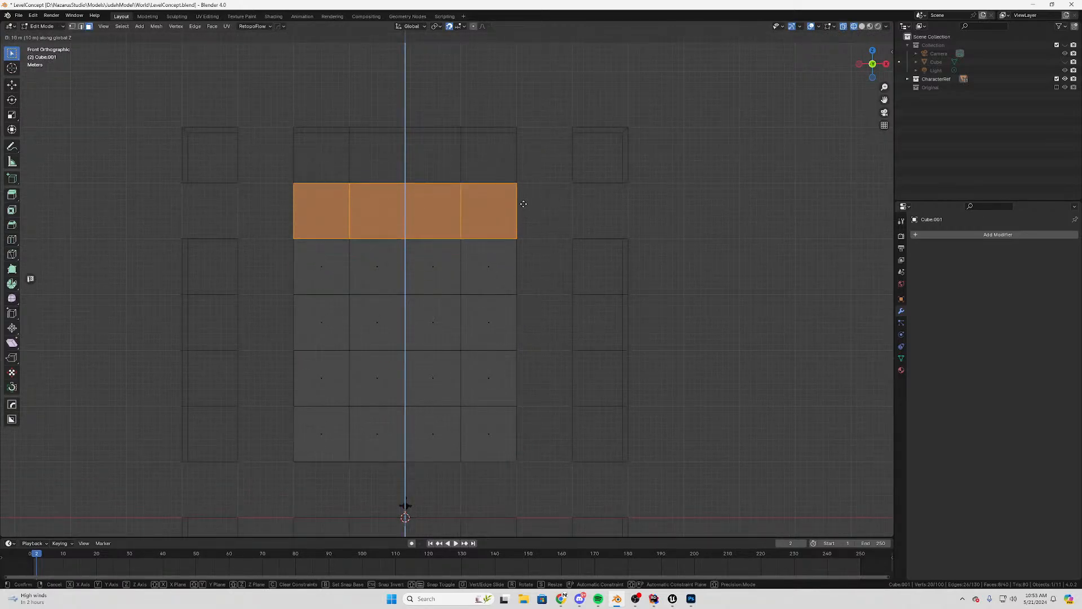
{"action": "left_click", "coordinate": [307, 282]}
Duplicate the central panel's bottom row of faces 10 m downward along Z to meet the bottom strip
{"action": "middle_click_drag", "start_coordinate": [340, 356], "coordinate": [384, 196], "text": "shift"}
{"action": "left_click_drag", "start_coordinate": [587, 248], "coordinate": [345, 316]}
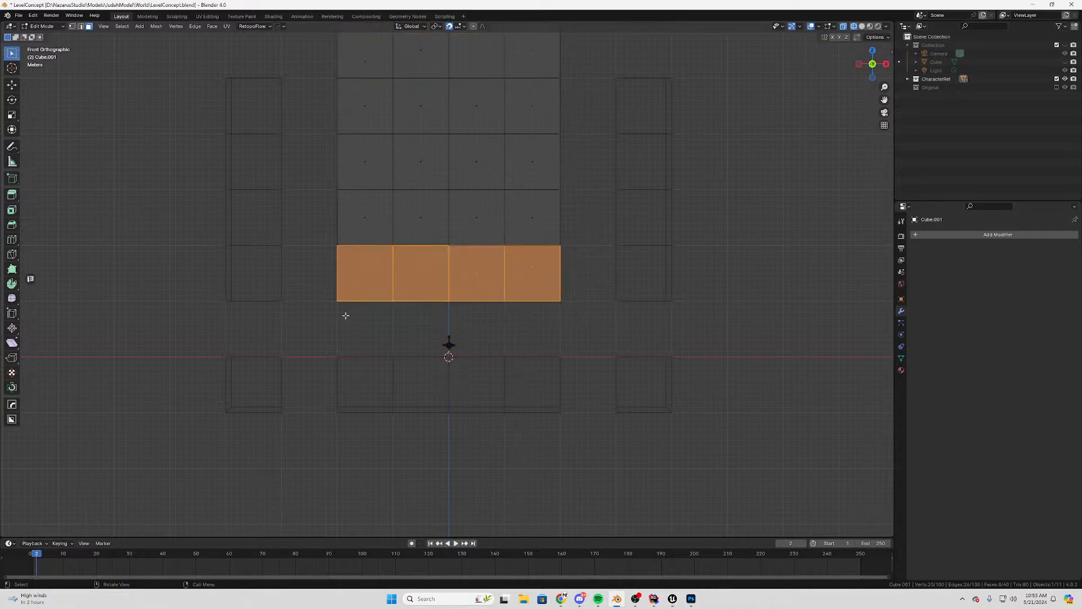
{"action": "key", "text": "shift+d"}
{"action": "key", "text": "z"}
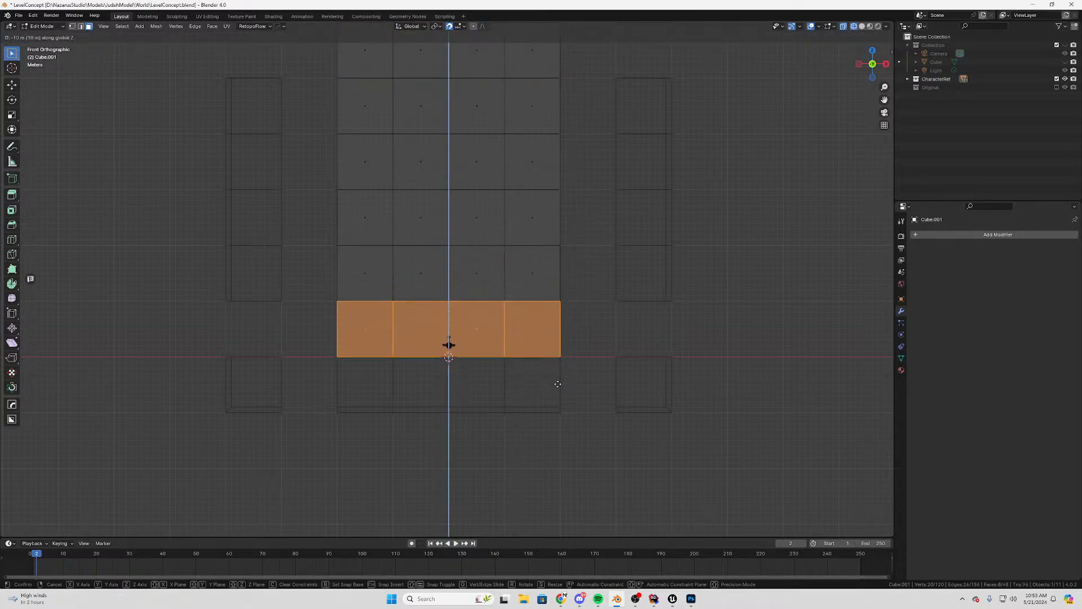
{"action": "left_click", "coordinate": [559, 387]}
Duplicate the central panel's rightmost column of faces along X by one cell to fill the gap beside it
{"action": "middle_click_drag", "start_coordinate": [539, 242], "coordinate": [470, 307], "text": "shift"}
{"action": "left_click_drag", "start_coordinate": [532, 101], "coordinate": [440, 412]}
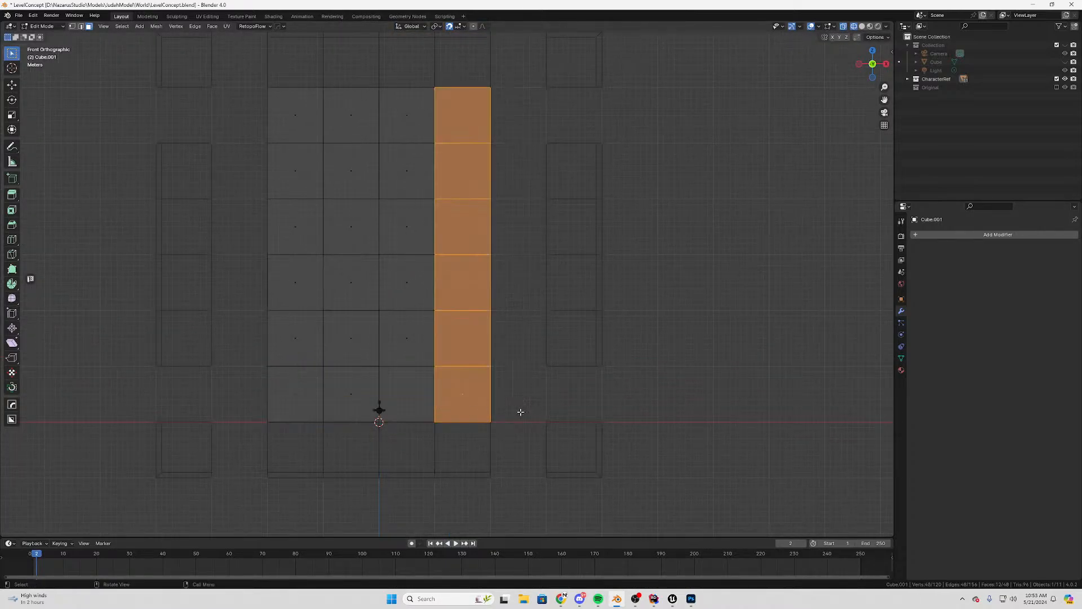
{"action": "key", "text": "shift+d"}
{"action": "key", "text": "x"}
{"action": "left_click", "coordinate": [580, 423]}
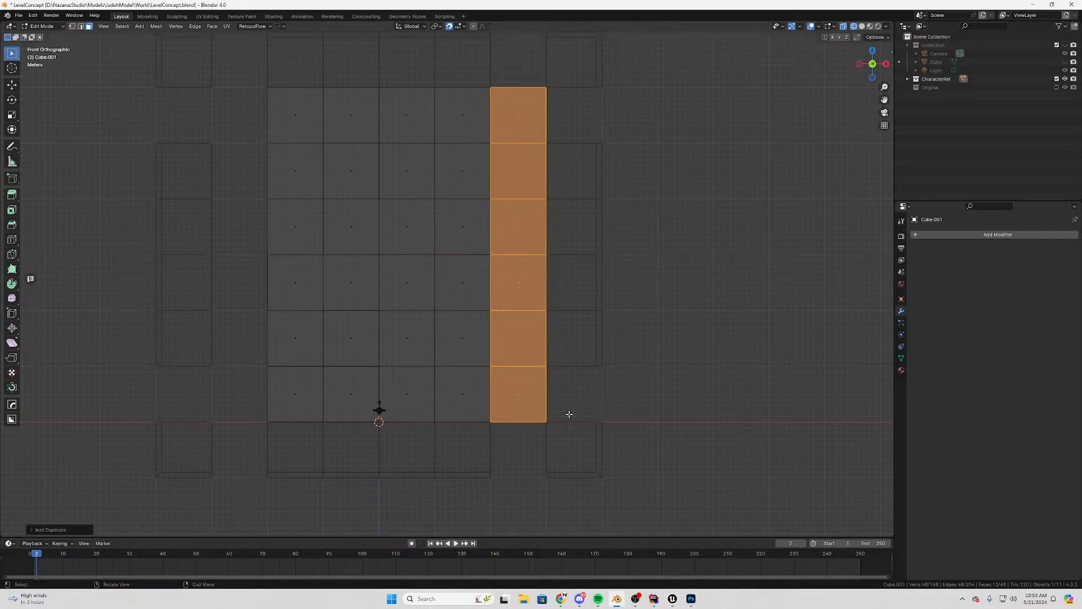
Duplicate the selected right column of faces along negative X to fill the gap on the central panel's left side
{"action": "middle_click_drag", "start_coordinate": [328, 300], "coordinate": [446, 327], "text": "shift"}
{"action": "key", "text": "shift+d"}
{"action": "key", "text": "x"}
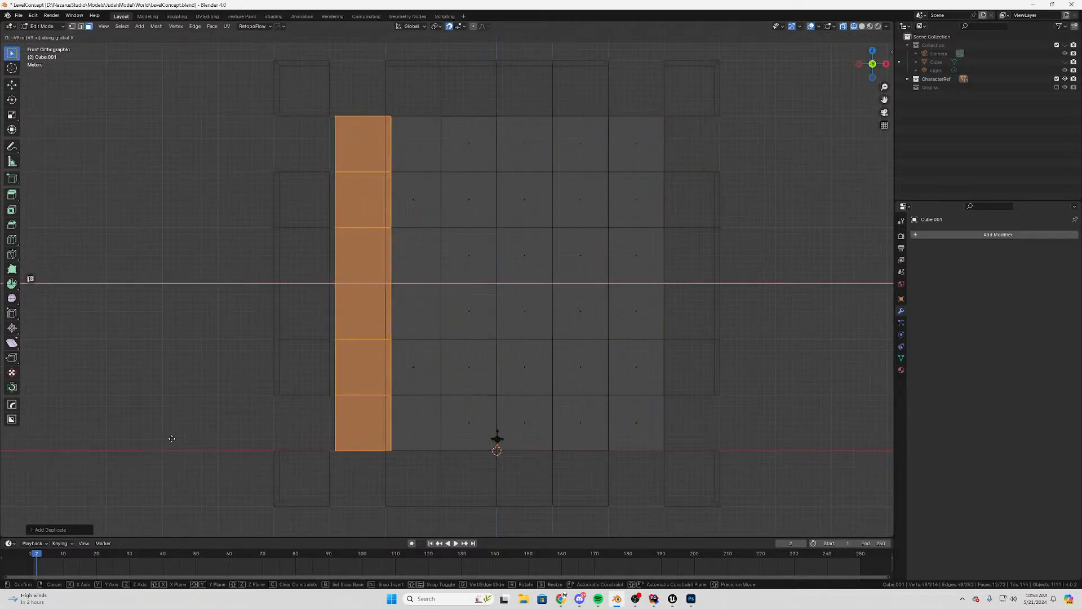
{"action": "left_click", "coordinate": [171, 437]}
{"action": "middle_click_drag", "start_coordinate": [408, 106], "coordinate": [450, 198], "text": "shift"}
{"action": "middle_click_drag", "start_coordinate": [686, 268], "coordinate": [527, 201], "text": "shift"}
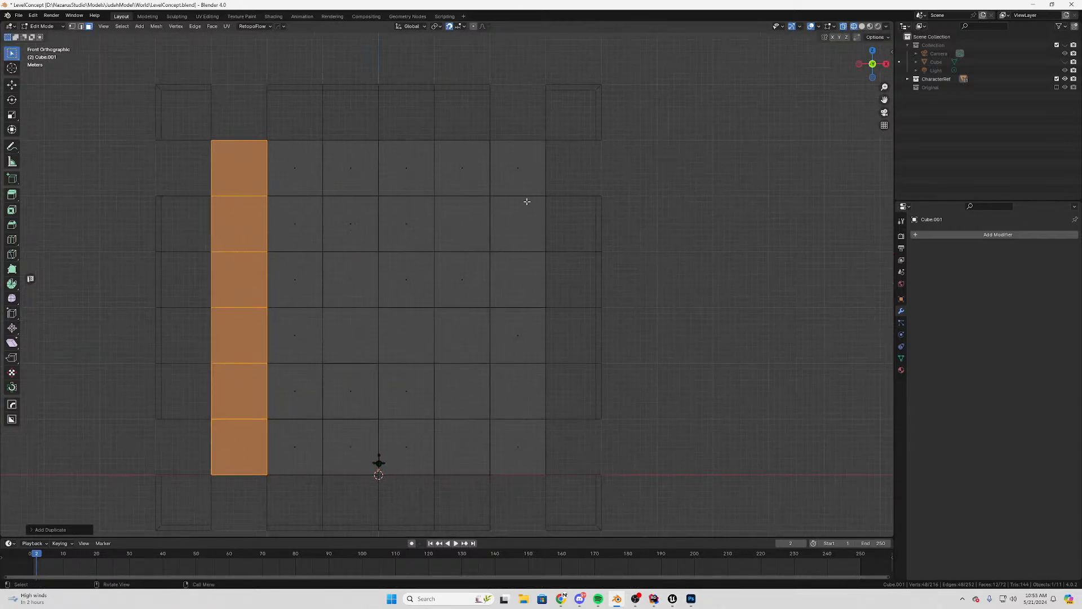
Merge all of the central panel's overlapping vertices by distance and return to Object Mode
{"action": "left_click_drag", "start_coordinate": [594, 152], "coordinate": [488, 185]}
{"action": "middle_click_drag", "start_coordinate": [468, 393], "coordinate": [522, 397], "text": "shift"}
{"action": "scroll", "coordinate": [545, 339], "scroll_direction": "down", "scroll_amount": 1}
{"action": "key", "text": "a"}
{"action": "key", "text": "m"}
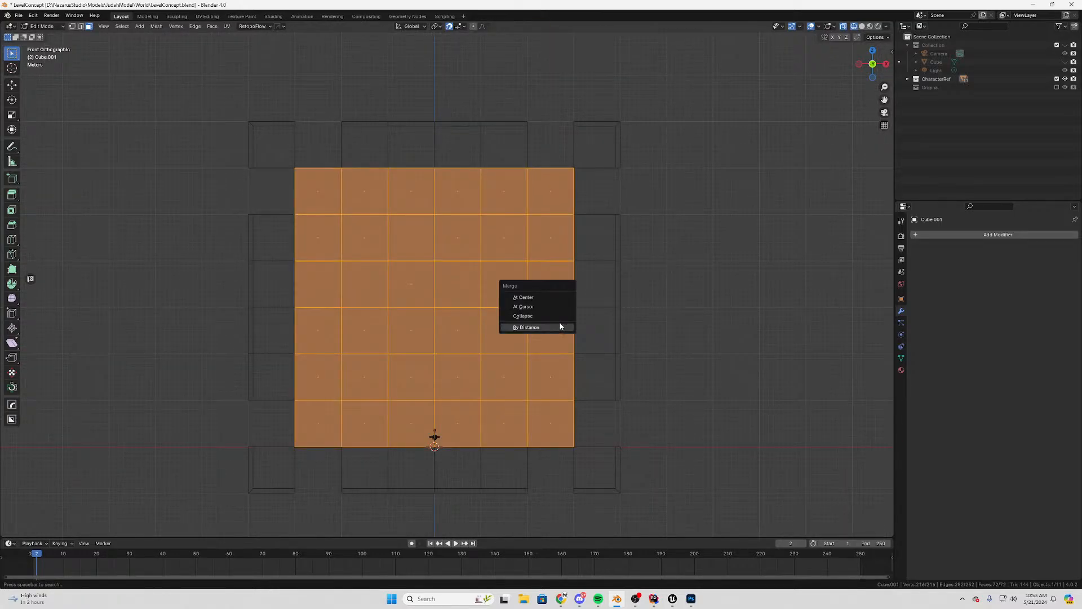
{"action": "left_click", "coordinate": [562, 327]}
{"action": "middle_click_drag", "start_coordinate": [480, 143], "coordinate": [481, 203], "text": "shift"}
{"action": "key", "text": "Tab"}
Duplicate the top strip's rightmost cell 10 m along X to meet the upper-right corner piece
{"action": "left_click", "coordinate": [473, 200]}
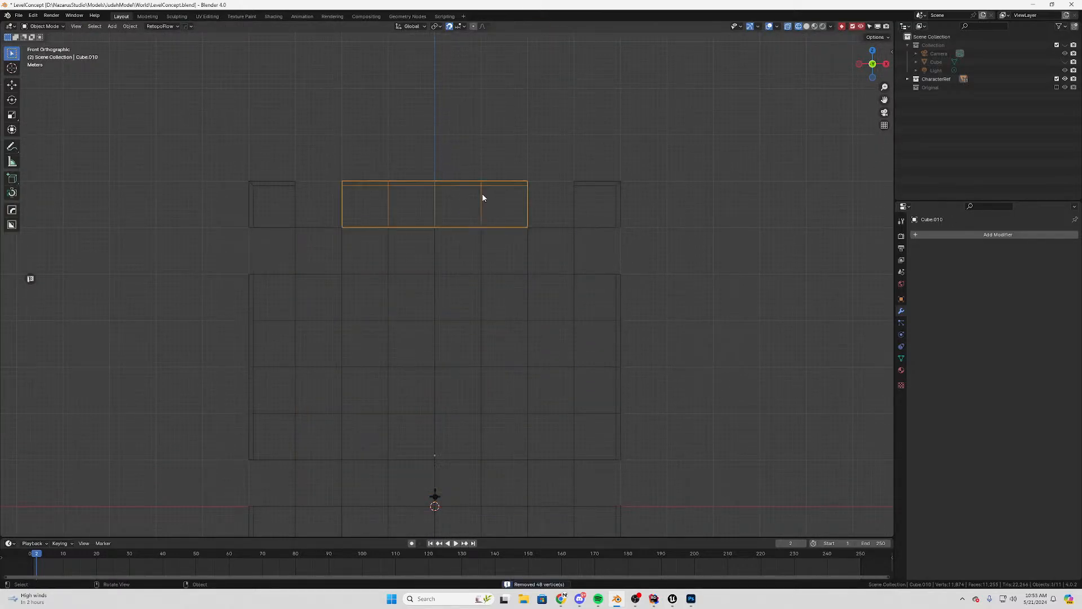
{"action": "key", "text": "Tab"}
{"action": "middle_click_drag", "start_coordinate": [543, 169], "coordinate": [513, 199], "text": "shift"}
{"action": "left_click", "coordinate": [503, 220]}
{"action": "scroll", "coordinate": [505, 219], "scroll_direction": "up", "scroll_amount": 3}
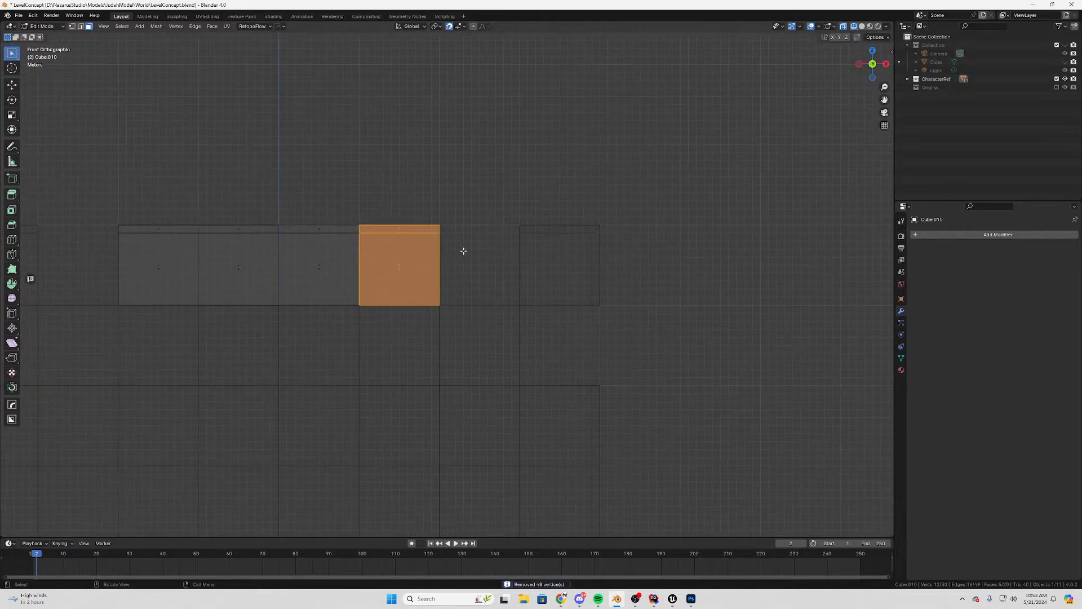
{"action": "key", "text": "g"}
{"action": "key", "text": "x"}
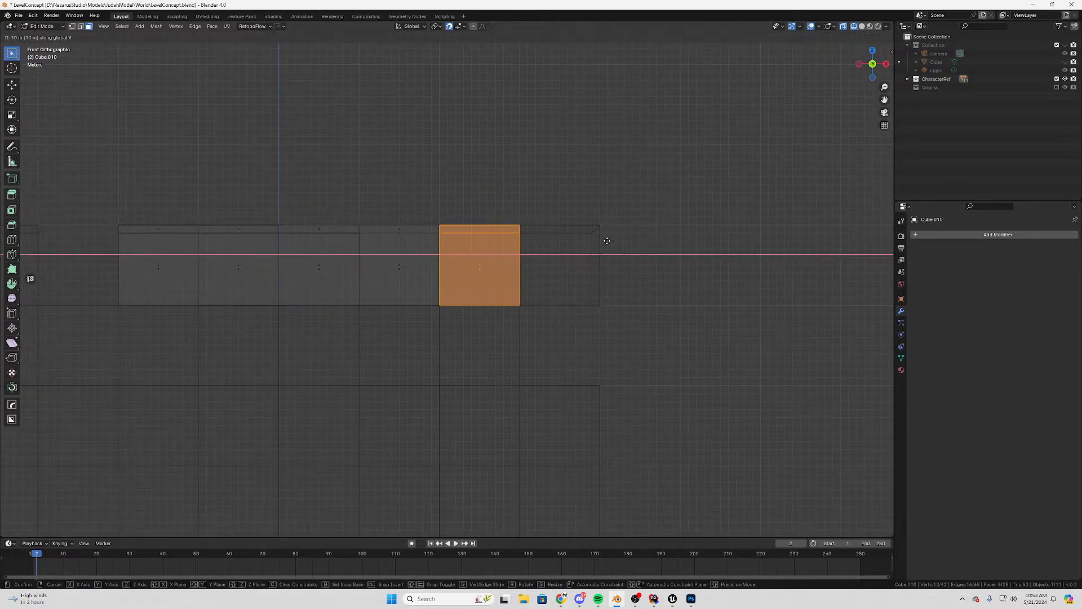
{"action": "left_click", "coordinate": [607, 239]}
{"action": "scroll", "coordinate": [527, 276], "scroll_direction": "down", "scroll_amount": 3}
{"action": "left_click", "coordinate": [520, 161]}
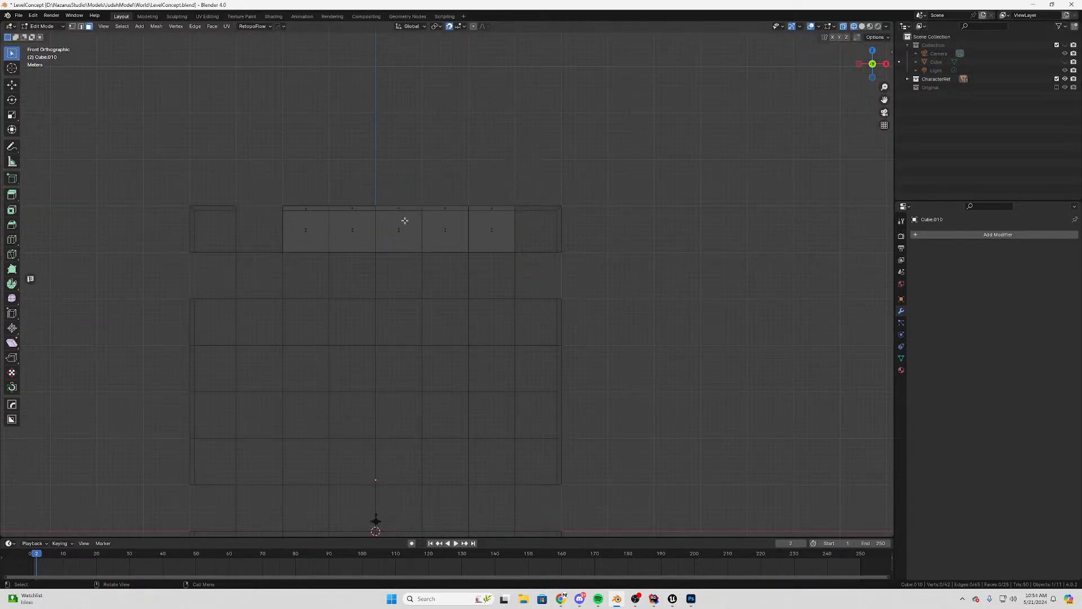
Duplicate the top strip's leftmost cell one cell along negative X to meet the upper-left corner piece
{"action": "left_click_drag", "start_coordinate": [292, 193], "coordinate": [321, 257]}
{"action": "key", "text": "shift+d"}
{"action": "middle_click_drag", "start_coordinate": [288, 282], "coordinate": [442, 210], "text": "shift"}
{"action": "key", "text": "x"}
{"action": "left_click", "coordinate": [340, 274]}
{"action": "scroll", "coordinate": [407, 275], "scroll_direction": "up", "scroll_amount": 8}
{"action": "scroll", "coordinate": [404, 277], "scroll_direction": "down", "scroll_amount": 5}
Merge the top strip's vertices by distance, leave Edit Mode and deselect the strip
{"action": "key", "text": "Tab"}
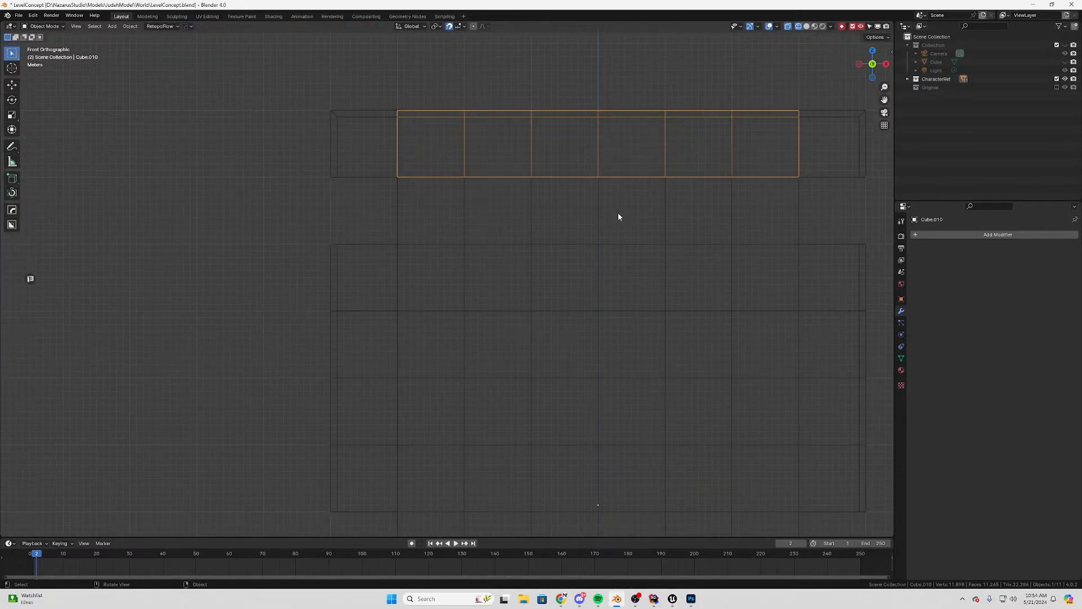
{"action": "key", "text": "Tab"}
{"action": "key", "text": "a"}
{"action": "key", "text": "m"}
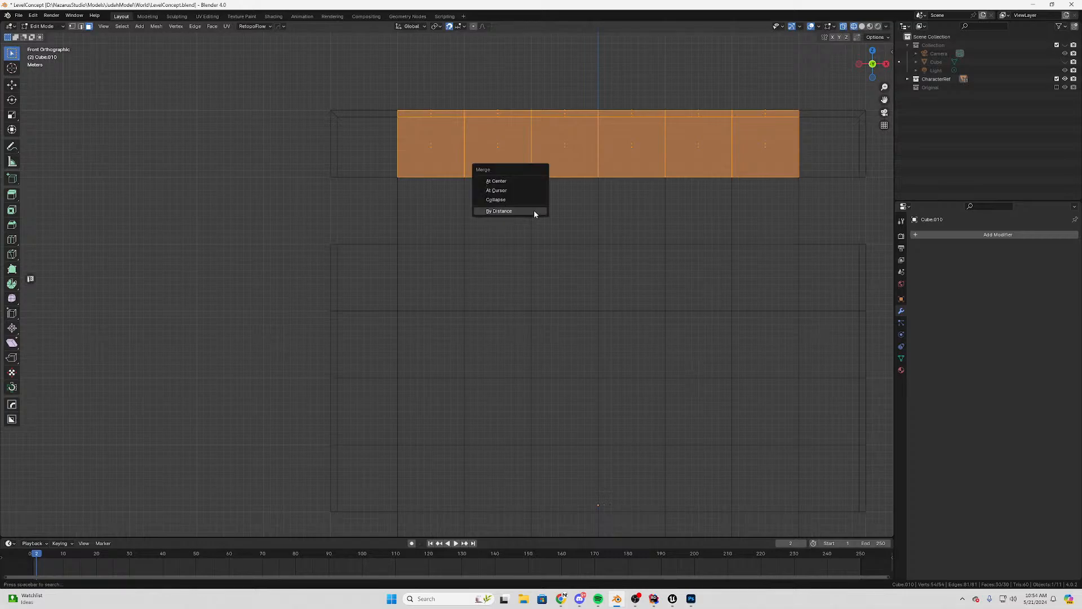
{"action": "left_click", "coordinate": [534, 213]}
{"action": "middle_click_drag", "start_coordinate": [378, 265], "coordinate": [426, 249], "text": "shift"}
{"action": "key", "text": "Tab"}
{"action": "left_click", "coordinate": [409, 118]}
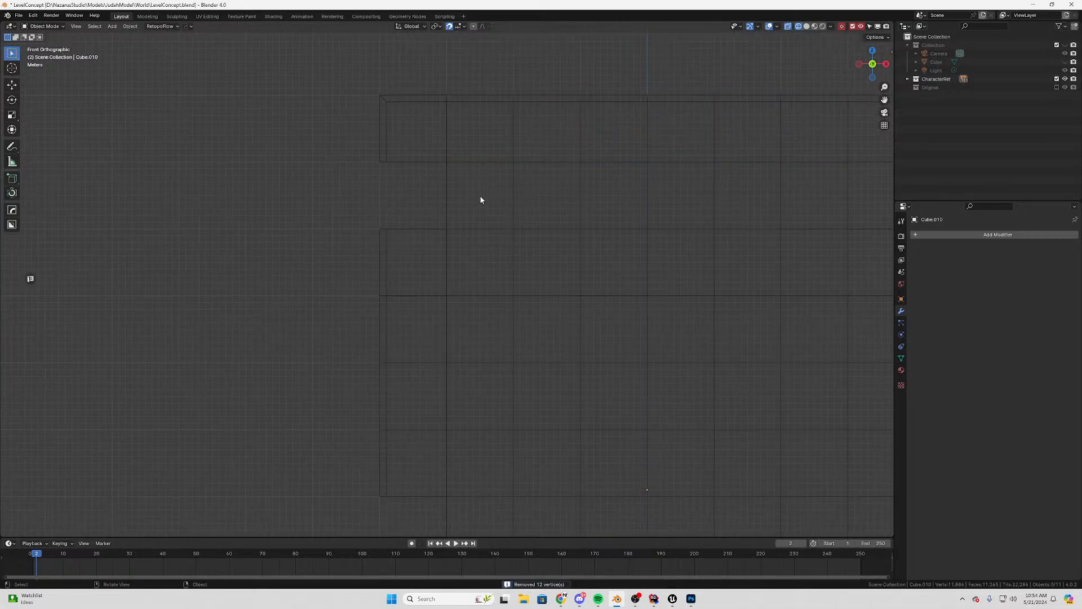
Duplicate the left strip's topmost cell one cell up along Z to meet the upper-left corner piece
{"action": "left_click", "coordinate": [386, 293]}
{"action": "key", "text": "Tab"}
{"action": "left_click", "coordinate": [428, 265]}
{"action": "key", "text": "g"}
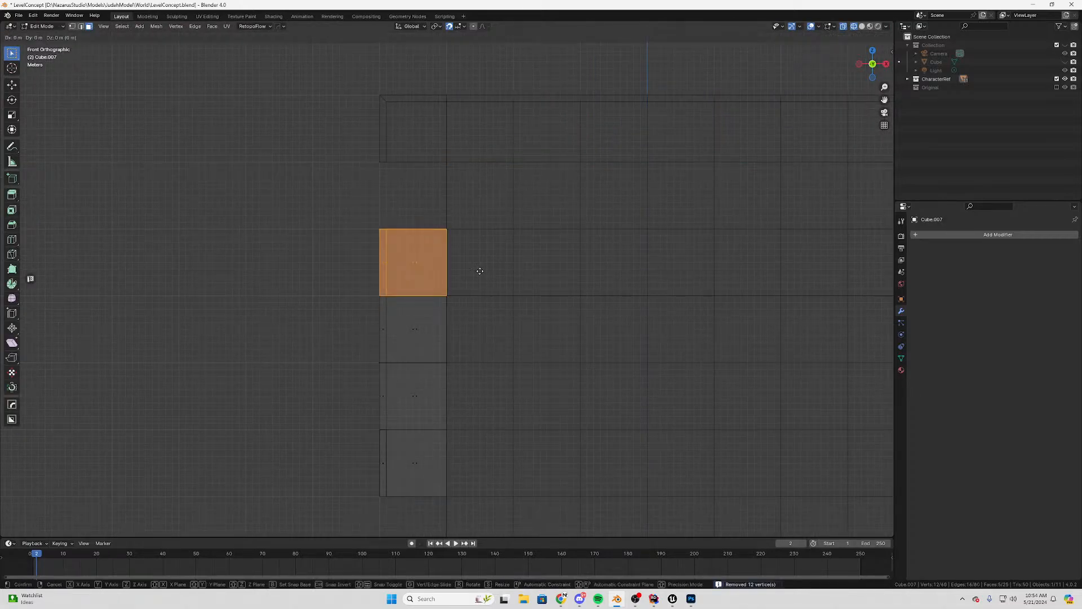
{"action": "key", "text": "x"}
{"action": "key", "text": "z"}
{"action": "left_click", "coordinate": [459, 206]}
Duplicate the left strip's lowest cell one cell down along Z to meet the lower-left corner piece
{"action": "middle_click_drag", "start_coordinate": [437, 441], "coordinate": [404, 300], "text": "shift"}
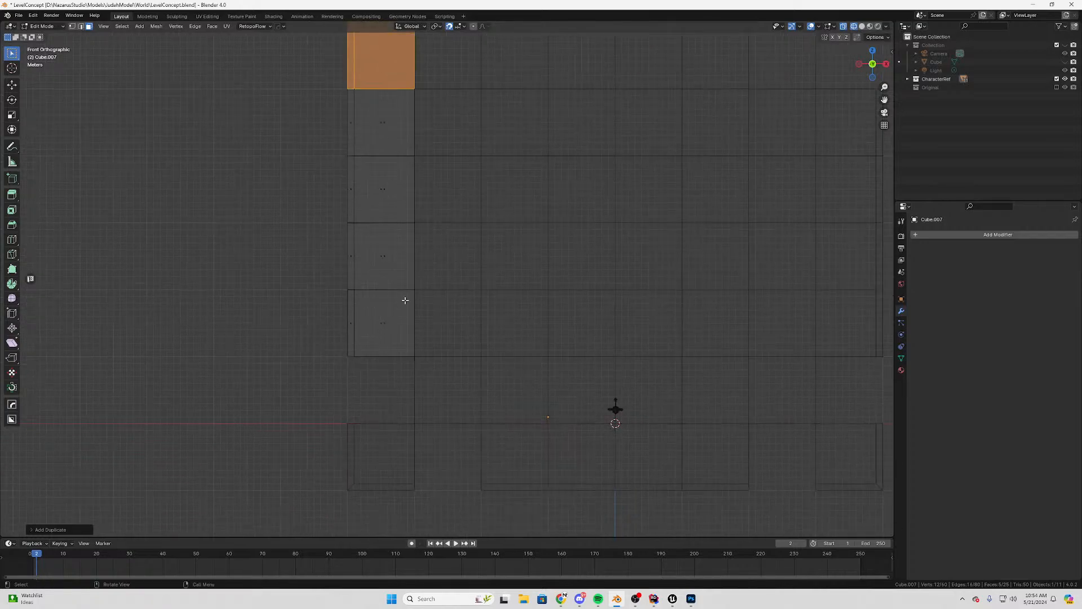
{"action": "left_click", "coordinate": [405, 300]}
{"action": "key", "text": "shift+d"}
{"action": "key", "text": "z"}
{"action": "left_click", "coordinate": [461, 471]}
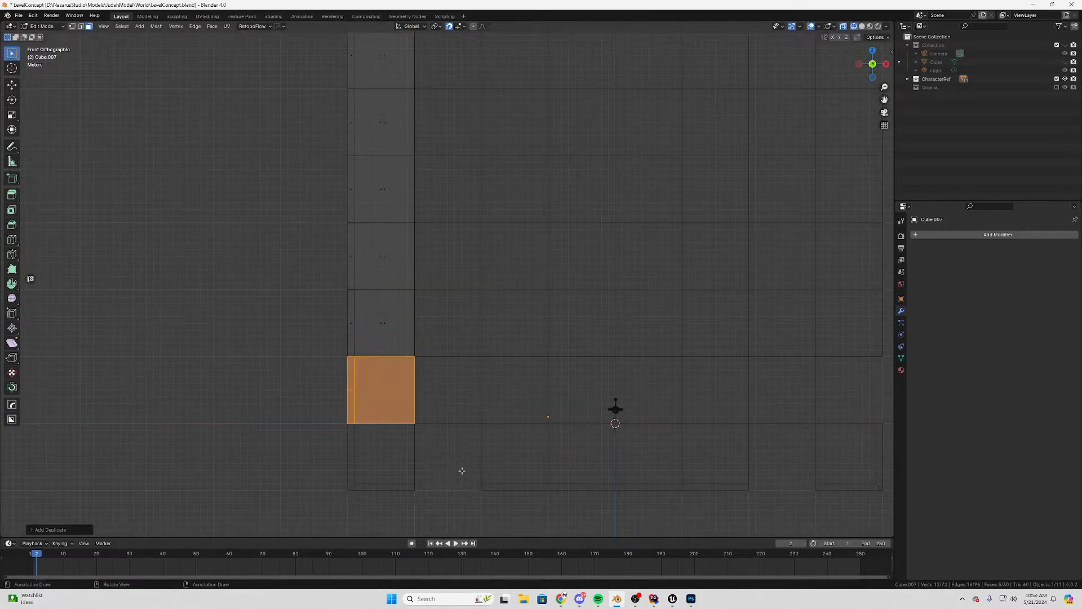
Merge all of the left strip's vertices by distance and return to Object Mode
{"action": "middle_click_drag", "start_coordinate": [478, 385], "coordinate": [404, 319], "text": "shift"}
{"action": "scroll", "coordinate": [402, 310], "scroll_direction": "down", "scroll_amount": 3}
{"action": "key", "text": "a"}
{"action": "key", "text": "m"}
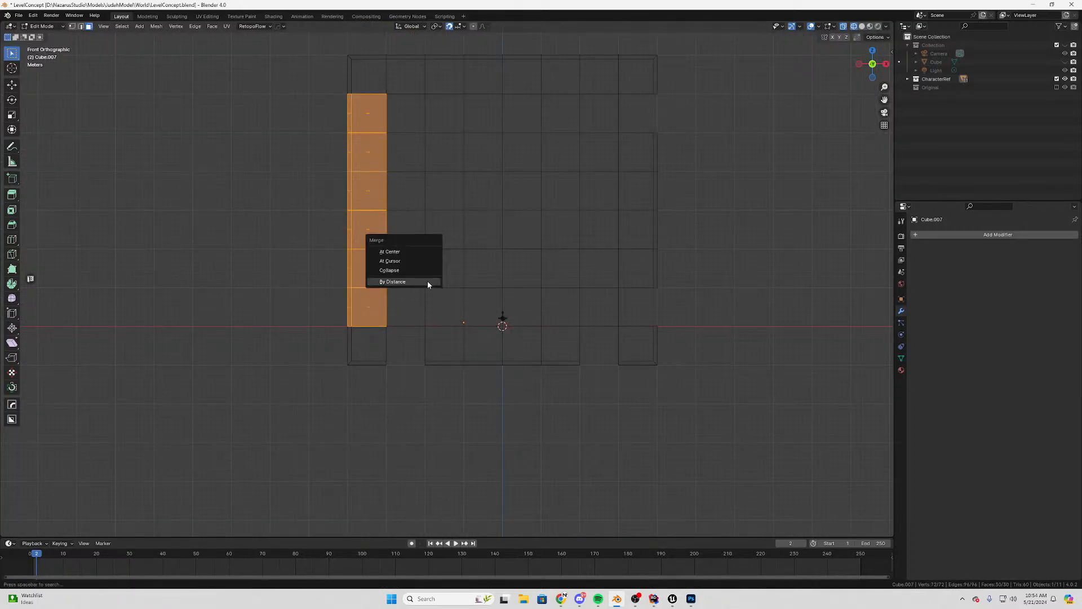
{"action": "left_click", "coordinate": [428, 282]}
{"action": "middle_click_drag", "start_coordinate": [415, 198], "coordinate": [394, 258], "text": "shift"}
{"action": "middle_click_drag", "start_coordinate": [394, 302], "coordinate": [378, 193], "text": "shift"}
{"action": "middle_click_drag", "start_coordinate": [530, 153], "coordinate": [513, 94], "text": "shift"}
{"action": "key", "text": "Tab"}
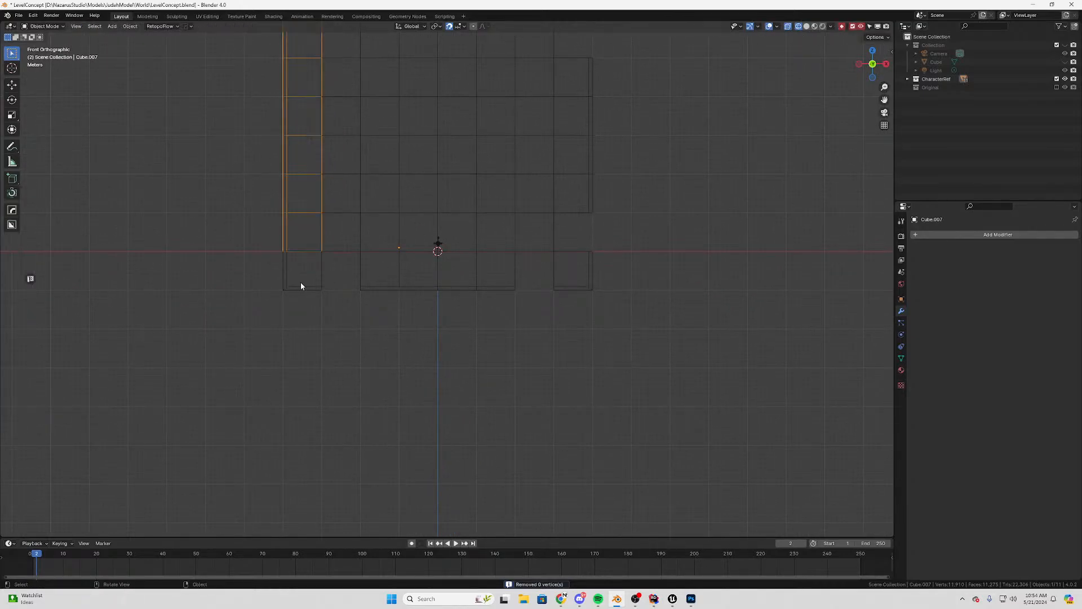
Duplicate the bottom strip's leftmost cell one cell along negative X to meet the lower-left corner piece
{"action": "left_click", "coordinate": [300, 282]}
{"action": "left_click", "coordinate": [379, 273]}
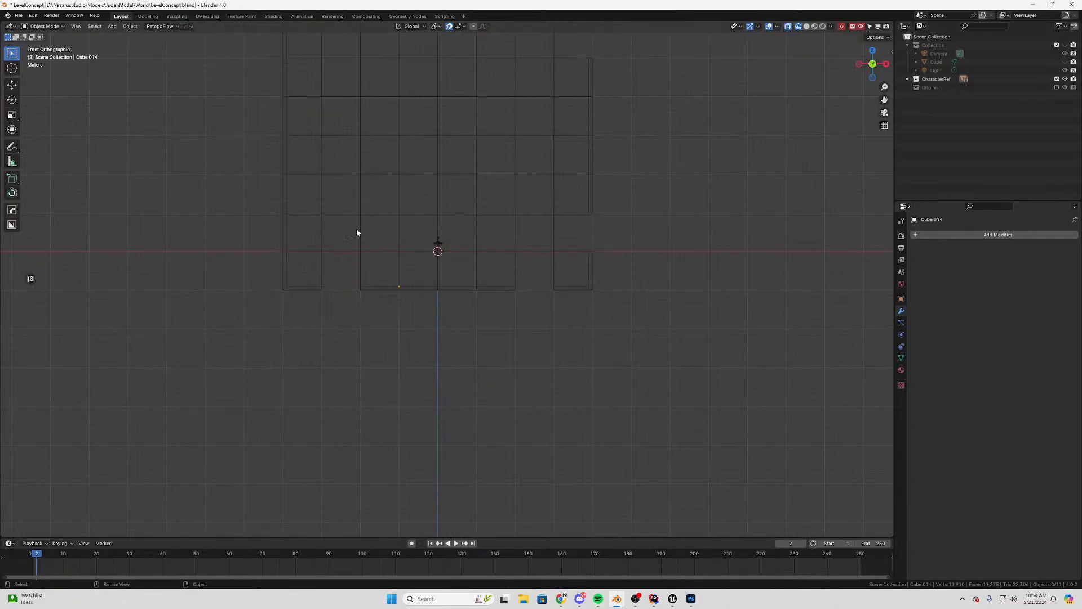
{"action": "left_click", "coordinate": [439, 172]}
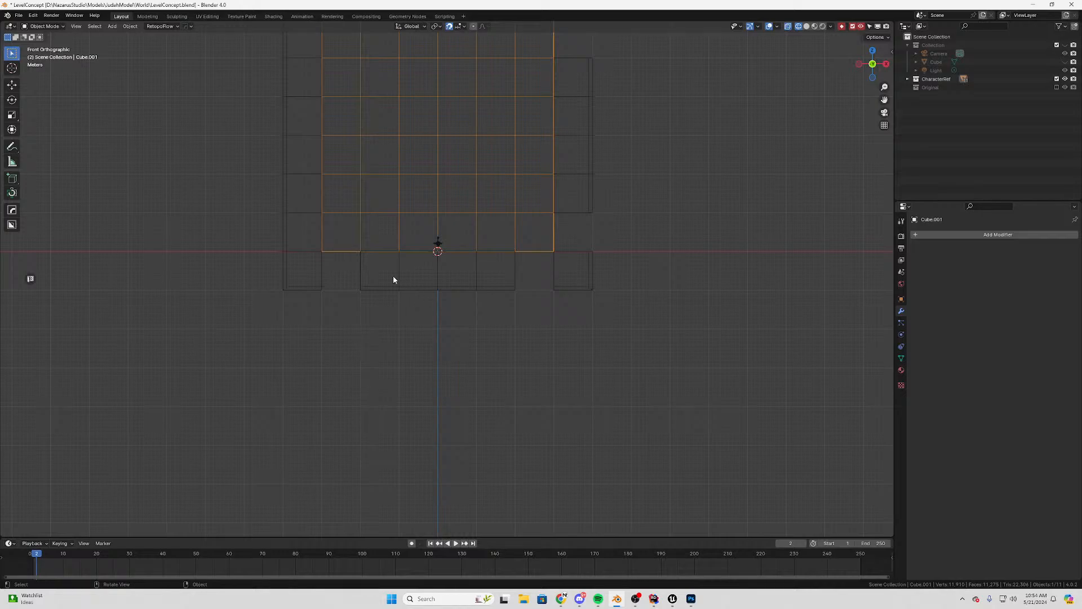
{"action": "left_click", "coordinate": [395, 276]}
{"action": "scroll", "coordinate": [431, 271], "scroll_direction": "up", "scroll_amount": 3}
{"action": "key", "text": "Tab"}
{"action": "middle_click_drag", "start_coordinate": [309, 325], "coordinate": [444, 333], "text": "shift"}
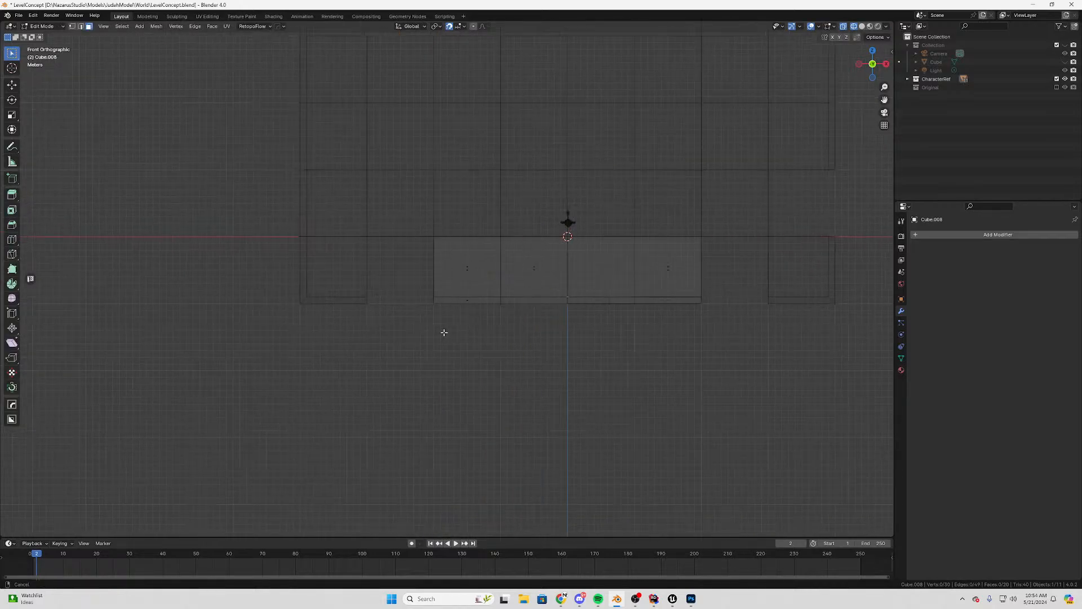
{"action": "left_click_drag", "start_coordinate": [486, 214], "coordinate": [429, 403]}
{"action": "key", "text": "shift+d"}
{"action": "key", "text": "x"}
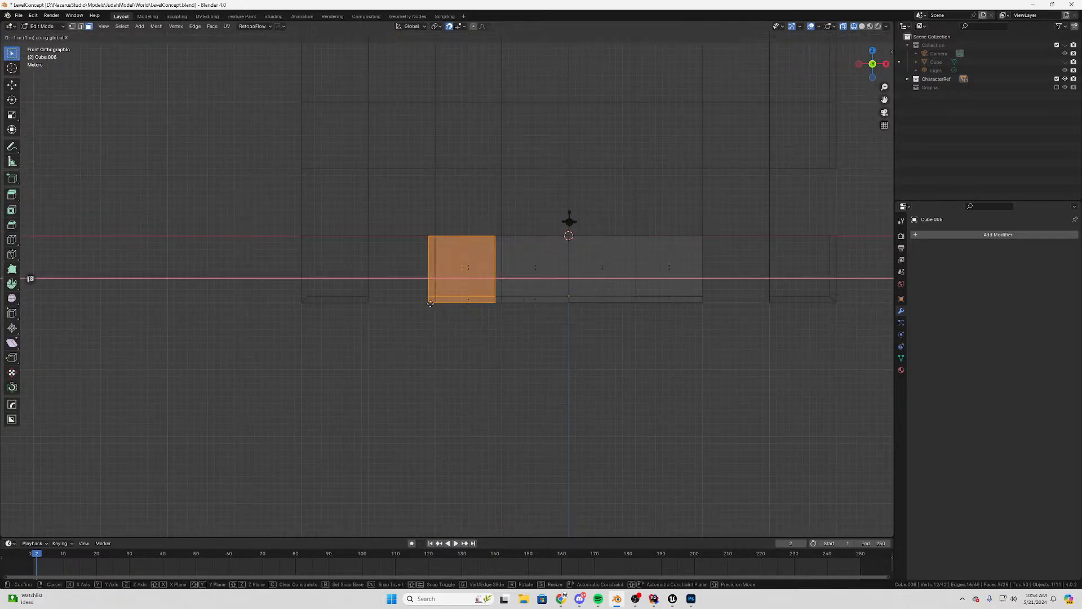
{"action": "left_click", "coordinate": [376, 325]}
Duplicate the bottom strip's rightmost cell one cell along X to meet the lower-right corner piece
{"action": "middle_click_drag", "start_coordinate": [705, 267], "coordinate": [512, 256], "text": "shift"}
{"action": "key", "text": "shift+d"}
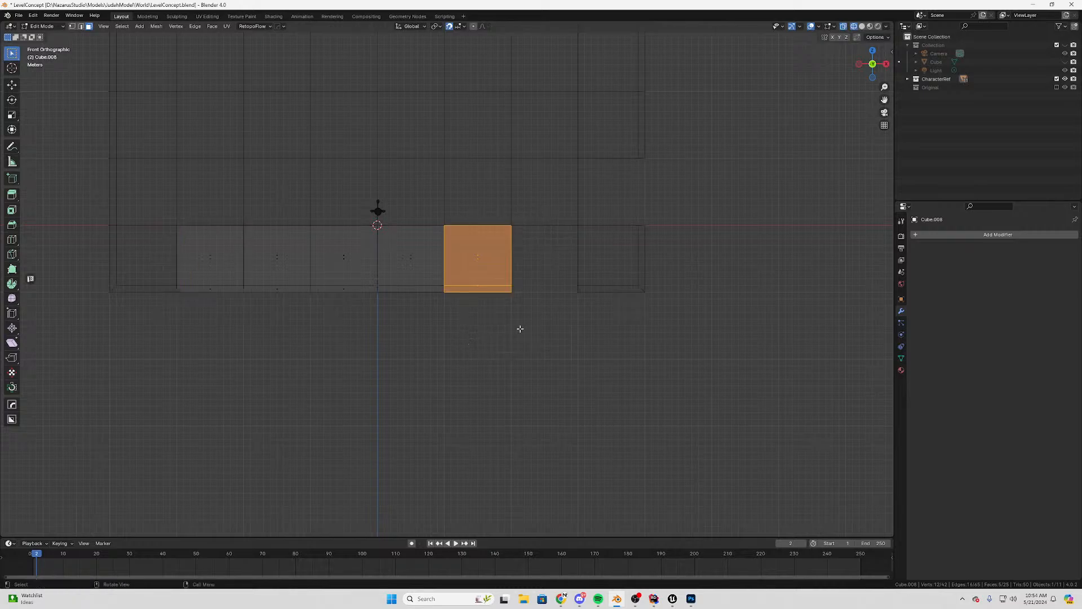
{"action": "key", "text": "x"}
{"action": "left_click", "coordinate": [624, 303]}
{"action": "middle_click_drag", "start_coordinate": [625, 302], "coordinate": [580, 367], "text": "shift"}
Edit the bottom and right strips together and duplicate the right strip's lowest cell one cell down along Z
{"action": "key", "text": "Tab"}
{"action": "left_click", "coordinate": [558, 196]}
{"action": "key", "text": "Tab"}
{"action": "key", "text": "Tab"}
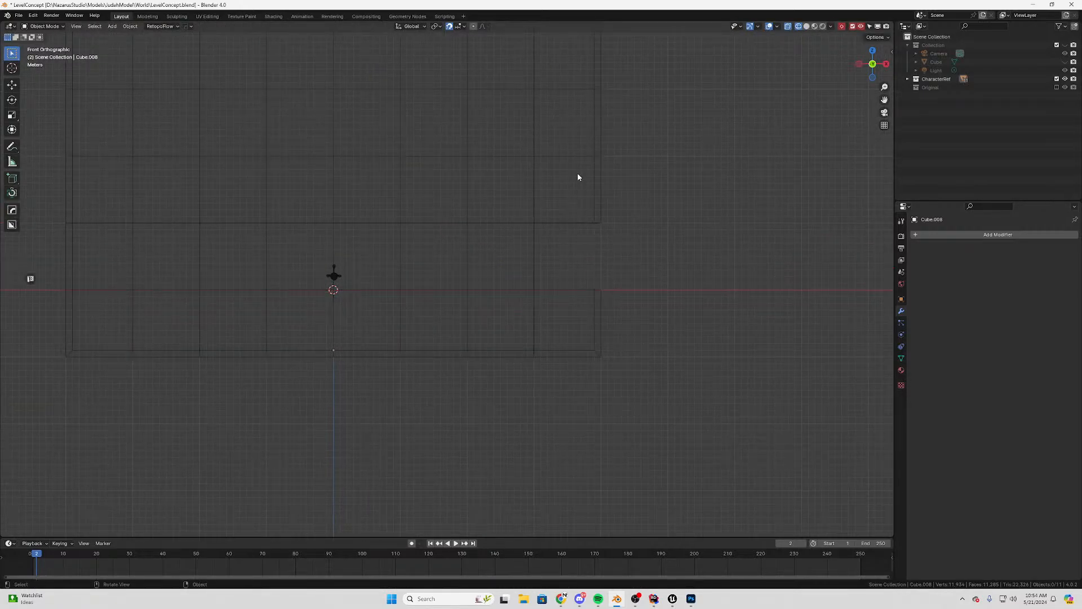
{"action": "scroll", "coordinate": [578, 174], "scroll_direction": "down", "scroll_amount": 4}
{"action": "left_click_drag", "start_coordinate": [554, 137], "coordinate": [510, 191]}
{"action": "scroll", "coordinate": [510, 198], "scroll_direction": "up", "scroll_amount": 4}
{"action": "key", "text": "Tab"}
{"action": "left_click_drag", "start_coordinate": [630, 156], "coordinate": [600, 174]}
{"action": "key", "text": "shift+d"}
{"action": "key", "text": "z"}
{"action": "left_click", "coordinate": [603, 225]}
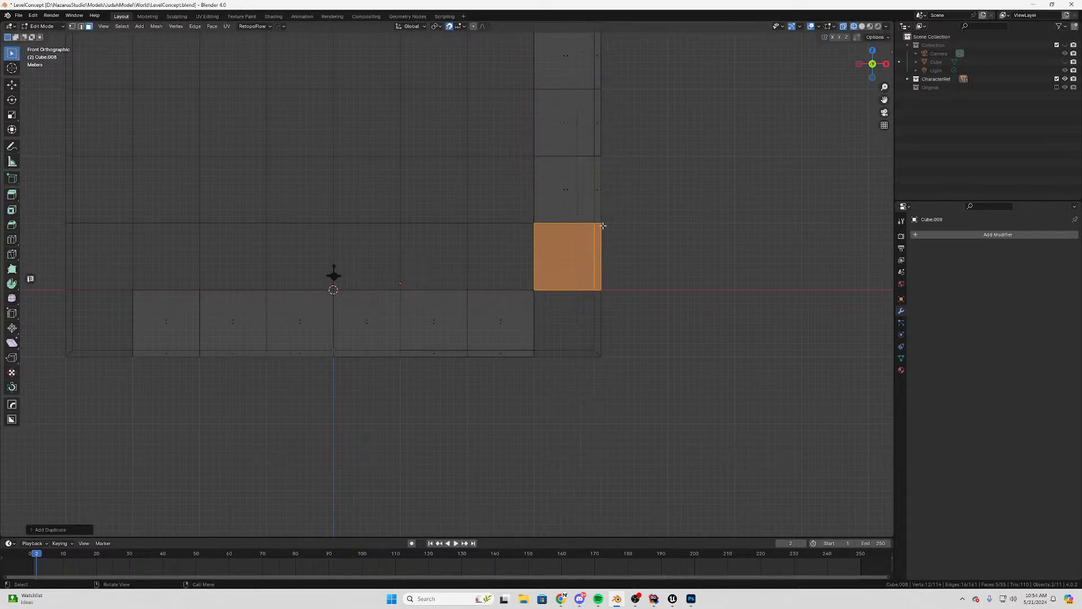
Duplicate the right strip's cell up along Z to fill the gap below the upper-right corner piece
{"action": "middle_click_drag", "start_coordinate": [604, 226], "coordinate": [512, 374], "text": "shift"}
{"action": "key", "text": "shift+d"}
{"action": "key", "text": "z"}
{"action": "left_click", "coordinate": [530, 42]}
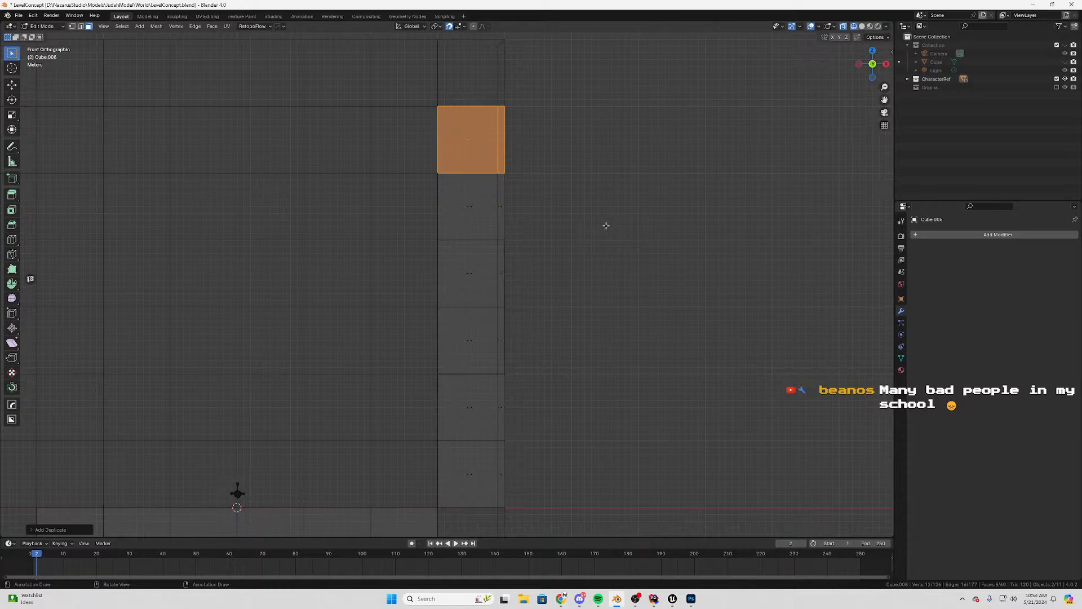
Merge all vertices of the bottom and right strips by distance
{"action": "scroll", "coordinate": [605, 239], "scroll_direction": "down", "scroll_amount": 2}
{"action": "key", "text": "a"}
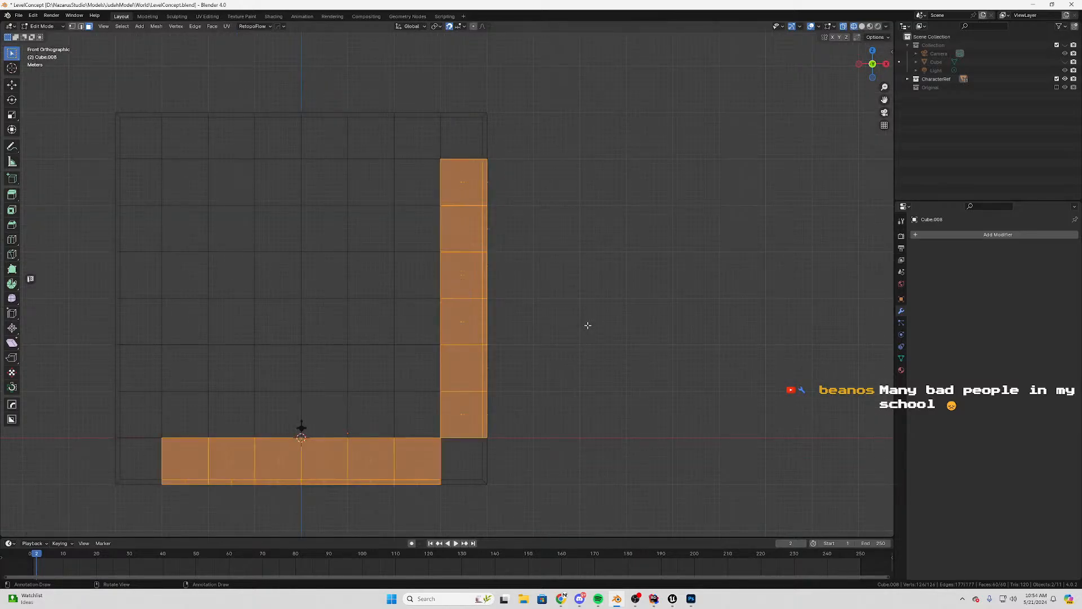
{"action": "key", "text": "m"}
{"action": "left_click", "coordinate": [587, 325]}
{"action": "middle_click_drag", "start_coordinate": [469, 385], "coordinate": [548, 298], "text": "shift"}
{"action": "scroll", "coordinate": [547, 298], "scroll_direction": "down", "scroll_amount": 1}
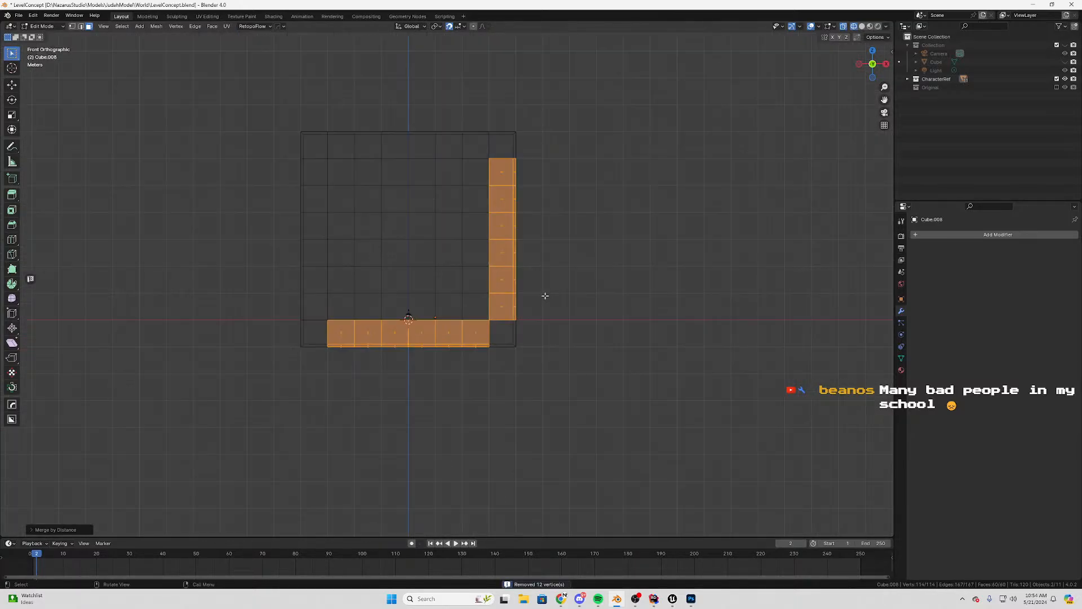
{"action": "scroll", "coordinate": [544, 297], "scroll_direction": "up", "scroll_amount": 10}
{"action": "scroll", "coordinate": [493, 247], "scroll_direction": "down", "scroll_amount": 8}
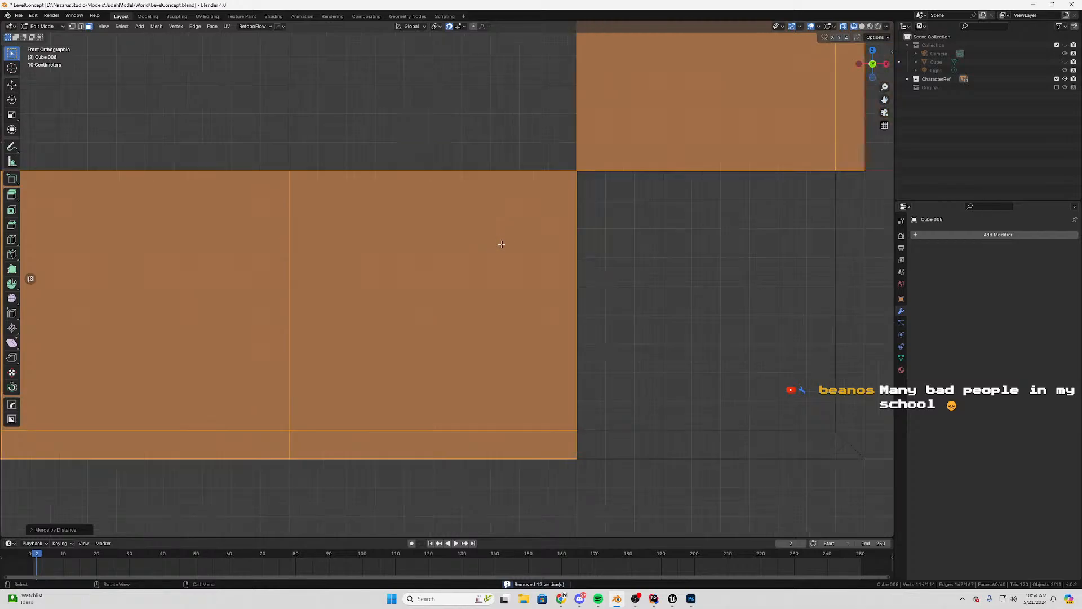
In Object Mode, select all edge strips and corner pieces together with the central panel, leaving the central panel active
{"action": "key", "text": "Tab"}
{"action": "left_click", "coordinate": [476, 251]}
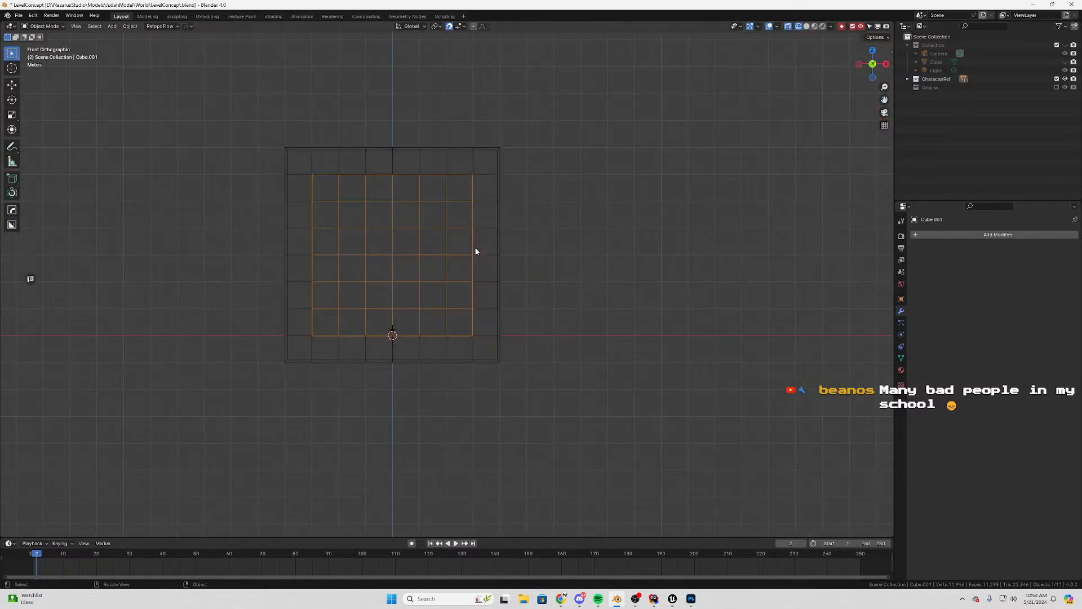
{"action": "left_click", "coordinate": [395, 346]}
{"action": "left_click", "coordinate": [309, 293]}
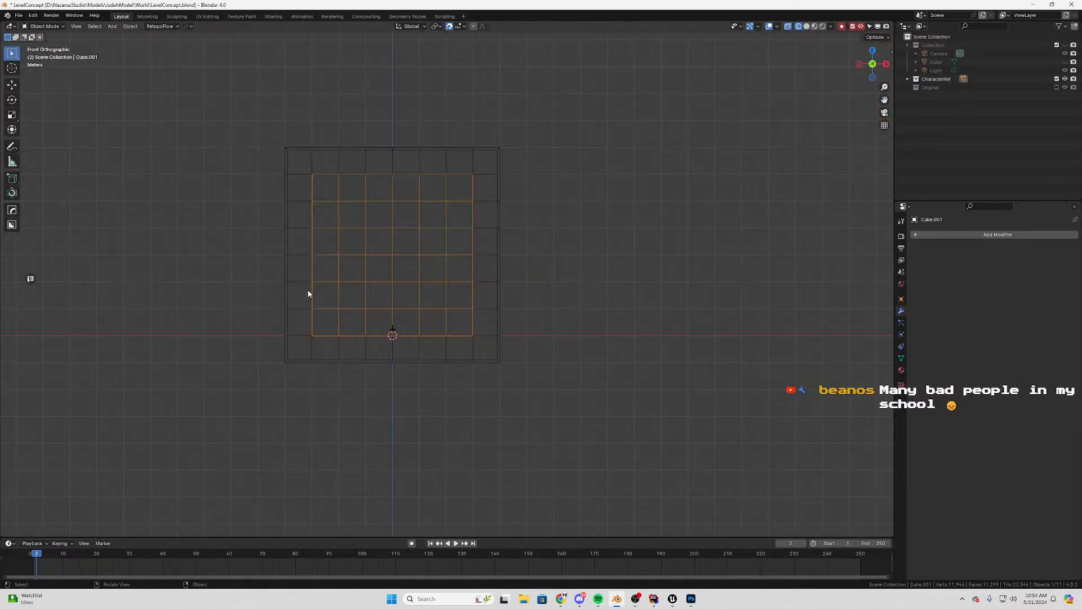
{"action": "left_click", "coordinate": [491, 248]}
{"action": "left_click", "coordinate": [297, 229], "text": "shift"}
{"action": "left_click", "coordinate": [461, 163], "text": "shift"}
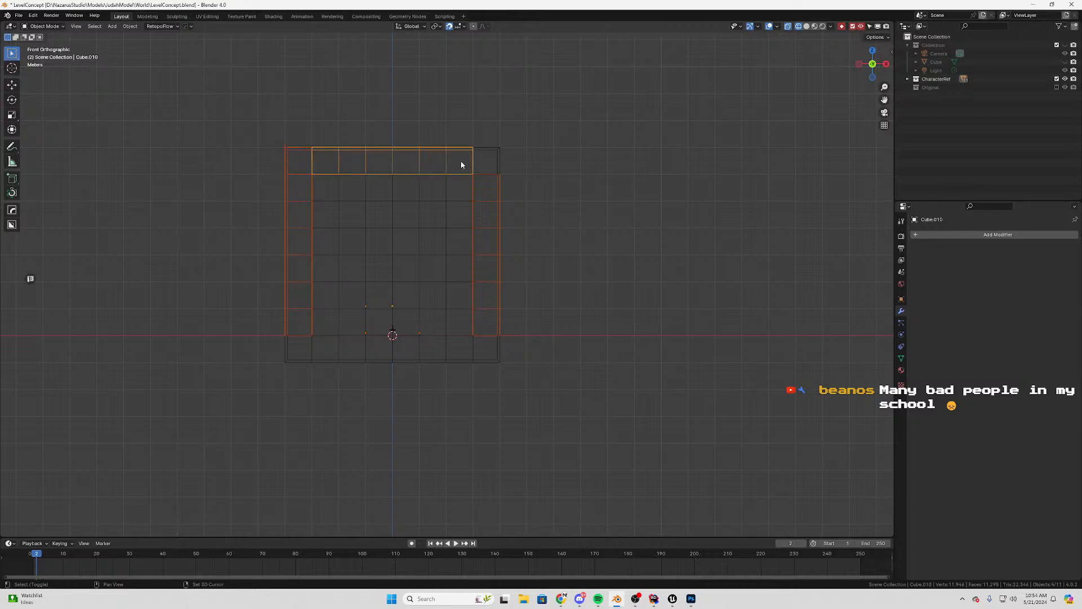
{"action": "left_click", "coordinate": [497, 161], "text": "shift"}
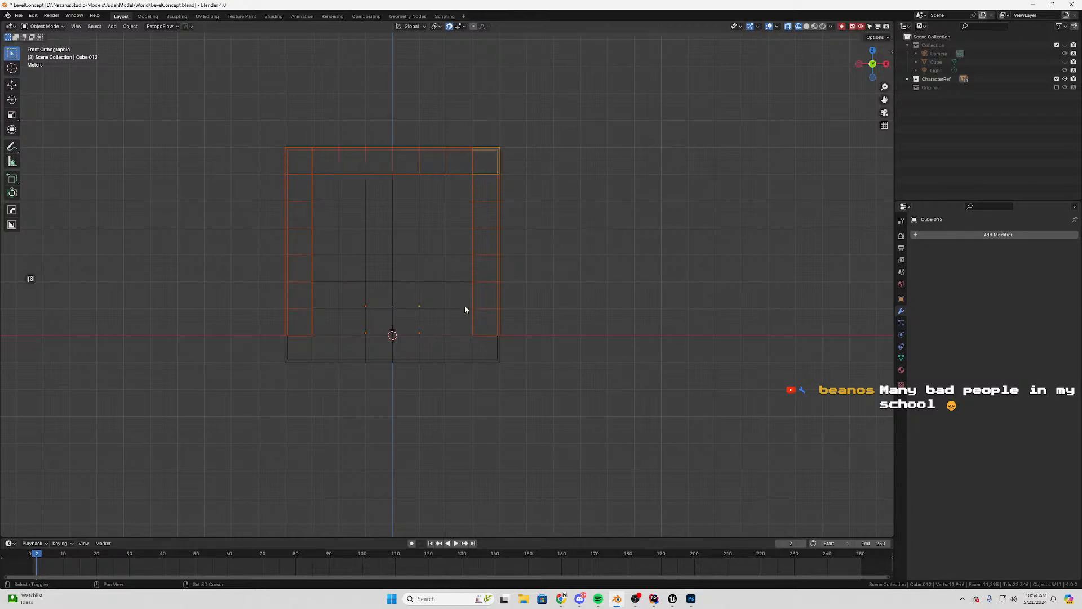
{"action": "left_click", "coordinate": [495, 356], "text": "shift"}
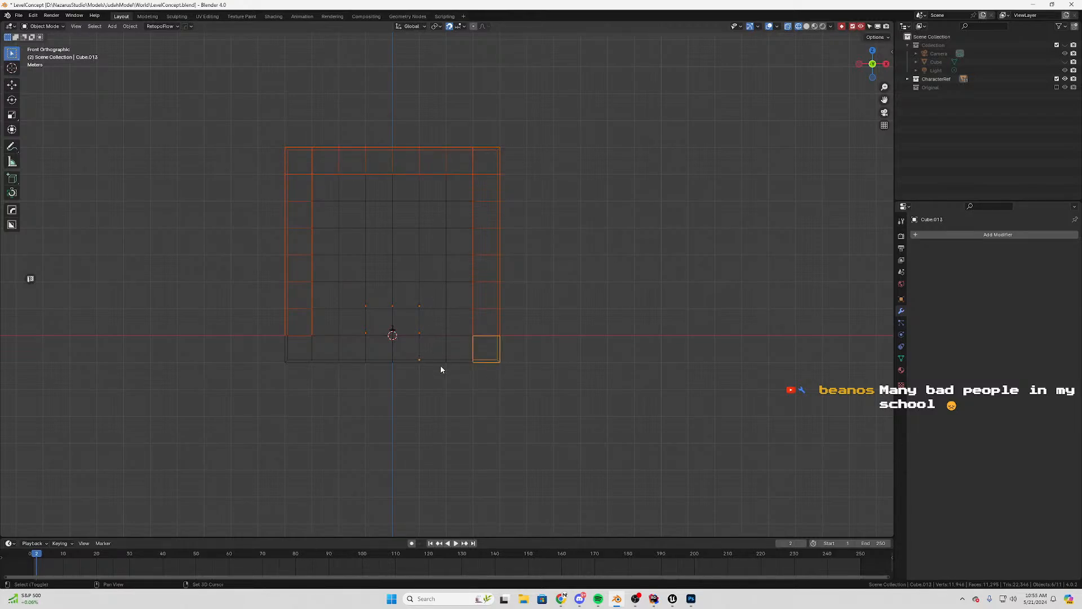
{"action": "left_click", "coordinate": [454, 361], "text": "shift"}
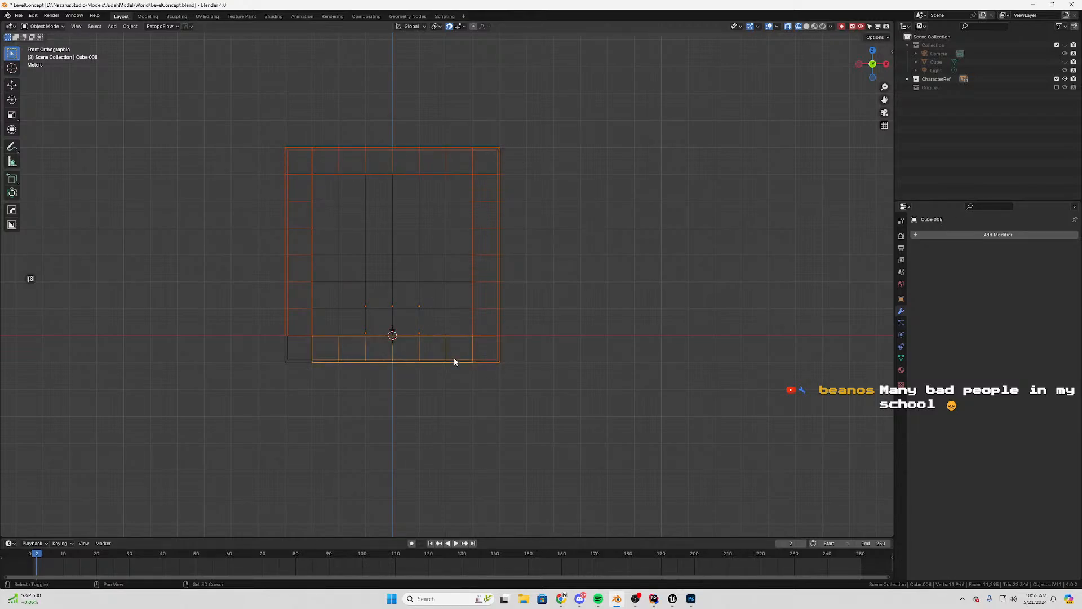
{"action": "left_click", "coordinate": [284, 356], "text": "shift"}
{"action": "left_click", "coordinate": [406, 257], "text": "shift"}
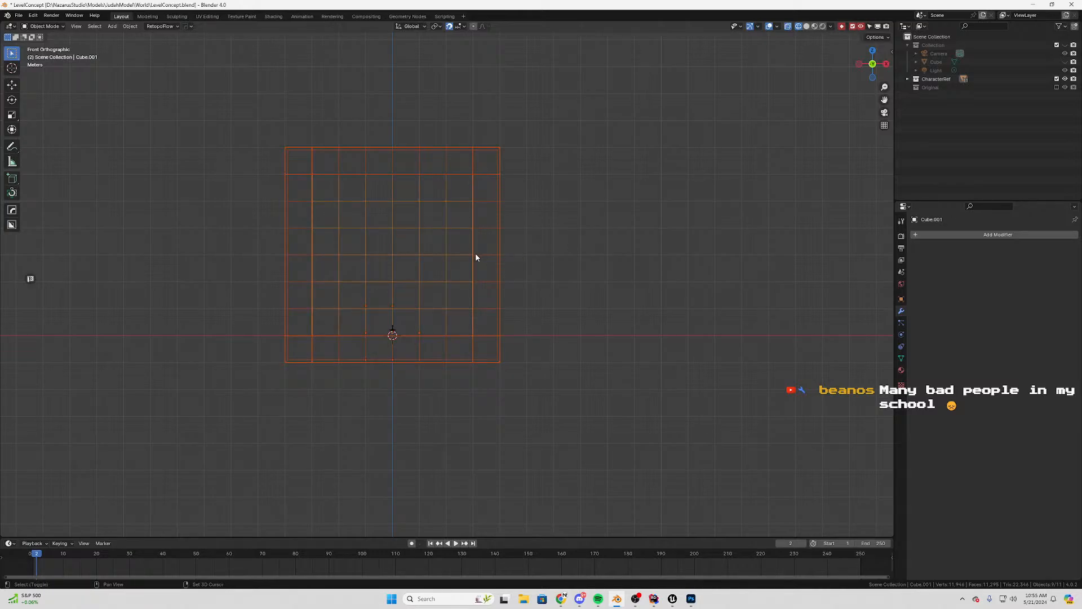
Select every face of the selected wall pieces in Edit Mode, including the corners, and return to Object Mode
{"action": "key", "text": "Tab"}
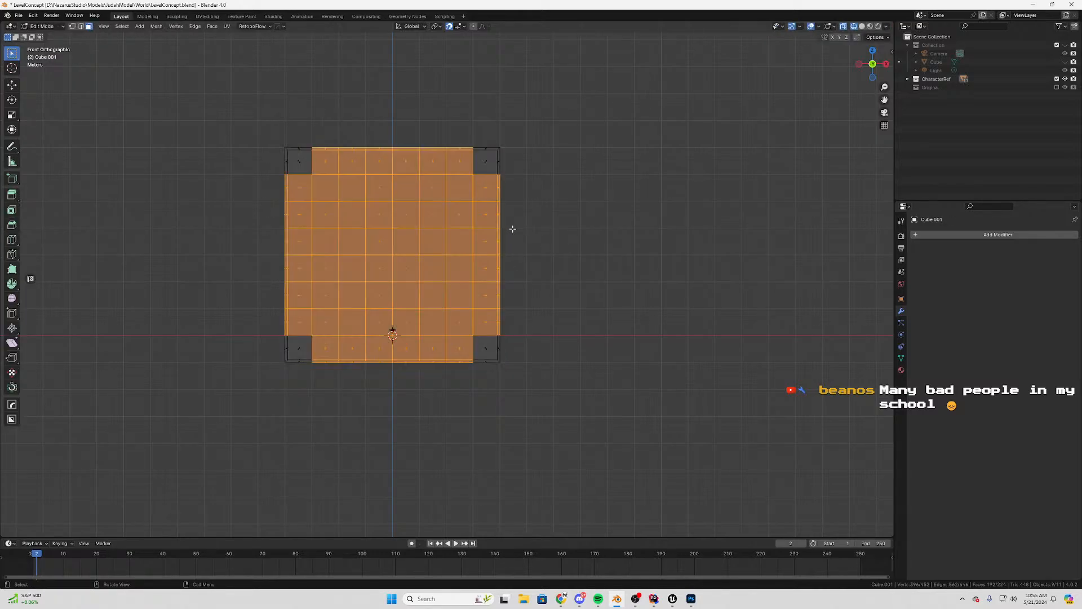
{"action": "key", "text": "a"}
{"action": "key", "text": "Tab"}
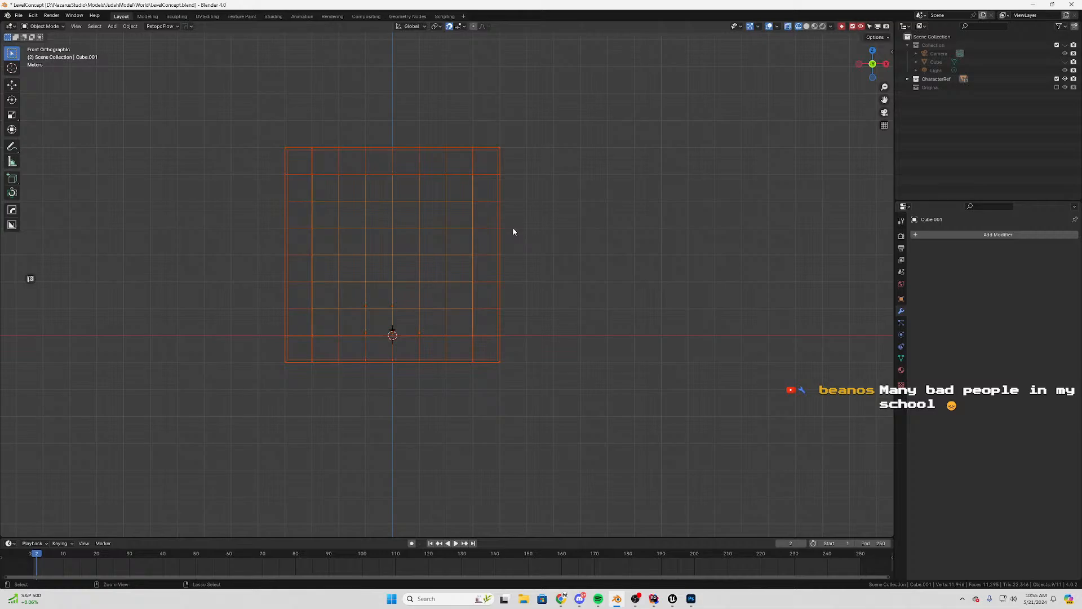
Join the selected wall pieces into one object and merge all its vertices by distance
{"action": "key", "text": "ctrl+j"}
{"action": "key", "text": "Tab"}
{"action": "key", "text": "m"}
{"action": "left_click", "coordinate": [513, 227]}
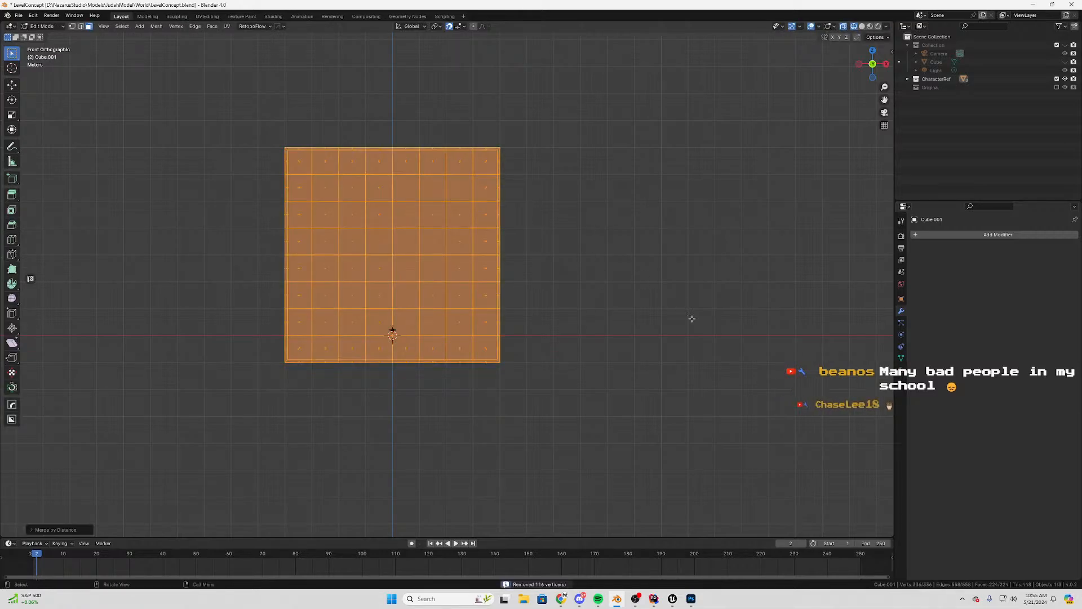
Move the entire wall mesh up along Z until its base sits on the world's X axis, and return to Object Mode
{"action": "key", "text": "g"}
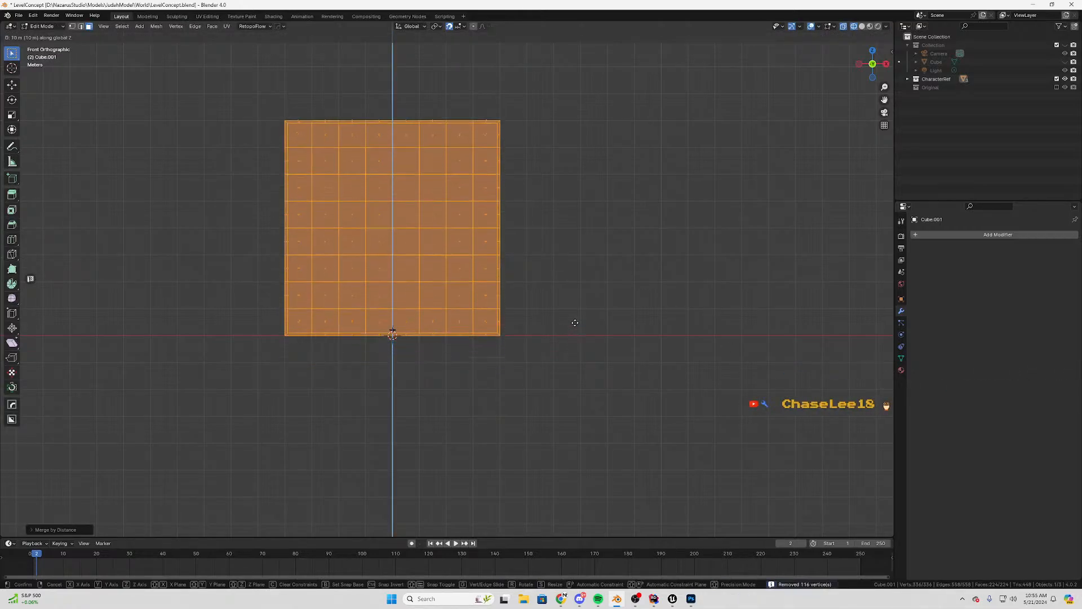
{"action": "left_click", "coordinate": [573, 319]}
{"action": "middle_click_drag", "start_coordinate": [537, 319], "coordinate": [472, 209], "text": "shift"}
{"action": "scroll", "coordinate": [396, 167], "scroll_direction": "up", "scroll_amount": 6}
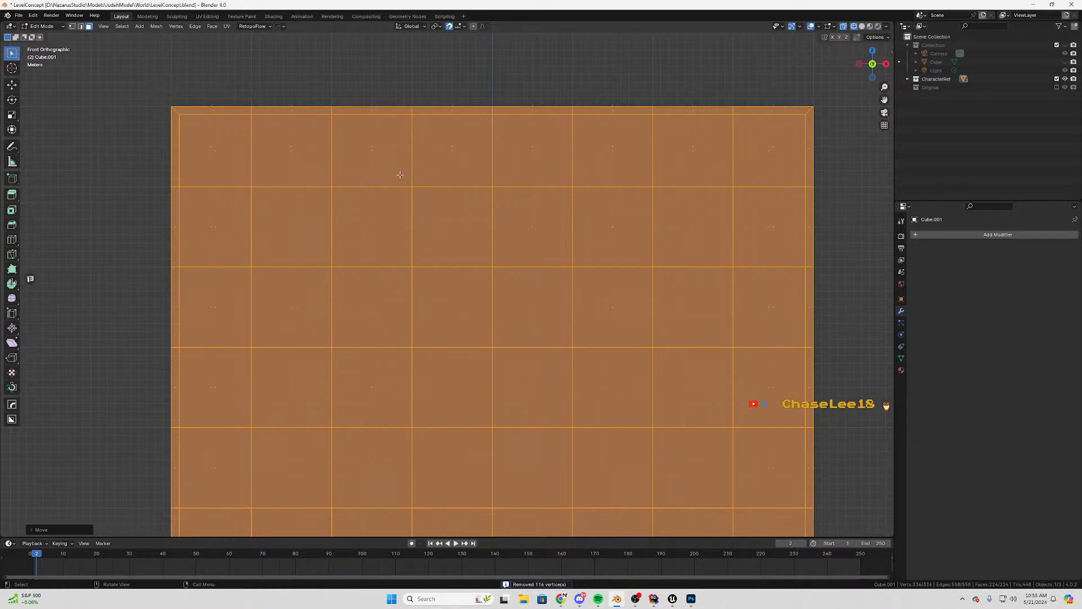
{"action": "scroll", "coordinate": [400, 166], "scroll_direction": "down", "scroll_amount": 3}
{"action": "middle_click_drag", "start_coordinate": [610, 282], "coordinate": [523, 132], "text": "shift"}
{"action": "scroll", "coordinate": [568, 230], "scroll_direction": "down", "scroll_amount": 3}
{"action": "scroll", "coordinate": [445, 345], "scroll_direction": "up", "scroll_amount": 5}
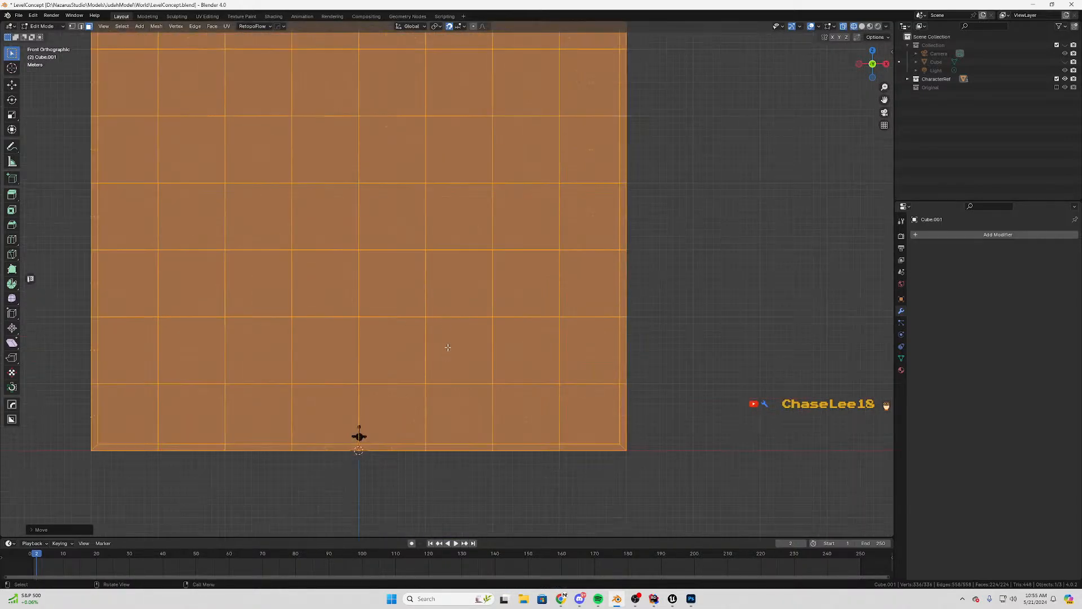
{"action": "middle_click_drag", "start_coordinate": [445, 395], "coordinate": [448, 306], "text": "shift"}
{"action": "key", "text": "Tab"}
Select the character reference model and rotate it upright in the right orthographic view
{"action": "left_click", "coordinate": [421, 322]}
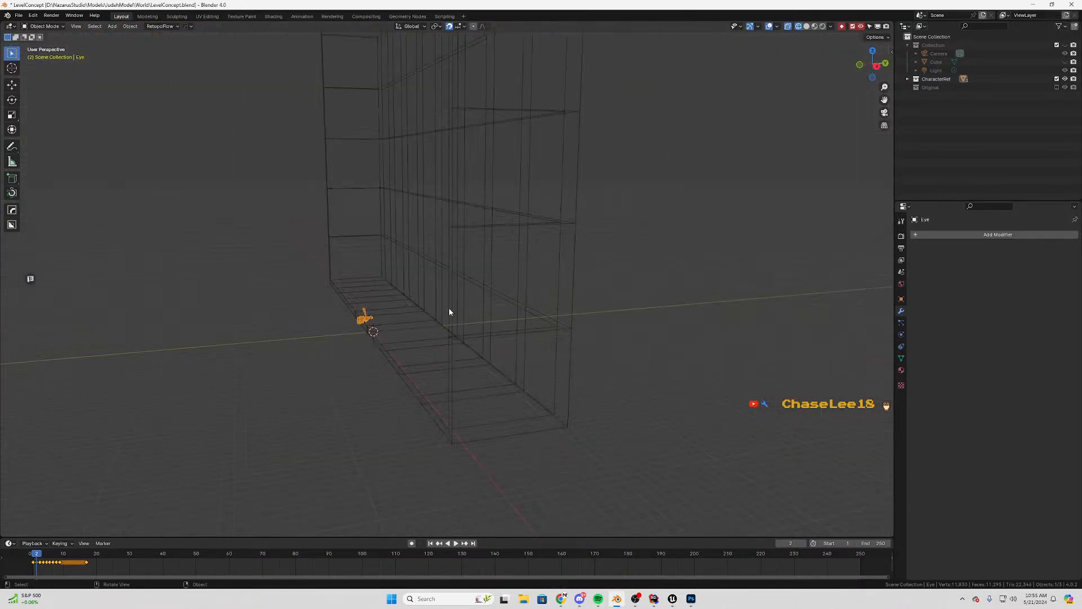
{"action": "key", "text": "KP_3"}
{"action": "scroll", "coordinate": [449, 308], "scroll_direction": "up", "scroll_amount": 4}
{"action": "middle_click_drag", "start_coordinate": [381, 374], "coordinate": [454, 256], "text": "shift"}
{"action": "scroll", "coordinate": [451, 265], "scroll_direction": "up", "scroll_amount": 4}
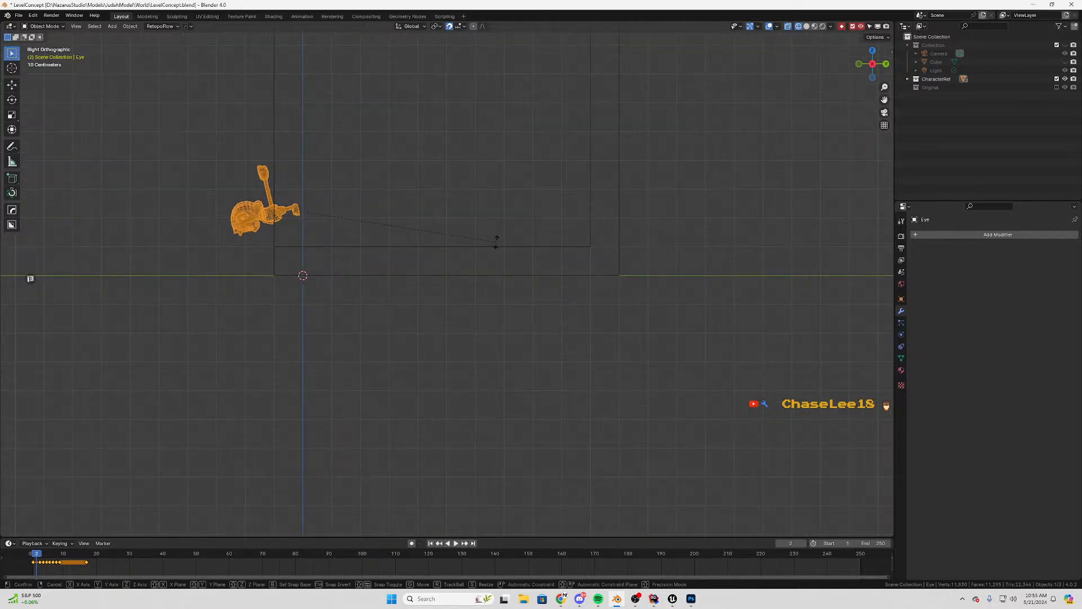
{"action": "key", "text": "r"}
{"action": "left_click", "coordinate": [268, 303]}
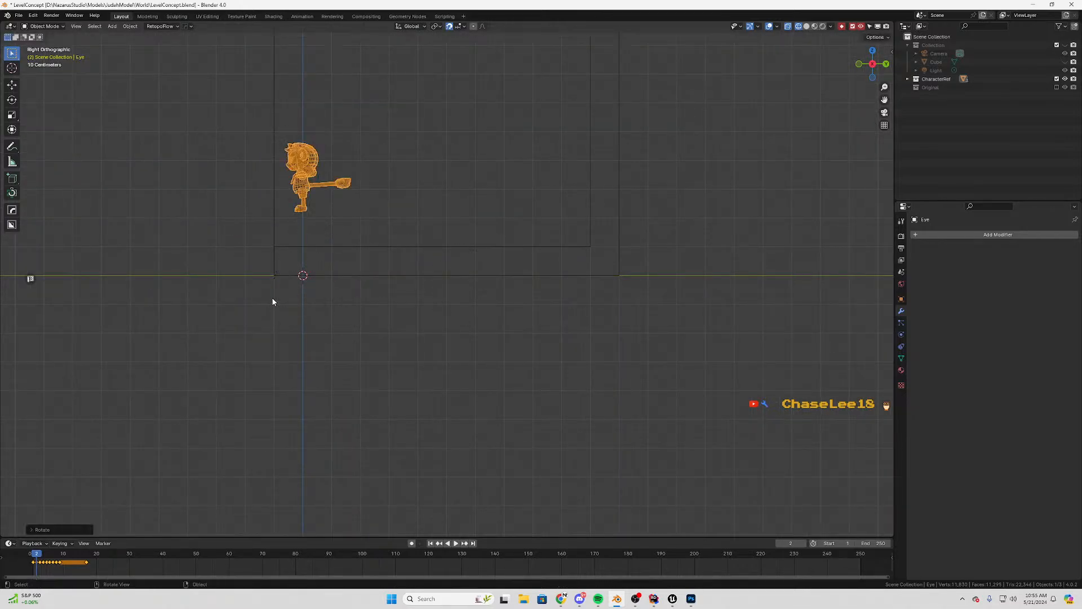
Try small tilt corrections on the character in the side view to level its feet
{"action": "scroll", "coordinate": [272, 297], "scroll_direction": "up", "scroll_amount": 6}
{"action": "middle_click_drag", "start_coordinate": [272, 296], "coordinate": [585, 291], "text": "shift"}
{"action": "left_click", "coordinate": [587, 289]}
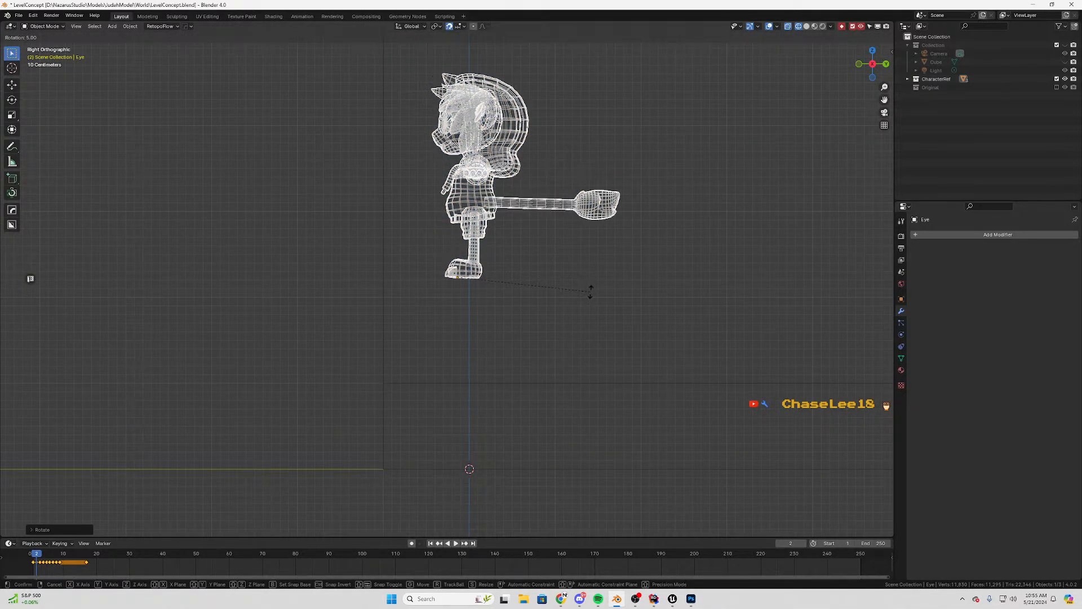
{"action": "key", "text": "ctrl+z"}
{"action": "scroll", "coordinate": [541, 293], "scroll_direction": "up", "scroll_amount": 6}
{"action": "scroll", "coordinate": [564, 296], "scroll_direction": "up", "scroll_amount": 3}
{"action": "left_click", "coordinate": [739, 305]}
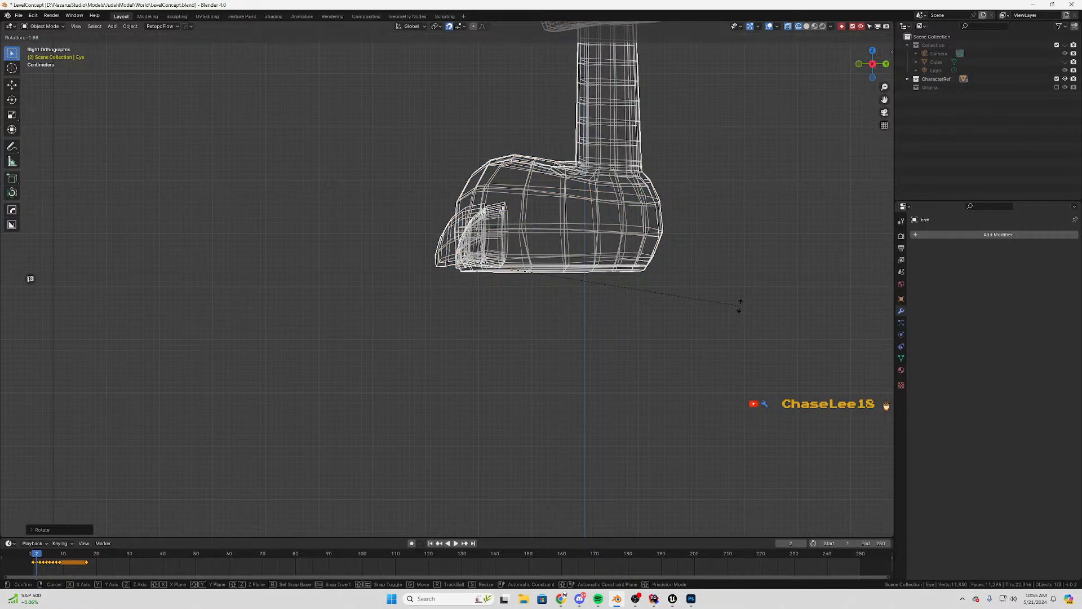
{"action": "key", "text": "ctrl+z"}
Move the character down so its feet stand on the wall's floor
{"action": "scroll", "coordinate": [737, 307], "scroll_direction": "down", "scroll_amount": 5}
{"action": "key", "text": "g"}
{"action": "left_click", "coordinate": [649, 294]}
{"action": "middle_click_drag", "start_coordinate": [648, 294], "coordinate": [543, 299]}
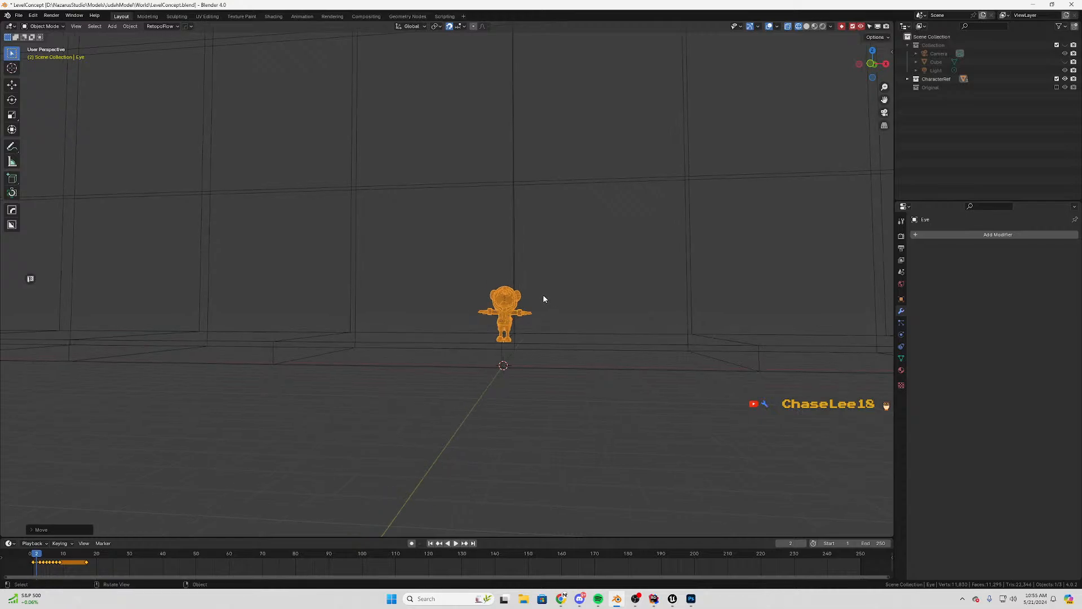
Examine the character's scale against the enlarged wall in the front view
{"action": "key", "text": "shift"}
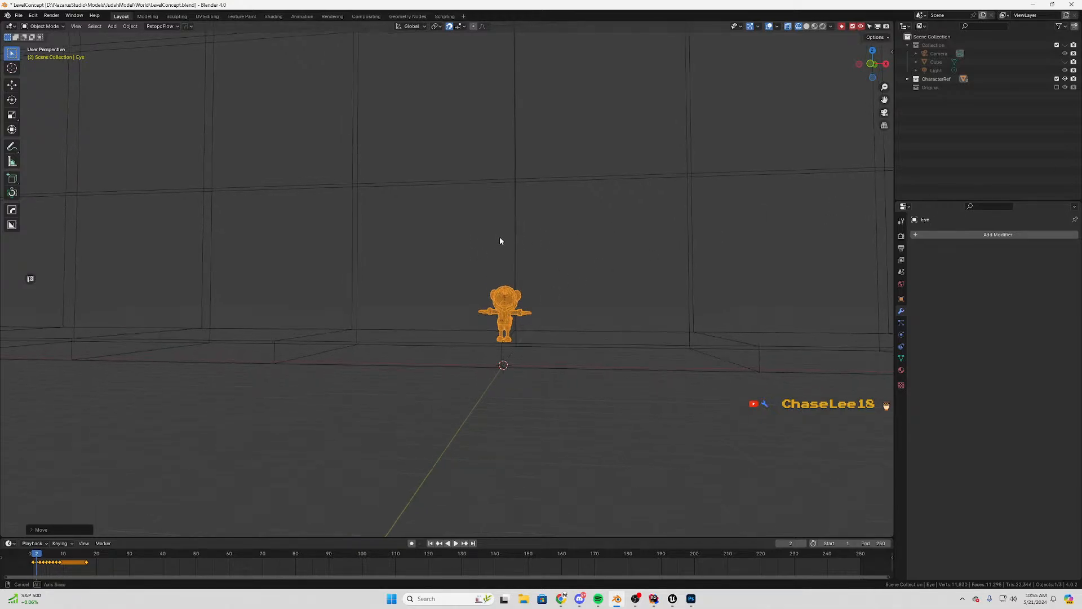
{"action": "middle_click_drag", "start_coordinate": [500, 239], "coordinate": [441, 363]}
{"action": "key", "text": "KP_1"}
{"action": "key", "text": "Tab"}
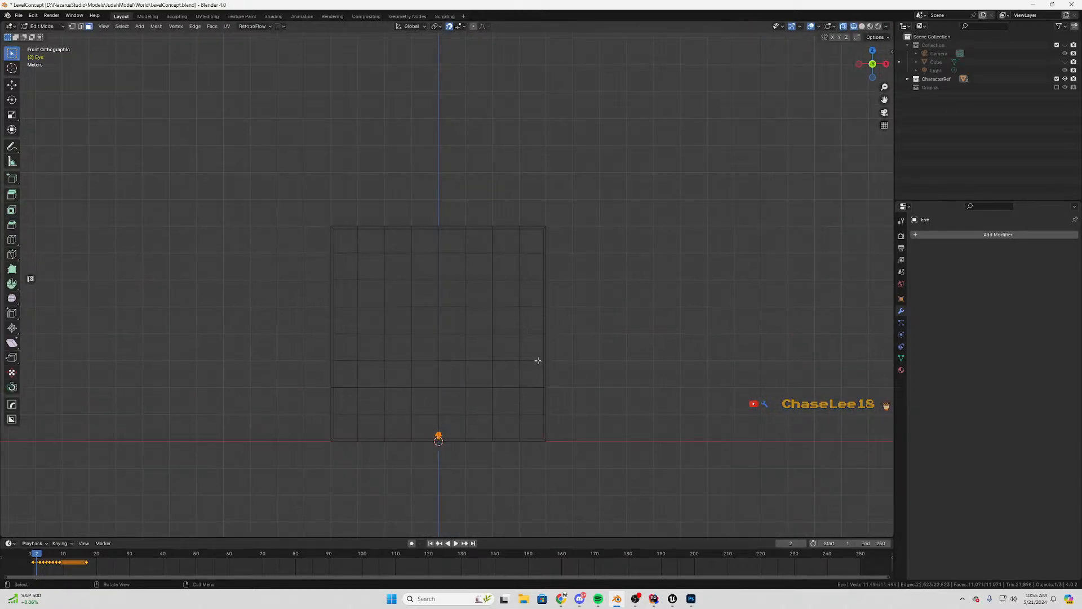
{"action": "middle_click_drag", "start_coordinate": [566, 367], "coordinate": [478, 231], "text": "shift"}
{"action": "key", "text": "Tab"}
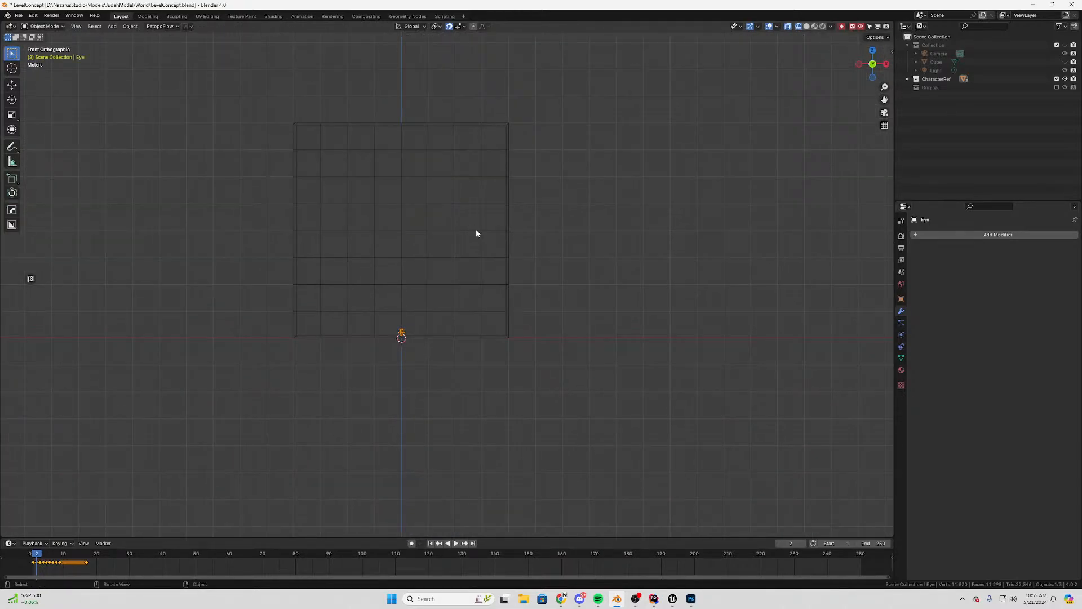
{"action": "left_click", "coordinate": [479, 231]}
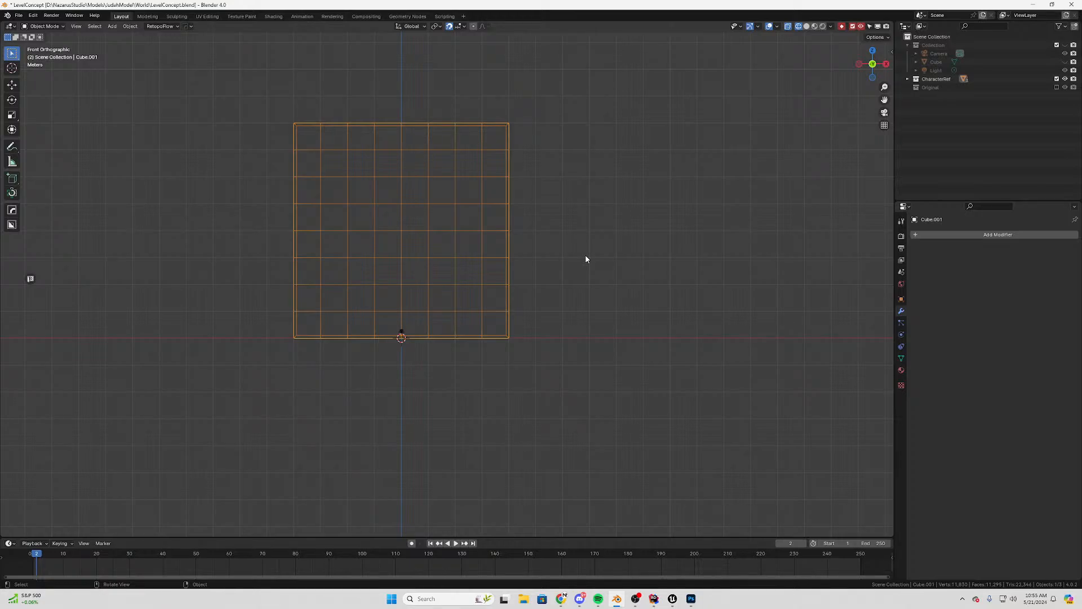
{"action": "scroll", "coordinate": [476, 340], "scroll_direction": "down", "scroll_amount": 1}
{"action": "scroll", "coordinate": [485, 313], "scroll_direction": "up", "scroll_amount": 7}
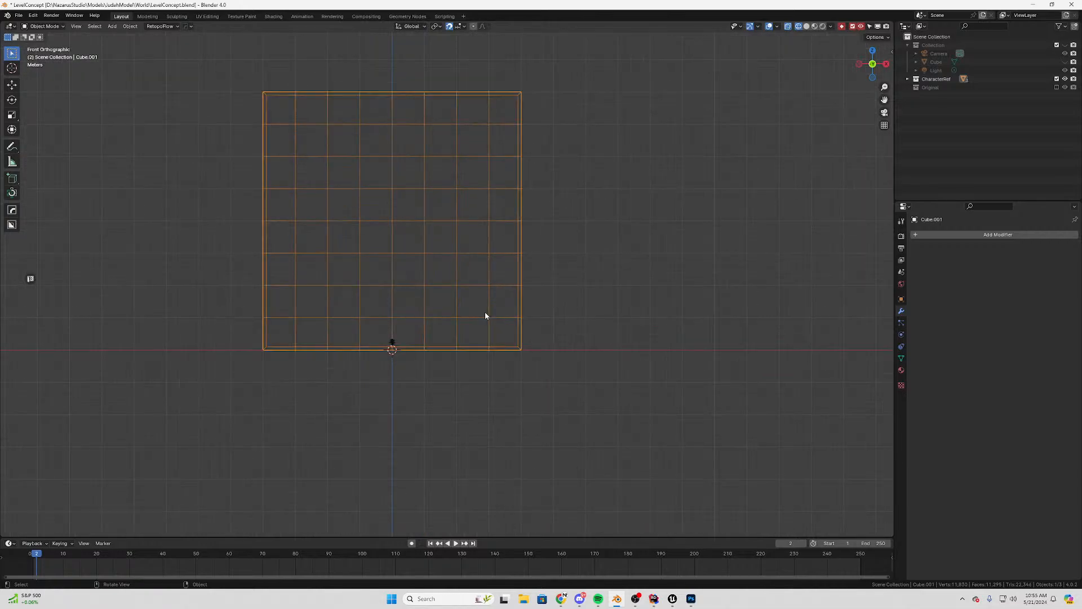
{"action": "scroll", "coordinate": [327, 380], "scroll_direction": "down", "scroll_amount": 6}
{"action": "scroll", "coordinate": [361, 386], "scroll_direction": "up", "scroll_amount": 7}
{"action": "scroll", "coordinate": [434, 317], "scroll_direction": "down", "scroll_amount": 6}
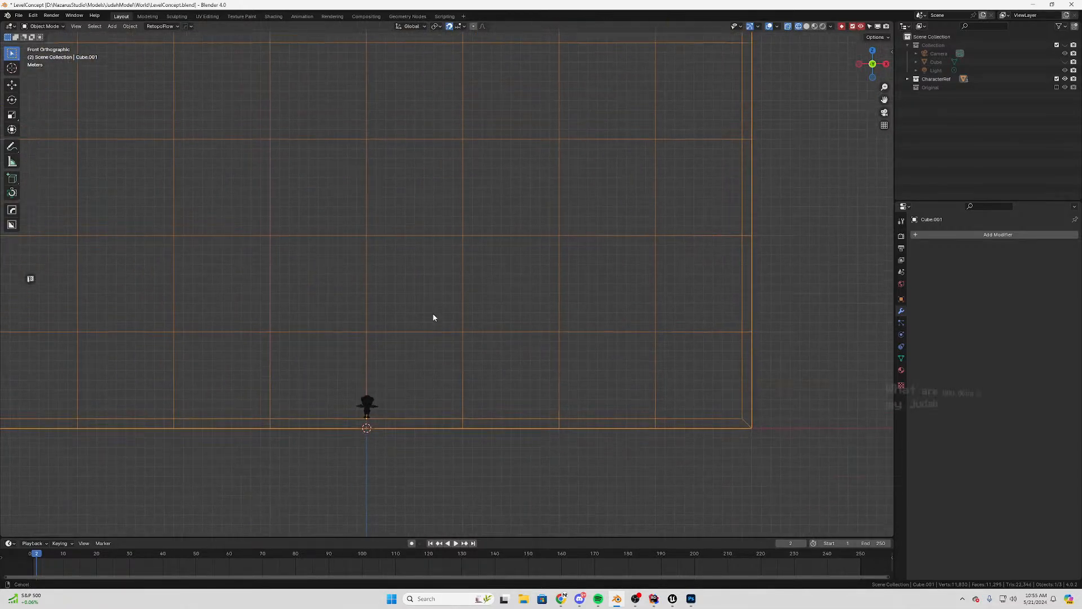
{"action": "scroll", "coordinate": [448, 333], "scroll_direction": "down", "scroll_amount": 5}
{"action": "scroll", "coordinate": [440, 314], "scroll_direction": "up", "scroll_amount": 11}
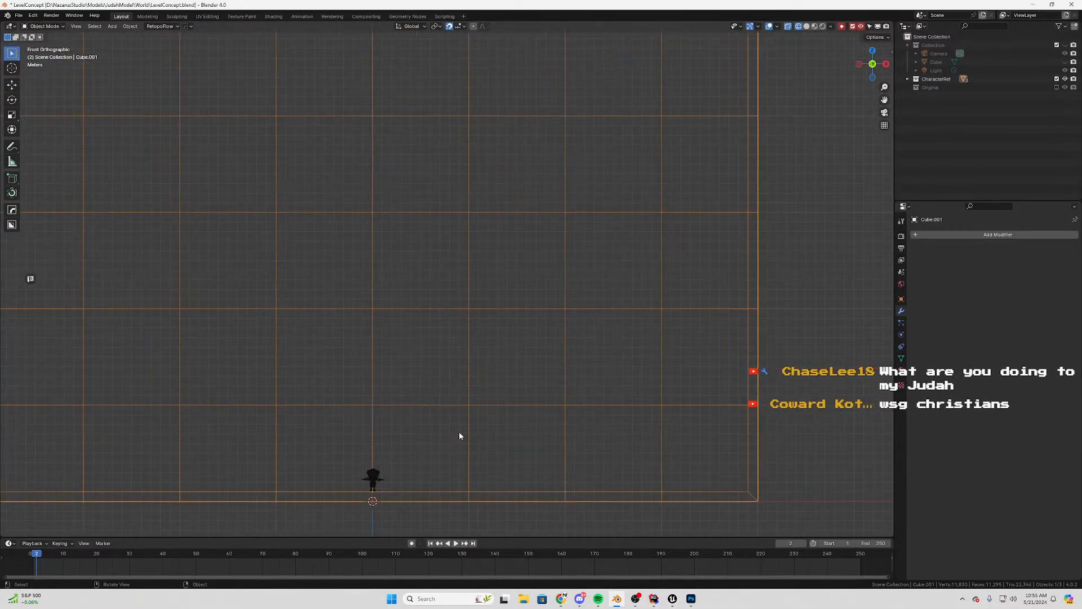
{"action": "scroll", "coordinate": [485, 274], "scroll_direction": "up", "scroll_amount": 6}
{"action": "left_click", "coordinate": [537, 227]}
{"action": "scroll", "coordinate": [519, 252], "scroll_direction": "down", "scroll_amount": 8}
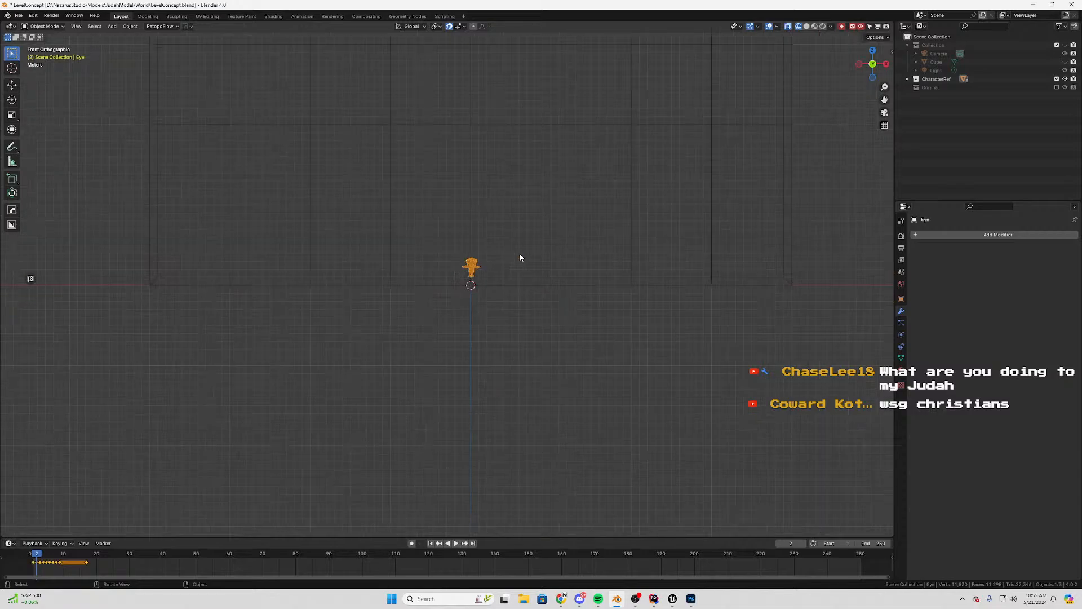
{"action": "scroll", "coordinate": [469, 191], "scroll_direction": "up", "scroll_amount": 4}
{"action": "middle_click_drag", "start_coordinate": [500, 222], "coordinate": [464, 314], "text": "shift"}
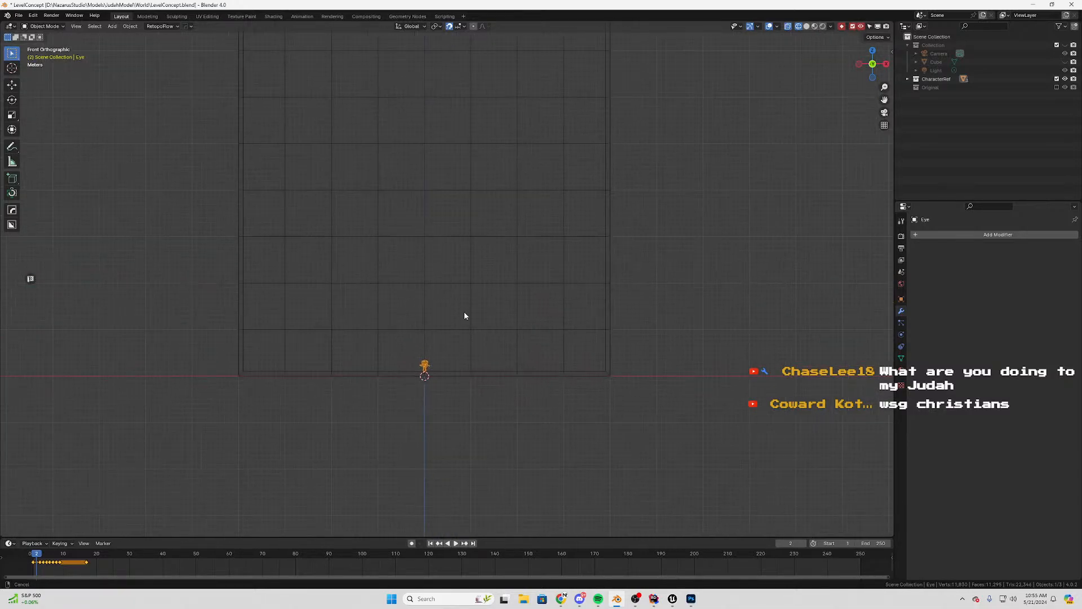
{"action": "scroll", "coordinate": [534, 293], "scroll_direction": "down", "scroll_amount": 6}
Select the wall and duplicate it along positive X so the copy sits flush against its right side
{"action": "left_click_drag", "start_coordinate": [580, 152], "coordinate": [471, 225]}
{"action": "scroll", "coordinate": [570, 292], "scroll_direction": "up", "scroll_amount": 4}
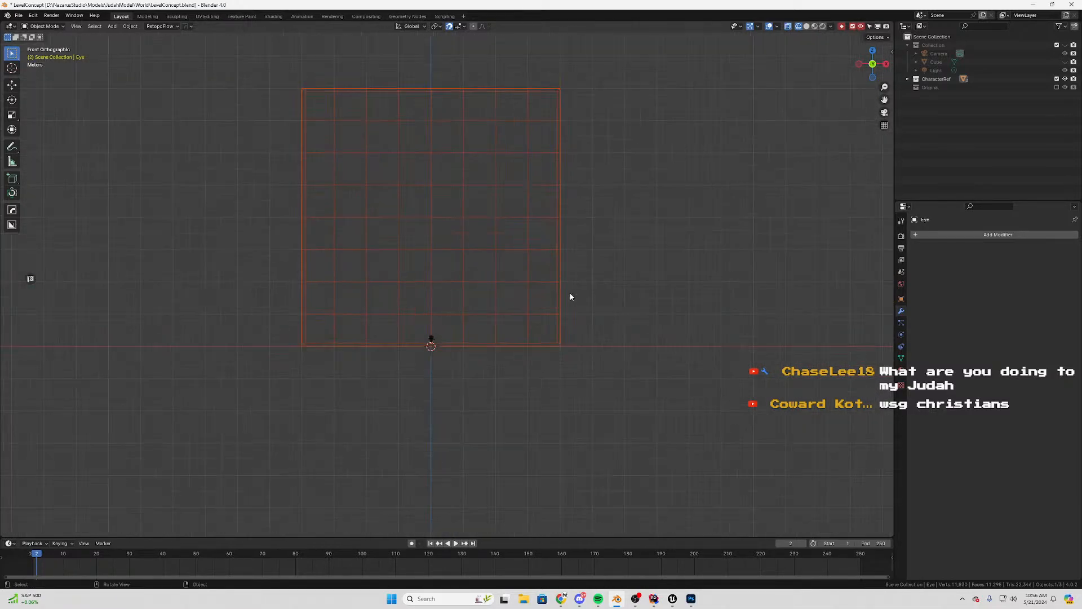
{"action": "key", "text": "shift+d"}
{"action": "key", "text": "x"}
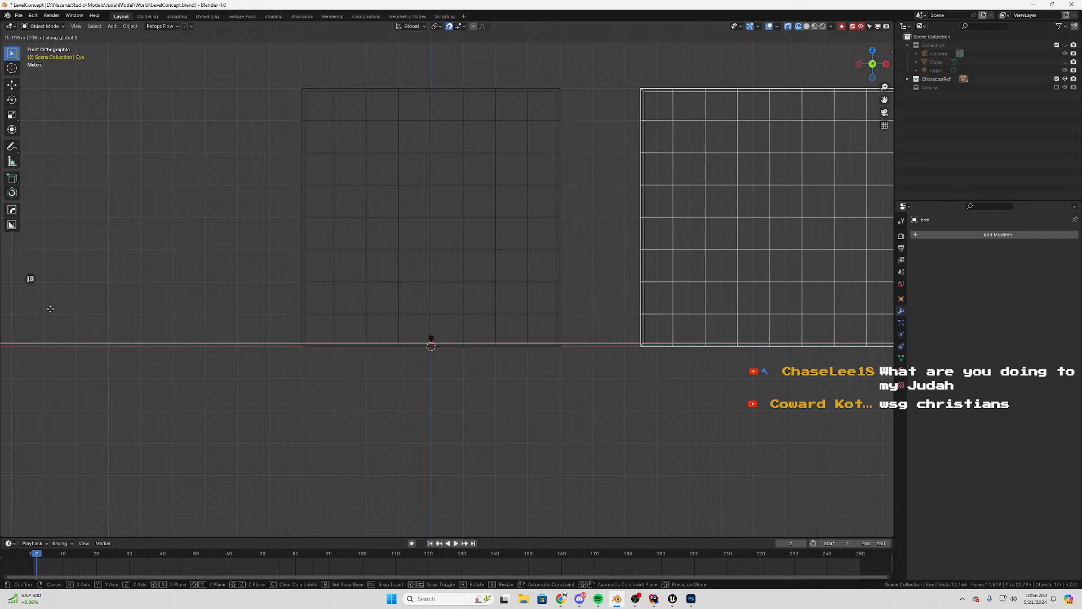
{"action": "left_click", "coordinate": [875, 302]}
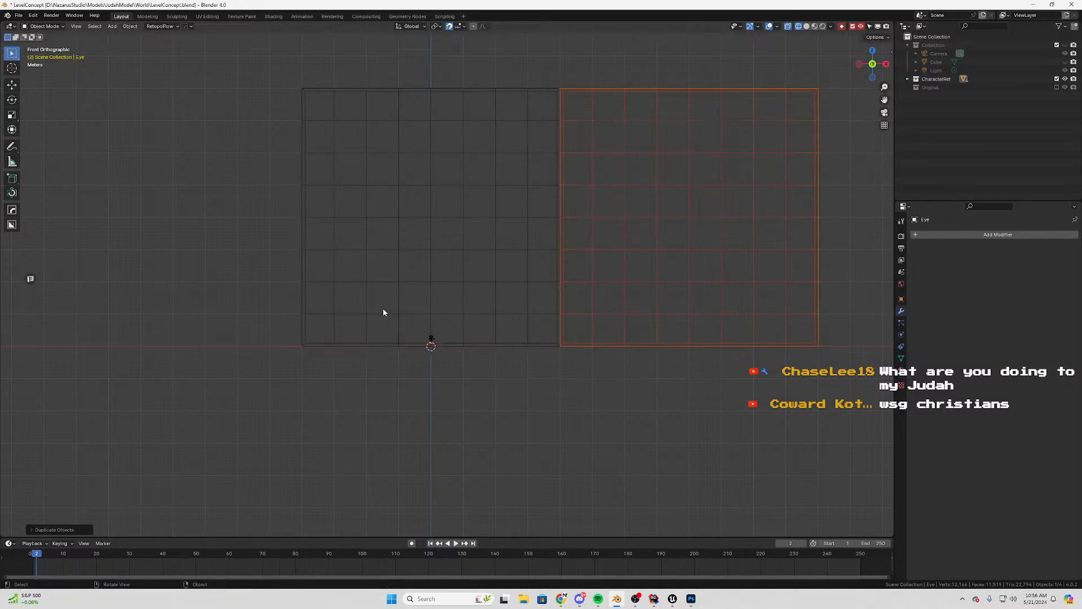
Duplicate the original wall along negative X so the copy sits flush against its left side
{"action": "middle_click_drag", "start_coordinate": [261, 112], "coordinate": [331, 166], "text": "shift"}
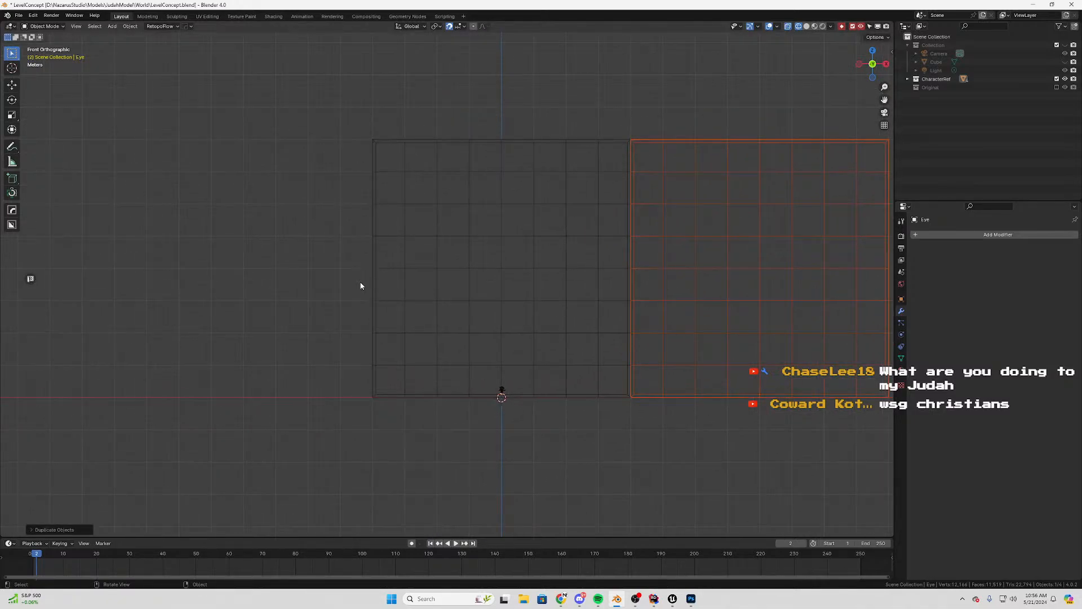
{"action": "middle_click_drag", "start_coordinate": [336, 126], "coordinate": [311, 201], "text": "shift"}
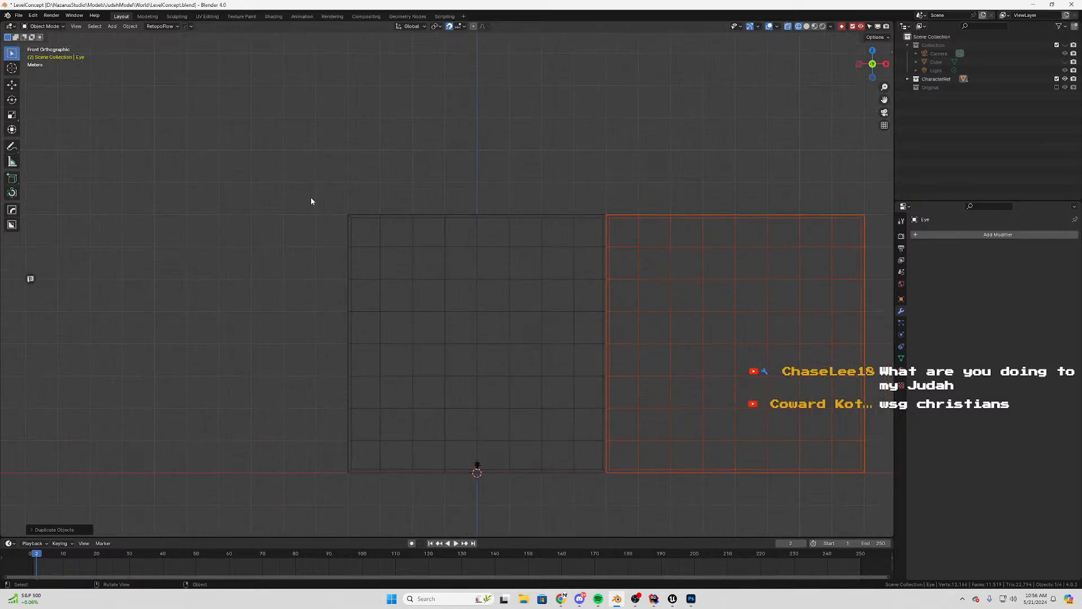
{"action": "middle_click_drag", "start_coordinate": [664, 158], "coordinate": [323, 96], "text": "shift"}
{"action": "scroll", "coordinate": [282, 138], "scroll_direction": "down", "scroll_amount": 4}
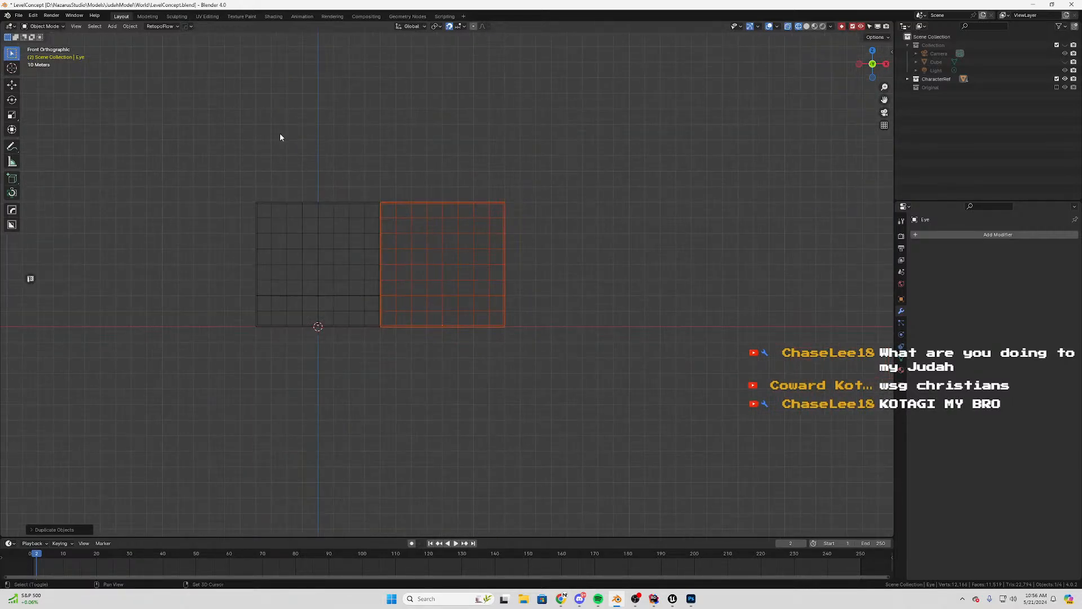
{"action": "middle_click_drag", "start_coordinate": [282, 137], "coordinate": [292, 174], "text": "shift"}
{"action": "scroll", "coordinate": [434, 190], "scroll_direction": "up", "scroll_amount": 2}
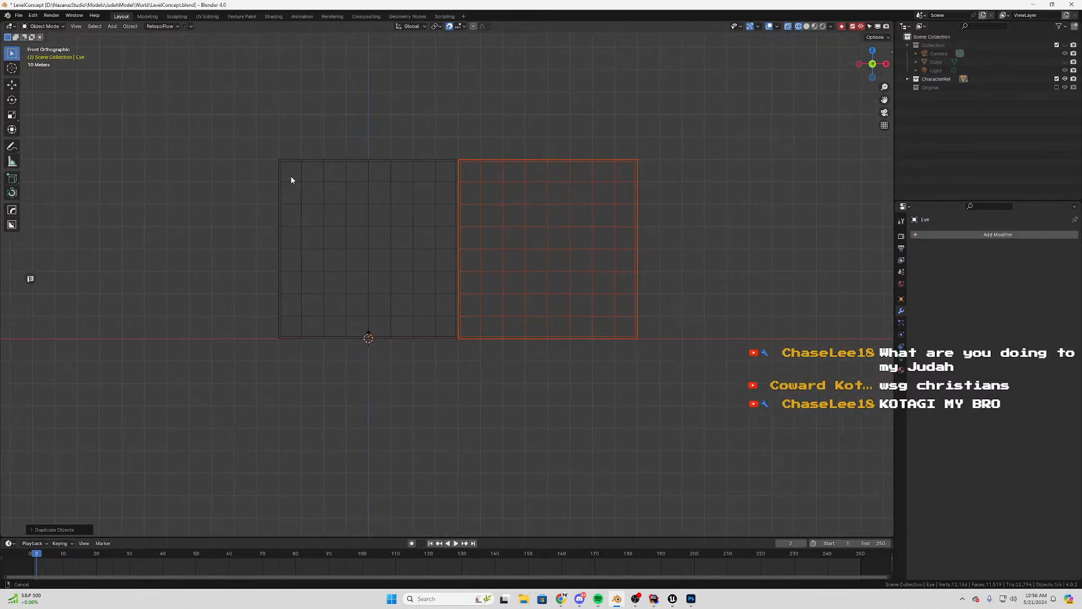
{"action": "left_click", "coordinate": [409, 186]}
{"action": "left_click_drag", "start_coordinate": [447, 85], "coordinate": [339, 193]}
{"action": "middle_click_drag", "start_coordinate": [319, 212], "coordinate": [364, 220]}
{"action": "key", "text": "KP_1"}
{"action": "key", "text": "g"}
{"action": "key", "text": "x"}
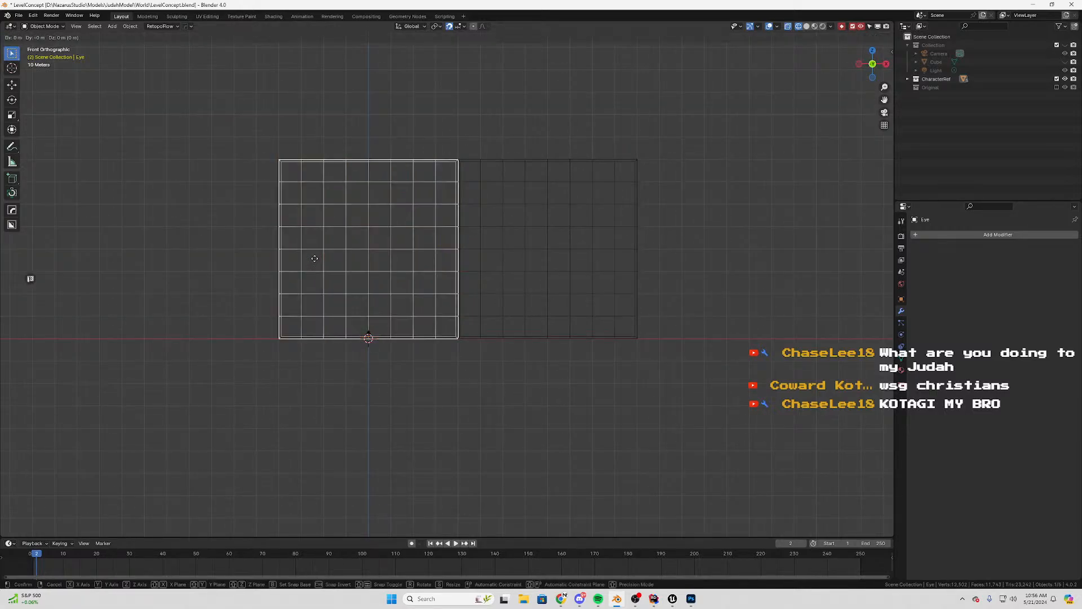
{"action": "left_click", "coordinate": [127, 263]}
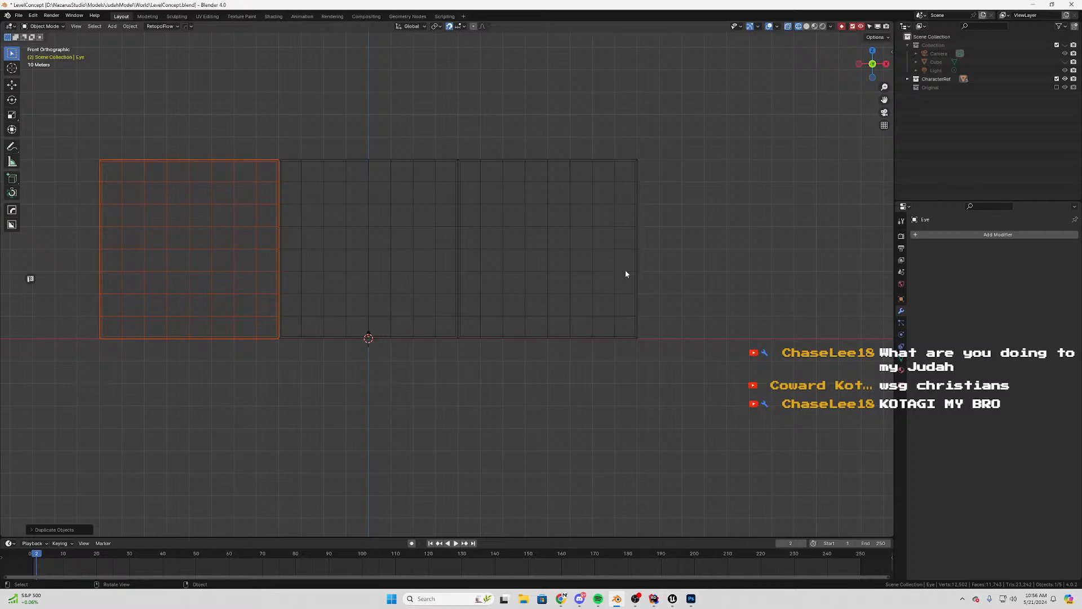
Duplicate the middle wall down along Z so the copy sits directly beneath it
{"action": "middle_click_drag", "start_coordinate": [587, 312], "coordinate": [656, 247], "text": "shift"}
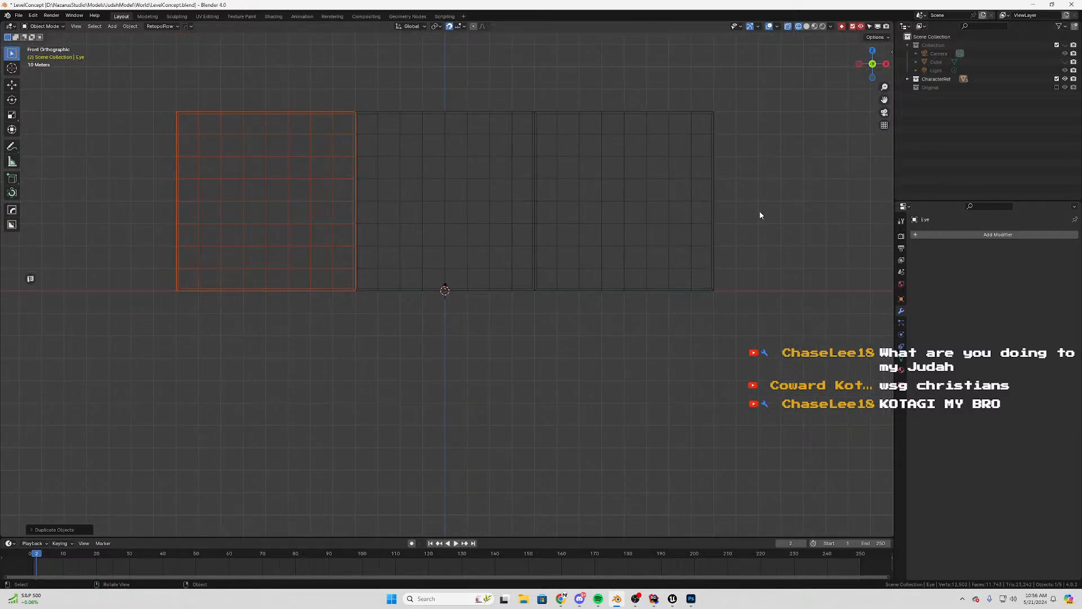
{"action": "left_click_drag", "start_coordinate": [755, 207], "coordinate": [253, 273]}
{"action": "left_click", "coordinate": [445, 226]}
{"action": "key", "text": "shift+d"}
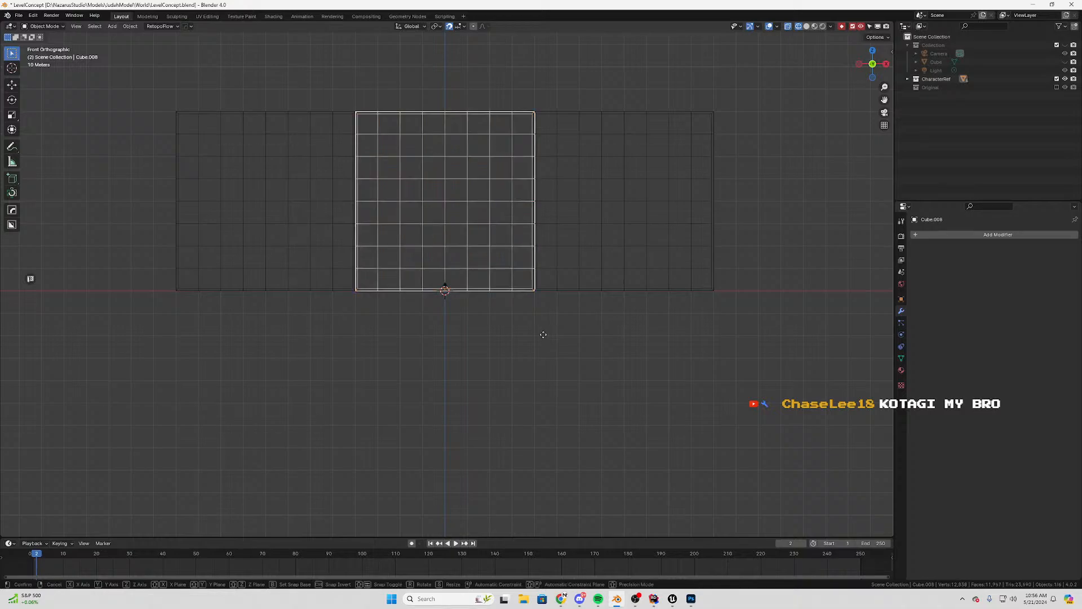
{"action": "key", "text": "z"}
{"action": "left_click", "coordinate": [549, 510]}
{"action": "middle_click_drag", "start_coordinate": [435, 446], "coordinate": [430, 356], "text": "shift"}
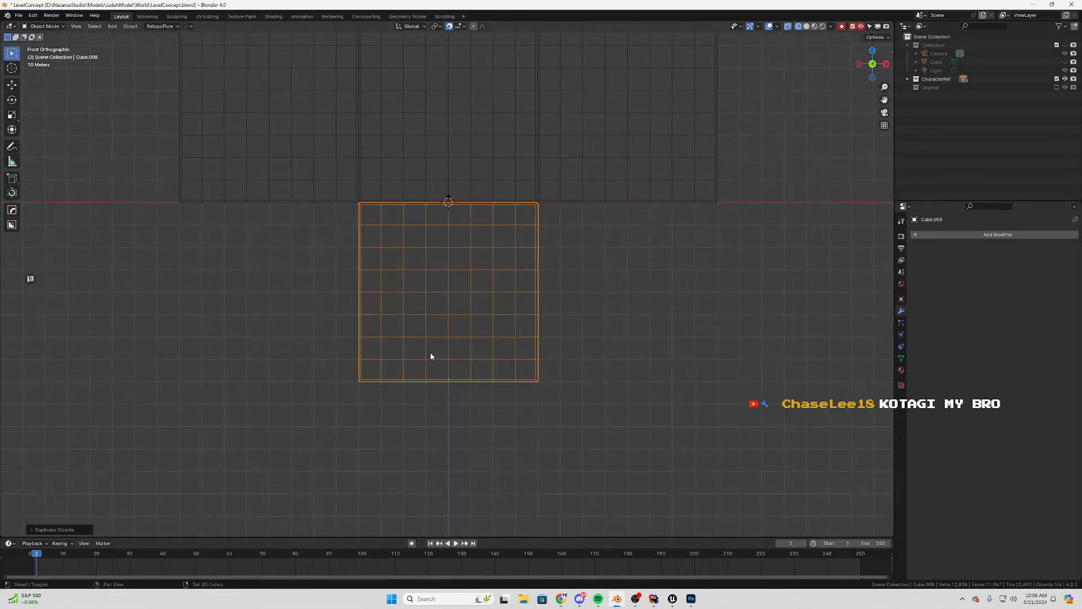
In Edit Mode, delete three vertex rows across the upper middle of the lower copy, leaving its top strip separate
{"action": "scroll", "coordinate": [431, 354], "scroll_direction": "up", "scroll_amount": 4}
{"action": "scroll", "coordinate": [453, 297], "scroll_direction": "down", "scroll_amount": 2}
{"action": "key", "text": "Tab"}
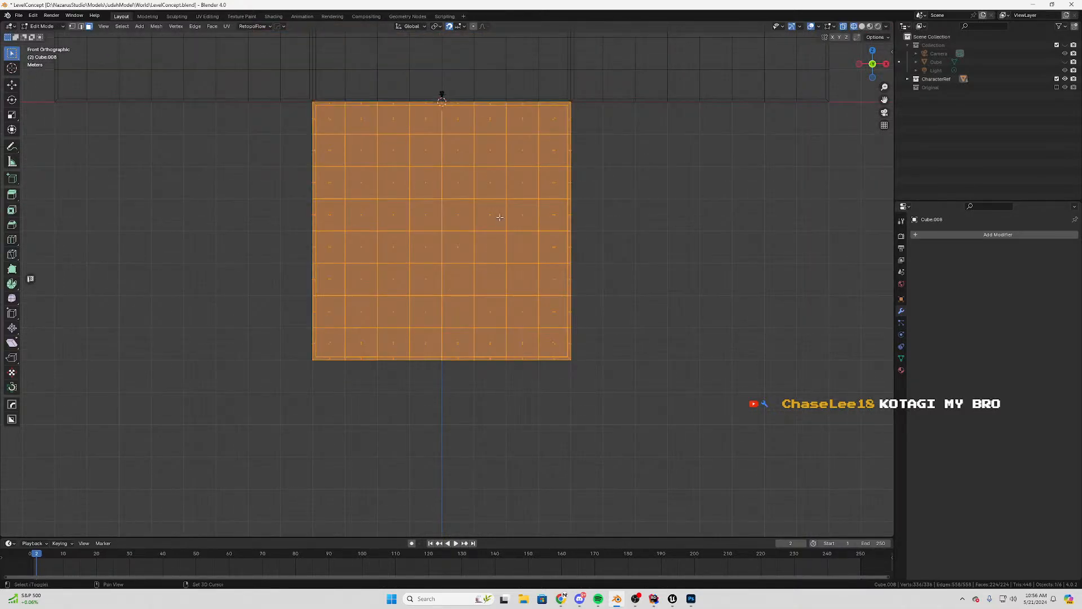
{"action": "middle_click_drag", "start_coordinate": [601, 100], "coordinate": [592, 169], "text": "shift"}
{"action": "key", "text": "1"}
{"action": "left_click_drag", "start_coordinate": [623, 126], "coordinate": [575, 244]}
{"action": "left_click_drag", "start_coordinate": [635, 222], "coordinate": [225, 317]}
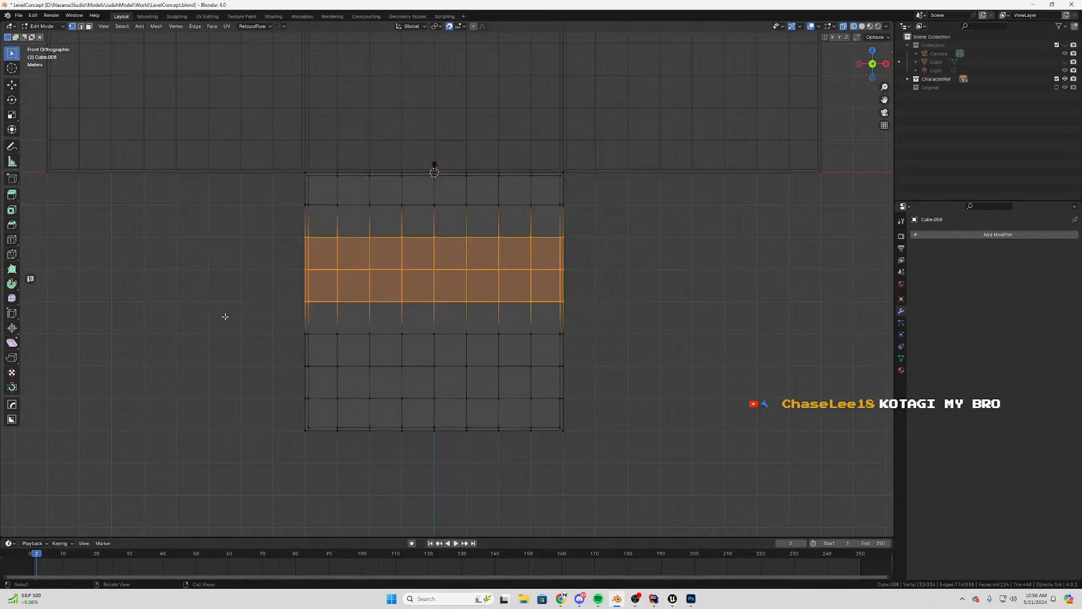
{"action": "key", "text": "x"}
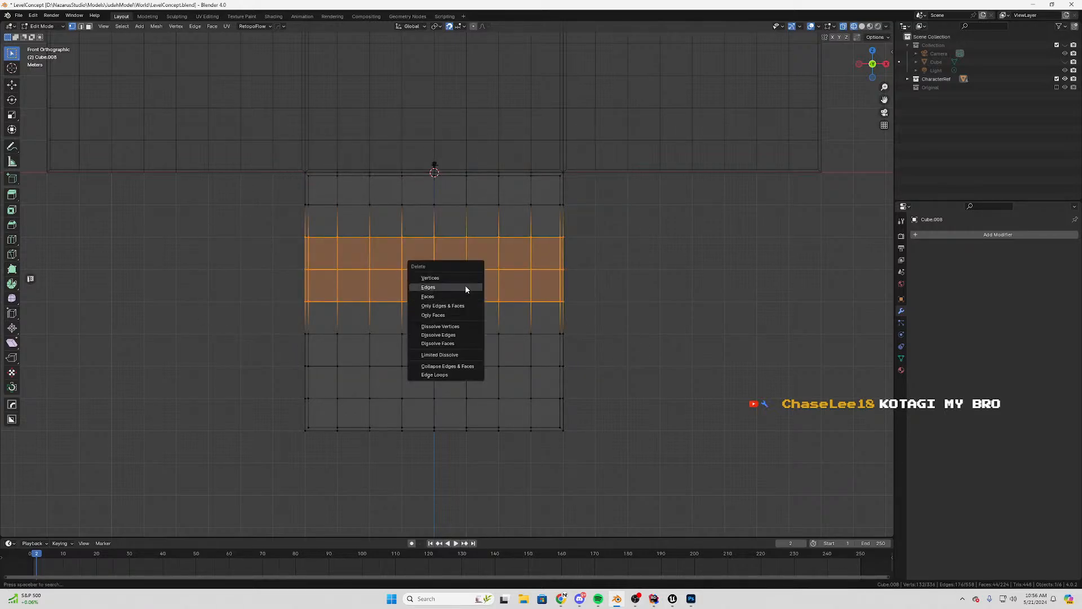
{"action": "left_click", "coordinate": [462, 276]}
Move the separated top strip of the lower copy down along Z until it meets the remaining wall section
{"action": "left_click_drag", "start_coordinate": [592, 159], "coordinate": [225, 252]}
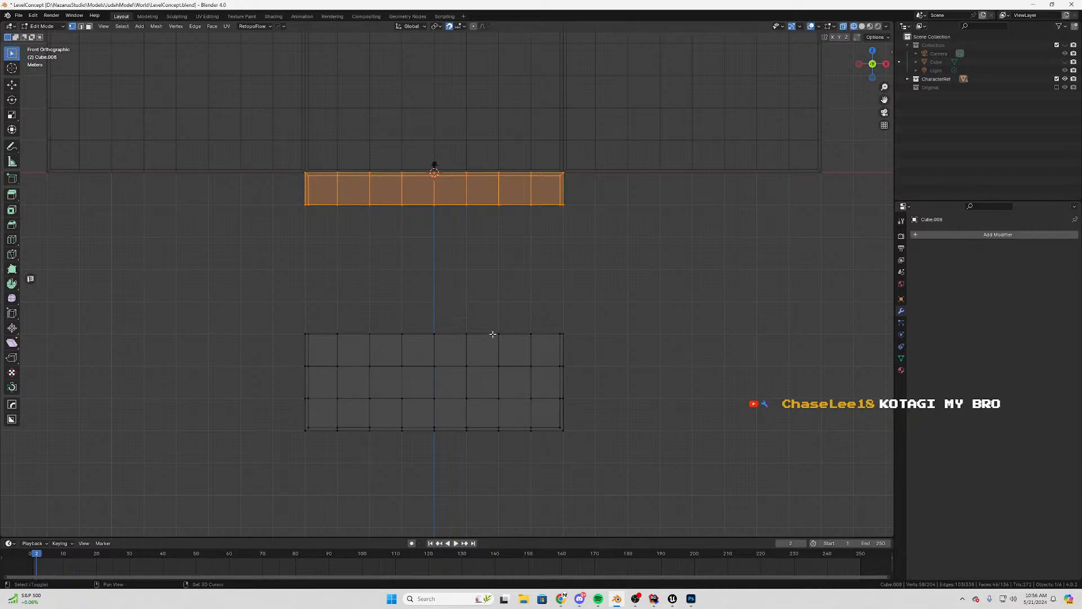
{"action": "middle_click_drag", "start_coordinate": [493, 334], "coordinate": [471, 286], "text": "shift"}
{"action": "key", "text": "g"}
{"action": "key", "text": "z"}
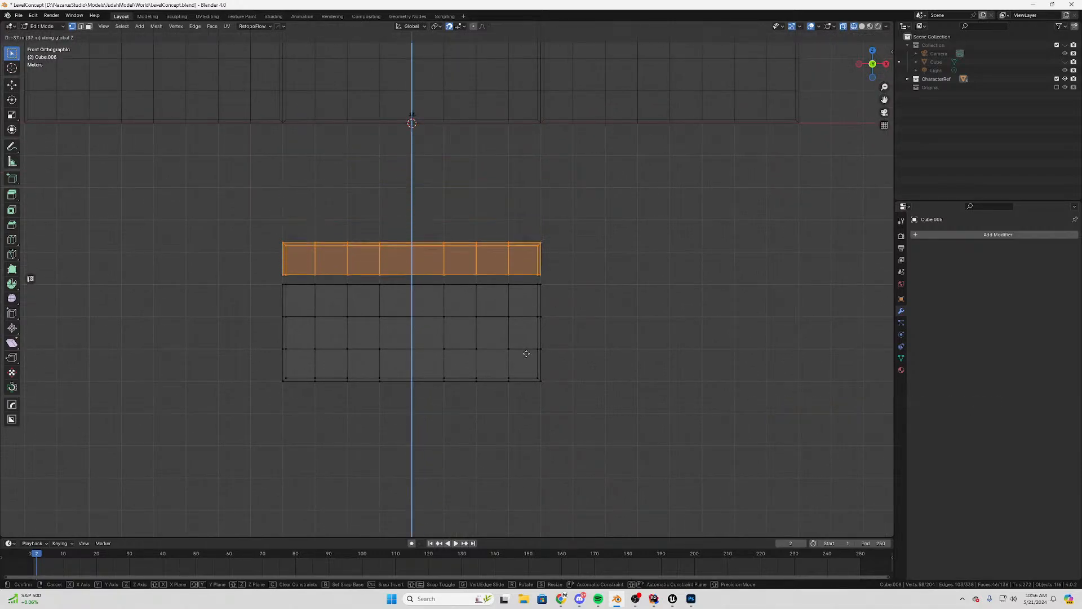
{"action": "left_click", "coordinate": [522, 363]}
Select the whole lower mesh and merge its overlapping vertices where the strip meets the remaining section
{"action": "key", "text": "a"}
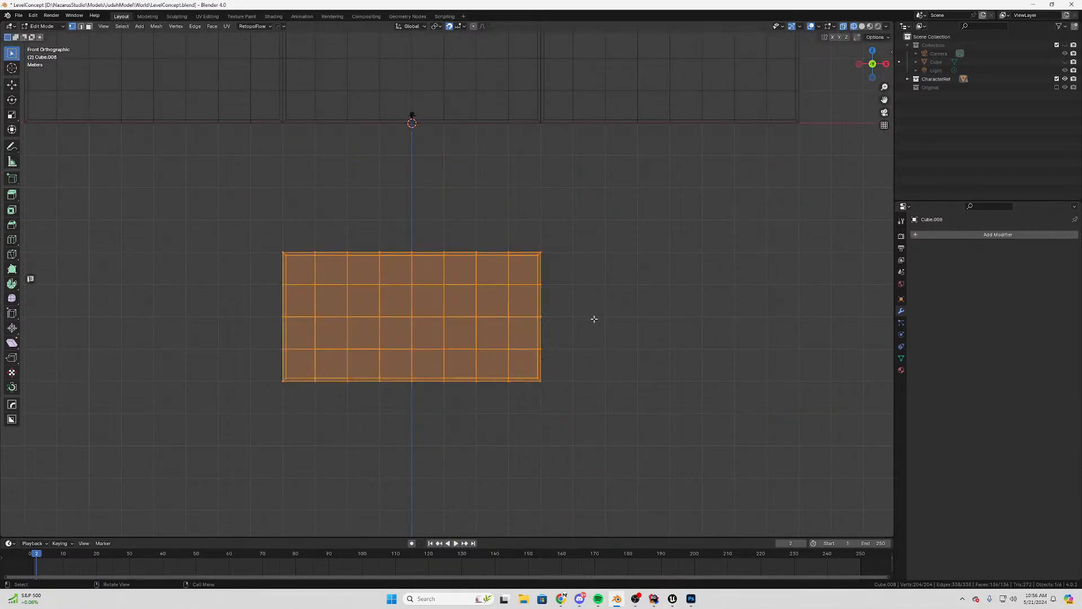
{"action": "key", "text": "m"}
{"action": "left_click", "coordinate": [590, 321]}
{"action": "left_click_drag", "start_coordinate": [592, 206], "coordinate": [156, 449]}
{"action": "middle_click_drag", "start_coordinate": [595, 226], "coordinate": [611, 312], "text": "shift"}
In Object Mode, move the shortened wall up 40 m along Z so it sits directly beneath the middle wall
{"action": "key", "text": "Tab"}
{"action": "key", "text": "g"}
{"action": "key", "text": "z"}
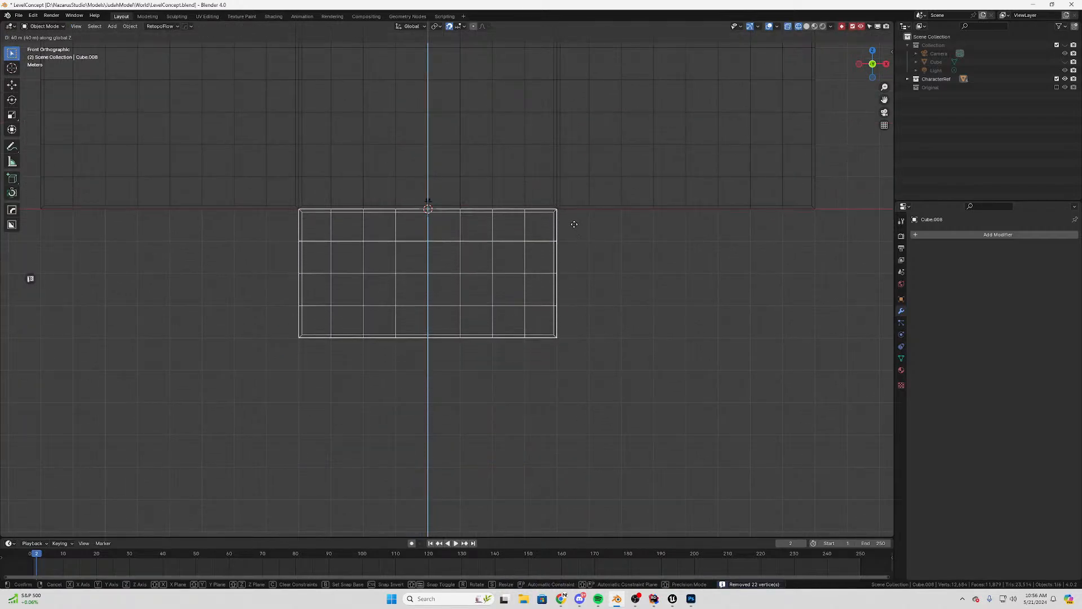
{"action": "left_click", "coordinate": [571, 224]}
Duplicate the shortened wall 80 m along positive X so the copy sits beneath the right wall
{"action": "scroll", "coordinate": [433, 314], "scroll_direction": "up", "scroll_amount": 5}
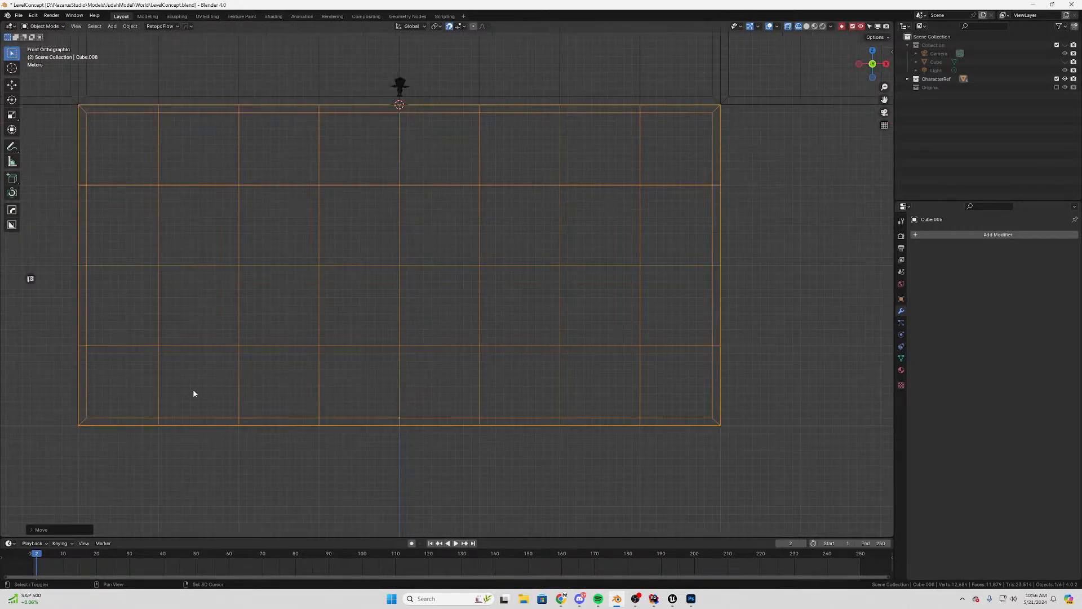
{"action": "middle_click_drag", "start_coordinate": [89, 291], "coordinate": [431, 323], "text": "shift"}
{"action": "middle_click_drag", "start_coordinate": [848, 191], "coordinate": [362, 184], "text": "shift"}
{"action": "scroll", "coordinate": [362, 184], "scroll_direction": "down", "scroll_amount": 1}
{"action": "scroll", "coordinate": [362, 186], "scroll_direction": "down", "scroll_amount": 6}
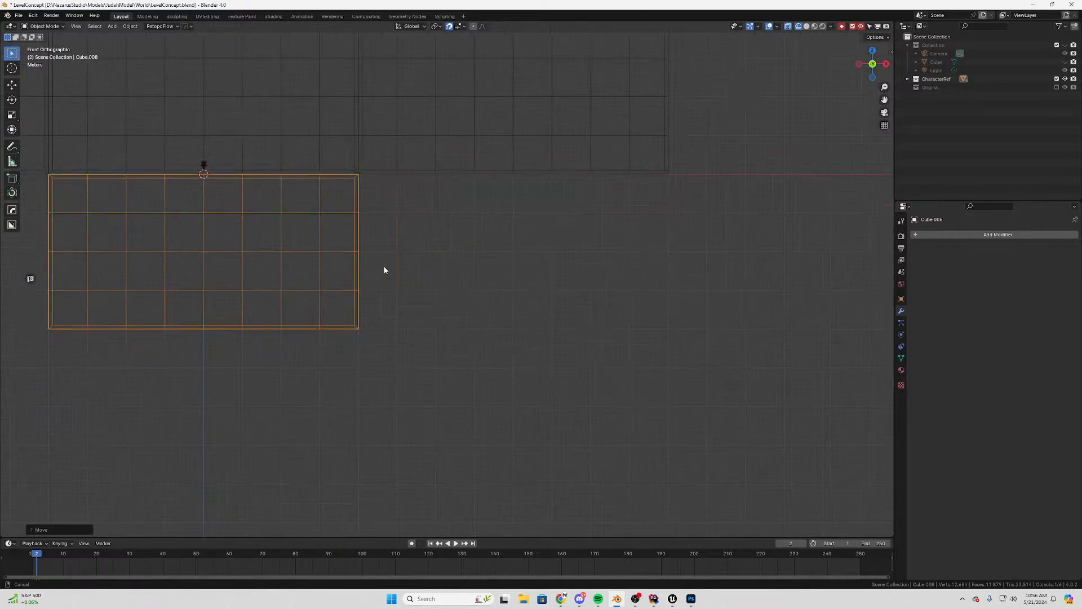
{"action": "key", "text": "shift+d"}
{"action": "key", "text": "x"}
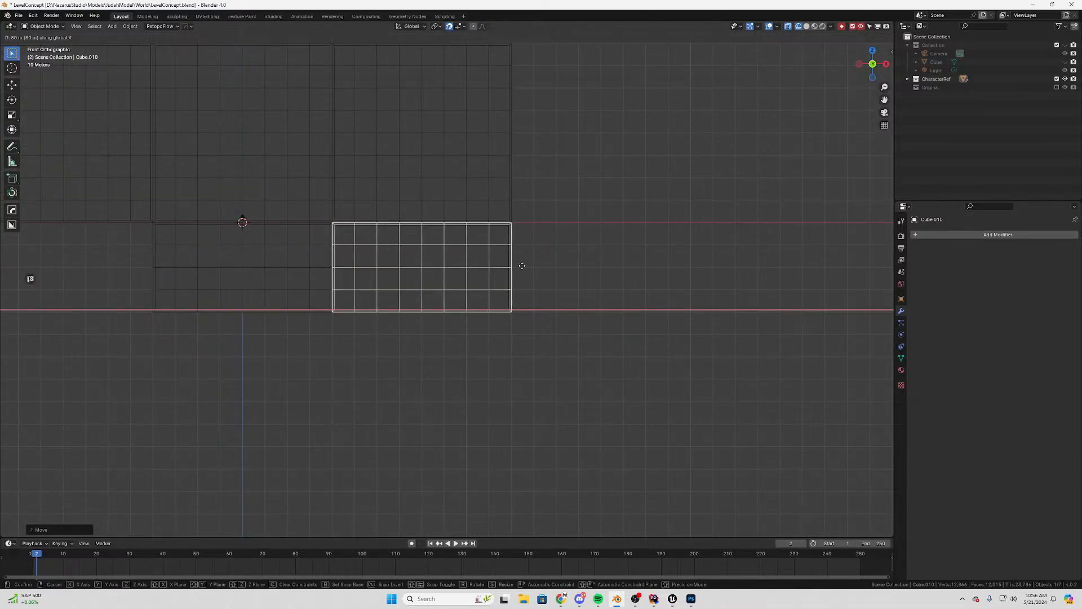
{"action": "left_click", "coordinate": [522, 266]}
Duplicate the middle shortened wall 80 m along negative X so the copy sits beneath the left wall
{"action": "middle_click_drag", "start_coordinate": [193, 281], "coordinate": [393, 290], "text": "shift"}
{"action": "left_click", "coordinate": [427, 279]}
{"action": "key", "text": "shift+d"}
{"action": "key", "text": "x"}
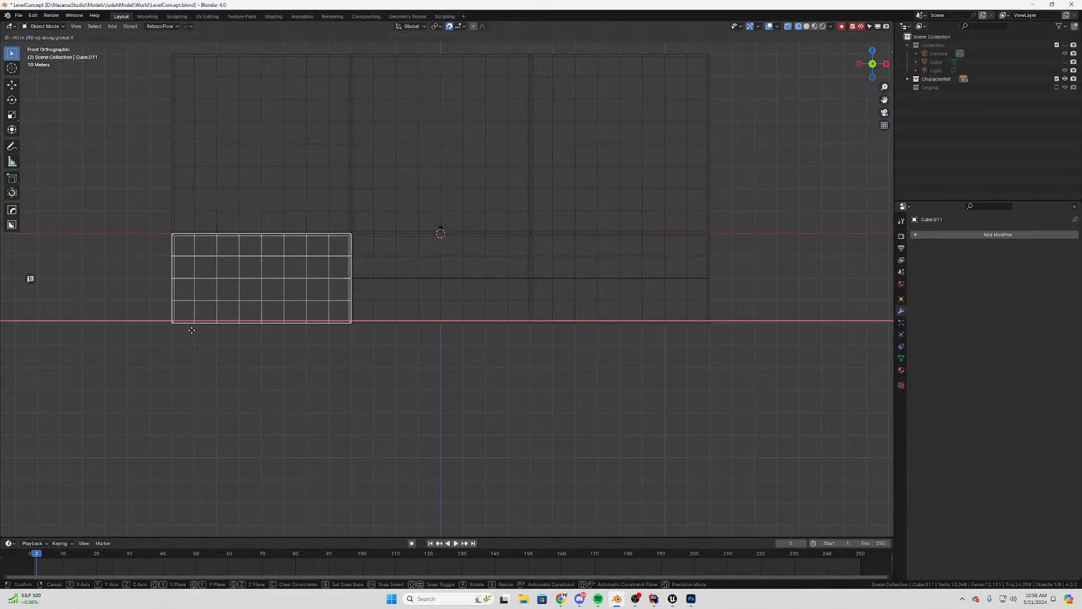
{"action": "left_click", "coordinate": [191, 331]}
Try to duplicate the left shortened wall down along Z to start another row
{"action": "scroll", "coordinate": [290, 355], "scroll_direction": "up", "scroll_amount": 4}
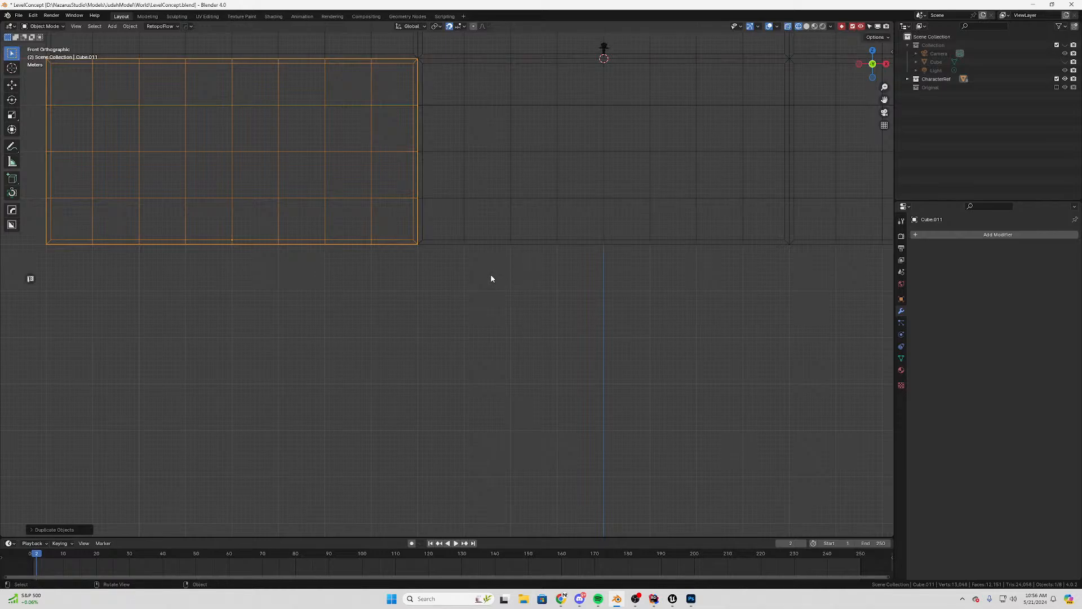
{"action": "middle_click_drag", "start_coordinate": [570, 263], "coordinate": [426, 334], "text": "shift"}
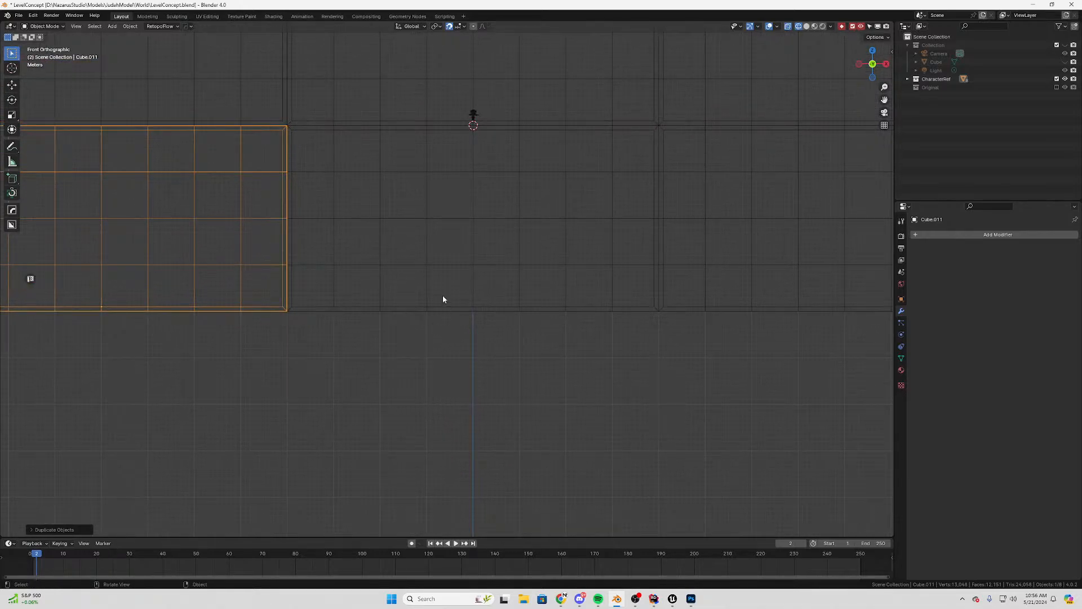
{"action": "scroll", "coordinate": [285, 316], "scroll_direction": "down", "scroll_amount": 3}
{"action": "middle_click_drag", "start_coordinate": [285, 316], "coordinate": [389, 284], "text": "shift"}
{"action": "key", "text": "shift+d"}
{"action": "key", "text": "z"}
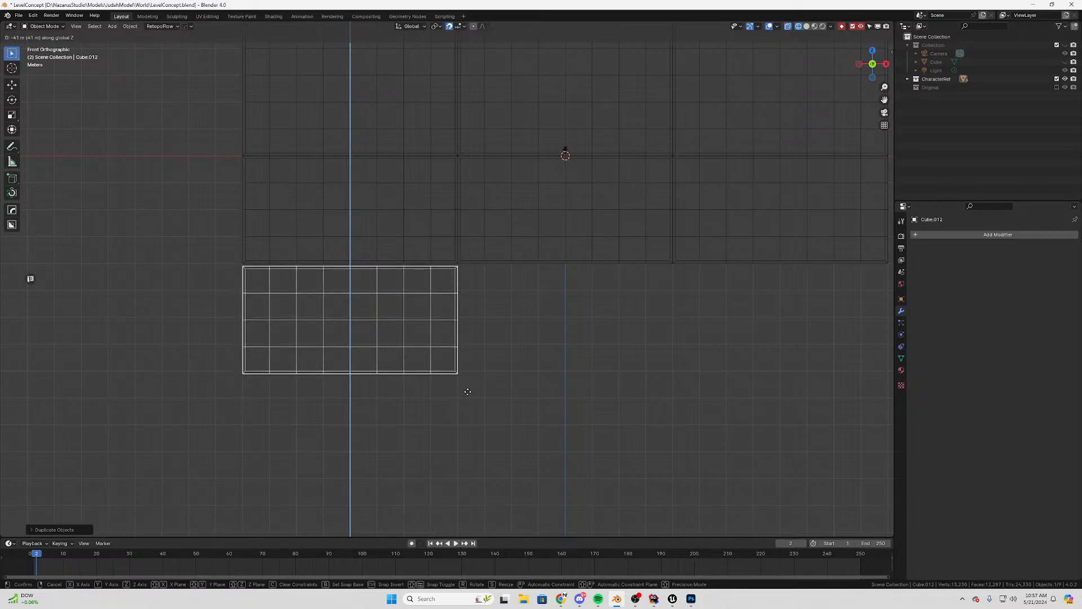
{"action": "left_click", "coordinate": [467, 391]}
{"action": "middle_click_drag", "start_coordinate": [503, 344], "coordinate": [301, 322], "text": "shift"}
{"action": "middle_click_drag", "start_coordinate": [125, 328], "coordinate": [362, 312], "text": "shift"}
{"action": "scroll", "coordinate": [388, 249], "scroll_direction": "up", "scroll_amount": 2}
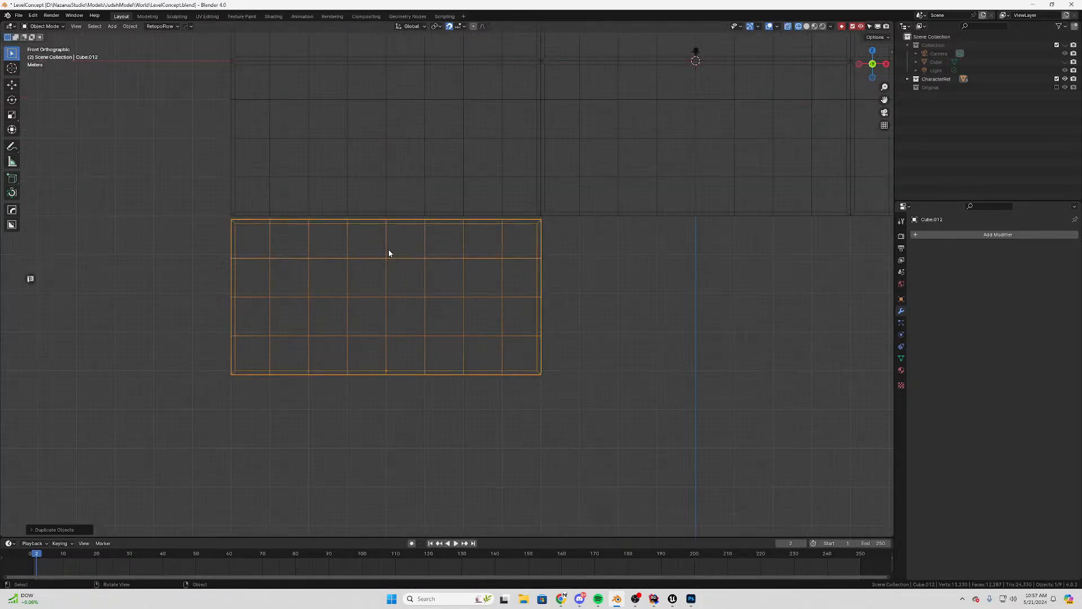
{"action": "key", "text": "ctrl+z"}
{"action": "middle_click_drag", "start_coordinate": [420, 225], "coordinate": [191, 314], "text": "shift"}
{"action": "scroll", "coordinate": [305, 276], "scroll_direction": "down", "scroll_amount": 5}
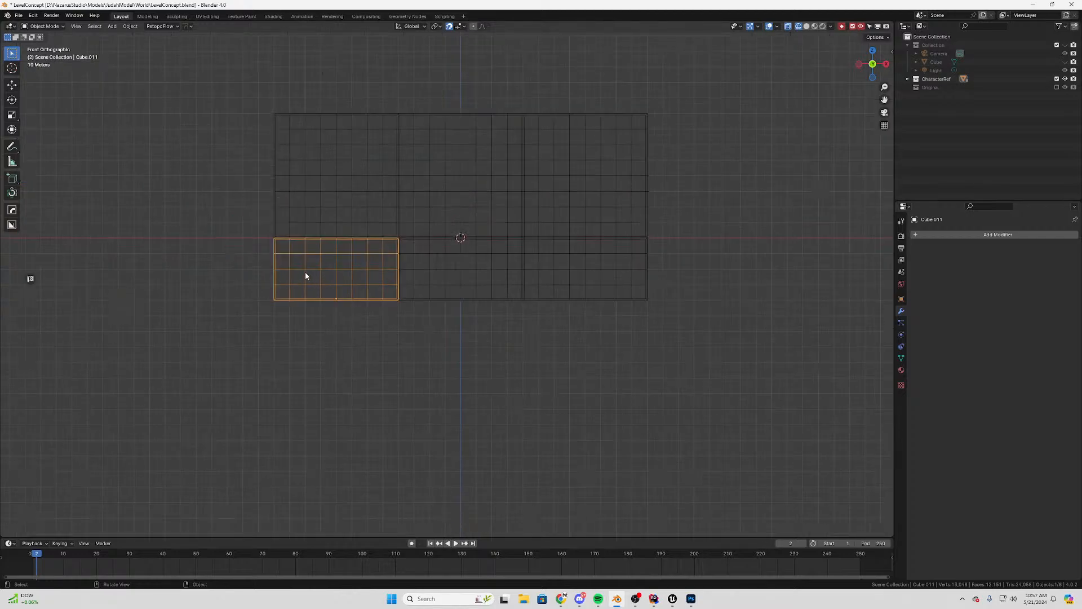
{"action": "scroll", "coordinate": [307, 275], "scroll_direction": "up", "scroll_amount": 1}
{"action": "middle_click_drag", "start_coordinate": [311, 263], "coordinate": [446, 285], "text": "shift"}
{"action": "scroll", "coordinate": [447, 285], "scroll_direction": "up", "scroll_amount": 3}
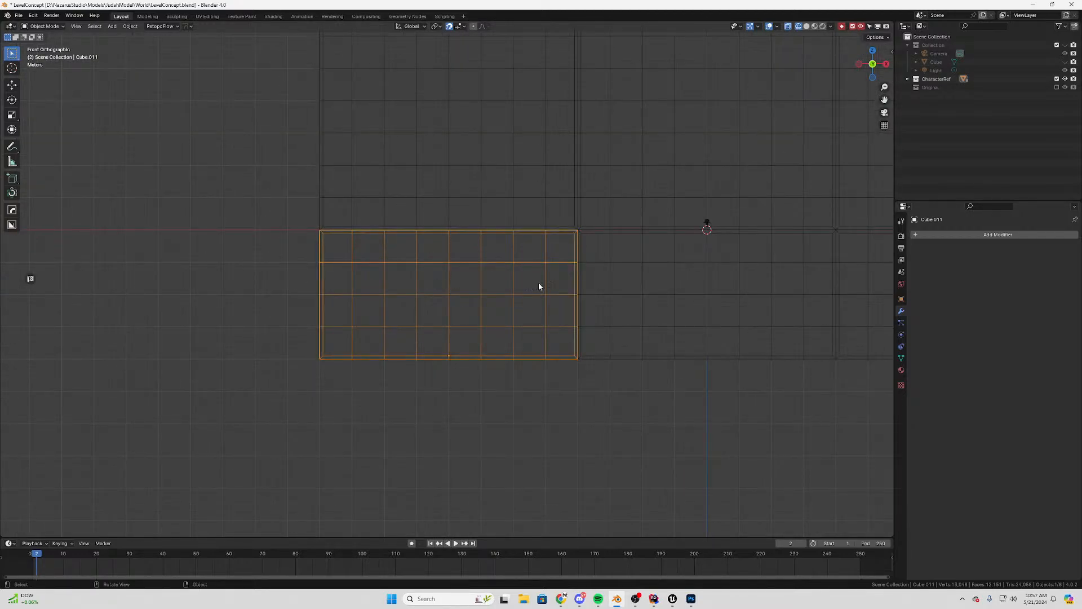
{"action": "middle_click_drag", "start_coordinate": [507, 354], "coordinate": [189, 307], "text": "shift"}
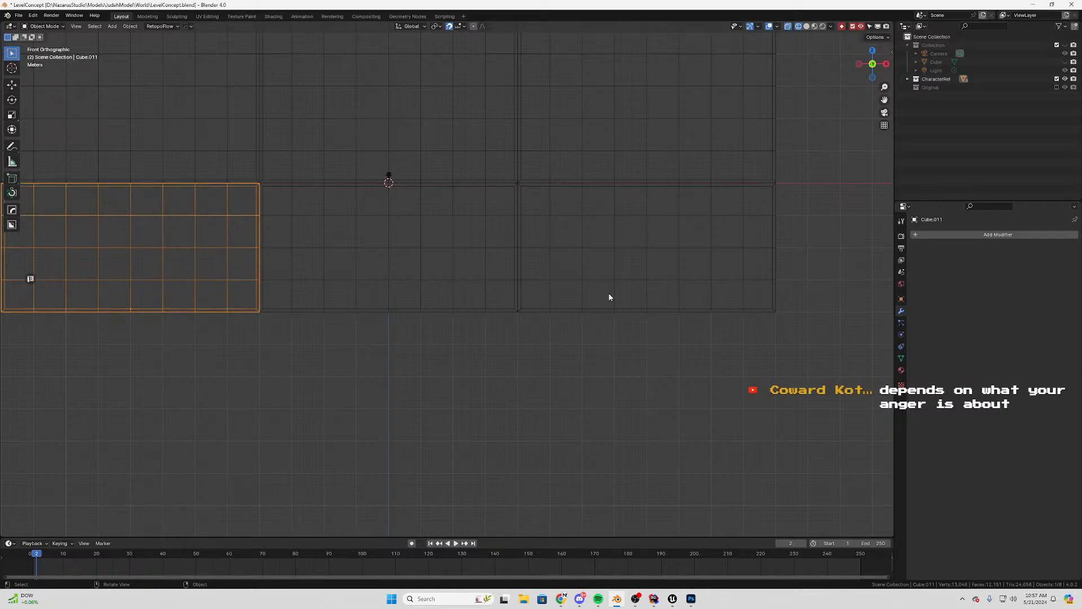
{"action": "scroll", "coordinate": [609, 297], "scroll_direction": "down", "scroll_amount": 3}
{"action": "middle_click_drag", "start_coordinate": [464, 234], "coordinate": [508, 344], "text": "shift"}
{"action": "left_click", "coordinate": [585, 264]}
{"action": "left_click", "coordinate": [517, 264], "text": "shift"}
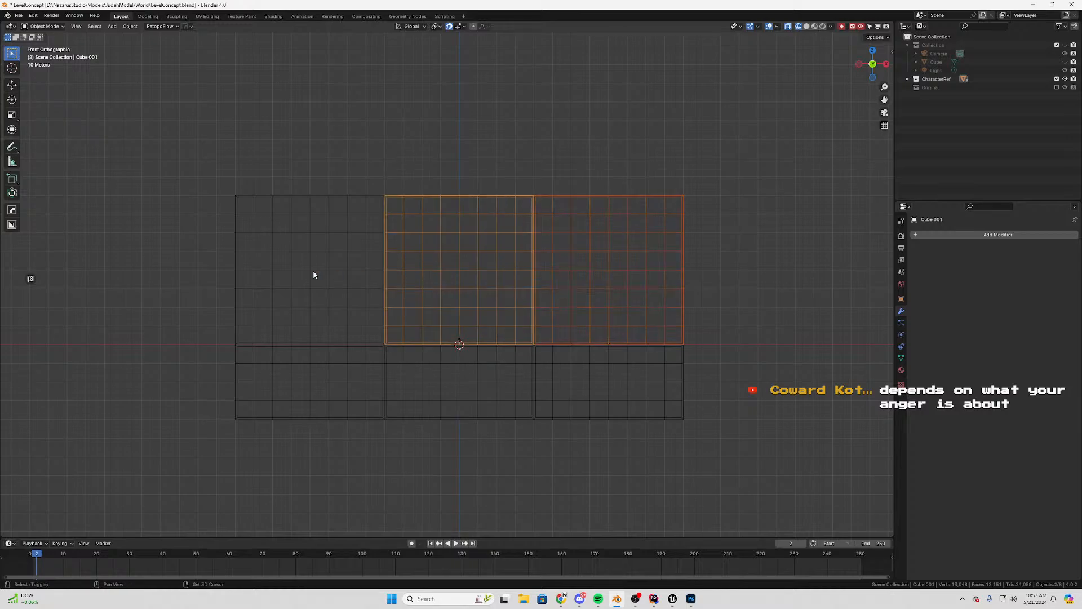
{"action": "left_click", "coordinate": [314, 274], "text": "shift"}
{"action": "middle_click_drag", "start_coordinate": [641, 248], "coordinate": [556, 311], "text": "shift"}
Duplicate the right full-height wall up along Z so the copy sits flush on top of it
{"action": "left_click", "coordinate": [595, 261]}
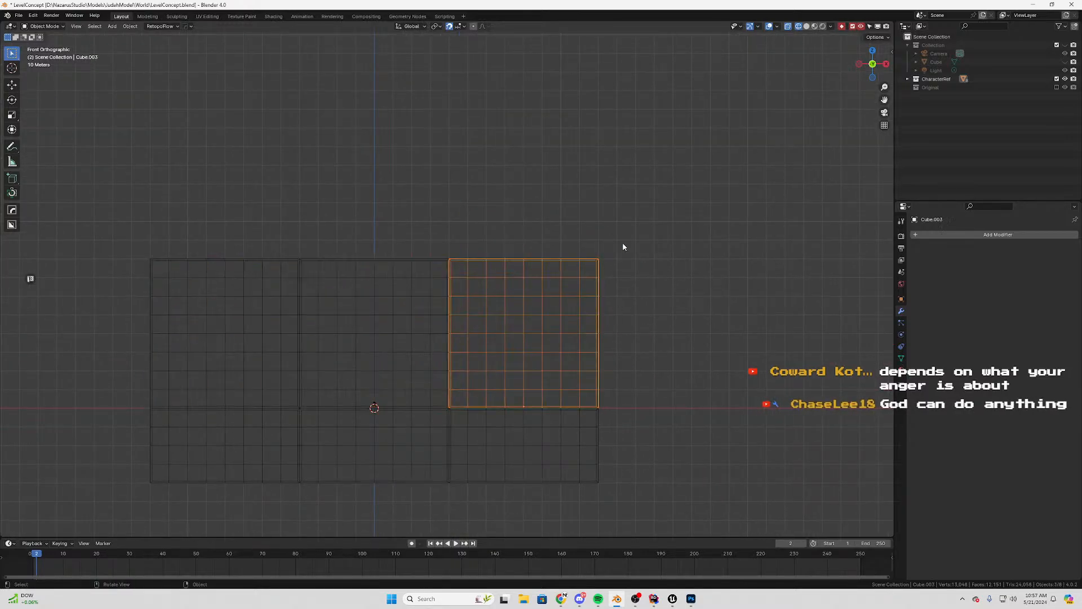
{"action": "key", "text": "shift+d"}
{"action": "key", "text": "z"}
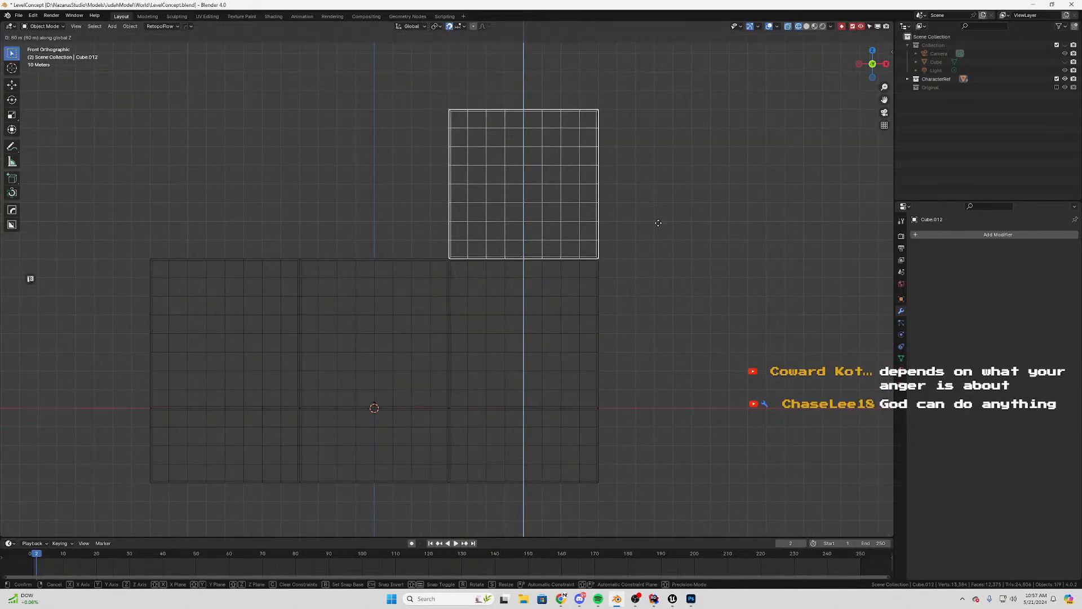
{"action": "left_click", "coordinate": [656, 221]}
Duplicate the new top wall along negative X twice, placing copies flush above the middle and left walls
{"action": "middle_click_drag", "start_coordinate": [635, 196], "coordinate": [583, 243], "text": "shift"}
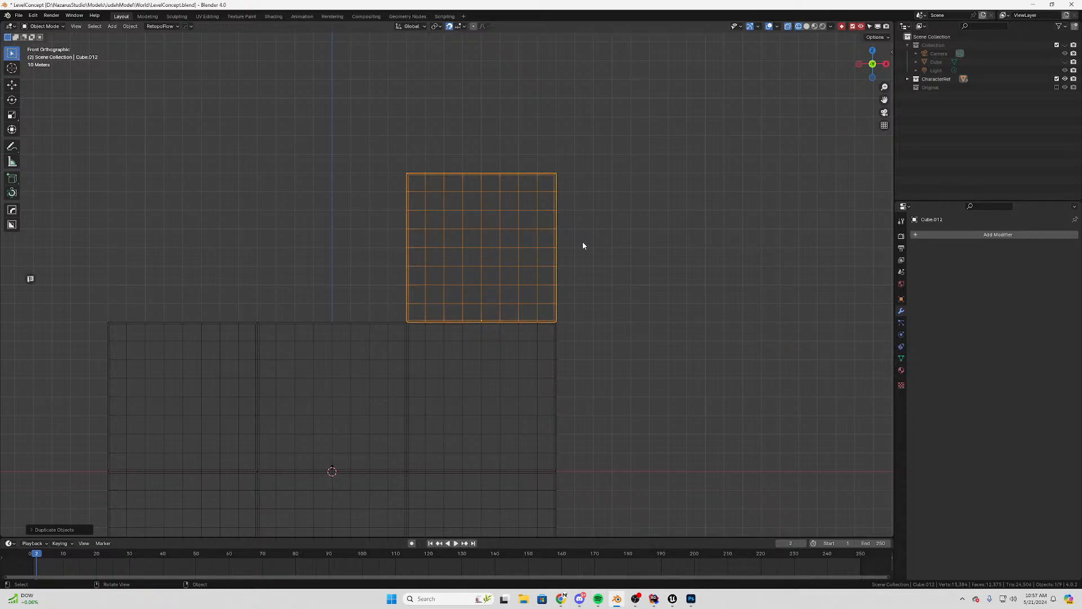
{"action": "key", "text": "shift+d"}
{"action": "key", "text": "x"}
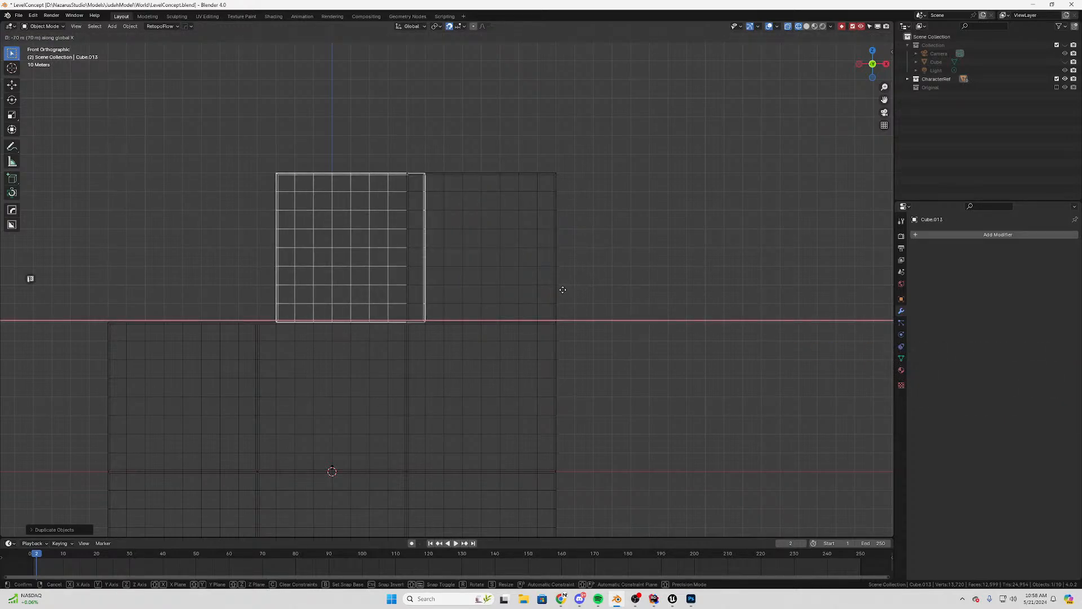
{"action": "left_click", "coordinate": [544, 292]}
{"action": "middle_click_drag", "start_coordinate": [243, 264], "coordinate": [421, 271], "text": "shift"}
{"action": "key", "text": "shift+d"}
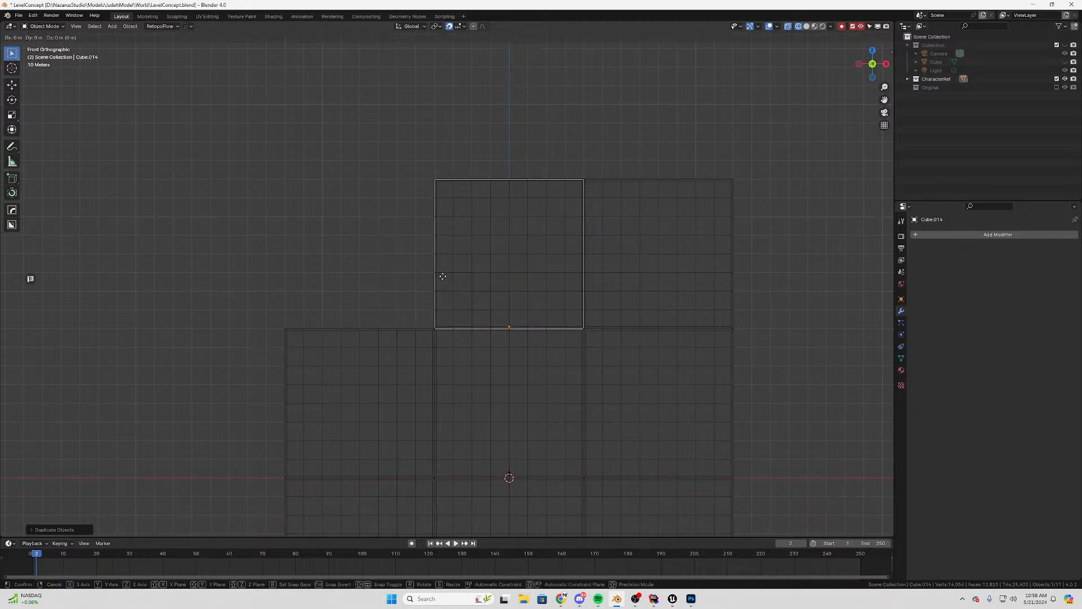
{"action": "left_click", "coordinate": [293, 265]}
Duplicate the right shortened wall down along Z so the copy sits just below it
{"action": "middle_click_drag", "start_coordinate": [530, 381], "coordinate": [461, 217], "text": "shift"}
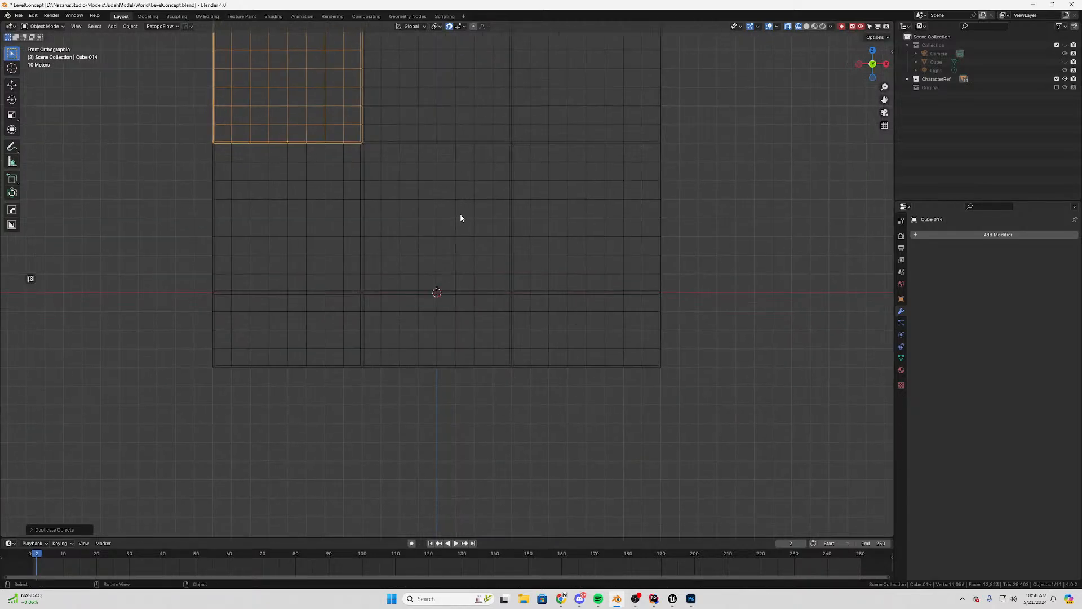
{"action": "scroll", "coordinate": [491, 274], "scroll_direction": "up", "scroll_amount": 1}
{"action": "middle_click_drag", "start_coordinate": [491, 273], "coordinate": [439, 215], "text": "shift"}
{"action": "left_click", "coordinate": [574, 249]}
{"action": "scroll", "coordinate": [574, 249], "scroll_direction": "up", "scroll_amount": 1}
{"action": "middle_click_drag", "start_coordinate": [574, 249], "coordinate": [434, 293], "text": "shift"}
{"action": "key", "text": "shift+d"}
{"action": "key", "text": "z"}
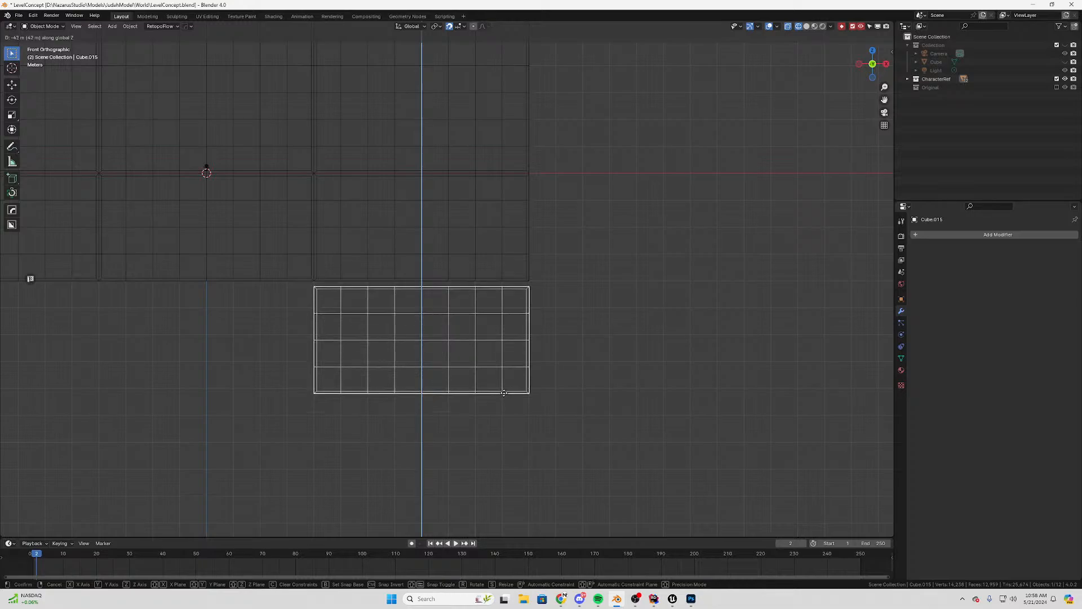
{"action": "left_click", "coordinate": [504, 391]}
Move the new bottom copy up along Z to close the gap to the shortened wall above
{"action": "scroll", "coordinate": [444, 295], "scroll_direction": "up", "scroll_amount": 6}
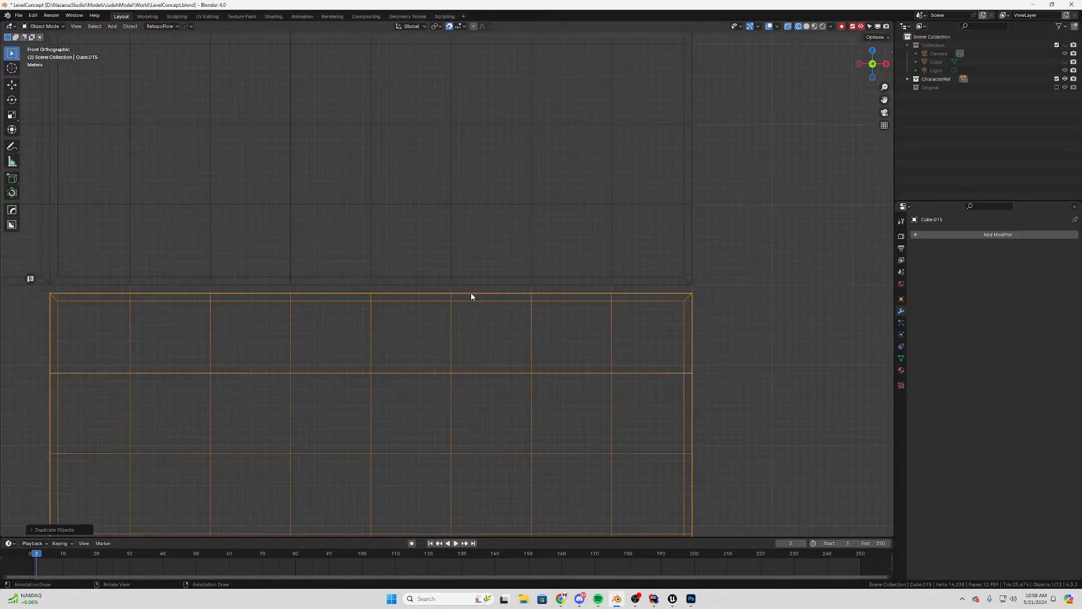
{"action": "key", "text": "g"}
{"action": "key", "text": "z"}
{"action": "left_click", "coordinate": [704, 337]}
{"action": "scroll", "coordinate": [609, 331], "scroll_direction": "down", "scroll_amount": 5}
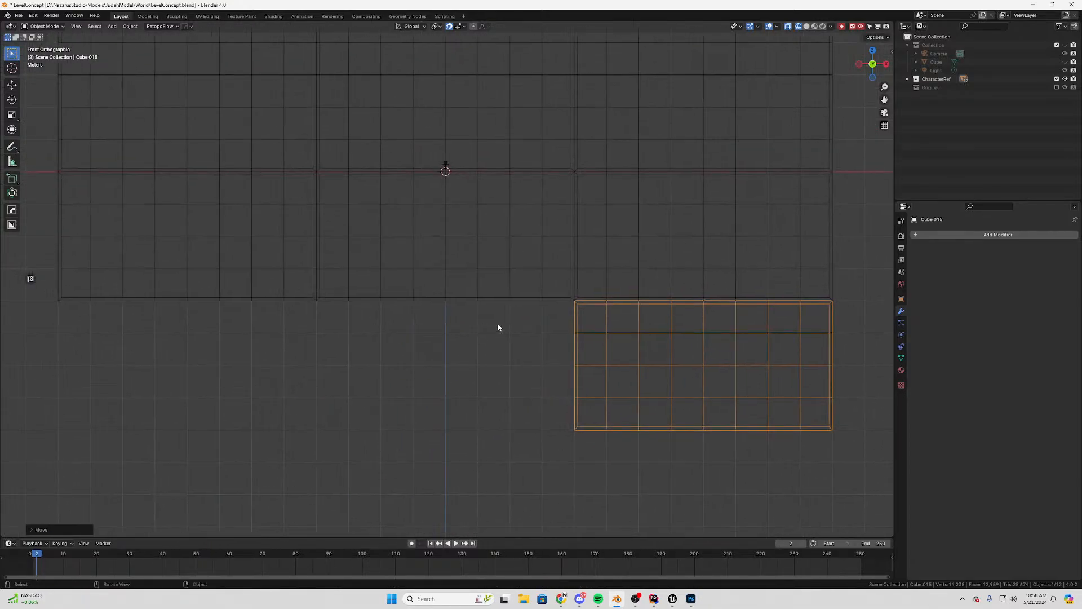
Duplicate the new bottom-right section 80 m along negative X twice to fill the row beneath the middle and left sections
{"action": "key", "text": "shift+d"}
{"action": "key", "text": "x"}
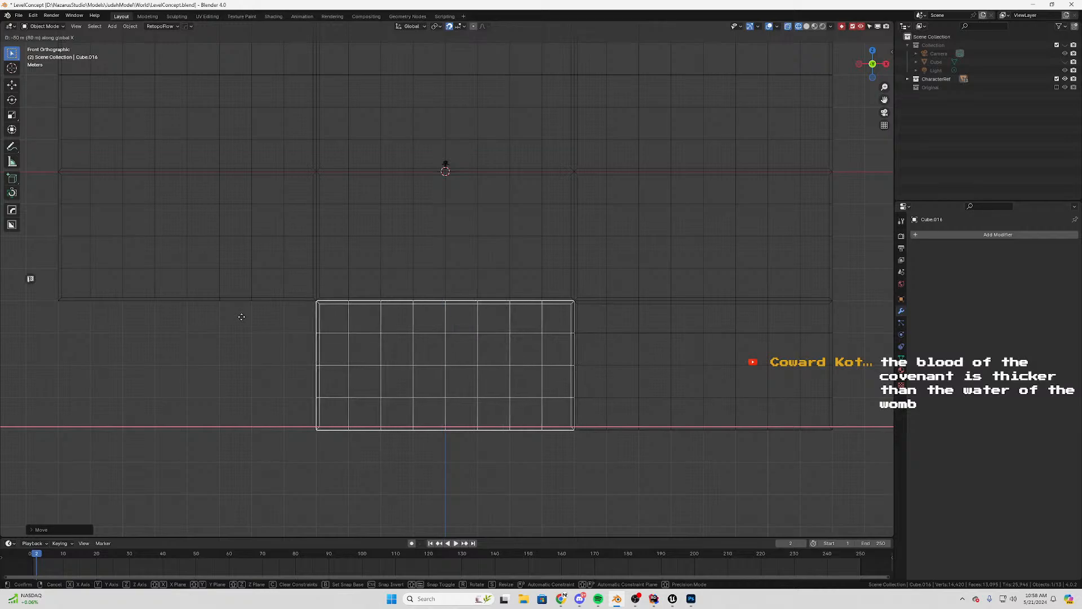
{"action": "left_click", "coordinate": [242, 316]}
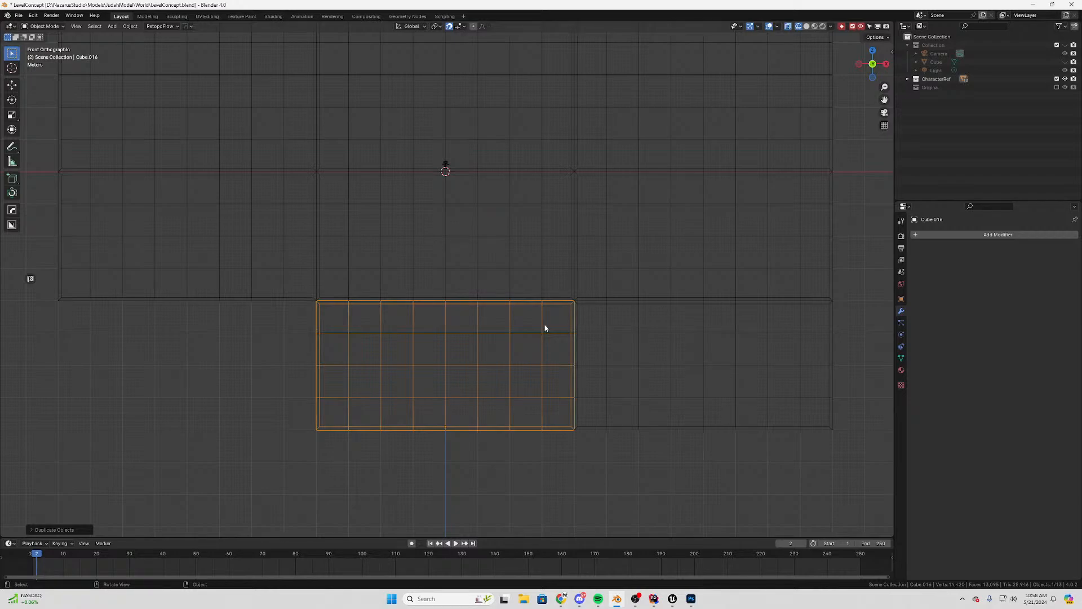
{"action": "key", "text": "shift+d"}
{"action": "key", "text": "x"}
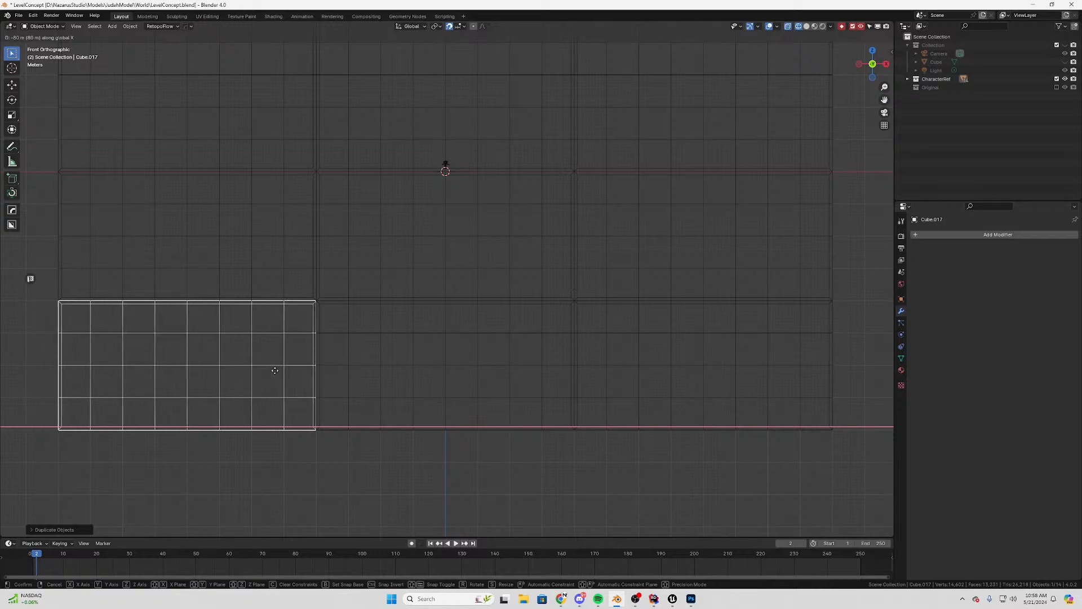
{"action": "left_click", "coordinate": [271, 369]}
Duplicate the bottom-left section down along Z so the copy sits flush beneath it
{"action": "scroll", "coordinate": [511, 342], "scroll_direction": "down", "scroll_amount": 3}
{"action": "middle_click_drag", "start_coordinate": [511, 343], "coordinate": [460, 354], "text": "shift"}
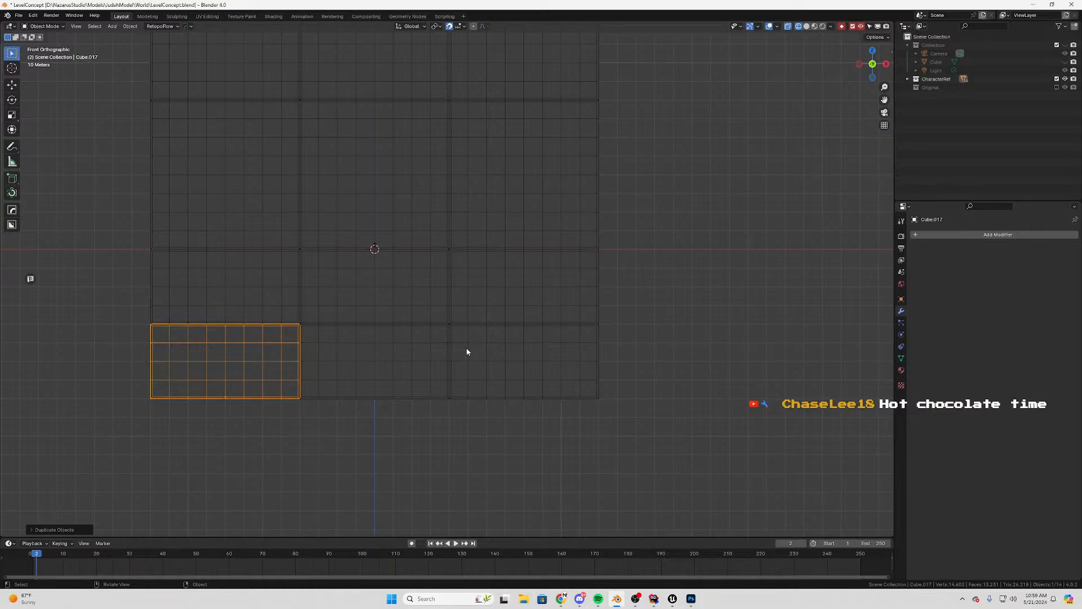
{"action": "middle_click_drag", "start_coordinate": [314, 322], "coordinate": [440, 273], "text": "shift"}
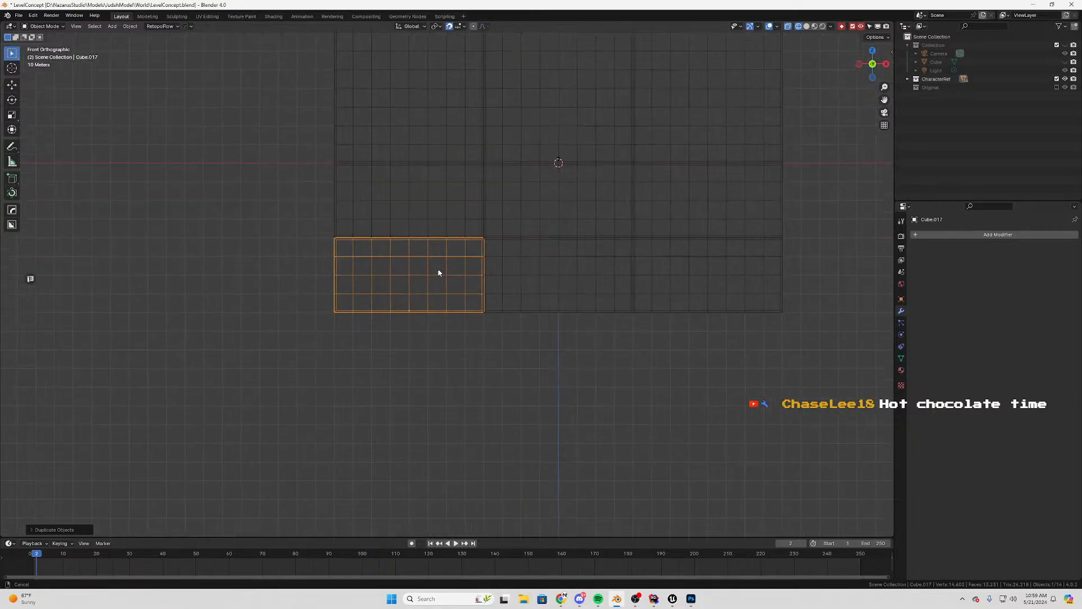
{"action": "scroll", "coordinate": [404, 243], "scroll_direction": "up", "scroll_amount": 4}
{"action": "scroll", "coordinate": [460, 329], "scroll_direction": "down", "scroll_amount": 2}
{"action": "middle_click_drag", "start_coordinate": [488, 358], "coordinate": [486, 255], "text": "shift"}
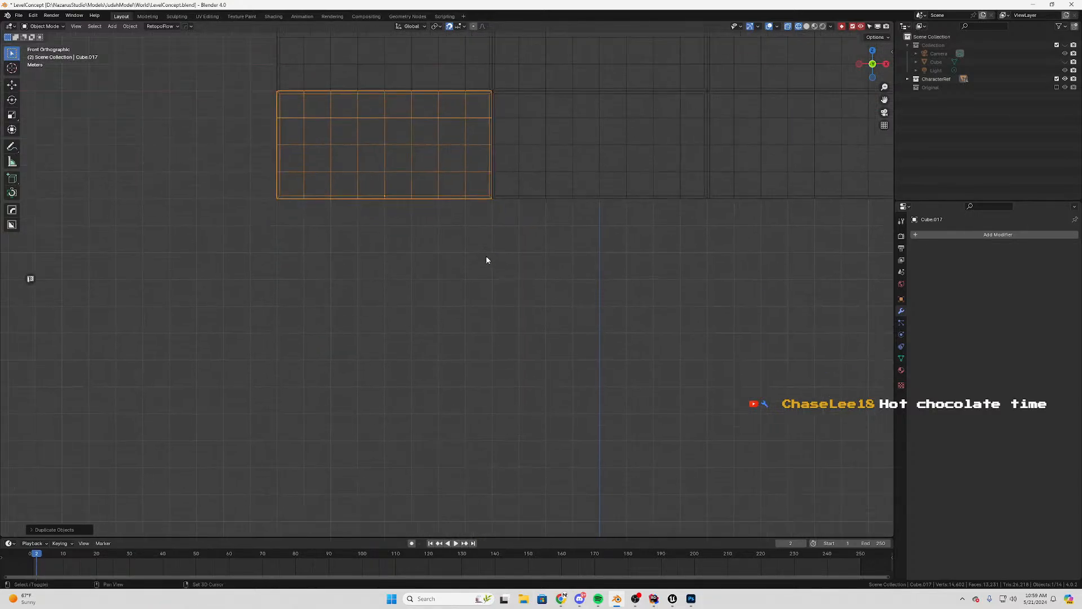
{"action": "key", "text": "shift+d"}
{"action": "key", "text": "z"}
{"action": "left_click", "coordinate": [482, 372]}
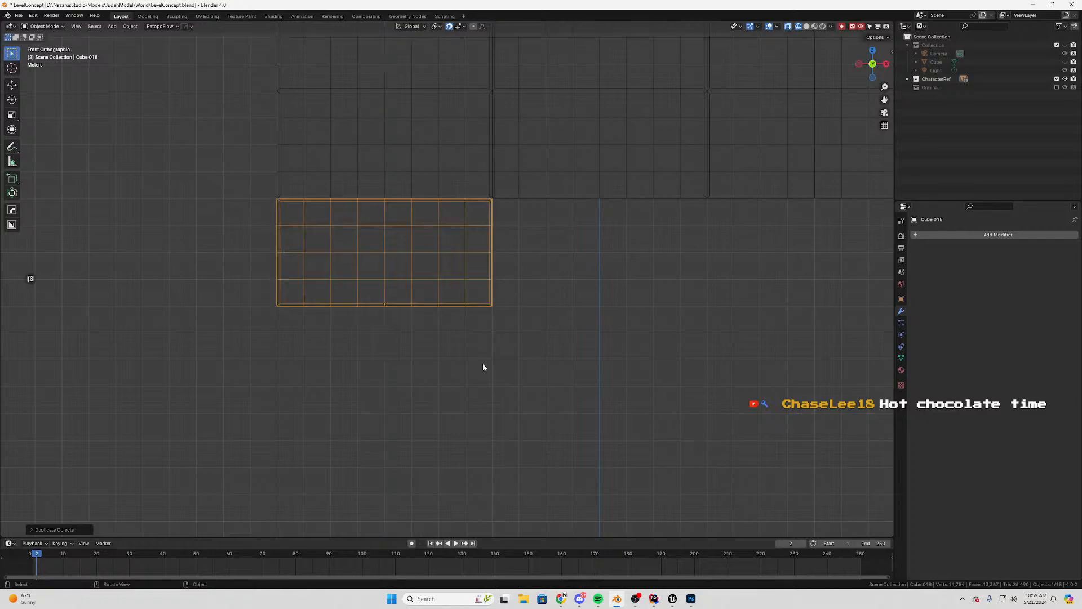
Delete three interior vertex columns from the new bottom-left wall section, leaving its left end strip and the right-hand part
{"action": "key", "text": "Tab"}
{"action": "scroll", "coordinate": [483, 368], "scroll_direction": "up", "scroll_amount": 1}
{"action": "middle_click_drag", "start_coordinate": [281, 252], "coordinate": [336, 293], "text": "shift"}
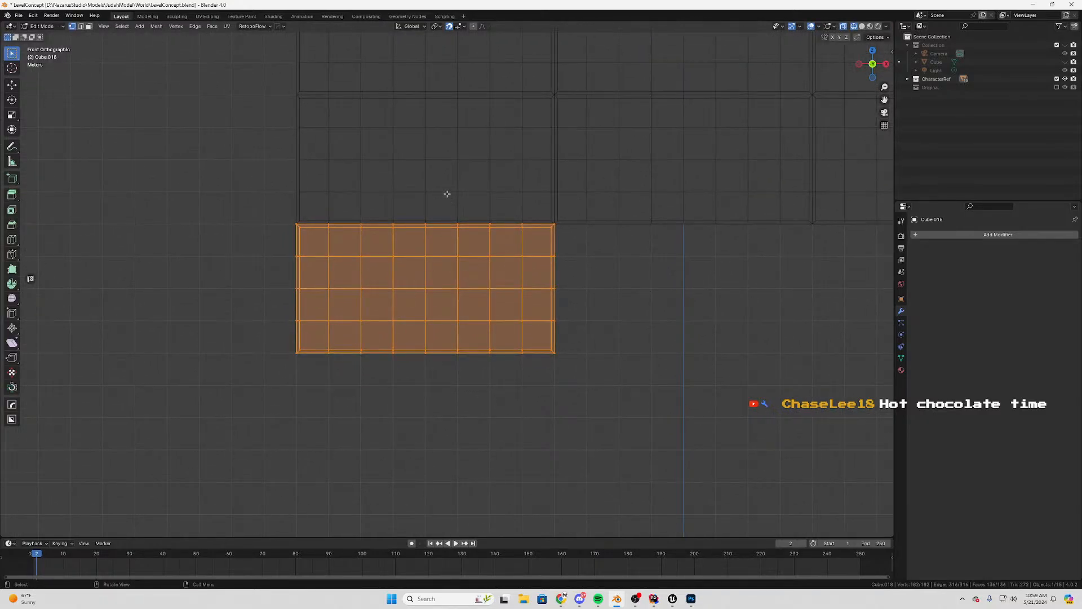
{"action": "left_click_drag", "start_coordinate": [473, 197], "coordinate": [354, 397]}
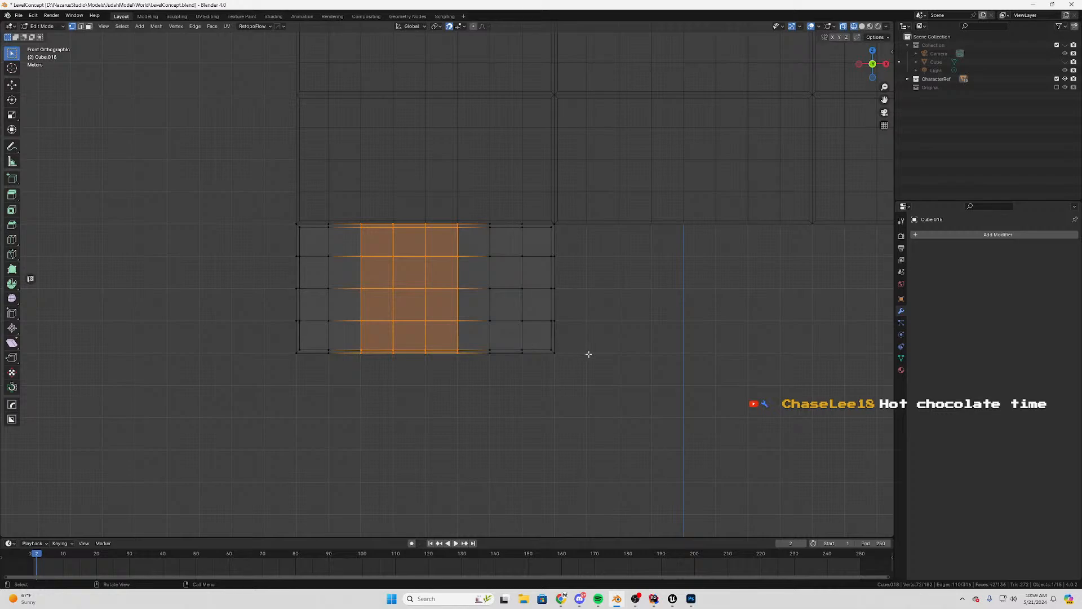
{"action": "left_click_drag", "start_coordinate": [441, 178], "coordinate": [374, 370]}
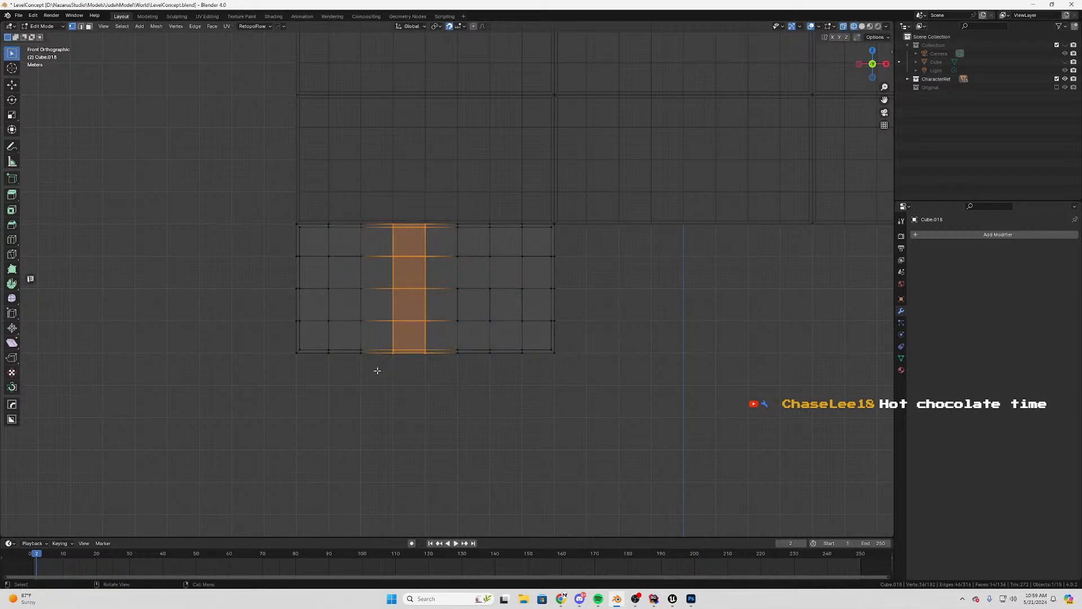
{"action": "key", "text": "x"}
{"action": "left_click", "coordinate": [378, 374]}
{"action": "left_click_drag", "start_coordinate": [392, 198], "coordinate": [344, 380]}
{"action": "key", "text": "x"}
{"action": "left_click", "coordinate": [345, 381]}
Move the left end strip along X to meet the remaining right-hand part and merge all the section's vertices by distance
{"action": "left_click_drag", "start_coordinate": [361, 181], "coordinate": [293, 357]}
{"action": "key", "text": "g"}
{"action": "key", "text": "x"}
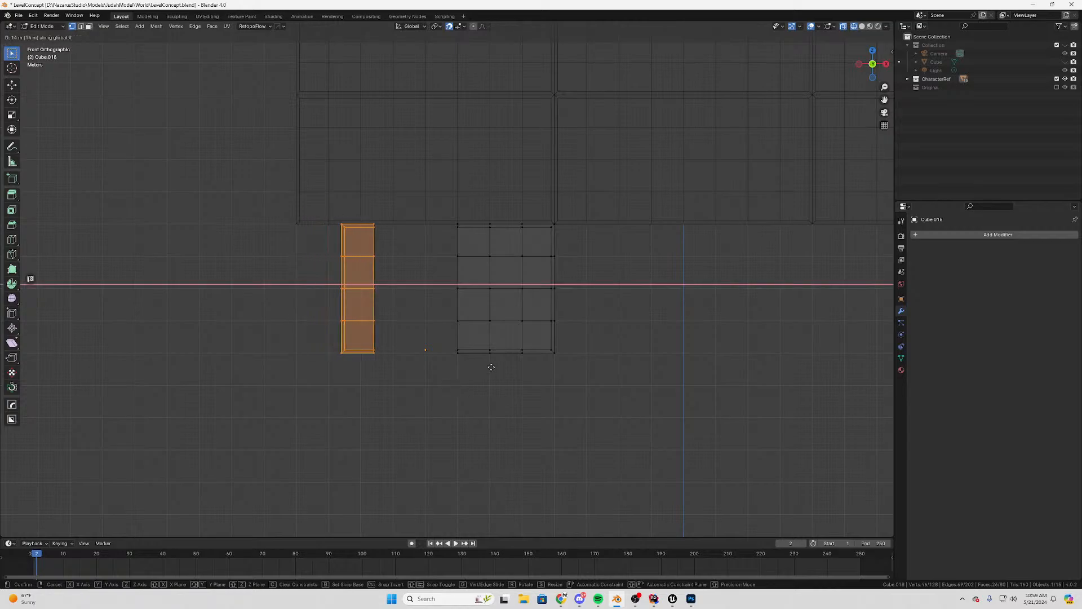
{"action": "left_click", "coordinate": [567, 375]}
{"action": "scroll", "coordinate": [469, 233], "scroll_direction": "up", "scroll_amount": 4}
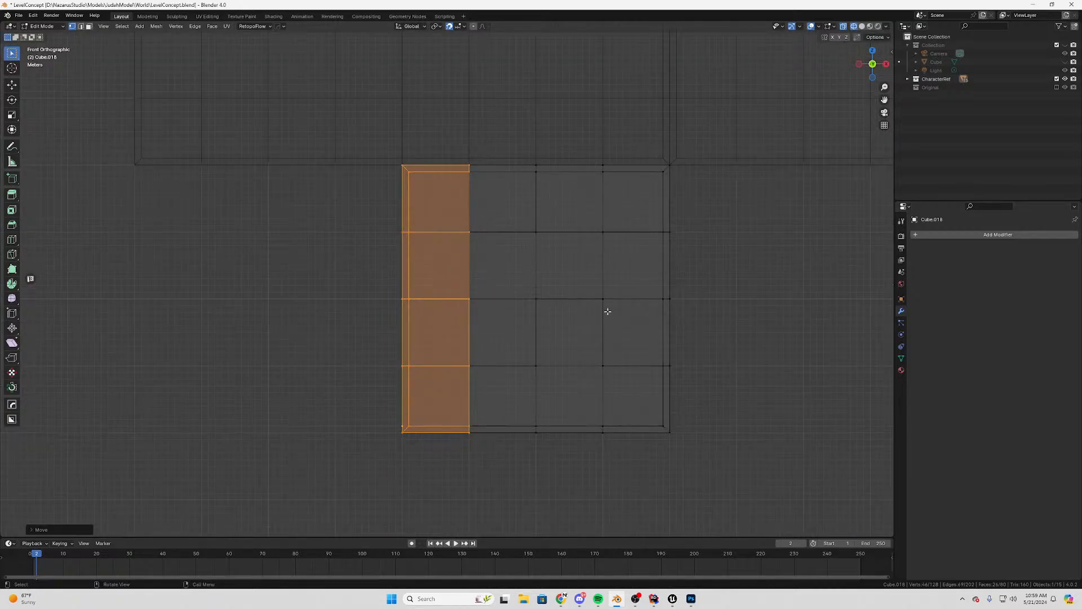
{"action": "key", "text": "a"}
{"action": "key", "text": "m"}
{"action": "left_click", "coordinate": [659, 314]}
{"action": "scroll", "coordinate": [624, 302], "scroll_direction": "down", "scroll_amount": 4}
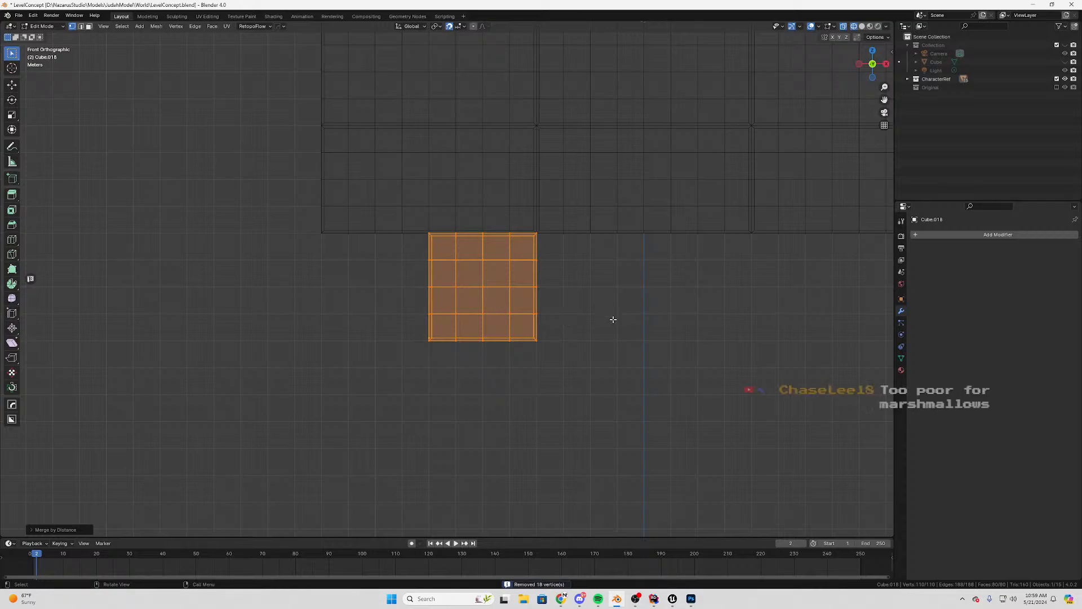
Duplicate the half-width section's mesh along negative X so the copy sits flush beside the original
{"action": "key", "text": "shift+d"}
{"action": "key", "text": "x"}
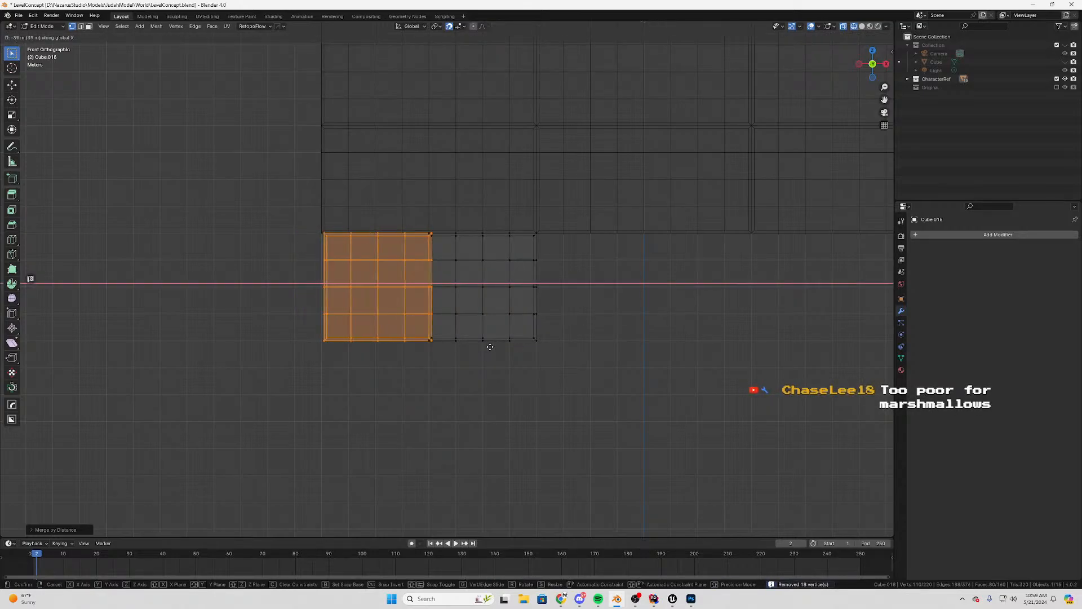
{"action": "left_click", "coordinate": [490, 347]}
{"action": "middle_click_drag", "start_coordinate": [490, 345], "coordinate": [410, 295], "text": "shift"}
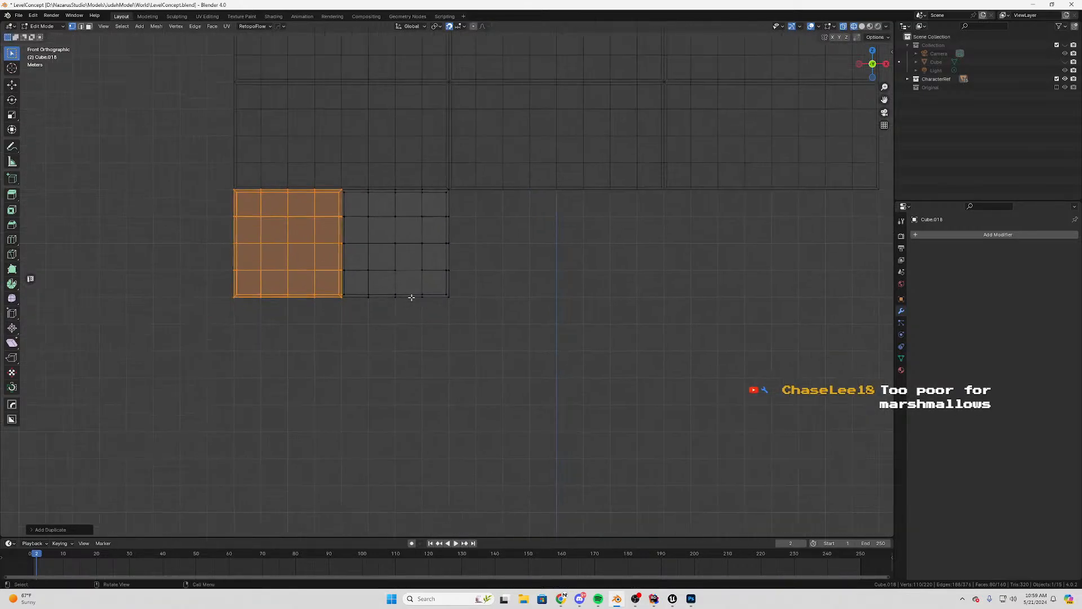
{"action": "scroll", "coordinate": [425, 256], "scroll_direction": "up", "scroll_amount": 3}
{"action": "key", "text": "Tab"}
{"action": "scroll", "coordinate": [461, 339], "scroll_direction": "down", "scroll_amount": 3}
{"action": "scroll", "coordinate": [458, 343], "scroll_direction": "up", "scroll_amount": 2}
{"action": "key", "text": "Tab"}
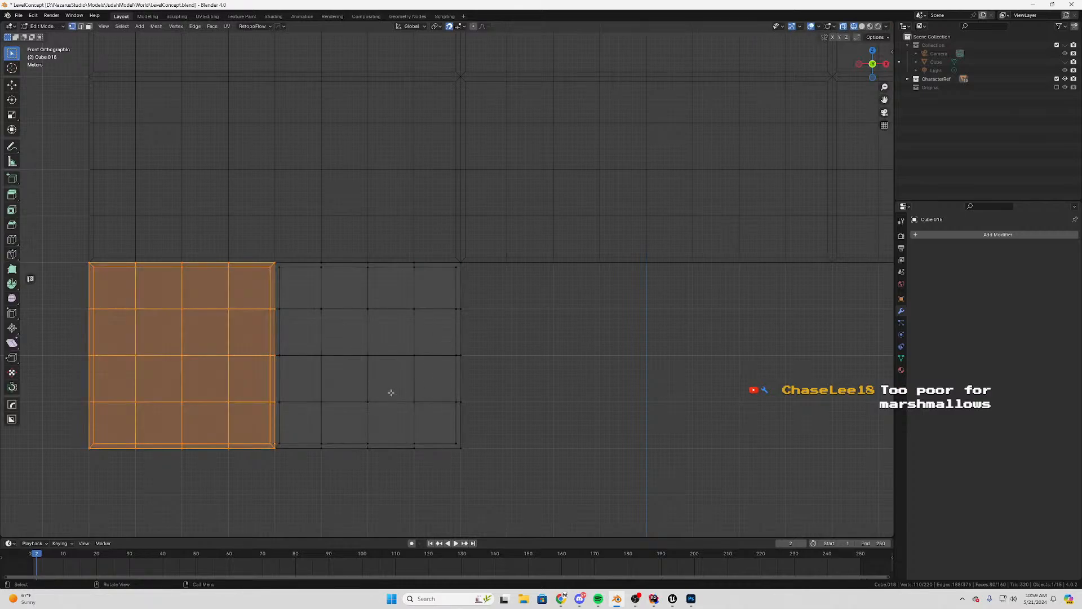
{"action": "scroll", "coordinate": [428, 293], "scroll_direction": "down", "scroll_amount": 3}
{"action": "key", "text": "Tab"}
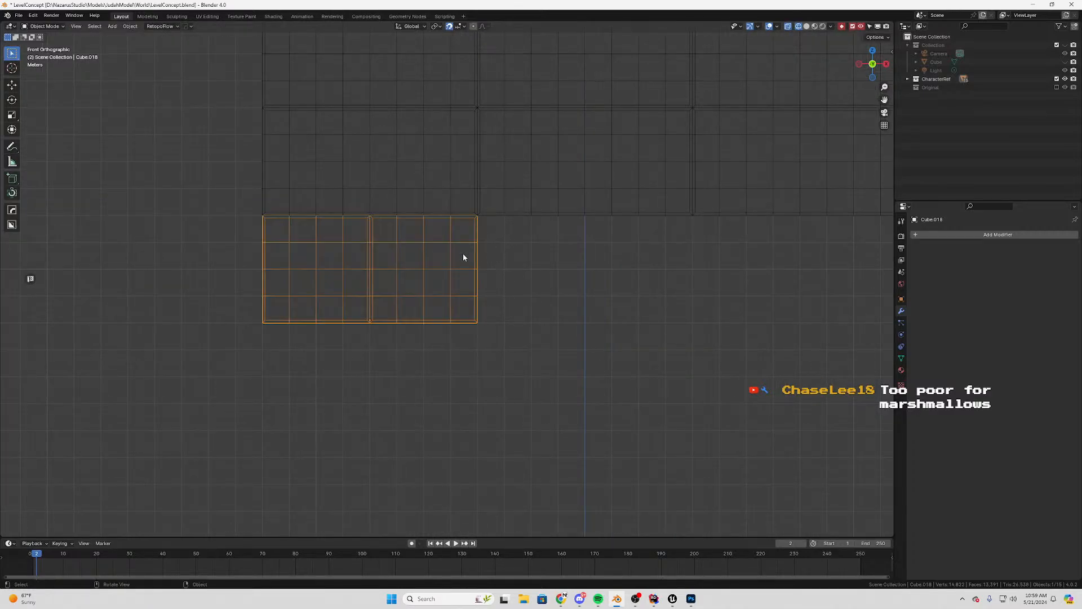
Separate the selected left half-width block into its own object
{"action": "key", "text": "alt+a"}
{"action": "left_click", "coordinate": [418, 251]}
{"action": "key", "text": "Tab"}
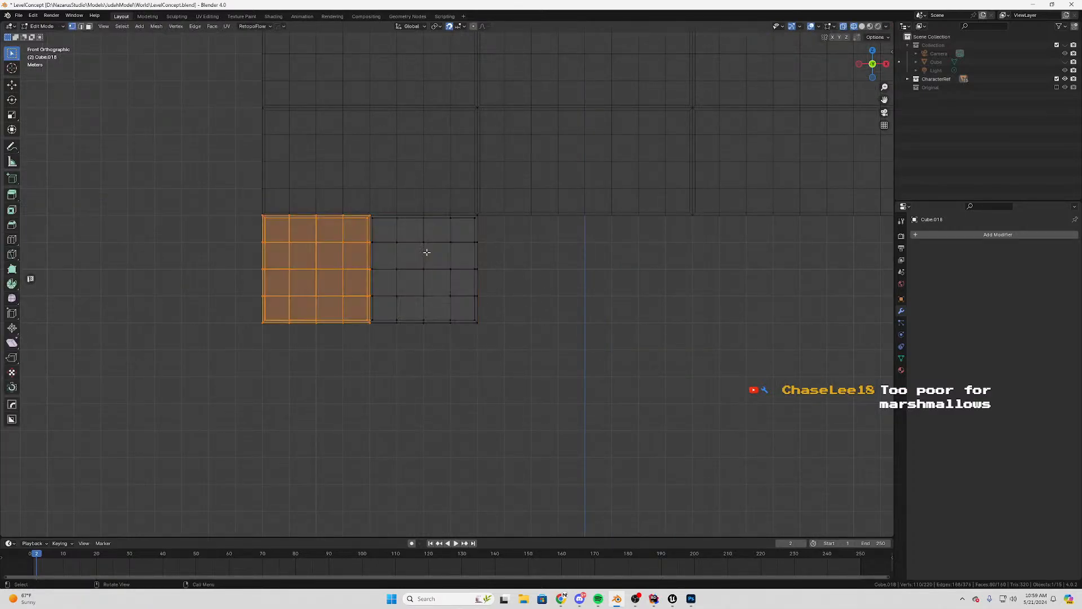
{"action": "key", "text": "Tab"}
{"action": "key", "text": "Tab"}
{"action": "key", "text": "Tab"}
{"action": "key", "text": "alt+a"}
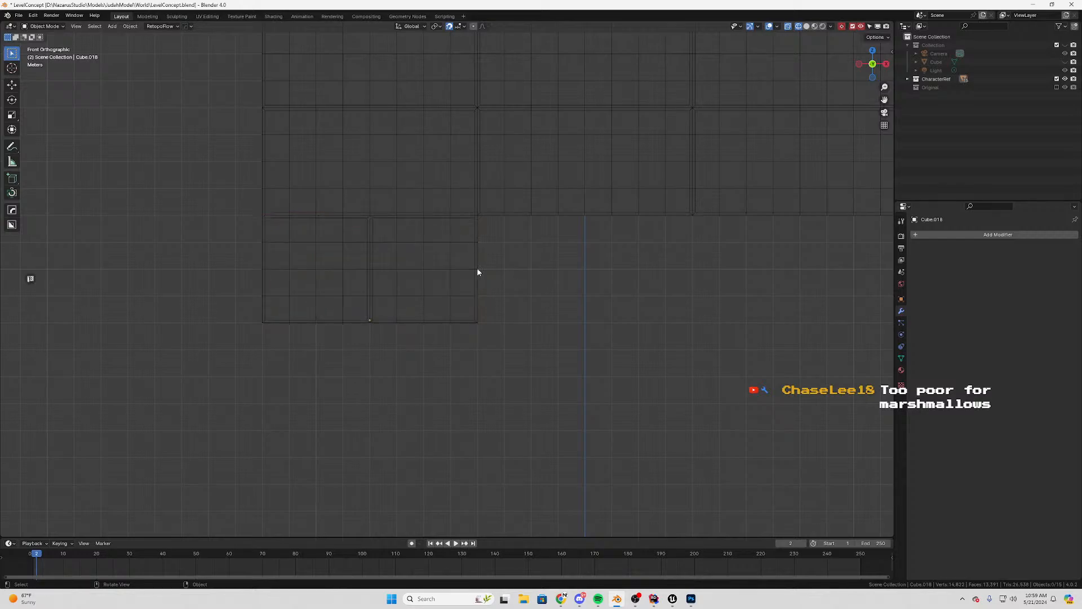
{"action": "left_click", "coordinate": [477, 268]}
{"action": "key", "text": "Tab"}
{"action": "key", "text": "p"}
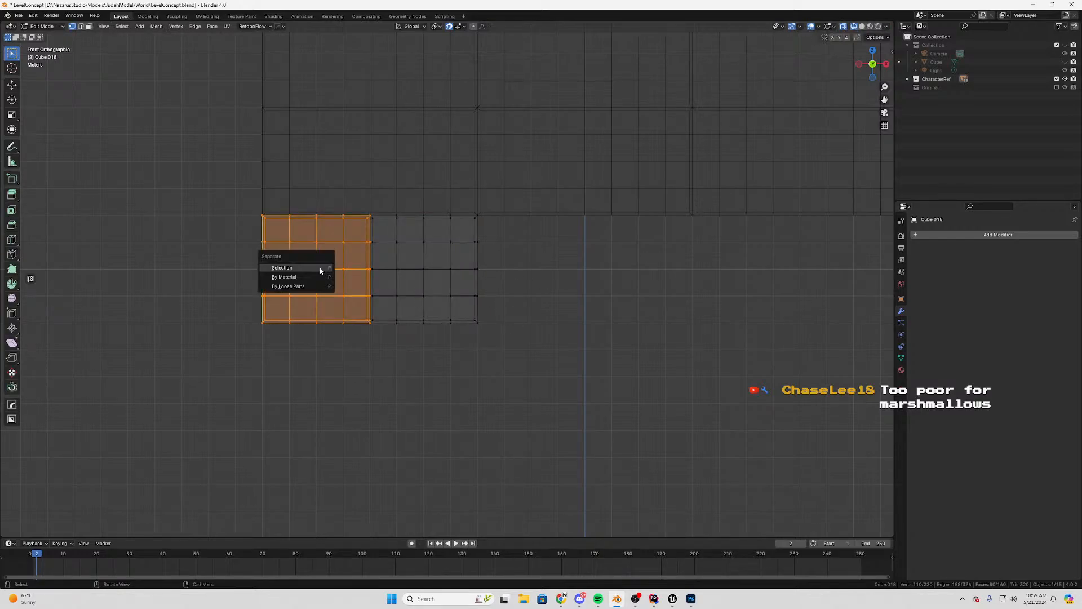
{"action": "left_click", "coordinate": [319, 266]}
{"action": "key", "text": "Tab"}
{"action": "left_click", "coordinate": [333, 271]}
{"action": "key", "text": "alt+a"}
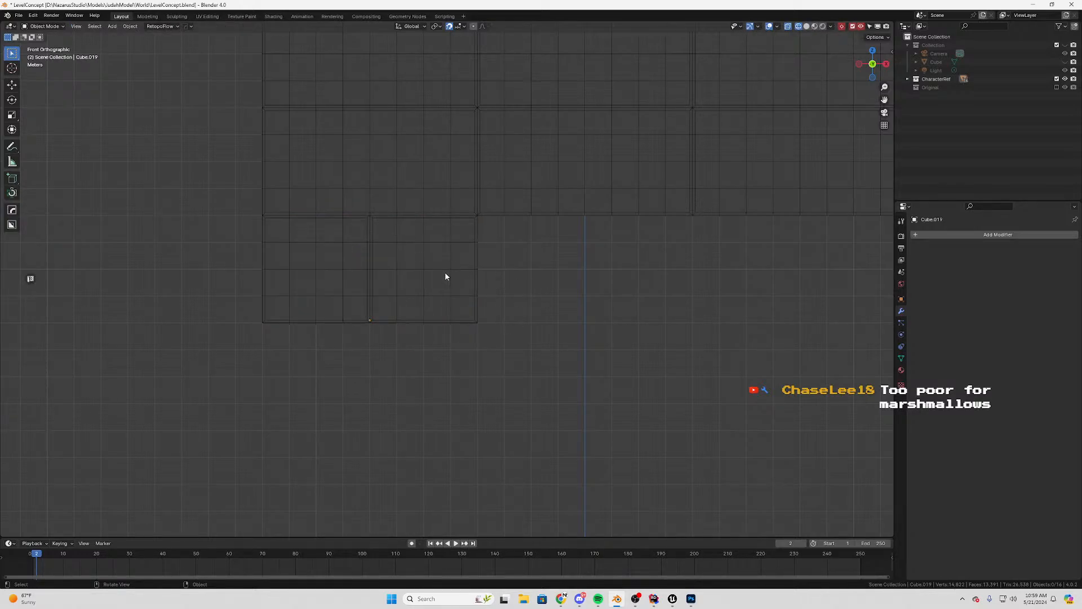
Duplicate the right half-width section along positive X so the copy sits flush beside it
{"action": "left_click", "coordinate": [445, 271]}
{"action": "middle_click_drag", "start_coordinate": [534, 285], "coordinate": [411, 284], "text": "shift"}
{"action": "key", "text": "shift+d"}
{"action": "key", "text": "x"}
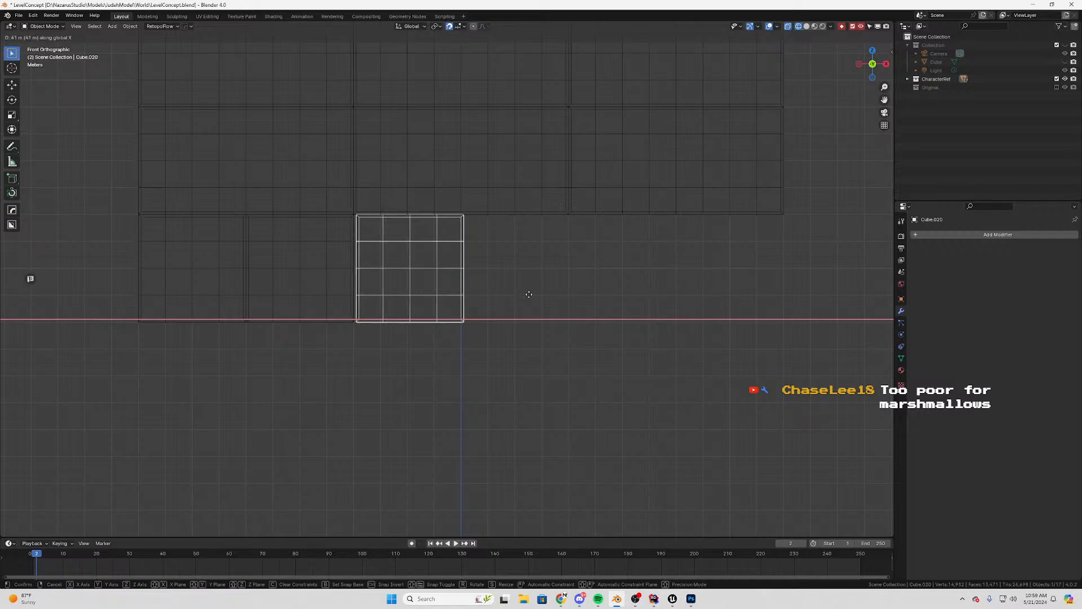
{"action": "left_click", "coordinate": [527, 293]}
{"action": "scroll", "coordinate": [338, 265], "scroll_direction": "up", "scroll_amount": 6}
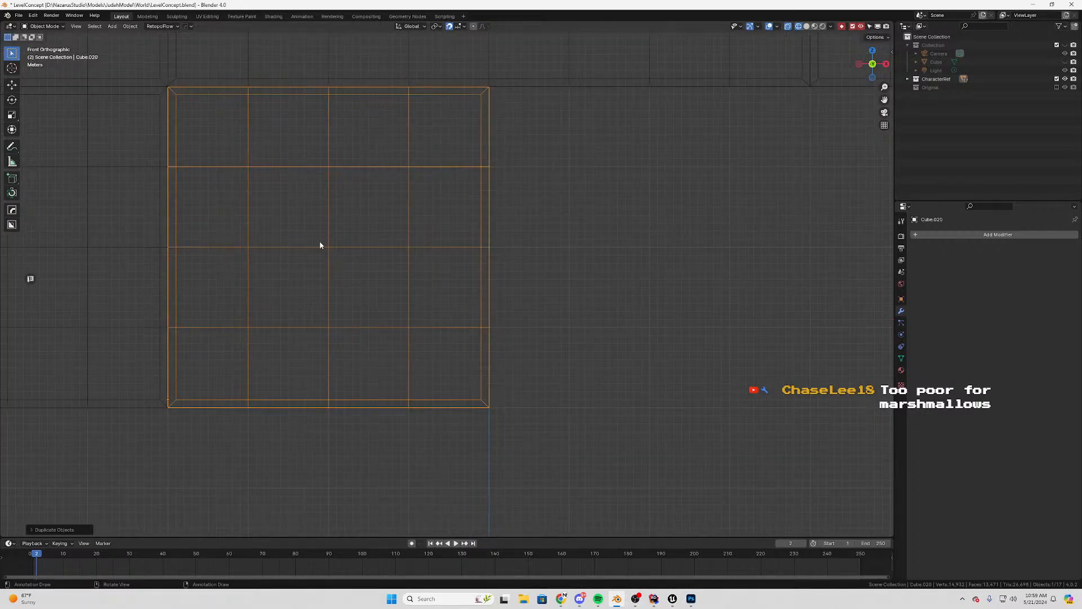
Delete the new copy's centre vertex column and move its left strip 20 m along X to close the gap
{"action": "middle_click_drag", "start_coordinate": [321, 244], "coordinate": [428, 237], "text": "shift"}
{"action": "key", "text": "Tab"}
{"action": "scroll", "coordinate": [428, 237], "scroll_direction": "down", "scroll_amount": 2}
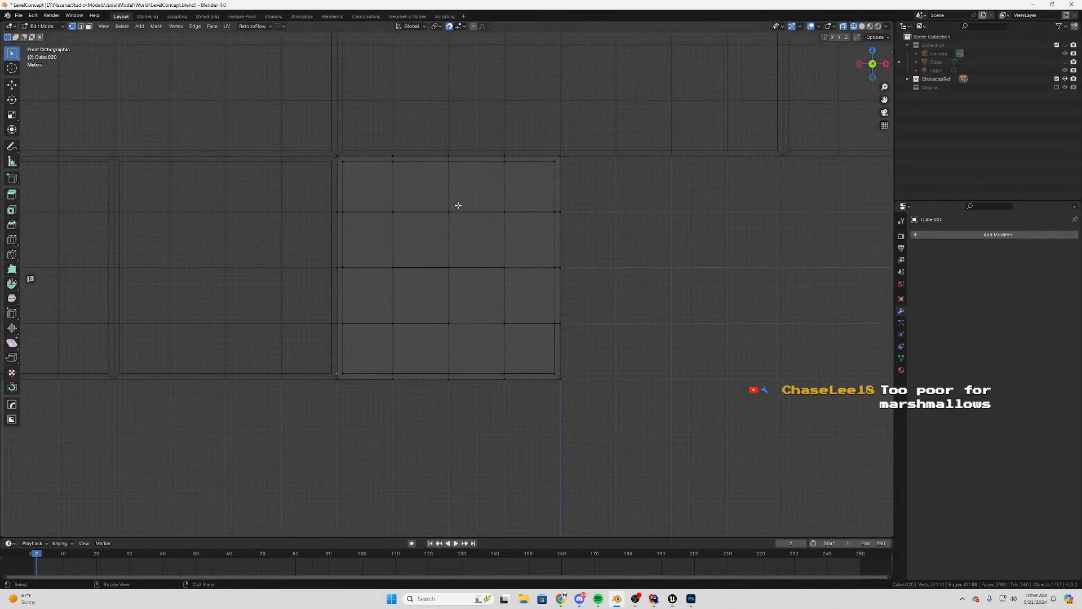
{"action": "left_click_drag", "start_coordinate": [467, 119], "coordinate": [432, 448]}
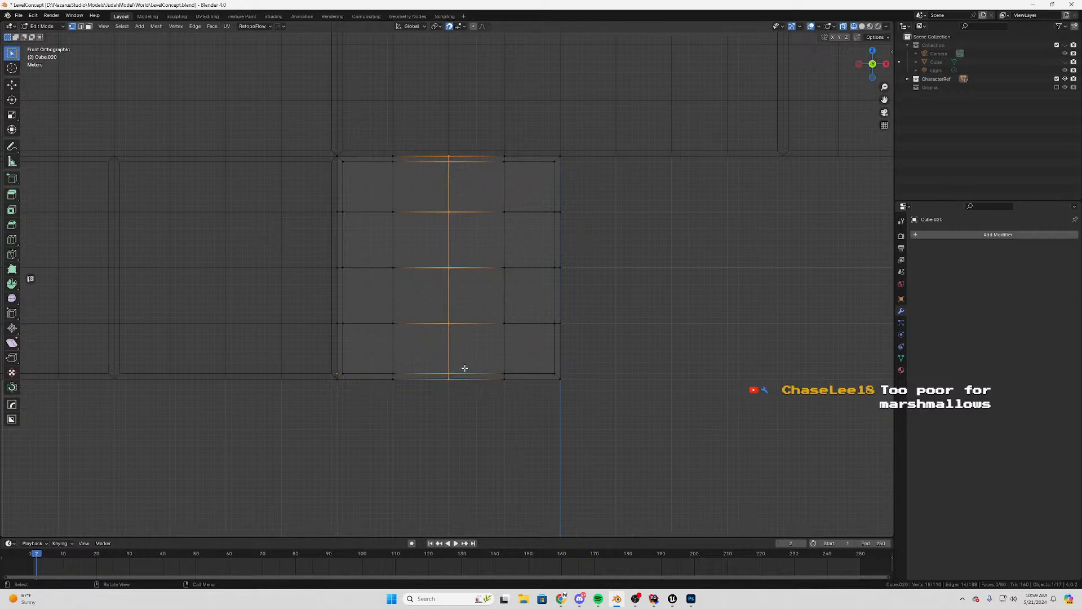
{"action": "key", "text": "x"}
{"action": "left_click", "coordinate": [464, 362]}
{"action": "left_click_drag", "start_coordinate": [416, 125], "coordinate": [319, 459]}
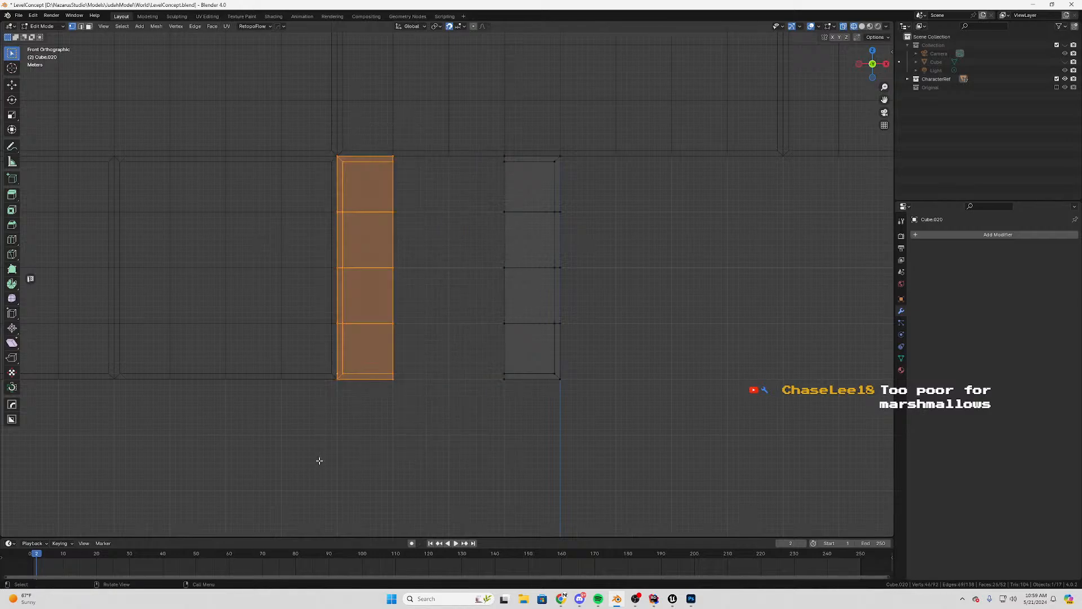
{"action": "key", "text": "g"}
{"action": "key", "text": "x"}
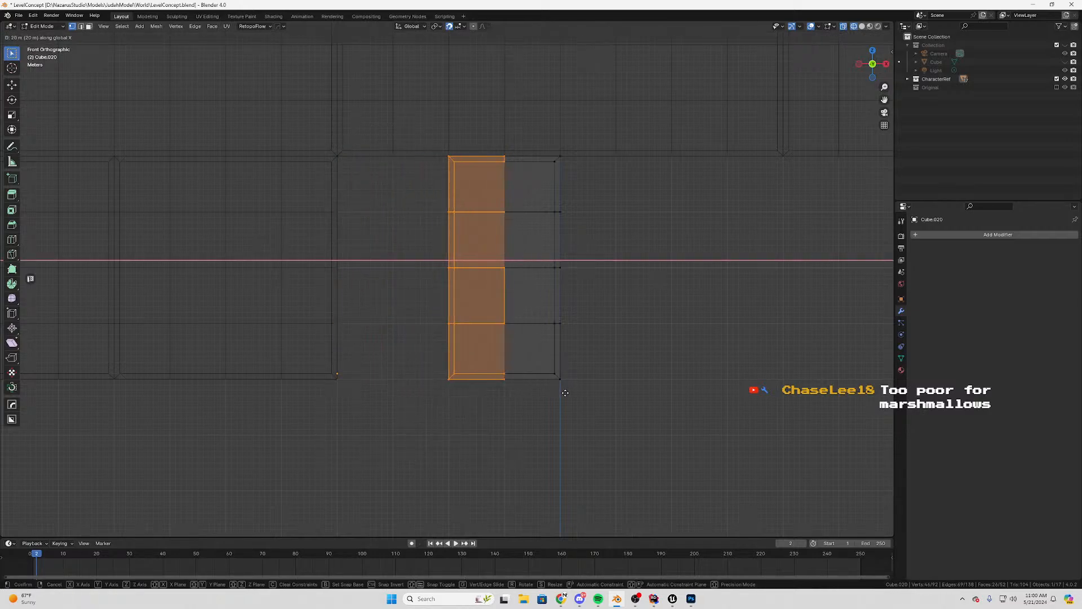
{"action": "left_click", "coordinate": [589, 346]}
Move the whole narrowed section's mesh along negative X until it sits flush against the neighbouring section
{"action": "left_click_drag", "start_coordinate": [592, 120], "coordinate": [437, 425]}
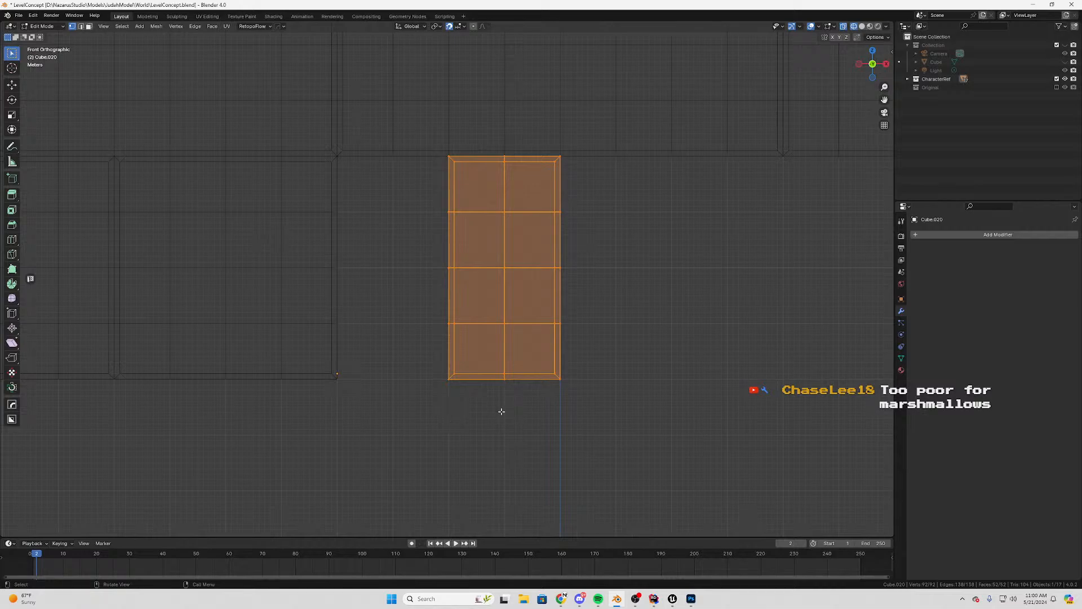
{"action": "key", "text": "g"}
{"action": "key", "text": "x"}
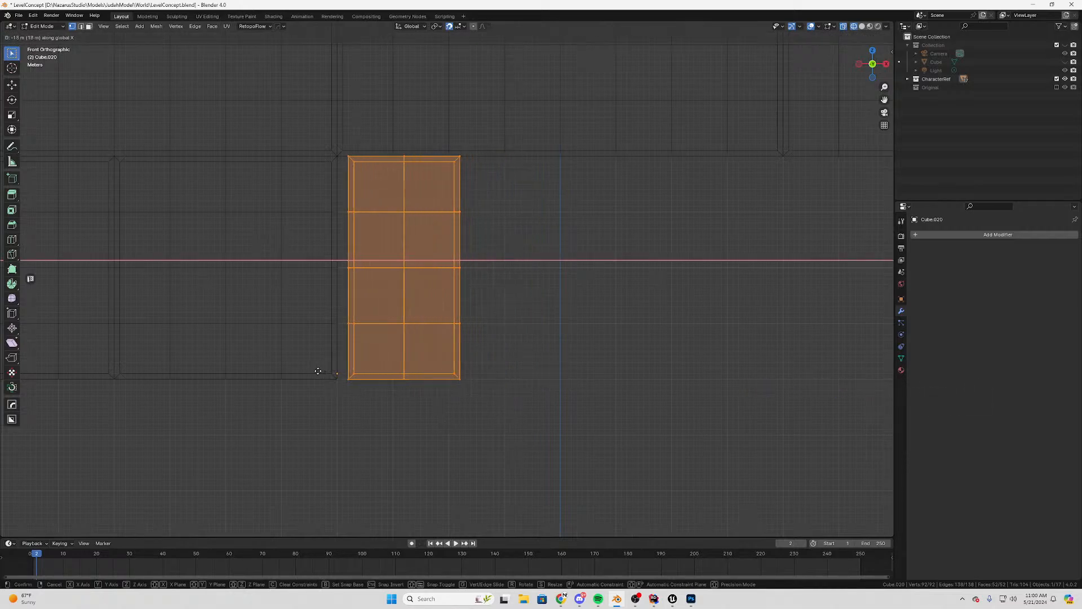
{"action": "left_click", "coordinate": [307, 369]}
{"action": "middle_click_drag", "start_coordinate": [520, 208], "coordinate": [502, 242], "text": "shift"}
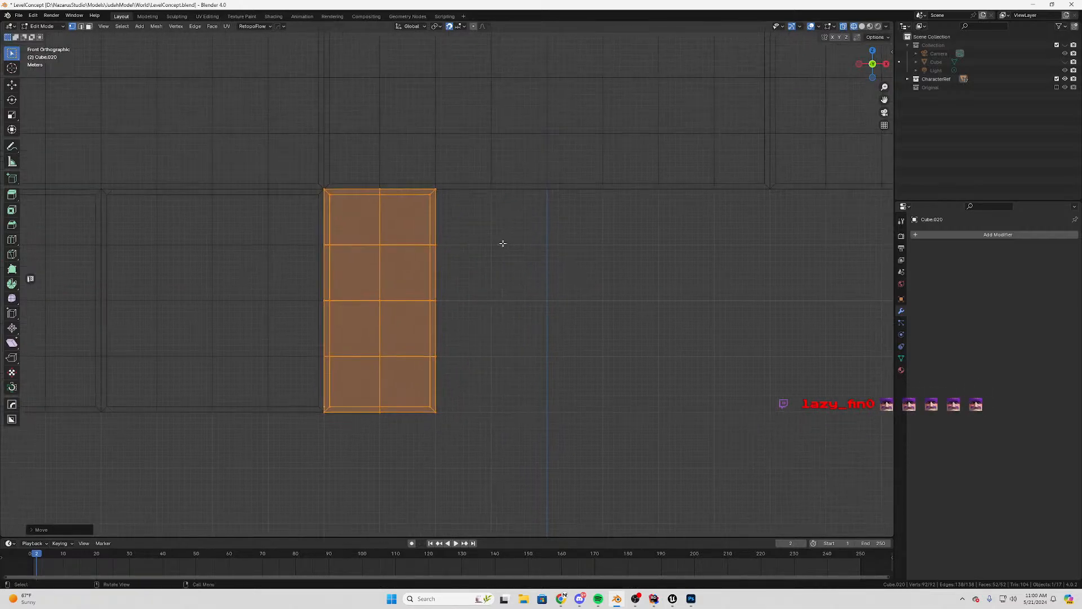
{"action": "left_click_drag", "start_coordinate": [484, 140], "coordinate": [271, 451]}
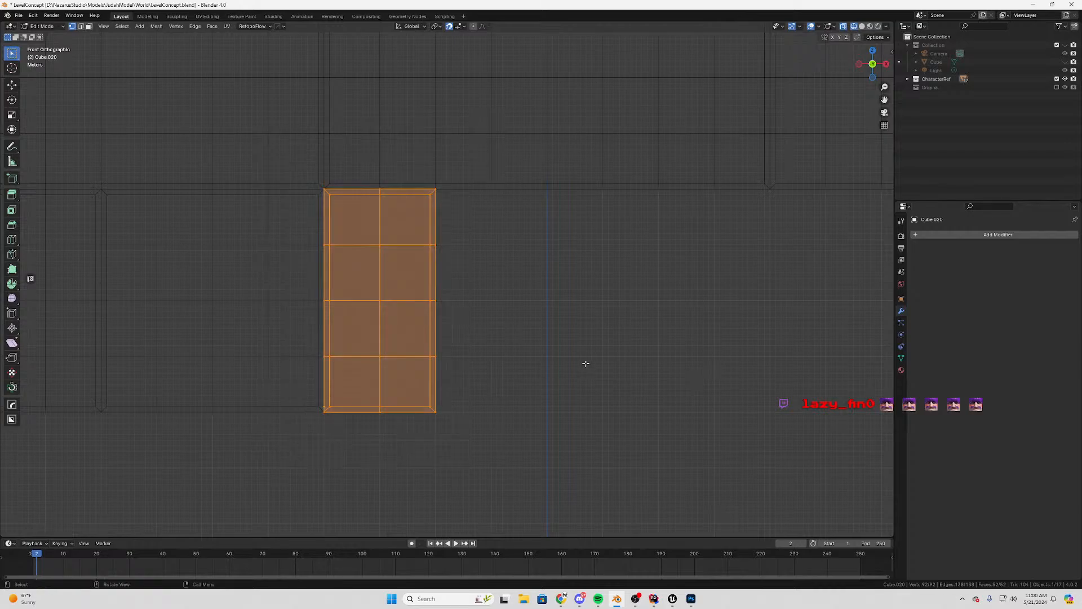
Duplicate the narrow section along positive X so the copy sits flush beside it
{"action": "key", "text": "Tab"}
{"action": "key", "text": "shift+d"}
{"action": "key", "text": "x"}
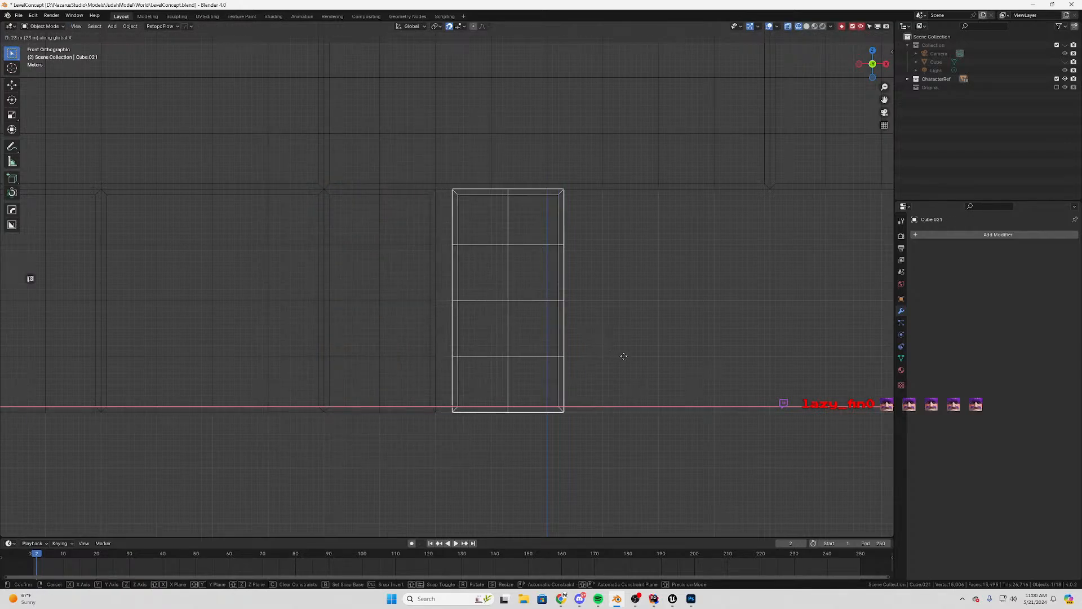
{"action": "left_click", "coordinate": [606, 354]}
{"action": "middle_click_drag", "start_coordinate": [608, 307], "coordinate": [579, 304], "text": "shift"}
Delete the new narrow copy's middle vertex row and move its lower strip up along Z to form a square block
{"action": "key", "text": "Tab"}
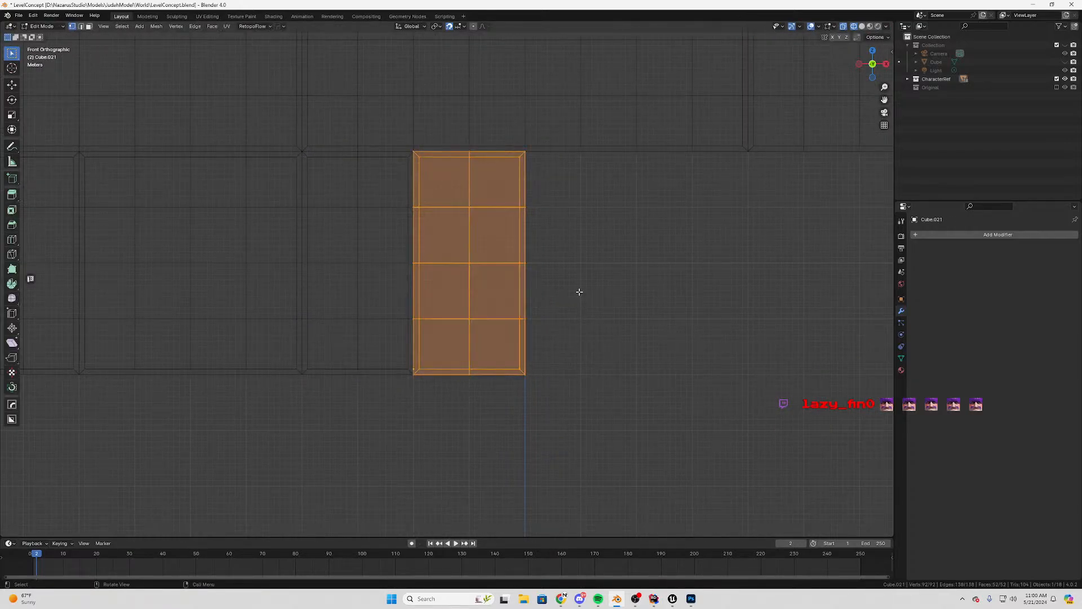
{"action": "left_click_drag", "start_coordinate": [576, 244], "coordinate": [321, 291]}
{"action": "key", "text": "x"}
{"action": "left_click", "coordinate": [321, 290]}
{"action": "left_click_drag", "start_coordinate": [584, 285], "coordinate": [398, 408]}
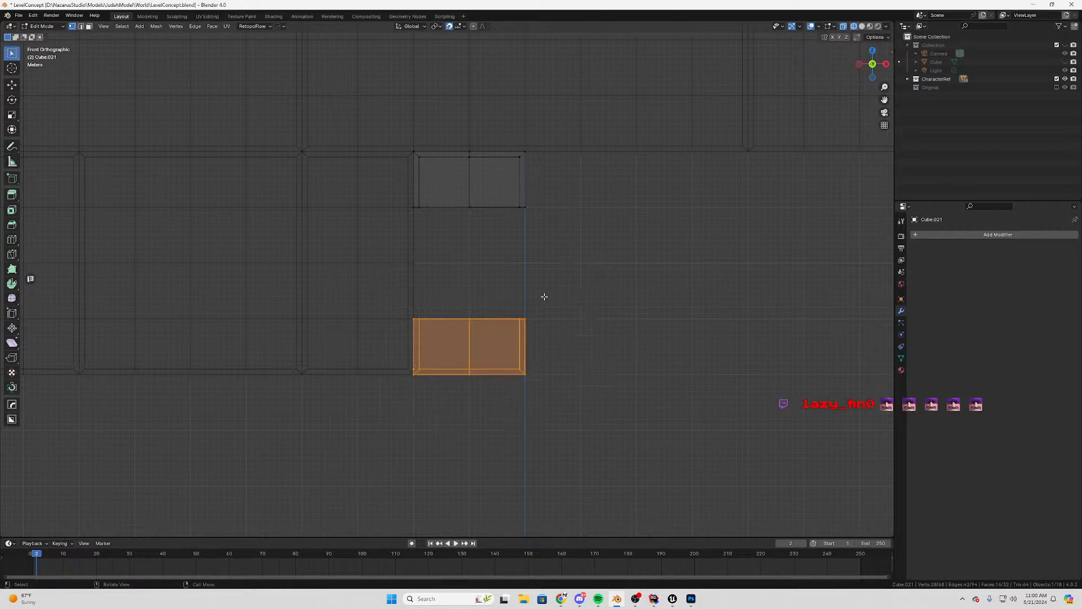
{"action": "key", "text": "g"}
{"action": "key", "text": "z"}
{"action": "left_click", "coordinate": [558, 156]}
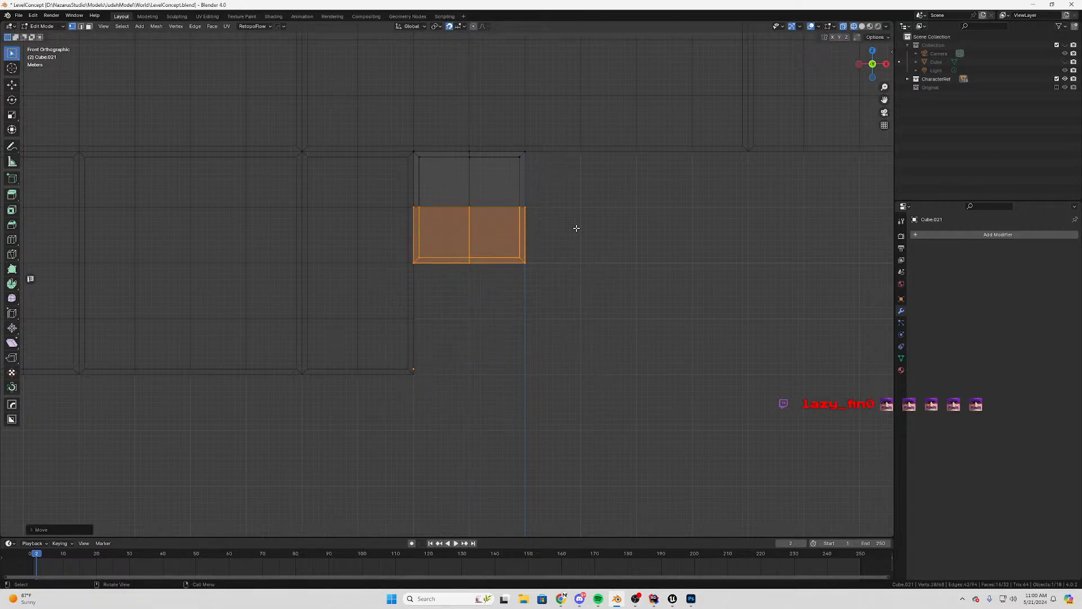
Duplicate the square block's mesh down along Z so the two blocks stack flush within the same object
{"action": "left_click_drag", "start_coordinate": [569, 137], "coordinate": [374, 276]}
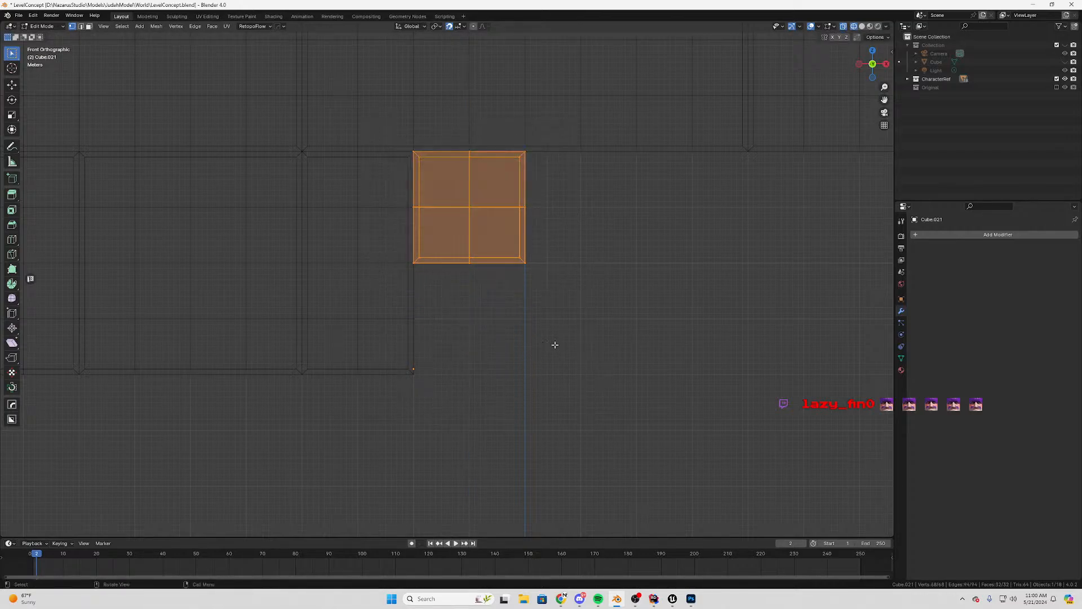
{"action": "key", "text": "shift+d"}
{"action": "key", "text": "z"}
{"action": "left_click", "coordinate": [560, 452]}
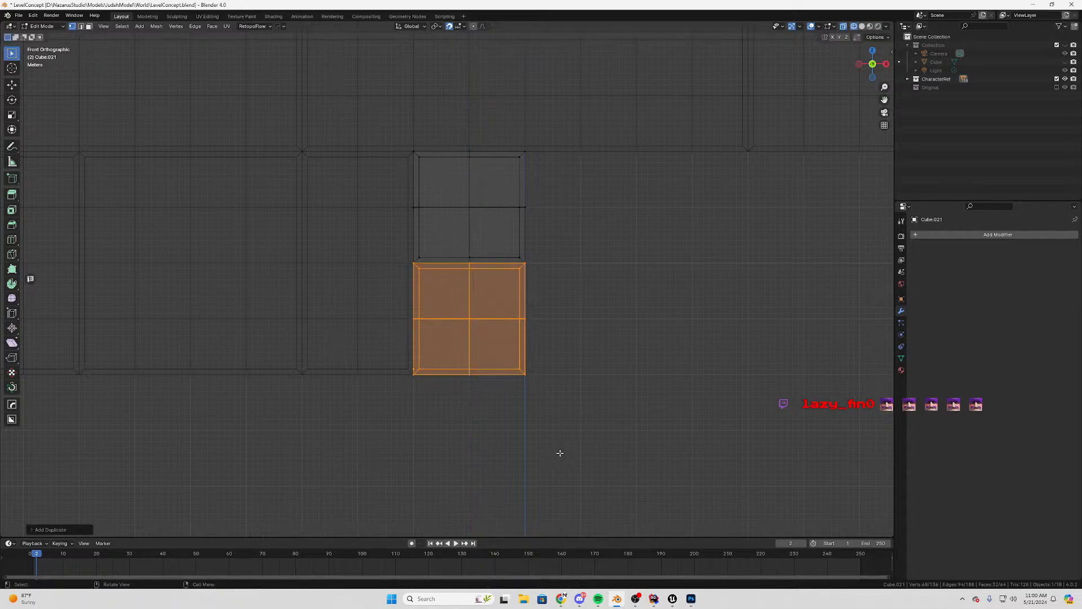
{"action": "left_click", "coordinate": [584, 373]}
{"action": "scroll", "coordinate": [544, 331], "scroll_direction": "down", "scroll_amount": 4}
{"action": "scroll", "coordinate": [530, 329], "scroll_direction": "up", "scroll_amount": 3}
{"action": "key", "text": "Tab"}
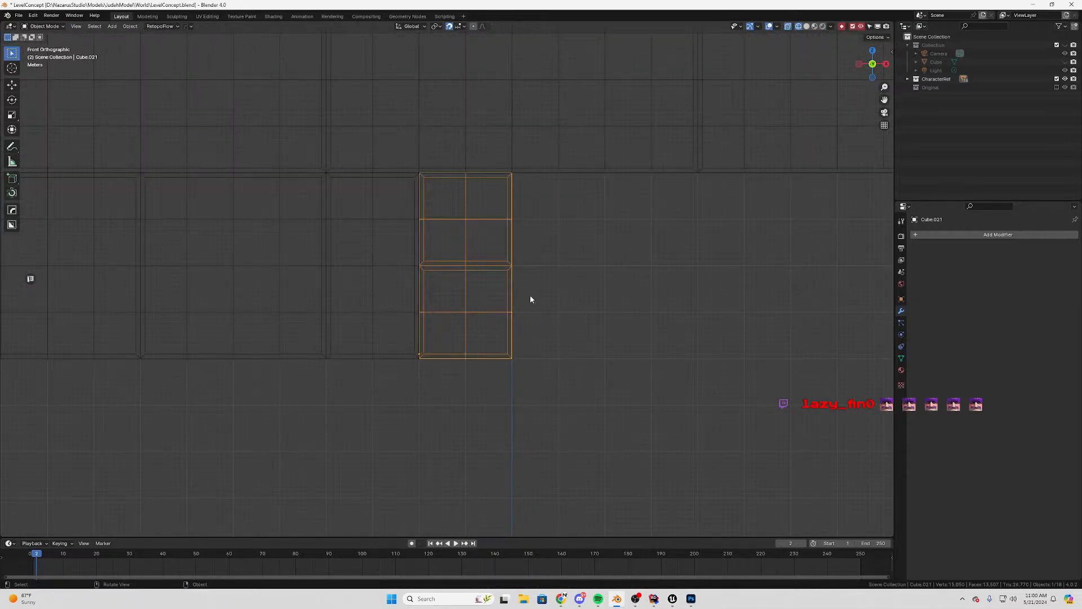
Duplicate the right wide section of the row above down along Z so the copy sits flush beneath it
{"action": "scroll", "coordinate": [530, 295], "scroll_direction": "down", "scroll_amount": 4}
{"action": "middle_click_drag", "start_coordinate": [247, 307], "coordinate": [126, 323], "text": "shift"}
{"action": "left_click", "coordinate": [580, 212]}
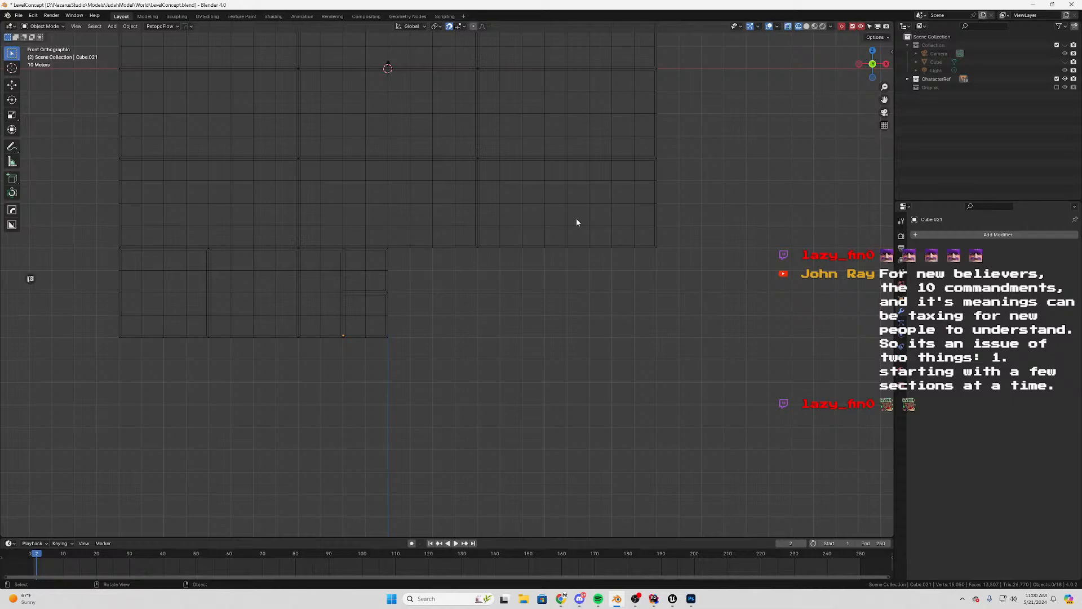
{"action": "left_click", "coordinate": [613, 214]}
{"action": "key", "text": "shift+d"}
{"action": "key", "text": "z"}
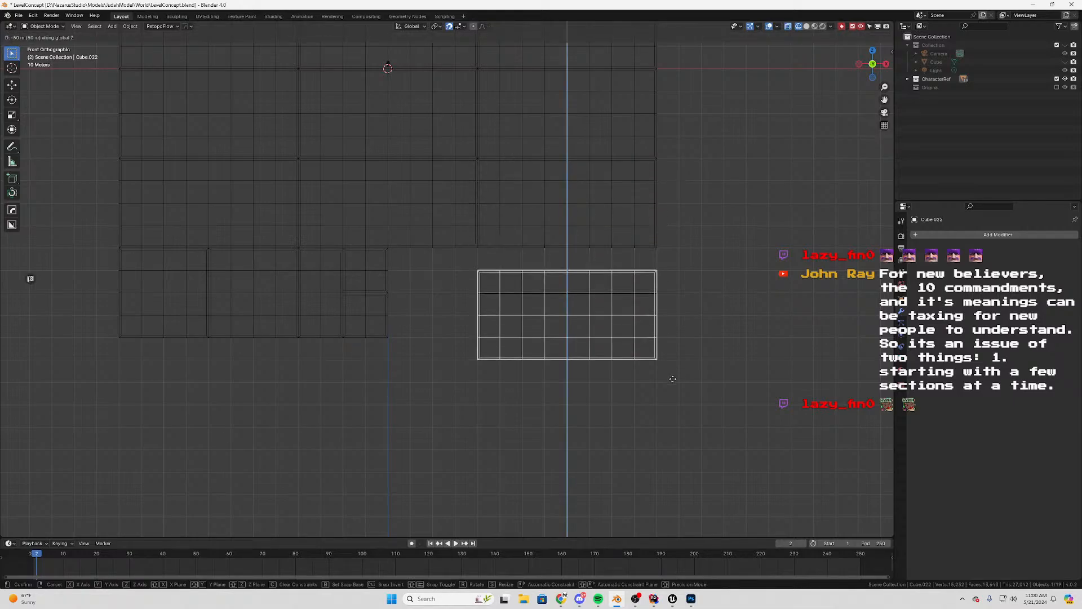
{"action": "left_click", "coordinate": [675, 360]}
{"action": "scroll", "coordinate": [469, 284], "scroll_direction": "up", "scroll_amount": 3}
{"action": "middle_click_drag", "start_coordinate": [338, 289], "coordinate": [418, 325], "text": "shift"}
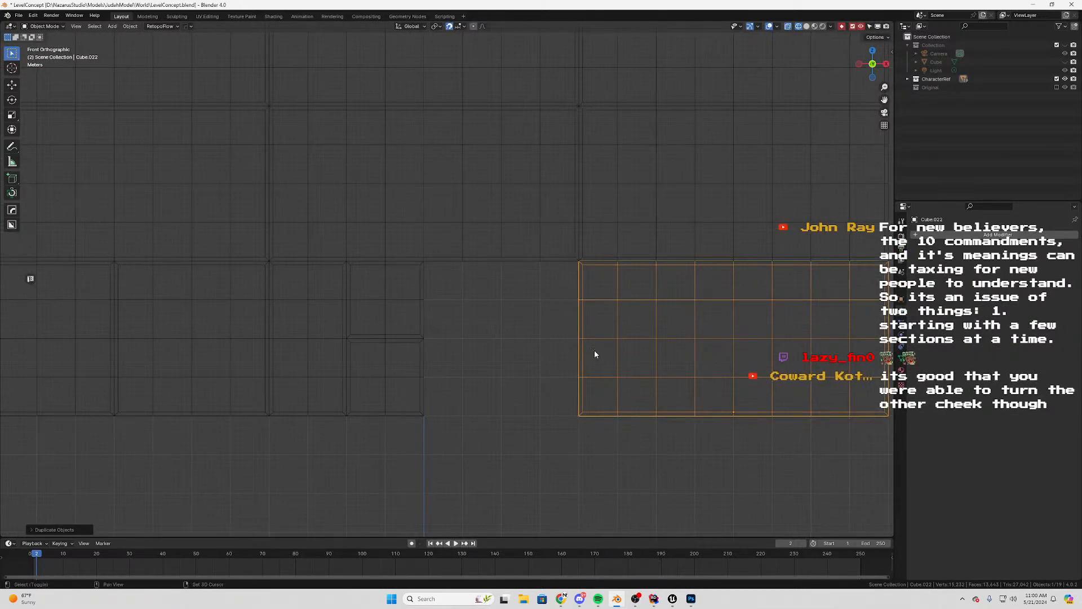
Separate the leftmost column of the new wide section into its own object
{"action": "middle_click_drag", "start_coordinate": [595, 351], "coordinate": [485, 298], "text": "shift"}
{"action": "key", "text": "Tab"}
{"action": "left_click_drag", "start_coordinate": [509, 167], "coordinate": [393, 429]}
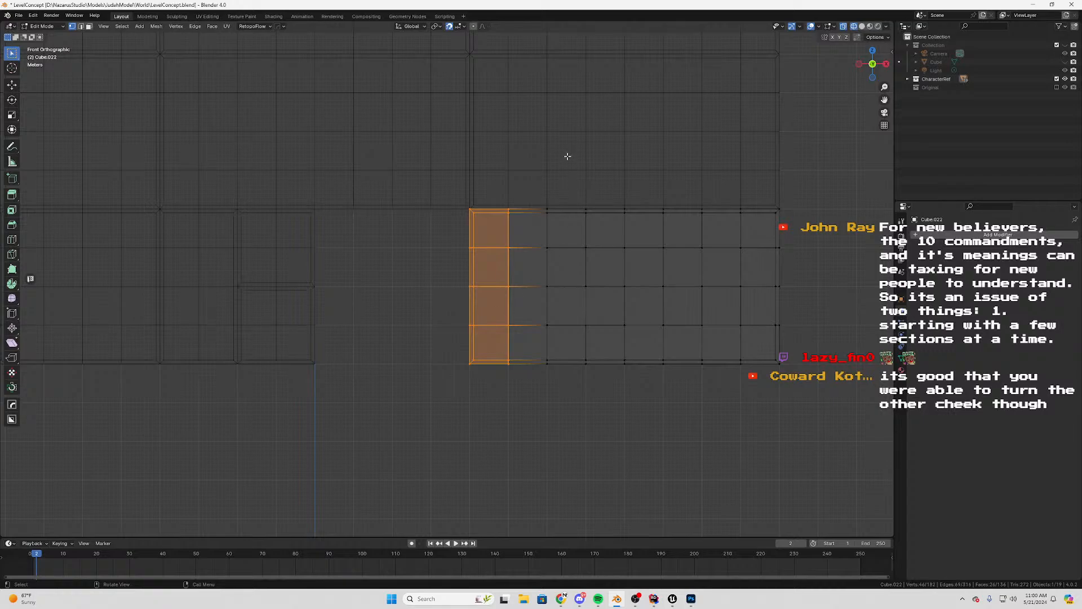
{"action": "left_click_drag", "start_coordinate": [570, 156], "coordinate": [490, 302]}
{"action": "left_click_drag", "start_coordinate": [537, 141], "coordinate": [404, 423]}
{"action": "key", "text": "p"}
{"action": "left_click", "coordinate": [519, 380]}
{"action": "key", "text": "Tab"}
Move the separated column along negative X so it sits flush against the stacked square blocks
{"action": "left_click", "coordinate": [491, 318]}
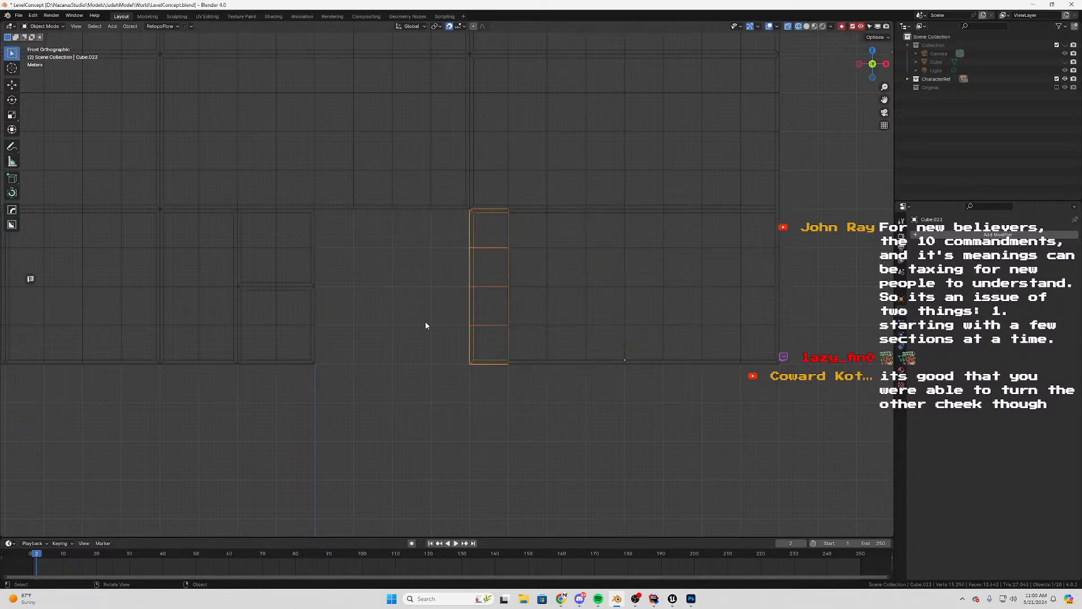
{"action": "key", "text": "g"}
{"action": "key", "text": "x"}
{"action": "left_click", "coordinate": [272, 315]}
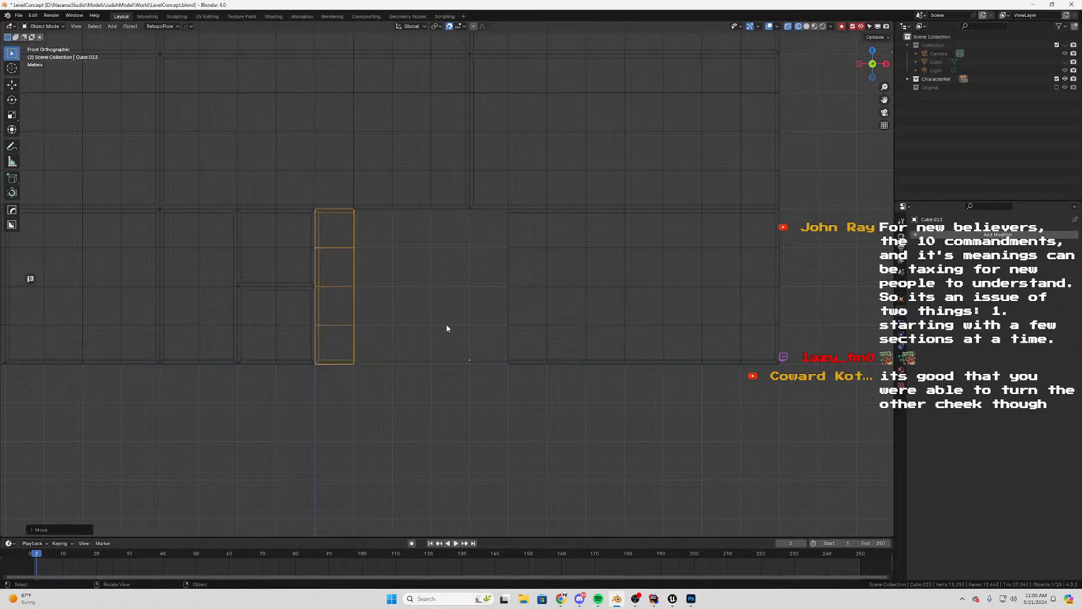
{"action": "key", "text": "h"}
Join the wide section and the moved column into one object and open its mesh for editing
{"action": "left_click", "coordinate": [542, 285]}
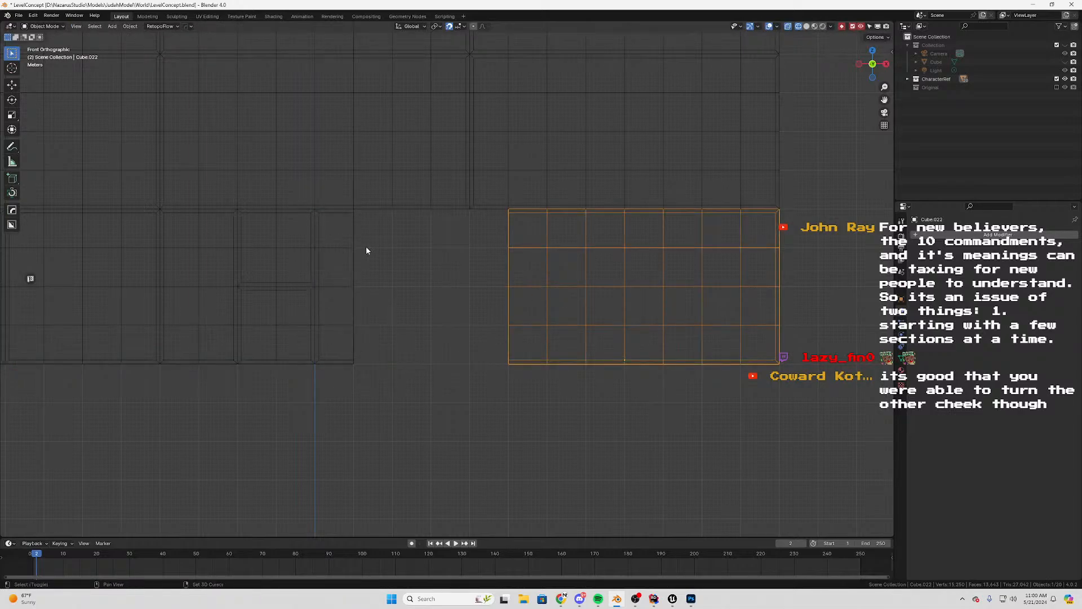
{"action": "left_click", "coordinate": [344, 254], "text": "shift"}
{"action": "key", "text": "Tab"}
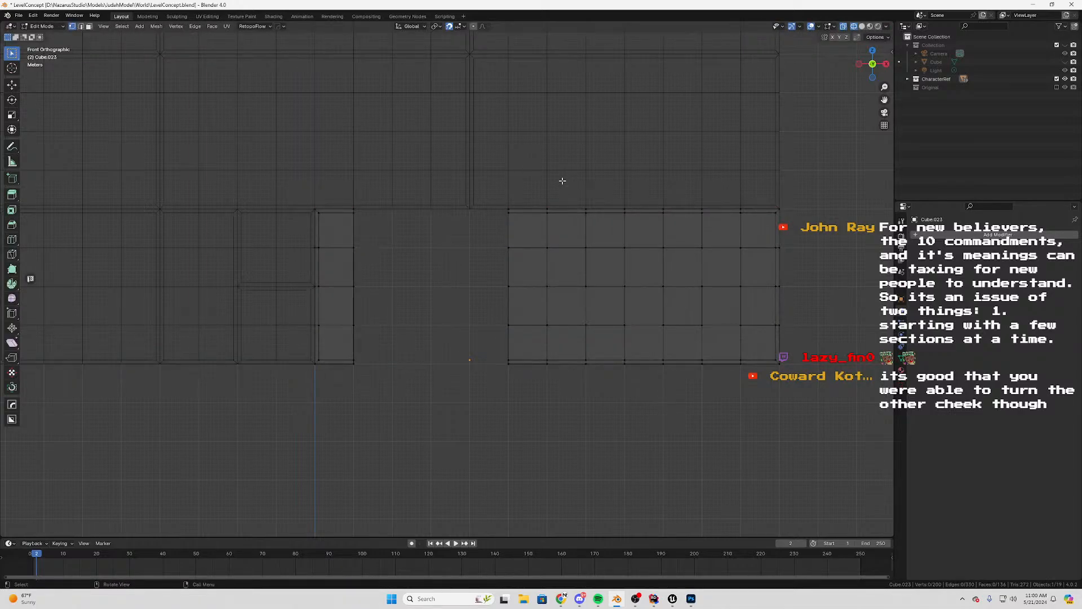
Fill the gap with four copies of the wide section's first plain column, each offset 10 m along negative X
{"action": "left_click_drag", "start_coordinate": [567, 170], "coordinate": [429, 435]}
{"action": "key", "text": "g"}
{"action": "key", "text": "x"}
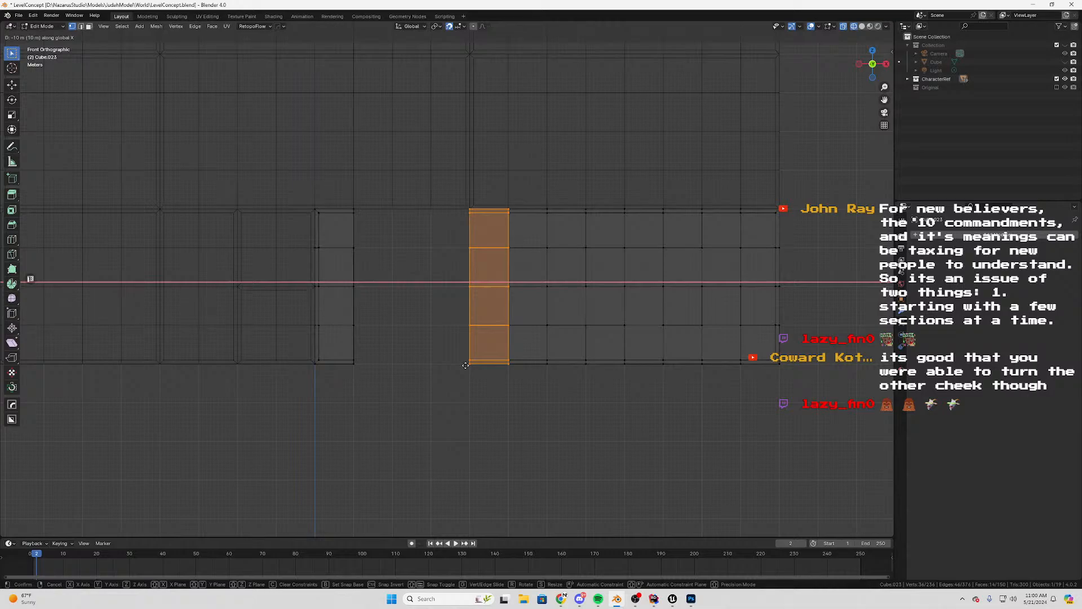
{"action": "left_click", "coordinate": [466, 365]}
{"action": "key", "text": "shift+d"}
{"action": "key", "text": "x"}
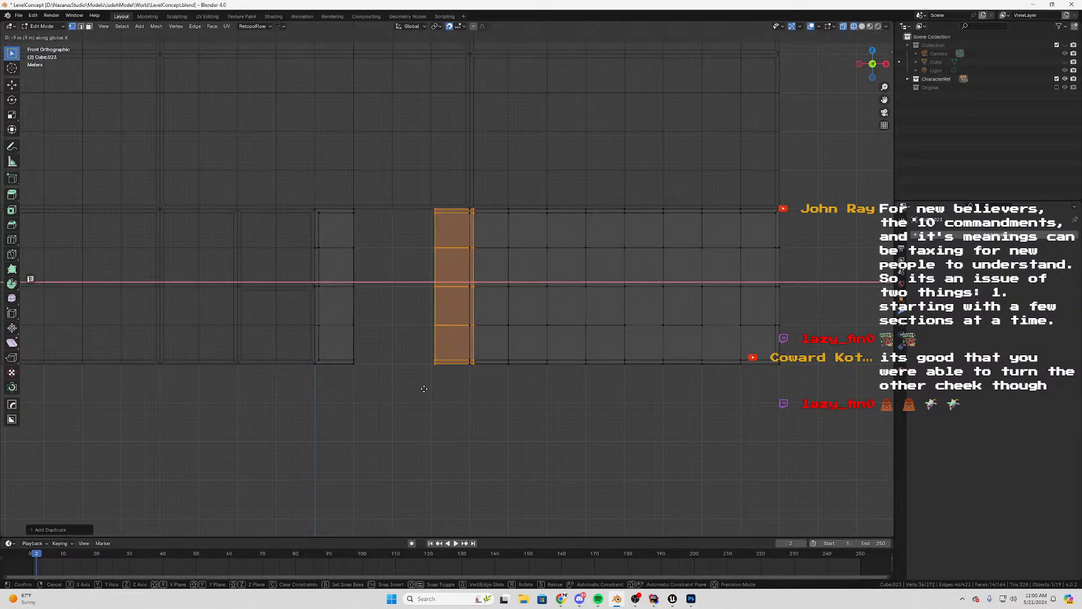
{"action": "left_click", "coordinate": [422, 388]}
{"action": "key", "text": "shift+d"}
{"action": "key", "text": "x"}
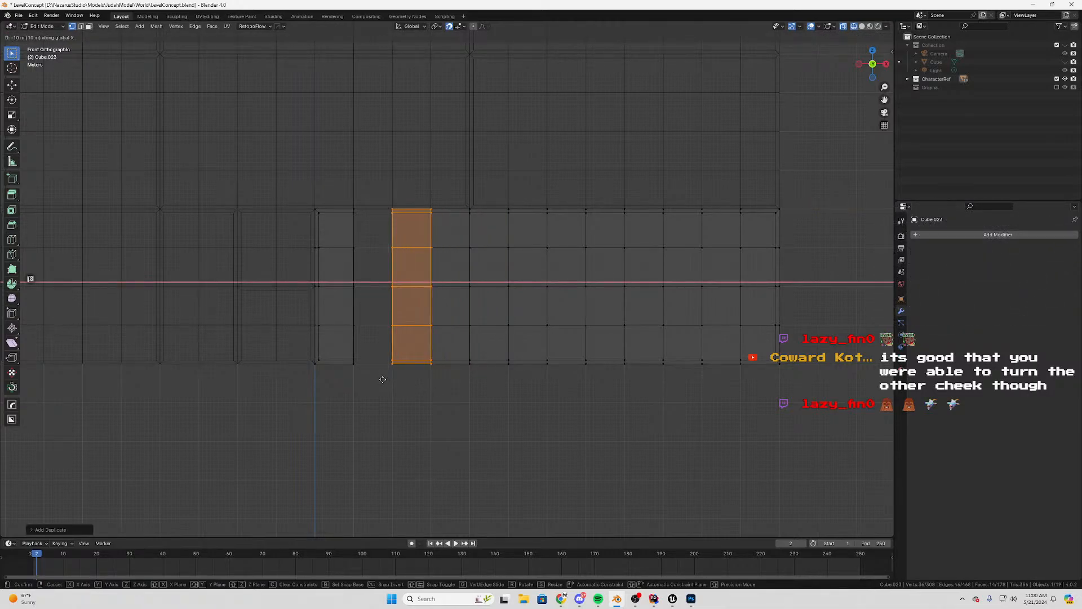
{"action": "key", "text": "x"}
{"action": "left_click", "coordinate": [348, 367]}
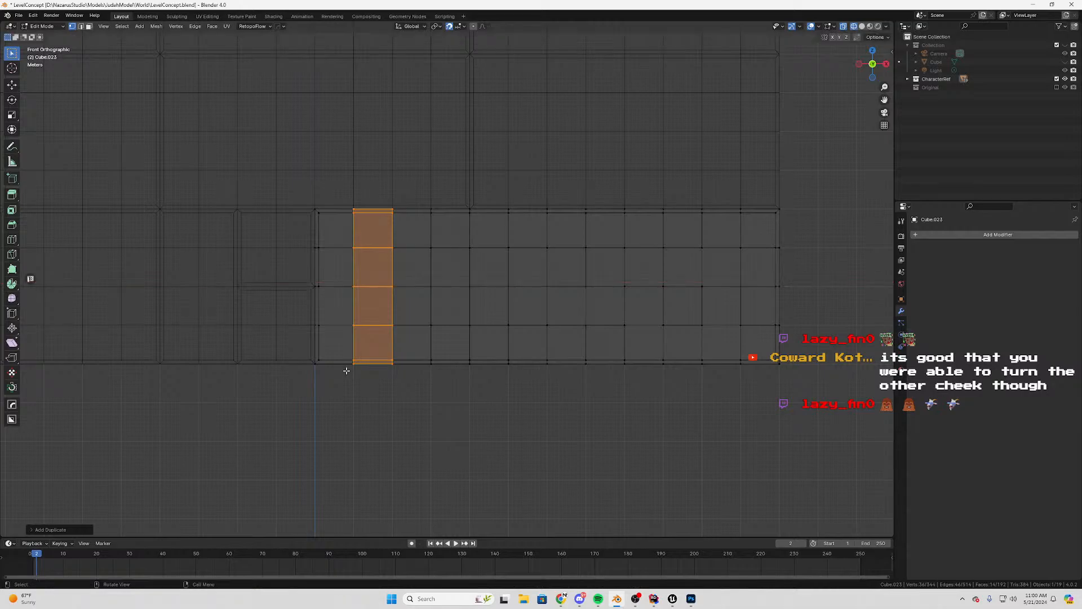
Merge all vertices of the extended lower-row section by distance
{"action": "scroll", "coordinate": [354, 403], "scroll_direction": "up", "scroll_amount": 6}
{"action": "scroll", "coordinate": [363, 374], "scroll_direction": "down", "scroll_amount": 4}
{"action": "key", "text": "Tab"}
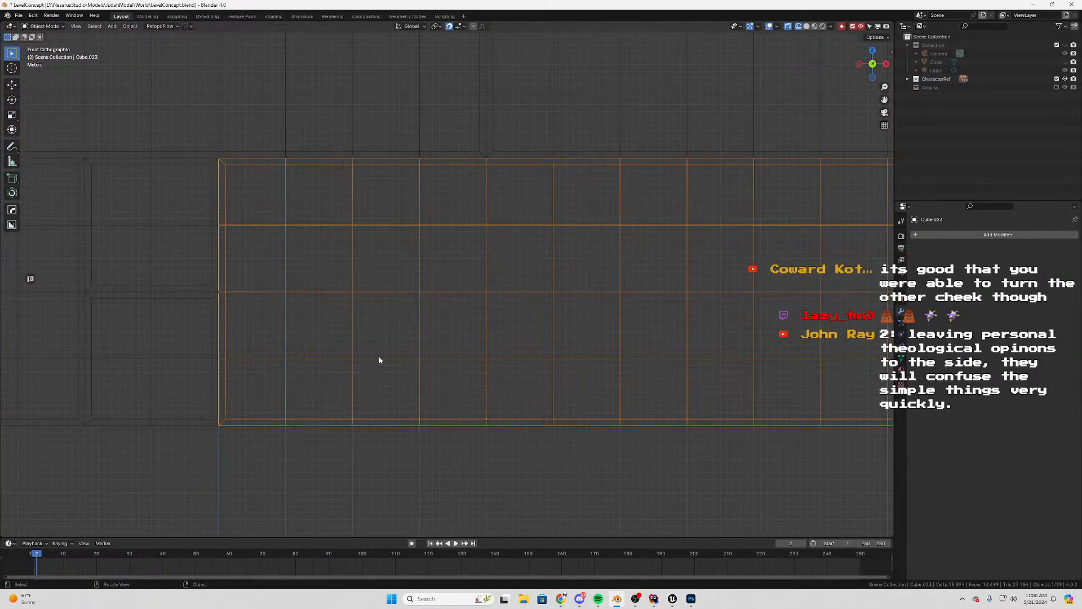
{"action": "scroll", "coordinate": [380, 360], "scroll_direction": "down", "scroll_amount": 3}
{"action": "key", "text": "Tab"}
{"action": "key", "text": "a"}
{"action": "key", "text": "m"}
{"action": "left_click", "coordinate": [381, 336]}
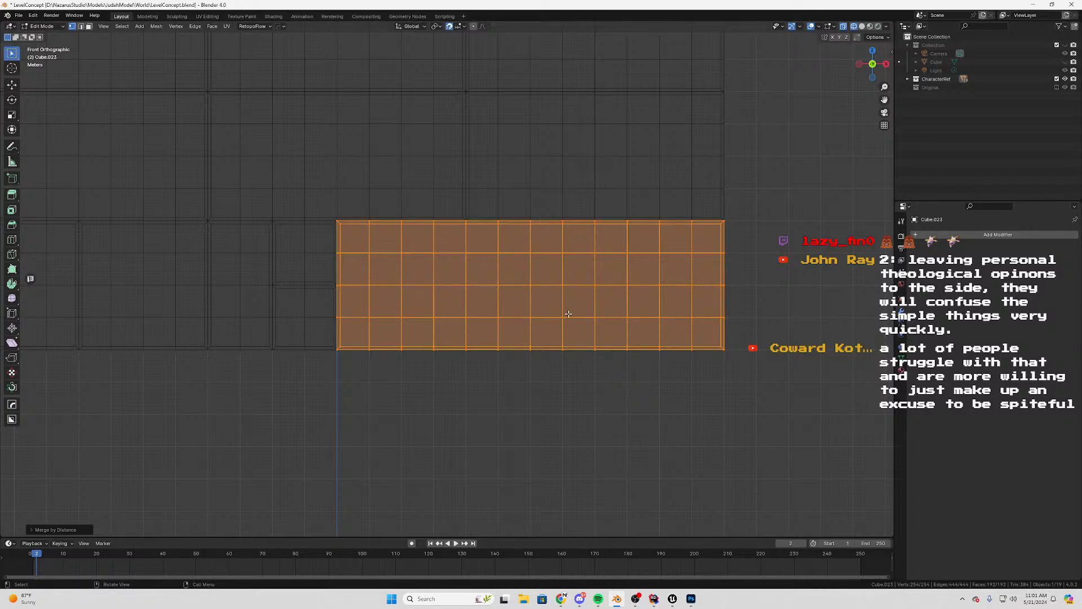
{"action": "scroll", "coordinate": [512, 326], "scroll_direction": "down", "scroll_amount": 2}
{"action": "scroll", "coordinate": [511, 327], "scroll_direction": "up", "scroll_amount": 2}
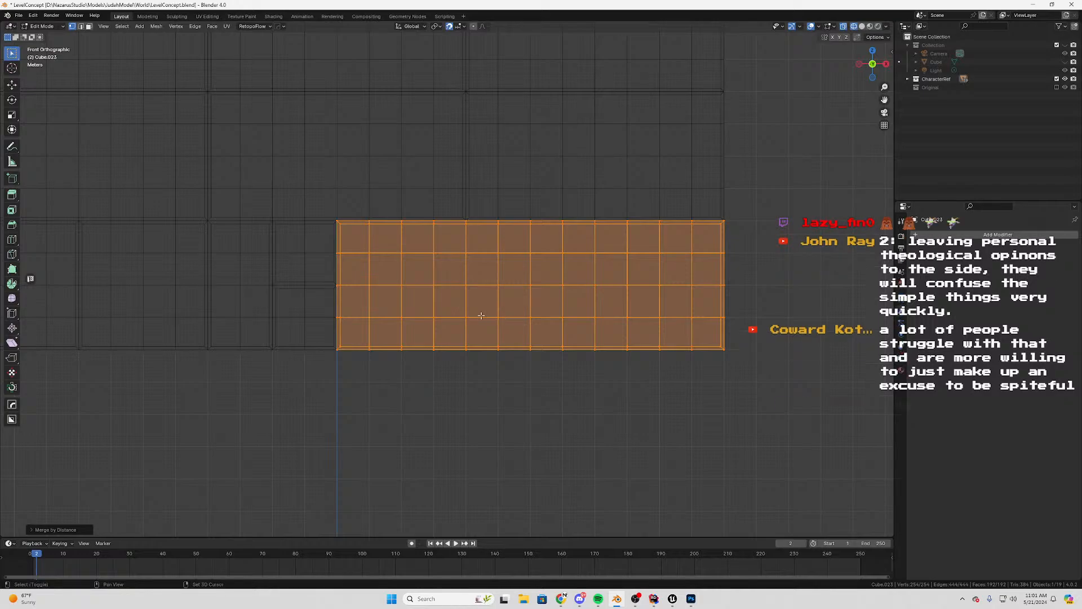
{"action": "middle_click_drag", "start_coordinate": [510, 327], "coordinate": [583, 391], "text": "shift"}
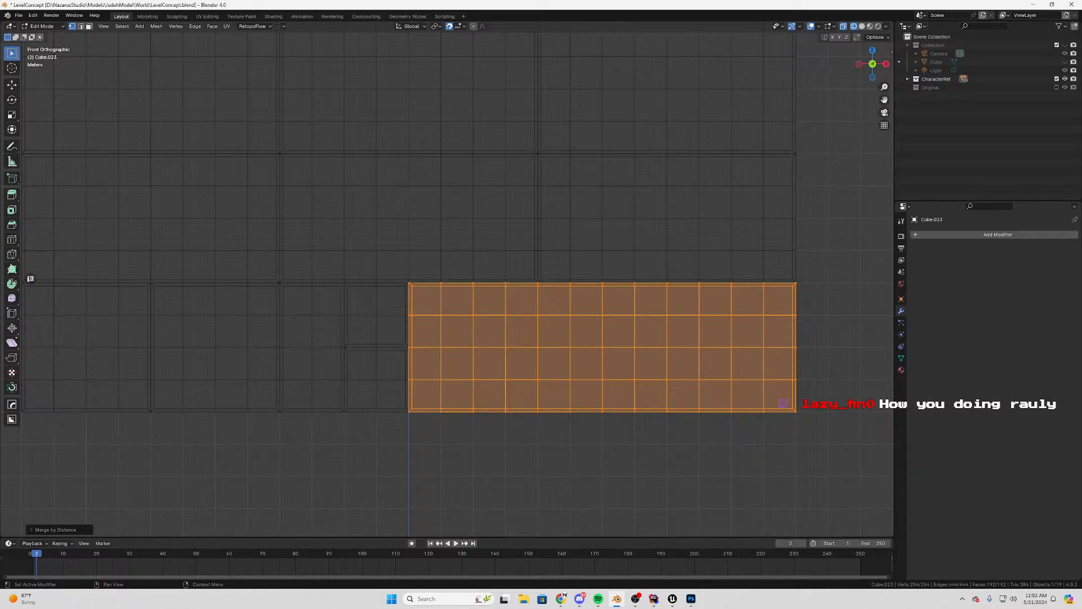
{"action": "scroll", "coordinate": [558, 237], "scroll_direction": "down", "scroll_amount": 2}
{"action": "scroll", "coordinate": [551, 237], "scroll_direction": "up", "scroll_amount": 3}
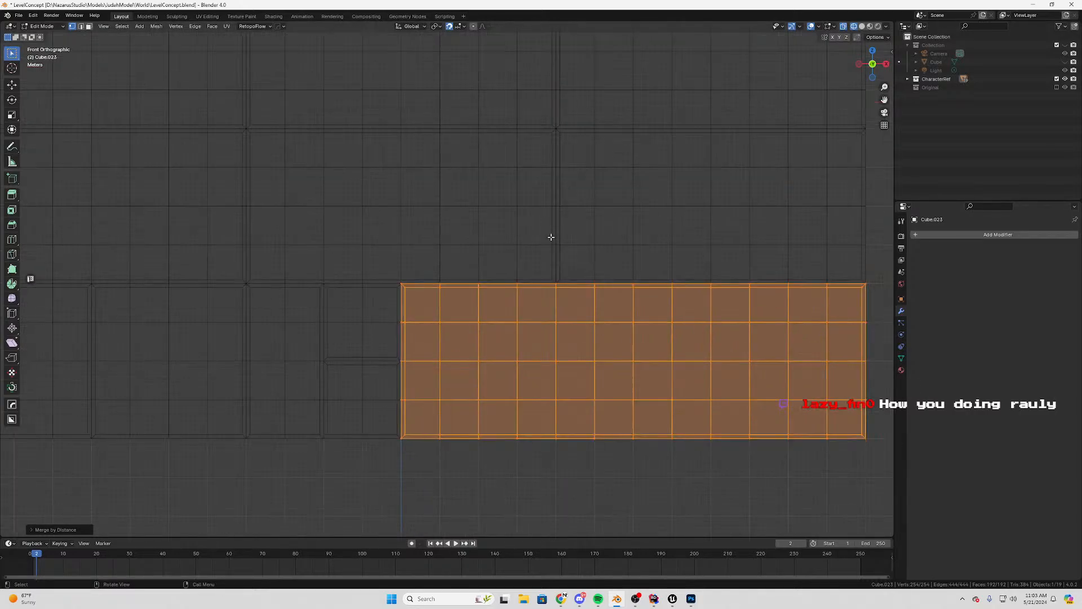
{"action": "scroll", "coordinate": [541, 248], "scroll_direction": "down", "scroll_amount": 2}
{"action": "middle_click_drag", "start_coordinate": [536, 261], "coordinate": [539, 437], "text": "shift"}
{"action": "scroll", "coordinate": [562, 367], "scroll_direction": "down", "scroll_amount": 1}
{"action": "scroll", "coordinate": [526, 389], "scroll_direction": "down", "scroll_amount": 3}
{"action": "middle_click_drag", "start_coordinate": [526, 389], "coordinate": [517, 266], "text": "shift"}
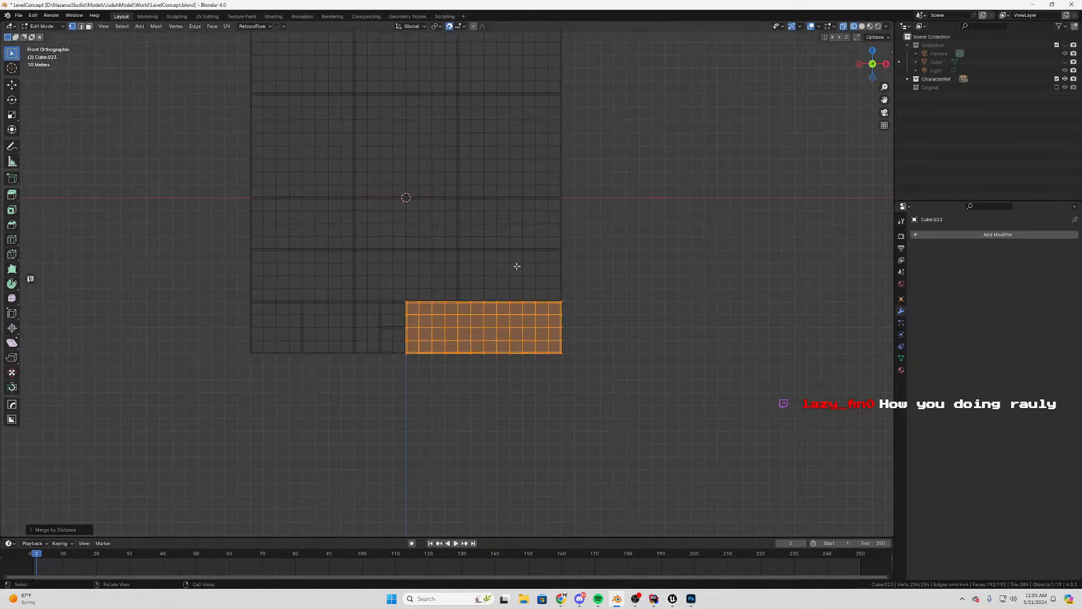
{"action": "scroll", "coordinate": [536, 285], "scroll_direction": "up", "scroll_amount": 3}
{"action": "middle_click_drag", "start_coordinate": [472, 307], "coordinate": [546, 307], "text": "shift"}
{"action": "scroll", "coordinate": [573, 328], "scroll_direction": "up", "scroll_amount": 1}
{"action": "scroll", "coordinate": [573, 325], "scroll_direction": "up", "scroll_amount": 2}
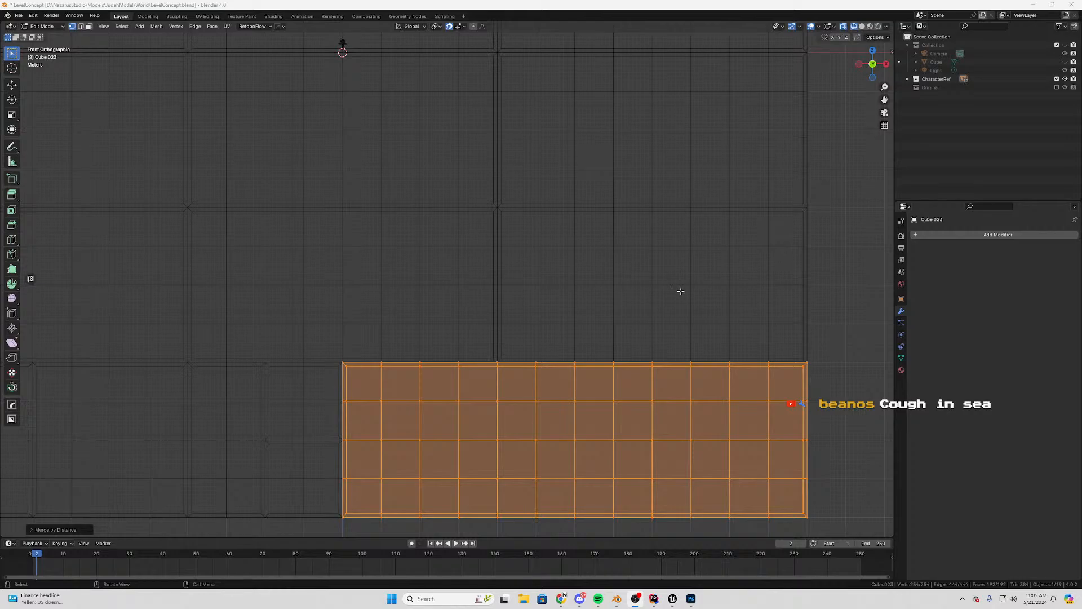
{"action": "scroll", "coordinate": [679, 293], "scroll_direction": "down", "scroll_amount": 2}
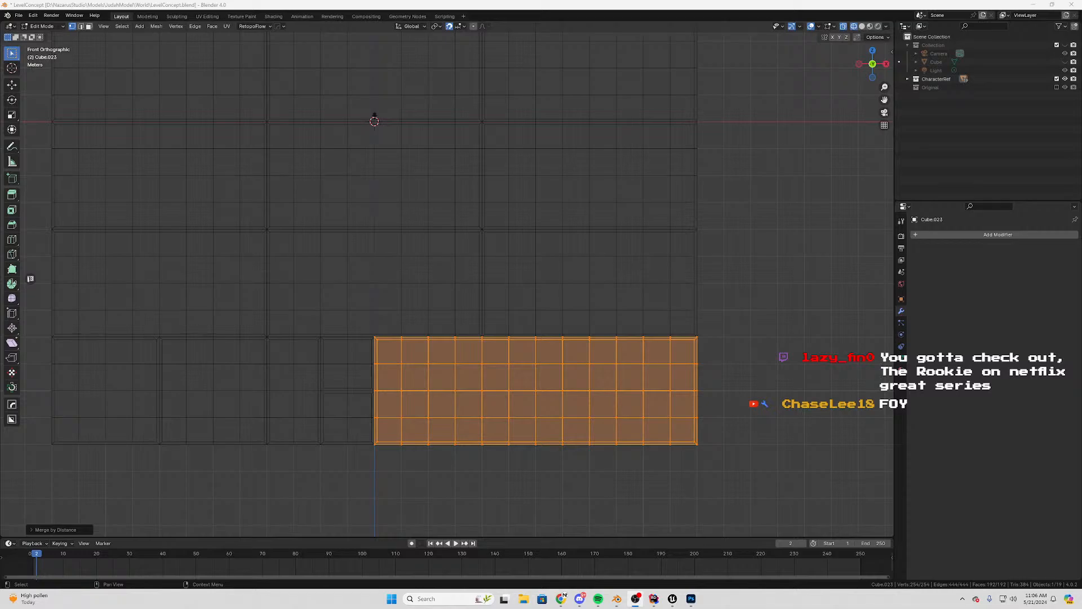
{"action": "scroll", "coordinate": [609, 302], "scroll_direction": "down", "scroll_amount": 2}
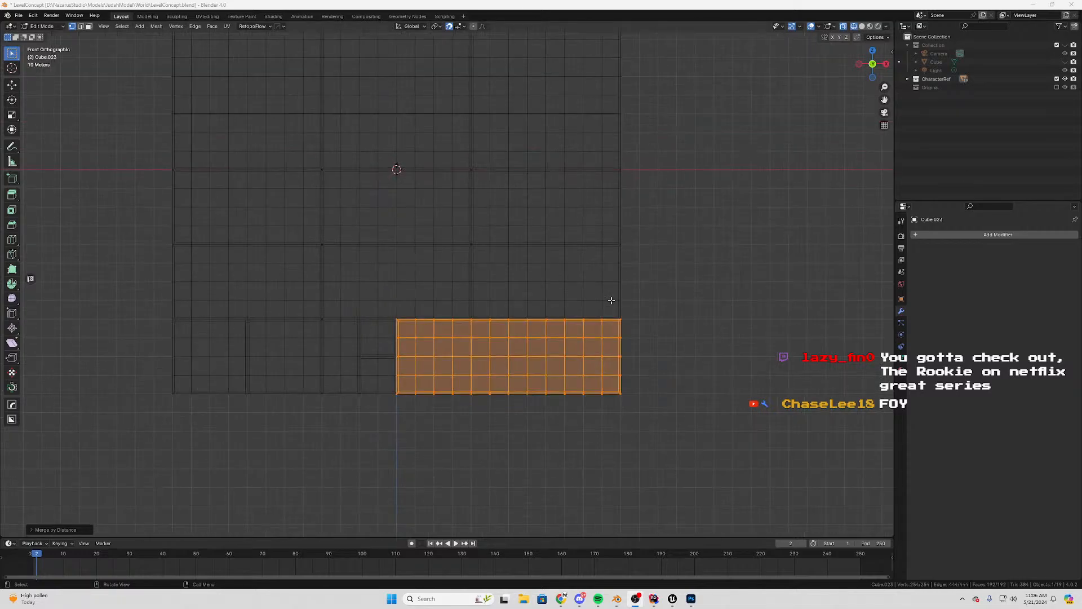
{"action": "scroll", "coordinate": [662, 266], "scroll_direction": "up", "scroll_amount": 1}
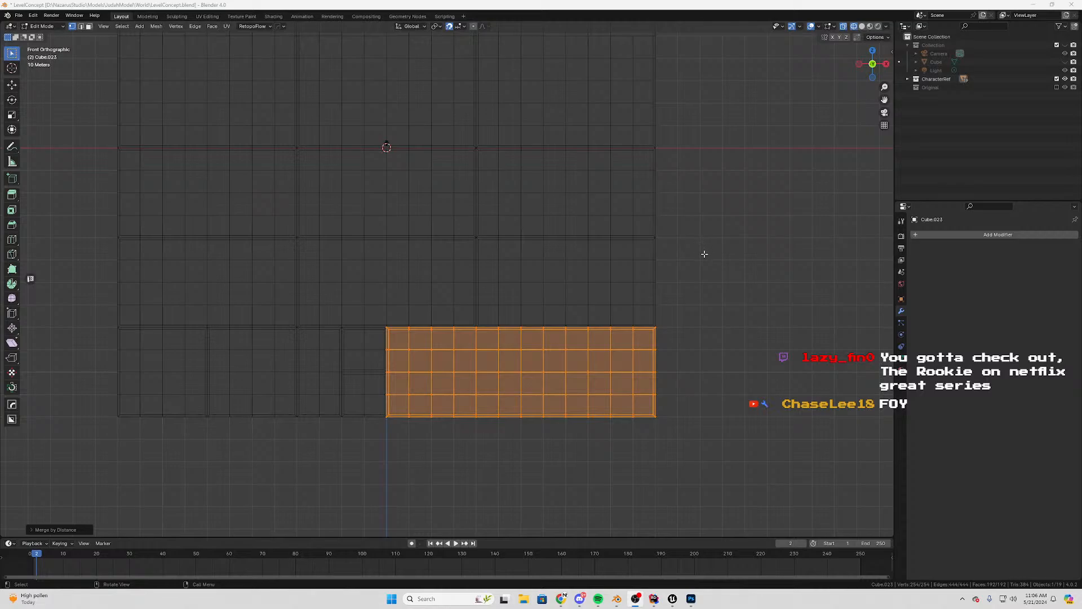
Return to object mode and delete the three wide sections in the row directly above the lowest row
{"action": "key", "text": "alt+a"}
{"action": "key", "text": "Tab"}
{"action": "scroll", "coordinate": [697, 251], "scroll_direction": "down", "scroll_amount": 3}
{"action": "middle_click_drag", "start_coordinate": [643, 225], "coordinate": [661, 329], "text": "shift"}
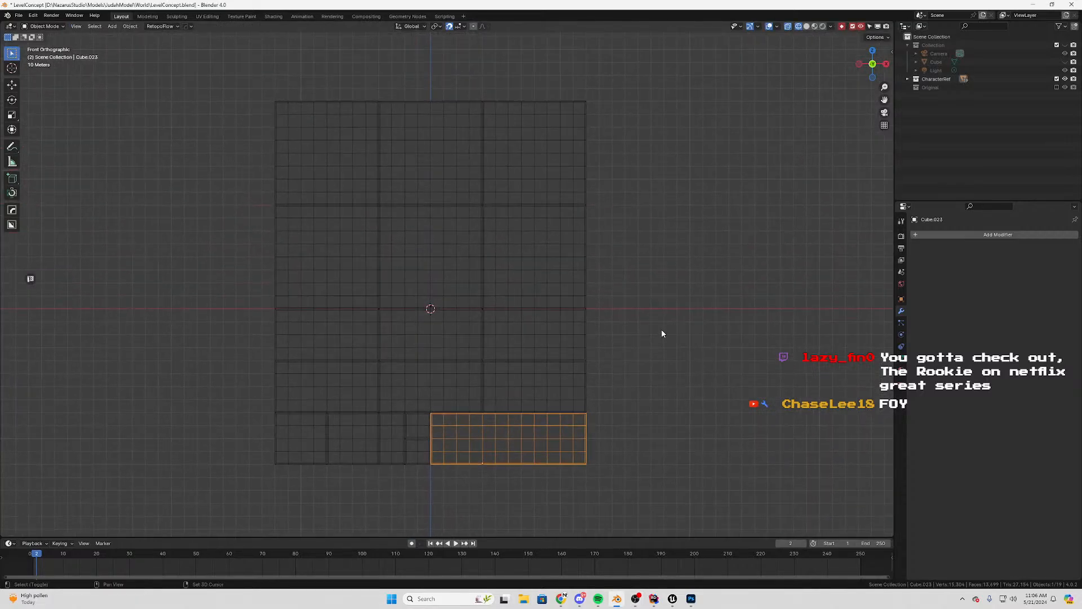
{"action": "middle_click_drag", "start_coordinate": [557, 361], "coordinate": [564, 263], "text": "shift"}
{"action": "left_click_drag", "start_coordinate": [662, 238], "coordinate": [316, 359]}
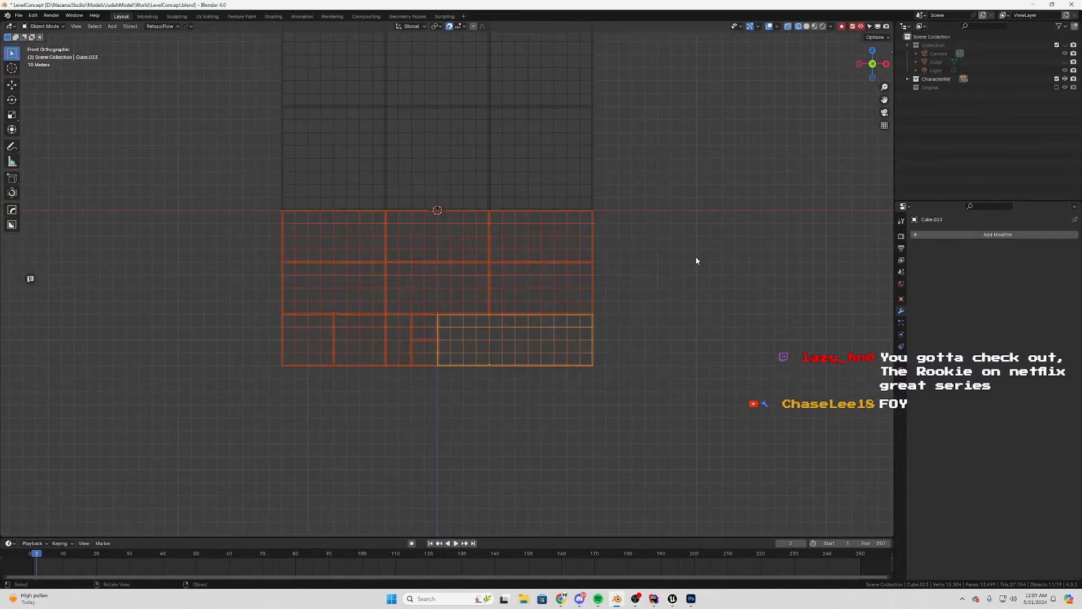
{"action": "left_click", "coordinate": [697, 257]}
{"action": "left_click", "coordinate": [529, 258]}
{"action": "left_click", "coordinate": [524, 294]}
{"action": "scroll", "coordinate": [614, 285], "scroll_direction": "up", "scroll_amount": 2}
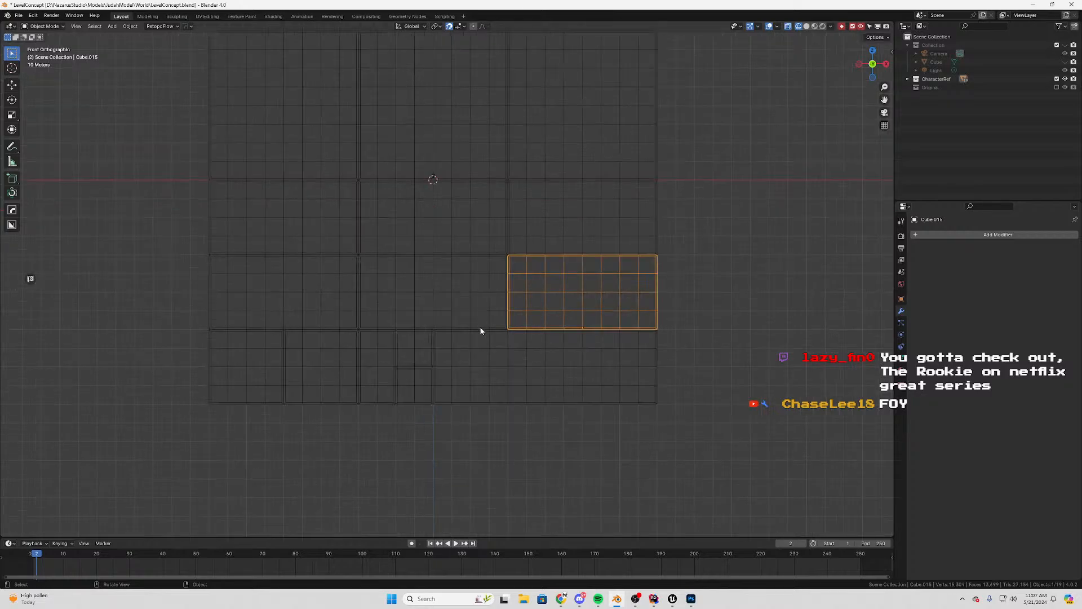
{"action": "middle_click_drag", "start_coordinate": [686, 242], "coordinate": [628, 307], "text": "shift"}
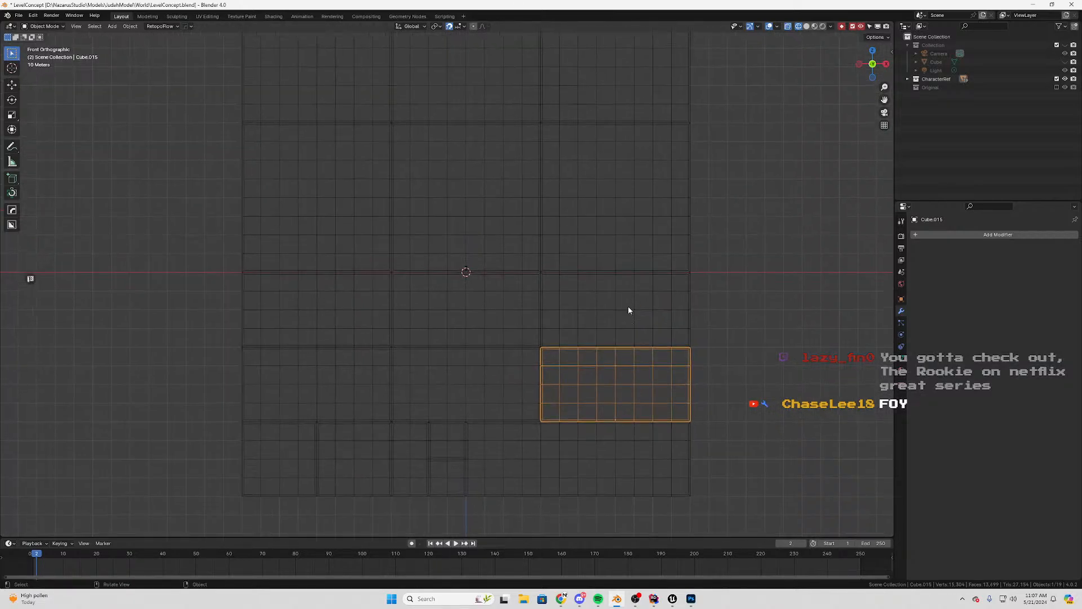
{"action": "left_click", "coordinate": [626, 309]}
{"action": "left_click_drag", "start_coordinate": [751, 299], "coordinate": [796, 307]}
{"action": "left_click_drag", "start_coordinate": [741, 348], "coordinate": [190, 402]}
{"action": "key", "text": "Delete"}
Move all sections of the lowest row up along Z to close the gap beneath the remaining wide row
{"action": "left_click_drag", "start_coordinate": [745, 389], "coordinate": [250, 492]}
{"action": "key", "text": "g"}
{"action": "key", "text": "z"}
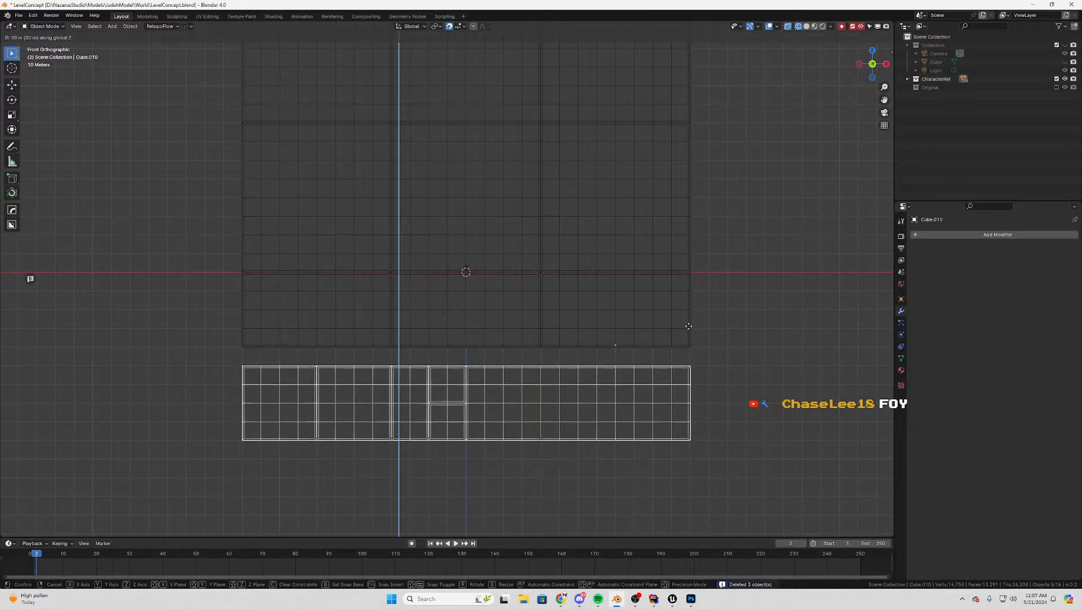
{"action": "left_click", "coordinate": [692, 305]}
{"action": "left_click", "coordinate": [733, 373]}
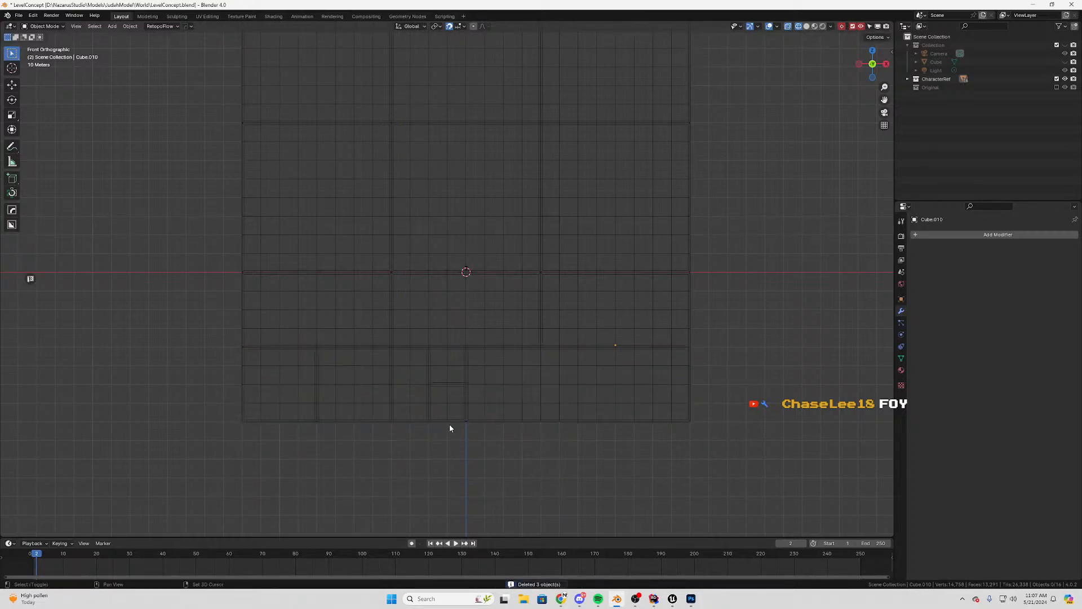
Delete the middle column of vertices from the rightmost large square section just above the X axis
{"action": "middle_click_drag", "start_coordinate": [450, 424], "coordinate": [427, 466], "text": "shift"}
{"action": "left_click", "coordinate": [529, 333]}
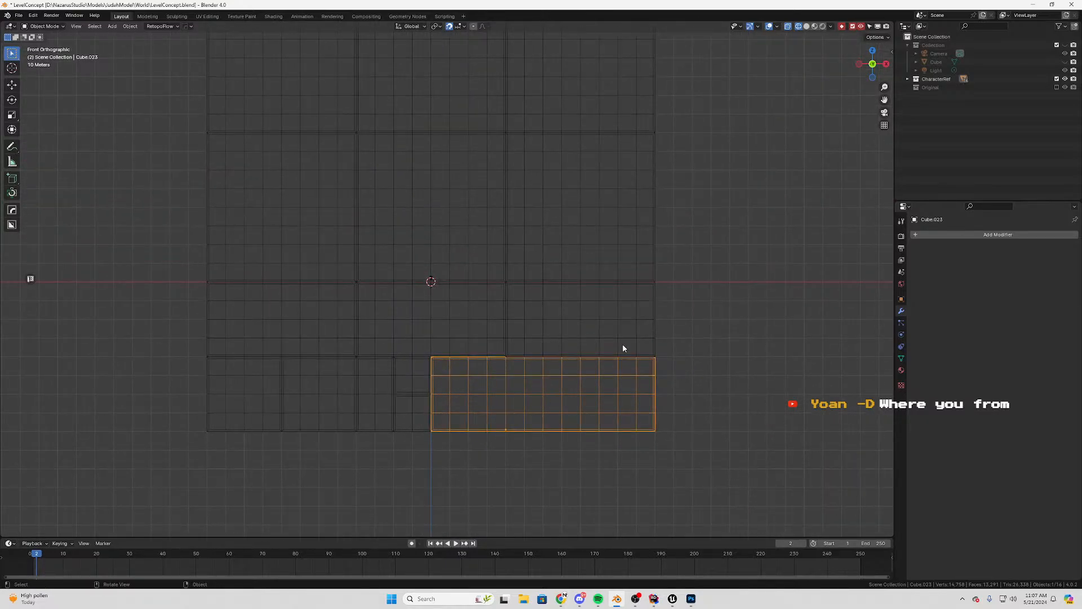
{"action": "left_click", "coordinate": [586, 231]}
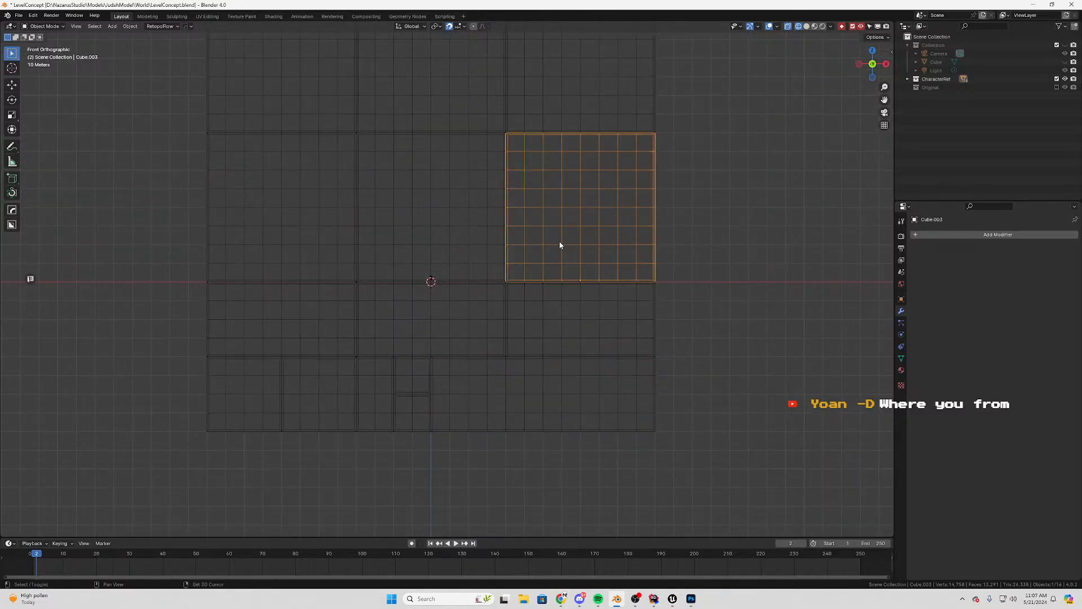
{"action": "middle_click_drag", "start_coordinate": [561, 245], "coordinate": [506, 291], "text": "shift"}
{"action": "scroll", "coordinate": [558, 218], "scroll_direction": "up", "scroll_amount": 1}
{"action": "middle_click_drag", "start_coordinate": [558, 218], "coordinate": [491, 263], "text": "shift"}
{"action": "key", "text": "Tab"}
{"action": "scroll", "coordinate": [443, 230], "scroll_direction": "up", "scroll_amount": 3}
{"action": "left_click_drag", "start_coordinate": [497, 138], "coordinate": [472, 469]}
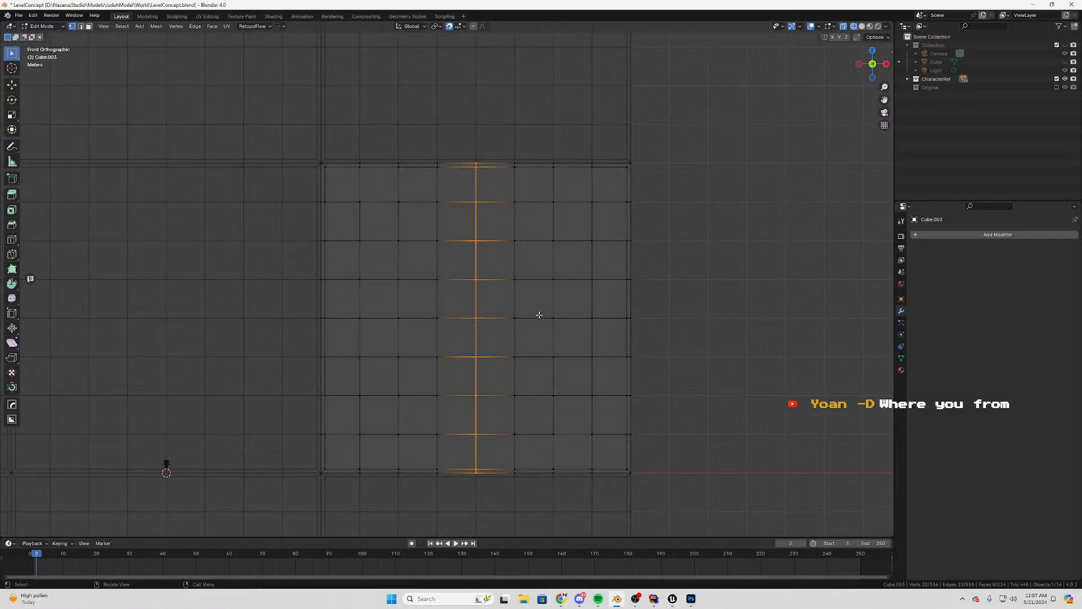
{"action": "key", "text": "x"}
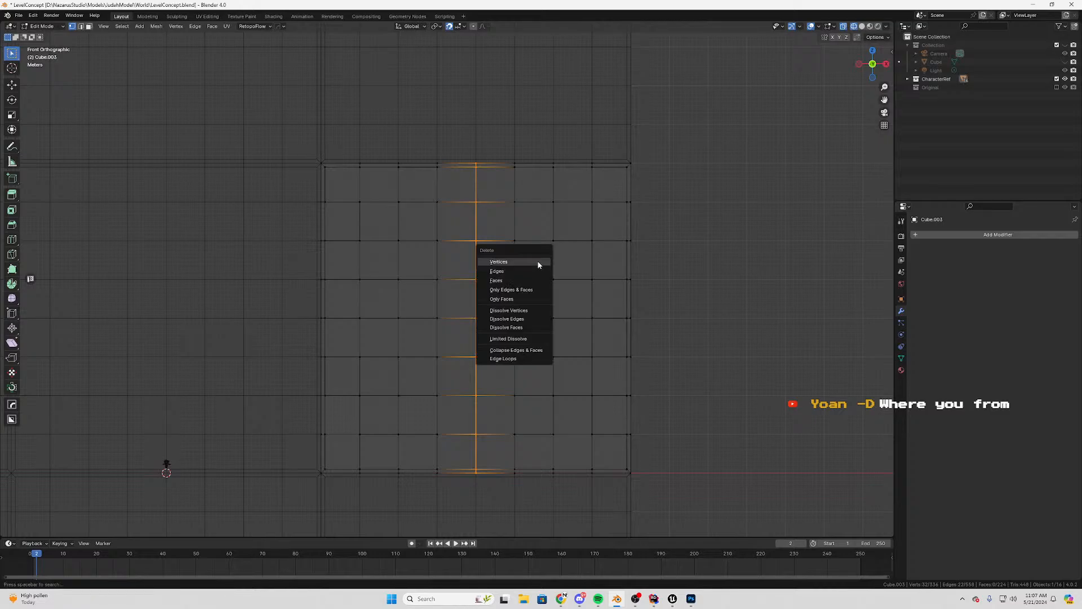
{"action": "left_click", "coordinate": [539, 265]}
{"action": "left_click_drag", "start_coordinate": [451, 127], "coordinate": [295, 494]}
{"action": "key", "text": "g"}
{"action": "key", "text": "x"}
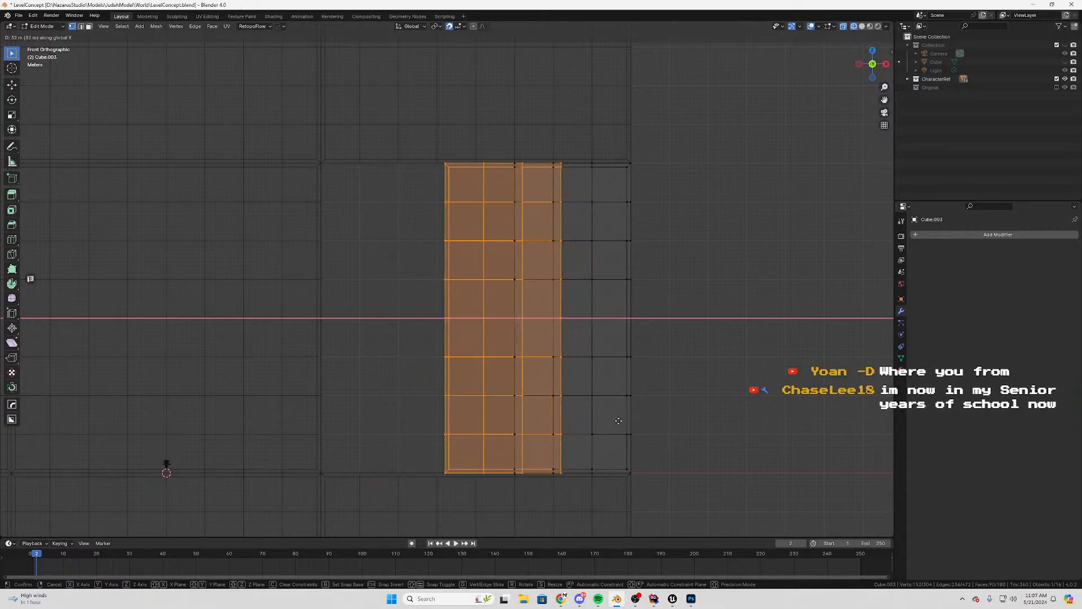
{"action": "left_click", "coordinate": [463, 282]}
Delete the left half's inner vertices and move the remaining edge strip along positive X flush against the right half
{"action": "left_click_drag", "start_coordinate": [498, 118], "coordinate": [384, 502]}
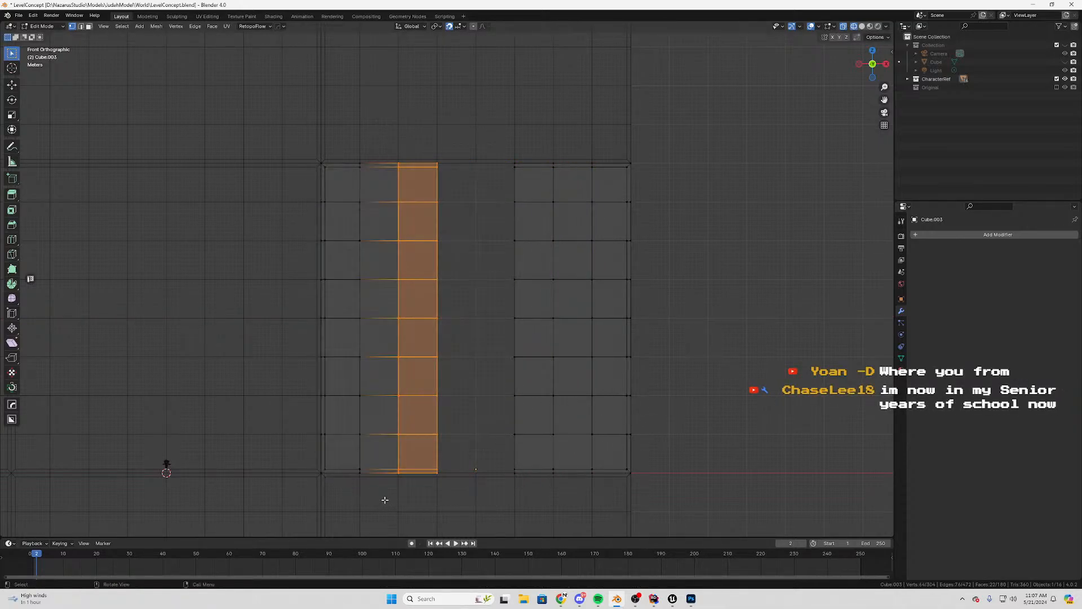
{"action": "key", "text": "x"}
{"action": "left_click", "coordinate": [388, 479]}
{"action": "left_click_drag", "start_coordinate": [459, 135], "coordinate": [315, 488]}
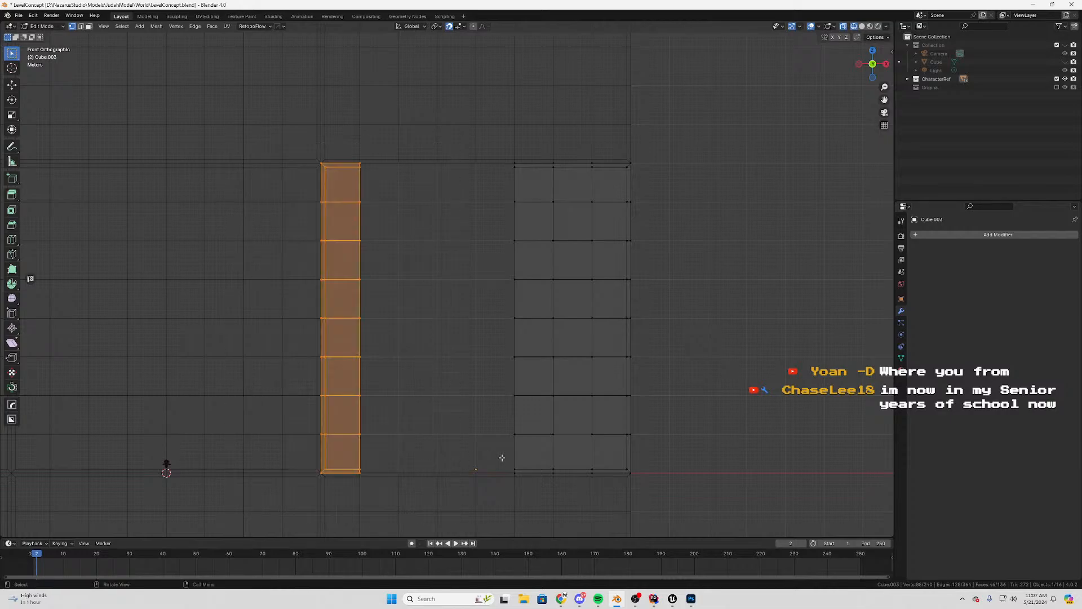
{"action": "key", "text": "g"}
{"action": "key", "text": "x"}
{"action": "left_click", "coordinate": [665, 451]}
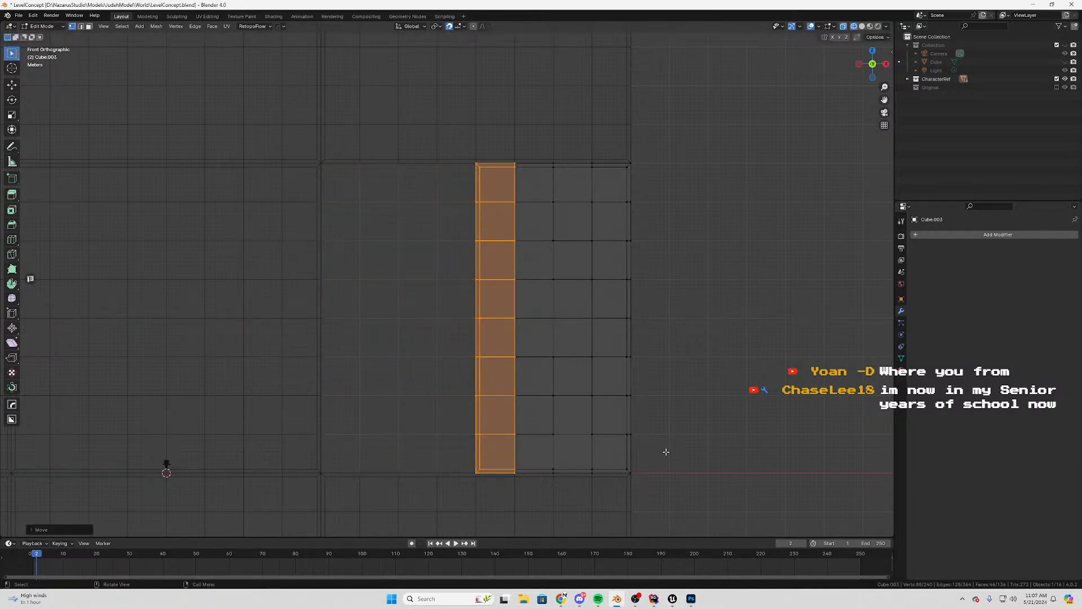
Merge all vertices of the narrowed tall section by distance
{"action": "scroll", "coordinate": [560, 302], "scroll_direction": "down", "scroll_amount": 1}
{"action": "scroll", "coordinate": [595, 259], "scroll_direction": "up", "scroll_amount": 3}
{"action": "middle_click_drag", "start_coordinate": [592, 238], "coordinate": [502, 352], "text": "shift"}
{"action": "scroll", "coordinate": [528, 264], "scroll_direction": "up", "scroll_amount": 1}
{"action": "key", "text": "a"}
{"action": "key", "text": "m"}
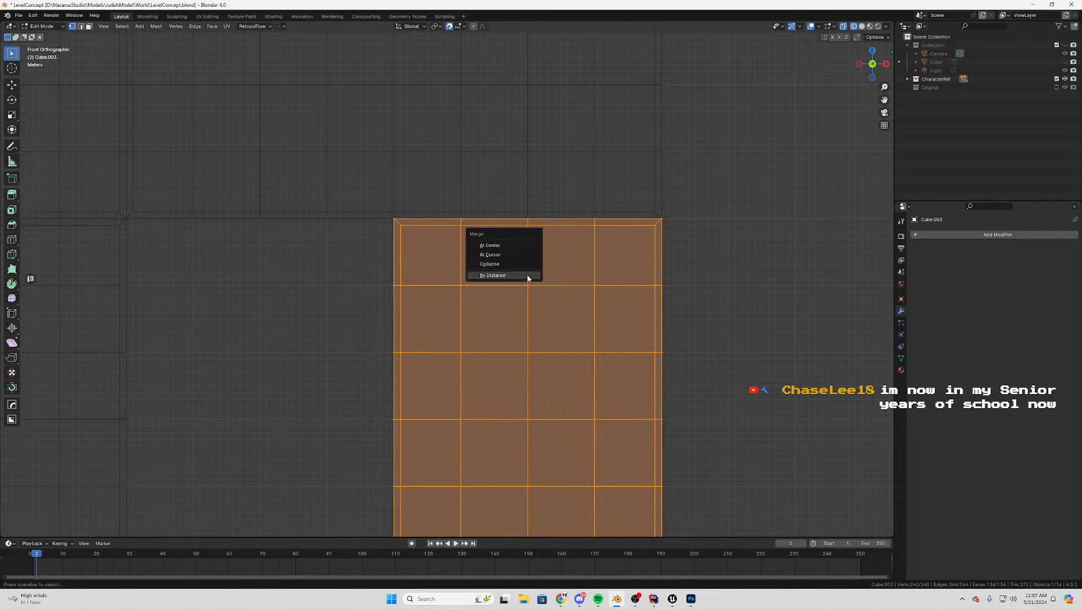
{"action": "left_click", "coordinate": [526, 277]}
Duplicate the tall section's mesh along negative X so the copy sits flush beside the original
{"action": "scroll", "coordinate": [526, 279], "scroll_direction": "down", "scroll_amount": 4}
{"action": "middle_click_drag", "start_coordinate": [362, 477], "coordinate": [503, 324], "text": "shift"}
{"action": "key", "text": "shift+d"}
{"action": "key", "text": "x"}
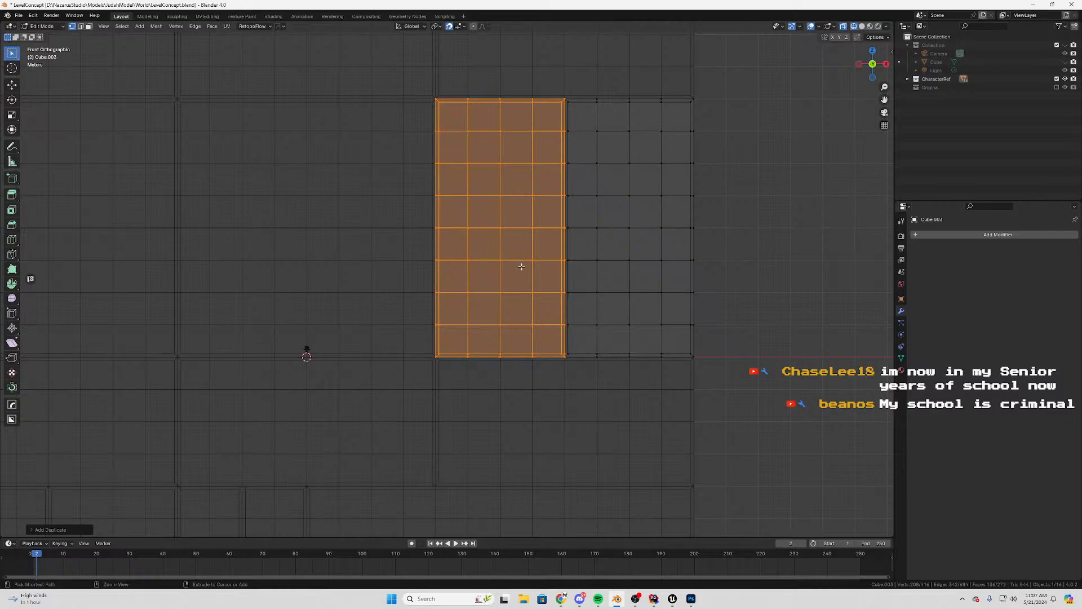
Undo the copy inside the mesh and duplicate the tall section as an object 40 m along negative X
{"action": "key", "text": "ctrl+z"}
{"action": "key", "text": "Tab"}
{"action": "key", "text": "shift+d"}
{"action": "key", "text": "x"}
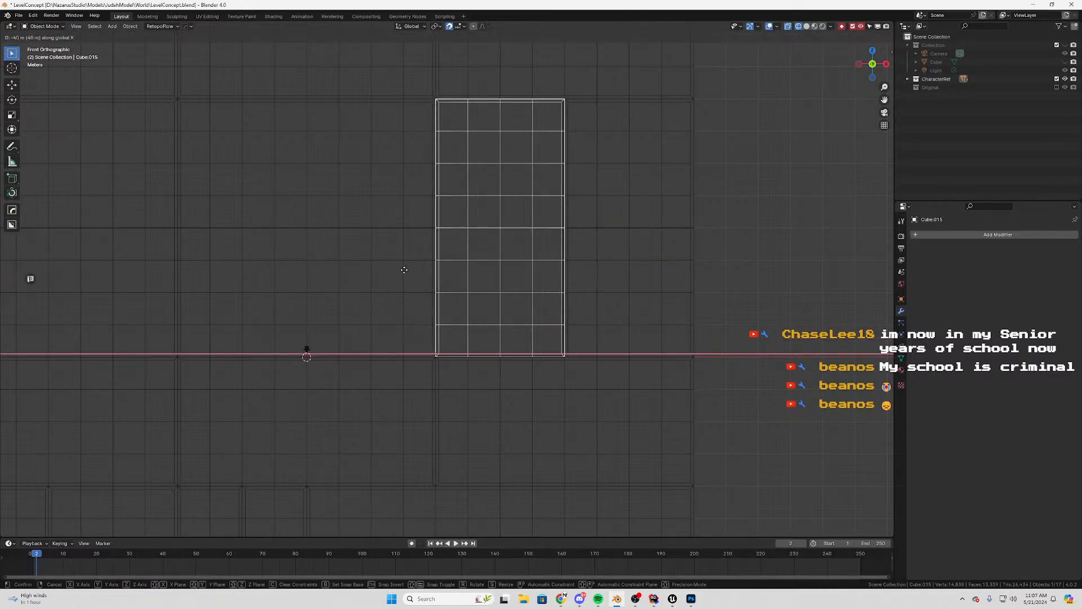
{"action": "left_click", "coordinate": [403, 273]}
Examine the individual wall sections around the X axis to see which outlines belong to separate objects
{"action": "middle_click_drag", "start_coordinate": [604, 242], "coordinate": [530, 281], "text": "shift"}
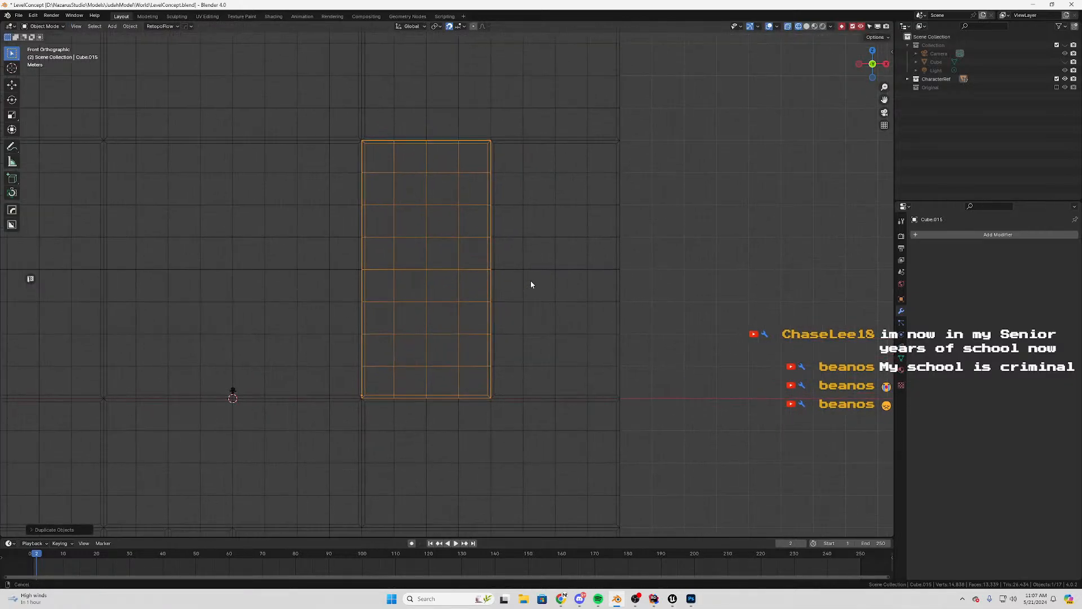
{"action": "left_click", "coordinate": [586, 255]}
{"action": "scroll", "coordinate": [590, 259], "scroll_direction": "up", "scroll_amount": 3}
{"action": "left_click", "coordinate": [594, 261]}
{"action": "scroll", "coordinate": [590, 282], "scroll_direction": "down", "scroll_amount": 5}
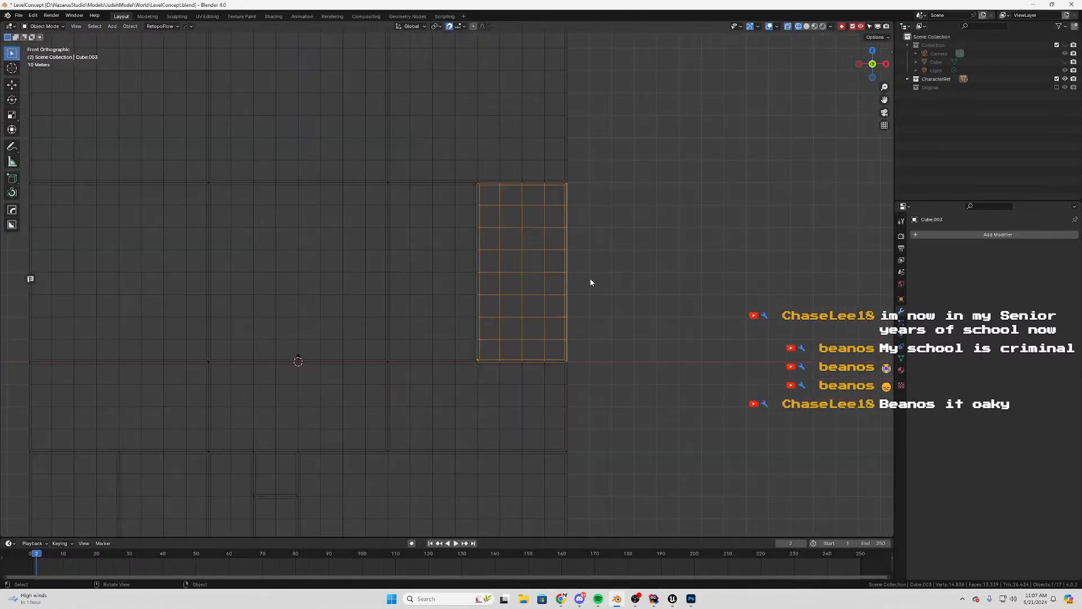
{"action": "left_click", "coordinate": [437, 275]}
{"action": "left_click", "coordinate": [455, 418]}
{"action": "middle_click_drag", "start_coordinate": [361, 411], "coordinate": [527, 305], "text": "shift"}
{"action": "left_click", "coordinate": [415, 334]}
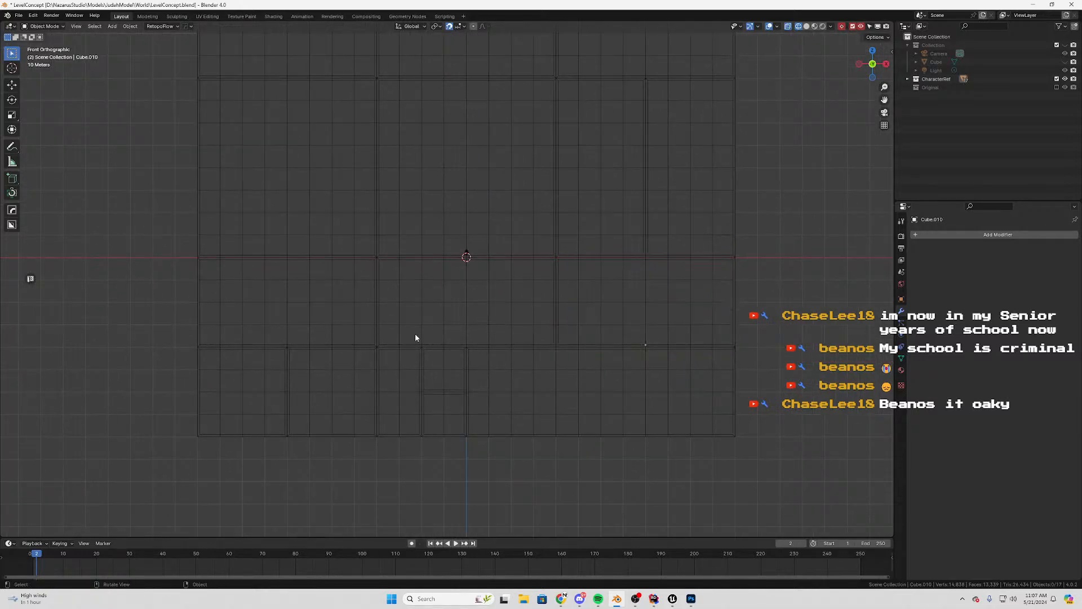
{"action": "left_click", "coordinate": [626, 220]}
{"action": "left_click", "coordinate": [654, 327]}
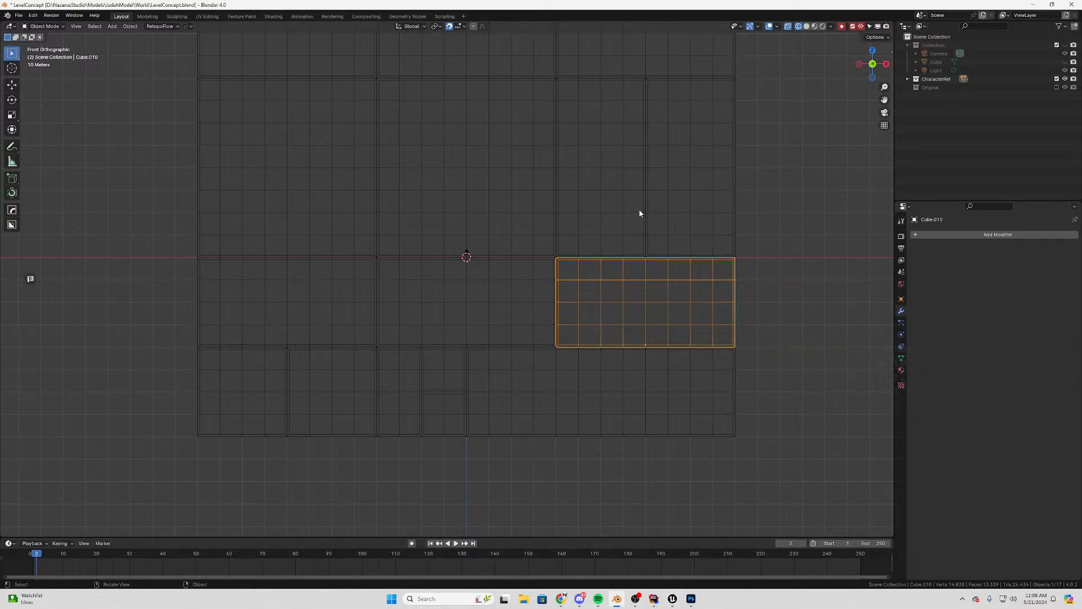
{"action": "middle_click_drag", "start_coordinate": [524, 216], "coordinate": [562, 251], "text": "shift"}
{"action": "left_click", "coordinate": [528, 219]}
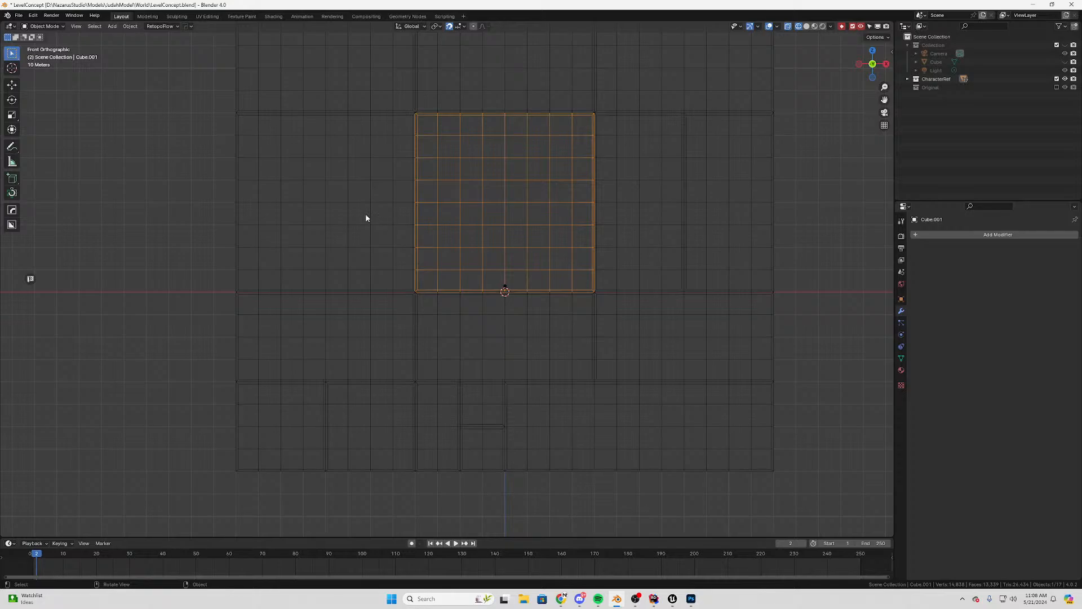
{"action": "middle_click_drag", "start_coordinate": [310, 208], "coordinate": [120, 417], "text": "shift"}
Delete the middle large square section from the uppermost row of the grid
{"action": "left_click", "coordinate": [497, 161]}
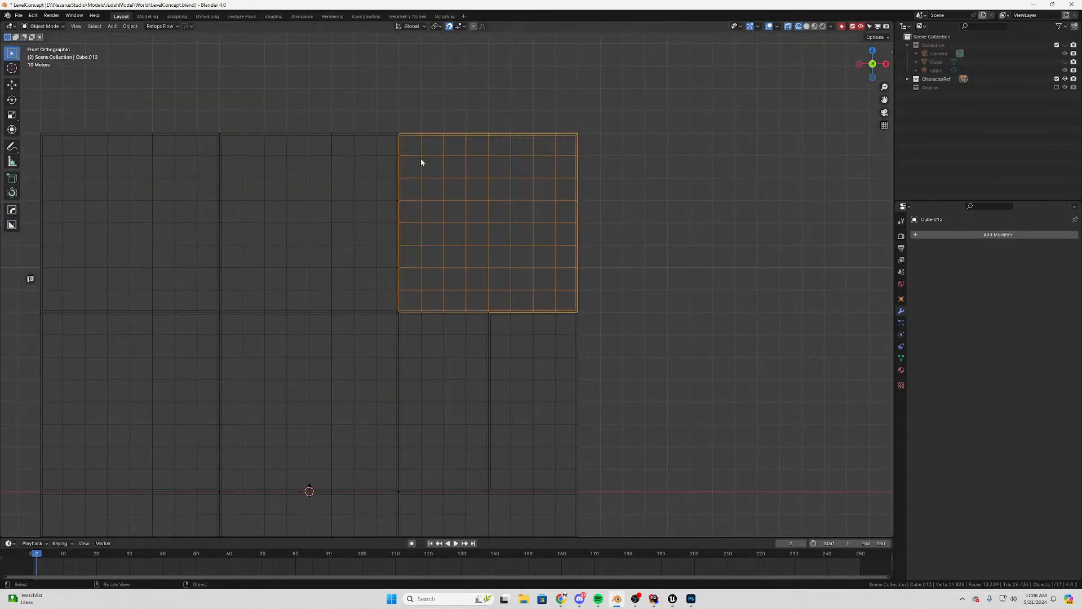
{"action": "left_click", "coordinate": [321, 169]}
{"action": "left_click", "coordinate": [314, 219]}
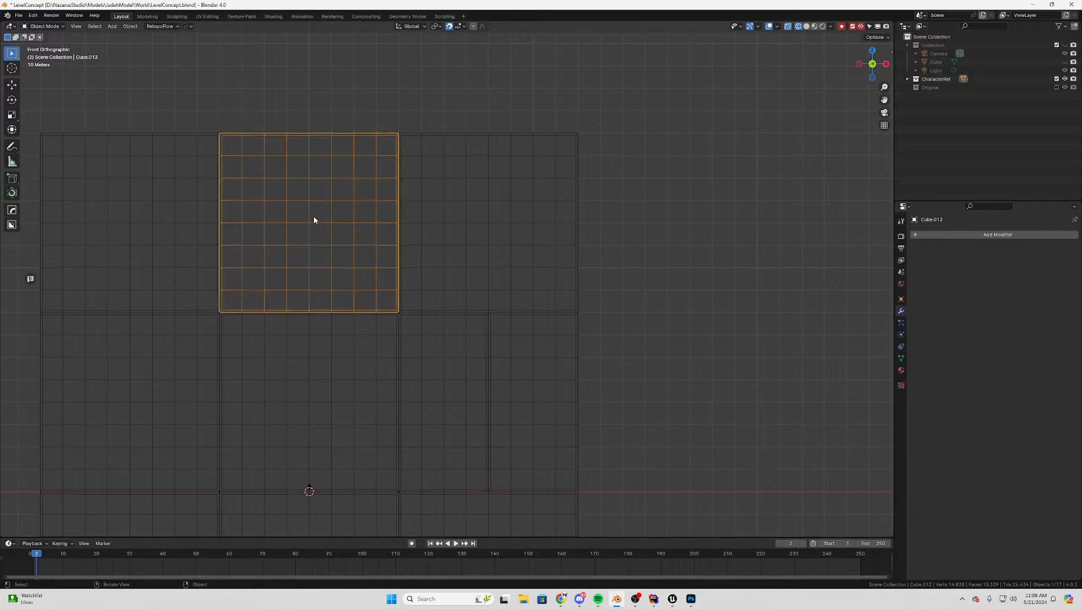
{"action": "key", "text": "Delete"}
Duplicate the tall half-width section and place the copy in the half of the upper-row gap beside the rightmost square
{"action": "left_click", "coordinate": [459, 390]}
{"action": "key", "text": "shift+d"}
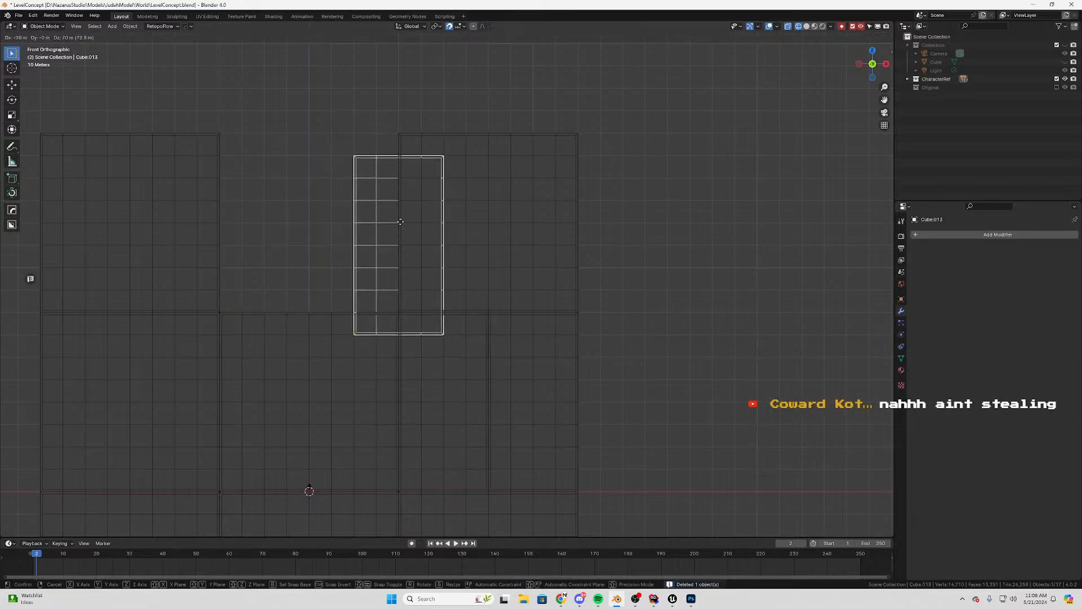
{"action": "left_click", "coordinate": [365, 208]}
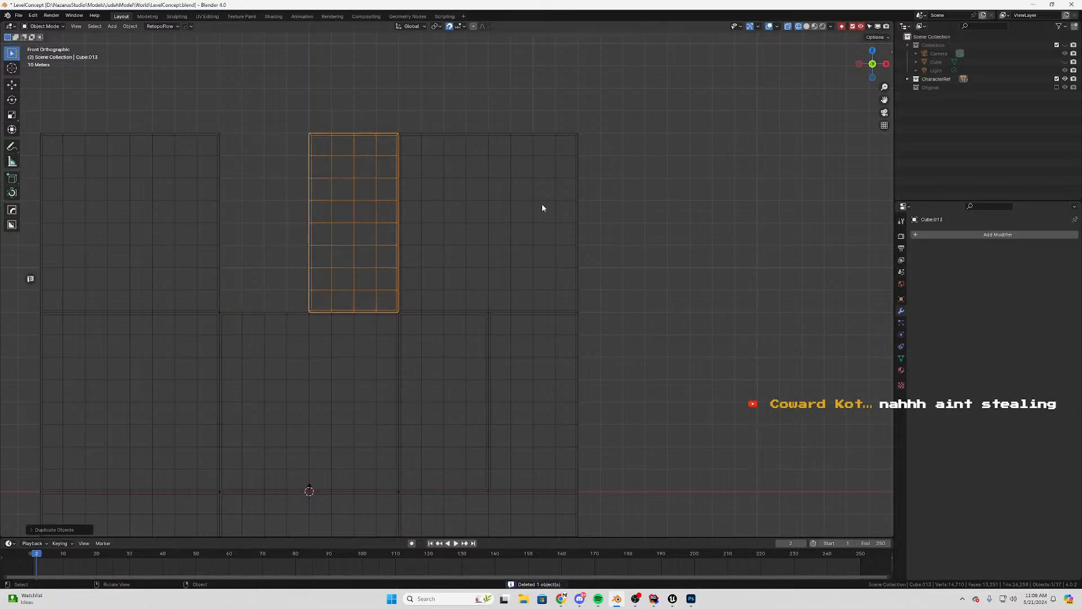
Edit the copied tall section and its neighbouring large square together, and delete the vertices along their shared border
{"action": "left_click", "coordinate": [466, 205]}
{"action": "left_click", "coordinate": [391, 219], "text": "shift"}
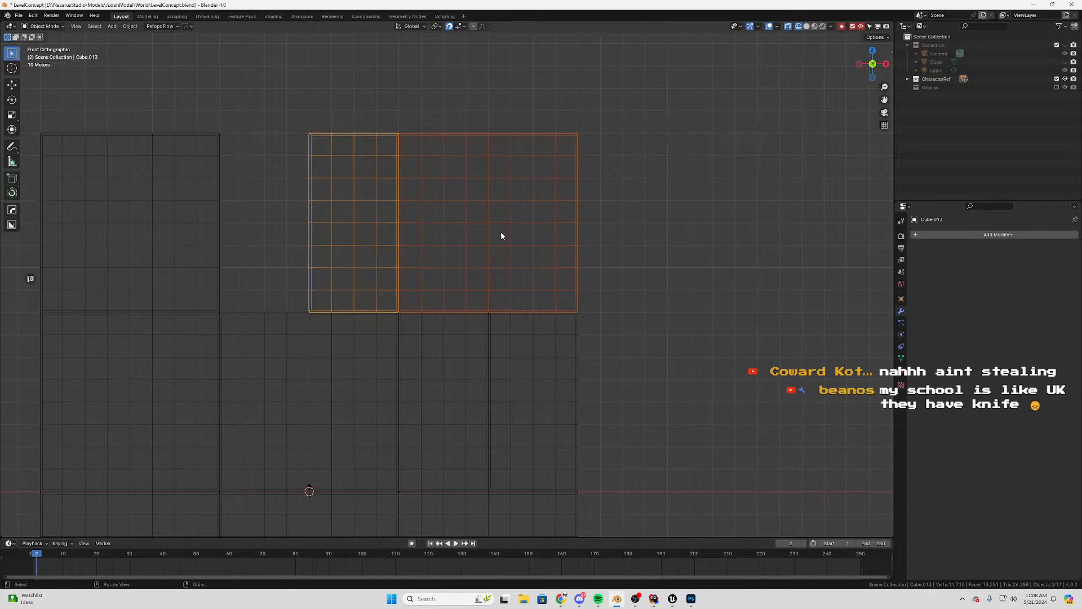
{"action": "scroll", "coordinate": [459, 196], "scroll_direction": "up", "scroll_amount": 3}
{"action": "key", "text": "Tab"}
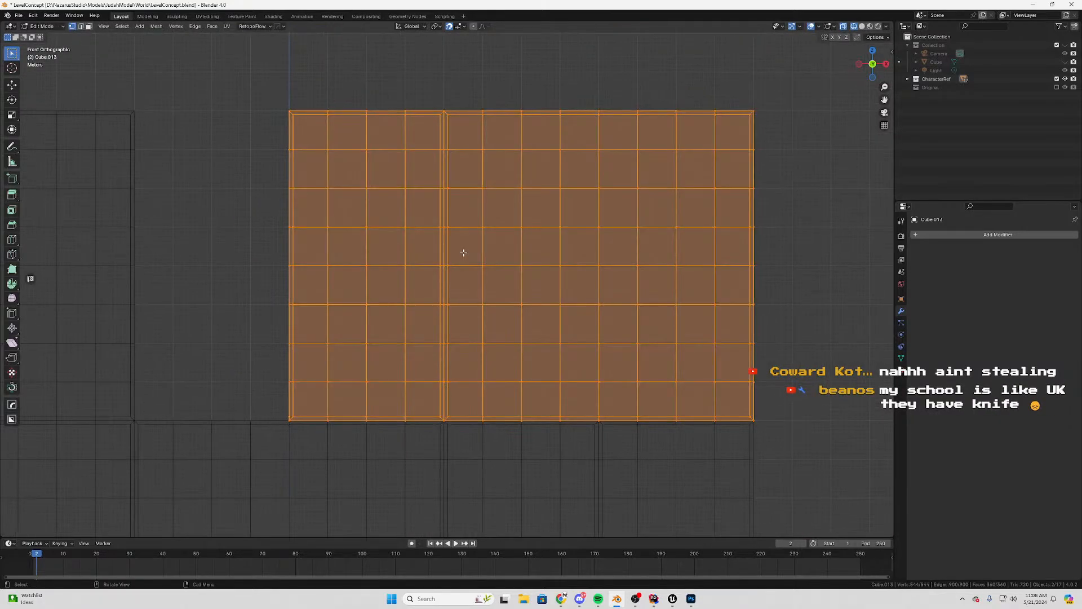
{"action": "left_click_drag", "start_coordinate": [464, 79], "coordinate": [427, 410]}
{"action": "key", "text": "x"}
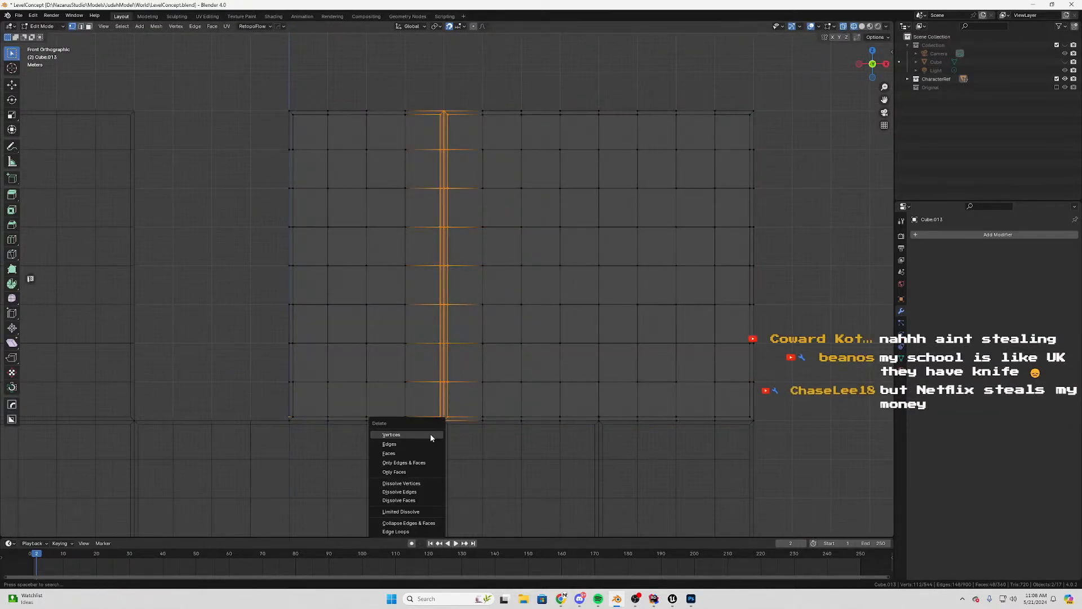
{"action": "left_click", "coordinate": [430, 434]}
Fill the gap between the two meshes with the adjacent strip of the large square, copied along negative X
{"action": "left_click_drag", "start_coordinate": [525, 72], "coordinate": [462, 445]}
{"action": "key", "text": "g"}
{"action": "key", "text": "x"}
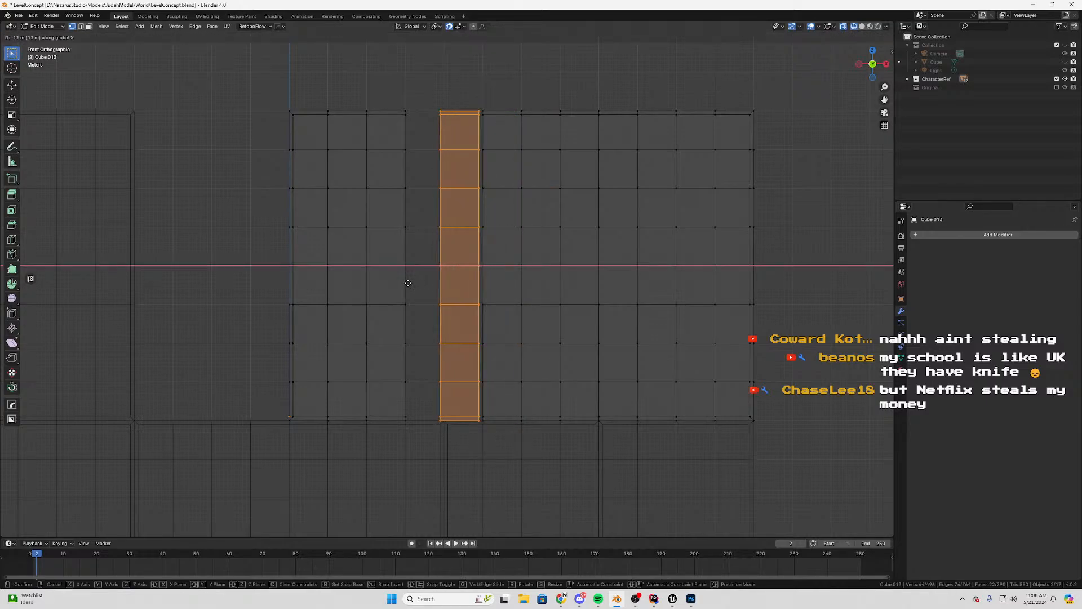
{"action": "left_click", "coordinate": [372, 280]}
Merge all vertices of the widened upper-row section by distance and finish editing the meshes
{"action": "key", "text": "a"}
{"action": "scroll", "coordinate": [544, 263], "scroll_direction": "down", "scroll_amount": 2}
{"action": "key", "text": "m"}
{"action": "left_click", "coordinate": [545, 265]}
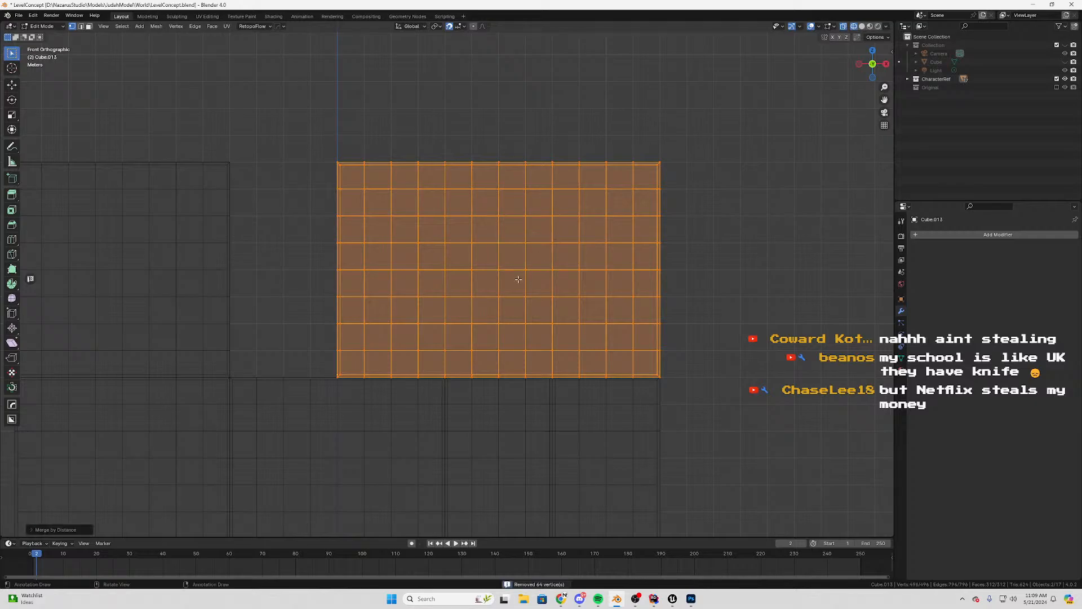
{"action": "scroll", "coordinate": [505, 316], "scroll_direction": "down", "scroll_amount": 4}
{"action": "middle_click_drag", "start_coordinate": [505, 342], "coordinate": [449, 314], "text": "shift"}
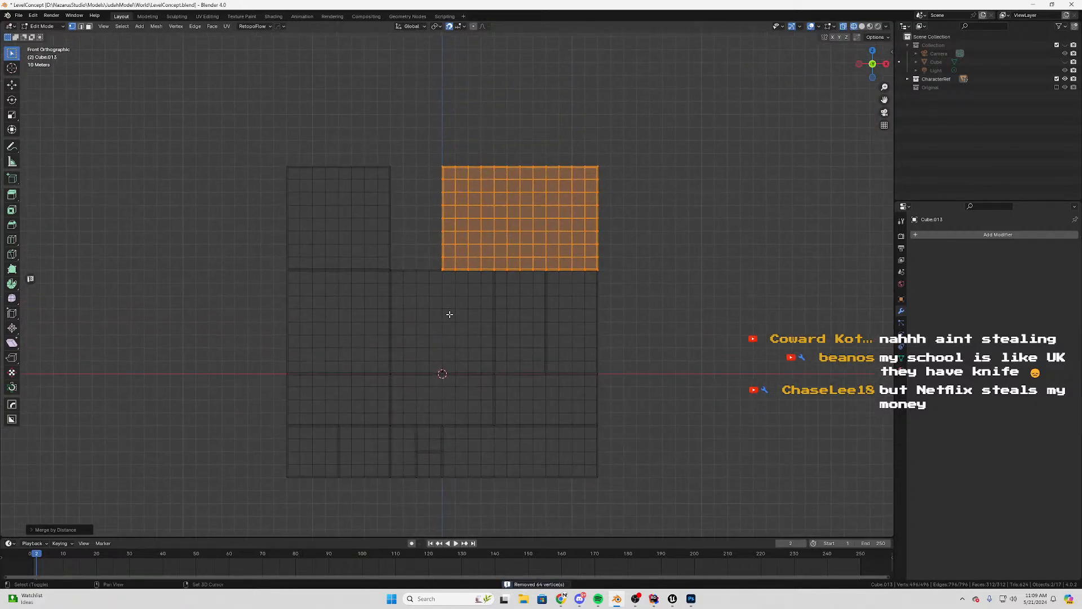
{"action": "scroll", "coordinate": [471, 290], "scroll_direction": "up", "scroll_amount": 2}
{"action": "middle_click_drag", "start_coordinate": [495, 366], "coordinate": [534, 229], "text": "shift"}
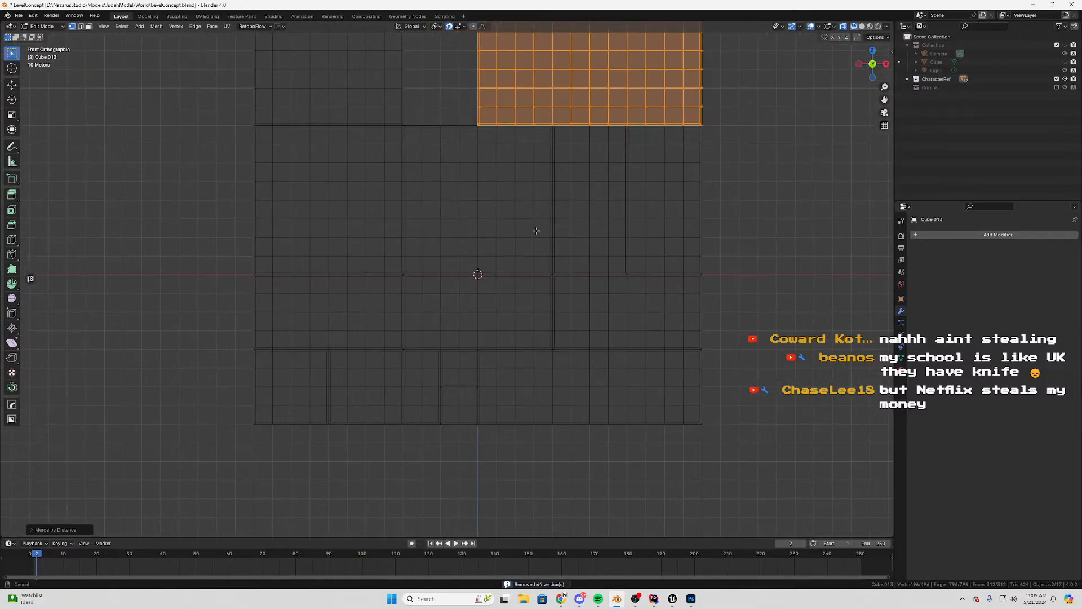
{"action": "key", "text": "Tab"}
Try to fit a rotated duplicate of the two small lower-row squares into the narrow gap in the upper row
{"action": "left_click", "coordinate": [354, 391]}
{"action": "middle_click_drag", "start_coordinate": [426, 192], "coordinate": [440, 254], "text": "shift"}
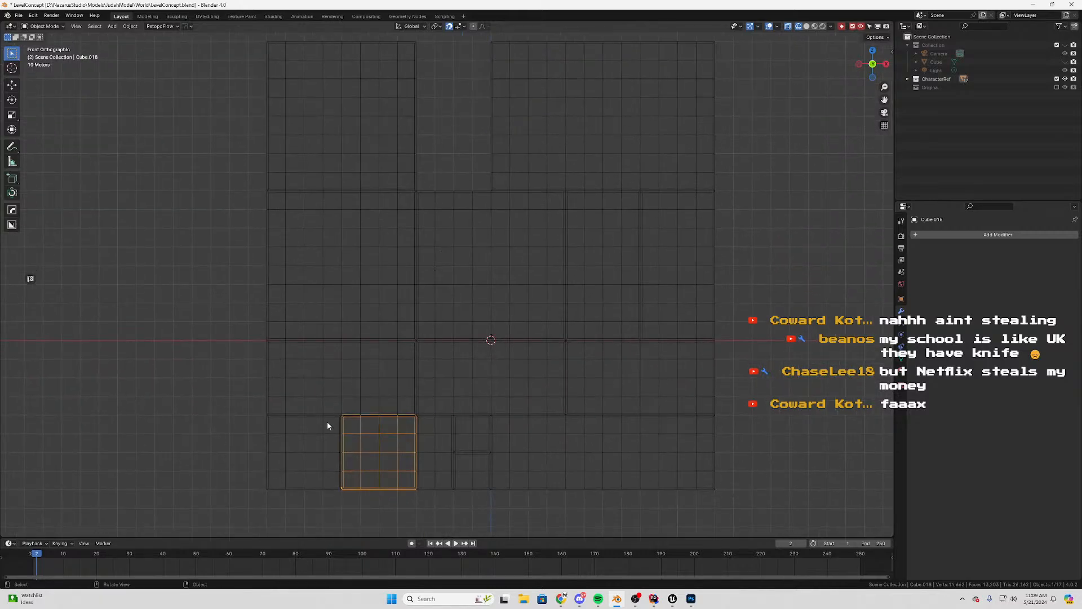
{"action": "left_click", "coordinate": [316, 445], "text": "shift"}
{"action": "middle_click_drag", "start_coordinate": [470, 310], "coordinate": [426, 368], "text": "shift"}
{"action": "key", "text": "shift+d"}
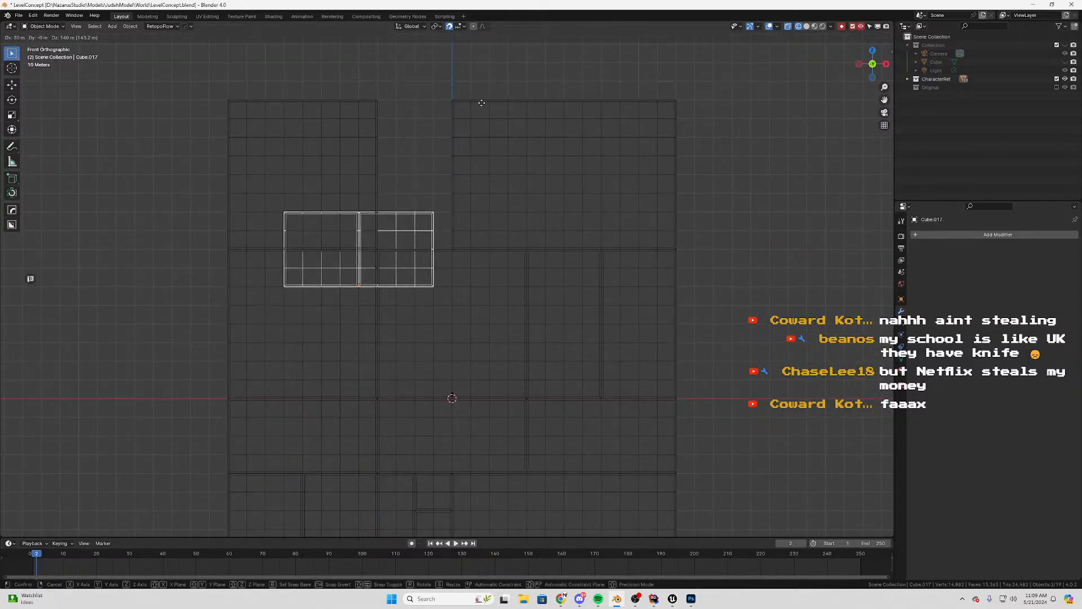
{"action": "left_click", "coordinate": [510, 60]}
{"action": "key", "text": "r"}
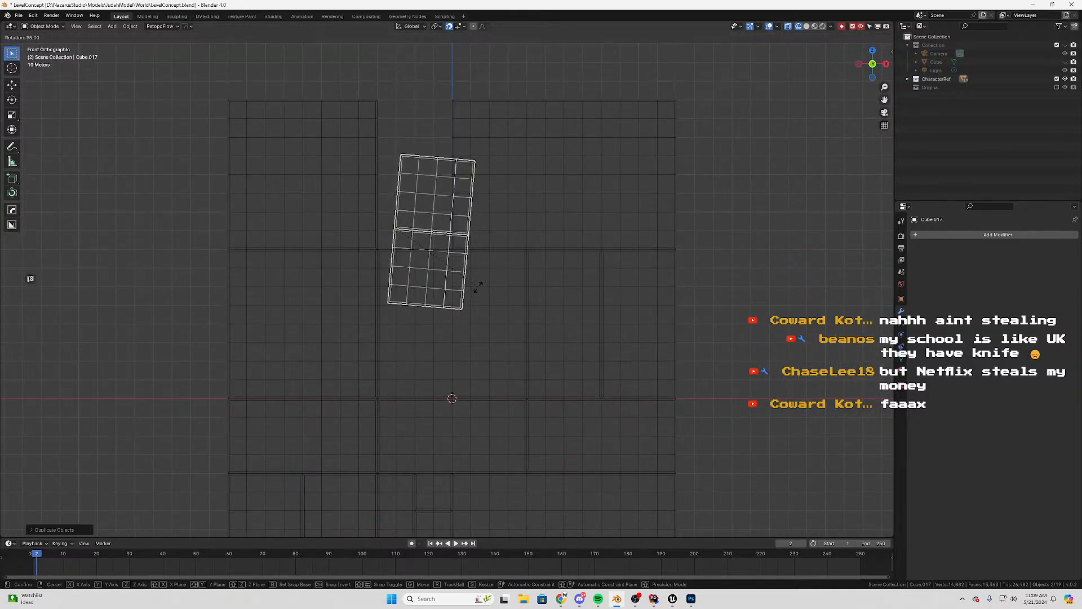
{"action": "left_click", "coordinate": [544, 293]}
{"action": "key", "text": "g"}
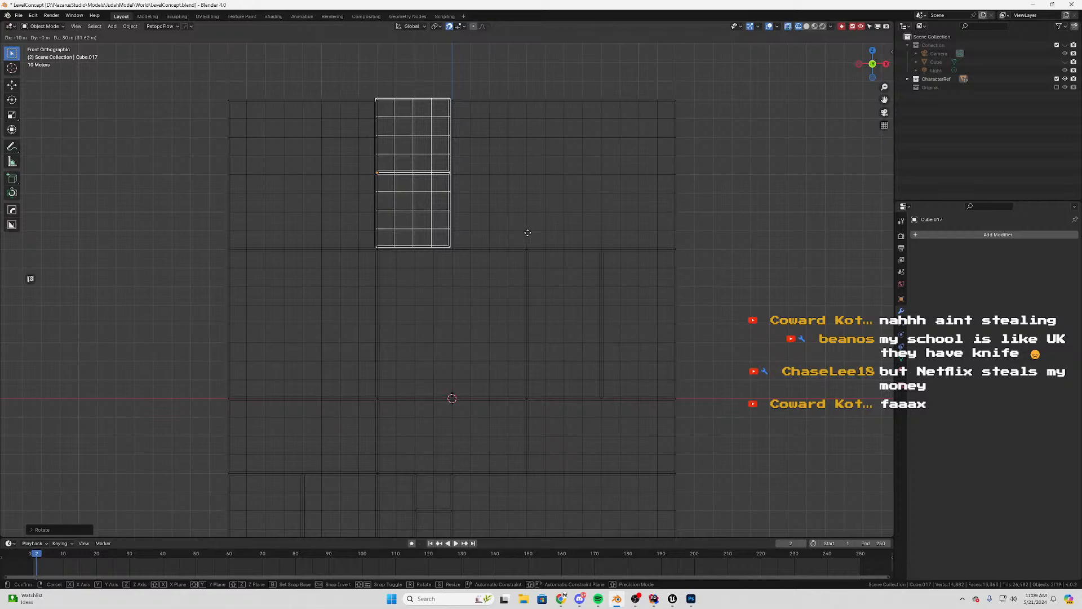
{"action": "right_click", "coordinate": [528, 232]}
{"action": "key", "text": "ctrl+z"}
{"action": "key", "text": "ctrl+z"}
Reset the origin of the second small square section in the lowest row
{"action": "middle_click_drag", "start_coordinate": [357, 446], "coordinate": [382, 289], "text": "shift"}
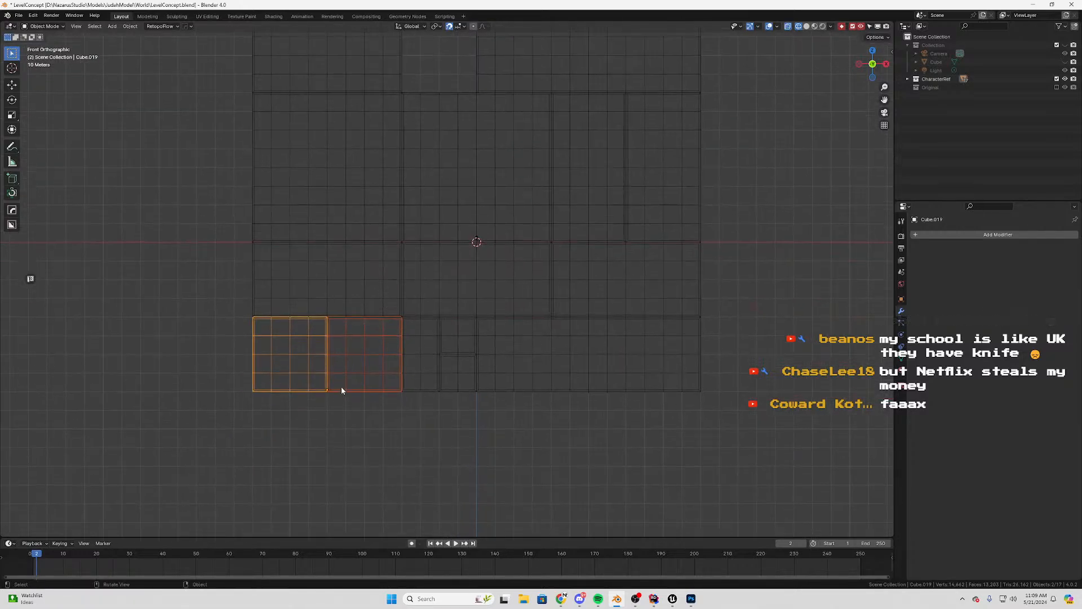
{"action": "left_click", "coordinate": [353, 378]}
{"action": "right_click", "coordinate": [374, 368]}
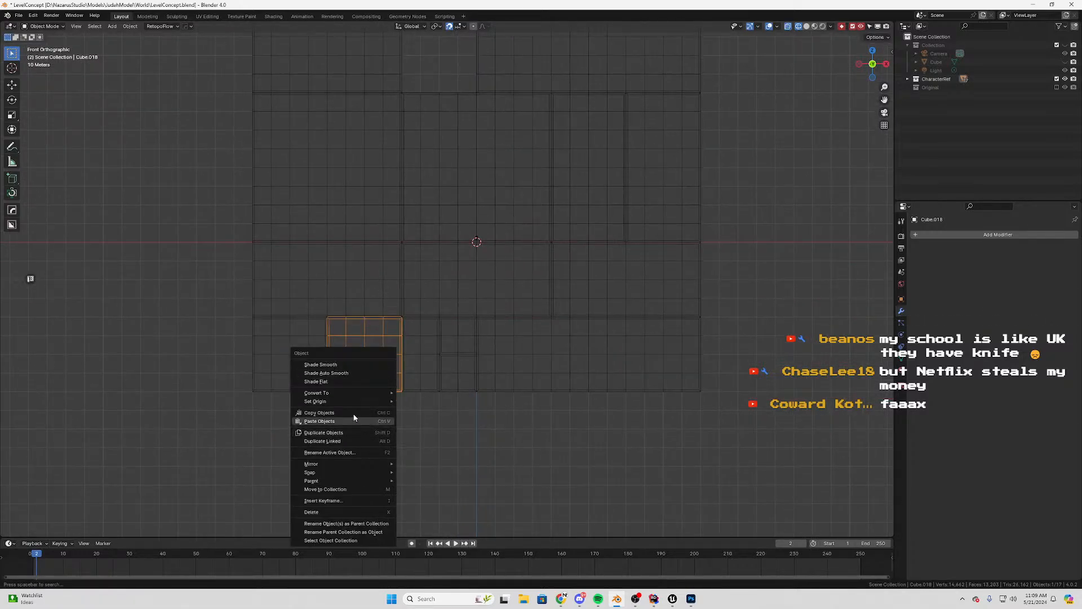
{"action": "mouse_move", "coordinate": [361, 401]}
{"action": "left_click", "coordinate": [438, 420]}
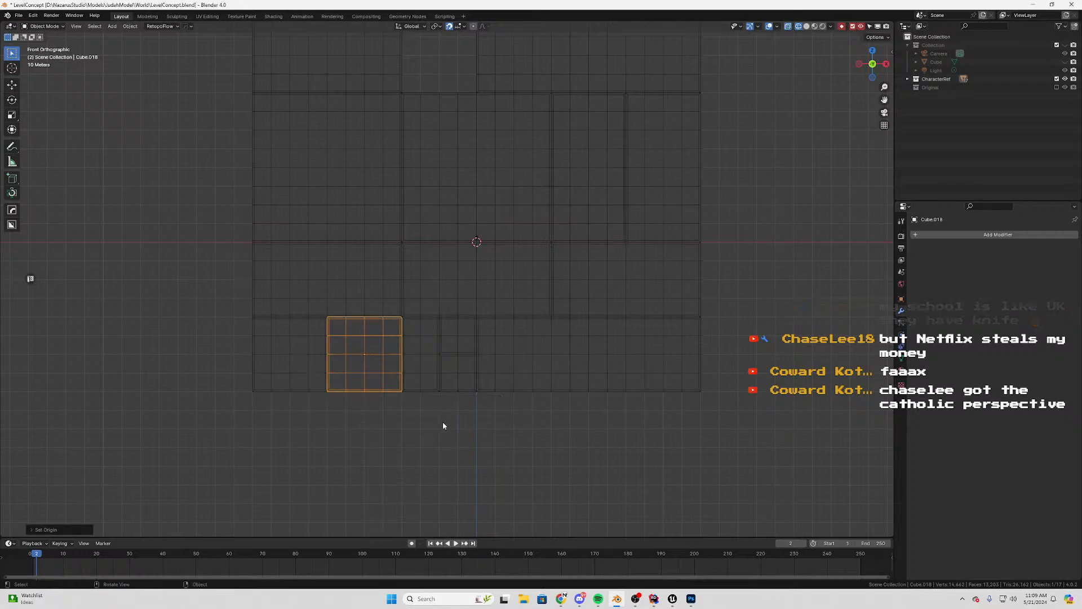
Set the origin of the undivided narrow section in the lowest row to its center of mass (surface)
{"action": "left_click", "coordinate": [431, 363]}
{"action": "right_click", "coordinate": [432, 363]}
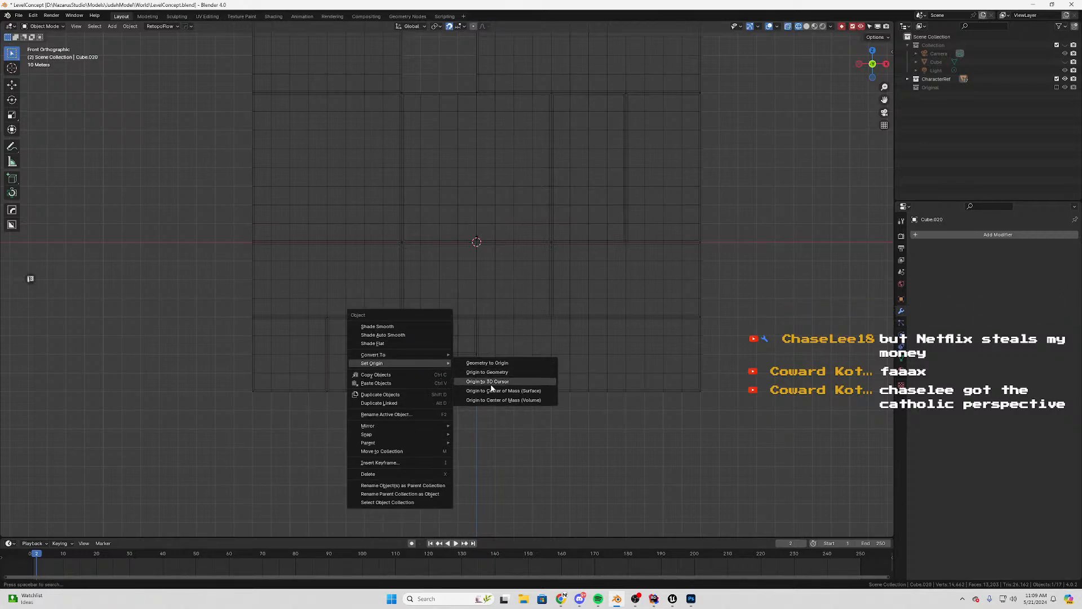
{"action": "left_click", "coordinate": [488, 382]}
{"action": "left_click", "coordinate": [374, 365]}
{"action": "left_click", "coordinate": [424, 359]}
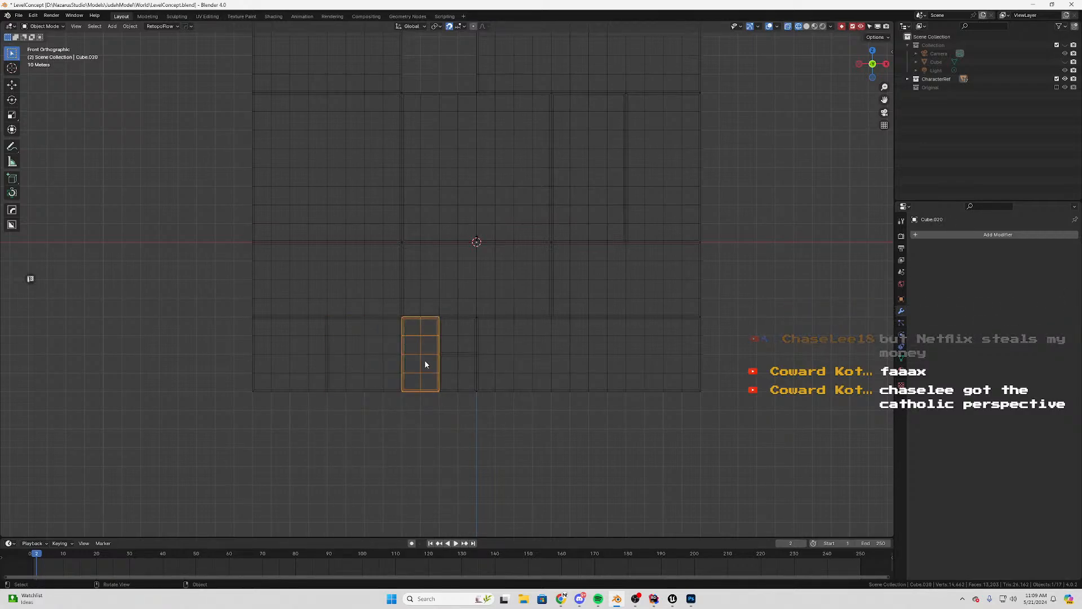
{"action": "right_click", "coordinate": [424, 360]}
{"action": "mouse_move", "coordinate": [422, 361]}
{"action": "left_click", "coordinate": [486, 388]}
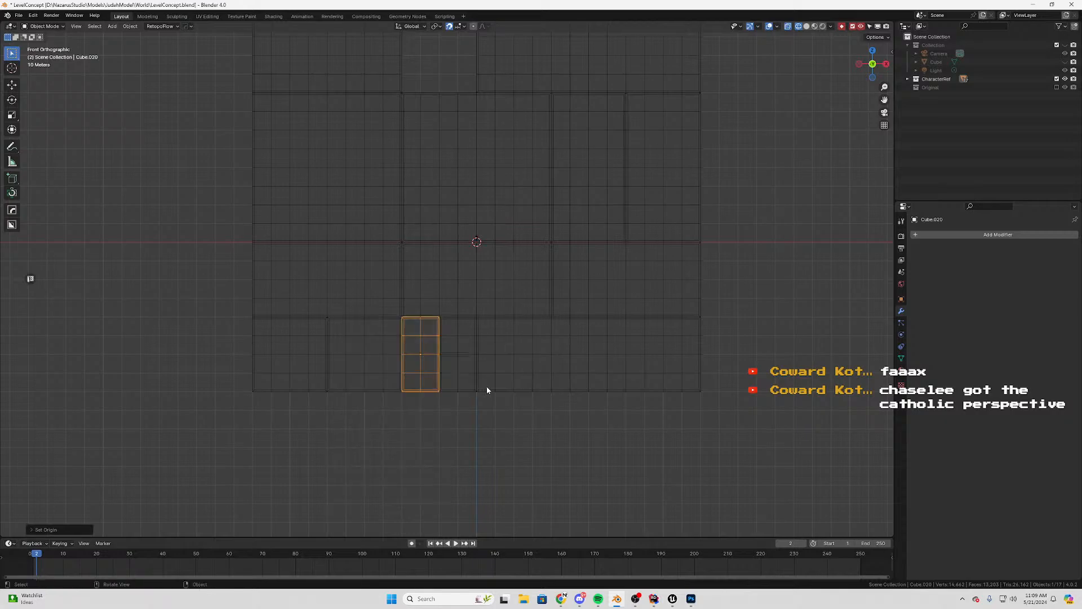
Set the origin of the narrow section divided into two stacked squares to its center of mass (surface)
{"action": "left_click", "coordinate": [460, 336]}
{"action": "right_click", "coordinate": [459, 336]}
{"action": "mouse_move", "coordinate": [476, 340]}
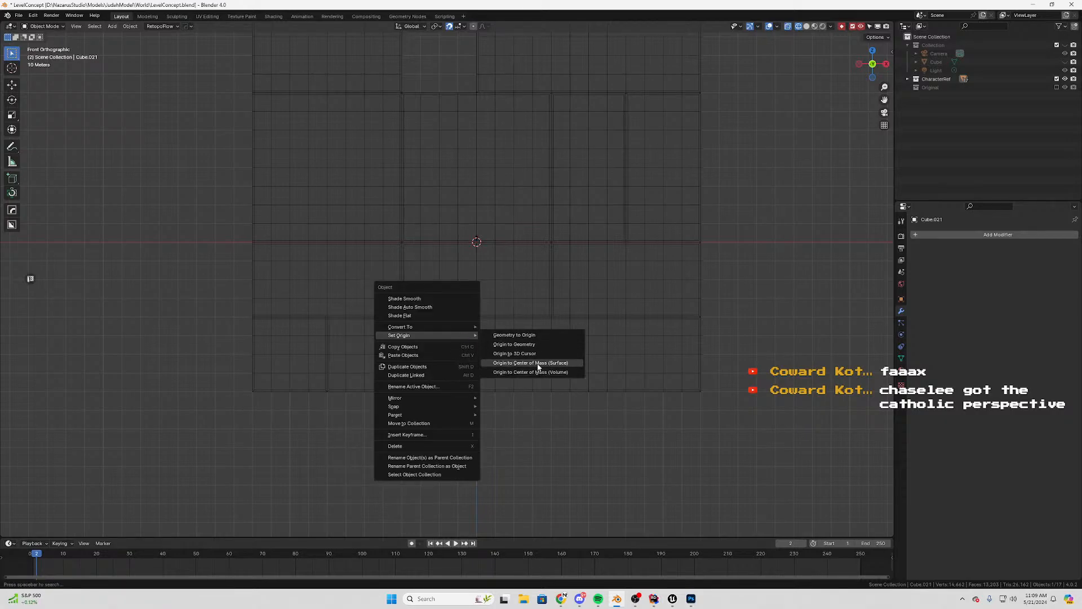
{"action": "left_click", "coordinate": [552, 367]}
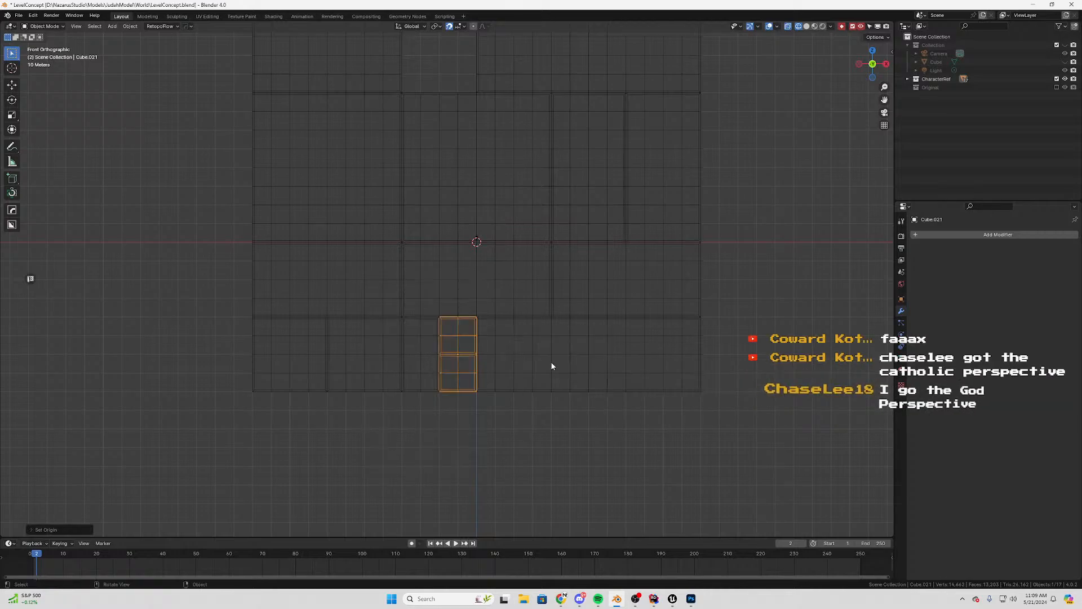
Separate the lower square of the divided narrow section into its own object
{"action": "scroll", "coordinate": [446, 381], "scroll_direction": "up", "scroll_amount": 5}
{"action": "middle_click_drag", "start_coordinate": [445, 383], "coordinate": [454, 299], "text": "shift"}
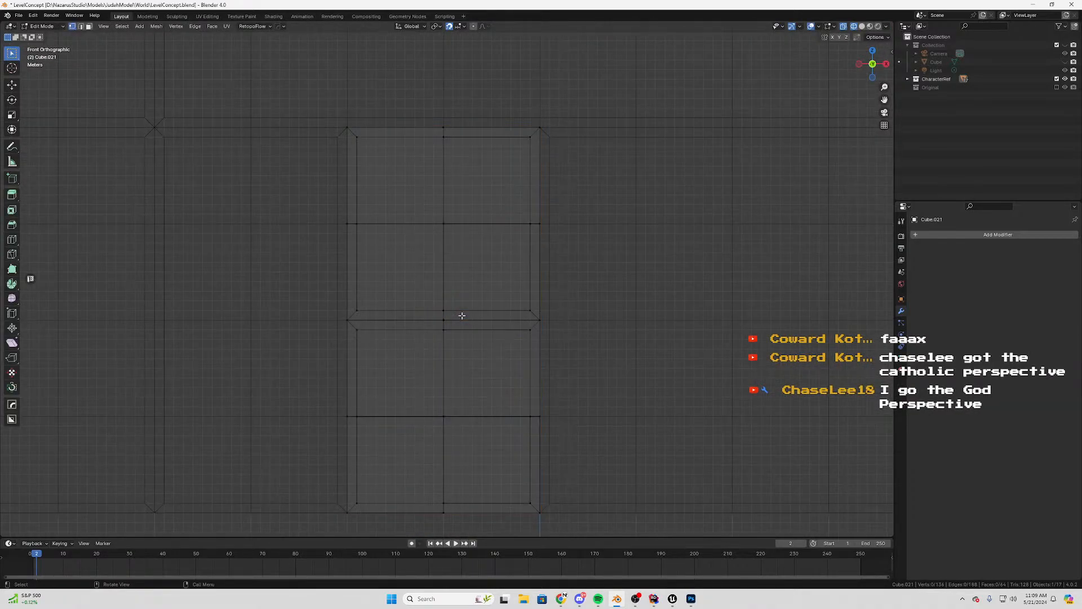
{"action": "left_click", "coordinate": [459, 329]}
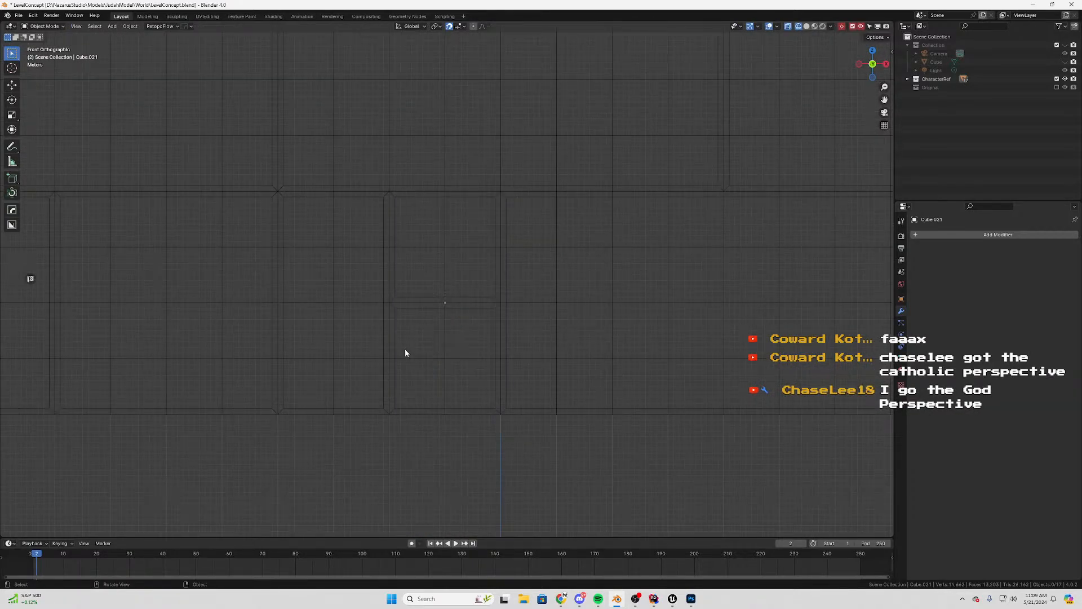
{"action": "key", "text": "Tab"}
{"action": "key", "text": "Tab"}
{"action": "left_click", "coordinate": [438, 302]}
{"action": "key", "text": "Tab"}
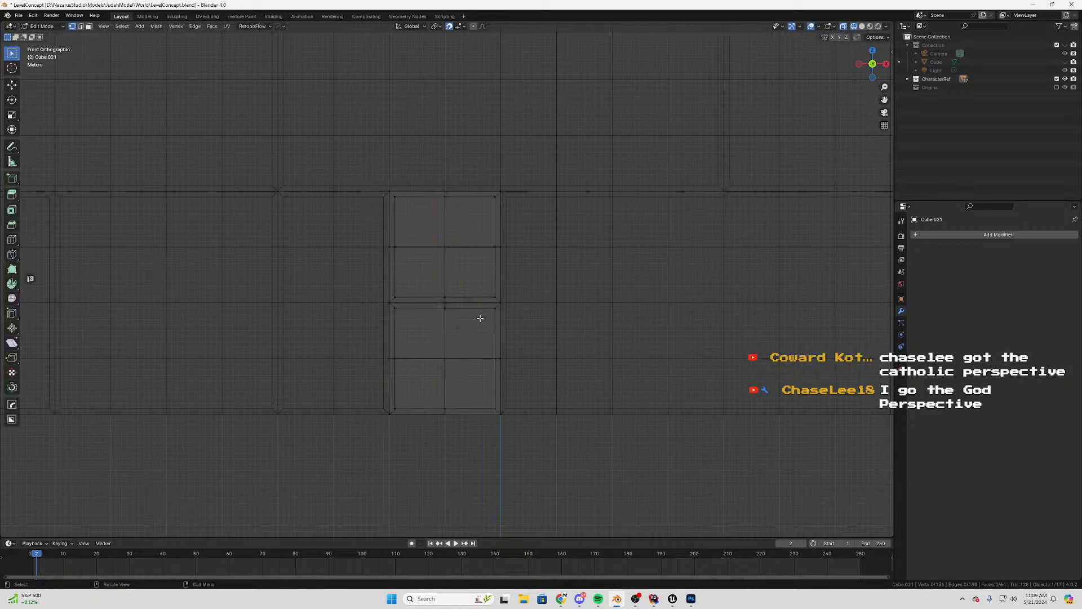
{"action": "scroll", "coordinate": [480, 318], "scroll_direction": "up", "scroll_amount": 2}
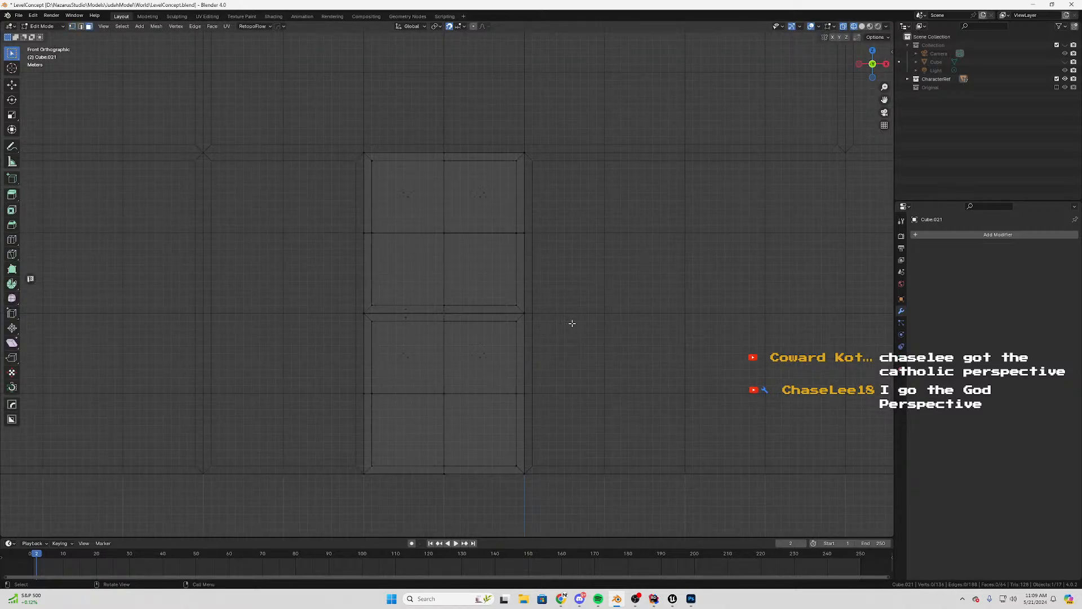
{"action": "left_click_drag", "start_coordinate": [572, 312], "coordinate": [234, 507]}
{"action": "key", "text": "p"}
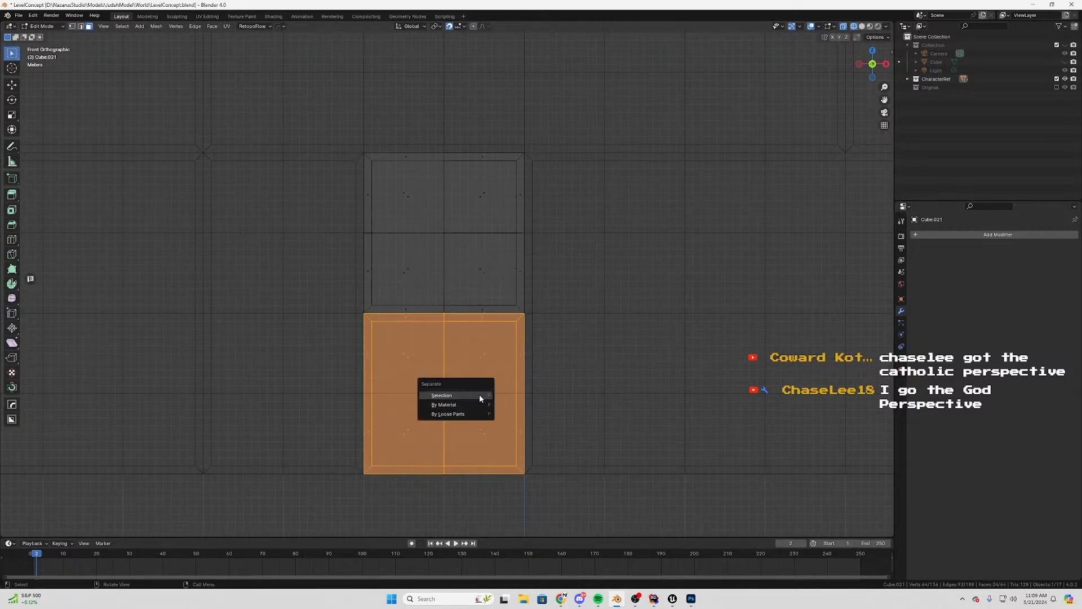
{"action": "left_click", "coordinate": [479, 395]}
{"action": "key", "text": "Tab"}
Set the origin of the separated lower square to its center of mass (surface)
{"action": "right_click", "coordinate": [449, 361]}
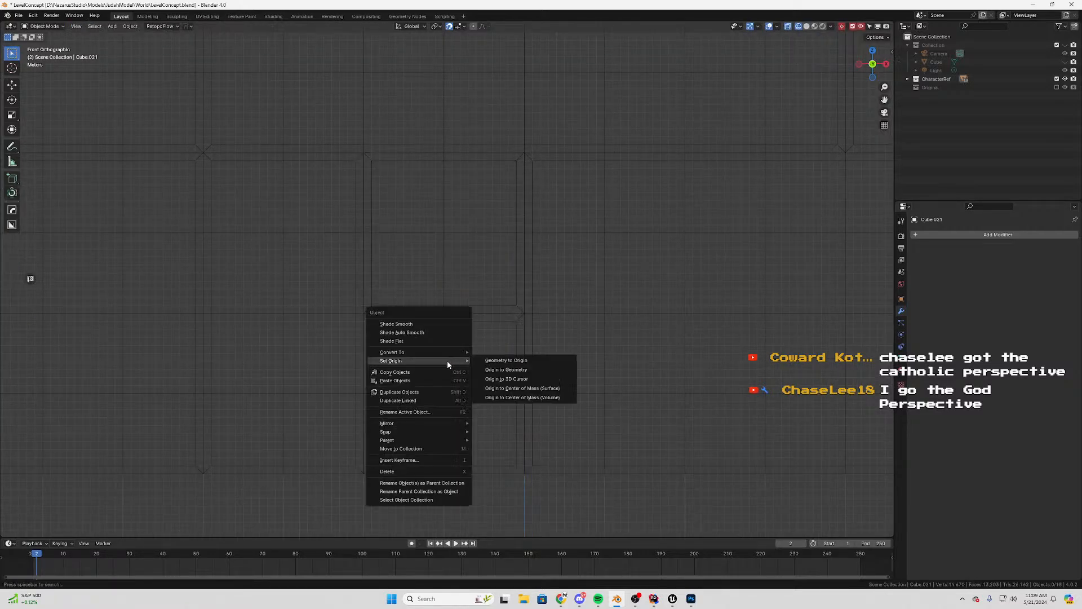
{"action": "left_click", "coordinate": [516, 319]}
{"action": "right_click", "coordinate": [516, 319]}
{"action": "mouse_move", "coordinate": [517, 320]}
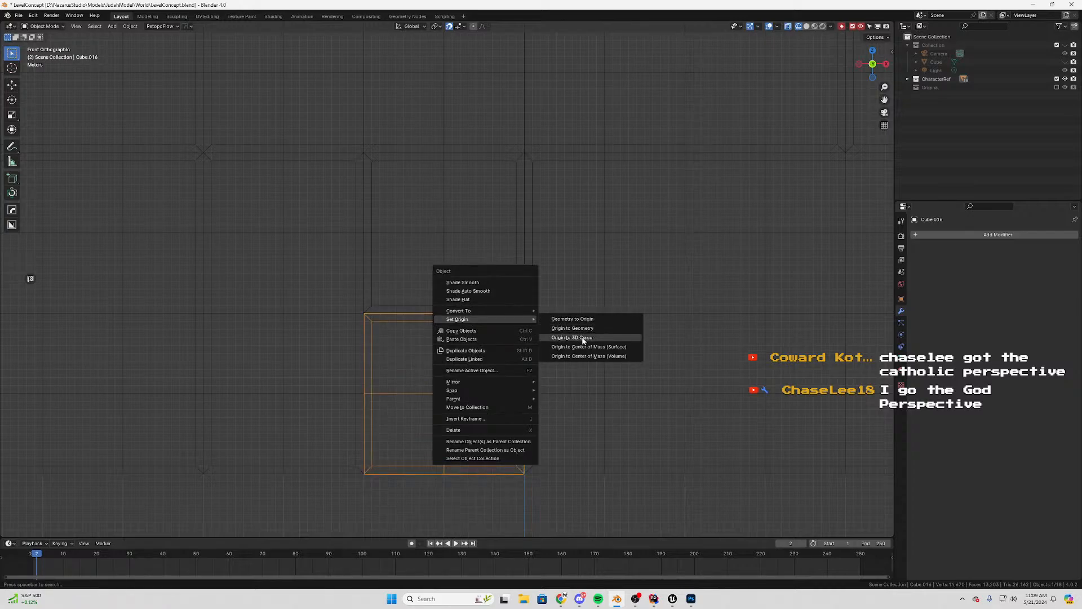
{"action": "left_click", "coordinate": [598, 347]}
Set the origin of the upper square in the divided narrow section to its center of mass (surface)
{"action": "left_click", "coordinate": [418, 228]}
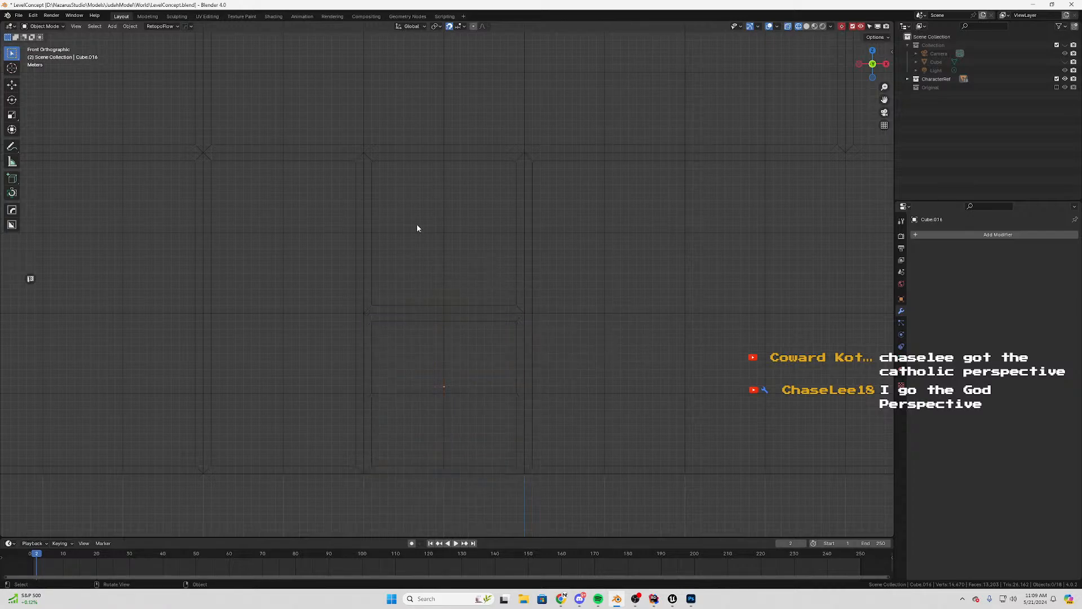
{"action": "left_click", "coordinate": [426, 227]}
{"action": "right_click", "coordinate": [440, 226]}
{"action": "mouse_move", "coordinate": [449, 226]}
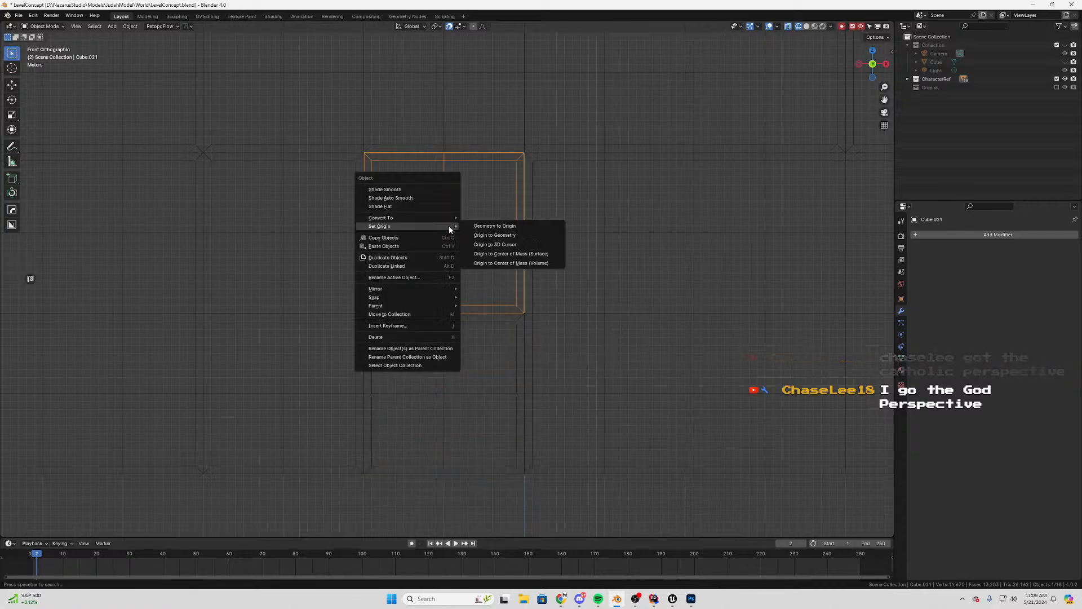
{"action": "left_click", "coordinate": [515, 255]}
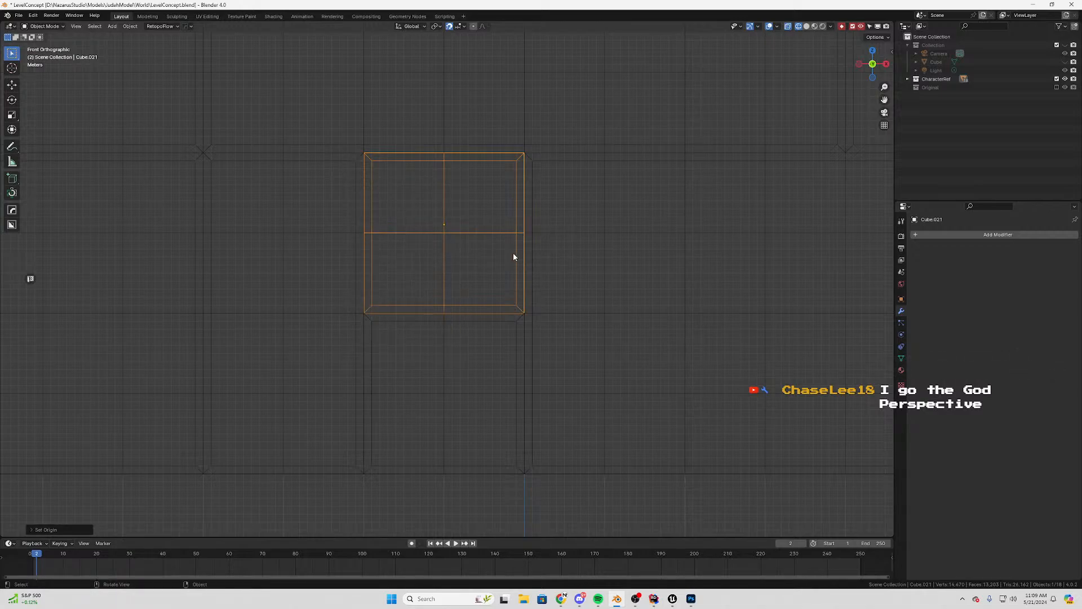
Examine the upper square's mesh around its center lines and origin in Edit Mode
{"action": "scroll", "coordinate": [445, 214], "scroll_direction": "up", "scroll_amount": 2}
{"action": "scroll", "coordinate": [442, 220], "scroll_direction": "down", "scroll_amount": 4}
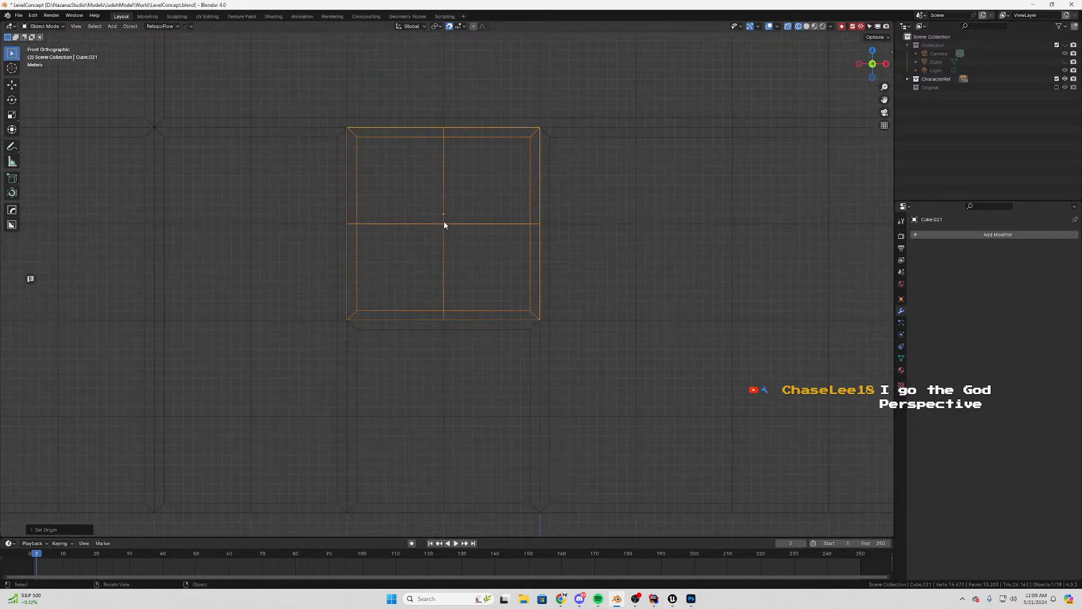
{"action": "scroll", "coordinate": [460, 213], "scroll_direction": "up", "scroll_amount": 4}
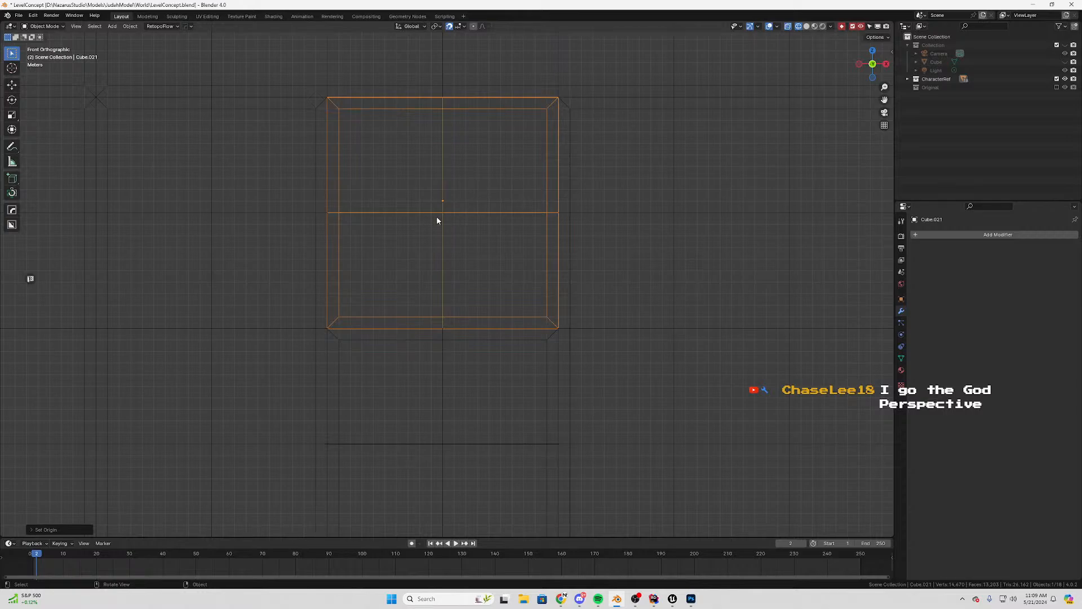
{"action": "key", "text": "Tab"}
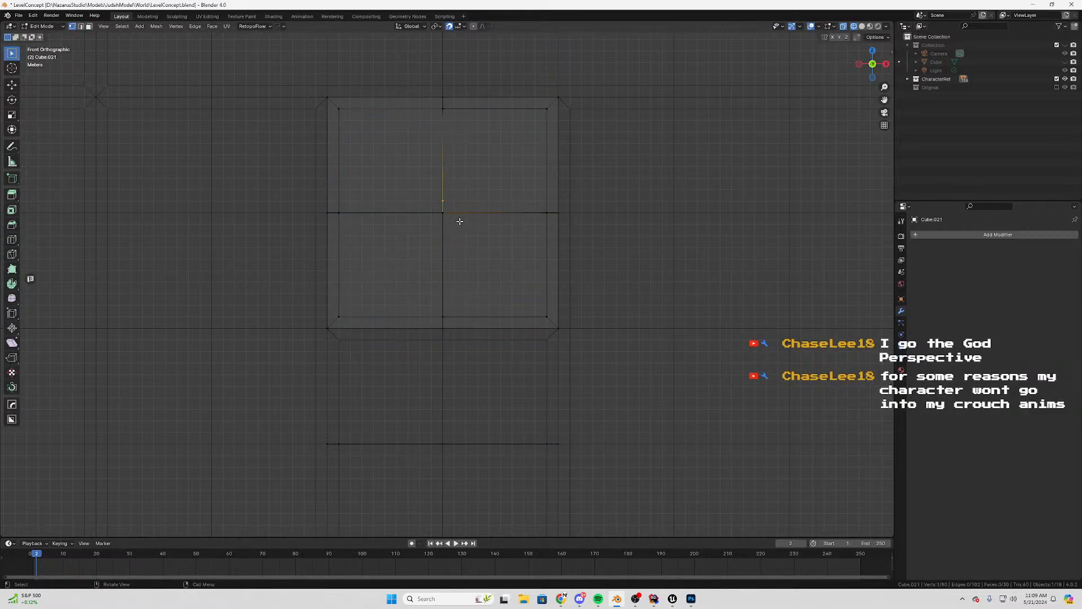
{"action": "mouse_move", "coordinate": [460, 221]}
{"action": "middle_mouse_down"}
{"action": "mouse_move", "coordinate": [456, 239]}
{"action": "mouse_move", "coordinate": [474, 261]}
{"action": "mouse_move", "coordinate": [454, 206]}
{"action": "middle_mouse_up"}
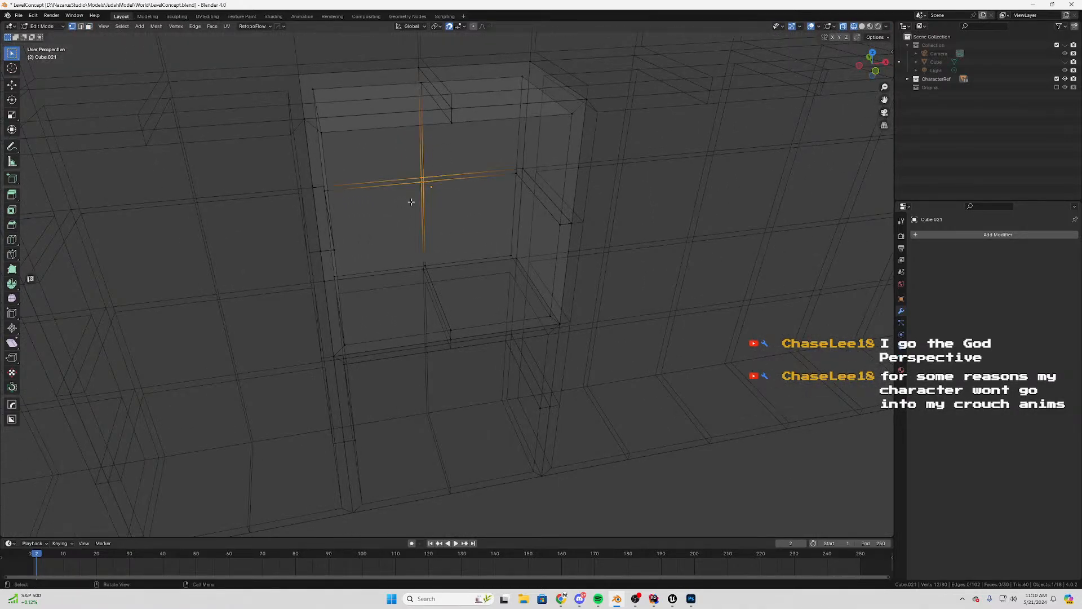
{"action": "key", "text": "KP_1"}
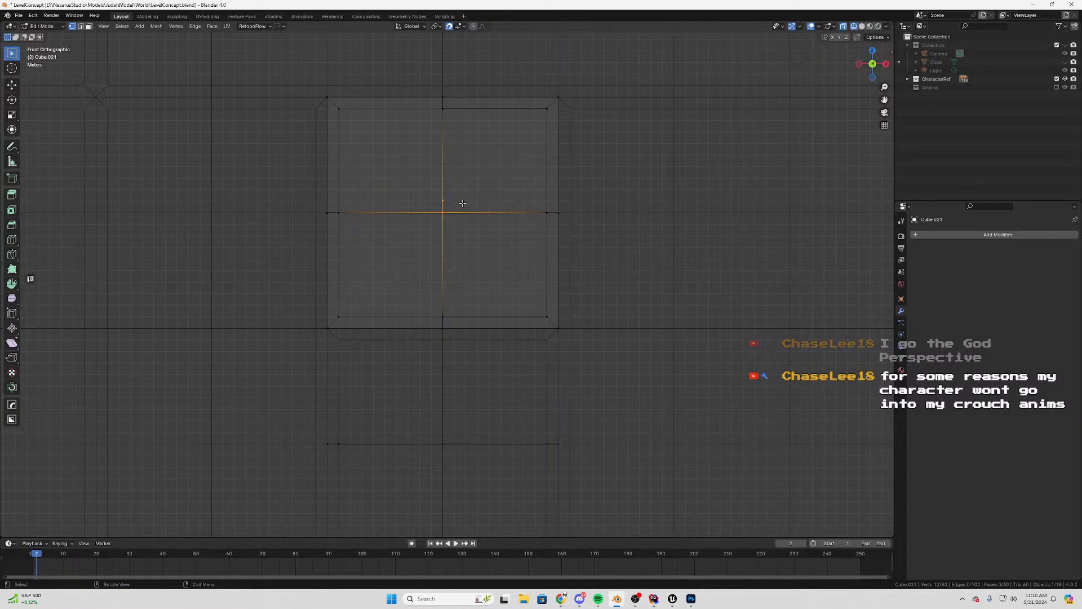
{"action": "middle_click_drag", "start_coordinate": [479, 181], "coordinate": [561, 230]}
{"action": "key", "text": "a"}
Undo the origin changes on both stacked squares and the separation of the lower square
{"action": "key", "text": "ctrl+z"}
{"action": "key", "text": "ctrl+z"}
{"action": "key", "text": "ctrl+z"}
{"action": "key", "text": "ctrl+z"}
{"action": "key", "text": "ctrl+z"}
{"action": "key", "text": "ctrl+z"}
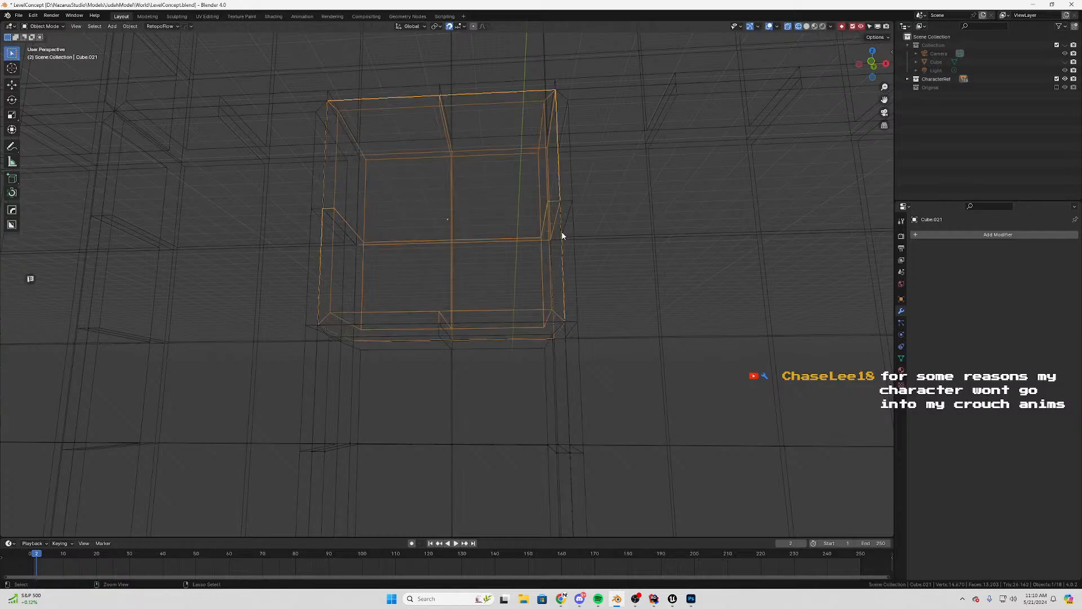
{"action": "key", "text": "ctrl+z"}
{"action": "key", "text": "ctrl+z"}
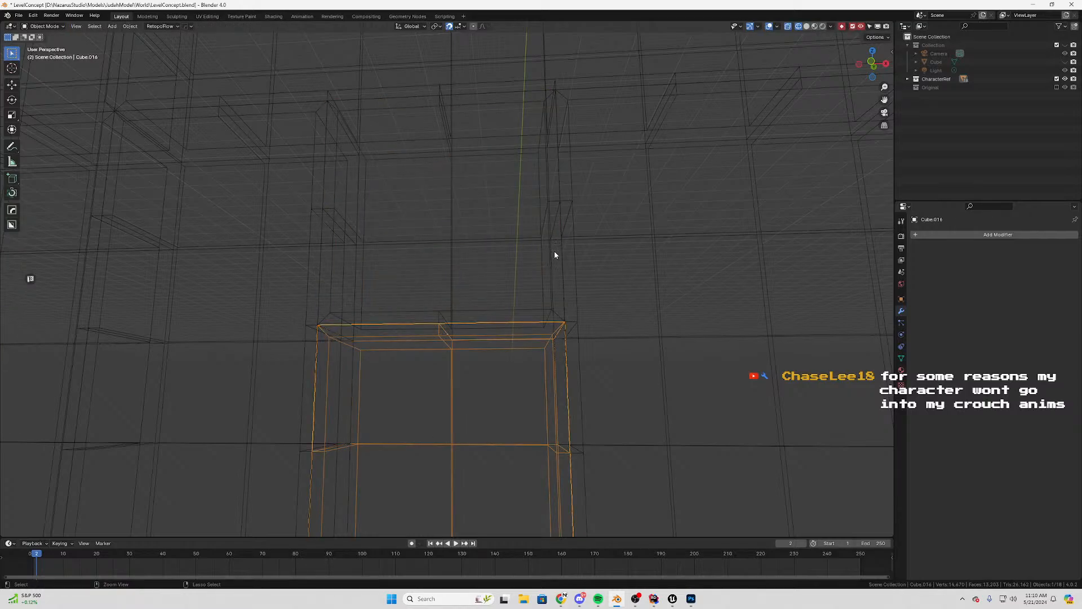
{"action": "key", "text": "ctrl+z"}
{"action": "key", "text": "ctrl+z"}
{"action": "key", "text": "ctrl+z"}
{"action": "key", "text": "ctrl+z"}
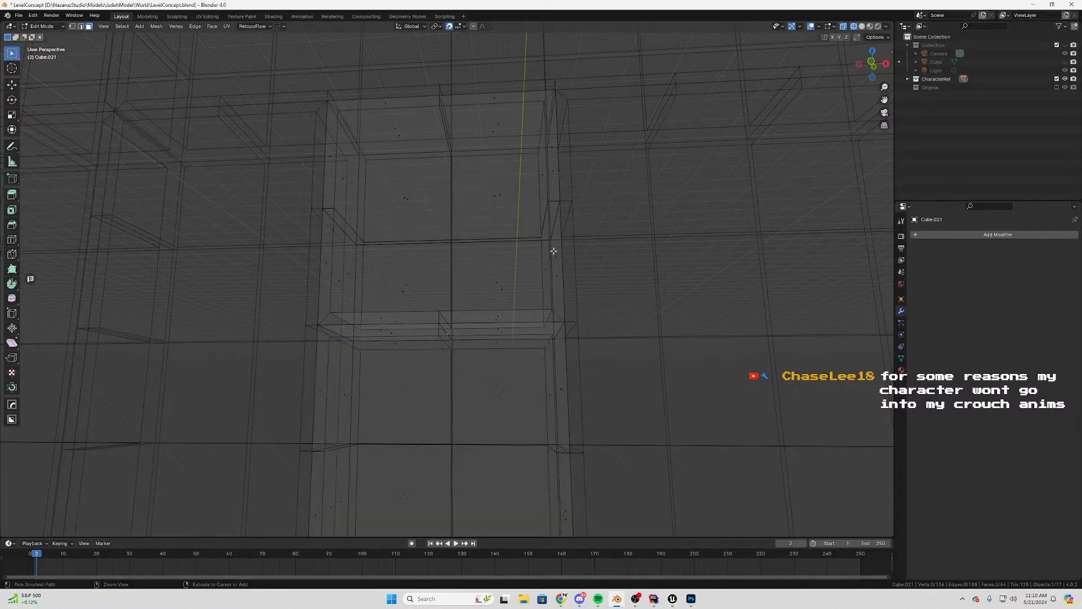
{"action": "key", "text": "ctrl+z"}
Select all faces of the divided section's lower square, including its top border faces, and separate them into their own object
{"action": "middle_click_drag", "start_coordinate": [549, 285], "coordinate": [561, 322]}
{"action": "key", "text": "KP_1"}
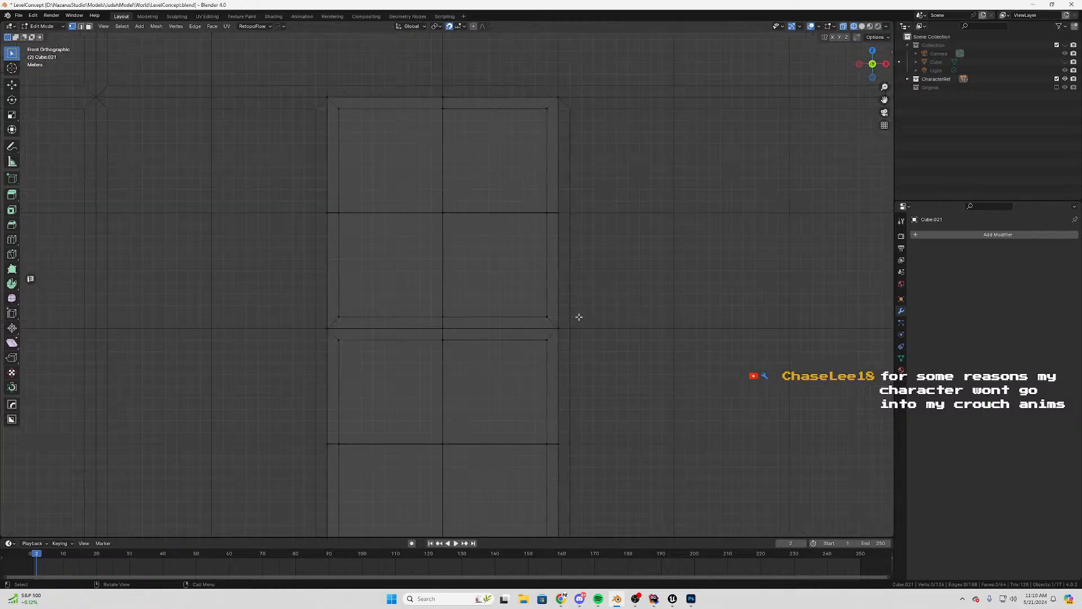
{"action": "key", "text": "3"}
{"action": "left_click_drag", "start_coordinate": [586, 336], "coordinate": [273, 536]}
{"action": "left_click_drag", "start_coordinate": [593, 336], "coordinate": [293, 399]}
{"action": "scroll", "coordinate": [602, 370], "scroll_direction": "down", "scroll_amount": 2}
{"action": "scroll", "coordinate": [602, 370], "scroll_direction": "down", "scroll_amount": 1}
{"action": "key", "text": "g"}
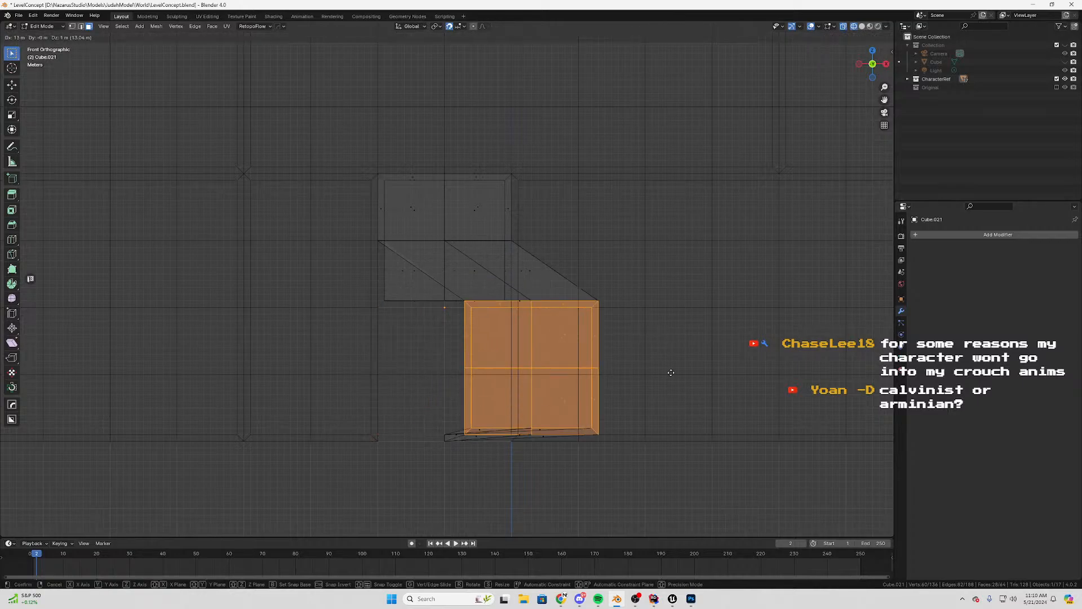
{"action": "right_click", "coordinate": [614, 369]}
{"action": "left_click_drag", "start_coordinate": [571, 380], "coordinate": [340, 473], "text": "shift"}
{"action": "key", "text": "g"}
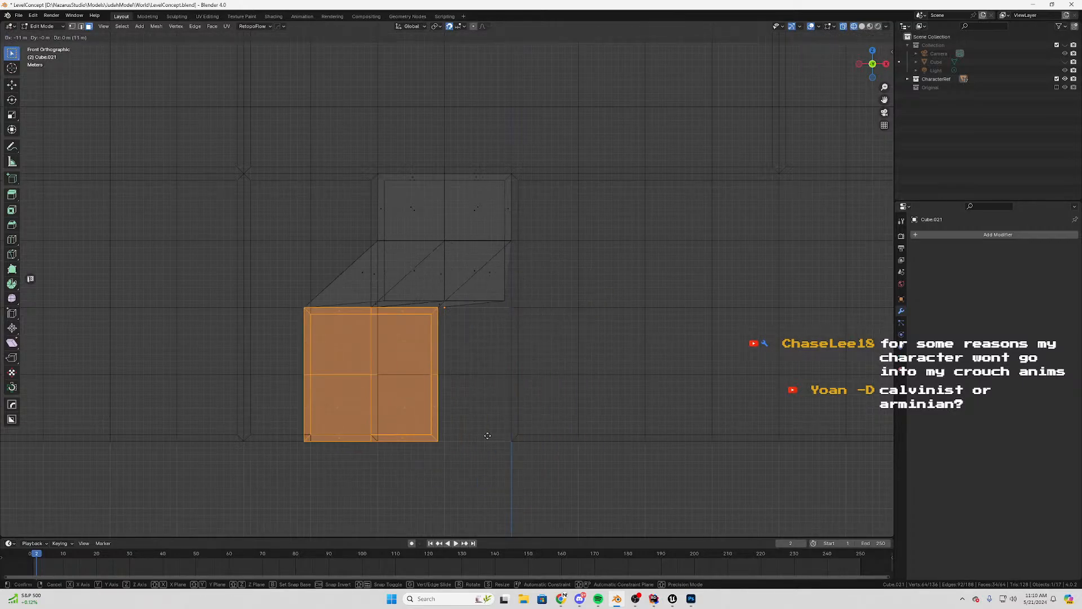
{"action": "right_click", "coordinate": [498, 435]}
{"action": "key", "text": "p"}
{"action": "left_click", "coordinate": [524, 433]}
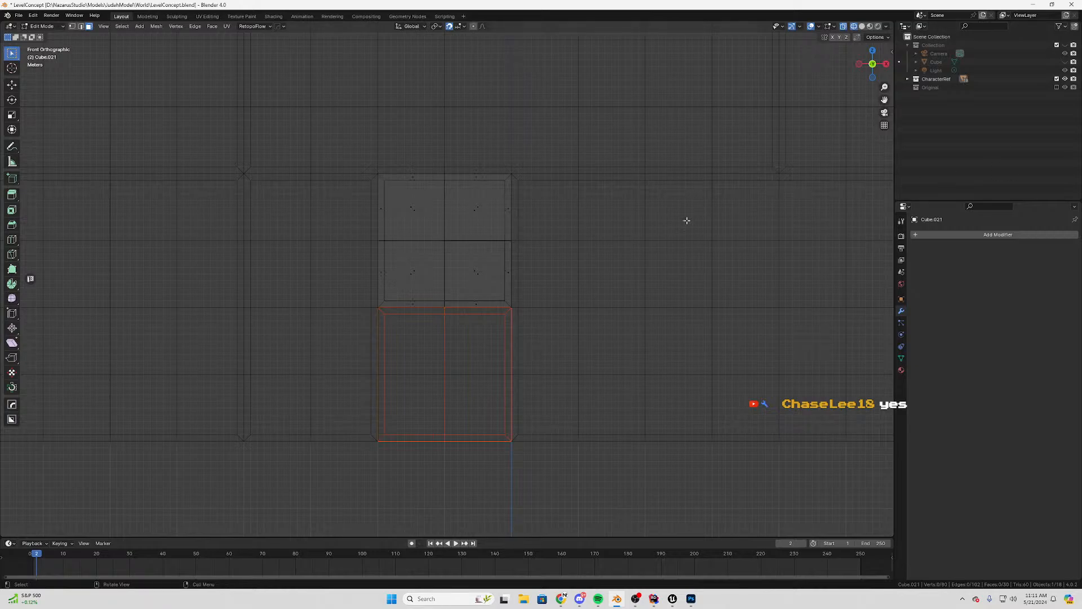
Set the origin of the newly separated lower square to its center of mass (surface)
{"action": "key", "text": "Tab"}
{"action": "left_click", "coordinate": [506, 358]}
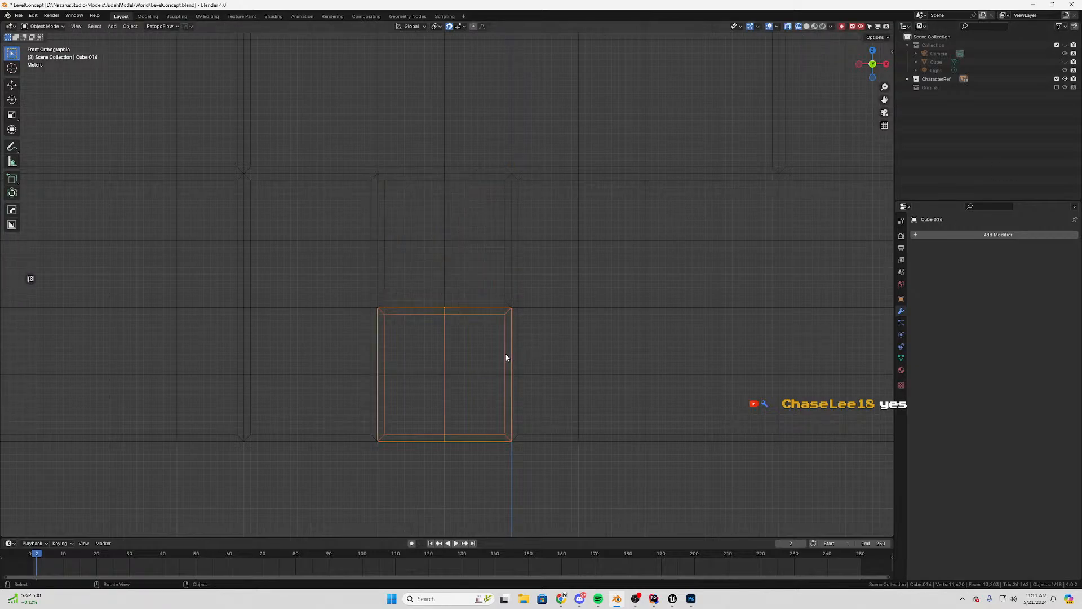
{"action": "key", "text": "Tab"}
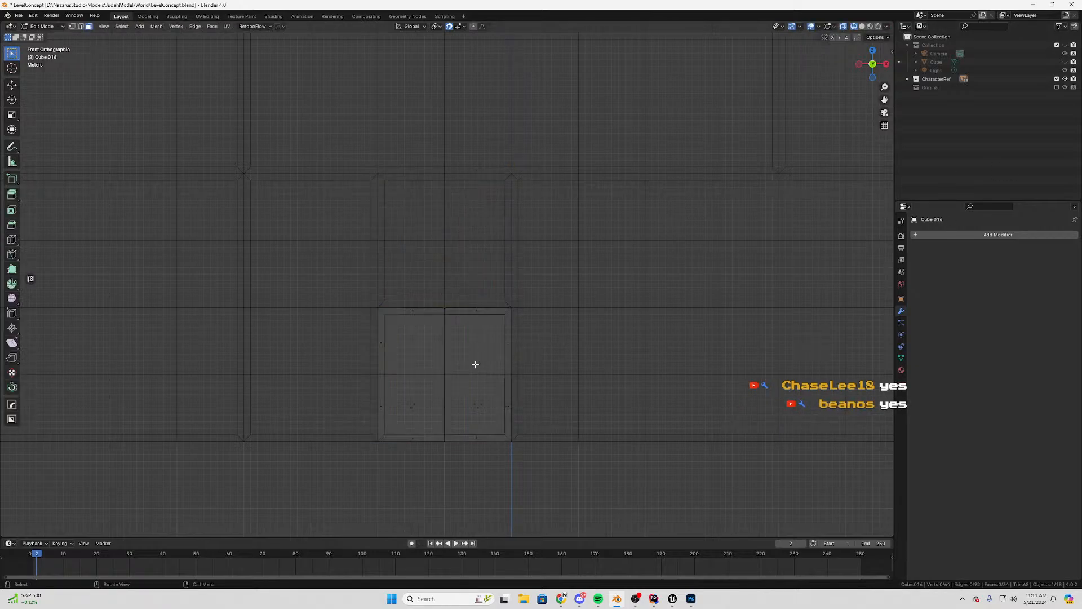
{"action": "key", "text": "Tab"}
{"action": "left_click", "coordinate": [462, 368]}
{"action": "left_click", "coordinate": [508, 327]}
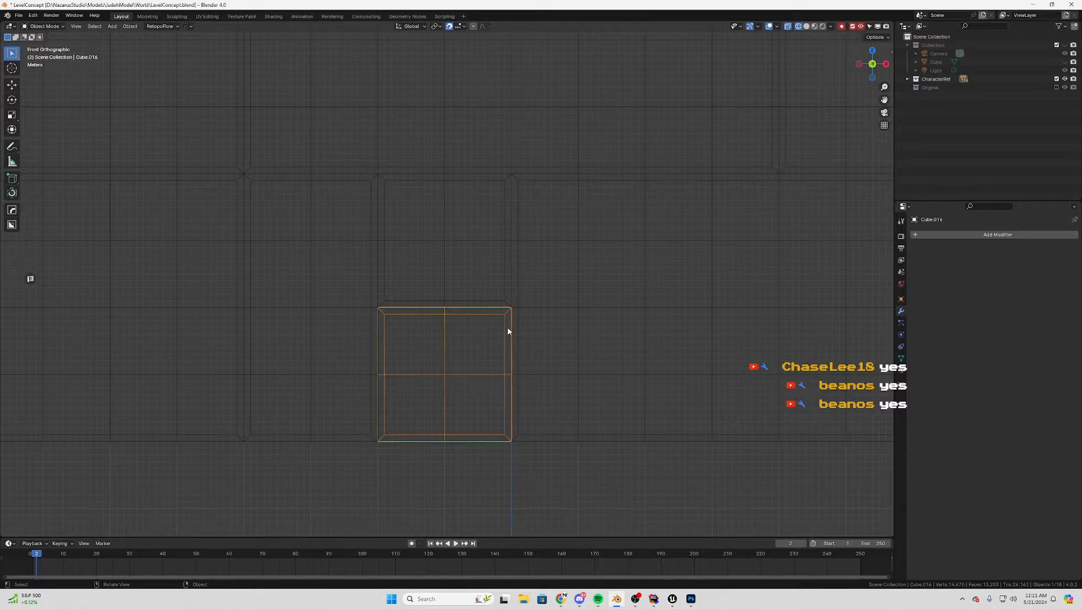
{"action": "key", "text": "Tab"}
{"action": "key", "text": "Tab"}
{"action": "key", "text": "Tab"}
{"action": "key", "text": "Tab"}
{"action": "key", "text": "m"}
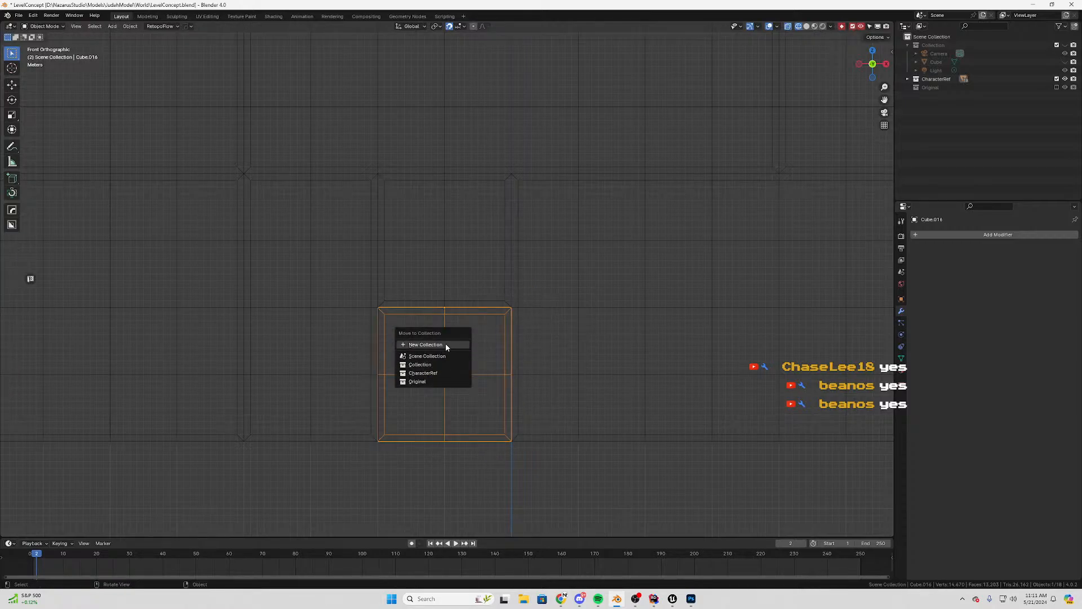
{"action": "key", "text": "Escape"}
{"action": "right_click", "coordinate": [445, 363]}
{"action": "mouse_move", "coordinate": [445, 364]}
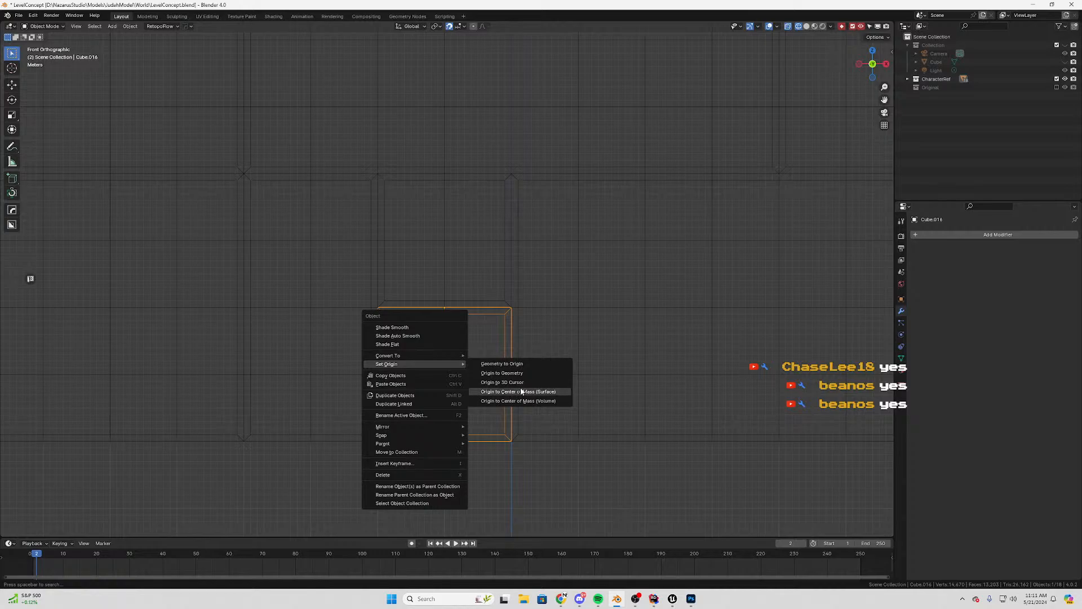
{"action": "left_click", "coordinate": [521, 391]}
Examine the lower square's mesh for disconnected or duplicate vertices halfway up its side
{"action": "key", "text": "Tab"}
{"action": "middle_click_drag", "start_coordinate": [517, 391], "coordinate": [524, 347], "text": "shift"}
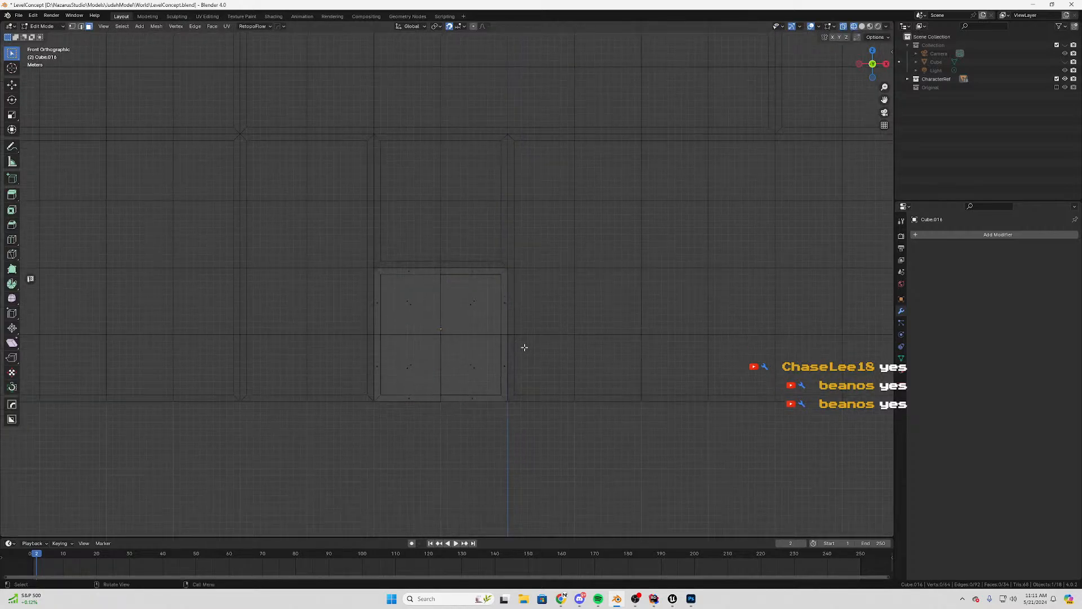
{"action": "key", "text": "a"}
{"action": "key", "text": "g"}
{"action": "key", "text": "Escape"}
{"action": "scroll", "coordinate": [500, 382], "scroll_direction": "up", "scroll_amount": 3}
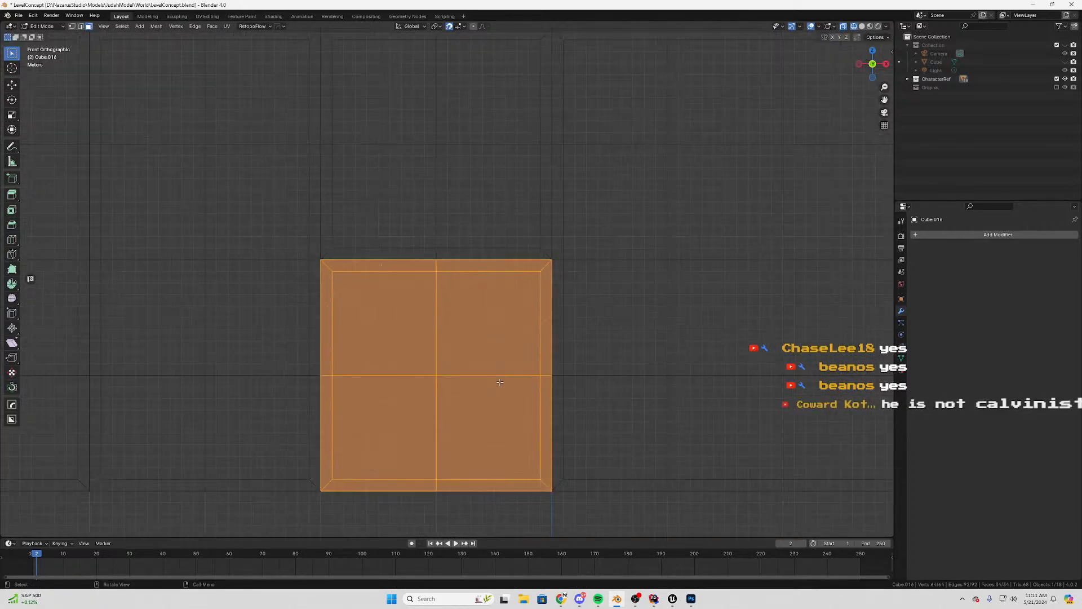
{"action": "middle_click_drag", "start_coordinate": [500, 382], "coordinate": [584, 336], "text": "shift"}
{"action": "key", "text": "1"}
{"action": "key", "text": "alt+a"}
{"action": "left_click", "coordinate": [556, 286]}
{"action": "middle_click_drag", "start_coordinate": [555, 286], "coordinate": [650, 362]}
{"action": "key", "text": "a"}
{"action": "left_click", "coordinate": [576, 322]}
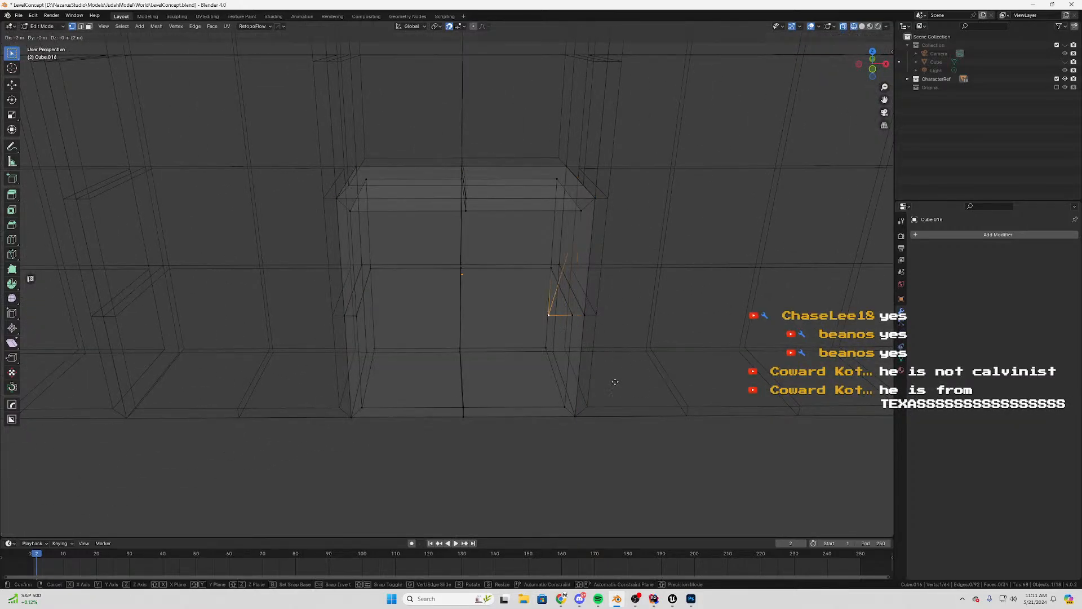
Merge all vertices of the lower square by distance
{"action": "key", "text": "a"}
{"action": "key", "text": "m"}
{"action": "left_click", "coordinate": [644, 358]}
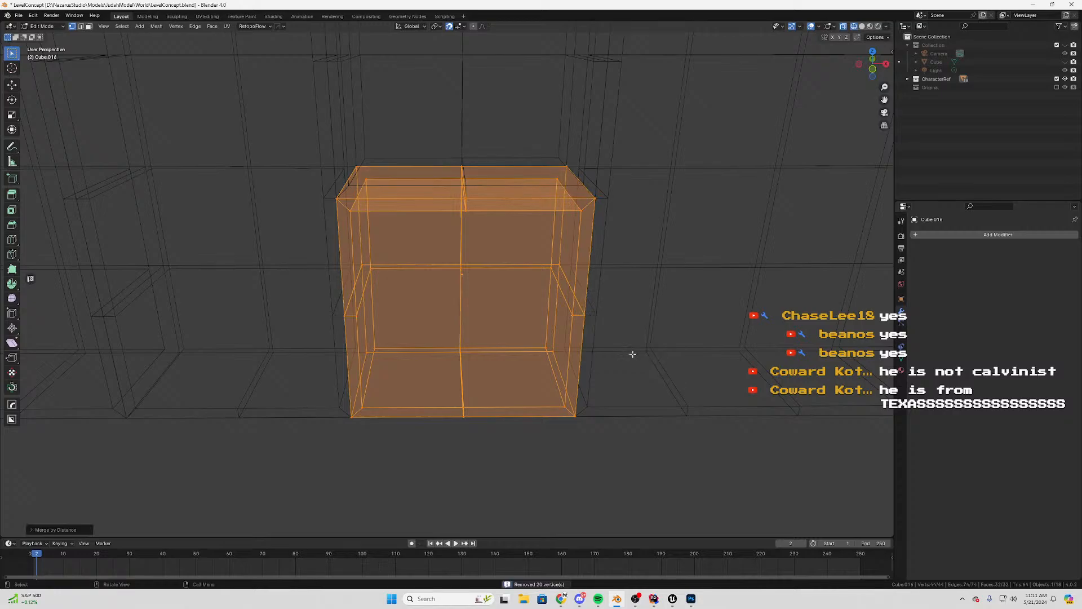
Select the inner front vertex midway up the lower square's right side and set snapping to Vertex
{"action": "left_click", "coordinate": [572, 320]}
{"action": "middle_click_drag", "start_coordinate": [654, 339], "coordinate": [534, 327]}
{"action": "scroll", "coordinate": [581, 341], "scroll_direction": "up", "scroll_amount": 4}
{"action": "left_click", "coordinate": [665, 429], "text": "shift"}
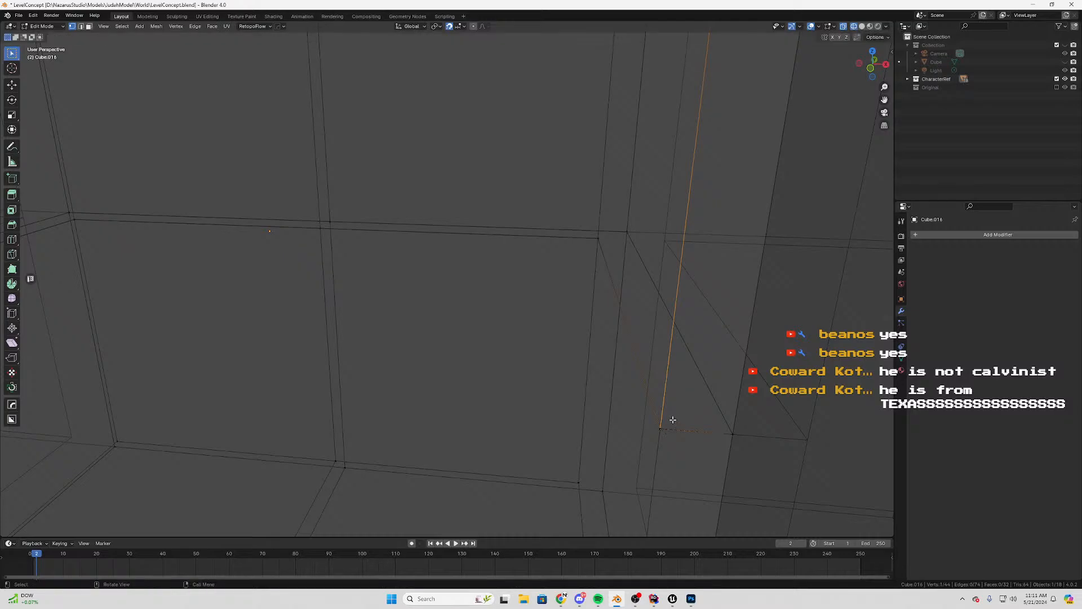
{"action": "left_click", "coordinate": [462, 27]}
{"action": "left_click", "coordinate": [450, 79]}
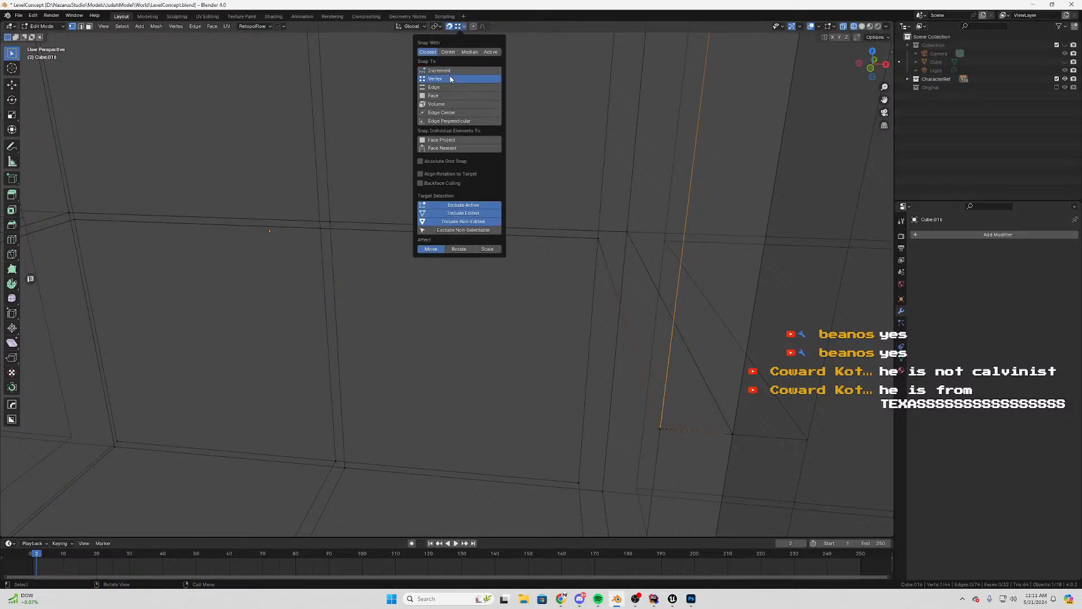
Snap the selected right-side vertex onto its duplicate and merge the whole mesh by distance
{"action": "key", "text": "g"}
{"action": "left_click", "coordinate": [658, 430]}
{"action": "key", "text": "a"}
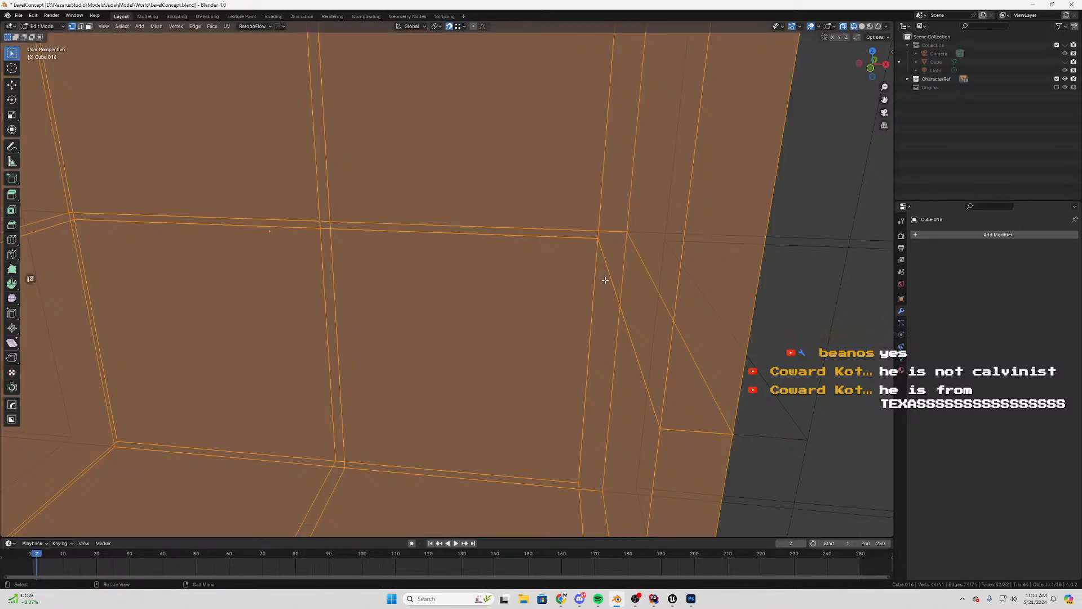
{"action": "key", "text": "m"}
{"action": "left_click", "coordinate": [598, 285]}
Try to snap the inner front vertex midway up the left side onto its duplicate and merge the mesh by distance
{"action": "middle_click_drag", "start_coordinate": [357, 330], "coordinate": [164, 273], "text": "shift"}
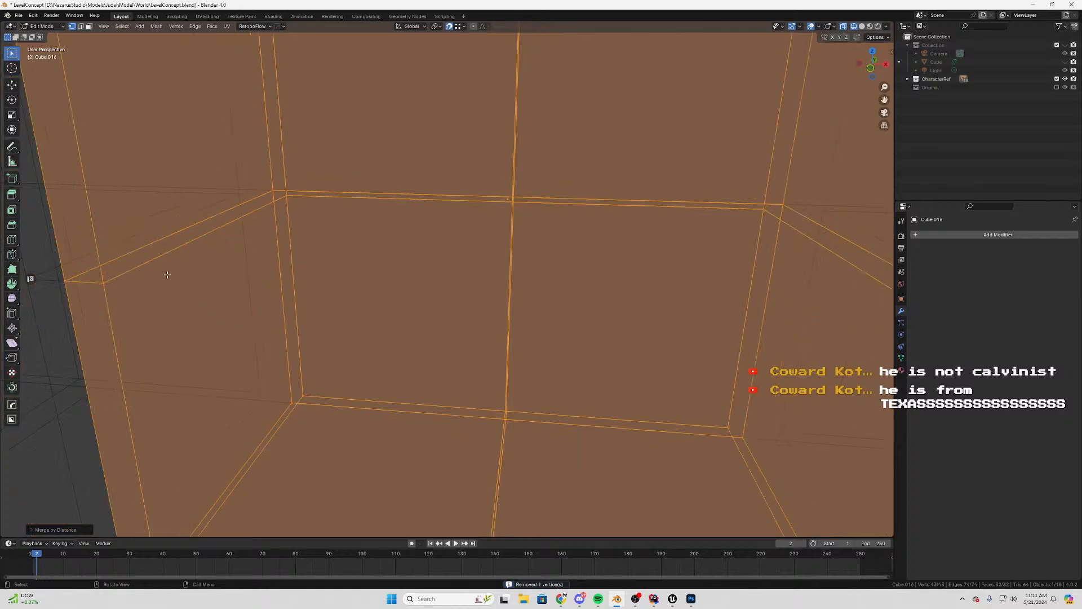
{"action": "key", "text": "alt+a"}
{"action": "left_click", "coordinate": [110, 281]}
{"action": "key", "text": "g"}
{"action": "left_click", "coordinate": [103, 288]}
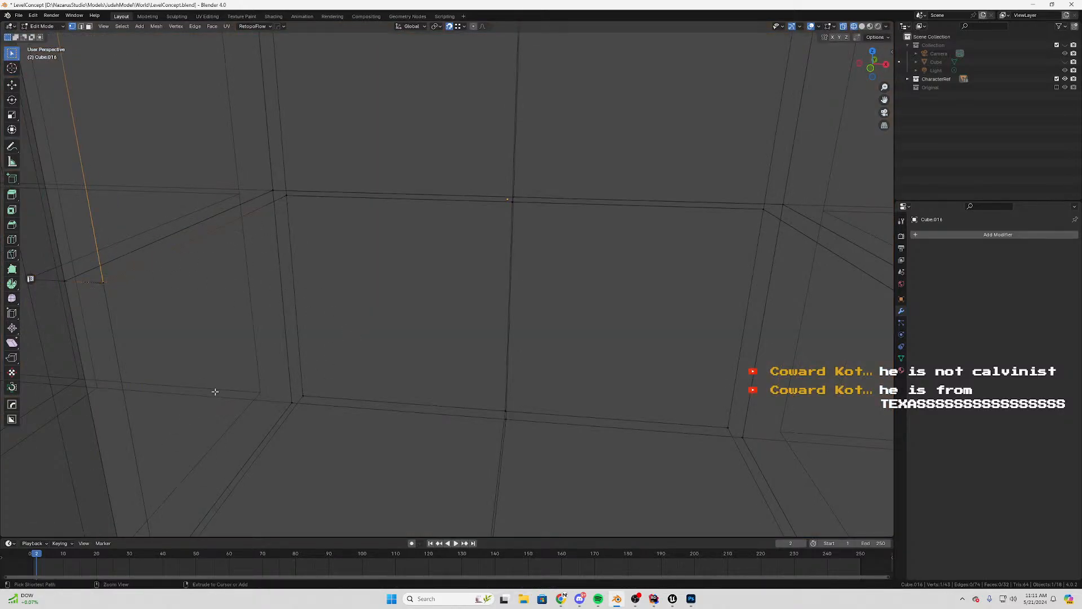
{"action": "key", "text": "a"}
{"action": "key", "text": "m"}
{"action": "left_click", "coordinate": [362, 362]}
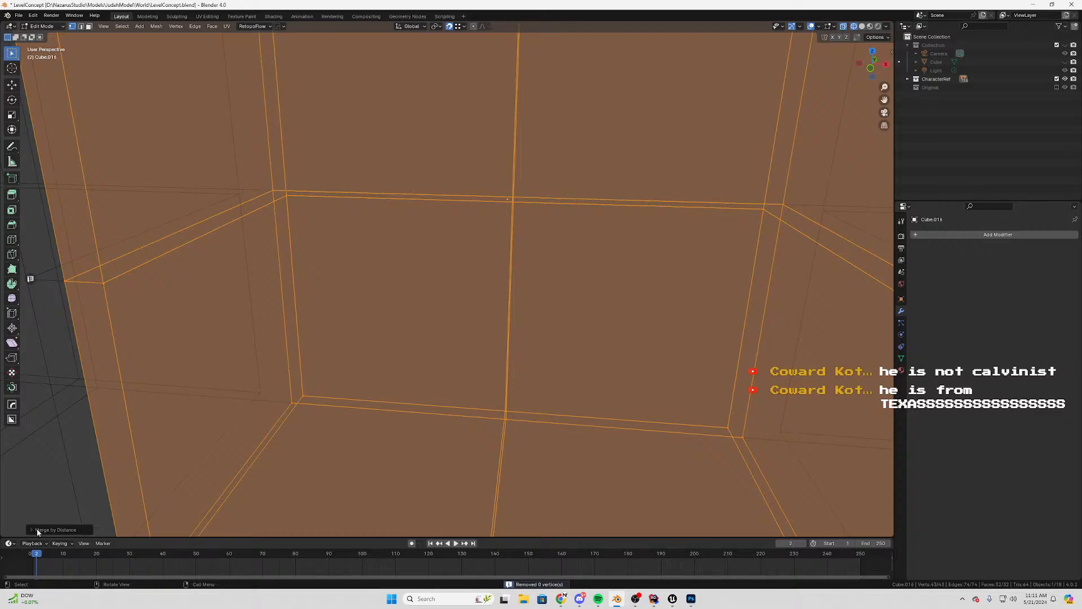
{"action": "left_click", "coordinate": [34, 529]}
{"action": "left_click", "coordinate": [105, 508]}
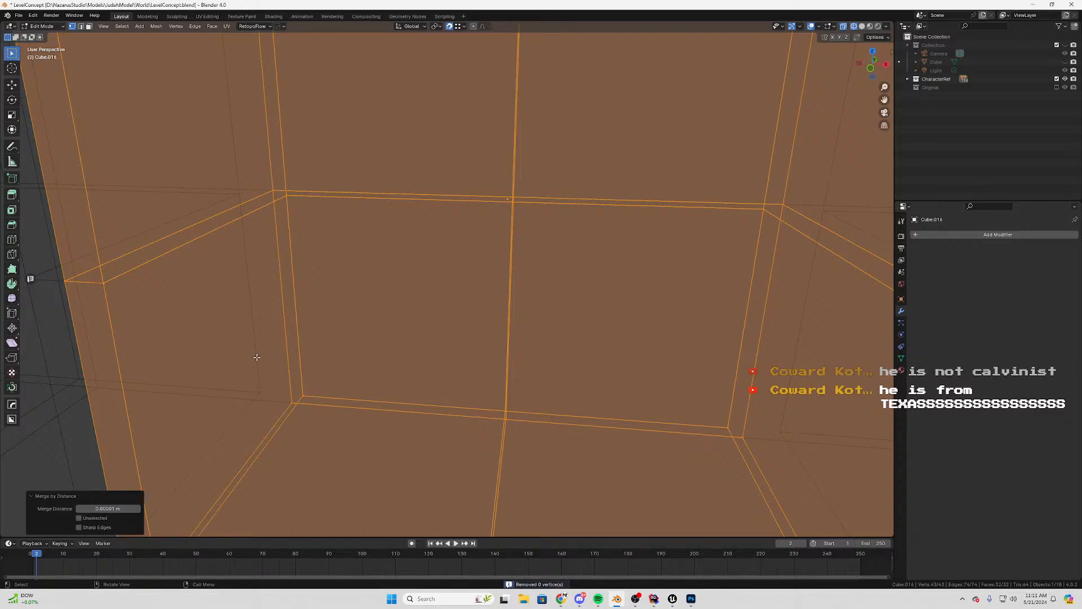
Snap the other overlapping inner front vertex on the left side onto its twin and merge all vertices by distance
{"action": "left_click", "coordinate": [106, 281]}
{"action": "key", "text": "g"}
{"action": "left_click", "coordinate": [203, 282]}
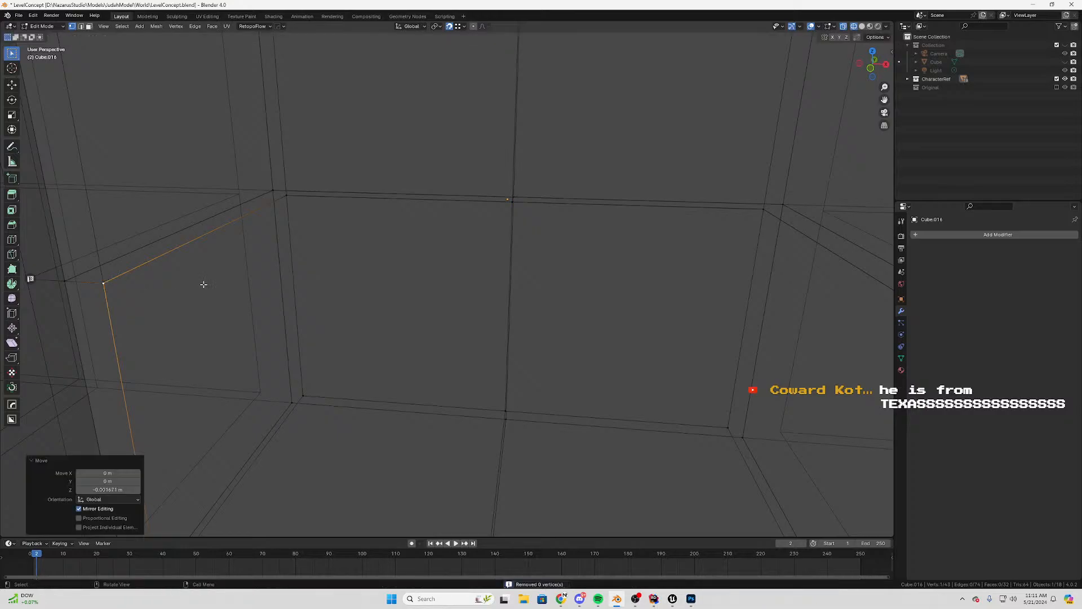
{"action": "key", "text": "a"}
{"action": "key", "text": "m"}
{"action": "left_click", "coordinate": [203, 284]}
Snap the inner vertices at the back wall's left corner and middle onto their duplicates, merging the mesh by distance
{"action": "left_click", "coordinate": [286, 195]}
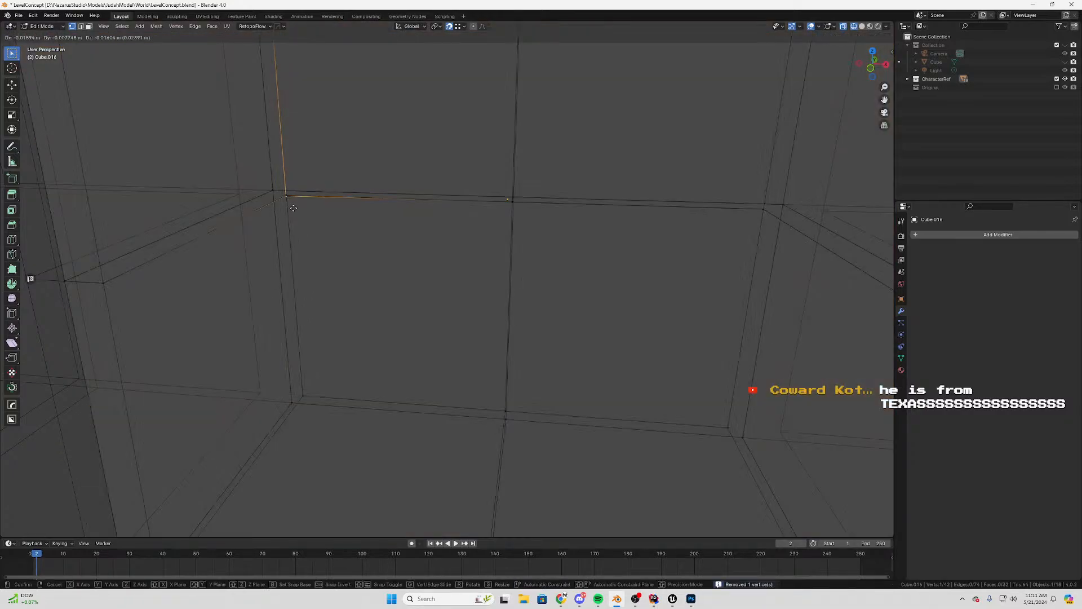
{"action": "key", "text": "a"}
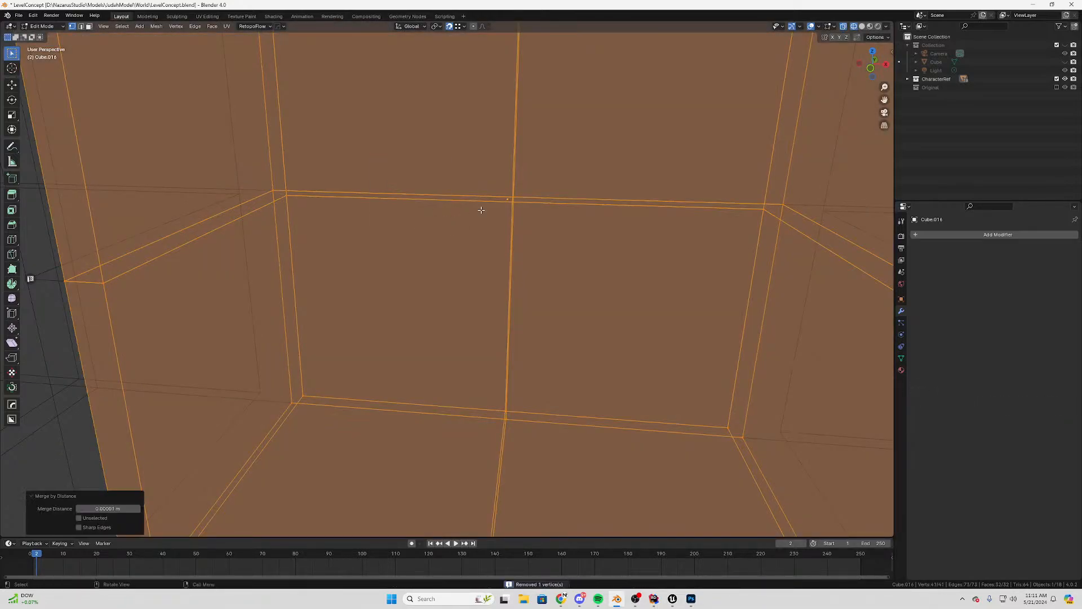
{"action": "left_click", "coordinate": [514, 211]}
{"action": "key", "text": "g"}
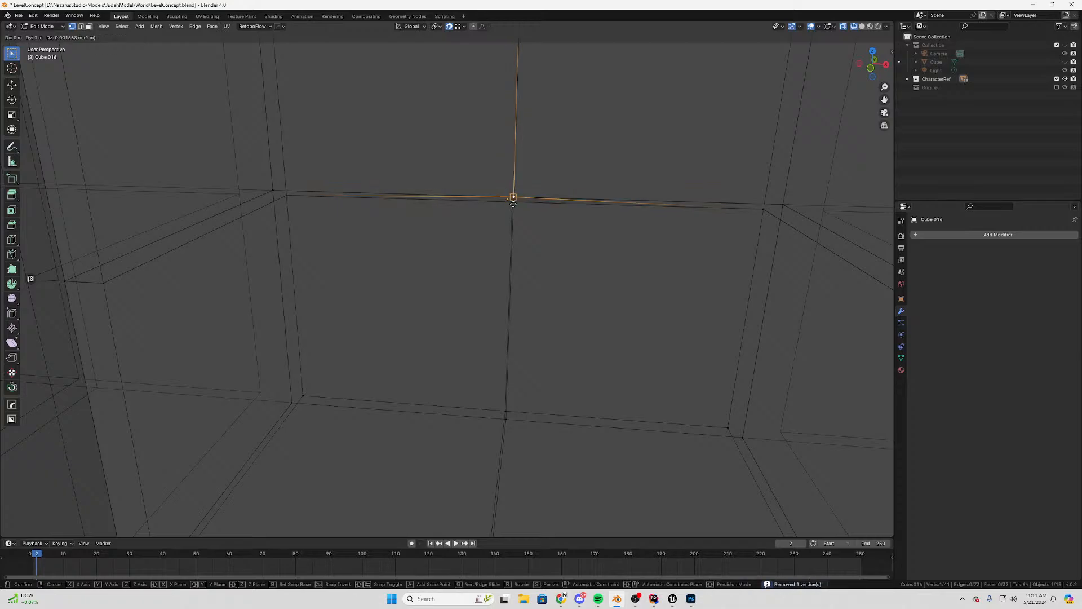
{"action": "left_click", "coordinate": [511, 197]}
{"action": "key", "text": "ctrl+z"}
{"action": "key", "text": "g"}
{"action": "left_click", "coordinate": [507, 206]}
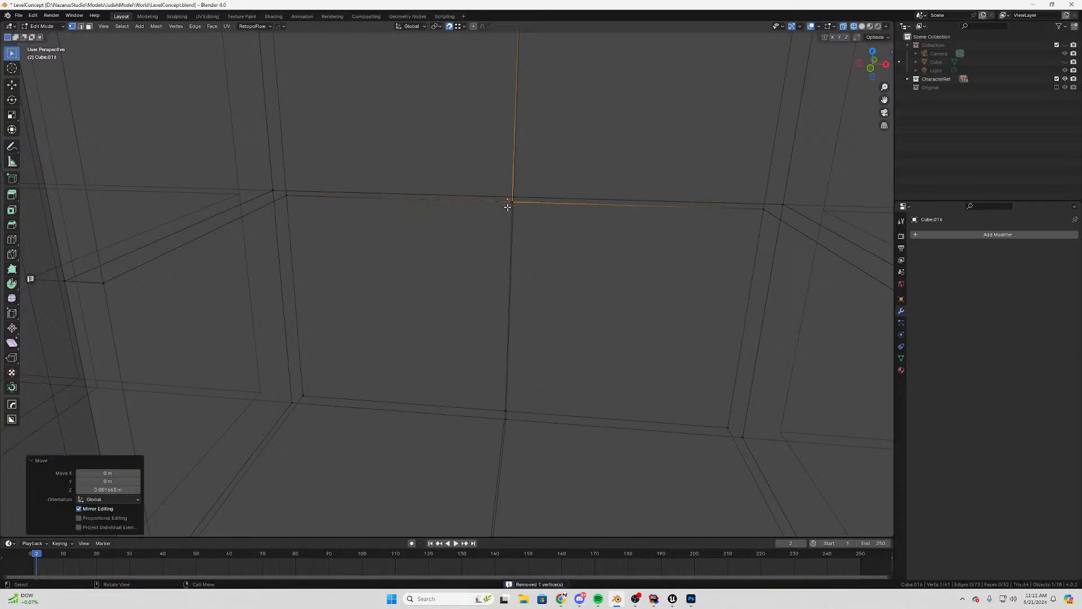
{"action": "key", "text": "a"}
{"action": "key", "text": "m"}
{"action": "left_click", "coordinate": [474, 209]}
{"action": "key", "text": "h"}
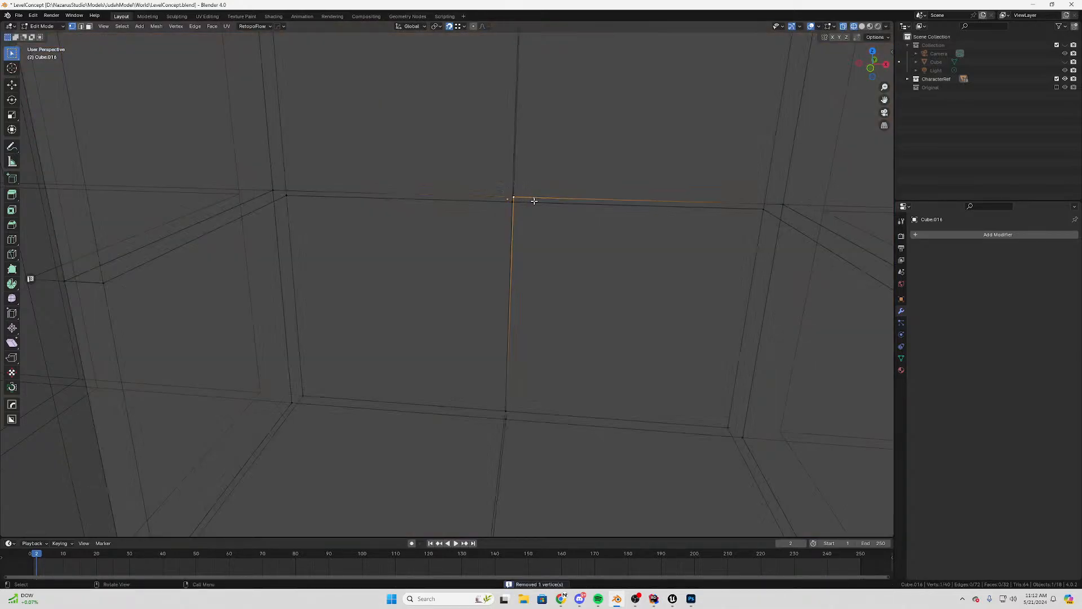
{"action": "key", "text": "ctrl+z"}
Snap the back wall's inner right corner vertex and the right side's outer front vertex onto their duplicates and merge all vertices by distance
{"action": "left_click", "coordinate": [764, 208]}
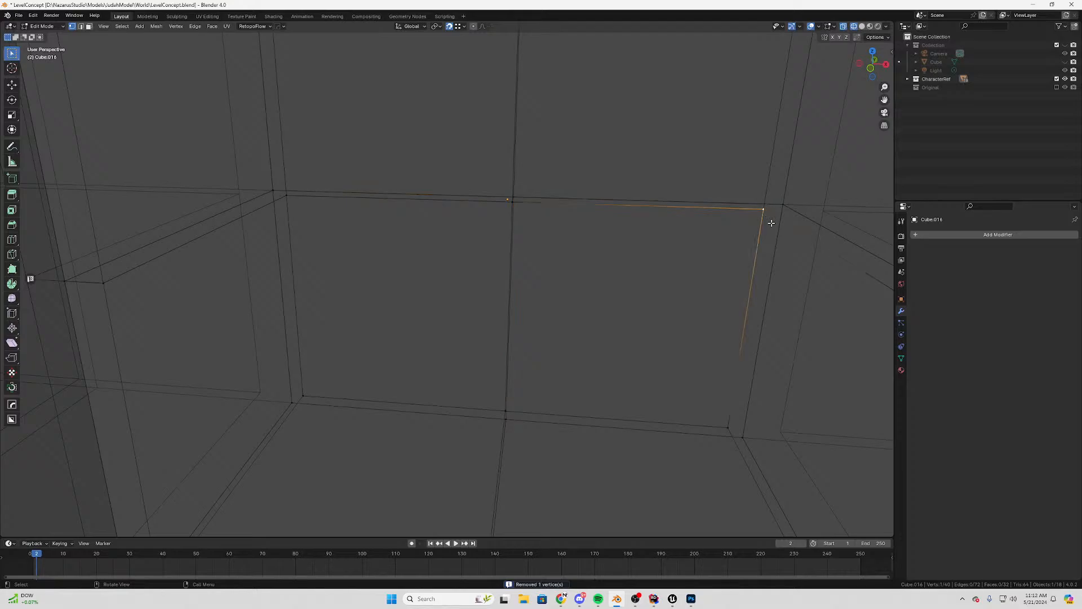
{"action": "key", "text": "g"}
{"action": "left_click", "coordinate": [775, 214]}
{"action": "scroll", "coordinate": [751, 244], "scroll_direction": "down", "scroll_amount": 2}
{"action": "middle_click_drag", "start_coordinate": [751, 245], "coordinate": [653, 289]}
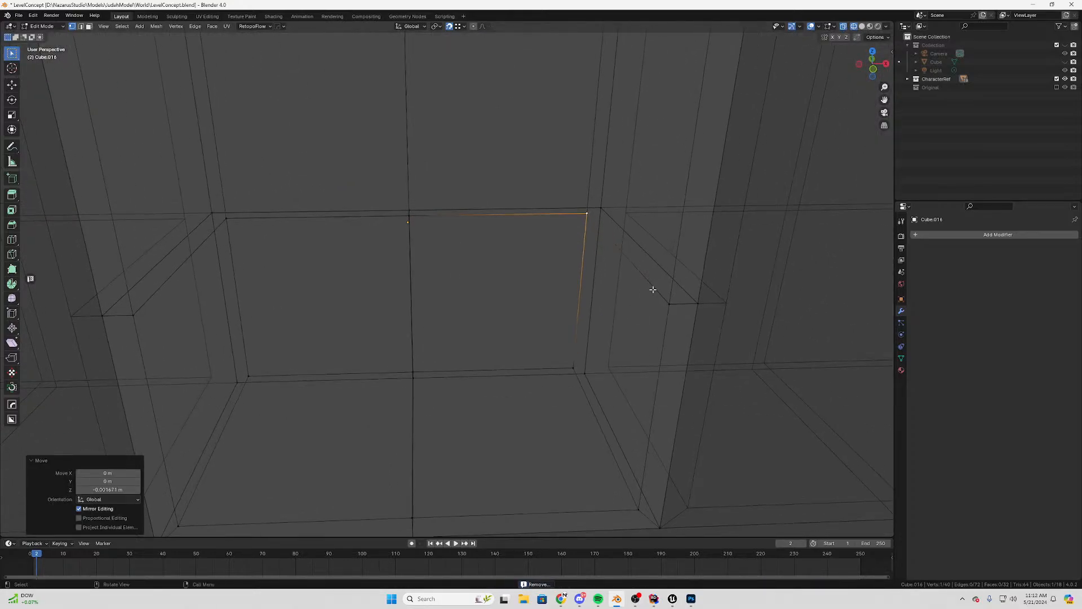
{"action": "middle_click_drag", "start_coordinate": [651, 384], "coordinate": [556, 298], "text": "shift"}
{"action": "left_click", "coordinate": [558, 301]}
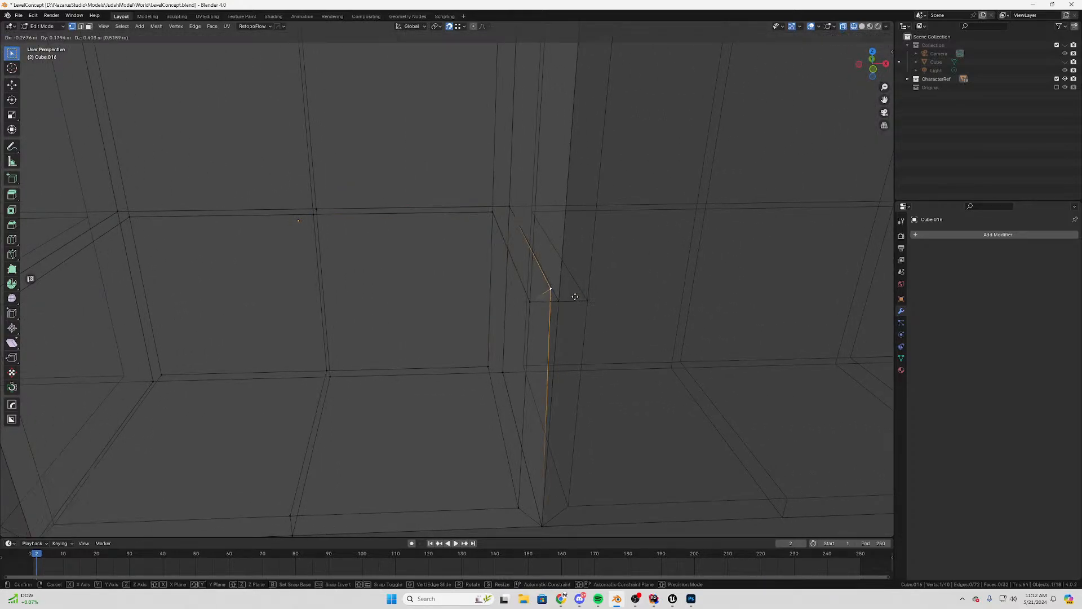
{"action": "left_click", "coordinate": [514, 211]}
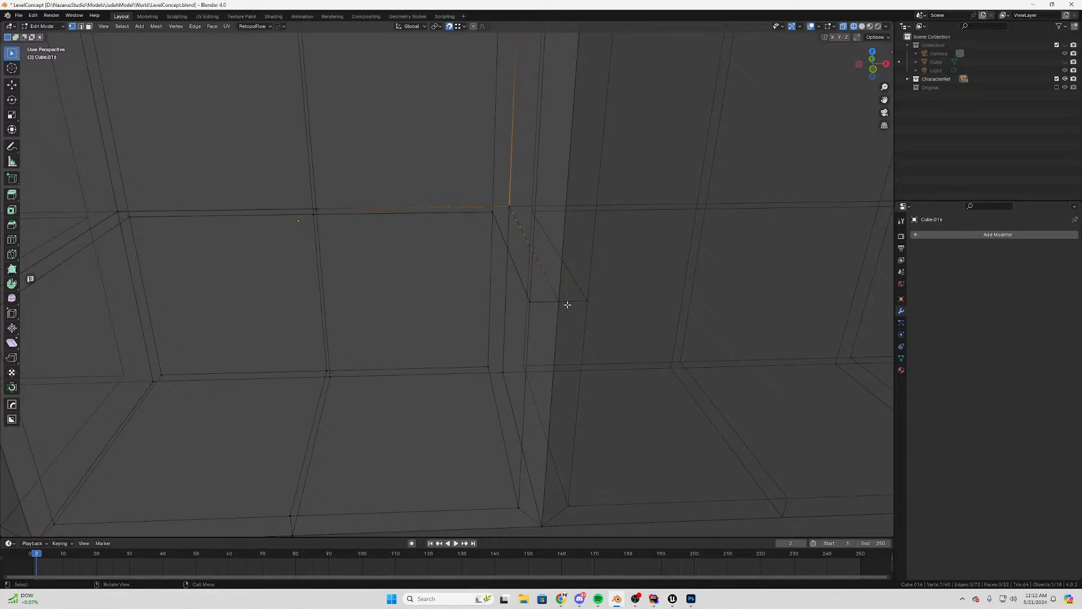
{"action": "key", "text": "a"}
{"action": "key", "text": "m"}
{"action": "left_click", "coordinate": [566, 299]}
Snap the outer vertices at the back wall's right corner and middle vertically onto their duplicates along Z
{"action": "middle_click_drag", "start_coordinate": [566, 299], "coordinate": [494, 219]}
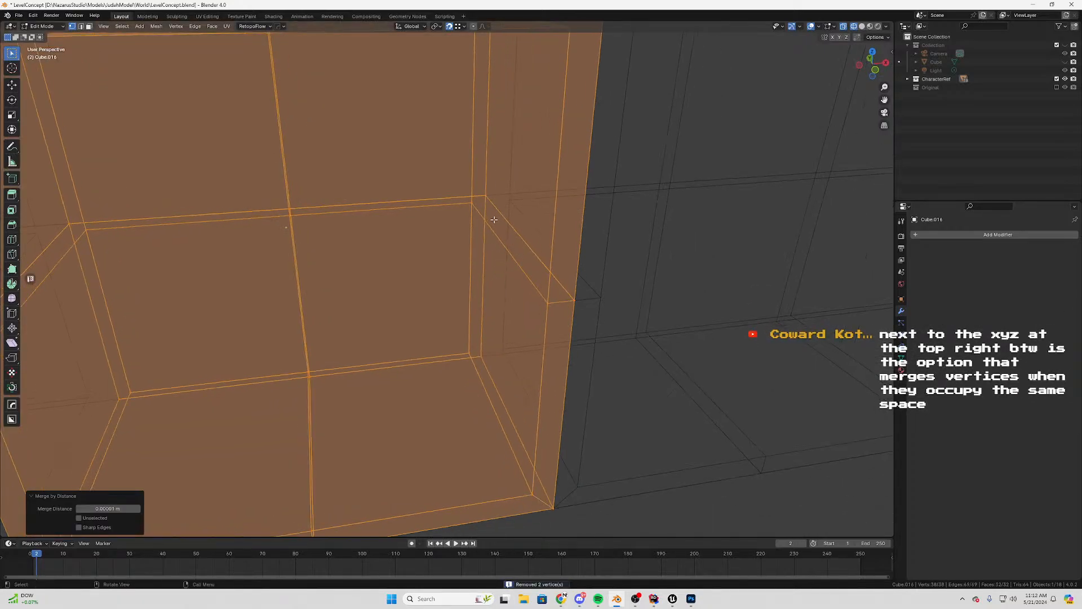
{"action": "left_click", "coordinate": [503, 212]}
{"action": "key", "text": "g"}
{"action": "key", "text": "z"}
{"action": "left_click", "coordinate": [494, 202]}
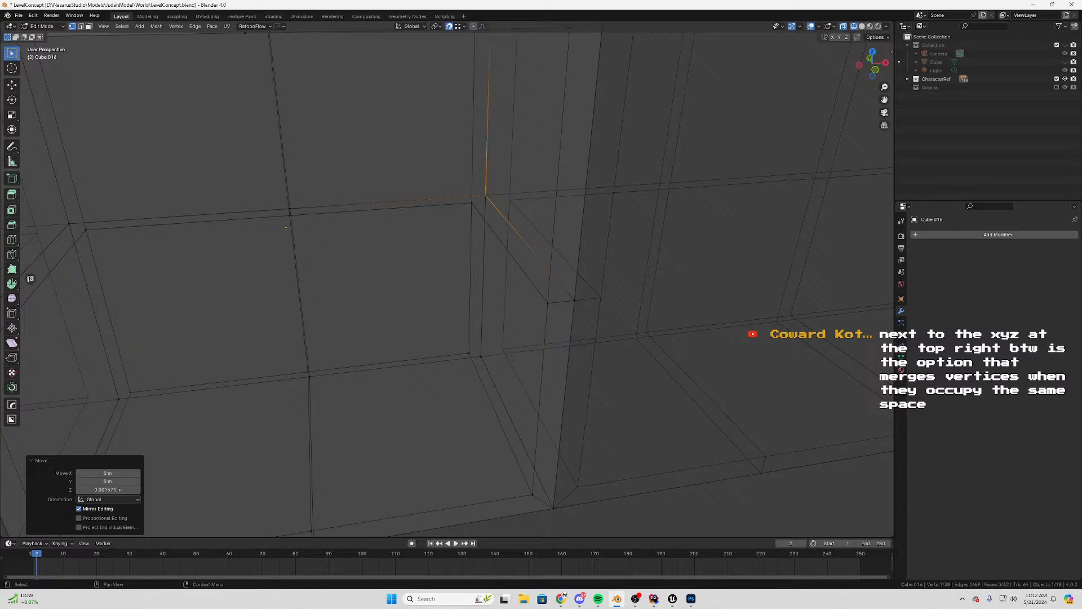
{"action": "left_click", "coordinate": [290, 209]}
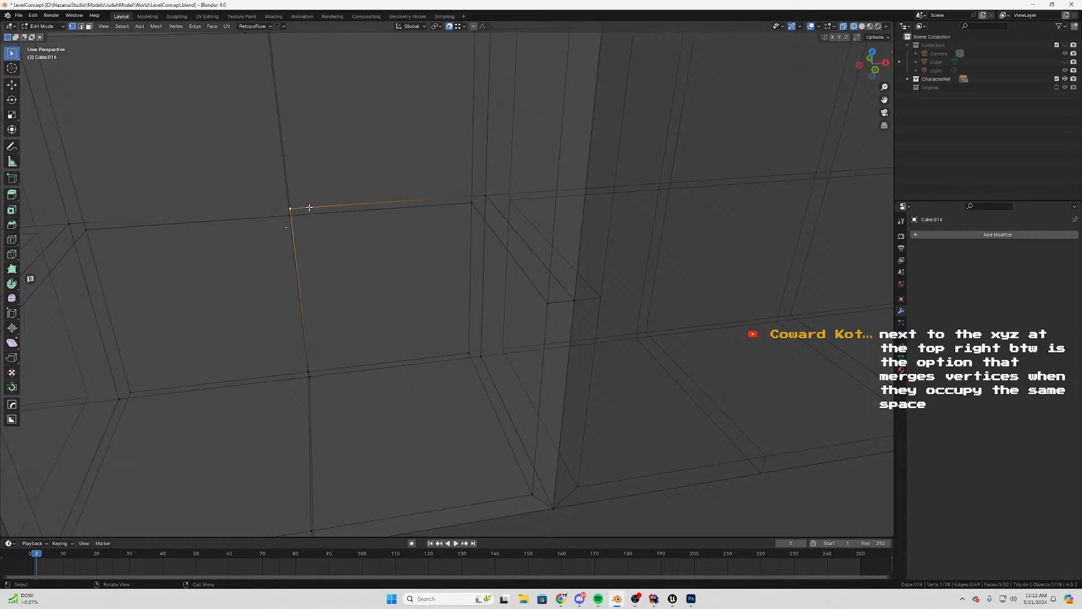
{"action": "key", "text": "g"}
{"action": "key", "text": "z"}
{"action": "left_click", "coordinate": [74, 209]}
Snap the outer back-left and front-left side vertices onto their duplicates and merge the whole mesh by distance
{"action": "left_click", "coordinate": [74, 222]}
{"action": "key", "text": "g"}
{"action": "key", "text": "z"}
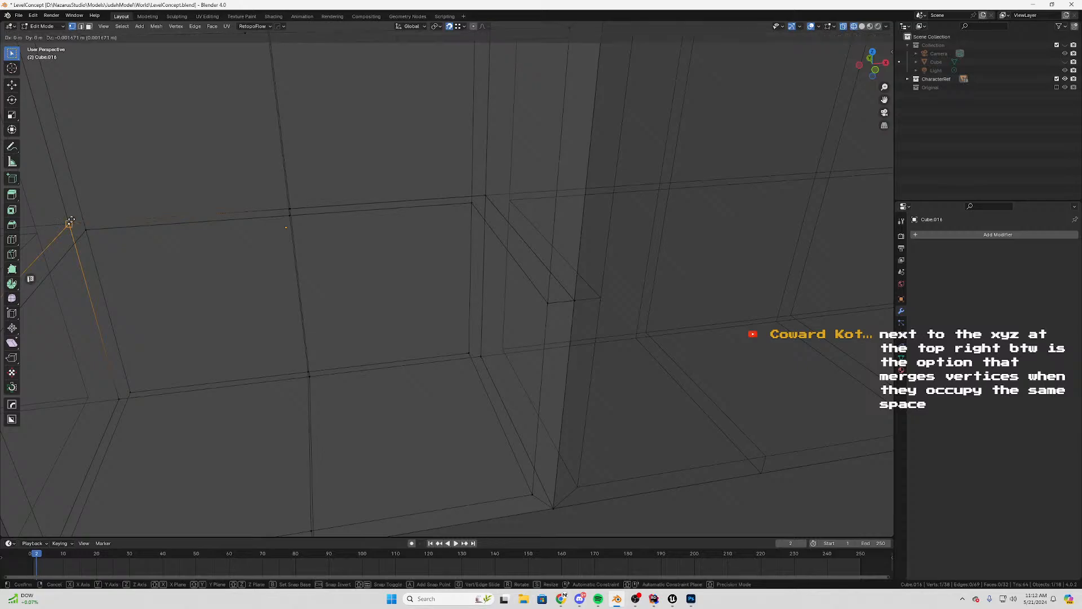
{"action": "left_click", "coordinate": [76, 224]}
{"action": "middle_click_drag", "start_coordinate": [138, 263], "coordinate": [312, 235], "text": "shift"}
{"action": "left_click", "coordinate": [212, 327]}
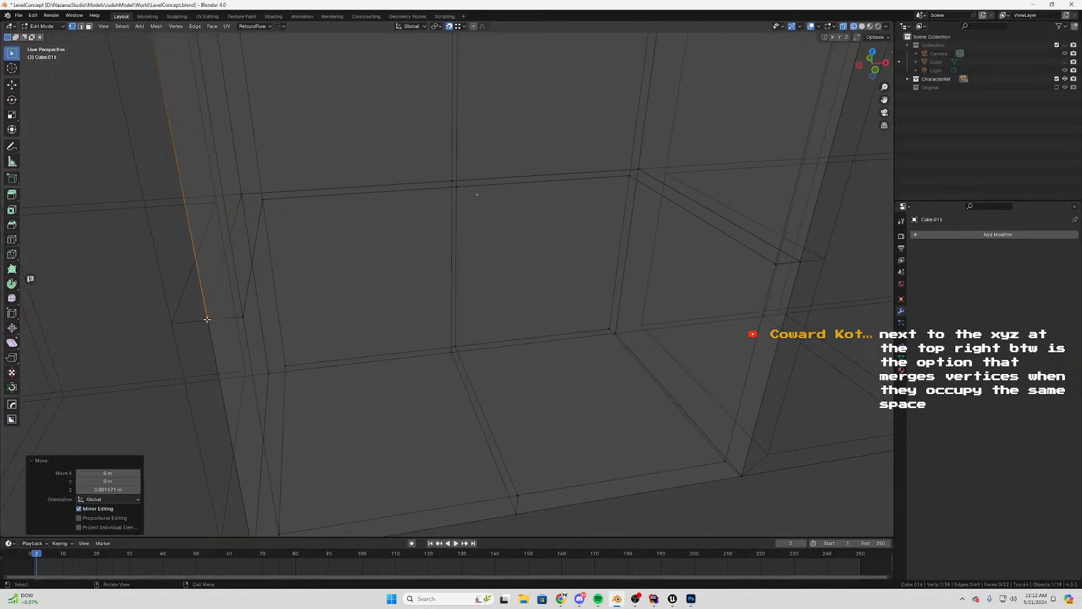
{"action": "scroll", "coordinate": [341, 314], "scroll_direction": "down", "scroll_amount": 1}
{"action": "key", "text": "a"}
{"action": "key", "text": "m"}
{"action": "left_click", "coordinate": [344, 312]}
Select the four midpoint vertices around the front opening's inner edge and move the 3D cursor to the selection
{"action": "scroll", "coordinate": [345, 306], "scroll_direction": "down", "scroll_amount": 2}
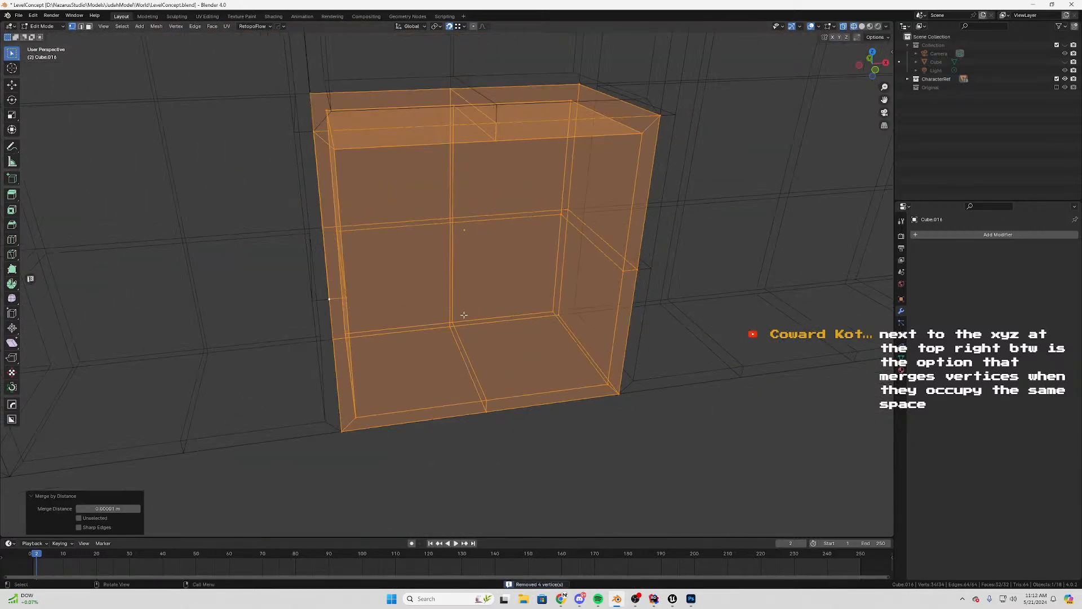
{"action": "middle_click_drag", "start_coordinate": [533, 294], "coordinate": [466, 300], "text": "shift"}
{"action": "scroll", "coordinate": [497, 277], "scroll_direction": "down", "scroll_amount": 2}
{"action": "key", "text": "KP_1"}
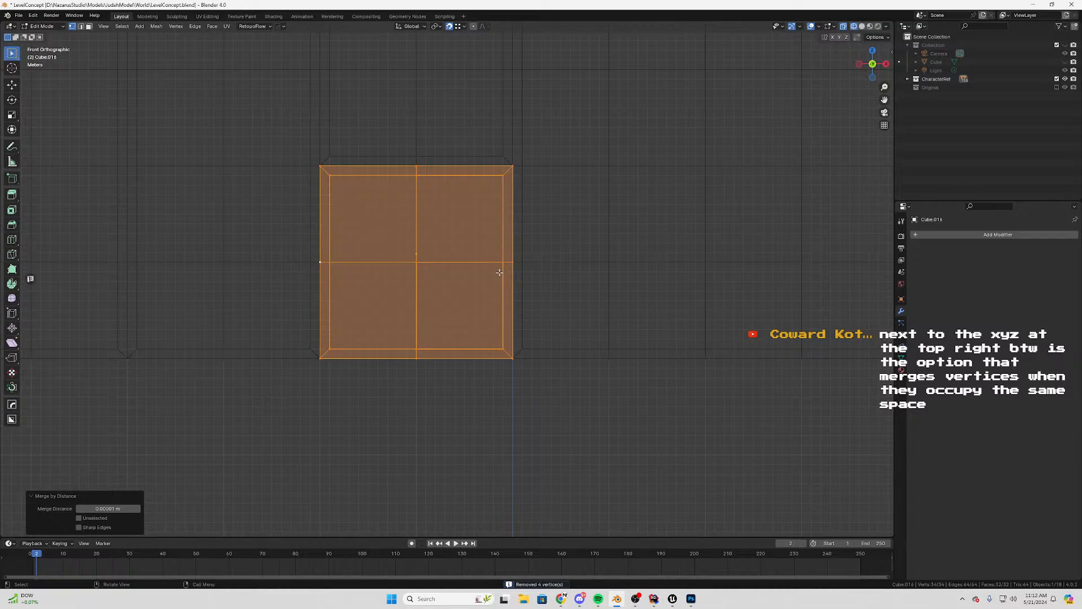
{"action": "scroll", "coordinate": [498, 273], "scroll_direction": "up", "scroll_amount": 3}
{"action": "middle_click_drag", "start_coordinate": [457, 239], "coordinate": [485, 365], "text": "shift"}
{"action": "scroll", "coordinate": [480, 314], "scroll_direction": "down", "scroll_amount": 1}
{"action": "mouse_move", "coordinate": [479, 314]}
{"action": "middle_mouse_down"}
{"action": "mouse_move", "coordinate": [447, 302]}
{"action": "mouse_move", "coordinate": [476, 293]}
{"action": "middle_mouse_up"}
{"action": "left_click", "coordinate": [556, 240]}
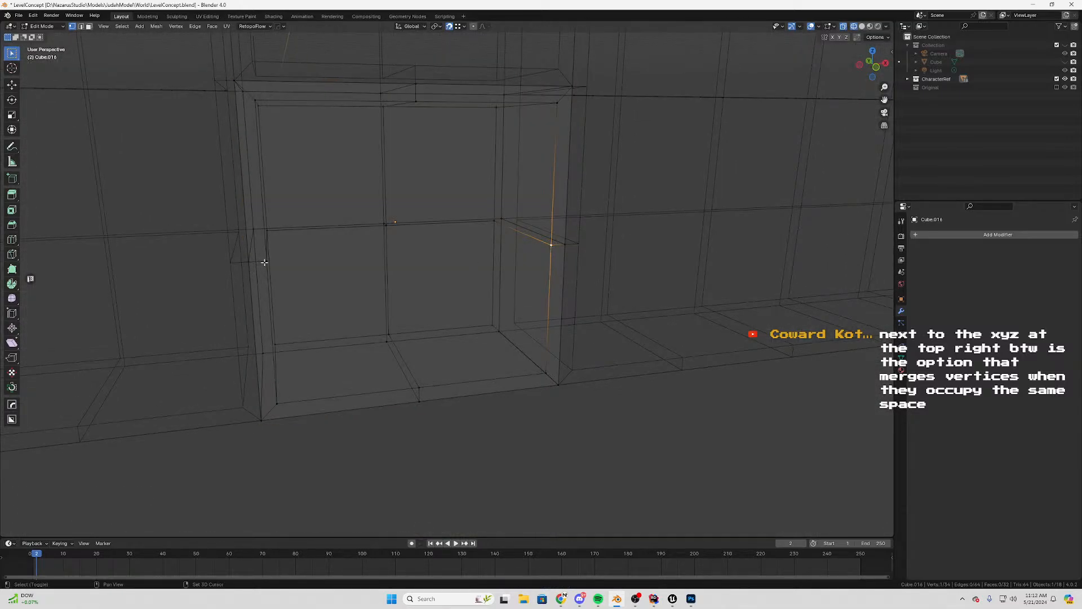
{"action": "left_click", "coordinate": [265, 262], "text": "shift"}
{"action": "middle_click_drag", "start_coordinate": [264, 262], "coordinate": [412, 237]}
{"action": "left_click", "coordinate": [490, 90], "text": "shift"}
{"action": "middle_click_drag", "start_coordinate": [490, 90], "coordinate": [451, 133]}
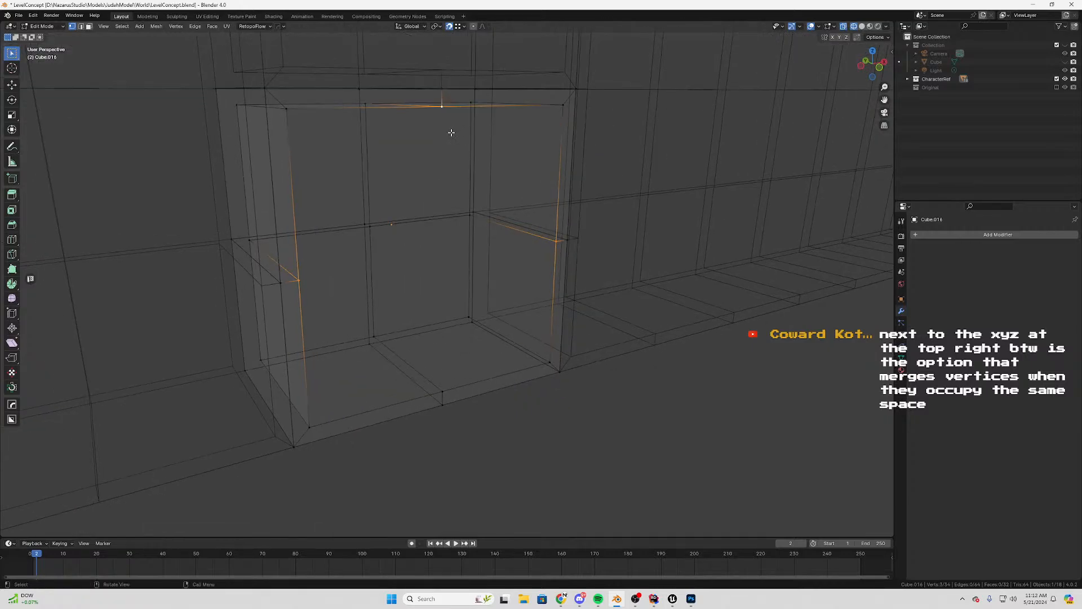
{"action": "left_click", "coordinate": [442, 402], "text": "shift"}
{"action": "middle_click_drag", "start_coordinate": [442, 403], "coordinate": [417, 304]}
{"action": "right_click", "coordinate": [417, 305]}
{"action": "right_click", "coordinate": [438, 306]}
{"action": "mouse_move", "coordinate": [439, 297]}
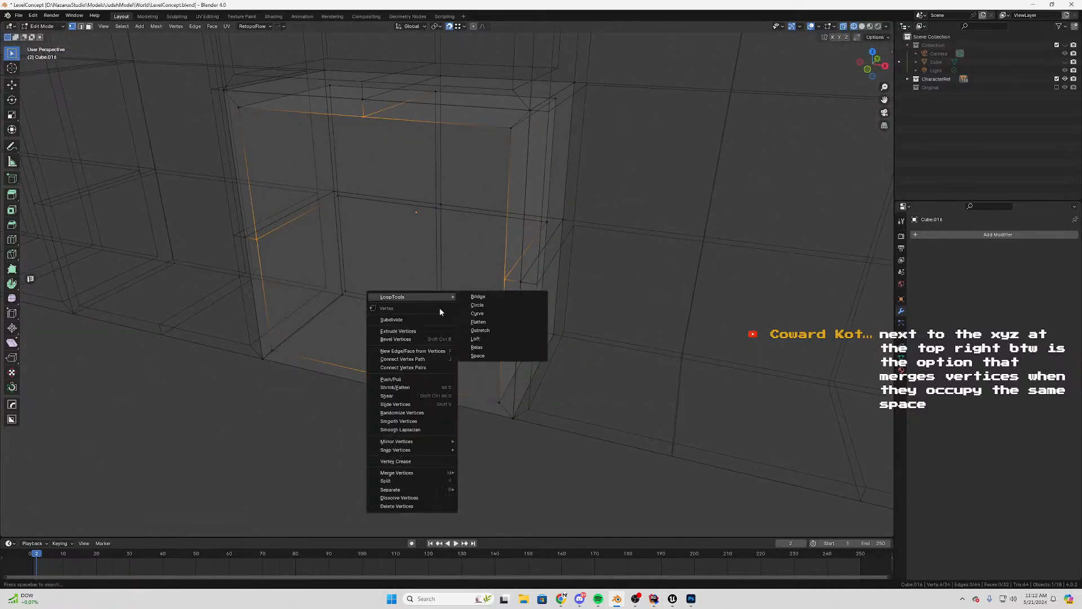
{"action": "key", "text": "shift+s"}
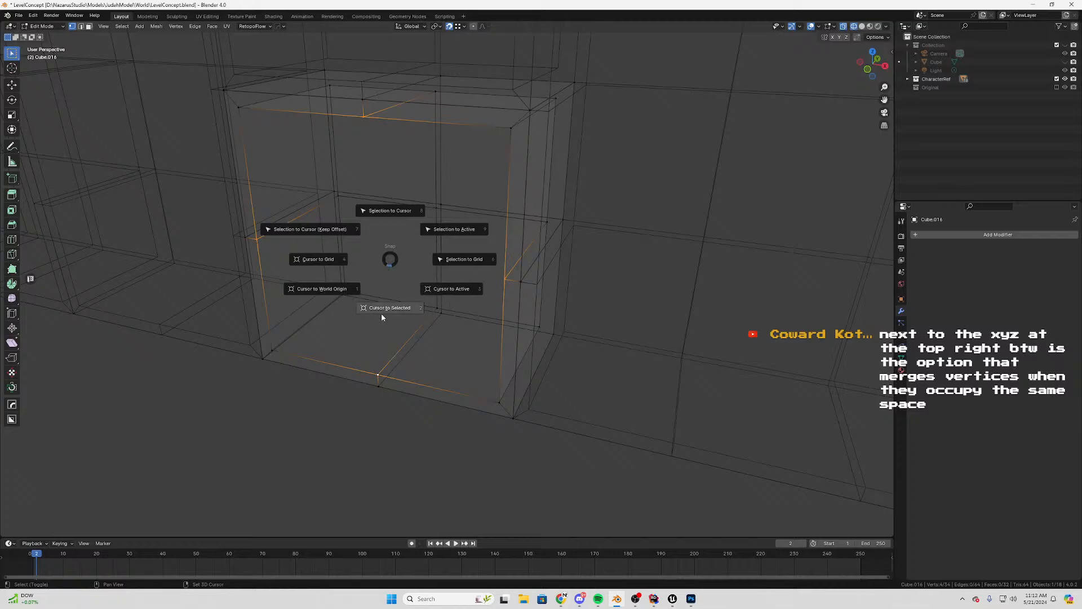
{"action": "left_click", "coordinate": [381, 308]}
{"action": "right_click", "coordinate": [398, 278]}
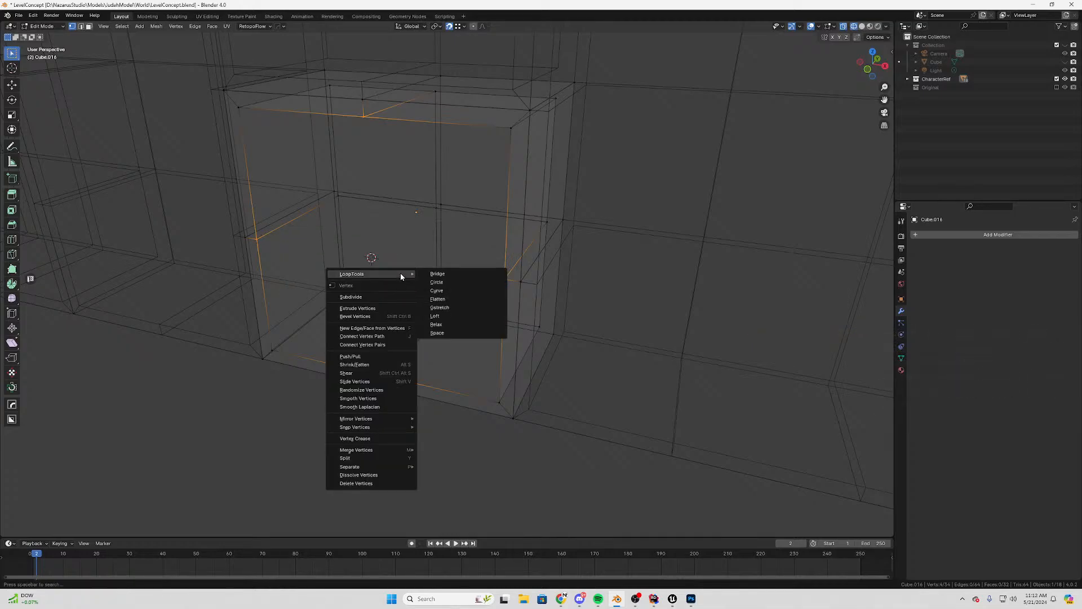
{"action": "middle_click_drag", "start_coordinate": [400, 276], "coordinate": [359, 194]}
{"action": "left_click", "coordinate": [353, 163]}
{"action": "left_click", "coordinate": [307, 307], "text": "shift"}
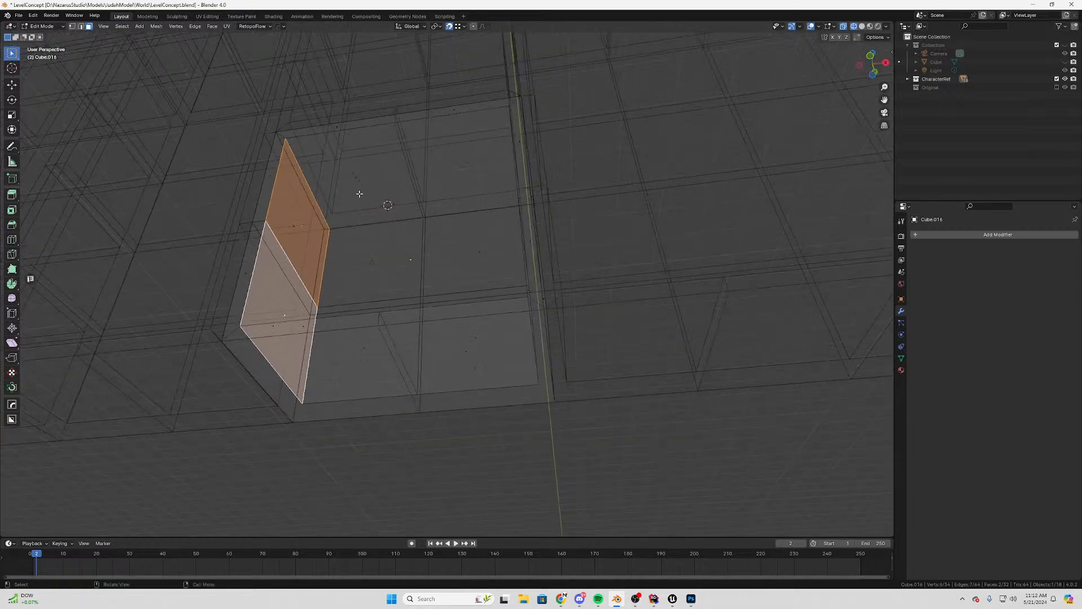
{"action": "left_click", "coordinate": [299, 229], "text": "alt"}
{"action": "key", "text": "ctrl+z"}
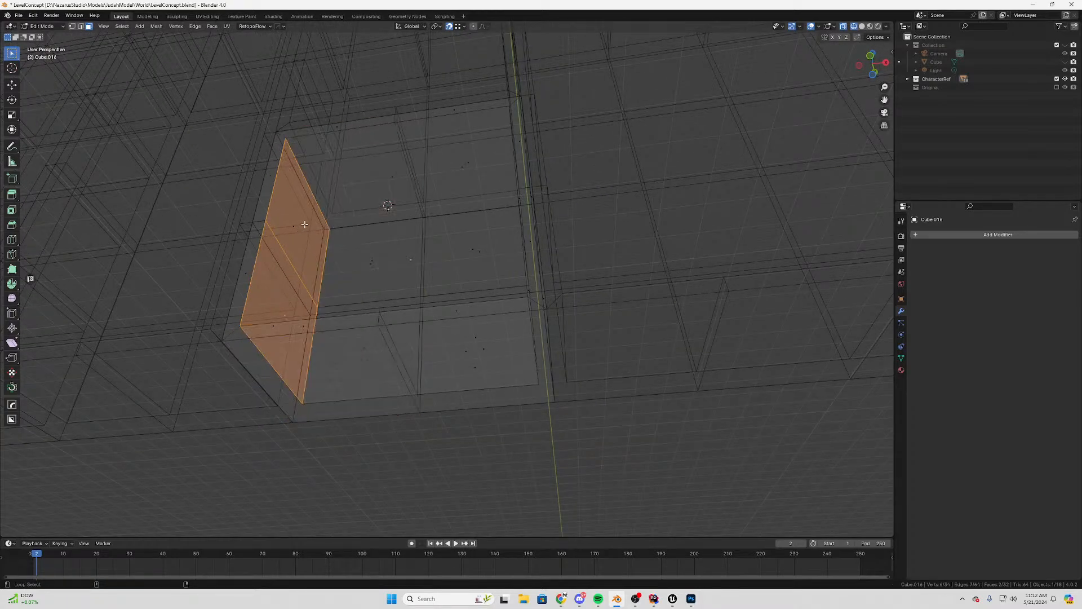
Select the eight inner faces of the box's side walls, ceiling and floor and move the 3D cursor to the selection
{"action": "left_click", "coordinate": [299, 230]}
{"action": "middle_click_drag", "start_coordinate": [299, 229], "coordinate": [312, 228]}
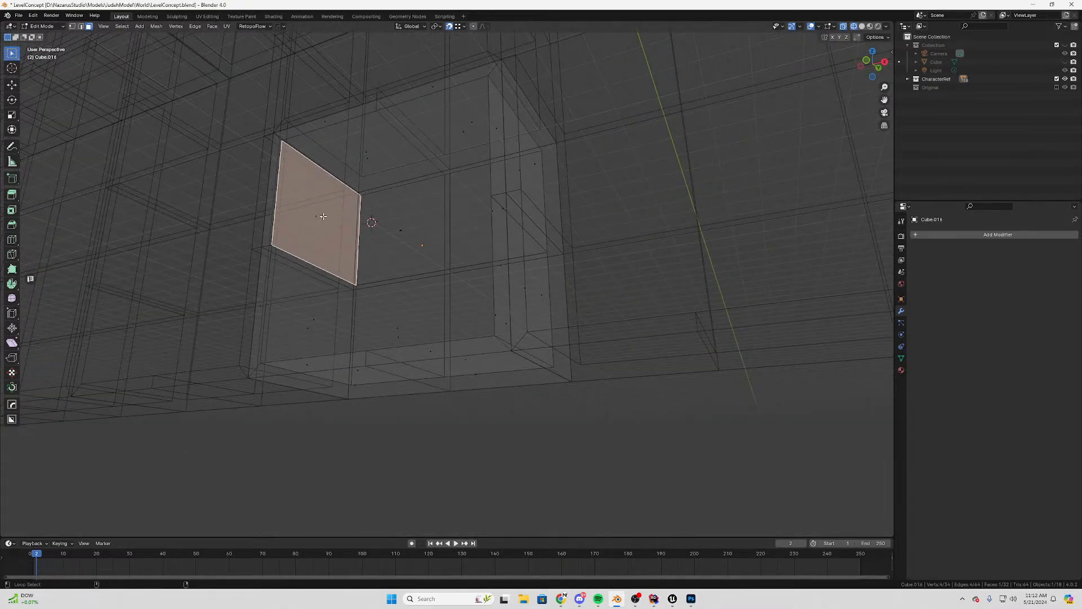
{"action": "left_click", "coordinate": [314, 316], "text": "shift"}
{"action": "middle_click_drag", "start_coordinate": [313, 315], "coordinate": [327, 211]}
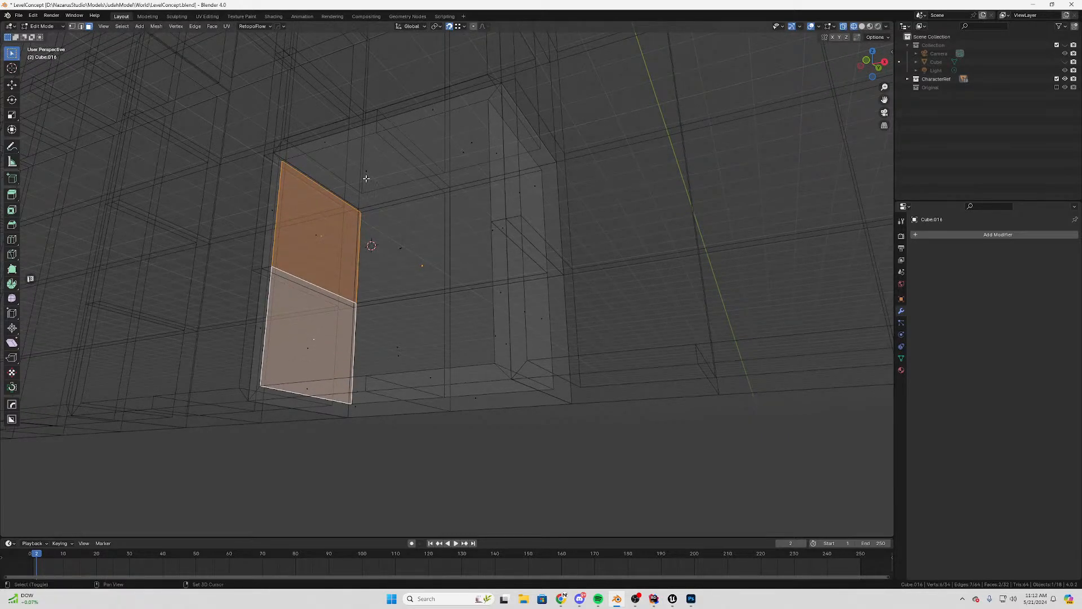
{"action": "left_click", "coordinate": [367, 178], "text": "shift"}
{"action": "middle_click_drag", "start_coordinate": [367, 178], "coordinate": [461, 211]}
{"action": "left_click", "coordinate": [447, 147], "text": "shift"}
{"action": "left_click", "coordinate": [495, 237], "text": "shift"}
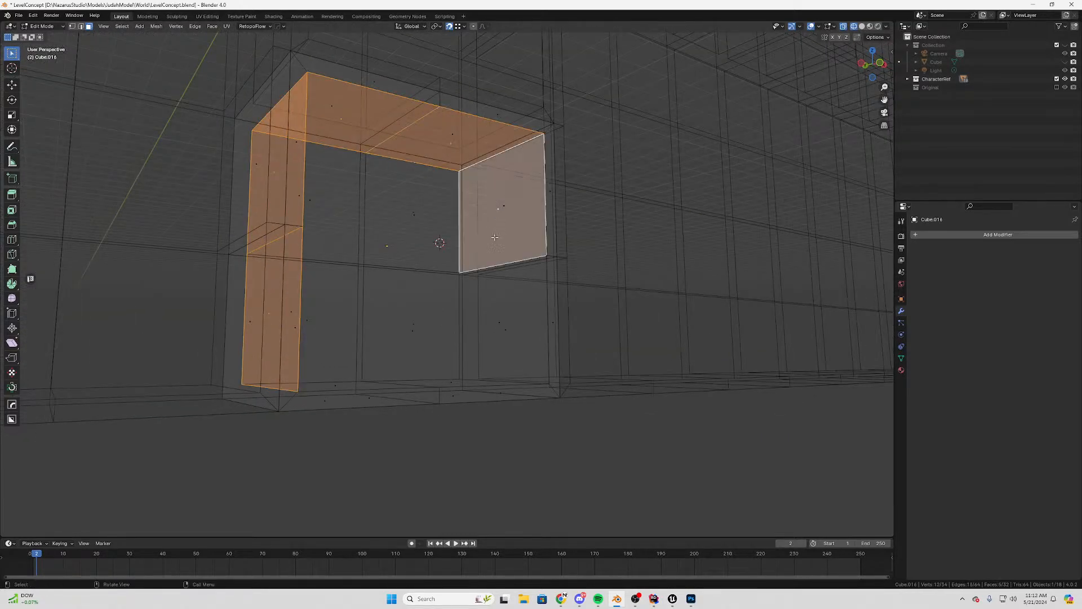
{"action": "left_click", "coordinate": [497, 323], "text": "shift"}
{"action": "middle_click_drag", "start_coordinate": [497, 323], "coordinate": [464, 372]}
{"action": "left_click", "coordinate": [451, 325], "text": "shift"}
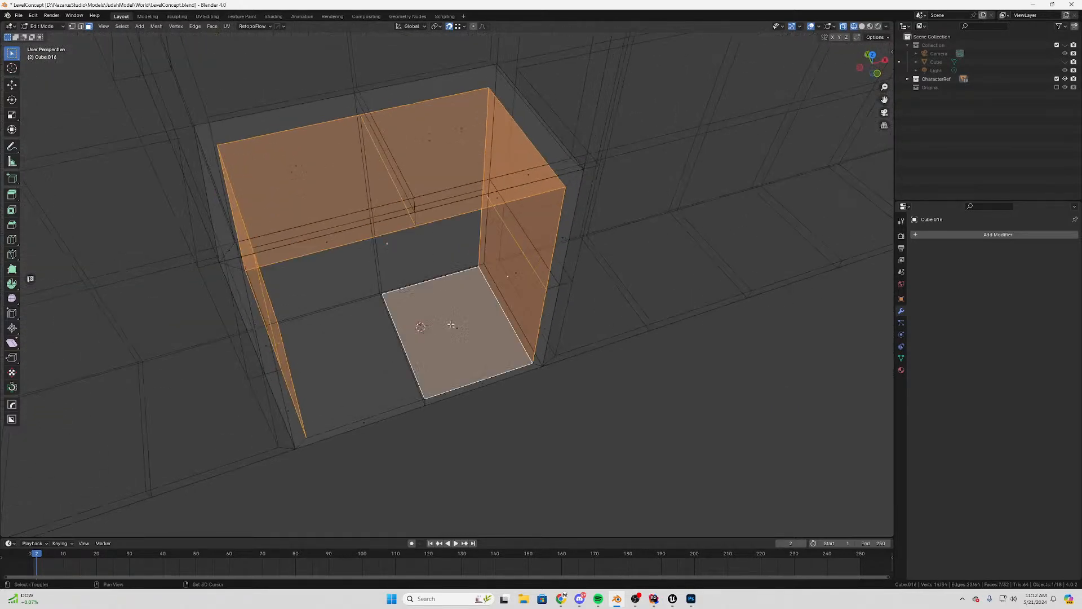
{"action": "left_click", "coordinate": [340, 361], "text": "shift"}
{"action": "middle_click_drag", "start_coordinate": [414, 336], "coordinate": [384, 310]}
{"action": "key", "text": "shift+s"}
{"action": "left_click", "coordinate": [381, 357]}
{"action": "middle_click_drag", "start_coordinate": [481, 311], "coordinate": [448, 289]}
{"action": "left_click", "coordinate": [361, 365], "text": "shift"}
{"action": "left_click", "coordinate": [361, 364], "text": "shift"}
{"action": "key", "text": "shift+s"}
{"action": "right_click", "coordinate": [448, 288]}
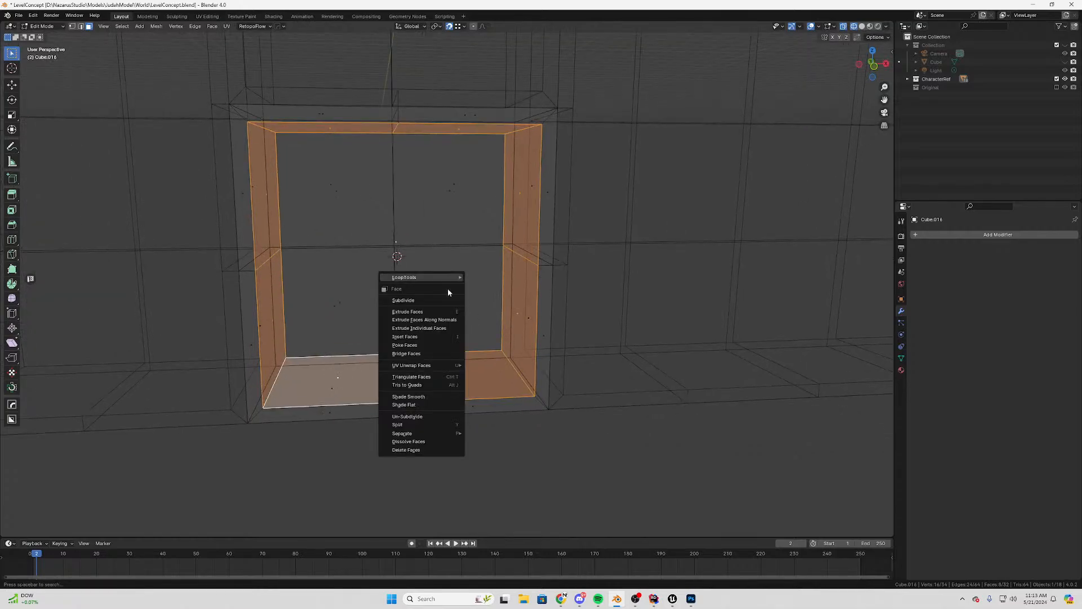
{"action": "key", "text": "Escape"}
Return to Object Mode and set the square section's origin to the 3D cursor
{"action": "key", "text": "Tab"}
{"action": "right_click", "coordinate": [420, 268]}
{"action": "mouse_move", "coordinate": [418, 270]}
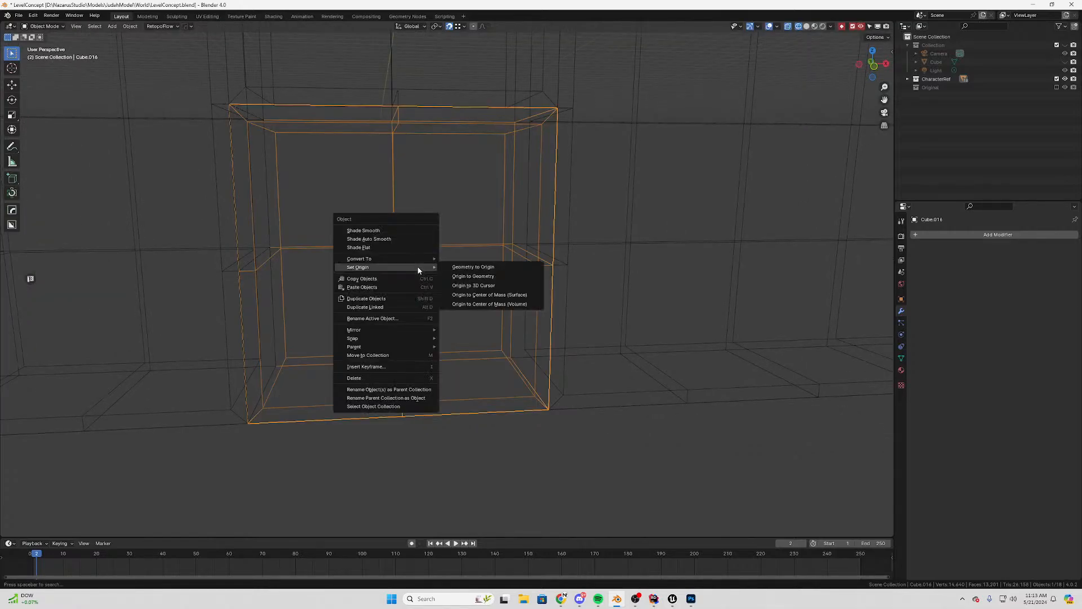
{"action": "left_click", "coordinate": [489, 290]}
Delete the old wall section directly above the lower square section
{"action": "middle_click_drag", "start_coordinate": [636, 285], "coordinate": [479, 322]}
{"action": "key", "text": "KP_1"}
{"action": "scroll", "coordinate": [445, 251], "scroll_direction": "down", "scroll_amount": 1}
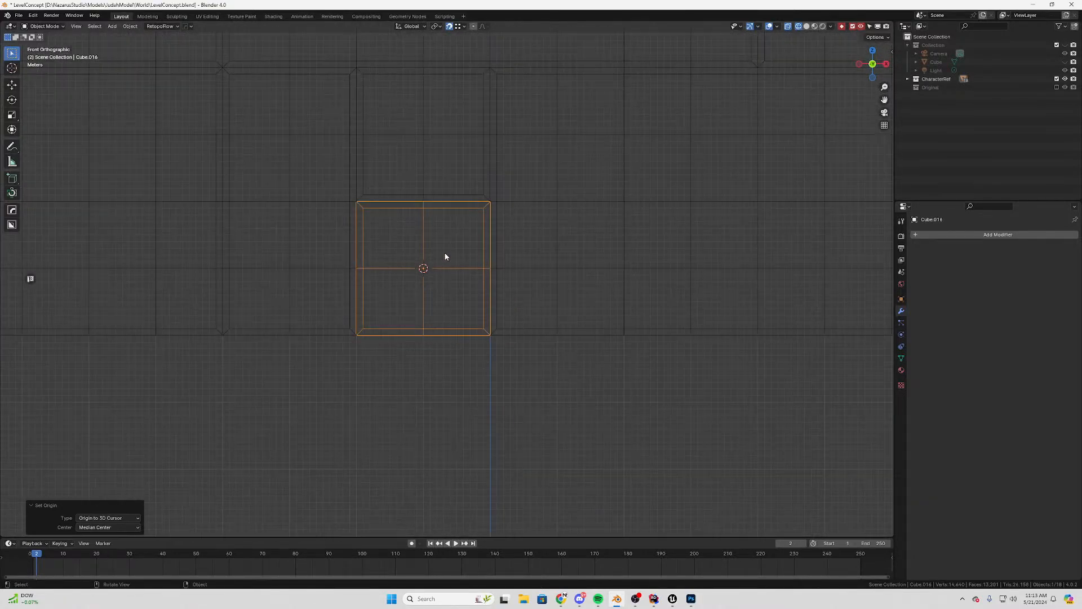
{"action": "left_click", "coordinate": [430, 157]}
{"action": "key", "text": "x"}
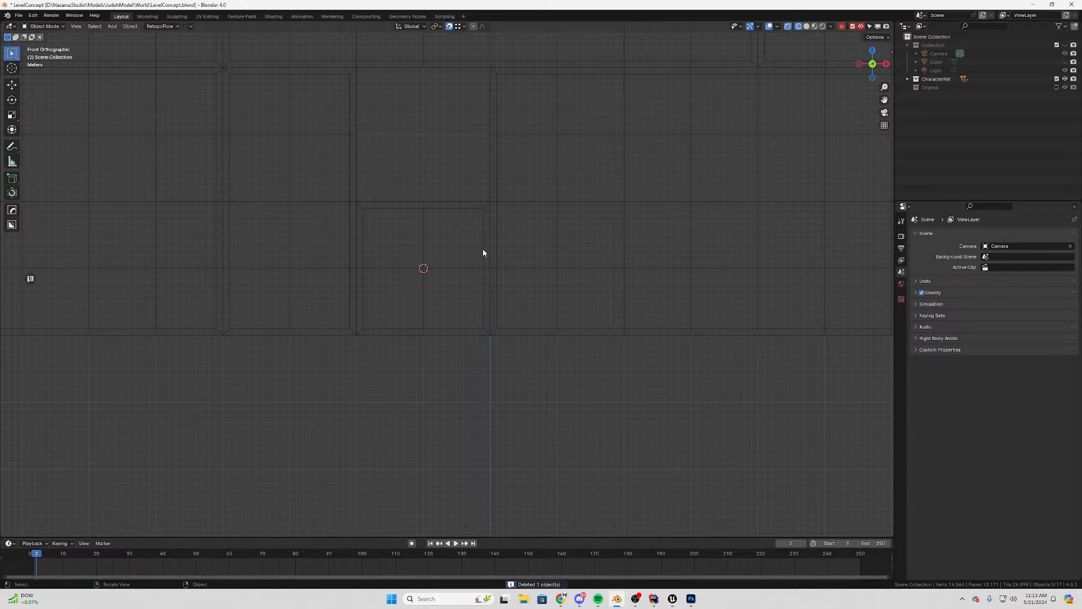
Change the snapping target and duplicate the lower square section 20 m upward along Z
{"action": "left_click", "coordinate": [487, 209]}
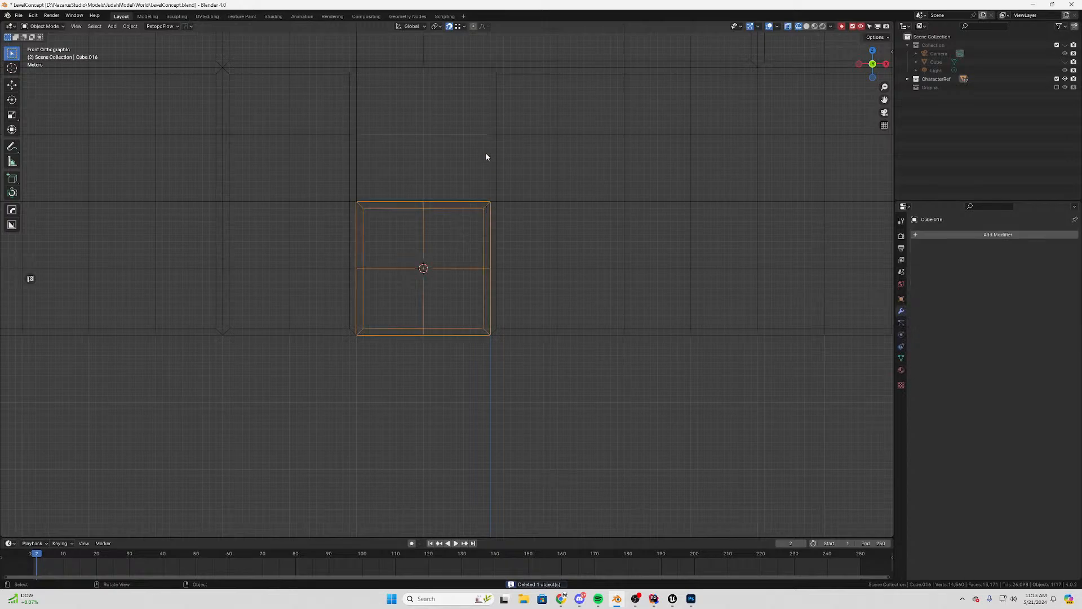
{"action": "left_click", "coordinate": [459, 27]}
{"action": "left_click", "coordinate": [451, 75]}
{"action": "key", "text": "shift+d"}
{"action": "key", "text": "z"}
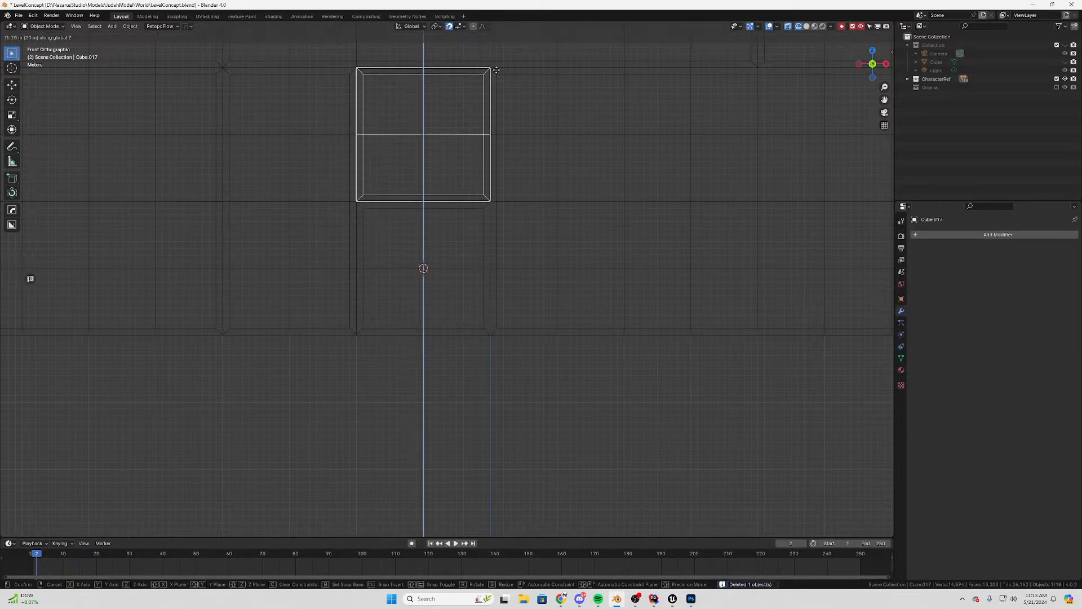
{"action": "left_click", "coordinate": [496, 70]}
Display the transform values of the duplicated square section and check its mesh in Edit Mode and from an angle
{"action": "scroll", "coordinate": [585, 350], "scroll_direction": "down", "scroll_amount": 2}
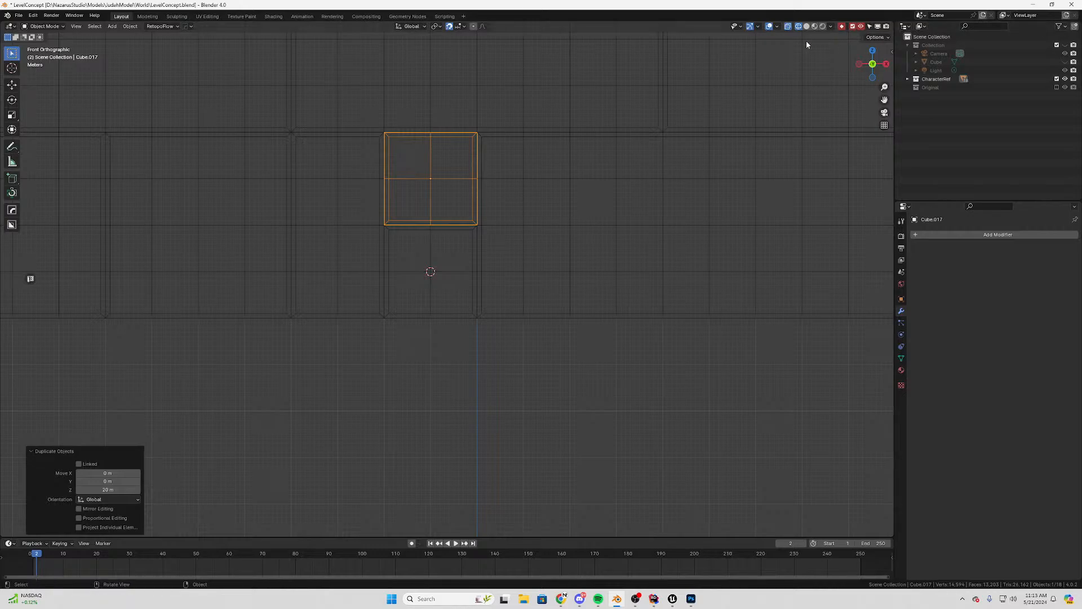
{"action": "left_click", "coordinate": [891, 52]}
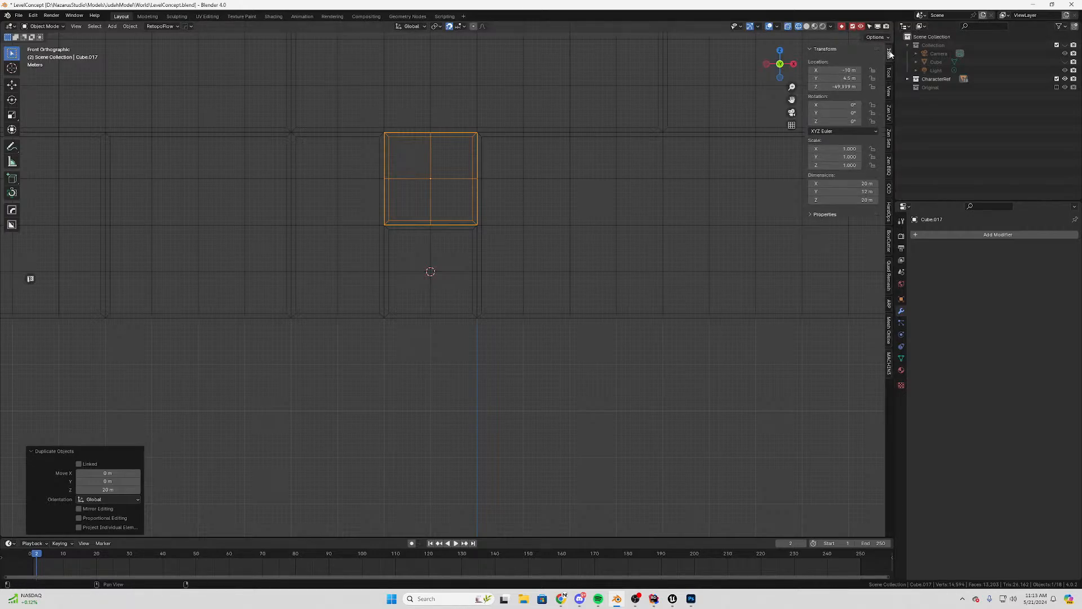
{"action": "key", "text": "Tab"}
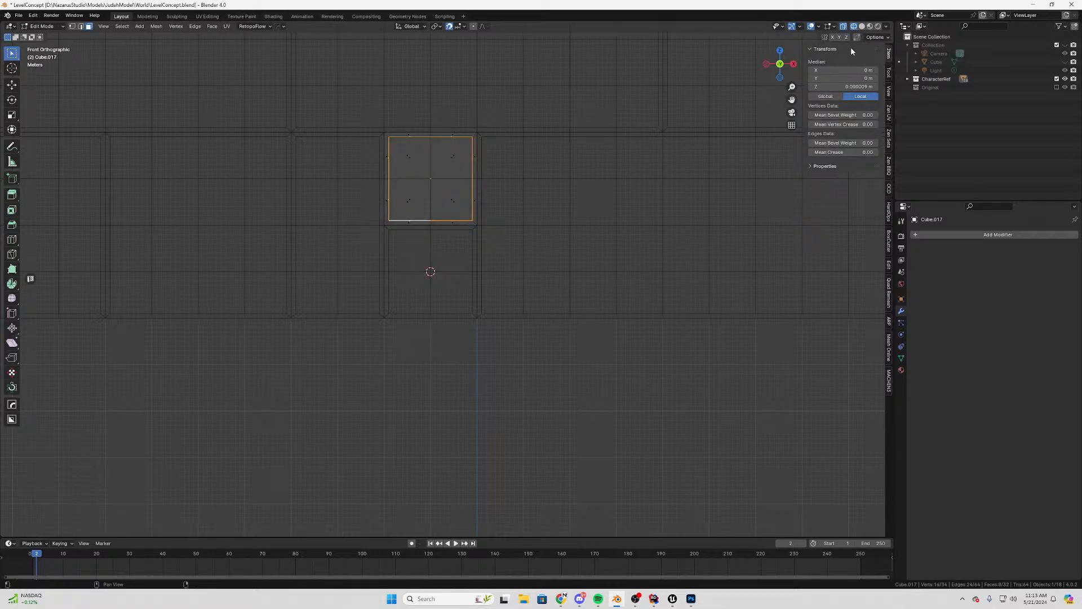
{"action": "key", "text": "Tab"}
{"action": "middle_click_drag", "start_coordinate": [564, 172], "coordinate": [674, 205]}
{"action": "key", "text": "KP_1"}
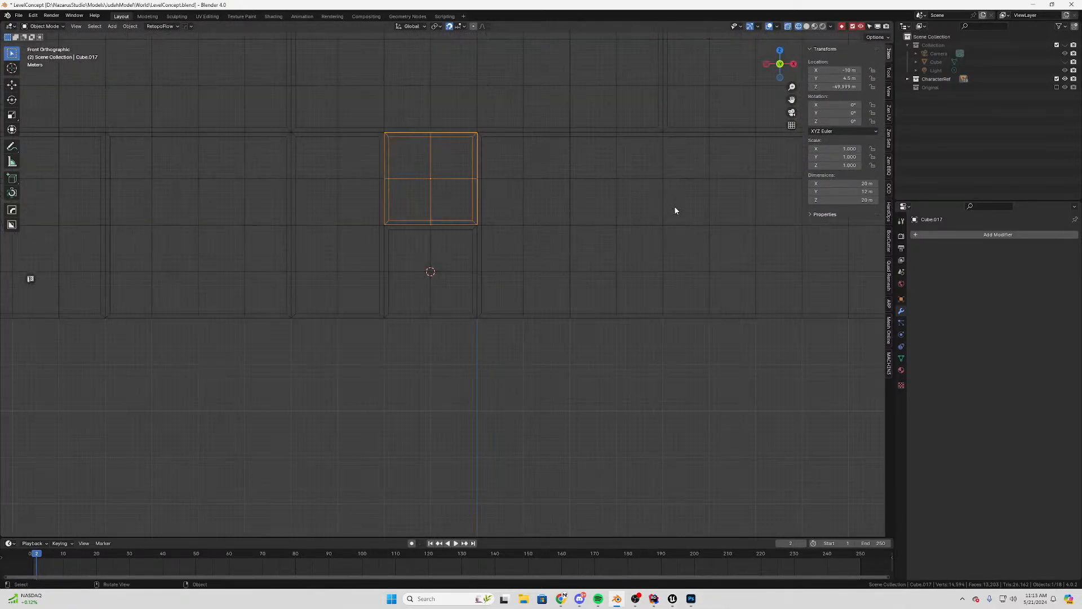
Set the origin of the leftmost 40 m wide section in the grid's lowest row to Center of Mass (Surface)
{"action": "middle_click_drag", "start_coordinate": [383, 257], "coordinate": [452, 285], "text": "shift"}
{"action": "left_click", "coordinate": [469, 285]}
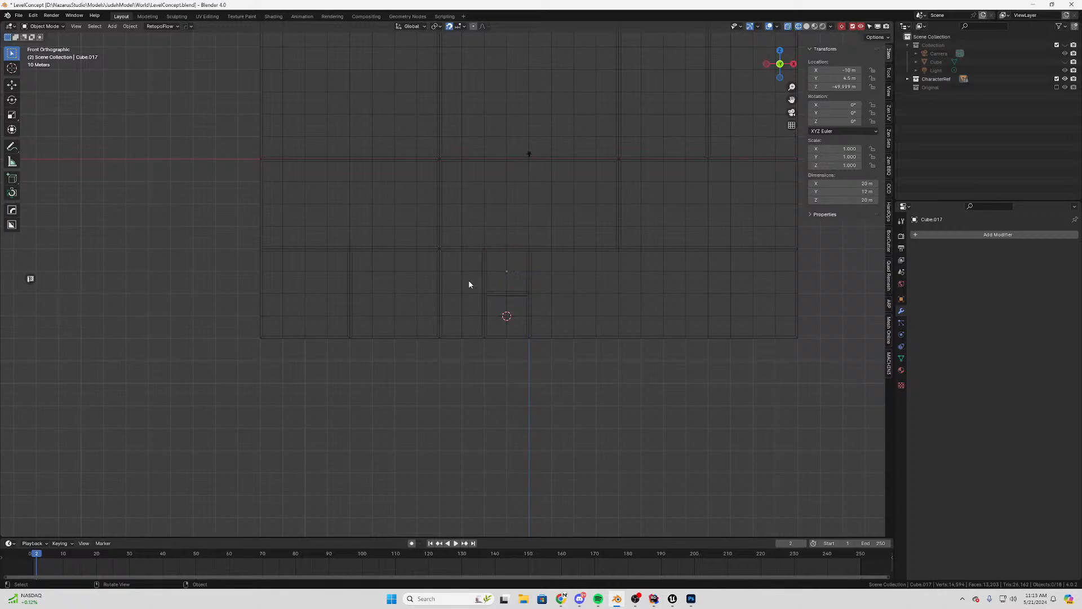
{"action": "left_click", "coordinate": [469, 284]}
{"action": "scroll", "coordinate": [416, 304], "scroll_direction": "up", "scroll_amount": 2}
{"action": "left_click", "coordinate": [389, 299]}
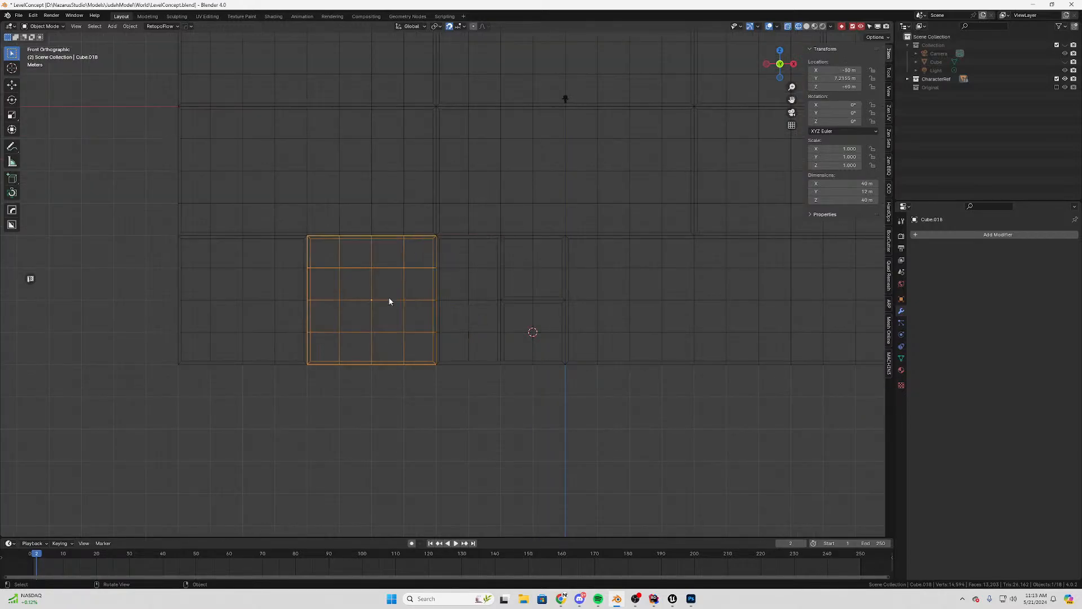
{"action": "middle_click_drag", "start_coordinate": [389, 299], "coordinate": [532, 308], "text": "shift"}
{"action": "left_click", "coordinate": [380, 296]}
{"action": "left_click", "coordinate": [394, 302]}
{"action": "right_click", "coordinate": [397, 303]}
{"action": "mouse_move", "coordinate": [397, 302]}
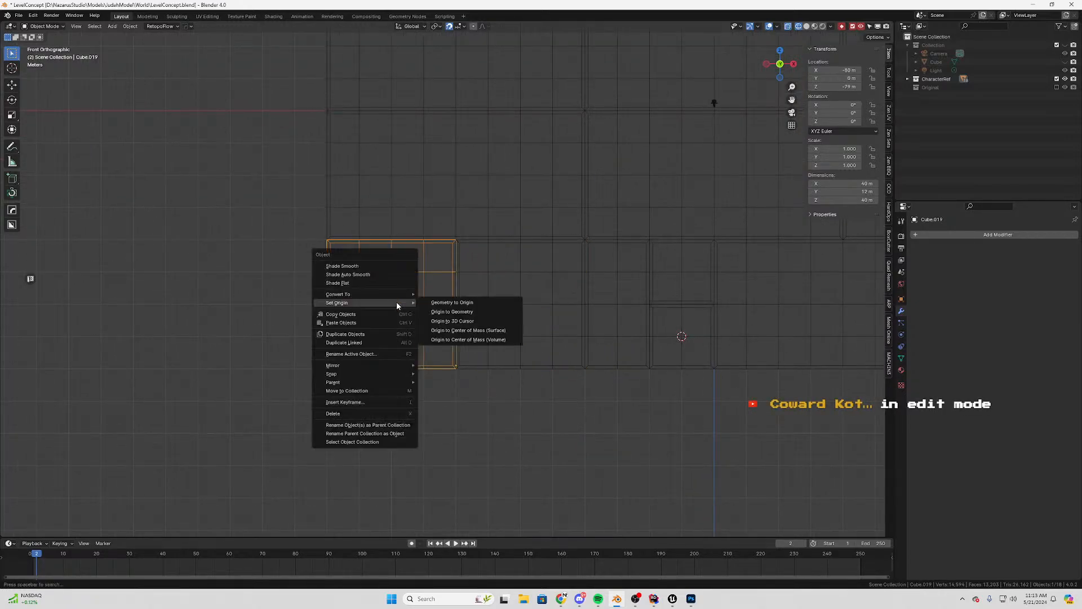
{"action": "left_click", "coordinate": [476, 330]}
Set the origin of the leftmost 80 by 40 m section in the second-lowest row to Center of Mass (Surface)
{"action": "middle_click_drag", "start_coordinate": [492, 328], "coordinate": [451, 366], "text": "shift"}
{"action": "left_click", "coordinate": [418, 218]}
{"action": "right_click", "coordinate": [419, 217]}
{"action": "mouse_move", "coordinate": [418, 218]}
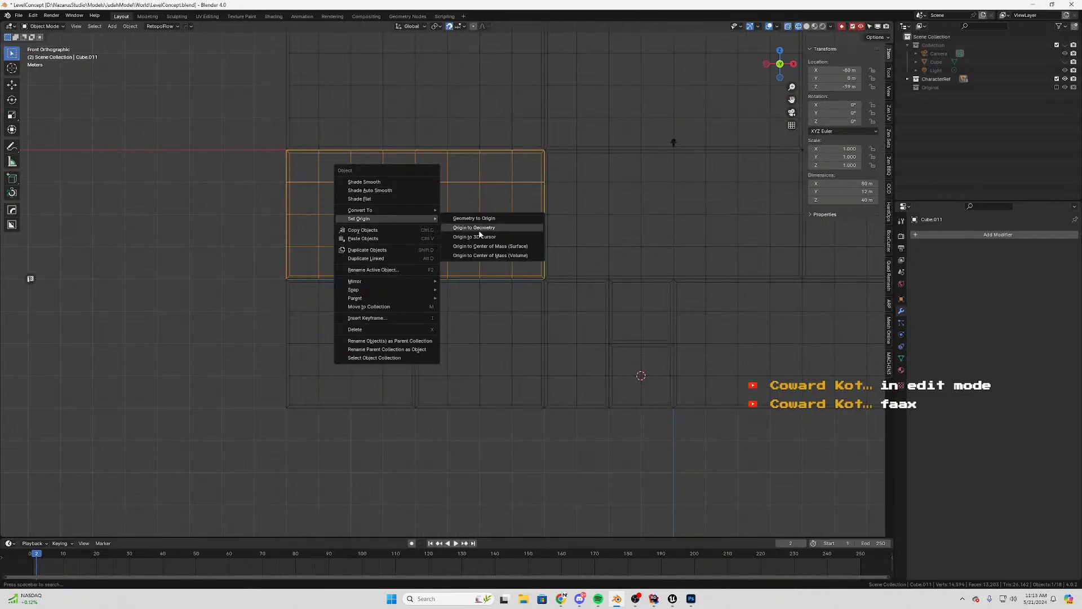
{"action": "left_click", "coordinate": [482, 247]}
Set the origin of the middle 80 by 40 m section in the second-lowest row to Center of Mass (Surface)
{"action": "middle_click_drag", "start_coordinate": [483, 247], "coordinate": [372, 248], "text": "shift"}
{"action": "left_click", "coordinate": [483, 222]}
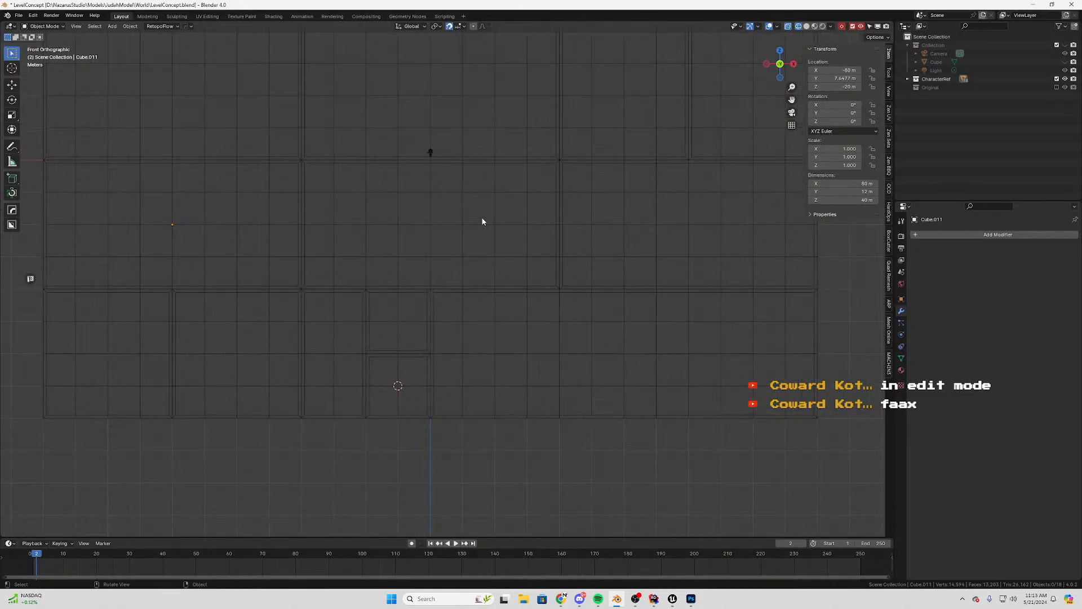
{"action": "left_click", "coordinate": [445, 224]}
{"action": "right_click", "coordinate": [444, 224]}
{"action": "mouse_move", "coordinate": [461, 222]}
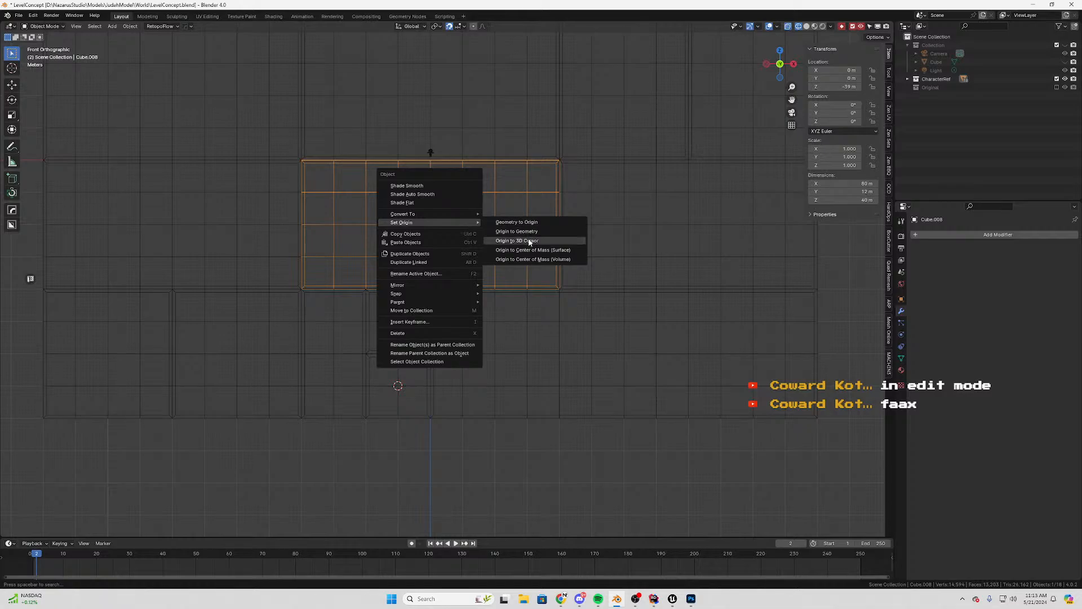
{"action": "left_click", "coordinate": [530, 241]}
{"action": "right_click", "coordinate": [435, 226]}
{"action": "left_click", "coordinate": [503, 251]}
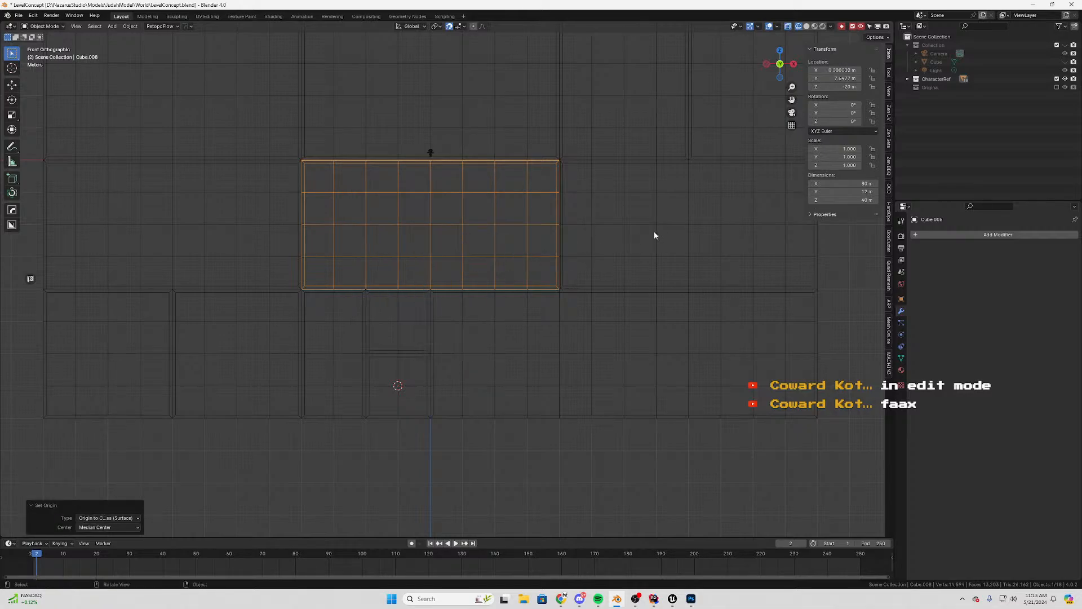
Set the origin of the rightmost 80 by 40 m section in the second-lowest row to Center of Mass (Surface)
{"action": "left_click", "coordinate": [655, 232]}
{"action": "right_click", "coordinate": [654, 232]}
{"action": "mouse_move", "coordinate": [654, 232]}
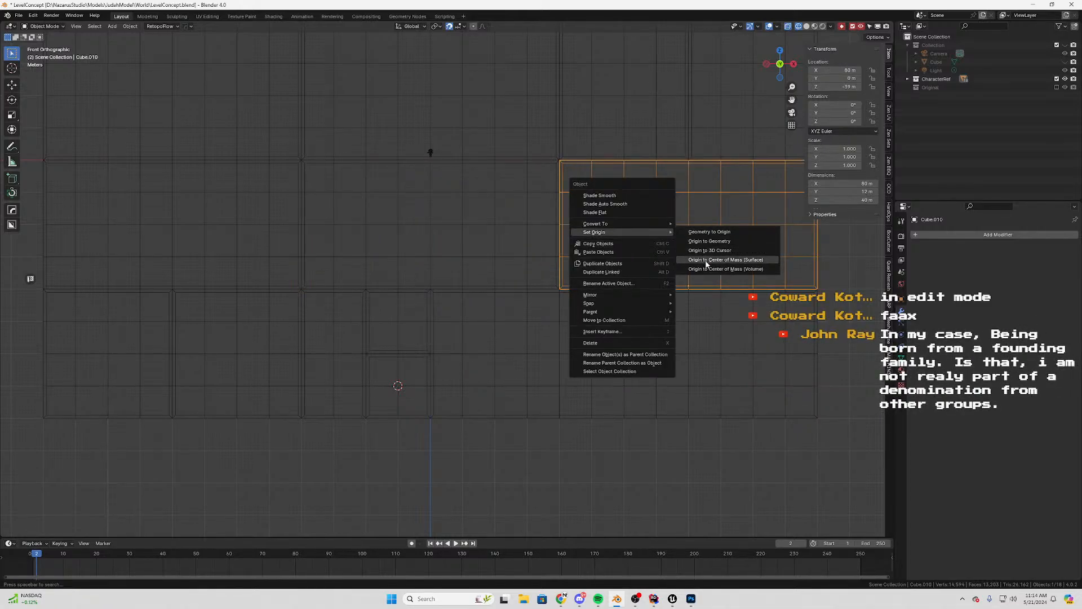
{"action": "left_click", "coordinate": [706, 260]}
Set the origin of the 120 m wide section in the lowest row to the 3D cursor
{"action": "left_click", "coordinate": [688, 331]}
{"action": "right_click", "coordinate": [697, 331]}
{"action": "mouse_move", "coordinate": [697, 331]}
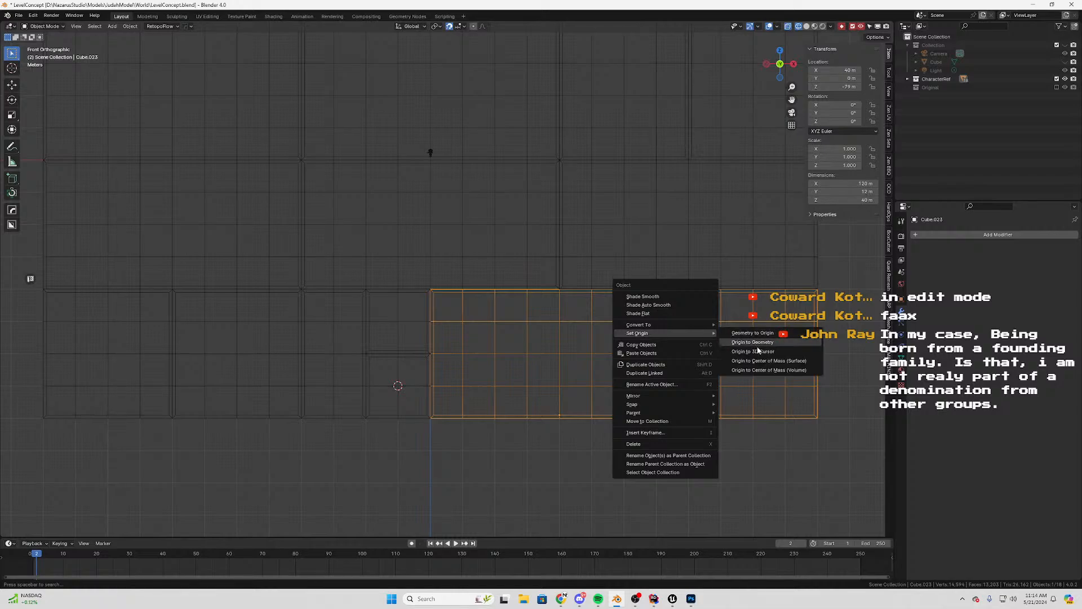
{"action": "left_click", "coordinate": [756, 351]}
{"action": "right_click", "coordinate": [677, 349]}
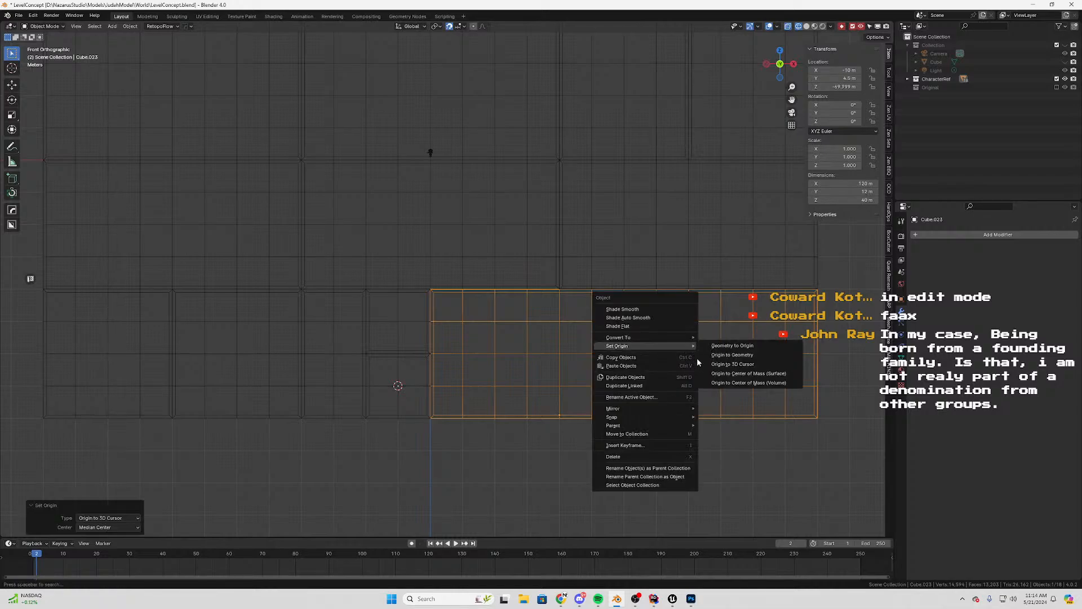
{"action": "left_click", "coordinate": [728, 366]}
Set the origin of the inner 40 by 80 m section in the row above the red X axis to Center of Mass (Surface)
{"action": "scroll", "coordinate": [624, 274], "scroll_direction": "down", "scroll_amount": 2}
{"action": "middle_click_drag", "start_coordinate": [624, 274], "coordinate": [607, 367], "text": "shift"}
{"action": "left_click", "coordinate": [546, 218]}
{"action": "right_click", "coordinate": [546, 218]}
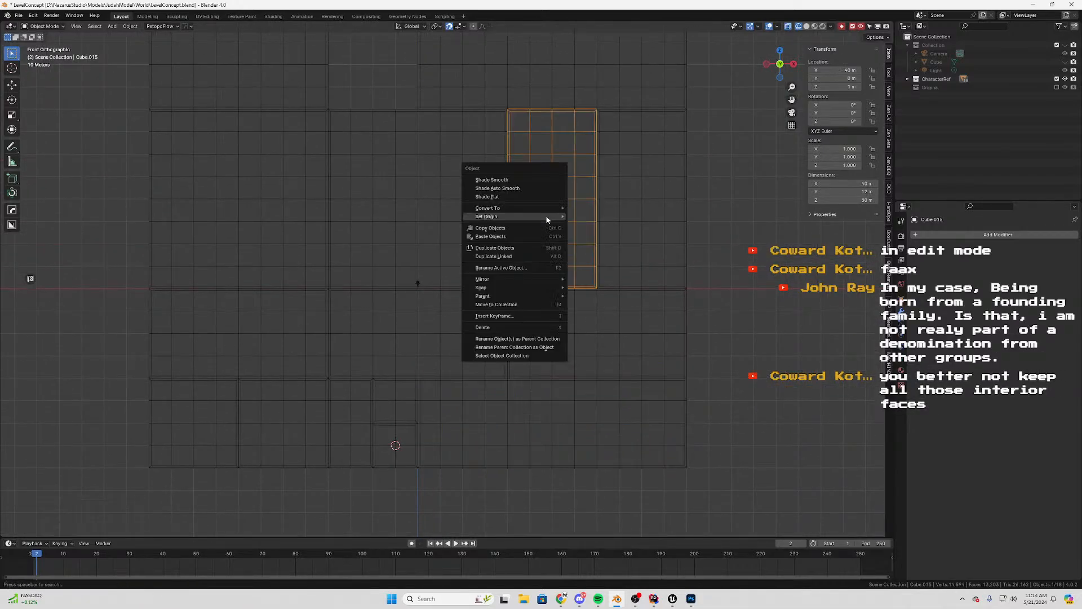
{"action": "mouse_move", "coordinate": [546, 214]}
{"action": "left_click", "coordinate": [622, 247]}
Set the origin of the rightmost 40 by 80 m section in the same row to Center of Mass (Surface)
{"action": "left_click", "coordinate": [654, 169]}
{"action": "right_click", "coordinate": [654, 169]}
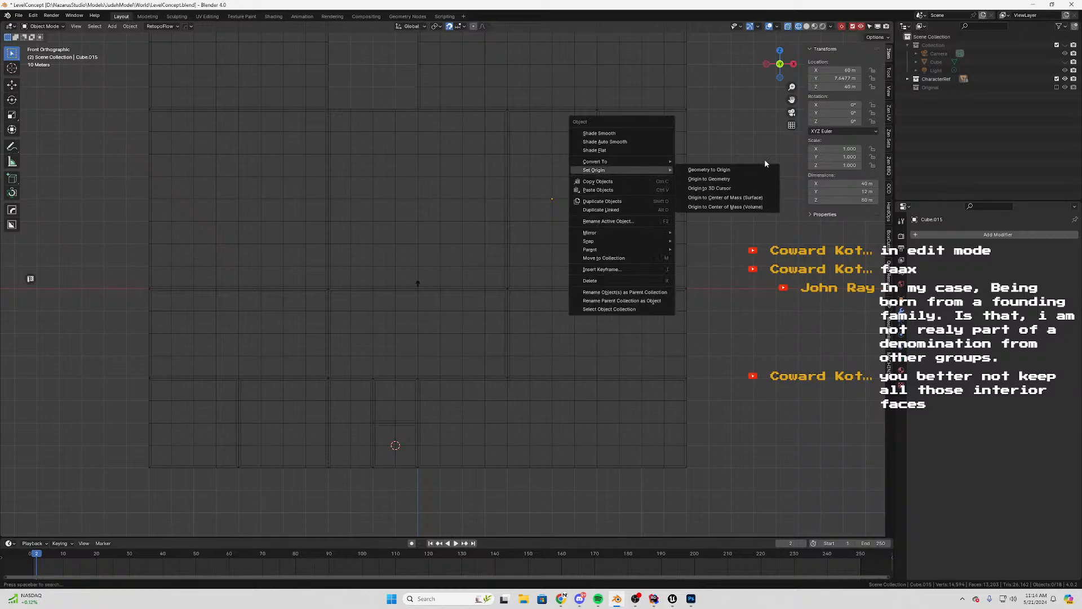
{"action": "left_click", "coordinate": [644, 152]}
{"action": "right_click", "coordinate": [644, 153]}
{"action": "mouse_move", "coordinate": [643, 152]}
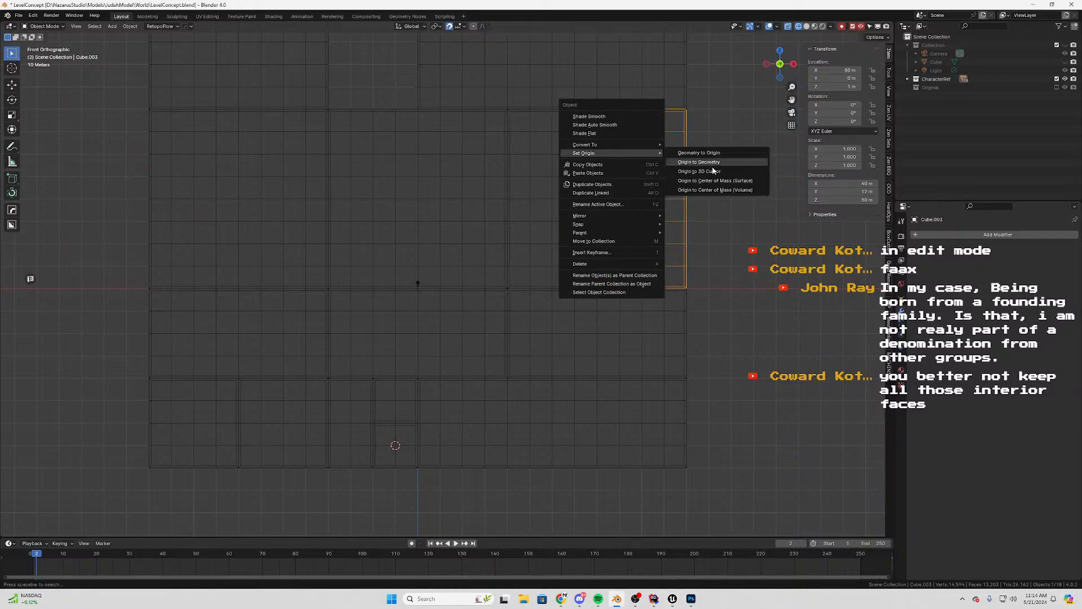
{"action": "left_click", "coordinate": [721, 179]}
Set the origins of the middle and left 80 m square sections in that row to Center of Mass (Surface)
{"action": "left_click", "coordinate": [445, 178]}
{"action": "right_click", "coordinate": [445, 184]}
{"action": "mouse_move", "coordinate": [446, 184]}
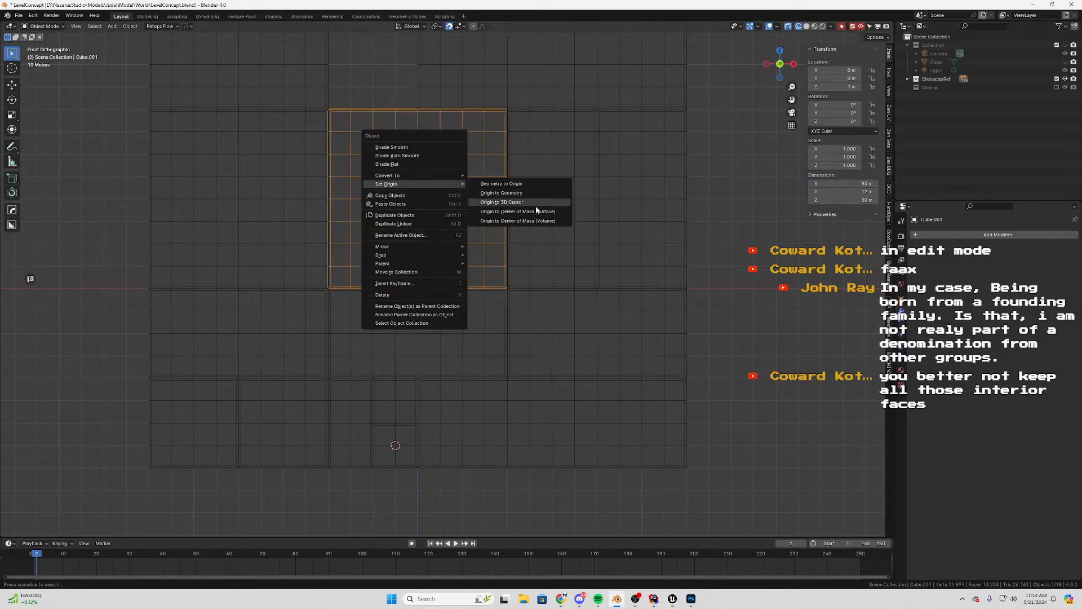
{"action": "left_click", "coordinate": [523, 211]}
{"action": "left_click", "coordinate": [237, 195]}
{"action": "right_click", "coordinate": [237, 195]}
{"action": "mouse_move", "coordinate": [237, 195]}
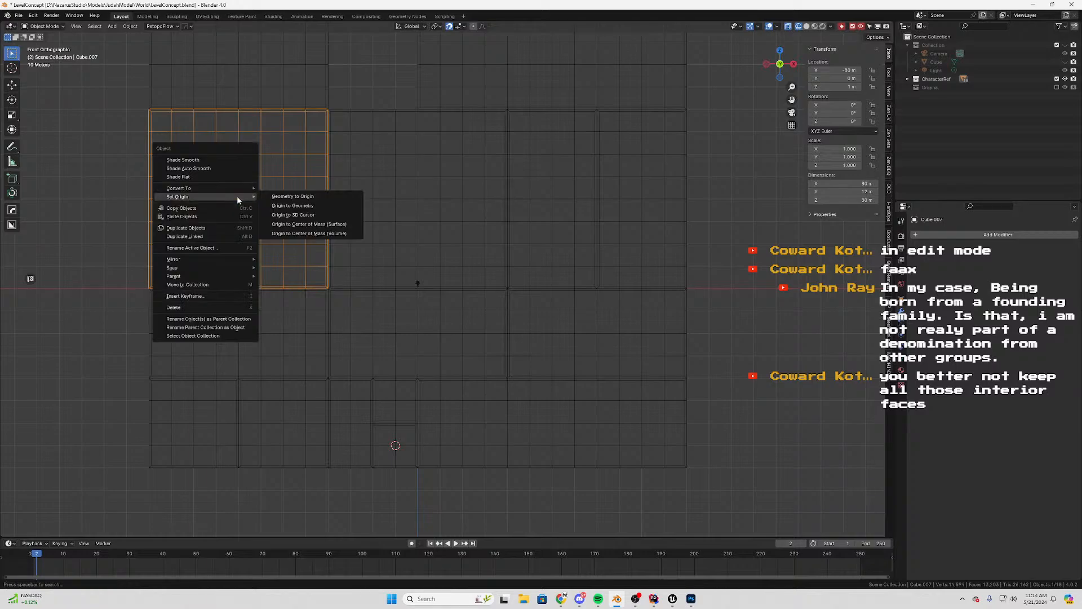
{"action": "left_click", "coordinate": [308, 223]}
Set the origin of the 80 m square section in the topmost row to the 3D cursor
{"action": "middle_click_drag", "start_coordinate": [319, 185], "coordinate": [379, 331], "text": "shift"}
{"action": "left_click", "coordinate": [280, 159]}
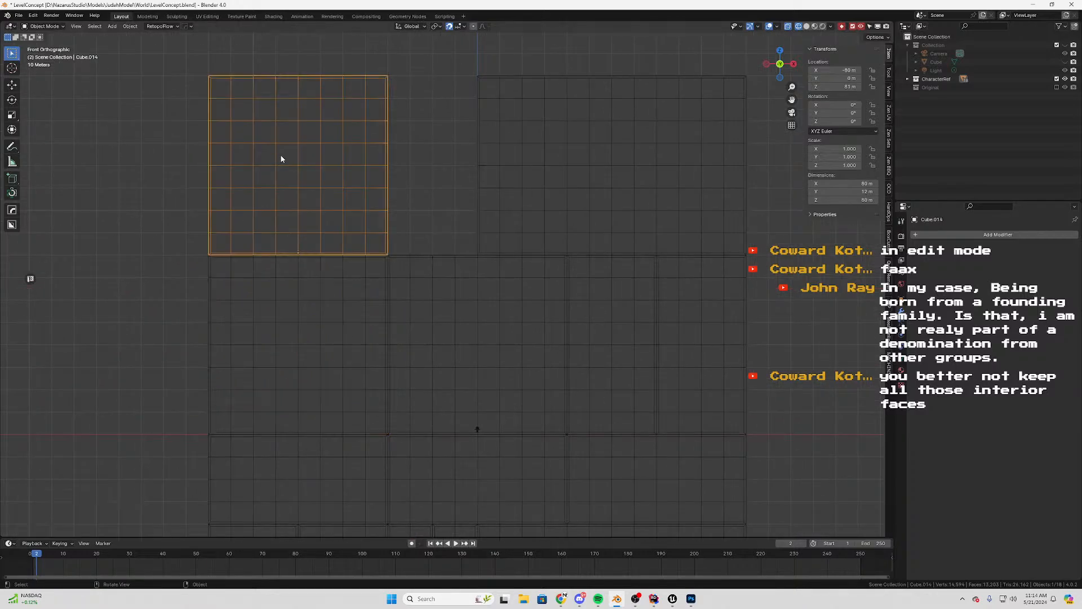
{"action": "right_click", "coordinate": [281, 156]}
{"action": "mouse_move", "coordinate": [282, 157]}
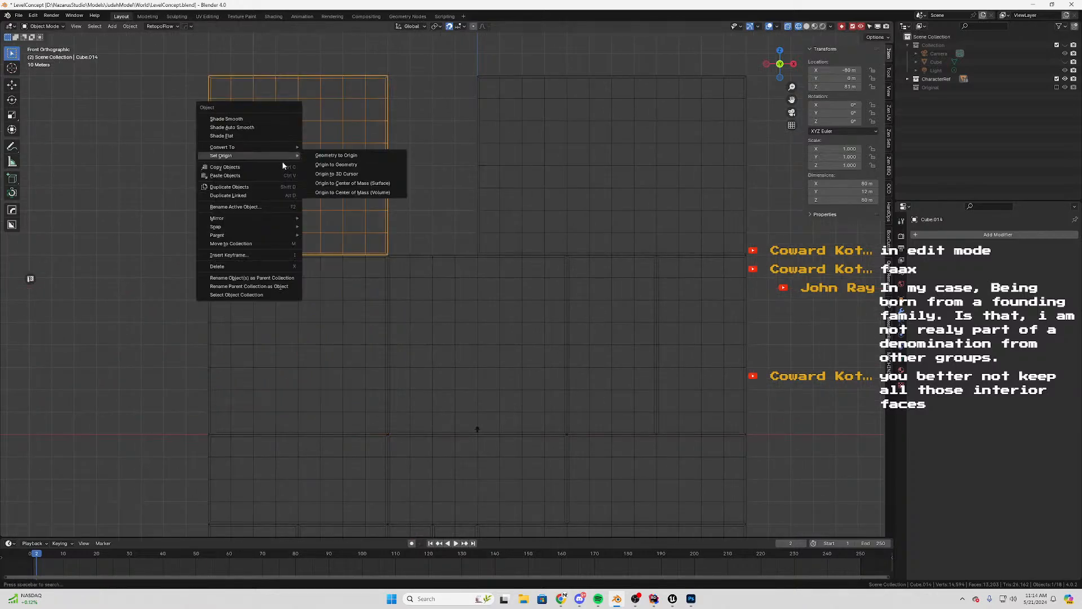
{"action": "left_click", "coordinate": [342, 173]}
Join the wide section at the right of the topmost row with the narrow section beside it into one object
{"action": "left_click", "coordinate": [587, 164]}
{"action": "left_click", "coordinate": [592, 176]}
{"action": "right_click", "coordinate": [610, 172]}
{"action": "mouse_move", "coordinate": [610, 174]}
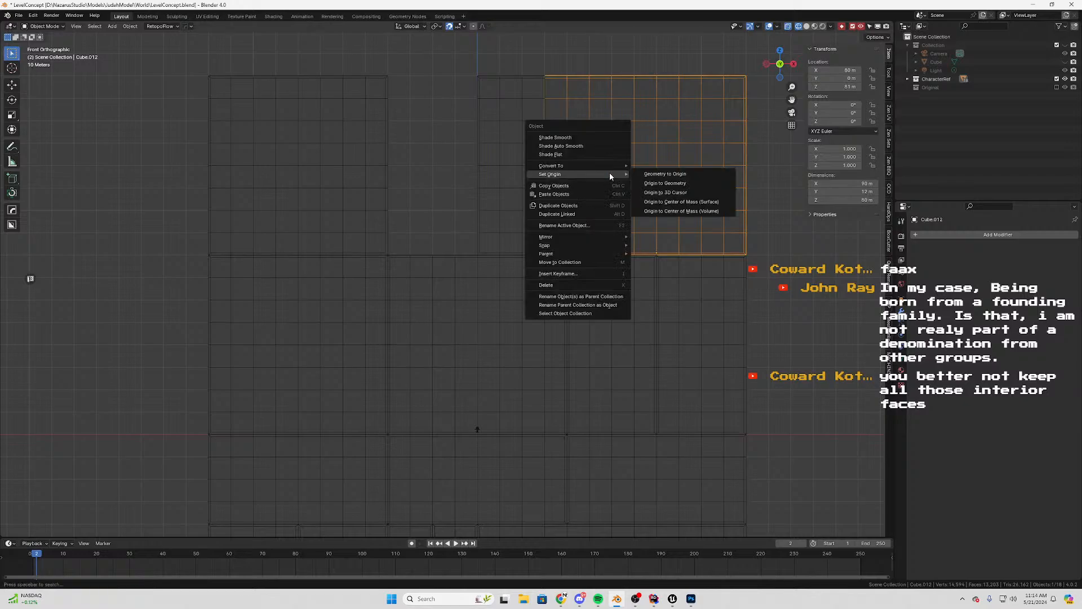
{"action": "key", "text": "Escape"}
{"action": "left_click", "coordinate": [523, 167], "text": "shift"}
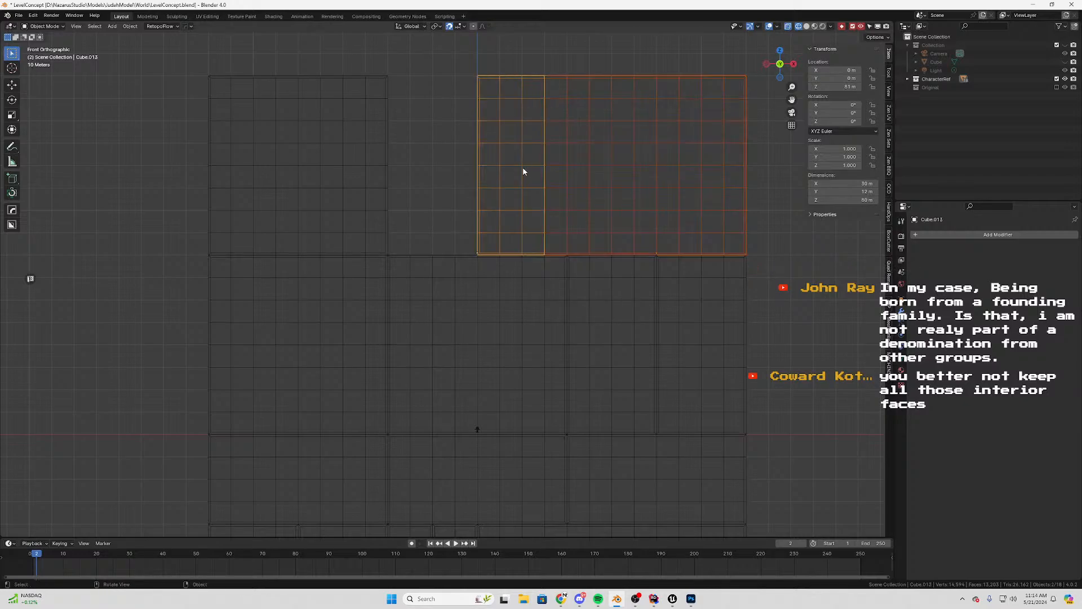
{"action": "key", "text": "ctrl+j"}
Merge the joined section's duplicate vertices by distance and return to Object Mode
{"action": "key", "text": "Tab"}
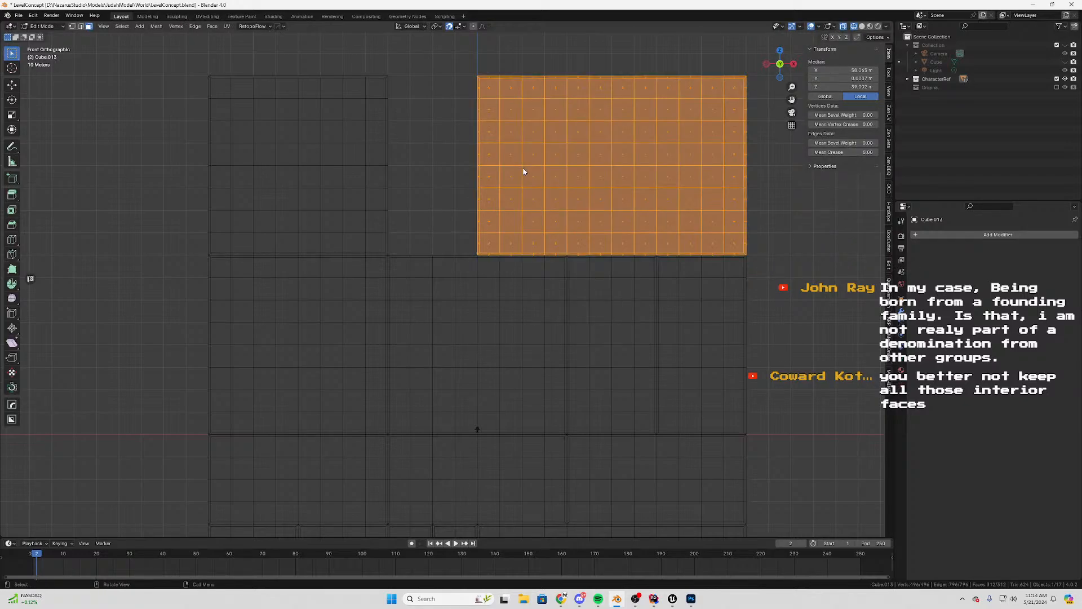
{"action": "key", "text": "m"}
{"action": "left_click", "coordinate": [523, 169]}
{"action": "middle_click_drag", "start_coordinate": [538, 180], "coordinate": [508, 200], "text": "shift"}
{"action": "left_click", "coordinate": [539, 113]}
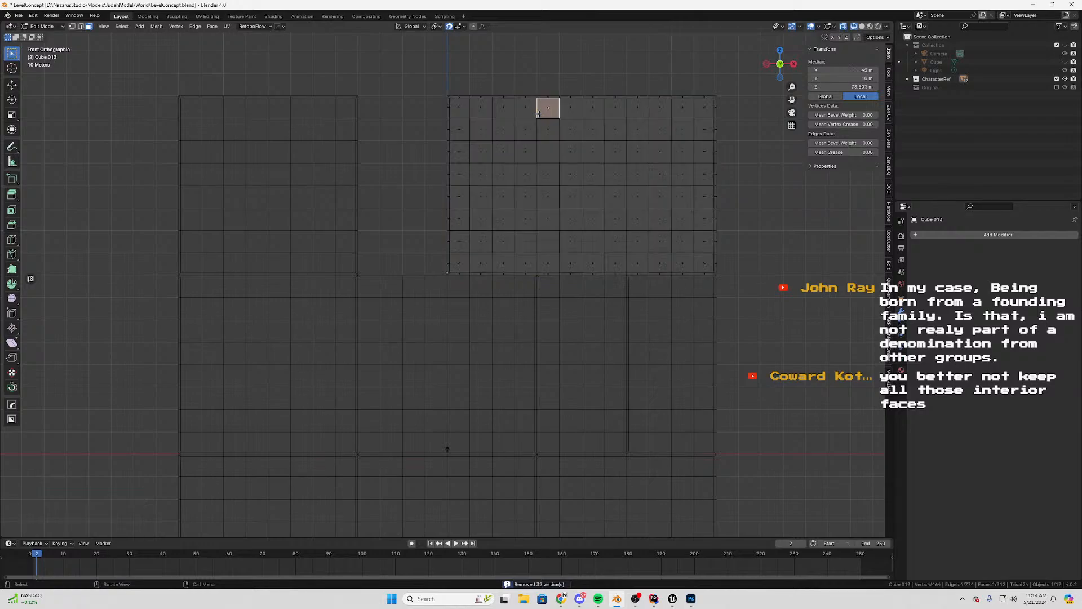
{"action": "key", "text": "Tab"}
Set the joined 120 by 80 m section's origin to Center of Mass (Surface)
{"action": "right_click", "coordinate": [635, 195]}
{"action": "mouse_move", "coordinate": [637, 194]}
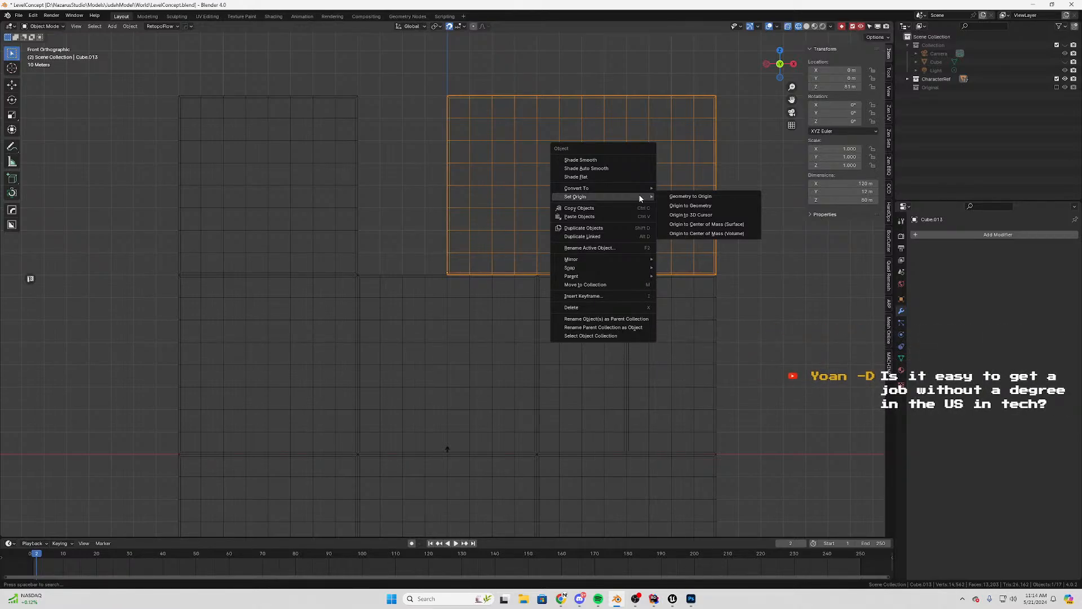
{"action": "left_click", "coordinate": [692, 225]}
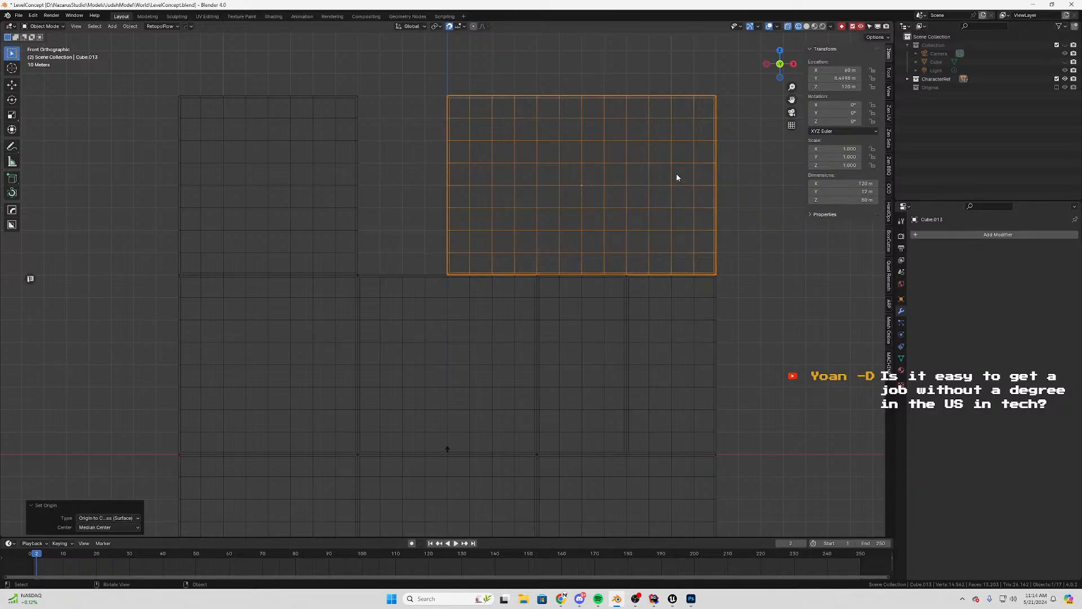
Select the 80 m square section at the left of the topmost row
{"action": "left_click", "coordinate": [291, 174]}
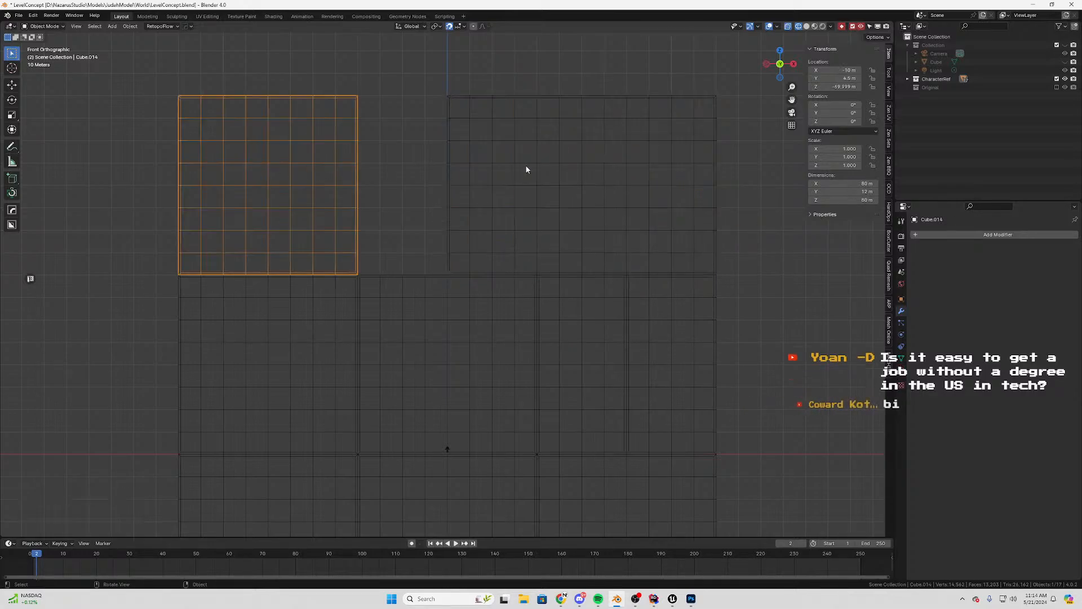
{"action": "scroll", "coordinate": [689, 192], "scroll_direction": "up", "scroll_amount": 3}
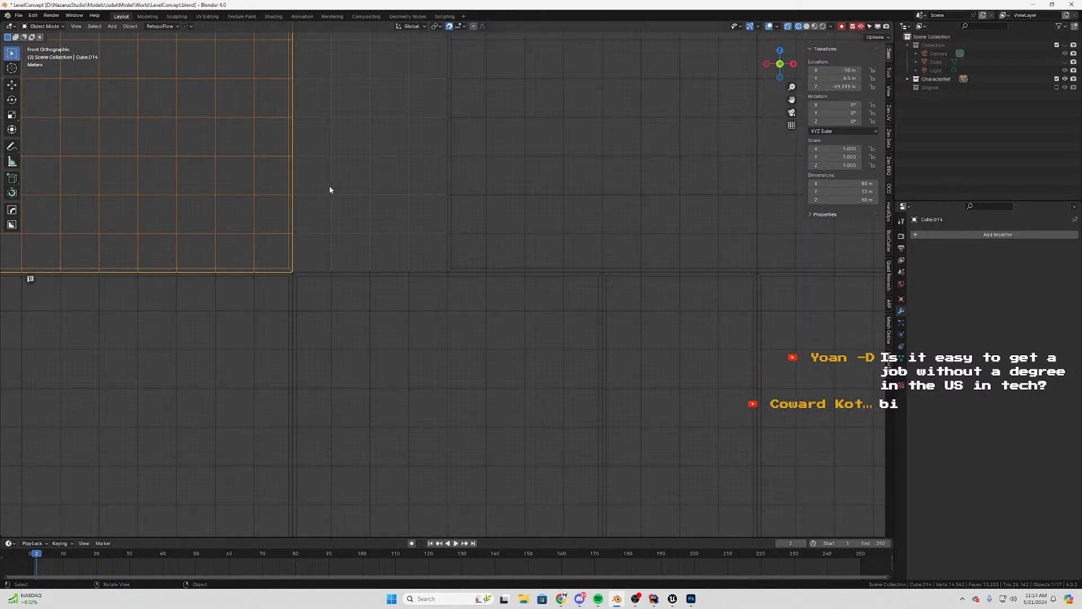
{"action": "scroll", "coordinate": [413, 171], "scroll_direction": "down", "scroll_amount": 2}
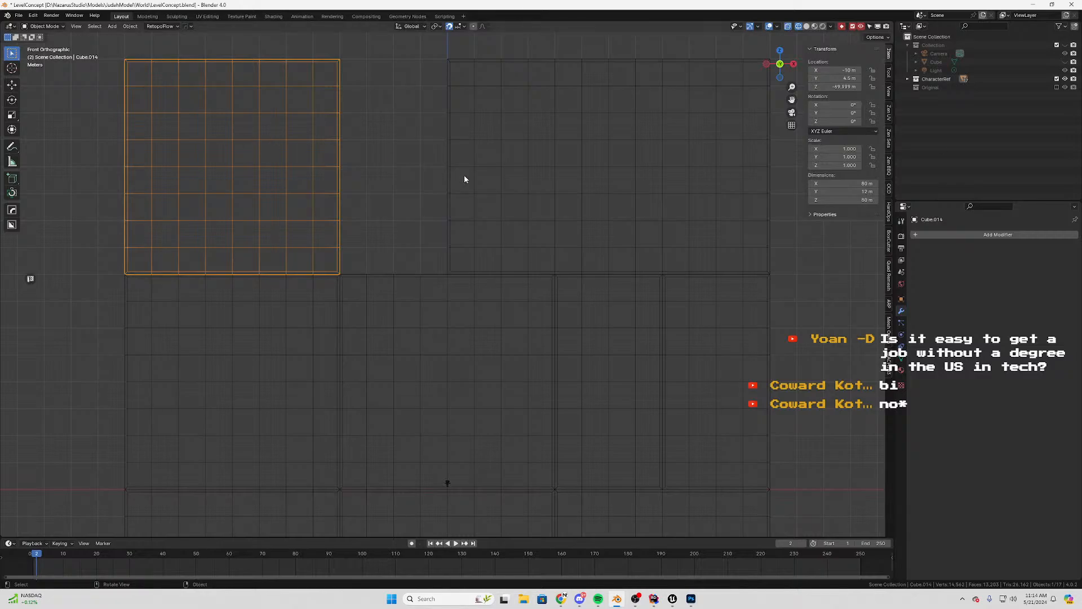
Duplicate the 40 m wide middle-row block, moving the copy -80 m in X and 80 m in Z beside the 80 m upper block
{"action": "scroll", "coordinate": [465, 175], "scroll_direction": "down", "scroll_amount": 1}
{"action": "left_click", "coordinate": [588, 332]}
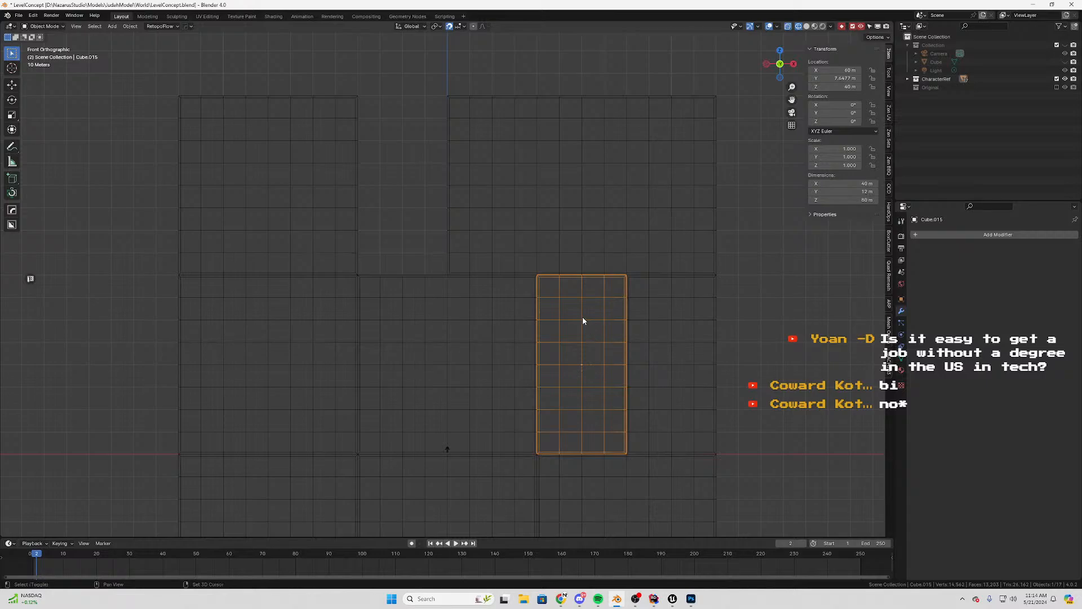
{"action": "key", "text": "shift+d"}
{"action": "left_click", "coordinate": [410, 141]}
Join the duplicated 40 m wide block with the adjacent 80 m wide upper-left block into one object
{"action": "scroll", "coordinate": [467, 252], "scroll_direction": "up", "scroll_amount": 3}
{"action": "middle_click_drag", "start_coordinate": [238, 171], "coordinate": [503, 263], "text": "shift"}
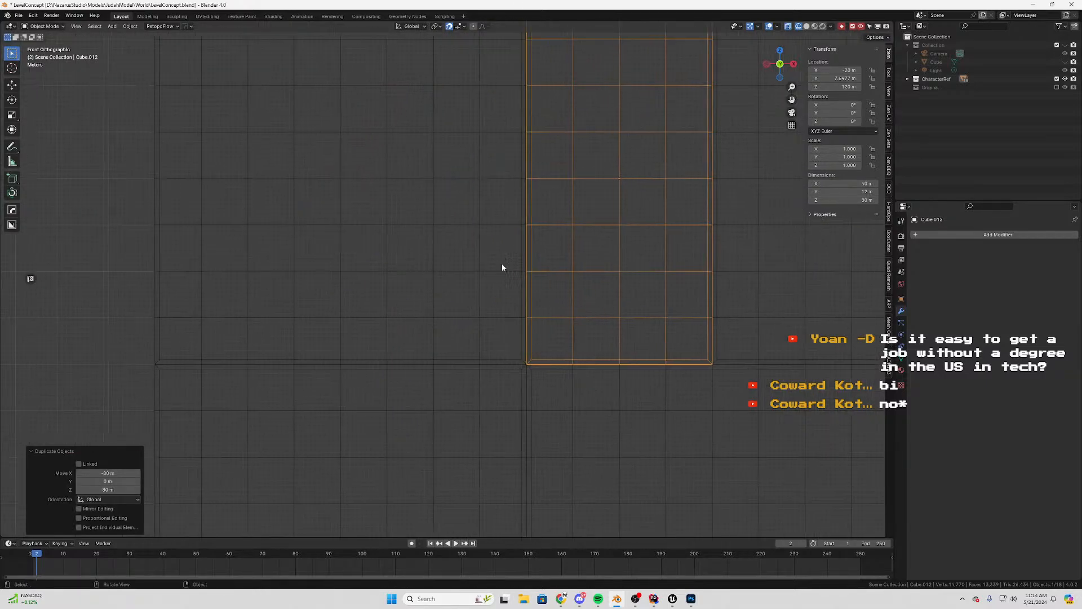
{"action": "left_click", "coordinate": [437, 217], "text": "shift"}
{"action": "scroll", "coordinate": [515, 229], "scroll_direction": "down", "scroll_amount": 3}
{"action": "middle_click_drag", "start_coordinate": [456, 163], "coordinate": [403, 251], "text": "shift"}
{"action": "key", "text": "Tab"}
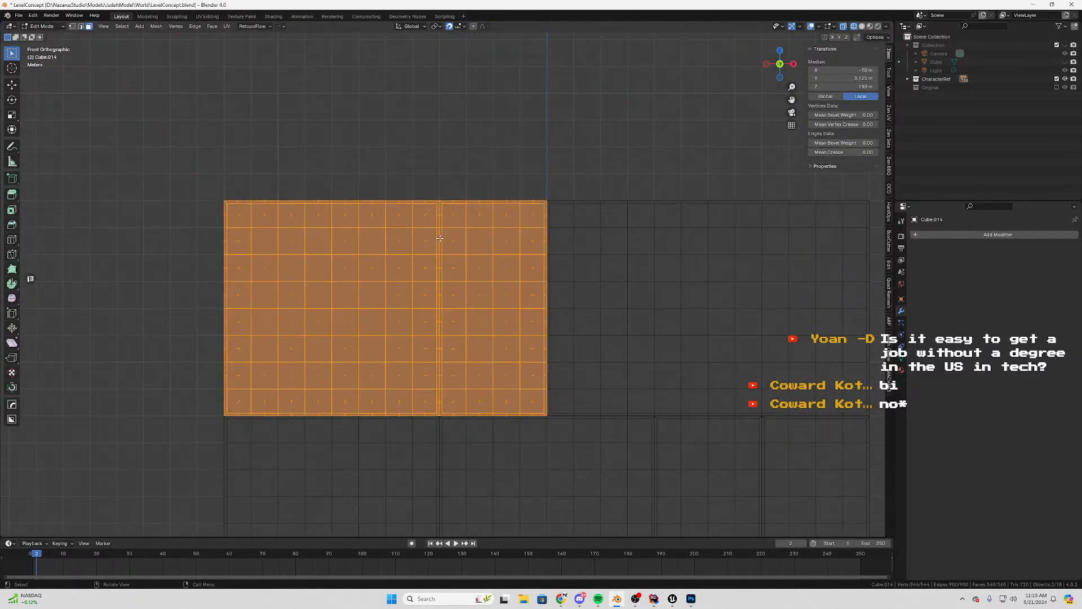
{"action": "key", "text": "Tab"}
{"action": "key", "text": "ctrl+j"}
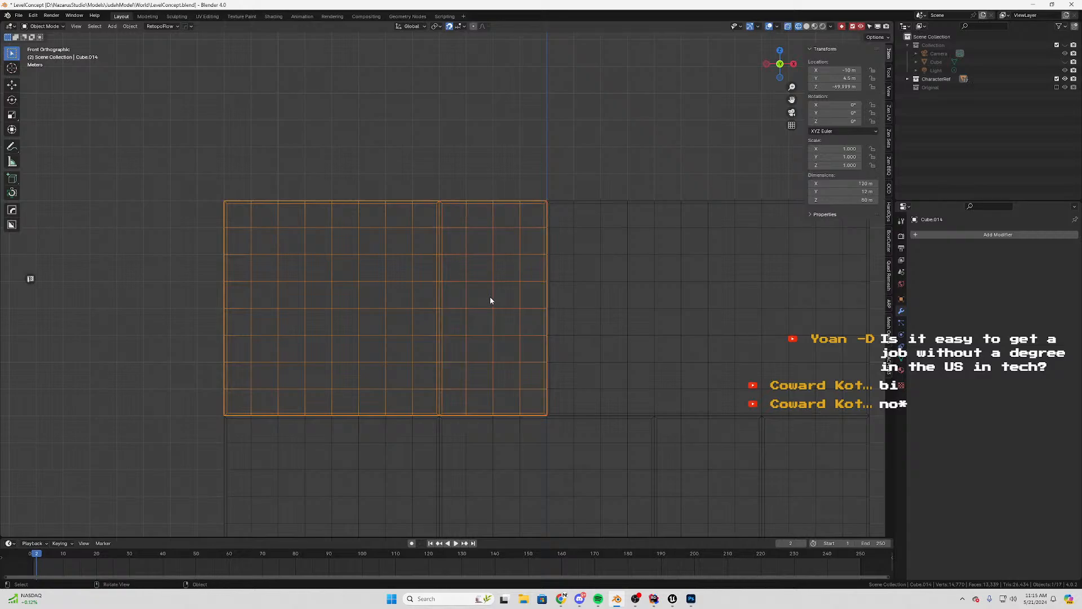
Delete the vertices along the vertical double-wall seam between the two joined blocks
{"action": "scroll", "coordinate": [469, 246], "scroll_direction": "down", "scroll_amount": 2}
{"action": "key", "text": "Tab"}
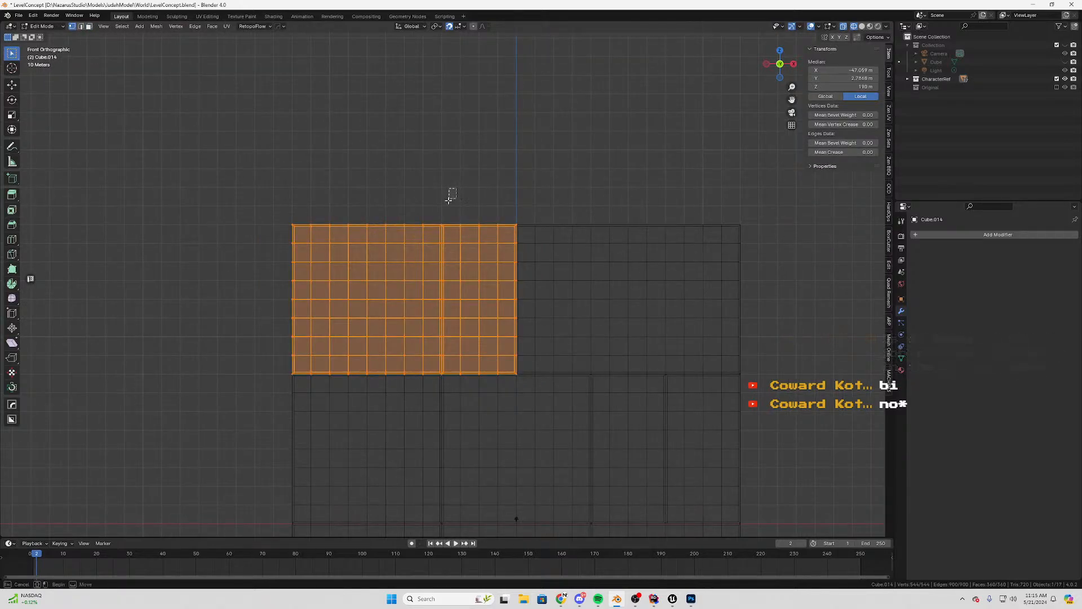
{"action": "left_click_drag", "start_coordinate": [455, 188], "coordinate": [425, 392]}
{"action": "key", "text": "x"}
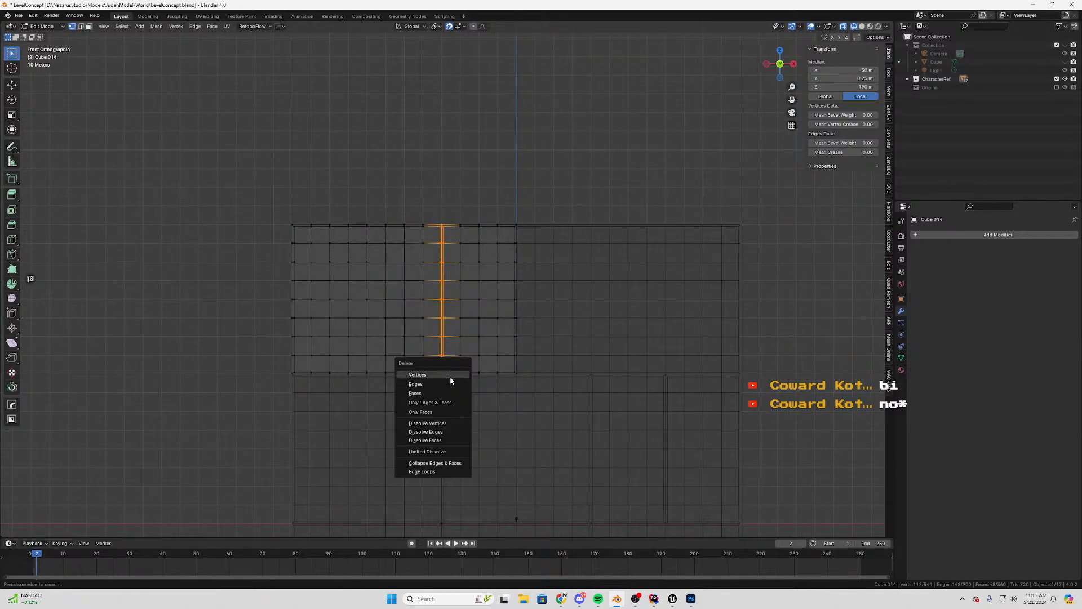
{"action": "left_click", "coordinate": [454, 379]}
Fill the seam gap by duplicating the neighbouring column of faces along X in 10 m steps
{"action": "scroll", "coordinate": [423, 225], "scroll_direction": "up", "scroll_amount": 3}
{"action": "left_click_drag", "start_coordinate": [431, 151], "coordinate": [387, 496]}
{"action": "key", "text": "g"}
{"action": "key", "text": "x"}
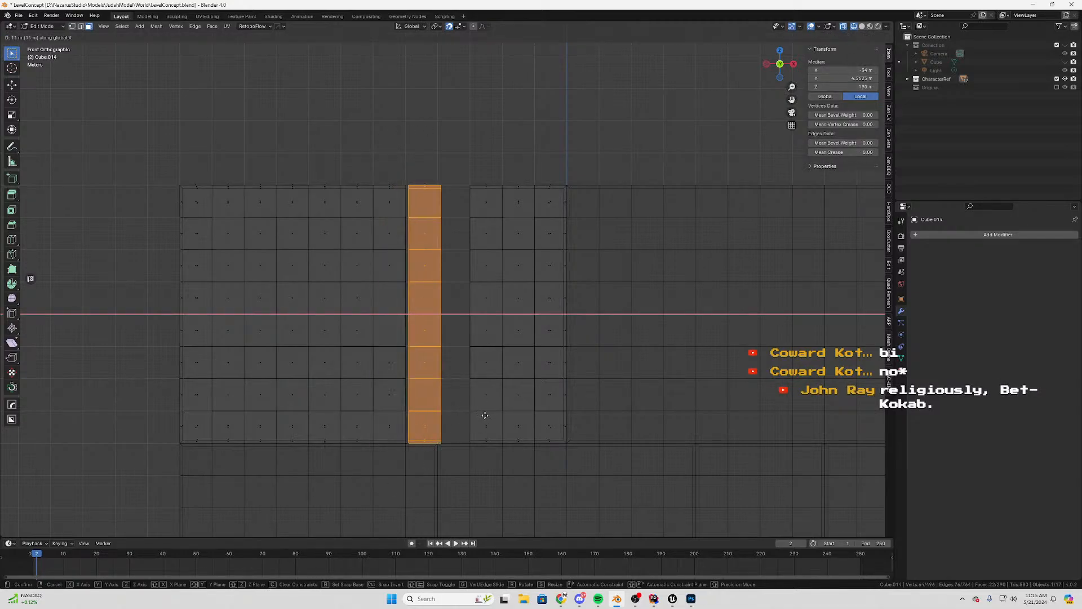
{"action": "left_click", "coordinate": [487, 461]}
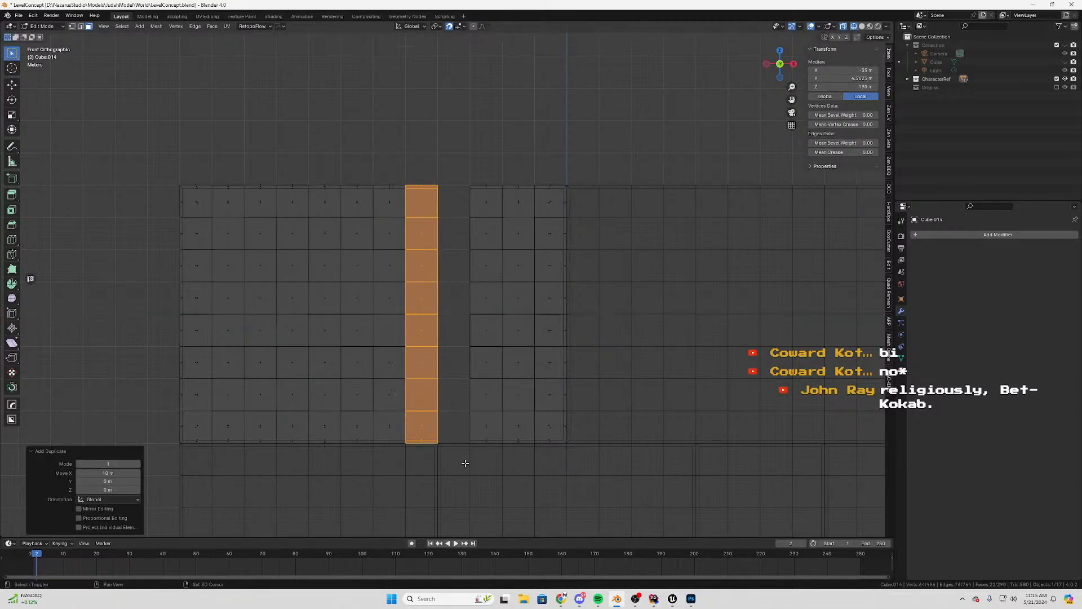
{"action": "left_click", "coordinate": [496, 460]}
Merge all vertices of the joined block by distance and return to Object Mode
{"action": "key", "text": "a"}
{"action": "key", "text": "m"}
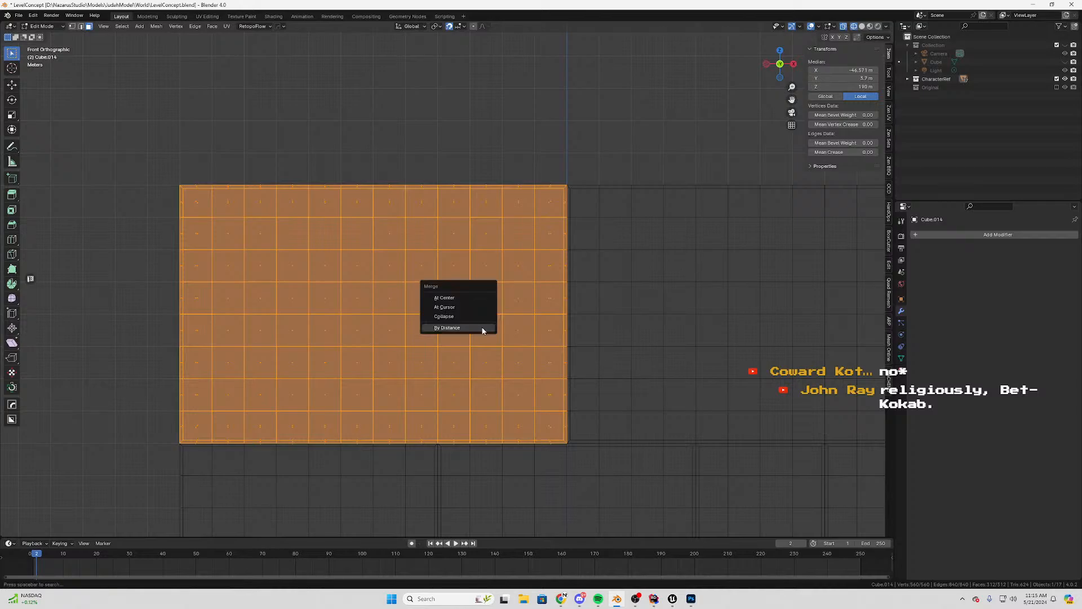
{"action": "left_click", "coordinate": [483, 325]}
{"action": "scroll", "coordinate": [488, 349], "scroll_direction": "down", "scroll_amount": 3}
{"action": "middle_click_drag", "start_coordinate": [491, 362], "coordinate": [412, 276], "text": "shift"}
{"action": "key", "text": "Tab"}
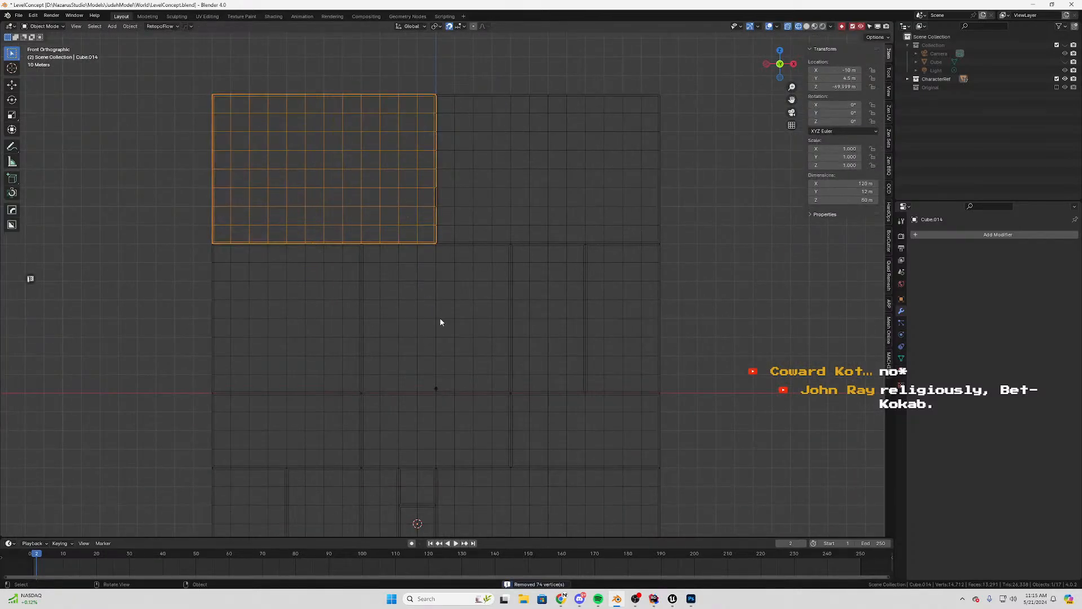
Duplicate the merged 120 m wide block 80 m upward along Z
{"action": "scroll", "coordinate": [440, 317], "scroll_direction": "down", "scroll_amount": 2}
{"action": "middle_click_drag", "start_coordinate": [456, 342], "coordinate": [425, 288], "text": "shift"}
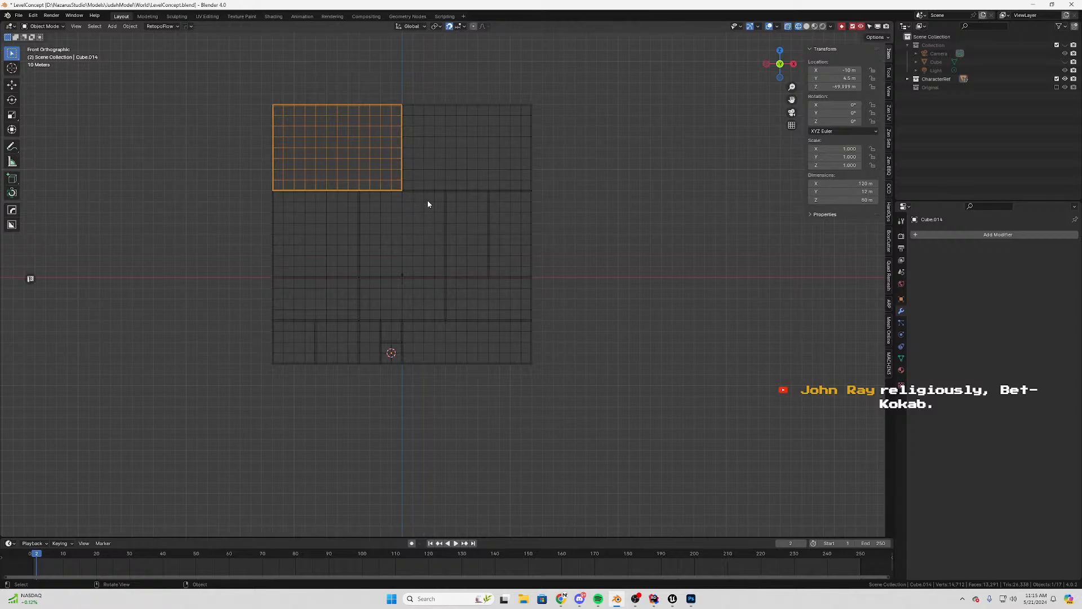
{"action": "middle_click_drag", "start_coordinate": [355, 199], "coordinate": [407, 355], "text": "shift"}
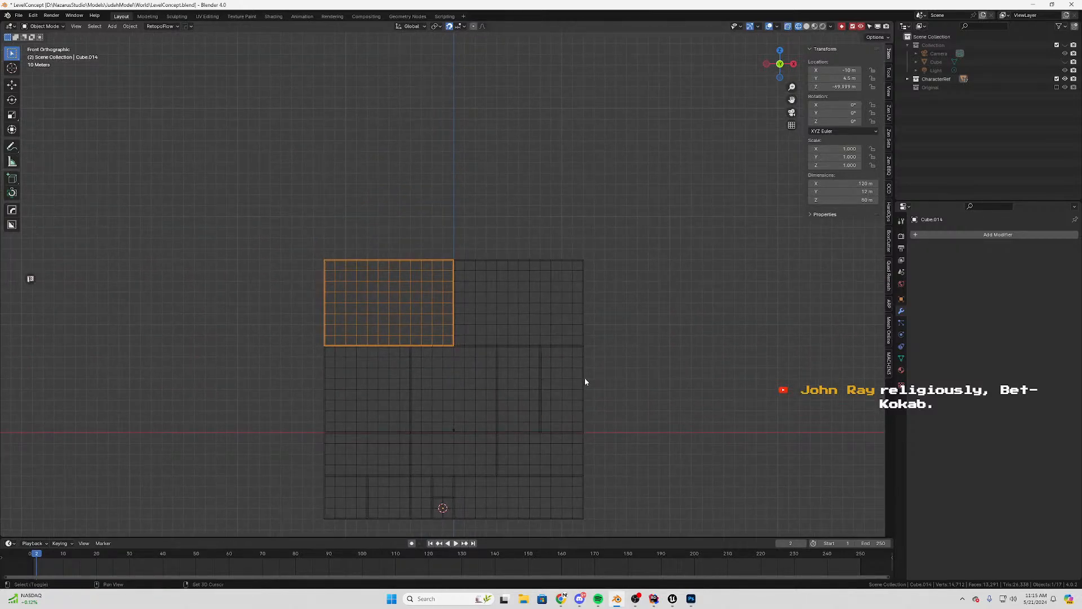
{"action": "key", "text": "shift+d"}
{"action": "key", "text": "z"}
{"action": "left_click", "coordinate": [587, 290]}
Delete all vertices of the newly duplicated top block and return to Object Mode
{"action": "scroll", "coordinate": [399, 178], "scroll_direction": "up", "scroll_amount": 4}
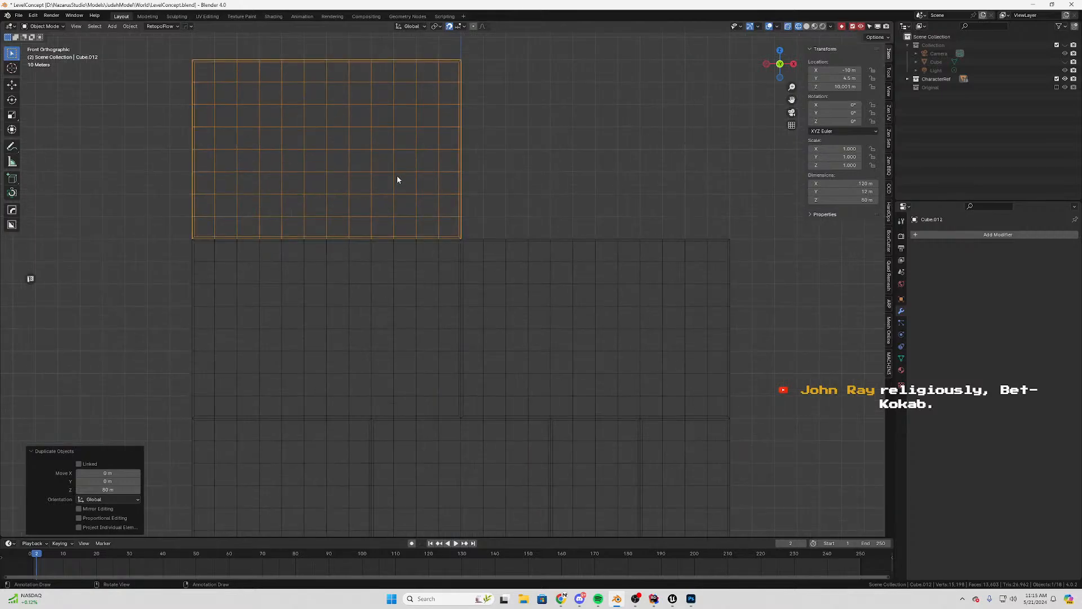
{"action": "middle_click_drag", "start_coordinate": [398, 178], "coordinate": [418, 318], "text": "shift"}
{"action": "middle_click_drag", "start_coordinate": [431, 358], "coordinate": [467, 87], "text": "shift"}
{"action": "key", "text": "Tab"}
{"action": "scroll", "coordinate": [450, 241], "scroll_direction": "down", "scroll_amount": 2}
{"action": "middle_click_drag", "start_coordinate": [470, 144], "coordinate": [494, 195], "text": "shift"}
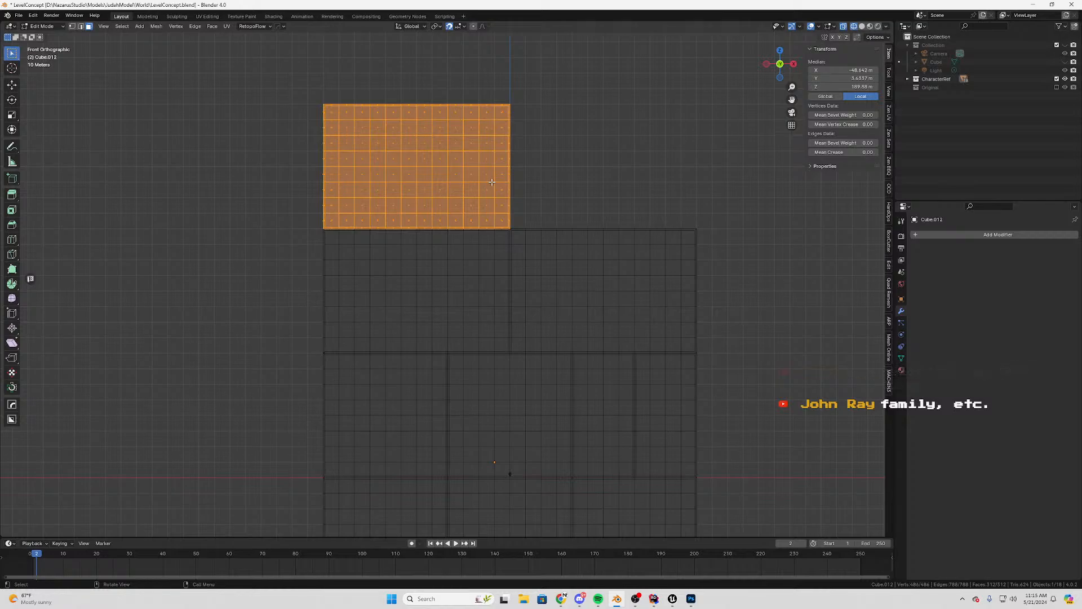
{"action": "key", "text": "x"}
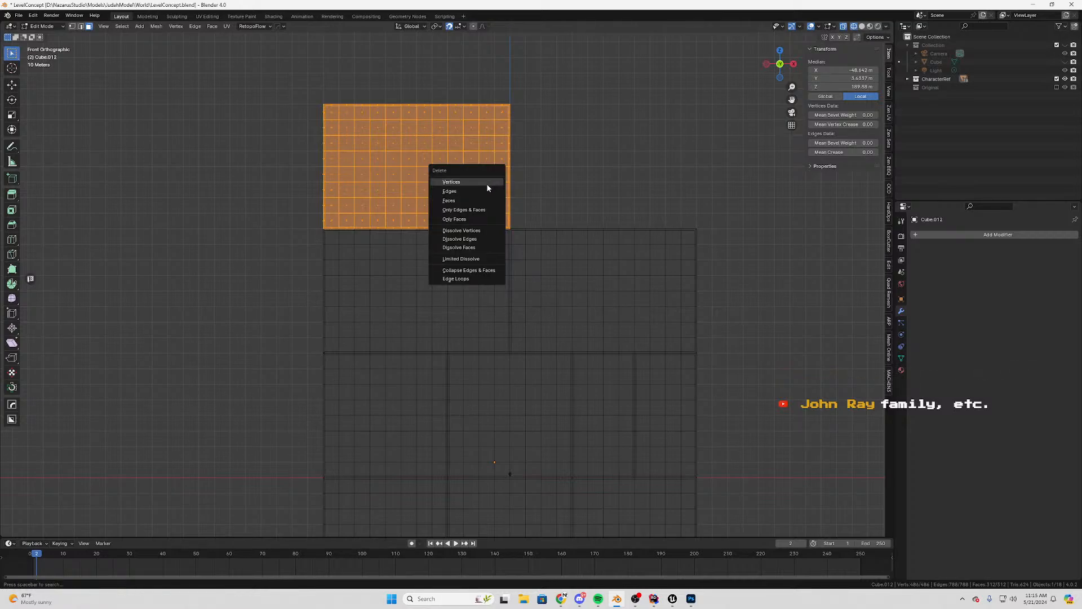
{"action": "left_click", "coordinate": [486, 184]}
{"action": "scroll", "coordinate": [488, 179], "scroll_direction": "down", "scroll_amount": 2}
{"action": "middle_click_drag", "start_coordinate": [515, 278], "coordinate": [539, 206], "text": "shift"}
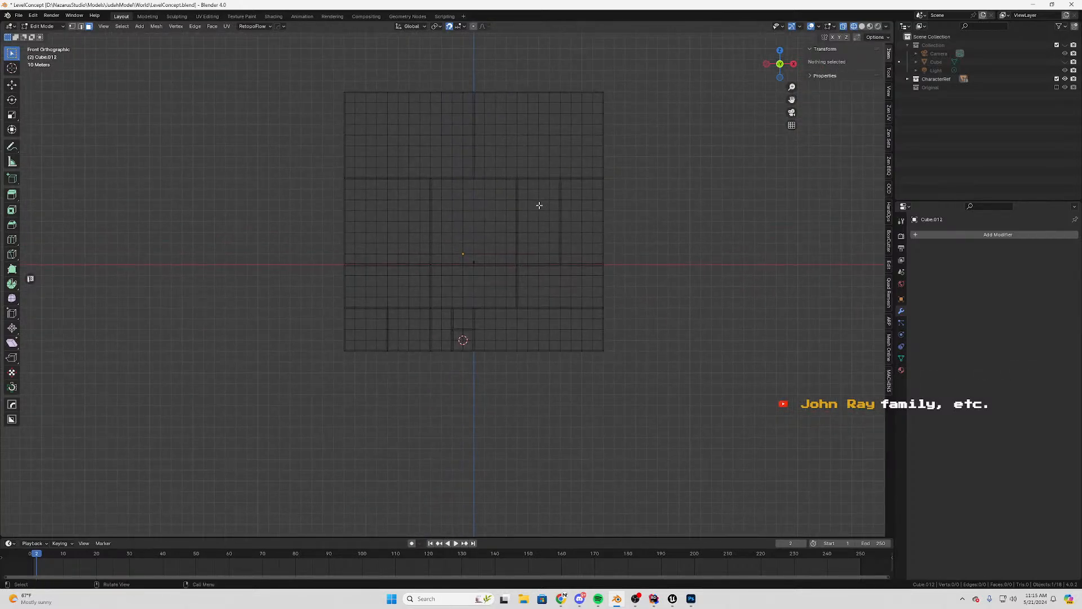
{"action": "scroll", "coordinate": [522, 206], "scroll_direction": "up", "scroll_amount": 4}
{"action": "scroll", "coordinate": [522, 207], "scroll_direction": "down", "scroll_amount": 3}
{"action": "middle_click_drag", "start_coordinate": [600, 307], "coordinate": [546, 393], "text": "shift"}
{"action": "key", "text": "Tab"}
Duplicate the upper-left 120 m wide block 80 m up along Z, and duplicate that copy 120 m along X
{"action": "left_click", "coordinate": [385, 173]}
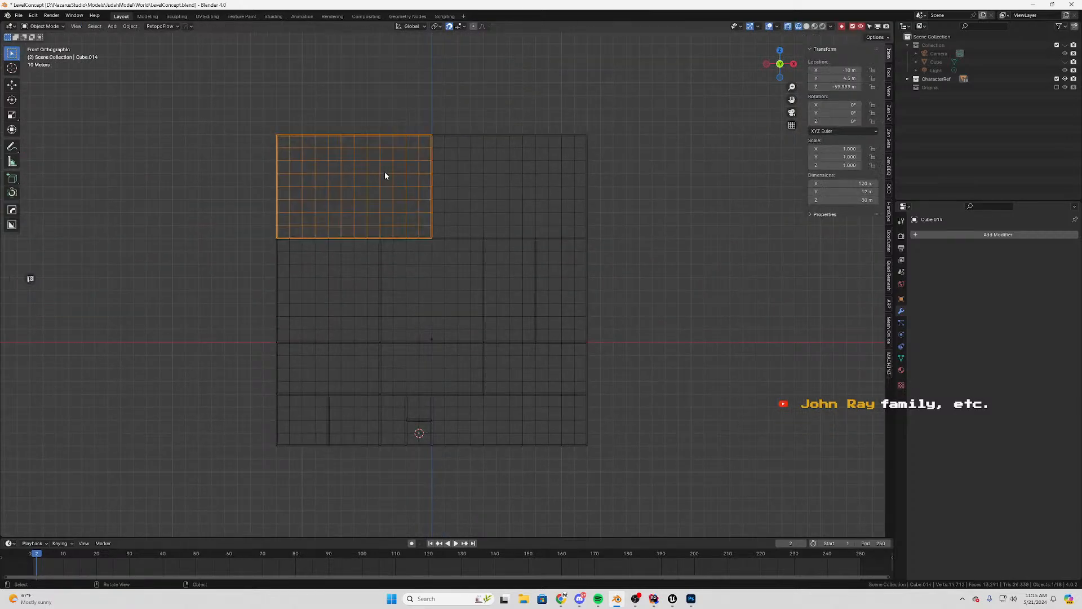
{"action": "middle_click_drag", "start_coordinate": [406, 173], "coordinate": [497, 276], "text": "shift"}
{"action": "key", "text": "shift+d"}
{"action": "key", "text": "z"}
{"action": "left_click", "coordinate": [486, 153]}
{"action": "key", "text": "shift+d"}
{"action": "key", "text": "x"}
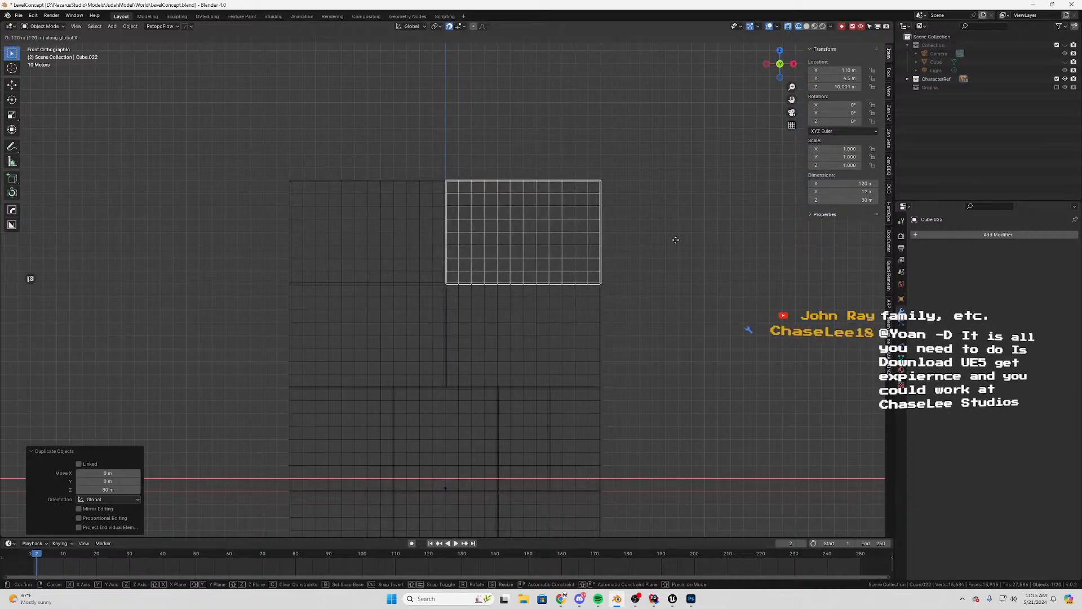
{"action": "left_click", "coordinate": [652, 226]}
Delete the new right block's faces in its first column's top four rows and its first four columns' second to fourth rows
{"action": "scroll", "coordinate": [488, 166], "scroll_direction": "up", "scroll_amount": 3}
{"action": "middle_click_drag", "start_coordinate": [489, 171], "coordinate": [452, 235], "text": "shift"}
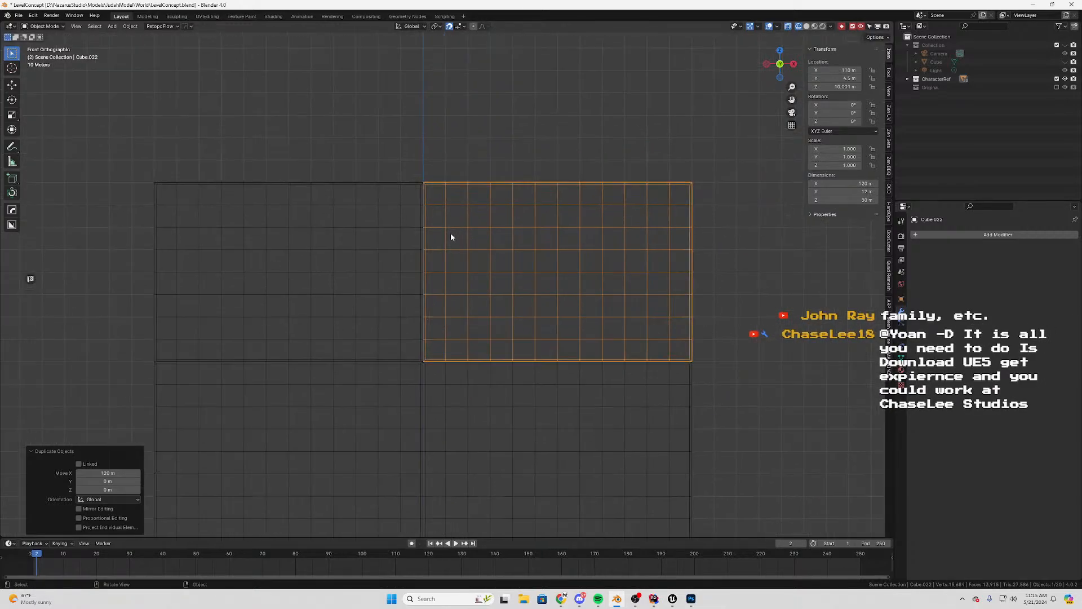
{"action": "key", "text": "Tab"}
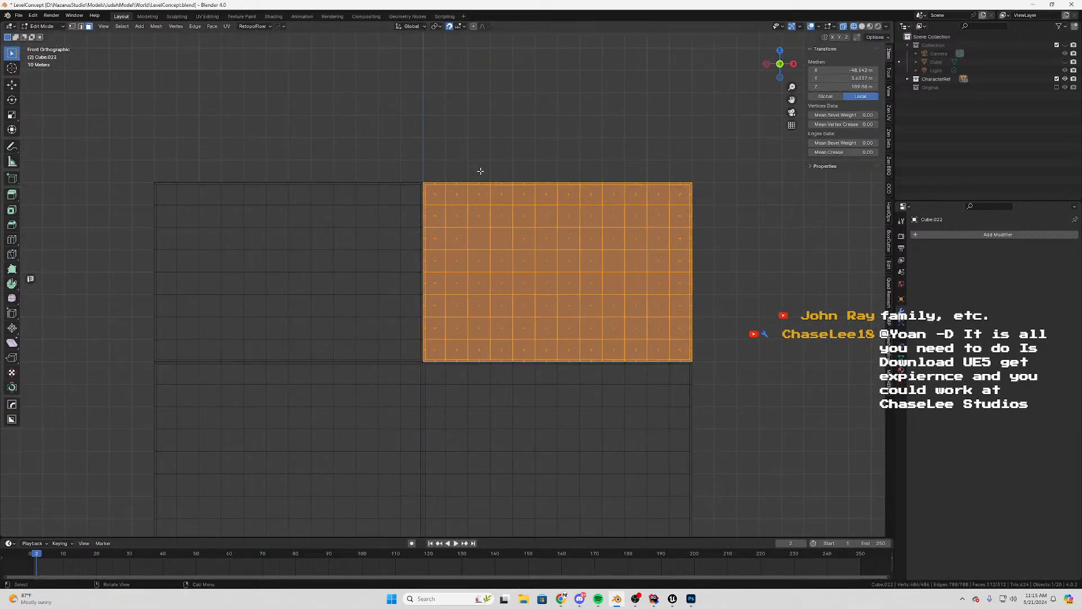
{"action": "left_click_drag", "start_coordinate": [496, 163], "coordinate": [411, 269]}
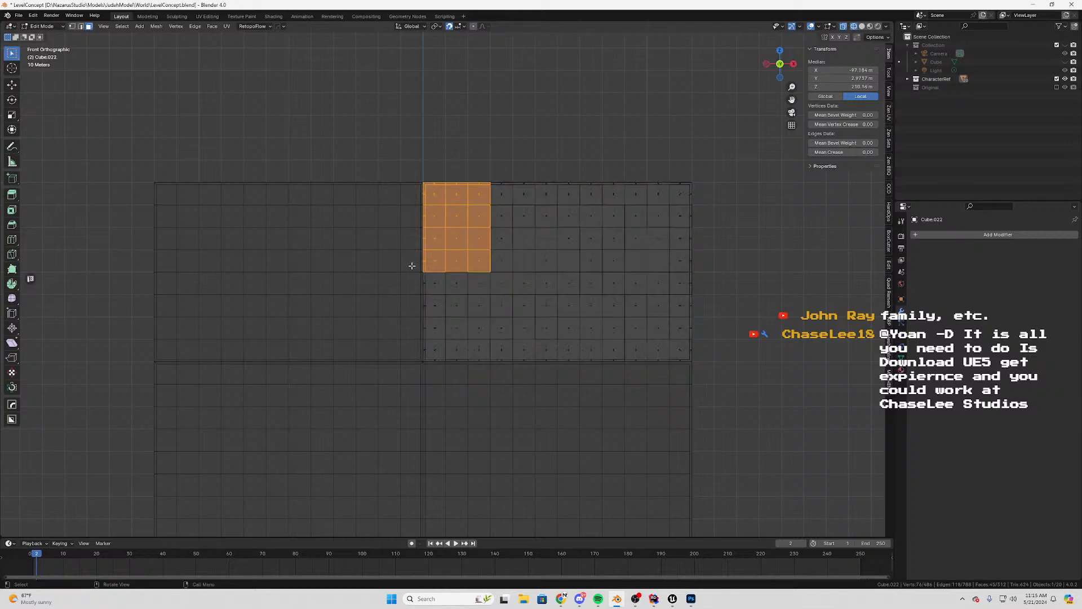
{"action": "left_click_drag", "start_coordinate": [498, 150], "coordinate": [400, 272]}
{"action": "left_click_drag", "start_coordinate": [505, 169], "coordinate": [409, 284]}
{"action": "right_click", "coordinate": [461, 239]}
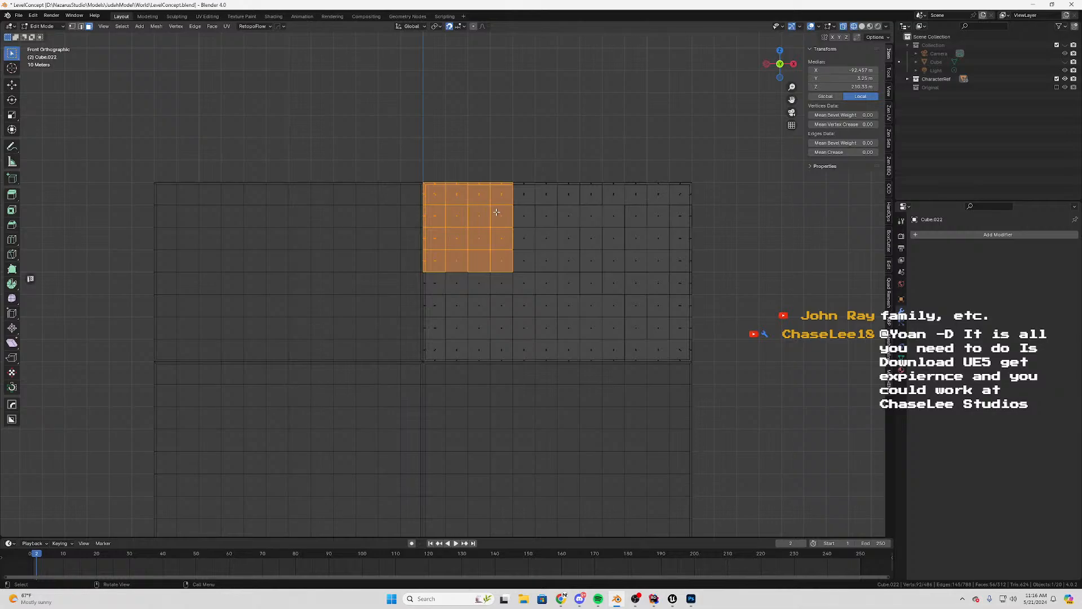
{"action": "left_click_drag", "start_coordinate": [438, 151], "coordinate": [398, 265]}
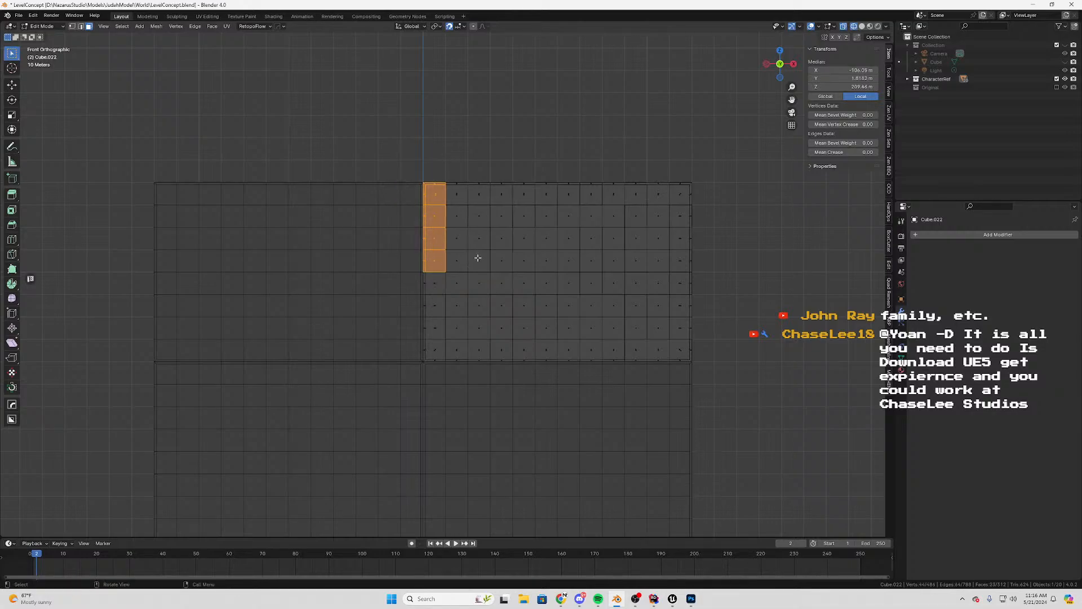
{"action": "left_click_drag", "start_coordinate": [509, 210], "coordinate": [417, 270], "text": "shift"}
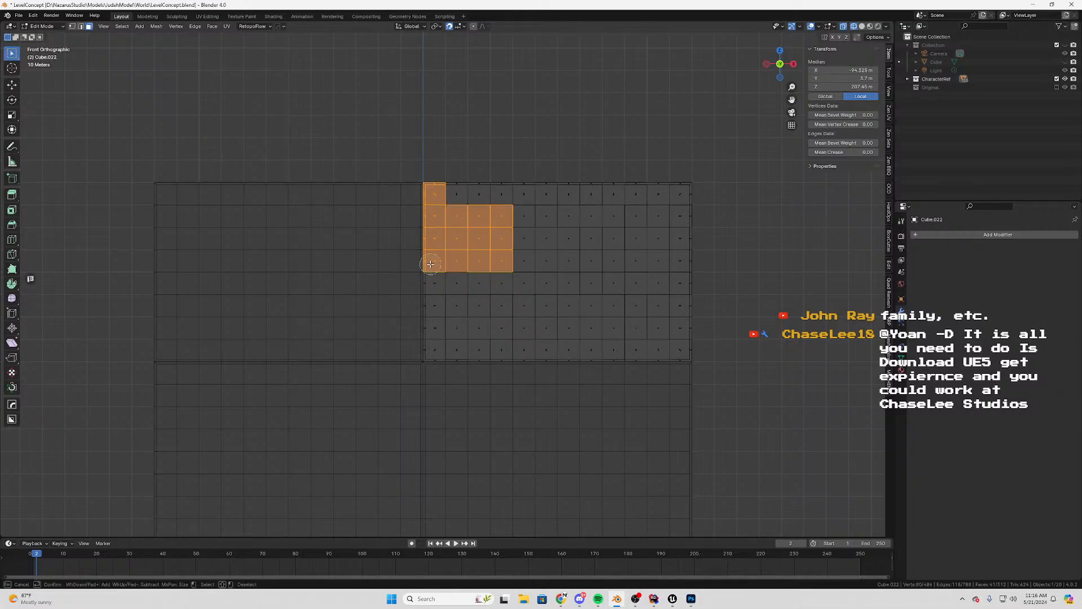
{"action": "scroll", "coordinate": [469, 256], "scroll_direction": "up", "scroll_amount": 3}
{"action": "key", "text": "x"}
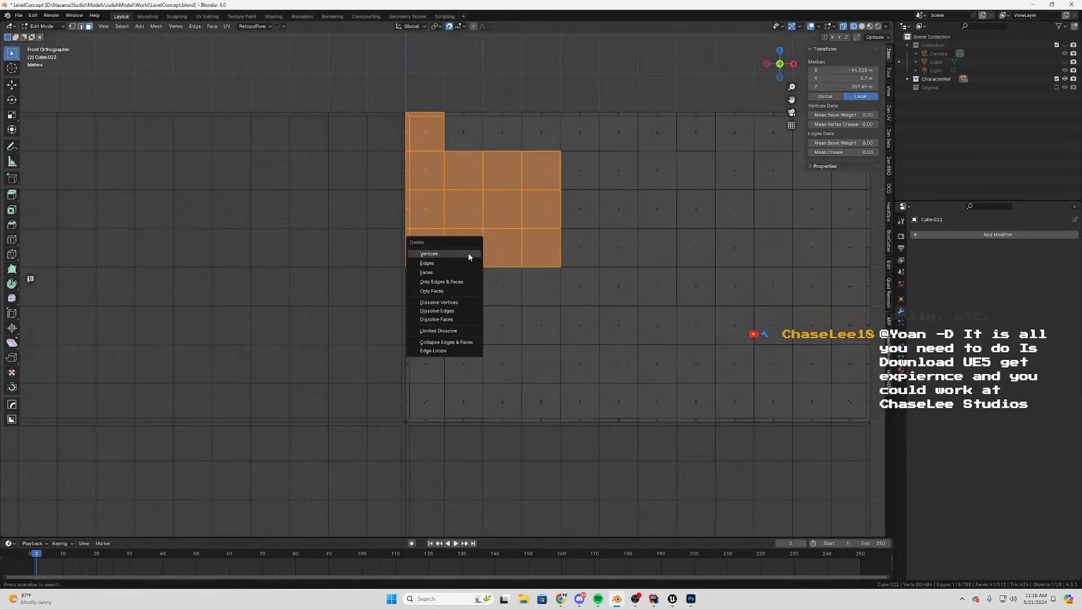
{"action": "left_click", "coordinate": [444, 272]}
{"action": "scroll", "coordinate": [508, 256], "scroll_direction": "down", "scroll_amount": 3}
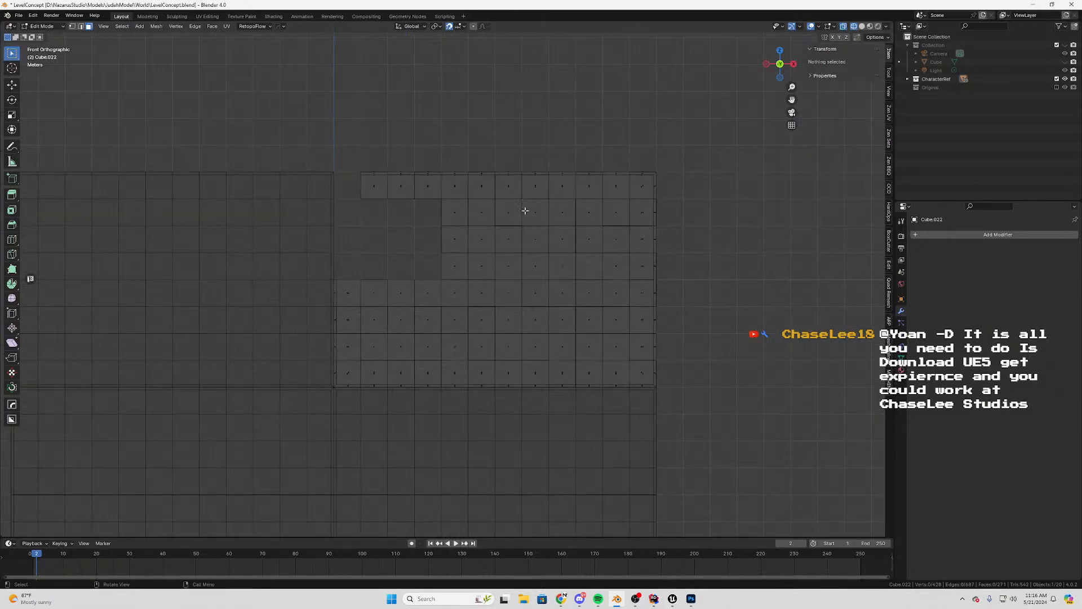
{"action": "left_click_drag", "start_coordinate": [520, 200], "coordinate": [437, 278]}
{"action": "key", "text": "g"}
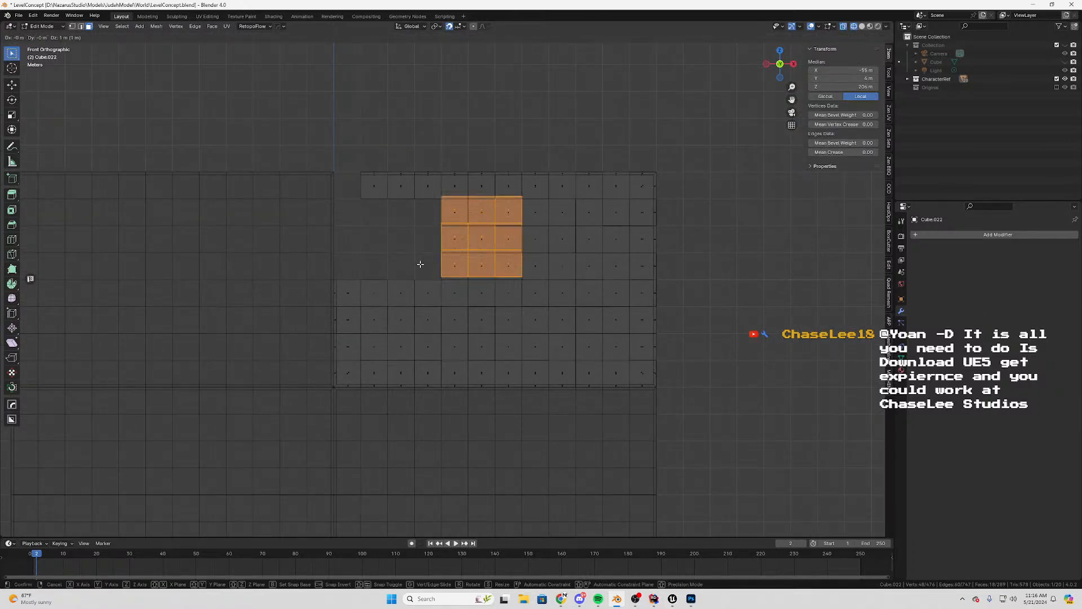
{"action": "key", "text": "Escape"}
{"action": "key", "text": "ctrl+z"}
Delete the faces of the third cell in the thin top strip, detaching the strip from the rest of the block
{"action": "left_click", "coordinate": [383, 197]}
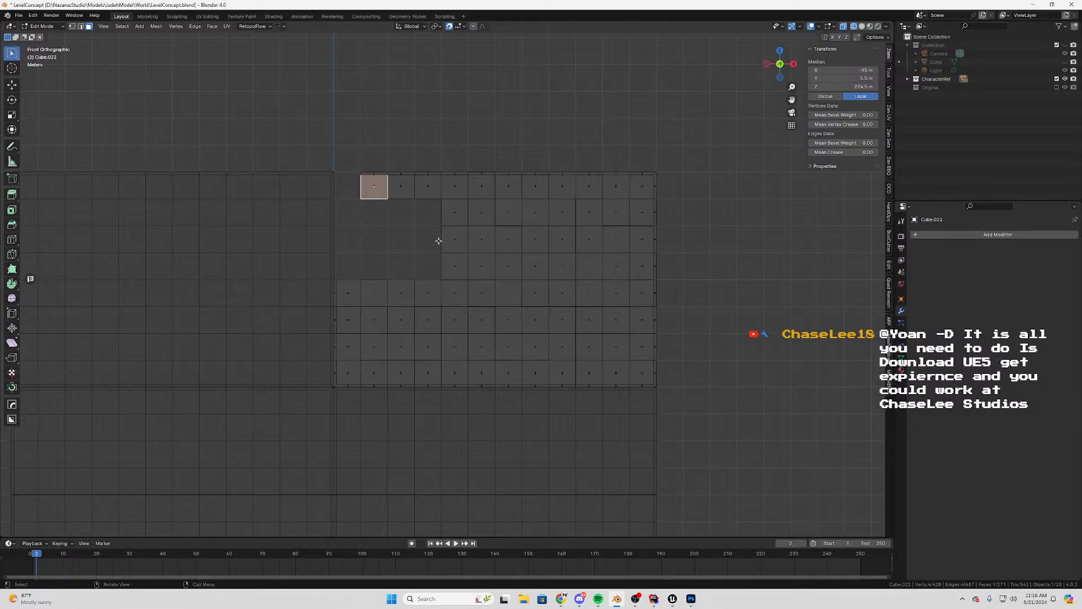
{"action": "left_click_drag", "start_coordinate": [434, 162], "coordinate": [347, 216]}
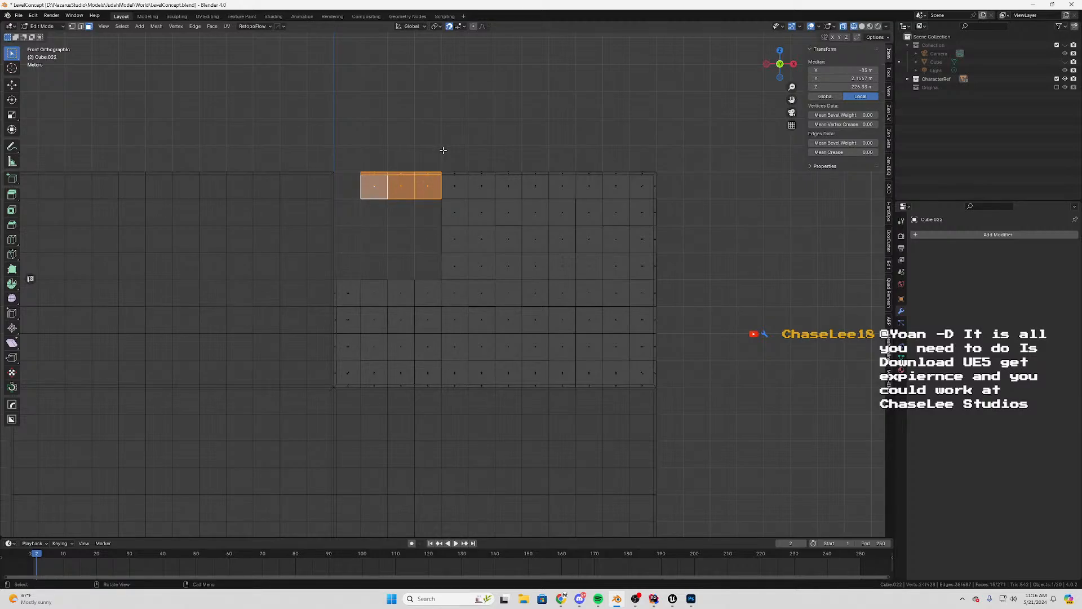
{"action": "left_click_drag", "start_coordinate": [443, 150], "coordinate": [418, 214]}
{"action": "key", "text": "x"}
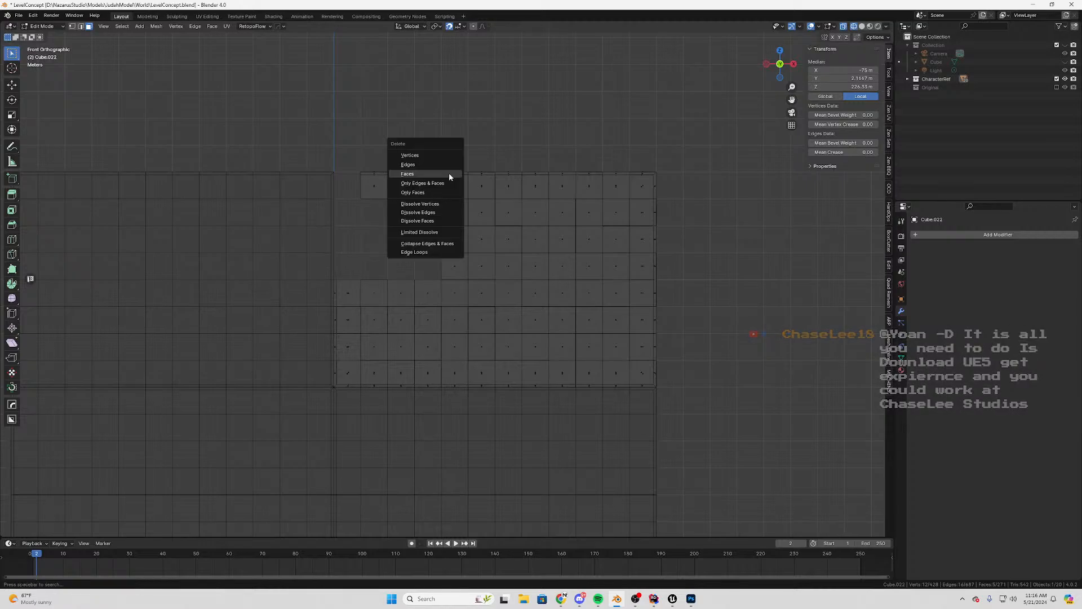
{"action": "left_click", "coordinate": [450, 177]}
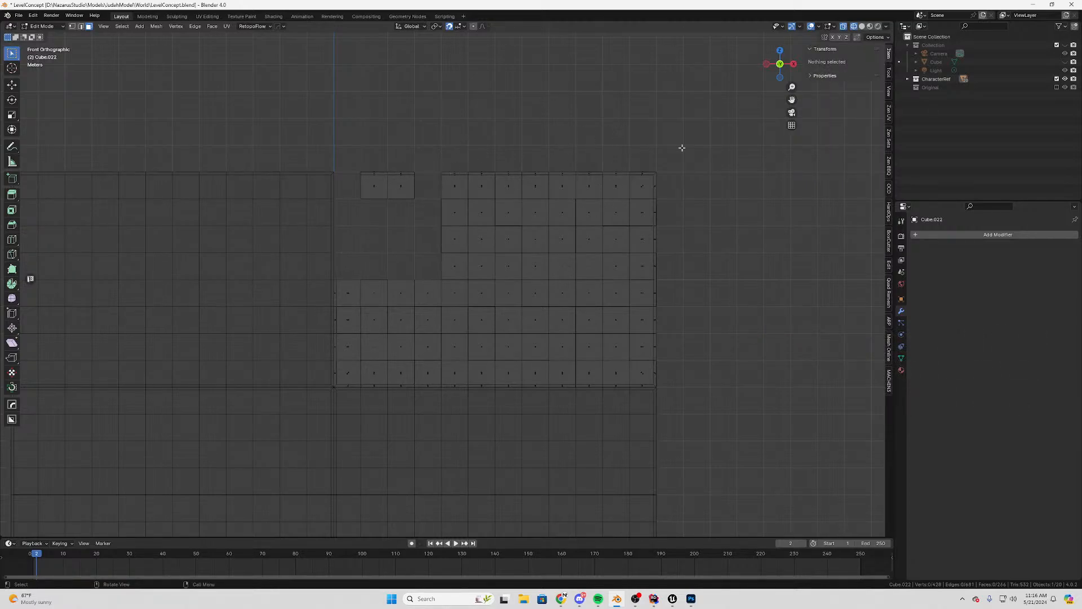
Separate the two remaining top-strip cells into their own object and return to Object Mode
{"action": "left_click_drag", "start_coordinate": [434, 143], "coordinate": [346, 231]}
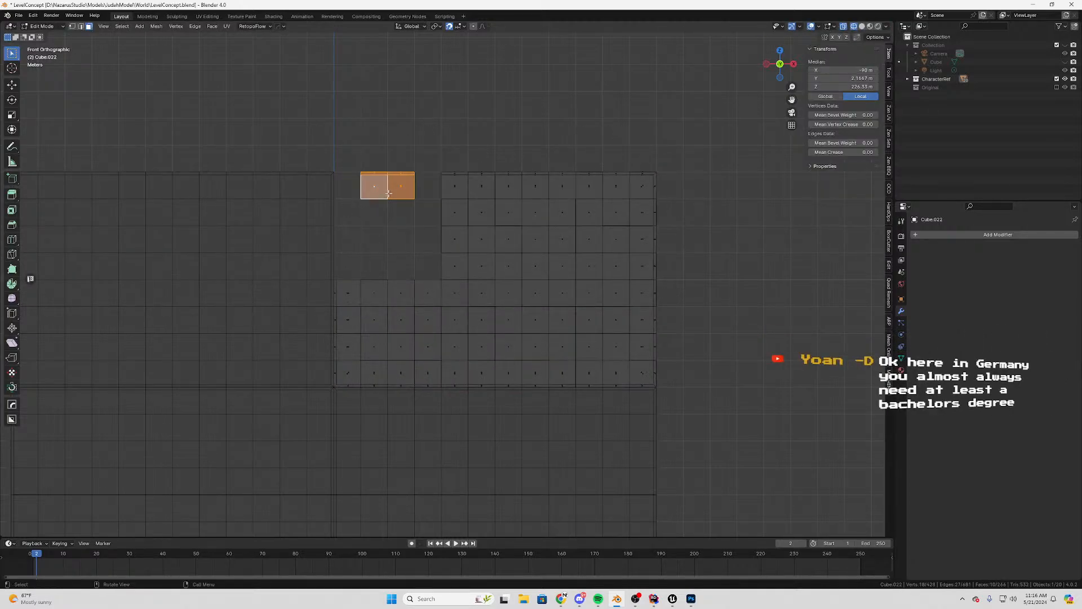
{"action": "key", "text": "x"}
{"action": "left_click", "coordinate": [398, 195]}
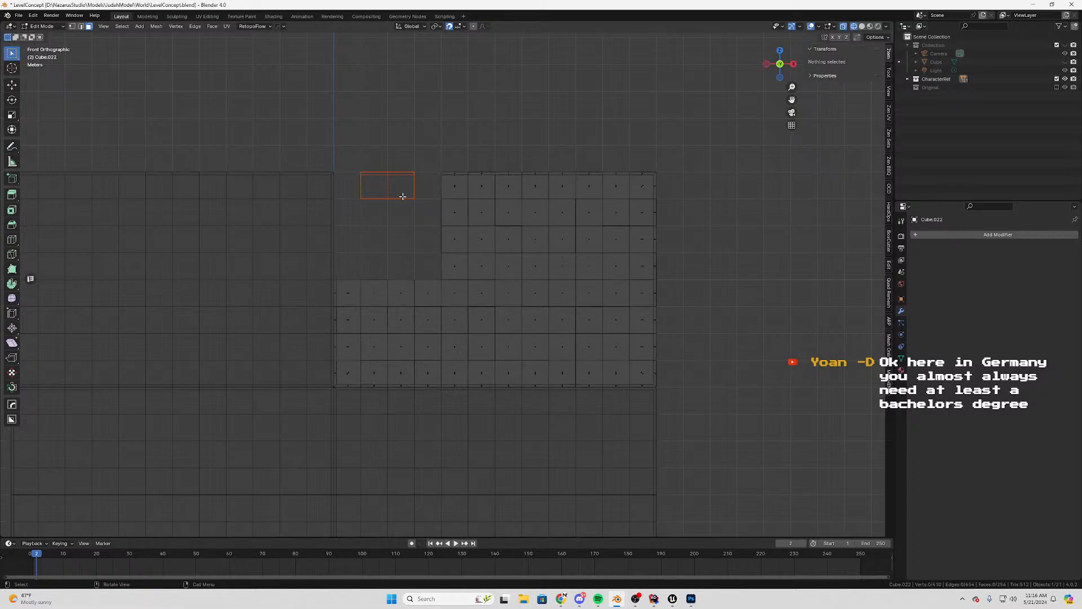
{"action": "key", "text": "Tab"}
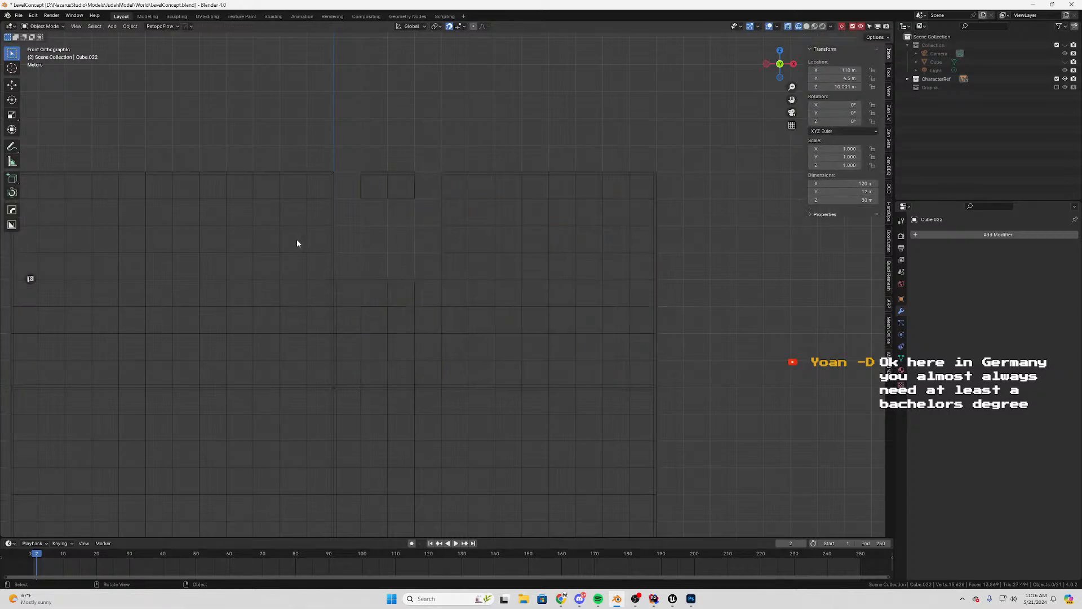
Delete the separated two-cell strip object above the right block's gap, and save the file
{"action": "left_click", "coordinate": [275, 222]}
{"action": "key", "text": "Tab"}
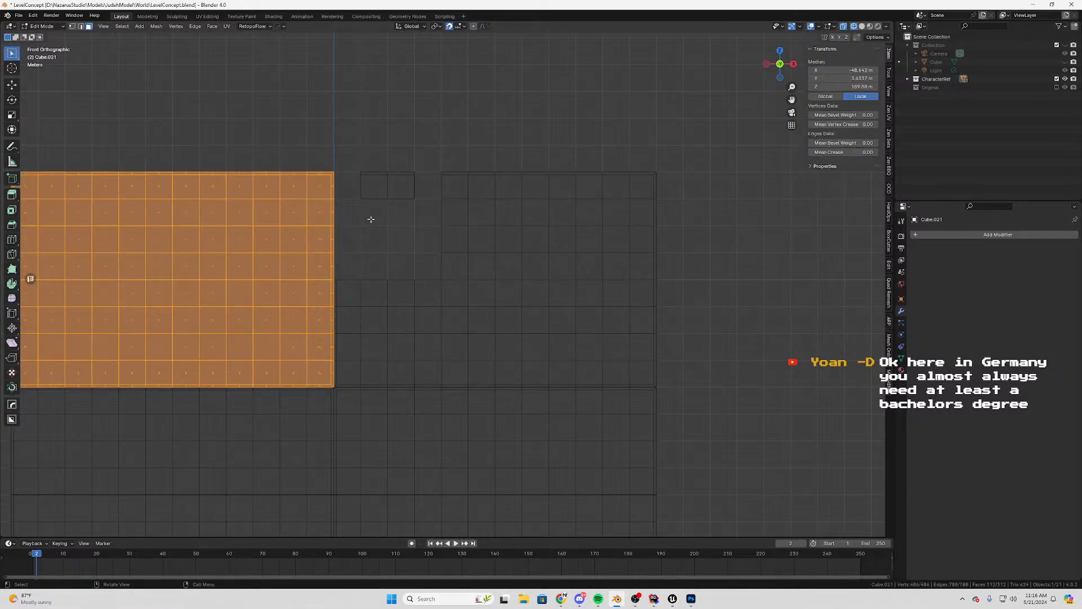
{"action": "left_click_drag", "start_coordinate": [427, 146], "coordinate": [392, 190]}
{"action": "key", "text": "Tab"}
{"action": "left_click", "coordinate": [388, 190]}
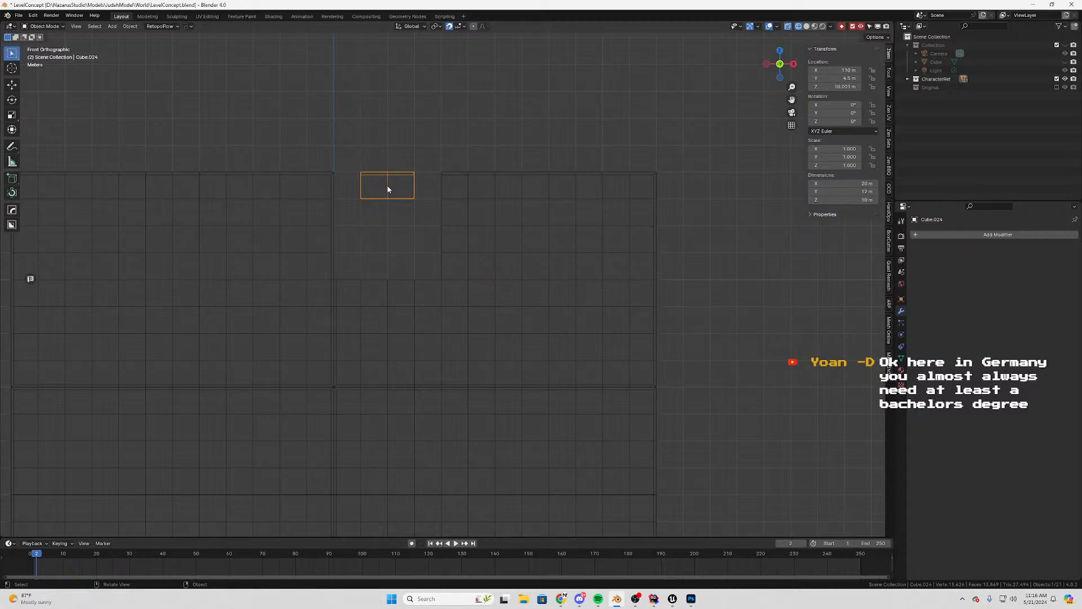
{"action": "key", "text": "Delete"}
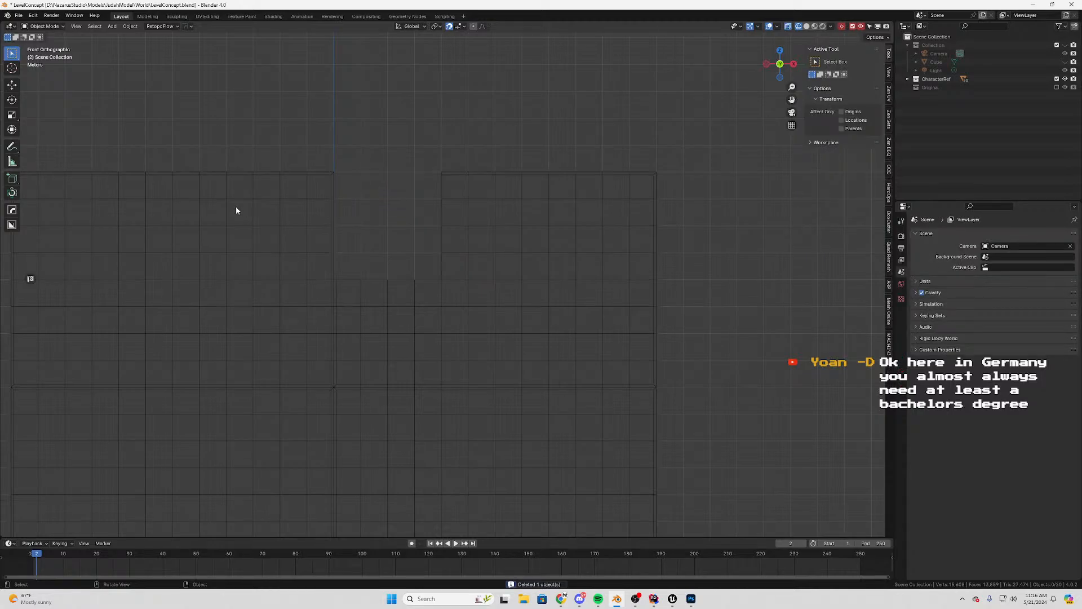
{"action": "left_click", "coordinate": [250, 205]}
{"action": "scroll", "coordinate": [368, 184], "scroll_direction": "down", "scroll_amount": 2}
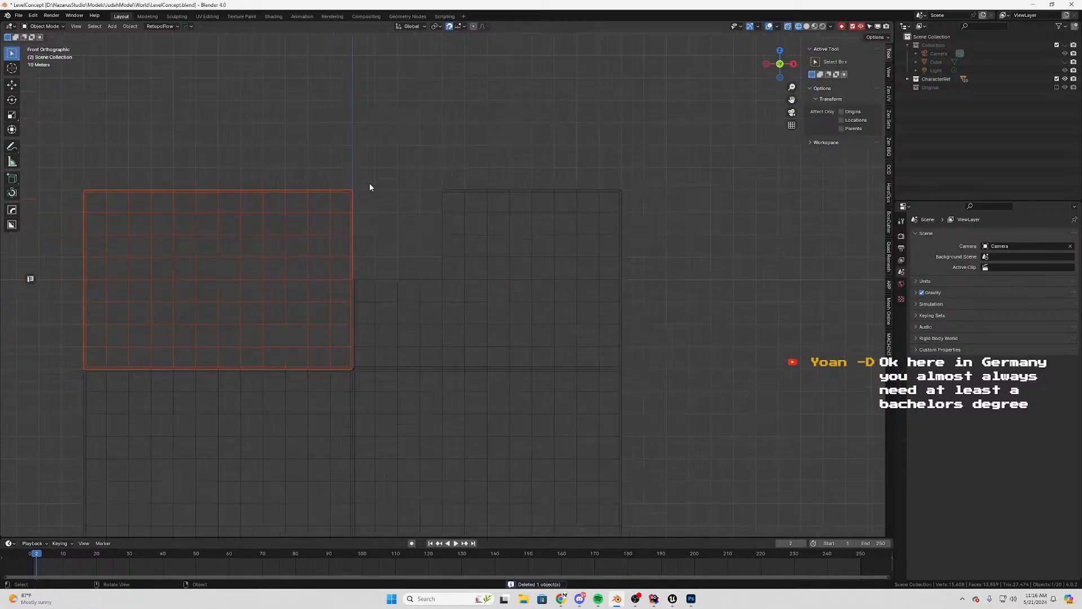
{"action": "key", "text": "ctrl+s"}
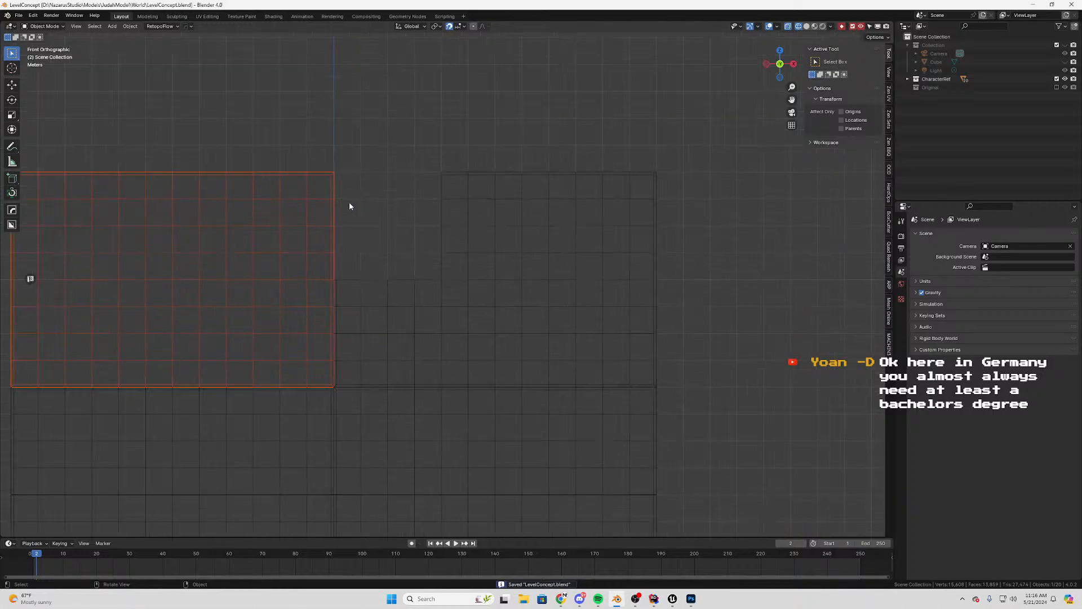
In the upper-left block's mesh, duplicate the three-by-three group of cells at its upper right corner 40 m along X
{"action": "key", "text": "Tab"}
{"action": "key", "text": "alt+a"}
{"action": "scroll", "coordinate": [326, 201], "scroll_direction": "up", "scroll_amount": 2}
{"action": "left_click_drag", "start_coordinate": [362, 141], "coordinate": [254, 246]}
{"action": "key", "text": "g"}
{"action": "key", "text": "x"}
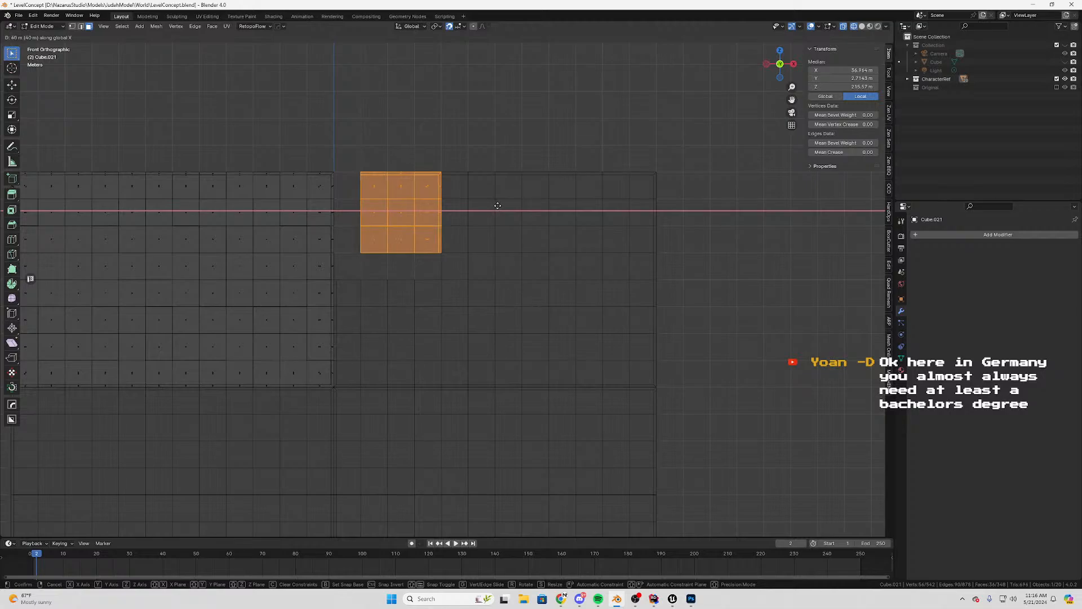
{"action": "left_click", "coordinate": [454, 205]}
Delete the faces in the top four rows of the upper-left block's last column
{"action": "left_click_drag", "start_coordinate": [342, 161], "coordinate": [315, 280]}
{"action": "key", "text": "x"}
{"action": "left_click", "coordinate": [314, 274]}
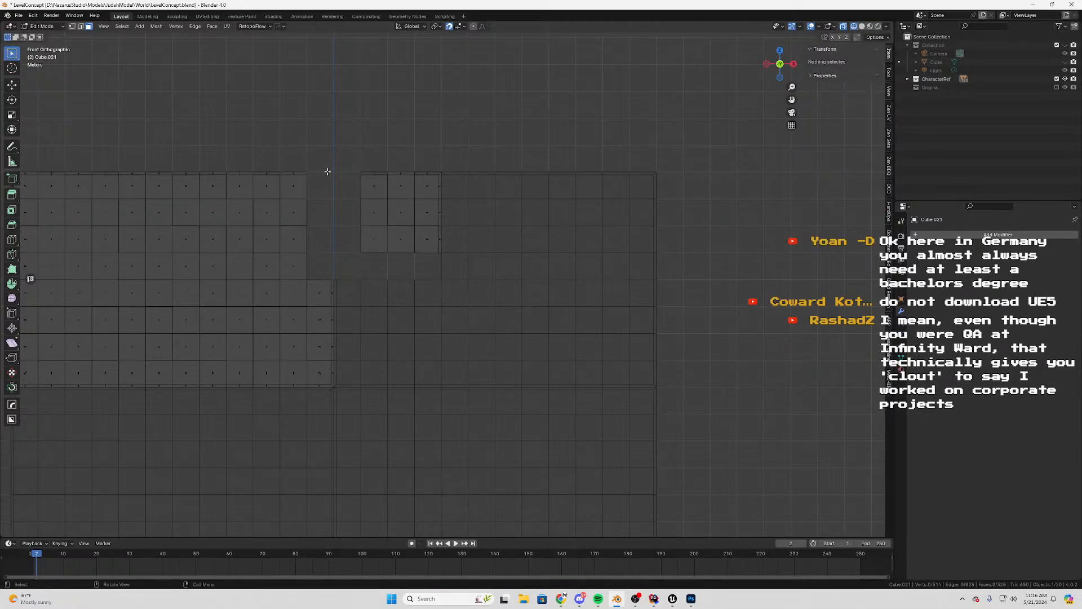
Duplicate the two-by-two group of cells beside the cleared column's upper end 20 m along X to bridge the gap
{"action": "left_click_drag", "start_coordinate": [332, 151], "coordinate": [262, 218]}
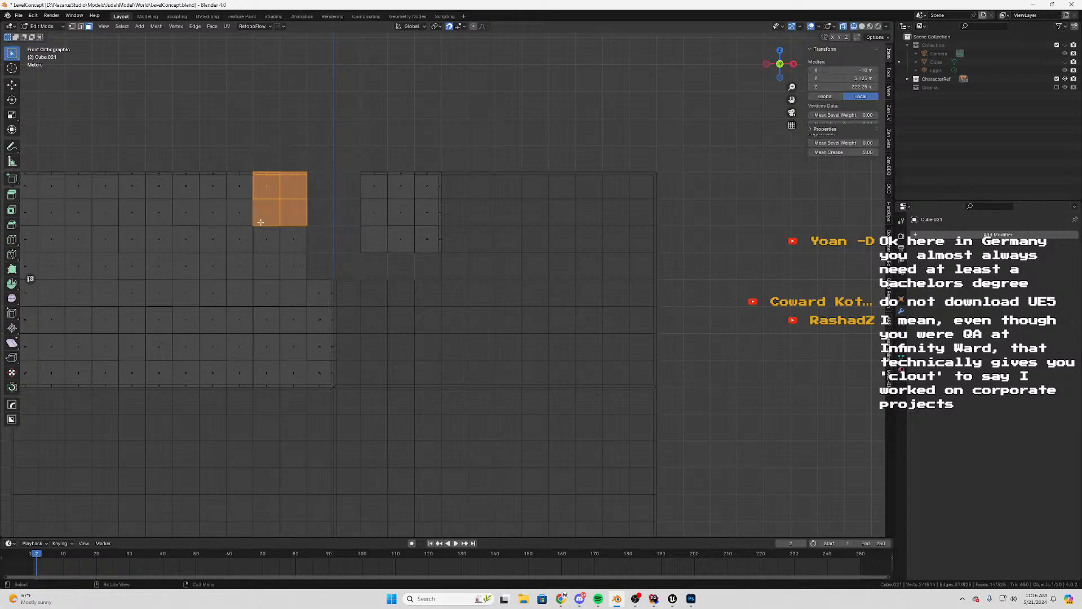
{"action": "key", "text": "shift+d"}
{"action": "key", "text": "x"}
{"action": "left_click", "coordinate": [400, 229]}
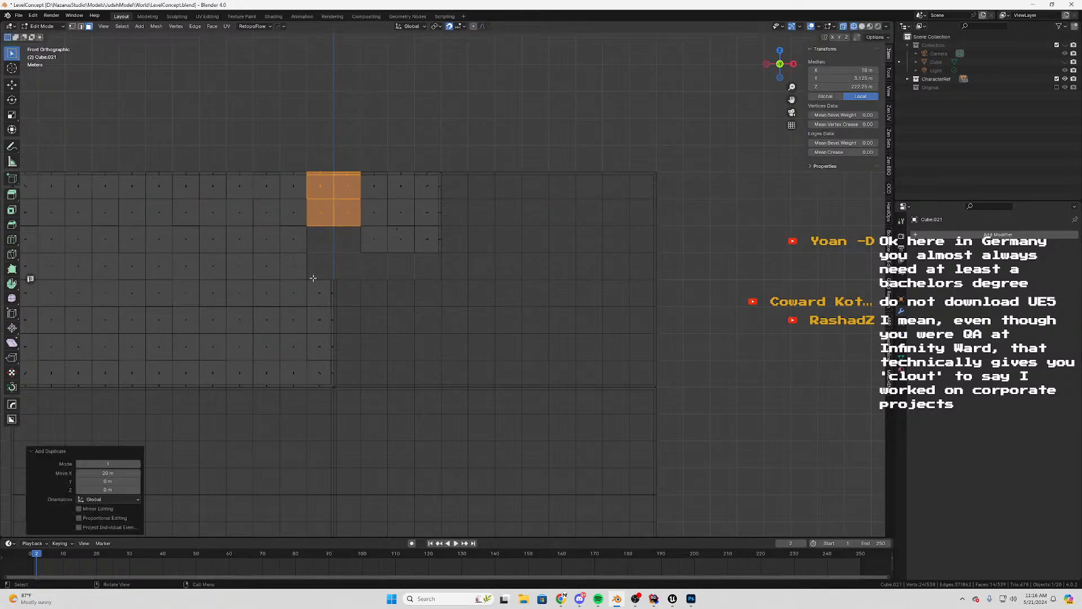
Duplicate the last two cells of the third row 20 m along X into the remaining gap in that row
{"action": "left_click_drag", "start_coordinate": [329, 234], "coordinate": [254, 253]}
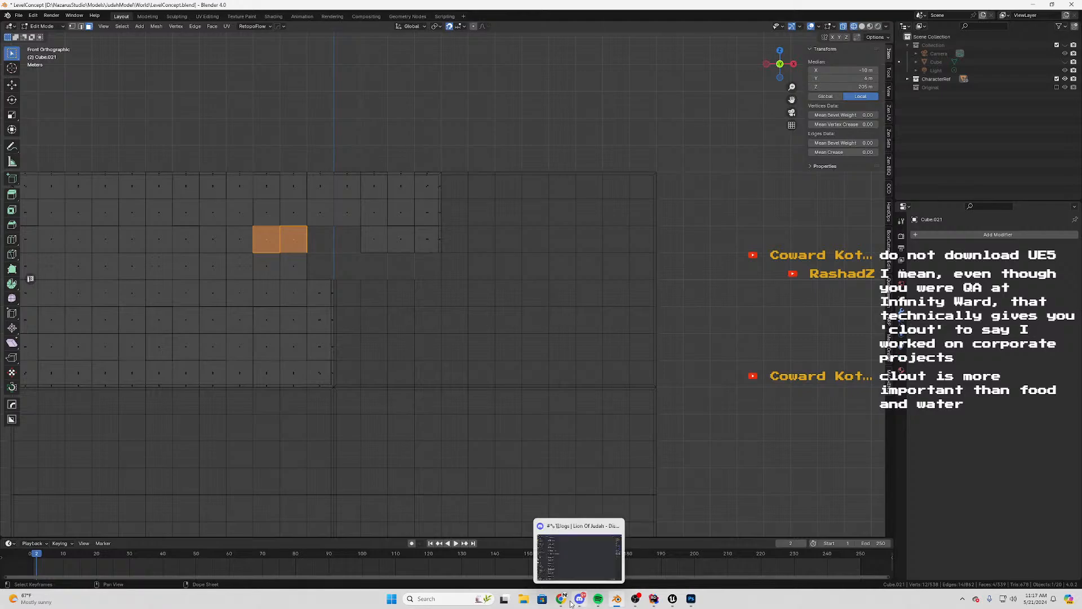
{"action": "mouse_move", "coordinate": [561, 598]}
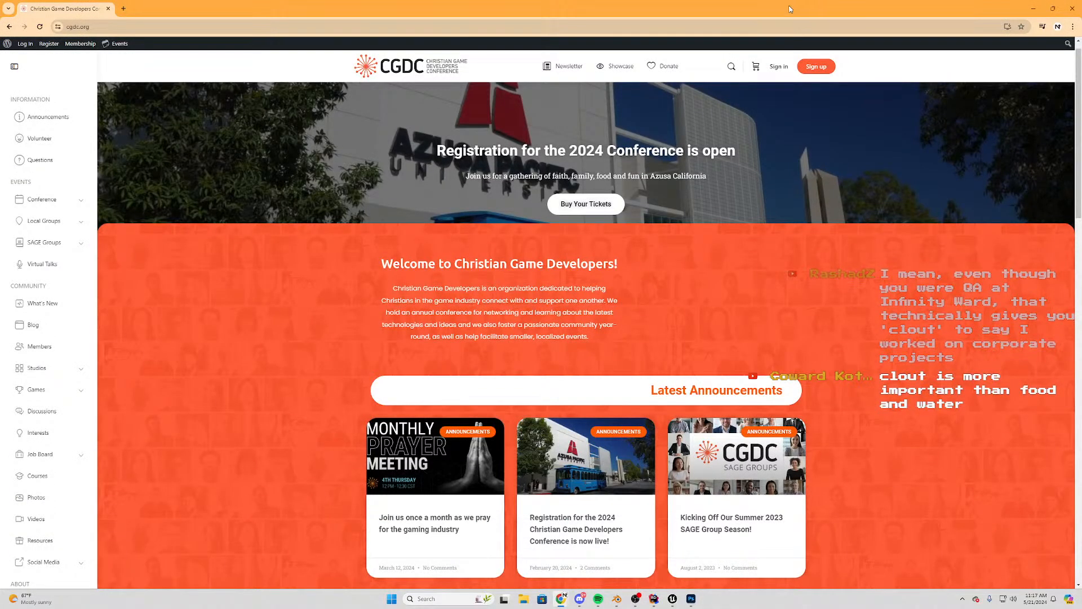
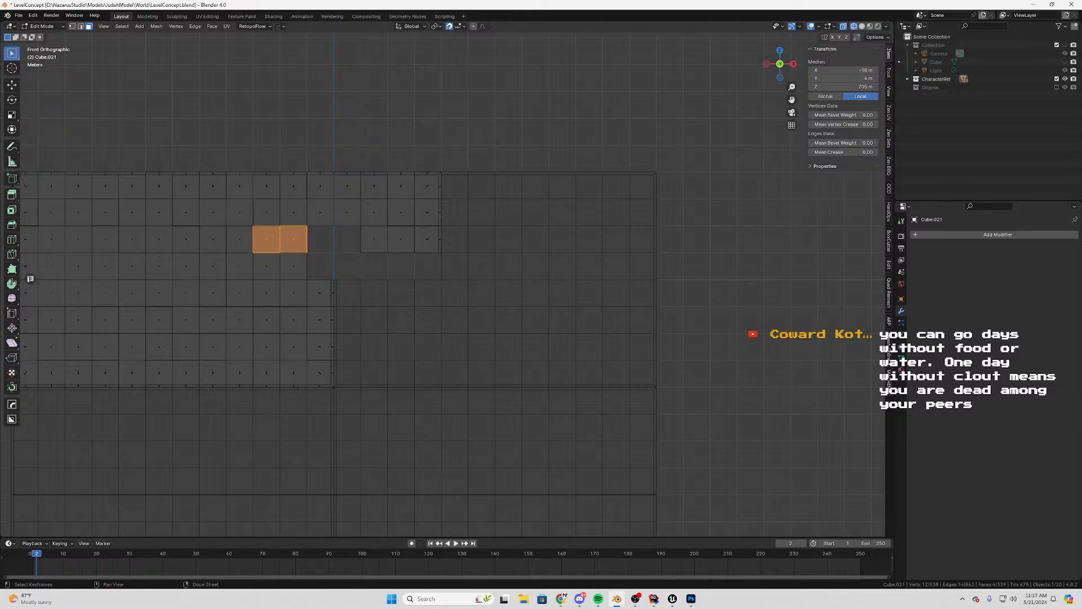
{"action": "key", "text": "g"}
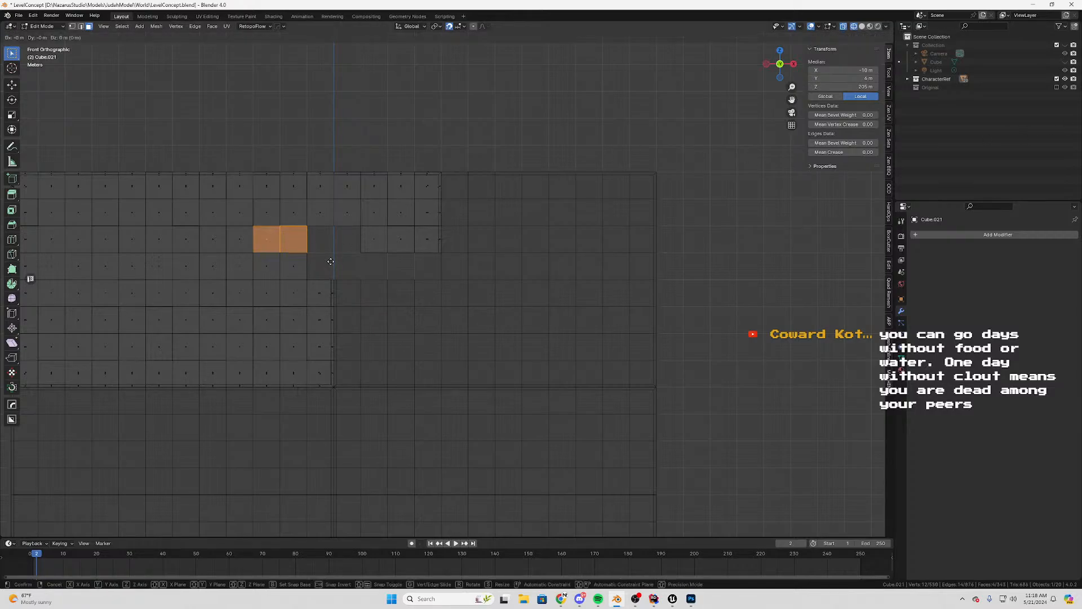
{"action": "key", "text": "x"}
{"action": "left_click", "coordinate": [366, 256]}
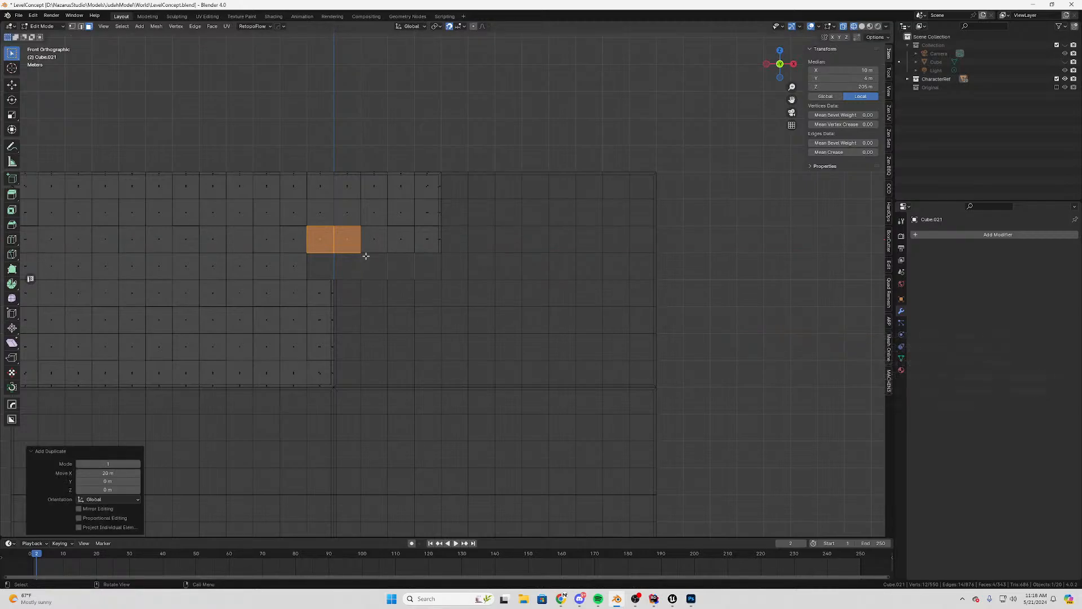
Duplicate two bottom-row cells near the block's lower right corner 40 m along X and 40 m up along Z as the extension's underside
{"action": "scroll", "coordinate": [337, 270], "scroll_direction": "up", "scroll_amount": 2}
{"action": "middle_click_drag", "start_coordinate": [295, 269], "coordinate": [389, 278], "text": "shift"}
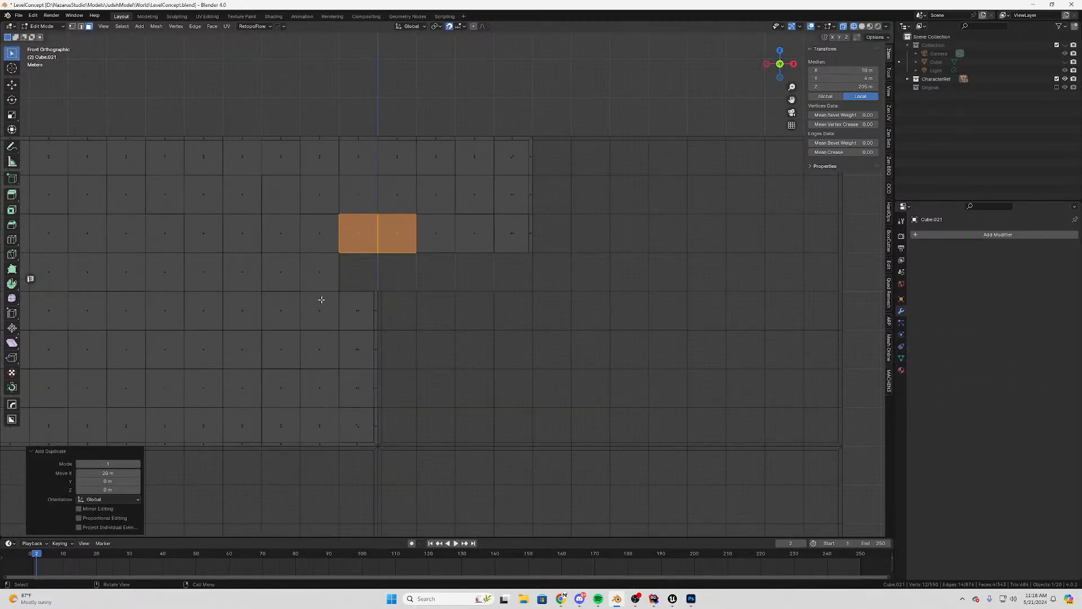
{"action": "middle_click_drag", "start_coordinate": [305, 417], "coordinate": [481, 369], "text": "shift"}
{"action": "left_click_drag", "start_coordinate": [509, 366], "coordinate": [465, 411]}
{"action": "key", "text": "shift+d"}
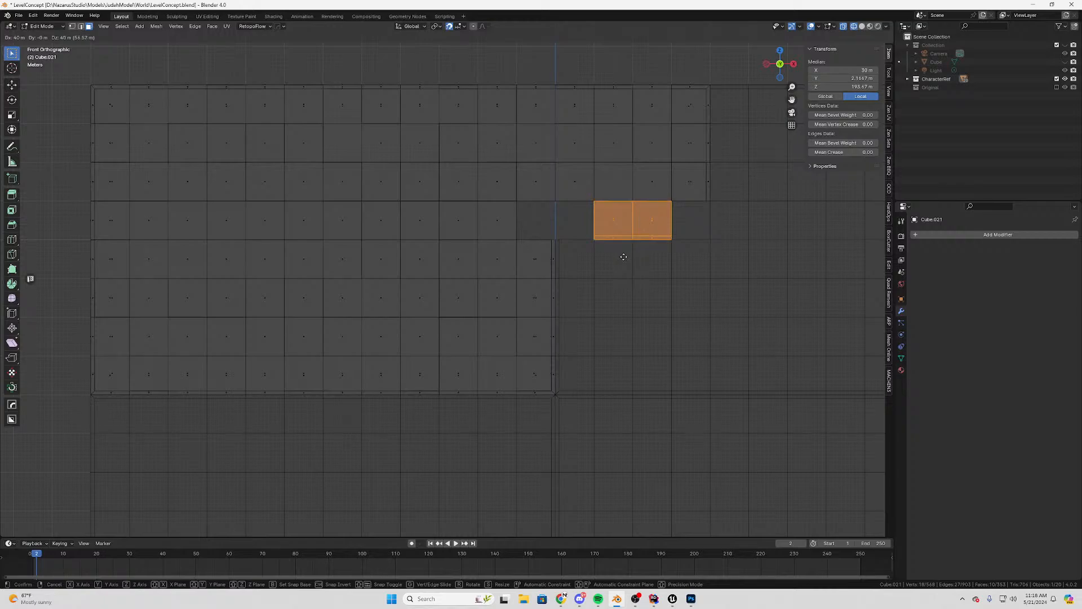
{"action": "left_click", "coordinate": [624, 256]}
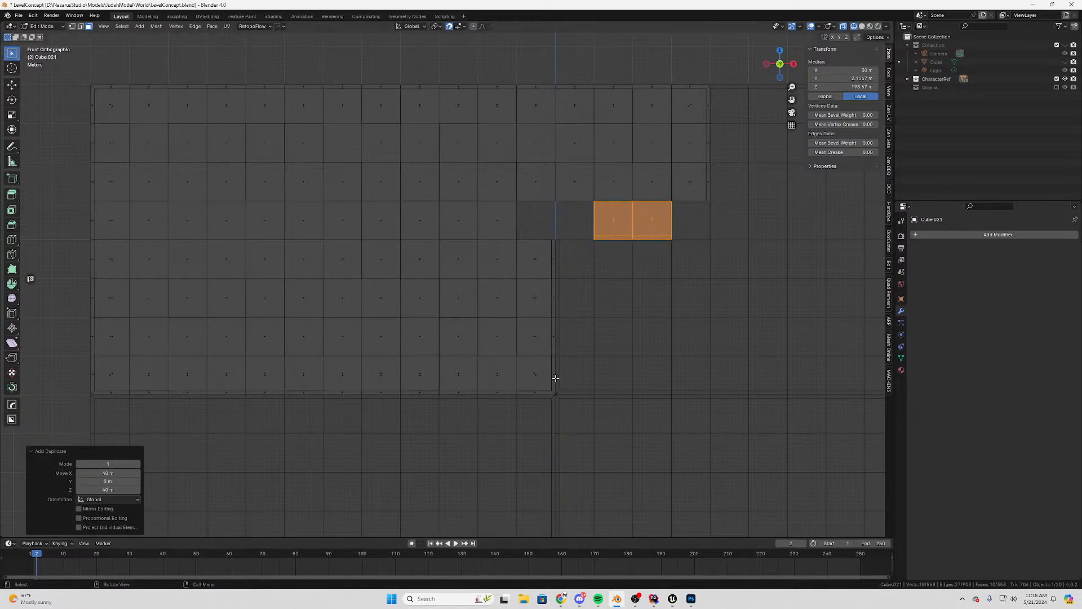
Duplicate the left cell of the new underside pair by -10 m along X
{"action": "left_click_drag", "start_coordinate": [620, 208], "coordinate": [566, 279]}
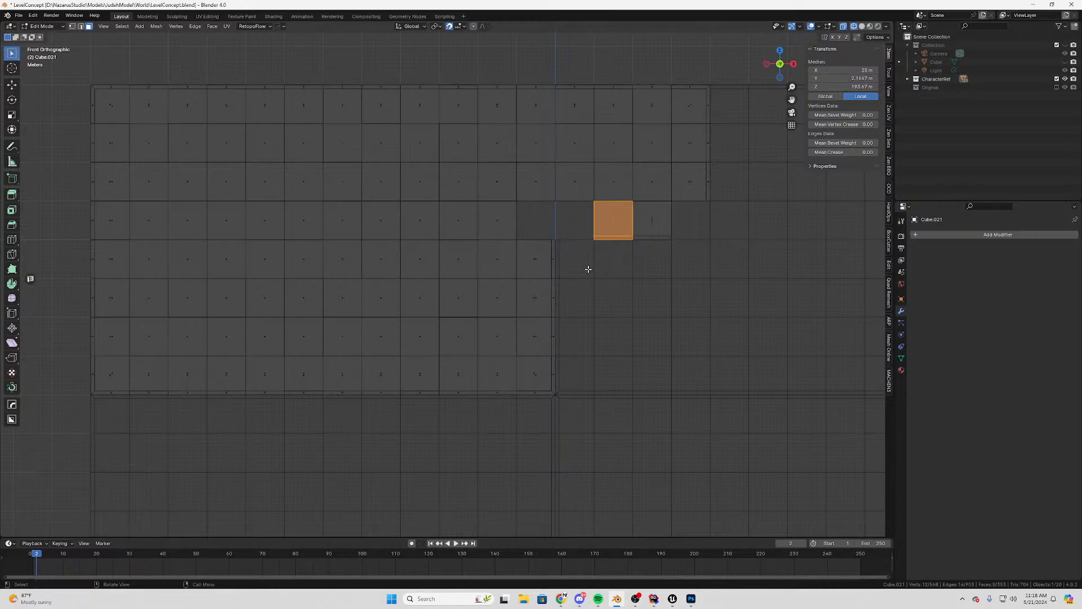
{"action": "key", "text": "g"}
{"action": "key", "text": "x"}
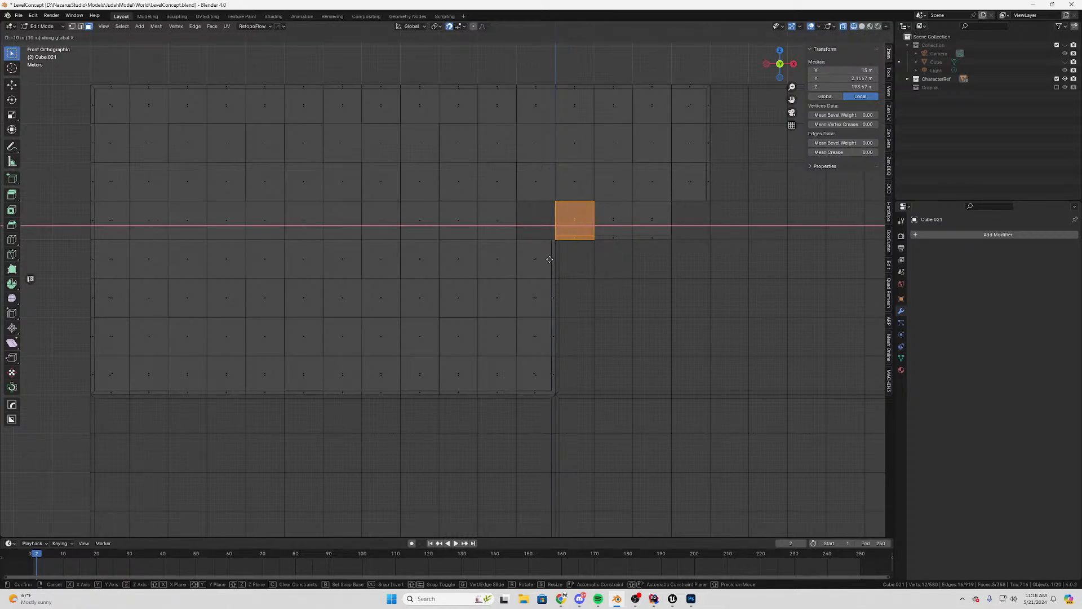
{"action": "left_click", "coordinate": [551, 257]}
Duplicate the block's lower right corner cell 40 m along X and 40 m up along Z to close the extension's end
{"action": "scroll", "coordinate": [554, 231], "scroll_direction": "up", "scroll_amount": 4}
{"action": "middle_click_drag", "start_coordinate": [591, 228], "coordinate": [444, 234], "text": "shift"}
{"action": "scroll", "coordinate": [443, 234], "scroll_direction": "down", "scroll_amount": 1}
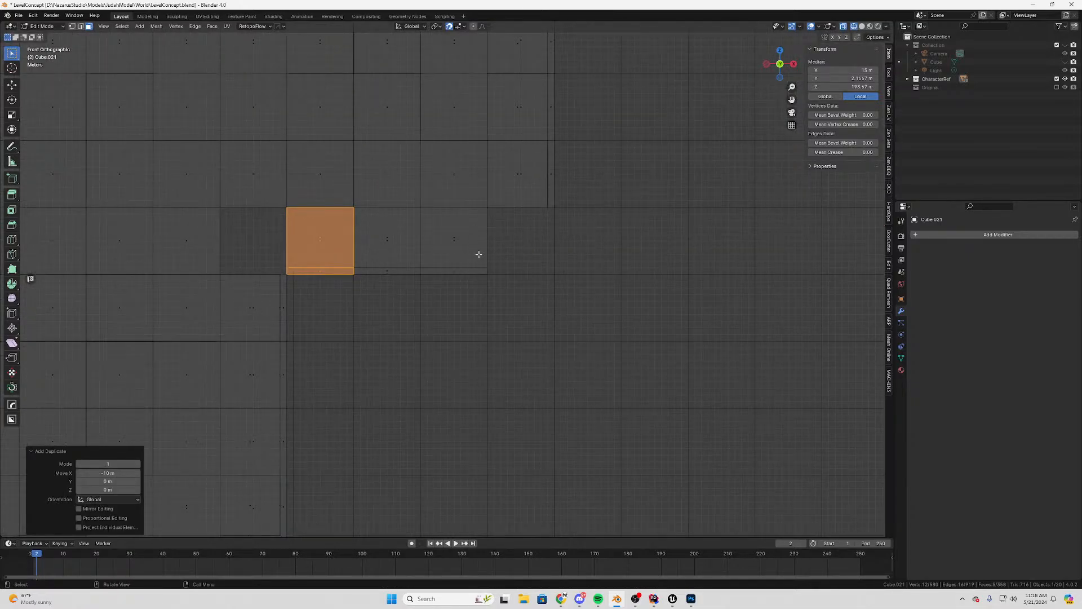
{"action": "scroll", "coordinate": [479, 254], "scroll_direction": "down", "scroll_amount": 3}
{"action": "left_click_drag", "start_coordinate": [360, 379], "coordinate": [423, 426]}
{"action": "key", "text": "g"}
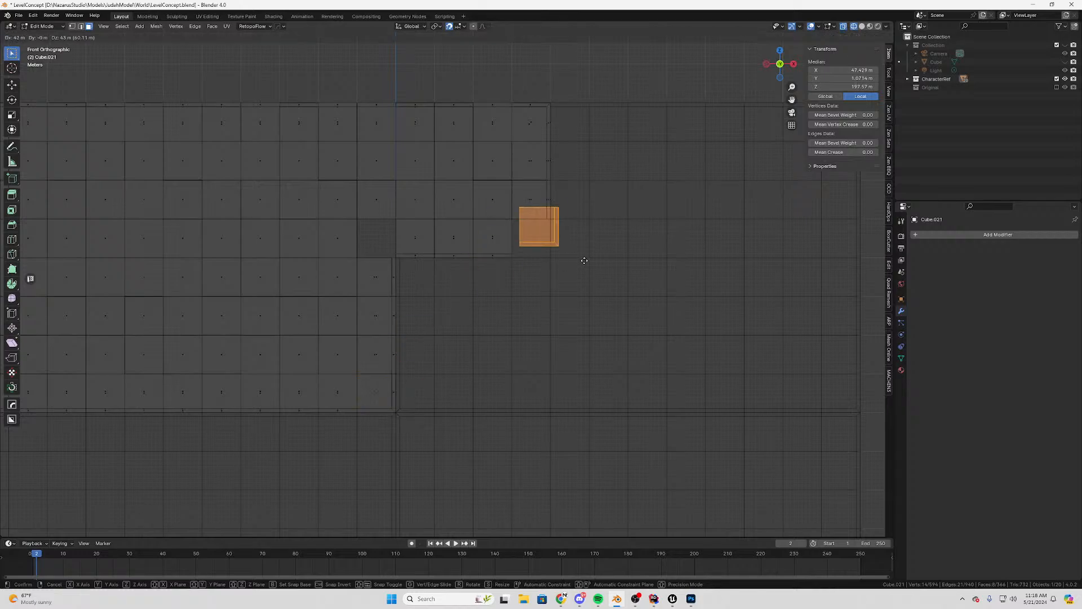
{"action": "left_click", "coordinate": [575, 266]}
{"action": "scroll", "coordinate": [438, 260], "scroll_direction": "up", "scroll_amount": 5}
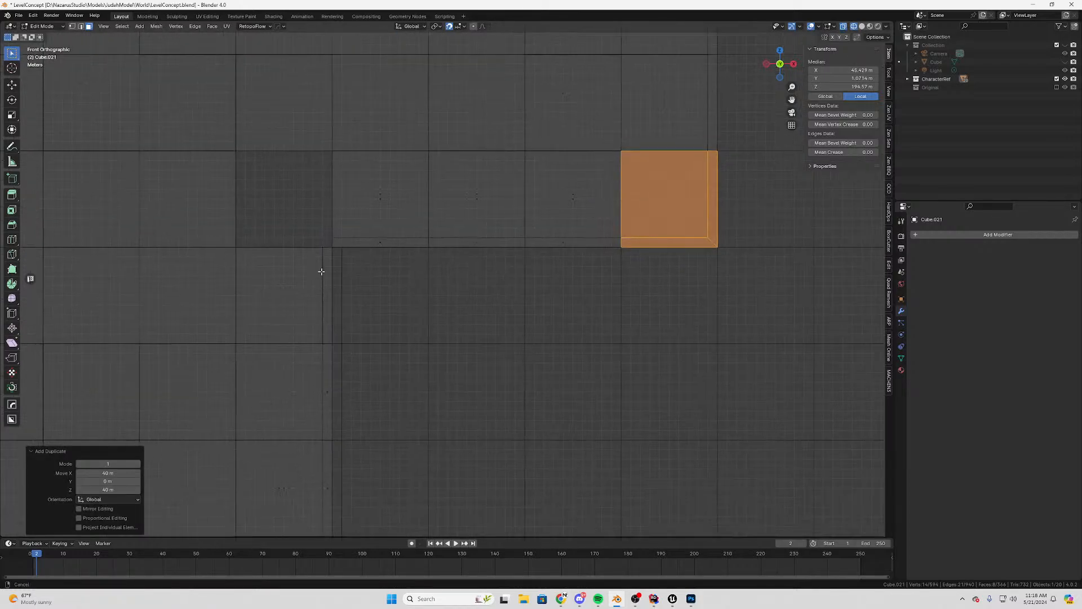
Select the block's entire mesh and merge its vertices by distance
{"action": "scroll", "coordinate": [442, 307], "scroll_direction": "down", "scroll_amount": 1}
{"action": "middle_click_drag", "start_coordinate": [321, 272], "coordinate": [496, 248], "text": "shift"}
{"action": "scroll", "coordinate": [495, 290], "scroll_direction": "up", "scroll_amount": 1}
{"action": "scroll", "coordinate": [496, 246], "scroll_direction": "down", "scroll_amount": 3}
{"action": "scroll", "coordinate": [394, 278], "scroll_direction": "up", "scroll_amount": 2}
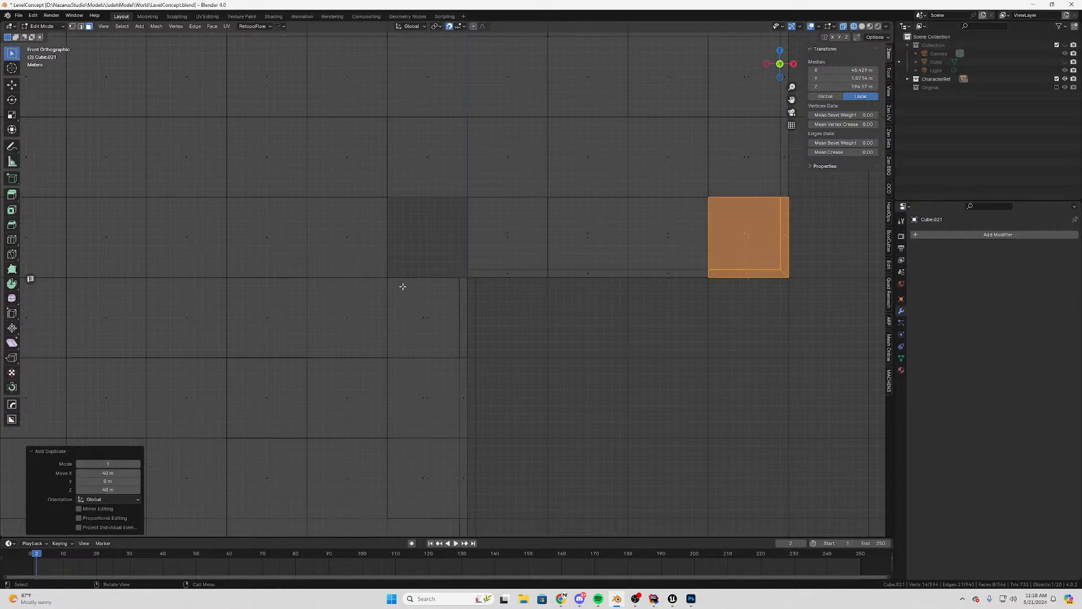
{"action": "key", "text": "ctrl+z"}
{"action": "scroll", "coordinate": [449, 268], "scroll_direction": "up", "scroll_amount": 2}
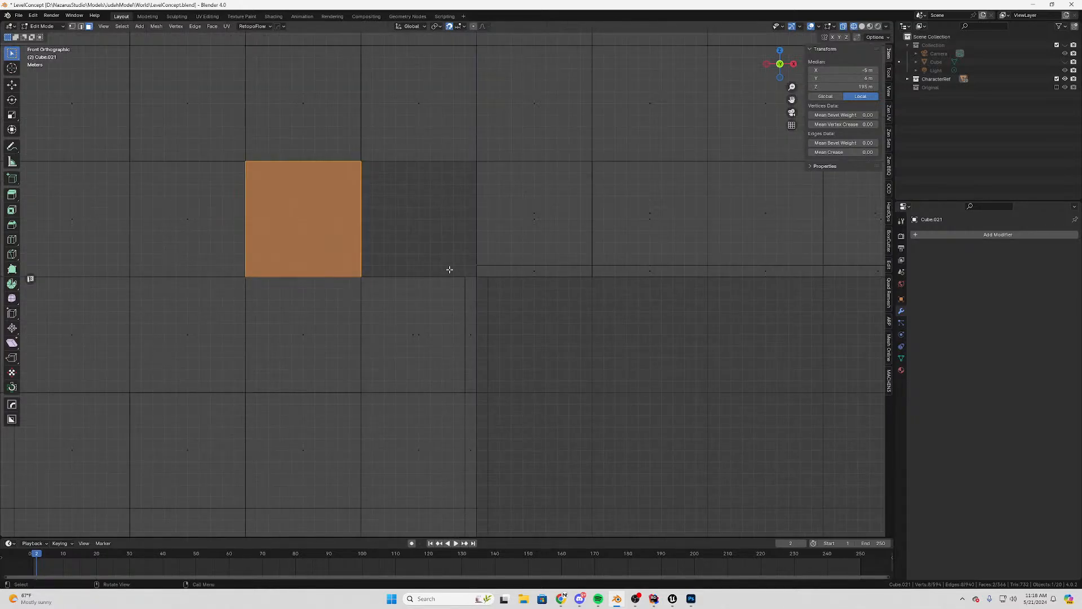
{"action": "middle_click_drag", "start_coordinate": [450, 269], "coordinate": [494, 276]}
{"action": "key", "text": "alt+z"}
{"action": "key", "text": "a"}
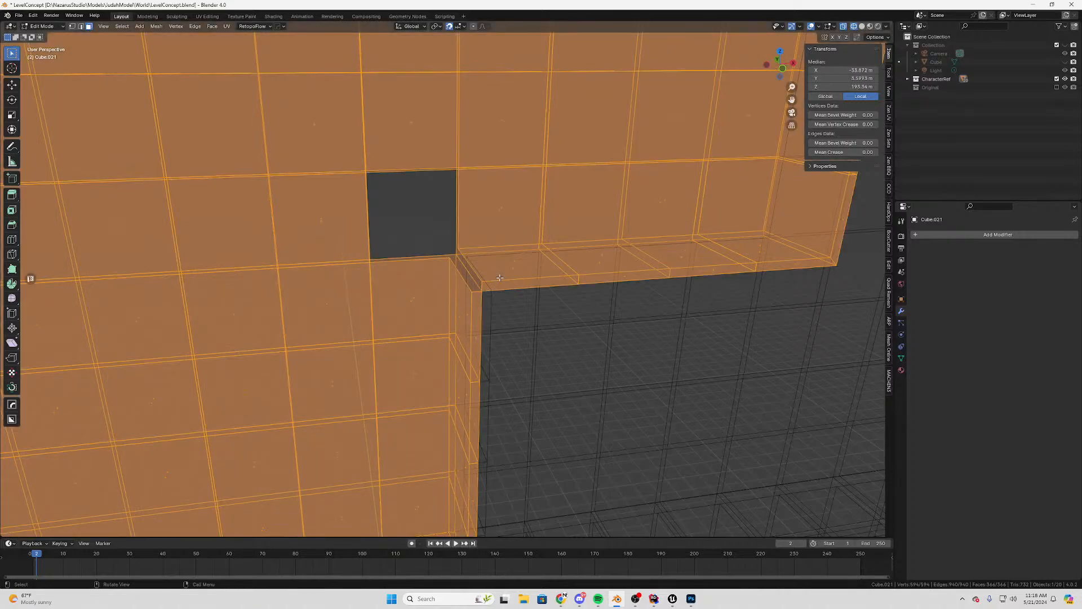
{"action": "key", "text": "m"}
{"action": "left_click", "coordinate": [500, 277]}
{"action": "scroll", "coordinate": [471, 277], "scroll_direction": "up", "scroll_amount": 2}
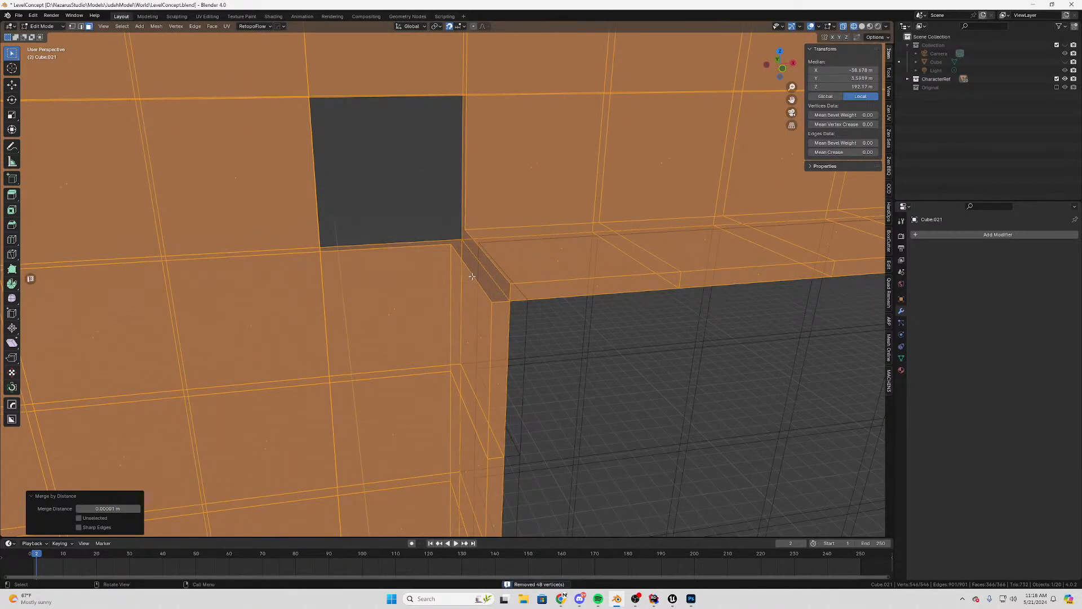
Extrude the open edge at the inner corner under the extension, and fill the adjoining narrow gaps with faces
{"action": "key", "text": "alt+a"}
{"action": "key", "text": "2"}
{"action": "left_click", "coordinate": [471, 275]}
{"action": "middle_click_drag", "start_coordinate": [471, 276], "coordinate": [512, 279]}
{"action": "key", "text": "e"}
{"action": "left_click", "coordinate": [529, 290]}
{"action": "left_click", "coordinate": [523, 267], "text": "shift"}
{"action": "key", "text": "f"}
{"action": "left_click", "coordinate": [512, 278]}
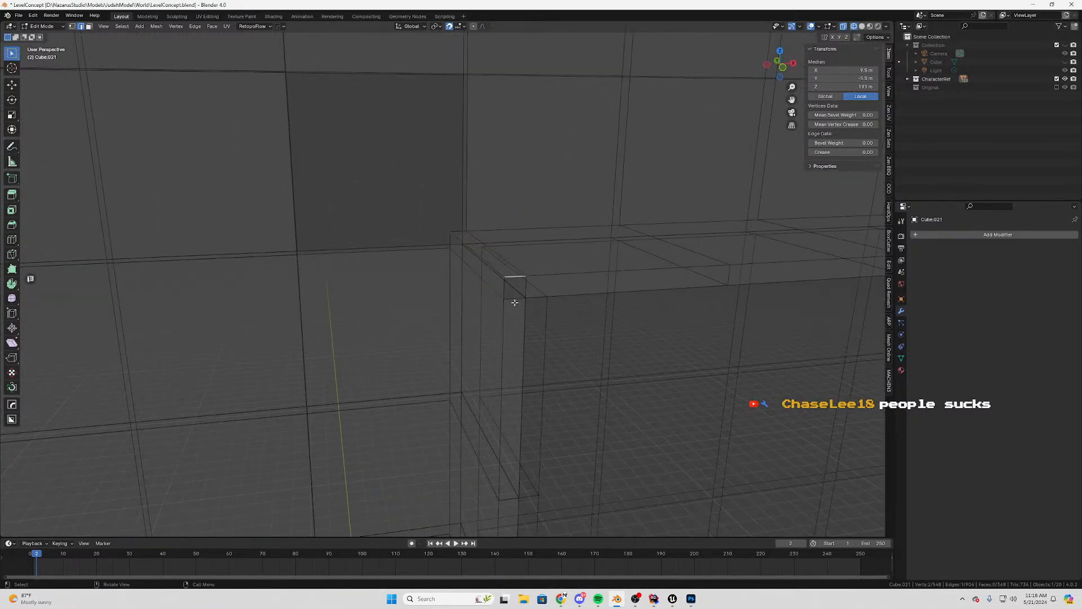
{"action": "left_click", "coordinate": [514, 302], "text": "shift"}
{"action": "key", "text": "f"}
Merge all of the mesh's vertices by distance again following the inner corner repair
{"action": "middle_click_drag", "start_coordinate": [426, 249], "coordinate": [277, 303]}
{"action": "key", "text": "1"}
{"action": "left_click", "coordinate": [404, 247]}
{"action": "left_click", "coordinate": [348, 245], "text": "shift"}
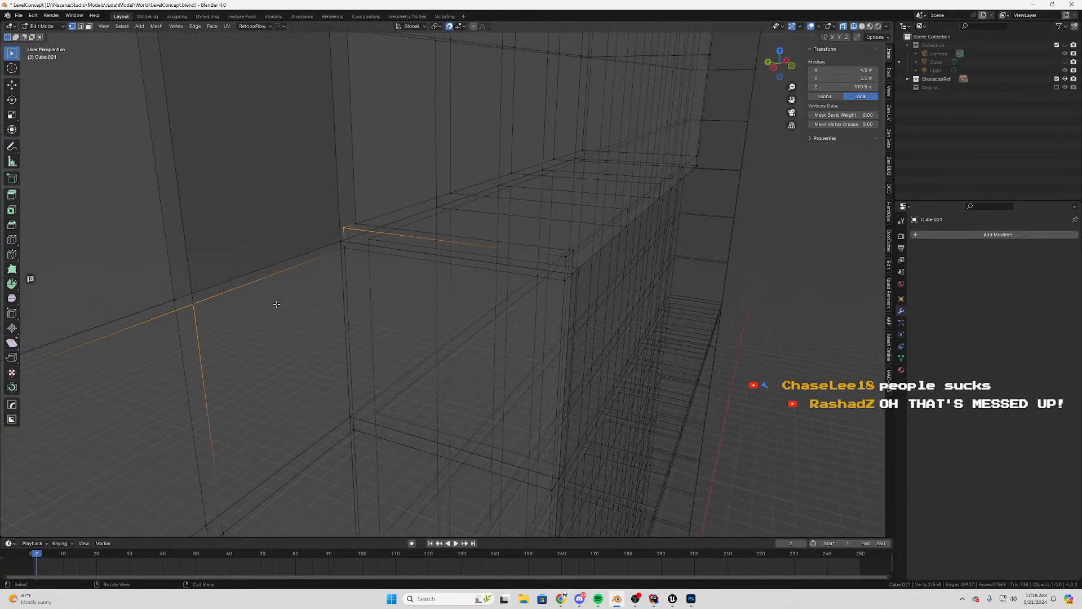
{"action": "key", "text": "a"}
{"action": "key", "text": "m"}
{"action": "left_click", "coordinate": [238, 309]}
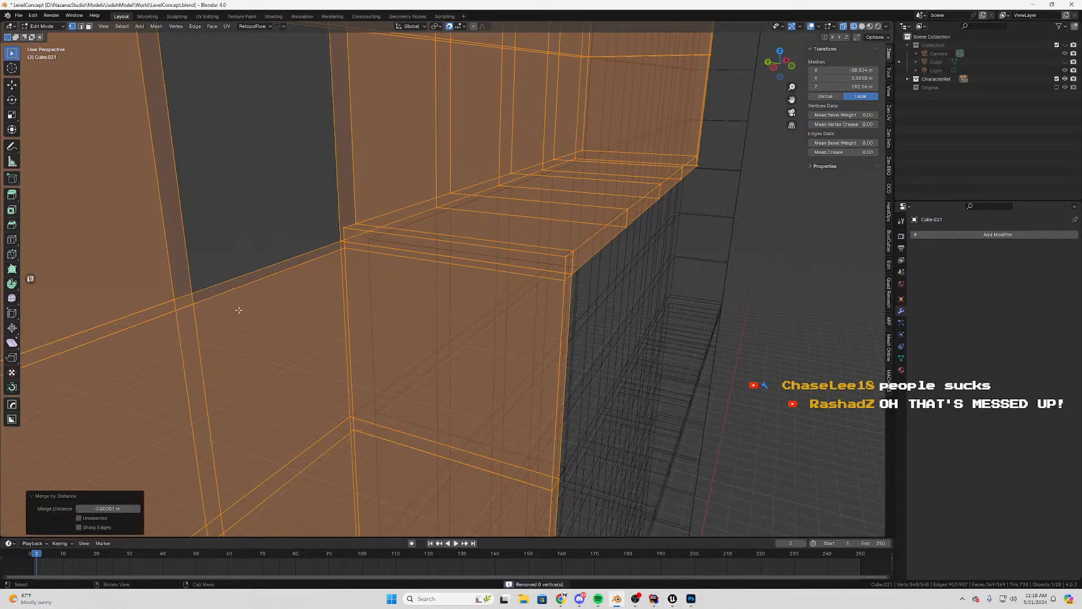
{"action": "left_click", "coordinate": [198, 308]}
{"action": "key", "text": "g"}
{"action": "key", "text": "z"}
{"action": "key", "text": "1"}
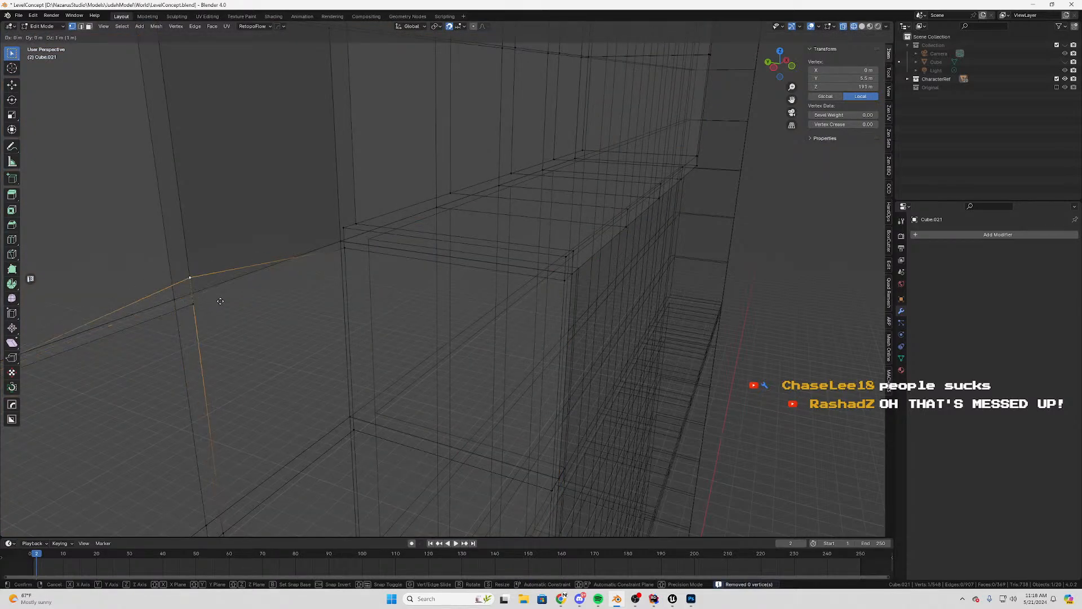
{"action": "right_click", "coordinate": [220, 301]}
With snapping set to Vertex and Auto Merge enabled, snap the selected vertex onto the near-coincident vertex at the opening's lower corner
{"action": "left_click", "coordinate": [459, 26]}
{"action": "left_click", "coordinate": [449, 81]}
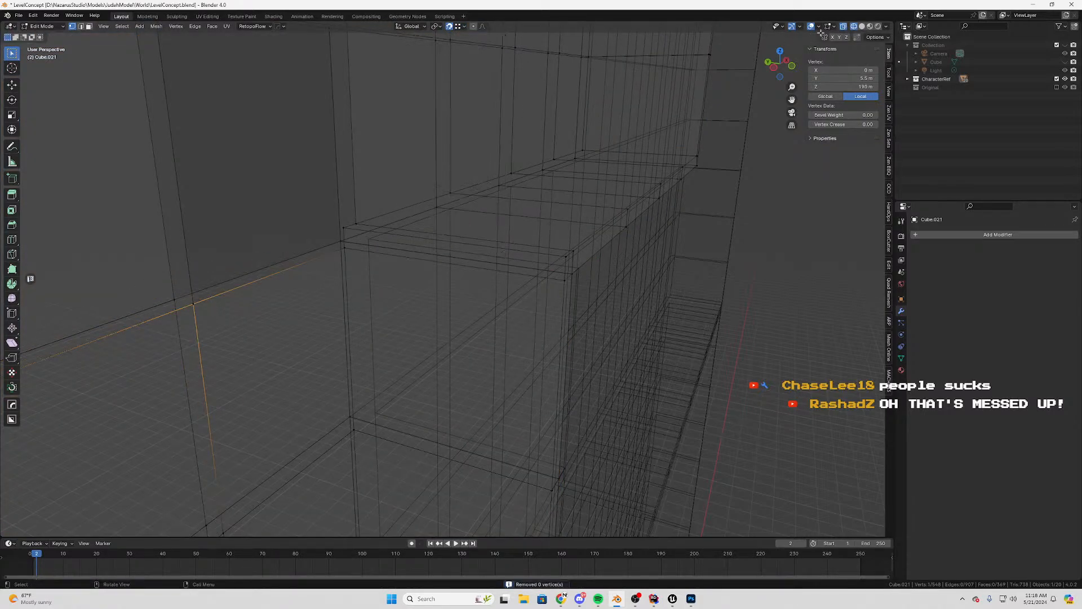
{"action": "left_click", "coordinate": [857, 37]}
{"action": "key", "text": "g"}
{"action": "left_click", "coordinate": [201, 308]}
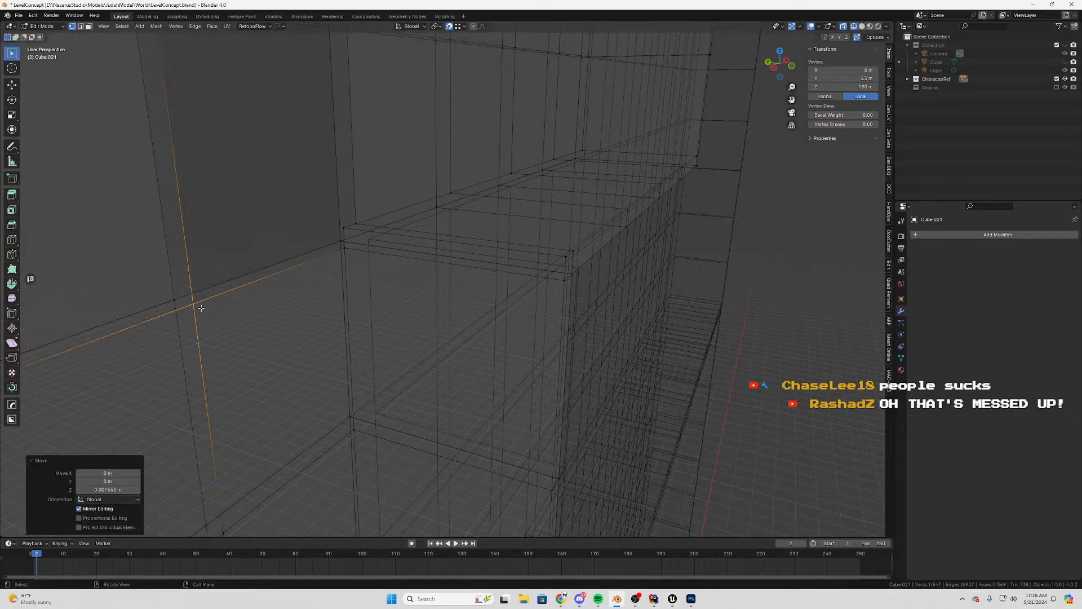
Fill the thin wedge-shaped gap along the opening's lower edge with a face between its bordering edges
{"action": "middle_click_drag", "start_coordinate": [201, 308], "coordinate": [307, 270]}
{"action": "key", "text": "2"}
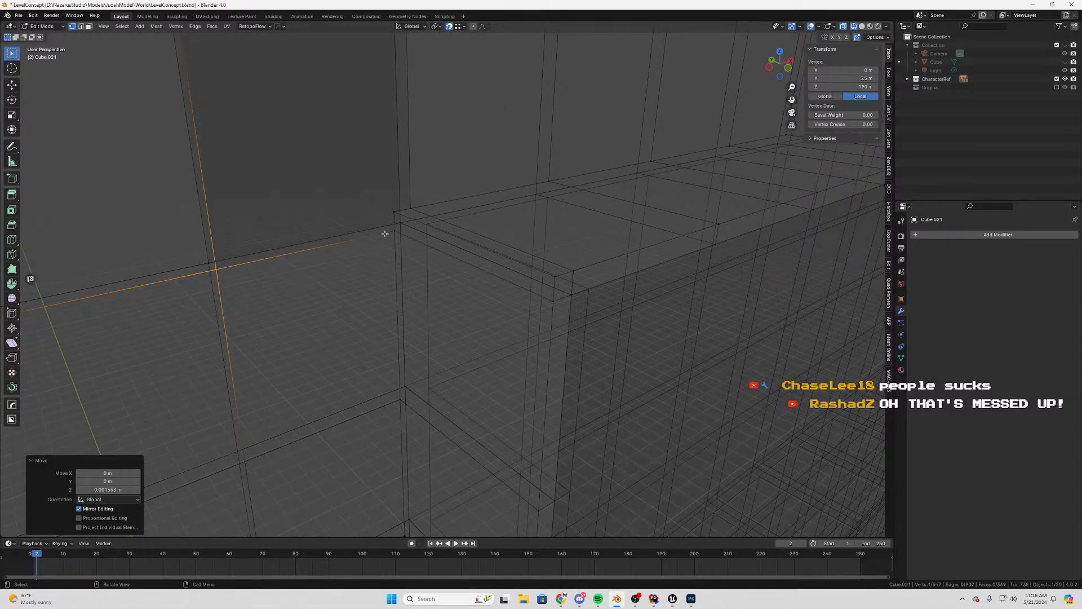
{"action": "left_click", "coordinate": [395, 222], "text": "shift"}
{"action": "left_click", "coordinate": [295, 248], "text": "shift"}
{"action": "key", "text": "f"}
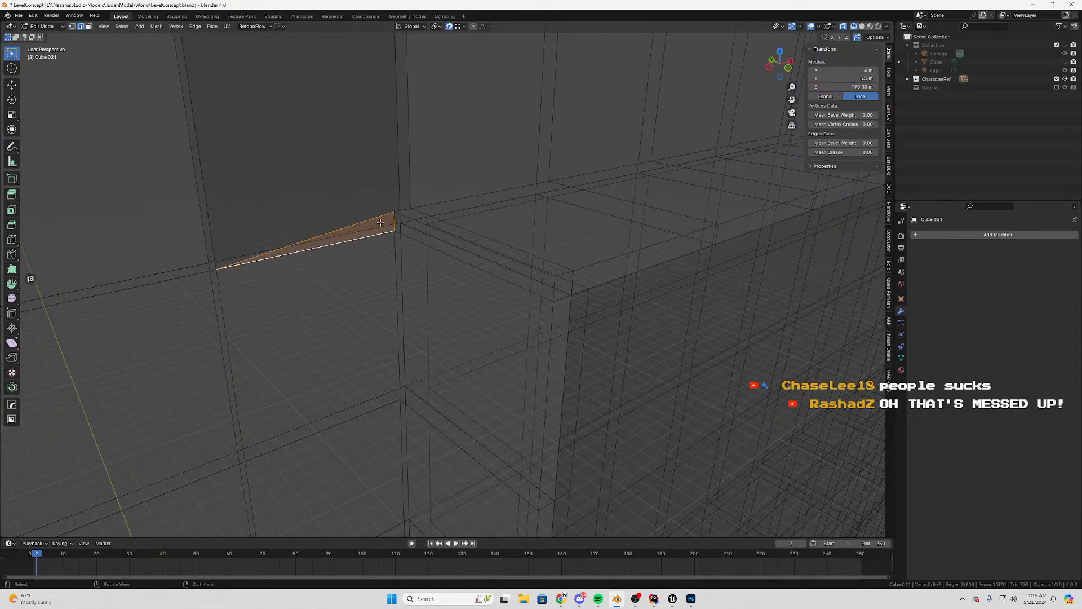
Fill the narrow gap at the opening's lower corner with a face between its two bordering edges
{"action": "middle_click_drag", "start_coordinate": [295, 249], "coordinate": [491, 232]}
{"action": "left_click", "coordinate": [489, 213]}
{"action": "left_click", "coordinate": [491, 232], "text": "shift"}
{"action": "key", "text": "f"}
Fill the wall opening with a face between its upper edge and its slanted lower edge
{"action": "left_click", "coordinate": [377, 182]}
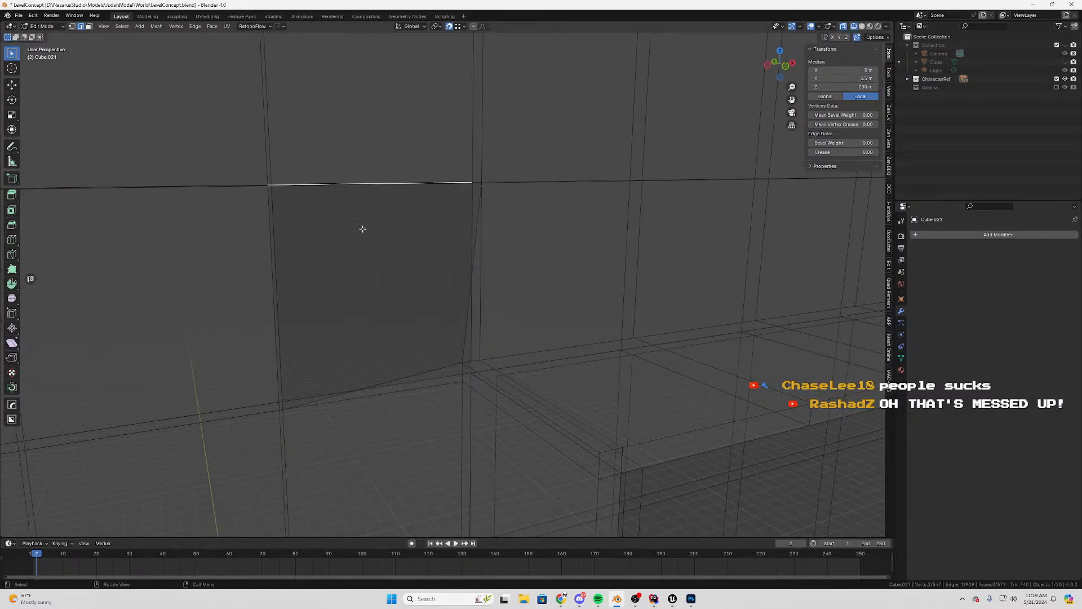
{"action": "middle_click_drag", "start_coordinate": [363, 227], "coordinate": [356, 332]}
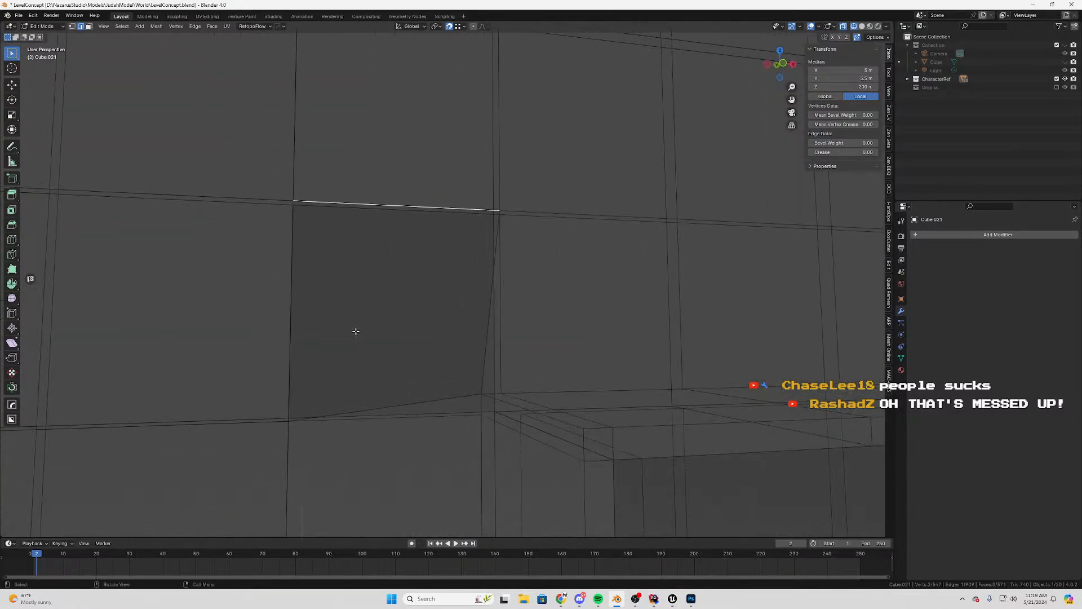
{"action": "left_click", "coordinate": [447, 399], "text": "shift"}
{"action": "key", "text": "f"}
Select the whole mesh and merge its vertices by distance
{"action": "middle_click_drag", "start_coordinate": [500, 350], "coordinate": [519, 331]}
{"action": "key", "text": "a"}
{"action": "key", "text": "m"}
{"action": "left_click", "coordinate": [510, 325]}
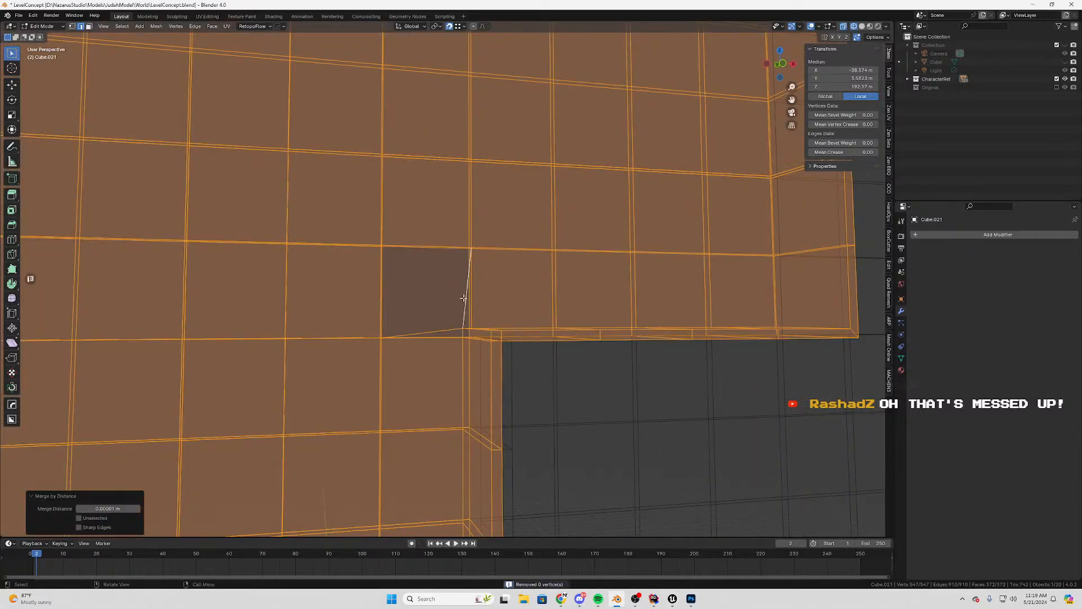
Examine the repaired wall cell and inner corner from several angles and in front orthographic view
{"action": "scroll", "coordinate": [467, 315], "scroll_direction": "up", "scroll_amount": 3}
{"action": "key", "text": "Tab"}
{"action": "key", "text": "Tab"}
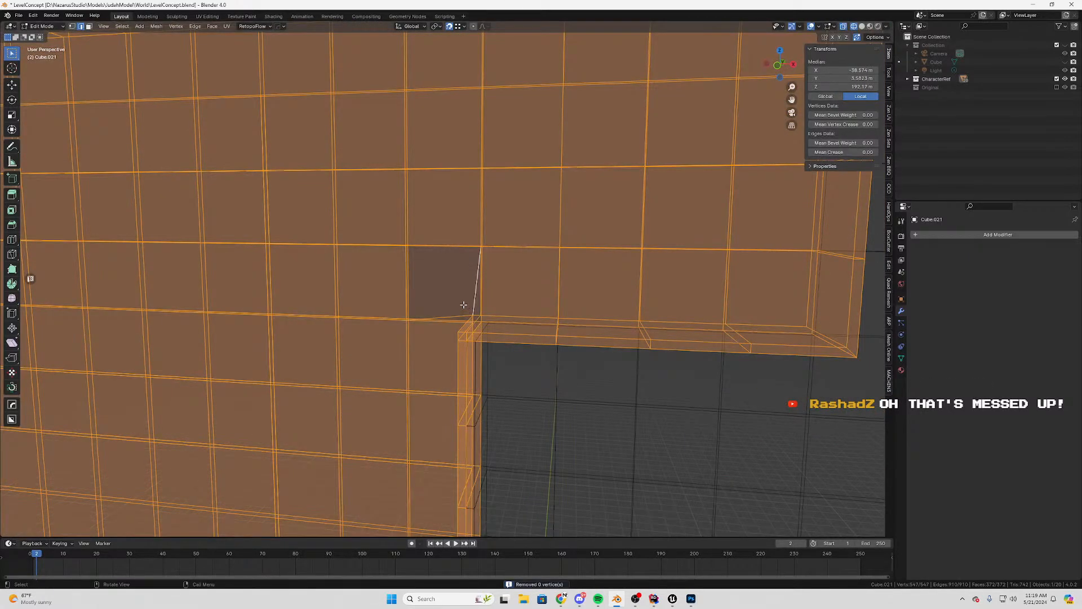
{"action": "key", "text": "shift"}
{"action": "middle_click_drag", "start_coordinate": [458, 295], "coordinate": [489, 300]}
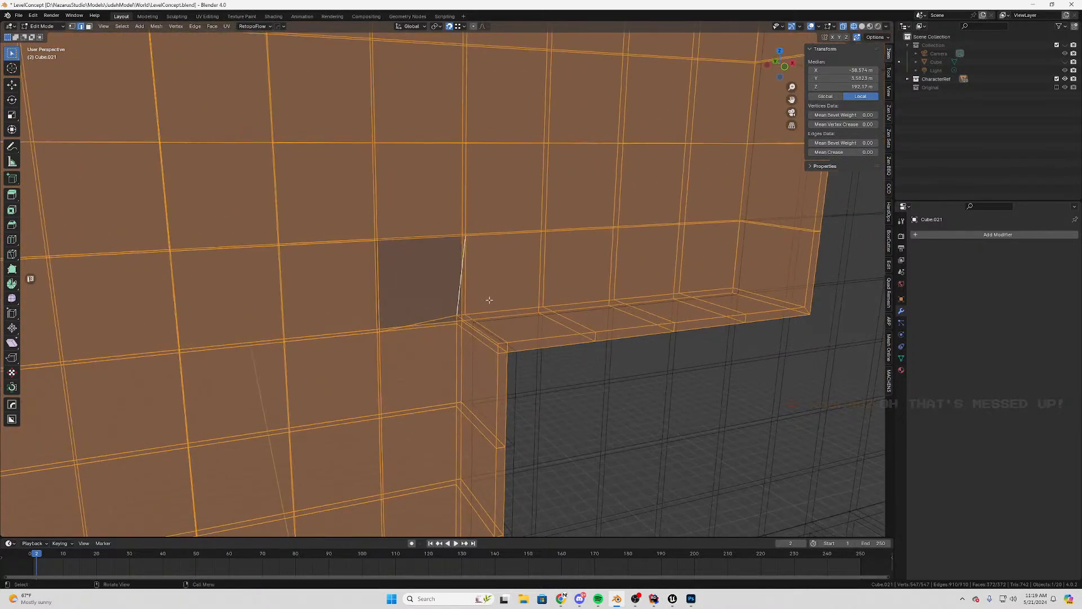
{"action": "key", "text": "KP_1"}
{"action": "key", "text": "KP_3"}
{"action": "key", "text": "KP_1"}
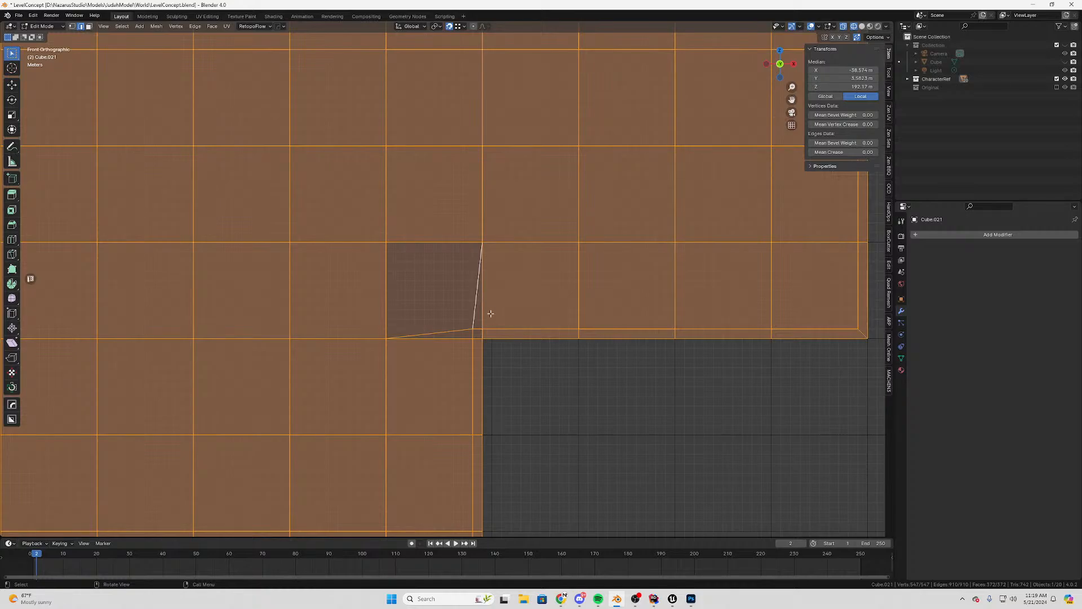
{"action": "scroll", "coordinate": [460, 282], "scroll_direction": "down", "scroll_amount": 6}
{"action": "scroll", "coordinate": [466, 261], "scroll_direction": "up", "scroll_amount": 5}
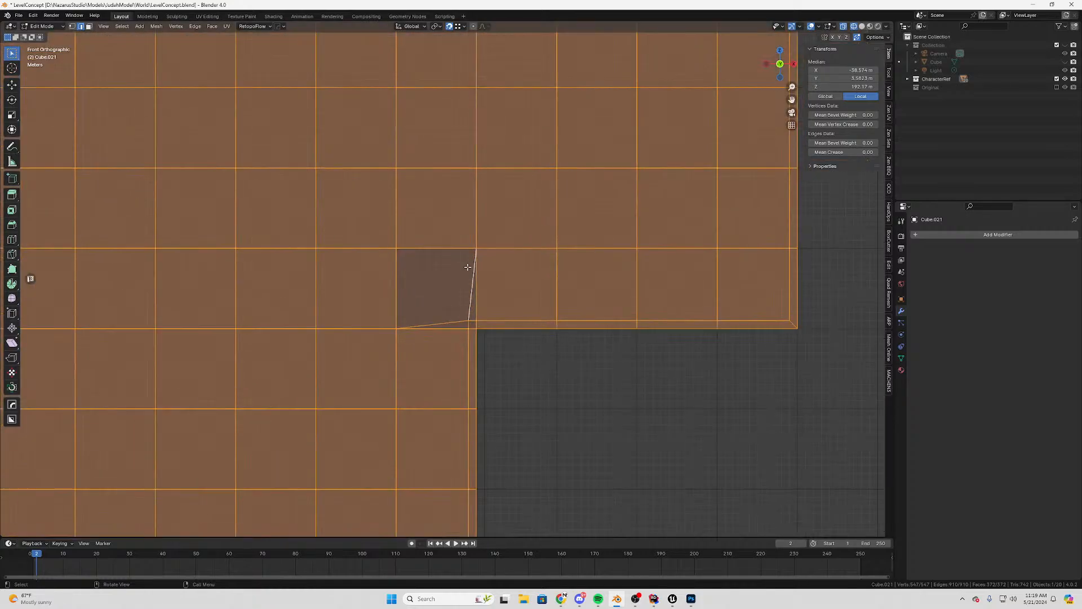
Turn on the Face Orientation overlay in the viewport
{"action": "left_click", "coordinate": [812, 27]}
{"action": "left_click", "coordinate": [813, 27]}
{"action": "left_click", "coordinate": [820, 28]}
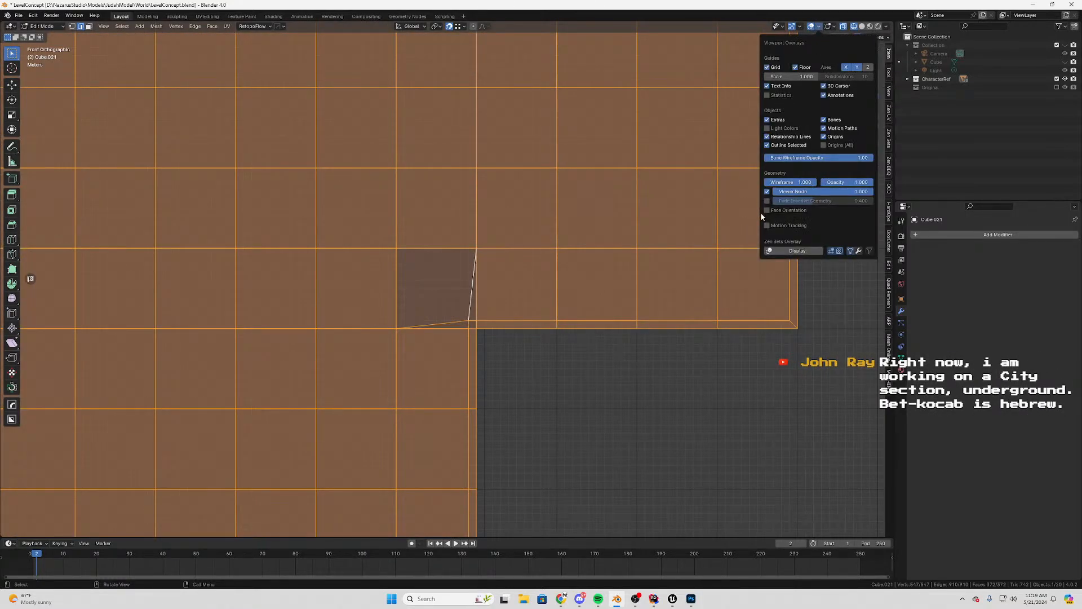
{"action": "left_click", "coordinate": [819, 26]}
In Edit Mode with X-ray turned off, fill the remaining gap at the repaired cell with a face
{"action": "key", "text": "Tab"}
{"action": "middle_click_drag", "start_coordinate": [424, 227], "coordinate": [460, 269]}
{"action": "key", "text": "Tab"}
{"action": "left_click", "coordinate": [843, 27]}
{"action": "left_click", "coordinate": [529, 209], "text": "shift"}
{"action": "key", "text": "f"}
Check the whole block's face orientation, and inspect the repaired corner in Object Mode from the front
{"action": "scroll", "coordinate": [483, 265], "scroll_direction": "down", "scroll_amount": 5}
{"action": "scroll", "coordinate": [459, 270], "scroll_direction": "down", "scroll_amount": 5}
{"action": "middle_click_drag", "start_coordinate": [530, 266], "coordinate": [459, 285]}
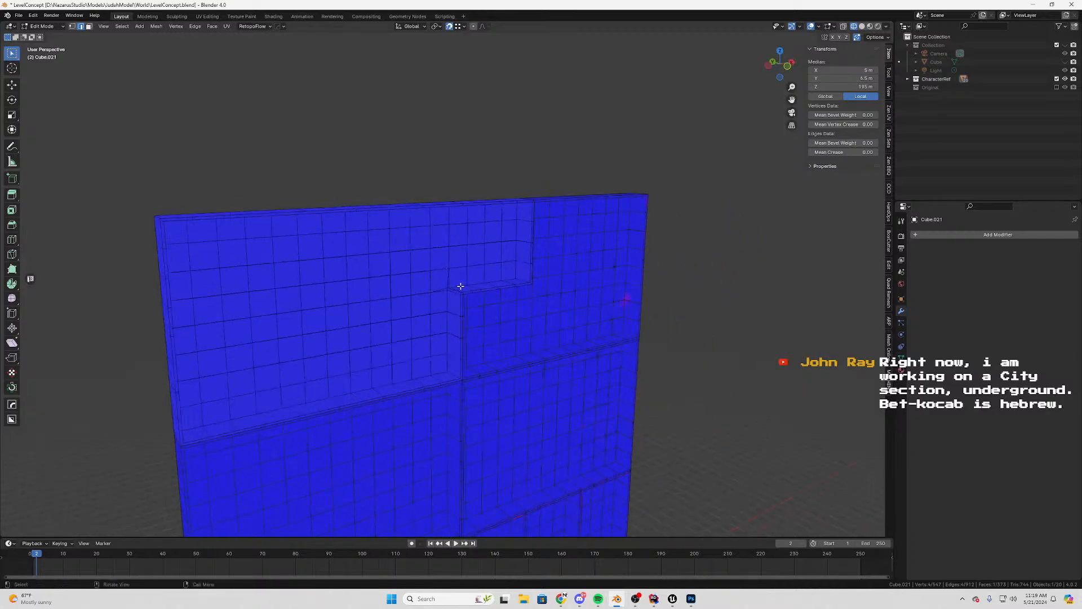
{"action": "key", "text": "Tab"}
{"action": "key", "text": "KP_1"}
{"action": "scroll", "coordinate": [471, 273], "scroll_direction": "up", "scroll_amount": 9}
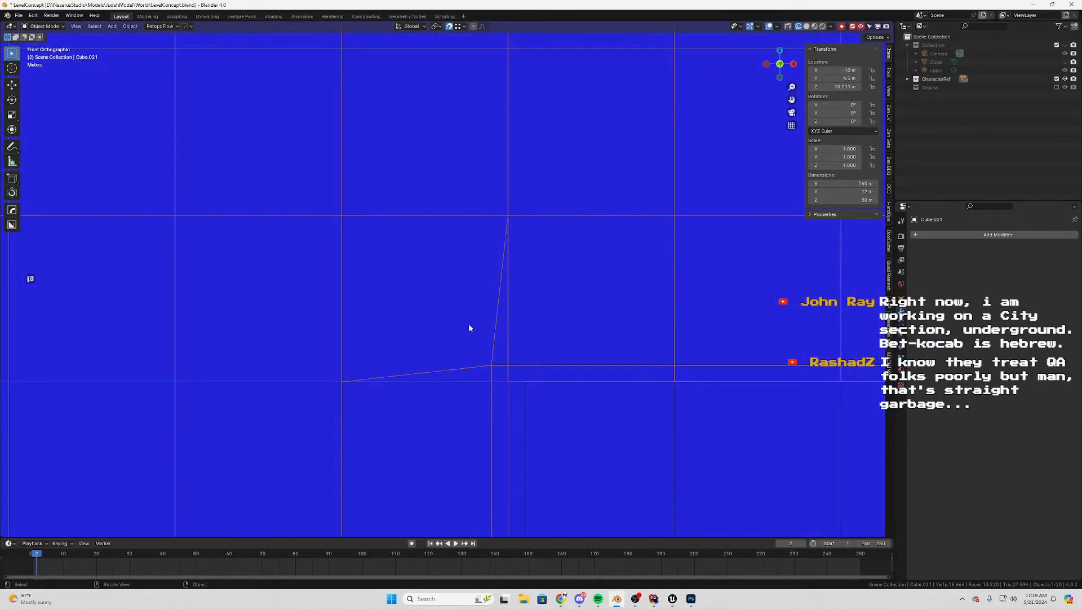
{"action": "mouse_move", "coordinate": [469, 328]}
{"action": "middle_mouse_down"}
{"action": "mouse_move", "coordinate": [561, 346]}
{"action": "mouse_move", "coordinate": [425, 344]}
{"action": "mouse_move", "coordinate": [546, 349]}
{"action": "mouse_move", "coordinate": [482, 347]}
{"action": "mouse_move", "coordinate": [471, 314]}
{"action": "mouse_move", "coordinate": [428, 293]}
{"action": "mouse_move", "coordinate": [543, 308]}
{"action": "mouse_move", "coordinate": [373, 294]}
{"action": "mouse_move", "coordinate": [456, 305]}
{"action": "mouse_move", "coordinate": [430, 290]}
{"action": "mouse_move", "coordinate": [459, 314]}
{"action": "mouse_move", "coordinate": [522, 299]}
{"action": "mouse_move", "coordinate": [477, 305]}
{"action": "mouse_move", "coordinate": [515, 302]}
{"action": "mouse_move", "coordinate": [494, 307]}
{"action": "mouse_move", "coordinate": [479, 246]}
{"action": "mouse_move", "coordinate": [488, 305]}
{"action": "mouse_move", "coordinate": [530, 314]}
{"action": "mouse_move", "coordinate": [469, 306]}
{"action": "middle_mouse_up"}
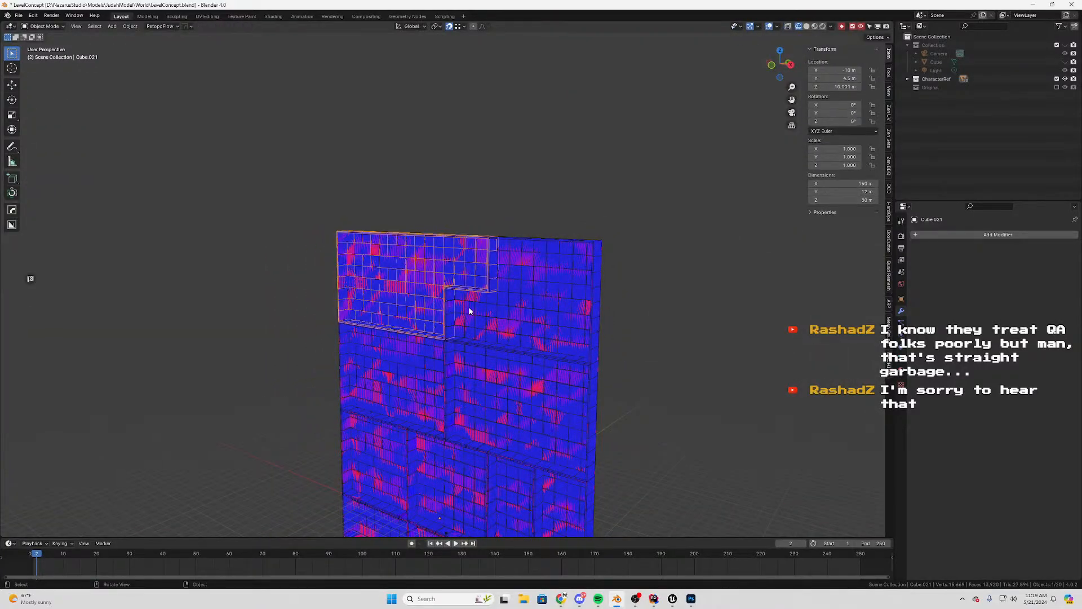
{"action": "key", "text": "g"}
{"action": "left_click", "coordinate": [650, 340]}
{"action": "key", "text": "ctrl+z"}
Frame the L-shaped upper block and examine its inner corner and the neighbouring blocks for remaining gaps
{"action": "key", "text": "KP_Decimal"}
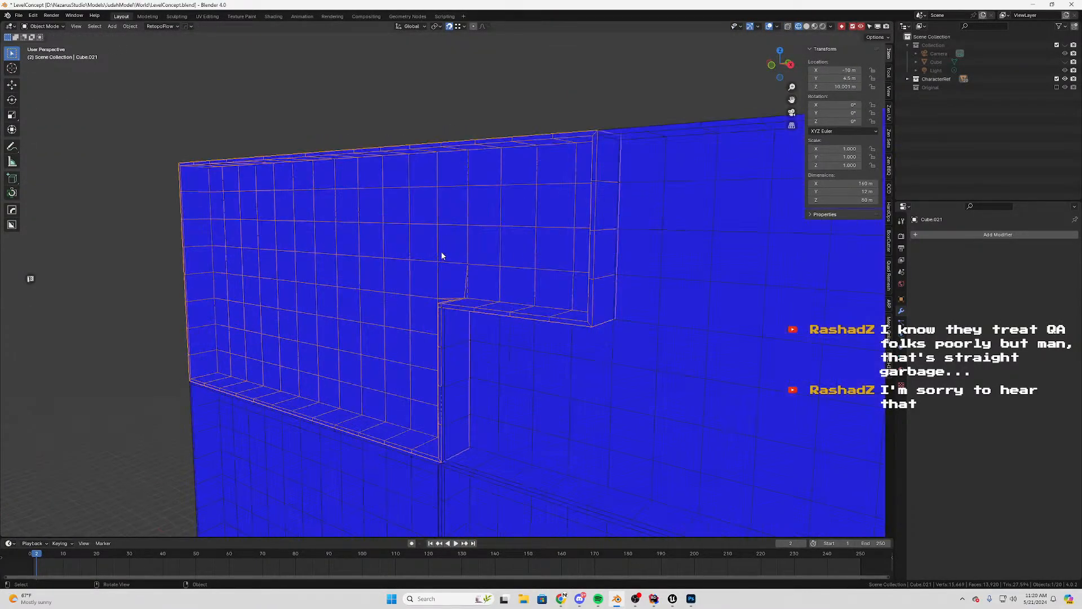
{"action": "key", "text": "Tab"}
{"action": "middle_click_drag", "start_coordinate": [440, 251], "coordinate": [512, 261]}
{"action": "key", "text": "Tab"}
{"action": "key", "text": "3"}
{"action": "key", "text": "ctrl+z"}
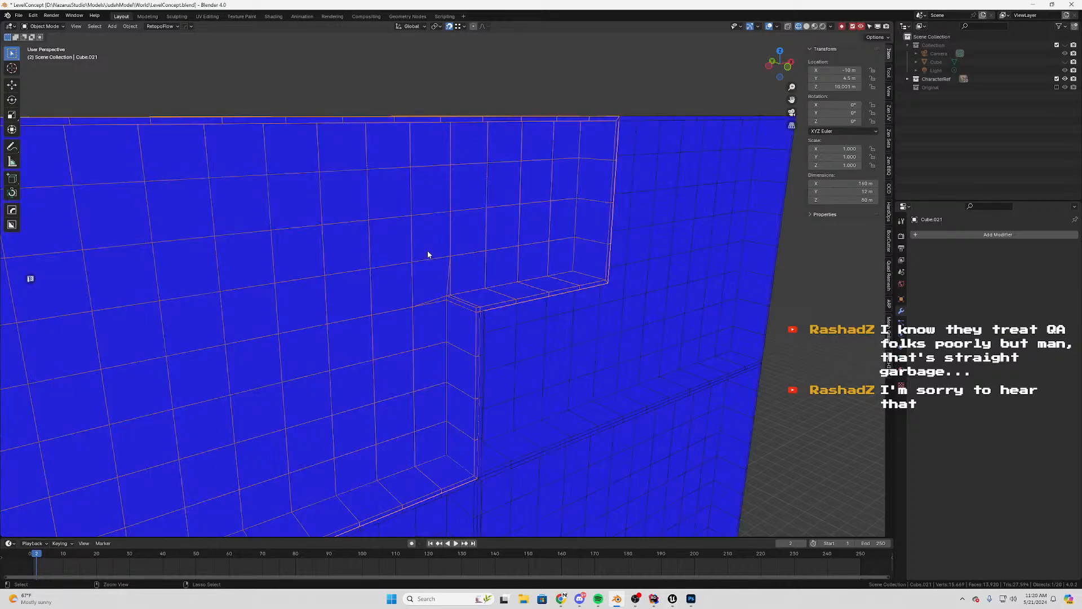
{"action": "scroll", "coordinate": [430, 254], "scroll_direction": "down", "scroll_amount": 7}
{"action": "left_click", "coordinate": [588, 321]}
{"action": "key", "text": "3"}
{"action": "key", "text": "ctrl+z"}
{"action": "middle_click_drag", "start_coordinate": [564, 328], "coordinate": [547, 309]}
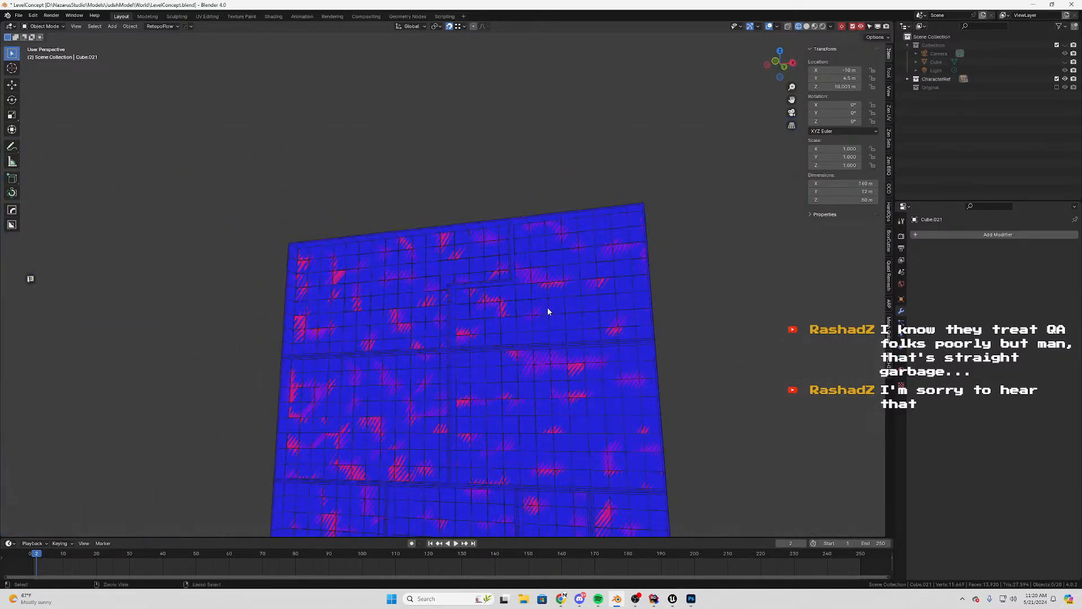
Save the LevelConcept file, and select the L-shaped block at the top of the layout
{"action": "key", "text": "ctrl+s"}
{"action": "scroll", "coordinate": [524, 338], "scroll_direction": "down", "scroll_amount": 4}
{"action": "middle_click_drag", "start_coordinate": [502, 368], "coordinate": [478, 294], "text": "shift"}
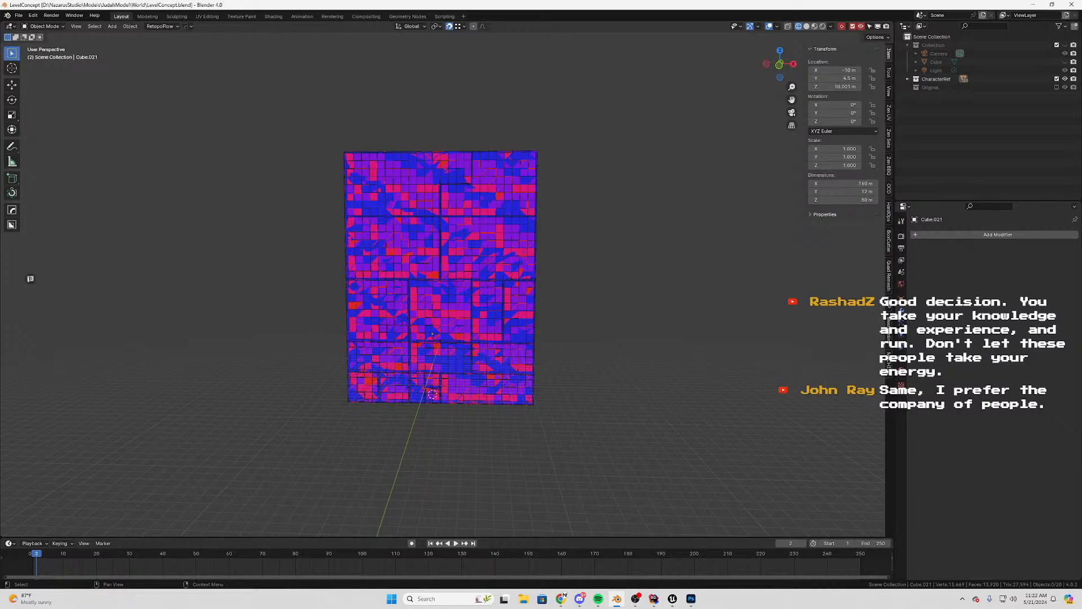
{"action": "scroll", "coordinate": [487, 191], "scroll_direction": "up", "scroll_amount": 5}
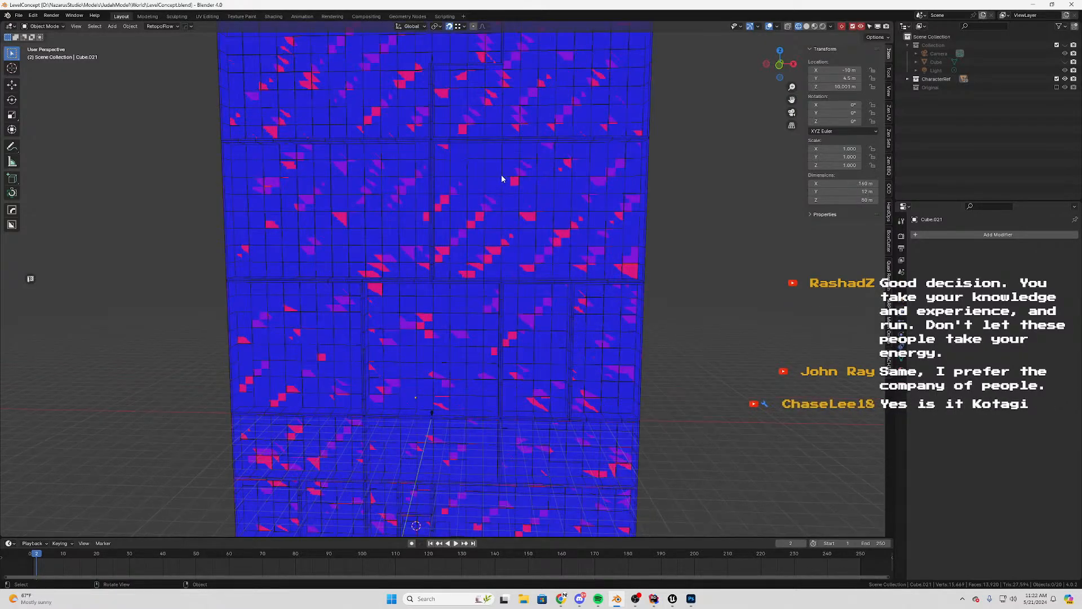
{"action": "scroll", "coordinate": [503, 176], "scroll_direction": "down", "scroll_amount": 3}
{"action": "scroll", "coordinate": [454, 122], "scroll_direction": "up", "scroll_amount": 1}
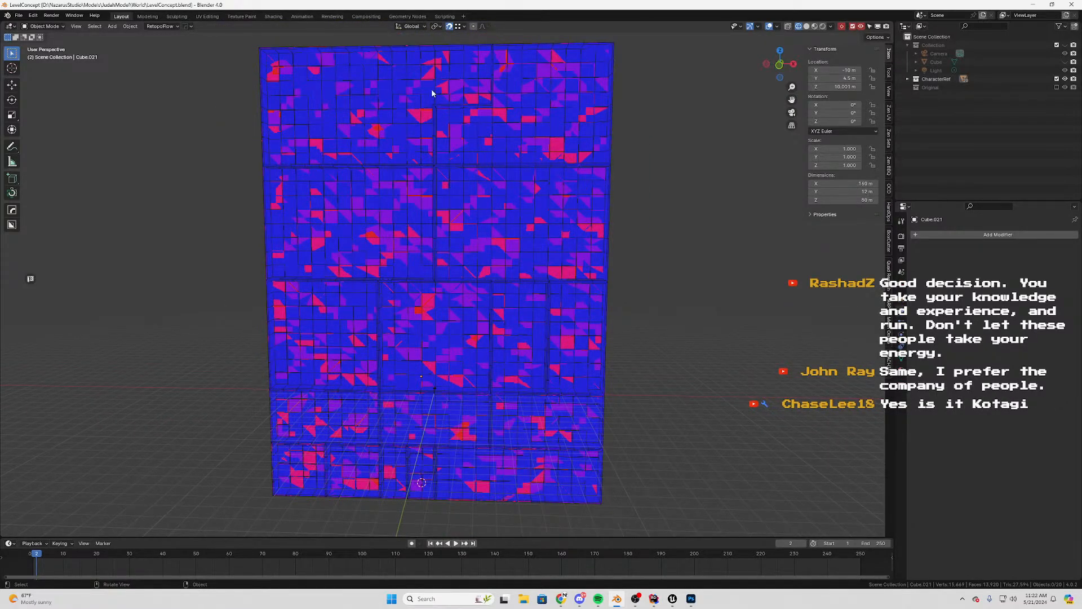
{"action": "left_click", "coordinate": [395, 138]}
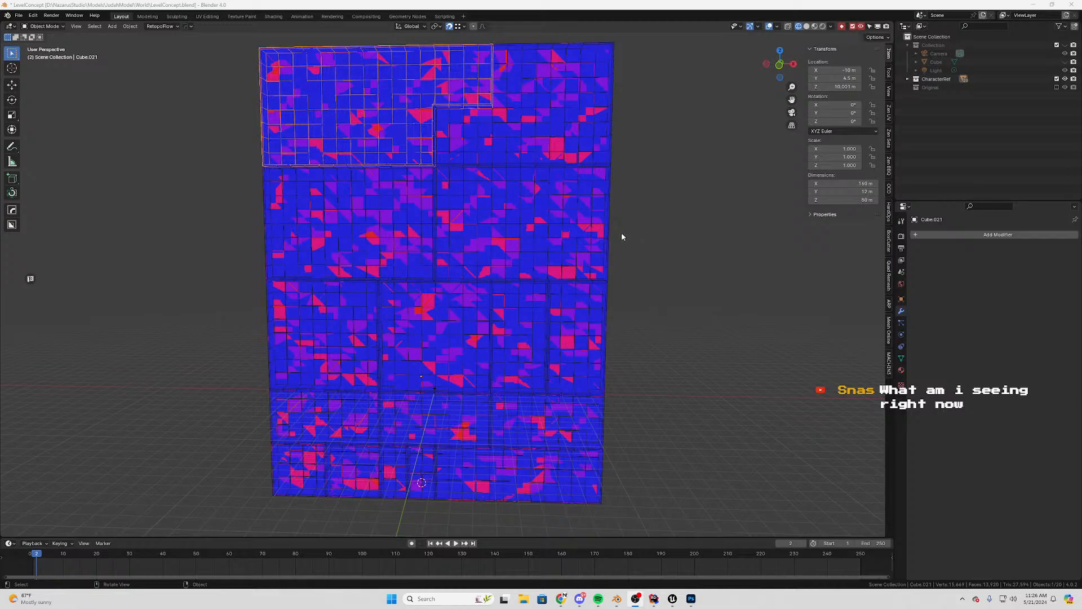
Switch to Unreal Editor and bring up the event graph of the Char_Hero_Judah blueprint
{"action": "left_click", "coordinate": [672, 599]}
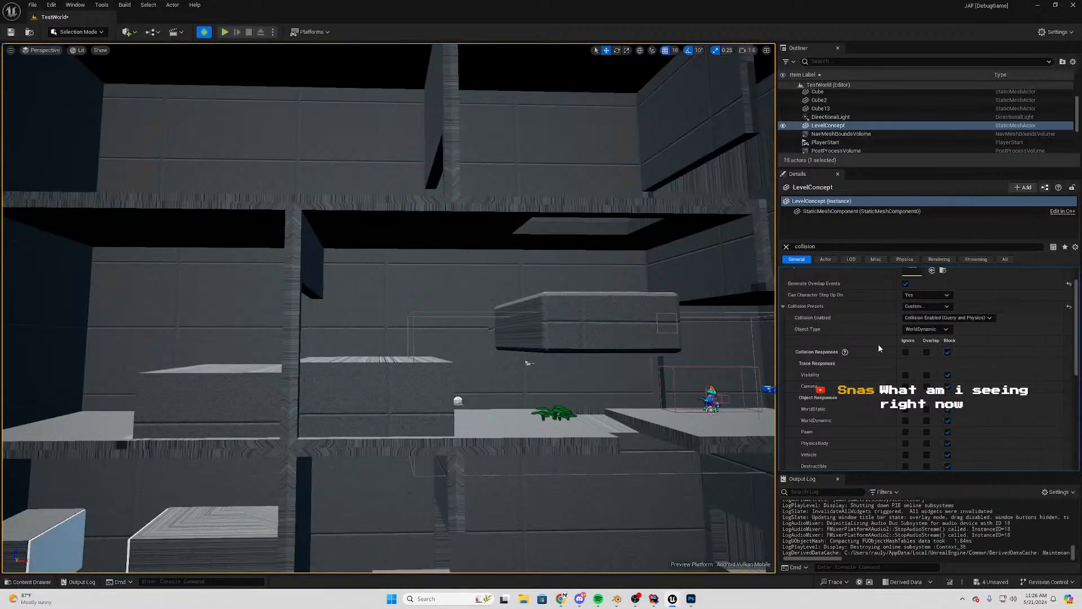
{"action": "key", "text": "alt+Tab"}
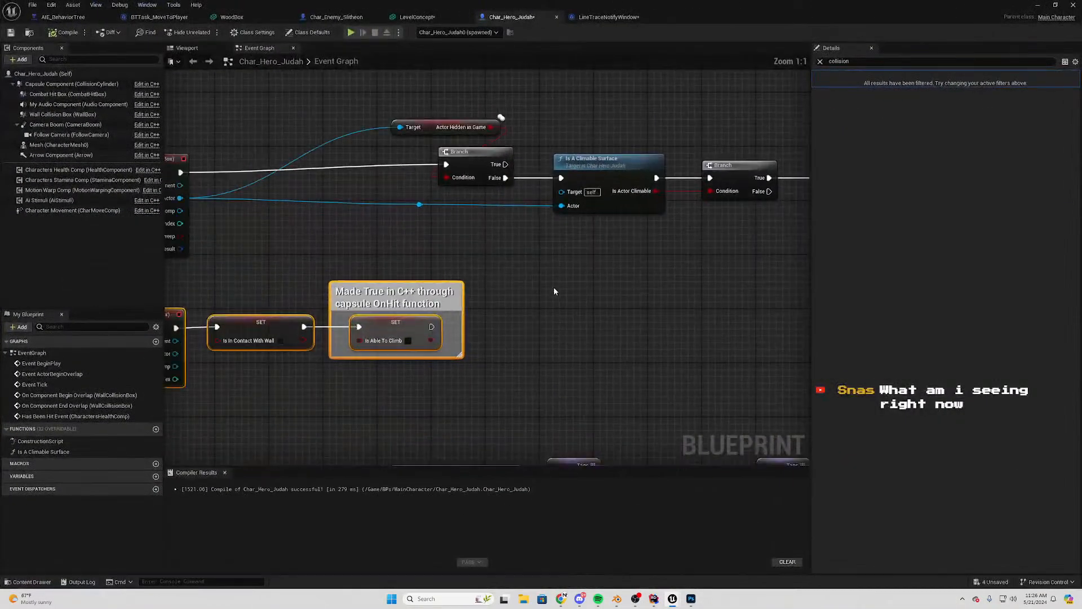
Add a Set Life Span node in the empty graph area beside the Is Able To Climb comment
{"action": "right_click", "coordinate": [442, 261]}
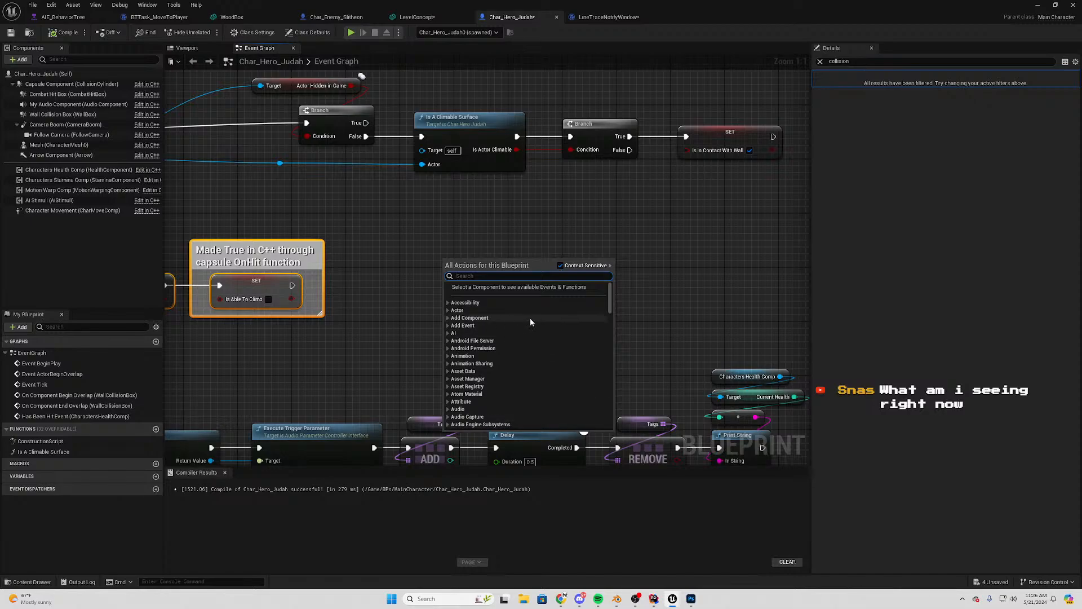
{"action": "left_click", "coordinate": [450, 302]}
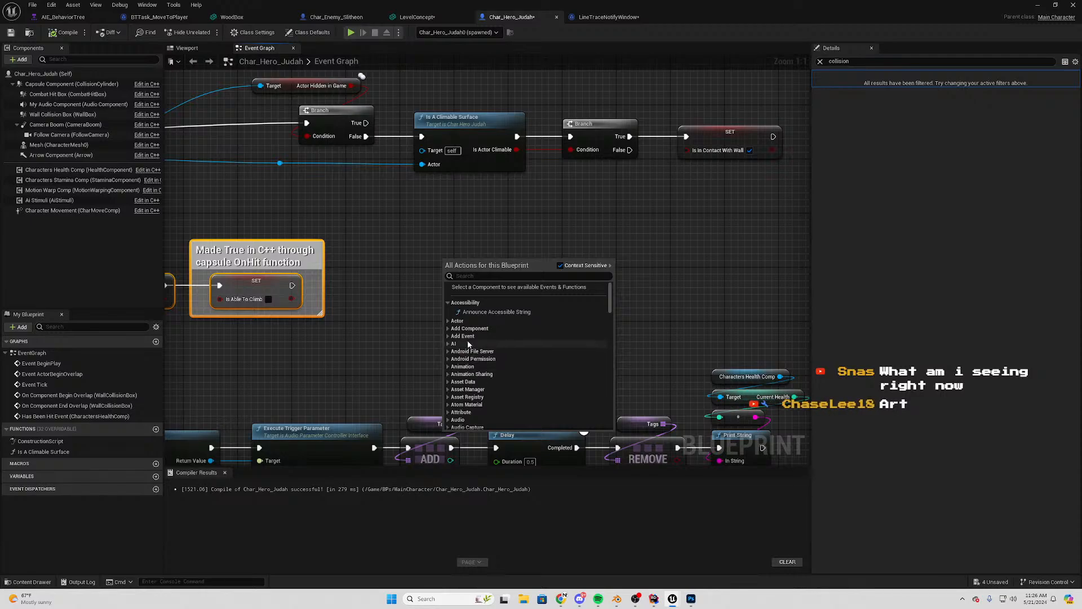
{"action": "left_click", "coordinate": [448, 321]}
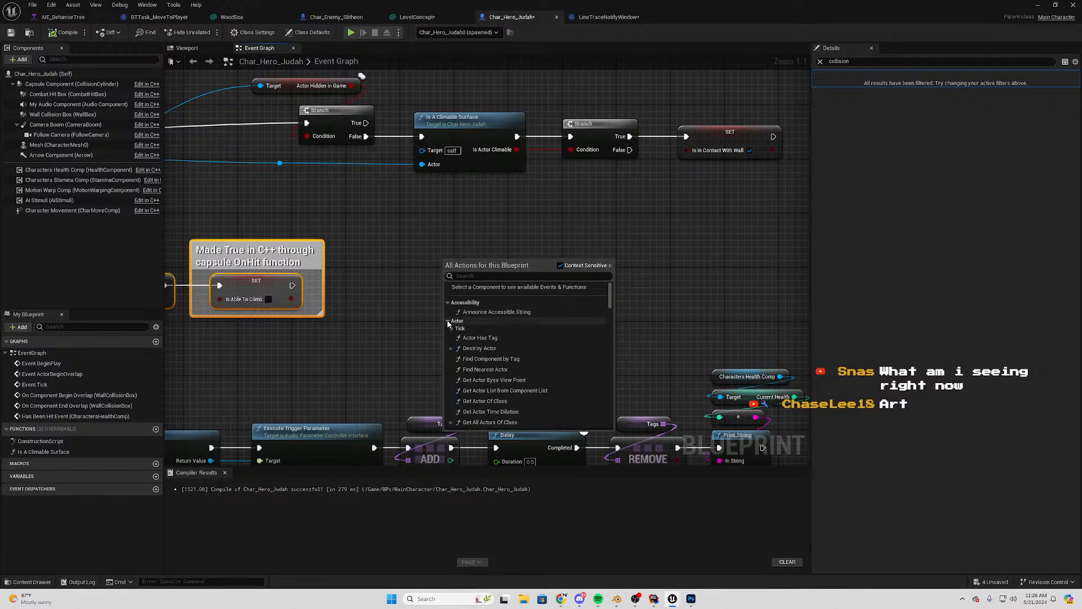
{"action": "scroll", "coordinate": [452, 329], "scroll_direction": "down", "scroll_amount": 10}
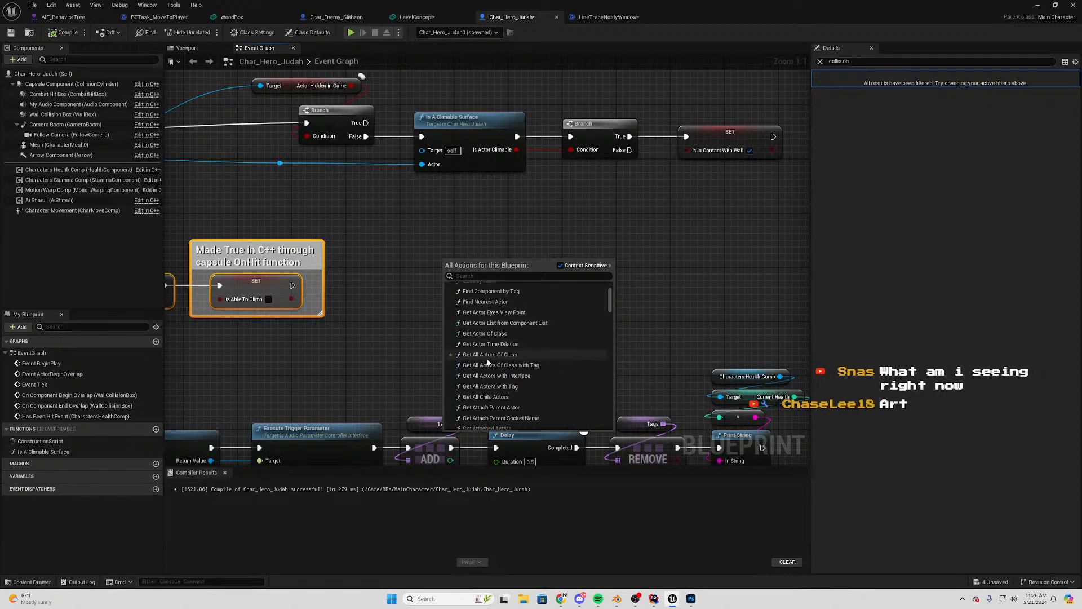
{"action": "left_click", "coordinate": [482, 331]}
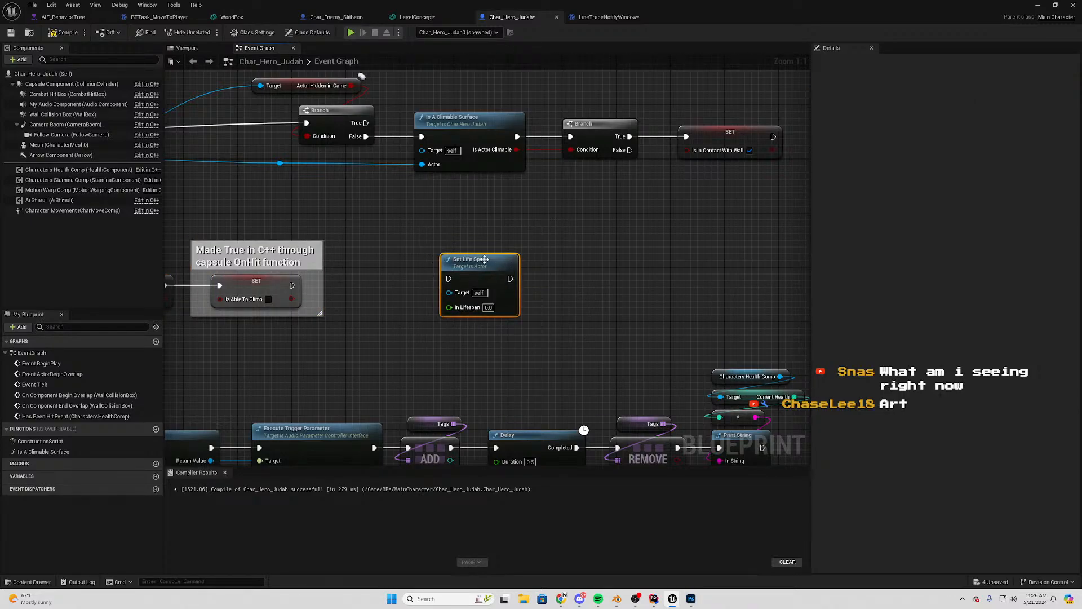
Look over the event graph's overlap and hit event node chains
{"action": "mouse_move", "coordinate": [578, 213]}
{"action": "left_mouse_down"}
{"action": "mouse_move", "coordinate": [405, 362]}
{"action": "mouse_move", "coordinate": [429, 355]}
{"action": "left_mouse_up"}
{"action": "mouse_move", "coordinate": [533, 341]}
{"action": "right_mouse_down"}
{"action": "mouse_move", "coordinate": [566, 339]}
{"action": "mouse_move", "coordinate": [550, 343]}
{"action": "right_mouse_up"}
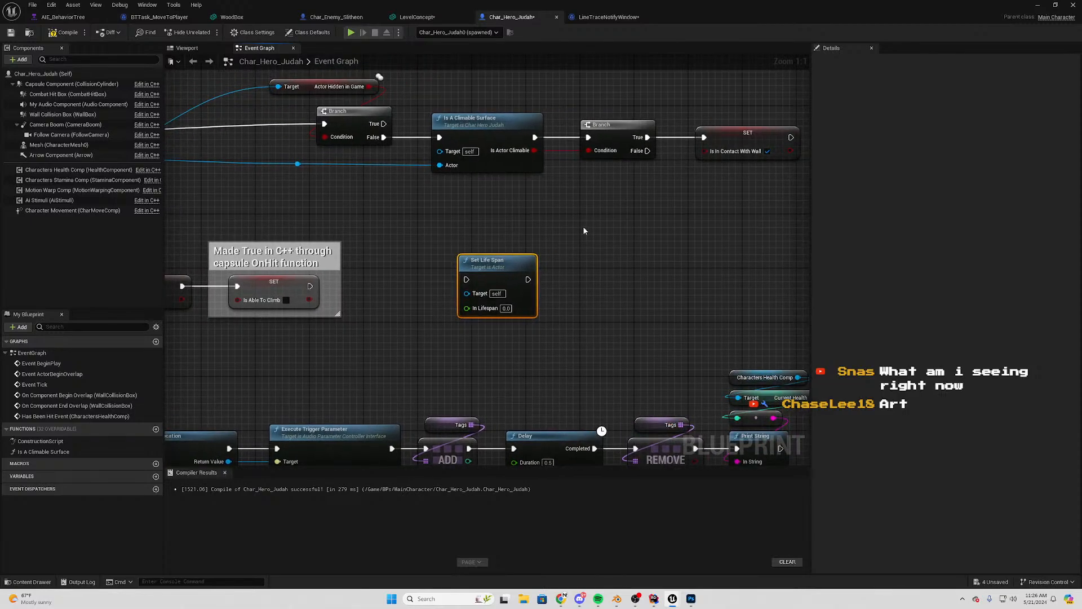
{"action": "left_click_drag", "start_coordinate": [584, 221], "coordinate": [416, 350]}
{"action": "scroll", "coordinate": [418, 354], "scroll_direction": "down", "scroll_amount": 7}
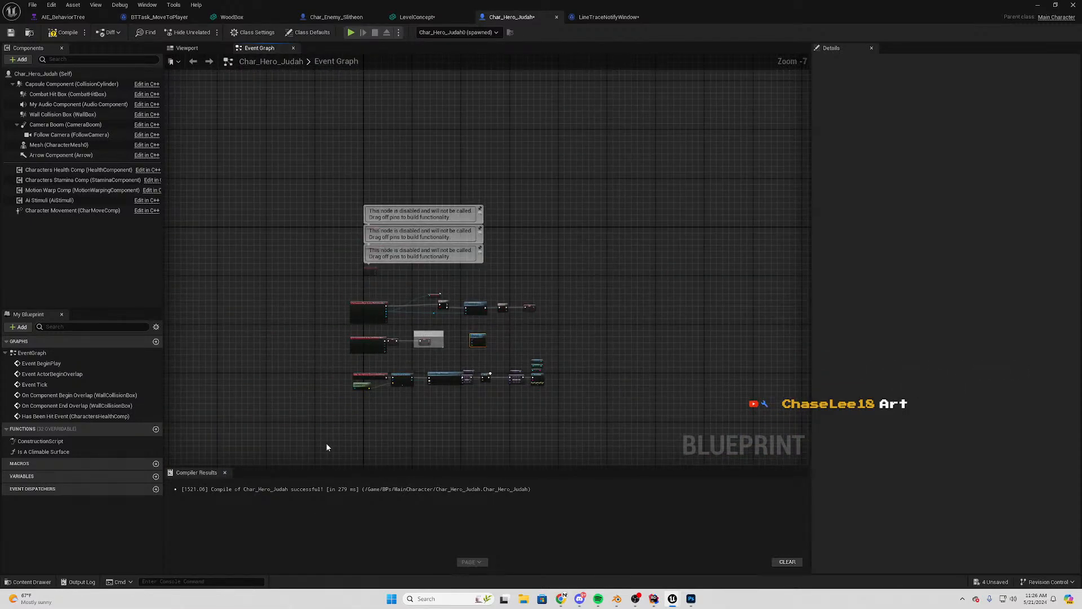
{"action": "left_click_drag", "start_coordinate": [309, 449], "coordinate": [640, 211]}
{"action": "left_click", "coordinate": [593, 295]}
{"action": "scroll", "coordinate": [594, 295], "scroll_direction": "up", "scroll_amount": 3}
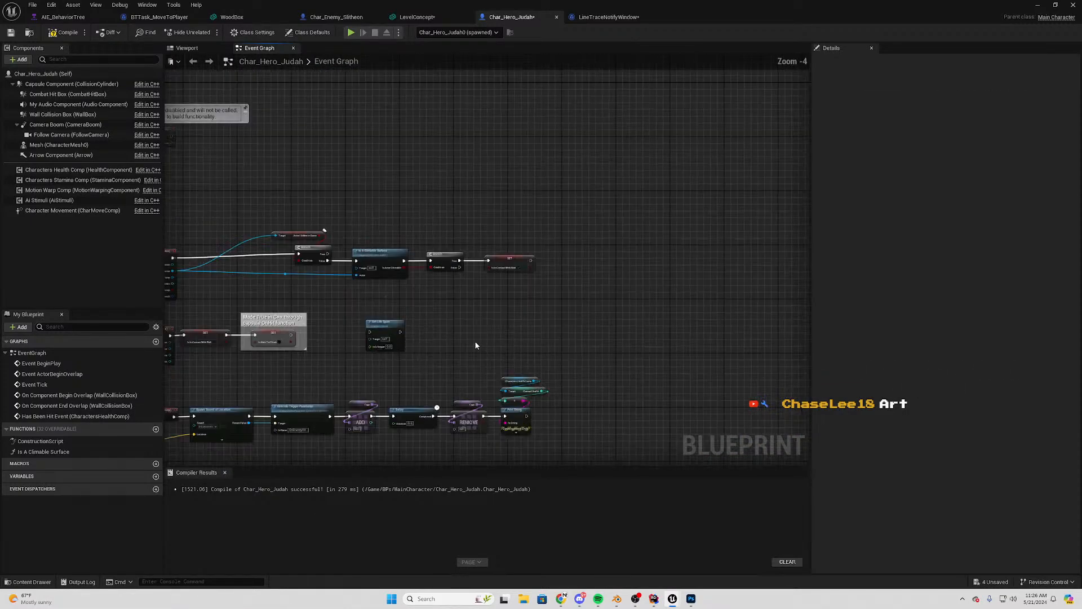
{"action": "right_click_drag", "start_coordinate": [516, 330], "coordinate": [590, 265]}
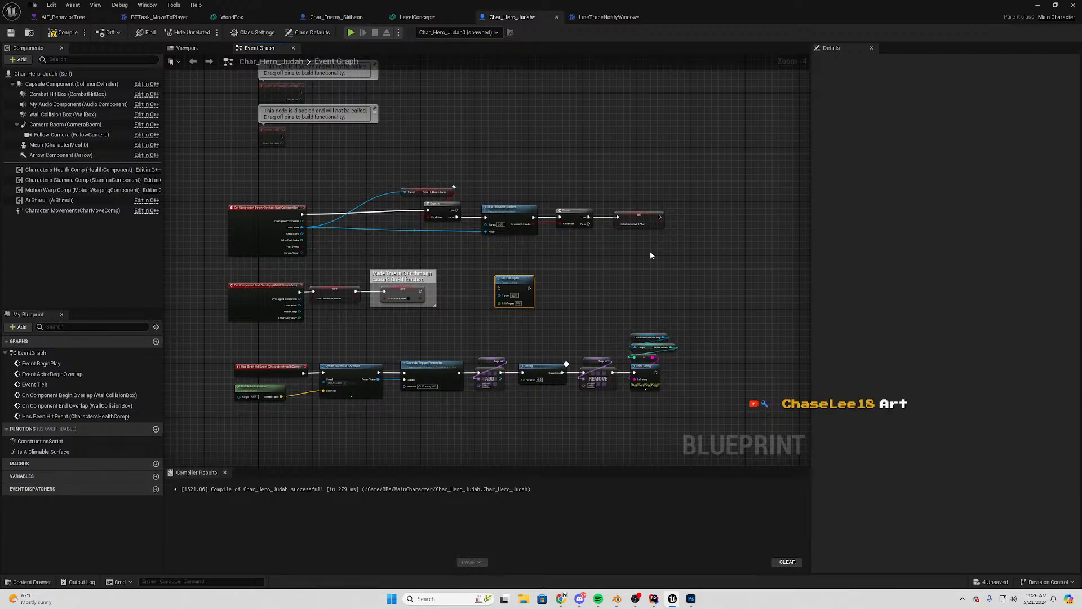
Delete the unconnected Set Life Span node from the event graph
{"action": "scroll", "coordinate": [697, 194], "scroll_direction": "down", "scroll_amount": 2}
{"action": "left_click_drag", "start_coordinate": [717, 176], "coordinate": [473, 314]}
{"action": "scroll", "coordinate": [643, 205], "scroll_direction": "up", "scroll_amount": 2}
{"action": "left_click_drag", "start_coordinate": [645, 218], "coordinate": [530, 297]}
{"action": "key", "text": "Delete"}
Browse the project content to the enemies' TasksAndServices folder under BPs and view its behavior tree tasks
{"action": "left_click", "coordinate": [35, 583]}
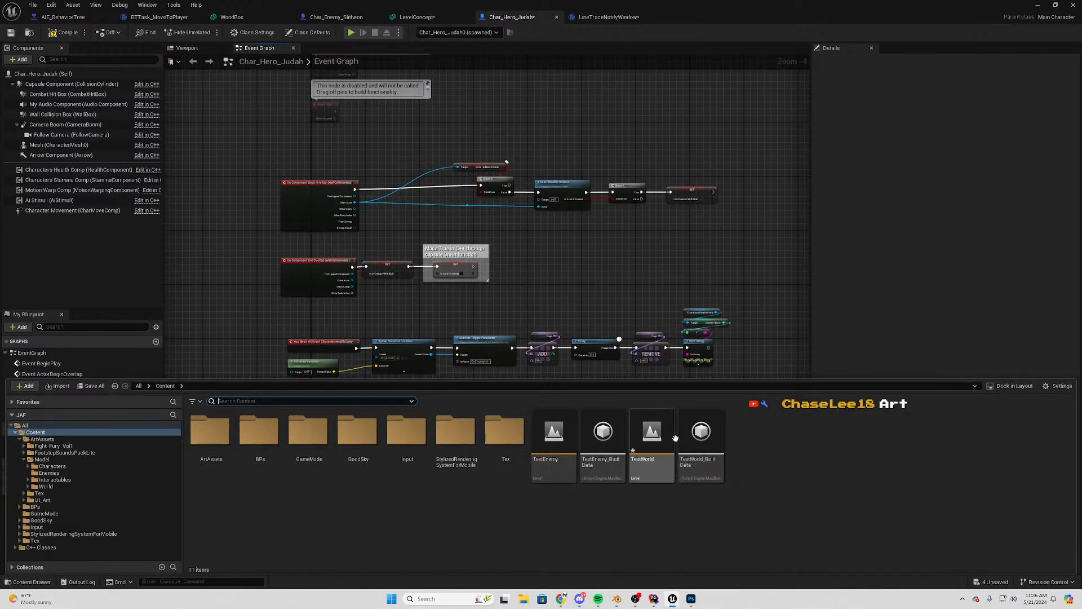
{"action": "double_click", "coordinate": [258, 433]}
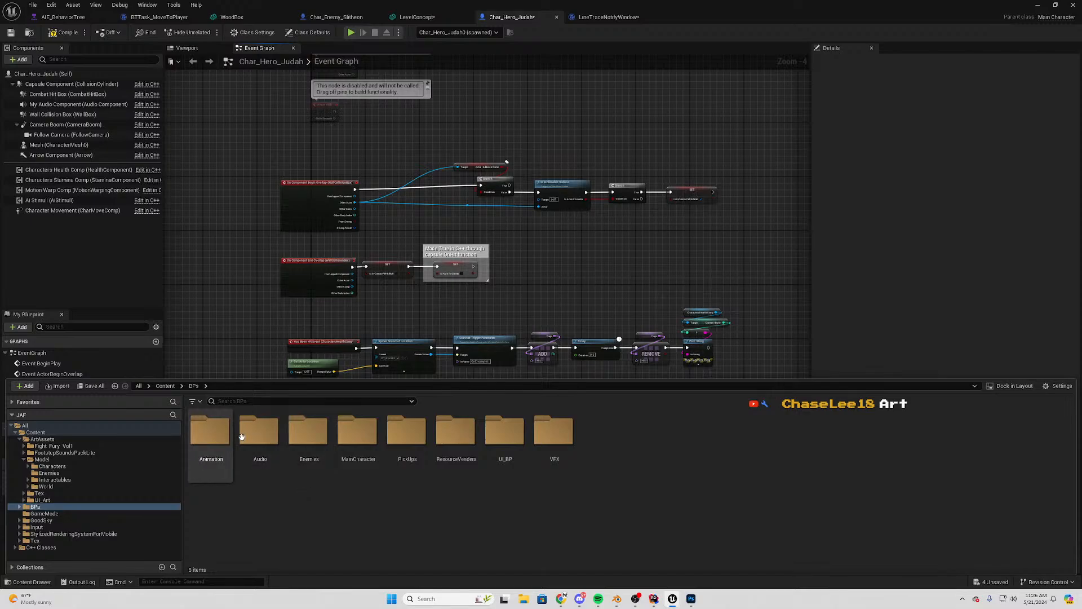
{"action": "double_click", "coordinate": [309, 431]}
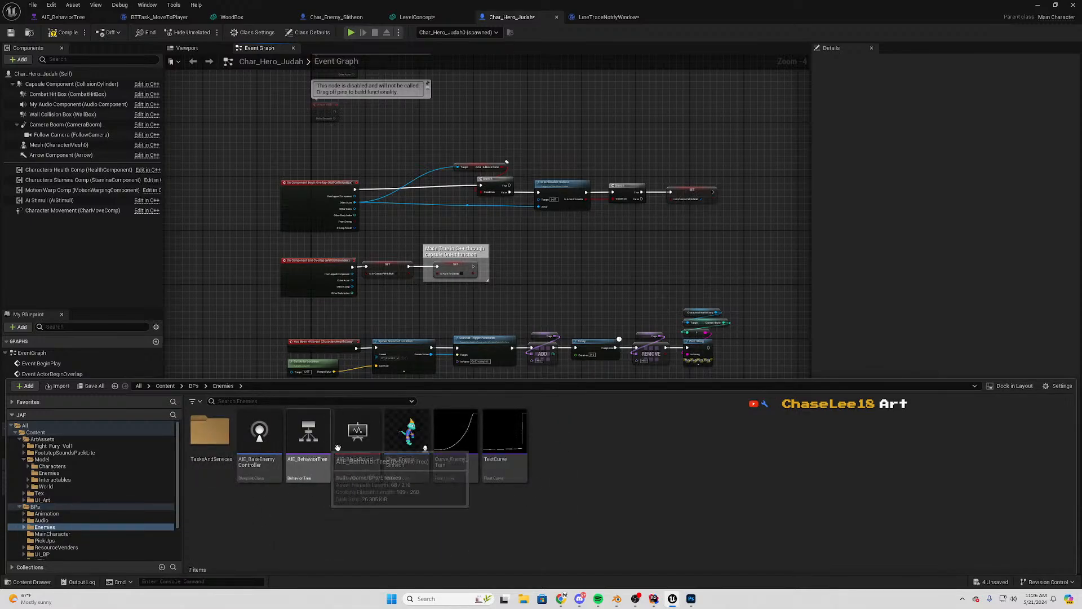
{"action": "left_click", "coordinate": [360, 443]}
{"action": "double_click", "coordinate": [210, 431]}
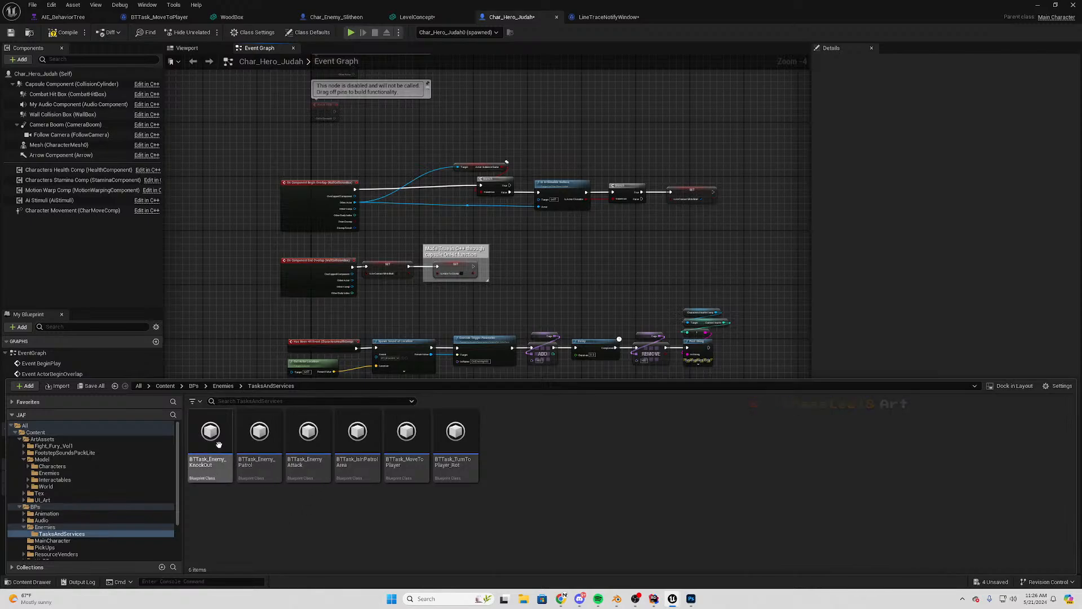
{"action": "left_click", "coordinate": [632, 282]}
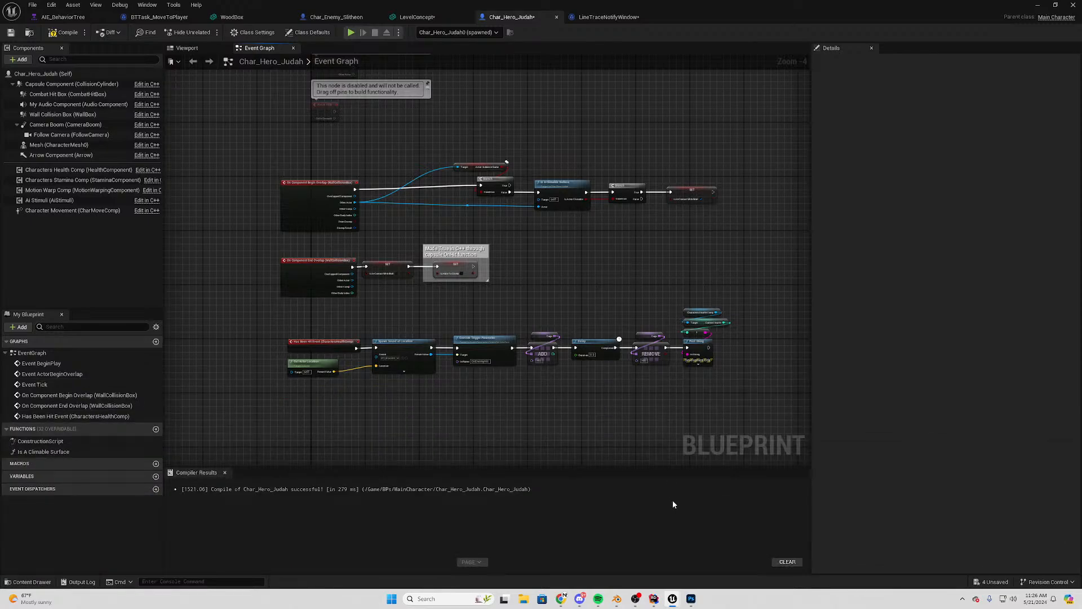
{"action": "left_click", "coordinate": [654, 599]}
{"action": "left_click_drag", "start_coordinate": [247, 81], "coordinate": [521, 309]}
{"action": "scroll", "coordinate": [523, 304], "scroll_direction": "down", "scroll_amount": 1}
{"action": "left_click", "coordinate": [524, 302]}
{"action": "left_click", "coordinate": [1037, 12]}
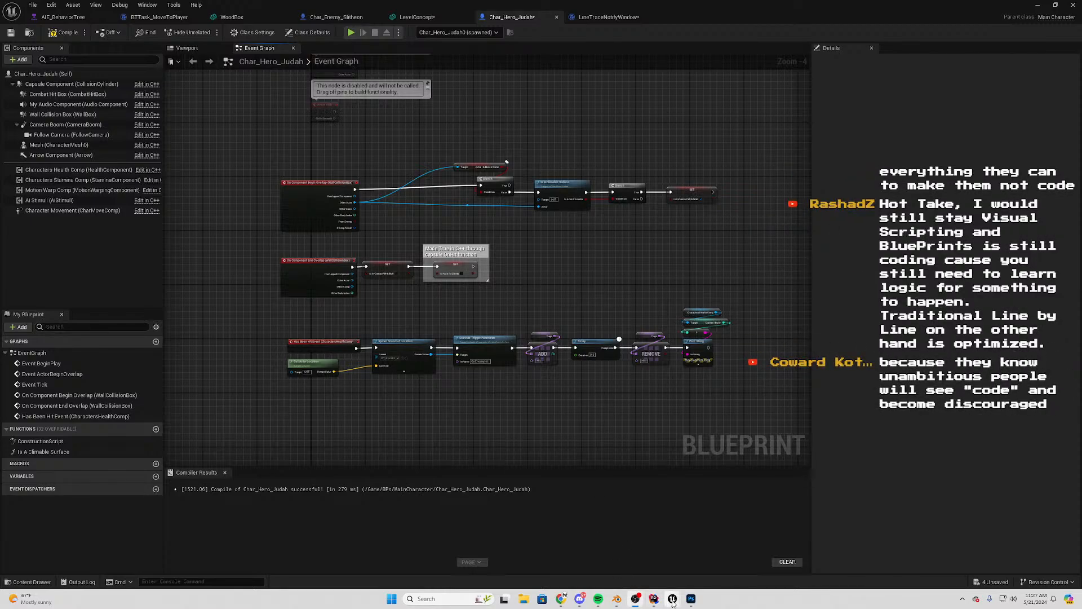
Switch to Blender and inspect the modular level blocks from several angles, selecting the 80 m wide block in the second-lowest row
{"action": "left_click", "coordinate": [613, 603]}
{"action": "scroll", "coordinate": [507, 320], "scroll_direction": "down", "scroll_amount": 2}
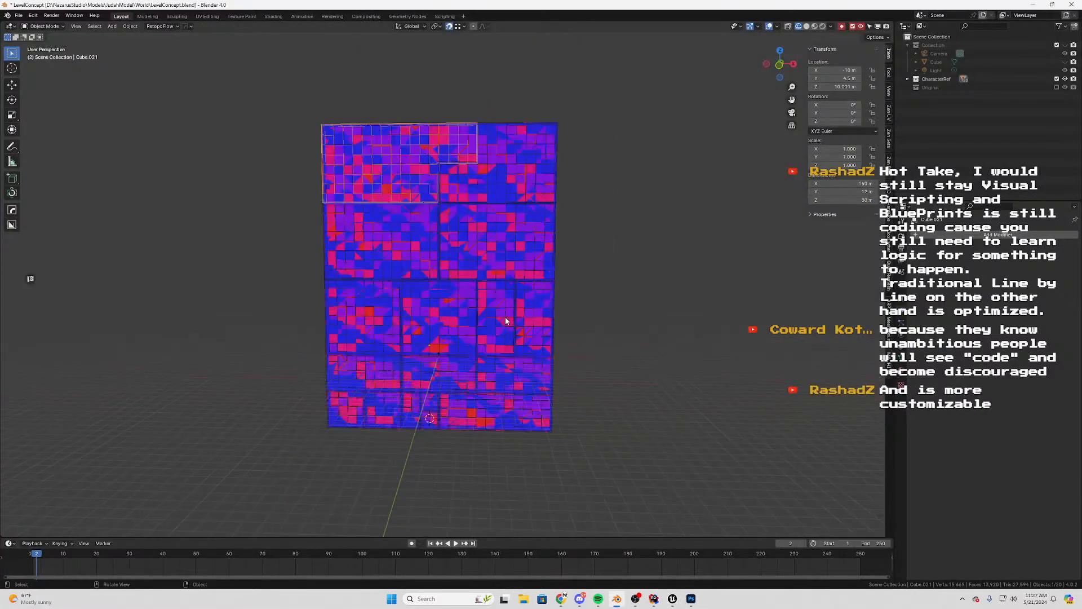
{"action": "middle_click_drag", "start_coordinate": [507, 321], "coordinate": [452, 318]}
{"action": "scroll", "coordinate": [696, 282], "scroll_direction": "up", "scroll_amount": 5}
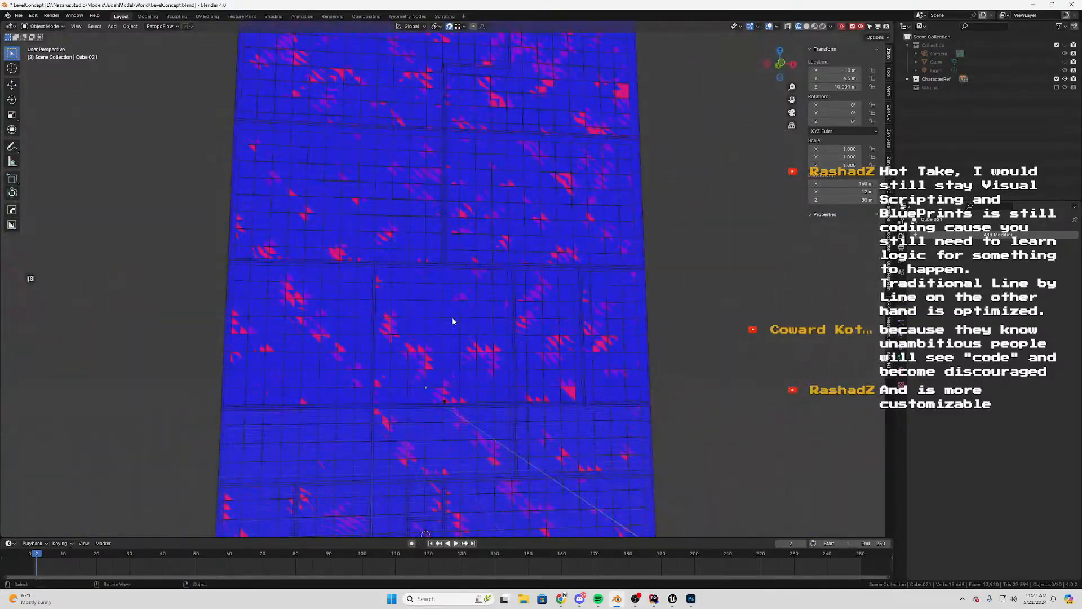
{"action": "left_click", "coordinate": [451, 317]}
{"action": "middle_click_drag", "start_coordinate": [609, 339], "coordinate": [538, 271]}
{"action": "middle_click_drag", "start_coordinate": [635, 354], "coordinate": [447, 380]}
{"action": "scroll", "coordinate": [464, 355], "scroll_direction": "up", "scroll_amount": 3}
{"action": "scroll", "coordinate": [535, 350], "scroll_direction": "down", "scroll_amount": 2}
{"action": "scroll", "coordinate": [533, 354], "scroll_direction": "up", "scroll_amount": 2}
{"action": "left_click", "coordinate": [447, 380]}
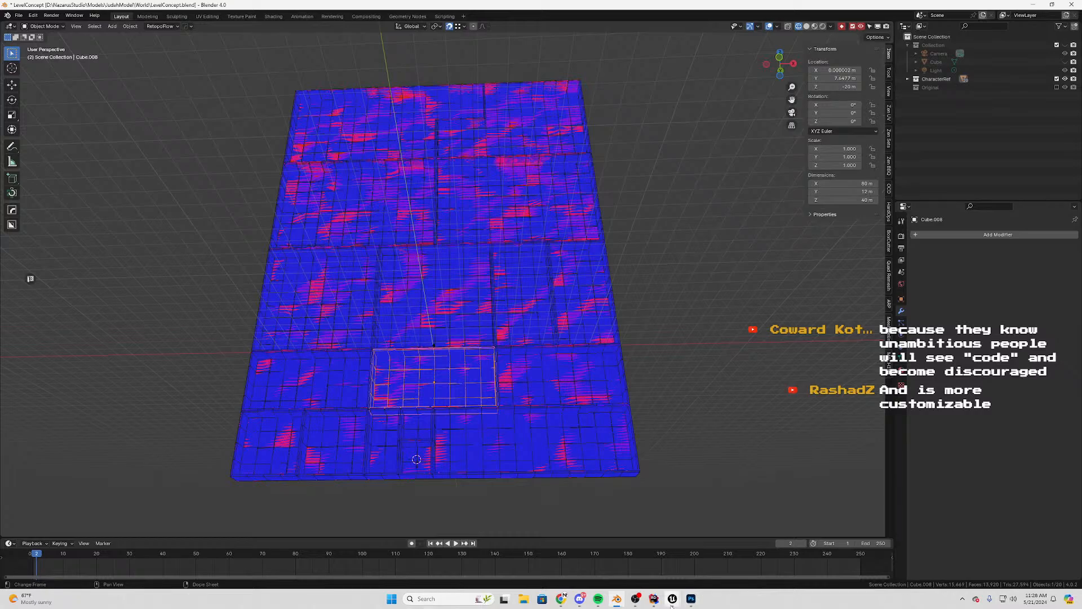
Switch to the Unreal editor and playtest TestWorld, running, jumping and dashing the hero through the level, and end the session
{"action": "mouse_move", "coordinate": [672, 598]}
{"action": "left_click", "coordinate": [633, 549]}
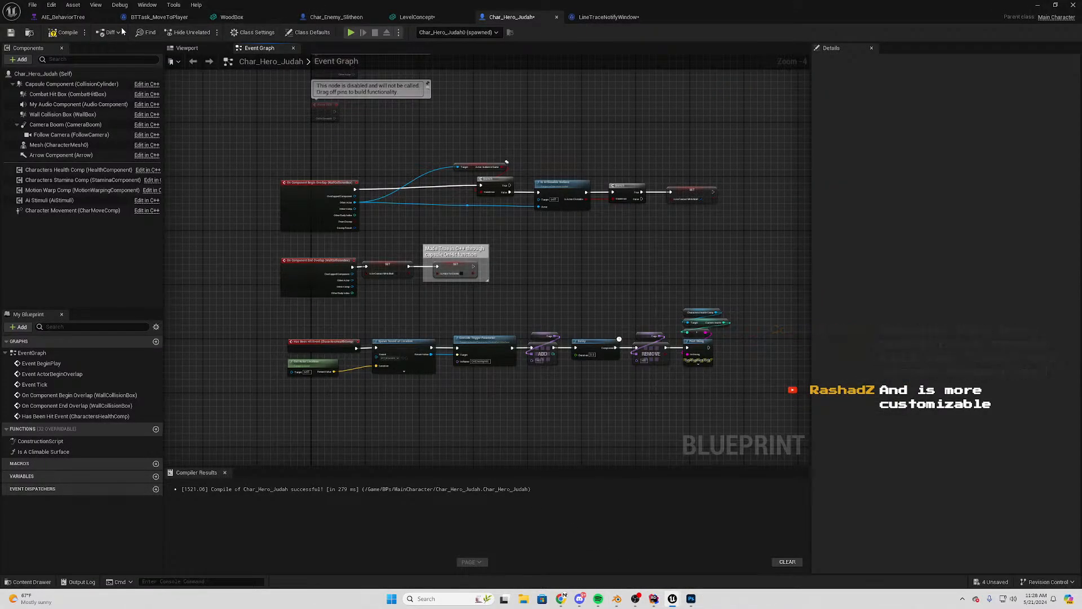
{"action": "left_click", "coordinate": [1037, 5]}
{"action": "left_click", "coordinate": [208, 32]}
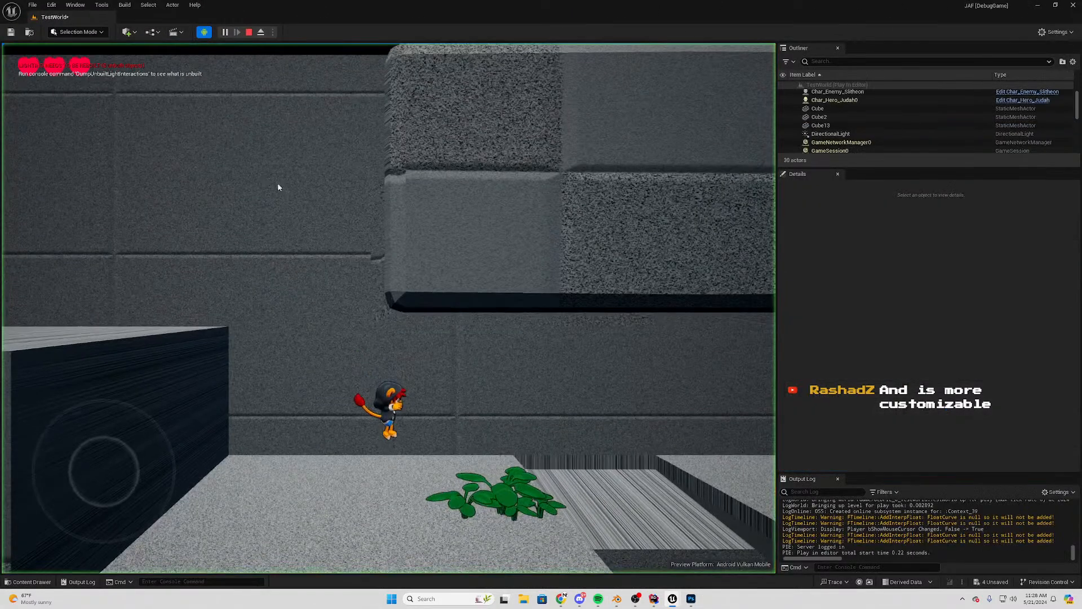
{"action": "key", "text": "d"}
{"action": "key", "text": "space"}
{"action": "key", "text": "space"}
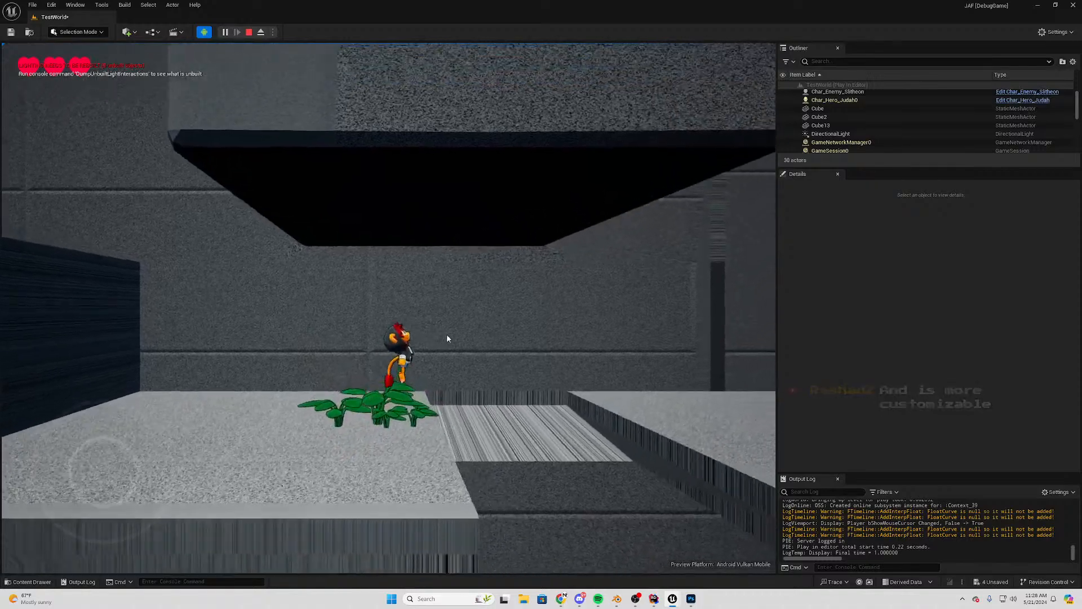
{"action": "key", "text": "a"}
{"action": "key", "text": "space"}
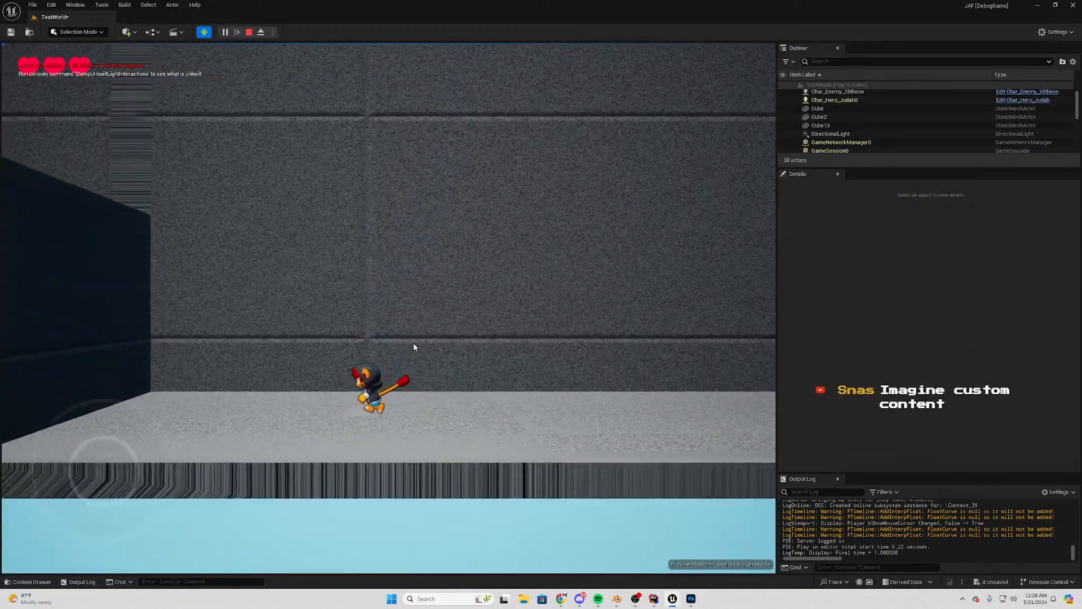
{"action": "left_click", "coordinate": [414, 342]}
{"action": "key", "text": "space"}
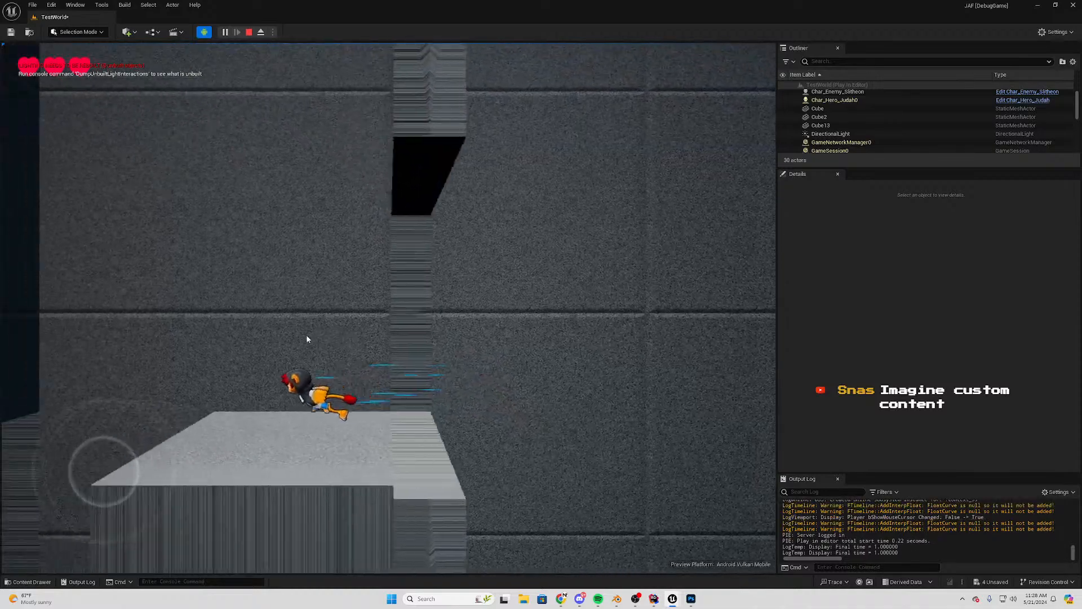
{"action": "key", "text": "space"}
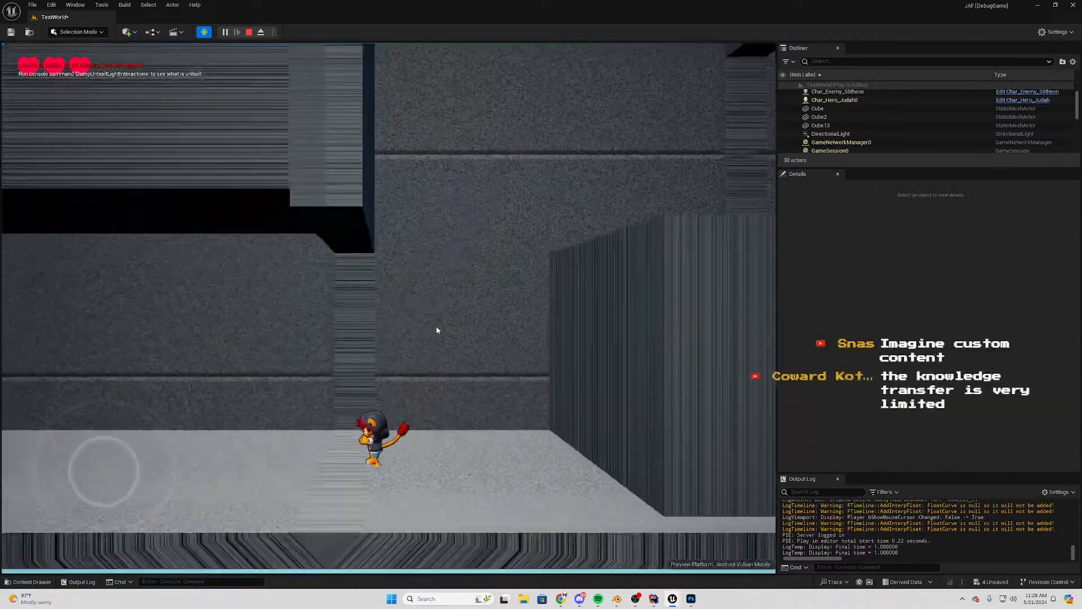
{"action": "left_click", "coordinate": [419, 328]}
{"action": "key", "text": "space"}
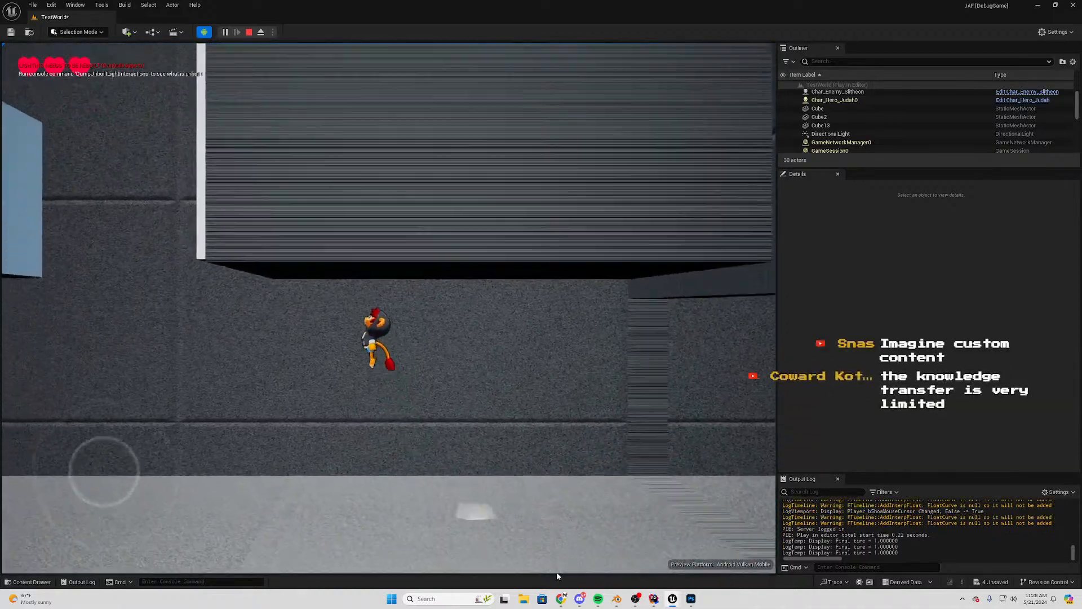
{"action": "key", "text": "Escape"}
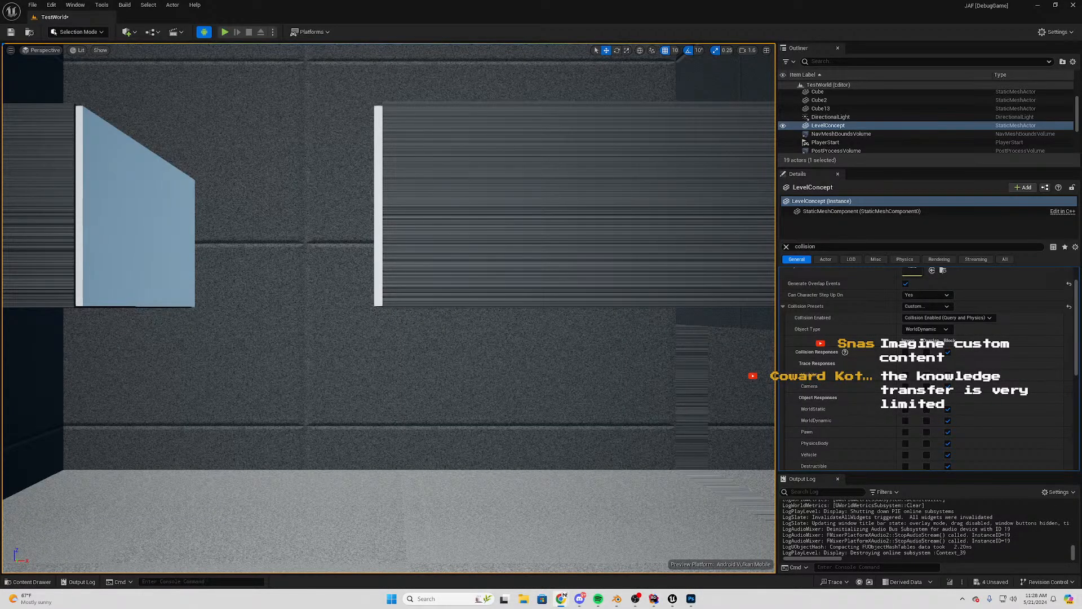
Switch to Miro in the browser and examine the Donkey Kong and Mario reference images on the World environment STUFF board
{"action": "key", "text": "alt+Tab"}
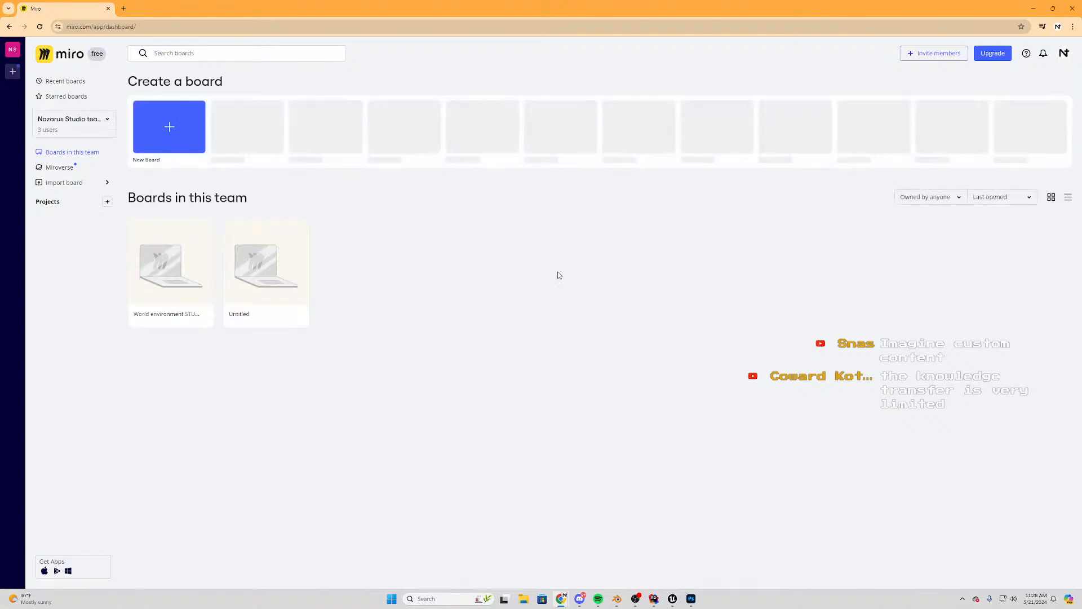
{"action": "left_click", "coordinate": [183, 288]}
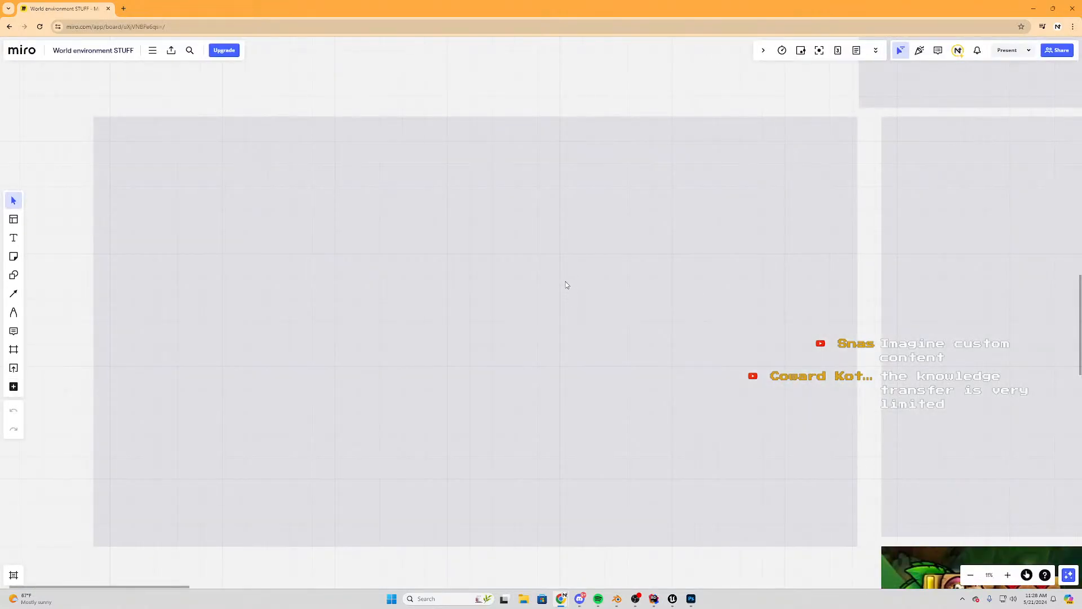
{"action": "scroll", "coordinate": [543, 320], "scroll_direction": "down", "scroll_amount": 5}
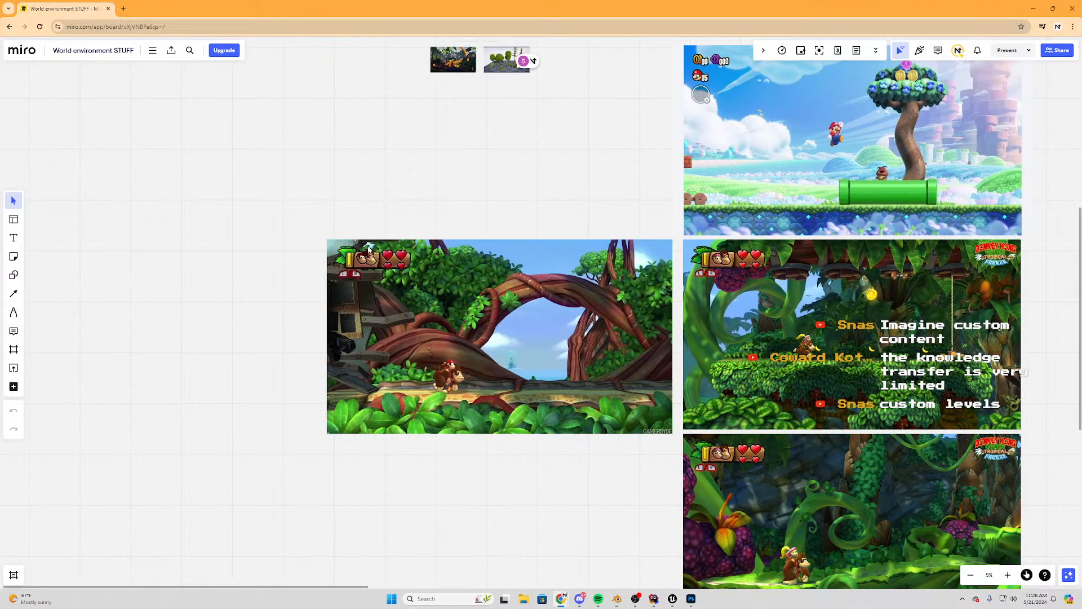
{"action": "scroll", "coordinate": [933, 267], "scroll_direction": "up", "scroll_amount": 3}
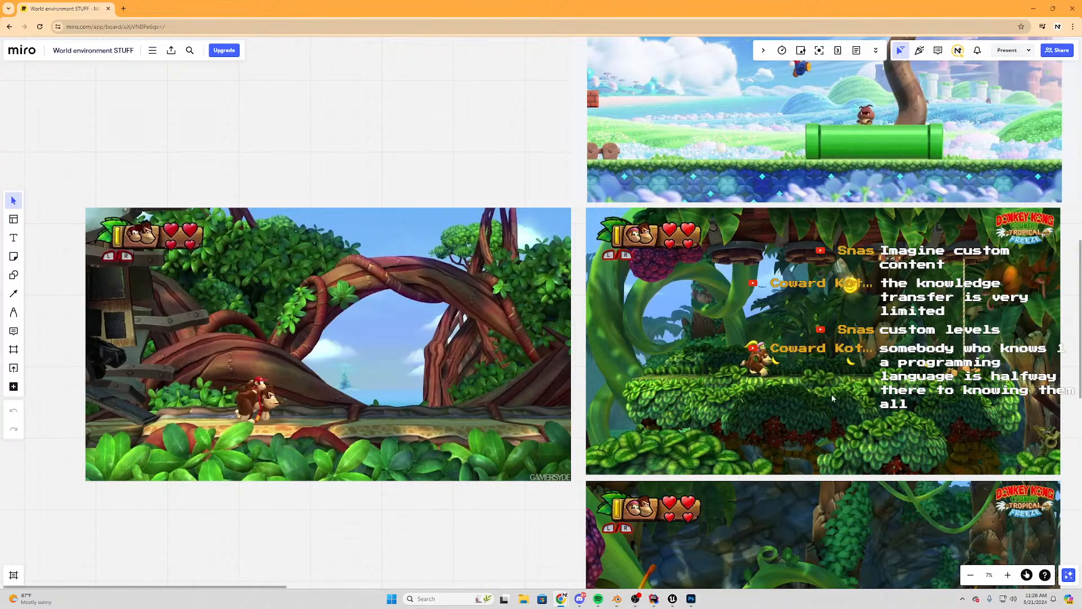
{"action": "scroll", "coordinate": [834, 361], "scroll_direction": "down", "scroll_amount": 2}
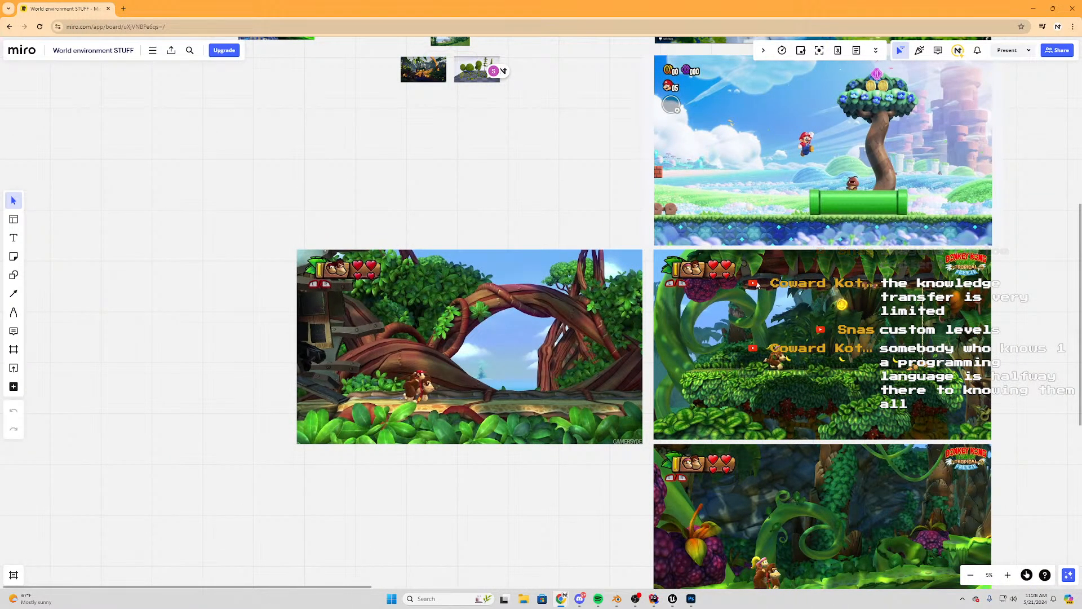
{"action": "scroll", "coordinate": [853, 169], "scroll_direction": "down", "scroll_amount": 2}
{"action": "right_click_drag", "start_coordinate": [881, 490], "coordinate": [810, 363]}
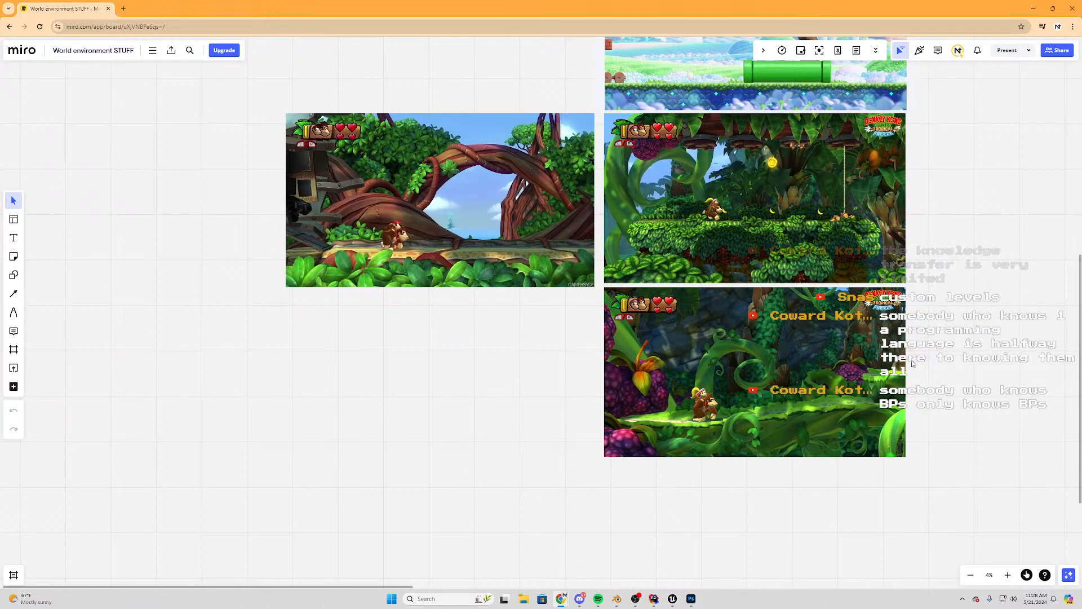
{"action": "scroll", "coordinate": [610, 360], "scroll_direction": "down", "scroll_amount": 2}
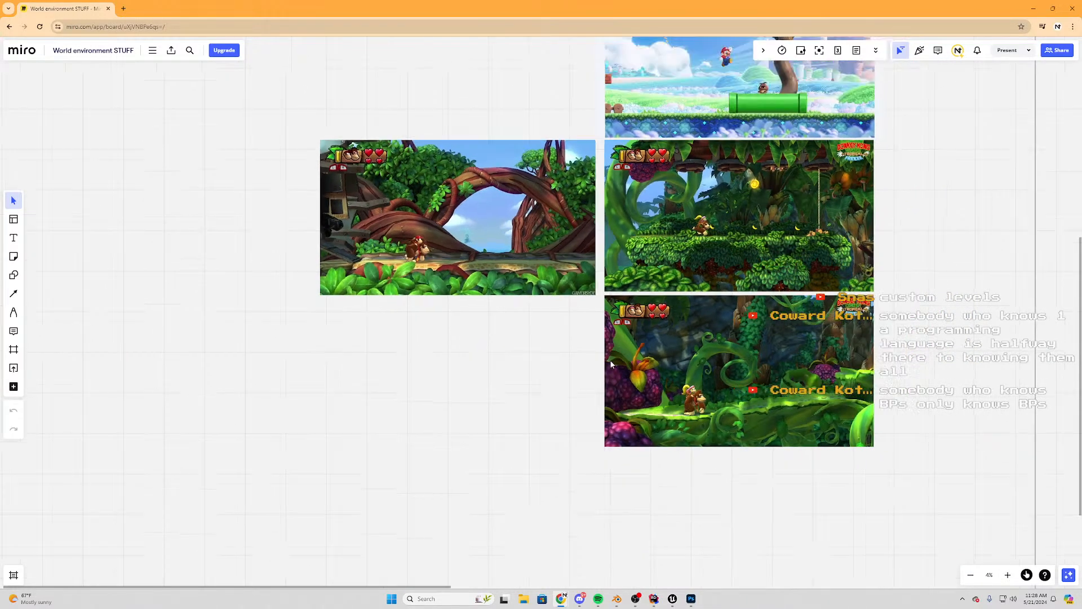
{"action": "scroll", "coordinate": [603, 350], "scroll_direction": "up", "scroll_amount": 2}
{"action": "right_click_drag", "start_coordinate": [629, 351], "coordinate": [759, 313]}
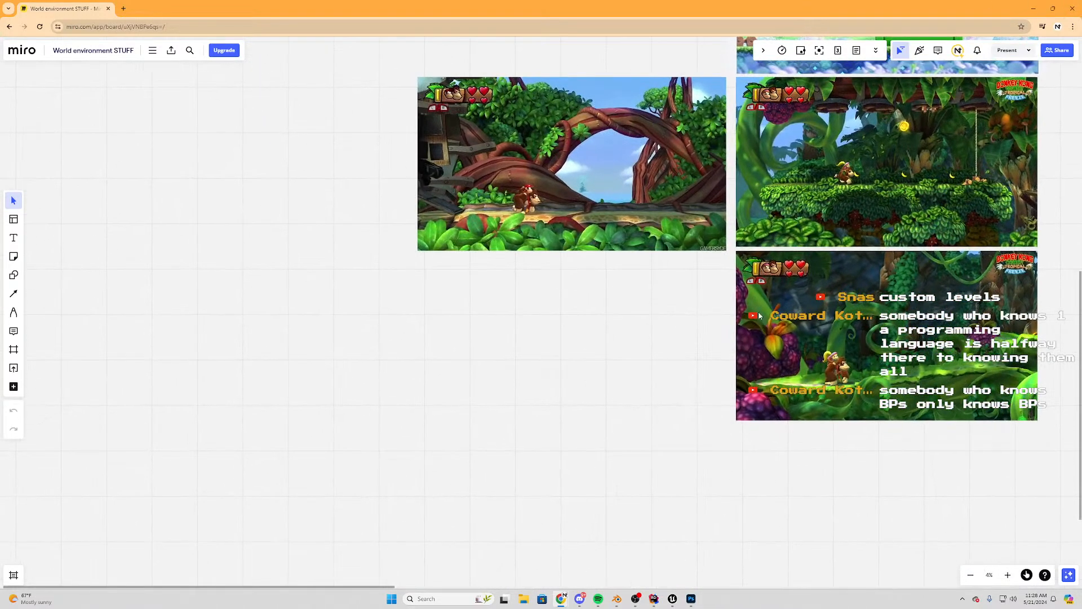
{"action": "left_click", "coordinate": [1034, 9]}
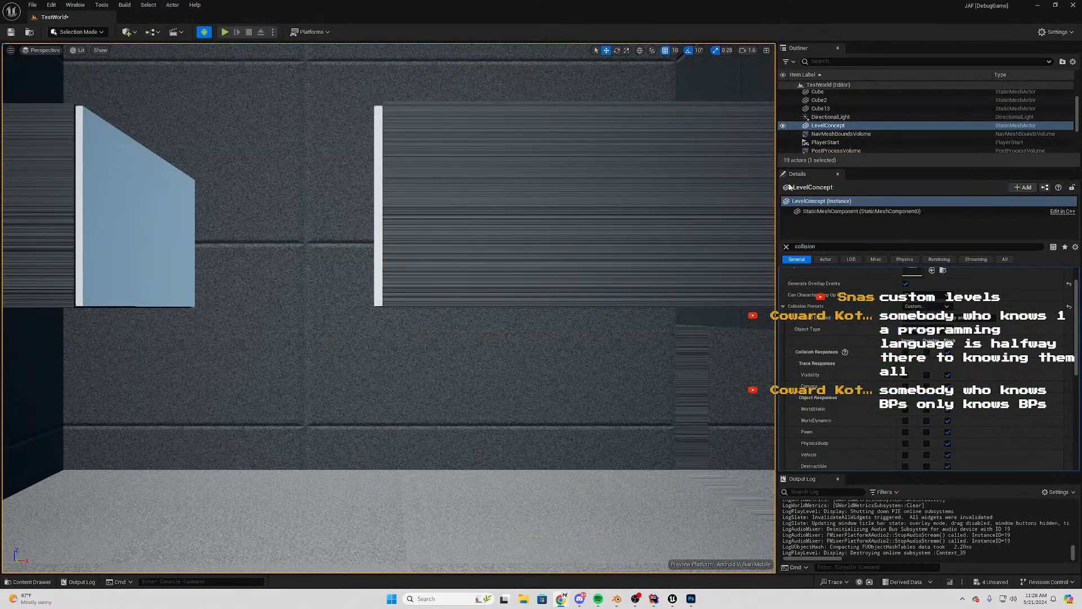
Playtest TestWorld again, jumping the hero between the platforms and upper corridors, and stop the play session
{"action": "left_click", "coordinate": [225, 32]}
{"action": "key", "text": "a"}
{"action": "key", "text": "space"}
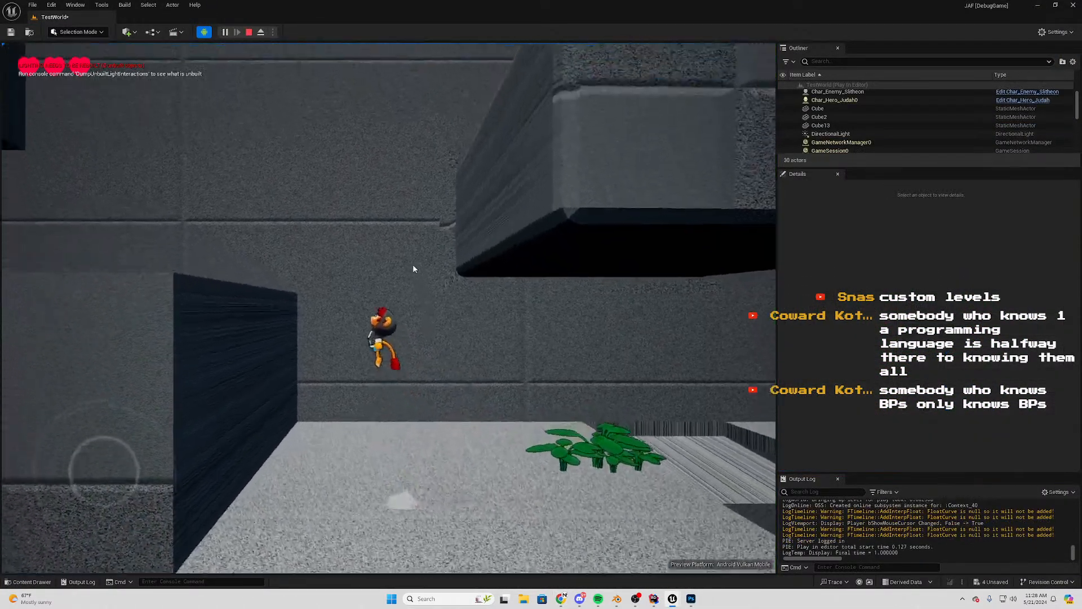
{"action": "key", "text": "d"}
{"action": "key", "text": "space"}
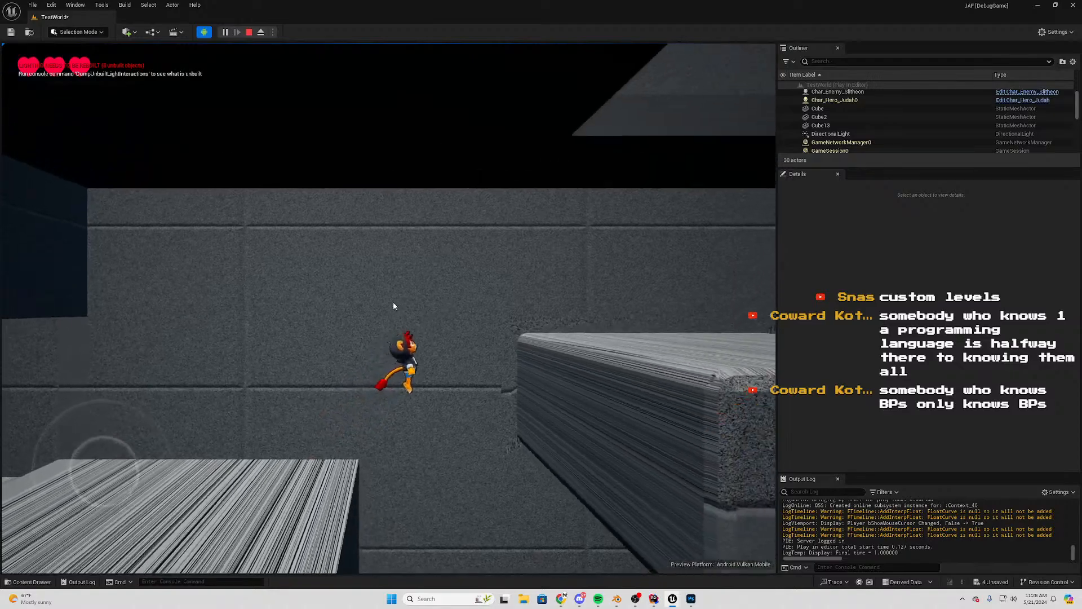
{"action": "key", "text": "space"}
{"action": "key", "text": "d"}
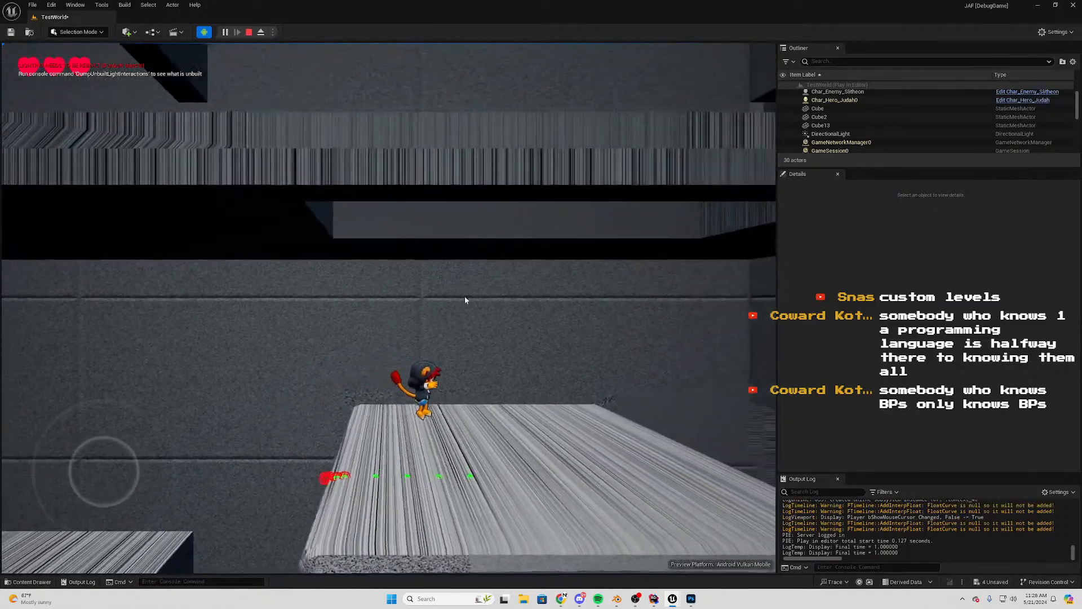
{"action": "key", "text": "a"}
{"action": "key", "text": "space"}
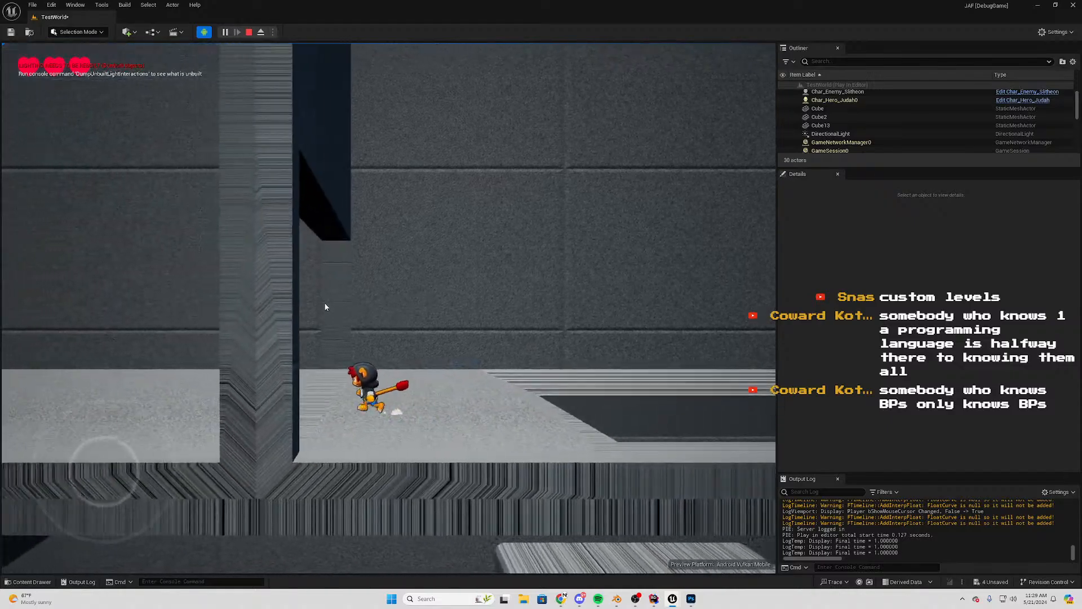
{"action": "key", "text": "Escape"}
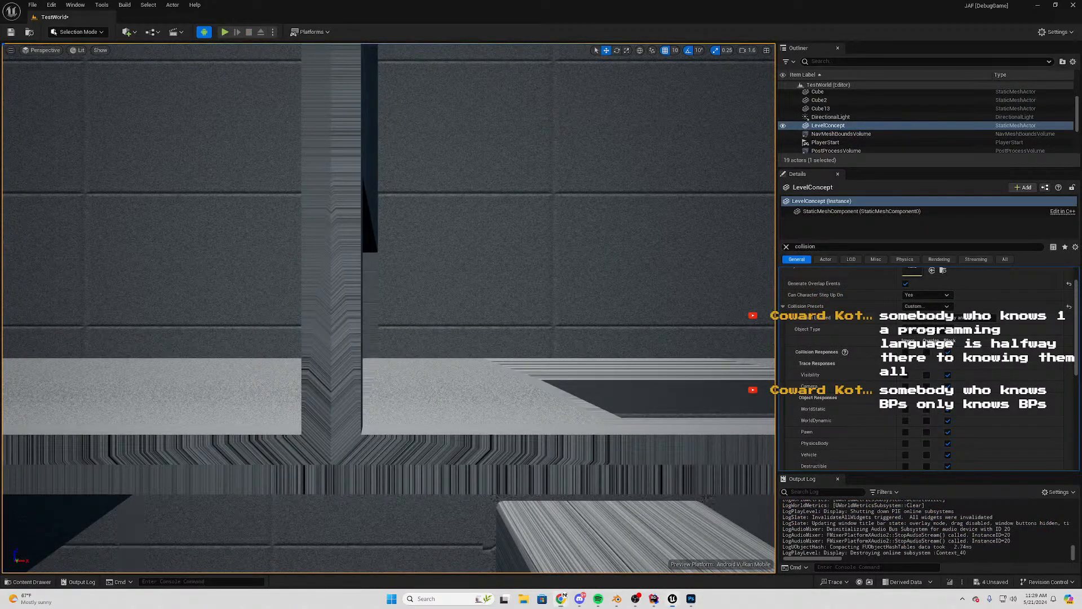
{"action": "scroll", "coordinate": [432, 280], "scroll_direction": "down", "scroll_amount": 1}
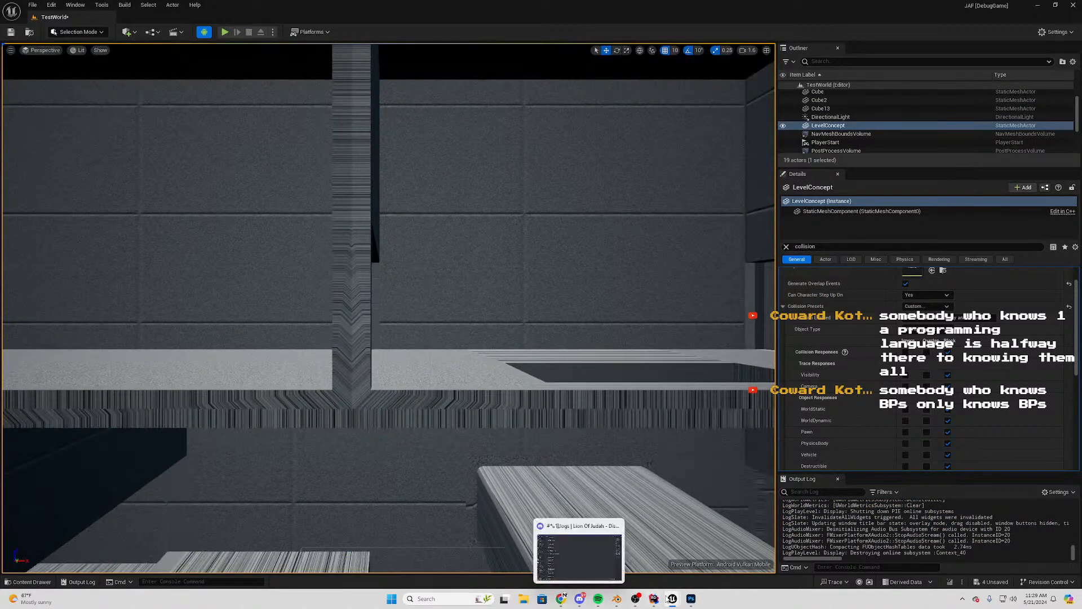
Switch to Blender and save LevelConcept.blend
{"action": "left_click", "coordinate": [616, 599]}
{"action": "mouse_move", "coordinate": [462, 323]}
{"action": "middle_mouse_down"}
{"action": "mouse_move", "coordinate": [522, 341]}
{"action": "mouse_move", "coordinate": [428, 321]}
{"action": "mouse_move", "coordinate": [451, 317]}
{"action": "middle_mouse_up"}
{"action": "key", "text": "ctrl+s"}
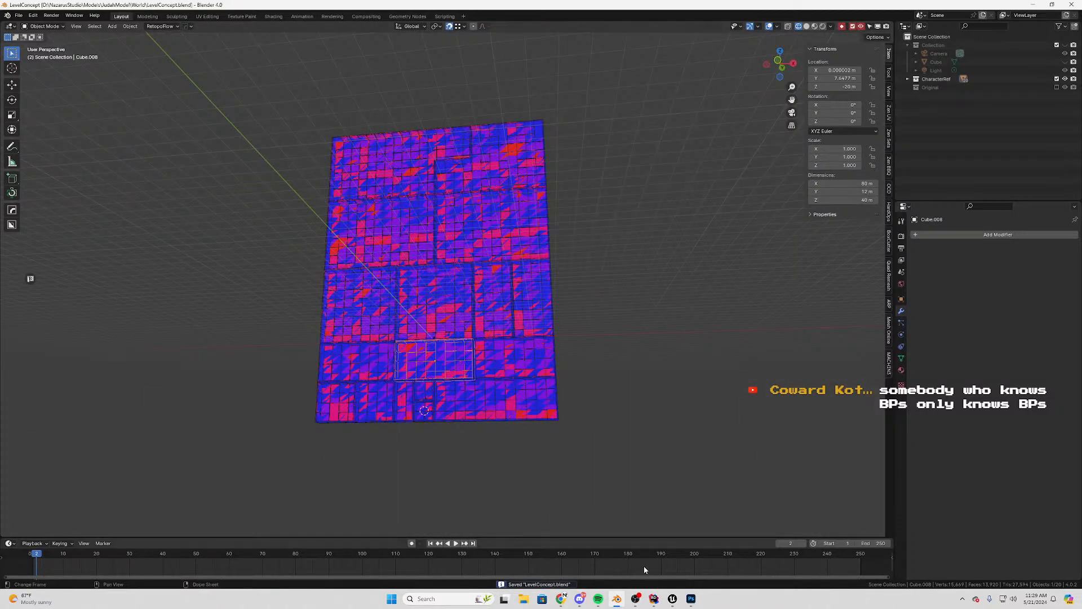
Switch to Photoshop and examine the Map Concept grid layout with the vine branch on Layer 4
{"action": "left_click", "coordinate": [692, 599]}
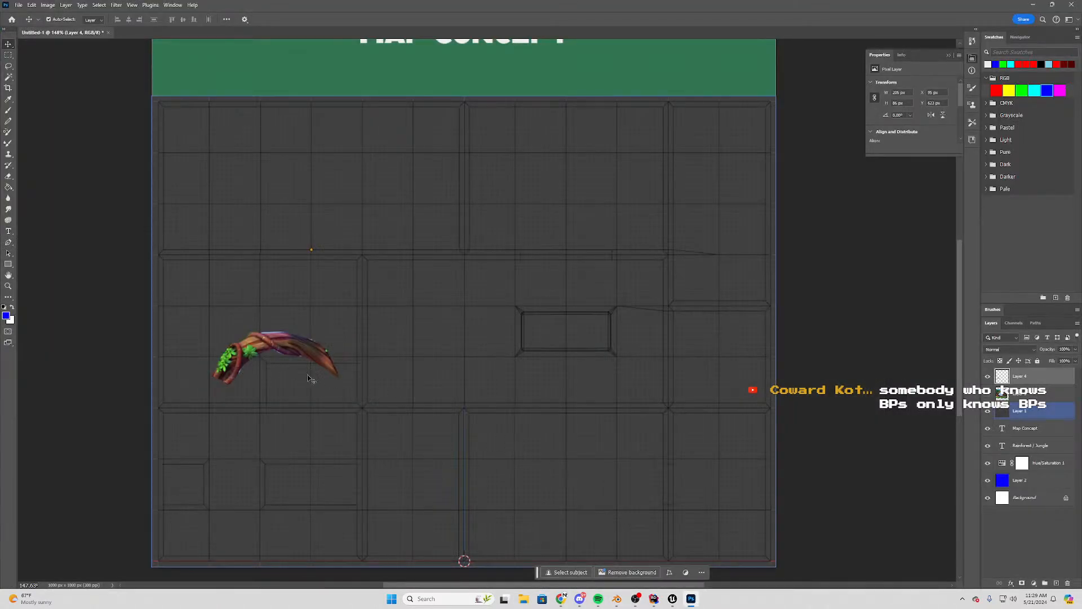
{"action": "left_click", "coordinate": [466, 333]}
{"action": "scroll", "coordinate": [492, 464], "scroll_direction": "up", "scroll_amount": 1}
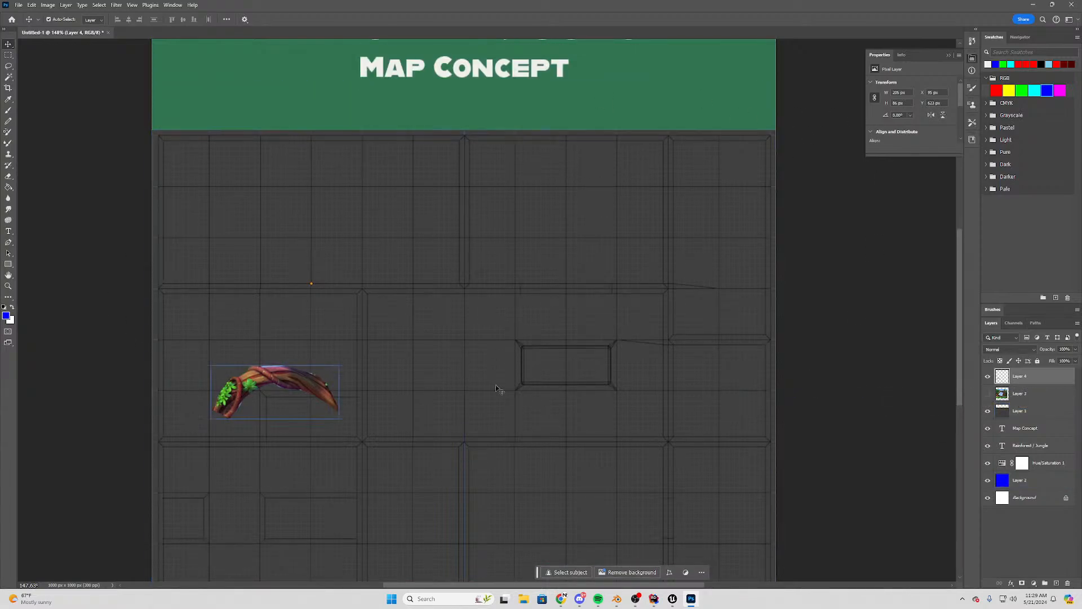
{"action": "left_click", "coordinate": [1035, 5]}
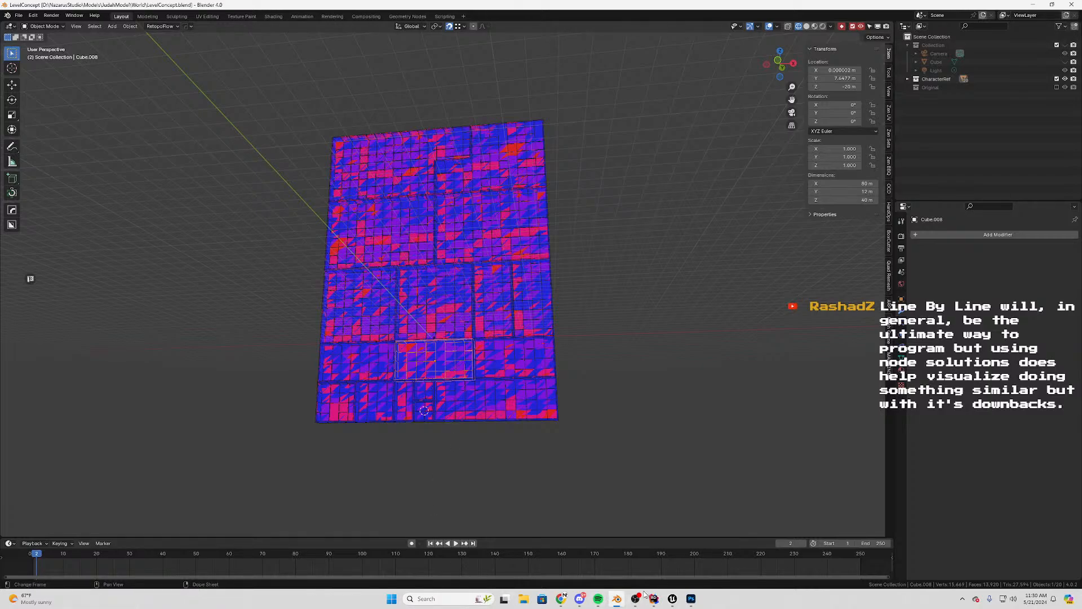
Switch to Unreal's Char_Hero_Judah blueprint and review the overlap and hit event node chains in its event graph
{"action": "mouse_move", "coordinate": [672, 598]}
{"action": "left_click", "coordinate": [713, 552]}
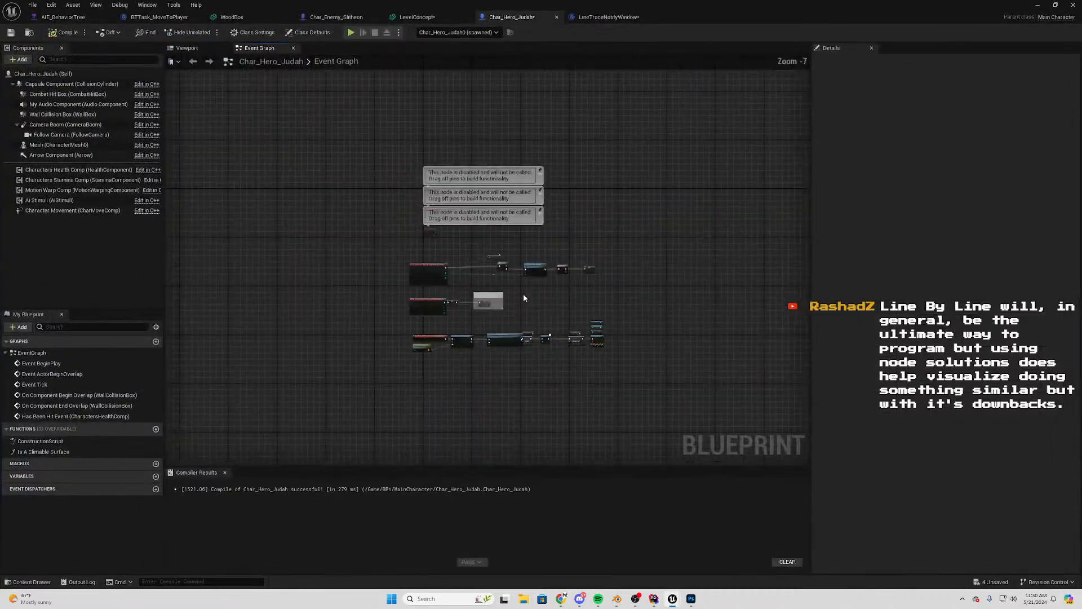
{"action": "scroll", "coordinate": [532, 312], "scroll_direction": "up", "scroll_amount": 3}
{"action": "left_click", "coordinate": [394, 272]}
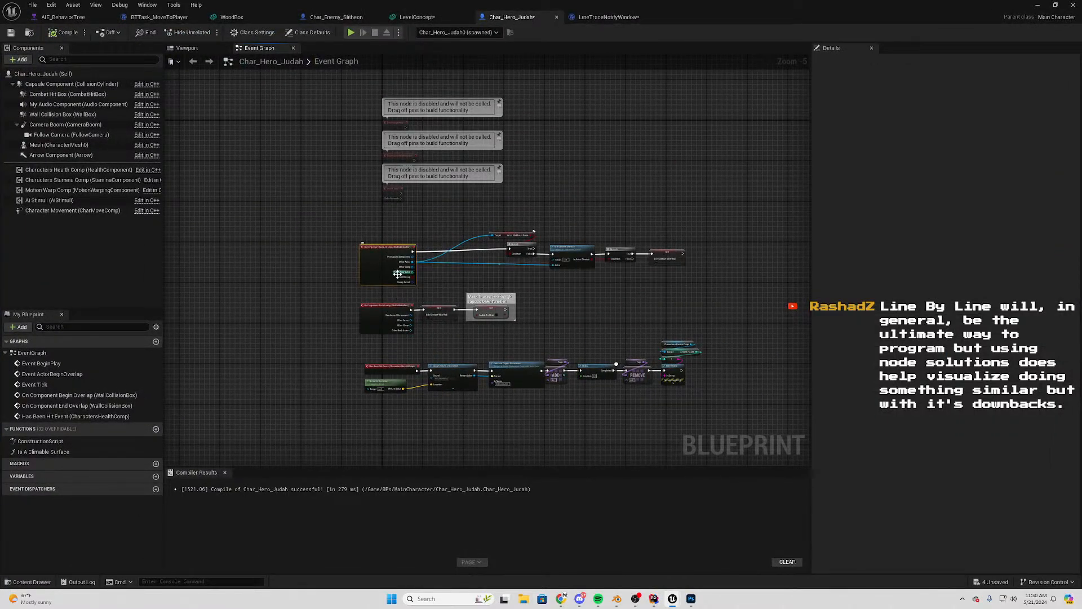
{"action": "scroll", "coordinate": [397, 271], "scroll_direction": "up", "scroll_amount": 4}
{"action": "right_click_drag", "start_coordinate": [545, 287], "coordinate": [287, 230]}
{"action": "scroll", "coordinate": [381, 228], "scroll_direction": "down", "scroll_amount": 2}
{"action": "scroll", "coordinate": [381, 227], "scroll_direction": "down", "scroll_amount": 2}
{"action": "left_click_drag", "start_coordinate": [633, 167], "coordinate": [203, 386]}
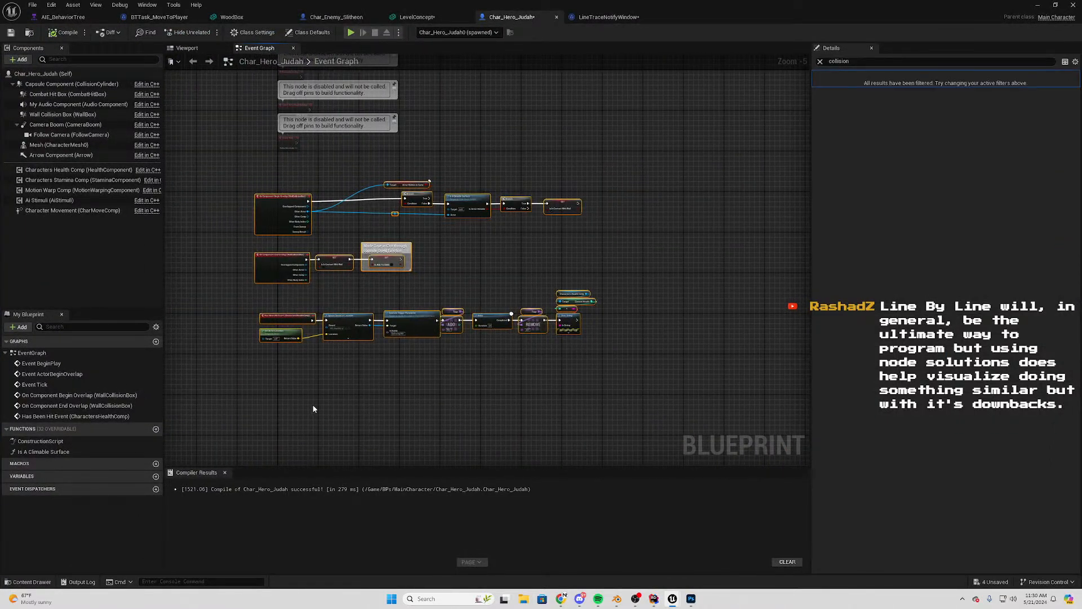
{"action": "right_click_drag", "start_coordinate": [312, 407], "coordinate": [390, 369]}
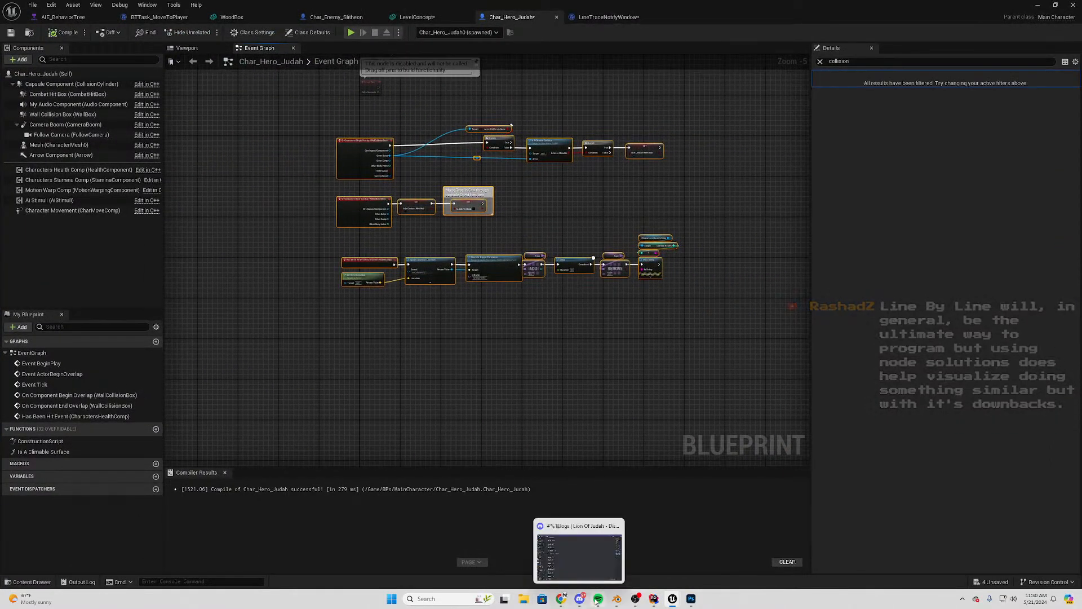
{"action": "left_click", "coordinate": [450, 330]}
{"action": "right_click_drag", "start_coordinate": [450, 331], "coordinate": [309, 329]}
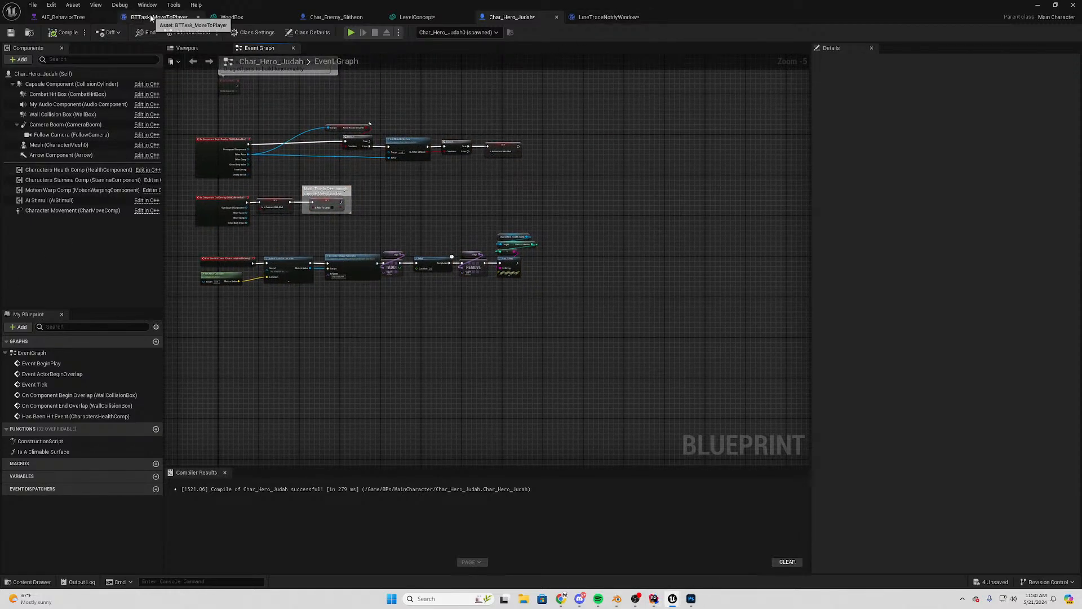
Open the BTTask_TurnToPlayer_Rot blueprint from the Enemies TasksAndServices folder and examine its Rotate to Position node and connections
{"action": "left_click", "coordinate": [159, 17]}
{"action": "left_click", "coordinate": [44, 578]}
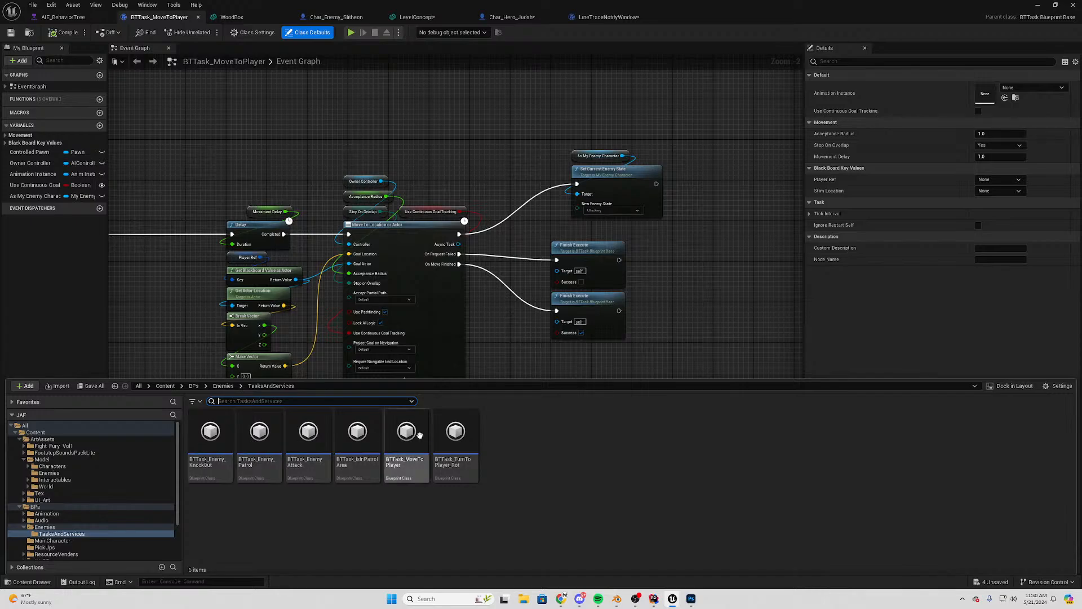
{"action": "double_click", "coordinate": [456, 434]}
{"action": "scroll", "coordinate": [390, 198], "scroll_direction": "up", "scroll_amount": 2}
{"action": "right_click_drag", "start_coordinate": [390, 198], "coordinate": [466, 293]}
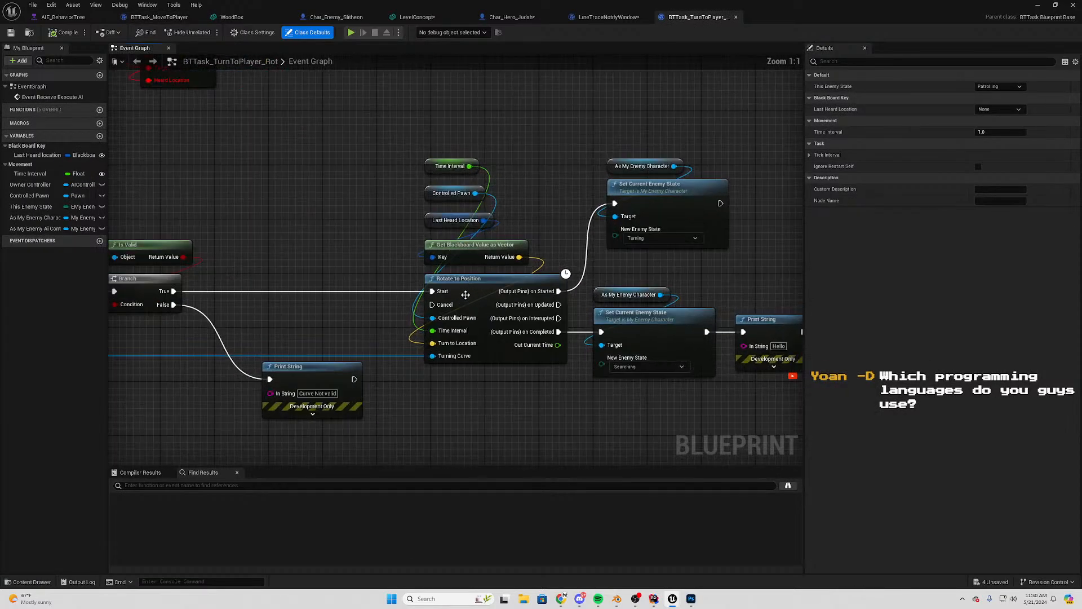
{"action": "left_click", "coordinate": [467, 293]}
{"action": "right_click_drag", "start_coordinate": [446, 427], "coordinate": [370, 349]}
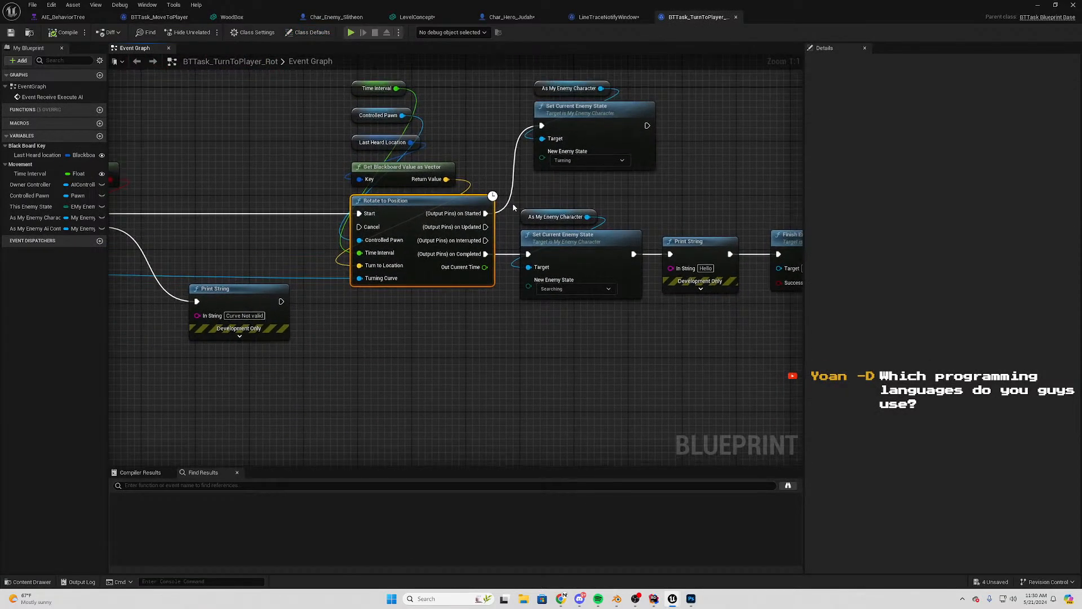
{"action": "right_click_drag", "start_coordinate": [469, 371], "coordinate": [542, 445]}
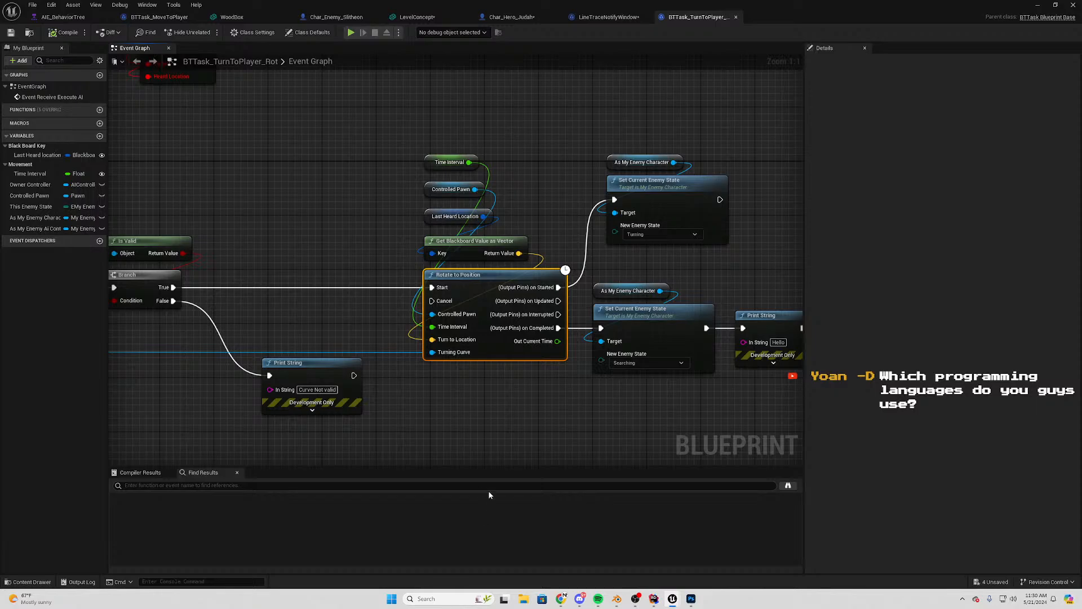
{"action": "right_click_drag", "start_coordinate": [488, 495], "coordinate": [409, 347]}
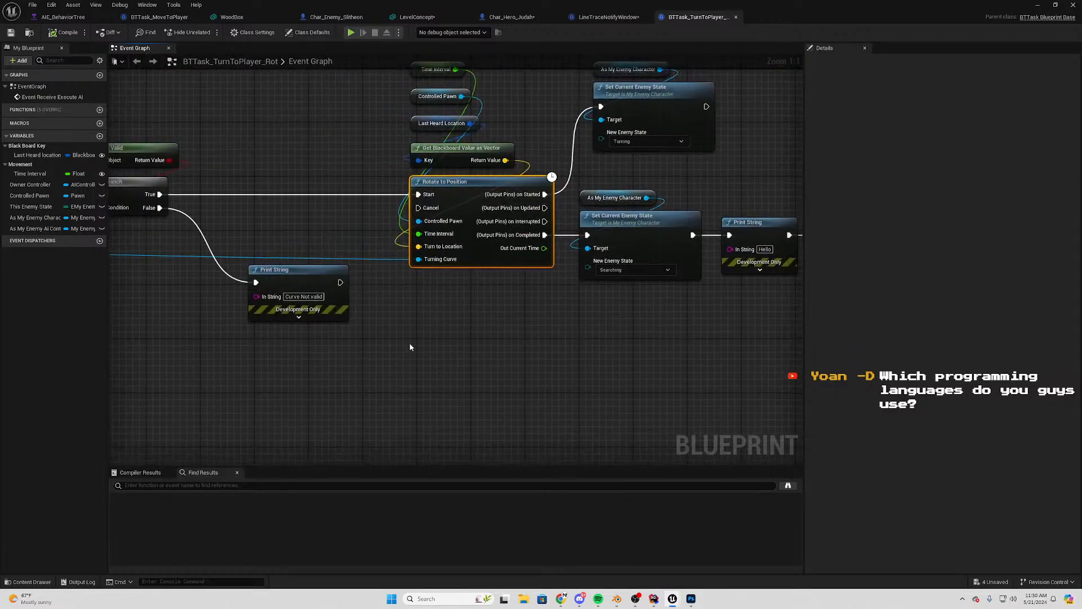
{"action": "right_click_drag", "start_coordinate": [518, 399], "coordinate": [471, 461]}
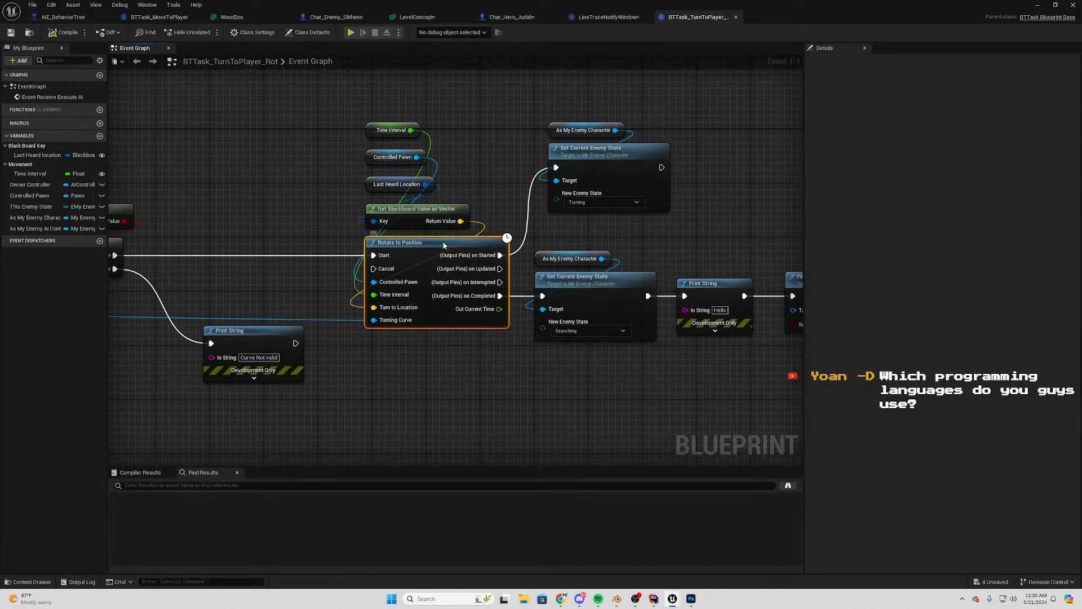
Open the C++ source of the Rotate to Position node in Rider, review JAFBluePrintLibrary.cpp, and return to the blueprint
{"action": "double_click", "coordinate": [444, 243]}
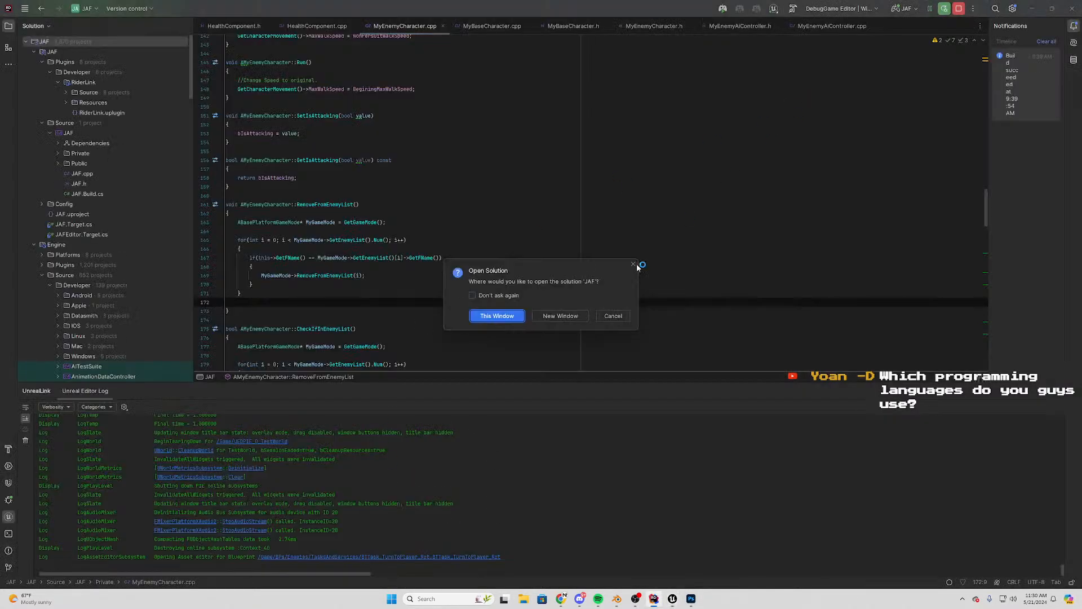
{"action": "left_click", "coordinate": [515, 316]}
{"action": "left_click", "coordinate": [594, 316]}
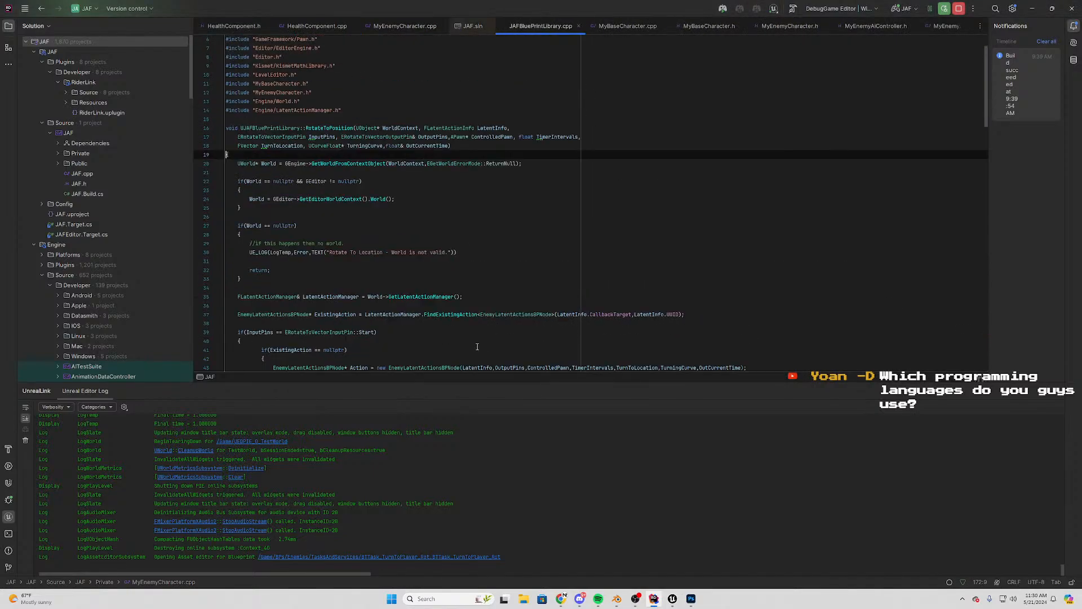
{"action": "scroll", "coordinate": [415, 248], "scroll_direction": "down", "scroll_amount": 15}
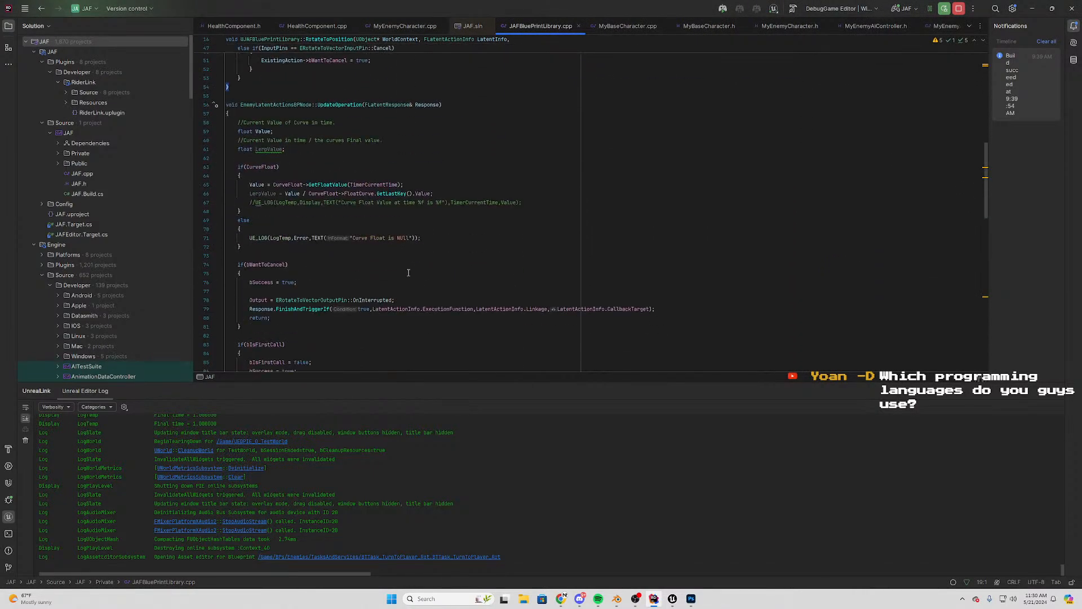
{"action": "left_click", "coordinate": [1031, 9]}
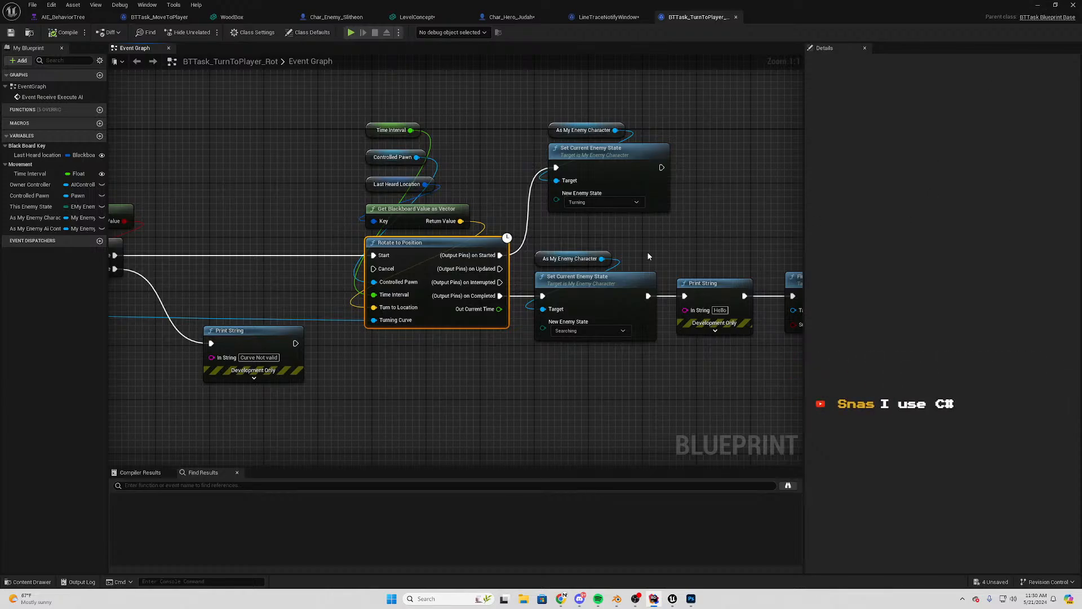
Review the full node chain in the BTTask_TurnToPlayer_Rot event graph, from Event Receive Execute AI to Finish Execute
{"action": "scroll", "coordinate": [648, 248], "scroll_direction": "down", "scroll_amount": 3}
{"action": "right_click_drag", "start_coordinate": [637, 230], "coordinate": [545, 225]}
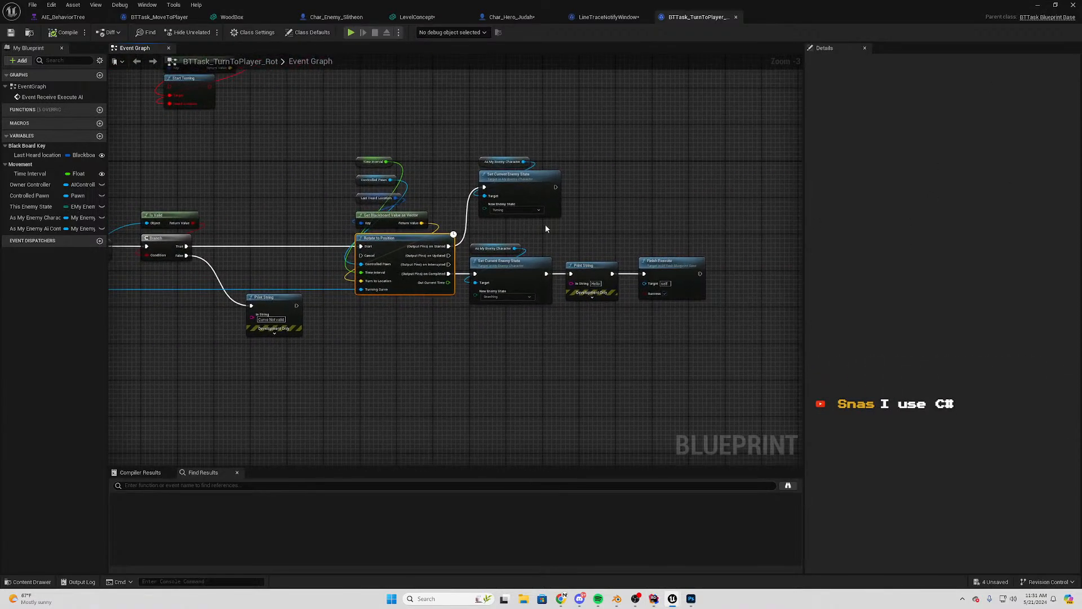
{"action": "scroll", "coordinate": [643, 169], "scroll_direction": "down", "scroll_amount": 2}
{"action": "left_click_drag", "start_coordinate": [636, 198], "coordinate": [198, 315]}
{"action": "scroll", "coordinate": [482, 314], "scroll_direction": "down", "scroll_amount": 2}
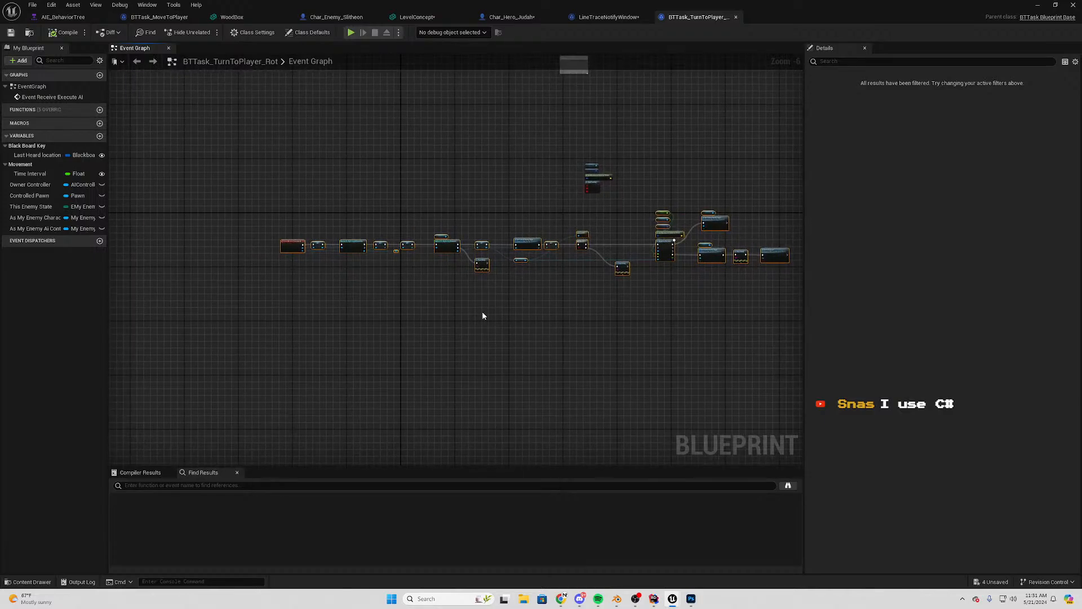
{"action": "right_click_drag", "start_coordinate": [482, 312], "coordinate": [247, 310]}
{"action": "left_click_drag", "start_coordinate": [580, 198], "coordinate": [141, 313]}
{"action": "right_click_drag", "start_coordinate": [166, 313], "coordinate": [428, 308]}
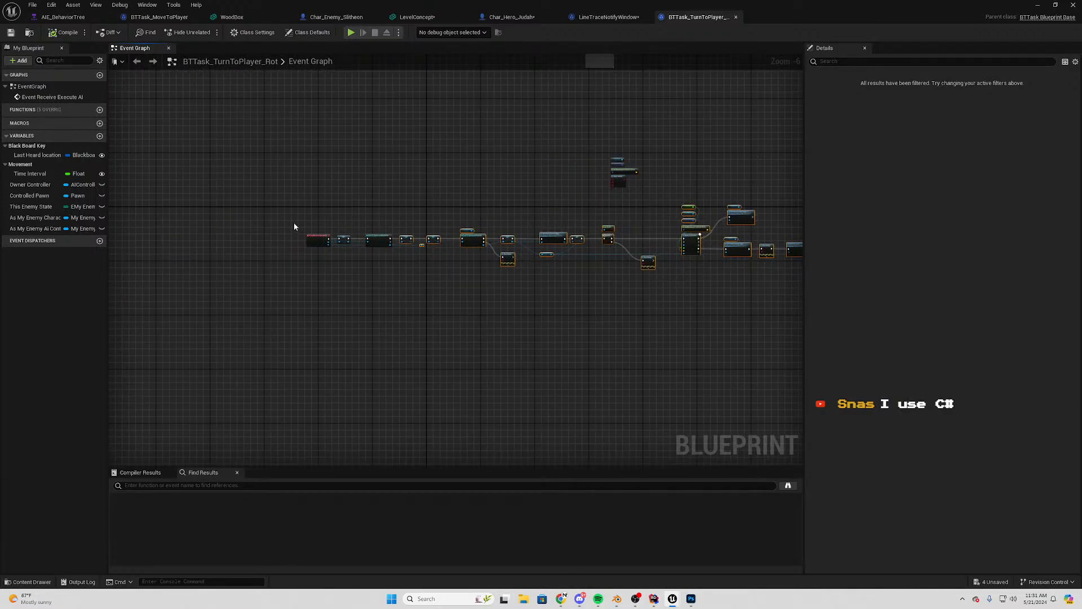
{"action": "left_click_drag", "start_coordinate": [295, 226], "coordinate": [781, 296]}
{"action": "right_click_drag", "start_coordinate": [781, 296], "coordinate": [661, 291]}
{"action": "left_click_drag", "start_coordinate": [726, 197], "coordinate": [193, 296]}
{"action": "left_click_drag", "start_coordinate": [170, 202], "coordinate": [733, 307]}
{"action": "left_click_drag", "start_coordinate": [724, 211], "coordinate": [111, 346]}
{"action": "left_click_drag", "start_coordinate": [742, 194], "coordinate": [176, 312]}
{"action": "scroll", "coordinate": [465, 276], "scroll_direction": "up", "scroll_amount": 3}
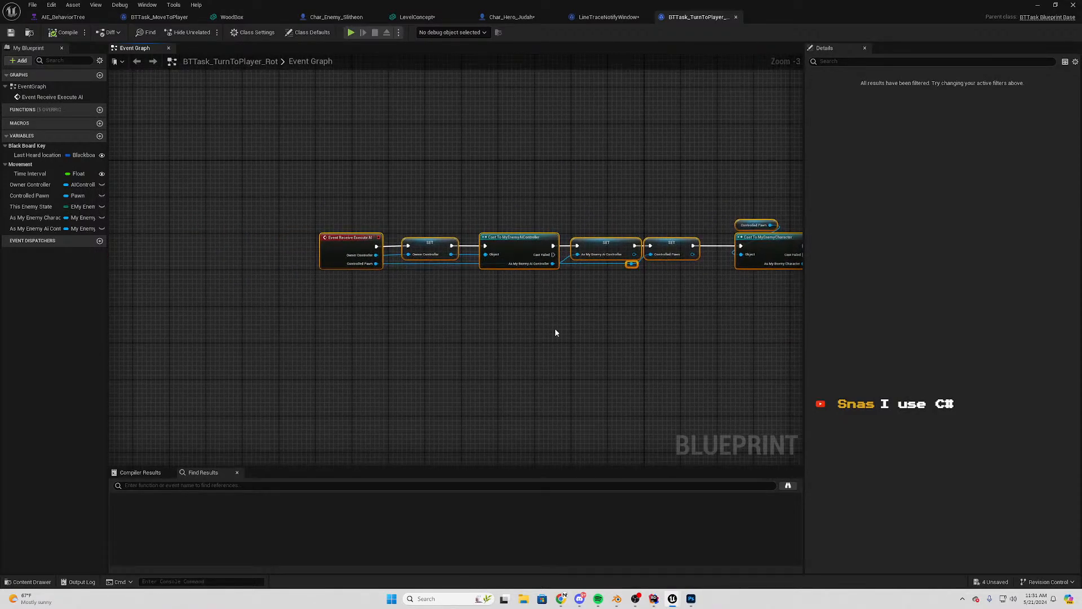
{"action": "right_click_drag", "start_coordinate": [436, 332], "coordinate": [256, 277]}
{"action": "scroll", "coordinate": [187, 189], "scroll_direction": "down", "scroll_amount": 2}
{"action": "left_click_drag", "start_coordinate": [180, 195], "coordinate": [803, 310]}
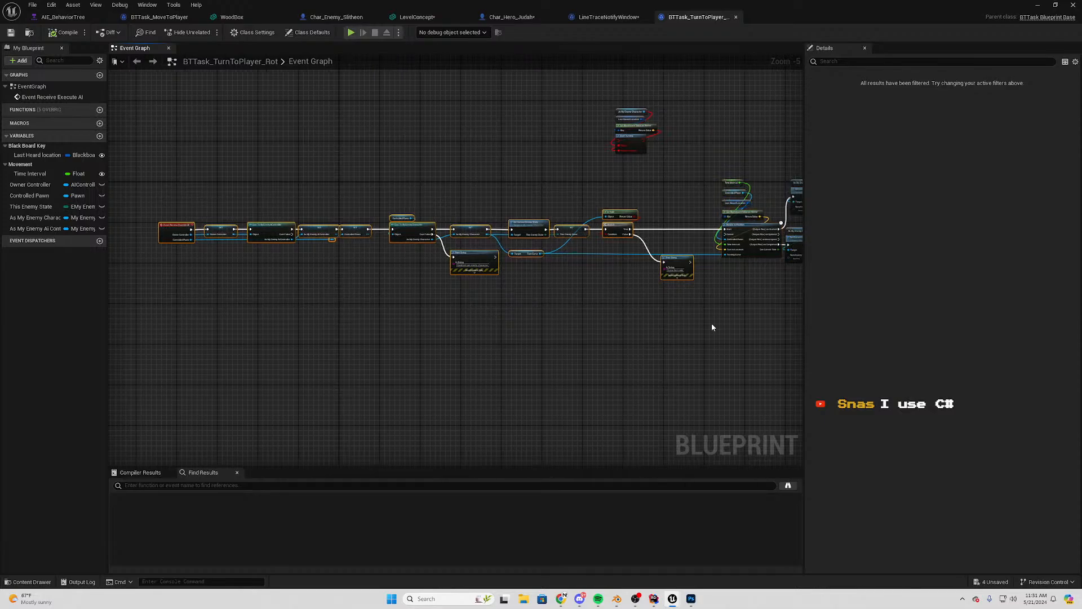
Delete the disconnected Start Turning node and its three input nodes above the main chain, and select the remaining chain
{"action": "scroll", "coordinate": [463, 248], "scroll_direction": "up", "scroll_amount": 4}
{"action": "left_click_drag", "start_coordinate": [464, 162], "coordinate": [290, 286]}
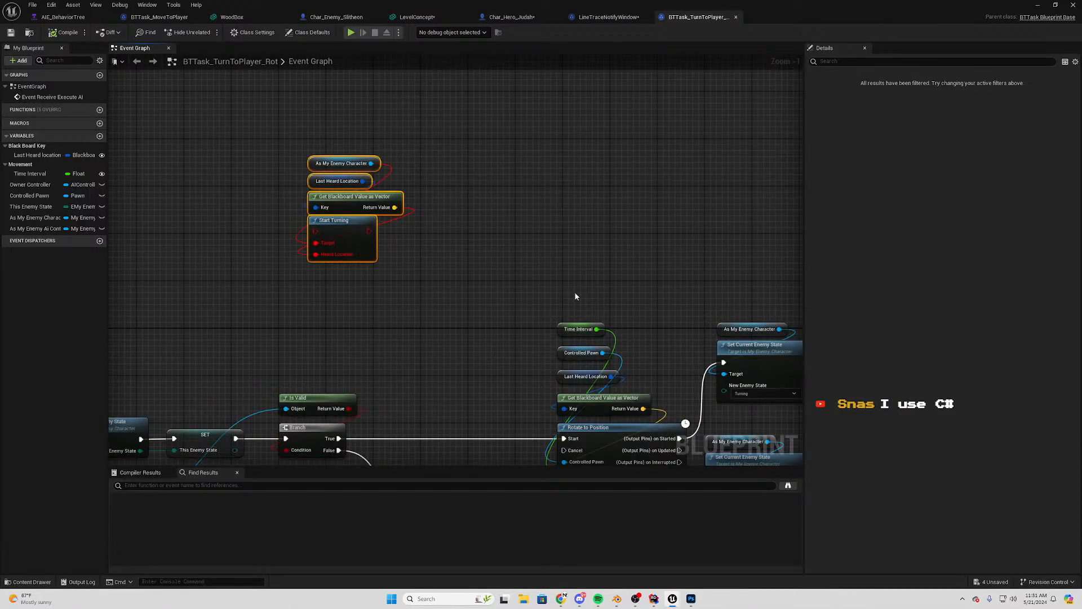
{"action": "key", "text": "Delete"}
{"action": "scroll", "coordinate": [574, 292], "scroll_direction": "down", "scroll_amount": 7}
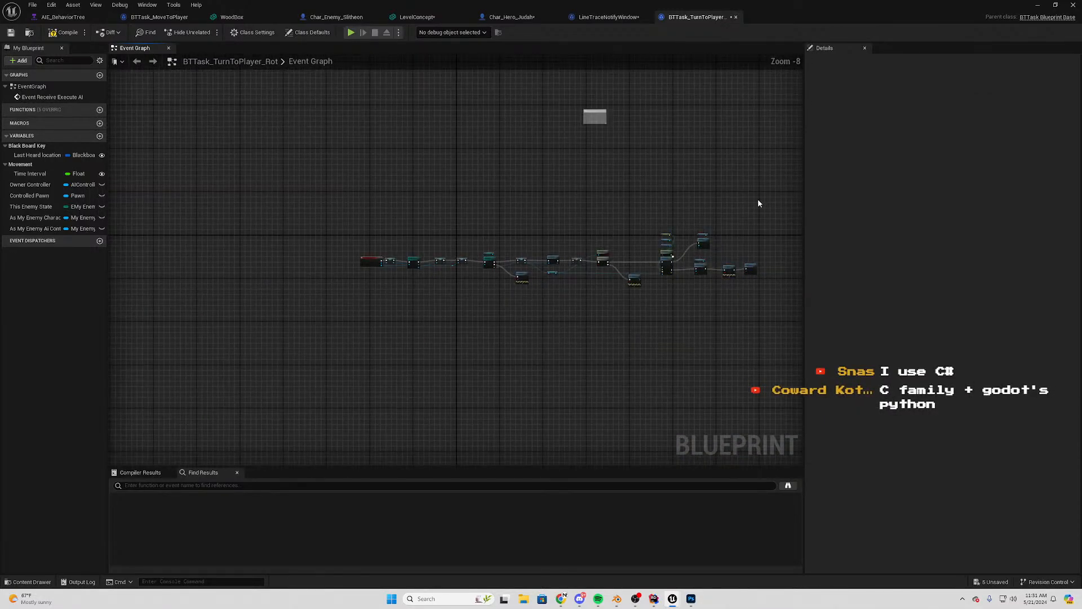
{"action": "left_click_drag", "start_coordinate": [758, 198], "coordinate": [294, 335]}
{"action": "scroll", "coordinate": [479, 306], "scroll_direction": "up", "scroll_amount": 2}
{"action": "right_click_drag", "start_coordinate": [479, 307], "coordinate": [326, 320]}
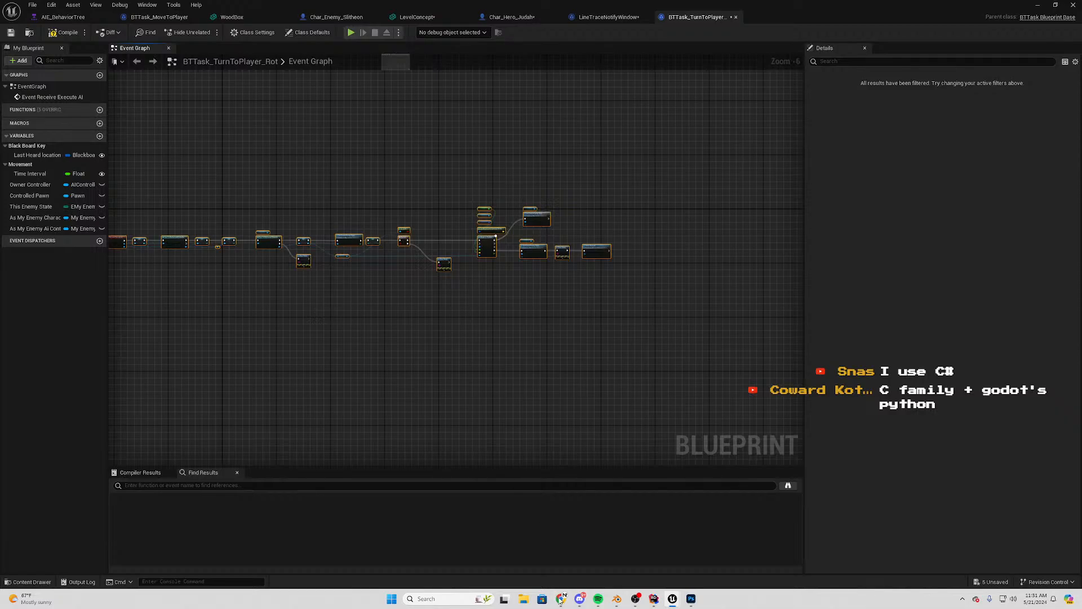
Switch to Chrome, search Google in a new tab for "blupprint nodes", and open the "Nodes in Unreal Engine" documentation
{"action": "mouse_move", "coordinate": [570, 601]}
{"action": "left_click", "coordinate": [713, 564]}
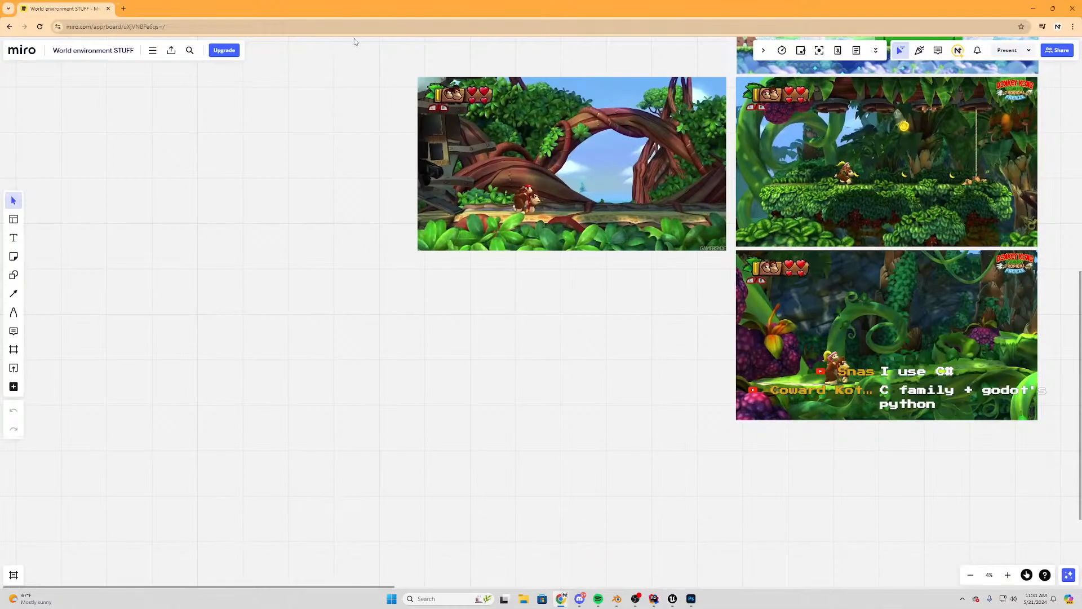
{"action": "left_click", "coordinate": [123, 8]}
{"action": "left_click", "coordinate": [488, 172]}
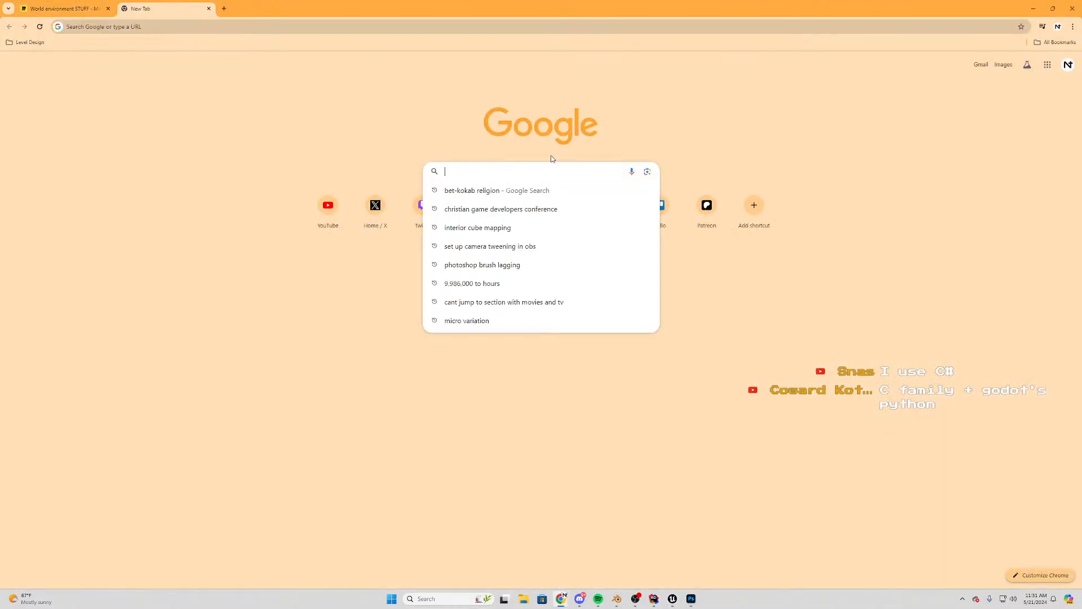
{"action": "type", "text": "blupprint node"}
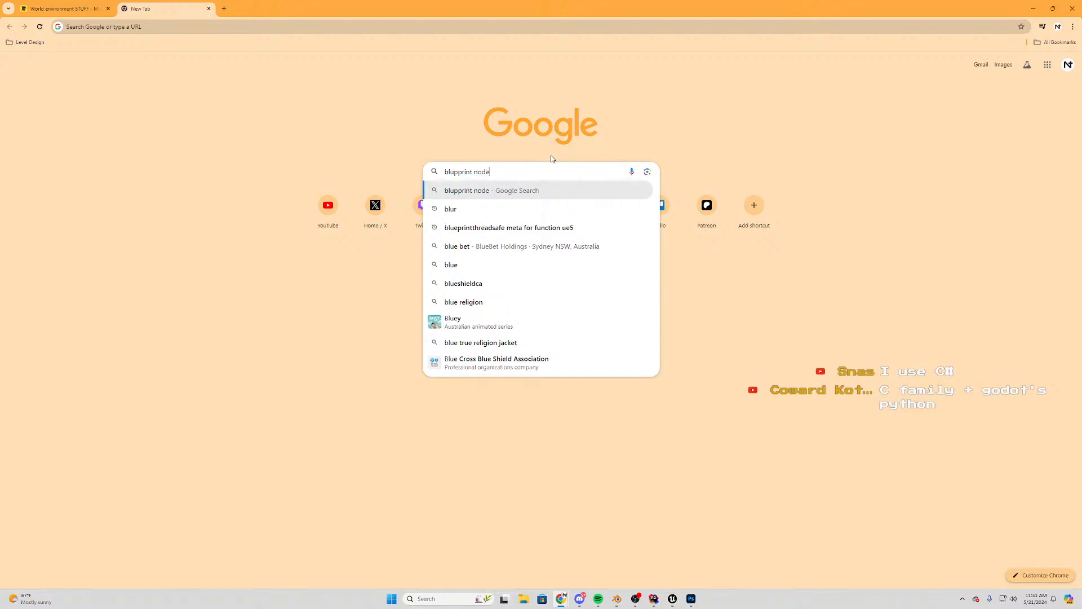
{"action": "type", "text": "s"}
{"action": "key", "text": "Return"}
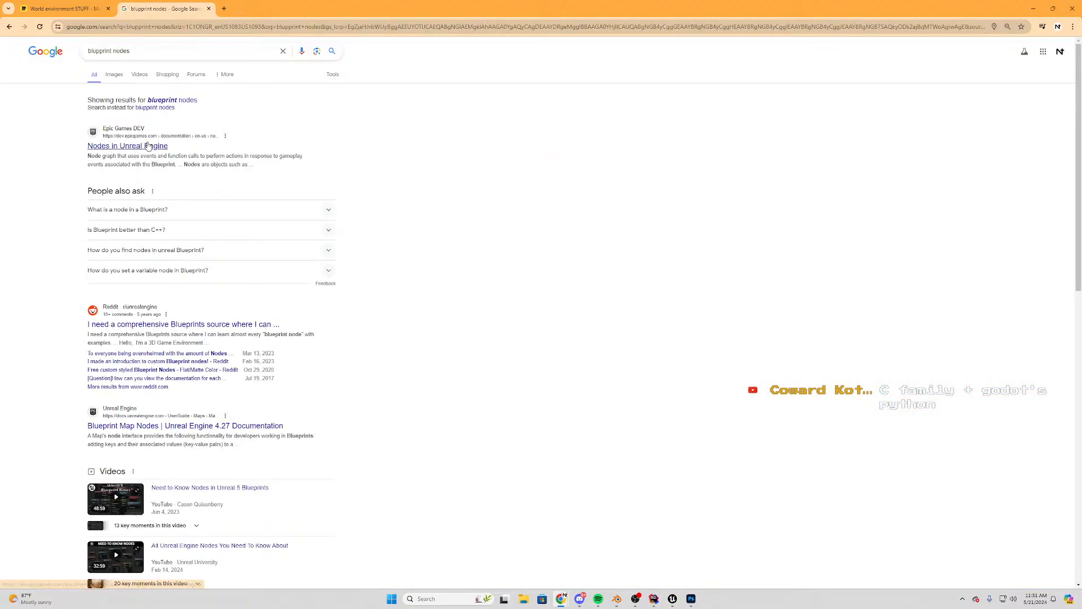
{"action": "left_click", "coordinate": [151, 146]}
Read the Placing Nodes and Selecting Nodes sections of the documentation, highlighting the Selecting Nodes heading
{"action": "scroll", "coordinate": [481, 470], "scroll_direction": "down", "scroll_amount": 6}
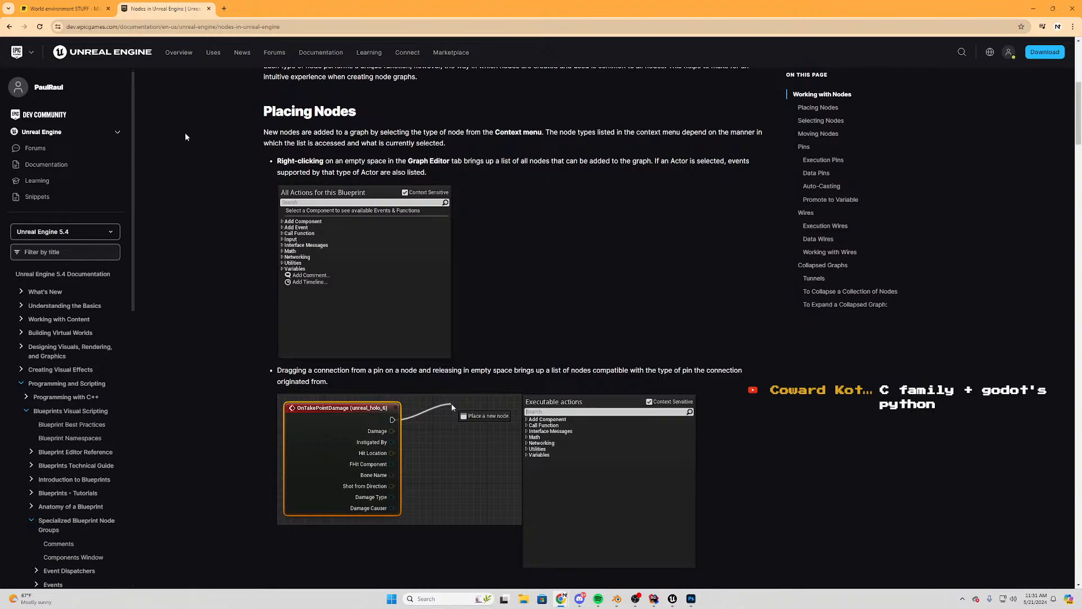
{"action": "scroll", "coordinate": [395, 338], "scroll_direction": "down", "scroll_amount": 5}
{"action": "left_click_drag", "start_coordinate": [261, 305], "coordinate": [480, 327]}
{"action": "scroll", "coordinate": [576, 406], "scroll_direction": "down", "scroll_amount": 17}
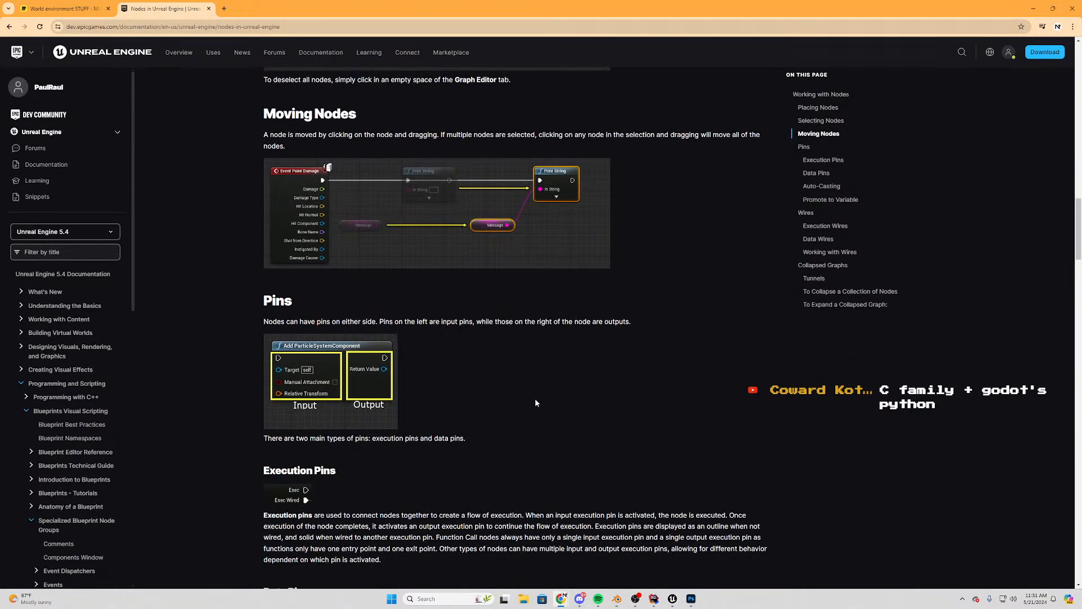
{"action": "scroll", "coordinate": [414, 411], "scroll_direction": "up", "scroll_amount": 15}
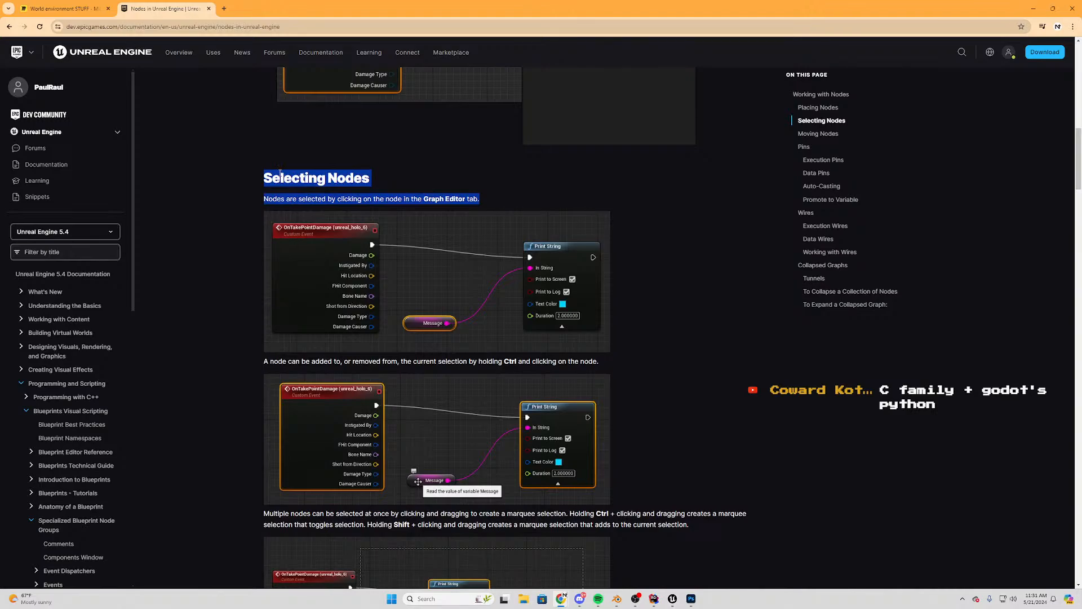
{"action": "left_click", "coordinate": [281, 175]}
{"action": "left_click_drag", "start_coordinate": [264, 178], "coordinate": [370, 179]}
{"action": "scroll", "coordinate": [475, 280], "scroll_direction": "down", "scroll_amount": 4}
{"action": "scroll", "coordinate": [484, 287], "scroll_direction": "up", "scroll_amount": 5}
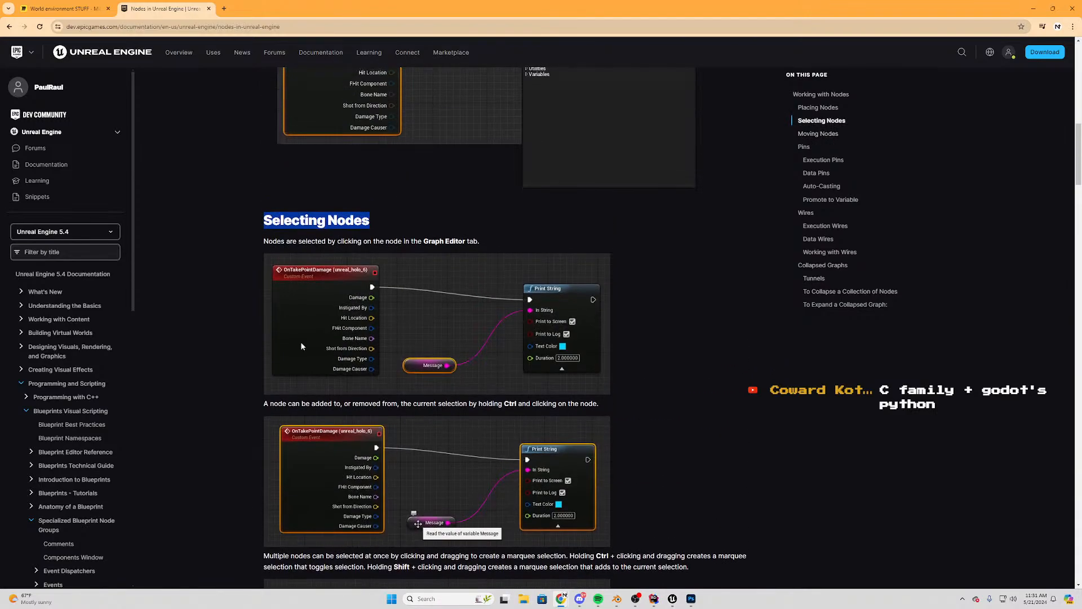
Read the documentation from Pins through Promote to Variable and Wires, highlighting the Execution Wires description
{"action": "scroll", "coordinate": [390, 423], "scroll_direction": "down", "scroll_amount": 20}
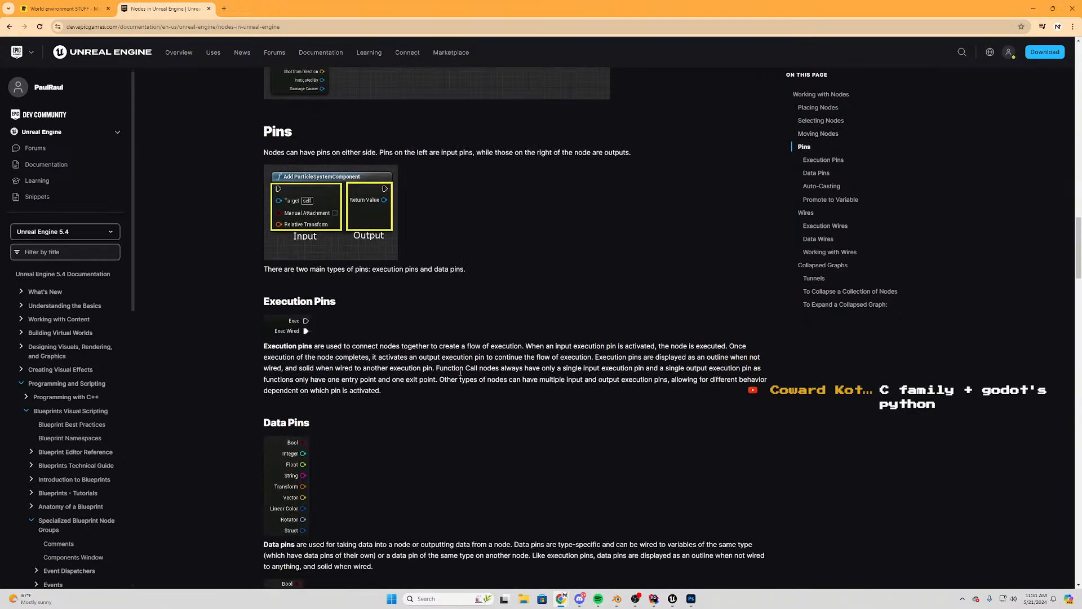
{"action": "scroll", "coordinate": [447, 235], "scroll_direction": "down", "scroll_amount": 10}
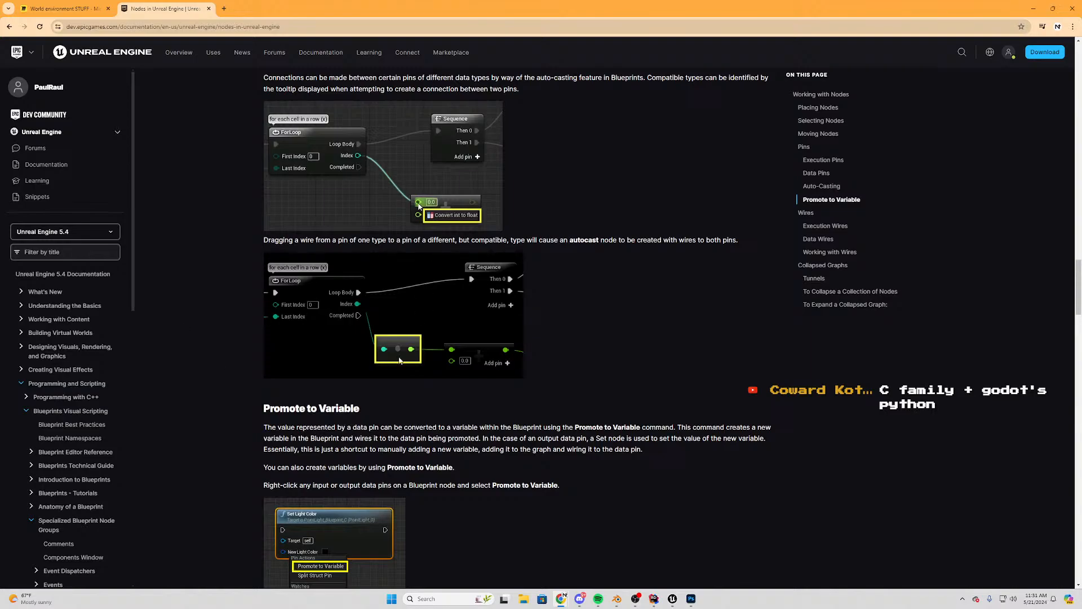
{"action": "scroll", "coordinate": [573, 314], "scroll_direction": "up", "scroll_amount": 4}
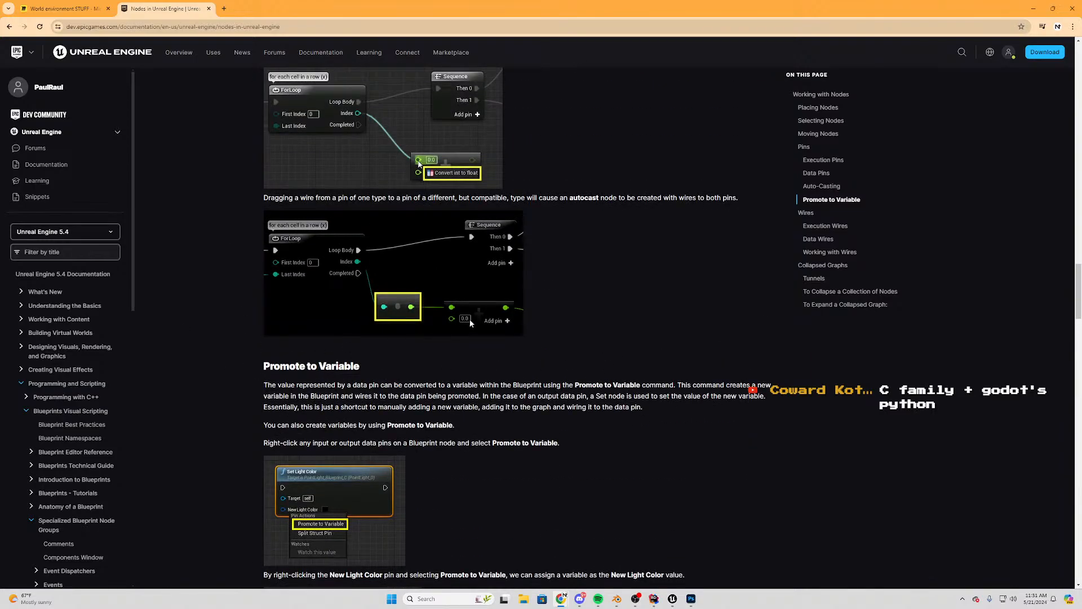
{"action": "scroll", "coordinate": [473, 338], "scroll_direction": "down", "scroll_amount": 5}
{"action": "scroll", "coordinate": [490, 208], "scroll_direction": "down", "scroll_amount": 4}
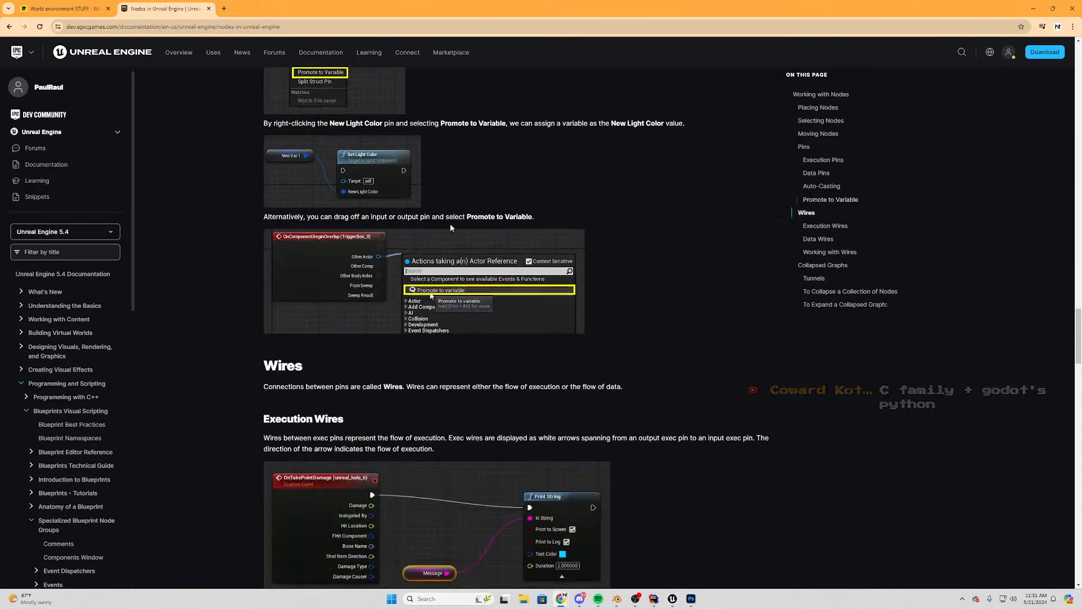
{"action": "scroll", "coordinate": [361, 310], "scroll_direction": "down", "scroll_amount": 5}
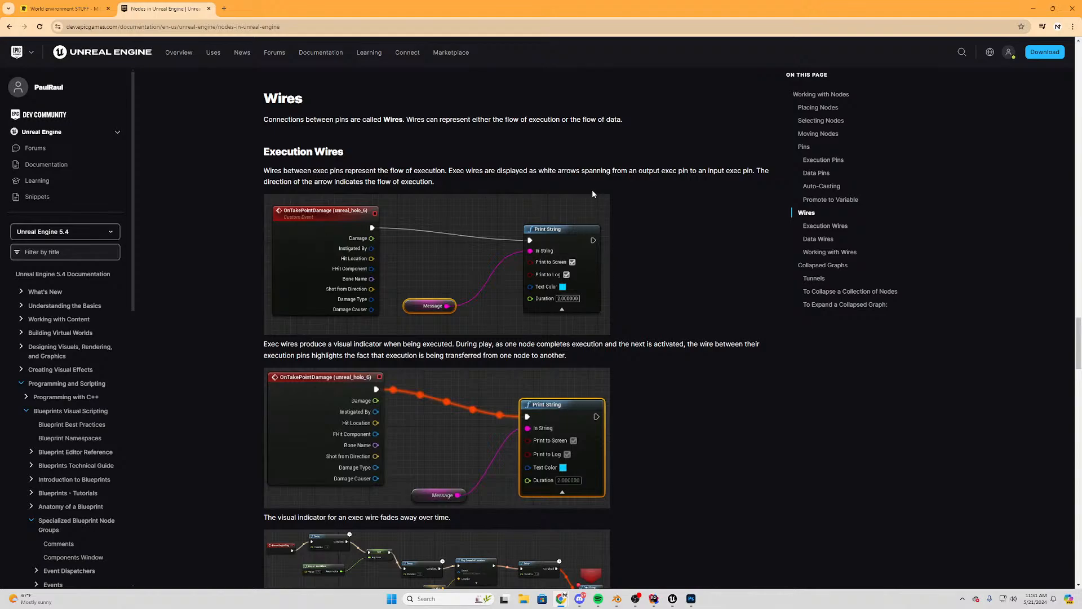
{"action": "left_click_drag", "start_coordinate": [261, 170], "coordinate": [430, 184]}
{"action": "left_click", "coordinate": [526, 191]}
Switch to Rider and examine the bIsFirstCall, CurveFloat and bWantToCancel blocks of UpdateOperation in JAFBluePrintLibrary.cpp
{"action": "left_click", "coordinate": [655, 599]}
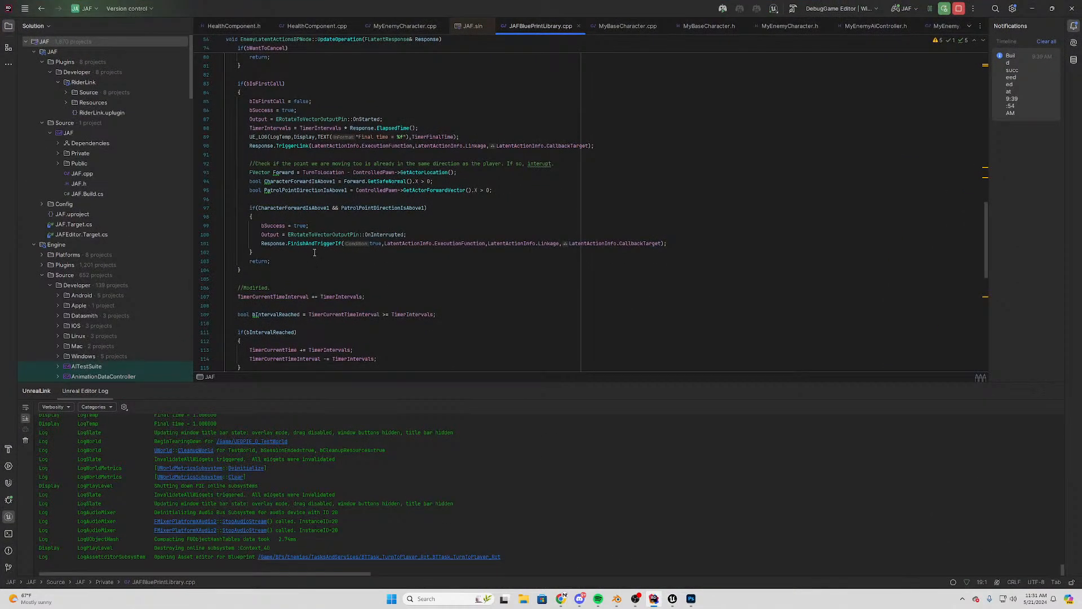
{"action": "left_click_drag", "start_coordinate": [313, 261], "coordinate": [243, 92]}
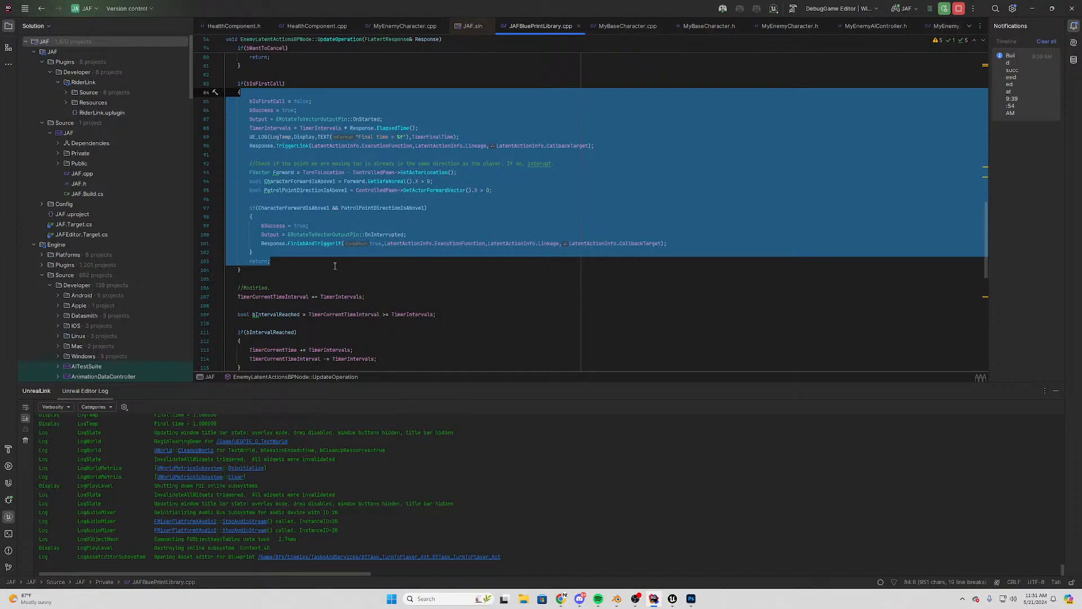
{"action": "left_click", "coordinate": [335, 264]}
{"action": "scroll", "coordinate": [399, 258], "scroll_direction": "up", "scroll_amount": 12}
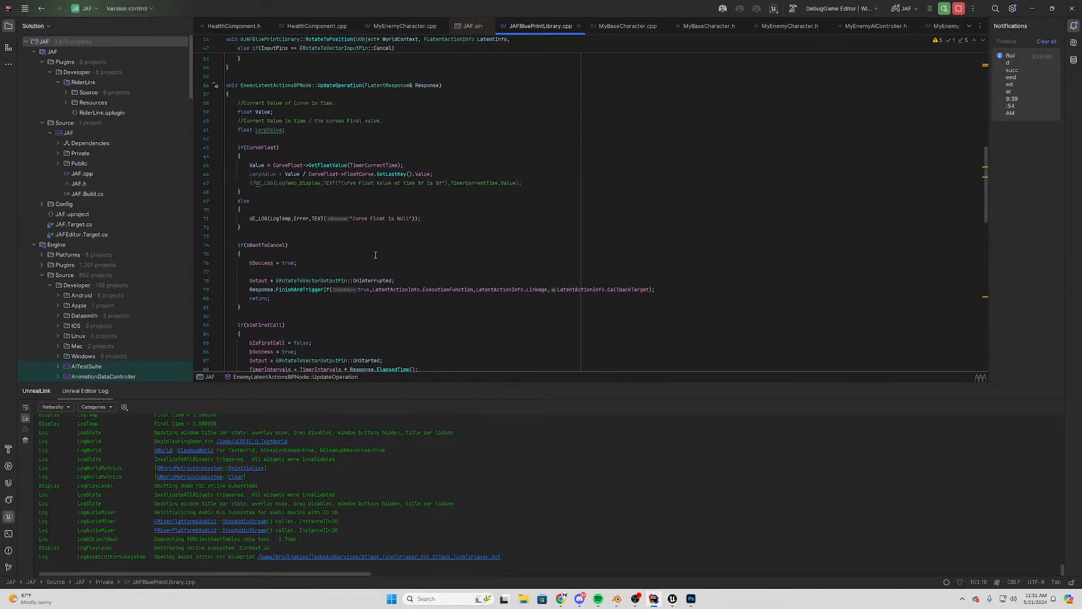
{"action": "scroll", "coordinate": [374, 282], "scroll_direction": "down", "scroll_amount": 7}
{"action": "left_click_drag", "start_coordinate": [373, 90], "coordinate": [365, 264]}
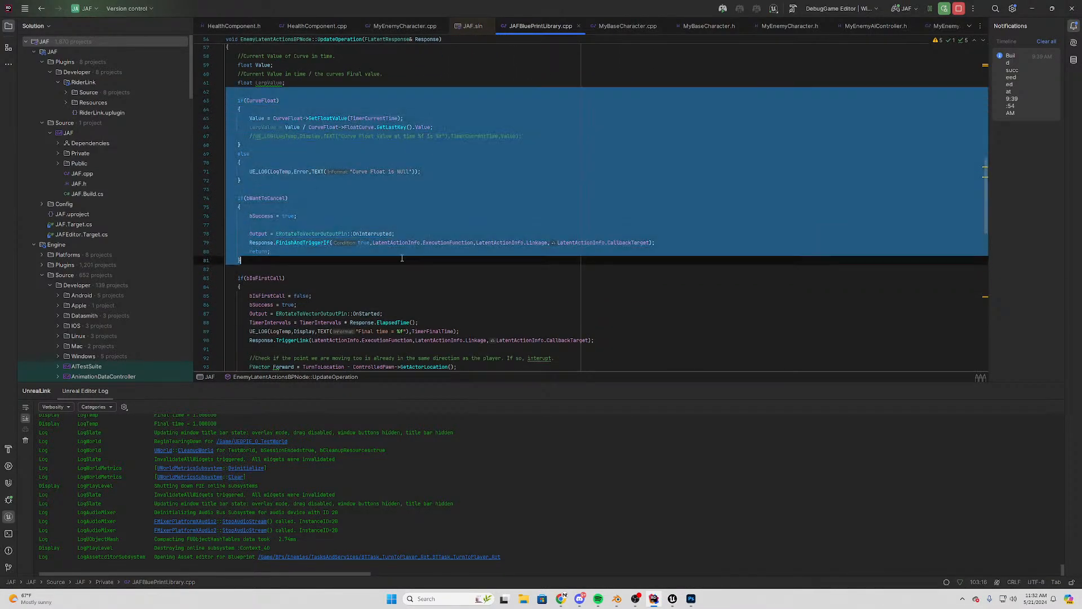
Examine UpdateOperation in JAFBluePrintLibrary.cpp, open MyBaseCharacter.cpp, and highlight the body of the first IsCharacterLookingAtAnother function
{"action": "scroll", "coordinate": [365, 162], "scroll_direction": "down", "scroll_amount": 4}
{"action": "left_click_drag", "start_coordinate": [366, 162], "coordinate": [366, 153]}
{"action": "scroll", "coordinate": [370, 251], "scroll_direction": "up", "scroll_amount": 10}
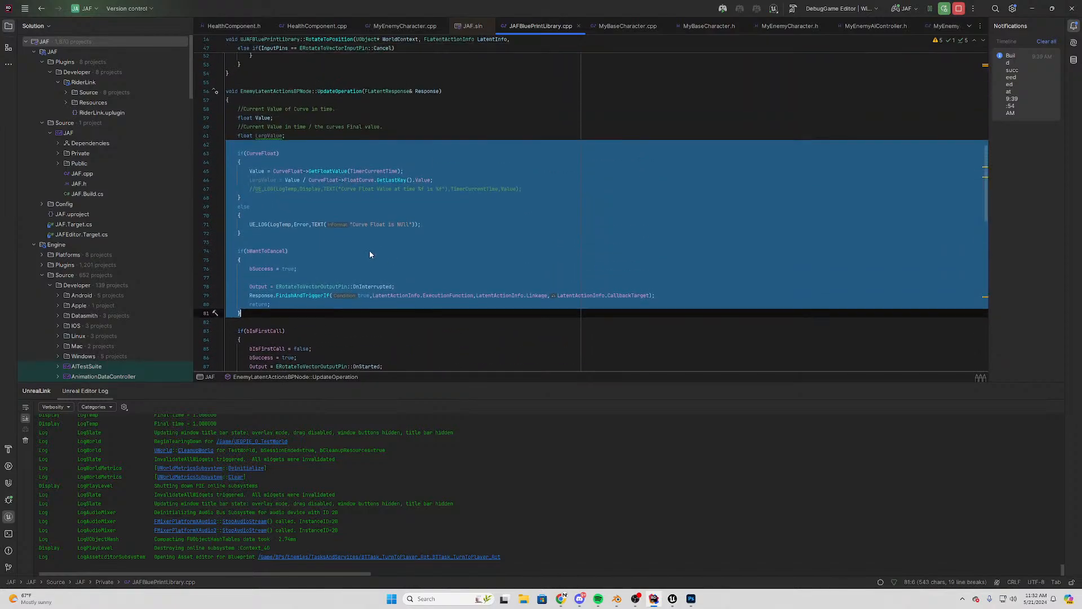
{"action": "left_click", "coordinate": [614, 29]}
{"action": "left_click", "coordinate": [401, 26]}
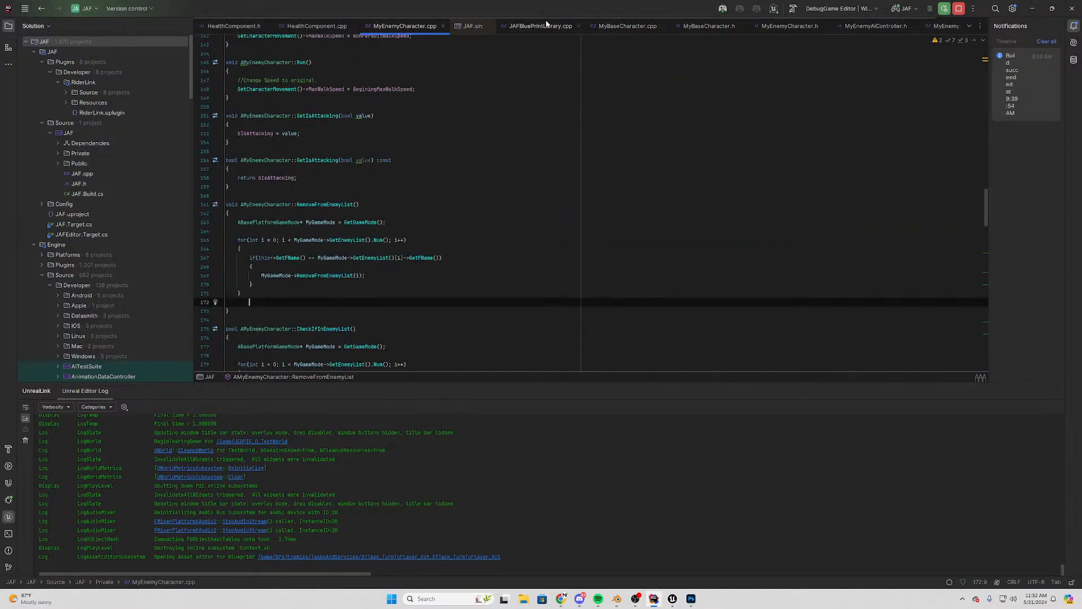
{"action": "left_click", "coordinate": [548, 26]}
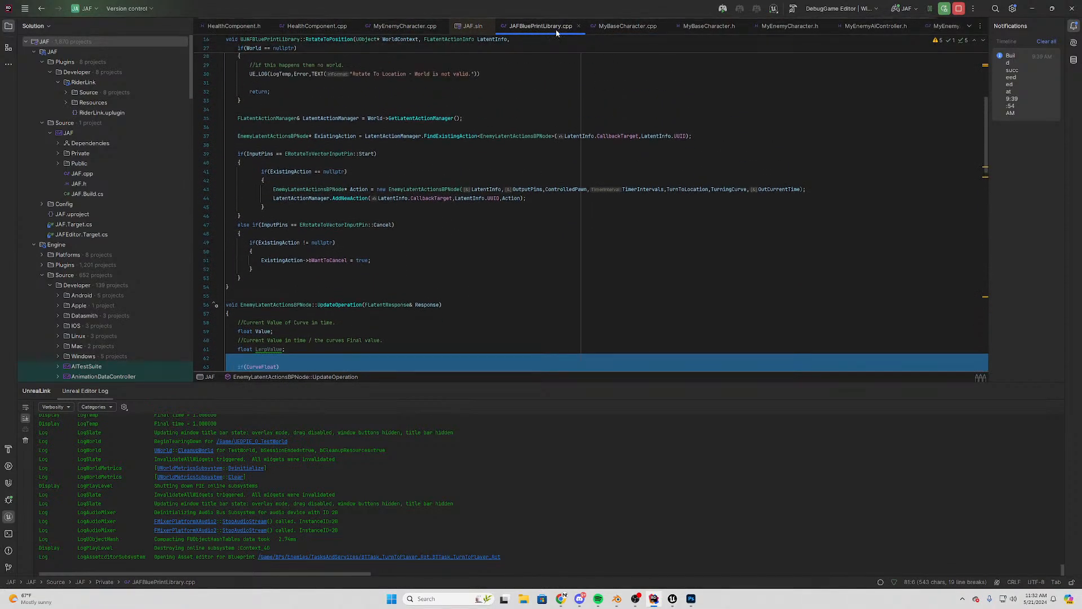
{"action": "left_click", "coordinate": [627, 26]}
{"action": "left_click", "coordinate": [247, 186]}
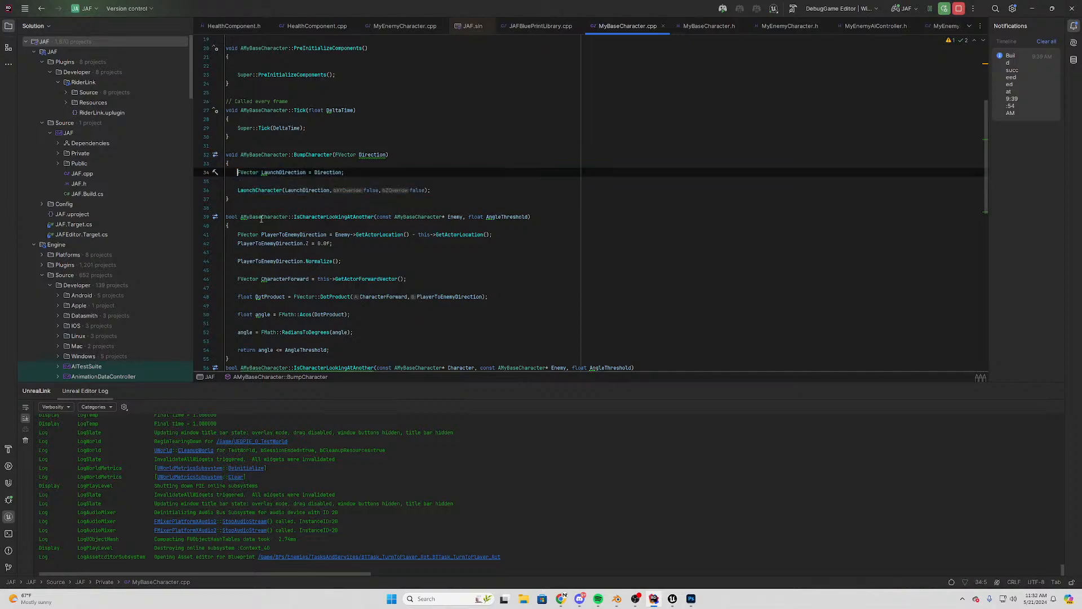
{"action": "scroll", "coordinate": [247, 186], "scroll_direction": "down", "scroll_amount": 4}
{"action": "mouse_move", "coordinate": [238, 128]}
{"action": "left_mouse_down"}
{"action": "mouse_move", "coordinate": [338, 191]}
{"action": "mouse_move", "coordinate": [362, 246]}
{"action": "mouse_move", "coordinate": [338, 243]}
{"action": "mouse_move", "coordinate": [242, 173]}
{"action": "mouse_move", "coordinate": [237, 128]}
{"action": "left_mouse_up"}
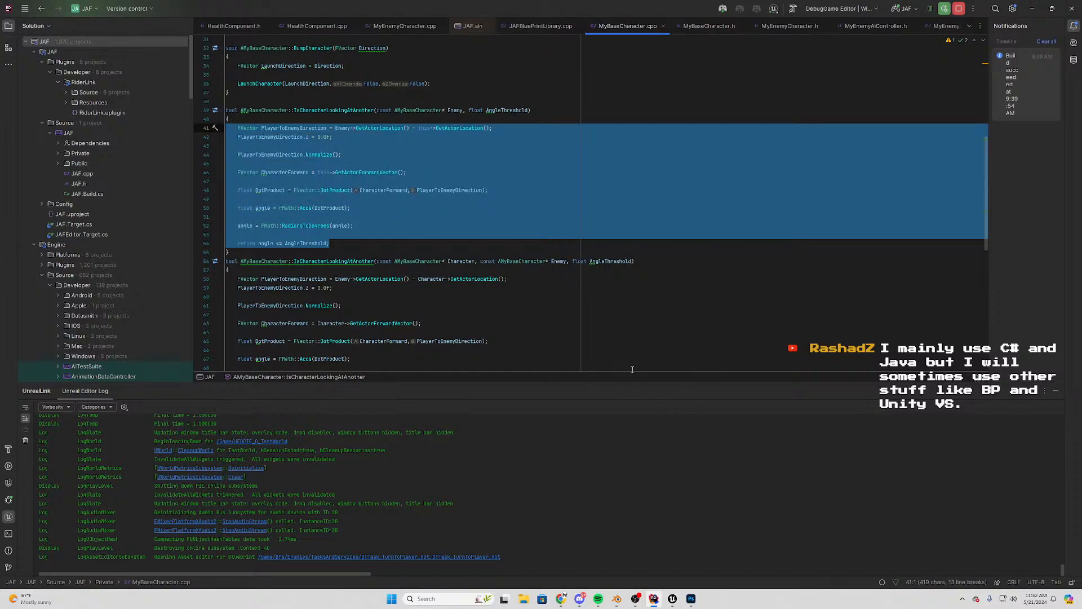
Switch to the Unreal Editor and search the actions available in the BTTask_TurnToPlayer_Rot event graph for "move charac"
{"action": "mouse_move", "coordinate": [673, 599]}
{"action": "left_click", "coordinate": [704, 547]}
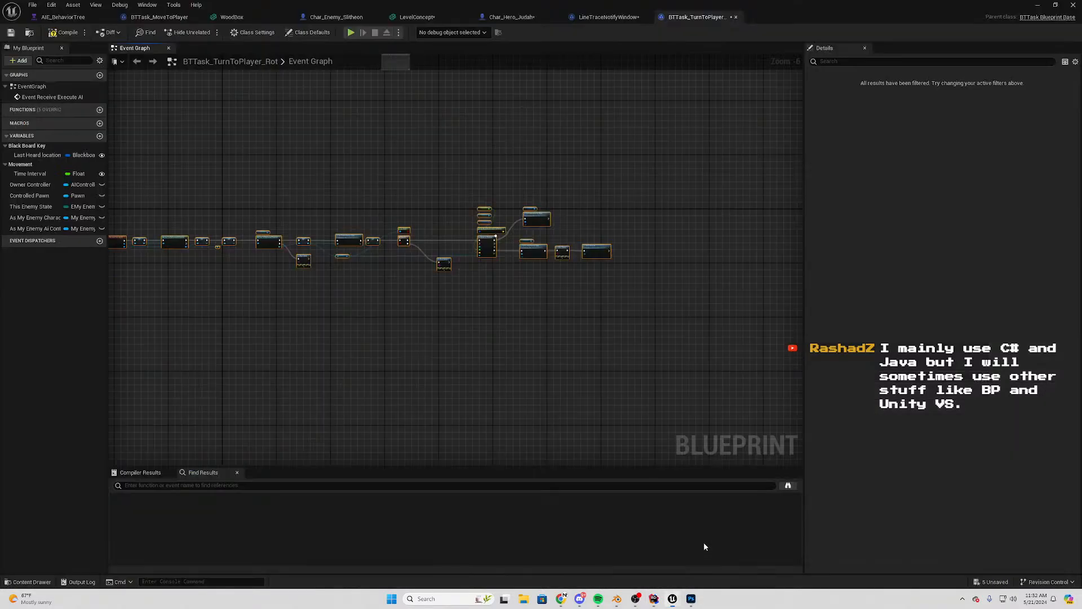
{"action": "right_click_drag", "start_coordinate": [336, 321], "coordinate": [488, 248]}
{"action": "right_click", "coordinate": [488, 249]}
{"action": "type", "text": "move "}
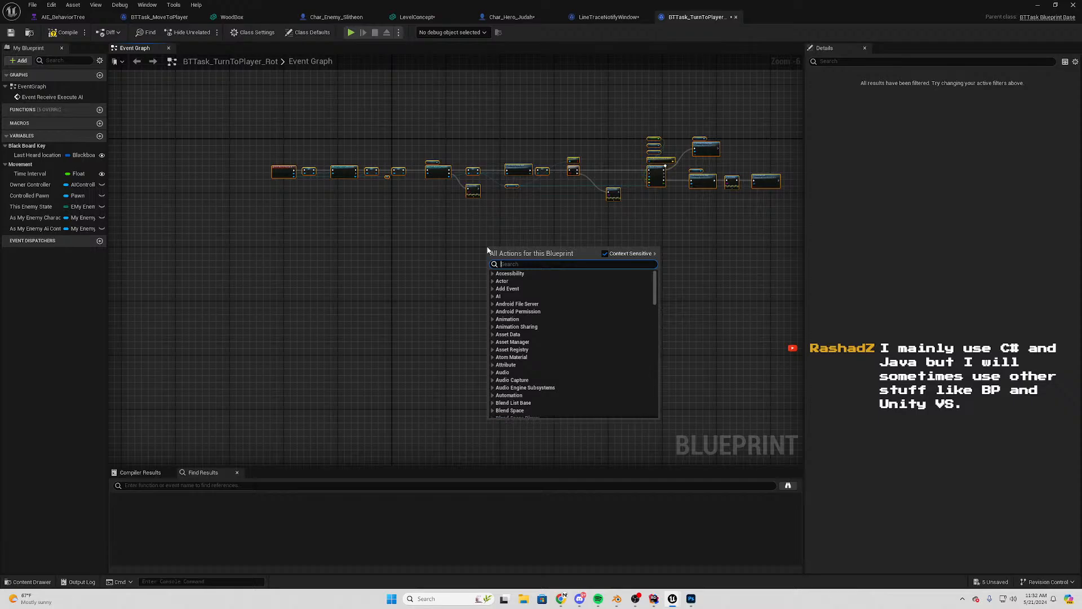
{"action": "type", "text": "charac"}
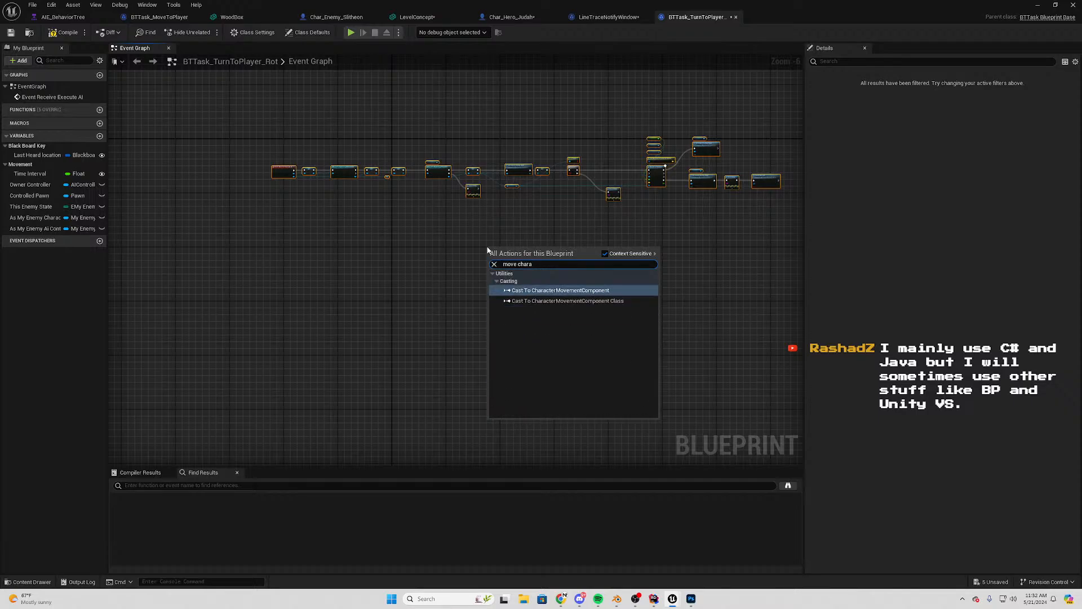
{"action": "key", "text": "BackSpace"}
{"action": "key", "text": "BackSpace"}
{"action": "key", "text": "BackSpace"}
{"action": "key", "text": "BackSpace"}
{"action": "key", "text": "BackSpace"}
{"action": "key", "text": "BackSpace"}
{"action": "key", "text": "BackSpace"}
{"action": "key", "text": "BackSpace"}
{"action": "key", "text": "BackSpace"}
{"action": "key", "text": "BackSpace"}
Open Char_Enemy_Slitheon and add a Move Component To node in the empty space above the Has Been Hit Event chain
{"action": "left_click", "coordinate": [326, 20]}
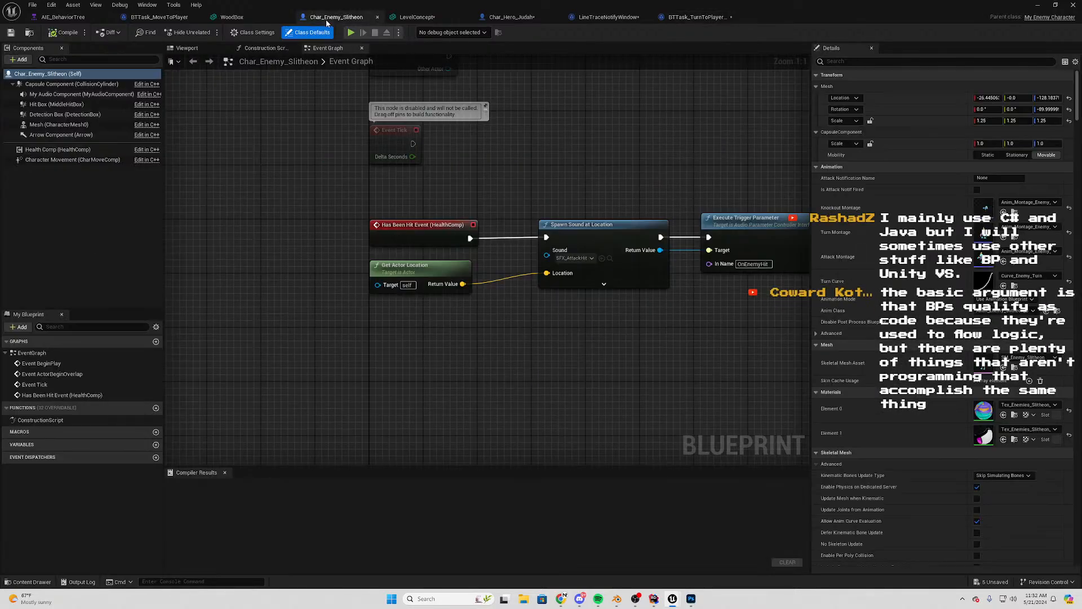
{"action": "right_click_drag", "start_coordinate": [695, 132], "coordinate": [442, 187]}
{"action": "right_click", "coordinate": [509, 181]}
{"action": "type", "text": "m"}
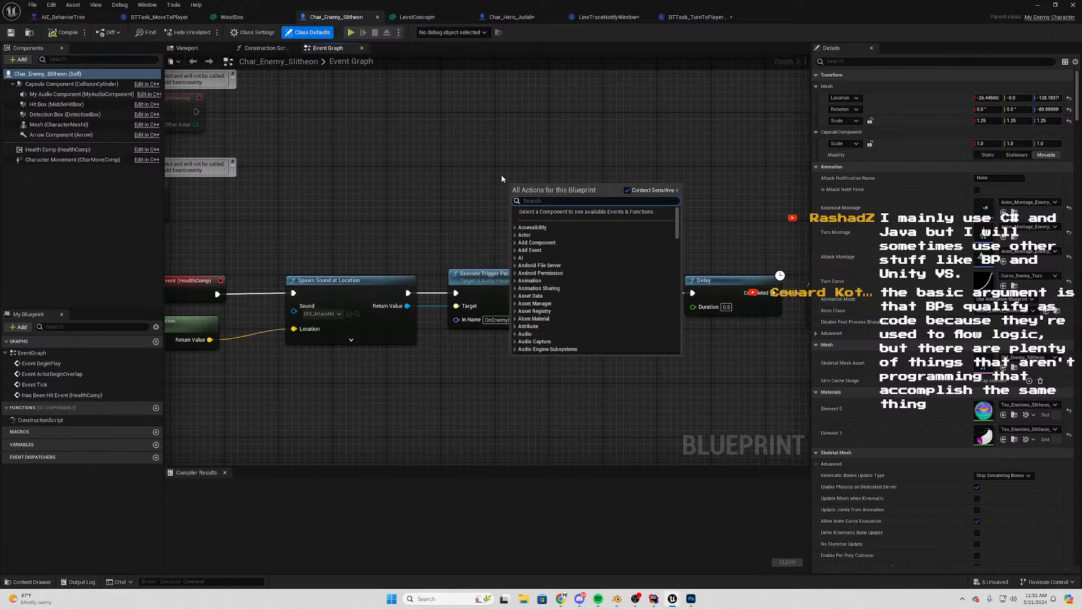
{"action": "type", "text": "ove"}
{"action": "key", "text": "Return"}
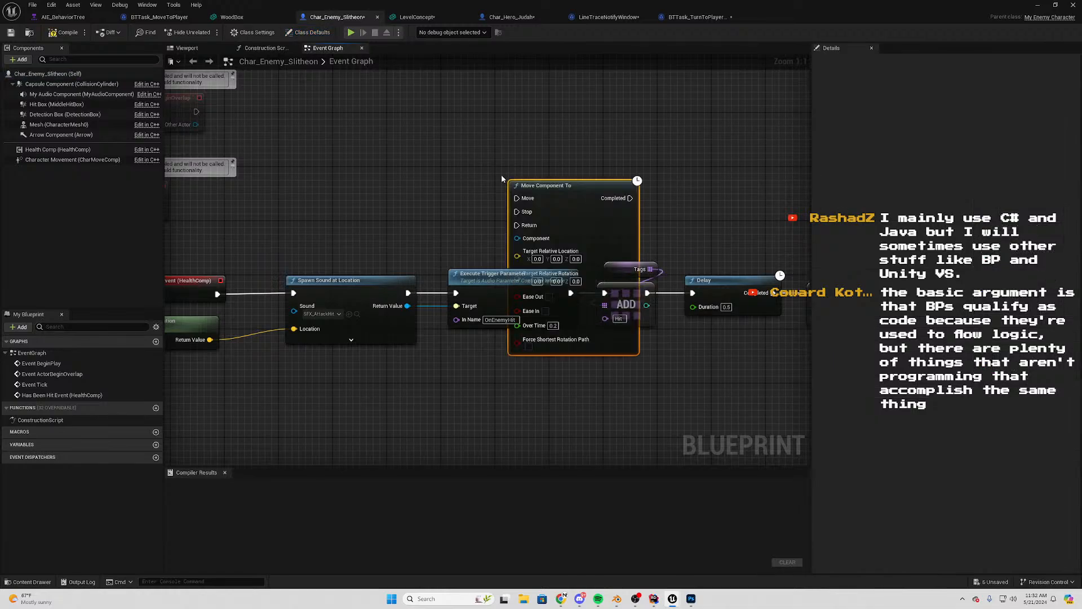
{"action": "left_click_drag", "start_coordinate": [536, 186], "coordinate": [520, 107]}
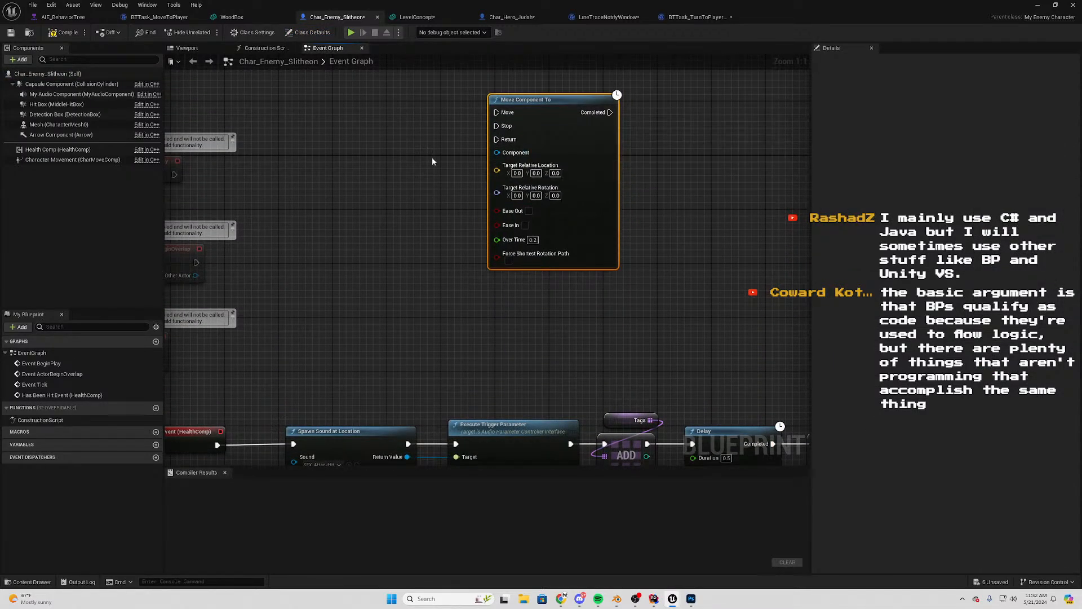
Check which actions can feed the Target Relative Location input, and delete the Move Component To node
{"action": "left_click", "coordinate": [671, 199]}
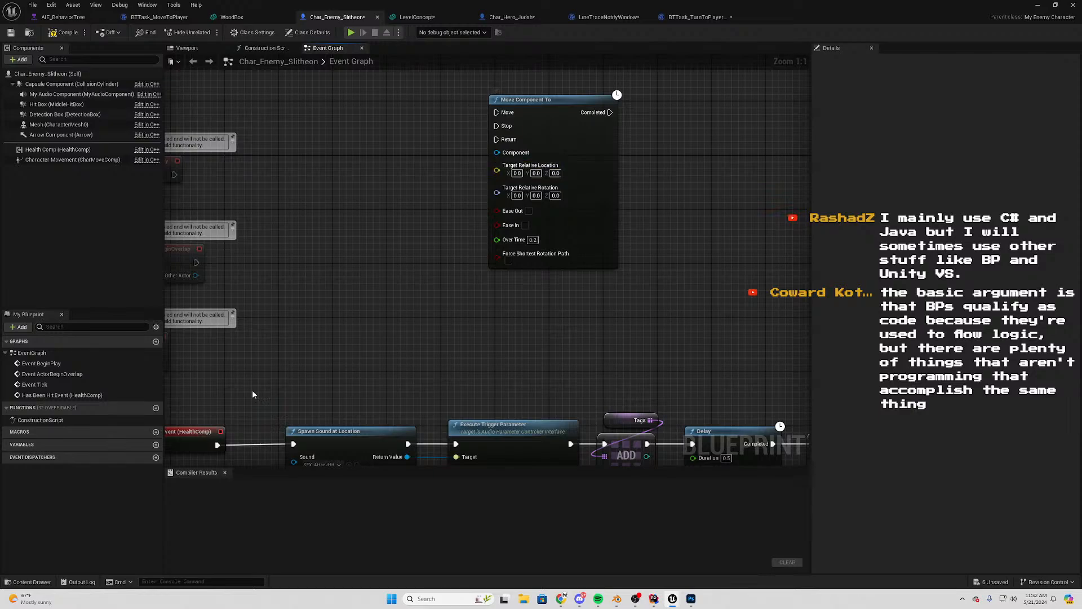
{"action": "right_click_drag", "start_coordinate": [467, 364], "coordinate": [461, 389]}
{"action": "left_click_drag", "start_coordinate": [493, 229], "coordinate": [291, 294]}
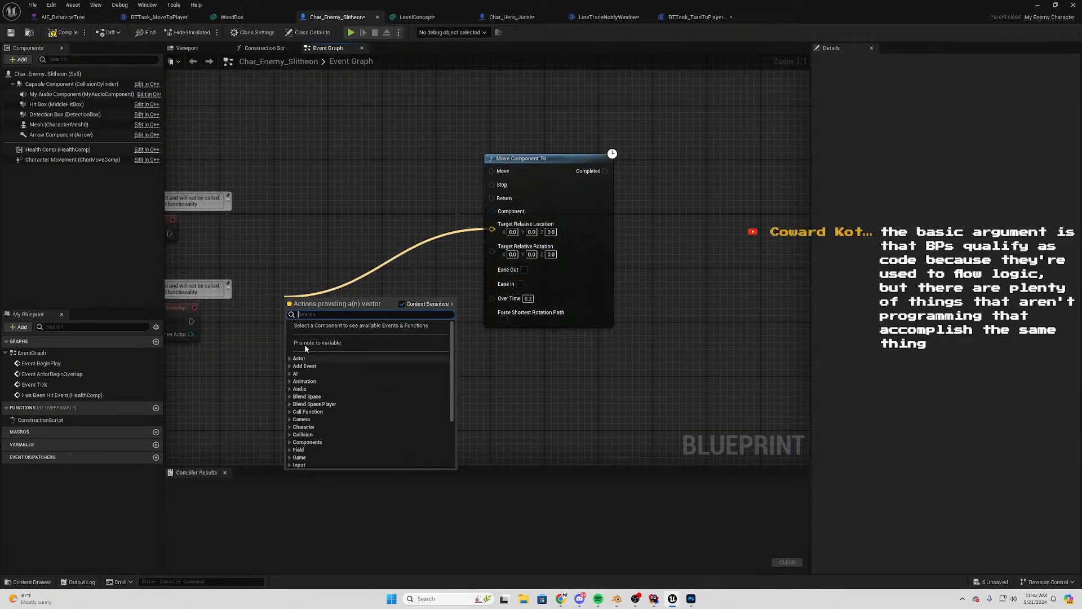
{"action": "key", "text": "Escape"}
{"action": "left_click_drag", "start_coordinate": [678, 117], "coordinate": [445, 326]}
{"action": "right_click_drag", "start_coordinate": [423, 369], "coordinate": [398, 259]}
{"action": "key", "text": "Delete"}
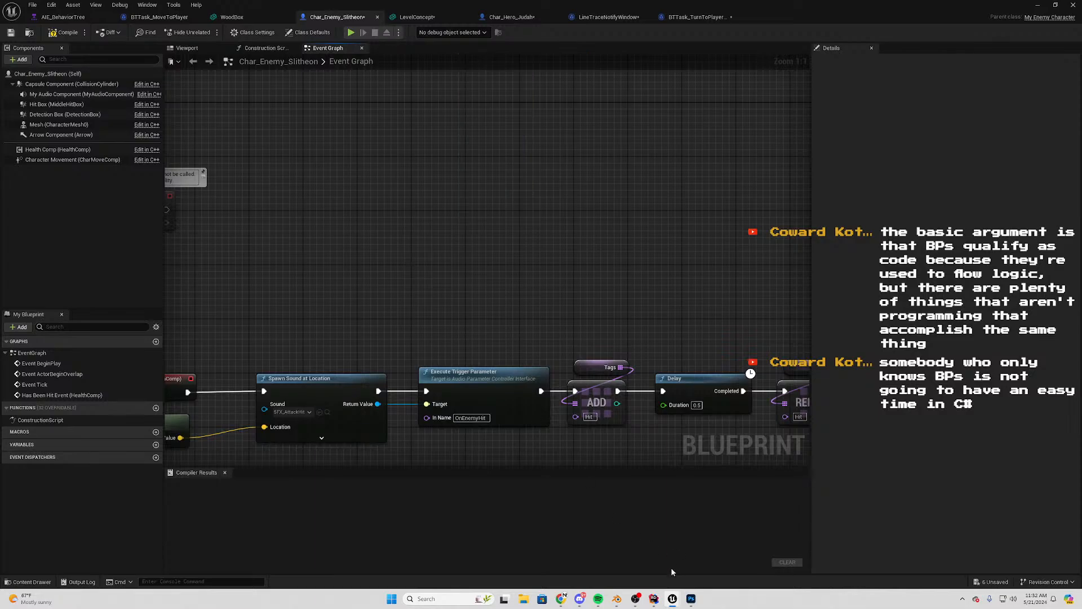
Switch to Rider and examine the first IsCharacterLookingAtAnother function in MyBaseCharacter.cpp, highlighting its signature and body
{"action": "left_click", "coordinate": [654, 599]}
{"action": "left_click", "coordinate": [364, 182]}
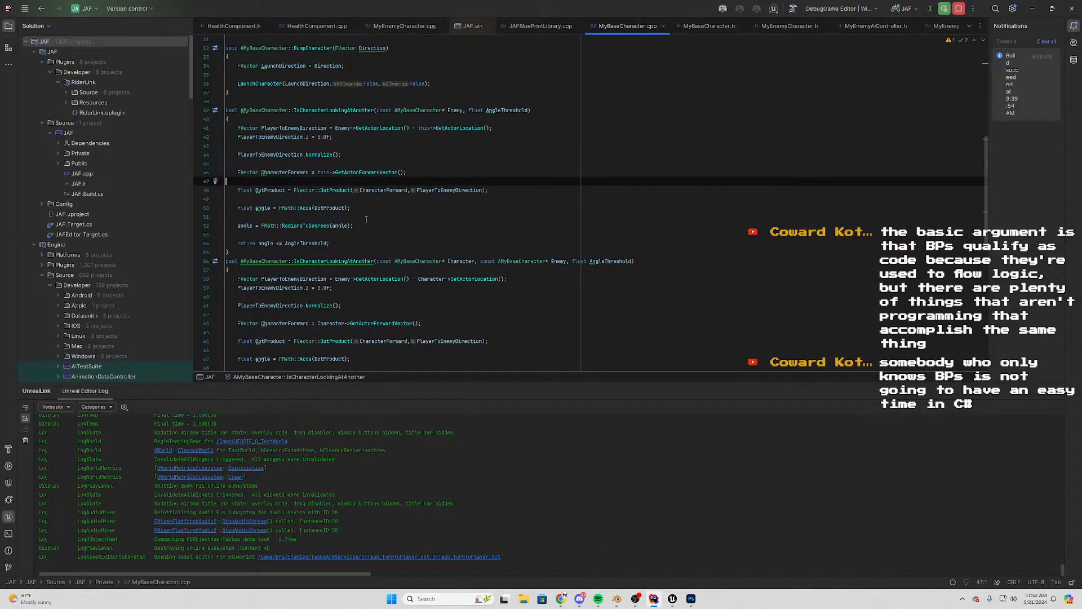
{"action": "left_click_drag", "start_coordinate": [367, 253], "coordinate": [226, 111]}
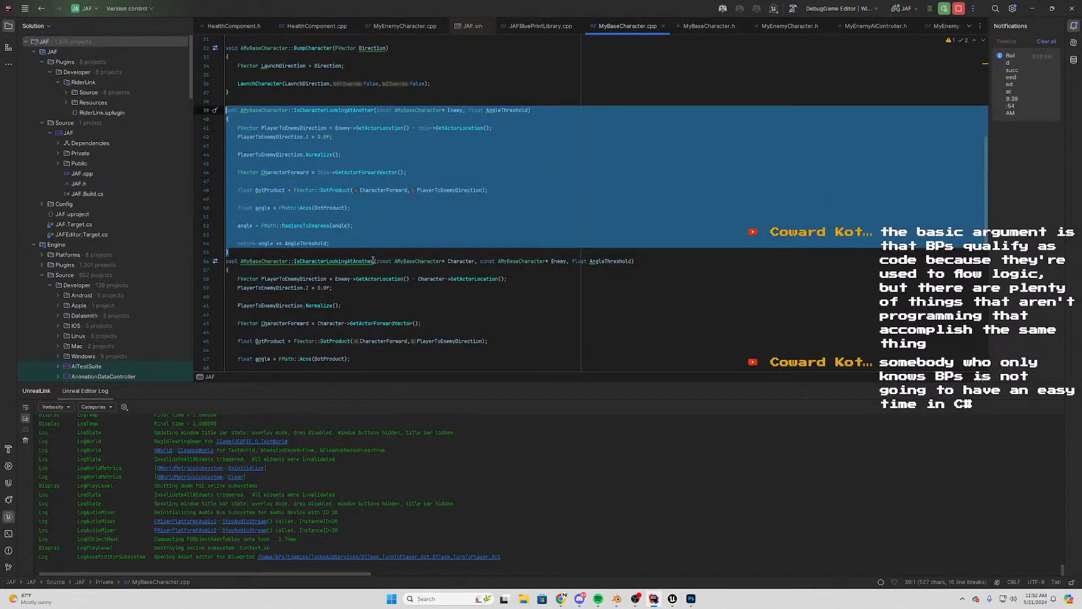
{"action": "left_click_drag", "start_coordinate": [252, 250], "coordinate": [217, 120]}
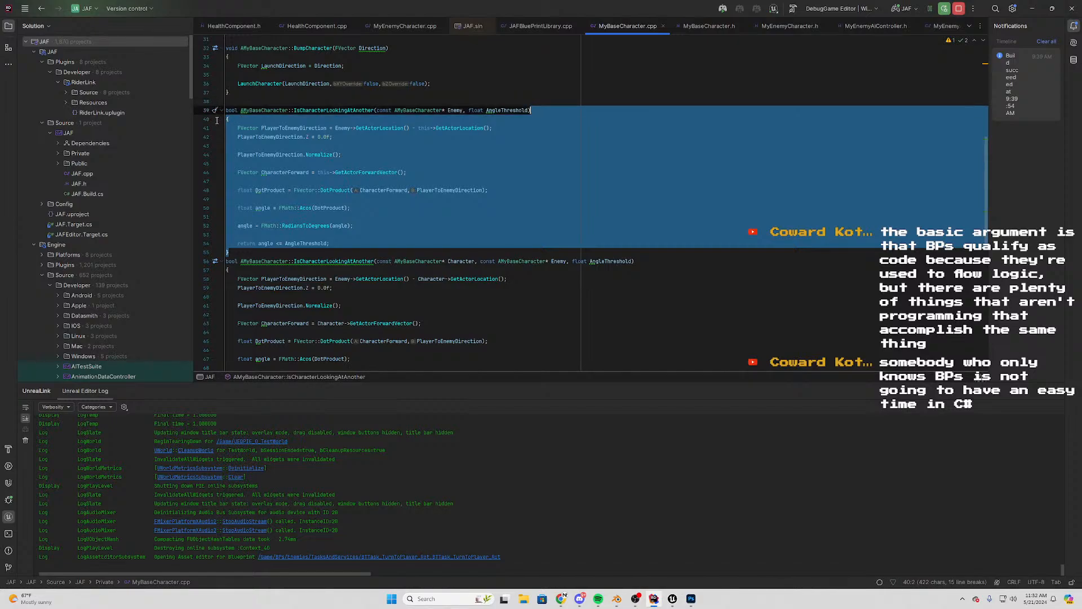
{"action": "left_click", "coordinate": [368, 145]}
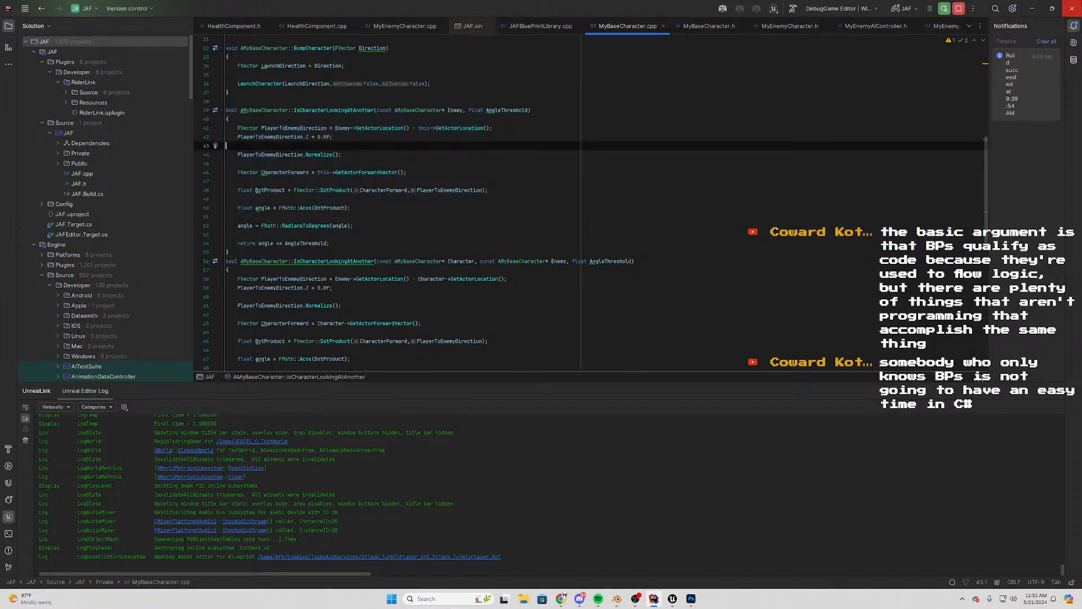
Return to the Char_Enemy_Slitheon graph, move Get Actor Location above Spawn Sound at Location, and put it back below the hit event
{"action": "left_click", "coordinate": [1032, 9]}
{"action": "right_click_drag", "start_coordinate": [433, 261], "coordinate": [465, 244]}
{"action": "left_click_drag", "start_coordinate": [364, 318], "coordinate": [491, 260]}
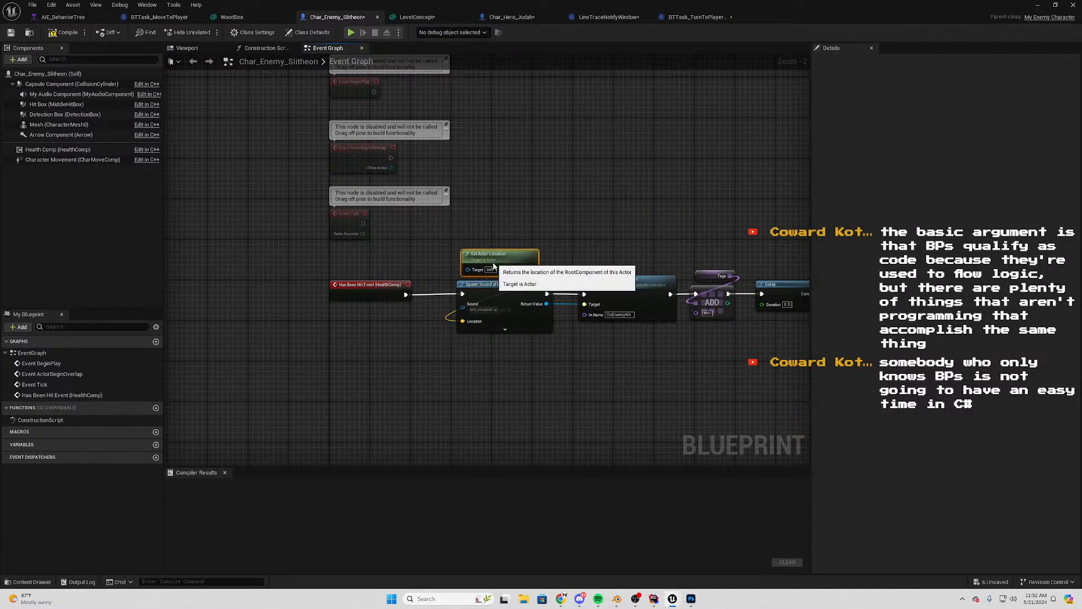
{"action": "right_click_drag", "start_coordinate": [547, 222], "coordinate": [544, 244]}
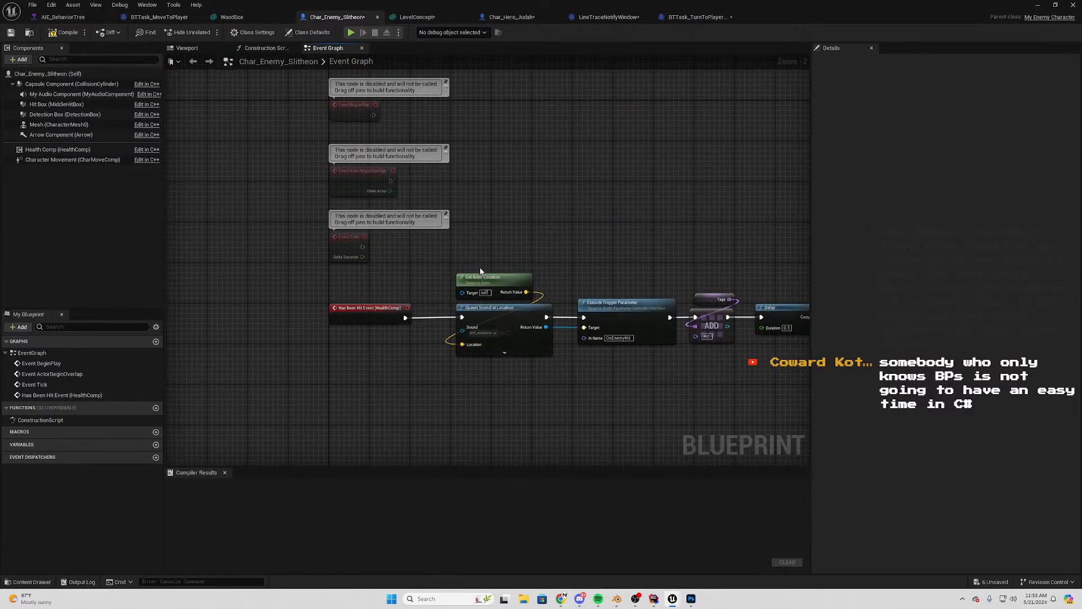
{"action": "left_click_drag", "start_coordinate": [484, 280], "coordinate": [361, 337]}
{"action": "right_click_drag", "start_coordinate": [502, 251], "coordinate": [350, 242]}
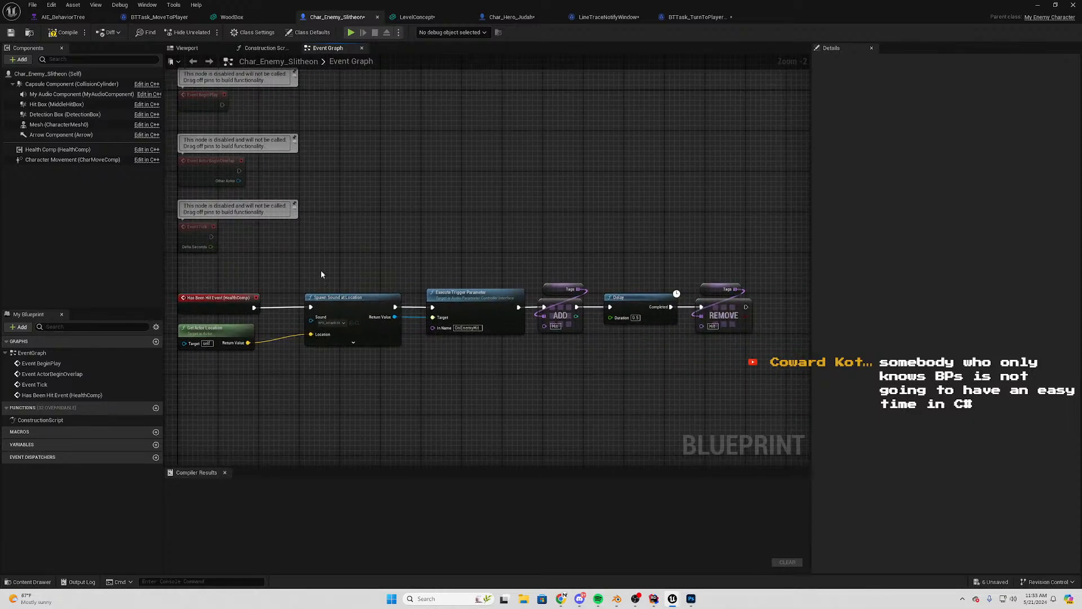
Examine the start of the hit chain, selecting the Has Been Hit Event, Get Actor Location and Spawn Sound at Location nodes together
{"action": "right_click_drag", "start_coordinate": [451, 236], "coordinate": [660, 154]}
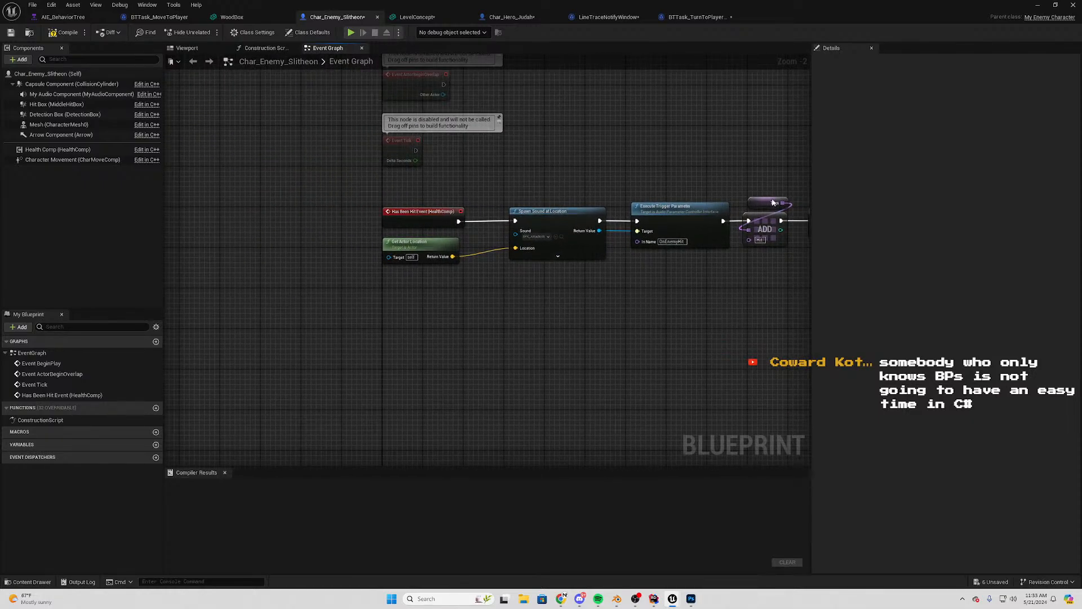
{"action": "left_click_drag", "start_coordinate": [574, 185], "coordinate": [397, 299]}
{"action": "scroll", "coordinate": [487, 280], "scroll_direction": "up", "scroll_amount": 1}
{"action": "right_click_drag", "start_coordinate": [503, 280], "coordinate": [555, 260]}
{"action": "left_click", "coordinate": [584, 320]}
{"action": "left_click_drag", "start_coordinate": [644, 159], "coordinate": [456, 279]}
{"action": "right_click_drag", "start_coordinate": [586, 296], "coordinate": [471, 331]}
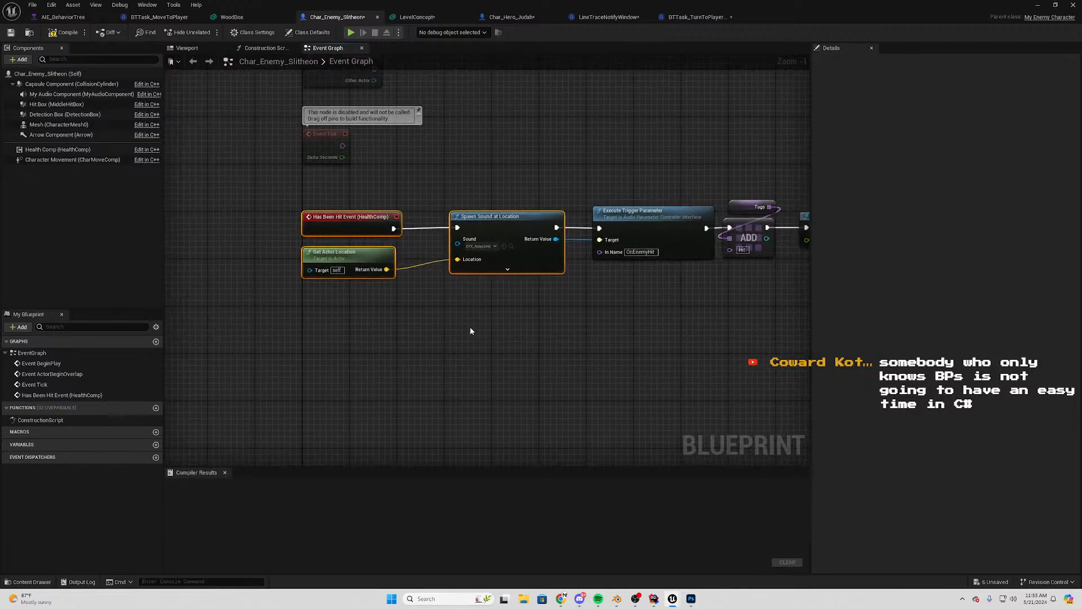
{"action": "scroll", "coordinate": [489, 337], "scroll_direction": "up", "scroll_amount": 1}
{"action": "scroll", "coordinate": [603, 343], "scroll_direction": "down", "scroll_amount": 2}
{"action": "right_click_drag", "start_coordinate": [555, 197], "coordinate": [513, 204]}
{"action": "left_click_drag", "start_coordinate": [516, 193], "coordinate": [330, 317]}
{"action": "right_click_drag", "start_coordinate": [628, 453], "coordinate": [592, 357]}
{"action": "left_click", "coordinate": [592, 357]}
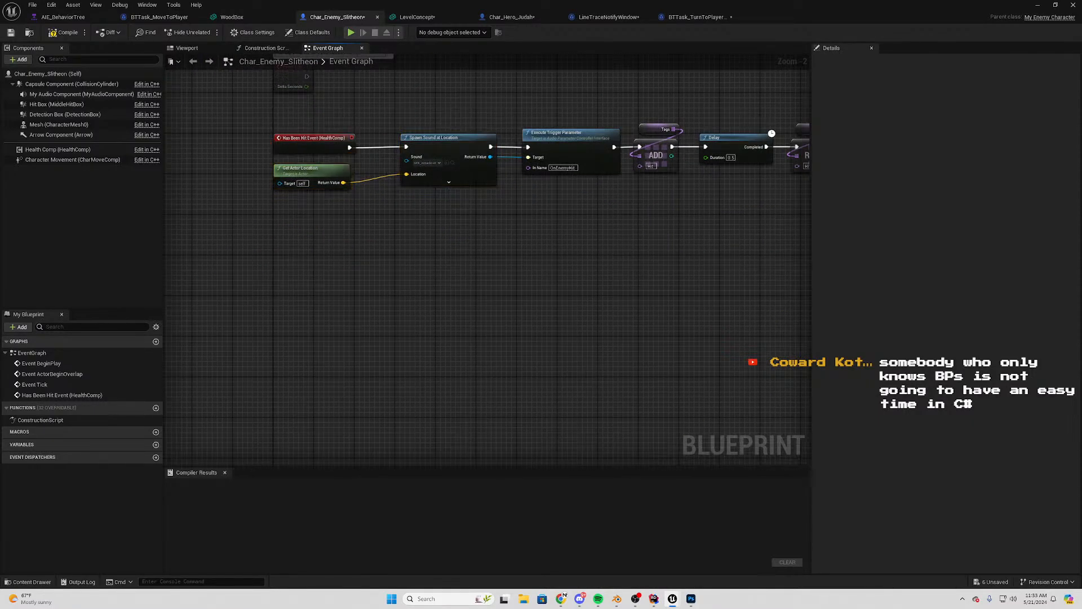
Inspect the Spawn Sound at Location, Execute Trigger Parameter and Delay nodes of the hit chain one after another
{"action": "right_click_drag", "start_coordinate": [479, 175], "coordinate": [469, 251]}
{"action": "left_click", "coordinate": [432, 221]}
{"action": "left_click", "coordinate": [566, 209]}
{"action": "right_click_drag", "start_coordinate": [622, 317], "coordinate": [340, 300]}
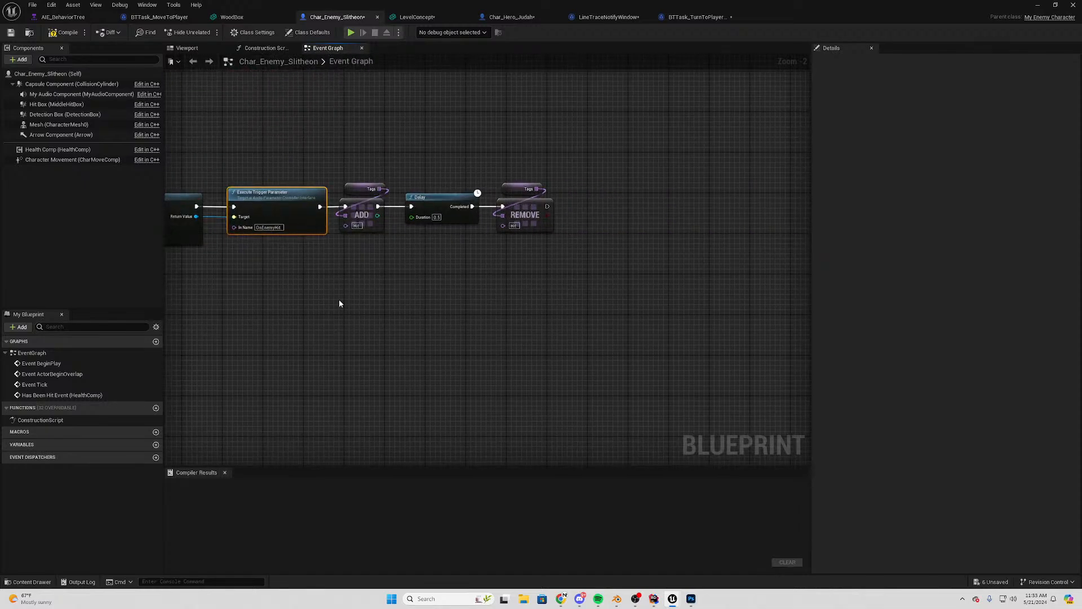
{"action": "left_click", "coordinate": [416, 207]}
{"action": "right_click_drag", "start_coordinate": [292, 220], "coordinate": [504, 244]}
Try to open the Execute Trigger Parameter node's C++ source in Rider, cancel reopening the JAF solution, and return to the blueprint
{"action": "double_click", "coordinate": [481, 213]}
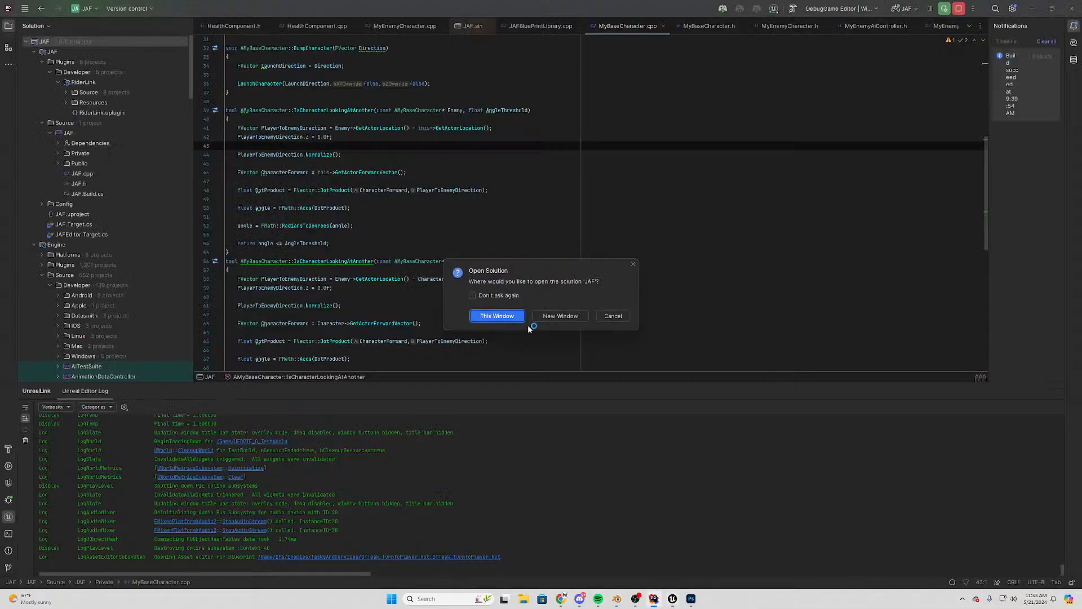
{"action": "left_click", "coordinate": [613, 315]}
{"action": "left_click", "coordinate": [530, 28]}
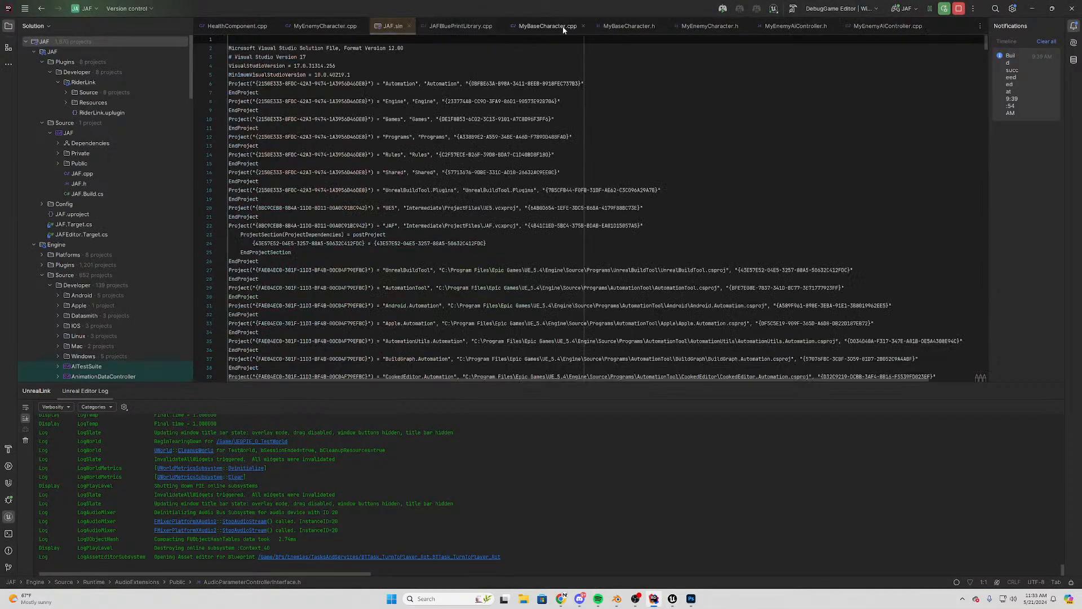
{"action": "left_click", "coordinate": [1036, 10]}
Review the full hit chain from Has Been Hit Event through the REMOVE node, selecting all of its nodes together
{"action": "scroll", "coordinate": [413, 315], "scroll_direction": "up", "scroll_amount": 2}
{"action": "right_click_drag", "start_coordinate": [451, 293], "coordinate": [524, 310]}
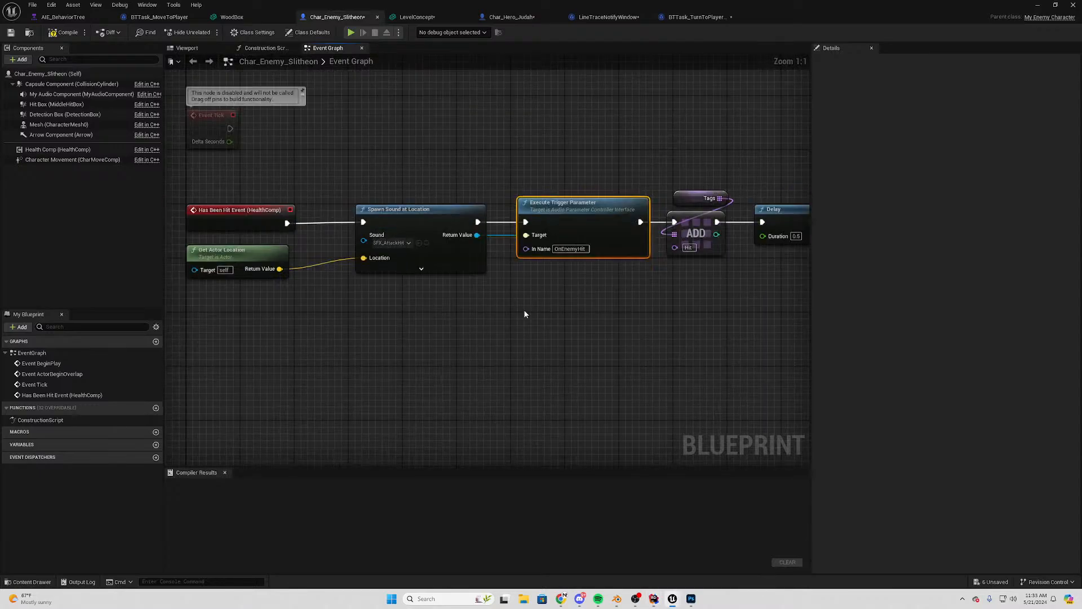
{"action": "right_click_drag", "start_coordinate": [440, 320], "coordinate": [336, 260]}
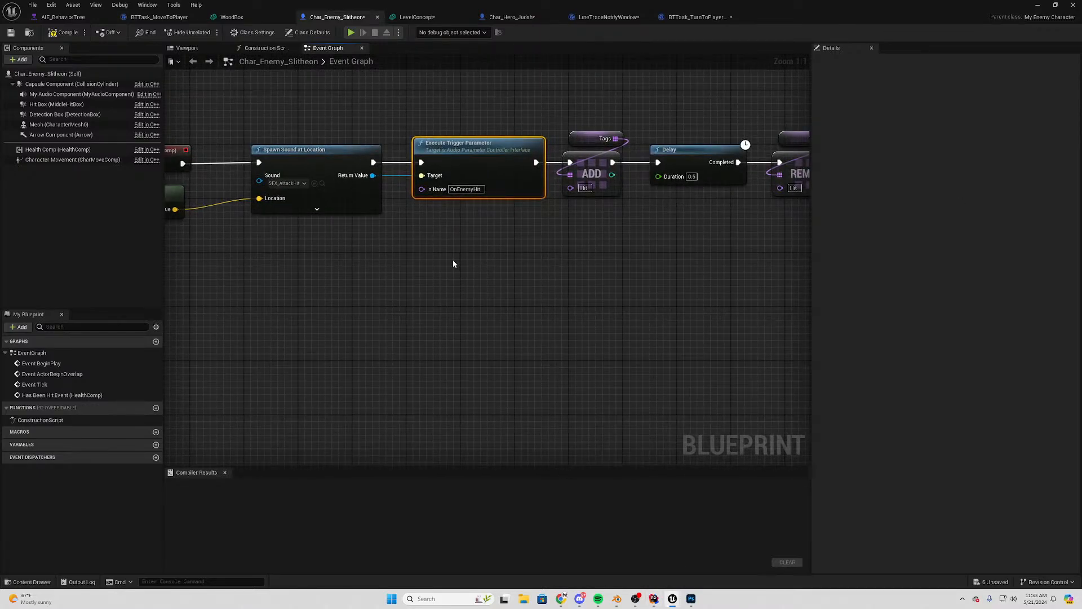
{"action": "scroll", "coordinate": [454, 264], "scroll_direction": "down", "scroll_amount": 2}
{"action": "right_click_drag", "start_coordinate": [680, 204], "coordinate": [787, 184]}
{"action": "left_click_drag", "start_coordinate": [787, 177], "coordinate": [263, 311]}
{"action": "right_click_drag", "start_coordinate": [711, 290], "coordinate": [414, 306]}
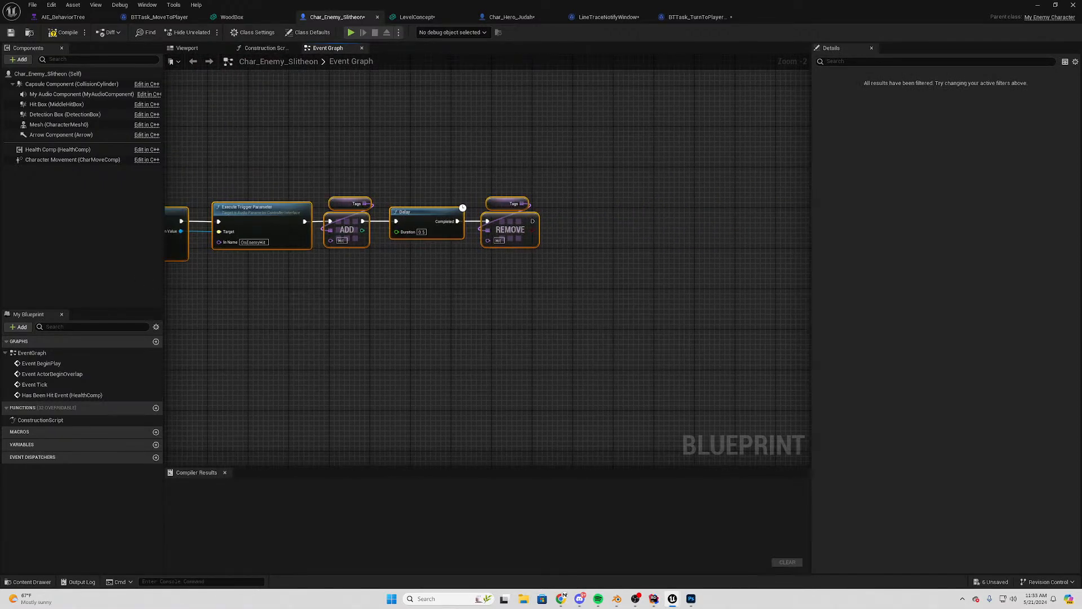
{"action": "right_click_drag", "start_coordinate": [481, 331], "coordinate": [696, 299]}
{"action": "scroll", "coordinate": [671, 273], "scroll_direction": "down", "scroll_amount": 2}
{"action": "left_click_drag", "start_coordinate": [767, 206], "coordinate": [272, 286]}
Compile the Char_Enemy_Slitheon blueprint and reselect every node in the Has Been Hit Event chain
{"action": "left_click", "coordinate": [63, 32]}
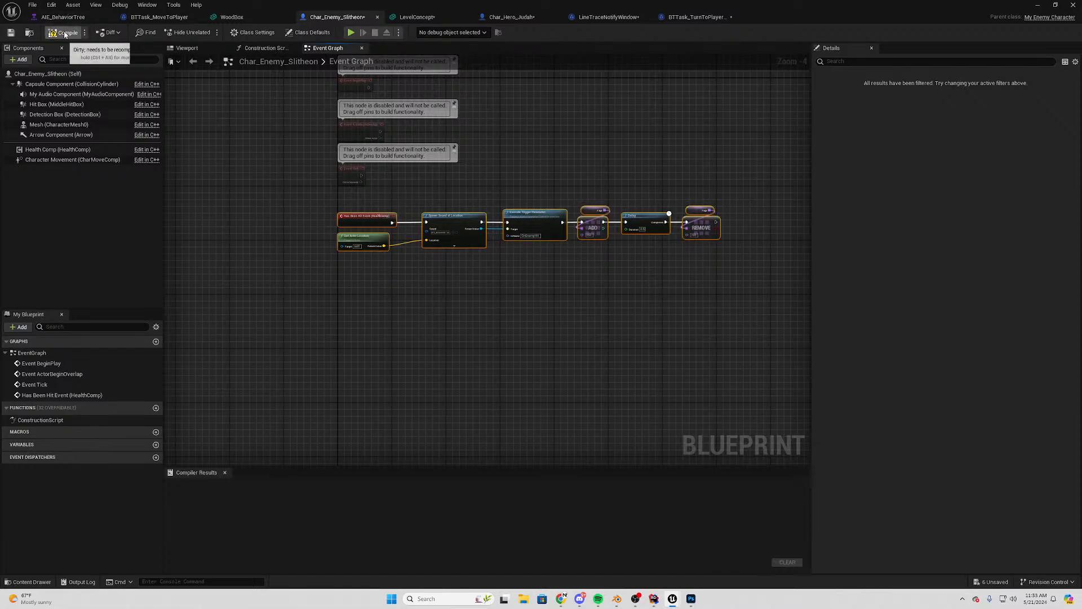
{"action": "right_click_drag", "start_coordinate": [745, 226], "coordinate": [667, 266]}
{"action": "left_click_drag", "start_coordinate": [694, 237], "coordinate": [265, 320]}
{"action": "scroll", "coordinate": [331, 321], "scroll_direction": "up", "scroll_amount": 3}
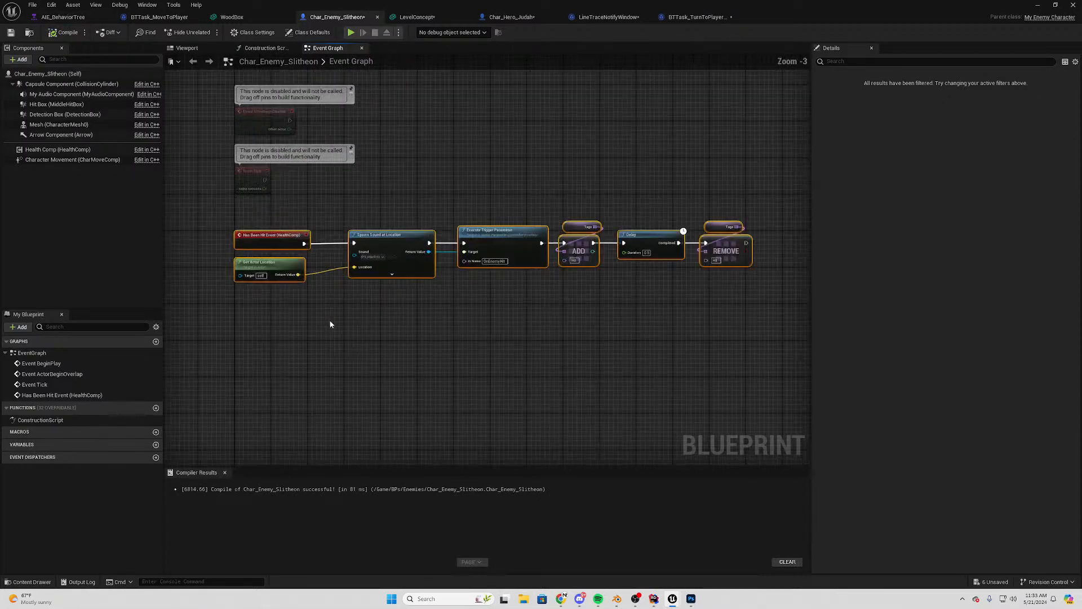
{"action": "right_click_drag", "start_coordinate": [172, 320], "coordinate": [420, 286]}
{"action": "right_click_drag", "start_coordinate": [530, 277], "coordinate": [287, 308]}
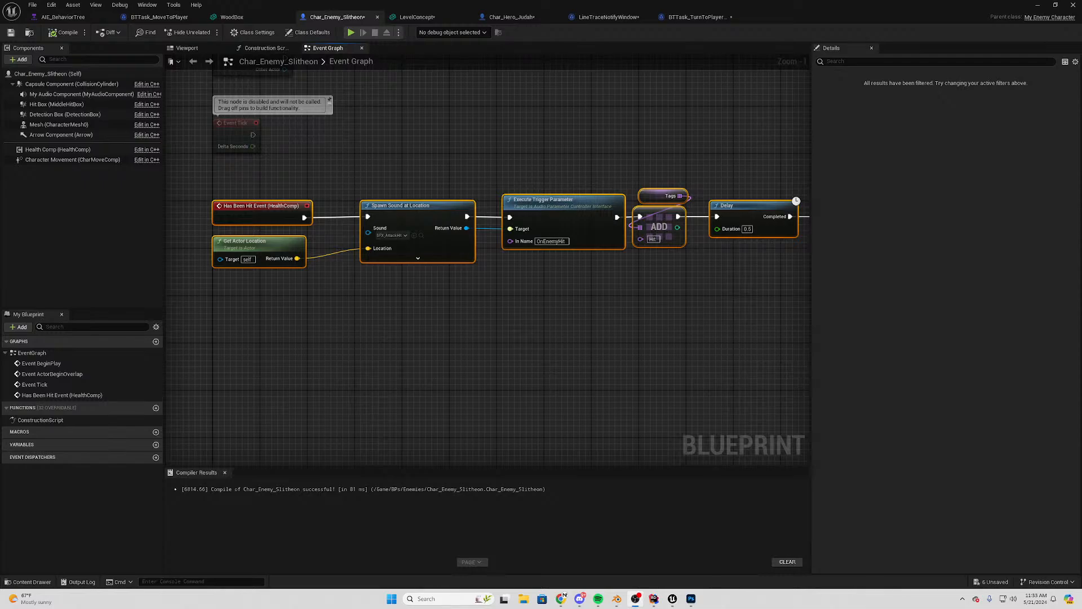
{"action": "right_click_drag", "start_coordinate": [693, 169], "coordinate": [624, 171]}
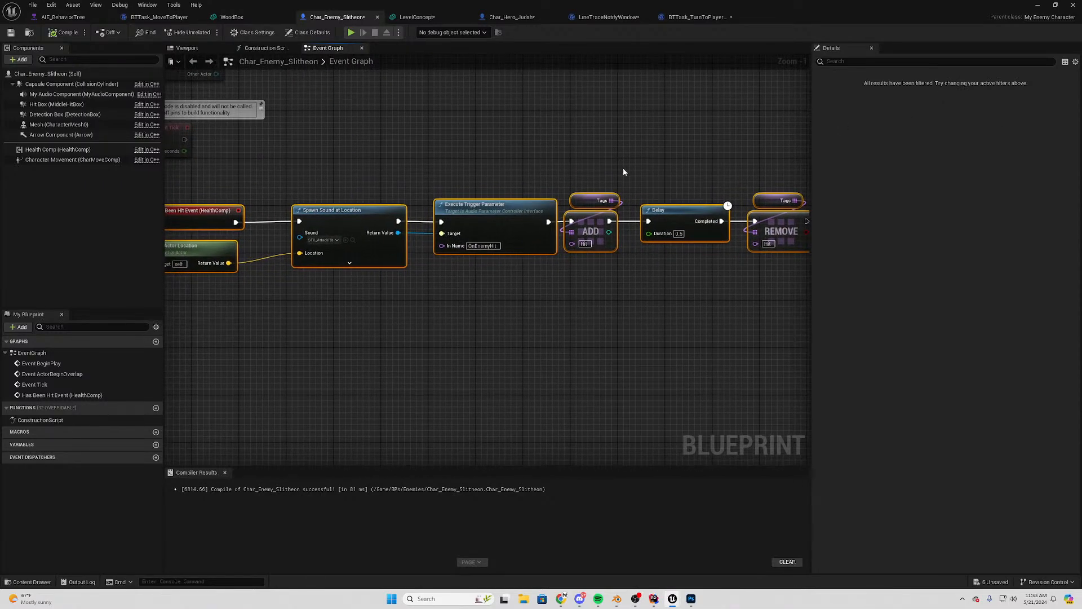
Switch to Rider, skim the project entries in JAF.sln, and close that file
{"action": "scroll", "coordinate": [623, 171], "scroll_direction": "down", "scroll_amount": 1}
{"action": "left_click", "coordinate": [654, 598]}
{"action": "scroll", "coordinate": [425, 40], "scroll_direction": "down", "scroll_amount": 6}
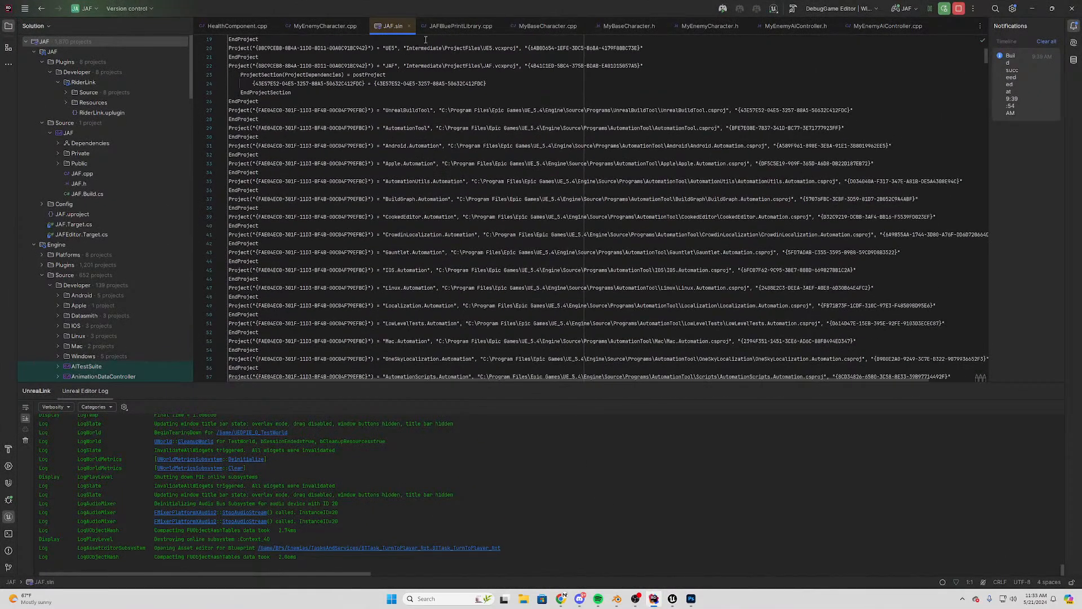
{"action": "left_click_drag", "start_coordinate": [265, 172], "coordinate": [265, 368]}
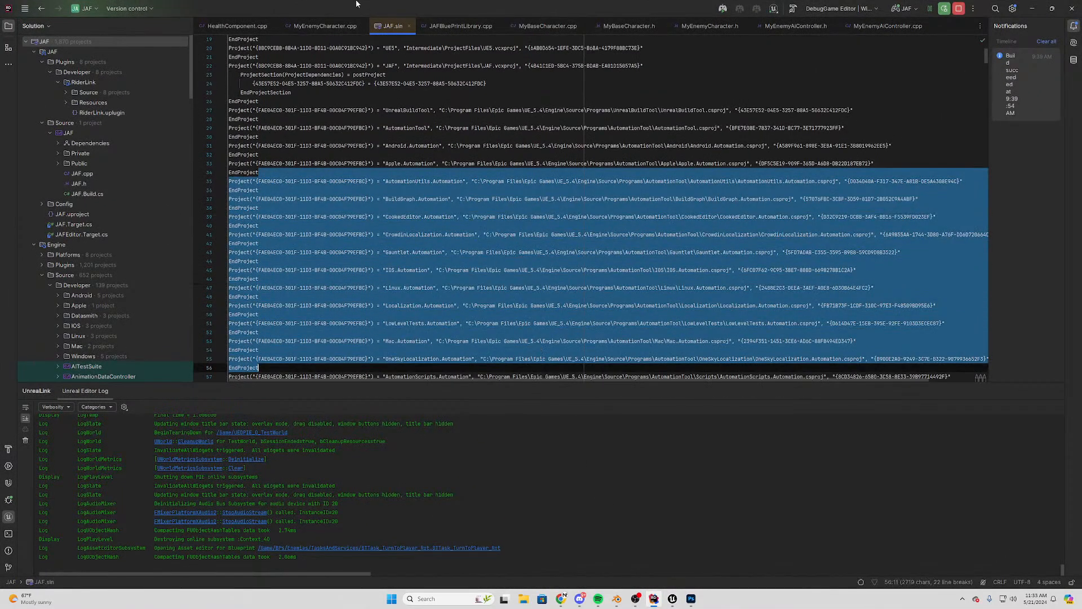
{"action": "left_click", "coordinate": [409, 26]}
Examine the RemoveFromEnemyList and CheckIfInEnemyList functions in MyEnemyCharacter.cpp, highlighting their code
{"action": "scroll", "coordinate": [394, 226], "scroll_direction": "down", "scroll_amount": 5}
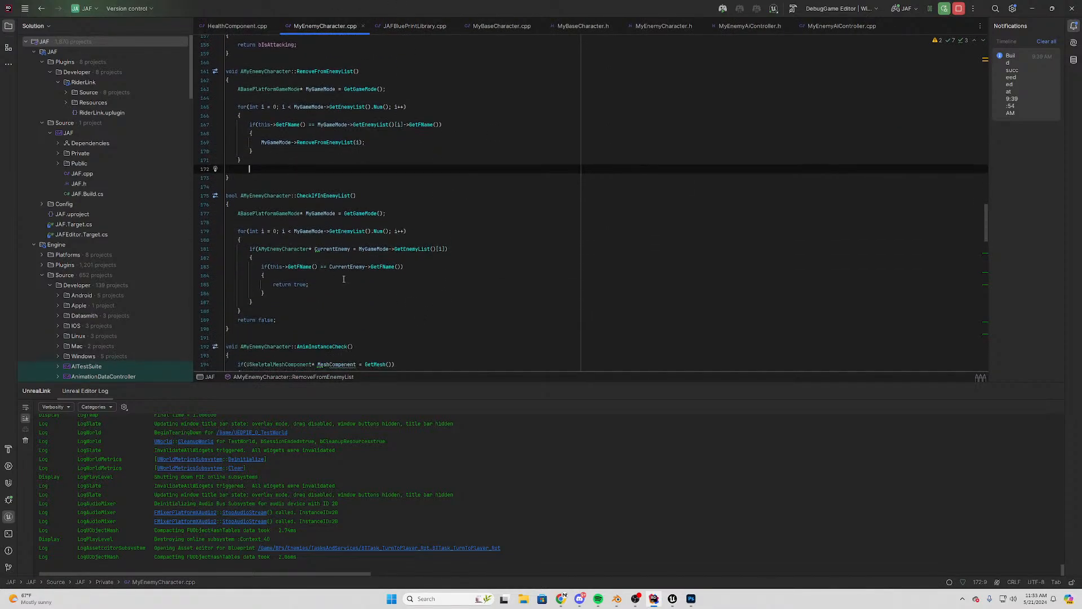
{"action": "left_click_drag", "start_coordinate": [231, 330], "coordinate": [229, 71]}
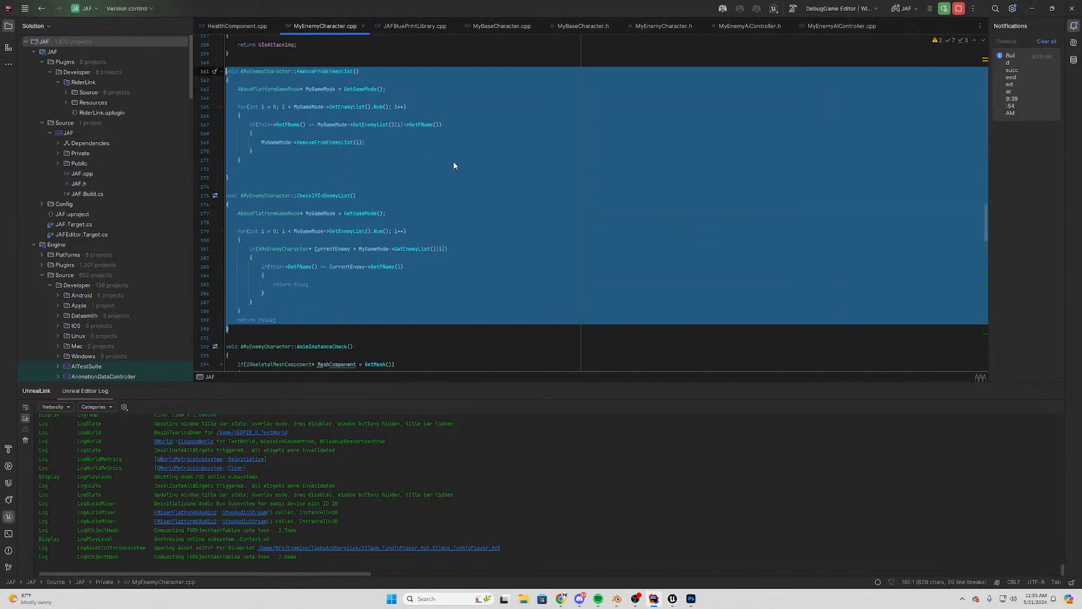
{"action": "left_click", "coordinate": [301, 168]}
{"action": "left_click_drag", "start_coordinate": [300, 165], "coordinate": [228, 71]}
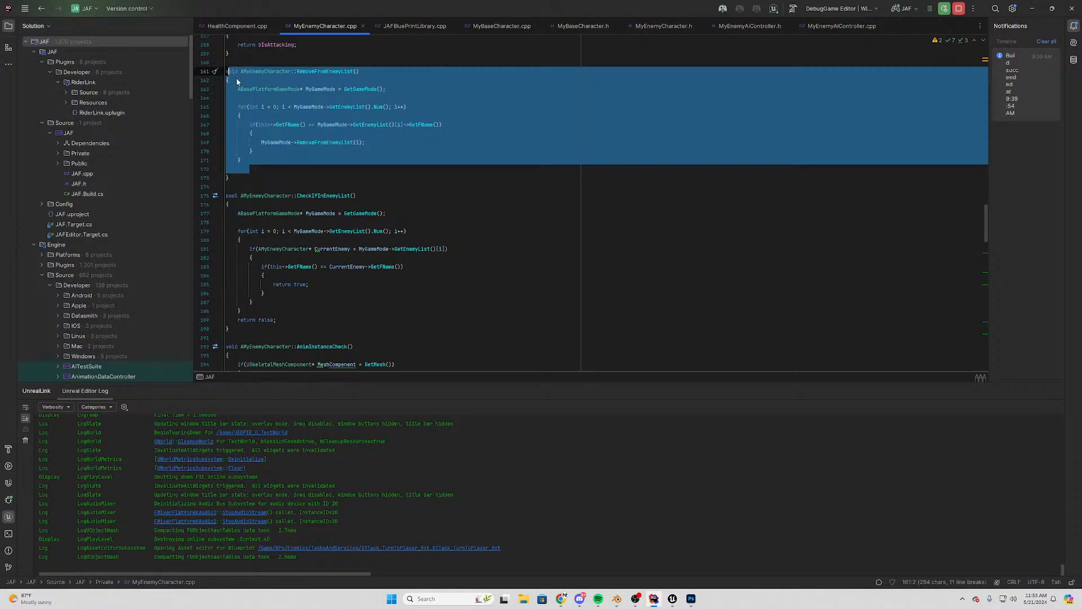
{"action": "left_click", "coordinate": [239, 186]}
{"action": "scroll", "coordinate": [275, 113], "scroll_direction": "down", "scroll_amount": 10}
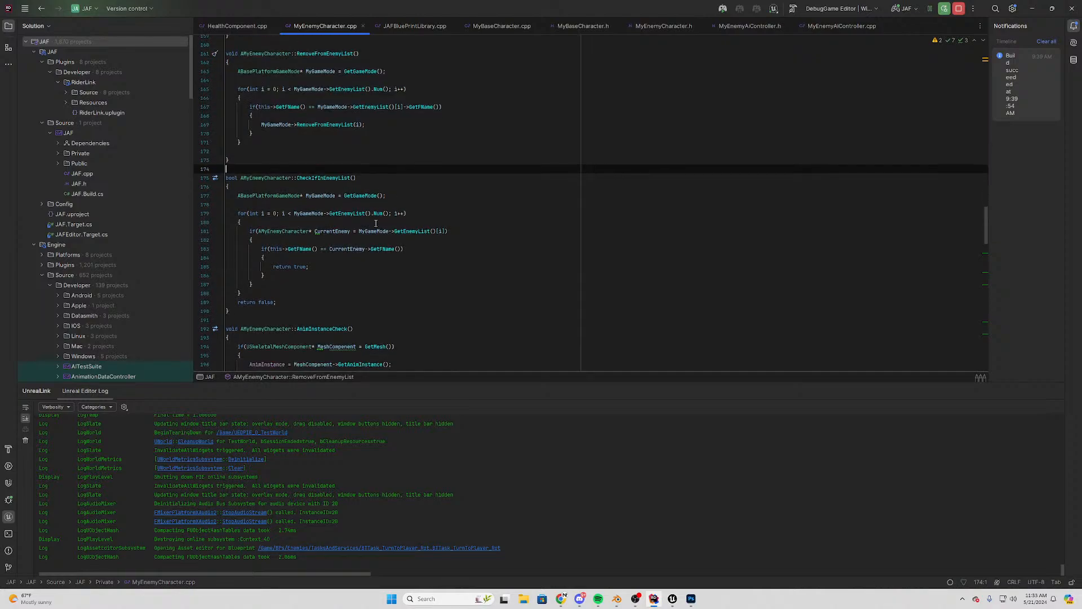
Examine the AnimInstanceCheck function, highlighting the null check that binds OnMontageEnded
{"action": "scroll", "coordinate": [230, 125], "scroll_direction": "up", "scroll_amount": 3}
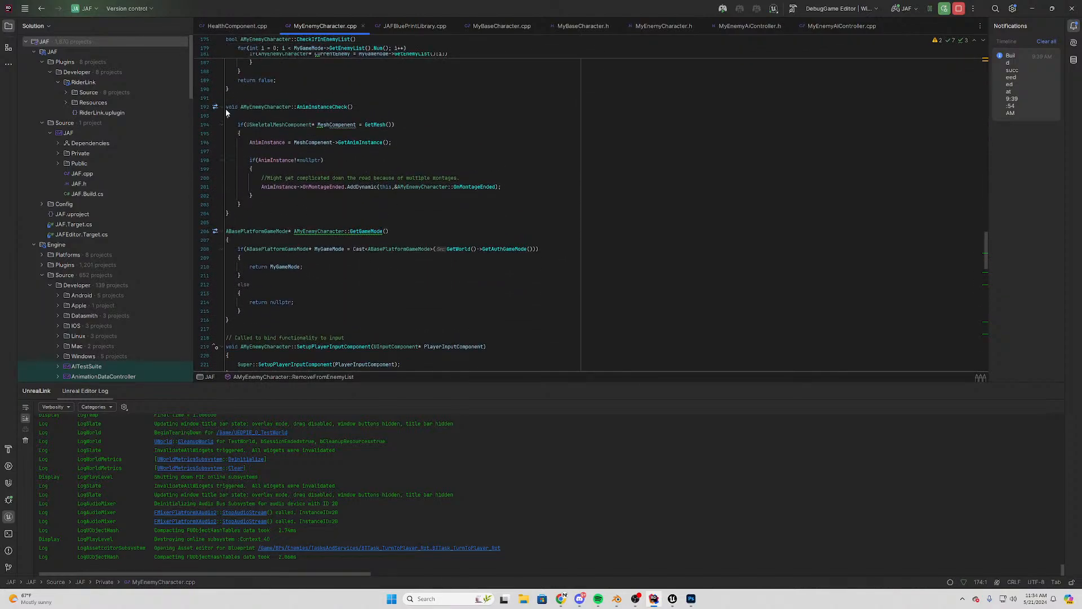
{"action": "left_click", "coordinate": [432, 218], "text": "shift"}
{"action": "left_click", "coordinate": [432, 219]}
{"action": "left_click_drag", "start_coordinate": [260, 154], "coordinate": [361, 195]}
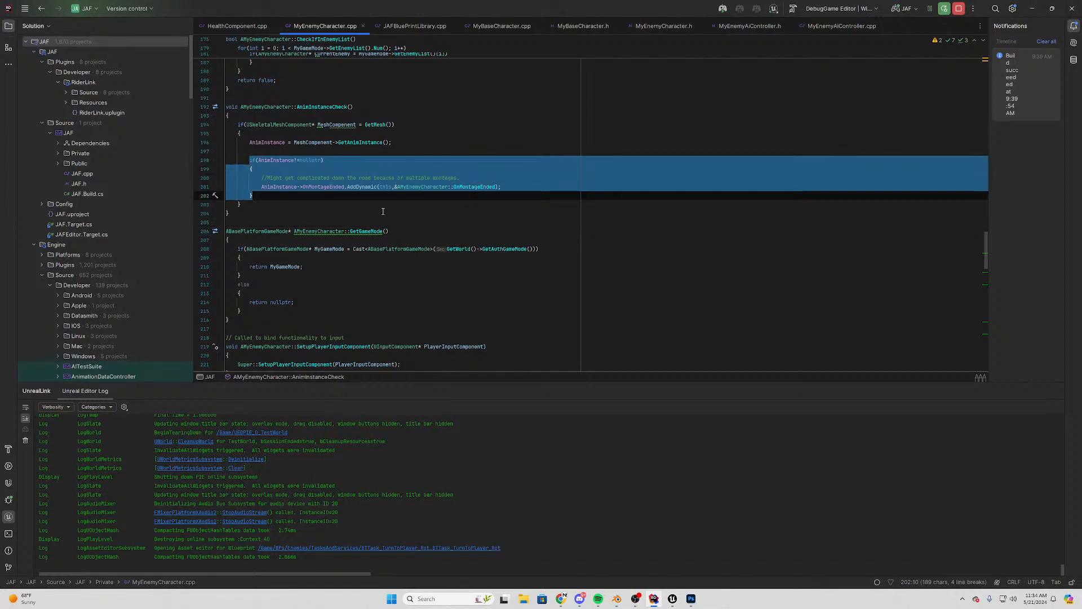
{"action": "key", "text": "Escape"}
Skim the rest of MyEnemyCharacter.cpp, including OnMontageEnded, the constructor and PreInitializeComponents, and return to the Char_Enemy_Slitheon blueprint
{"action": "scroll", "coordinate": [423, 243], "scroll_direction": "down", "scroll_amount": 20}
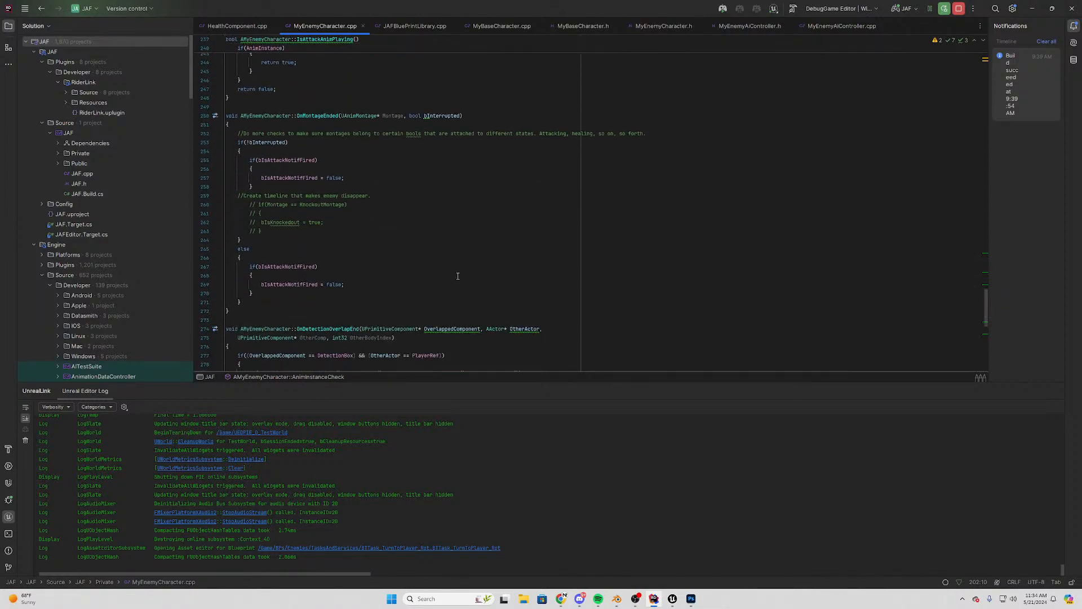
{"action": "scroll", "coordinate": [472, 274], "scroll_direction": "down", "scroll_amount": 14}
{"action": "scroll", "coordinate": [499, 269], "scroll_direction": "up", "scroll_amount": 16}
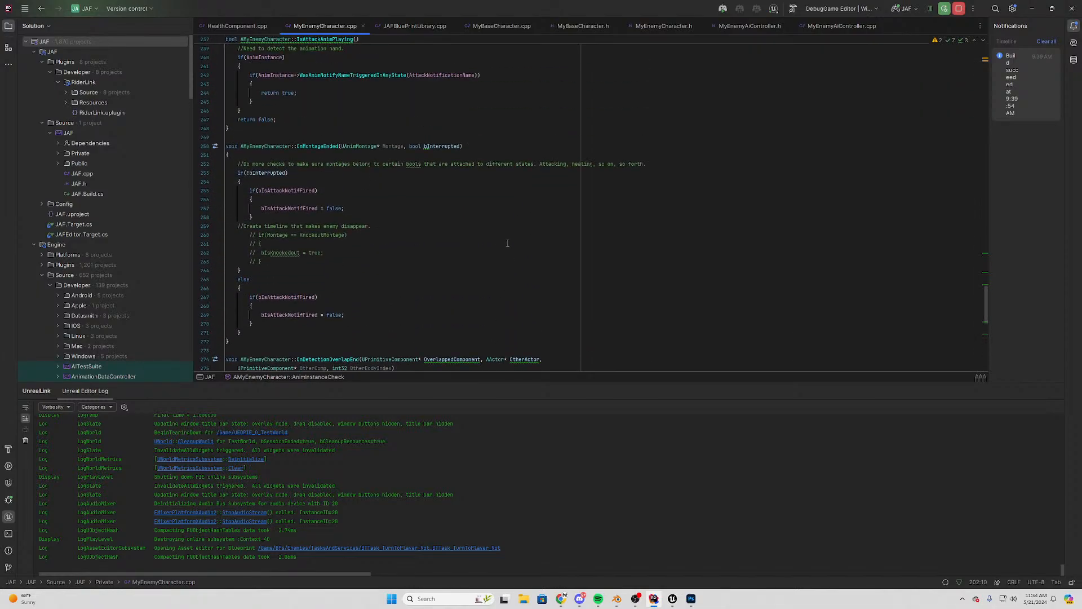
{"action": "scroll", "coordinate": [507, 243], "scroll_direction": "up", "scroll_amount": 20}
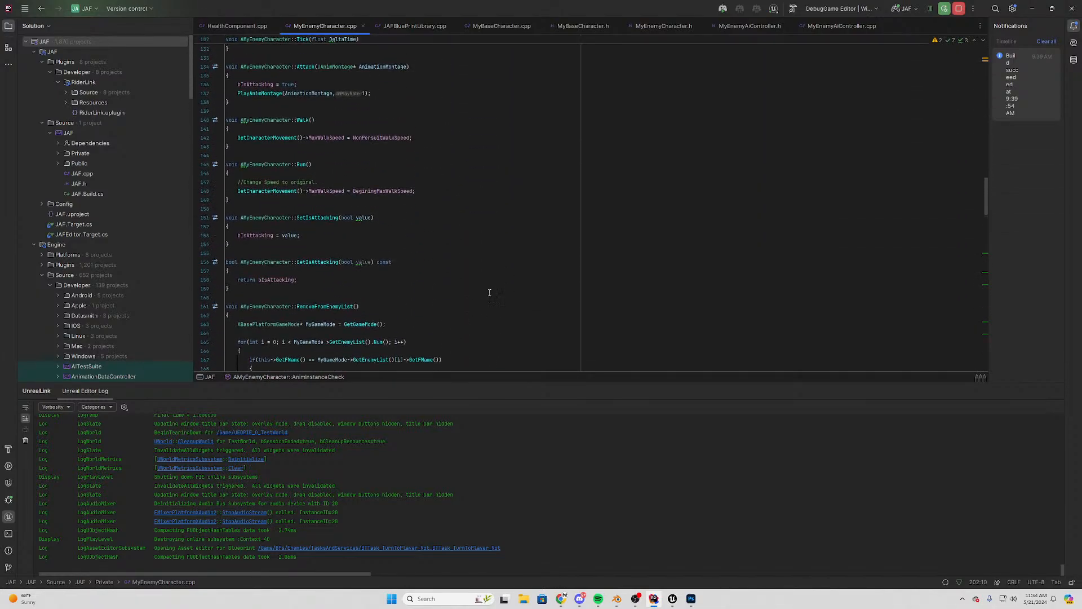
{"action": "scroll", "coordinate": [490, 292], "scroll_direction": "up", "scroll_amount": 20}
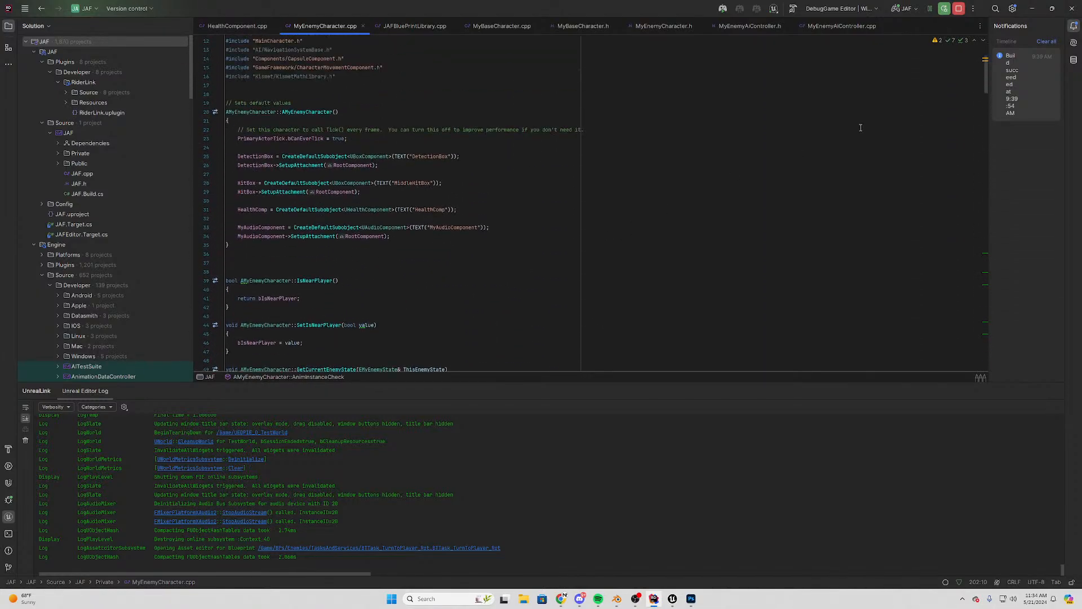
{"action": "scroll", "coordinate": [861, 127], "scroll_direction": "up", "scroll_amount": 2}
{"action": "scroll", "coordinate": [521, 256], "scroll_direction": "down", "scroll_amount": 20}
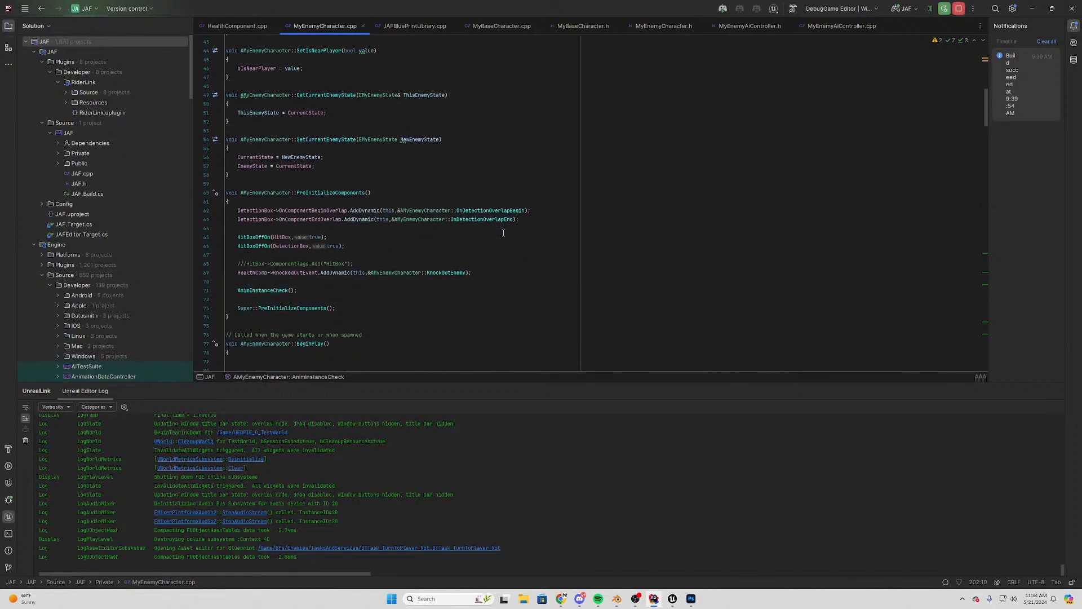
{"action": "scroll", "coordinate": [495, 211], "scroll_direction": "down", "scroll_amount": 4}
{"action": "left_click", "coordinate": [1033, 8]}
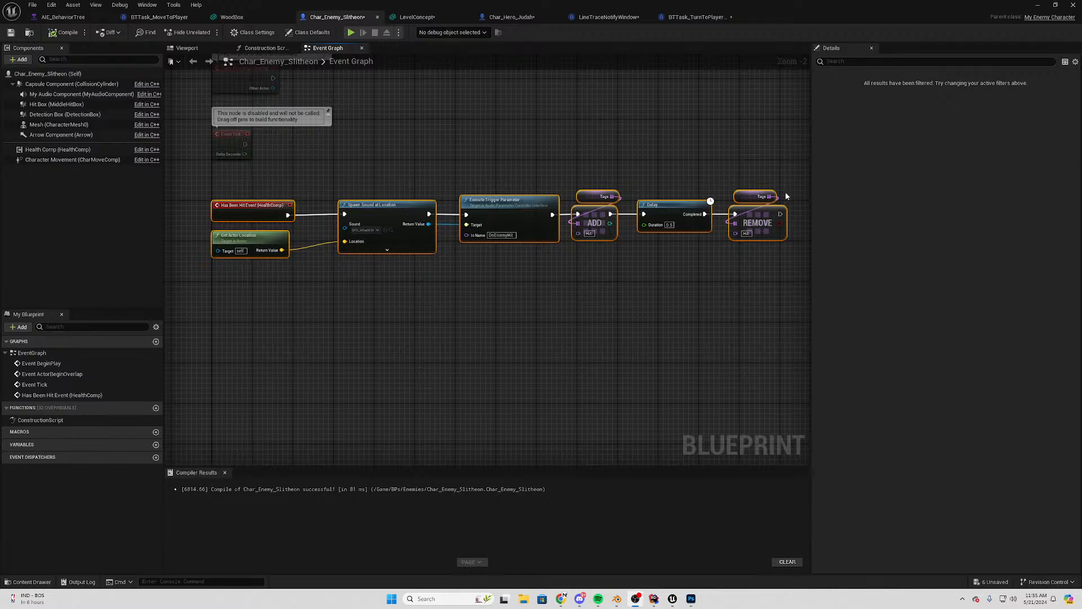
Review the whole hit chain in the Event Graph, highlighting its nodes from Has Been Hit Event to REMOVE
{"action": "left_click", "coordinate": [675, 133]}
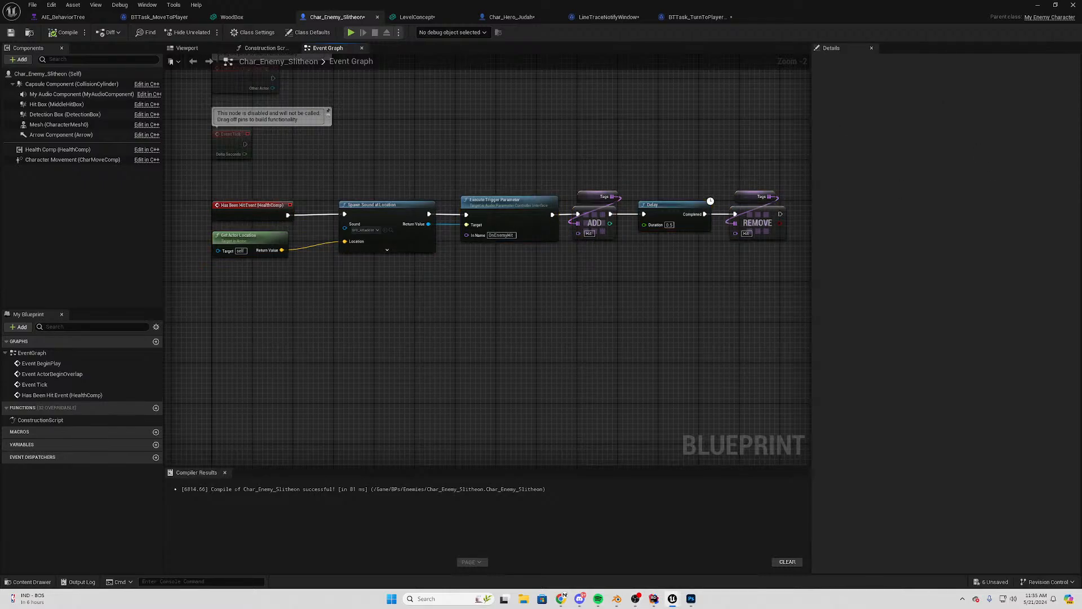
{"action": "right_click_drag", "start_coordinate": [502, 154], "coordinate": [567, 128]}
{"action": "scroll", "coordinate": [568, 128], "scroll_direction": "down", "scroll_amount": 2}
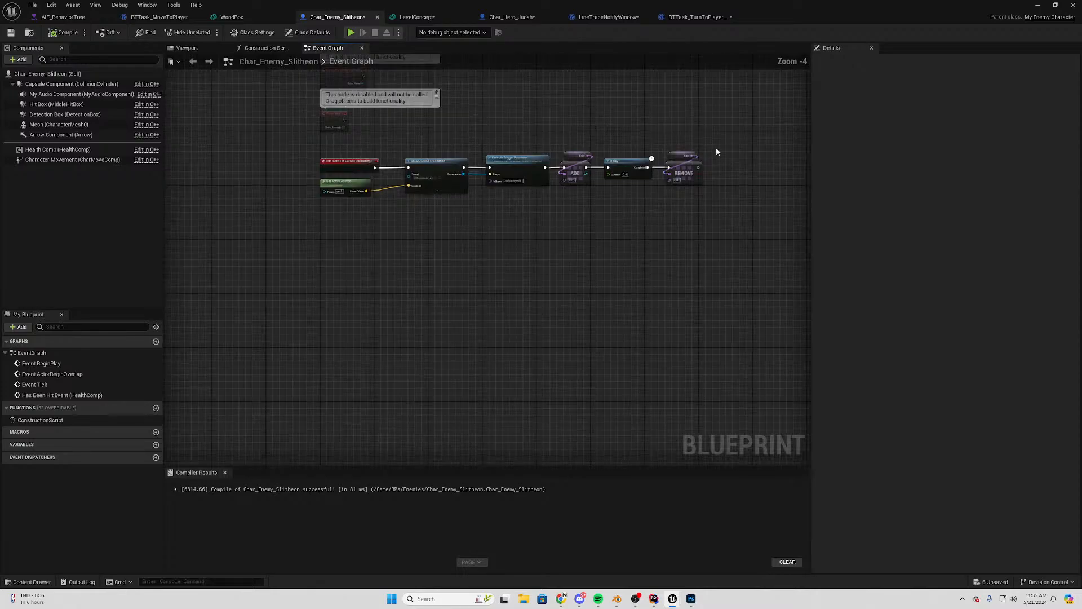
{"action": "left_click_drag", "start_coordinate": [716, 150], "coordinate": [311, 220]}
{"action": "scroll", "coordinate": [435, 280], "scroll_direction": "up", "scroll_amount": 1}
{"action": "right_click_drag", "start_coordinate": [435, 280], "coordinate": [534, 295]}
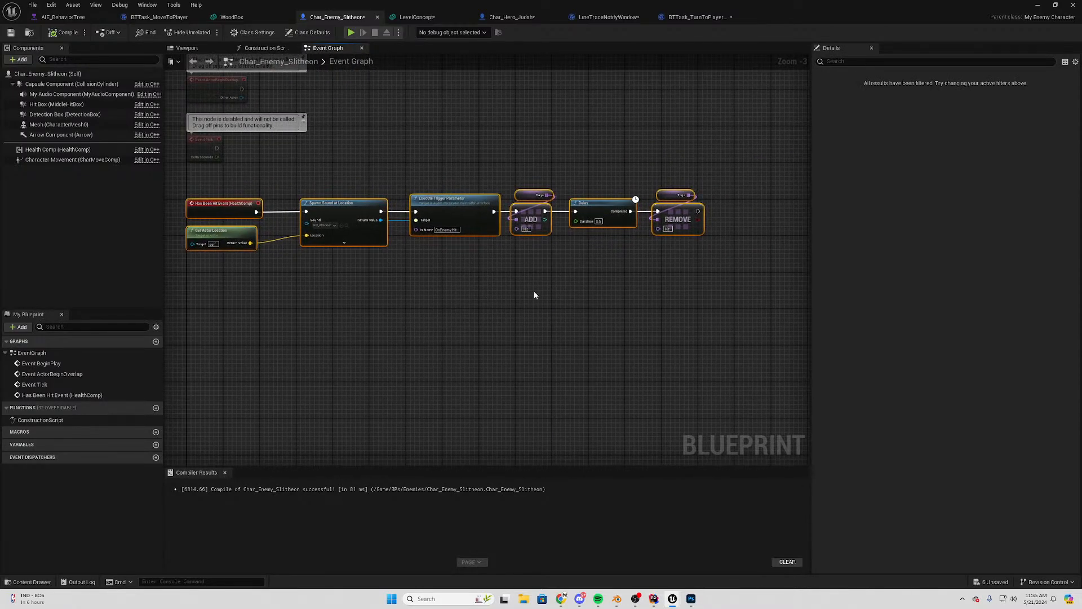
{"action": "left_click_drag", "start_coordinate": [739, 181], "coordinate": [237, 287]}
{"action": "left_click", "coordinate": [366, 304]}
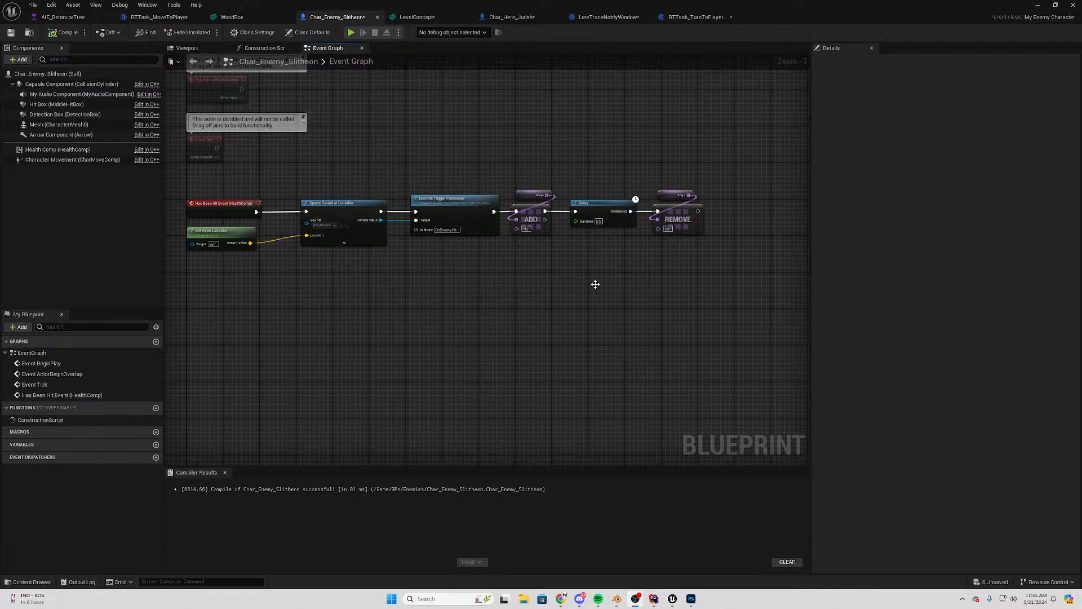
{"action": "right_click_drag", "start_coordinate": [595, 285], "coordinate": [566, 224]}
{"action": "left_click_drag", "start_coordinate": [566, 224], "coordinate": [177, 296]}
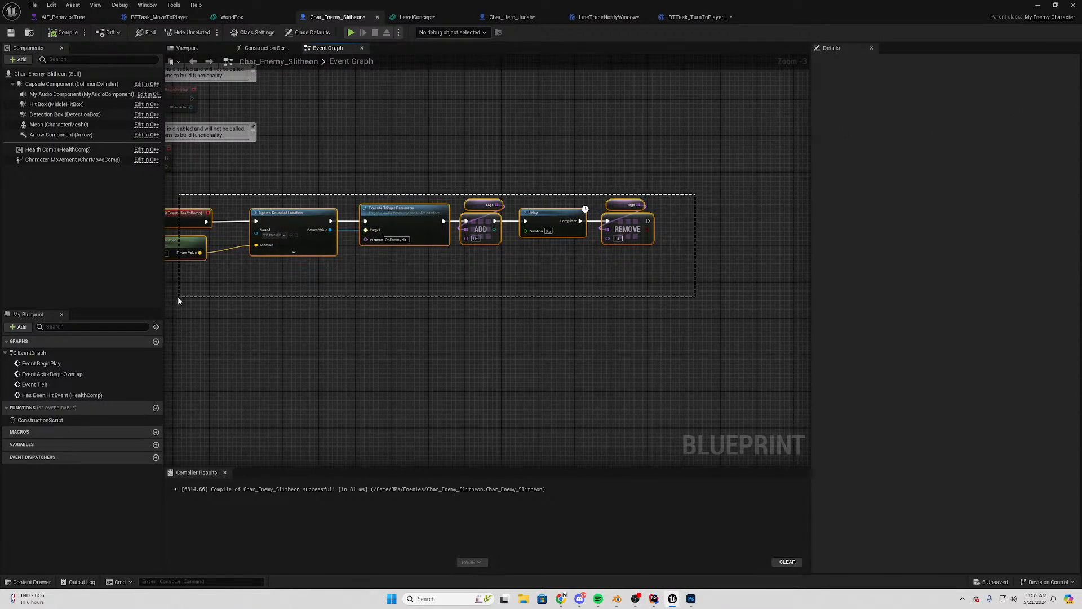
{"action": "right_click_drag", "start_coordinate": [178, 296], "coordinate": [346, 294]}
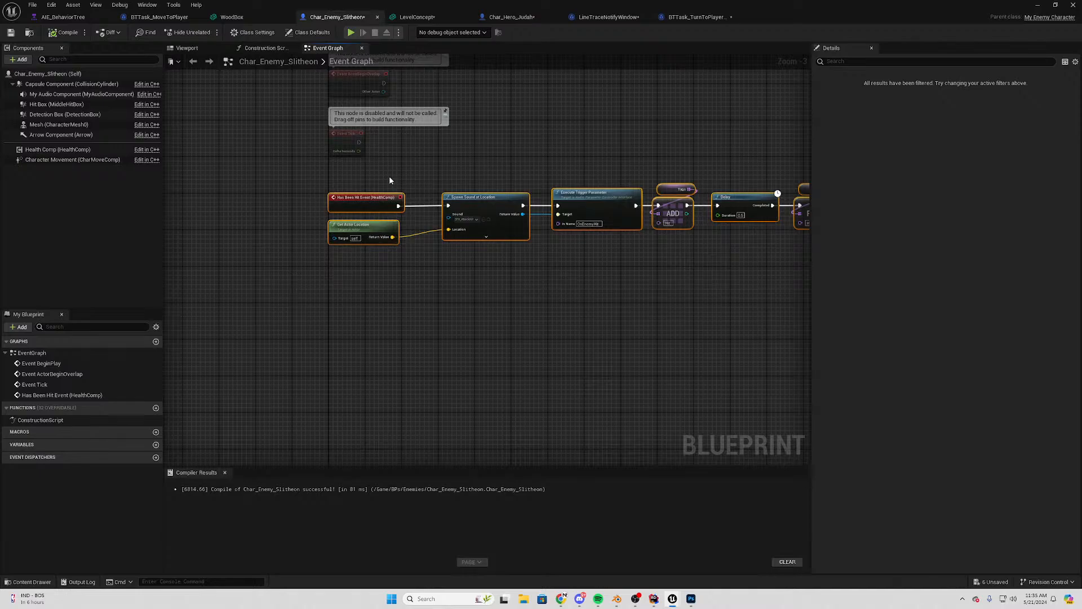
{"action": "left_click_drag", "start_coordinate": [363, 181], "coordinate": [771, 281]}
{"action": "left_click", "coordinate": [745, 278]}
{"action": "left_click_drag", "start_coordinate": [774, 176], "coordinate": [254, 300]}
{"action": "right_click_drag", "start_coordinate": [455, 287], "coordinate": [430, 280]}
{"action": "left_click_drag", "start_coordinate": [765, 166], "coordinate": [239, 315]}
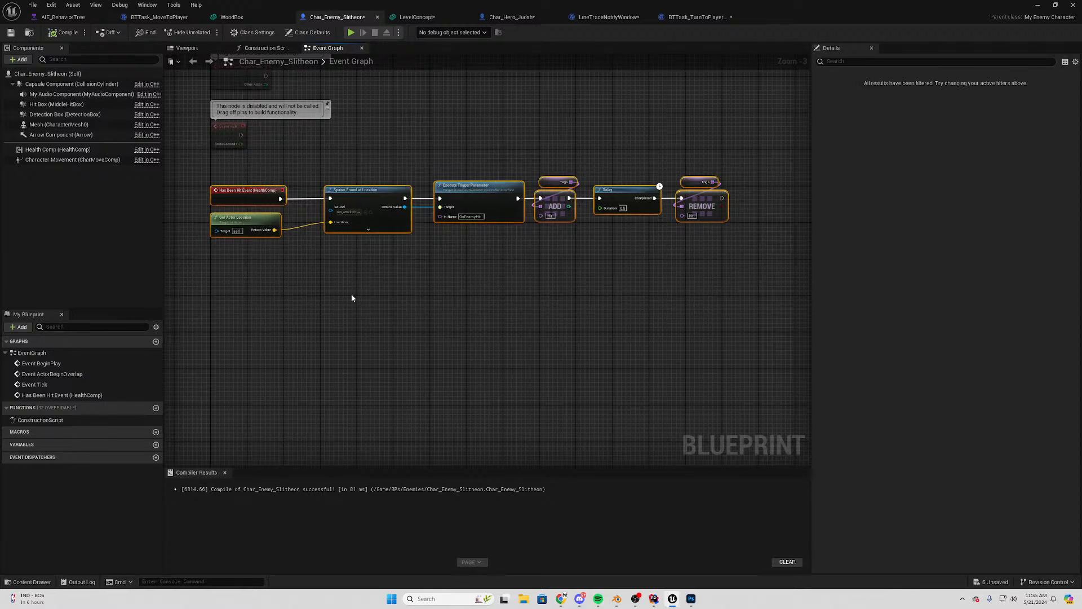
{"action": "mouse_move", "coordinate": [213, 278]}
{"action": "left_mouse_down"}
{"action": "mouse_move", "coordinate": [300, 176]}
{"action": "mouse_move", "coordinate": [742, 158]}
{"action": "mouse_move", "coordinate": [257, 257]}
{"action": "mouse_move", "coordinate": [215, 252]}
{"action": "mouse_move", "coordinate": [209, 265]}
{"action": "left_mouse_up"}
{"action": "right_click_drag", "start_coordinate": [270, 242], "coordinate": [330, 258]}
{"action": "left_click_drag", "start_coordinate": [249, 190], "coordinate": [744, 290]}
{"action": "right_click_drag", "start_coordinate": [477, 329], "coordinate": [575, 327]}
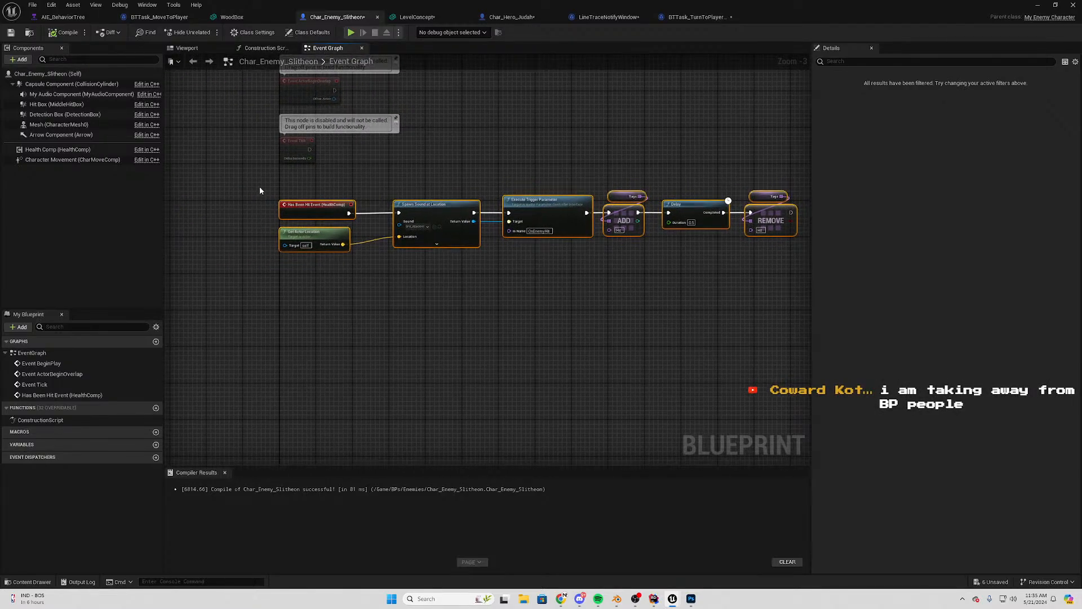
{"action": "left_click_drag", "start_coordinate": [262, 180], "coordinate": [794, 281]}
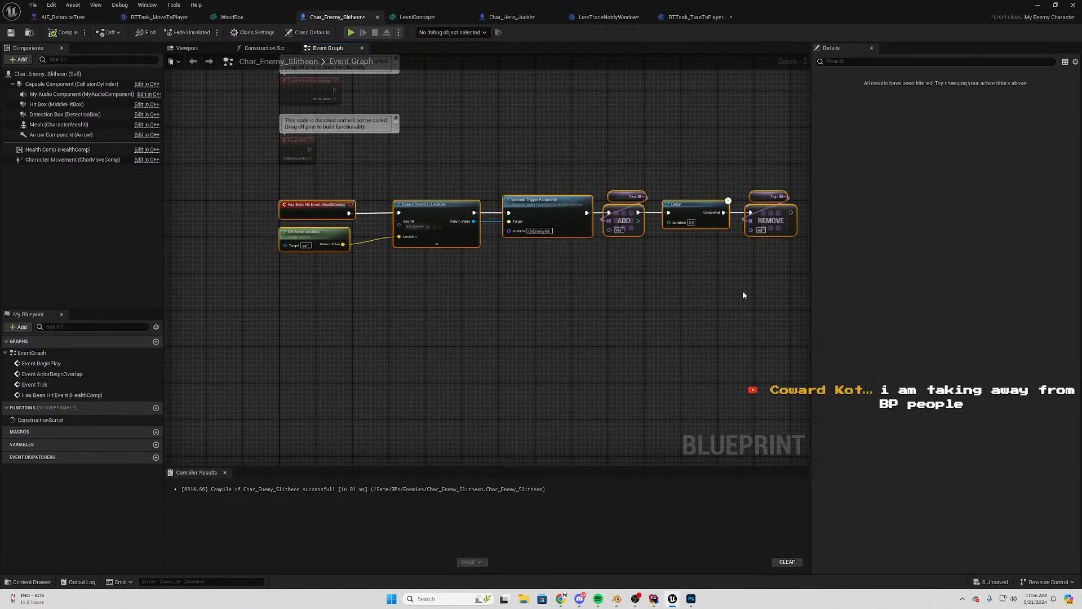
{"action": "left_click", "coordinate": [478, 303]}
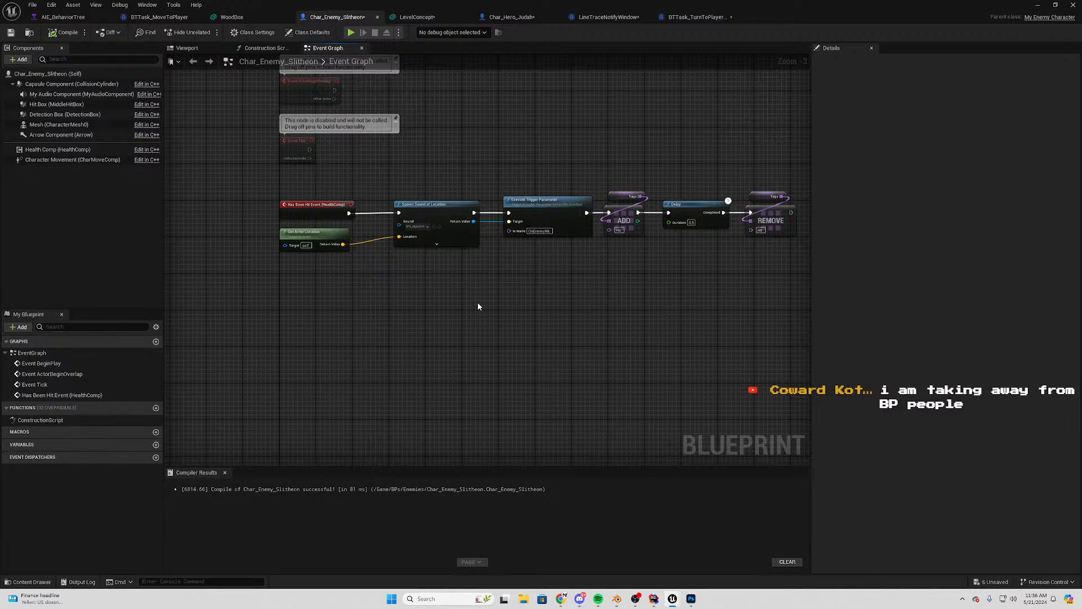
{"action": "right_click_drag", "start_coordinate": [483, 307], "coordinate": [447, 285]}
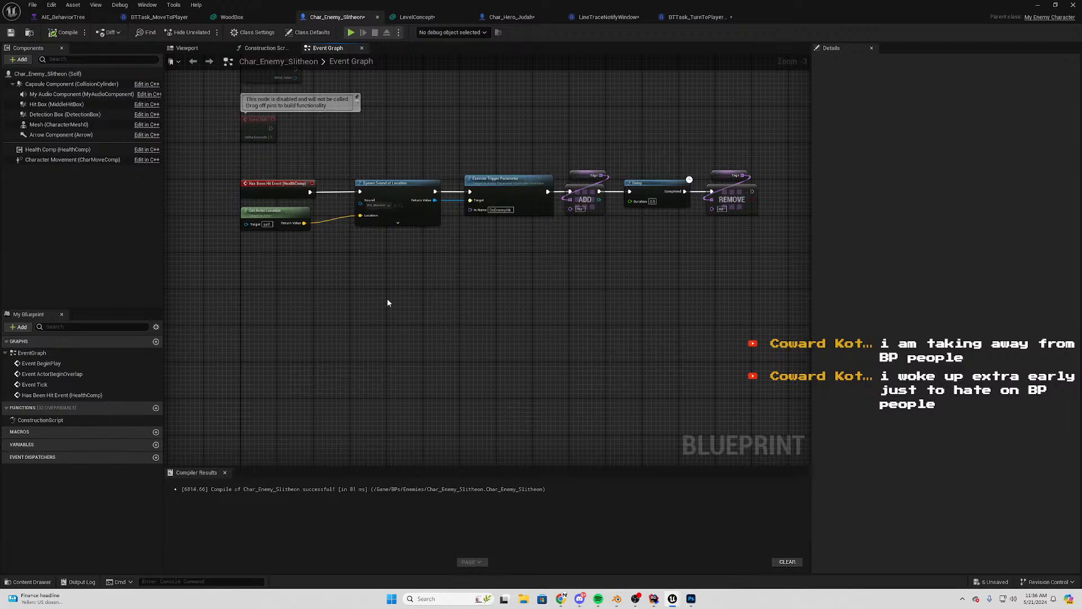
{"action": "left_click_drag", "start_coordinate": [227, 155], "coordinate": [765, 251]}
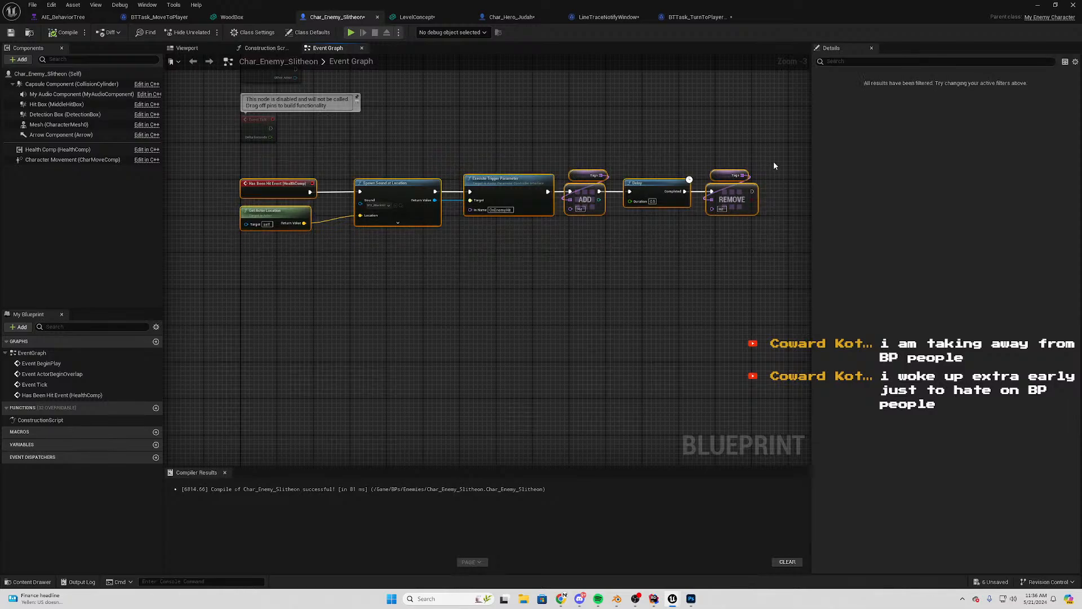
{"action": "left_click_drag", "start_coordinate": [770, 159], "coordinate": [231, 243]}
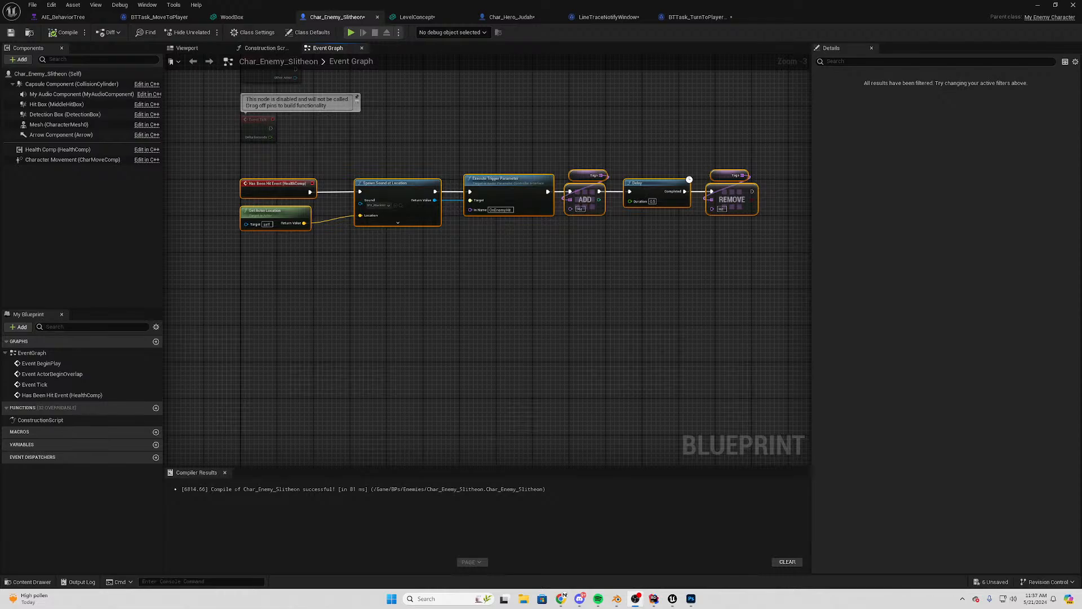
{"action": "left_click", "coordinate": [685, 247]}
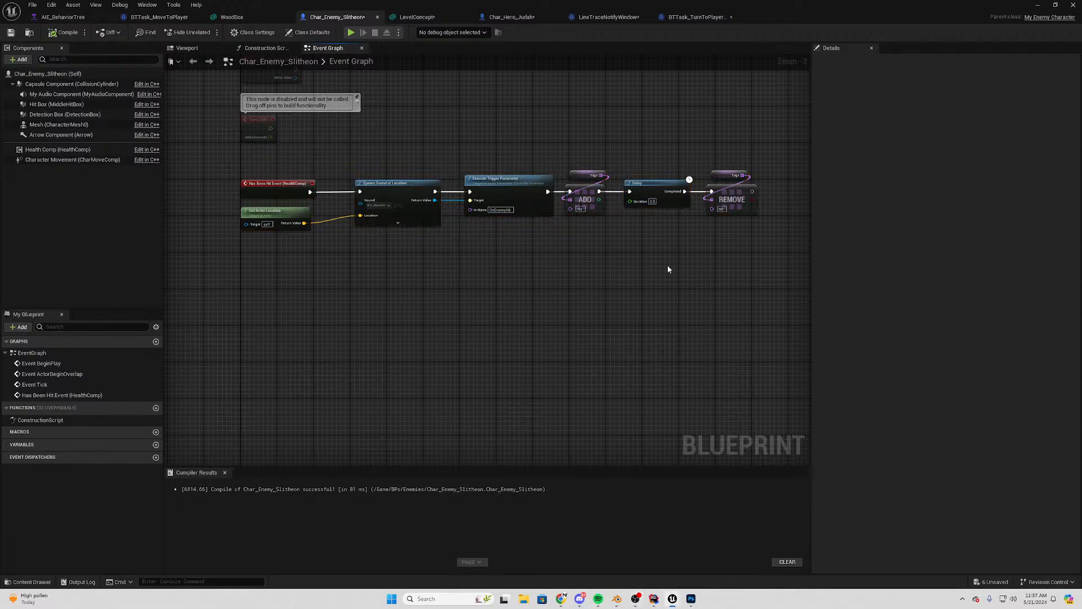
Inspect the Spawn Sound at Location and Execute Trigger Parameter nodes, individually and as a selected pair
{"action": "left_click", "coordinate": [394, 192]}
{"action": "scroll", "coordinate": [378, 175], "scroll_direction": "up", "scroll_amount": 2}
{"action": "right_click_drag", "start_coordinate": [373, 172], "coordinate": [478, 186]}
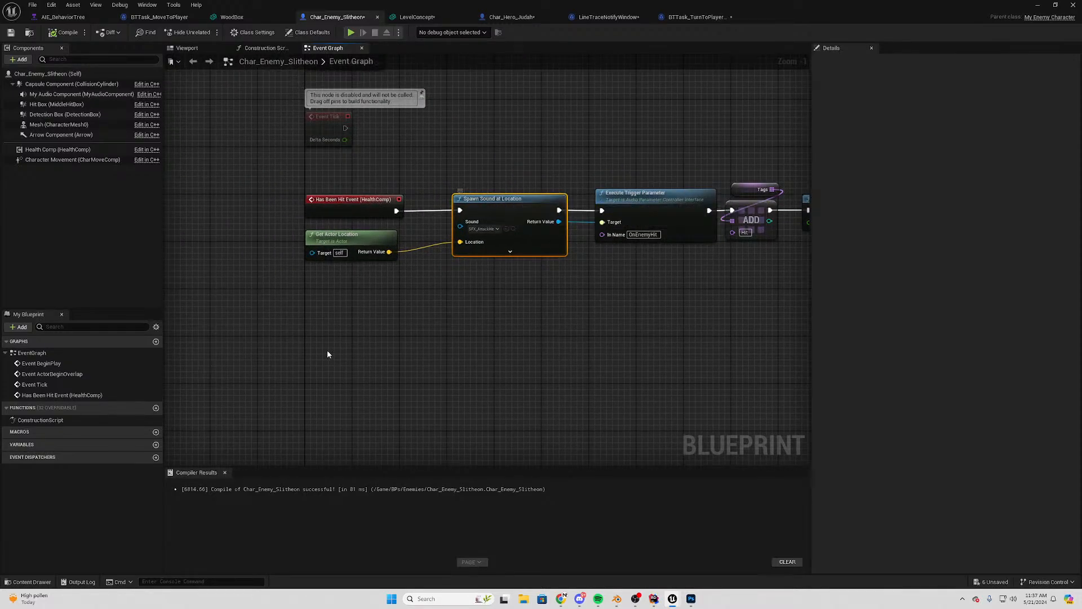
{"action": "left_click_drag", "start_coordinate": [535, 149], "coordinate": [500, 257]}
{"action": "right_click_drag", "start_coordinate": [553, 357], "coordinate": [361, 320]}
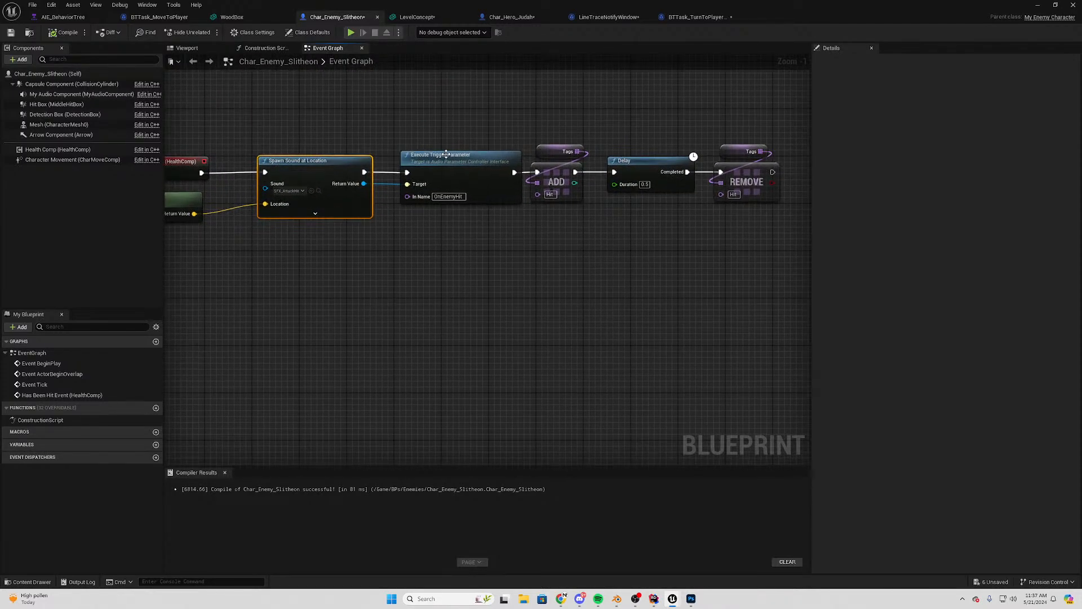
{"action": "left_click", "coordinate": [443, 154]}
{"action": "right_click_drag", "start_coordinate": [418, 121], "coordinate": [507, 235]}
{"action": "left_click_drag", "start_coordinate": [497, 197], "coordinate": [385, 381]}
{"action": "right_click_drag", "start_coordinate": [385, 381], "coordinate": [527, 328]}
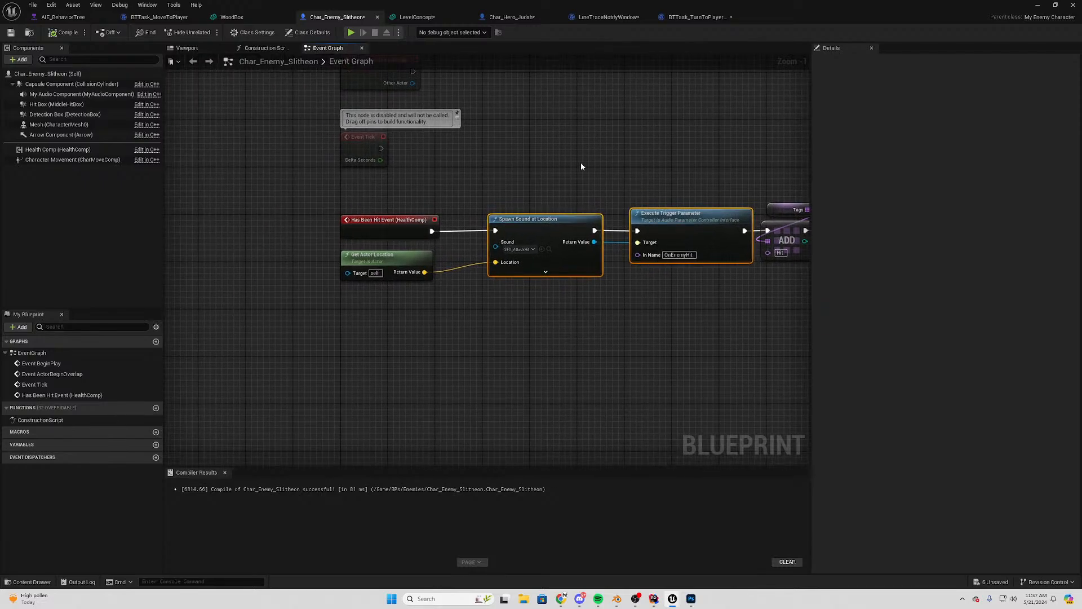
{"action": "left_click_drag", "start_coordinate": [582, 162], "coordinate": [515, 319]}
Move the Execute Trigger Parameter node slightly closer to Spawn Sound at Location and read its description
{"action": "right_click_drag", "start_coordinate": [650, 207], "coordinate": [494, 213]}
{"action": "left_click", "coordinate": [503, 218]}
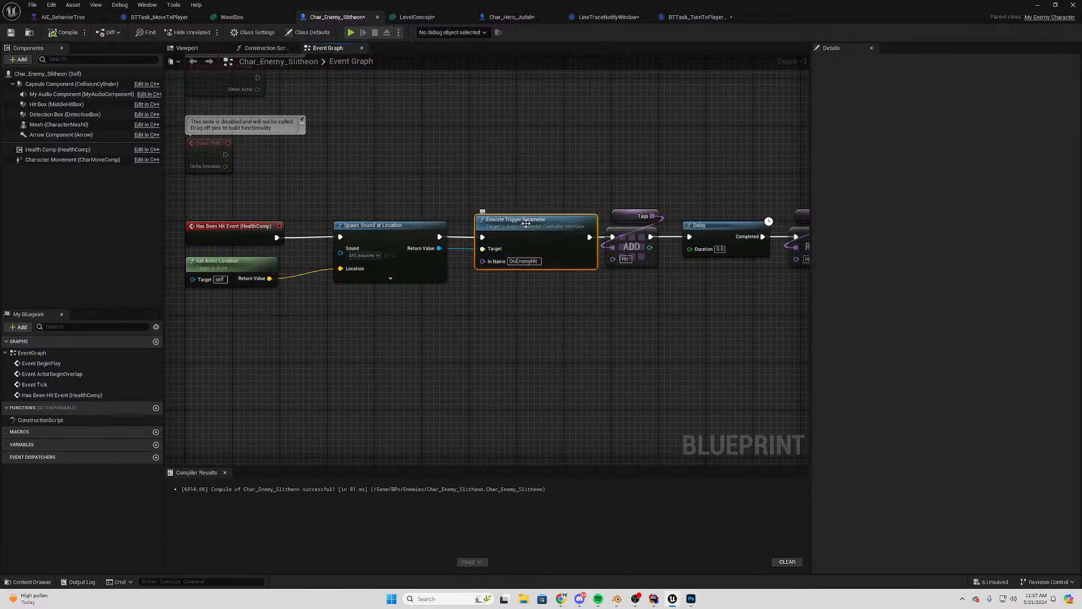
{"action": "mouse_move", "coordinate": [519, 218]}
{"action": "left_mouse_down"}
{"action": "mouse_move", "coordinate": [507, 218]}
{"action": "mouse_move", "coordinate": [533, 221]}
{"action": "left_mouse_up"}
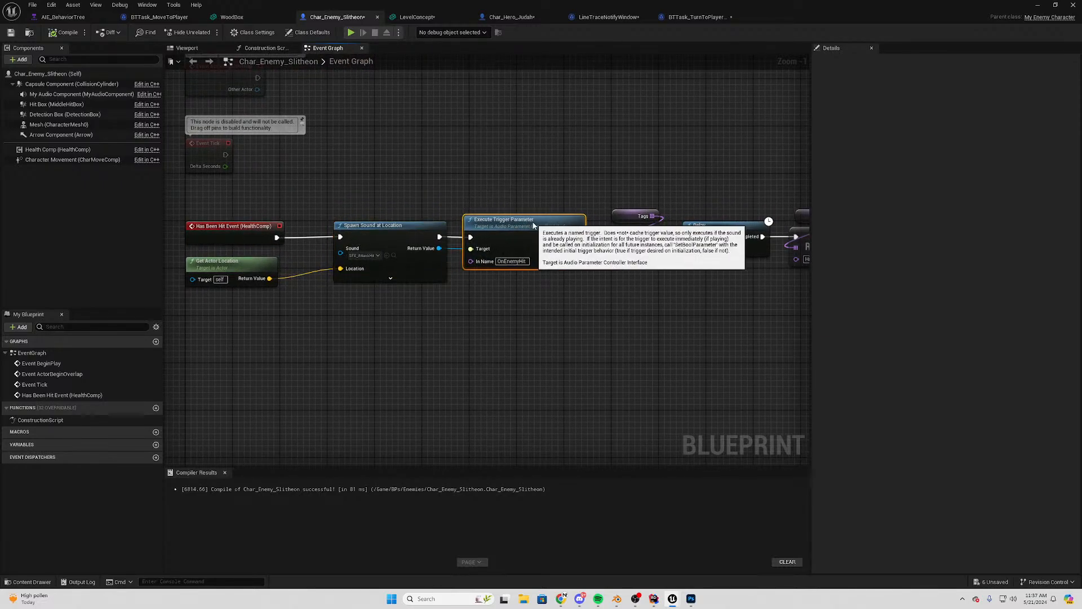
{"action": "left_click", "coordinate": [556, 180]}
Highlight the ADD, Delay and REMOVE nodes with their Tags inputs at the end of the hit chain
{"action": "right_click_drag", "start_coordinate": [663, 151], "coordinate": [425, 153]}
{"action": "left_click_drag", "start_coordinate": [642, 154], "coordinate": [357, 321]}
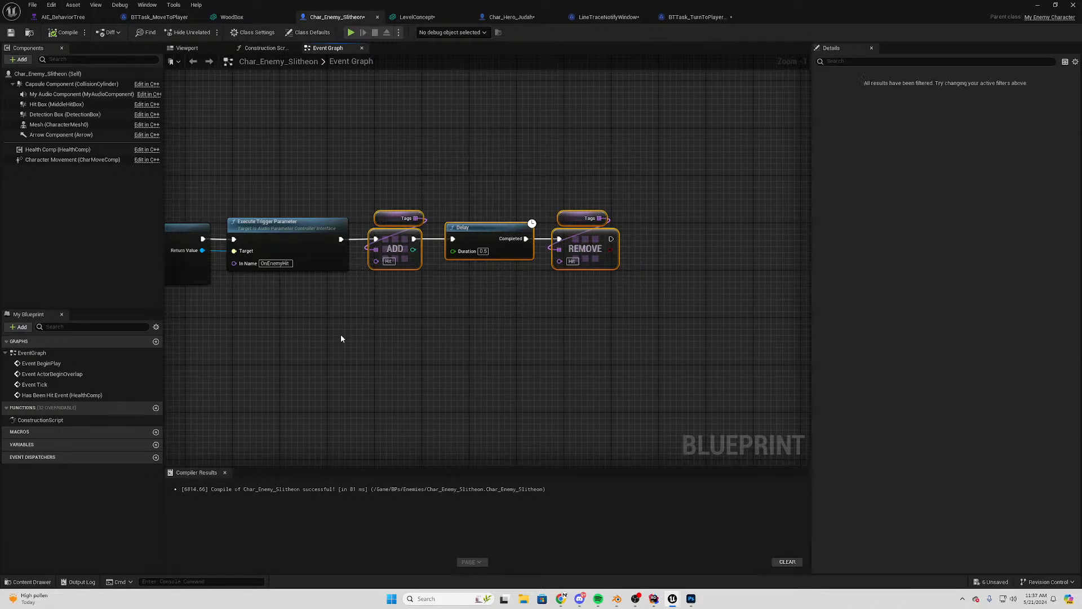
{"action": "right_click_drag", "start_coordinate": [340, 333], "coordinate": [504, 325]}
Return to the sound part of the chain and select Spawn Sound at Location with Execute Trigger Parameter
{"action": "left_click_drag", "start_coordinate": [558, 231], "coordinate": [564, 235]}
{"action": "right_click_drag", "start_coordinate": [406, 169], "coordinate": [579, 178]}
{"action": "left_click", "coordinate": [558, 203]}
{"action": "left_click_drag", "start_coordinate": [483, 170], "coordinate": [658, 301]}
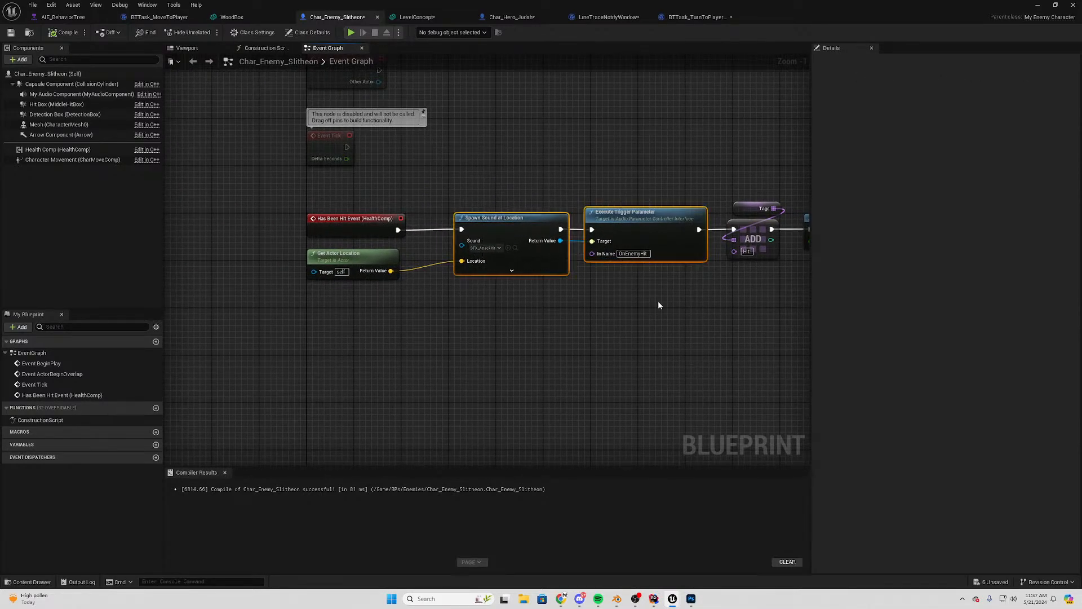
Inspect the Get Actor Location node beneath the hit event, nudging it down and back into line, and select it
{"action": "right_click_drag", "start_coordinate": [658, 301], "coordinate": [530, 307]}
{"action": "right_click_drag", "start_coordinate": [292, 303], "coordinate": [444, 313]}
{"action": "left_click", "coordinate": [400, 272]}
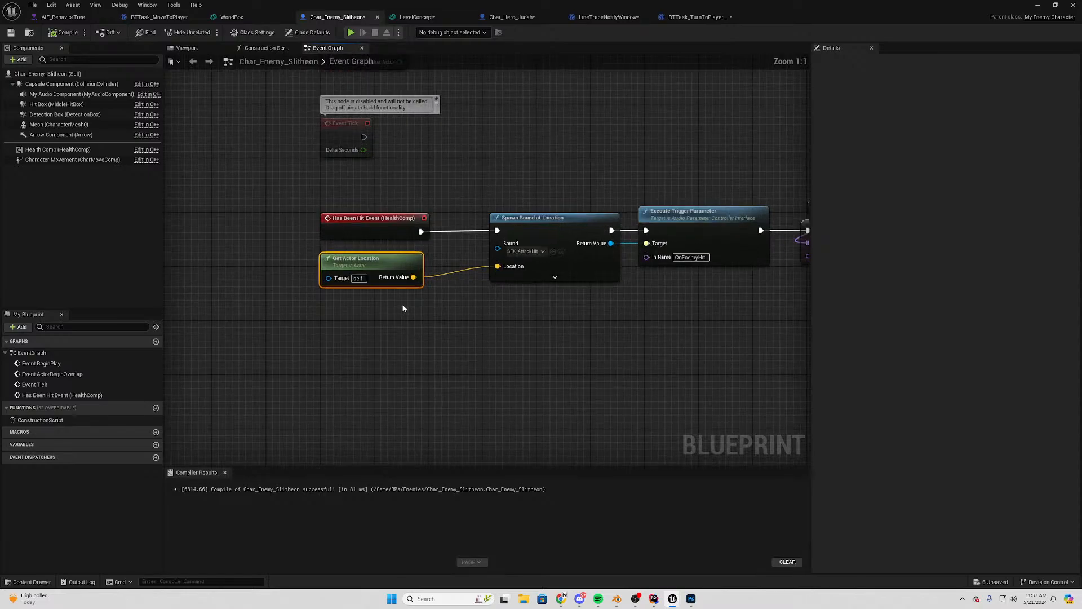
{"action": "scroll", "coordinate": [402, 303], "scroll_direction": "up", "scroll_amount": 1}
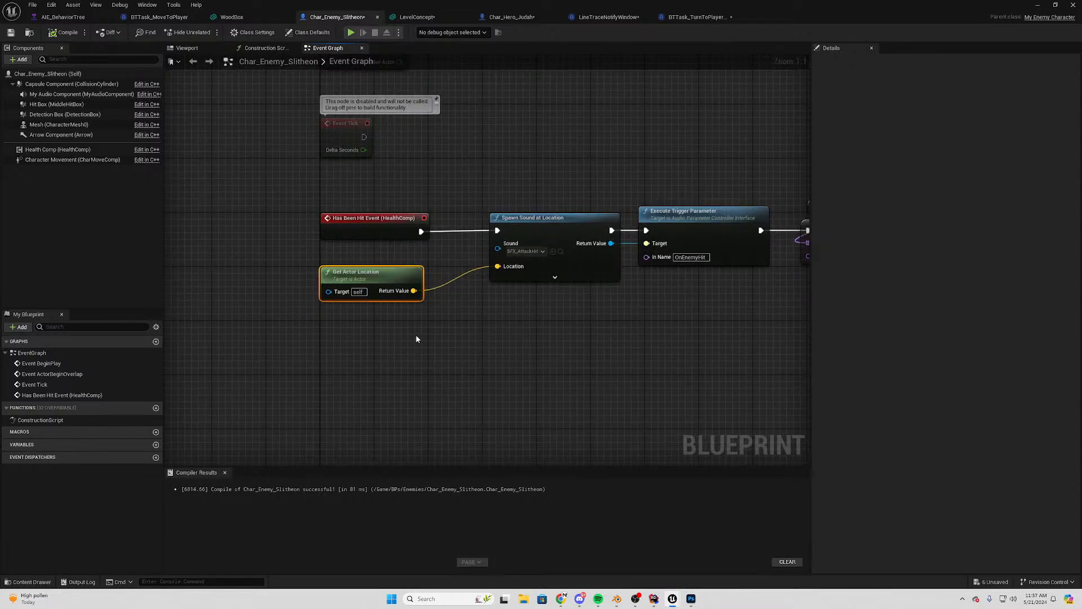
{"action": "left_click_drag", "start_coordinate": [397, 287], "coordinate": [397, 273]}
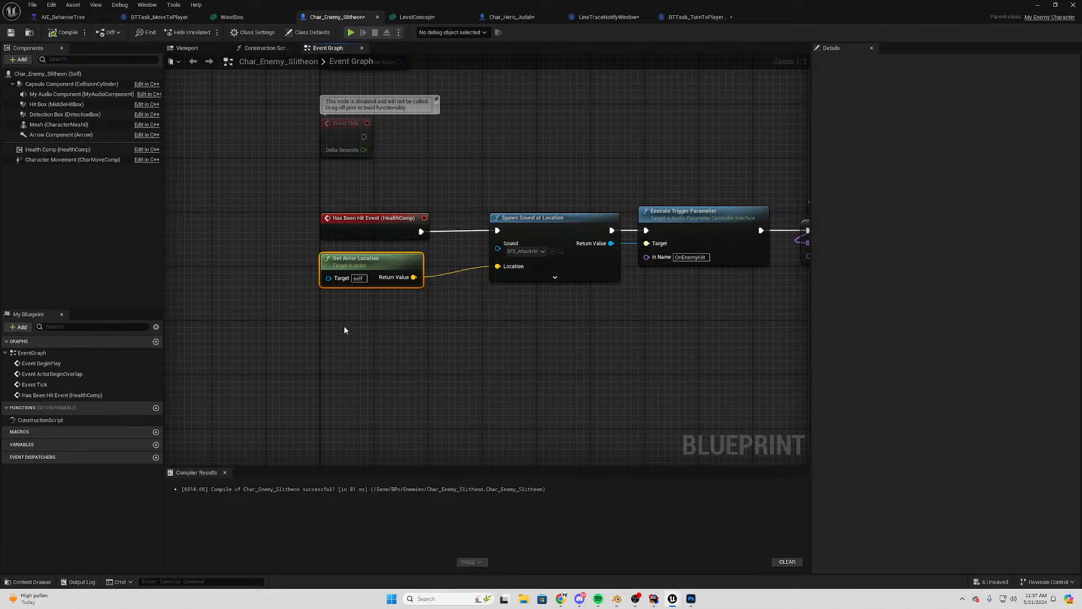
{"action": "left_click_drag", "start_coordinate": [345, 330], "coordinate": [383, 260]}
{"action": "left_click_drag", "start_coordinate": [296, 249], "coordinate": [432, 294]}
Clear the selection and highlight the whole hit chain from Has Been Hit Event to the REMOVE node
{"action": "left_click", "coordinate": [505, 364]}
{"action": "scroll", "coordinate": [507, 344], "scroll_direction": "down", "scroll_amount": 4}
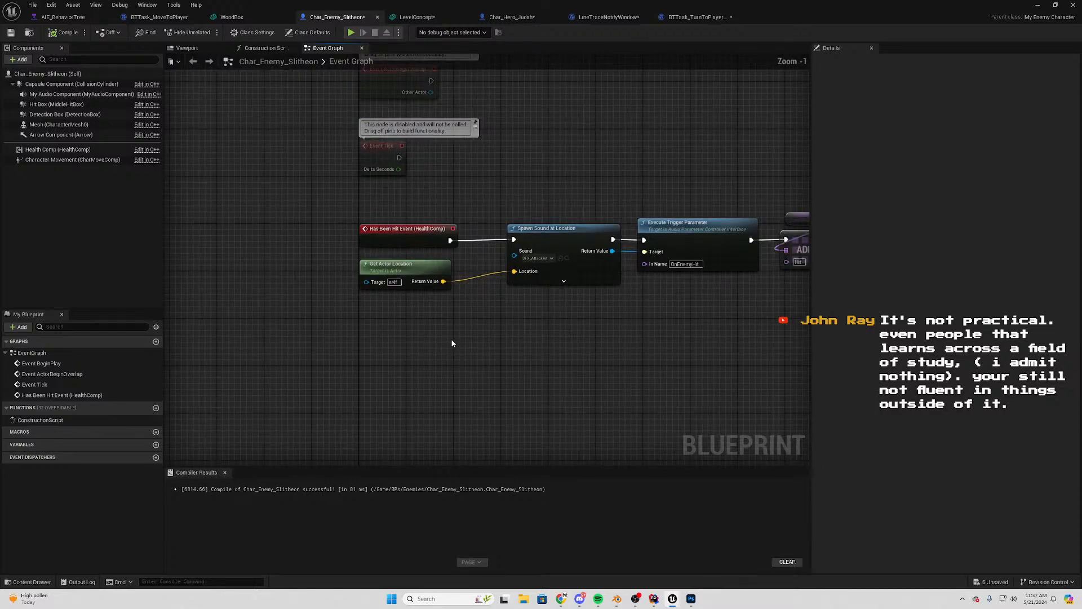
{"action": "left_click_drag", "start_coordinate": [687, 229], "coordinate": [322, 353]}
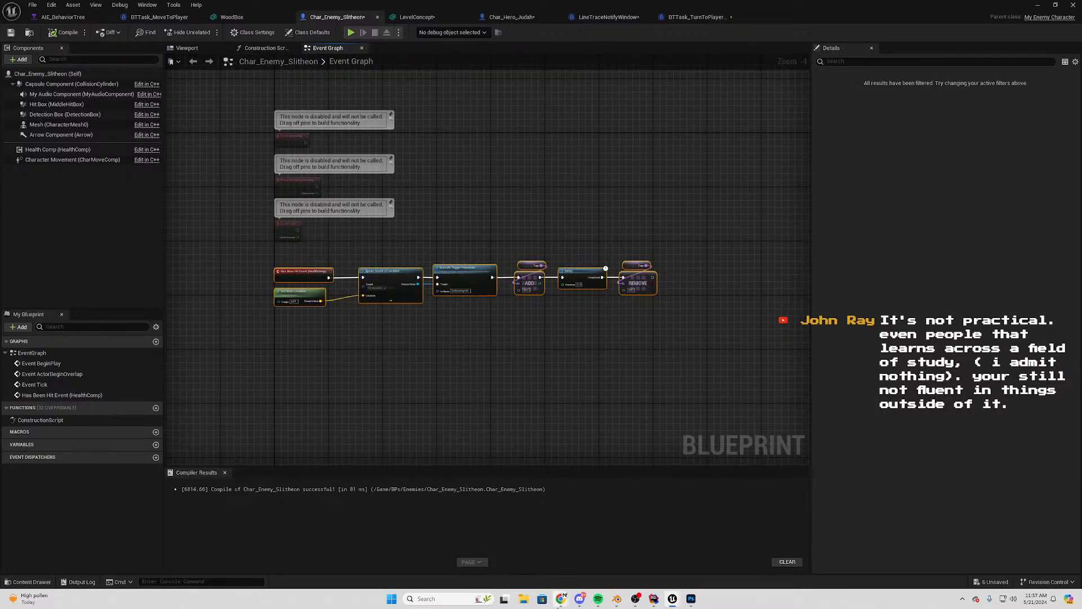
Switch to the Unreal Engine Nodes documentation in the browser and highlight the Placing Nodes heading
{"action": "mouse_move", "coordinate": [561, 599]}
{"action": "left_click", "coordinate": [685, 558]}
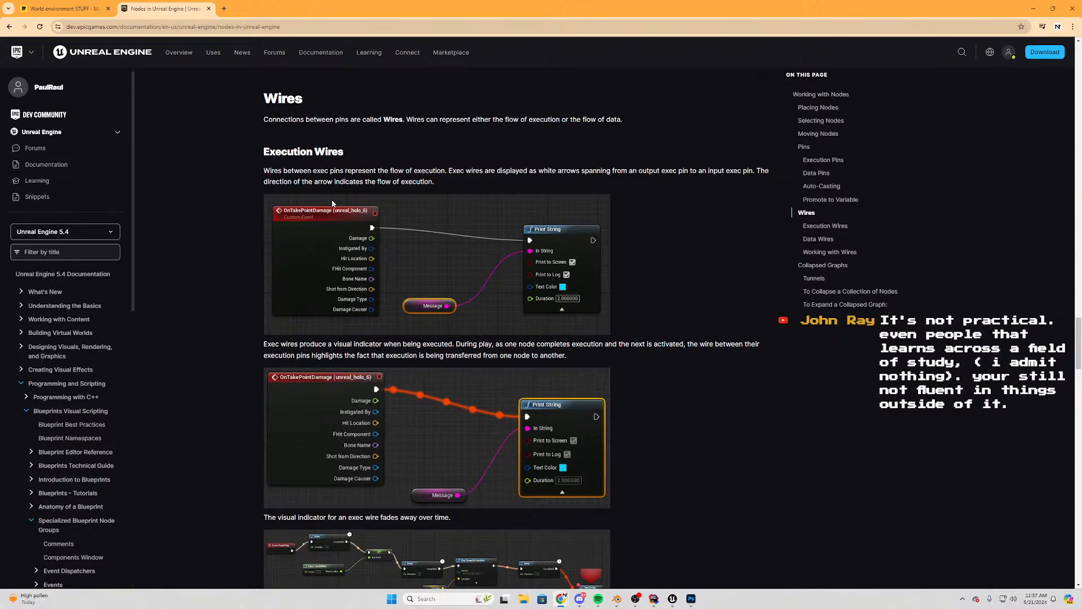
{"action": "scroll", "coordinate": [408, 326], "scroll_direction": "up", "scroll_amount": 15}
{"action": "scroll", "coordinate": [496, 345], "scroll_direction": "up", "scroll_amount": 20}
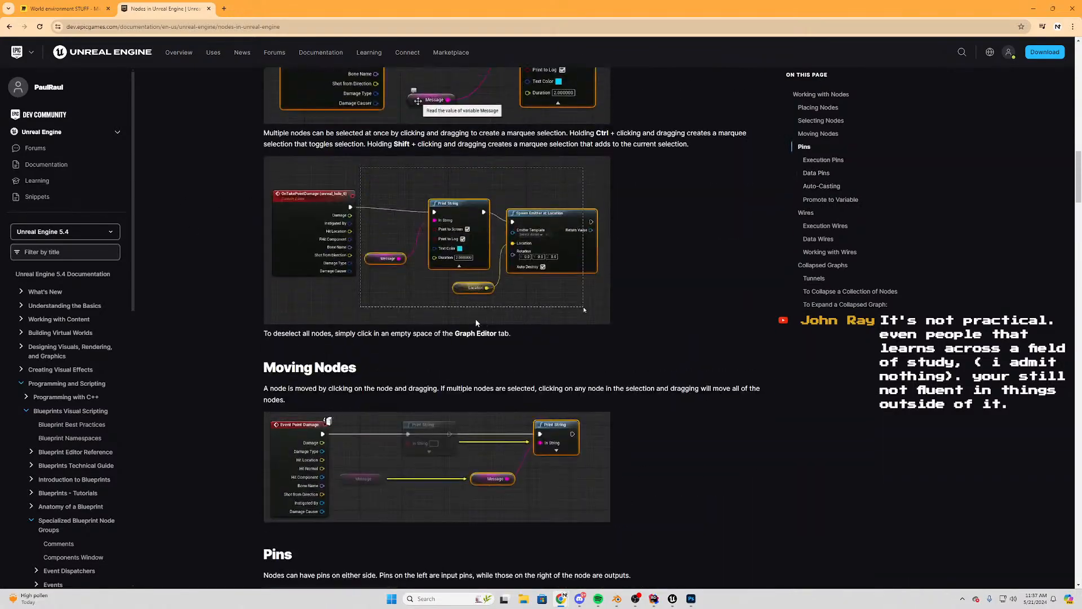
{"action": "scroll", "coordinate": [338, 389], "scroll_direction": "up", "scroll_amount": 15}
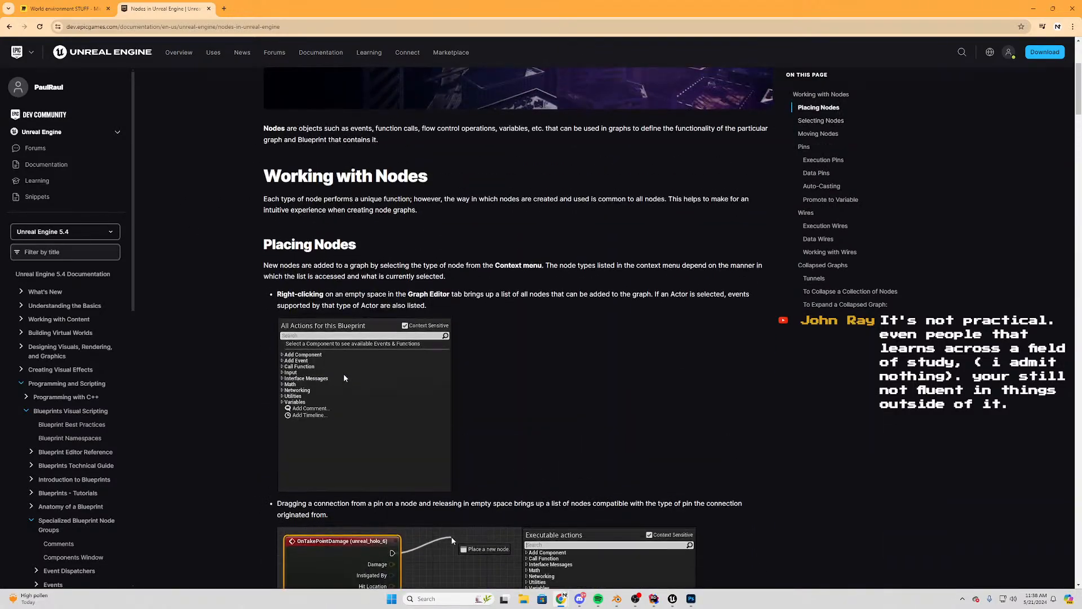
{"action": "left_click_drag", "start_coordinate": [263, 381], "coordinate": [429, 382]}
{"action": "scroll", "coordinate": [506, 445], "scroll_direction": "down", "scroll_amount": 8}
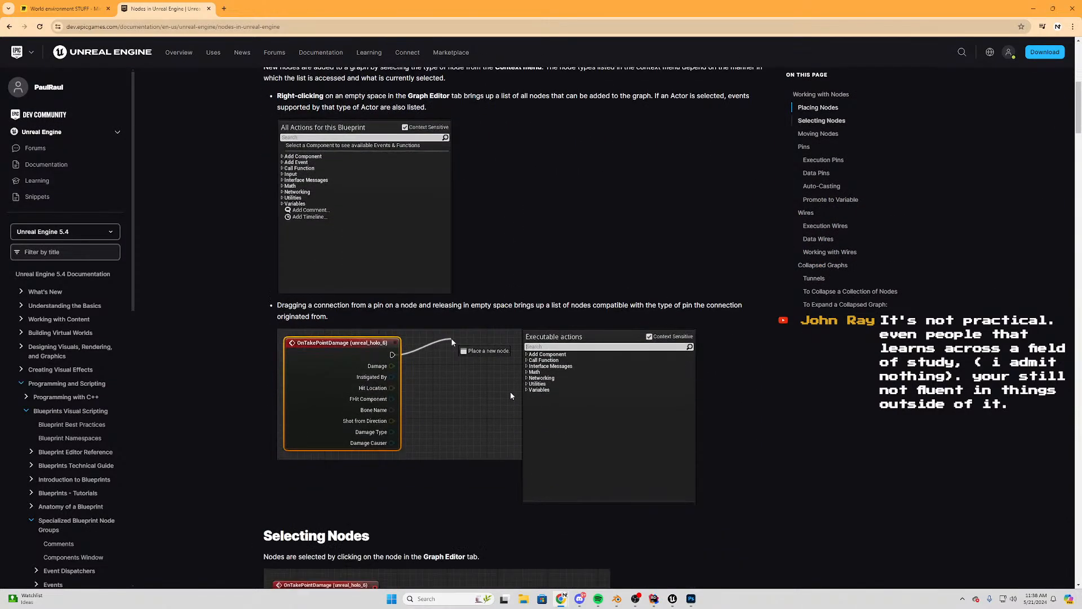
{"action": "scroll", "coordinate": [322, 407], "scroll_direction": "up", "scroll_amount": 3}
{"action": "left_click_drag", "start_coordinate": [265, 153], "coordinate": [357, 154]}
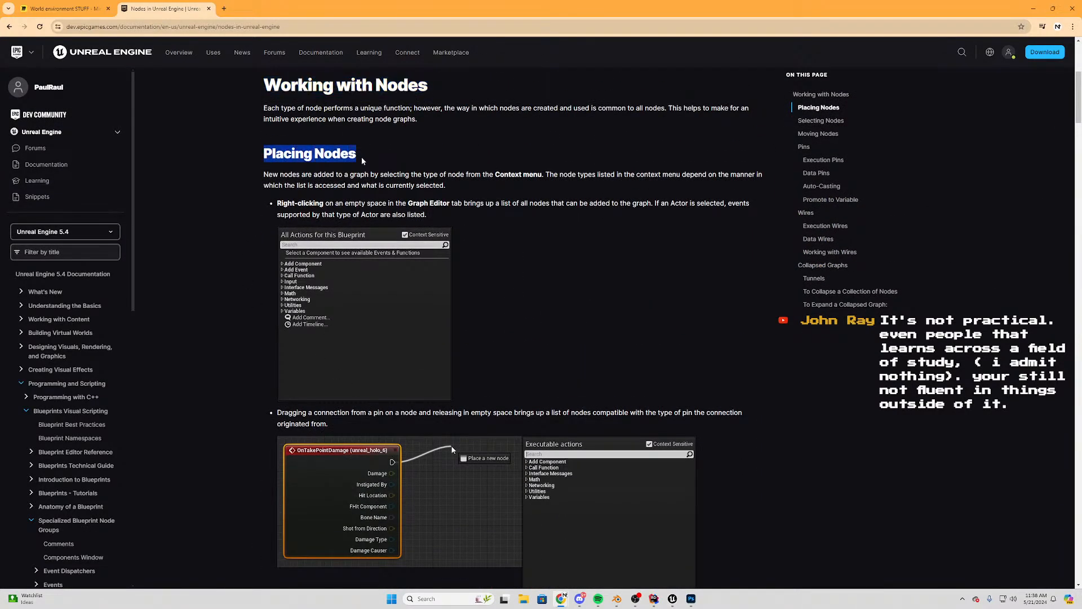
Read the Placing Nodes section, highlighting its introduction and the instructions for adding nodes from empty graph space or a pin
{"action": "scroll", "coordinate": [479, 310], "scroll_direction": "down", "scroll_amount": 6}
{"action": "scroll", "coordinate": [413, 373], "scroll_direction": "up", "scroll_amount": 4}
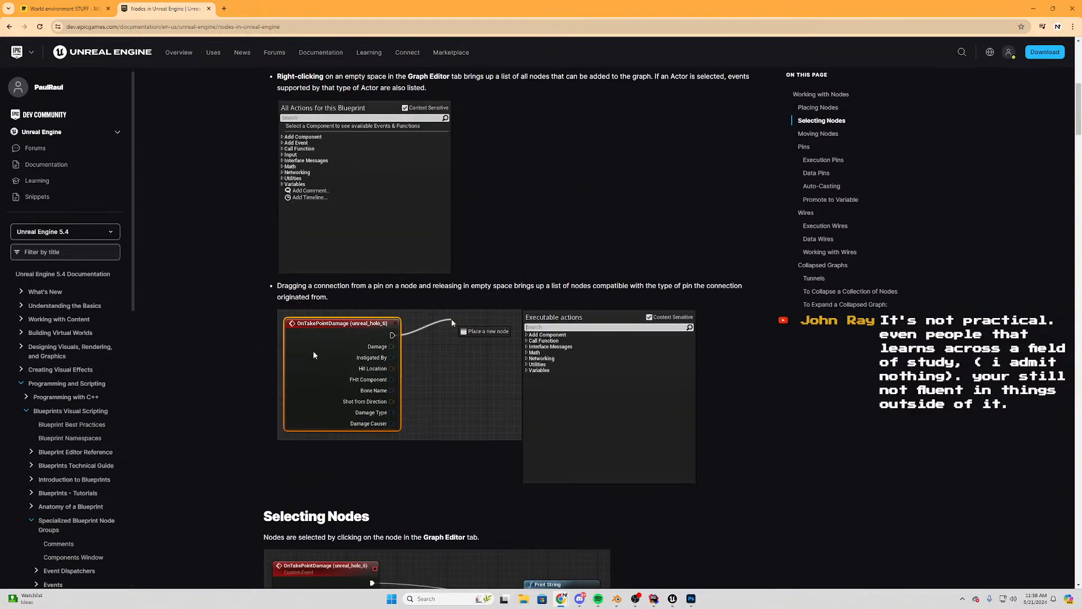
{"action": "left_click_drag", "start_coordinate": [279, 285], "coordinate": [400, 299]}
{"action": "left_click", "coordinate": [527, 230]}
{"action": "scroll", "coordinate": [527, 230], "scroll_direction": "up", "scroll_amount": 2}
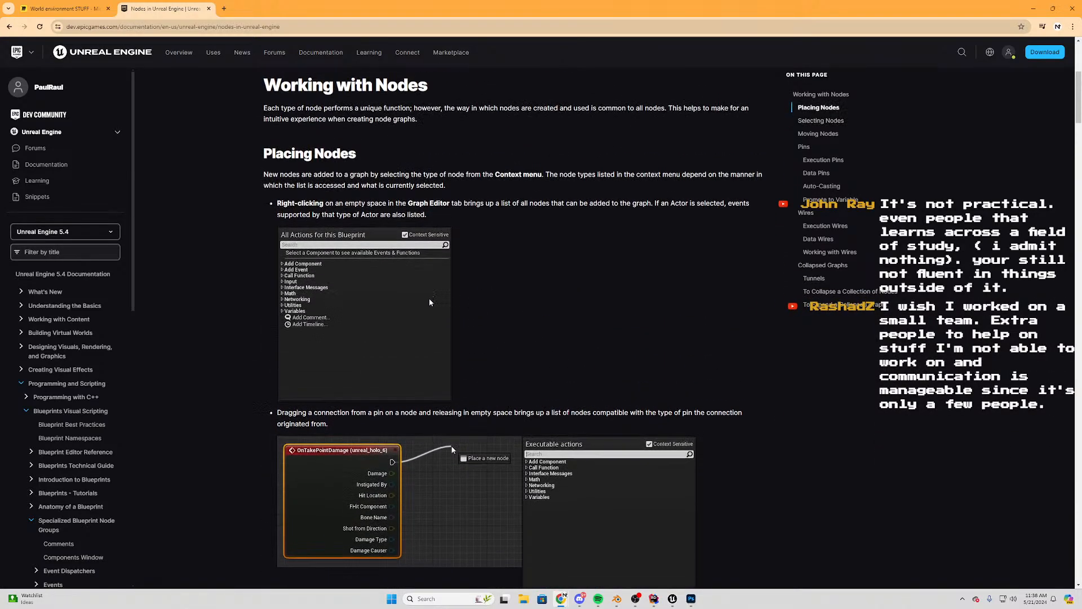
{"action": "left_click_drag", "start_coordinate": [266, 153], "coordinate": [539, 228]}
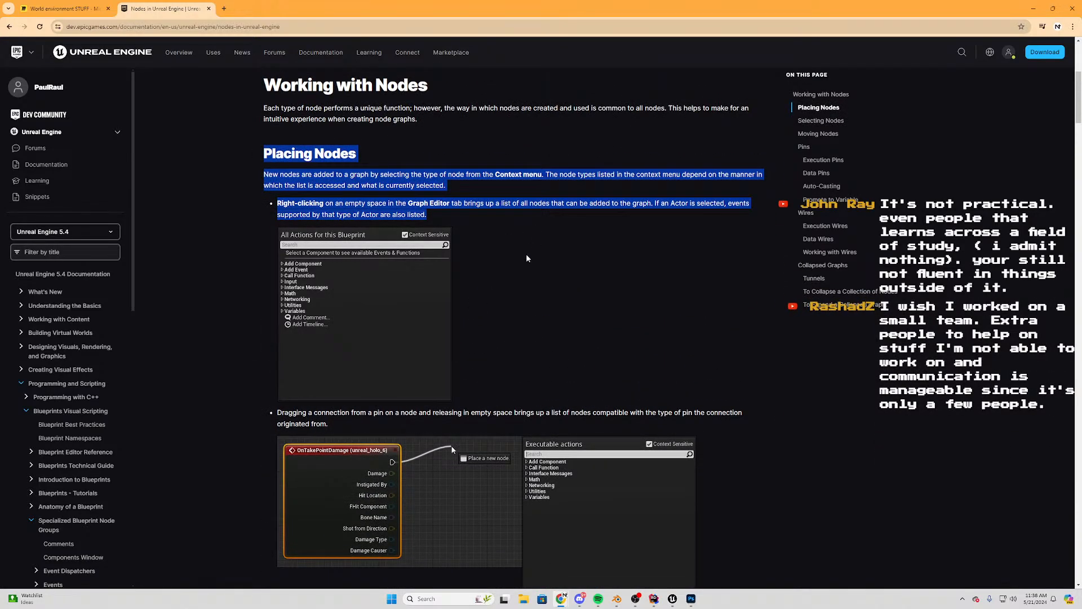
{"action": "scroll", "coordinate": [526, 253], "scroll_direction": "up", "scroll_amount": 1}
{"action": "scroll", "coordinate": [320, 319], "scroll_direction": "down", "scroll_amount": 3}
{"action": "scroll", "coordinate": [374, 293], "scroll_direction": "up", "scroll_amount": 3}
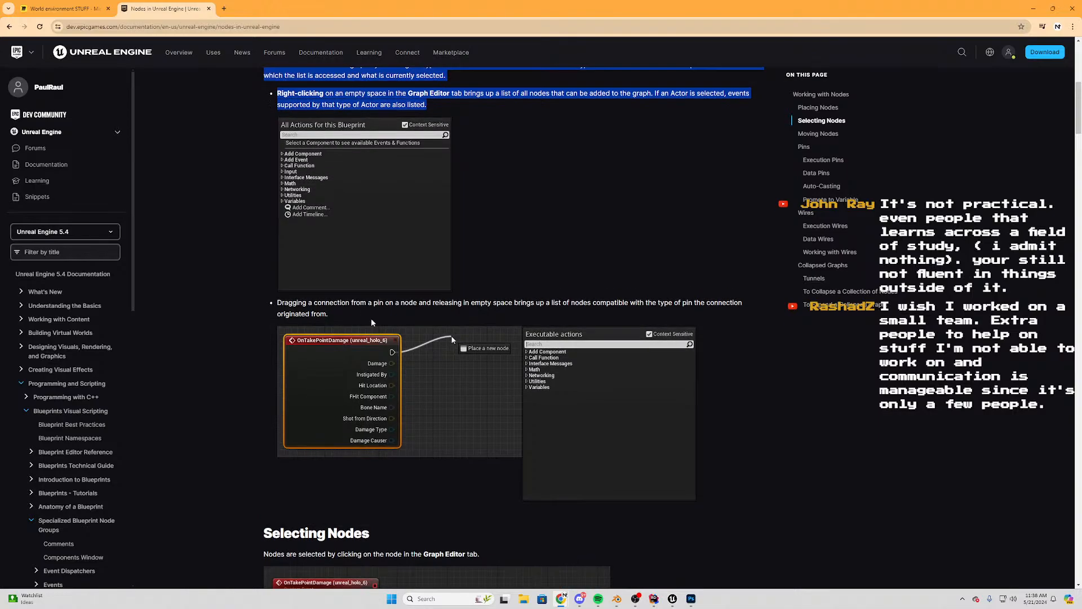
Compare the two Placing Nodes bullets by highlighting the pin-connection and empty-space instructions in turn
{"action": "left_click_drag", "start_coordinate": [328, 424], "coordinate": [275, 415]}
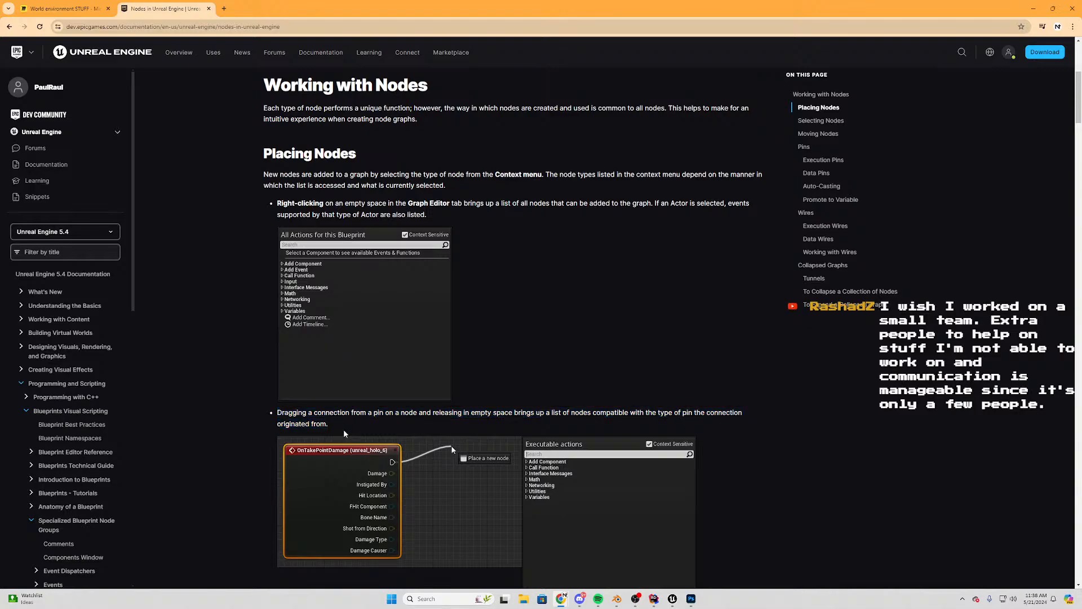
{"action": "left_click_drag", "start_coordinate": [343, 429], "coordinate": [261, 420]}
{"action": "left_click_drag", "start_coordinate": [430, 218], "coordinate": [278, 204]}
{"action": "left_click", "coordinate": [287, 204]}
{"action": "left_click", "coordinate": [432, 218]}
{"action": "left_click_drag", "start_coordinate": [336, 426], "coordinate": [278, 419]}
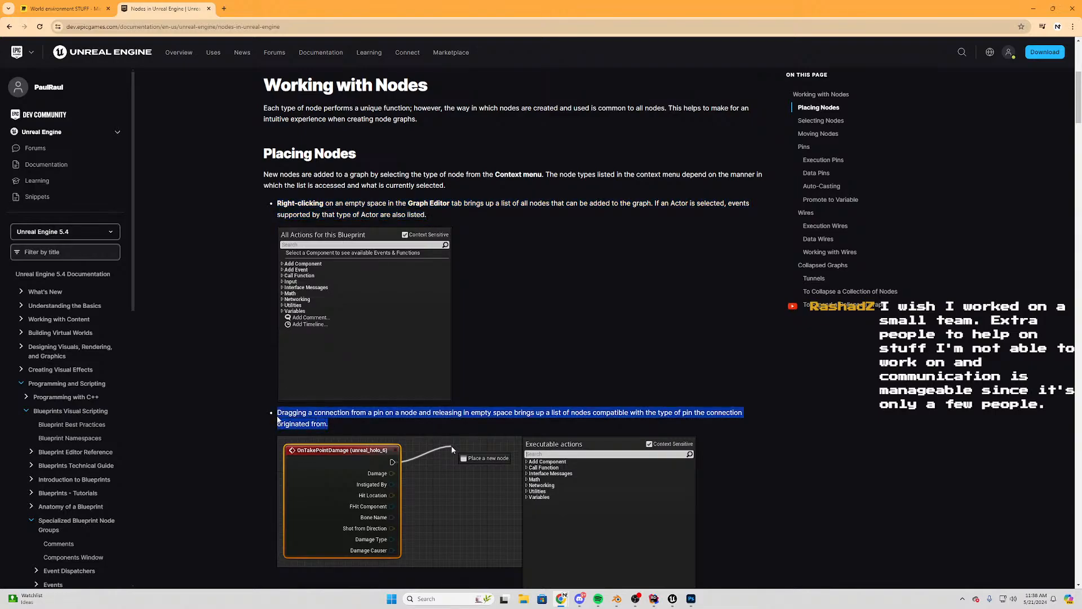
{"action": "left_click_drag", "start_coordinate": [435, 220], "coordinate": [279, 206]}
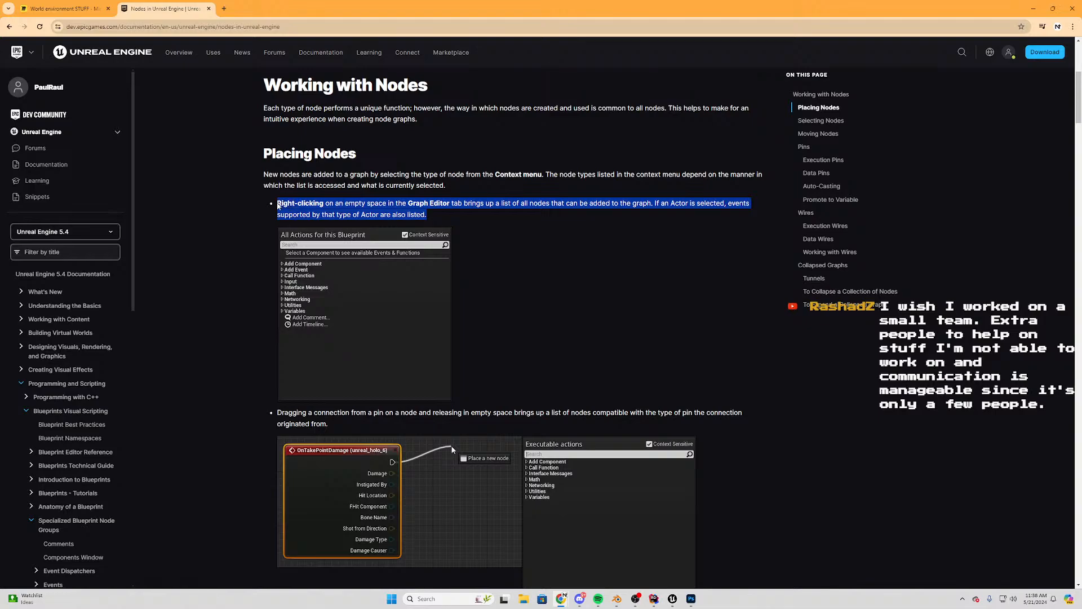
Read the Selecting Nodes section, highlighting the sentences on selecting a node and adding or removing nodes from the selection
{"action": "scroll", "coordinate": [359, 361], "scroll_direction": "down", "scroll_amount": 4}
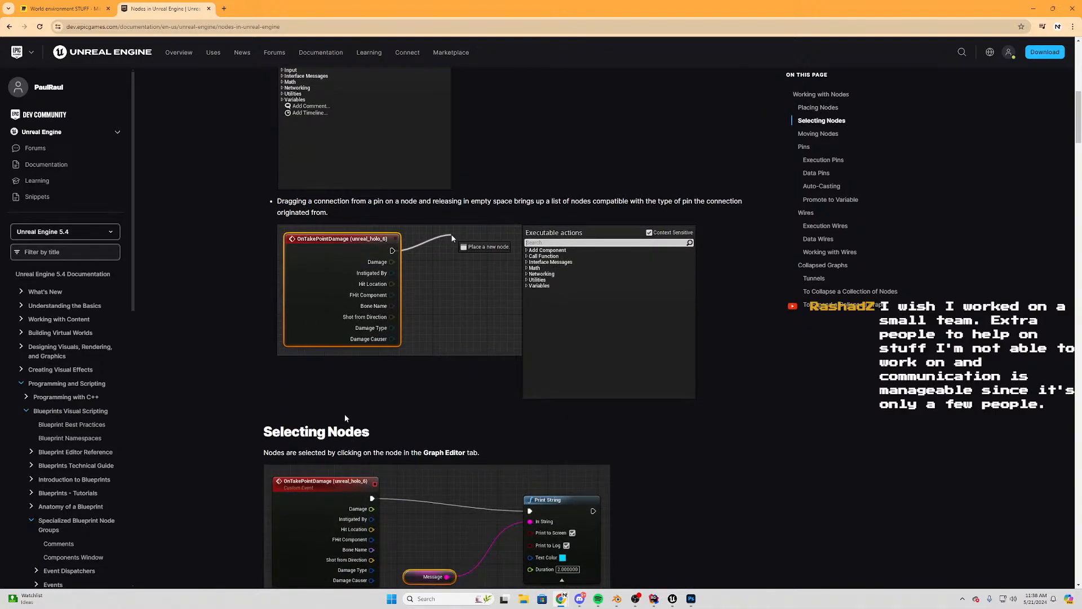
{"action": "scroll", "coordinate": [344, 414], "scroll_direction": "down", "scroll_amount": 4}
{"action": "left_click_drag", "start_coordinate": [491, 239], "coordinate": [241, 221]}
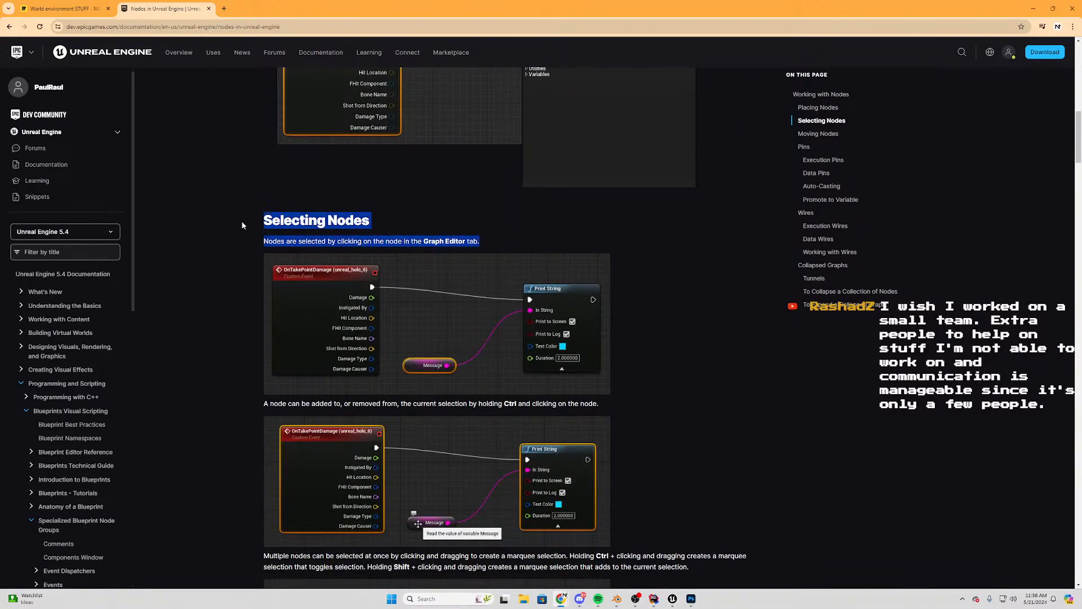
{"action": "left_click", "coordinate": [439, 216]}
{"action": "left_click_drag", "start_coordinate": [491, 238], "coordinate": [256, 242]}
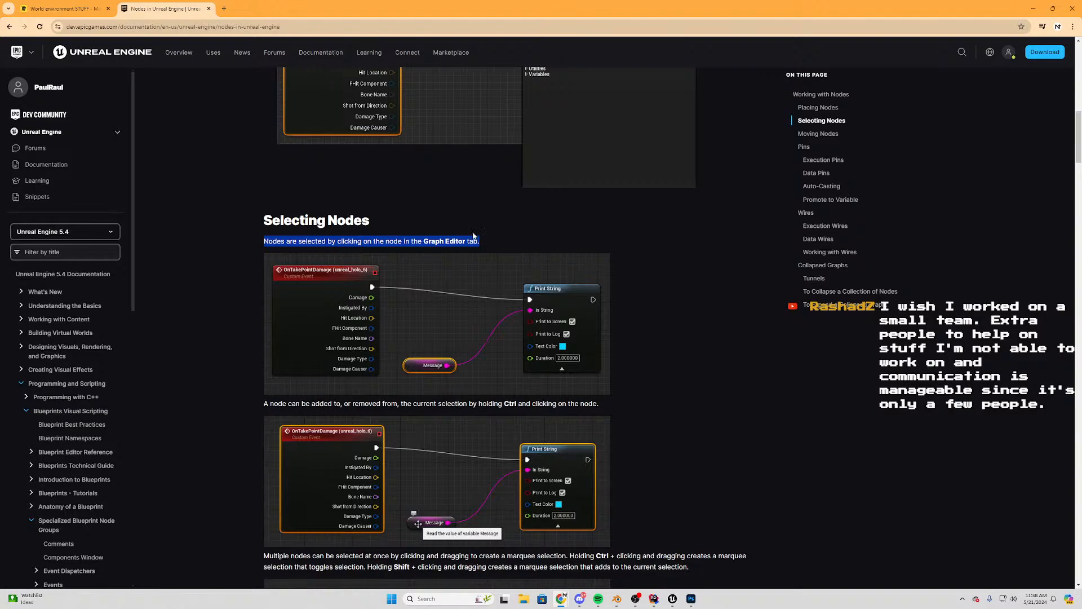
{"action": "scroll", "coordinate": [254, 316], "scroll_direction": "down", "scroll_amount": 2}
{"action": "left_click_drag", "start_coordinate": [252, 314], "coordinate": [621, 323]}
{"action": "scroll", "coordinate": [224, 304], "scroll_direction": "down", "scroll_amount": 3}
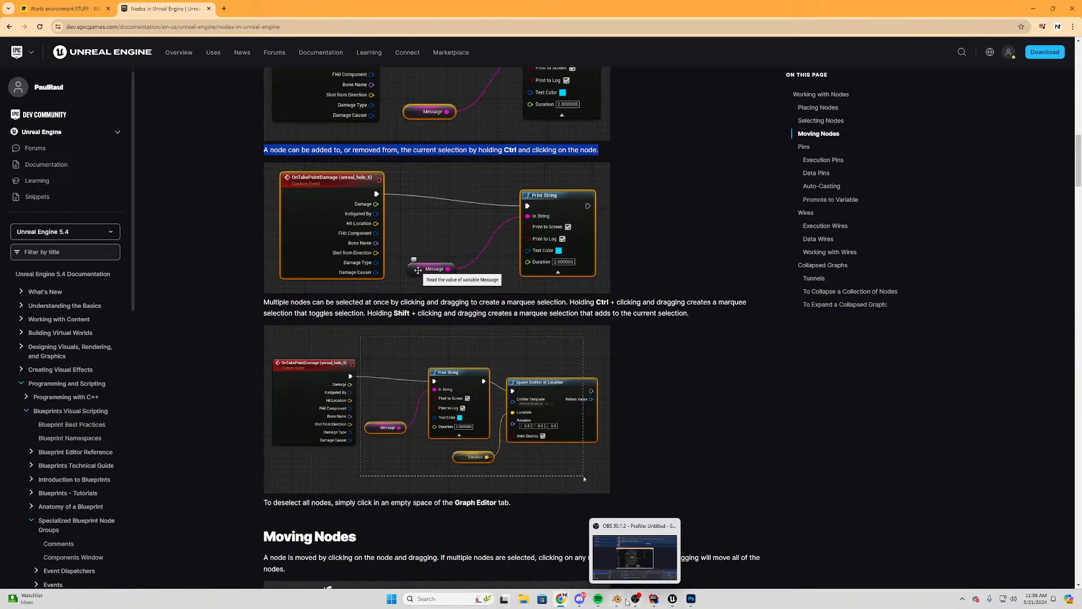
Alternate between the Rider code in MyEnemyCharacter.cpp and the Nodes documentation, highlighting a block of code for comparison
{"action": "left_click", "coordinate": [654, 599]}
{"action": "scroll", "coordinate": [427, 182], "scroll_direction": "up", "scroll_amount": 3}
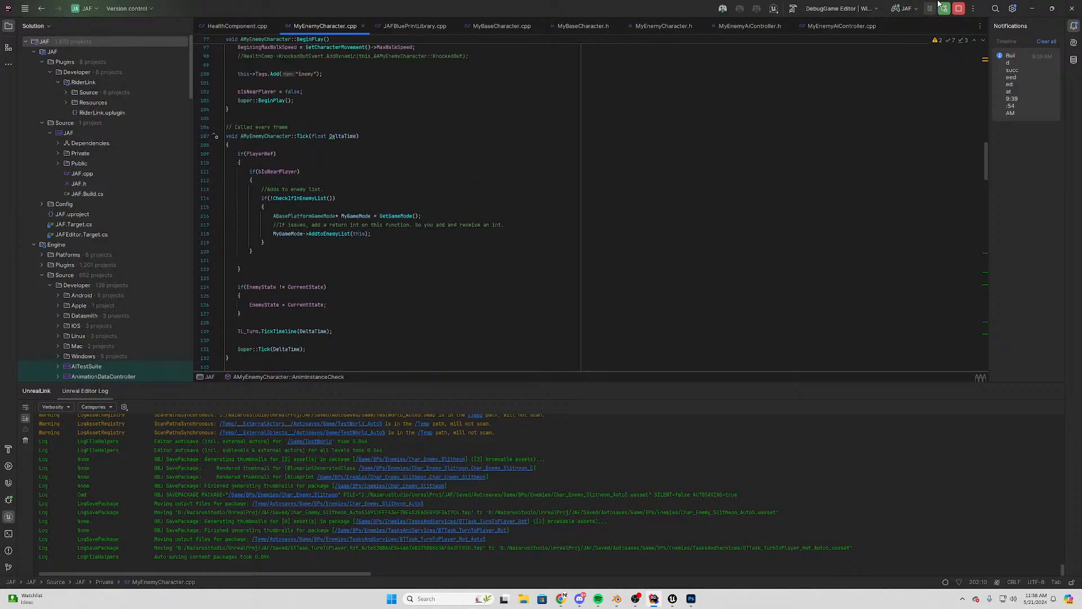
{"action": "left_click", "coordinate": [1032, 8]}
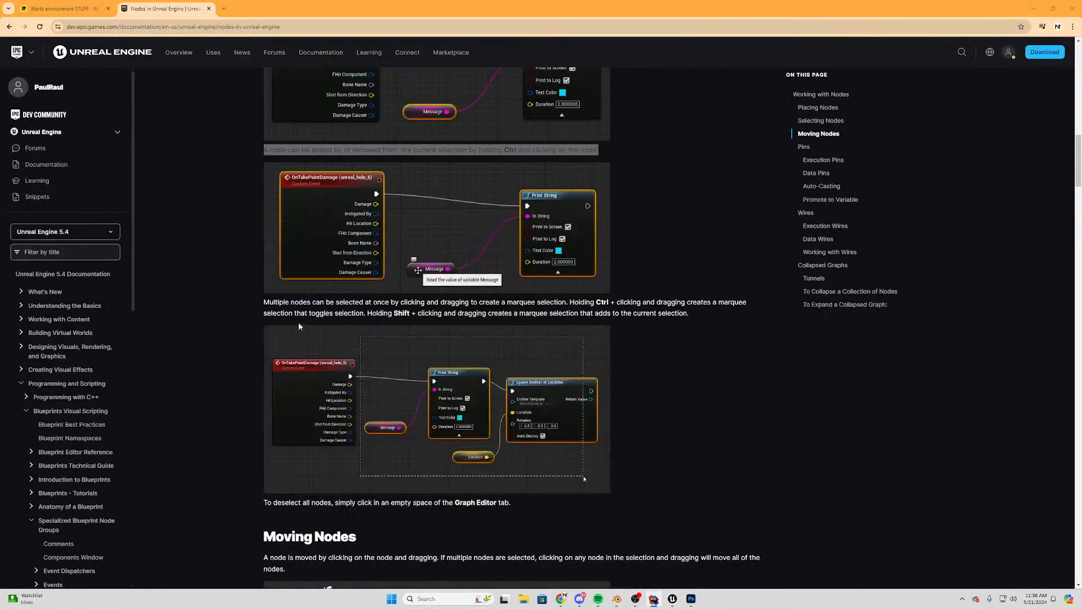
{"action": "left_click", "coordinate": [656, 598]}
{"action": "left_click_drag", "start_coordinate": [498, 335], "coordinate": [282, 285]}
{"action": "left_click", "coordinate": [1032, 8]}
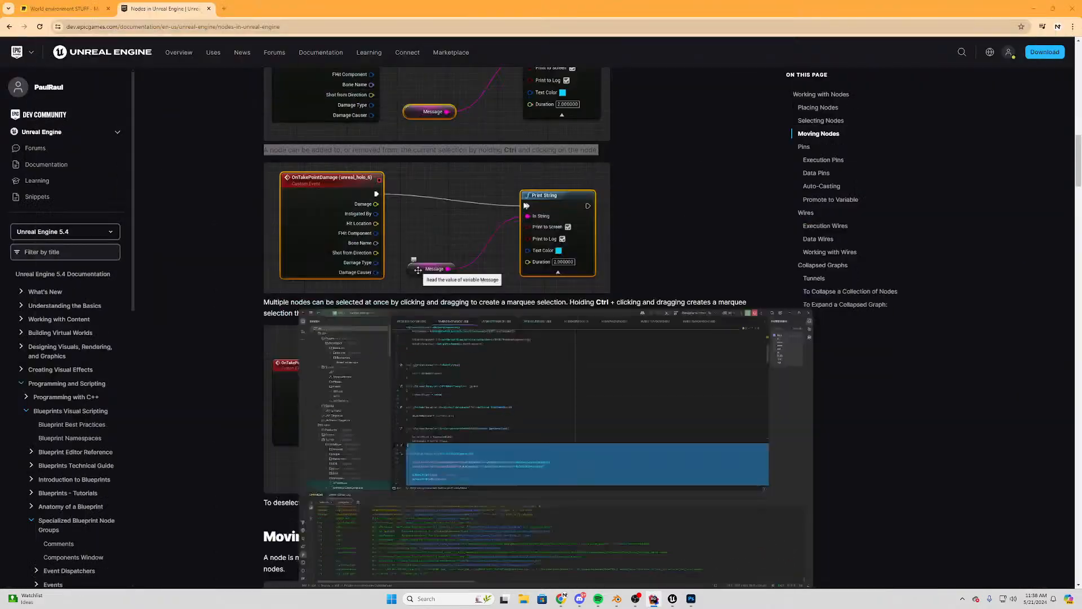
Return to MyEnemyCharacter.cpp in Rider and highlight the code from the BeginPlay function down into Tick
{"action": "left_click", "coordinate": [655, 599]}
{"action": "scroll", "coordinate": [374, 270], "scroll_direction": "up", "scroll_amount": 5}
{"action": "left_click", "coordinate": [414, 256]}
{"action": "scroll", "coordinate": [447, 264], "scroll_direction": "down", "scroll_amount": 6}
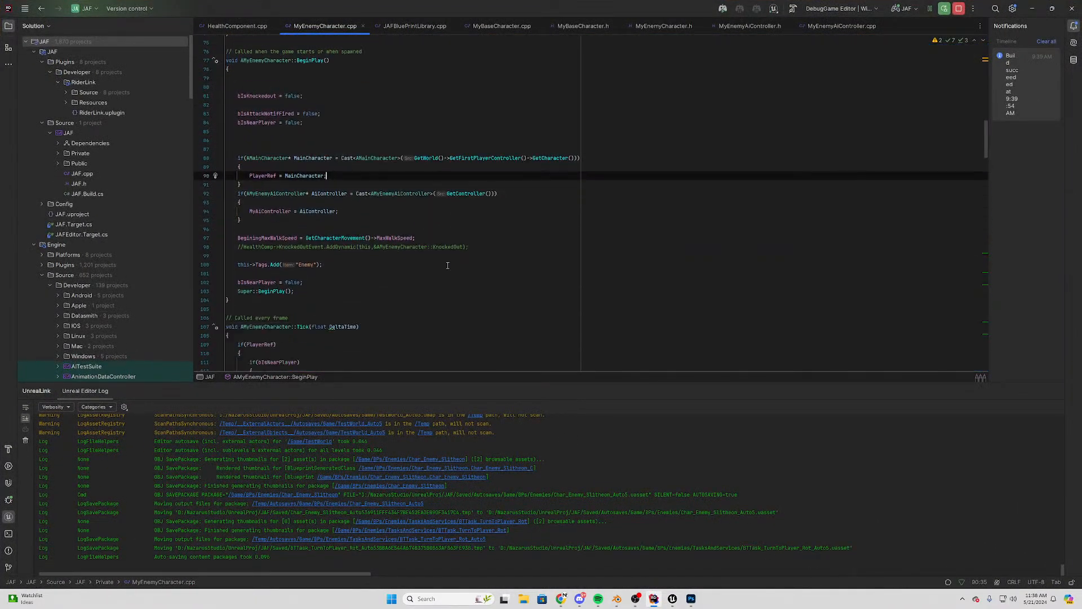
{"action": "scroll", "coordinate": [358, 271], "scroll_direction": "up", "scroll_amount": 6}
{"action": "left_click_drag", "start_coordinate": [375, 302], "coordinate": [258, 121]}
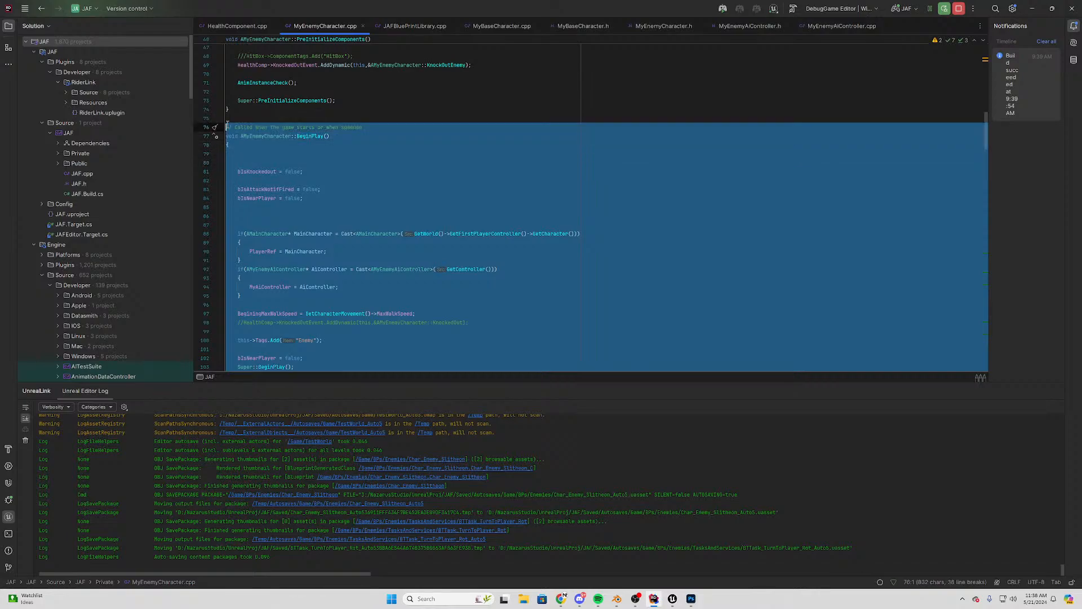
{"action": "scroll", "coordinate": [406, 249], "scroll_direction": "down", "scroll_amount": 5}
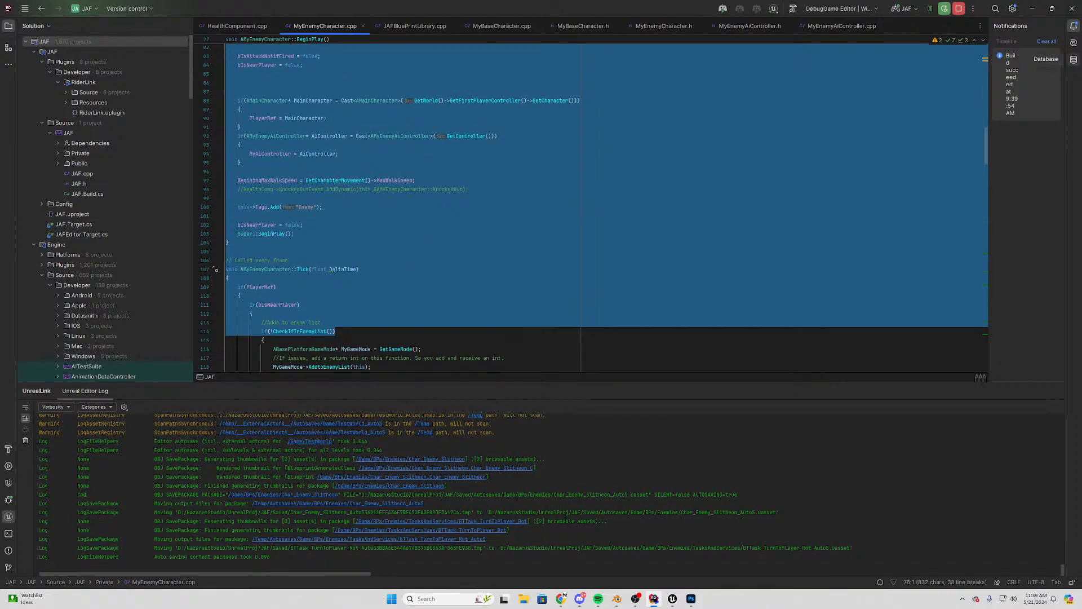
Move down to the Tick function in MyEnemyCharacter.cpp and highlight its PlayerRef block and the full function body
{"action": "scroll", "coordinate": [684, 211], "scroll_direction": "down", "scroll_amount": 2}
{"action": "left_click", "coordinate": [473, 291]}
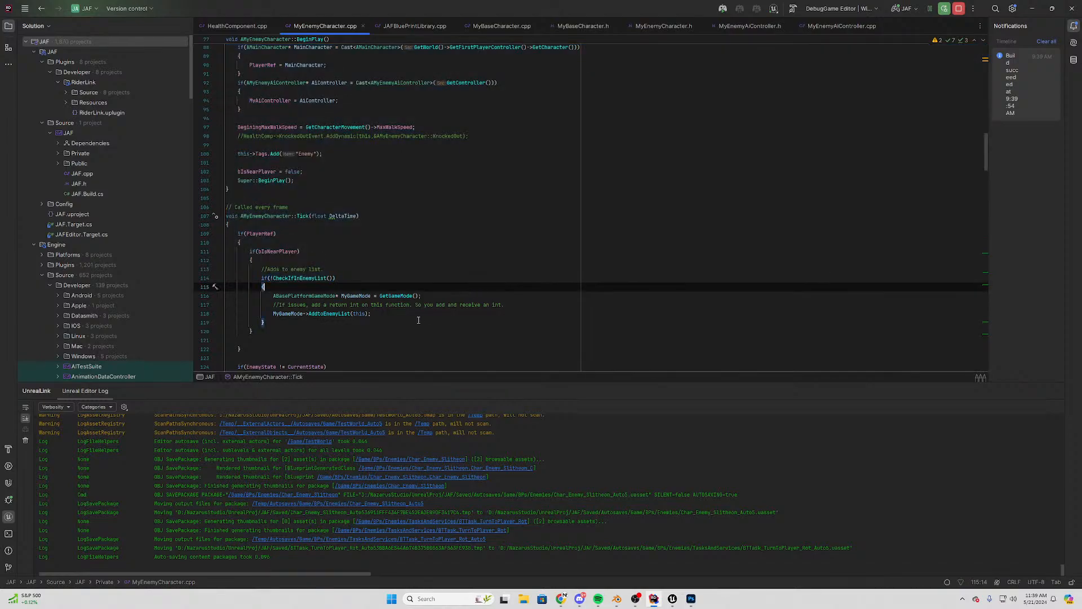
{"action": "left_click_drag", "start_coordinate": [311, 352], "coordinate": [221, 220]}
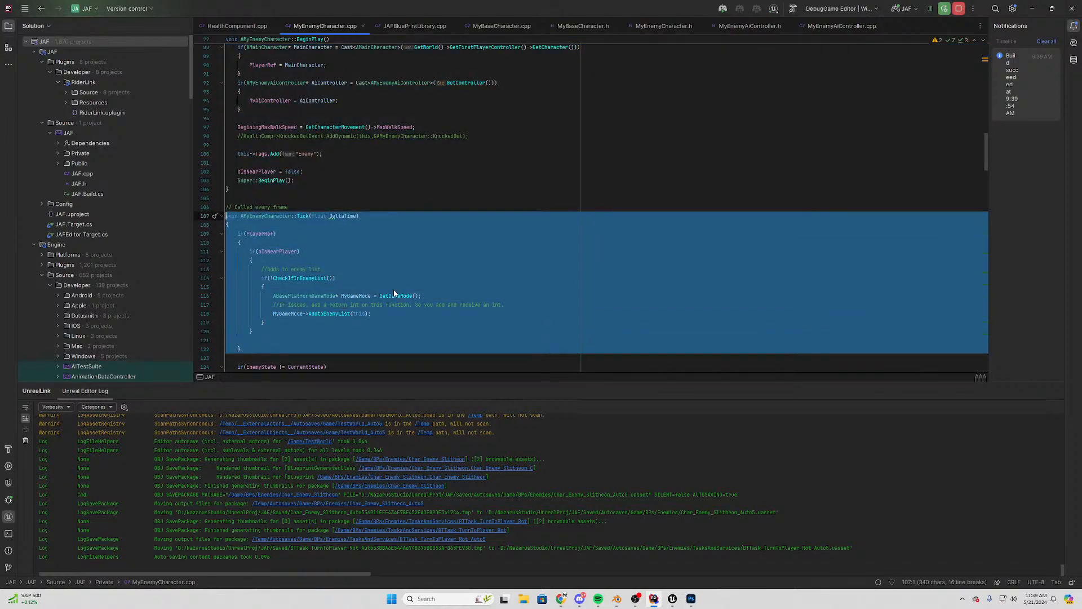
{"action": "scroll", "coordinate": [463, 276], "scroll_direction": "down", "scroll_amount": 4}
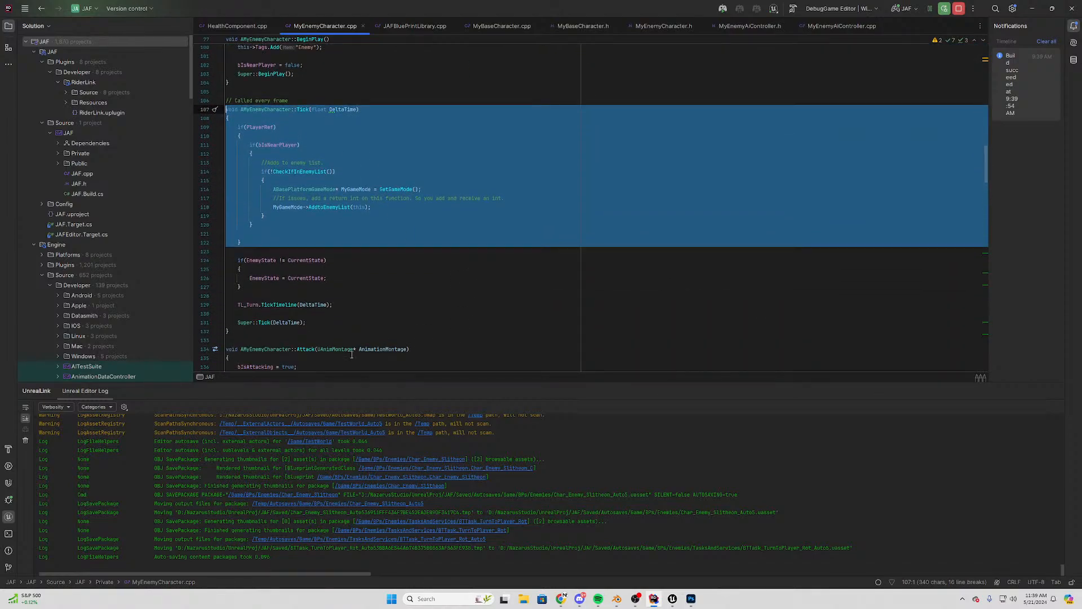
{"action": "left_click", "coordinate": [263, 333]}
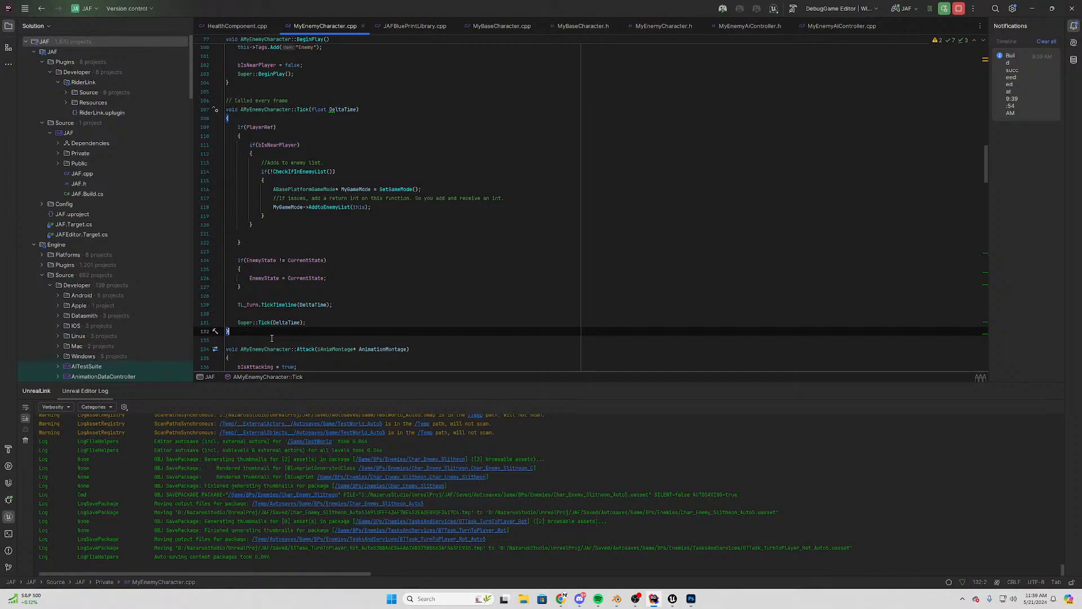
{"action": "left_click_drag", "start_coordinate": [264, 333], "coordinate": [225, 107]}
Highlight the complete Tick function once more, and place the cursor on its "Called every frame" comment
{"action": "left_click", "coordinate": [637, 127]}
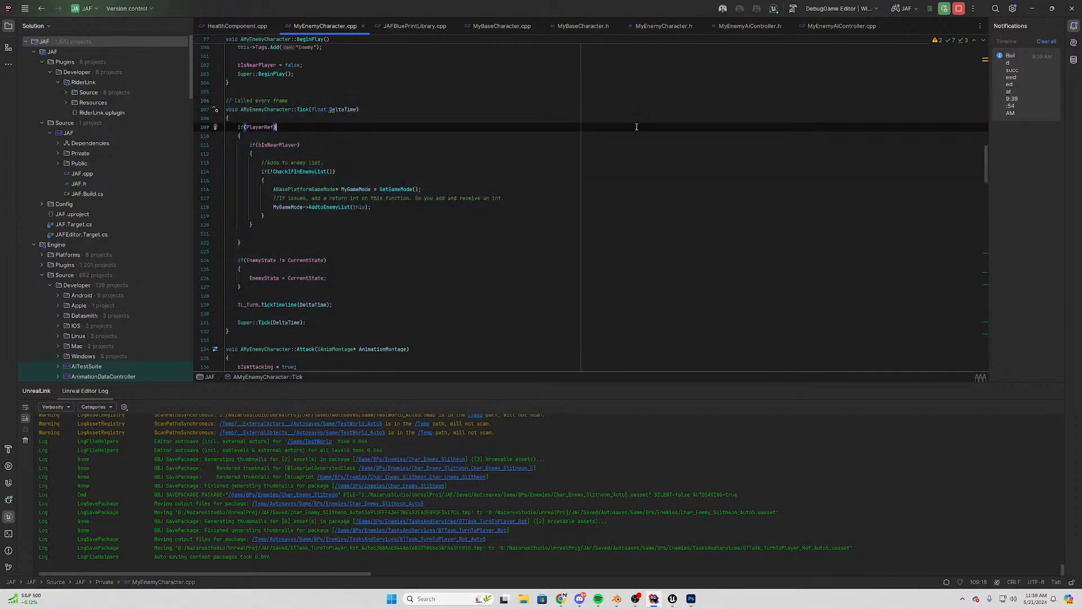
{"action": "scroll", "coordinate": [515, 253], "scroll_direction": "down", "scroll_amount": 2}
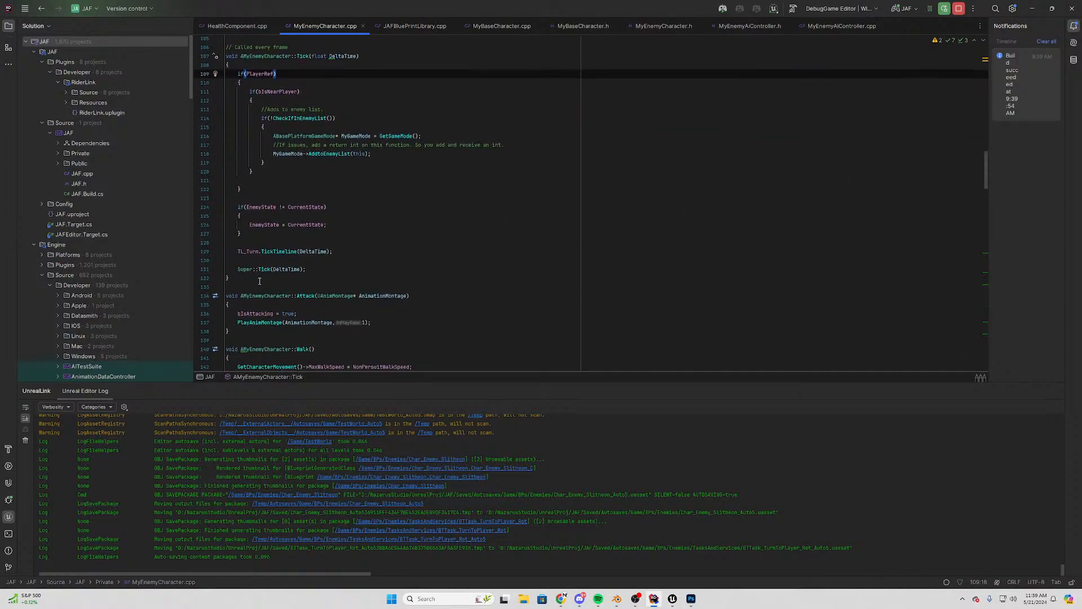
{"action": "left_click_drag", "start_coordinate": [264, 278], "coordinate": [225, 56]}
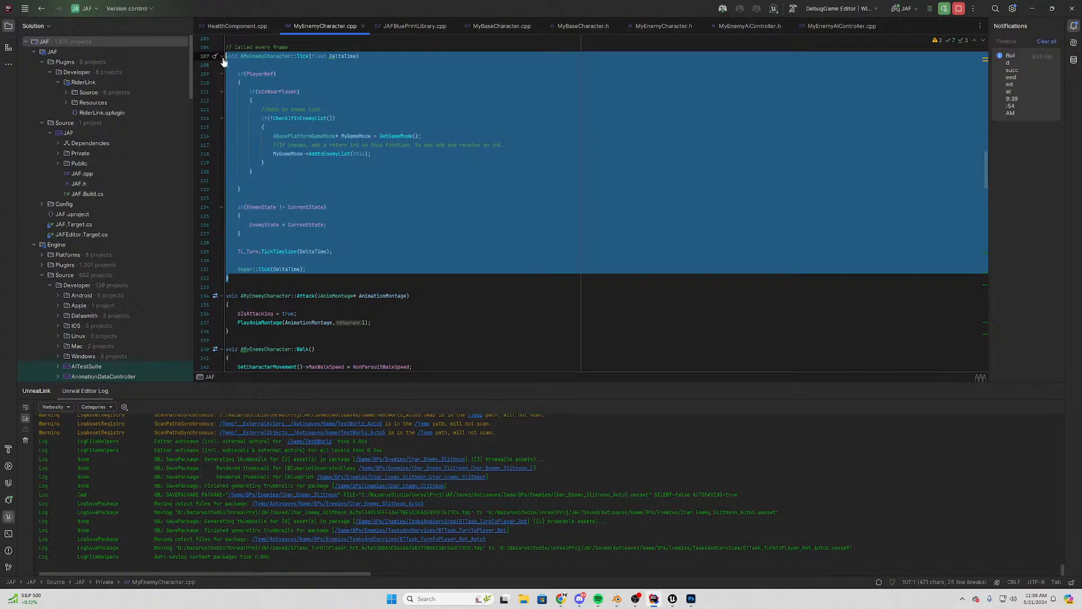
{"action": "scroll", "coordinate": [292, 150], "scroll_direction": "up", "scroll_amount": 2}
{"action": "left_click", "coordinate": [307, 100]}
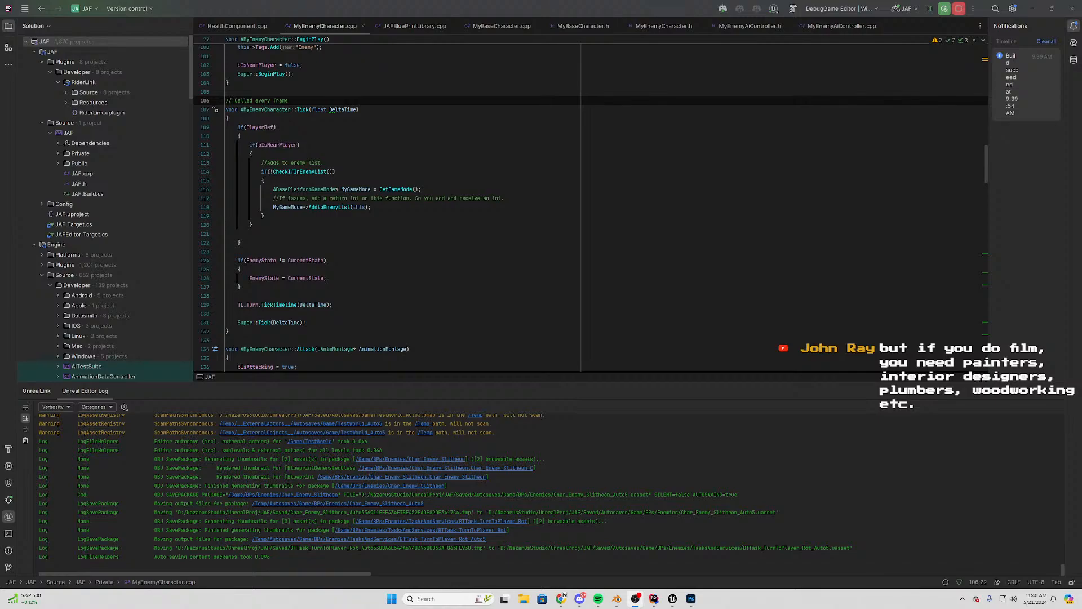
Switch to the Char_Enemy_Slitheon event graph in Unreal and examine the node chain attached to the Has Been Hit event
{"action": "scroll", "coordinate": [455, 244], "scroll_direction": "down", "scroll_amount": 6}
{"action": "mouse_move", "coordinate": [673, 598]}
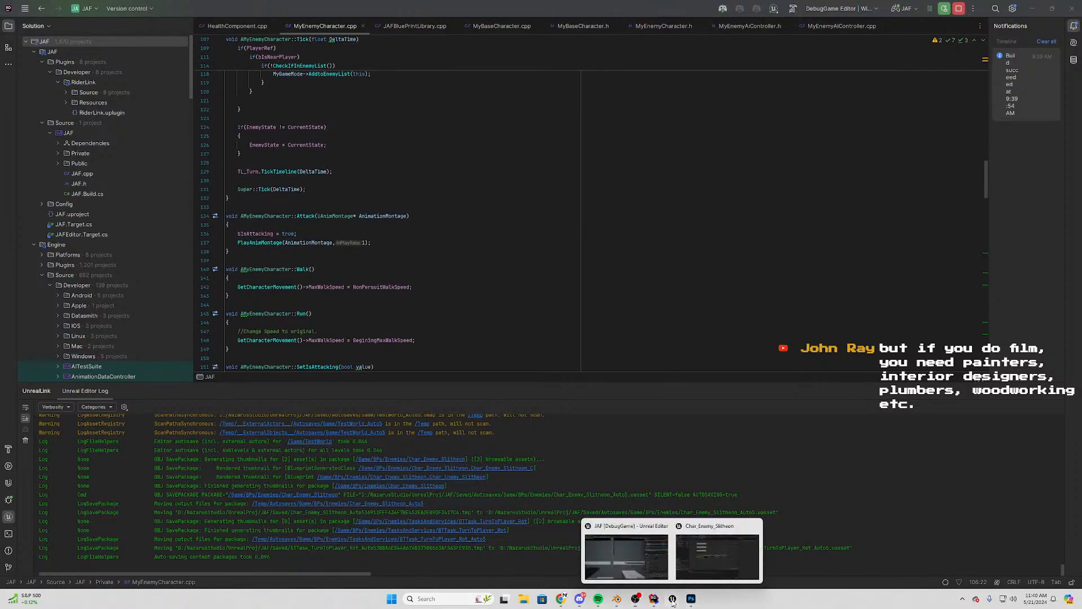
{"action": "left_click", "coordinate": [719, 561]}
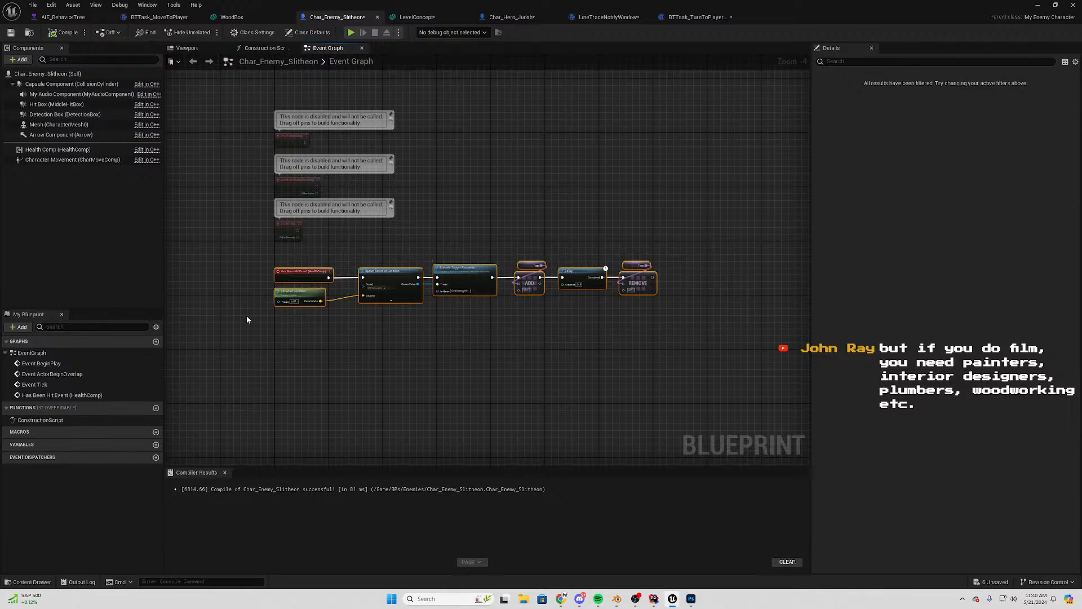
{"action": "scroll", "coordinate": [395, 327], "scroll_direction": "up", "scroll_amount": 3}
{"action": "scroll", "coordinate": [395, 327], "scroll_direction": "up", "scroll_amount": 1}
{"action": "right_click_drag", "start_coordinate": [350, 342], "coordinate": [462, 365]}
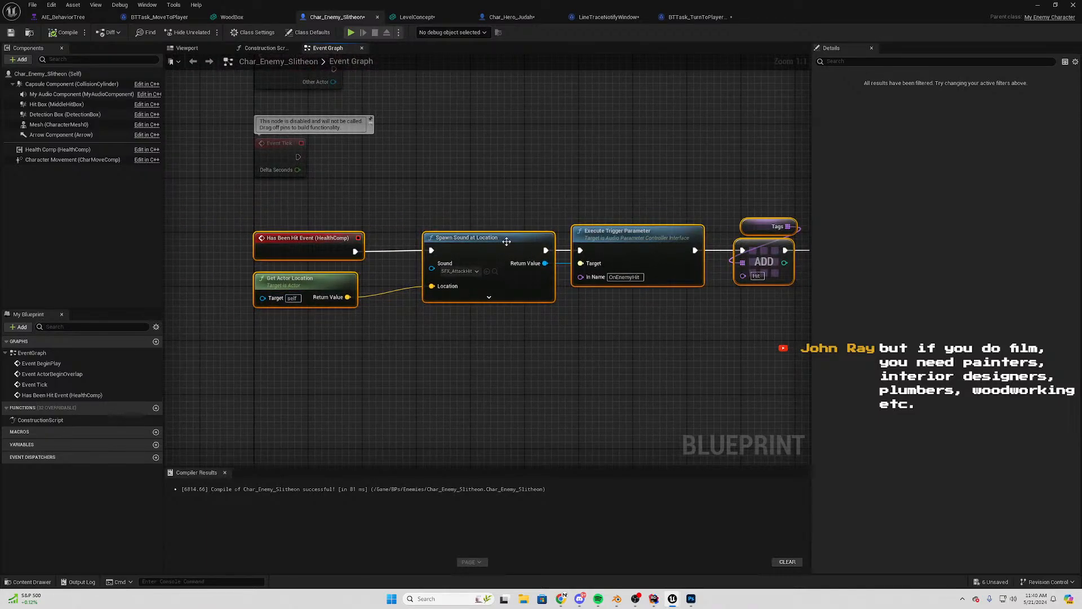
{"action": "right_click_drag", "start_coordinate": [553, 167], "coordinate": [410, 200]}
{"action": "scroll", "coordinate": [410, 201], "scroll_direction": "down", "scroll_amount": 3}
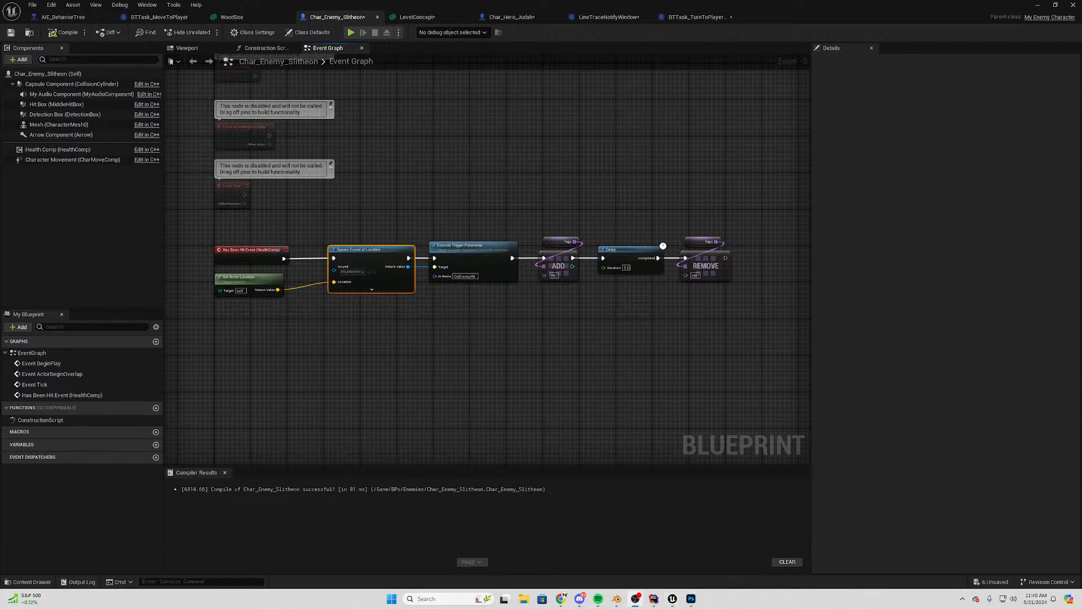
{"action": "scroll", "coordinate": [665, 132], "scroll_direction": "down", "scroll_amount": 2}
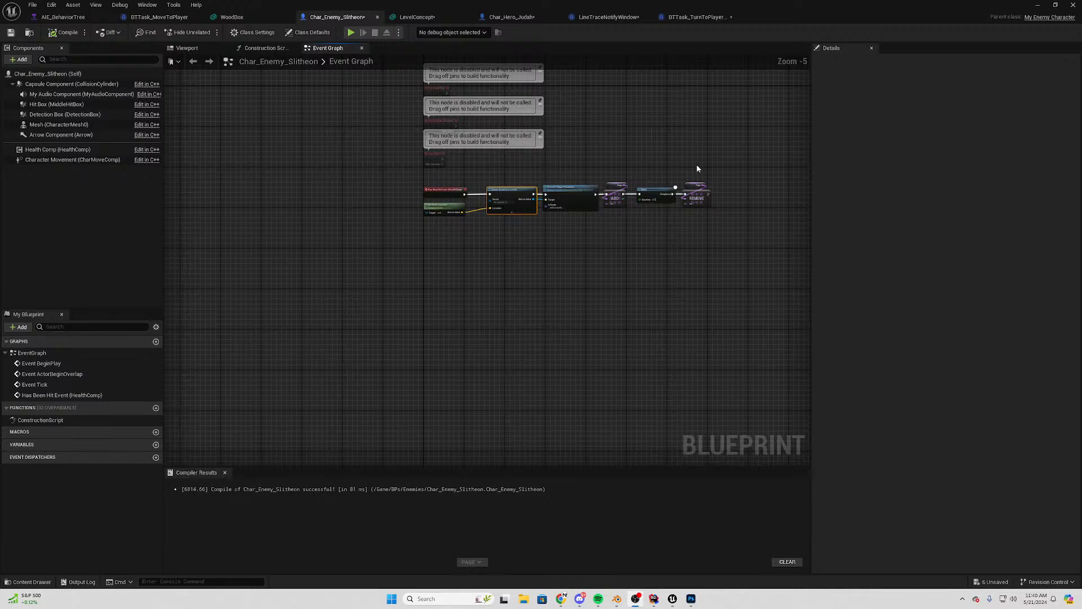
{"action": "right_click_drag", "start_coordinate": [699, 164], "coordinate": [587, 179]}
Select the entire Has Been Hit node chain, from the event and Get Actor Location through to the Remove node
{"action": "left_click_drag", "start_coordinate": [644, 192], "coordinate": [316, 277]}
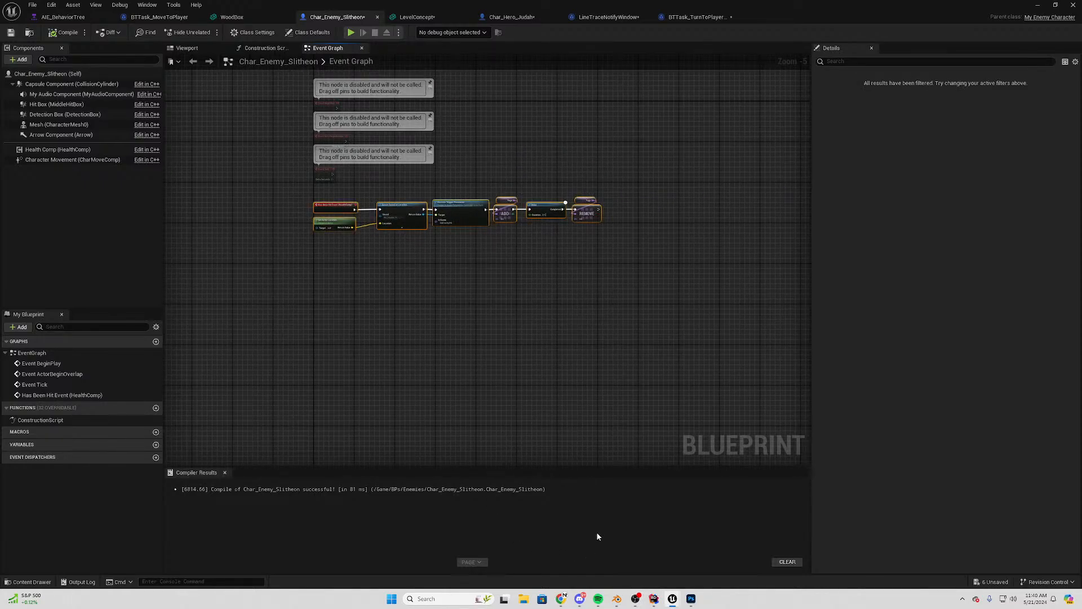
{"action": "left_click_drag", "start_coordinate": [693, 185], "coordinate": [251, 256]}
{"action": "scroll", "coordinate": [345, 234], "scroll_direction": "up", "scroll_amount": 3}
{"action": "right_click_drag", "start_coordinate": [407, 241], "coordinate": [367, 250]}
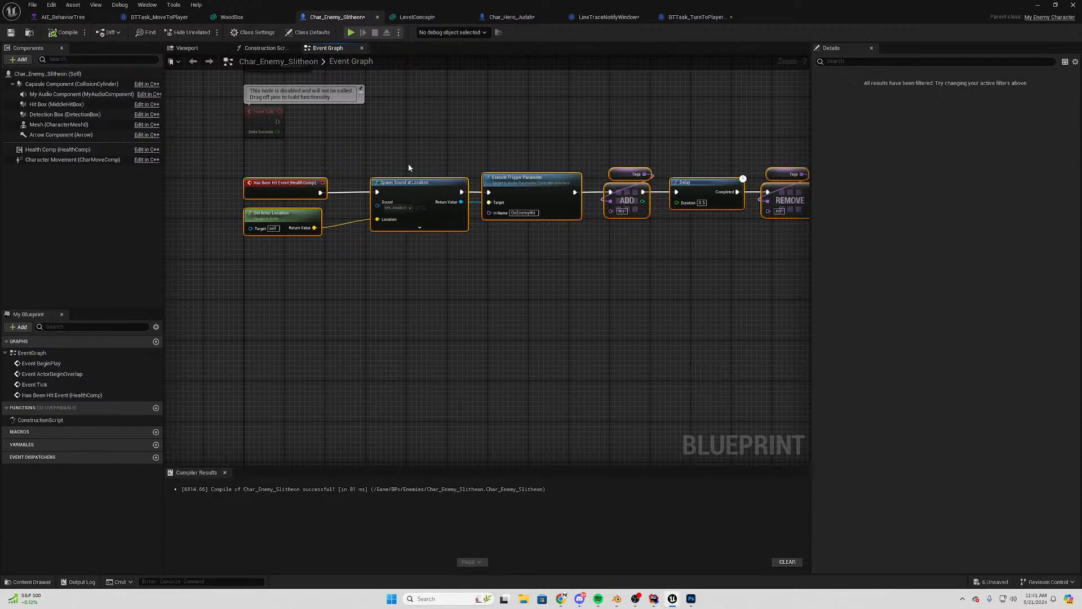
Move the Spawn Sound at Location node slightly closer to the Has Been Hit event, and clear the selection
{"action": "left_click_drag", "start_coordinate": [452, 129], "coordinate": [409, 255]}
{"action": "left_click_drag", "start_coordinate": [418, 179], "coordinate": [403, 185]}
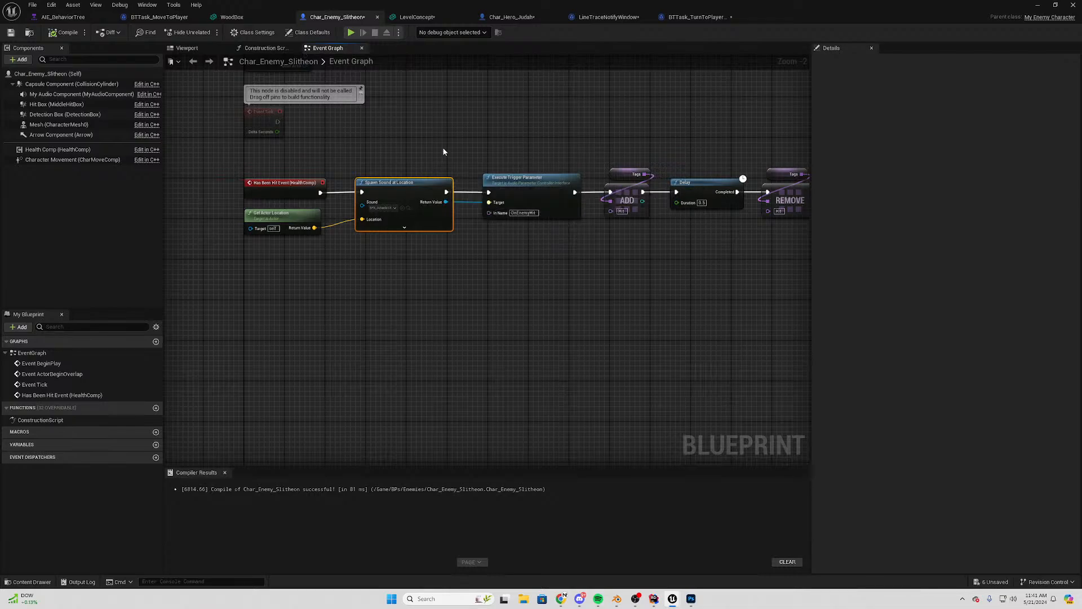
{"action": "left_click", "coordinate": [442, 147]}
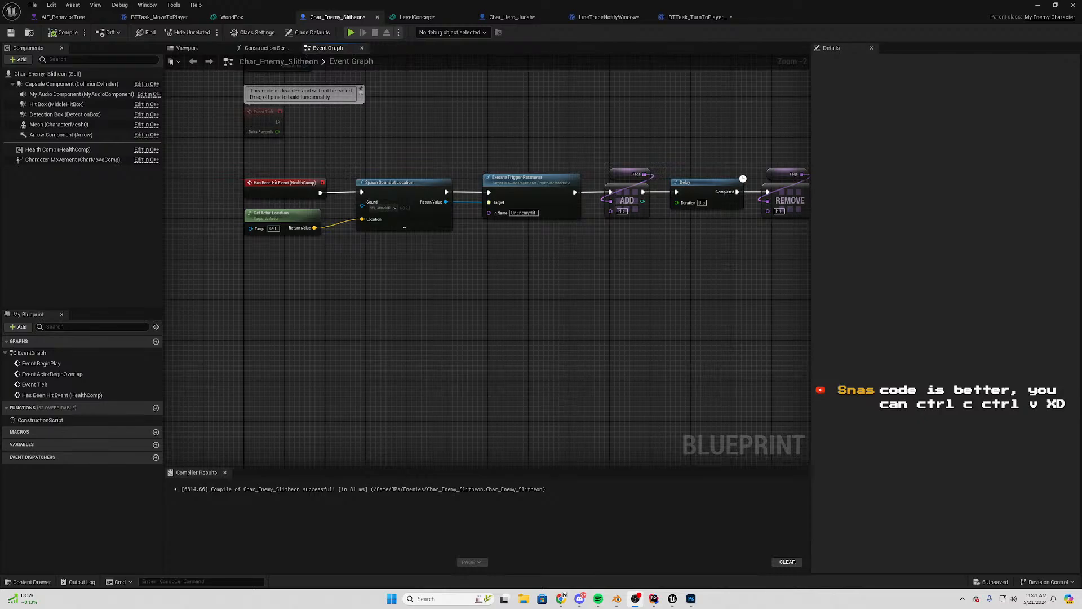
{"action": "right_click_drag", "start_coordinate": [551, 285], "coordinate": [488, 336]}
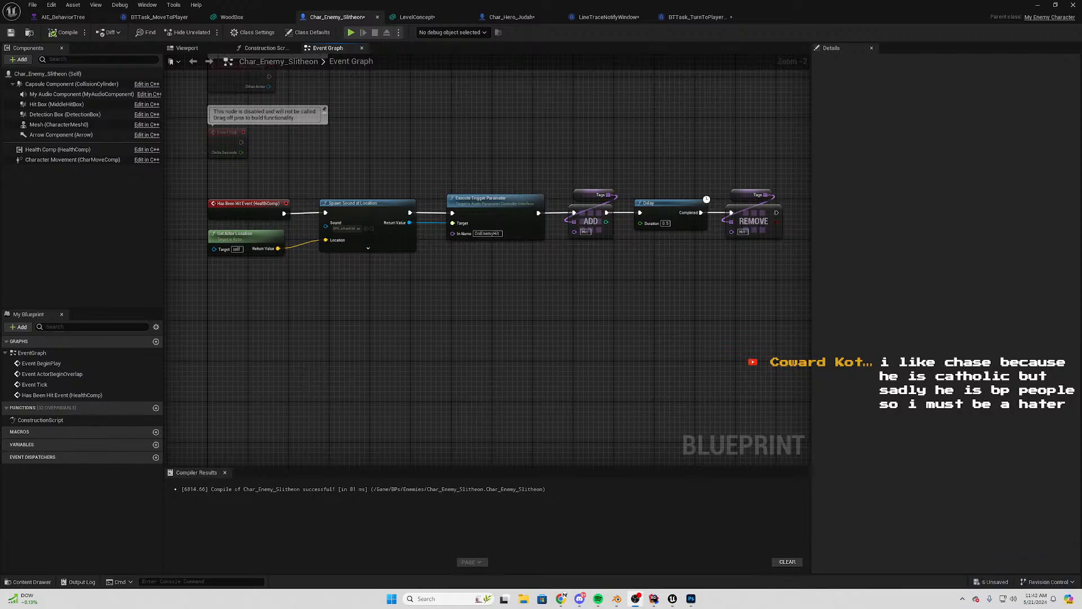
Switch to the Chrome window with the Nodes documentation and open the Nazar'us Studios Patreon page in a new tab
{"action": "mouse_move", "coordinate": [561, 599]}
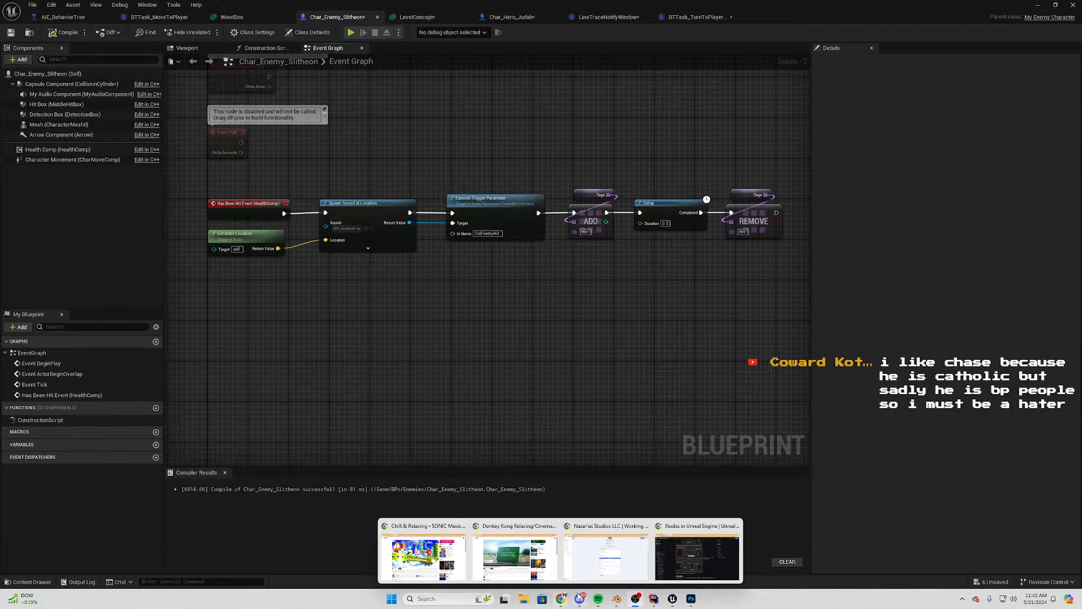
{"action": "left_click", "coordinate": [662, 554]}
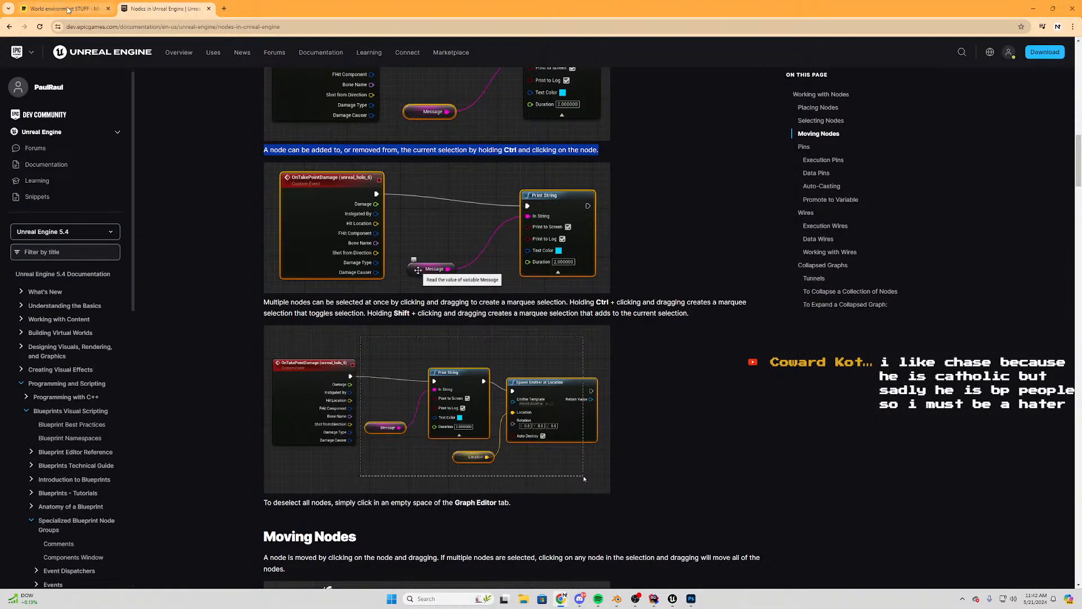
{"action": "left_click", "coordinate": [225, 8]}
{"action": "type", "text": "patre"}
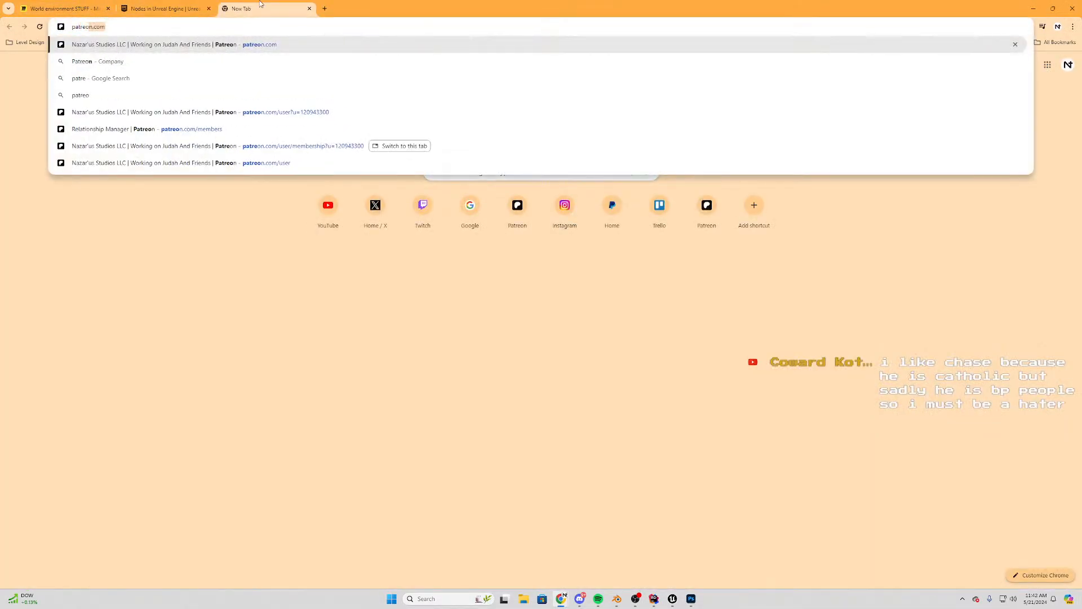
{"action": "key", "text": "Return"}
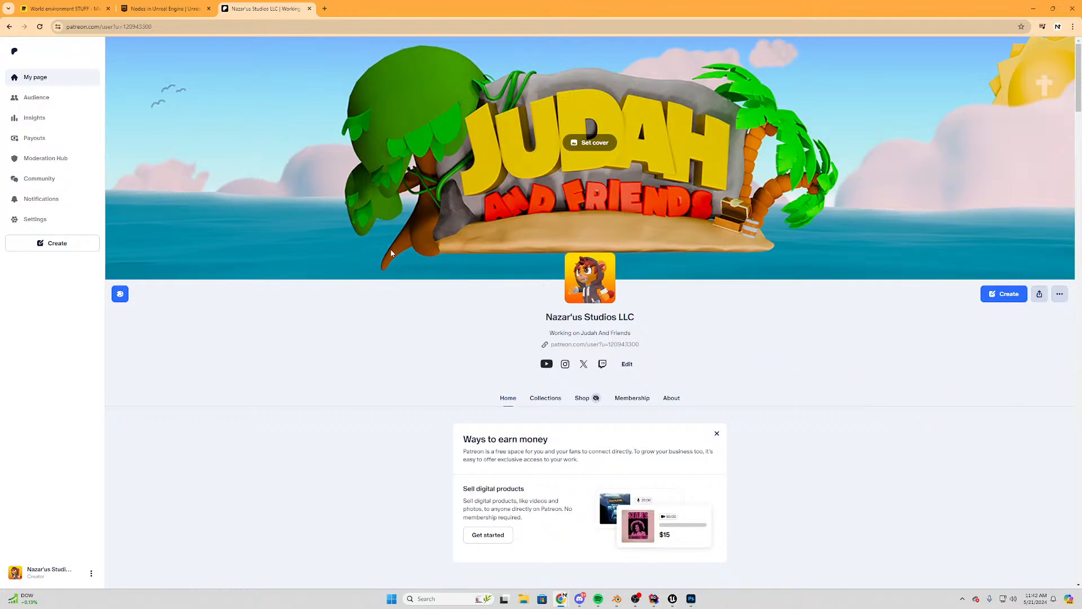
Go down to the Overview section of the Patreon page and highlight its membership figures
{"action": "scroll", "coordinate": [393, 272], "scroll_direction": "down", "scroll_amount": 6}
{"action": "left_click_drag", "start_coordinate": [568, 316], "coordinate": [450, 285]}
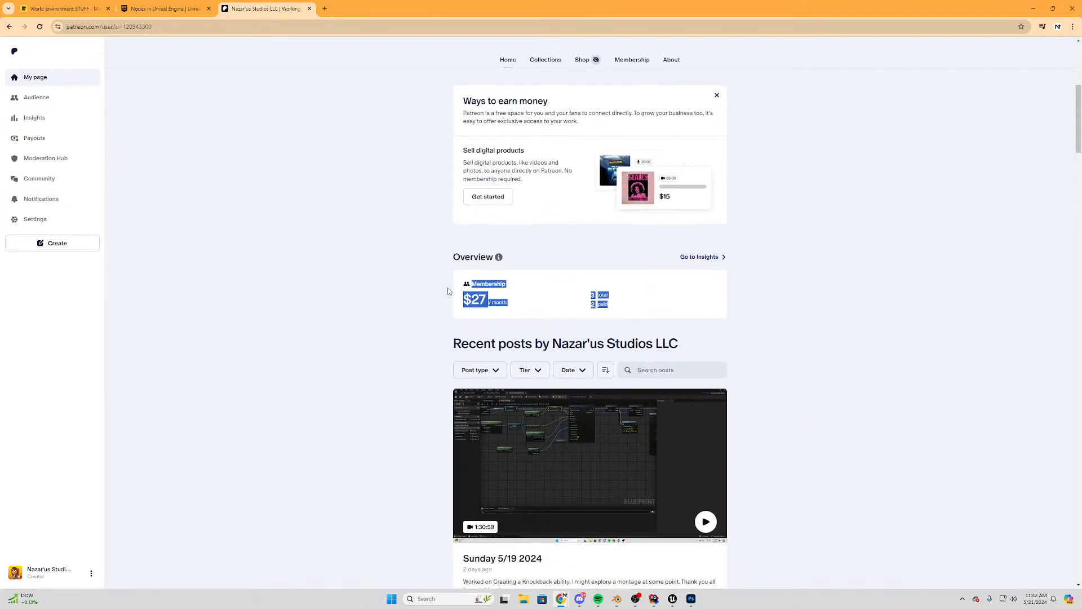
{"action": "scroll", "coordinate": [573, 193], "scroll_direction": "up", "scroll_amount": 3}
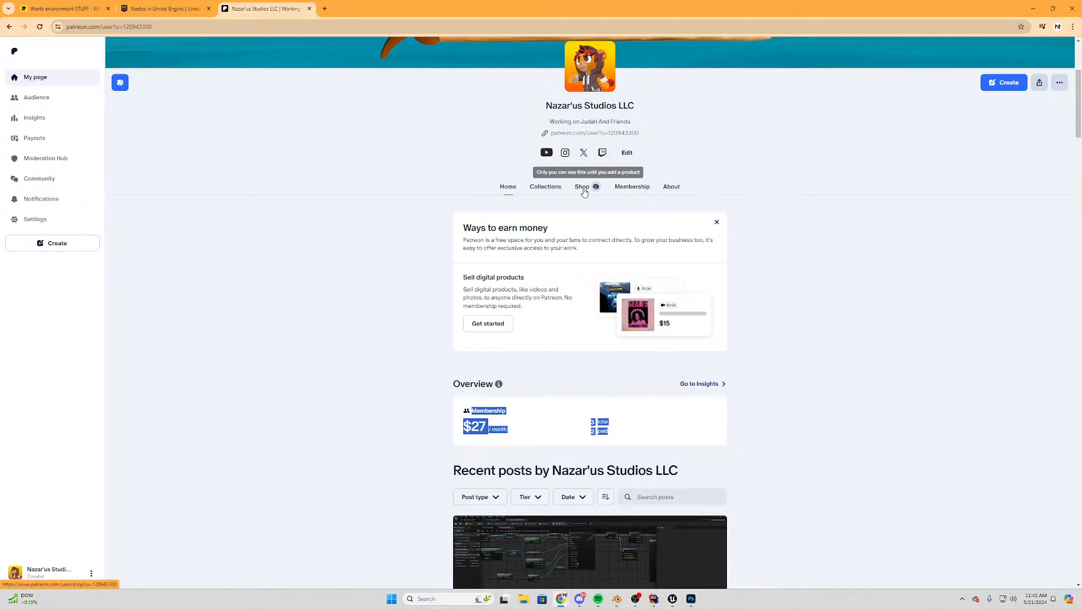
Look through the Membership tiers and the Shop section of the Patreon page, and close its tab
{"action": "left_click", "coordinate": [575, 188]}
{"action": "left_click", "coordinate": [635, 294]}
{"action": "scroll", "coordinate": [630, 304], "scroll_direction": "down", "scroll_amount": 4}
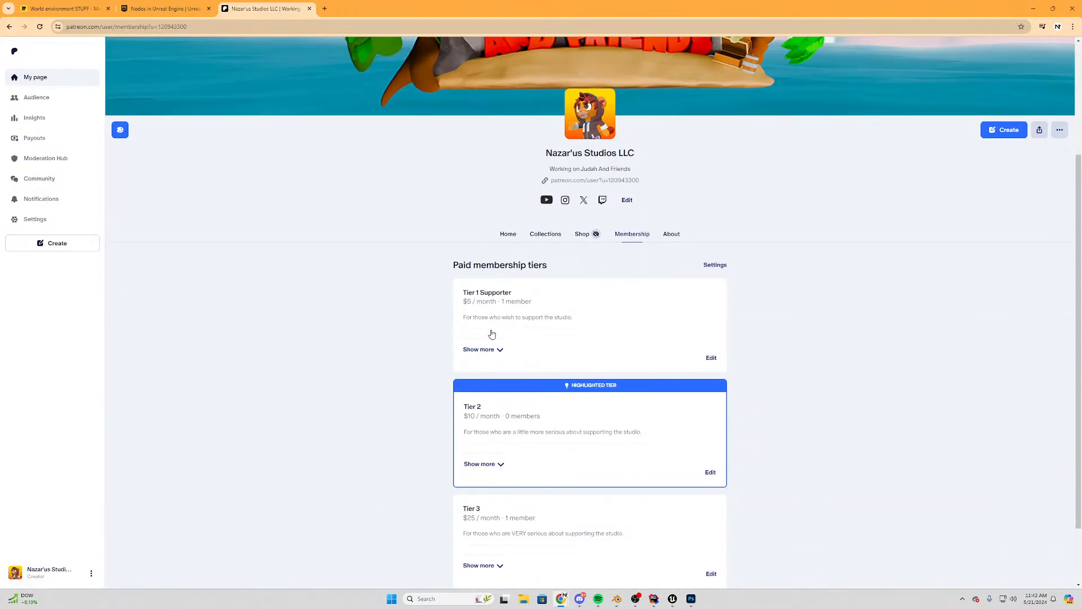
{"action": "left_click", "coordinate": [577, 163]}
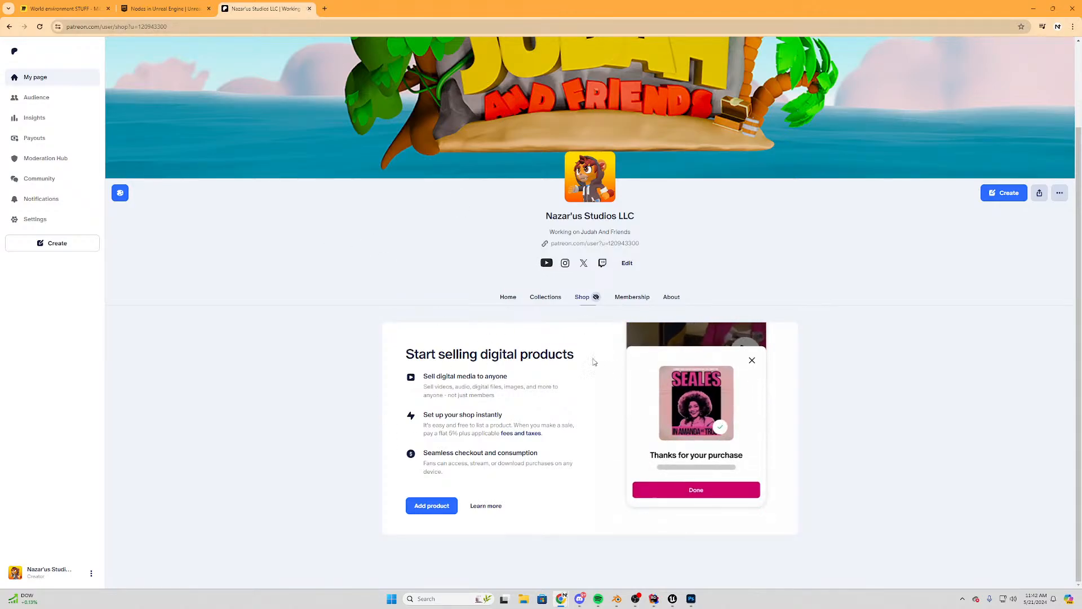
{"action": "left_click", "coordinate": [310, 9]}
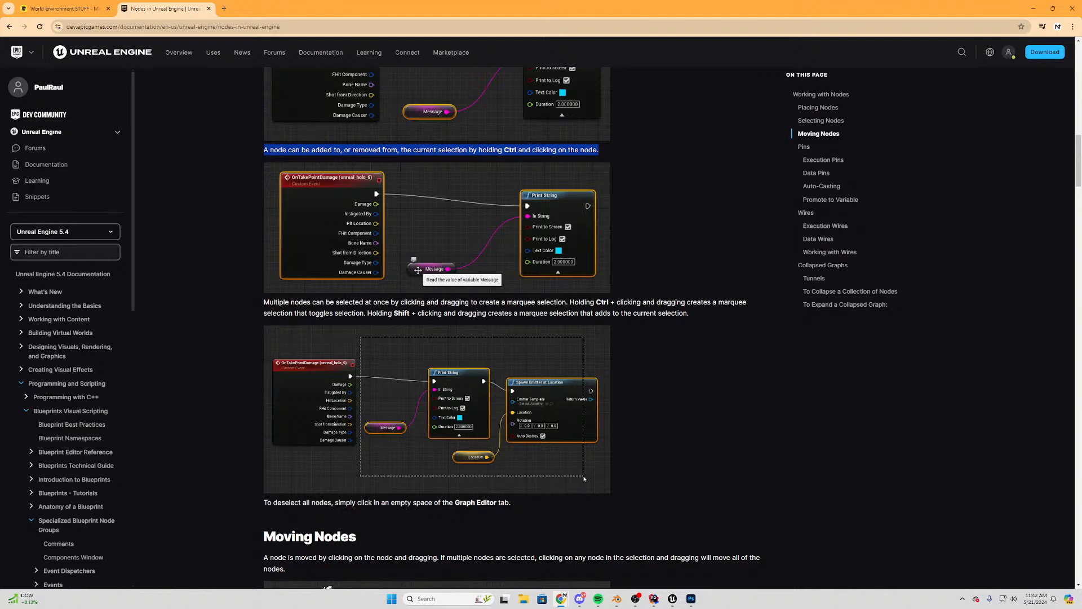
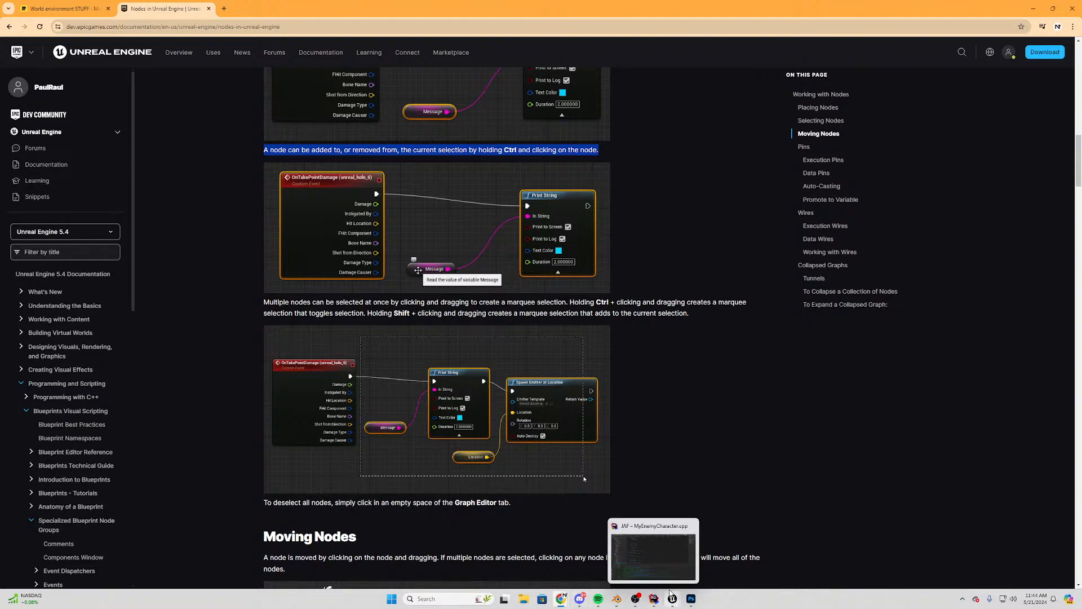
Switch to MyEnemyCharacter.cpp in Rider and duplicate the PlayAnimMontage call in the Attack function repeatedly along its line
{"action": "left_click", "coordinate": [654, 599]}
{"action": "left_click_drag", "start_coordinate": [380, 242], "coordinate": [228, 246]}
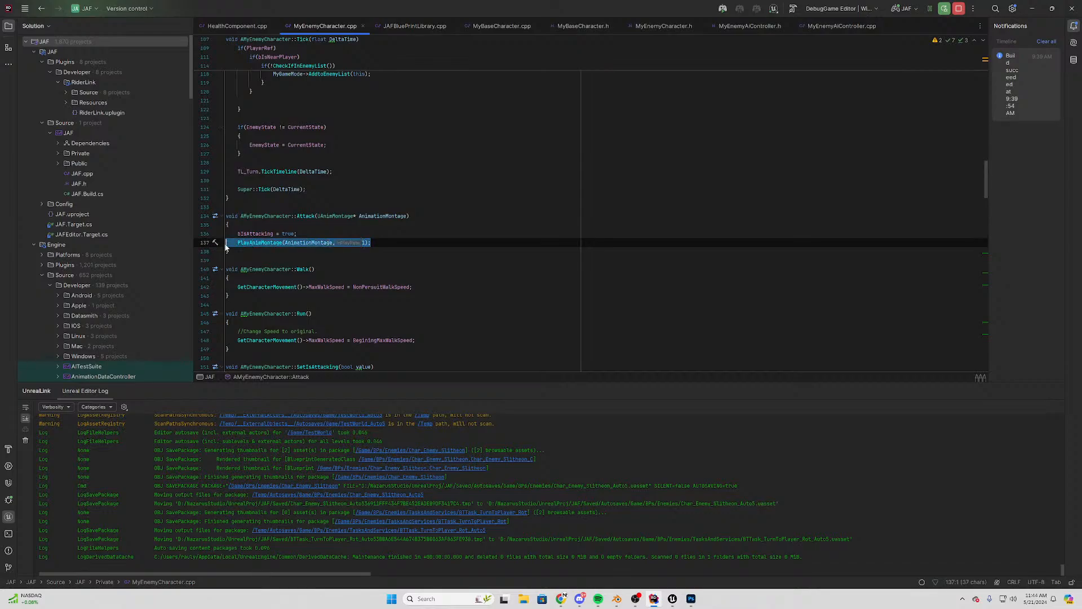
{"action": "key", "text": "ctrl+d"}
{"action": "key", "text": "ctrl+d"}
{"action": "key", "text": "ctrl+d"}
{"action": "key", "text": "ctrl+d"}
{"action": "key", "text": "ctrl+d"}
{"action": "key", "text": "ctrl+d"}
{"action": "key", "text": "ctrl+d"}
{"action": "key", "text": "ctrl+d"}
{"action": "key", "text": "ctrl+d"}
{"action": "key", "text": "ctrl+d"}
{"action": "key", "text": "ctrl+d"}
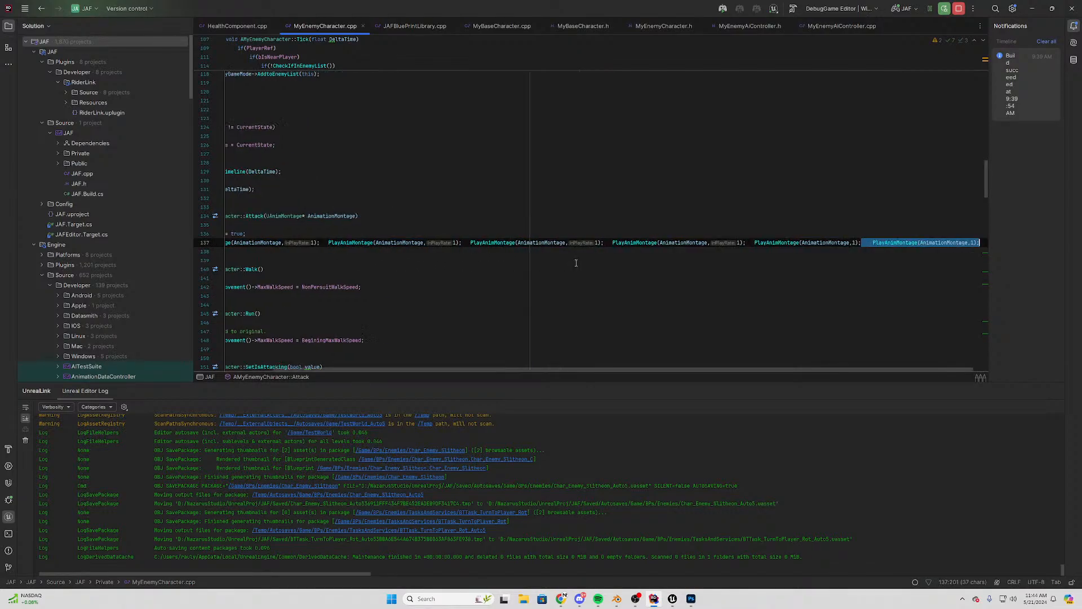
Undo all the duplications of the PlayAnimMontage call, leaving a single call in the Attack function
{"action": "key", "text": "ctrl+z"}
{"action": "key", "text": "ctrl+z"}
{"action": "key", "text": "ctrl+z"}
{"action": "key", "text": "ctrl+z"}
{"action": "key", "text": "ctrl+z"}
{"action": "key", "text": "ctrl+z"}
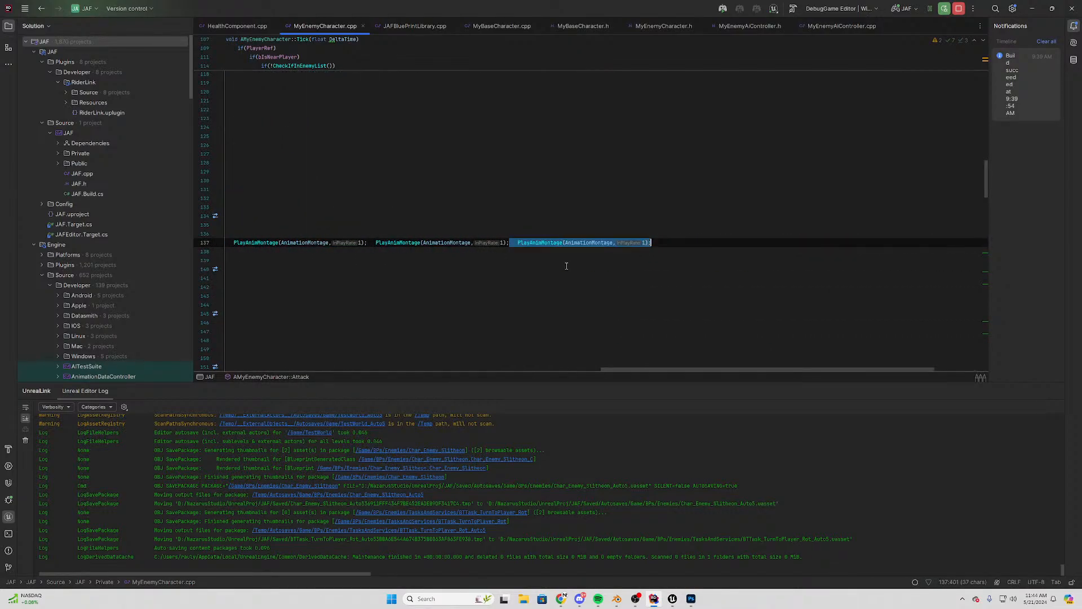
{"action": "key", "text": "ctrl+z"}
{"action": "key", "text": "ctrl+z"}
{"action": "key", "text": "ctrl+z"}
{"action": "key", "text": "ctrl+z"}
{"action": "key", "text": "ctrl+z"}
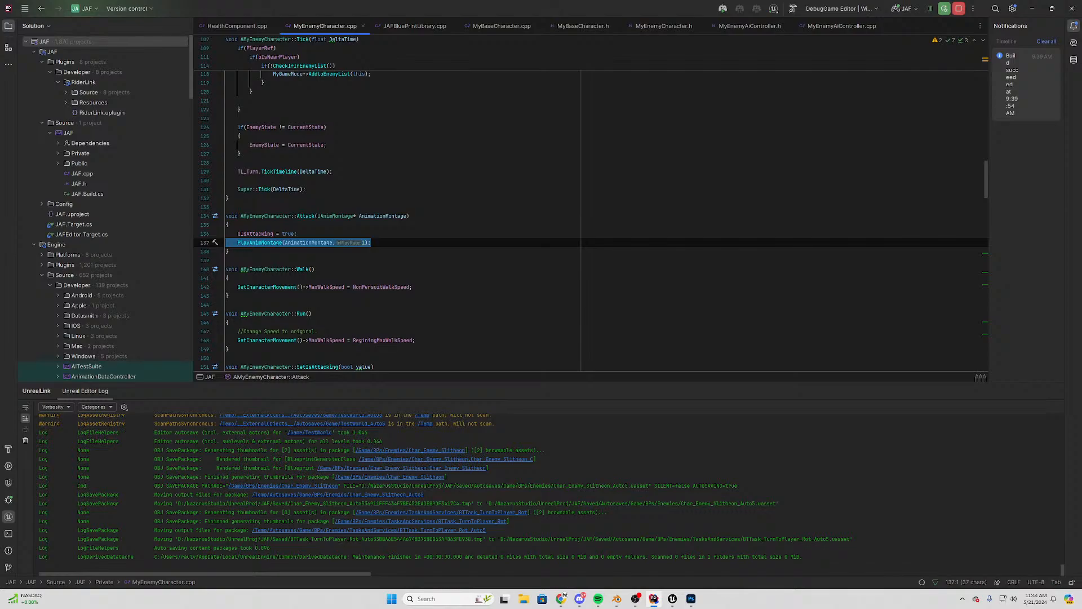
Return to the Char_Enemy_Slitheon event graph, select the whole Has Been Hit node chain several times, and clear the selection
{"action": "mouse_move", "coordinate": [673, 598]}
{"action": "left_click", "coordinate": [691, 562]}
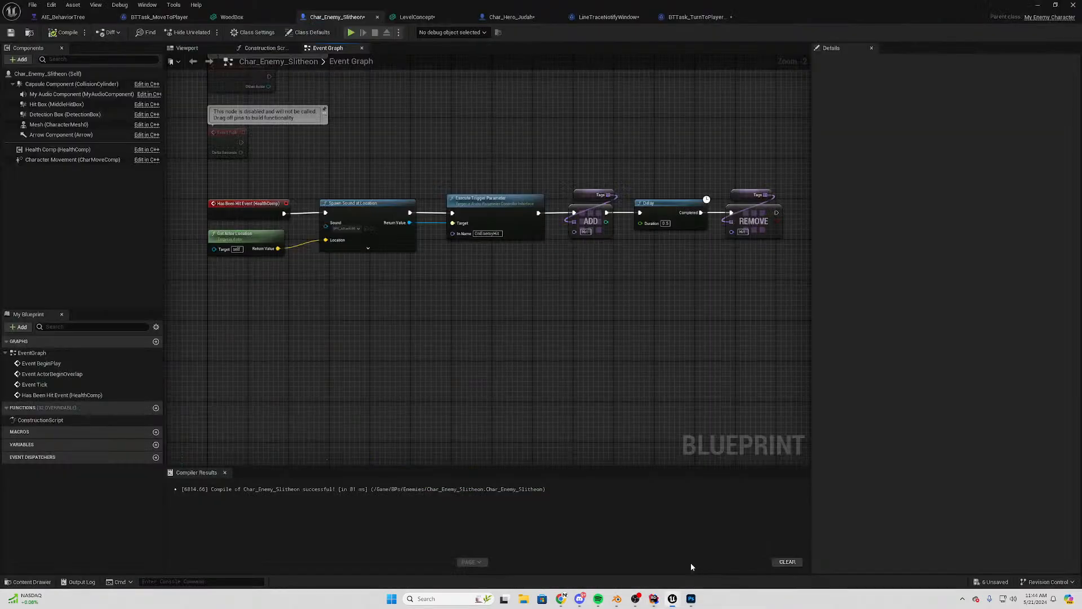
{"action": "left_click_drag", "start_coordinate": [217, 192], "coordinate": [741, 366]}
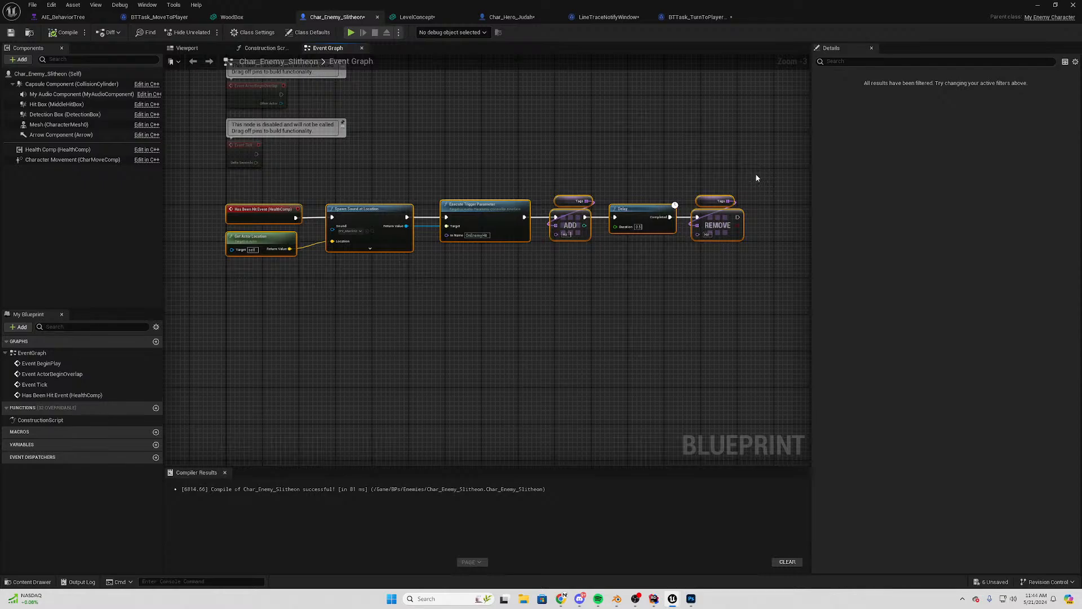
{"action": "left_click_drag", "start_coordinate": [758, 175], "coordinate": [304, 324]}
{"action": "left_click_drag", "start_coordinate": [234, 322], "coordinate": [738, 233]}
{"action": "left_click_drag", "start_coordinate": [767, 174], "coordinate": [227, 303]}
{"action": "left_click", "coordinate": [321, 344]}
{"action": "left_click", "coordinate": [411, 379]}
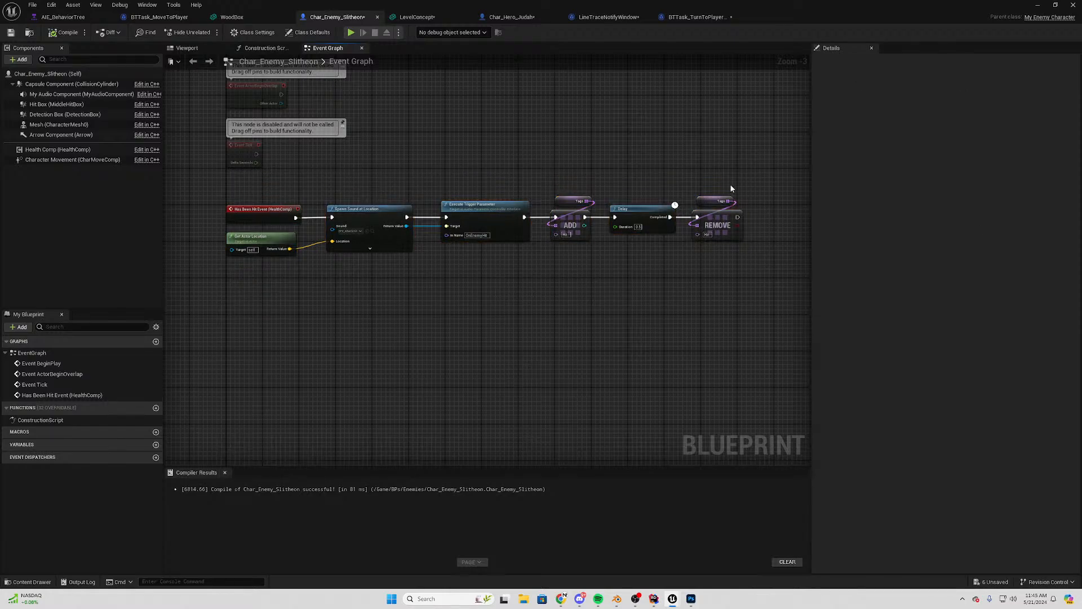
Reselect all nodes of the Has Been Hit chain and view them together with the disabled event nodes above
{"action": "left_click_drag", "start_coordinate": [773, 182], "coordinate": [214, 338]}
{"action": "right_click_drag", "start_coordinate": [413, 314], "coordinate": [284, 332]}
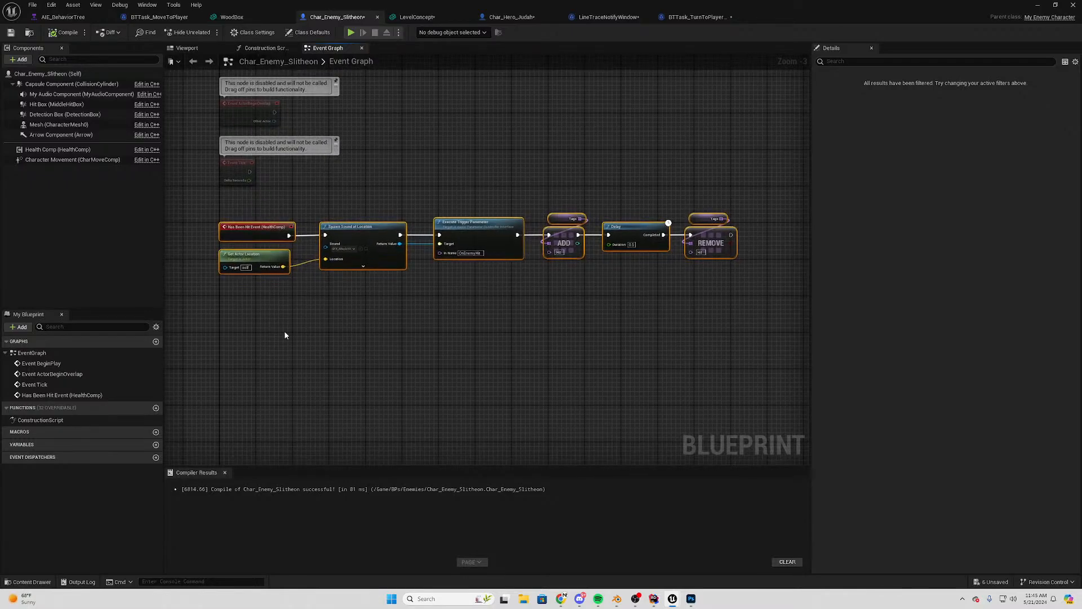
{"action": "scroll", "coordinate": [310, 276], "scroll_direction": "down", "scroll_amount": 1}
{"action": "right_click_drag", "start_coordinate": [468, 208], "coordinate": [406, 255]}
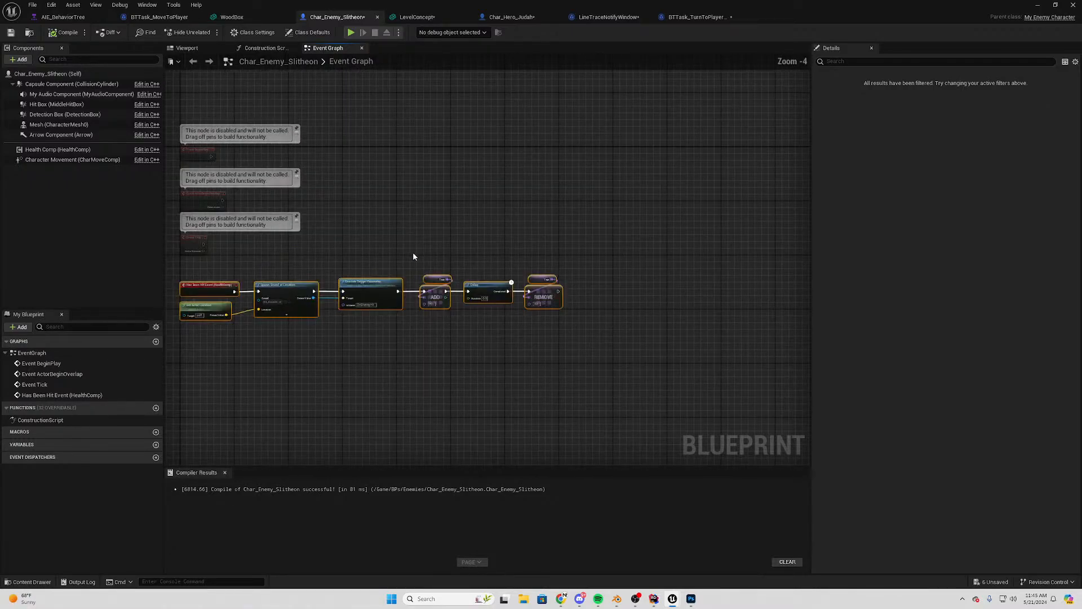
{"action": "left_click_drag", "start_coordinate": [625, 266], "coordinate": [167, 369]}
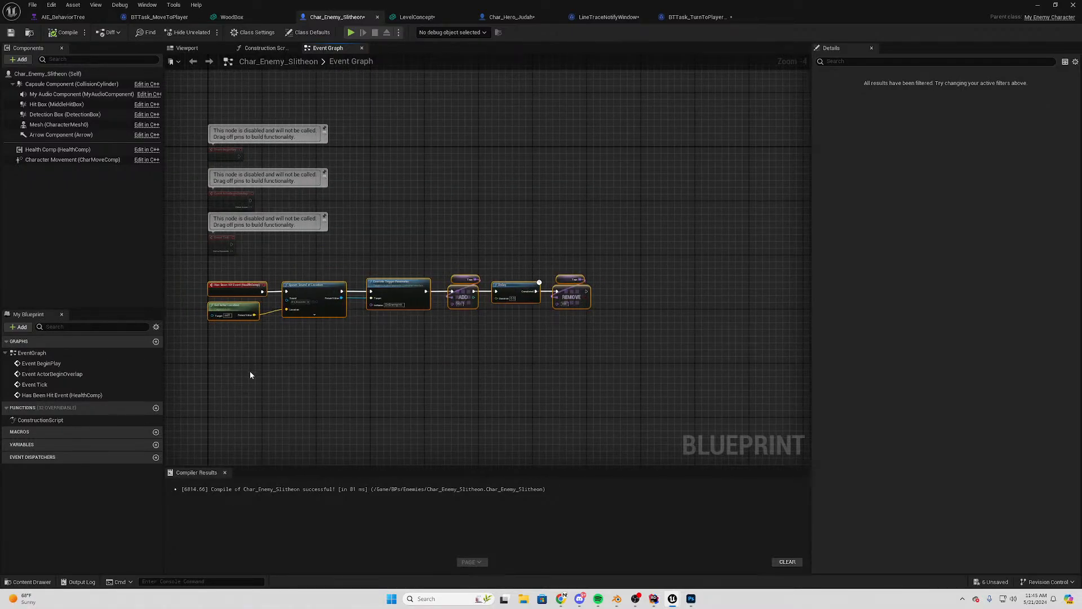
{"action": "right_click_drag", "start_coordinate": [580, 337], "coordinate": [652, 319]}
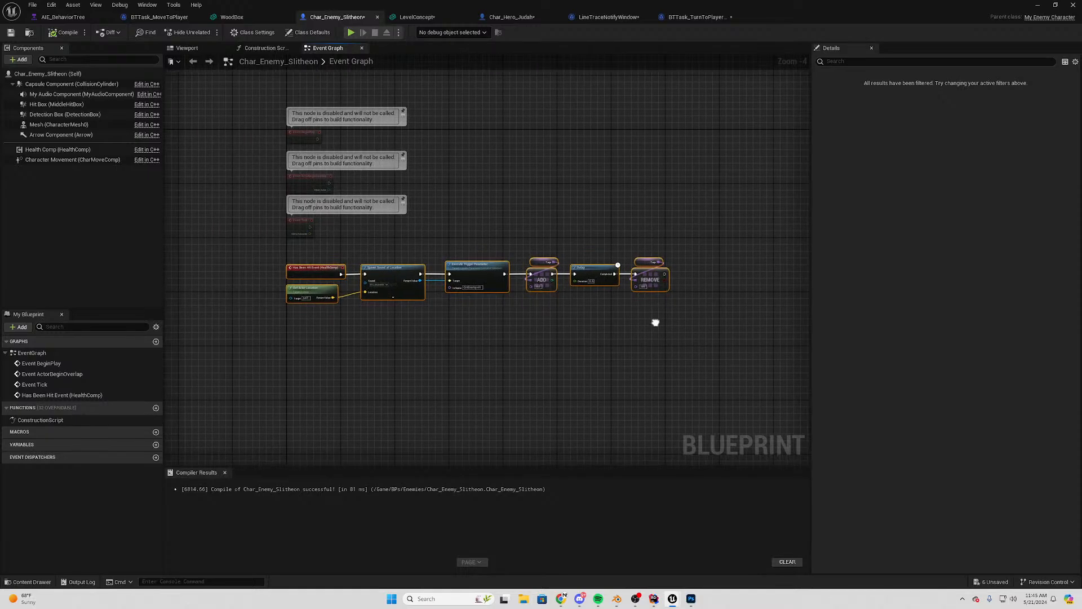
{"action": "left_click_drag", "start_coordinate": [702, 265], "coordinate": [350, 340]}
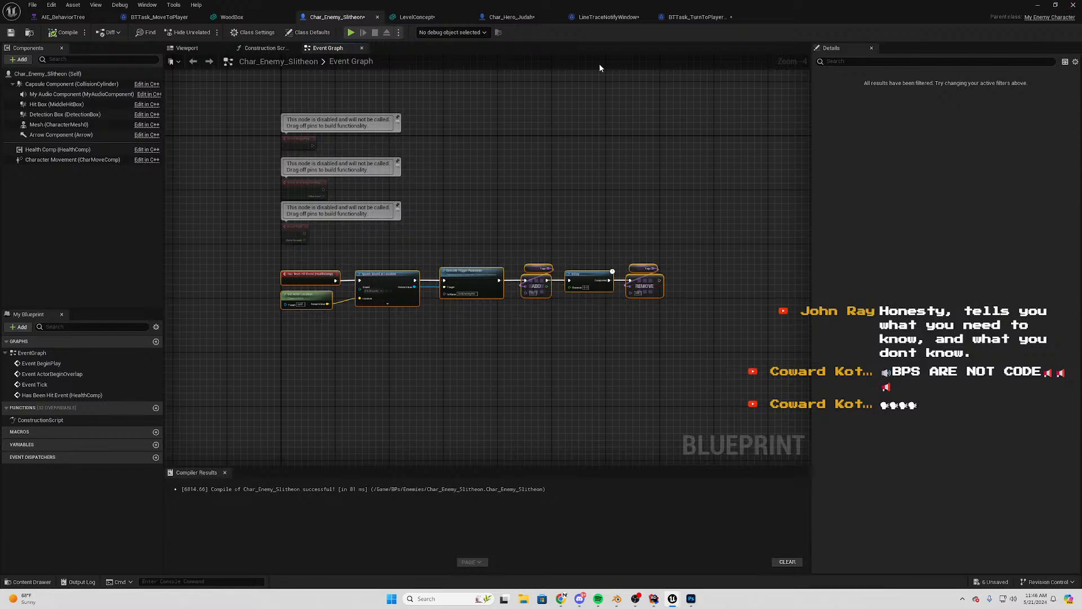
Close the Char_Enemy_Slitheon blueprint, minimize the asset editor window, and switch to Blender to view the LevelConcept model up close
{"action": "left_click", "coordinate": [378, 18]}
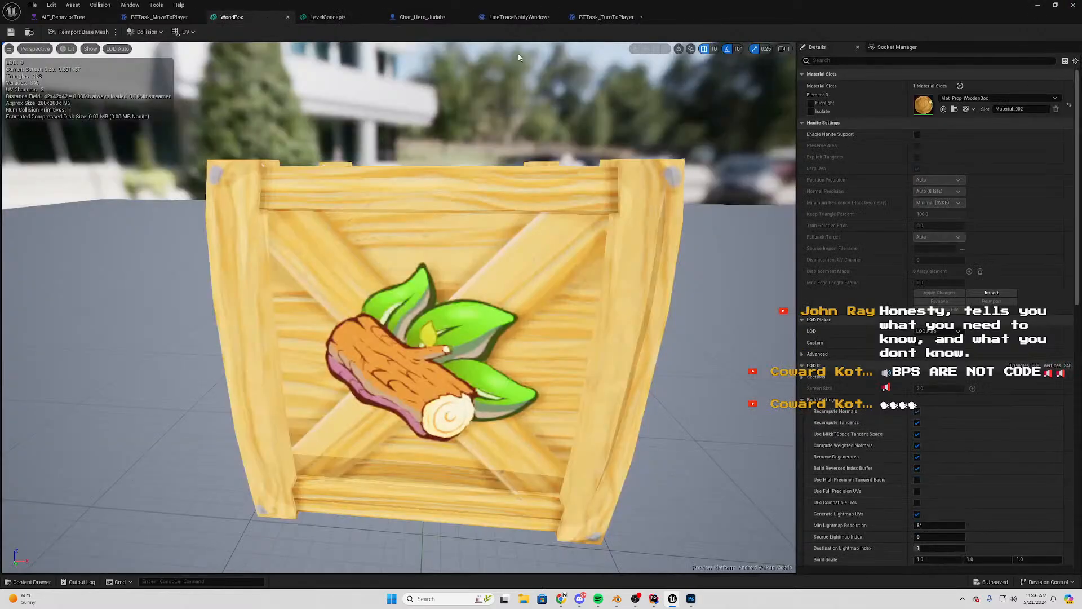
{"action": "left_click", "coordinate": [1039, 6]}
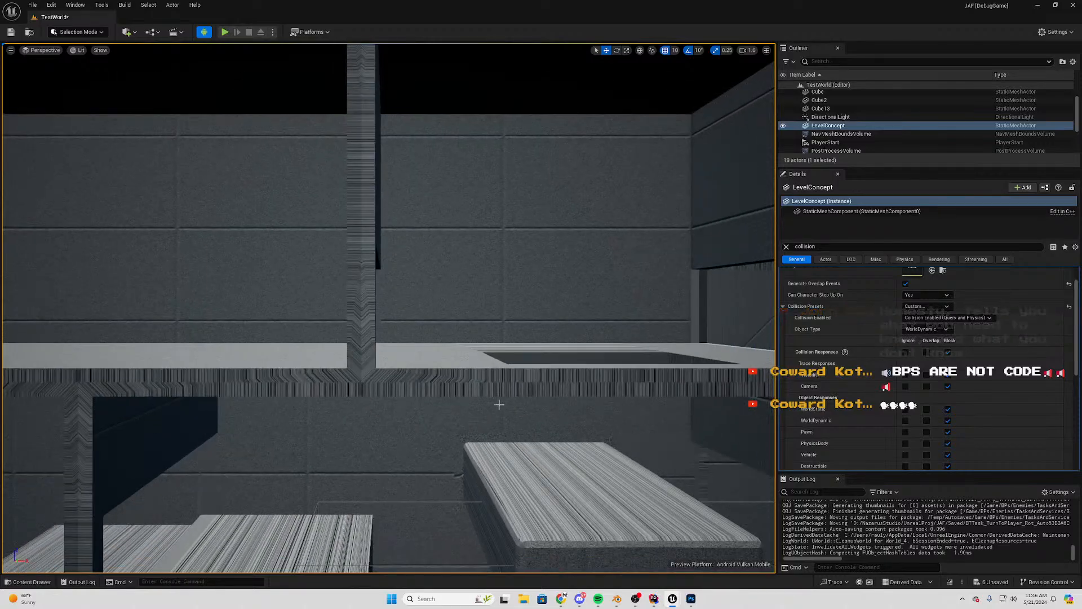
{"action": "left_click", "coordinate": [617, 599]}
{"action": "middle_click_drag", "start_coordinate": [538, 363], "coordinate": [400, 314]}
{"action": "scroll", "coordinate": [563, 311], "scroll_direction": "up", "scroll_amount": 4}
{"action": "scroll", "coordinate": [466, 288], "scroll_direction": "up", "scroll_amount": 4}
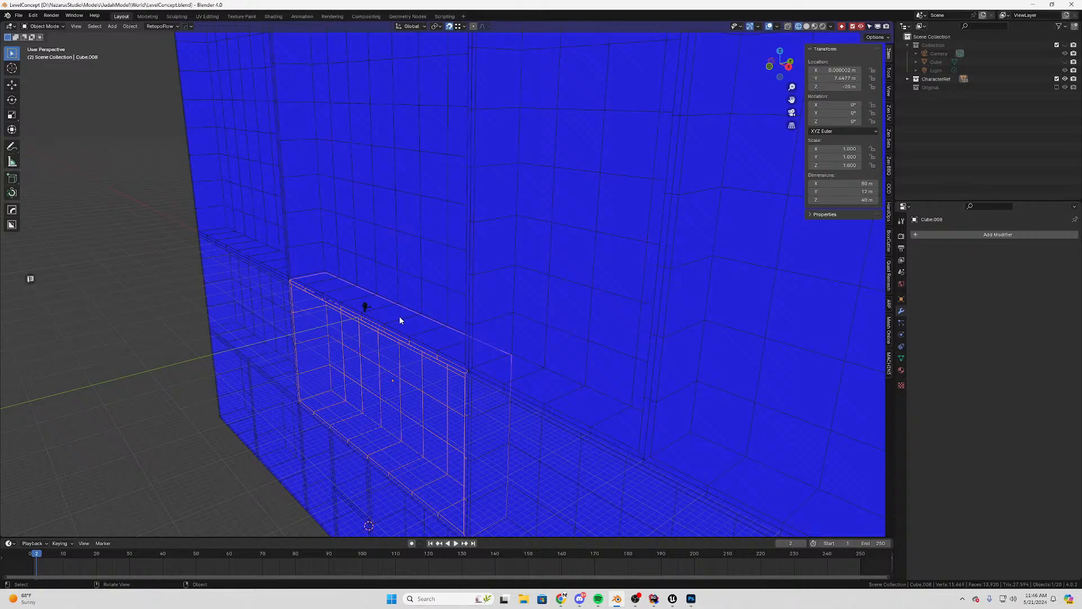
Open Discord, move its window onto the other monitor, and return to the LevelConcept model in Blender
{"action": "middle_click_drag", "start_coordinate": [401, 313], "coordinate": [555, 370]}
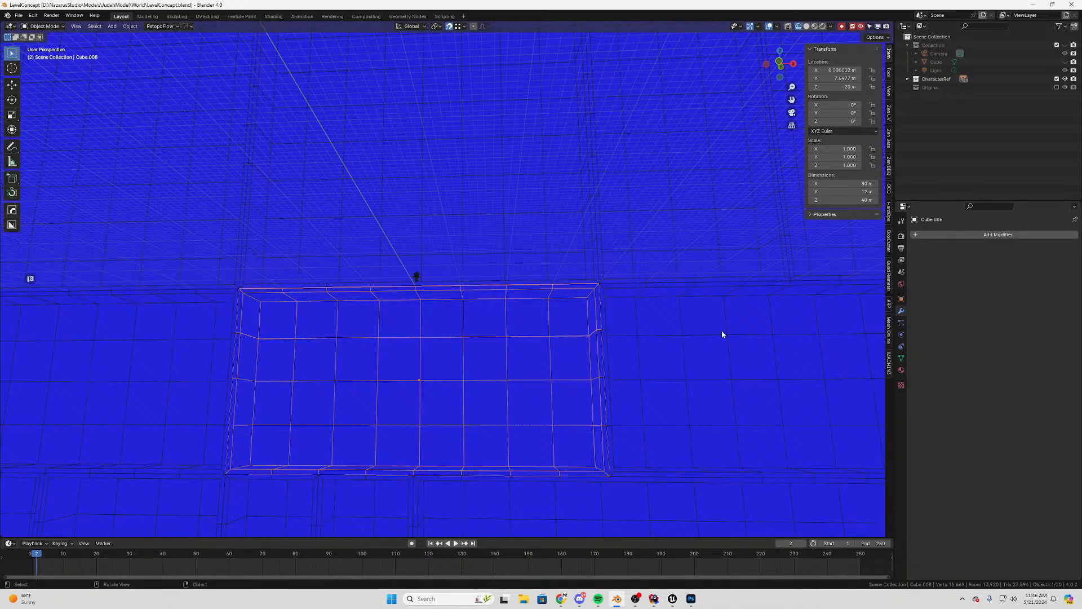
{"action": "left_click", "coordinate": [583, 599]}
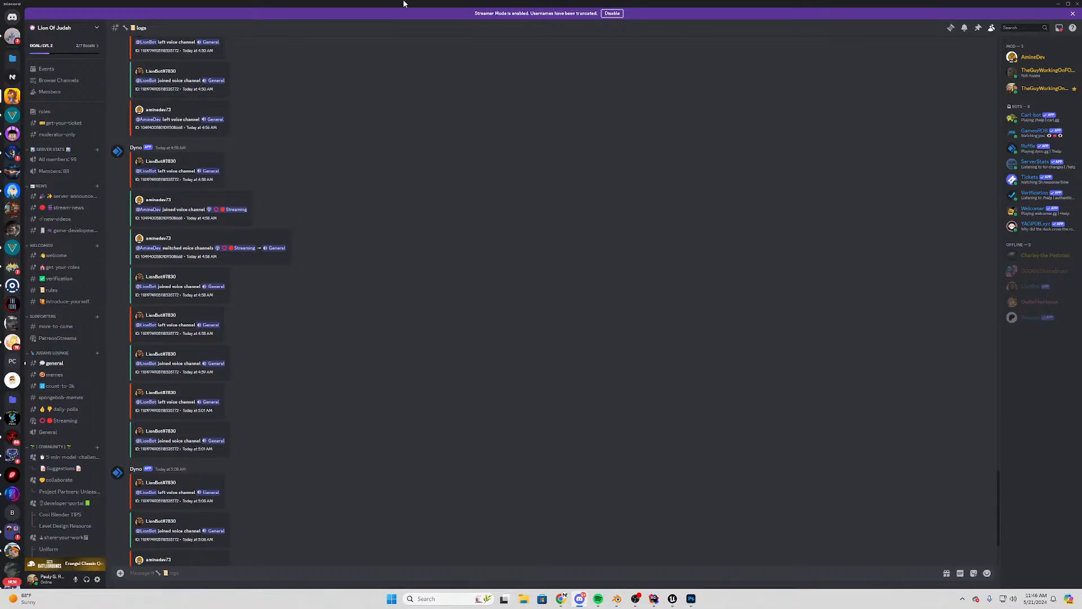
{"action": "left_click_drag", "start_coordinate": [403, 4], "coordinate": [1081, 67]}
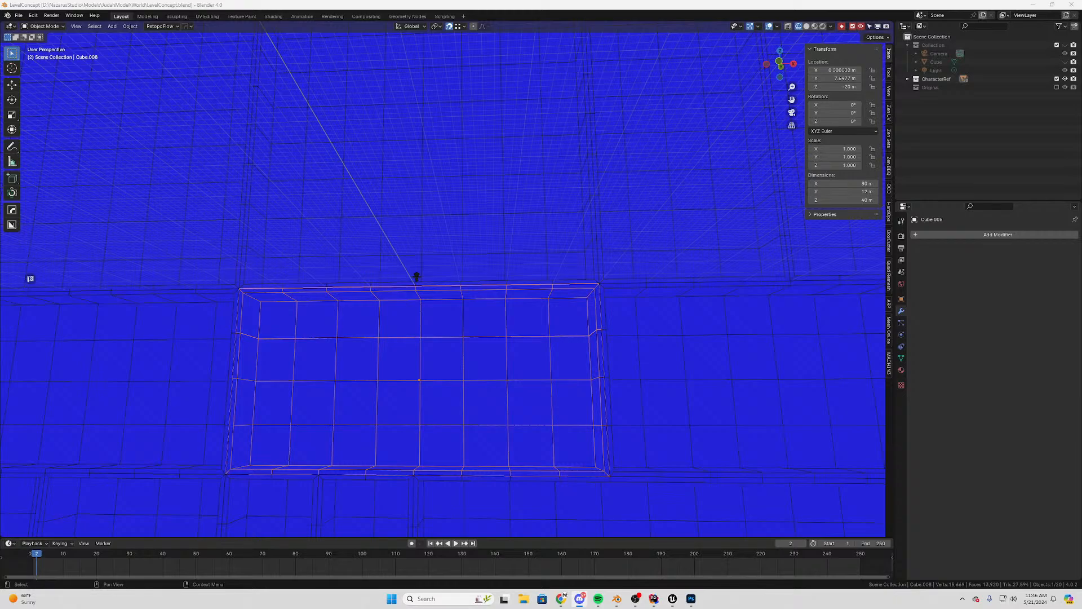
{"action": "key", "text": "alt+Tab"}
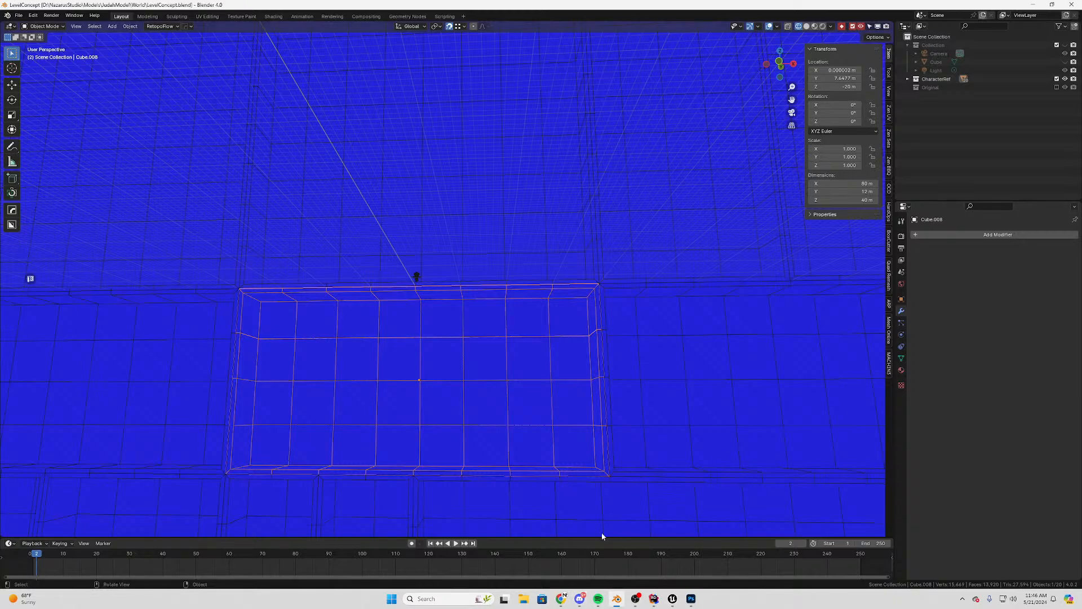
{"action": "mouse_move", "coordinate": [561, 599]}
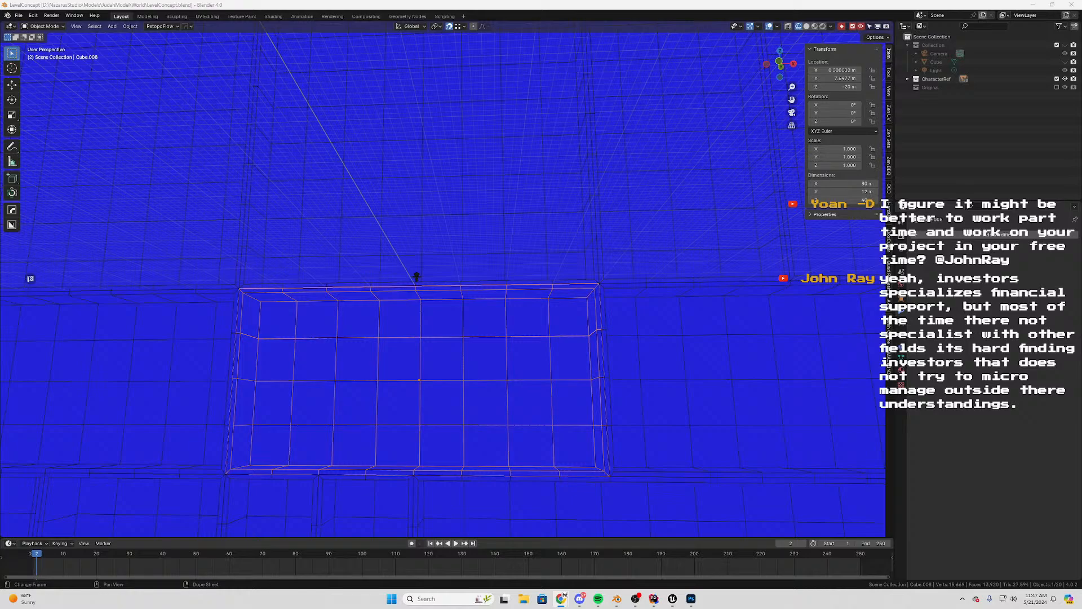
{"action": "key", "text": "alt+Tab"}
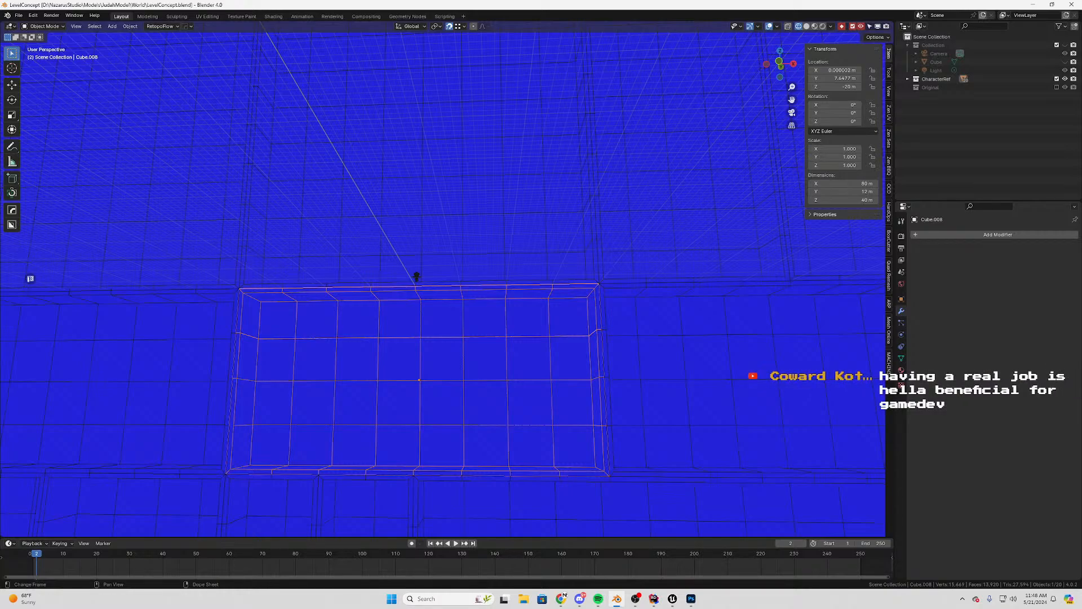
Select the square room block directly above the current one and move it along the Y axis, clear of the wall
{"action": "middle_click_drag", "start_coordinate": [682, 364], "coordinate": [589, 302]}
{"action": "scroll", "coordinate": [556, 242], "scroll_direction": "up", "scroll_amount": 10}
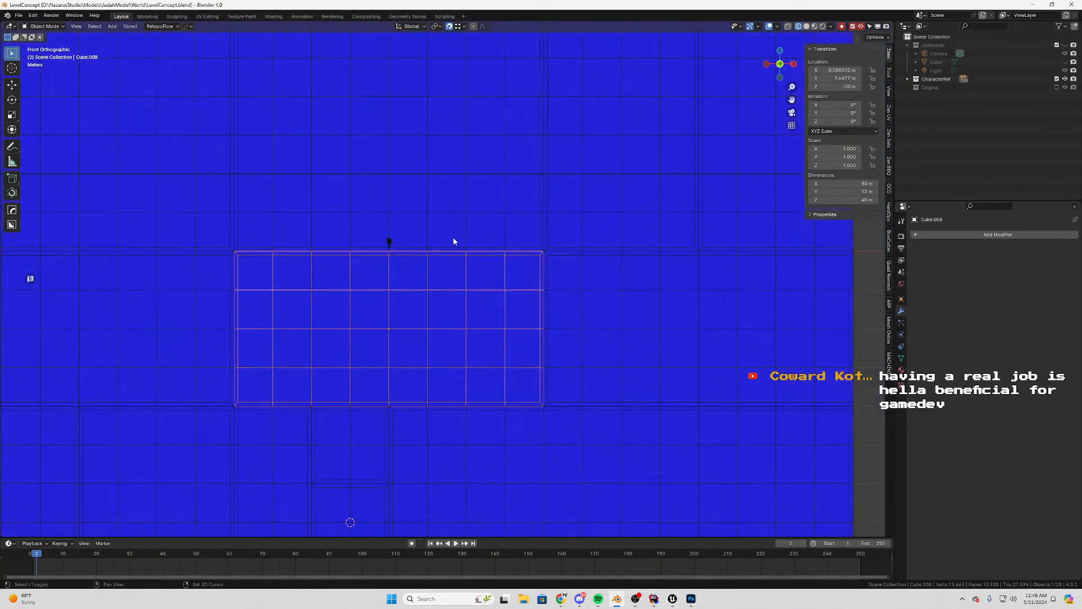
{"action": "scroll", "coordinate": [509, 285], "scroll_direction": "down", "scroll_amount": 3}
{"action": "left_click", "coordinate": [508, 265]}
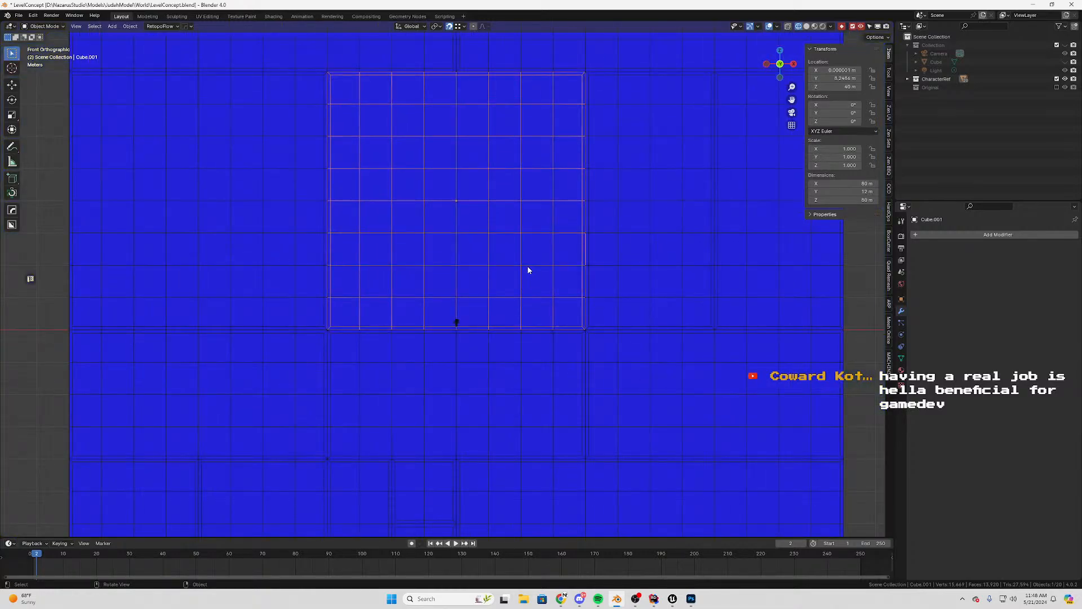
{"action": "middle_click_drag", "start_coordinate": [509, 265], "coordinate": [549, 277]}
{"action": "scroll", "coordinate": [481, 326], "scroll_direction": "up", "scroll_amount": 3}
{"action": "middle_click_drag", "start_coordinate": [481, 326], "coordinate": [522, 231], "text": "shift"}
{"action": "scroll", "coordinate": [524, 231], "scroll_direction": "up", "scroll_amount": 1}
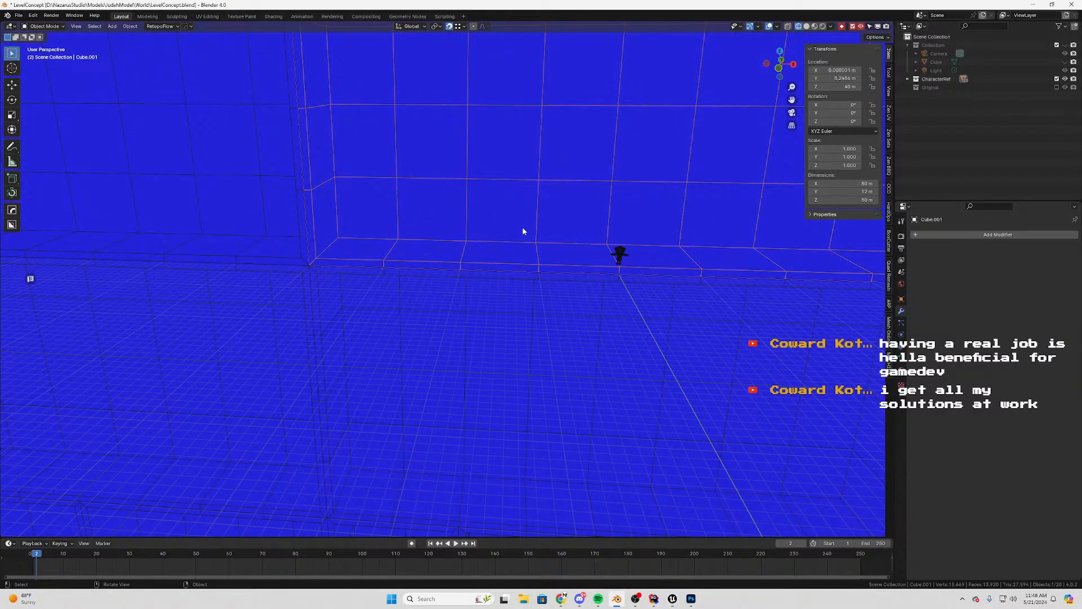
{"action": "middle_click_drag", "start_coordinate": [523, 232], "coordinate": [771, 314]}
{"action": "middle_click_drag", "start_coordinate": [401, 271], "coordinate": [323, 284]}
{"action": "key", "text": "g"}
{"action": "key", "text": "y"}
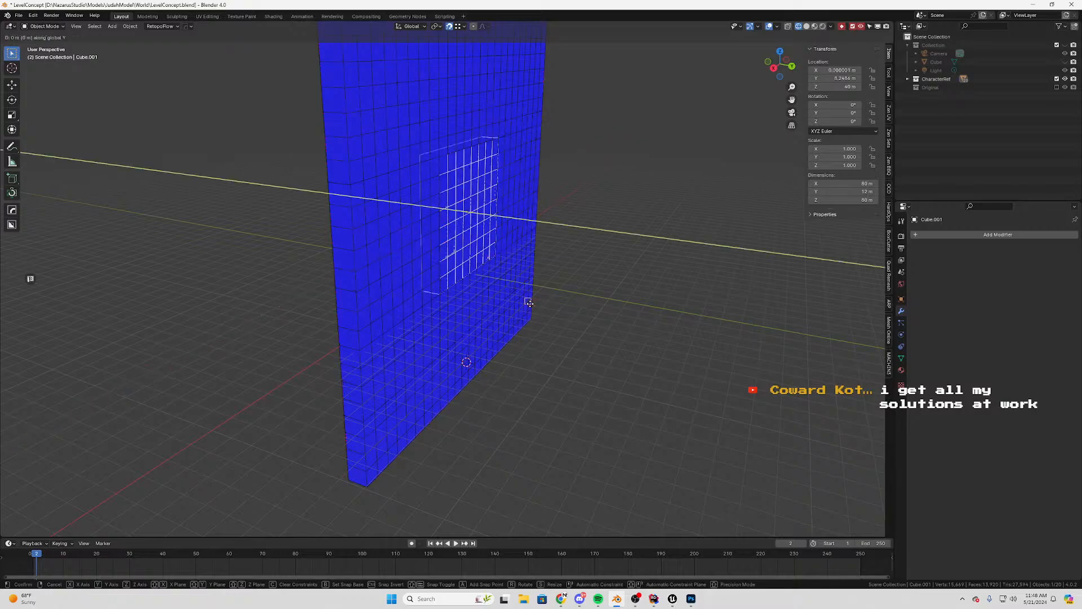
{"action": "left_click", "coordinate": [501, 294]}
Enter face editing on the pulled-out block, clear the full selection, and circle-select the outer faces of one narrow side
{"action": "middle_click_drag", "start_coordinate": [502, 293], "coordinate": [522, 306]}
{"action": "middle_click_drag", "start_coordinate": [546, 234], "coordinate": [450, 295], "text": "shift"}
{"action": "scroll", "coordinate": [429, 300], "scroll_direction": "up", "scroll_amount": 4}
{"action": "key", "text": "Tab"}
{"action": "key", "text": "3"}
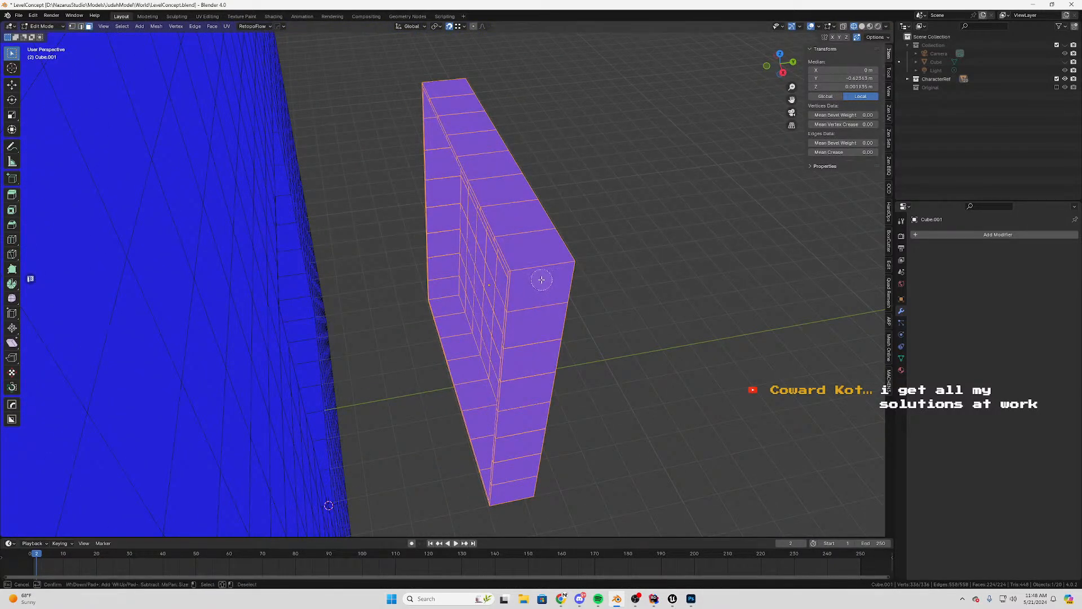
{"action": "left_click", "coordinate": [540, 276]}
{"action": "middle_click_drag", "start_coordinate": [543, 309], "coordinate": [527, 294]}
{"action": "key", "text": "c"}
{"action": "left_click_drag", "start_coordinate": [497, 215], "coordinate": [502, 349]}
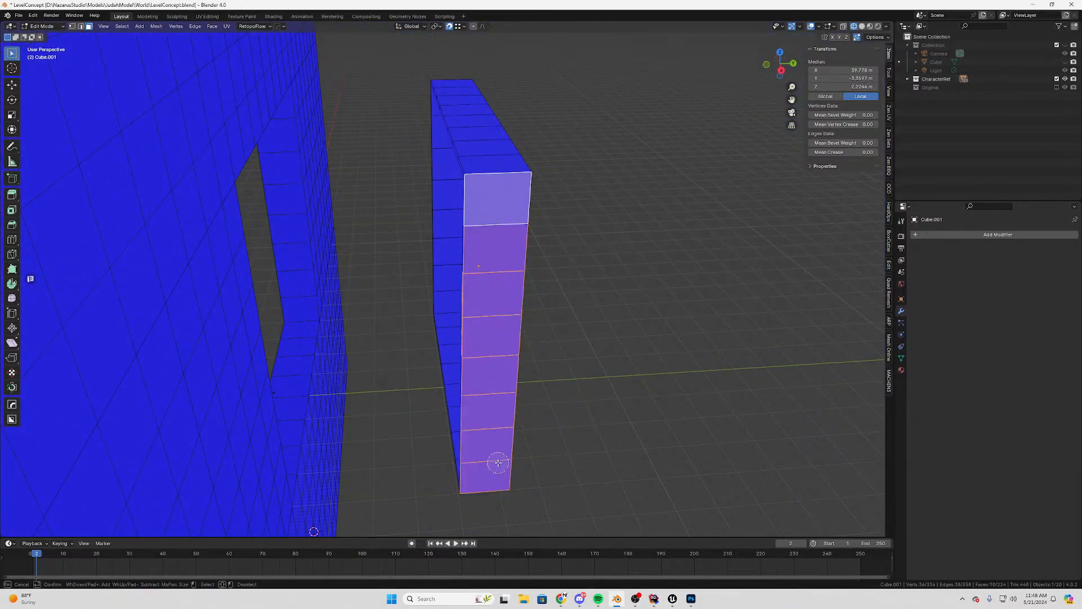
{"action": "right_click", "coordinate": [498, 462]}
Add the faces along the block's underside to the selection with circle select
{"action": "middle_click_drag", "start_coordinate": [498, 462], "coordinate": [505, 321]}
{"action": "left_click_drag", "start_coordinate": [501, 192], "coordinate": [467, 345]}
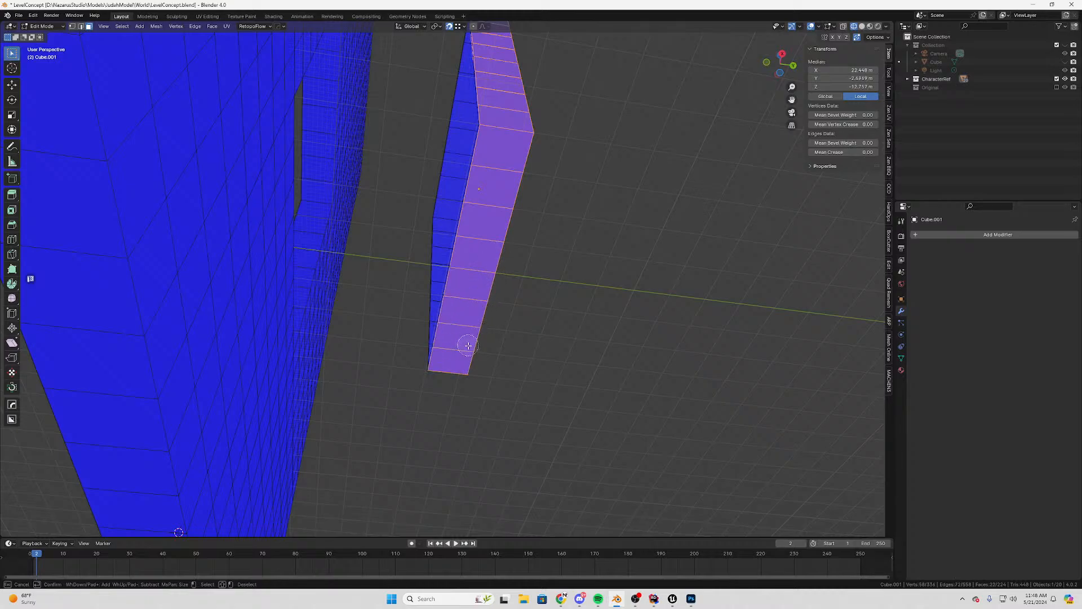
{"action": "right_click", "coordinate": [466, 346]}
Add the outer faces of the block's opposite narrow side to the selection with circle select
{"action": "mouse_move", "coordinate": [466, 346]}
{"action": "middle_mouse_down"}
{"action": "mouse_move", "coordinate": [508, 331]}
{"action": "mouse_move", "coordinate": [361, 366]}
{"action": "mouse_move", "coordinate": [316, 356]}
{"action": "middle_mouse_up"}
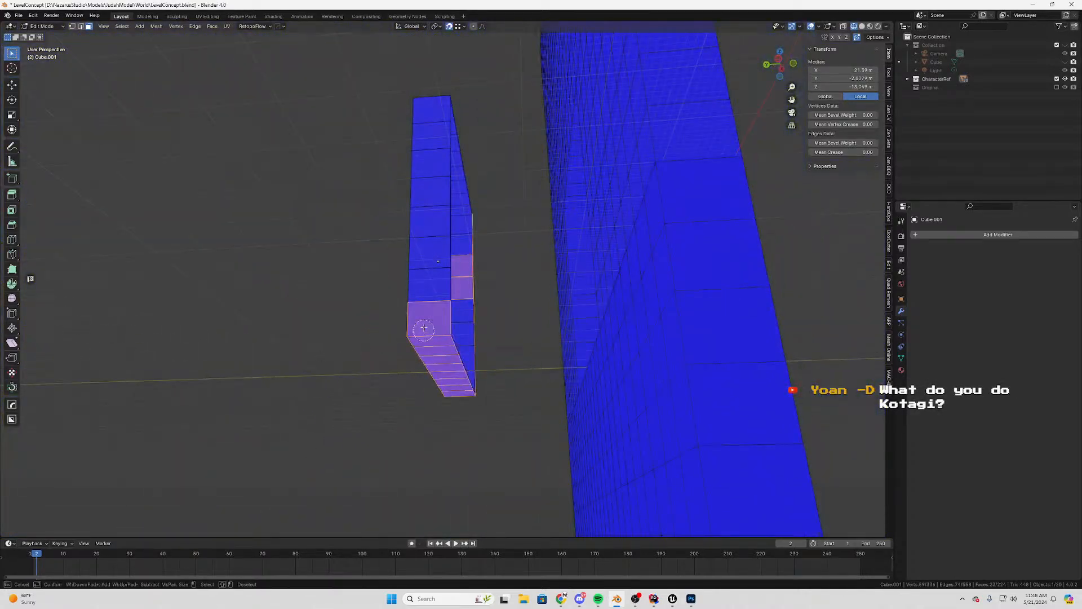
{"action": "mouse_move", "coordinate": [440, 210]}
{"action": "middle_mouse_down"}
{"action": "mouse_move", "coordinate": [478, 230]}
{"action": "mouse_move", "coordinate": [495, 280]}
{"action": "mouse_move", "coordinate": [418, 168]}
{"action": "middle_mouse_up"}
{"action": "key", "text": "c"}
{"action": "left_click_drag", "start_coordinate": [417, 168], "coordinate": [418, 118]}
{"action": "right_click", "coordinate": [418, 119]}
{"action": "mouse_move", "coordinate": [418, 118]}
{"action": "middle_mouse_down"}
{"action": "mouse_move", "coordinate": [420, 244]}
{"action": "mouse_move", "coordinate": [453, 313]}
{"action": "mouse_move", "coordinate": [394, 170]}
{"action": "mouse_move", "coordinate": [346, 92]}
{"action": "mouse_move", "coordinate": [345, 333]}
{"action": "mouse_move", "coordinate": [349, 310]}
{"action": "mouse_move", "coordinate": [454, 302]}
{"action": "mouse_move", "coordinate": [496, 350]}
{"action": "middle_mouse_up"}
{"action": "key", "text": "c"}
{"action": "key", "text": "c"}
{"action": "left_click_drag", "start_coordinate": [495, 350], "coordinate": [505, 164]}
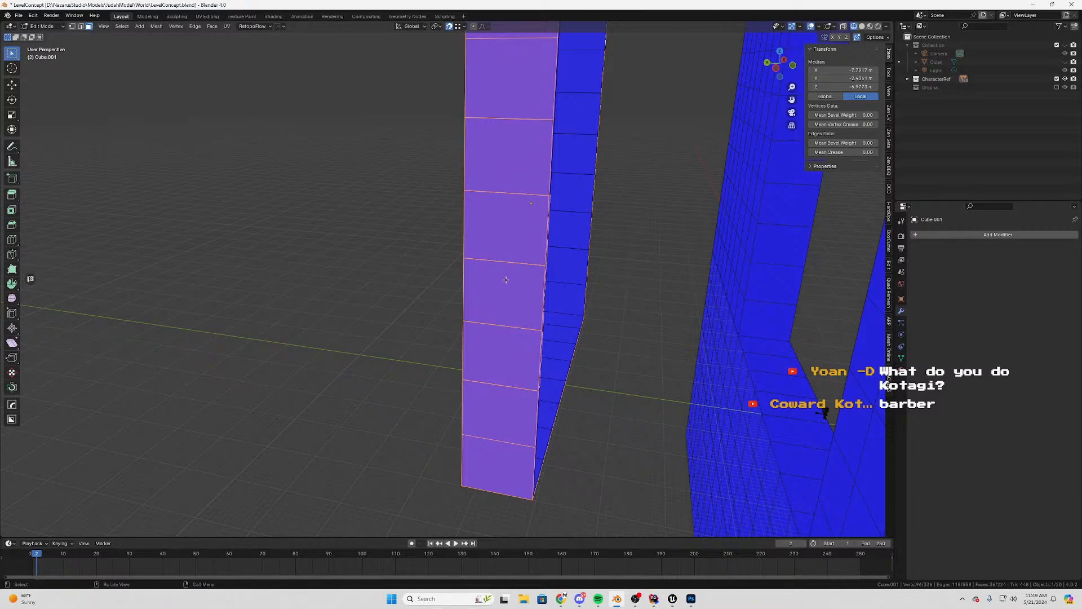
Add the entire grid of faces on the block's back to the selection with circle select
{"action": "middle_click_drag", "start_coordinate": [505, 279], "coordinate": [507, 248]}
{"action": "key", "text": "c"}
{"action": "left_click_drag", "start_coordinate": [508, 249], "coordinate": [423, 398]}
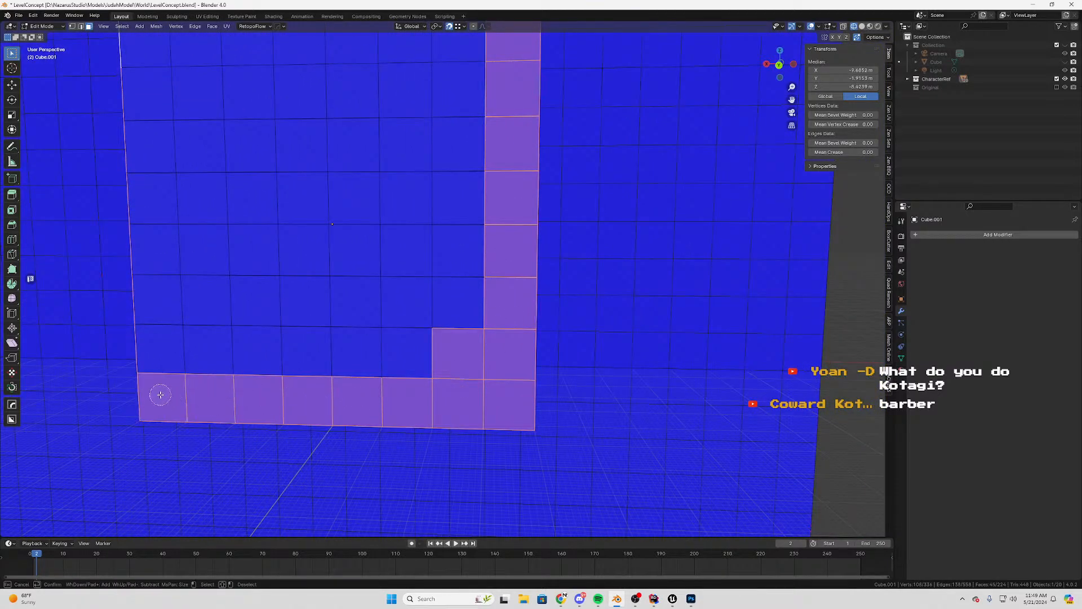
{"action": "mouse_move", "coordinate": [160, 394]}
{"action": "left_mouse_down"}
{"action": "mouse_move", "coordinate": [181, 97]}
{"action": "mouse_move", "coordinate": [200, 283]}
{"action": "mouse_move", "coordinate": [251, 230]}
{"action": "left_mouse_up"}
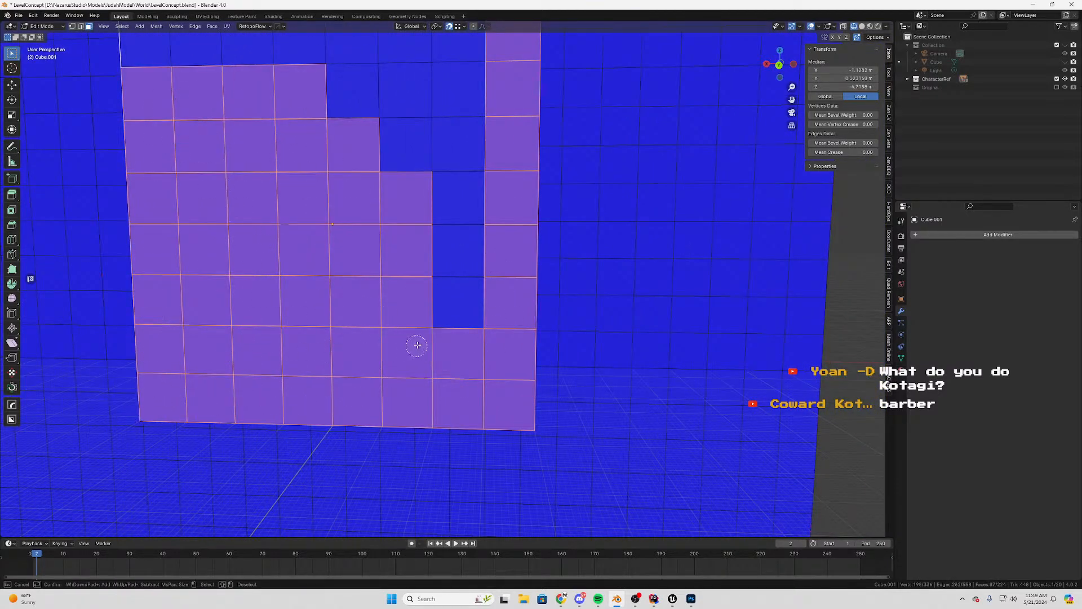
{"action": "left_click_drag", "start_coordinate": [417, 345], "coordinate": [409, 121]}
{"action": "middle_click_drag", "start_coordinate": [401, 217], "coordinate": [445, 103]}
{"action": "left_click_drag", "start_coordinate": [445, 104], "coordinate": [209, 118]}
Add the row of outer faces along the block's top to the selection with circle select
{"action": "middle_click_drag", "start_coordinate": [209, 118], "coordinate": [181, 394]}
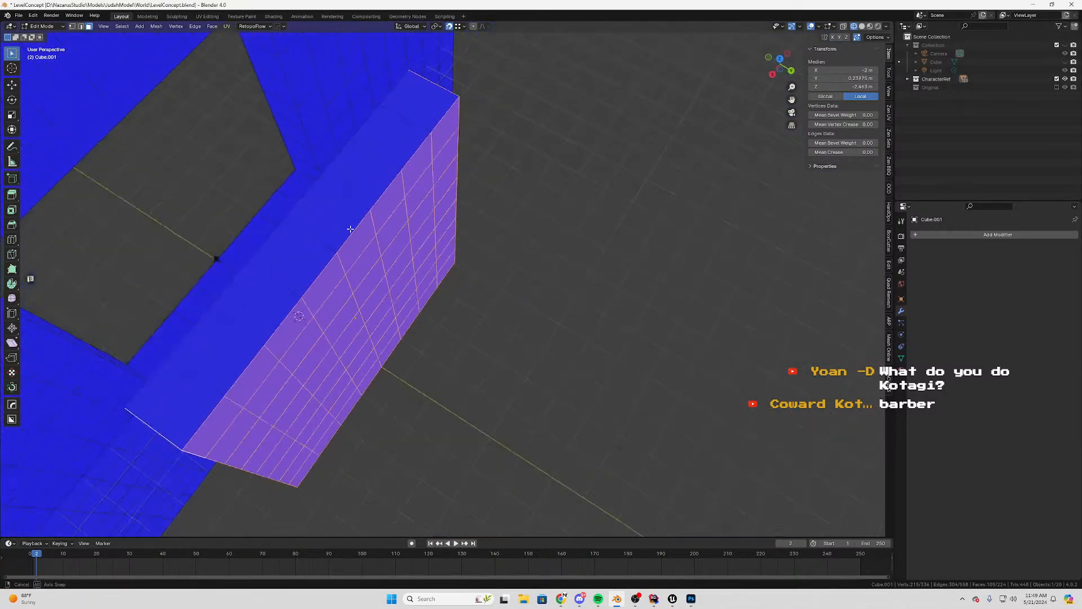
{"action": "key", "text": "c"}
{"action": "left_click_drag", "start_coordinate": [181, 394], "coordinate": [433, 114]}
{"action": "right_click", "coordinate": [433, 114]}
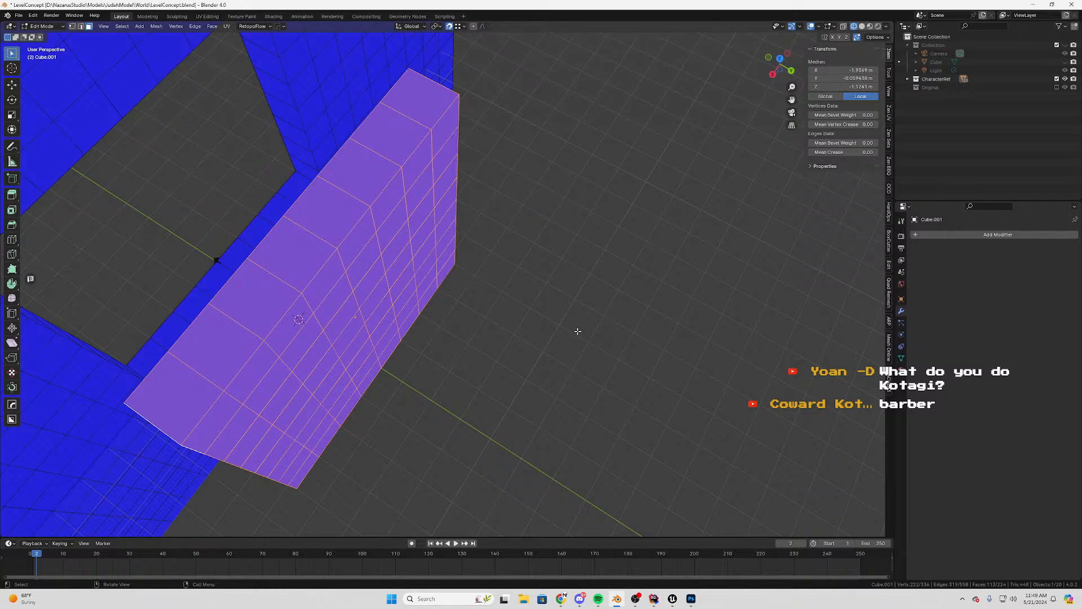
Deselect the stray faces inside the block's recess with circle select, keeping the outer faces selected
{"action": "middle_click_drag", "start_coordinate": [576, 330], "coordinate": [649, 153]}
{"action": "right_click", "coordinate": [468, 137]}
{"action": "key", "text": "Escape"}
{"action": "key", "text": "c"}
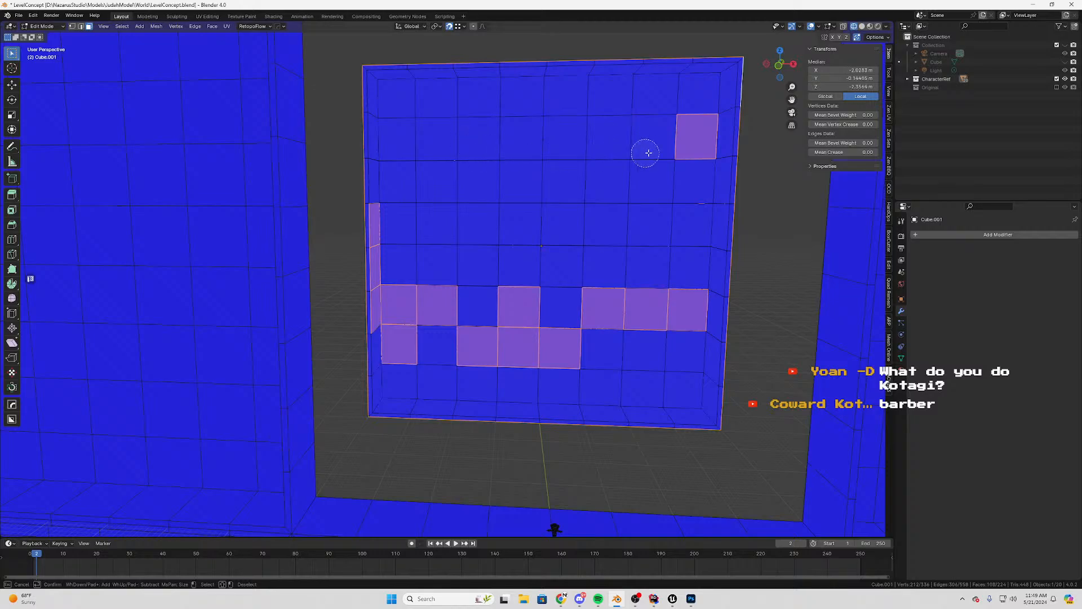
{"action": "middle_click_drag", "start_coordinate": [659, 258], "coordinate": [635, 302]}
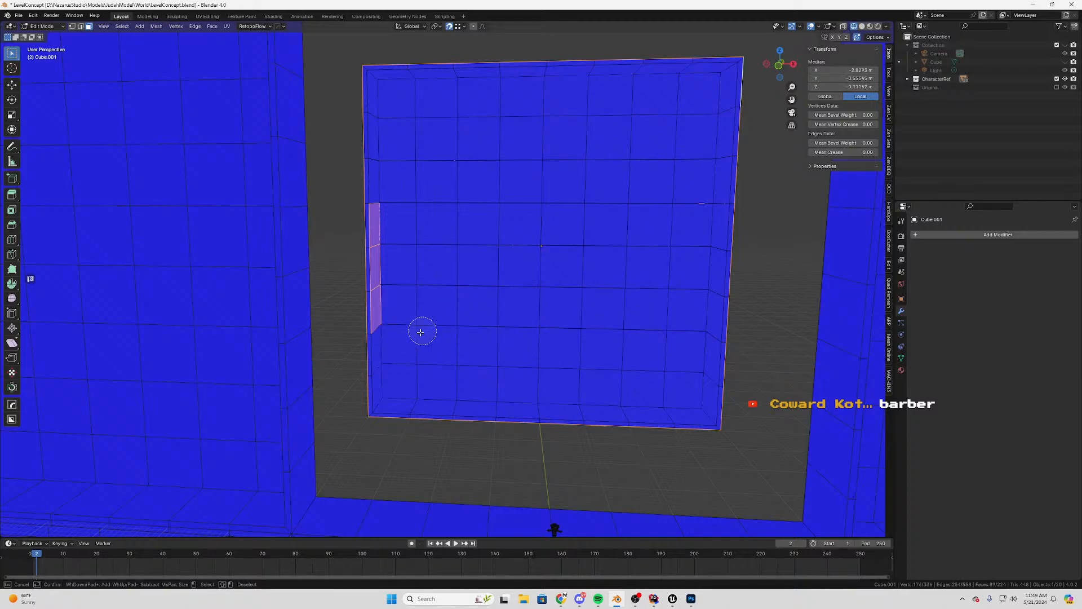
Delete the outer shell faces of the centre wall panel, including the leftover ones on its back and side
{"action": "middle_click_drag", "start_coordinate": [662, 228], "coordinate": [288, 171]}
{"action": "right_click", "coordinate": [530, 299]}
{"action": "left_click", "coordinate": [530, 297]}
{"action": "key", "text": "alt+a"}
{"action": "left_click", "coordinate": [323, 169]}
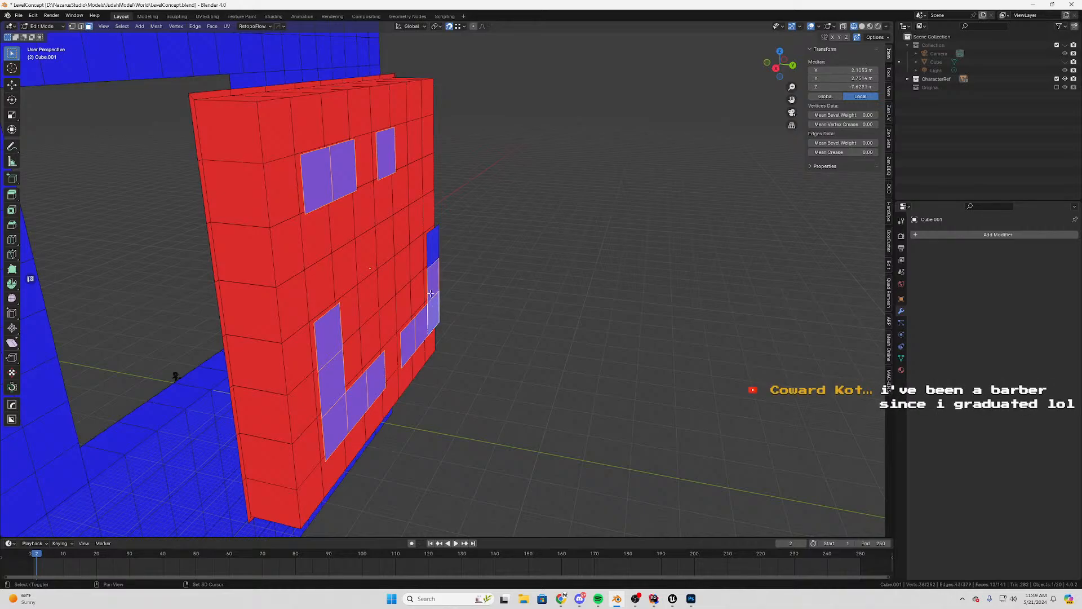
{"action": "key", "text": "x"}
{"action": "left_click", "coordinate": [641, 239]}
{"action": "middle_click_drag", "start_coordinate": [641, 239], "coordinate": [457, 350]}
{"action": "key", "text": "Tab"}
Move the centre panel along Y by about -51.6 m, snapping it flush with the rest of the wall
{"action": "key", "text": "KP_3"}
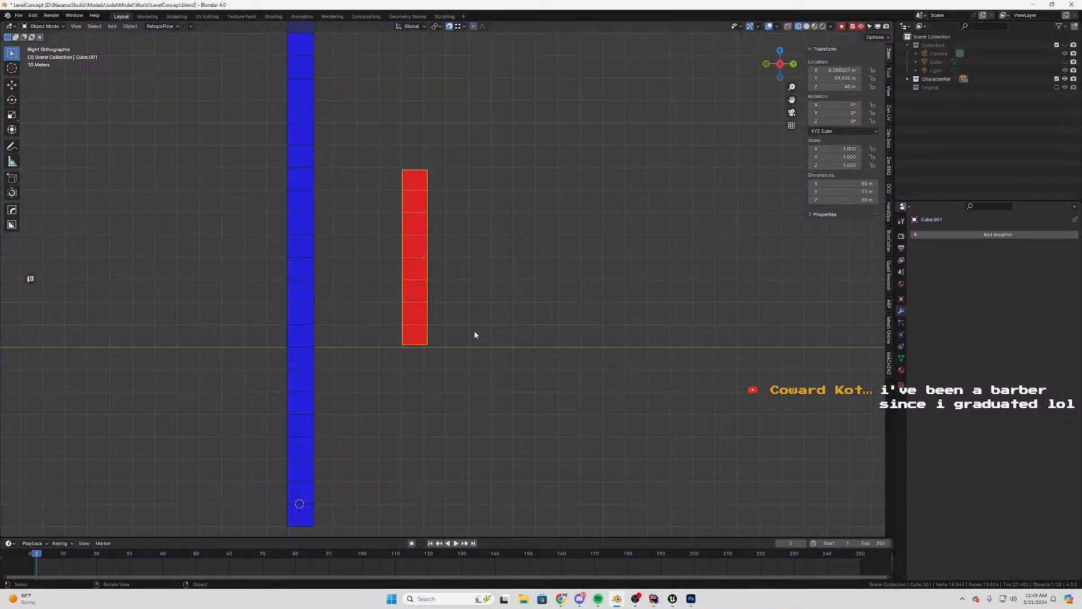
{"action": "scroll", "coordinate": [475, 330], "scroll_direction": "up", "scroll_amount": 3}
{"action": "middle_click_drag", "start_coordinate": [281, 393], "coordinate": [391, 373], "text": "shift"}
{"action": "key", "text": "g"}
{"action": "key", "text": "x"}
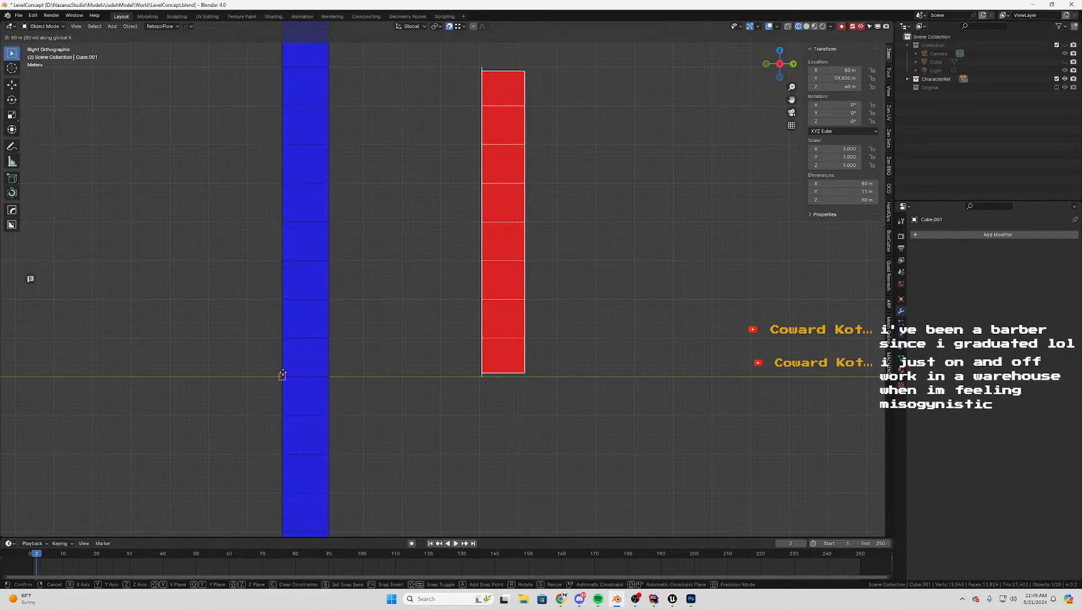
{"action": "key", "text": "y"}
{"action": "left_click", "coordinate": [283, 377]}
{"action": "middle_click_drag", "start_coordinate": [286, 377], "coordinate": [393, 404]}
{"action": "scroll", "coordinate": [392, 399], "scroll_direction": "down", "scroll_amount": 1}
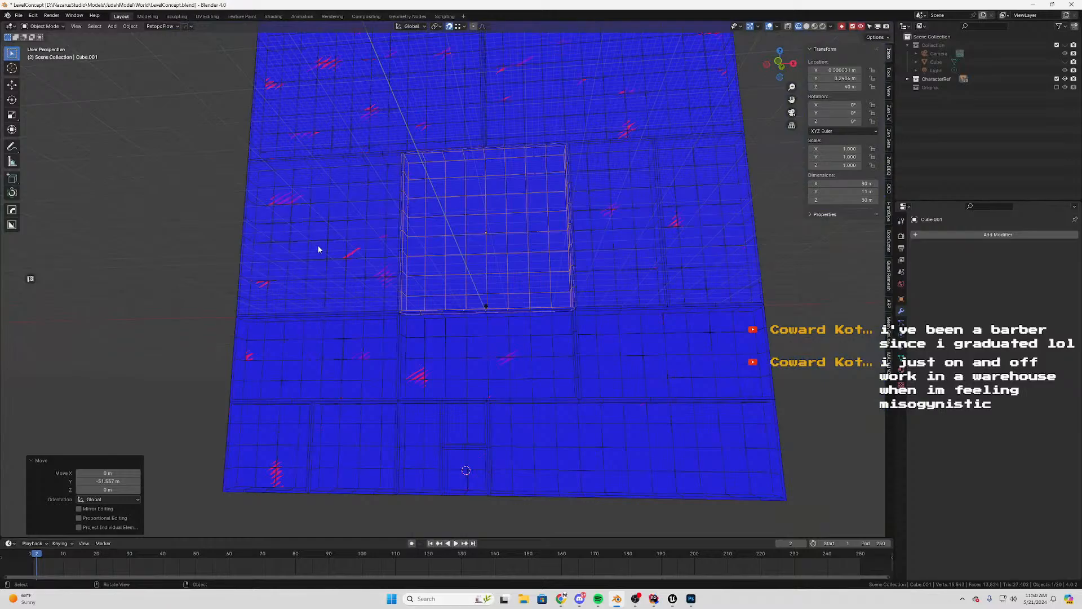
Set snapping to Increment and move the panel beside the centre one -160 m along X, clear of the wall
{"action": "left_click", "coordinate": [317, 245]}
{"action": "middle_click_drag", "start_coordinate": [285, 299], "coordinate": [489, 363], "text": "shift"}
{"action": "scroll", "coordinate": [430, 344], "scroll_direction": "up", "scroll_amount": 2}
{"action": "key", "text": "KP_1"}
{"action": "scroll", "coordinate": [490, 367], "scroll_direction": "down", "scroll_amount": 2}
{"action": "key", "text": "g"}
{"action": "key", "text": "x"}
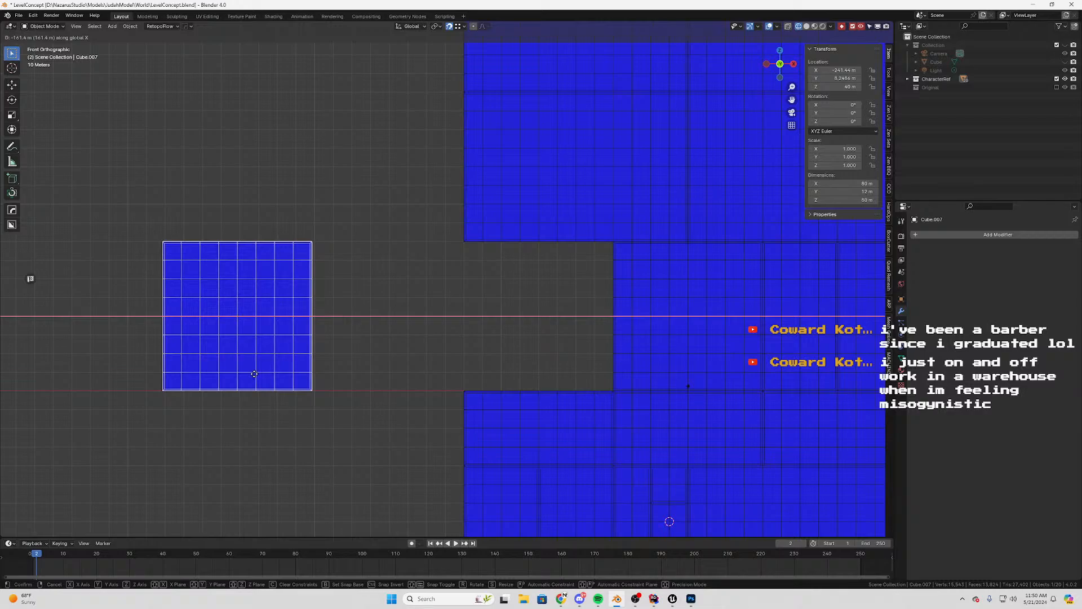
{"action": "key", "text": "Escape"}
{"action": "left_click", "coordinate": [458, 26]}
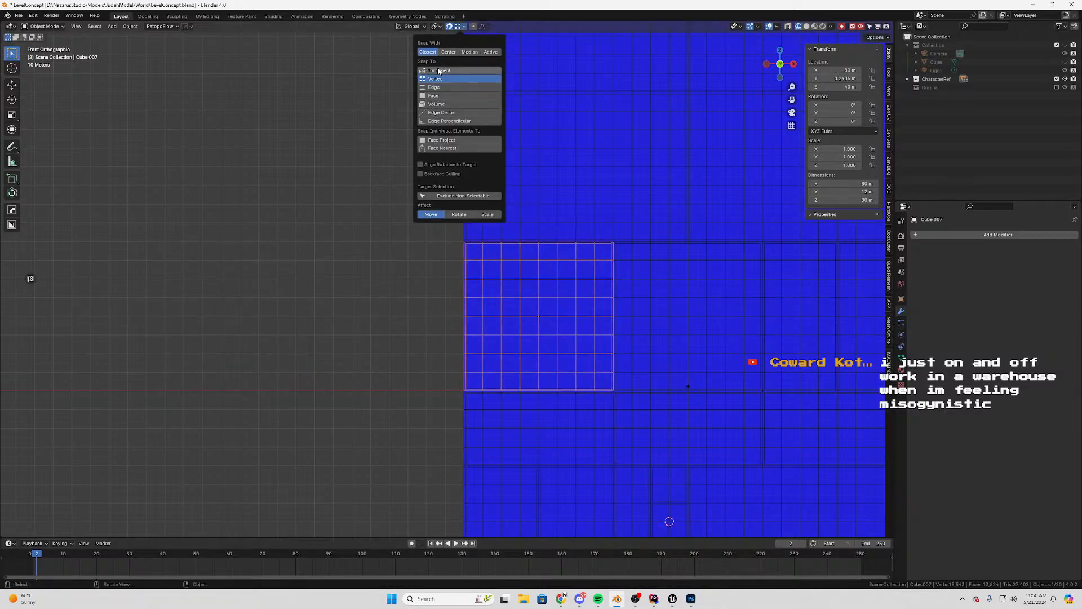
{"action": "left_click", "coordinate": [438, 71]}
{"action": "key", "text": "g"}
{"action": "key", "text": "x"}
{"action": "left_click", "coordinate": [173, 277]}
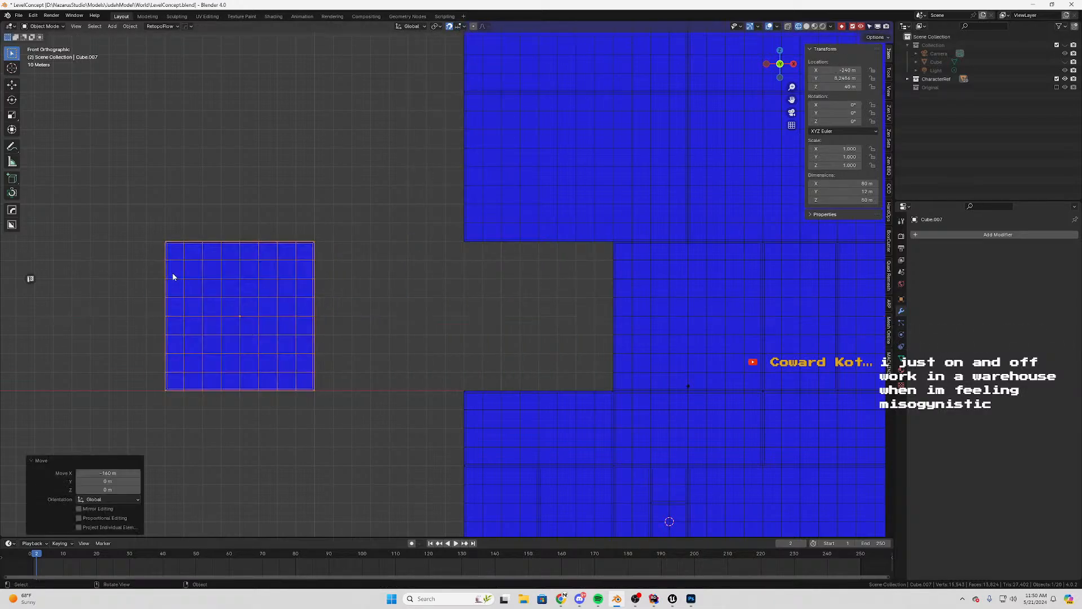
Duplicate the centre panel and place the copy at X -330 m, beside the panel already moved out
{"action": "left_click", "coordinate": [667, 288]}
{"action": "scroll", "coordinate": [647, 299], "scroll_direction": "down", "scroll_amount": 2}
{"action": "key", "text": "shift+d"}
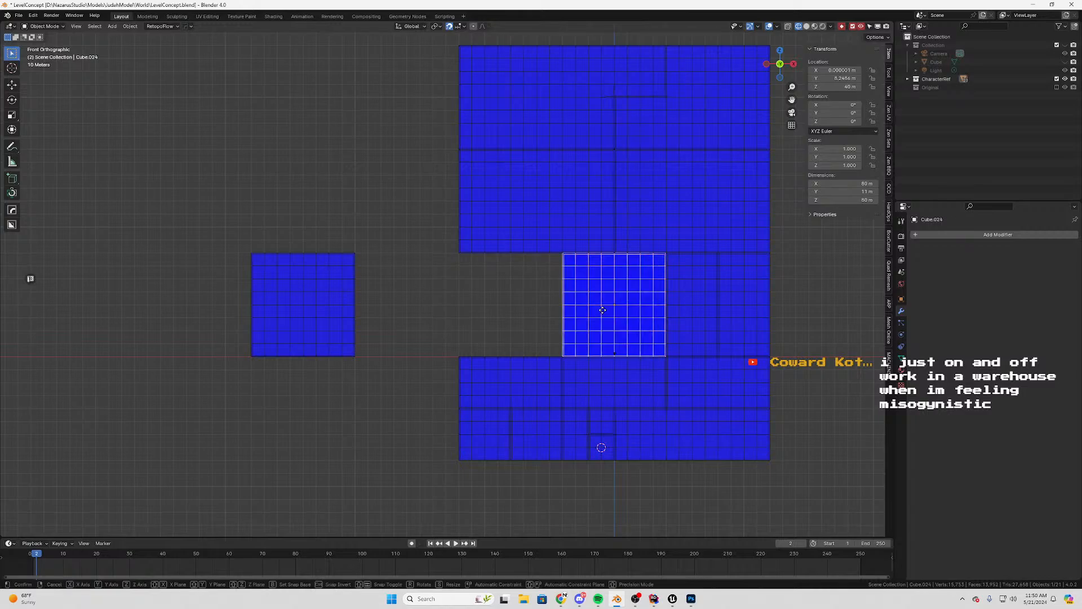
{"action": "key", "text": "x"}
{"action": "left_click", "coordinate": [173, 310]}
Select both panels outside the wall and move them to a new collection named SeperatedPieces
{"action": "key", "text": "Tab"}
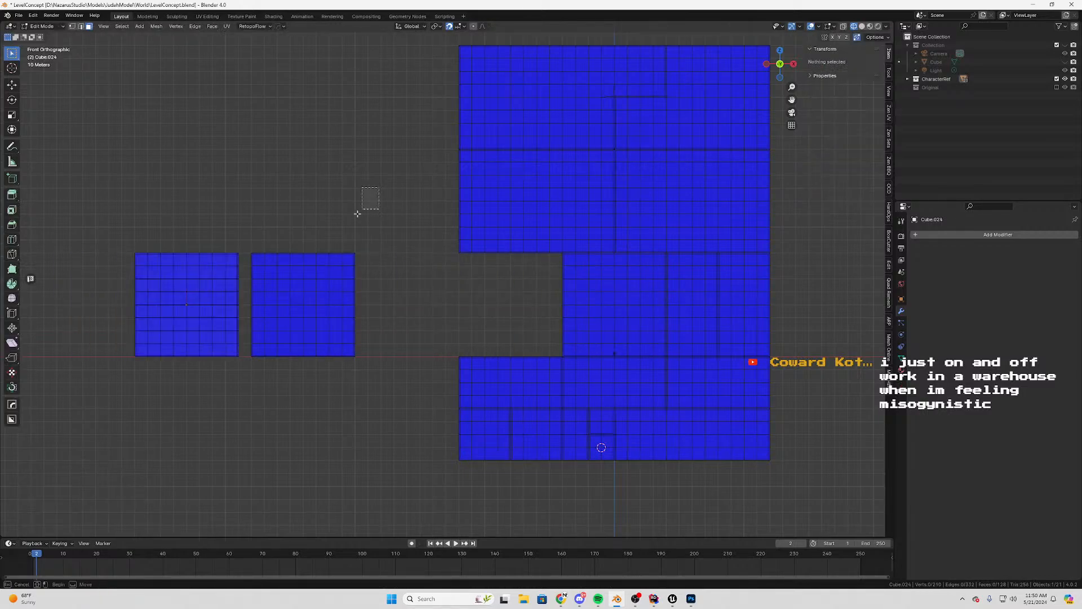
{"action": "left_click_drag", "start_coordinate": [379, 188], "coordinate": [122, 394]}
{"action": "key", "text": "Tab"}
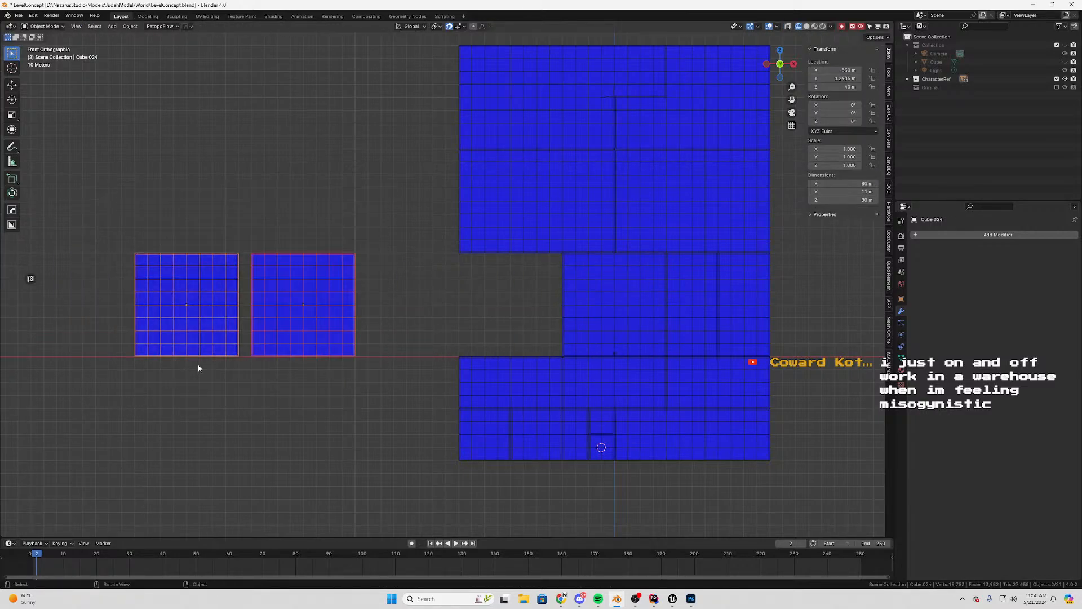
{"action": "left_click", "coordinate": [198, 364]}
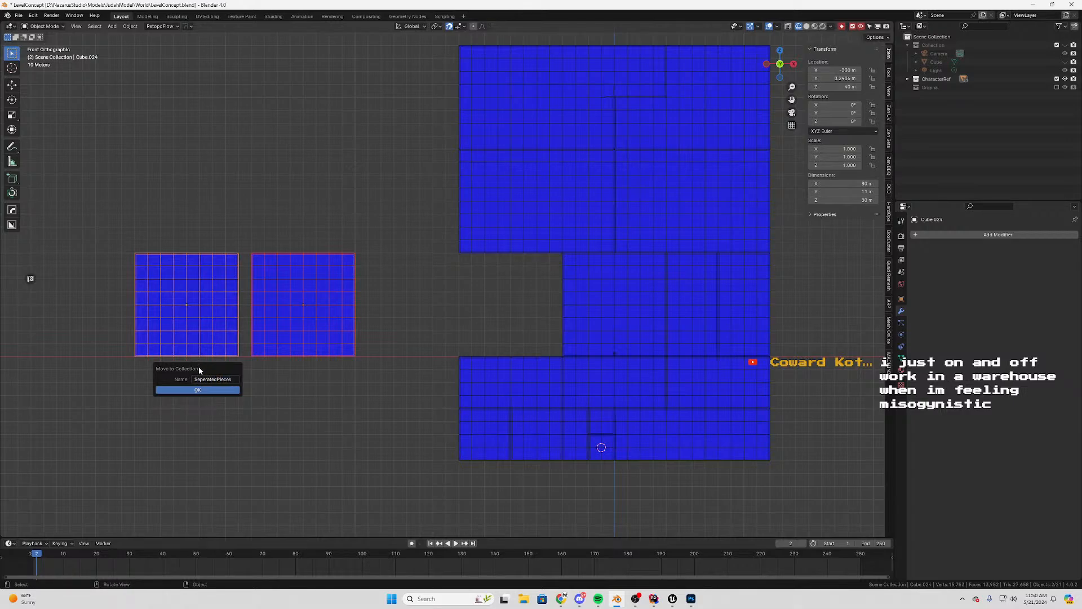
{"action": "left_click", "coordinate": [207, 389]}
{"action": "scroll", "coordinate": [325, 290], "scroll_direction": "up", "scroll_amount": 2}
{"action": "key", "text": "KP_Decimal"}
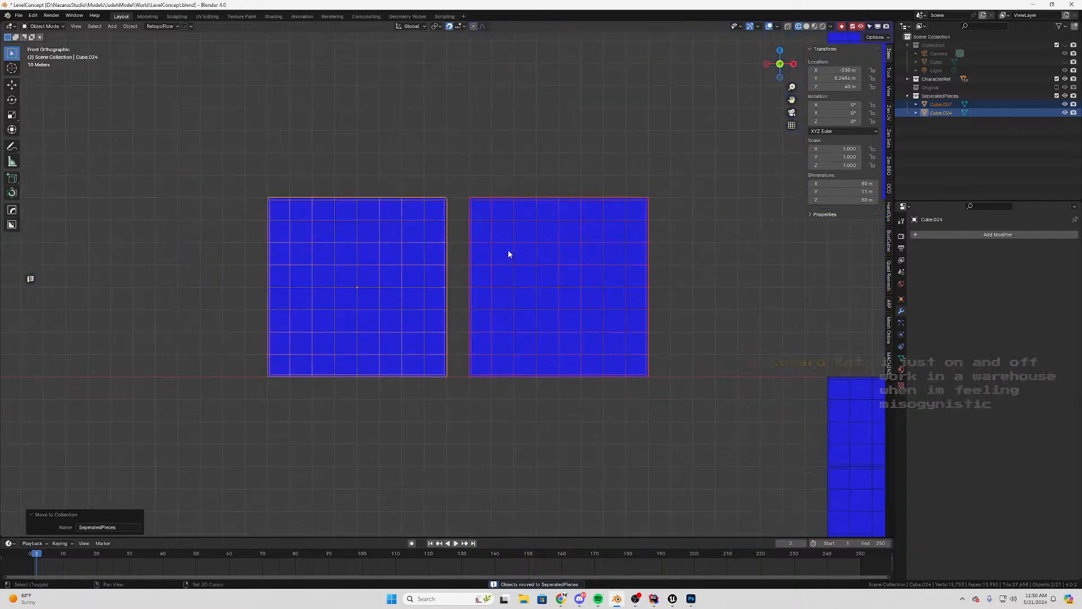
Examine the geometry of the two moved-out panels from several angles, front and back
{"action": "middle_click_drag", "start_coordinate": [509, 249], "coordinate": [476, 231]}
{"action": "scroll", "coordinate": [475, 228], "scroll_direction": "up", "scroll_amount": 4}
{"action": "scroll", "coordinate": [445, 269], "scroll_direction": "down", "scroll_amount": 1}
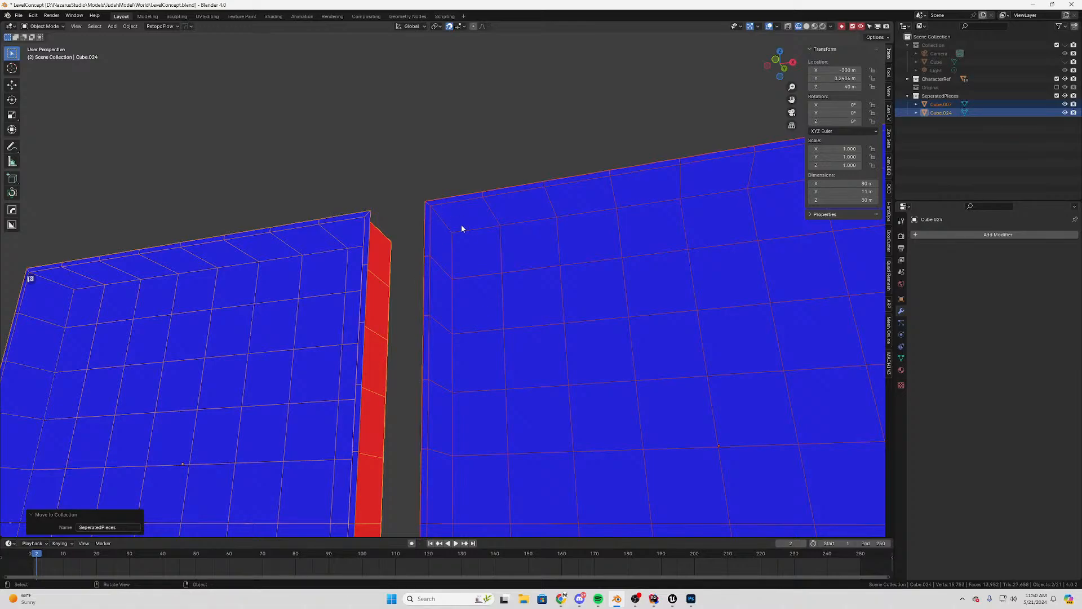
{"action": "mouse_move", "coordinate": [449, 266]}
{"action": "middle_mouse_down"}
{"action": "mouse_move", "coordinate": [414, 288]}
{"action": "mouse_move", "coordinate": [435, 311]}
{"action": "mouse_move", "coordinate": [466, 259]}
{"action": "mouse_move", "coordinate": [464, 272]}
{"action": "middle_mouse_up"}
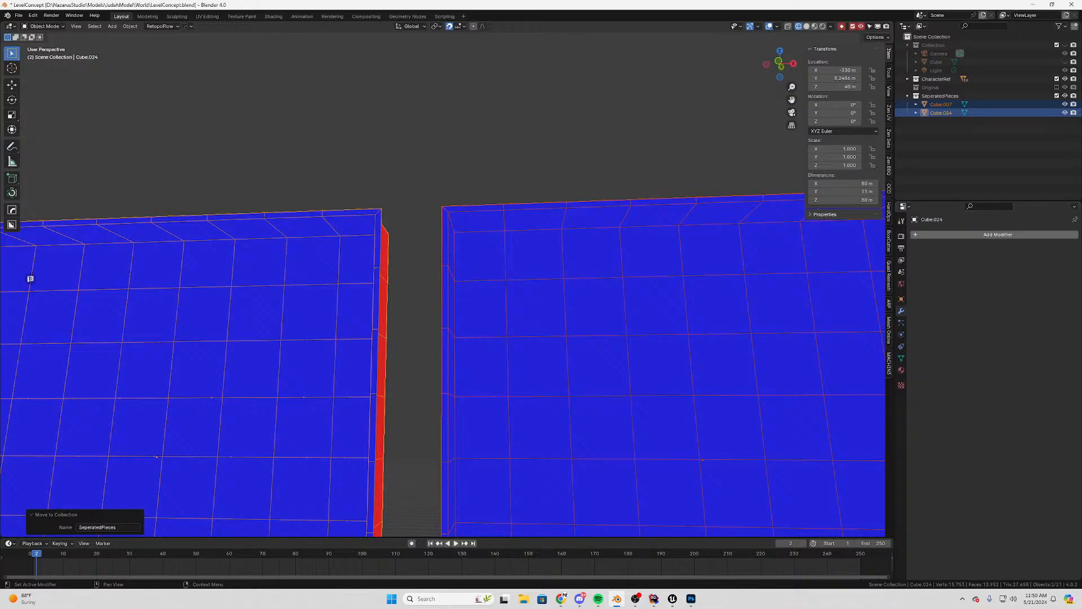
{"action": "scroll", "coordinate": [576, 283], "scroll_direction": "down", "scroll_amount": 3}
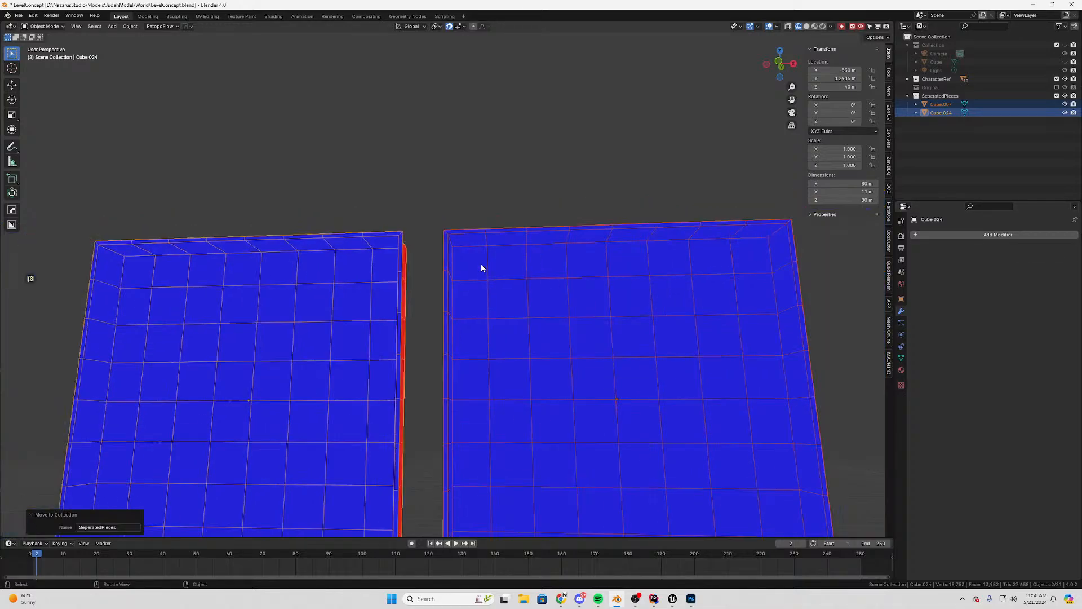
{"action": "middle_click_drag", "start_coordinate": [483, 266], "coordinate": [888, 304]}
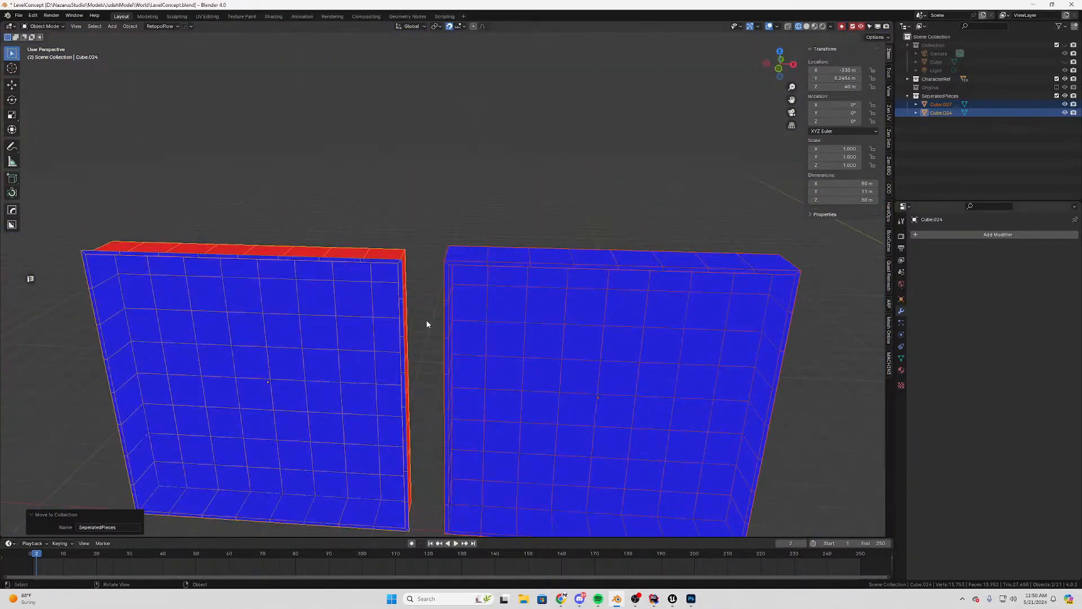
{"action": "middle_click_drag", "start_coordinate": [427, 324], "coordinate": [408, 280]}
Circle-select the faces across the back of the panel nearer the wall
{"action": "key", "text": "Tab"}
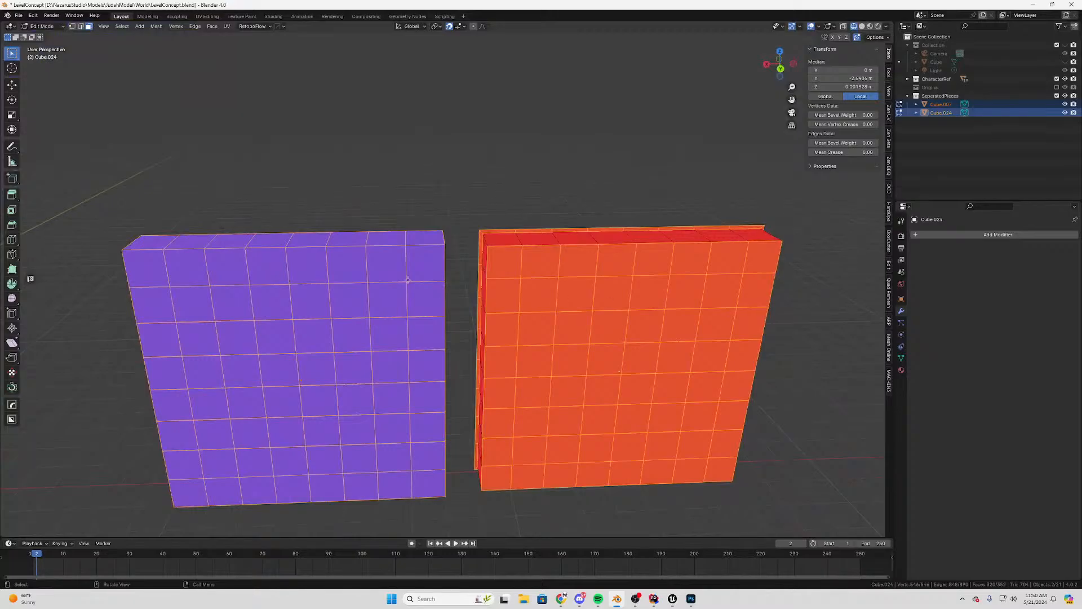
{"action": "left_click", "coordinate": [408, 279]}
{"action": "key", "text": "c"}
{"action": "mouse_move", "coordinate": [416, 270]}
{"action": "left_mouse_down"}
{"action": "mouse_move", "coordinate": [235, 295]}
{"action": "mouse_move", "coordinate": [162, 324]}
{"action": "mouse_move", "coordinate": [194, 470]}
{"action": "left_mouse_up"}
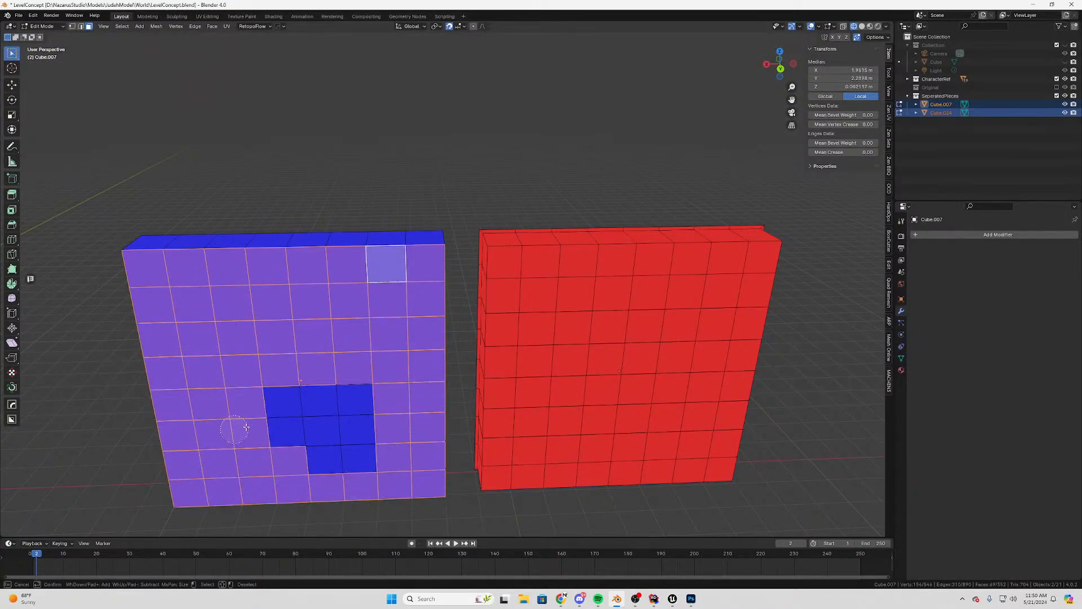
{"action": "key", "text": "Escape"}
{"action": "mouse_move", "coordinate": [397, 339]}
{"action": "middle_mouse_down"}
{"action": "mouse_move", "coordinate": [203, 333]}
{"action": "mouse_move", "coordinate": [181, 271]}
{"action": "mouse_move", "coordinate": [387, 346]}
{"action": "mouse_move", "coordinate": [399, 316]}
{"action": "mouse_move", "coordinate": [180, 317]}
{"action": "mouse_move", "coordinate": [218, 292]}
{"action": "mouse_move", "coordinate": [273, 336]}
{"action": "mouse_move", "coordinate": [385, 305]}
{"action": "mouse_move", "coordinate": [458, 350]}
{"action": "mouse_move", "coordinate": [417, 318]}
{"action": "mouse_move", "coordinate": [176, 400]}
{"action": "mouse_move", "coordinate": [295, 340]}
{"action": "mouse_move", "coordinate": [386, 319]}
{"action": "mouse_move", "coordinate": [350, 300]}
{"action": "mouse_move", "coordinate": [295, 331]}
{"action": "mouse_move", "coordinate": [381, 349]}
{"action": "mouse_move", "coordinate": [487, 348]}
{"action": "middle_mouse_up"}
{"action": "middle_click_drag", "start_coordinate": [554, 316], "coordinate": [568, 278]}
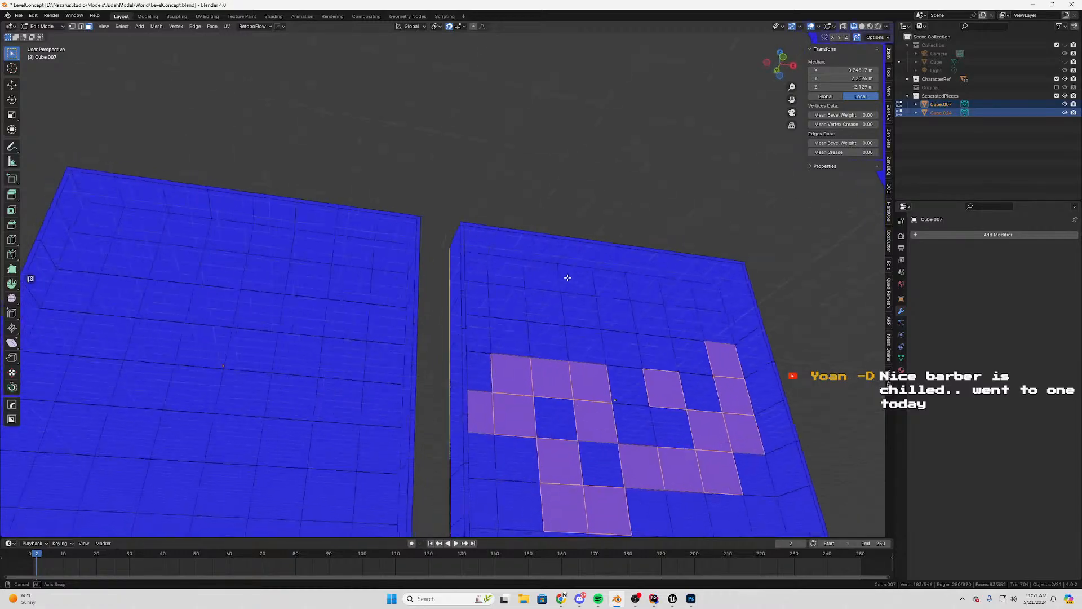
{"action": "middle_click_drag", "start_coordinate": [548, 342], "coordinate": [564, 282]}
Delete the duplicated panel, leaving one panel in the SeperatedPieces collection
{"action": "key", "text": "Tab"}
{"action": "left_click", "coordinate": [364, 274]}
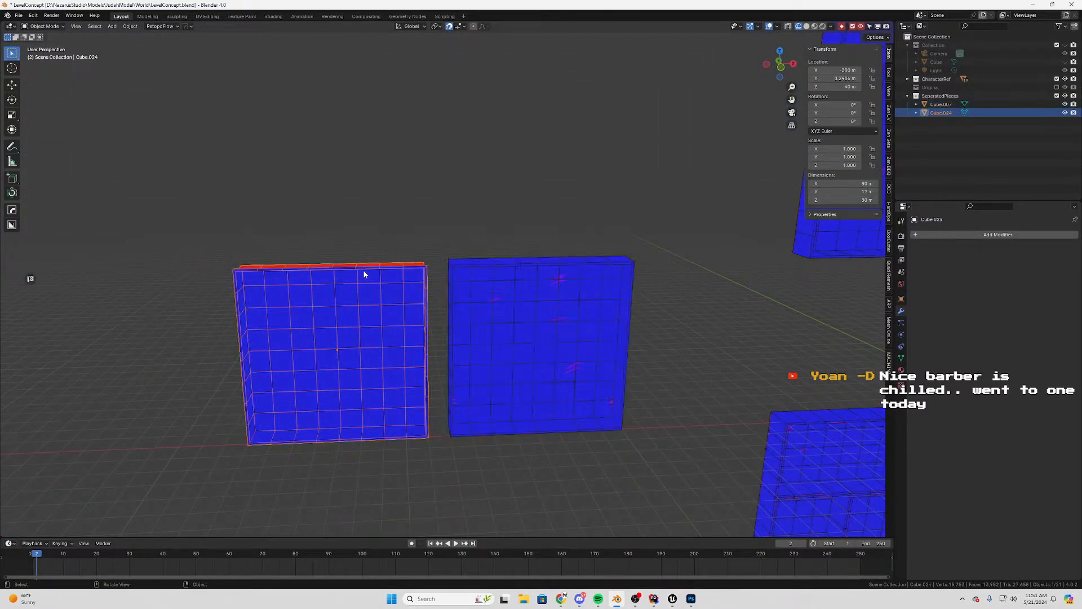
{"action": "key", "text": "Delete"}
Select the remaining separated panel and exclude the CharacterRef collection from the view layer
{"action": "left_click", "coordinate": [601, 296]}
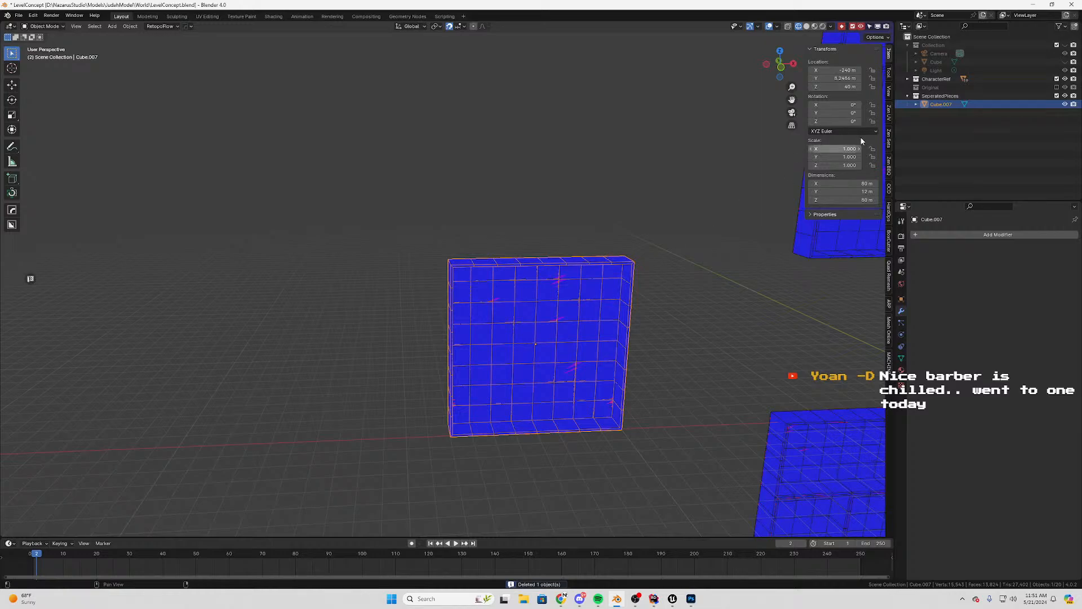
{"action": "left_click", "coordinate": [1057, 79]}
{"action": "scroll", "coordinate": [510, 341], "scroll_direction": "up", "scroll_amount": 3}
Select all faces of the panel's upper-left corner block and separate them into their own object
{"action": "key", "text": "Tab"}
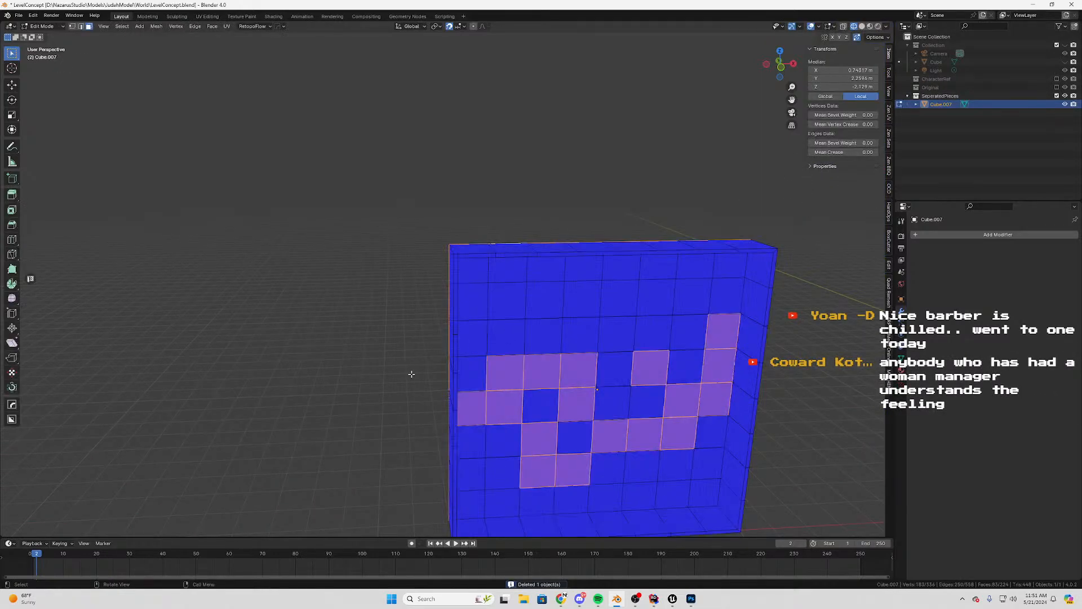
{"action": "middle_click_drag", "start_coordinate": [412, 374], "coordinate": [418, 246]}
{"action": "left_click", "coordinate": [472, 295]}
{"action": "right_click", "coordinate": [462, 266]}
{"action": "left_click", "coordinate": [479, 269]}
{"action": "key", "text": "c"}
{"action": "left_click", "coordinate": [468, 256]}
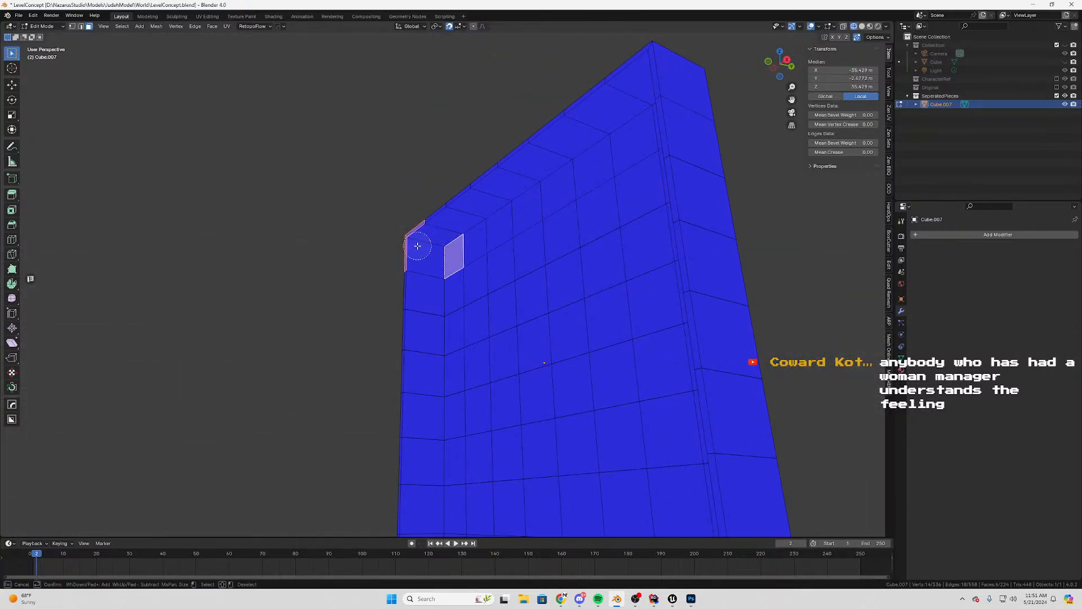
{"action": "left_click", "coordinate": [418, 245]}
{"action": "right_click", "coordinate": [418, 246]}
{"action": "scroll", "coordinate": [444, 293], "scroll_direction": "down", "scroll_amount": 3}
{"action": "middle_click_drag", "start_coordinate": [445, 293], "coordinate": [519, 319]}
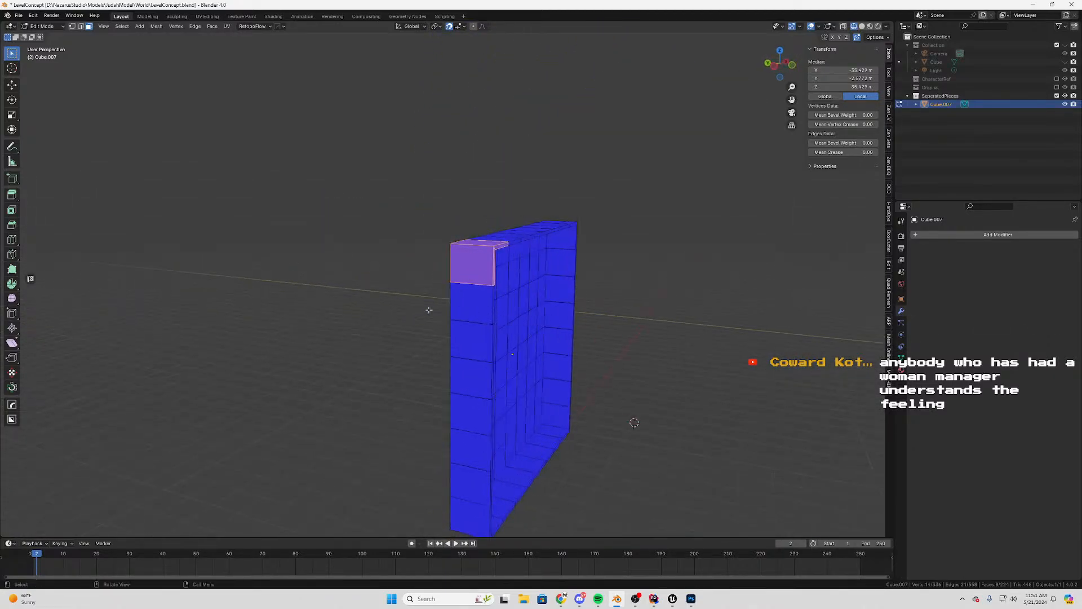
{"action": "middle_click_drag", "start_coordinate": [429, 310], "coordinate": [336, 295]}
{"action": "key", "text": "p"}
{"action": "left_click", "coordinate": [336, 293]}
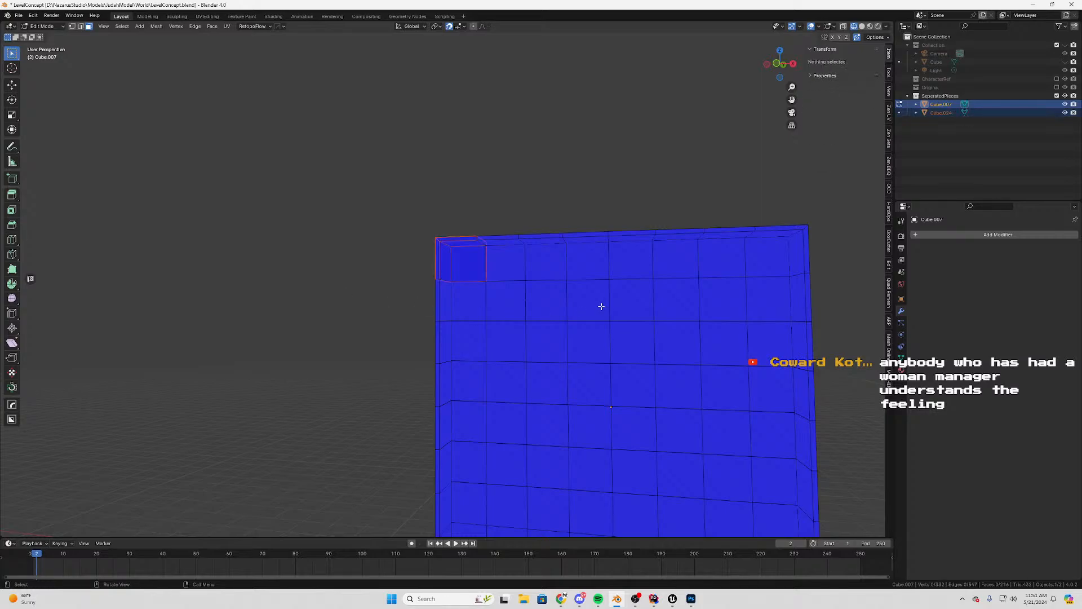
Select all faces of the panel's upper-right corner block and separate them into their own object
{"action": "scroll", "coordinate": [602, 306], "scroll_direction": "down", "scroll_amount": 2}
{"action": "middle_click_drag", "start_coordinate": [601, 306], "coordinate": [514, 266]}
{"action": "left_click", "coordinate": [549, 236]}
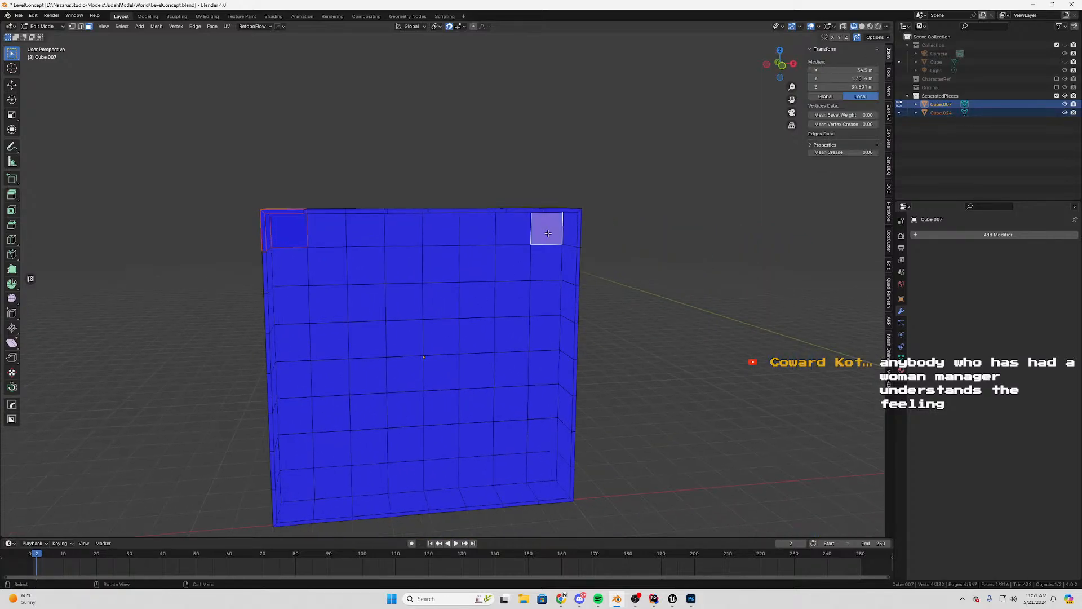
{"action": "key", "text": "e"}
{"action": "left_click", "coordinate": [575, 223]}
{"action": "middle_click_drag", "start_coordinate": [575, 223], "coordinate": [390, 273]}
{"action": "left_click", "coordinate": [538, 265], "text": "ctrl"}
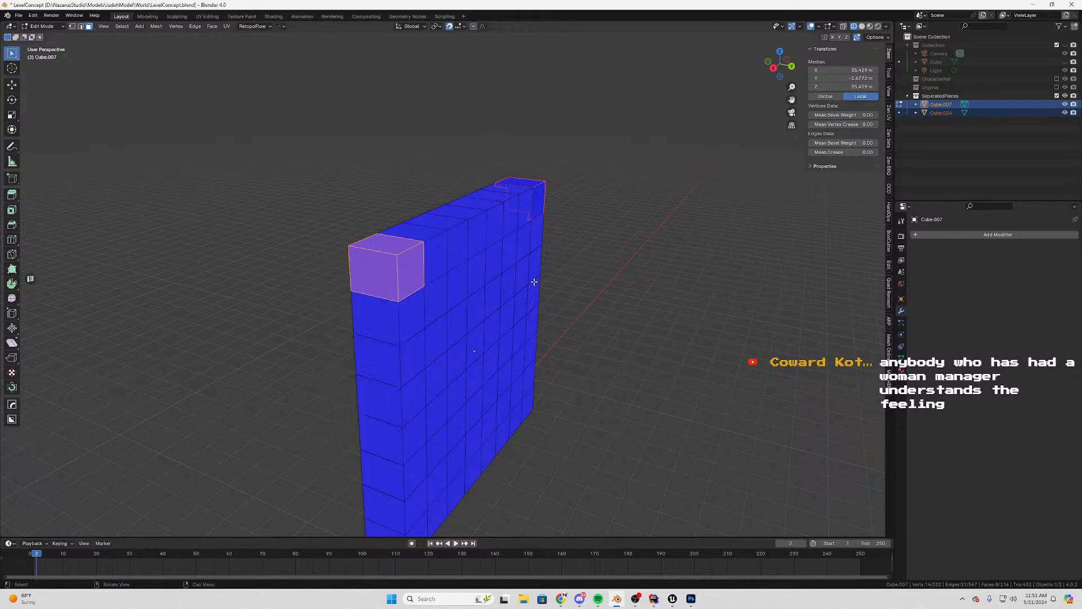
{"action": "middle_click_drag", "start_coordinate": [535, 282], "coordinate": [666, 267]}
{"action": "key", "text": "p"}
{"action": "left_click", "coordinate": [665, 267]}
Drop the two upper corner blocks from the selection and resume editing the main panel's mesh
{"action": "key", "text": "Tab"}
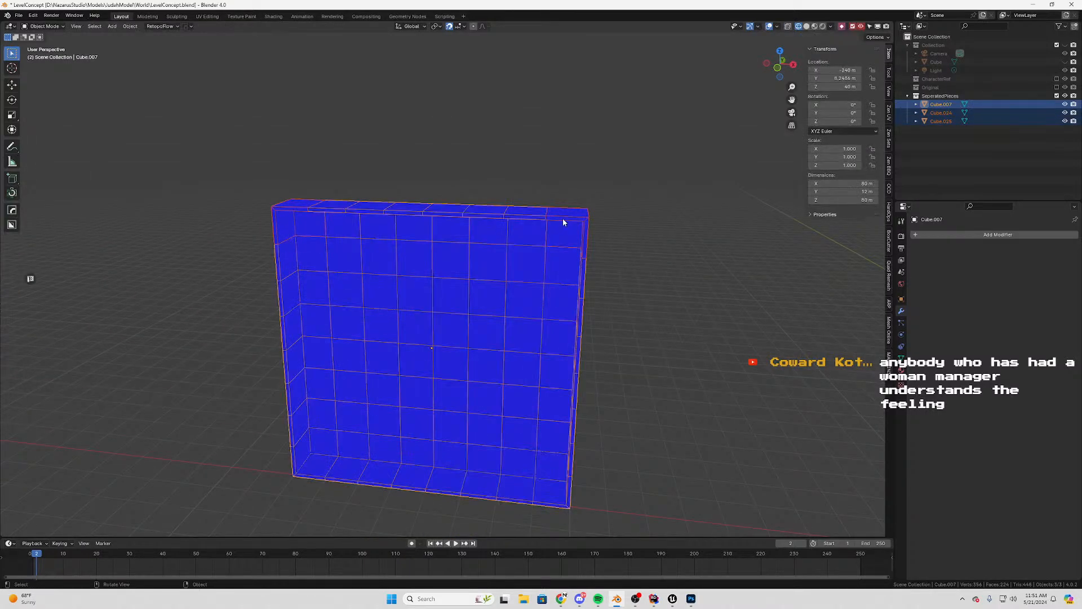
{"action": "left_click", "coordinate": [563, 222]}
{"action": "middle_click_drag", "start_coordinate": [545, 471], "coordinate": [503, 239]}
{"action": "key", "text": "ctrl+z"}
{"action": "key", "text": "ctrl+z"}
Select all faces of the panel's lower-right corner block and separate them into their own object
{"action": "key", "text": "c"}
{"action": "right_click", "coordinate": [513, 264]}
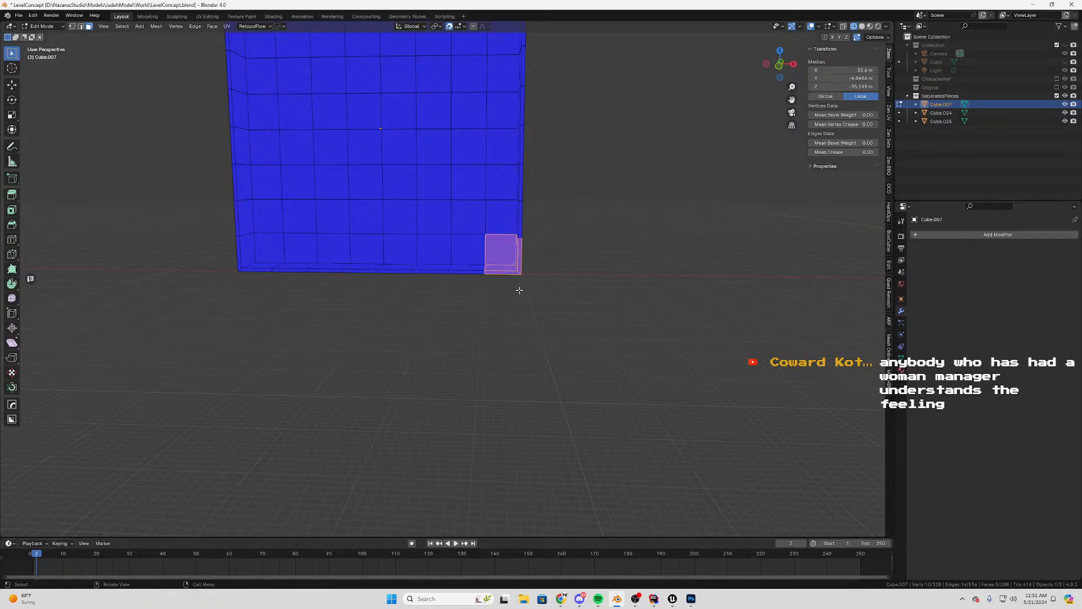
{"action": "middle_click_drag", "start_coordinate": [520, 290], "coordinate": [430, 254]}
{"action": "key", "text": "c"}
{"action": "left_click", "coordinate": [524, 239]}
{"action": "right_click", "coordinate": [524, 240]}
{"action": "middle_click_drag", "start_coordinate": [525, 248], "coordinate": [421, 269]}
{"action": "middle_click_drag", "start_coordinate": [528, 299], "coordinate": [505, 331]}
{"action": "scroll", "coordinate": [476, 401], "scroll_direction": "down", "scroll_amount": 2}
{"action": "middle_click_drag", "start_coordinate": [476, 401], "coordinate": [389, 361]}
{"action": "key", "text": "p"}
{"action": "left_click", "coordinate": [548, 403]}
Select all faces of the panel's lower-left corner block and separate them into their own object
{"action": "key", "text": "c"}
{"action": "left_click", "coordinate": [506, 406]}
{"action": "left_click", "coordinate": [507, 406]}
{"action": "right_click", "coordinate": [507, 406]}
{"action": "key", "text": "c"}
{"action": "left_click", "coordinate": [524, 280]}
{"action": "key", "text": "c"}
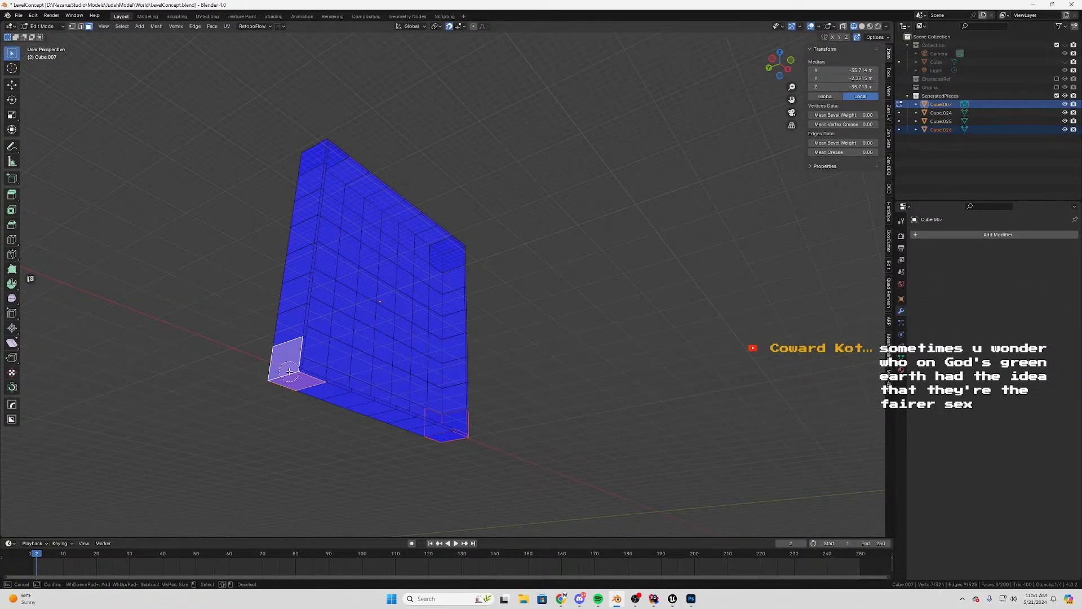
{"action": "left_click_drag", "start_coordinate": [292, 372], "coordinate": [311, 369]}
{"action": "right_click", "coordinate": [338, 370]}
{"action": "middle_click_drag", "start_coordinate": [350, 370], "coordinate": [374, 394]}
{"action": "key", "text": "c"}
{"action": "left_click", "coordinate": [328, 400]}
{"action": "right_click", "coordinate": [329, 400]}
{"action": "key", "text": "p"}
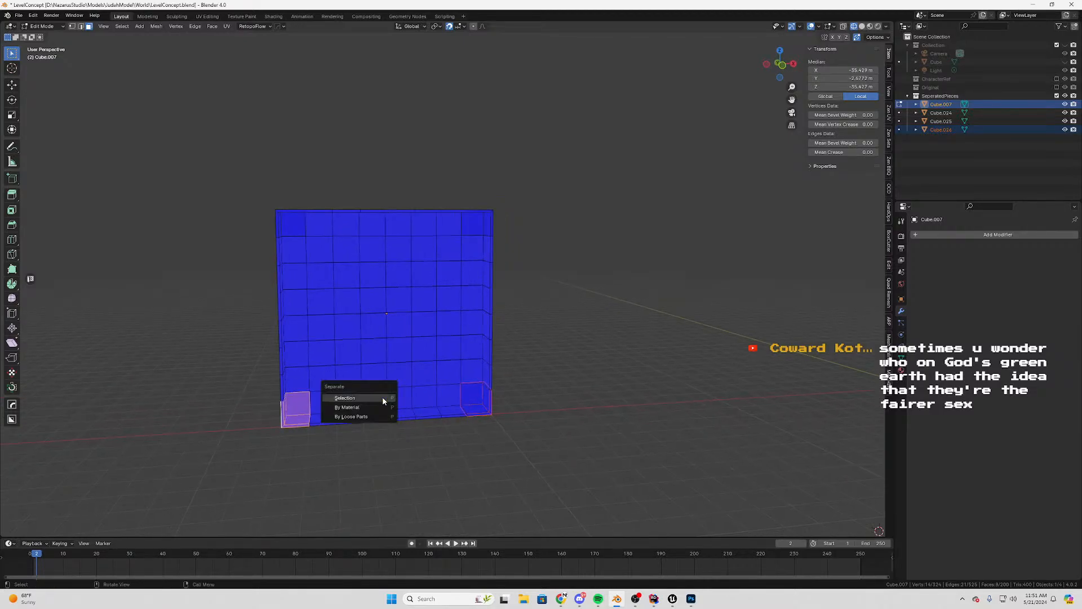
{"action": "left_click", "coordinate": [361, 396]}
Drop the two lower corner blocks from the selection and return to editing only the main panel
{"action": "middle_click_drag", "start_coordinate": [326, 426], "coordinate": [467, 317], "text": "shift"}
{"action": "scroll", "coordinate": [471, 320], "scroll_direction": "up", "scroll_amount": 2}
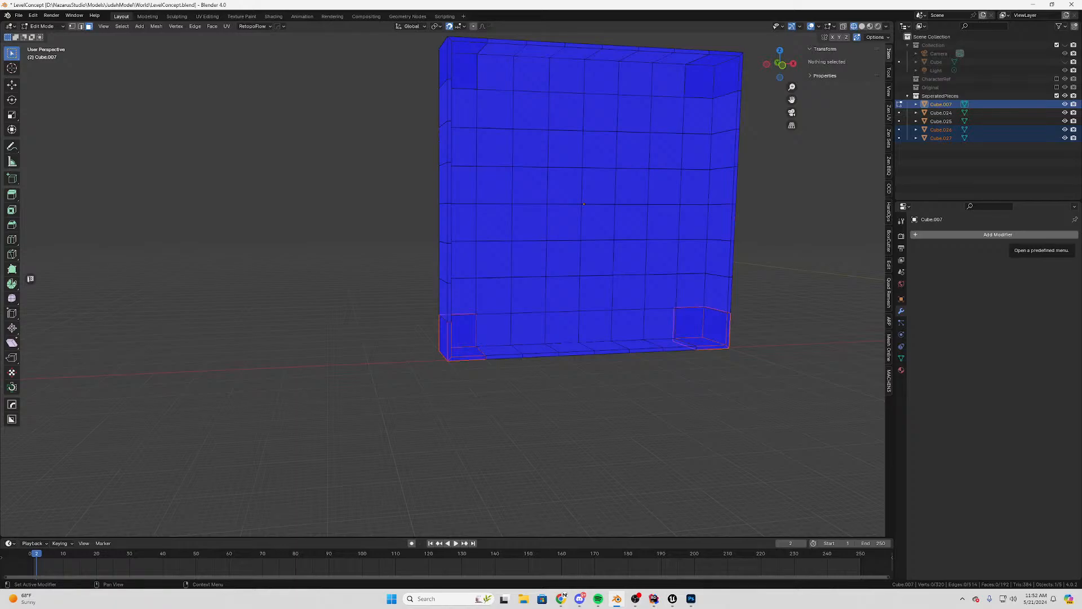
{"action": "mouse_move", "coordinate": [649, 284]}
{"action": "middle_mouse_down"}
{"action": "mouse_move", "coordinate": [386, 336]}
{"action": "mouse_move", "coordinate": [506, 333]}
{"action": "mouse_move", "coordinate": [476, 314]}
{"action": "mouse_move", "coordinate": [519, 310]}
{"action": "mouse_move", "coordinate": [530, 294]}
{"action": "mouse_move", "coordinate": [529, 329]}
{"action": "mouse_move", "coordinate": [570, 346]}
{"action": "mouse_move", "coordinate": [553, 331]}
{"action": "mouse_move", "coordinate": [491, 356]}
{"action": "mouse_move", "coordinate": [575, 303]}
{"action": "mouse_move", "coordinate": [495, 473]}
{"action": "middle_mouse_up"}
{"action": "key", "text": "Tab"}
{"action": "left_click", "coordinate": [529, 329]}
{"action": "key", "text": "Tab"}
Select the front, underside and back faces of the bottom row's fourth block from the left and separate them into their own object
{"action": "key", "text": "c"}
{"action": "left_click", "coordinate": [545, 341]}
{"action": "key", "text": "Escape"}
{"action": "key", "text": "c"}
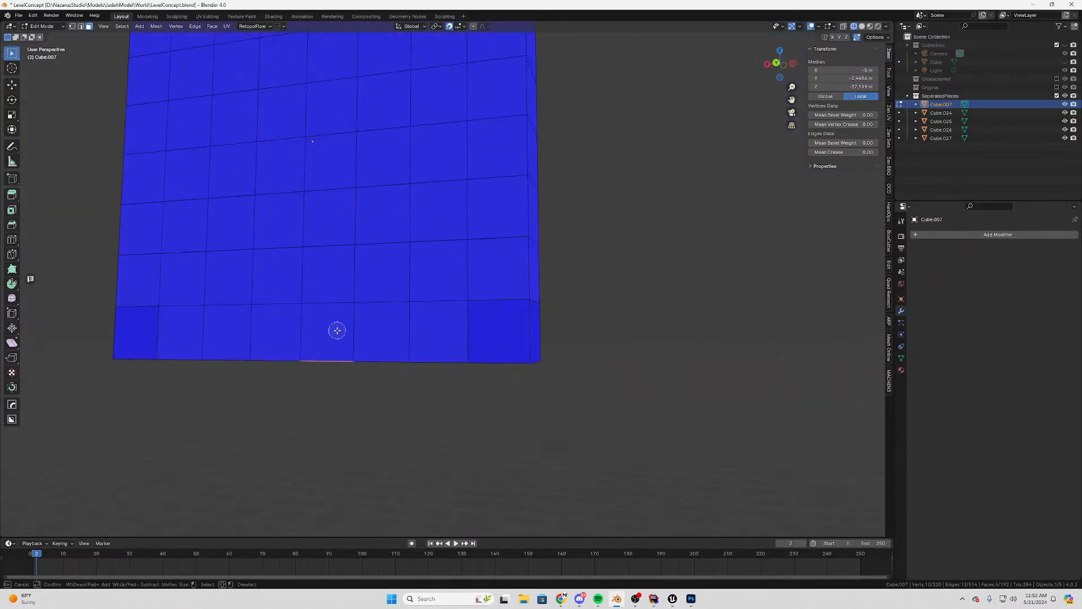
{"action": "left_click", "coordinate": [336, 329]}
{"action": "key", "text": "Escape"}
{"action": "middle_click_drag", "start_coordinate": [576, 340], "coordinate": [521, 394]}
{"action": "key", "text": "p"}
{"action": "left_click", "coordinate": [501, 320]}
{"action": "mouse_move", "coordinate": [562, 599]}
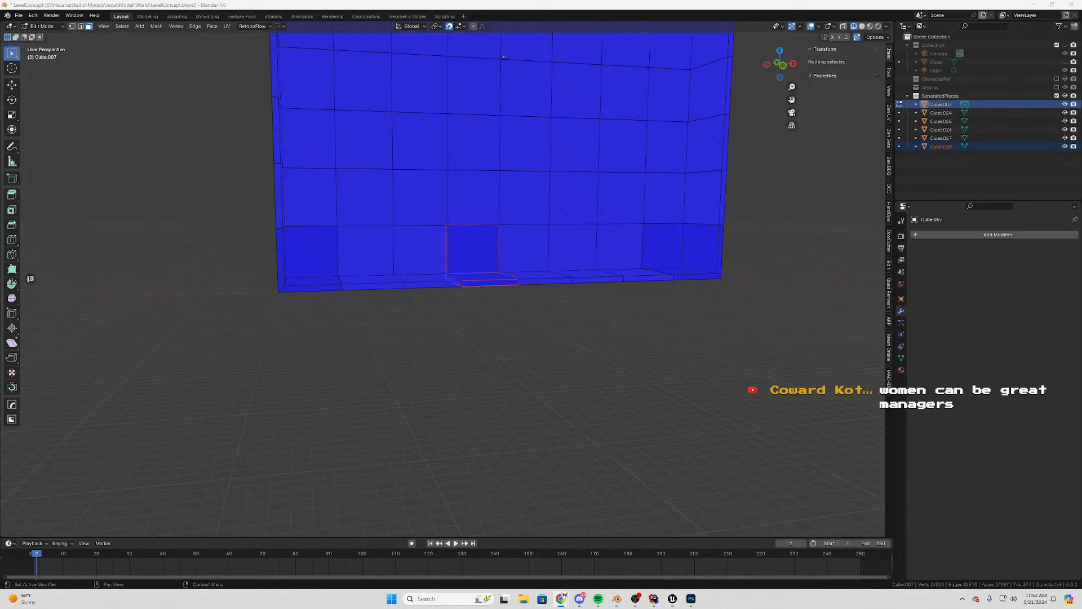
{"action": "key", "text": "alt+Tab"}
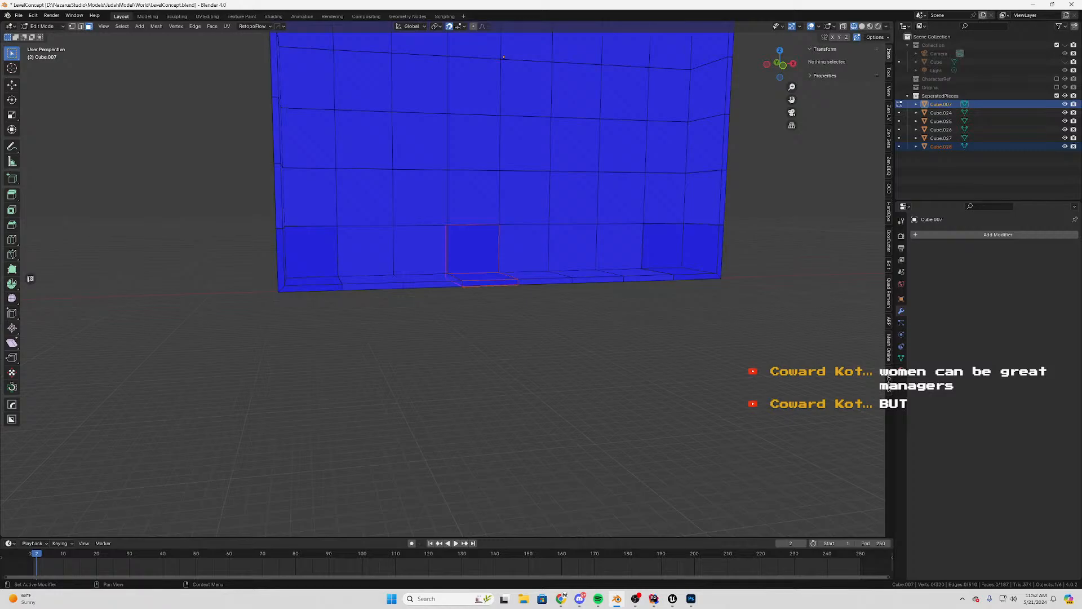
Select the front, outer side and back faces of the right column's fourth block from the top and separate them into their own object
{"action": "middle_click_drag", "start_coordinate": [622, 249], "coordinate": [563, 308]}
{"action": "left_click", "coordinate": [604, 252]}
{"action": "left_click", "coordinate": [381, 310], "text": "shift"}
{"action": "left_click", "coordinate": [671, 307]}
{"action": "key", "text": "c"}
{"action": "left_click_drag", "start_coordinate": [611, 261], "coordinate": [599, 254]}
{"action": "right_click", "coordinate": [600, 254]}
{"action": "middle_click_drag", "start_coordinate": [704, 273], "coordinate": [561, 264]}
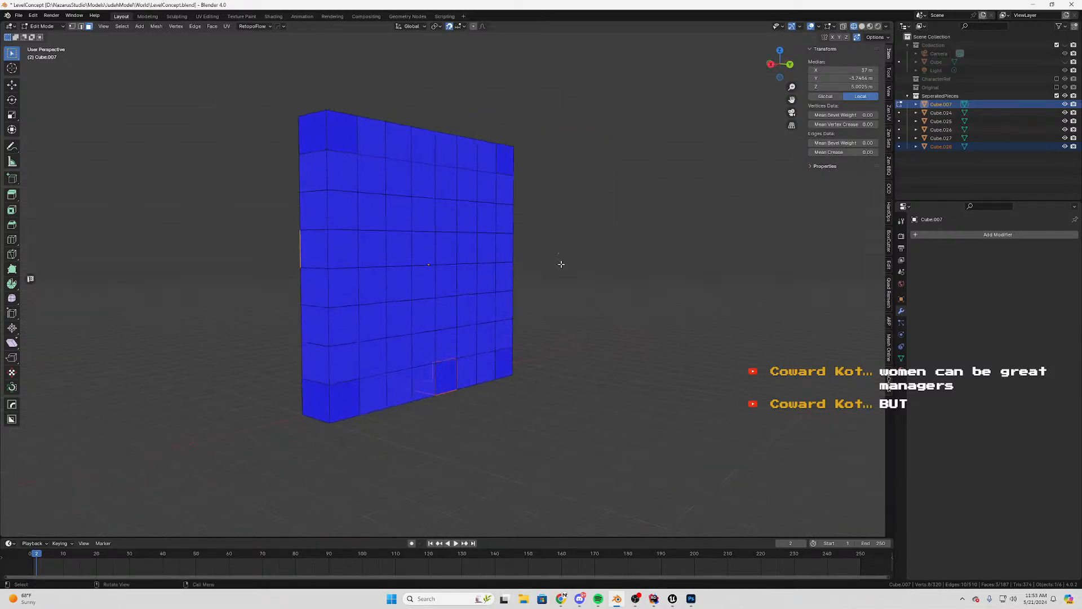
{"action": "left_click", "coordinate": [326, 247], "text": "shift"}
{"action": "key", "text": "p"}
{"action": "left_click", "coordinate": [331, 256]}
Select all faces of the left column's fourth block from the top and separate them into their own object
{"action": "middle_click_drag", "start_coordinate": [331, 256], "coordinate": [603, 285]}
{"action": "left_click", "coordinate": [338, 247]}
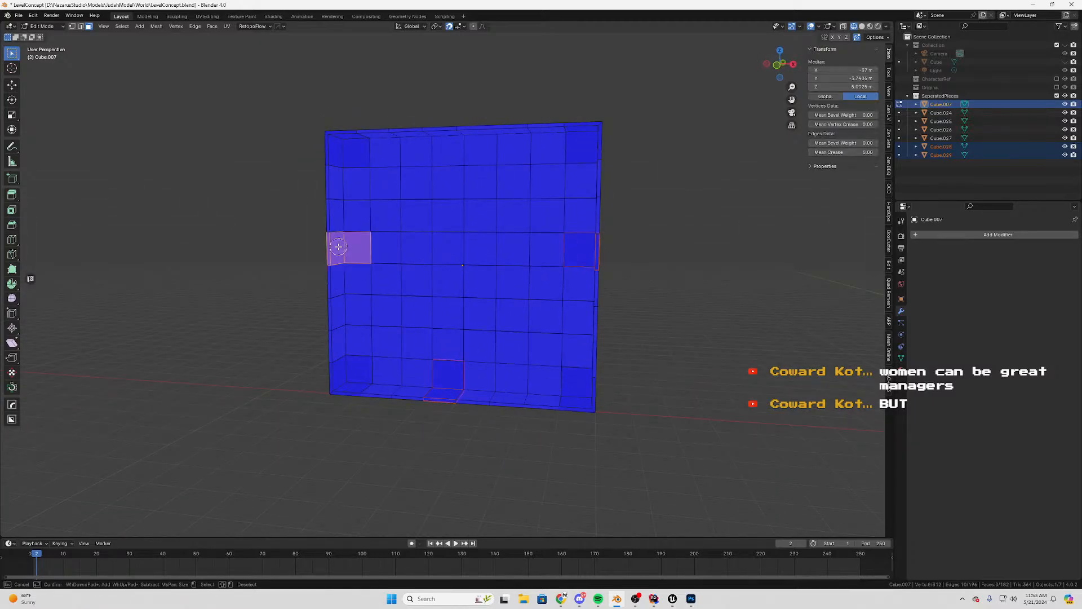
{"action": "mouse_move", "coordinate": [416, 254]}
{"action": "middle_mouse_down"}
{"action": "mouse_move", "coordinate": [421, 278]}
{"action": "mouse_move", "coordinate": [534, 280]}
{"action": "mouse_move", "coordinate": [488, 293]}
{"action": "mouse_move", "coordinate": [442, 280]}
{"action": "middle_mouse_up"}
{"action": "key", "text": "c"}
{"action": "left_click", "coordinate": [434, 271]}
{"action": "key", "text": "Escape"}
{"action": "key", "text": "p"}
{"action": "left_click", "coordinate": [534, 279]}
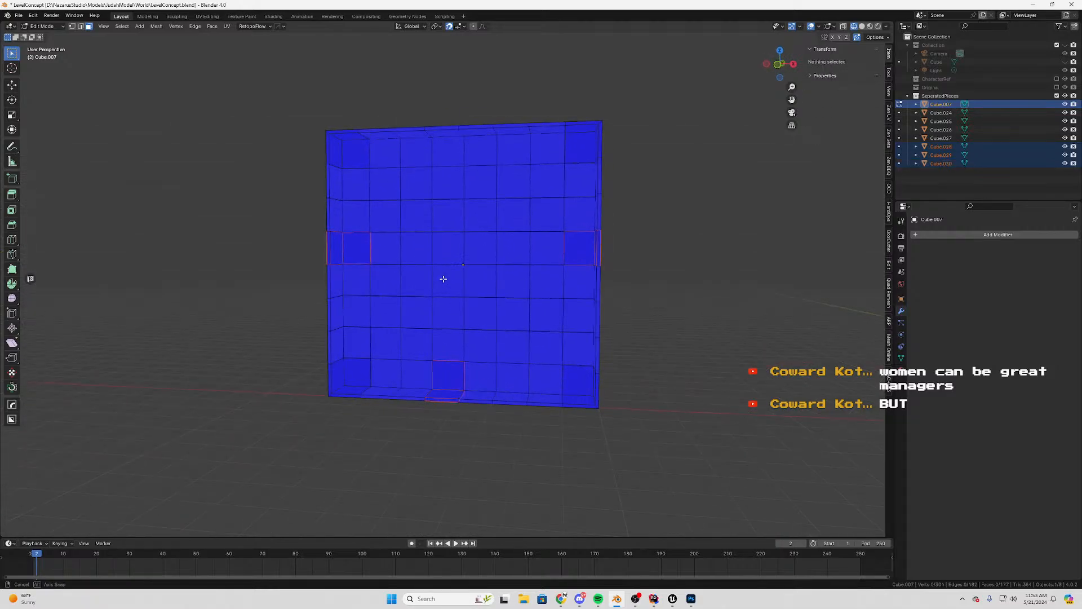
Select the faces of the top row's fifth block from the left and separate them into their own object
{"action": "left_click", "coordinate": [475, 141]}
{"action": "middle_click_drag", "start_coordinate": [475, 141], "coordinate": [370, 150]}
{"action": "key", "text": "p"}
{"action": "left_click", "coordinate": [384, 147]}
{"action": "scroll", "coordinate": [497, 271], "scroll_direction": "down", "scroll_amount": 3}
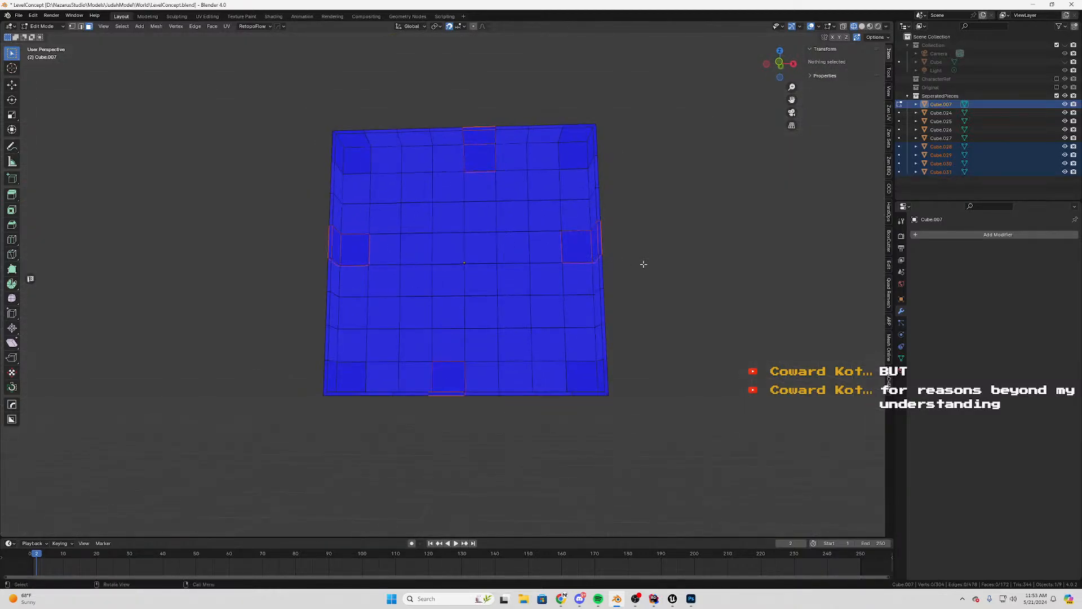
Drop the separated edge blocks from the selection and return to editing only the main panel
{"action": "key", "text": "Tab"}
{"action": "scroll", "coordinate": [431, 238], "scroll_direction": "up", "scroll_amount": 3}
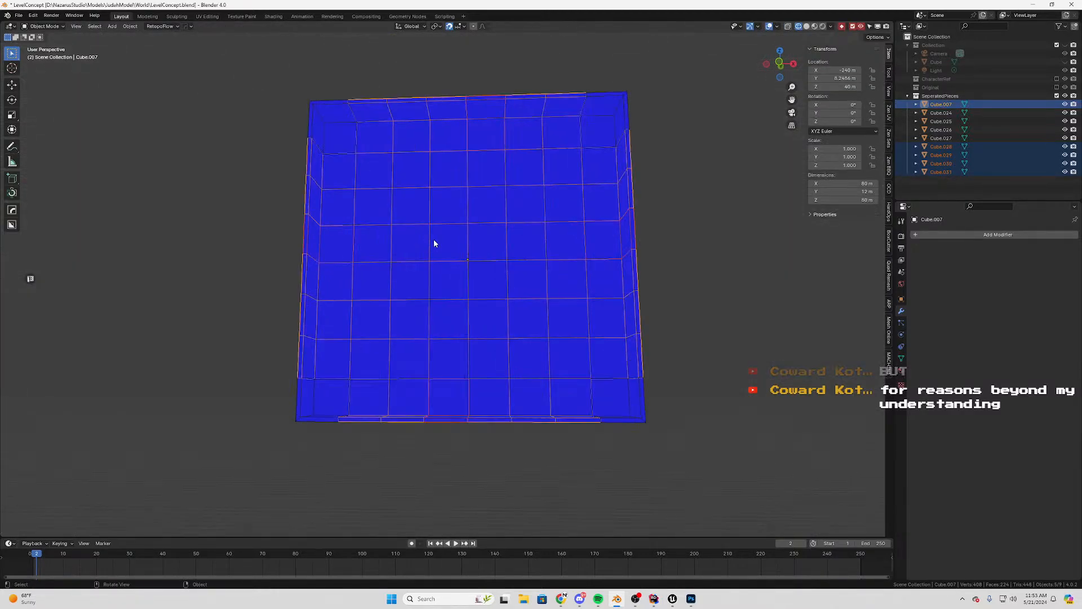
{"action": "left_click", "coordinate": [435, 239]}
{"action": "key", "text": "Tab"}
Separate the front and back faces of the seventh block from the left in the second row from the bottom into their own object
{"action": "left_click", "coordinate": [459, 252]}
{"action": "middle_click_drag", "start_coordinate": [459, 252], "coordinate": [568, 257]}
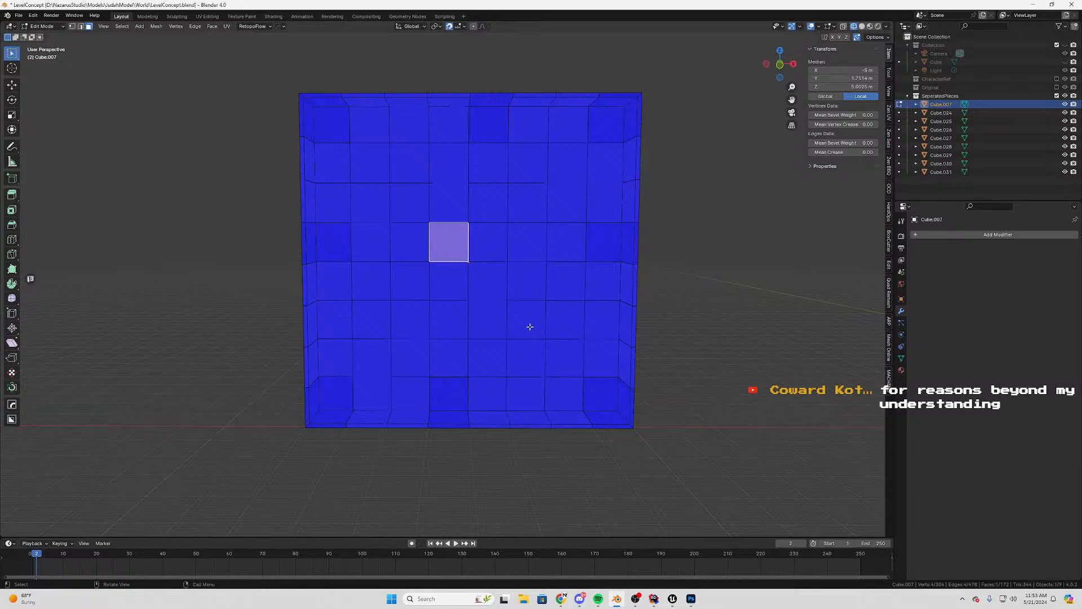
{"action": "left_click", "coordinate": [565, 353]}
{"action": "middle_click_drag", "start_coordinate": [611, 345], "coordinate": [316, 370]}
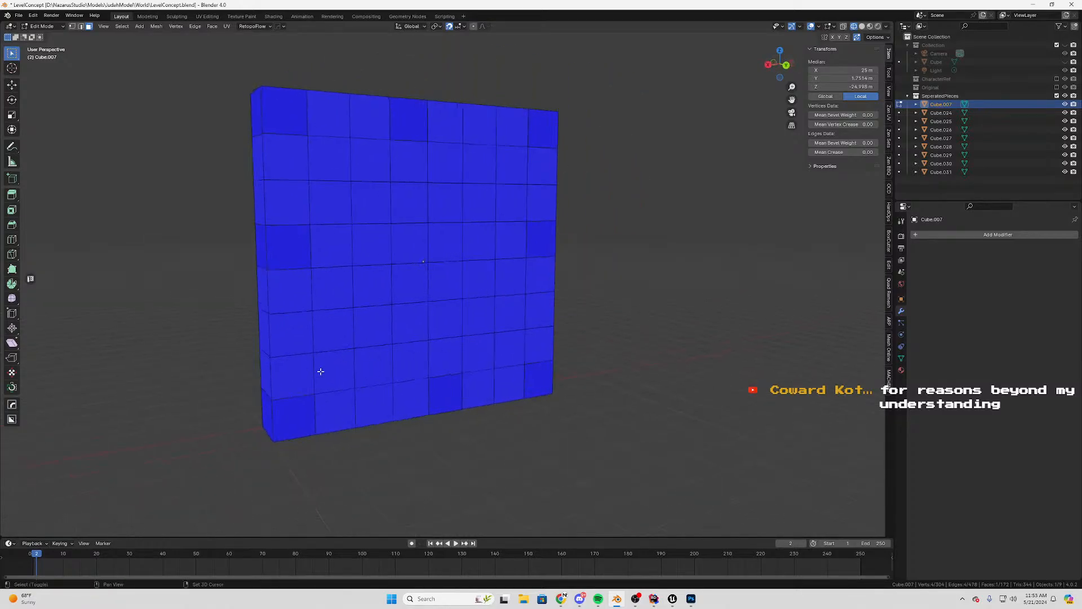
{"action": "left_click", "coordinate": [333, 370], "text": "shift"}
{"action": "key", "text": "p"}
{"action": "left_click", "coordinate": [364, 348]}
{"action": "middle_click_drag", "start_coordinate": [488, 389], "coordinate": [495, 362]}
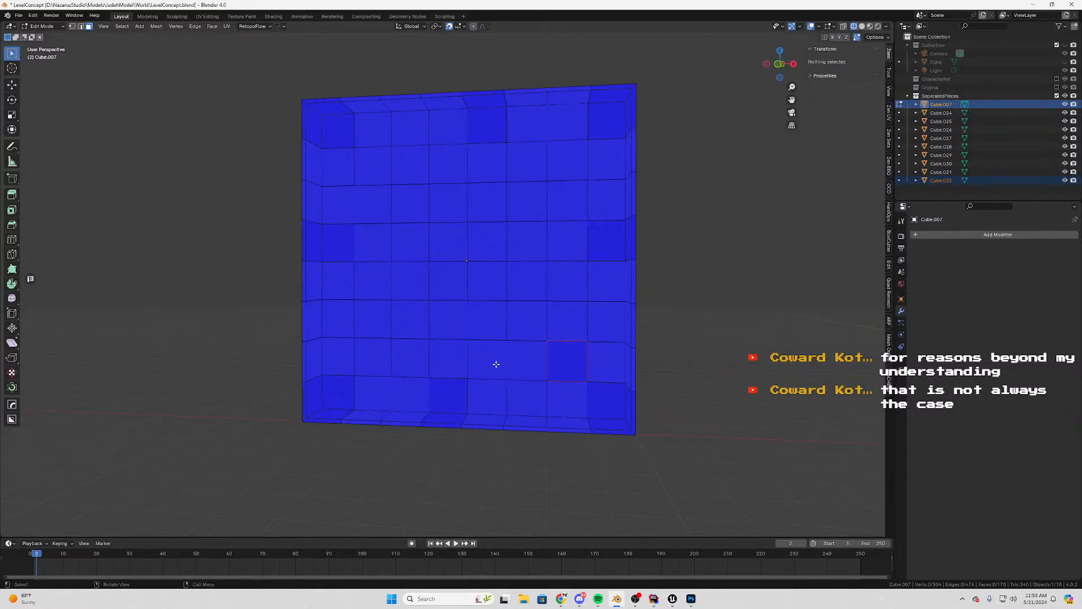
Move the leftover main panel clear of the separated blocks and delete it
{"action": "scroll", "coordinate": [455, 273], "scroll_direction": "down", "scroll_amount": 2}
{"action": "key", "text": "Tab"}
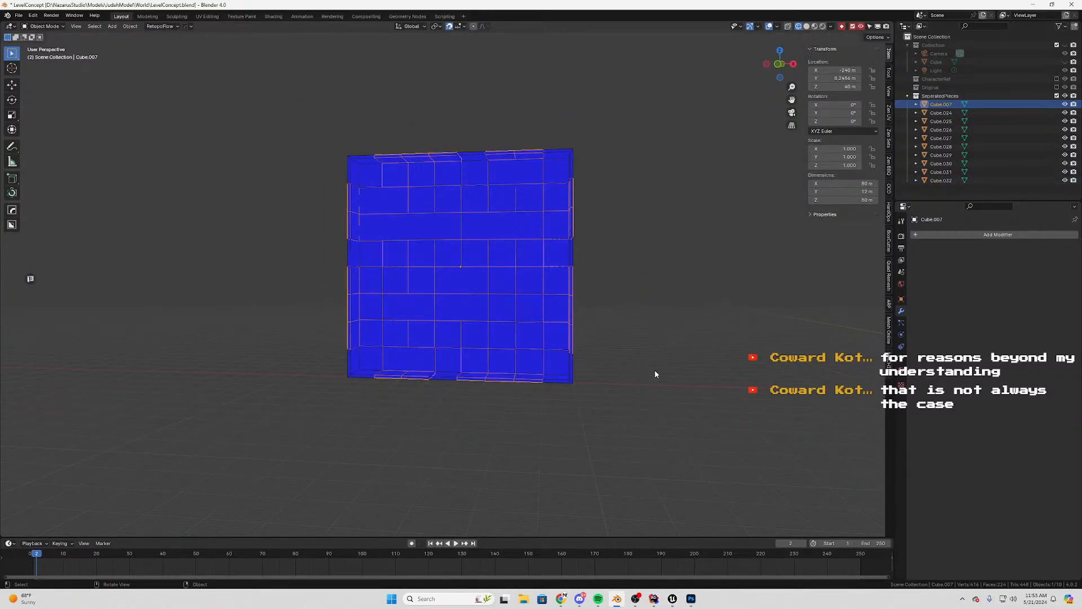
{"action": "key", "text": "g"}
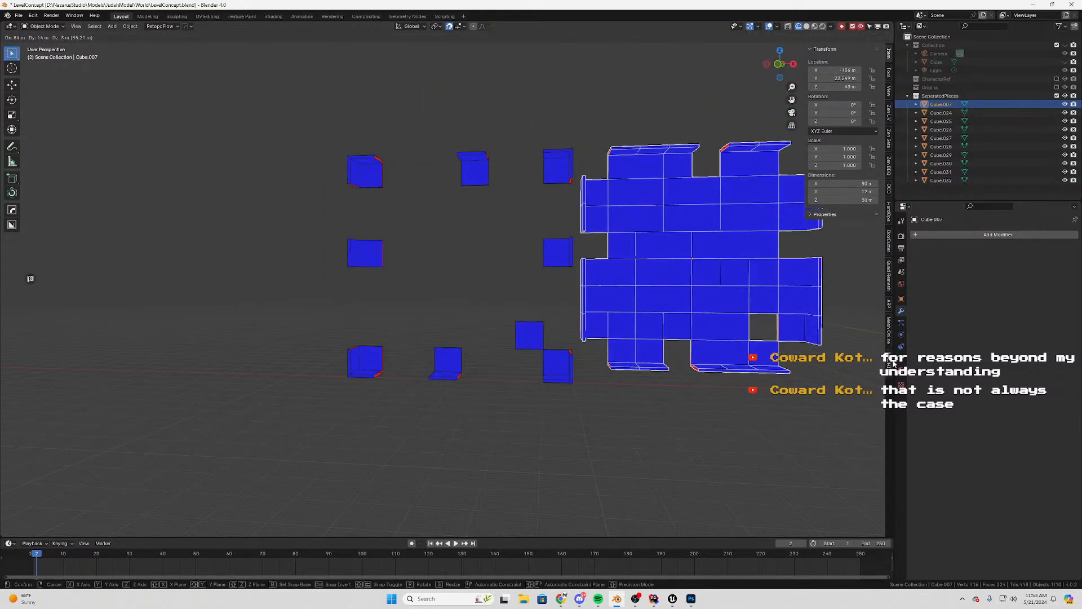
{"action": "left_click", "coordinate": [894, 363]}
{"action": "middle_click_drag", "start_coordinate": [733, 345], "coordinate": [596, 344]}
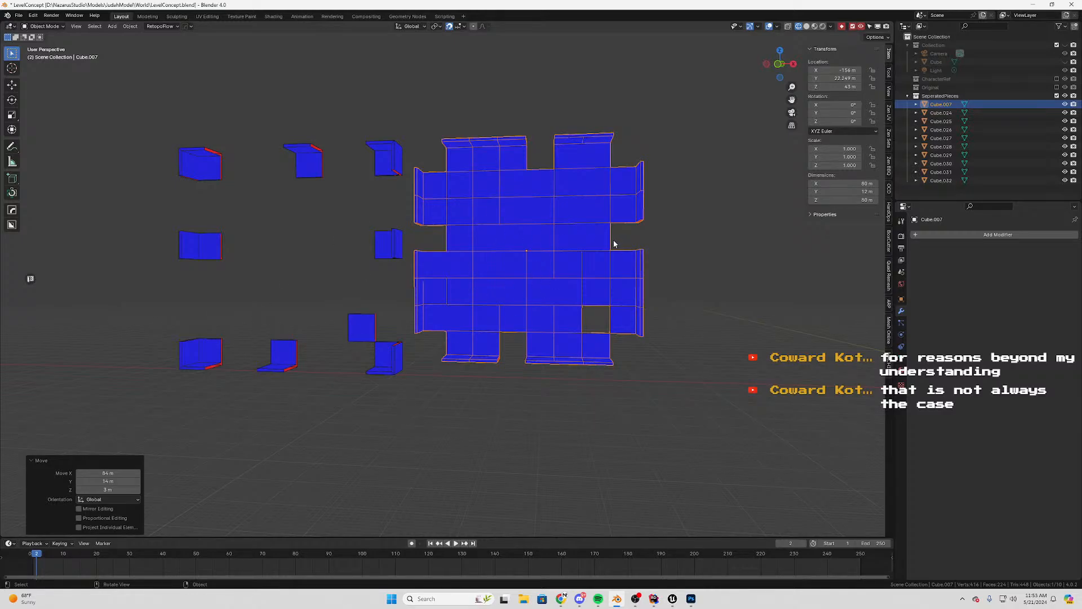
{"action": "key", "text": "Delete"}
Select the separated flat wall tile and examine its open edges in mesh editing
{"action": "scroll", "coordinate": [435, 304], "scroll_direction": "up", "scroll_amount": 5}
{"action": "middle_click_drag", "start_coordinate": [304, 374], "coordinate": [491, 289]}
{"action": "left_click", "coordinate": [505, 292]}
{"action": "scroll", "coordinate": [506, 292], "scroll_direction": "up", "scroll_amount": 2}
{"action": "key", "text": "Tab"}
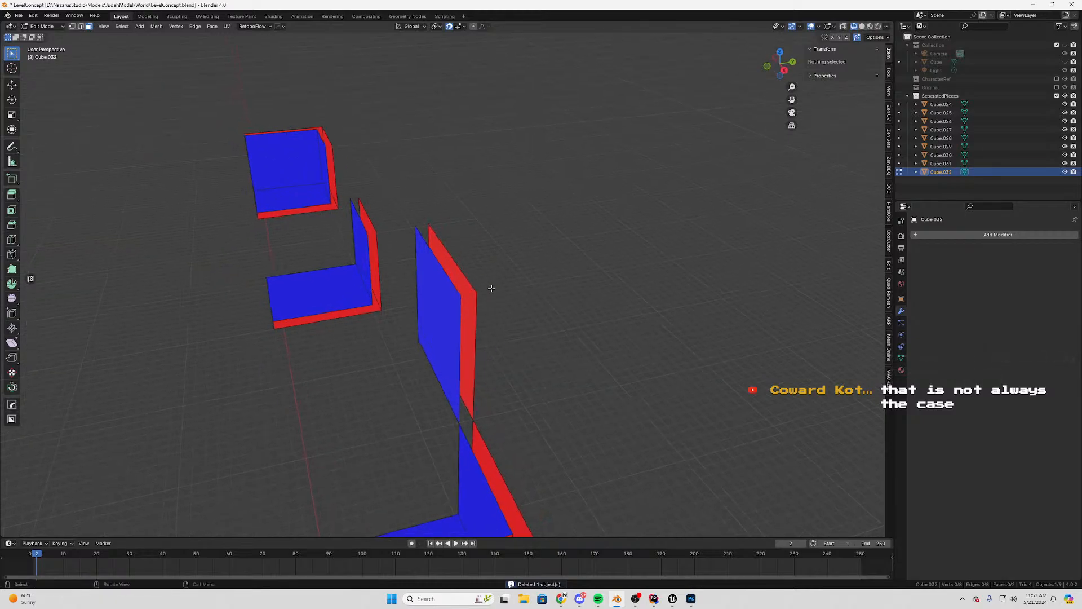
{"action": "left_click", "coordinate": [434, 258]}
{"action": "key", "text": "alt+a"}
{"action": "left_click", "coordinate": [434, 257]}
{"action": "middle_click_drag", "start_coordinate": [435, 256], "coordinate": [554, 251]}
{"action": "key", "text": "Tab"}
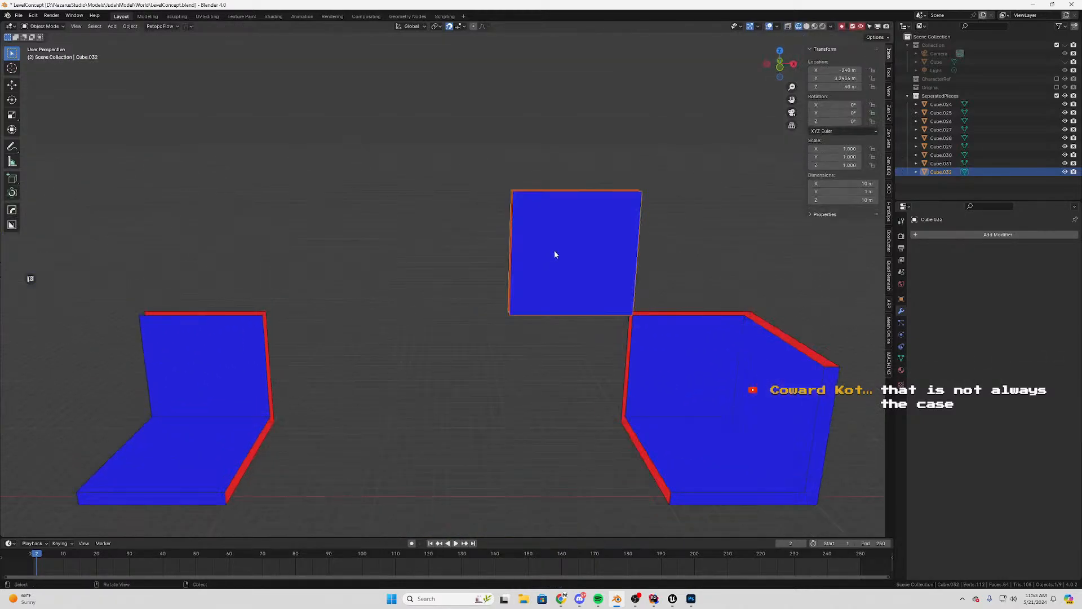
Try to shift the flat wall tile -7 m along X, and undo the move
{"action": "key", "text": "g"}
{"action": "left_click", "coordinate": [492, 282]}
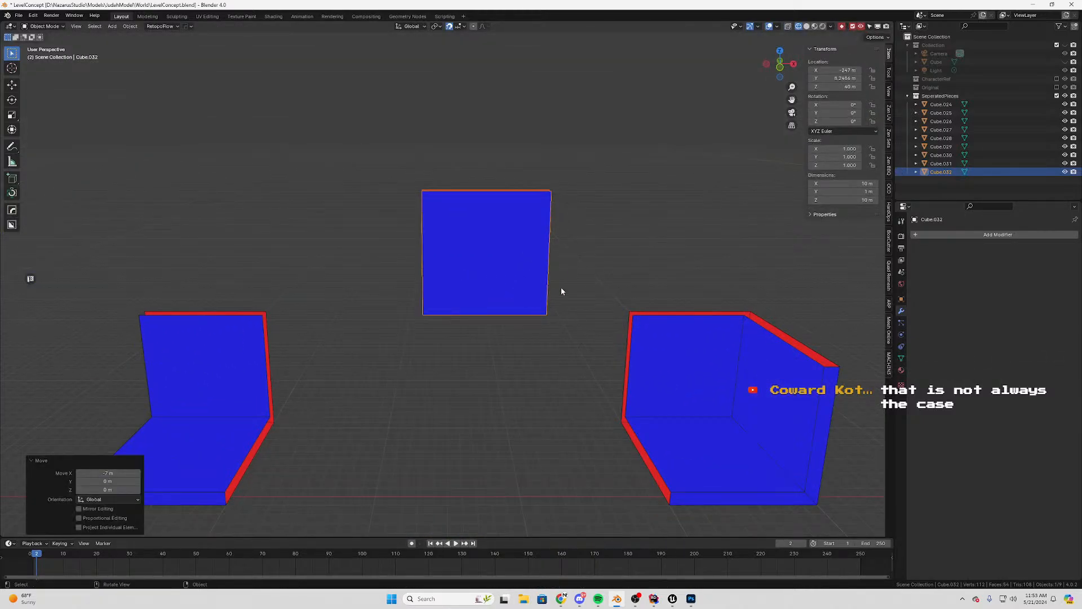
{"action": "key", "text": "ctrl+z"}
From the front view, move the flat wall tile -10 m along the X axis
{"action": "key", "text": "KP_1"}
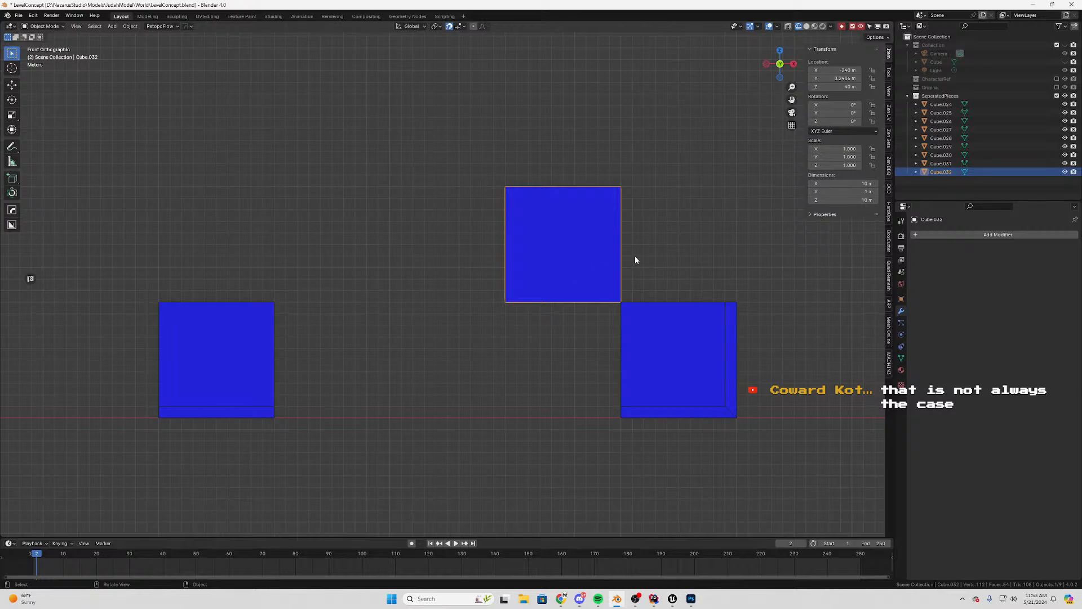
{"action": "key", "text": "g"}
{"action": "key", "text": "x"}
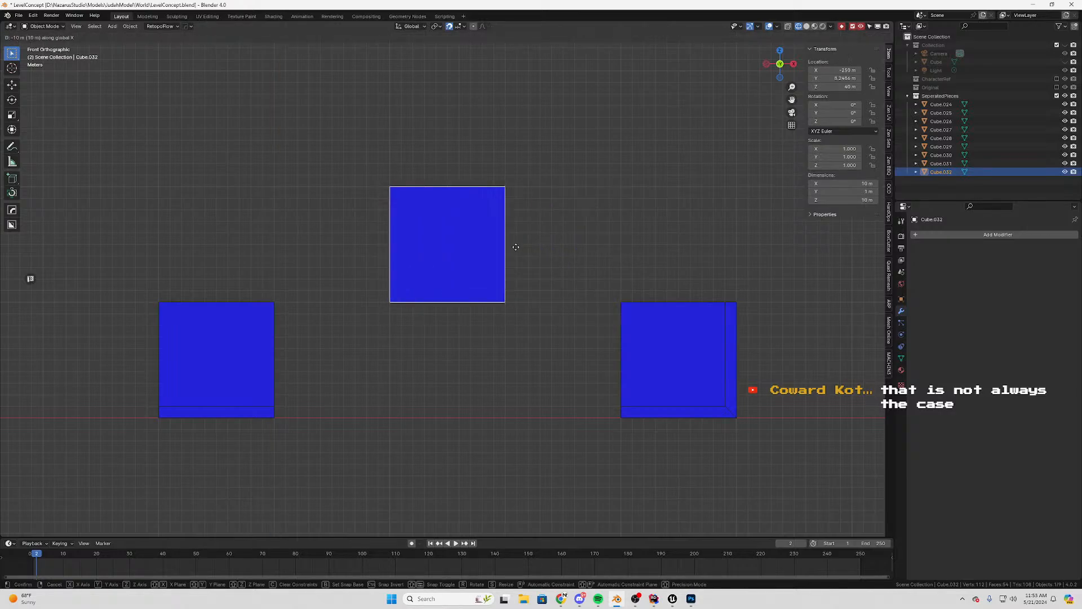
{"action": "left_click", "coordinate": [517, 246]}
Enter edge editing of the flat wall tile and select the boundary edges of its front and back faces
{"action": "middle_click_drag", "start_coordinate": [519, 239], "coordinate": [481, 217]}
{"action": "key", "text": "Tab"}
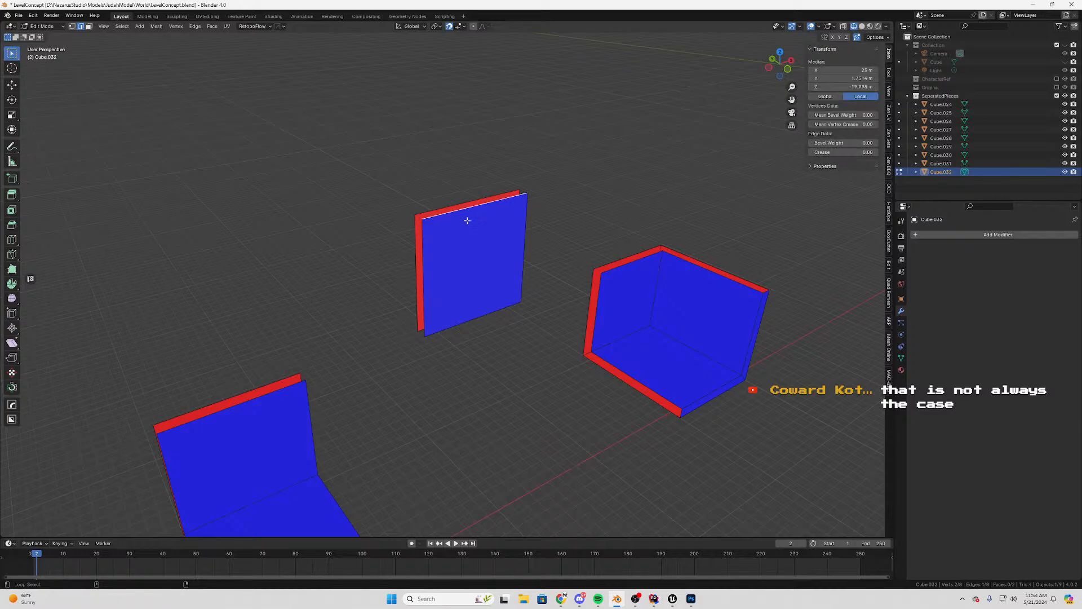
{"action": "middle_click_drag", "start_coordinate": [492, 327], "coordinate": [474, 280]}
{"action": "key", "text": "l"}
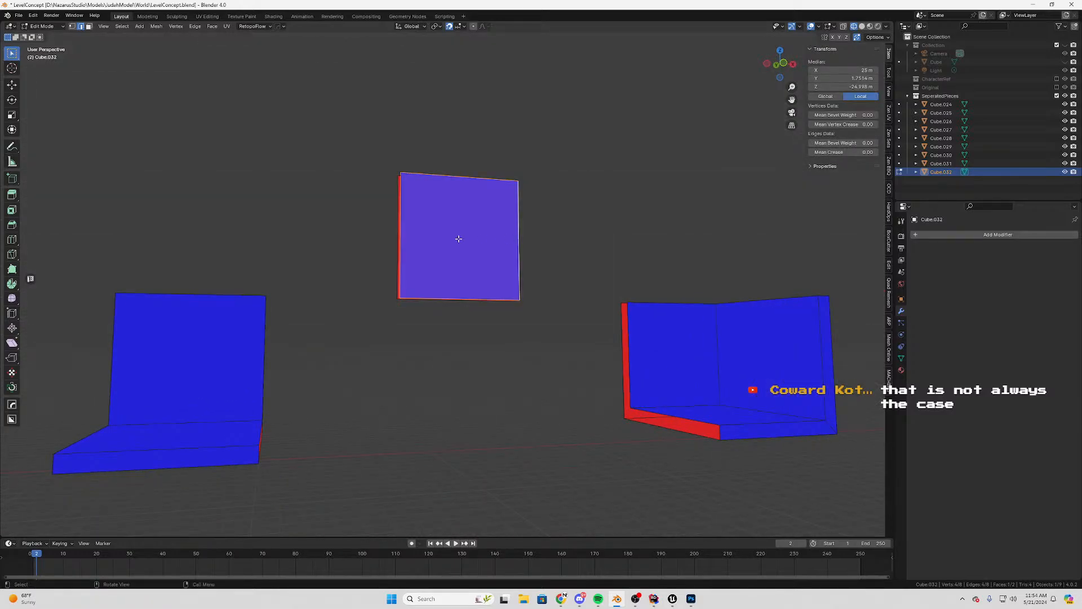
{"action": "middle_click_drag", "start_coordinate": [456, 236], "coordinate": [484, 292]}
{"action": "left_click", "coordinate": [478, 212], "text": "alt+shift"}
{"action": "middle_click_drag", "start_coordinate": [439, 251], "coordinate": [499, 240]}
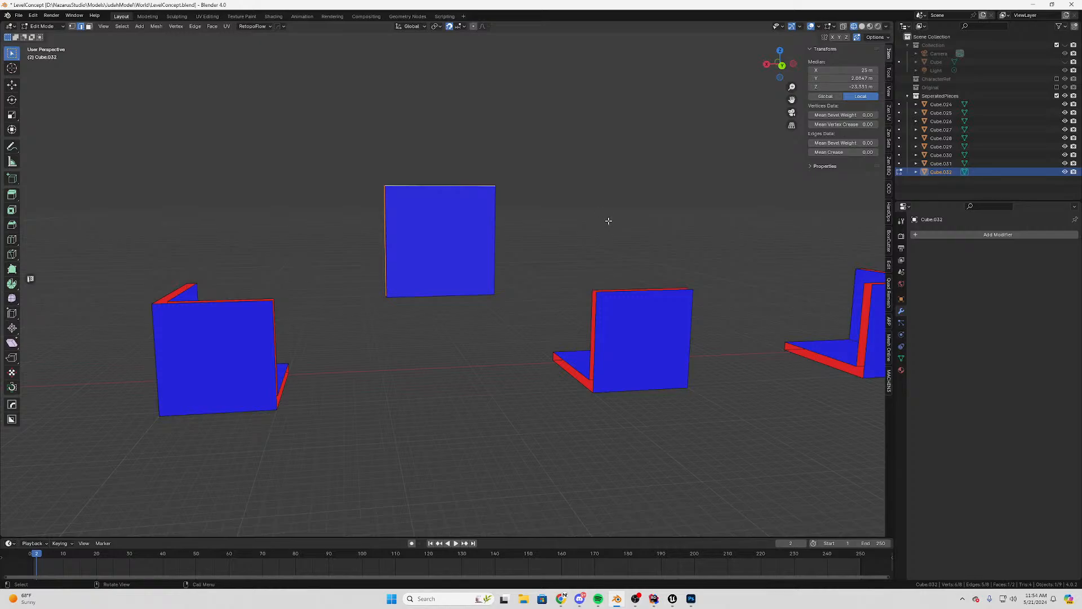
{"action": "scroll", "coordinate": [470, 281], "scroll_direction": "up", "scroll_amount": 1}
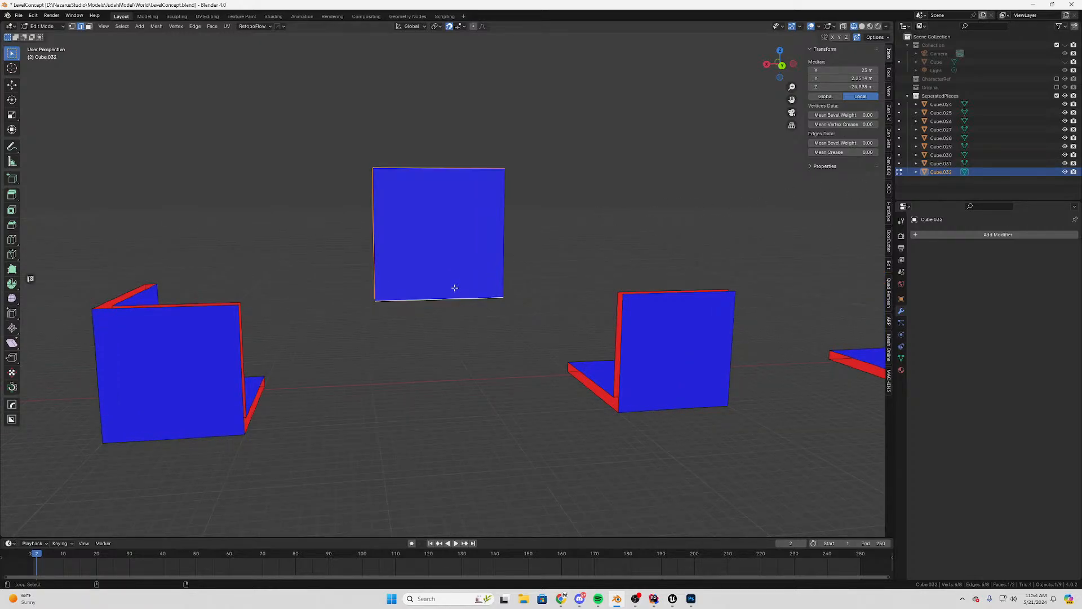
{"action": "mouse_move", "coordinate": [455, 288]}
{"action": "middle_mouse_down"}
{"action": "mouse_move", "coordinate": [465, 271]}
{"action": "mouse_move", "coordinate": [470, 284]}
{"action": "middle_mouse_up"}
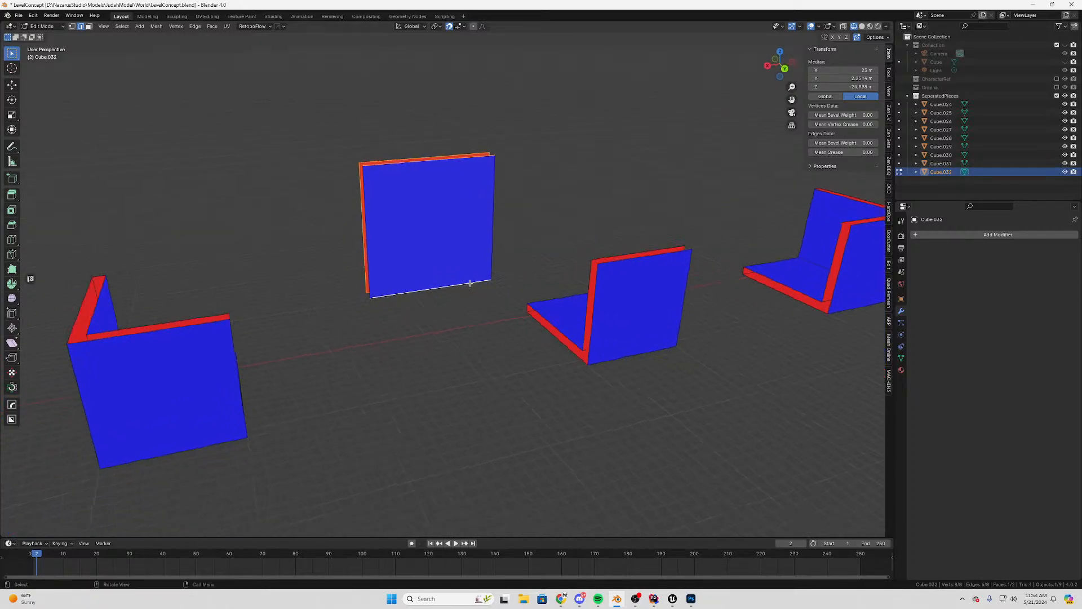
{"action": "left_click", "coordinate": [376, 221], "text": "alt+shift"}
{"action": "middle_click_drag", "start_coordinate": [454, 222], "coordinate": [494, 224]}
Try to join the tile's front and back faces with the LoopTools Bridge operation, and undo it
{"action": "right_click", "coordinate": [478, 214]}
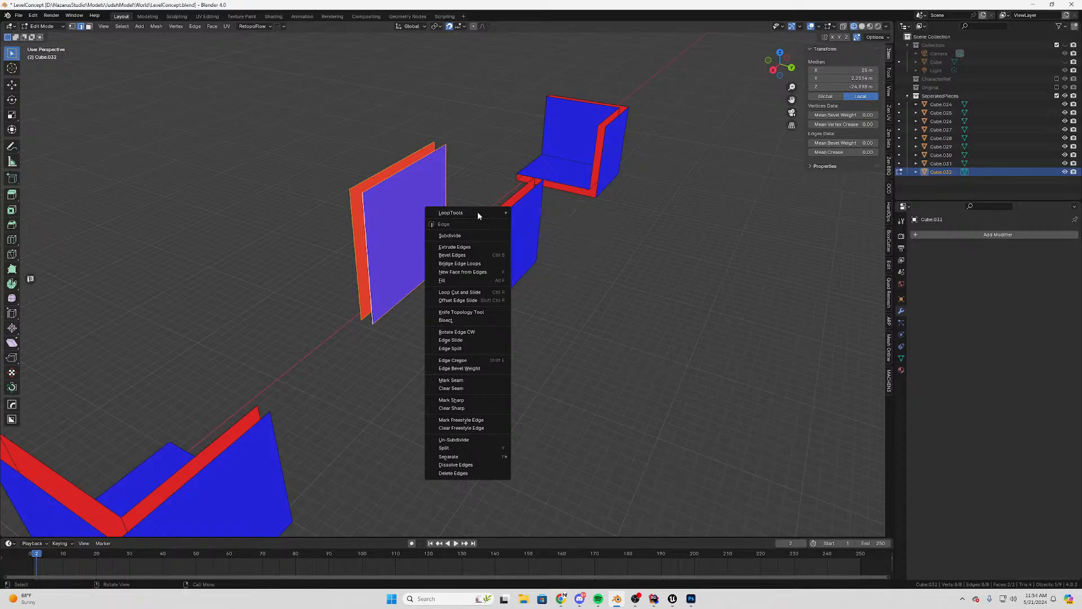
{"action": "right_click", "coordinate": [580, 298]}
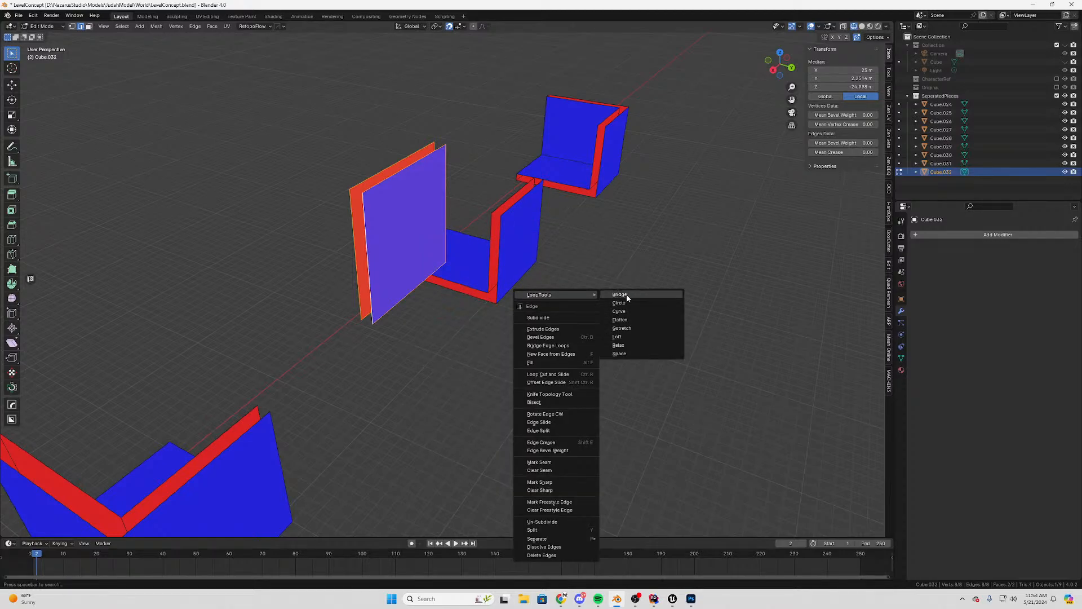
{"action": "left_click", "coordinate": [627, 298]}
{"action": "middle_click_drag", "start_coordinate": [528, 281], "coordinate": [485, 259]}
{"action": "key", "text": "ctrl+z"}
Fill the flat tile's open +X side and top with faces between its front and back edges
{"action": "middle_click_drag", "start_coordinate": [418, 206], "coordinate": [432, 229]}
{"action": "left_click", "coordinate": [429, 262]}
{"action": "left_click", "coordinate": [451, 257], "text": "shift"}
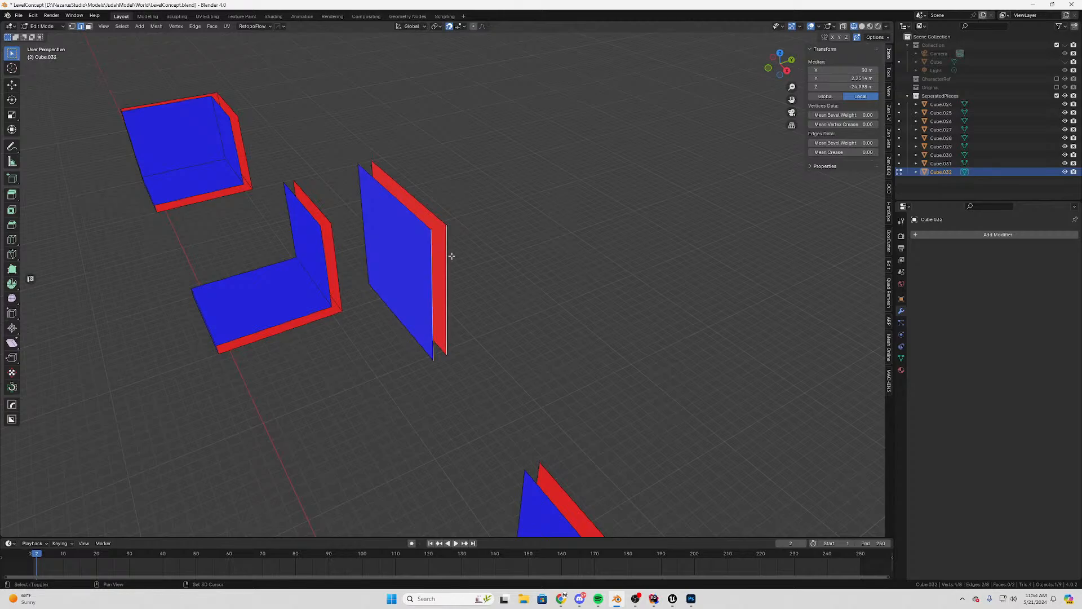
{"action": "left_click", "coordinate": [406, 201]}
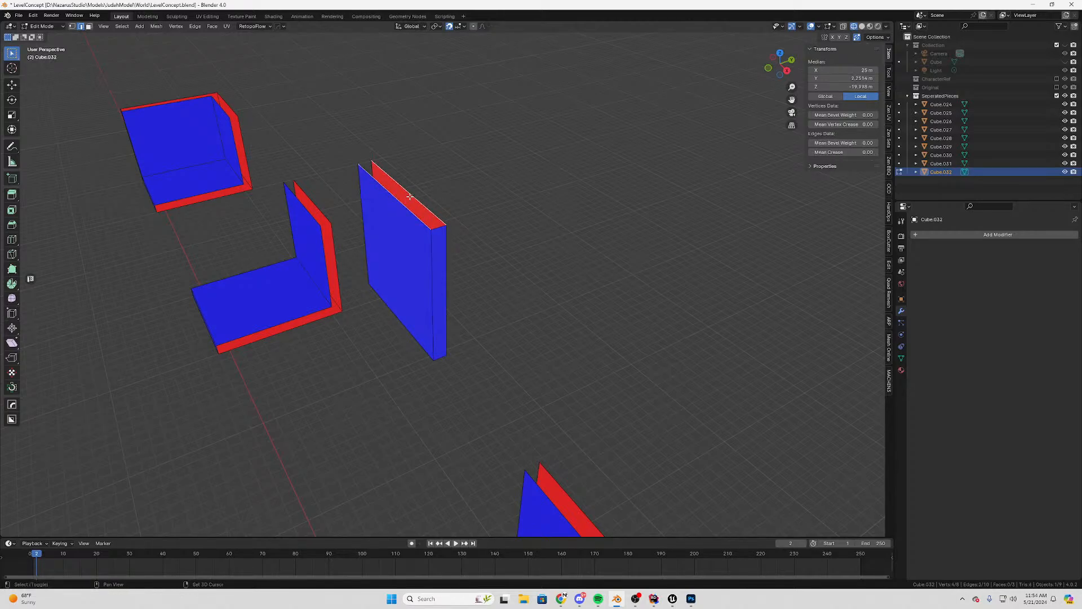
{"action": "key", "text": "f"}
Fill the flat tile's open -X side and underside with faces to close the block
{"action": "middle_click_drag", "start_coordinate": [340, 227], "coordinate": [500, 287]}
{"action": "left_click", "coordinate": [527, 206]}
{"action": "key", "text": "f"}
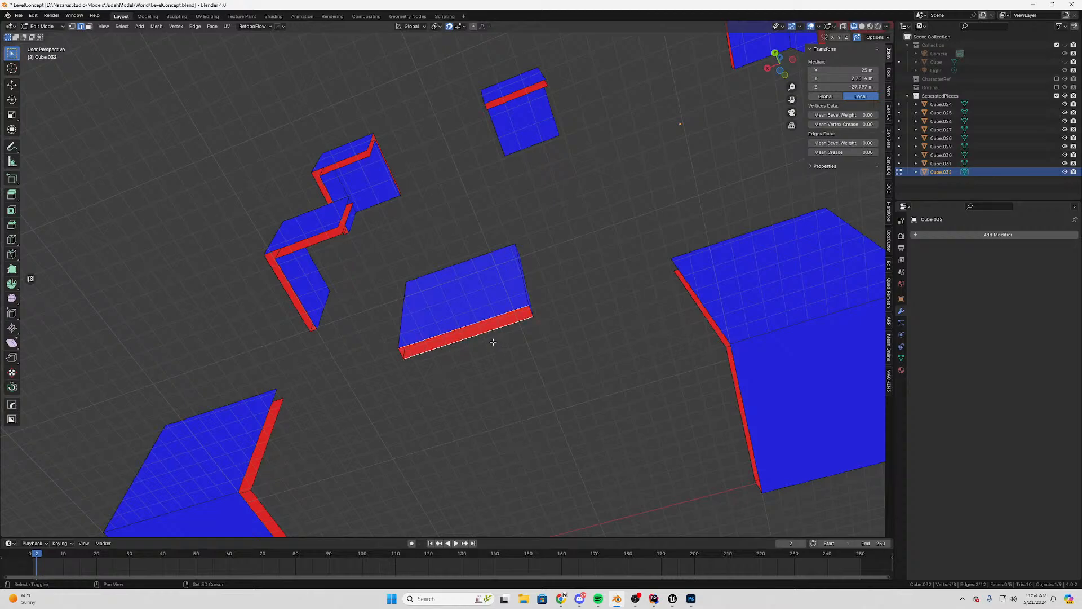
{"action": "key", "text": "f"}
{"action": "middle_click_drag", "start_coordinate": [444, 260], "coordinate": [3, 294]}
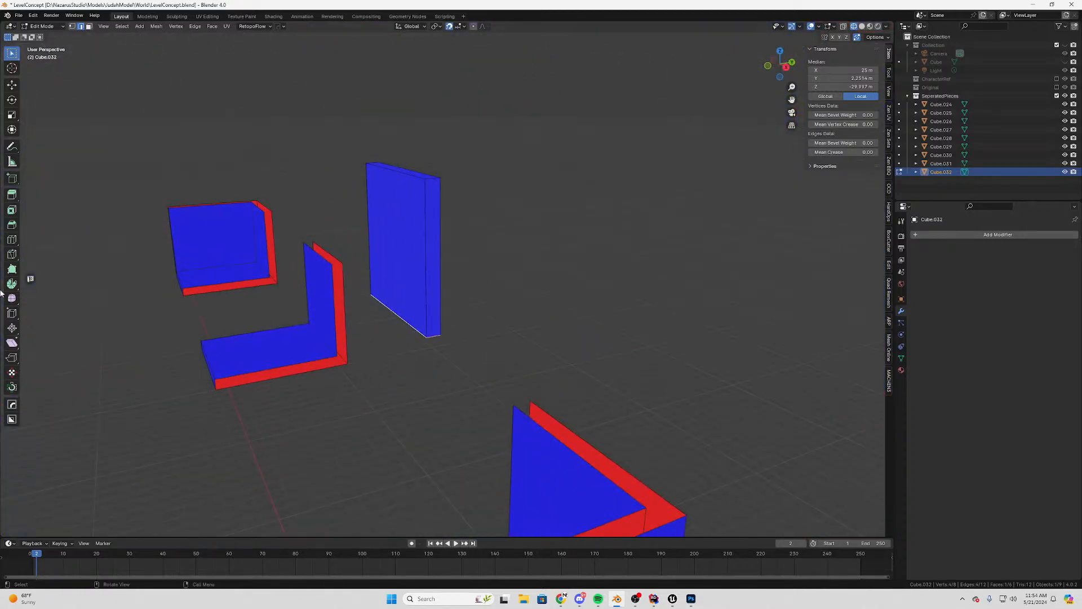
{"action": "scroll", "coordinate": [362, 306], "scroll_direction": "down", "scroll_amount": 4}
{"action": "middle_click_drag", "start_coordinate": [363, 307], "coordinate": [518, 363]}
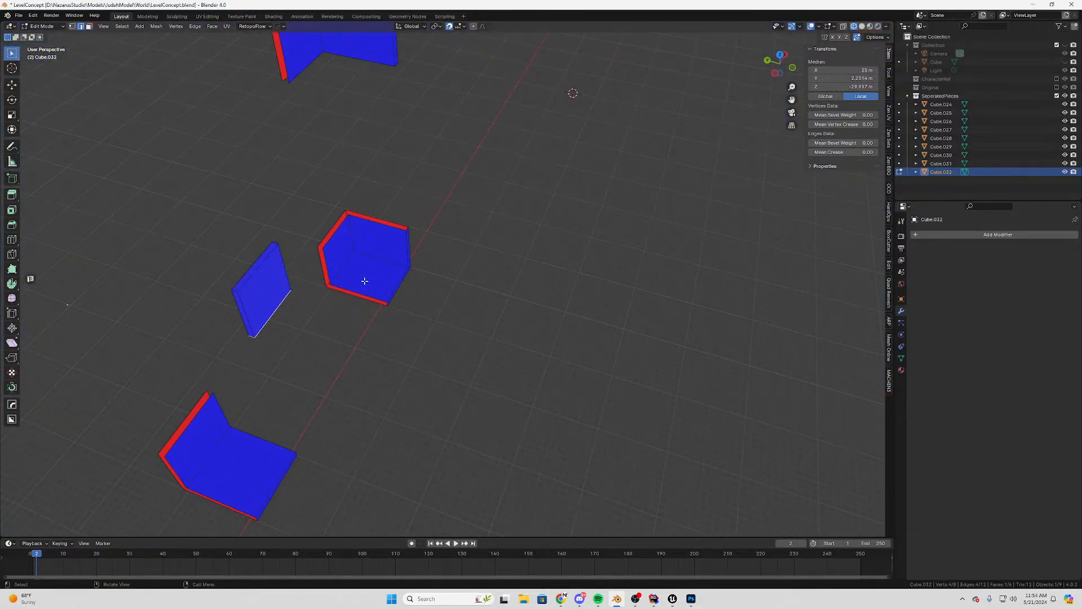
Switch editing to the lower-right corner block and fill its open top and its open -X side with faces
{"action": "middle_click_drag", "start_coordinate": [365, 281], "coordinate": [420, 333]}
{"action": "key", "text": "Tab"}
{"action": "left_click", "coordinate": [445, 461]}
{"action": "key", "text": "Tab"}
{"action": "left_click", "coordinate": [505, 309]}
{"action": "middle_click_drag", "start_coordinate": [506, 309], "coordinate": [500, 344]}
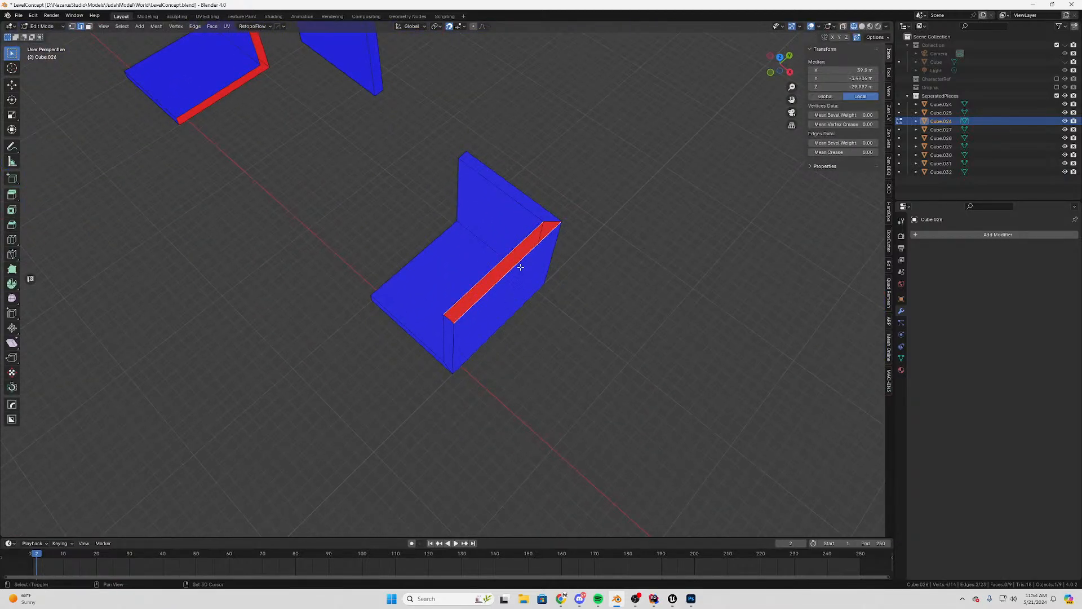
{"action": "middle_click_drag", "start_coordinate": [514, 247], "coordinate": [253, 258]}
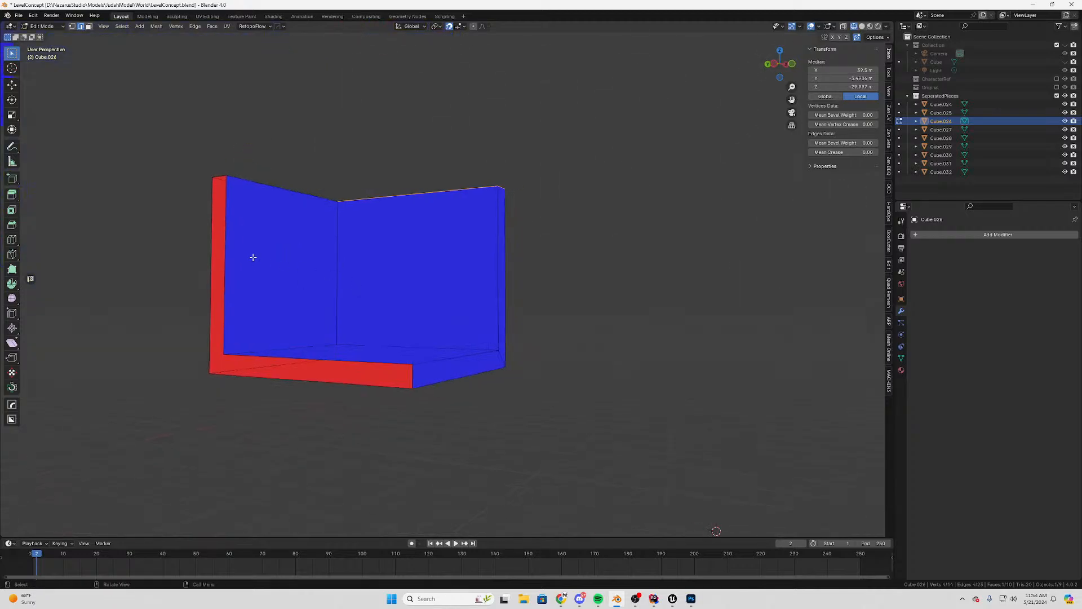
{"action": "left_click", "coordinate": [272, 368]}
{"action": "middle_click_drag", "start_coordinate": [420, 355], "coordinate": [437, 224]}
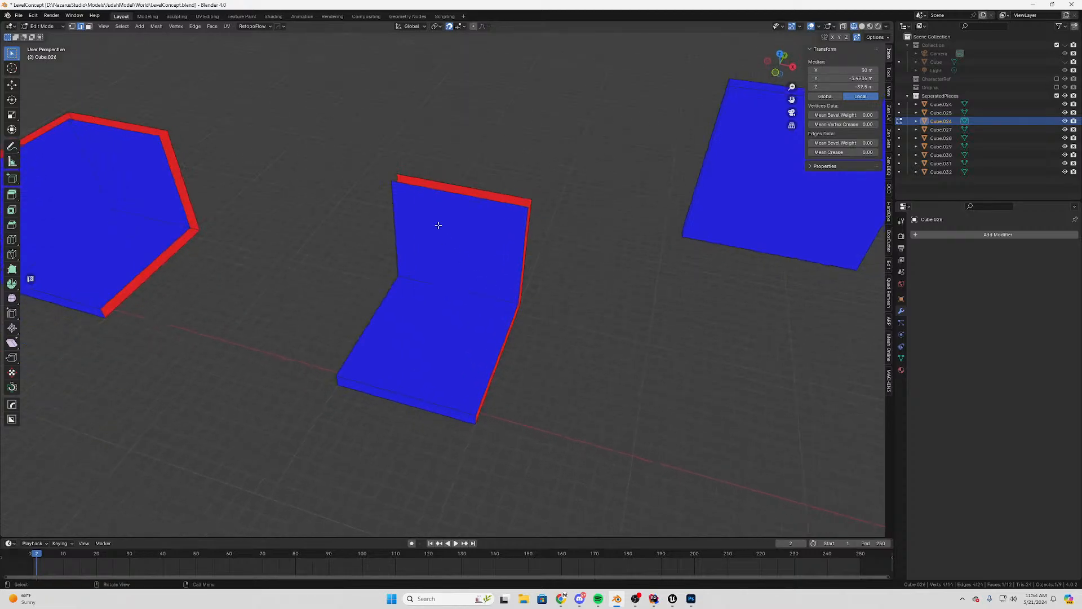
Switch editing to the bottom-edge block and fill its open top with a face
{"action": "key", "text": "alt+q"}
{"action": "left_click", "coordinate": [433, 189]}
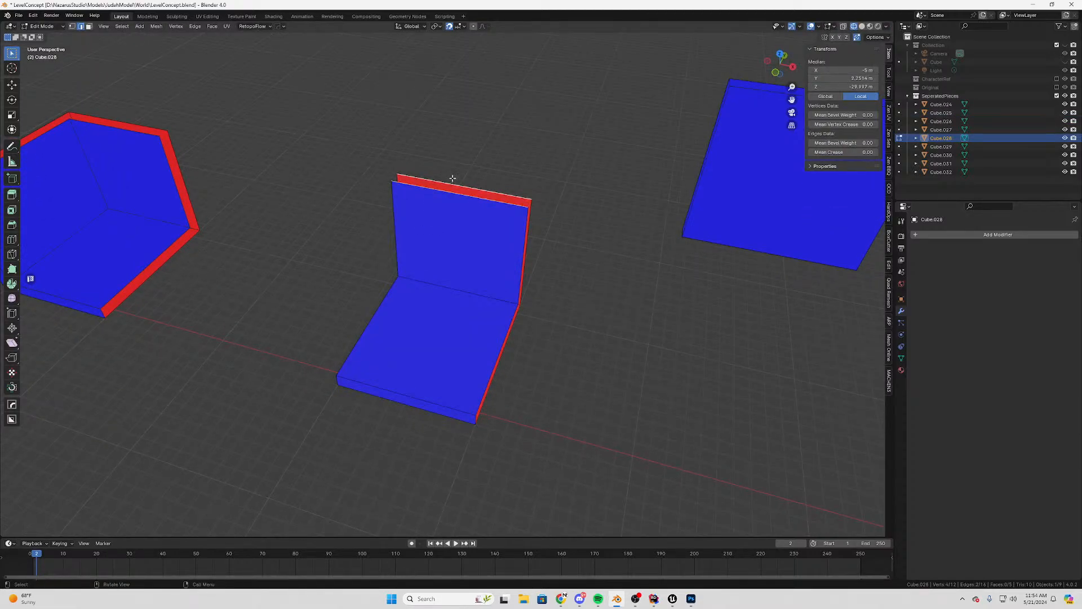
{"action": "key", "text": "f"}
Fill the two L-shaped open ends of the bottom-edge block with faces
{"action": "middle_click_drag", "start_coordinate": [453, 178], "coordinate": [572, 327]}
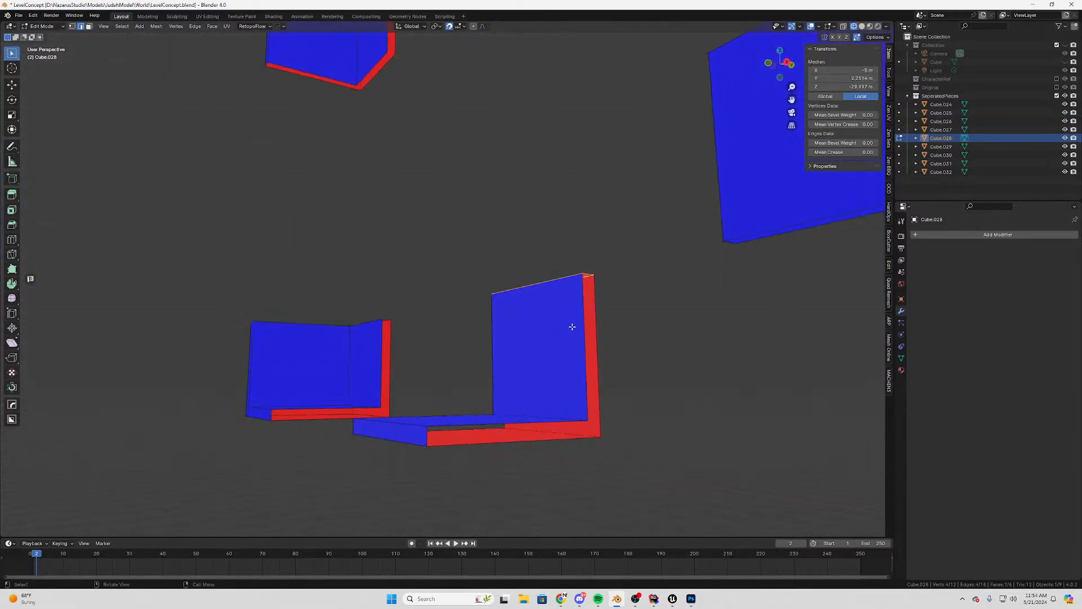
{"action": "left_click", "coordinate": [544, 426]}
{"action": "key", "text": "f"}
{"action": "middle_click_drag", "start_coordinate": [530, 437], "coordinate": [370, 438]}
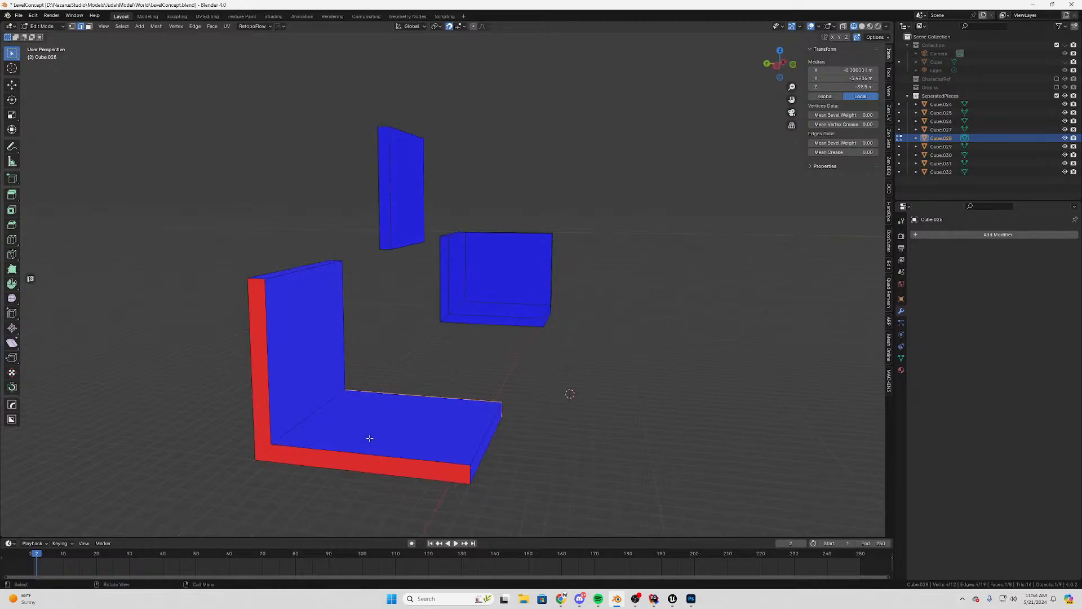
{"action": "left_click", "coordinate": [250, 356], "text": "alt"}
{"action": "key", "text": "f"}
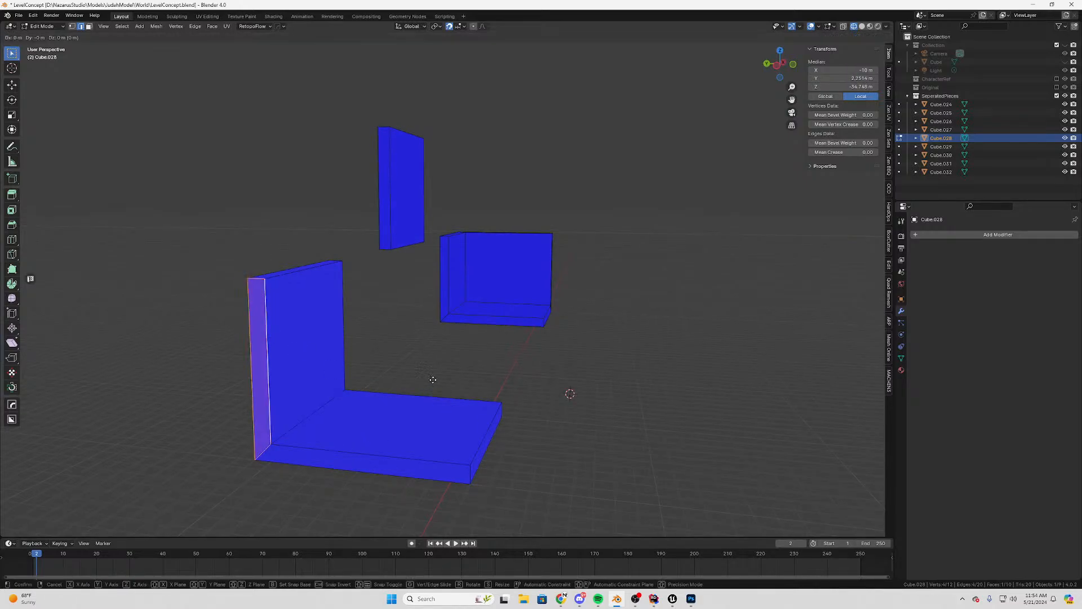
{"action": "key", "text": "g"}
{"action": "key", "text": "Escape"}
{"action": "middle_click_drag", "start_coordinate": [452, 364], "coordinate": [403, 427]}
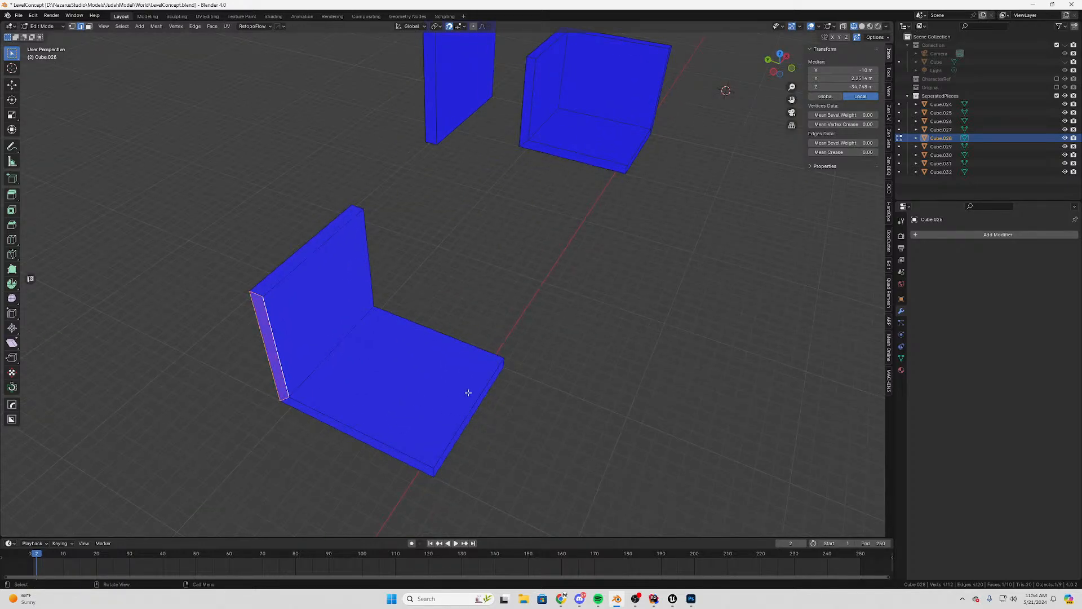
Switch editing to the lower-left corner block and fill its open +X side and its open top with faces
{"action": "middle_click_drag", "start_coordinate": [468, 393], "coordinate": [605, 307]}
{"action": "left_click", "coordinate": [541, 300]}
{"action": "left_click", "coordinate": [583, 313]}
{"action": "left_click", "coordinate": [555, 348]}
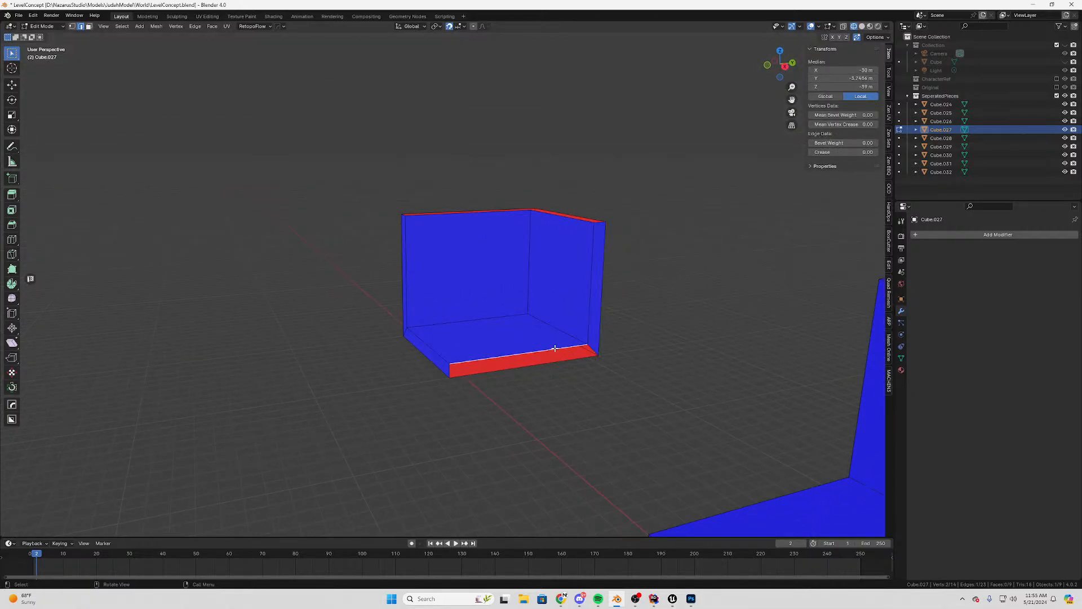
{"action": "middle_click_drag", "start_coordinate": [551, 366], "coordinate": [547, 265]}
{"action": "left_click", "coordinate": [550, 258], "text": "shift"}
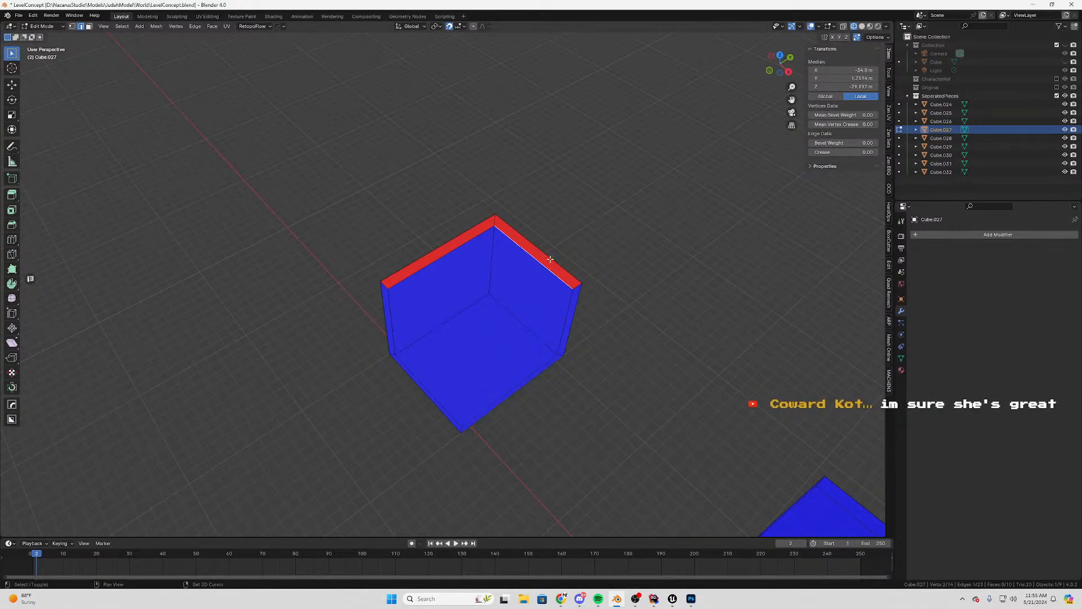
{"action": "left_click", "coordinate": [465, 253]}
{"action": "key", "text": "f"}
{"action": "middle_click_drag", "start_coordinate": [424, 244], "coordinate": [382, 347]}
{"action": "scroll", "coordinate": [381, 348], "scroll_direction": "down", "scroll_amount": 6}
{"action": "middle_click_drag", "start_coordinate": [460, 261], "coordinate": [423, 32]}
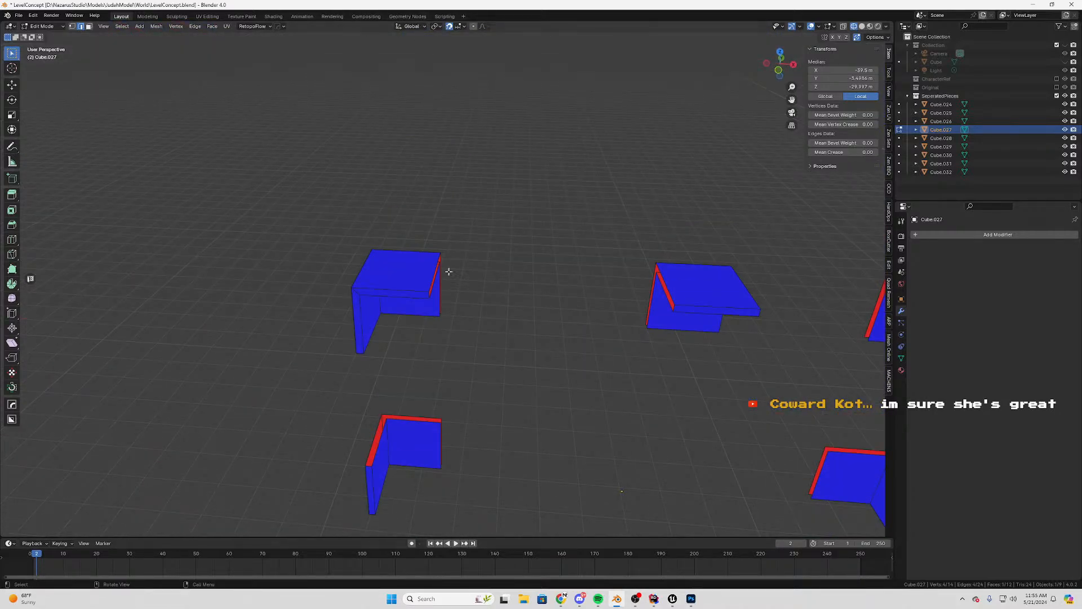
Switch editing to the upper-left corner block and fill its open +X side with a face
{"action": "key", "text": "Tab"}
{"action": "middle_click_drag", "start_coordinate": [449, 272], "coordinate": [511, 299]}
{"action": "left_click", "coordinate": [357, 234]}
{"action": "key", "text": "Tab"}
{"action": "middle_click_drag", "start_coordinate": [511, 299], "coordinate": [489, 260]}
{"action": "scroll", "coordinate": [431, 213], "scroll_direction": "up", "scroll_amount": 4}
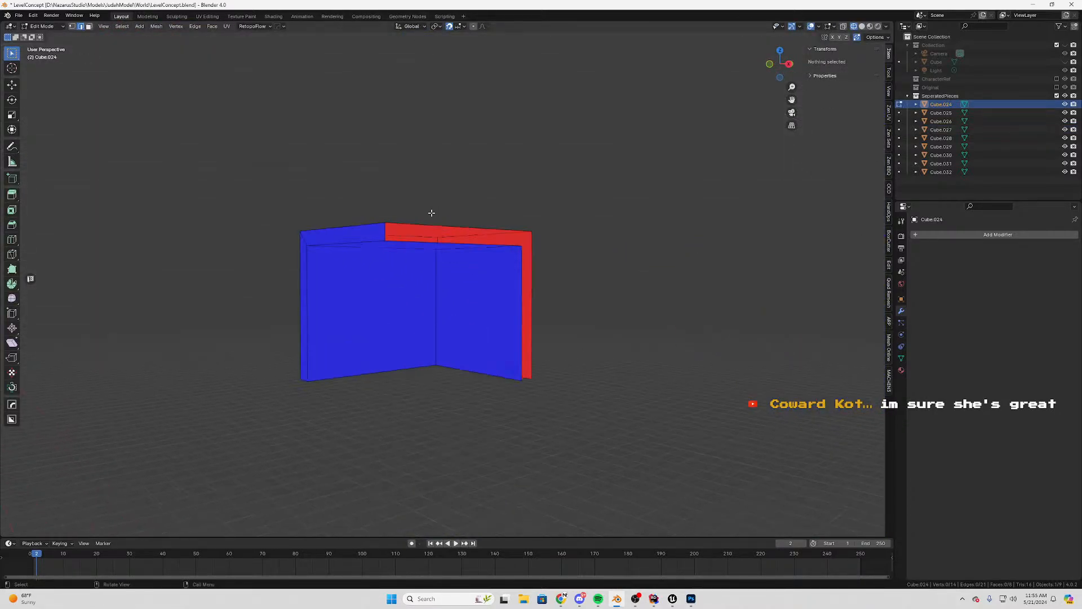
{"action": "left_click", "coordinate": [417, 241]}
{"action": "middle_click_drag", "start_coordinate": [418, 241], "coordinate": [512, 361]}
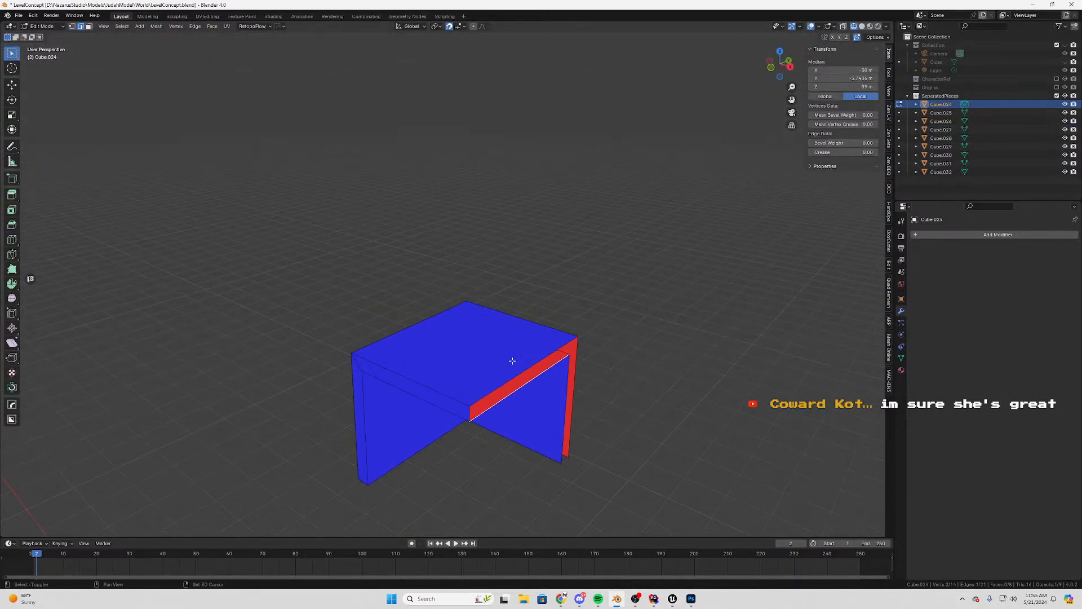
{"action": "left_click", "coordinate": [575, 381]}
{"action": "left_click", "coordinate": [566, 394], "text": "shift"}
{"action": "key", "text": "f"}
Fill the L-shaped open underside of the upper-left corner block with faces
{"action": "middle_click_drag", "start_coordinate": [563, 394], "coordinate": [497, 219]}
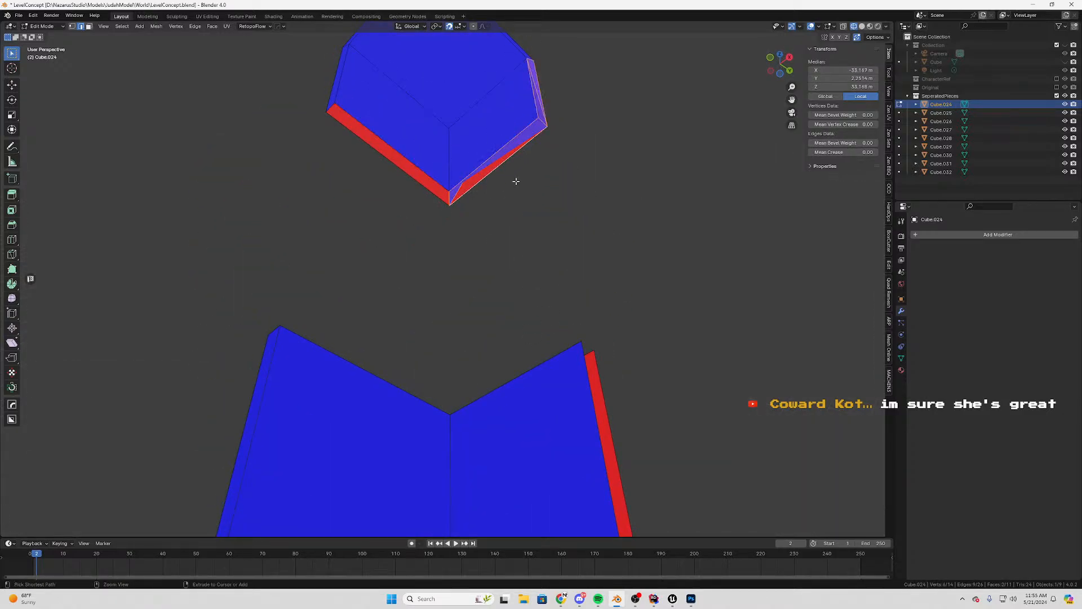
{"action": "key", "text": "f"}
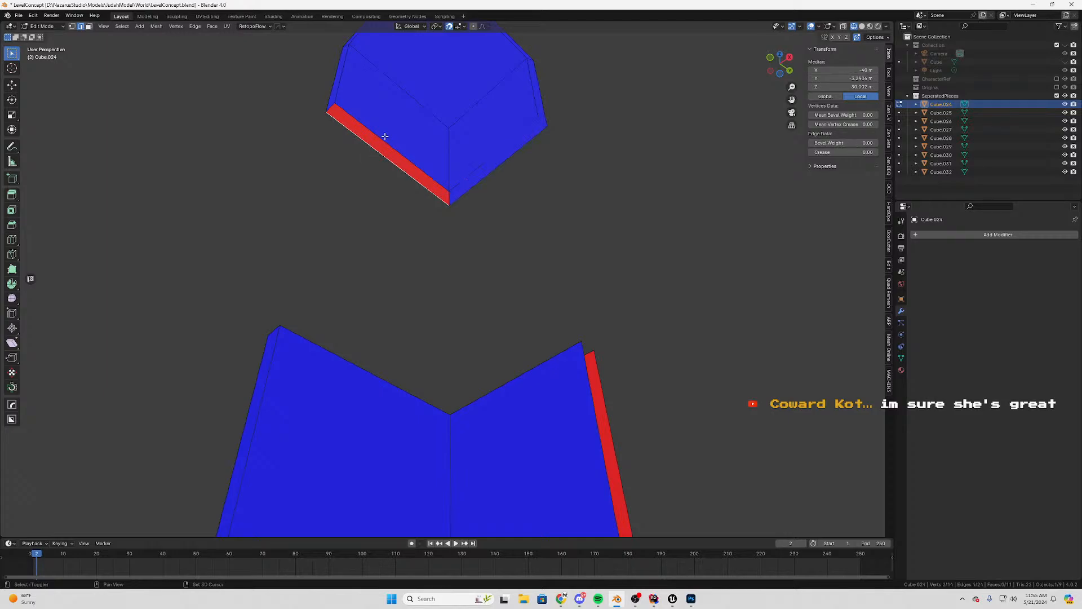
{"action": "middle_click_drag", "start_coordinate": [387, 137], "coordinate": [525, 219]}
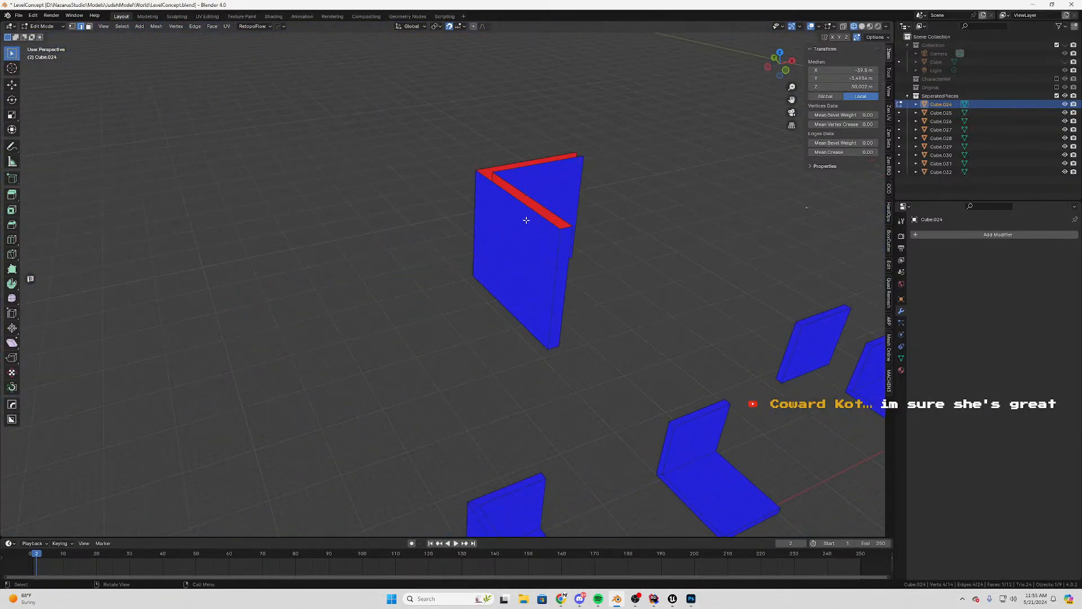
Switch editing to the left-edge block and fill its L-shaped open underside and top with faces
{"action": "left_click", "coordinate": [593, 180]}
{"action": "middle_click_drag", "start_coordinate": [593, 180], "coordinate": [430, 153]}
{"action": "left_click", "coordinate": [422, 137]}
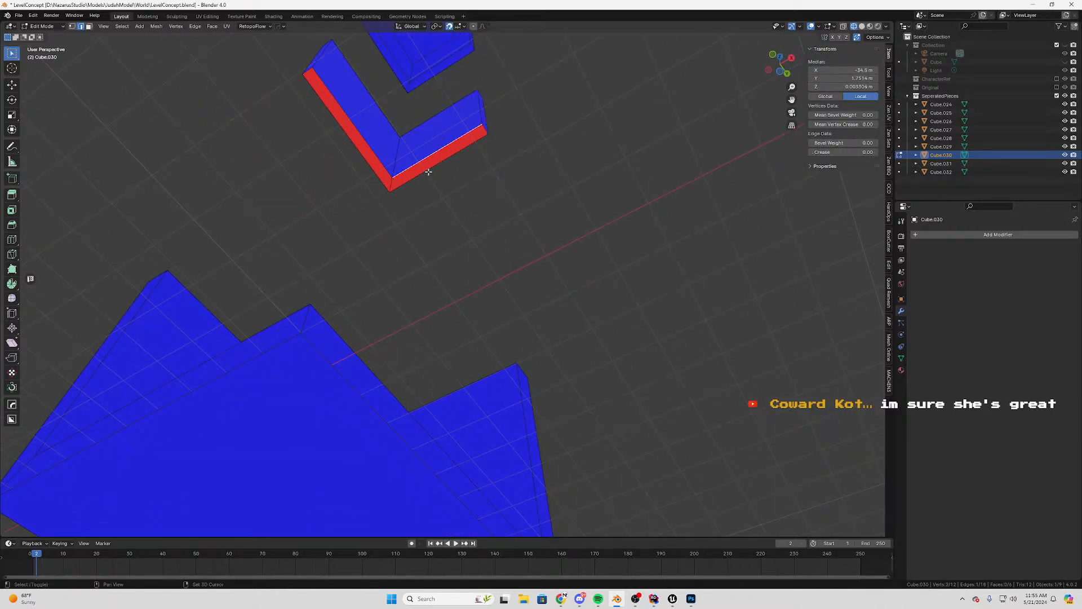
{"action": "left_click", "coordinate": [357, 146]}
{"action": "left_click", "coordinate": [355, 148], "text": "shift"}
{"action": "key", "text": "f"}
{"action": "middle_click_drag", "start_coordinate": [356, 147], "coordinate": [442, 293]}
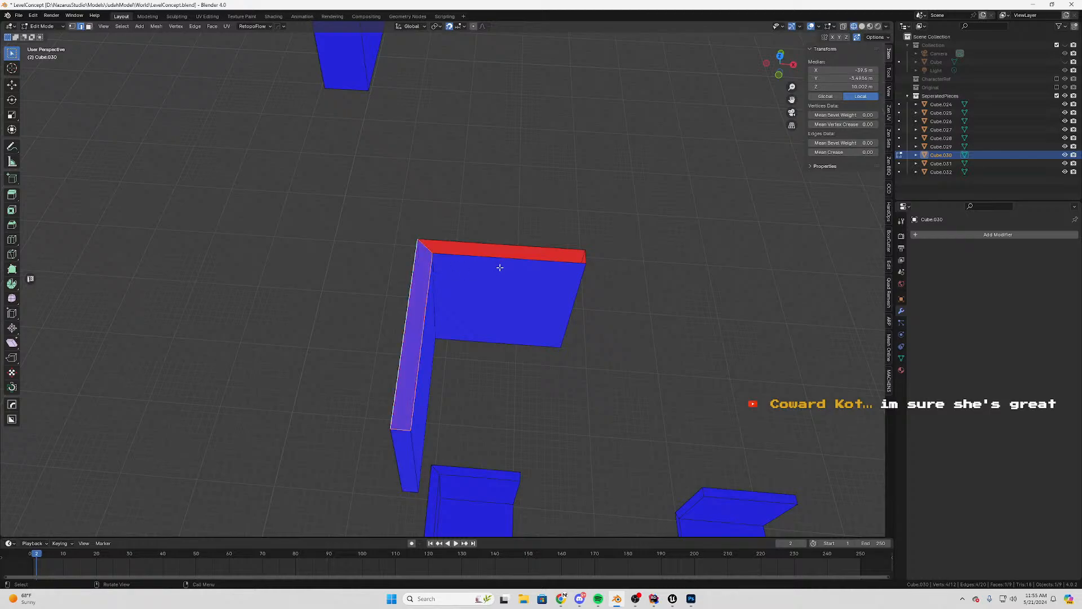
{"action": "left_click", "coordinate": [500, 266]}
{"action": "left_click", "coordinate": [501, 236], "text": "shift"}
{"action": "key", "text": "f"}
Switch editing to the top-edge block and fill its open underside with a face
{"action": "scroll", "coordinate": [503, 235], "scroll_direction": "down", "scroll_amount": 6}
{"action": "middle_click_drag", "start_coordinate": [601, 259], "coordinate": [361, 256], "text": "shift"}
{"action": "middle_click_drag", "start_coordinate": [386, 262], "coordinate": [536, 252]}
{"action": "key", "text": "Tab"}
{"action": "left_click", "coordinate": [451, 121]}
{"action": "key", "text": "Tab"}
{"action": "middle_click_drag", "start_coordinate": [488, 193], "coordinate": [436, 363]}
{"action": "left_click", "coordinate": [411, 239]}
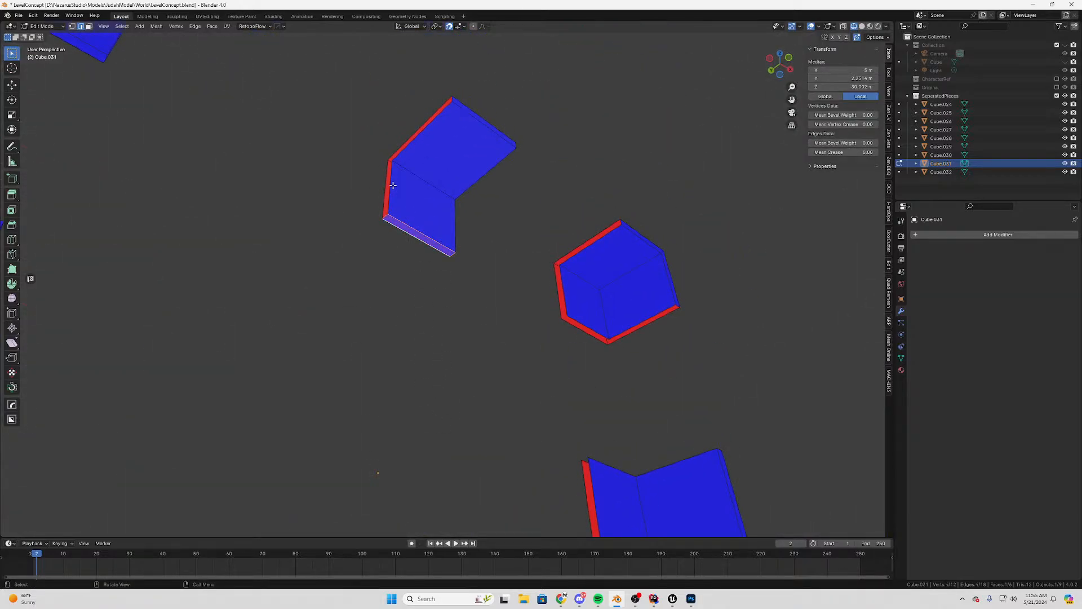
Fill the two L-shaped open ends of the top-edge block with faces
{"action": "middle_click_drag", "start_coordinate": [384, 171], "coordinate": [369, 135]}
{"action": "left_click", "coordinate": [464, 101]}
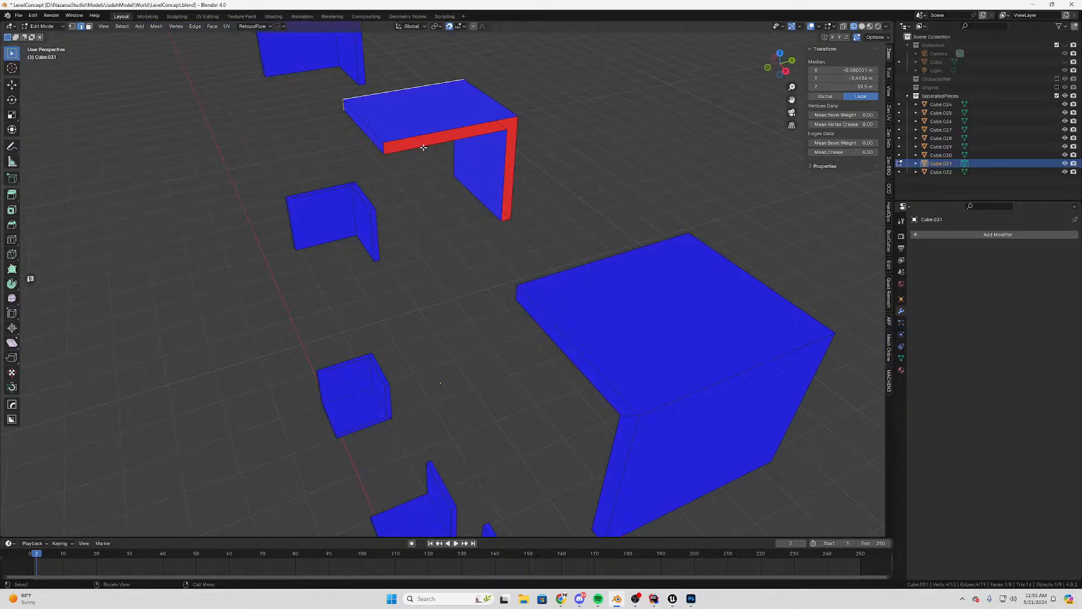
{"action": "left_click", "coordinate": [513, 170]}
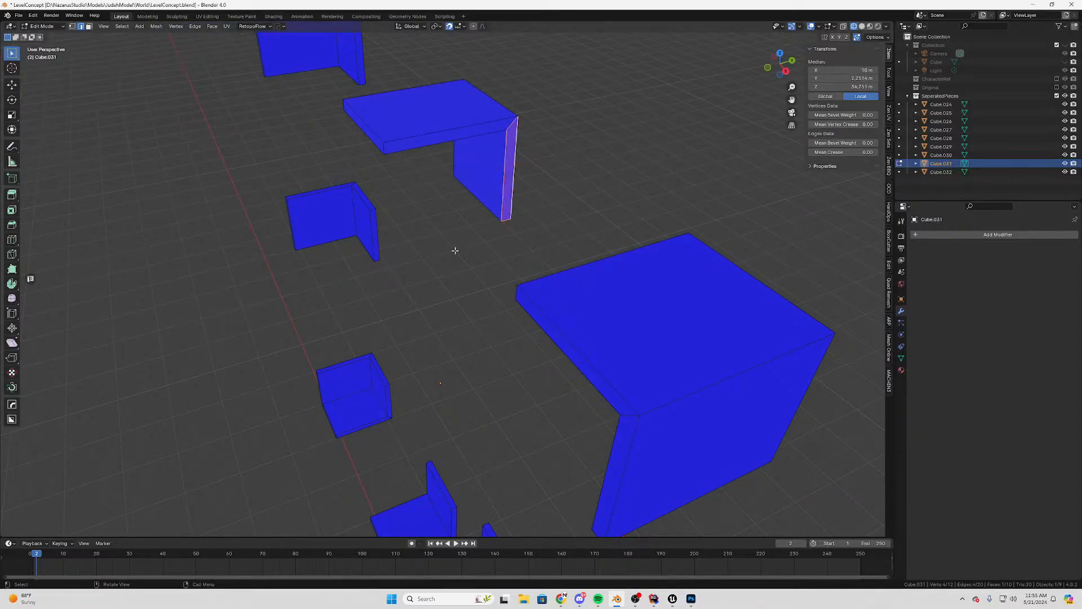
Switch editing to the upper-right corner block and fill its open -X side with faces
{"action": "middle_click_drag", "start_coordinate": [455, 251], "coordinate": [419, 155]}
{"action": "key", "text": "Tab"}
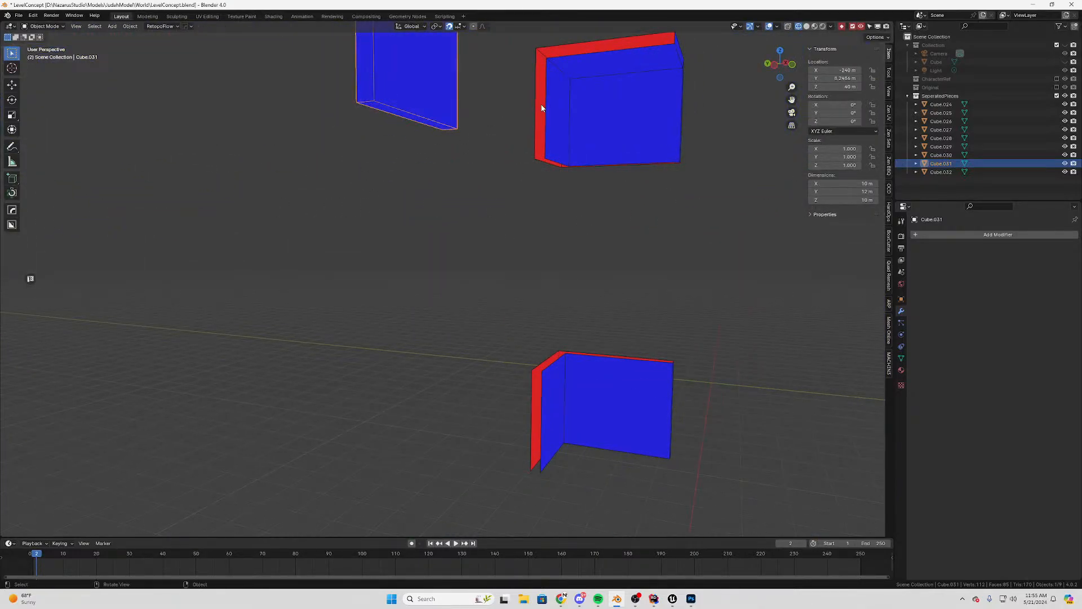
{"action": "left_click", "coordinate": [541, 107]}
{"action": "middle_click_drag", "start_coordinate": [541, 108], "coordinate": [453, 236], "text": "shift"}
{"action": "key", "text": "Tab"}
{"action": "scroll", "coordinate": [481, 204], "scroll_direction": "up", "scroll_amount": 2}
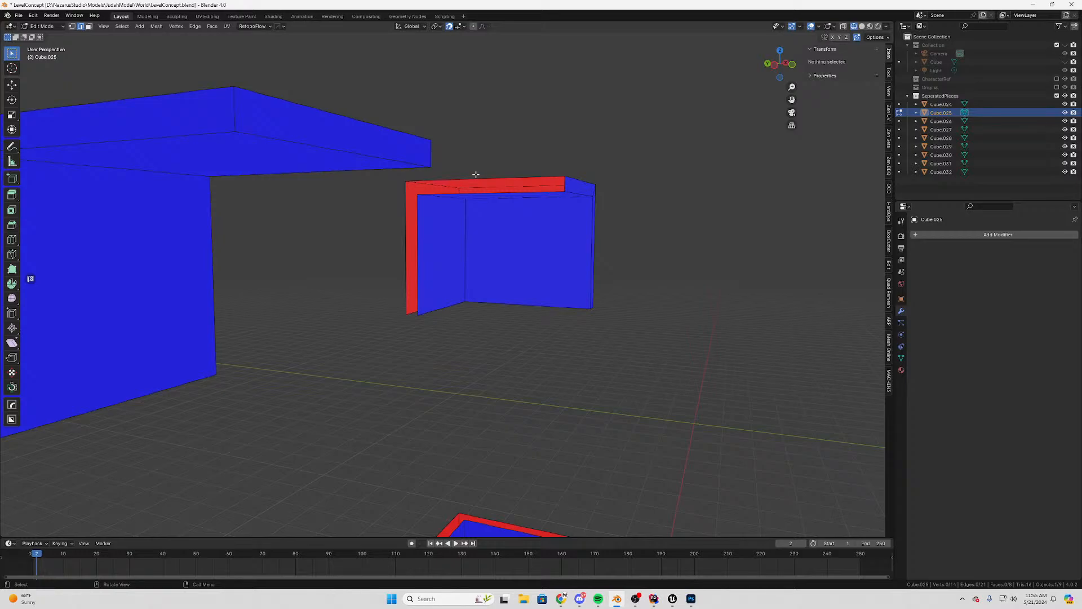
{"action": "left_click", "coordinate": [476, 177]}
{"action": "left_click", "coordinate": [466, 193], "text": "shift"}
{"action": "key", "text": "f"}
{"action": "middle_click_drag", "start_coordinate": [483, 277], "coordinate": [474, 218]}
{"action": "left_click", "coordinate": [412, 200]}
{"action": "left_click", "coordinate": [397, 209], "text": "shift"}
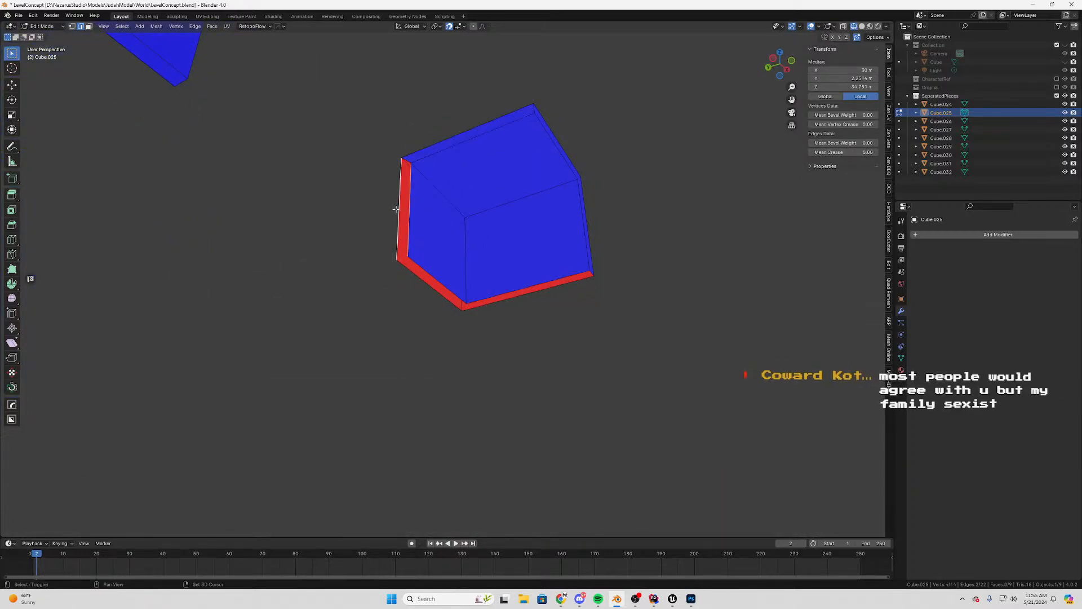
{"action": "key", "text": "f"}
Fill the L-shaped open underside of the upper-right corner block with faces
{"action": "middle_click_drag", "start_coordinate": [396, 209], "coordinate": [406, 251]}
{"action": "left_click", "coordinate": [406, 252]}
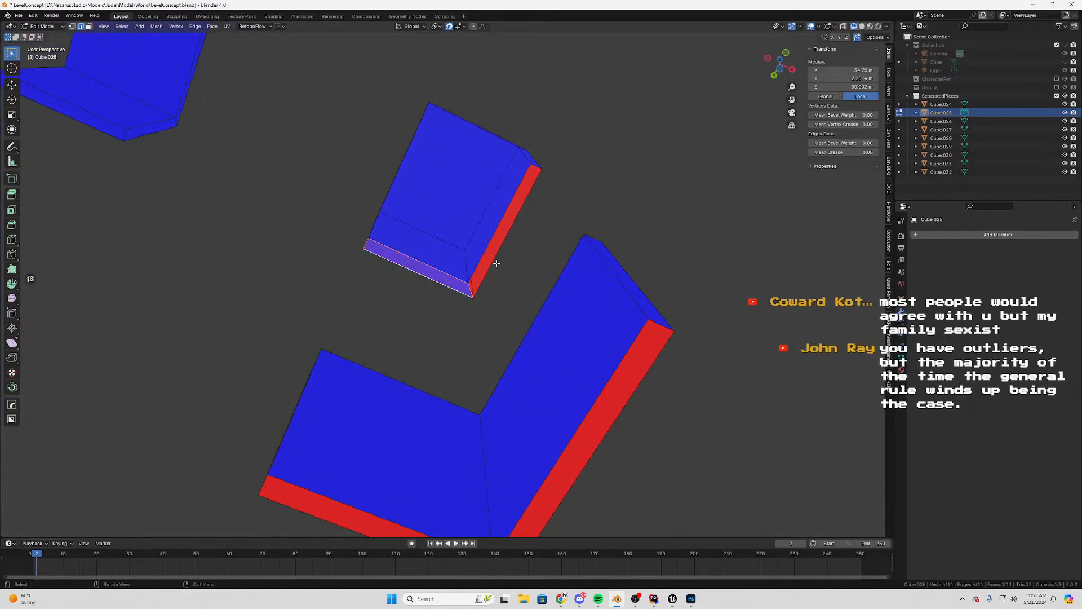
{"action": "left_click", "coordinate": [486, 243]}
{"action": "key", "text": "f"}
{"action": "middle_click_drag", "start_coordinate": [517, 241], "coordinate": [535, 164]}
Switch editing to the right-edge block and fill its L-shaped open top with faces
{"action": "left_click", "coordinate": [518, 201]}
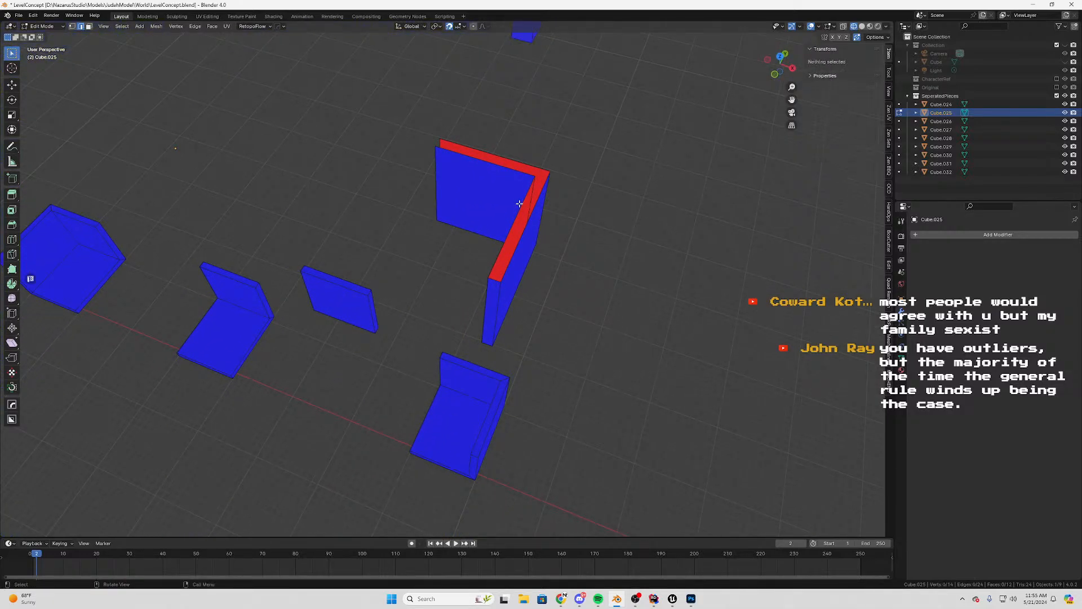
{"action": "left_click", "coordinate": [513, 205]}
{"action": "left_click", "coordinate": [538, 214]}
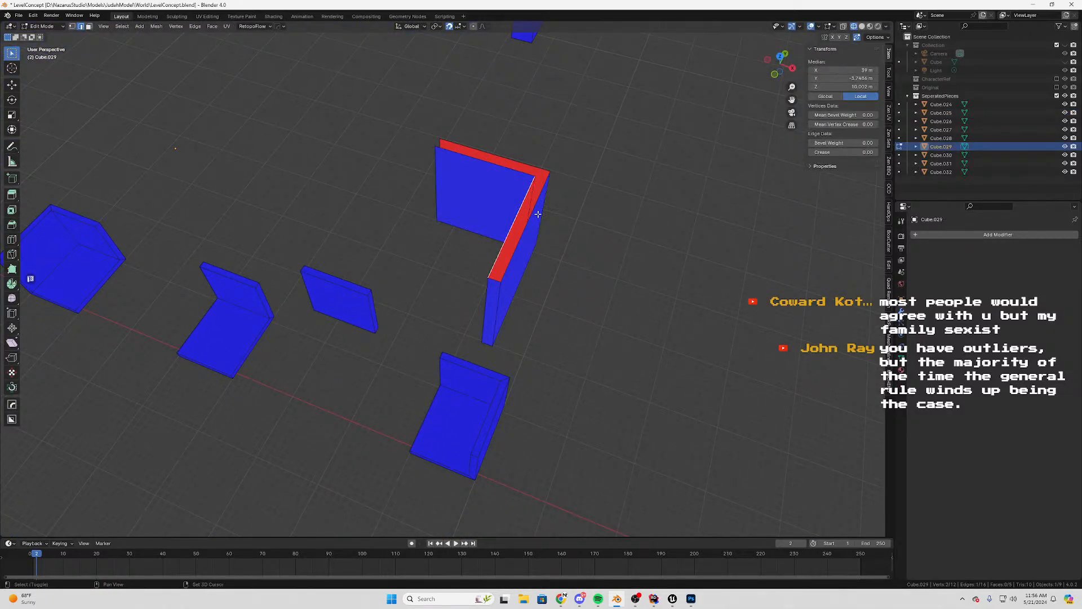
{"action": "key", "text": "ctrl+z"}
{"action": "key", "text": "ctrl+shift+z"}
{"action": "left_click", "coordinate": [508, 153]}
{"action": "key", "text": "f"}
Fill the L-shaped open underside of the right-edge block with faces, and return to Object Mode in front view
{"action": "middle_click_drag", "start_coordinate": [504, 160], "coordinate": [416, 226]}
{"action": "key", "text": "f"}
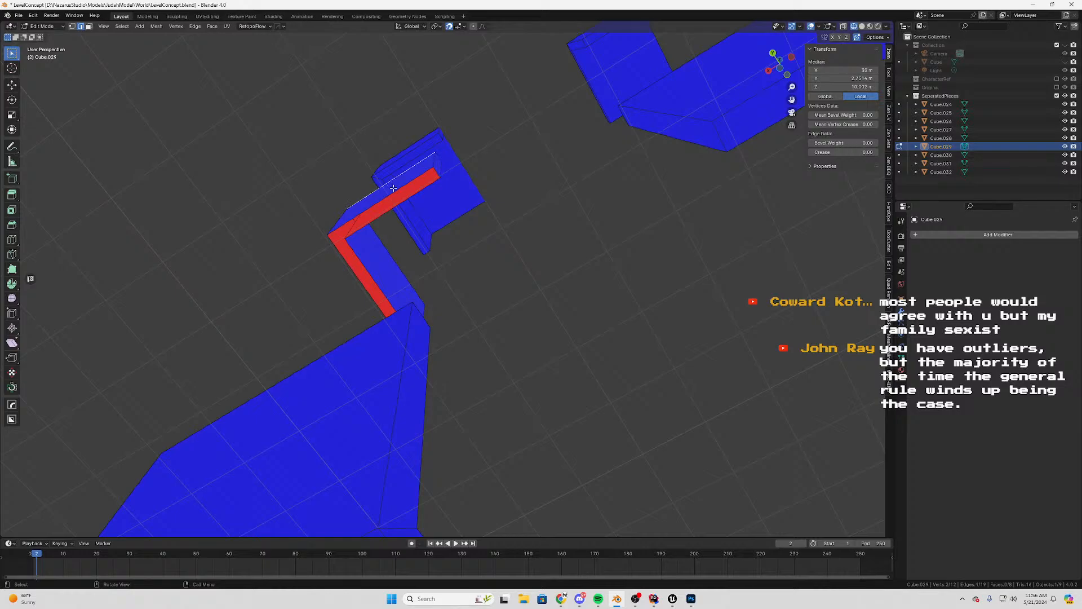
{"action": "middle_click_drag", "start_coordinate": [357, 244], "coordinate": [522, 285]}
{"action": "left_click", "coordinate": [383, 240]}
{"action": "key", "text": "f"}
{"action": "key", "text": "KP_1"}
{"action": "key", "text": "Tab"}
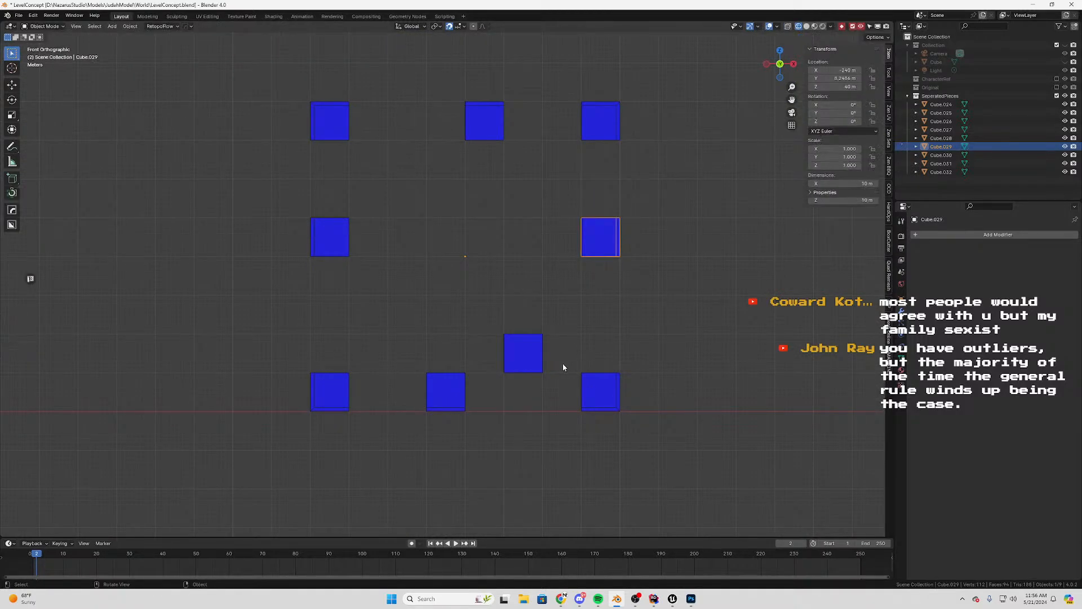
Set the origin of the flat centre tile to its center of mass (surface)
{"action": "left_click", "coordinate": [529, 356]}
{"action": "middle_click_drag", "start_coordinate": [529, 356], "coordinate": [493, 319], "text": "shift"}
{"action": "right_click", "coordinate": [421, 274]}
{"action": "mouse_move", "coordinate": [421, 275]}
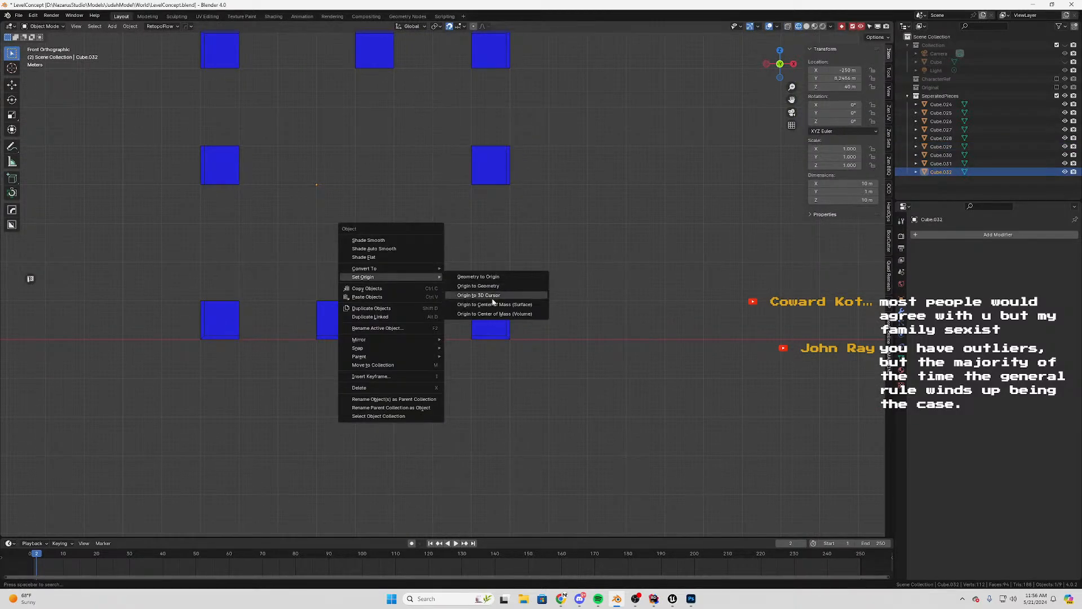
{"action": "left_click", "coordinate": [500, 305]}
Try the lower-right corner block's origin at the 3D cursor and at its center of mass (surface)
{"action": "left_click", "coordinate": [492, 326]}
{"action": "right_click", "coordinate": [492, 326]}
{"action": "mouse_move", "coordinate": [495, 326]}
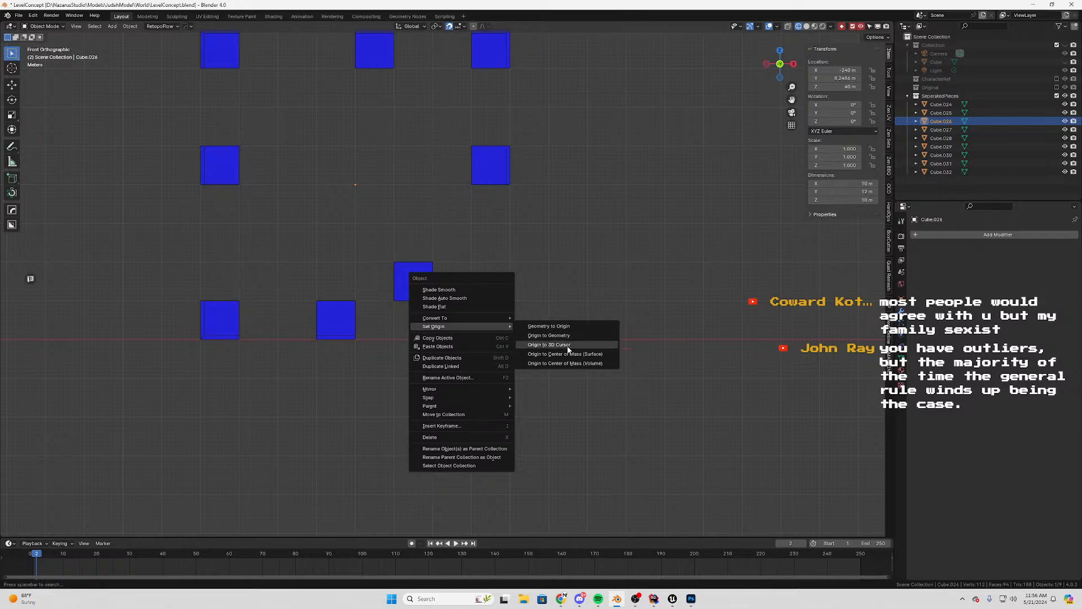
{"action": "left_click", "coordinate": [566, 347]}
{"action": "right_click", "coordinate": [492, 323]}
{"action": "mouse_move", "coordinate": [466, 316]}
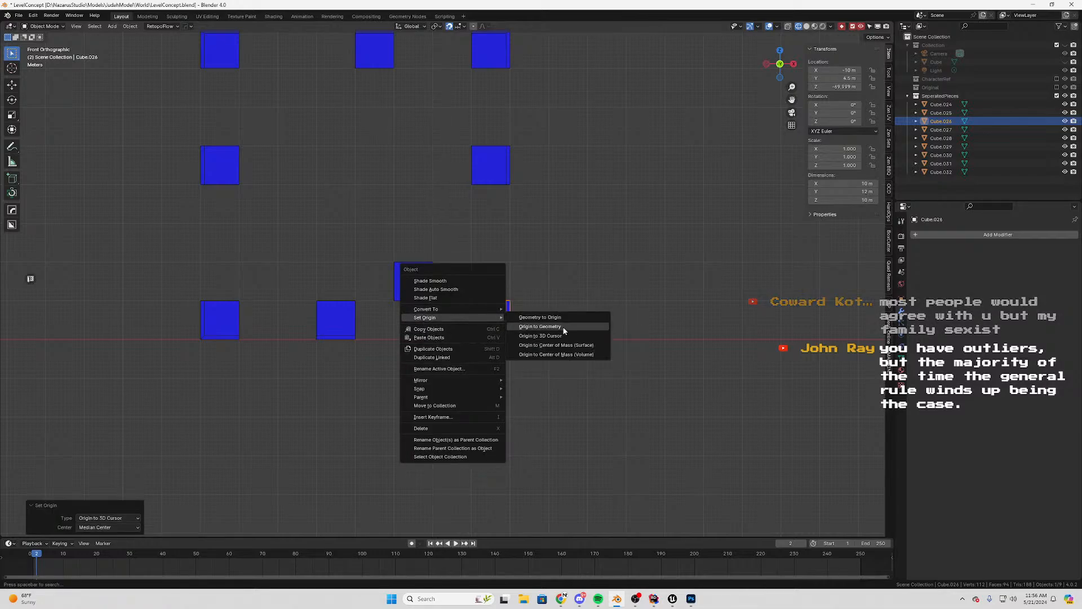
{"action": "left_click", "coordinate": [557, 352]}
Snap the 3D cursor to the combined middle of the lower-right corner block's inner back face and the front faces of its side wall and floor
{"action": "scroll", "coordinate": [516, 317], "scroll_direction": "up", "scroll_amount": 4, "text": "ctrl"}
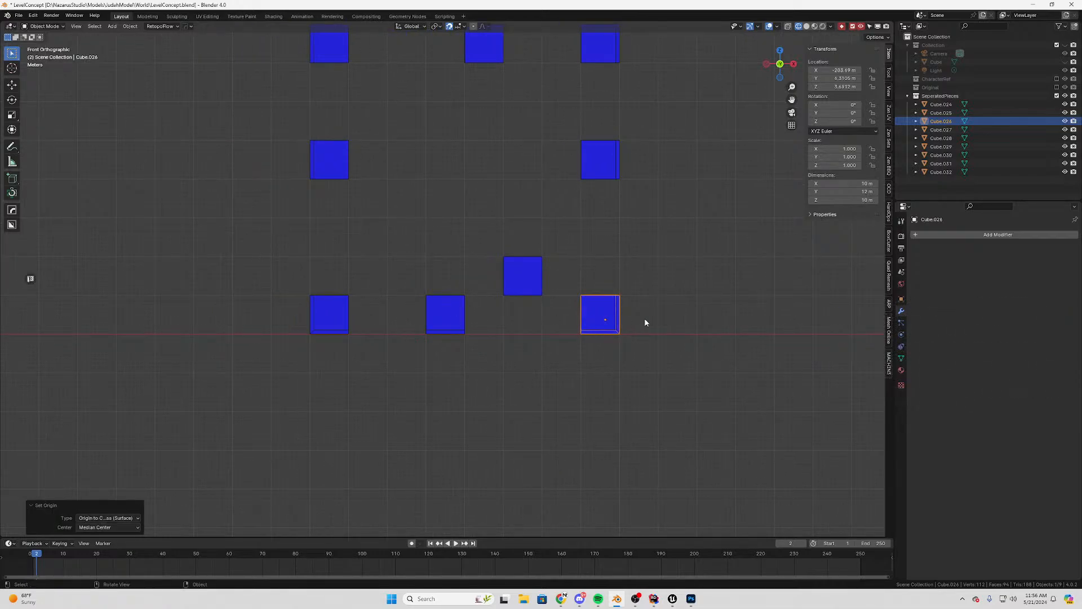
{"action": "middle_click_drag", "start_coordinate": [645, 322], "coordinate": [552, 363], "text": "shift"}
{"action": "scroll", "coordinate": [445, 237], "scroll_direction": "up", "scroll_amount": 5}
{"action": "scroll", "coordinate": [552, 363], "scroll_direction": "up", "scroll_amount": 2}
{"action": "key", "text": "Tab"}
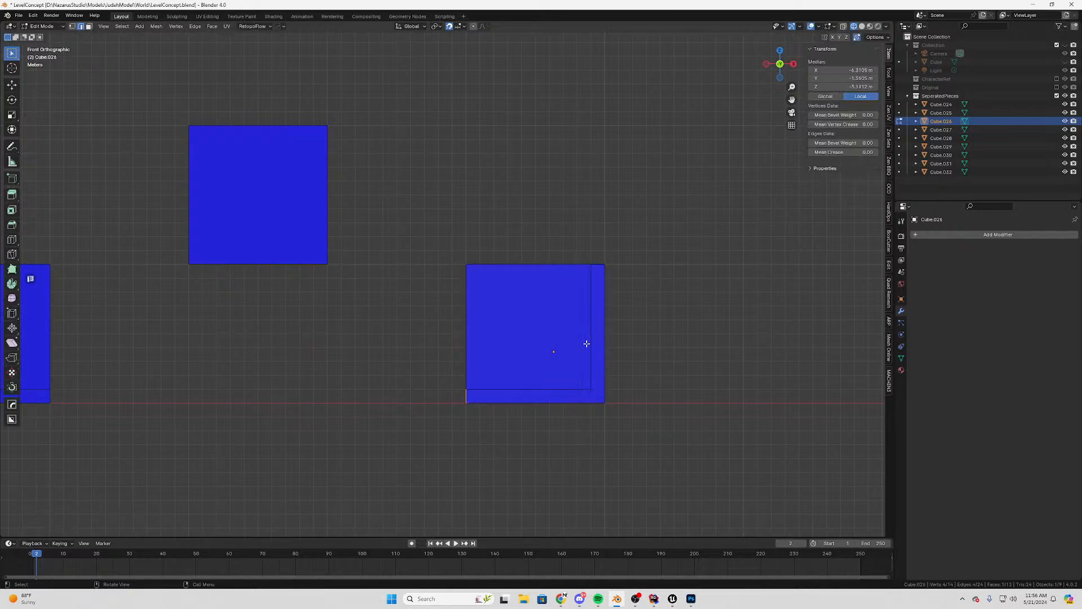
{"action": "key", "text": "3"}
{"action": "left_click", "coordinate": [531, 315]}
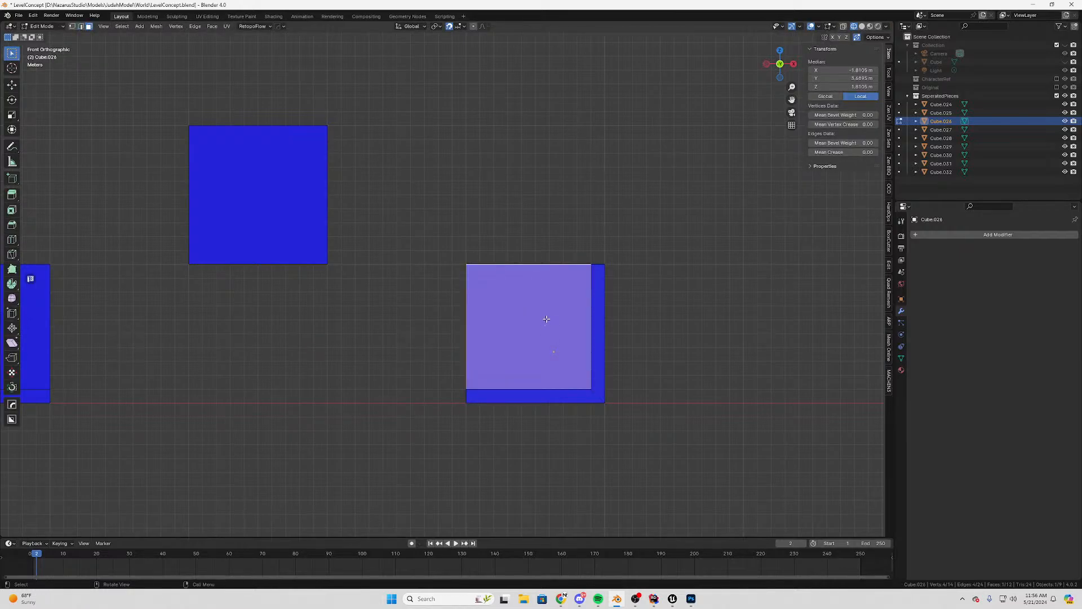
{"action": "middle_click_drag", "start_coordinate": [566, 390], "coordinate": [599, 389]}
{"action": "left_click", "coordinate": [597, 312], "text": "shift"}
{"action": "left_click", "coordinate": [556, 396], "text": "shift"}
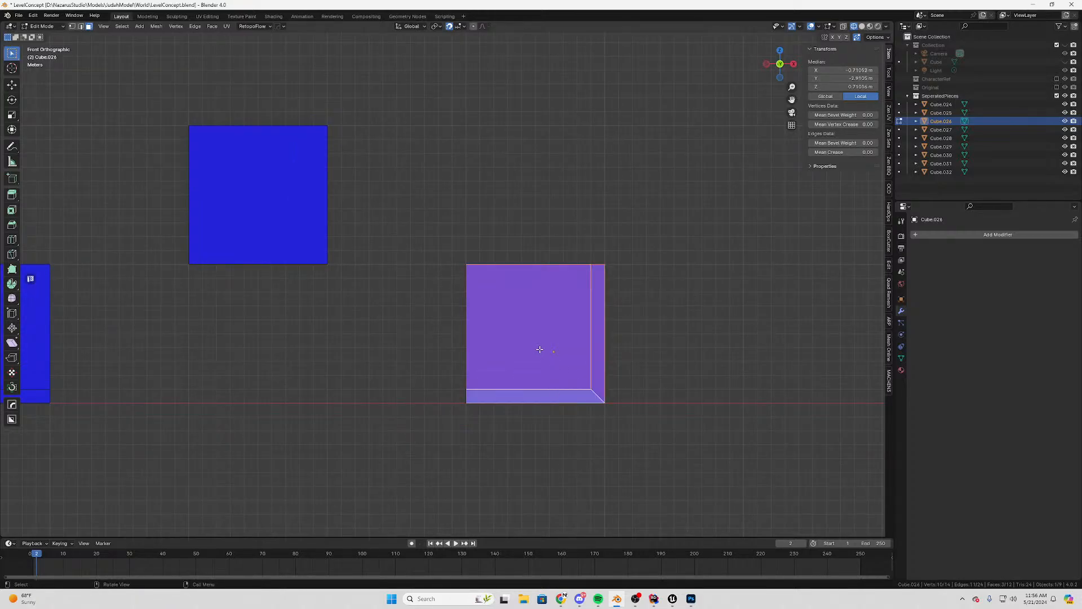
{"action": "middle_click_drag", "start_coordinate": [556, 396], "coordinate": [544, 348]}
{"action": "key", "text": "shift+s"}
{"action": "left_click", "coordinate": [566, 422]}
Return to Object Mode and set the lower-right corner block's origin to the 3D cursor
{"action": "right_click", "coordinate": [544, 348]}
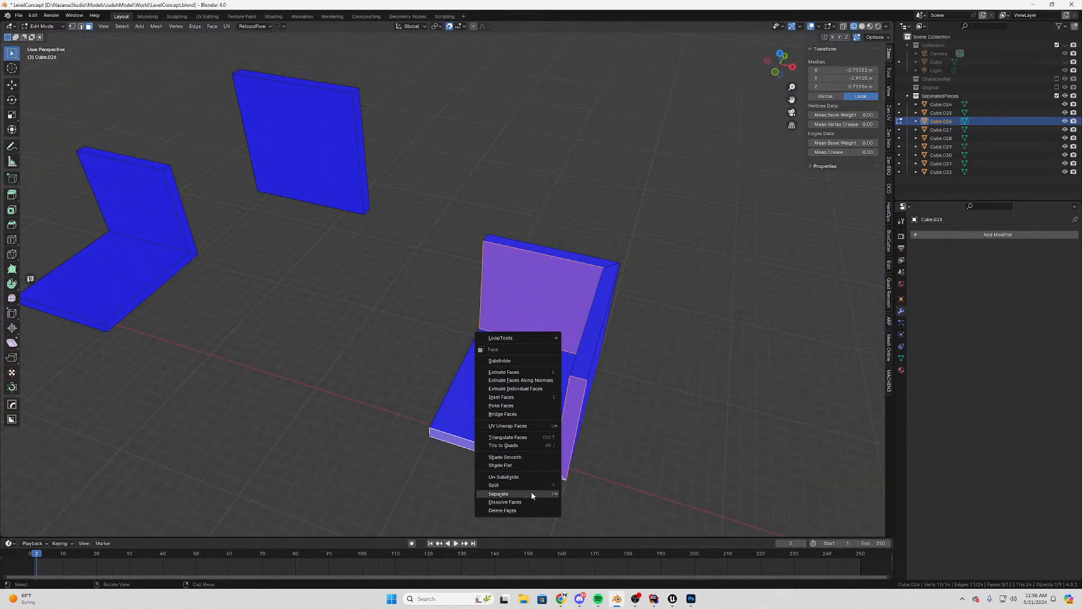
{"action": "left_click", "coordinate": [537, 466]}
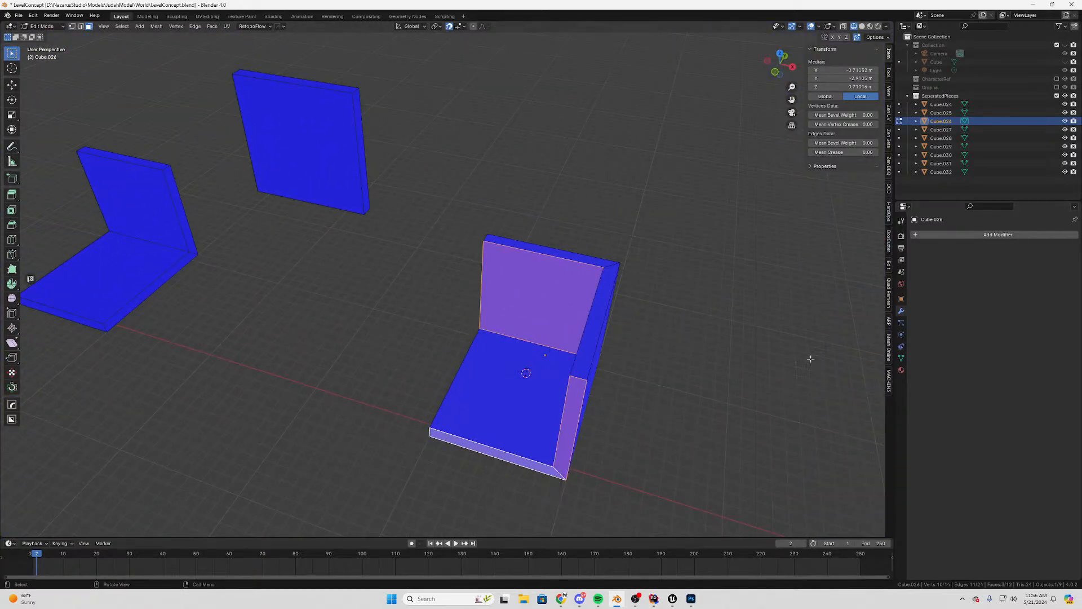
{"action": "key", "text": "Tab"}
{"action": "right_click", "coordinate": [503, 337]}
{"action": "mouse_move", "coordinate": [510, 319]}
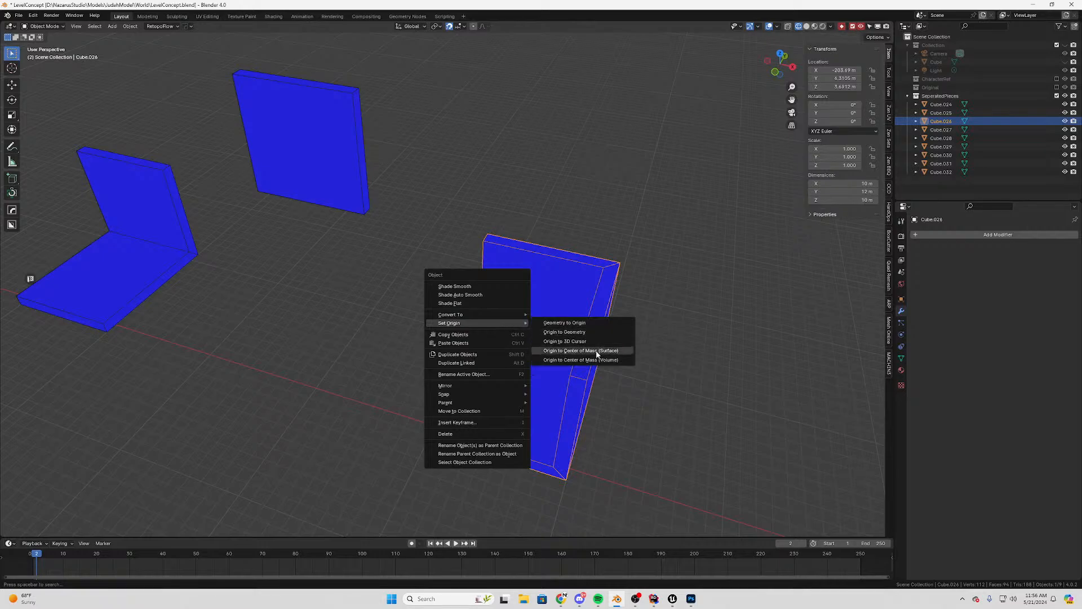
{"action": "left_click", "coordinate": [596, 341]}
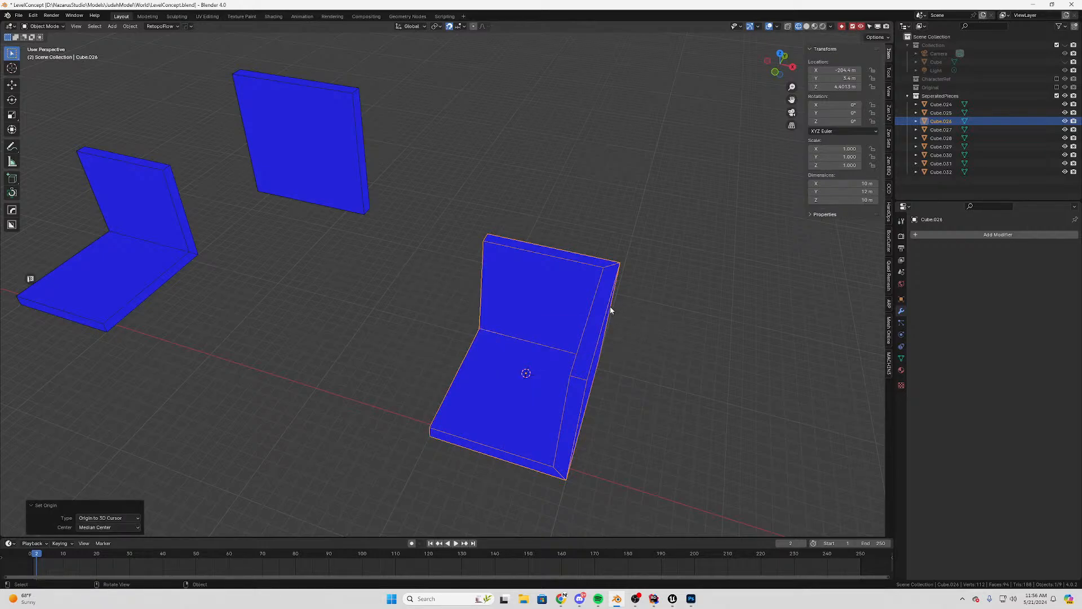
{"action": "mouse_move", "coordinate": [511, 337]}
{"action": "middle_mouse_down"}
{"action": "mouse_move", "coordinate": [609, 340]}
{"action": "mouse_move", "coordinate": [553, 319]}
{"action": "mouse_move", "coordinate": [543, 300]}
{"action": "mouse_move", "coordinate": [556, 319]}
{"action": "mouse_move", "coordinate": [480, 317]}
{"action": "mouse_move", "coordinate": [568, 358]}
{"action": "mouse_move", "coordinate": [568, 369]}
{"action": "mouse_move", "coordinate": [445, 288]}
{"action": "mouse_move", "coordinate": [473, 338]}
{"action": "mouse_move", "coordinate": [518, 320]}
{"action": "middle_mouse_up"}
{"action": "left_click", "coordinate": [389, 233]}
{"action": "key", "text": "KP_1"}
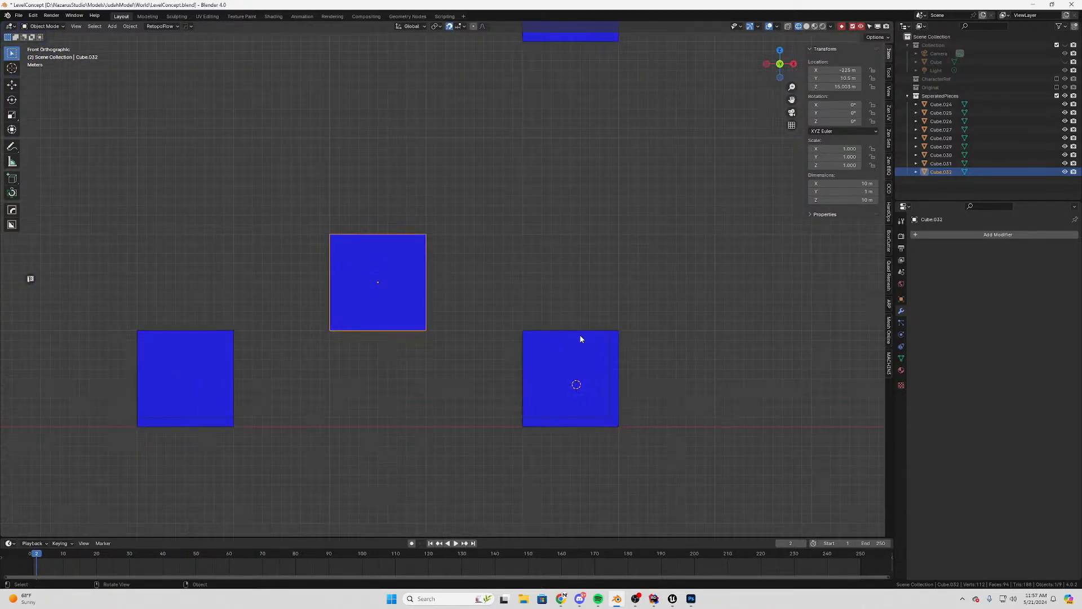
{"action": "key", "text": "g"}
{"action": "right_click", "coordinate": [605, 376]}
Inspect the lower-right corner block and its origin from the front and in perspective
{"action": "middle_click_drag", "start_coordinate": [604, 374], "coordinate": [533, 326]}
{"action": "left_click", "coordinate": [597, 360]}
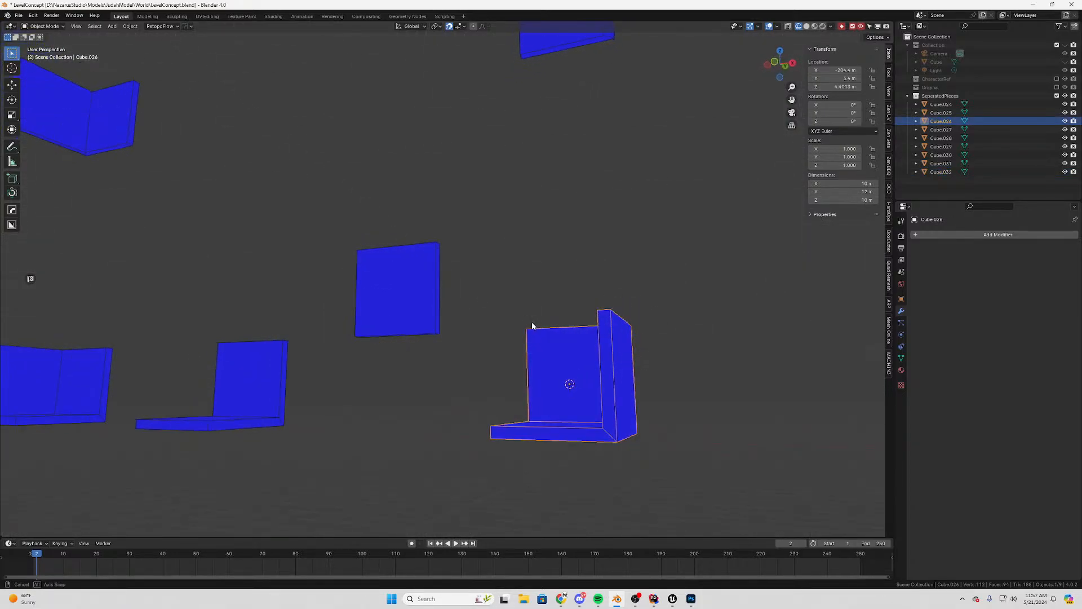
{"action": "key", "text": "KP_1"}
{"action": "key", "text": "KP_Decimal"}
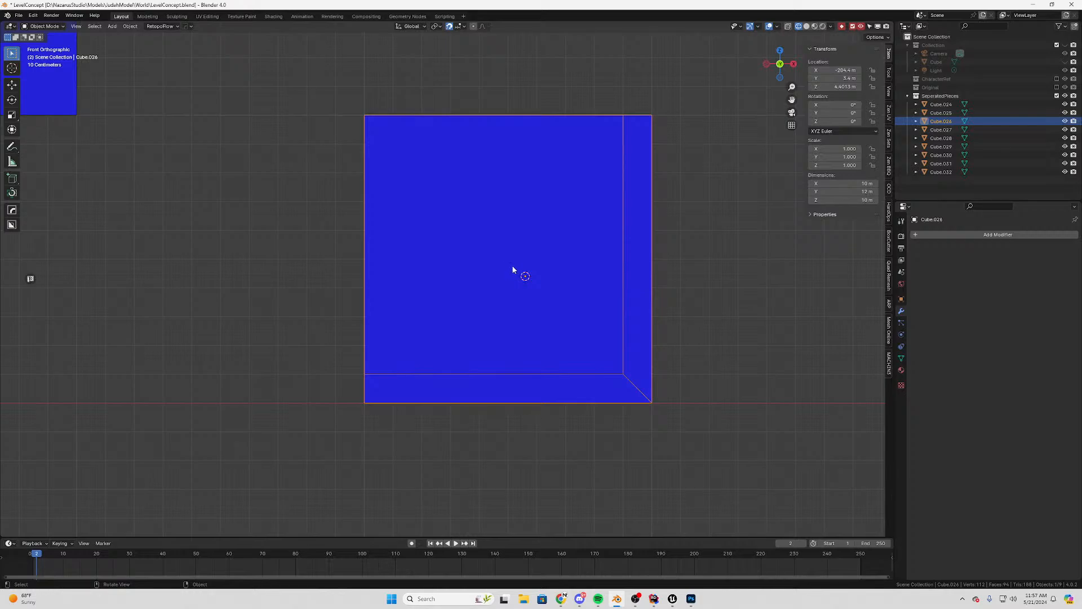
{"action": "mouse_move", "coordinate": [513, 271]}
{"action": "middle_mouse_down"}
{"action": "mouse_move", "coordinate": [537, 266]}
{"action": "mouse_move", "coordinate": [549, 314]}
{"action": "mouse_move", "coordinate": [522, 299]}
{"action": "mouse_move", "coordinate": [525, 259]}
{"action": "middle_mouse_up"}
{"action": "scroll", "coordinate": [533, 245], "scroll_direction": "down", "scroll_amount": 3}
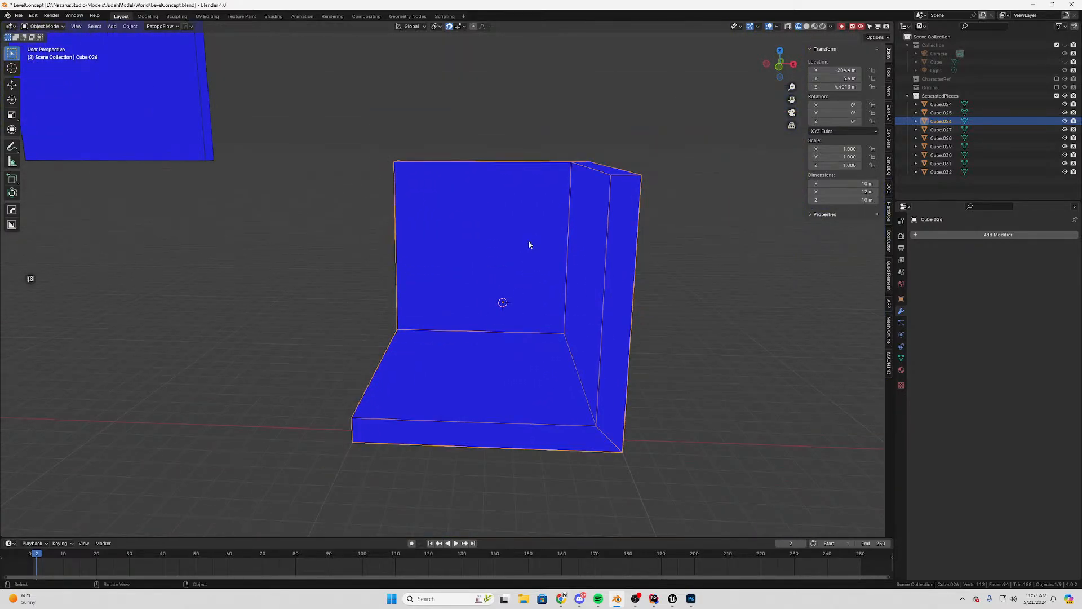
{"action": "key", "text": "KP_1"}
{"action": "scroll", "coordinate": [501, 248], "scroll_direction": "down", "scroll_amount": 3}
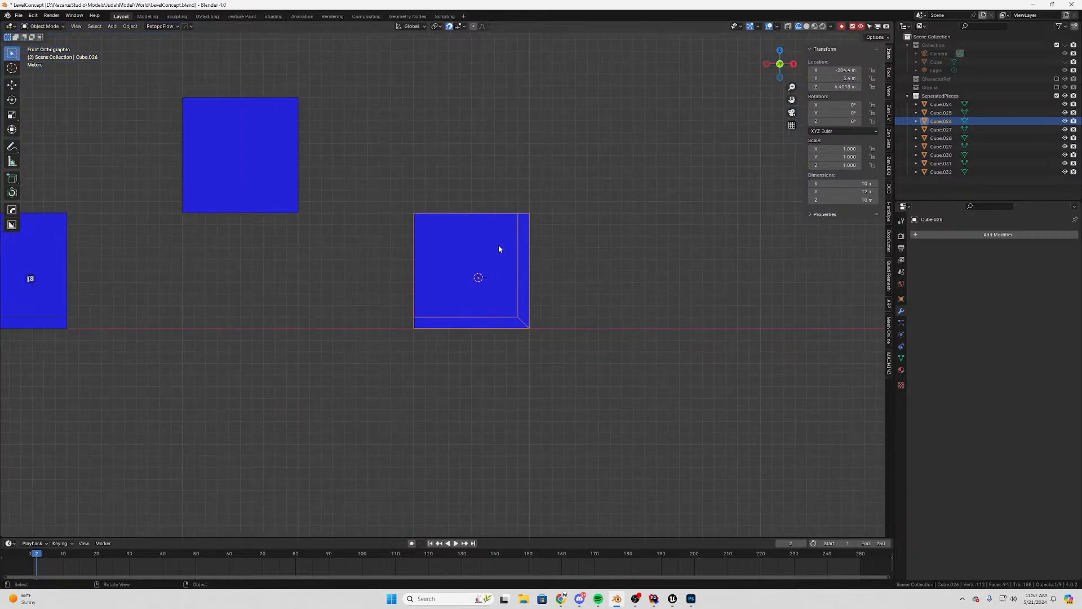
Move the flat centre tile 20 m along X and -10 m along Z onto the lower-right corner block
{"action": "left_click", "coordinate": [286, 151]}
{"action": "key", "text": "g"}
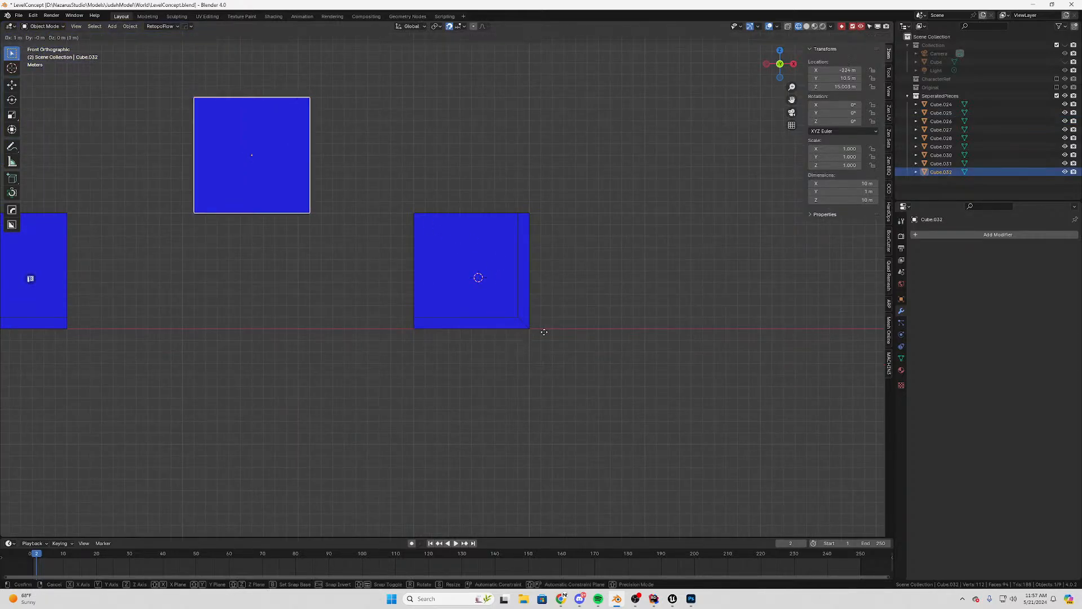
{"action": "left_click", "coordinate": [753, 446]}
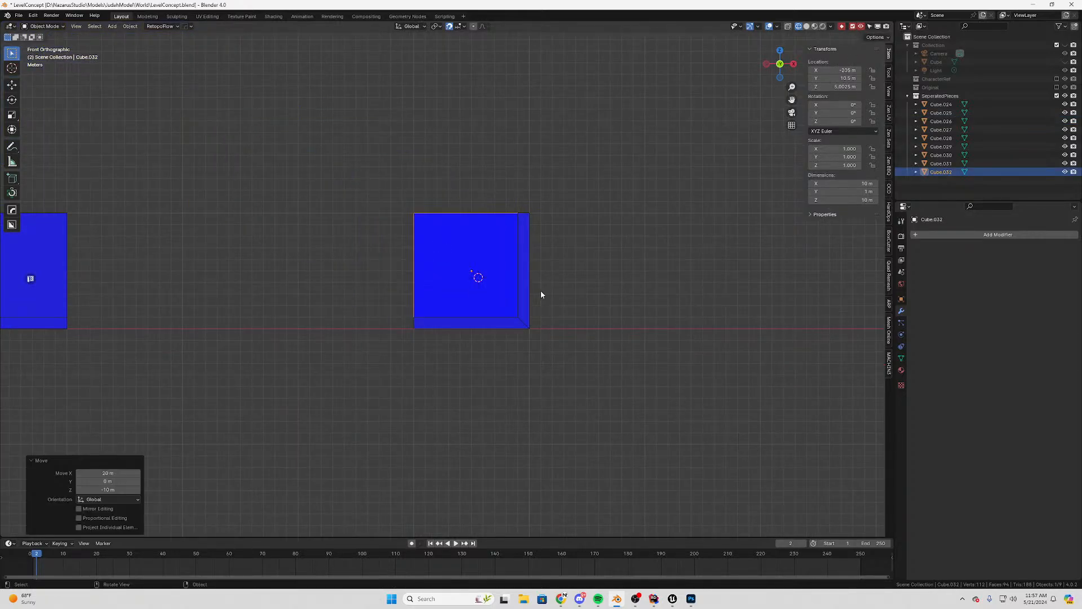
Compare the flat centre tile's origin and outline with those of the lower-right corner block it overlaps
{"action": "mouse_move", "coordinate": [458, 230]}
{"action": "middle_mouse_down"}
{"action": "mouse_move", "coordinate": [568, 288]}
{"action": "mouse_move", "coordinate": [484, 282]}
{"action": "mouse_move", "coordinate": [472, 250]}
{"action": "mouse_move", "coordinate": [553, 295]}
{"action": "mouse_move", "coordinate": [469, 270]}
{"action": "mouse_move", "coordinate": [460, 242]}
{"action": "middle_mouse_up"}
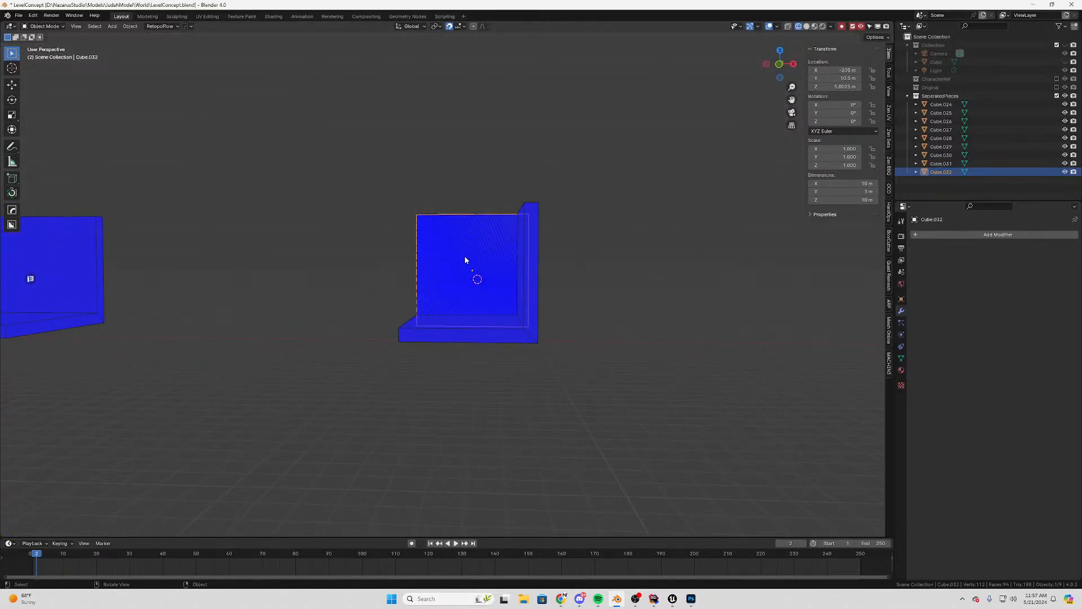
{"action": "key", "text": "KP_1"}
{"action": "key", "text": "KP_Decimal"}
{"action": "left_click", "coordinate": [729, 302]}
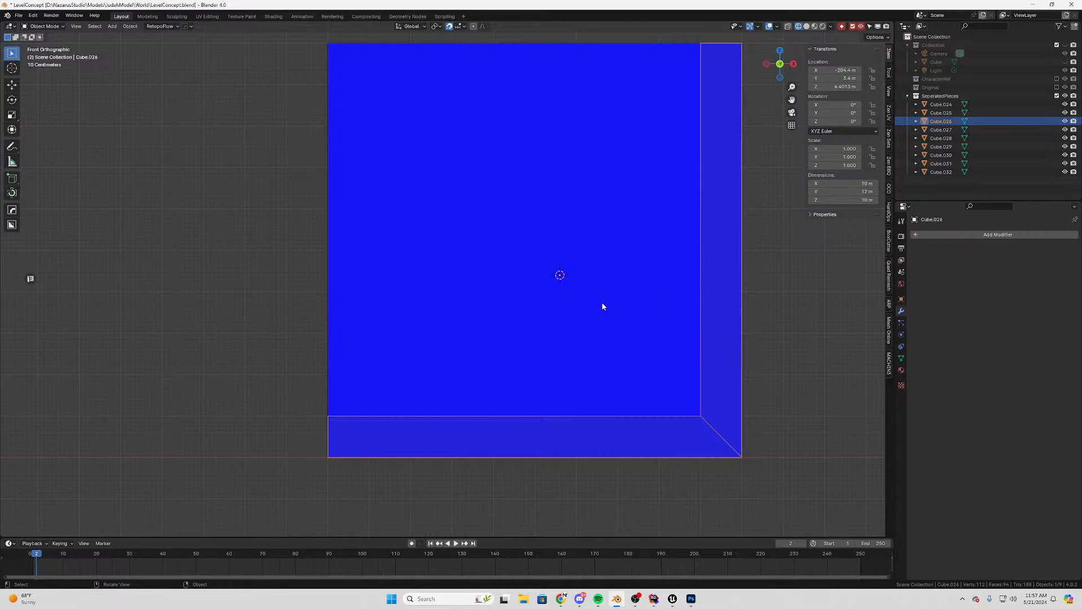
{"action": "scroll", "coordinate": [581, 288], "scroll_direction": "down", "scroll_amount": 2}
{"action": "left_click", "coordinate": [512, 232]}
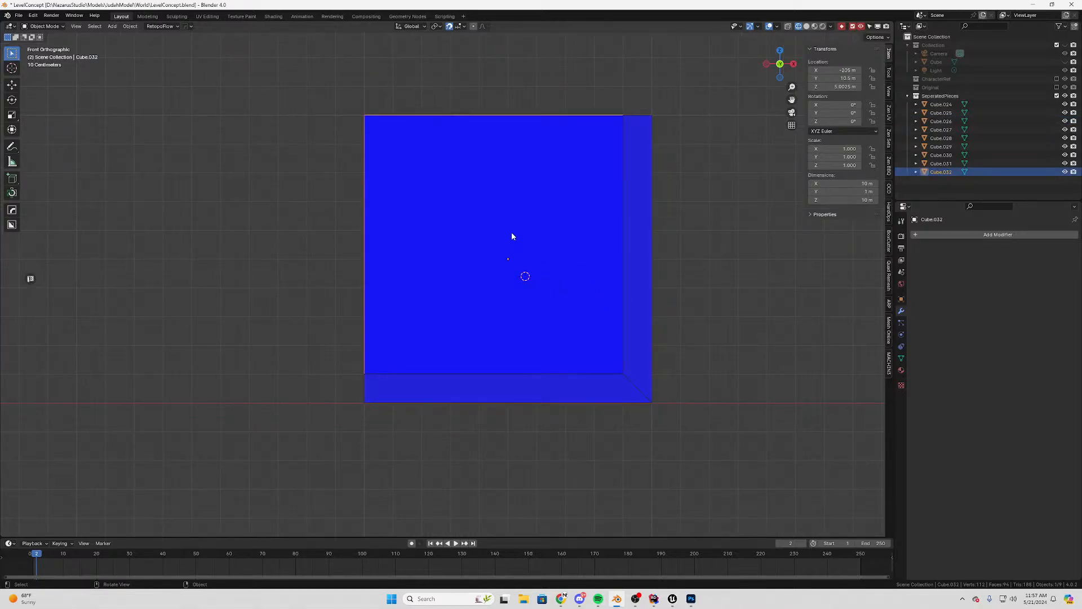
{"action": "key", "text": "Tab"}
{"action": "key", "text": "Tab"}
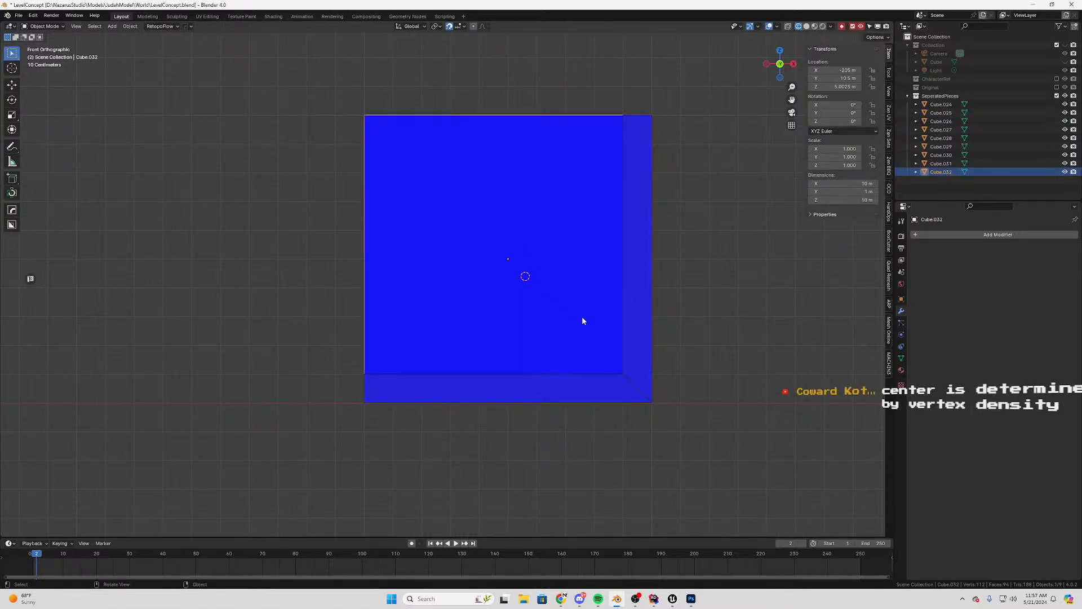
{"action": "middle_click_drag", "start_coordinate": [582, 317], "coordinate": [609, 308]}
{"action": "scroll", "coordinate": [595, 276], "scroll_direction": "down", "scroll_amount": 3}
Snap the 3D cursor to the inner back face of the lower-right corner block in Edit Mode
{"action": "key", "text": "Tab"}
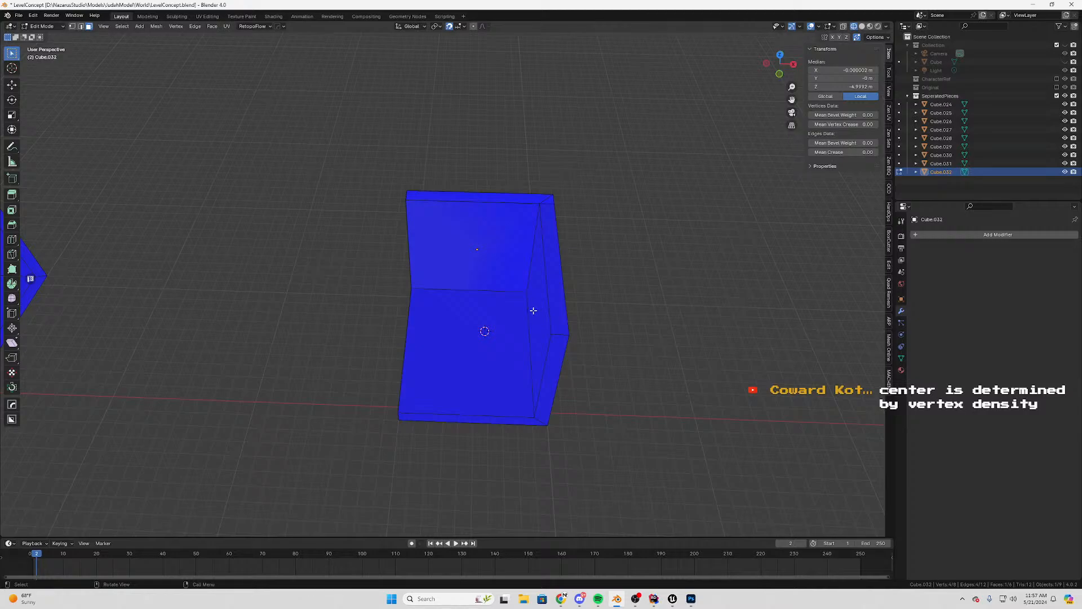
{"action": "key", "text": "alt+q"}
{"action": "middle_click_drag", "start_coordinate": [495, 316], "coordinate": [530, 303]}
{"action": "left_click", "coordinate": [470, 259]}
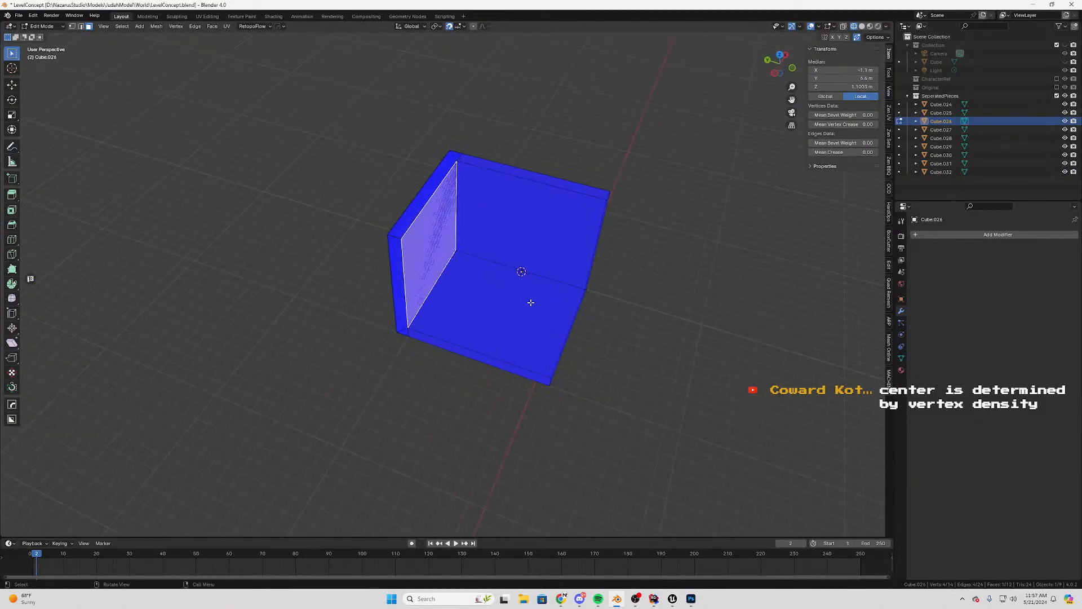
{"action": "key", "text": "shift+s"}
{"action": "left_click", "coordinate": [514, 332]}
{"action": "key", "text": "KP_1"}
{"action": "scroll", "coordinate": [459, 285], "scroll_direction": "up", "scroll_amount": 4}
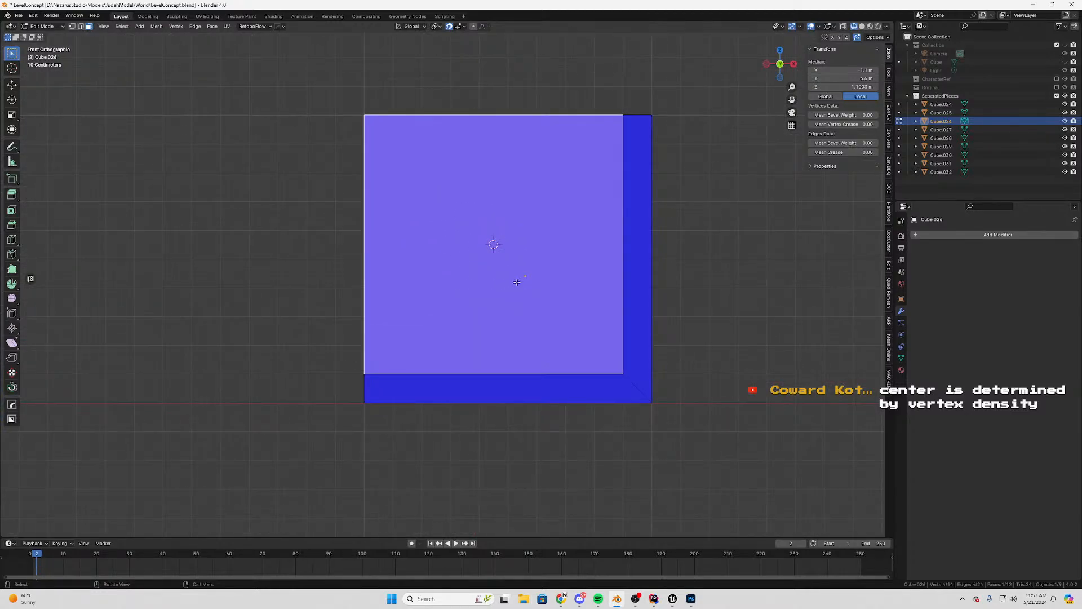
Return to Object Mode and snap the 3D cursor to the flat centre tile's origin
{"action": "scroll", "coordinate": [507, 276], "scroll_direction": "down", "scroll_amount": 3}
{"action": "key", "text": "Tab"}
{"action": "left_click", "coordinate": [466, 238]}
{"action": "scroll", "coordinate": [506, 288], "scroll_direction": "up", "scroll_amount": 4}
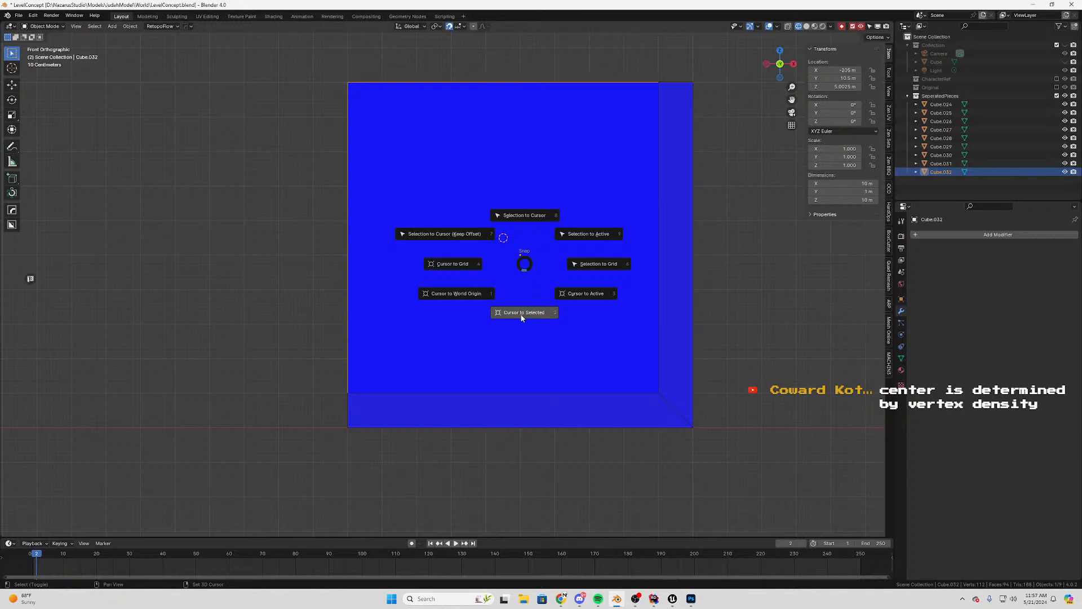
{"action": "left_click", "coordinate": [520, 312]}
Set the lower-right corner block's origin to the 3D cursor at the centre tile's origin
{"action": "middle_click_drag", "start_coordinate": [549, 302], "coordinate": [499, 239]}
{"action": "left_click", "coordinate": [668, 265]}
{"action": "scroll", "coordinate": [514, 265], "scroll_direction": "down", "scroll_amount": 5}
{"action": "scroll", "coordinate": [514, 265], "scroll_direction": "up", "scroll_amount": 3}
{"action": "right_click", "coordinate": [499, 239]}
{"action": "mouse_move", "coordinate": [499, 239]}
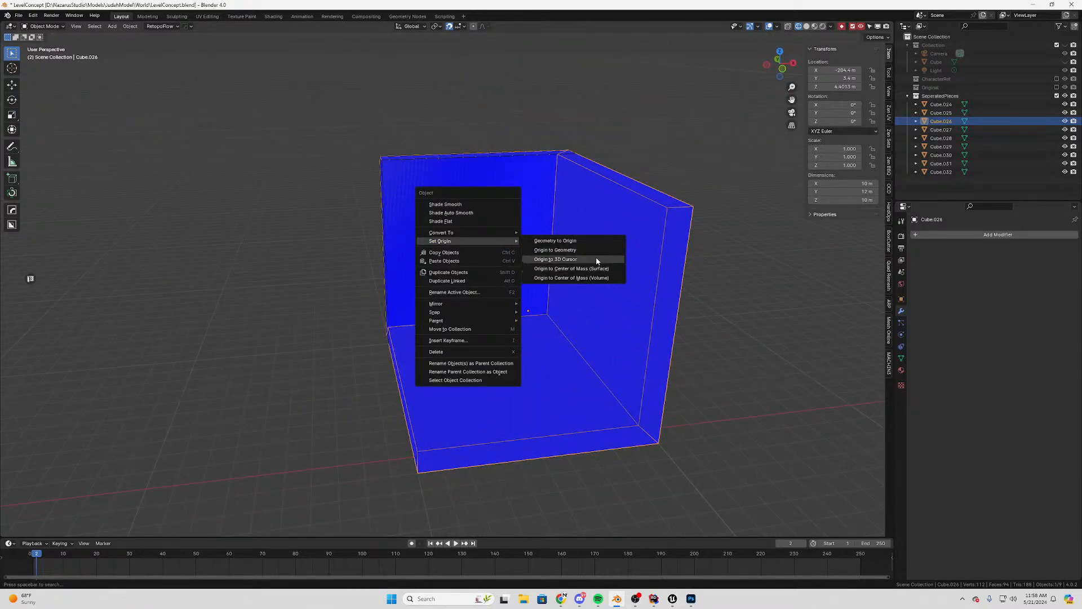
{"action": "left_click", "coordinate": [597, 256]}
Add one loop cut across the corner block's side wall and floor and flatten it by scaling to 0 along Y
{"action": "middle_click_drag", "start_coordinate": [596, 260], "coordinate": [506, 254]}
{"action": "key", "text": "Tab"}
{"action": "left_click", "coordinate": [477, 199]}
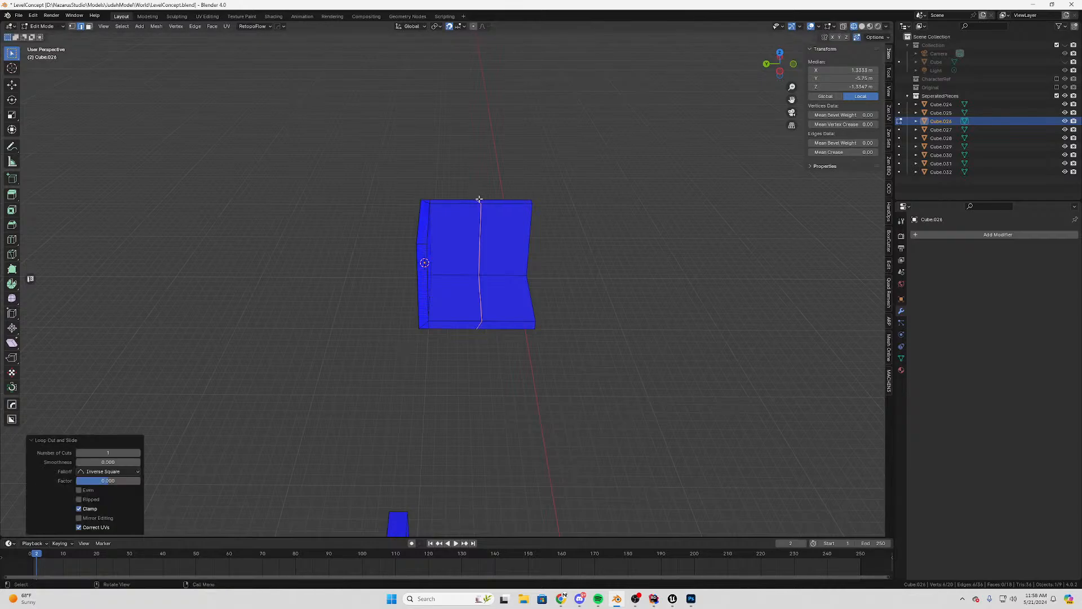
{"action": "key", "text": "s"}
{"action": "key", "text": "x"}
{"action": "key", "text": "0"}
{"action": "key", "text": "Return"}
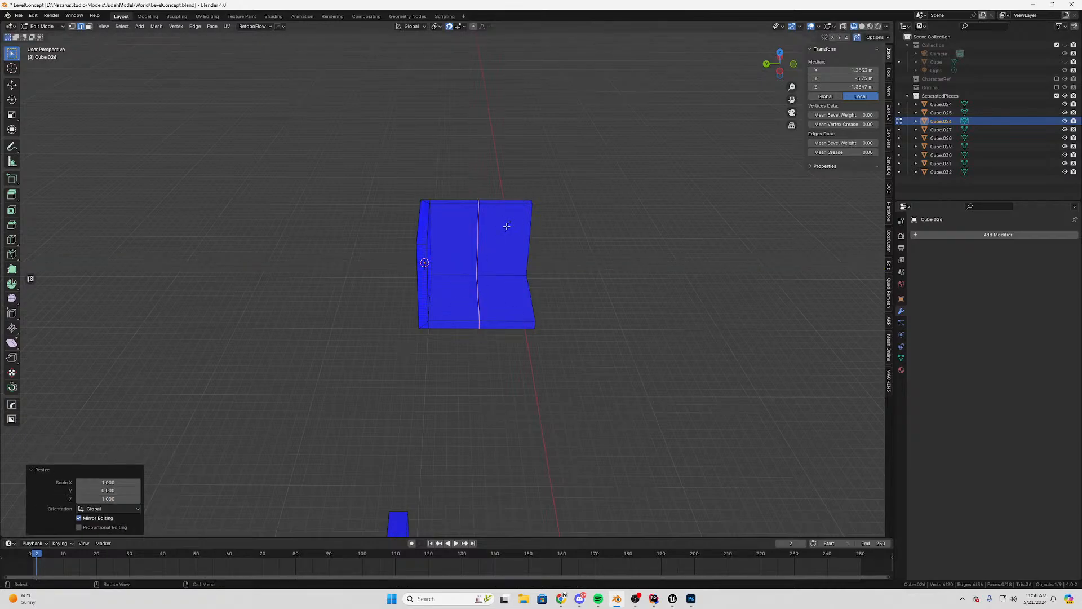
{"action": "middle_click_drag", "start_coordinate": [531, 259], "coordinate": [457, 253]}
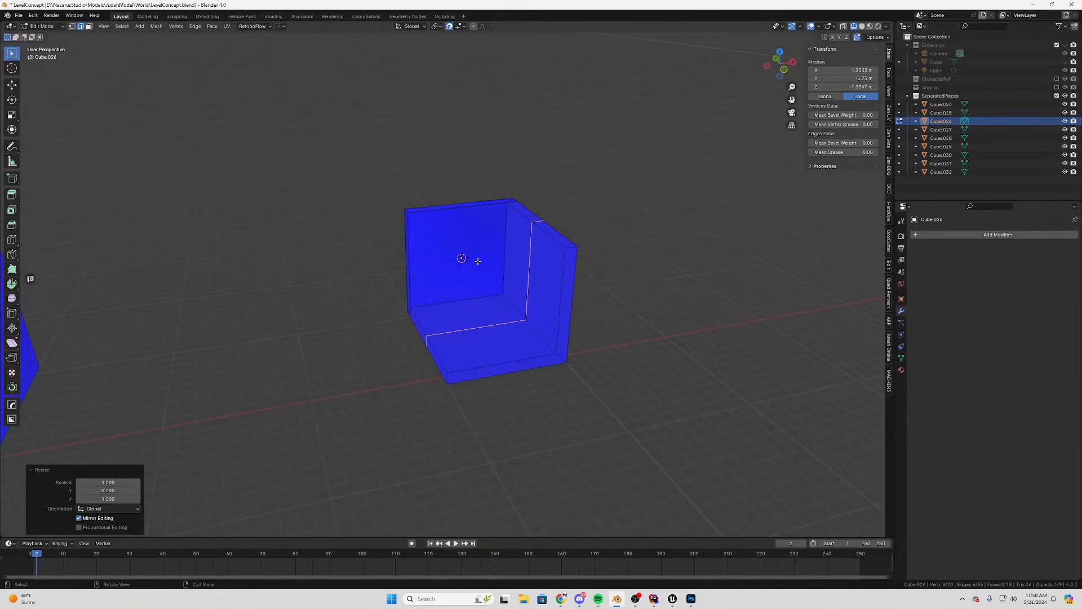
{"action": "scroll", "coordinate": [550, 276], "scroll_direction": "up", "scroll_amount": 3}
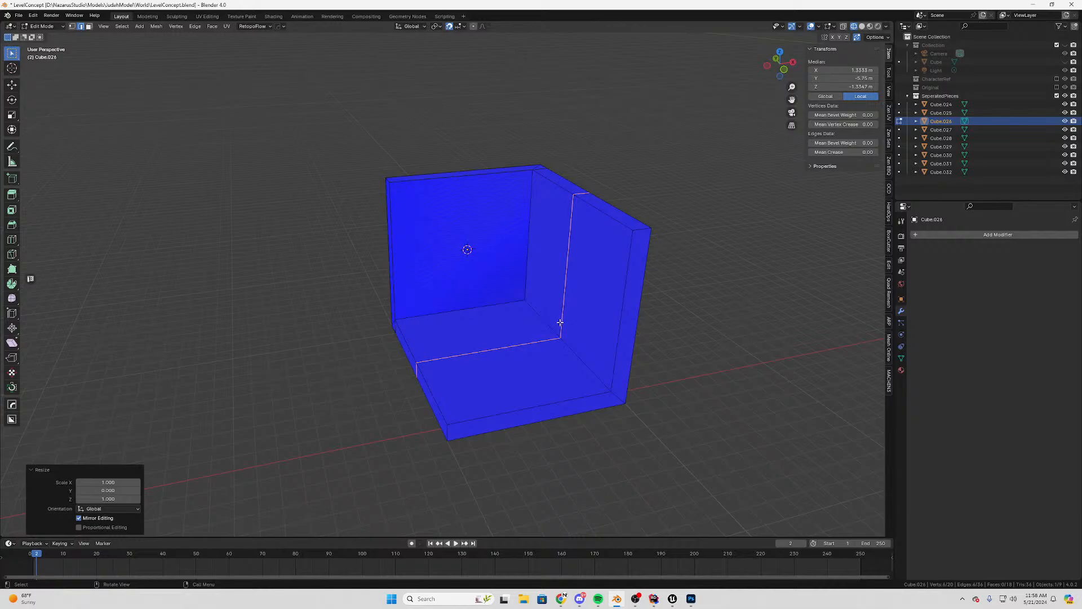
{"action": "middle_click_drag", "start_coordinate": [545, 329], "coordinate": [613, 359]}
Dissolve the loop cut's edges on the corner block's side wall and floor
{"action": "key", "text": "ctrl+z"}
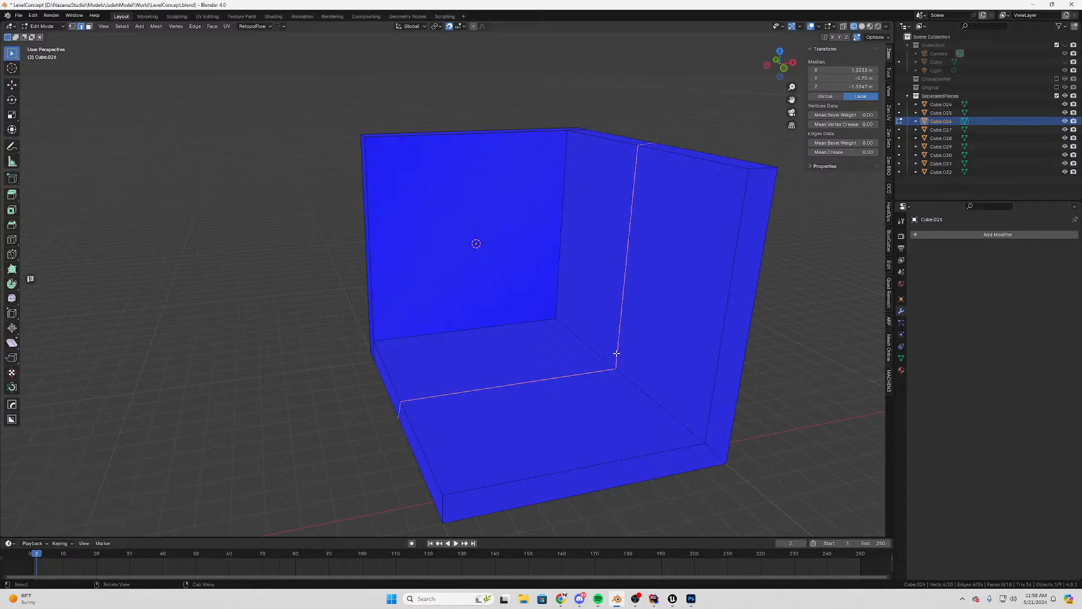
{"action": "key", "text": "x"}
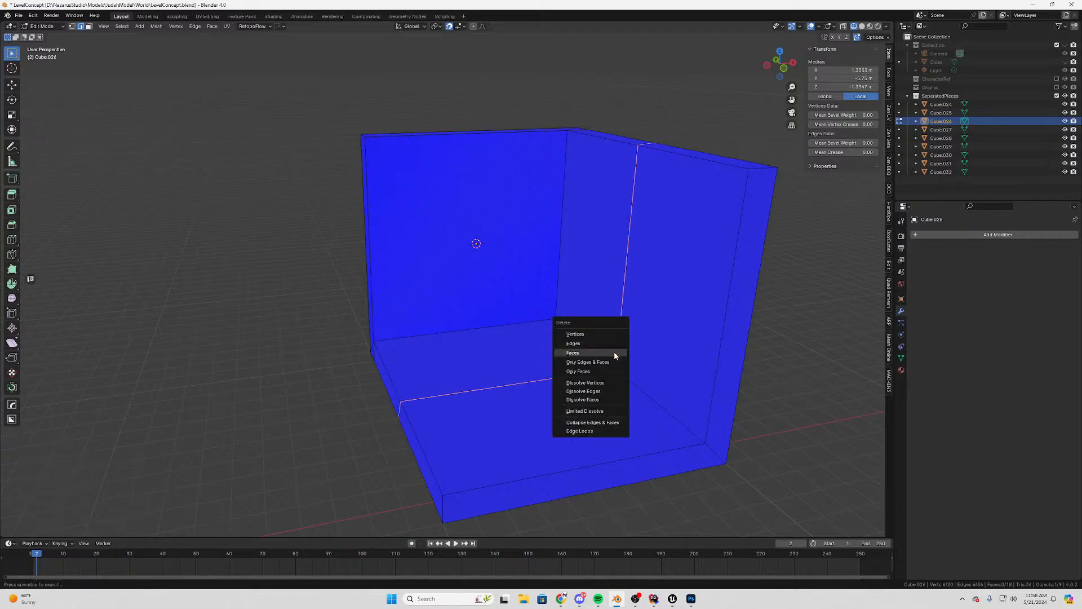
{"action": "left_click", "coordinate": [597, 397]}
{"action": "middle_click_drag", "start_coordinate": [597, 397], "coordinate": [645, 368]}
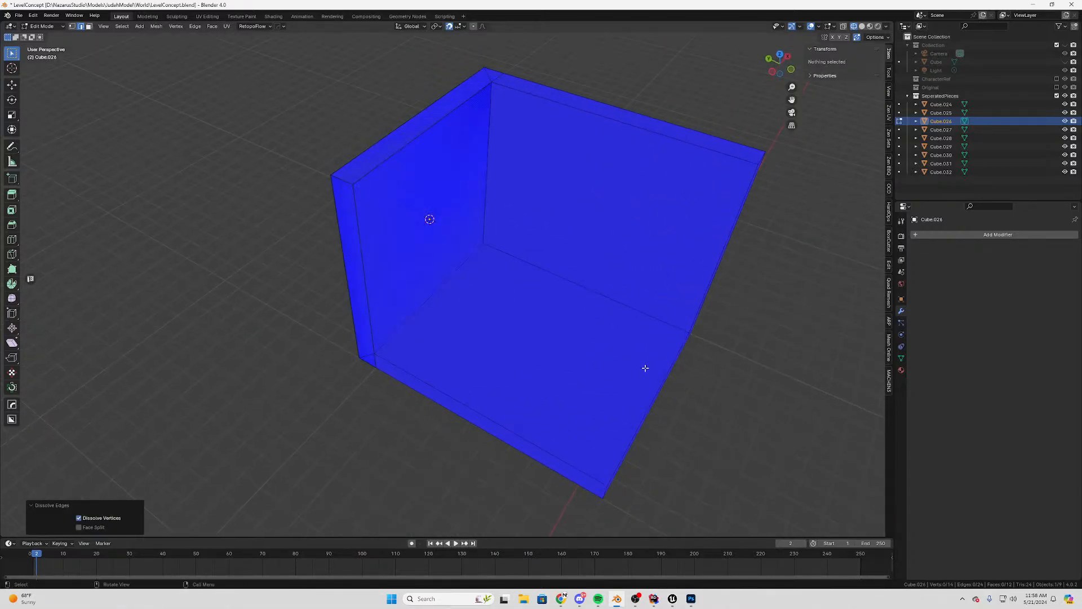
Try to shift the flat centre tile along X against the corner block's back wall
{"action": "key", "text": "3"}
{"action": "left_click", "coordinate": [428, 223]}
{"action": "middle_click_drag", "start_coordinate": [526, 302], "coordinate": [462, 333]}
{"action": "scroll", "coordinate": [535, 310], "scroll_direction": "down", "scroll_amount": 2}
{"action": "key", "text": "Tab"}
{"action": "key", "text": "Tab"}
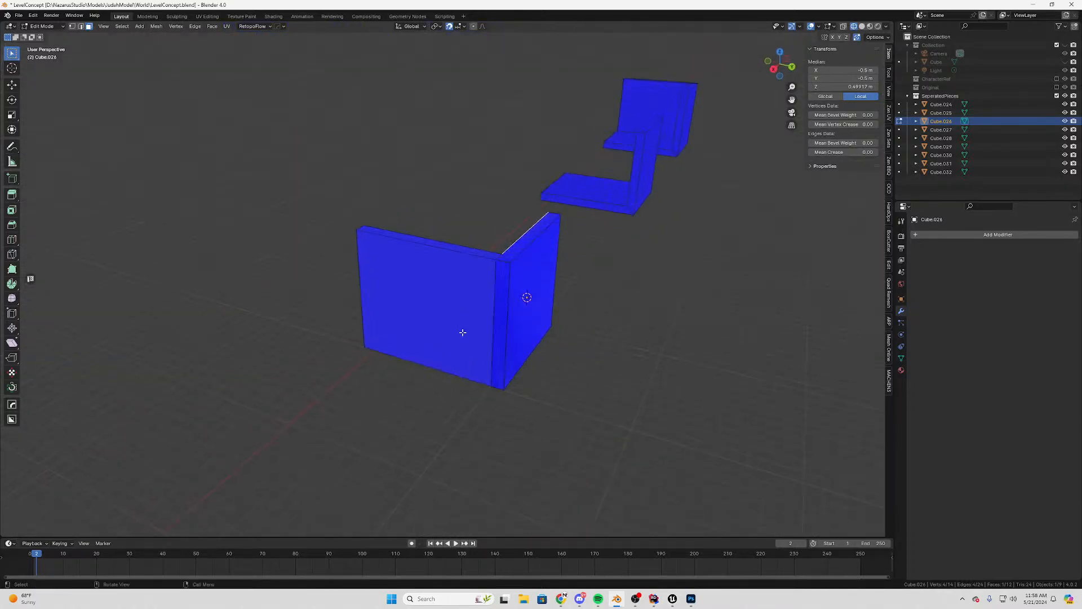
{"action": "key", "text": "Tab"}
{"action": "left_click", "coordinate": [536, 285]}
{"action": "scroll", "coordinate": [564, 348], "scroll_direction": "up", "scroll_amount": 1}
{"action": "key", "text": "g"}
{"action": "key", "text": "x"}
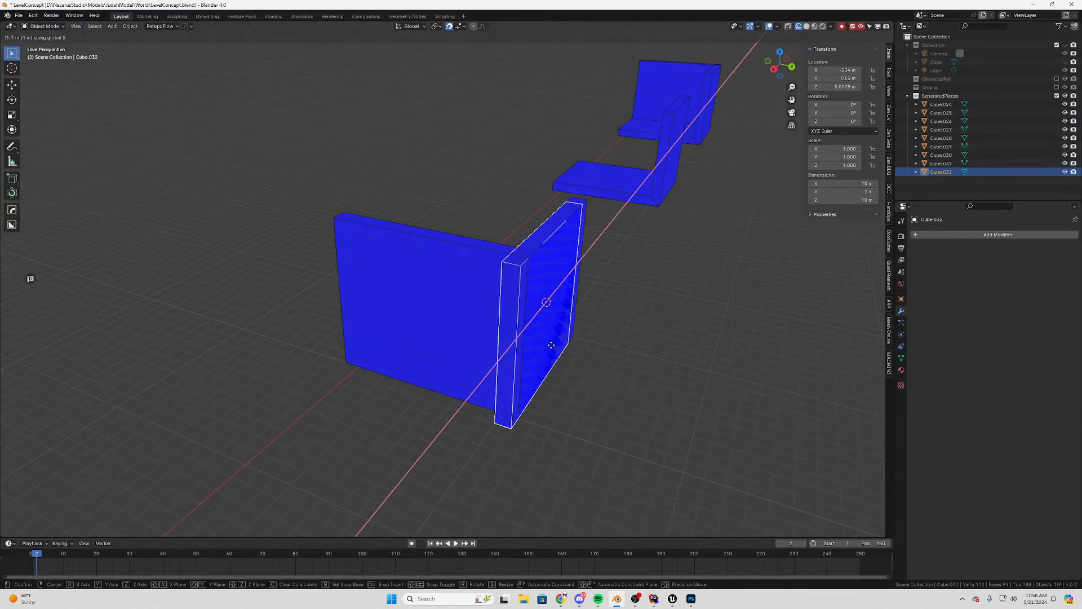
{"action": "left_click", "coordinate": [533, 355]}
Enter Edit Mode on the lower-right corner block and select the outer faces of its back wall
{"action": "left_click", "coordinate": [535, 361]}
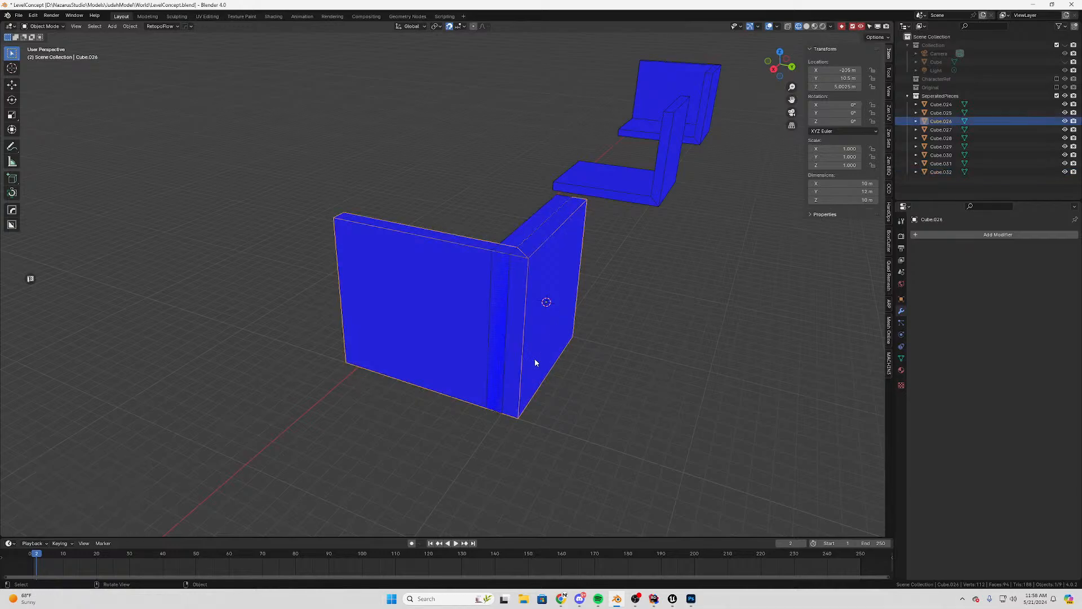
{"action": "key", "text": "Tab"}
{"action": "left_click", "coordinate": [527, 257], "text": "alt"}
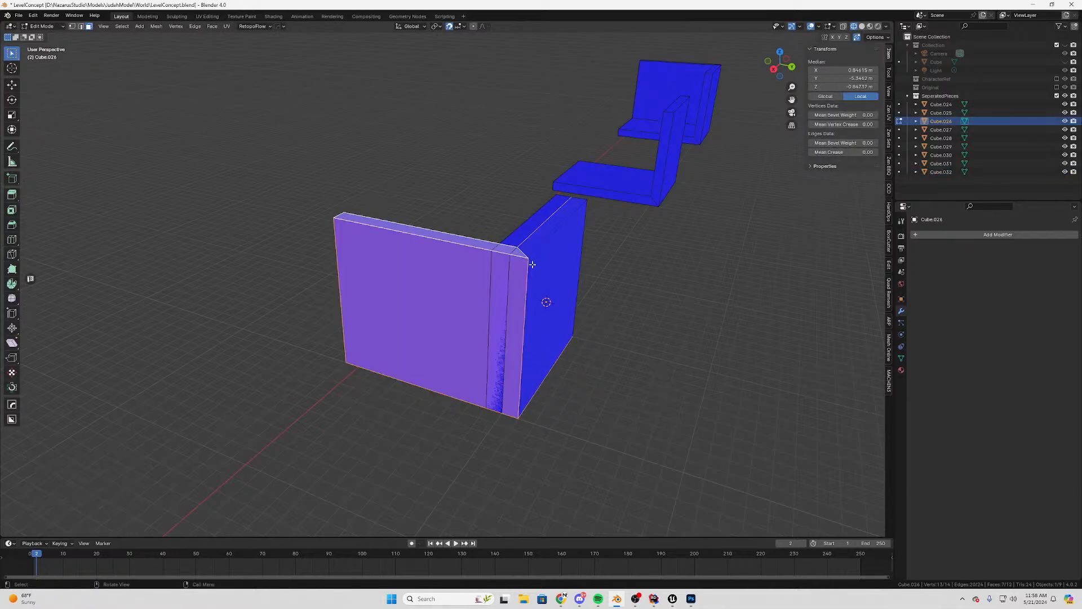
{"action": "left_click", "coordinate": [542, 248], "text": "alt"}
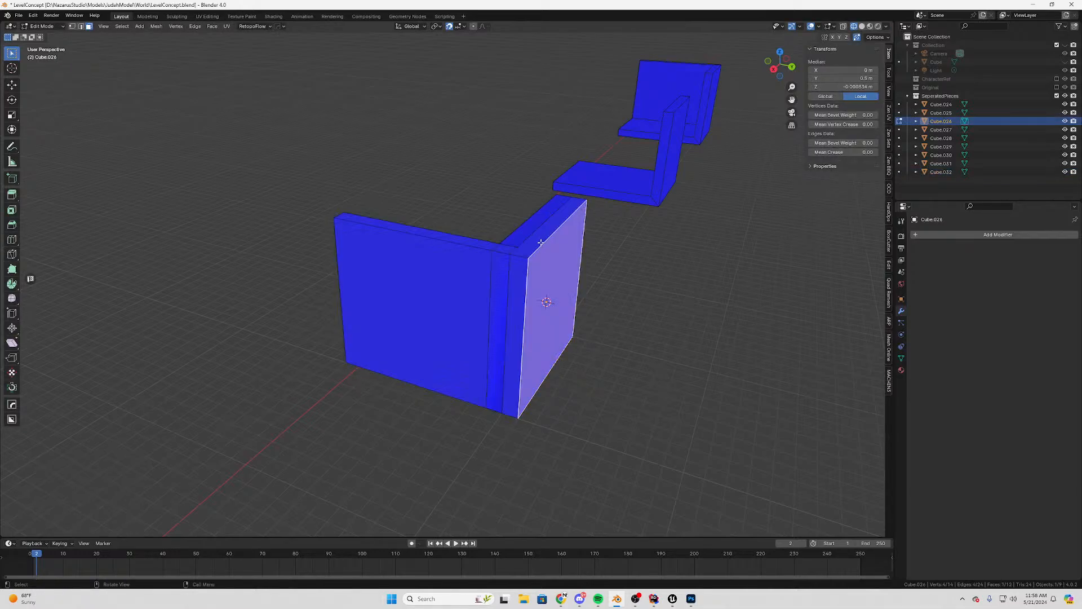
{"action": "left_click", "coordinate": [518, 287], "text": "shift"}
{"action": "middle_click_drag", "start_coordinate": [518, 287], "coordinate": [384, 327]}
{"action": "left_click", "coordinate": [326, 264], "text": "shift"}
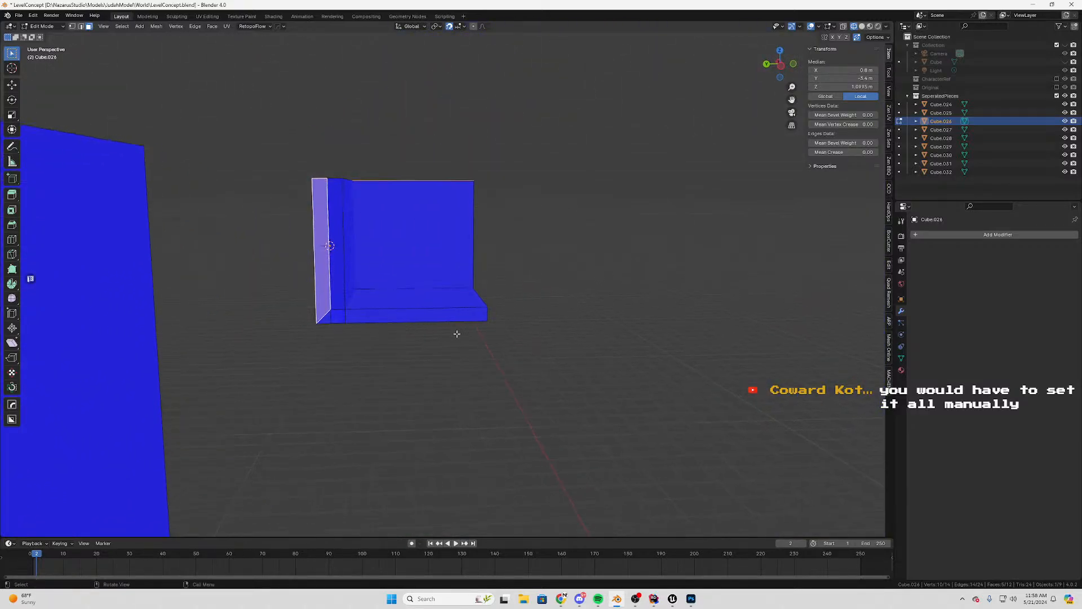
Move the corner block's back wall faces -1 m along Y to line up with the centre tile
{"action": "key", "text": "g"}
{"action": "key", "text": "y"}
{"action": "right_click", "coordinate": [471, 321]}
{"action": "middle_click_drag", "start_coordinate": [471, 321], "coordinate": [328, 303]}
{"action": "middle_click_drag", "start_coordinate": [558, 246], "coordinate": [535, 140]}
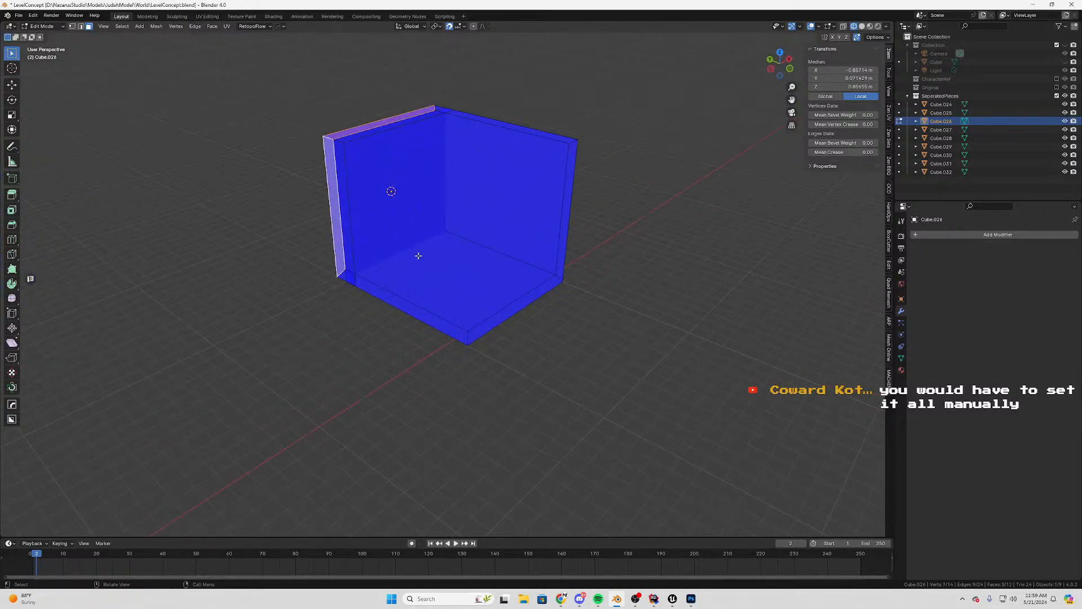
{"action": "middle_click_drag", "start_coordinate": [419, 256], "coordinate": [471, 322]}
{"action": "key", "text": "g"}
{"action": "key", "text": "y"}
{"action": "left_click", "coordinate": [384, 326]}
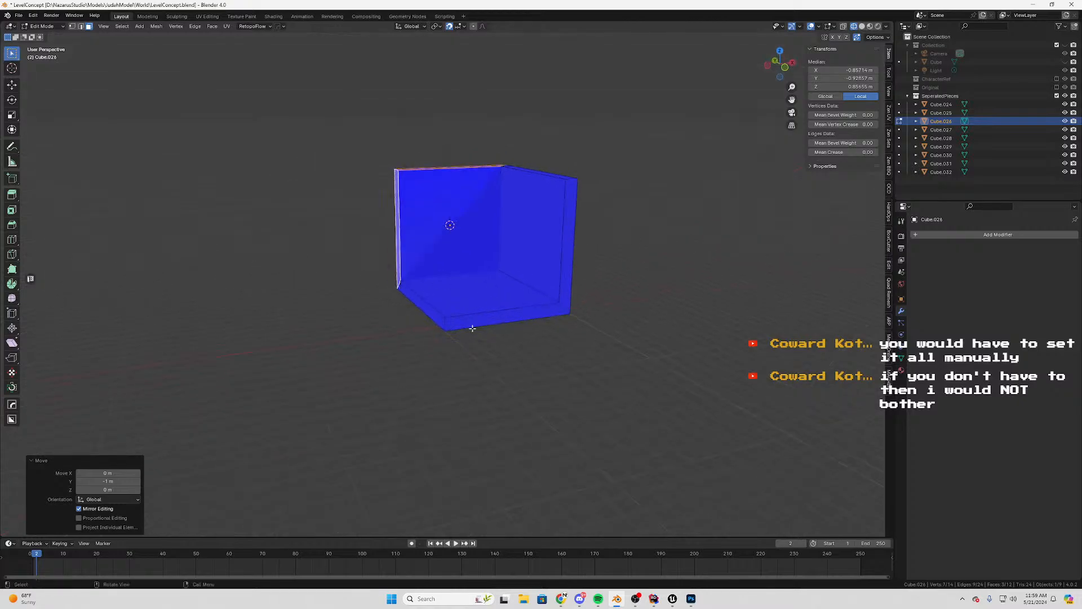
Shift the front end faces of the corner block's side wall and floor 2 m along Y, followed by -1 m along Y
{"action": "left_click", "coordinate": [472, 324]}
{"action": "left_click", "coordinate": [565, 298], "text": "shift"}
{"action": "middle_click_drag", "start_coordinate": [566, 298], "coordinate": [536, 362]}
{"action": "key", "text": "g"}
{"action": "key", "text": "x"}
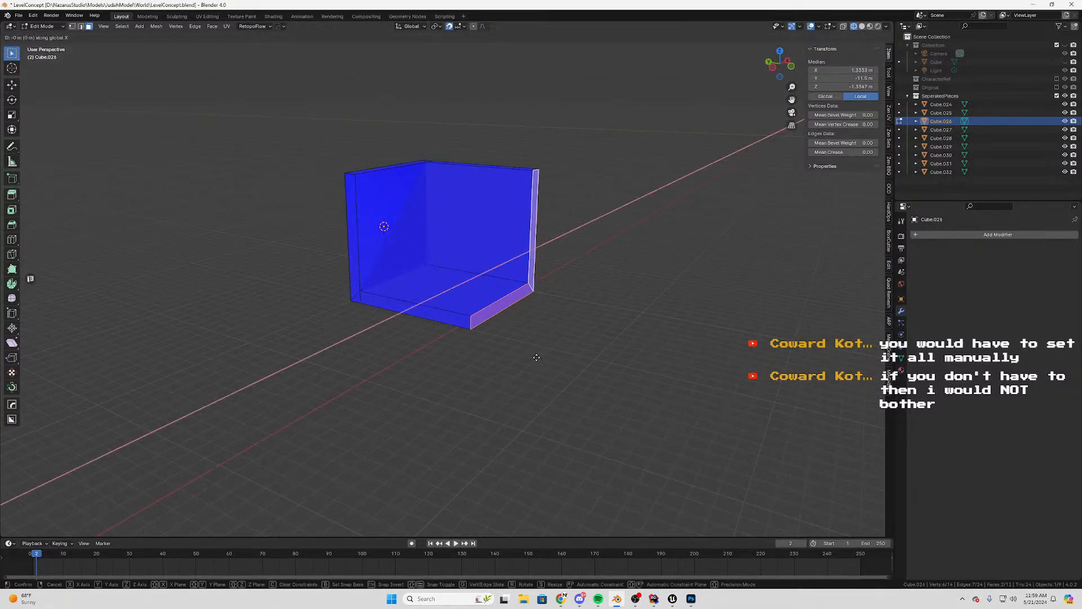
{"action": "key", "text": "y"}
{"action": "left_click", "coordinate": [543, 293]}
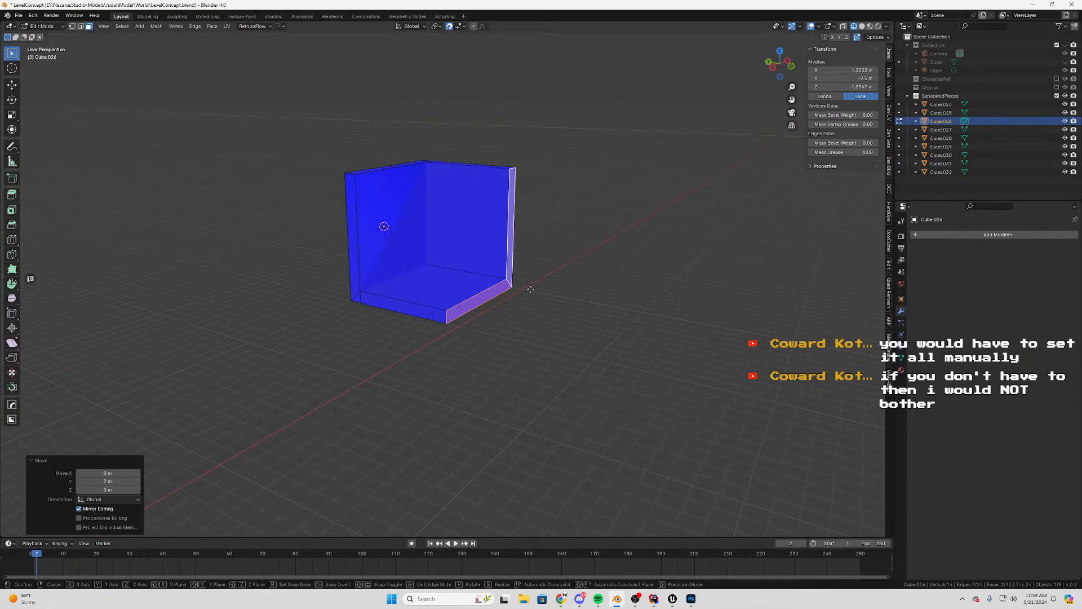
{"action": "key", "text": "g"}
{"action": "key", "text": "y"}
{"action": "key", "text": "Escape"}
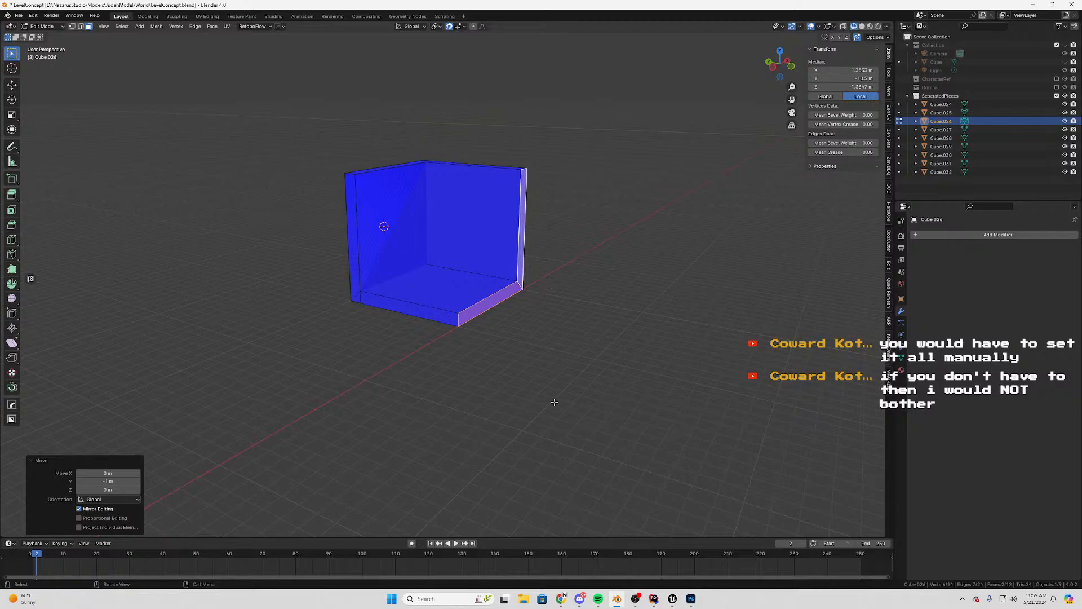
Add a cube mesh to the lower-right corner block and move it -5 m along Y
{"action": "mouse_move", "coordinate": [562, 598]}
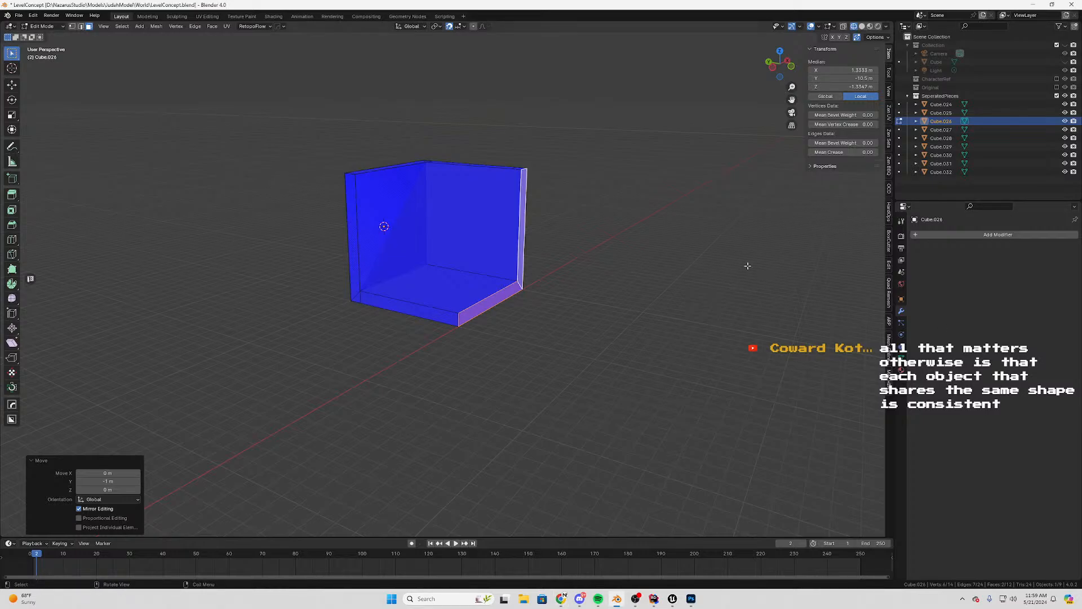
{"action": "middle_click_drag", "start_coordinate": [590, 255], "coordinate": [509, 316]}
{"action": "left_click", "coordinate": [524, 372]}
{"action": "middle_click_drag", "start_coordinate": [524, 372], "coordinate": [465, 335]}
{"action": "key", "text": "shift+a"}
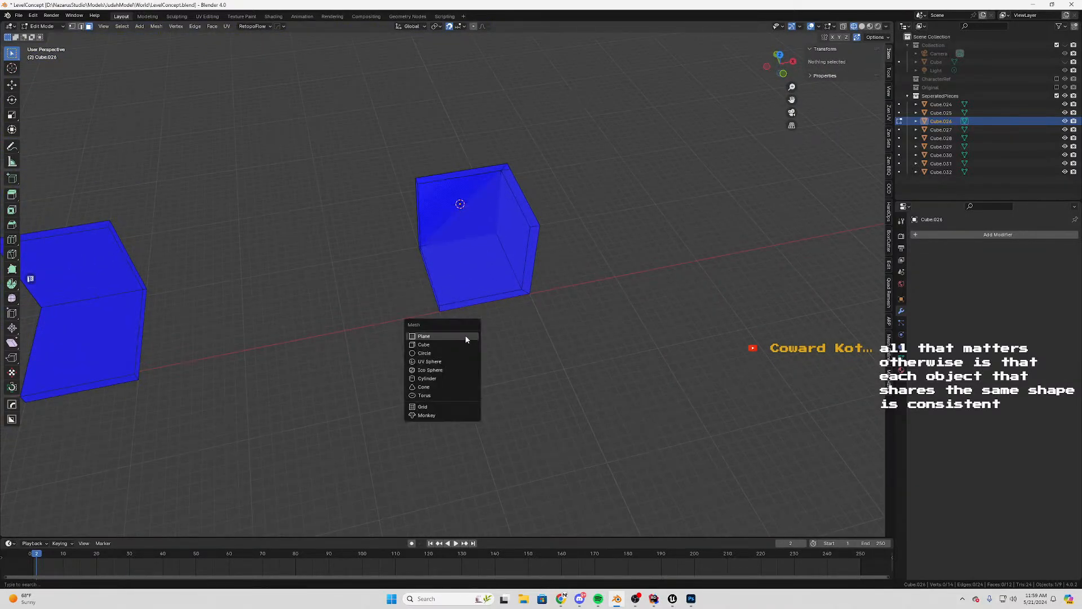
{"action": "left_click", "coordinate": [445, 345]}
{"action": "scroll", "coordinate": [572, 295], "scroll_direction": "down", "scroll_amount": 8}
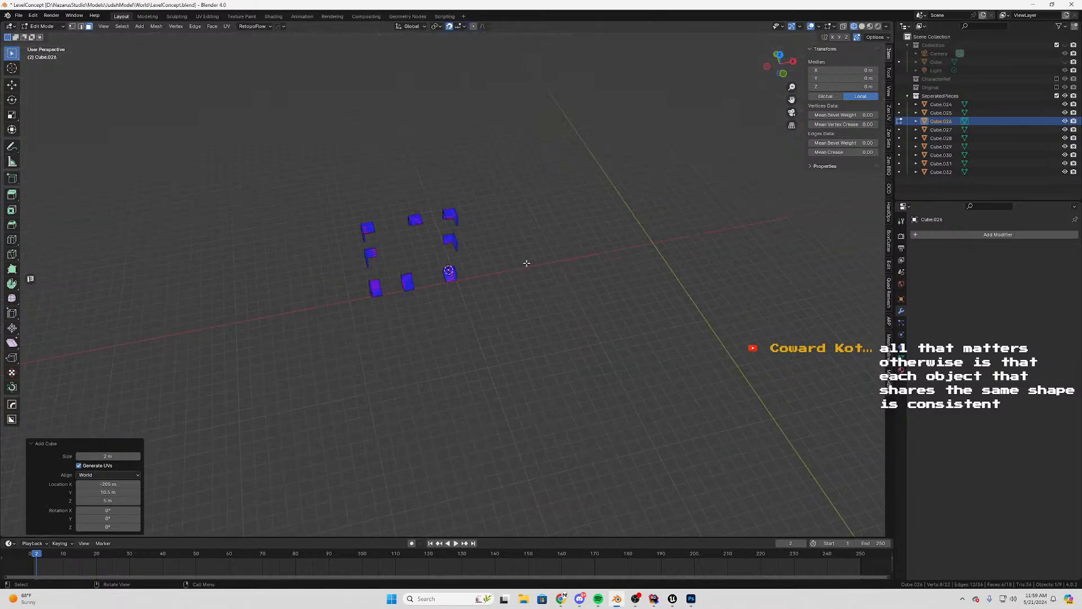
{"action": "scroll", "coordinate": [595, 278], "scroll_direction": "up", "scroll_amount": 5}
{"action": "scroll", "coordinate": [492, 277], "scroll_direction": "up", "scroll_amount": 2}
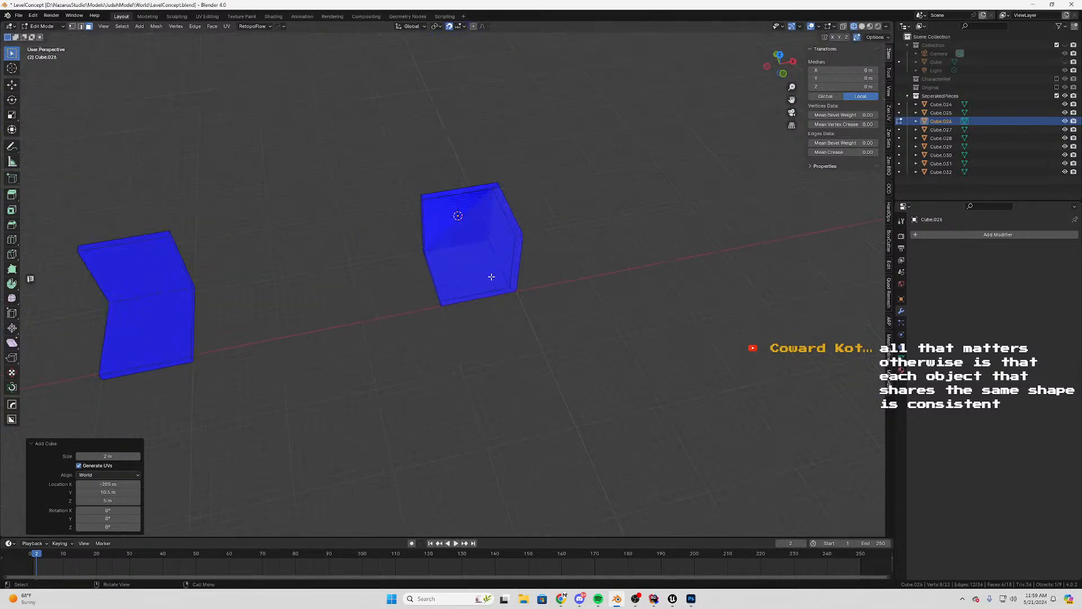
{"action": "type", "text": "gy-5"}
{"action": "key", "text": "Return"}
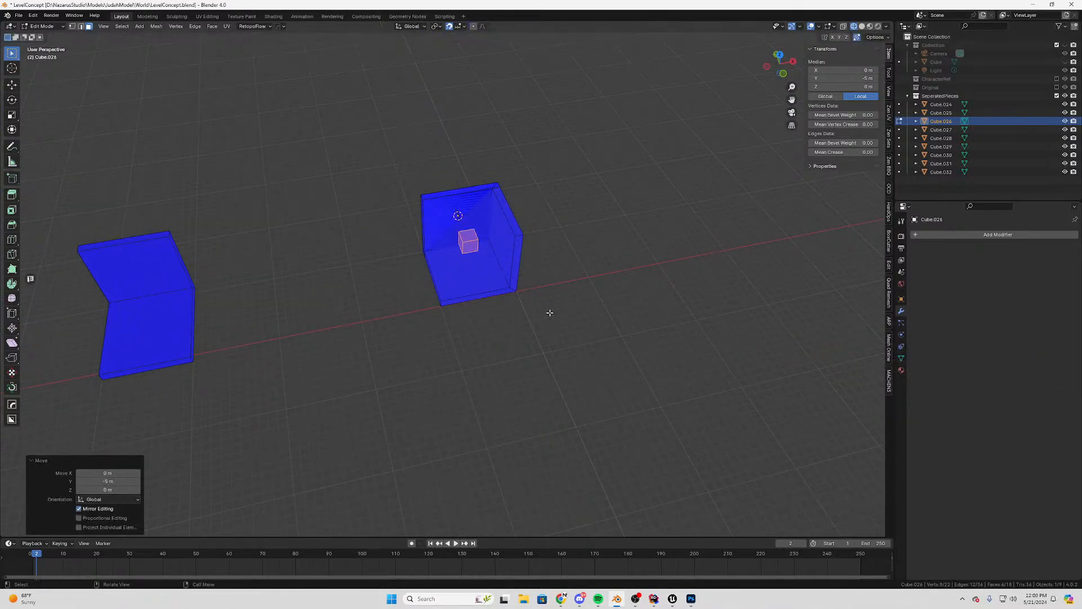
Turn on X-ray in the right side view and move the small cube another -1 m along Y
{"action": "key", "text": "KP_1"}
{"action": "scroll", "coordinate": [569, 283], "scroll_direction": "up", "scroll_amount": 4}
{"action": "key", "text": "KP_3"}
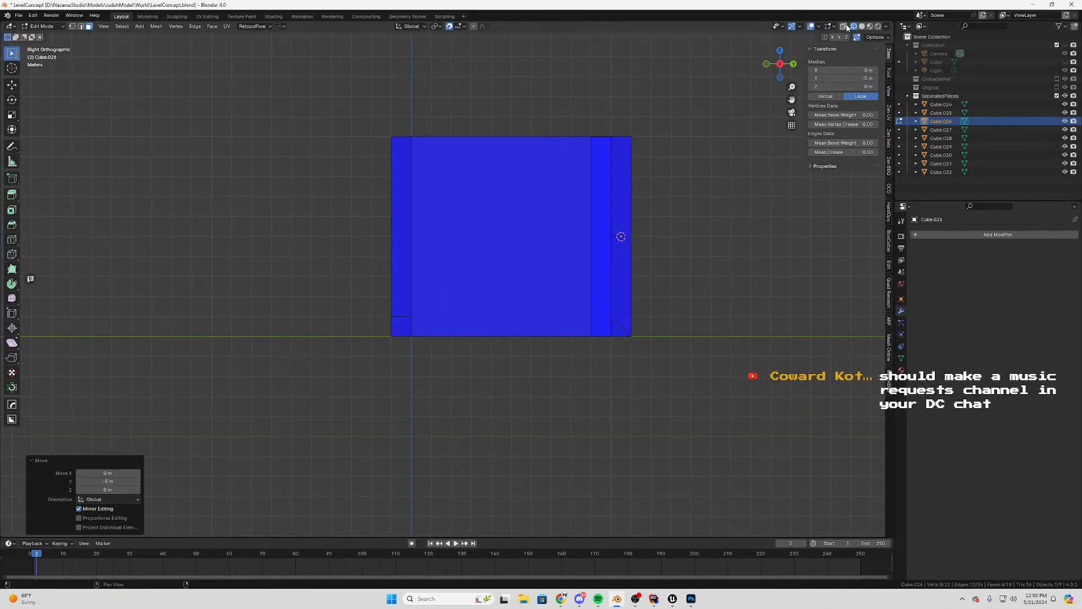
{"action": "key", "text": "alt+z"}
{"action": "type", "text": "gy-1"}
{"action": "key", "text": "Return"}
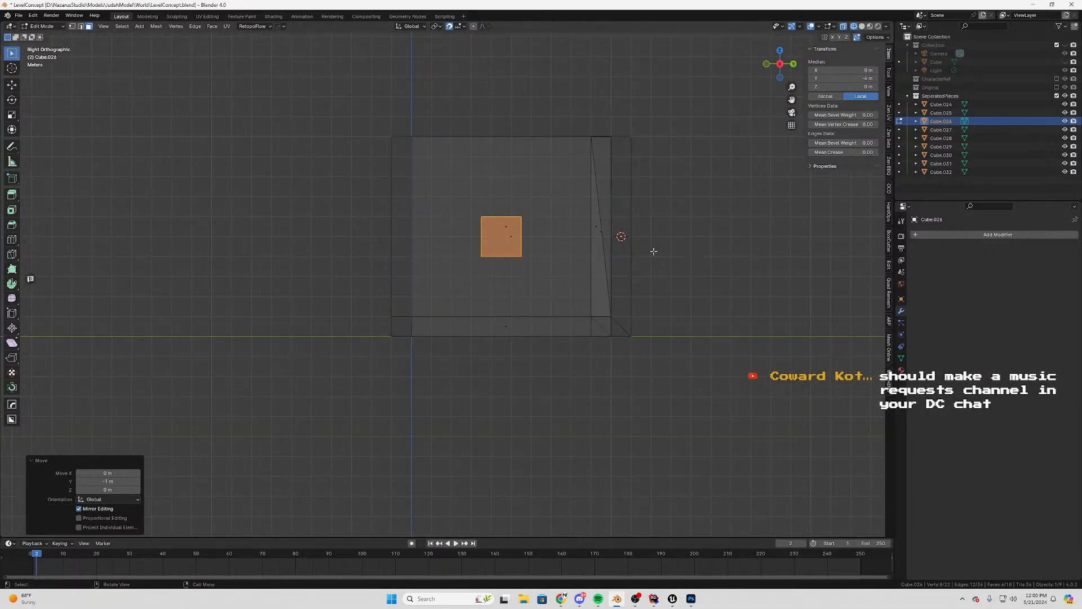
Set snapping to Vertex and lower the small cube's bottom face along Z to the corner block's underside
{"action": "middle_click_drag", "start_coordinate": [671, 252], "coordinate": [500, 242]}
{"action": "key", "text": "Tab"}
{"action": "key", "text": "Tab"}
{"action": "left_click", "coordinate": [502, 222]}
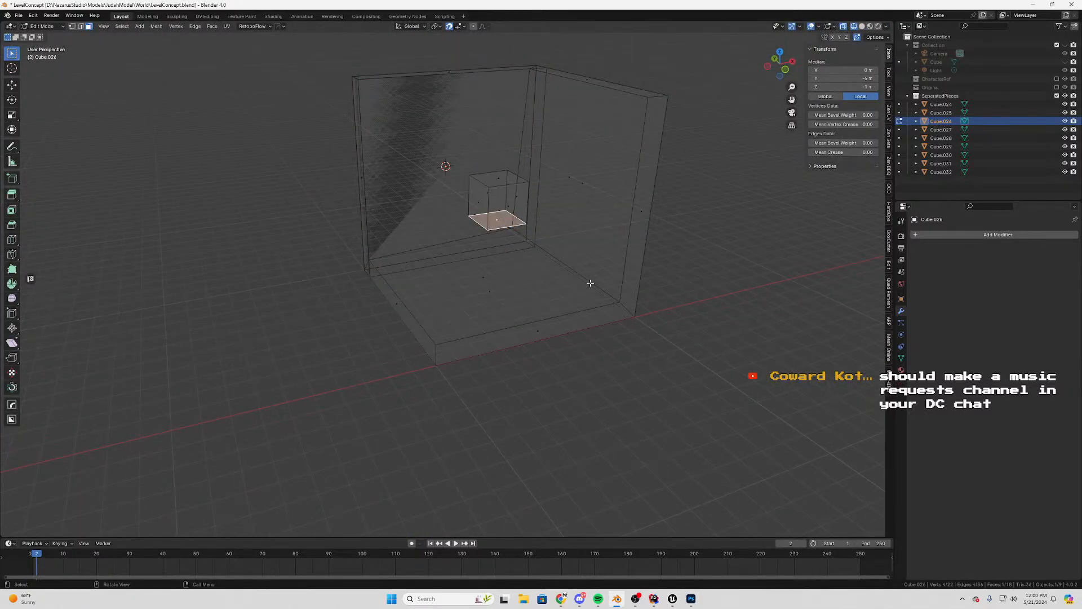
{"action": "key", "text": "g"}
{"action": "key", "text": "z"}
{"action": "left_click", "coordinate": [601, 279]}
{"action": "left_click", "coordinate": [461, 27]}
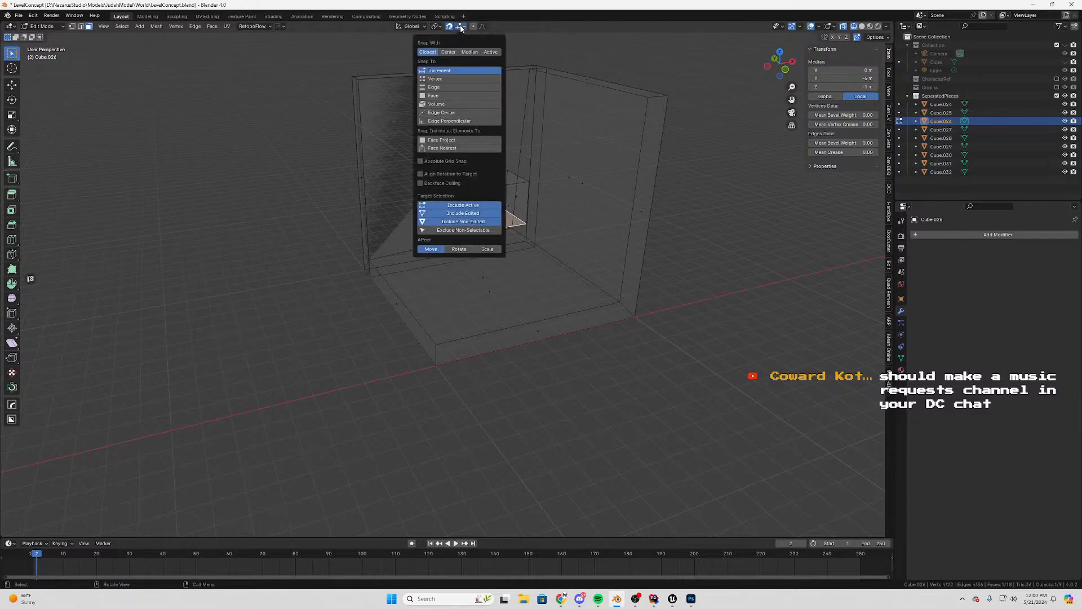
{"action": "left_click", "coordinate": [445, 79]}
{"action": "key", "text": "g"}
{"action": "key", "text": "z"}
{"action": "left_click", "coordinate": [525, 201]}
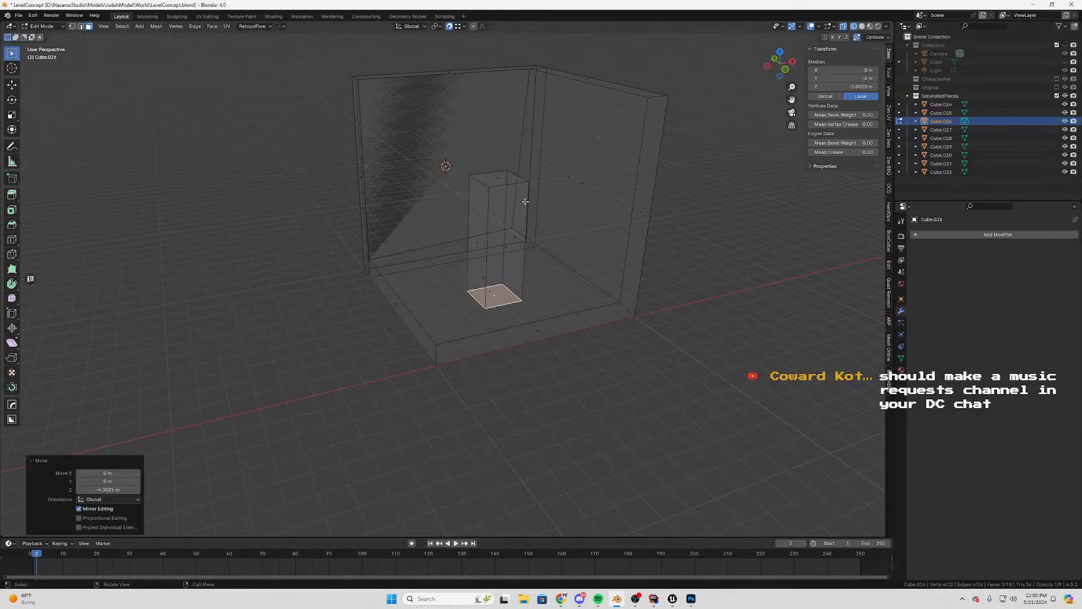
Raise the small cube's top face along Z to the top of the corner block's walls
{"action": "key", "text": "g"}
{"action": "key", "text": "z"}
{"action": "left_click", "coordinate": [577, 152]}
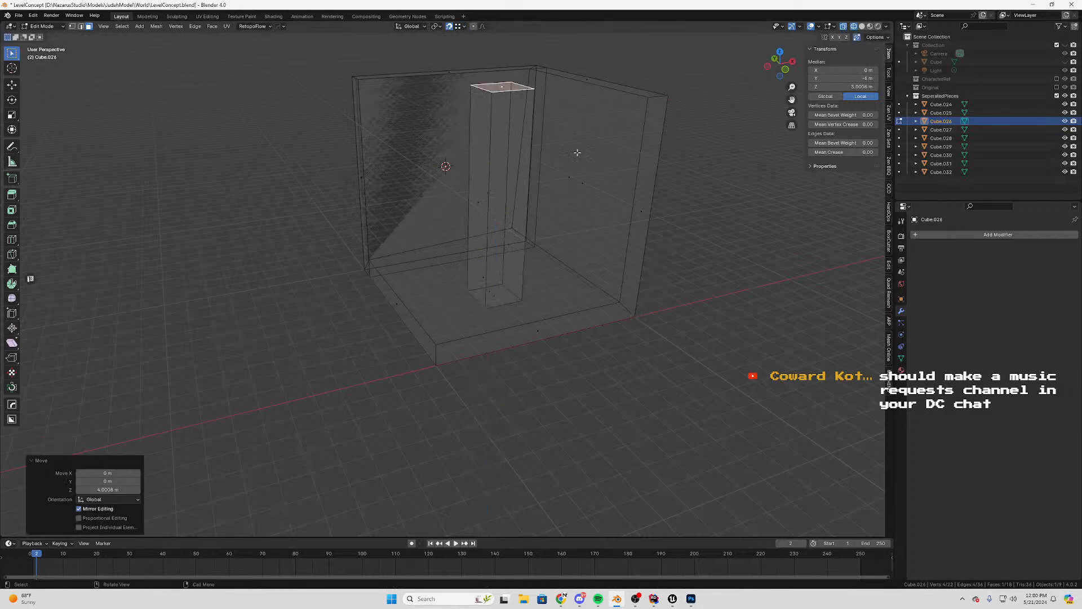
Stretch the filler cube's front and back faces along Y to the corner block's outer ends
{"action": "left_click", "coordinate": [505, 214]}
{"action": "middle_click_drag", "start_coordinate": [505, 214], "coordinate": [569, 251]}
{"action": "key", "text": "g"}
{"action": "key", "text": "x"}
{"action": "key", "text": "y"}
{"action": "left_click", "coordinate": [582, 242]}
{"action": "middle_click_drag", "start_coordinate": [411, 206], "coordinate": [423, 211]}
{"action": "key", "text": "g"}
{"action": "key", "text": "y"}
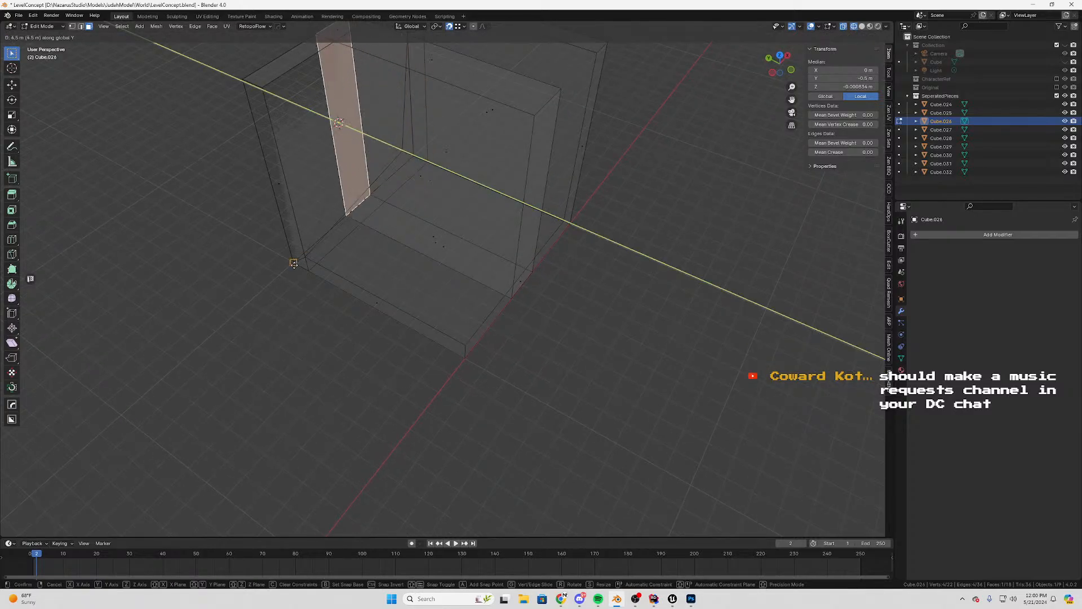
{"action": "left_click", "coordinate": [293, 264]}
Extend both side faces of the filler cube along X to the corner block's outer edges
{"action": "left_click", "coordinate": [425, 185]}
{"action": "middle_click_drag", "start_coordinate": [424, 185], "coordinate": [379, 201]}
{"action": "key", "text": "g"}
{"action": "key", "text": "y"}
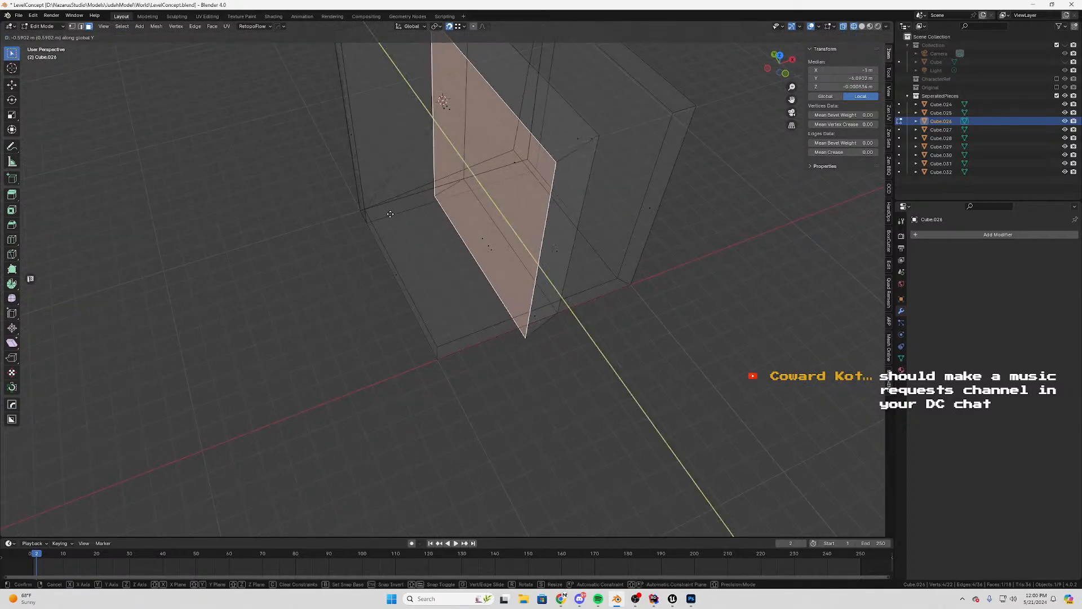
{"action": "key", "text": "x"}
{"action": "left_click", "coordinate": [361, 212]}
{"action": "left_click", "coordinate": [514, 160]}
{"action": "middle_click_drag", "start_coordinate": [514, 161], "coordinate": [485, 156]}
{"action": "key", "text": "g"}
{"action": "key", "text": "x"}
{"action": "left_click", "coordinate": [566, 296]}
Set the filled corner block's origin to Center of Mass (Surface) and snap the 3D cursor to the selected block
{"action": "middle_click_drag", "start_coordinate": [565, 296], "coordinate": [494, 157]}
{"action": "key", "text": "Tab"}
{"action": "left_click", "coordinate": [448, 97]}
{"action": "middle_click_drag", "start_coordinate": [449, 100], "coordinate": [459, 162]}
{"action": "right_click", "coordinate": [461, 164]}
{"action": "mouse_move", "coordinate": [465, 167]}
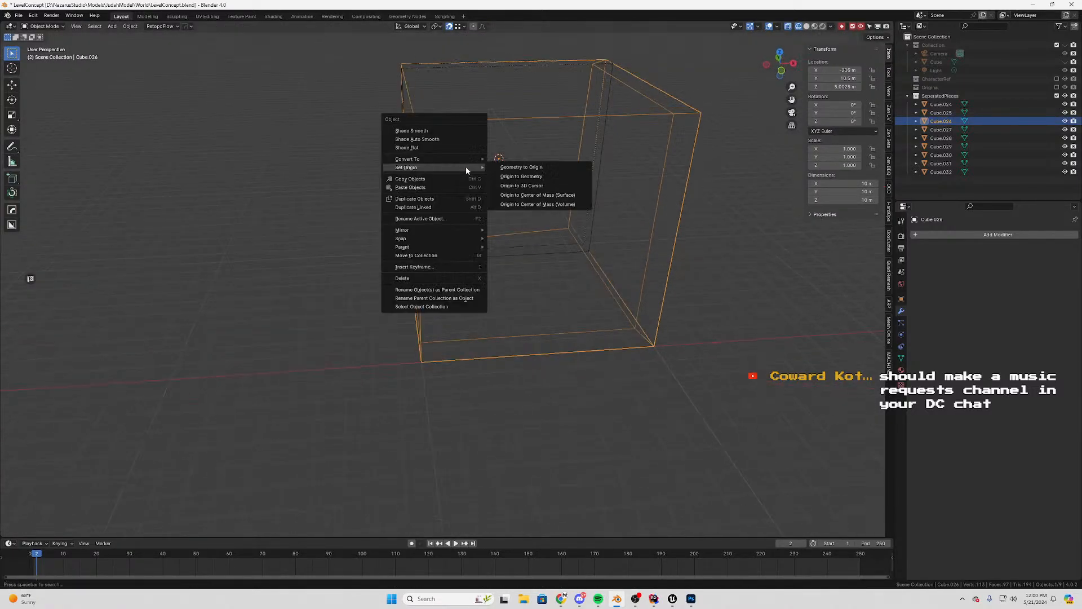
{"action": "left_click", "coordinate": [552, 195]}
{"action": "middle_click_drag", "start_coordinate": [580, 211], "coordinate": [554, 201]}
{"action": "key", "text": "shift+s"}
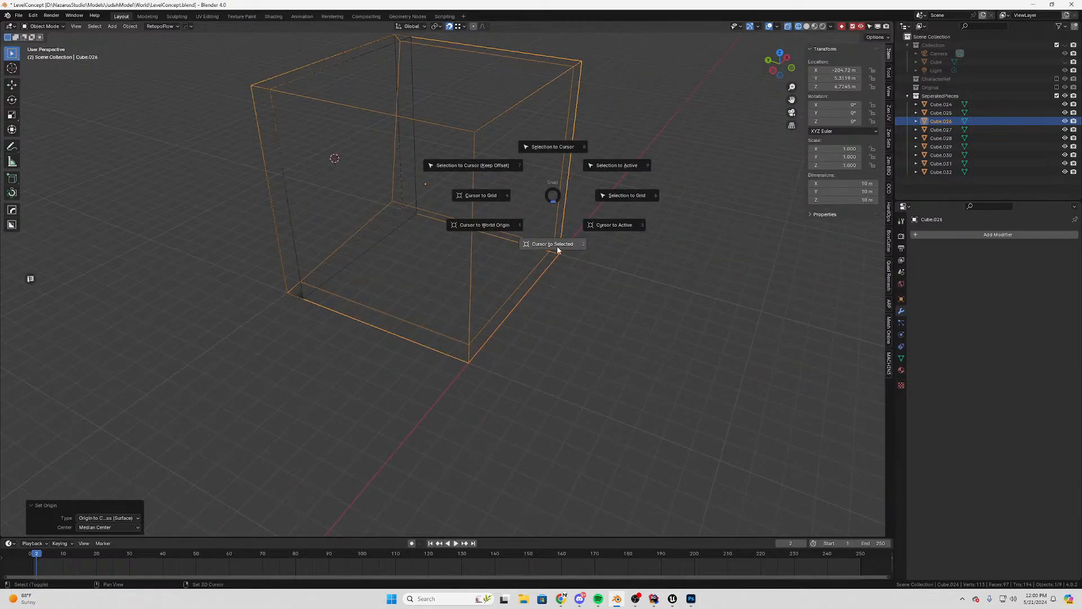
{"action": "left_click", "coordinate": [558, 250]}
Hide and reveal the block, and try to separate the filler cube from it by selecting linked geometry
{"action": "middle_click_drag", "start_coordinate": [605, 229], "coordinate": [538, 228]}
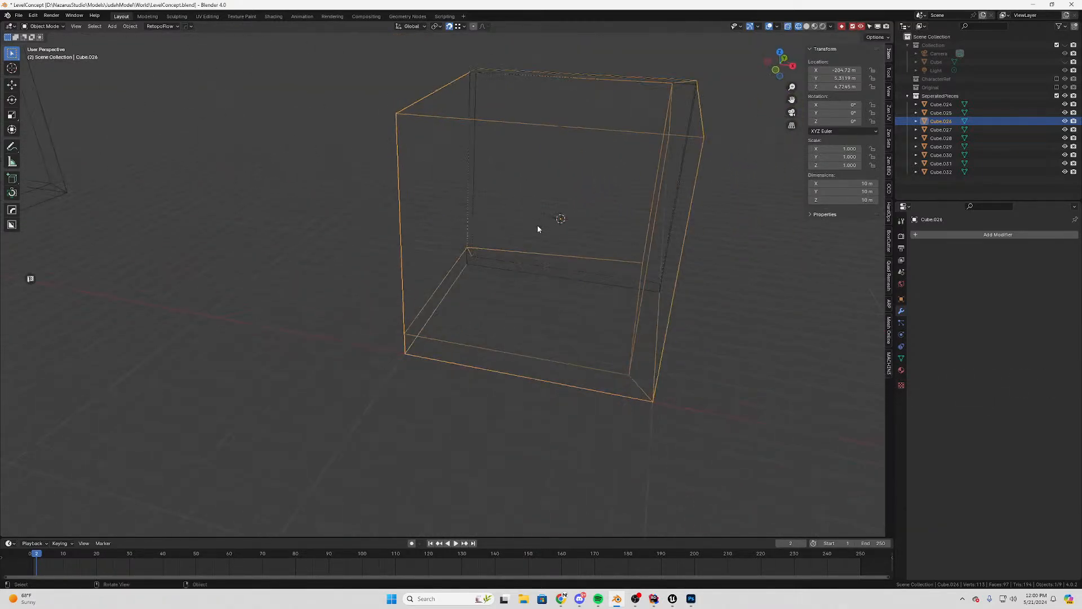
{"action": "key", "text": "h"}
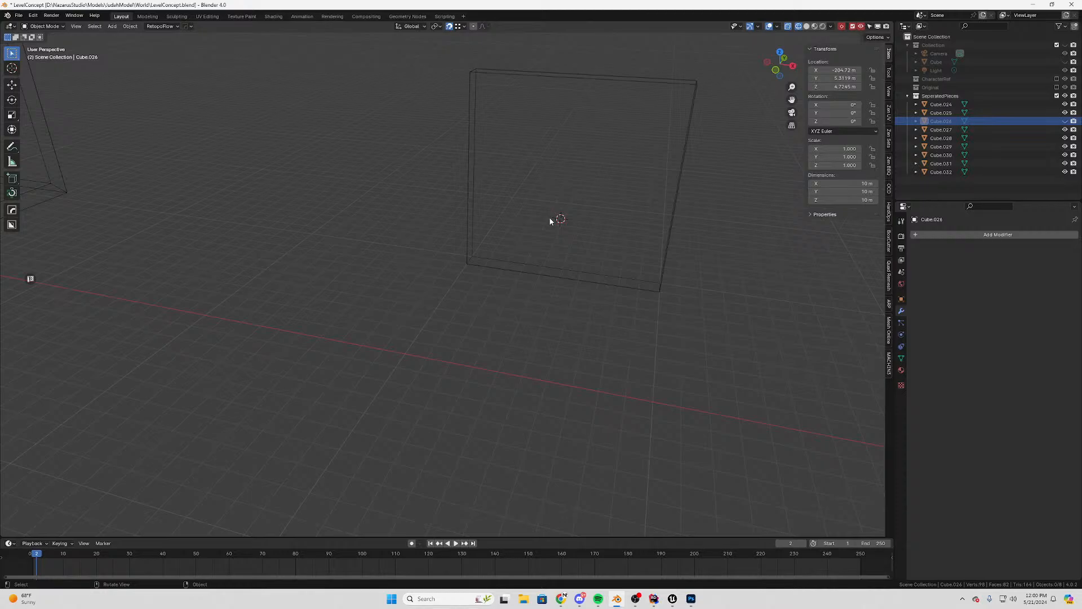
{"action": "key", "text": "alt+h"}
{"action": "middle_click_drag", "start_coordinate": [420, 206], "coordinate": [483, 213]}
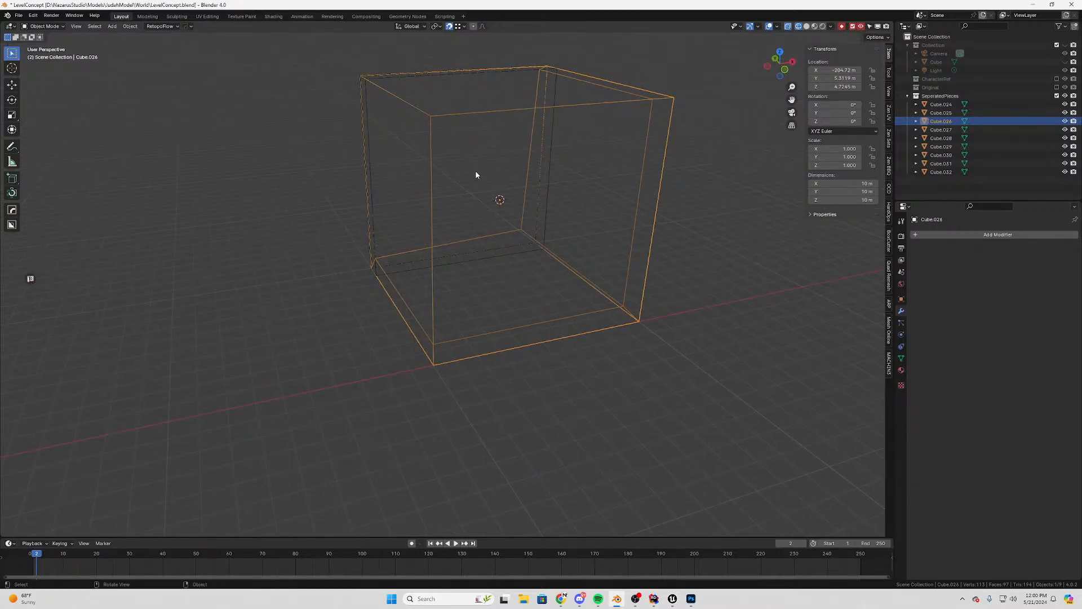
{"action": "key", "text": "Tab"}
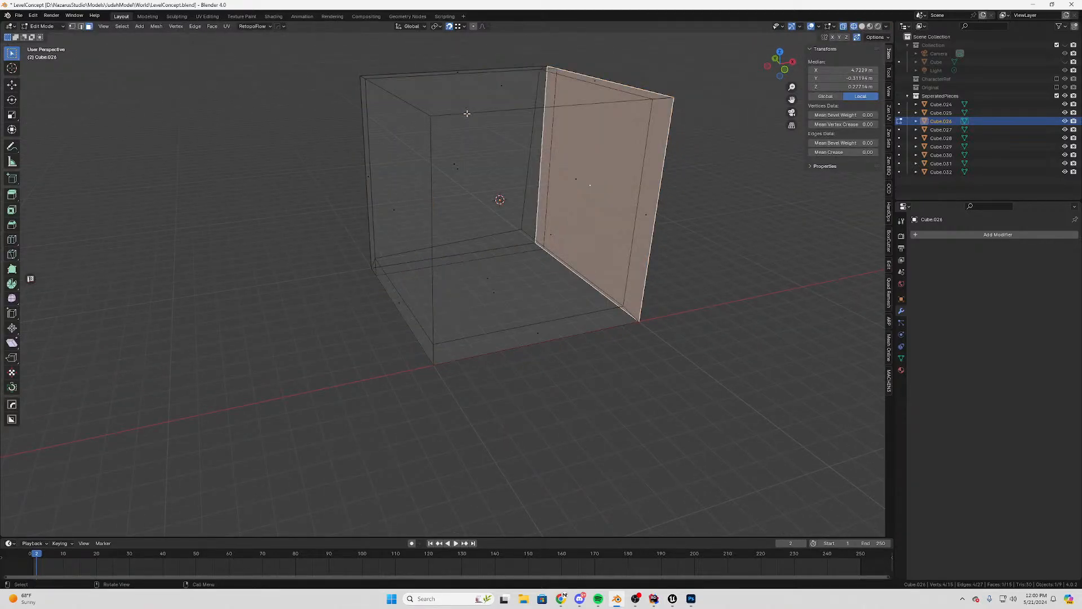
{"action": "key", "text": "alt+a"}
{"action": "left_click", "coordinate": [494, 96]}
{"action": "key", "text": "l"}
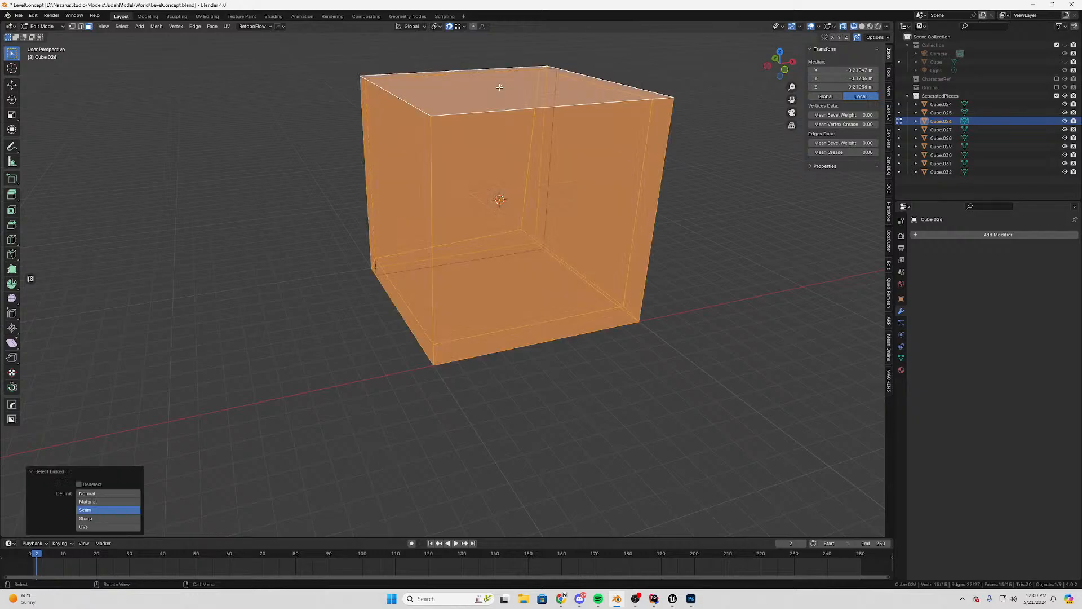
{"action": "left_click", "coordinate": [500, 88]}
{"action": "key", "text": "Tab"}
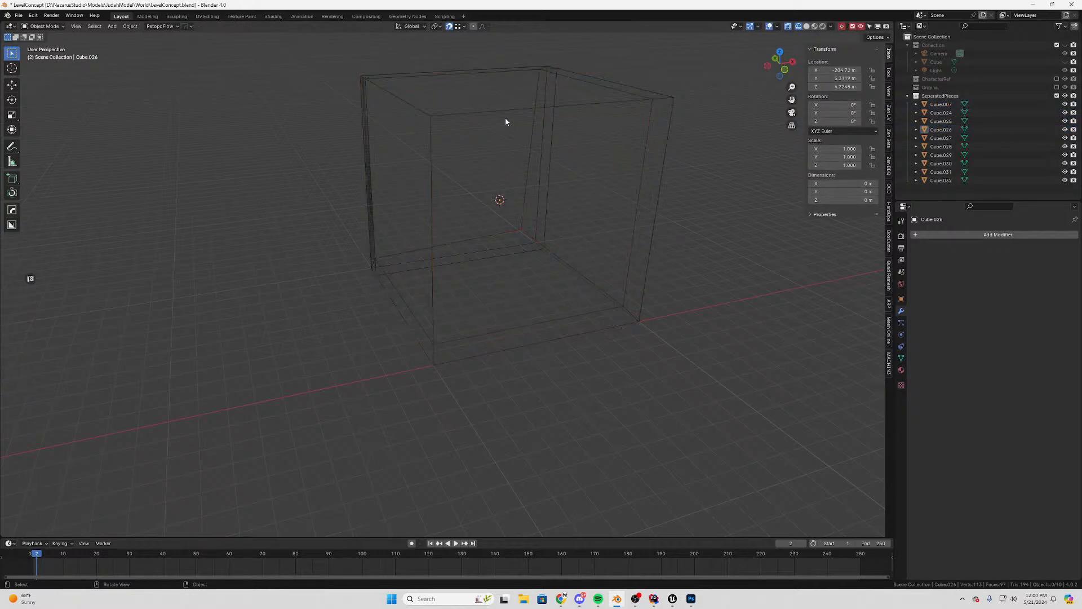
{"action": "left_click", "coordinate": [493, 111]}
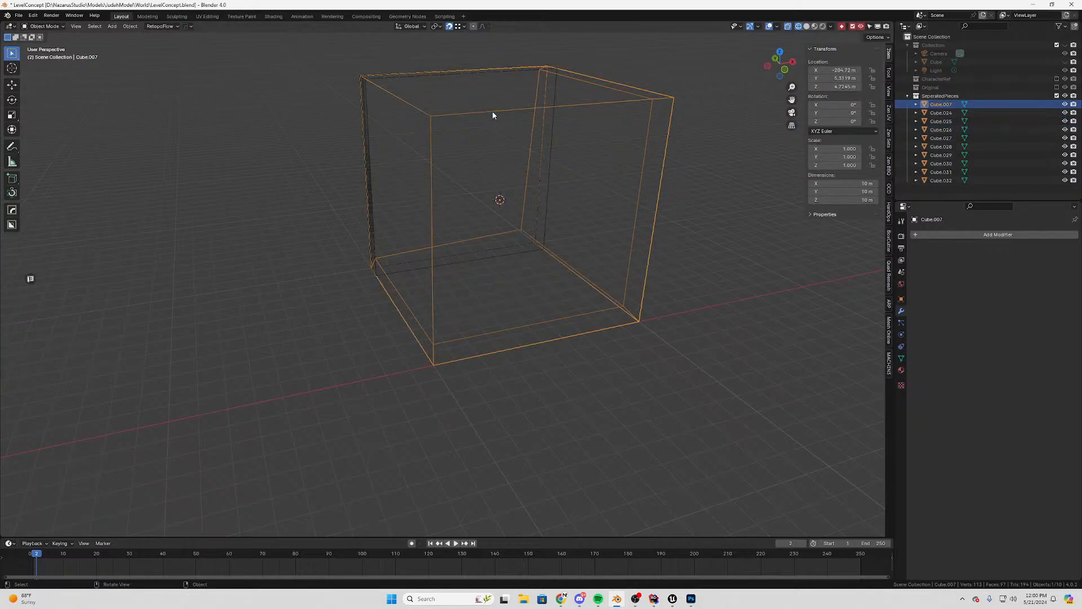
Hide and reveal the separated object, and turn off X-ray
{"action": "key", "text": "h"}
{"action": "key", "text": "alt+h"}
{"action": "middle_click_drag", "start_coordinate": [575, 198], "coordinate": [678, 64]}
{"action": "left_click", "coordinate": [797, 27]}
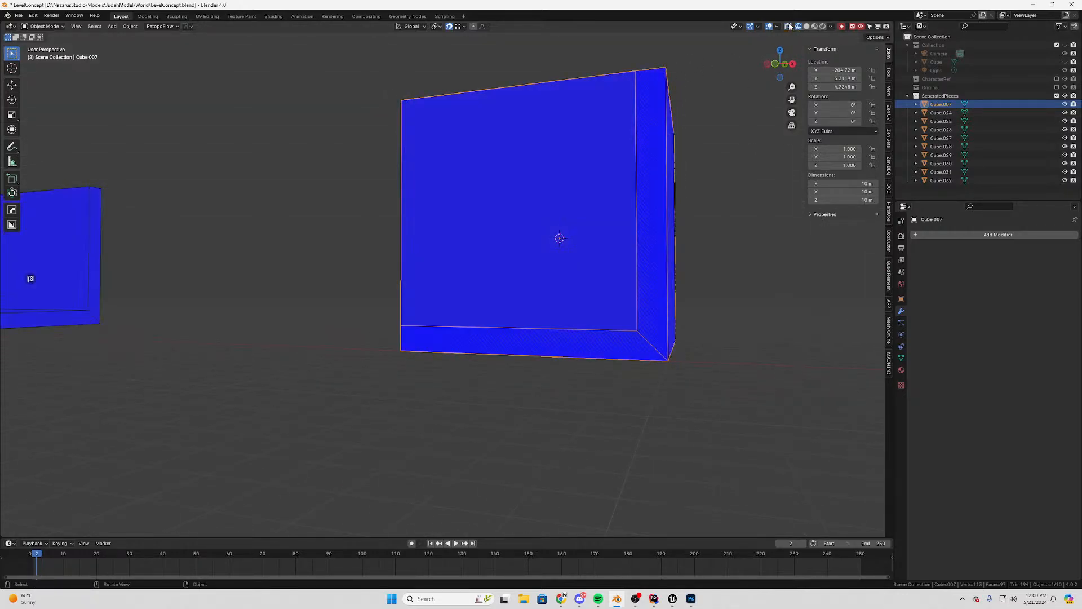
Enter Edit Mode on the separated object and check which geometry is linked to its front face
{"action": "mouse_move", "coordinate": [631, 157]}
{"action": "middle_mouse_down"}
{"action": "mouse_move", "coordinate": [613, 177]}
{"action": "mouse_move", "coordinate": [611, 205]}
{"action": "middle_mouse_up"}
{"action": "key", "text": "Tab"}
{"action": "left_click", "coordinate": [536, 148]}
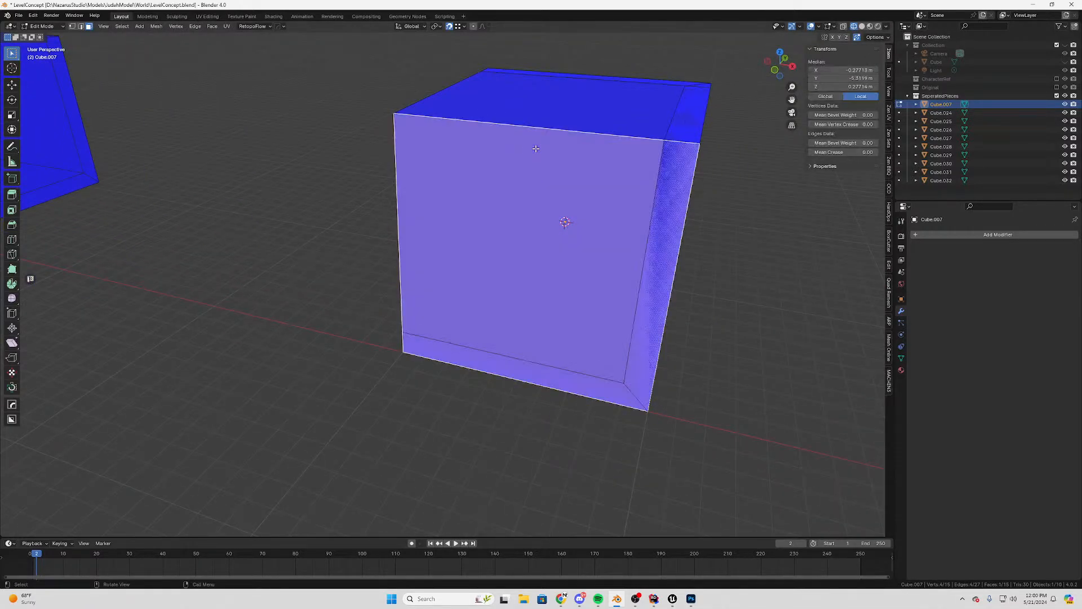
{"action": "key", "text": "ctrl+l"}
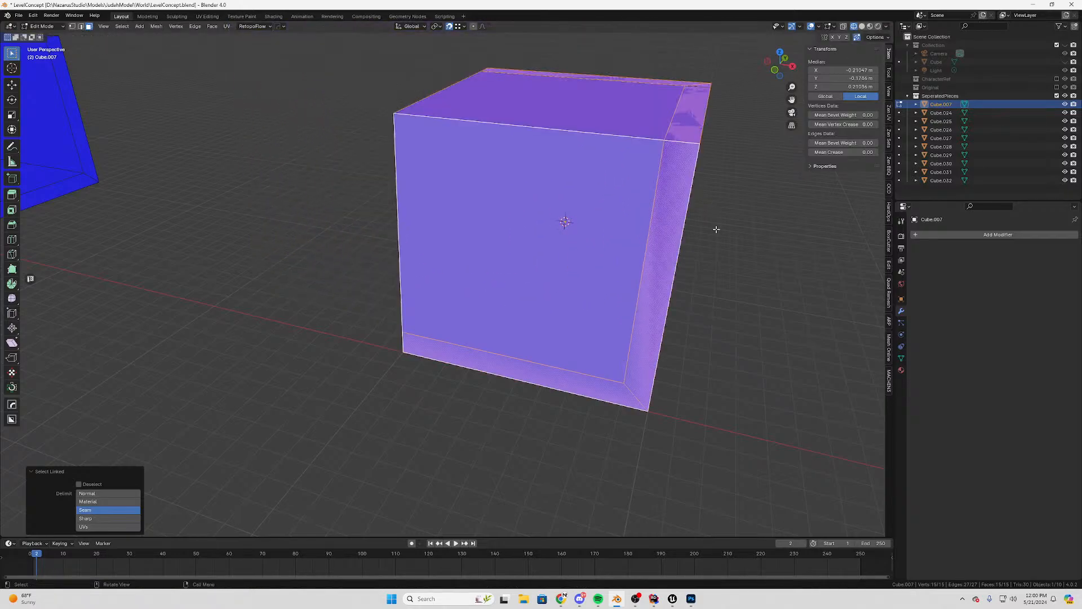
{"action": "left_click", "coordinate": [511, 187]}
{"action": "middle_click_drag", "start_coordinate": [491, 179], "coordinate": [556, 179]}
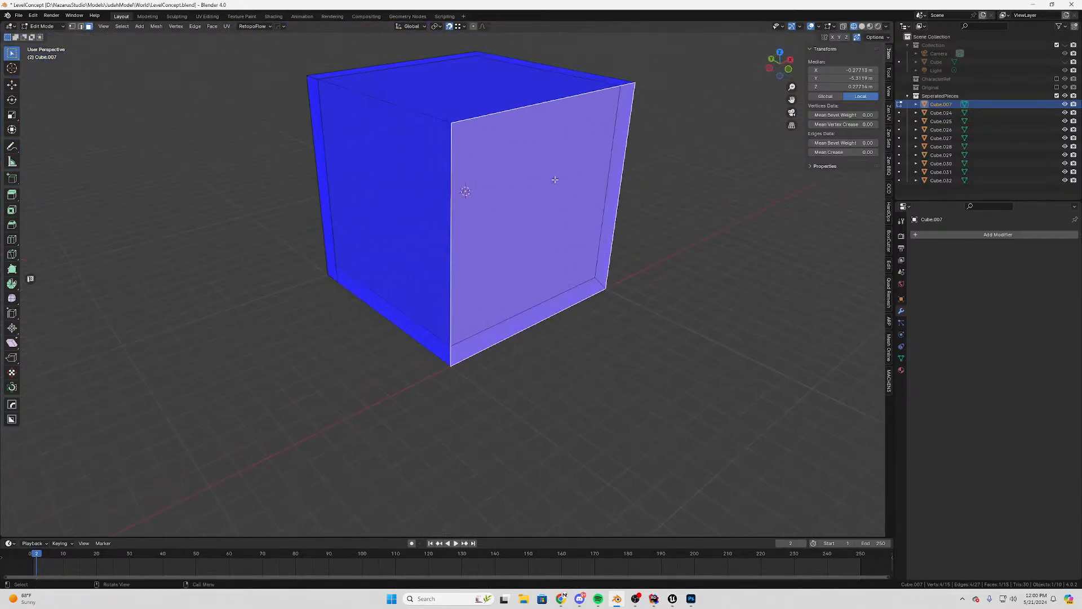
Add the top, side and bottom faces to the front face selection and try to move them
{"action": "left_click", "coordinate": [468, 97], "text": "shift"}
{"action": "left_click", "coordinate": [361, 226], "text": "shift"}
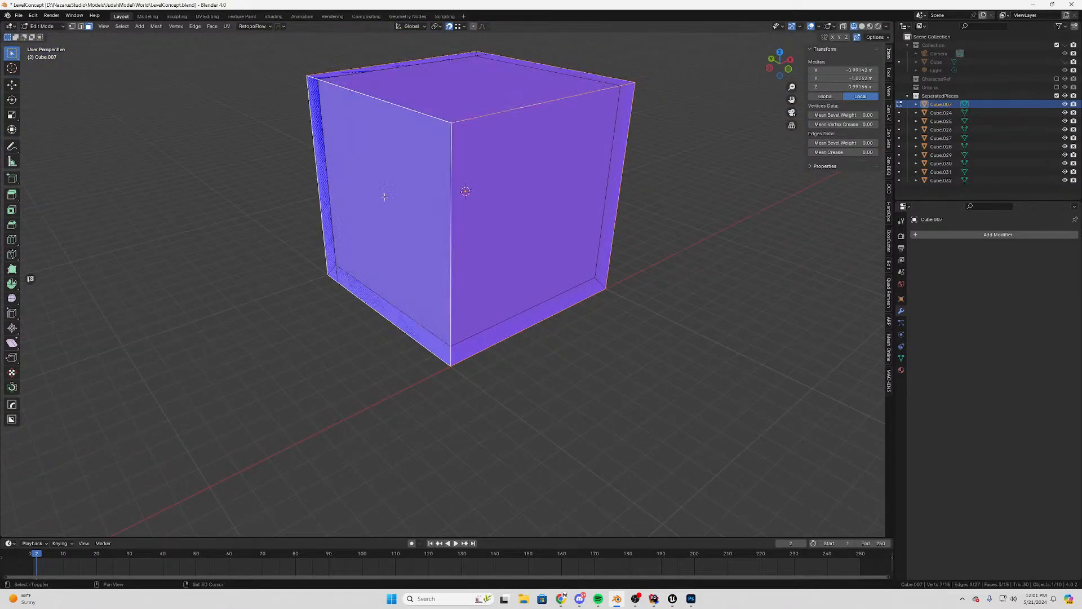
{"action": "middle_click_drag", "start_coordinate": [381, 198], "coordinate": [561, 203]}
{"action": "left_click", "coordinate": [444, 269], "text": "shift"}
{"action": "middle_click_drag", "start_coordinate": [444, 269], "coordinate": [428, 293]}
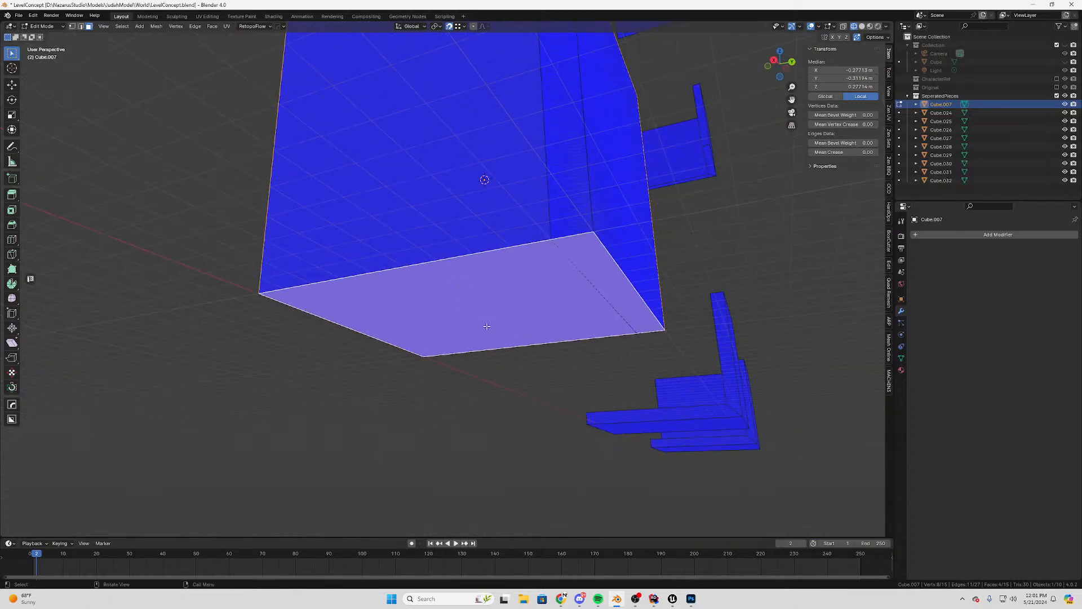
{"action": "key", "text": "g"}
{"action": "right_click", "coordinate": [279, 362]}
Undo the edits back to the narrow filler column with only its top and bottom faces extended
{"action": "middle_click_drag", "start_coordinate": [279, 362], "coordinate": [417, 302]}
{"action": "key", "text": "ctrl+z"}
{"action": "key", "text": "ctrl+z"}
{"action": "key", "text": "ctrl+z"}
{"action": "key", "text": "ctrl+z"}
{"action": "key", "text": "ctrl+z"}
{"action": "key", "text": "ctrl+z"}
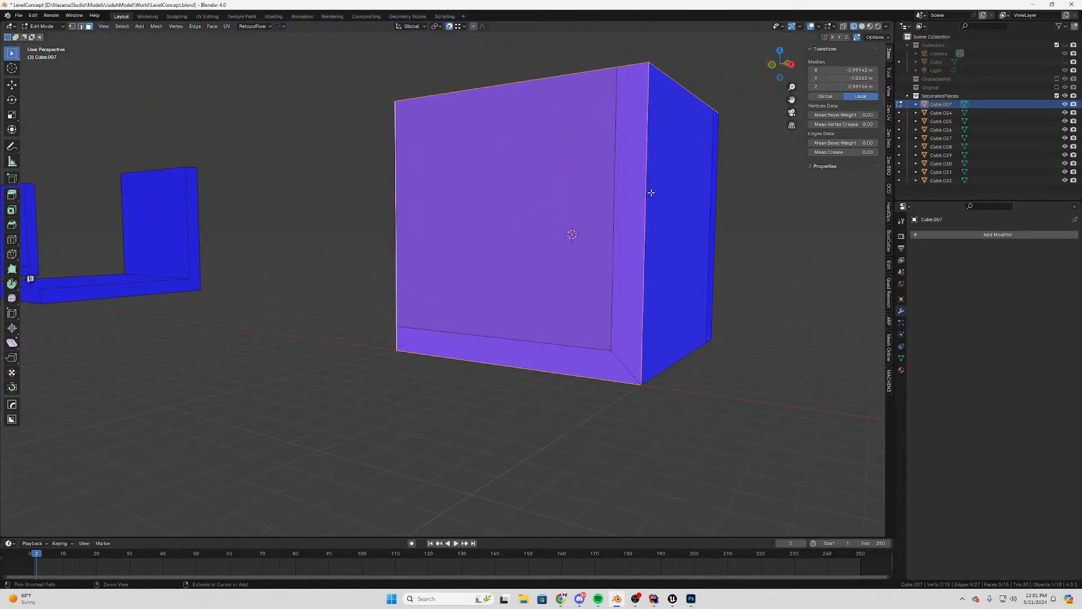
{"action": "key", "text": "ctrl+z"}
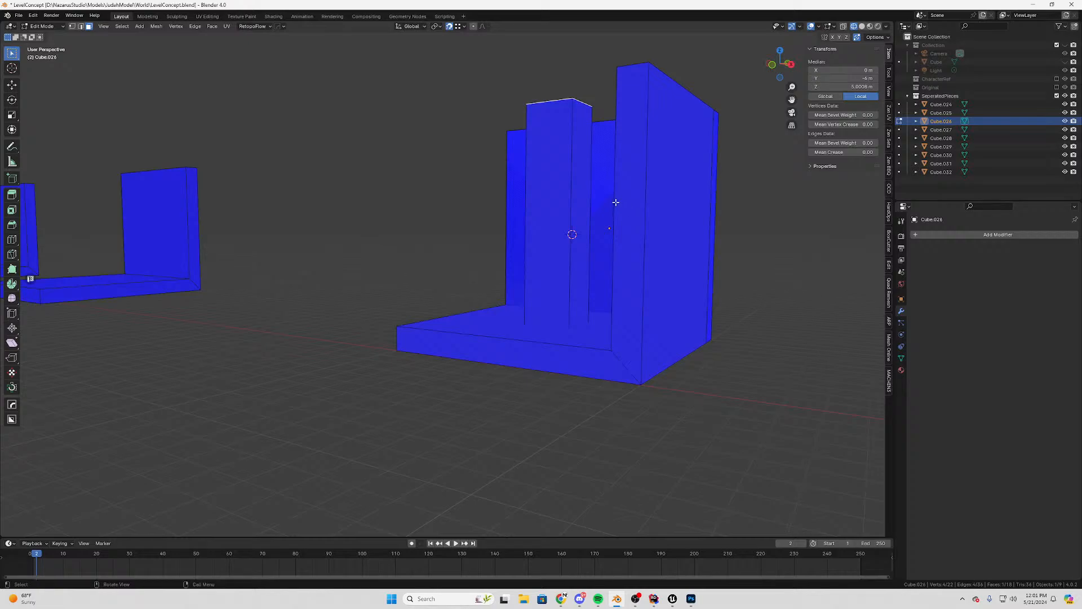
Separate the narrow filler column from the corner block into its own object and select it
{"action": "key", "text": "Tab"}
{"action": "left_click", "coordinate": [555, 202]}
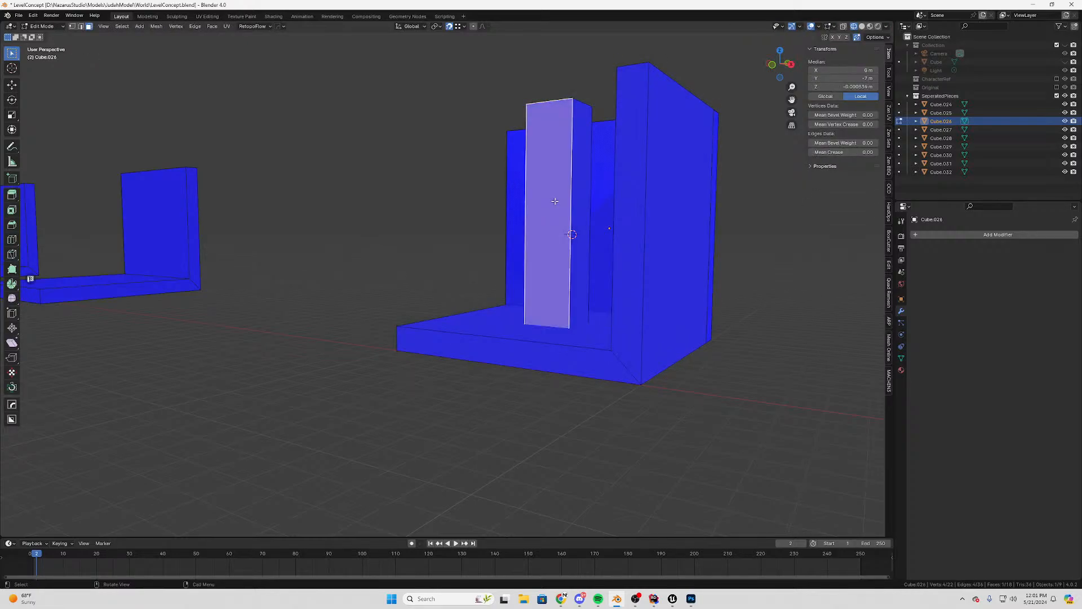
{"action": "key", "text": "l"}
{"action": "key", "text": "p"}
{"action": "left_click", "coordinate": [555, 202]}
{"action": "key", "text": "Tab"}
{"action": "left_click", "coordinate": [553, 200]}
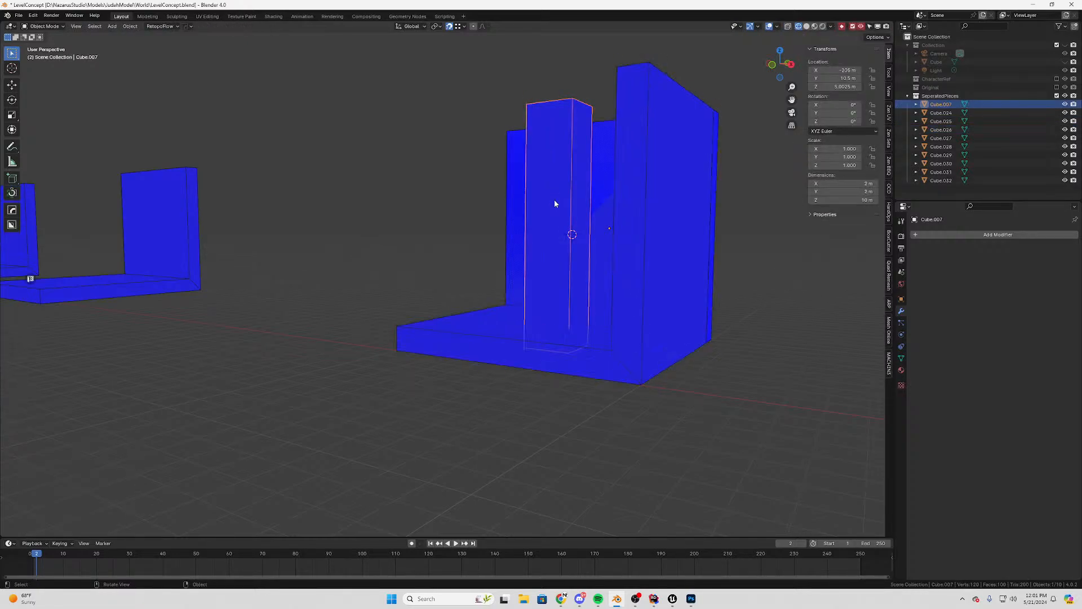
Extend the filler column's side face along X to the outer side of the corner block's wall
{"action": "key", "text": "Tab"}
{"action": "middle_click_drag", "start_coordinate": [553, 200], "coordinate": [592, 237]}
{"action": "left_click", "coordinate": [592, 237]}
{"action": "key", "text": "g"}
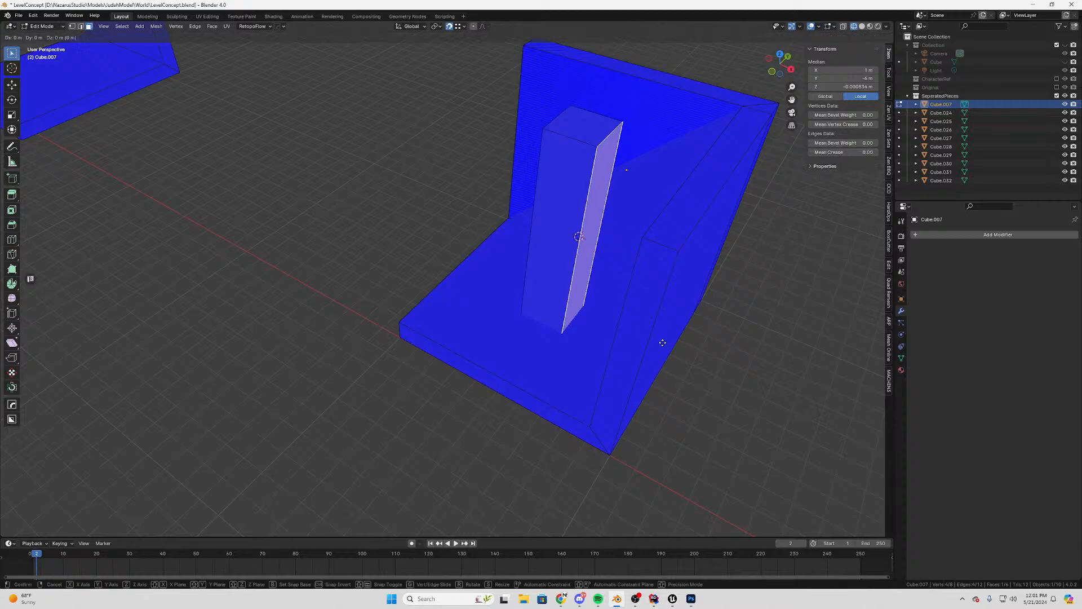
{"action": "key", "text": "x"}
{"action": "left_click", "coordinate": [609, 454]}
Pull the filler column's front face along Y towards the corner block's front end
{"action": "left_click", "coordinate": [600, 263]}
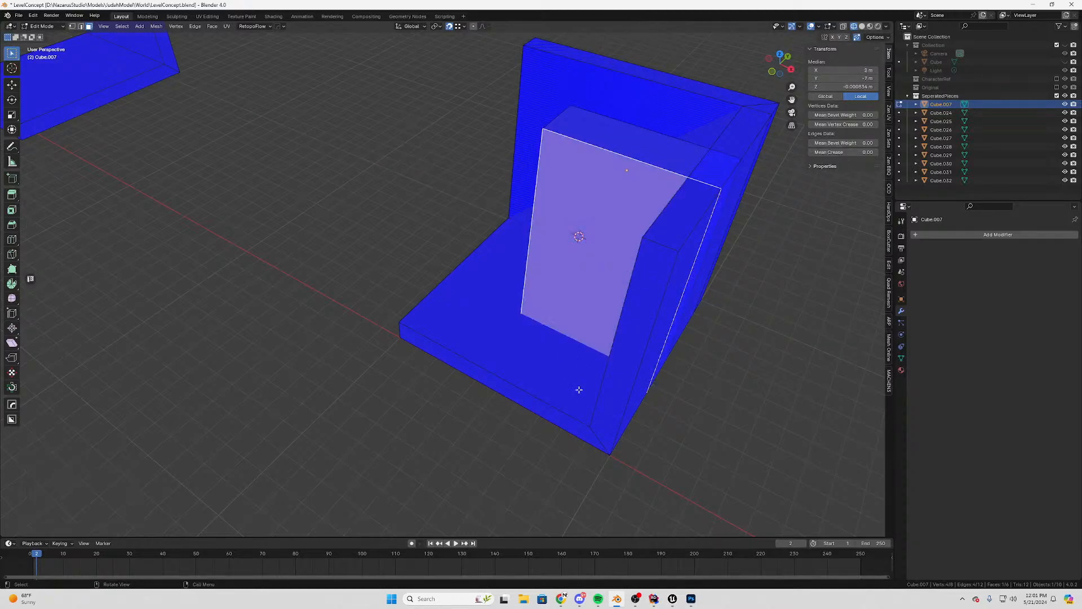
{"action": "key", "text": "g"}
{"action": "key", "text": "x"}
{"action": "key", "text": "y"}
{"action": "left_click", "coordinate": [605, 449]}
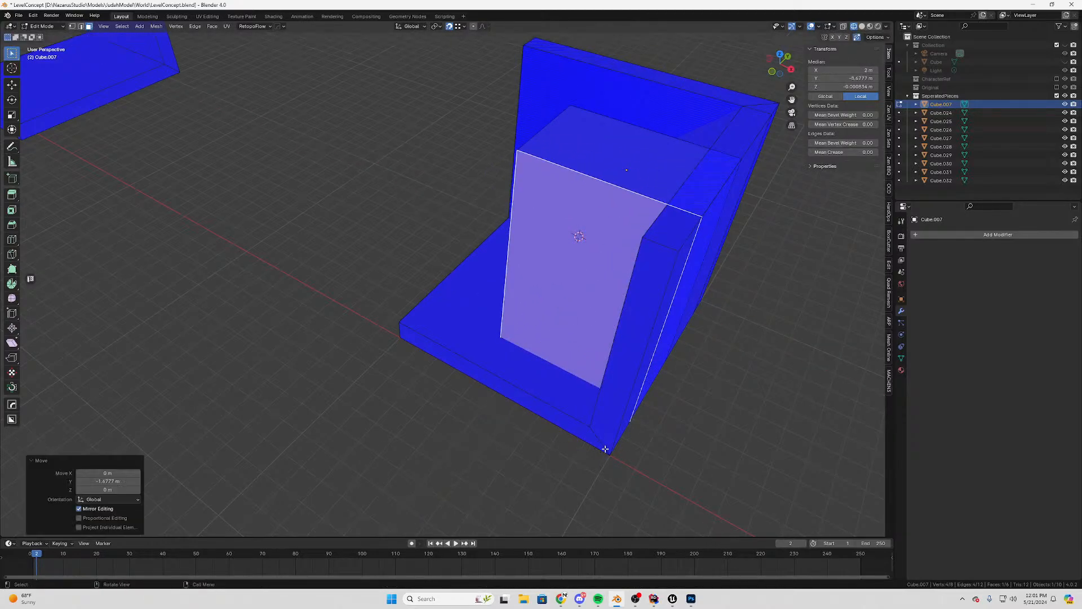
Stretch the filler column's remaining faces along X and Y to the corner block's outer sides, filling it to a full cube
{"action": "middle_click_drag", "start_coordinate": [471, 312], "coordinate": [491, 175]}
{"action": "key", "text": "g"}
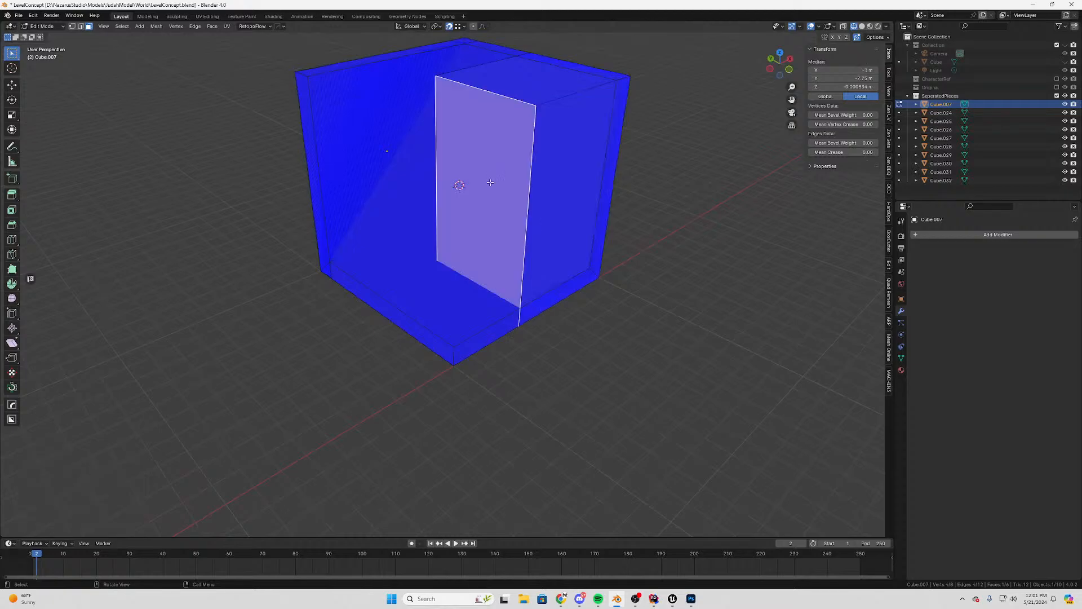
{"action": "key", "text": "x"}
{"action": "left_click", "coordinate": [453, 365]}
{"action": "middle_click_drag", "start_coordinate": [454, 365], "coordinate": [353, 222]}
{"action": "key", "text": "g"}
{"action": "key", "text": "y"}
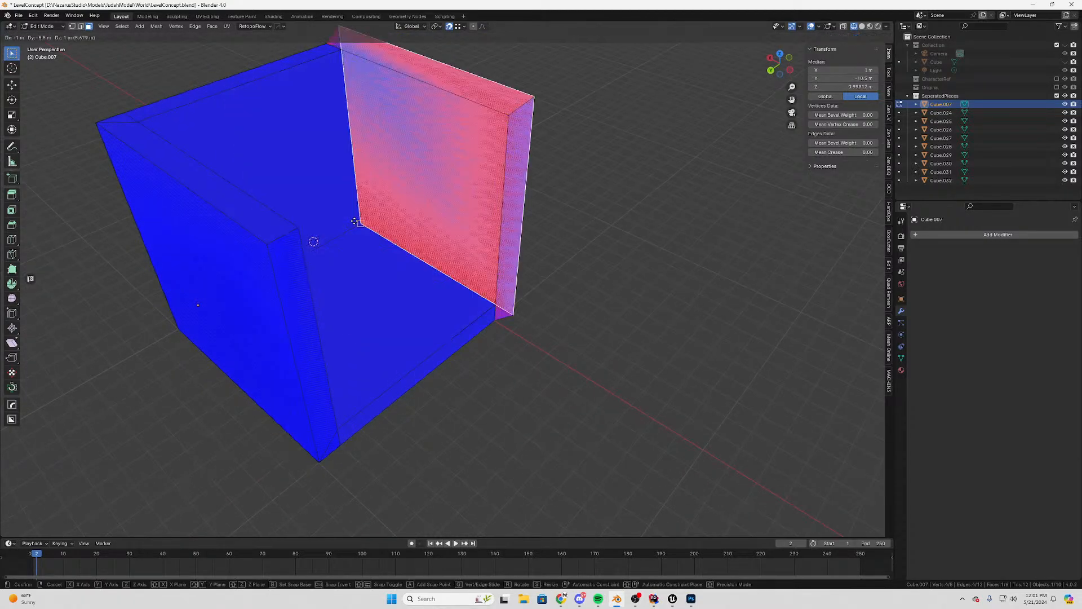
{"action": "left_click", "coordinate": [442, 303]}
{"action": "key", "text": "Tab"}
Set the filler cube's origin to its center of mass (volume) and snap the 3D cursor to it
{"action": "middle_click_drag", "start_coordinate": [442, 304], "coordinate": [373, 192]}
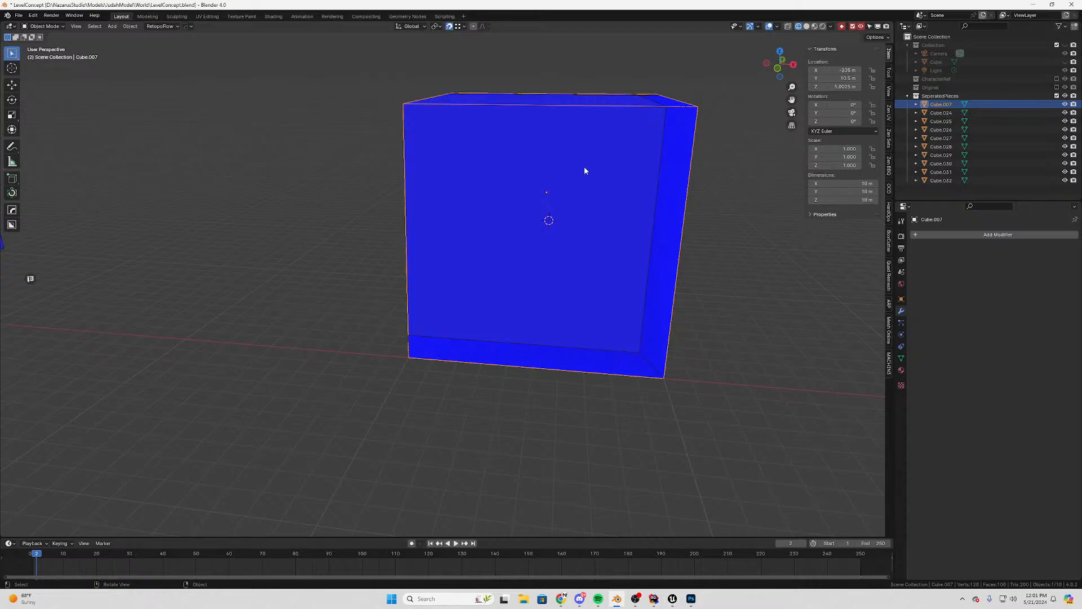
{"action": "mouse_move", "coordinate": [600, 240]}
{"action": "middle_mouse_down"}
{"action": "mouse_move", "coordinate": [577, 234]}
{"action": "mouse_move", "coordinate": [601, 227]}
{"action": "middle_mouse_up"}
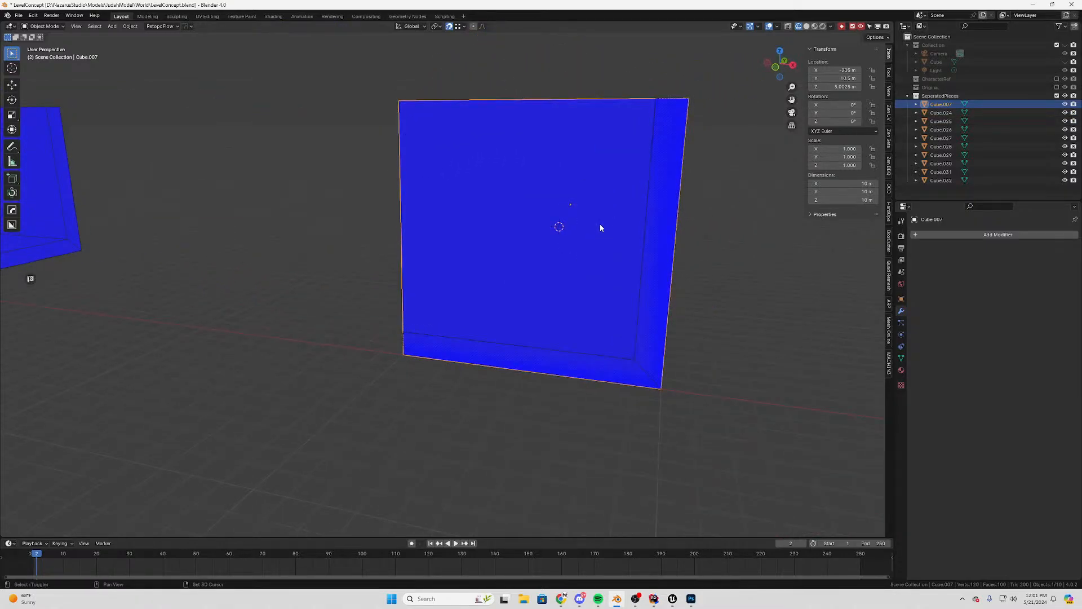
{"action": "key", "text": "shift+s"}
{"action": "left_click", "coordinate": [598, 269]}
{"action": "middle_click_drag", "start_coordinate": [598, 269], "coordinate": [587, 237]}
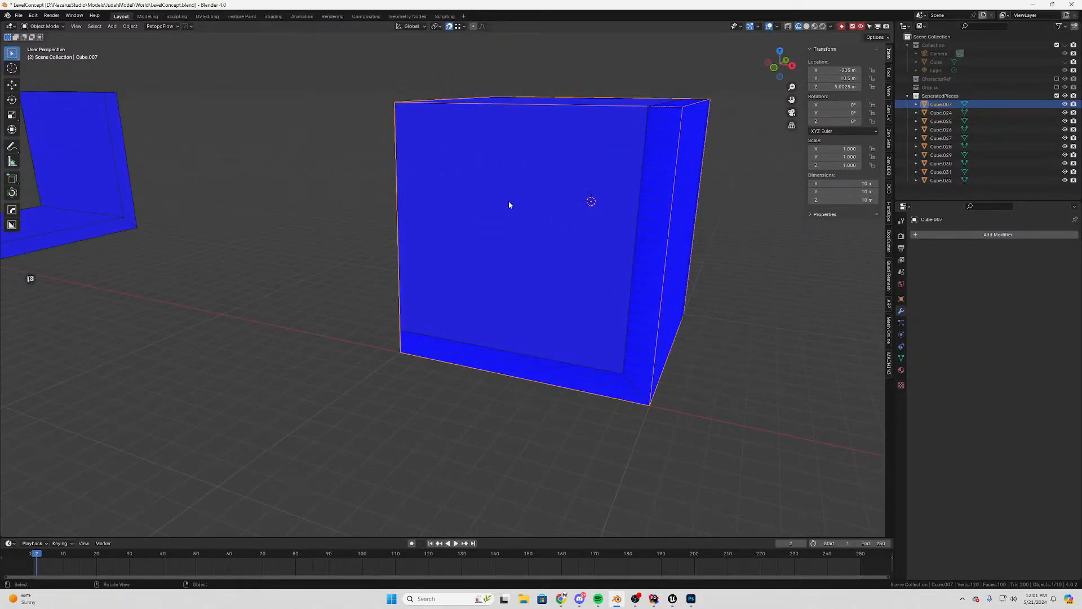
{"action": "middle_click_drag", "start_coordinate": [435, 120], "coordinate": [386, 172]}
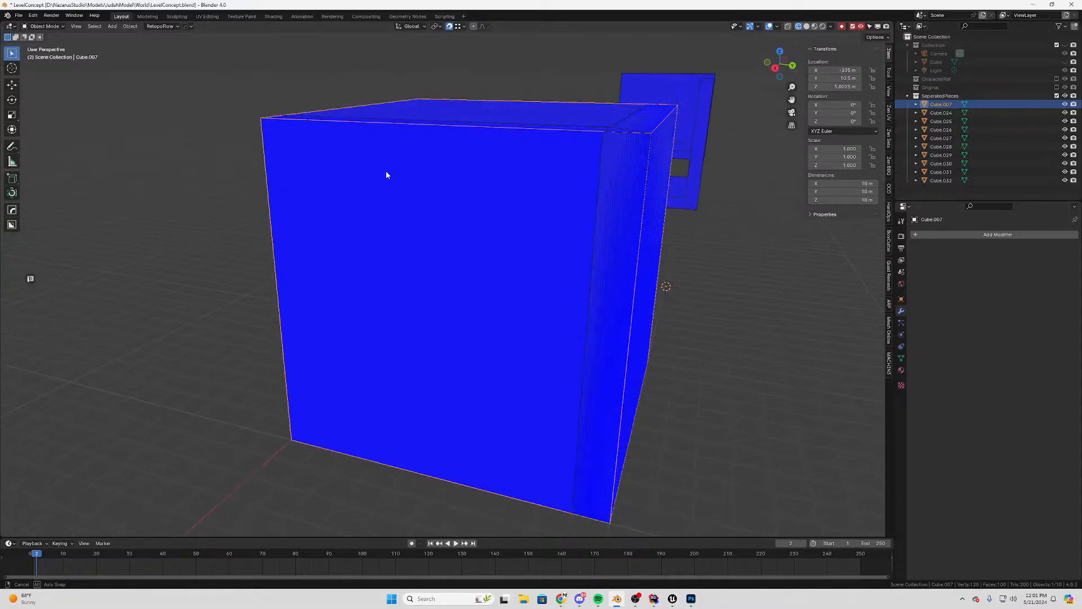
{"action": "key", "text": "shift+s"}
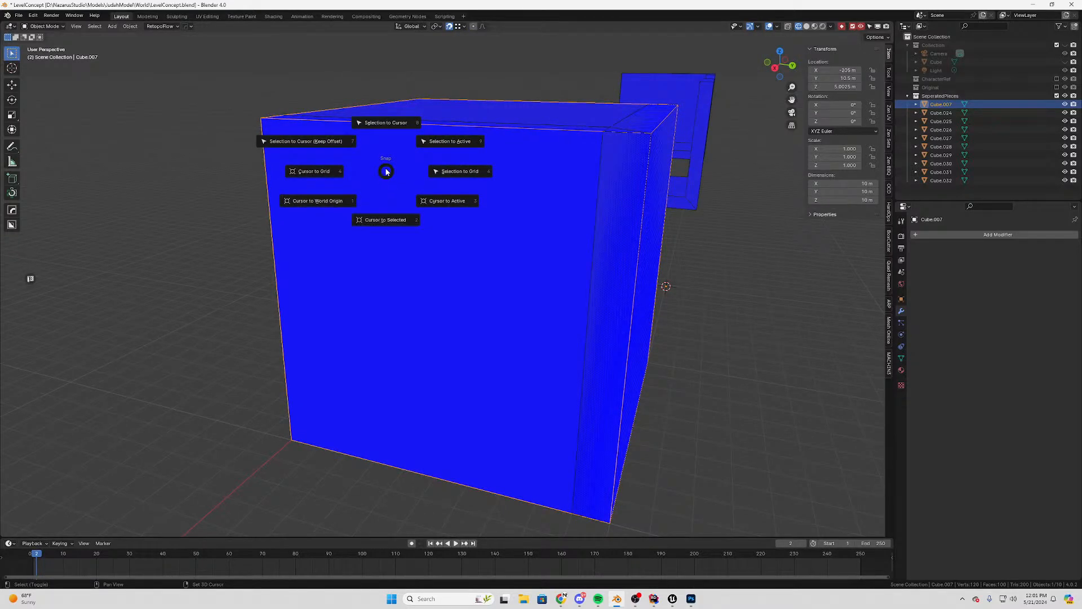
{"action": "key", "text": "Escape"}
{"action": "right_click", "coordinate": [407, 195]}
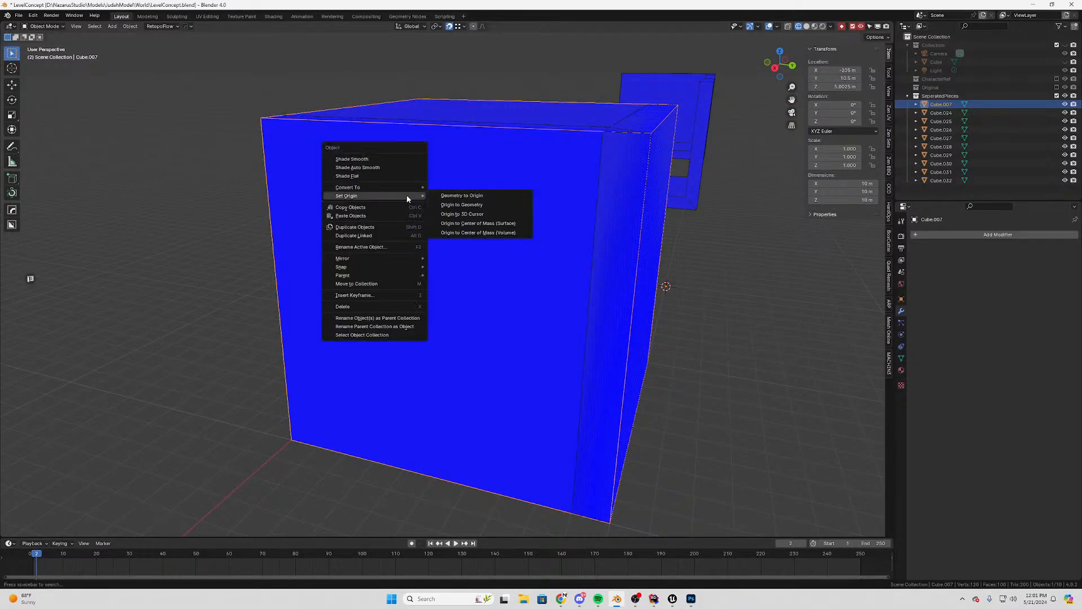
{"action": "left_click", "coordinate": [479, 233]}
{"action": "key", "text": "shift+s"}
{"action": "left_click", "coordinate": [484, 285]}
Hide the filler cube and set the corner block's origin to the 3D cursor
{"action": "middle_click_drag", "start_coordinate": [485, 284], "coordinate": [594, 273]}
{"action": "key", "text": "h"}
{"action": "left_click", "coordinate": [584, 204]}
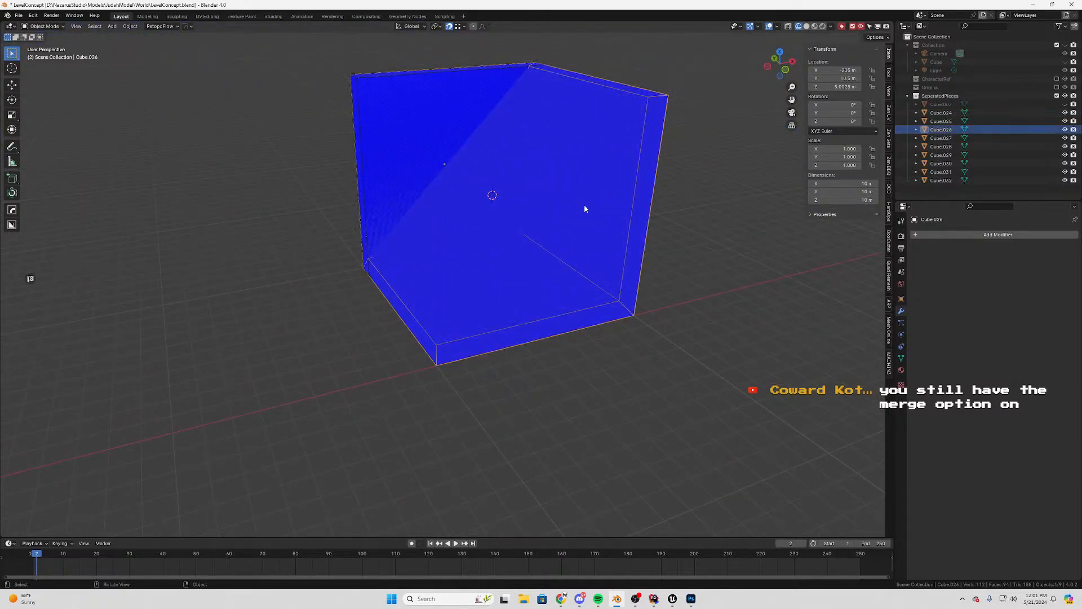
{"action": "middle_click_drag", "start_coordinate": [584, 204], "coordinate": [490, 209]}
{"action": "right_click", "coordinate": [490, 209]}
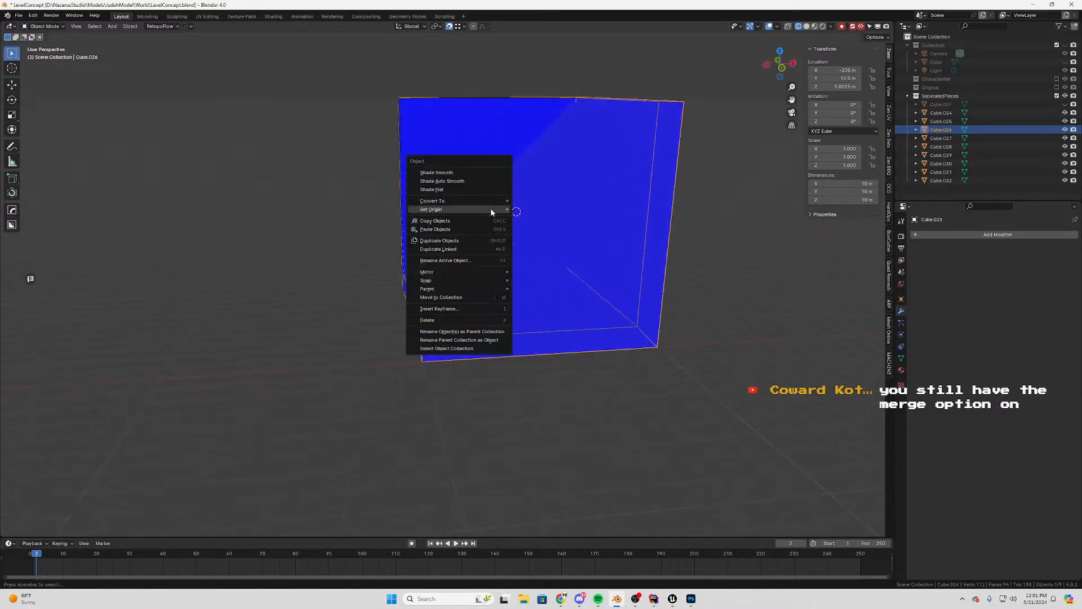
{"action": "mouse_move", "coordinate": [490, 209]}
{"action": "left_click", "coordinate": [579, 228]}
Adjust the snapping setting and move the floor's end face on the L-shaped edge block 1 m along Y
{"action": "scroll", "coordinate": [554, 240], "scroll_direction": "down", "scroll_amount": 3}
{"action": "middle_click_drag", "start_coordinate": [554, 240], "coordinate": [358, 225]}
{"action": "left_click", "coordinate": [312, 257]}
{"action": "key", "text": "Tab"}
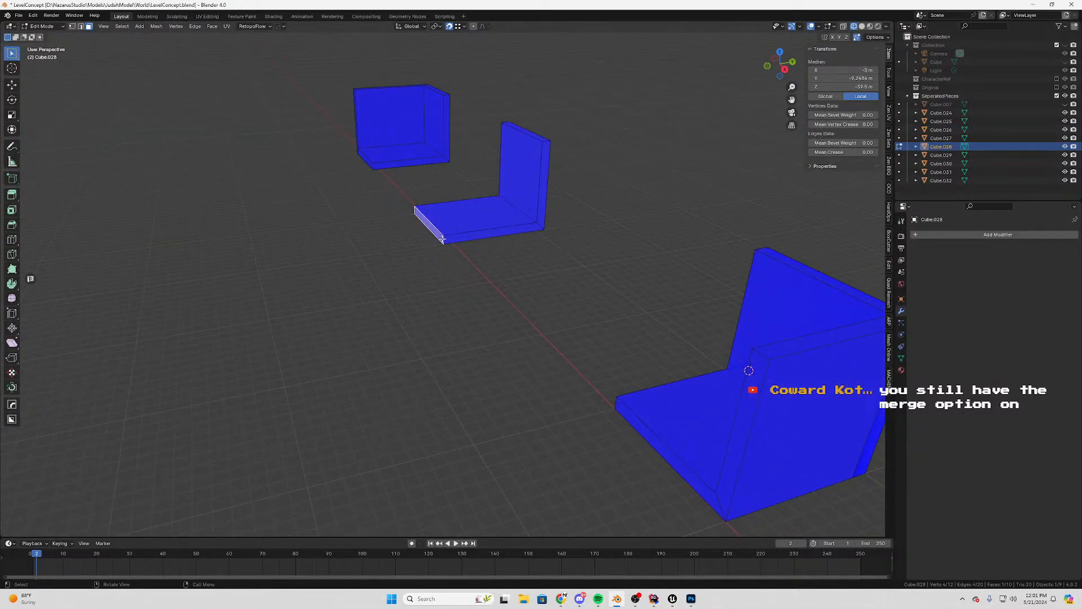
{"action": "key", "text": "g"}
{"action": "key", "text": "y"}
{"action": "left_click", "coordinate": [446, 241]}
{"action": "left_click", "coordinate": [461, 28]}
{"action": "left_click", "coordinate": [446, 71]}
{"action": "key", "text": "g"}
{"action": "key", "text": "y"}
{"action": "left_click", "coordinate": [463, 260]}
{"action": "middle_click_drag", "start_coordinate": [549, 207], "coordinate": [462, 187]}
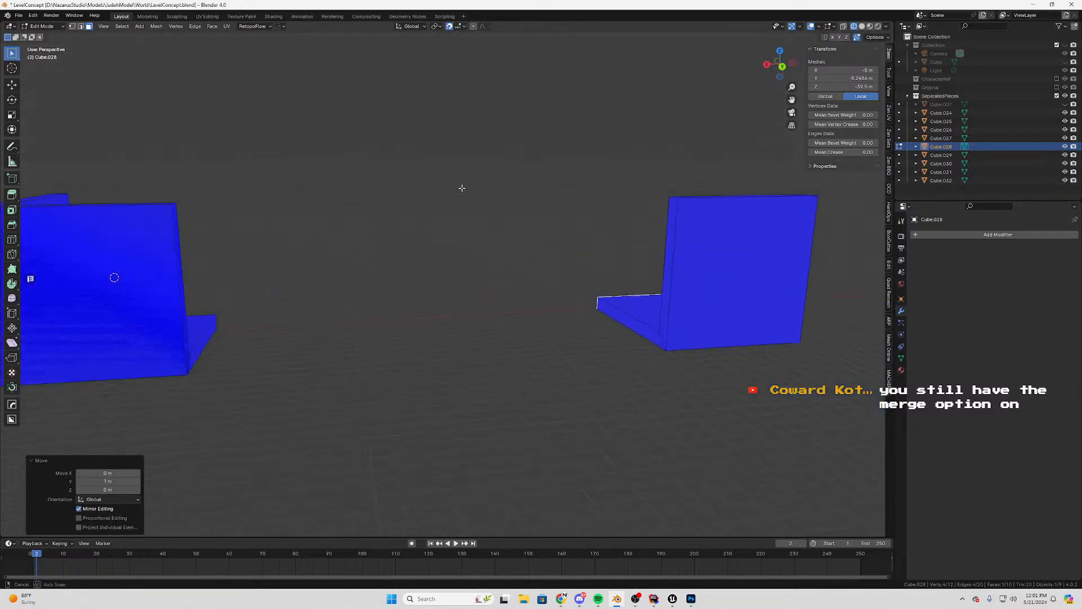
Move the edge block's wall faces along Y towards its floor end so the block measures 10 m in Y
{"action": "left_click", "coordinate": [694, 300]}
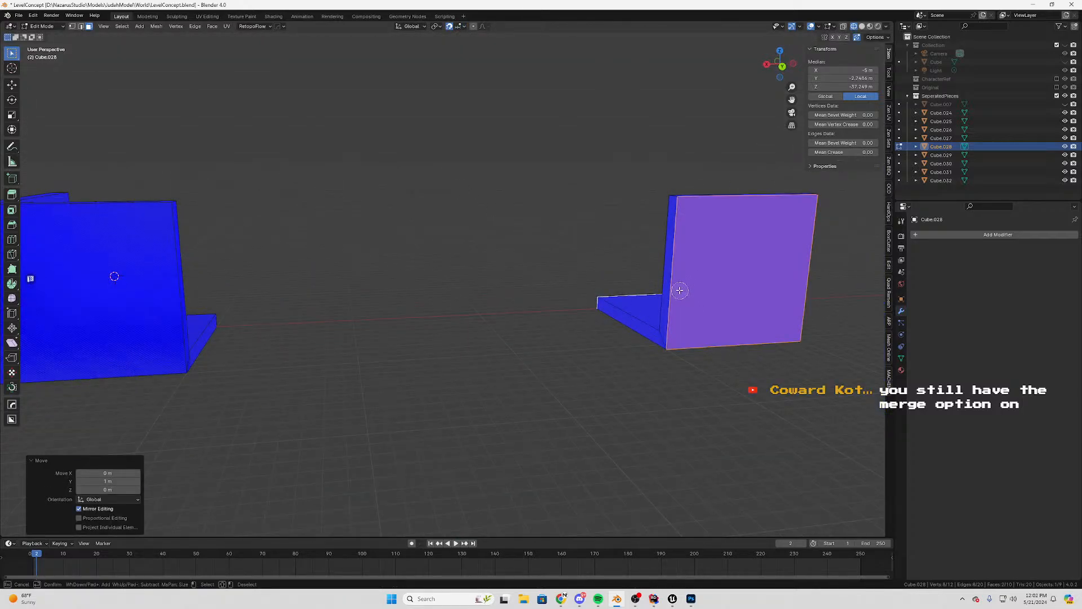
{"action": "left_click", "coordinate": [680, 291]}
{"action": "middle_click_drag", "start_coordinate": [743, 280], "coordinate": [329, 246]}
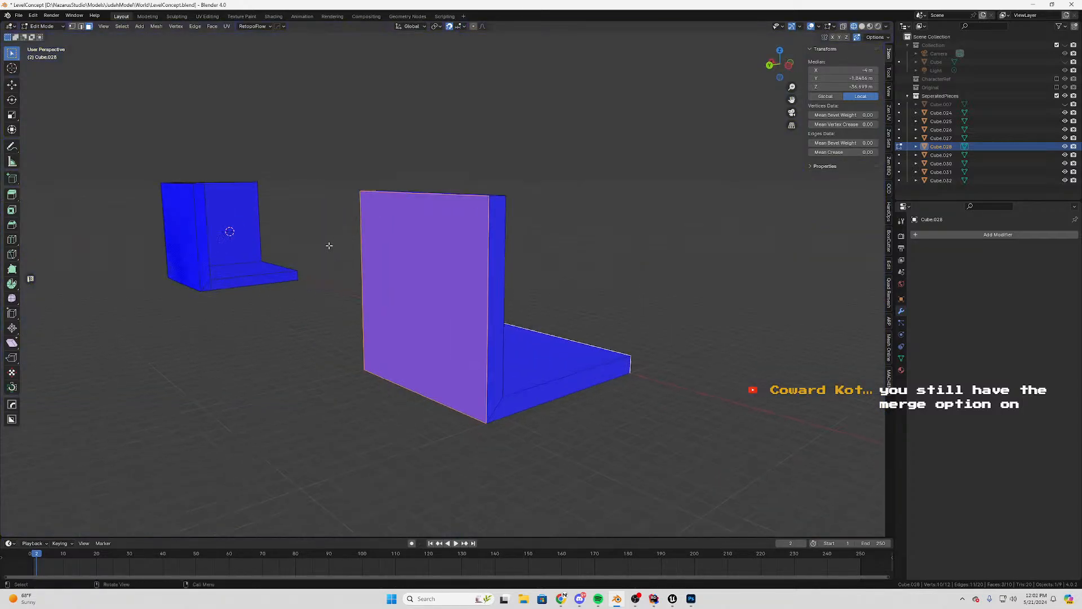
{"action": "left_click", "coordinate": [484, 278]}
{"action": "middle_click_drag", "start_coordinate": [484, 278], "coordinate": [435, 295]}
{"action": "key", "text": "g"}
{"action": "key", "text": "y"}
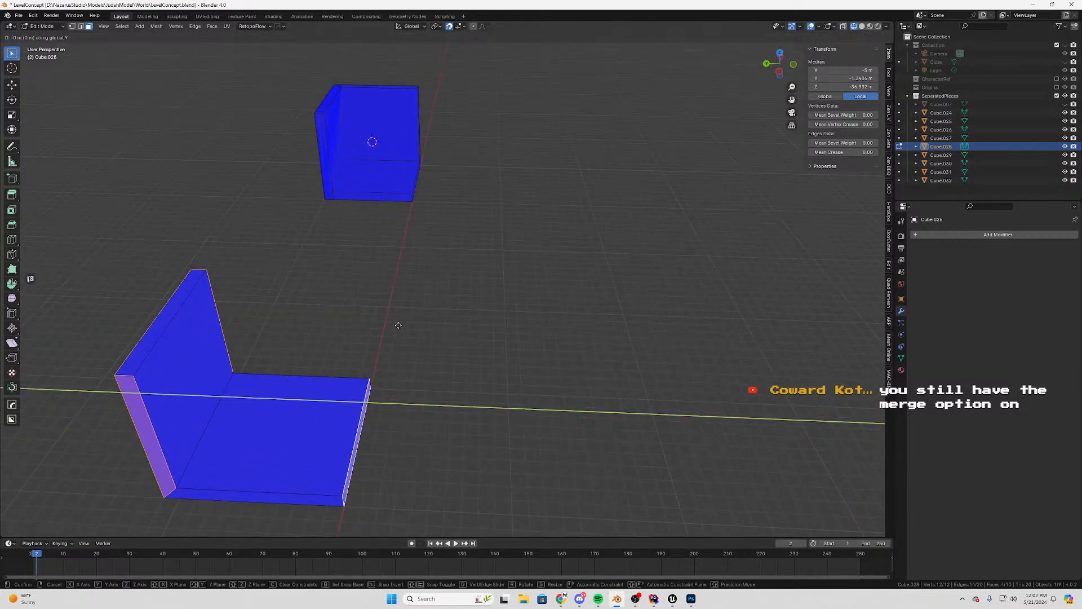
{"action": "right_click", "coordinate": [405, 329]}
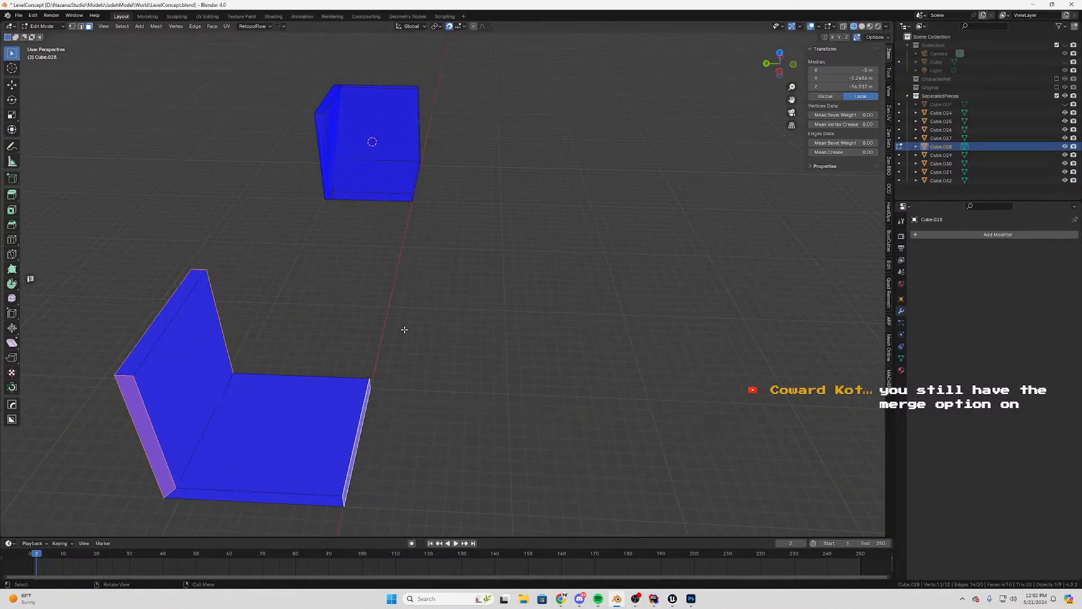
{"action": "key", "text": "c"}
{"action": "left_click", "coordinate": [350, 439], "text": "shift"}
{"action": "key", "text": "y"}
{"action": "left_click", "coordinate": [476, 399]}
{"action": "middle_click_drag", "start_coordinate": [307, 294], "coordinate": [547, 304]}
{"action": "key", "text": "Tab"}
Move the L-shaped edge block 40 m along X onto the corner block
{"action": "scroll", "coordinate": [546, 304], "scroll_direction": "down", "scroll_amount": 3}
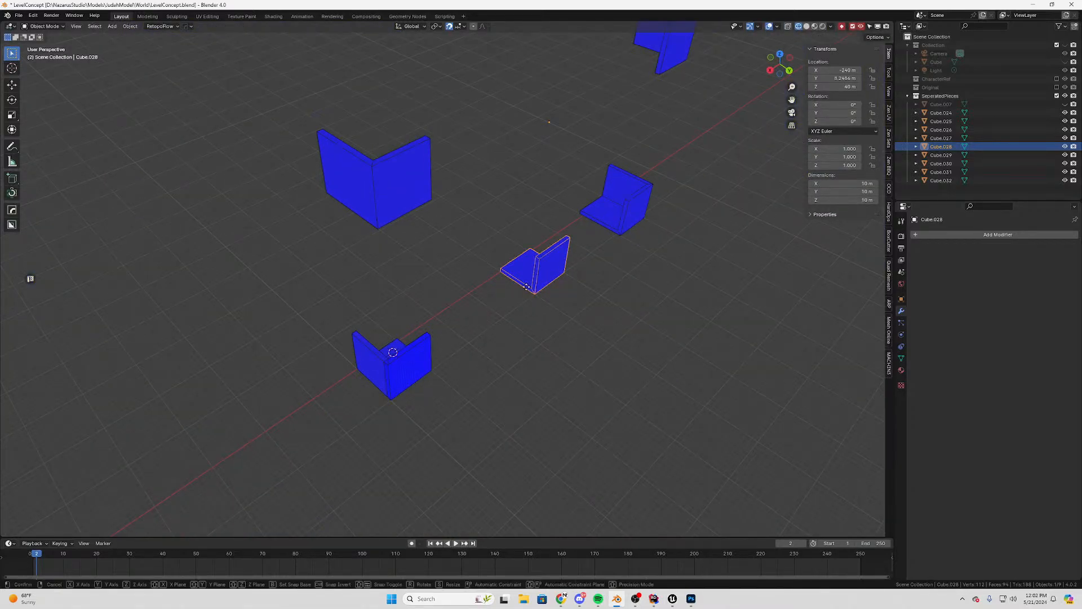
{"action": "key", "text": "x"}
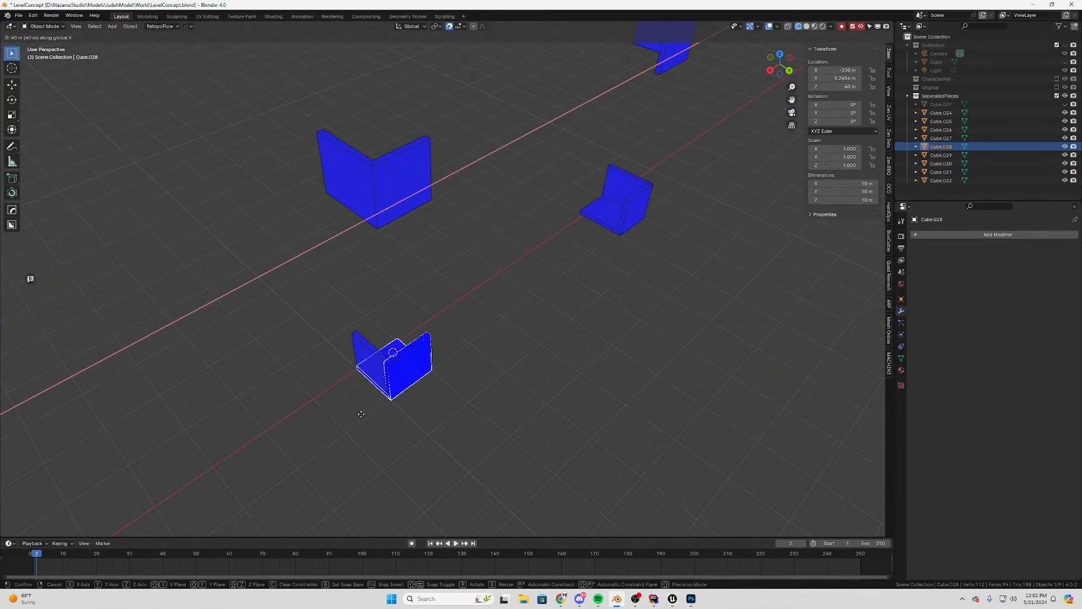
{"action": "left_click", "coordinate": [360, 413]}
Set the edge block's origin to the 3D cursor, replacing a first try at its center of mass (surface)
{"action": "middle_click_drag", "start_coordinate": [360, 413], "coordinate": [397, 326]}
{"action": "right_click", "coordinate": [397, 327]}
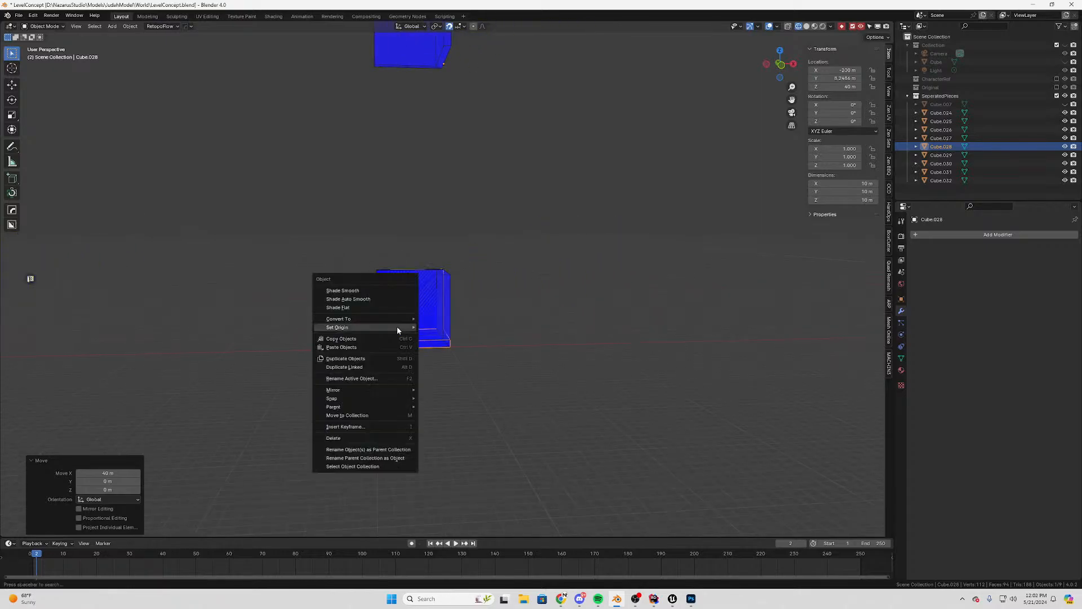
{"action": "mouse_move", "coordinate": [397, 326]}
{"action": "left_click", "coordinate": [482, 355]}
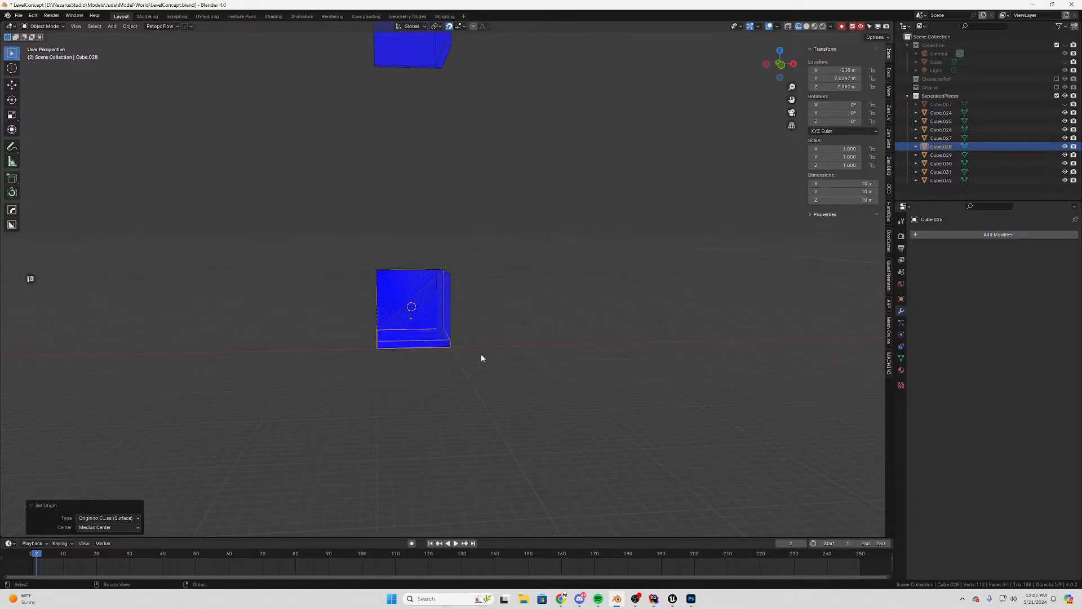
{"action": "scroll", "coordinate": [432, 340], "scroll_direction": "up", "scroll_amount": 4}
{"action": "middle_click_drag", "start_coordinate": [370, 357], "coordinate": [325, 303]}
{"action": "scroll", "coordinate": [370, 351], "scroll_direction": "up", "scroll_amount": 1}
{"action": "right_click", "coordinate": [370, 354]}
{"action": "mouse_move", "coordinate": [371, 354]}
{"action": "left_click", "coordinate": [448, 369]}
Move the floor and side wall end faces of the second corner block 1 m along Y
{"action": "scroll", "coordinate": [406, 359], "scroll_direction": "down", "scroll_amount": 5}
{"action": "left_click", "coordinate": [336, 272]}
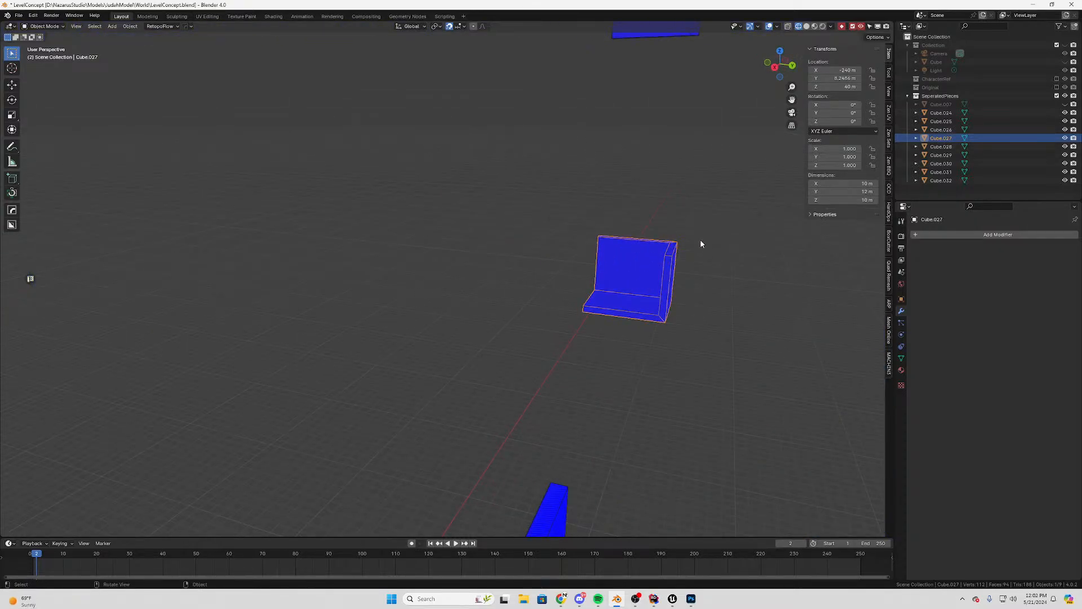
{"action": "key", "text": "Tab"}
{"action": "middle_click_drag", "start_coordinate": [565, 243], "coordinate": [673, 319]}
{"action": "middle_click_drag", "start_coordinate": [344, 209], "coordinate": [450, 449], "text": "shift"}
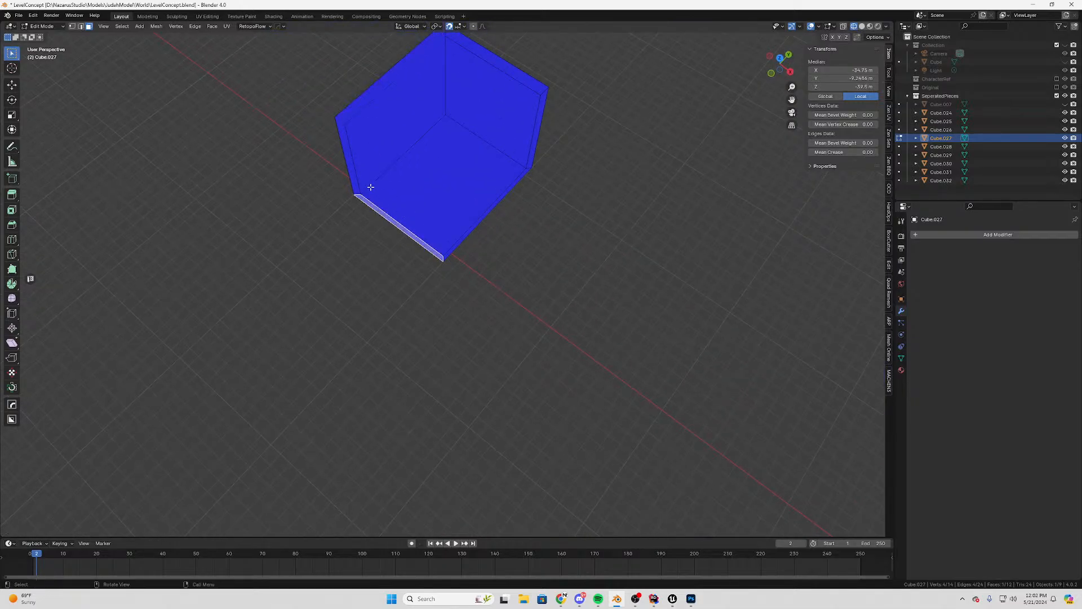
{"action": "key", "text": "y"}
{"action": "key", "text": "1"}
{"action": "key", "text": "Return"}
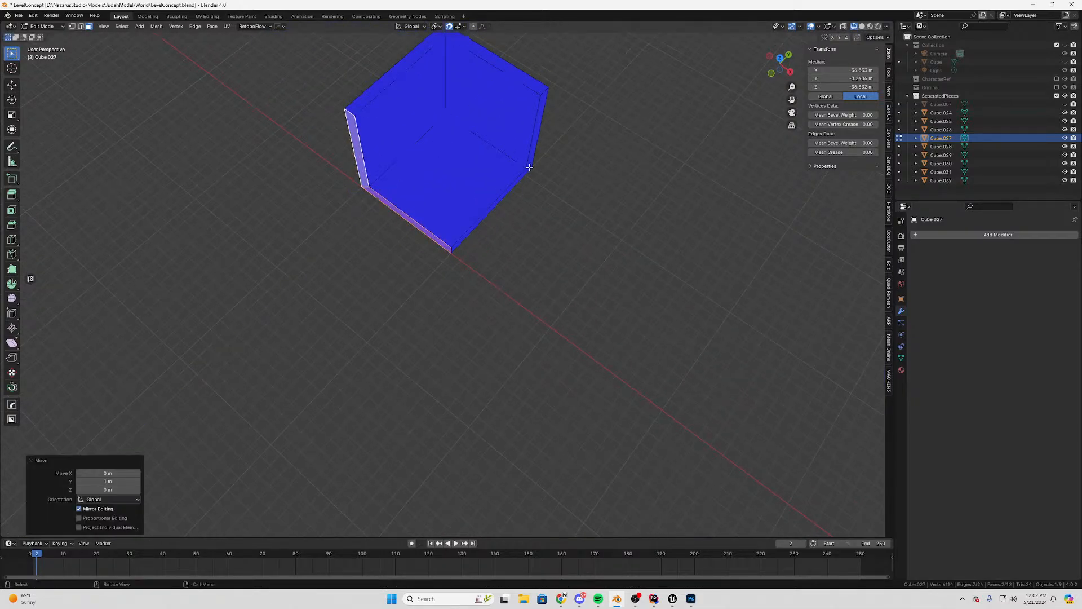
Move the second corner block's outer wall faces along Y so the block measures 10 m in Y
{"action": "middle_click_drag", "start_coordinate": [528, 167], "coordinate": [619, 270]}
{"action": "left_click", "coordinate": [734, 429]}
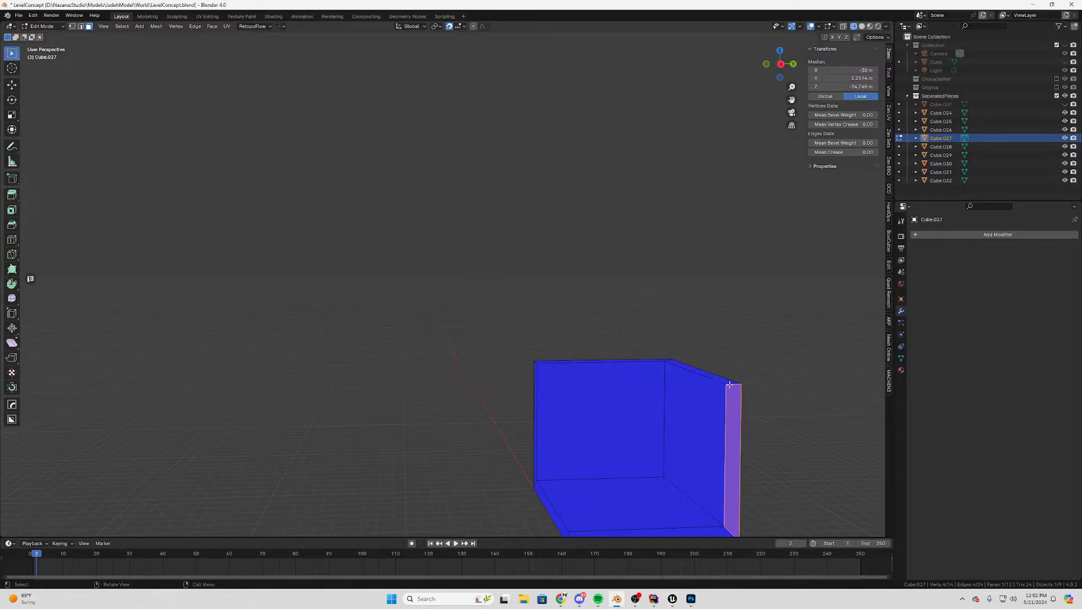
{"action": "middle_click_drag", "start_coordinate": [730, 384], "coordinate": [646, 384]}
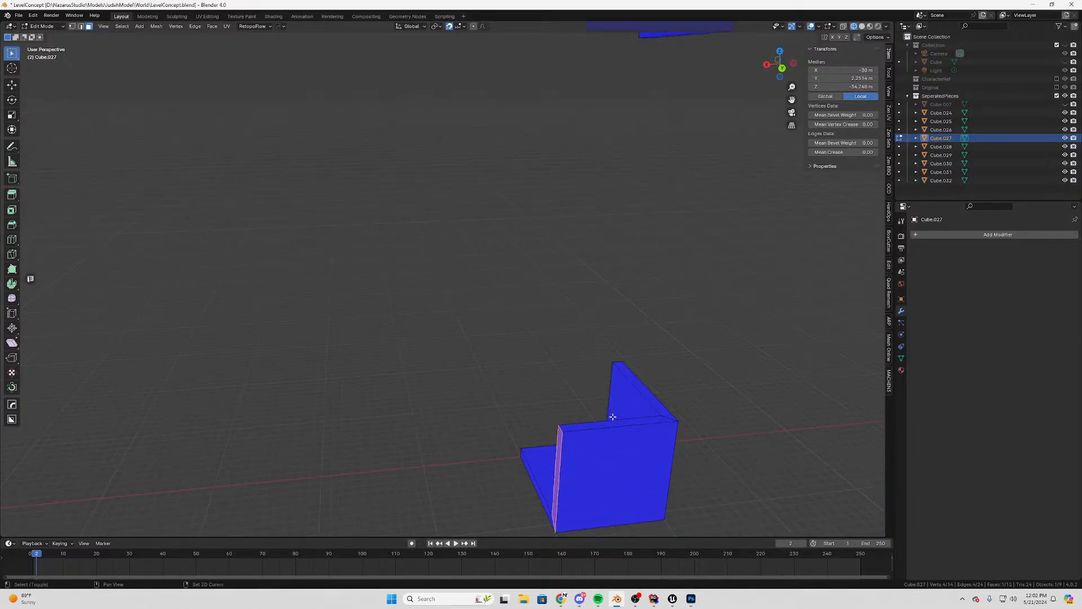
{"action": "left_click", "coordinate": [623, 481], "text": "shift"}
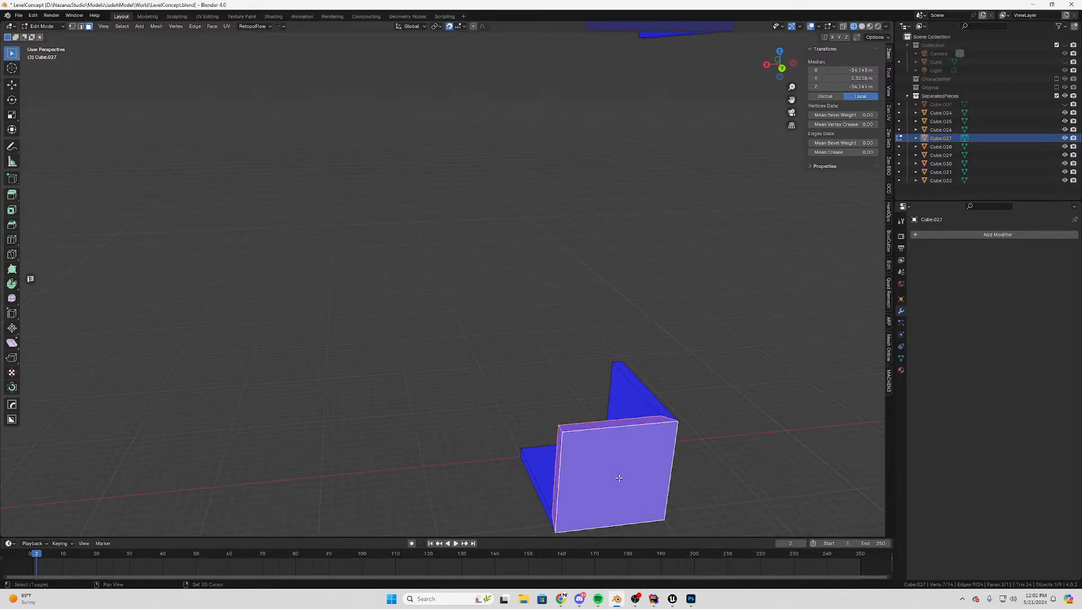
{"action": "middle_click_drag", "start_coordinate": [622, 477], "coordinate": [621, 401]}
{"action": "key", "text": "g"}
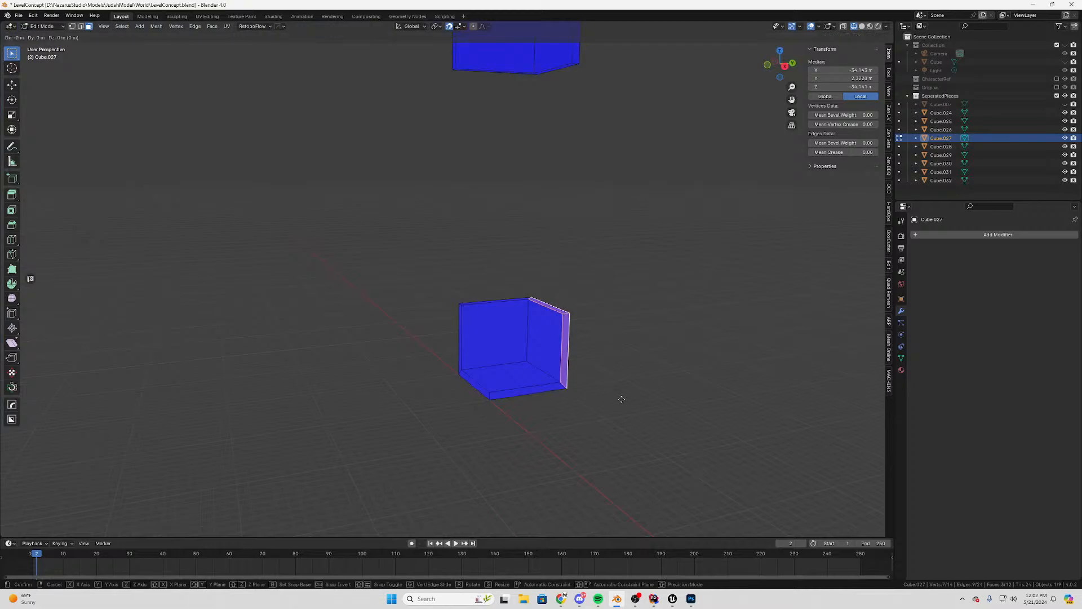
{"action": "key", "text": "y"}
{"action": "left_click", "coordinate": [614, 395]}
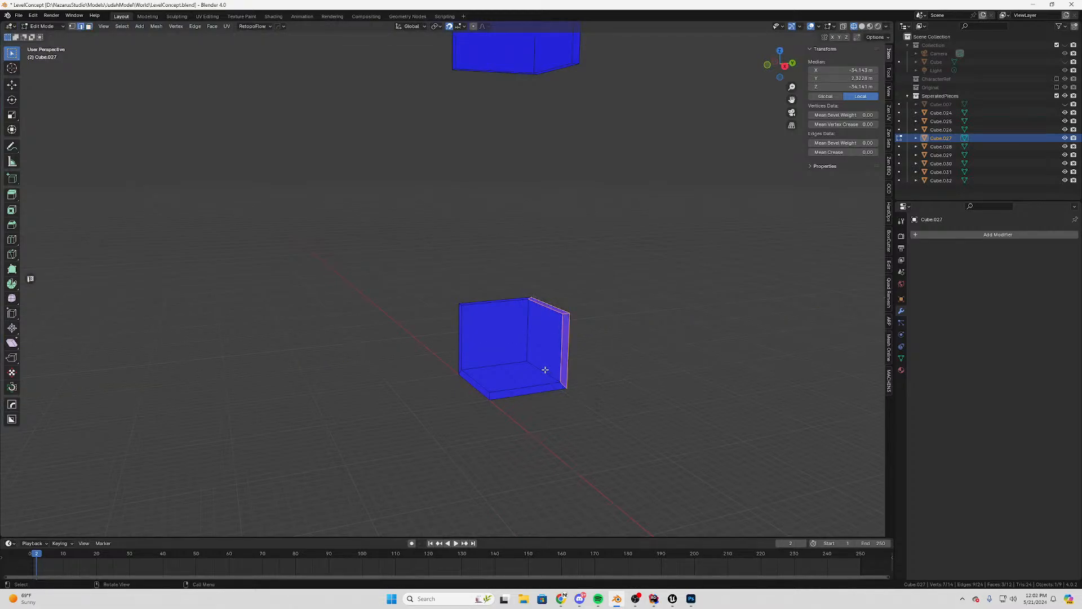
{"action": "key", "text": "g"}
{"action": "key", "text": "y"}
{"action": "left_click", "coordinate": [614, 399]}
{"action": "middle_click_drag", "start_coordinate": [614, 398], "coordinate": [461, 376]}
{"action": "key", "text": "Tab"}
{"action": "key", "text": "shift+d"}
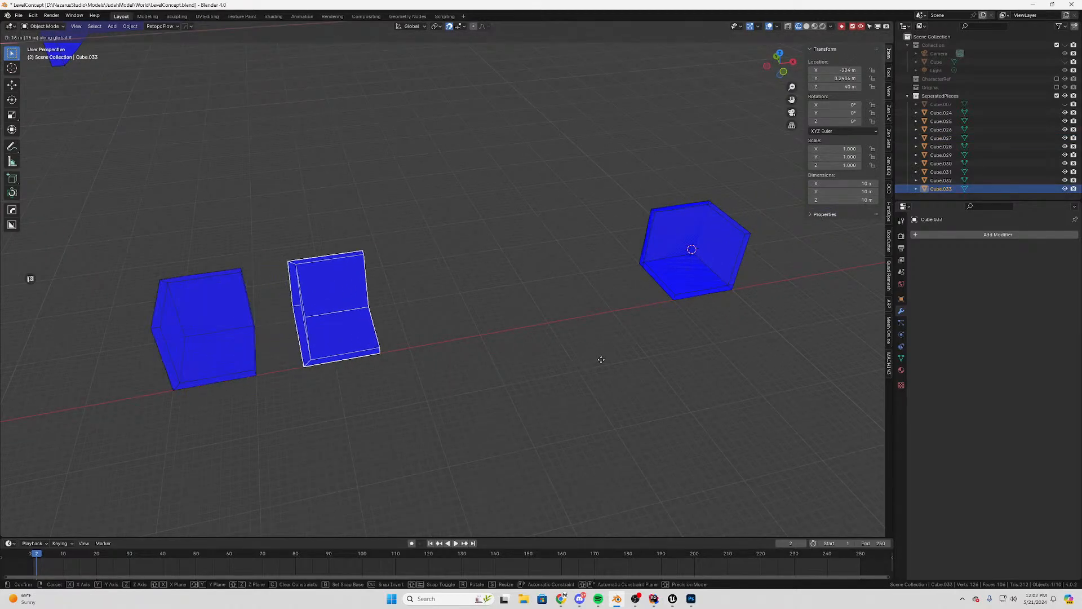
{"action": "right_click", "coordinate": [602, 365]}
{"action": "key", "text": "ctrl+z"}
Move the second corner block along X to -170 m, over the already aligned pieces
{"action": "key", "text": "g"}
{"action": "key", "text": "x"}
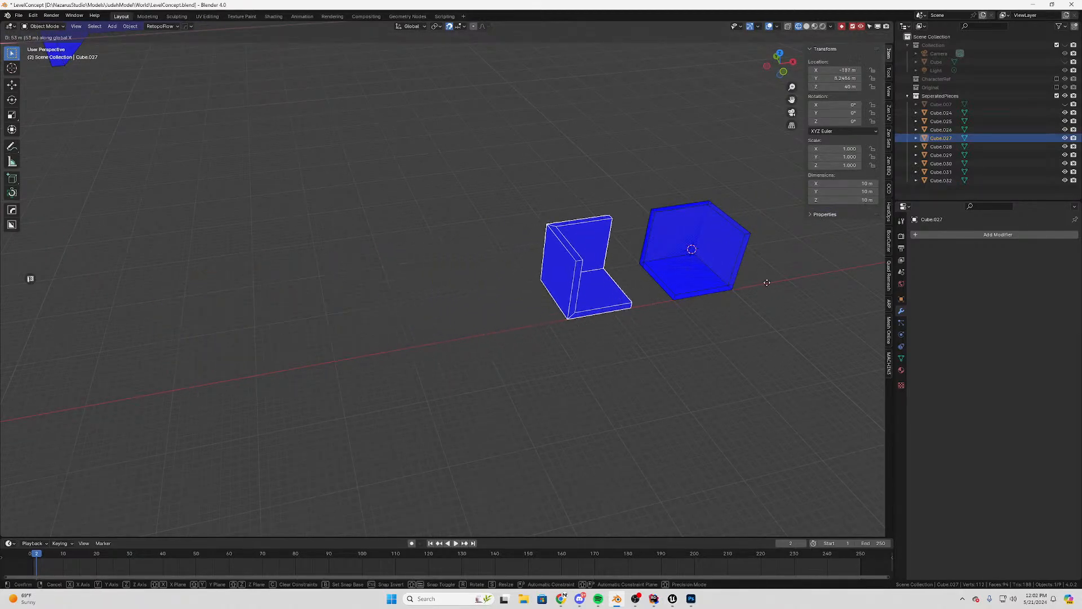
{"action": "left_click", "coordinate": [866, 275]}
Check the second corner block's fit over the aligned pieces and set its origin to the 3D cursor
{"action": "middle_click_drag", "start_coordinate": [628, 350], "coordinate": [415, 194]}
{"action": "left_click", "coordinate": [412, 390]}
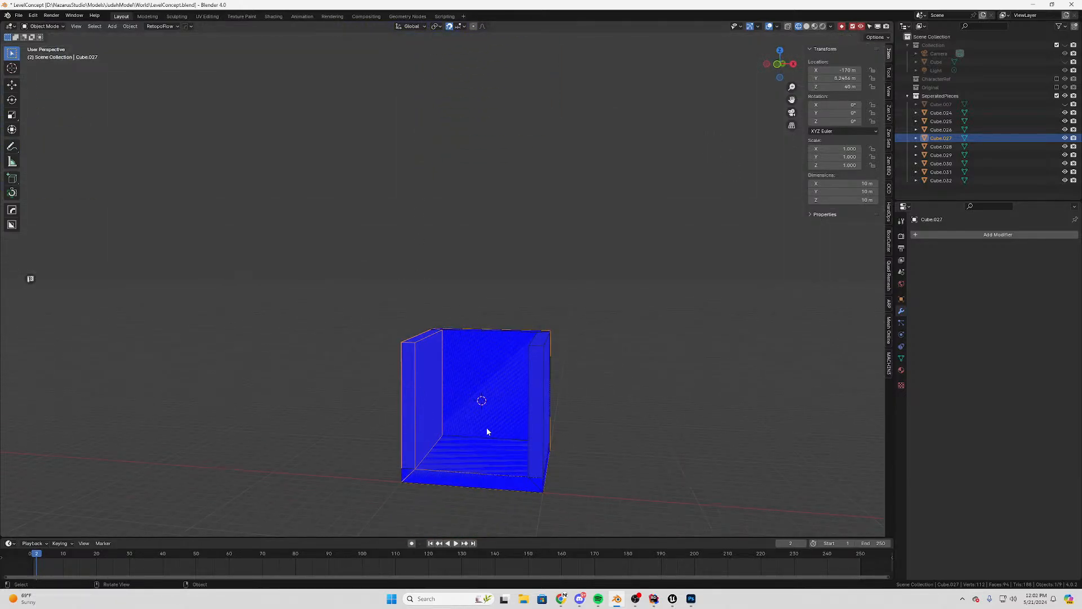
{"action": "scroll", "coordinate": [487, 431], "scroll_direction": "down", "scroll_amount": 1}
{"action": "key", "text": "g"}
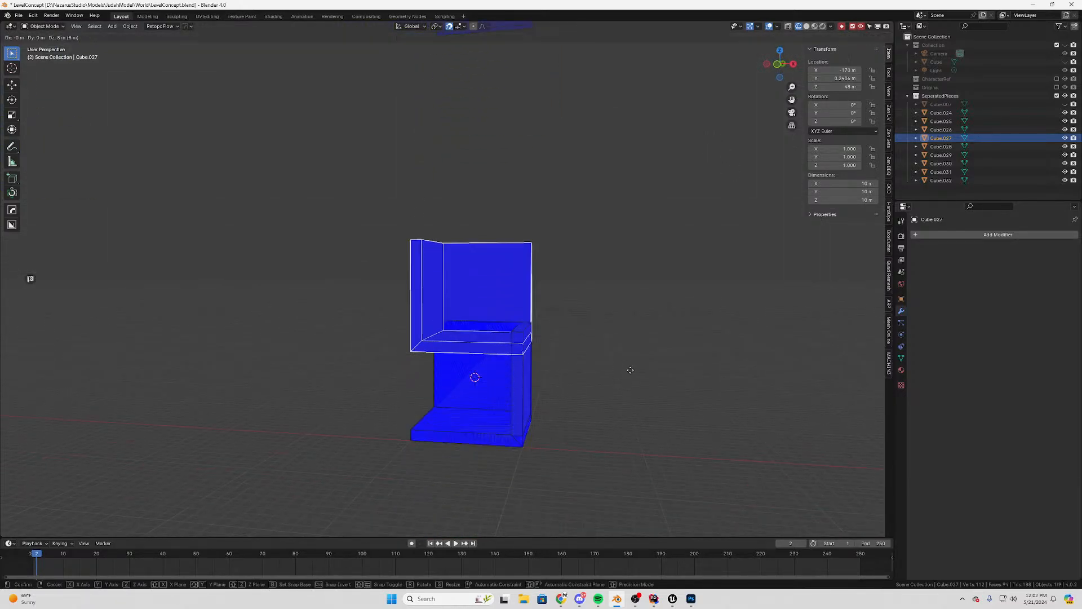
{"action": "key", "text": "Escape"}
{"action": "right_click", "coordinate": [475, 381]}
{"action": "mouse_move", "coordinate": [488, 380]}
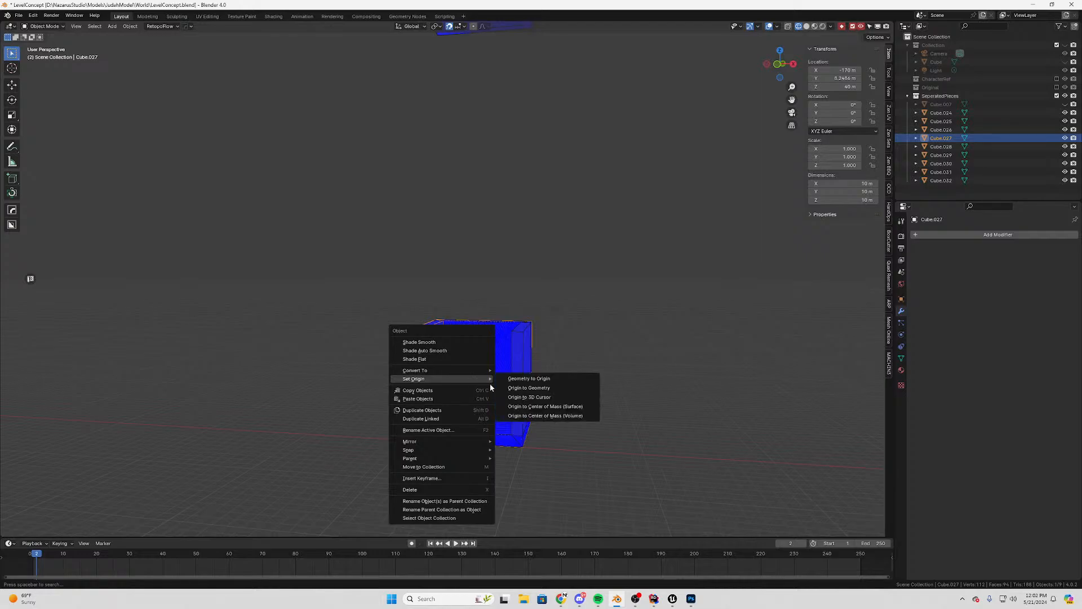
{"action": "left_click", "coordinate": [549, 398]}
Move the wall end face of the two-wall block Cube.029 by 1 m along Y
{"action": "scroll", "coordinate": [549, 397], "scroll_direction": "down", "scroll_amount": 5}
{"action": "left_click", "coordinate": [465, 152]}
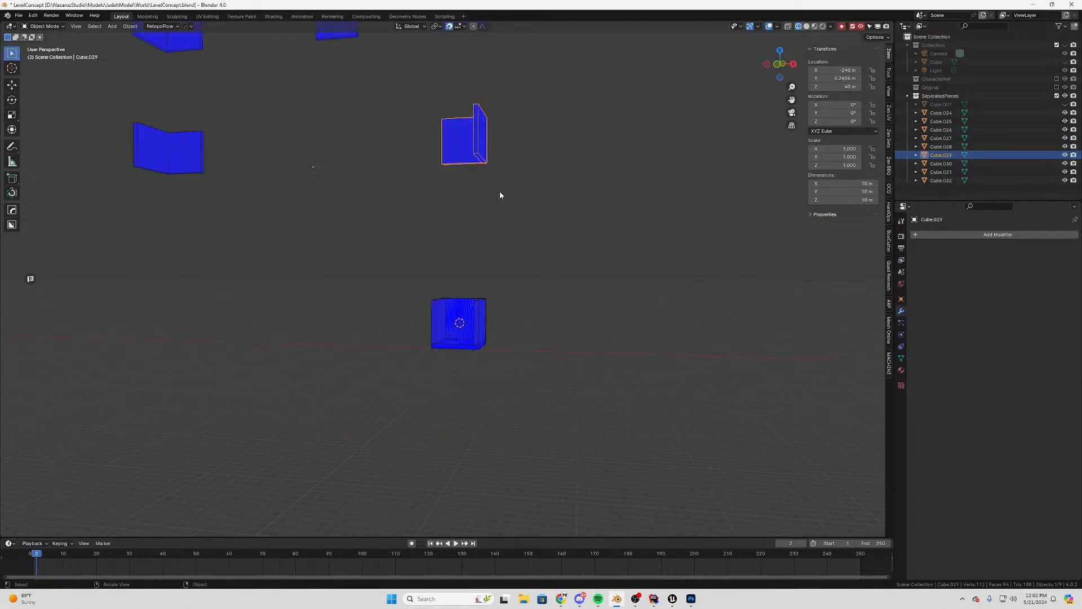
{"action": "scroll", "coordinate": [500, 194], "scroll_direction": "up", "scroll_amount": 2}
{"action": "middle_click_drag", "start_coordinate": [499, 194], "coordinate": [555, 151]}
{"action": "key", "text": "Tab"}
{"action": "key", "text": "3"}
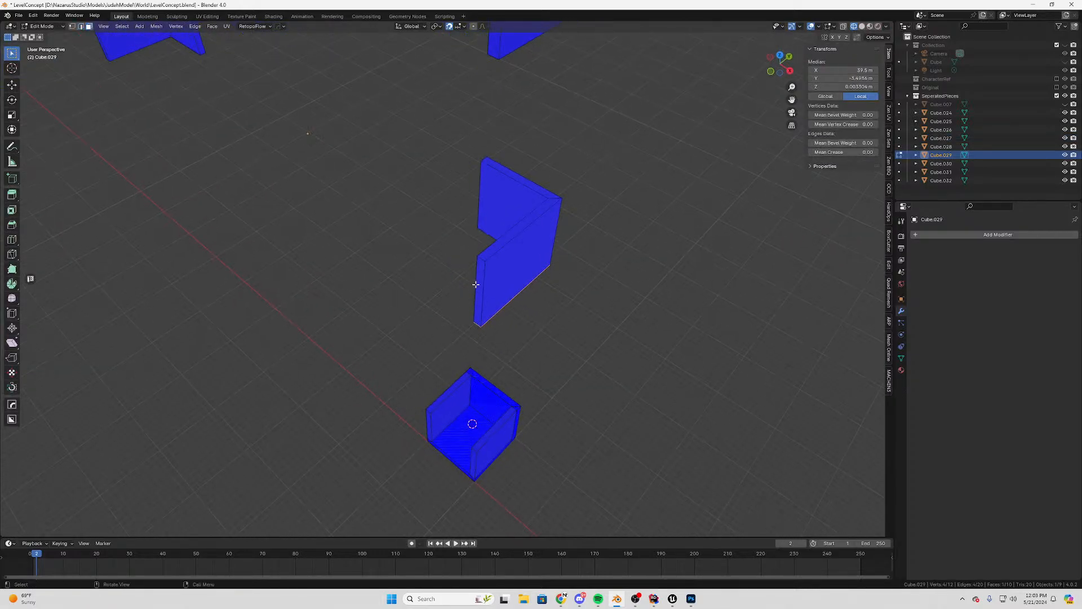
{"action": "left_click", "coordinate": [512, 312]}
{"action": "middle_click_drag", "start_coordinate": [511, 312], "coordinate": [439, 326]}
{"action": "left_click", "coordinate": [462, 316]}
{"action": "key", "text": "g"}
{"action": "key", "text": "y"}
{"action": "key", "text": "1"}
{"action": "key", "text": "Return"}
Move the outer wall faces of Cube.029 along Y so the block measures 10 m in Y
{"action": "middle_click_drag", "start_coordinate": [461, 235], "coordinate": [738, 258]}
{"action": "left_click", "coordinate": [385, 248]}
{"action": "middle_click_drag", "start_coordinate": [386, 248], "coordinate": [400, 149]}
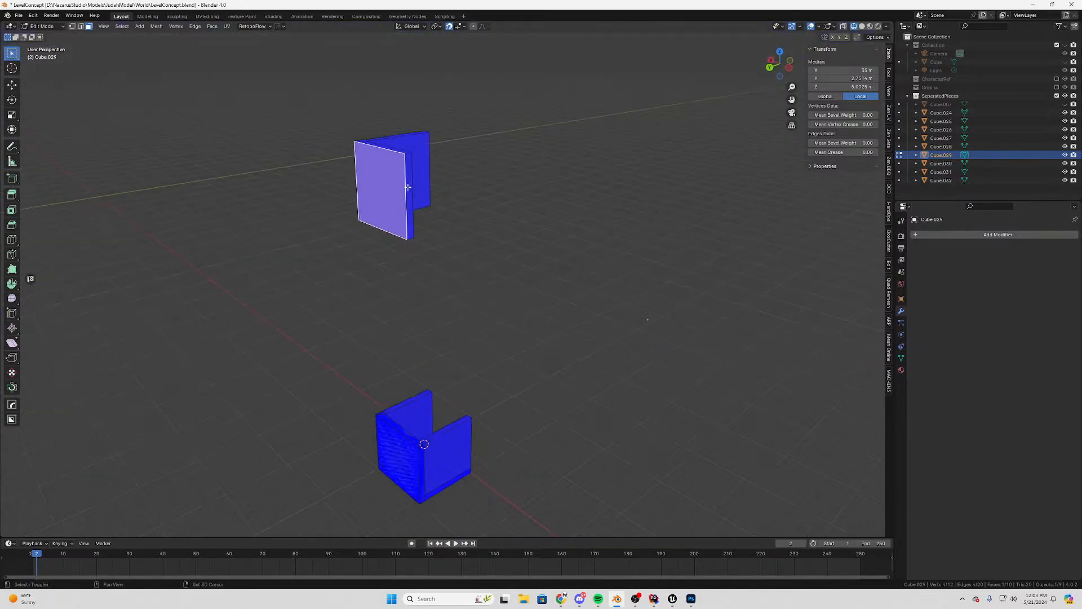
{"action": "left_click", "coordinate": [399, 150], "text": "shift"}
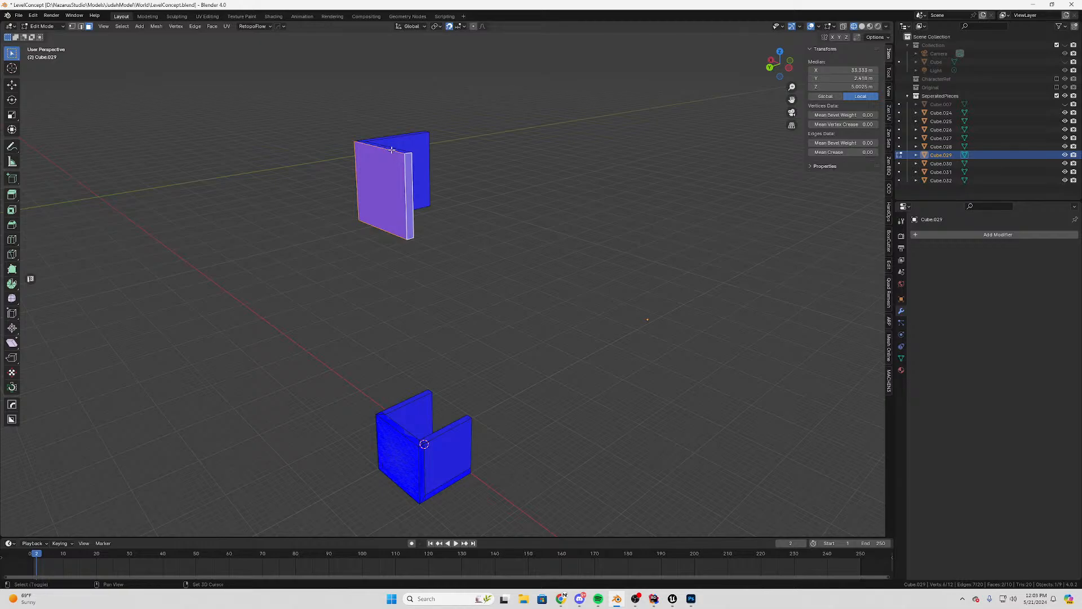
{"action": "middle_click_drag", "start_coordinate": [392, 151], "coordinate": [419, 177]}
{"action": "left_click", "coordinate": [399, 223], "text": "shift"}
{"action": "middle_click_drag", "start_coordinate": [400, 223], "coordinate": [532, 281]}
{"action": "key", "text": "2"}
{"action": "key", "text": "g"}
{"action": "key", "text": "y"}
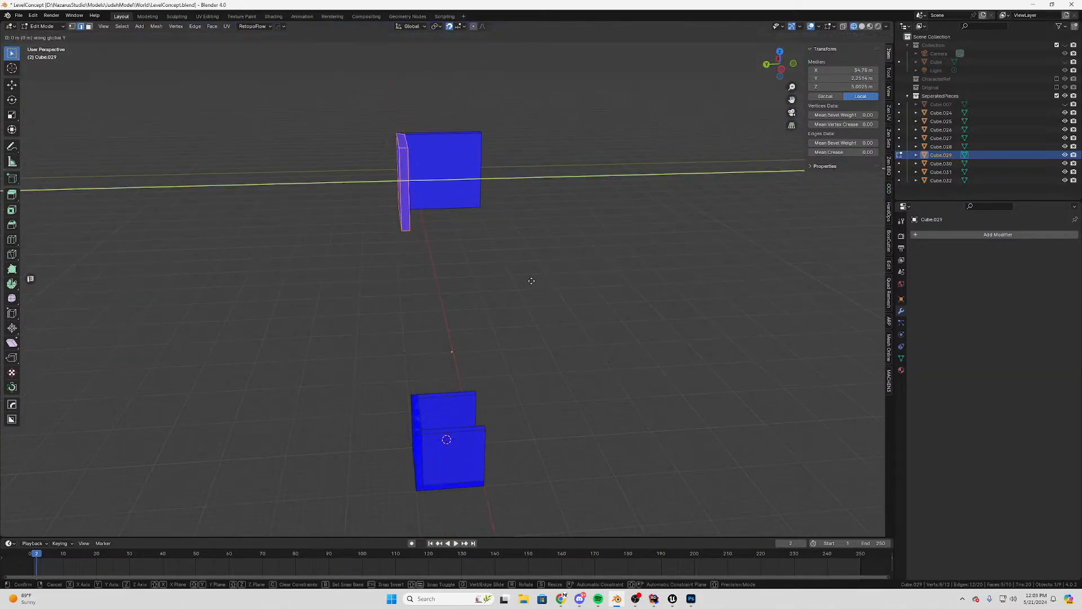
{"action": "left_click", "coordinate": [538, 279]}
Lower Cube.029 along Z onto the aligned pieces and set its origin to the 3D cursor
{"action": "key", "text": "Tab"}
{"action": "key", "text": "z"}
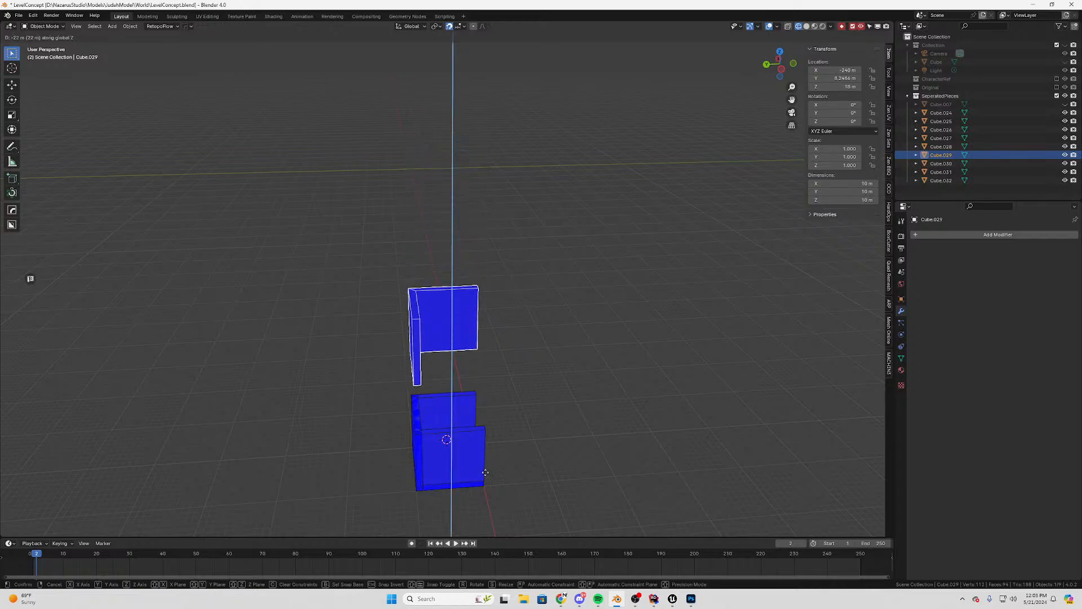
{"action": "left_click", "coordinate": [506, 76]}
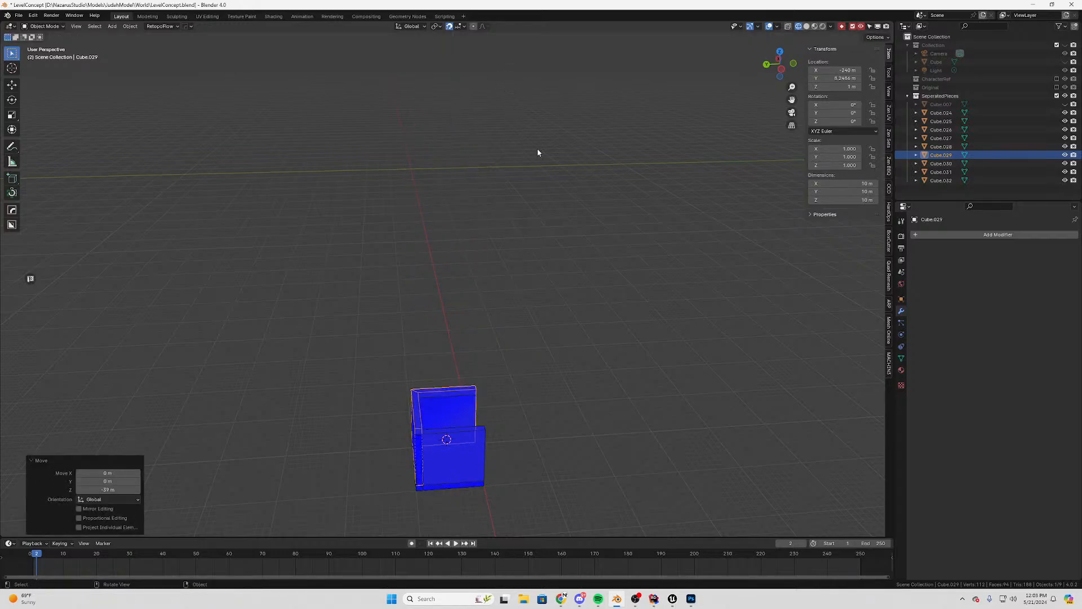
{"action": "key", "text": "z"}
{"action": "left_click", "coordinate": [565, 221]}
{"action": "middle_click_drag", "start_coordinate": [564, 222], "coordinate": [564, 279]}
{"action": "right_click", "coordinate": [564, 281]}
{"action": "left_click", "coordinate": [642, 308]}
Lower the ceiling corner block Cube.025 along Z and leave it hovering just above the aligned pieces
{"action": "middle_click_drag", "start_coordinate": [645, 305], "coordinate": [469, 207]}
{"action": "left_click", "coordinate": [481, 110]}
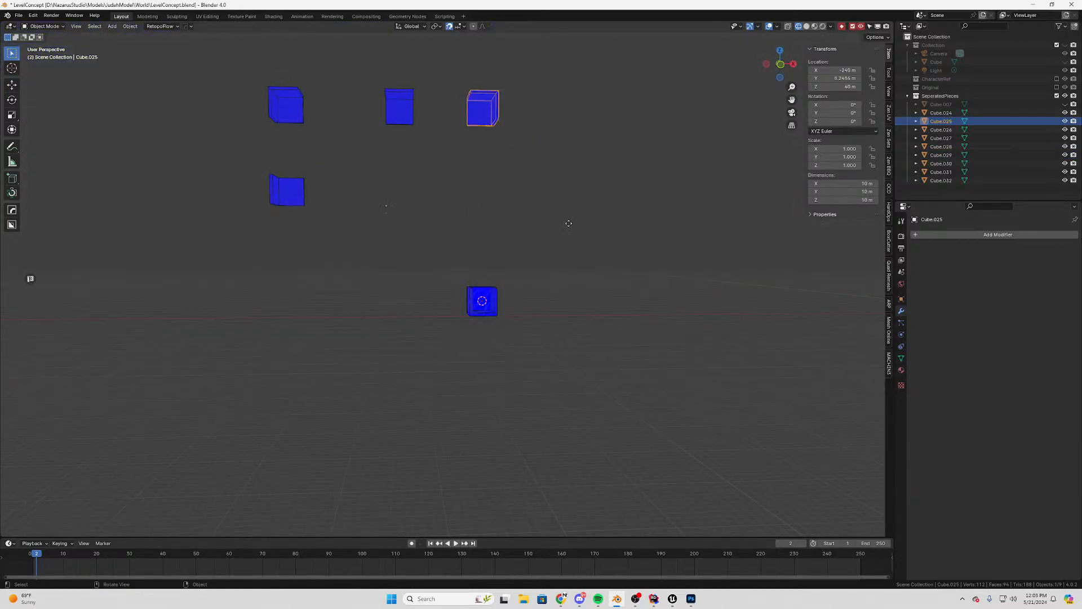
{"action": "key", "text": "g"}
{"action": "key", "text": "z"}
{"action": "left_click", "coordinate": [566, 412]}
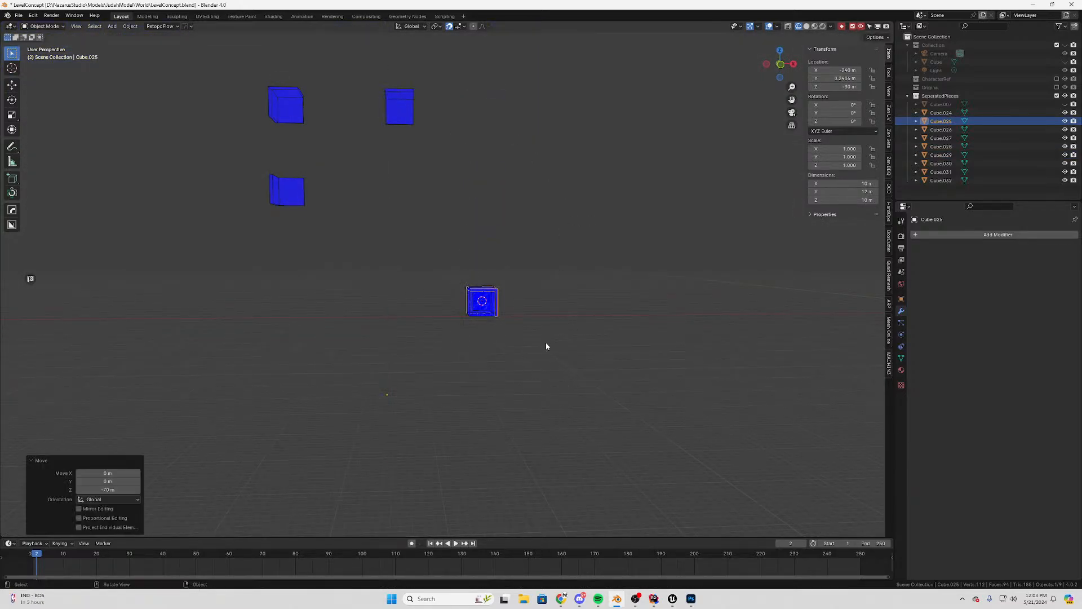
{"action": "middle_click_drag", "start_coordinate": [546, 344], "coordinate": [495, 242]}
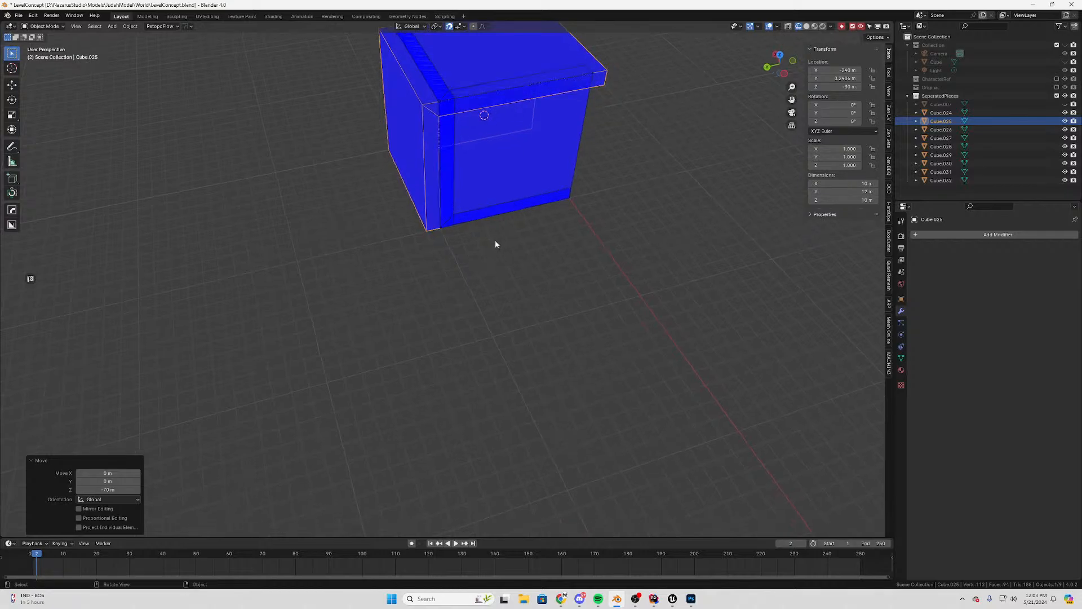
{"action": "scroll", "coordinate": [496, 242], "scroll_direction": "down", "scroll_amount": 4}
{"action": "key", "text": "g"}
{"action": "key", "text": "z"}
{"action": "left_click", "coordinate": [607, 222]}
Move the ceiling and side wall end faces of Cube.025 inward along Y
{"action": "key", "text": "Tab"}
{"action": "middle_click_drag", "start_coordinate": [496, 169], "coordinate": [524, 234]}
{"action": "left_click", "coordinate": [448, 176], "text": "shift"}
{"action": "left_click", "coordinate": [451, 186], "text": "shift"}
{"action": "key", "text": "g"}
{"action": "key", "text": "x"}
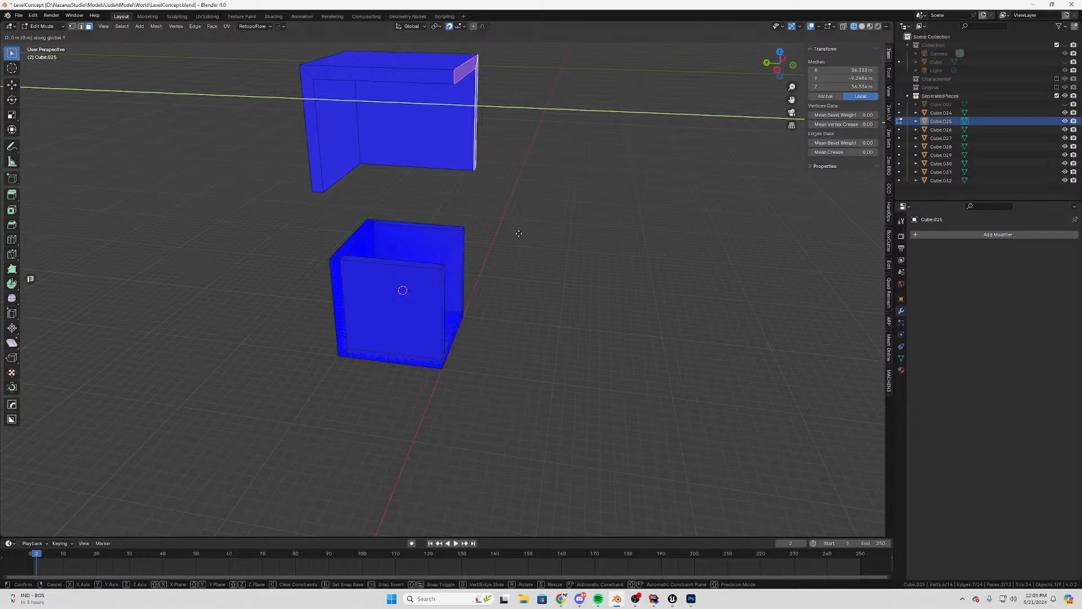
{"action": "left_click", "coordinate": [518, 233]}
Move the outer wall faces of Cube.025 by -1 m along Y so the block measures 10 m in Y
{"action": "middle_click_drag", "start_coordinate": [406, 181], "coordinate": [494, 157]}
{"action": "left_click", "coordinate": [445, 190]}
{"action": "middle_click_drag", "start_coordinate": [578, 156], "coordinate": [557, 208]}
{"action": "left_click", "coordinate": [559, 124], "text": "shift"}
{"action": "type", "text": "gy-1"}
{"action": "key", "text": "Return"}
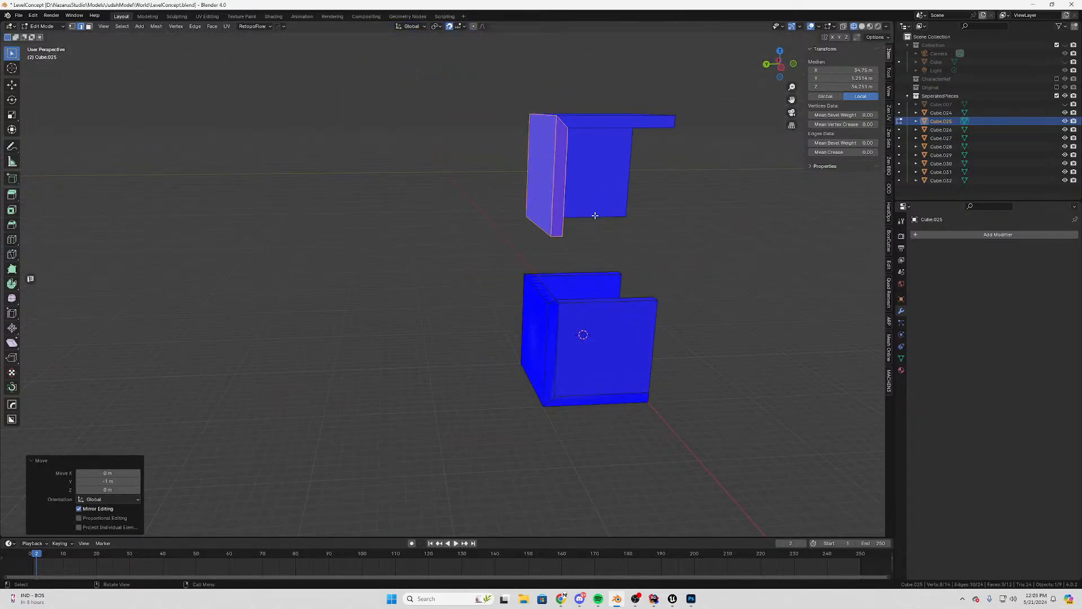
Lower Cube.025 along Z to -30 m, over the aligned pieces, and set its origin to the 3D cursor
{"action": "key", "text": "Tab"}
{"action": "middle_click_drag", "start_coordinate": [626, 213], "coordinate": [600, 242]}
{"action": "key", "text": "g"}
{"action": "key", "text": "z"}
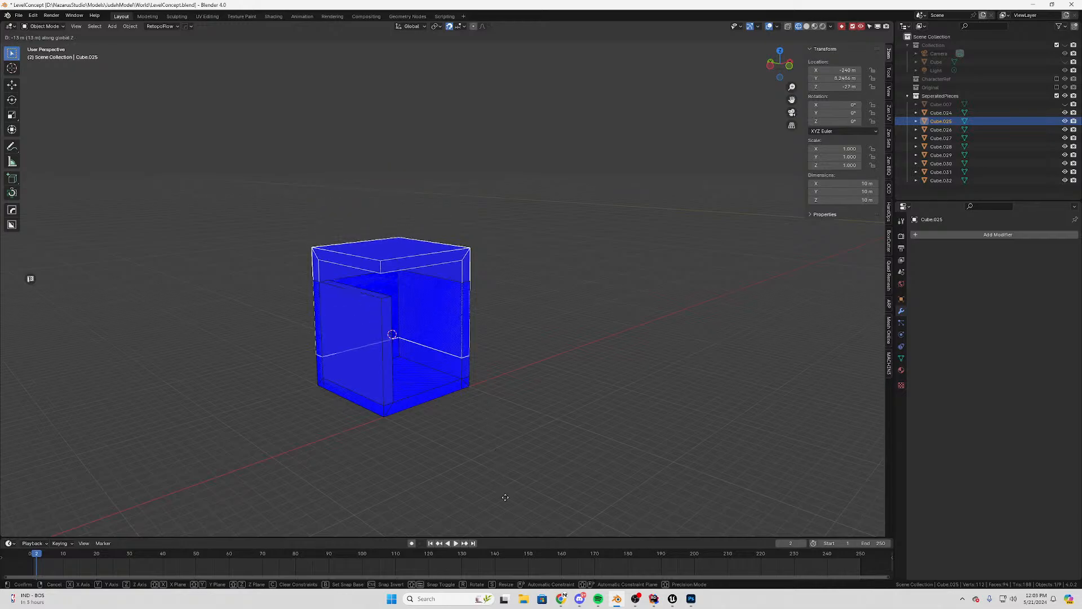
{"action": "left_click", "coordinate": [526, 404]}
{"action": "right_click", "coordinate": [526, 403]}
{"action": "mouse_move", "coordinate": [527, 401]}
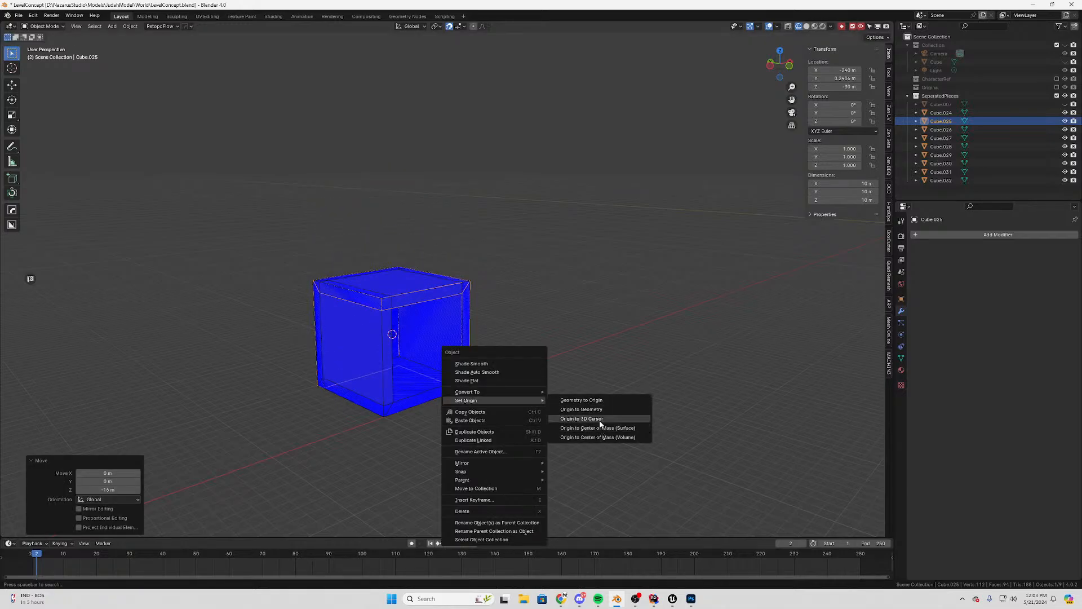
{"action": "left_click", "coordinate": [600, 421]}
Move the ceiling end face of the ceiling edge block Cube.031 by 1 m along Y
{"action": "middle_click_drag", "start_coordinate": [598, 421], "coordinate": [534, 386]}
{"action": "scroll", "coordinate": [533, 385], "scroll_direction": "down", "scroll_amount": 4}
{"action": "middle_click_drag", "start_coordinate": [254, 326], "coordinate": [532, 374]}
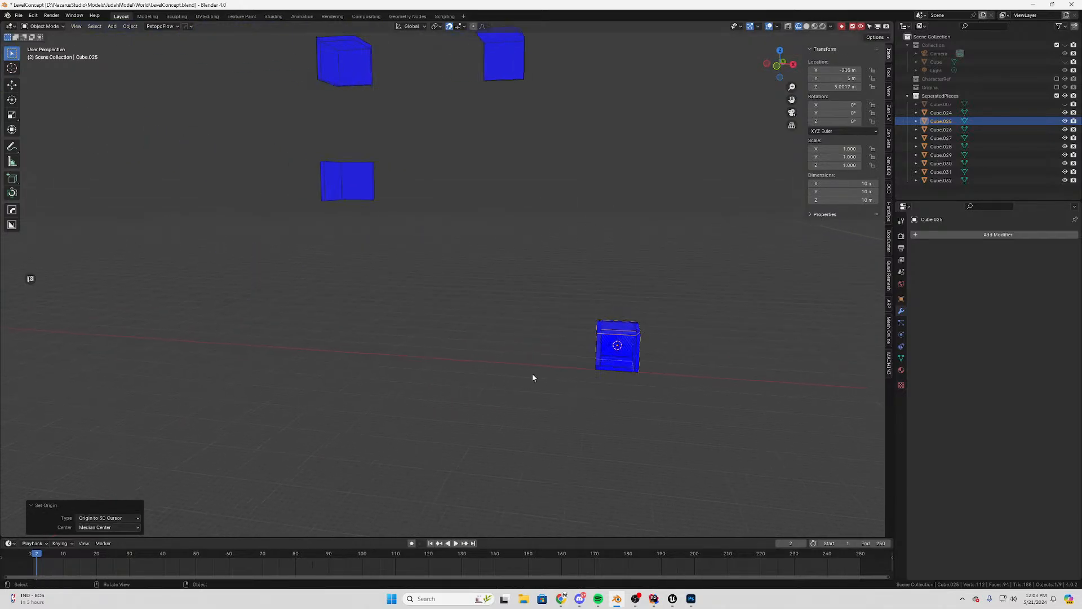
{"action": "left_click", "coordinate": [499, 59]}
{"action": "key", "text": "Tab"}
{"action": "middle_click_drag", "start_coordinate": [628, 229], "coordinate": [475, 246]}
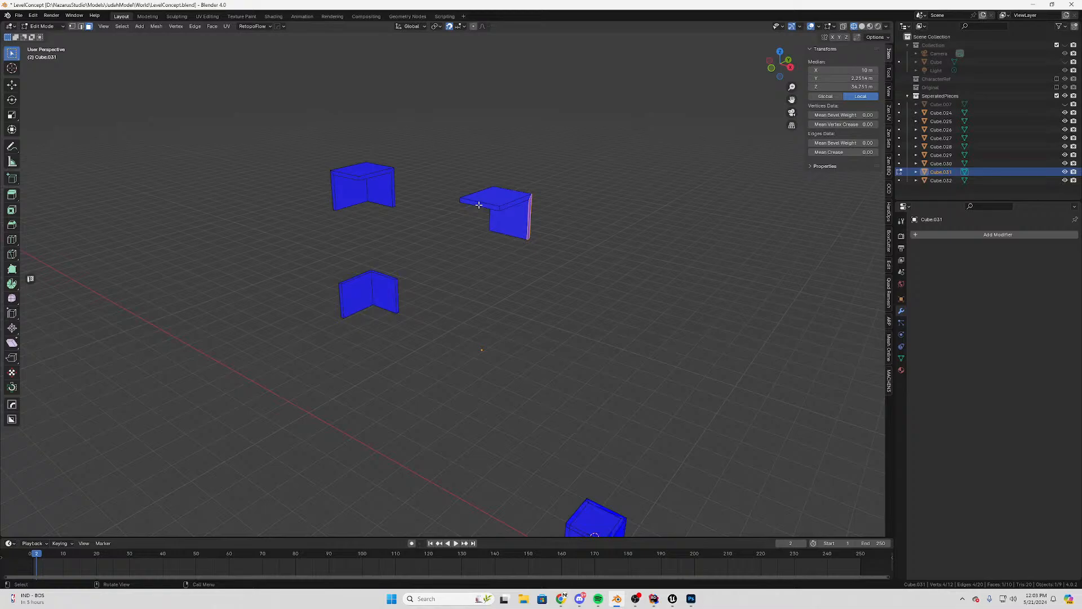
{"action": "left_click", "coordinate": [478, 205]}
{"action": "middle_click_drag", "start_coordinate": [479, 204], "coordinate": [446, 220]}
{"action": "key", "text": "g"}
{"action": "key", "text": "y"}
{"action": "left_click", "coordinate": [457, 304]}
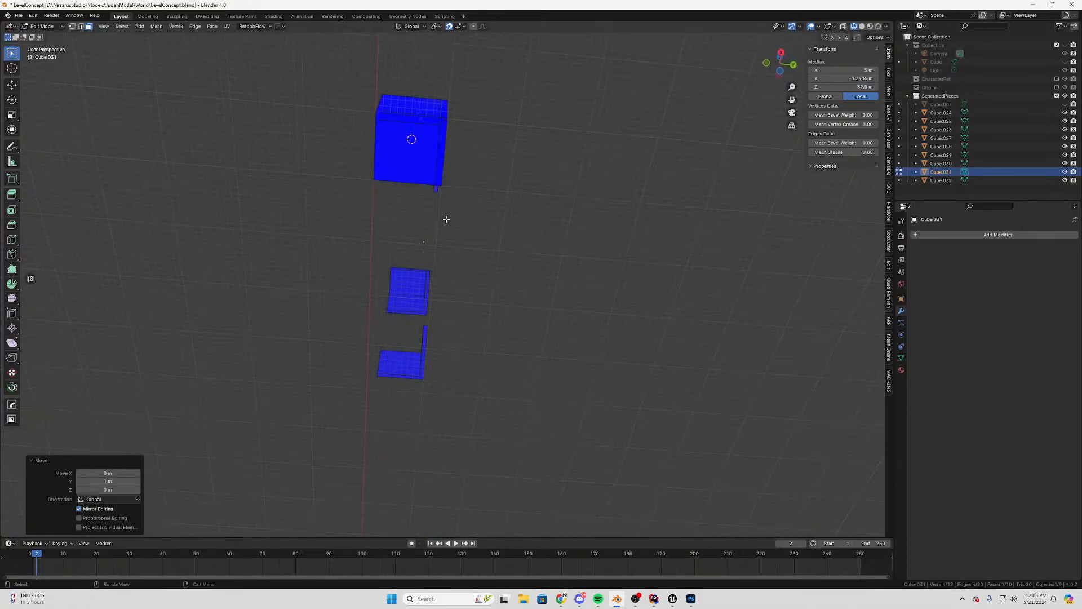
Move the outer wall faces of Cube.031 along Y so the block measures 10 m in Y
{"action": "middle_click_drag", "start_coordinate": [445, 162], "coordinate": [519, 319]}
{"action": "left_click", "coordinate": [449, 273]}
{"action": "key", "text": "c"}
{"action": "key", "text": "c"}
{"action": "key", "text": "g"}
{"action": "left_click", "coordinate": [468, 297]}
Lower Cube.031 along Z to -30 m, level with the aligned pieces
{"action": "key", "text": "Tab"}
{"action": "key", "text": "g"}
{"action": "key", "text": "z"}
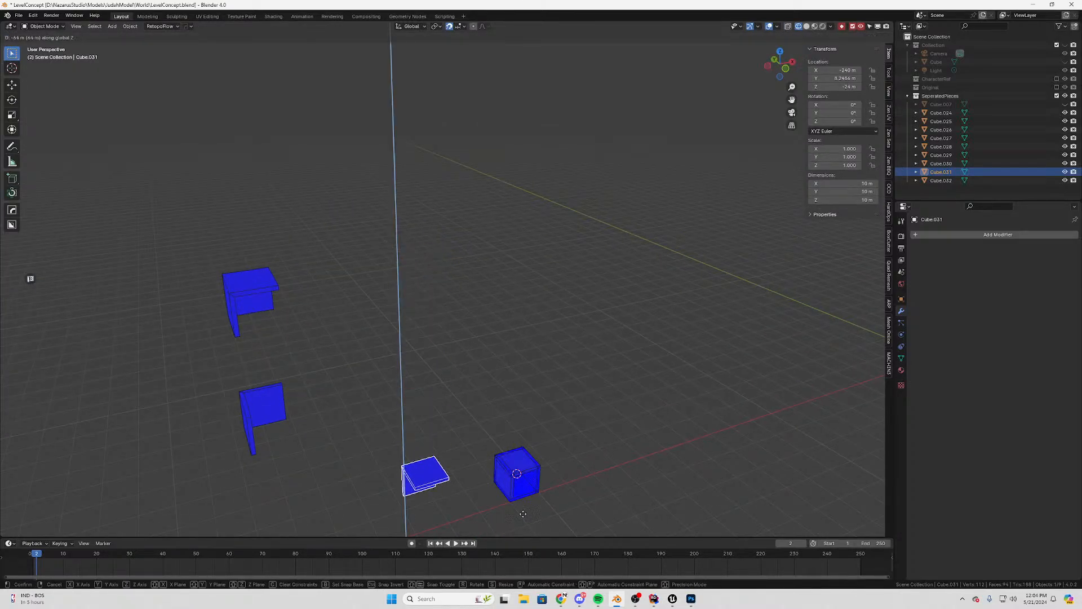
{"action": "left_click", "coordinate": [520, 514]}
{"action": "middle_click_drag", "start_coordinate": [513, 513], "coordinate": [430, 316]}
{"action": "key", "text": "g"}
{"action": "left_click", "coordinate": [529, 294]}
Move Cube.031 along X to -170 m and set its origin to the 3D cursor
{"action": "key", "text": "g"}
{"action": "key", "text": "y"}
{"action": "key", "text": "x"}
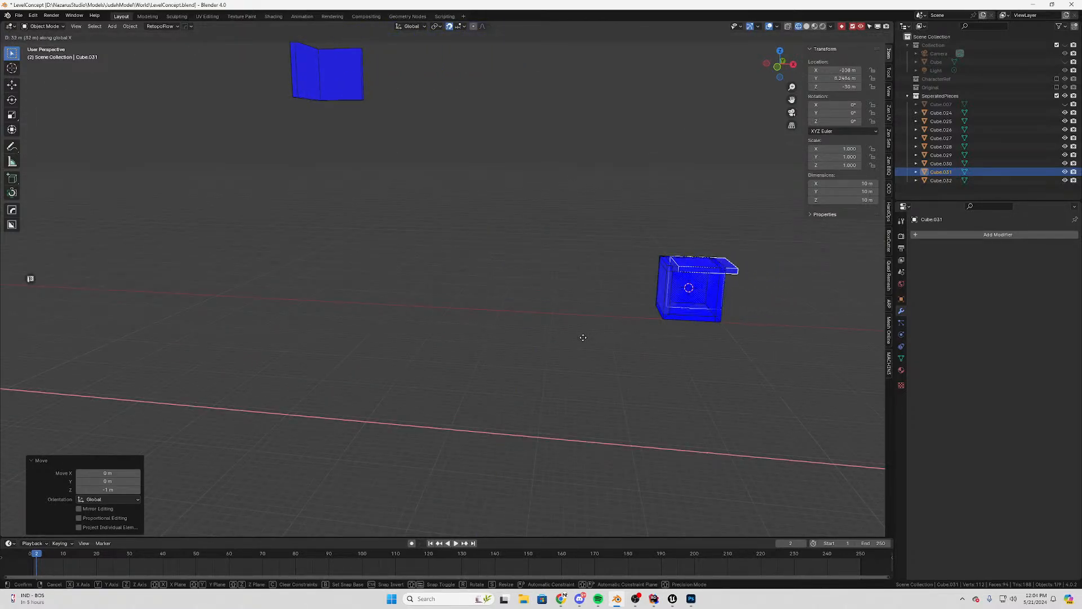
{"action": "left_click", "coordinate": [573, 335]}
{"action": "right_click", "coordinate": [586, 327]}
{"action": "mouse_move", "coordinate": [590, 326]}
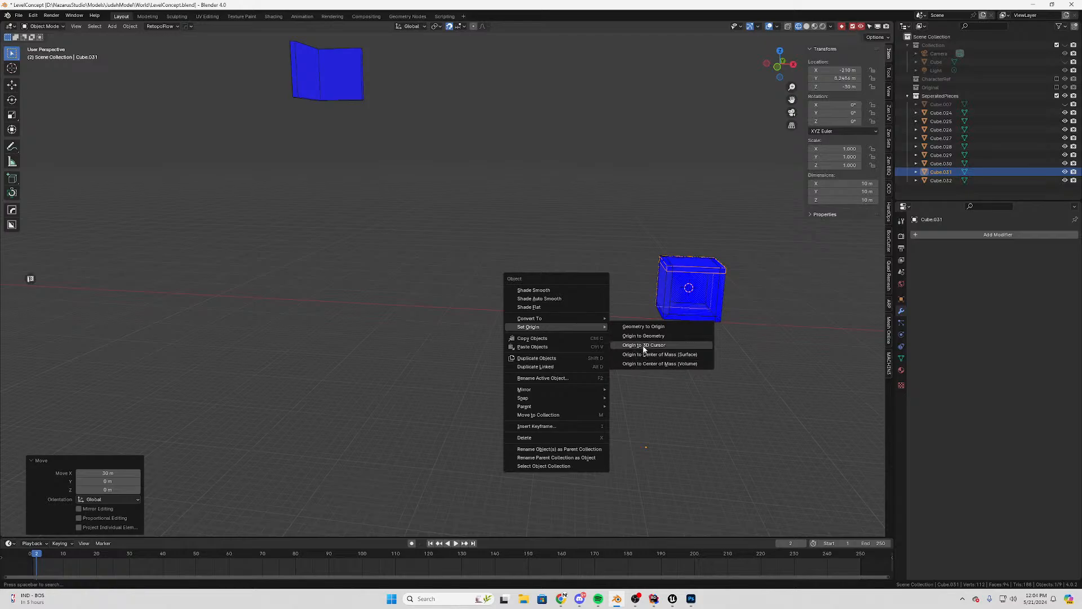
{"action": "left_click", "coordinate": [644, 346]}
Lower the two-wall block Cube.030 along Z to 0 m, level with the aligned pieces
{"action": "scroll", "coordinate": [470, 216], "scroll_direction": "down", "scroll_amount": 2}
{"action": "left_click", "coordinate": [372, 138]}
{"action": "key", "text": "g"}
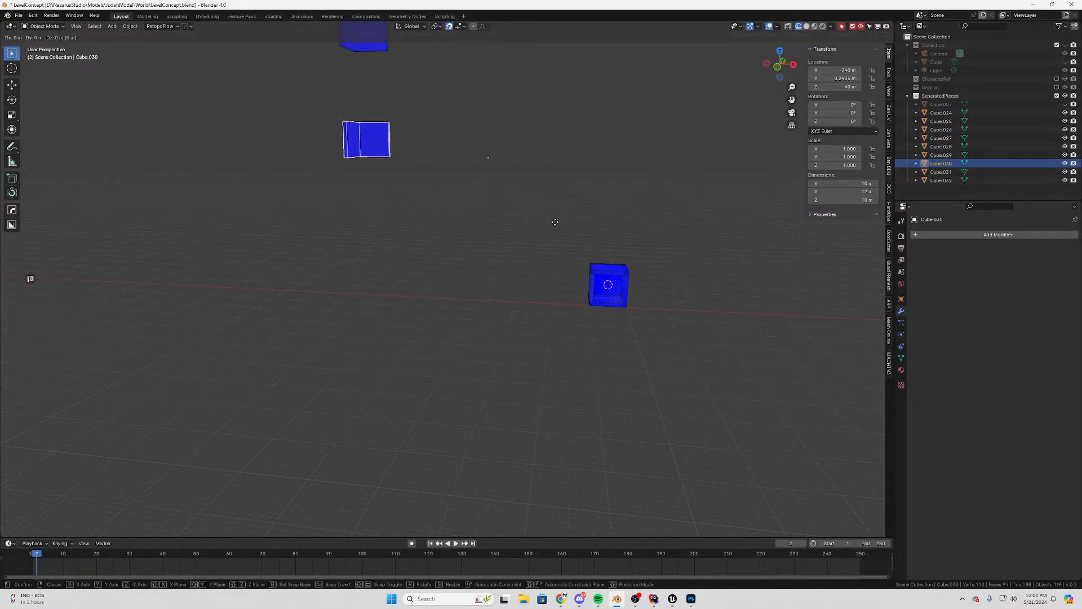
{"action": "key", "text": "z"}
{"action": "left_click", "coordinate": [592, 358]}
Move the wall end face of Cube.030 by 1 m along Y
{"action": "middle_click_drag", "start_coordinate": [356, 269], "coordinate": [458, 239], "text": "shift"}
{"action": "scroll", "coordinate": [505, 246], "scroll_direction": "up", "scroll_amount": 3}
{"action": "key", "text": "Tab"}
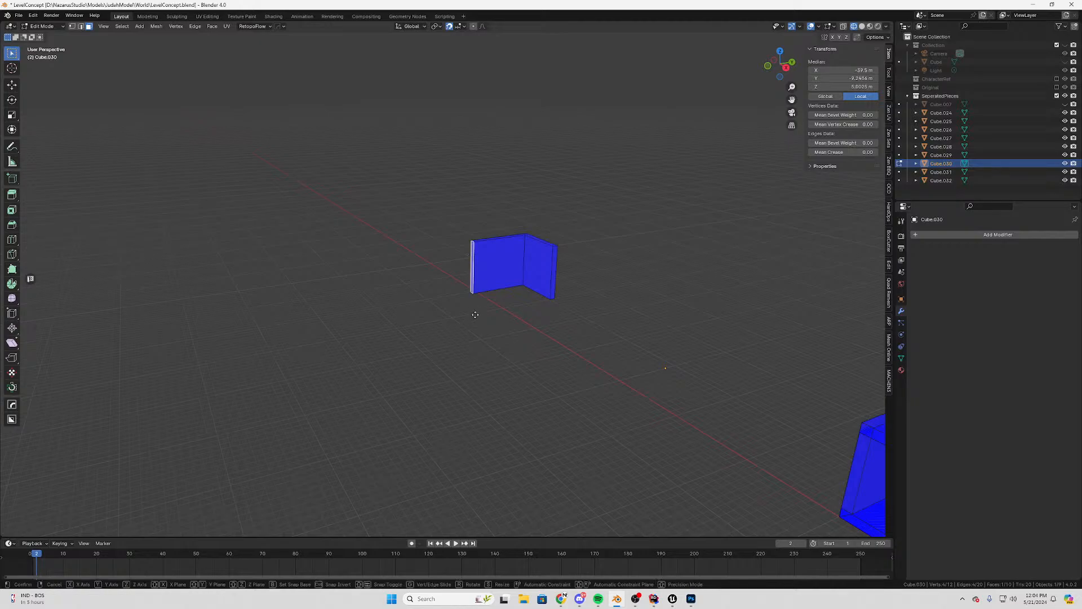
{"action": "key", "text": "y"}
{"action": "left_click", "coordinate": [477, 313]}
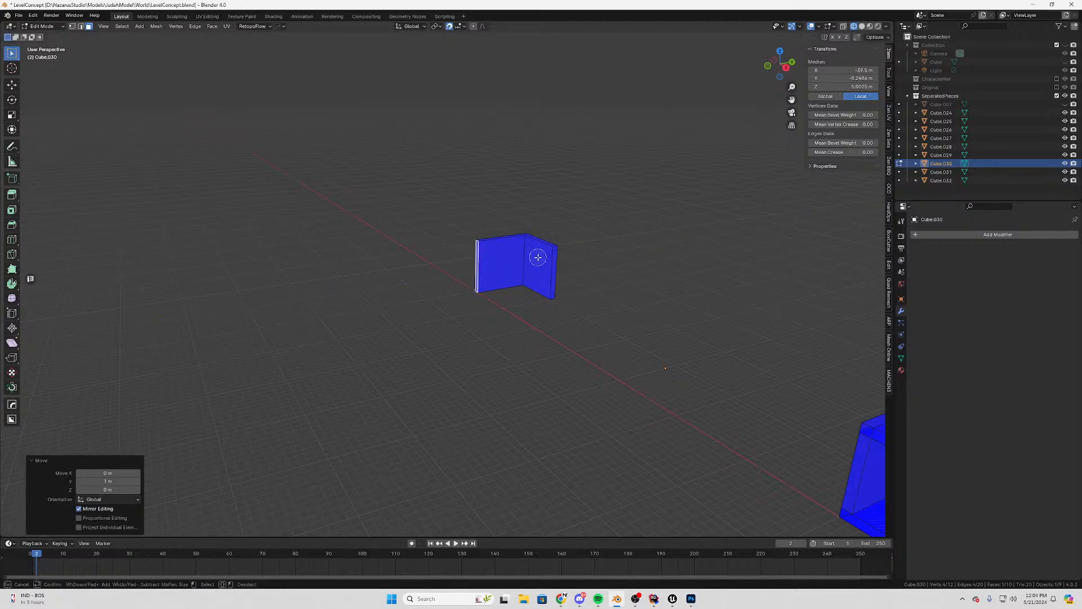
Add the outer wall faces of Cube.030 to the selection and move the selected faces -1 m along Y
{"action": "middle_click_drag", "start_coordinate": [553, 249], "coordinate": [600, 210]}
{"action": "middle_click_drag", "start_coordinate": [572, 258], "coordinate": [496, 287]}
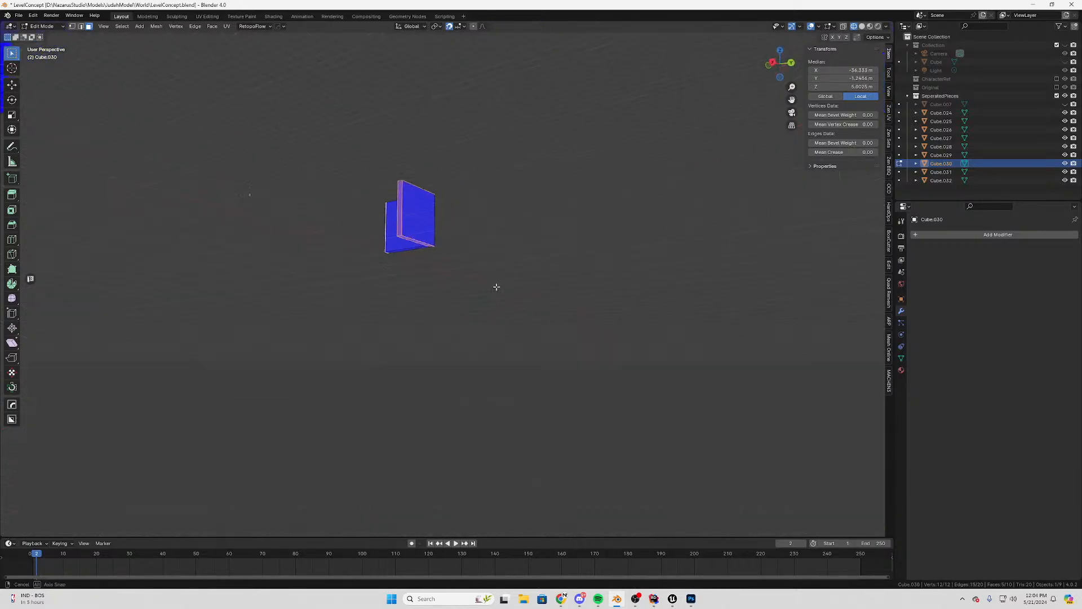
{"action": "middle_click_drag", "start_coordinate": [384, 219], "coordinate": [463, 309]}
{"action": "key", "text": "g"}
{"action": "key", "text": "x"}
{"action": "key", "text": "Return"}
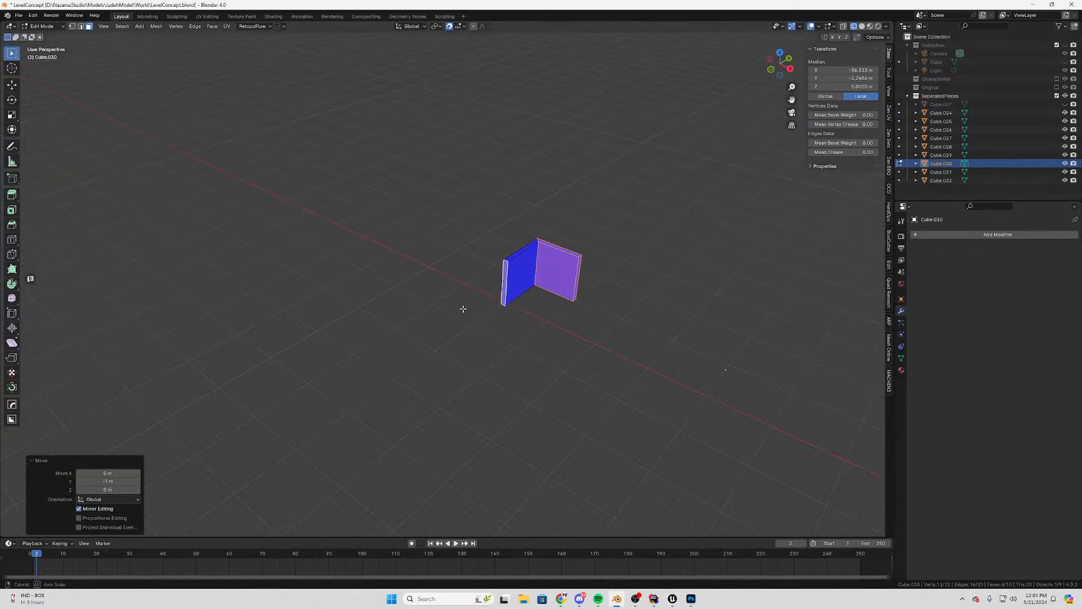
Move only the wall end face of Cube.030 back along Y so the block measures 10 m in Y
{"action": "left_click", "coordinate": [498, 296]}
{"action": "left_click", "coordinate": [503, 283]}
{"action": "key", "text": "g"}
{"action": "key", "text": "y"}
{"action": "left_click", "coordinate": [509, 282]}
{"action": "middle_click_drag", "start_coordinate": [549, 287], "coordinate": [320, 274]}
{"action": "key", "text": "a"}
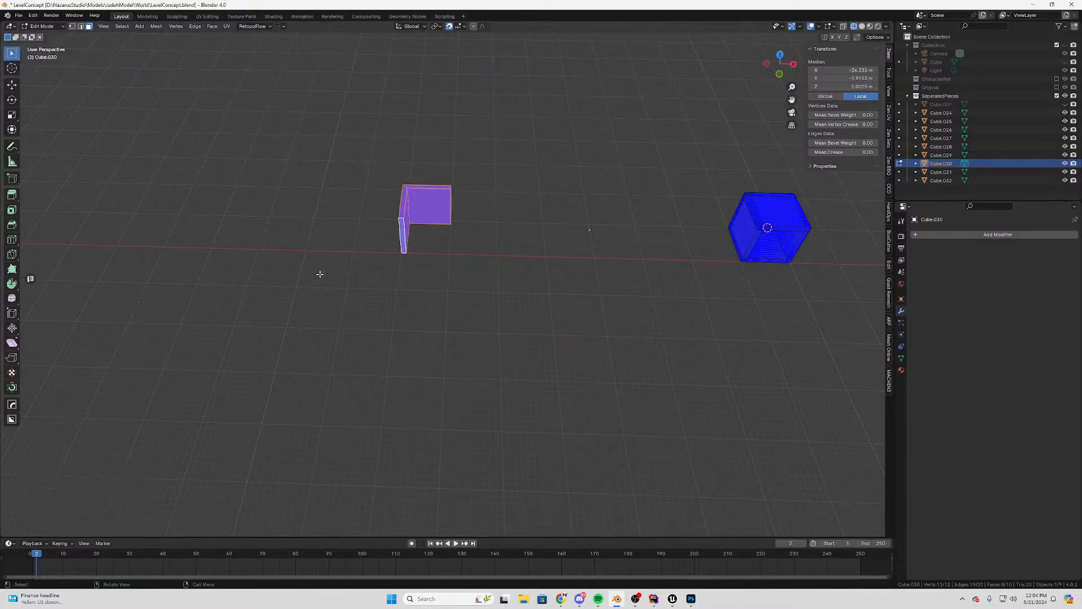
Move Cube.030 along X to -170 m, over the aligned pieces, and set its origin to the 3D cursor
{"action": "key", "text": "Tab"}
{"action": "key", "text": "g"}
{"action": "key", "text": "x"}
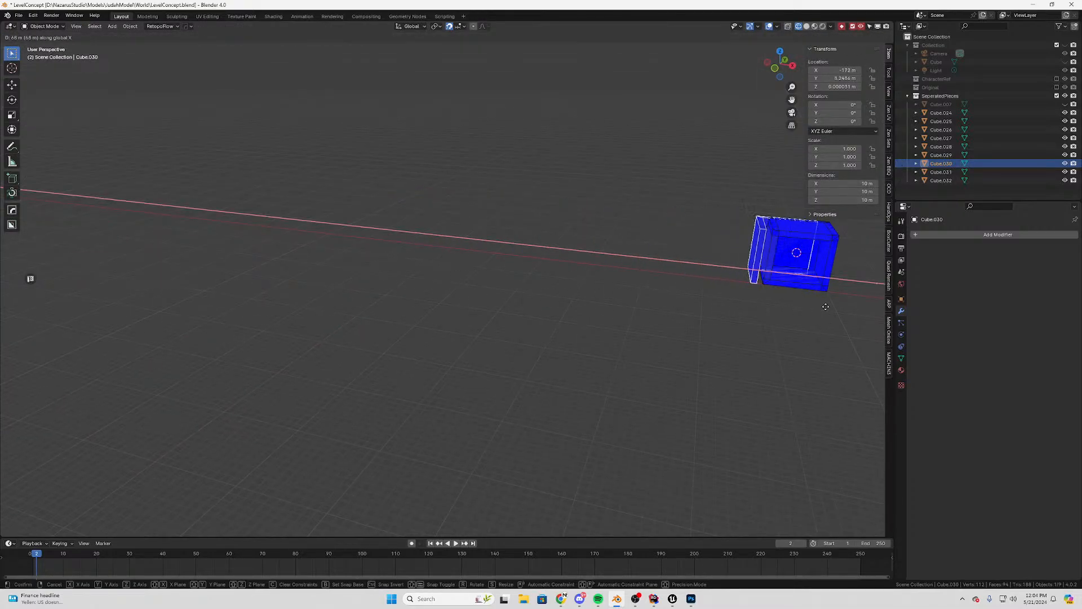
{"action": "right_click", "coordinate": [839, 307]}
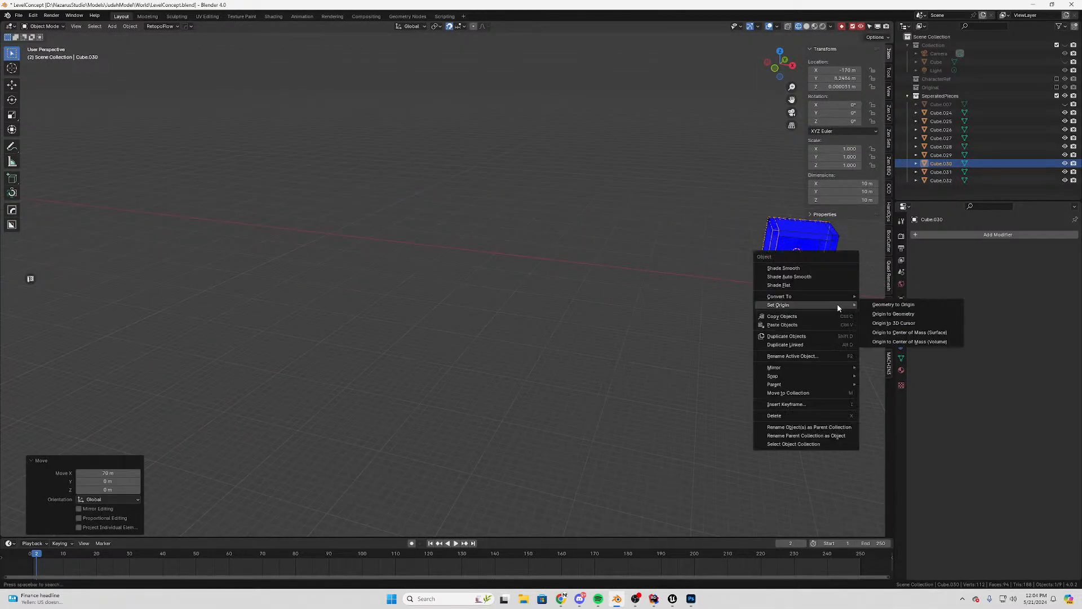
{"action": "left_click", "coordinate": [888, 325]}
Move the remaining ceiling corner block Cube.024 along Y to 7.2484 m, lining up its outer wall with the aligned pieces
{"action": "scroll", "coordinate": [592, 177], "scroll_direction": "down", "scroll_amount": 5}
{"action": "scroll", "coordinate": [496, 192], "scroll_direction": "up", "scroll_amount": 3, "text": "shift"}
{"action": "left_click", "coordinate": [400, 206]}
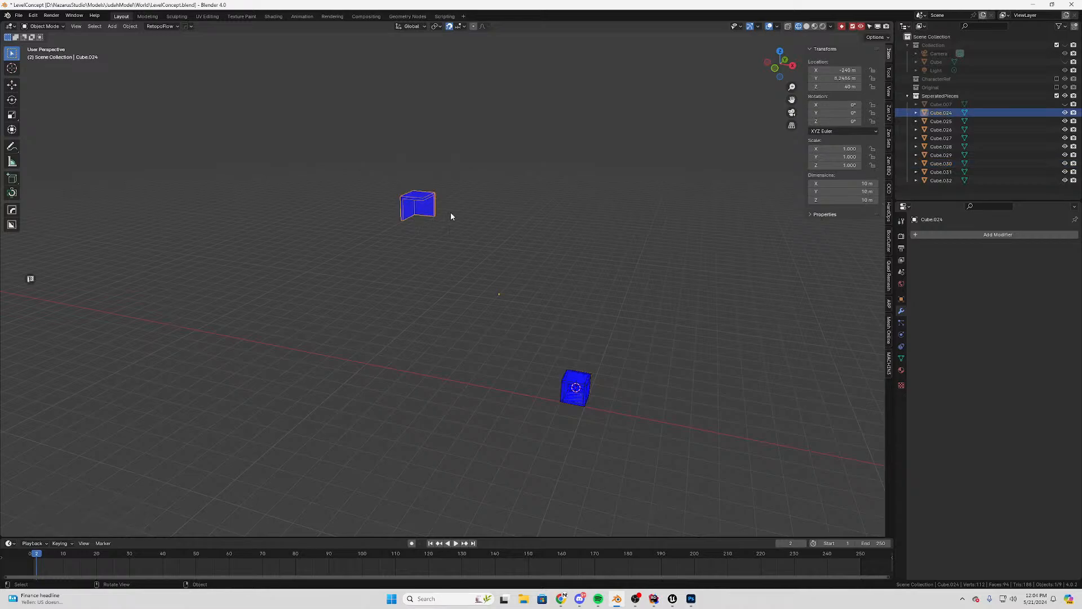
{"action": "middle_click_drag", "start_coordinate": [451, 218], "coordinate": [461, 248]}
{"action": "key", "text": "KP_3"}
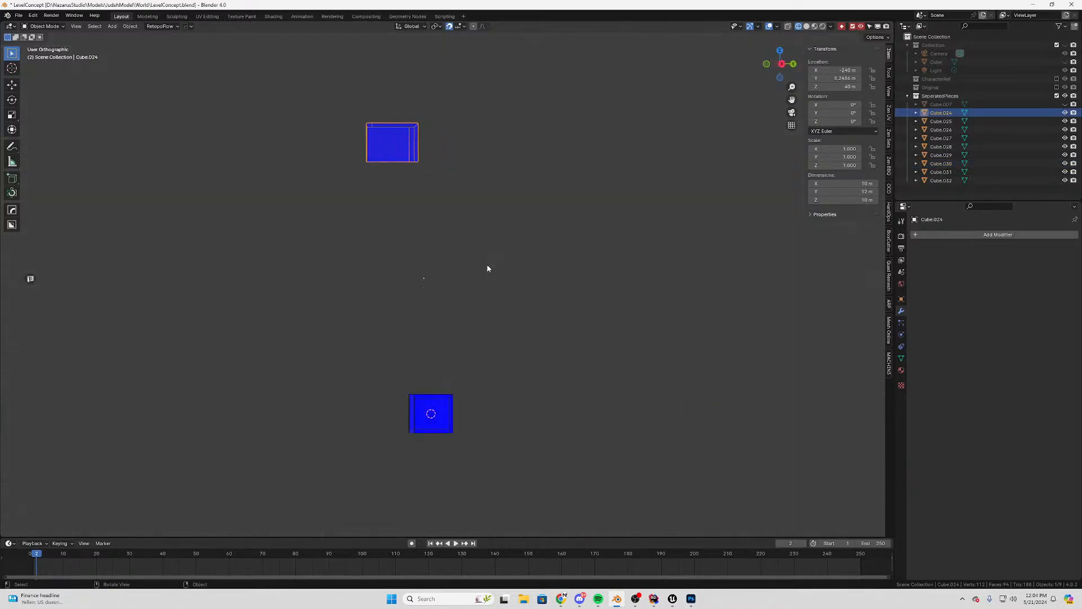
{"action": "key", "text": "g"}
{"action": "key", "text": "y"}
{"action": "left_click", "coordinate": [460, 158]}
Move the ceiling and side wall end faces of Cube.024 by 2 m along Y
{"action": "middle_click_drag", "start_coordinate": [459, 158], "coordinate": [499, 331]}
{"action": "key", "text": "Tab"}
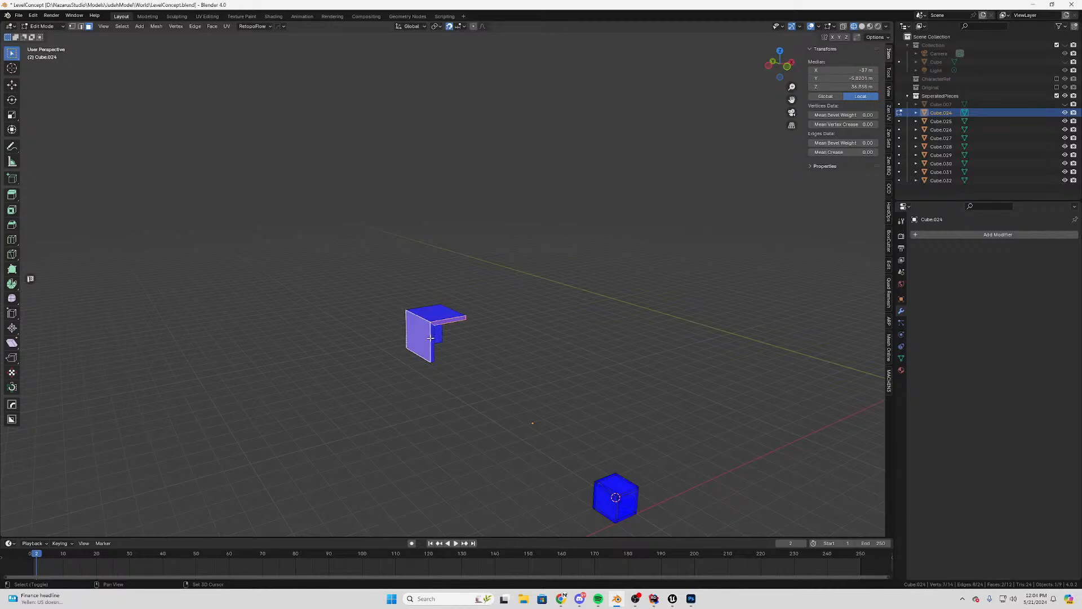
{"action": "key", "text": "KP_3"}
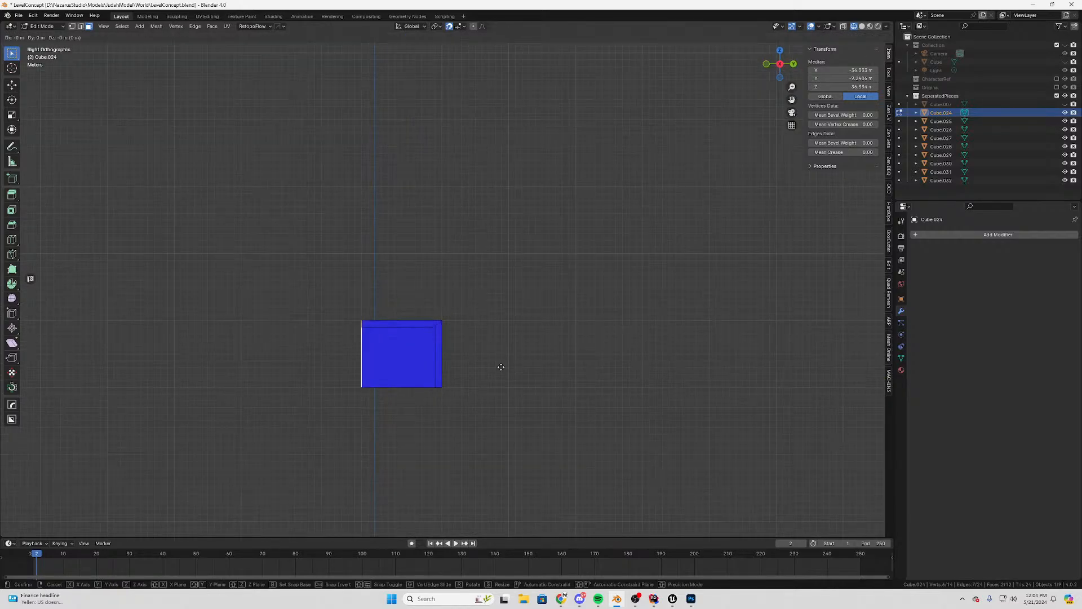
{"action": "type", "text": "gy2"}
{"action": "key", "text": "Return"}
Finish editing Cube.024 and lower it along Z to -30 m, level with the aligned pieces
{"action": "key", "text": "Tab"}
{"action": "middle_click_drag", "start_coordinate": [510, 355], "coordinate": [492, 378]}
{"action": "scroll", "coordinate": [492, 378], "scroll_direction": "down", "scroll_amount": 4}
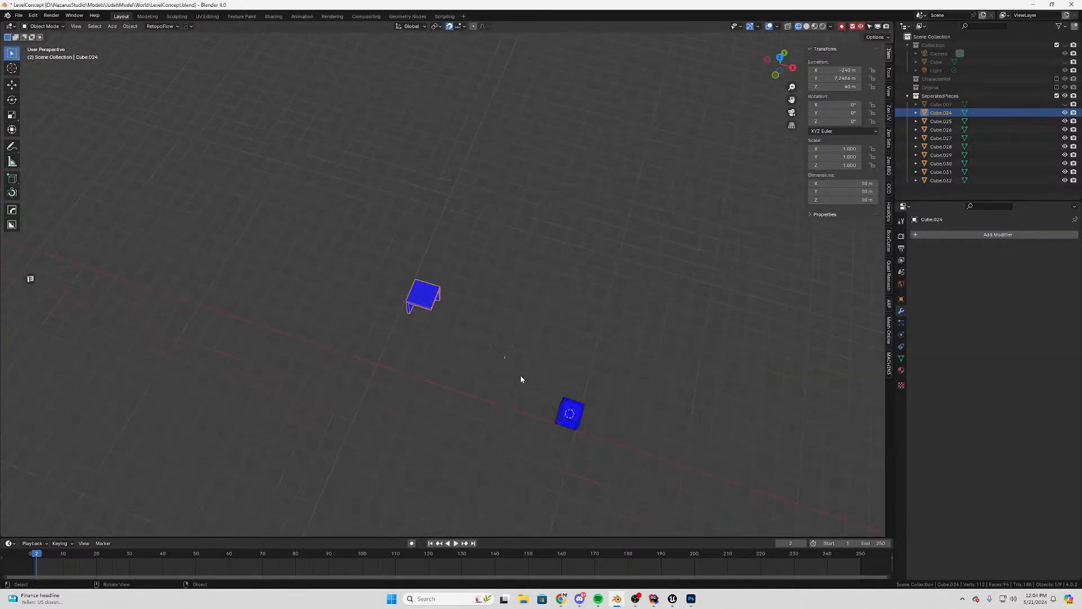
{"action": "key", "text": "g"}
{"action": "key", "text": "z"}
{"action": "left_click", "coordinate": [585, 471]}
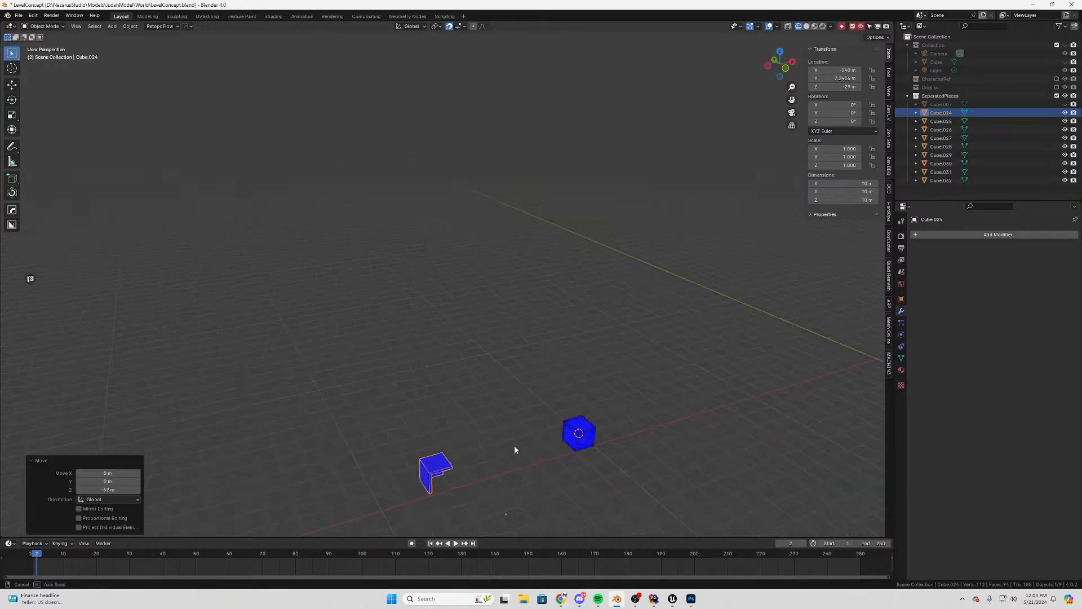
{"action": "key", "text": "KP_1"}
{"action": "middle_click_drag", "start_coordinate": [540, 433], "coordinate": [476, 331], "text": "shift"}
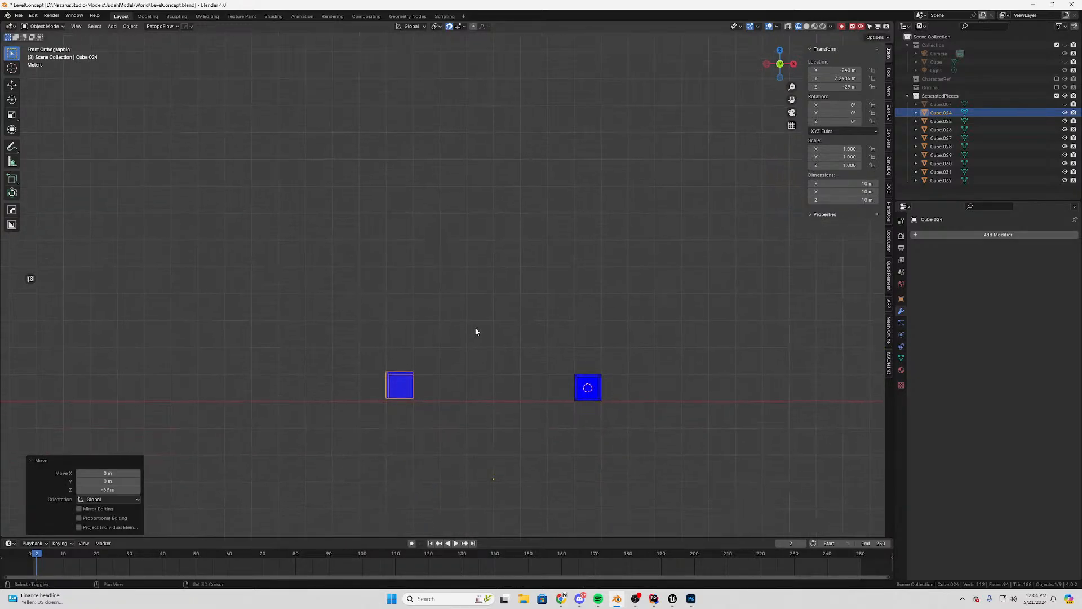
{"action": "scroll", "coordinate": [464, 397], "scroll_direction": "up", "scroll_amount": 4}
{"action": "middle_click_drag", "start_coordinate": [464, 397], "coordinate": [481, 293], "text": "shift"}
{"action": "key", "text": "g"}
{"action": "key", "text": "z"}
{"action": "left_click", "coordinate": [480, 312]}
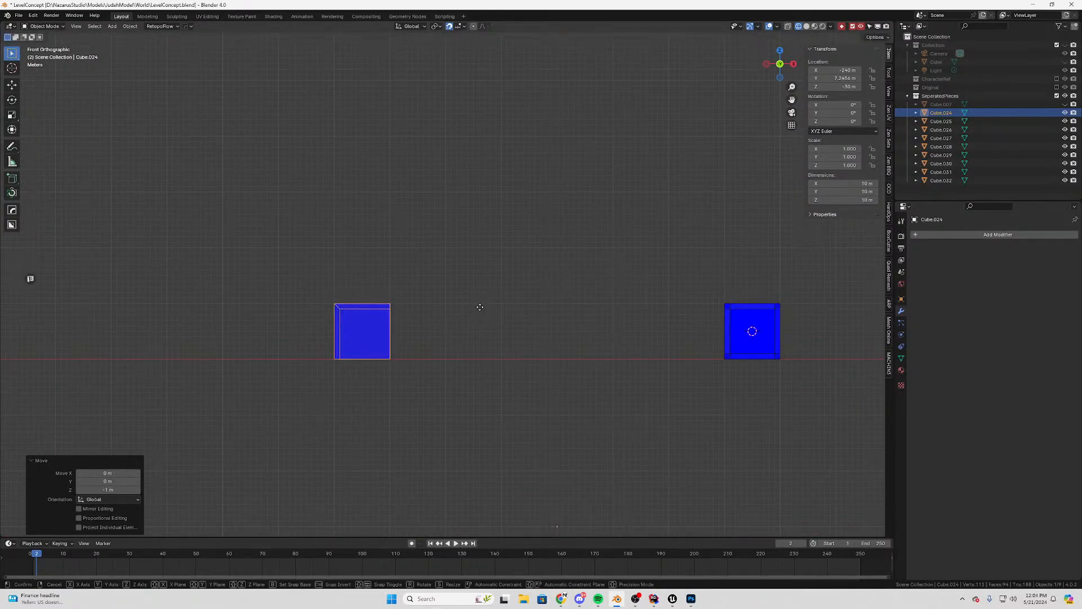
Move Cube.024 along X to -170 m, over the aligned pieces, and set its origin to the 3D cursor
{"action": "key", "text": "g"}
{"action": "key", "text": "y"}
{"action": "key", "text": "x"}
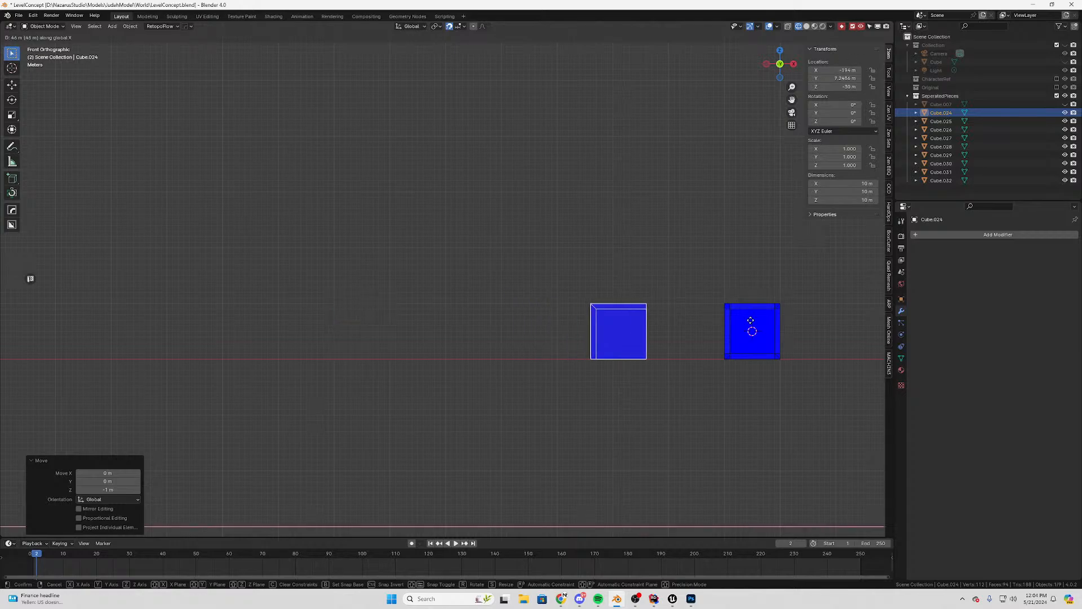
{"action": "left_click", "coordinate": [867, 330]}
{"action": "right_click", "coordinate": [868, 329]}
{"action": "mouse_move", "coordinate": [850, 324]}
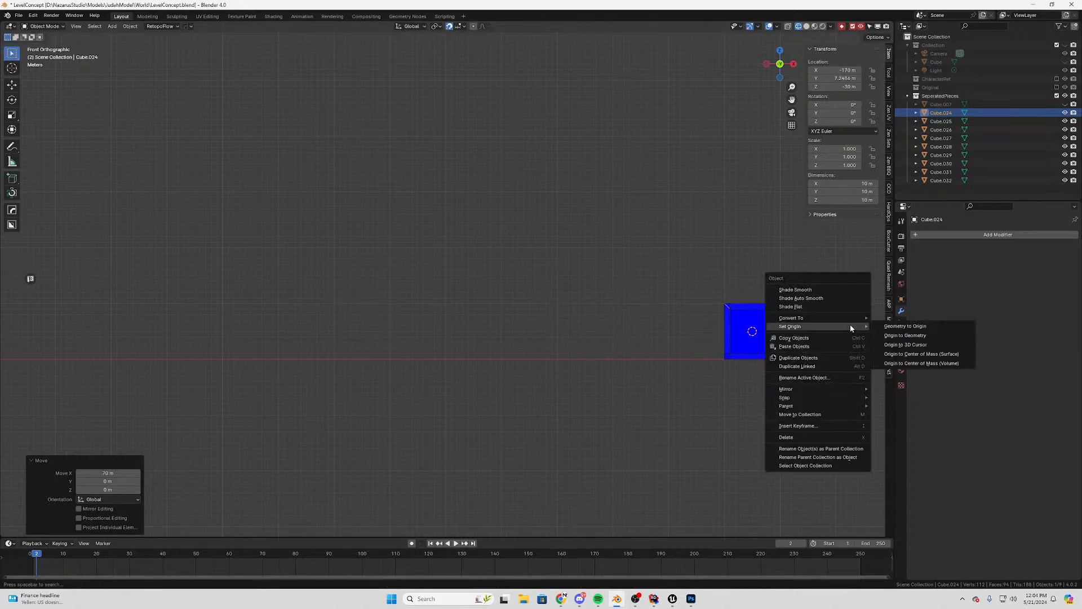
{"action": "left_click", "coordinate": [893, 345]}
{"action": "middle_click_drag", "start_coordinate": [890, 345], "coordinate": [555, 234]}
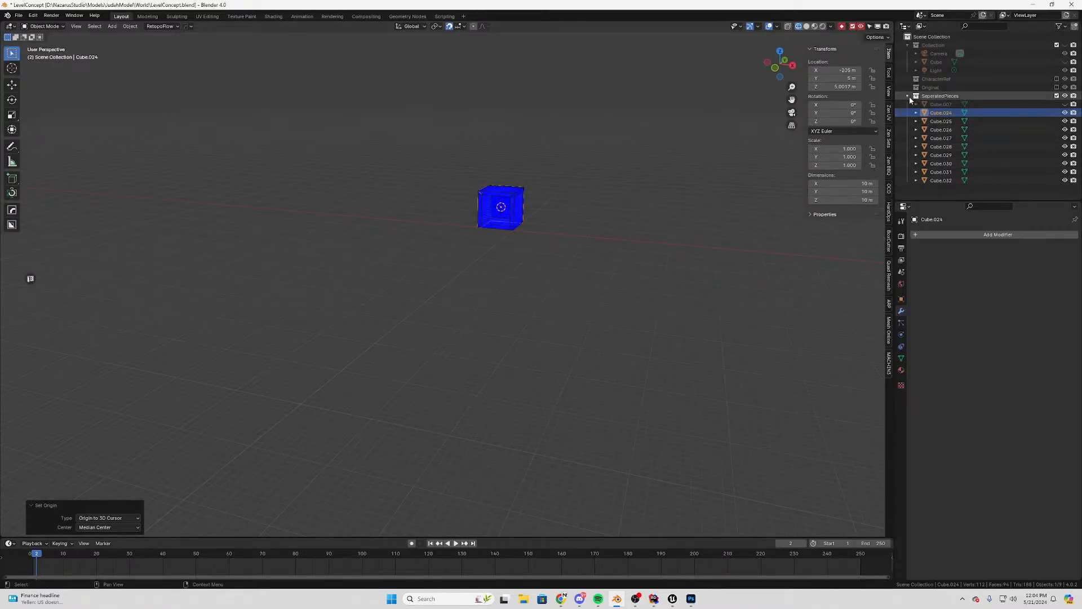
Exclude the SeperatedPieces collection from the view layer and enable the CharacterRef collection
{"action": "scroll", "coordinate": [574, 216], "scroll_direction": "down", "scroll_amount": 3}
{"action": "key", "text": "a"}
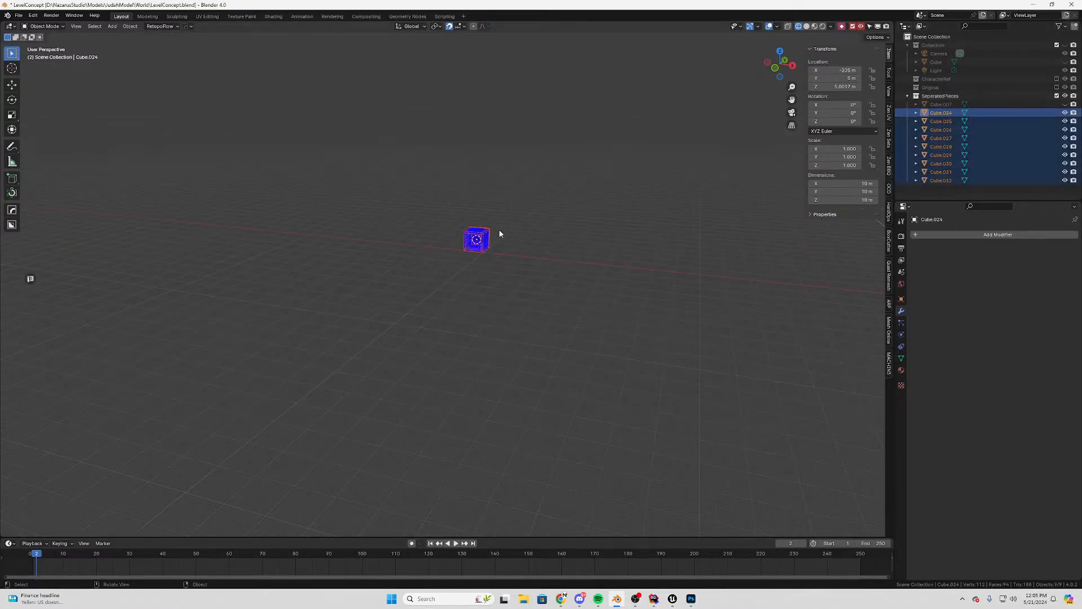
{"action": "left_click", "coordinate": [1057, 96]}
{"action": "middle_click_drag", "start_coordinate": [492, 290], "coordinate": [570, 296]}
{"action": "left_click", "coordinate": [1057, 88]}
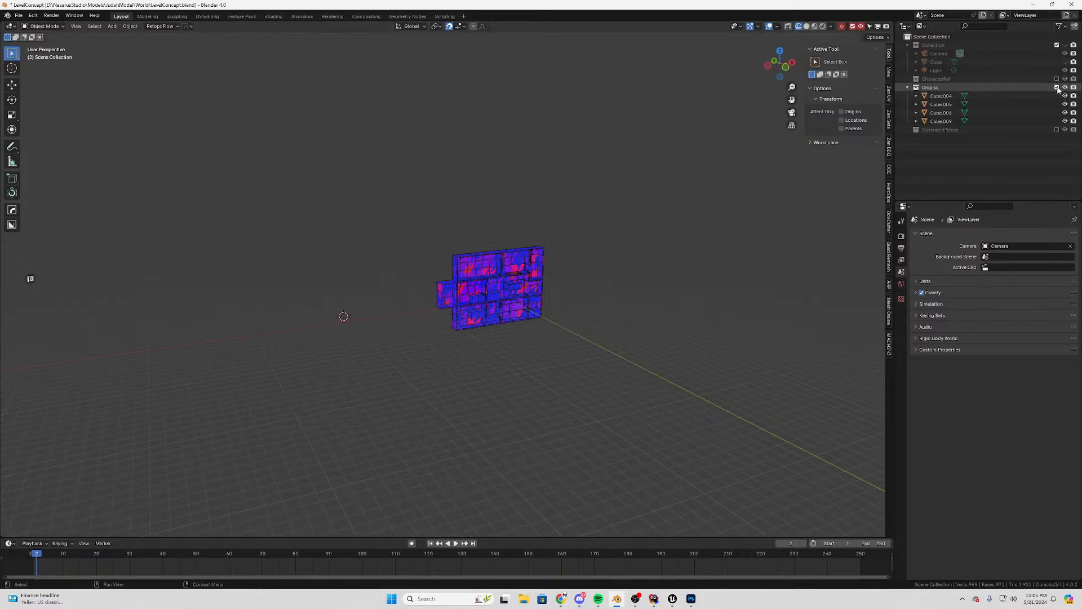
{"action": "left_click", "coordinate": [1057, 88]}
{"action": "left_click", "coordinate": [1057, 79]}
{"action": "scroll", "coordinate": [614, 290], "scroll_direction": "up", "scroll_amount": 3}
{"action": "middle_click_drag", "start_coordinate": [606, 293], "coordinate": [555, 249]}
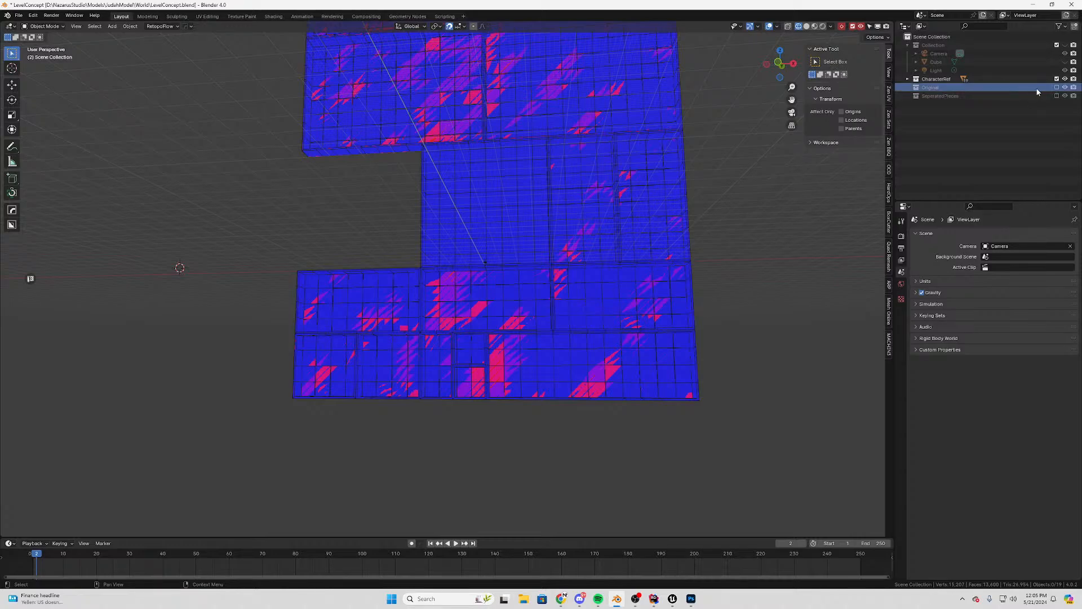
Enable the Original collection and delete its objects Cube.004, Cube.005, Cube.006 and Cube.009
{"action": "left_click", "coordinate": [1057, 87]}
{"action": "left_click", "coordinate": [984, 96]}
{"action": "left_click", "coordinate": [972, 122], "text": "shift"}
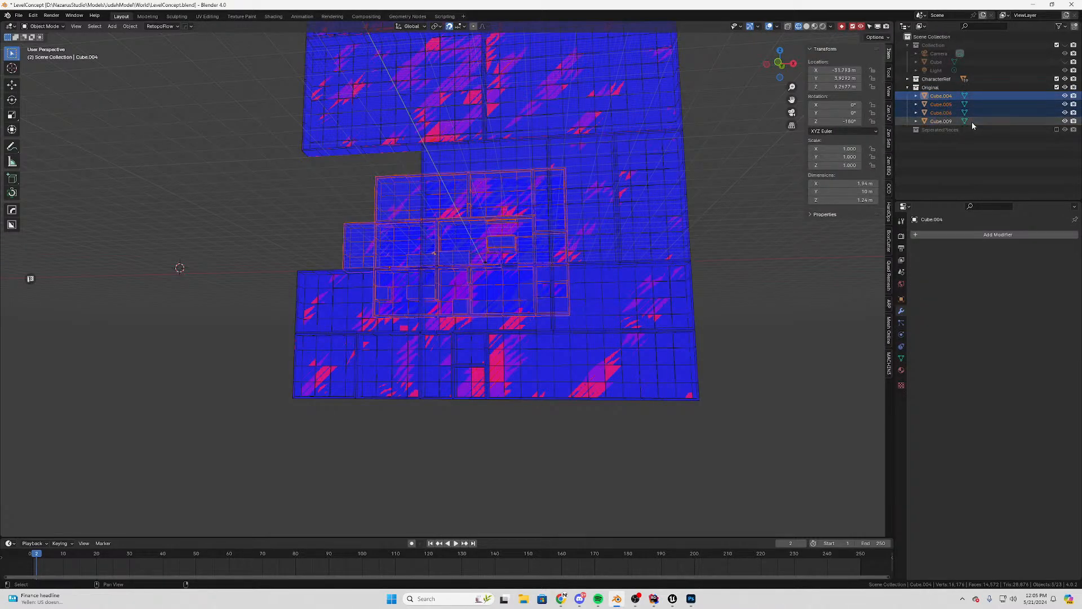
{"action": "left_click", "coordinate": [984, 96]}
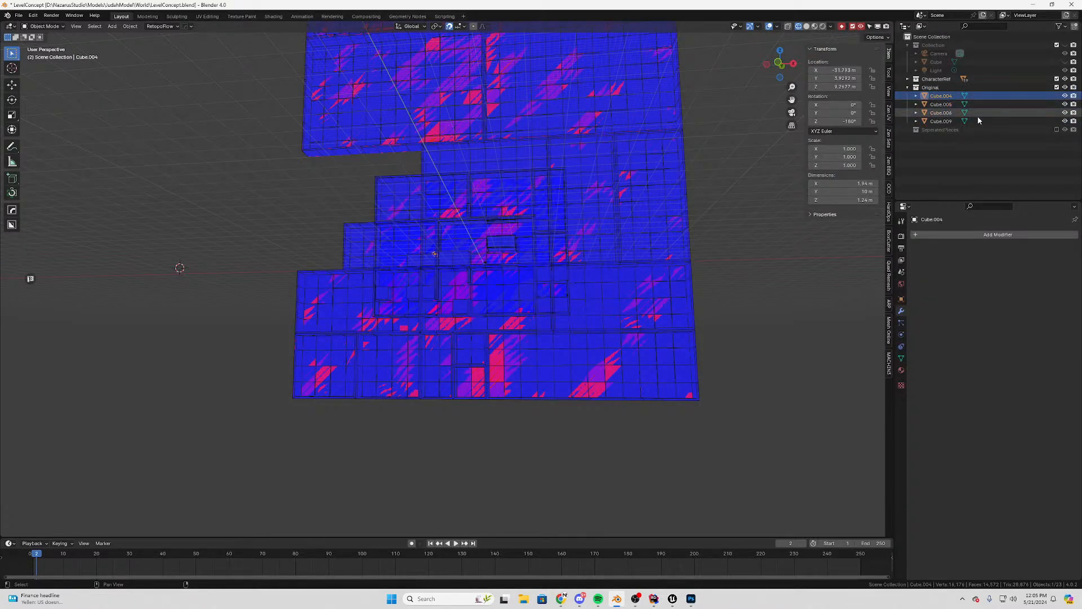
{"action": "left_click", "coordinate": [979, 120], "text": "shift"}
{"action": "key", "text": "Delete"}
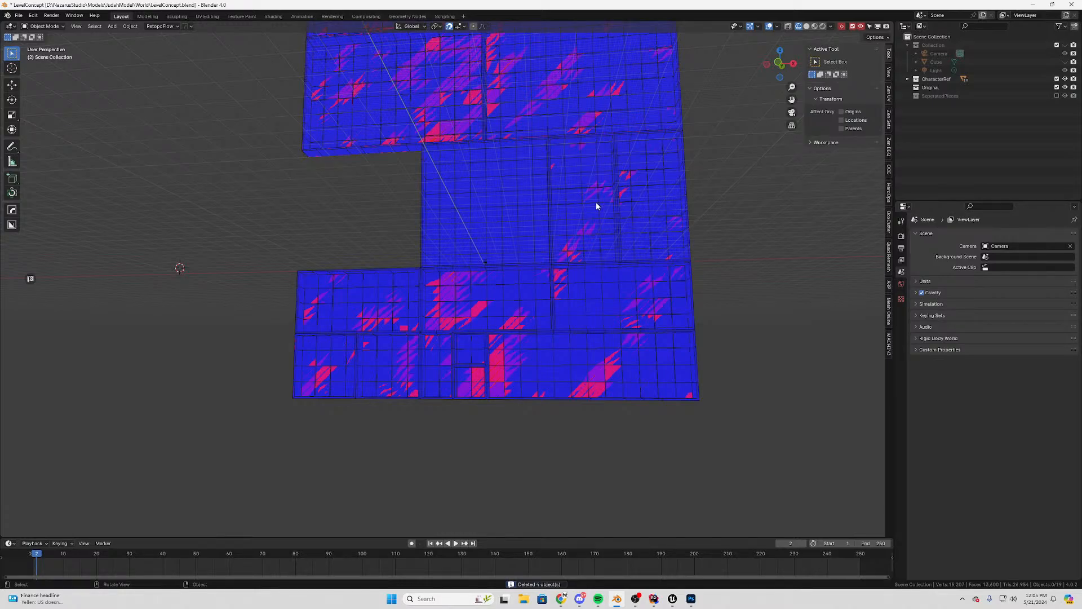
Select the square 80 m room block Cube.001 in the middle row of the level layout
{"action": "middle_click_drag", "start_coordinate": [470, 222], "coordinate": [655, 177]}
{"action": "left_click", "coordinate": [656, 177]}
{"action": "scroll", "coordinate": [621, 186], "scroll_direction": "up", "scroll_amount": 5}
{"action": "scroll", "coordinate": [603, 195], "scroll_direction": "down", "scroll_amount": 3}
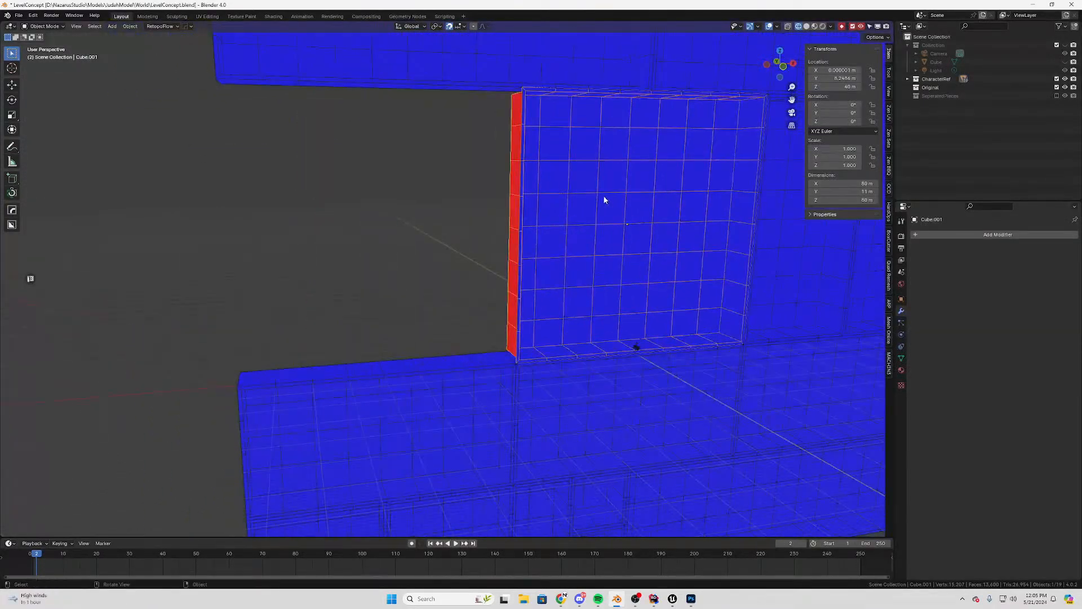
Try moving Cube.001 by -192 m along X, out of the level layout, and undo the move
{"action": "key", "text": "g"}
{"action": "key", "text": "x"}
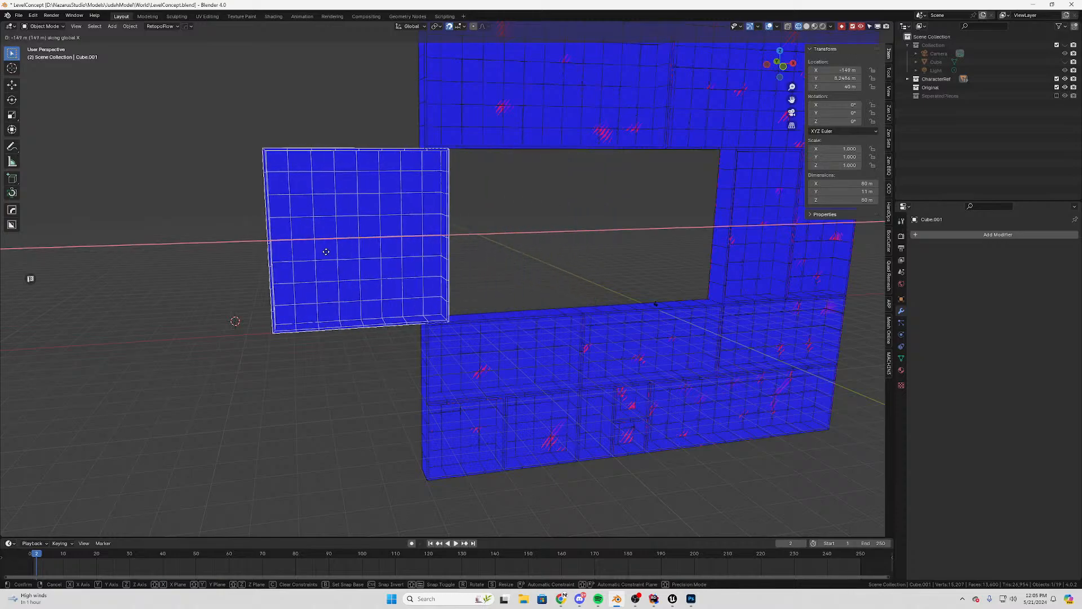
{"action": "left_click", "coordinate": [294, 266]}
{"action": "scroll", "coordinate": [294, 265], "scroll_direction": "down", "scroll_amount": 2}
{"action": "middle_click_drag", "start_coordinate": [294, 266], "coordinate": [478, 248]}
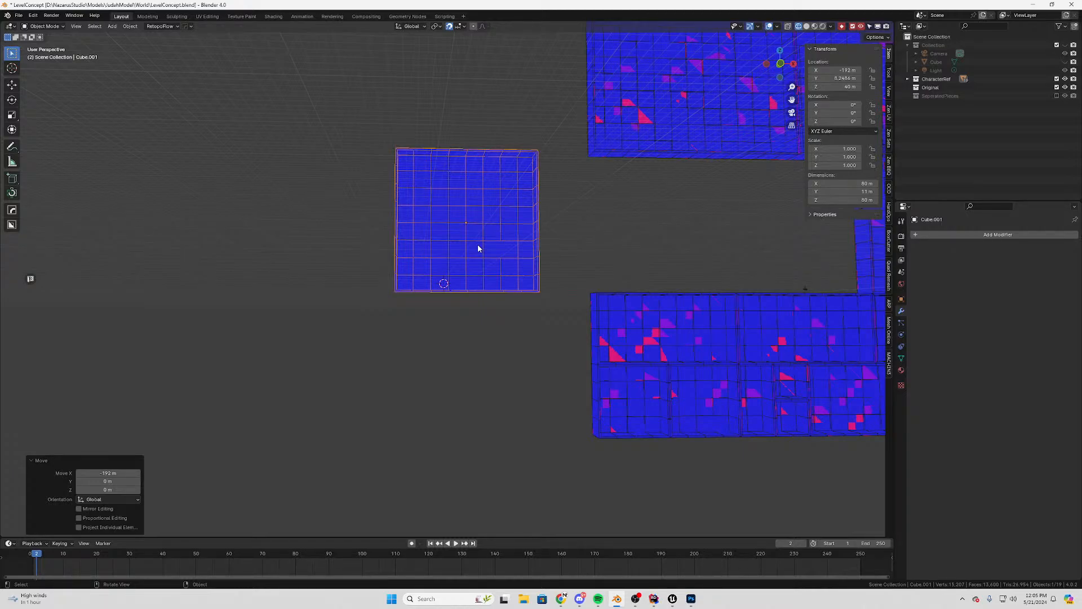
{"action": "middle_click_drag", "start_coordinate": [478, 248], "coordinate": [412, 201]}
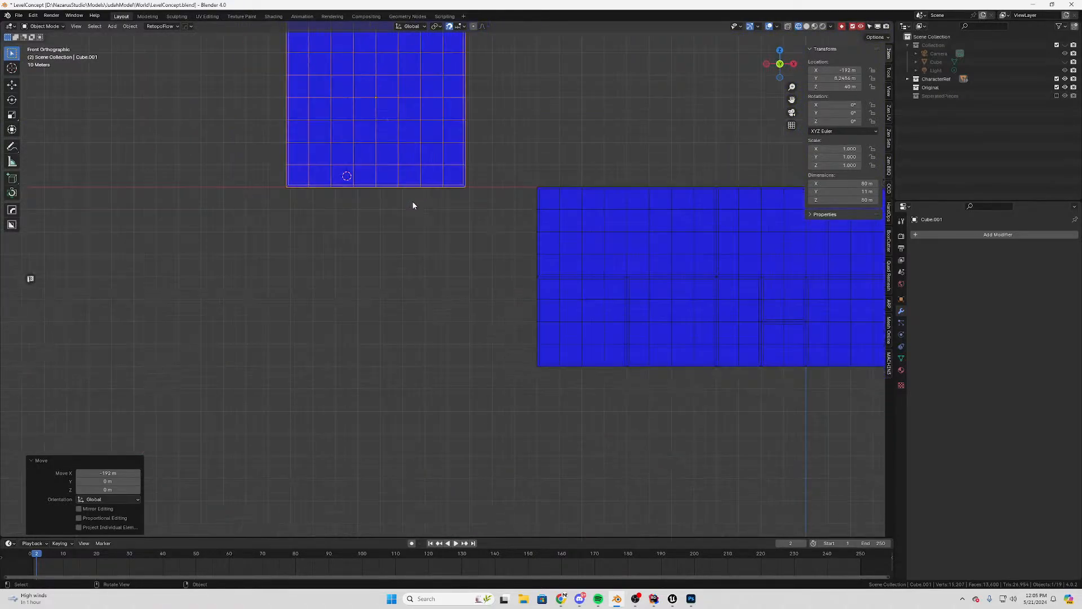
{"action": "key", "text": "g"}
{"action": "key", "text": "z"}
{"action": "key", "text": "y"}
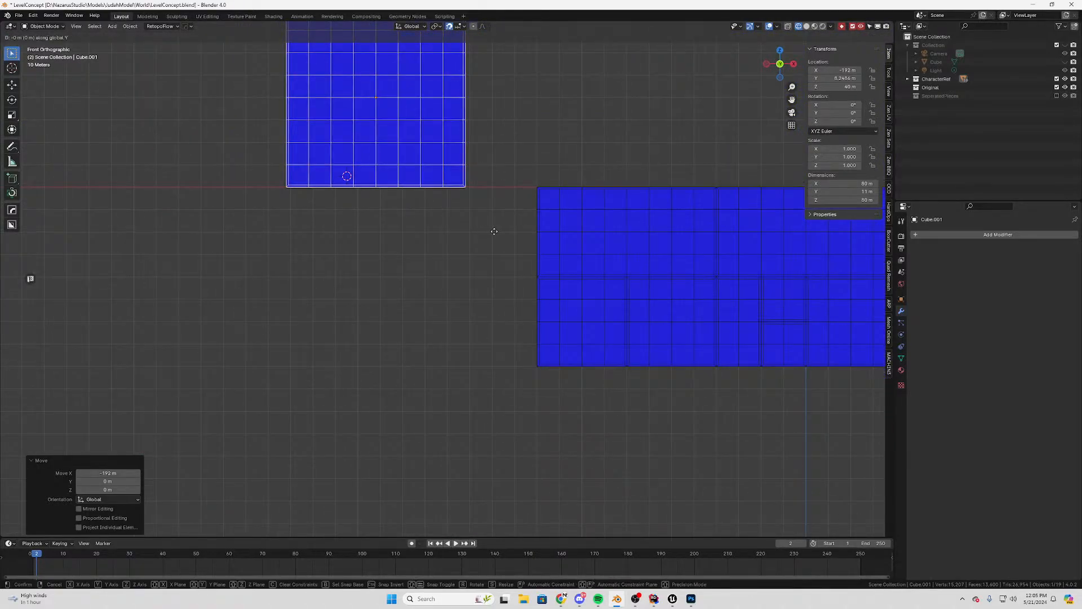
{"action": "key", "text": "Escape"}
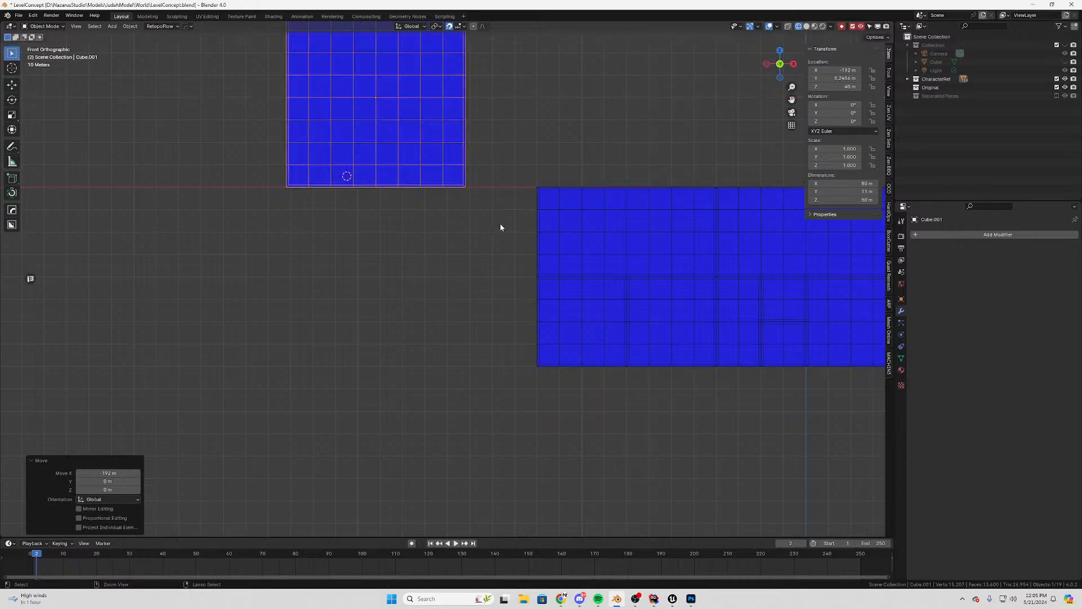
{"action": "key", "text": "ctrl+z"}
Try moving Cube.001 by -160 m along X, beside the level layout, and undo the move
{"action": "scroll", "coordinate": [501, 225], "scroll_direction": "down", "scroll_amount": 1}
{"action": "key", "text": "g"}
{"action": "key", "text": "x"}
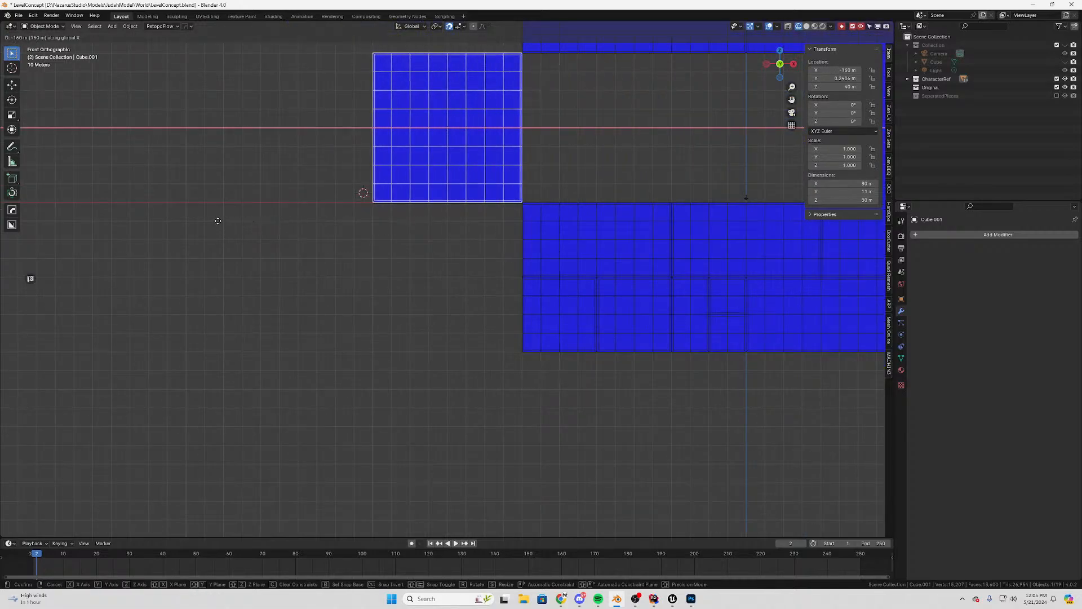
{"action": "left_click", "coordinate": [213, 224]}
{"action": "scroll", "coordinate": [364, 254], "scroll_direction": "down", "scroll_amount": 3}
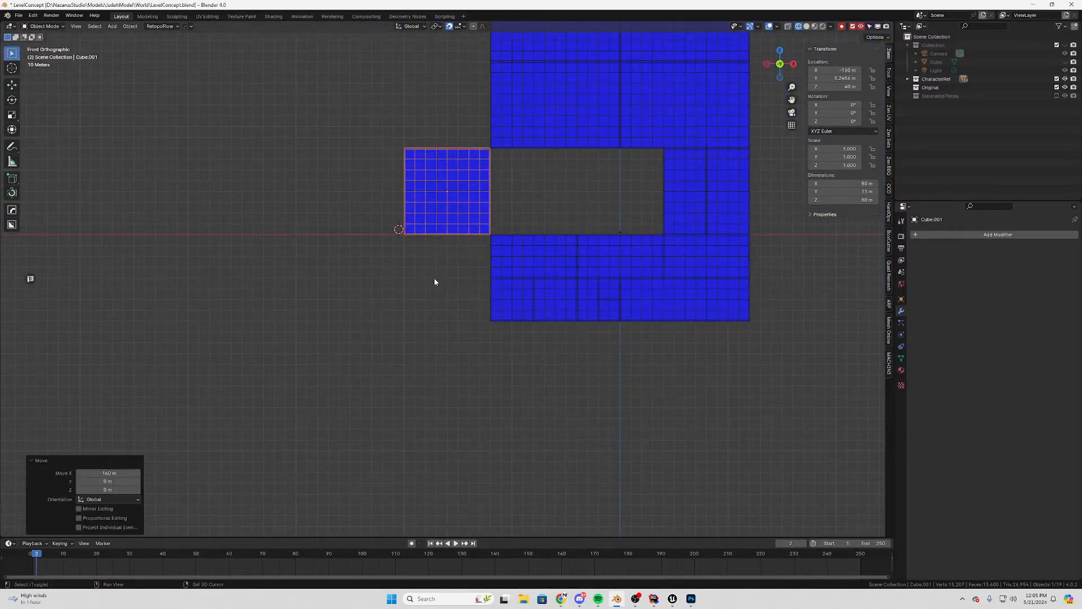
{"action": "key", "text": "ctrl+z"}
Duplicate Cube.001 and place the copy -260 m along X, clear of the level layout
{"action": "key", "text": "shift+d"}
{"action": "key", "text": "x"}
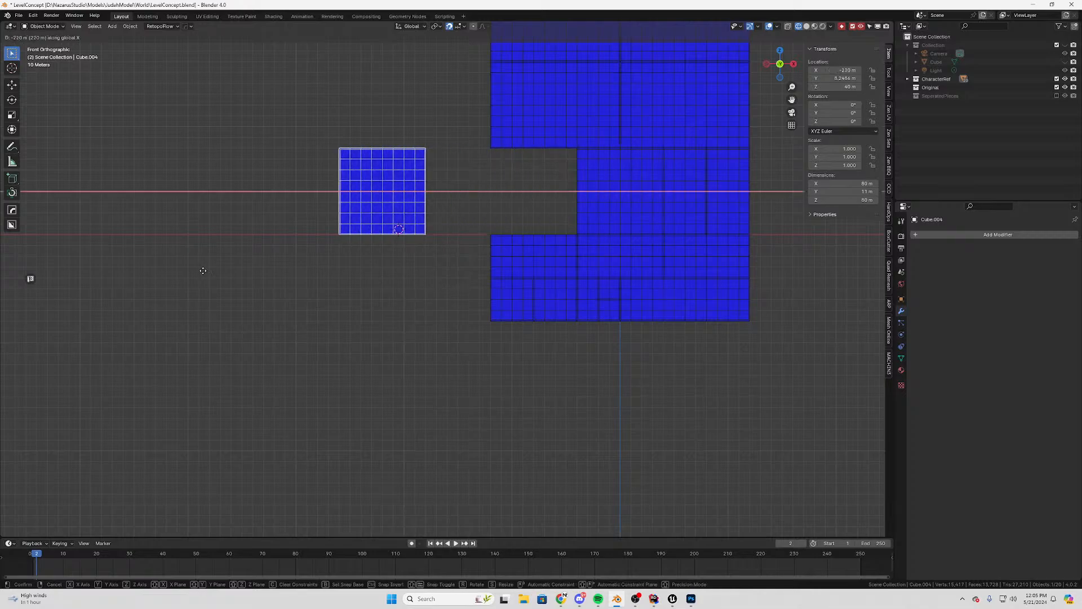
{"action": "left_click", "coordinate": [161, 267]}
{"action": "scroll", "coordinate": [406, 257], "scroll_direction": "up", "scroll_amount": 4}
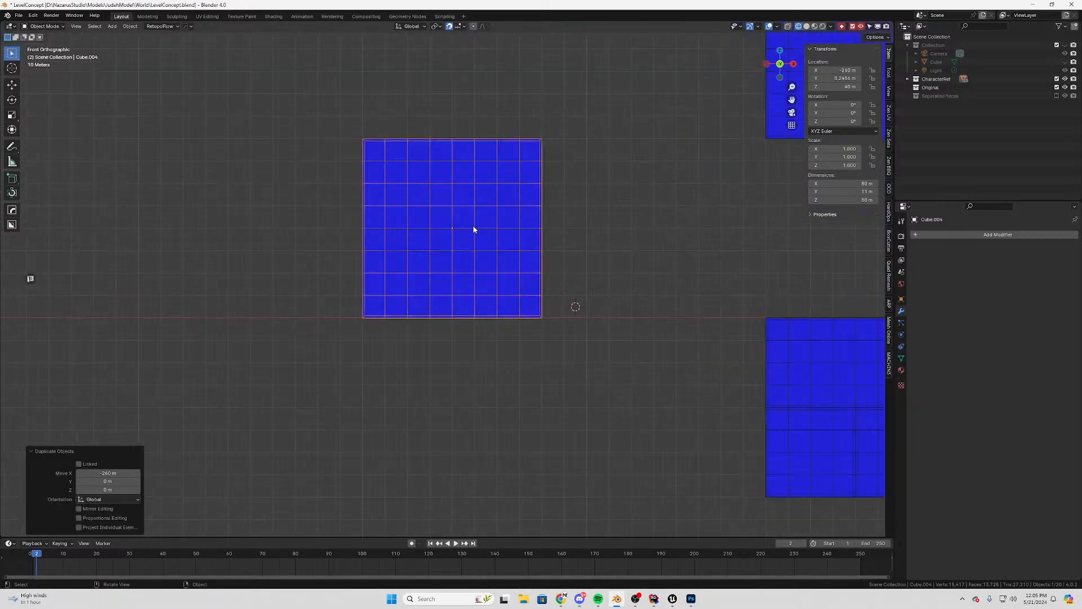
Examine the duplicated room block from the front and the side to compare its depth with the layout
{"action": "key", "text": "Tab"}
{"action": "scroll", "coordinate": [529, 225], "scroll_direction": "up", "scroll_amount": 1}
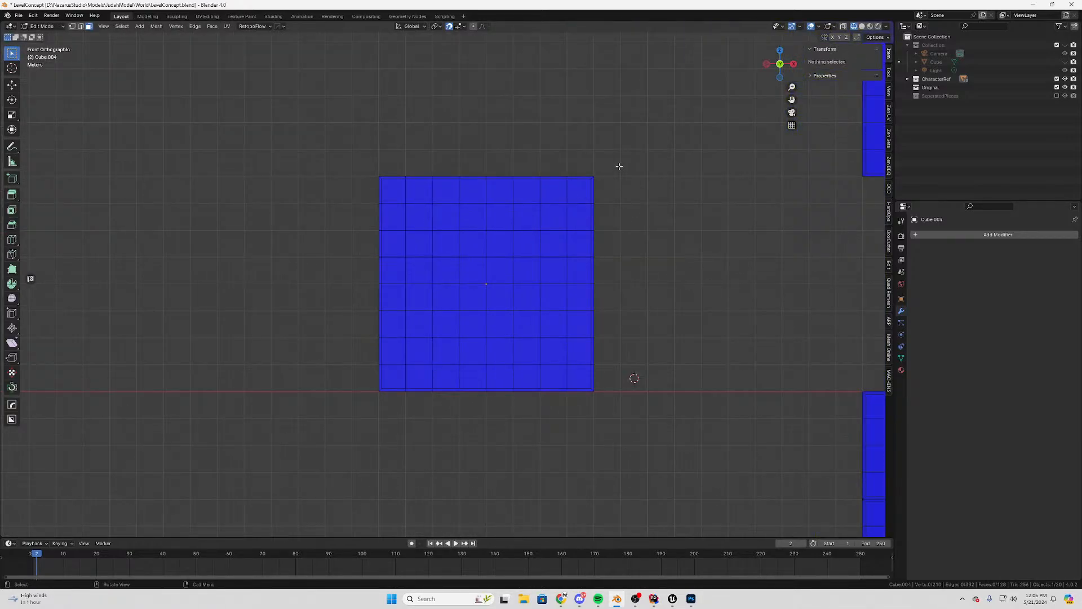
{"action": "left_click", "coordinate": [583, 186]}
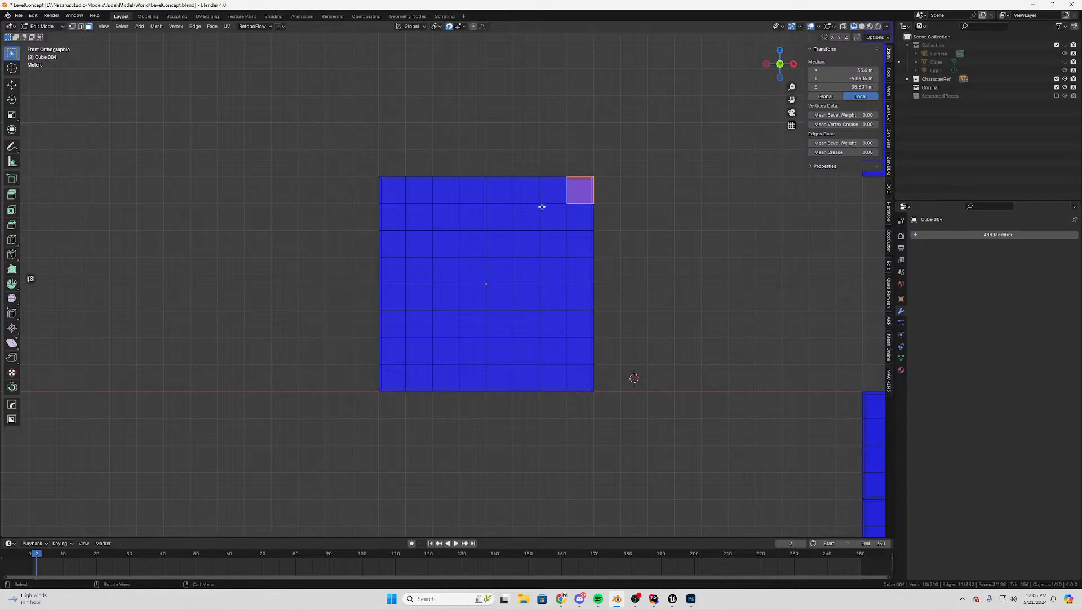
{"action": "middle_click_drag", "start_coordinate": [542, 207], "coordinate": [481, 239]}
{"action": "key", "text": "Tab"}
{"action": "key", "text": "KP_3"}
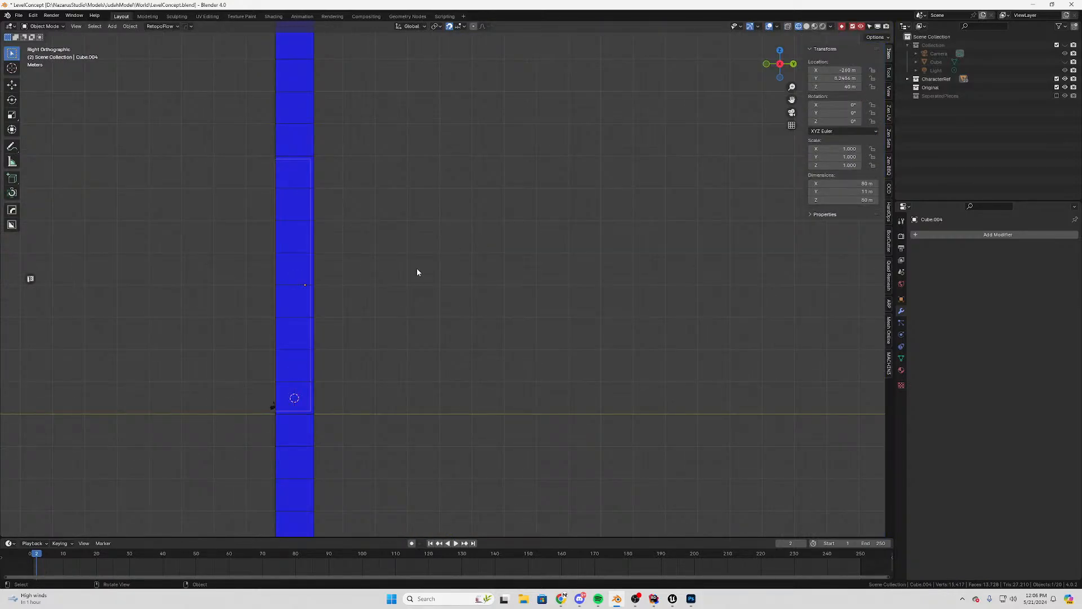
{"action": "scroll", "coordinate": [331, 389], "scroll_direction": "up", "scroll_amount": 1}
{"action": "middle_click_drag", "start_coordinate": [331, 389], "coordinate": [530, 220], "text": "shift"}
{"action": "scroll", "coordinate": [497, 252], "scroll_direction": "up", "scroll_amount": 8}
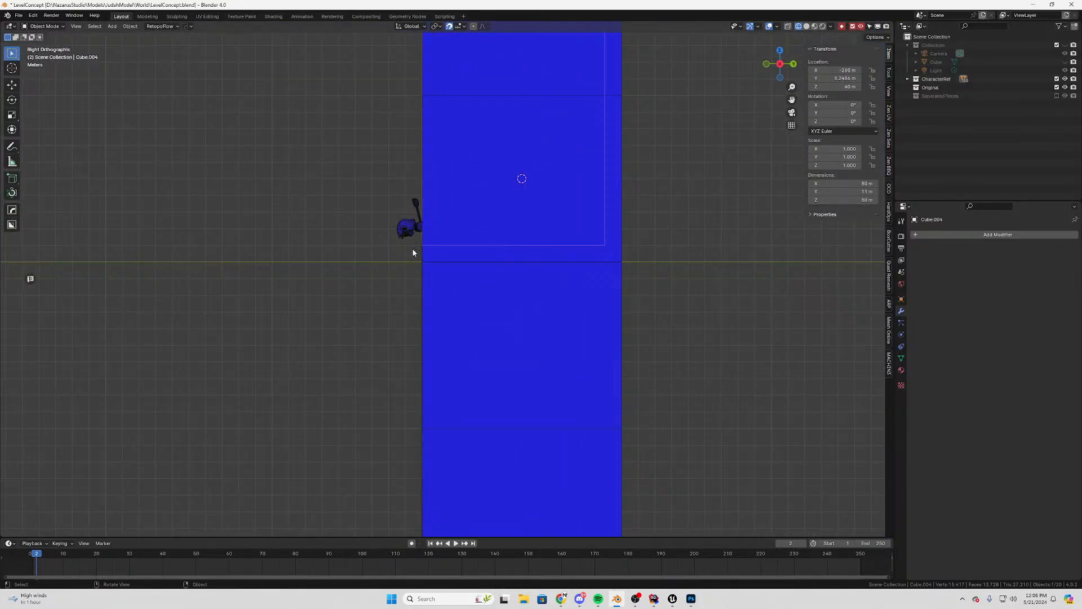
{"action": "middle_click_drag", "start_coordinate": [413, 253], "coordinate": [375, 351]}
Move only the narrow front rim faces of the duplicated room 1 m along Y so it measures 10 m in Y
{"action": "key", "text": "Tab"}
{"action": "left_click", "coordinate": [340, 310], "text": "alt"}
{"action": "middle_click_drag", "start_coordinate": [391, 151], "coordinate": [381, 210]}
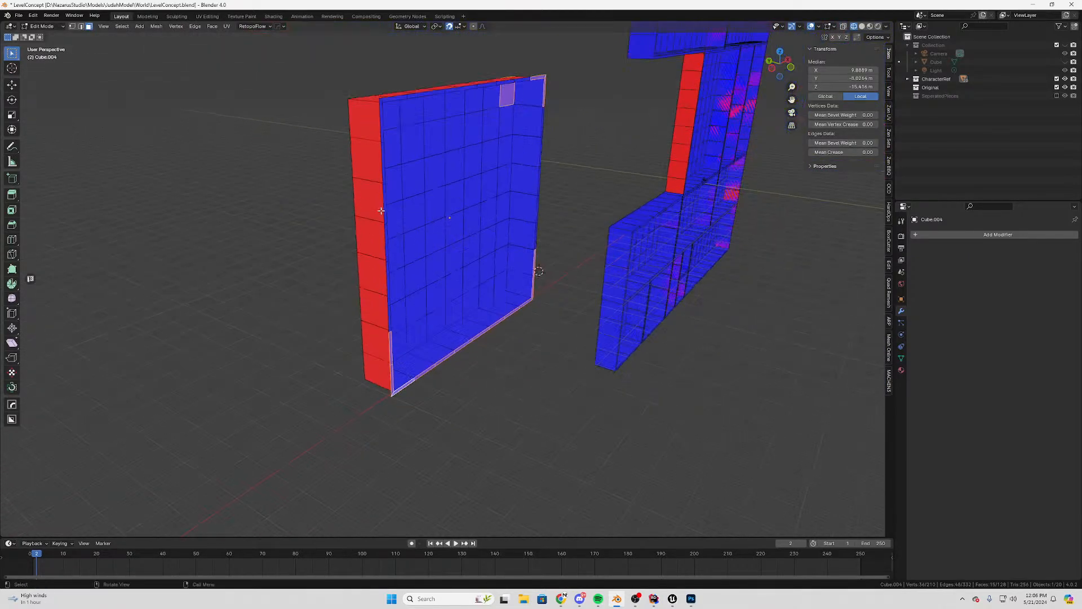
{"action": "left_click", "coordinate": [383, 102], "text": "ctrl"}
{"action": "key", "text": "ctrl+z"}
{"action": "middle_click_drag", "start_coordinate": [438, 135], "coordinate": [480, 149]}
{"action": "left_click", "coordinate": [370, 84], "text": "ctrl"}
{"action": "key", "text": "c"}
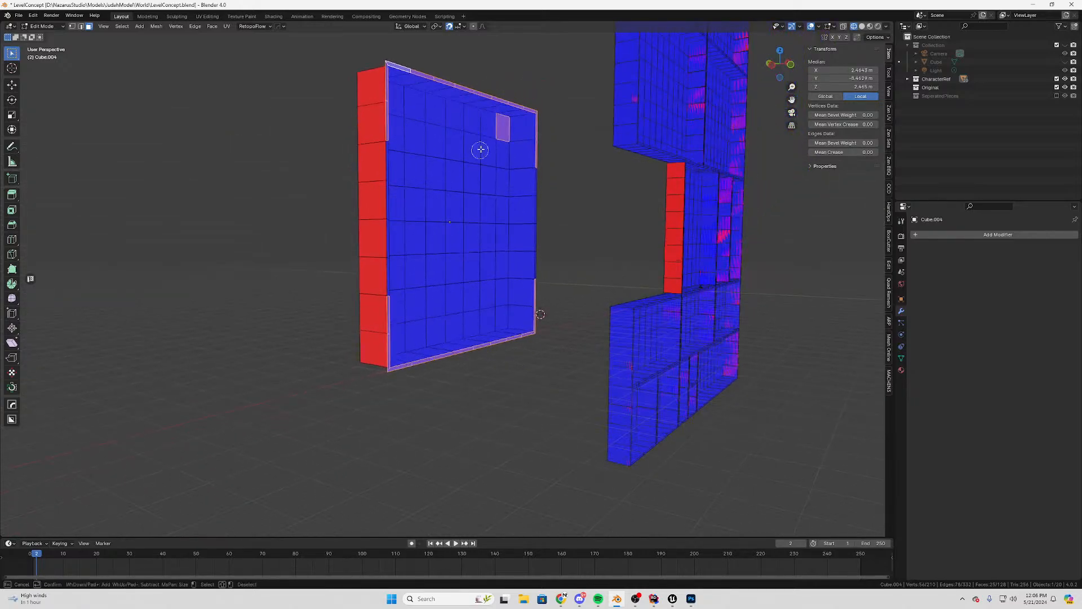
{"action": "right_click", "coordinate": [415, 169]}
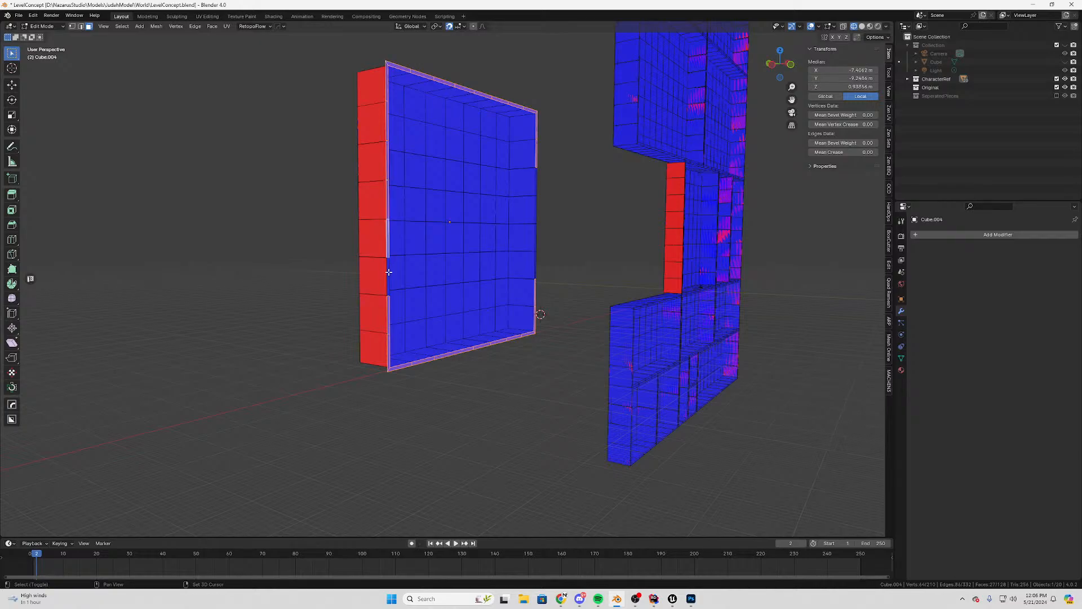
{"action": "scroll", "coordinate": [459, 275], "scroll_direction": "up", "scroll_amount": 3}
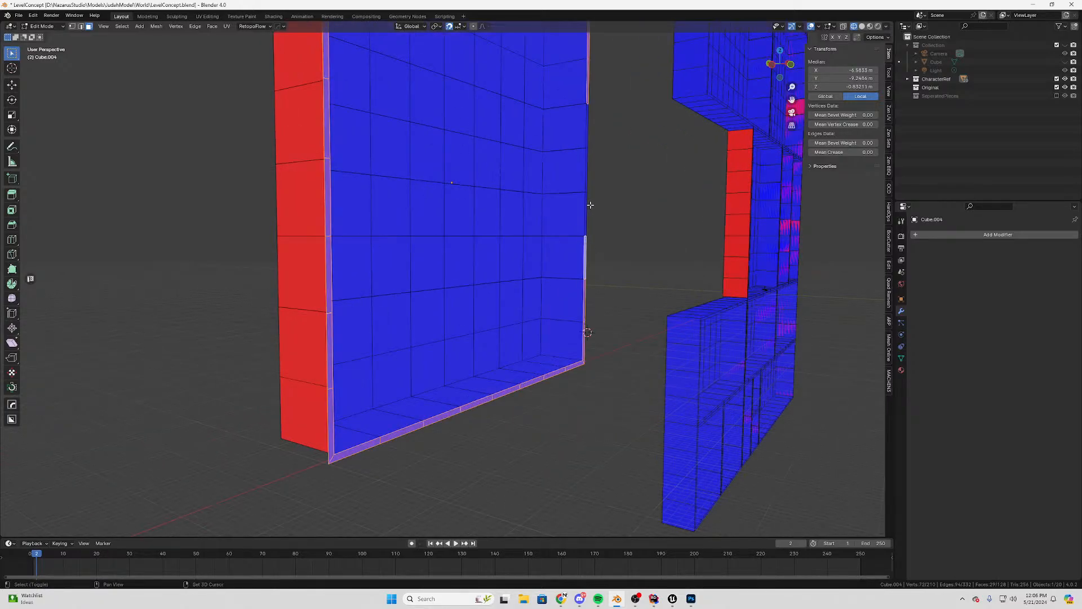
{"action": "left_click", "coordinate": [588, 129], "text": "shift"}
{"action": "middle_click_drag", "start_coordinate": [588, 130], "coordinate": [581, 339]}
{"action": "key", "text": "g"}
{"action": "key", "text": "y"}
{"action": "key", "text": "1"}
{"action": "key", "text": "Return"}
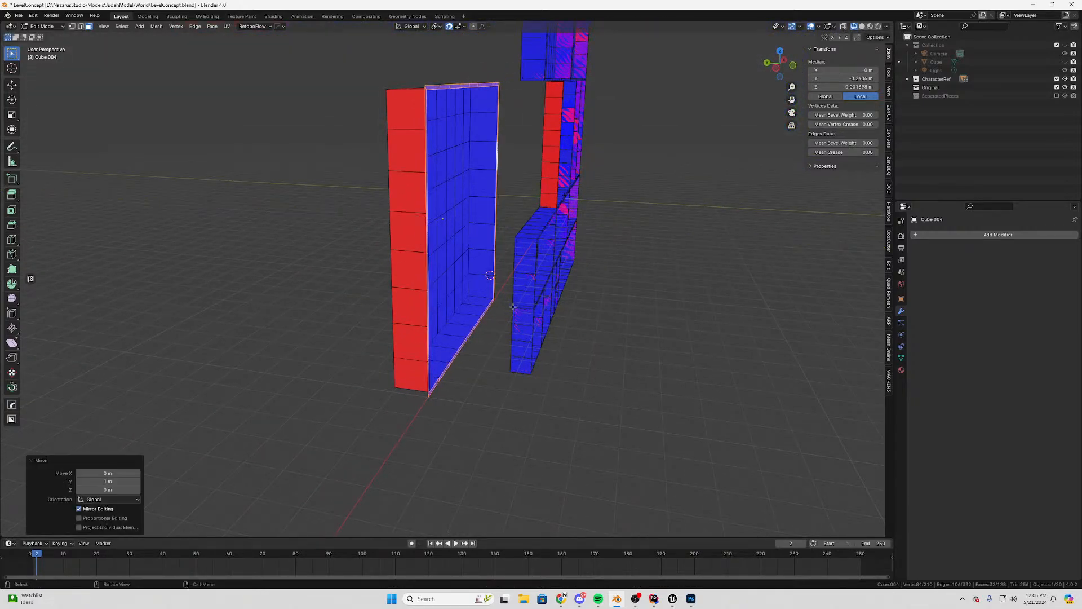
{"action": "middle_click_drag", "start_coordinate": [589, 411], "coordinate": [538, 304]}
{"action": "key", "text": "Tab"}
{"action": "middle_click_drag", "start_coordinate": [594, 334], "coordinate": [466, 215]}
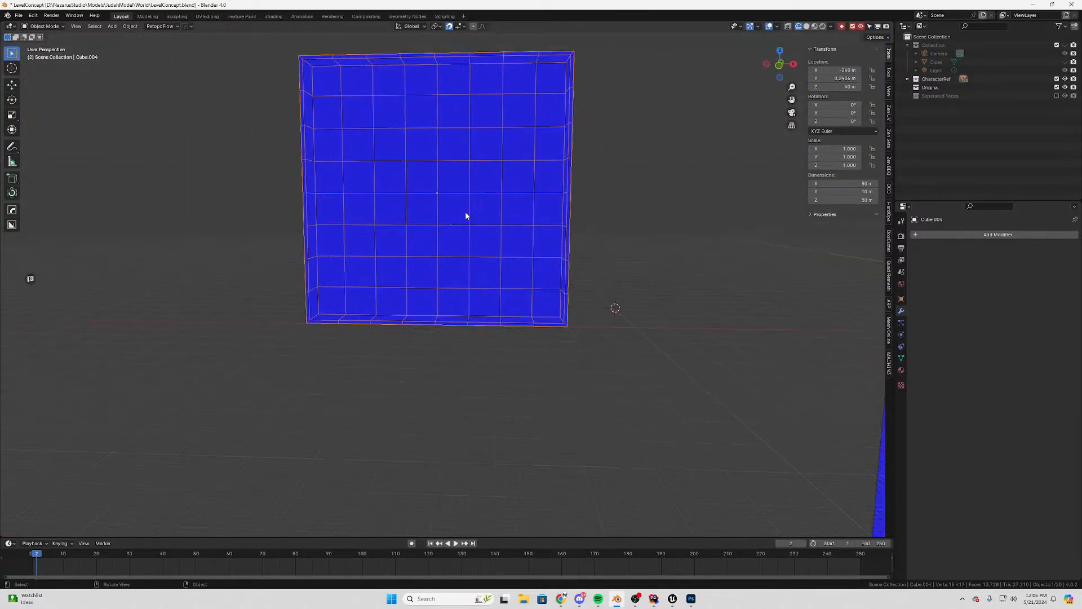
Move the duplicated room Cube.004 to the SeperatedPieces collection and enable that collection again
{"action": "key", "text": "m"}
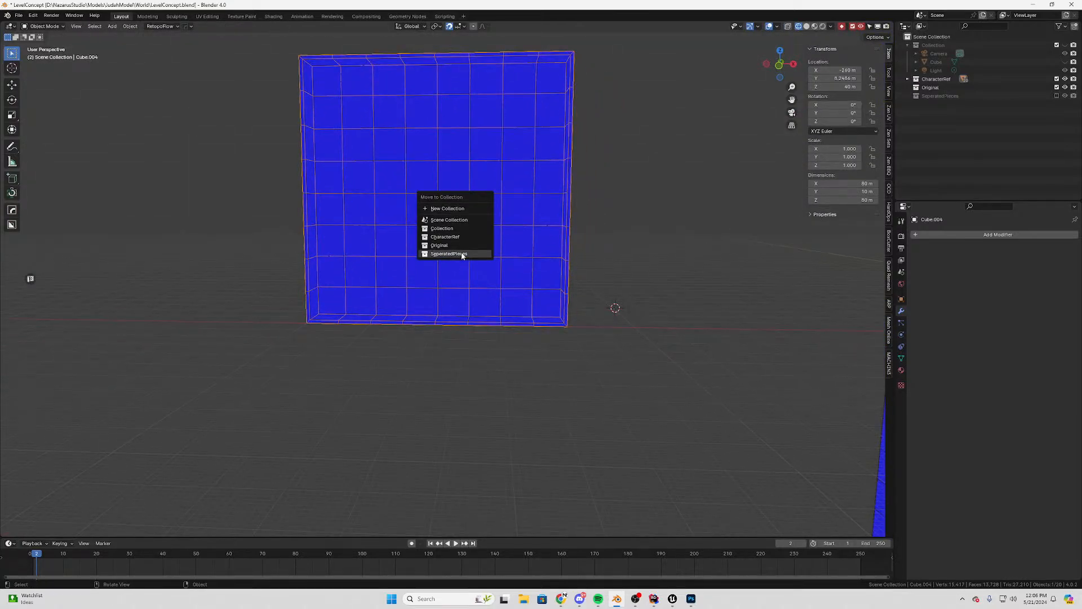
{"action": "left_click", "coordinate": [461, 254]}
{"action": "scroll", "coordinate": [590, 272], "scroll_direction": "down", "scroll_amount": 2}
{"action": "left_click", "coordinate": [1057, 96]}
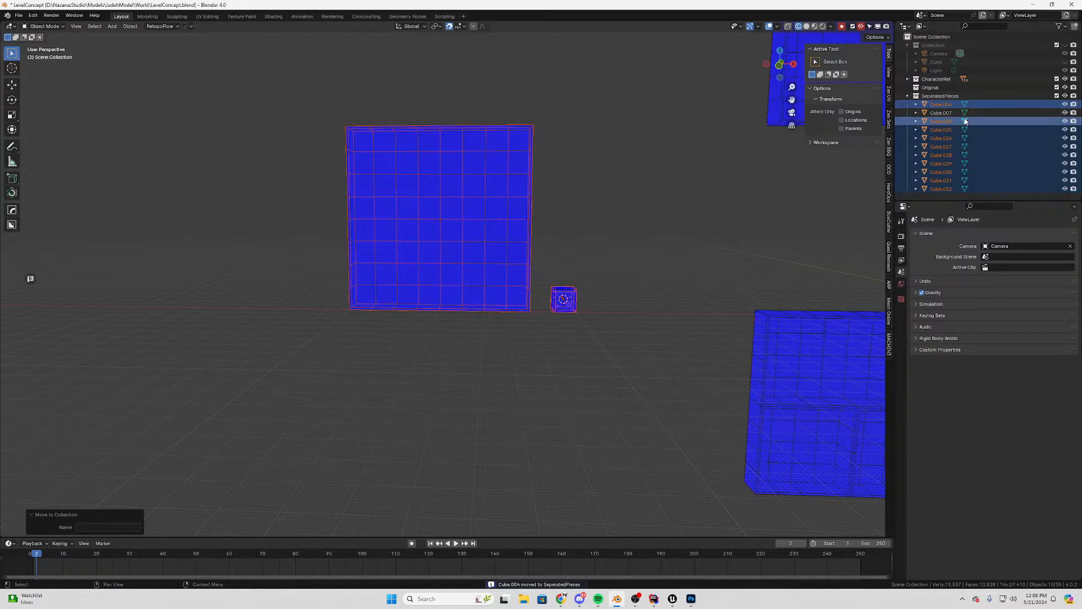
Move the duplicated room block Cube.004 along X to -280 m, farther away from the small finished blocks
{"action": "left_click", "coordinate": [458, 165]}
{"action": "scroll", "coordinate": [497, 226], "scroll_direction": "up", "scroll_amount": 2}
{"action": "key", "text": "g"}
{"action": "key", "text": "x"}
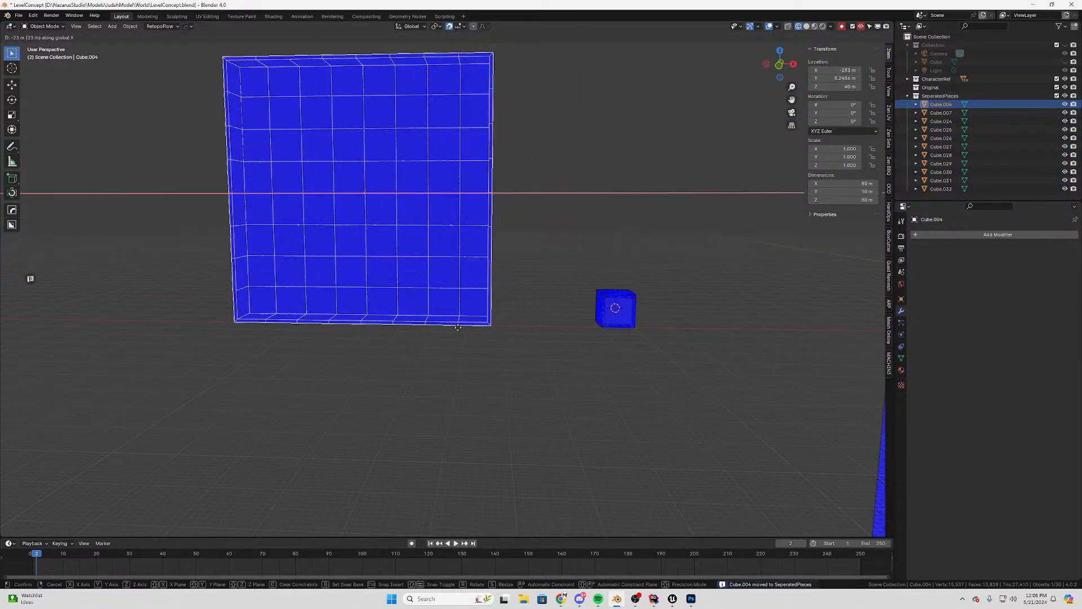
{"action": "left_click", "coordinate": [465, 331]}
{"action": "middle_click_drag", "start_coordinate": [425, 282], "coordinate": [448, 296], "text": "shift"}
Select the faces of the four 10 m corner sections of Cube.004: both lower corners and both upper corners
{"action": "key", "text": "Tab"}
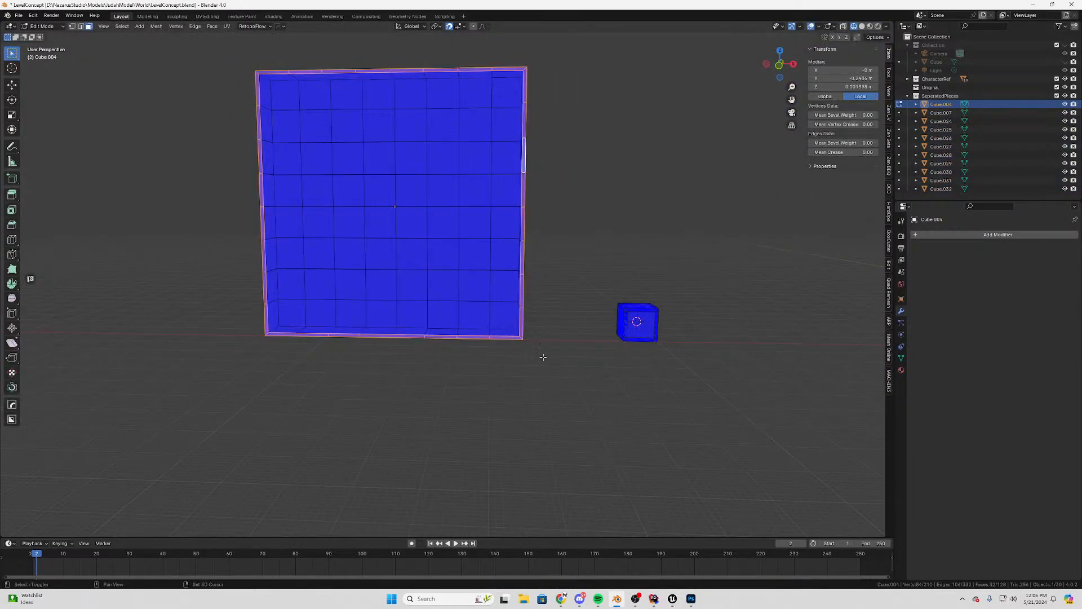
{"action": "middle_click_drag", "start_coordinate": [543, 357], "coordinate": [517, 338], "text": "shift"}
{"action": "key", "text": "alt+a"}
{"action": "key", "text": "c"}
{"action": "left_click", "coordinate": [504, 297]}
{"action": "key", "text": "c"}
{"action": "left_click", "coordinate": [511, 80]}
{"action": "left_click", "coordinate": [228, 69]}
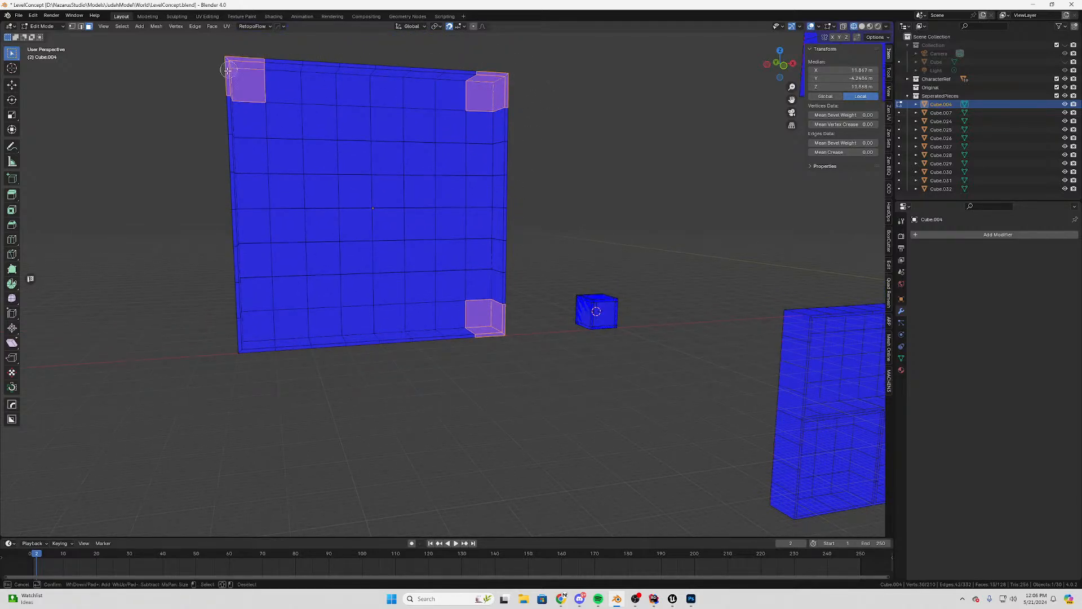
{"action": "right_click", "coordinate": [228, 70]}
{"action": "middle_click_drag", "start_coordinate": [374, 207], "coordinate": [347, 217]}
{"action": "key", "text": "c"}
{"action": "left_click", "coordinate": [261, 330]}
{"action": "right_click", "coordinate": [261, 331]}
Add one floor-edge, one ceiling-edge, one left-edge, one right-edge and one plain back-wall section of the room to the face selection
{"action": "middle_click_drag", "start_coordinate": [344, 372], "coordinate": [358, 355]}
{"action": "key", "text": "c"}
{"action": "left_click", "coordinate": [363, 315]}
{"action": "left_click", "coordinate": [353, 72]}
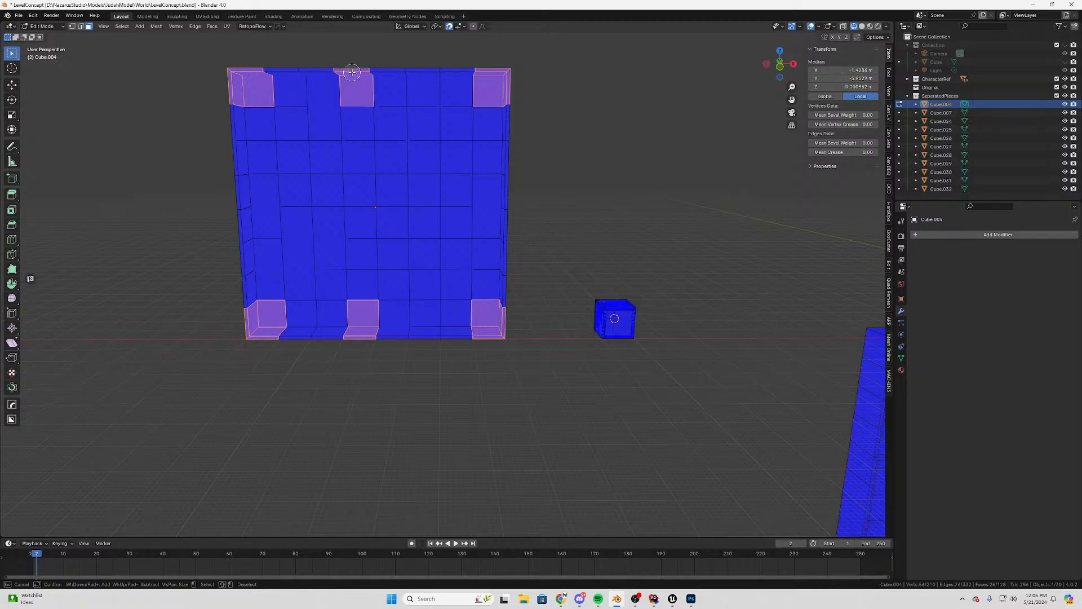
{"action": "key", "text": "c"}
{"action": "left_click", "coordinate": [244, 155]}
{"action": "left_click", "coordinate": [501, 152]}
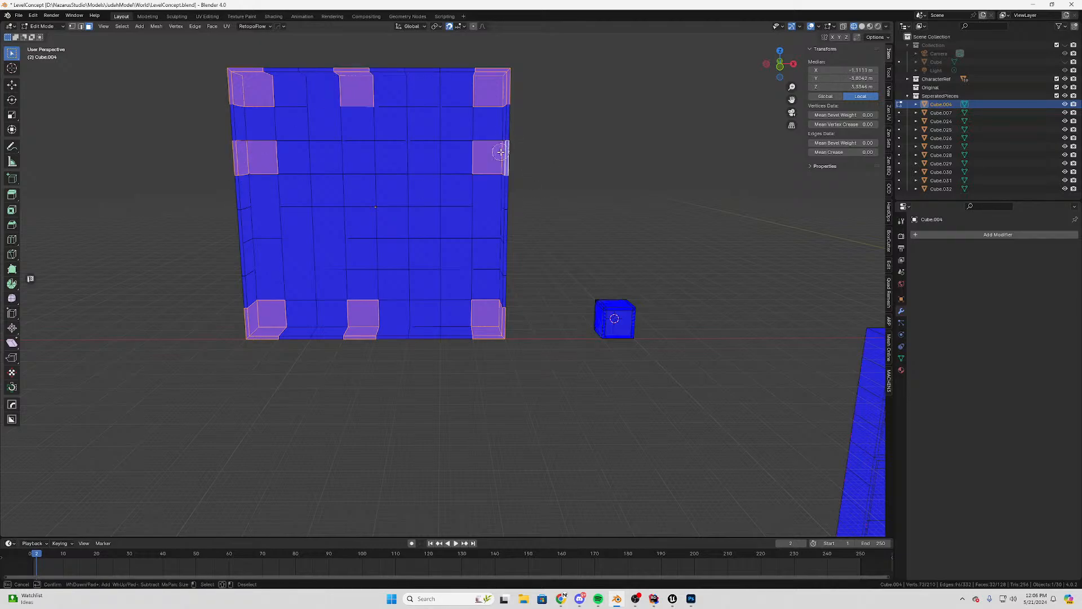
{"action": "left_click", "coordinate": [424, 157]}
{"action": "right_click", "coordinate": [614, 208]}
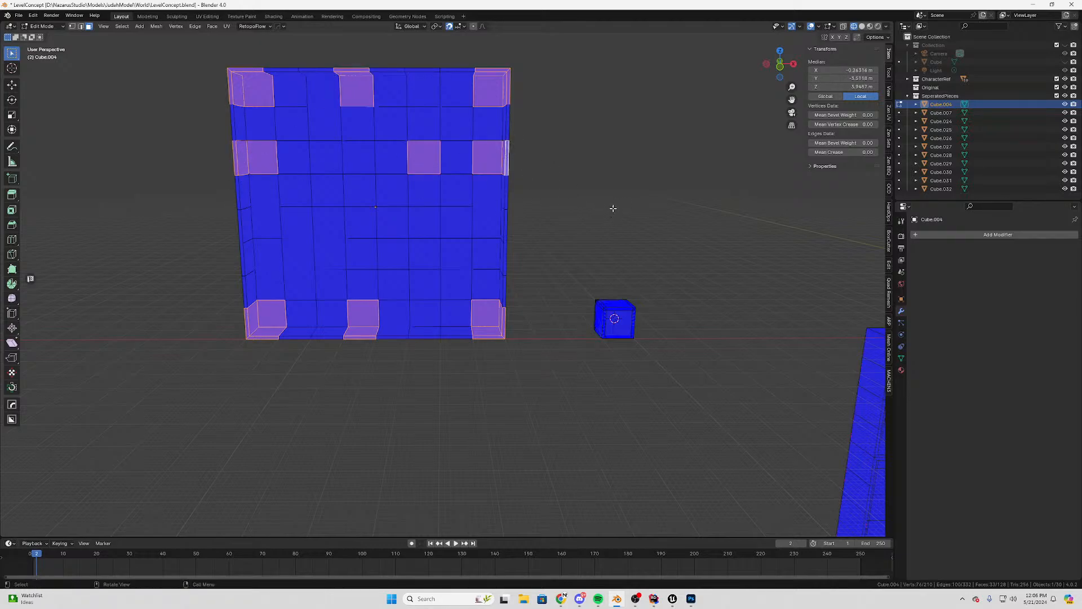
Separate the selected sections into their own object and delete the remaining mesh of Cube.004
{"action": "key", "text": "p"}
{"action": "left_click", "coordinate": [576, 195]}
{"action": "left_click", "coordinate": [402, 223]}
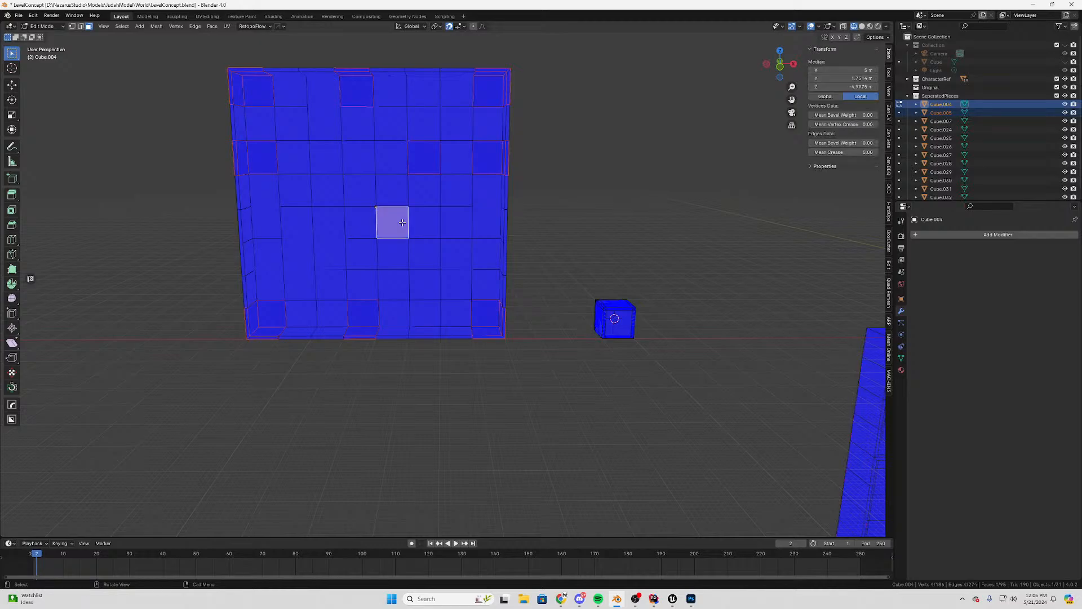
{"action": "key", "text": "Tab"}
{"action": "left_click", "coordinate": [414, 212]}
{"action": "key", "text": "Delete"}
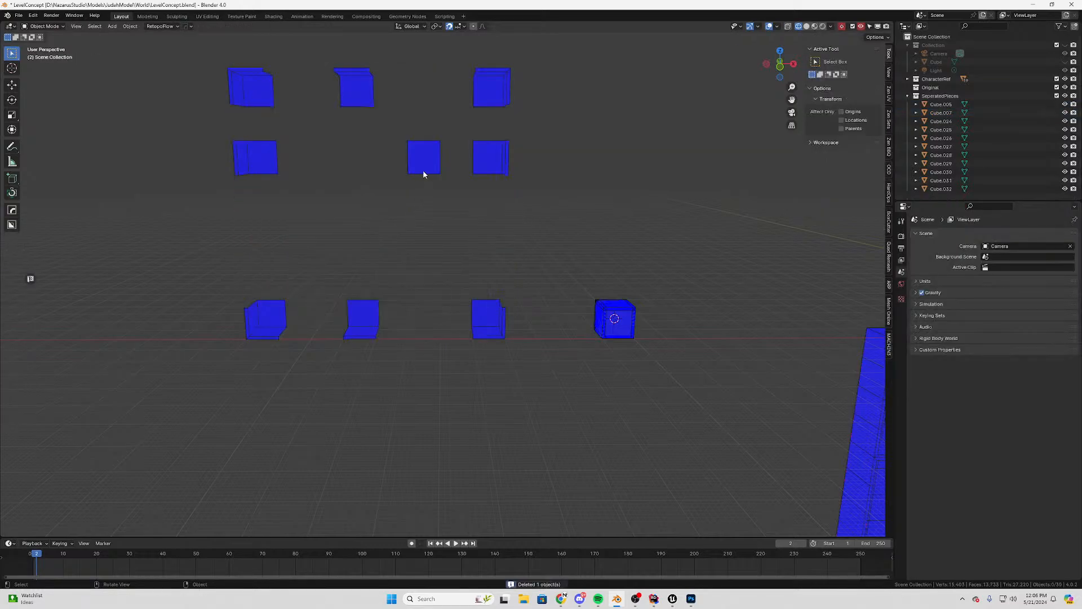
Separate the upper right corner section of Cube.005 into its own object
{"action": "left_click", "coordinate": [254, 91]}
{"action": "key", "text": "Tab"}
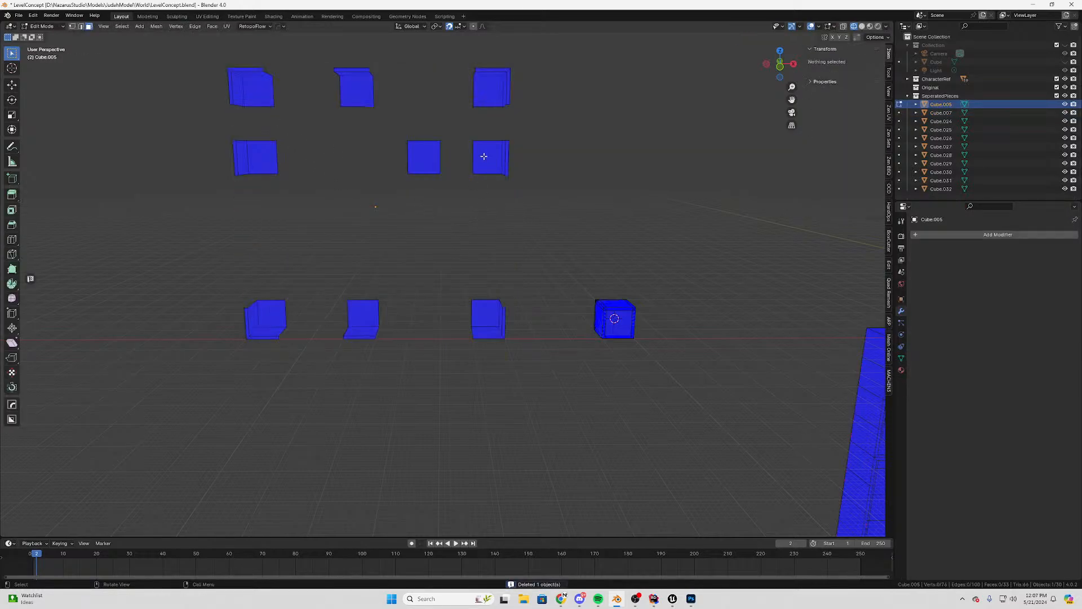
{"action": "key", "text": "l"}
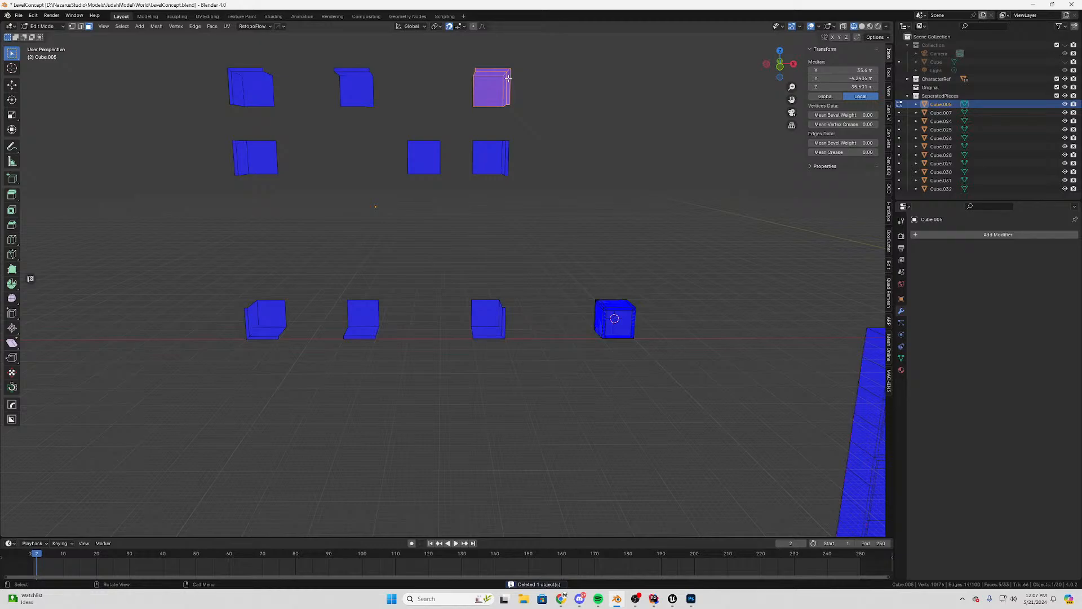
{"action": "key", "text": "p"}
{"action": "left_click", "coordinate": [510, 83]}
Separate the right-edge wall section of Cube.005 into its own object
{"action": "key", "text": "c"}
{"action": "left_click", "coordinate": [490, 159]}
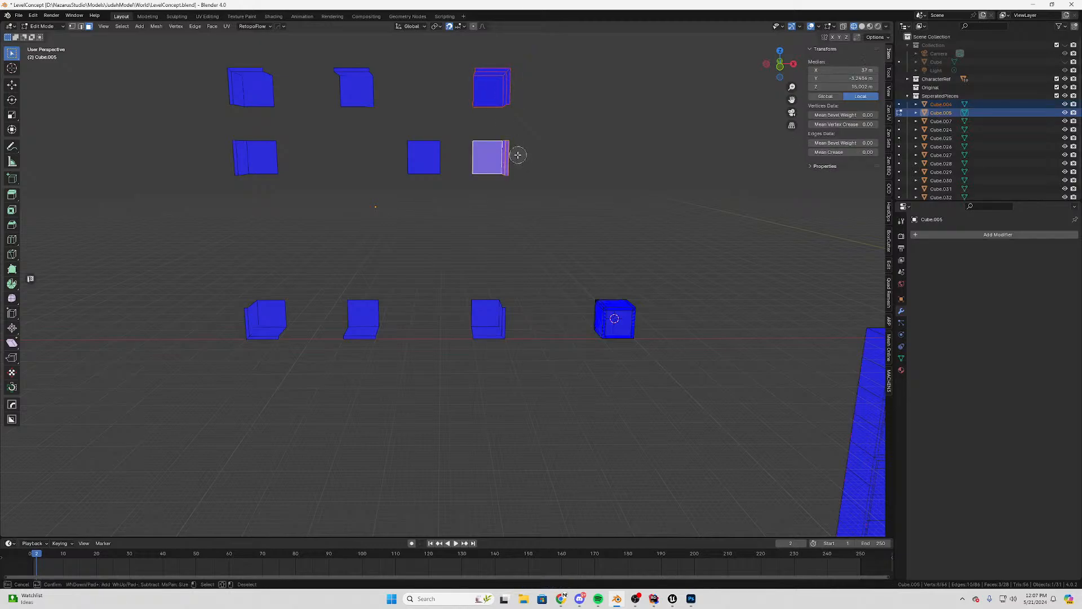
{"action": "key", "text": "Escape"}
{"action": "left_click", "coordinate": [518, 155]}
{"action": "key", "text": "Tab"}
{"action": "left_click", "coordinate": [493, 157]}
{"action": "key", "text": "Tab"}
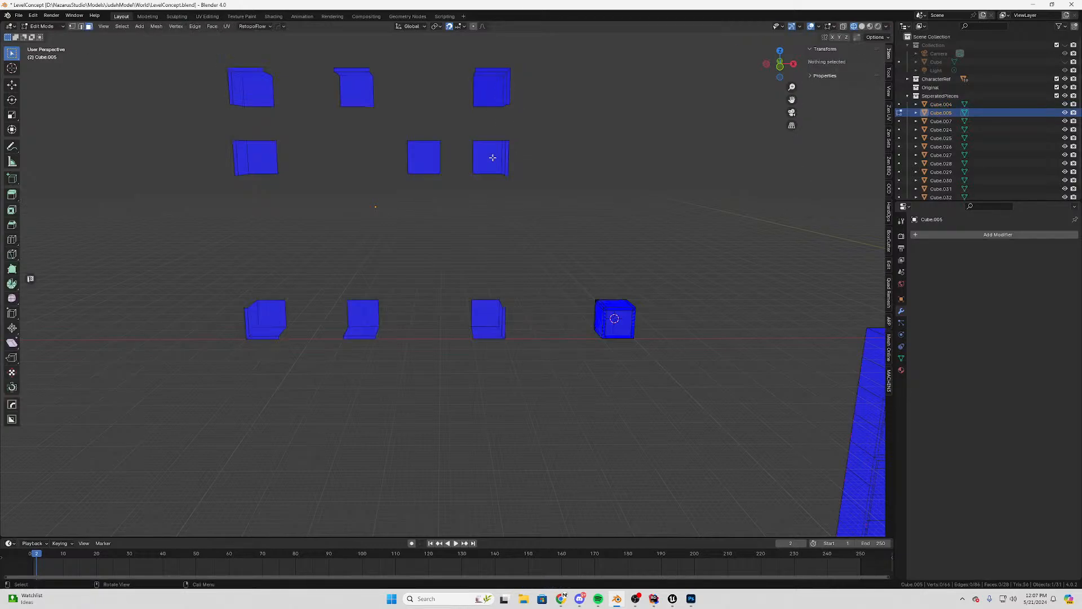
{"action": "left_click", "coordinate": [492, 157]}
{"action": "key", "text": "p"}
{"action": "left_click", "coordinate": [530, 159]}
Separate the lower right corner section of Cube.005 into its own object
{"action": "key", "text": "c"}
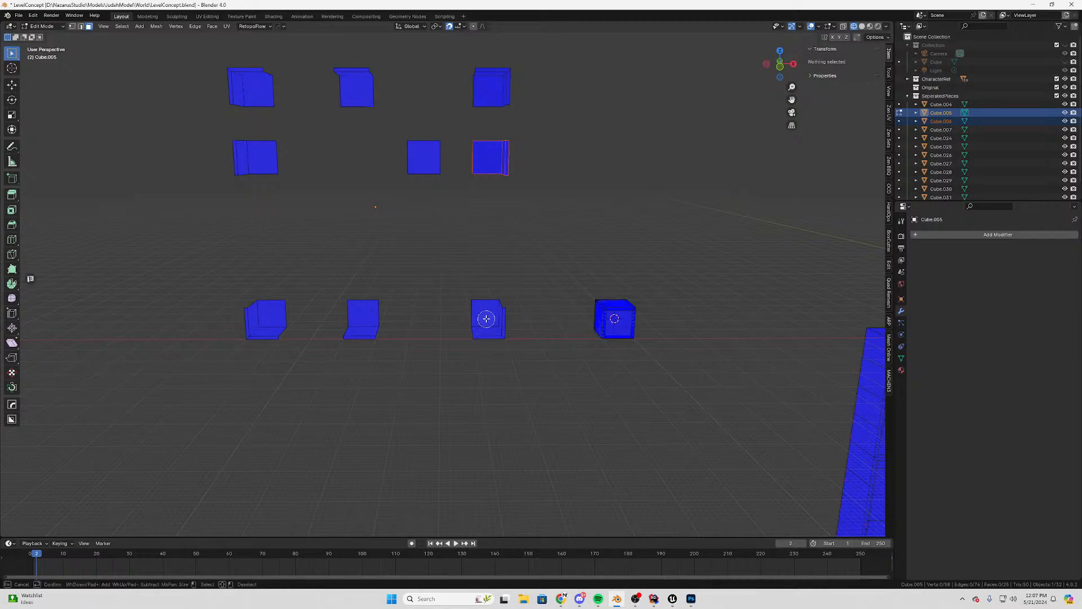
{"action": "left_click_drag", "start_coordinate": [486, 319], "coordinate": [495, 339]}
{"action": "key", "text": "Escape"}
{"action": "key", "text": "p"}
{"action": "left_click", "coordinate": [496, 340]}
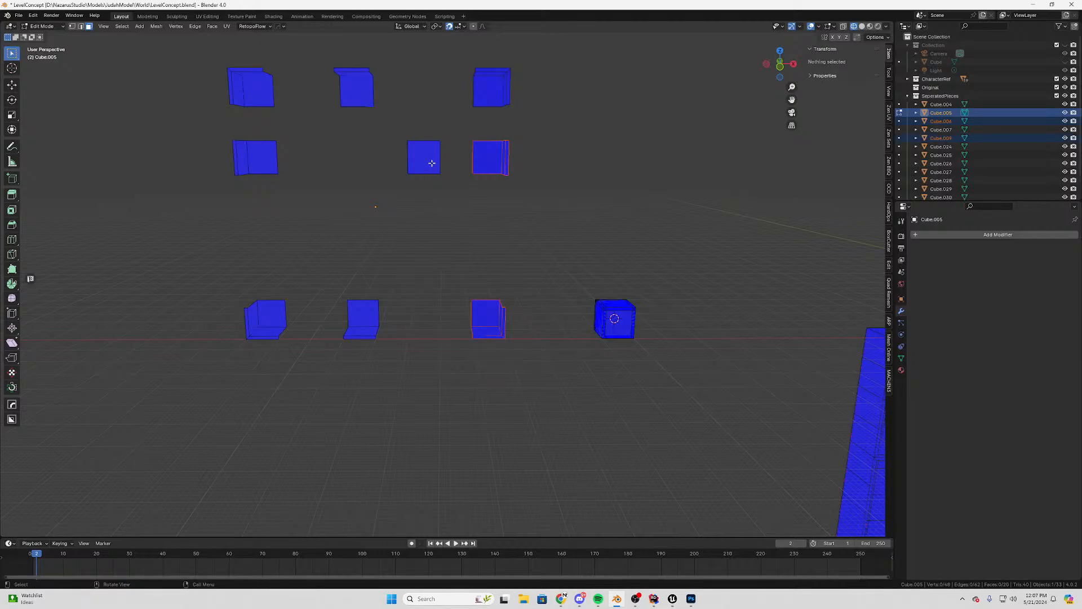
Separate the plain back-wall panel and the floor-edge section of Cube.005 into individual objects
{"action": "left_click", "coordinate": [429, 161]}
{"action": "left_click", "coordinate": [429, 162]}
{"action": "left_click", "coordinate": [363, 319]}
{"action": "key", "text": "p"}
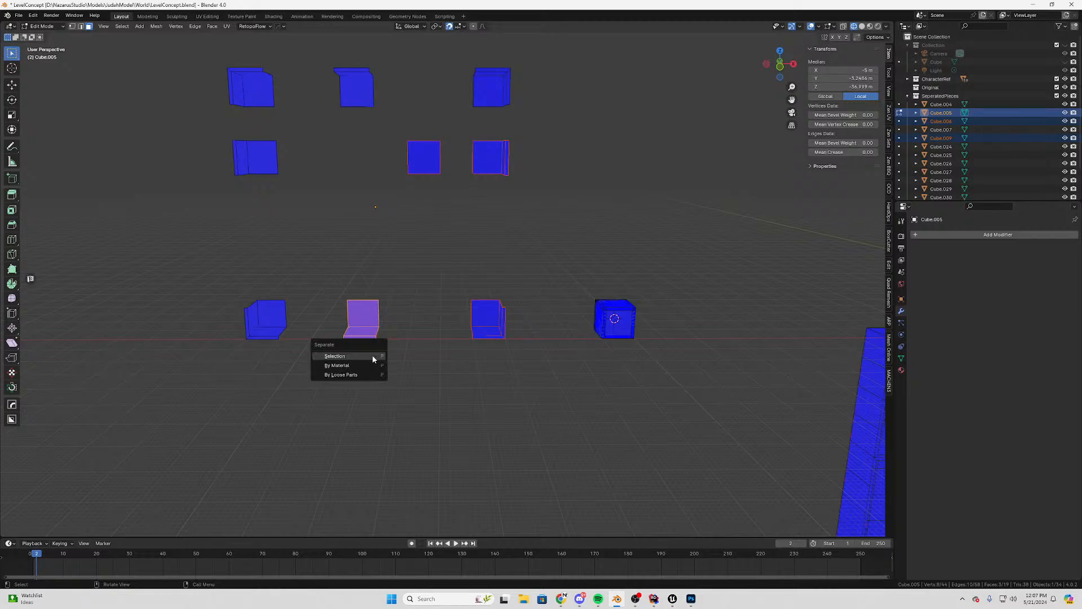
{"action": "left_click", "coordinate": [367, 358]}
Separate the ceiling-edge section and the upper left corner section of Cube.005 into individual objects
{"action": "key", "text": "c"}
{"action": "left_click_drag", "start_coordinate": [361, 97], "coordinate": [359, 62]}
{"action": "key", "text": "p"}
{"action": "left_click", "coordinate": [362, 66]}
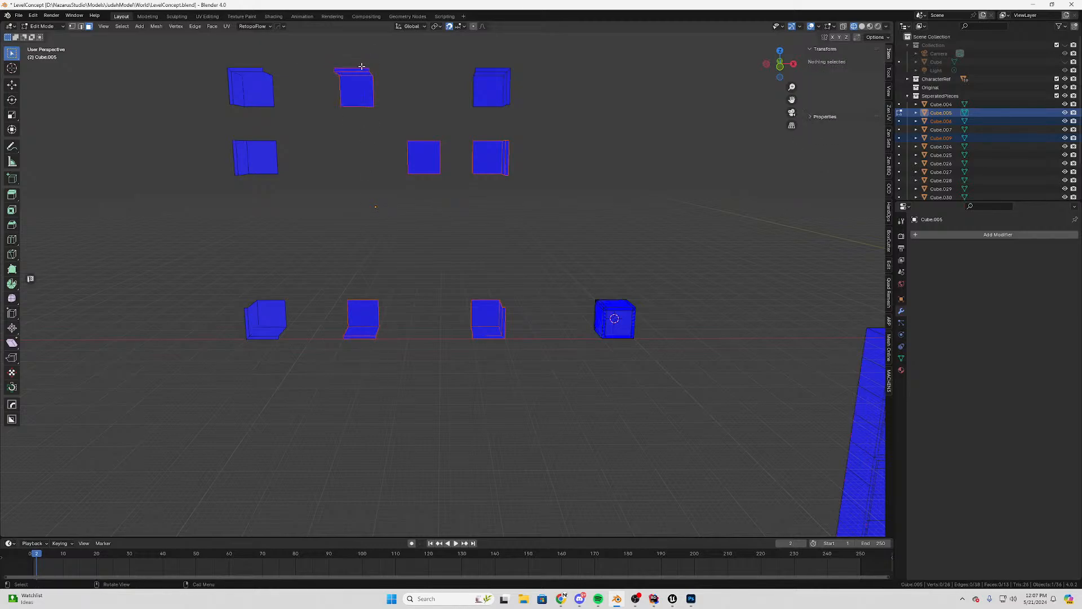
{"action": "key", "text": "c"}
{"action": "left_click_drag", "start_coordinate": [241, 88], "coordinate": [241, 76]}
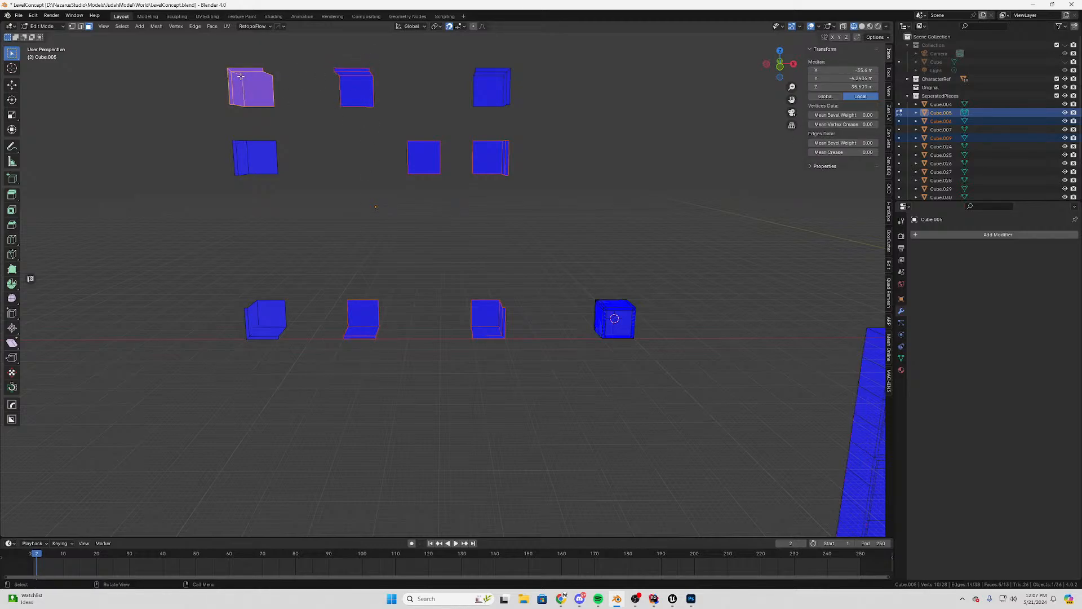
{"action": "key", "text": "p"}
{"action": "left_click", "coordinate": [241, 77]}
Separate the left-edge wall section and the lower left corner section of Cube.005 into individual objects
{"action": "key", "text": "c"}
{"action": "left_click_drag", "start_coordinate": [266, 165], "coordinate": [238, 162]}
{"action": "right_click", "coordinate": [234, 162]}
{"action": "key", "text": "p"}
{"action": "left_click", "coordinate": [304, 199]}
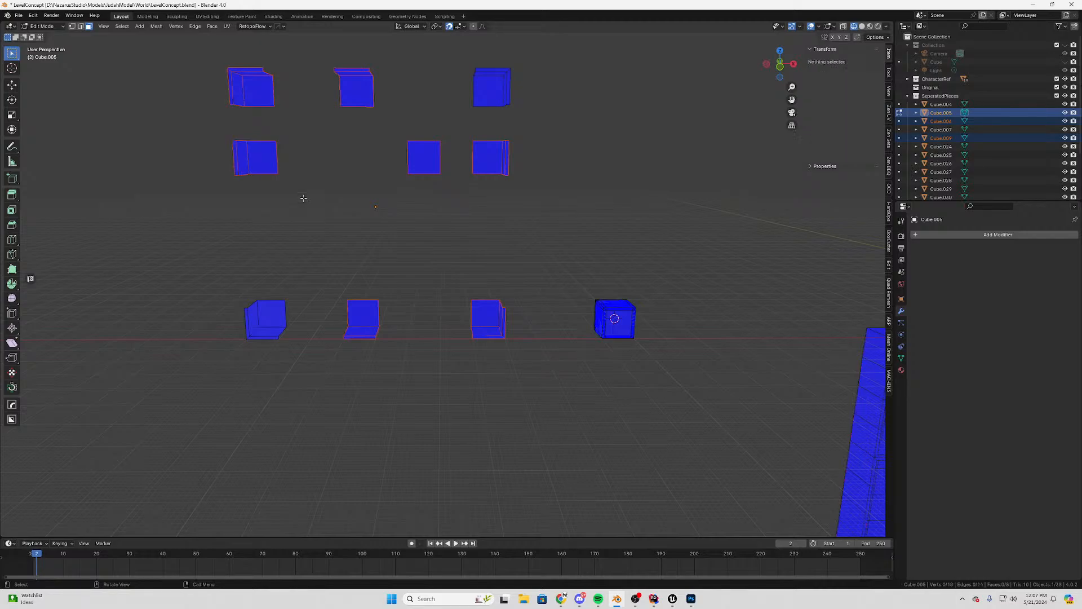
{"action": "key", "text": "c"}
{"action": "left_click_drag", "start_coordinate": [265, 319], "coordinate": [246, 340]}
{"action": "right_click", "coordinate": [244, 339]}
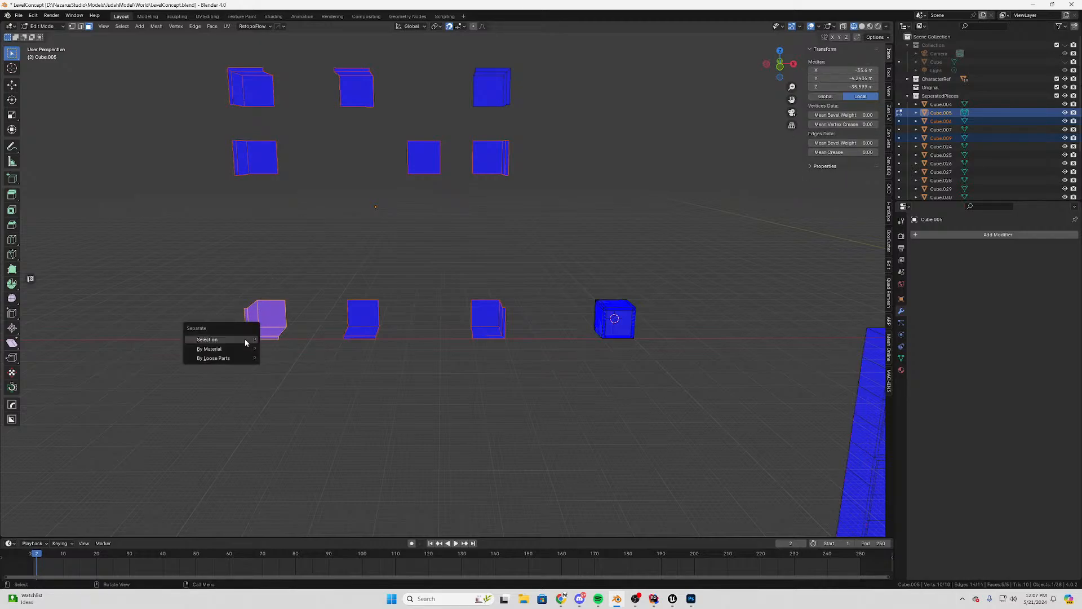
{"action": "left_click", "coordinate": [245, 339]}
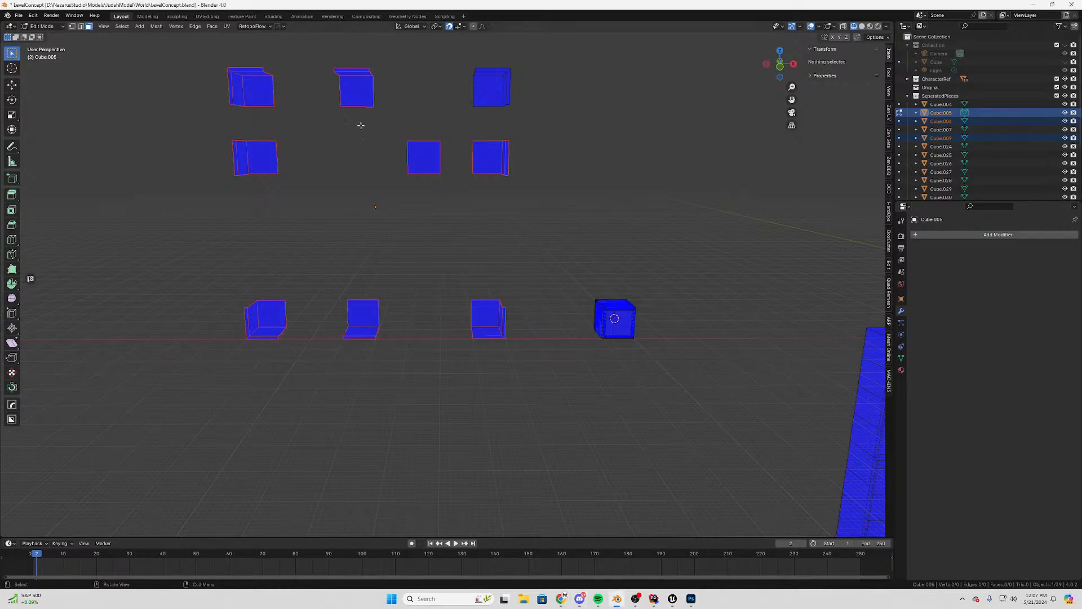
Lower the upper right corner block Cube.004 along Z to -30 m so it sits at ground level
{"action": "key", "text": "Tab"}
{"action": "left_click", "coordinate": [493, 84]}
{"action": "middle_click_drag", "start_coordinate": [519, 195], "coordinate": [479, 228], "text": "shift"}
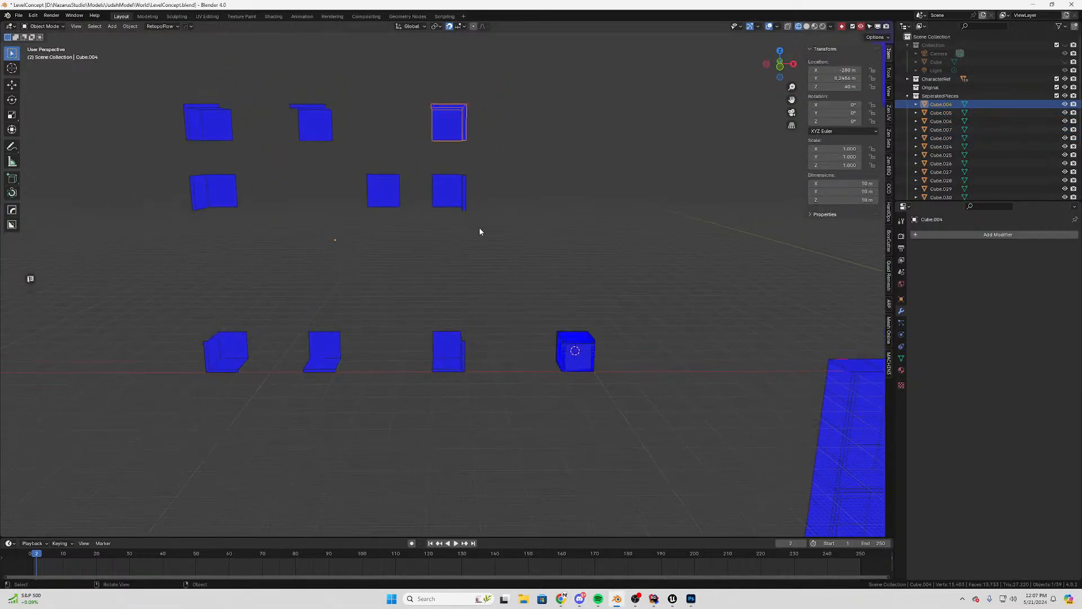
{"action": "scroll", "coordinate": [492, 270], "scroll_direction": "up", "scroll_amount": 1}
{"action": "middle_click_drag", "start_coordinate": [504, 287], "coordinate": [495, 262], "text": "shift"}
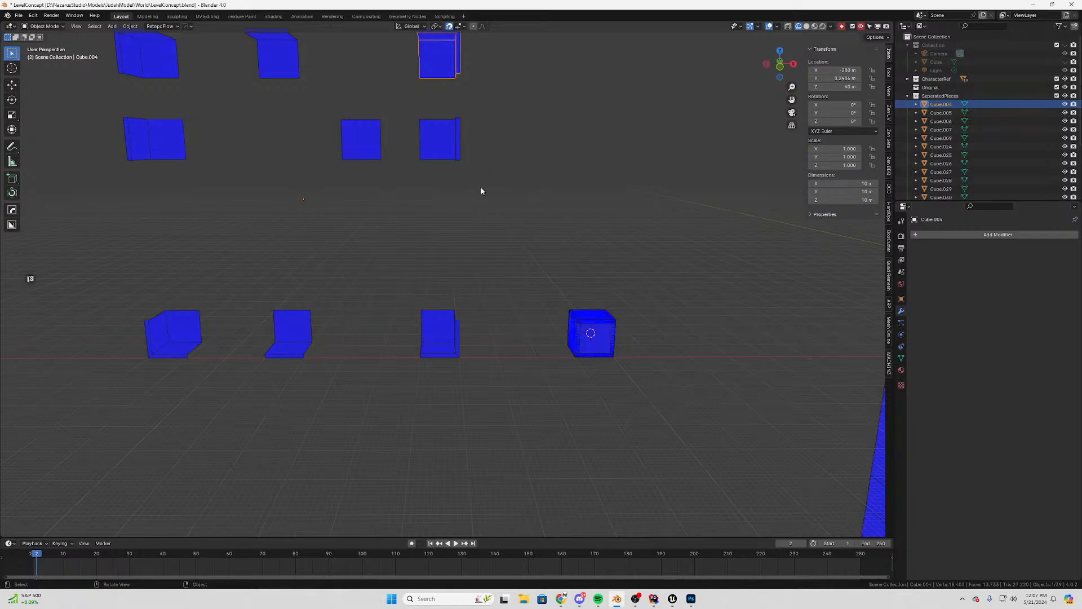
{"action": "key", "text": "g"}
{"action": "key", "text": "z"}
{"action": "left_click", "coordinate": [484, 439]}
{"action": "middle_click_drag", "start_coordinate": [484, 433], "coordinate": [506, 288]}
{"action": "scroll", "coordinate": [480, 317], "scroll_direction": "up", "scroll_amount": 2}
{"action": "key", "text": "g"}
{"action": "key", "text": "z"}
{"action": "left_click", "coordinate": [499, 305]}
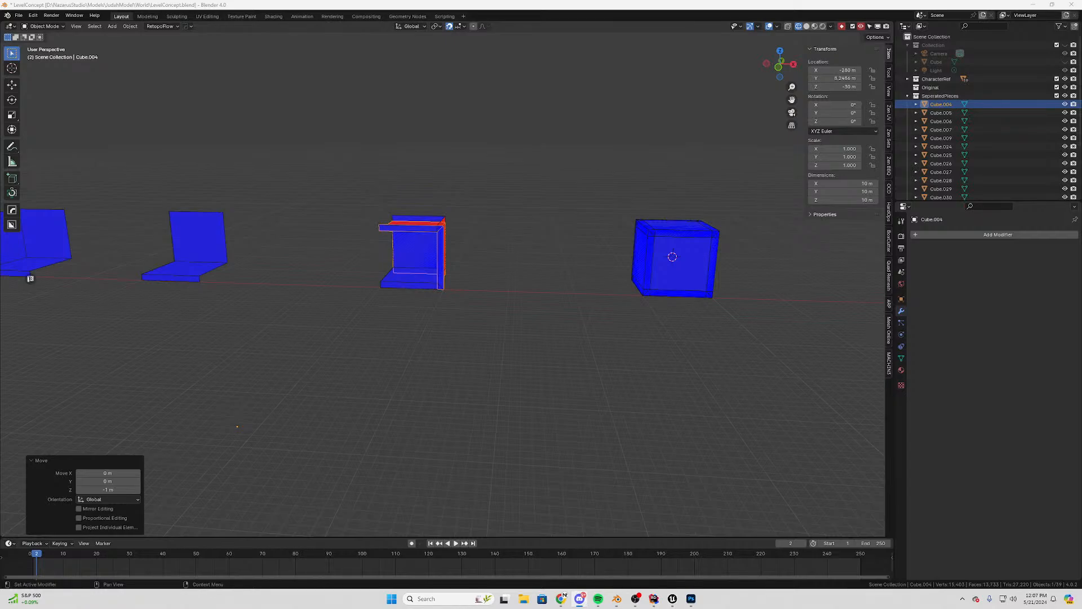
{"action": "scroll", "coordinate": [539, 235], "scroll_direction": "up", "scroll_amount": 3}
{"action": "middle_click_drag", "start_coordinate": [539, 235], "coordinate": [547, 283], "text": "shift"}
{"action": "scroll", "coordinate": [662, 261], "scroll_direction": "down", "scroll_amount": 2}
{"action": "key", "text": "g"}
{"action": "key", "text": "x"}
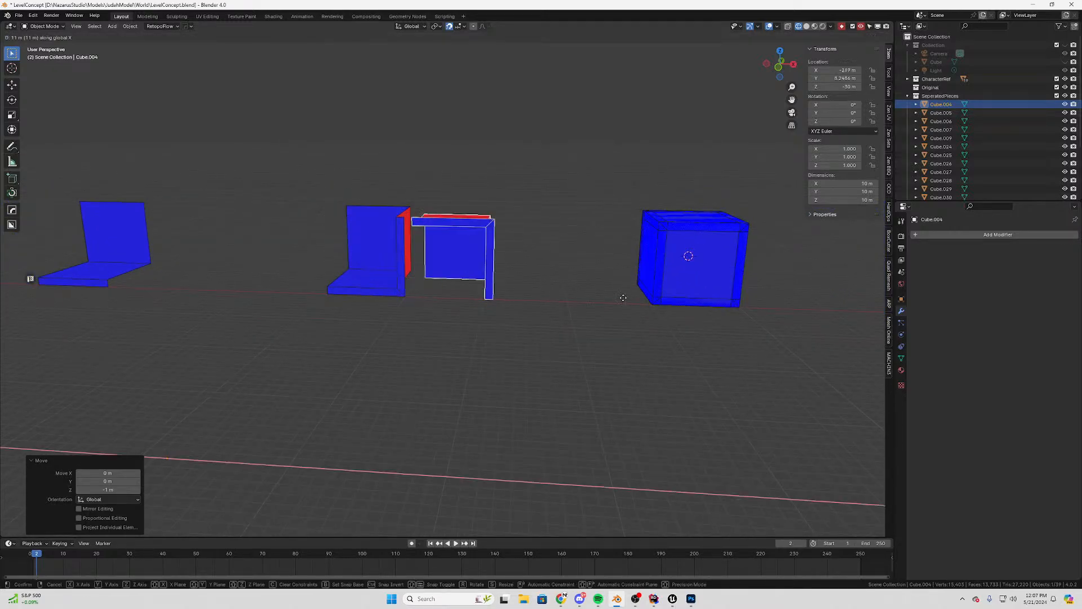
{"action": "mouse_move", "coordinate": [796, 309]}
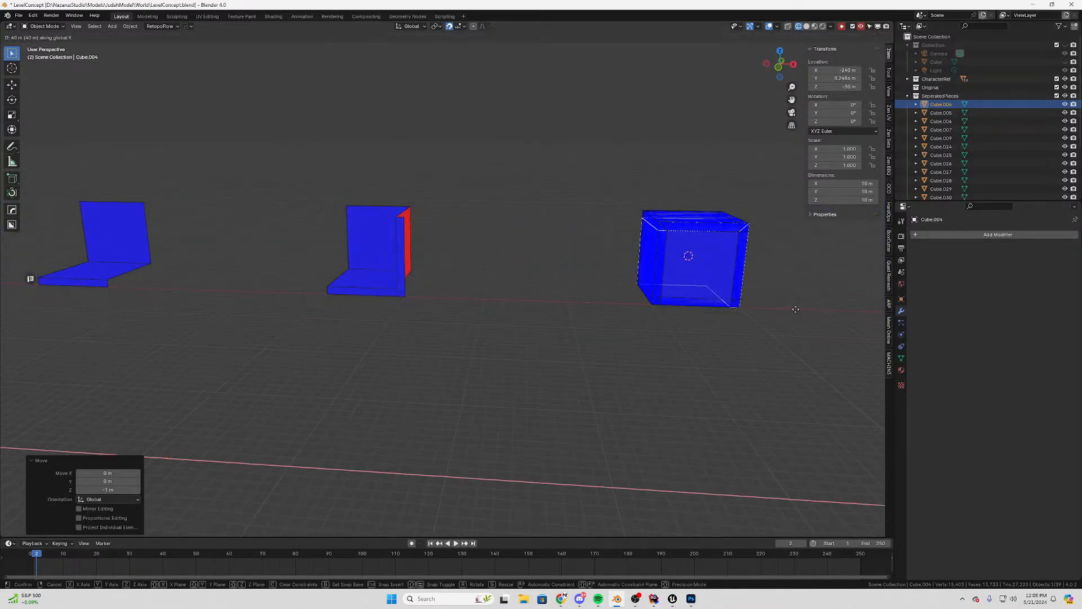
{"action": "left_click", "coordinate": [621, 302]}
{"action": "key", "text": "Tab"}
{"action": "left_click", "coordinate": [386, 226]}
{"action": "key", "text": "Tab"}
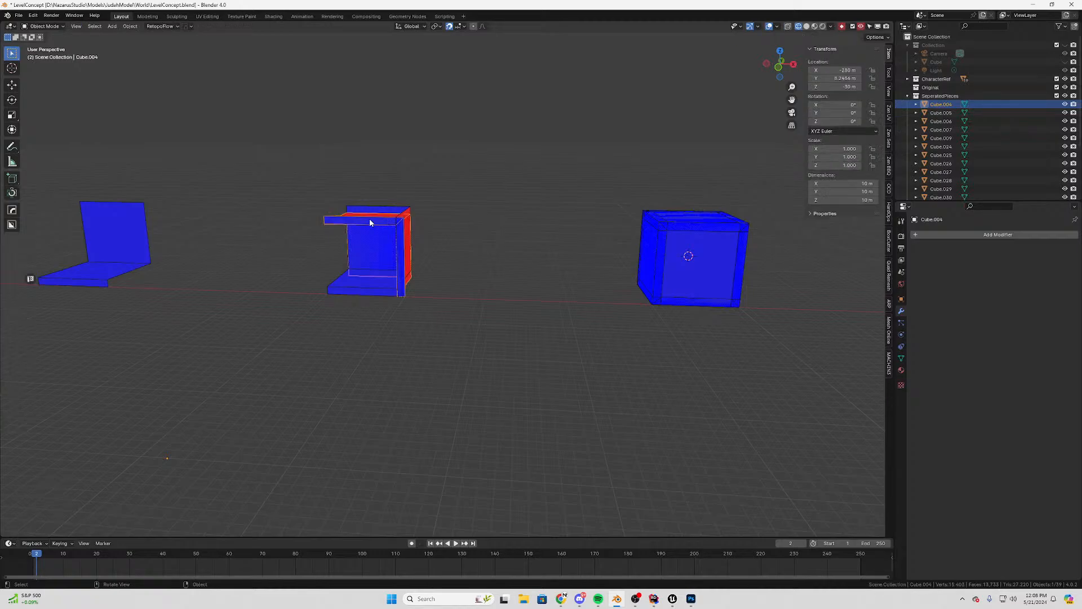
Move Cube.004 40 m along X onto the finished wall blocks and set its origin to the 3D cursor
{"action": "key", "text": "g"}
{"action": "key", "text": "x"}
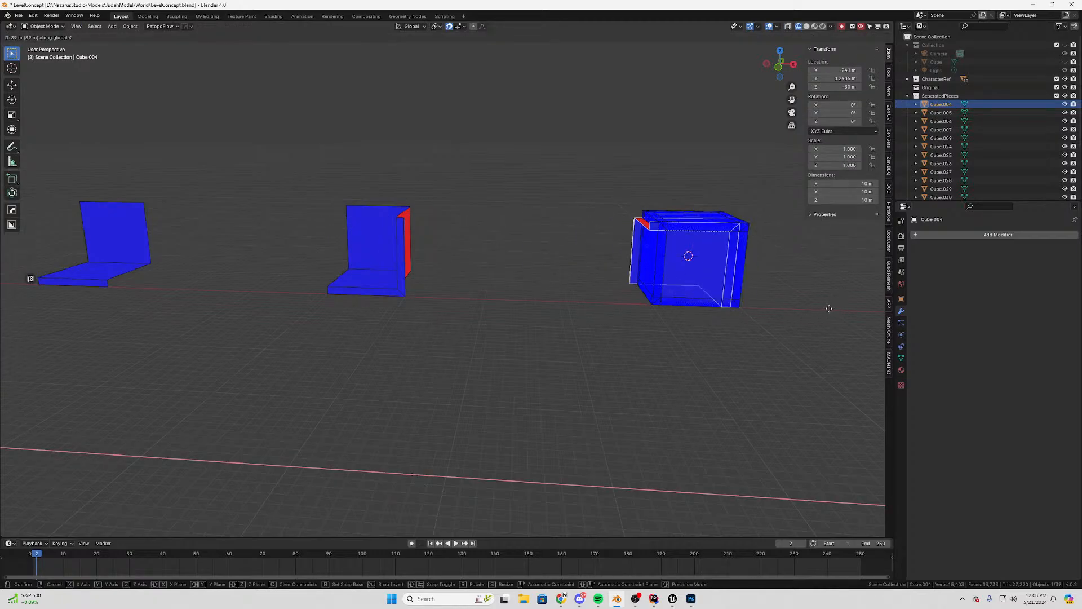
{"action": "left_click", "coordinate": [831, 308]}
{"action": "middle_click_drag", "start_coordinate": [607, 293], "coordinate": [545, 275]}
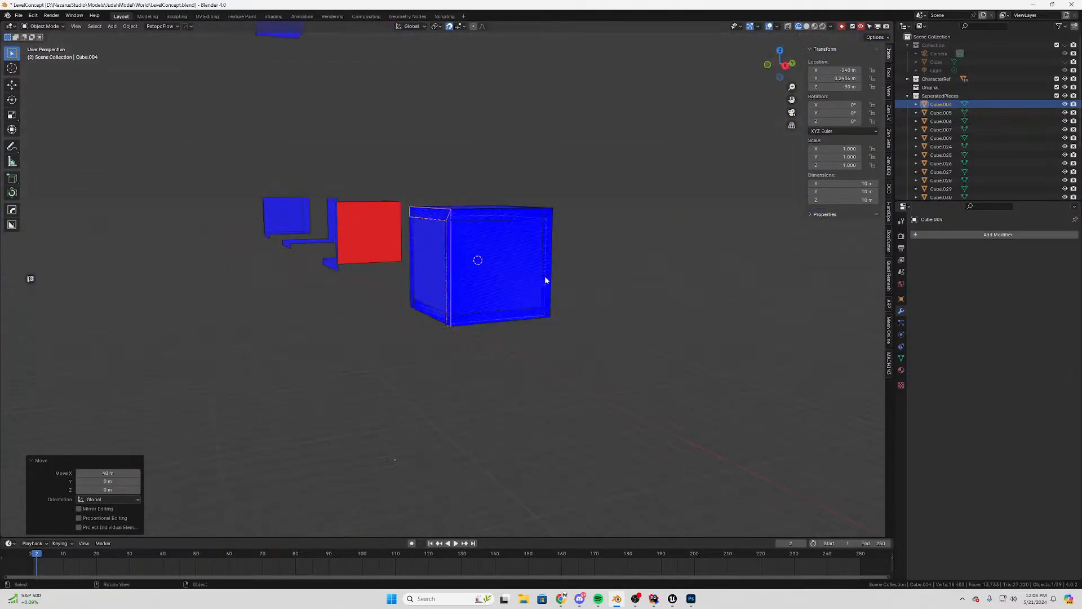
{"action": "right_click", "coordinate": [544, 275]}
{"action": "mouse_move", "coordinate": [586, 264]}
{"action": "left_click", "coordinate": [648, 292]}
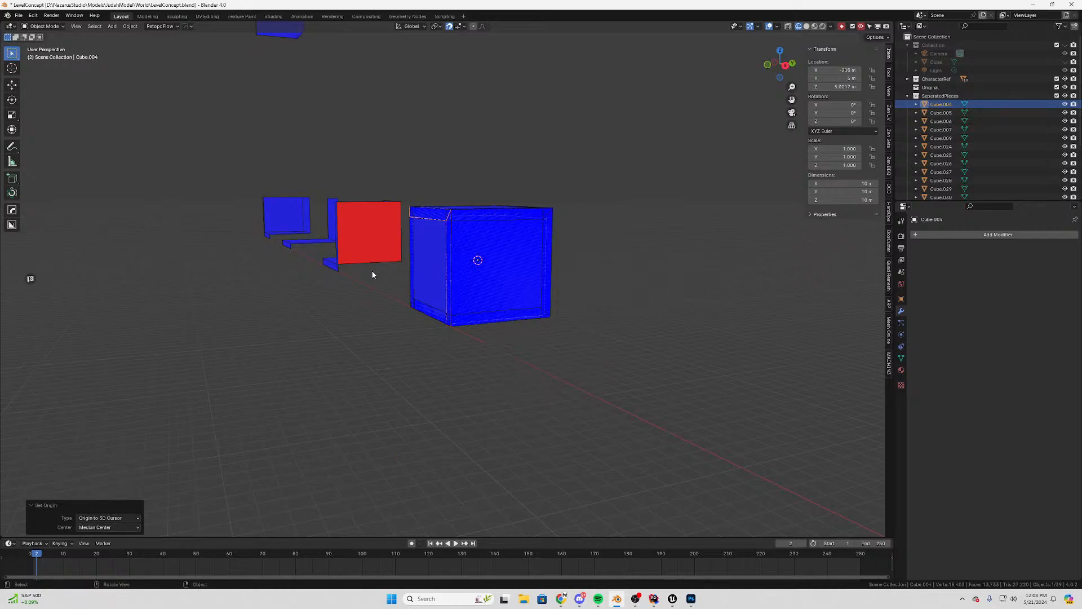
Move the lower right corner block Cube.009 40 m along X onto the finished blocks and set its origin to the 3D cursor
{"action": "middle_click_drag", "start_coordinate": [371, 270], "coordinate": [496, 294]}
{"action": "key", "text": "Tab"}
{"action": "key", "text": "Tab"}
{"action": "left_click", "coordinate": [496, 255]}
{"action": "key", "text": "g"}
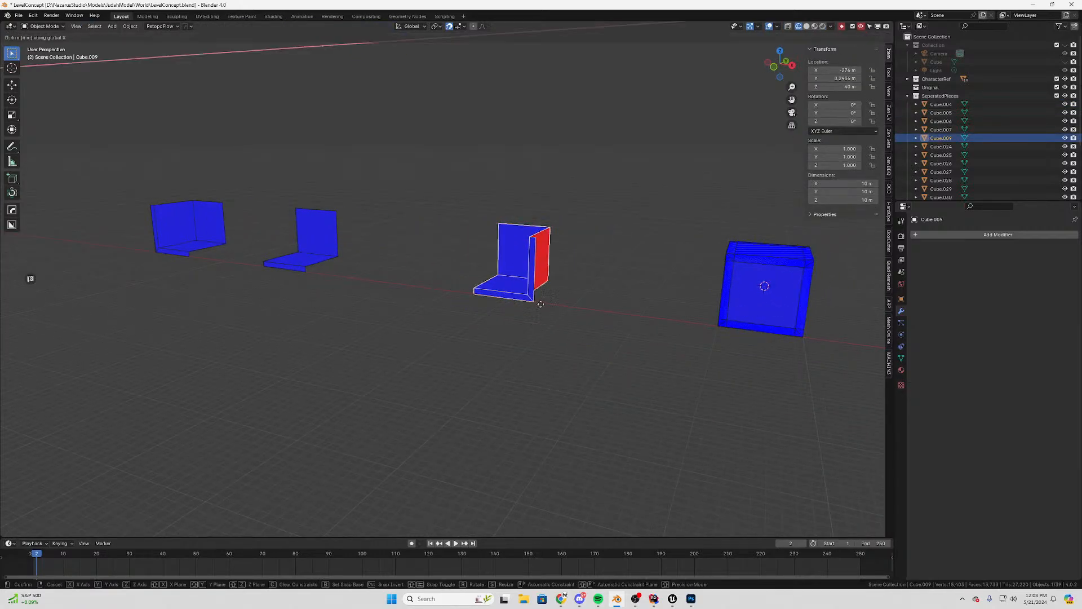
{"action": "key", "text": "x"}
{"action": "left_click", "coordinate": [723, 319]}
{"action": "right_click", "coordinate": [723, 319]}
{"action": "mouse_move", "coordinate": [725, 316]}
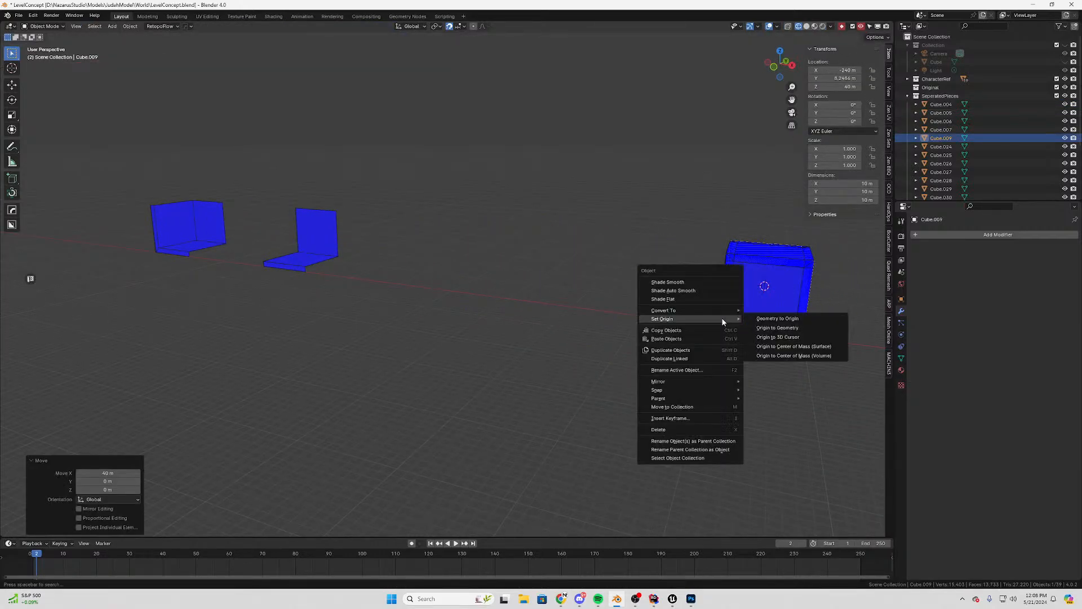
{"action": "left_click", "coordinate": [772, 333]}
Move the floor-edge block Cube.034 80 m along X onto the finished blocks and set its origin to the 3D cursor
{"action": "left_click", "coordinate": [322, 231]}
{"action": "key", "text": "g"}
{"action": "key", "text": "x"}
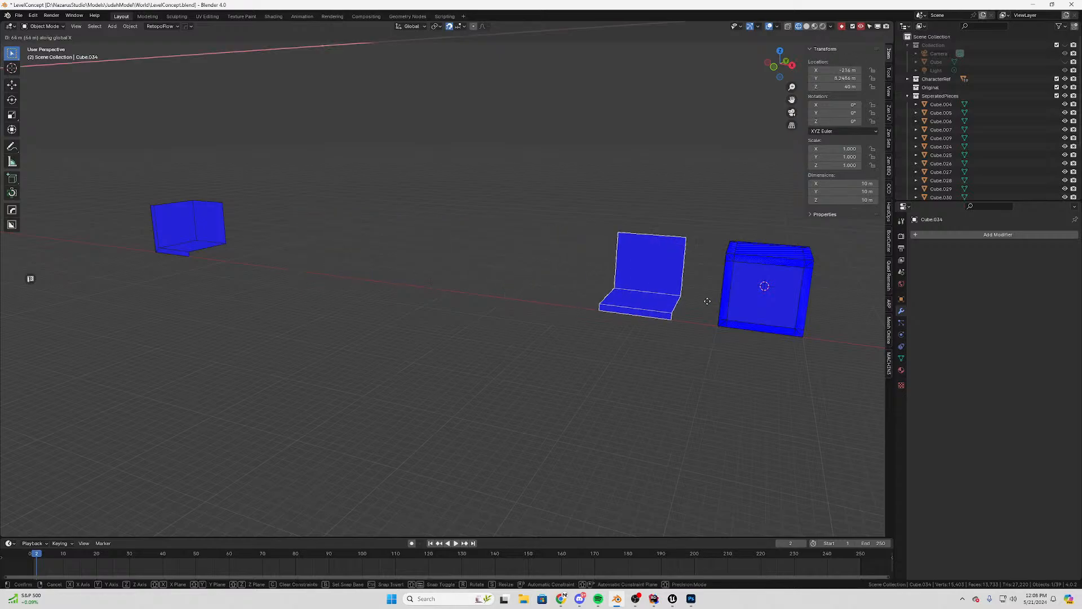
{"action": "left_click", "coordinate": [824, 319]}
{"action": "right_click", "coordinate": [601, 271]}
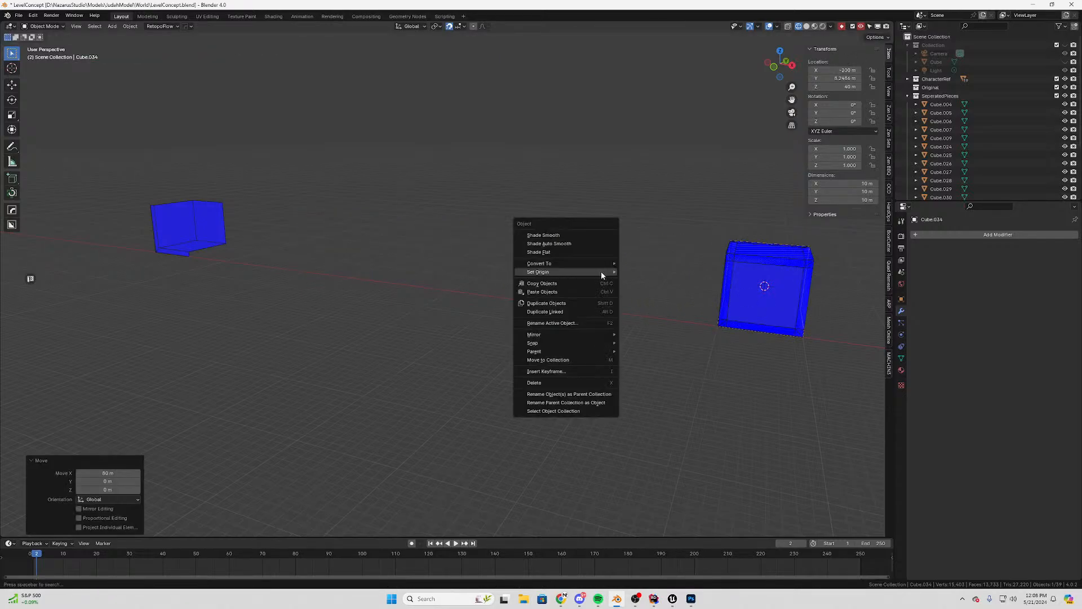
{"action": "mouse_move", "coordinate": [601, 272]}
{"action": "left_click", "coordinate": [671, 294]}
Move the lower left corner block Cube.038 along X onto the finished blocks and set its origin to the 3D cursor
{"action": "left_click", "coordinate": [221, 246]}
{"action": "key", "text": "g"}
{"action": "key", "text": "x"}
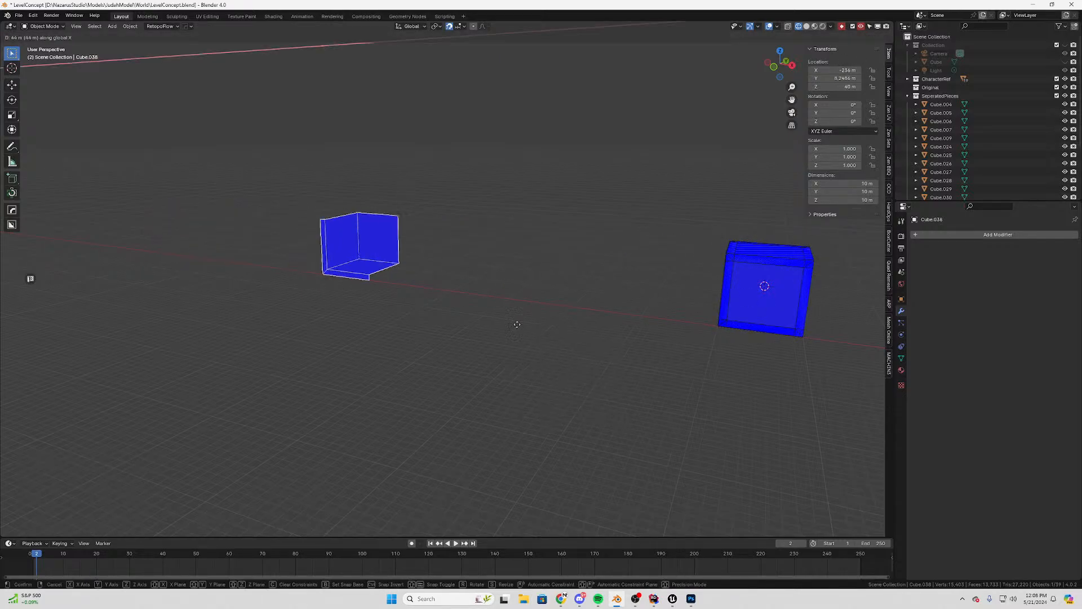
{"action": "left_click", "coordinate": [795, 288]}
{"action": "right_click", "coordinate": [168, 383]}
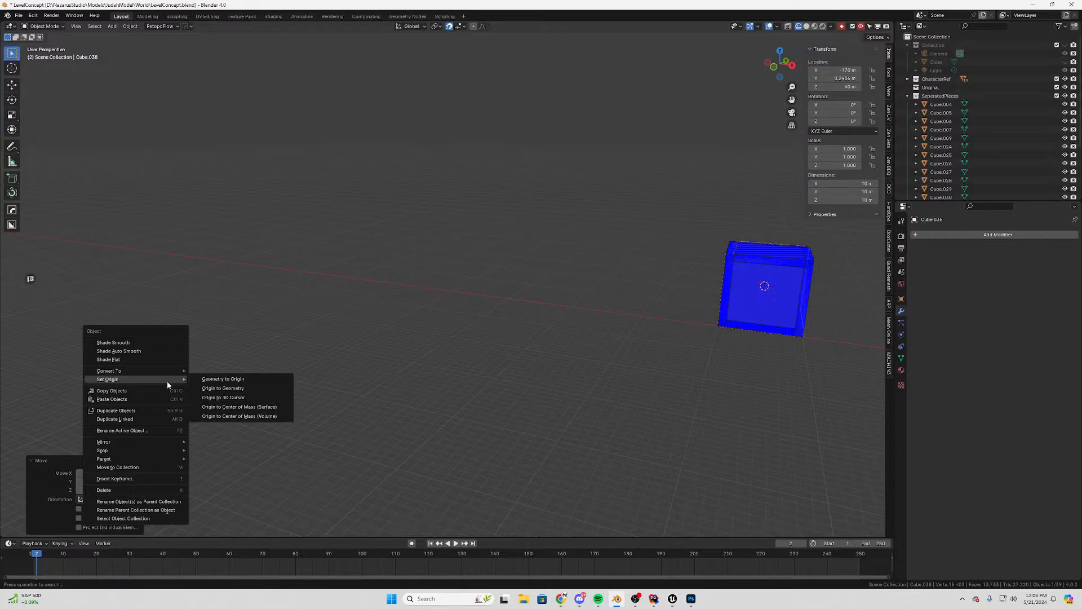
{"action": "left_click", "coordinate": [218, 397]}
Lower the right wall-edge block Cube.006 by 50 m along Z to ground level
{"action": "middle_click_drag", "start_coordinate": [218, 397], "coordinate": [424, 222]}
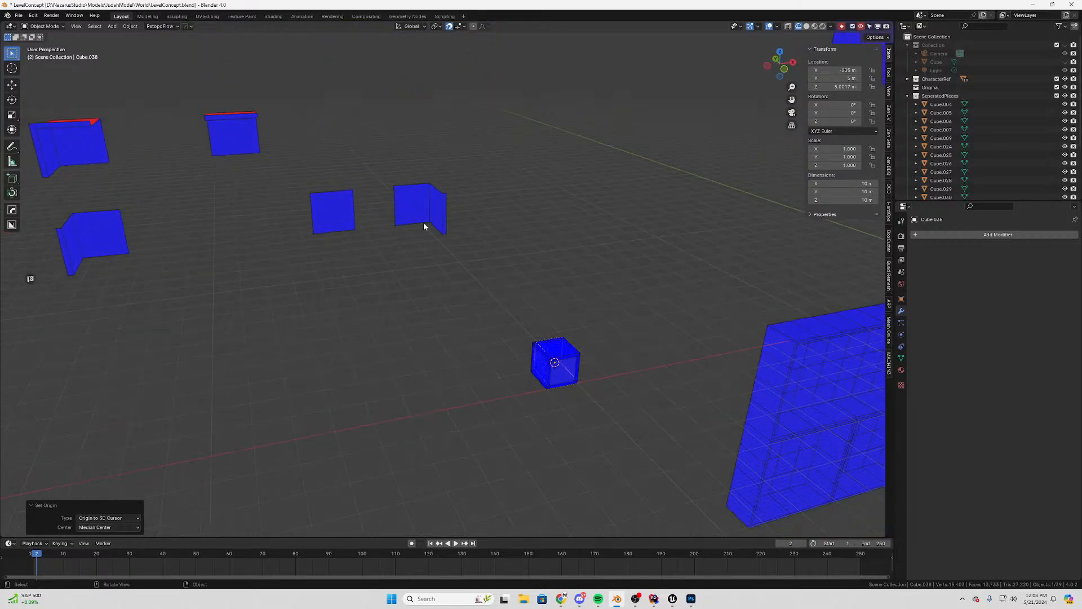
{"action": "left_click", "coordinate": [424, 222]}
{"action": "middle_click_drag", "start_coordinate": [551, 340], "coordinate": [547, 339]}
{"action": "key", "text": "g"}
{"action": "key", "text": "z"}
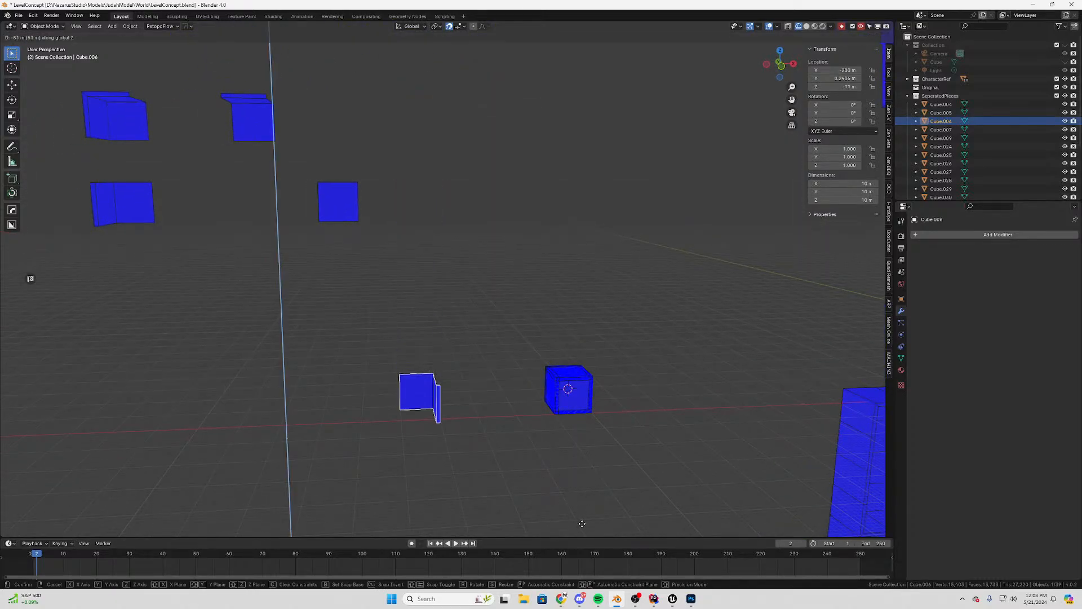
{"action": "left_click", "coordinate": [597, 509]}
Move Cube.006 40 m along X onto the finished blocks and set its origin to the 3D cursor
{"action": "key", "text": "KP_1"}
{"action": "key", "text": "g"}
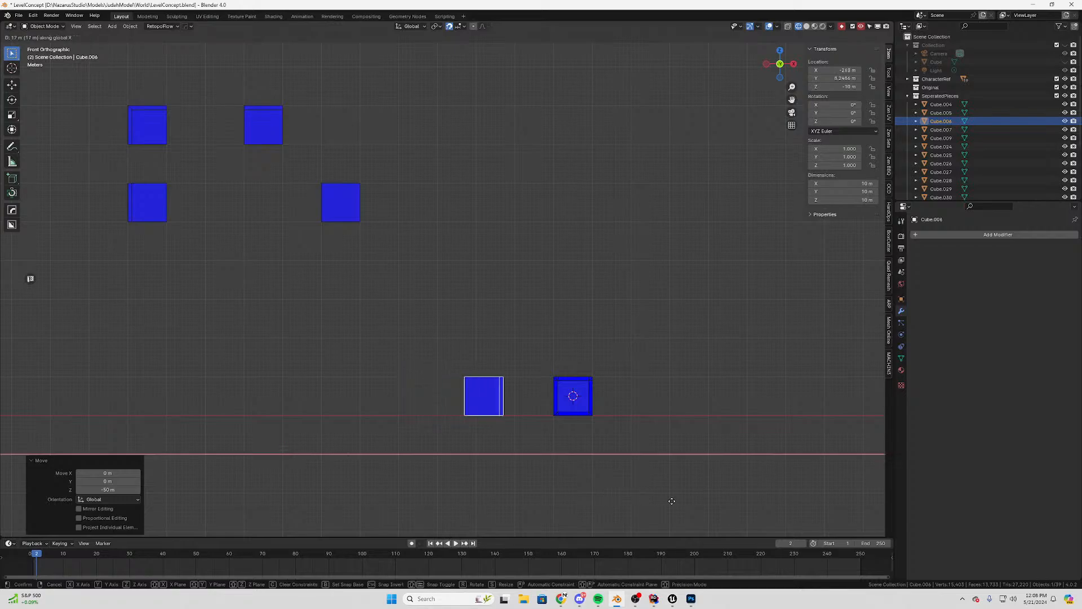
{"action": "left_click", "coordinate": [742, 459]}
{"action": "right_click", "coordinate": [689, 443]}
{"action": "mouse_move", "coordinate": [688, 439]}
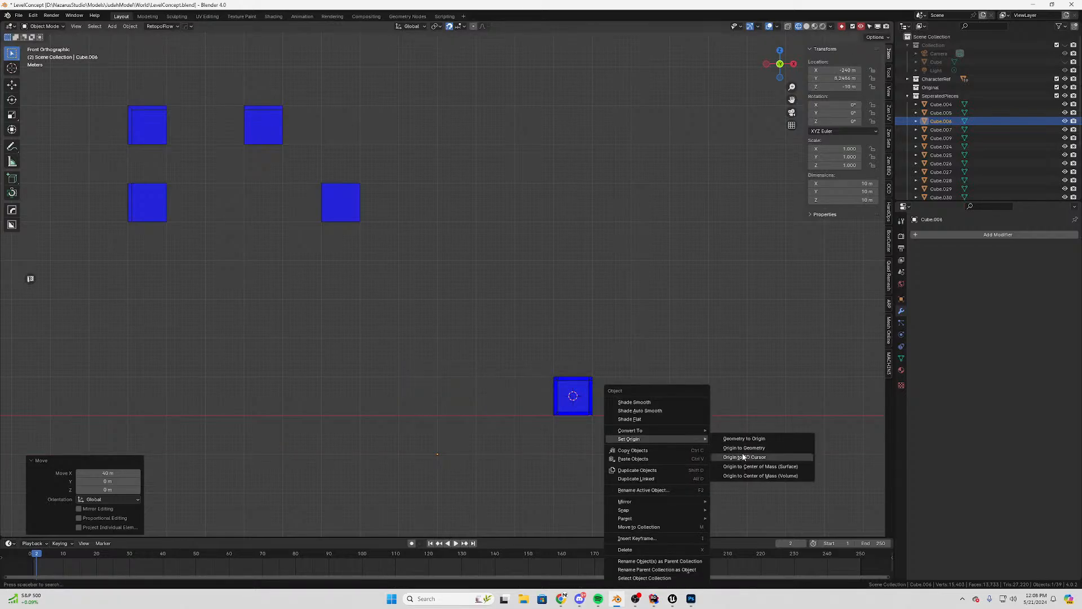
{"action": "left_click", "coordinate": [733, 455]}
Lower the flat wall block Cube.033 by 50 m along Z to ground level
{"action": "left_click", "coordinate": [364, 202]}
{"action": "key", "text": "g"}
{"action": "key", "text": "z"}
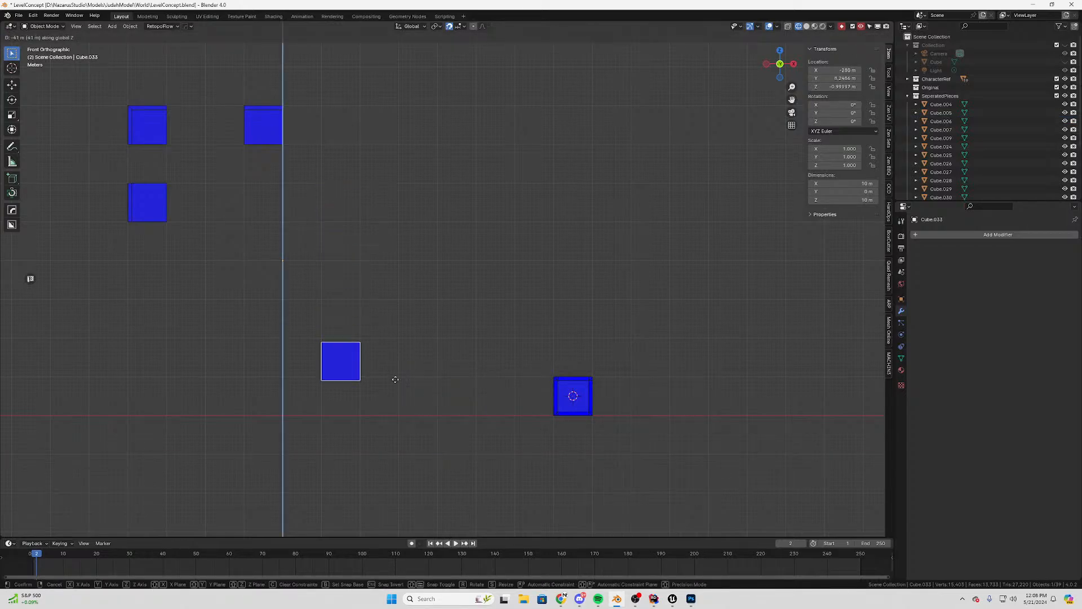
{"action": "left_click", "coordinate": [384, 402]}
Move Cube.033 60 m along X onto the finished blocks and set its origin to the 3D cursor
{"action": "key", "text": "g"}
{"action": "key", "text": "y"}
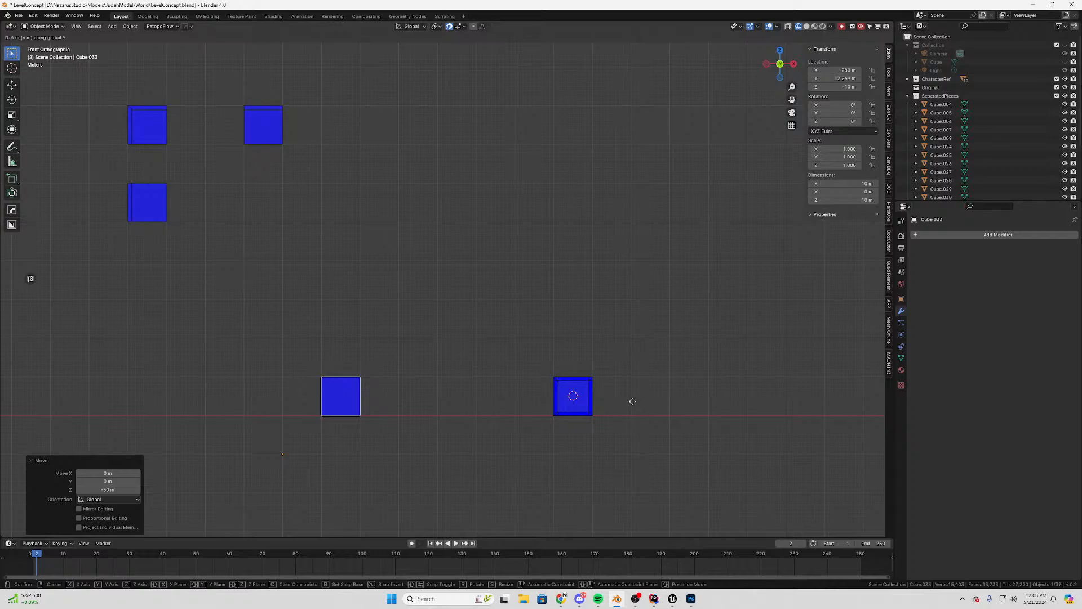
{"action": "key", "text": "x"}
{"action": "left_click", "coordinate": [621, 398]}
{"action": "right_click", "coordinate": [621, 398]}
{"action": "mouse_move", "coordinate": [622, 398]}
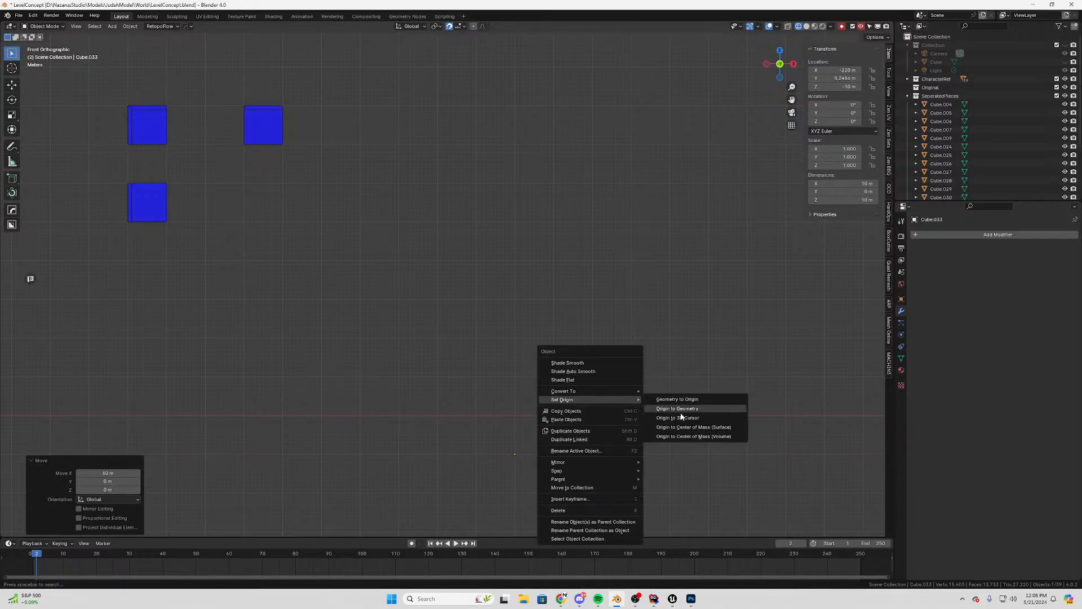
{"action": "left_click", "coordinate": [681, 411]}
Lower the ceiling-edge block Cube.035 by 70 m along Z to ground level
{"action": "left_click", "coordinate": [266, 124]}
{"action": "key", "text": "g"}
{"action": "key", "text": "z"}
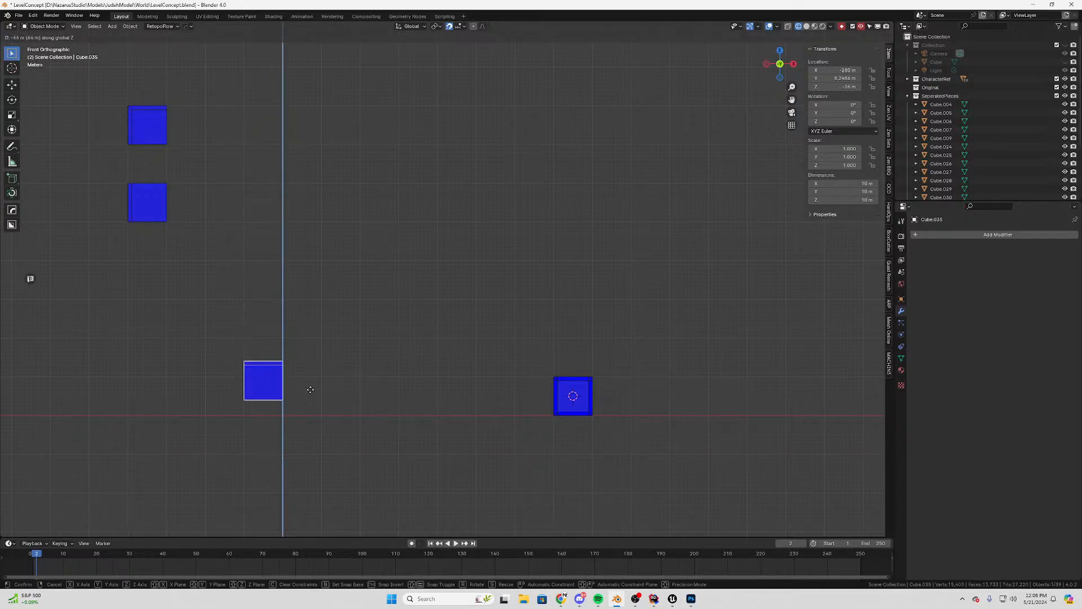
{"action": "left_click", "coordinate": [305, 401]}
Move Cube.035 along X onto the finished blocks and set its origin to the 3D cursor
{"action": "key", "text": "g"}
{"action": "key", "text": "x"}
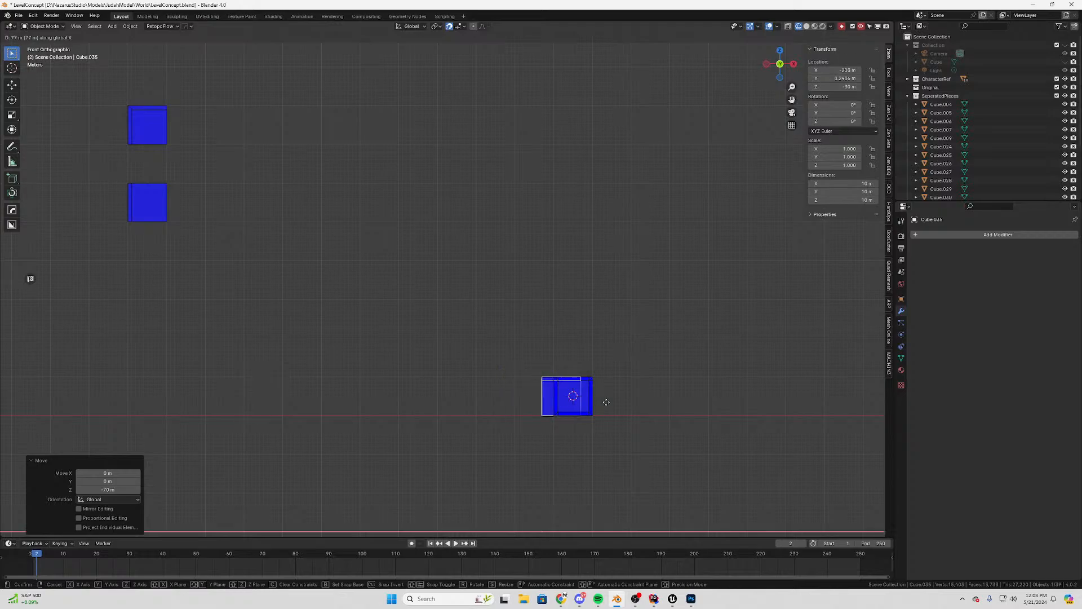
{"action": "left_click", "coordinate": [618, 375]}
{"action": "right_click", "coordinate": [618, 376]}
{"action": "mouse_move", "coordinate": [618, 375]}
{"action": "left_click", "coordinate": [682, 399]}
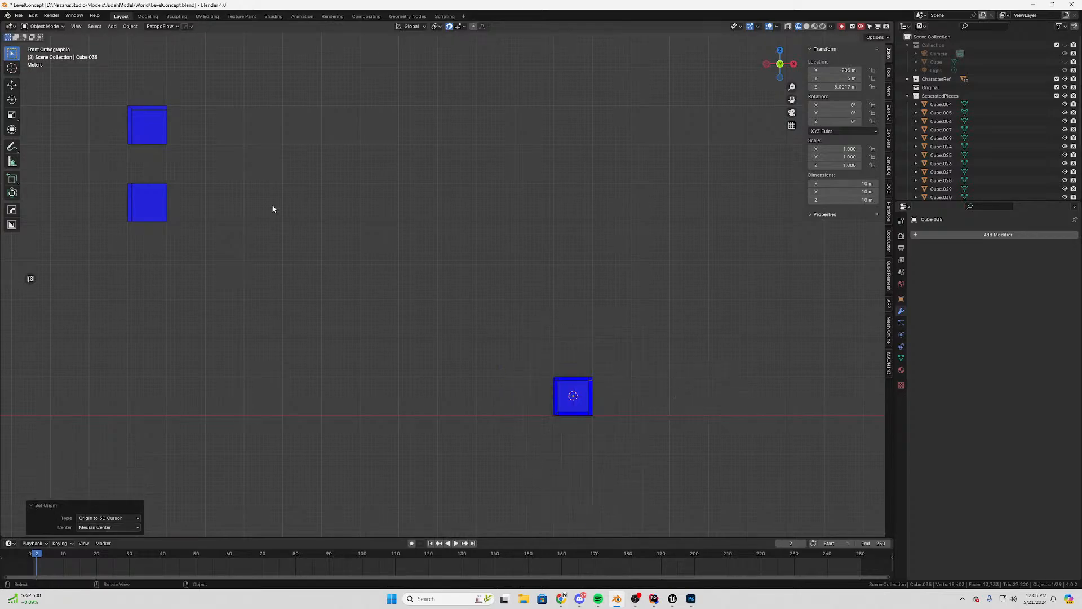
Lower the upper left corner block Cube.036 by 70 m along Z to ground level
{"action": "left_click", "coordinate": [155, 117]}
{"action": "key", "text": "g"}
{"action": "key", "text": "z"}
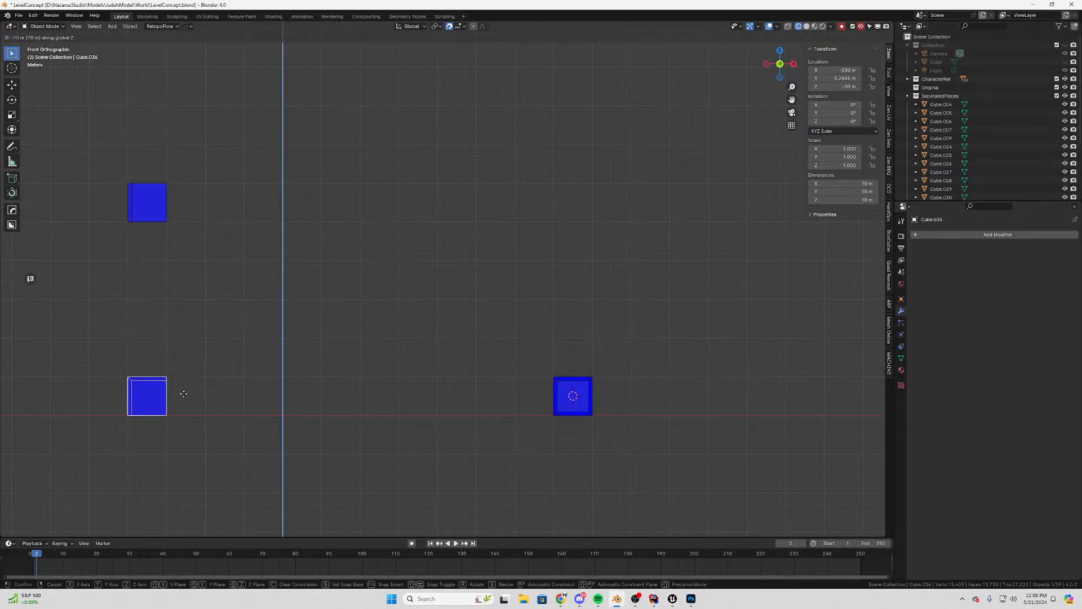
{"action": "left_click", "coordinate": [185, 395]}
Move Cube.036 110 m along X onto the finished blocks and set its origin to the 3D cursor
{"action": "key", "text": "g"}
{"action": "key", "text": "y"}
{"action": "key", "text": "x"}
{"action": "left_click", "coordinate": [575, 399]}
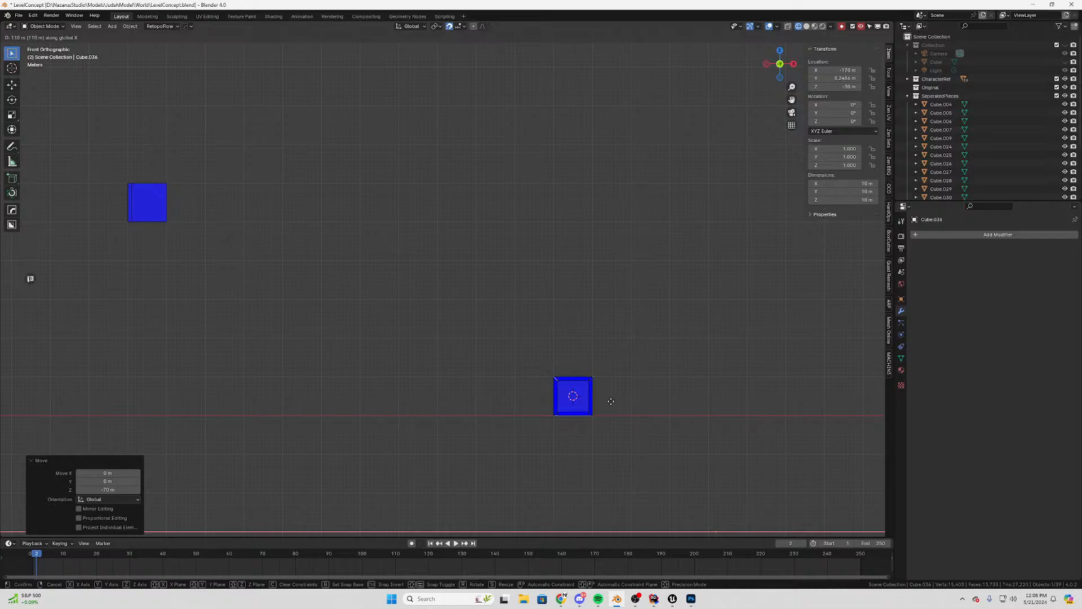
{"action": "right_click", "coordinate": [579, 401]}
{"action": "mouse_move", "coordinate": [610, 401]}
{"action": "left_click", "coordinate": [659, 422]}
Lower the left wall-edge block Cube.037 by 50 m along Z to ground level
{"action": "left_click", "coordinate": [153, 205]}
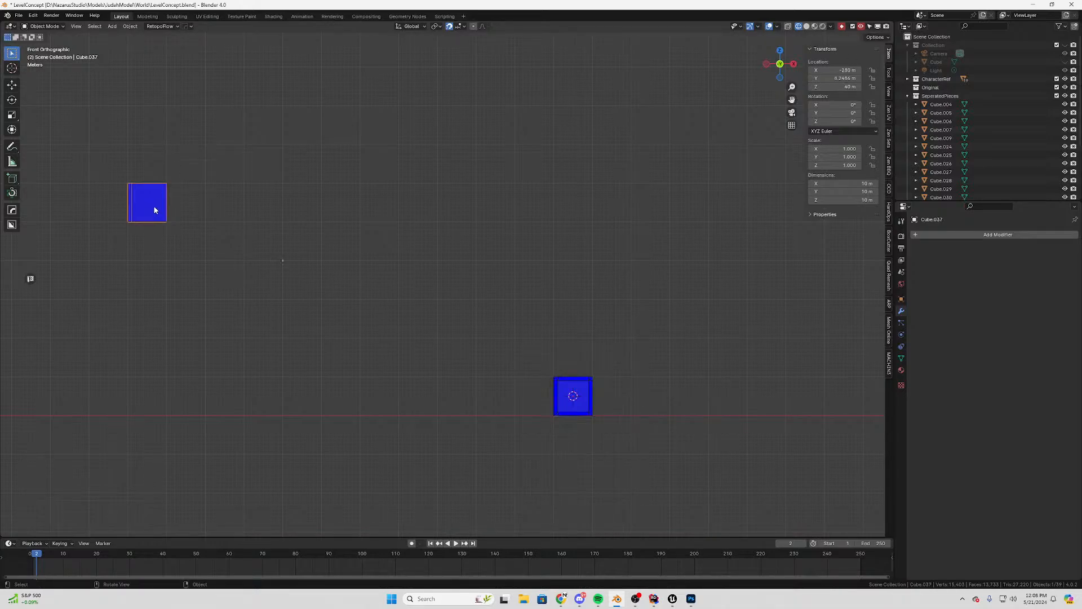
{"action": "key", "text": "g"}
{"action": "key", "text": "z"}
{"action": "left_click", "coordinate": [193, 413]}
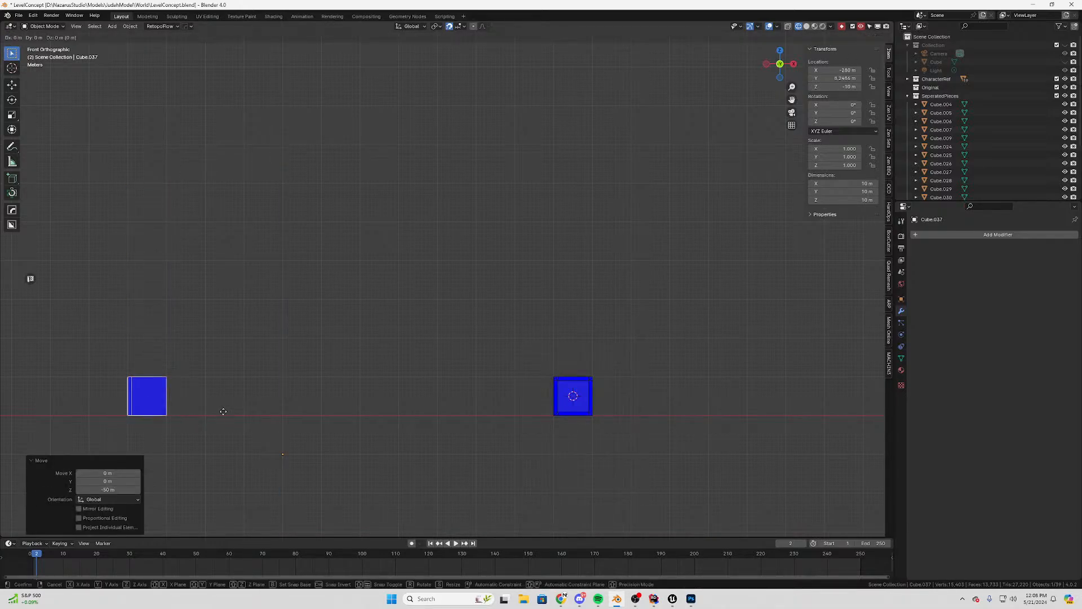
Move Cube.037 110 m along X onto the finished blocks and set its origin to the 3D cursor
{"action": "key", "text": "g"}
{"action": "key", "text": "x"}
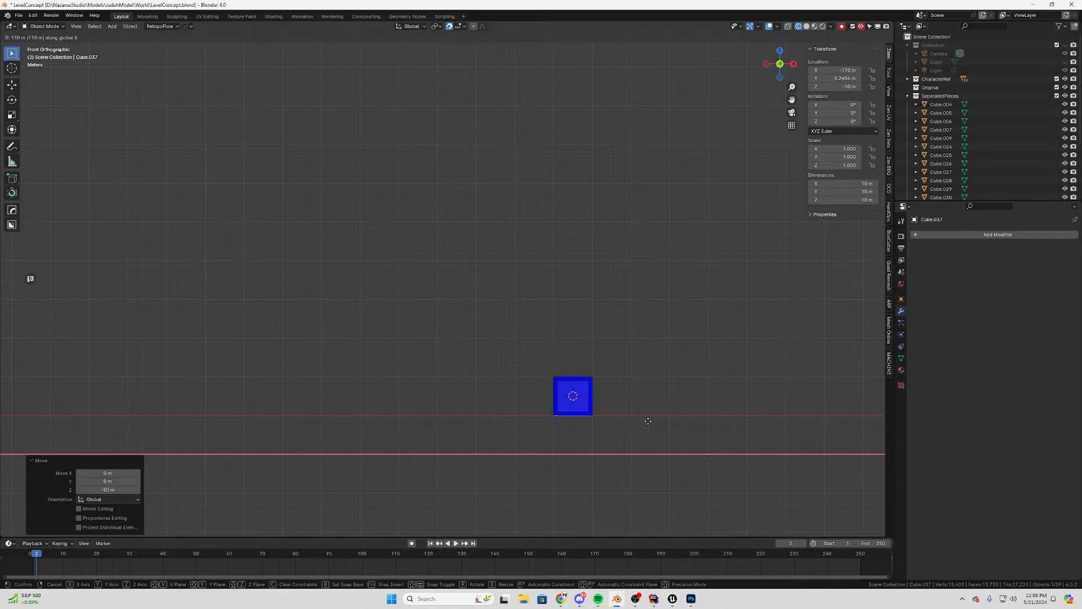
{"action": "left_click", "coordinate": [648, 421]}
{"action": "right_click", "coordinate": [648, 421]}
{"action": "mouse_move", "coordinate": [647, 420]}
{"action": "left_click", "coordinate": [702, 439]}
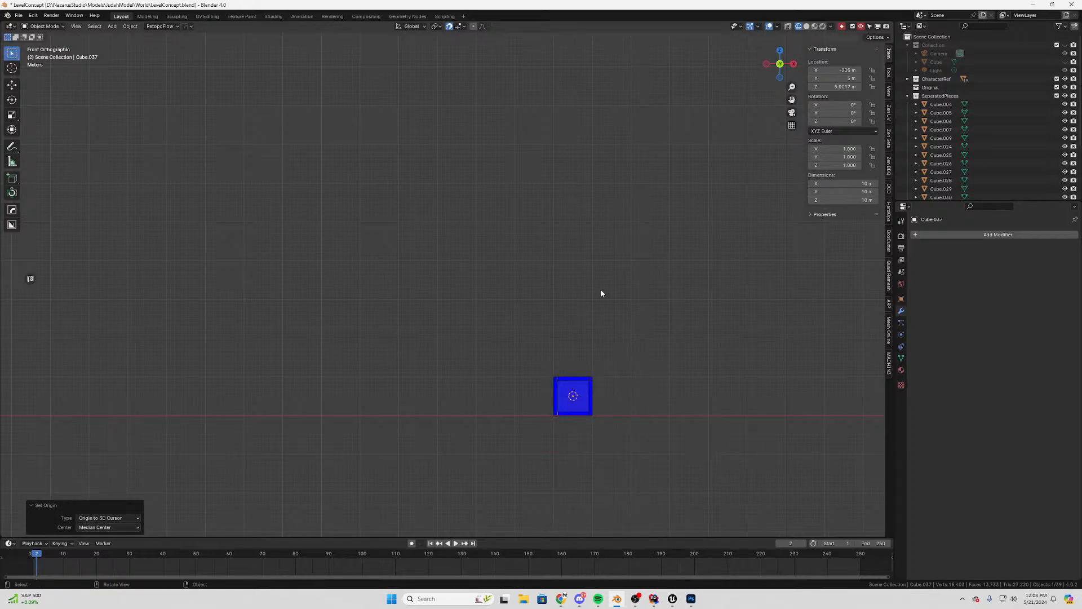
Select the wall face and the thin edge faces at the inner step corner of the large wall Cube.021 in Edit Mode
{"action": "mouse_move", "coordinate": [601, 293]}
{"action": "middle_mouse_down"}
{"action": "mouse_move", "coordinate": [543, 353]}
{"action": "mouse_move", "coordinate": [455, 301]}
{"action": "mouse_move", "coordinate": [578, 265]}
{"action": "mouse_move", "coordinate": [564, 278]}
{"action": "mouse_move", "coordinate": [640, 268]}
{"action": "mouse_move", "coordinate": [314, 358]}
{"action": "mouse_move", "coordinate": [509, 181]}
{"action": "mouse_move", "coordinate": [490, 181]}
{"action": "mouse_move", "coordinate": [536, 144]}
{"action": "mouse_move", "coordinate": [499, 280]}
{"action": "mouse_move", "coordinate": [569, 275]}
{"action": "mouse_move", "coordinate": [534, 244]}
{"action": "mouse_move", "coordinate": [513, 194]}
{"action": "mouse_move", "coordinate": [519, 236]}
{"action": "middle_mouse_up"}
{"action": "left_click", "coordinate": [520, 132]}
{"action": "key", "text": "Tab"}
{"action": "scroll", "coordinate": [596, 302], "scroll_direction": "up", "scroll_amount": 3}
{"action": "left_click", "coordinate": [517, 197]}
{"action": "key", "text": "c"}
{"action": "left_click", "coordinate": [517, 197]}
{"action": "right_click", "coordinate": [517, 197]}
{"action": "key", "text": "ctrl+z"}
{"action": "key", "text": "c"}
{"action": "left_click", "coordinate": [523, 260]}
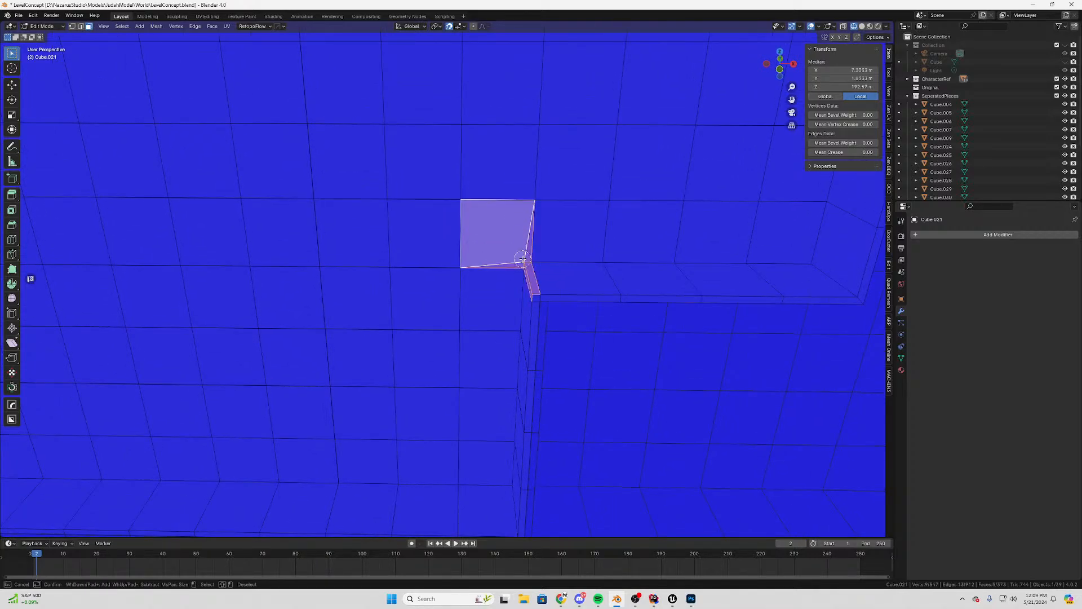
{"action": "right_click", "coordinate": [523, 260]}
{"action": "mouse_move", "coordinate": [532, 302]}
{"action": "middle_mouse_down"}
{"action": "mouse_move", "coordinate": [522, 266]}
{"action": "mouse_move", "coordinate": [527, 291]}
{"action": "middle_mouse_up"}
{"action": "key", "text": "c"}
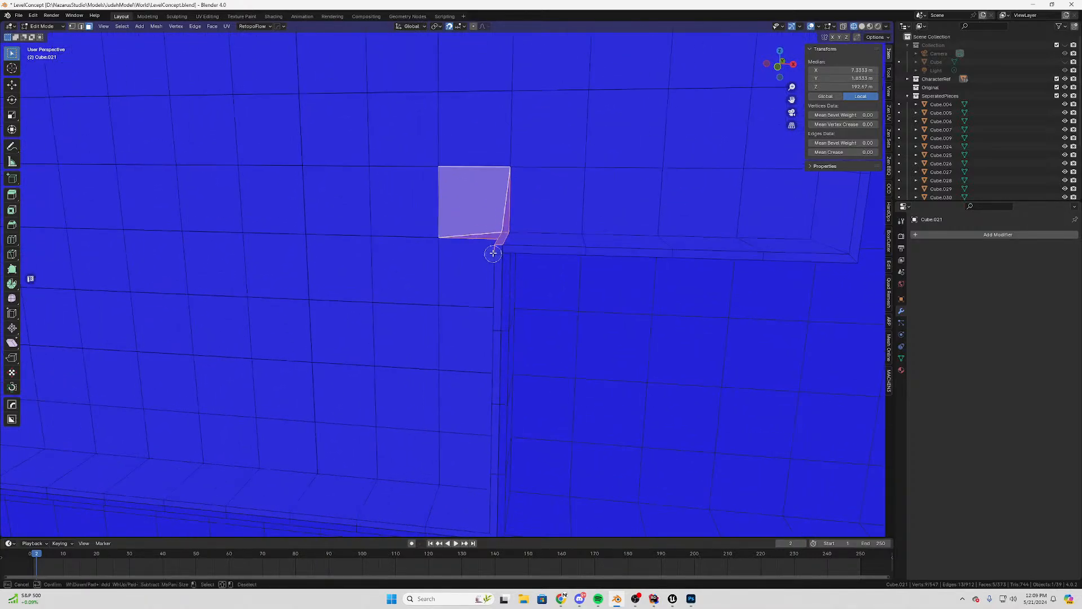
{"action": "left_click", "coordinate": [497, 246]}
{"action": "right_click", "coordinate": [499, 252]}
{"action": "middle_click_drag", "start_coordinate": [499, 252], "coordinate": [505, 255]}
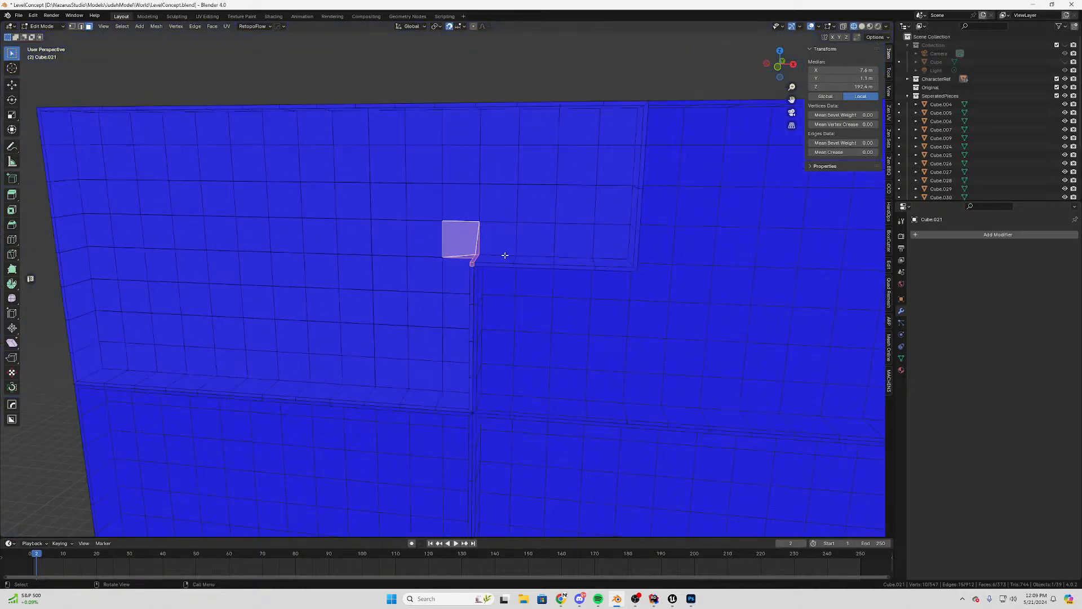
Extend the face selection around Cube.021's inner step corner and return to Object Mode
{"action": "scroll", "coordinate": [504, 257], "scroll_direction": "down", "scroll_amount": 3}
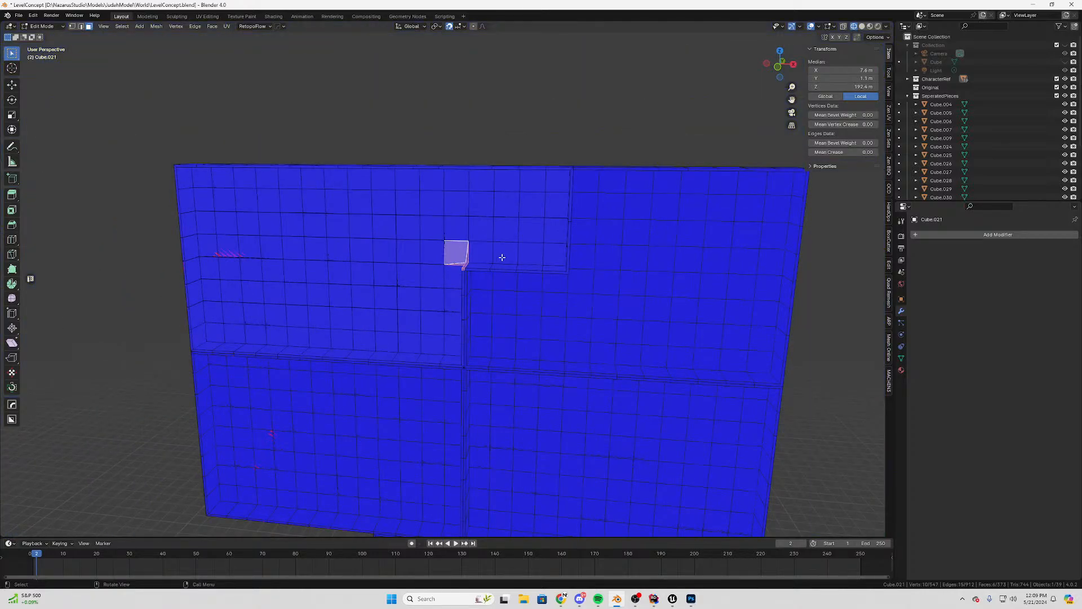
{"action": "scroll", "coordinate": [498, 254], "scroll_direction": "up", "scroll_amount": 5}
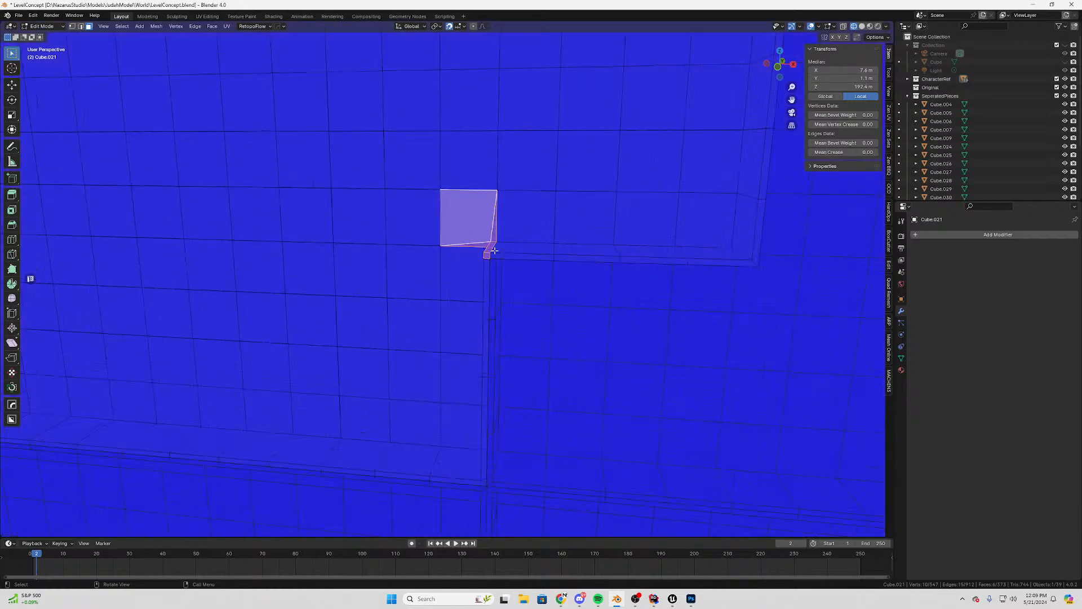
{"action": "middle_click_drag", "start_coordinate": [492, 257], "coordinate": [360, 264]}
{"action": "left_click", "coordinate": [531, 250]}
{"action": "key", "text": "c"}
{"action": "left_click", "coordinate": [530, 251]}
{"action": "left_click", "coordinate": [550, 241]}
{"action": "right_click", "coordinate": [418, 254]}
{"action": "key", "text": "Tab"}
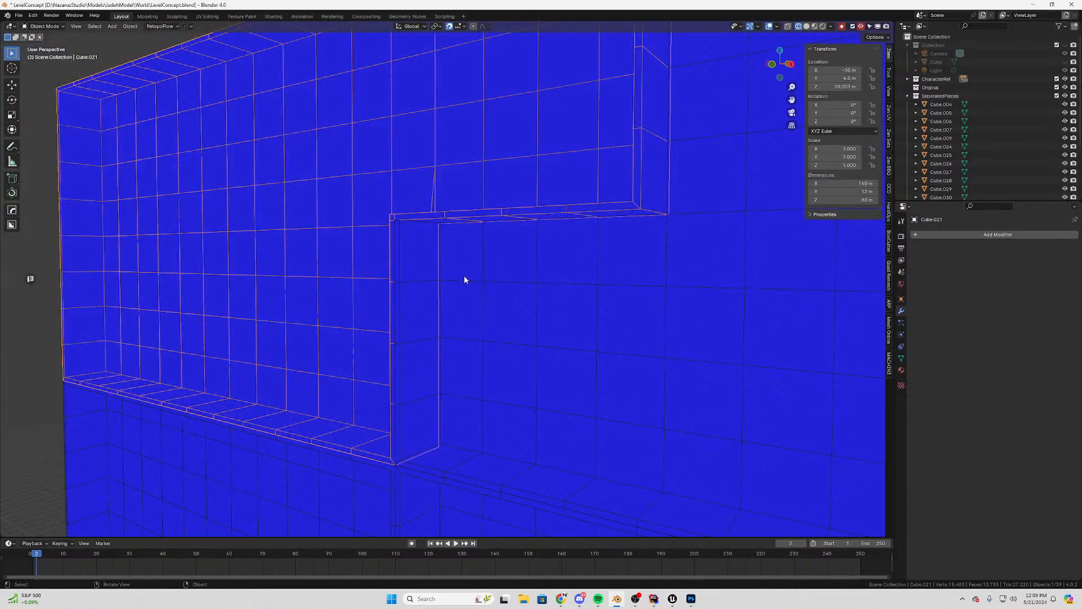
Shift Cube.021 -30 m along X to inspect its inner step corner, and undo the move
{"action": "middle_click_drag", "start_coordinate": [465, 277], "coordinate": [532, 287]}
{"action": "key", "text": "g"}
{"action": "key", "text": "x"}
{"action": "left_click", "coordinate": [356, 269]}
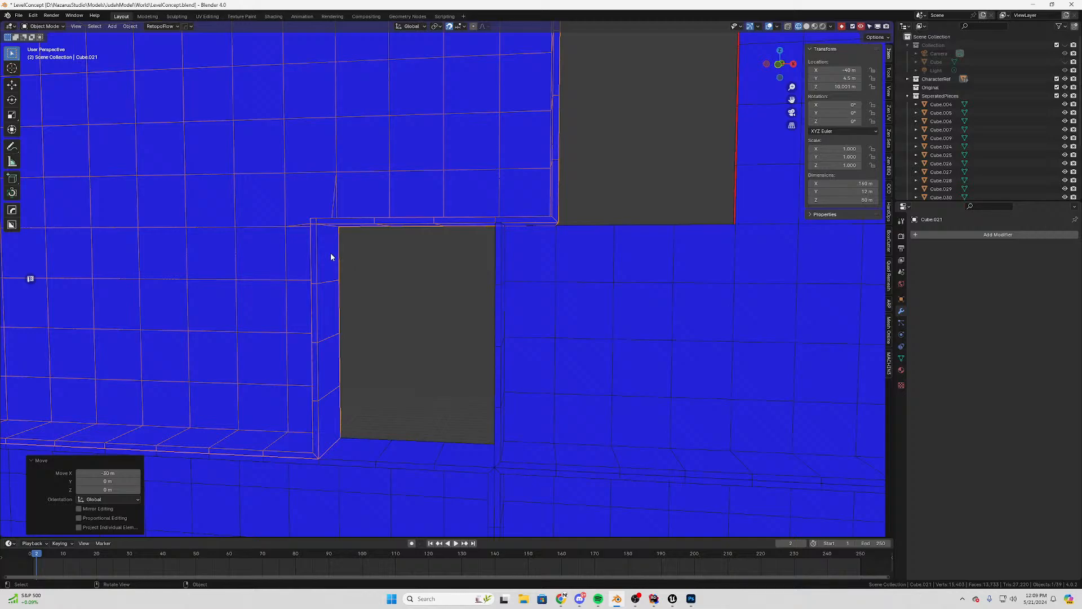
{"action": "middle_click_drag", "start_coordinate": [338, 251], "coordinate": [424, 259]}
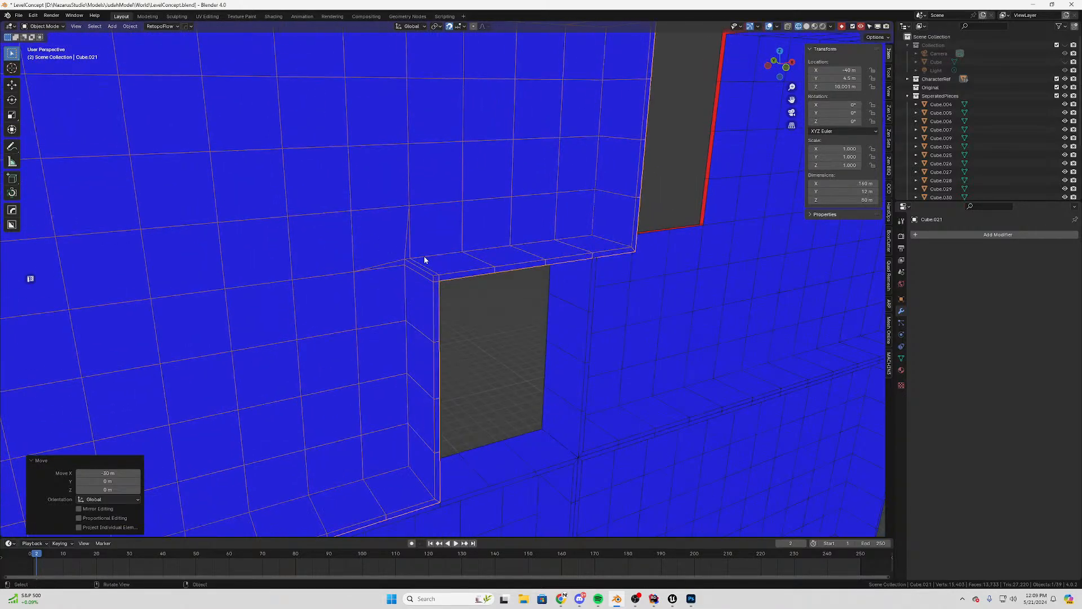
{"action": "key", "text": "ctrl+z"}
Save the LevelConcept.blend file
{"action": "middle_click_drag", "start_coordinate": [595, 306], "coordinate": [564, 266]}
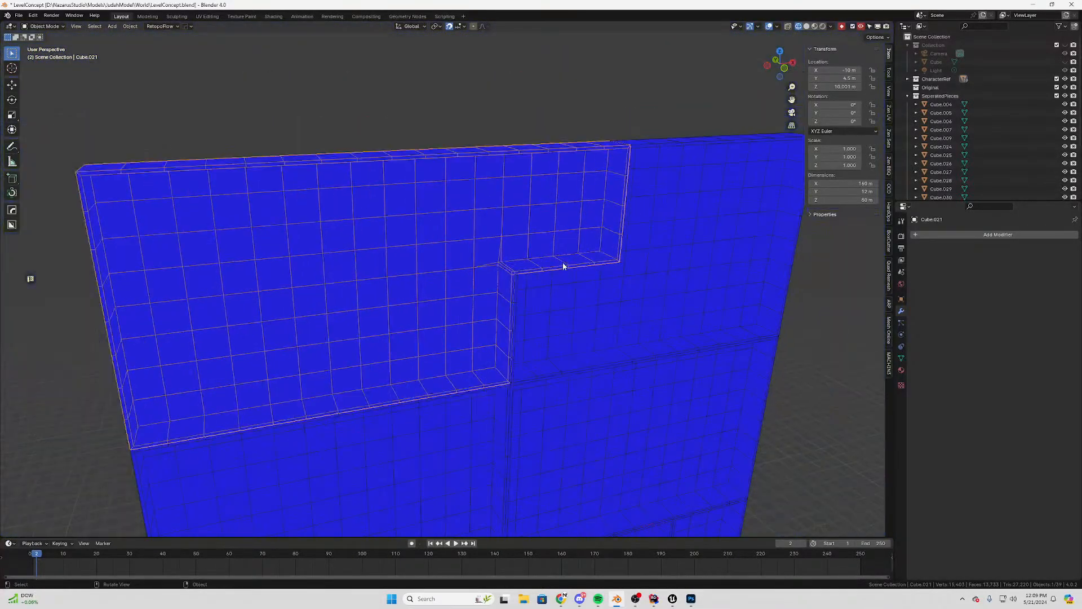
{"action": "scroll", "coordinate": [563, 265], "scroll_direction": "down", "scroll_amount": 3}
{"action": "middle_click_drag", "start_coordinate": [478, 304], "coordinate": [485, 171], "text": "shift"}
{"action": "middle_click_drag", "start_coordinate": [382, 356], "coordinate": [601, 195], "text": "shift"}
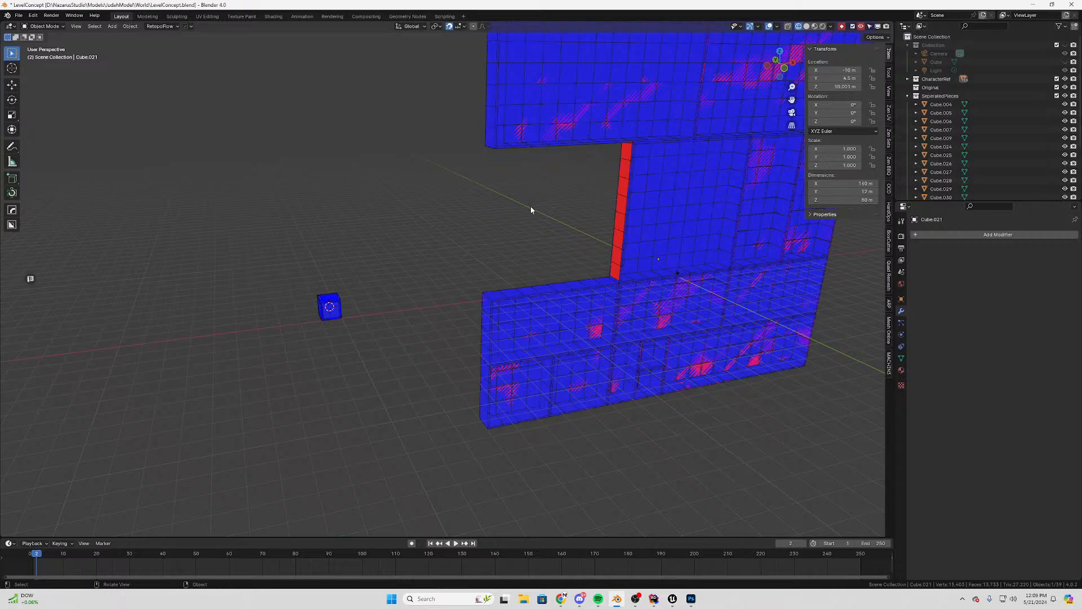
{"action": "key", "text": "ctrl+s"}
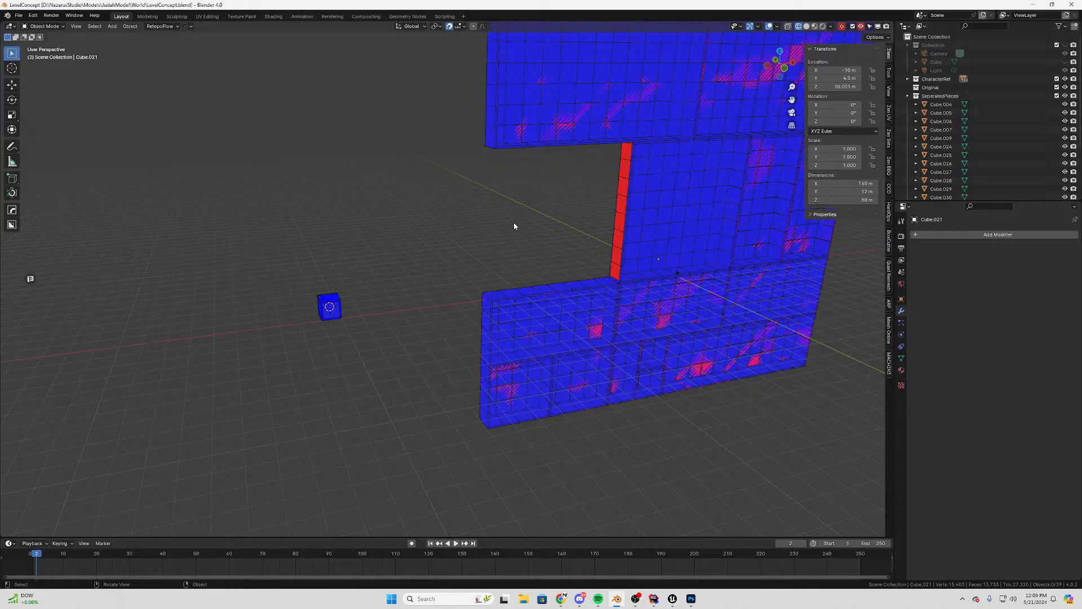
{"action": "key", "text": "shift"}
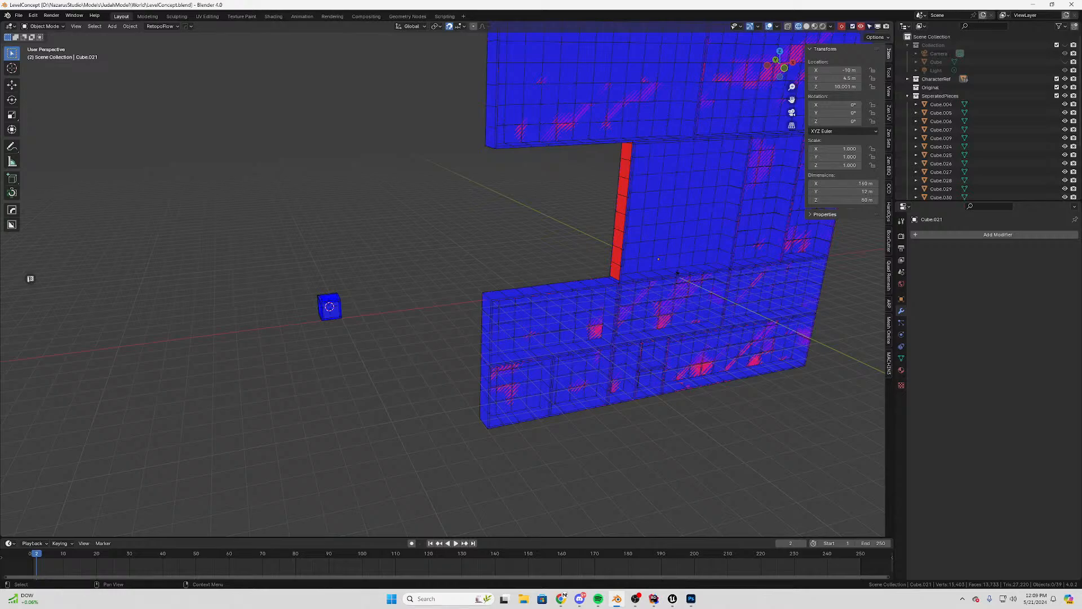